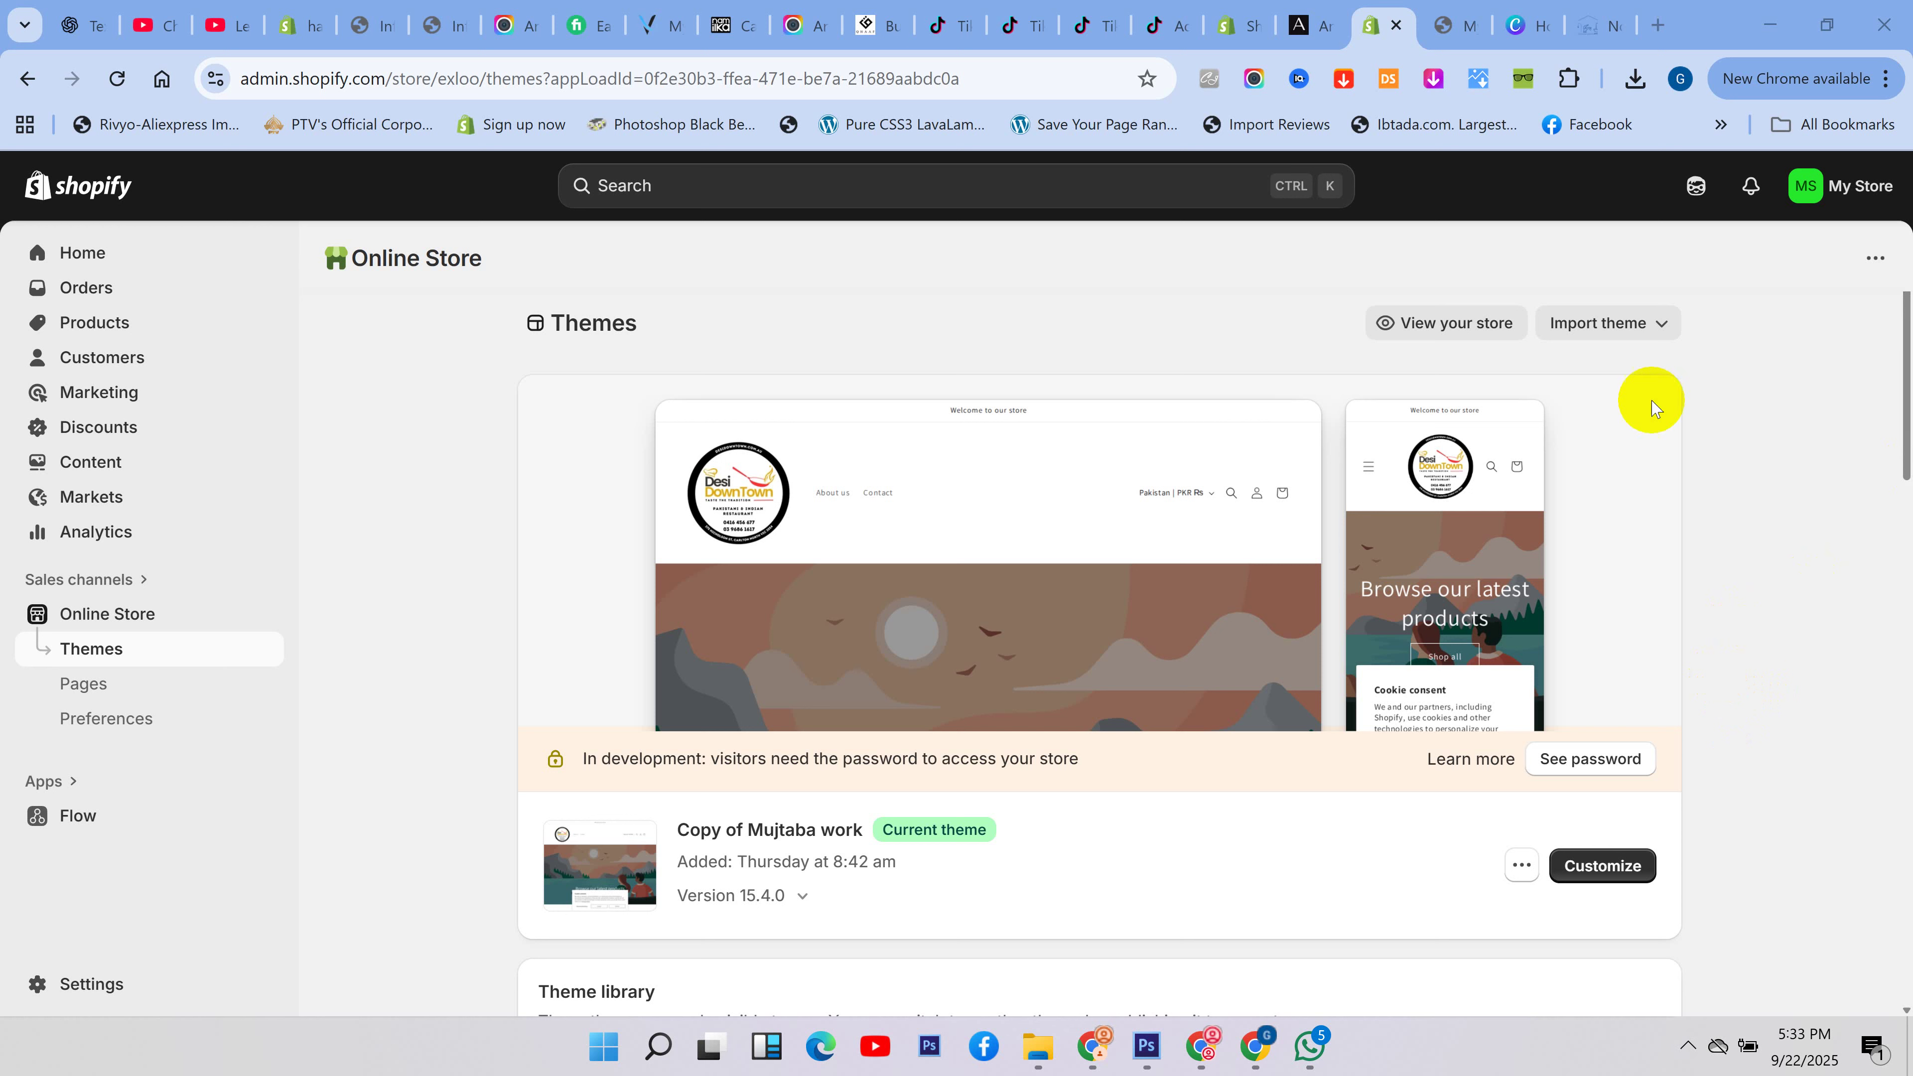
- Review the store's existing products and its collections list in the Shopify admin
click(114, 334)
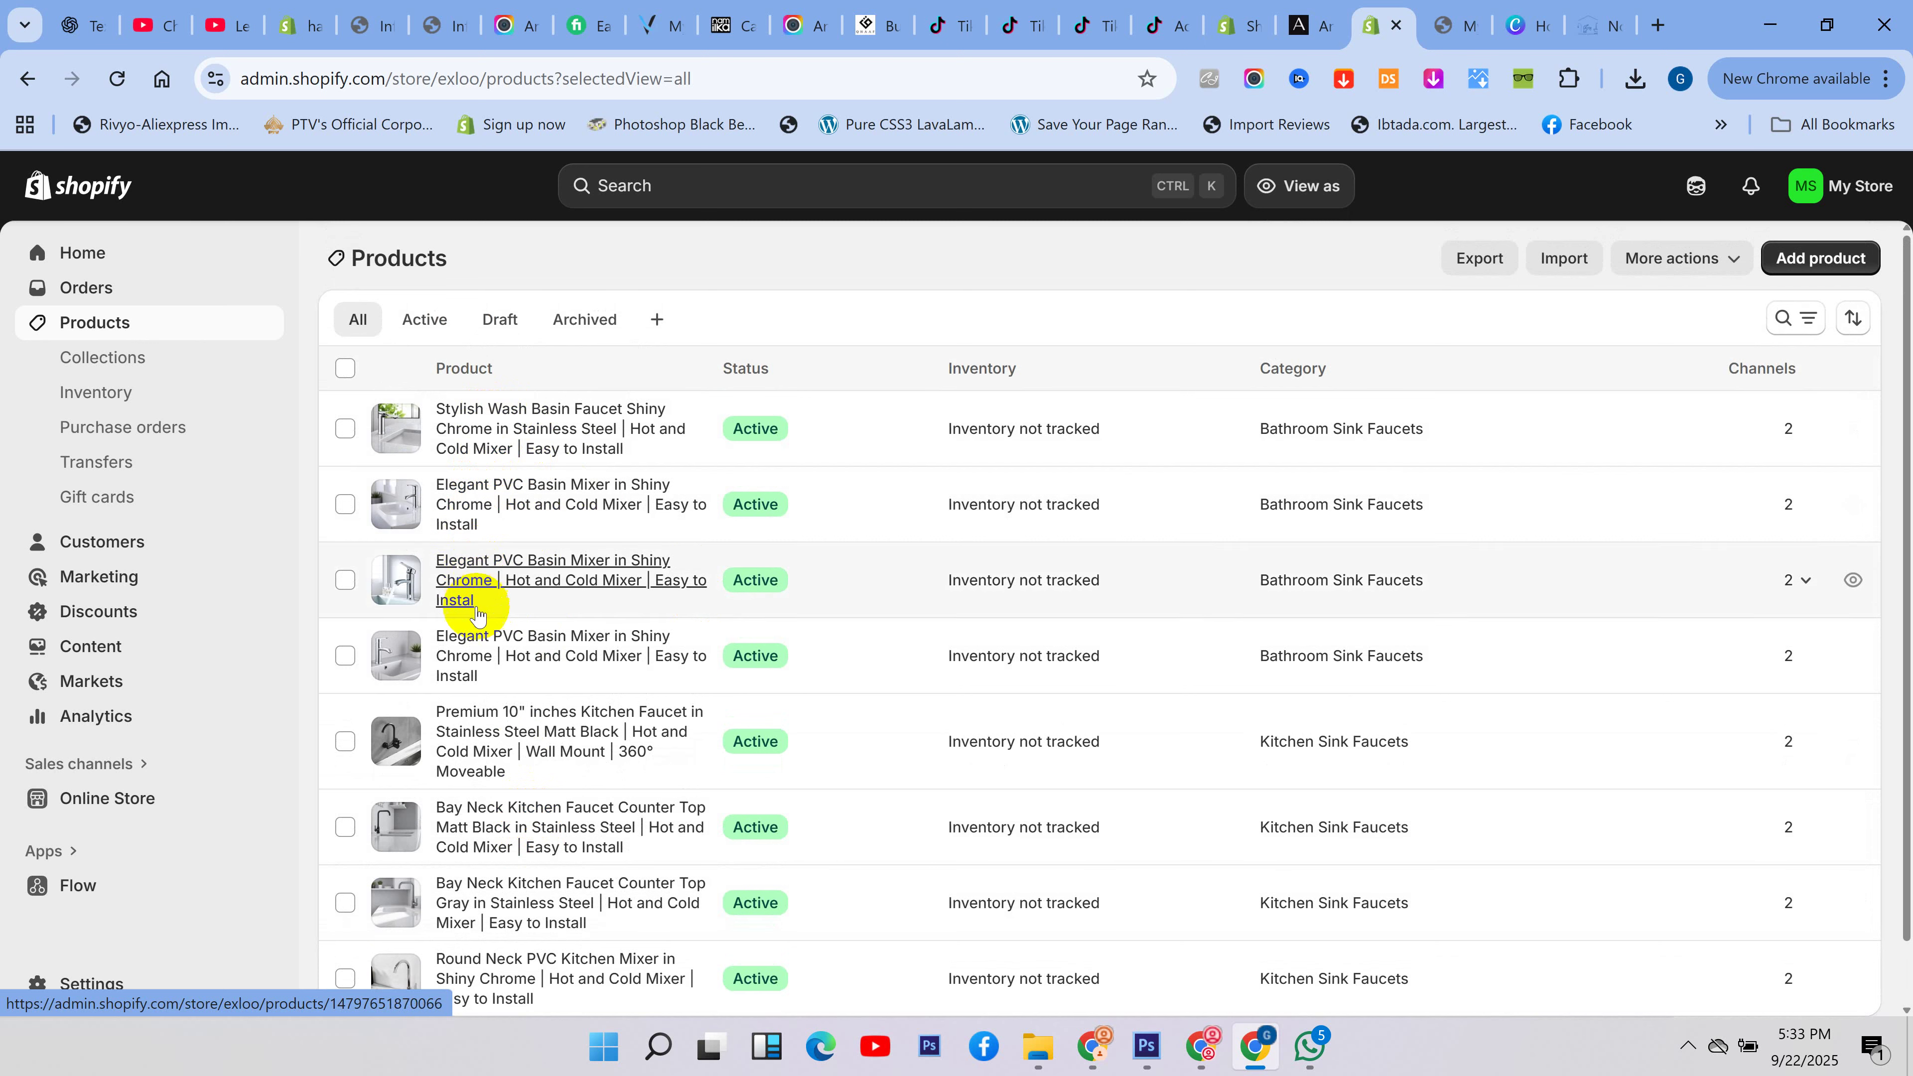
scroll(499, 641, down, 1)
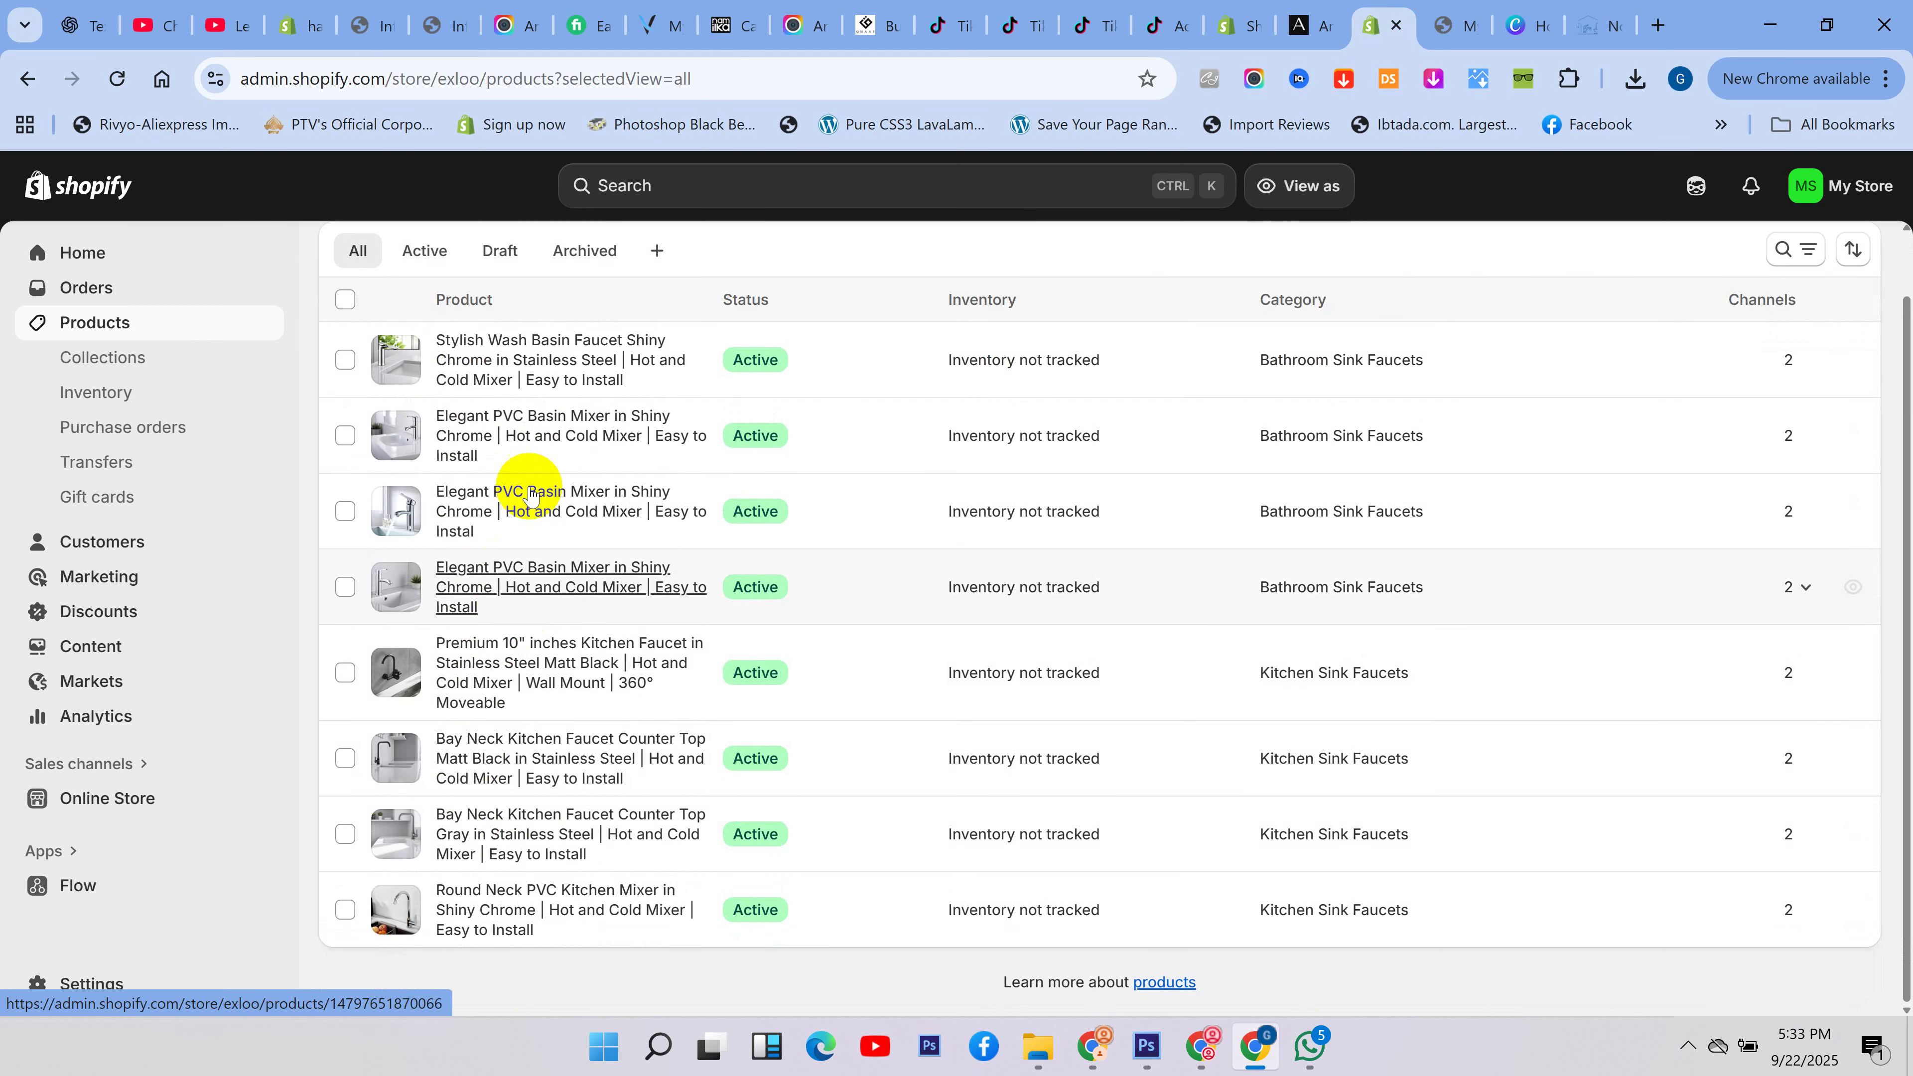
scroll(494, 663, up, 1)
click(98, 360)
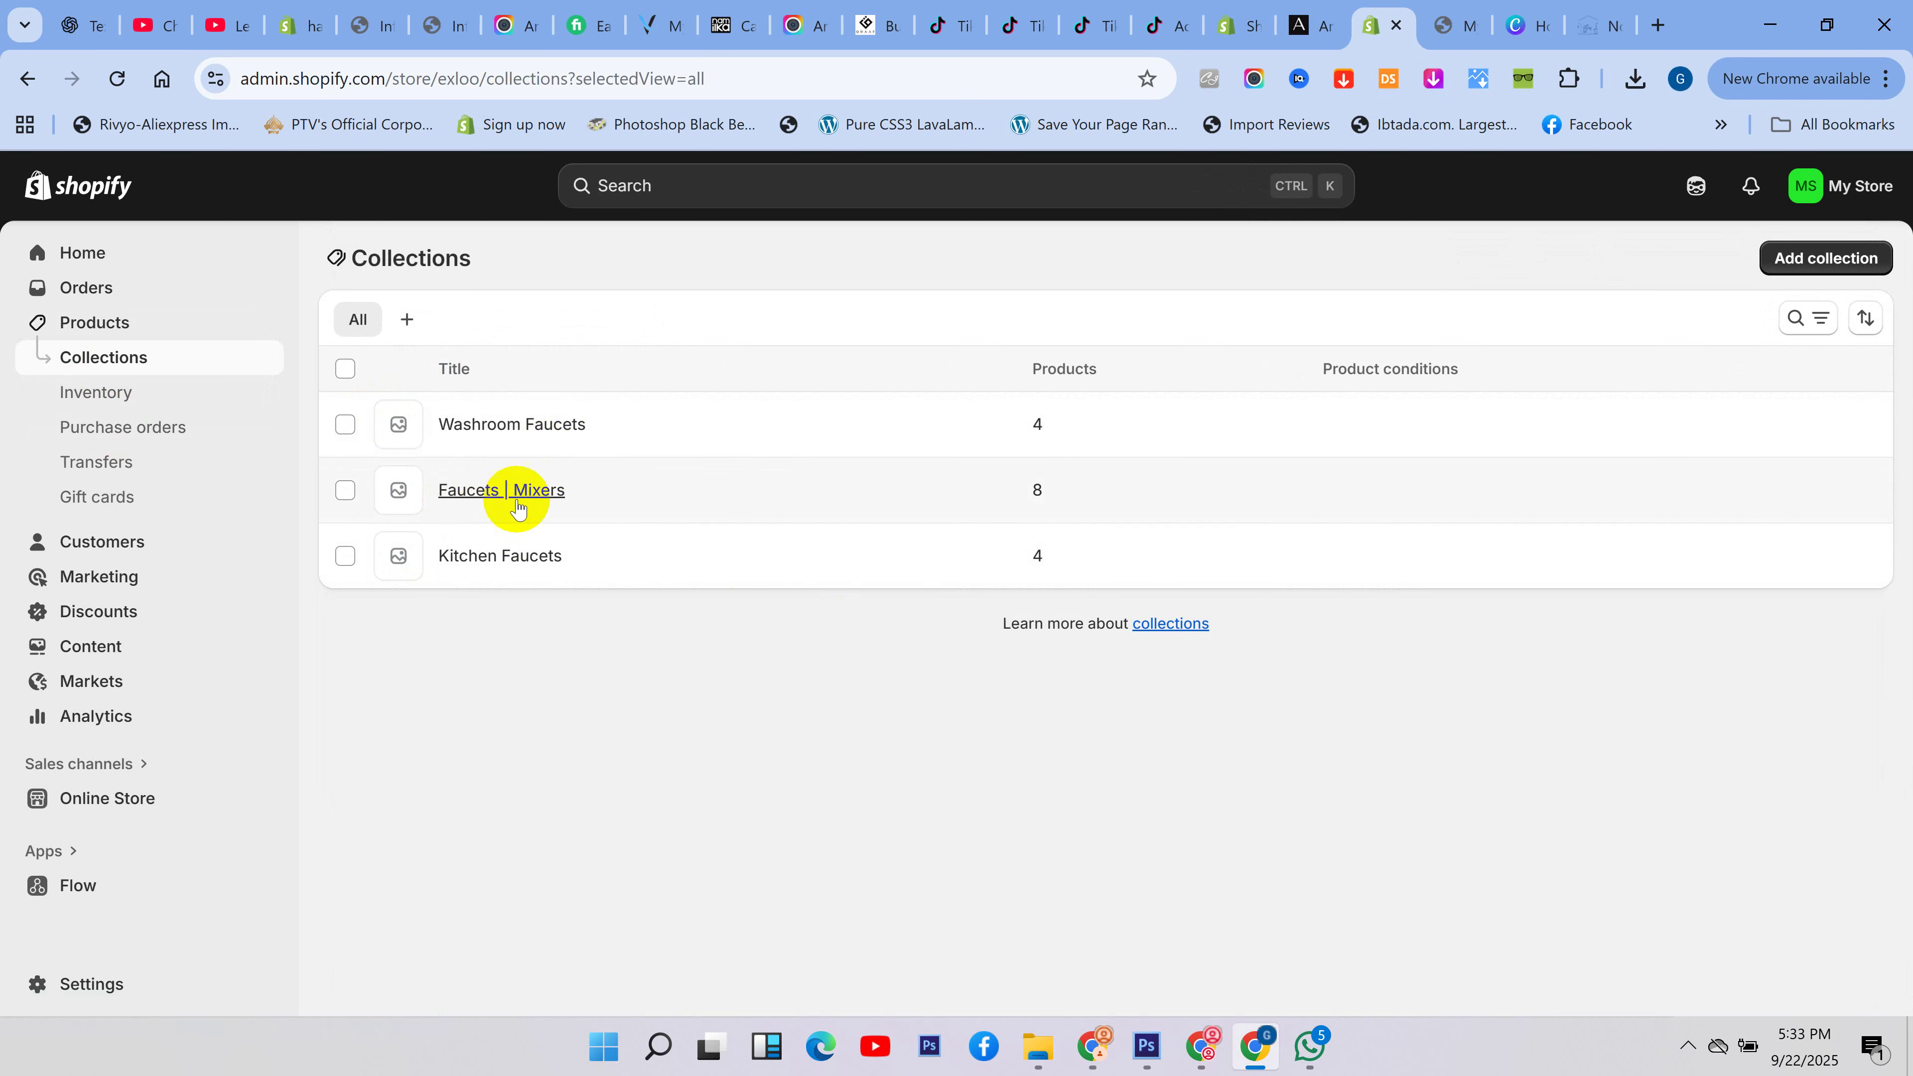
click(461, 513)
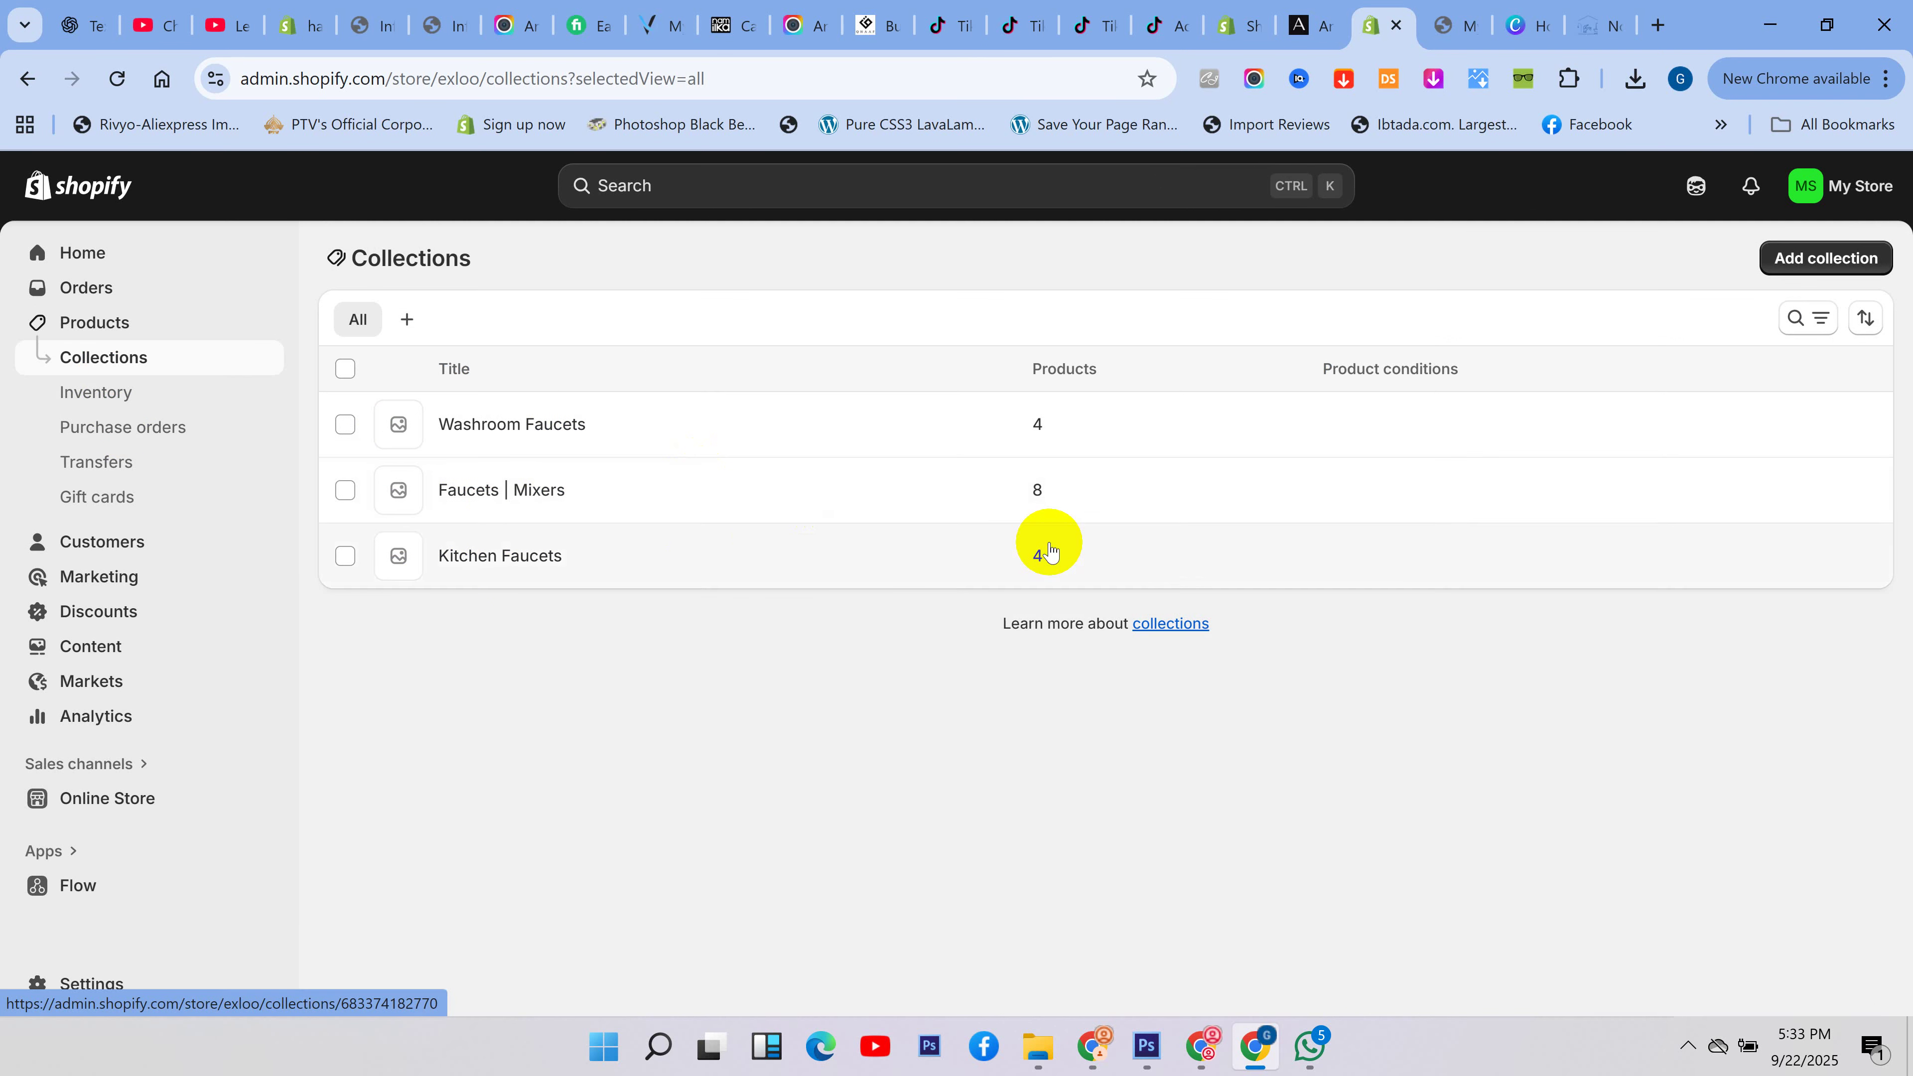
- Switch to the Burhani Sanitary storefront and highlight its web address, burhanisanitary.com
click(1612, 23)
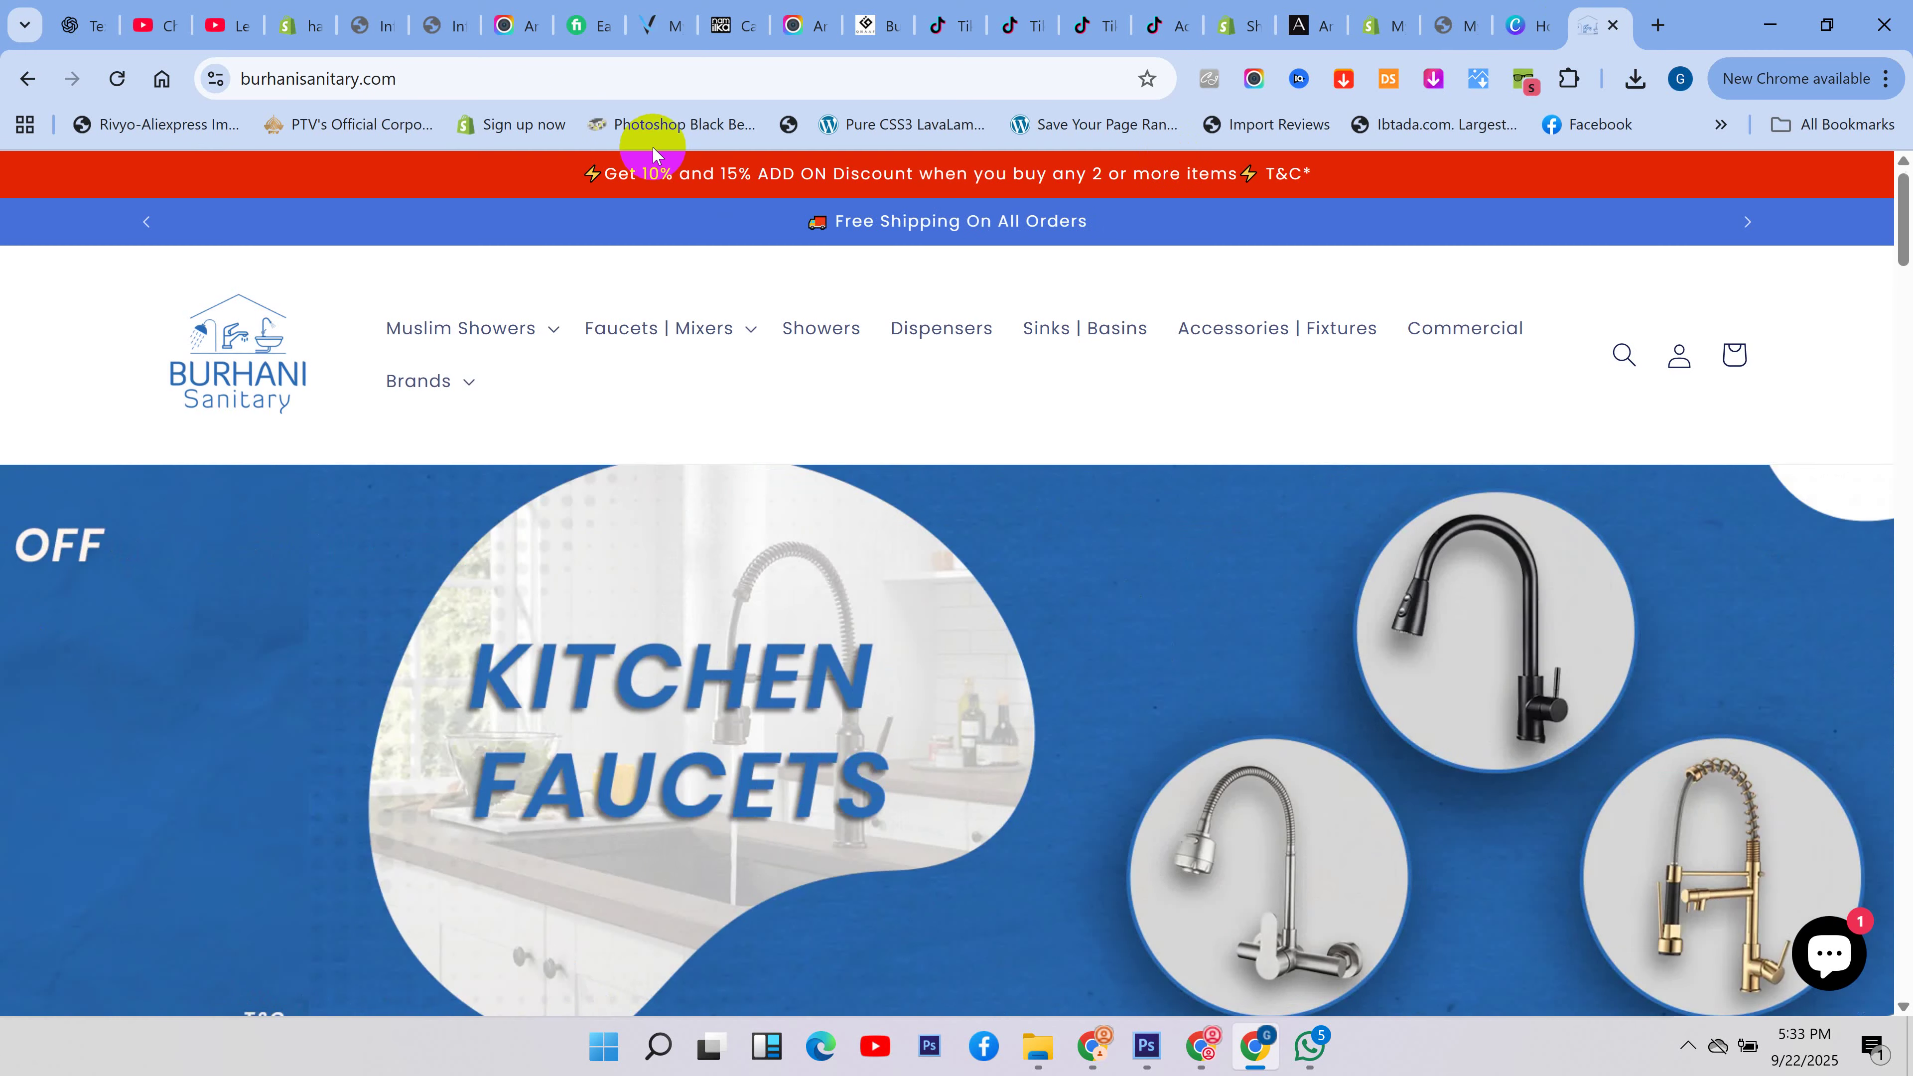
click(459, 75)
click(461, 73)
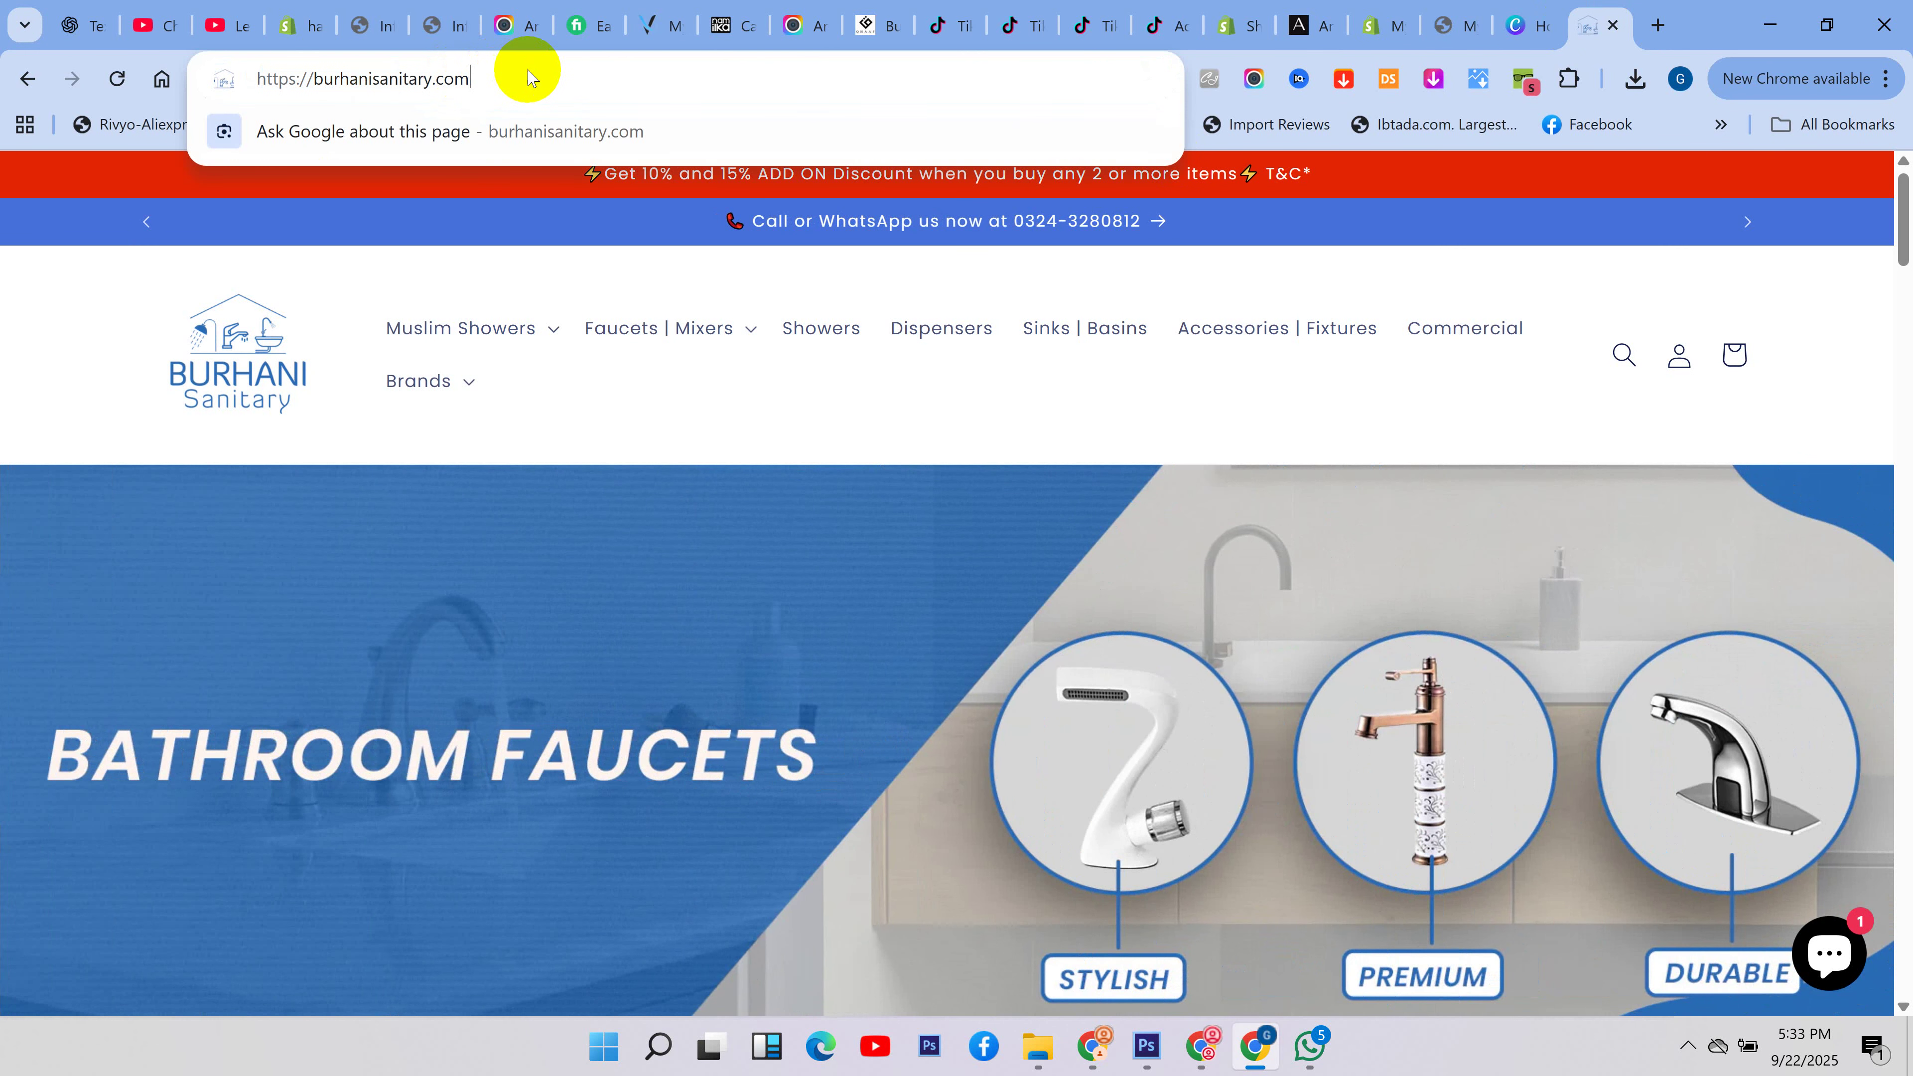
drag(490, 72, 260, 72)
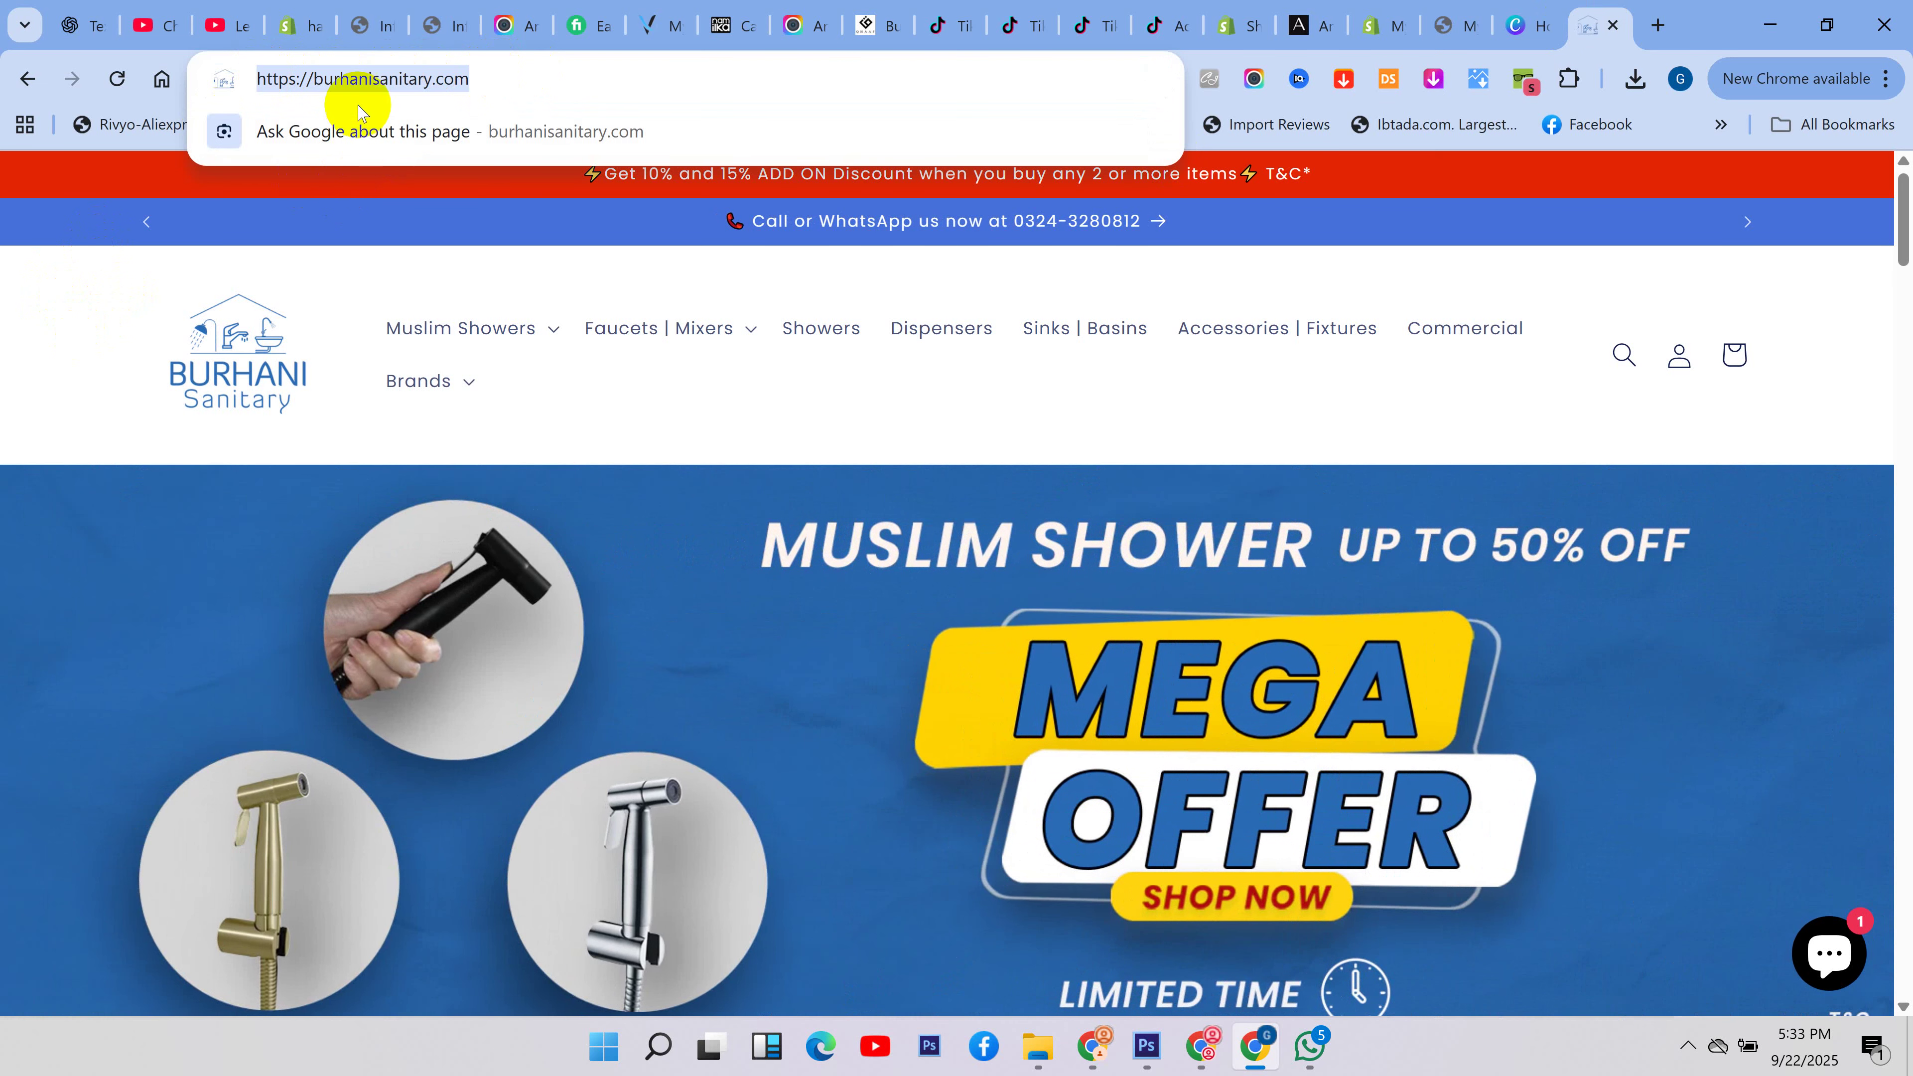
click(98, 300)
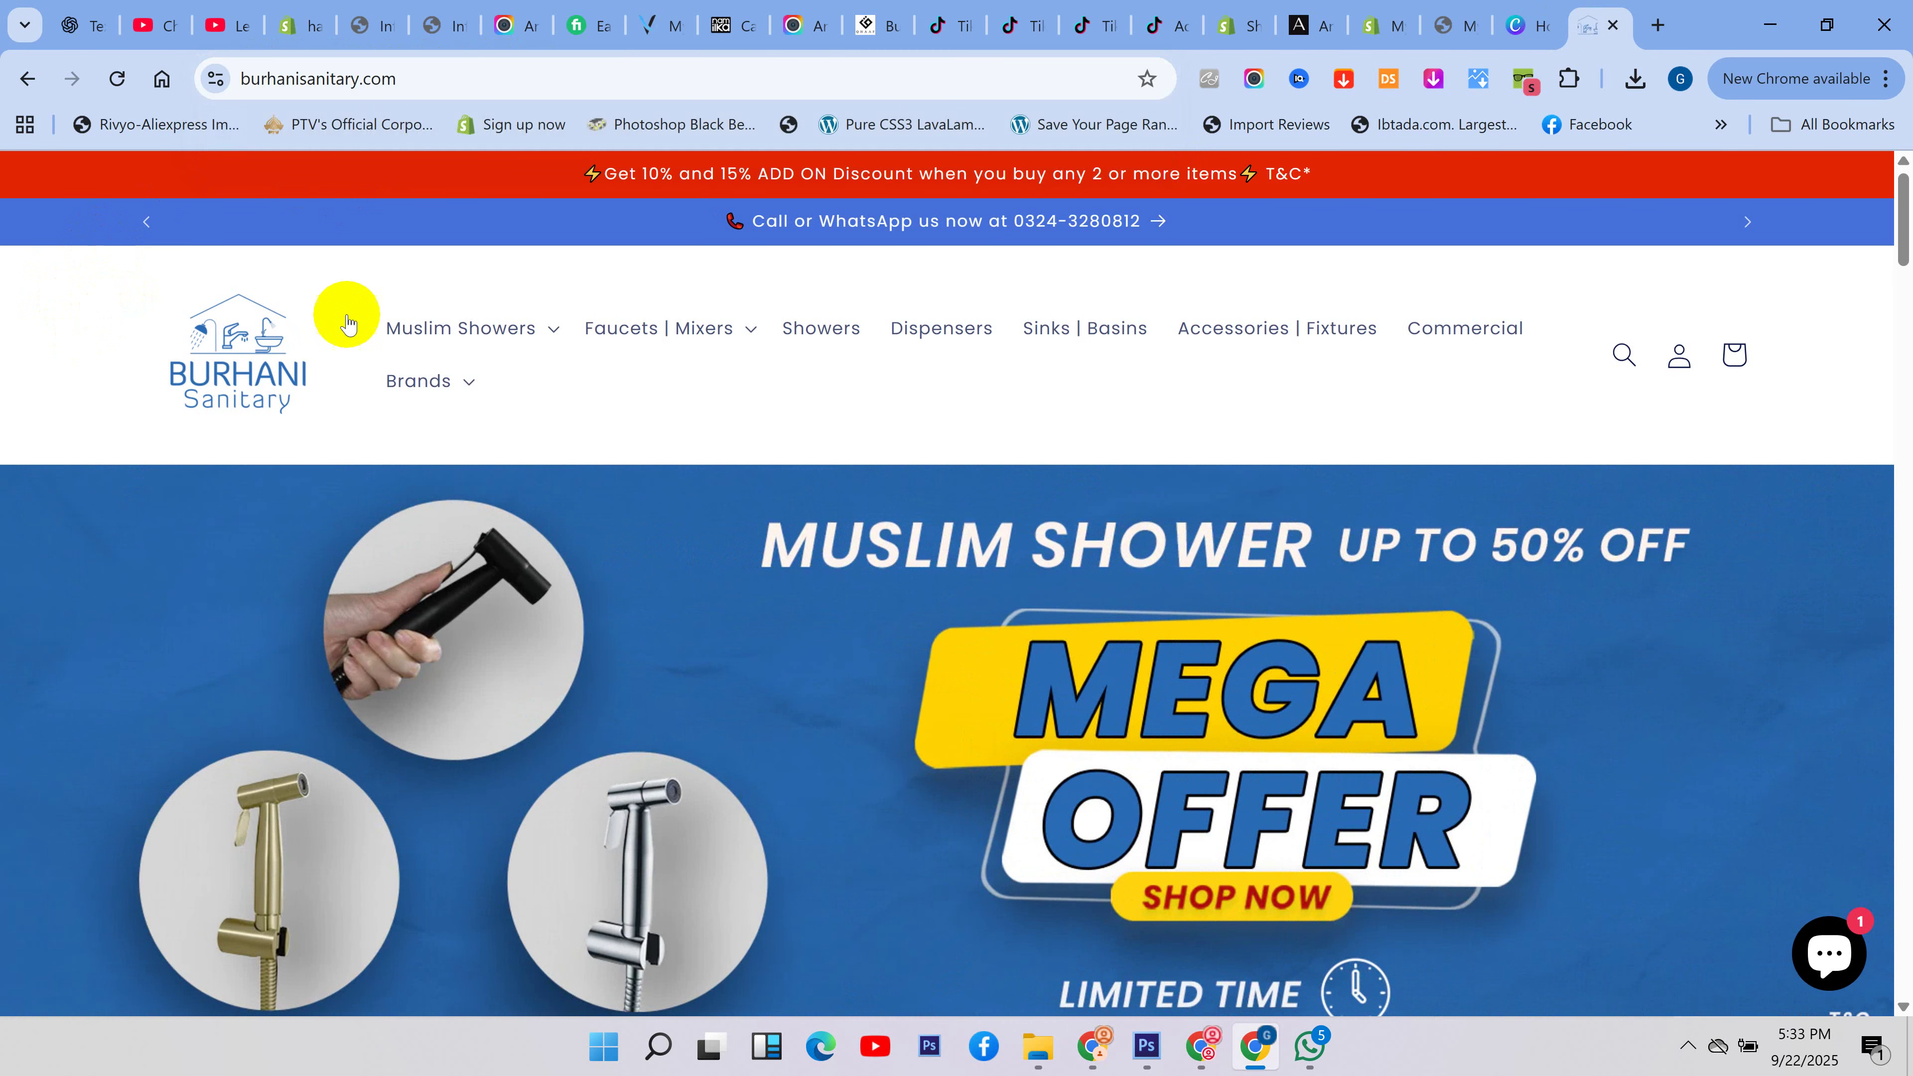
- Browse the storefront's Kitchen Faucet collection and its Bathroom Faucet collection under Faucets | Mixers
click(662, 330)
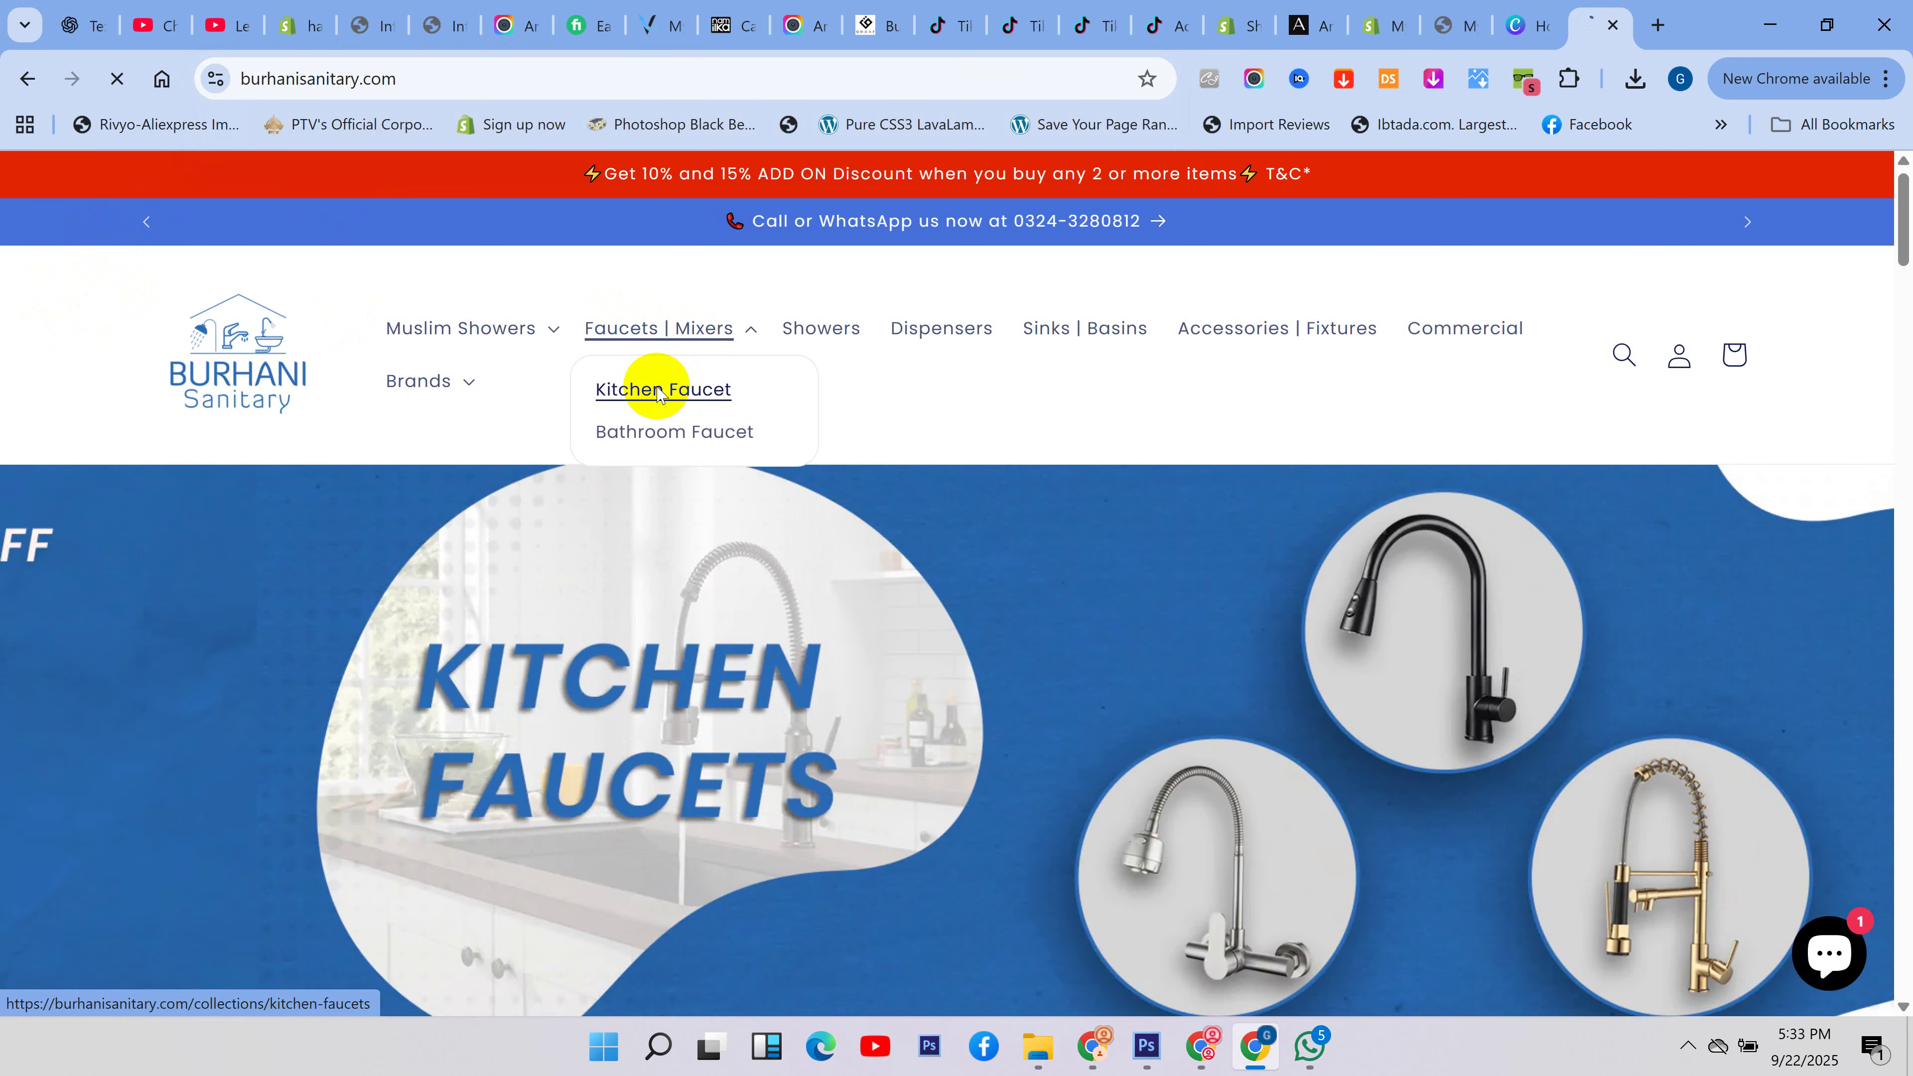
click(685, 397)
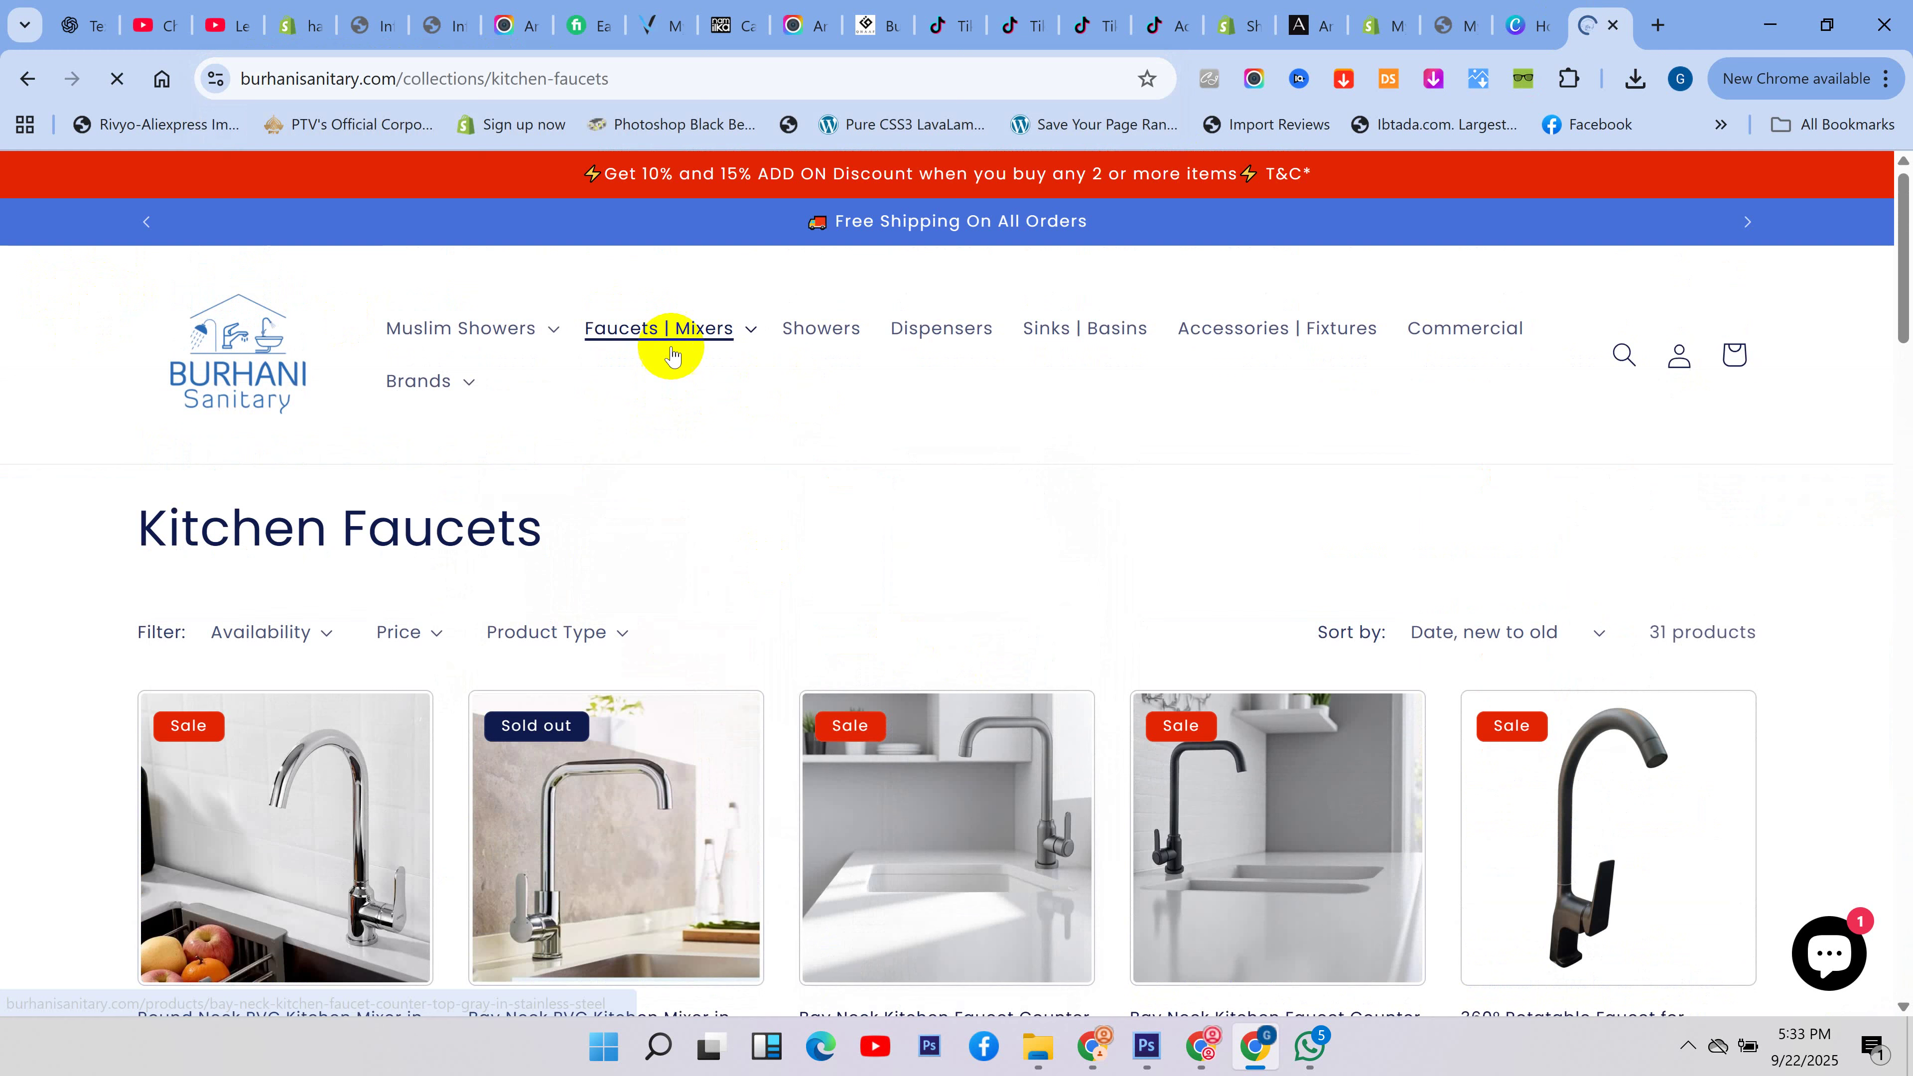
click(672, 350)
click(671, 437)
scroll(863, 615, down, 2)
scroll(803, 577, down, 2)
scroll(406, 585, up, 4)
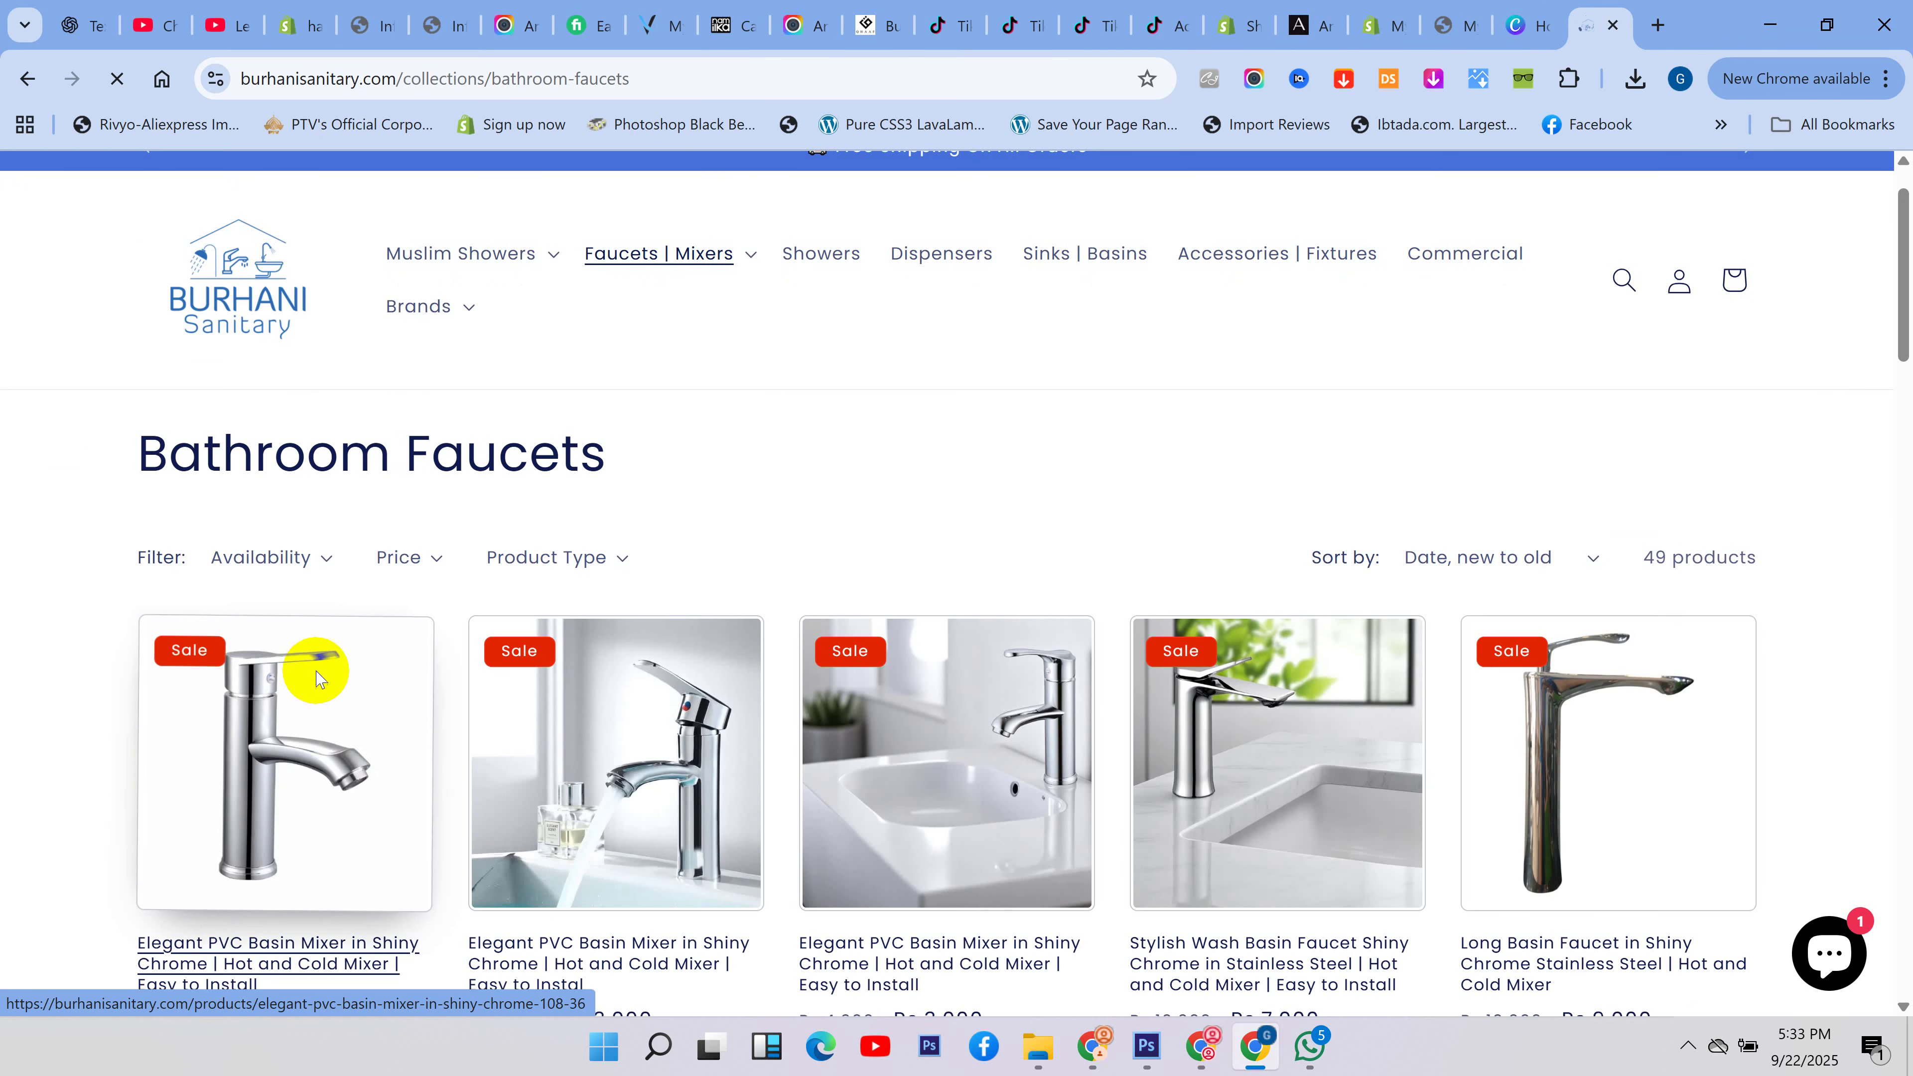
- Open the first bathroom faucet, Elegant PVC Basin Mixer in Shiny Chrome, and examine its title, product details and price
click(316, 678)
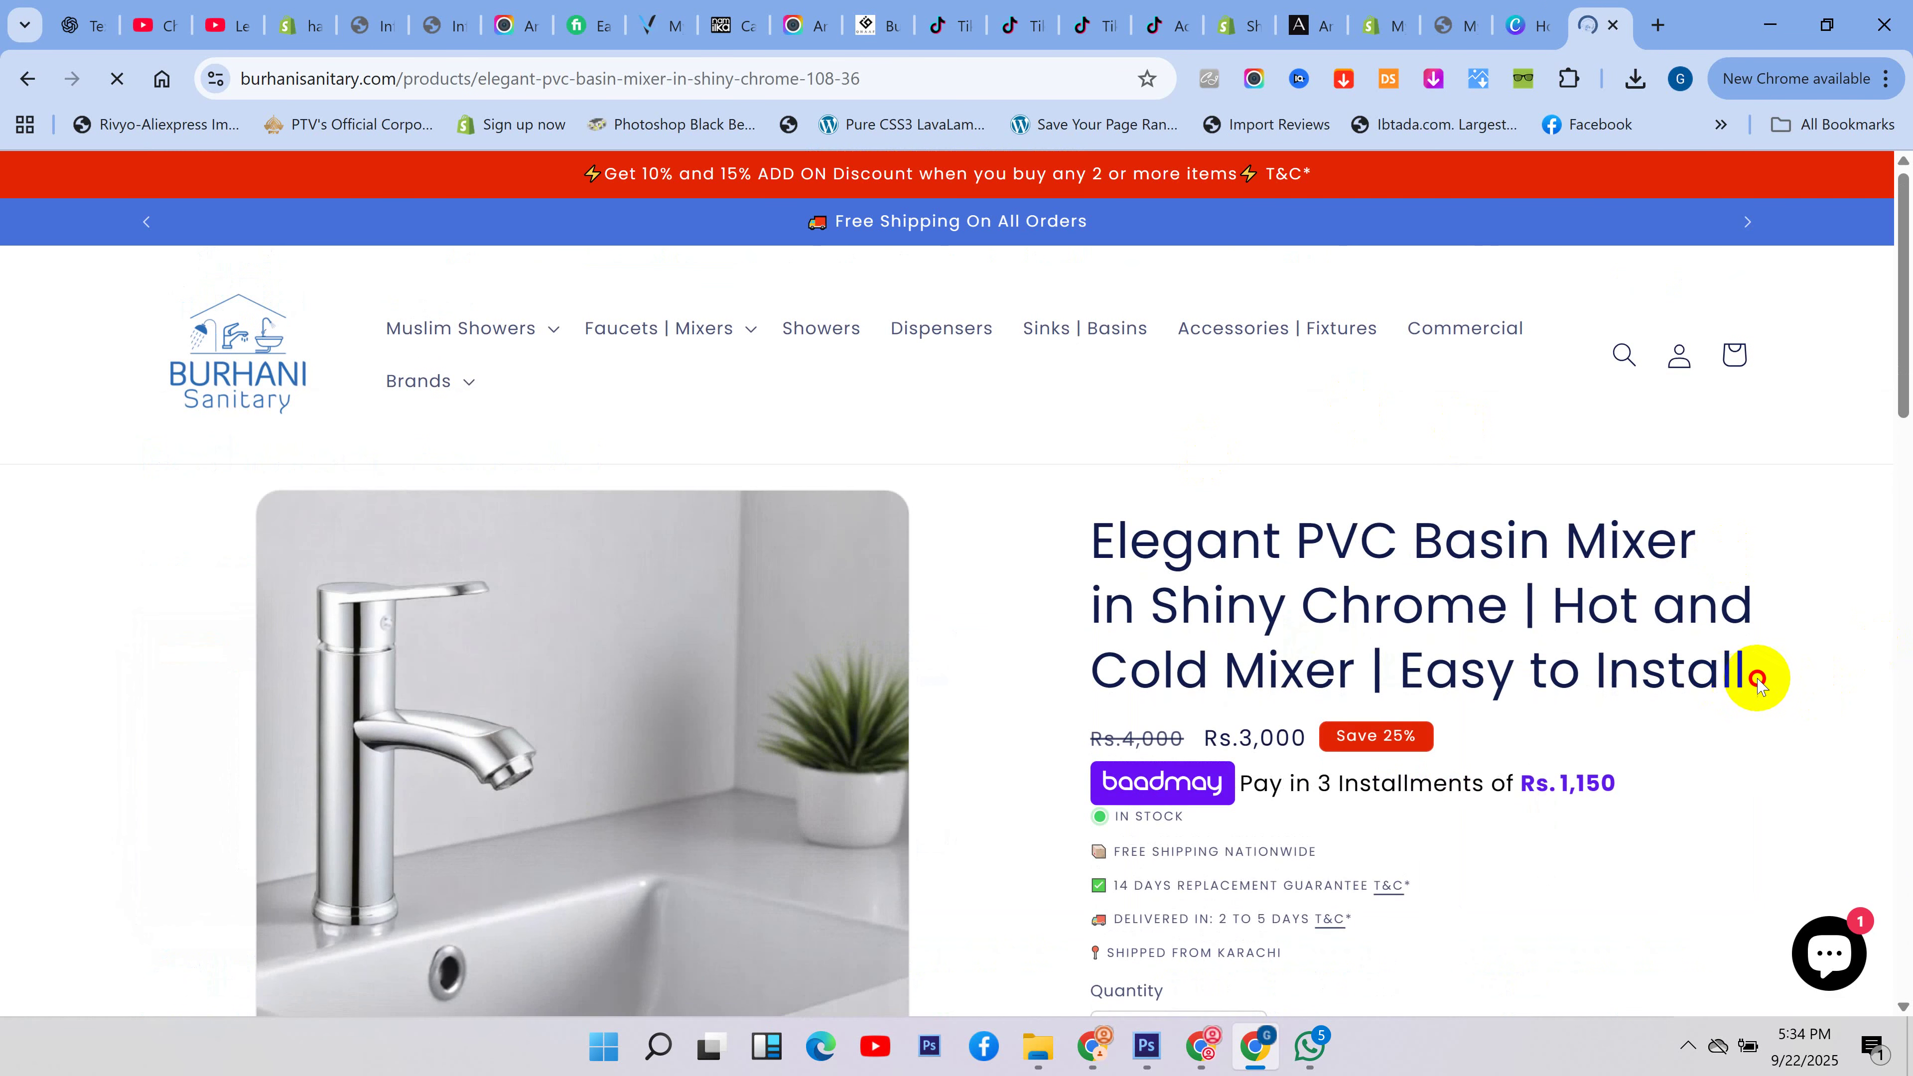
drag(1758, 680, 1119, 555)
key(ctrl+c)
scroll(1259, 641, down, 10)
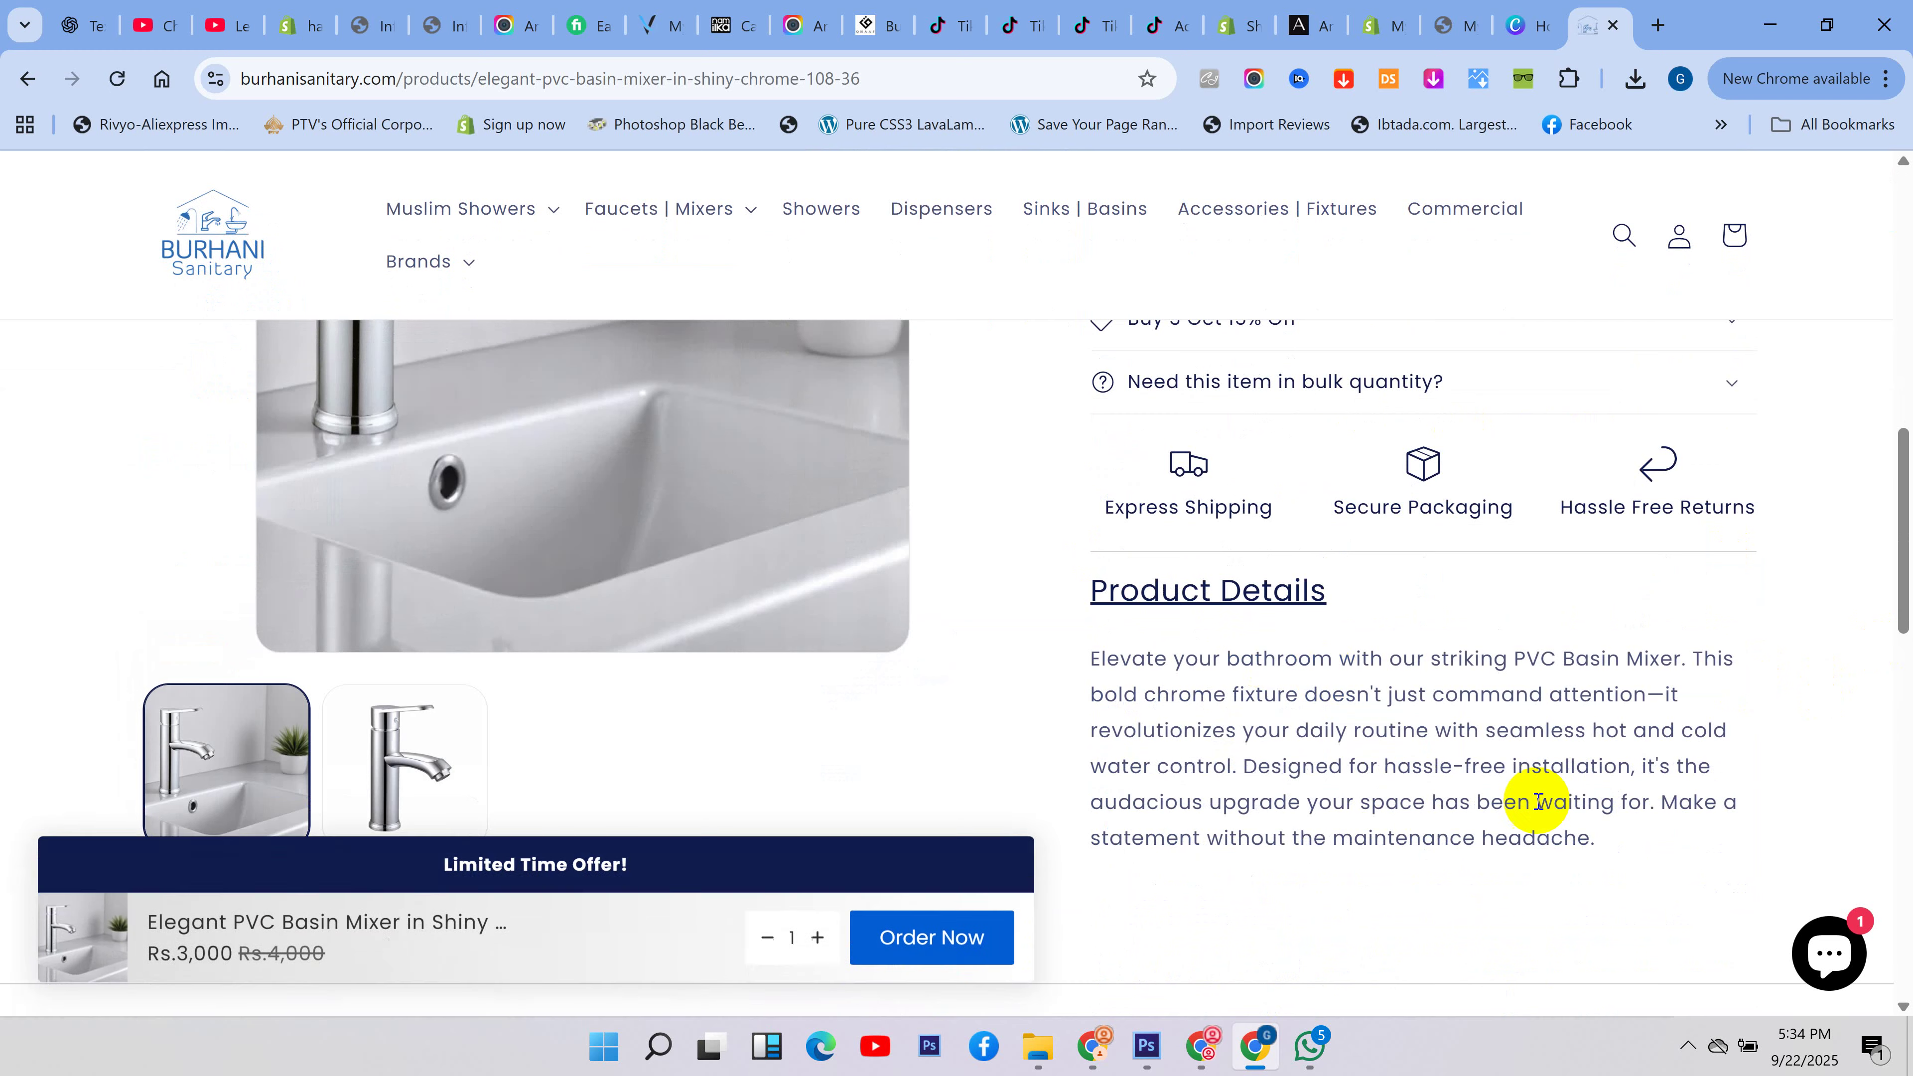
drag(1601, 863, 1092, 694)
scroll(1238, 697, up, 8)
scroll(1293, 588, up, 4)
scroll(1243, 733, down, 6)
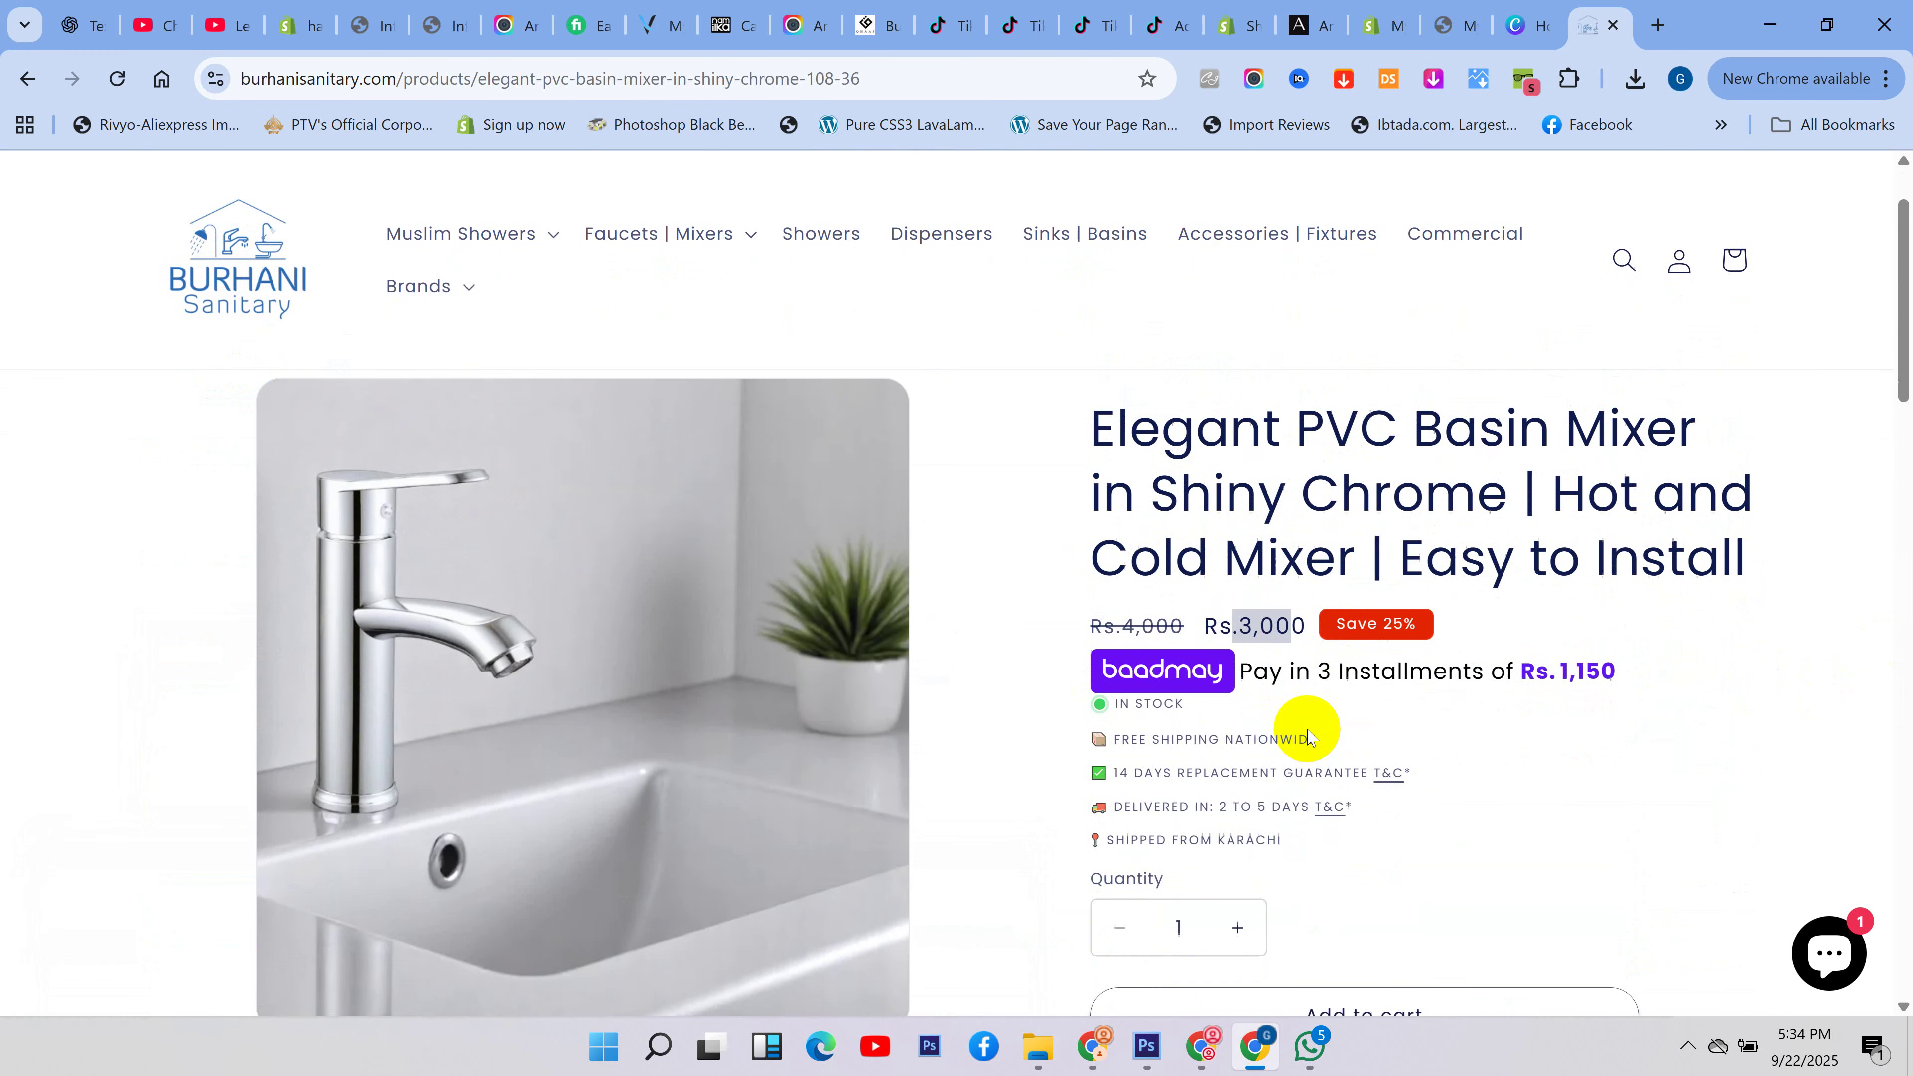
scroll(1379, 723, up, 6)
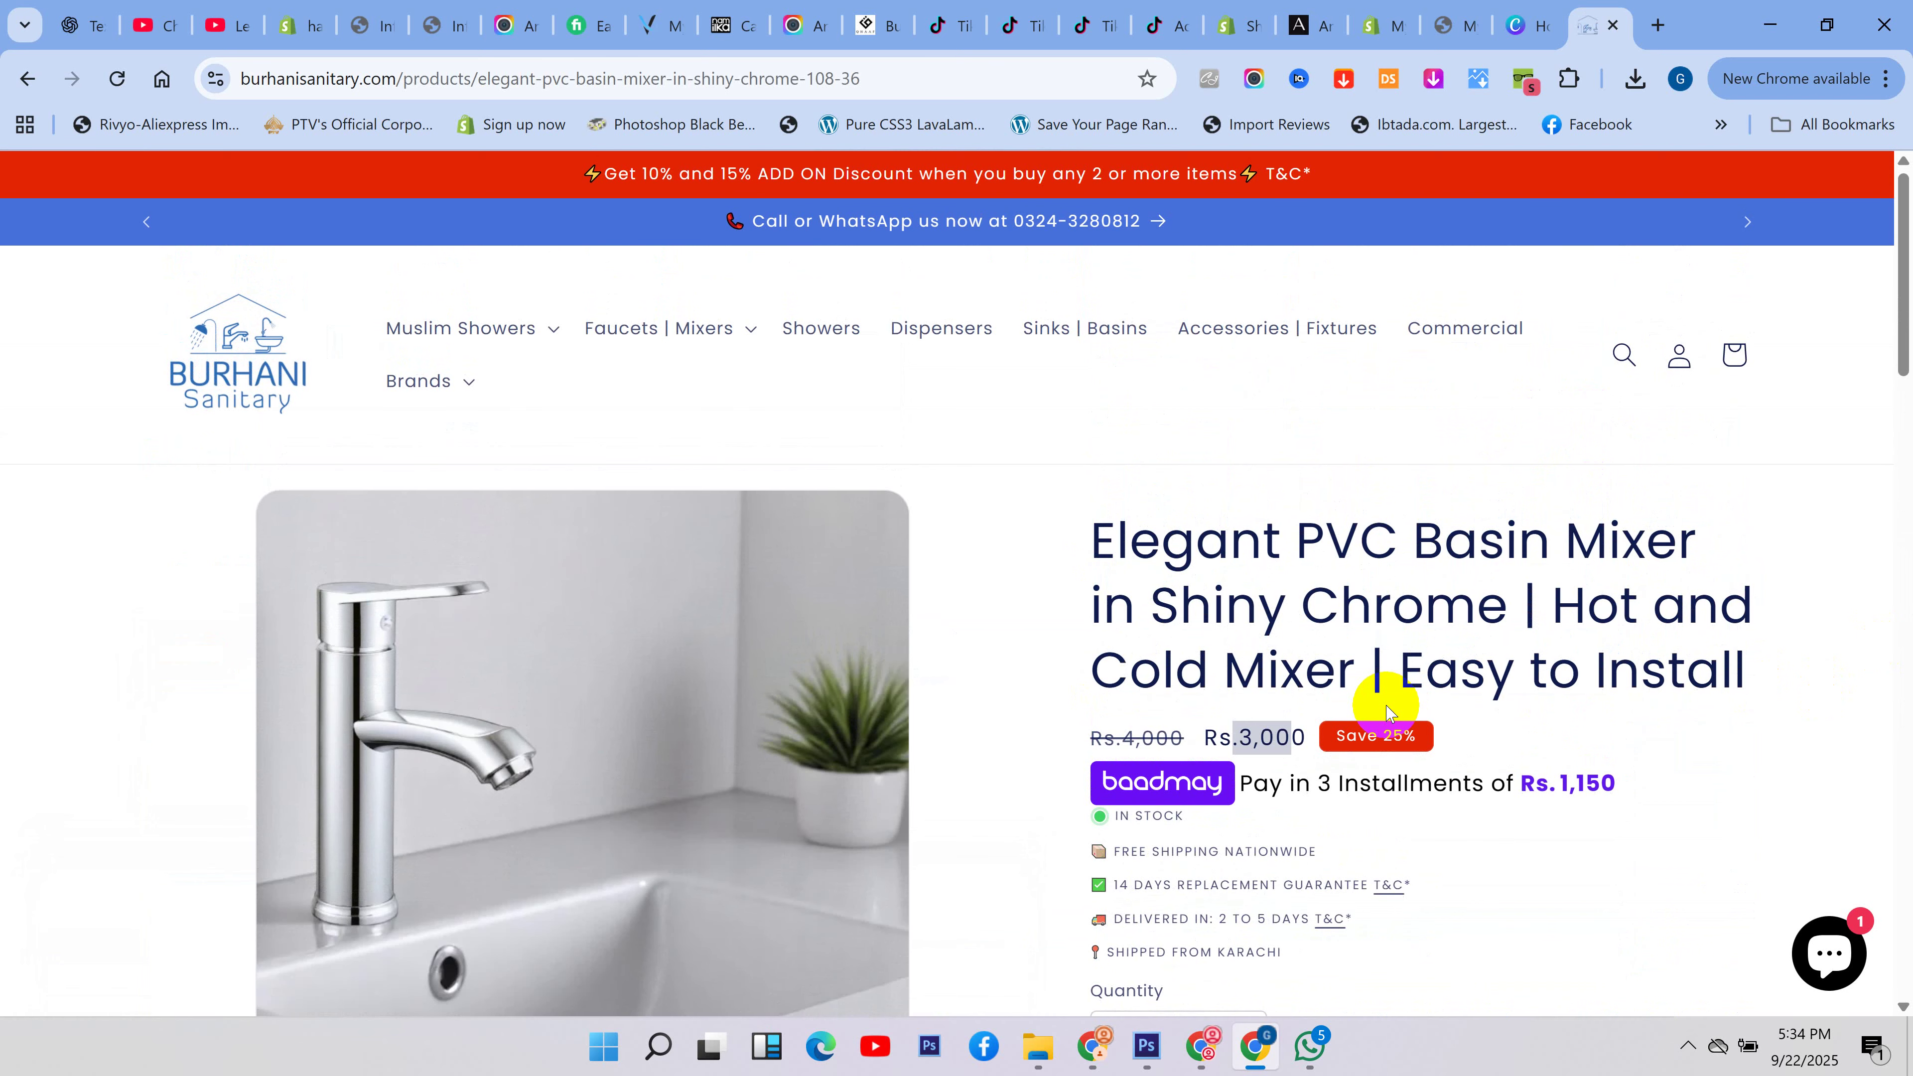
- Start a new product in the Shopify admin and title it "Elegant PVC Basin Mixer in Shiny Chrome | Hot and Cold Mixer | Easy to Install"
click(1403, 27)
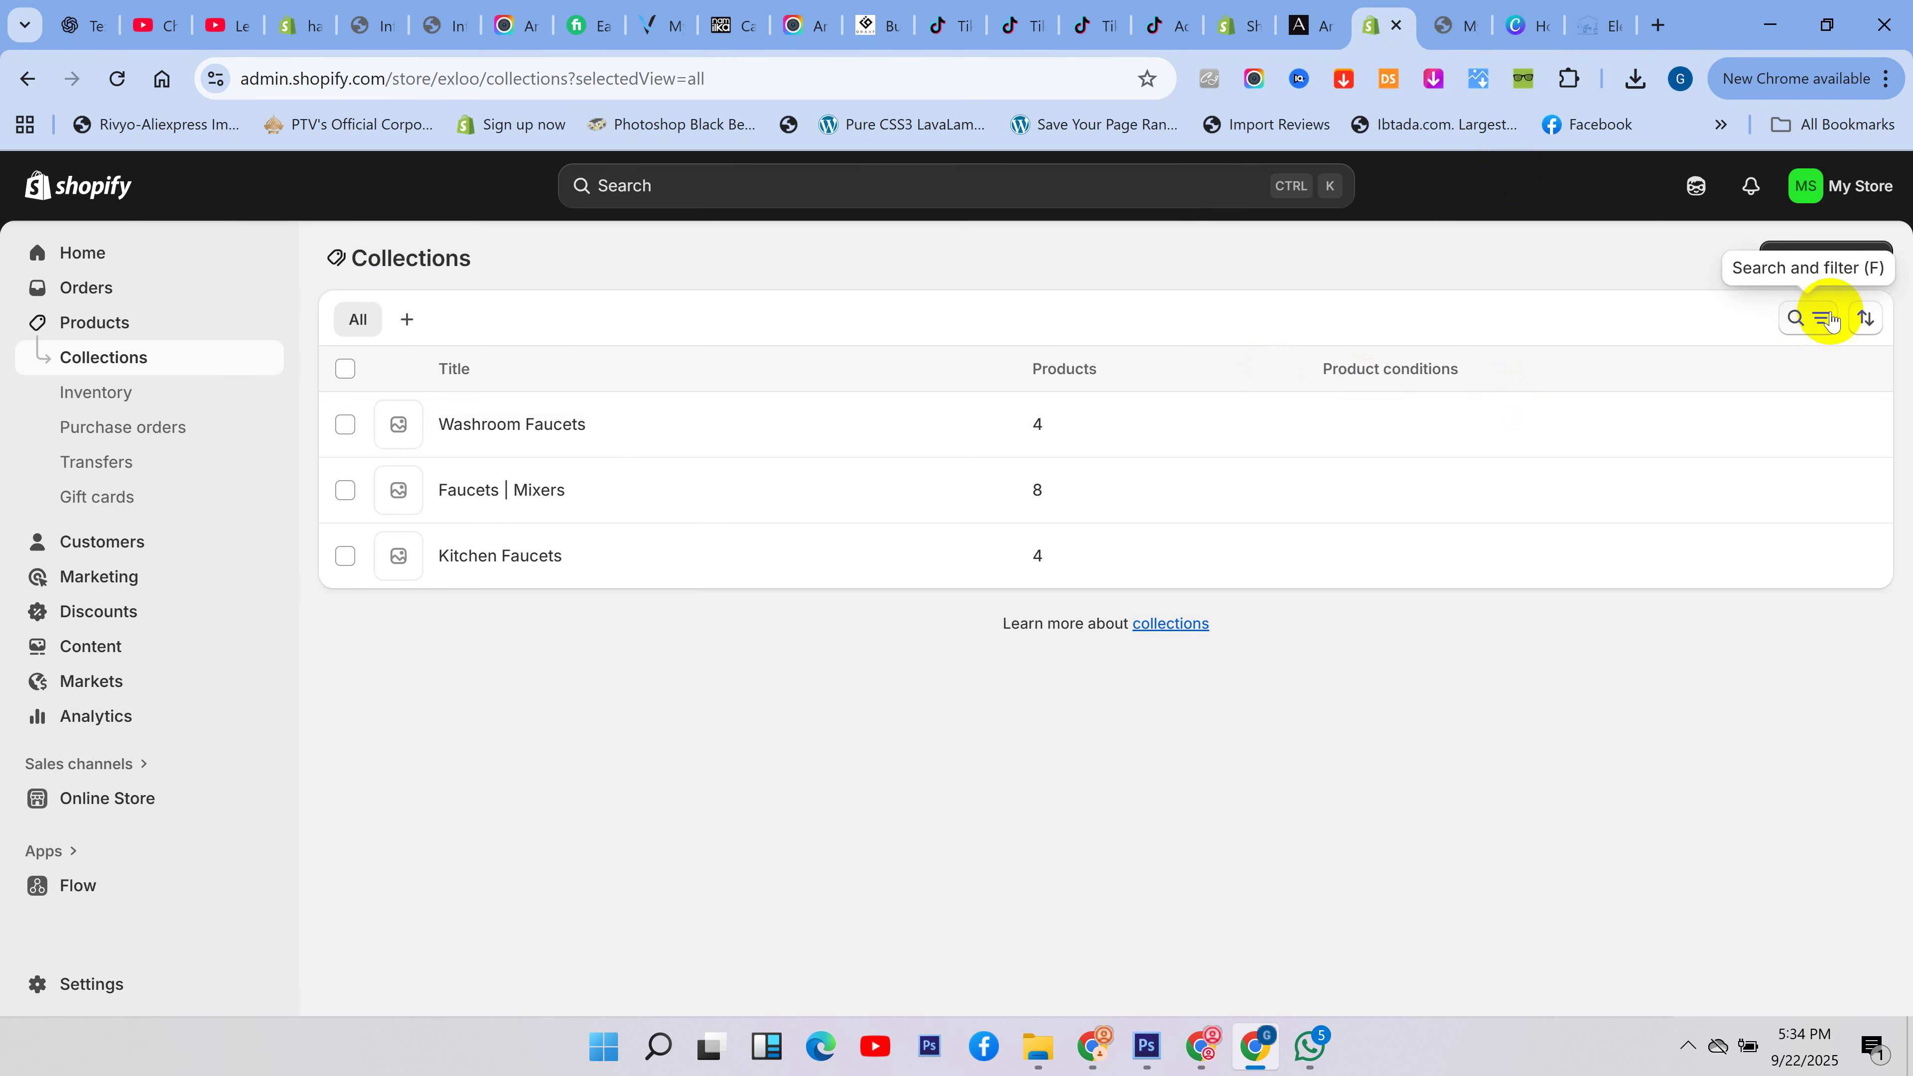
click(114, 323)
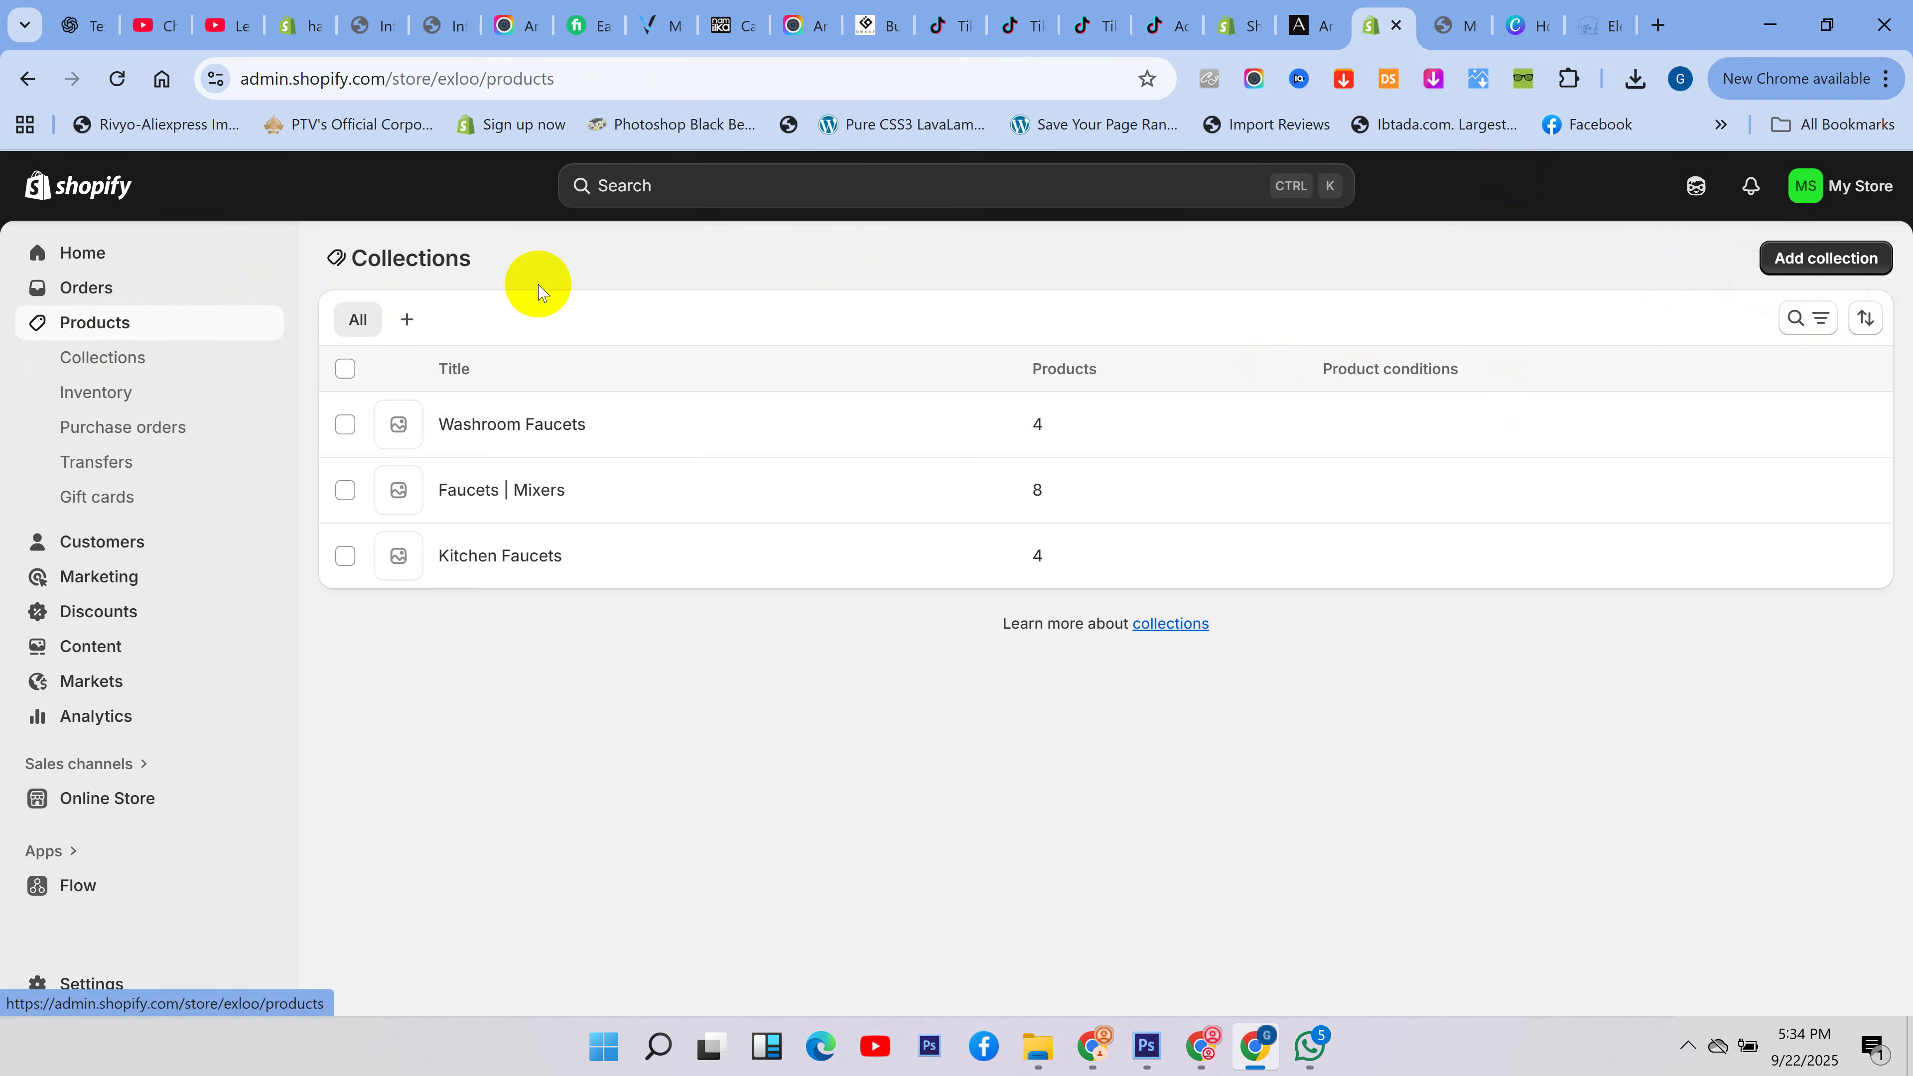
click(1814, 256)
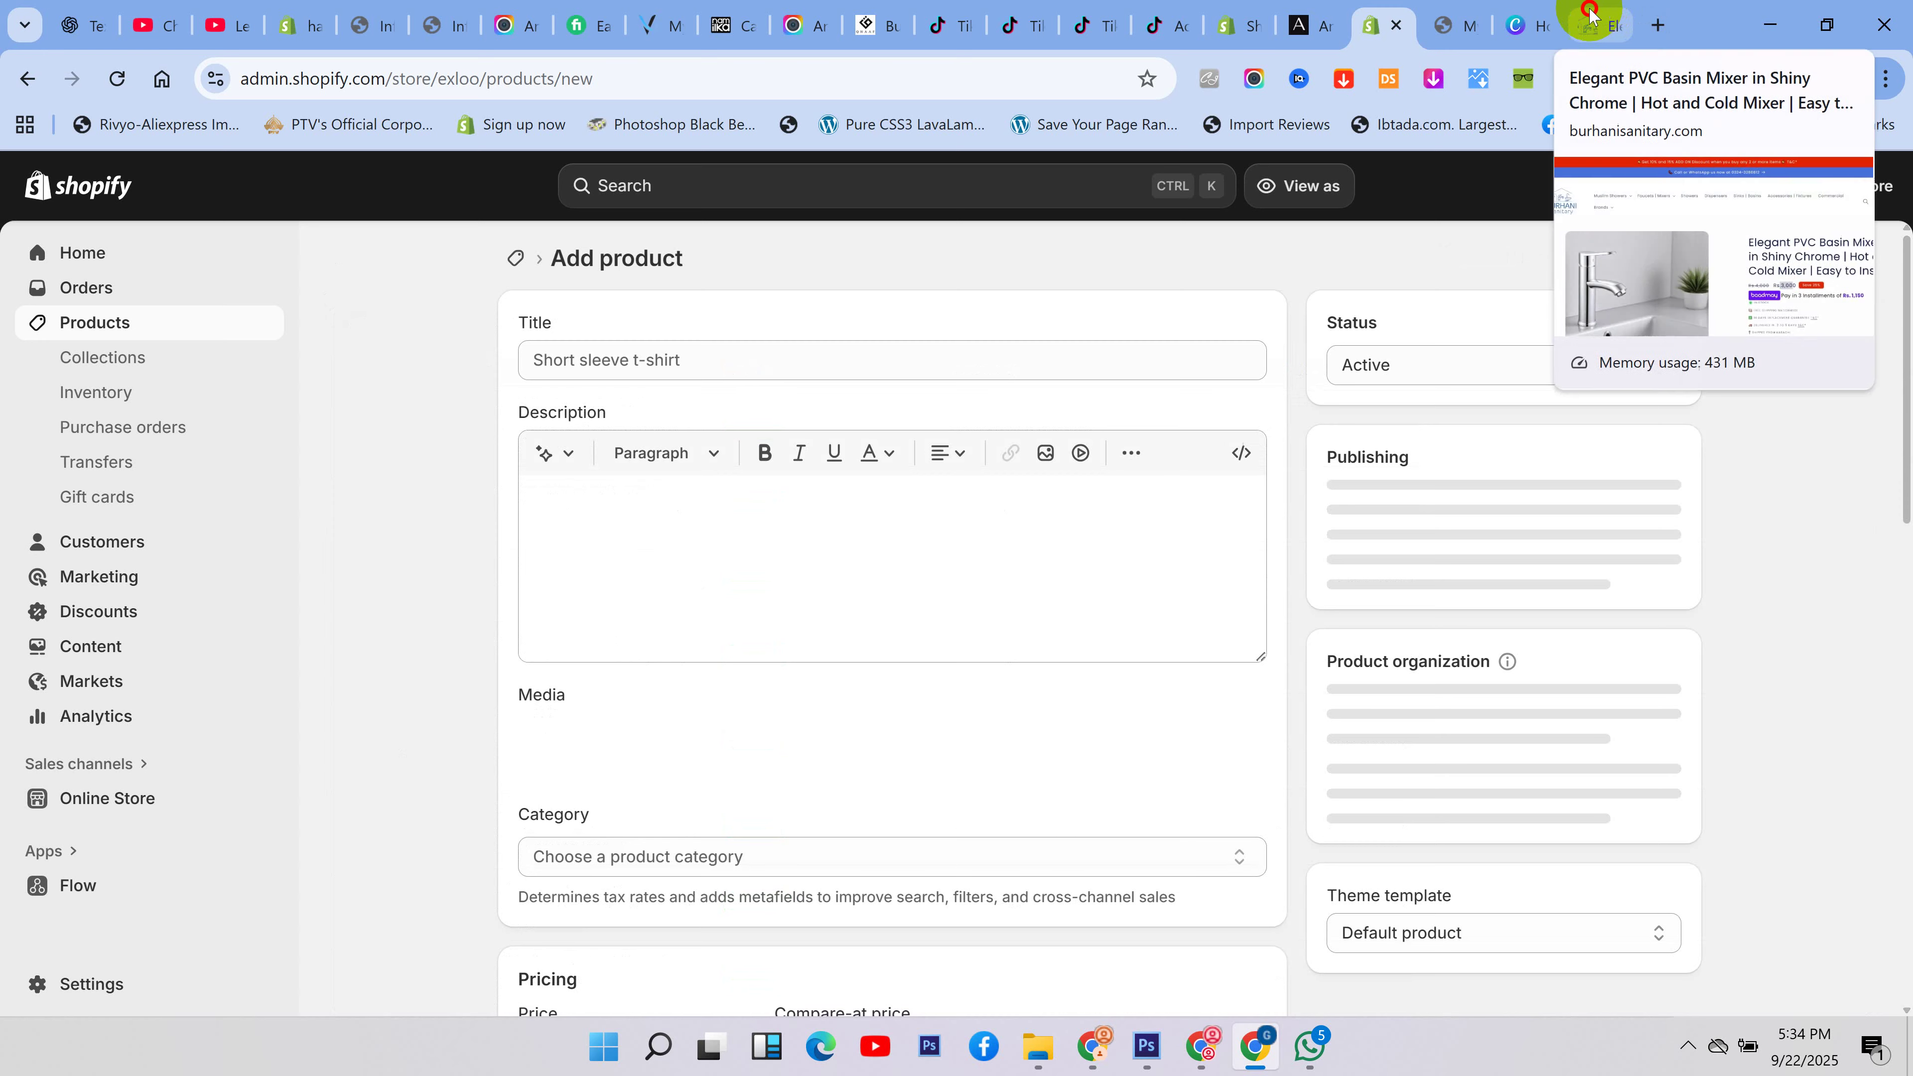
click(1597, 26)
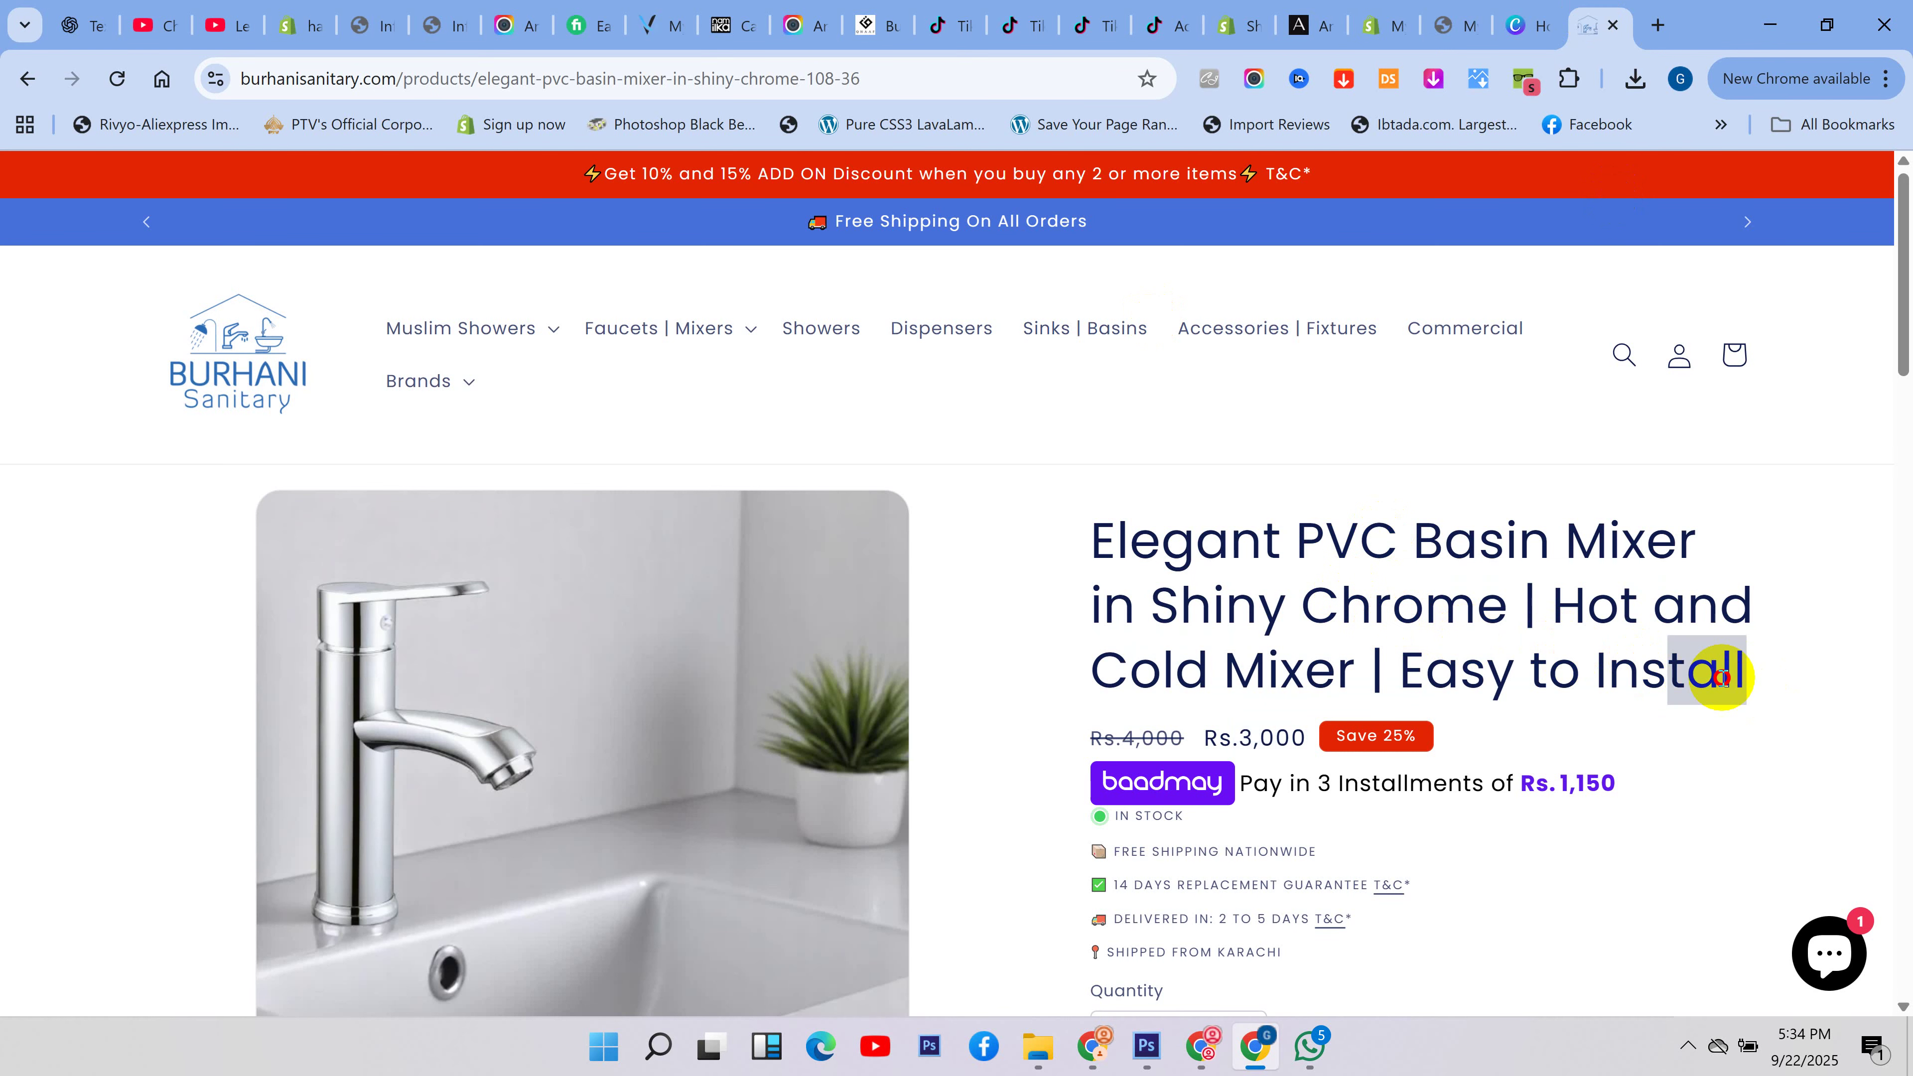
drag(1751, 670, 1136, 551)
click(1373, 25)
click(985, 352)
key(ctrl+v)
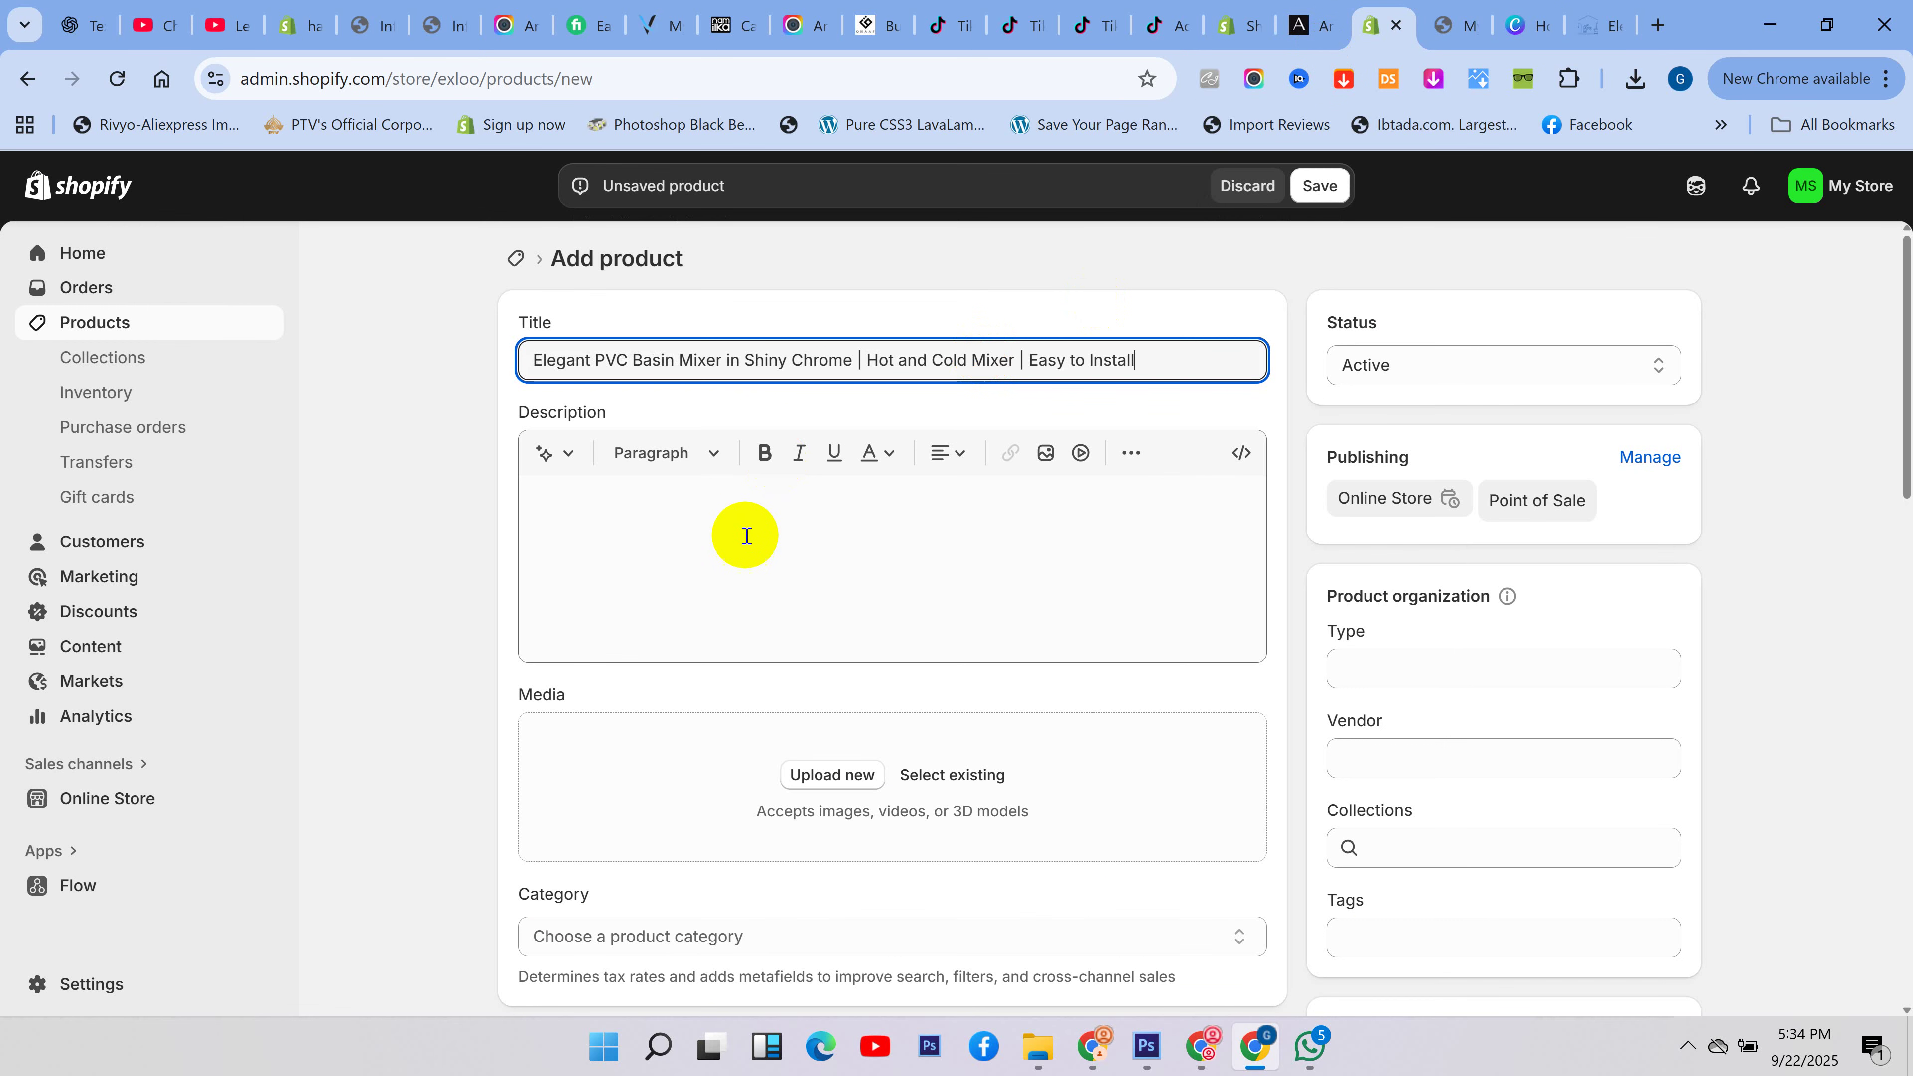
- Look through the new product's description, pricing and inventory fields, and discard the unsaved product
click(768, 573)
scroll(787, 663, down, 3)
scroll(799, 716, down, 5)
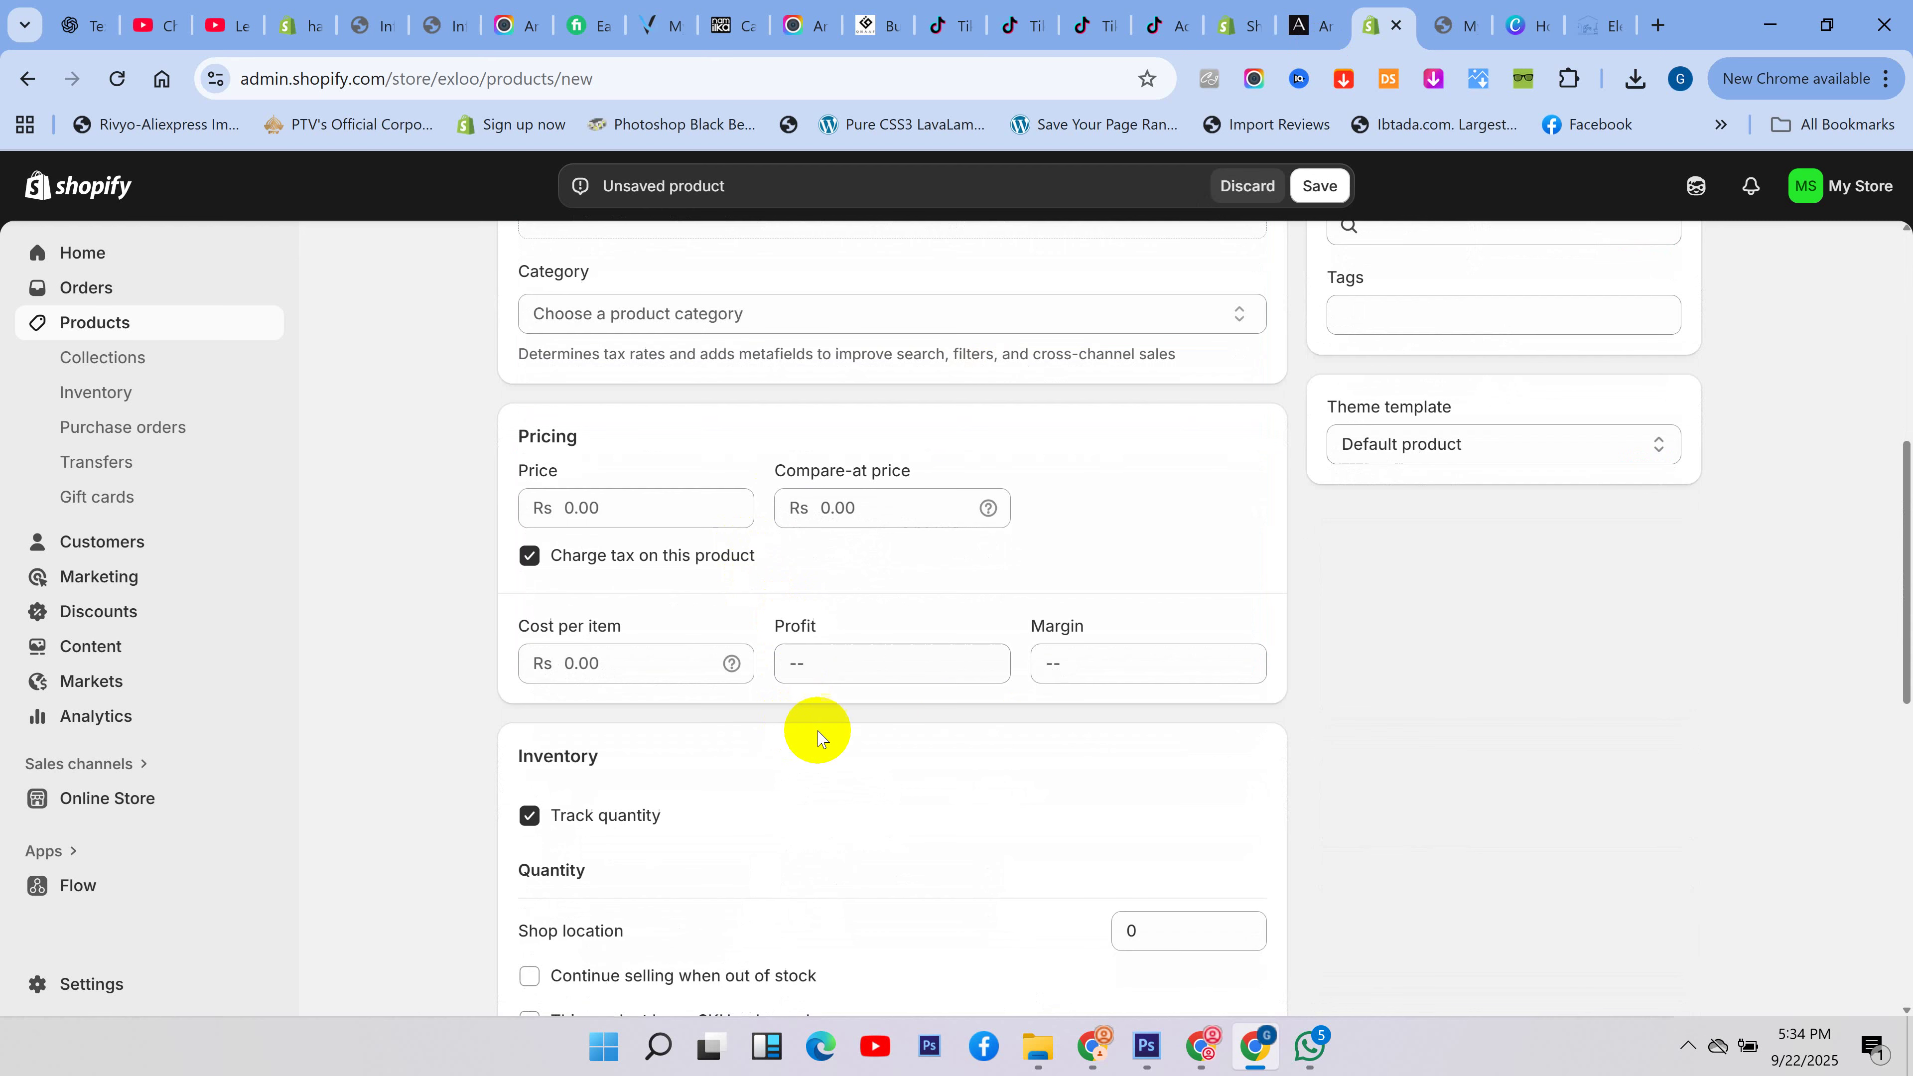
scroll(1326, 723, up, 4)
scroll(1375, 728, up, 4)
click(1249, 189)
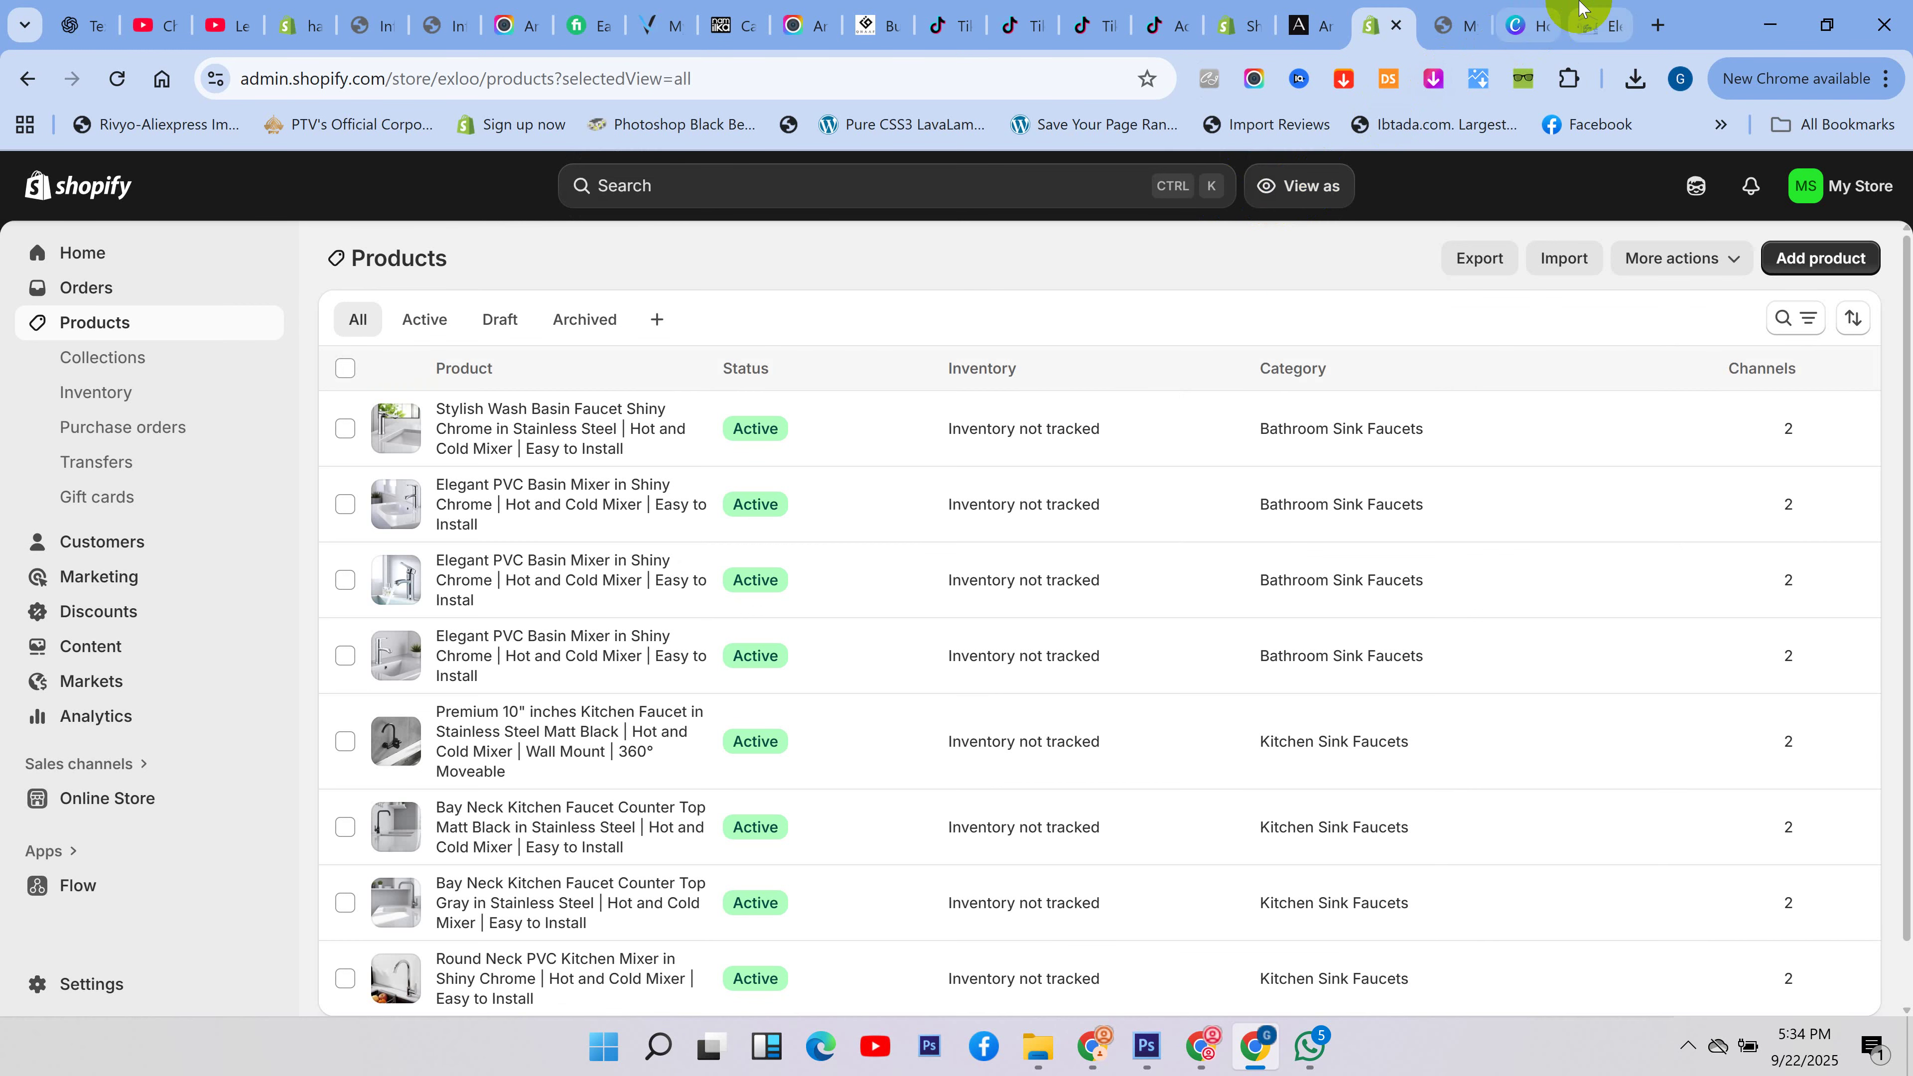
- Try saving the basin mixer's main image from the Burhani Sanitary product page, and cancel the save
click(1579, 8)
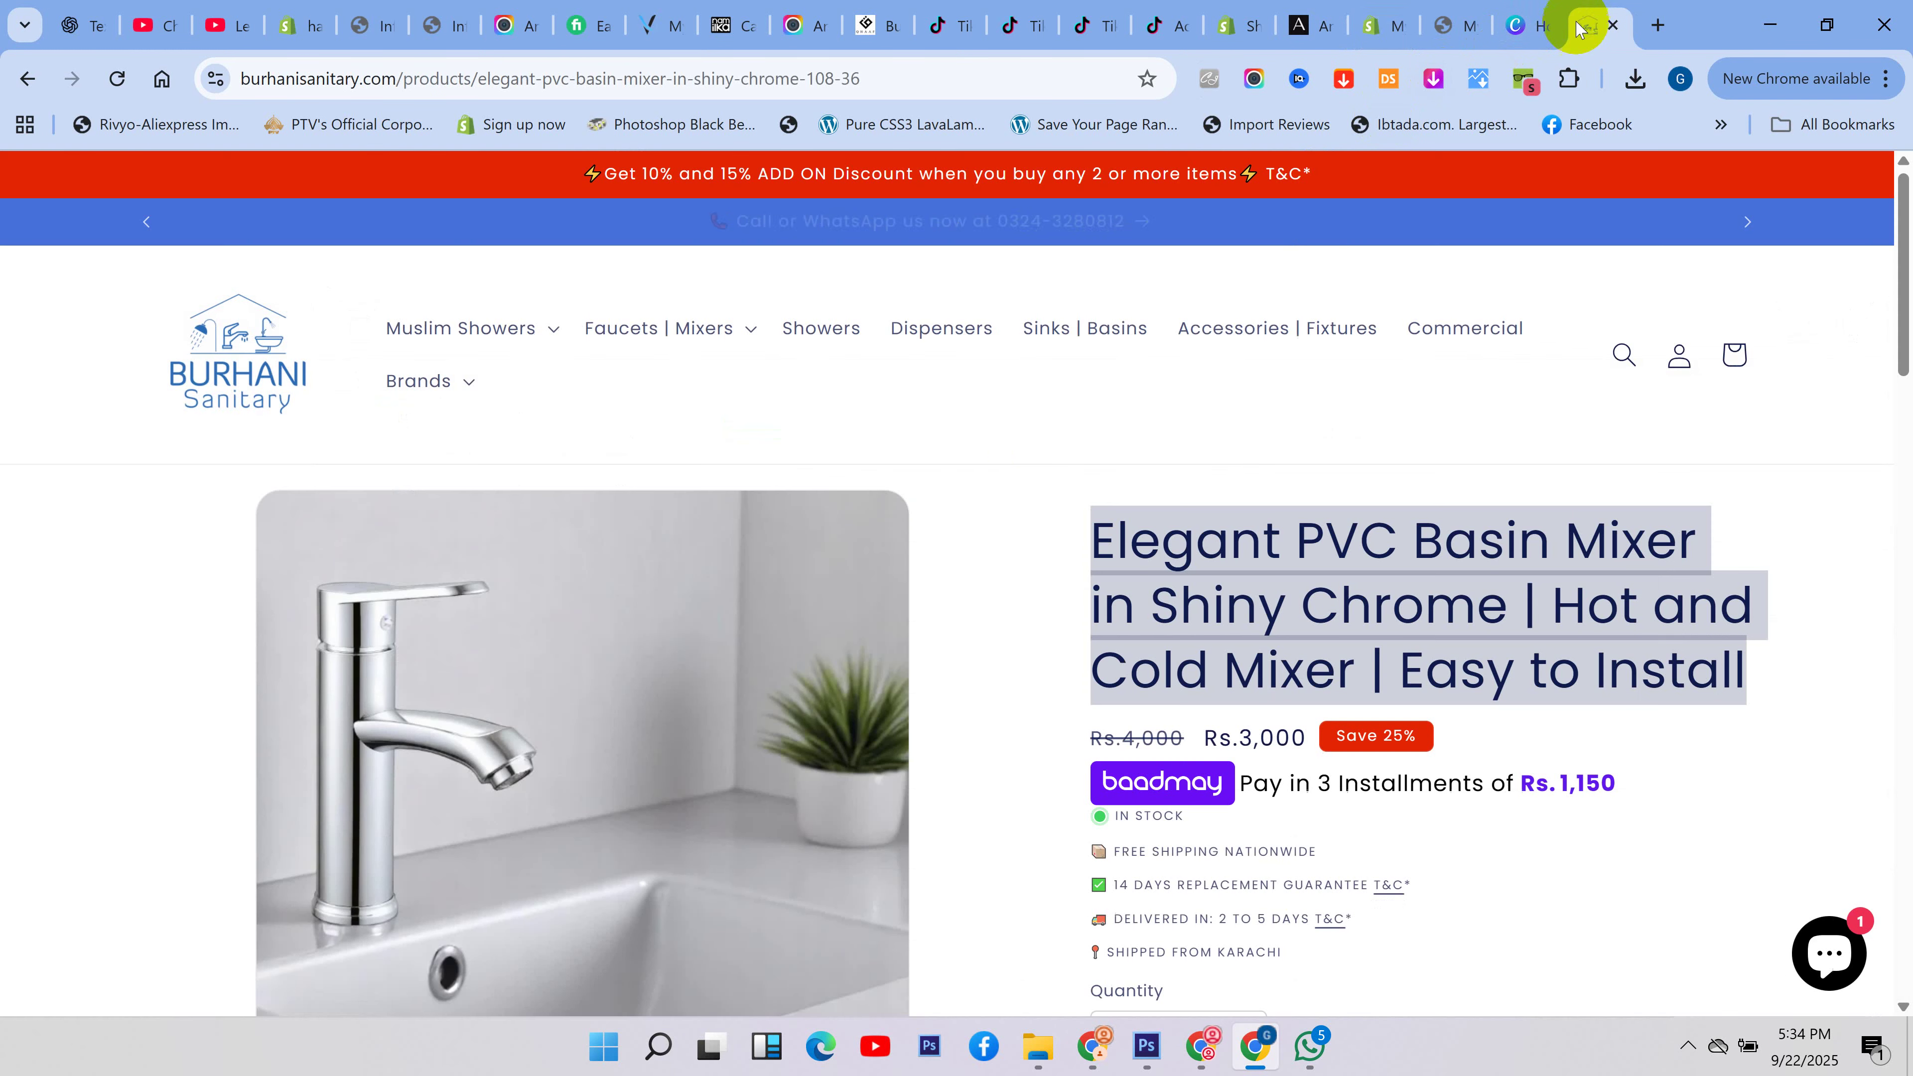
scroll(662, 594, down, 1)
right_click(518, 579)
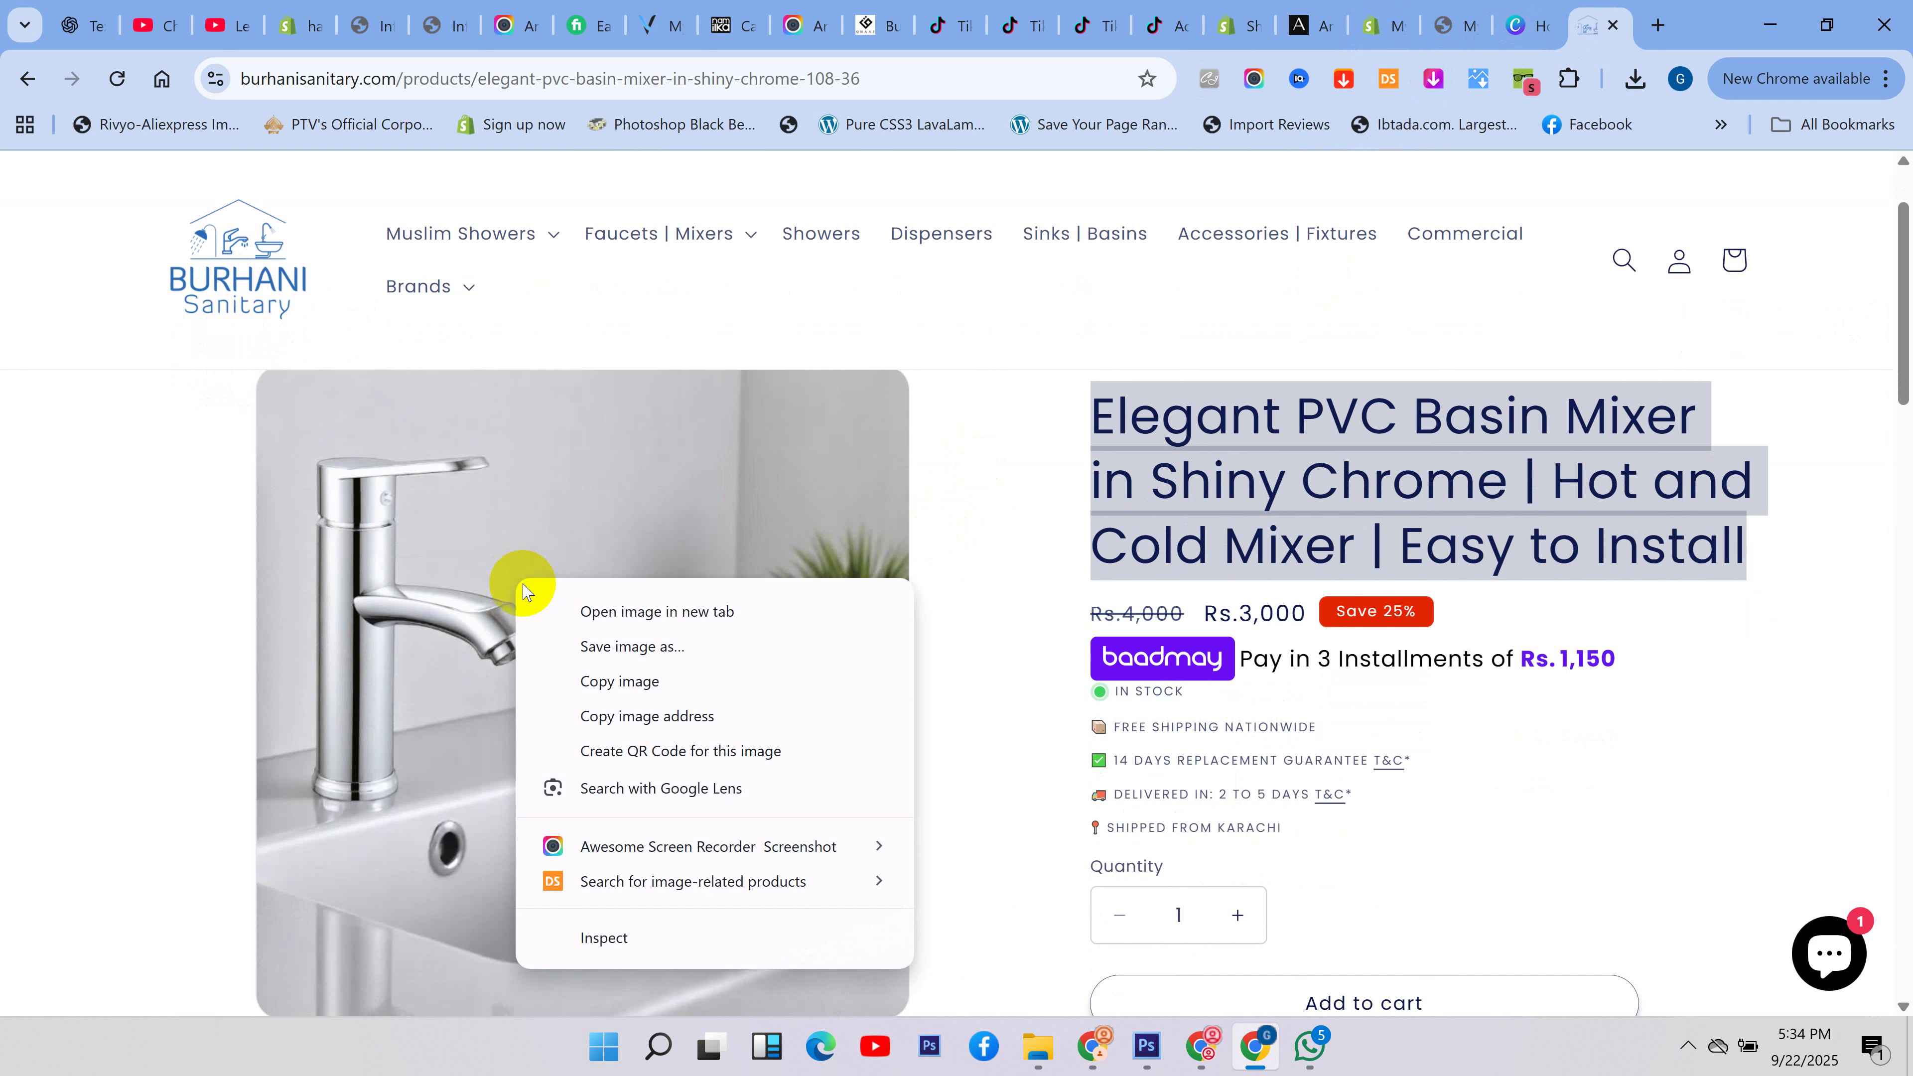
click(572, 646)
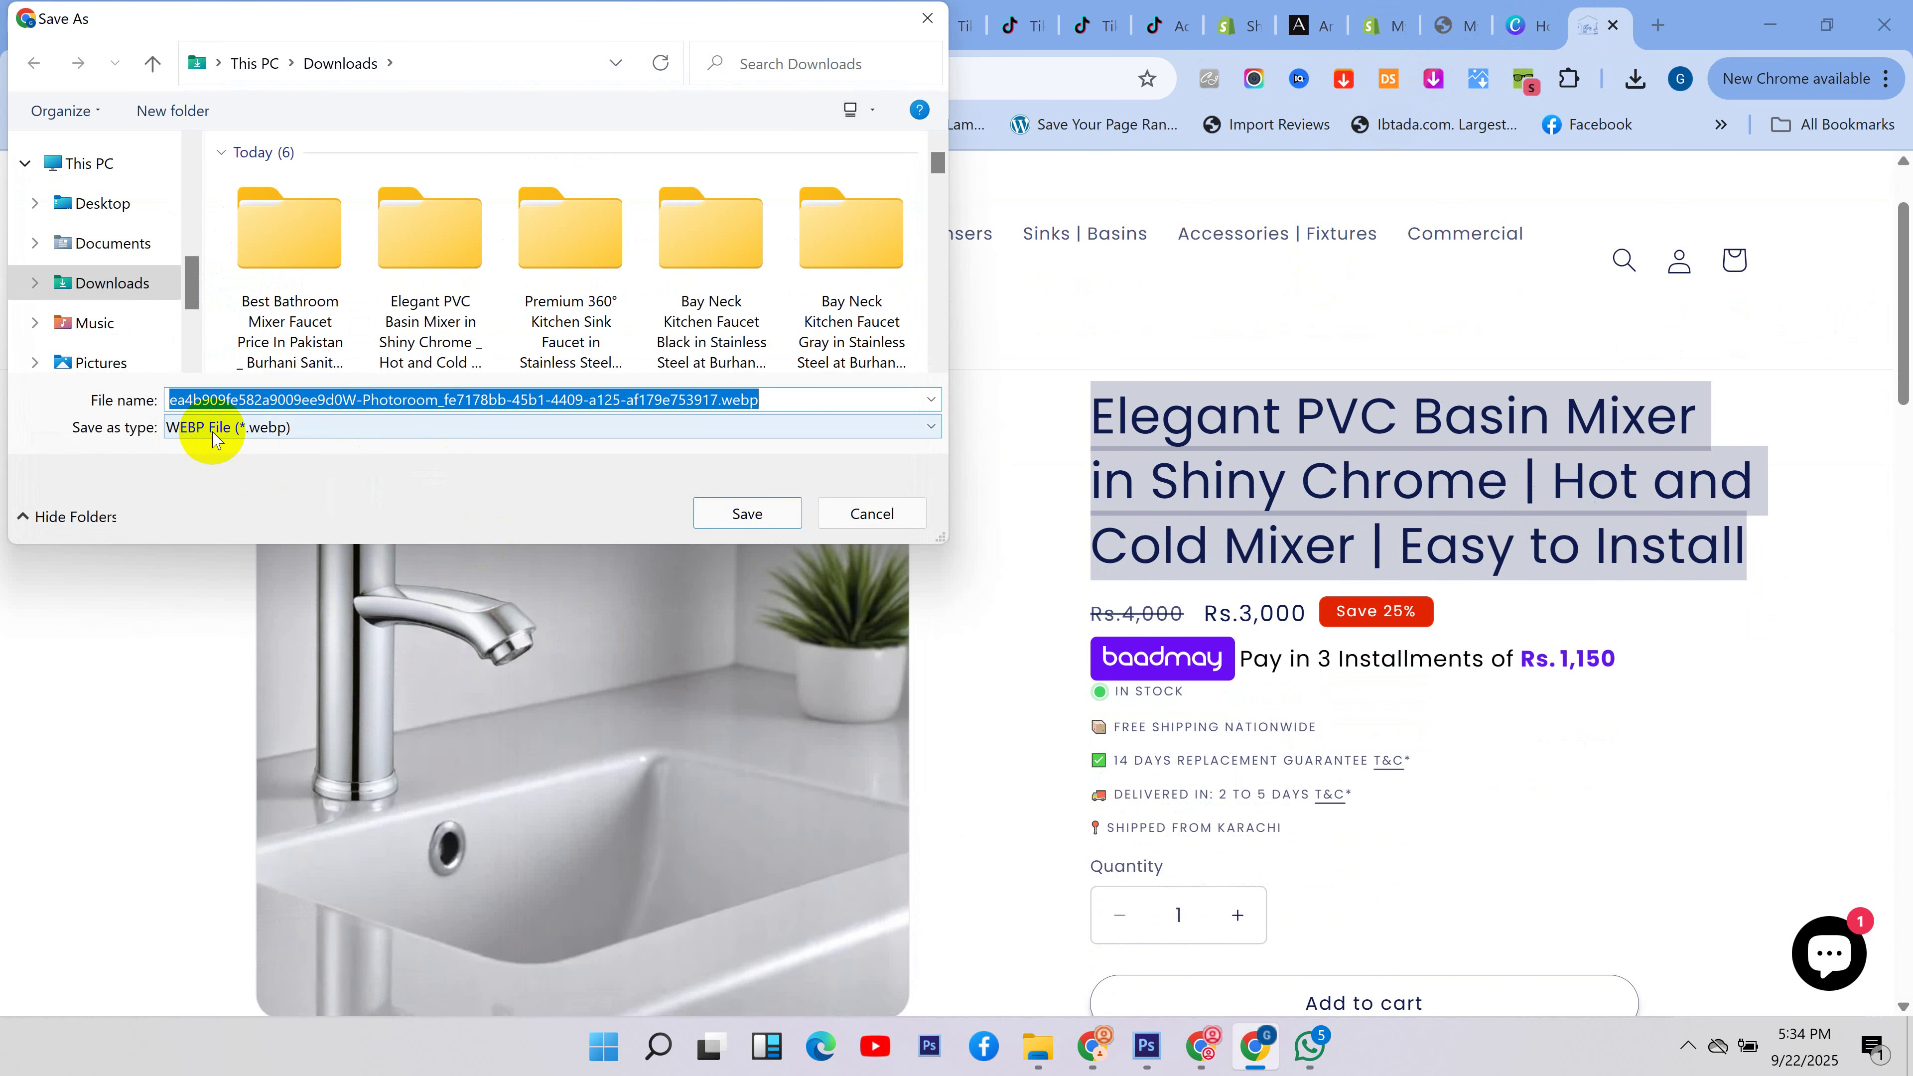
click(871, 513)
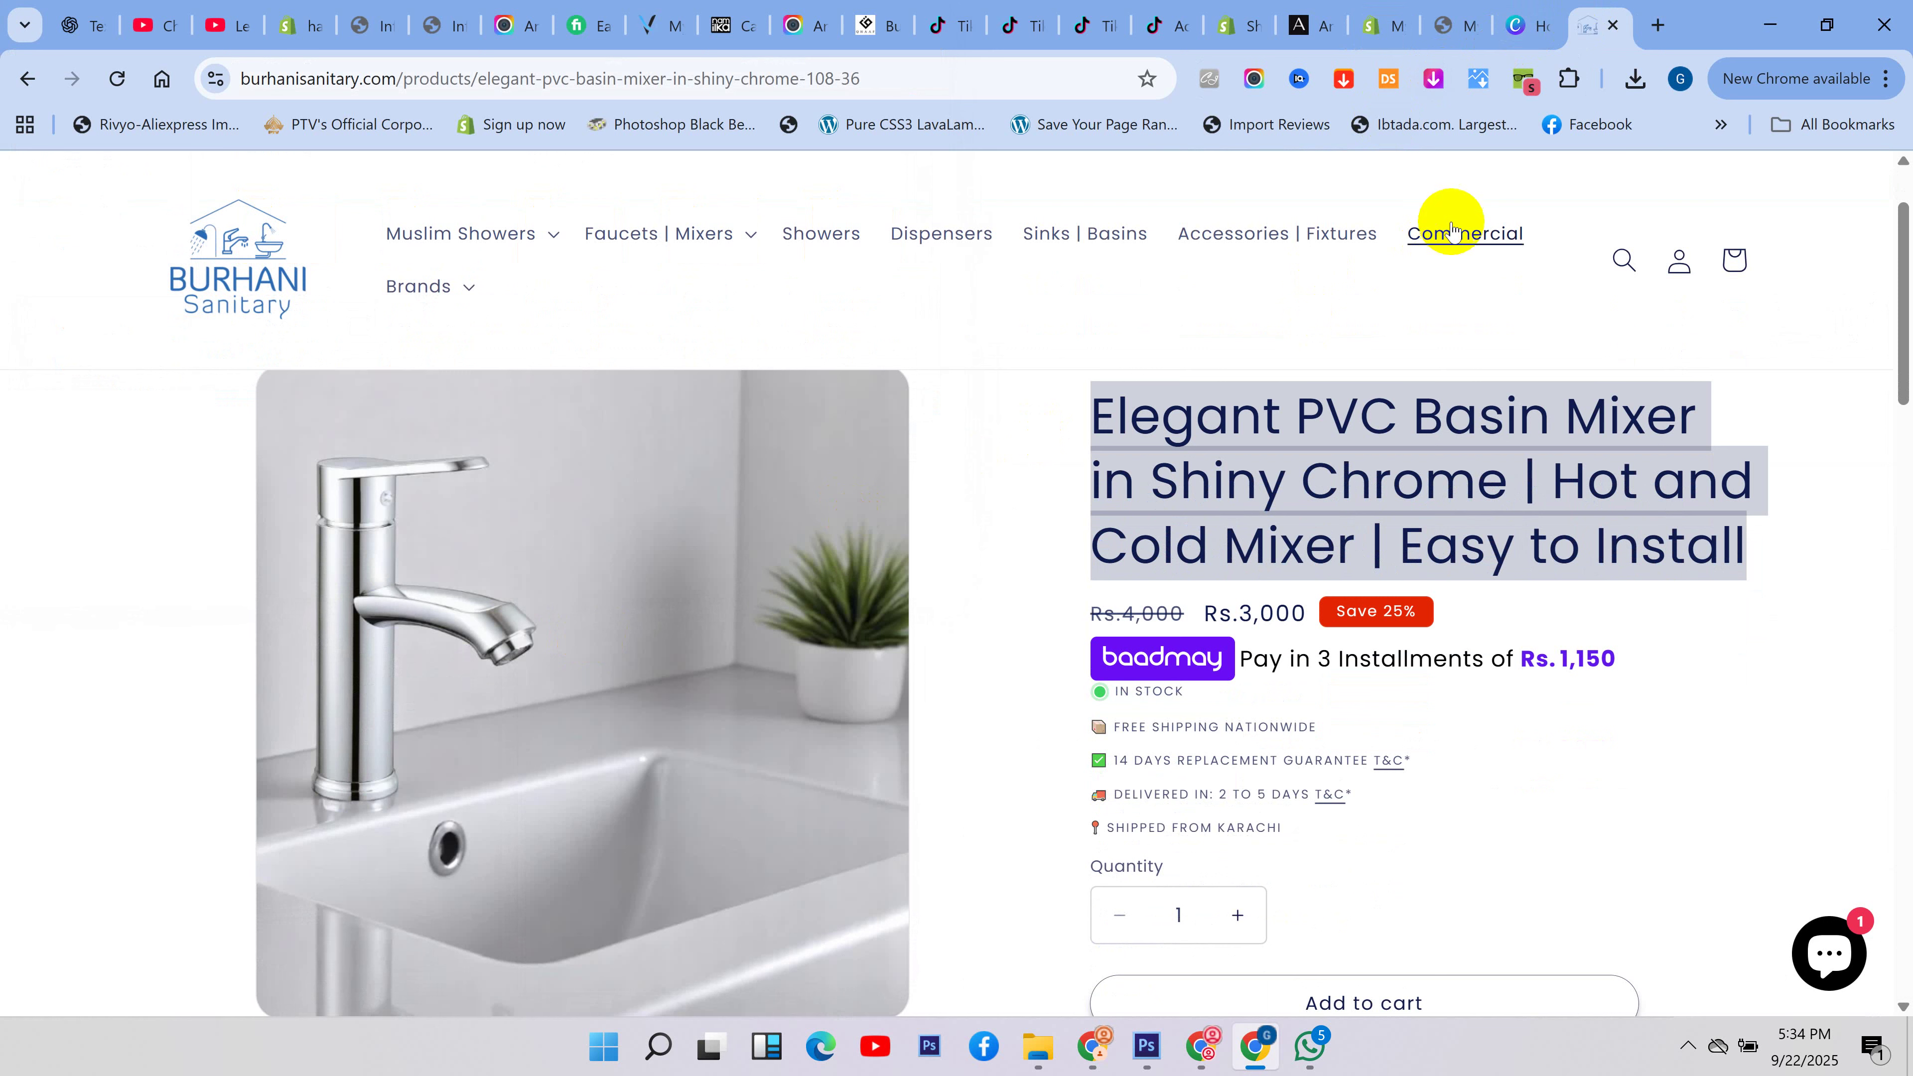
- Scan the product page with the image downloader extension, select two 720x720 faucet images, and close it without downloading
click(1435, 81)
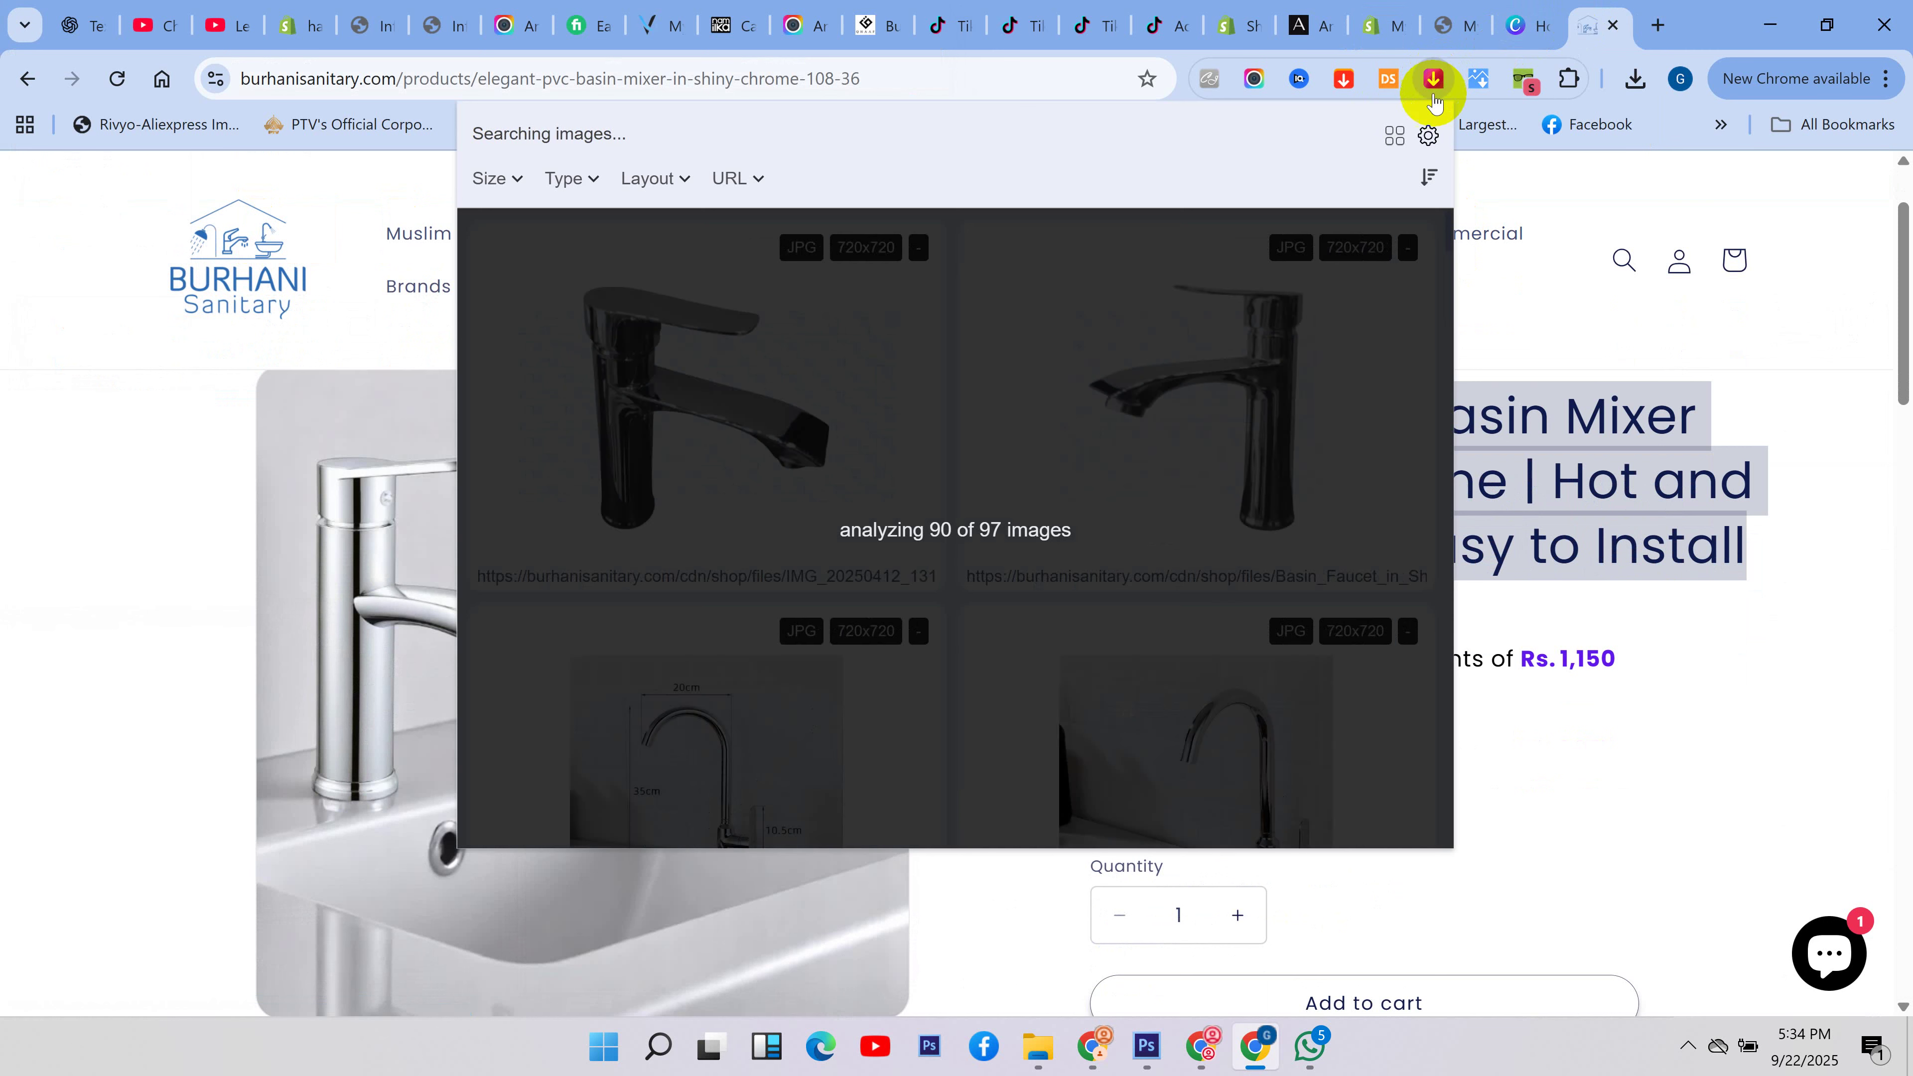
scroll(995, 483, down, 10)
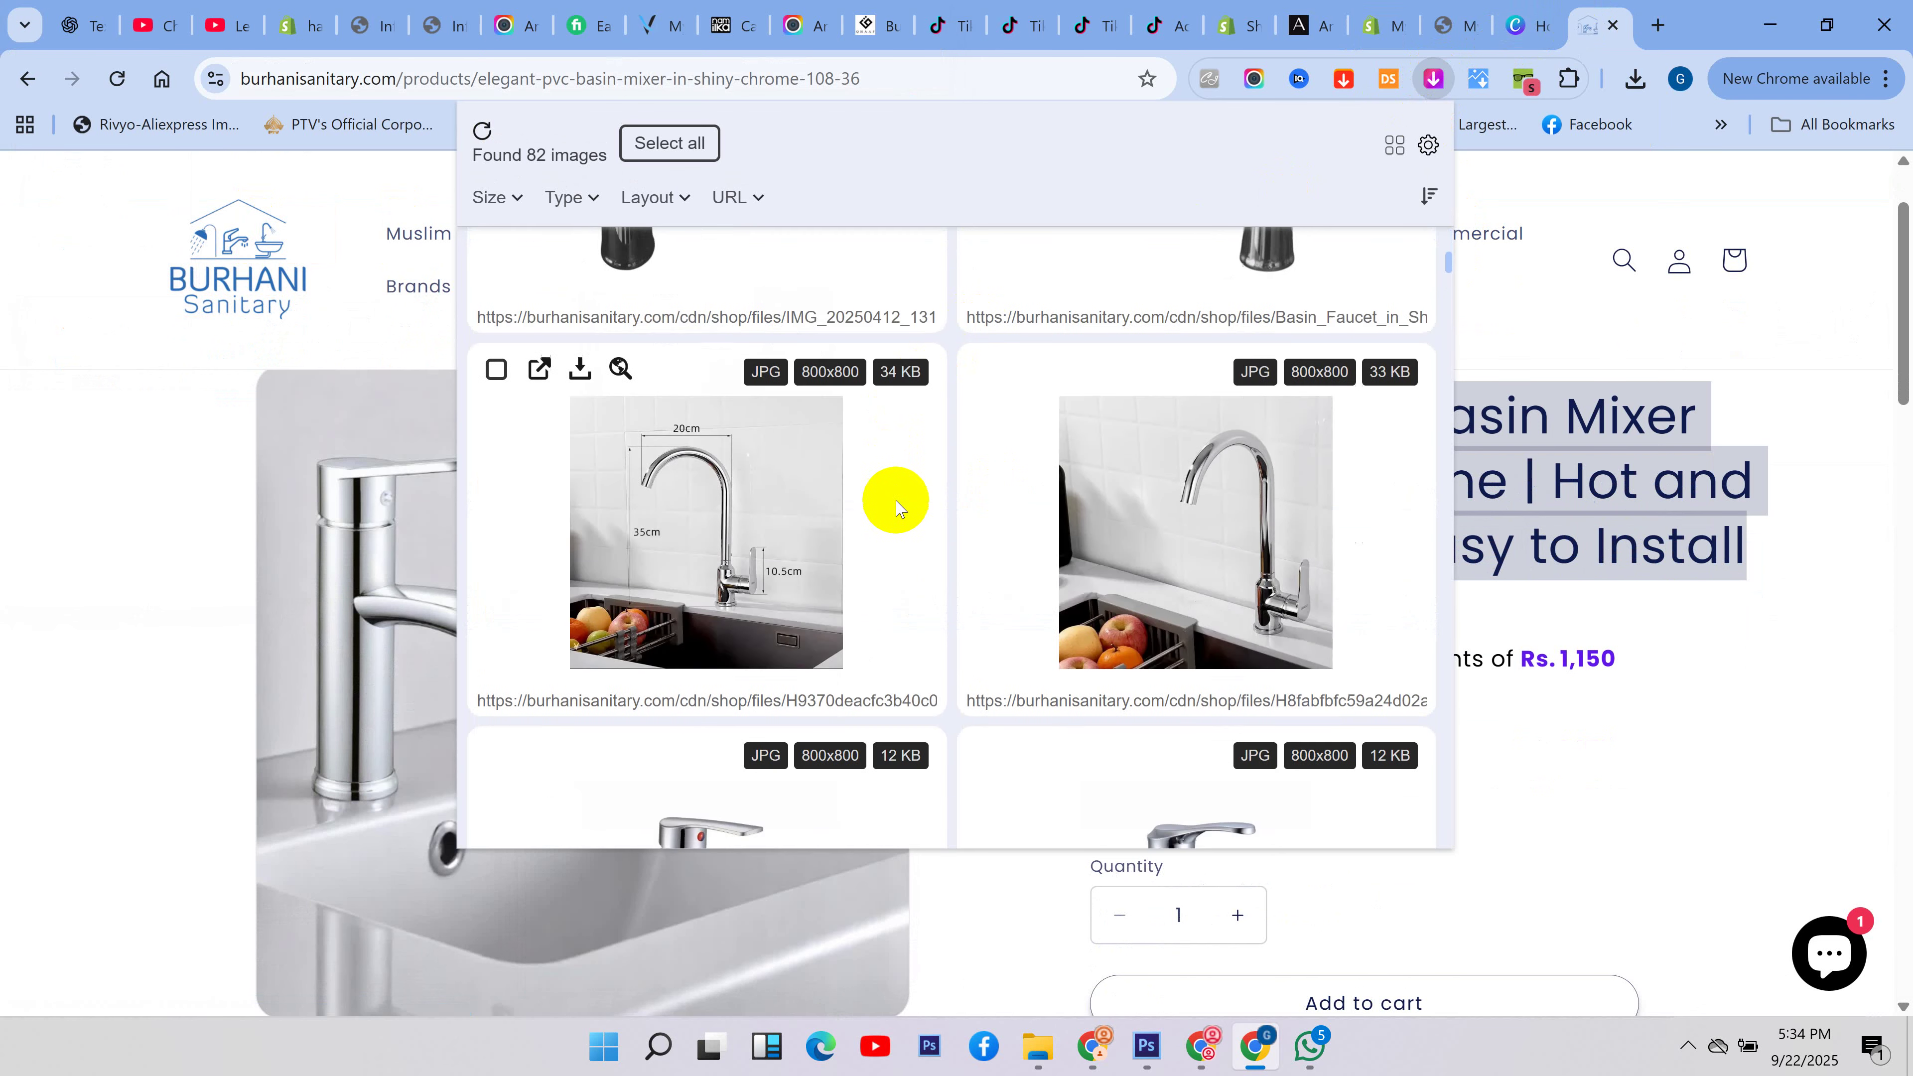
scroll(906, 520, down, 8)
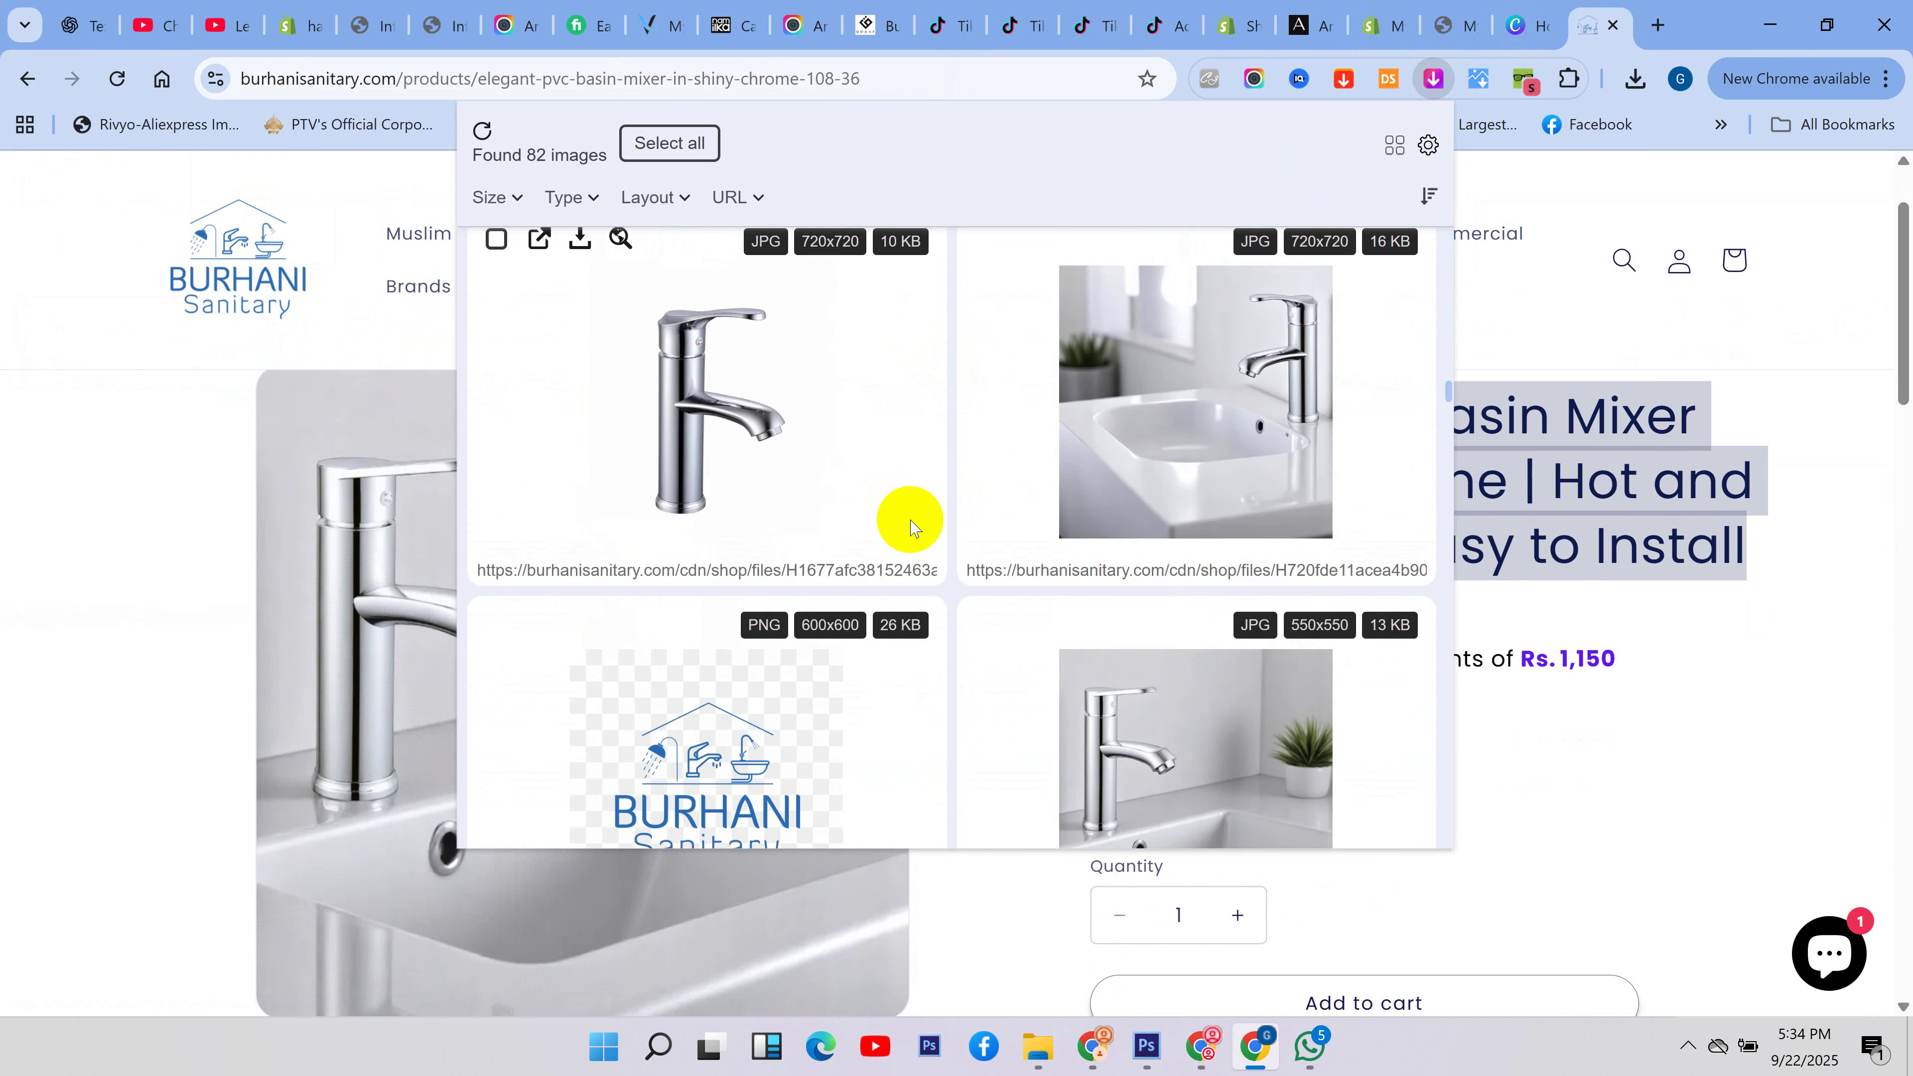
scroll(1082, 533, up, 1)
click(987, 604)
scroll(1031, 409, up, 1)
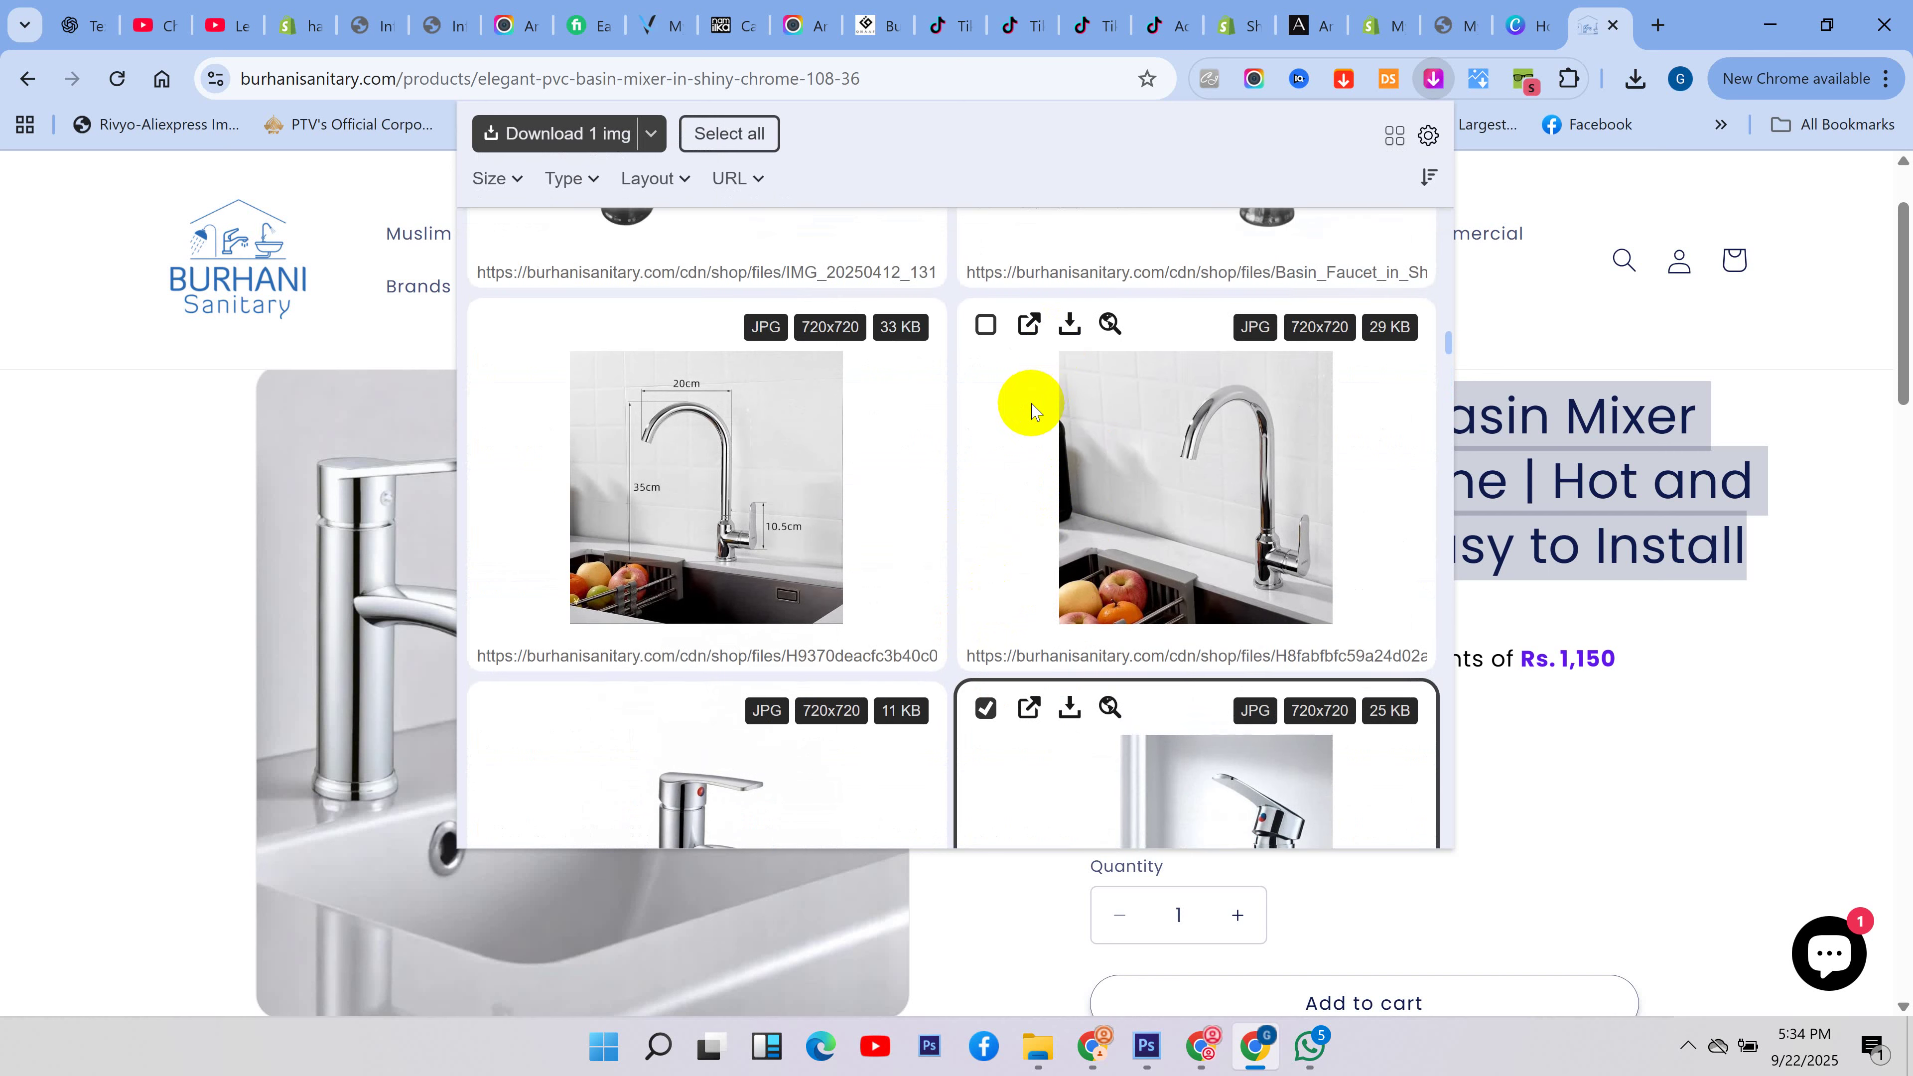
click(987, 325)
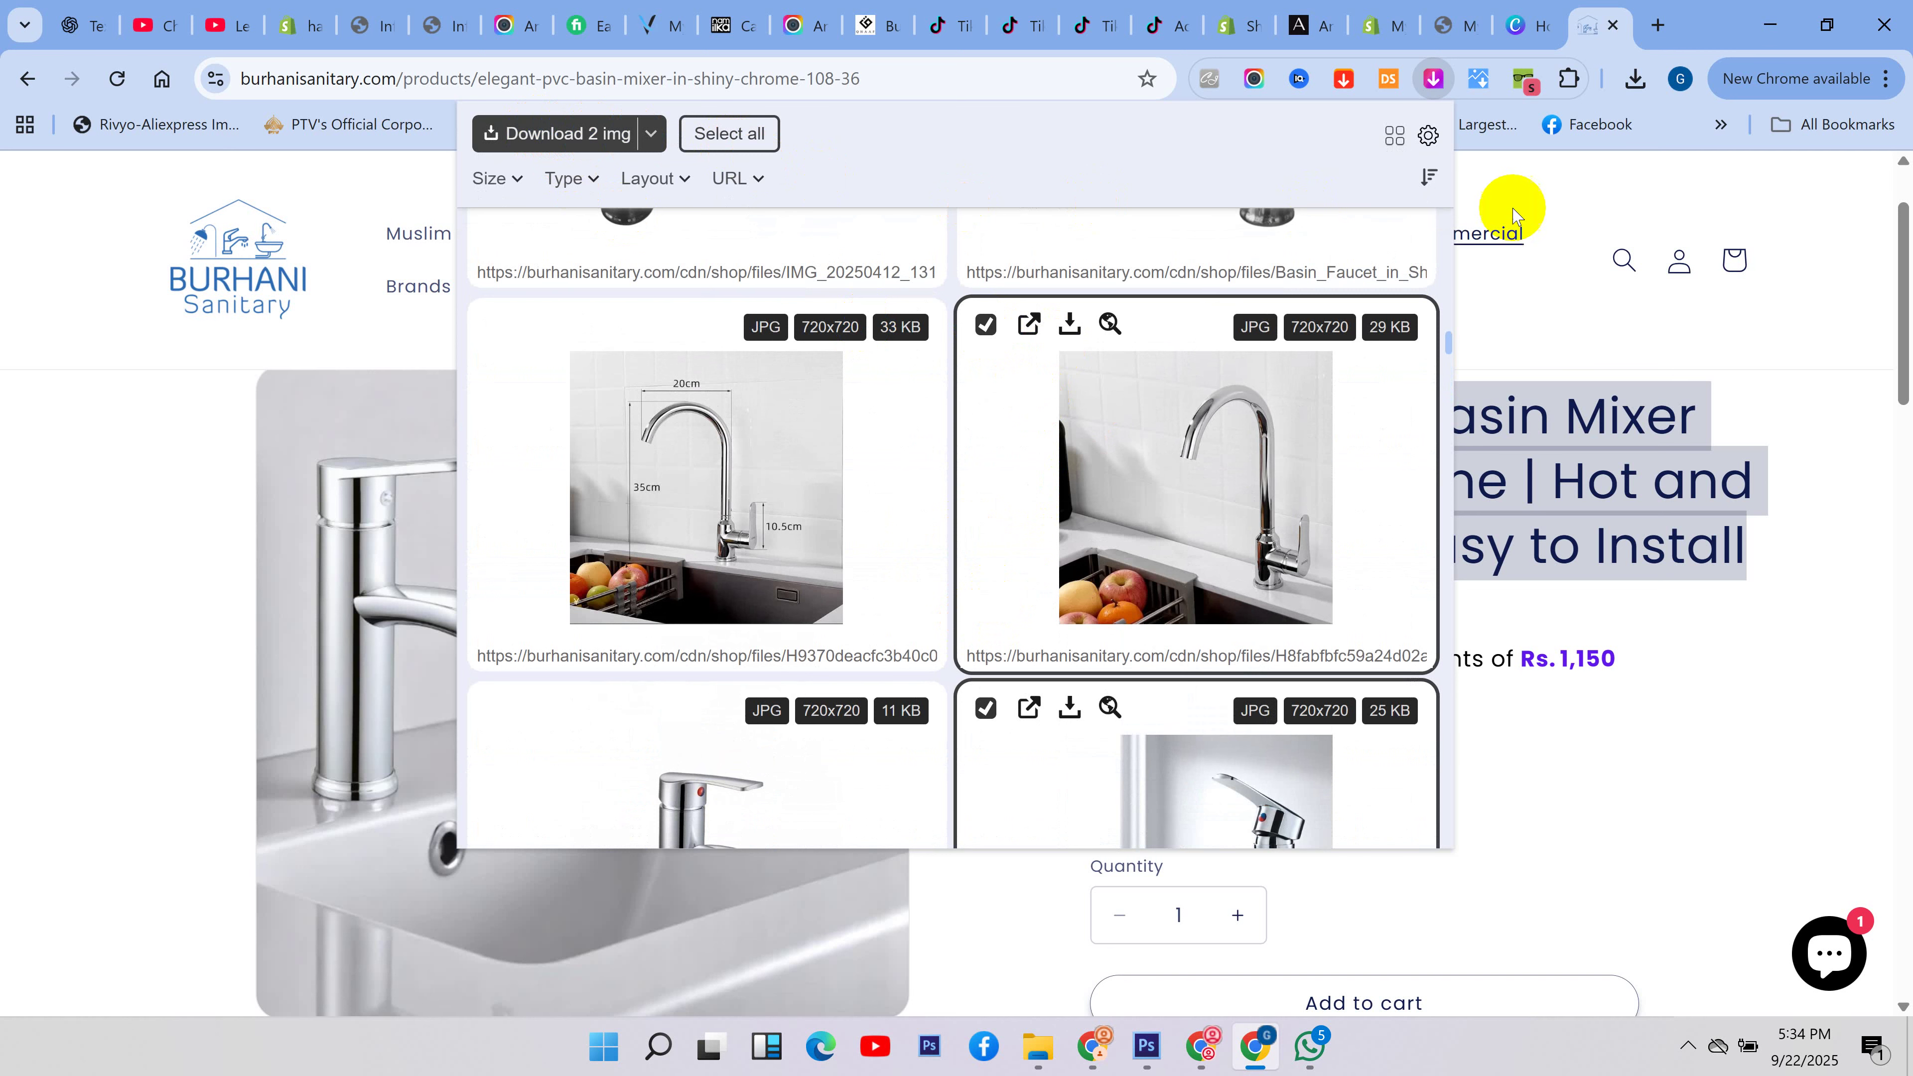
click(1725, 190)
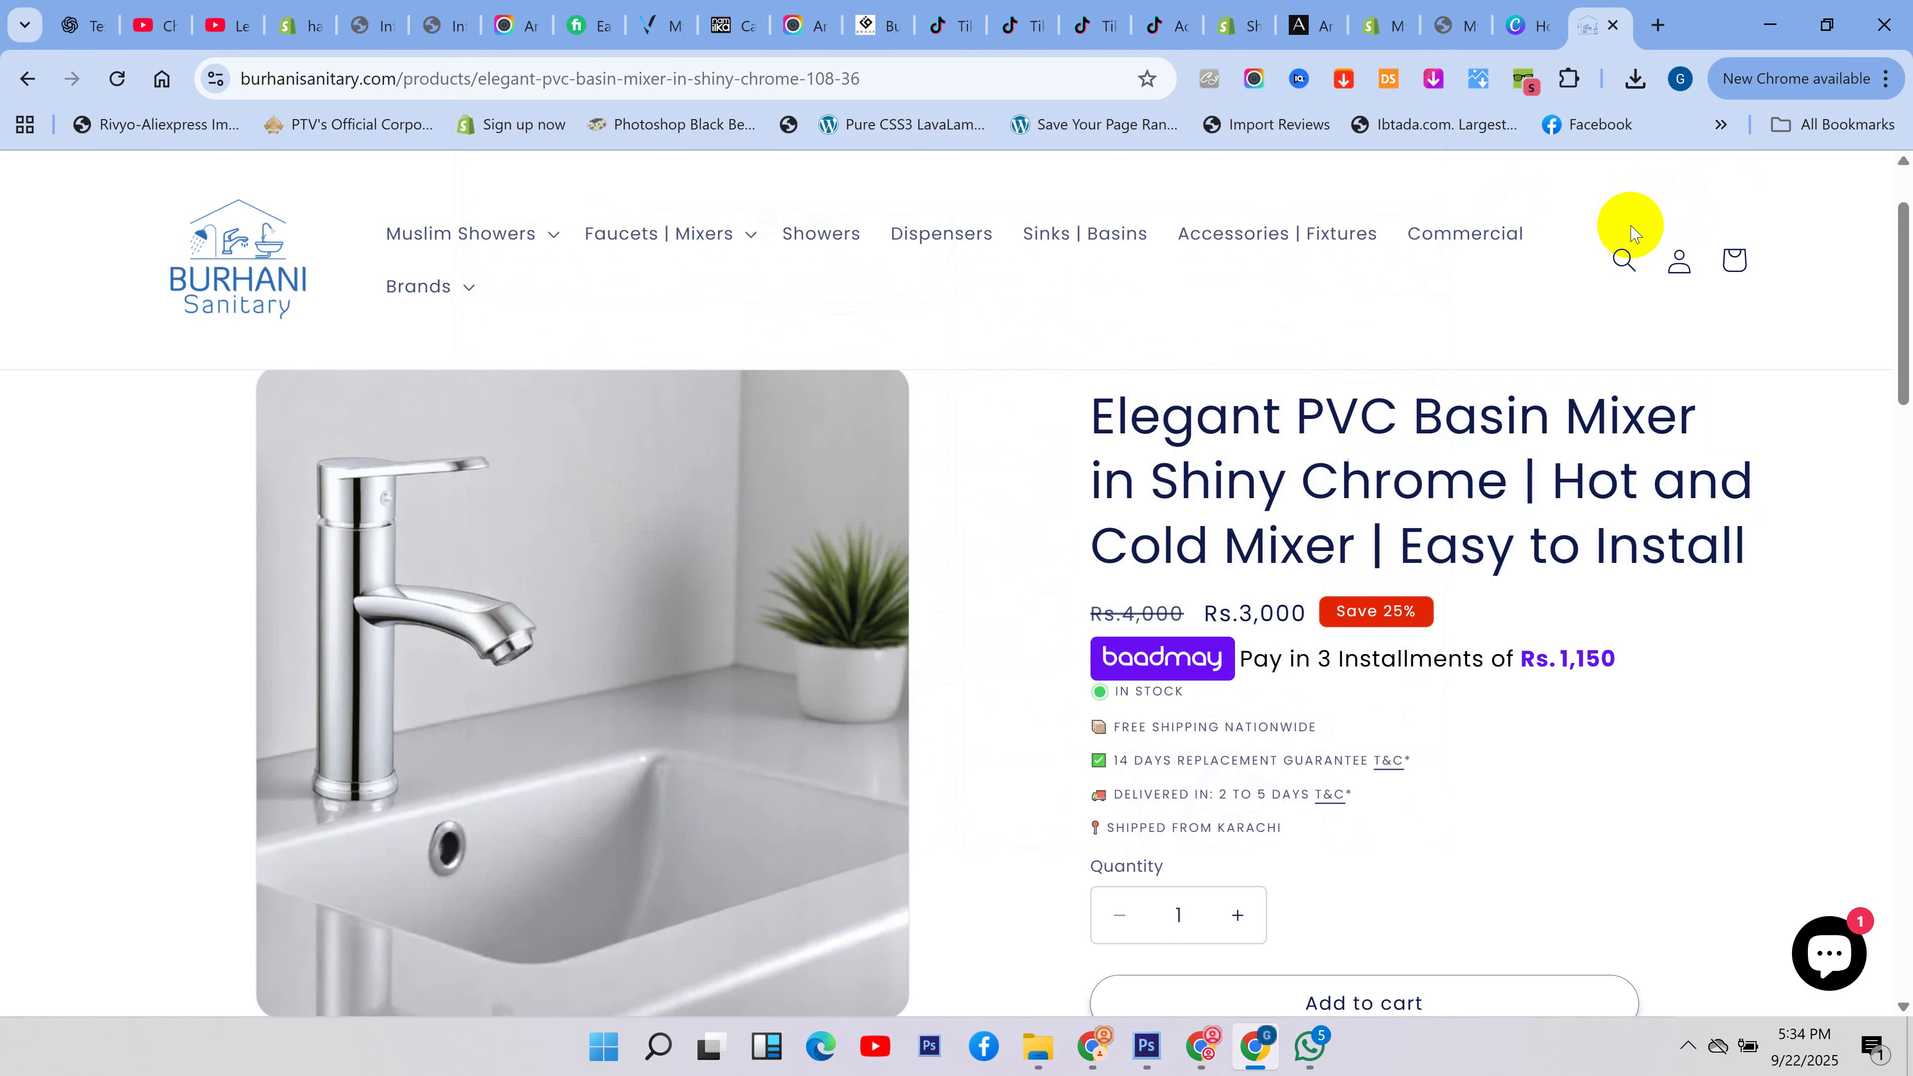
- Check the collections list in the Shopify admin, and return to the basin mixer page on the Burhani Sanitary storefront
scroll(927, 576, up, 2)
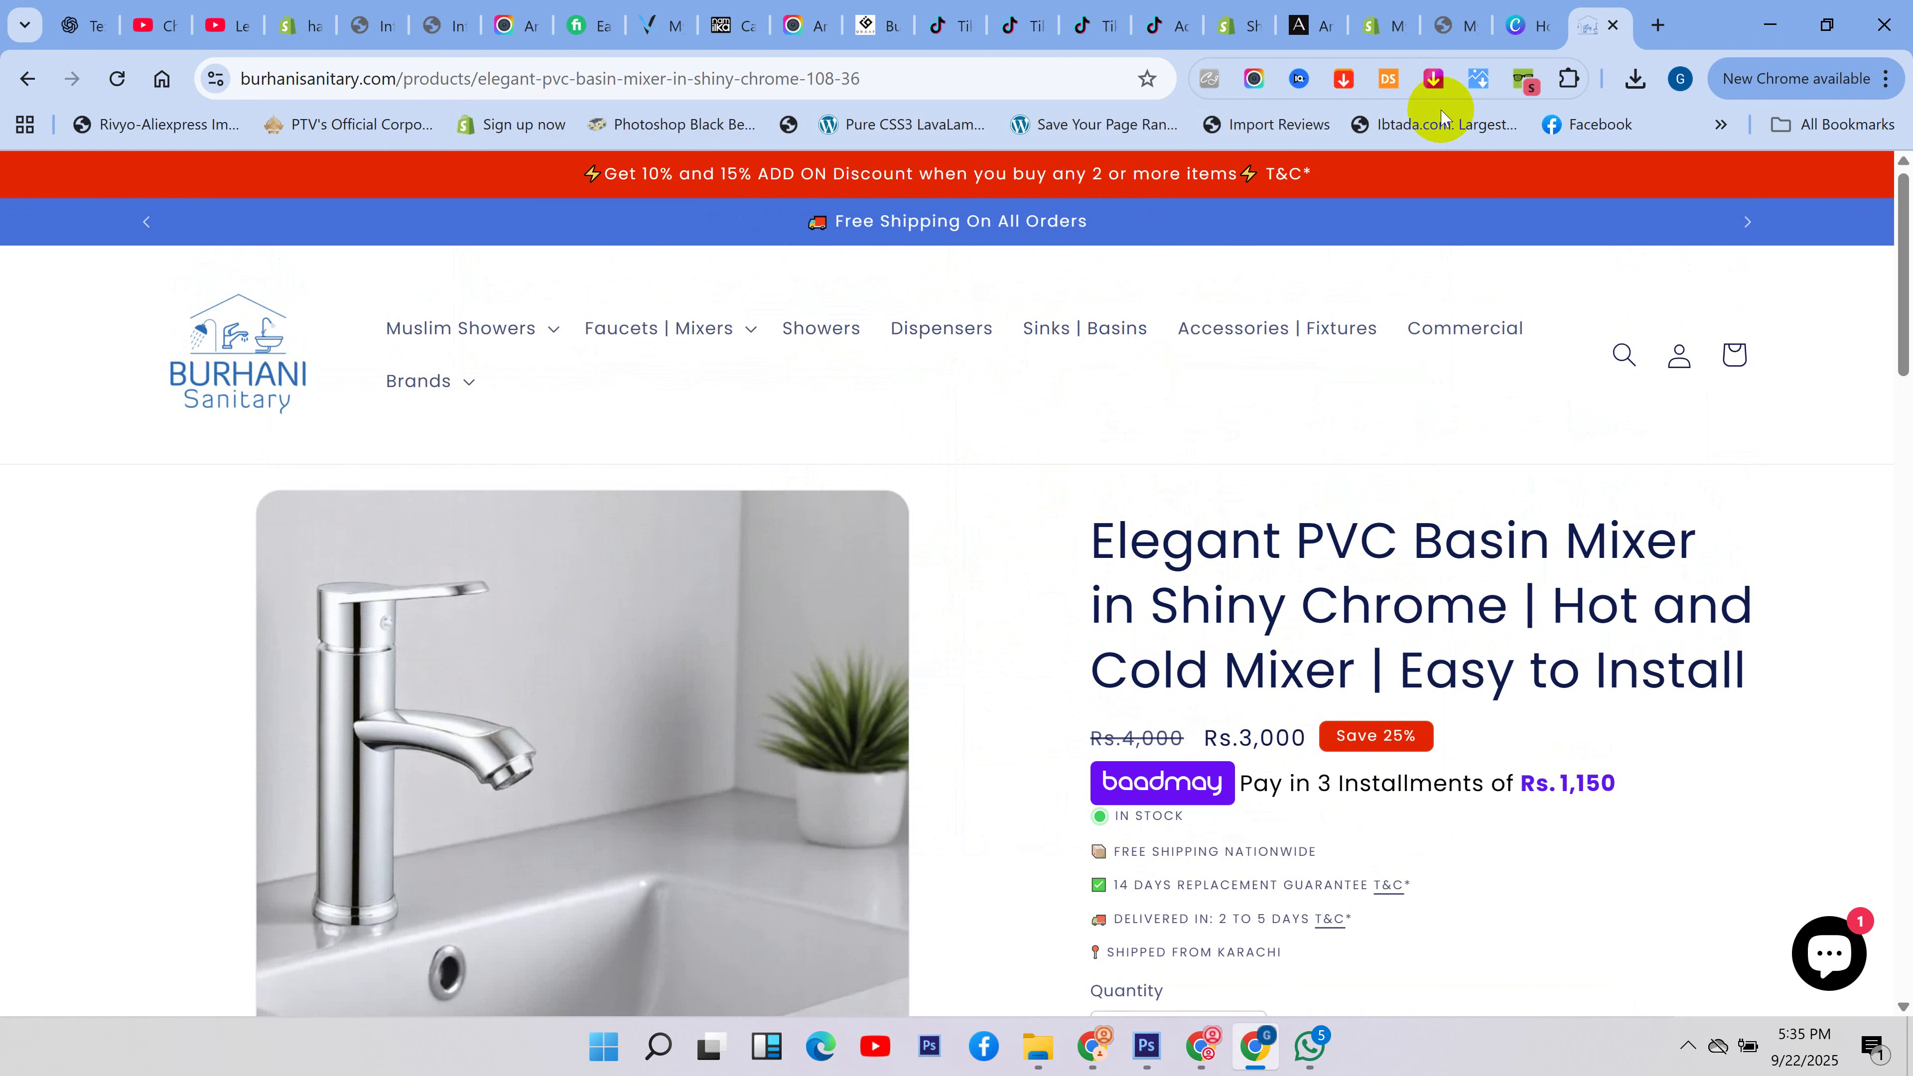
click(1397, 24)
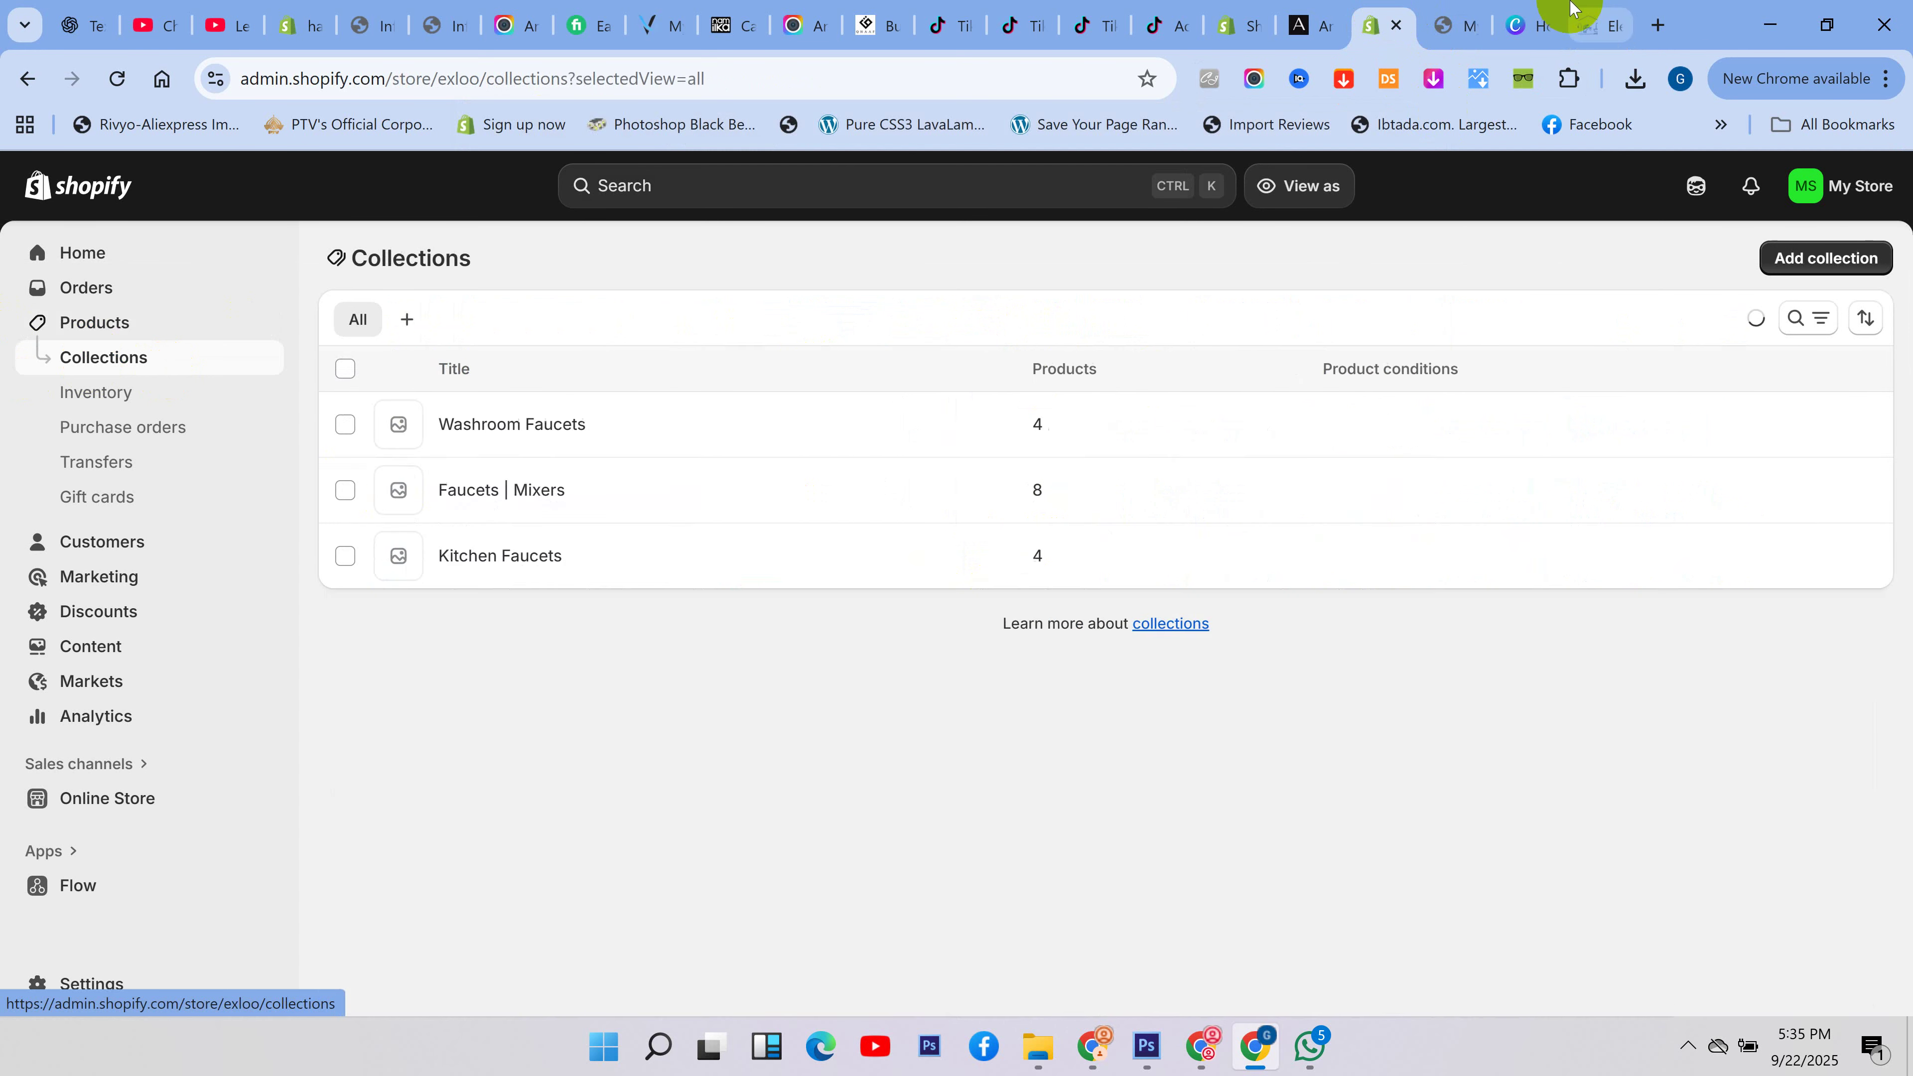
click(1586, 22)
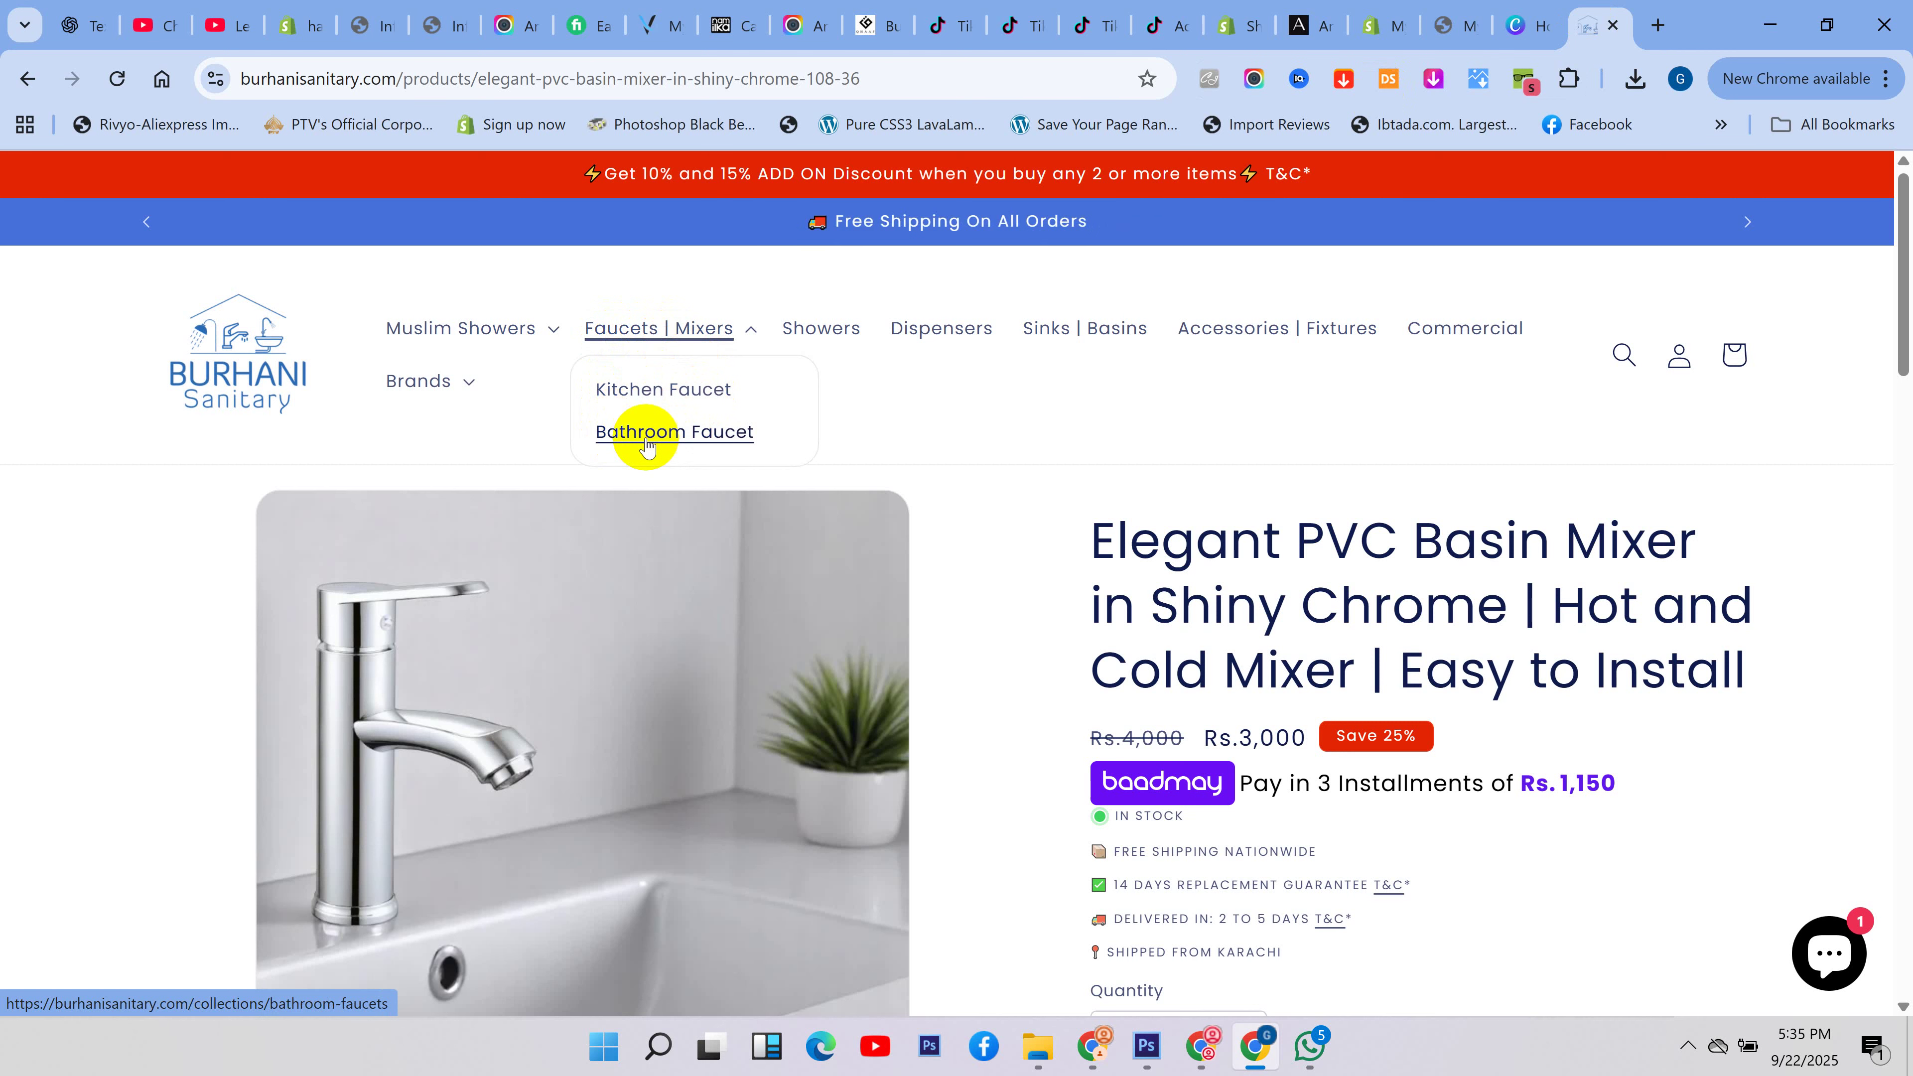
- Switch to the Shopify admin and open the store's Main Menu for editing
click(1385, 9)
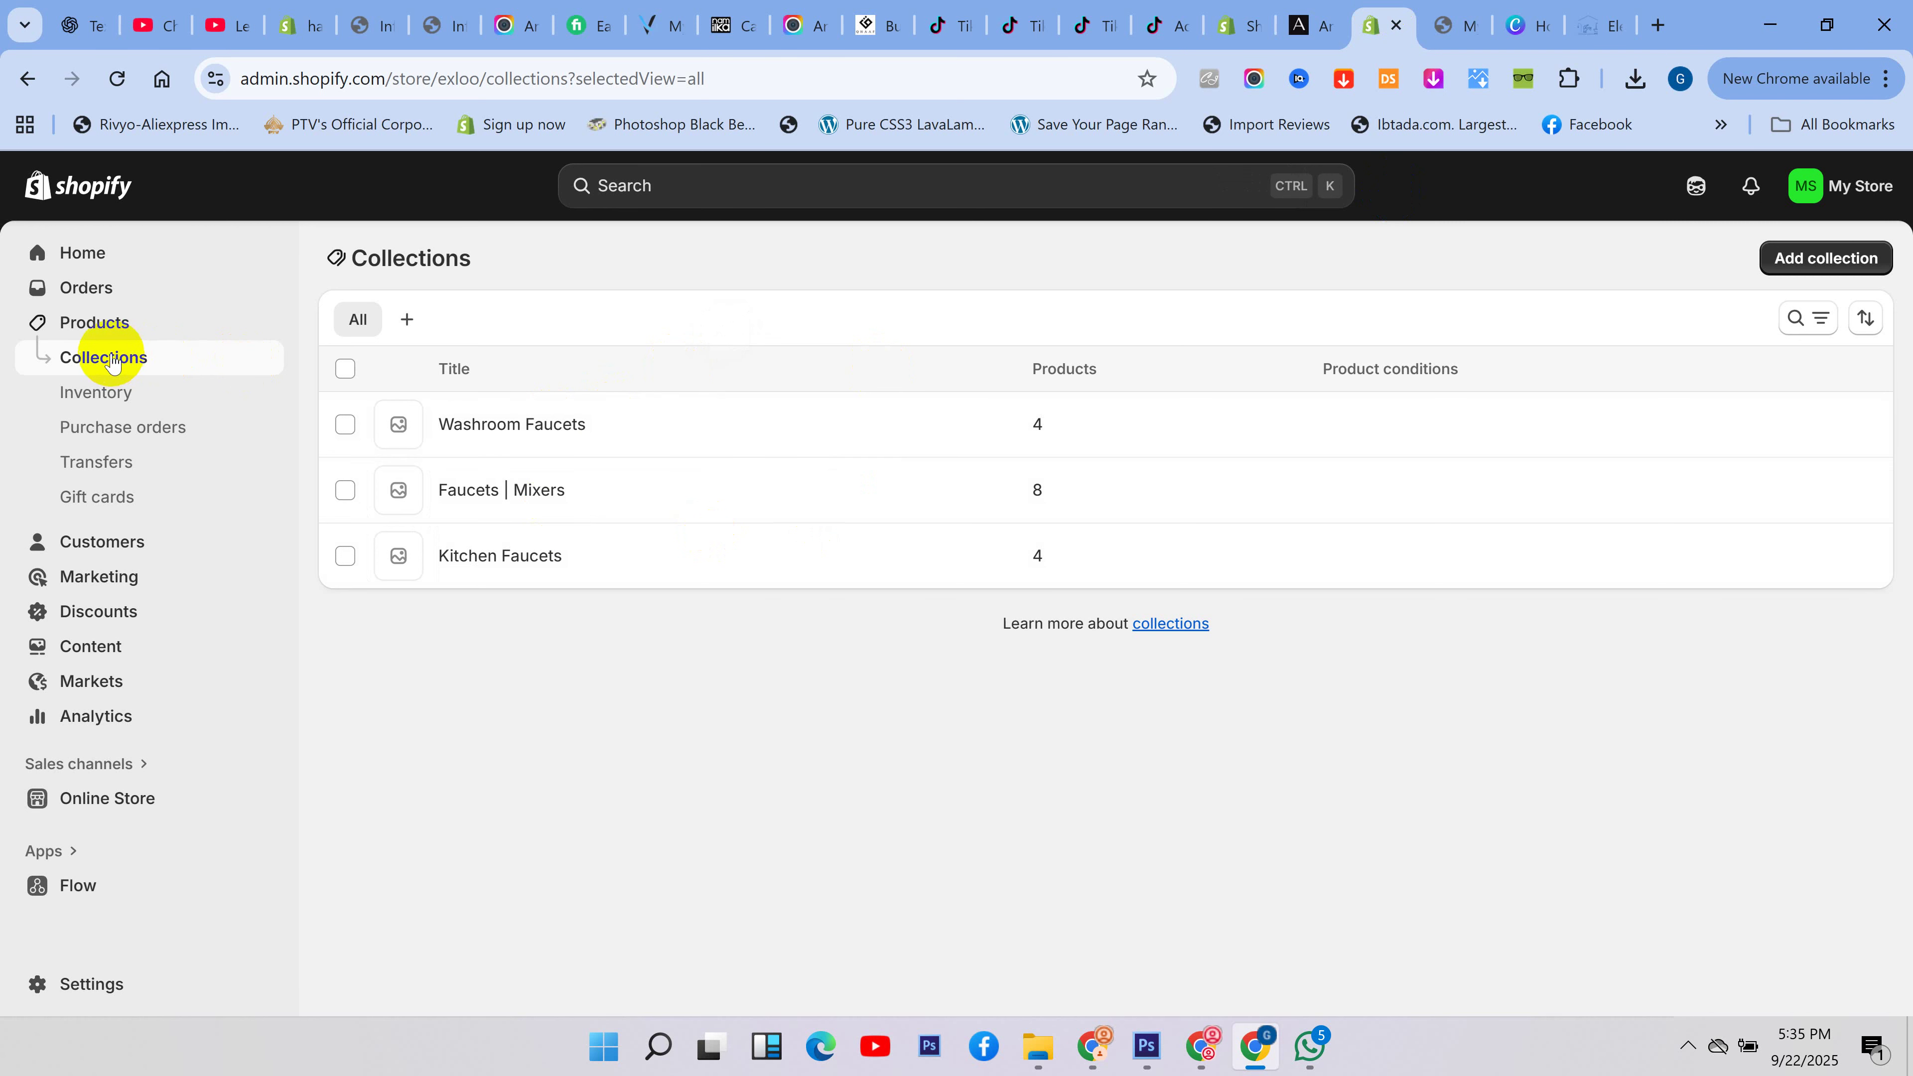
click(99, 256)
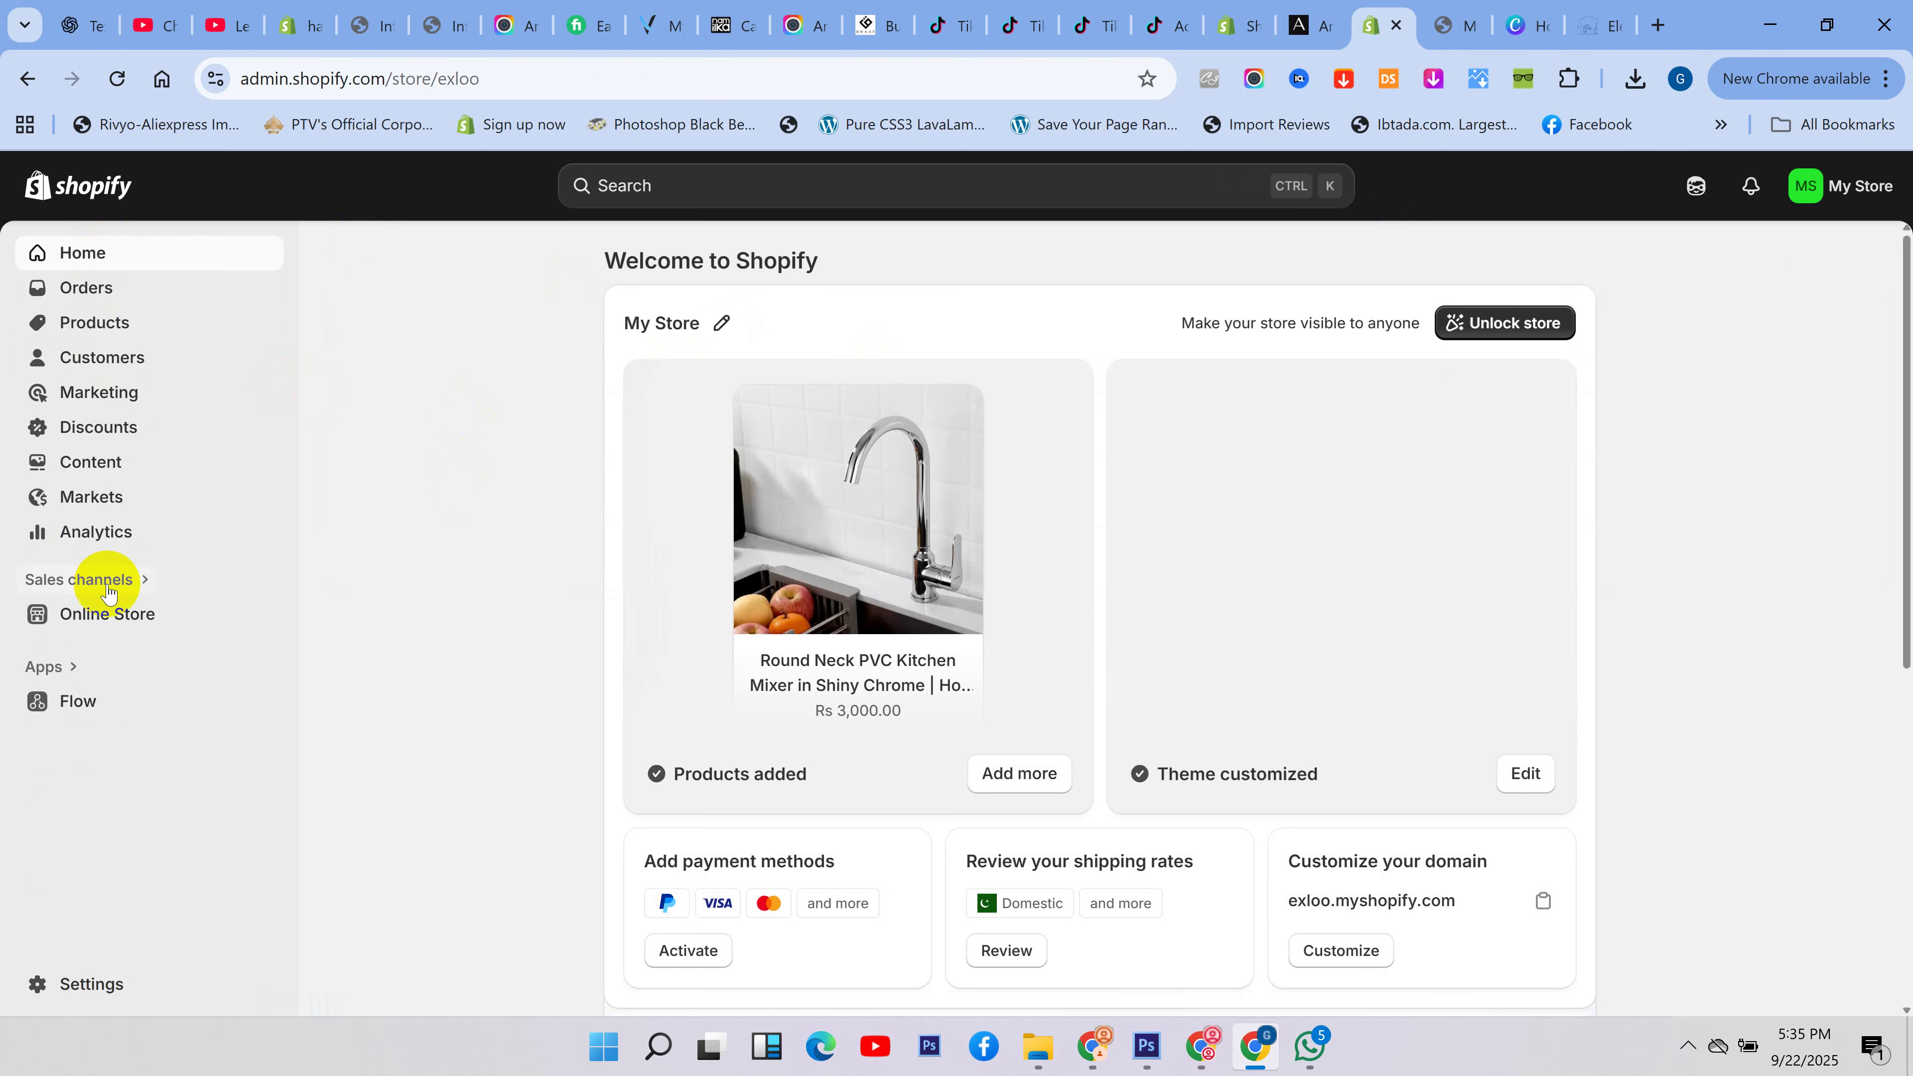
click(102, 613)
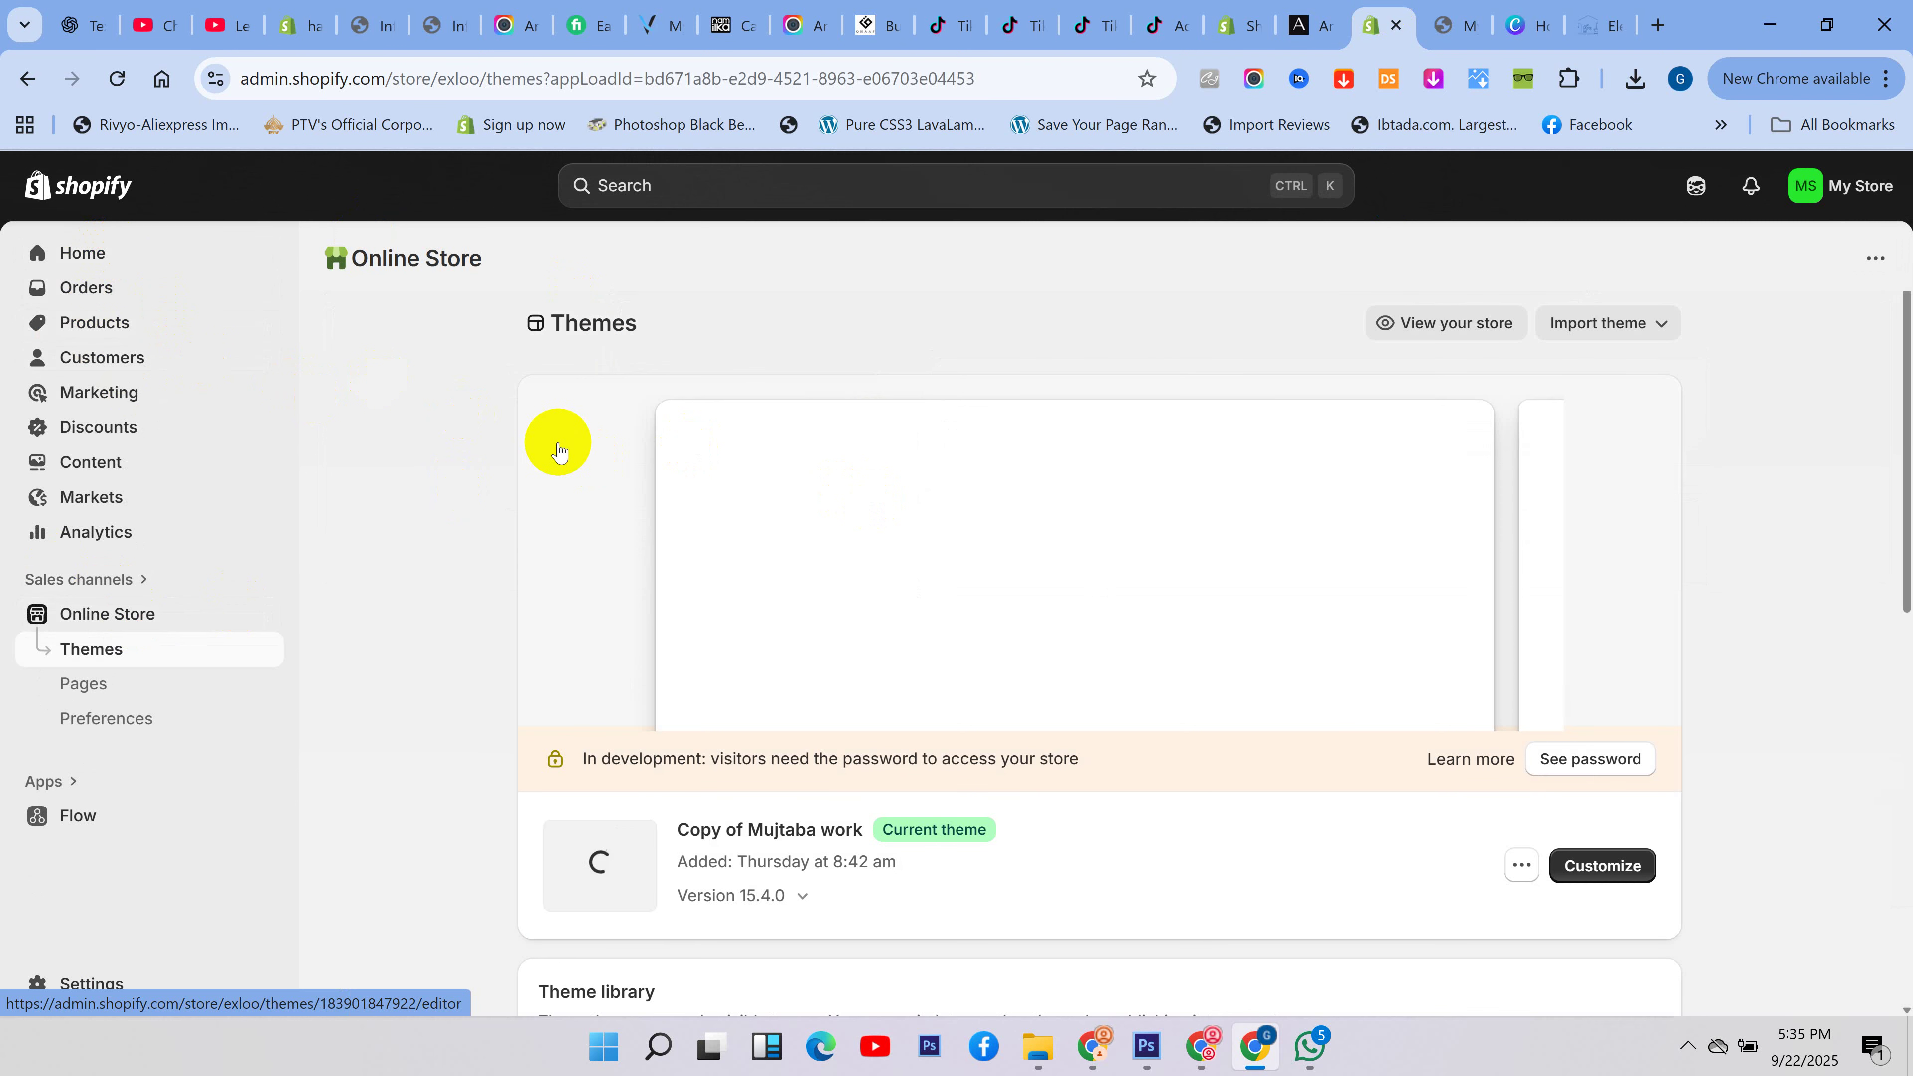
click(124, 461)
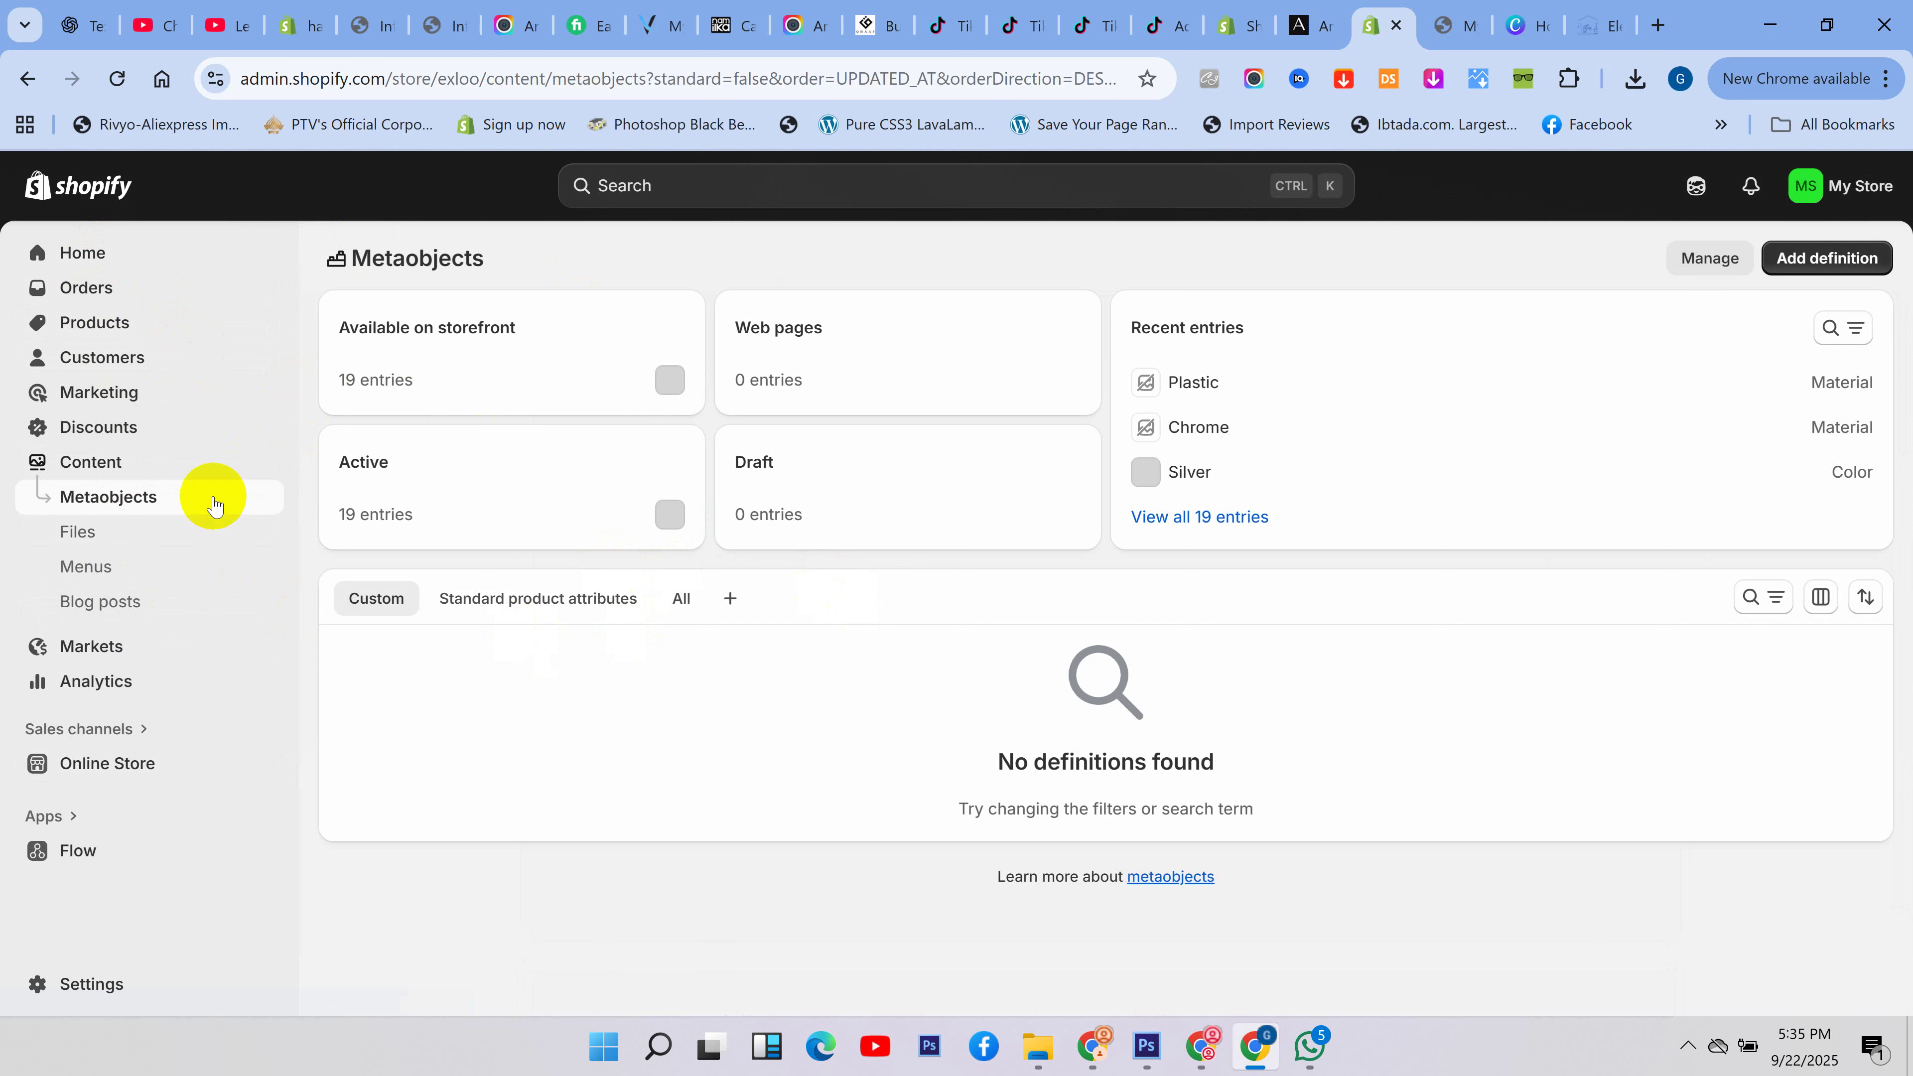
click(112, 567)
click(522, 377)
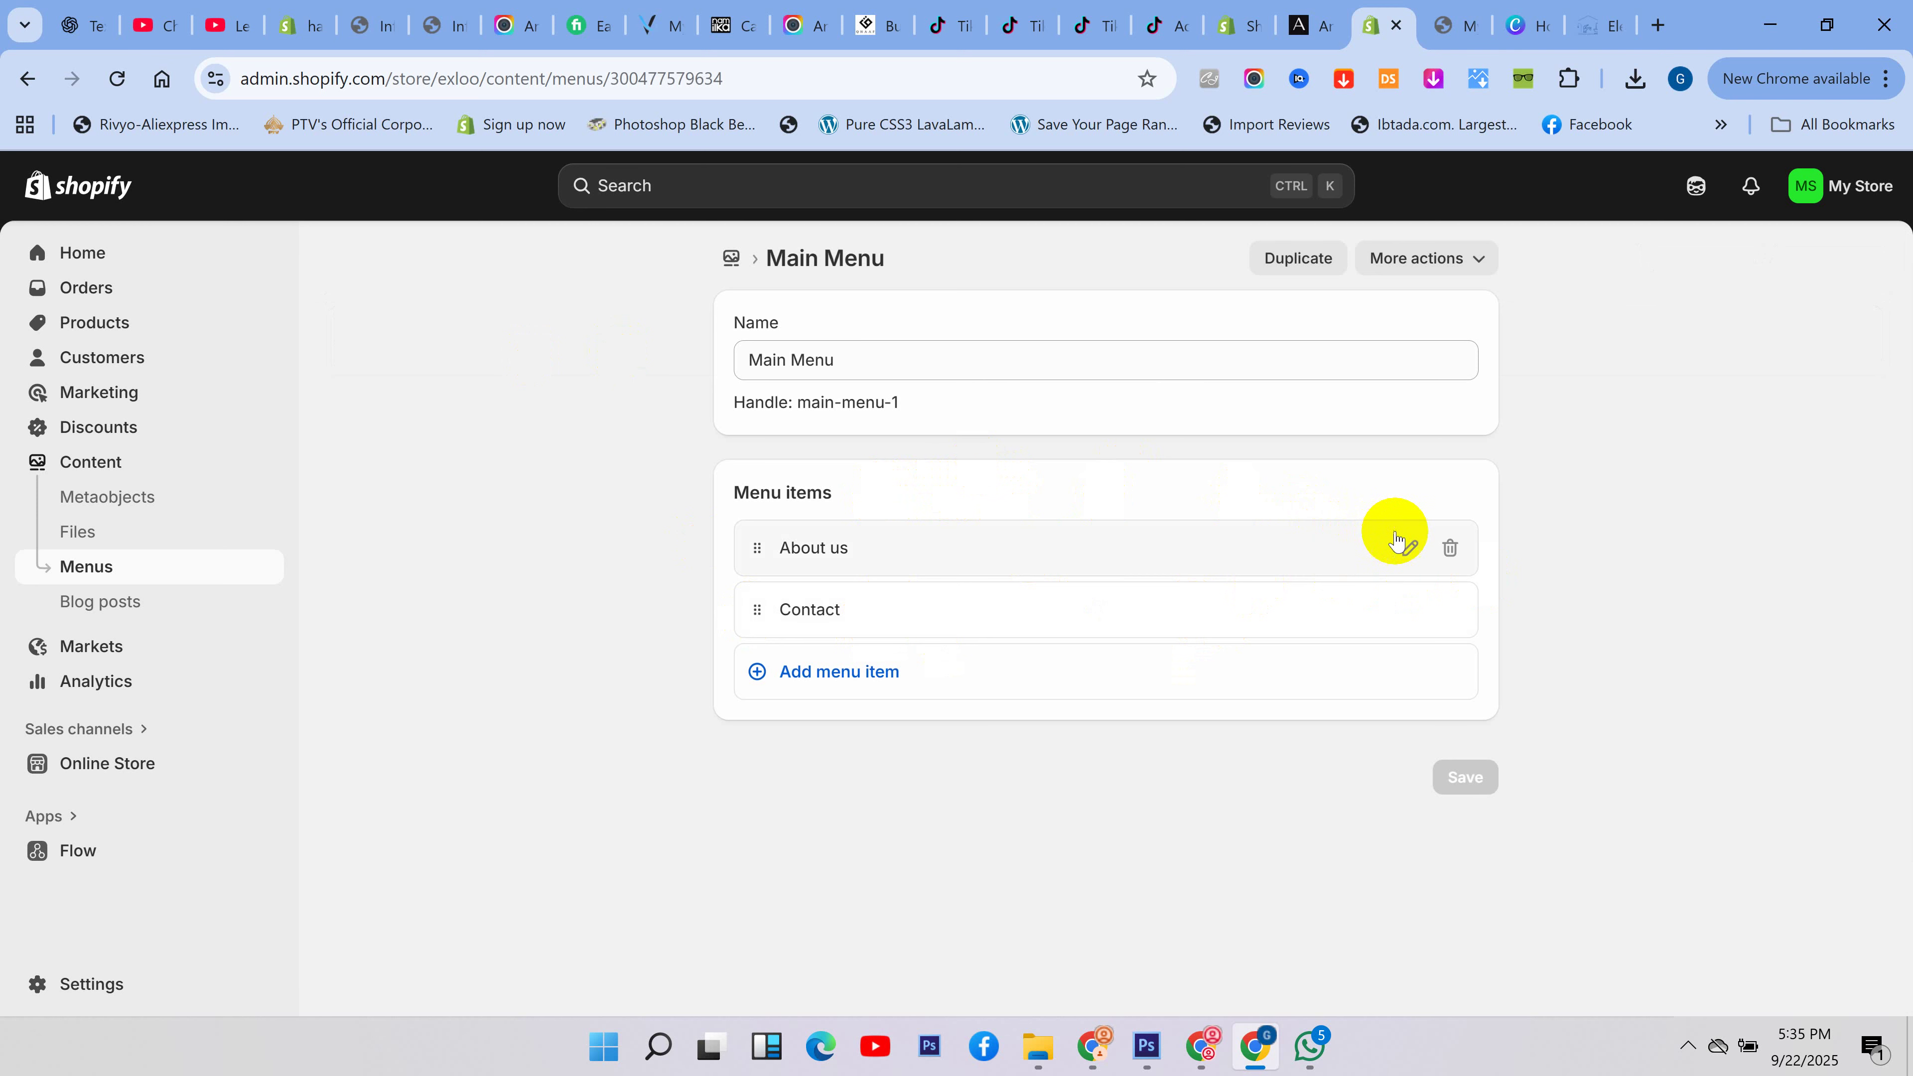
- Add a Main Menu item linked to the Faucets | Mixers collection and move it above About us
click(896, 673)
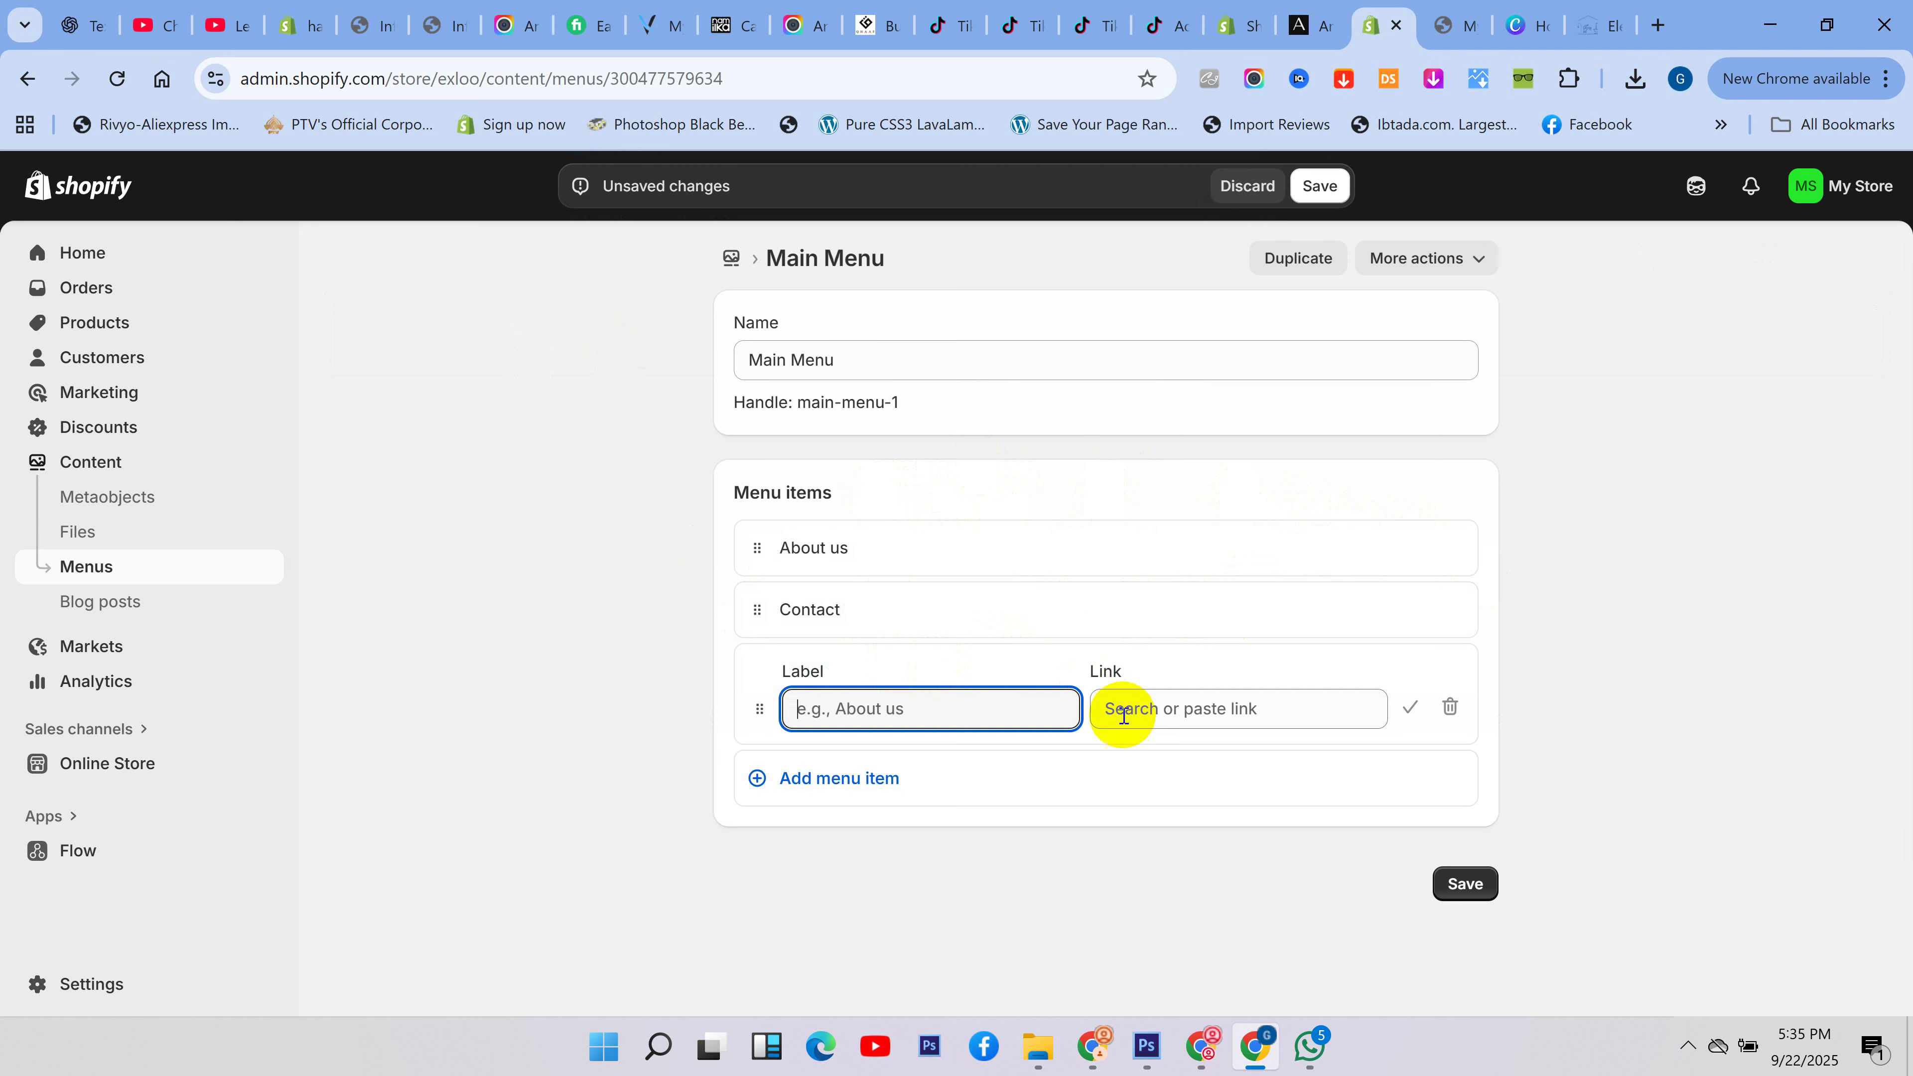
click(1174, 707)
click(1272, 413)
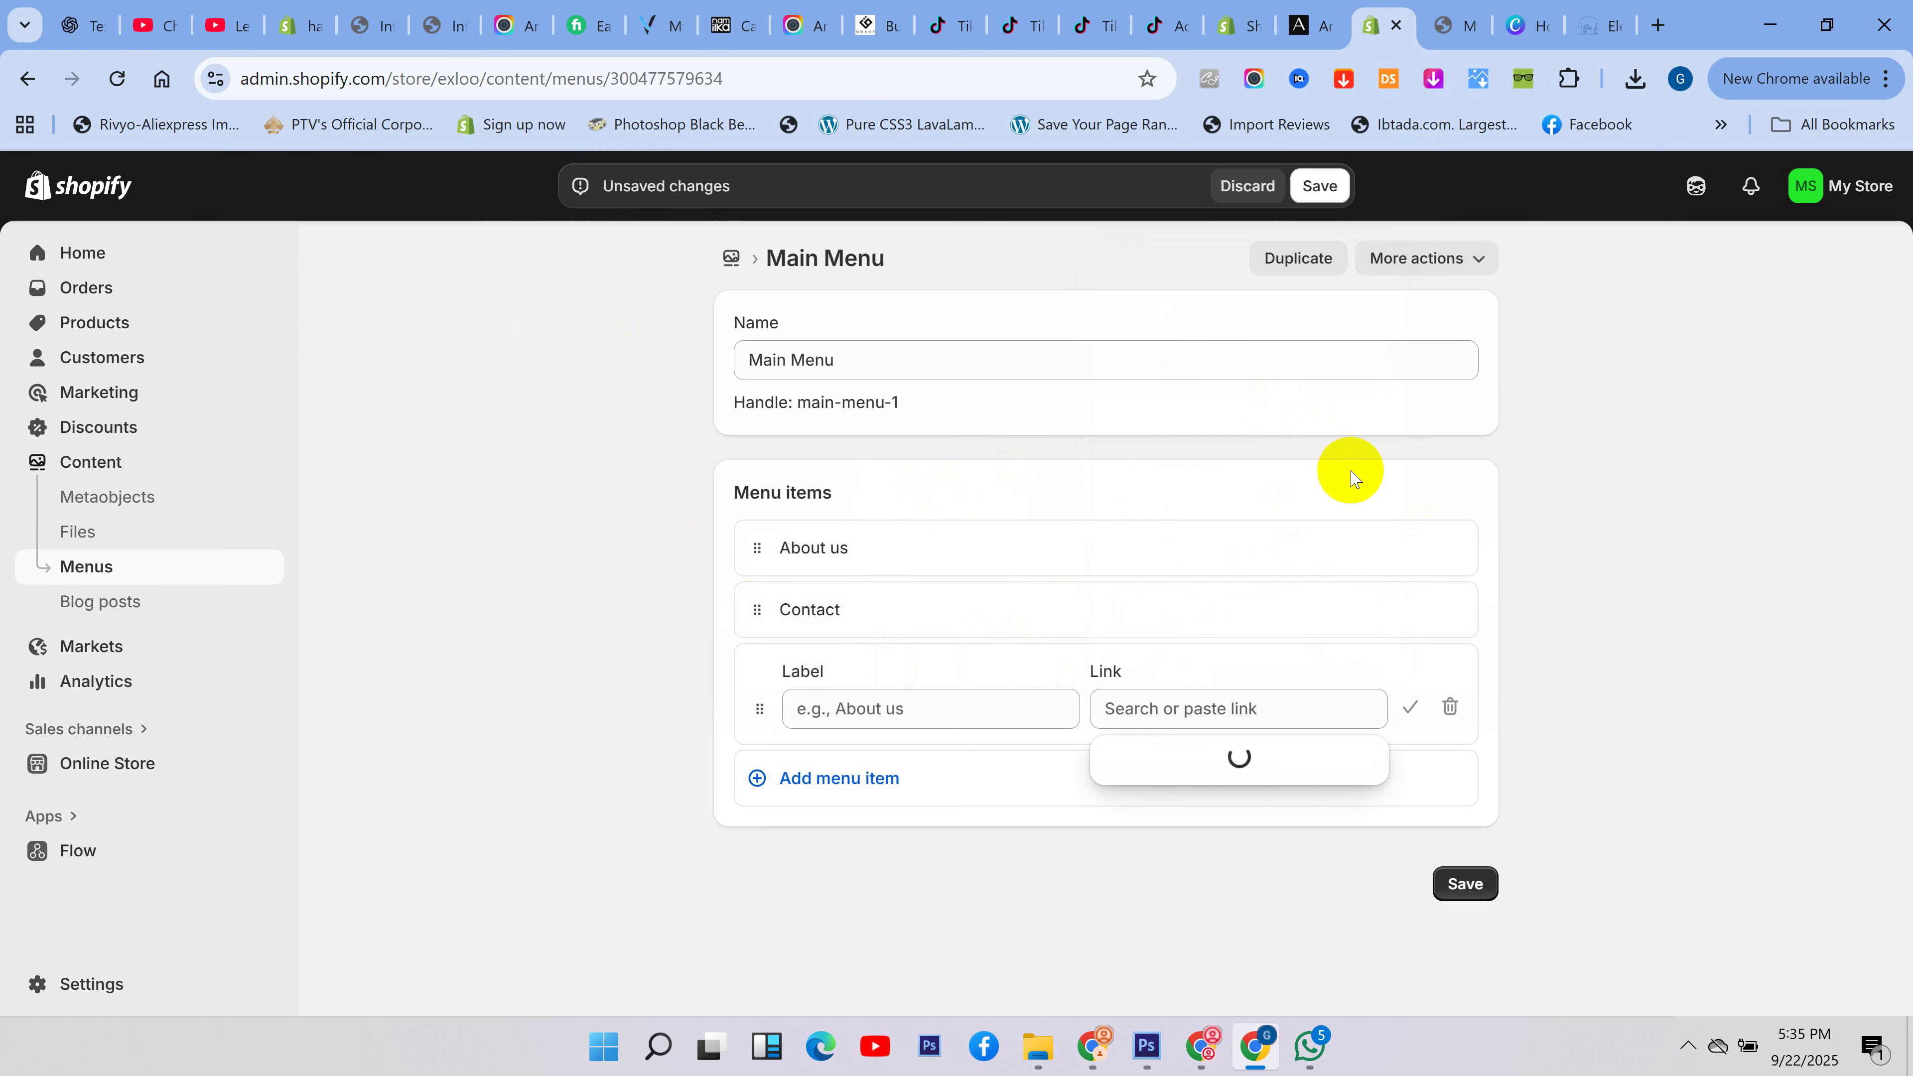
click(1210, 858)
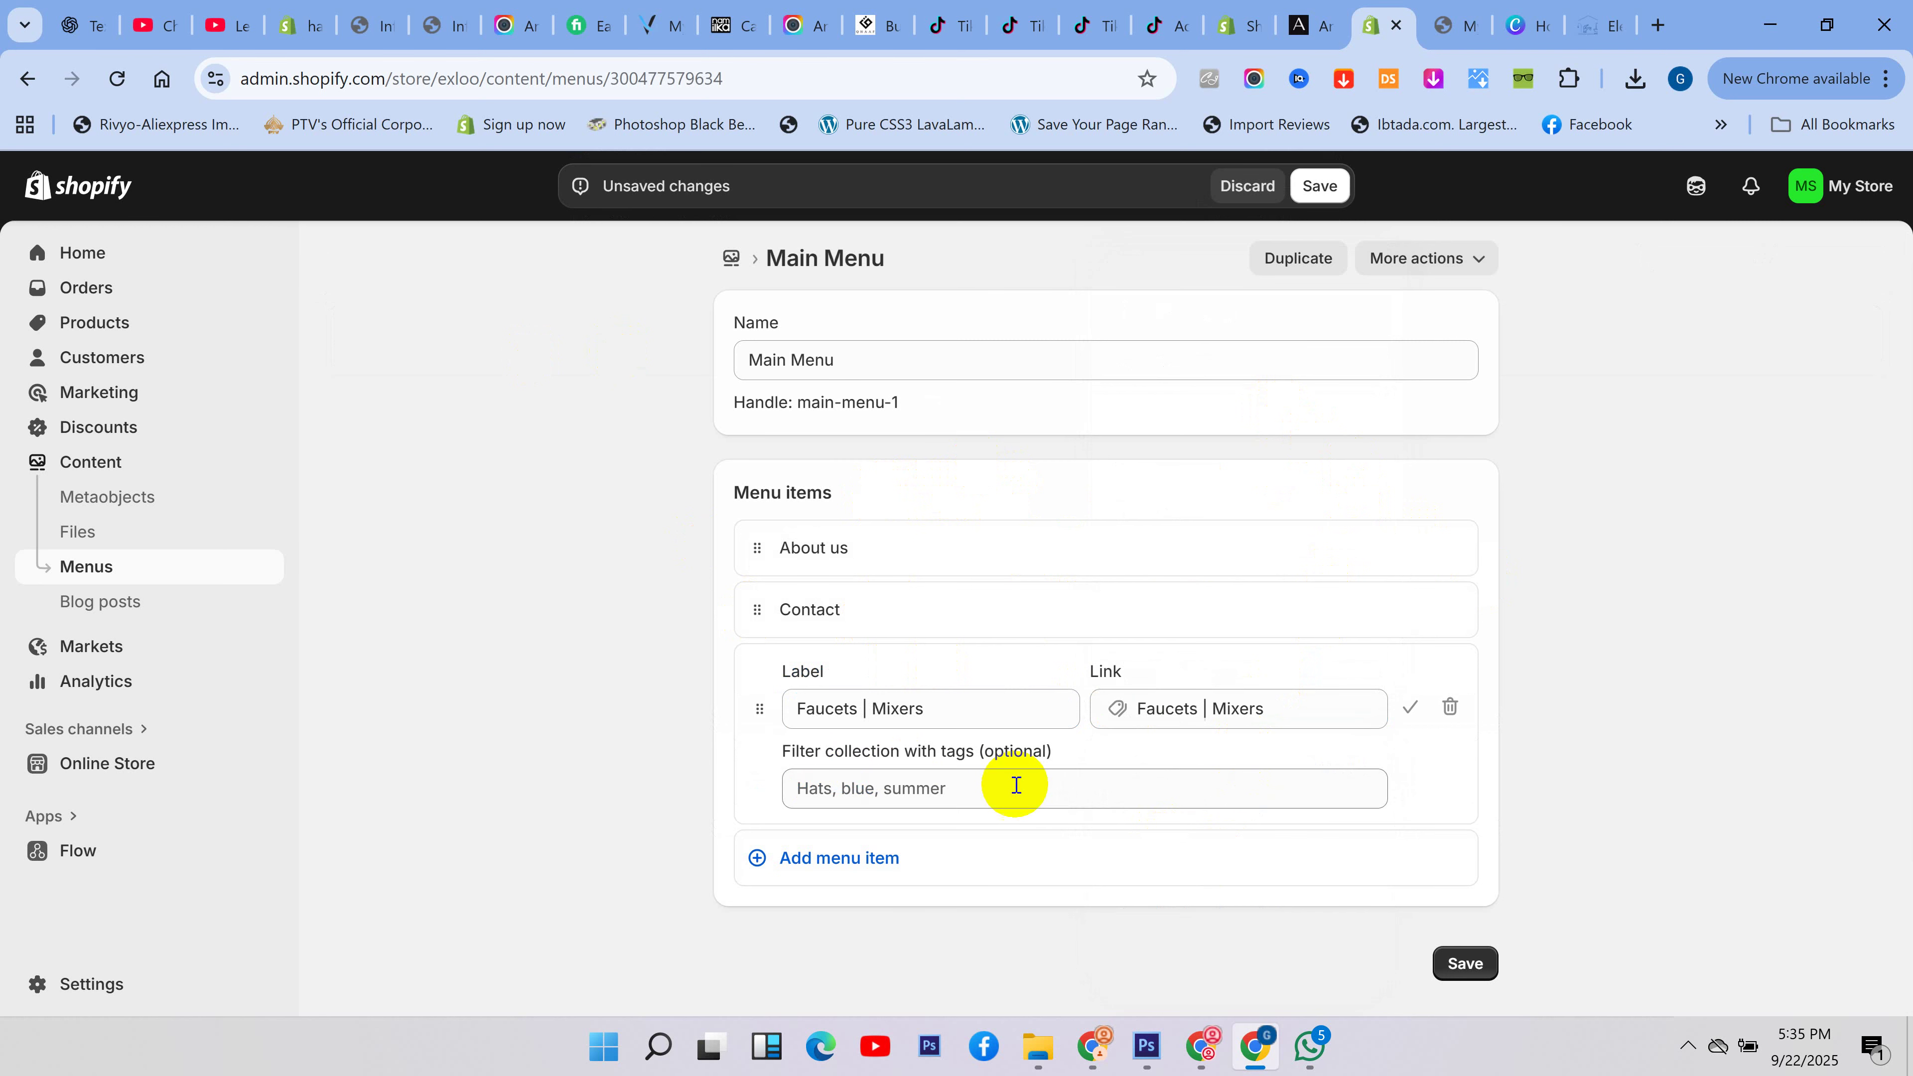
click(1410, 707)
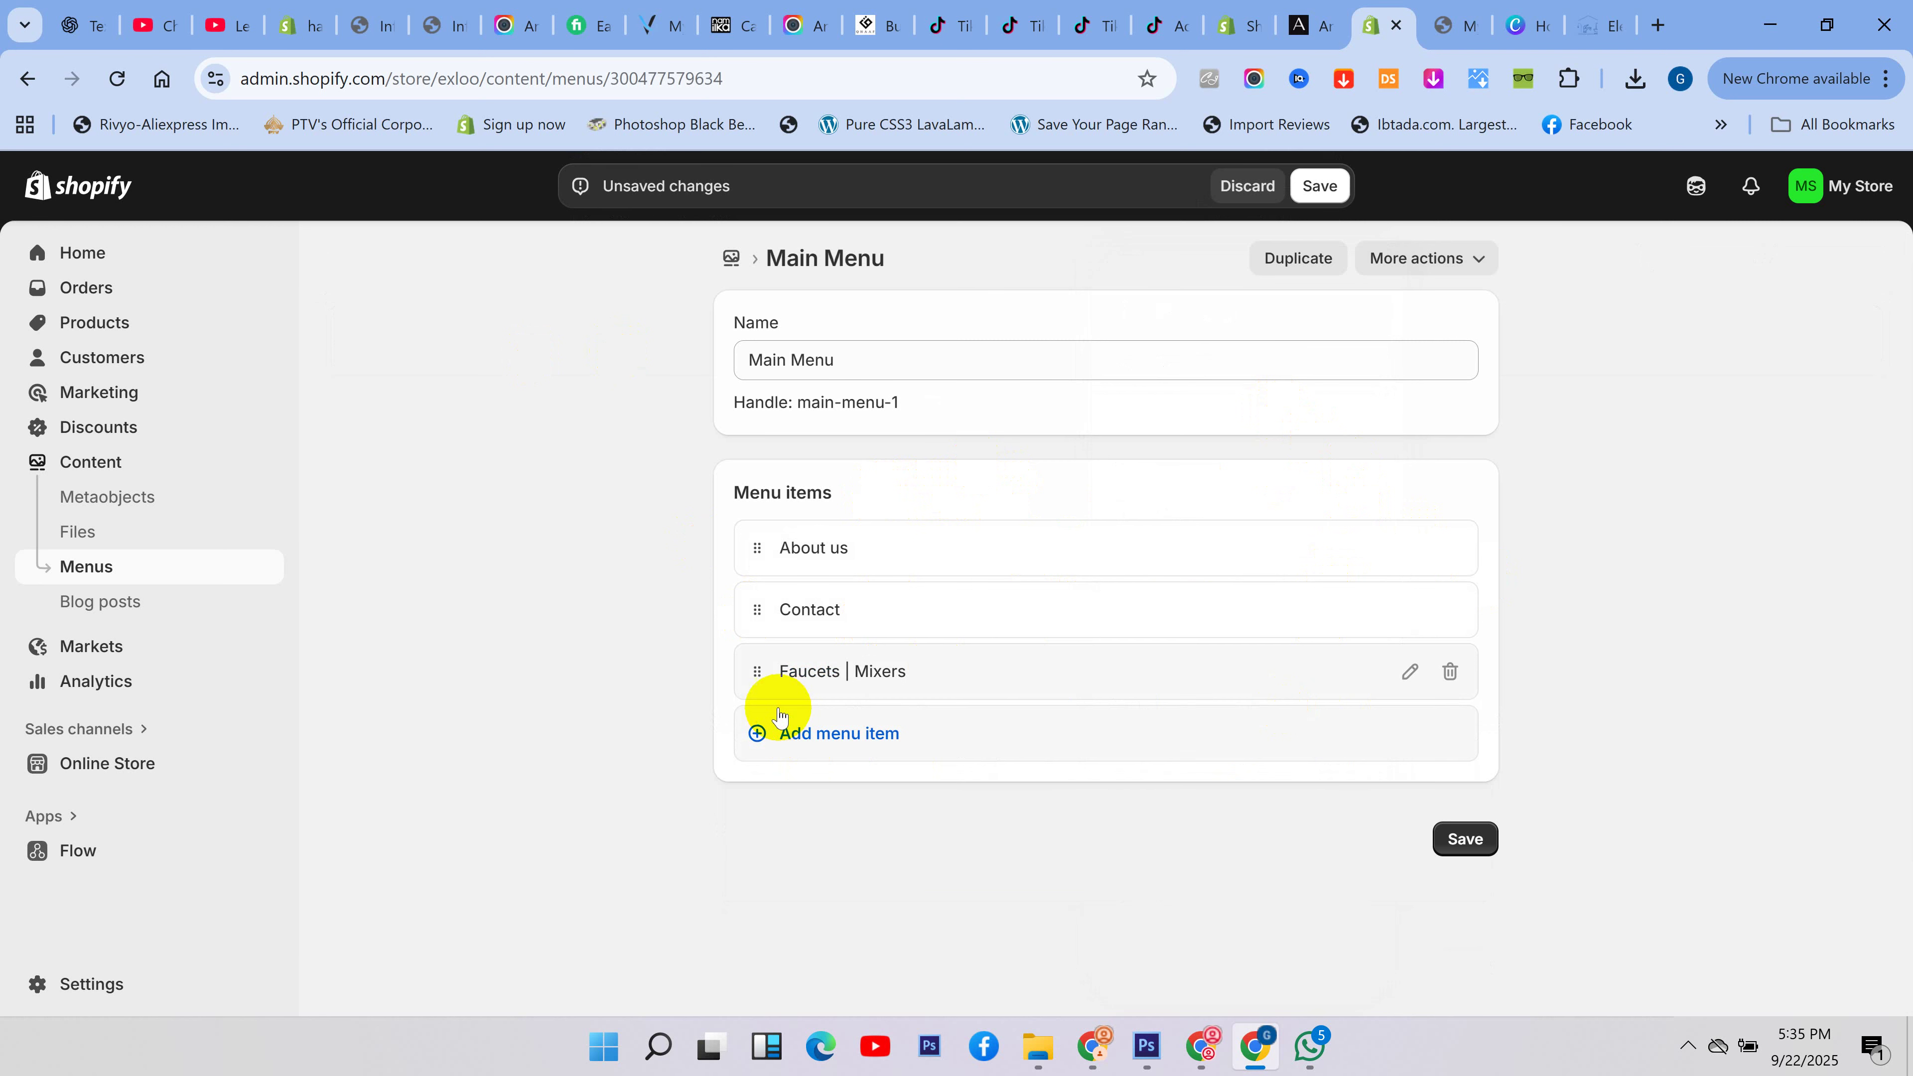
drag(758, 671, 783, 557)
- Add a menu item linked to the Kitchen Faucets collection and nest it under Faucets | Mixers
click(995, 740)
click(1145, 769)
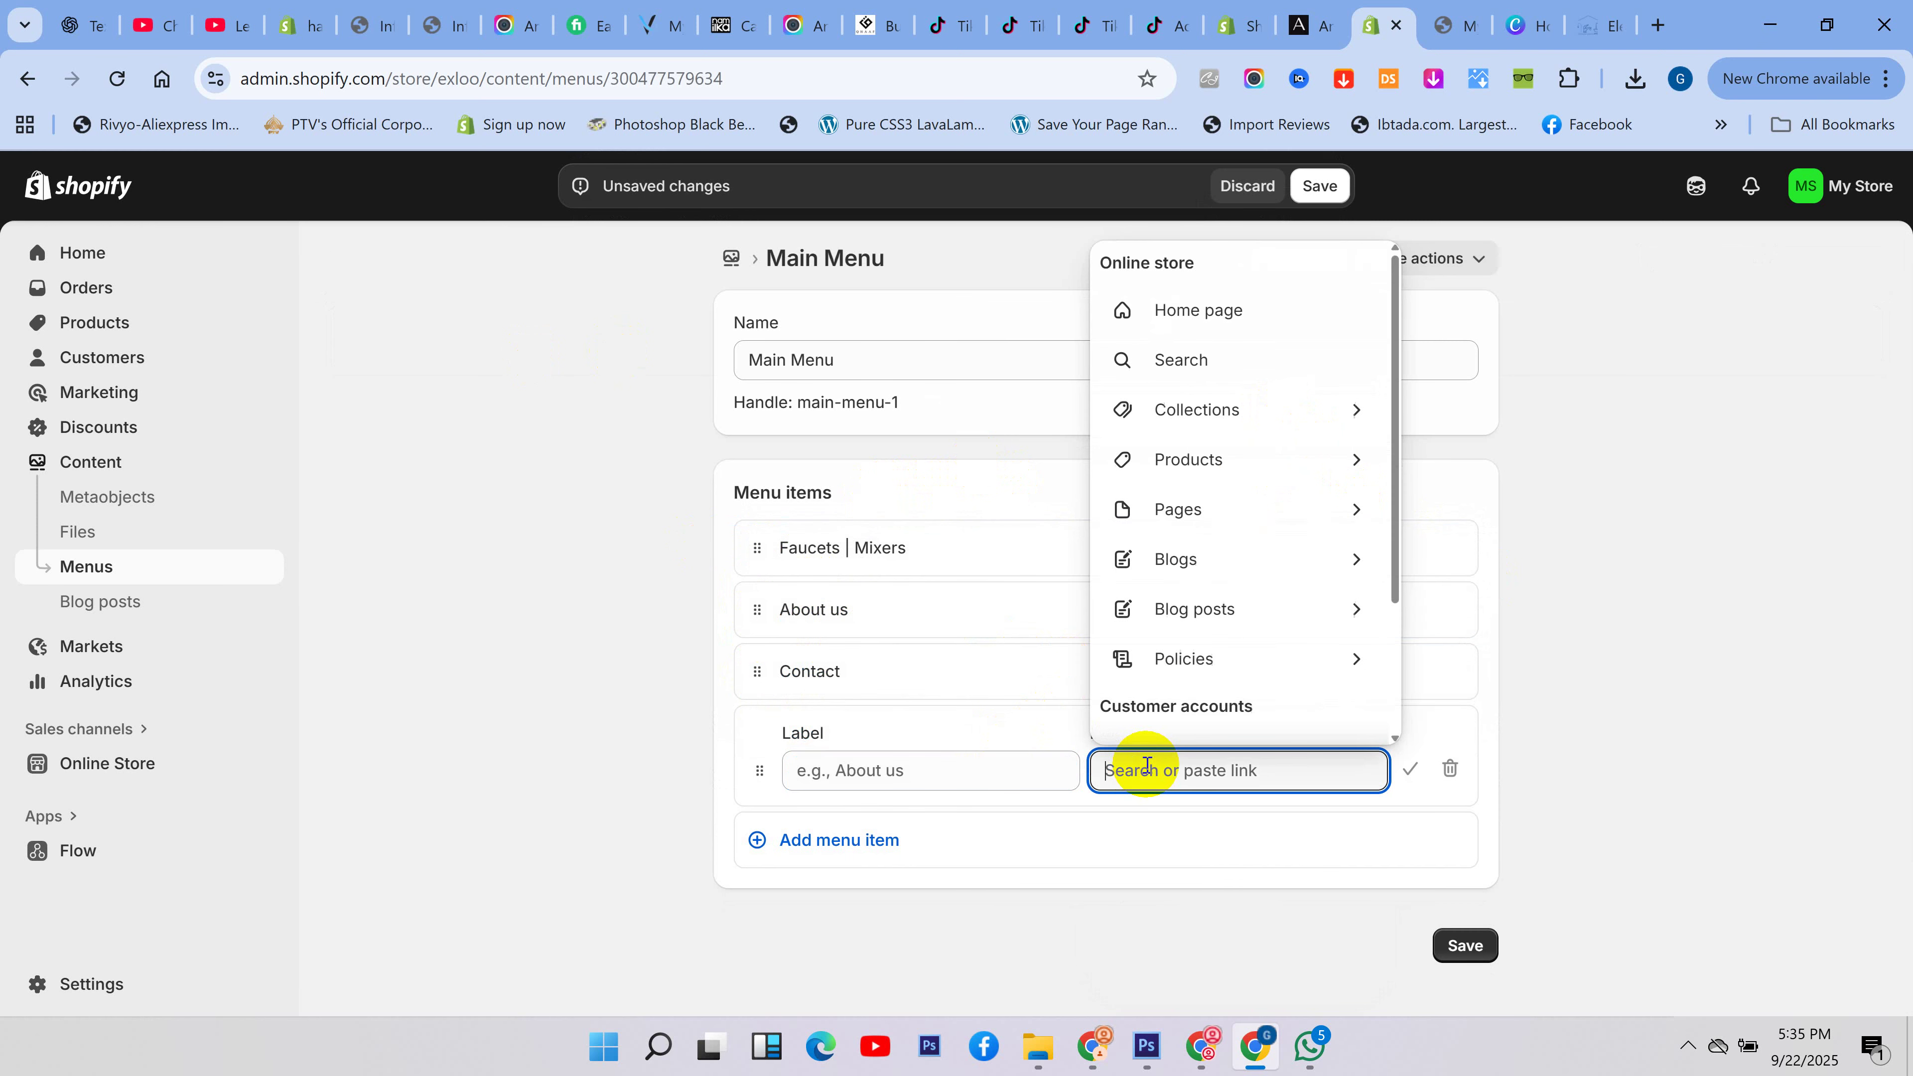
click(1303, 416)
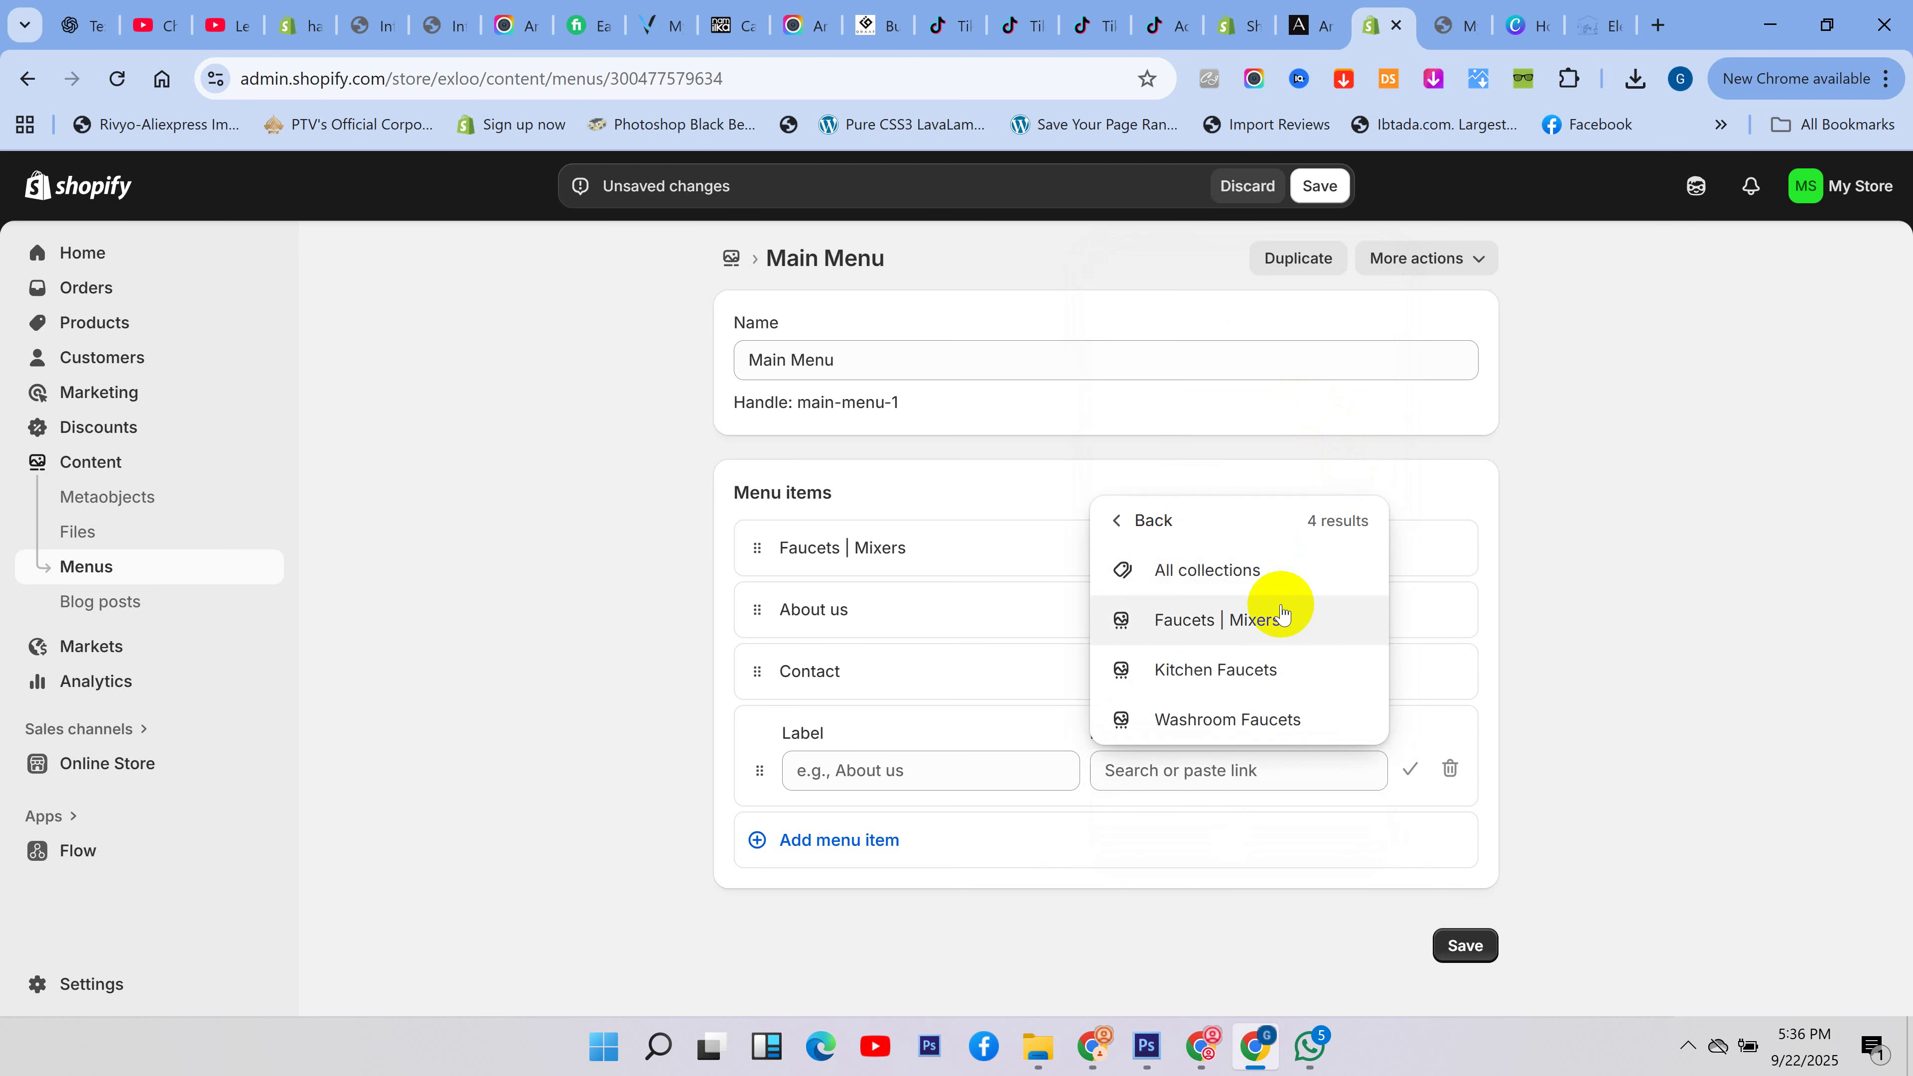
click(1222, 678)
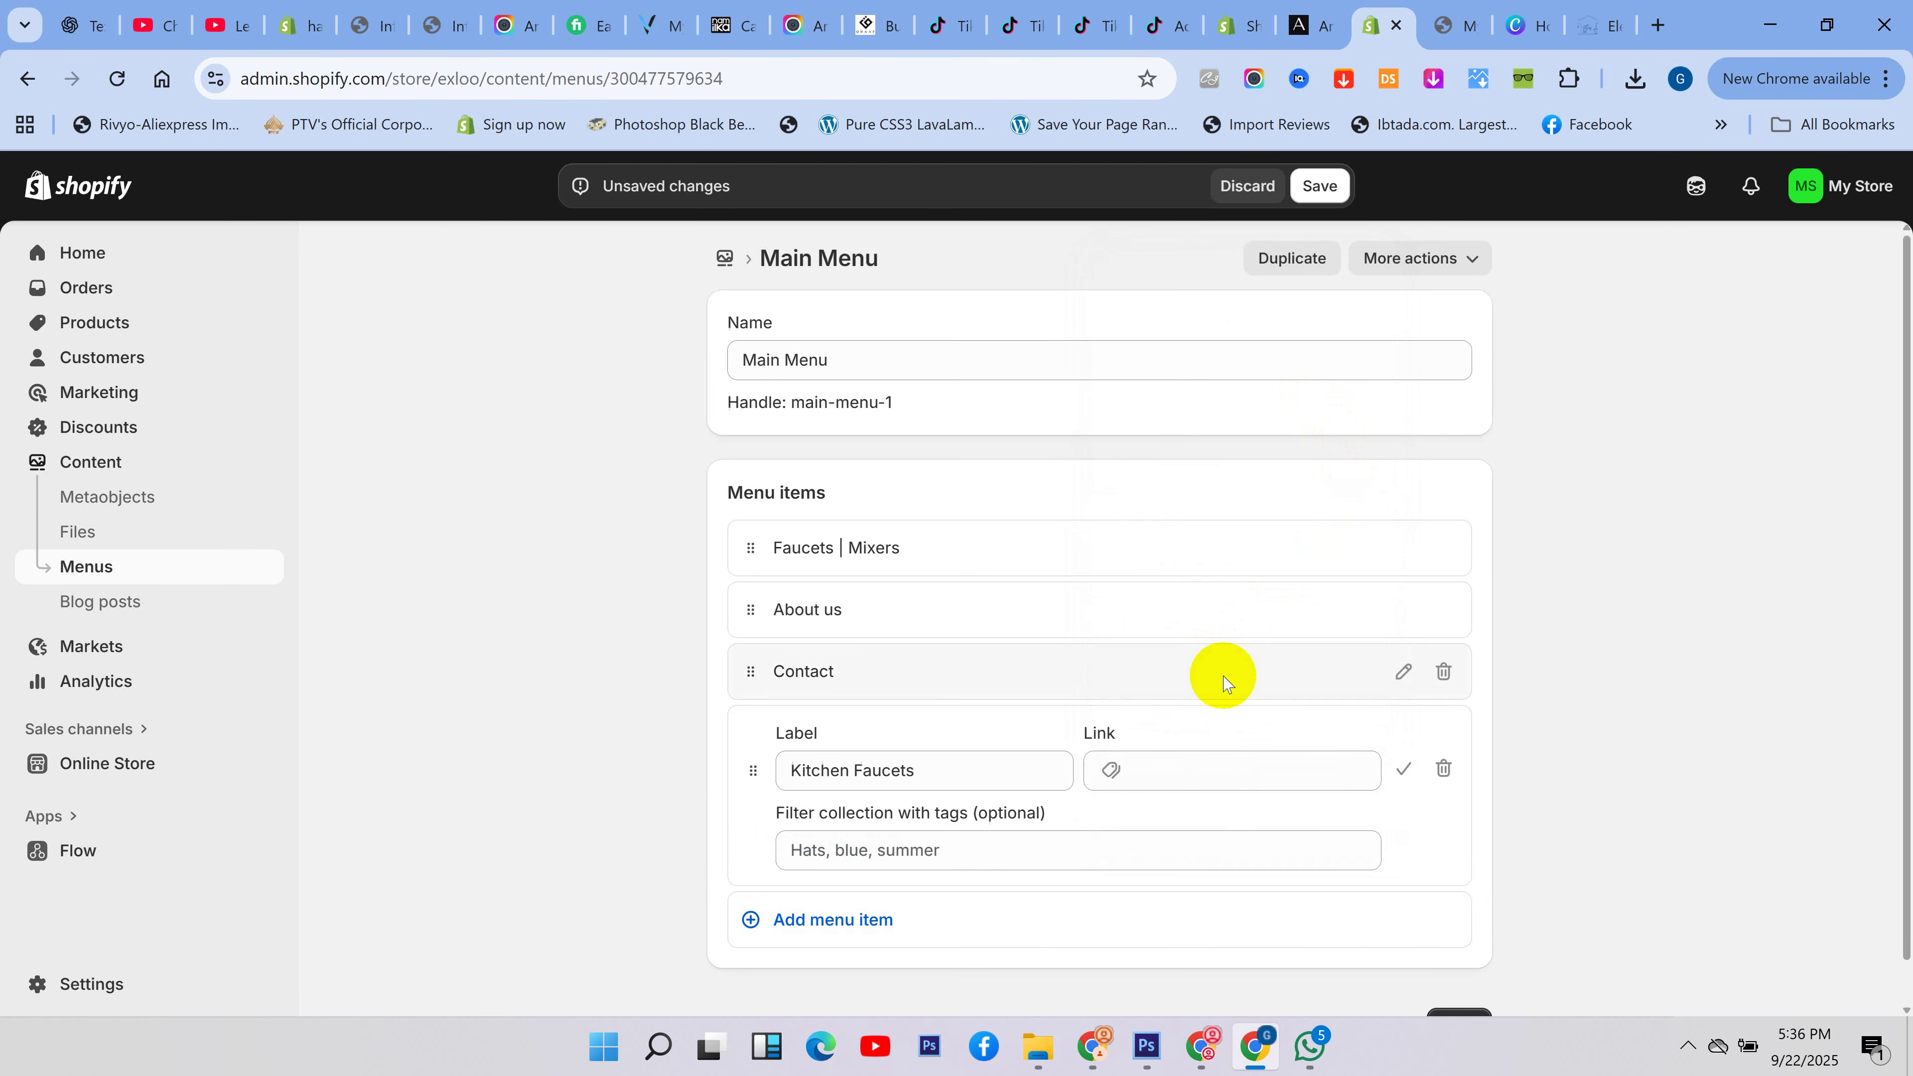
click(1409, 769)
drag(760, 731, 824, 603)
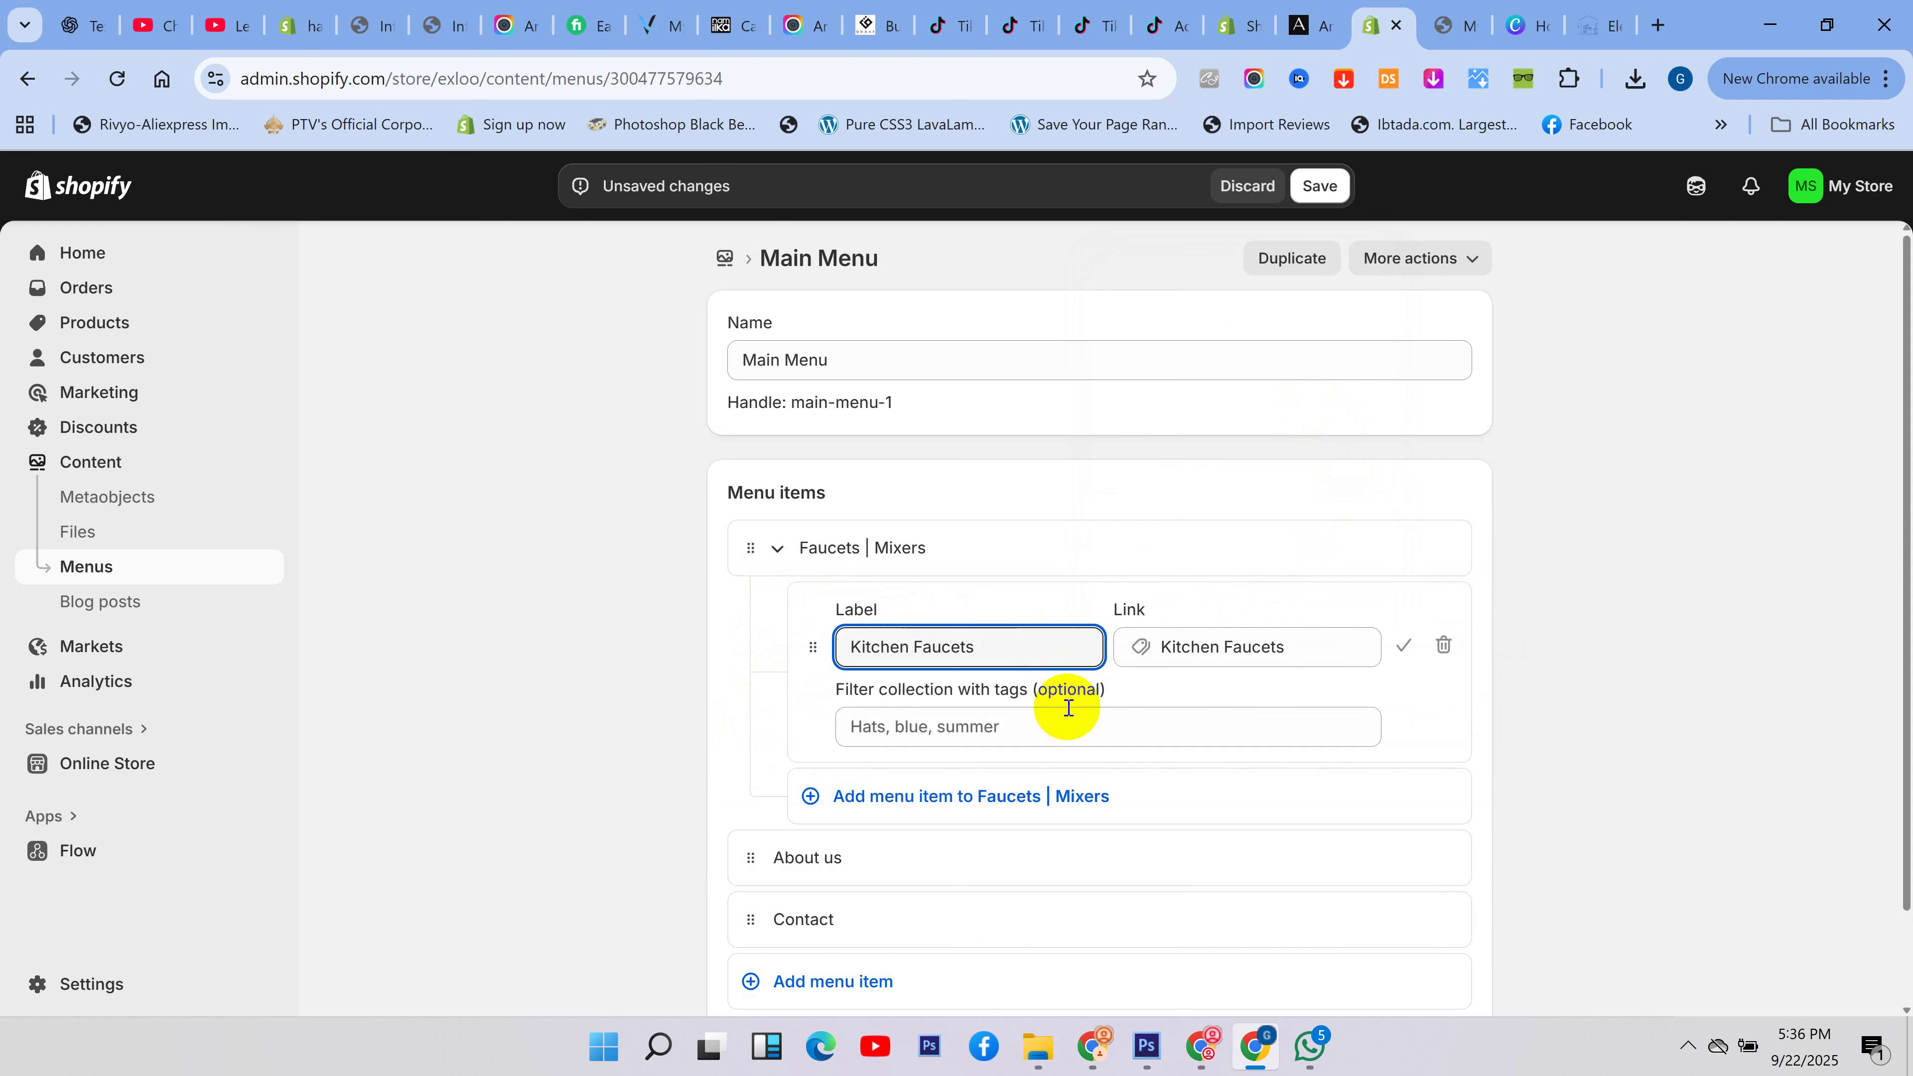
click(1405, 647)
- Add a submenu item linked to the Washroom Faucets collection under Faucets | Mixers, and save the menu
click(1037, 670)
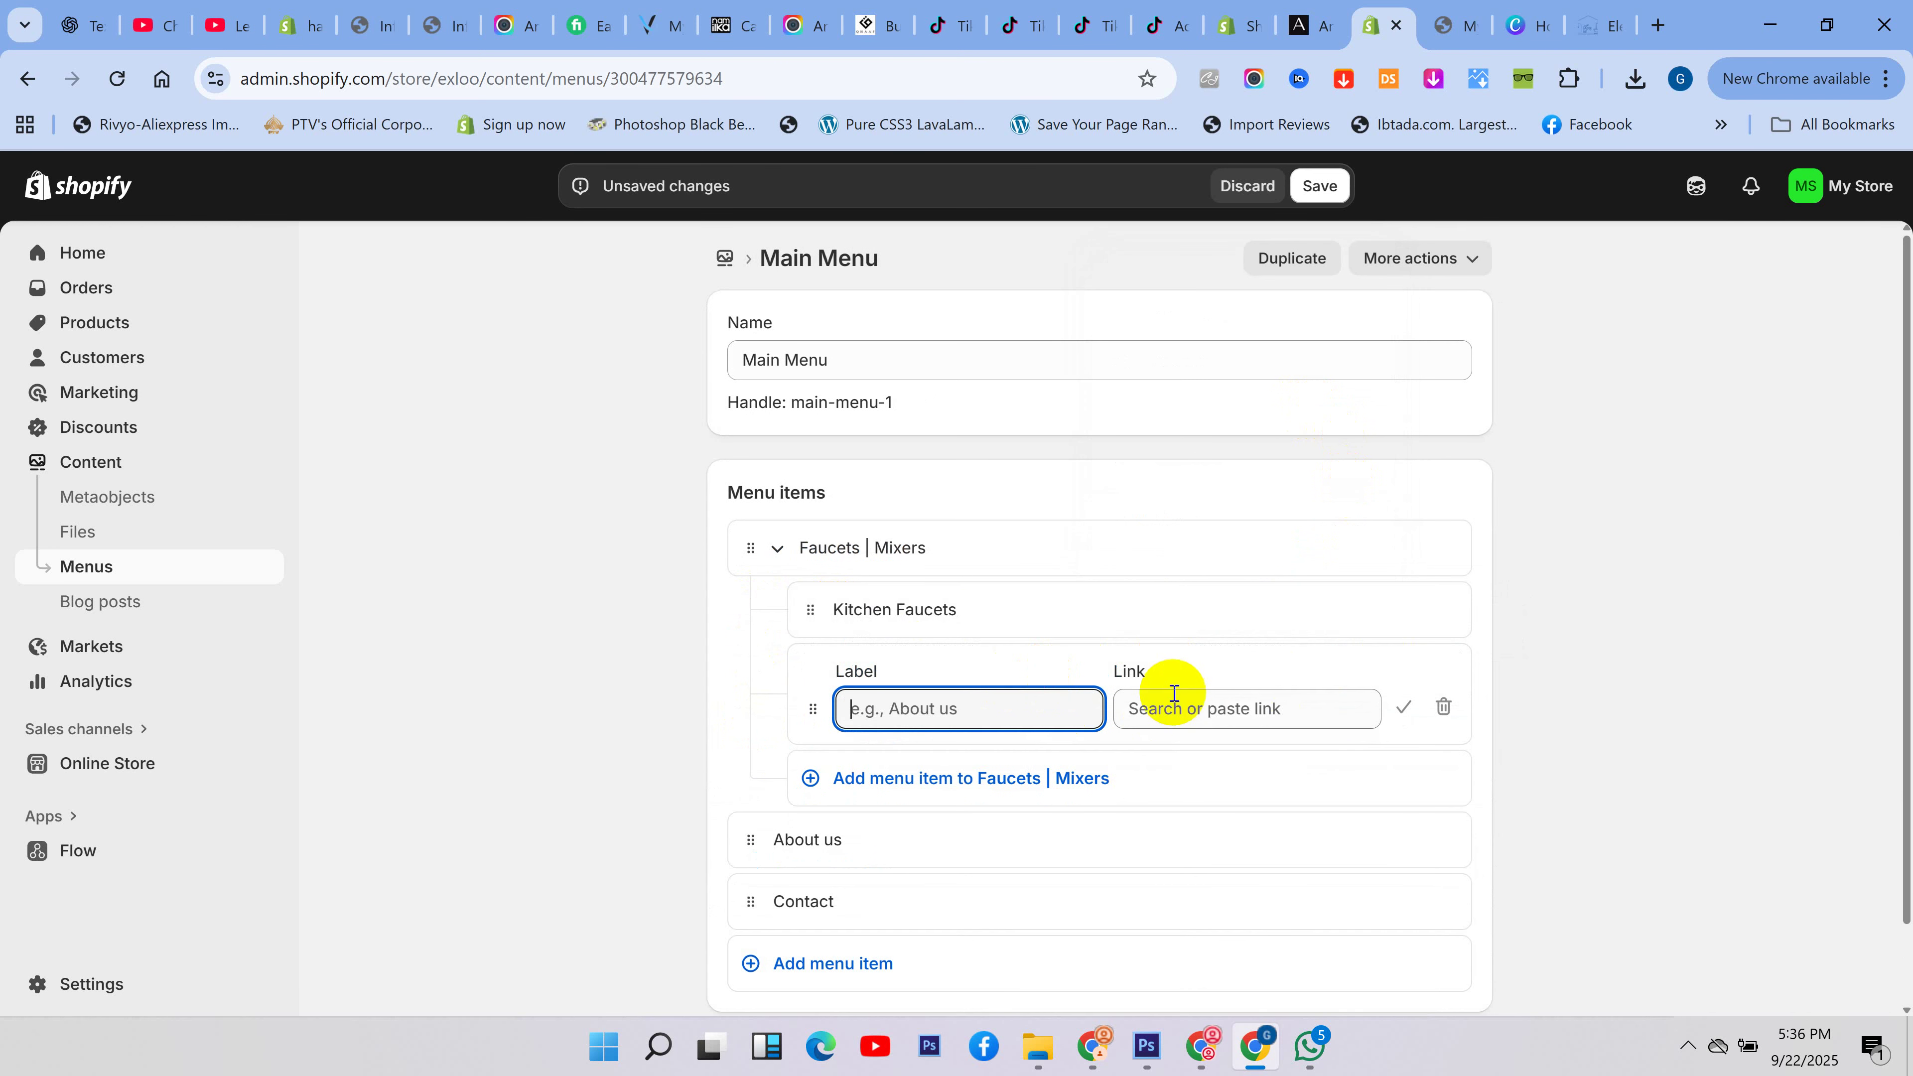
click(1226, 709)
click(1272, 407)
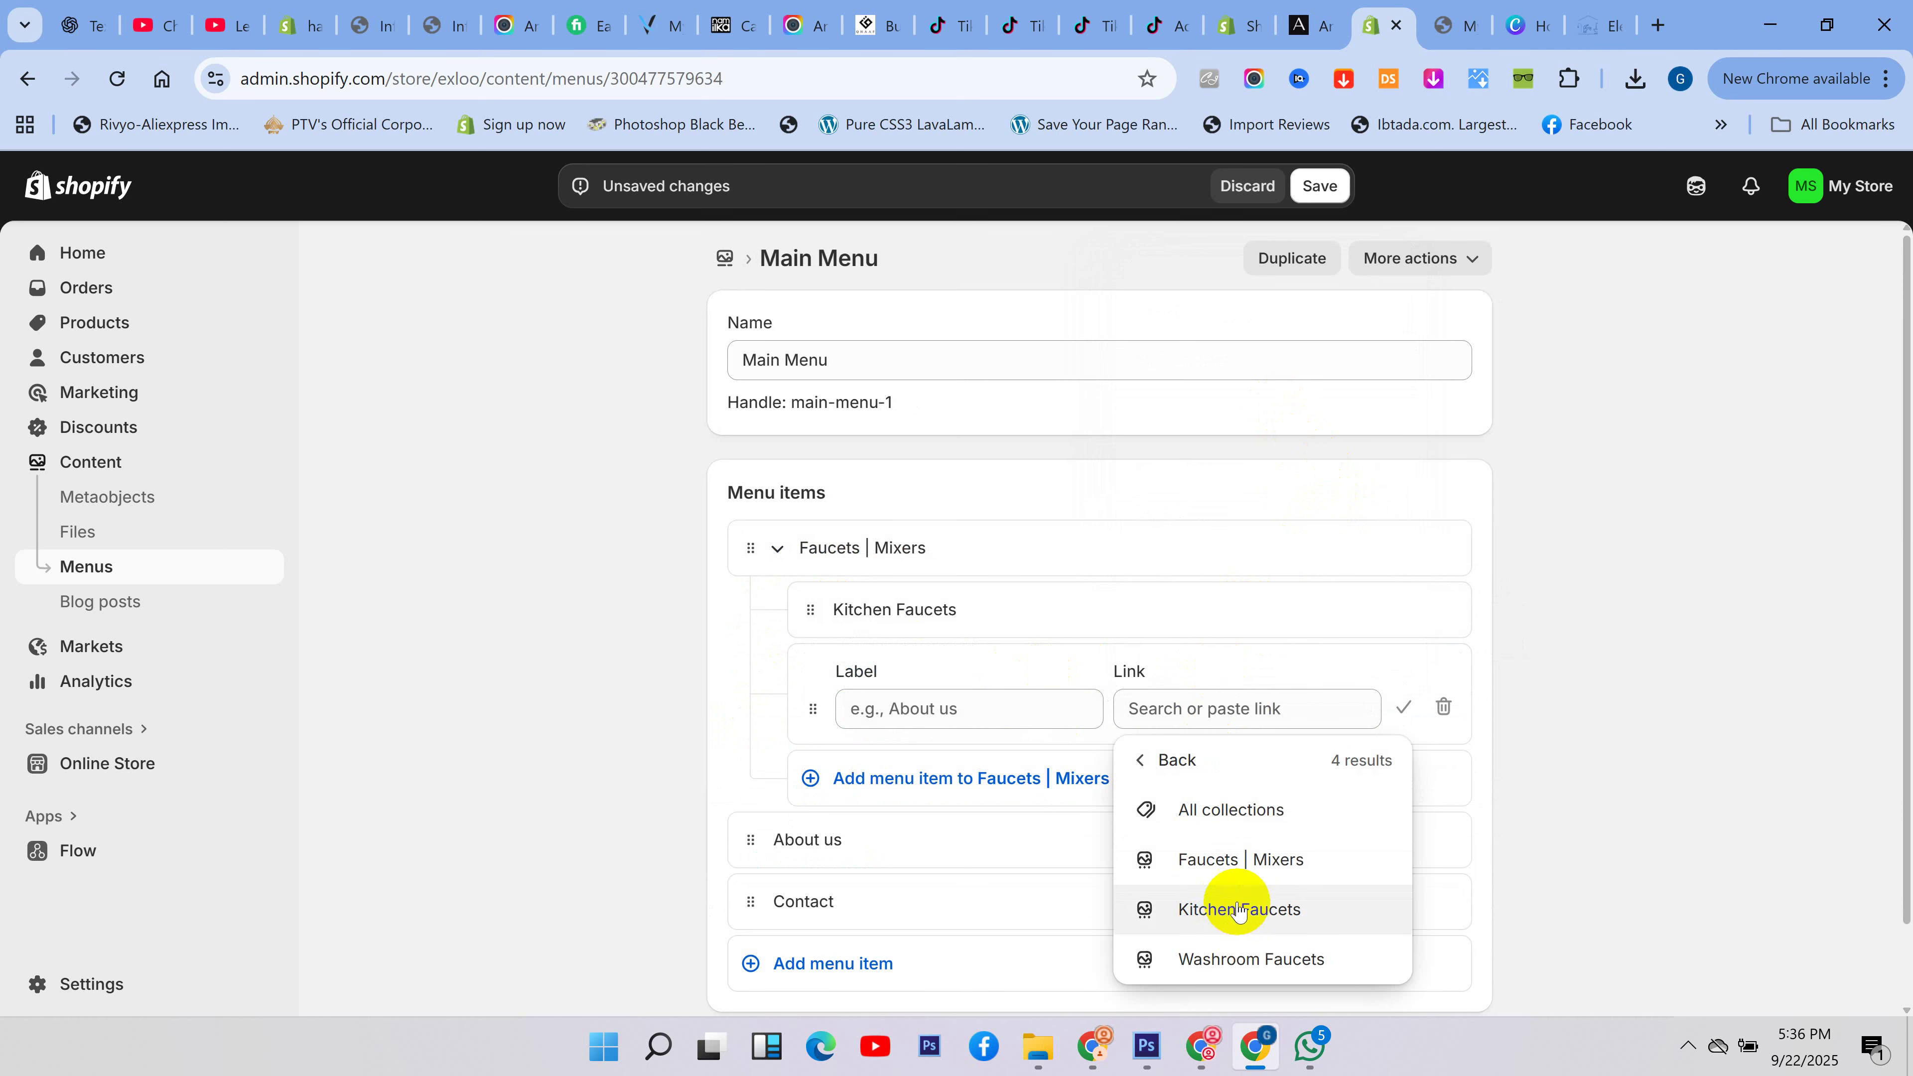
click(1244, 952)
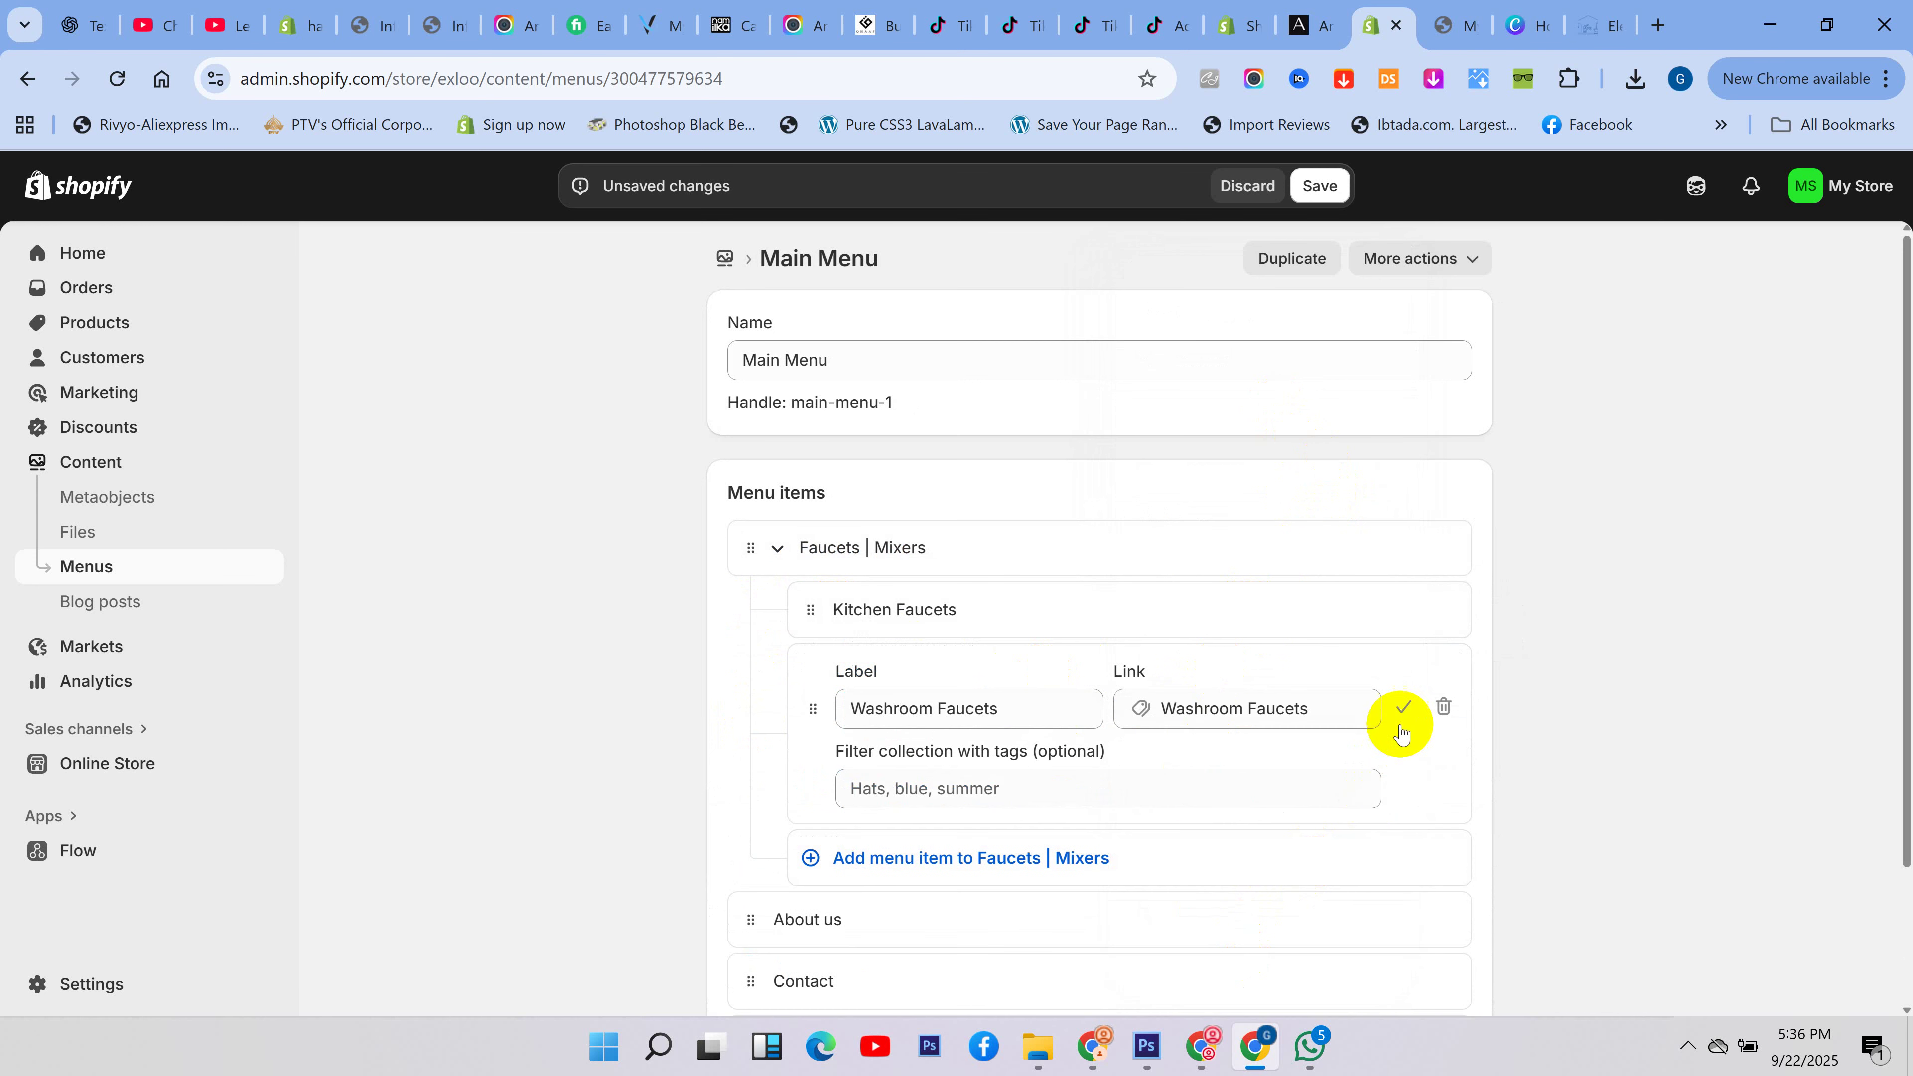
click(1404, 709)
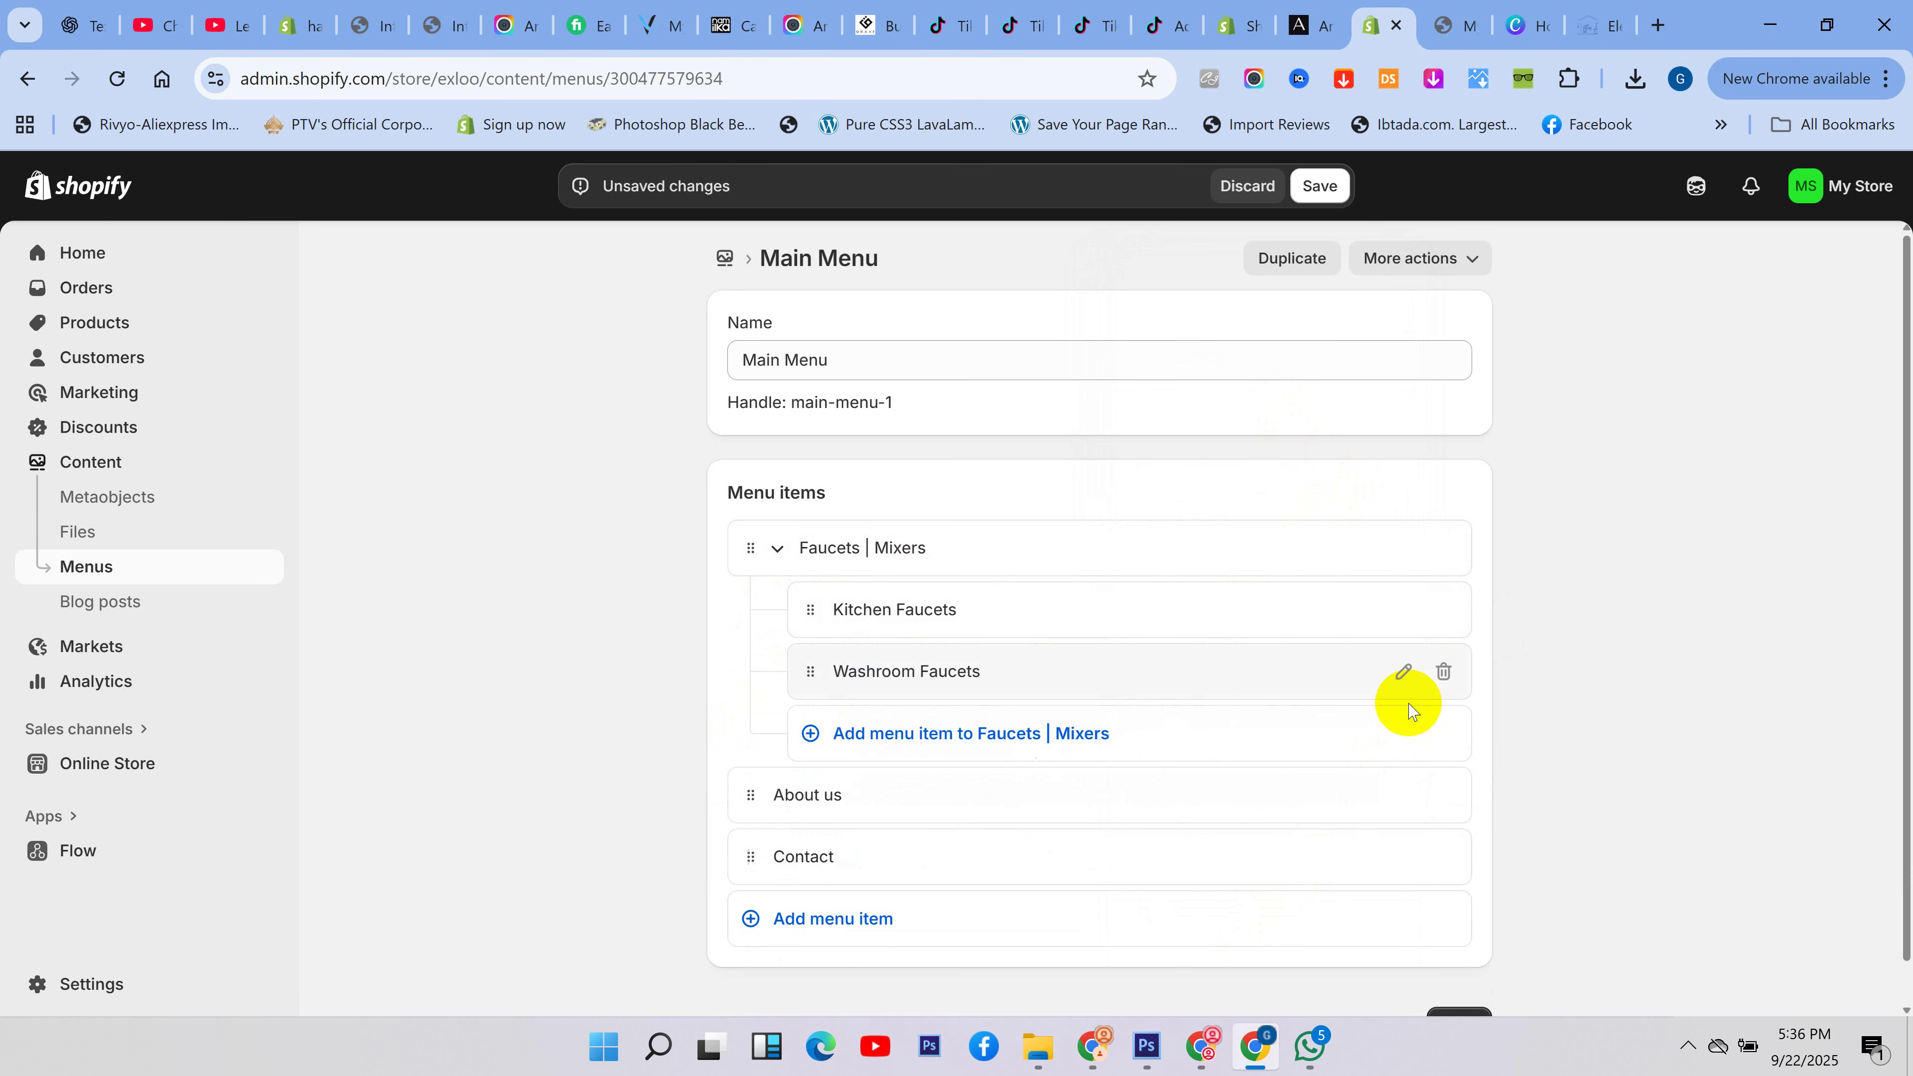
click(781, 550)
click(1465, 838)
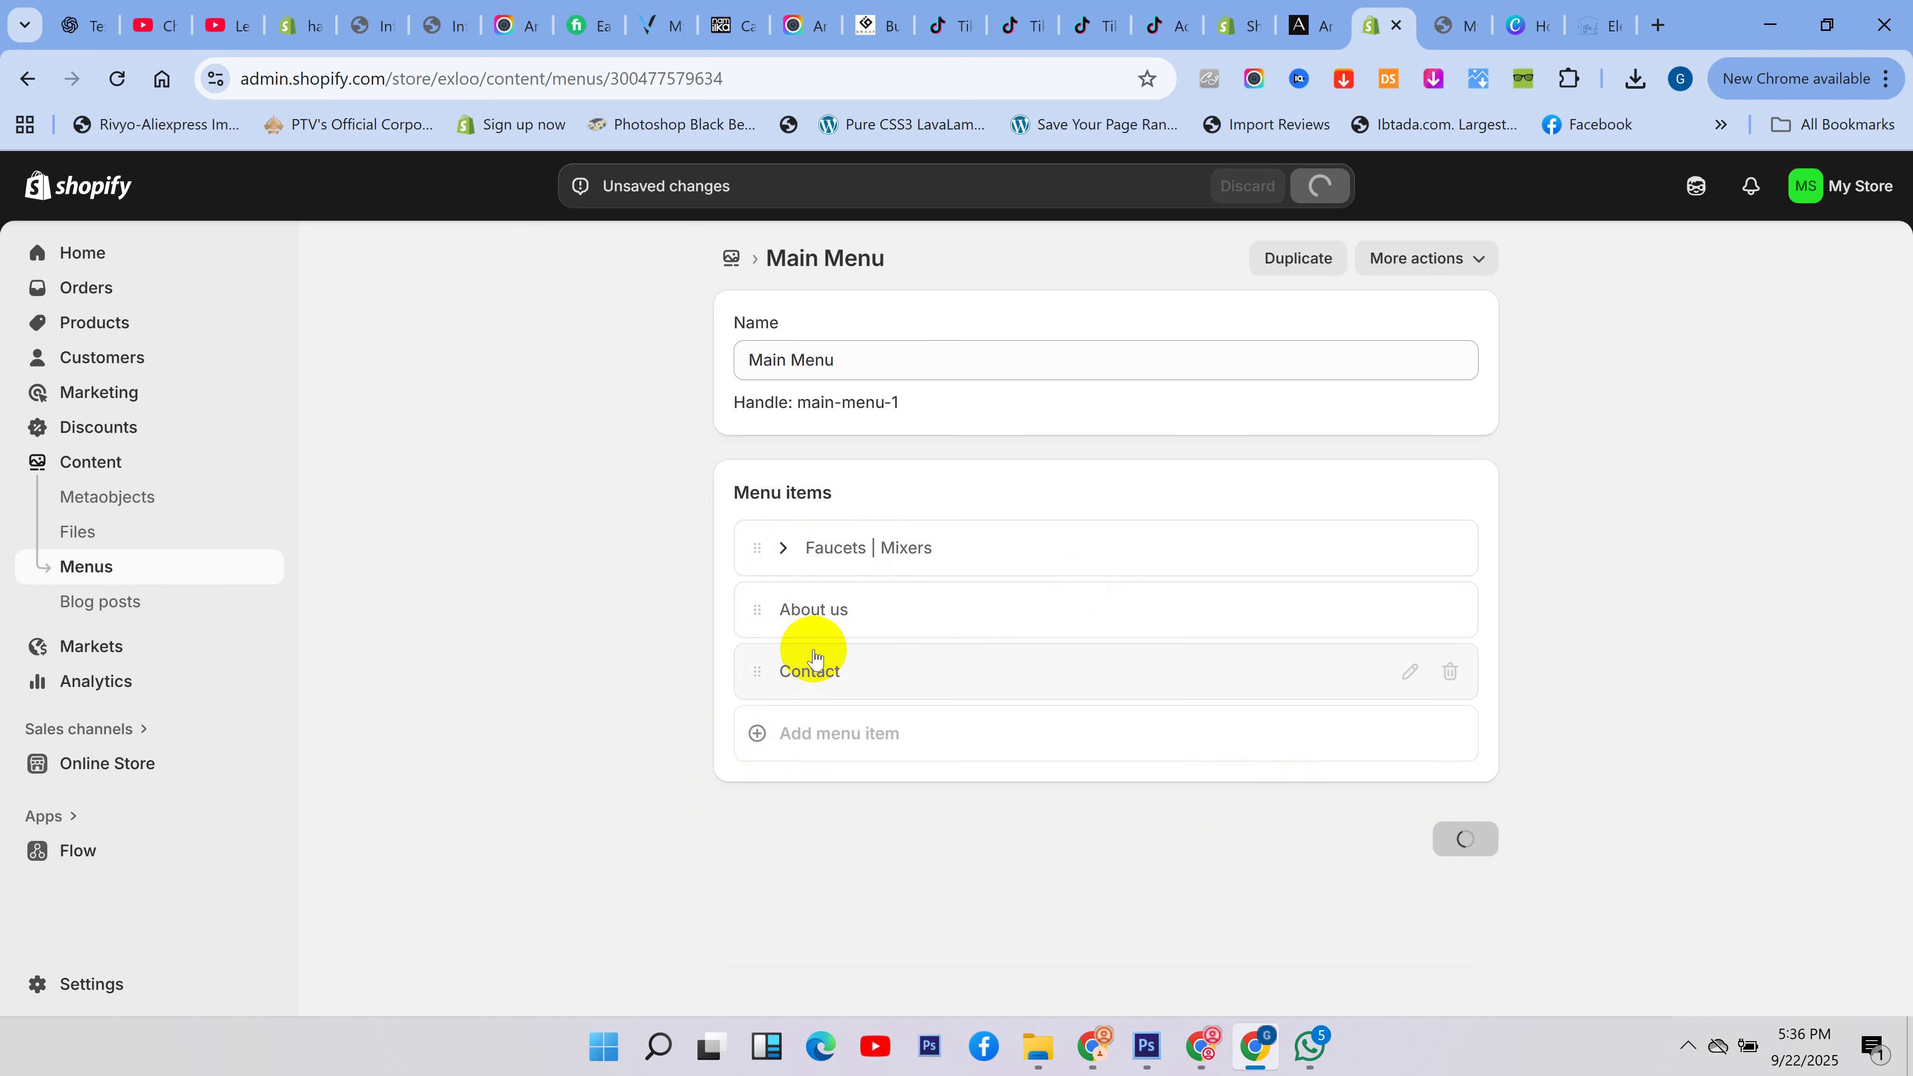
- Go to the online store's themes and remove the Savor theme from the theme library
click(130, 763)
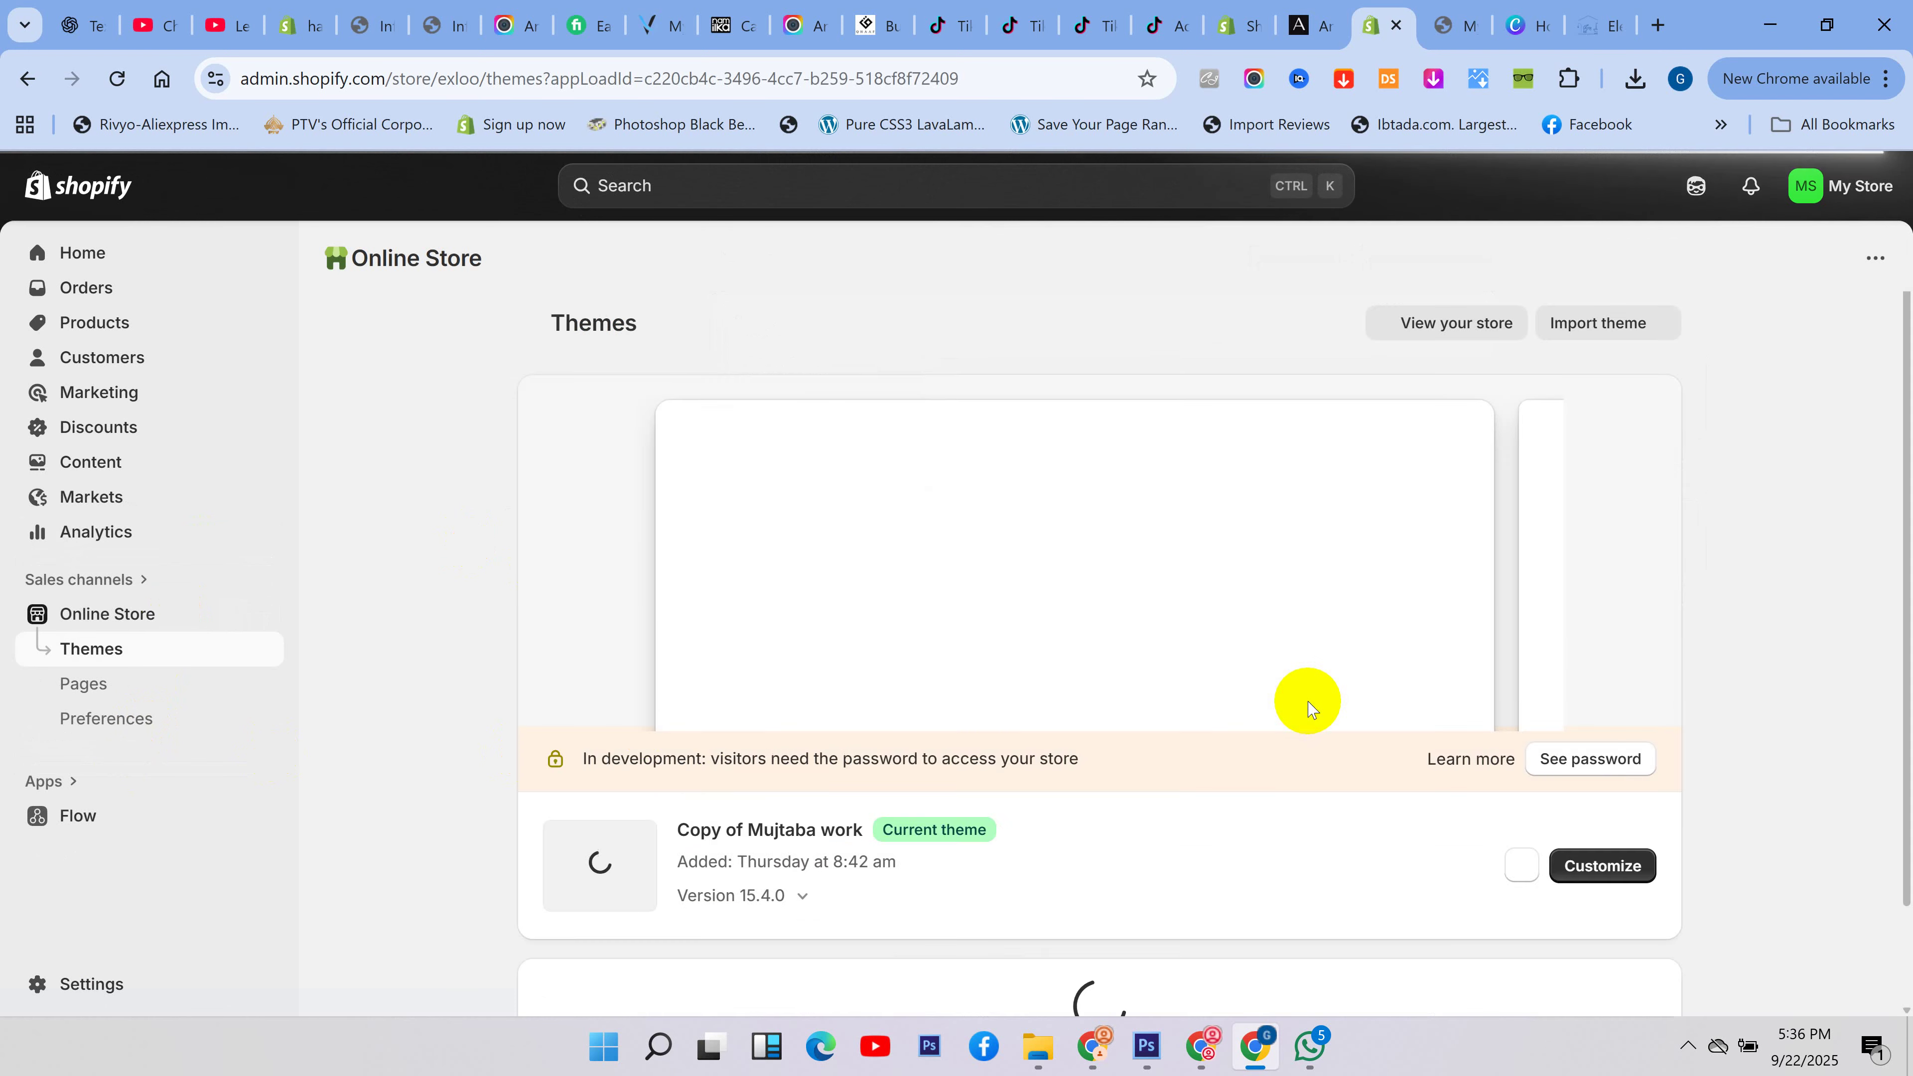
scroll(1306, 701, down, 5)
scroll(977, 718, up, 3)
scroll(1044, 772, down, 1)
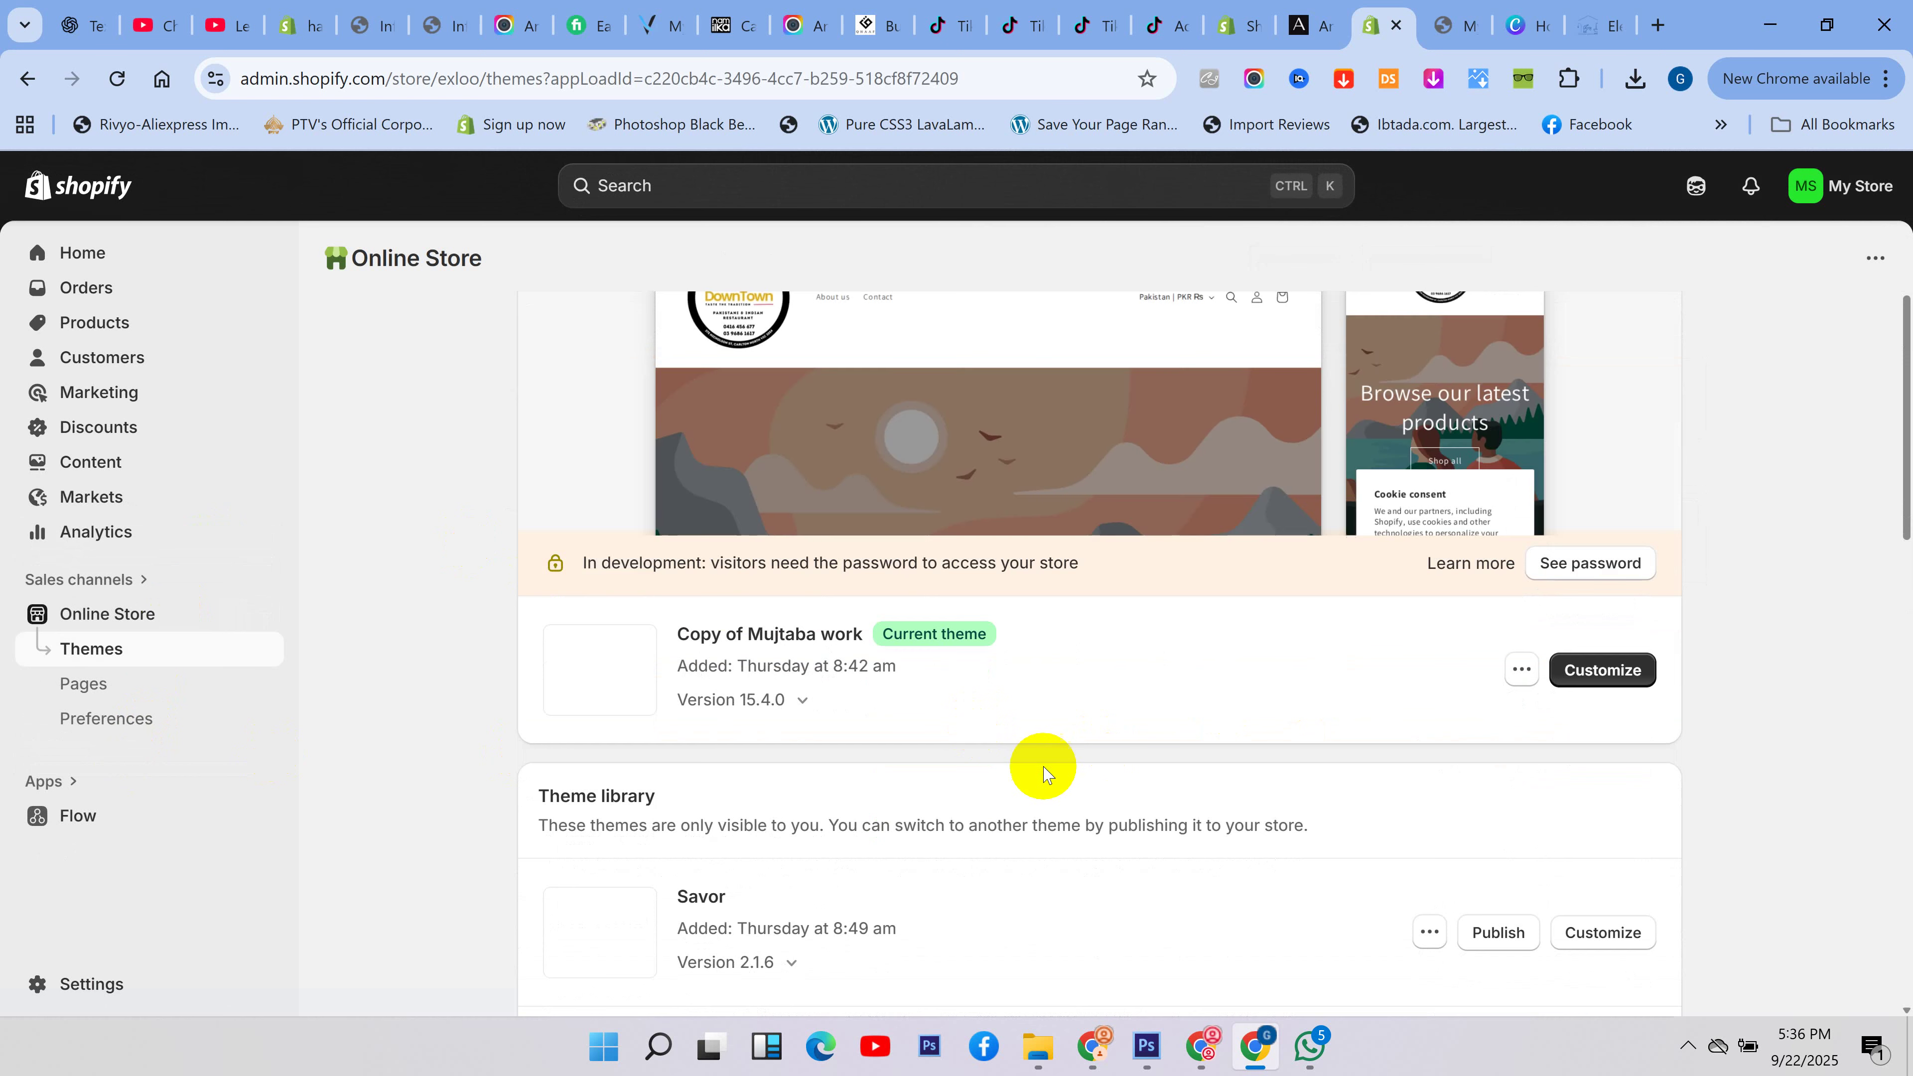
scroll(1044, 772, down, 7)
scroll(791, 769, up, 4)
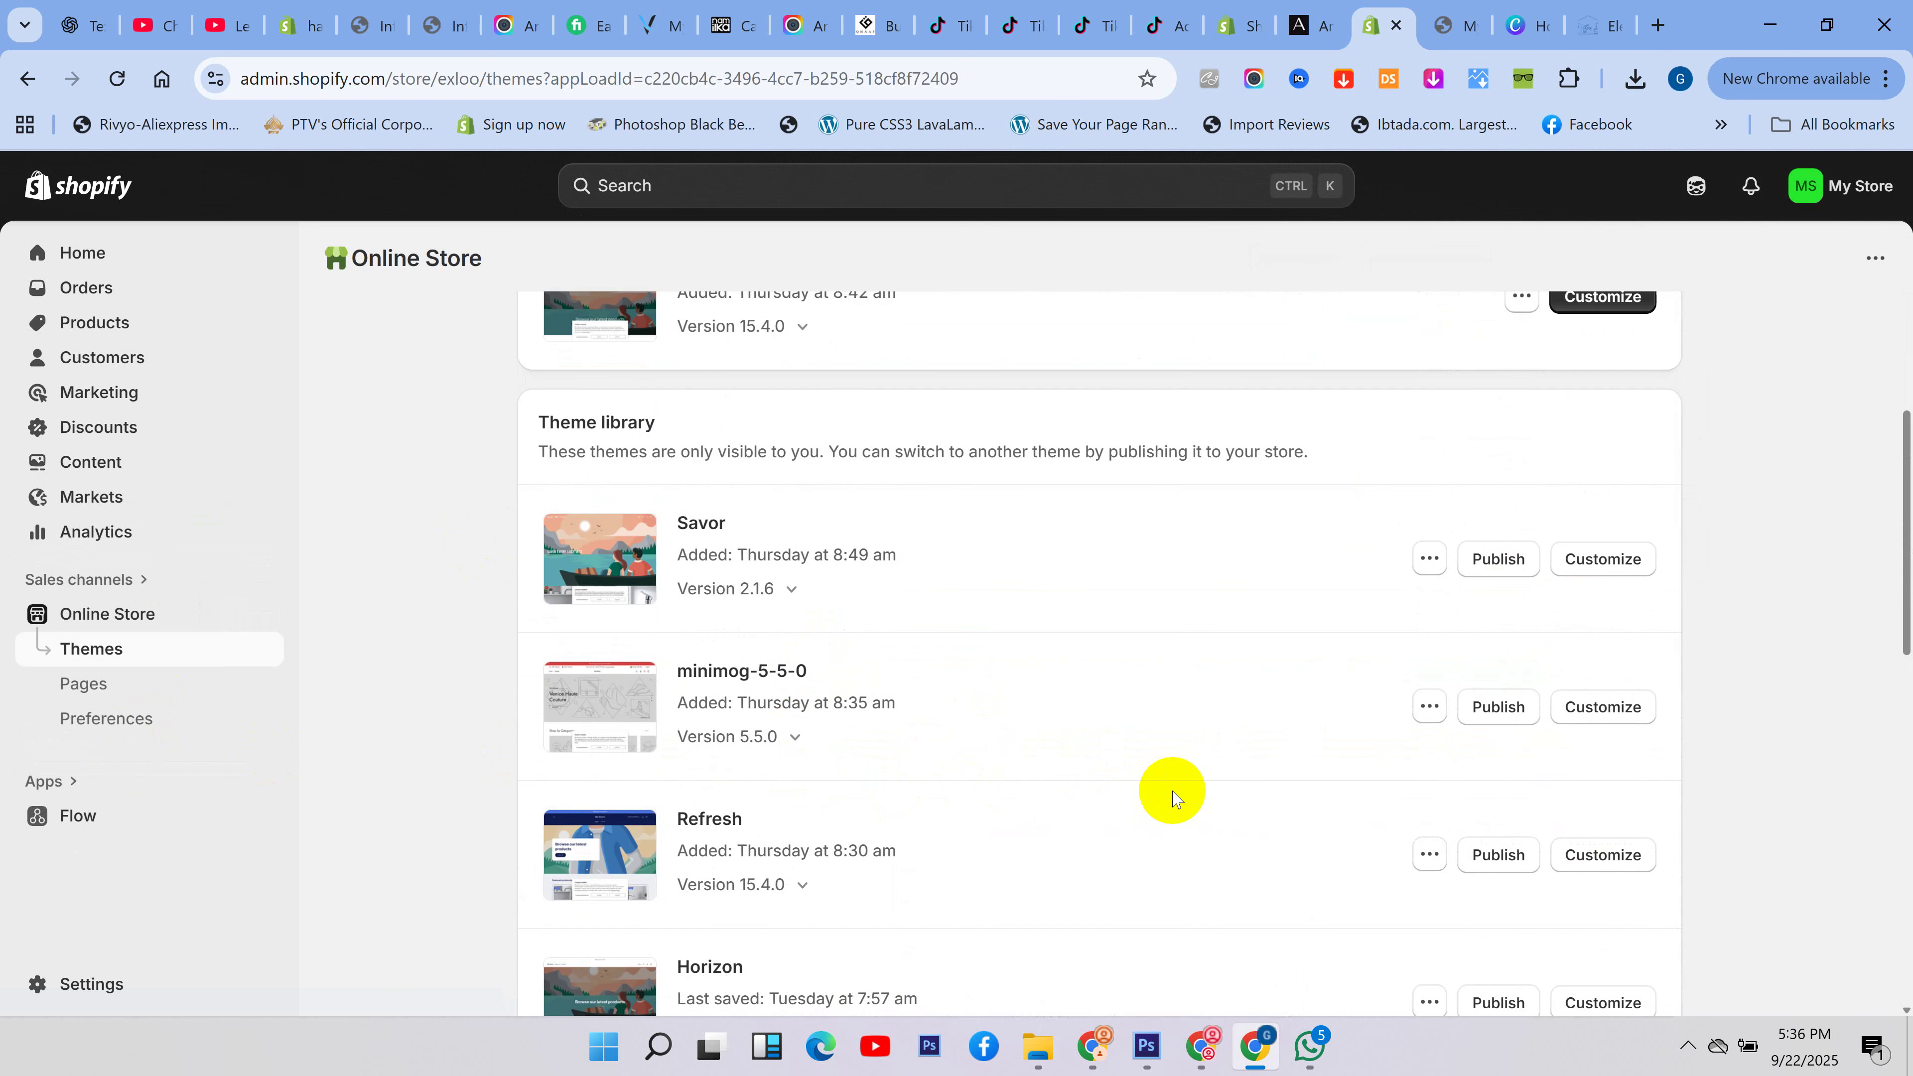
click(1429, 559)
click(1261, 889)
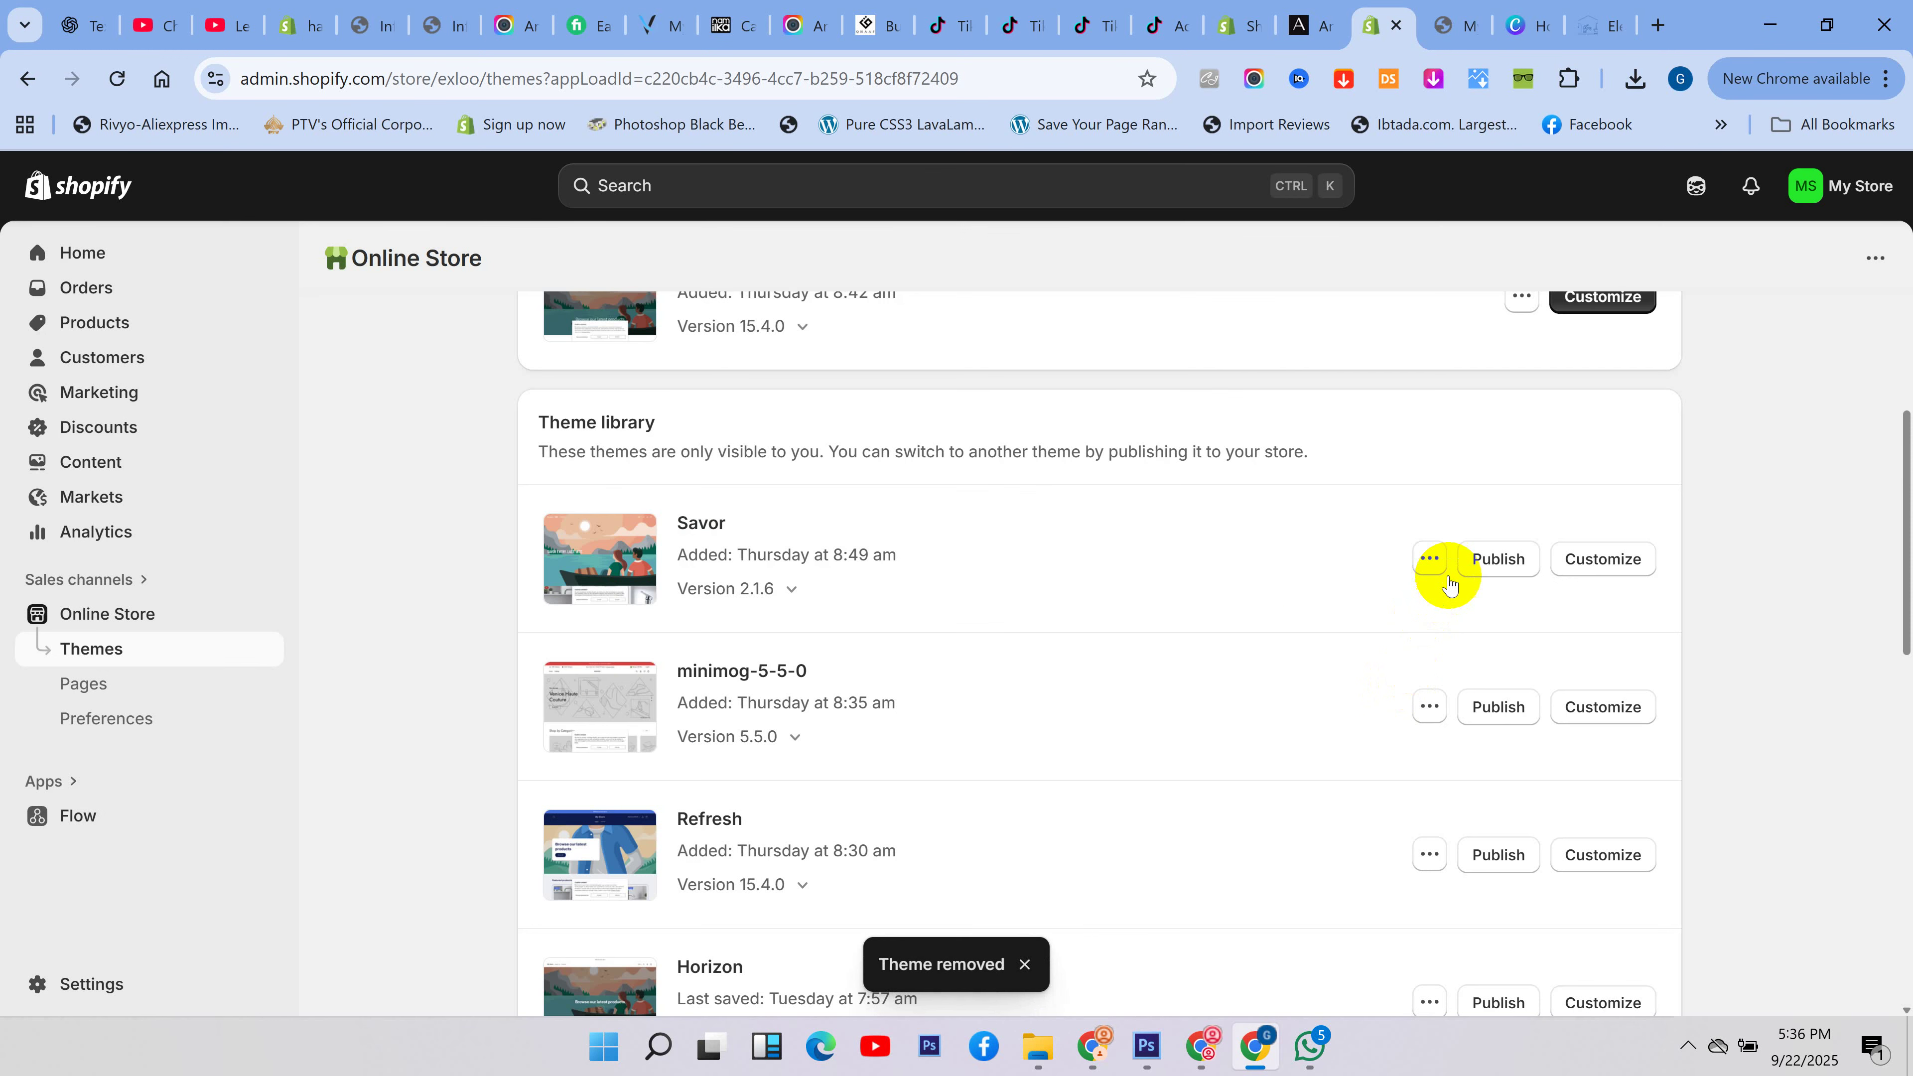
- Remove the minimog-5-5-0, Refresh and Horizon themes from the theme library
click(1429, 558)
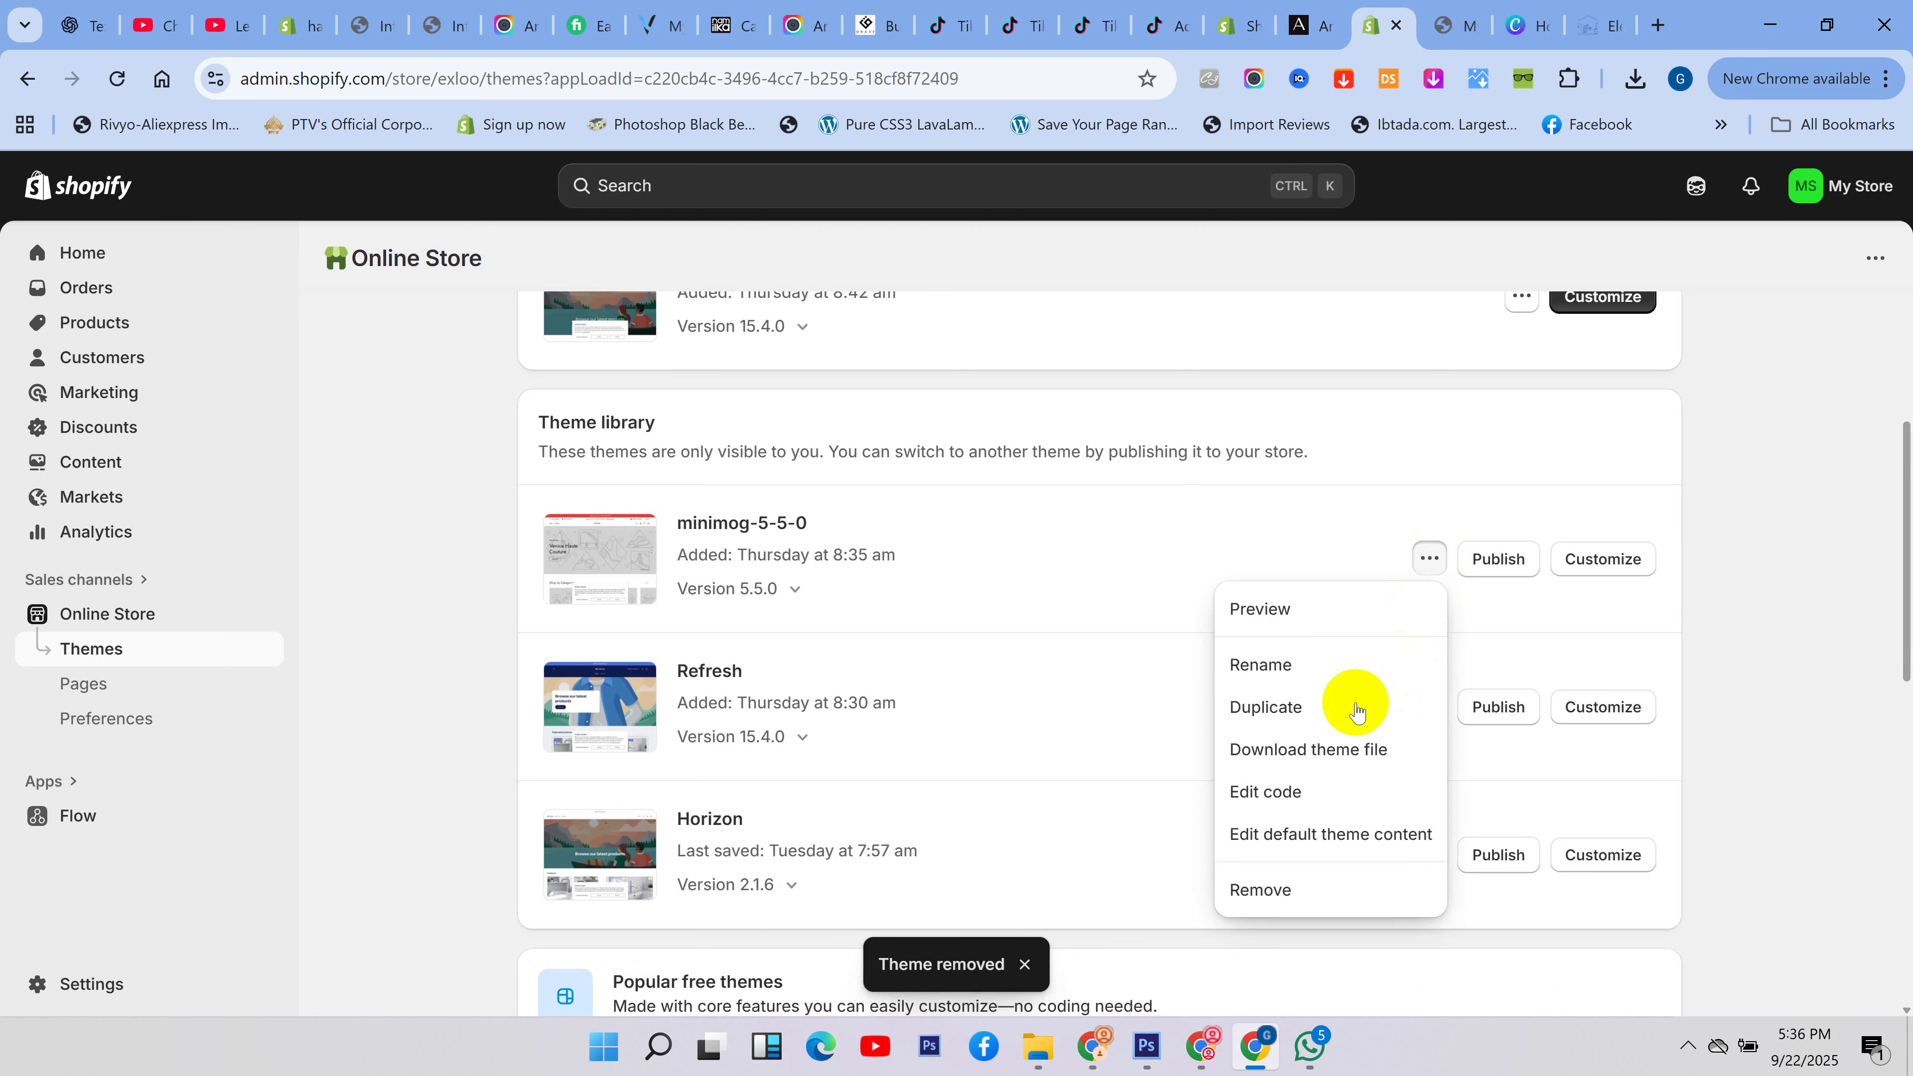
click(1282, 889)
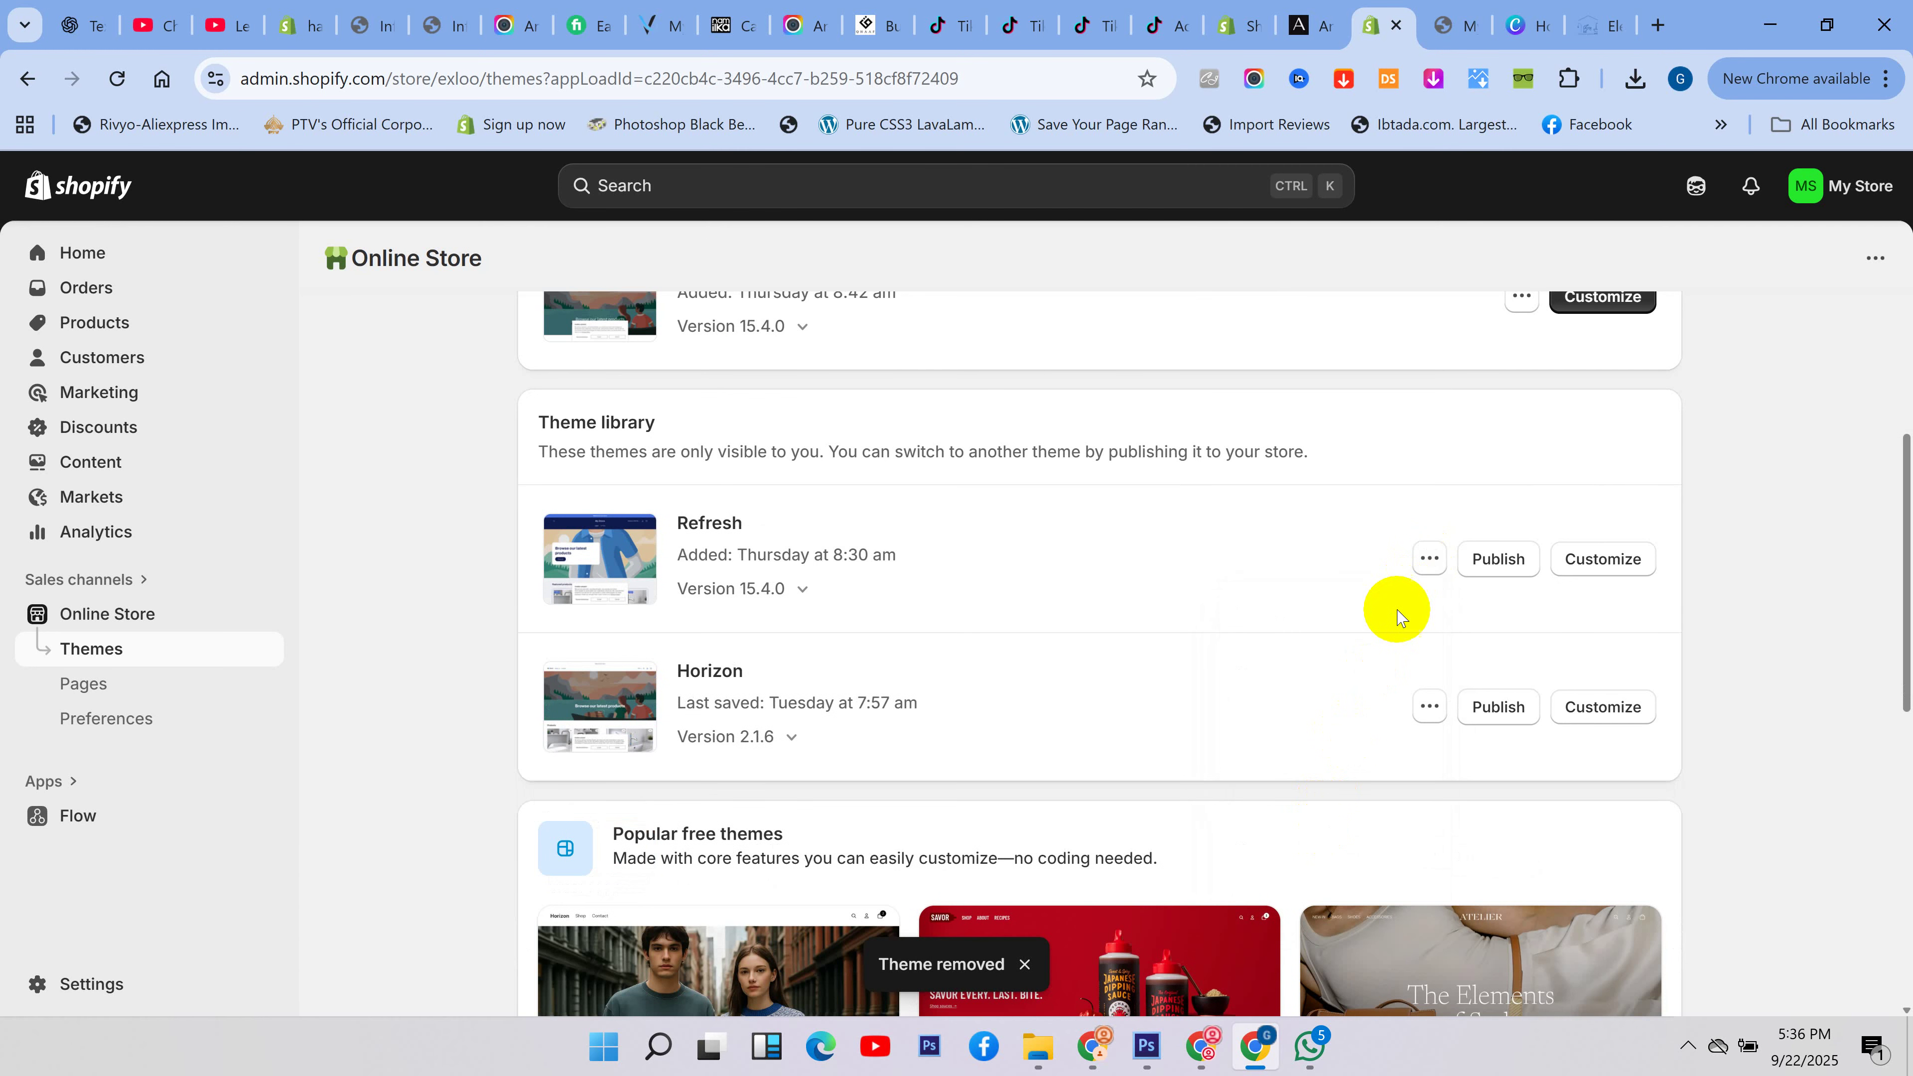
click(1423, 560)
click(1281, 887)
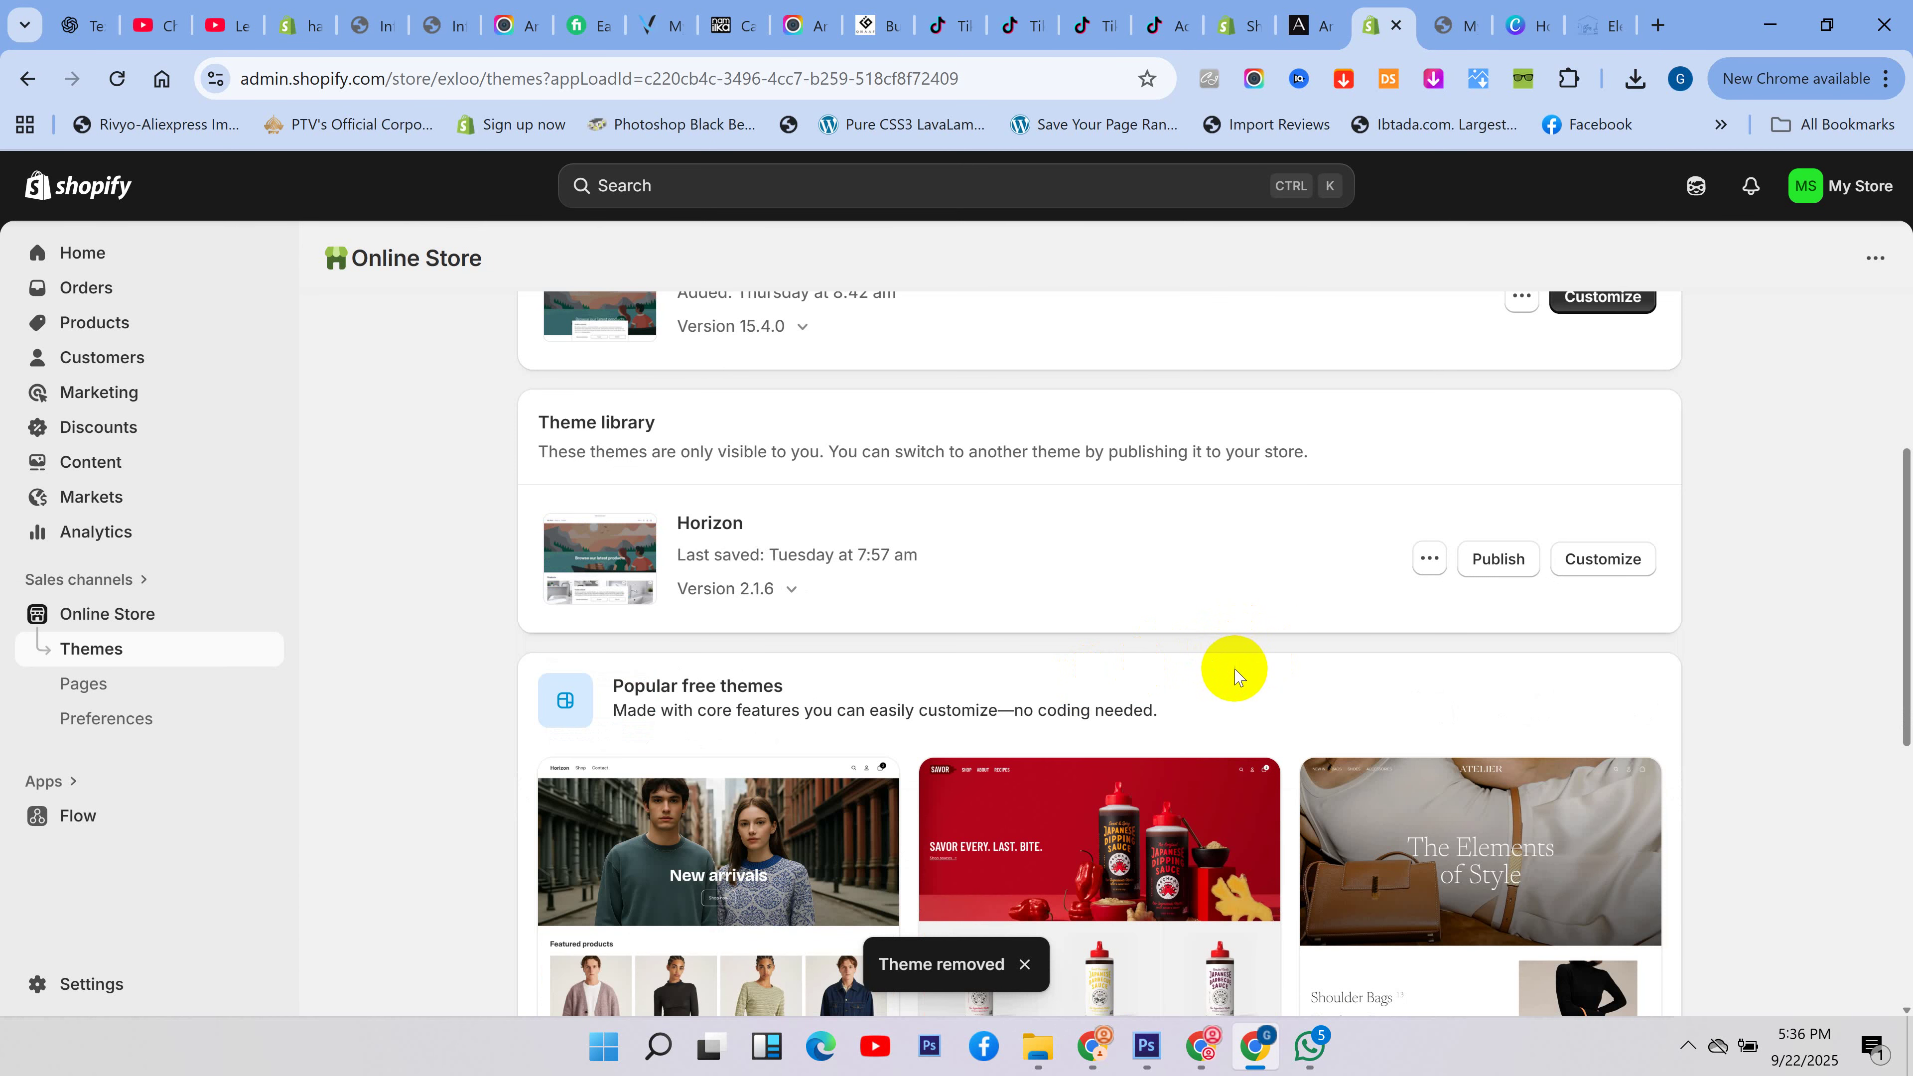
click(1428, 557)
click(1275, 888)
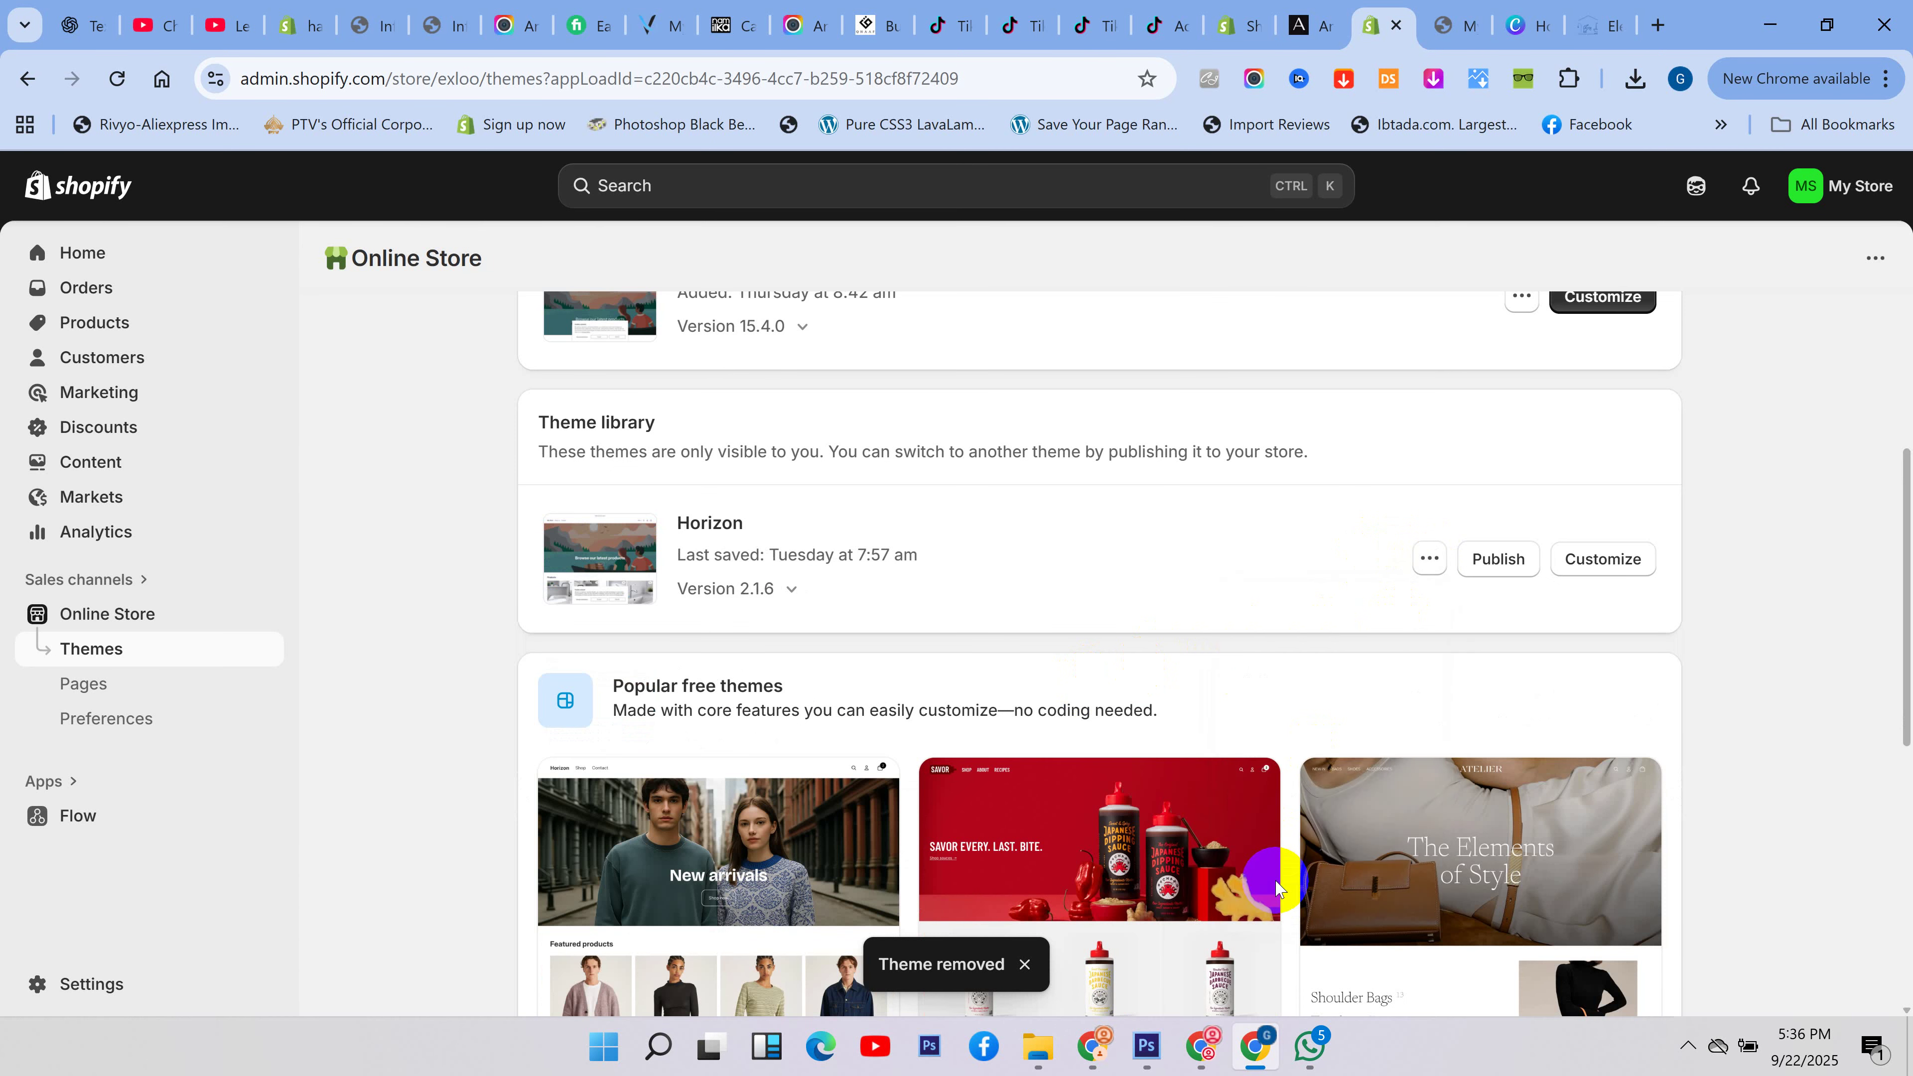
click(1286, 647)
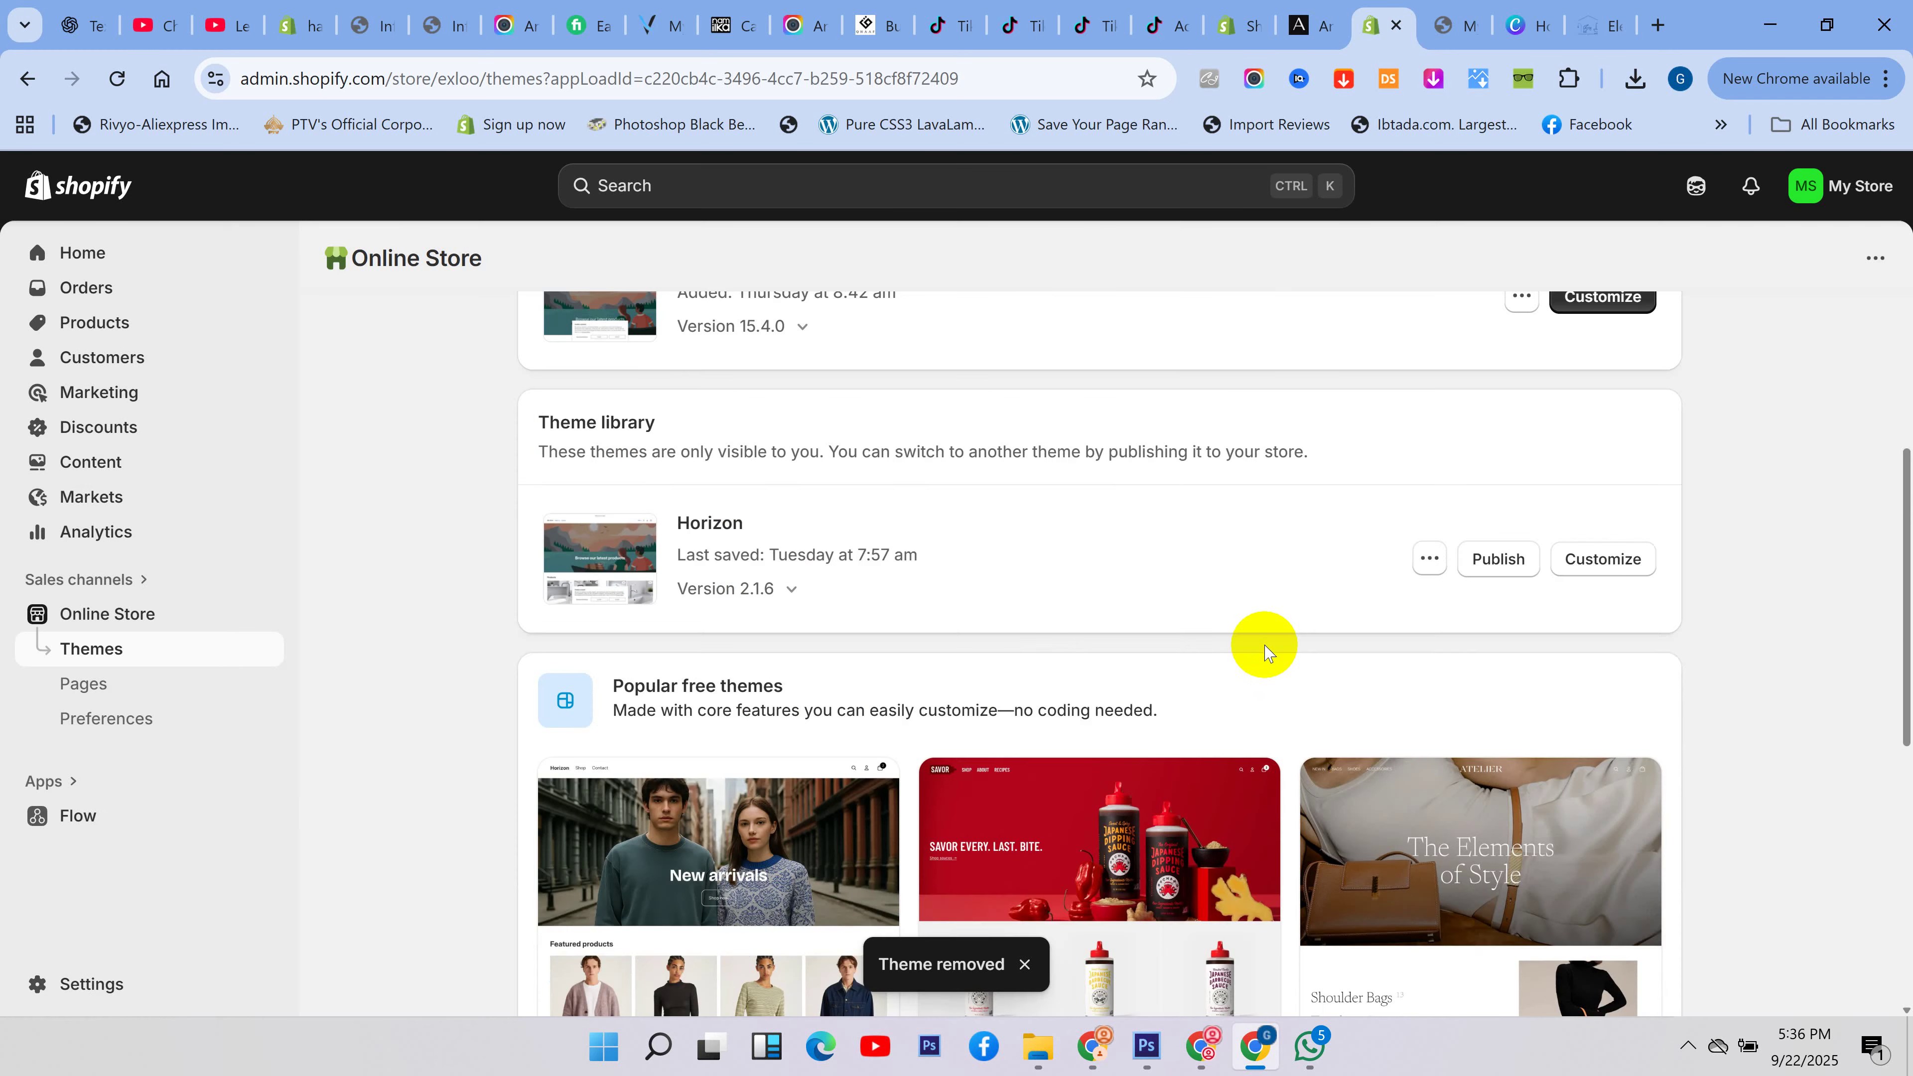
- Open the Shopify Theme Store from the themes page and filter the themes to free ones
scroll(1259, 641, up, 5)
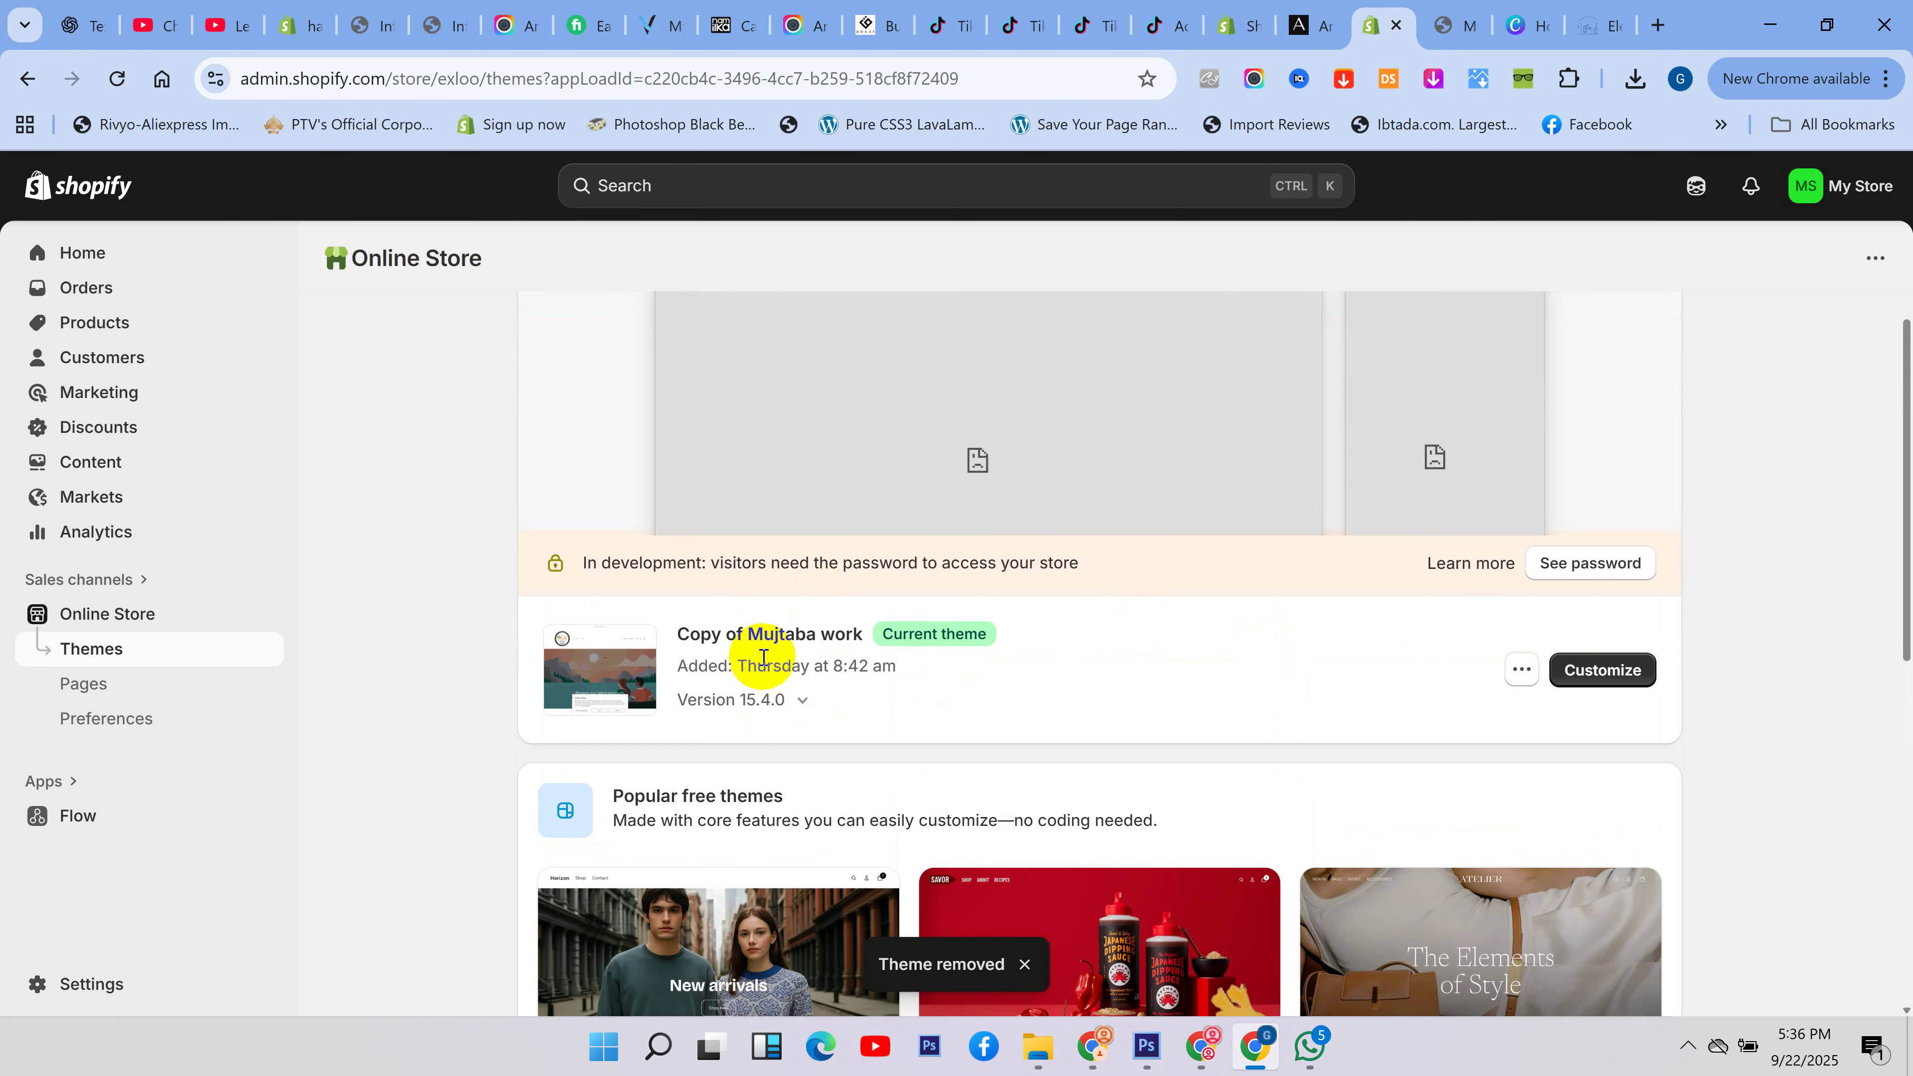
scroll(753, 648, down, 2)
drag(675, 499, 803, 503)
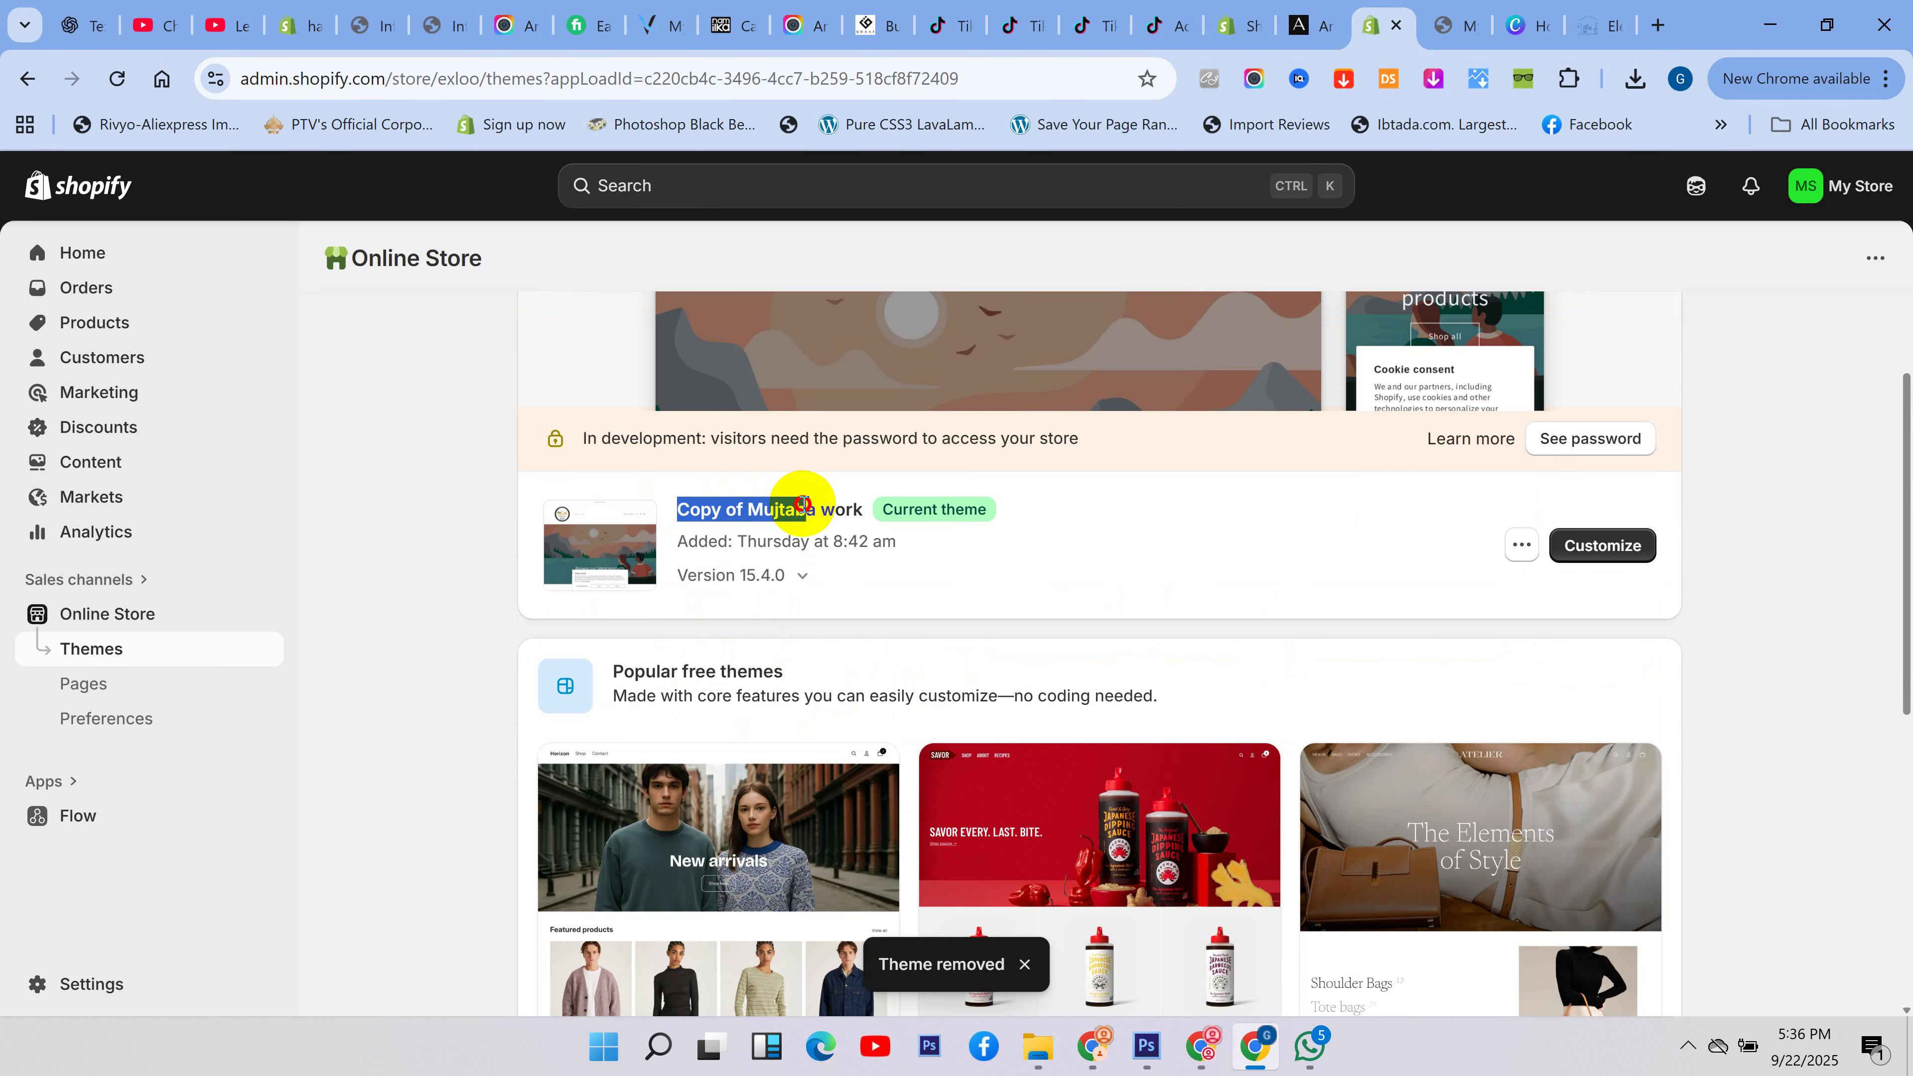
click(1221, 597)
scroll(1153, 649, down, 2)
scroll(1138, 695, down, 7)
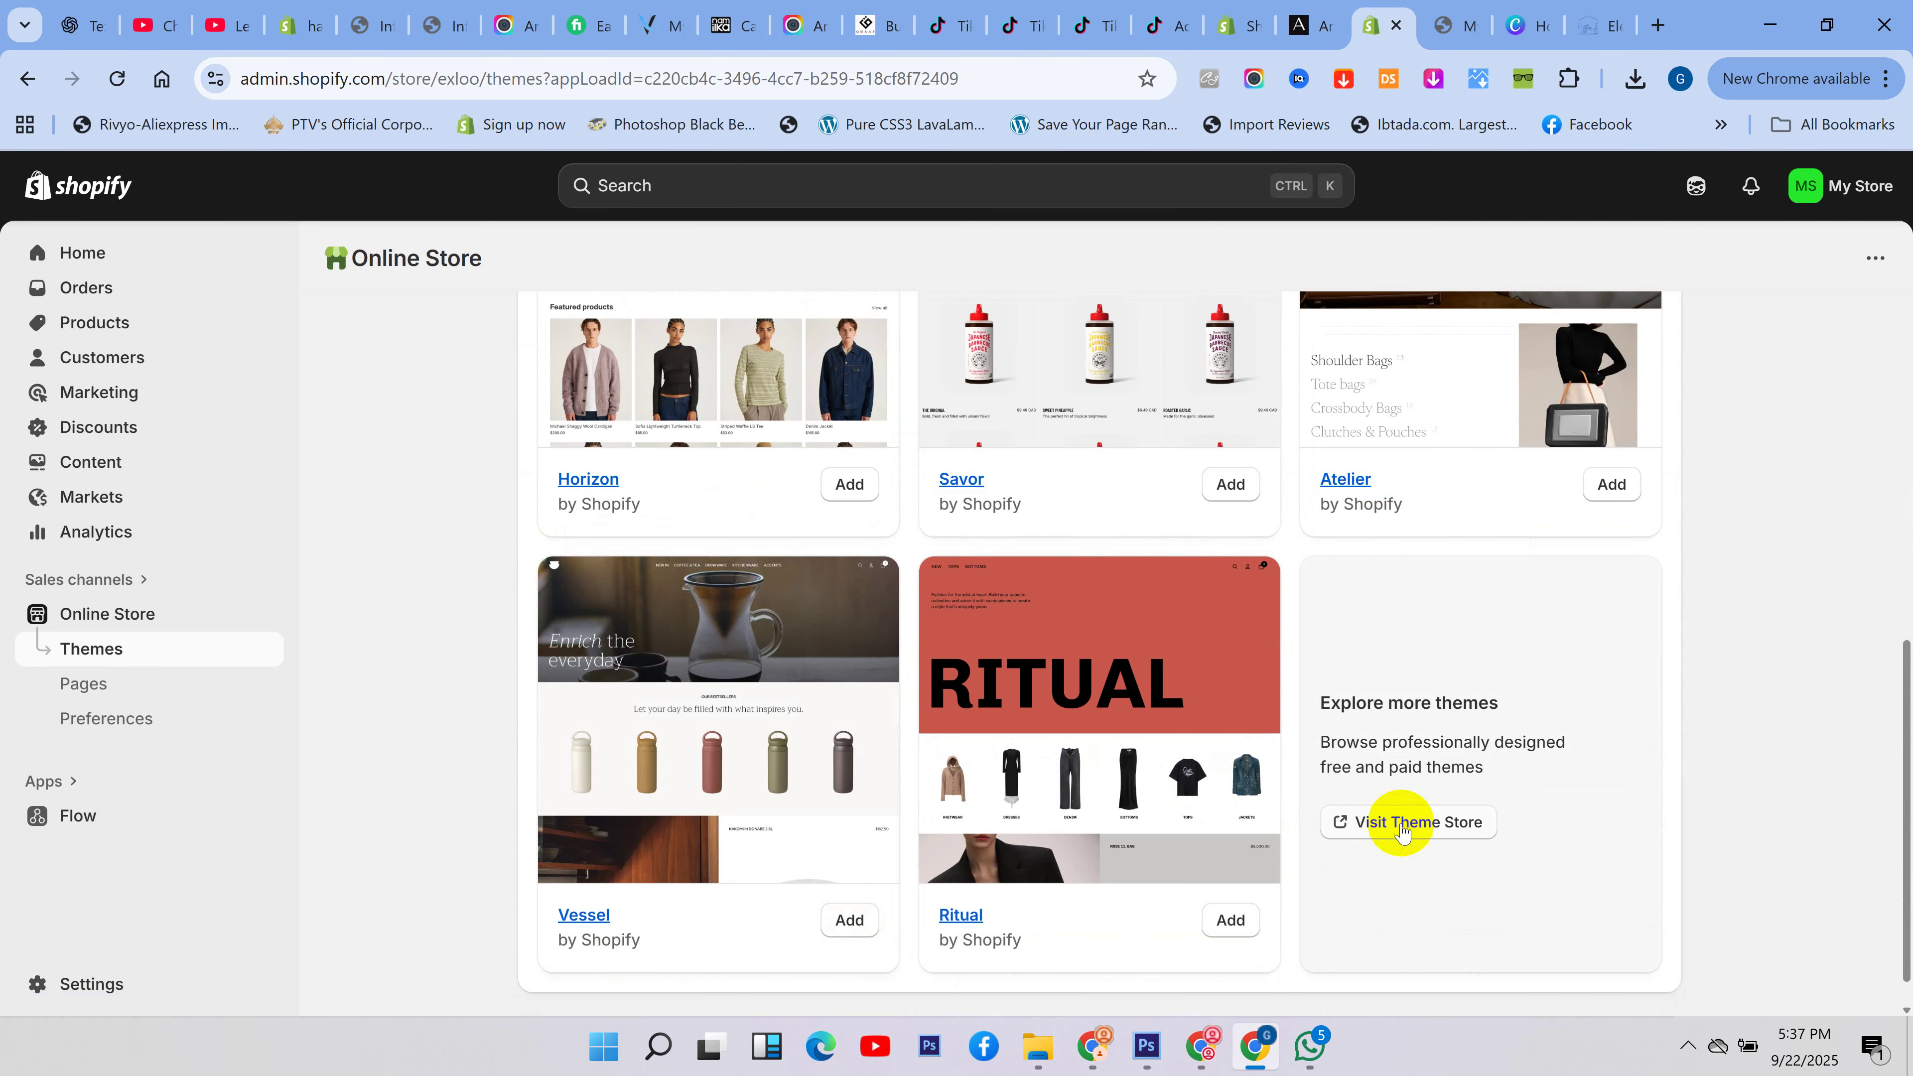
click(1400, 823)
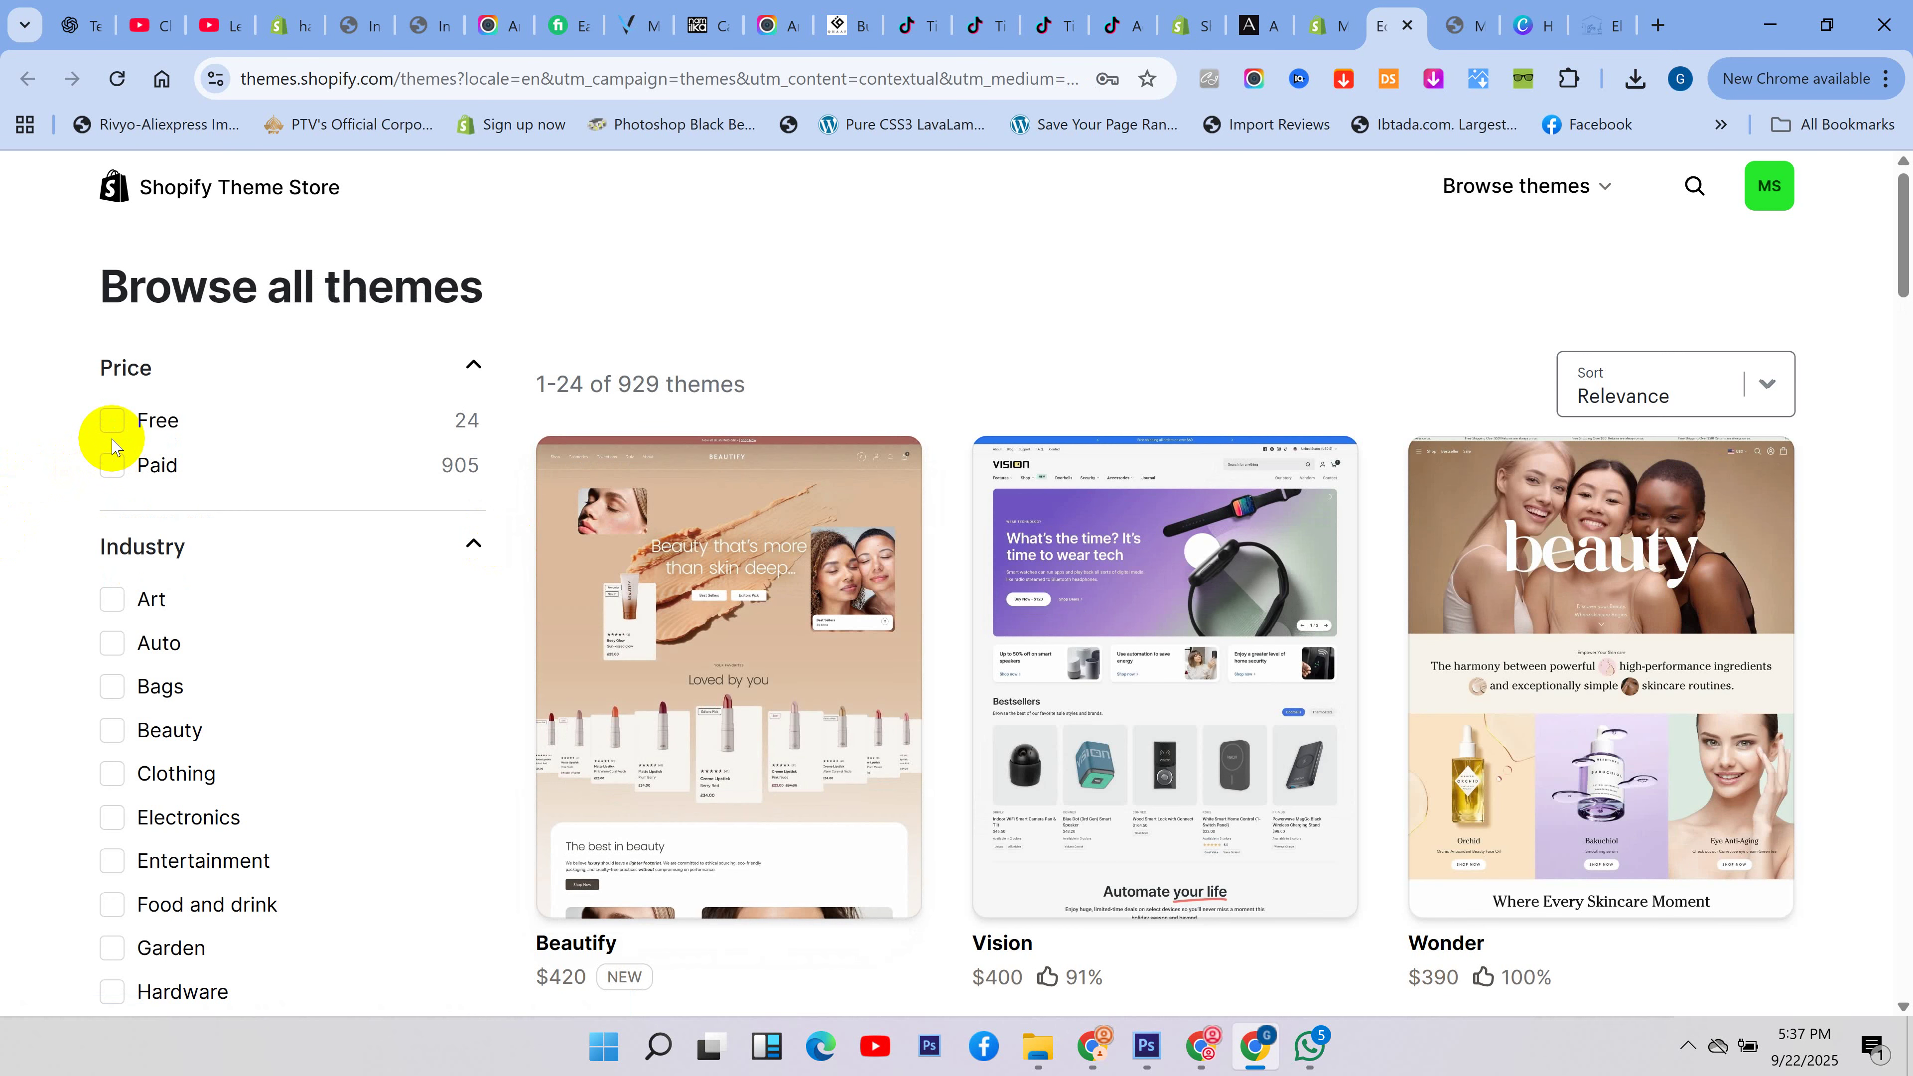
click(112, 420)
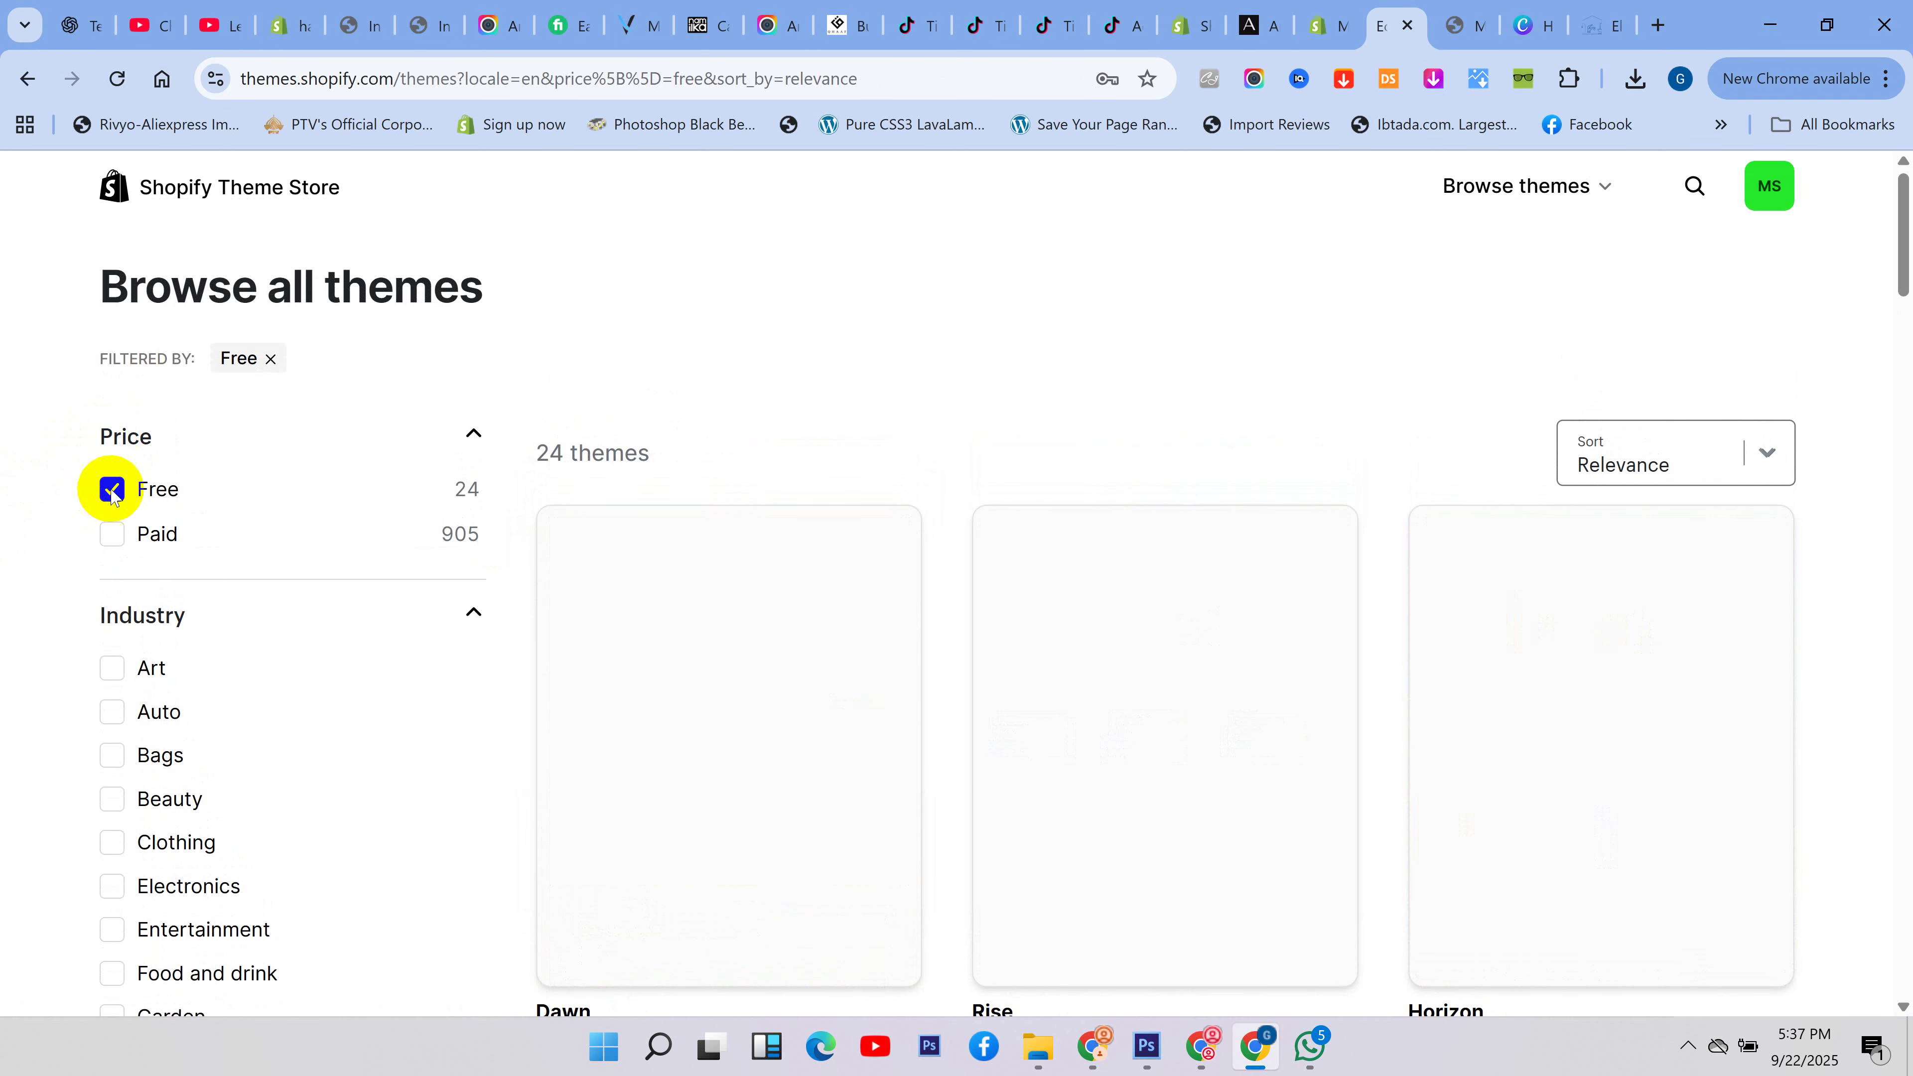
- Open the free Dawn theme and add a new copy of it to the store
scroll(896, 649, down, 3)
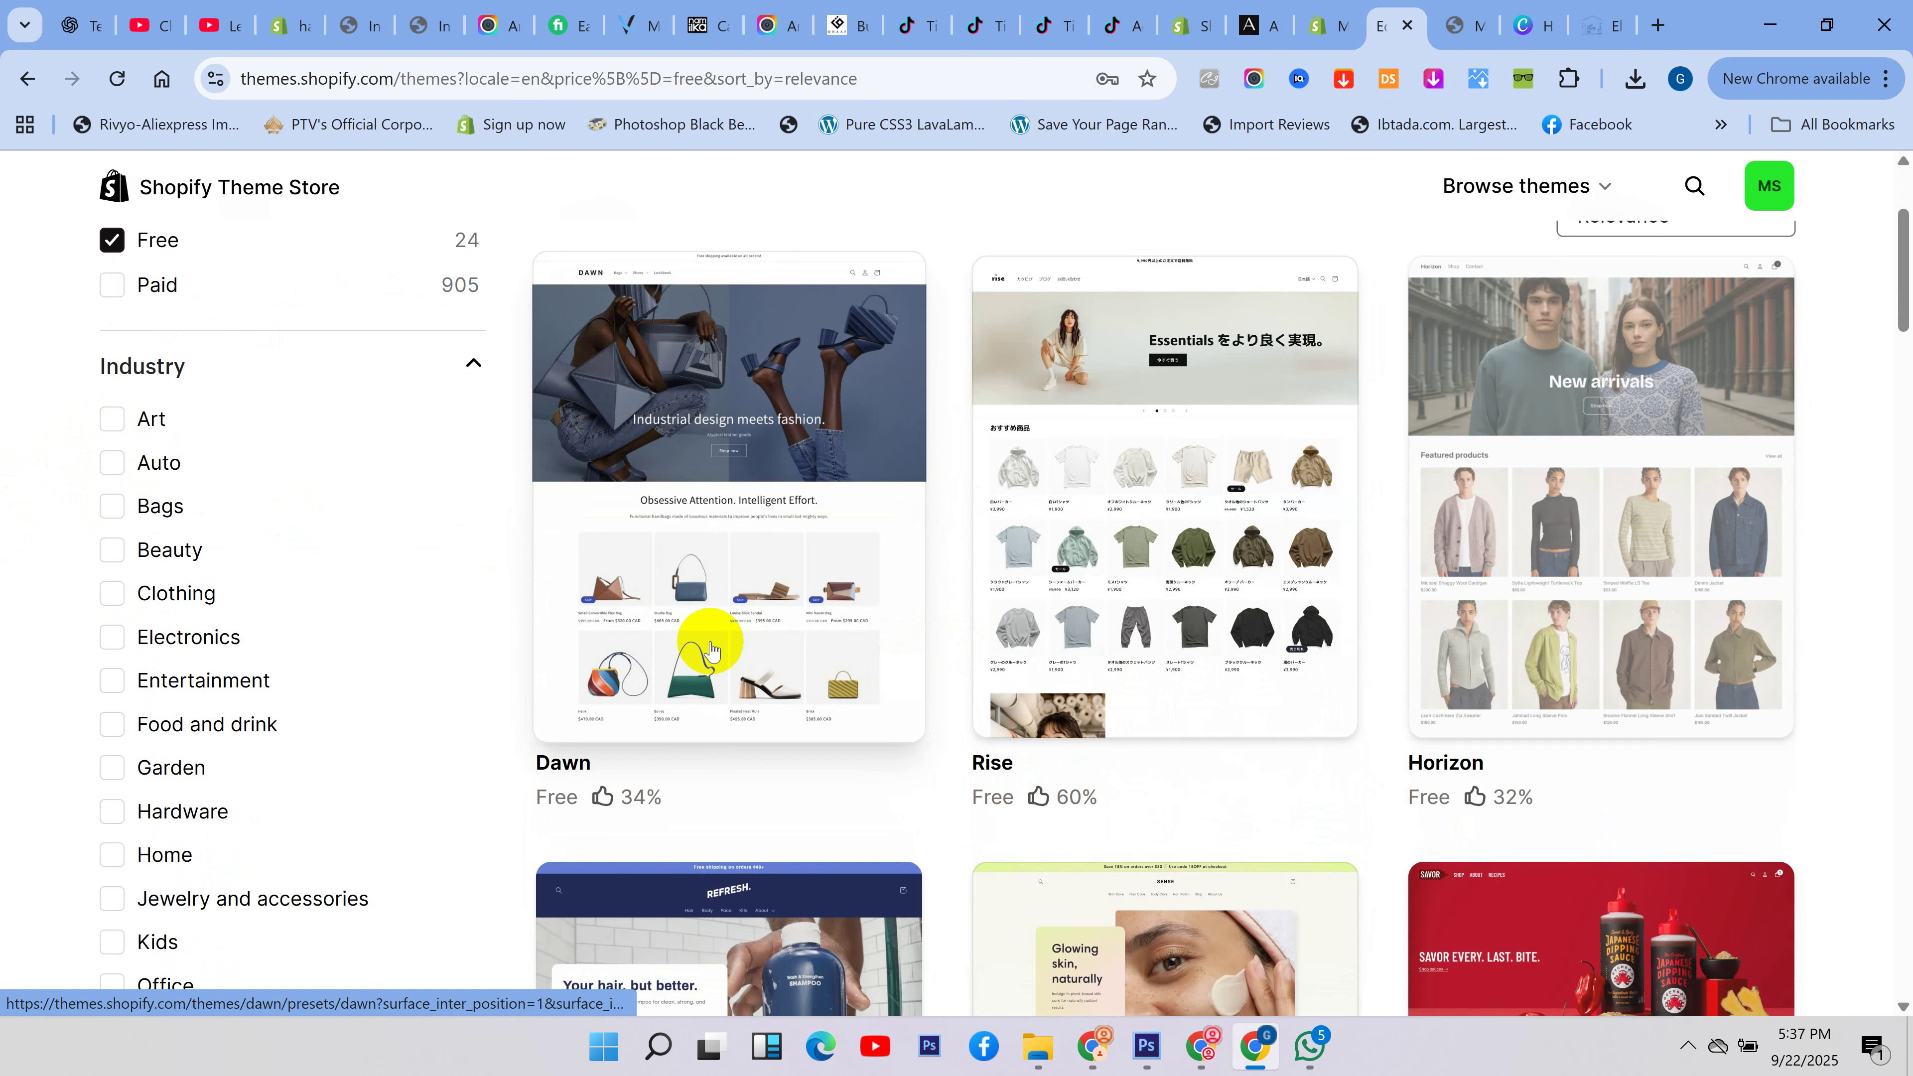
click(673, 580)
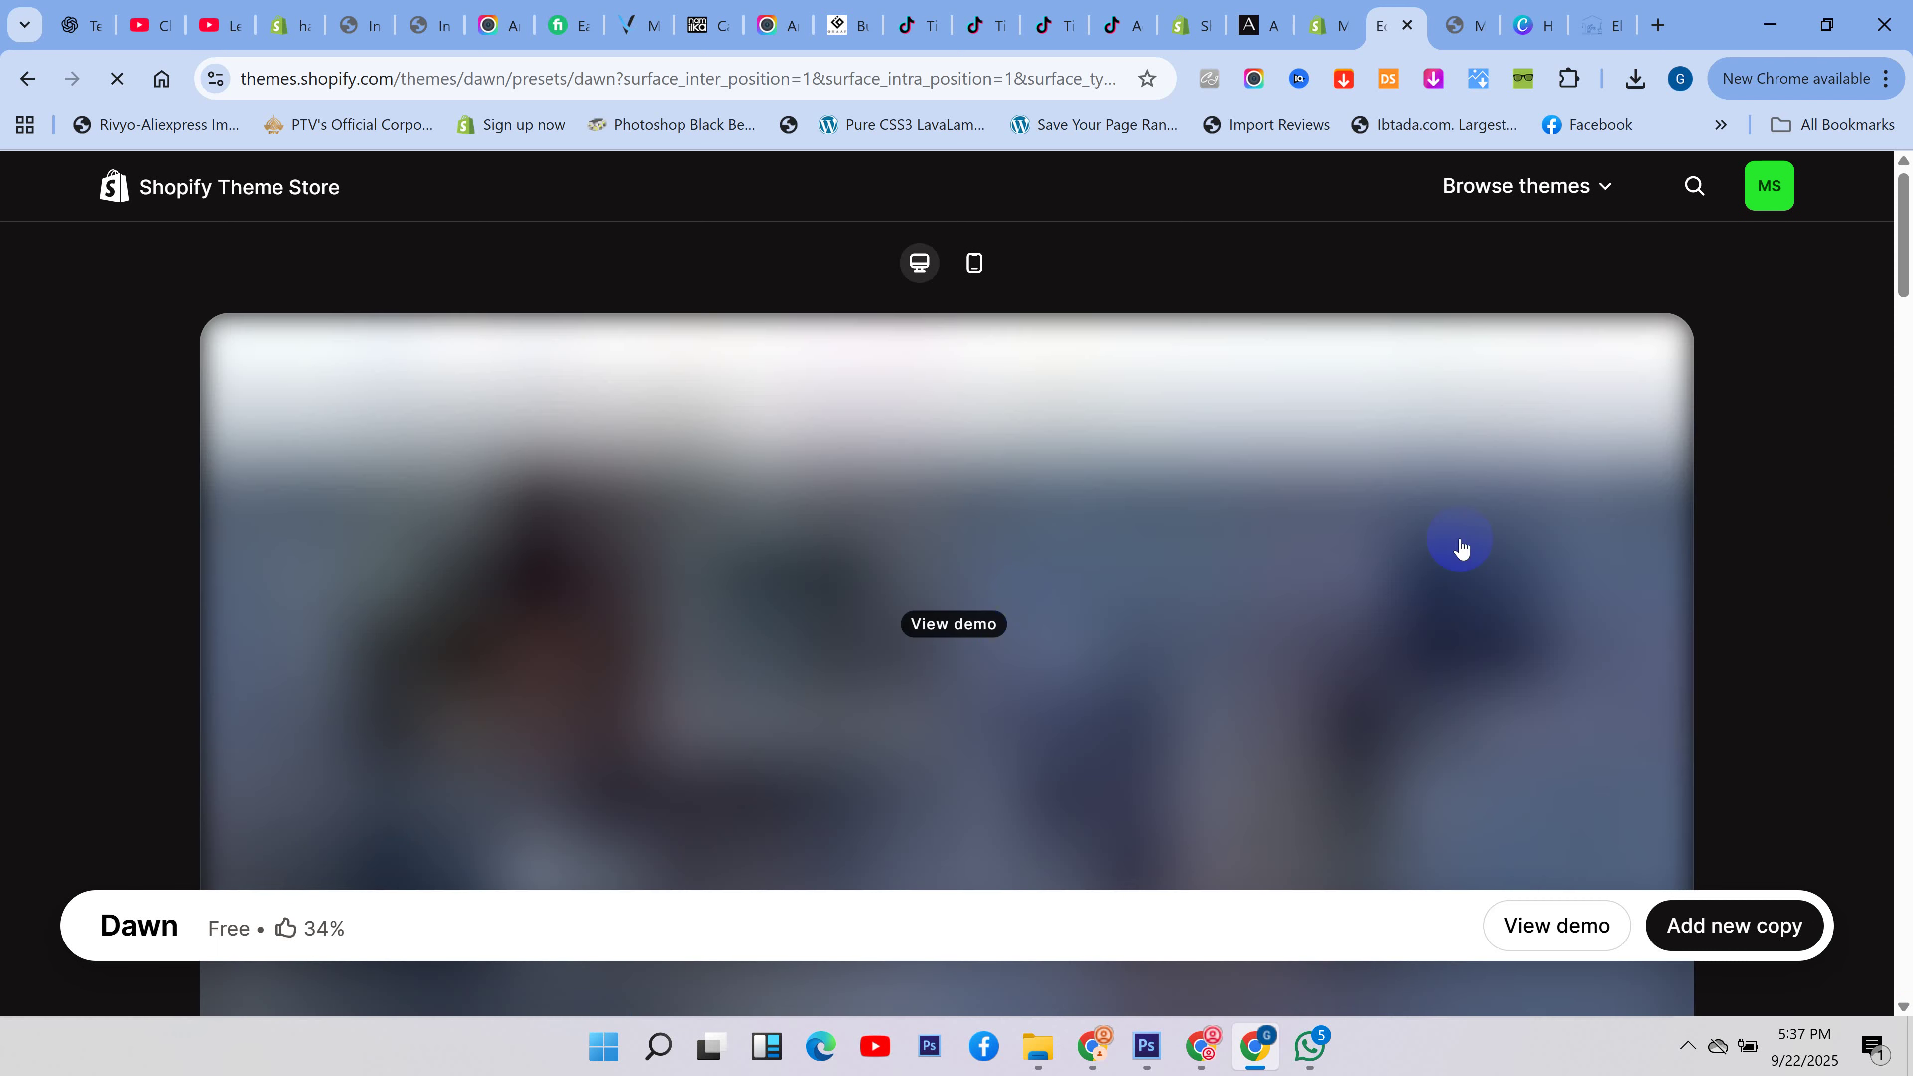
click(1712, 930)
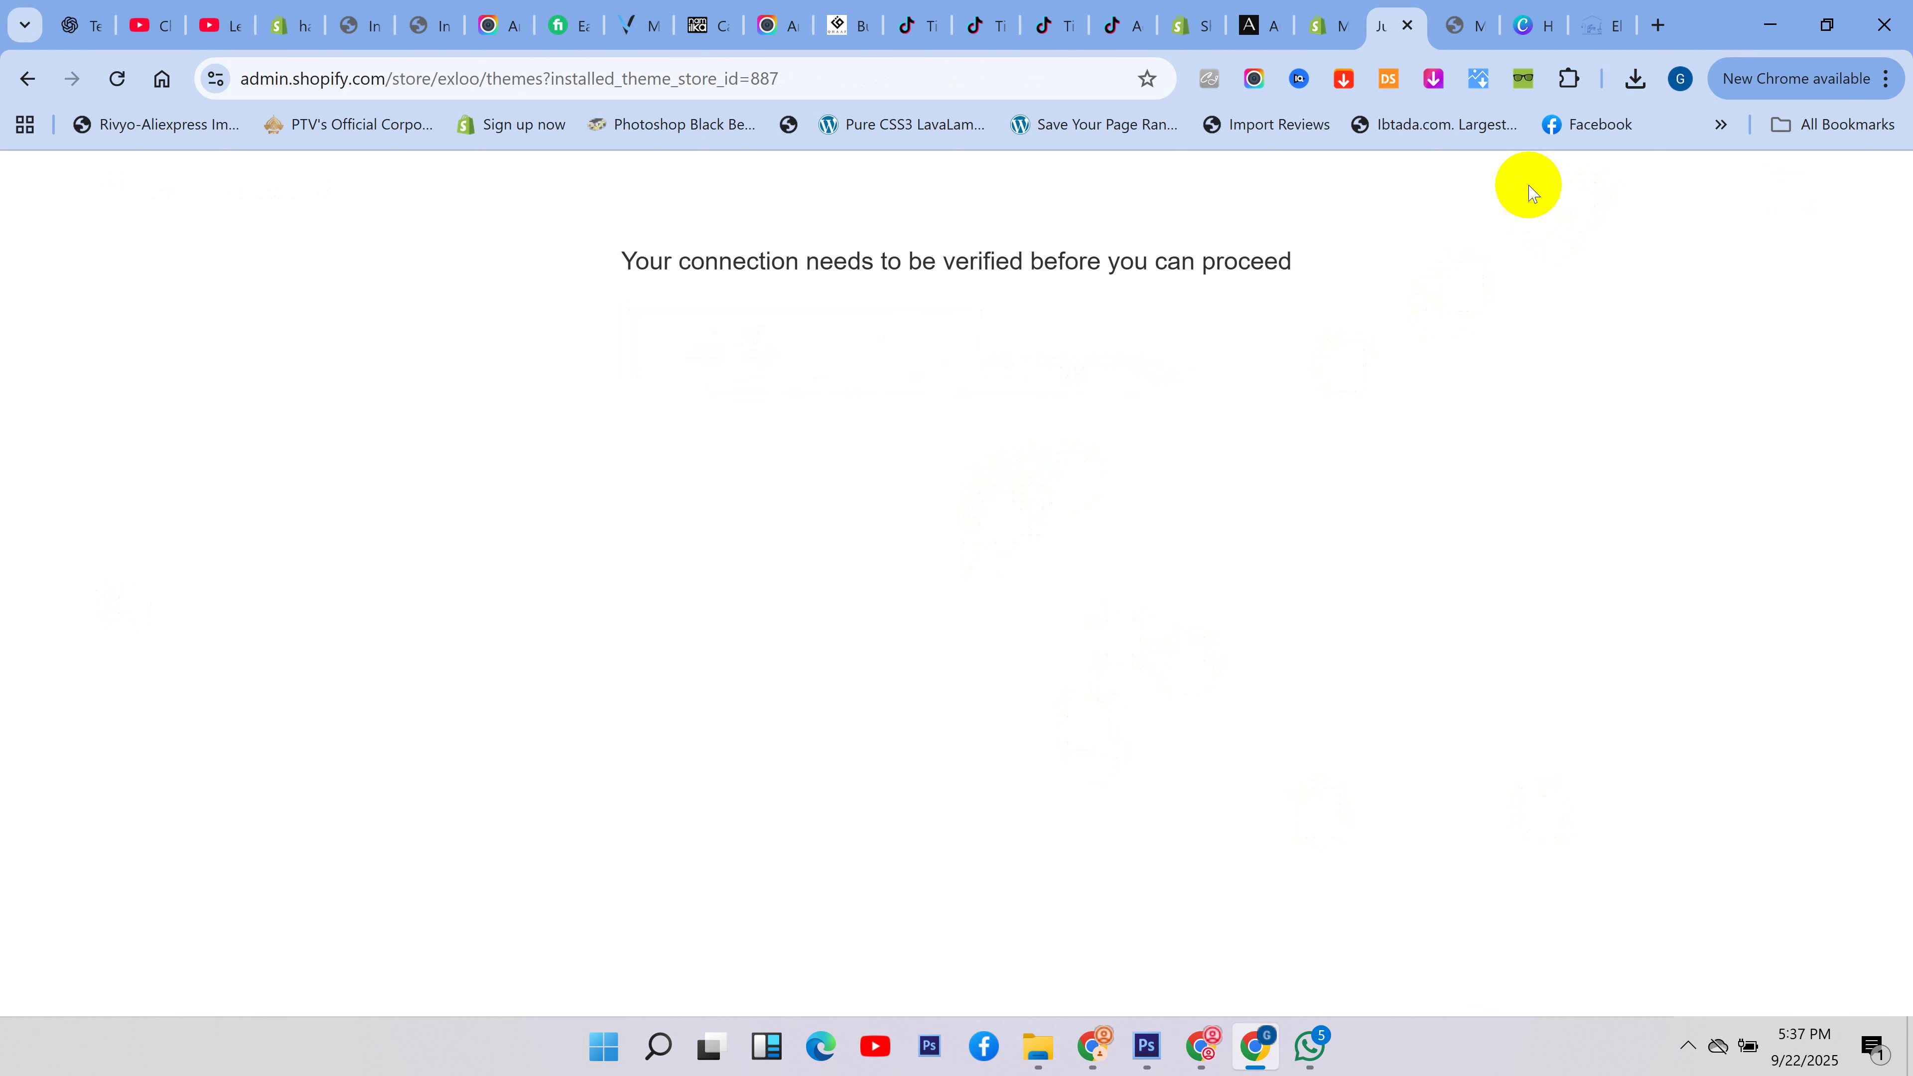
- Go to the Burhani Sanitary home page and look over its header, banner and sections as the layout reference
click(1595, 9)
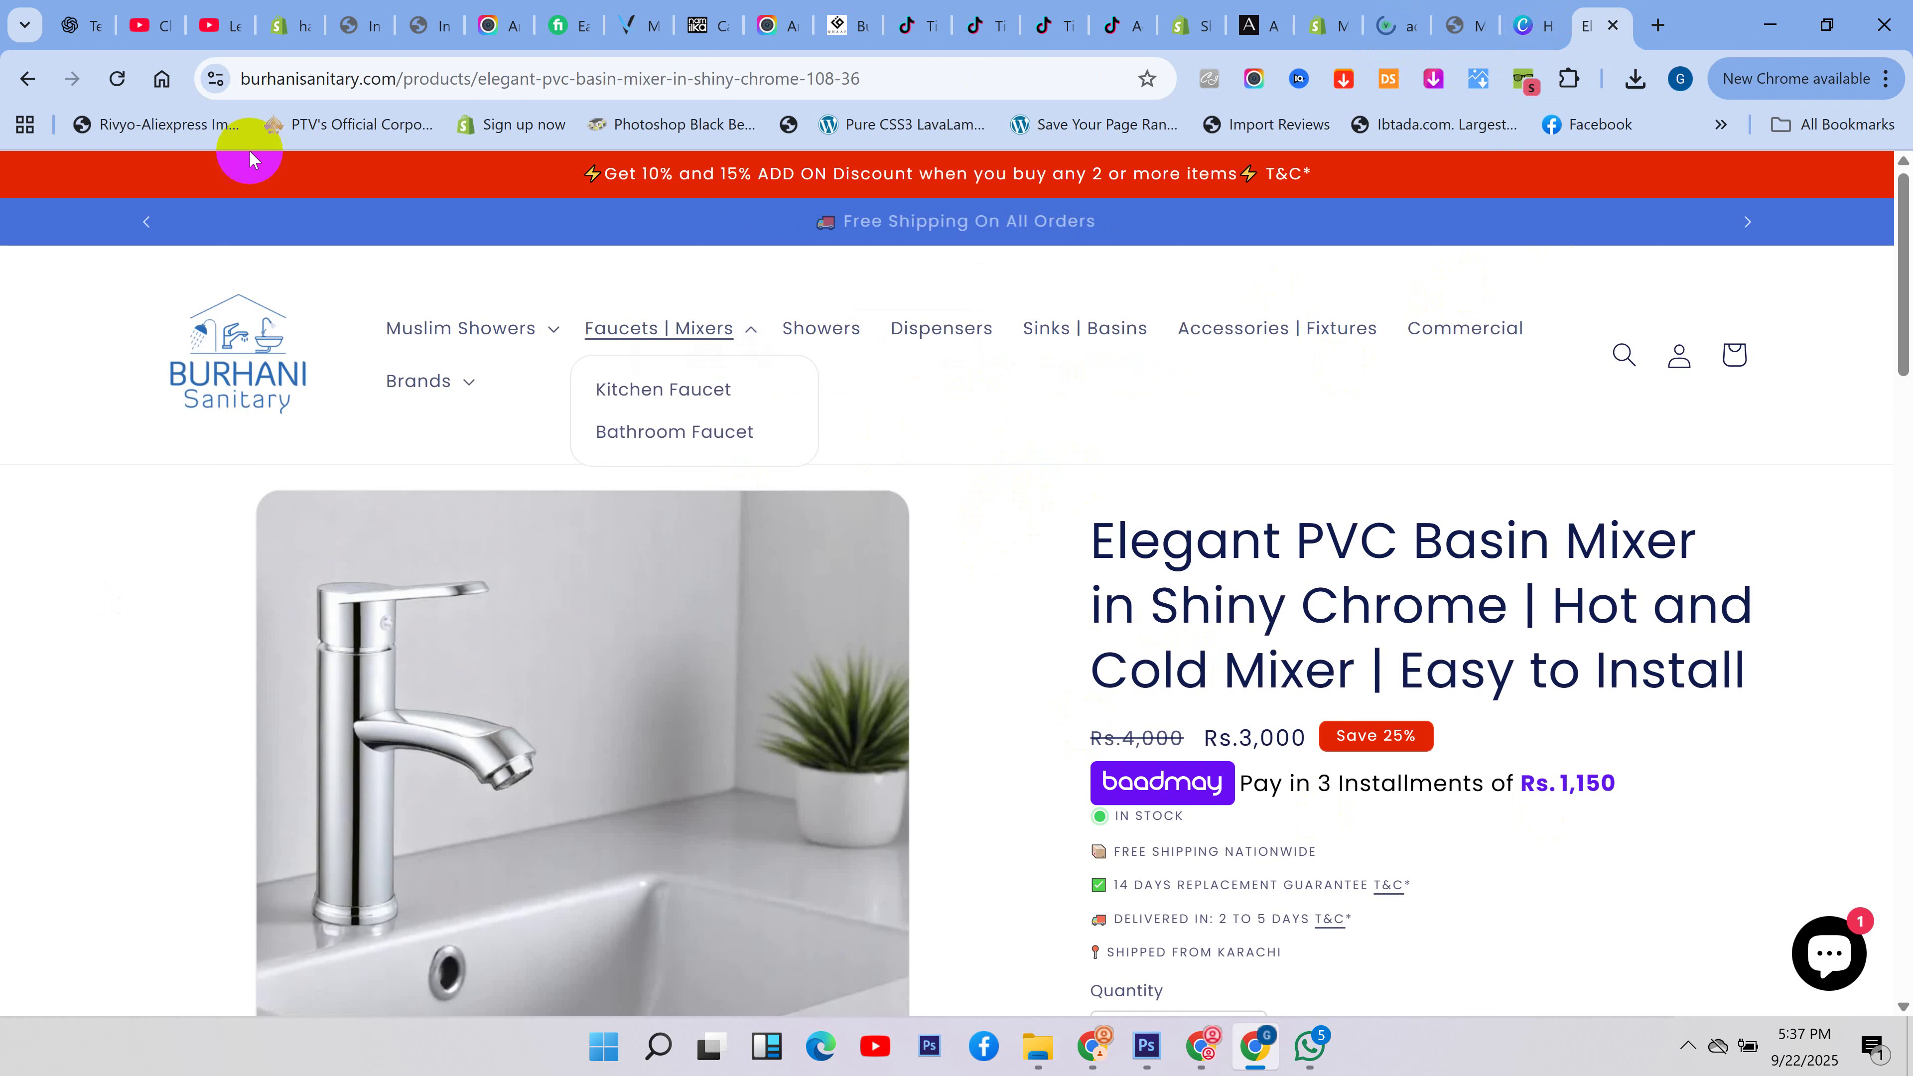
click(261, 370)
scroll(470, 543, down, 1)
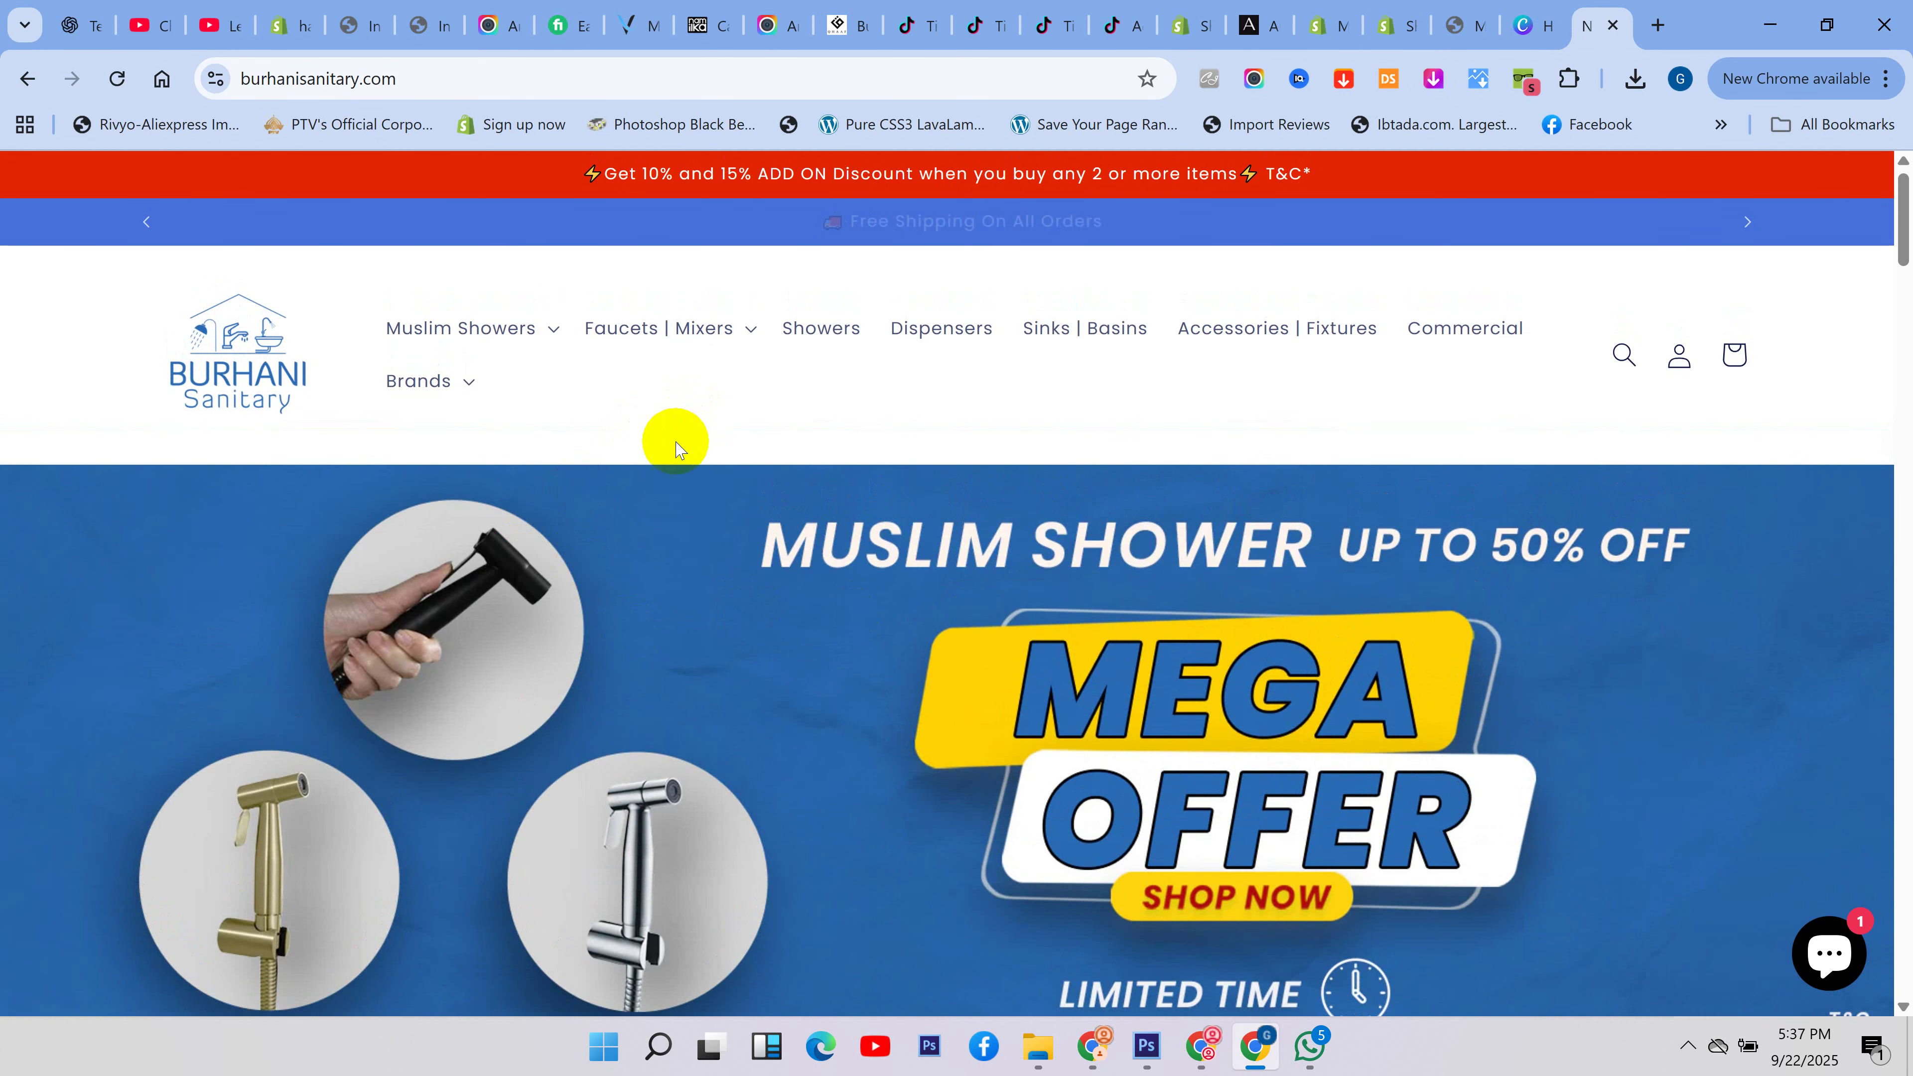
scroll(653, 650, down, 10)
scroll(789, 593, up, 7)
scroll(789, 593, up, 5)
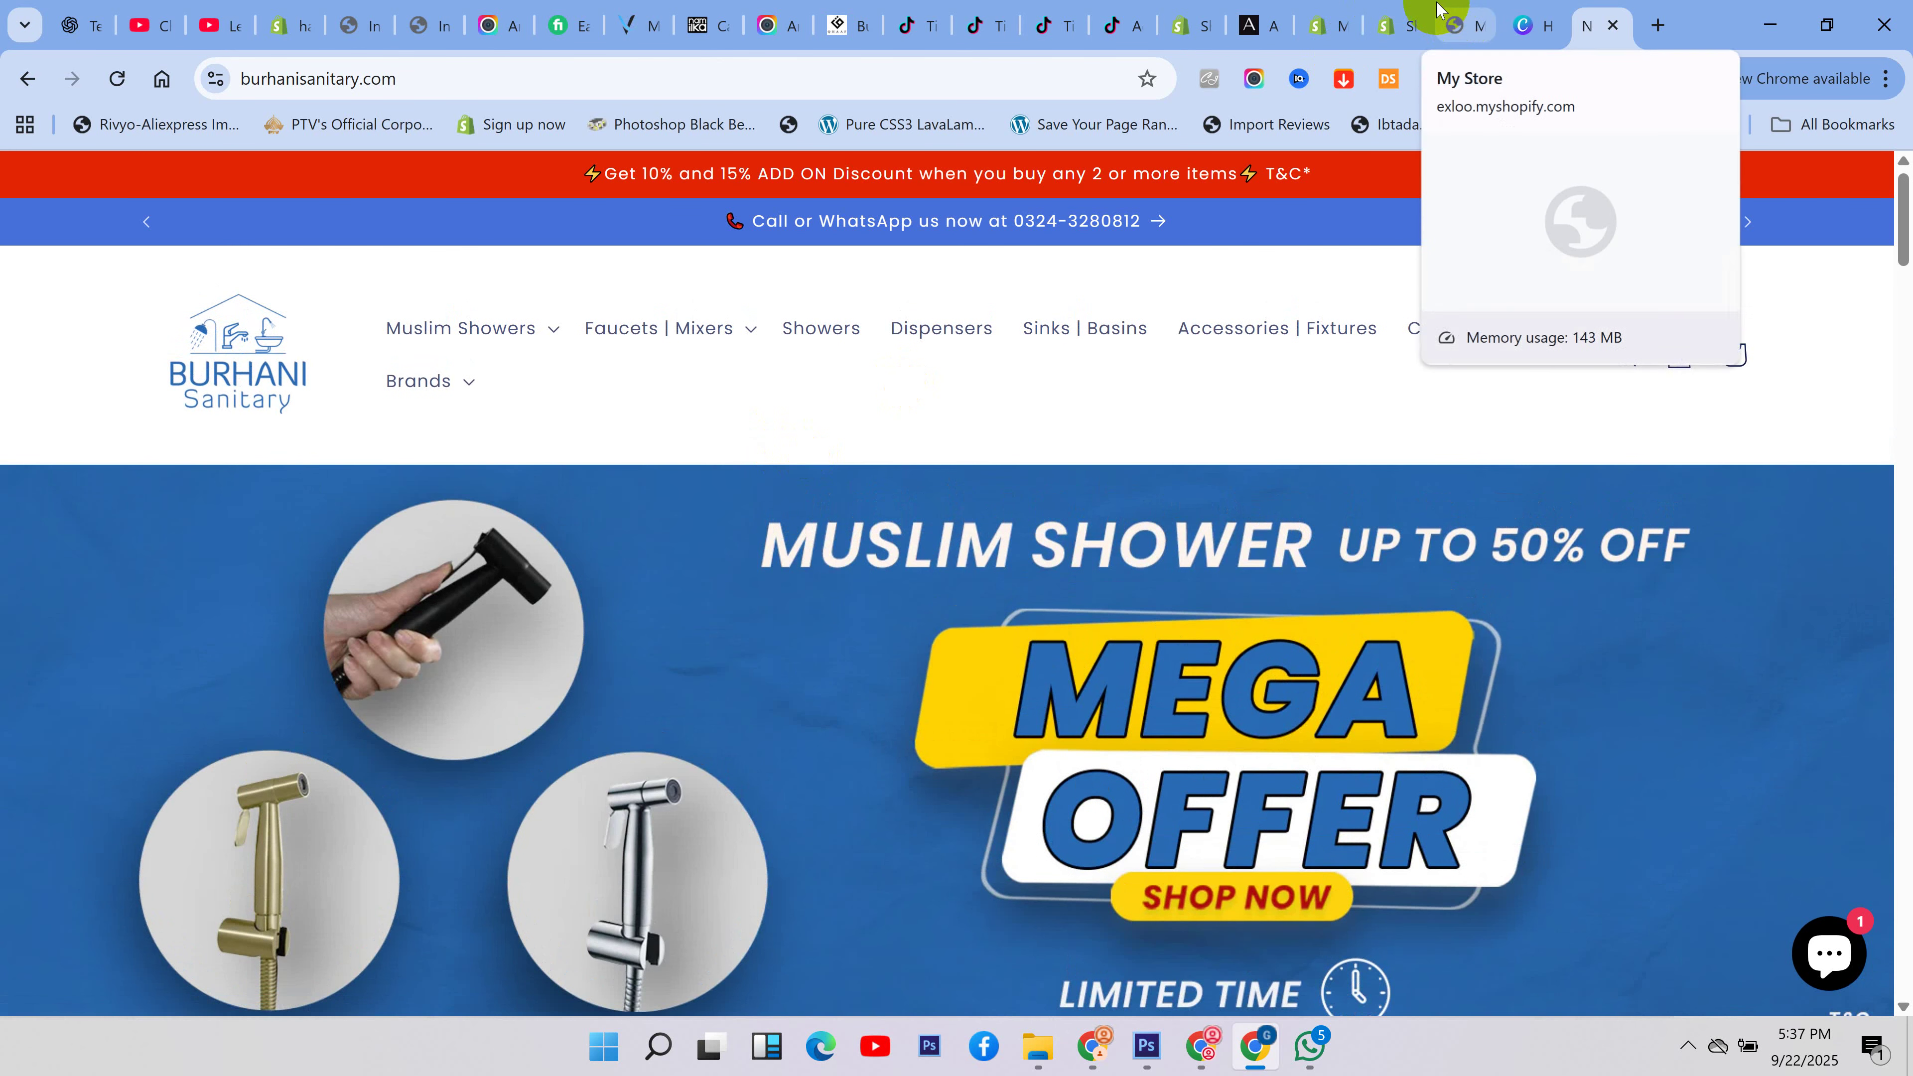
- Return to the store's themes page and publish the Dawn theme from the theme library
click(1393, 23)
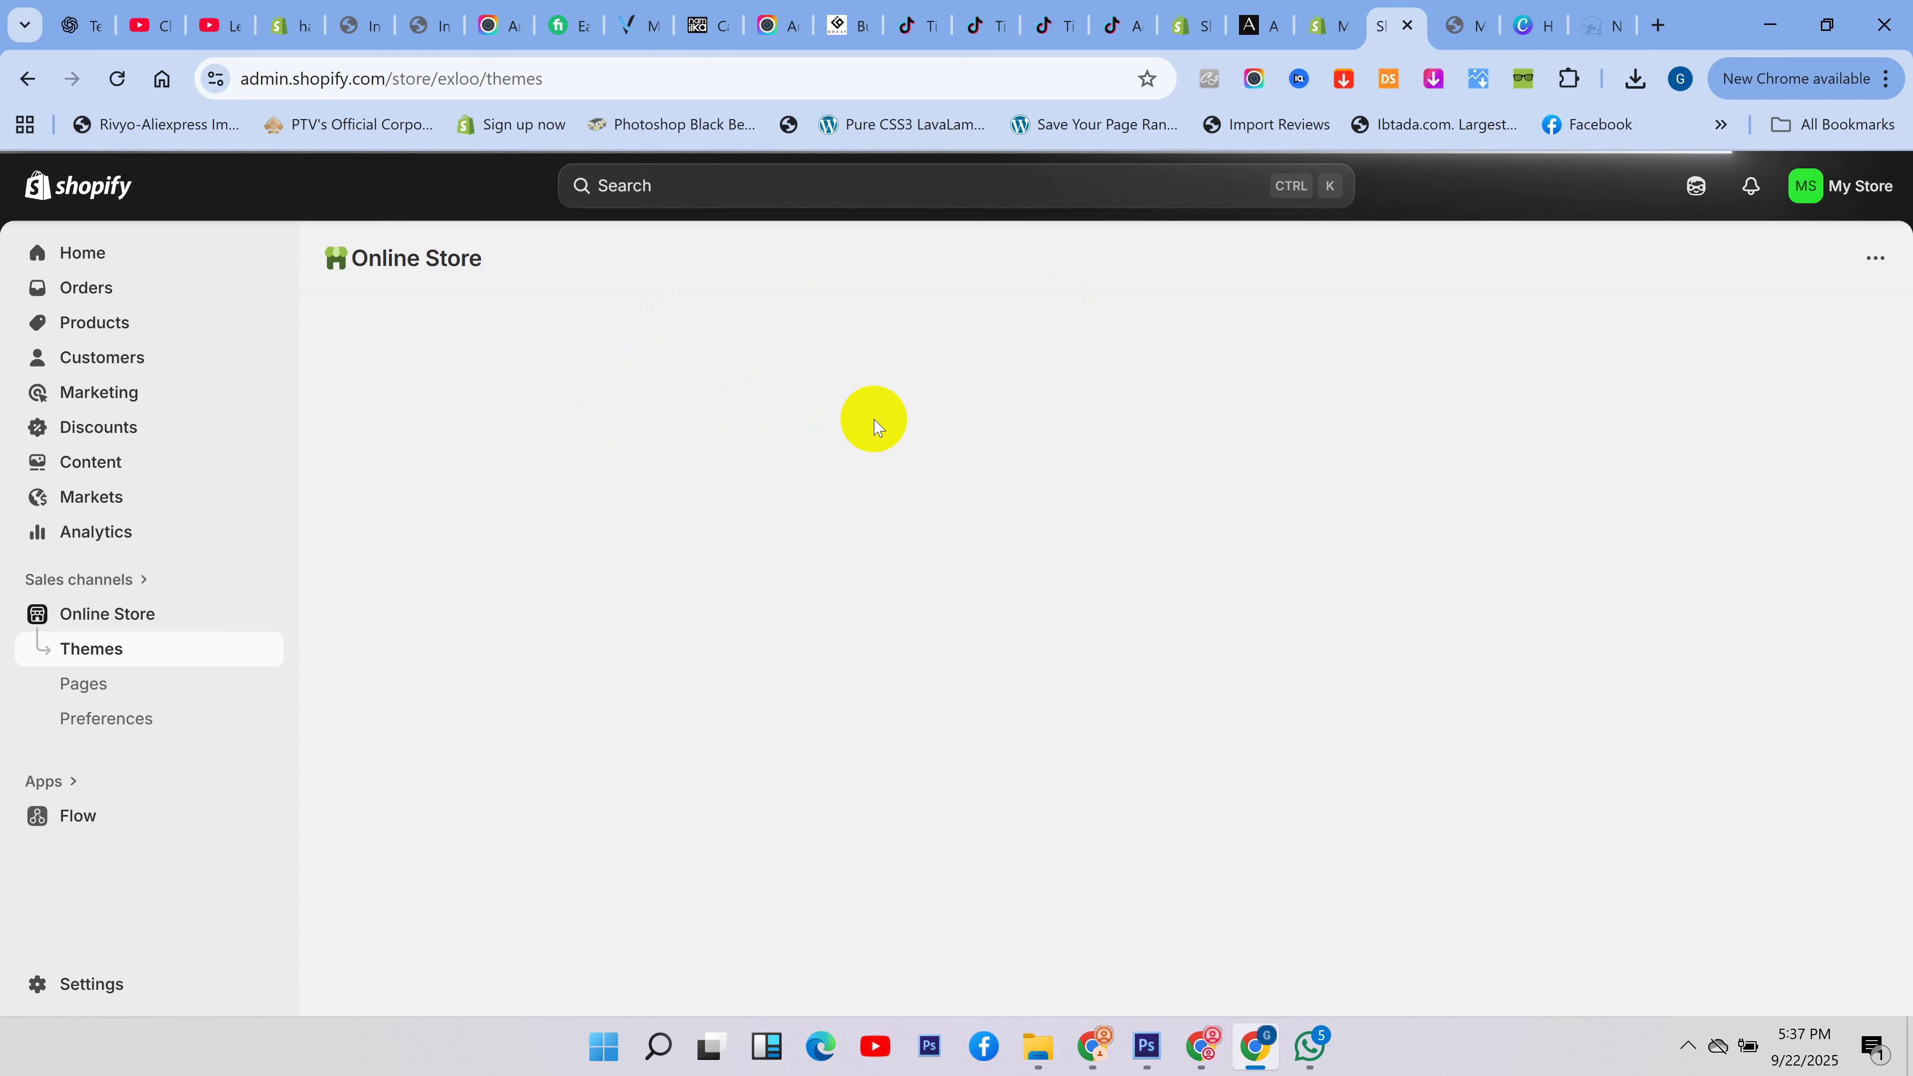
scroll(798, 633, down, 6)
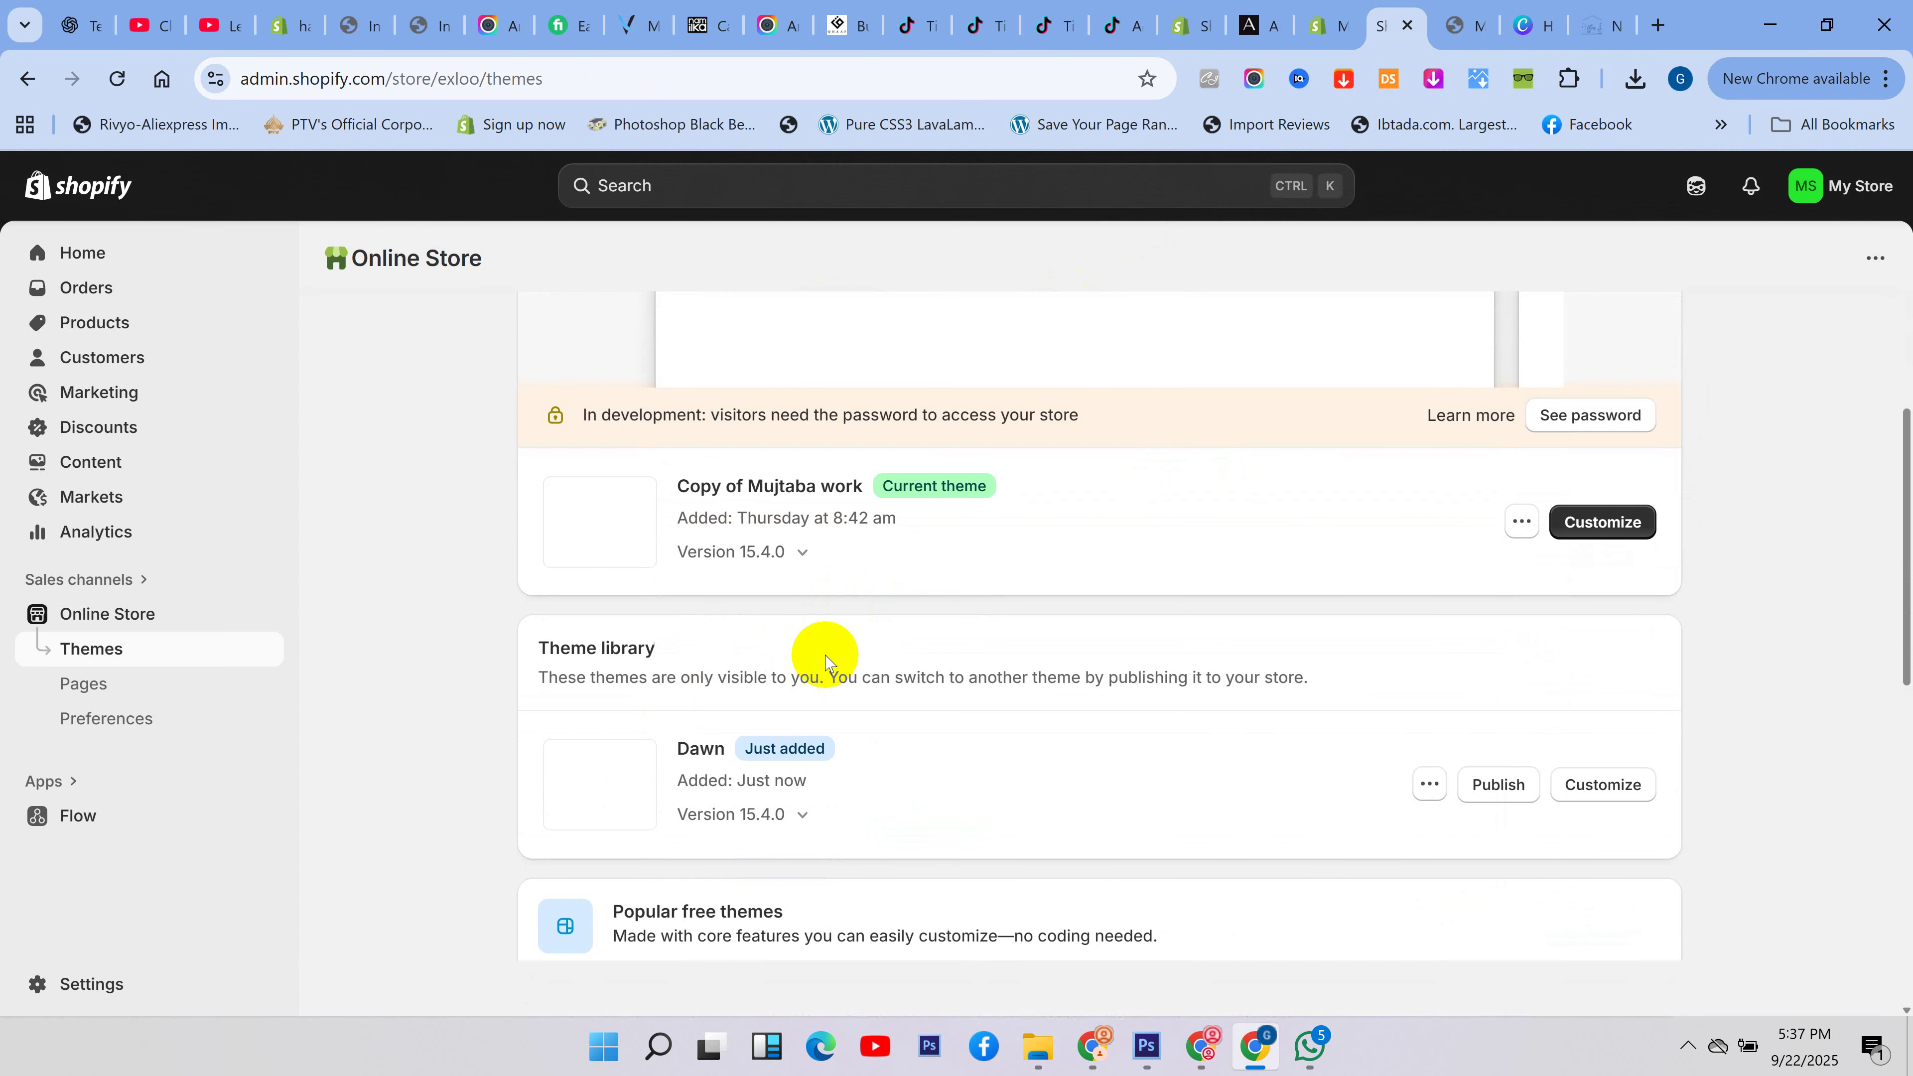
click(1516, 791)
click(1285, 804)
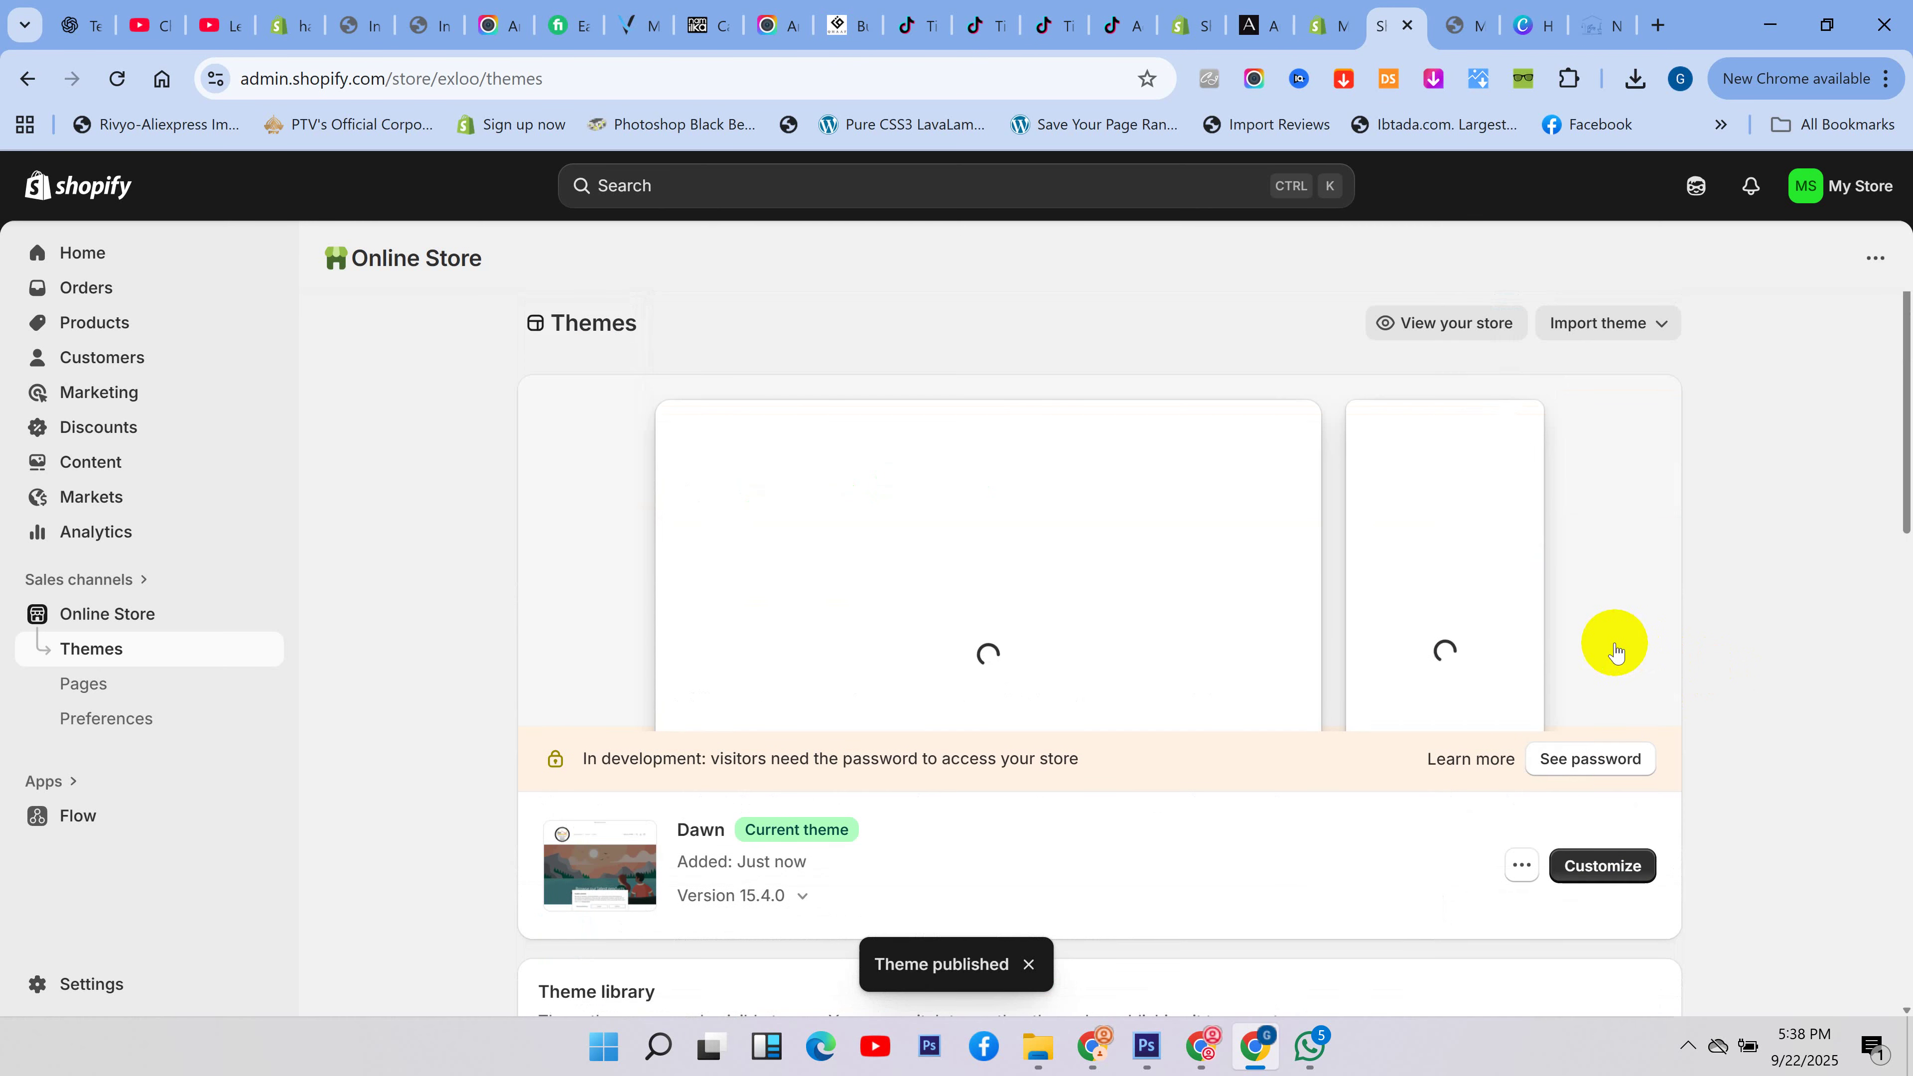
- Customize the Dawn theme by assigning Main Menu as the header's menu, turn off the preview inspector and save
click(1617, 872)
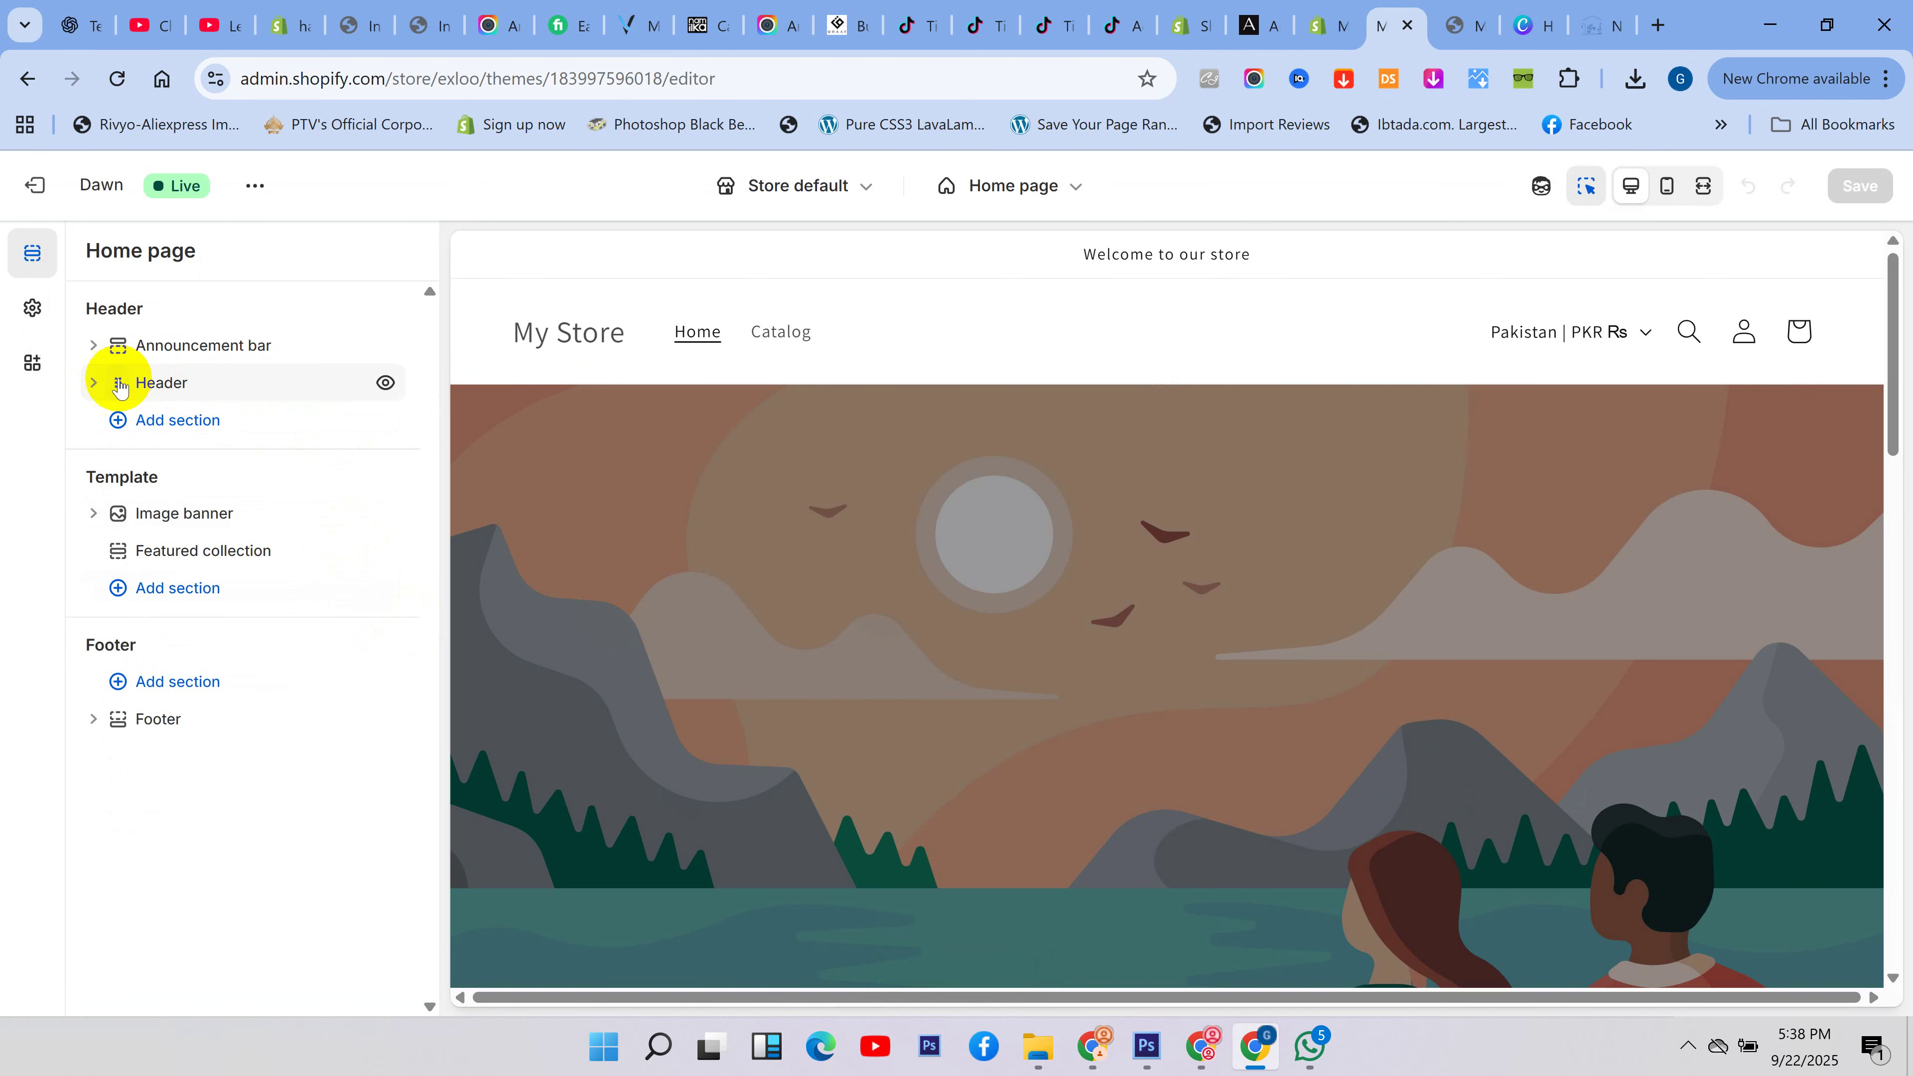
click(94, 382)
click(174, 384)
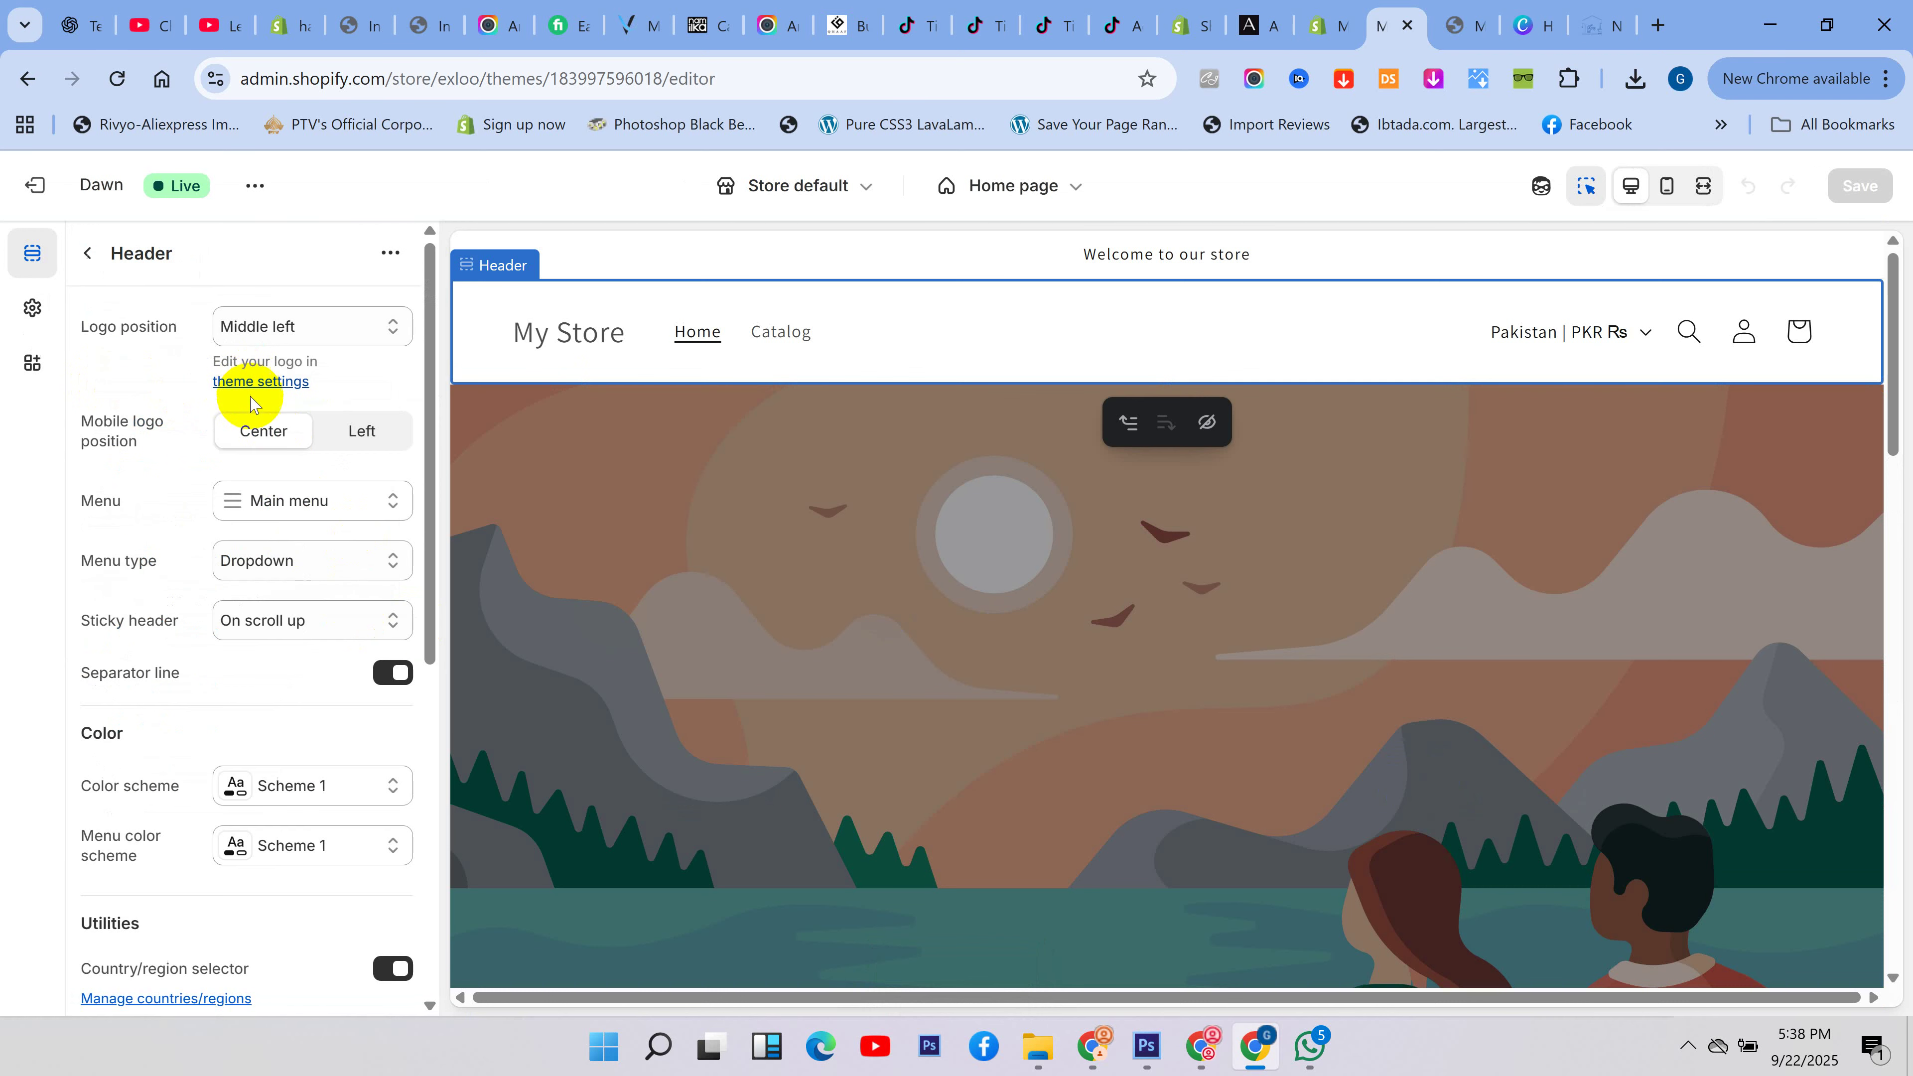
click(332, 502)
click(278, 551)
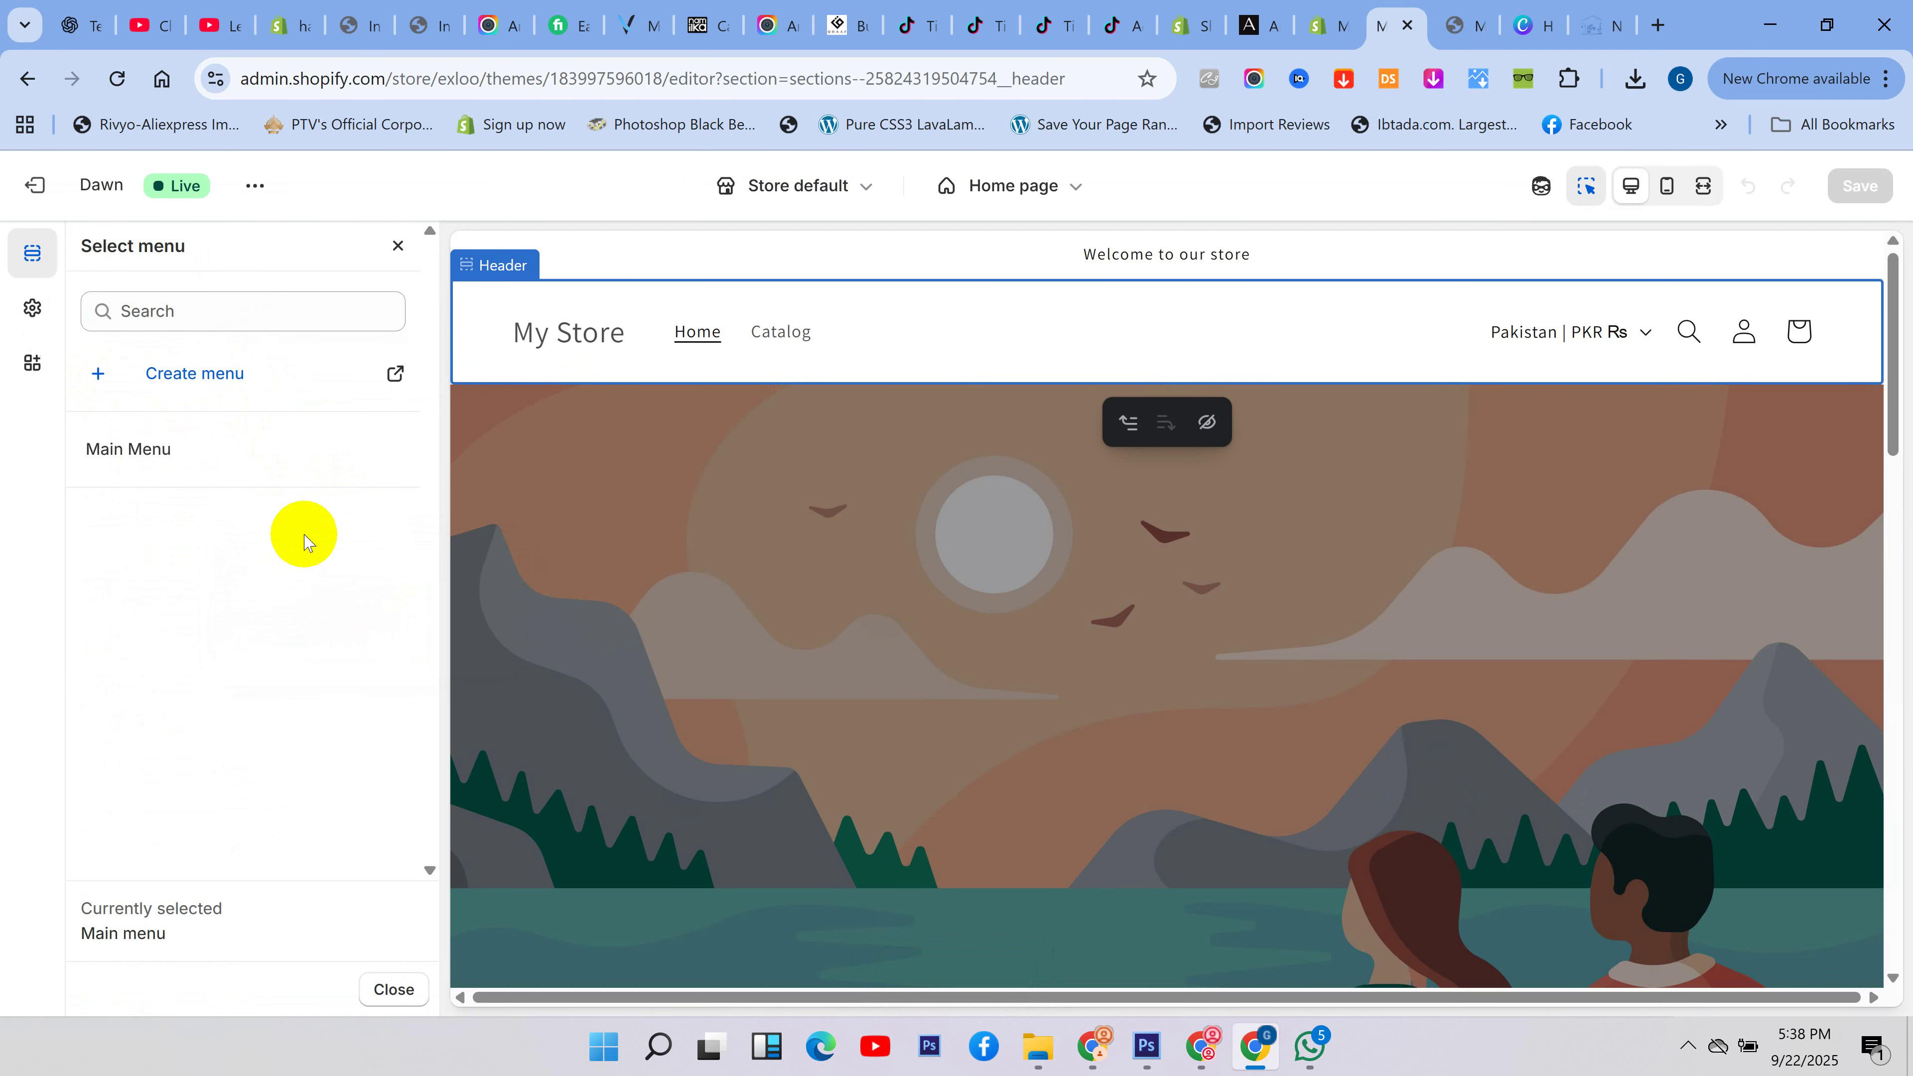
click(330, 454)
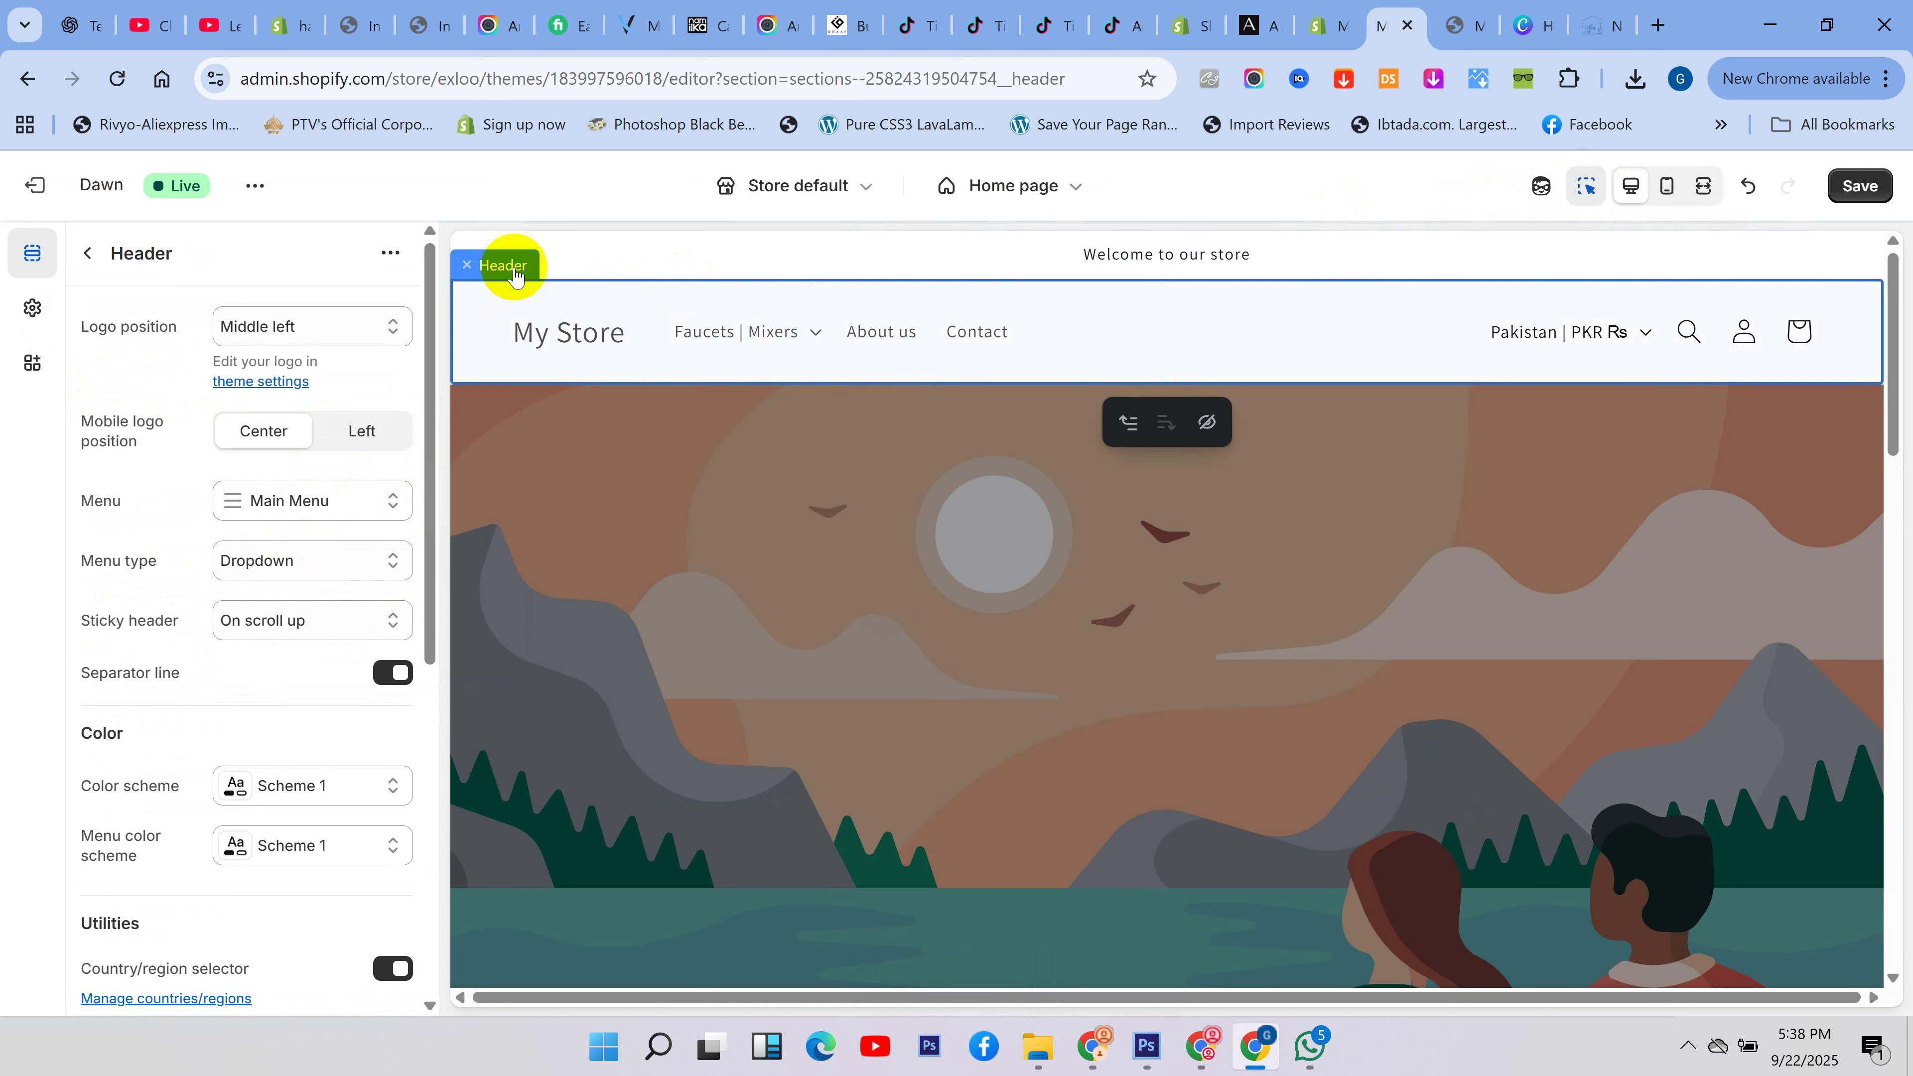
click(1588, 187)
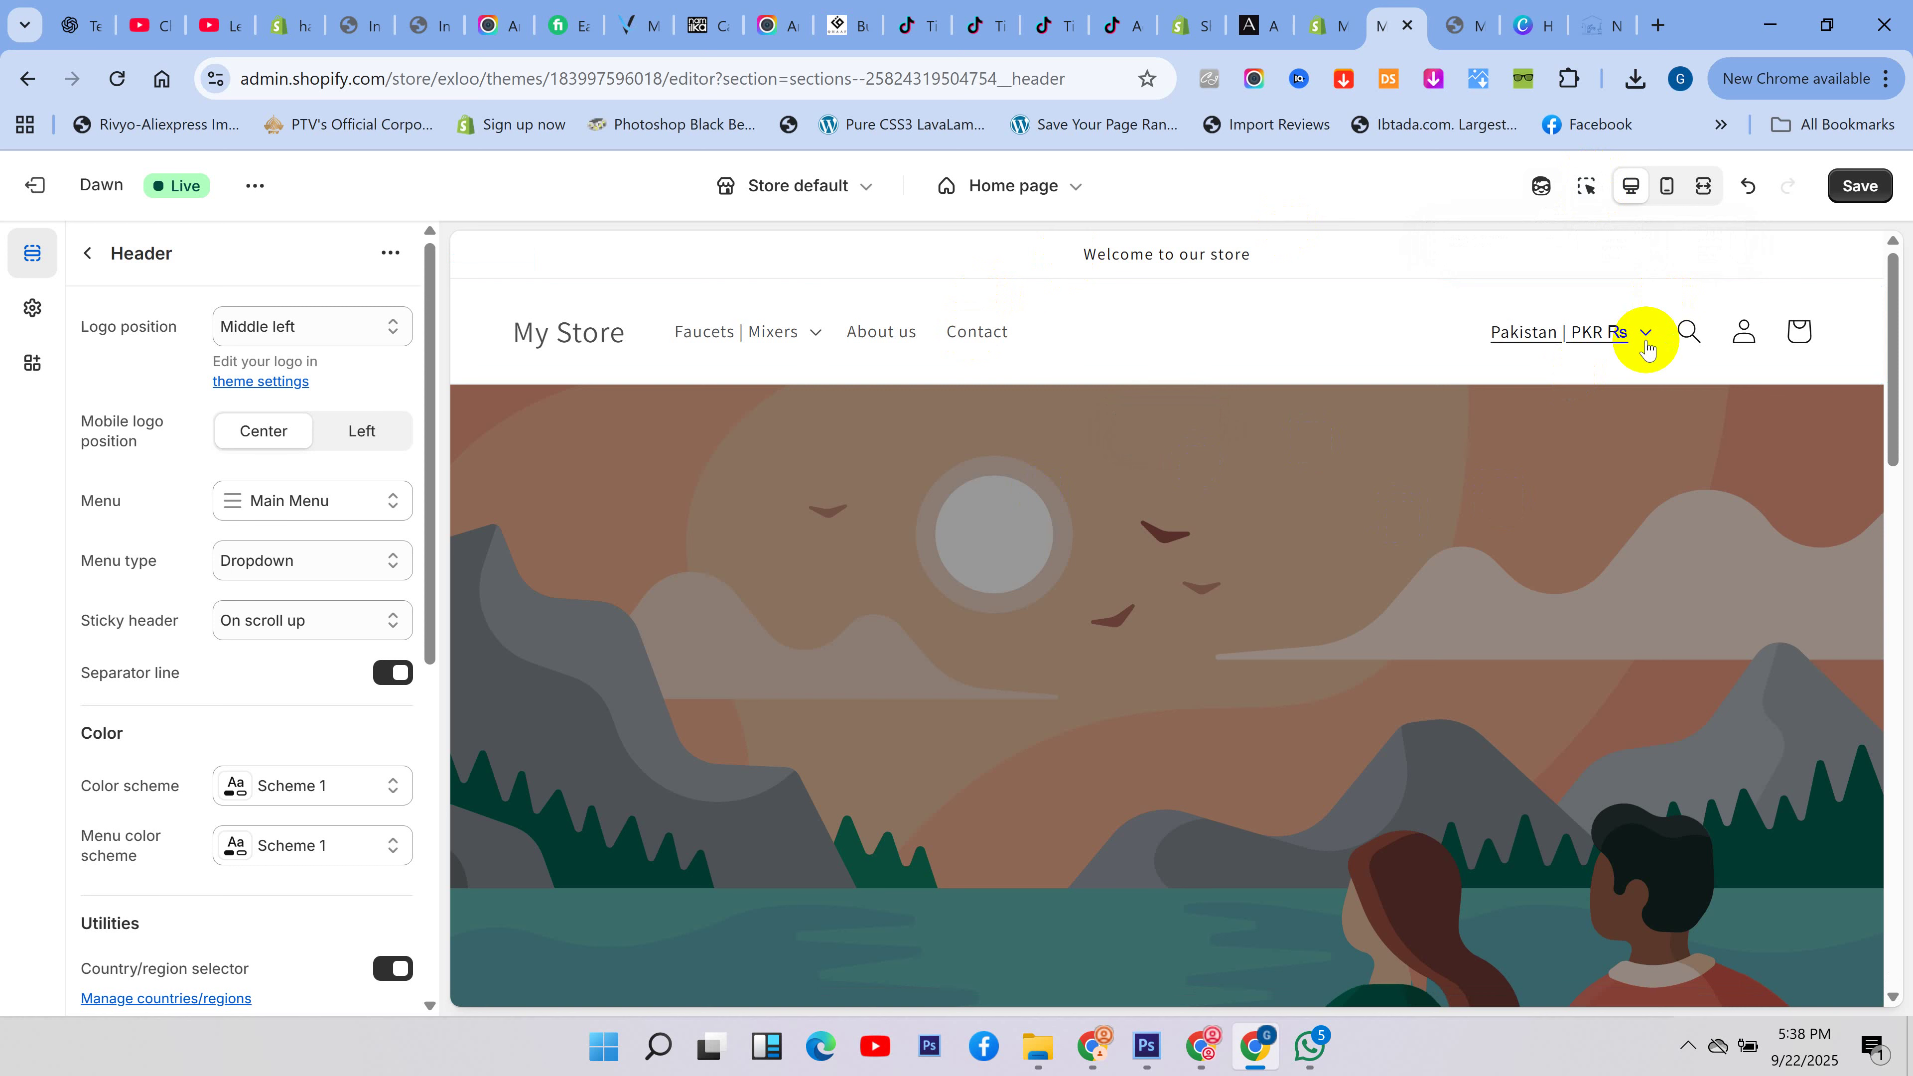
click(1857, 192)
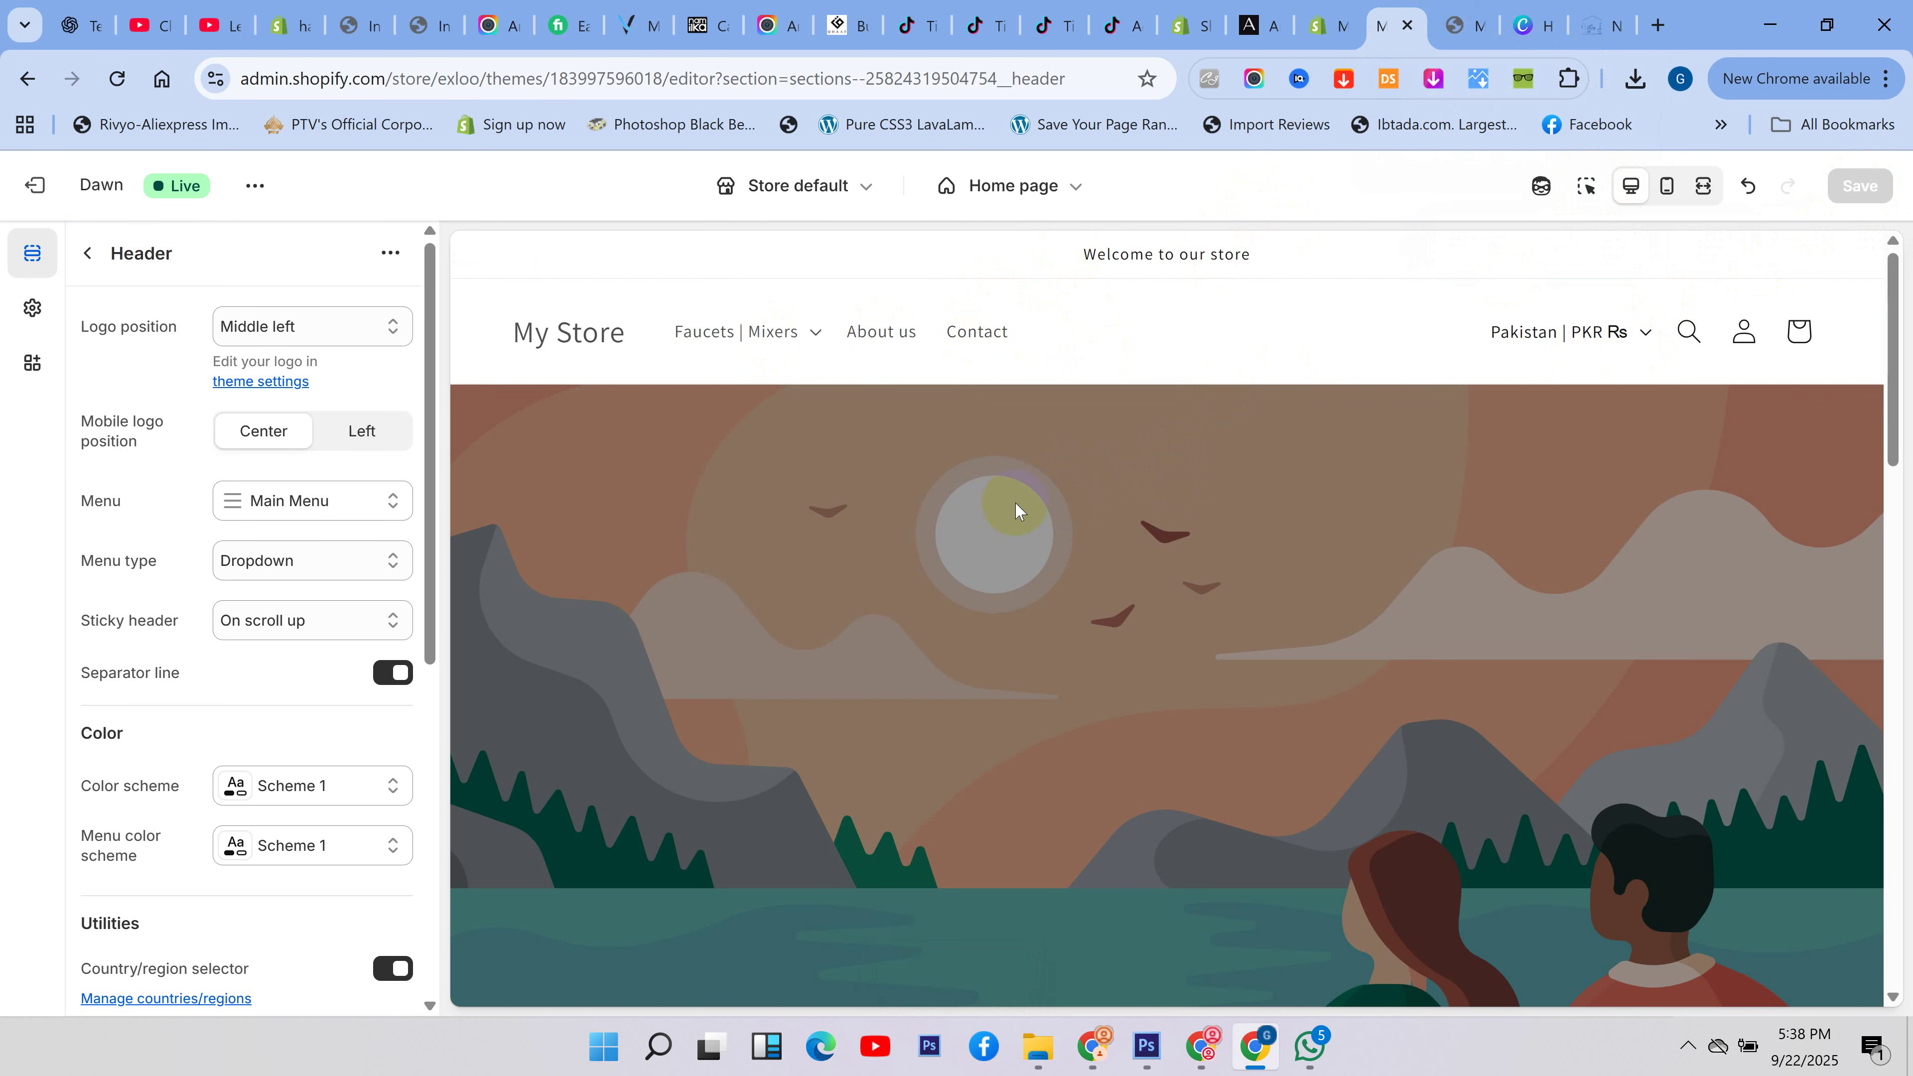
- Preview the home page at full width and compare its header store name with the Burhani Sanitary logo and domain name
click(1702, 185)
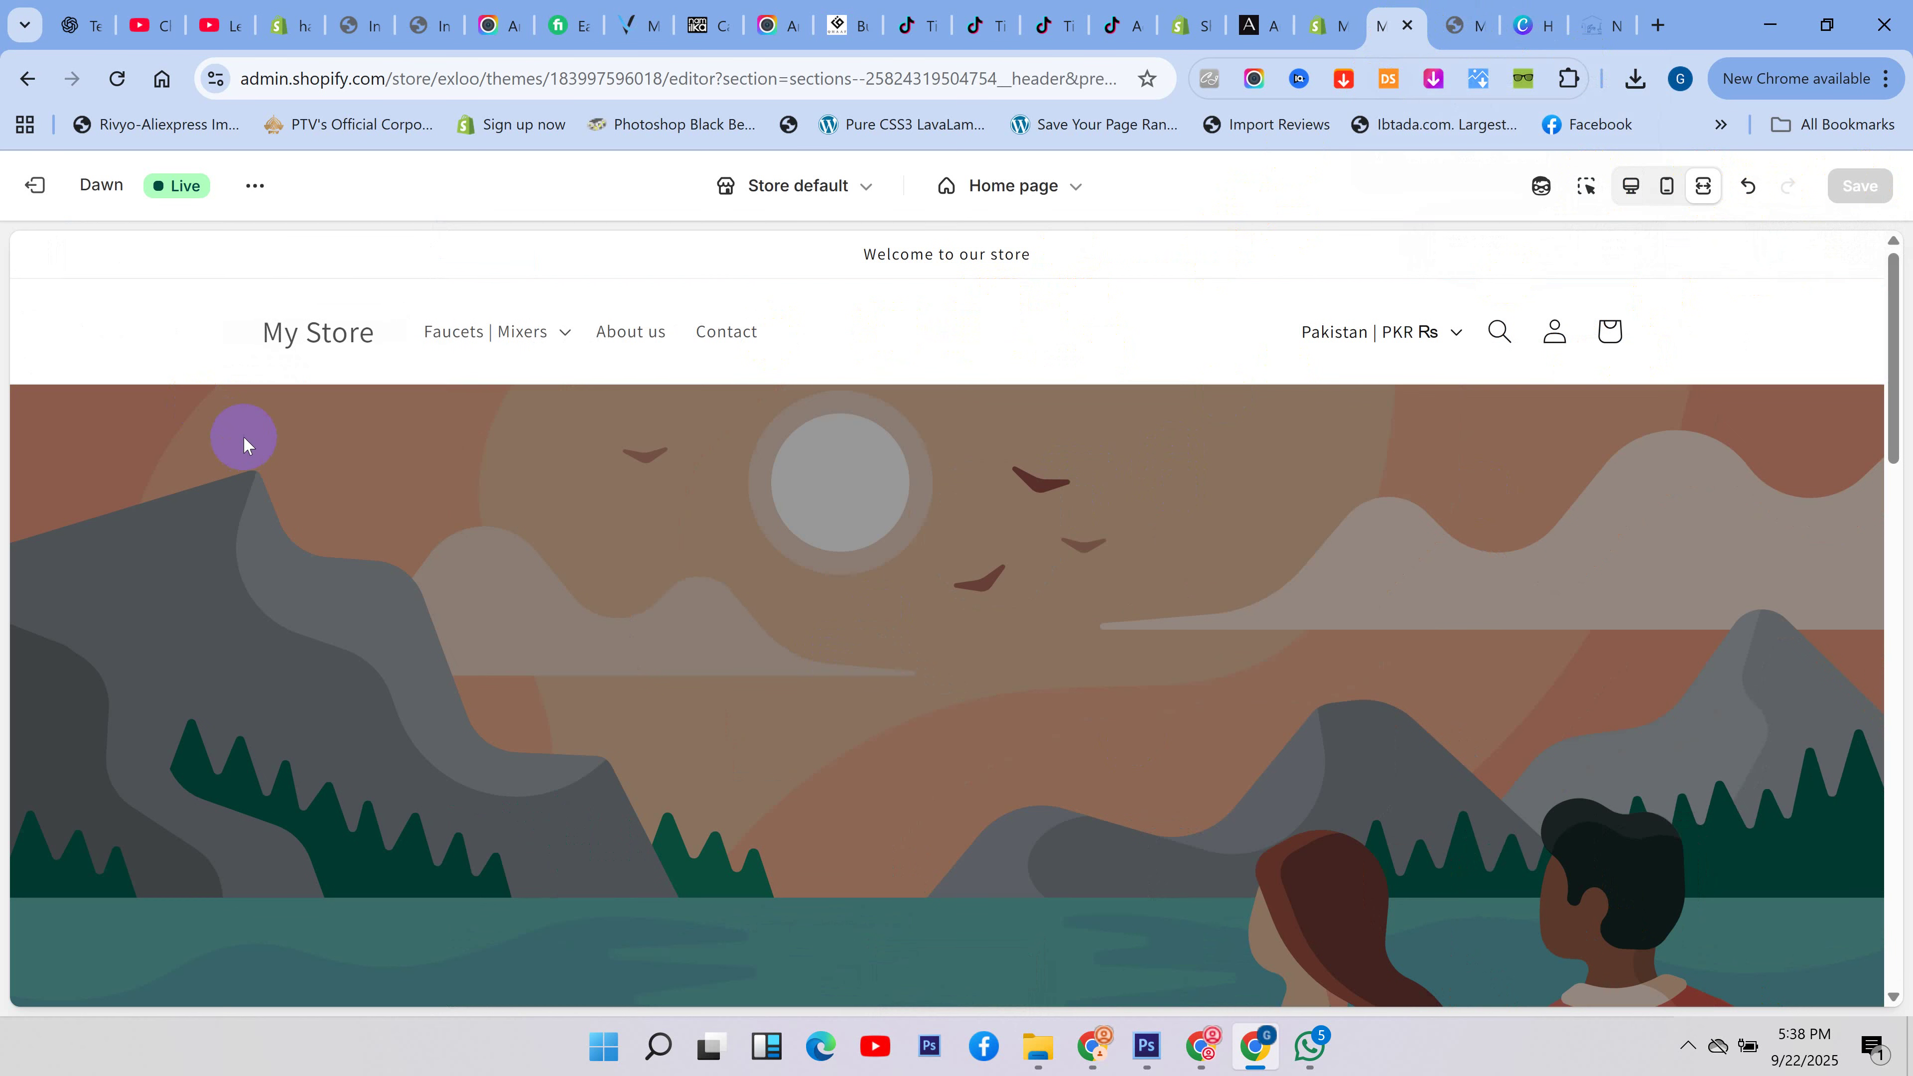
drag(260, 325, 330, 326)
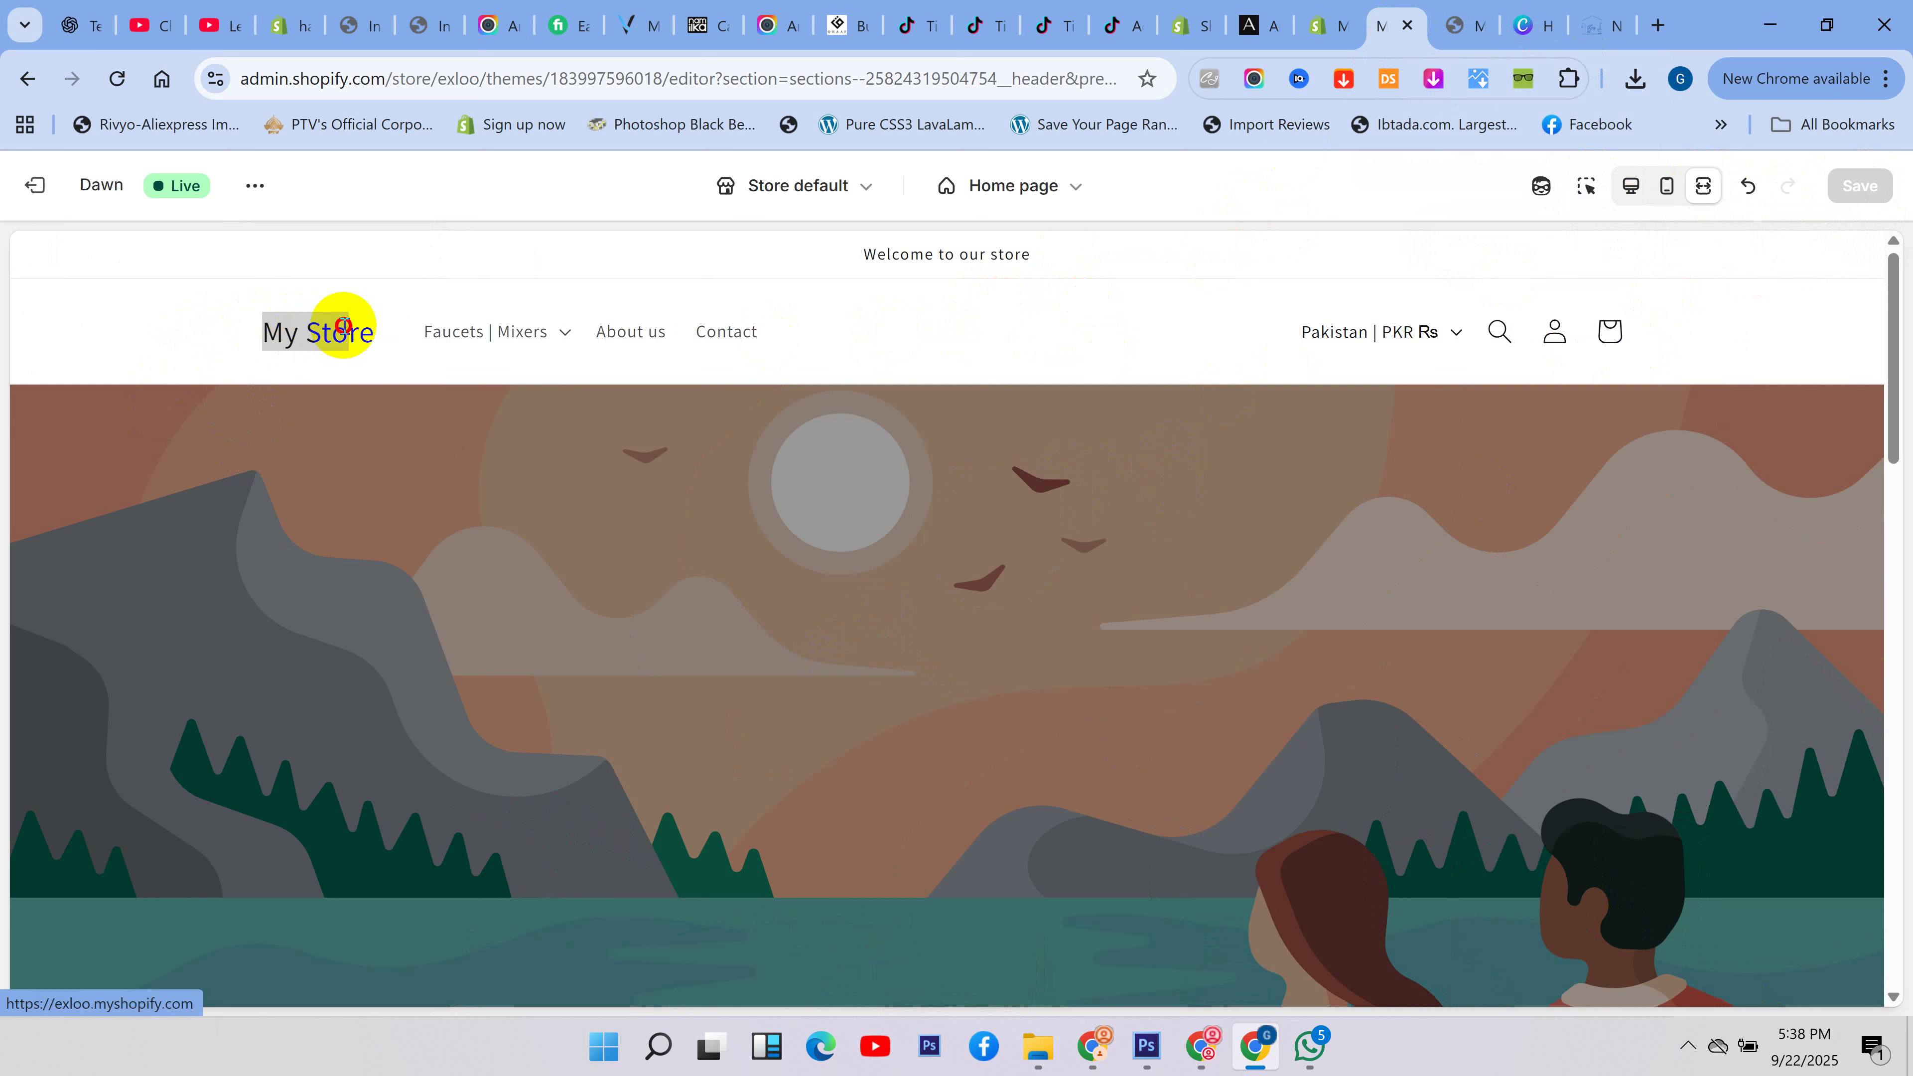
click(417, 270)
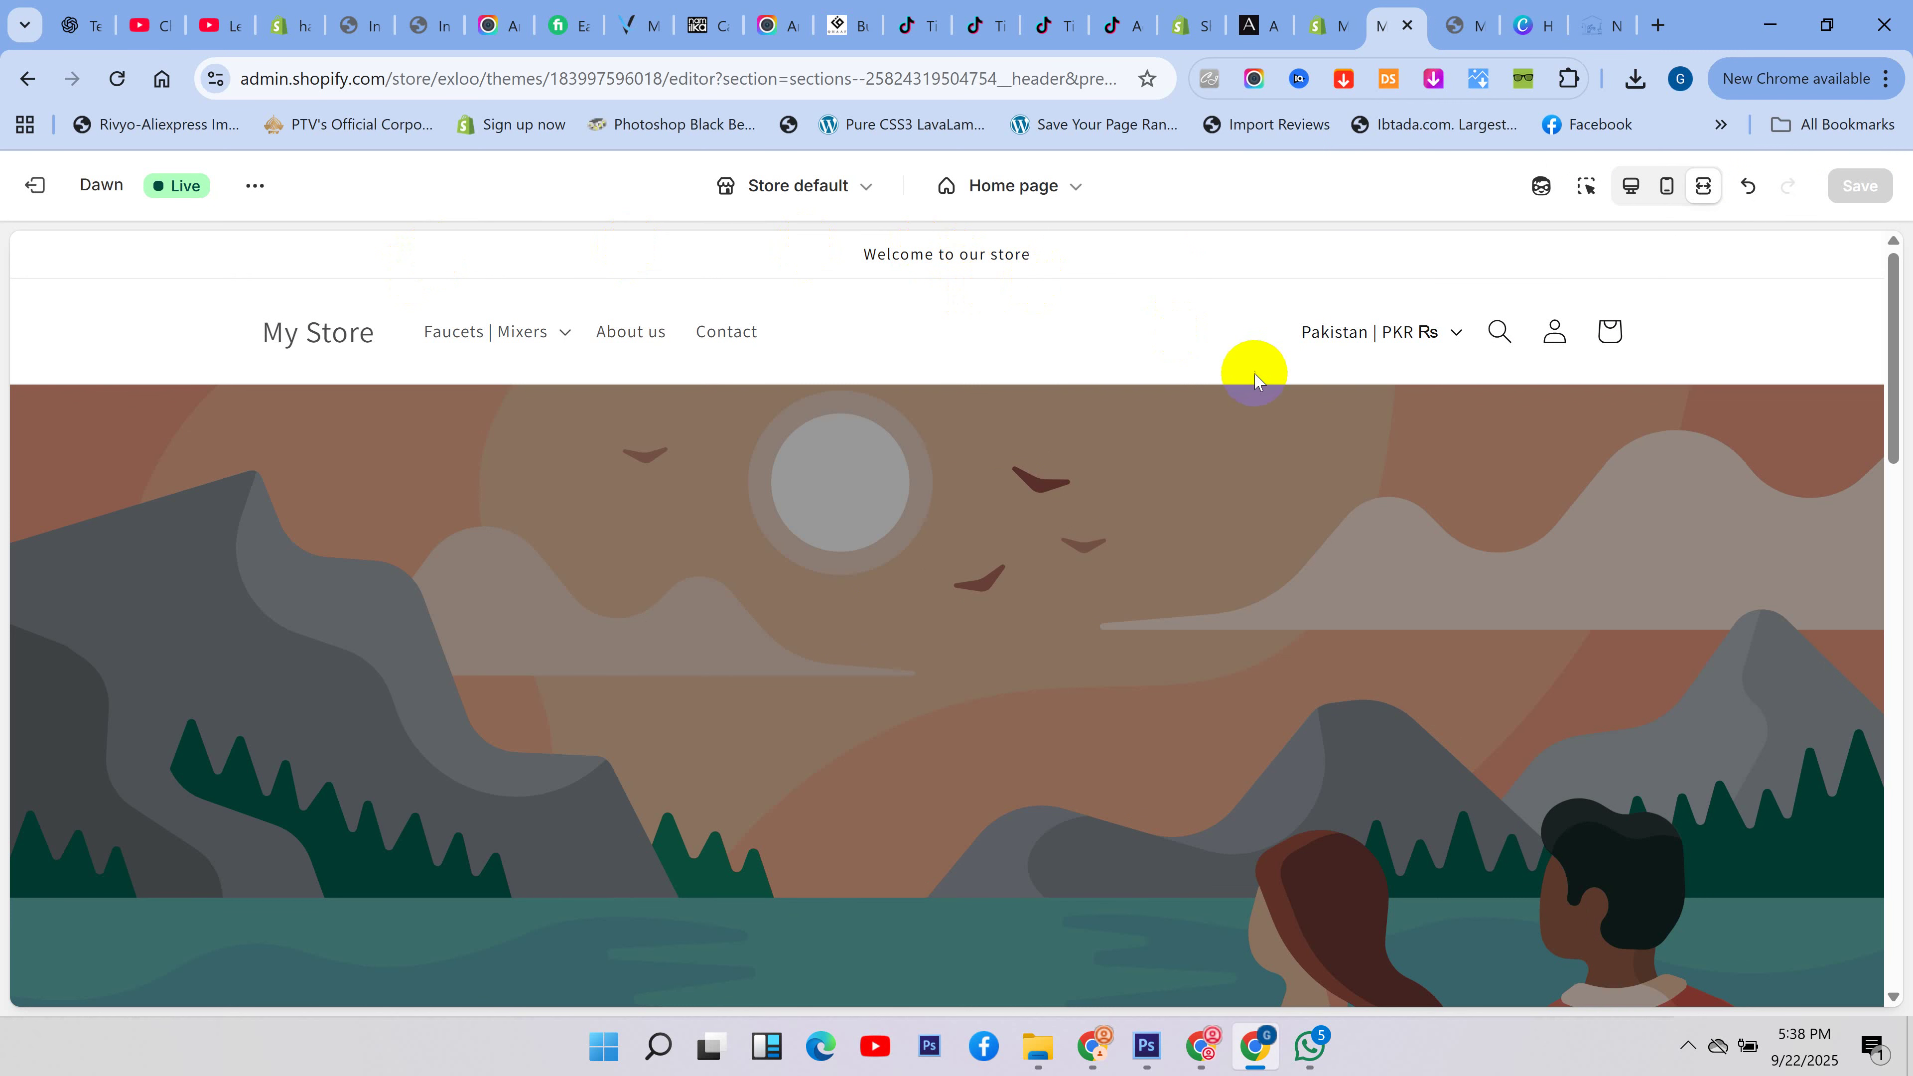
click(1581, 9)
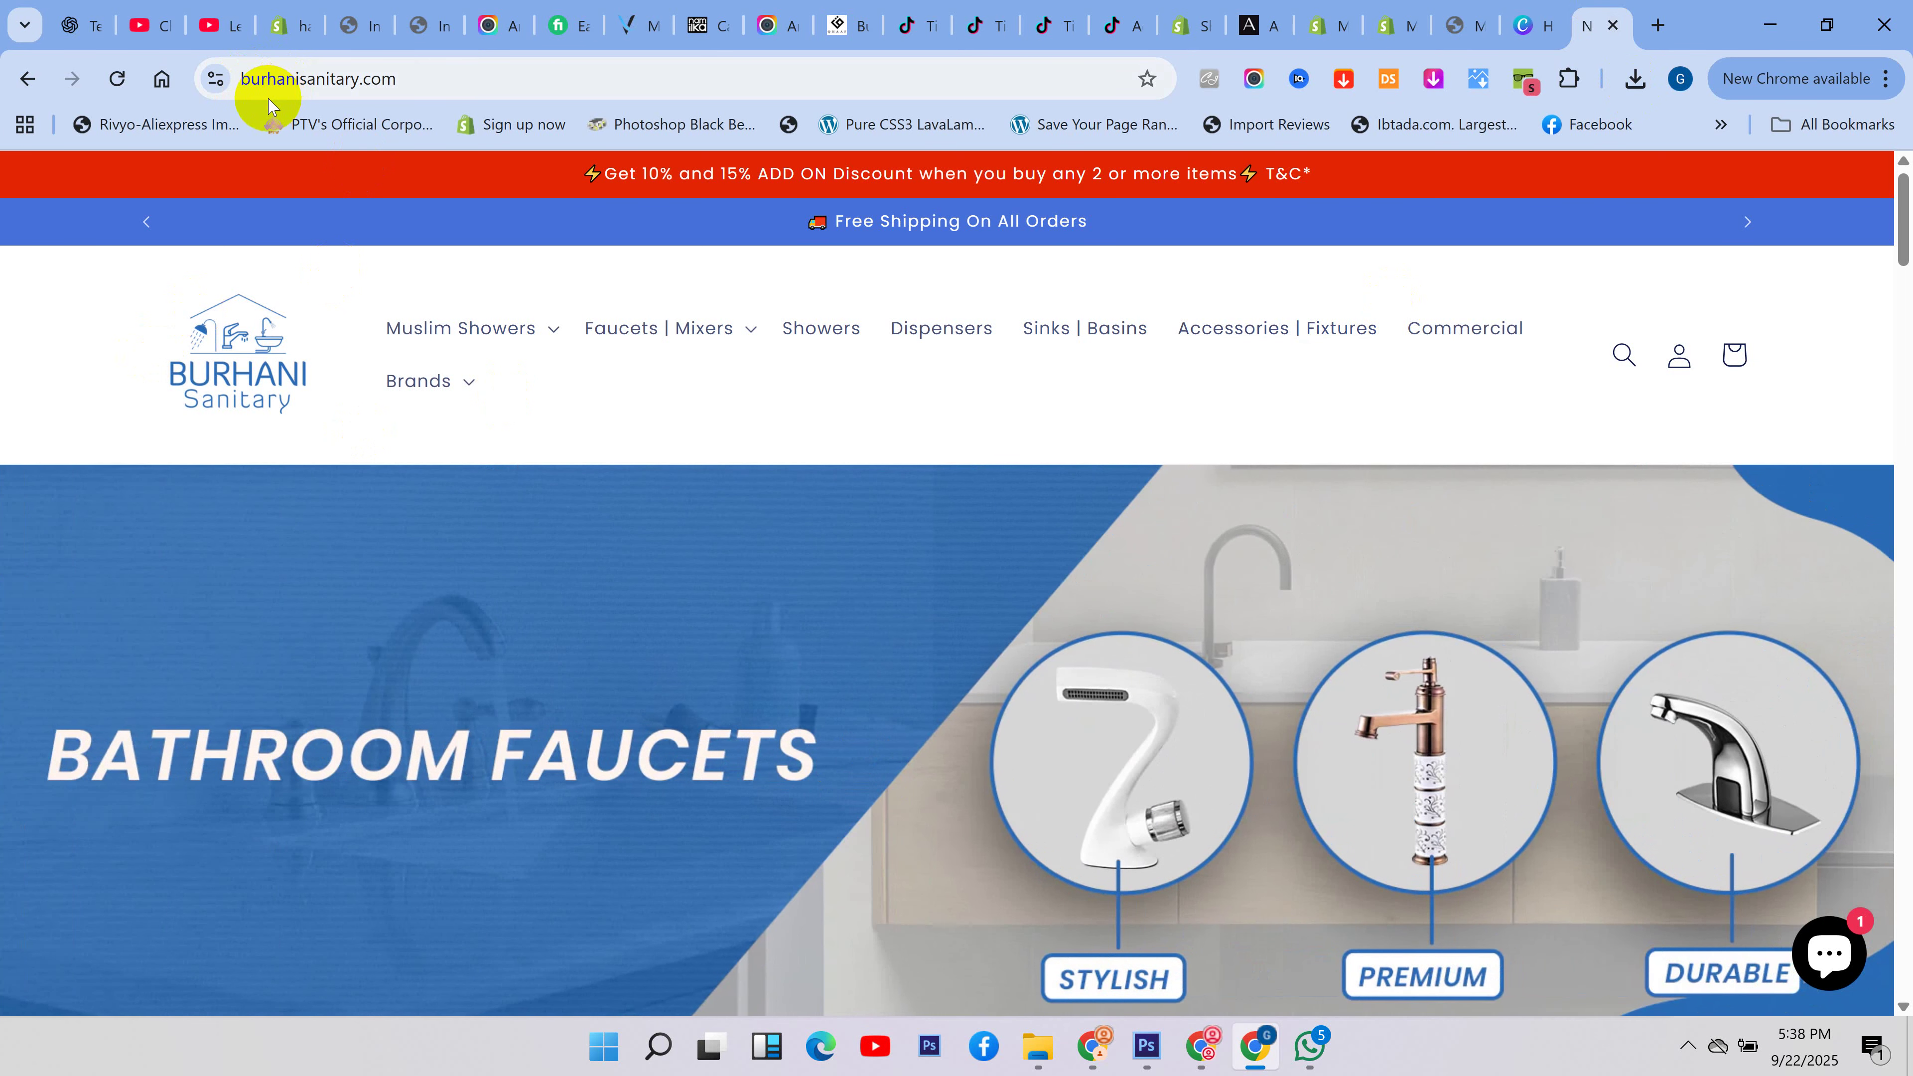
click(360, 78)
drag(290, 79, 302, 85)
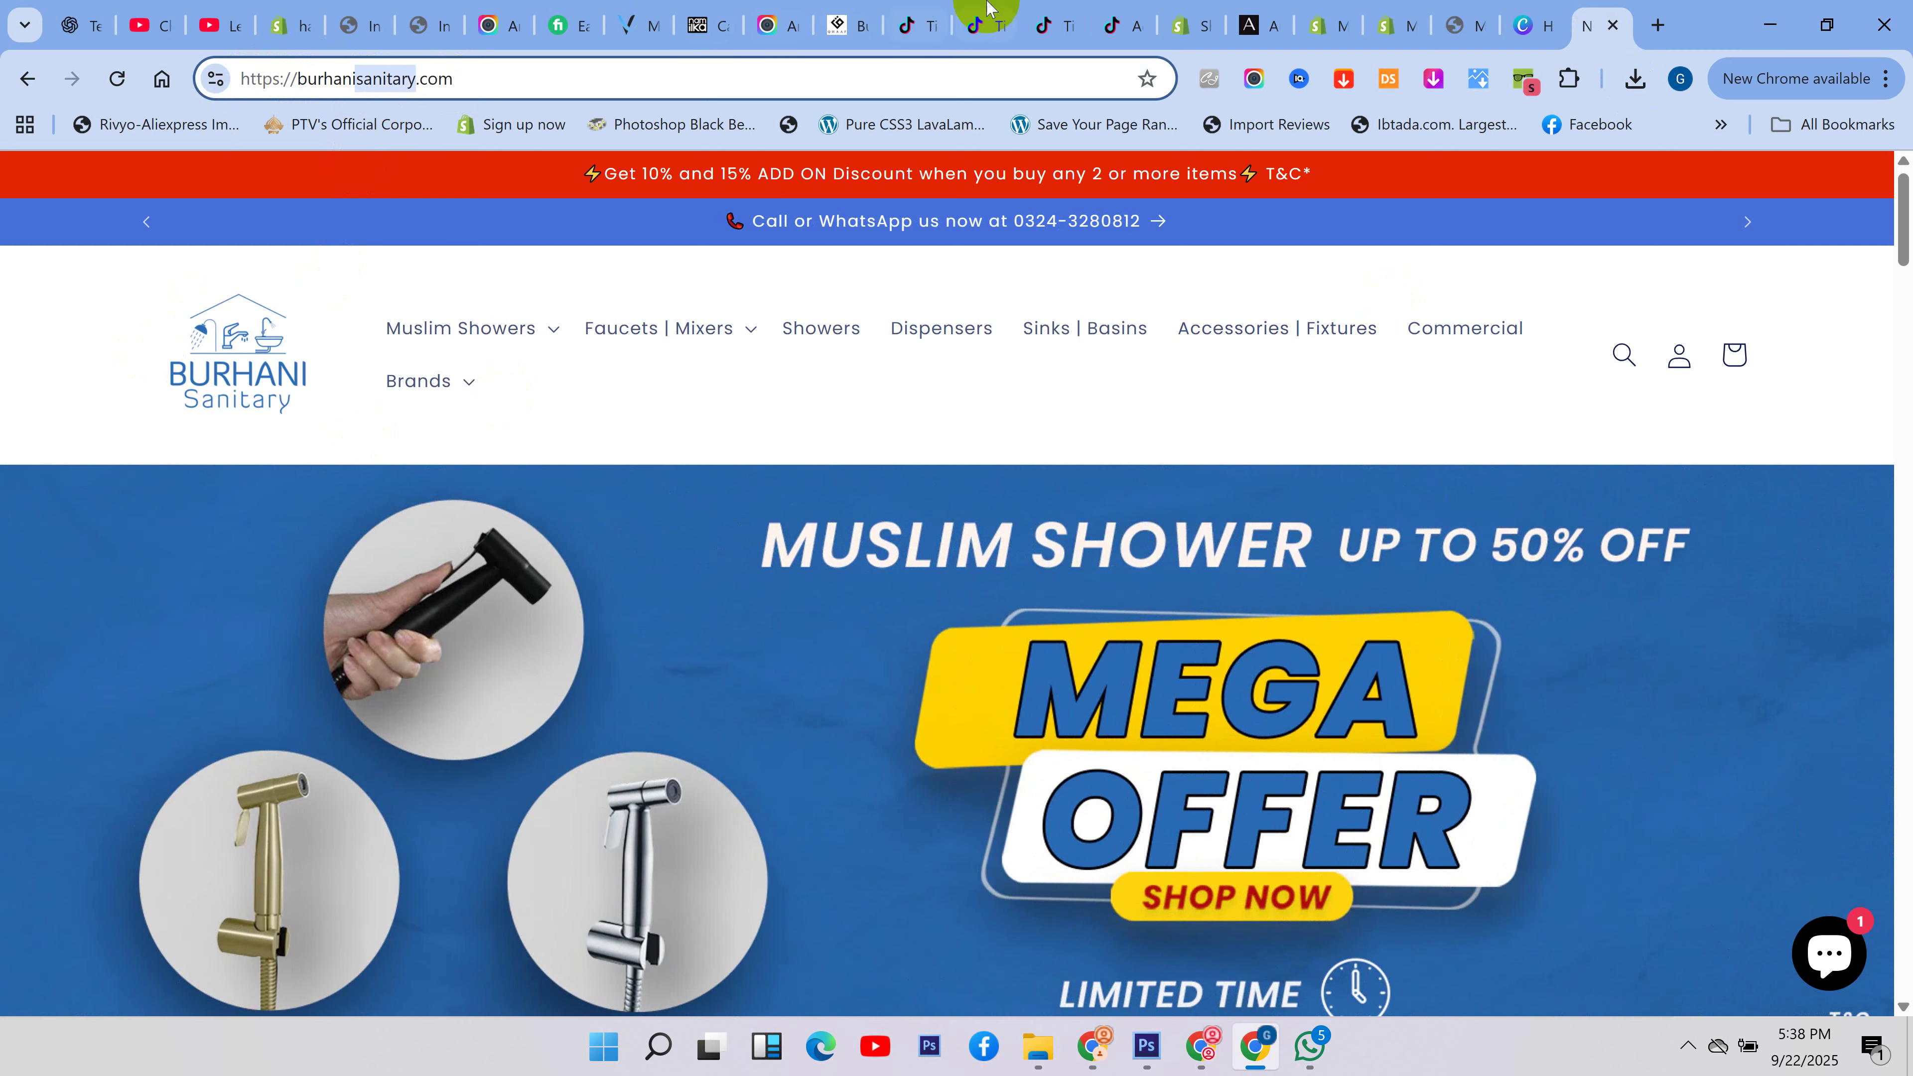
click(1408, 30)
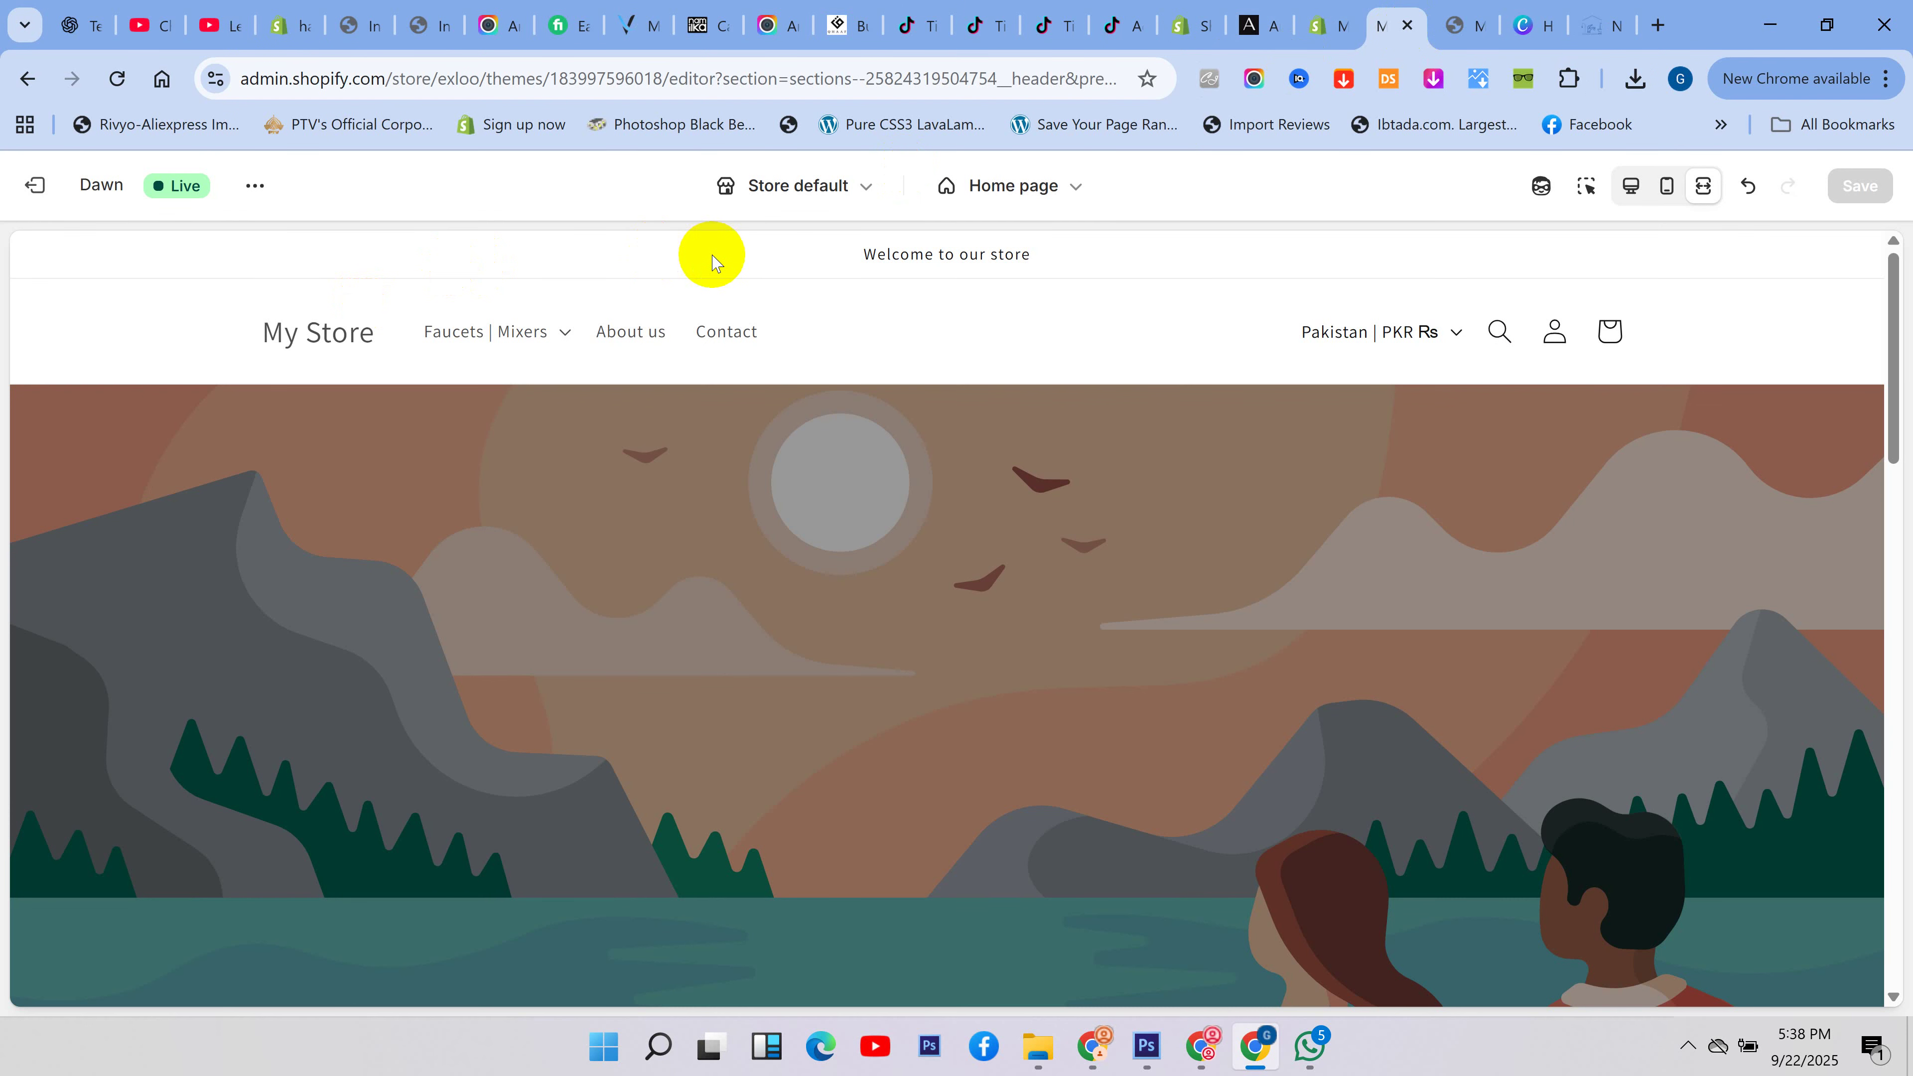
- Open the store admin's themes page in a separate tab, keeping the theme editor open
right_click(36, 191)
click(118, 216)
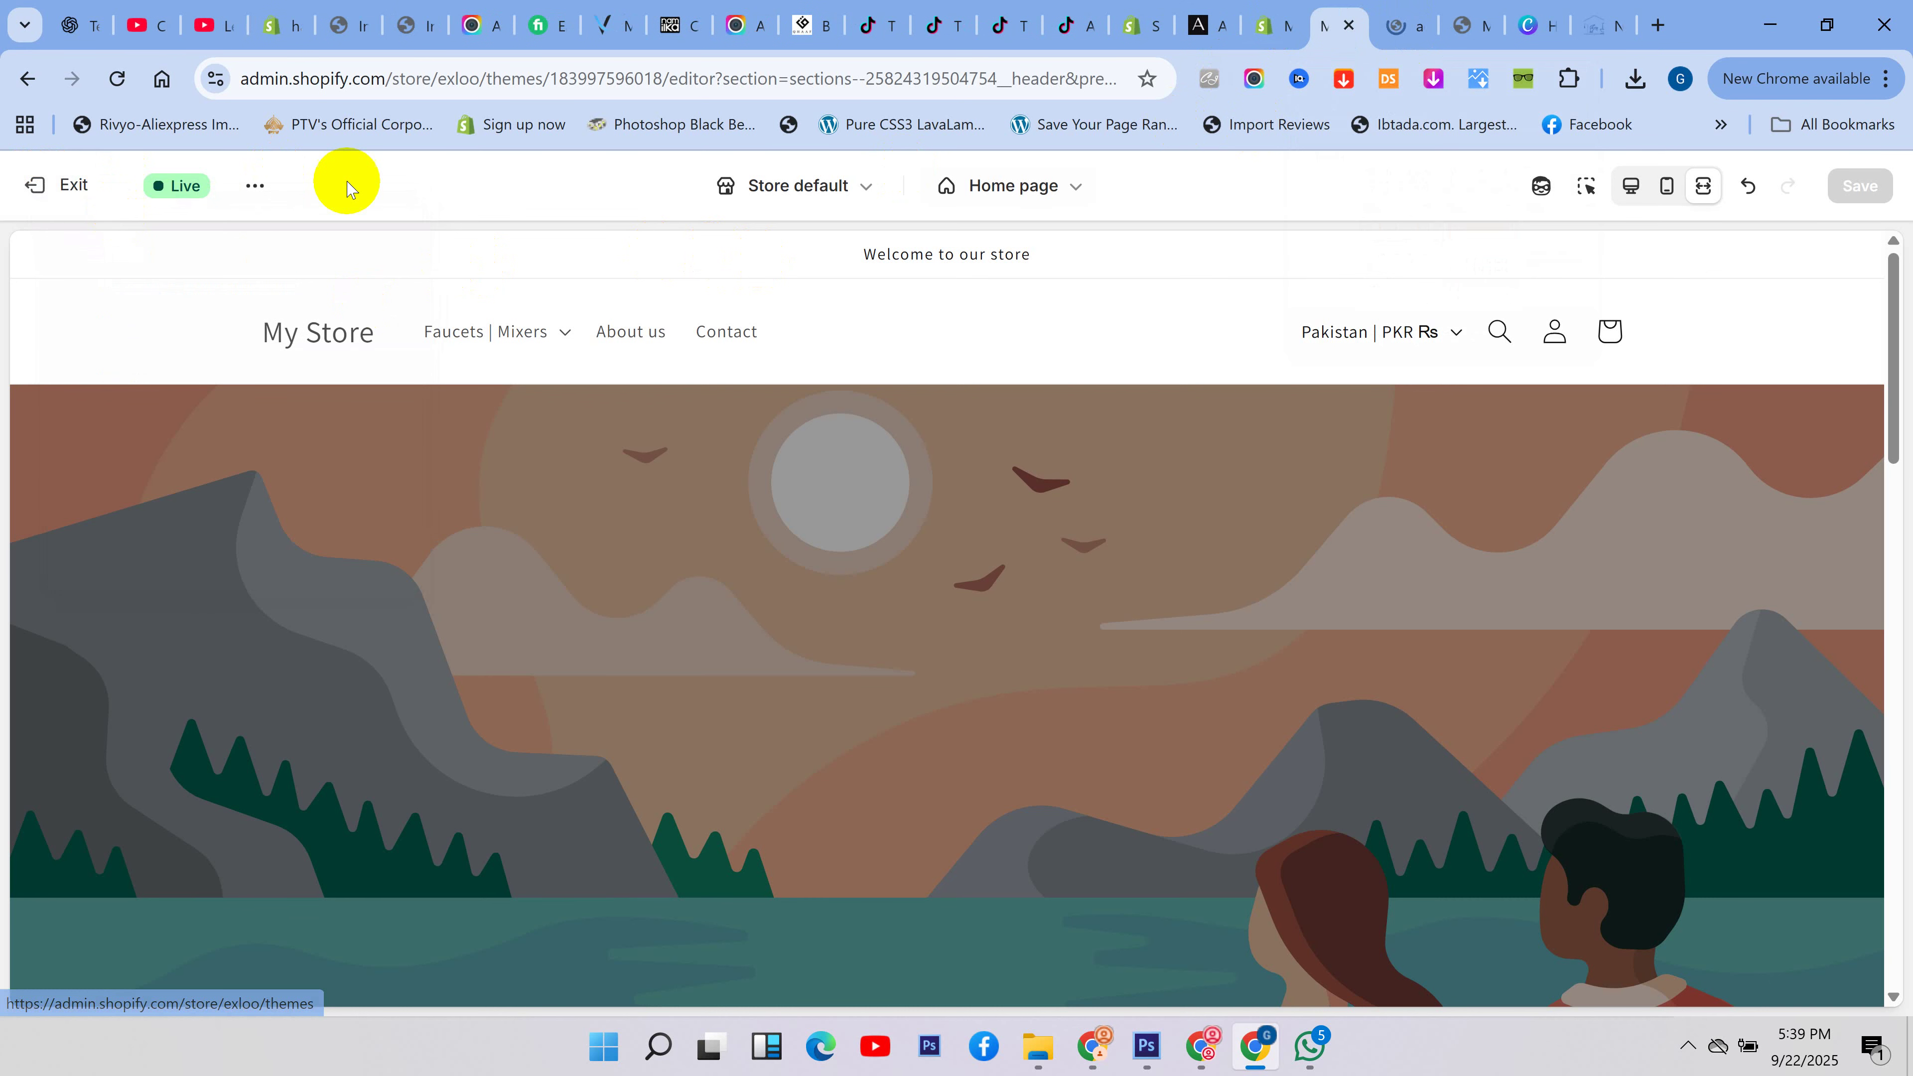
click(1416, 21)
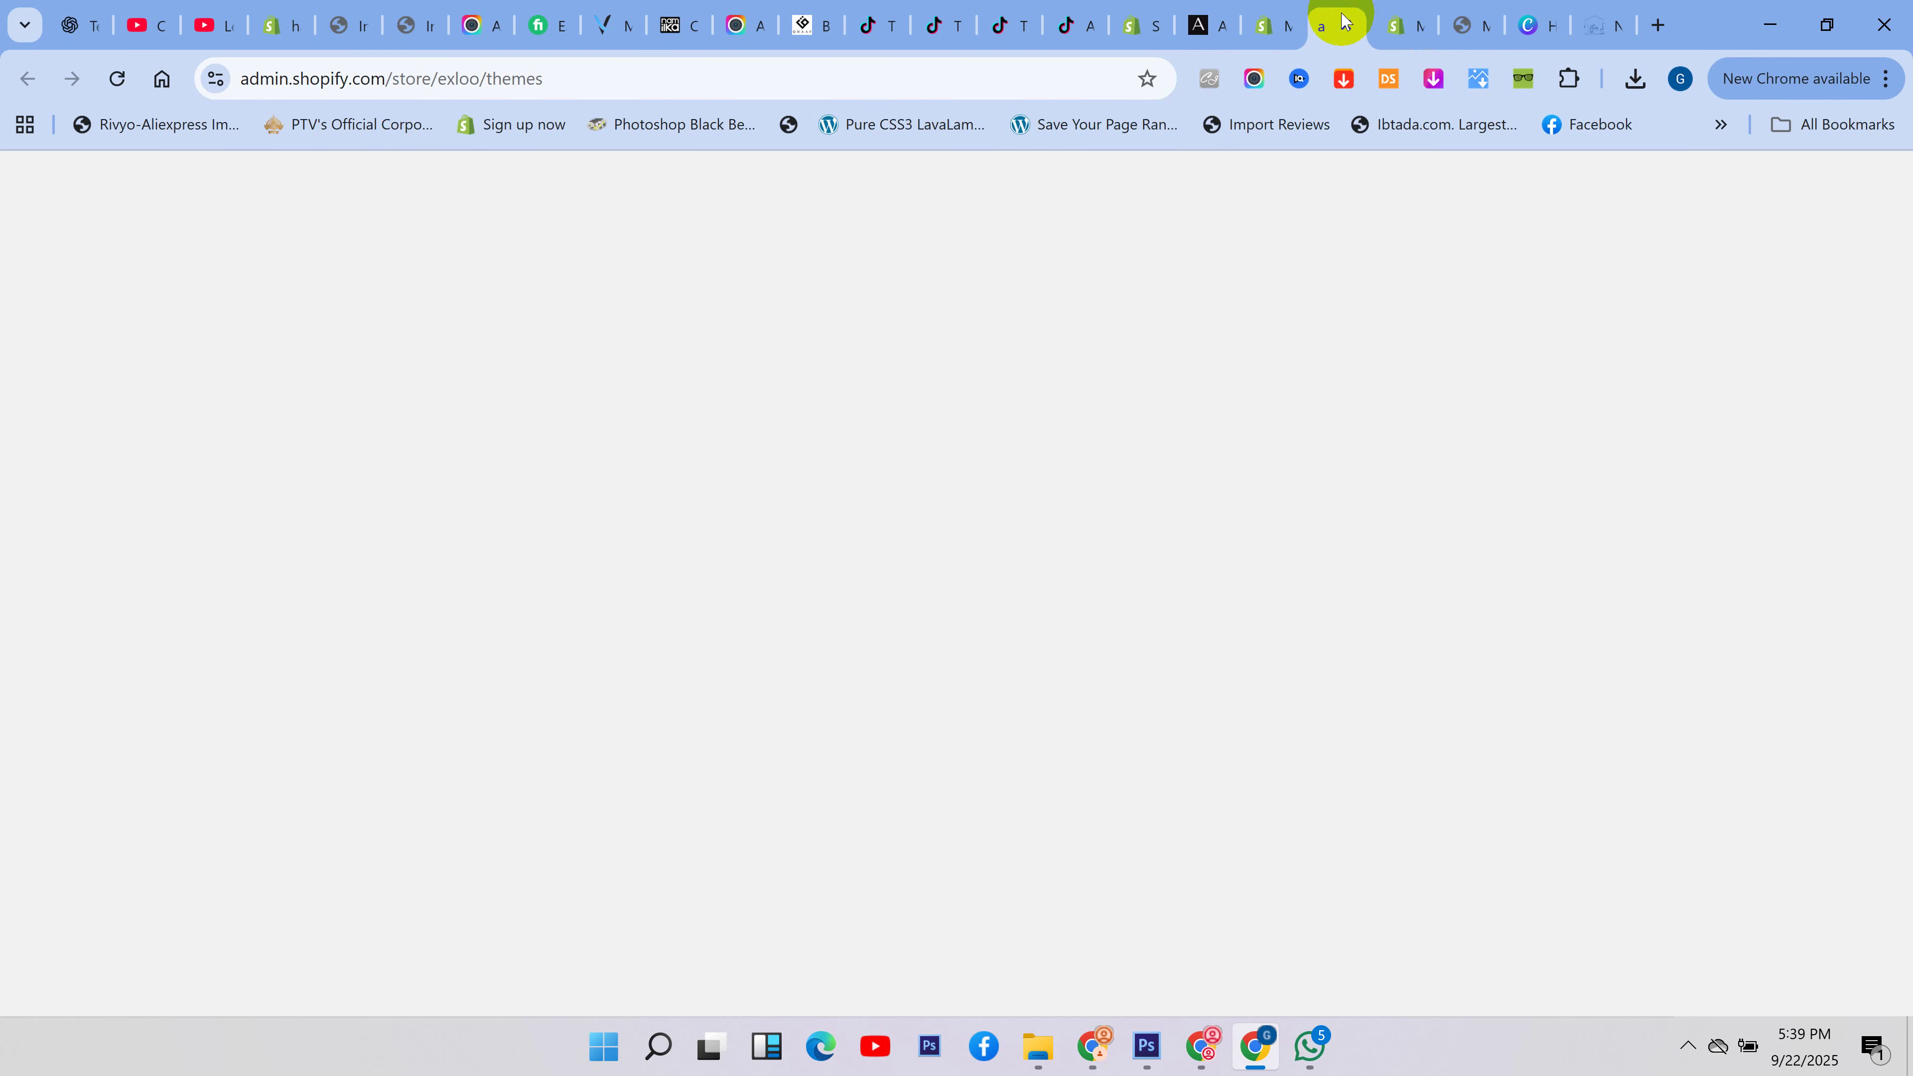
click(1407, 22)
click(1343, 21)
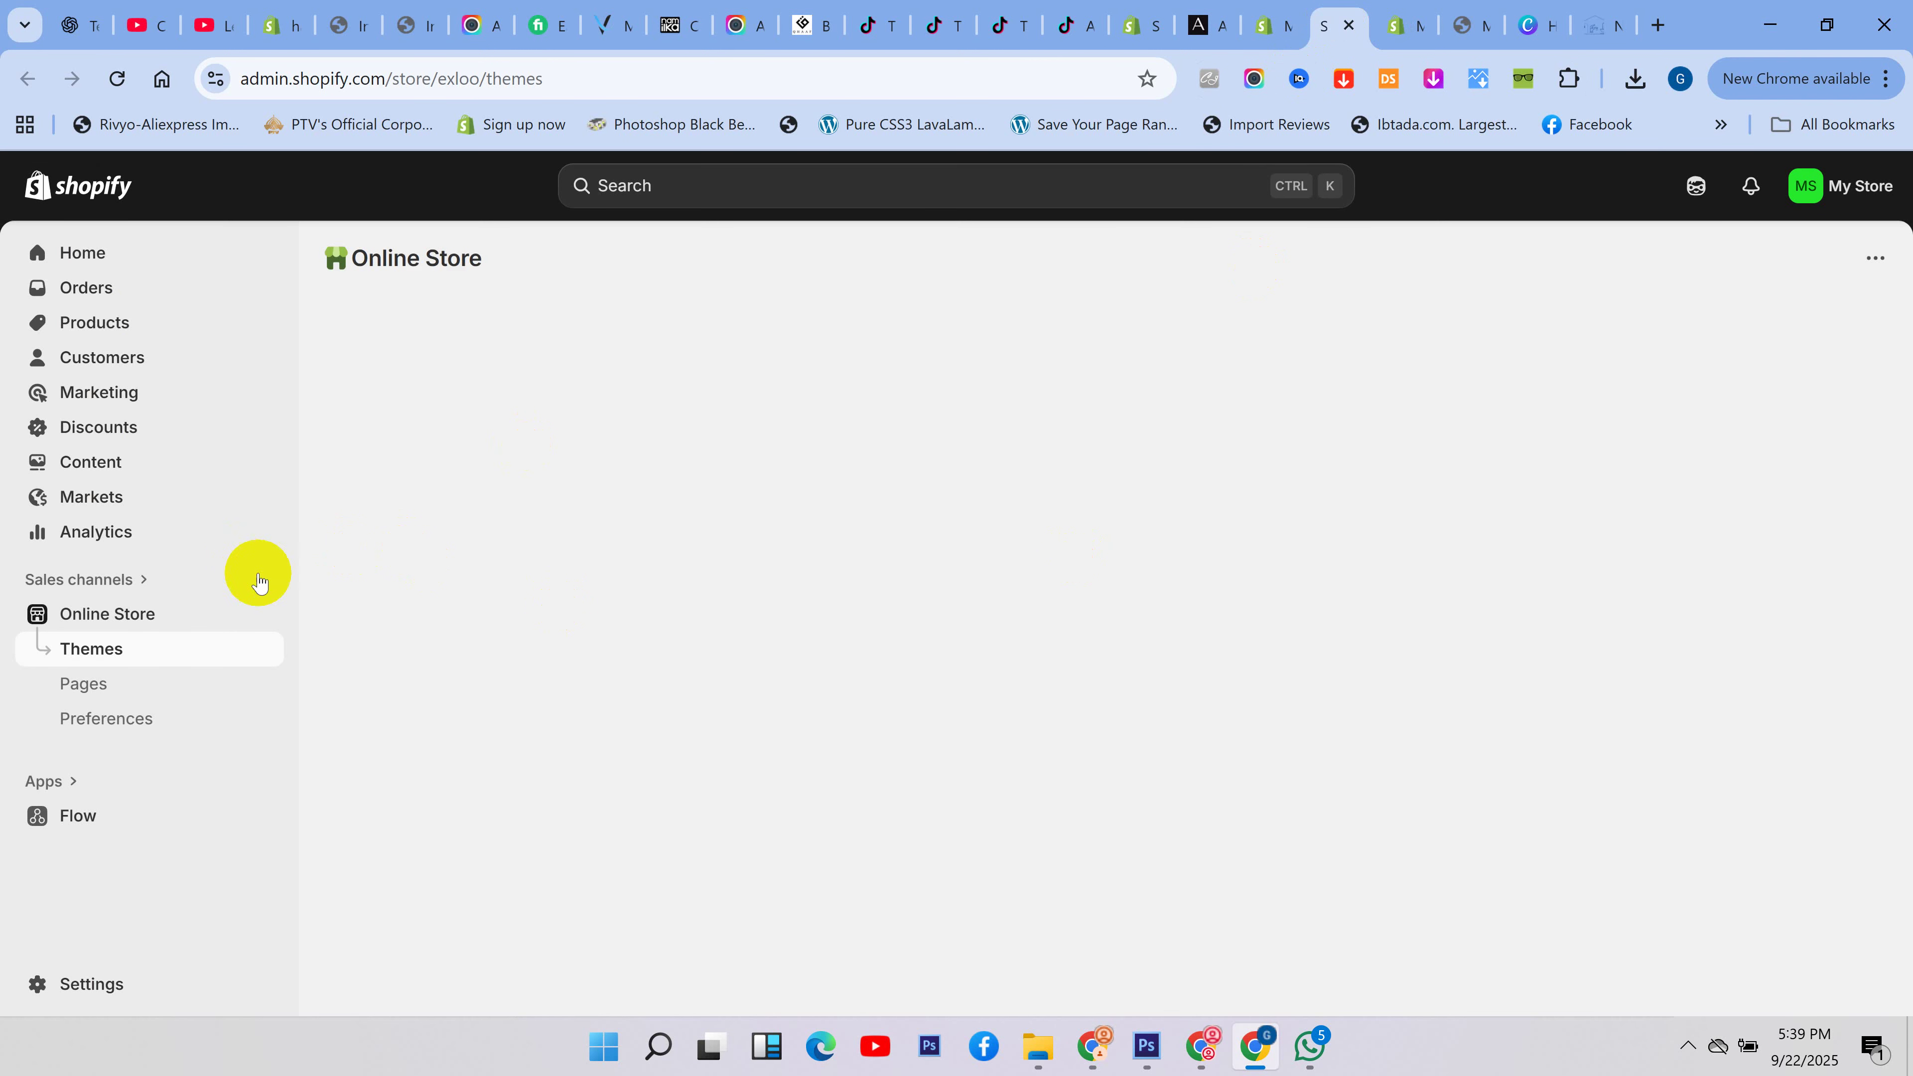
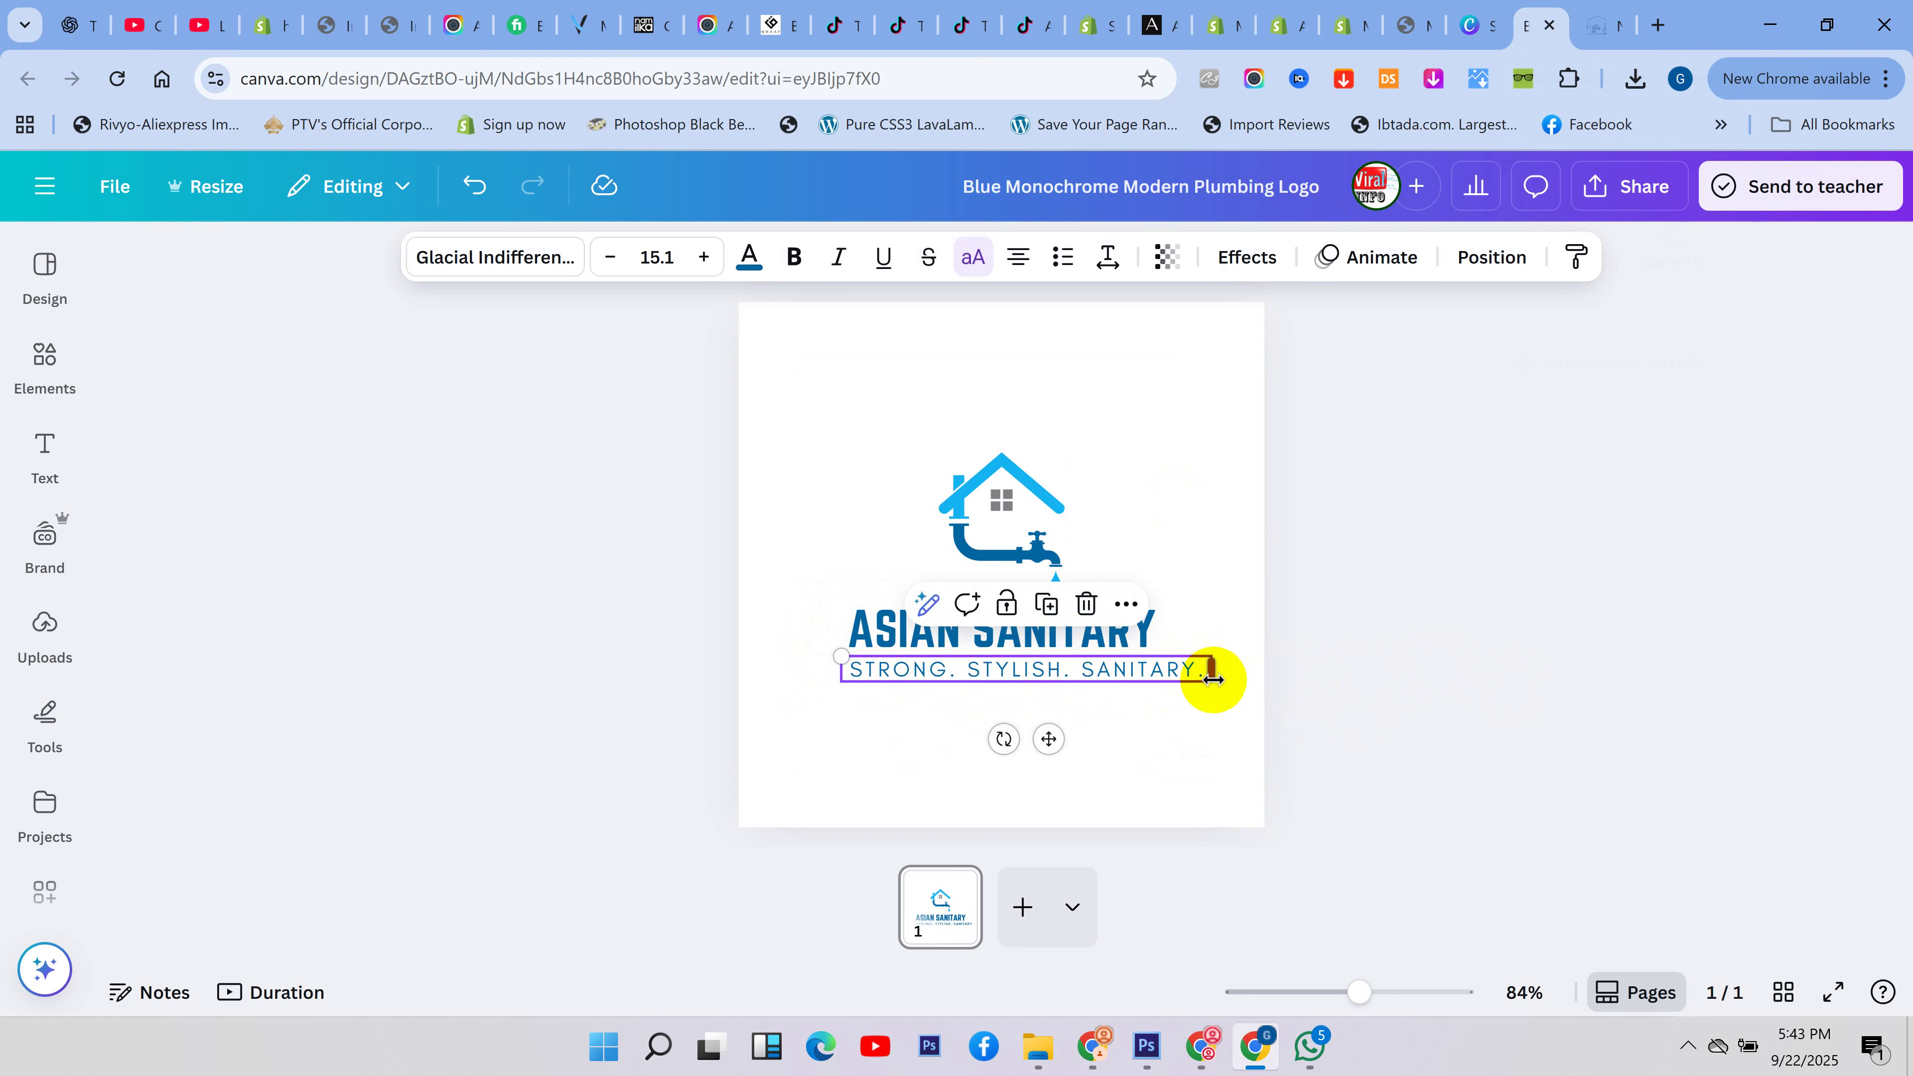
- In the Canva logo design, shrink the tagline "STRONG. STYLISH. SANITARY." to about the width of the ASIAN SANITARY name
drag(1212, 683, 1174, 673)
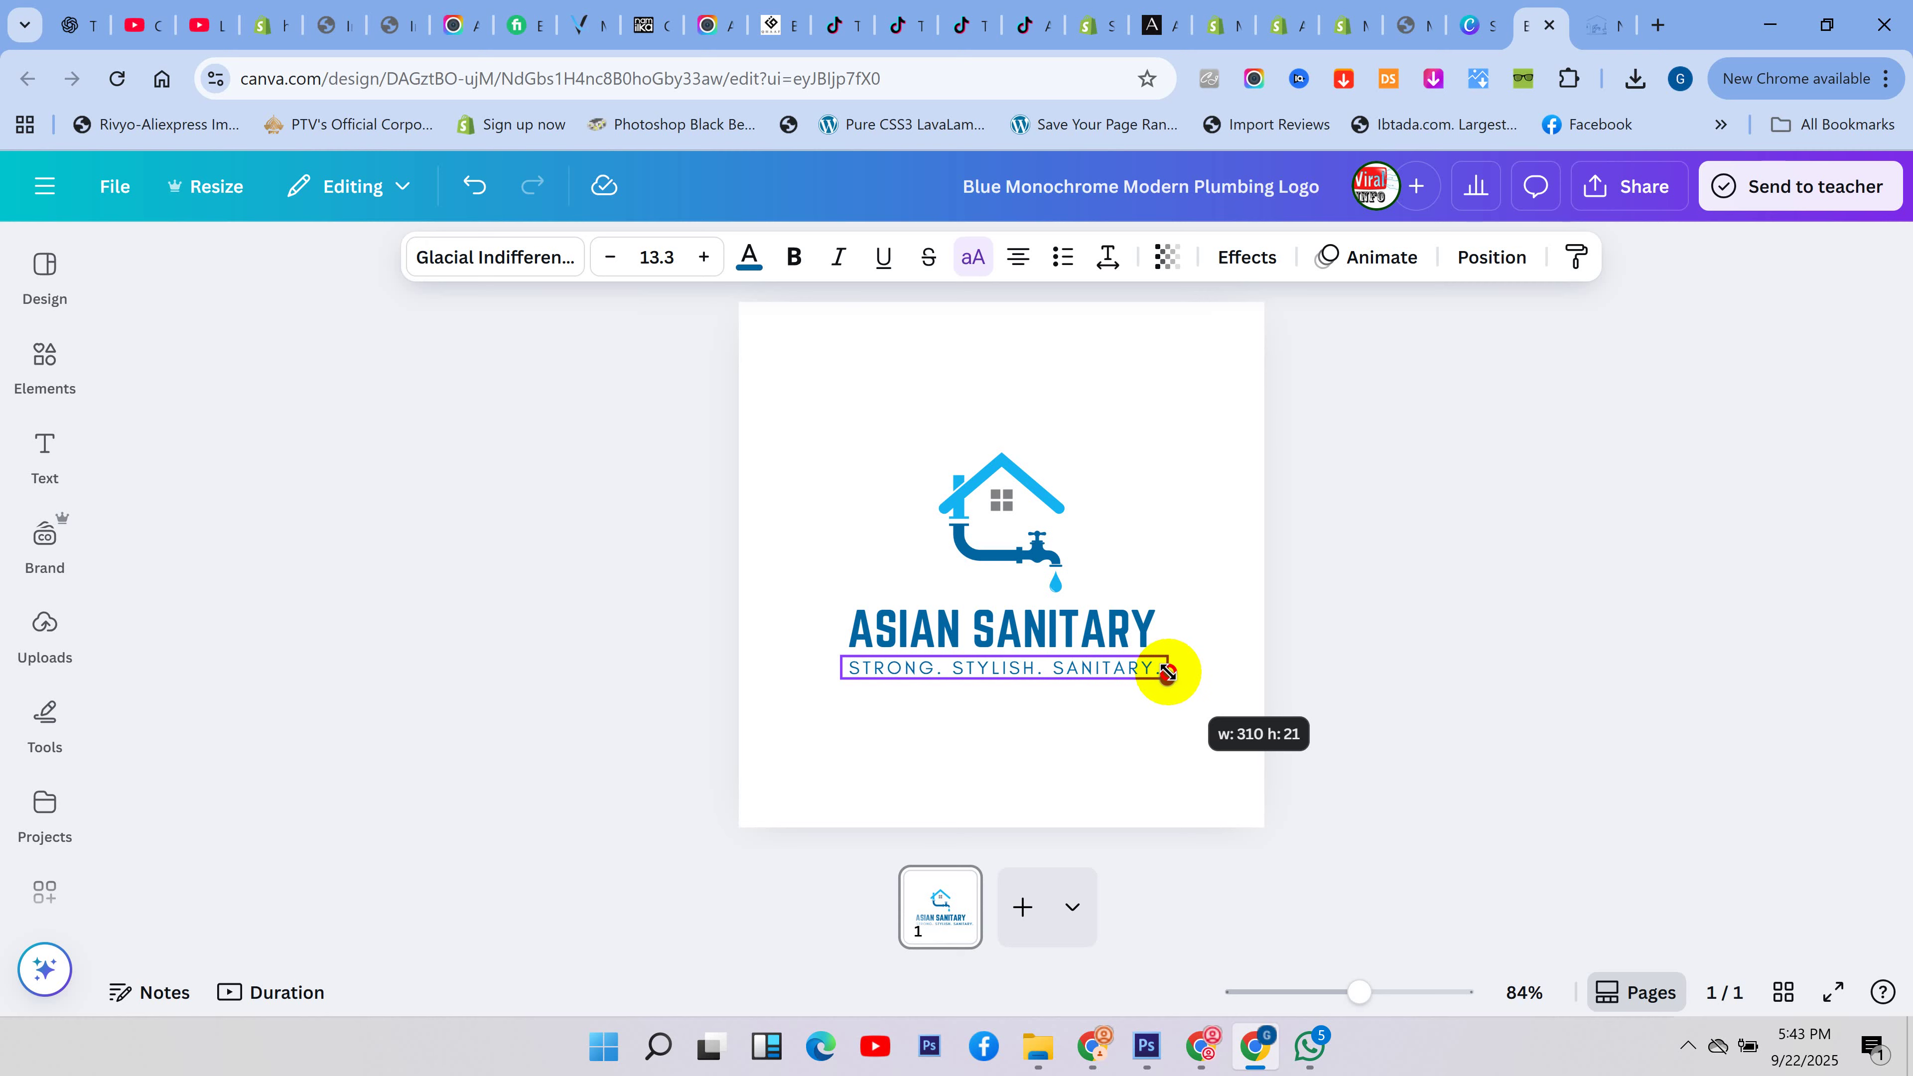
drag(1166, 676, 1166, 676)
click(1435, 668)
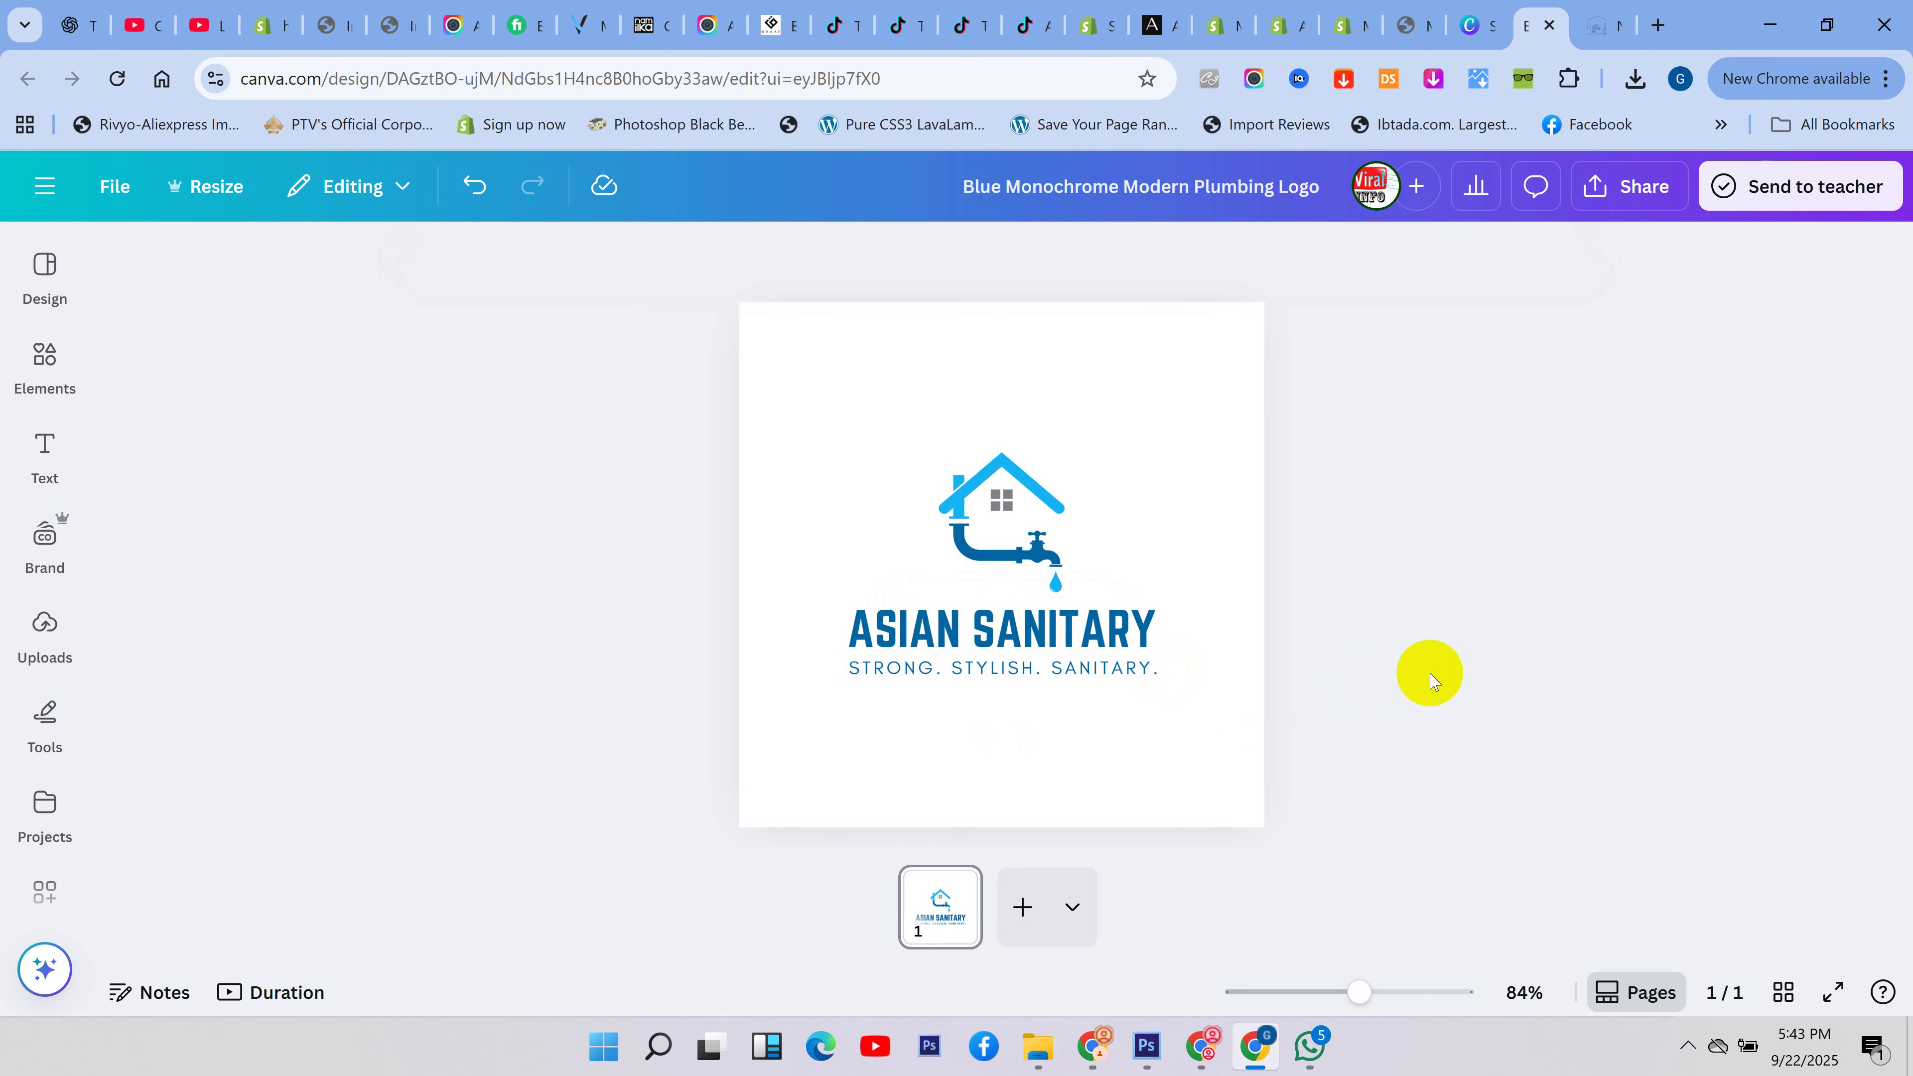
click(1119, 668)
drag(1168, 686, 1170, 683)
click(1525, 648)
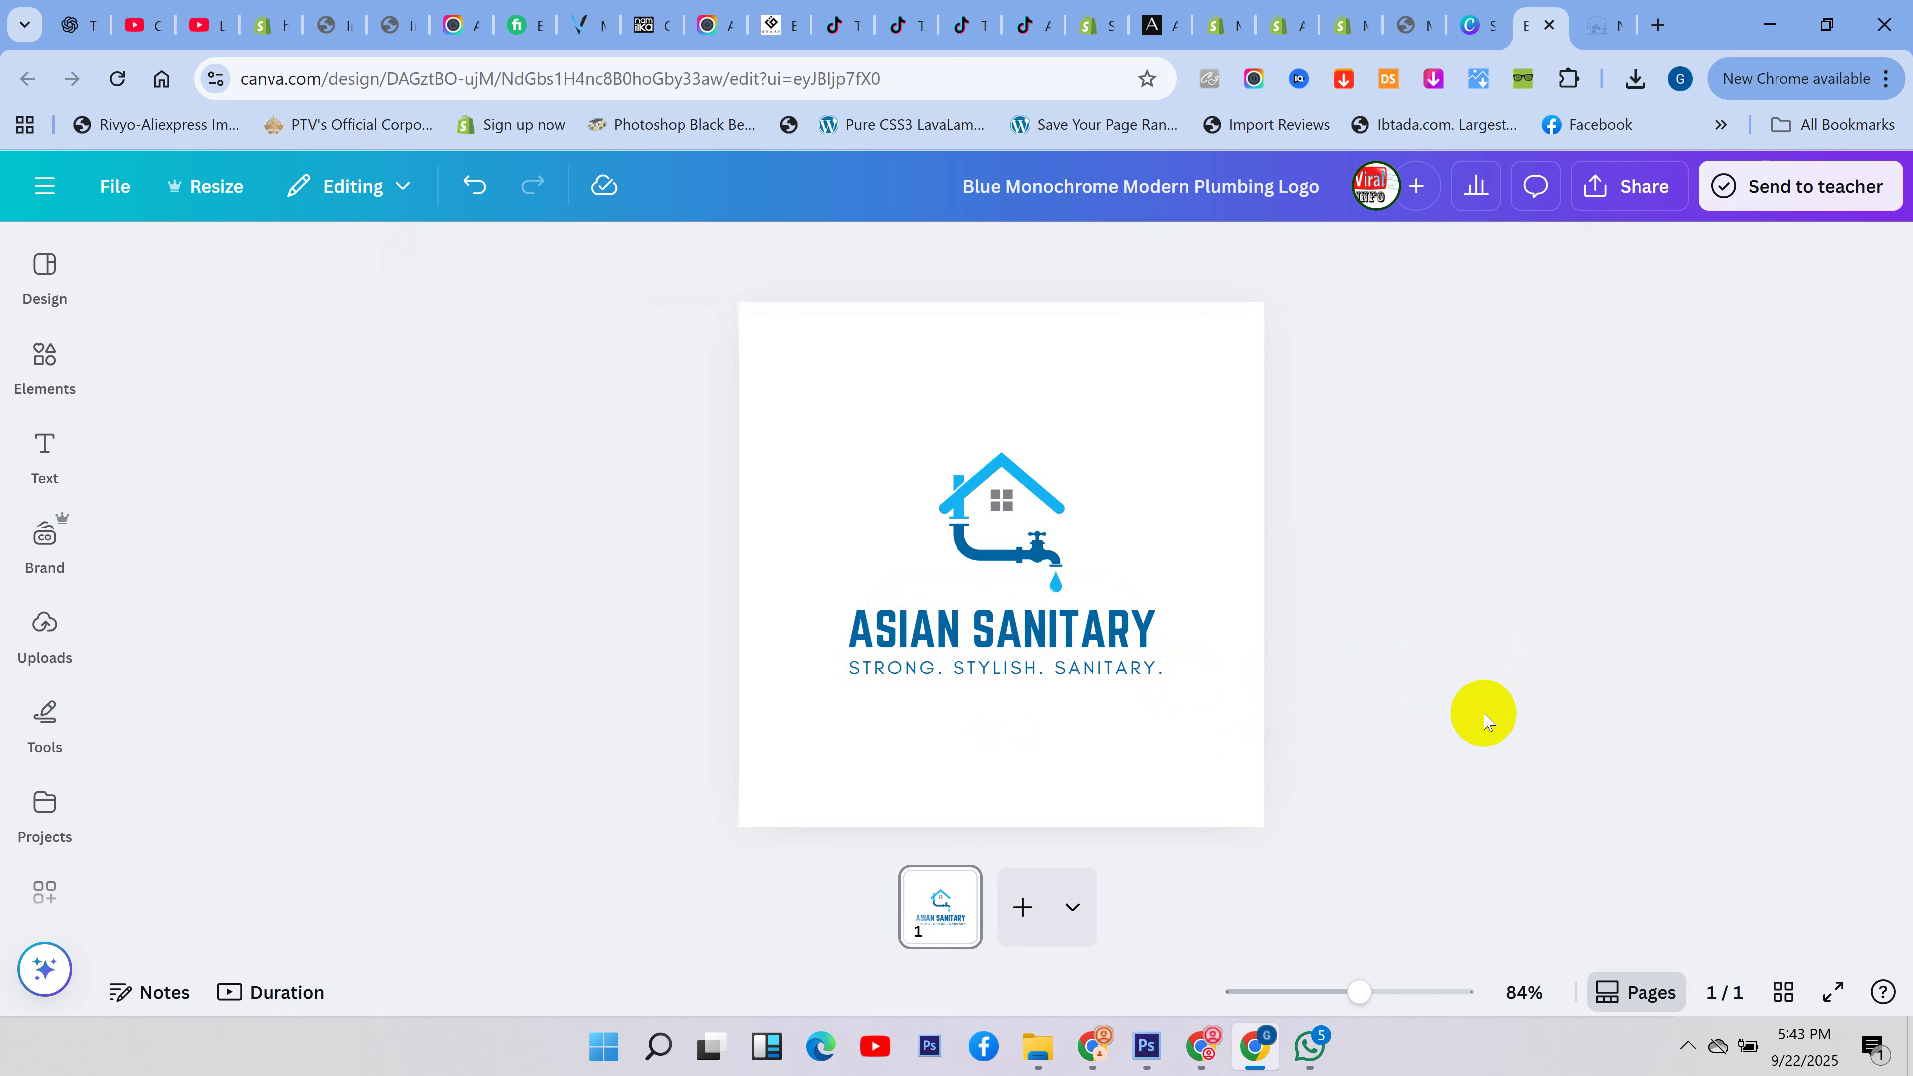
- Enlarge the house icon, ASIAN SANITARY name and tagline together and move them up so they nearly fill the canvas width
click(1054, 519)
shift+click(1058, 631)
shift+click(1084, 669)
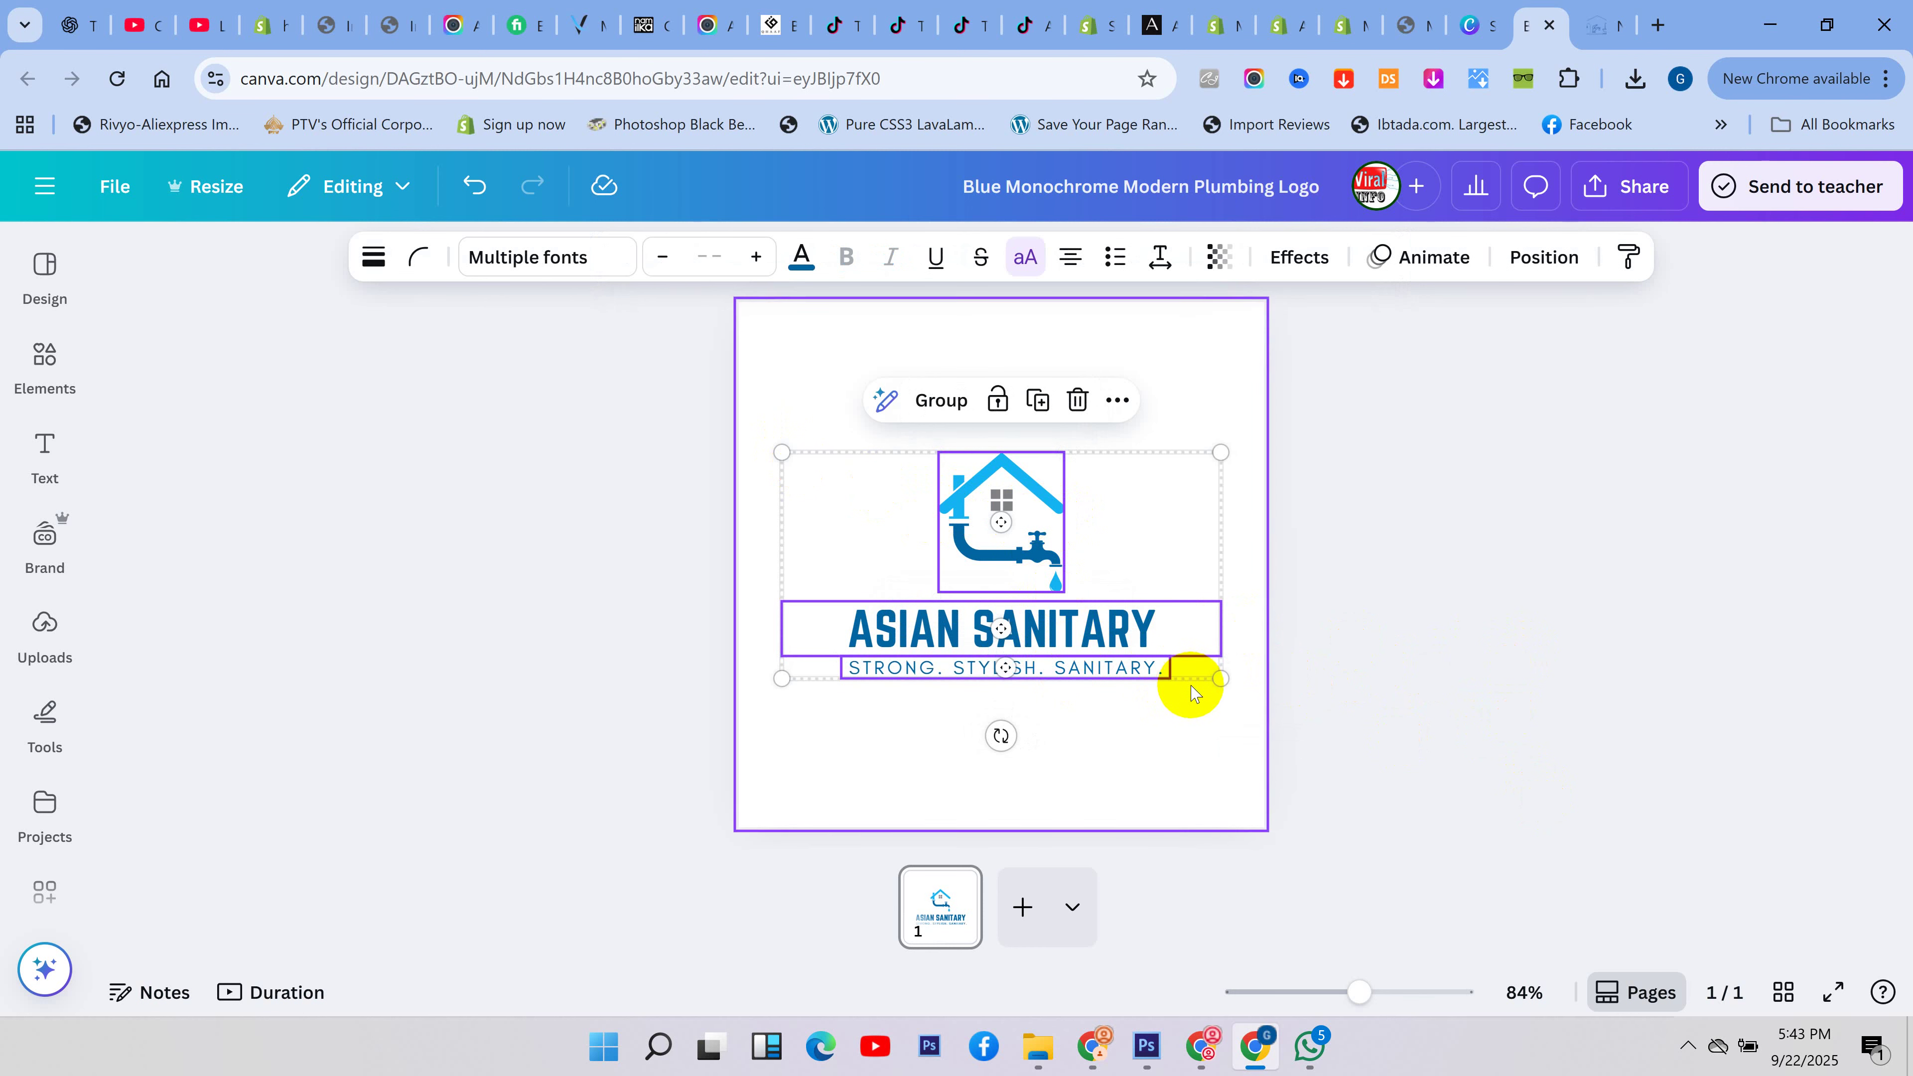
drag(1218, 676, 1289, 765)
mouse_move(1046, 522)
mouse_down()
mouse_move(994, 479)
mouse_move(1021, 503)
mouse_up()
key(ctrl+z)
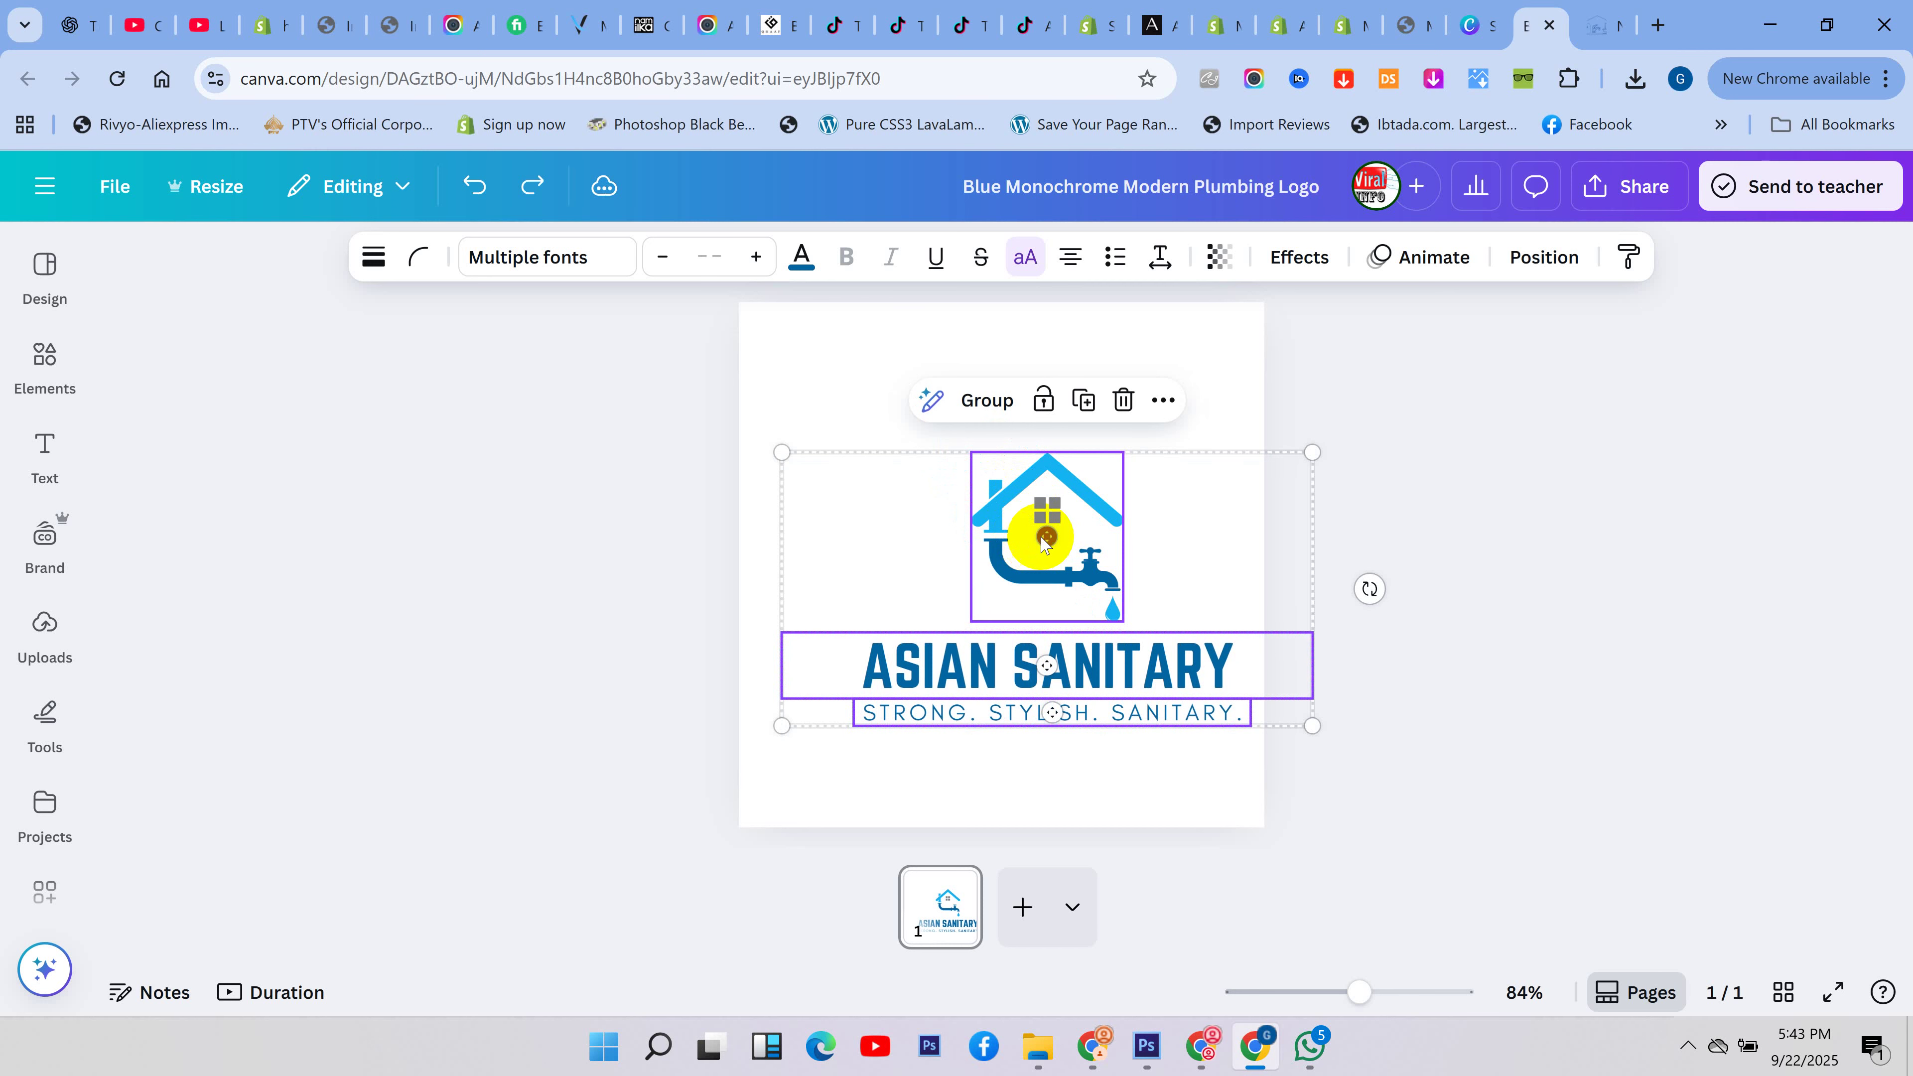
drag(1016, 577, 929, 460)
drag(1224, 607, 1273, 675)
click(1495, 663)
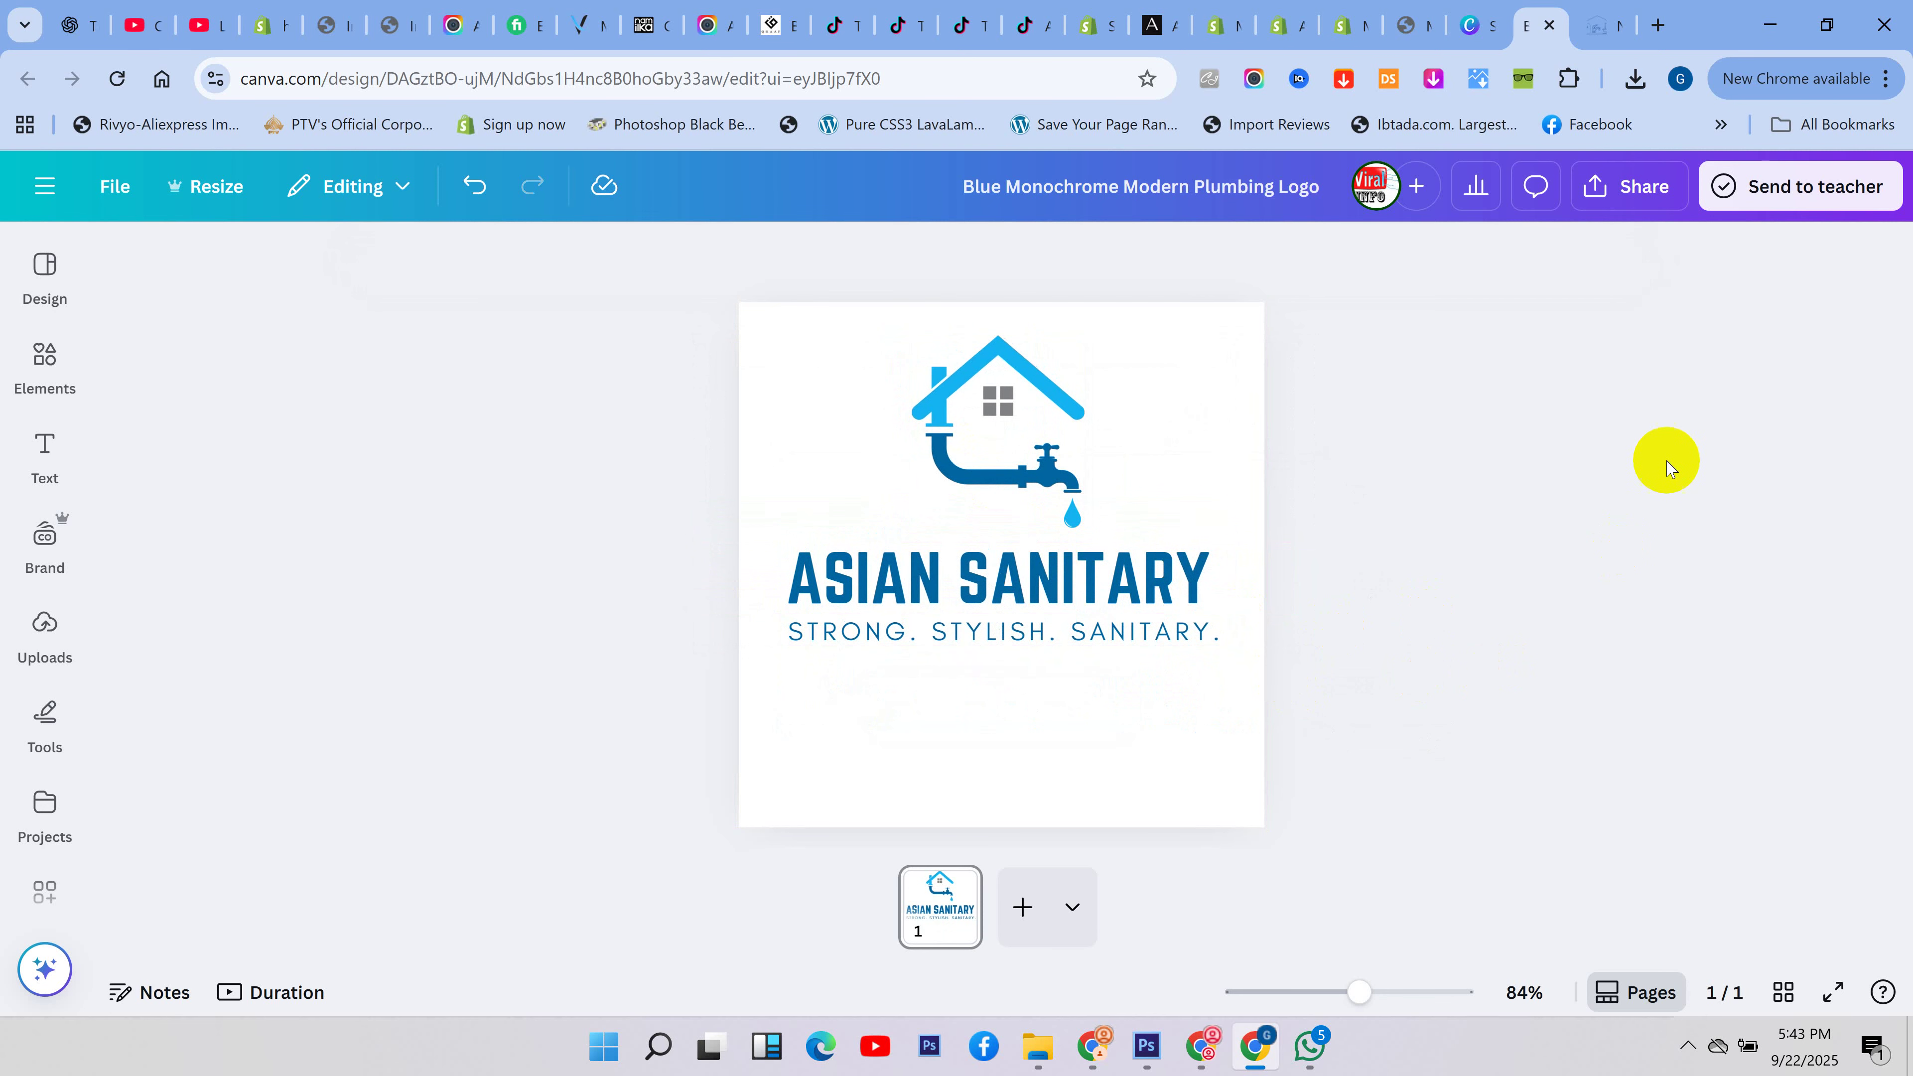
- Download the logo as a PNG with a transparent background at size 2.125 (1,125 × 1,125 px)
click(1737, 219)
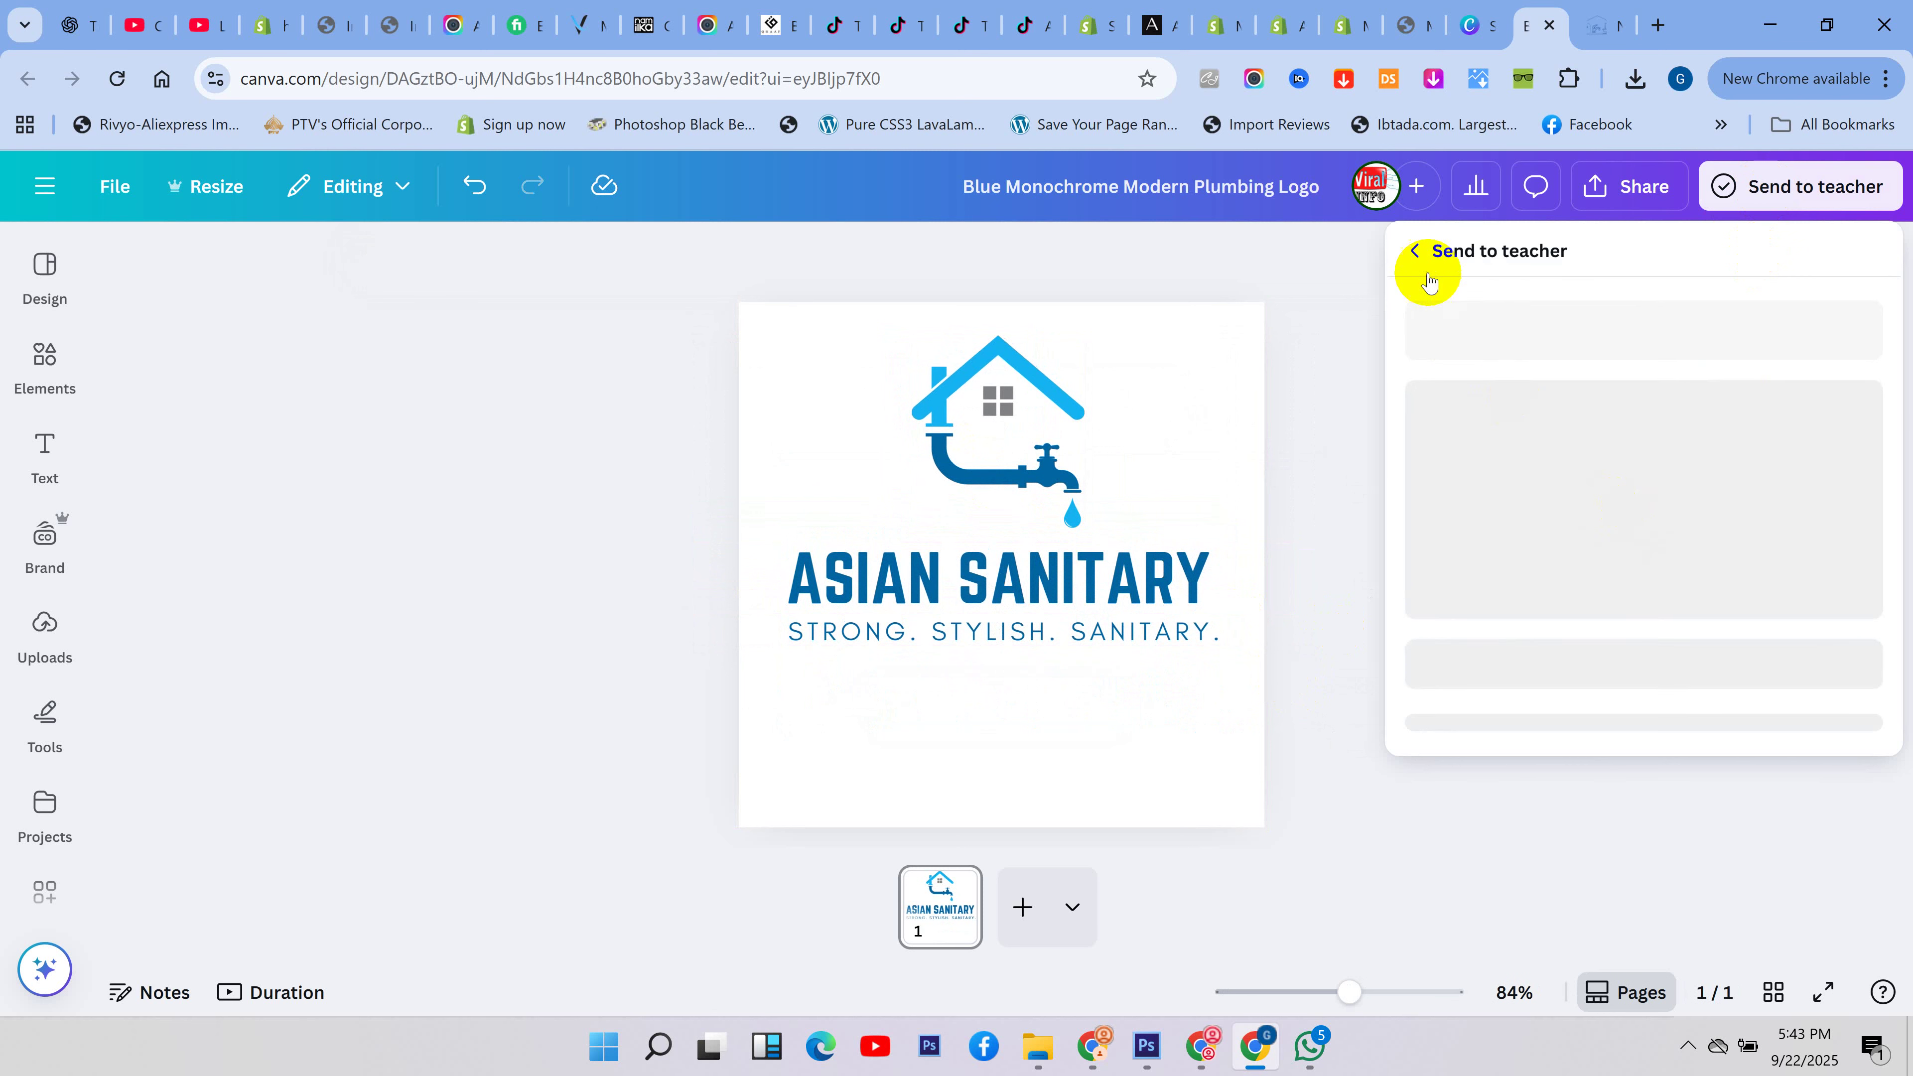
click(1416, 252)
click(1458, 708)
click(1426, 621)
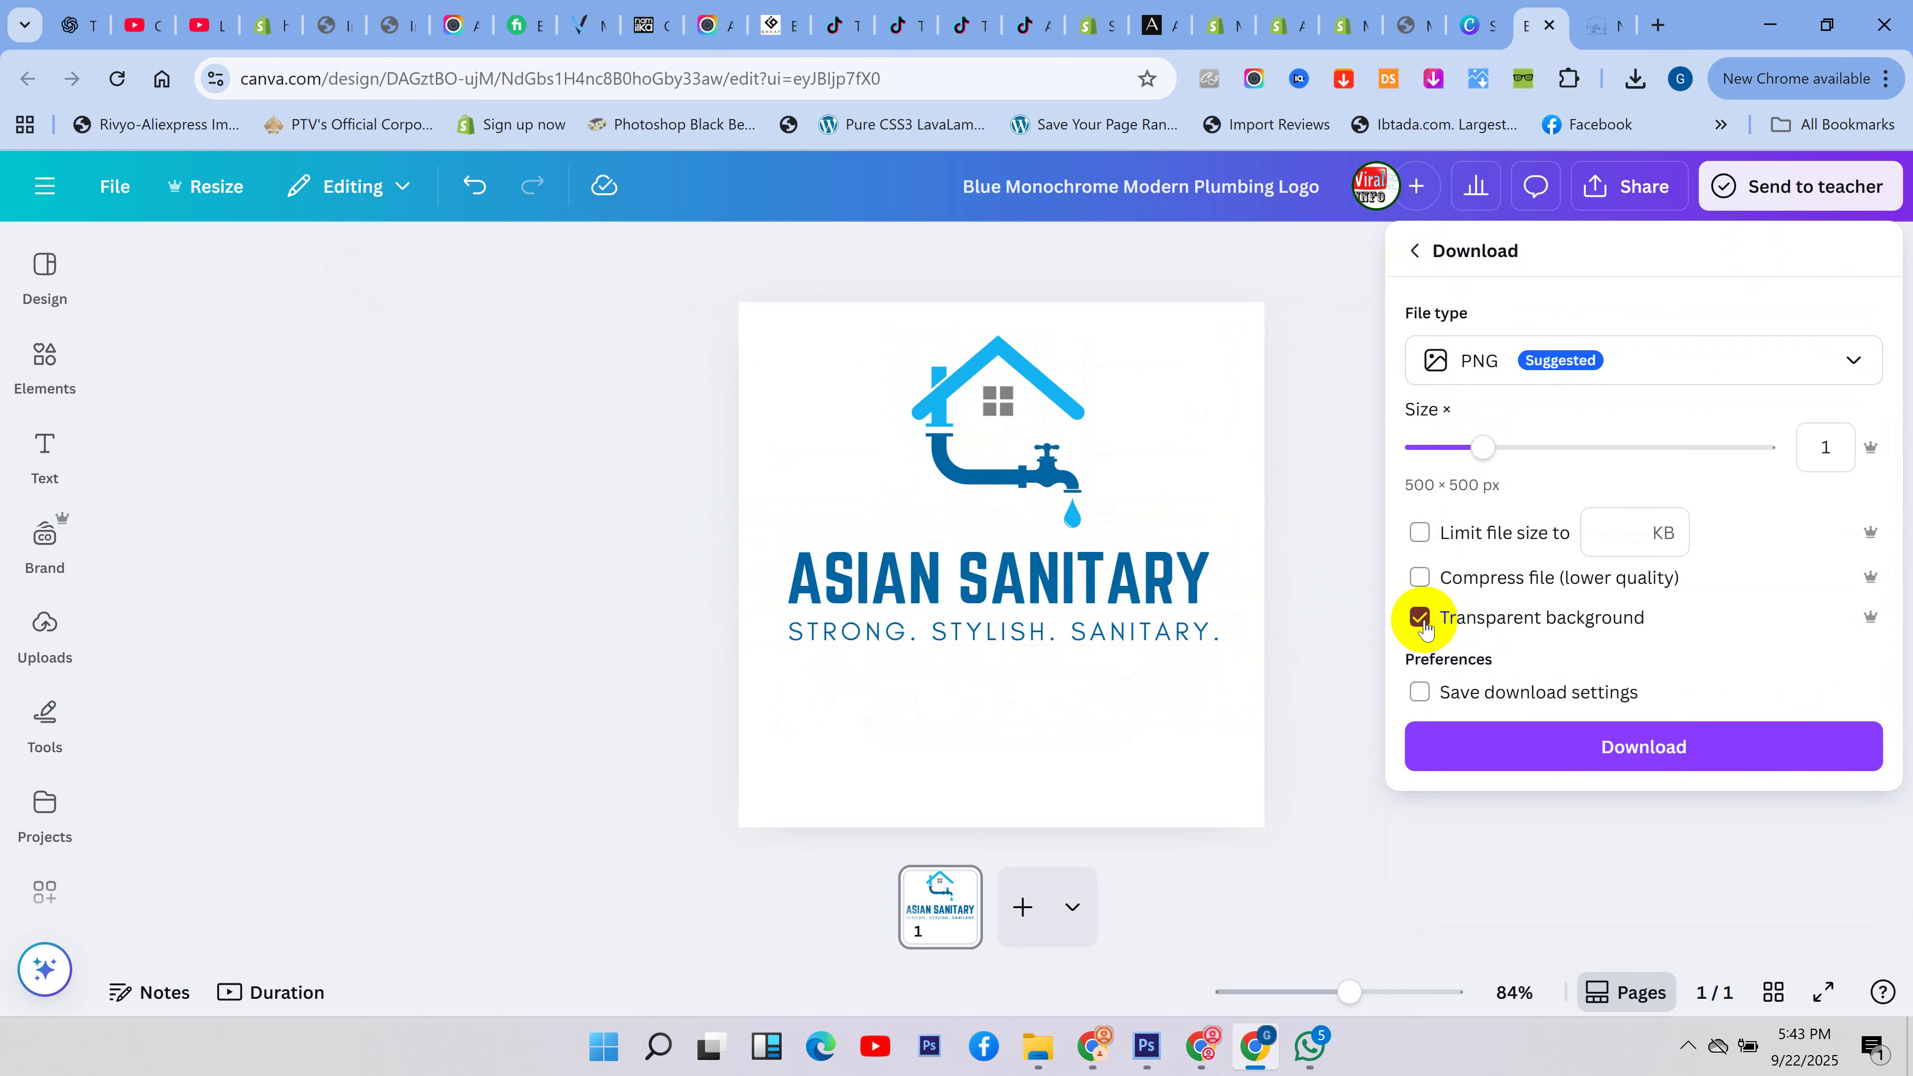
drag(1482, 447, 1644, 449)
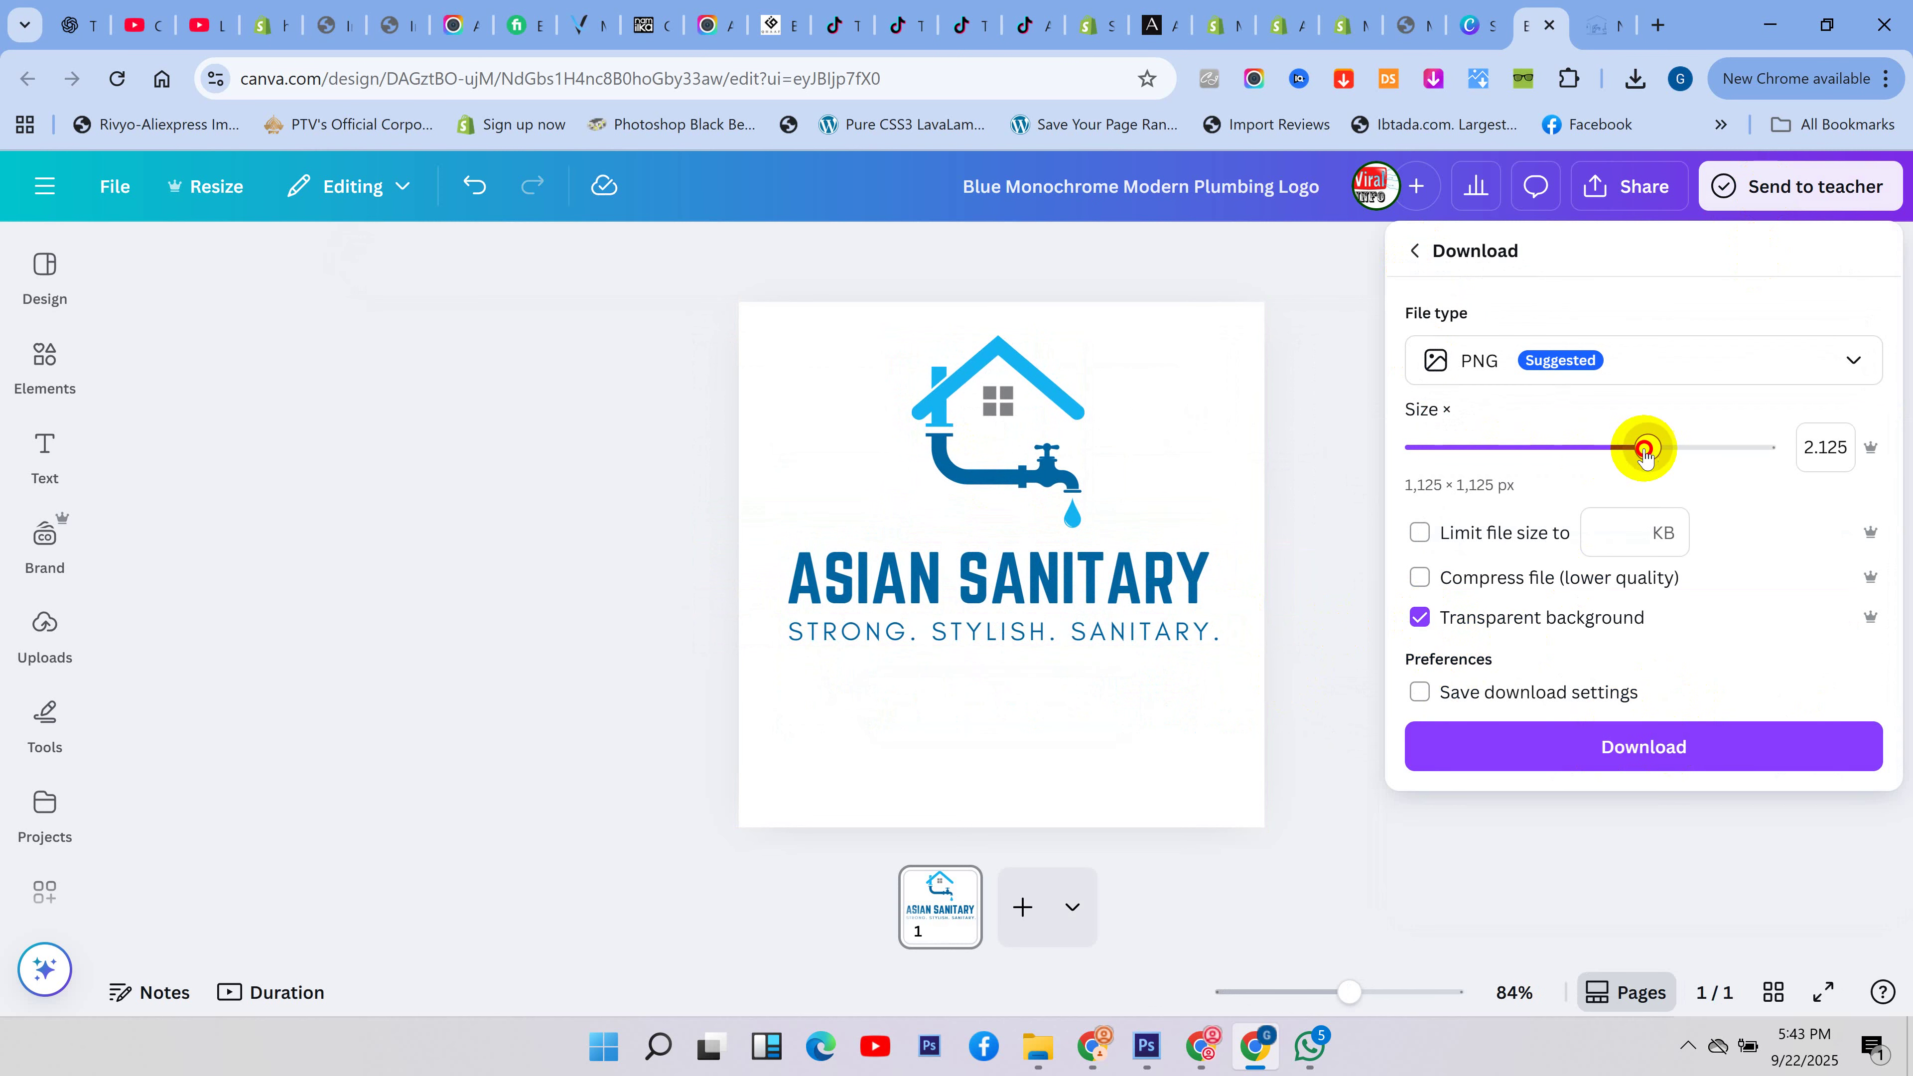
click(1643, 762)
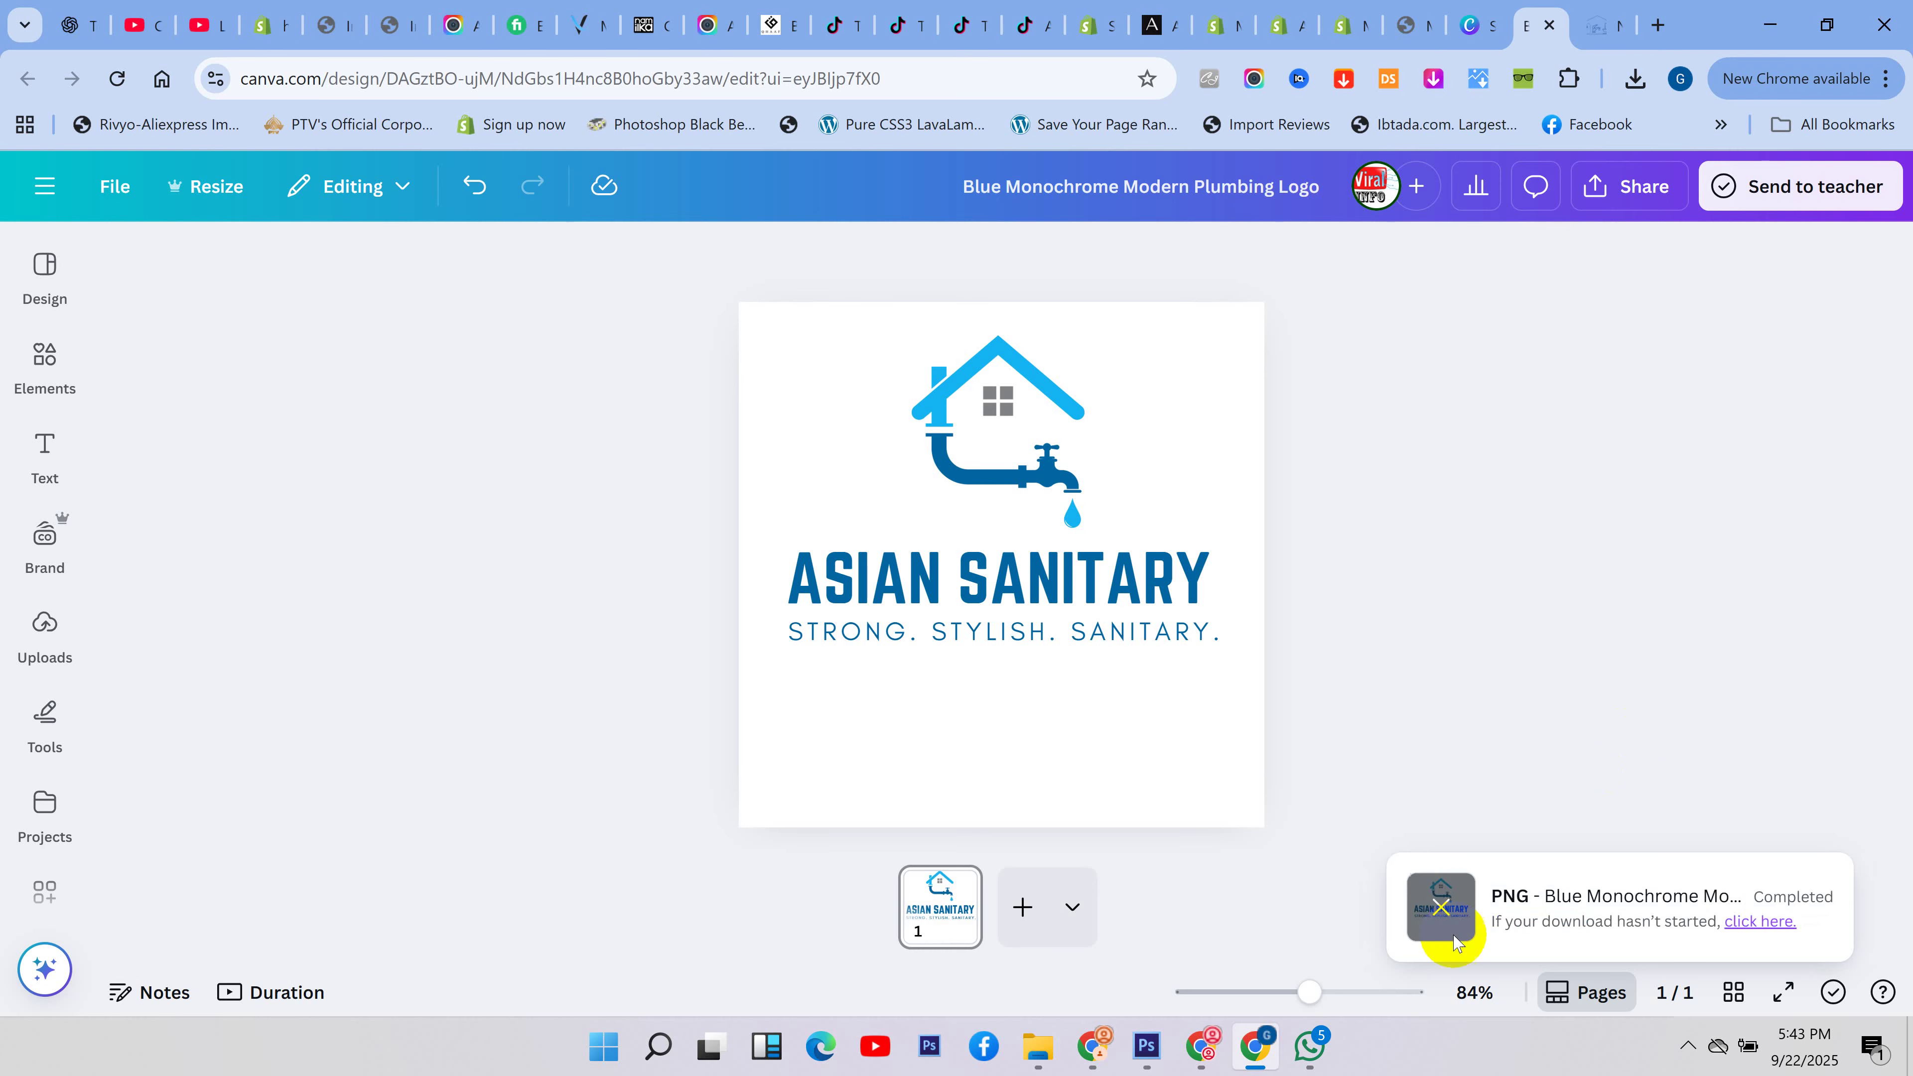
- Switch to Photoshop and open the downloaded file Blue Monochrome Modern Plumbing Logo.png
click(1158, 1061)
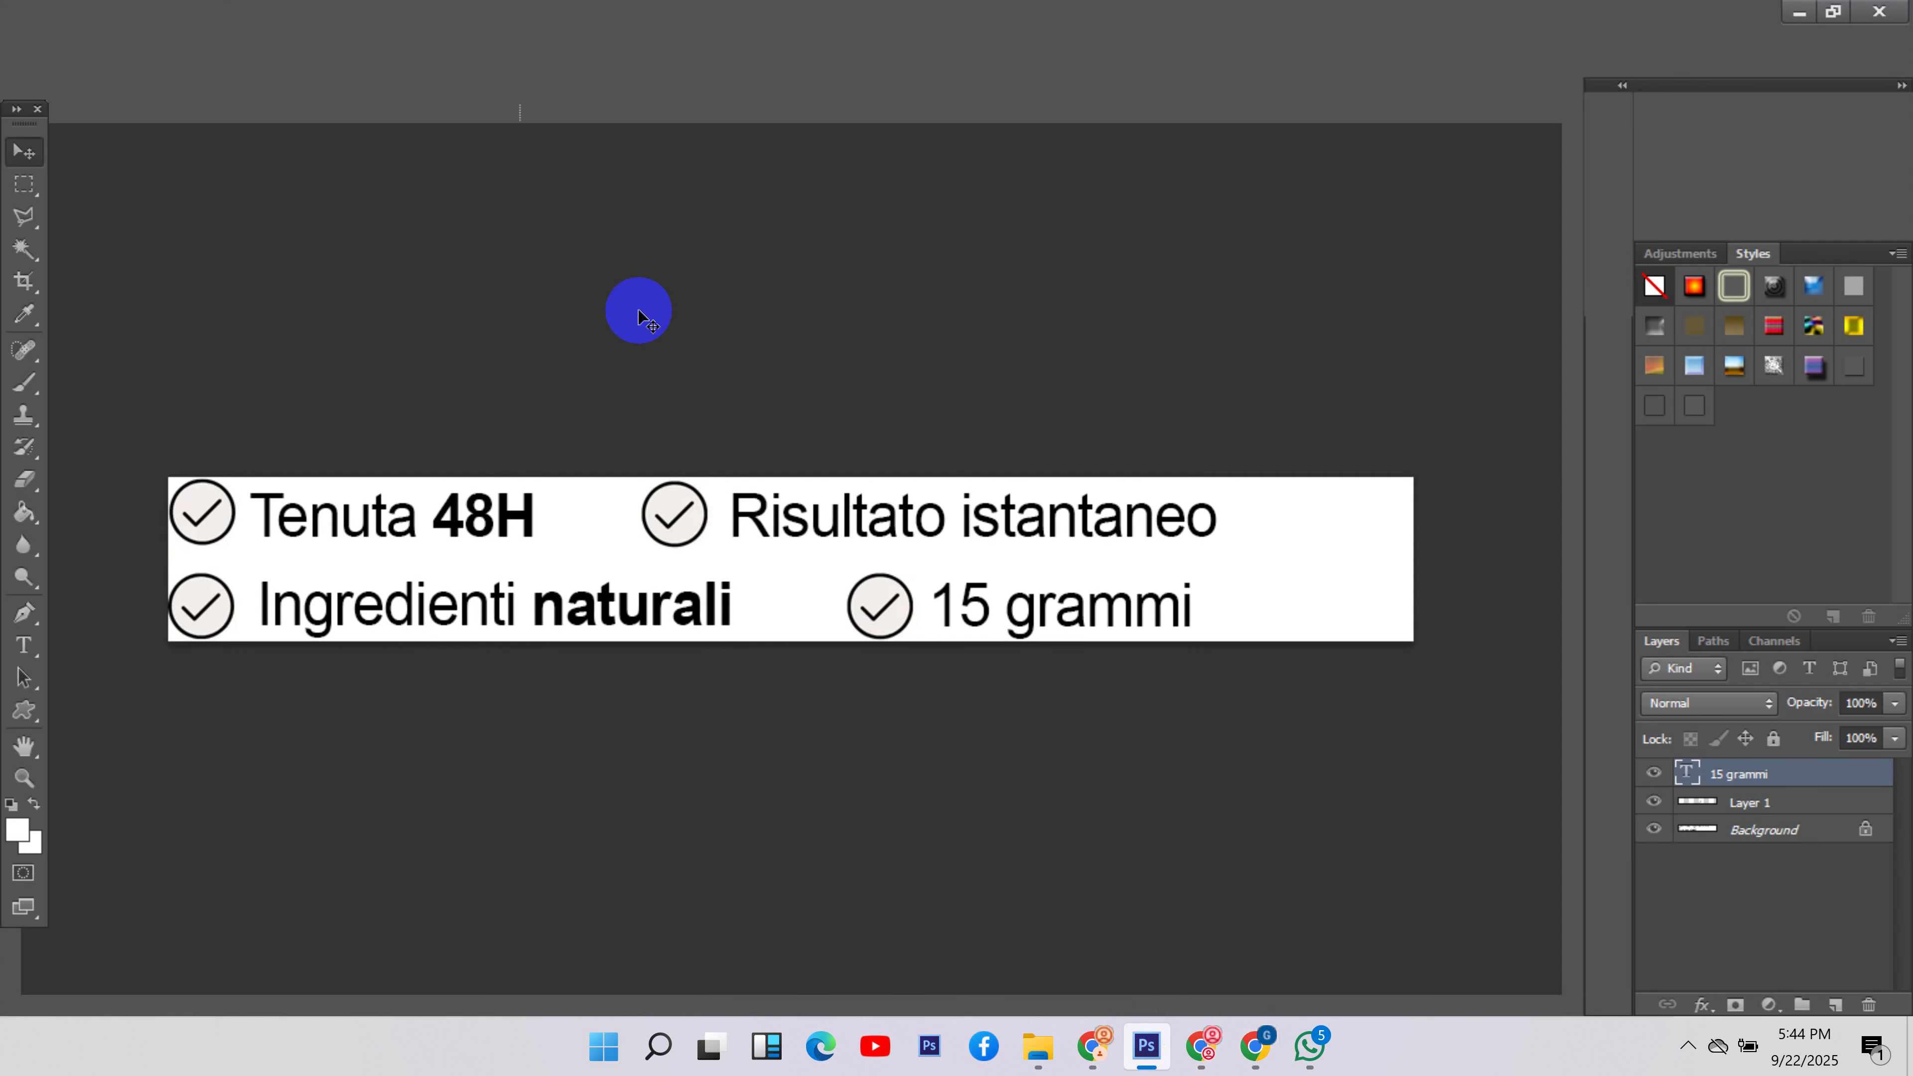
click(57, 27)
click(90, 72)
double_click(778, 302)
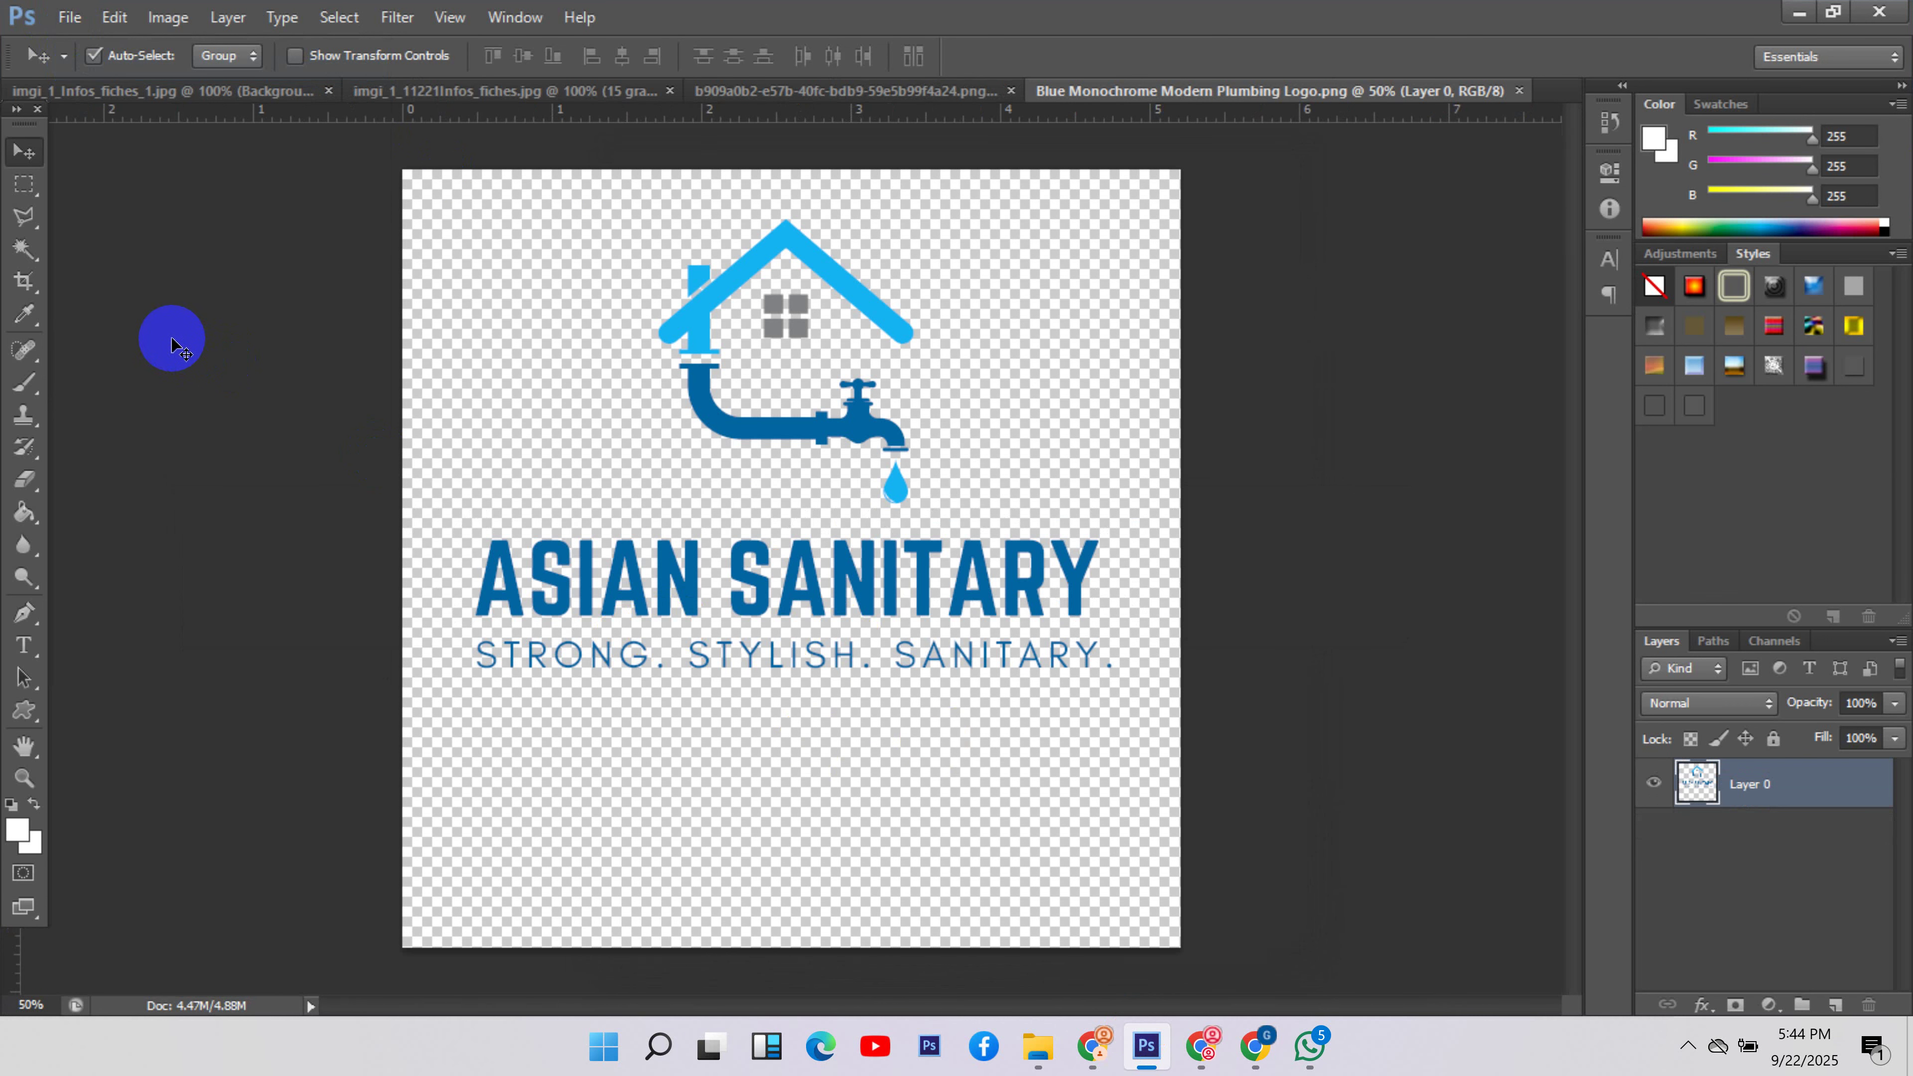
- Crop the empty margins on all four sides of the logo close to the artwork and save the PNG
click(25, 280)
drag(787, 947, 789, 811)
drag(791, 303, 794, 317)
key(Return)
drag(418, 561, 431, 560)
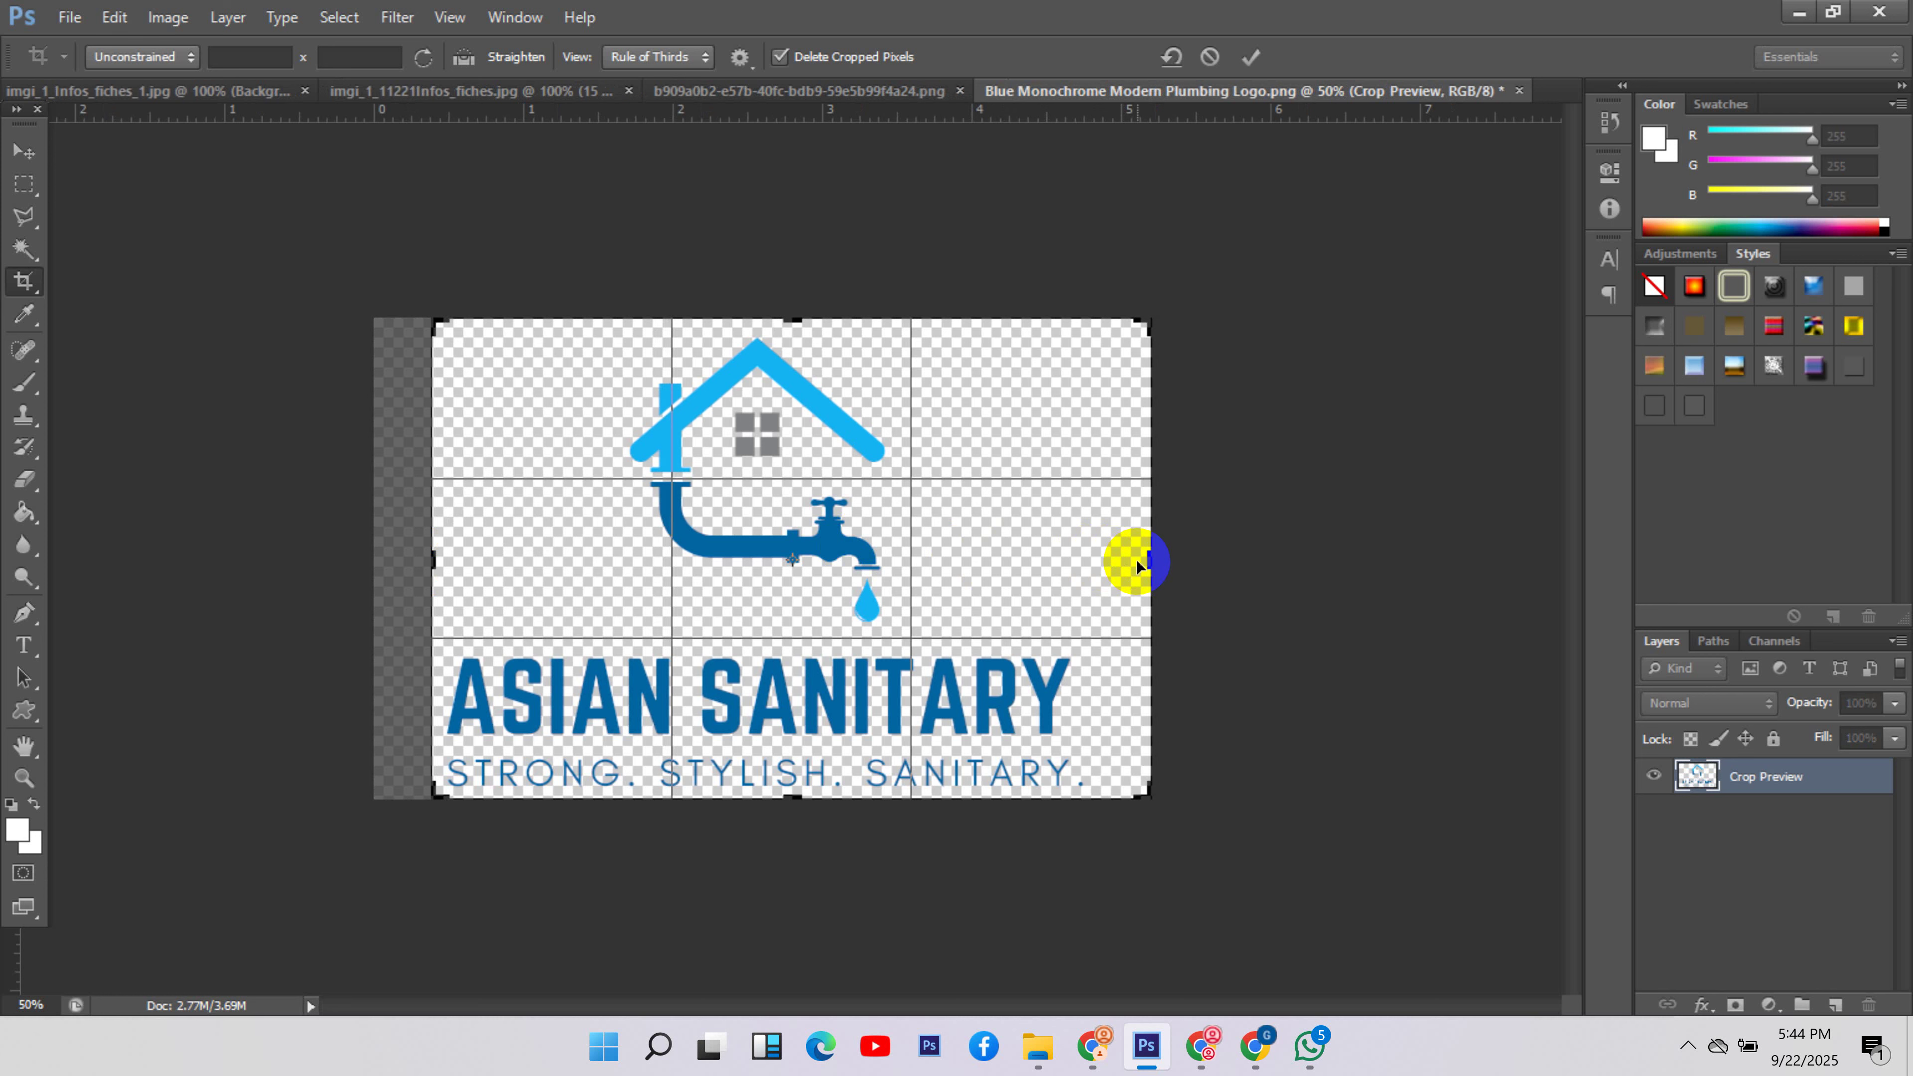
drag(1151, 561, 1126, 565)
key(Return)
click(24, 151)
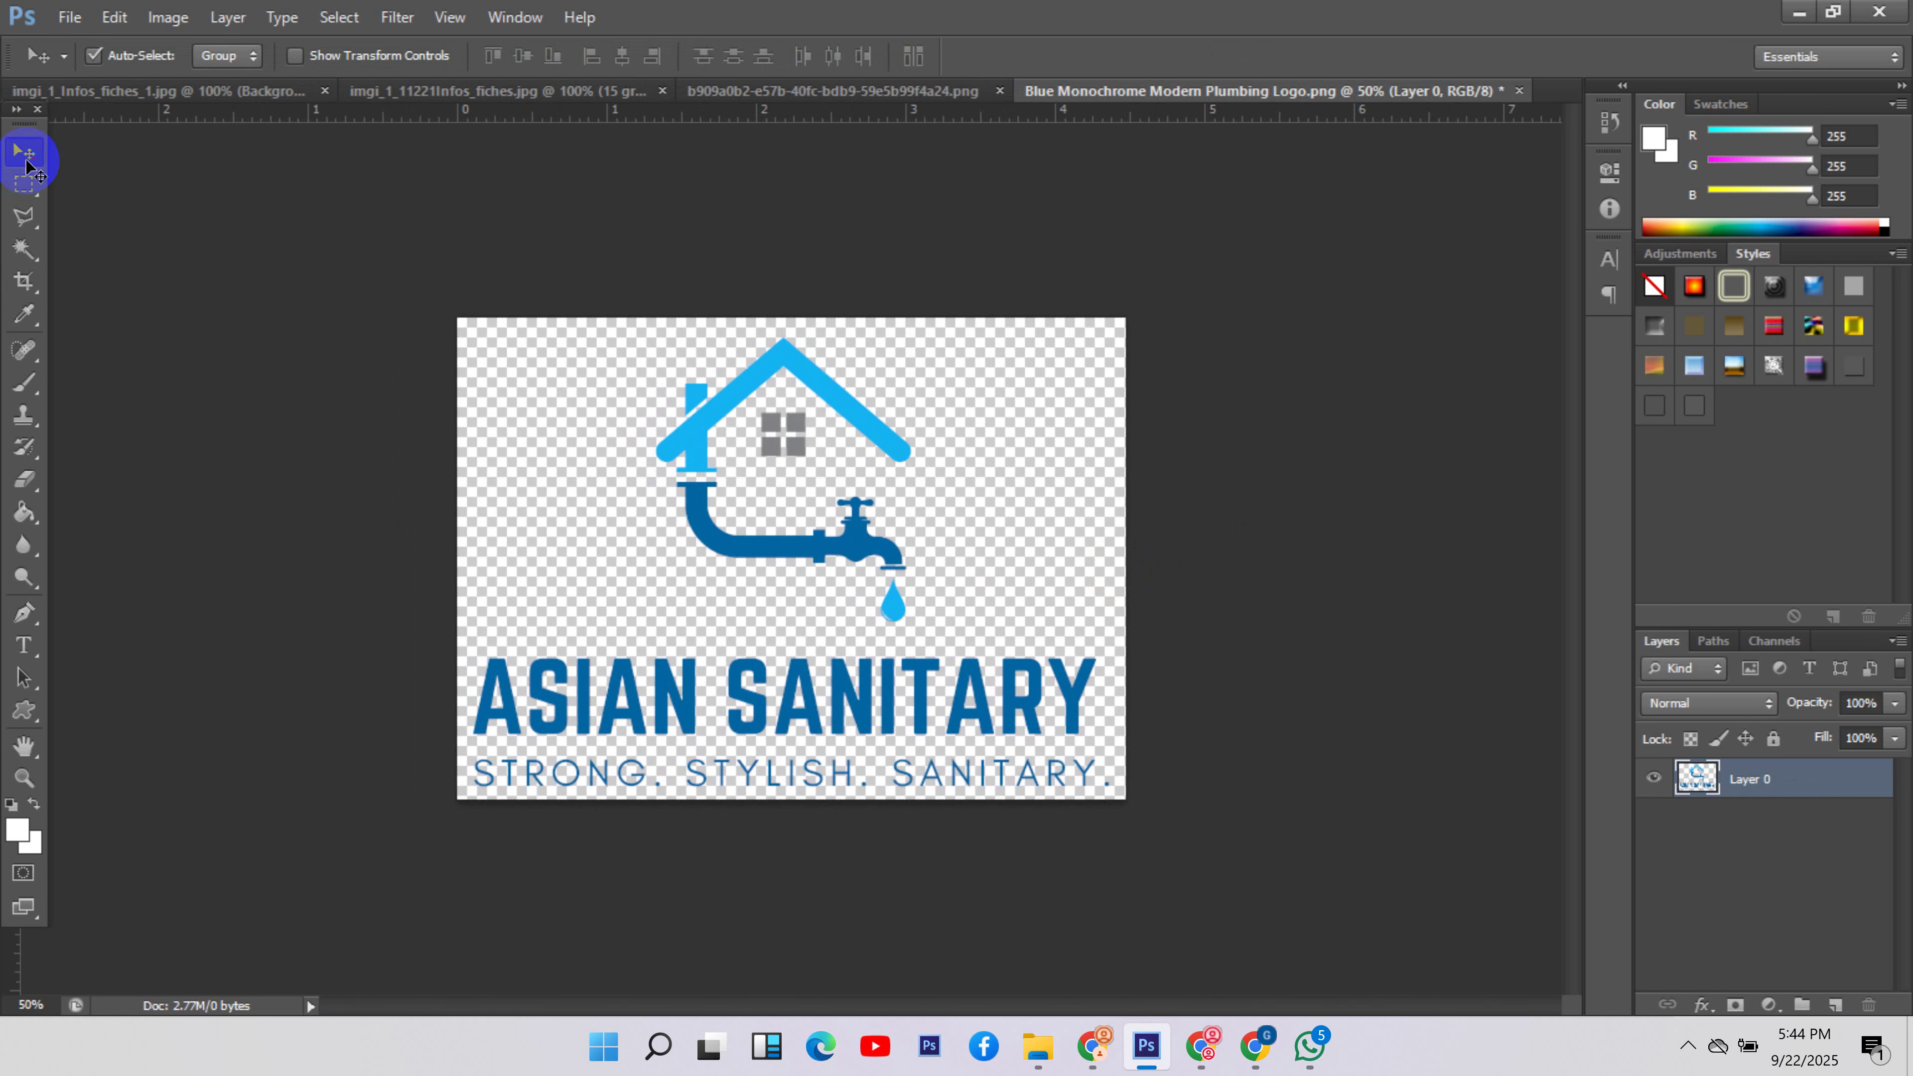
key(ctrl+s)
- Switch to the Shopify theme editor in Chrome and expand the Theme Settings of the Header section as far as the Logo setting
click(1222, 1038)
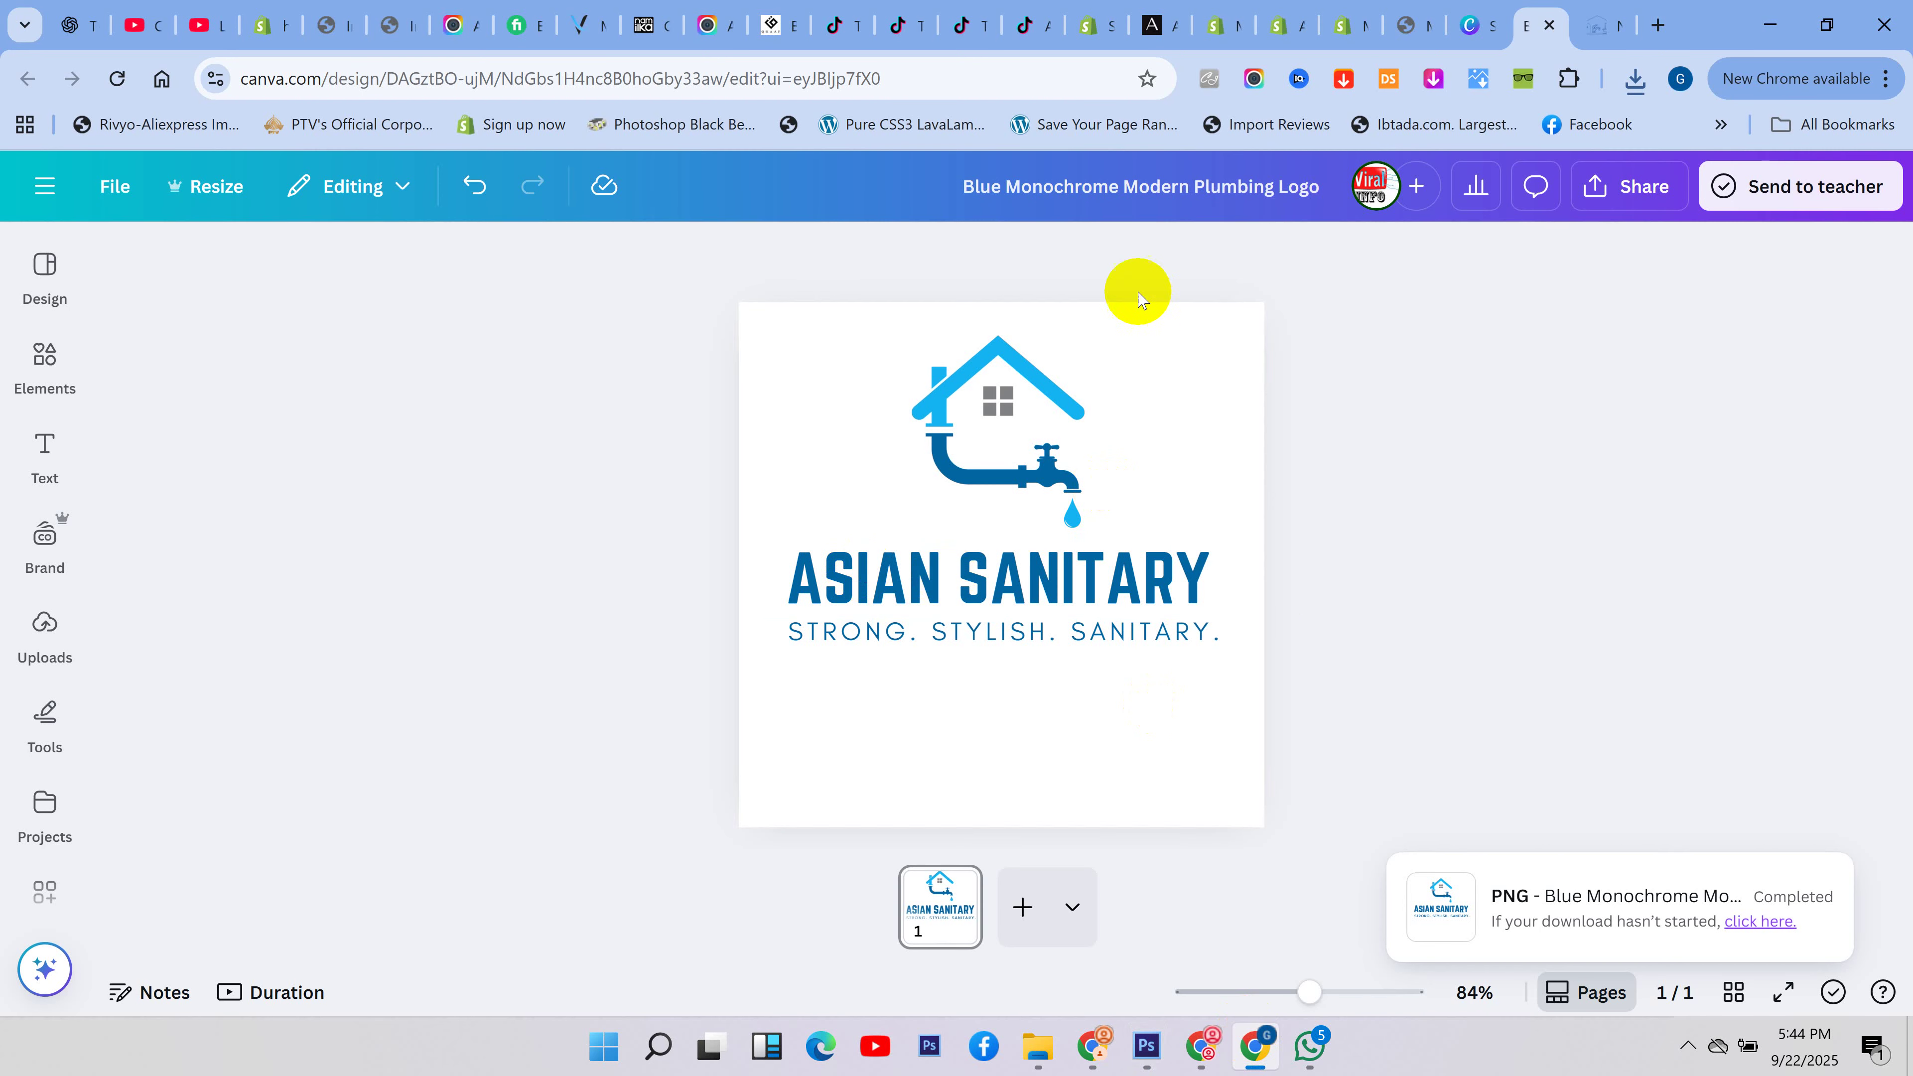
click(1346, 10)
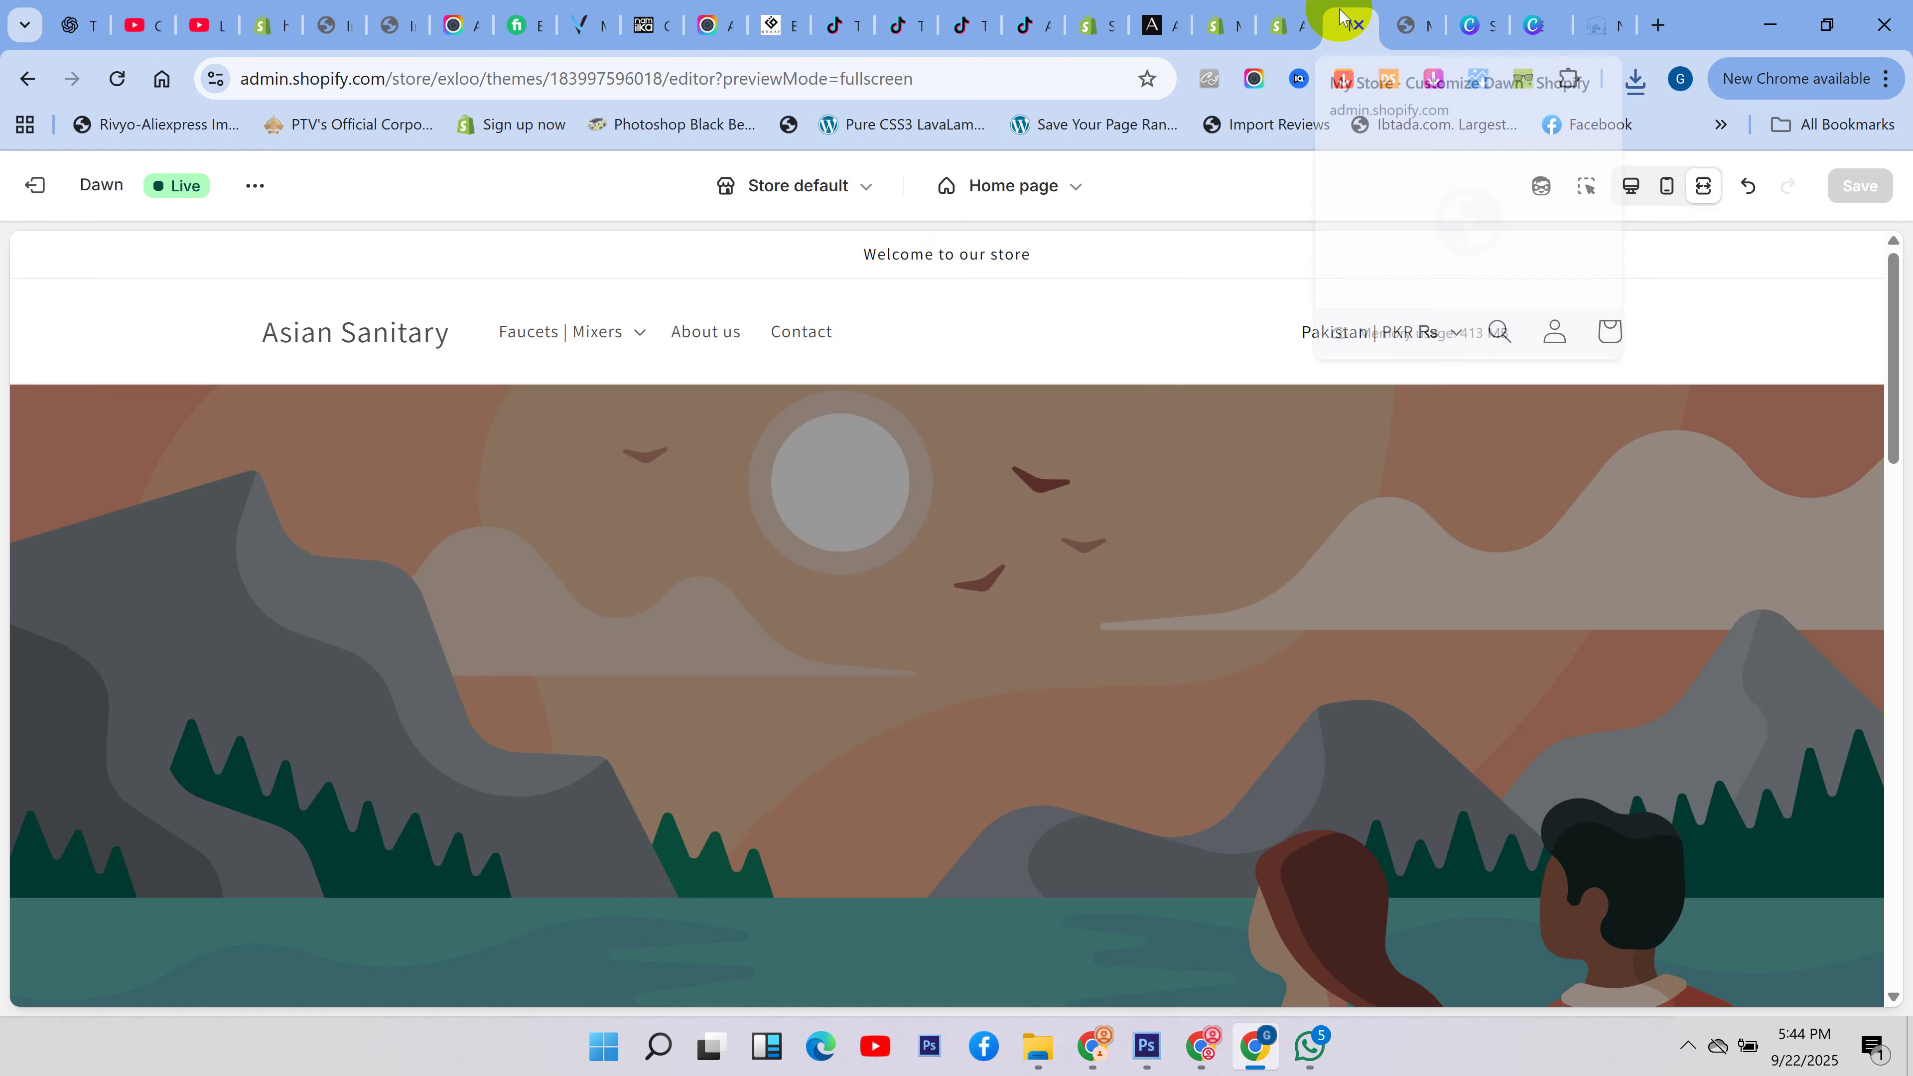
click(1632, 186)
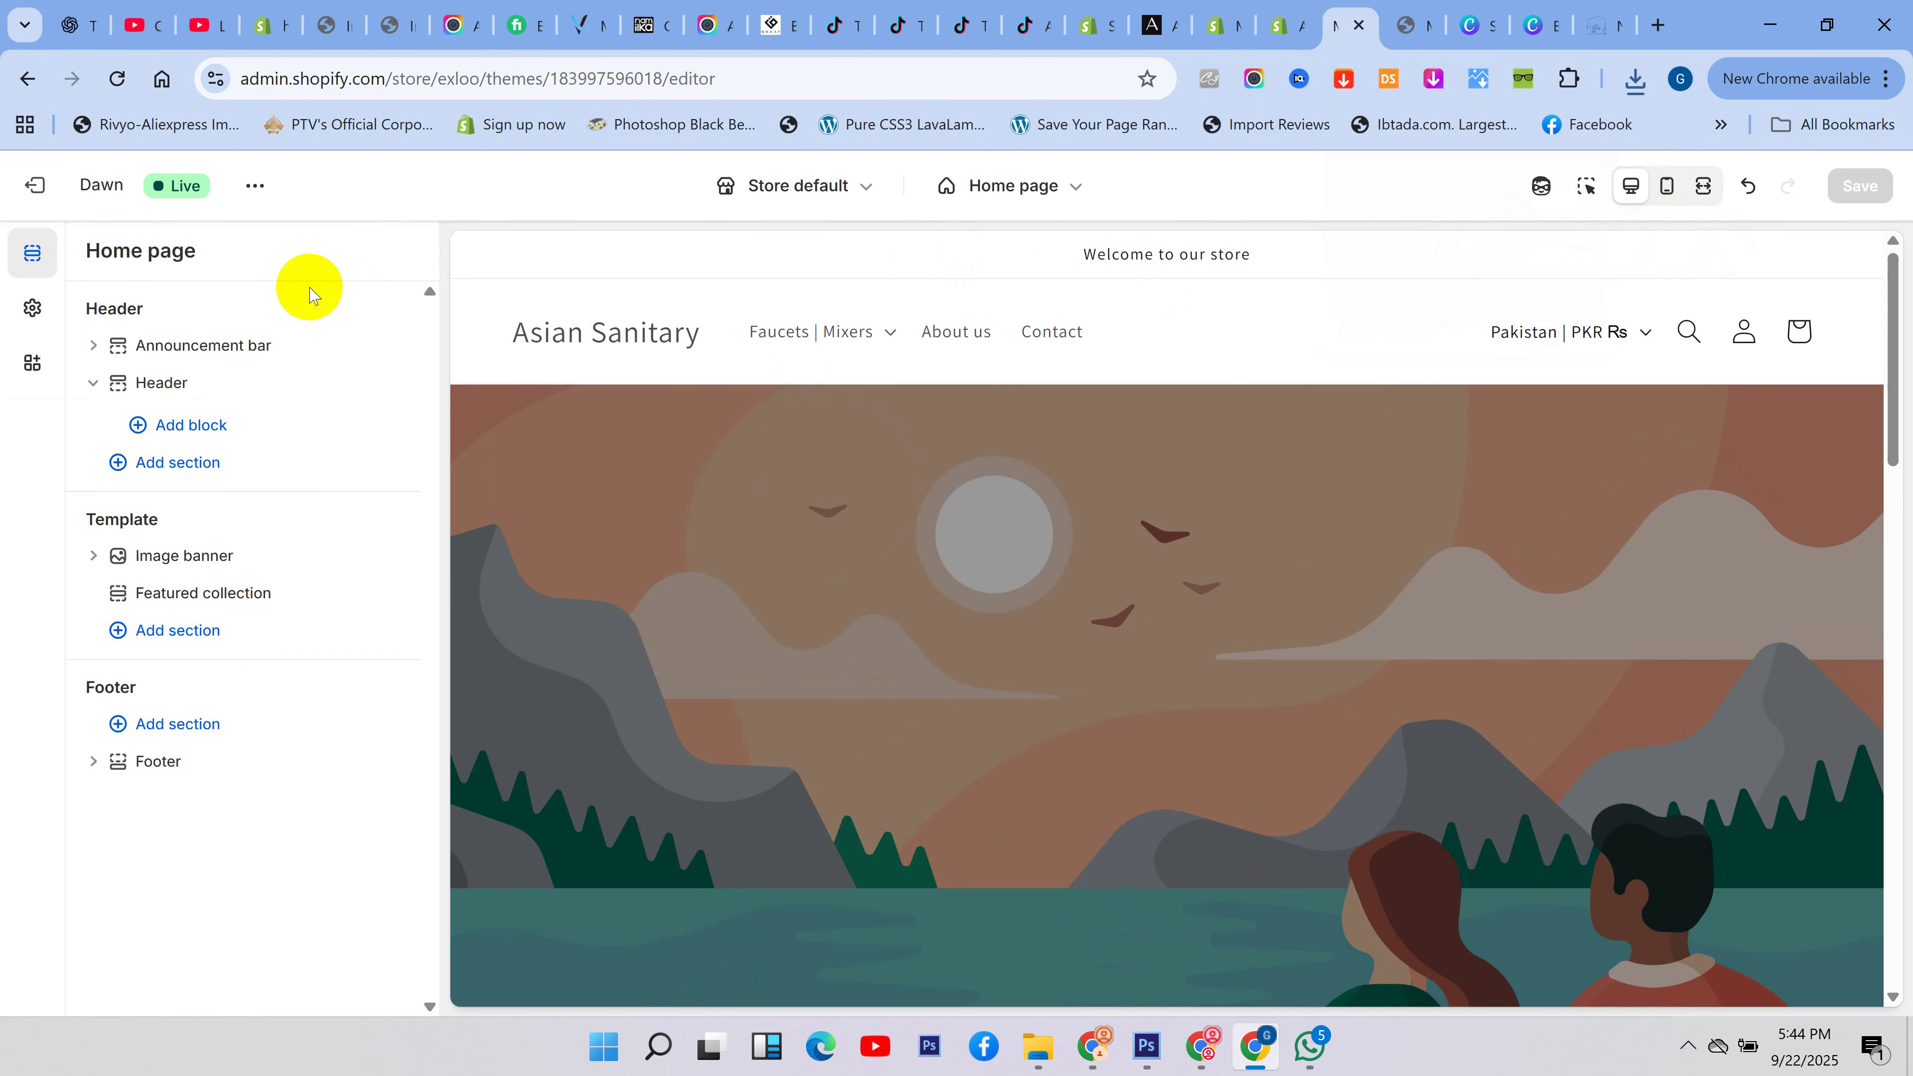
click(166, 385)
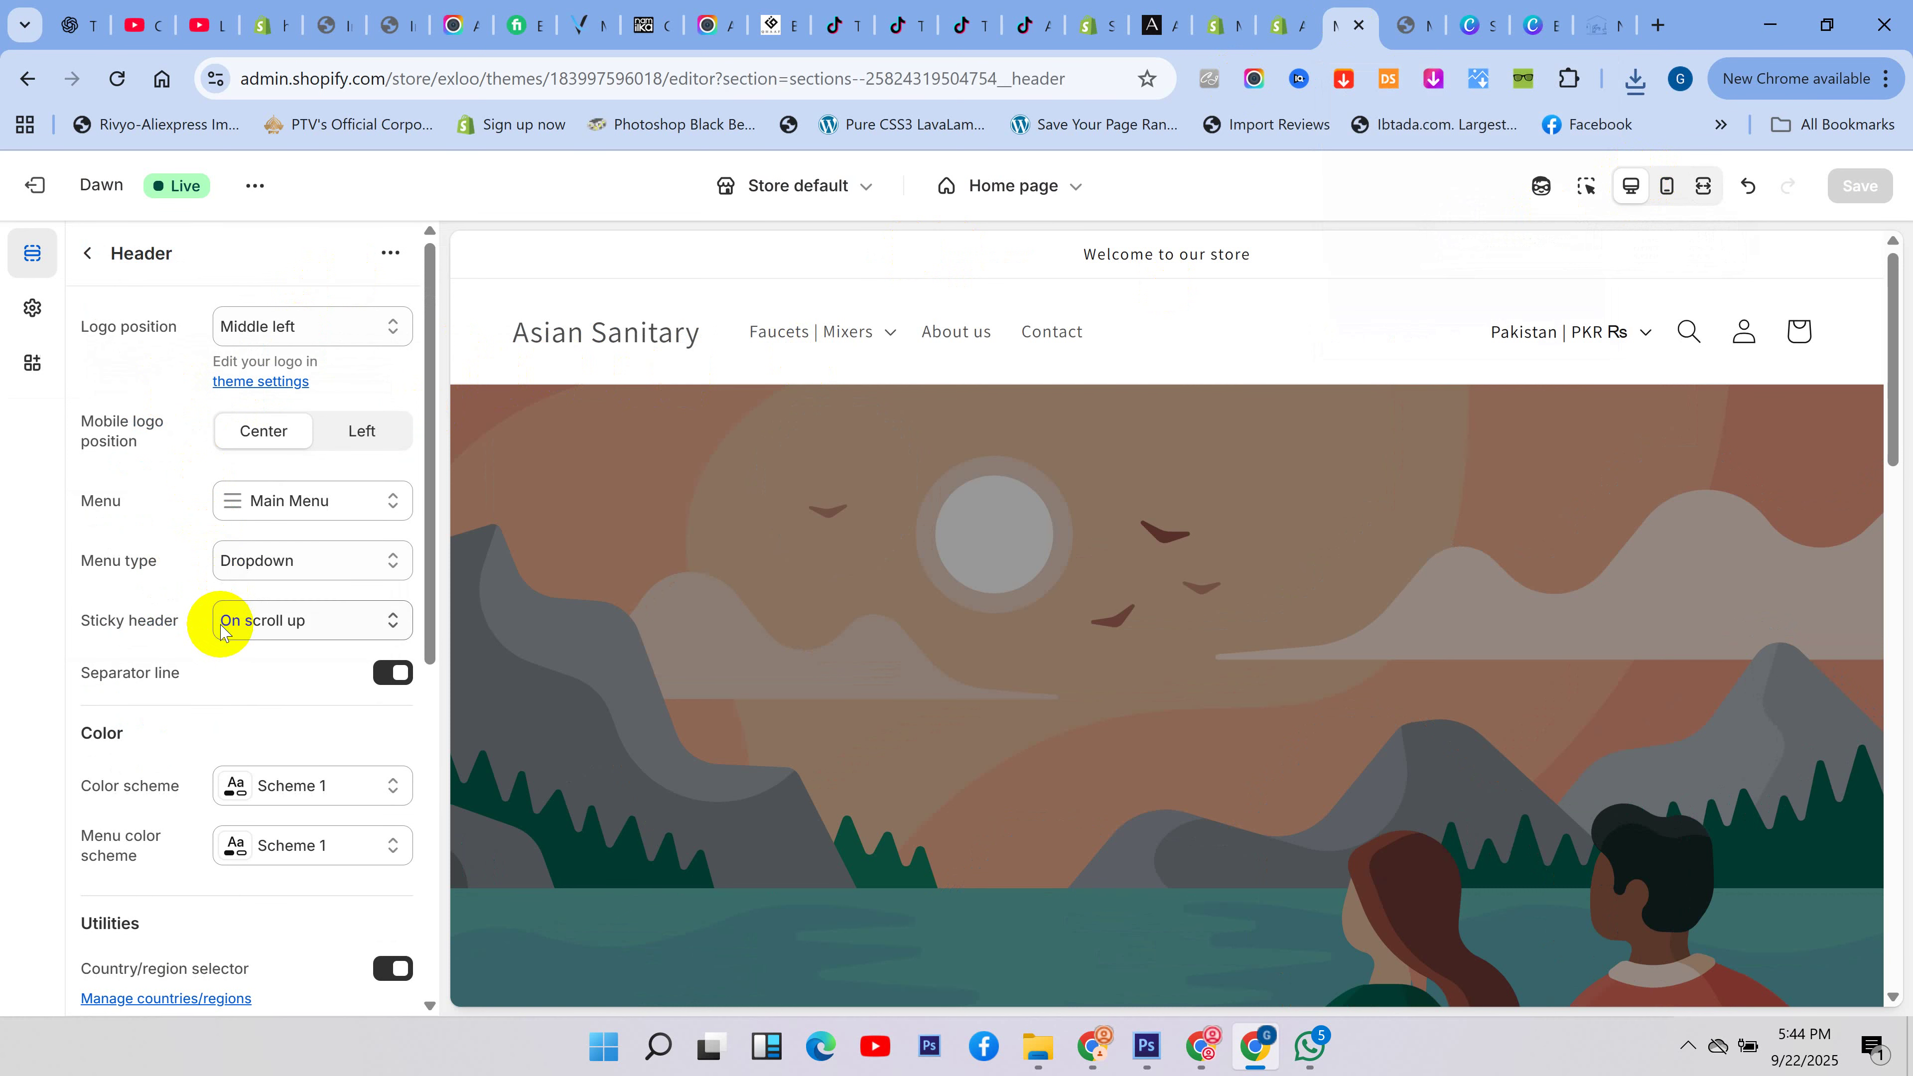
scroll(222, 625, down, 2)
scroll(222, 632, down, 6)
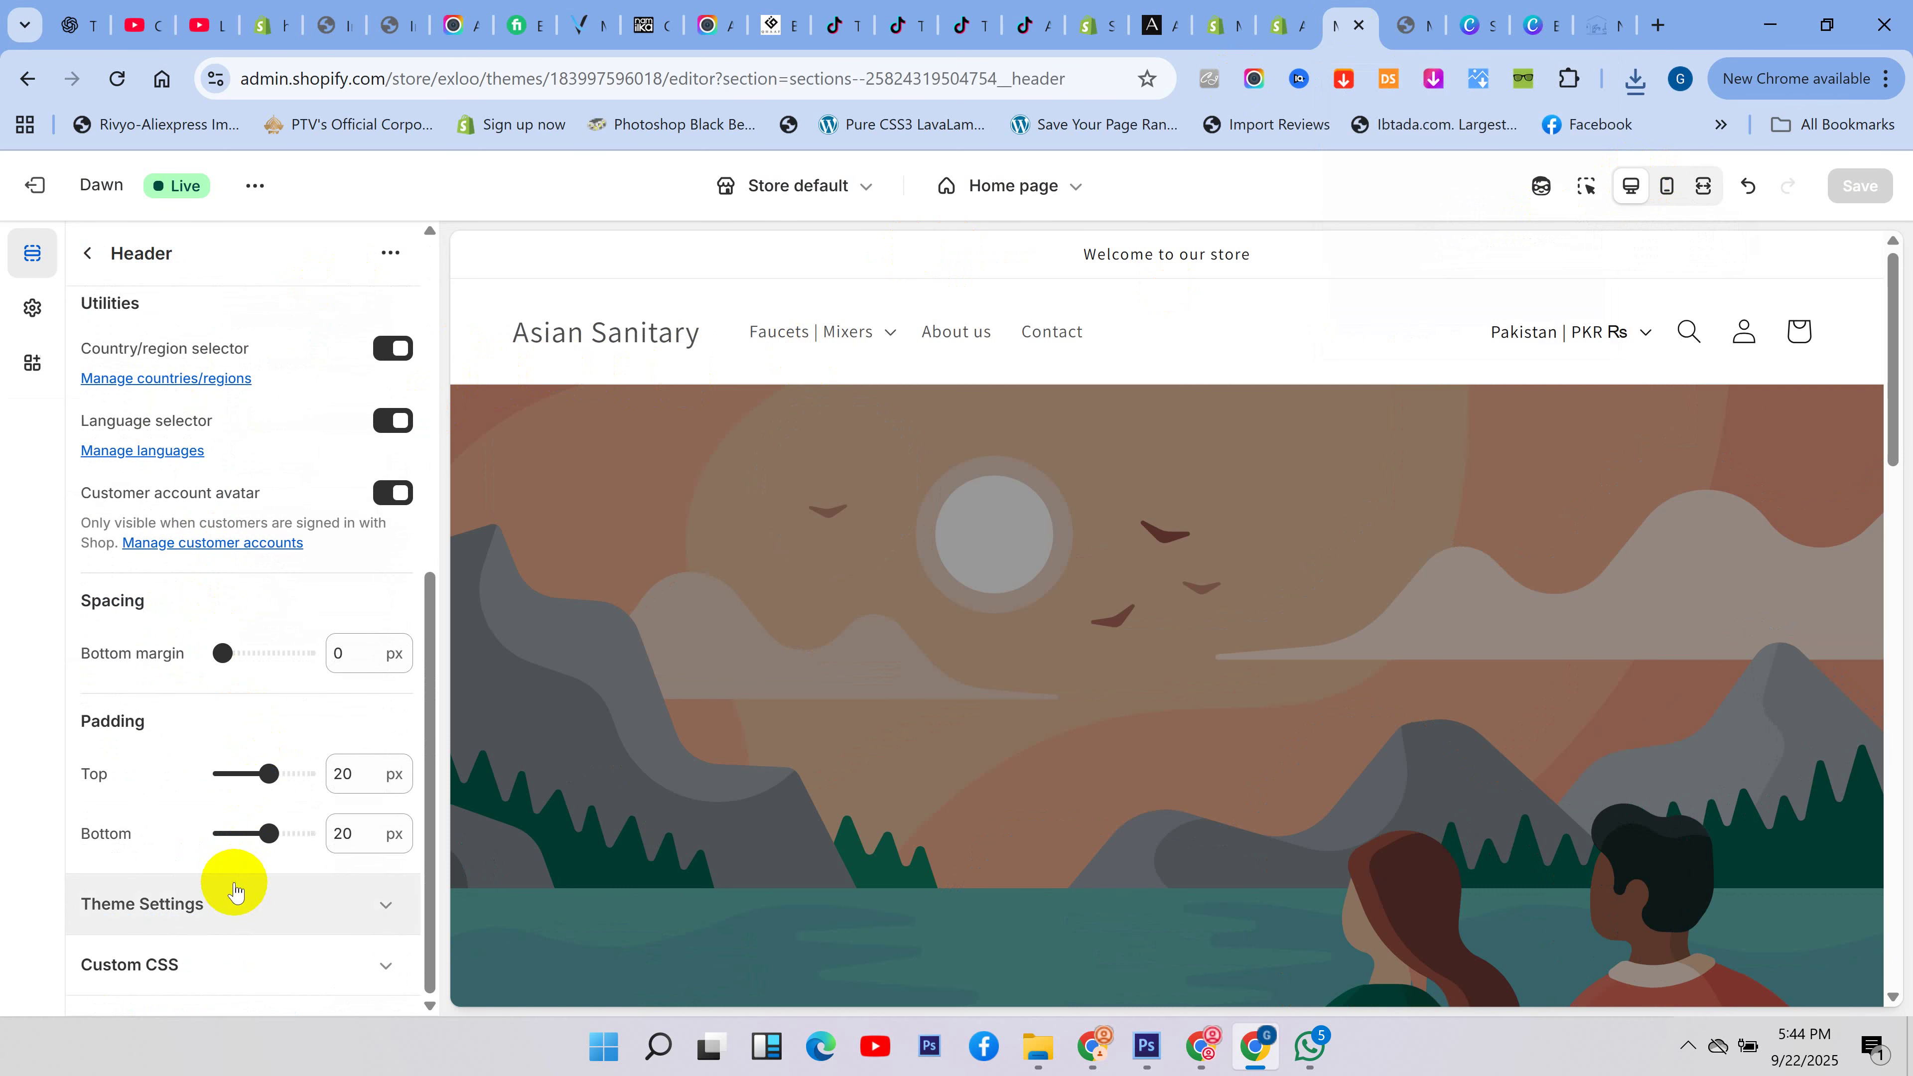
click(235, 904)
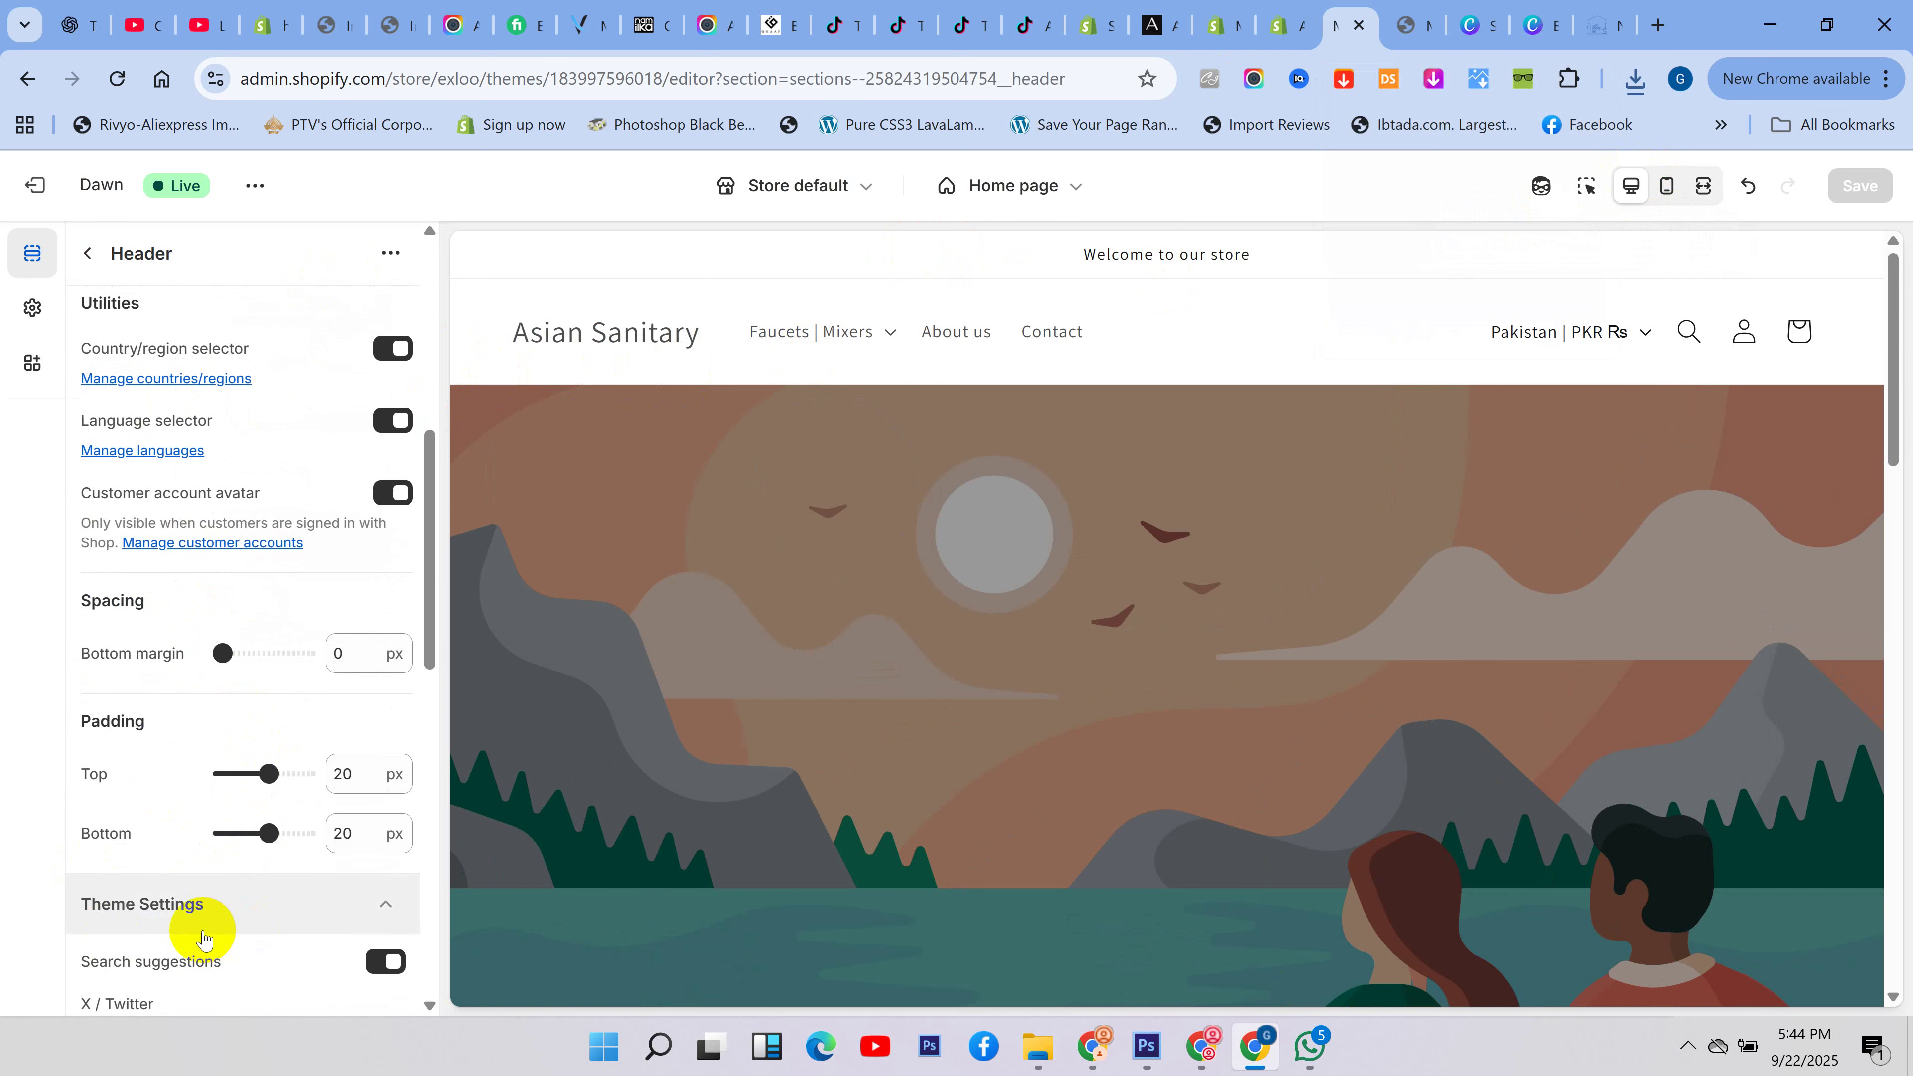
scroll(203, 904, down, 14)
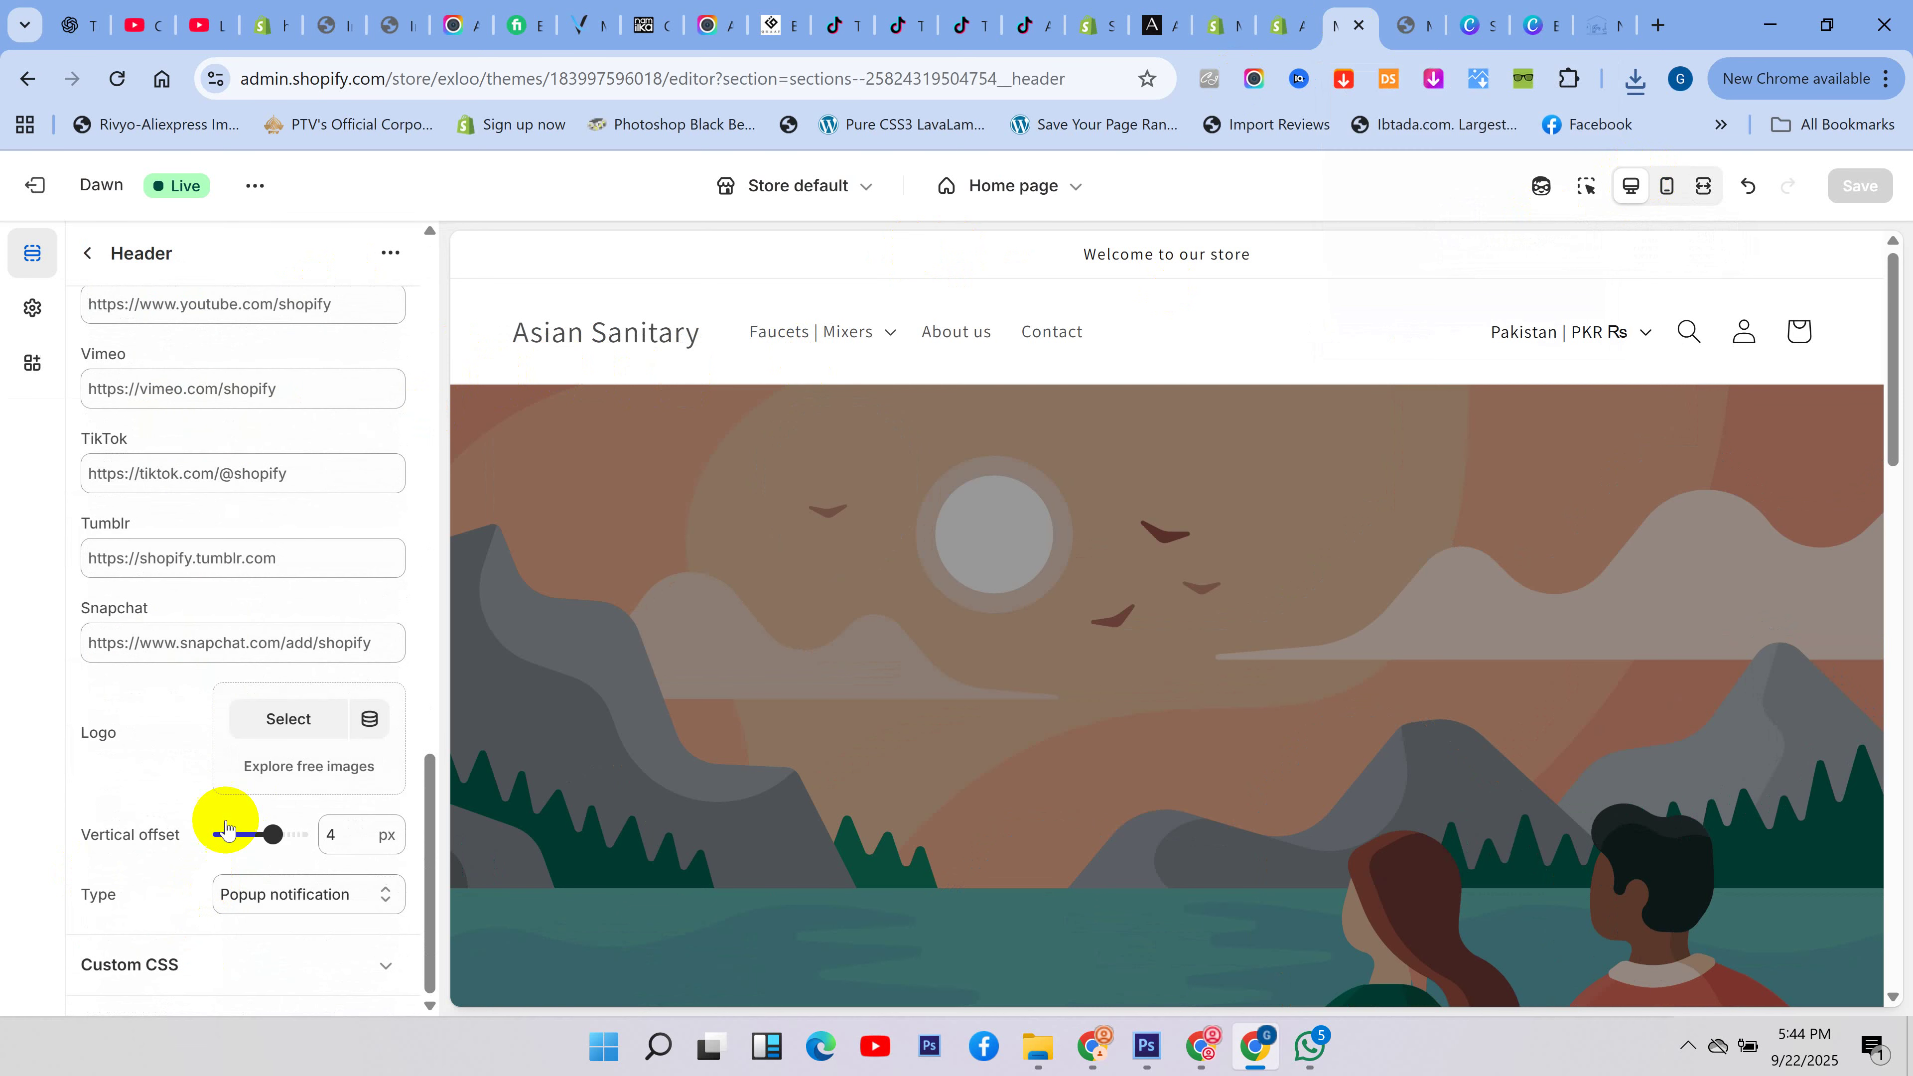
- Upload the Blue Monochrome Modern Plumbing Logo PNG from the Downloads folder and set it as the store logo
click(288, 718)
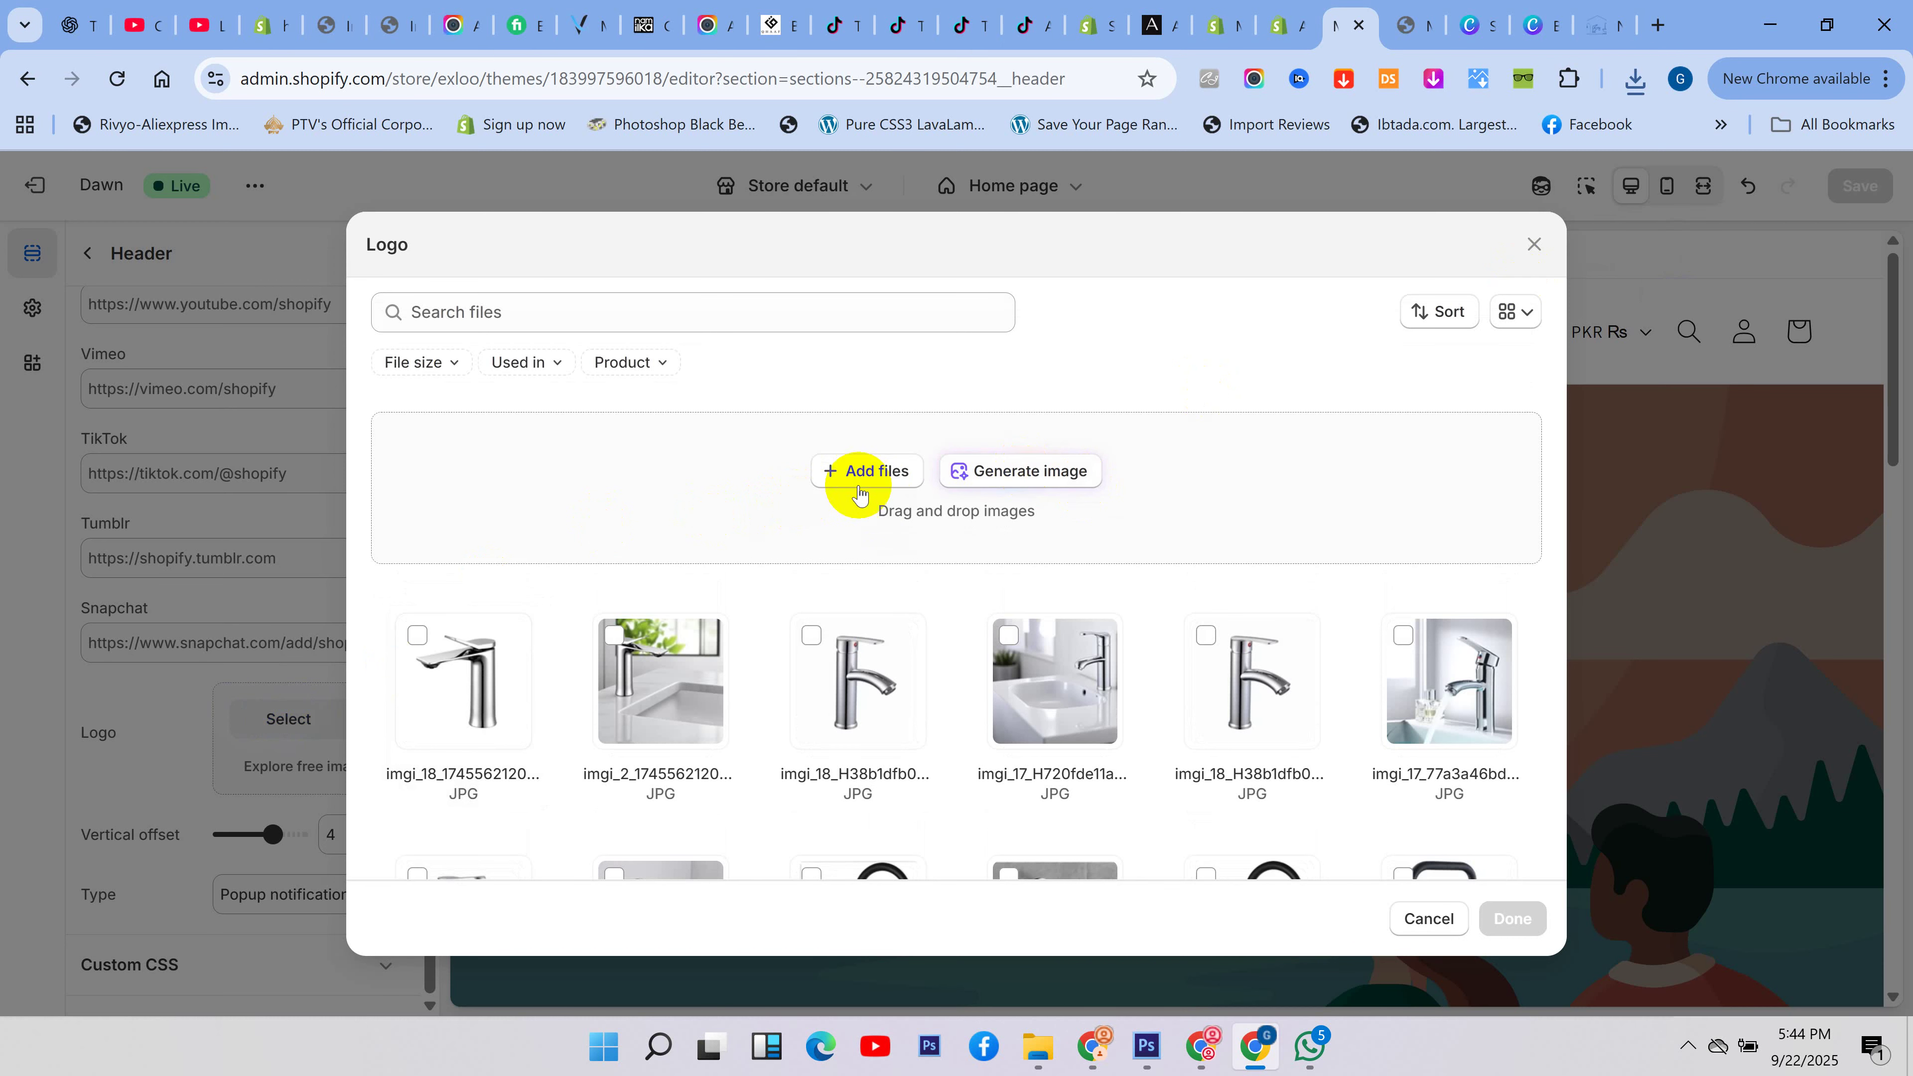
click(864, 472)
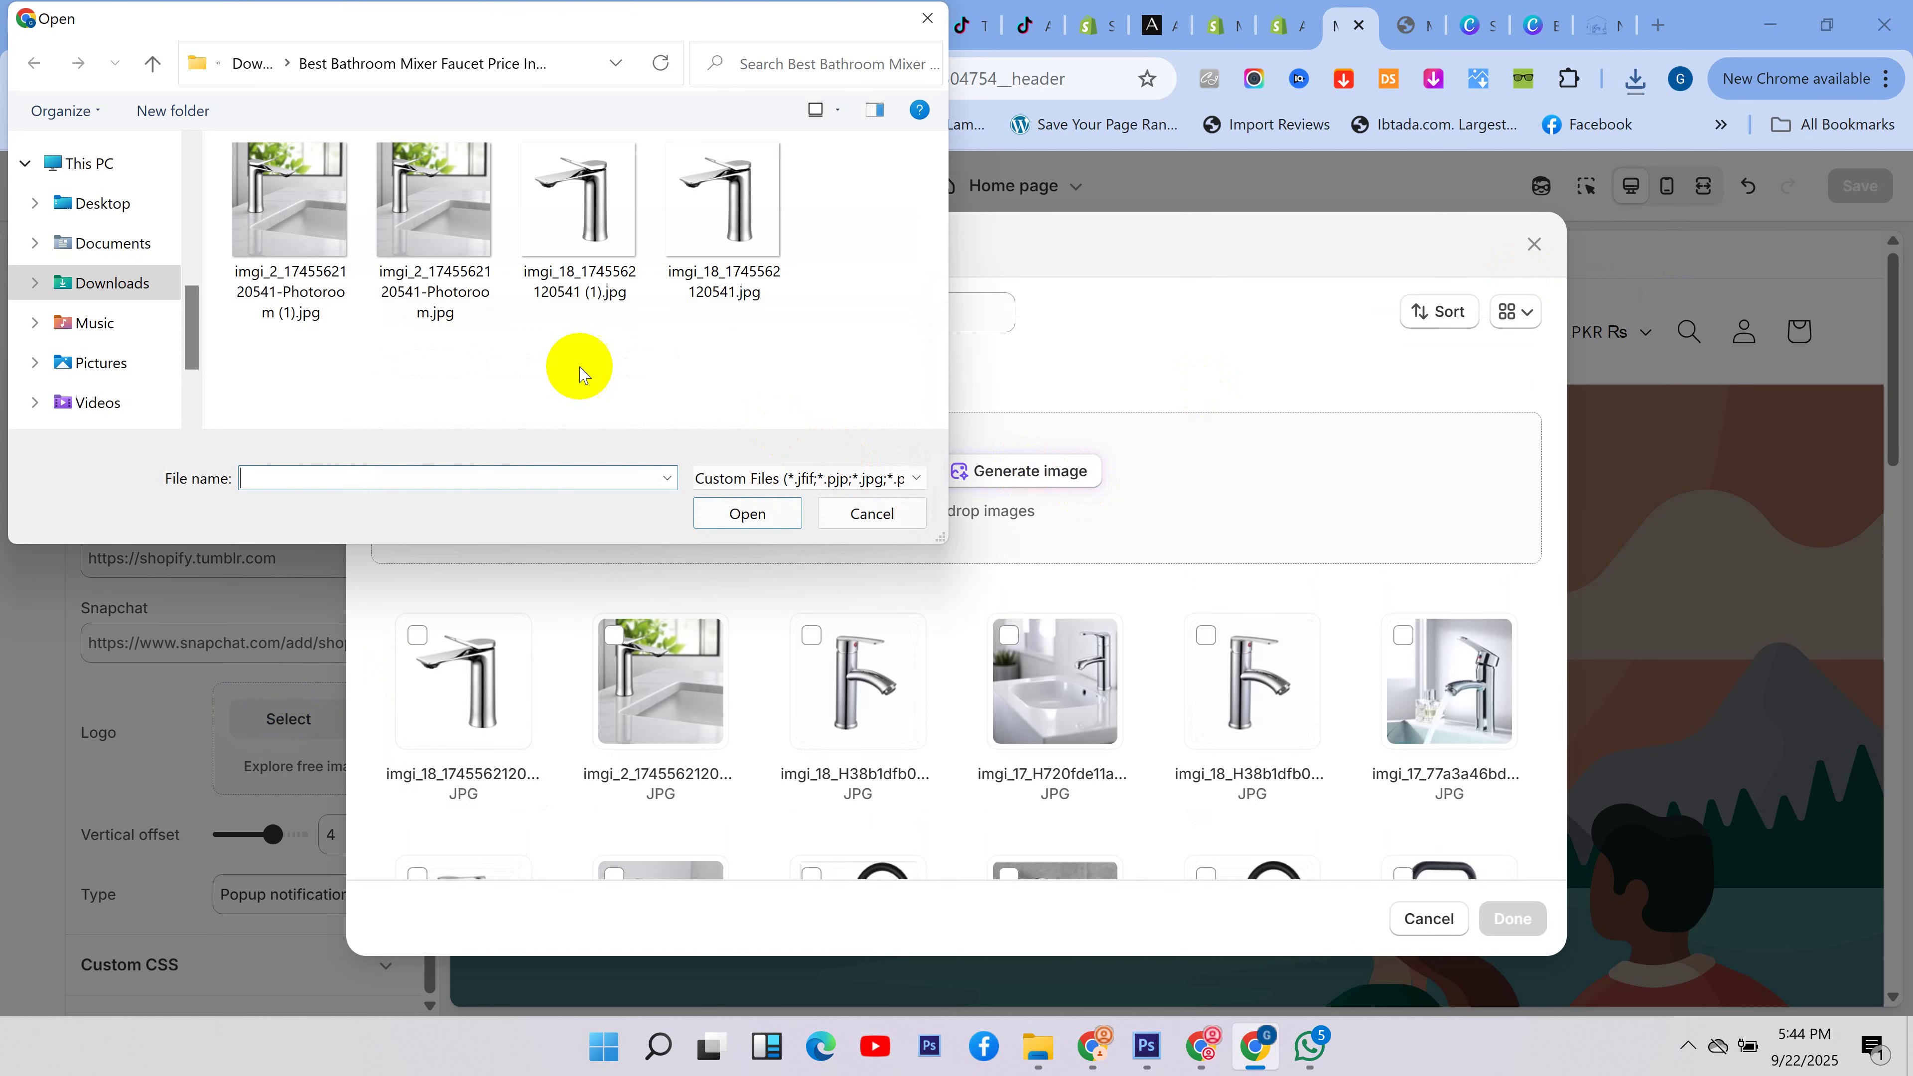
click(111, 284)
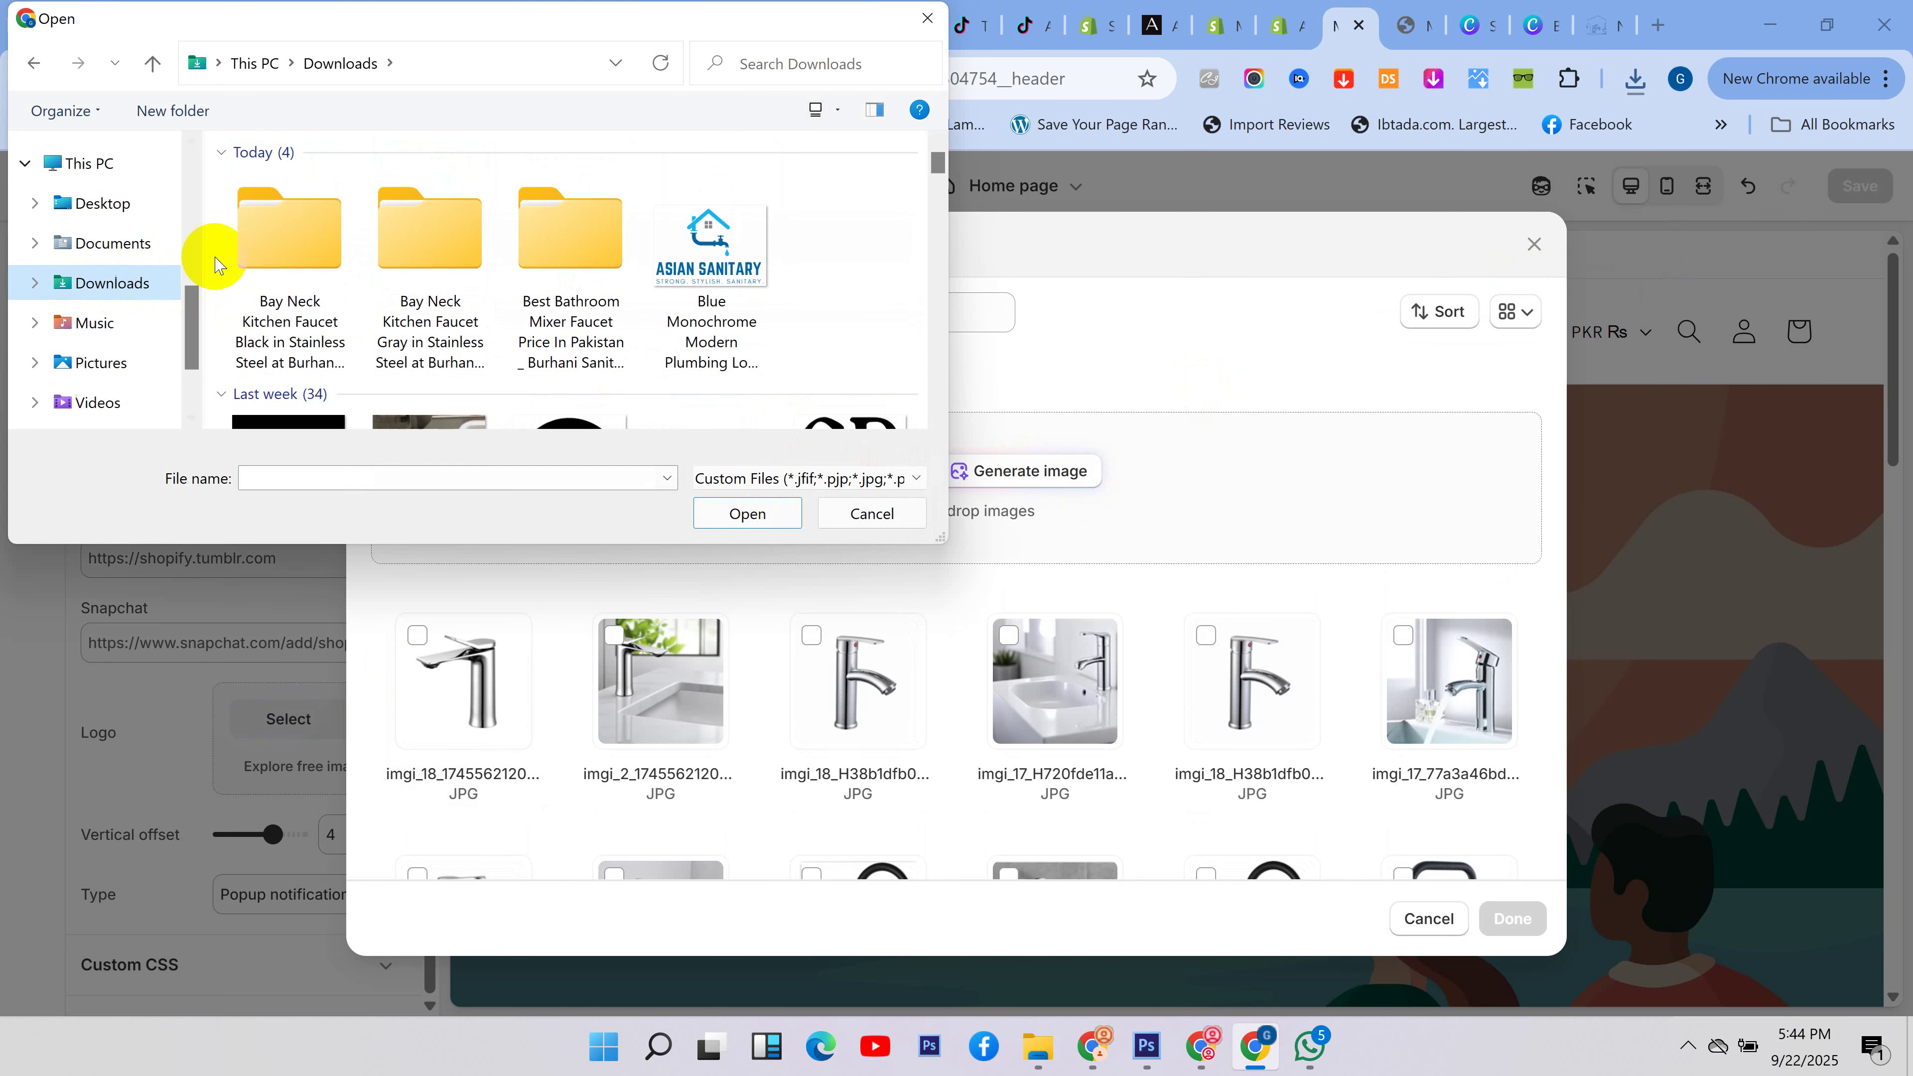
click(302, 258)
double_click(302, 257)
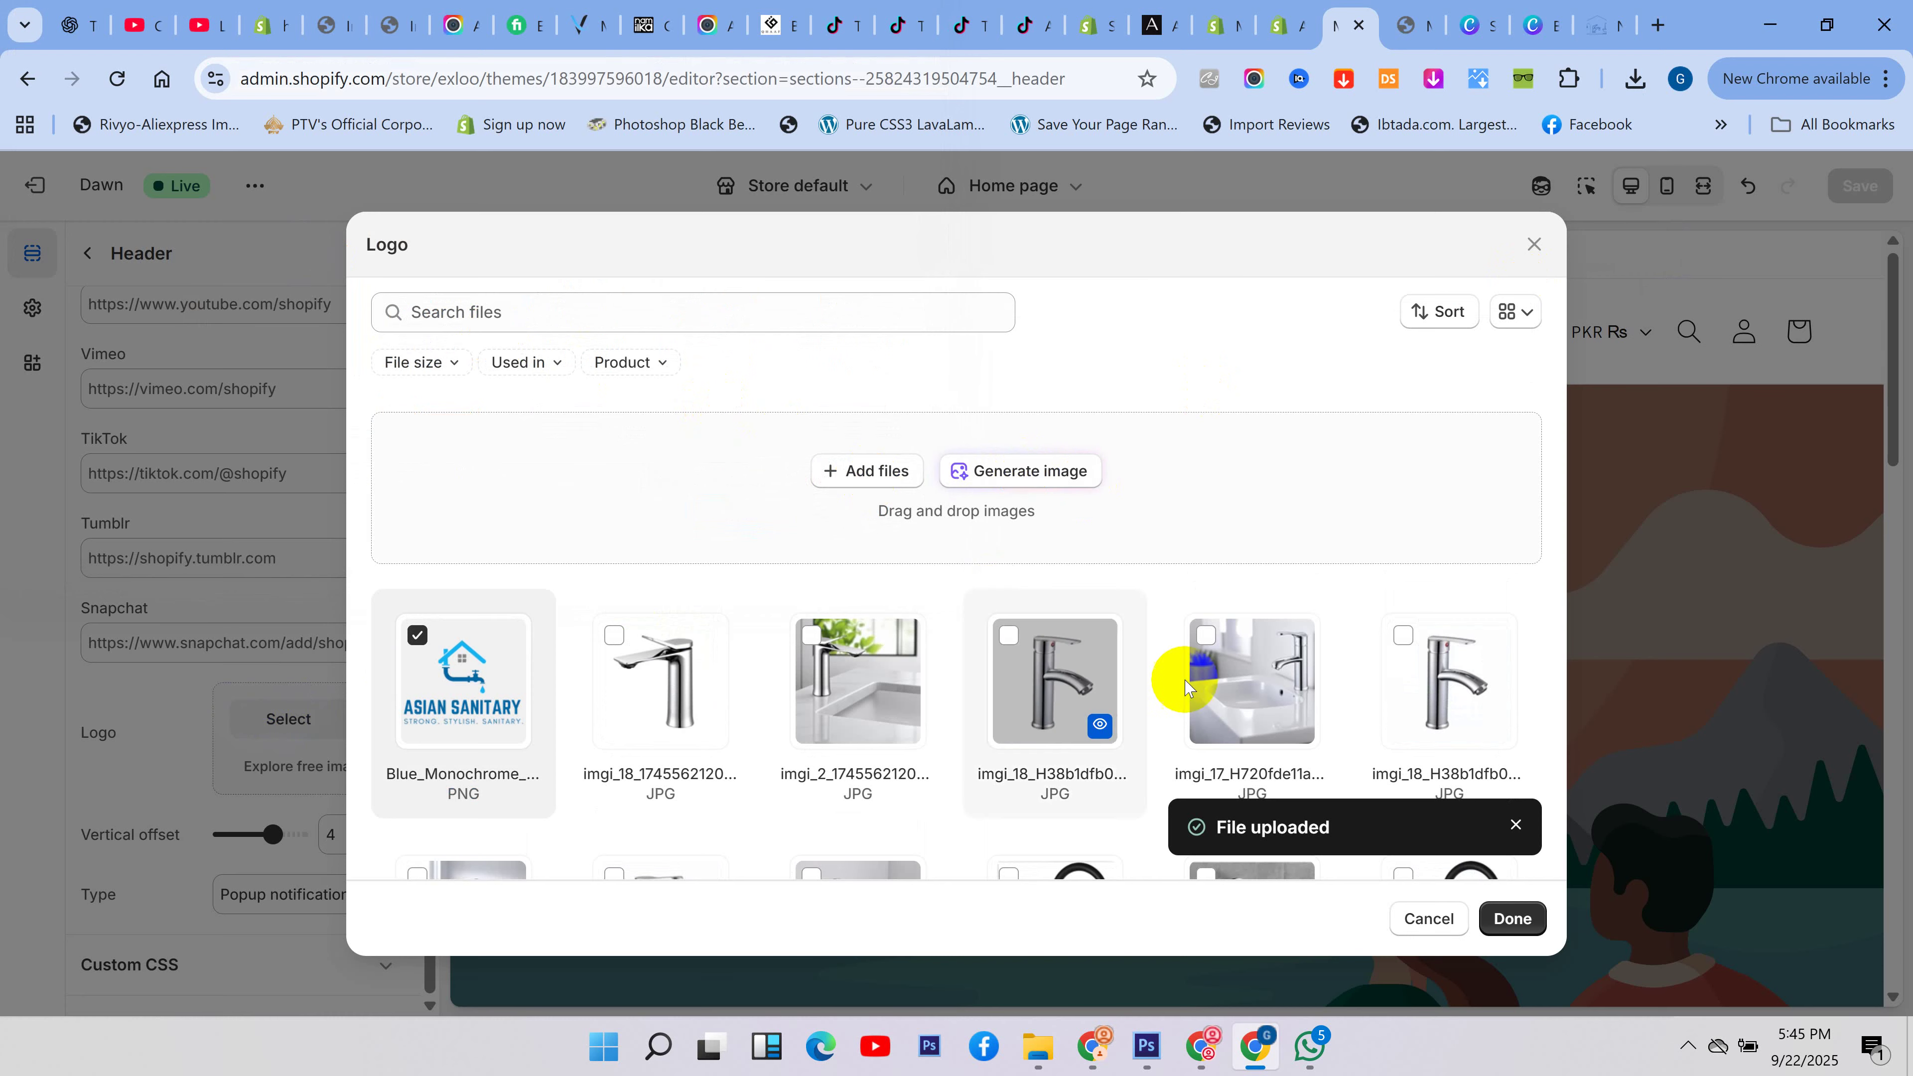
click(1513, 918)
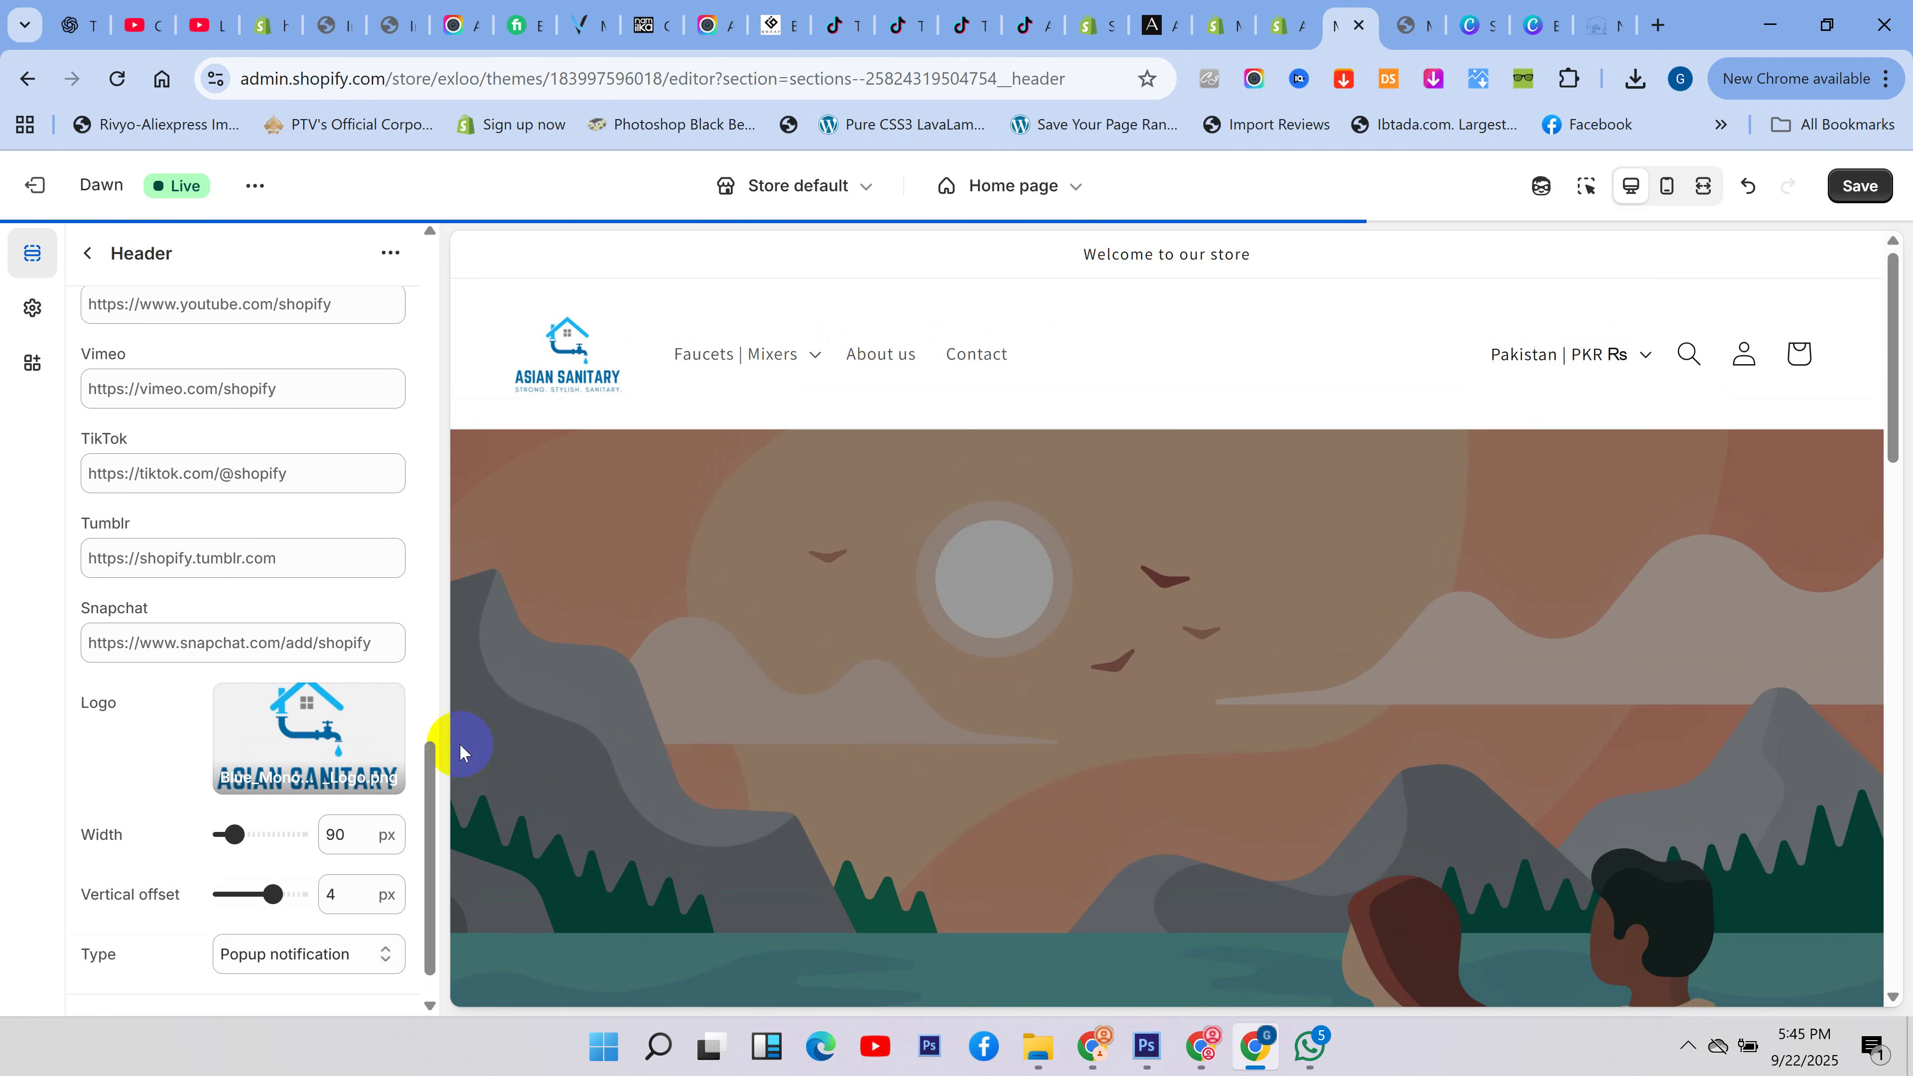
- Set the logo width to 180 px, save the theme, and preview the home page in full width
scroll(312, 551, up, 3)
scroll(290, 597, down, 4)
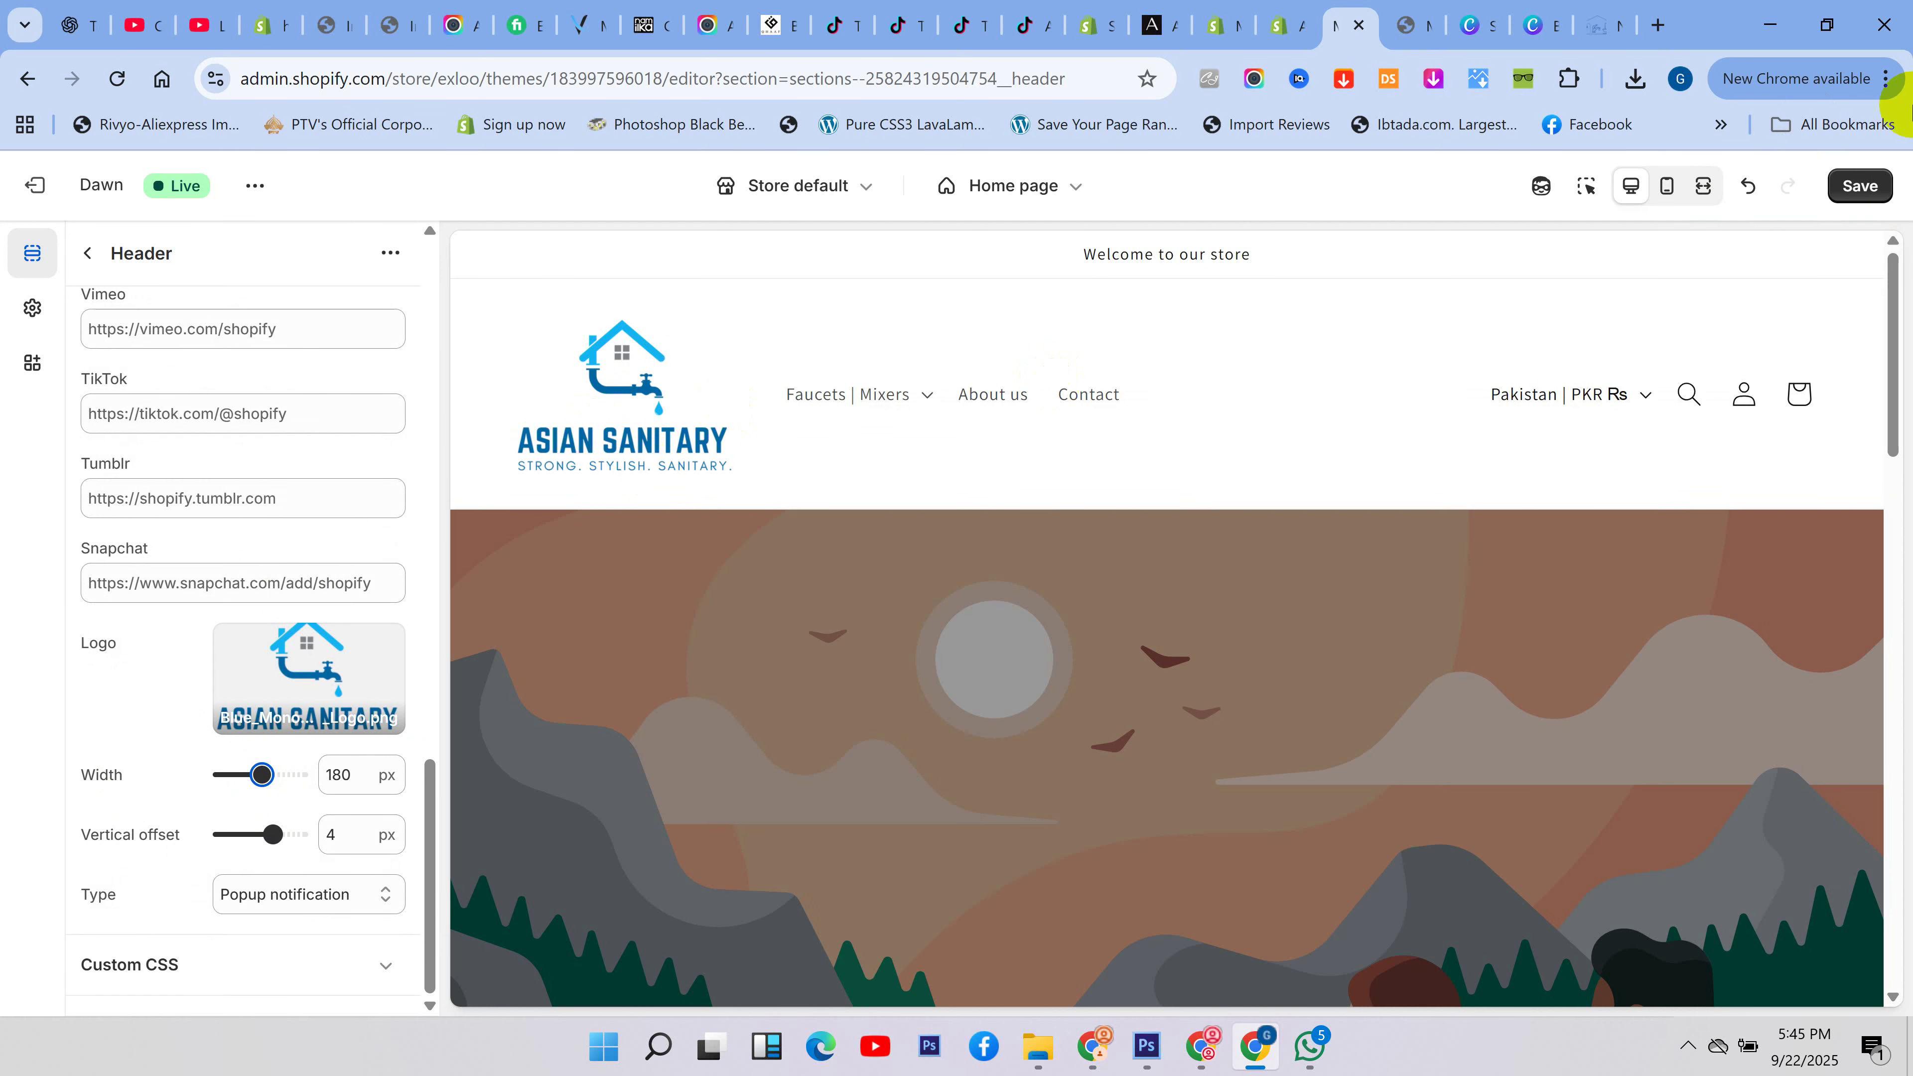
click(1857, 194)
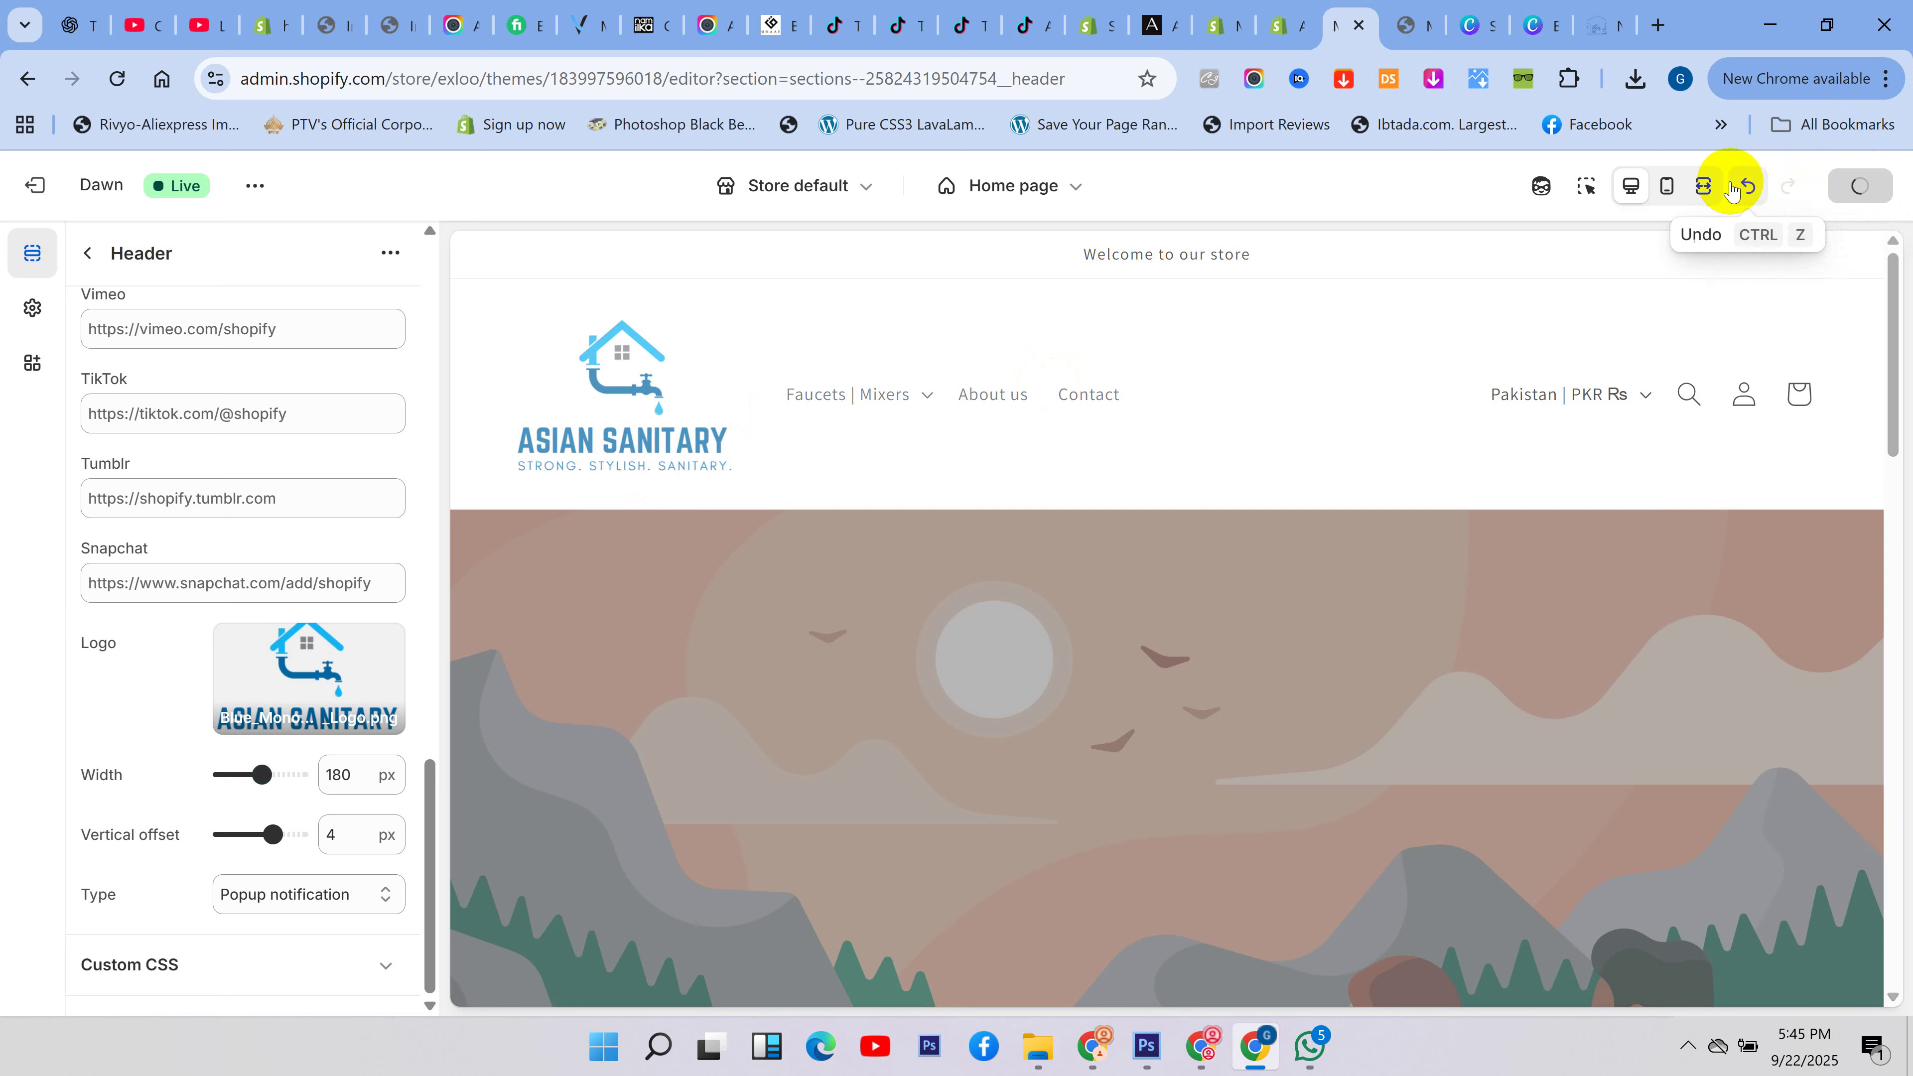
click(1704, 185)
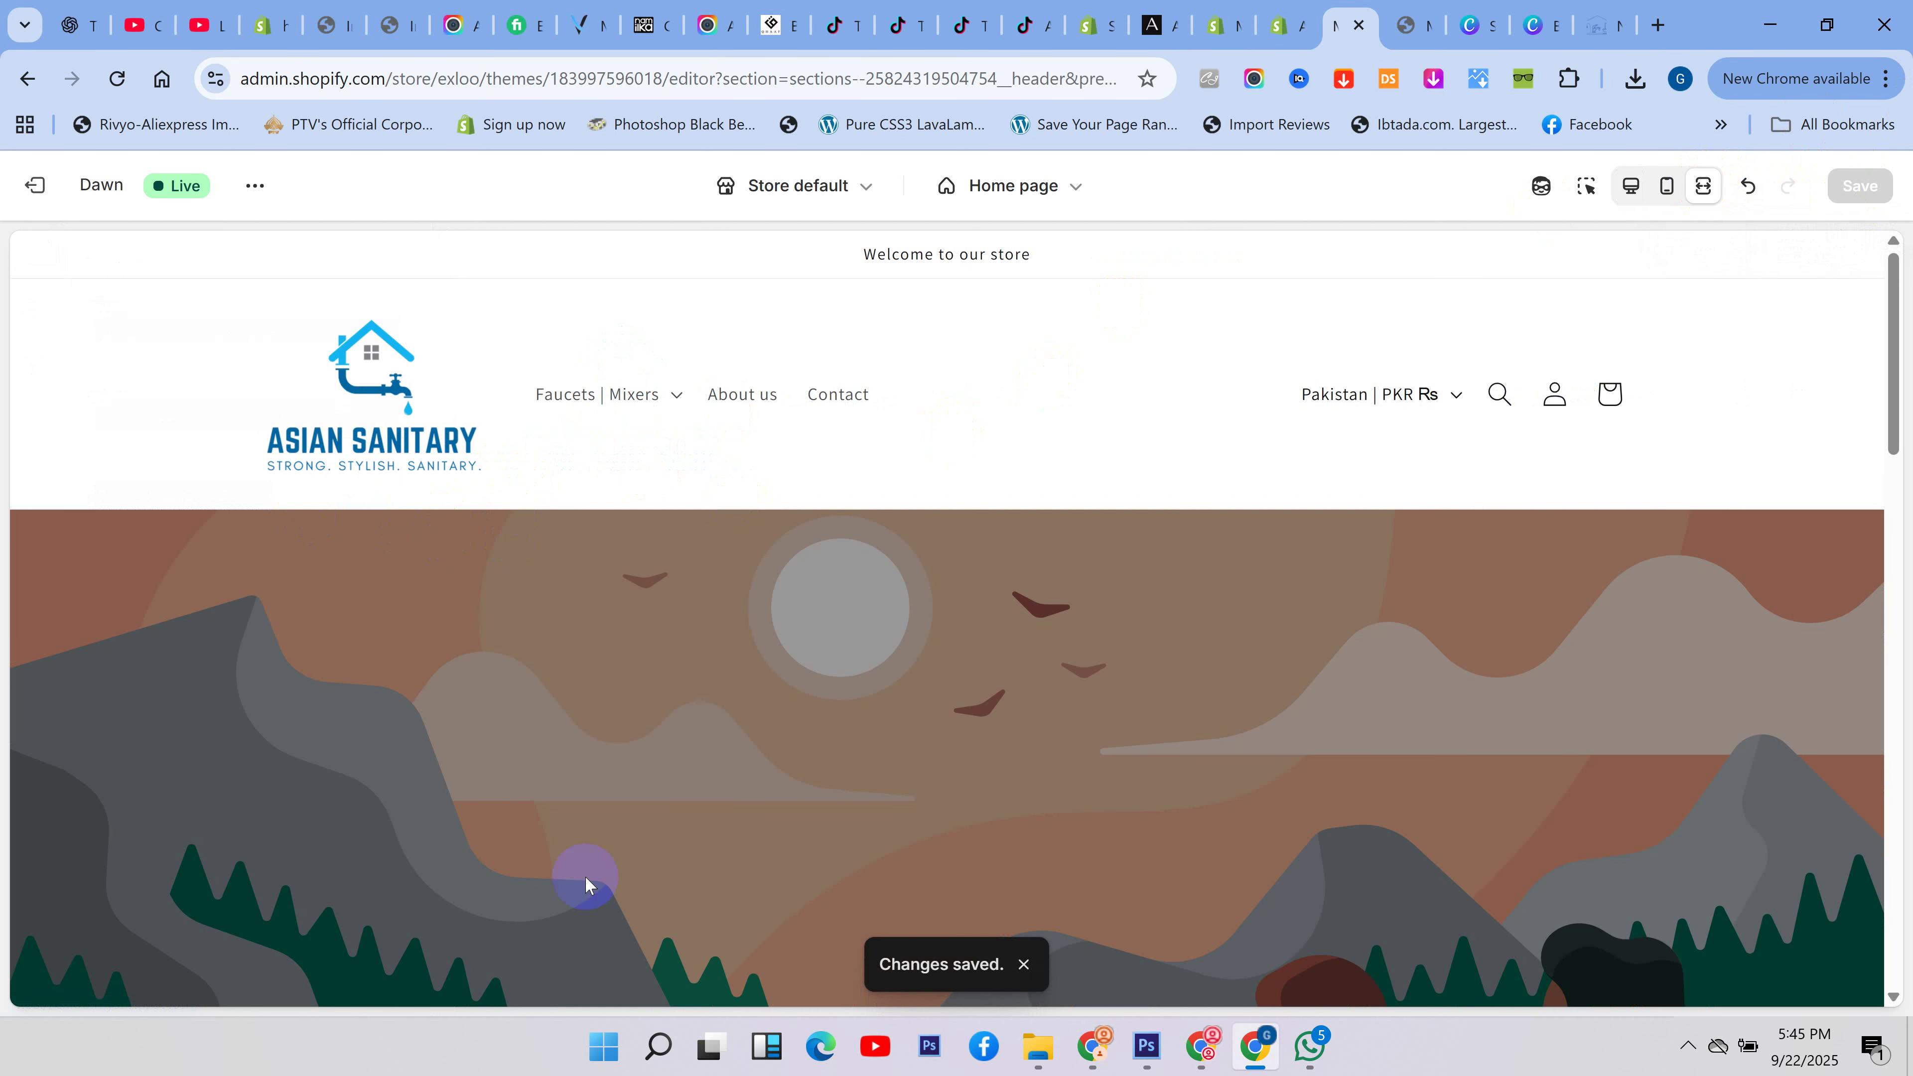
click(1143, 1044)
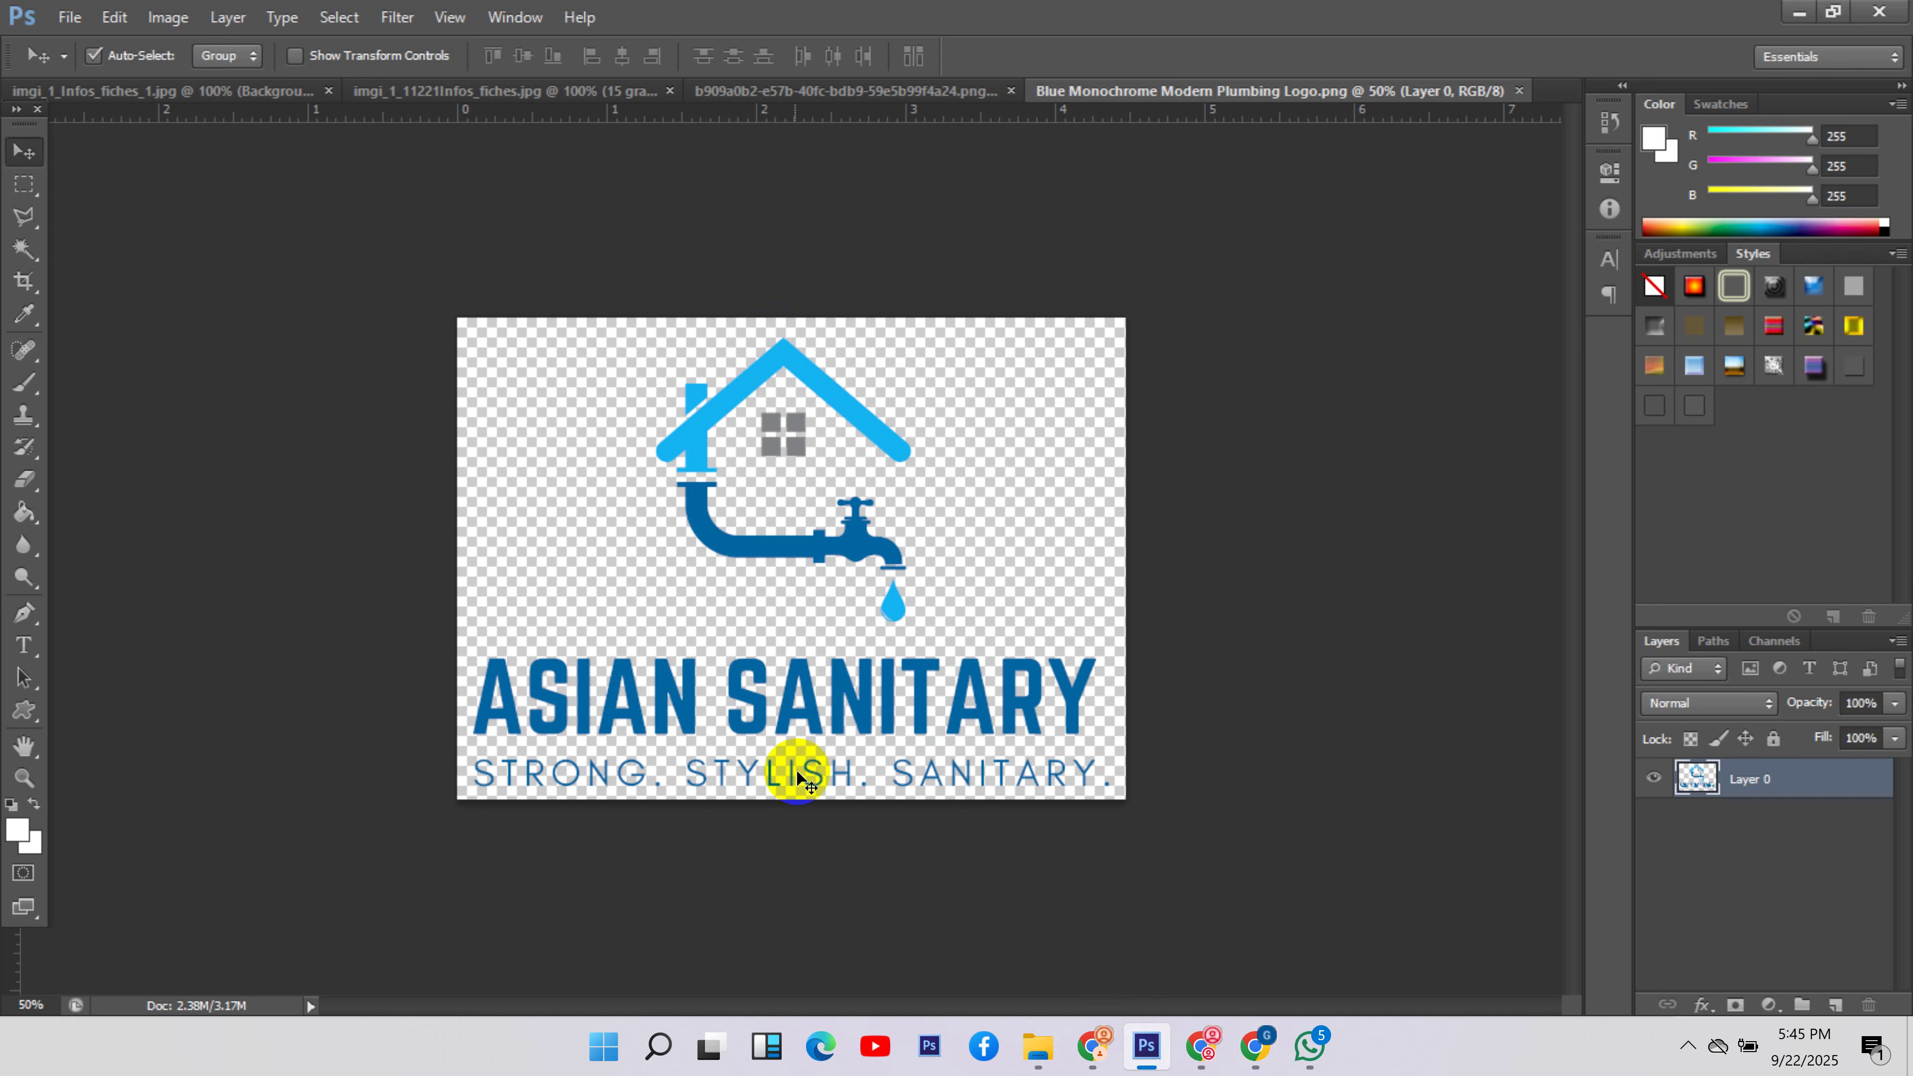
click(1323, 1057)
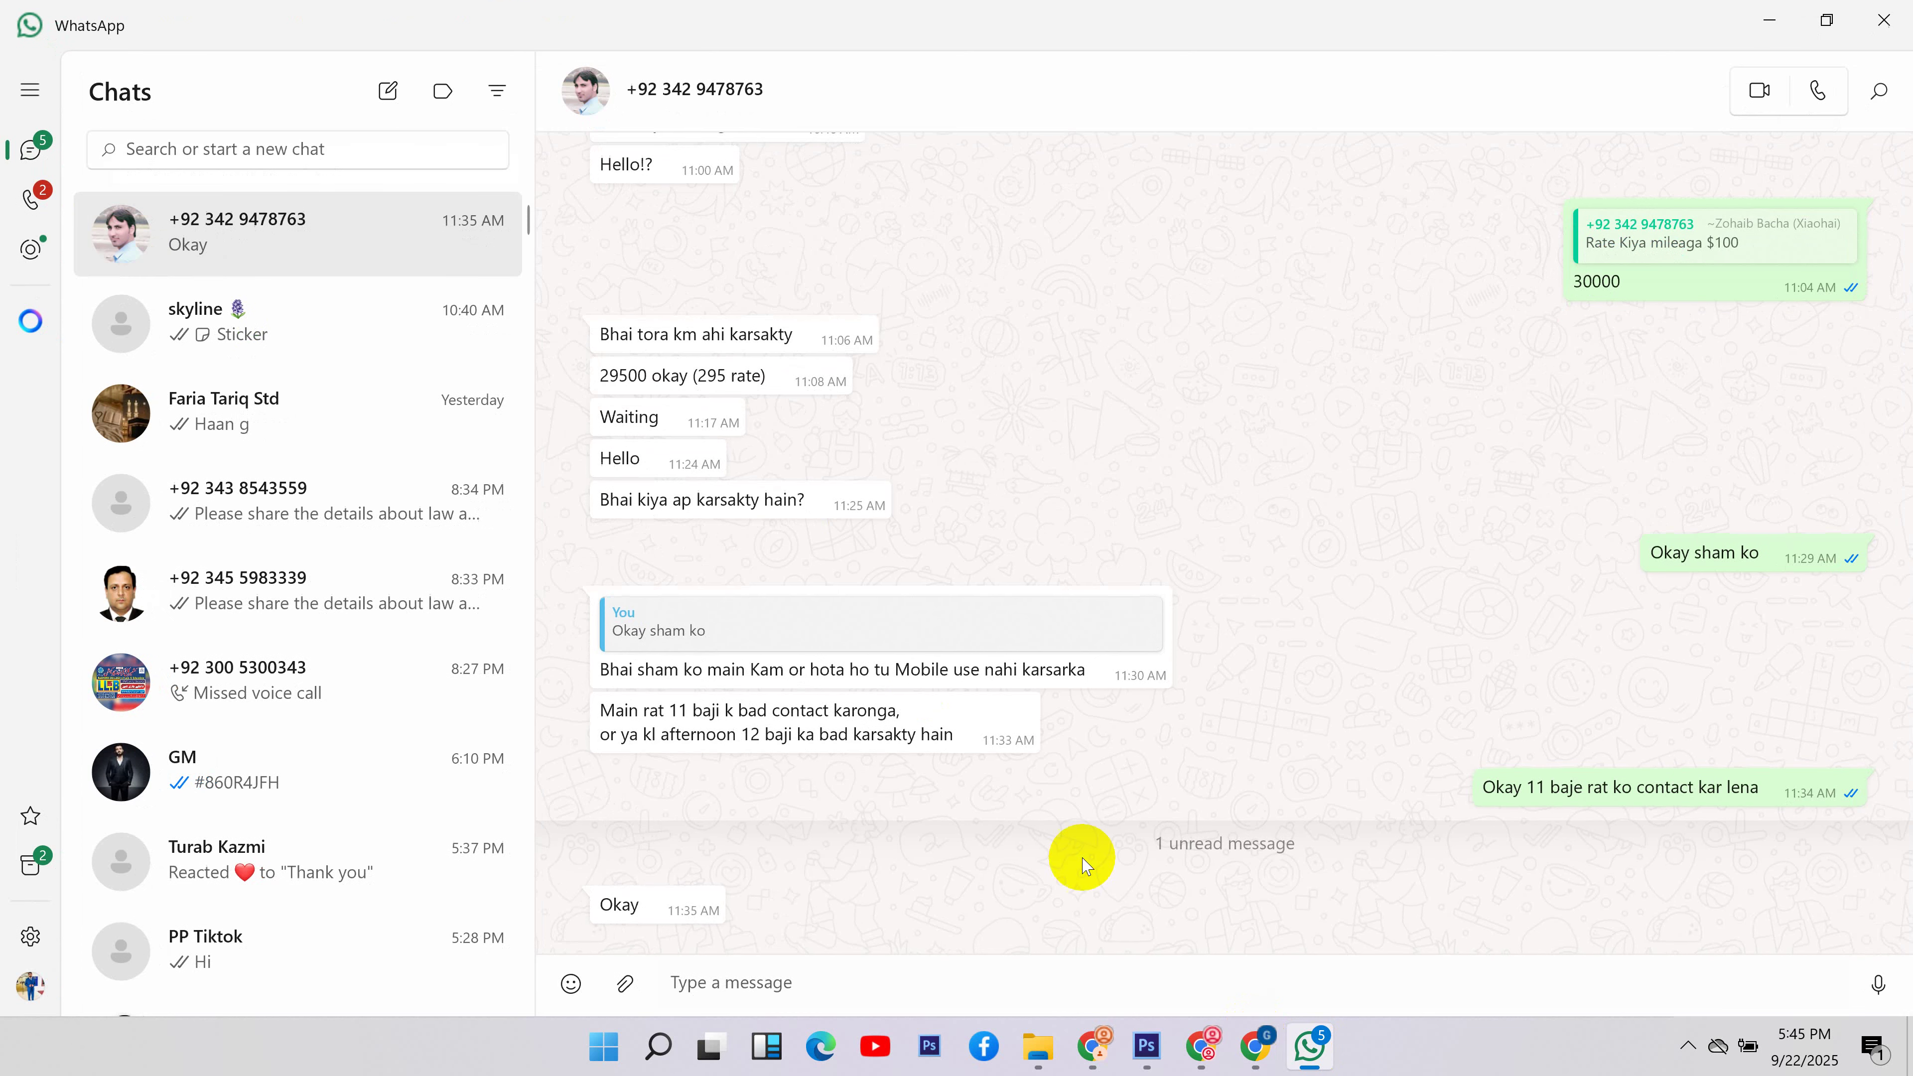
click(1241, 1046)
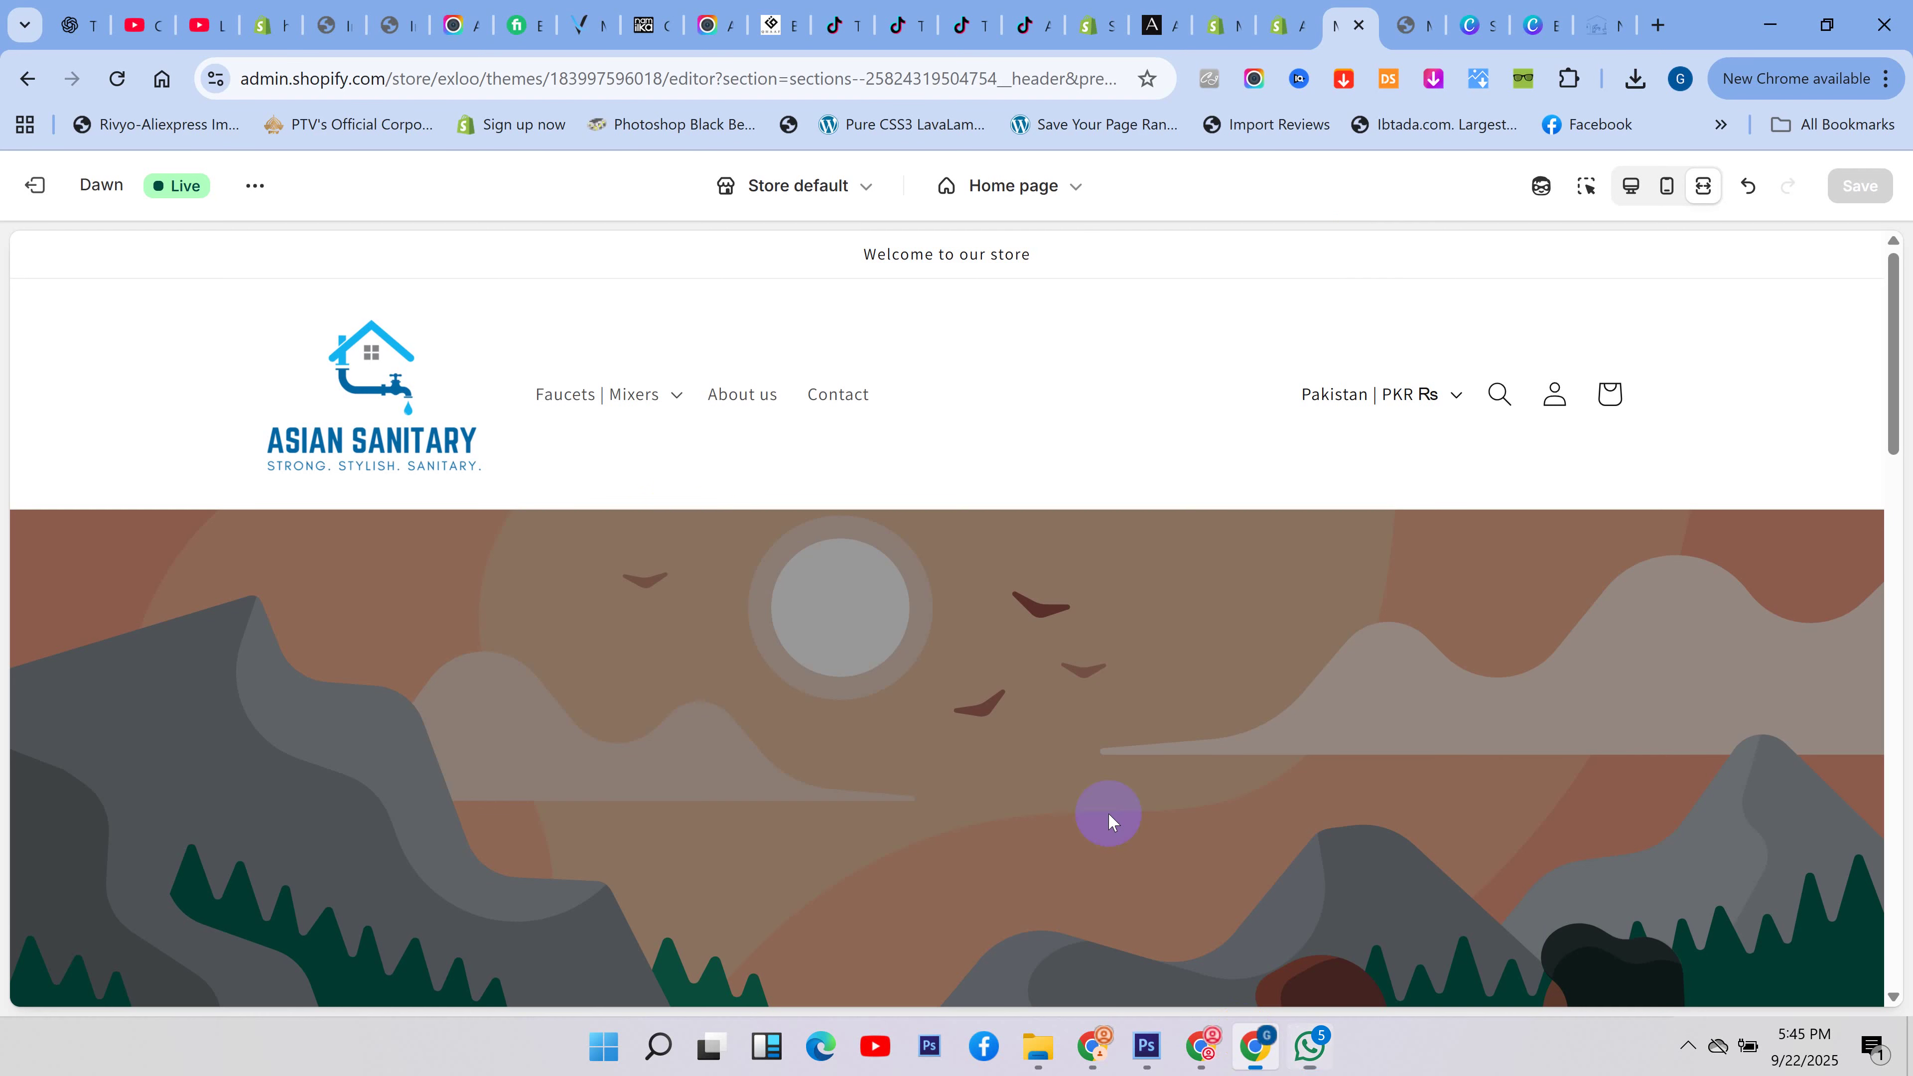
- Return to the home page section list and review the page preview from the announcement bar down past the image banner
drag(1036, 253, 865, 250)
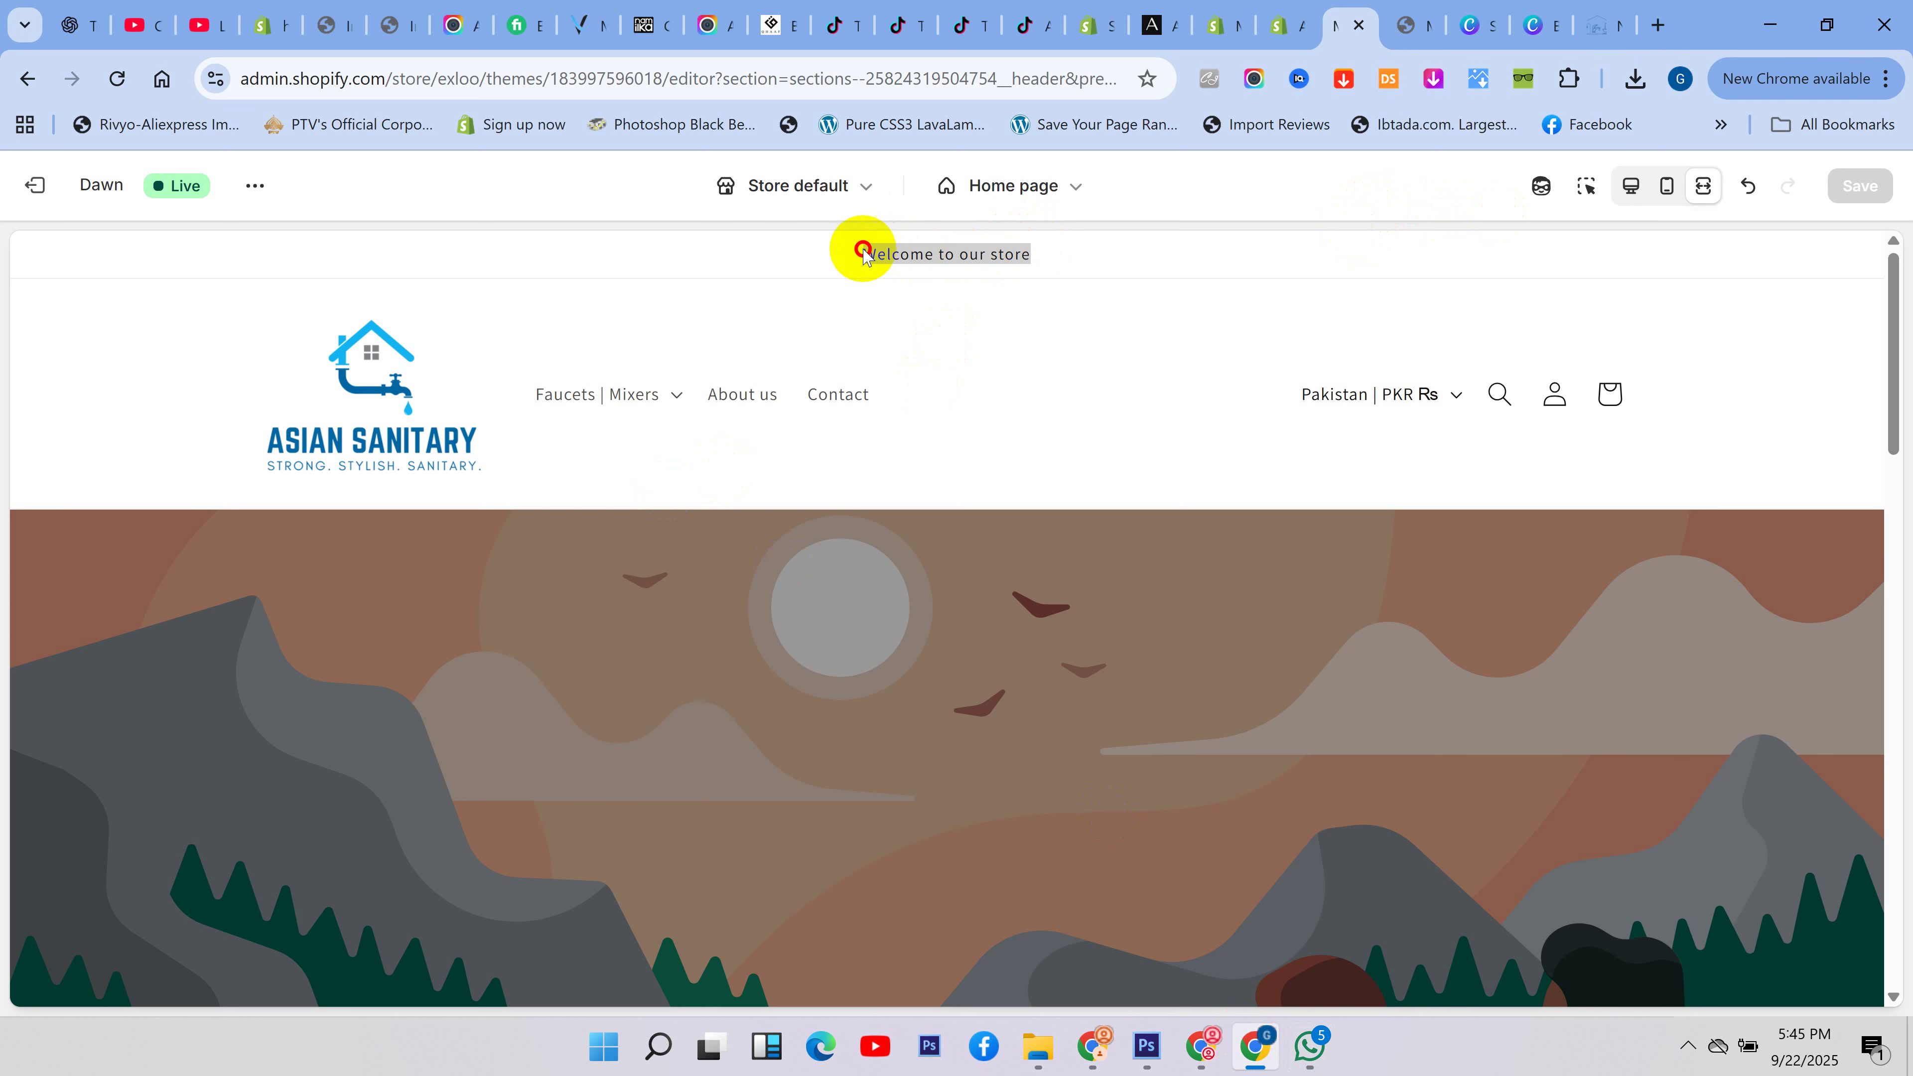
click(1631, 186)
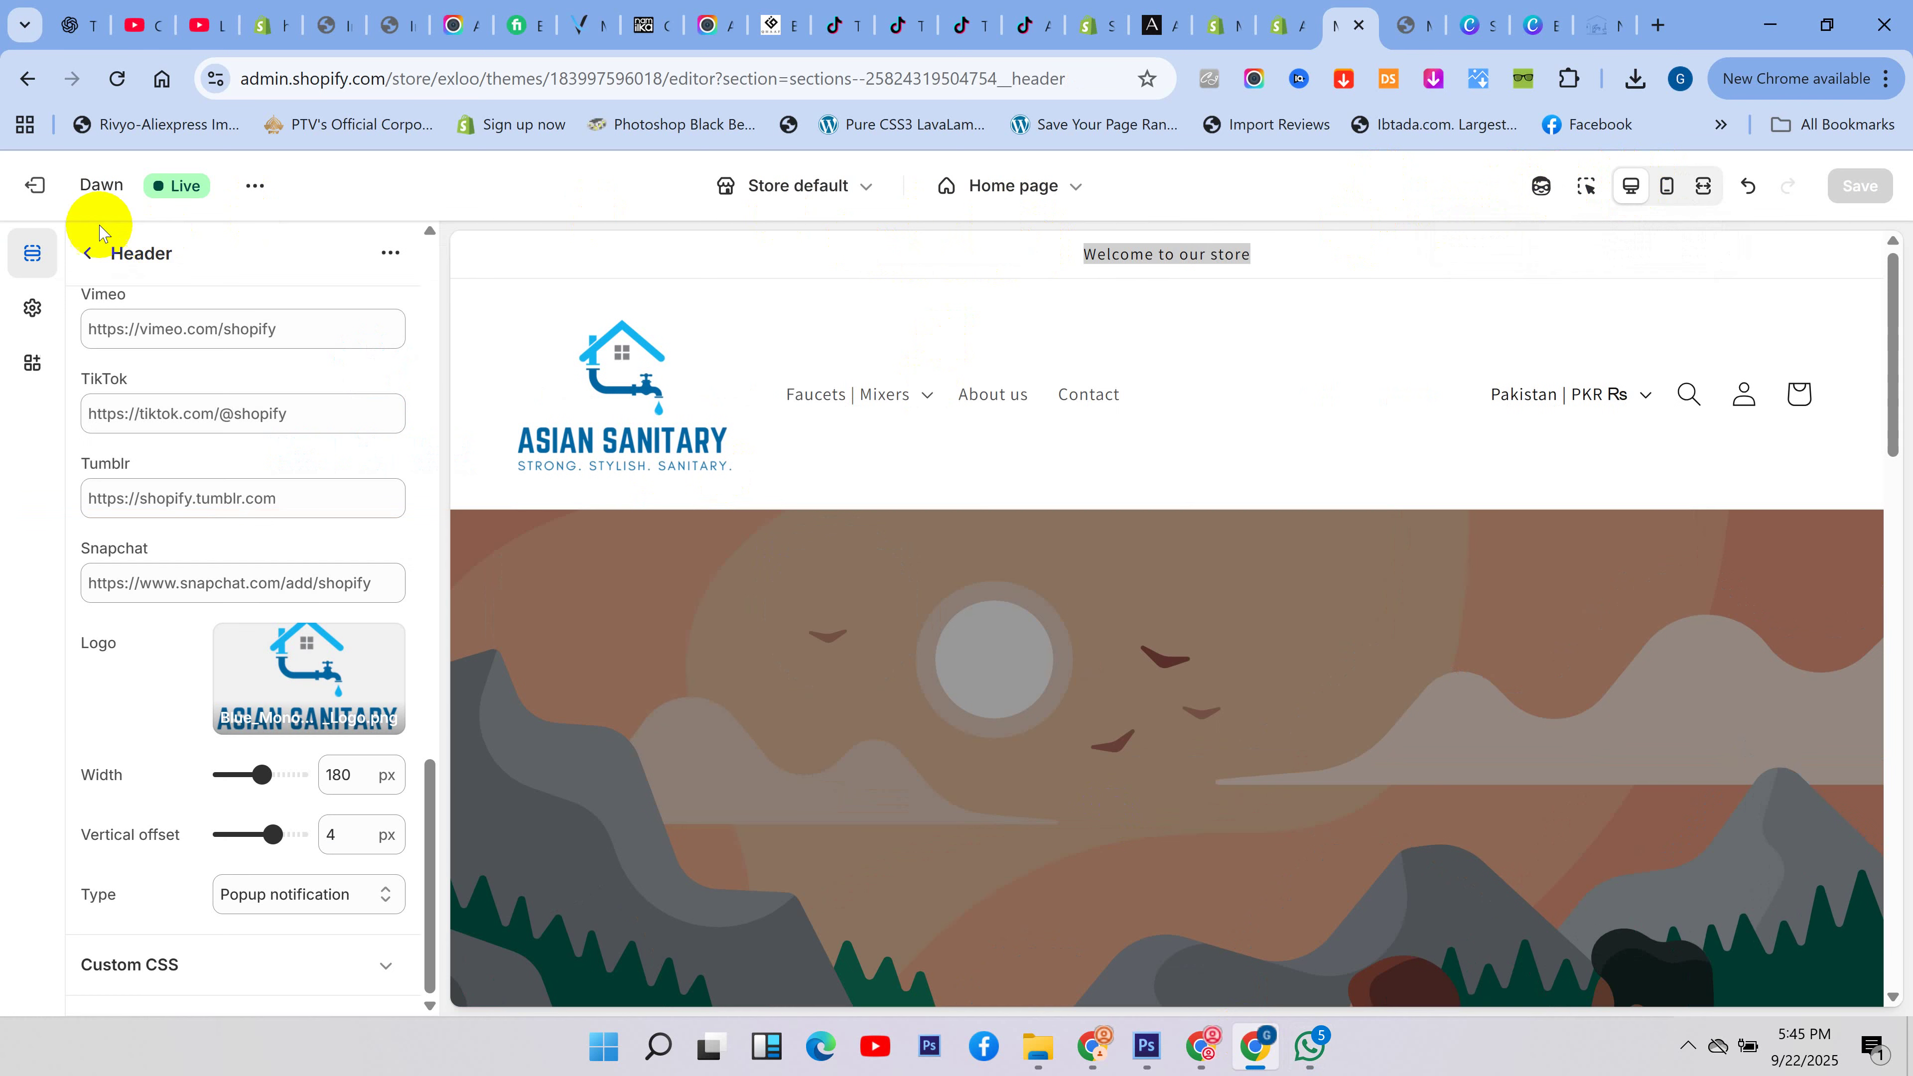
click(88, 253)
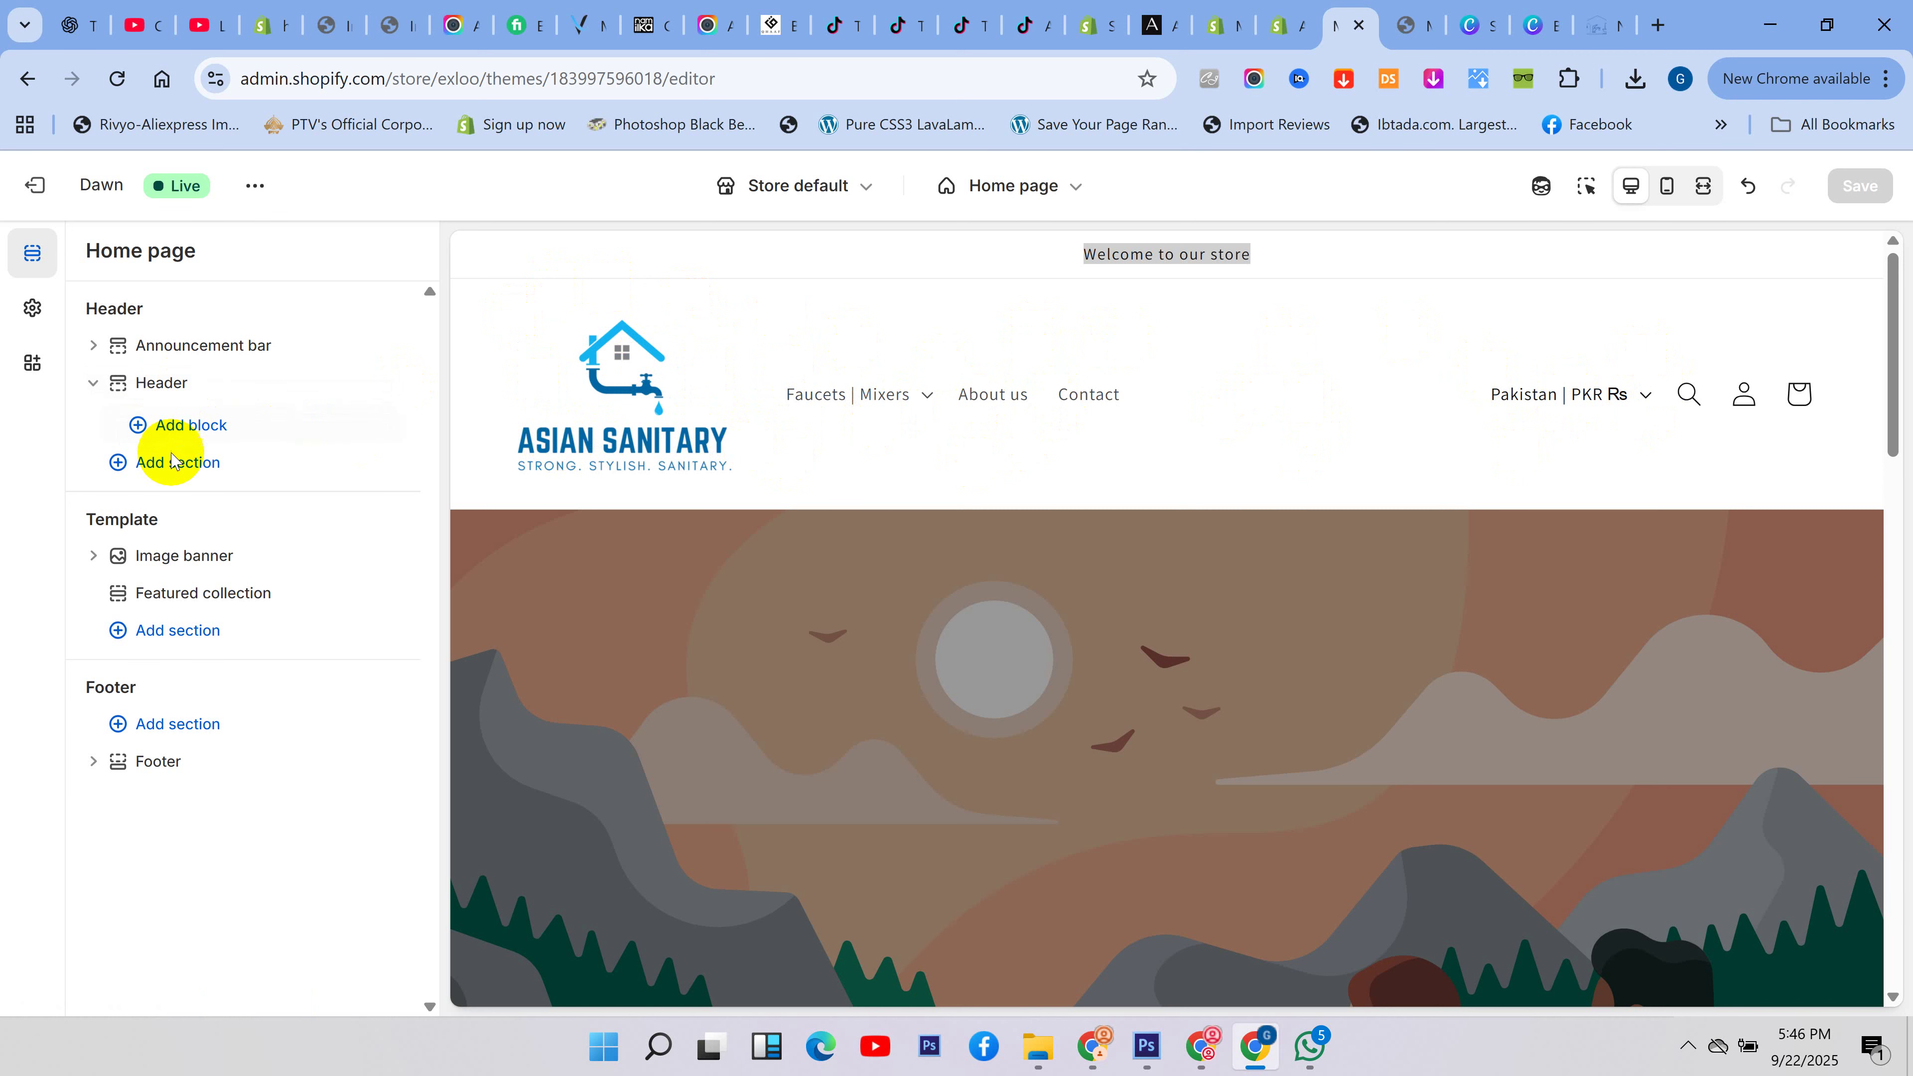
scroll(906, 612, down, 5)
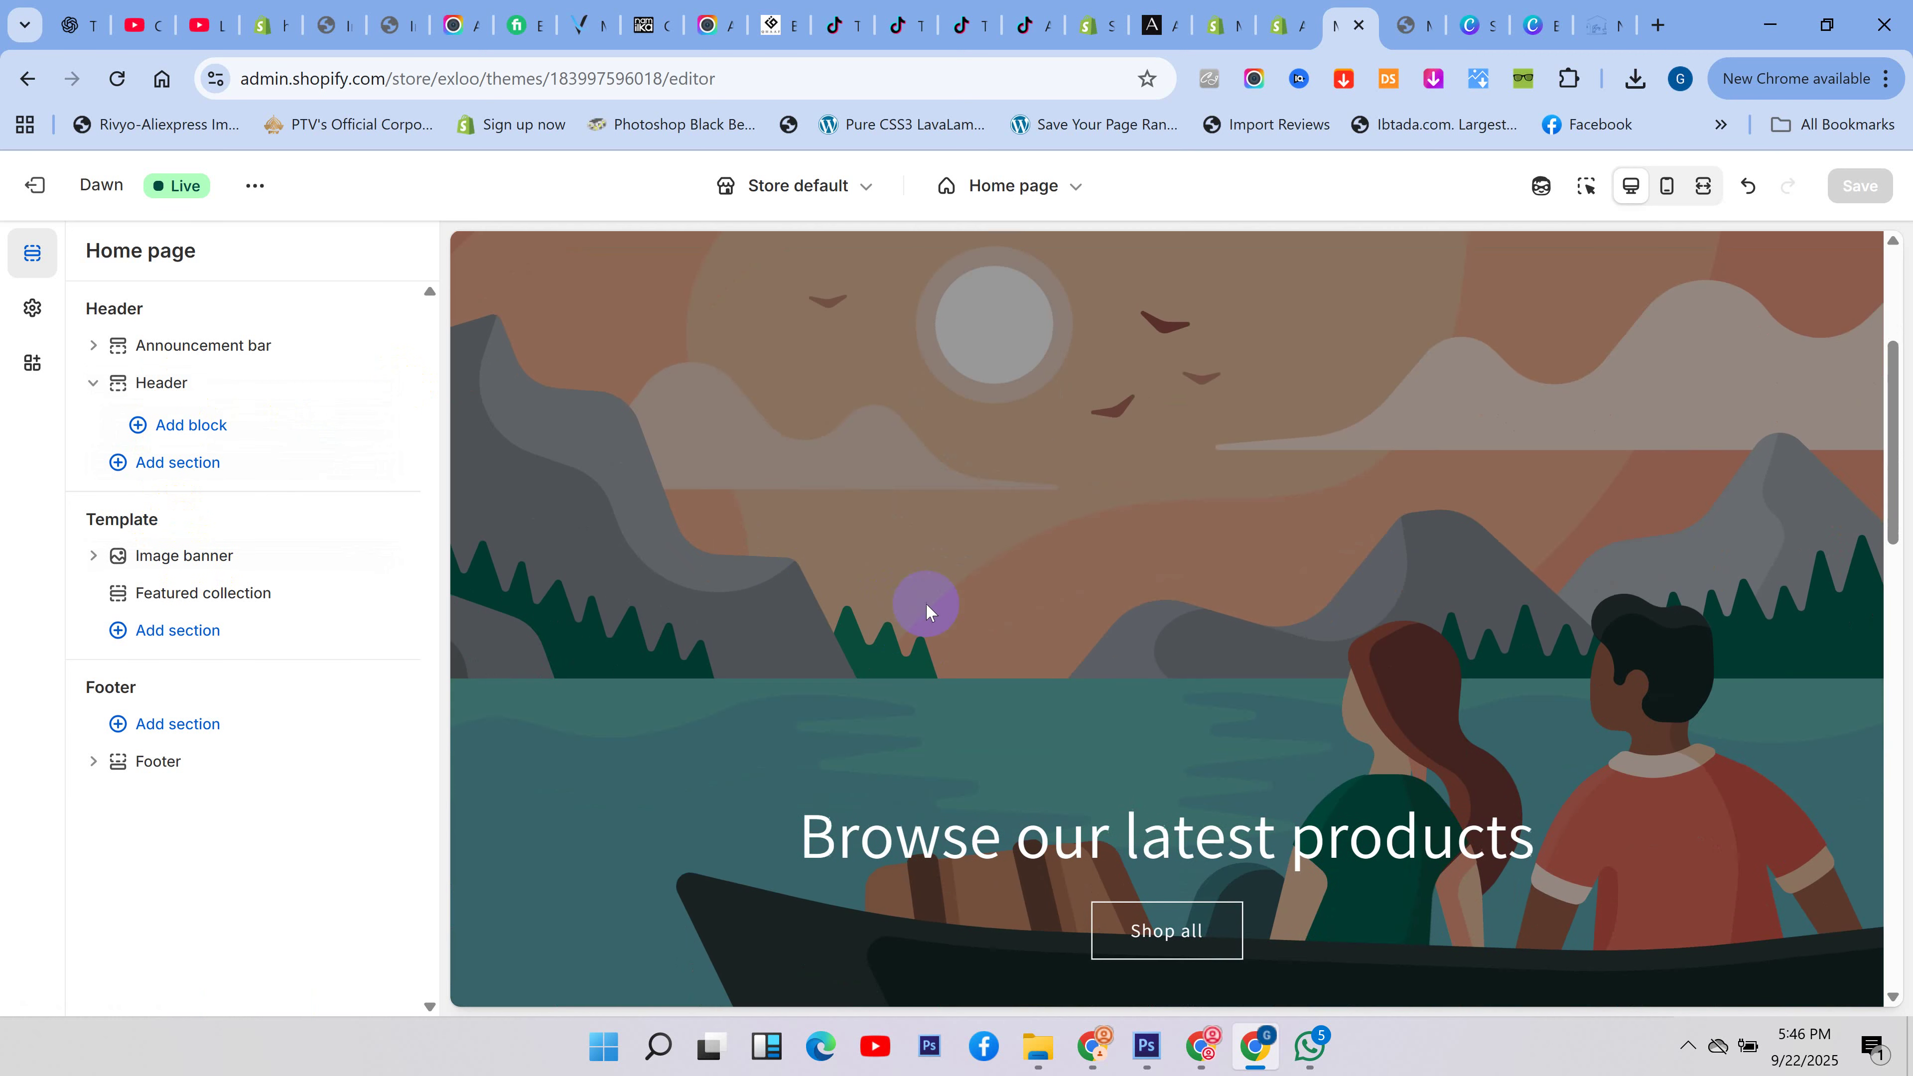
scroll(835, 537, down, 2)
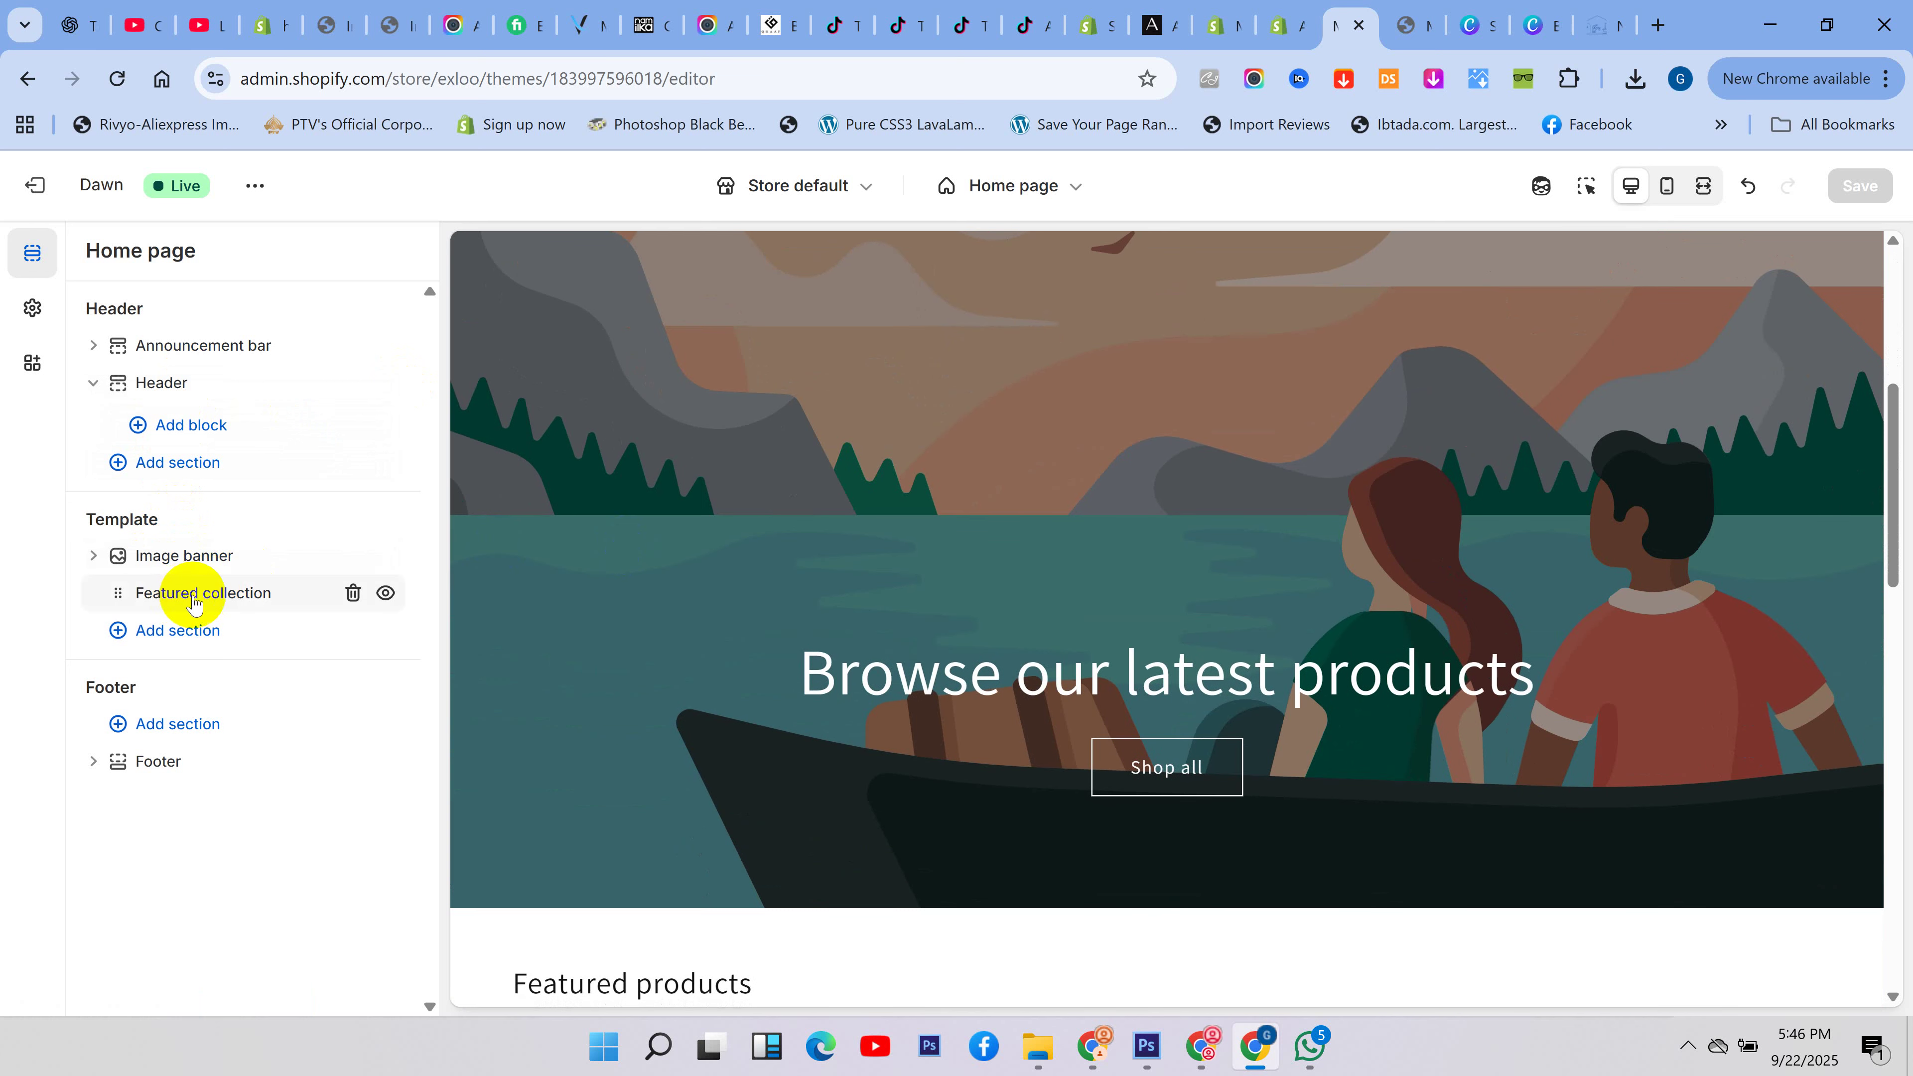
scroll(982, 556, down, 8)
scroll(1109, 537, up, 6)
scroll(930, 564, up, 5)
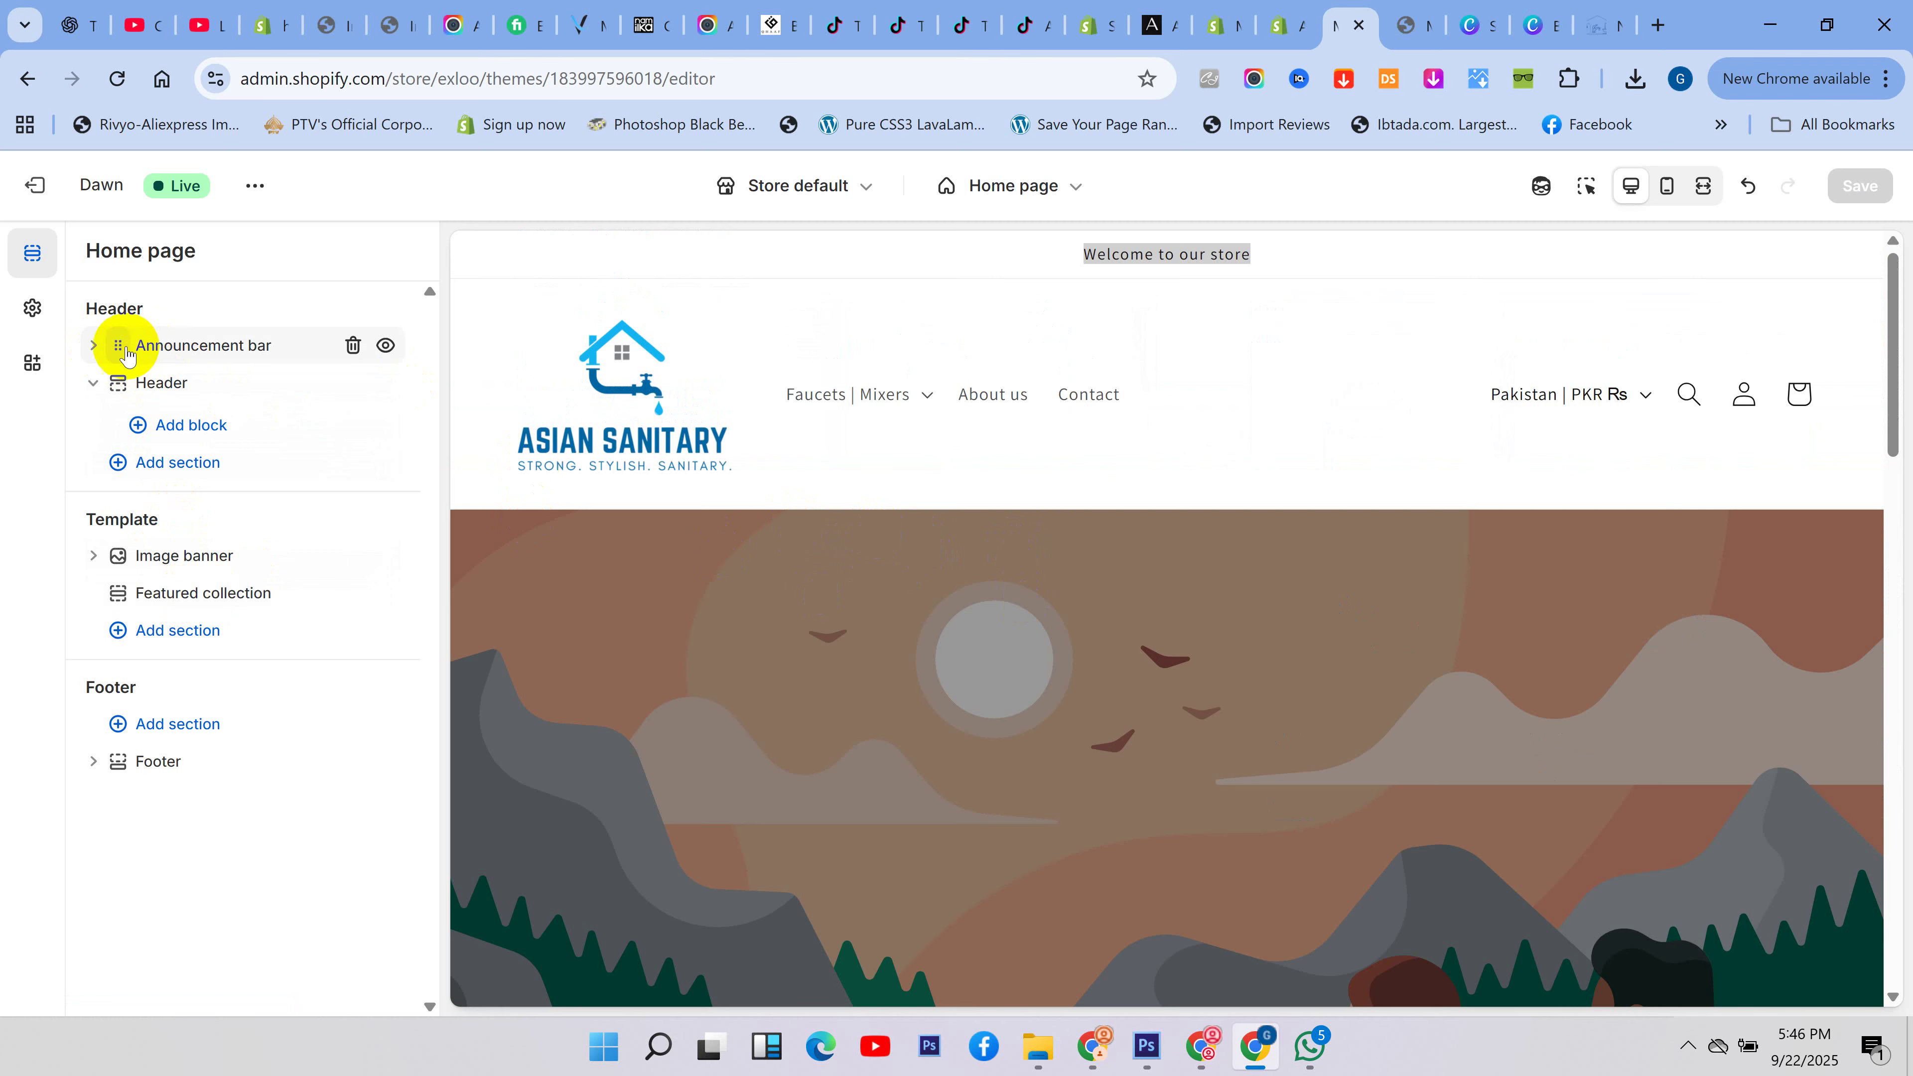
- Replace the announcement bar's text with "Free Delivery on all orders over 10000"
click(93, 345)
click(194, 384)
drag(265, 367, 11, 509)
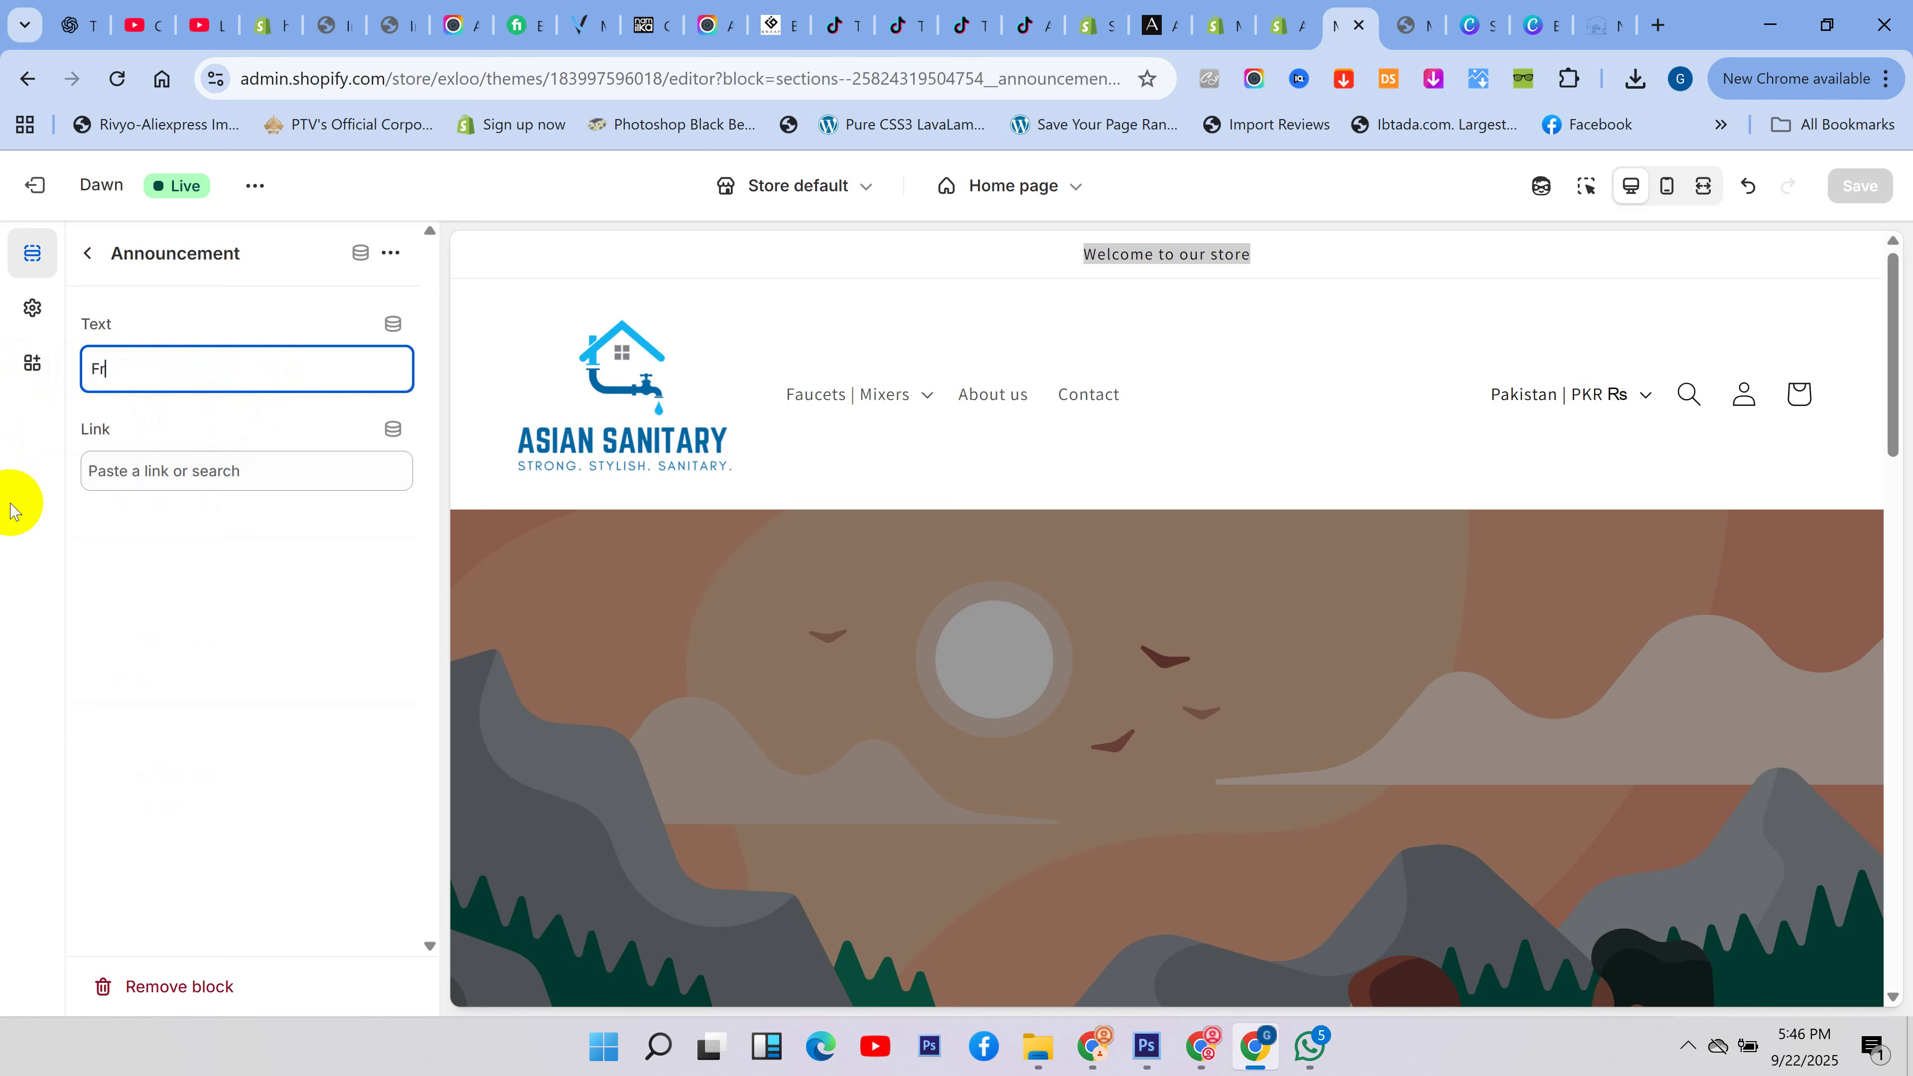
text(Free dE)
key(BackSpace)
key(BackSpace)
text(Delive)
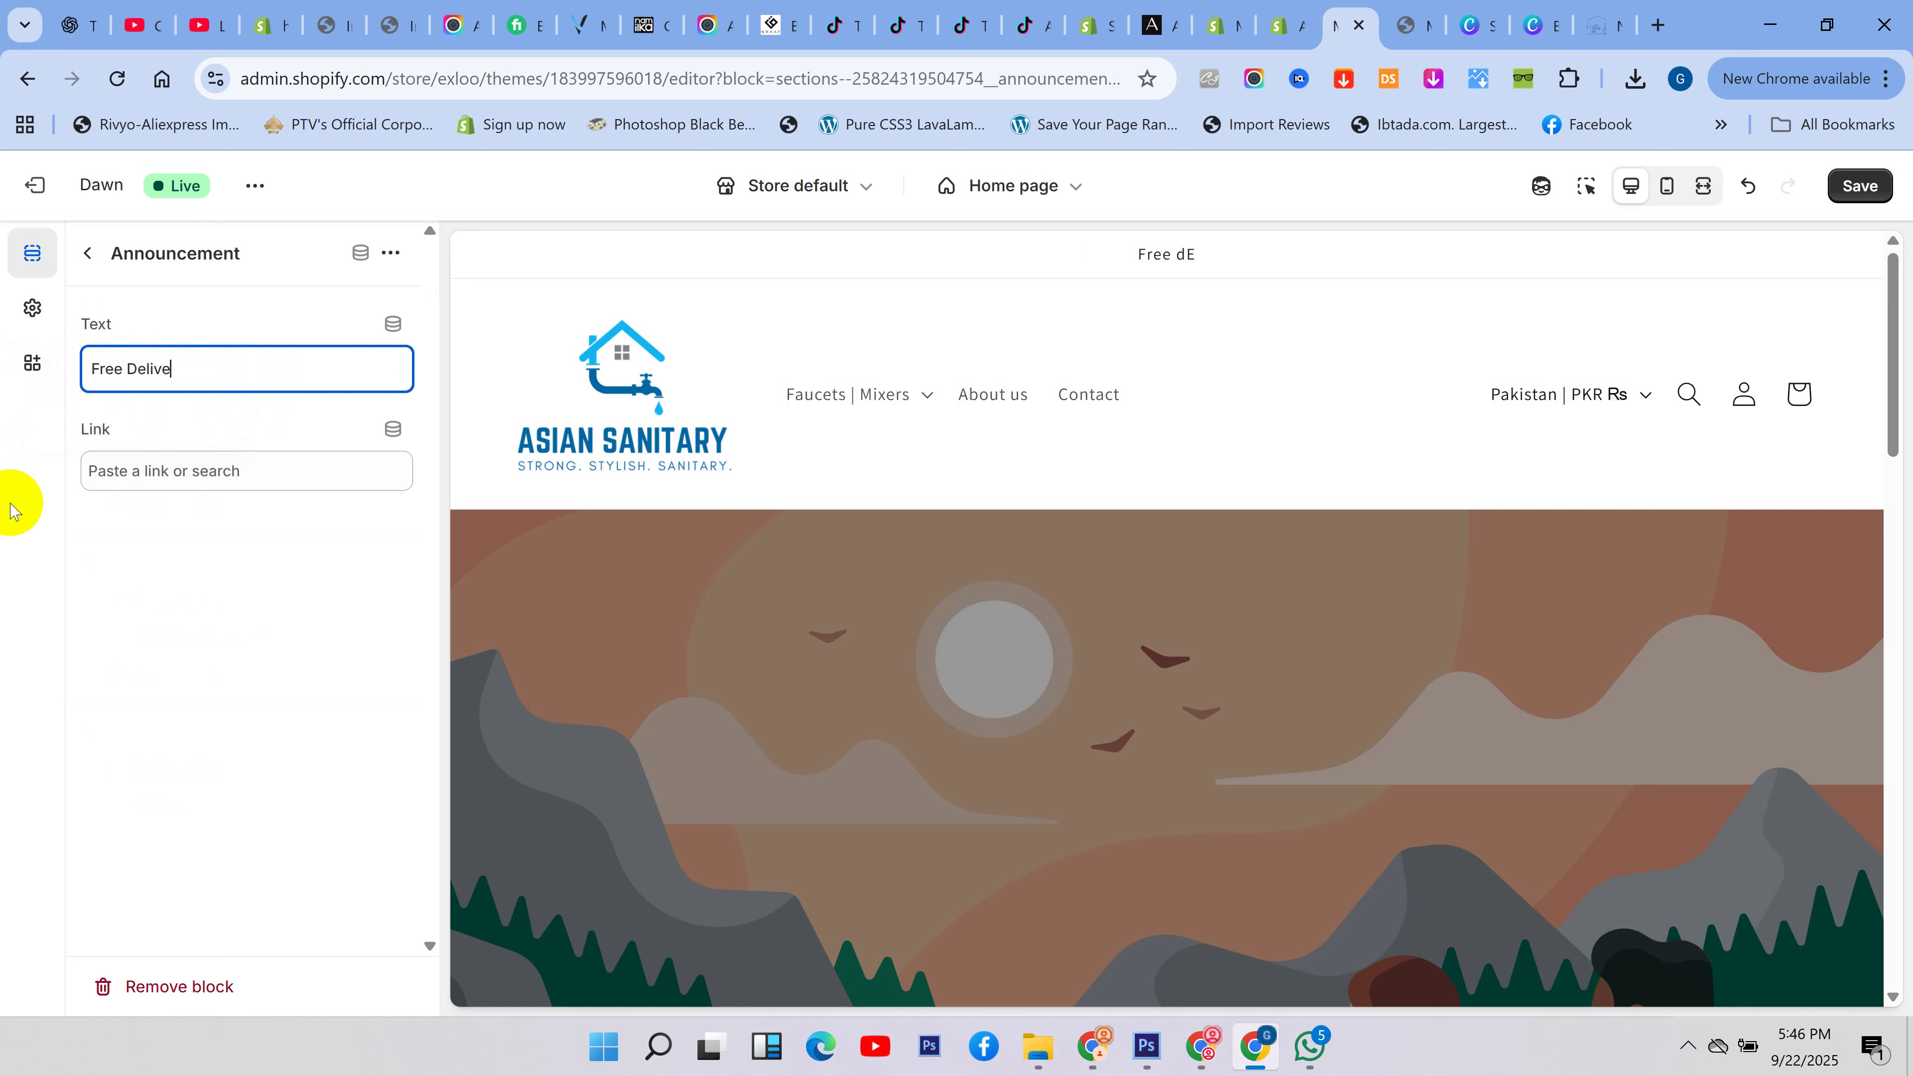
text(ry on all orders)
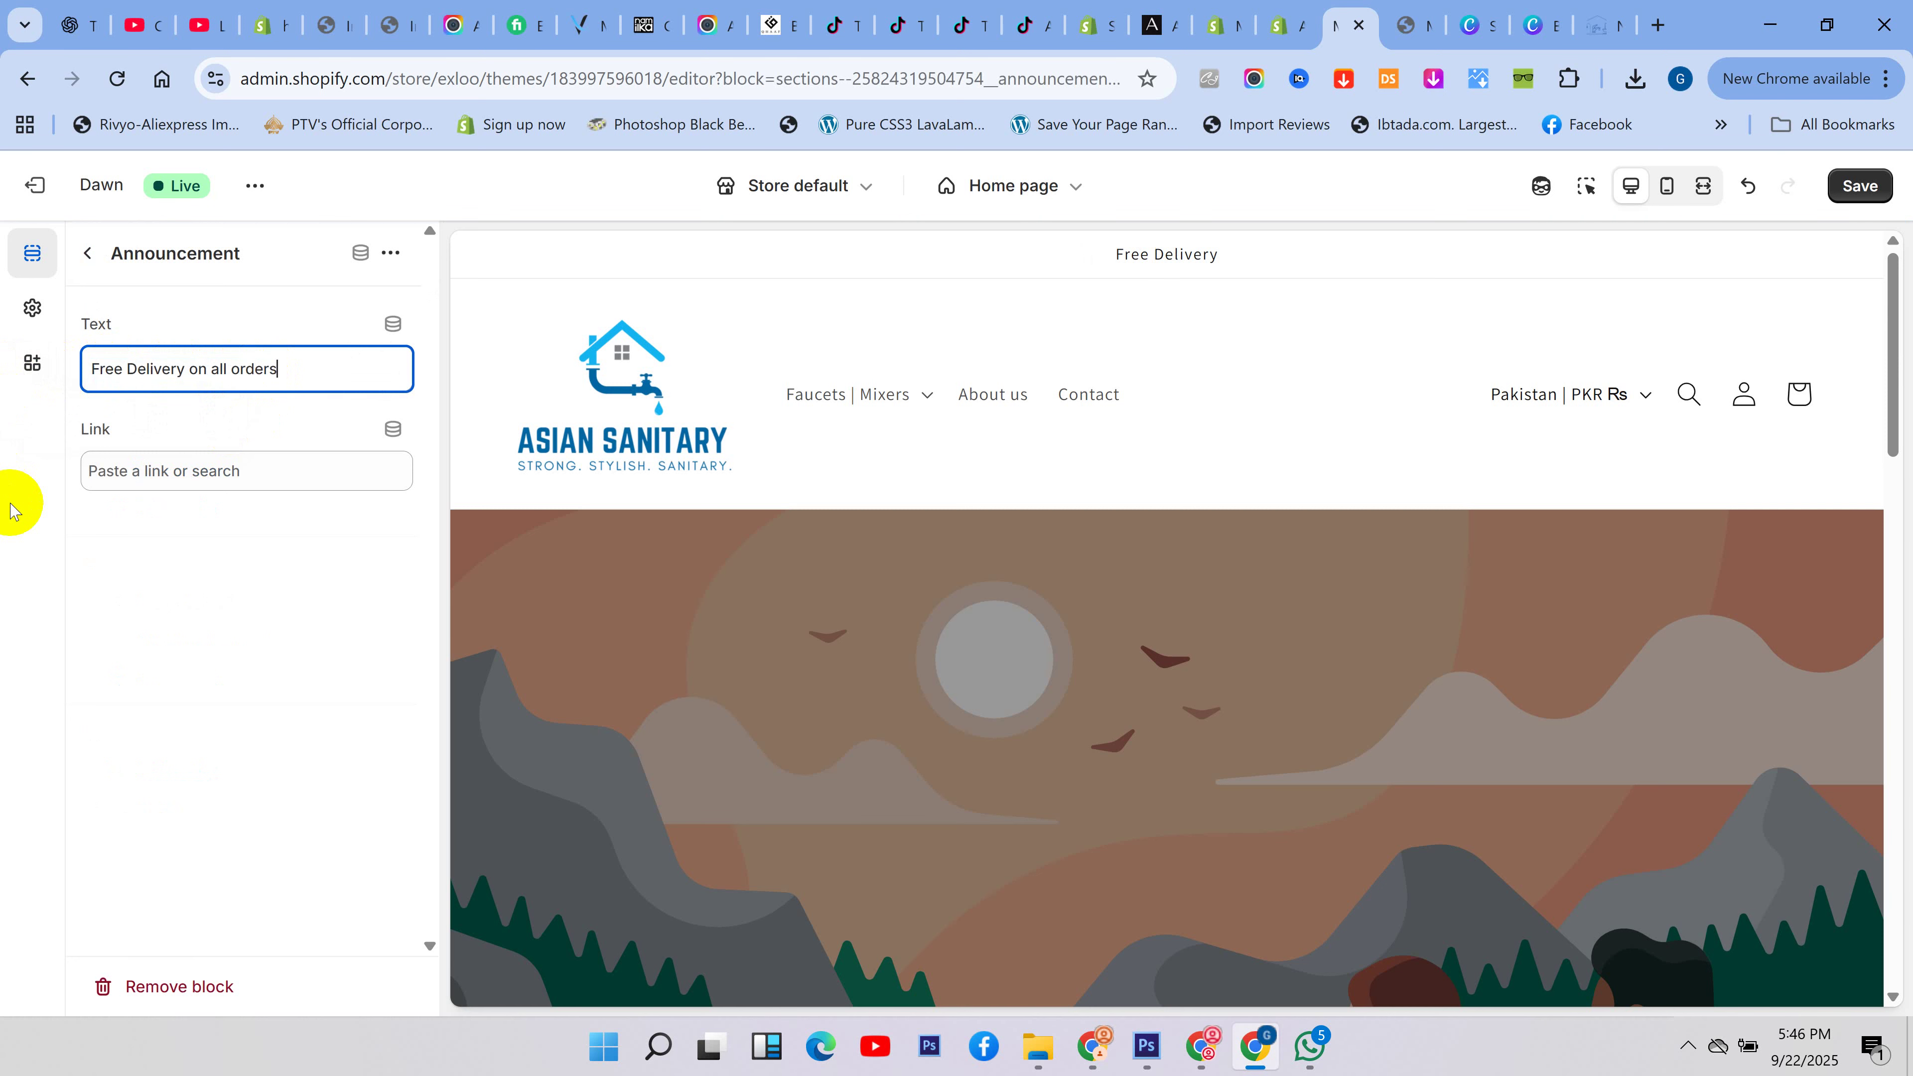
text(0000)
- Change "Delivery" to lowercase in the announcement text and append "Rs." after 10000
click(134, 369)
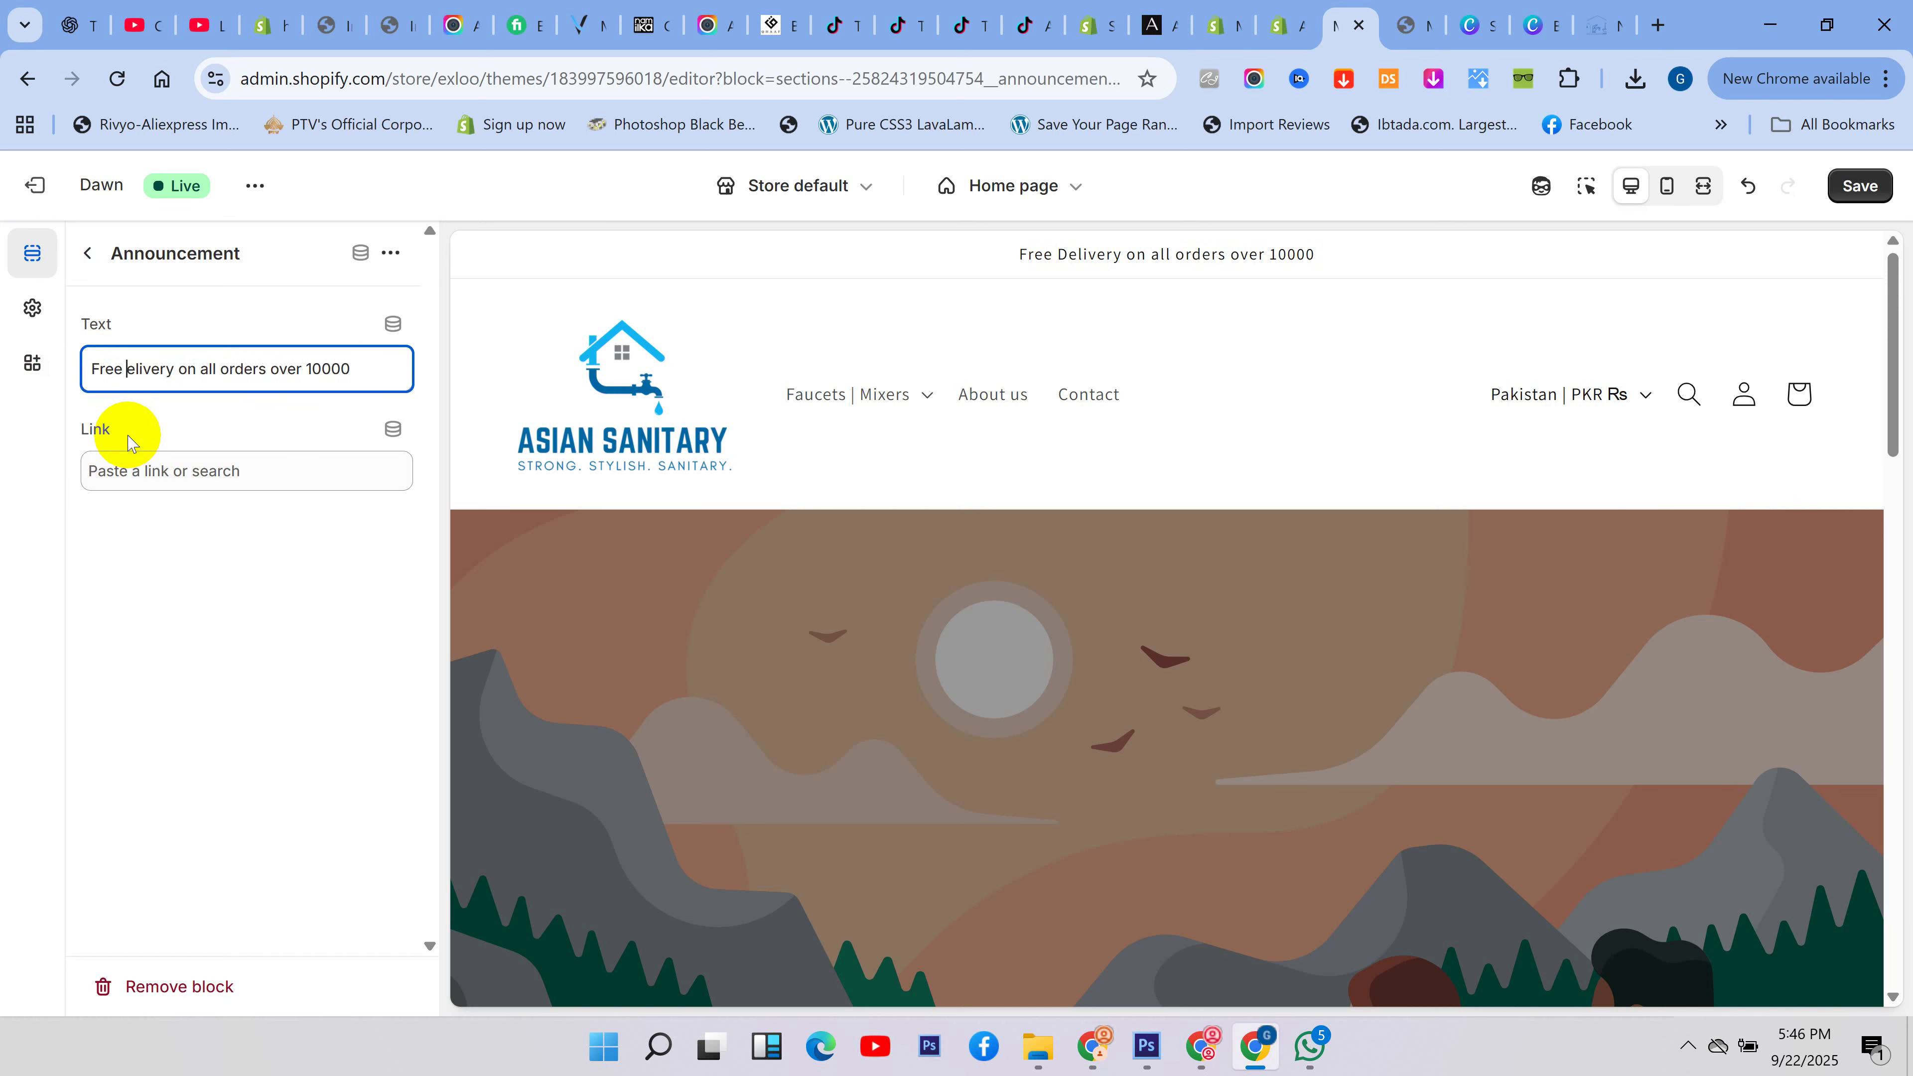
text(d)
click(120, 610)
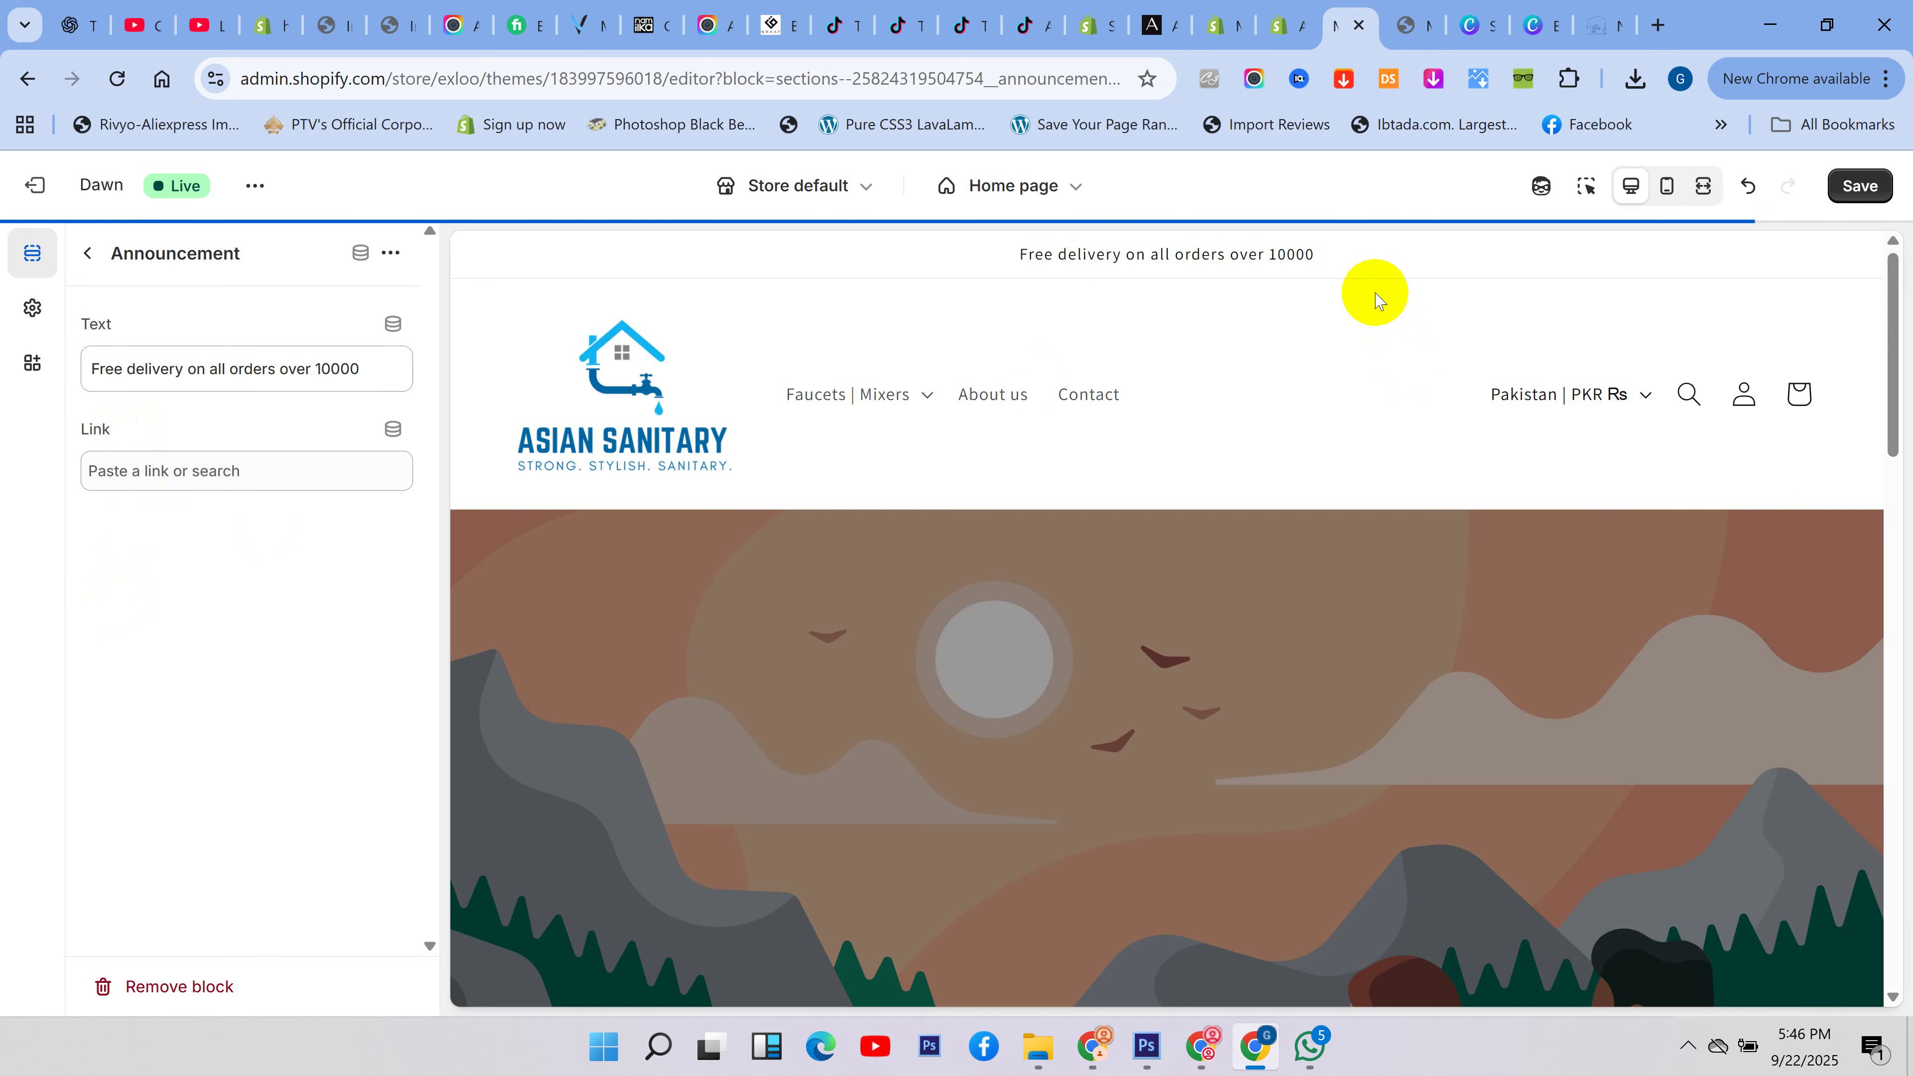
double_click(331, 385)
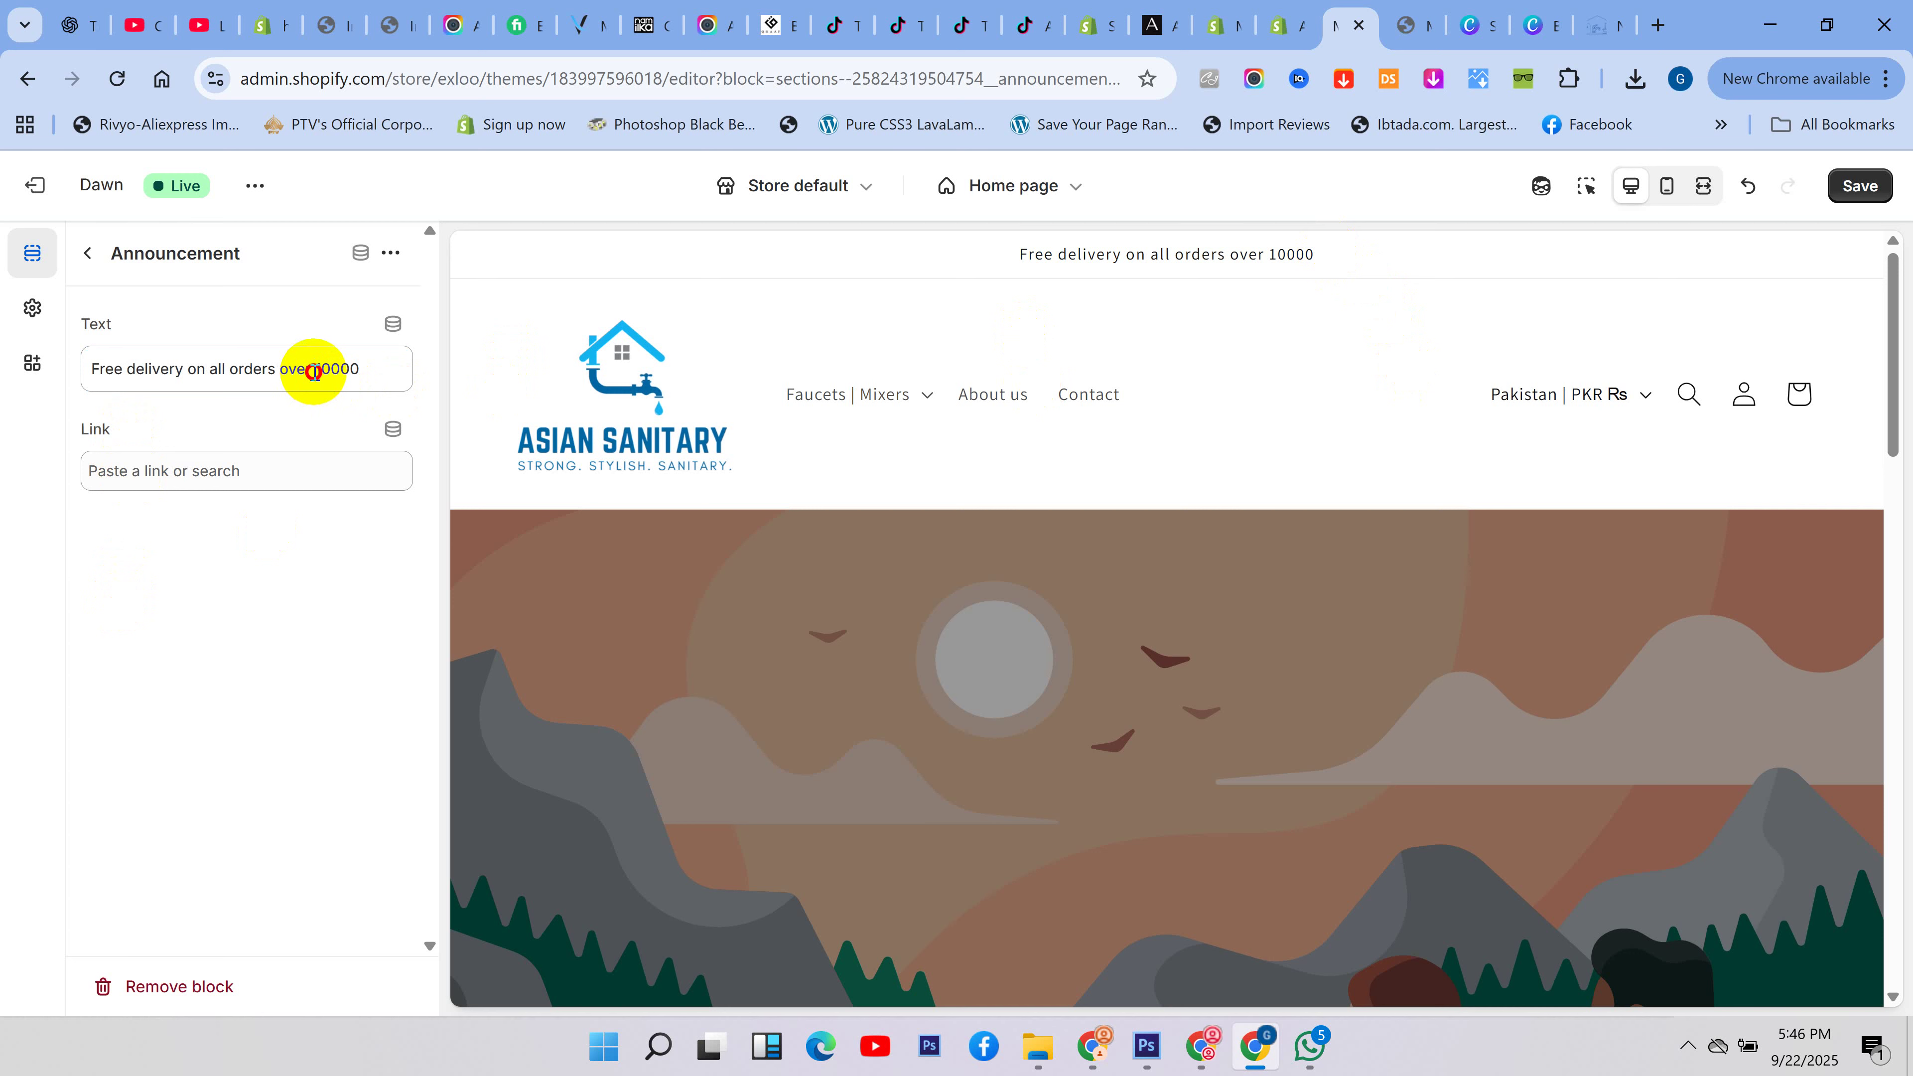
click(371, 369)
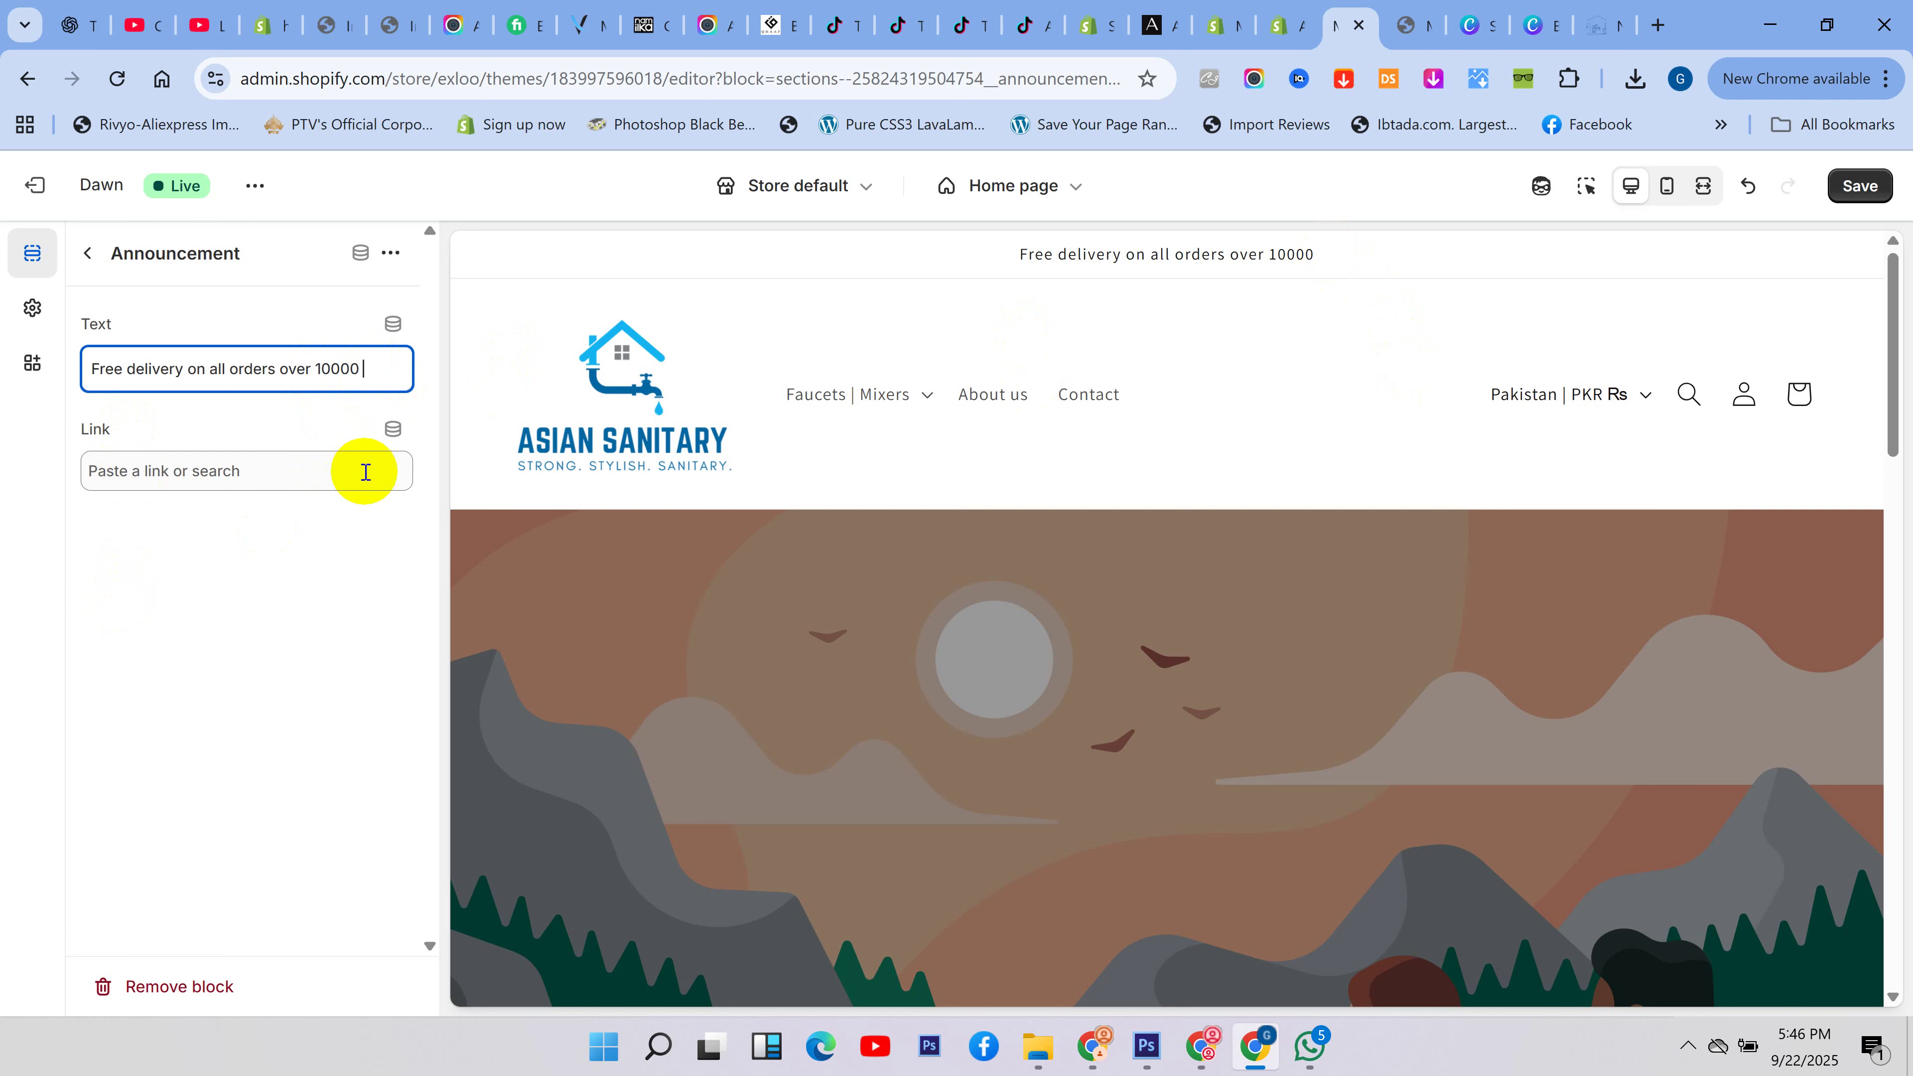
text(r)
key(BackSpace)
text(Rs.)
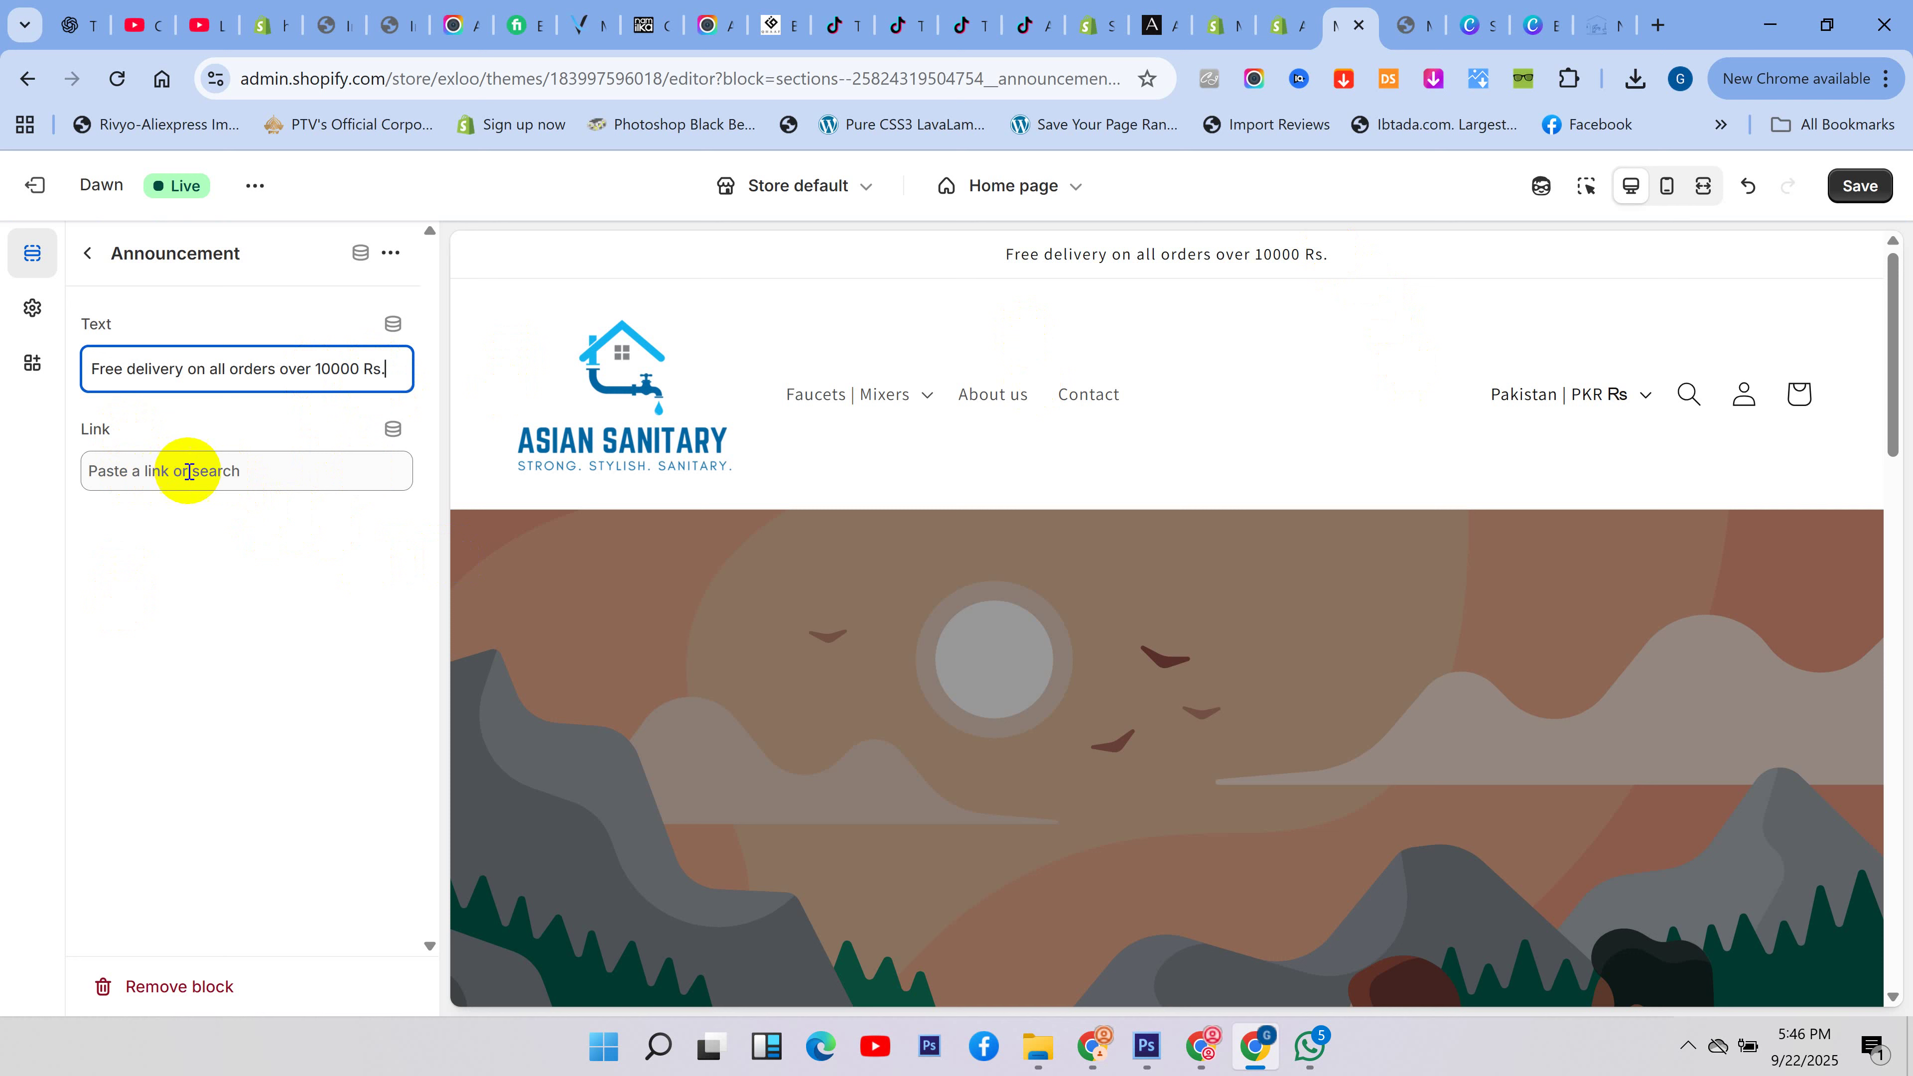
click(1129, 253)
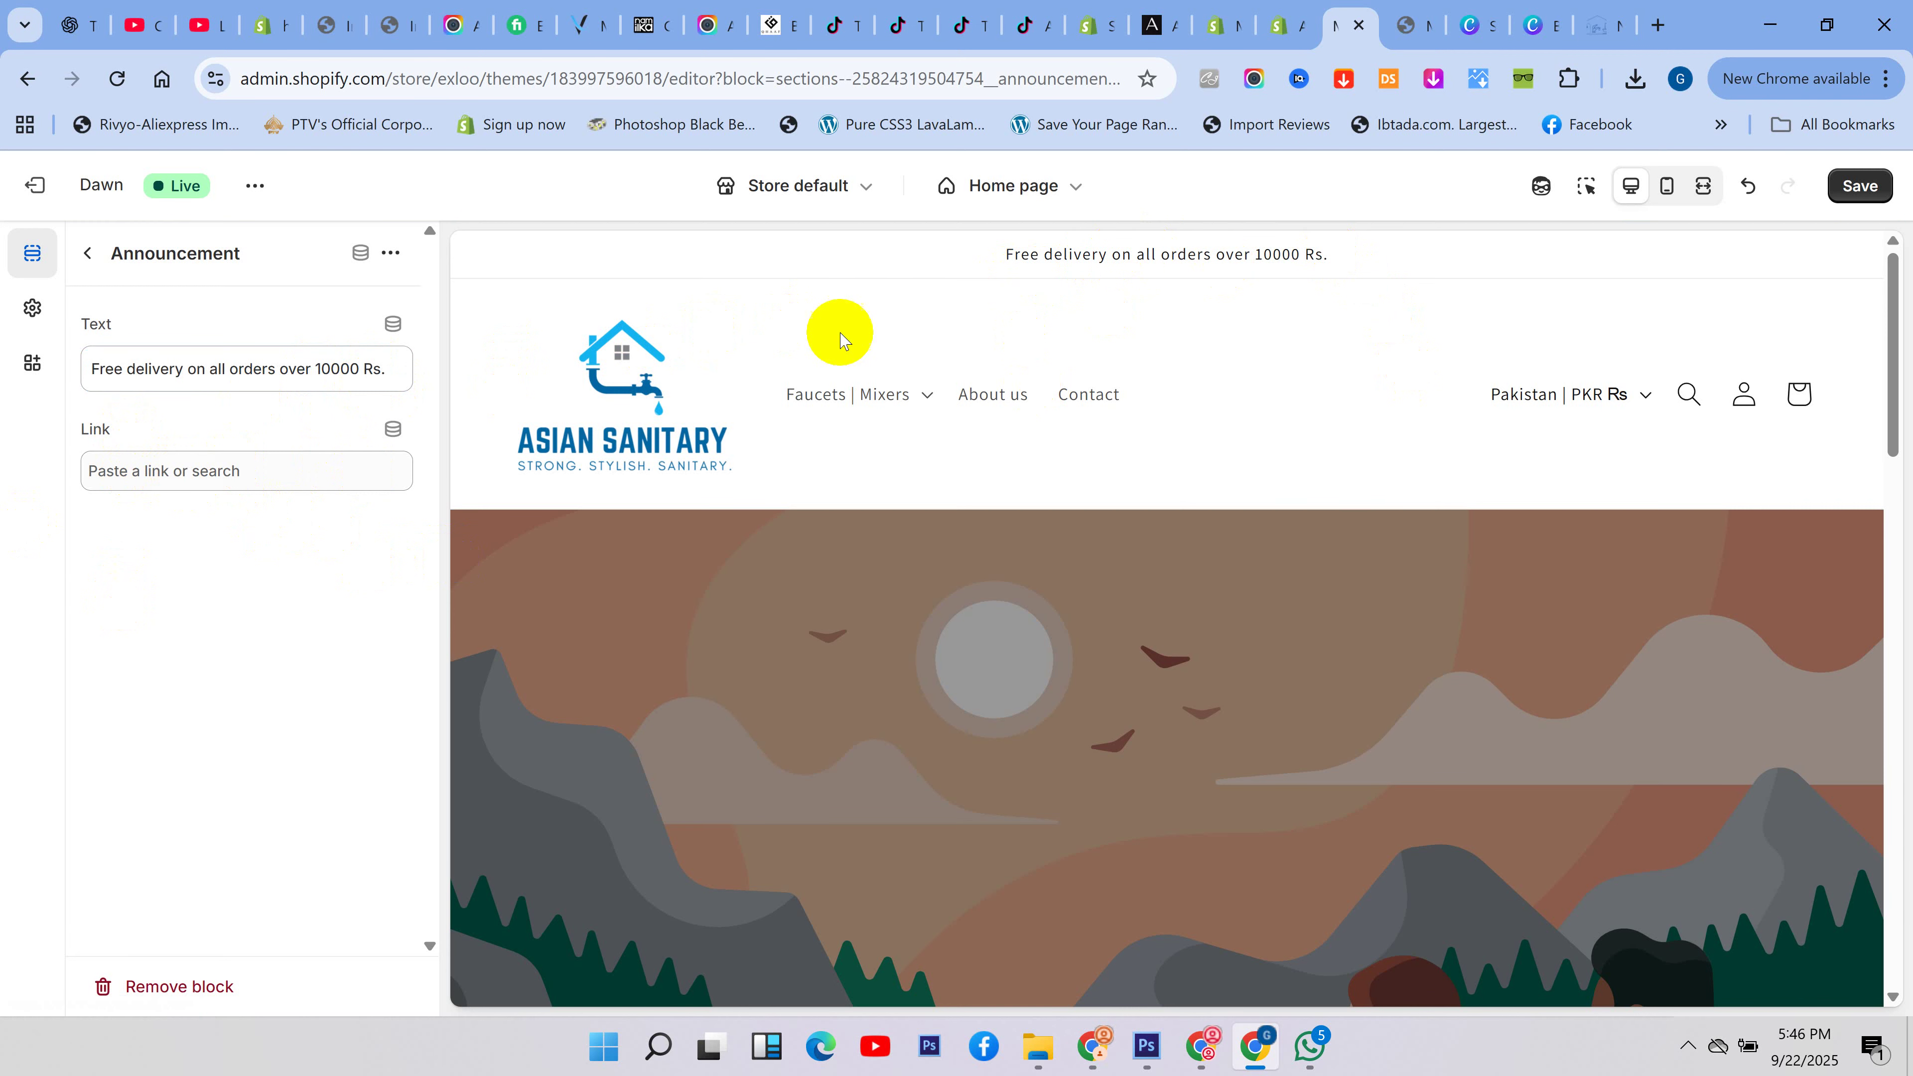
- Save the announcement text, link the announcement to the Faucets | Mixers collection, and save the theme with the link
click(1858, 186)
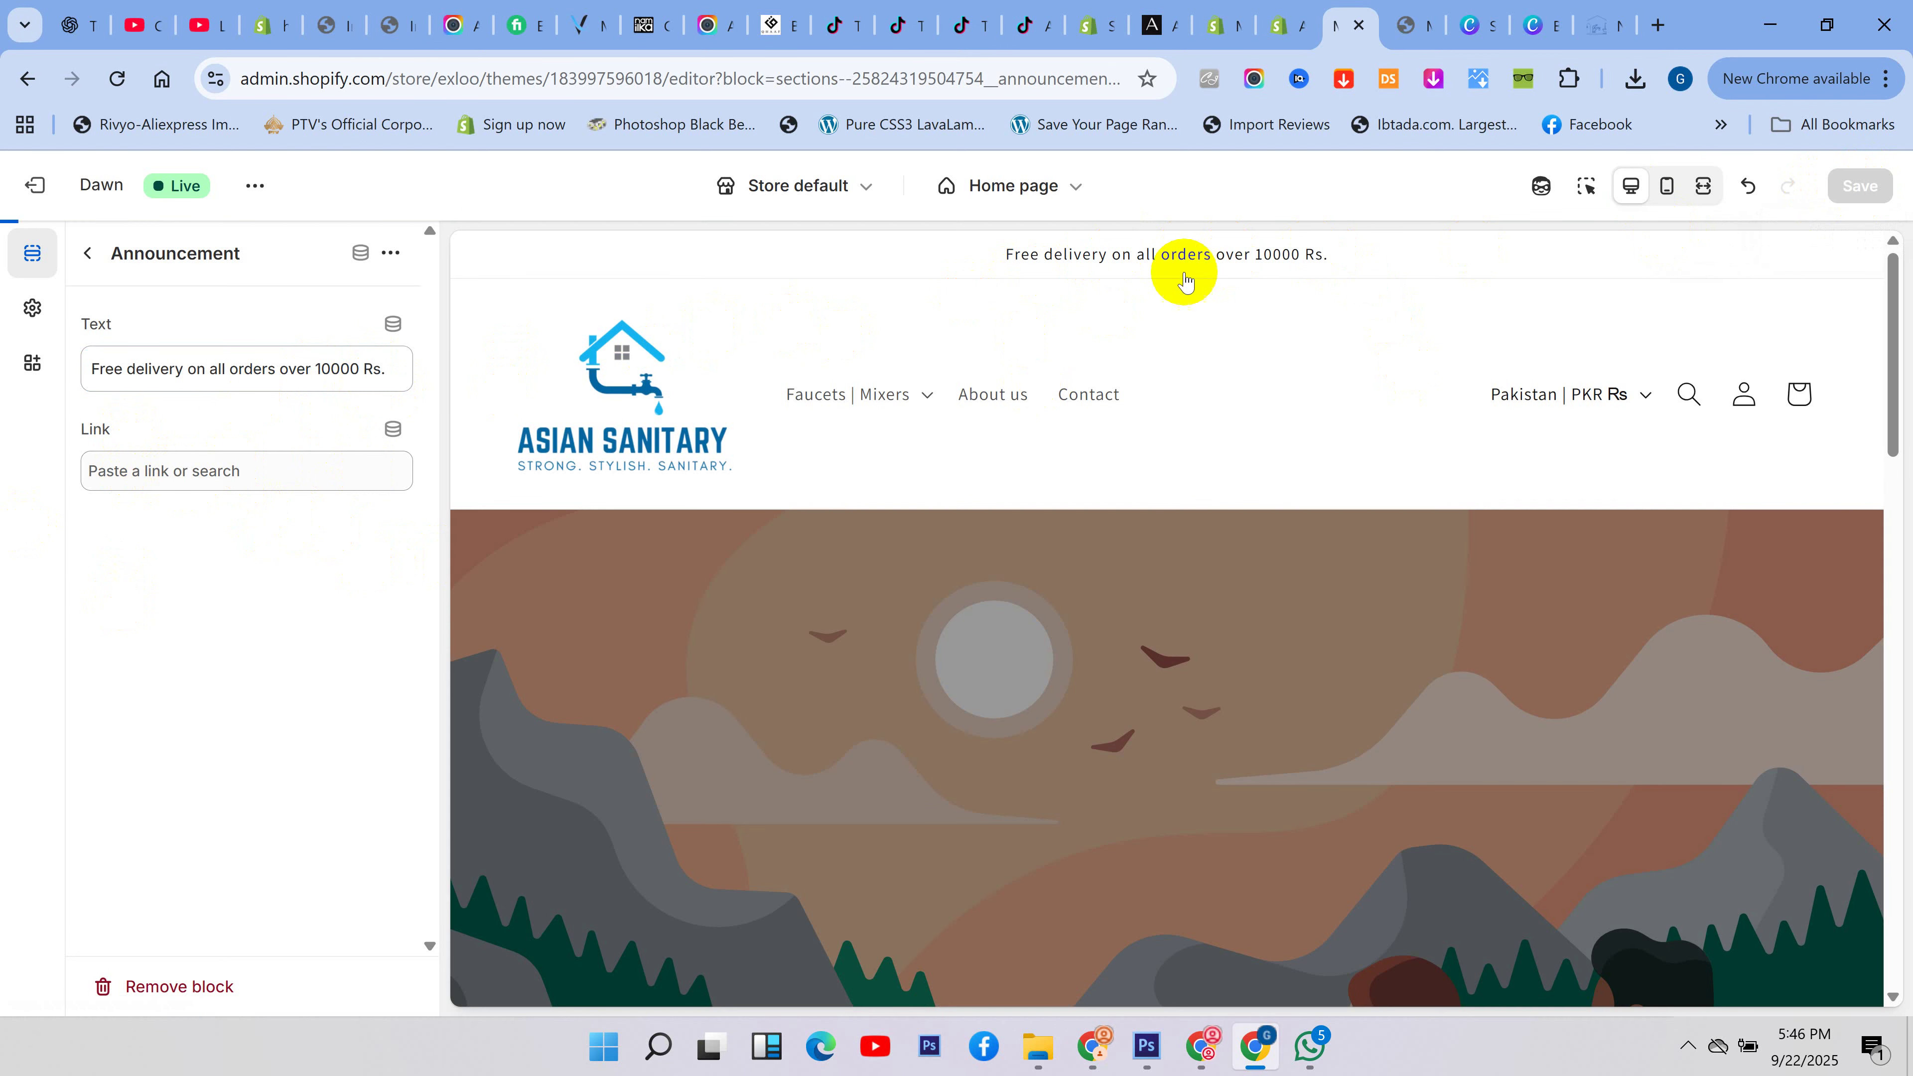
click(204, 473)
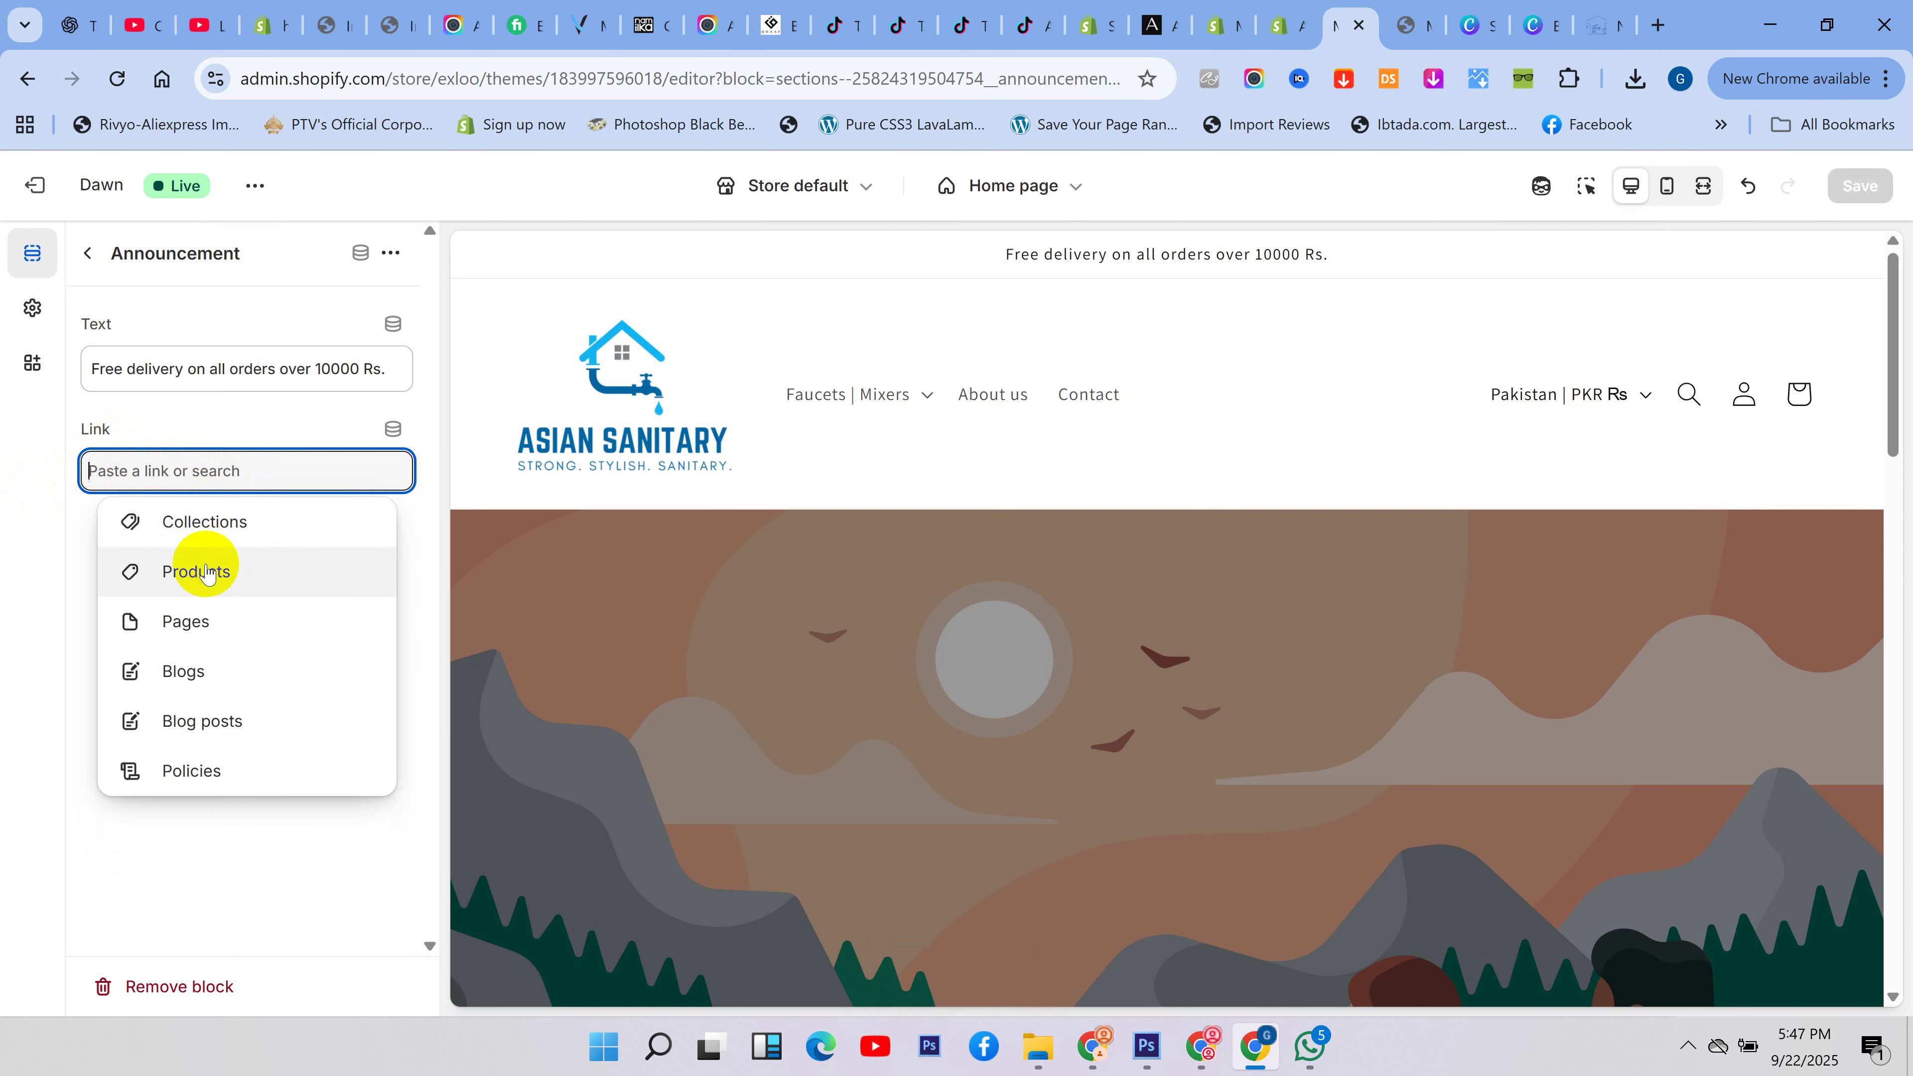
click(216, 533)
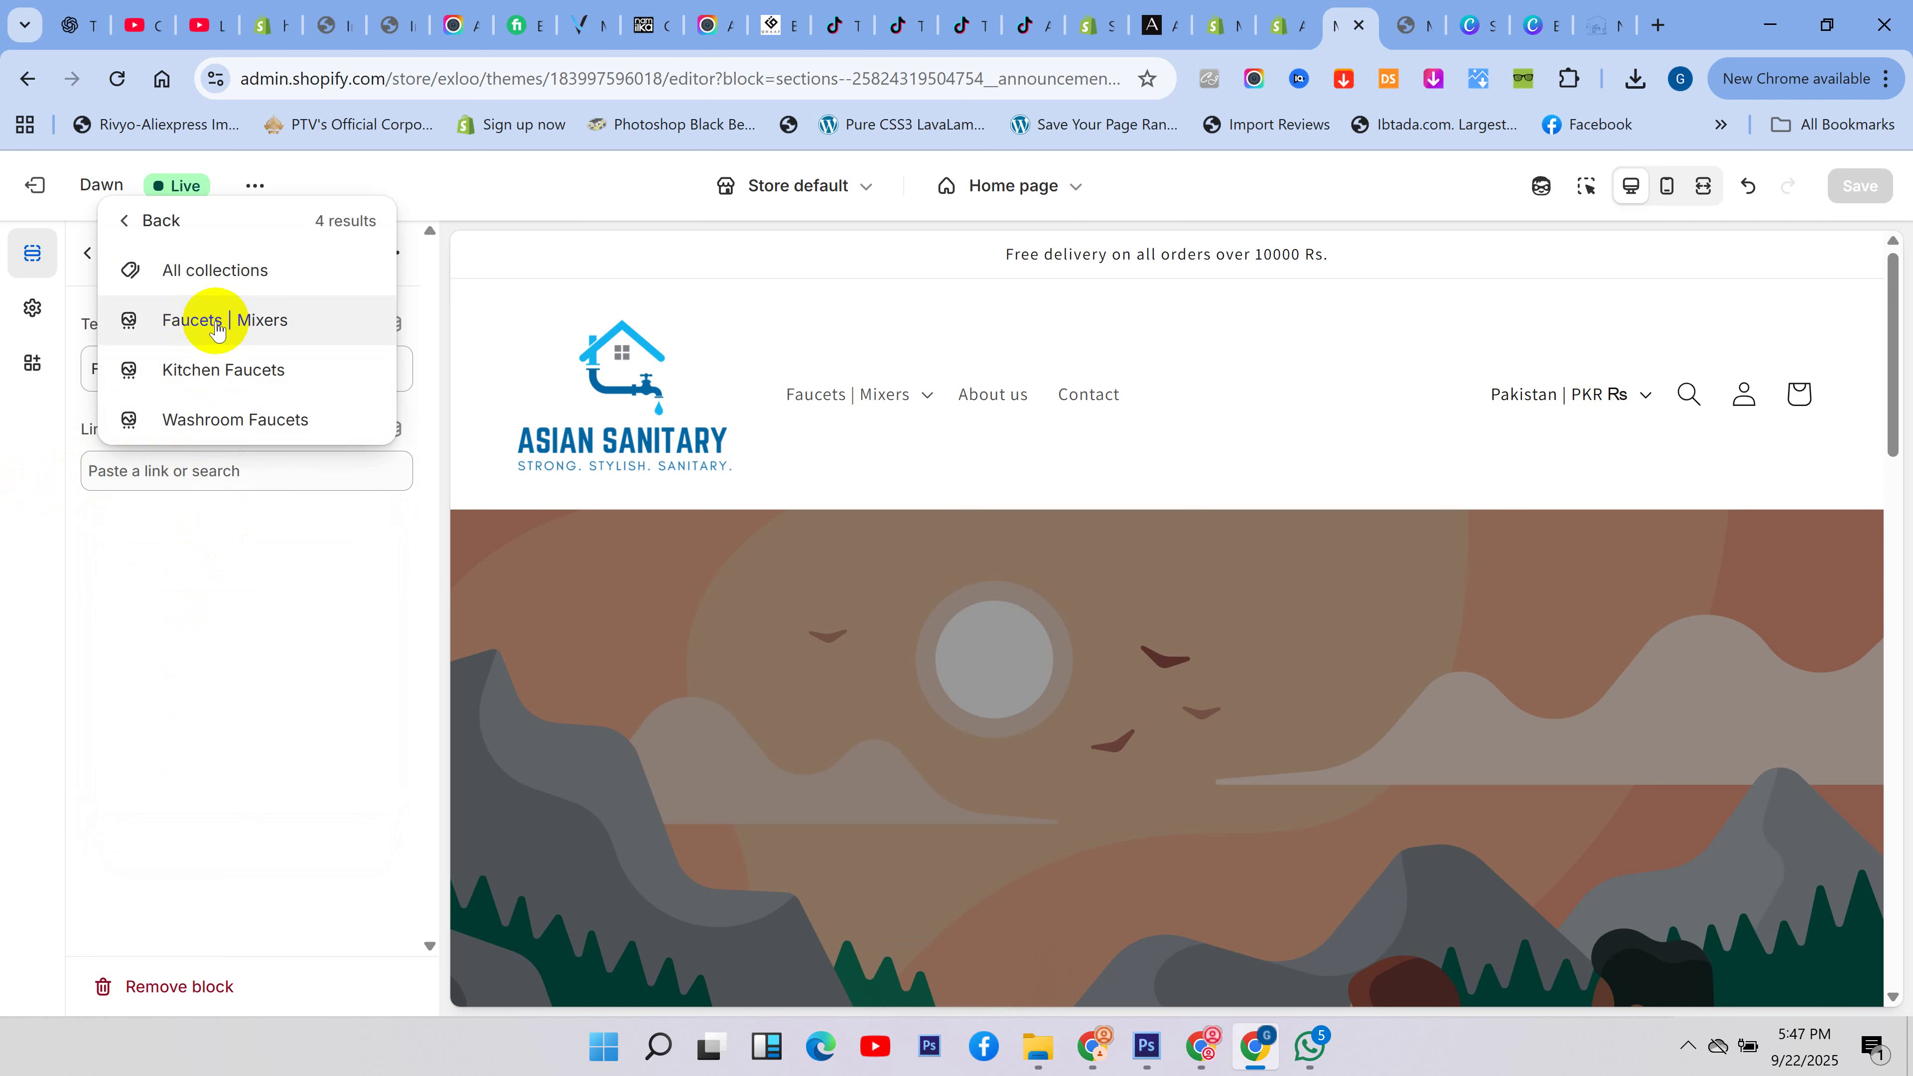
click(220, 322)
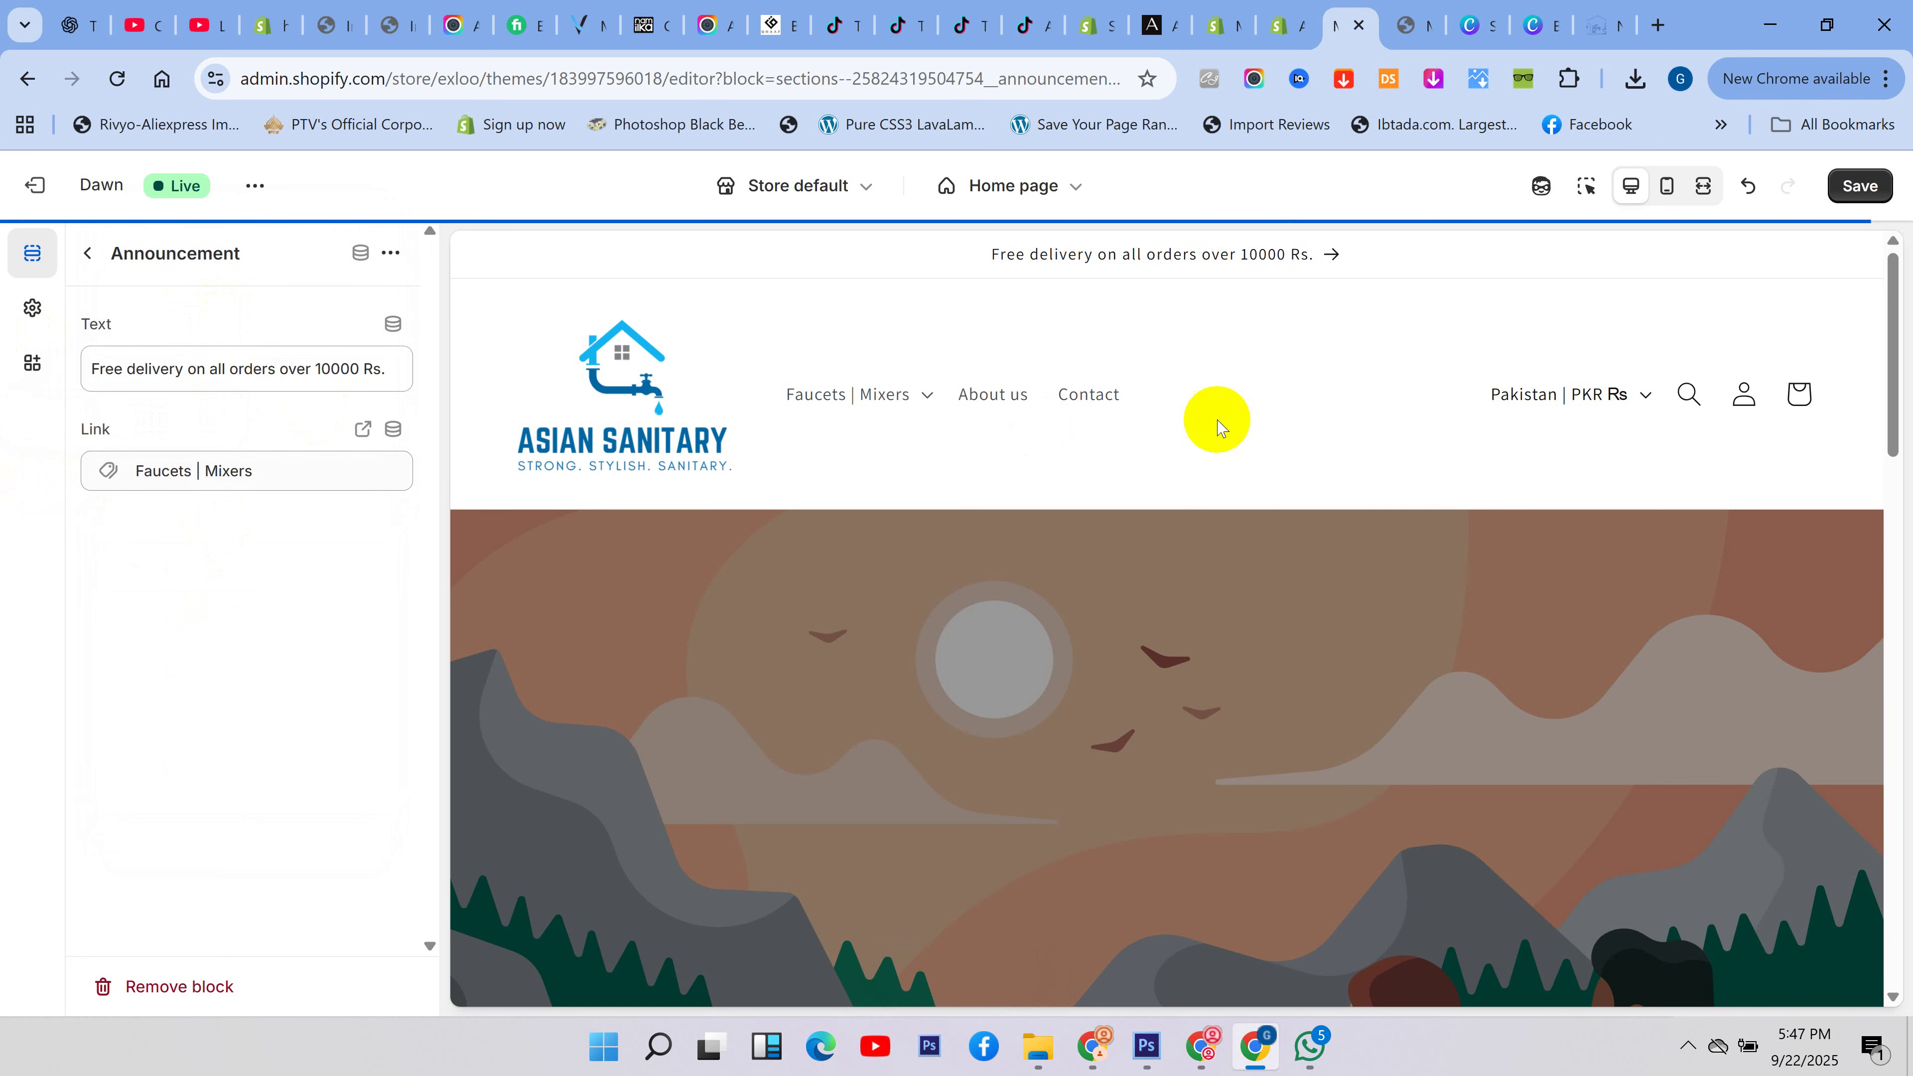
click(1860, 185)
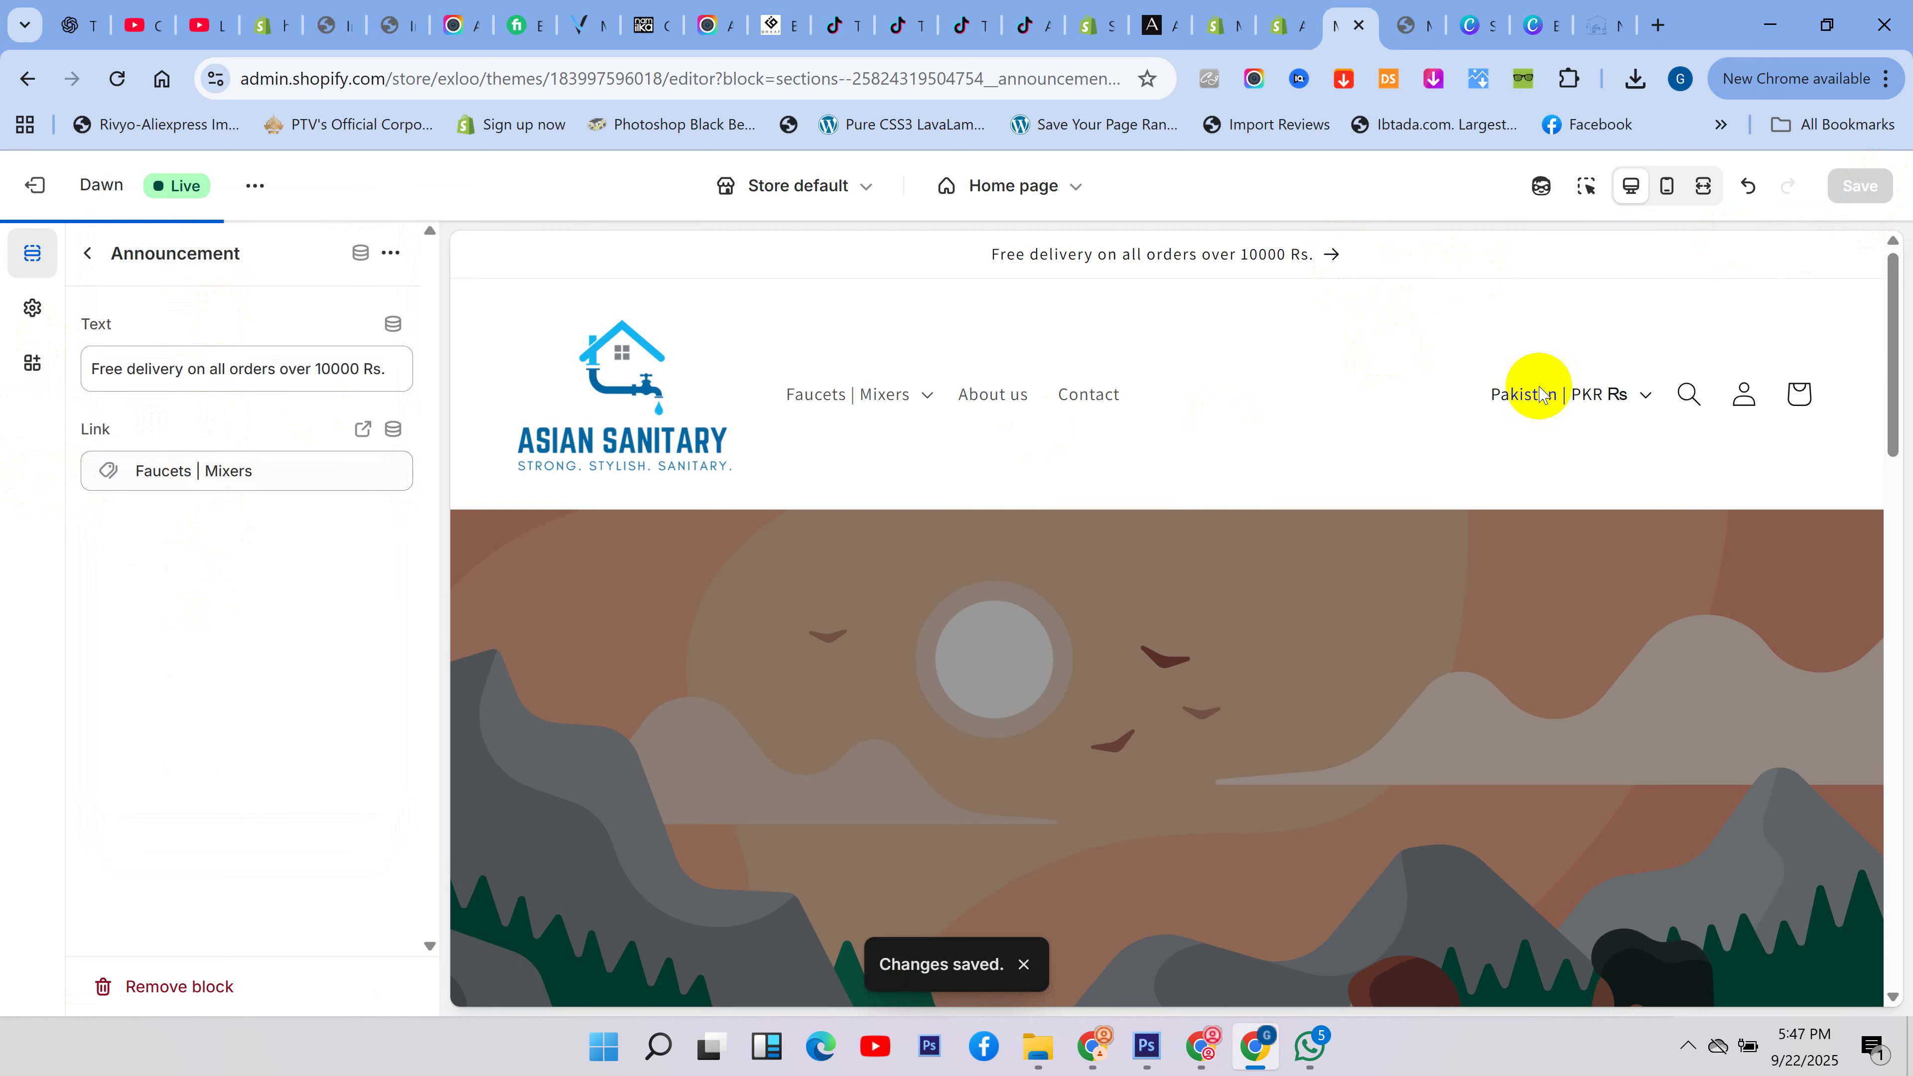
- Test the announcement link in the full-width preview, review the collection page, and return to the home page in desktop preview
click(1706, 188)
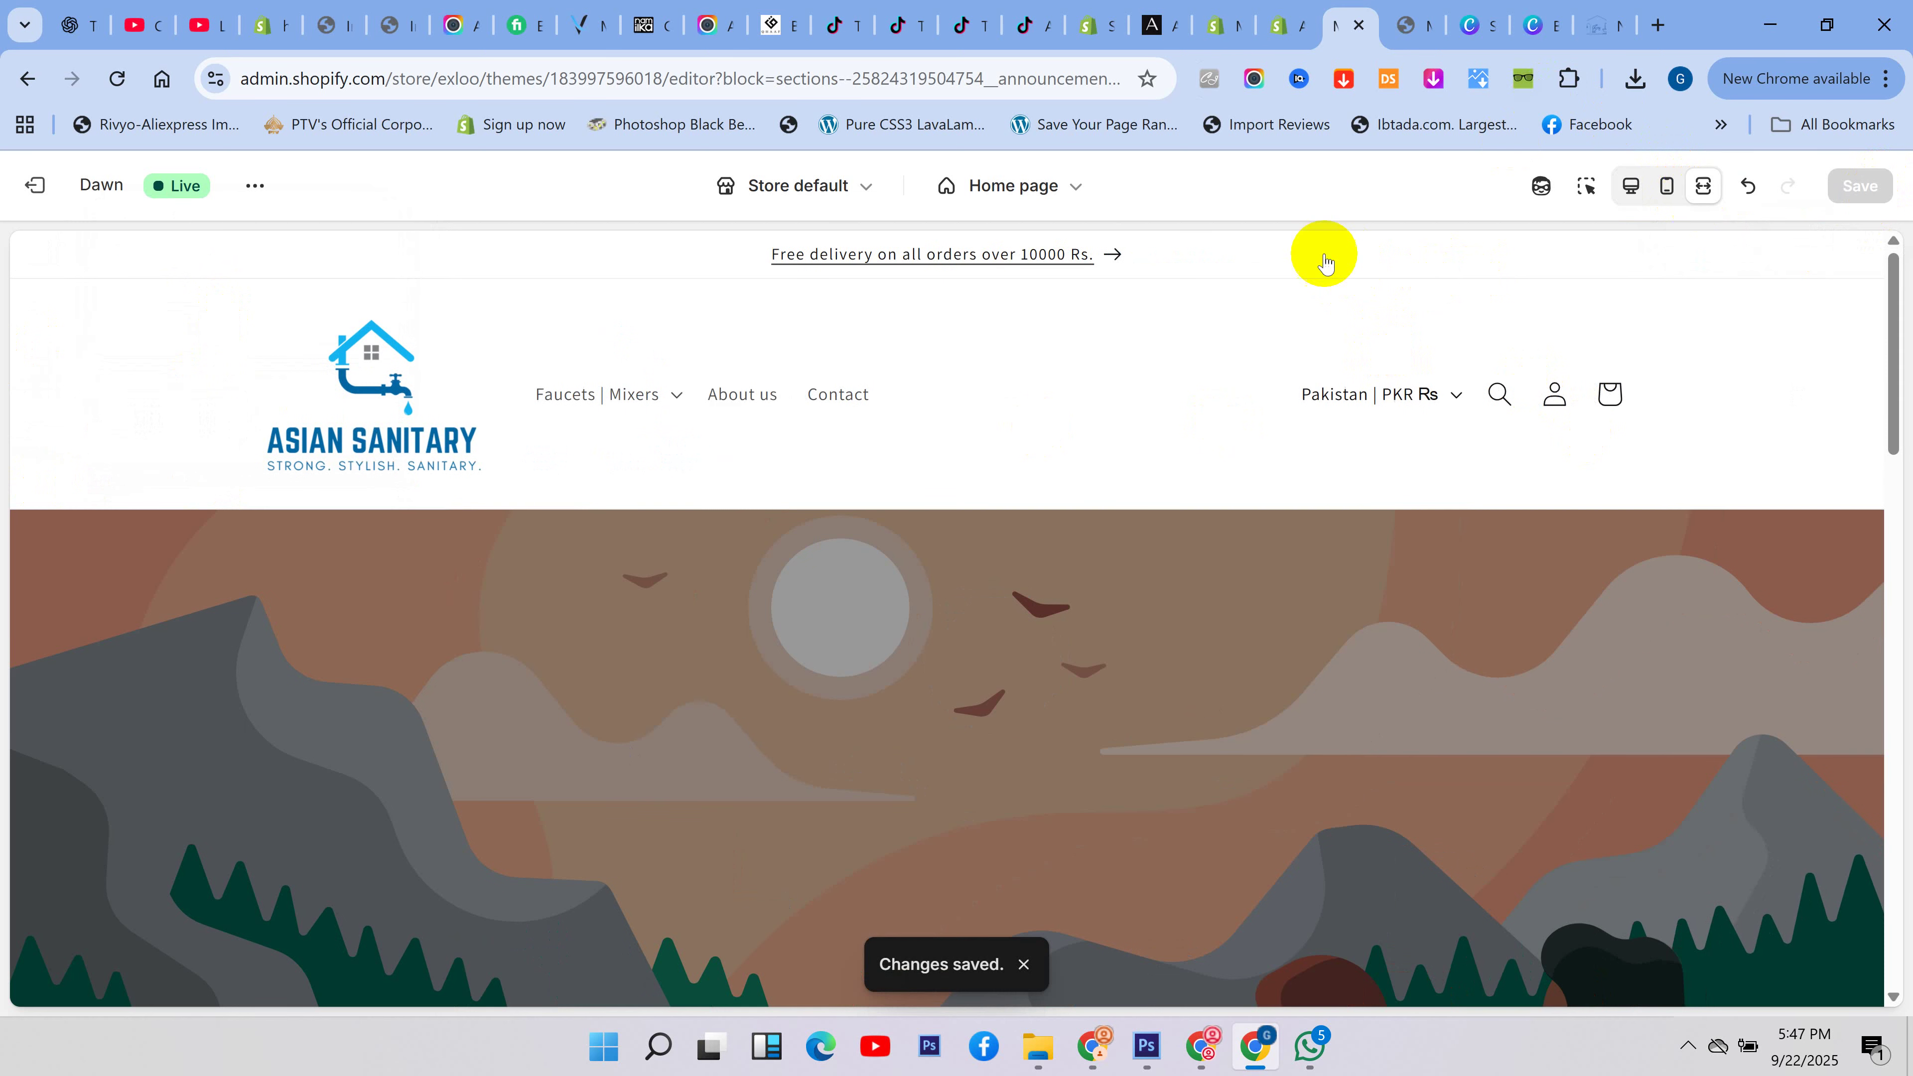
click(1087, 261)
scroll(922, 634, down, 5)
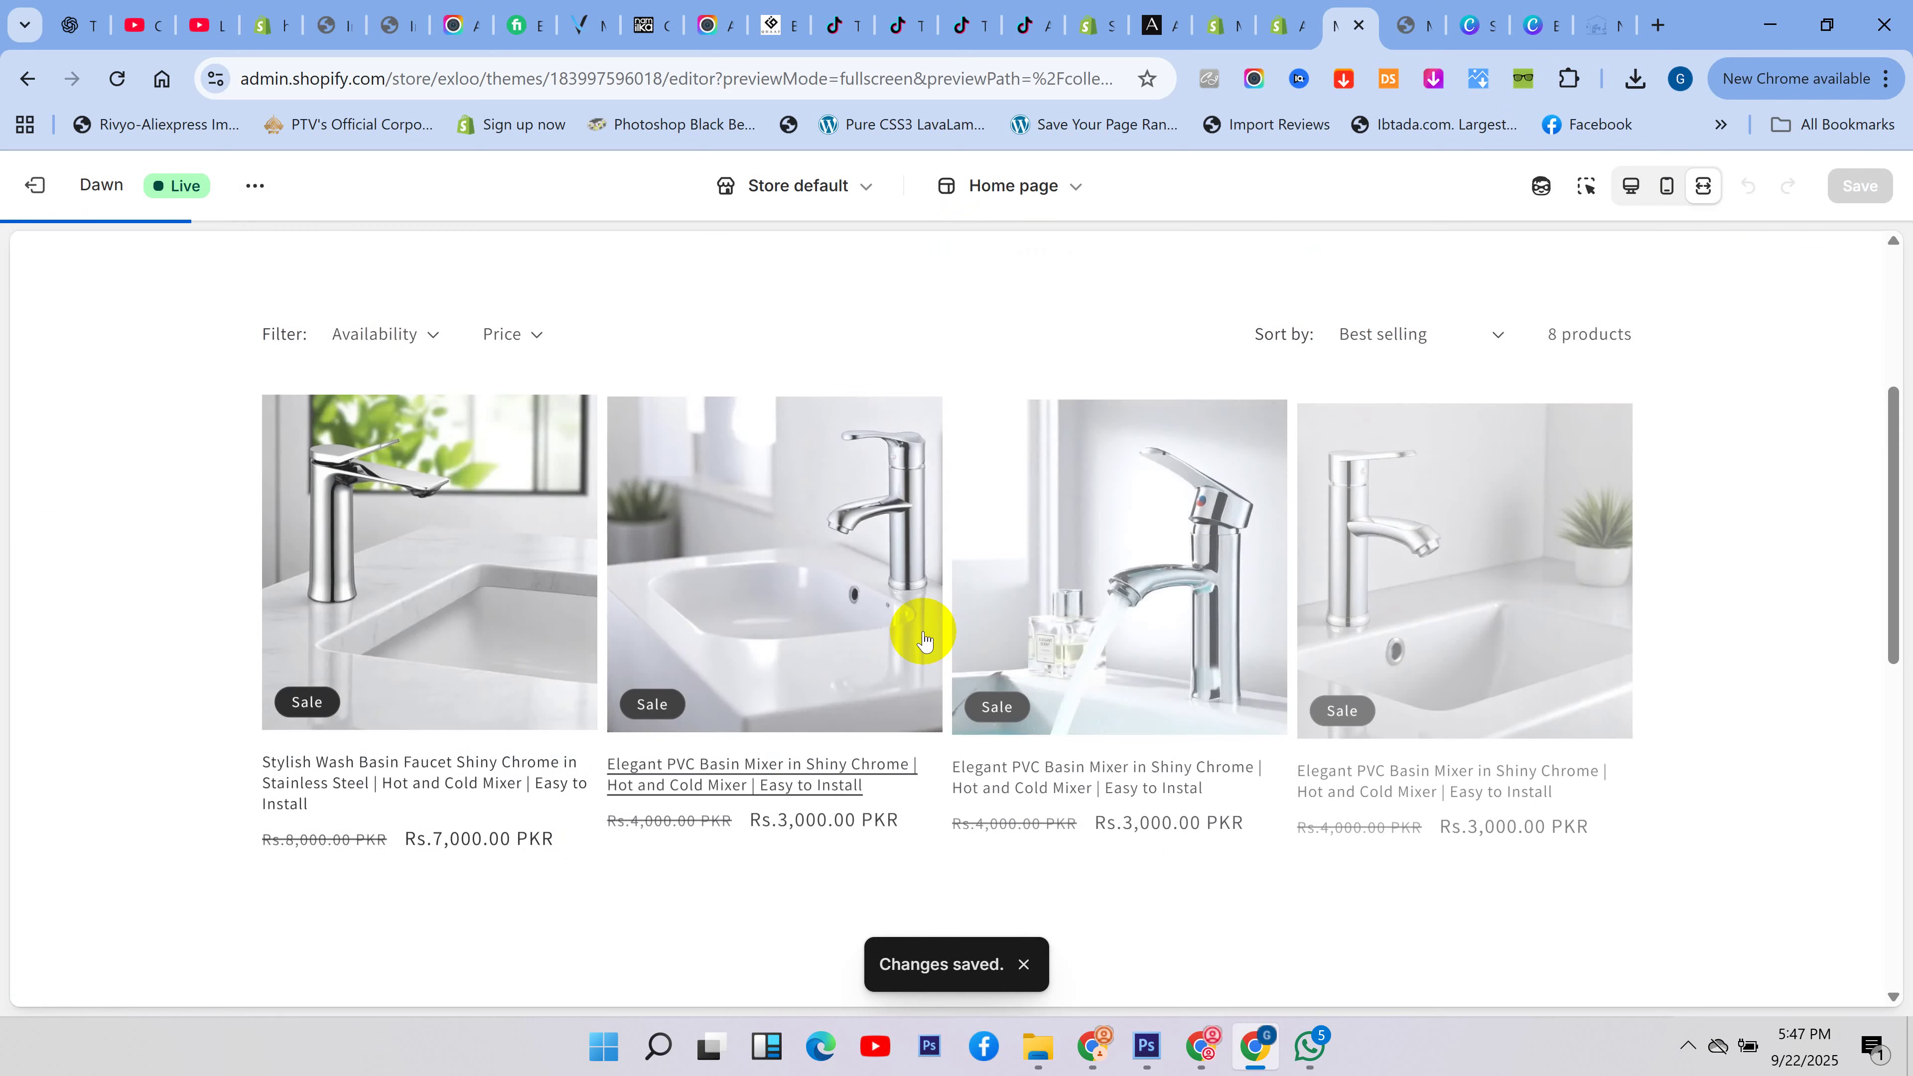
scroll(979, 633, down, 5)
scroll(1166, 628, up, 10)
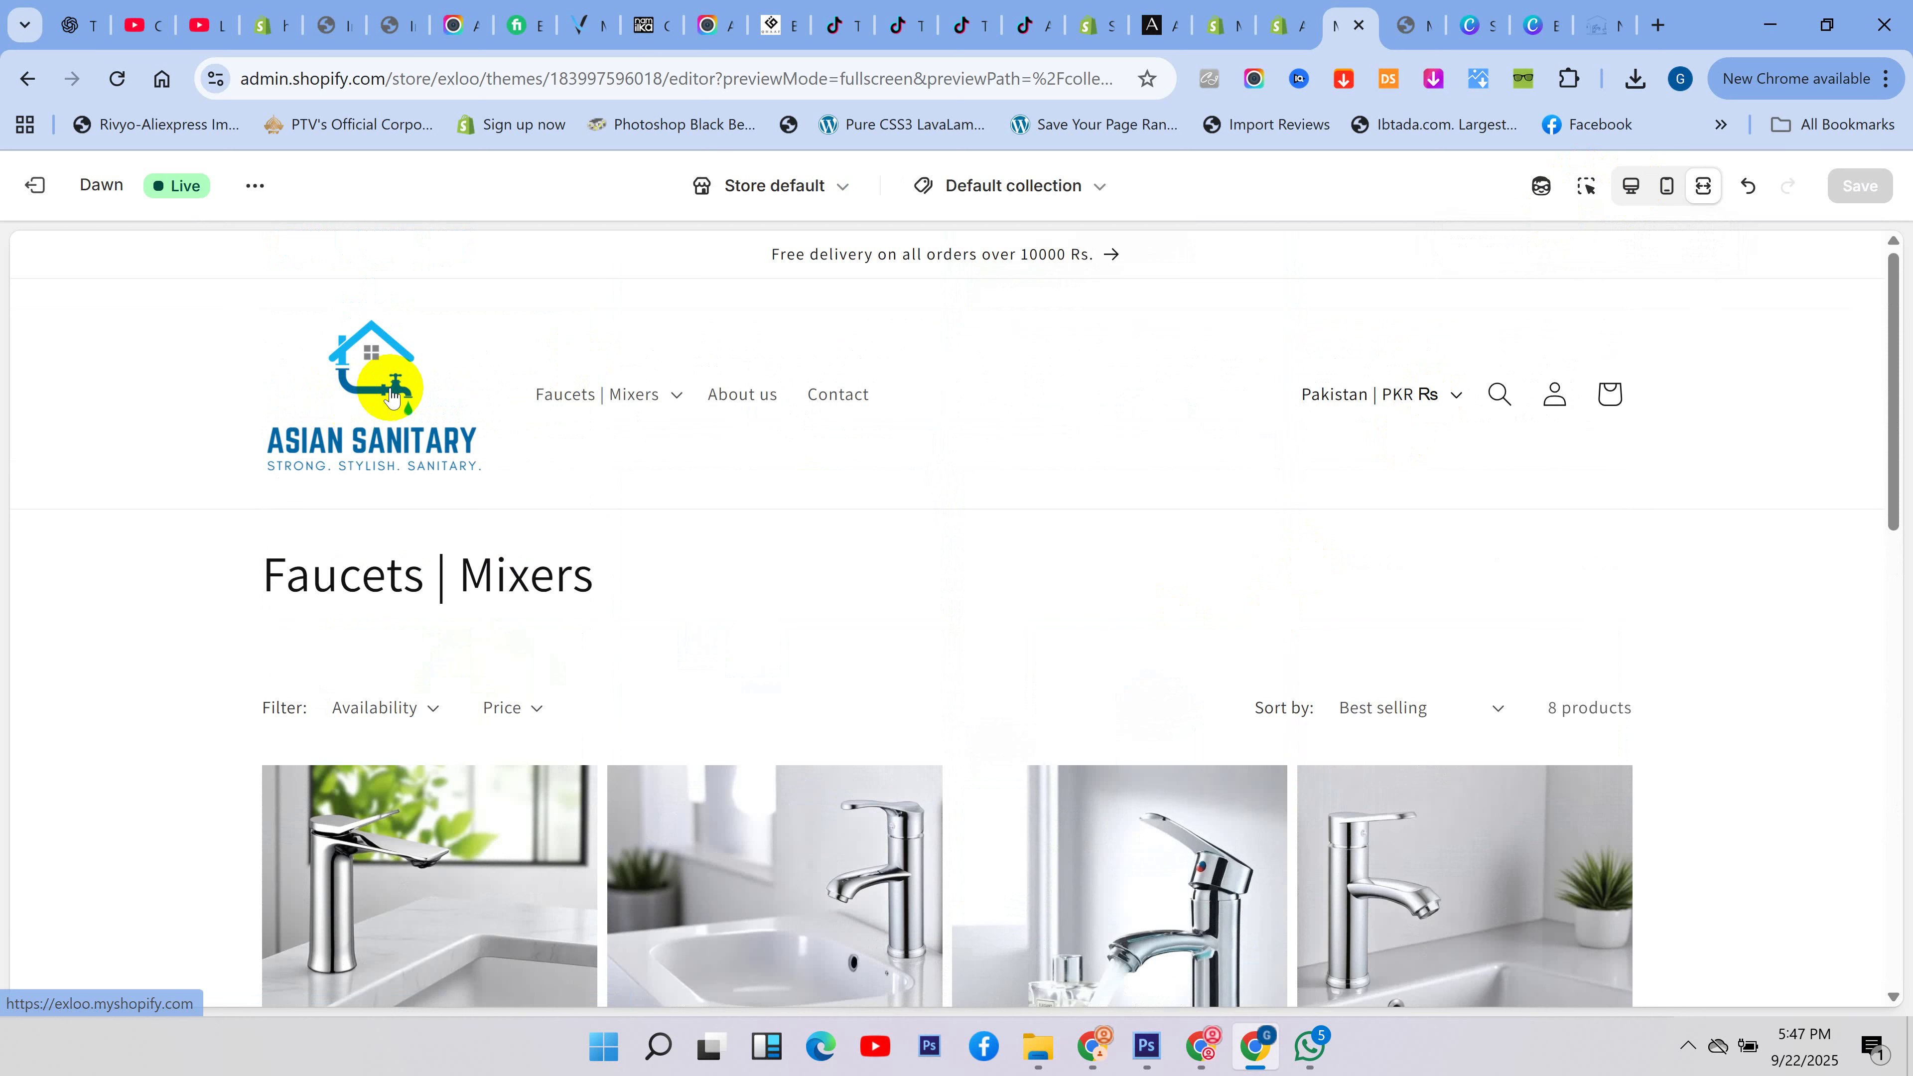
click(403, 392)
click(1630, 187)
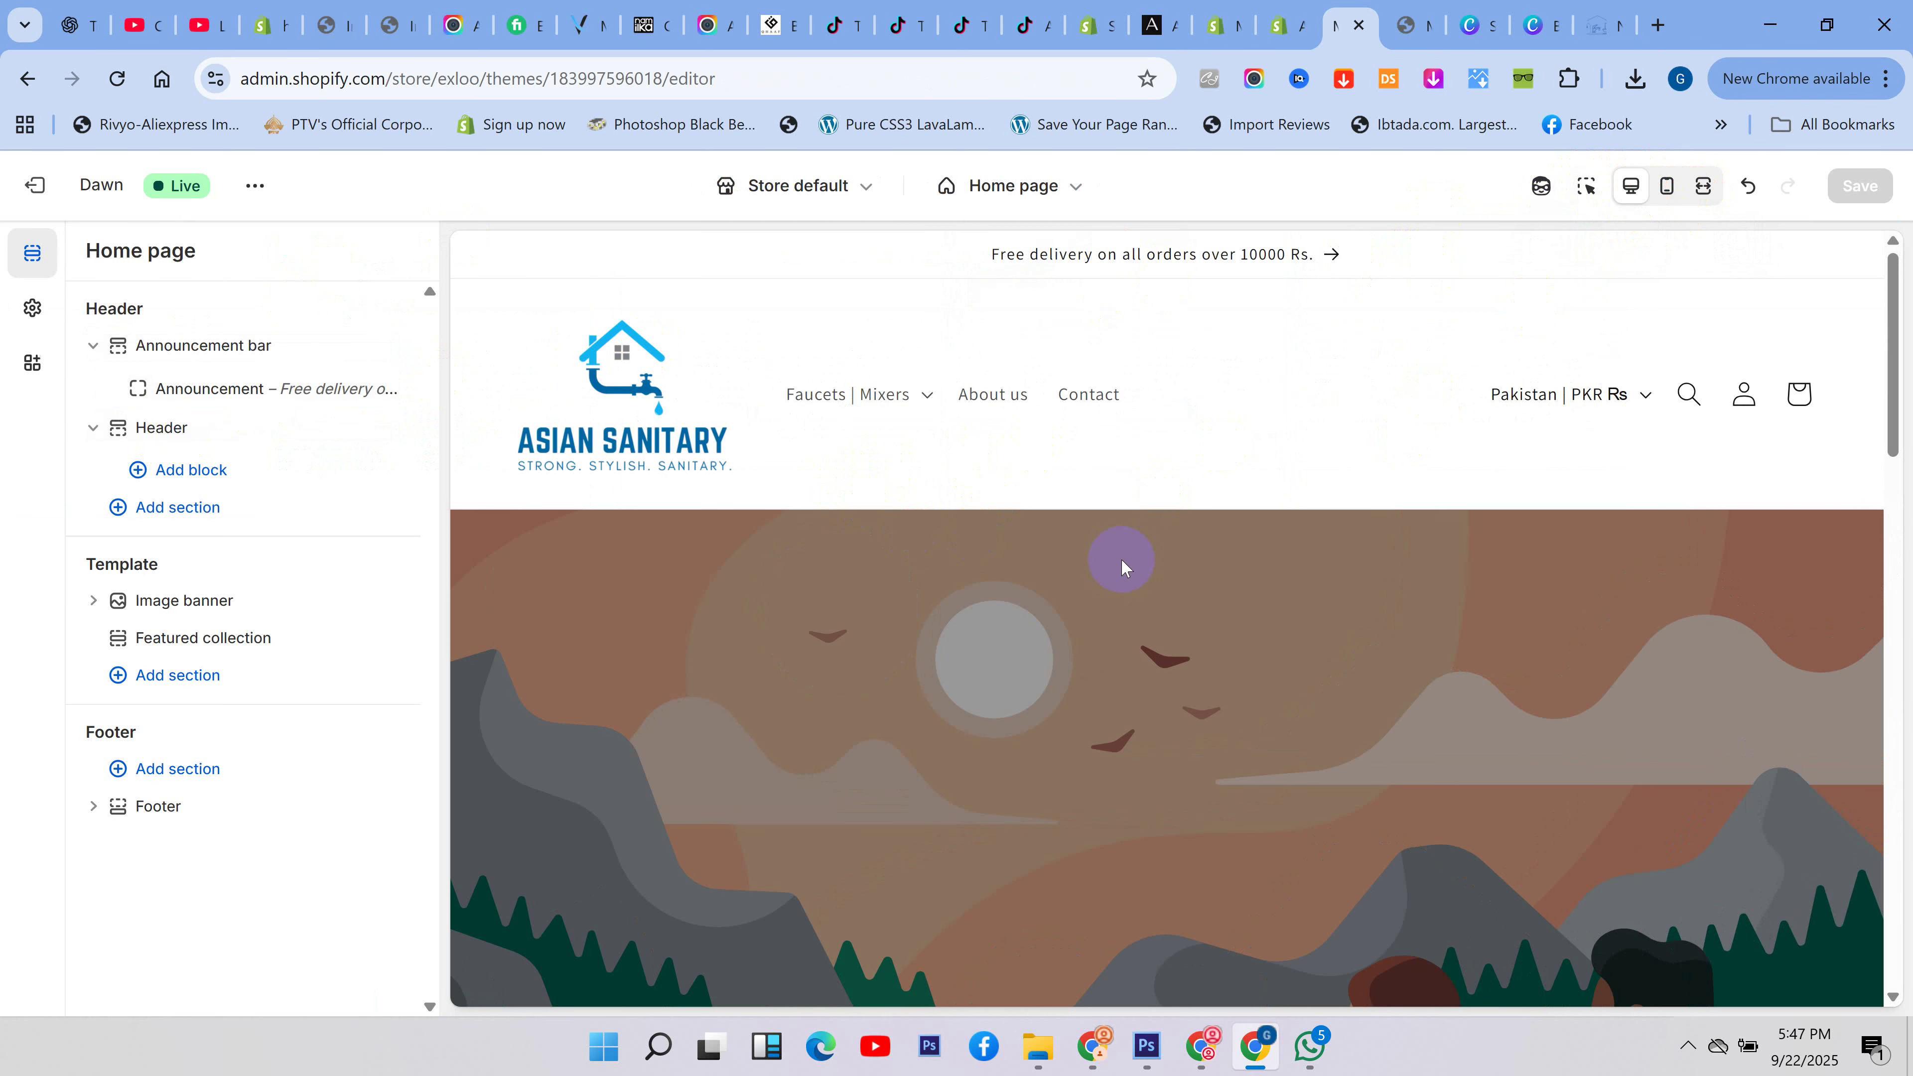
- Review the home page in the mobile preview, from the announcement bar and logo down to the featured products
scroll(1123, 566, down, 2)
mouse_move(118, 427)
mouse_down()
mouse_move(107, 390)
mouse_move(116, 457)
mouse_up()
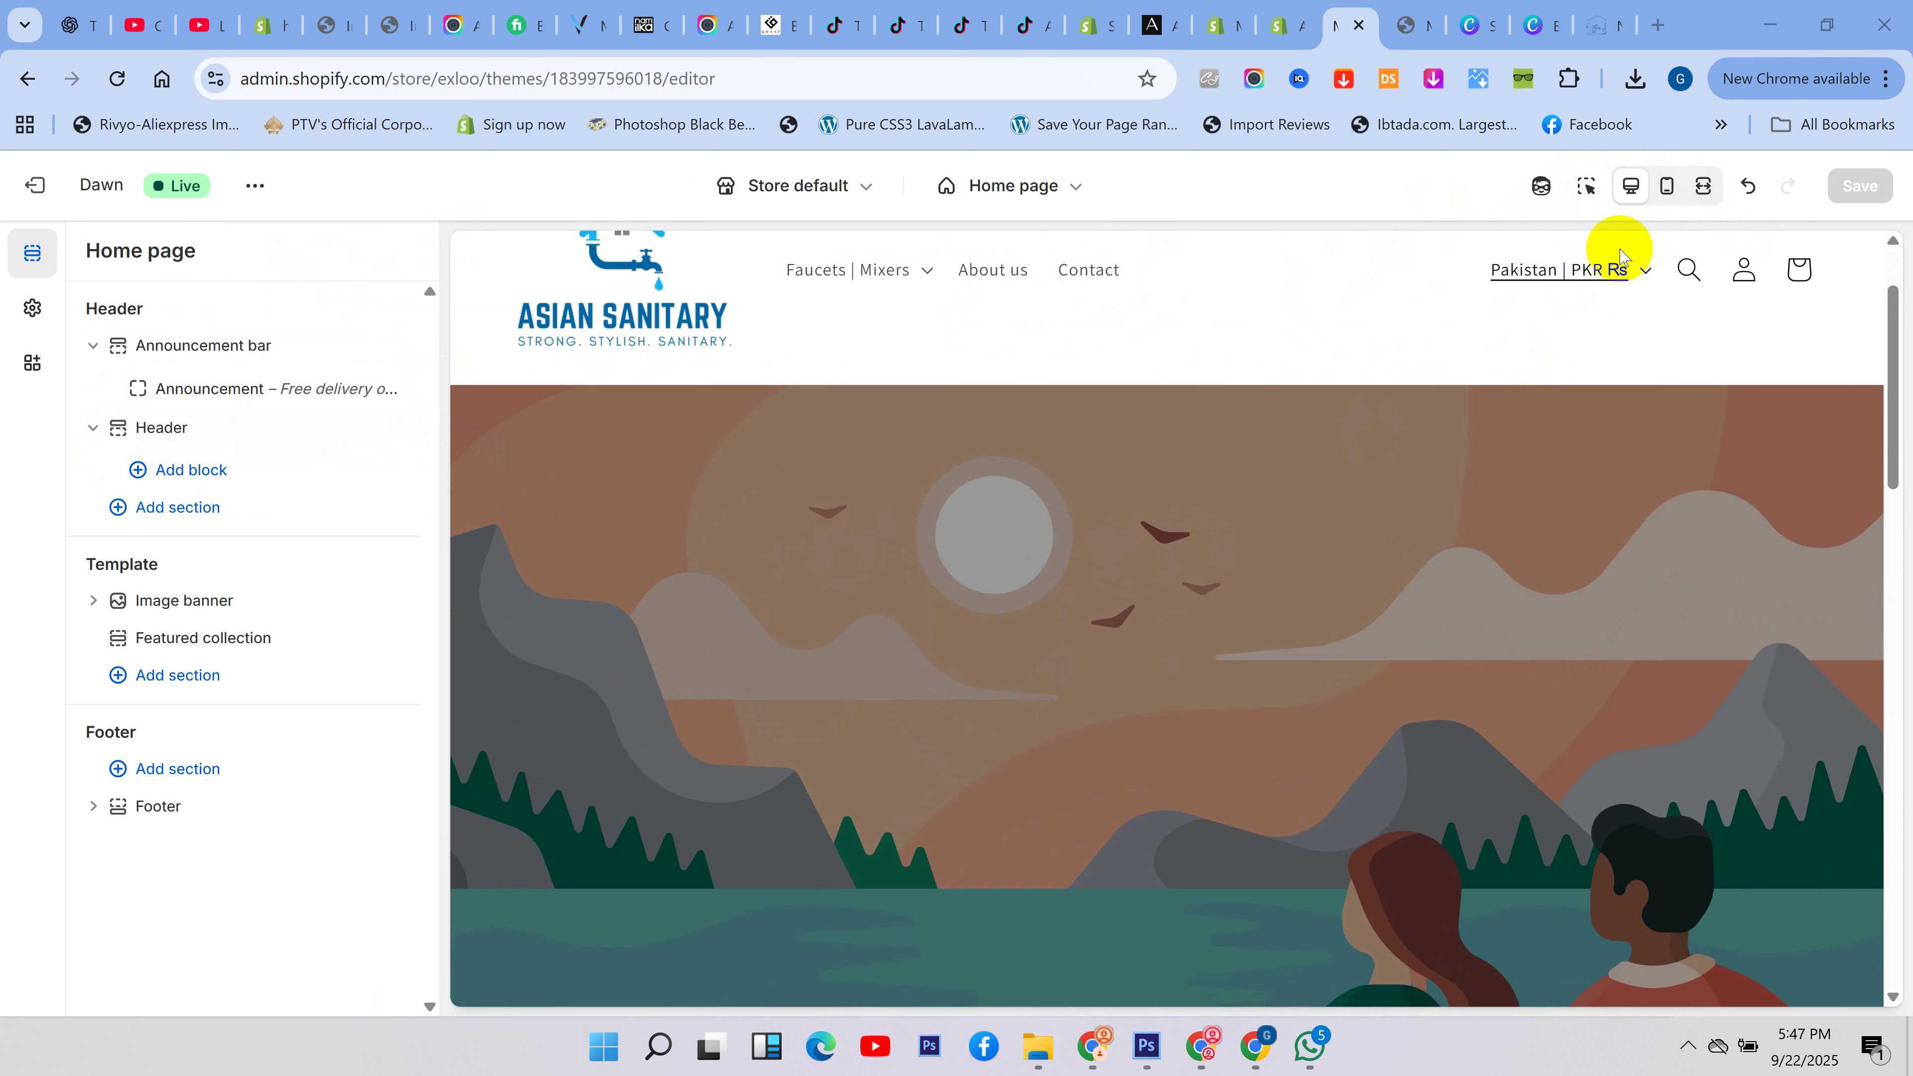
click(1666, 186)
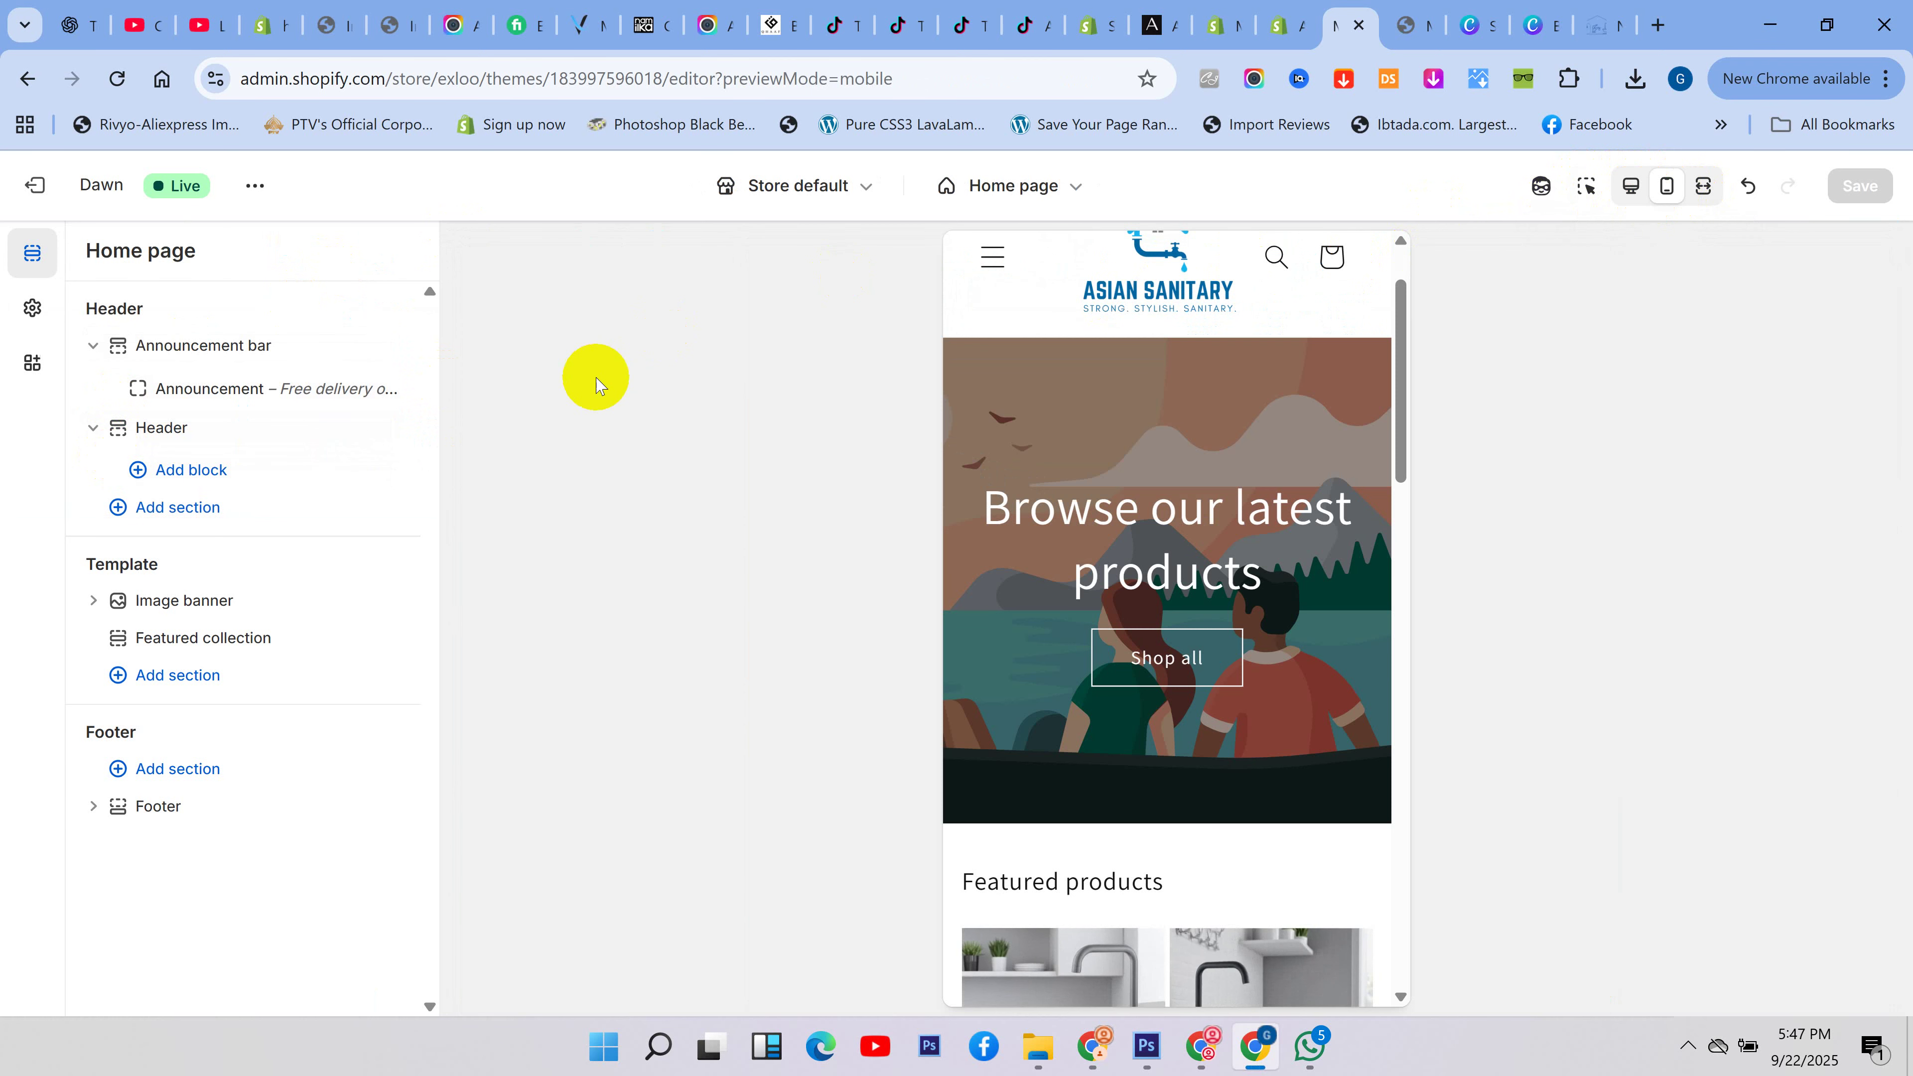
scroll(1220, 387, down, 6)
scroll(1188, 392, up, 8)
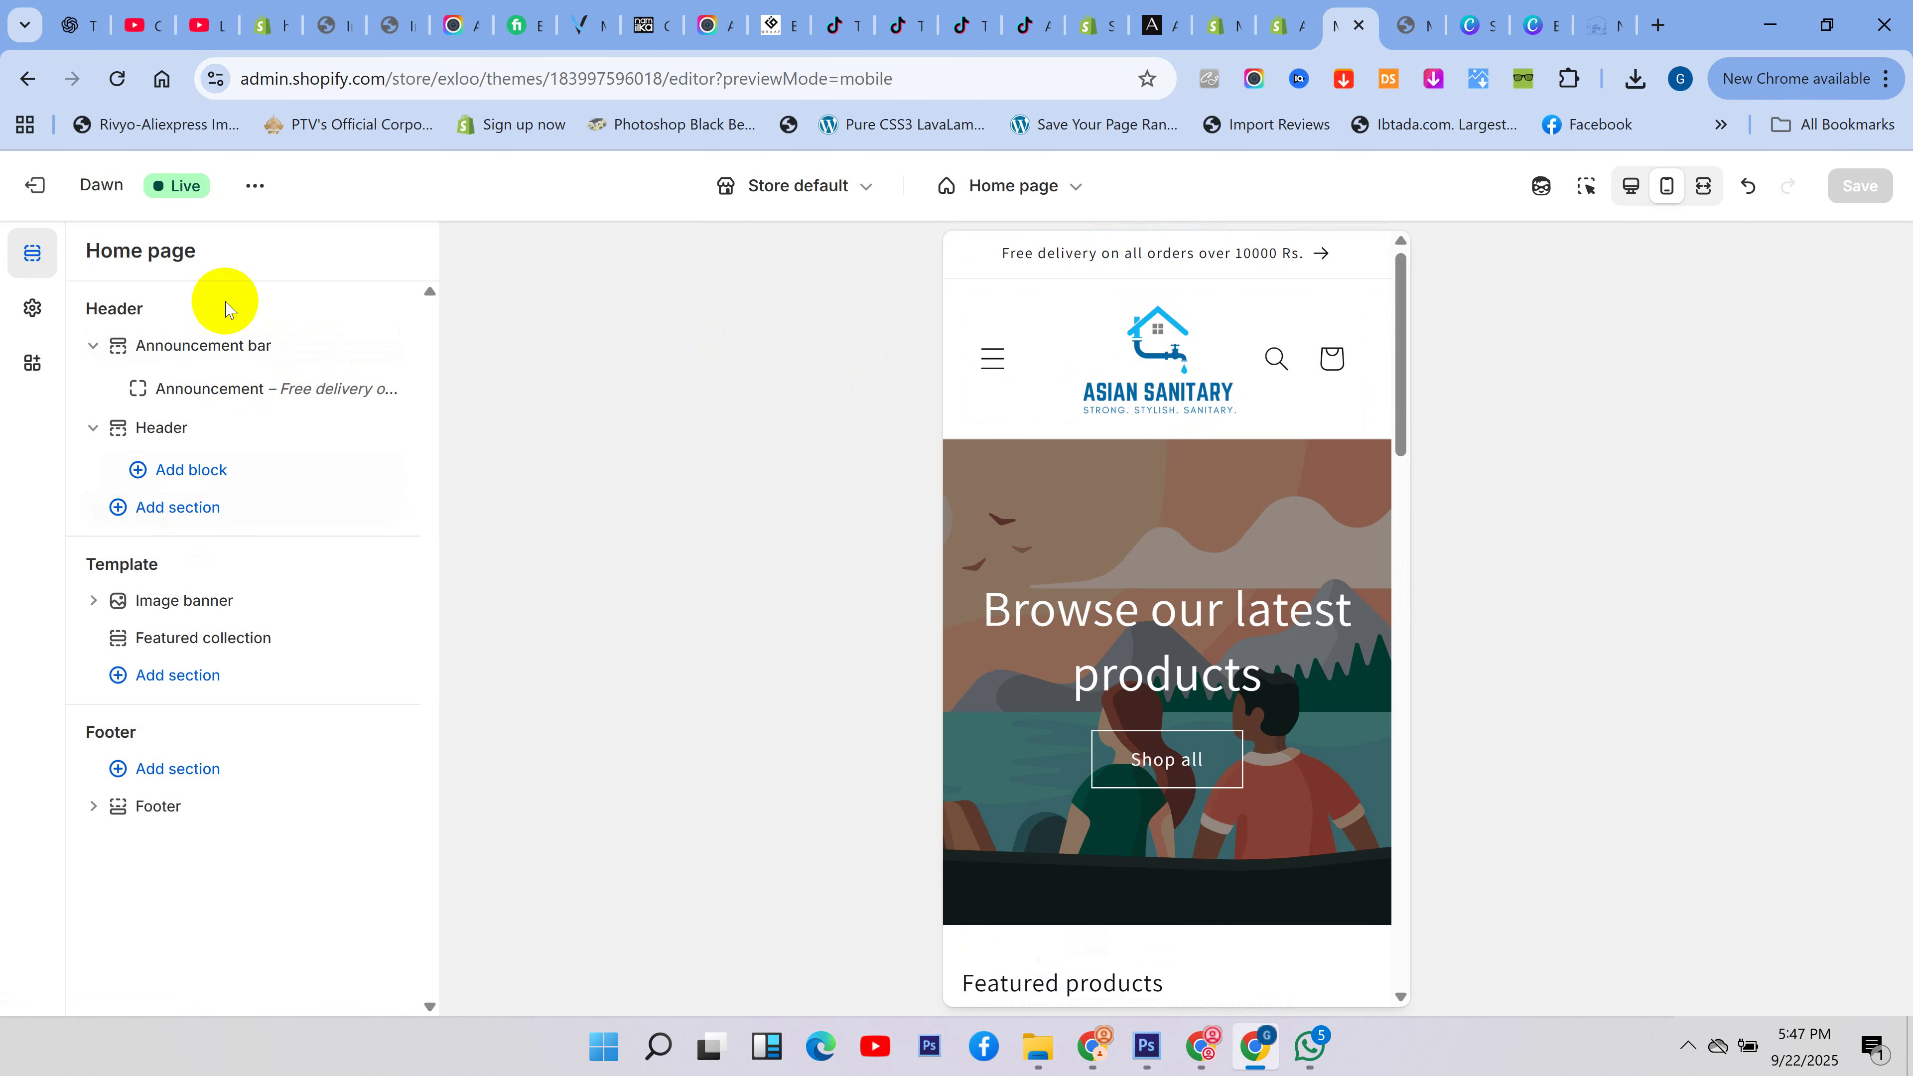
scroll(1281, 648, down, 10)
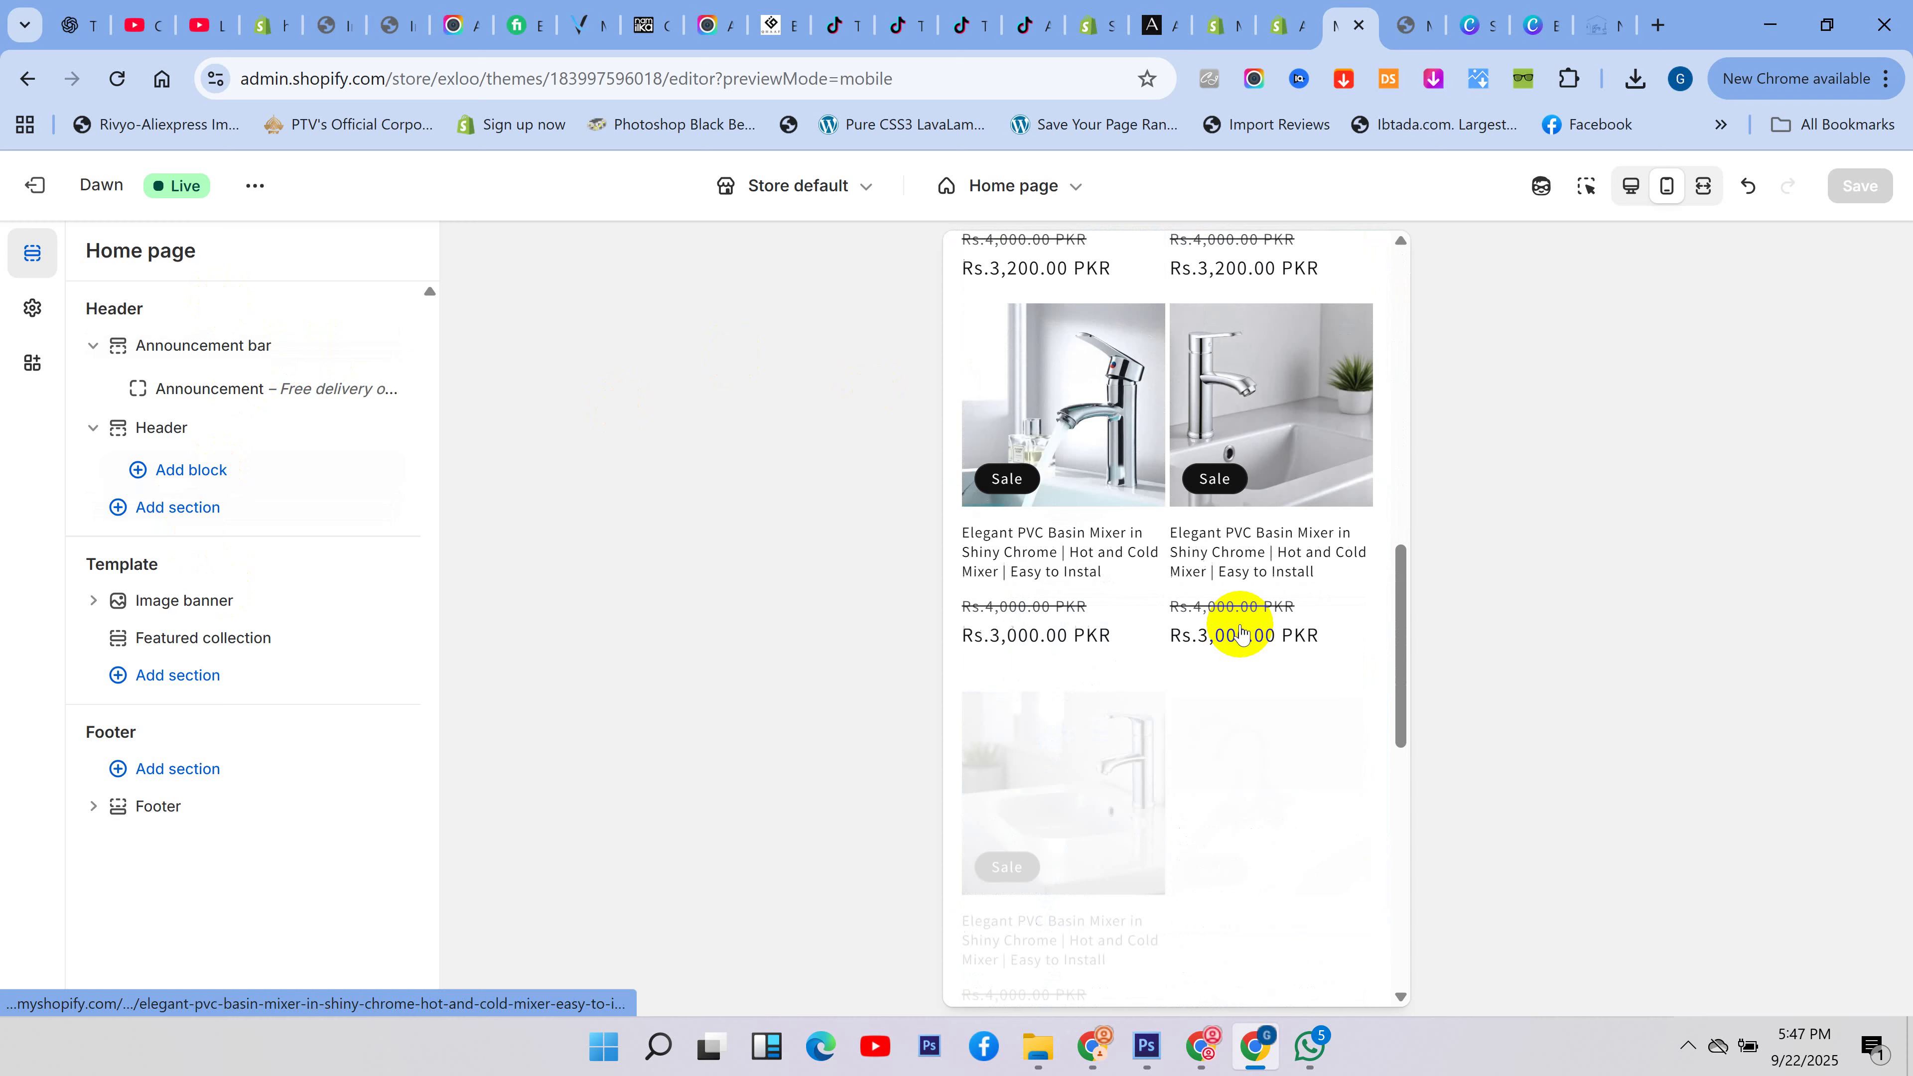
scroll(1232, 627, up, 10)
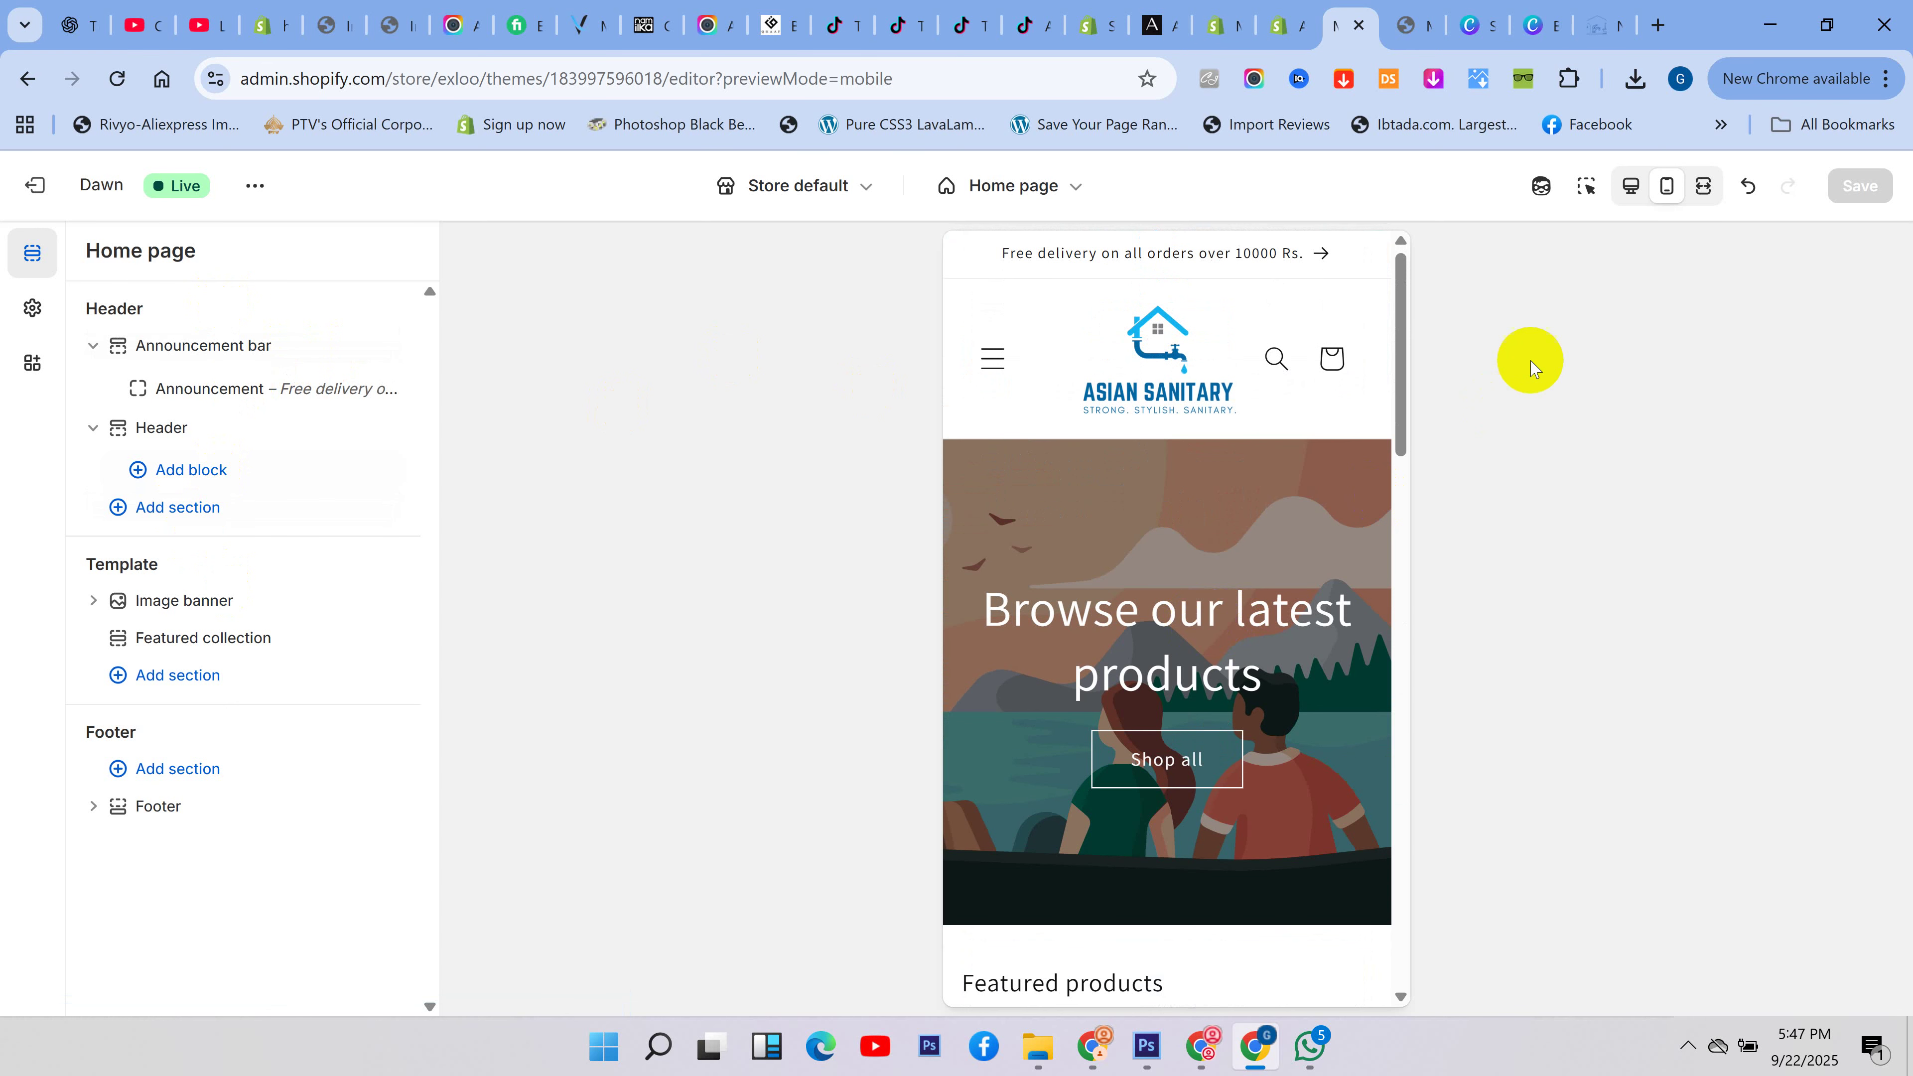
- Review the home page in the full-width preview and return to the desktop preview
click(1705, 187)
scroll(1064, 573, down, 5)
scroll(1064, 574, up, 5)
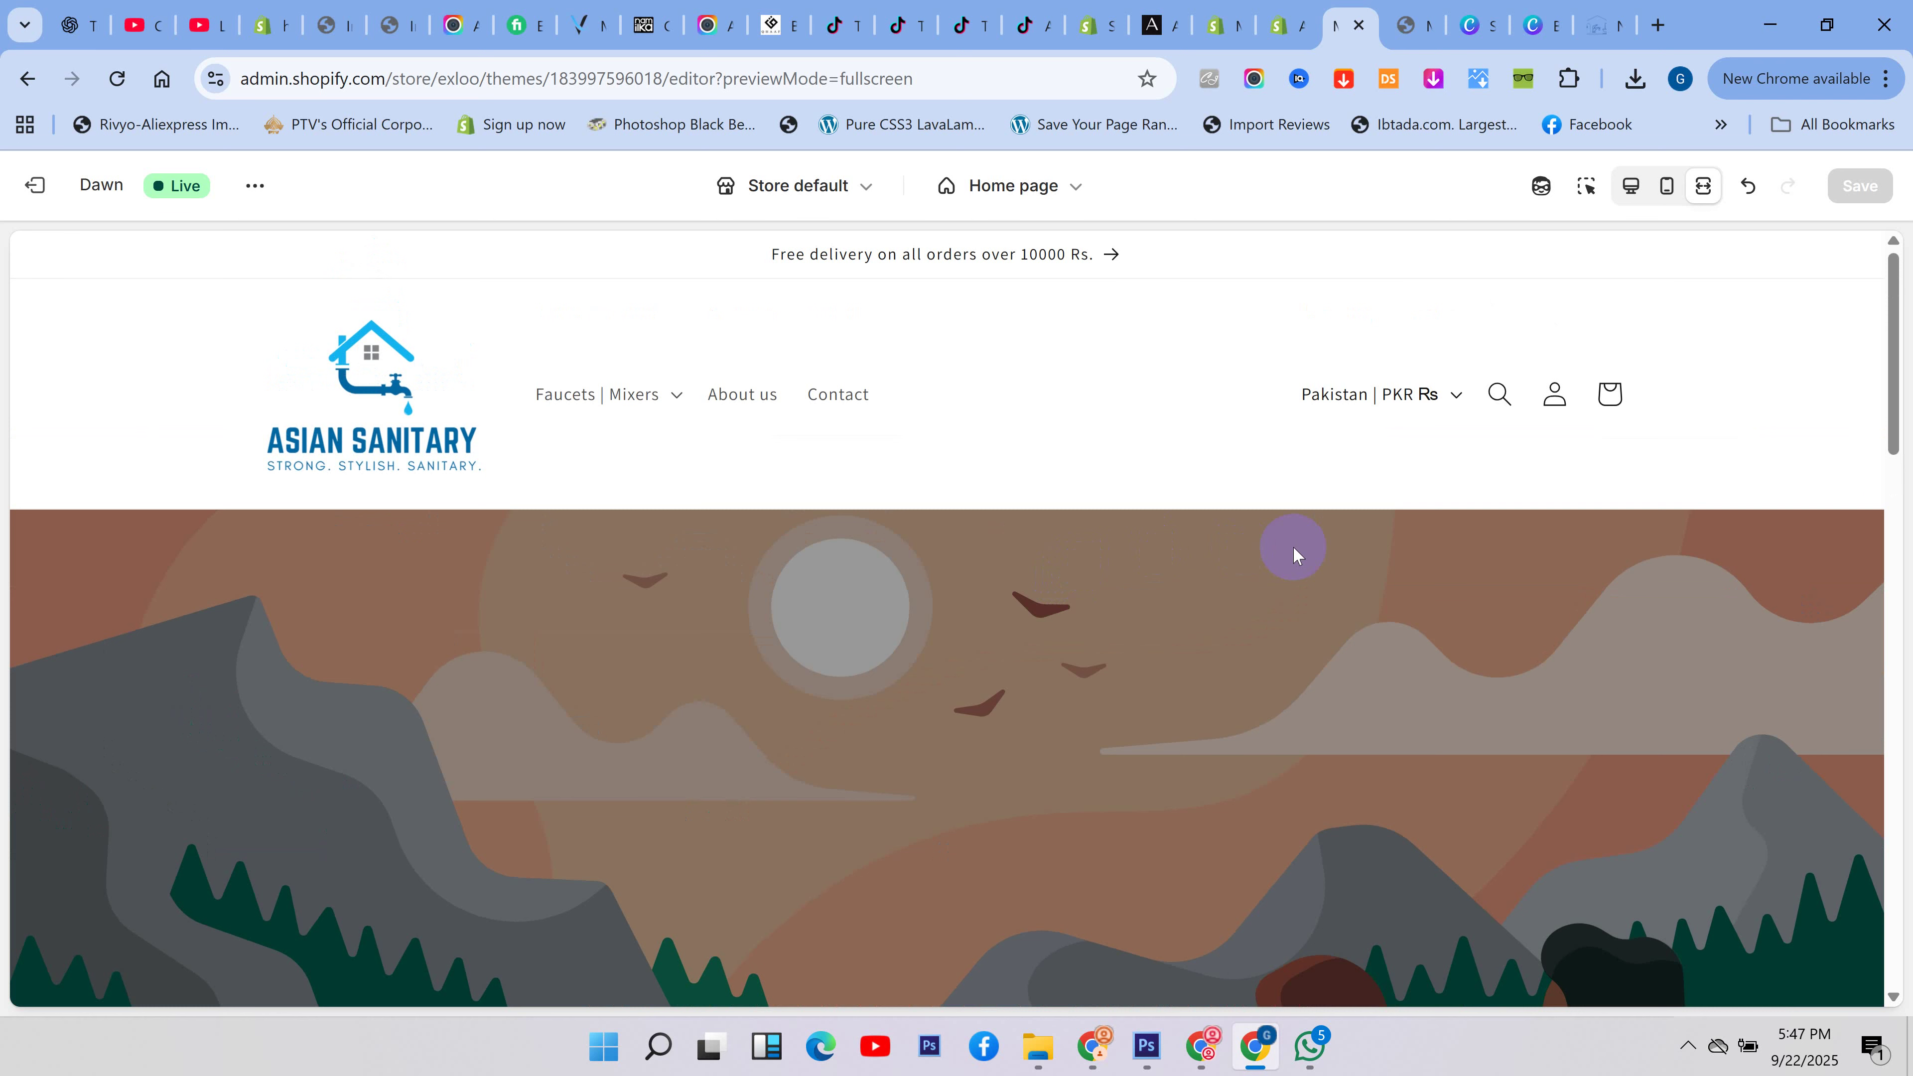
scroll(1233, 535, down, 10)
scroll(1221, 537, up, 10)
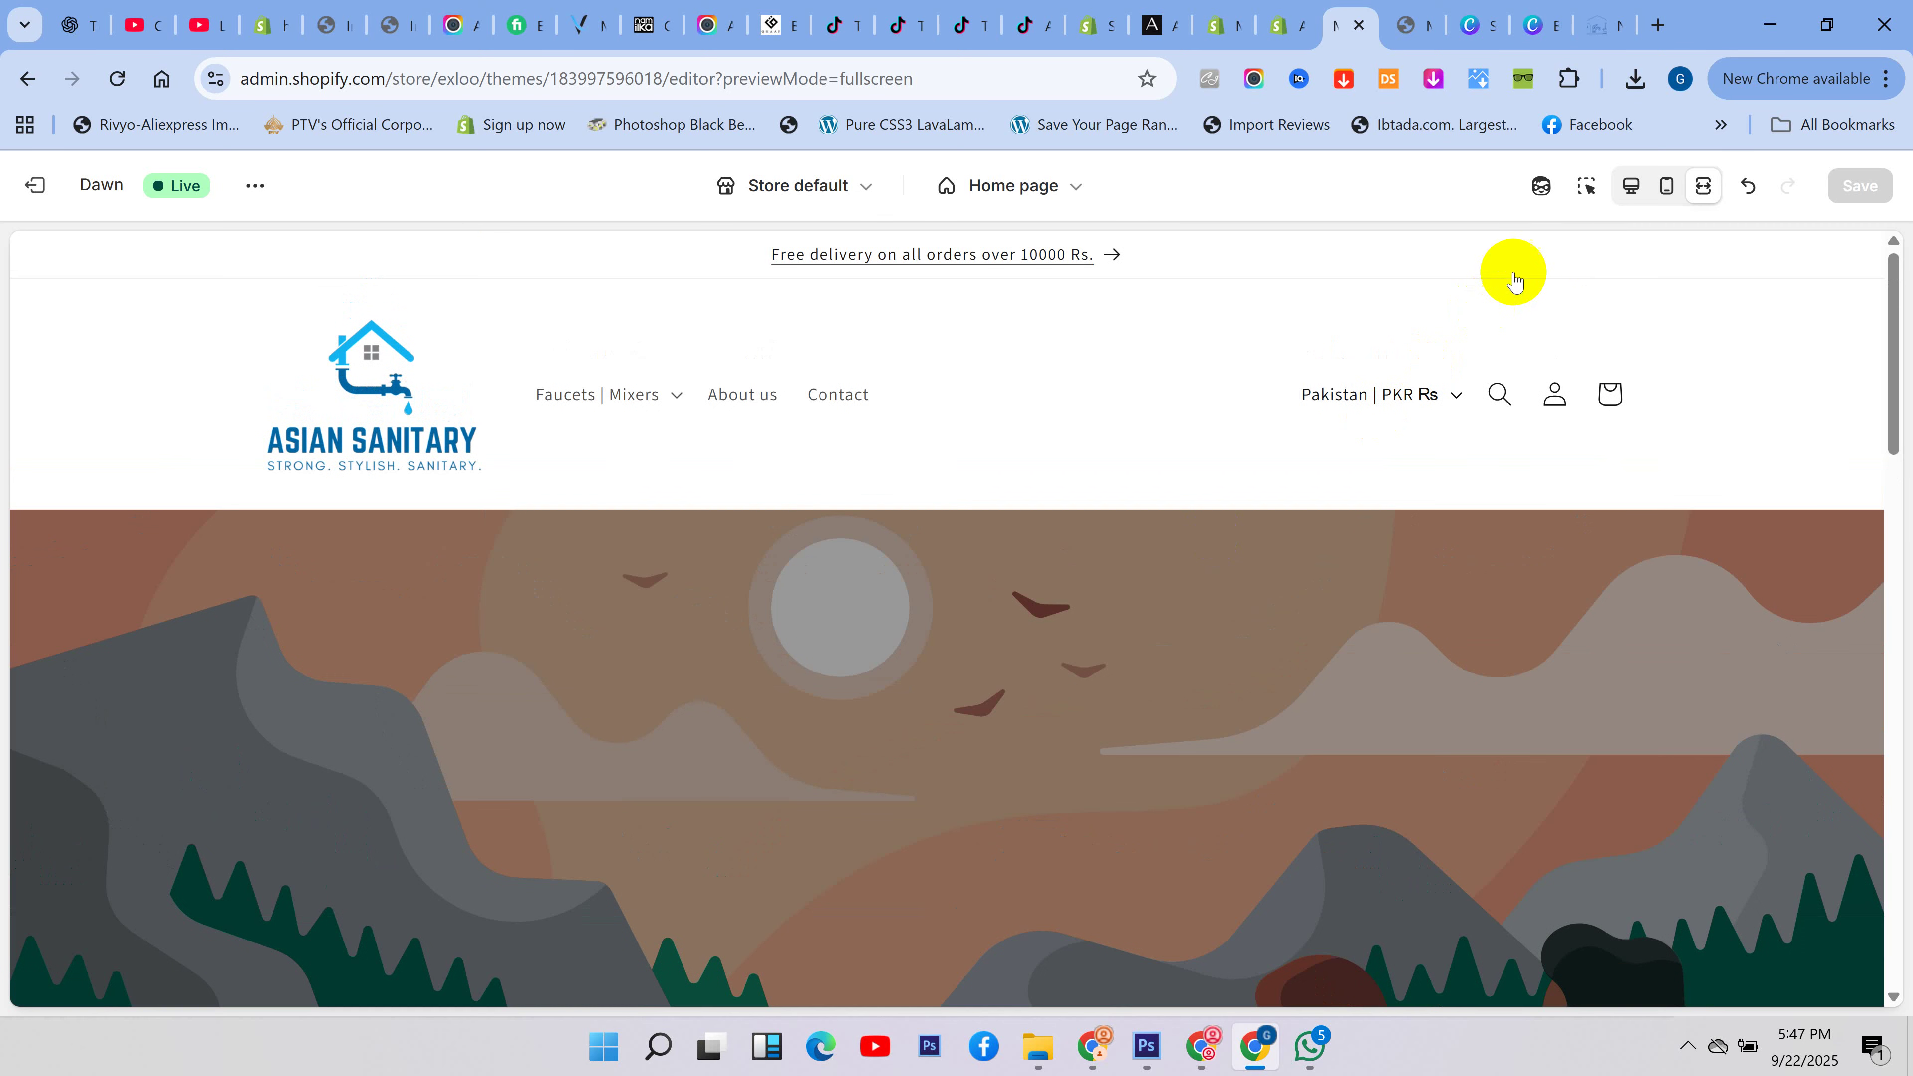
click(1630, 186)
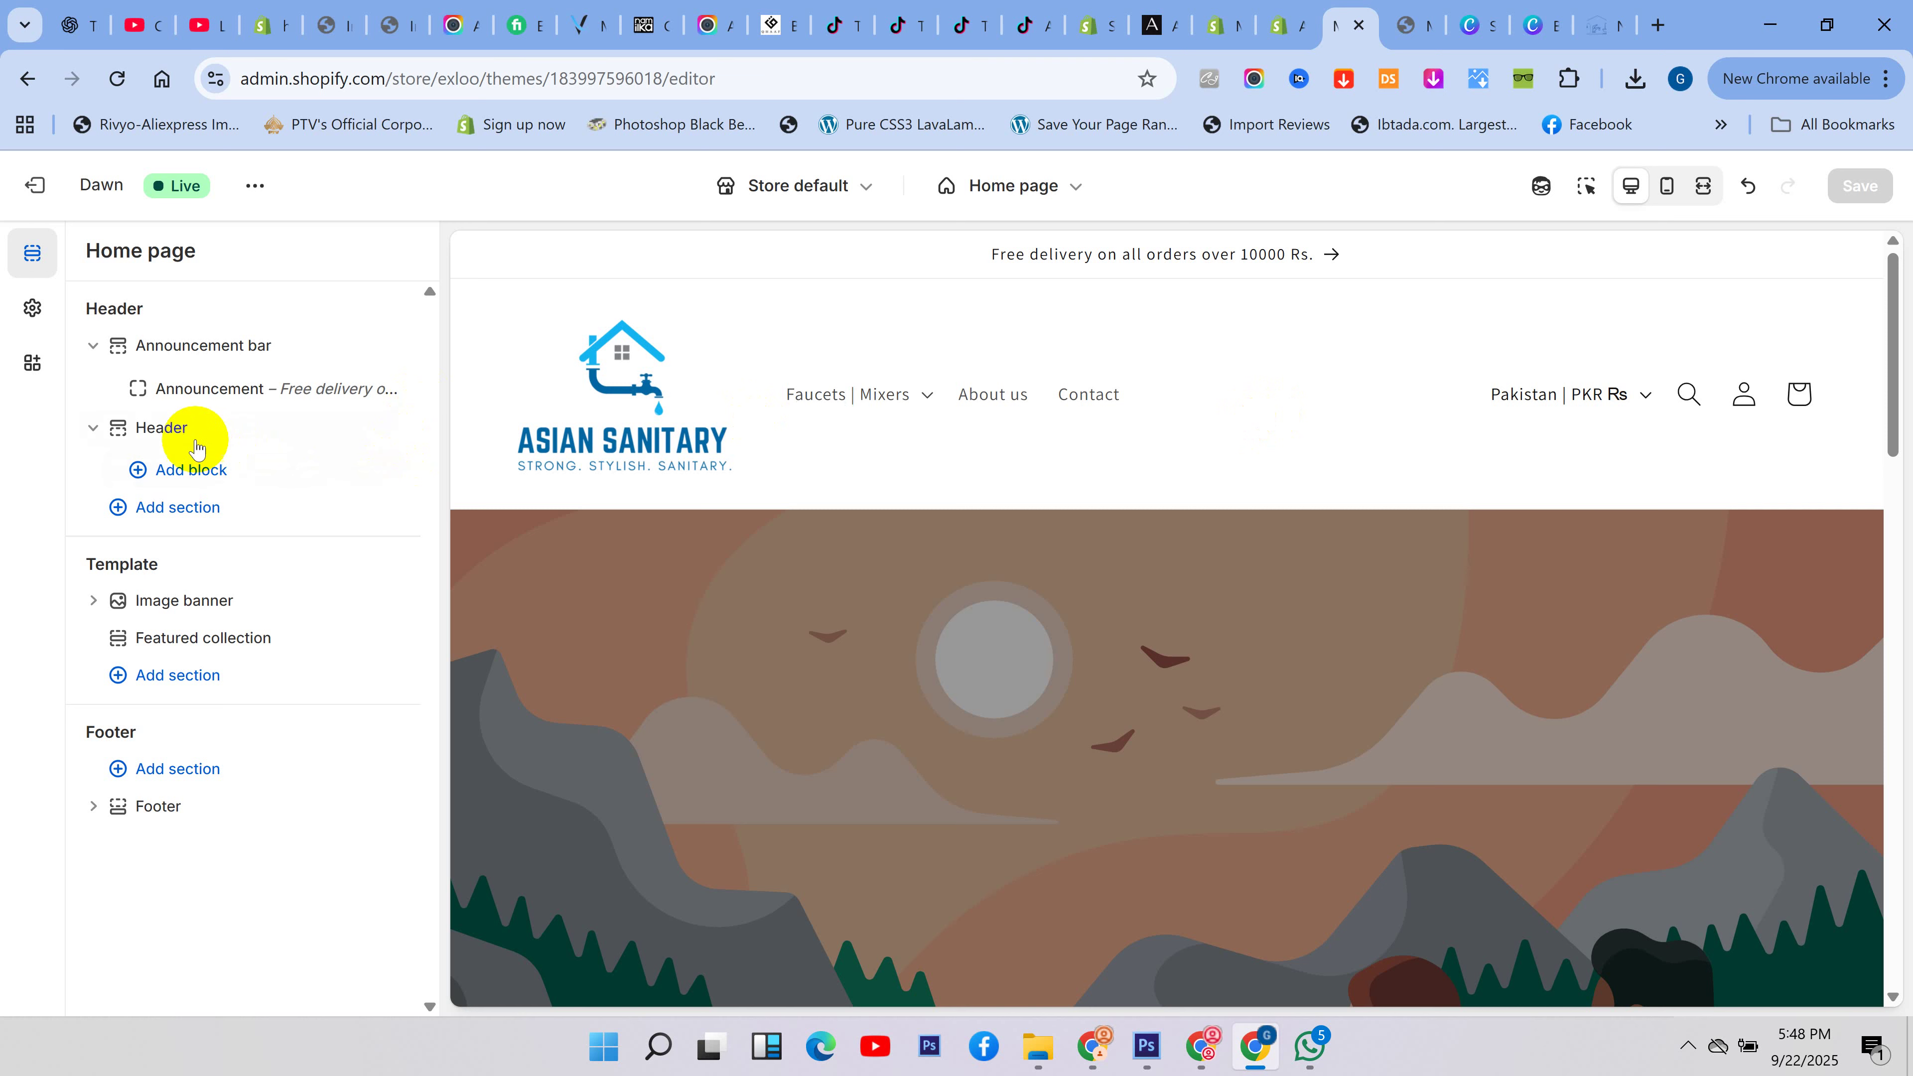
- Open the Header section's settings and locate the logo position option
click(161, 428)
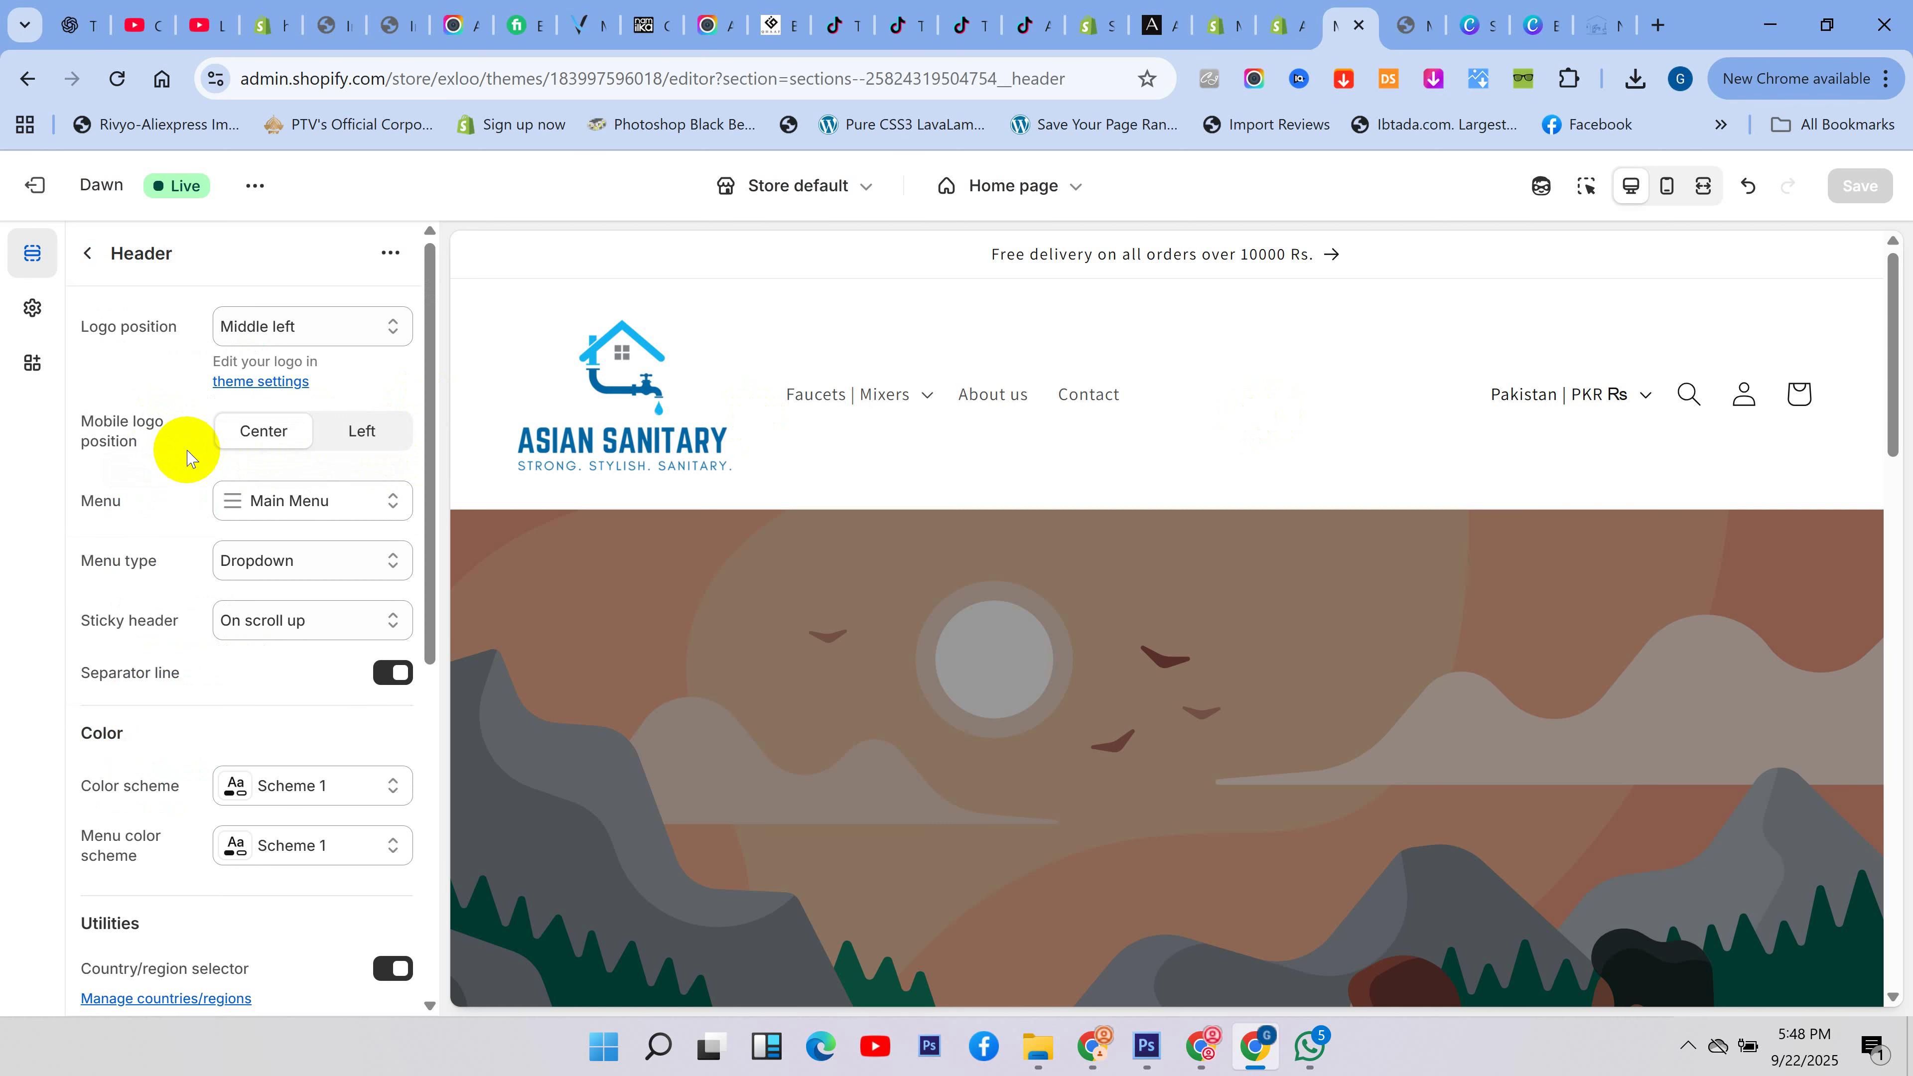
click(87, 256)
click(168, 428)
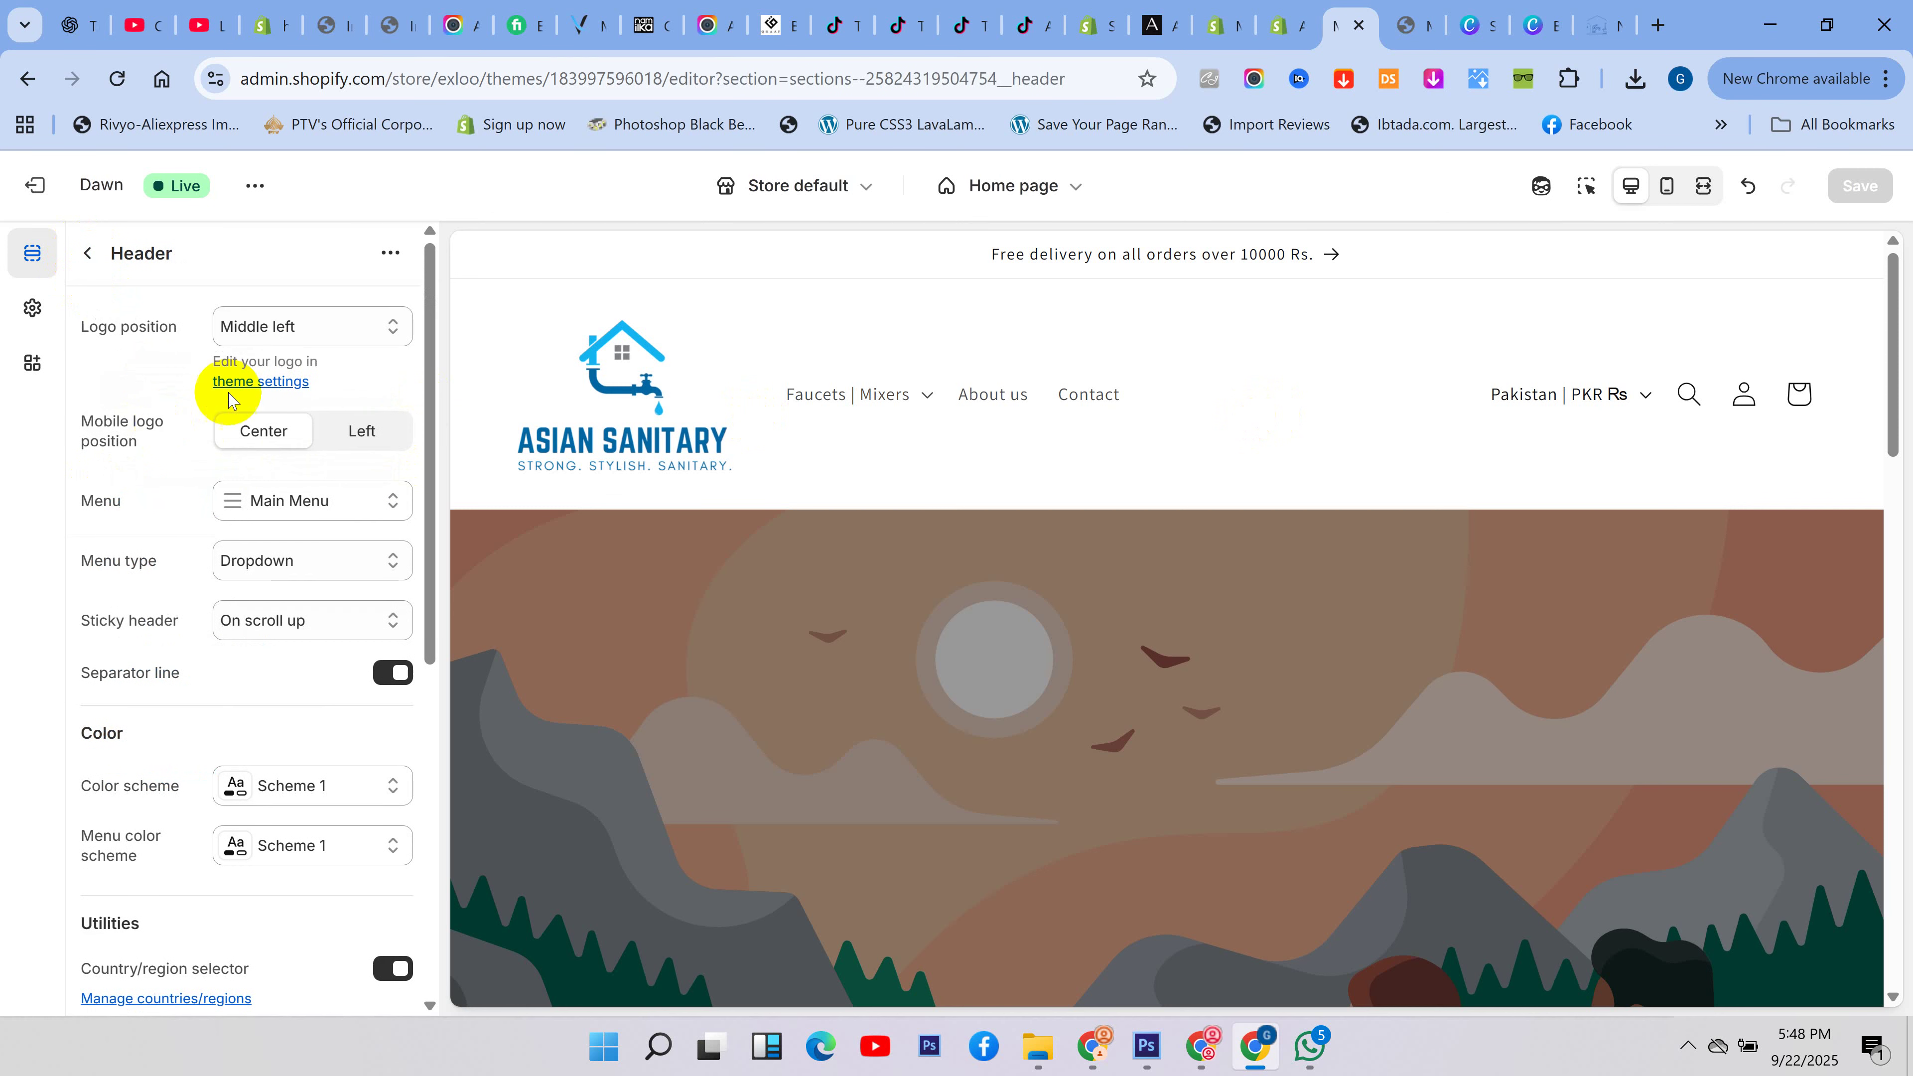
drag(188, 324, 83, 326)
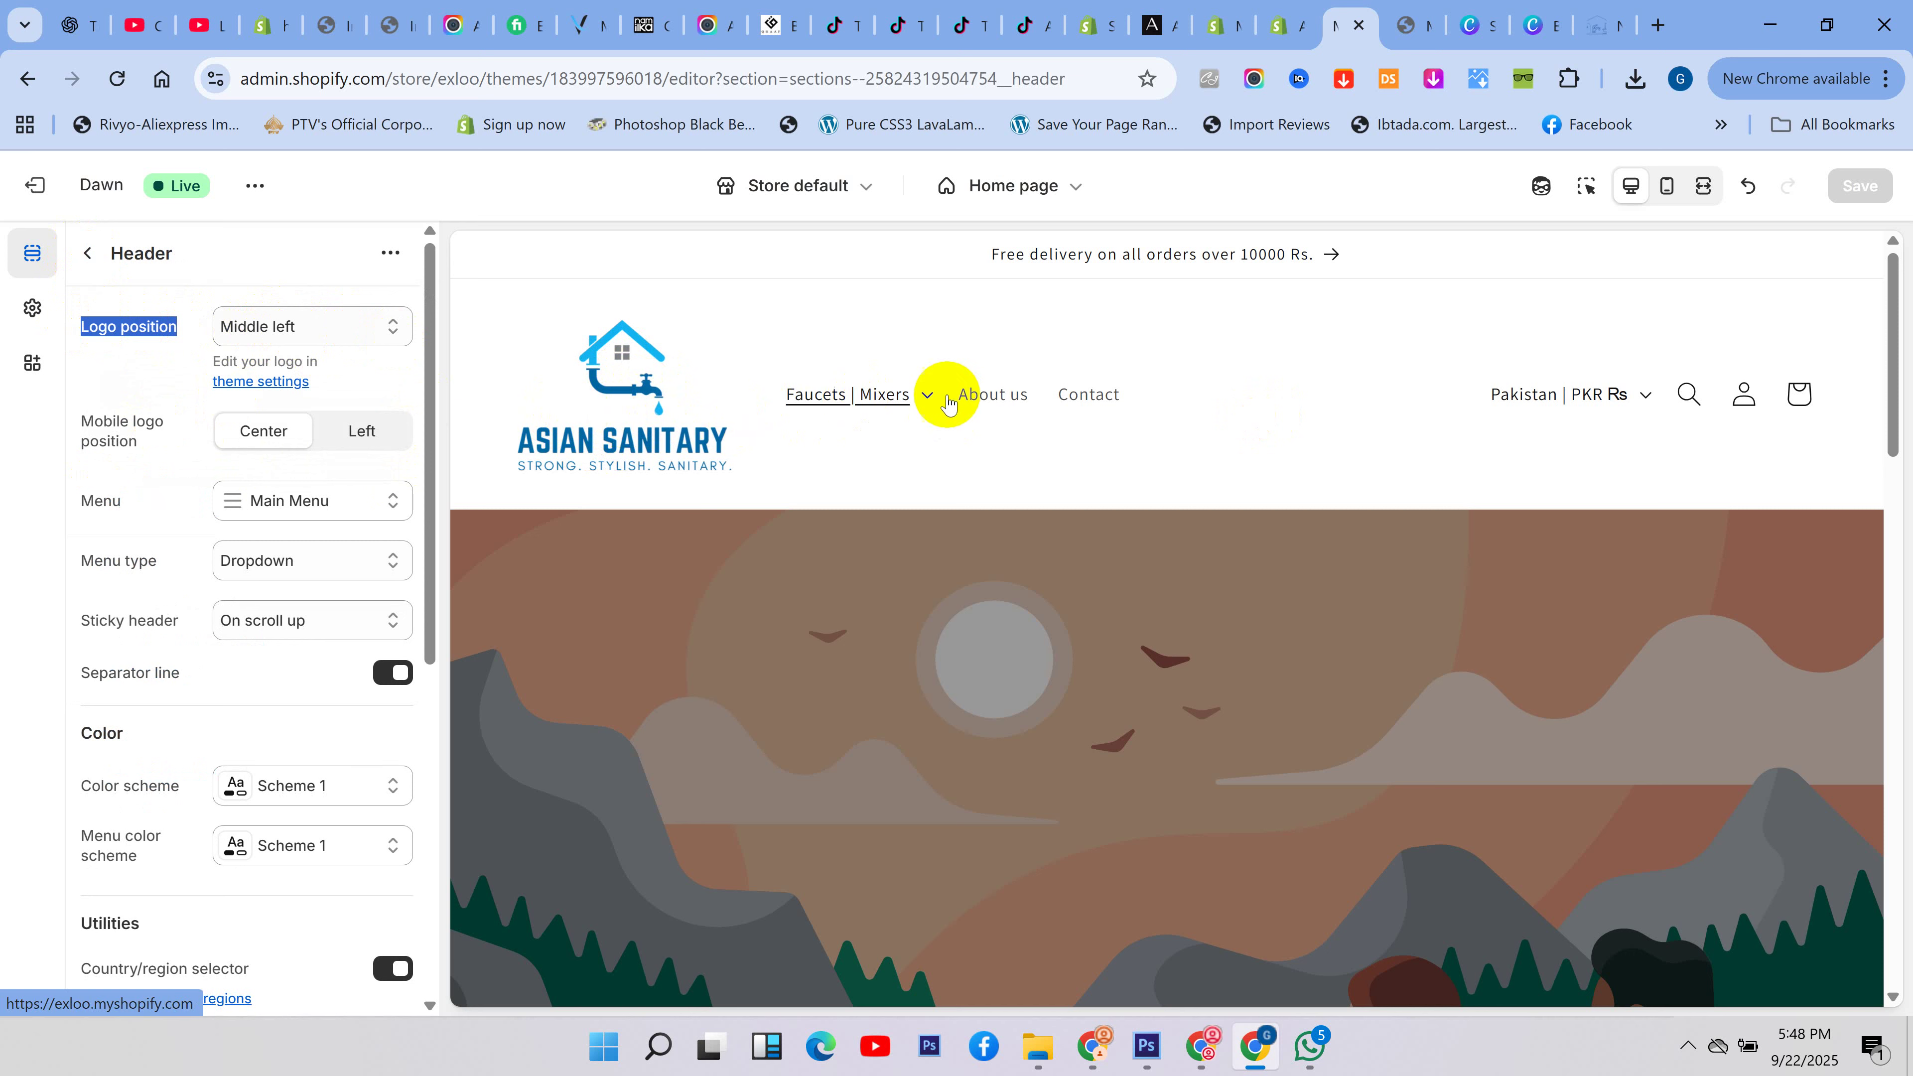
- Try the header logo in the Top left, Top center and Middle center positions, and restore Middle left
click(337, 330)
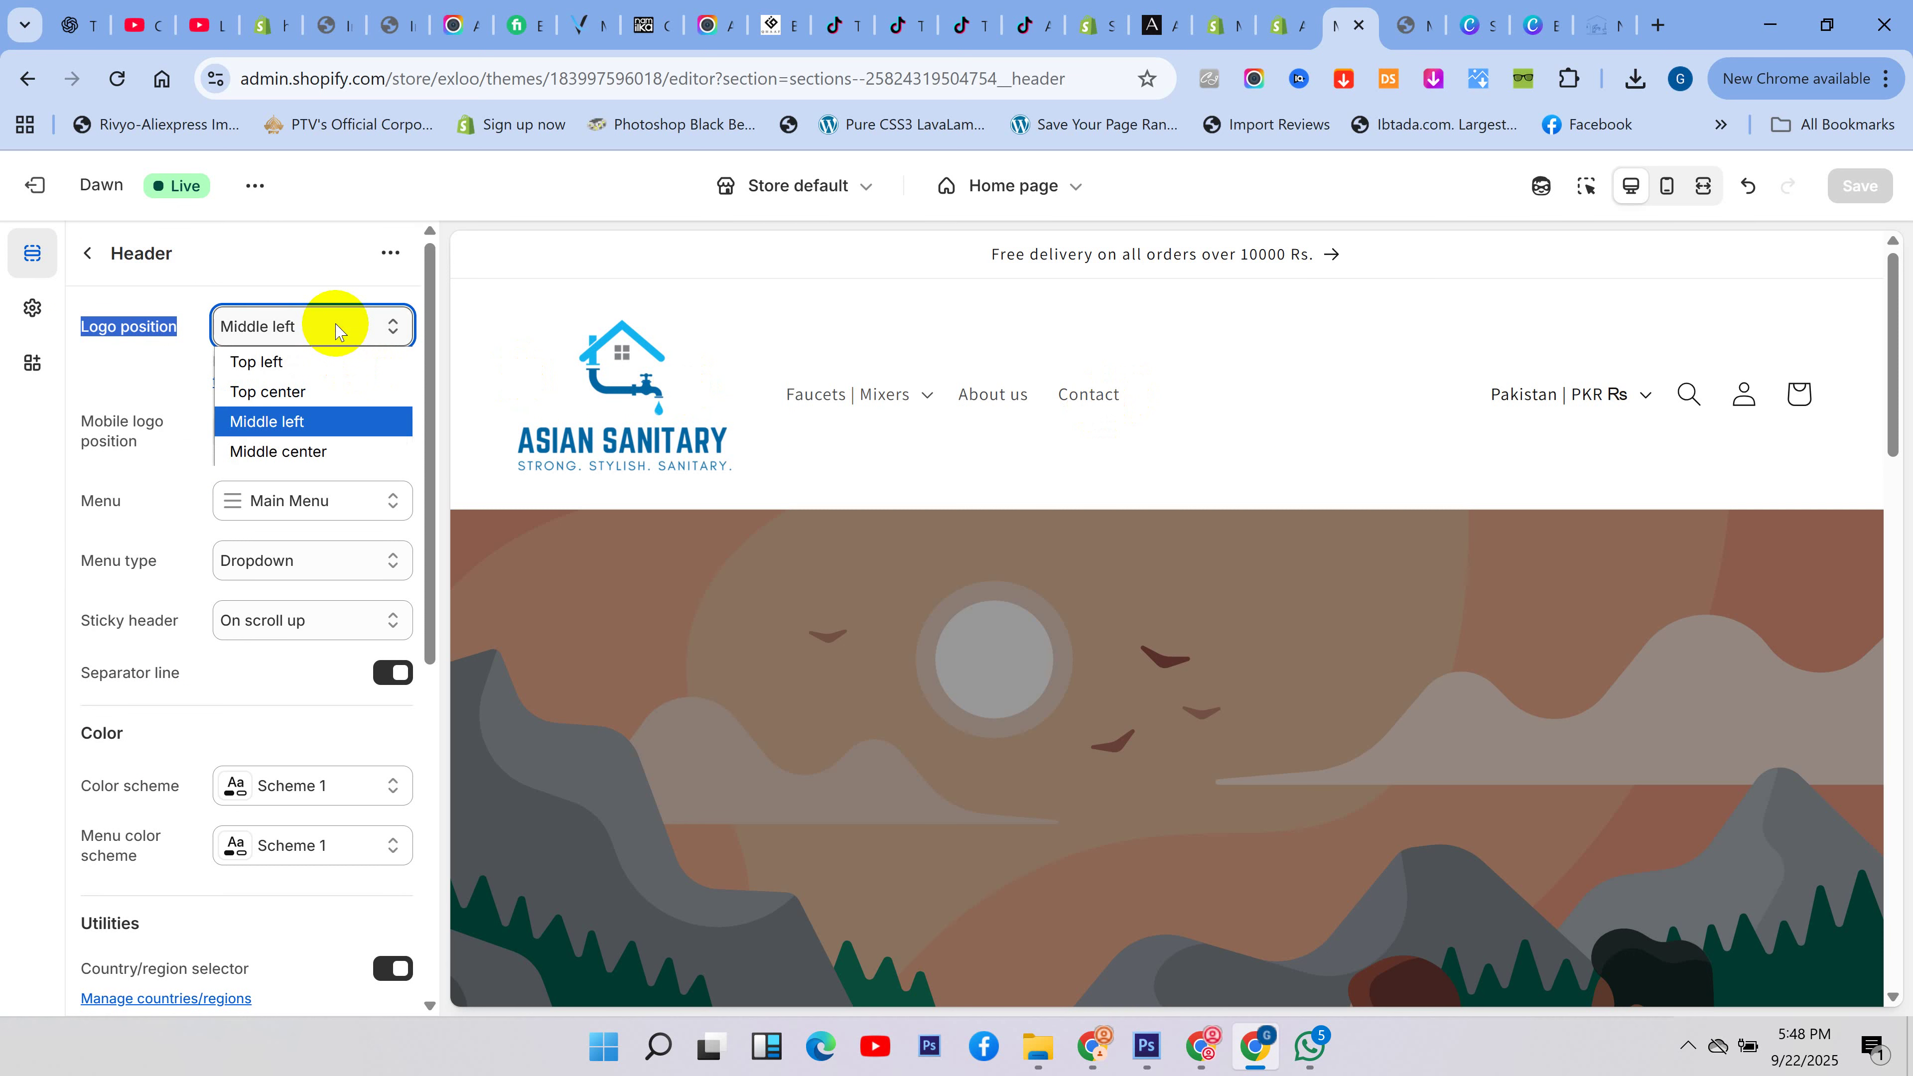
click(291, 363)
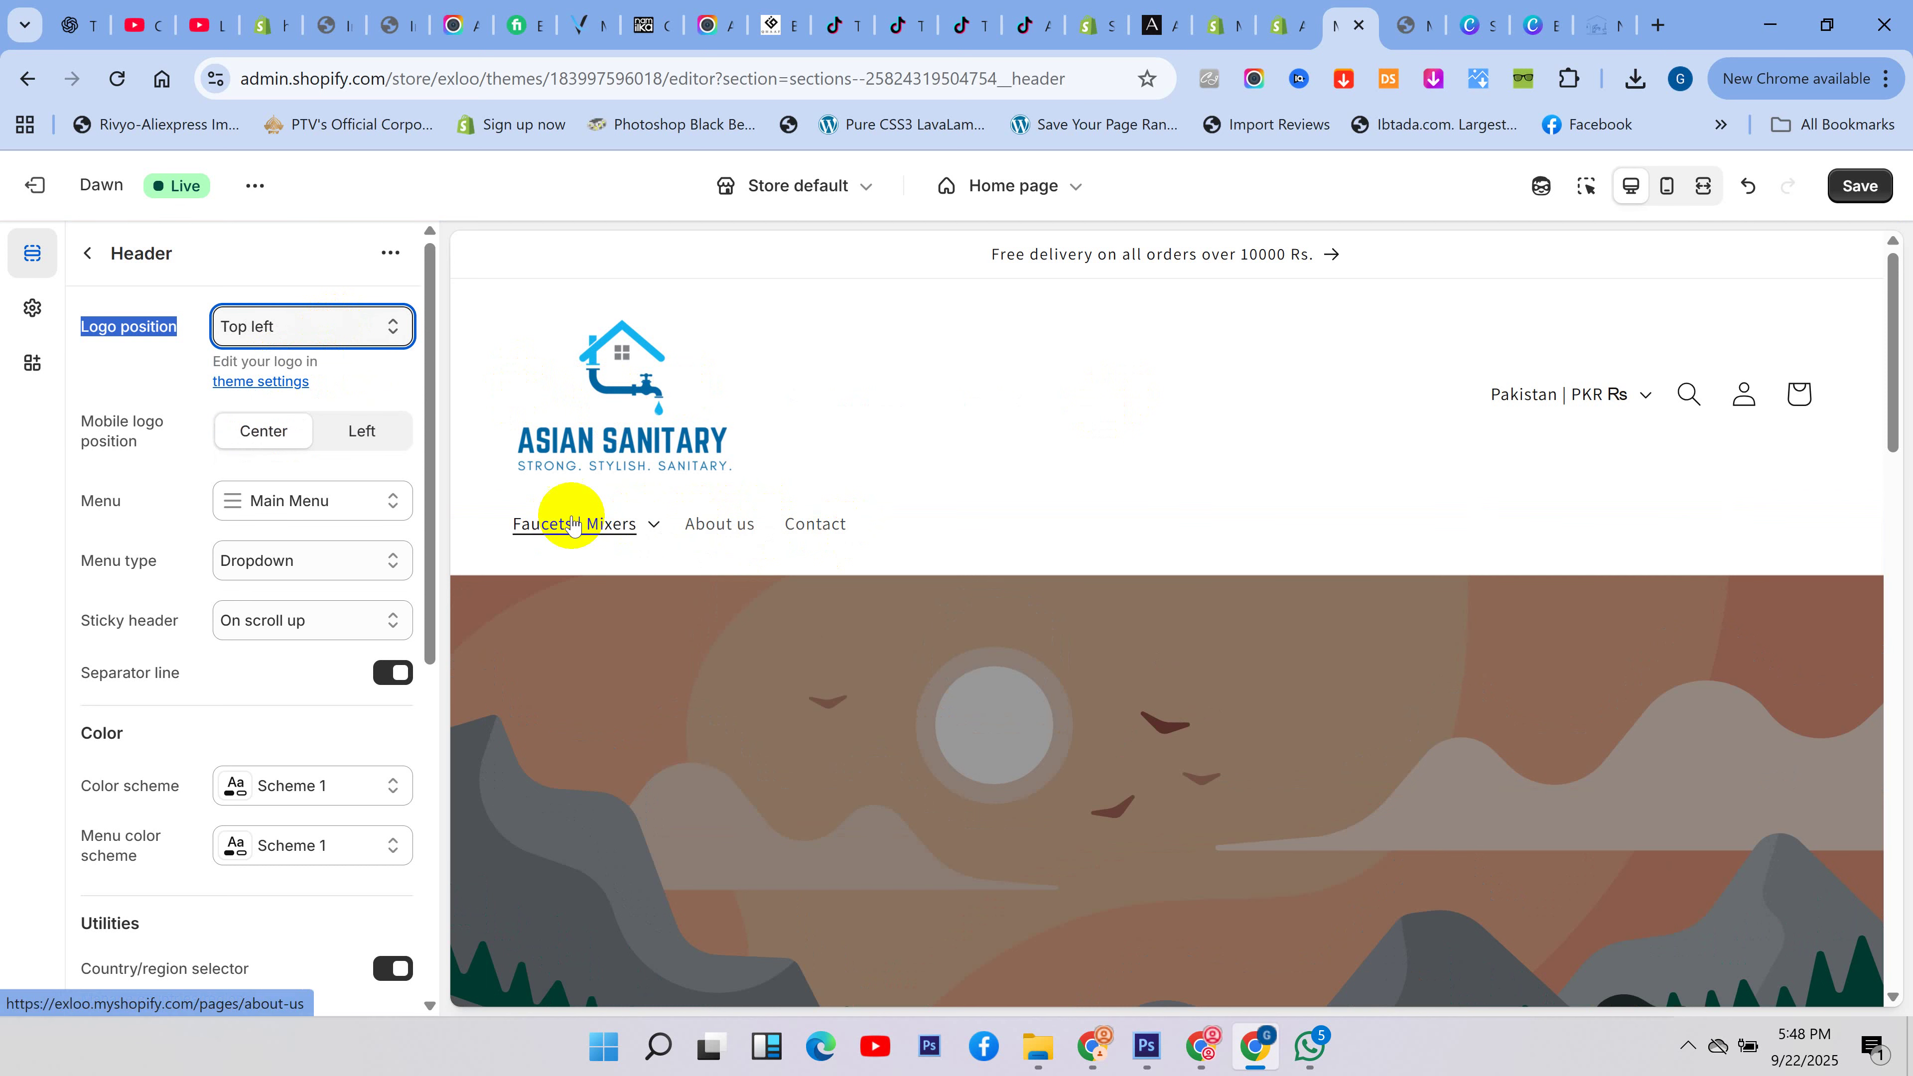
click(392, 327)
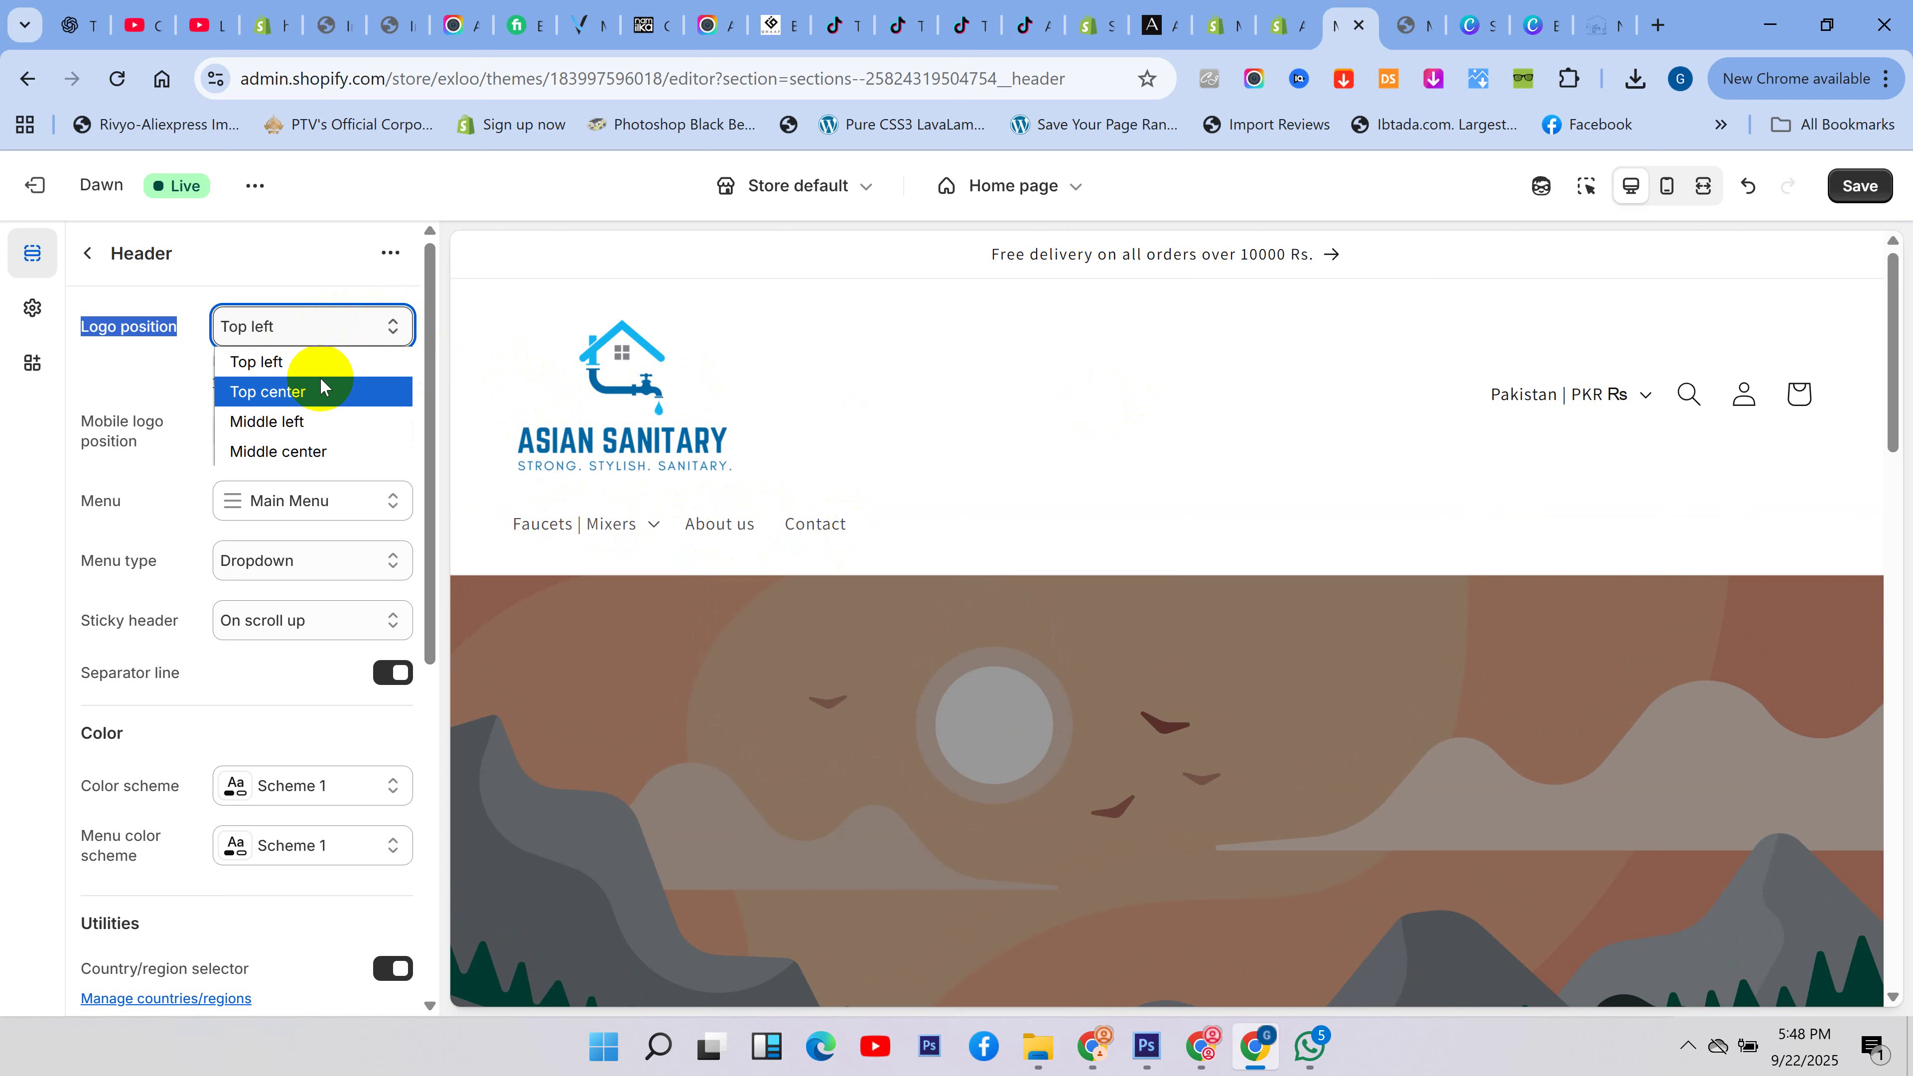
click(307, 393)
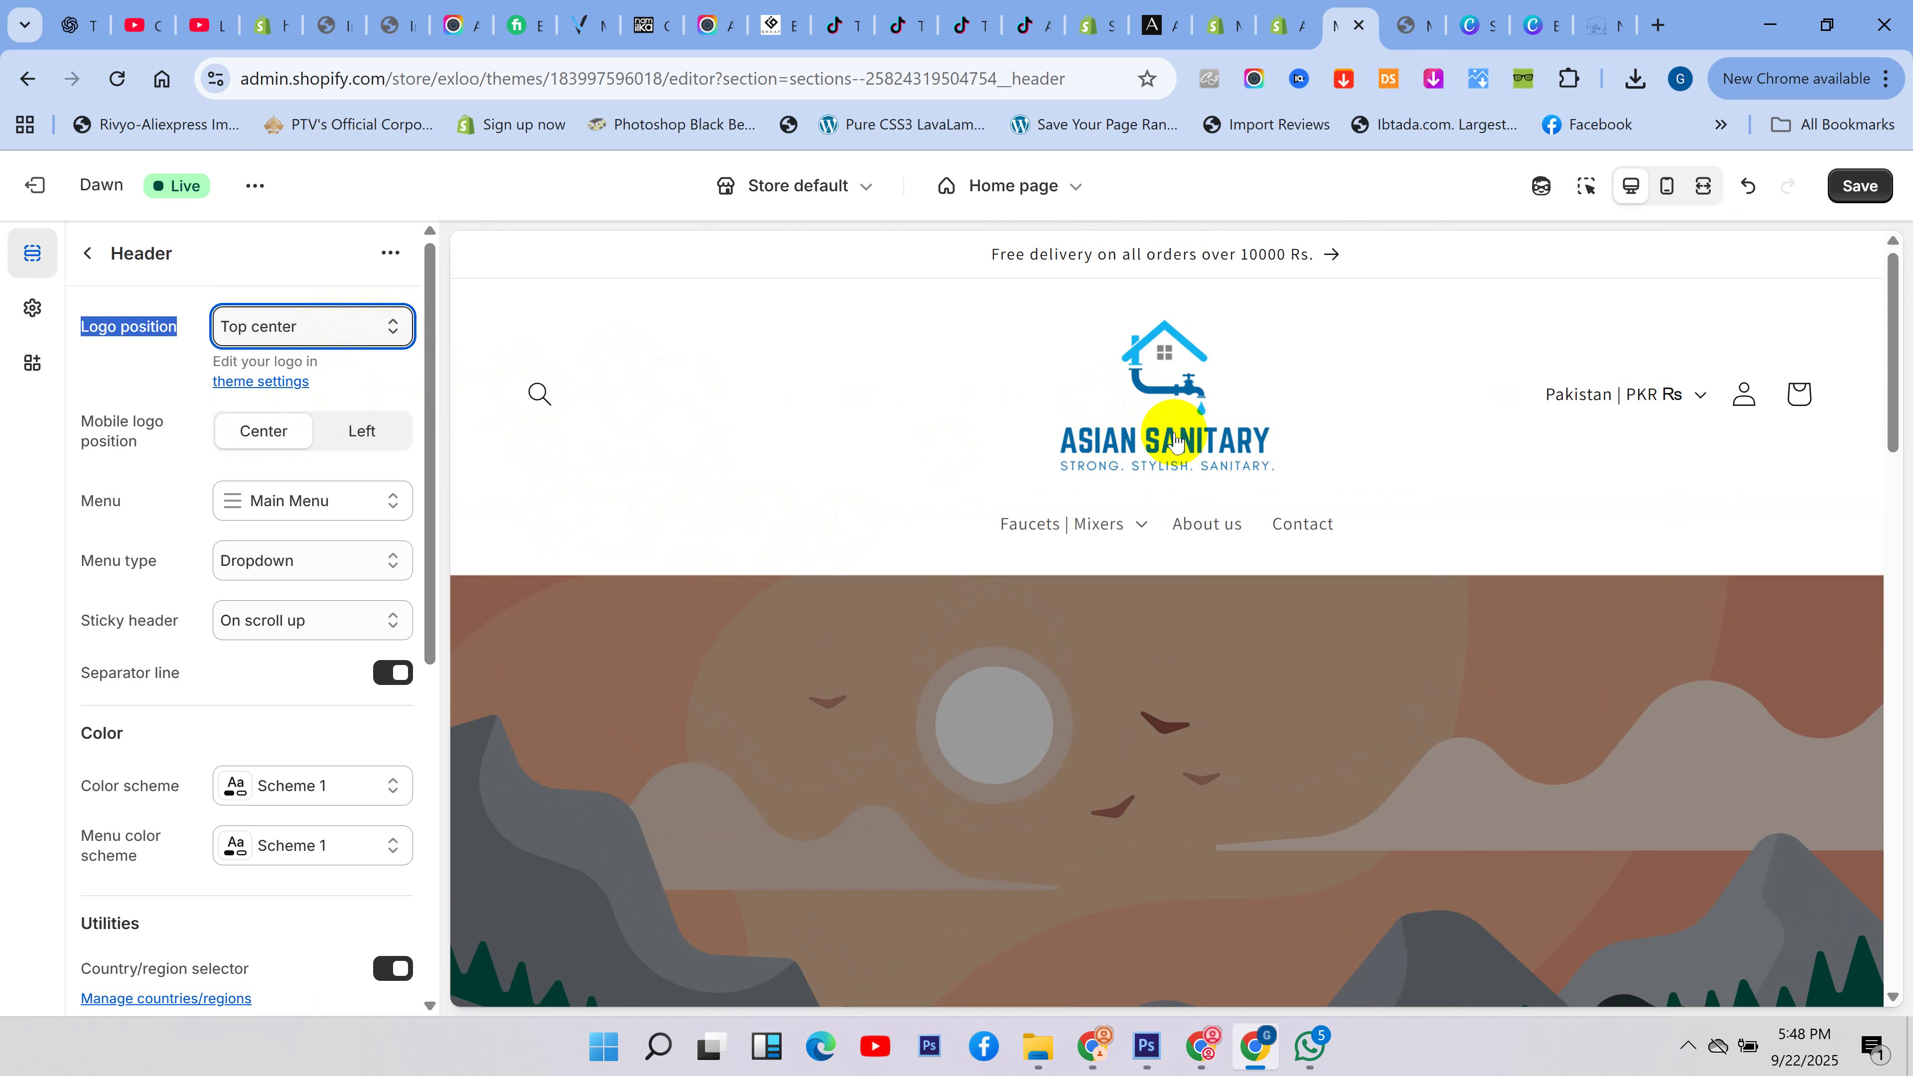
click(1704, 185)
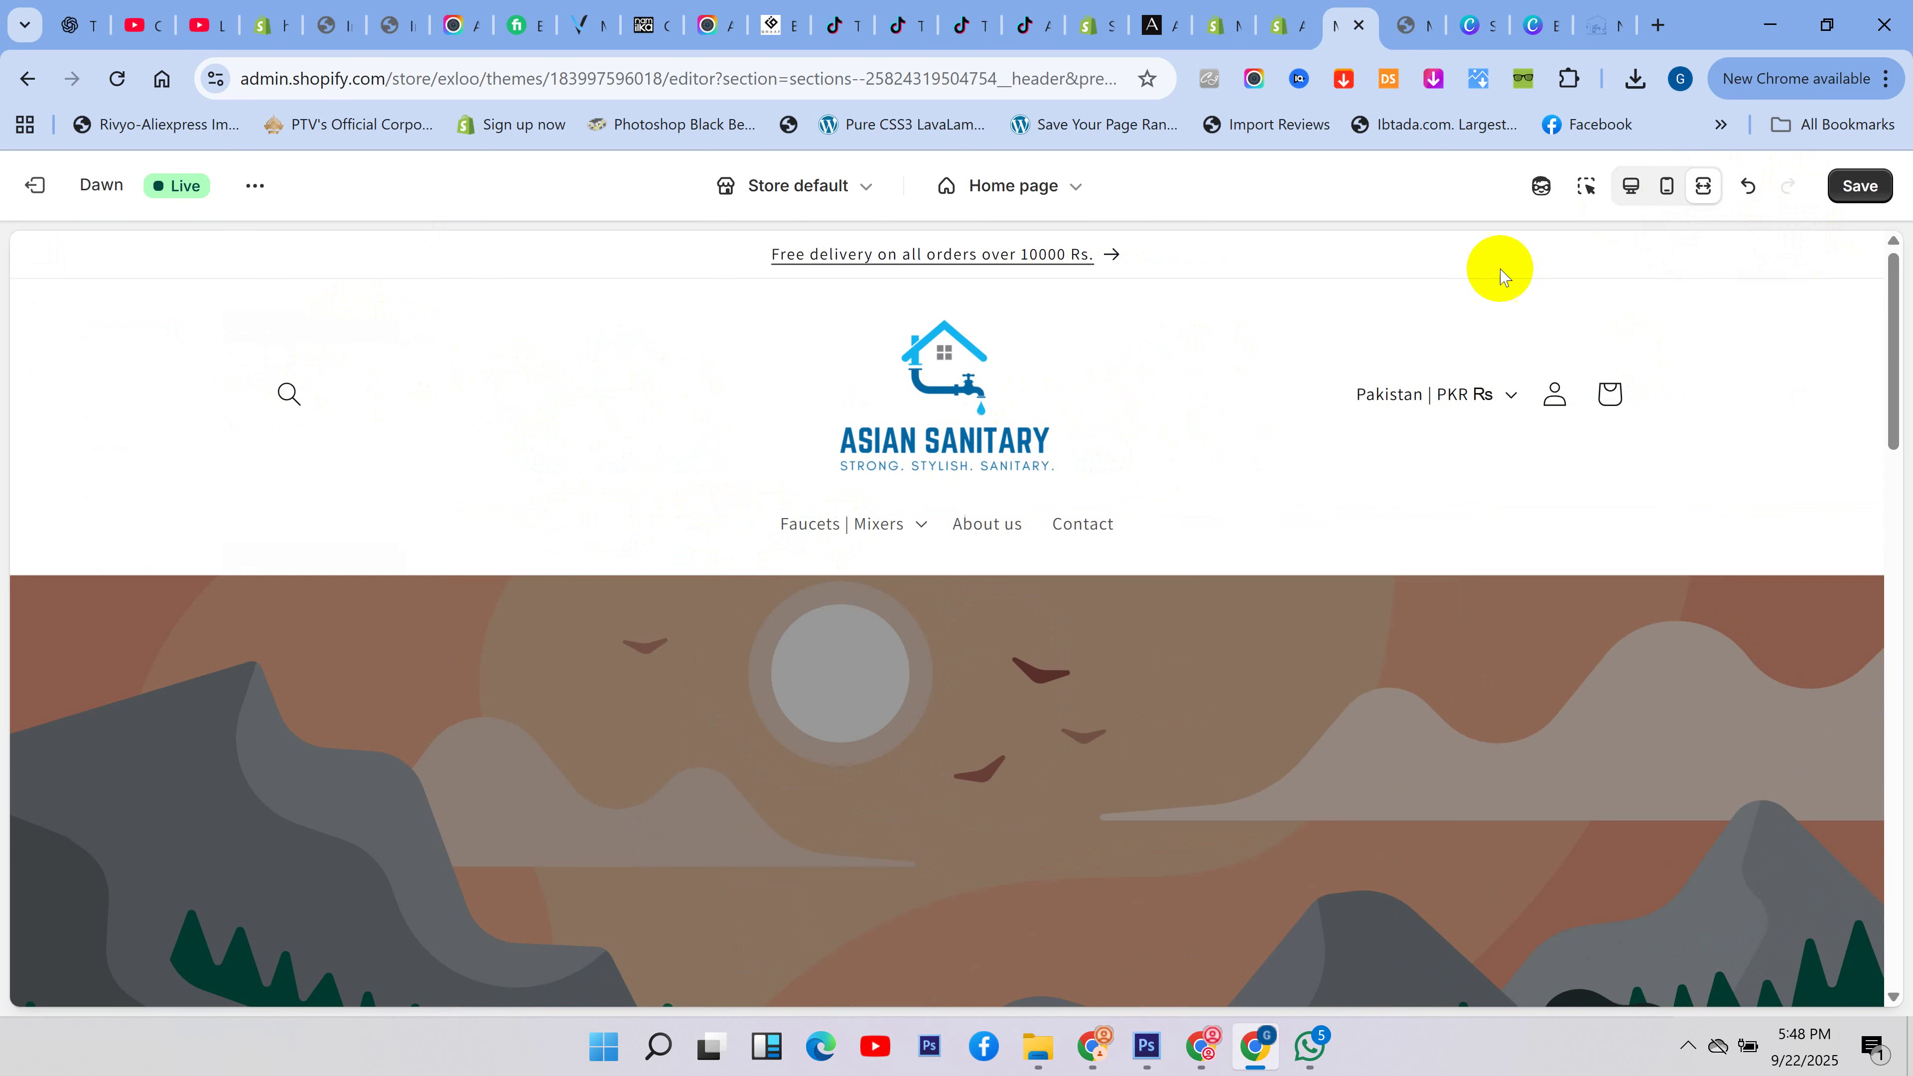
click(1636, 197)
click(349, 342)
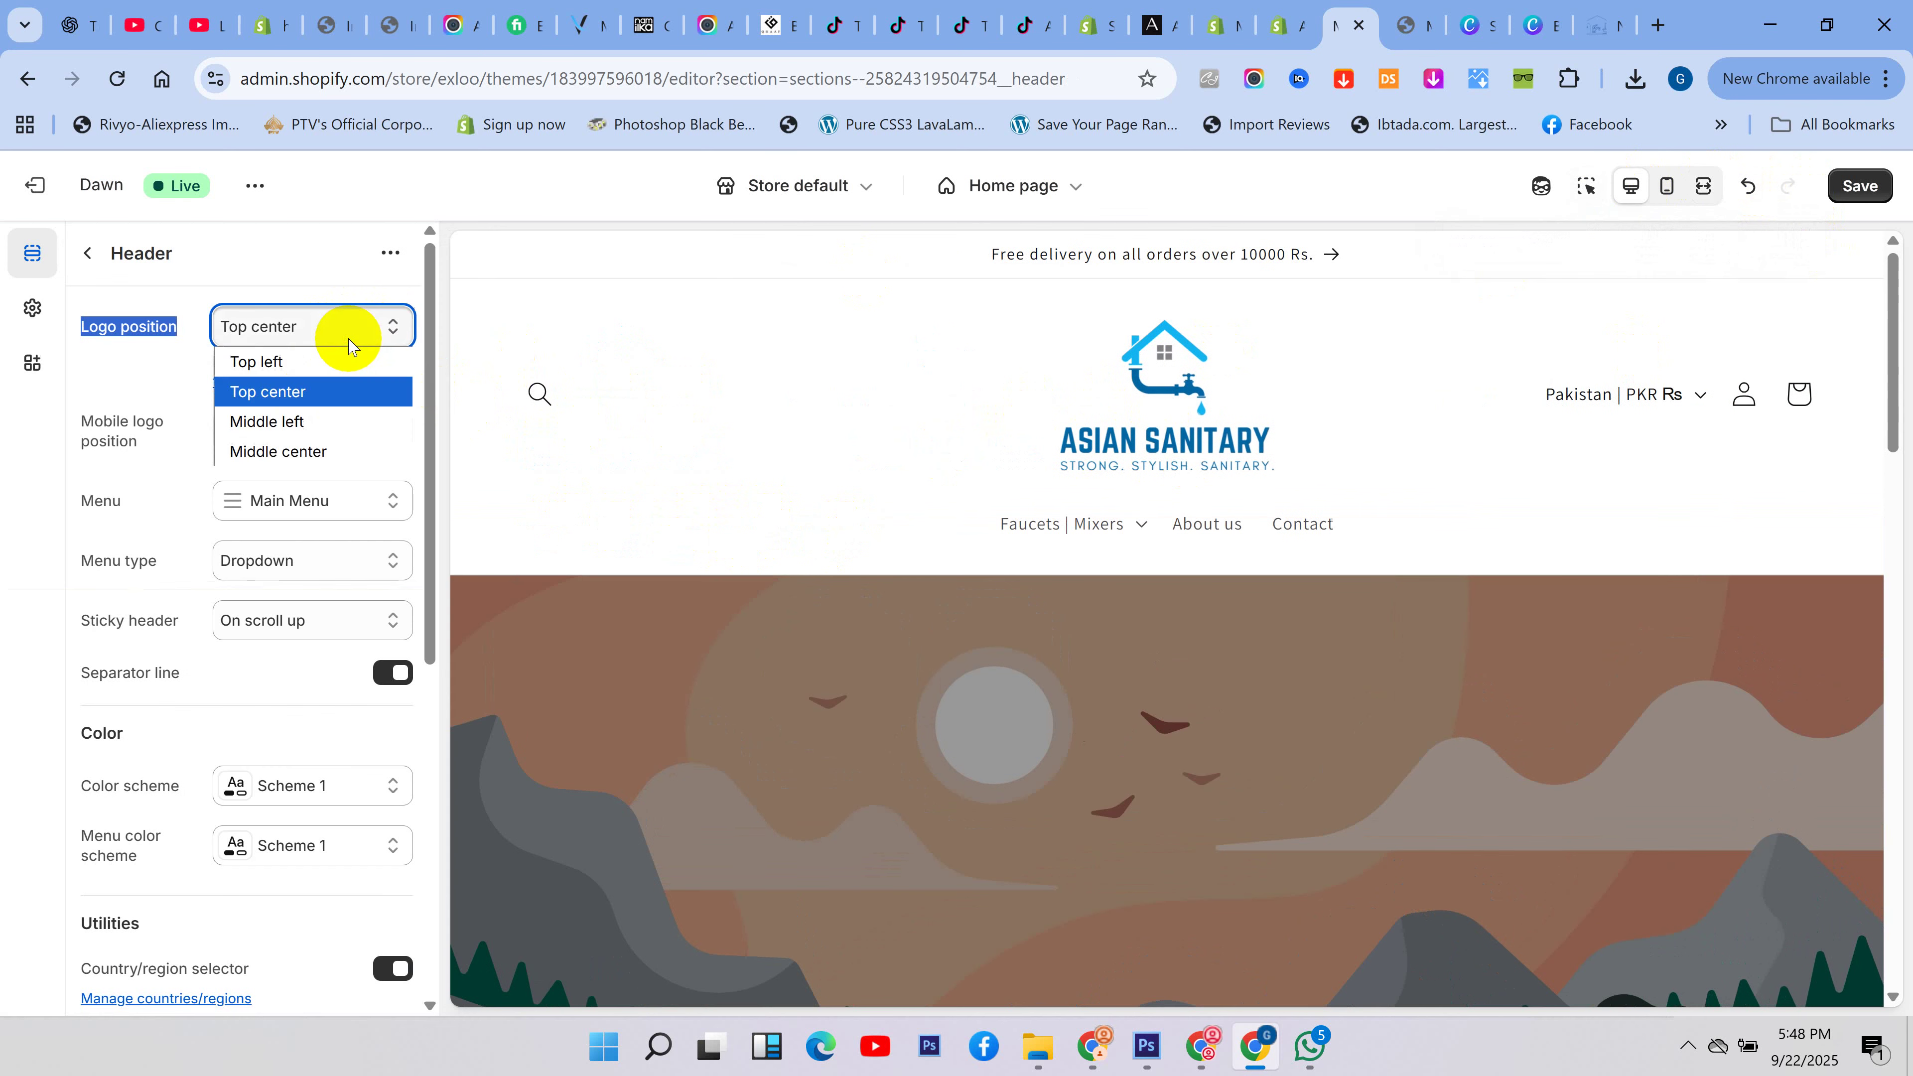
click(311, 426)
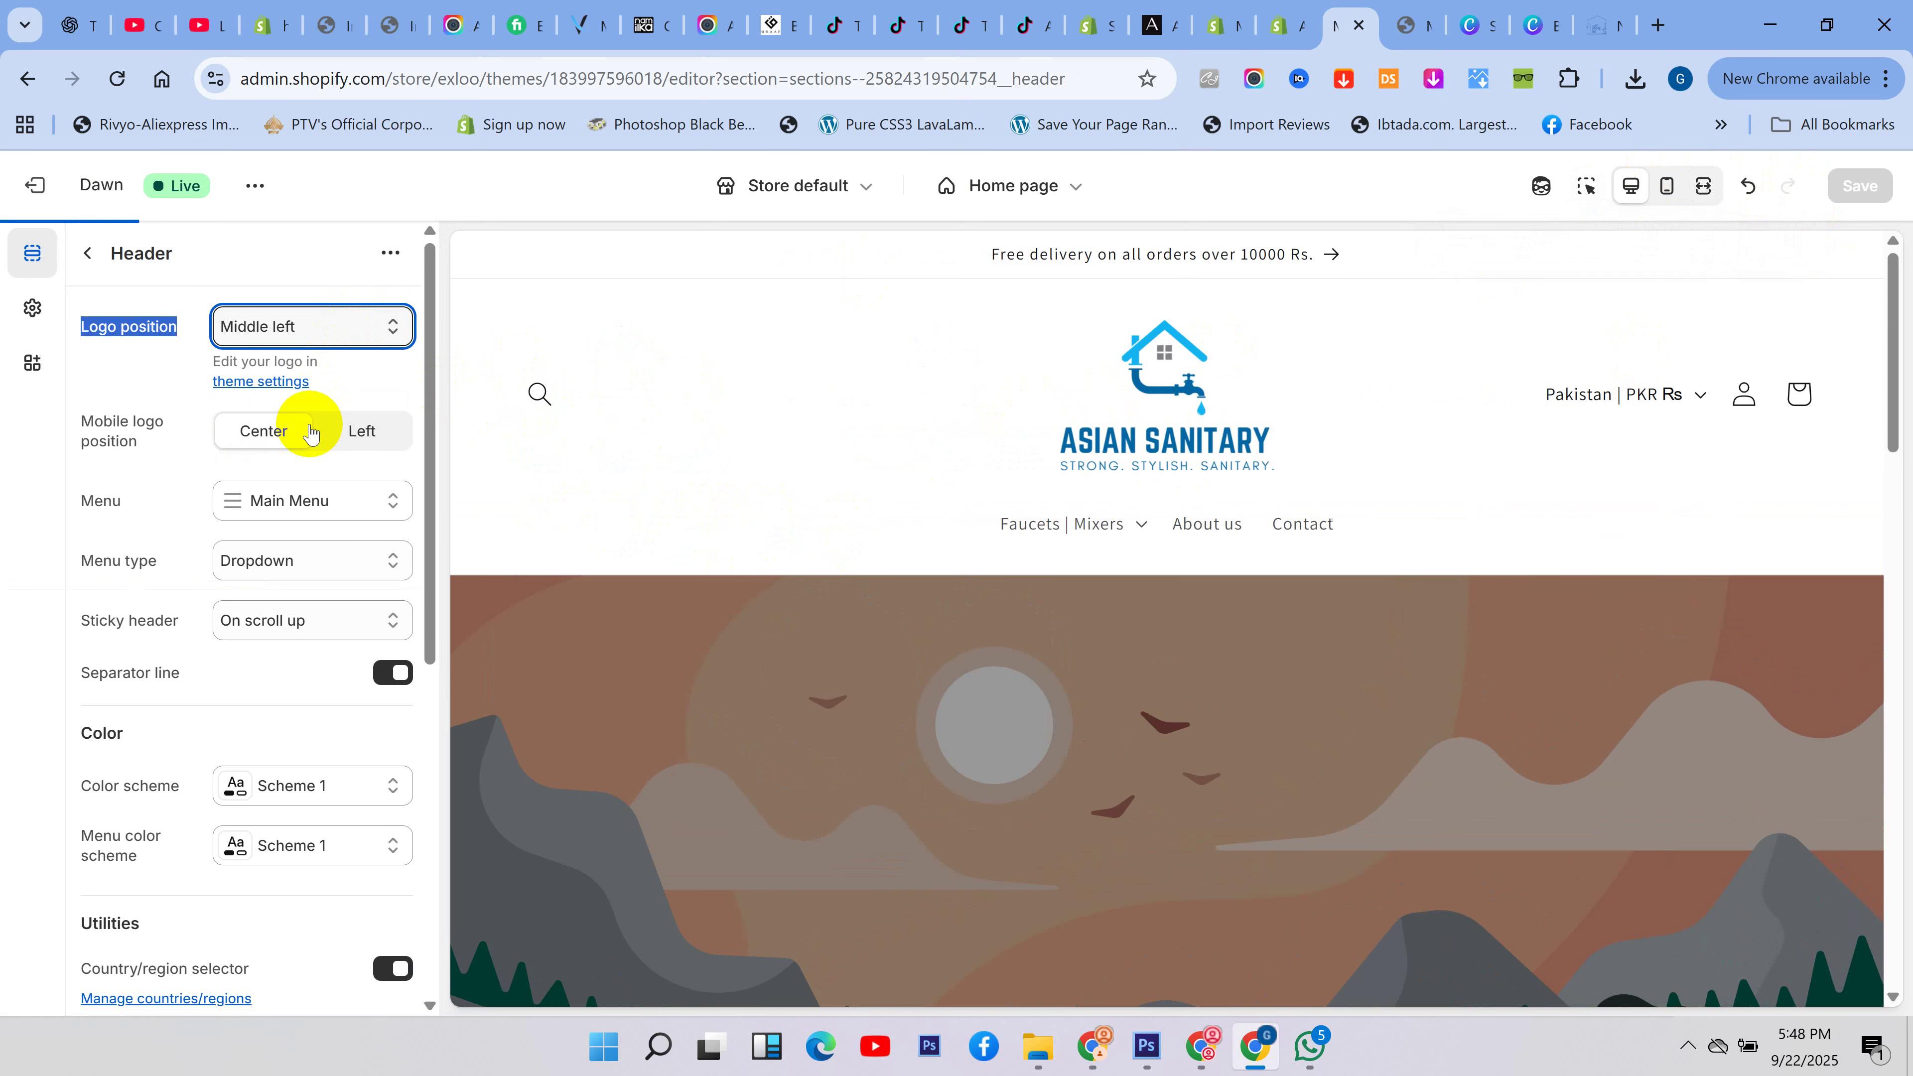
click(358, 322)
click(329, 453)
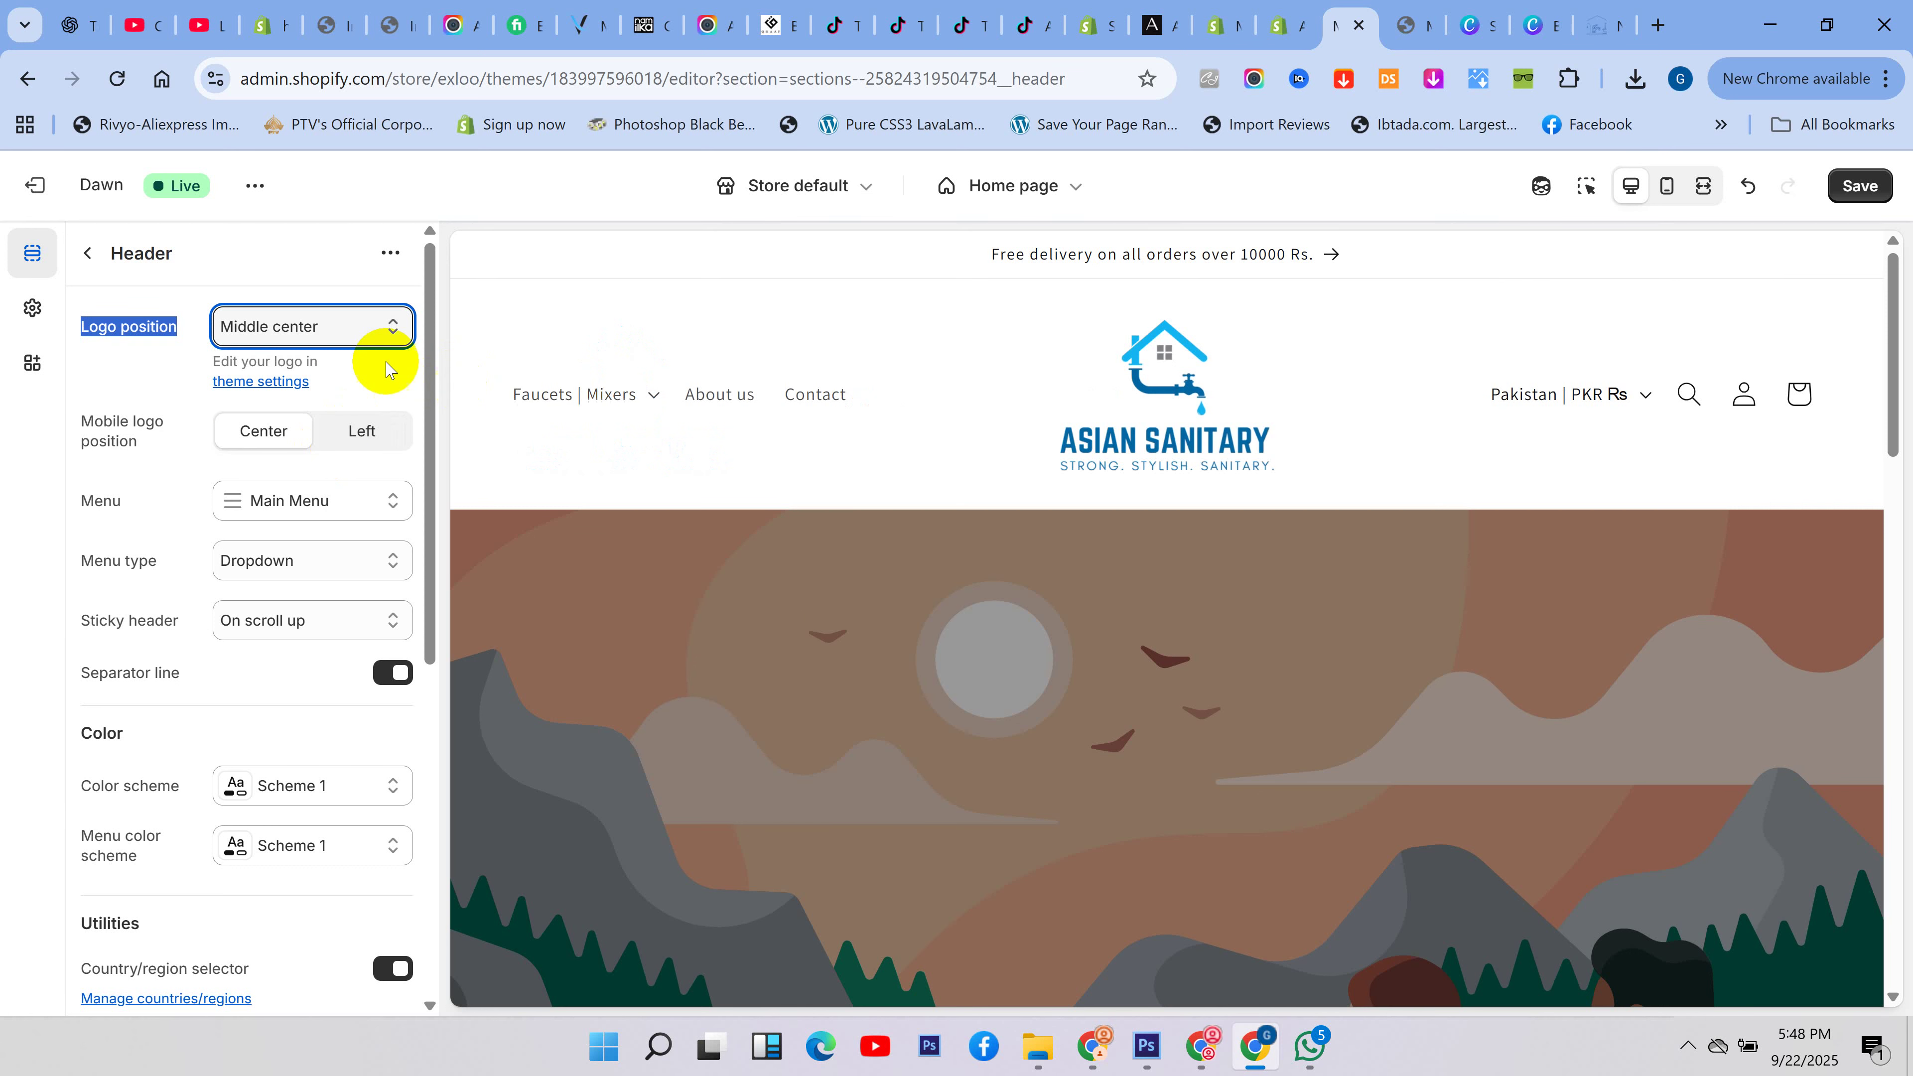
click(372, 326)
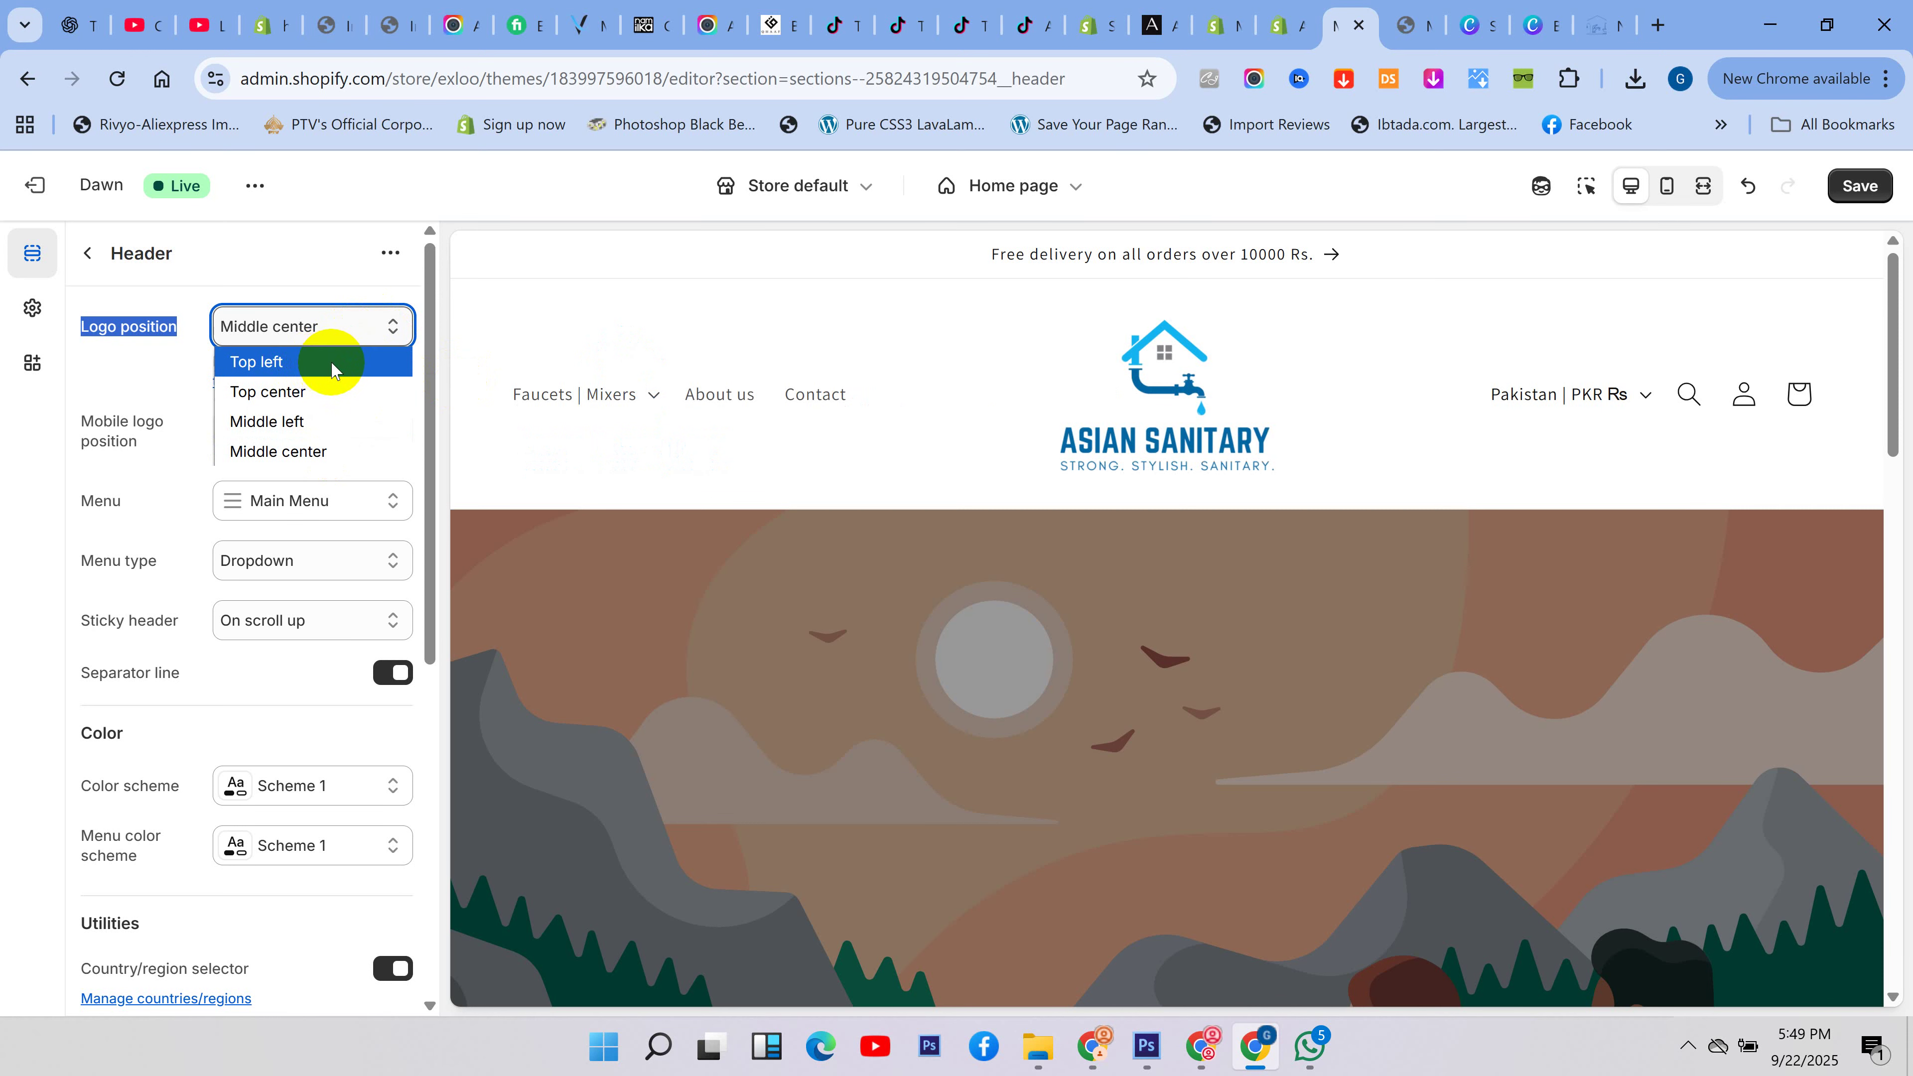
click(280, 421)
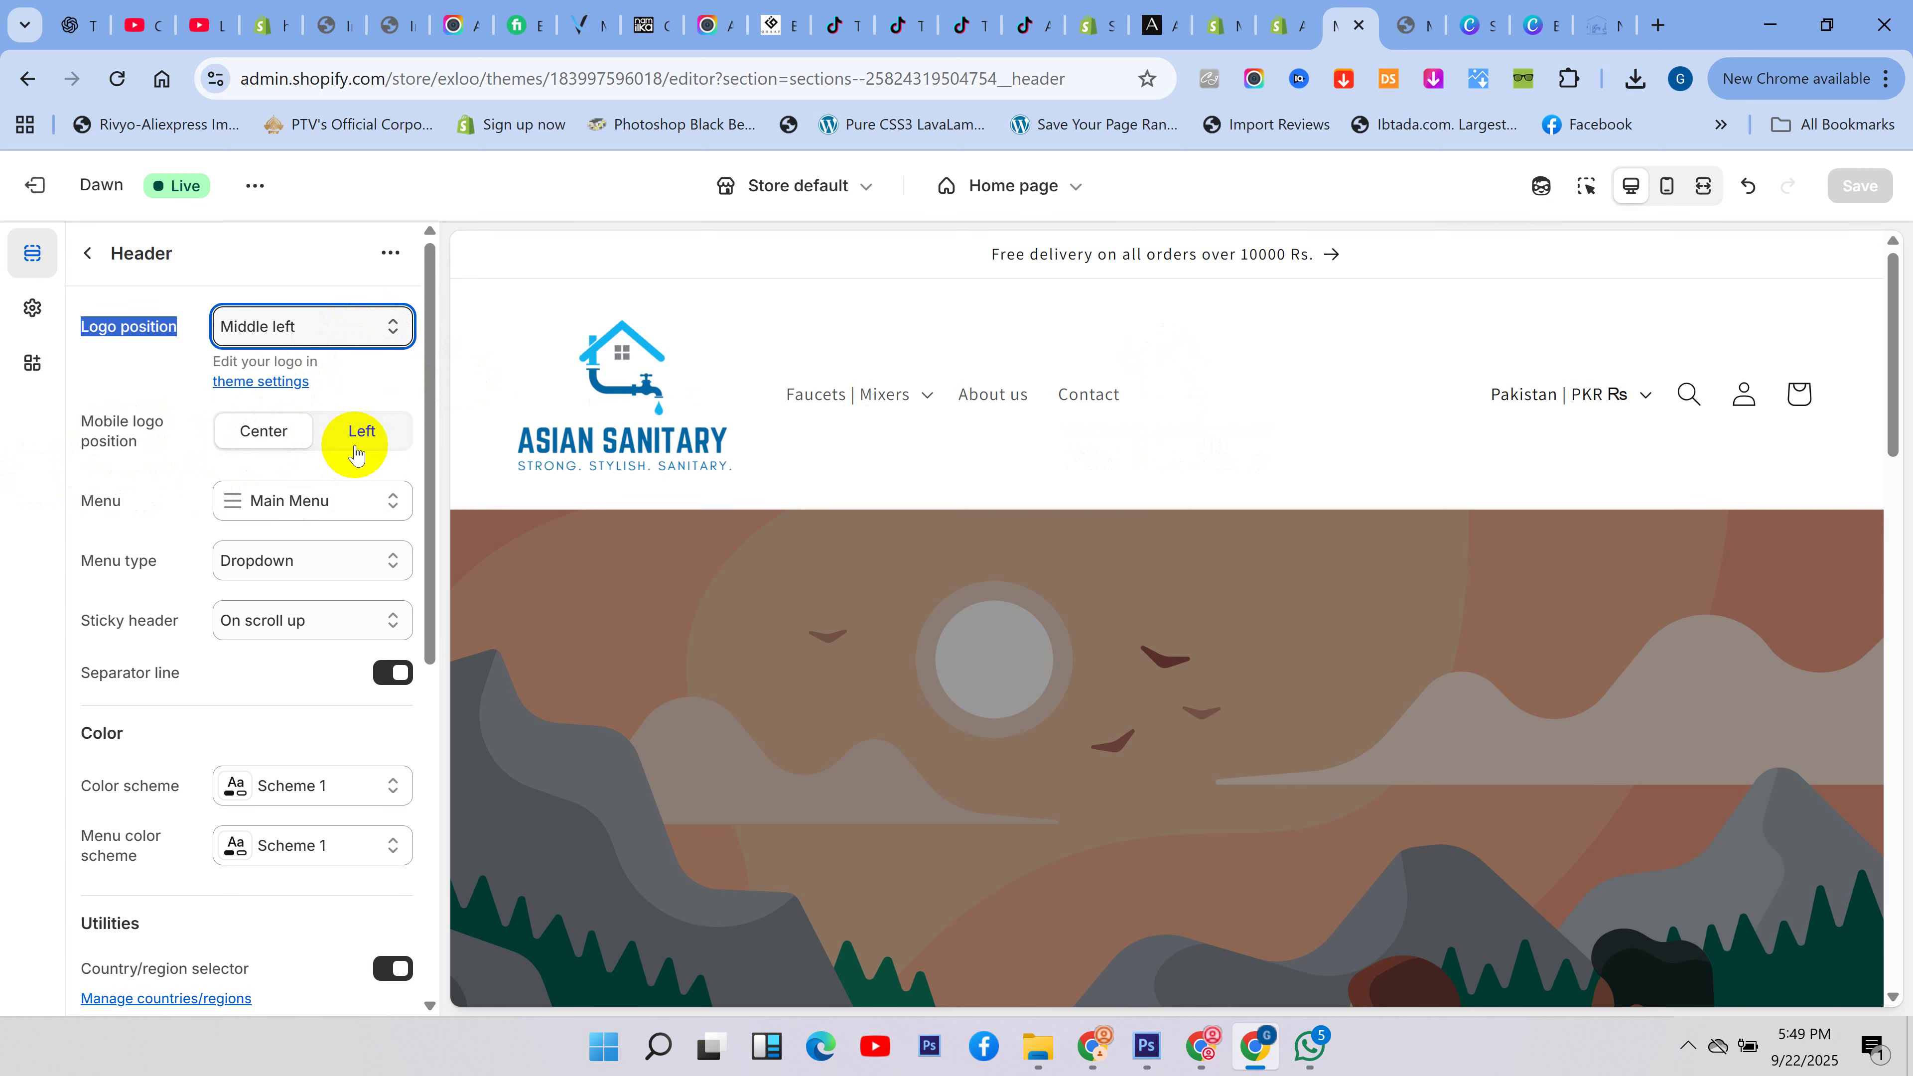
- Try the Left mobile logo position in the mobile preview, restore Center, and return to the desktop preview
click(1666, 186)
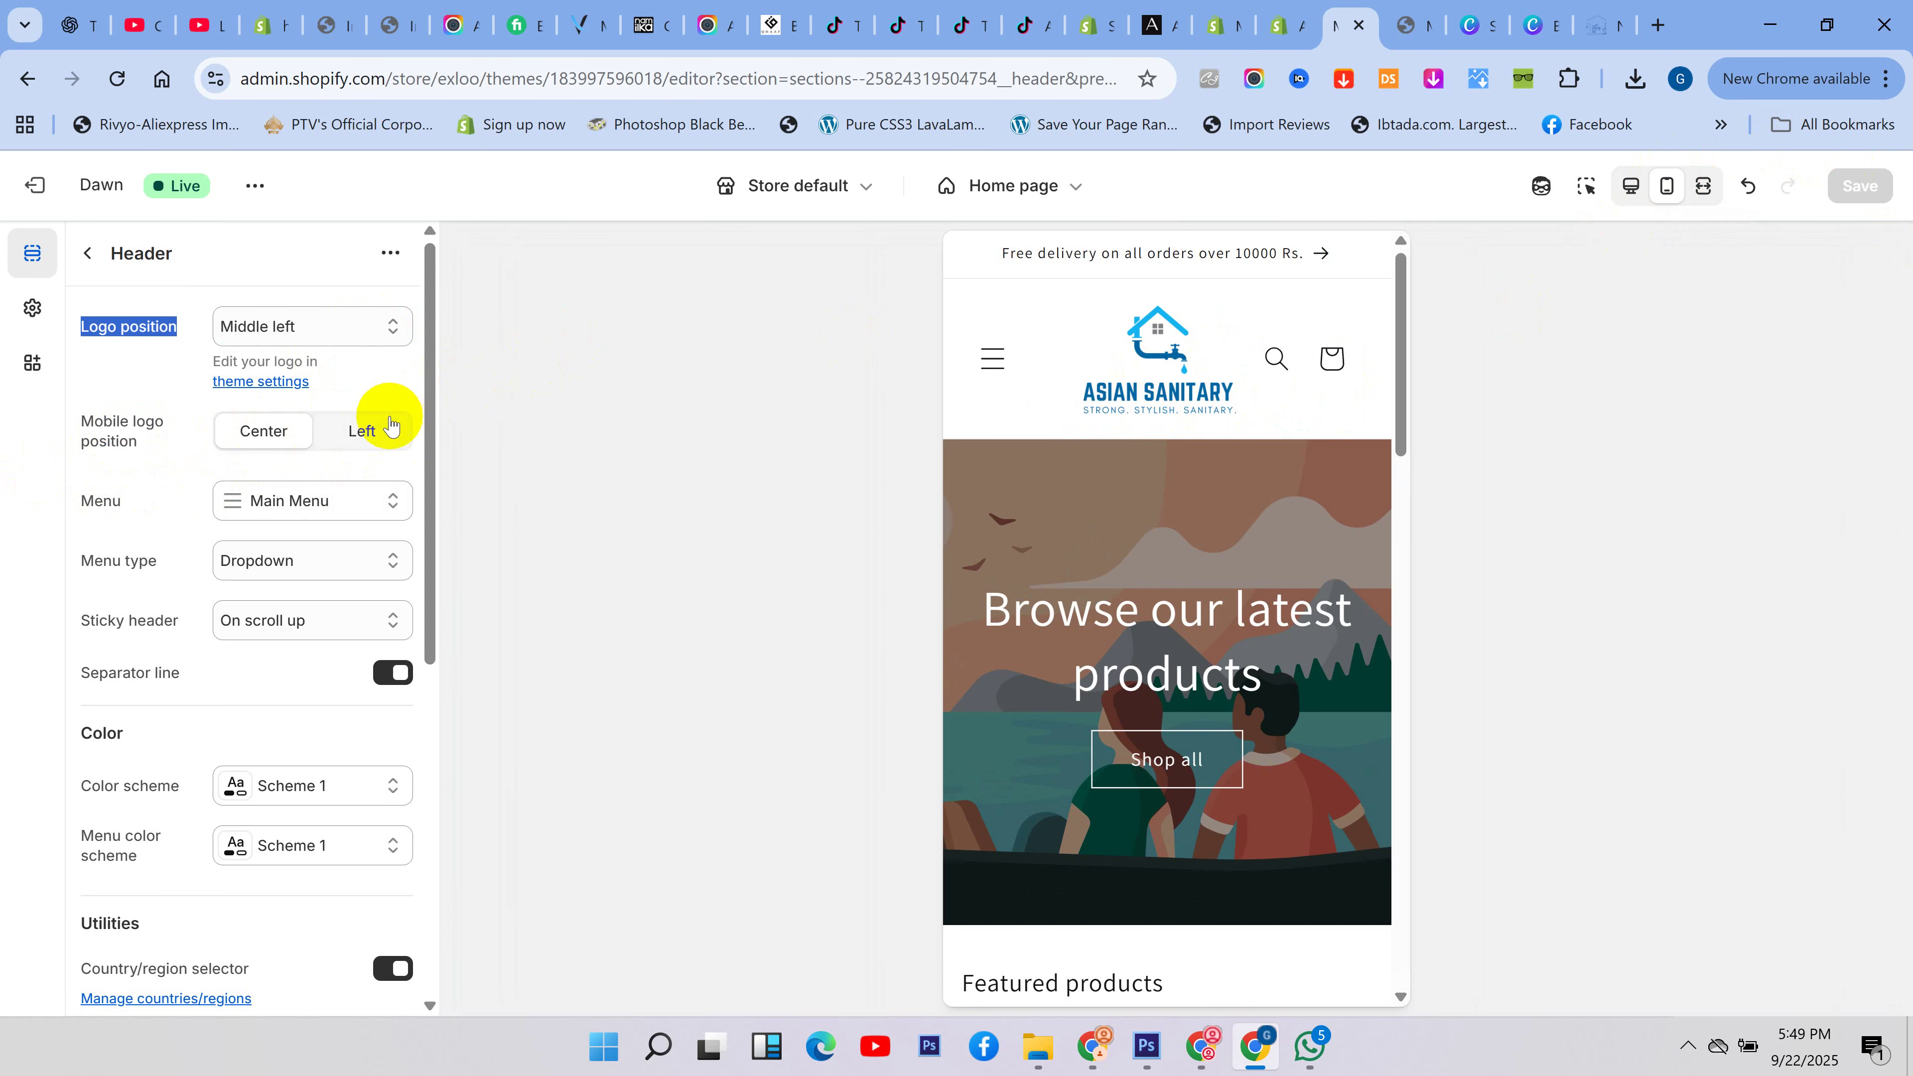
click(379, 431)
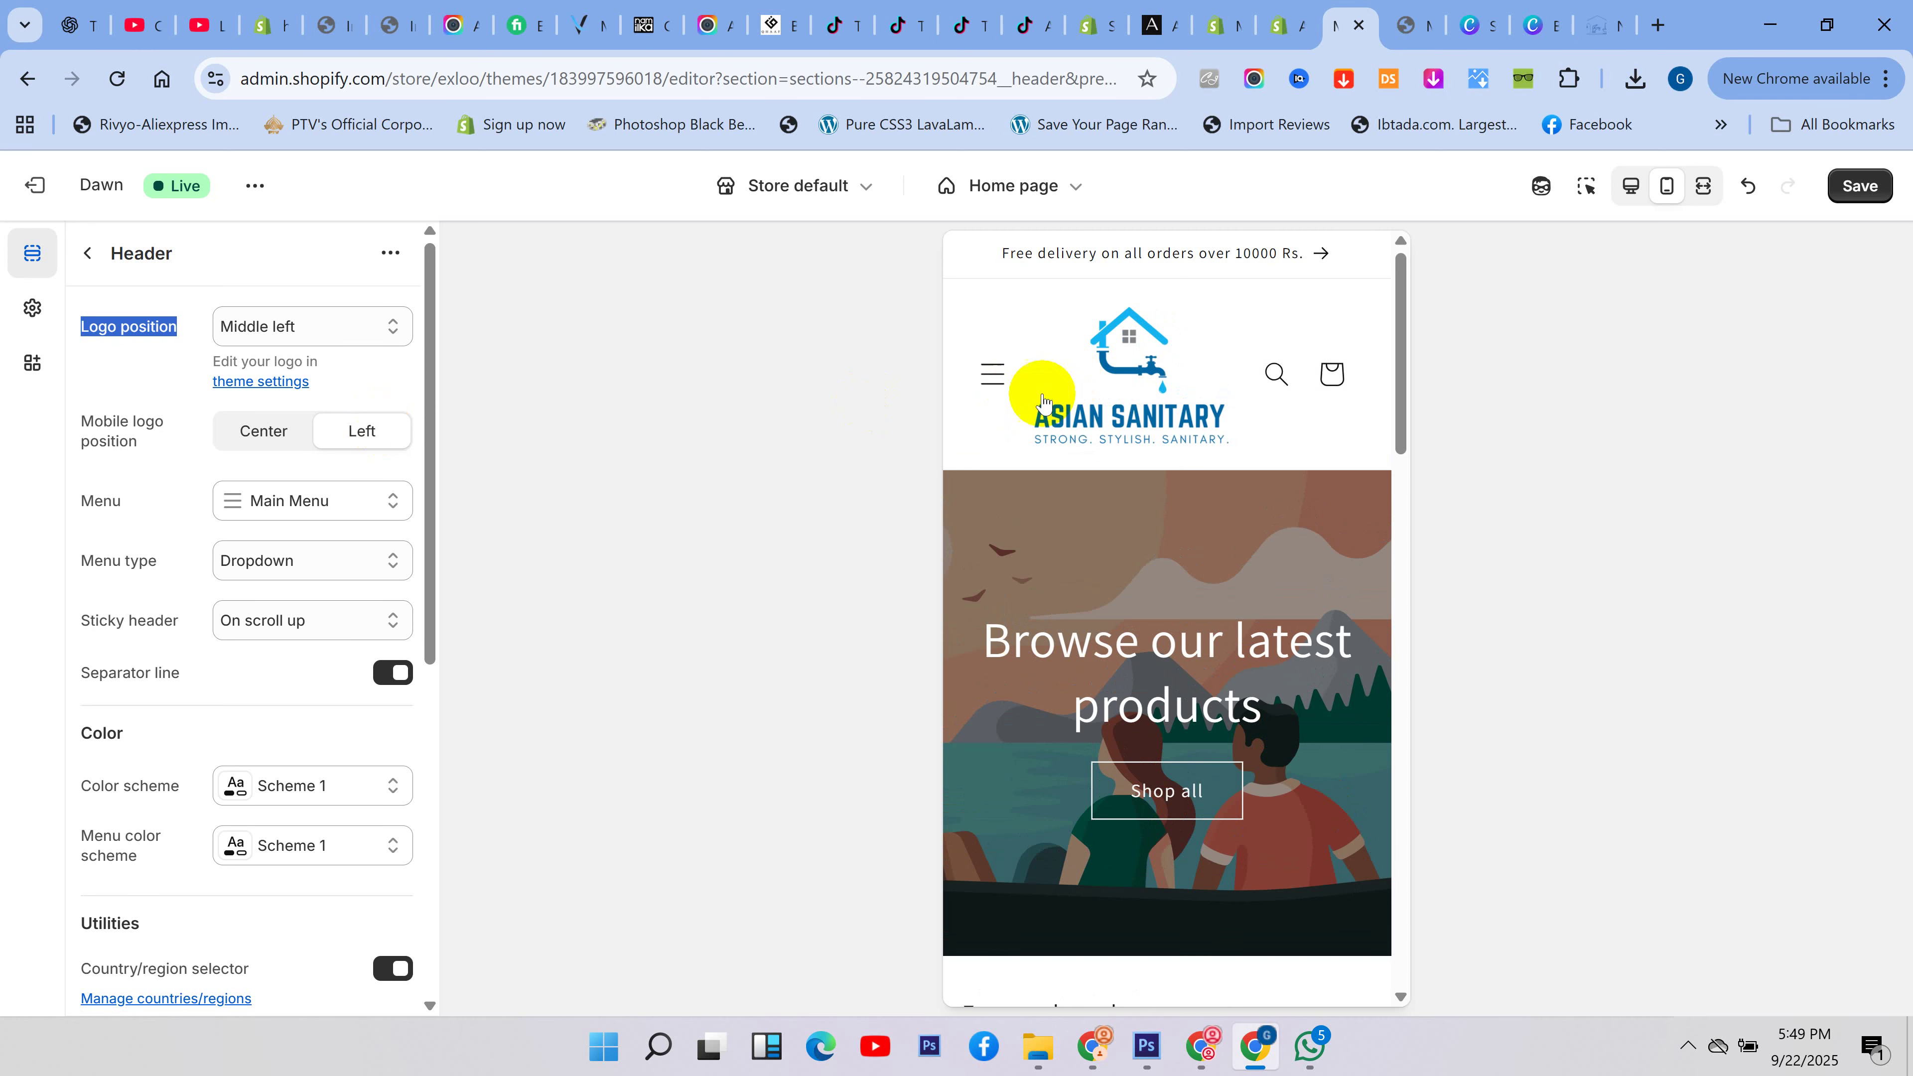
click(294, 428)
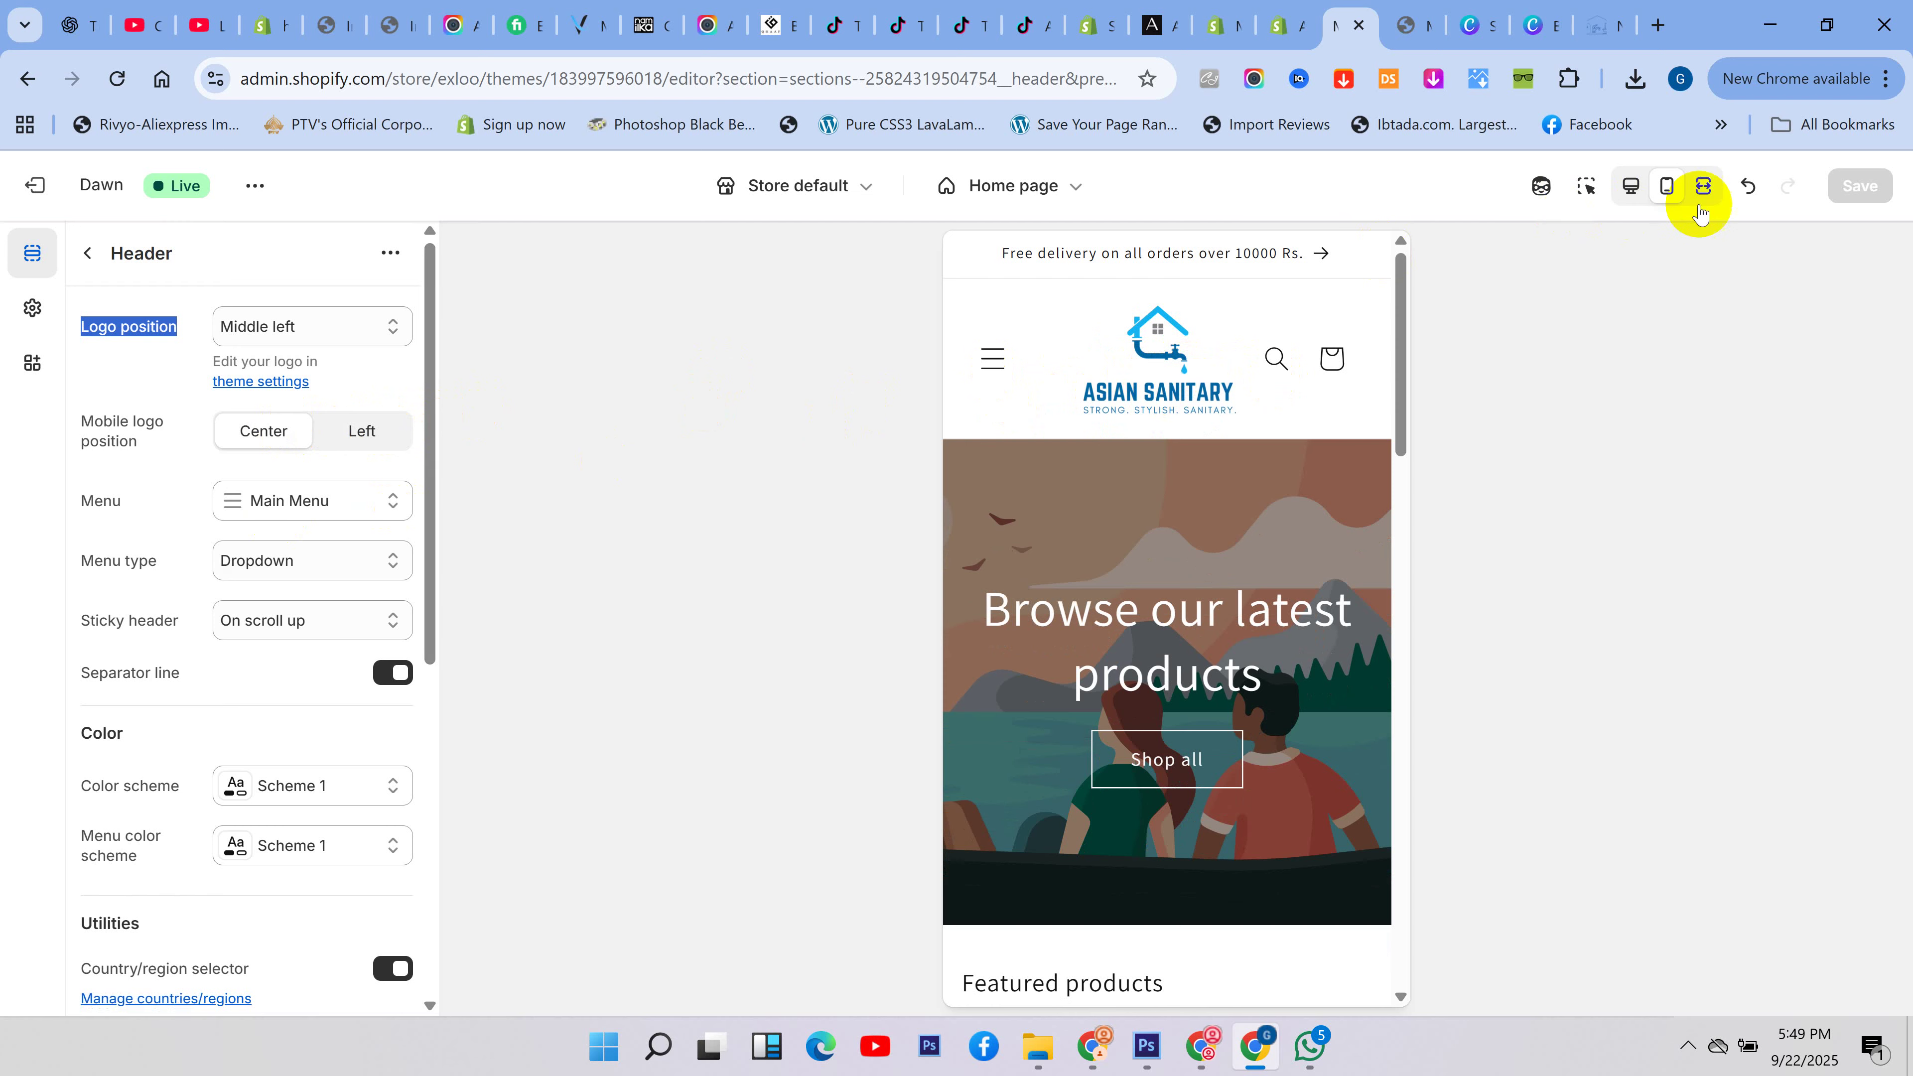
click(1704, 185)
click(1630, 188)
- Remove Main Menu from the header's menu setting and assign Main Menu again
drag(94, 500, 294, 515)
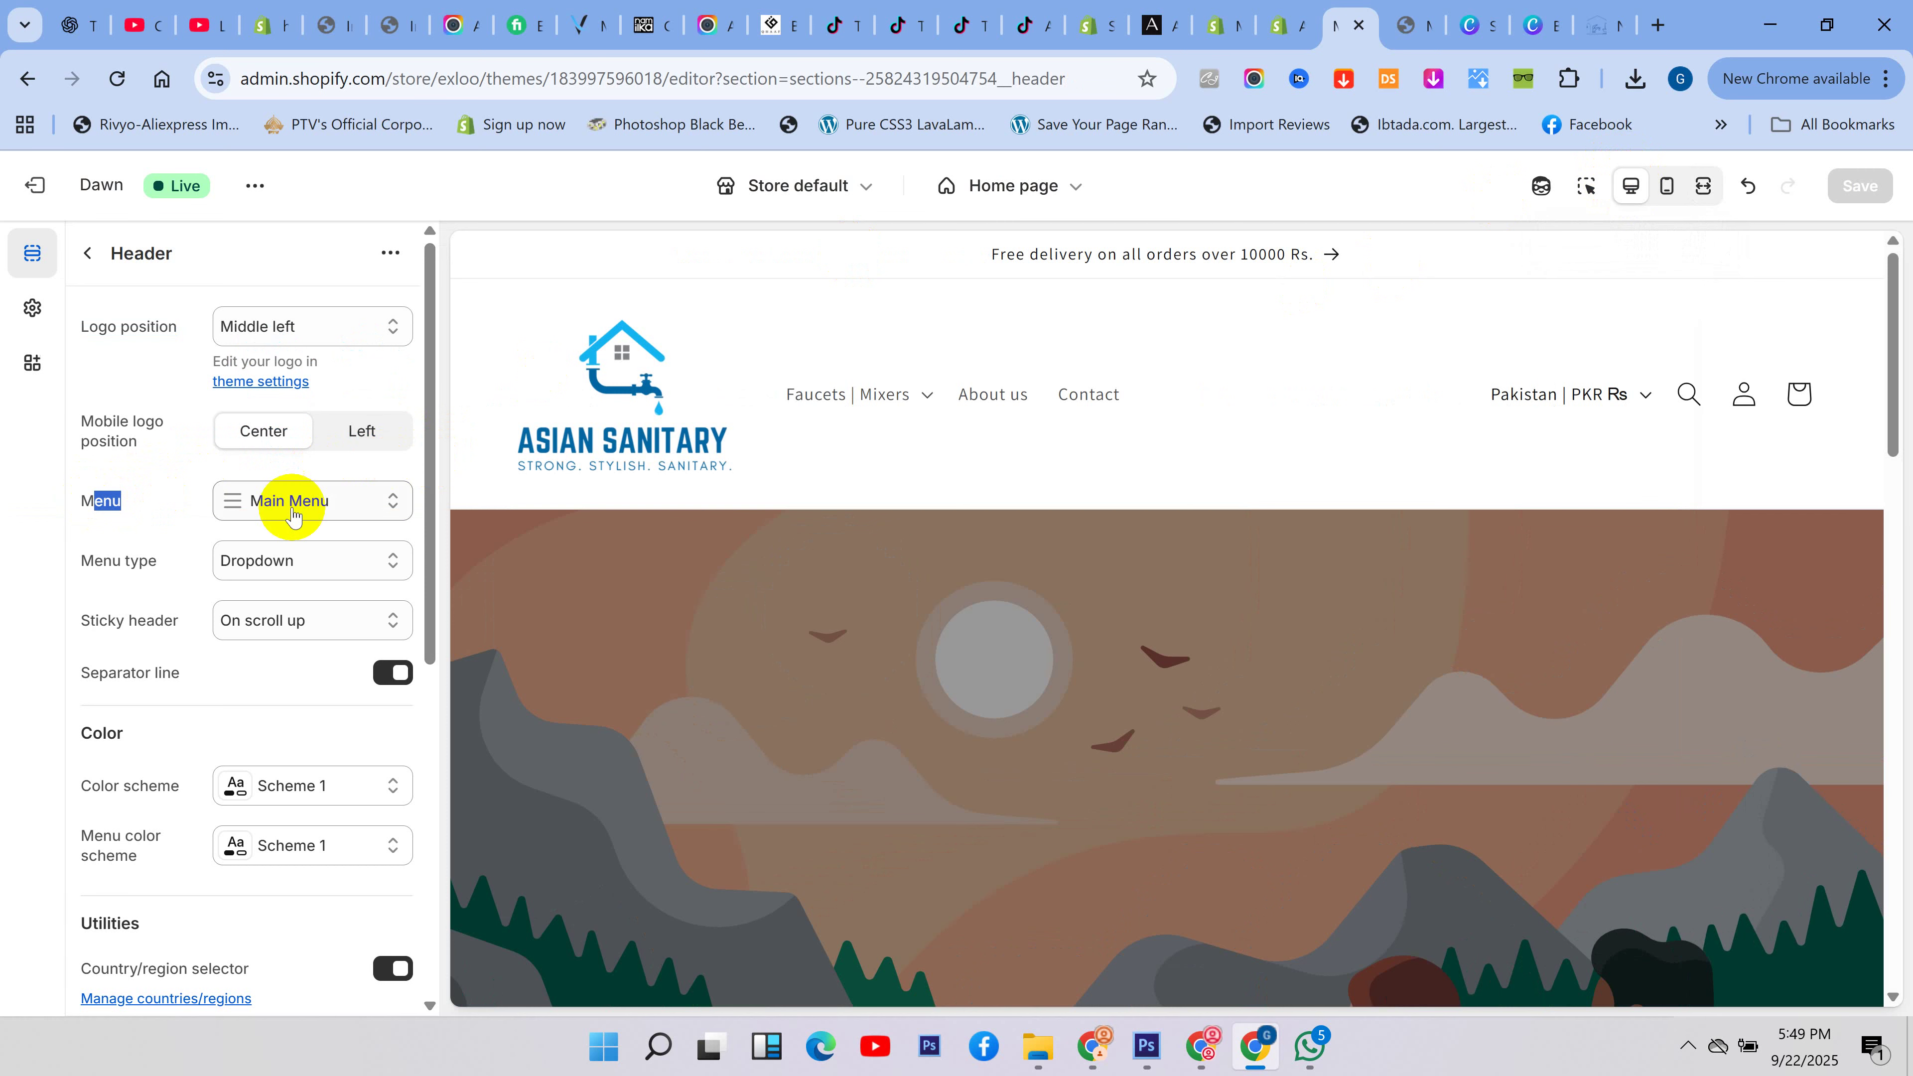
click(373, 500)
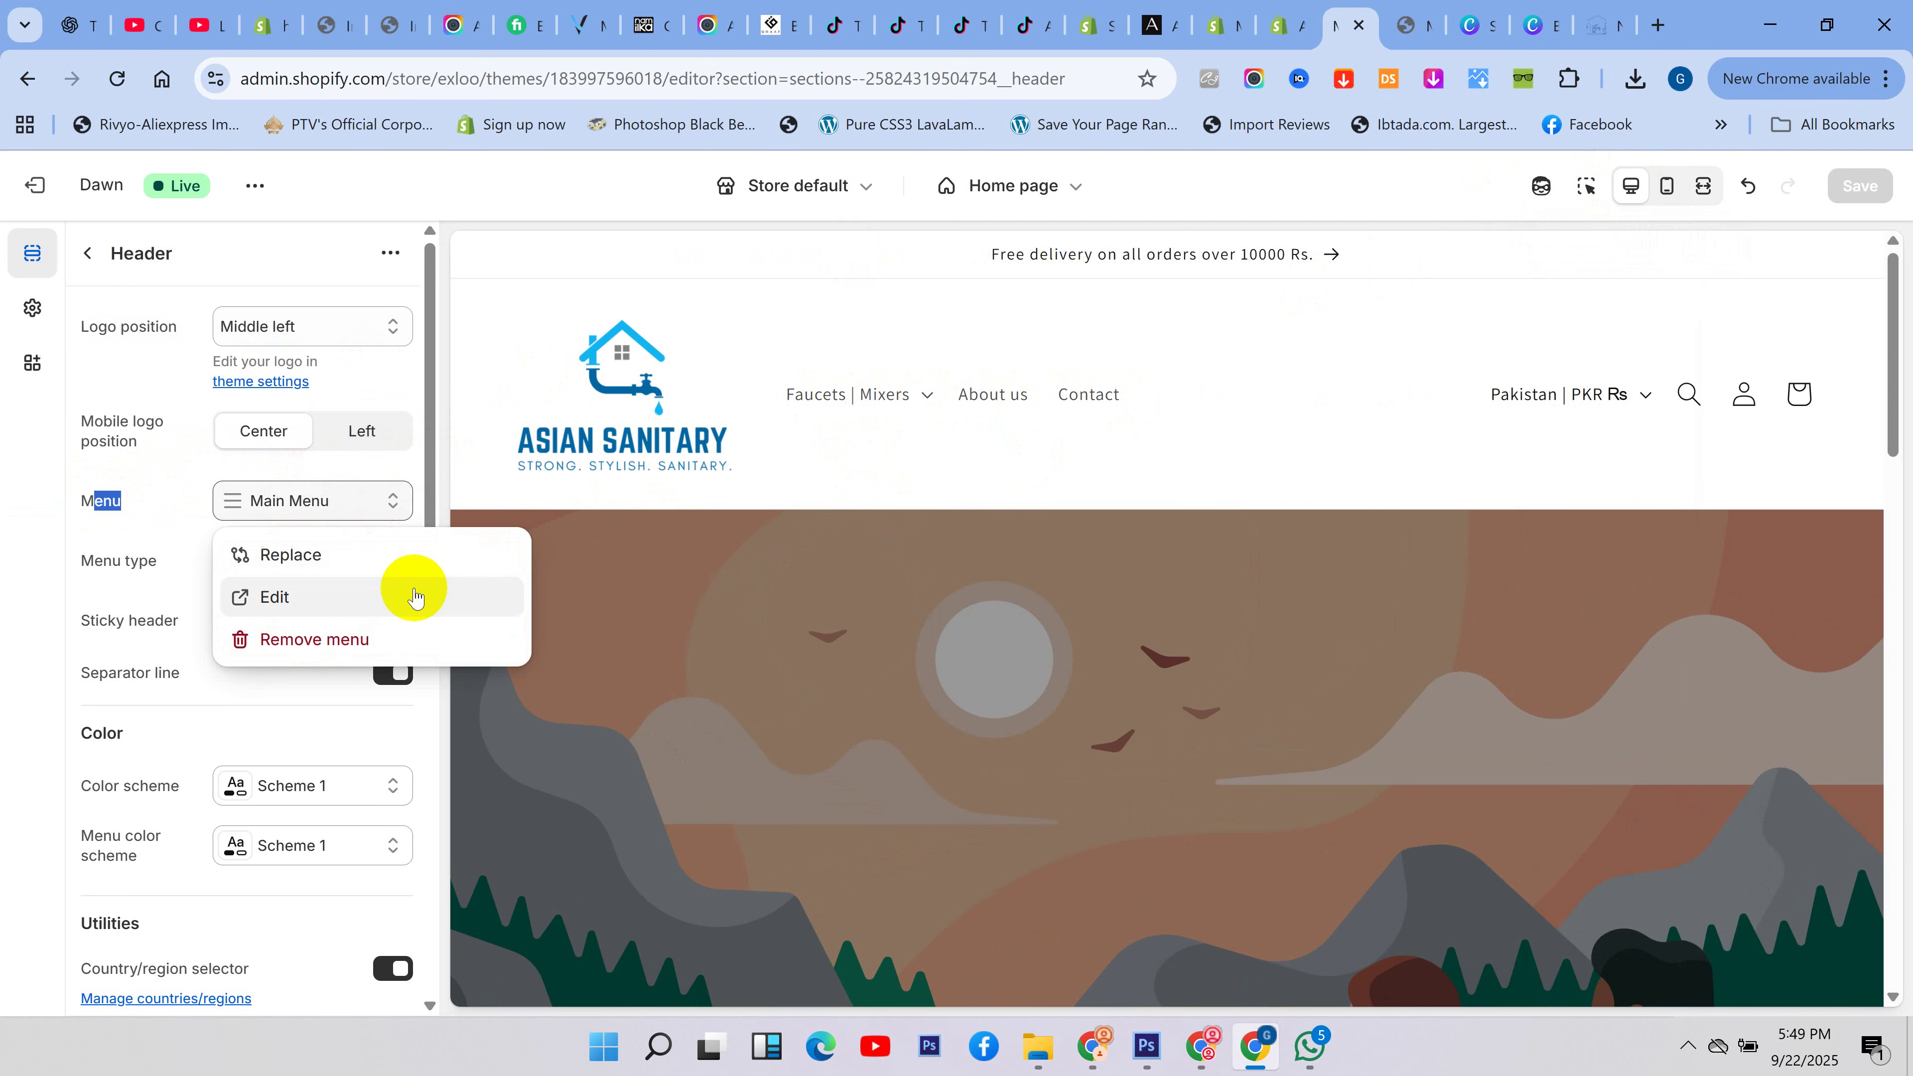
click(349, 646)
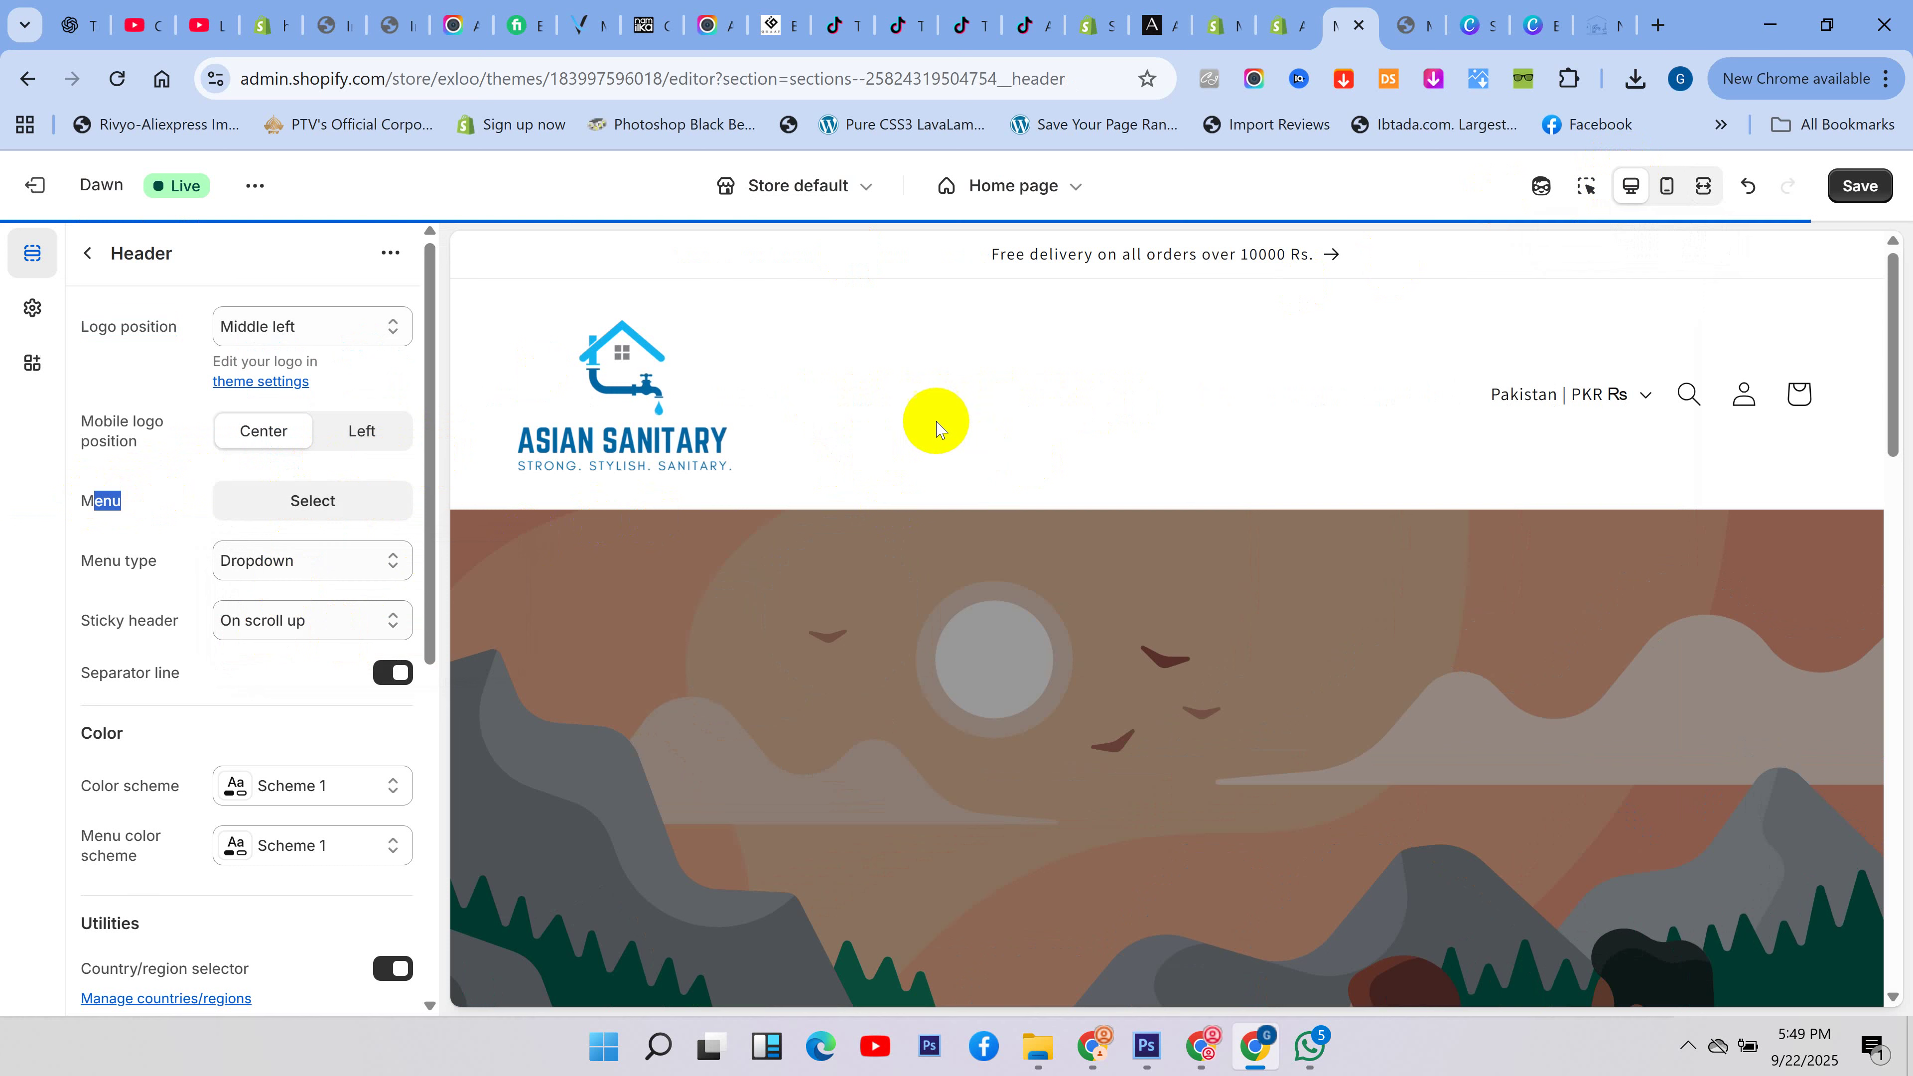
click(308, 506)
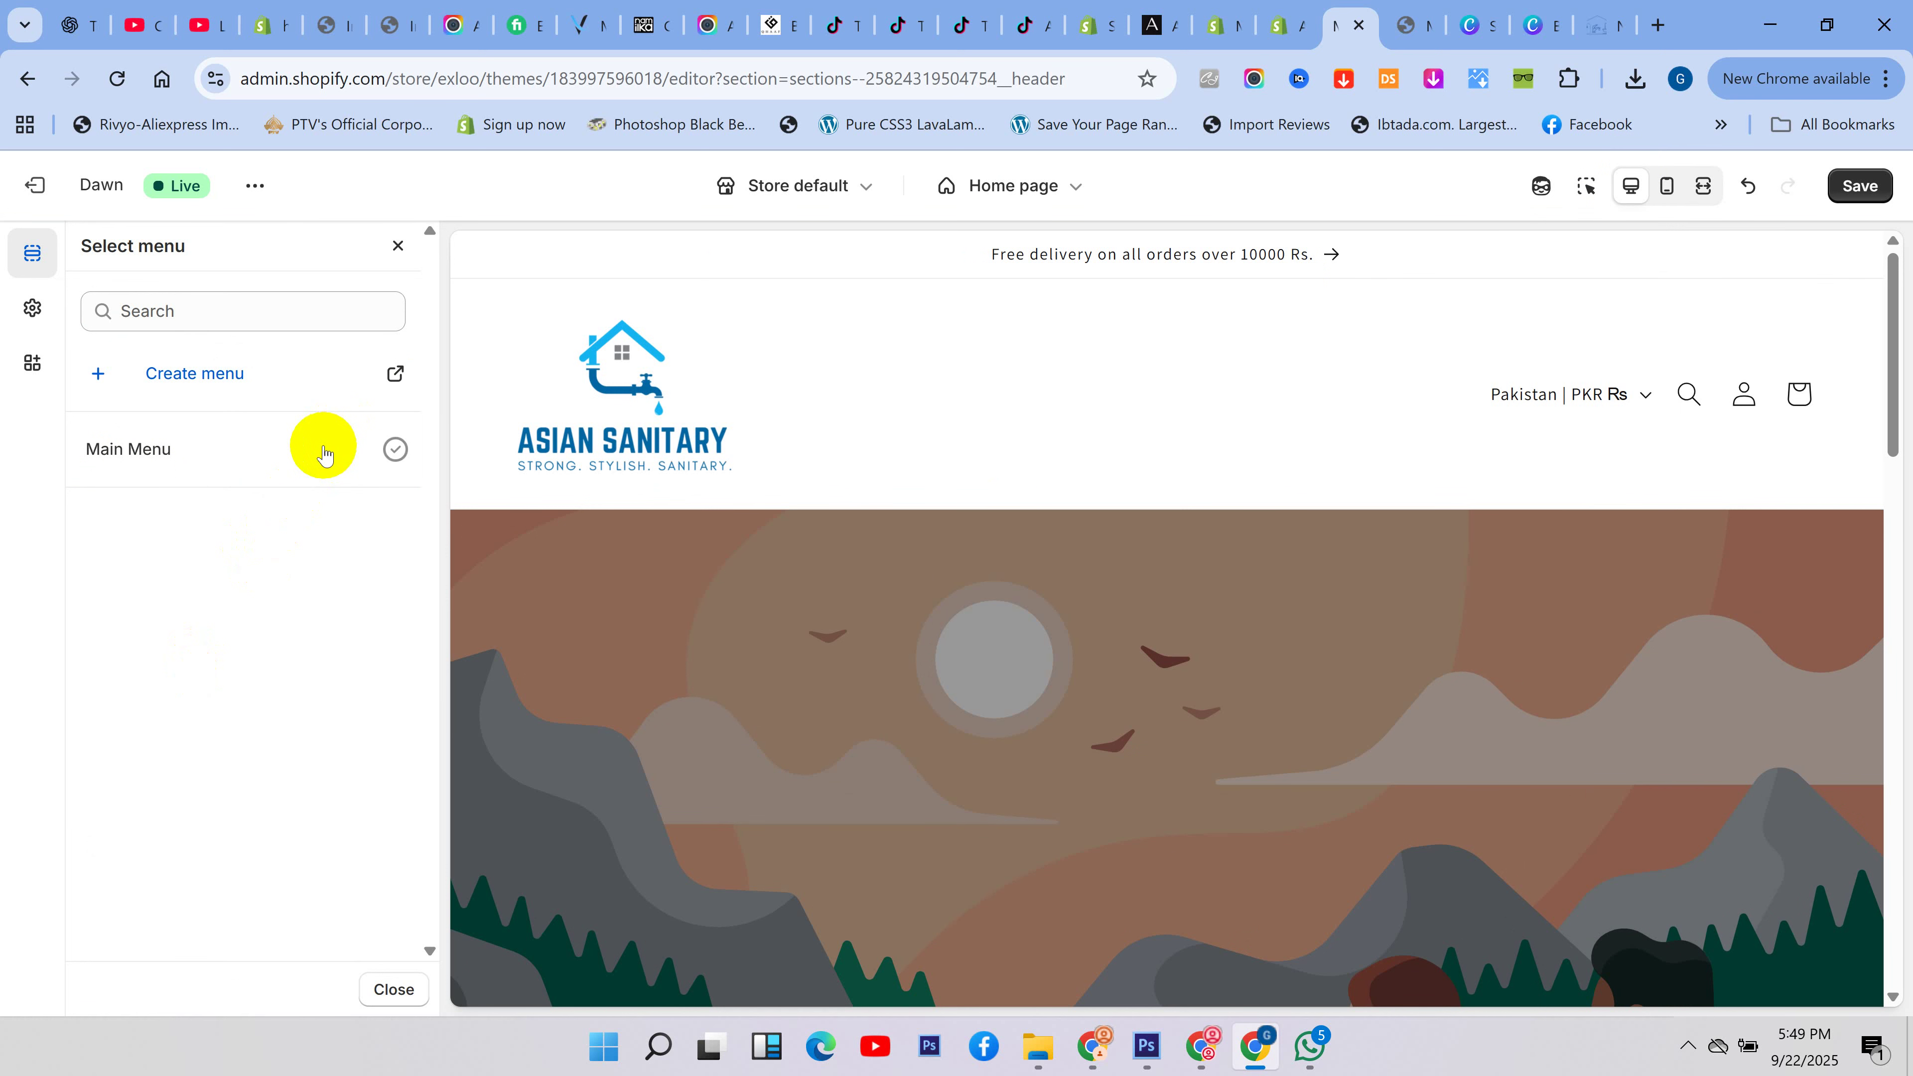
click(324, 450)
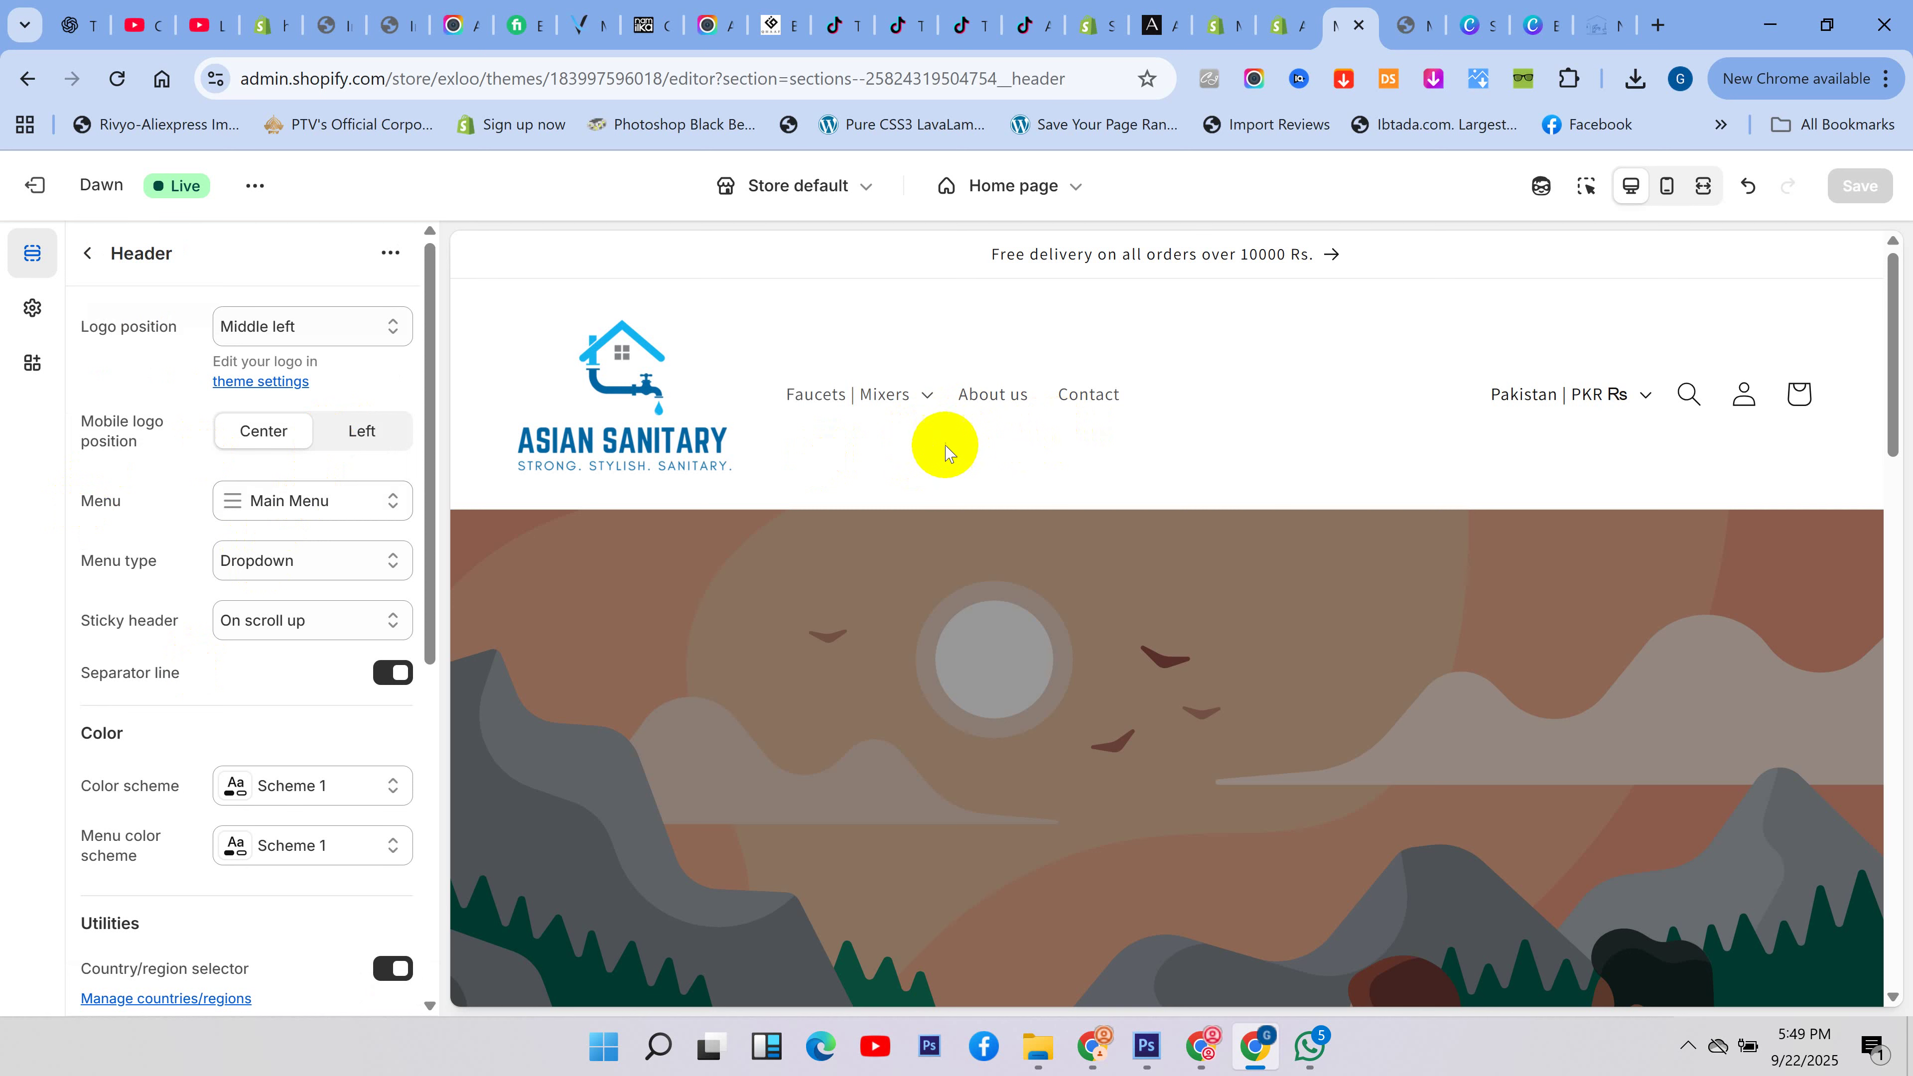
- Preview the Faucets | Mixers submenu with the Dropdown menu type, and try the Mega menu type on it
click(349, 571)
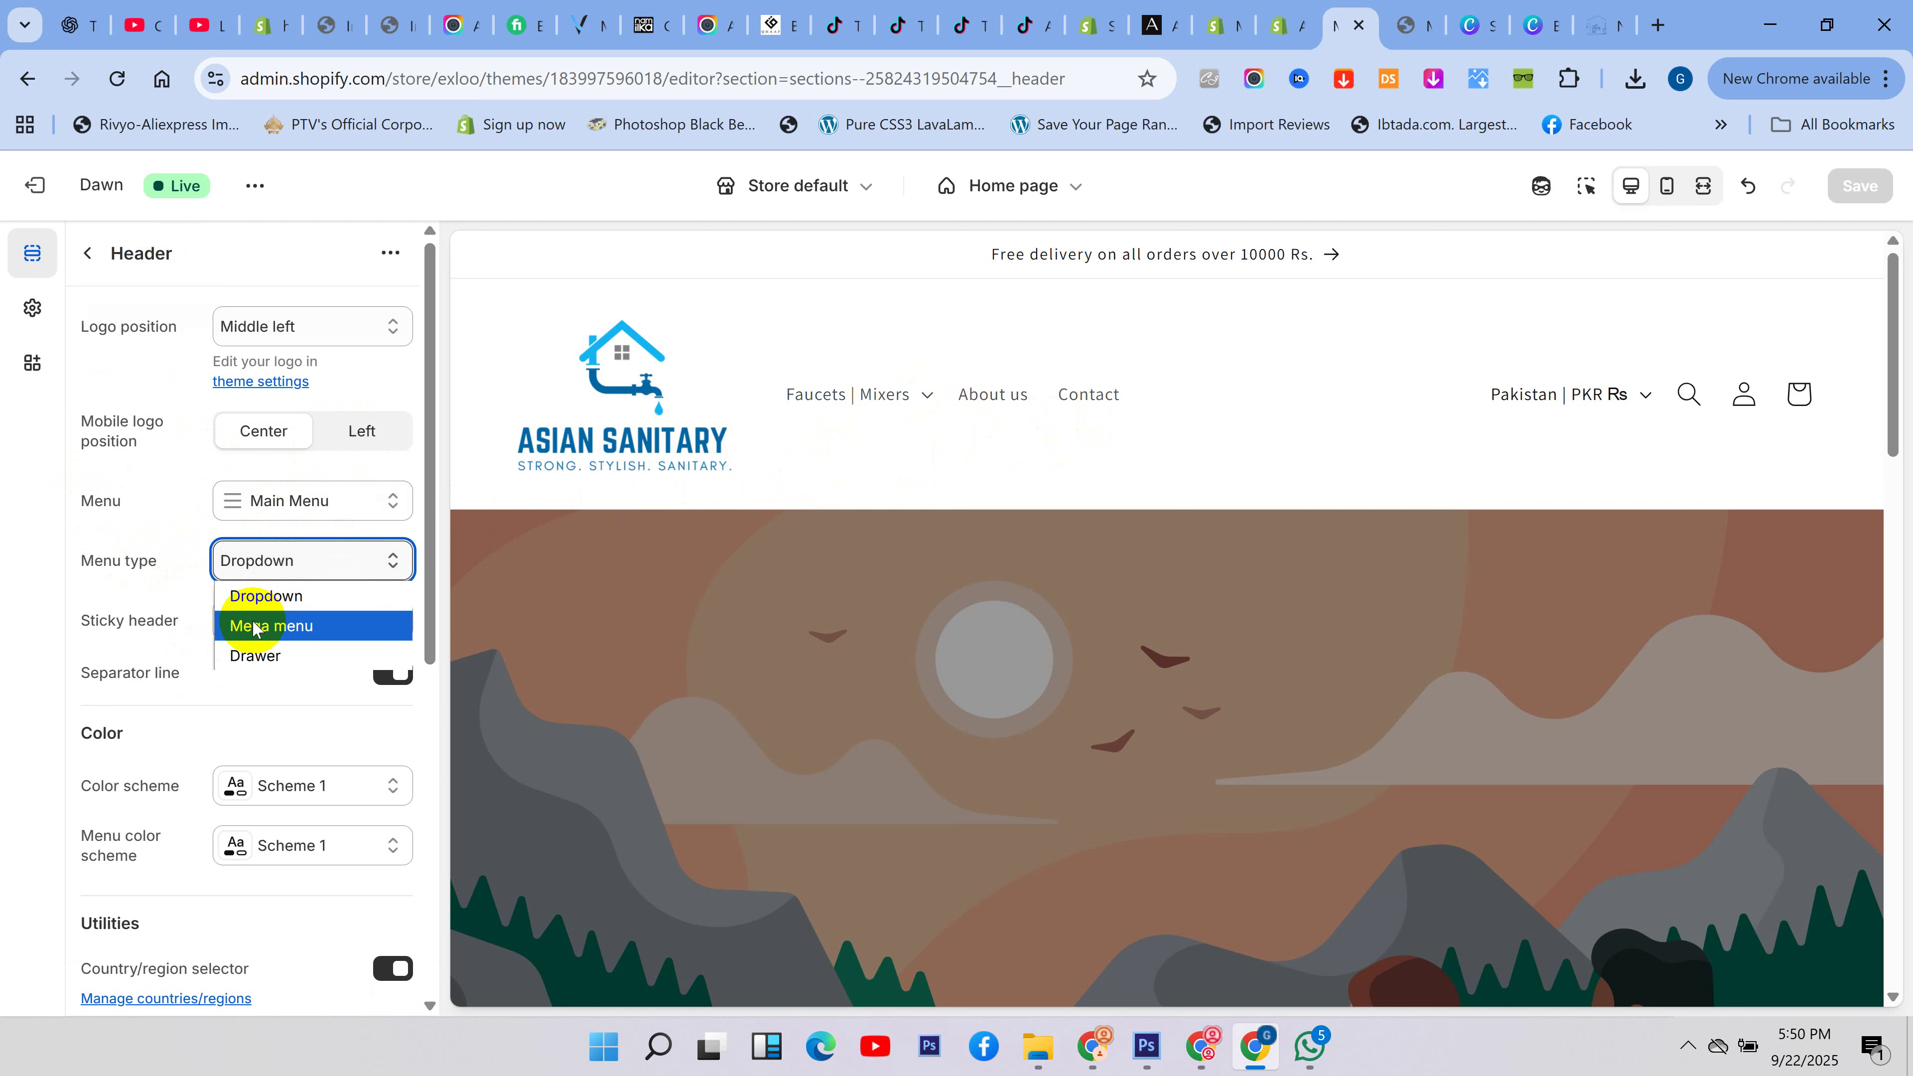
click(993, 443)
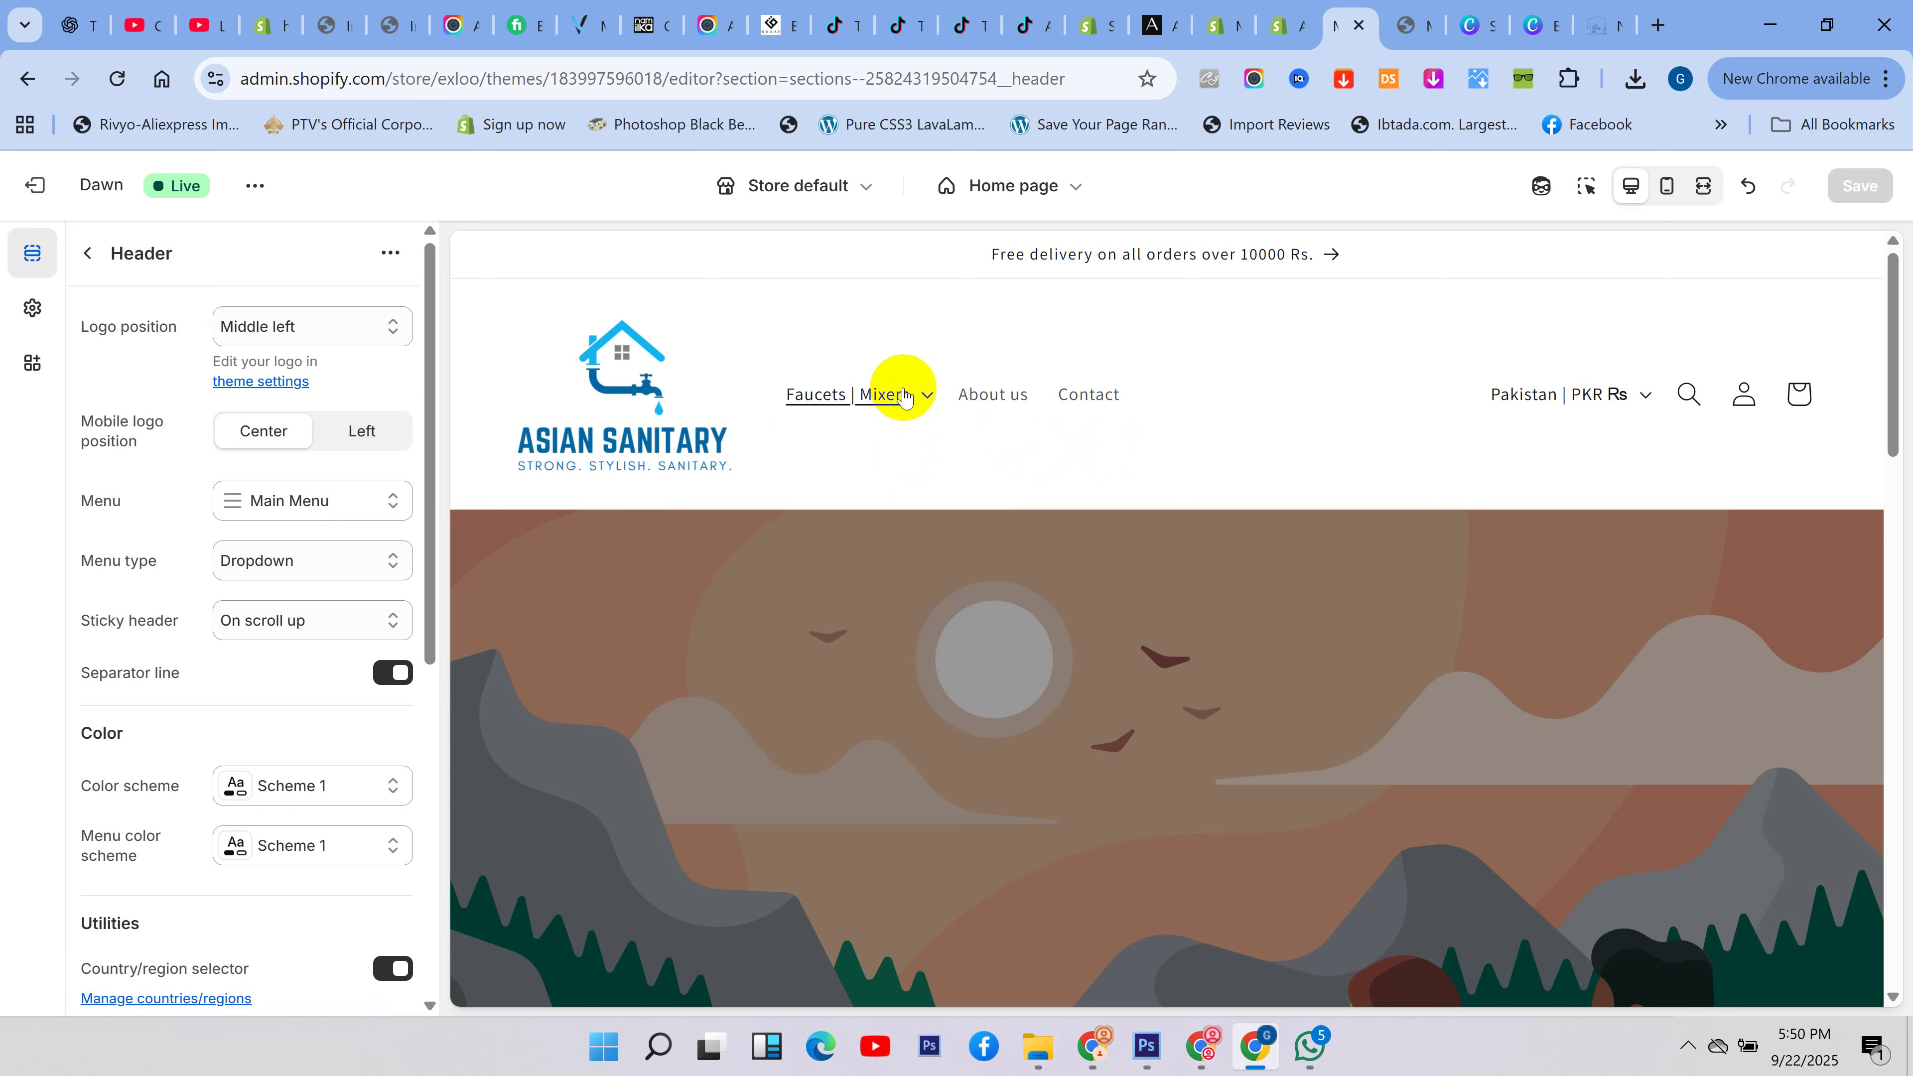
mouse_move(906, 400)
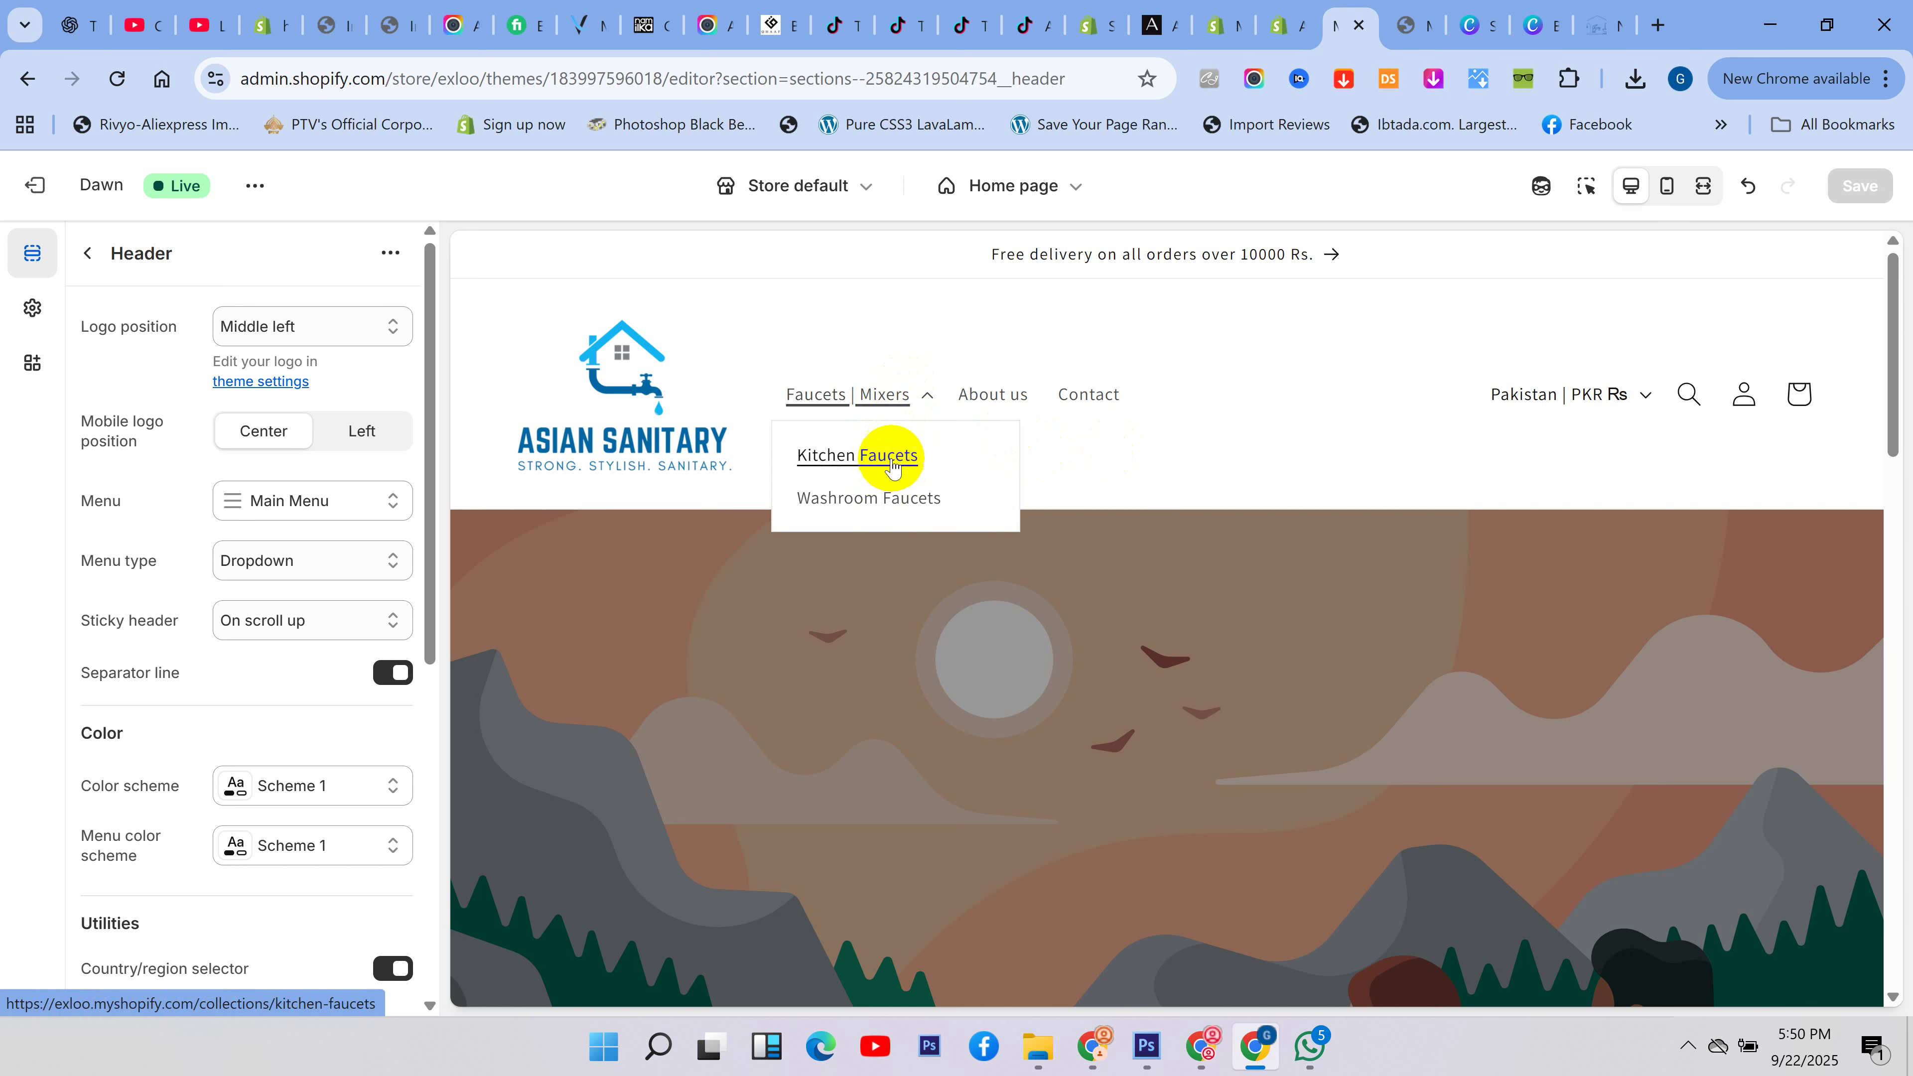
click(332, 566)
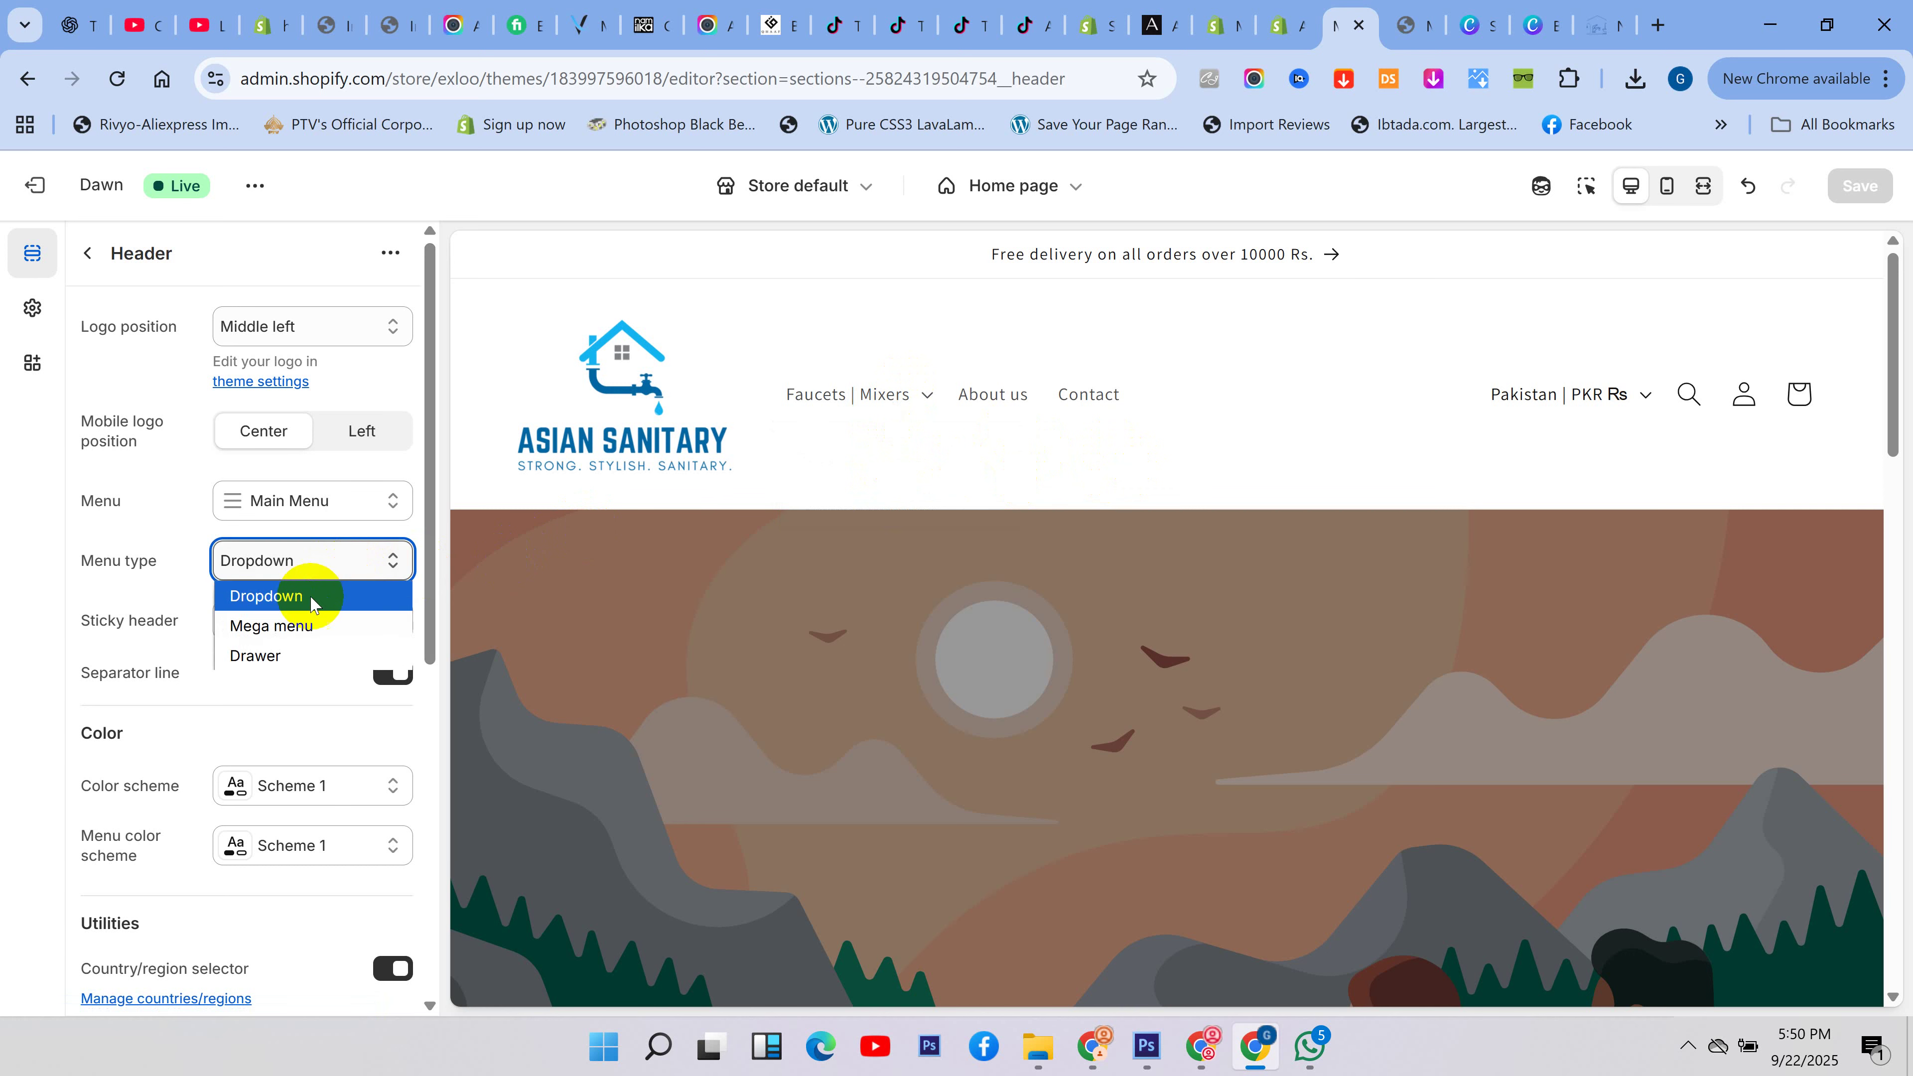
click(302, 625)
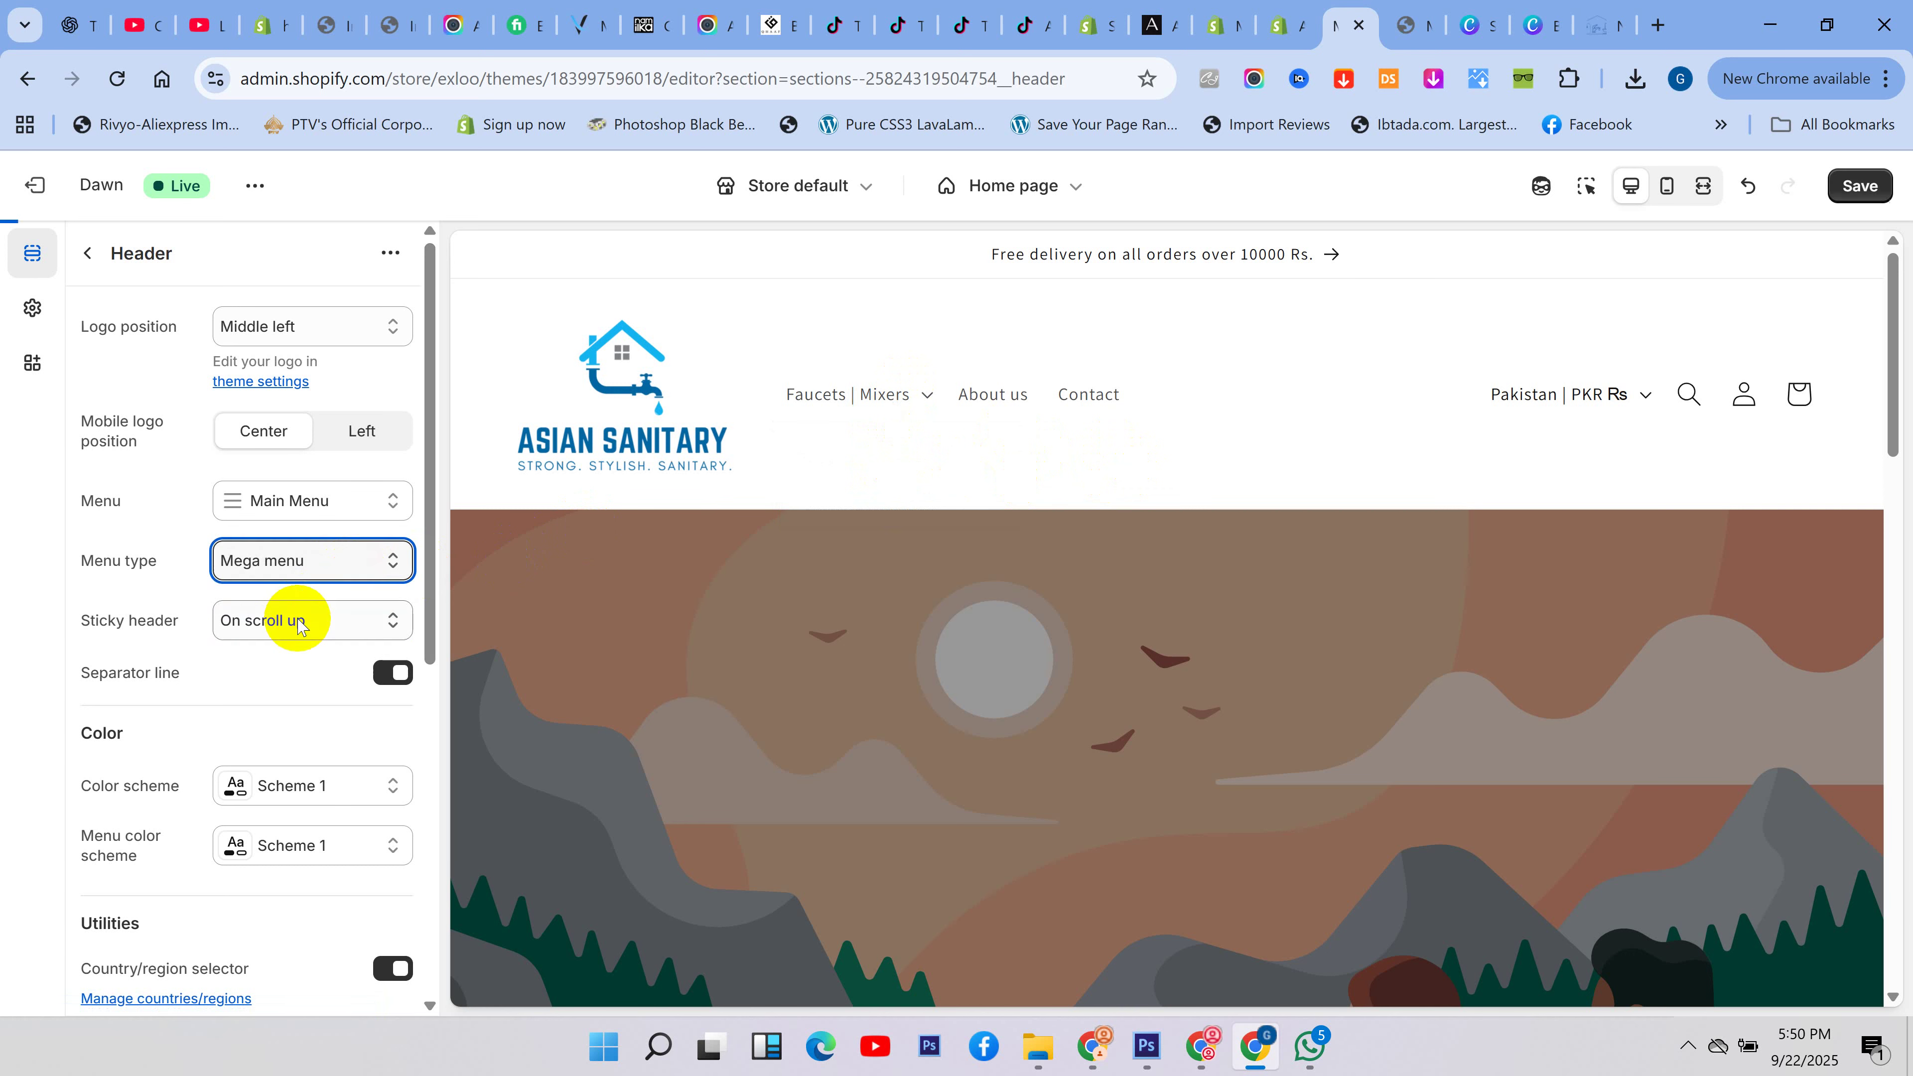
click(917, 399)
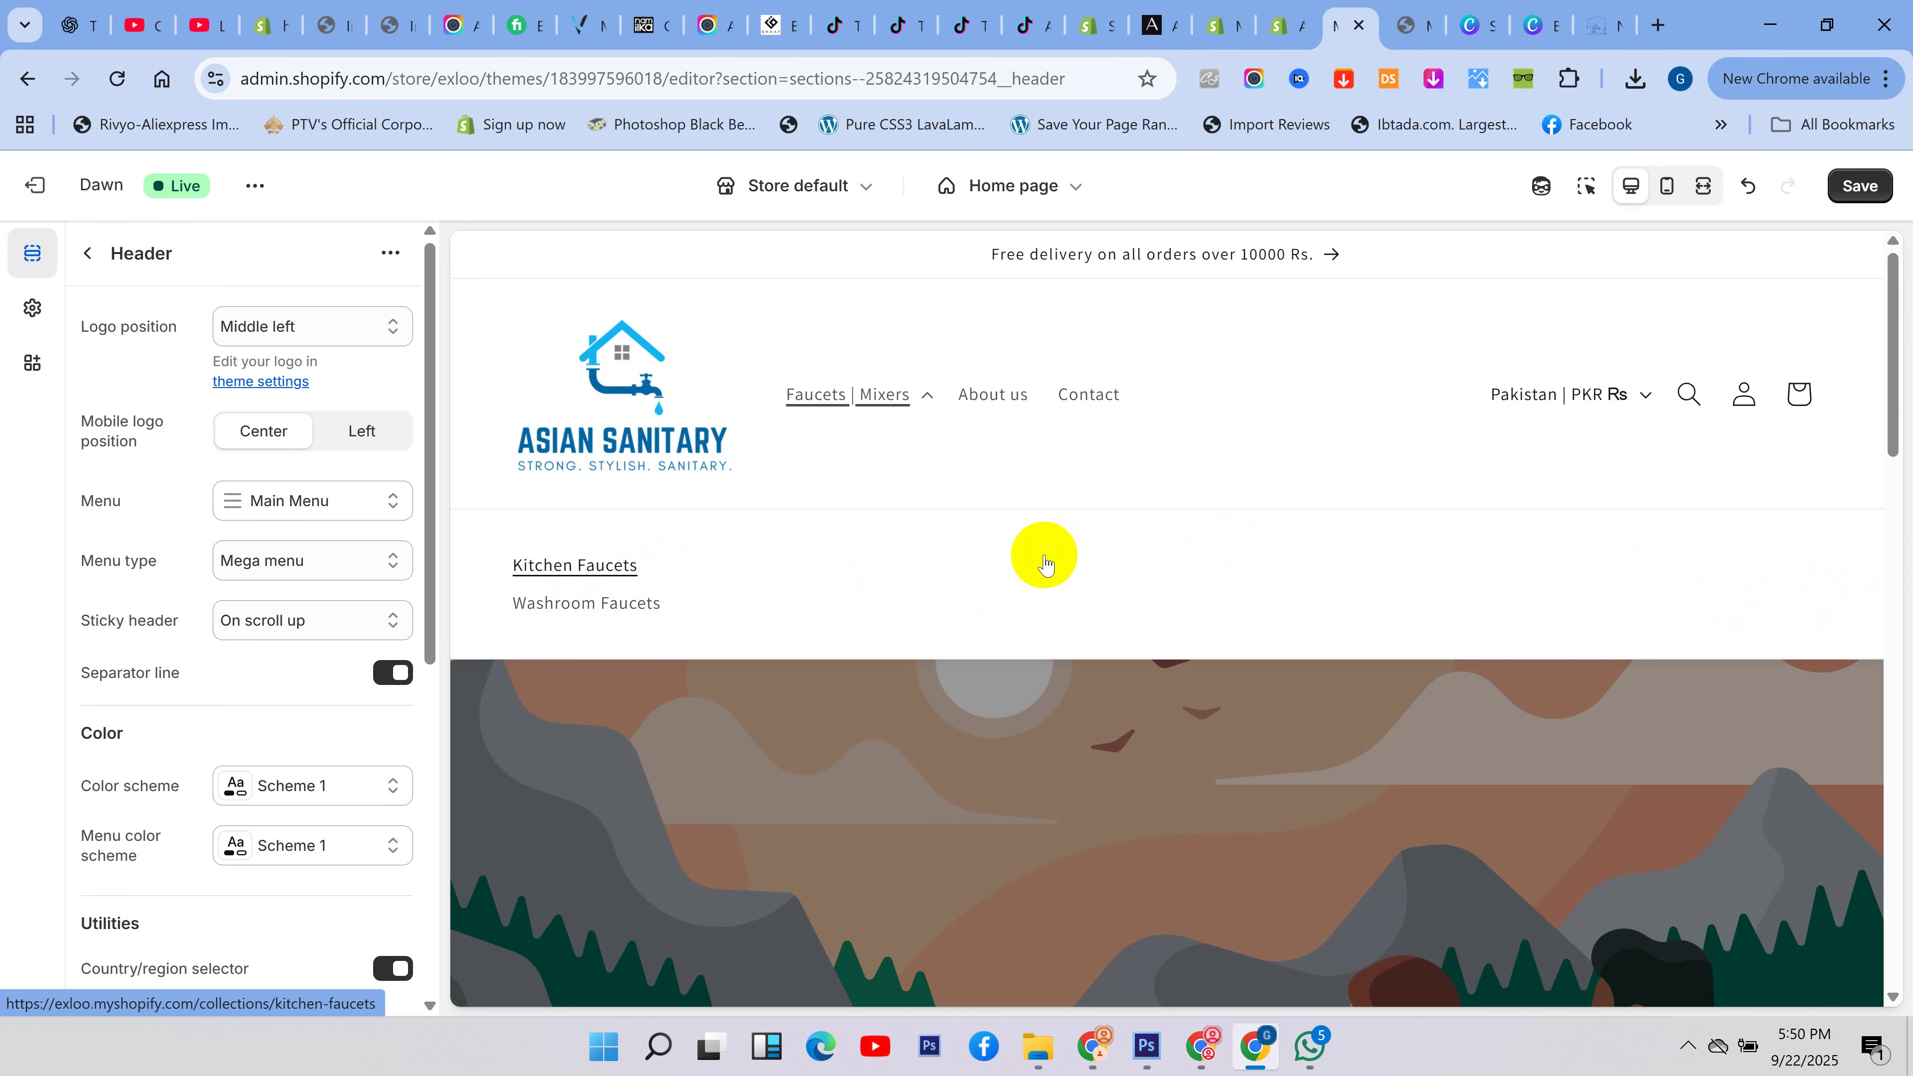
- Try the Drawer menu type, opening and closing the navigation drawer in the desktop preview
click(337, 571)
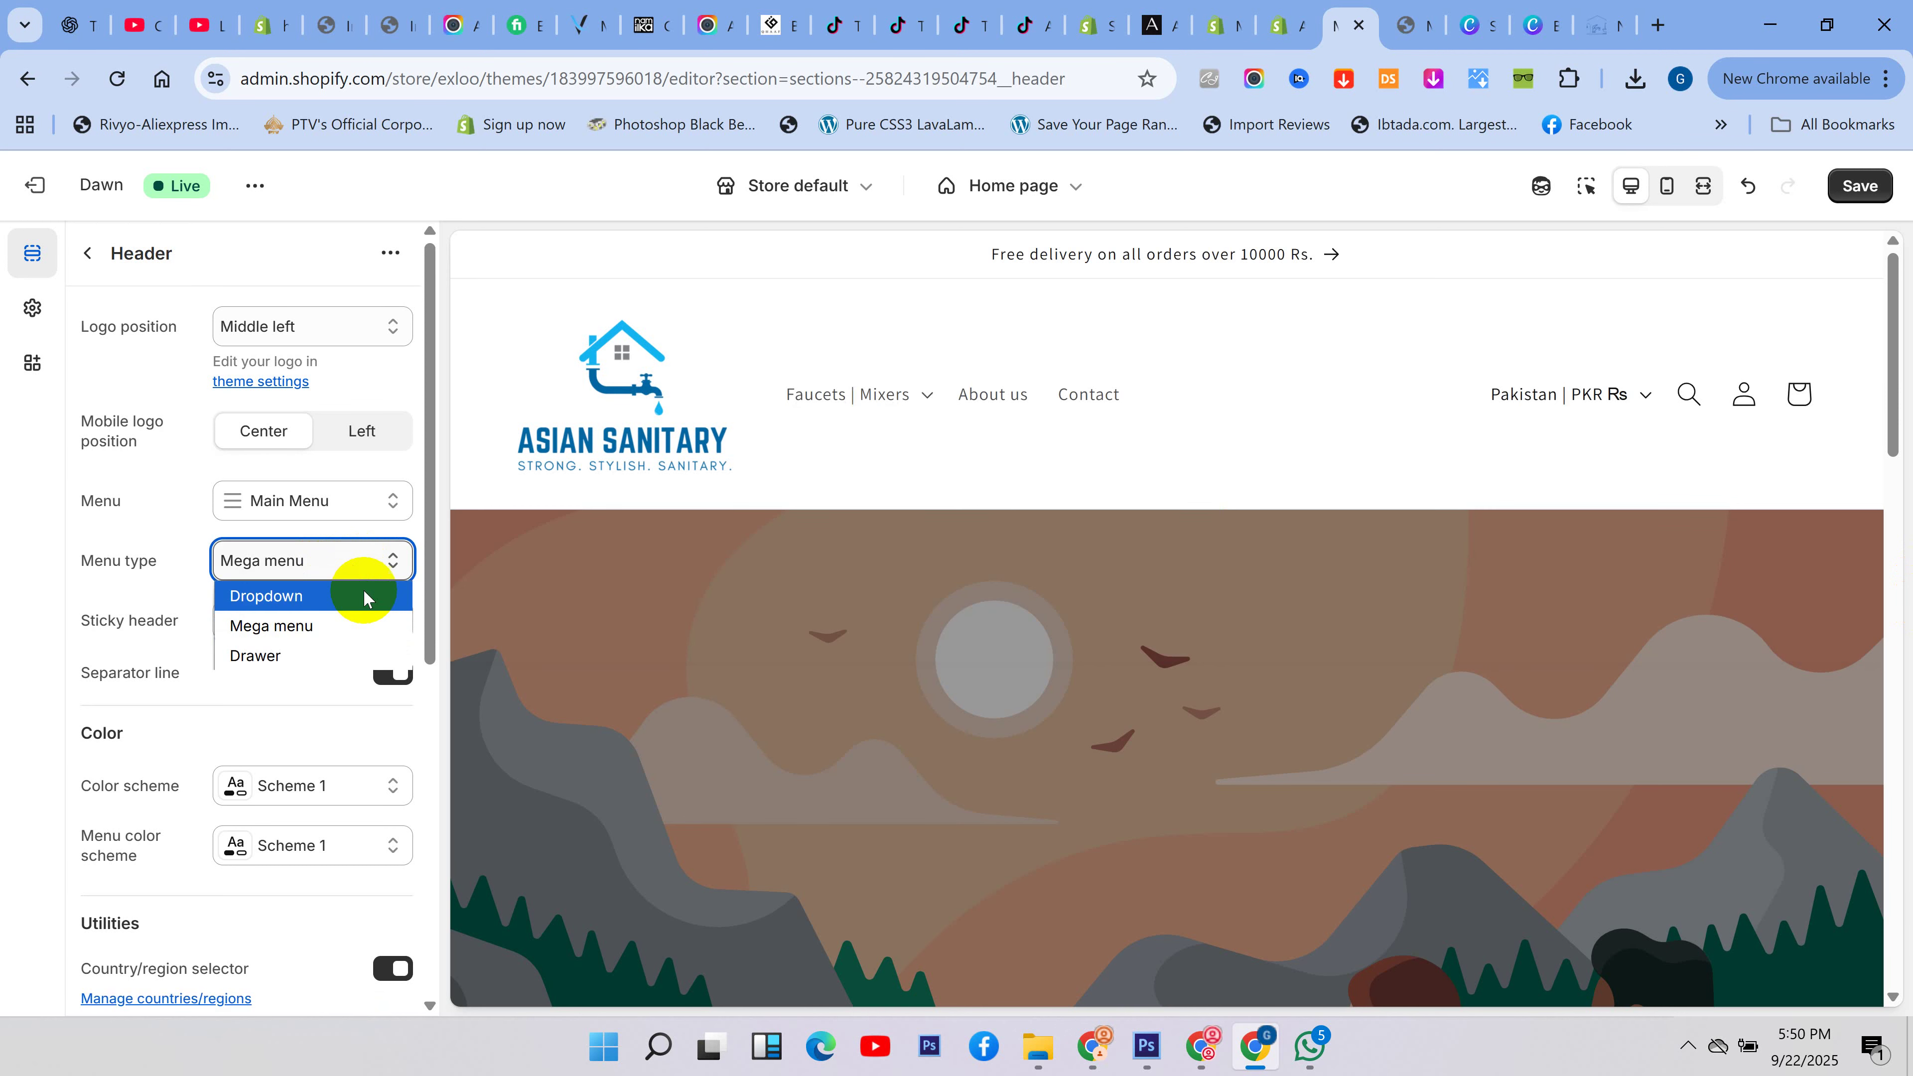
click(271, 653)
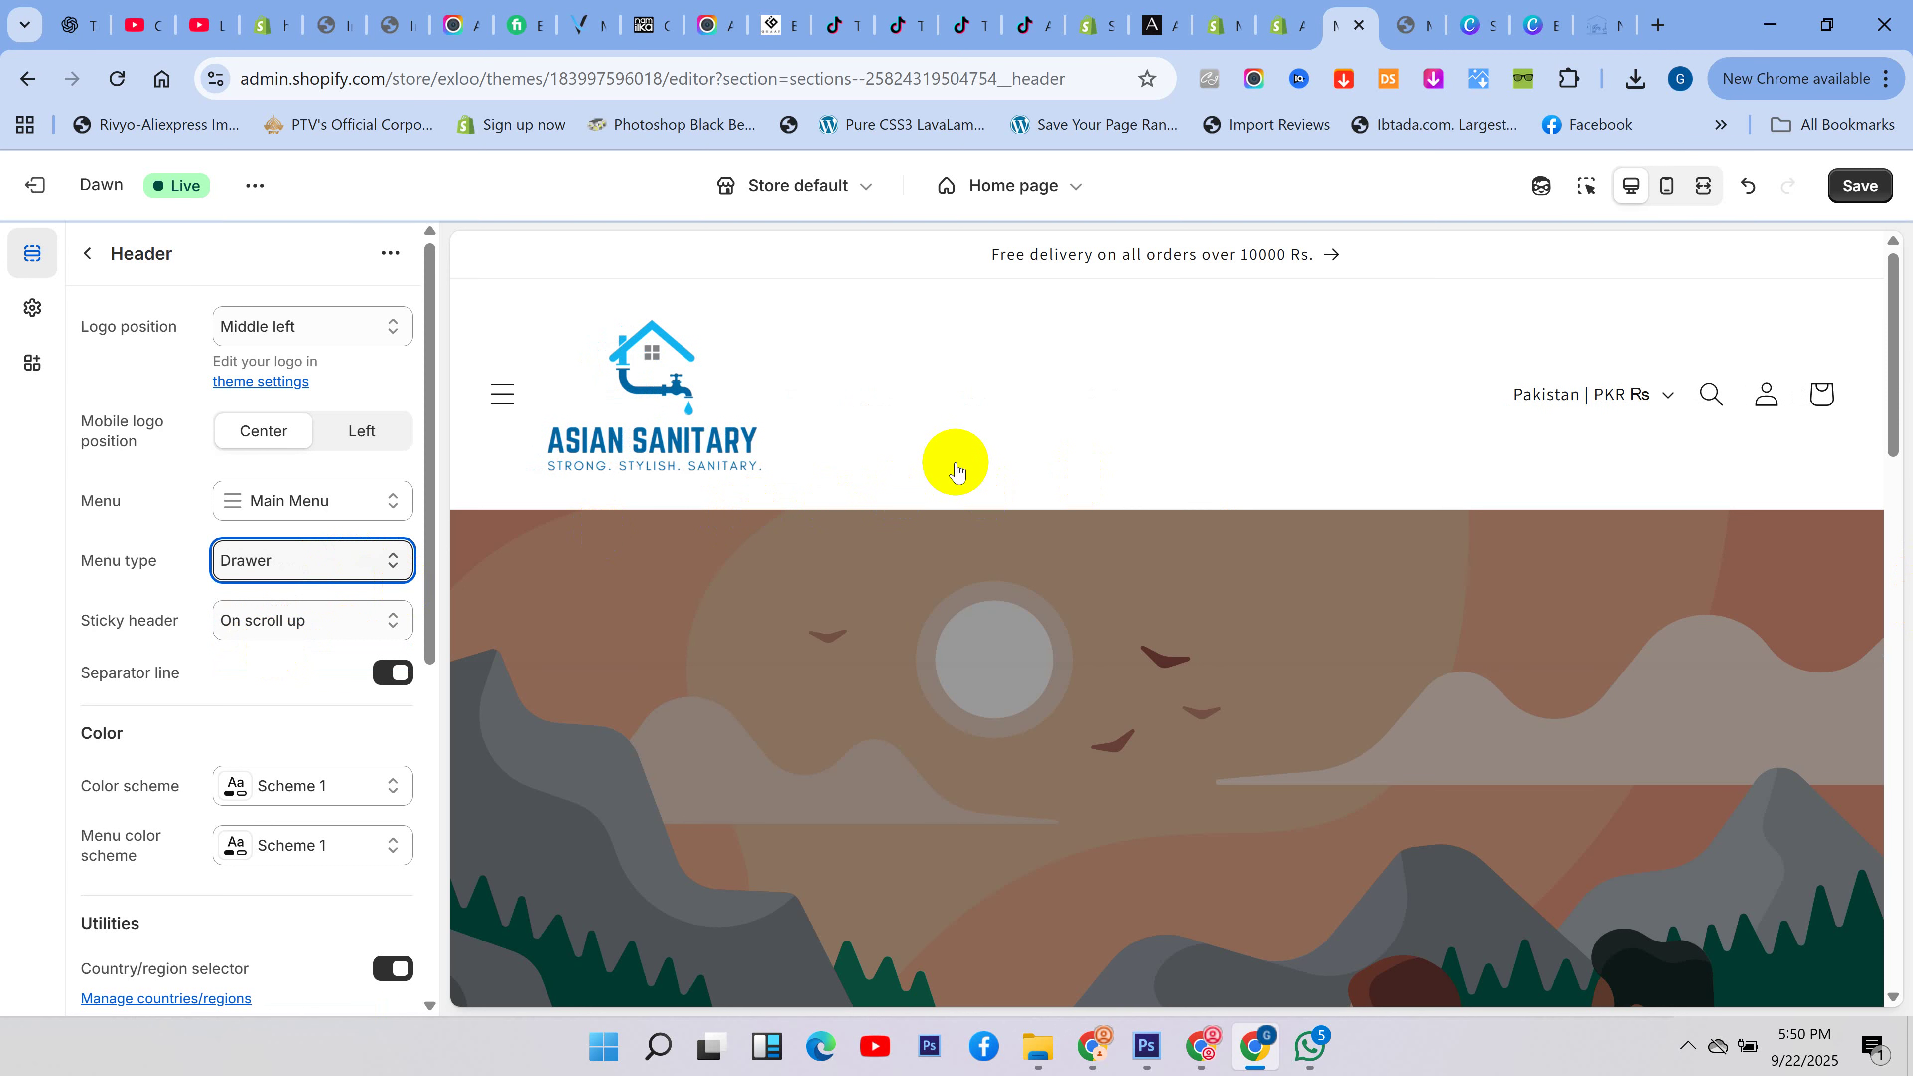
click(502, 396)
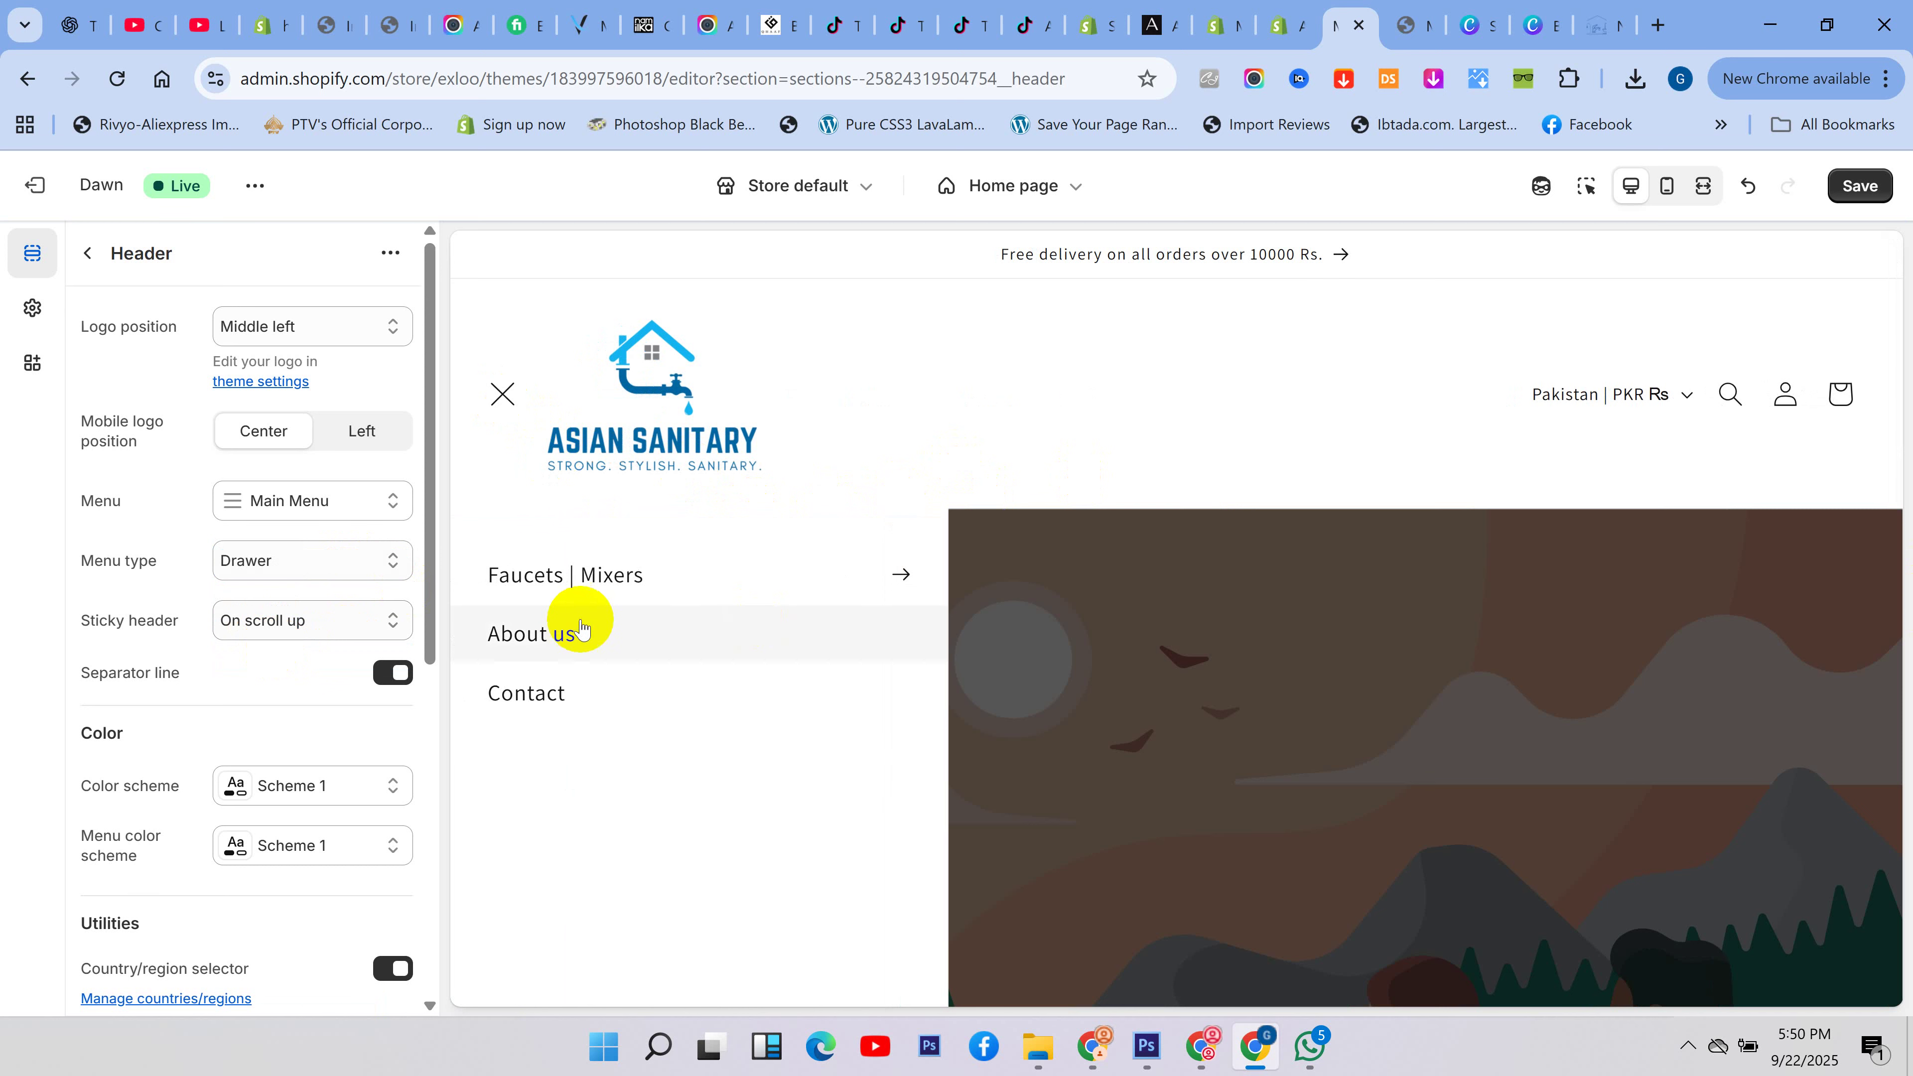
click(499, 395)
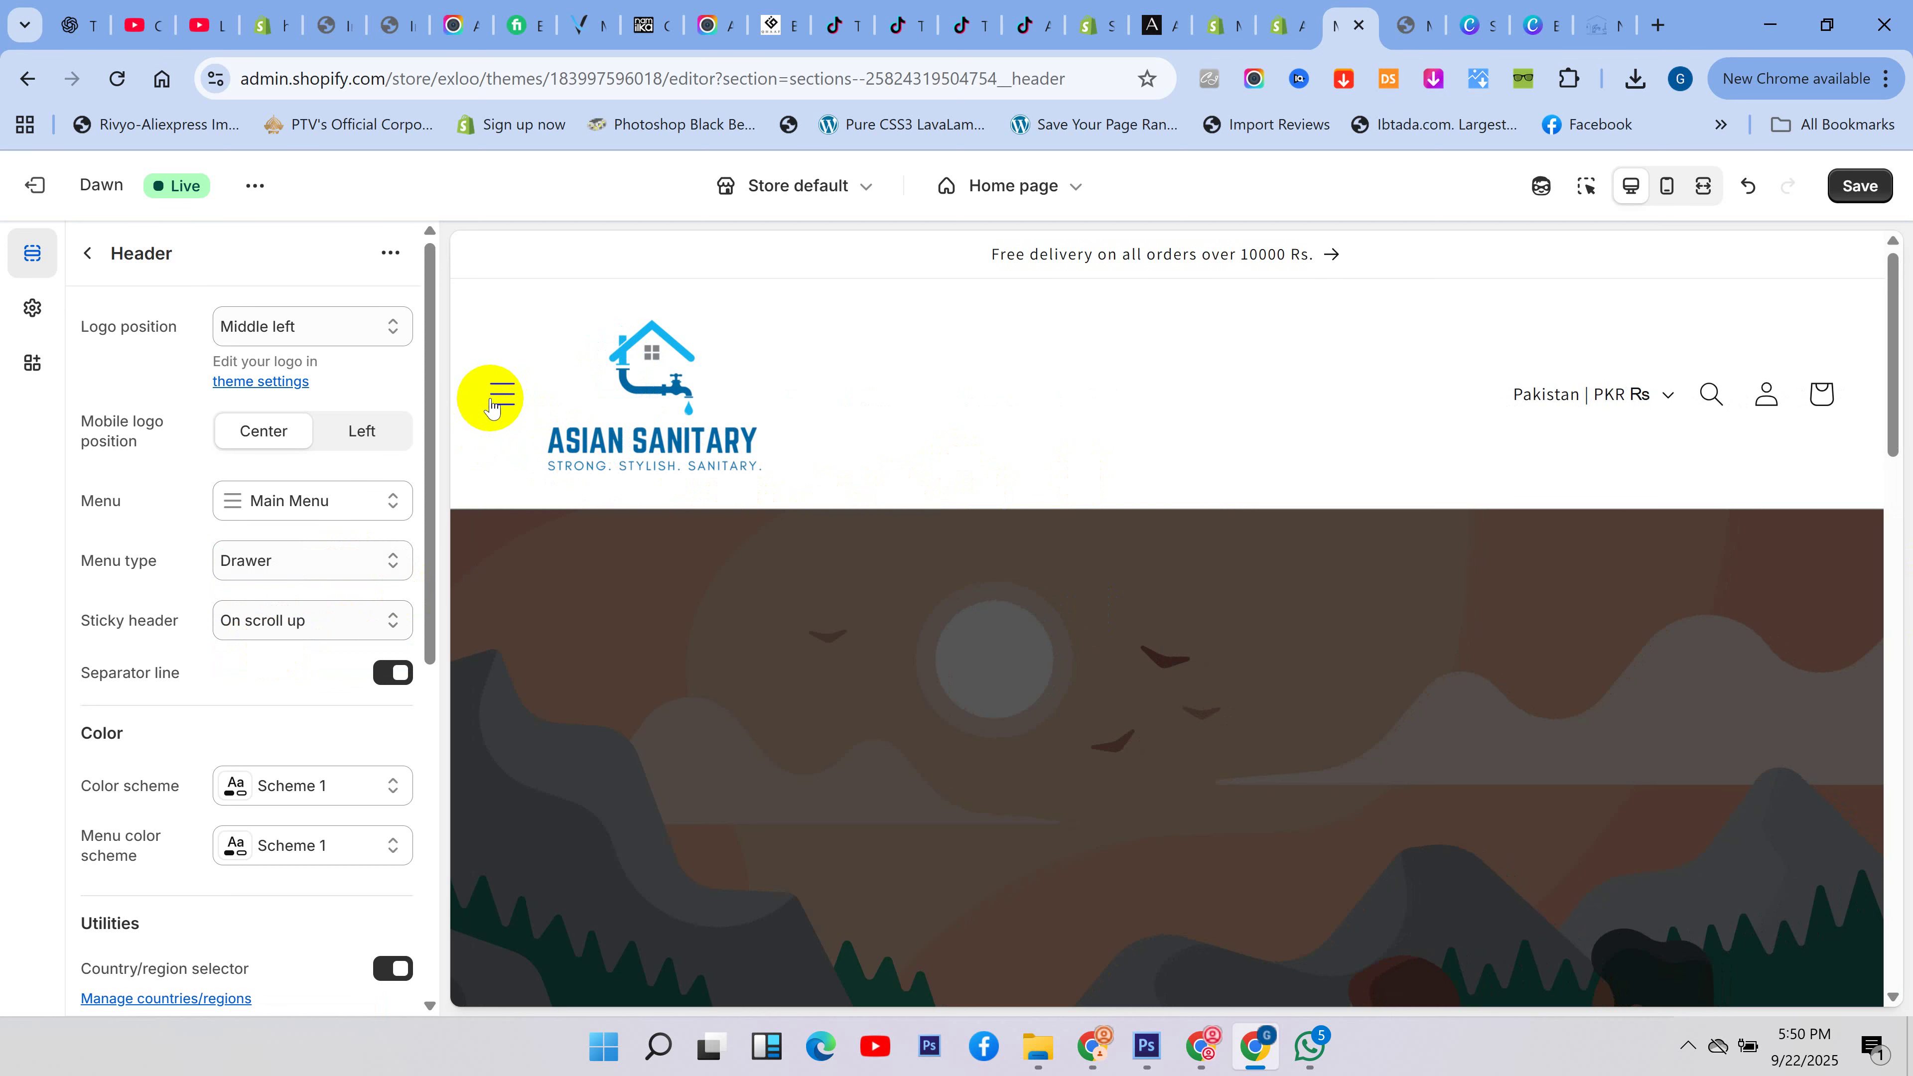
click(494, 400)
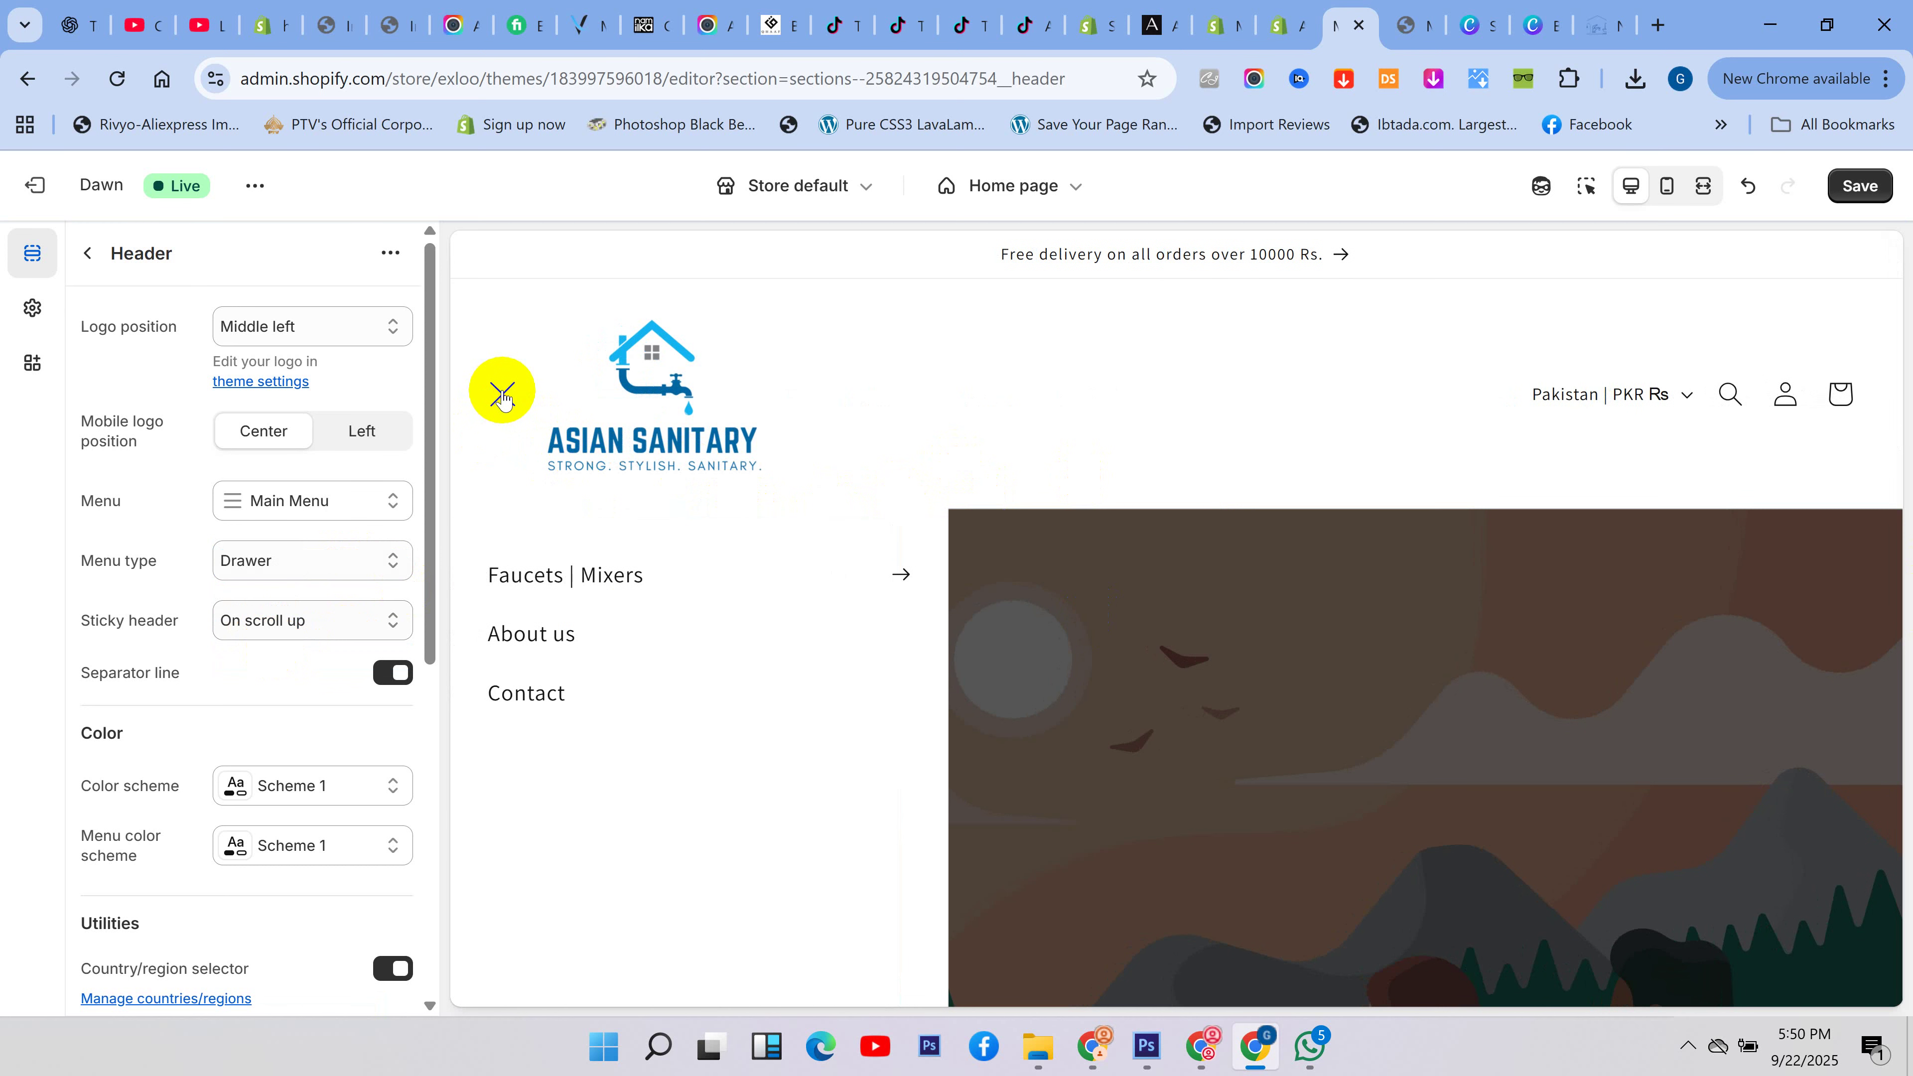
click(502, 397)
click(502, 396)
click(502, 397)
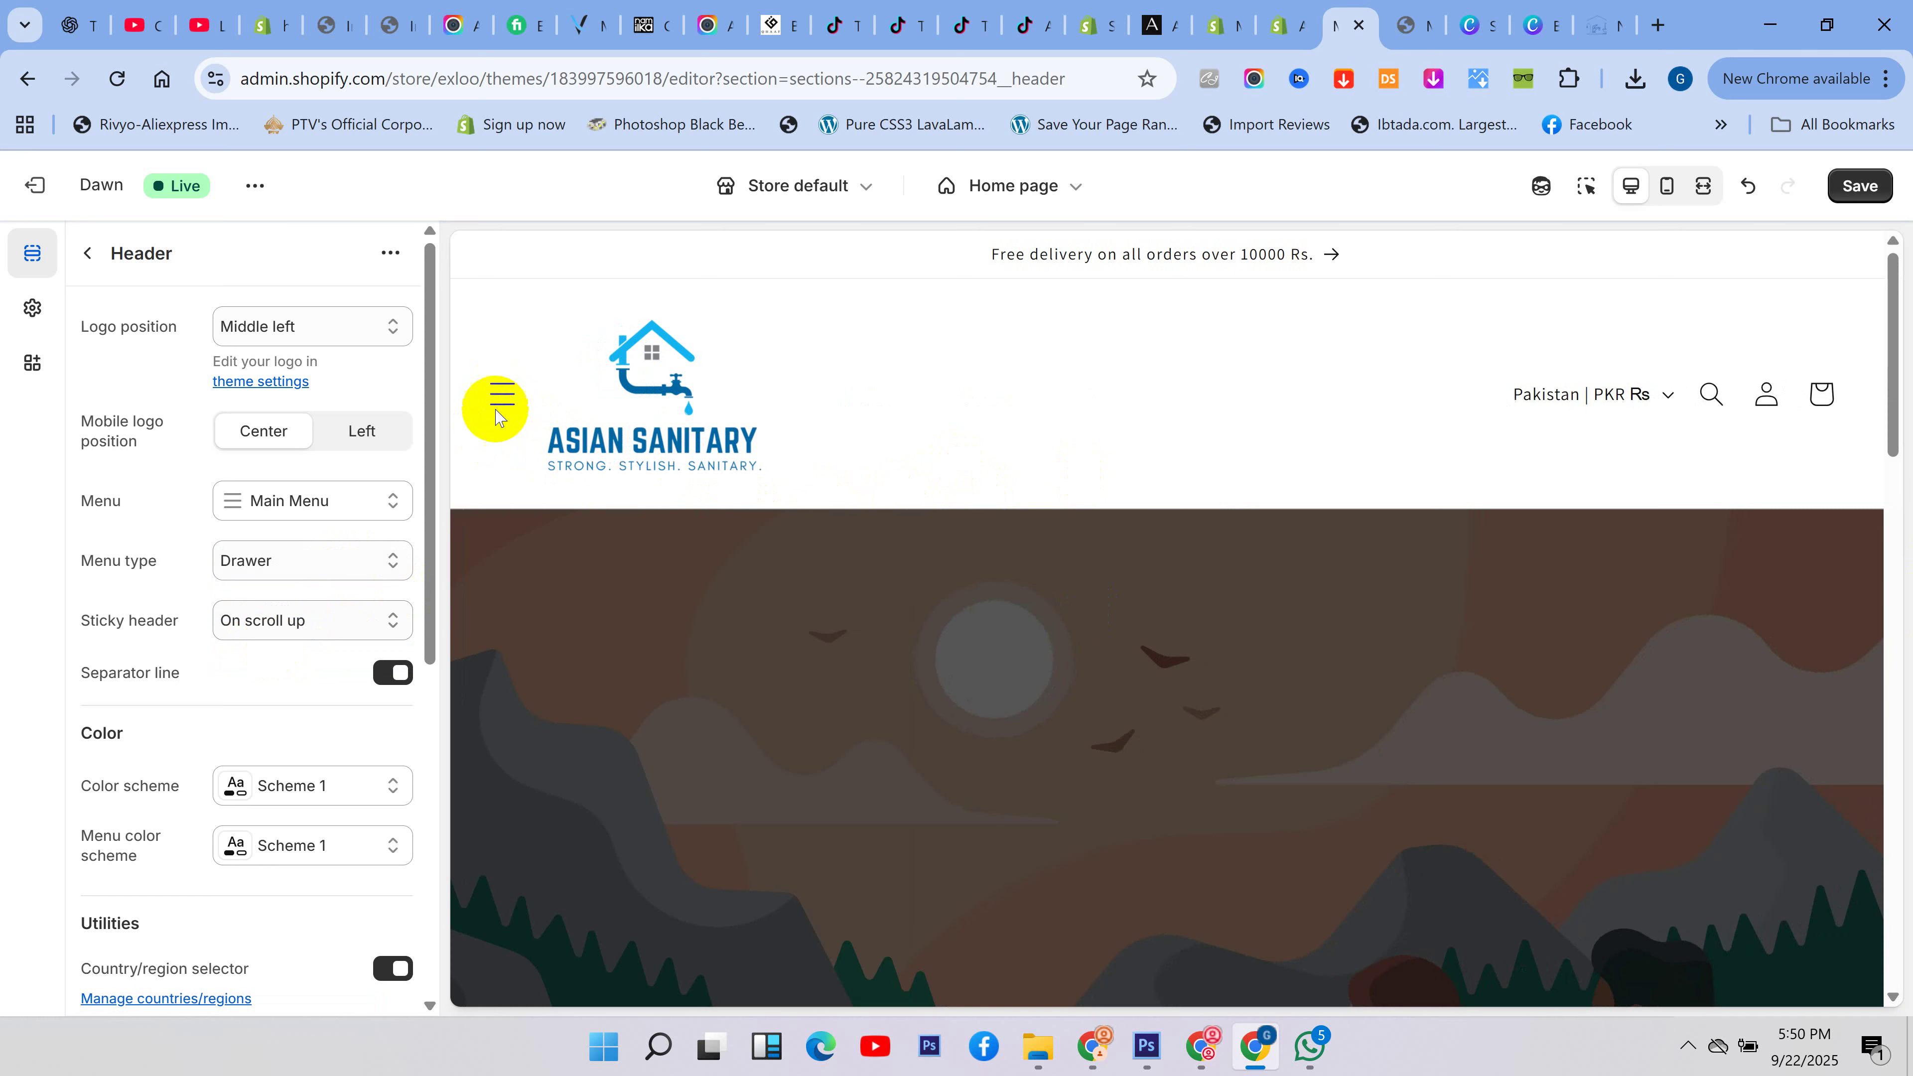
- Restore the header's menu type to Dropdown
click(349, 500)
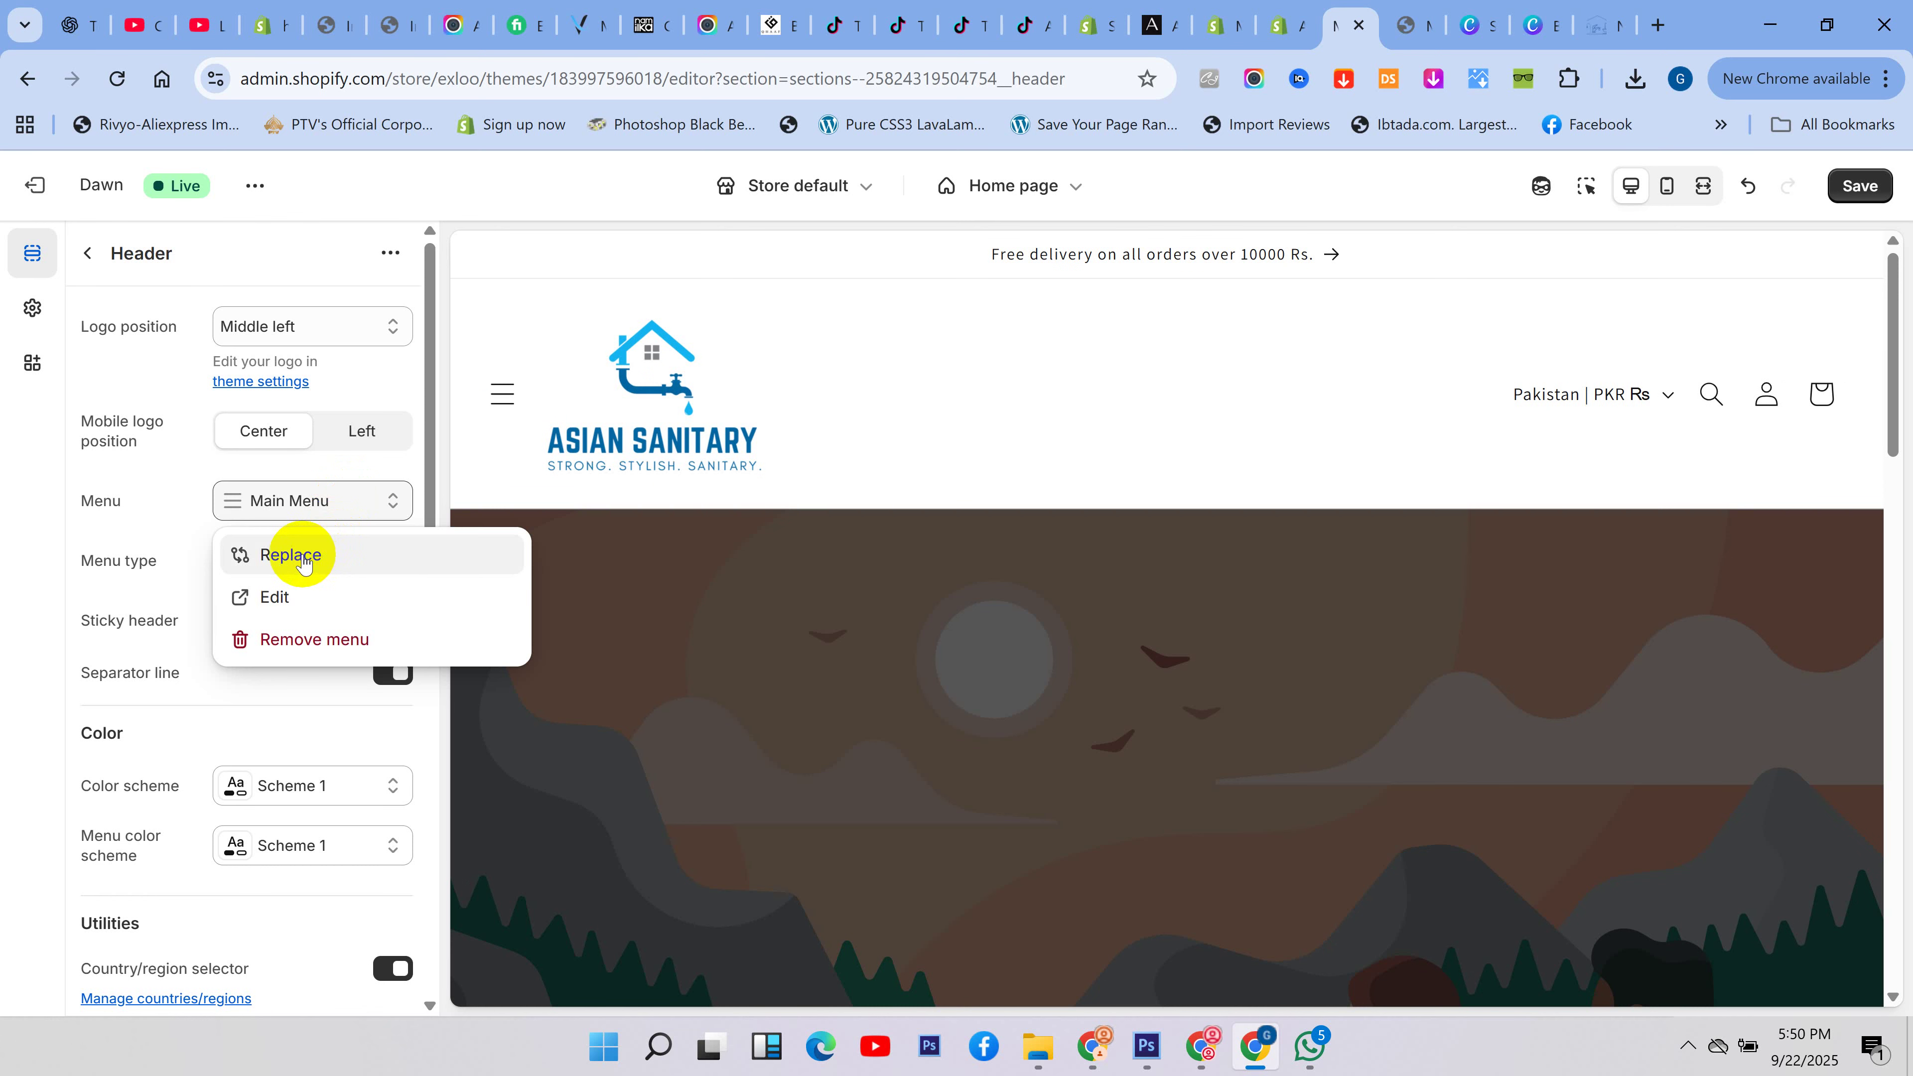
click(17, 505)
click(336, 576)
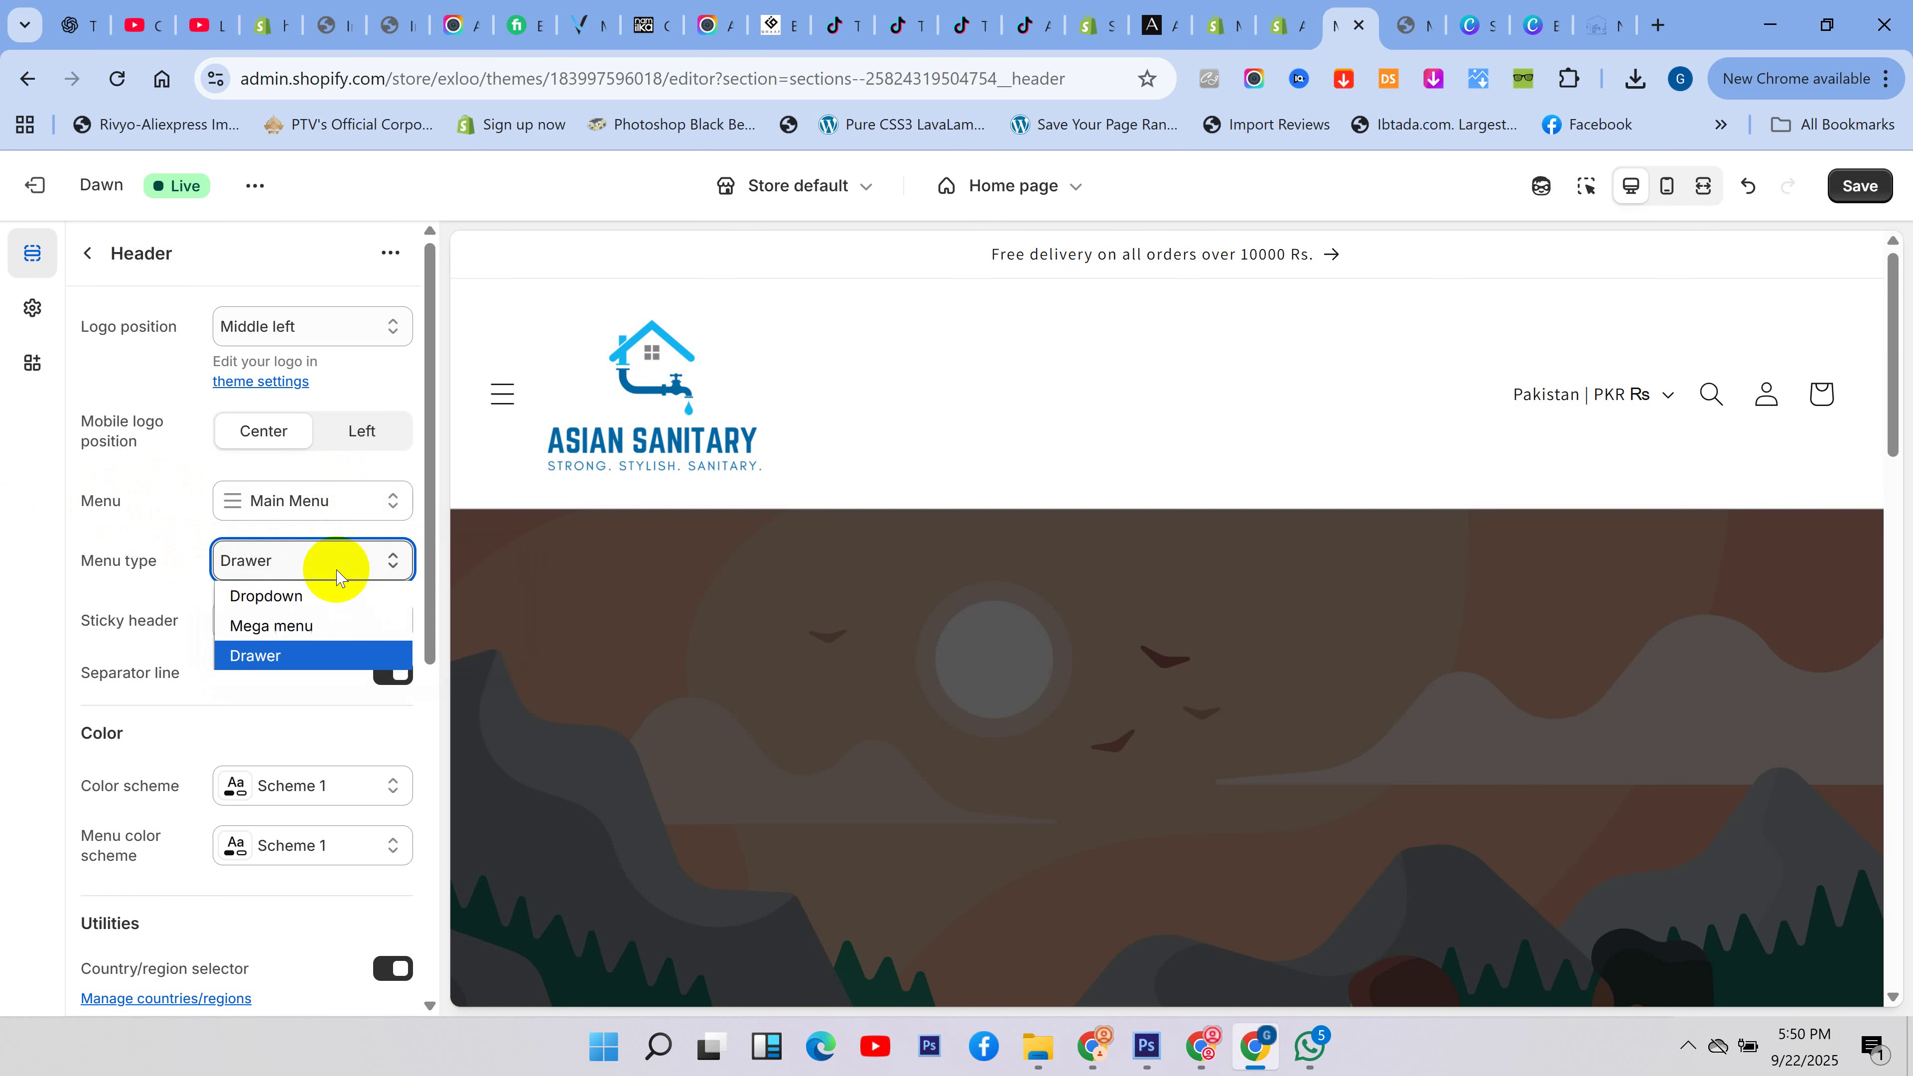
click(266, 595)
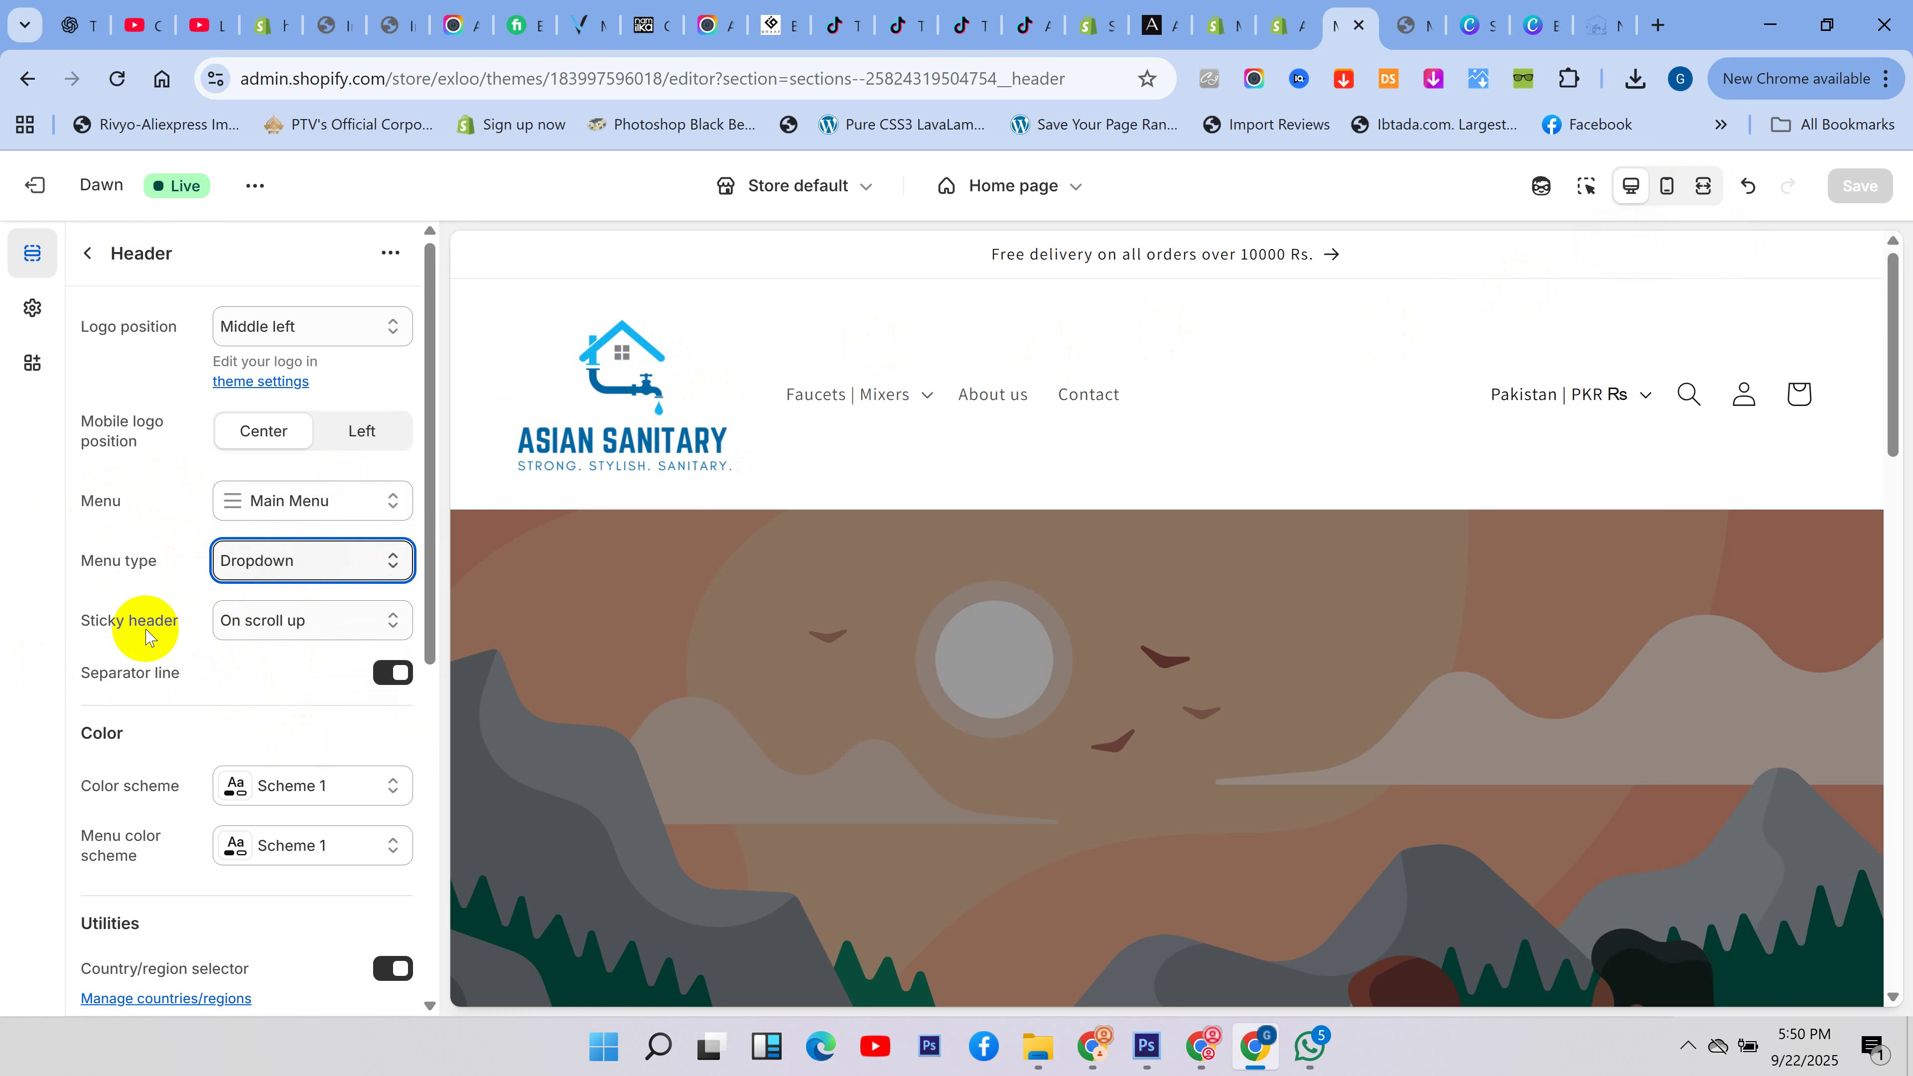
- Examine how the On scroll up sticky header behaves while moving down and up the home page preview
drag(82, 620, 257, 629)
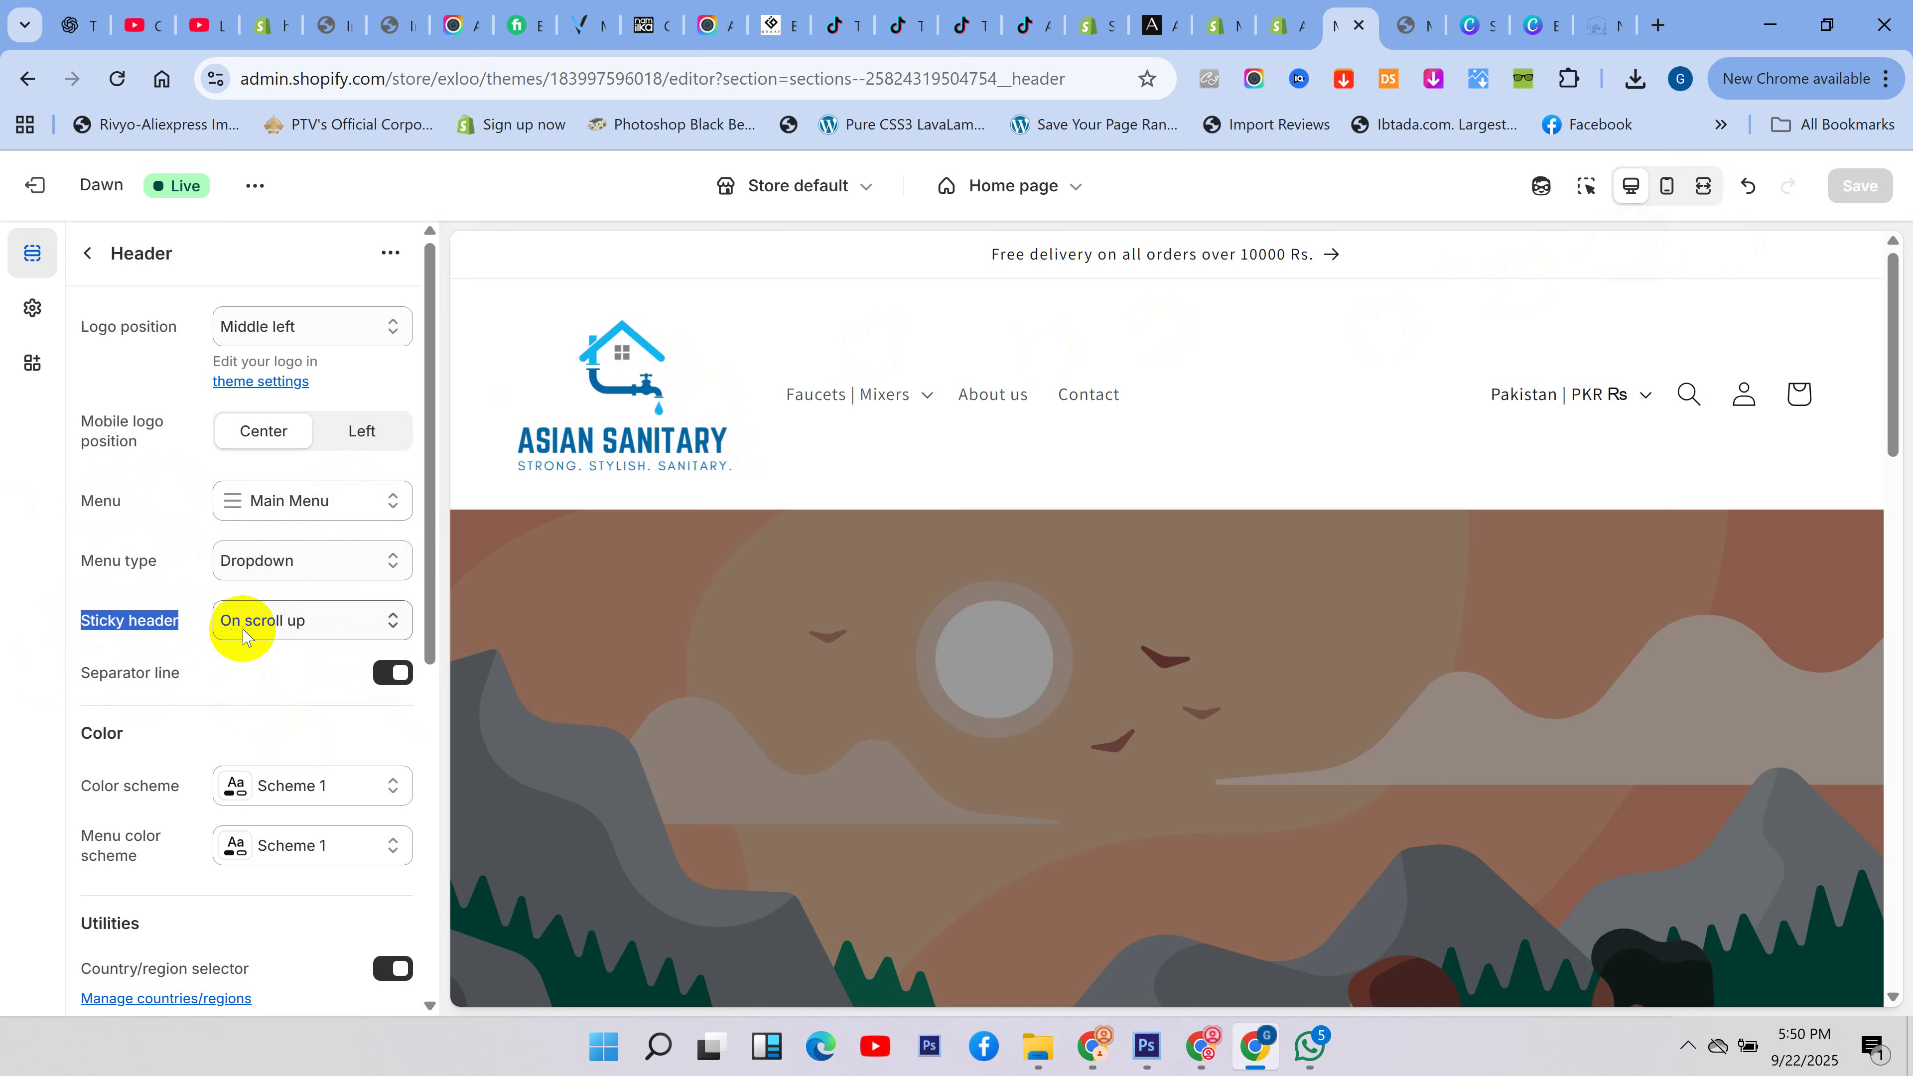
scroll(1128, 589, down, 12)
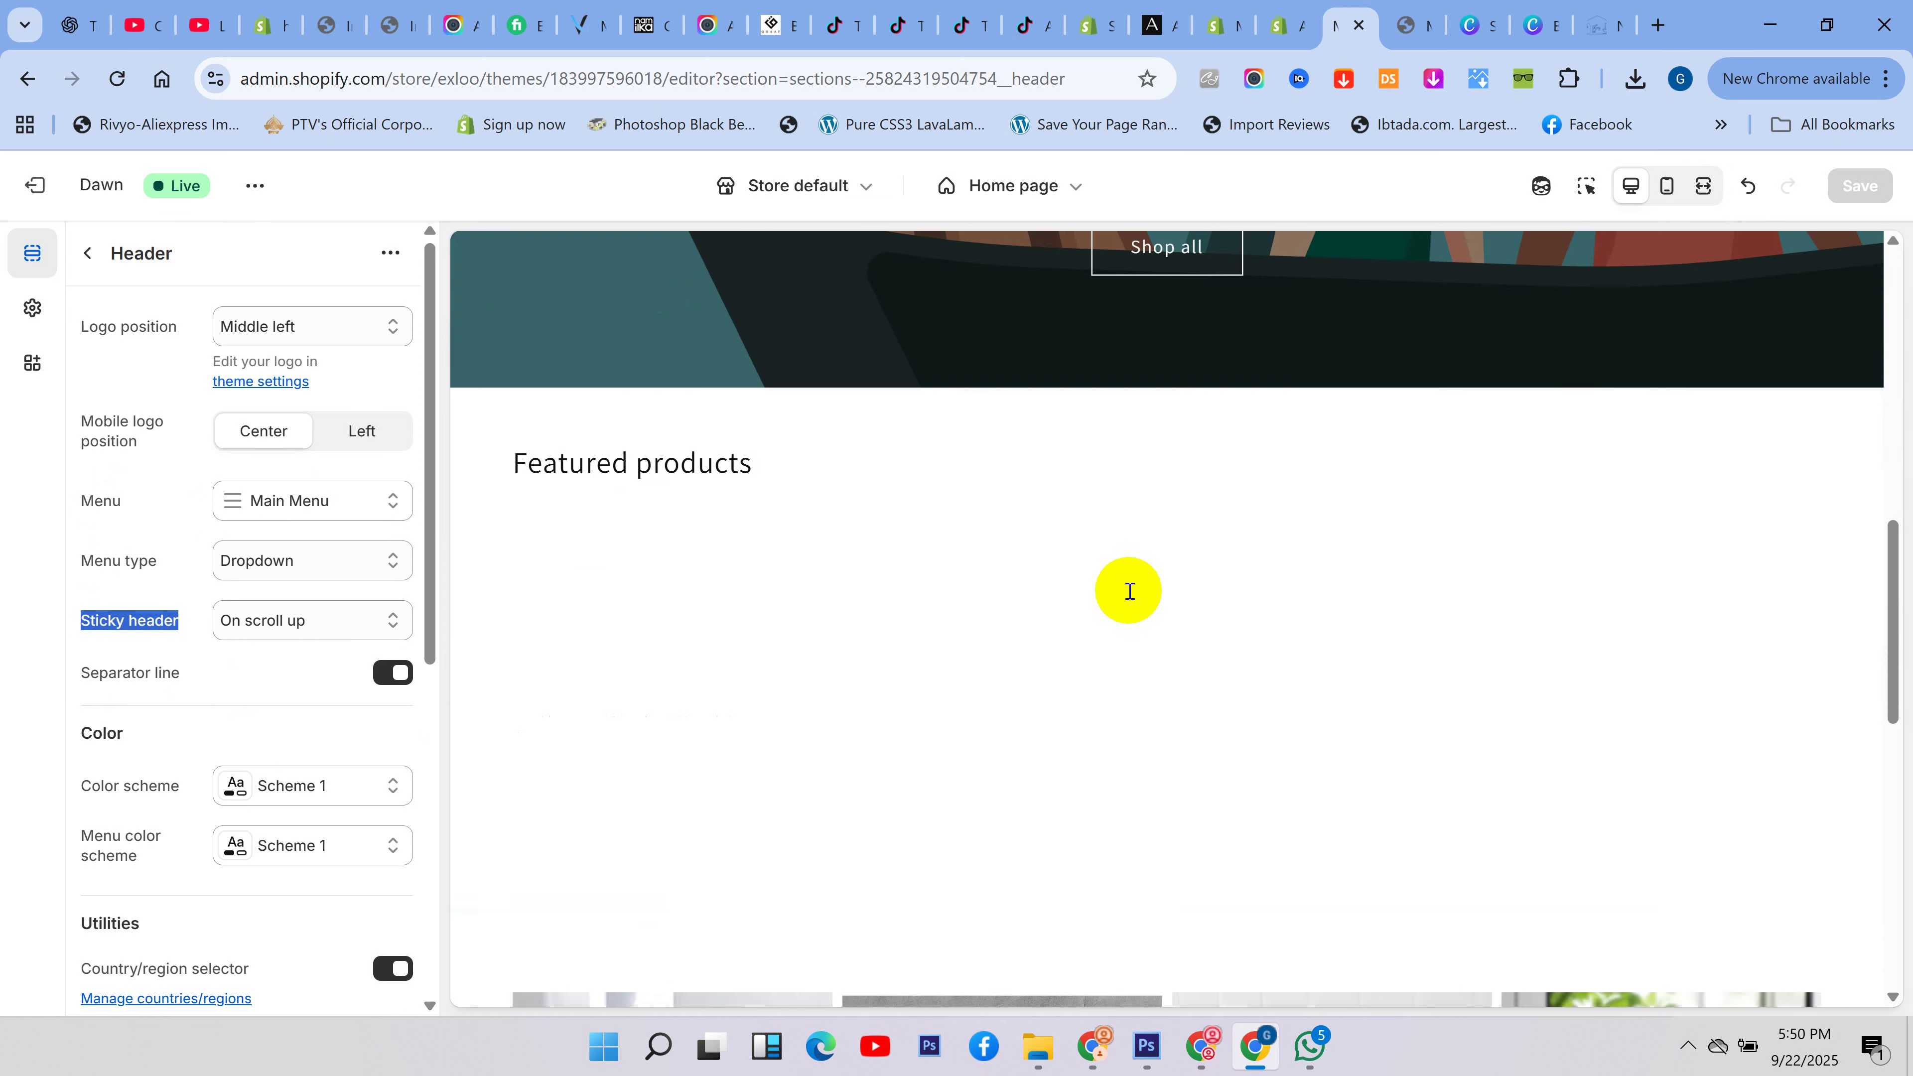
scroll(1123, 598, down, 10)
scroll(1153, 760, up, 5)
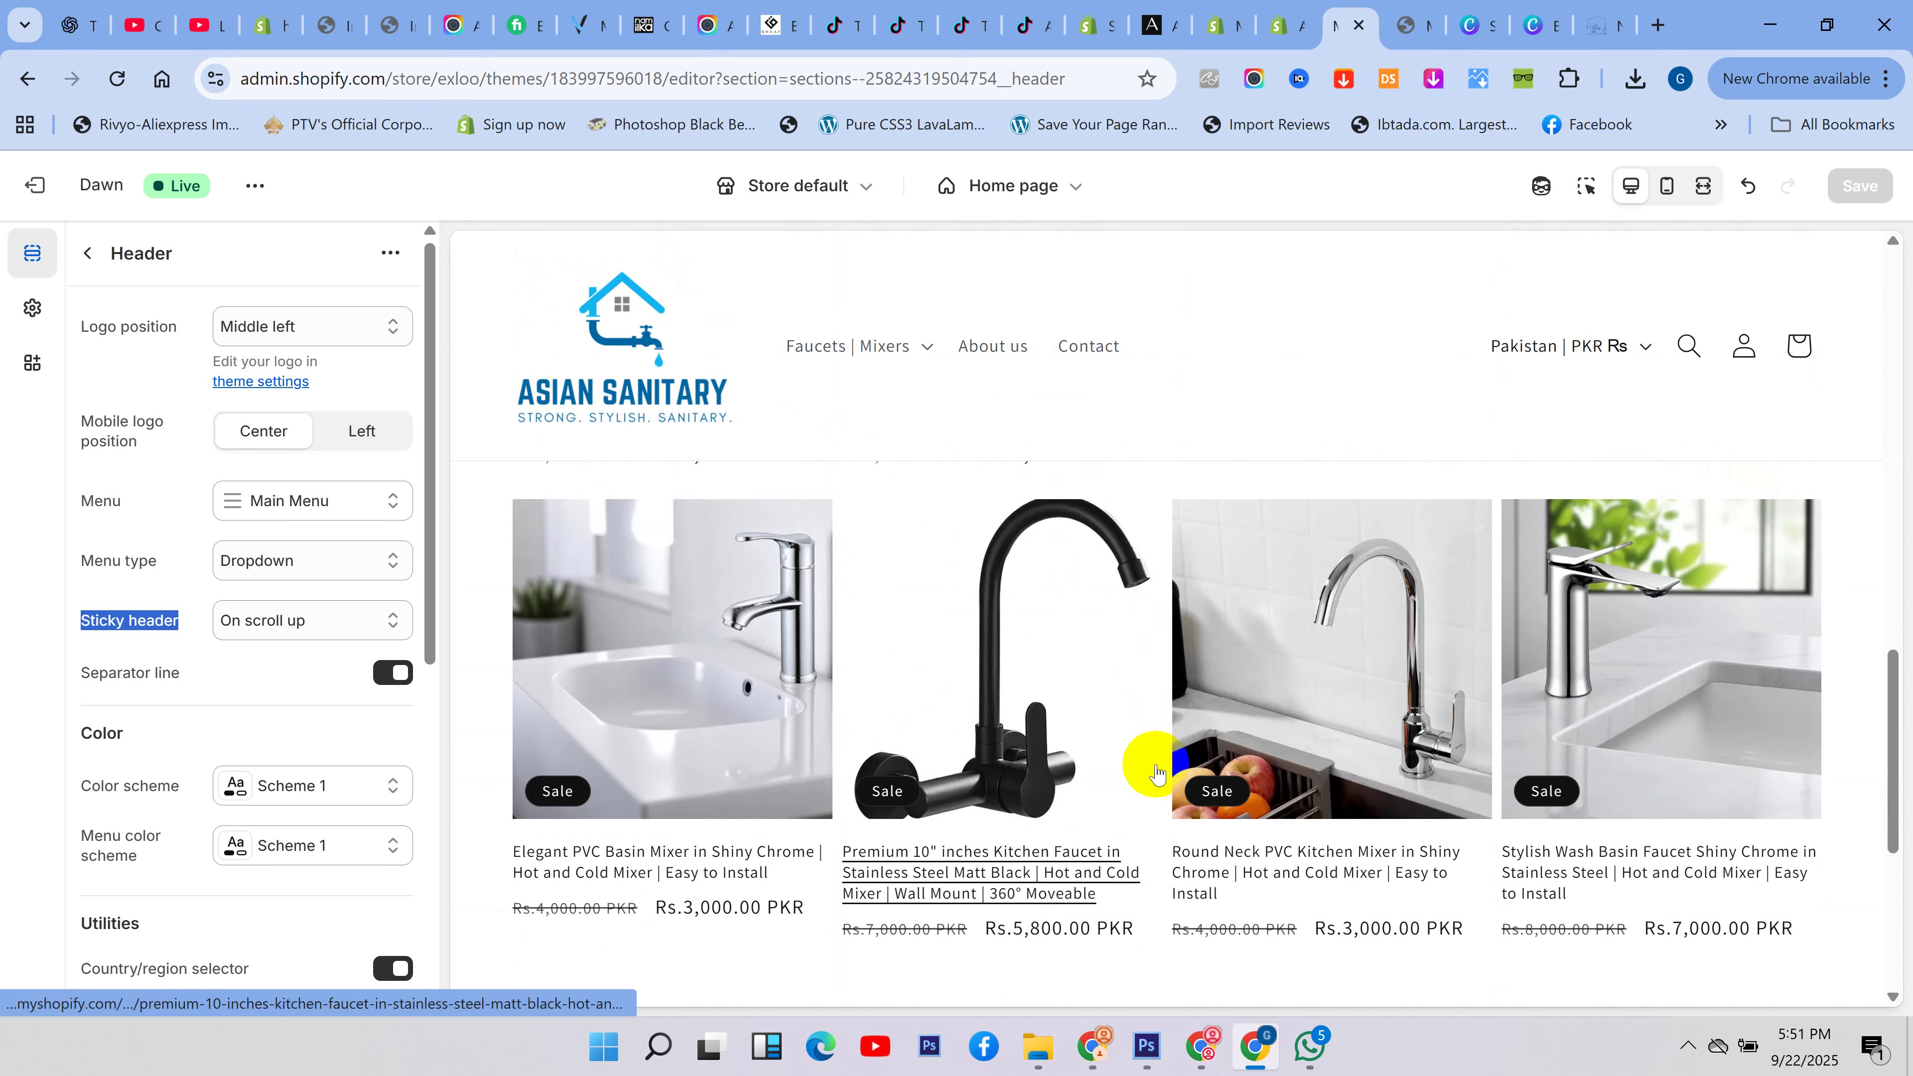
scroll(1156, 770, down, 3)
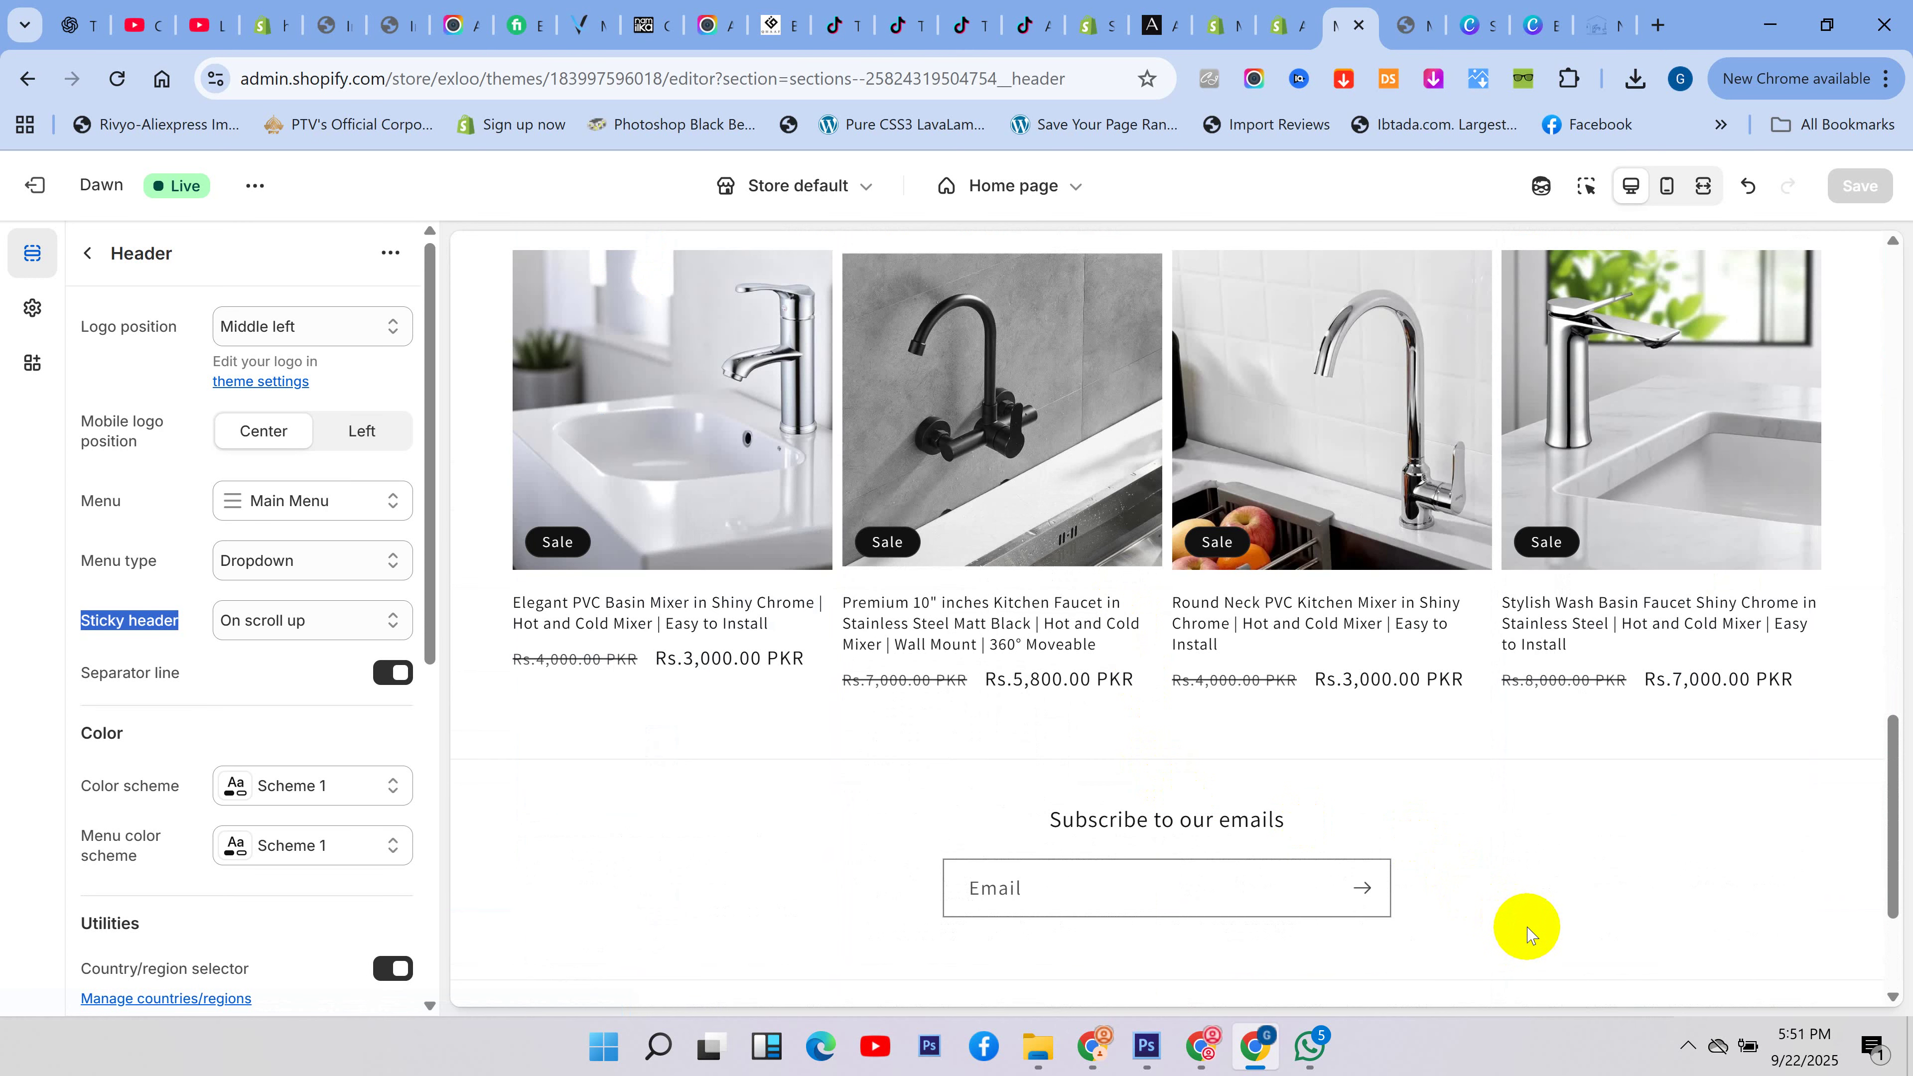
scroll(1527, 935, up, 5)
scroll(1528, 935, up, 10)
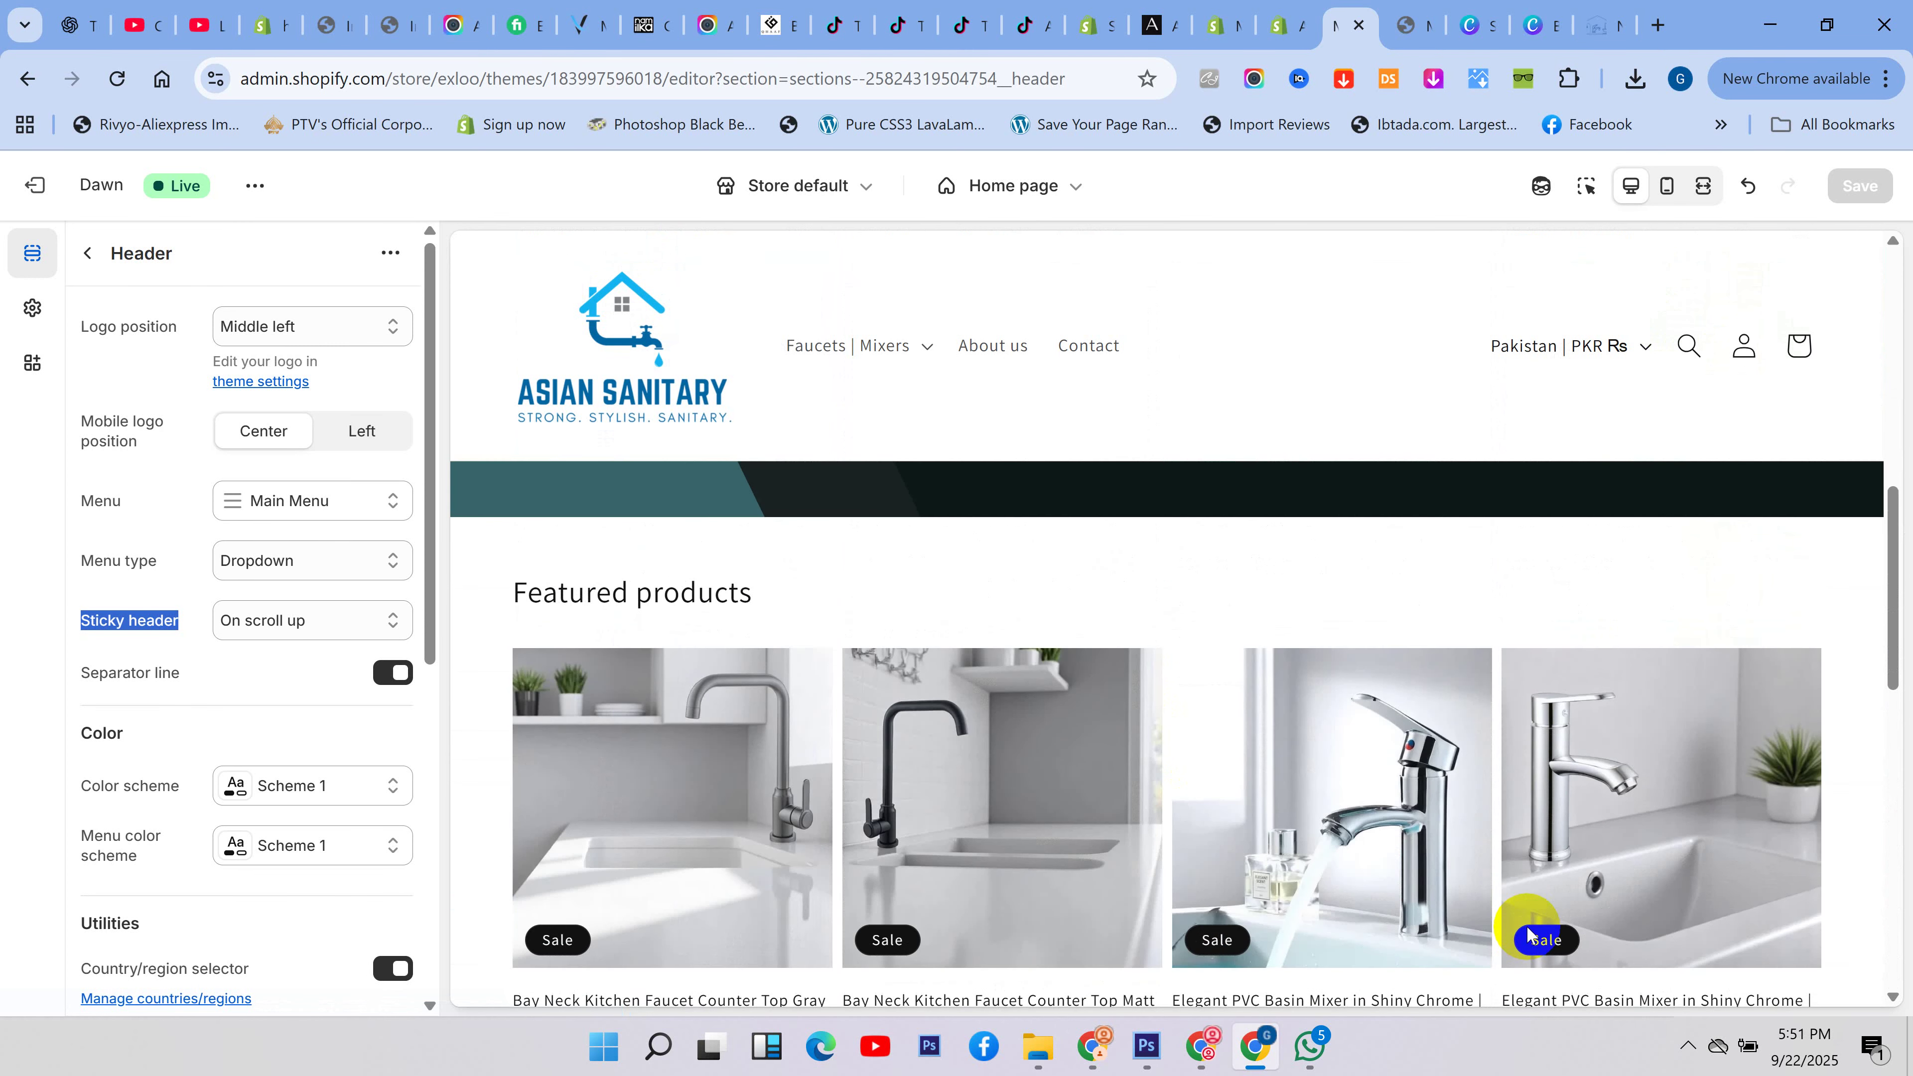
scroll(1311, 746, down, 15)
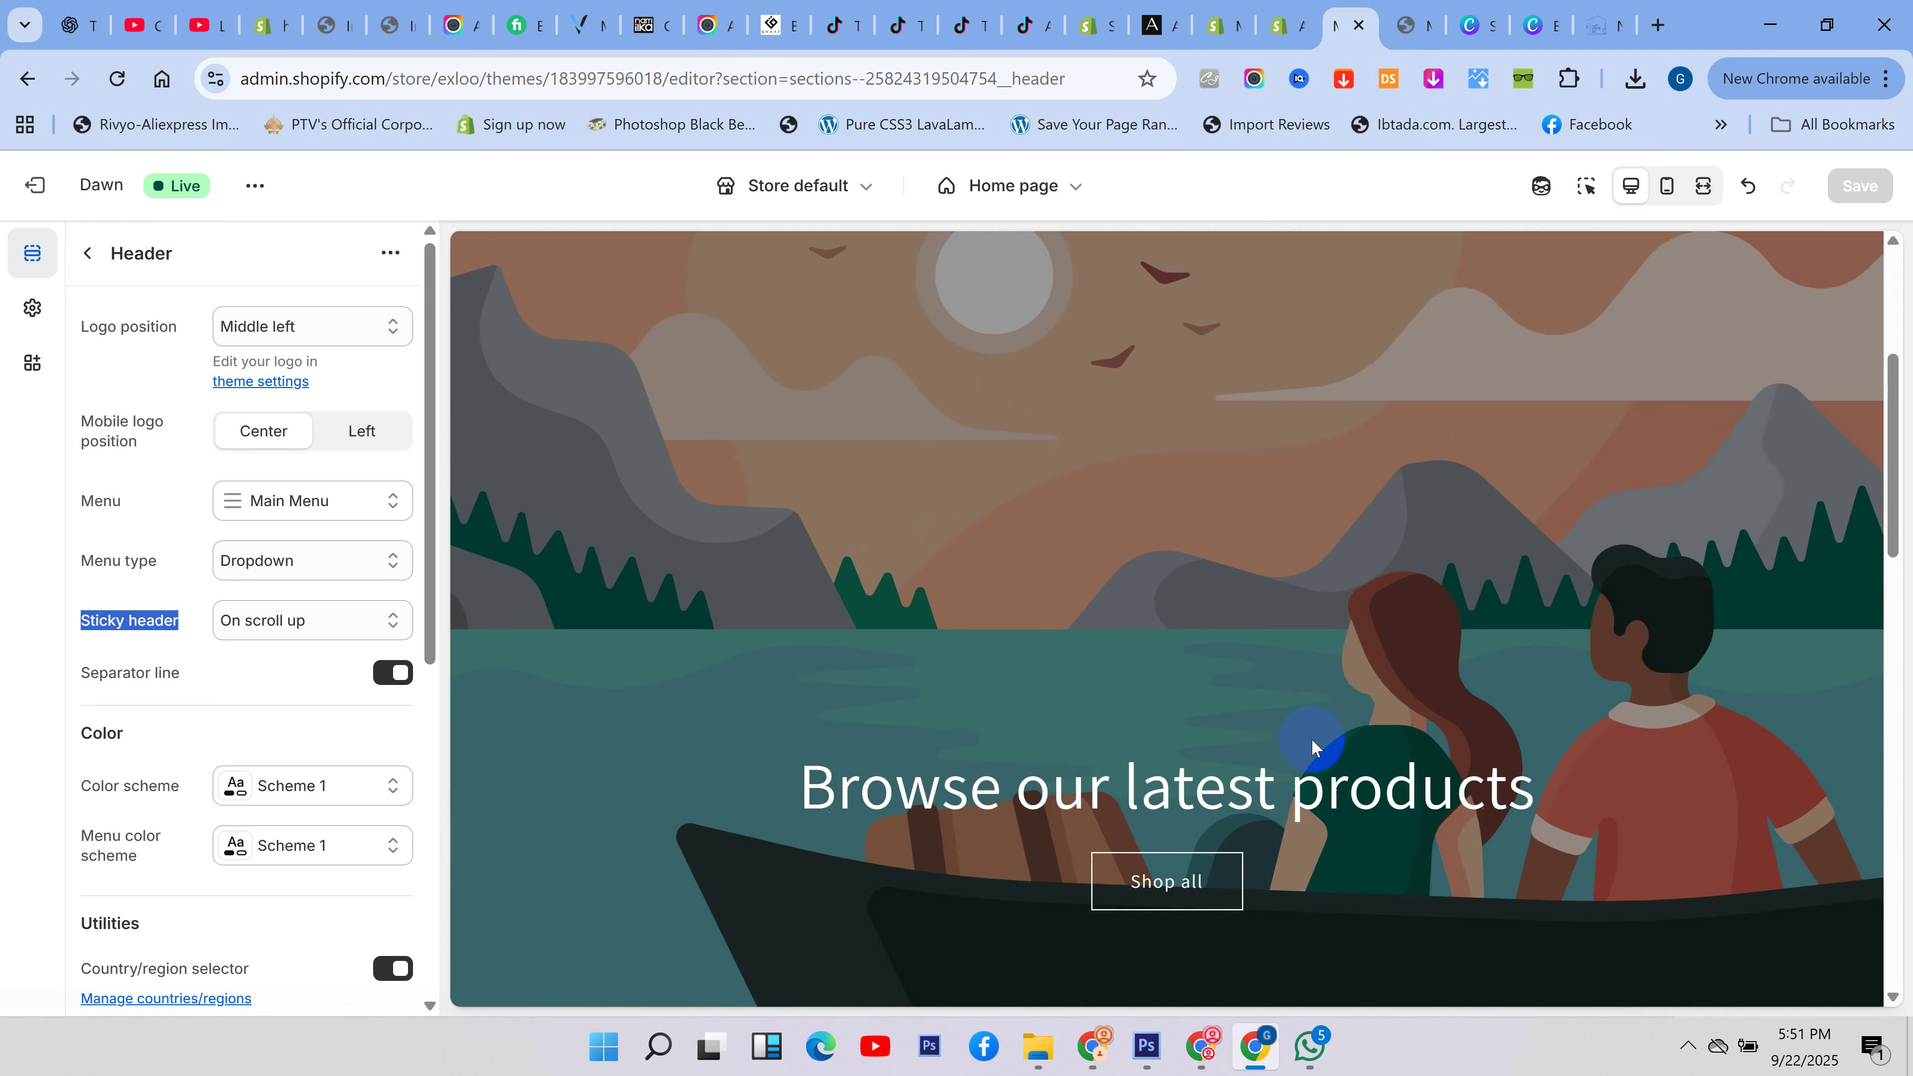
scroll(1315, 750, up, 5)
scroll(1314, 750, up, 8)
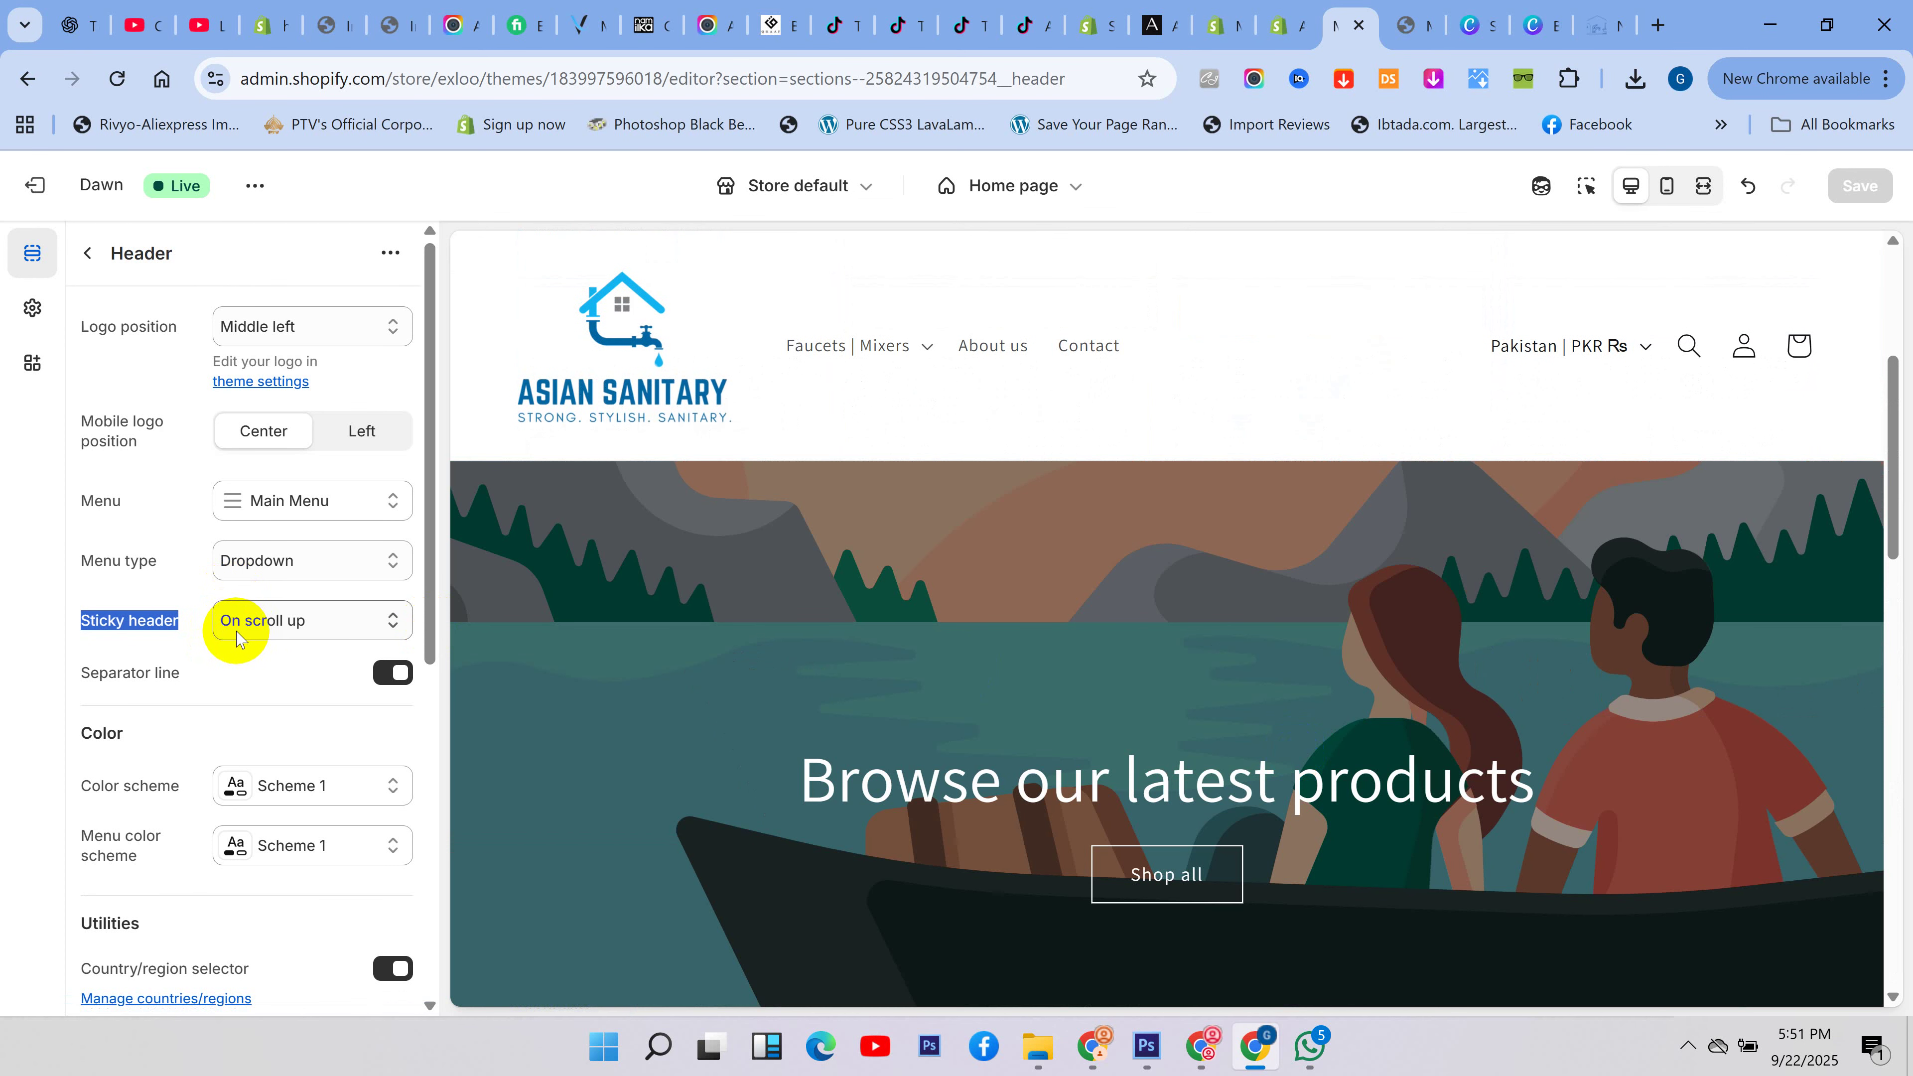
- Try the None and Always options for the sticky header, checking the header's behaviour in the home page preview
click(306, 625)
click(300, 652)
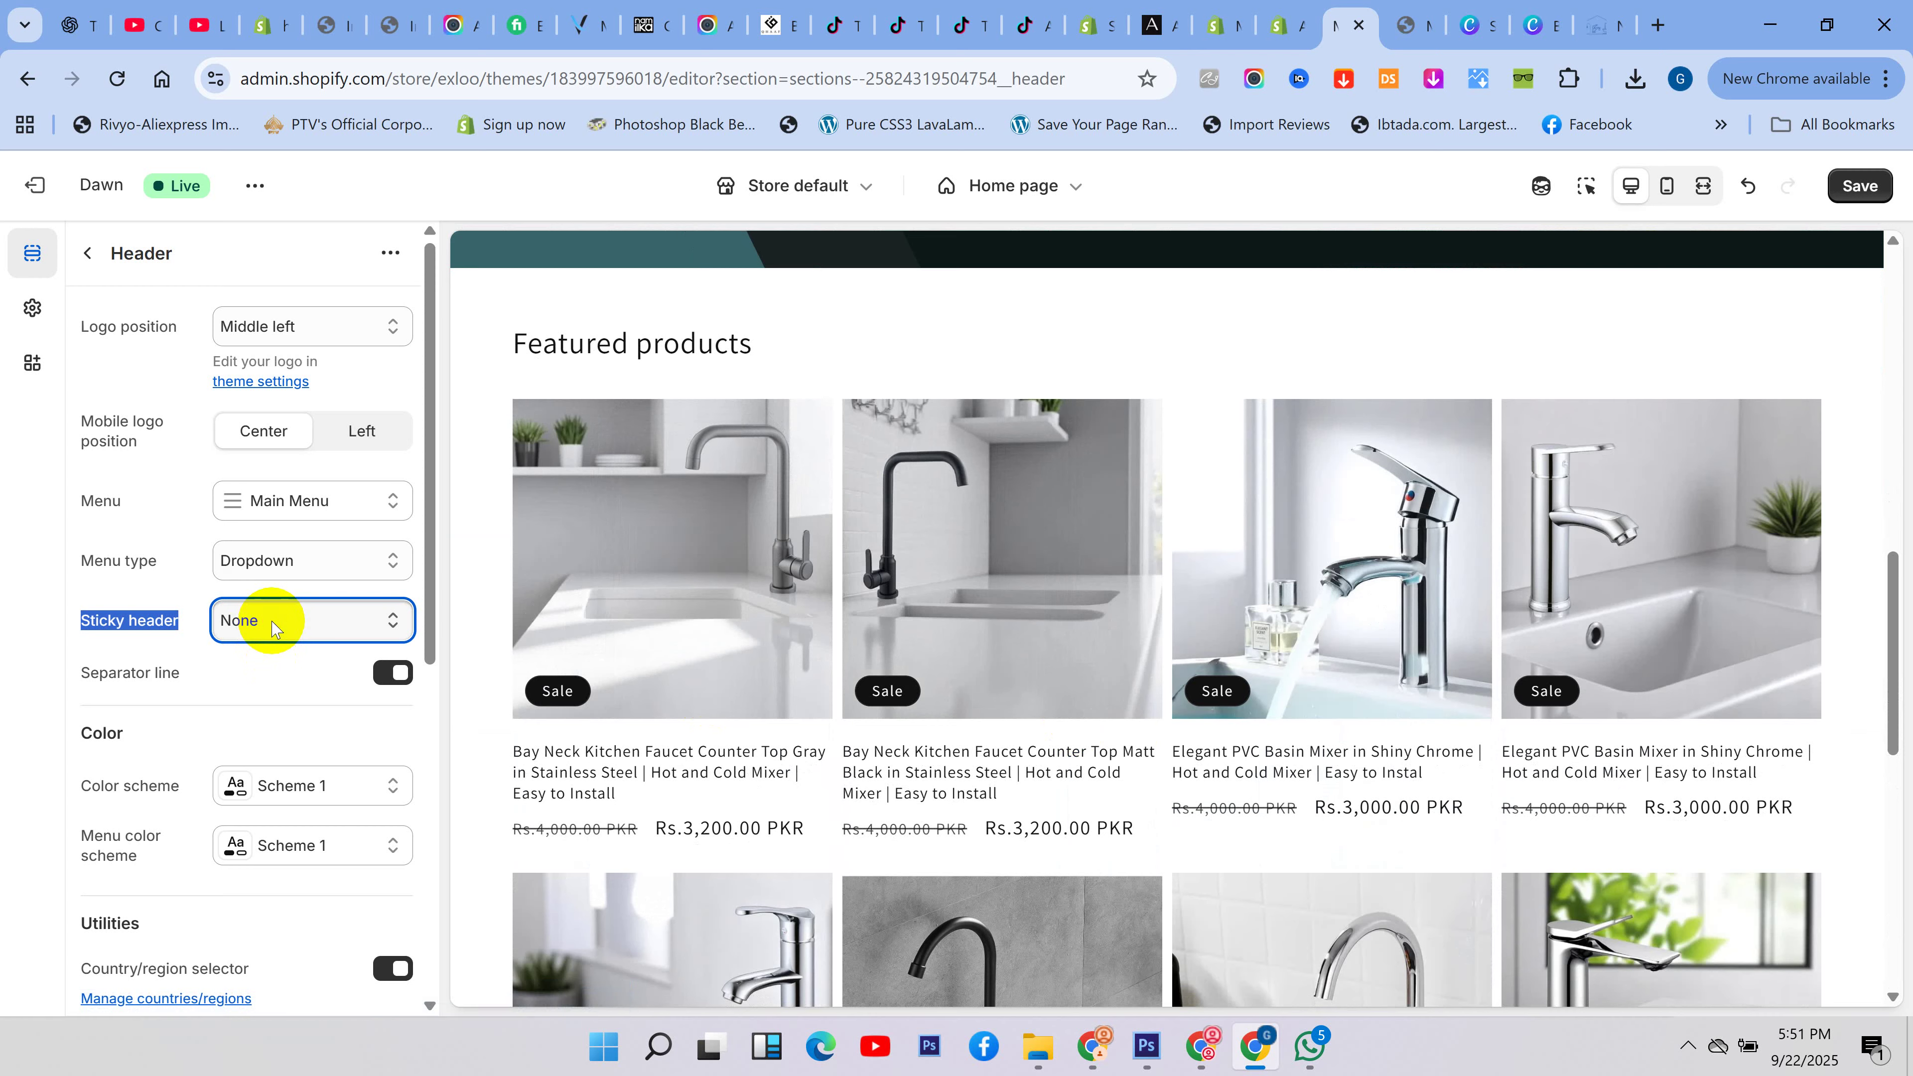
click(272, 629)
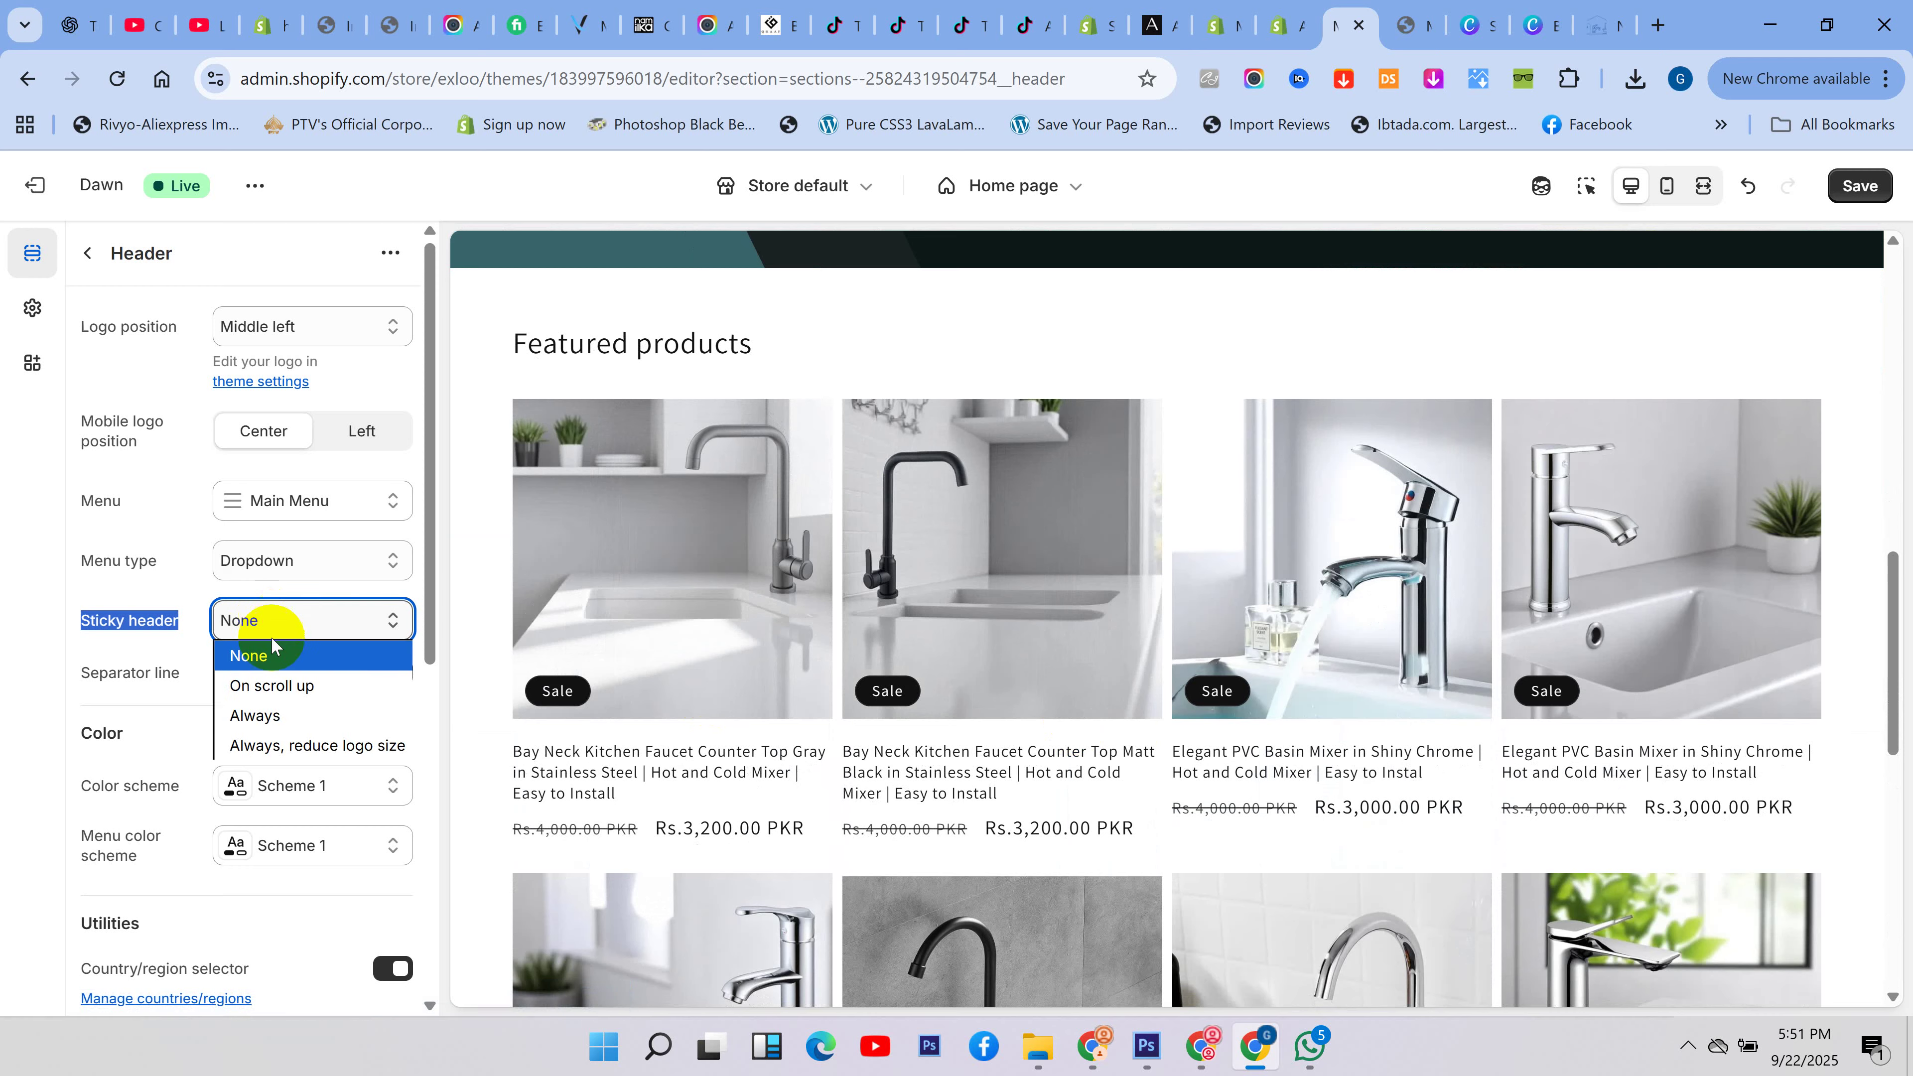
click(272, 715)
scroll(1174, 565, down, 10)
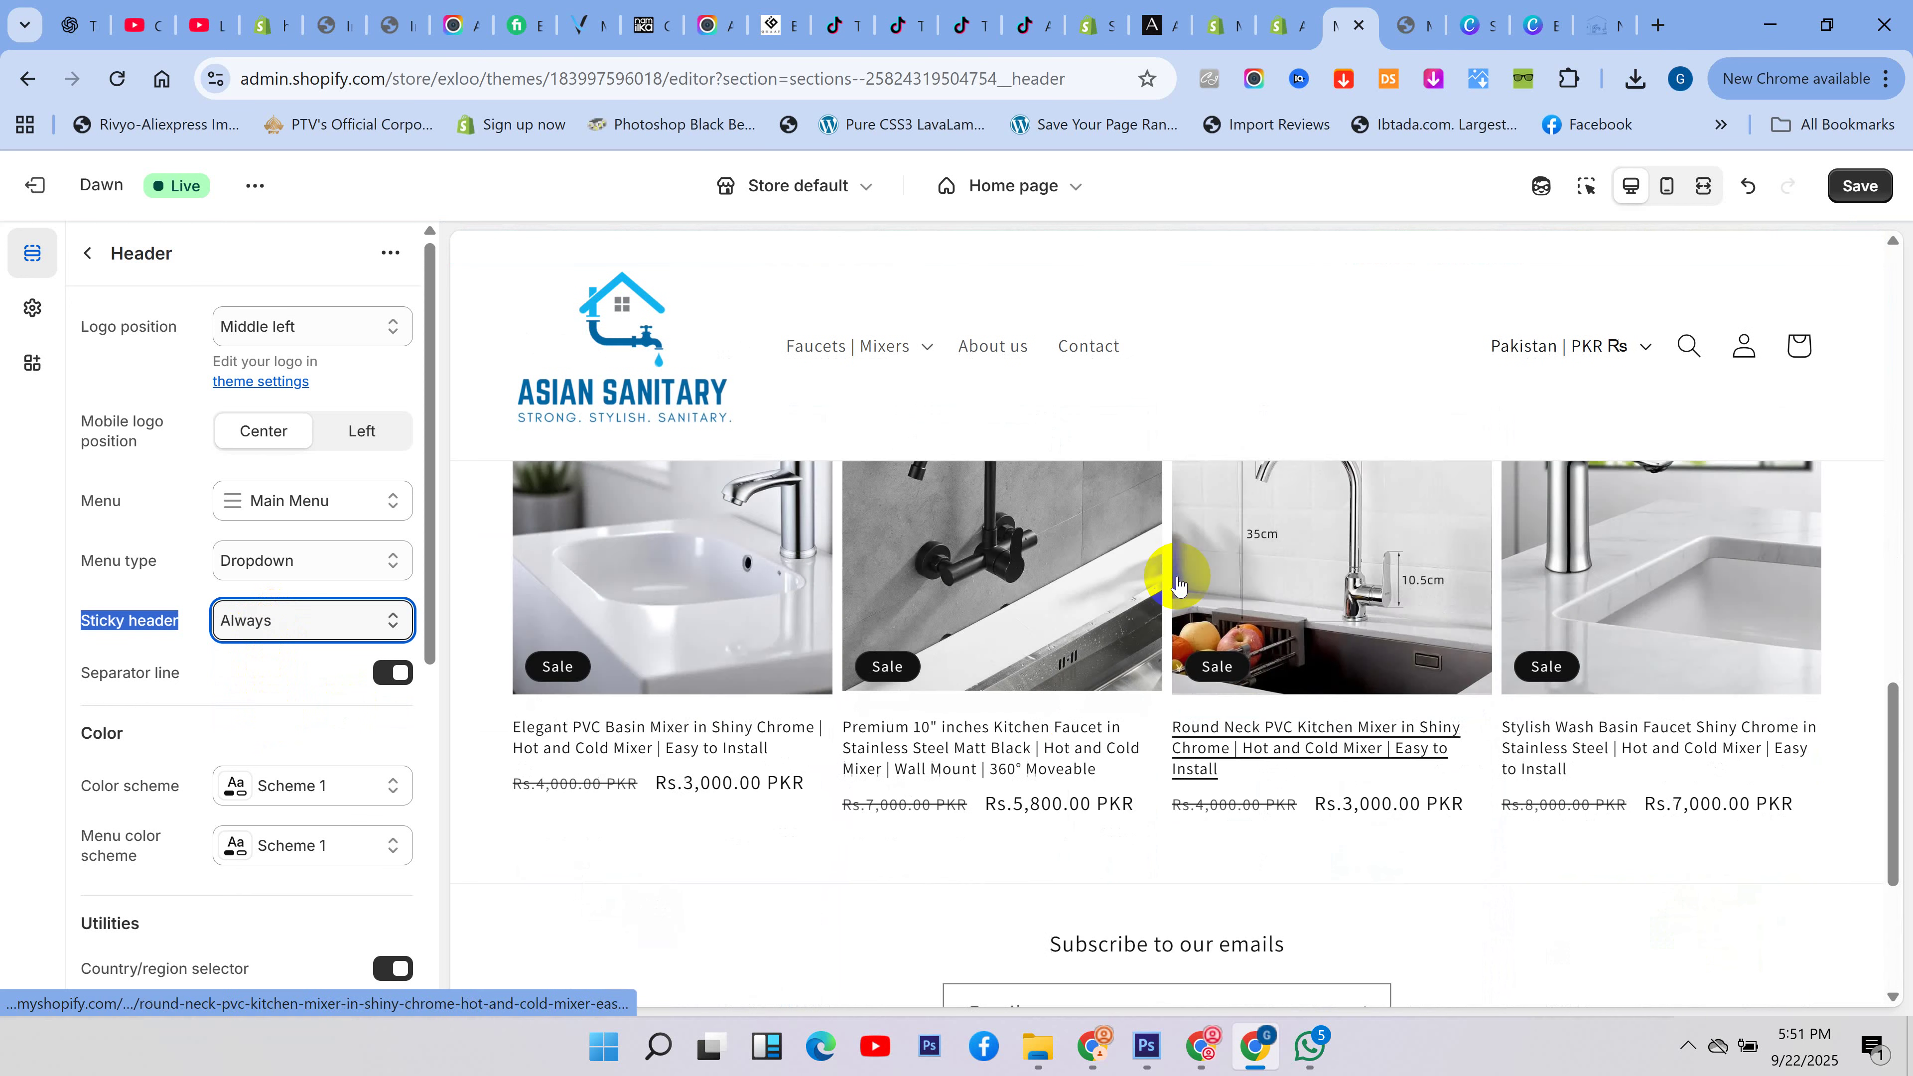
scroll(1178, 579, up, 10)
- Set the sticky header to "Always, reduce logo size" and check the header along the home page preview
click(343, 623)
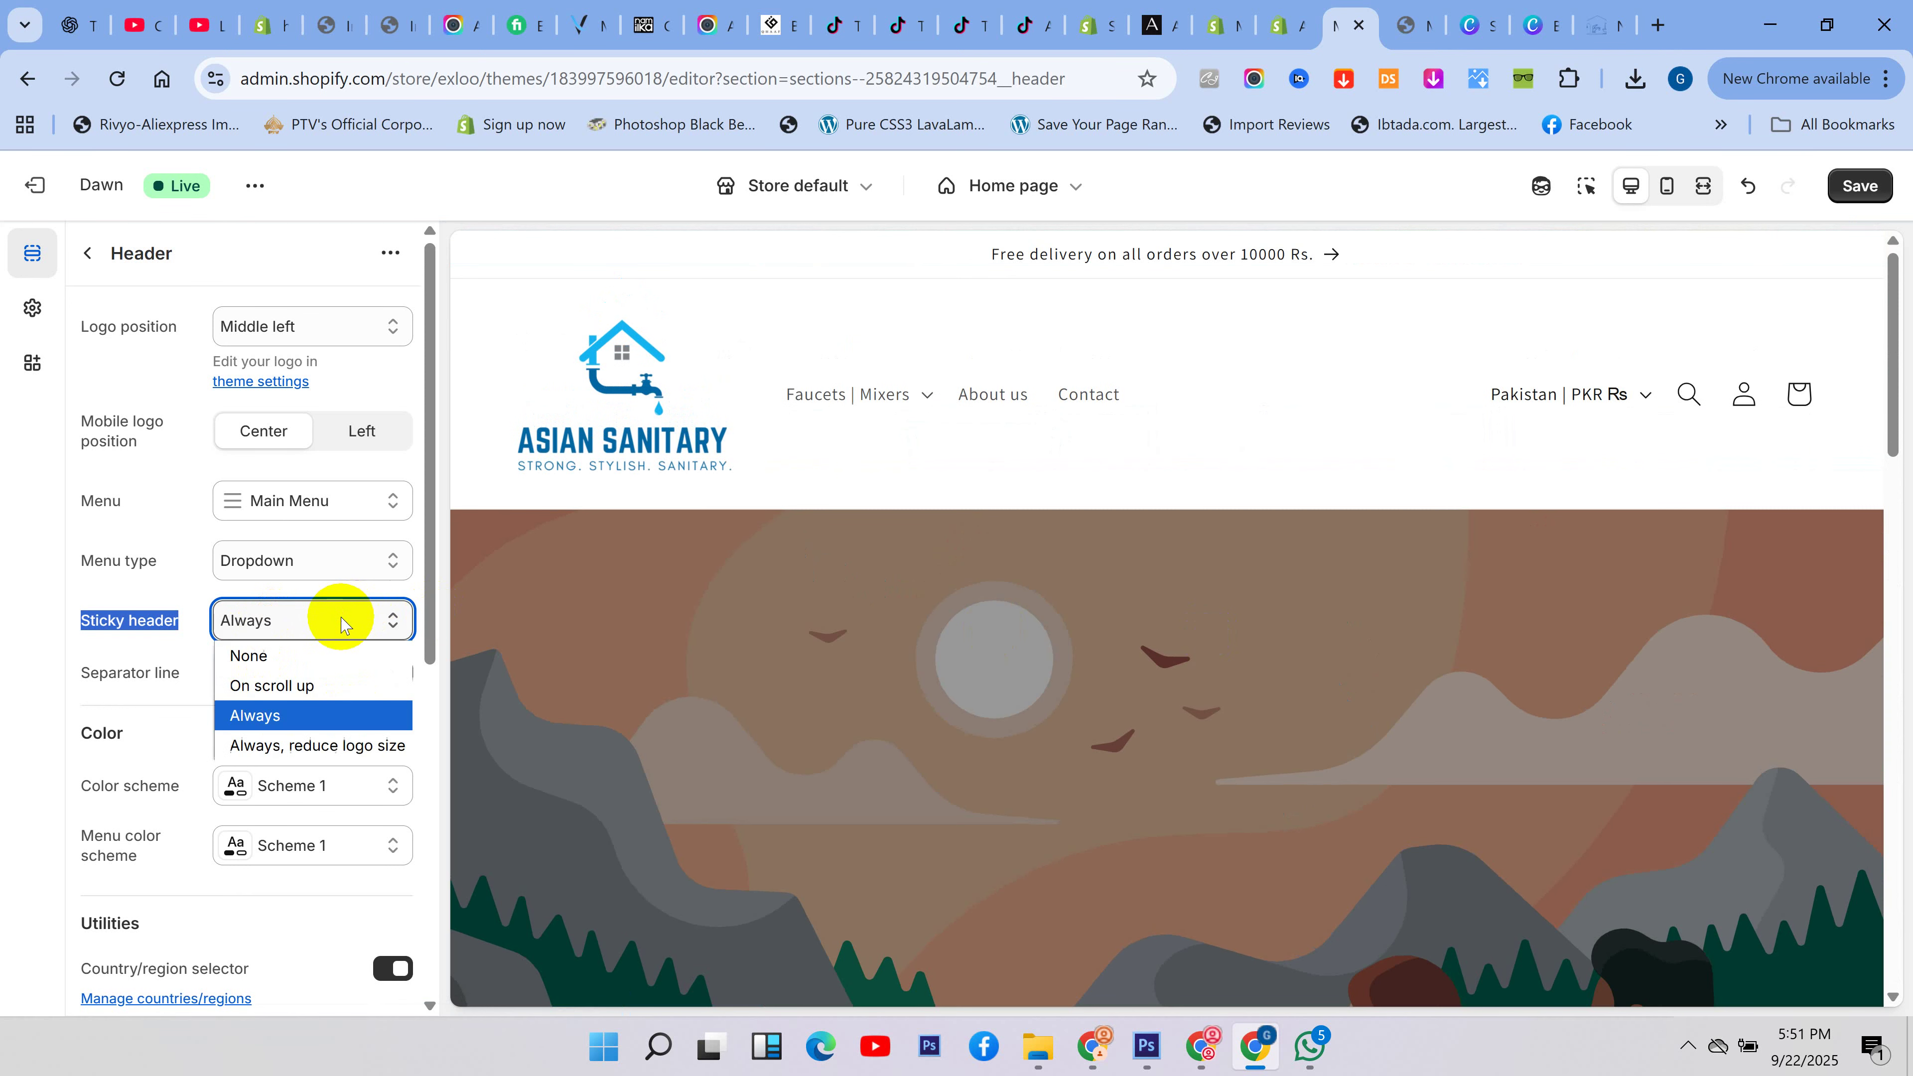
click(311, 745)
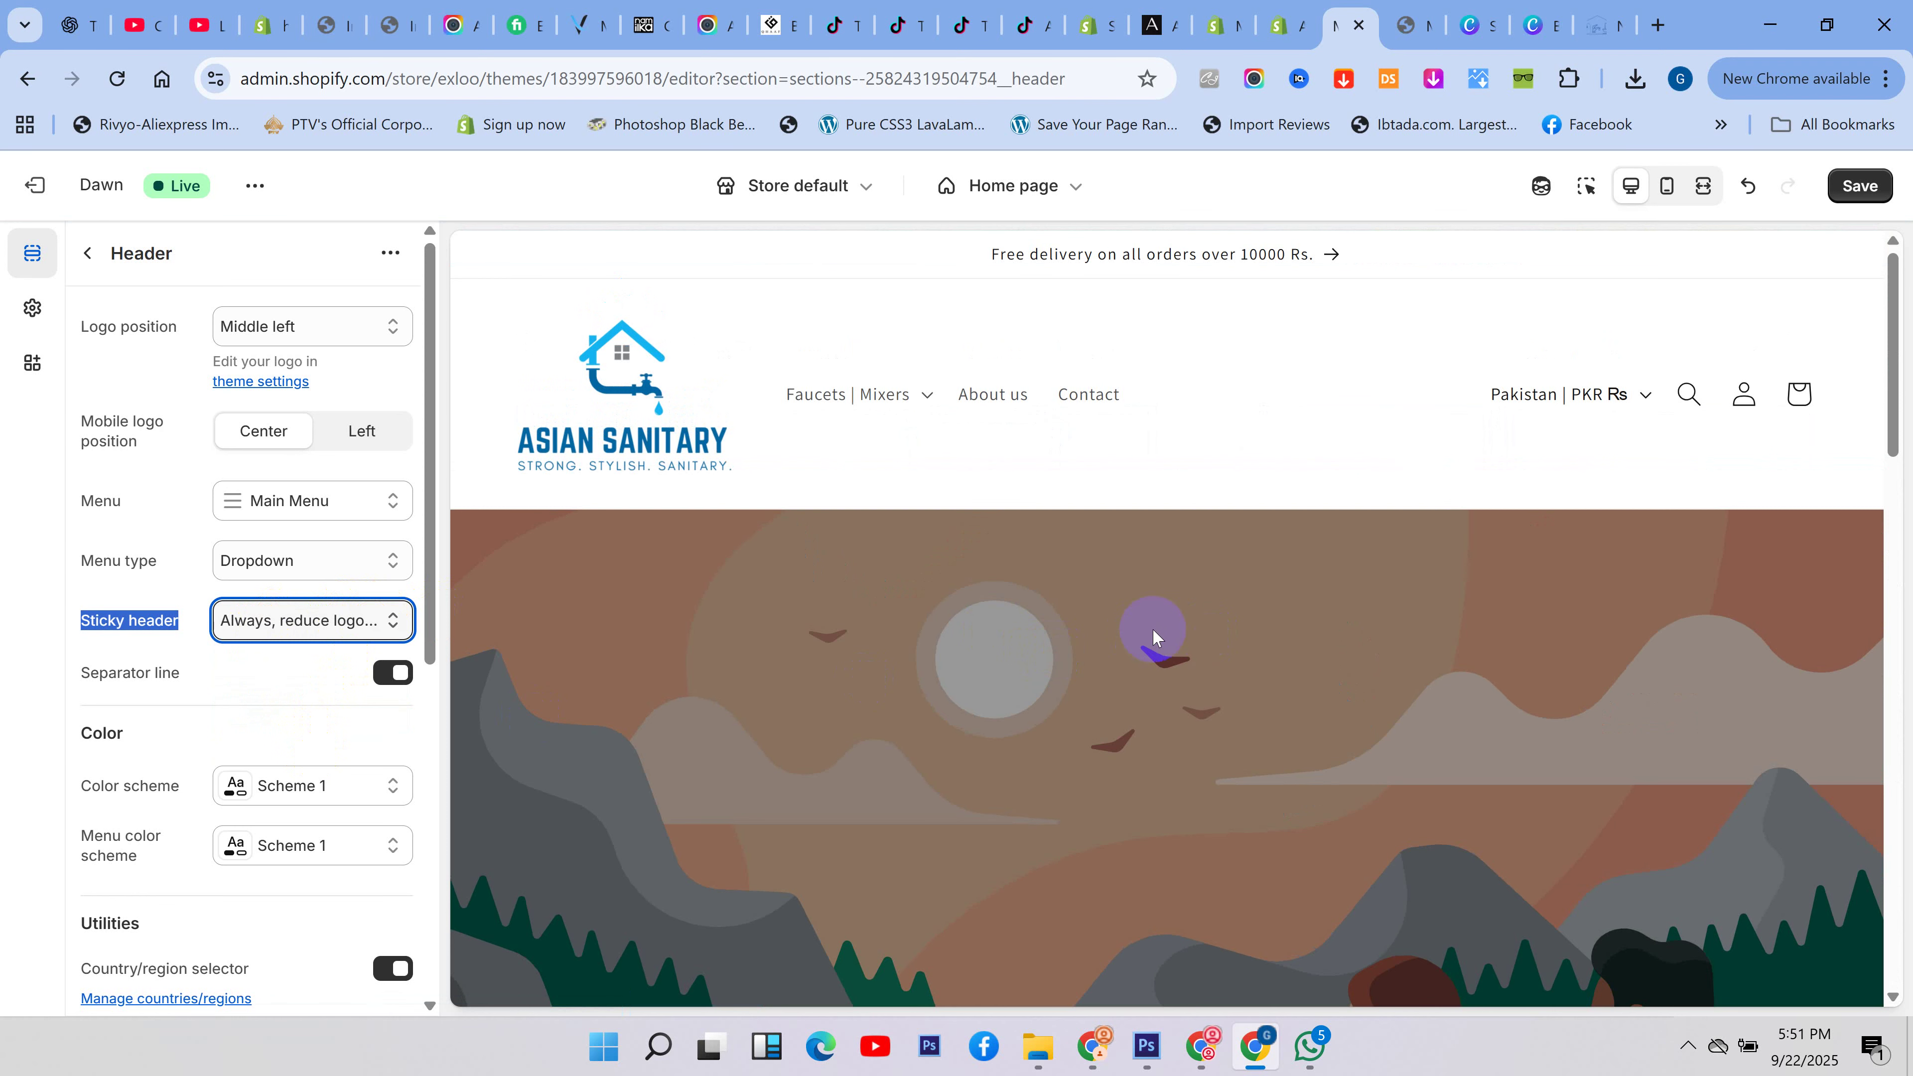
scroll(1164, 618, down, 1)
scroll(1173, 610, down, 10)
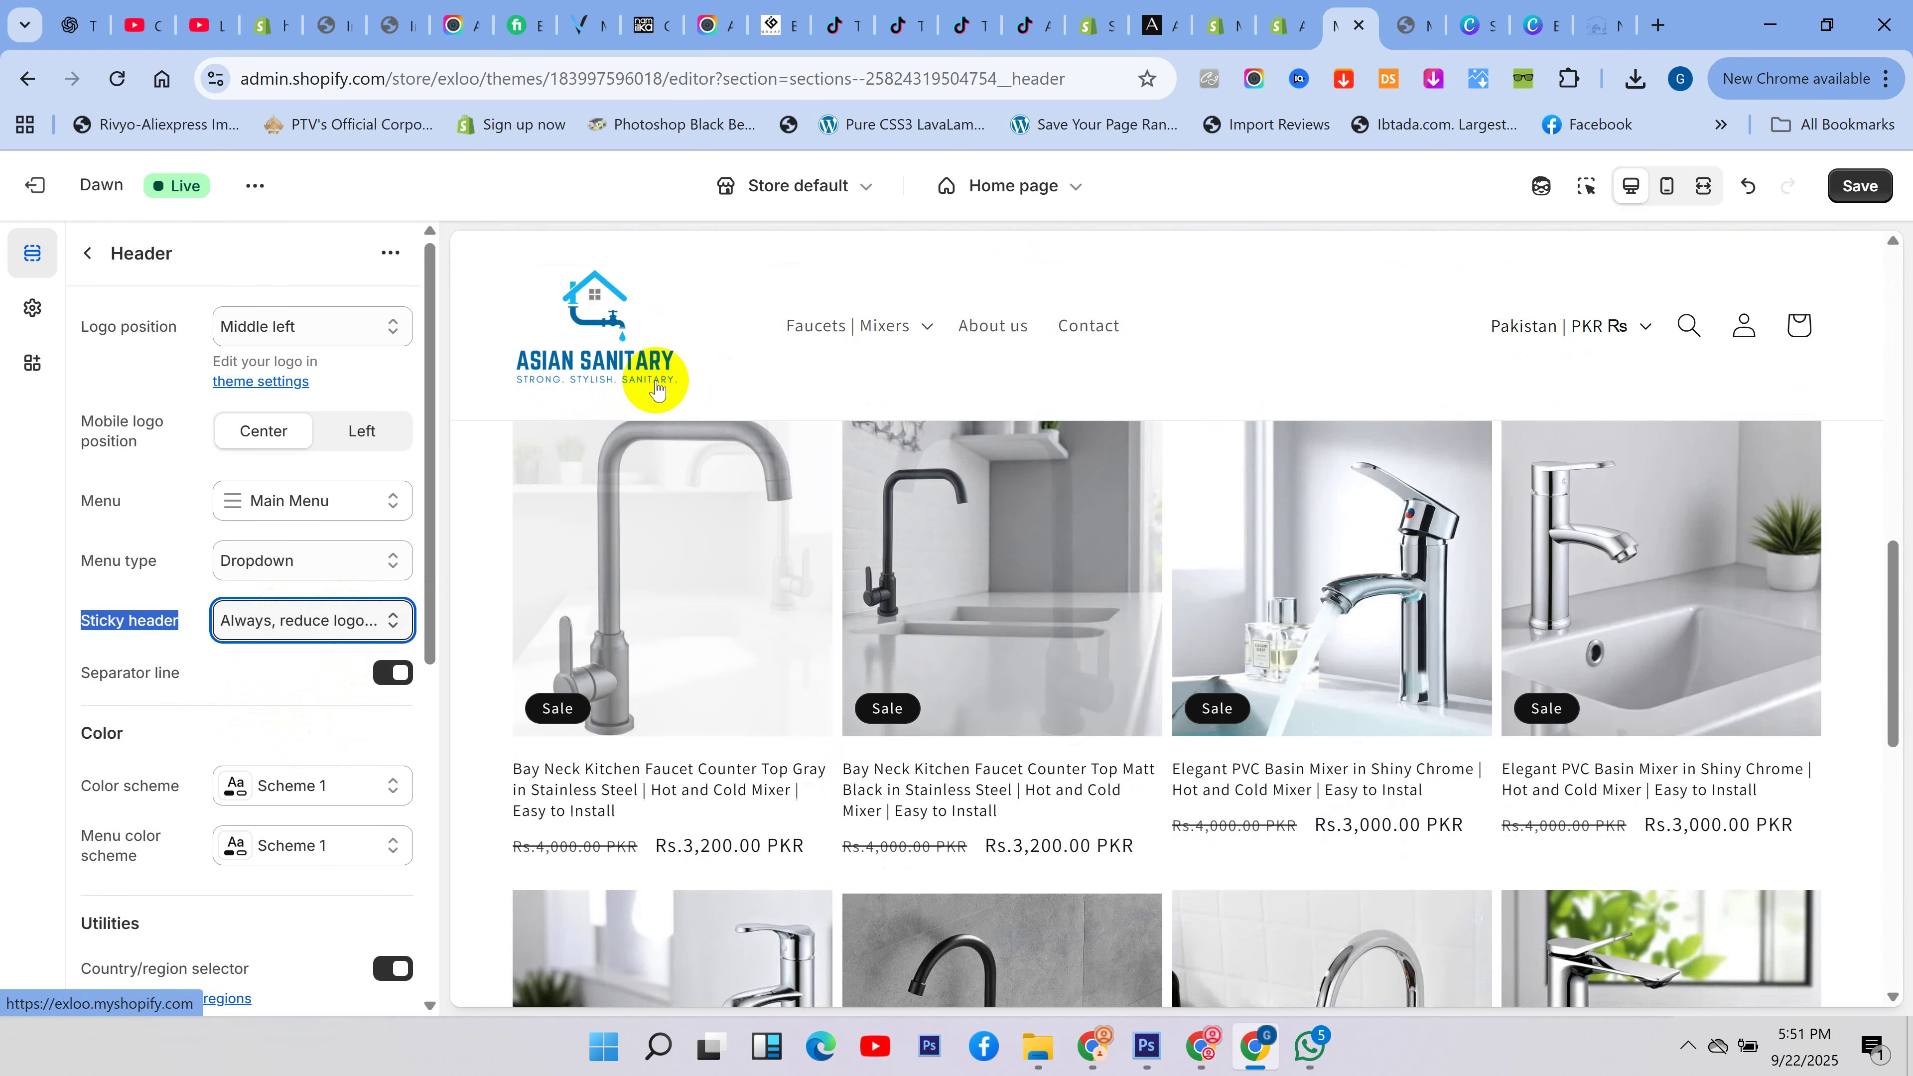
scroll(1144, 663, down, 5)
scroll(1191, 713, up, 12)
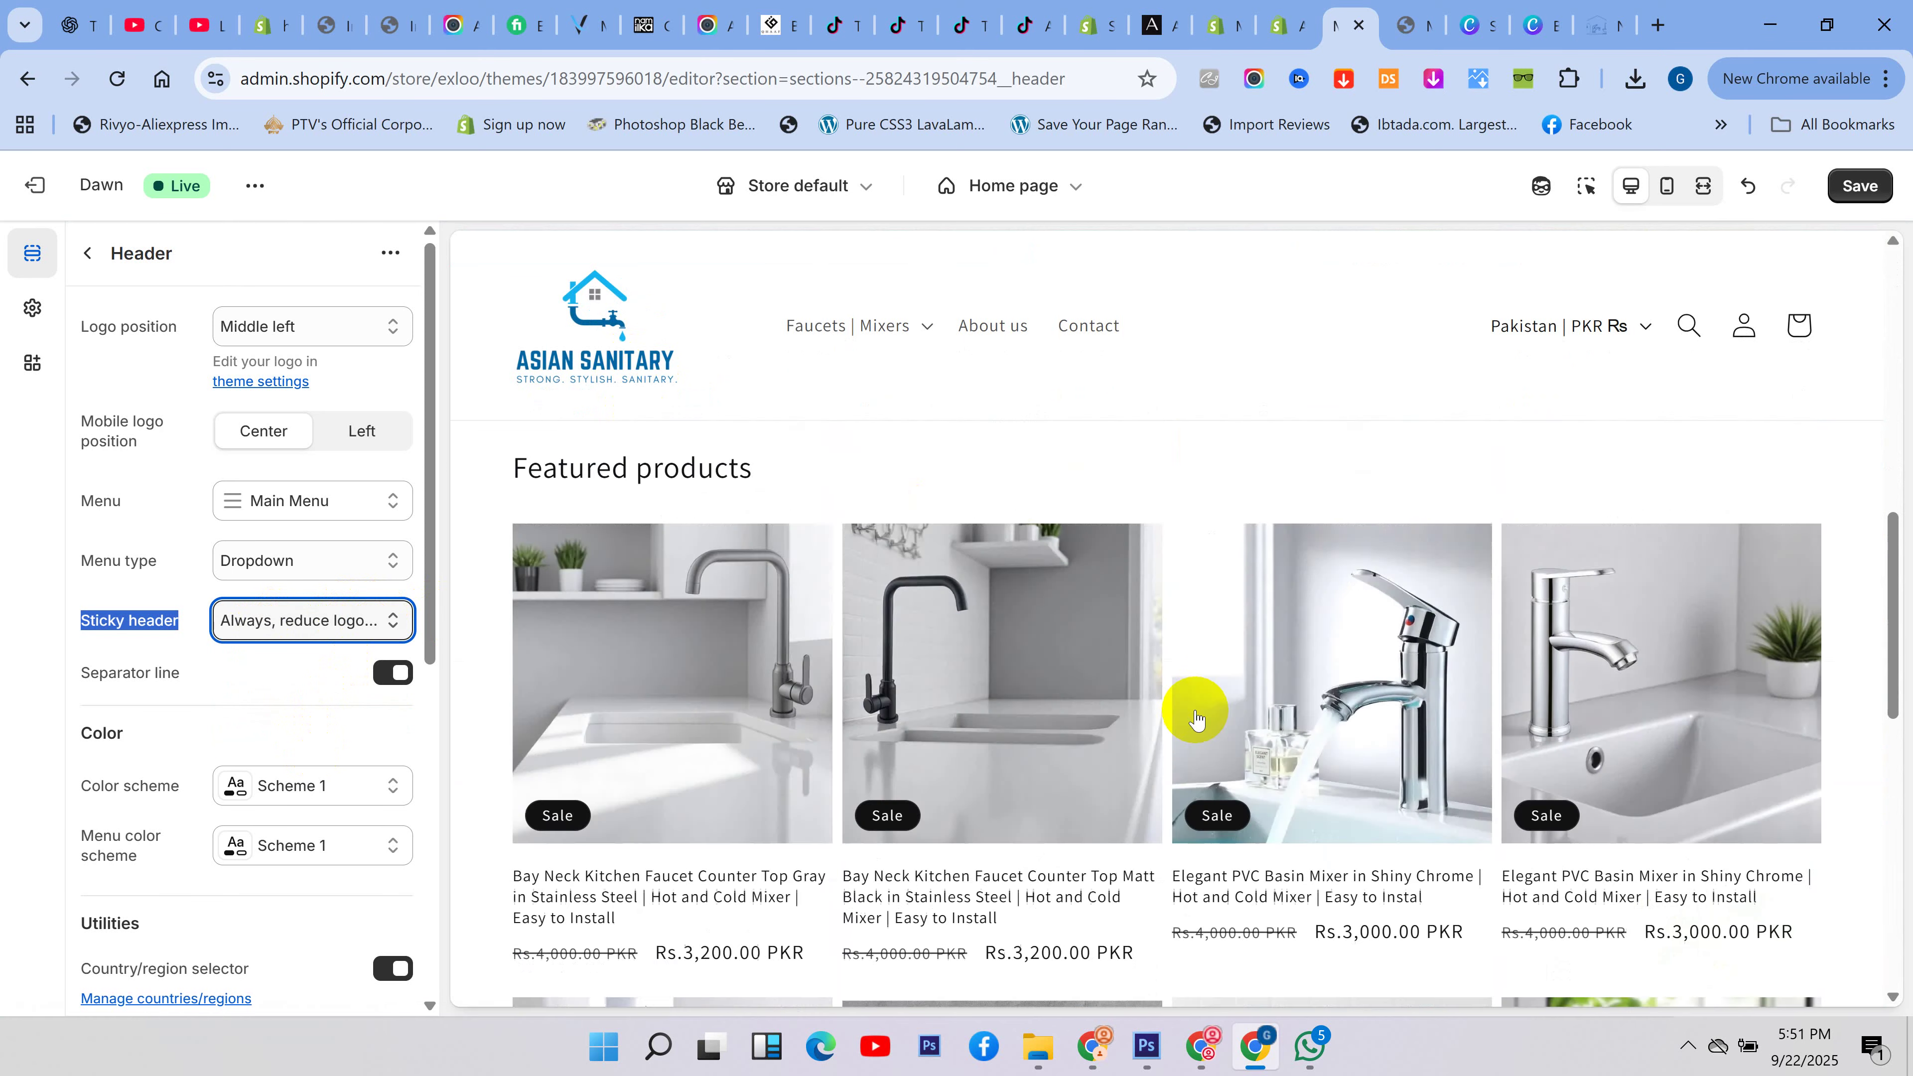
scroll(1196, 711, up, 2)
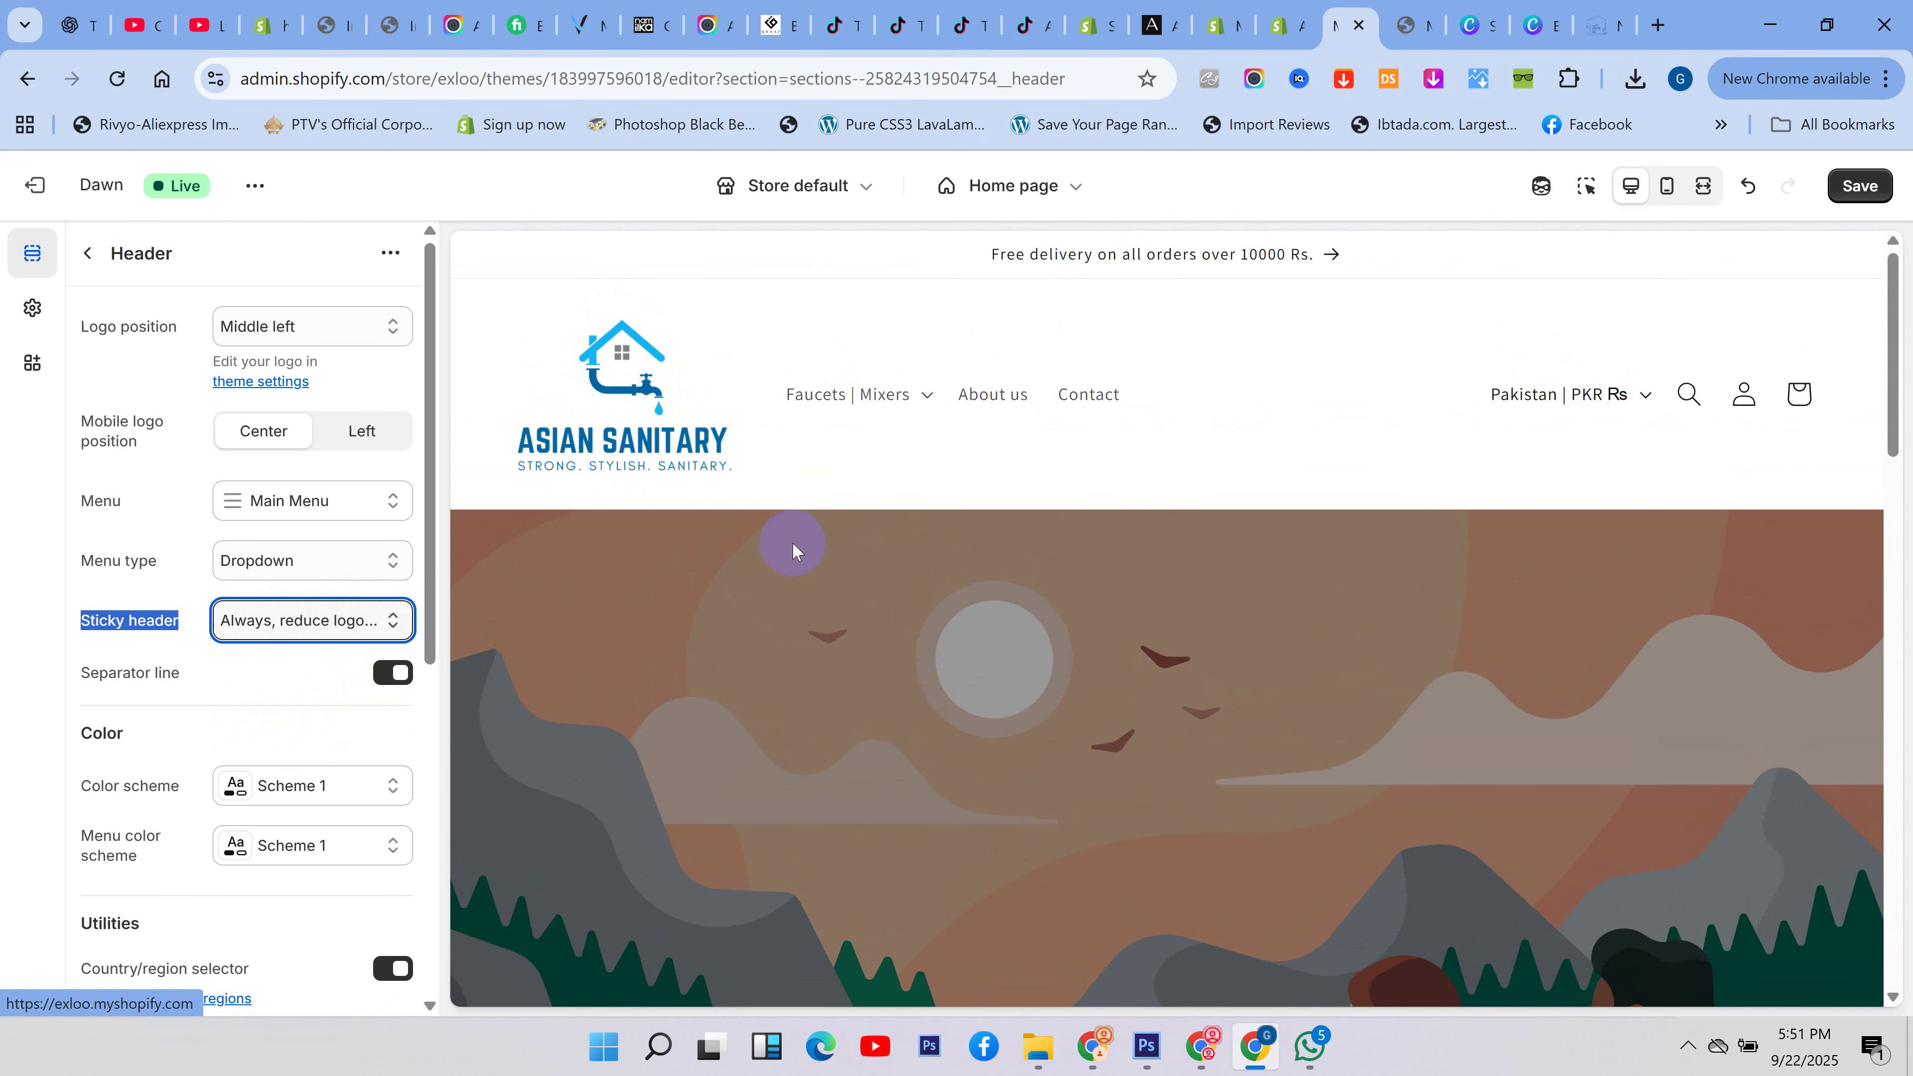
- Set the sticky header to None and turn off the separator line, checking the header in the full-width preview
click(321, 619)
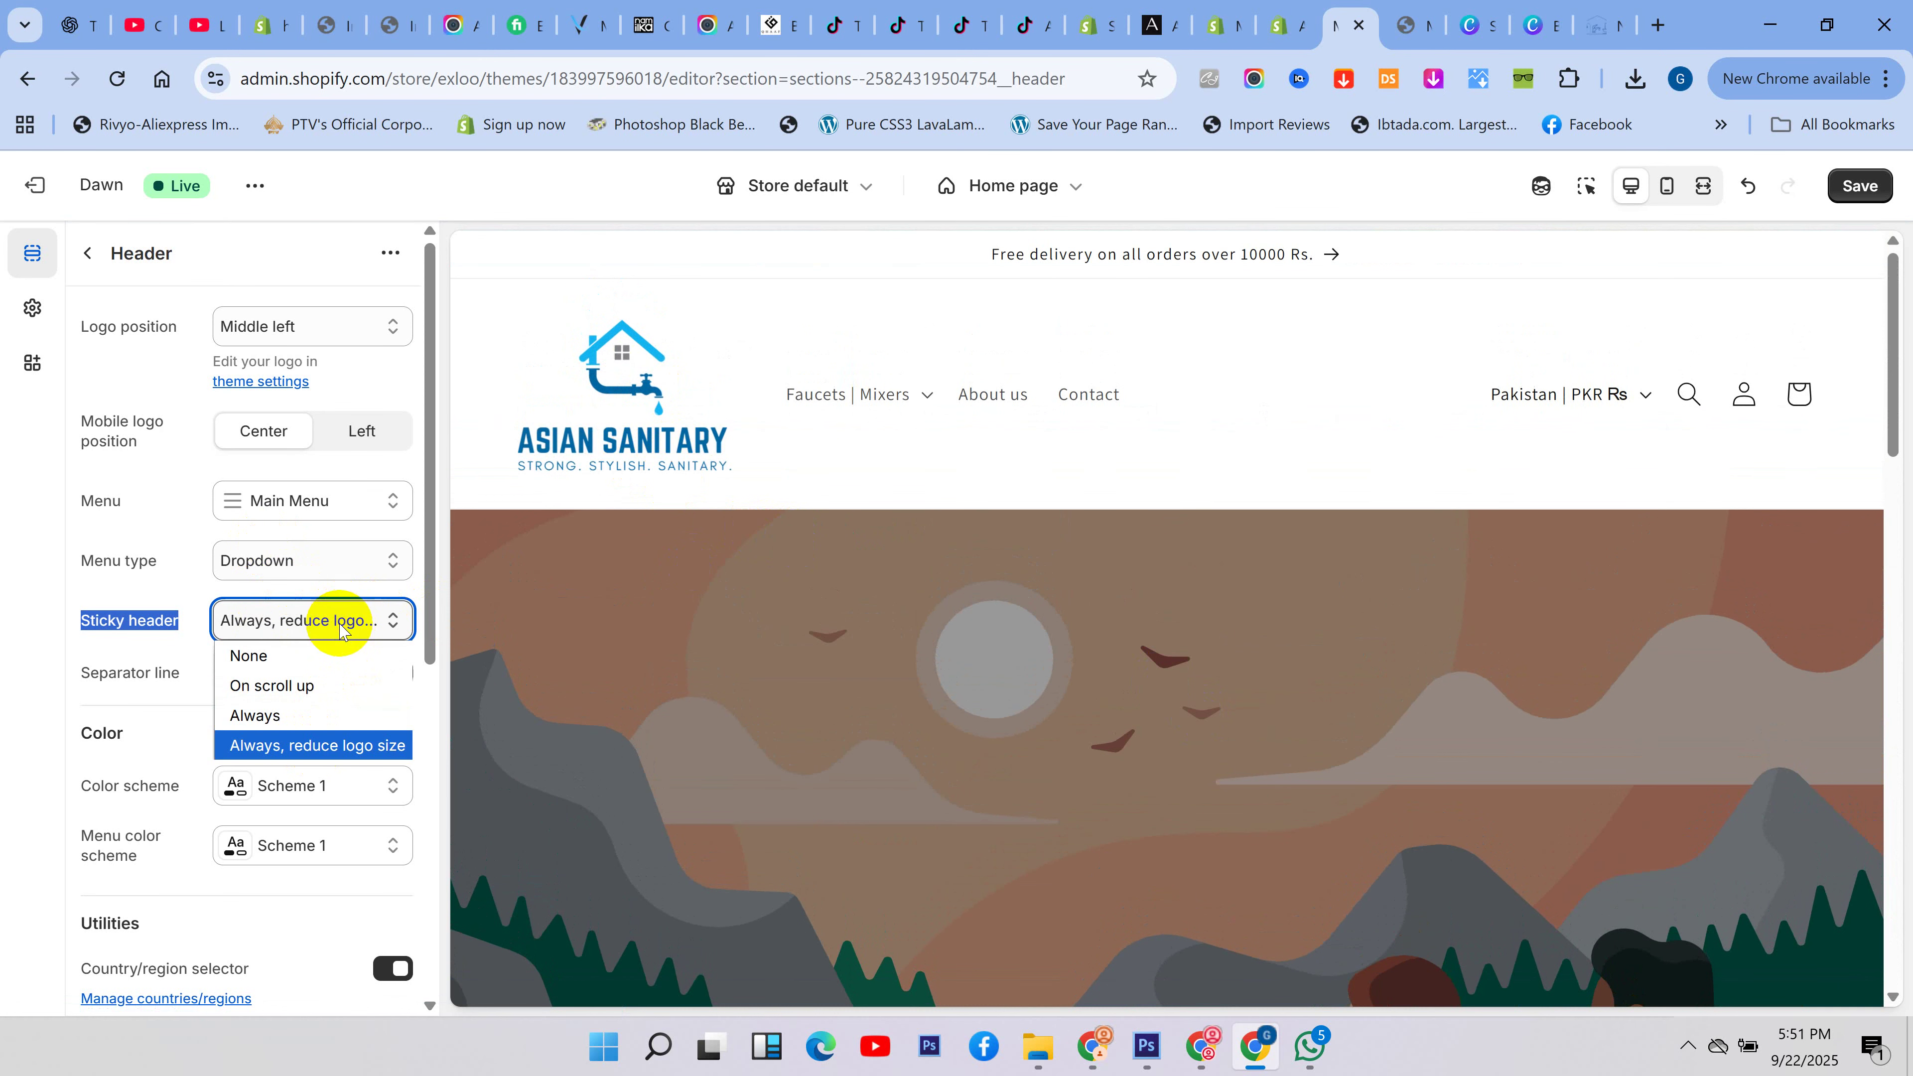
click(267, 668)
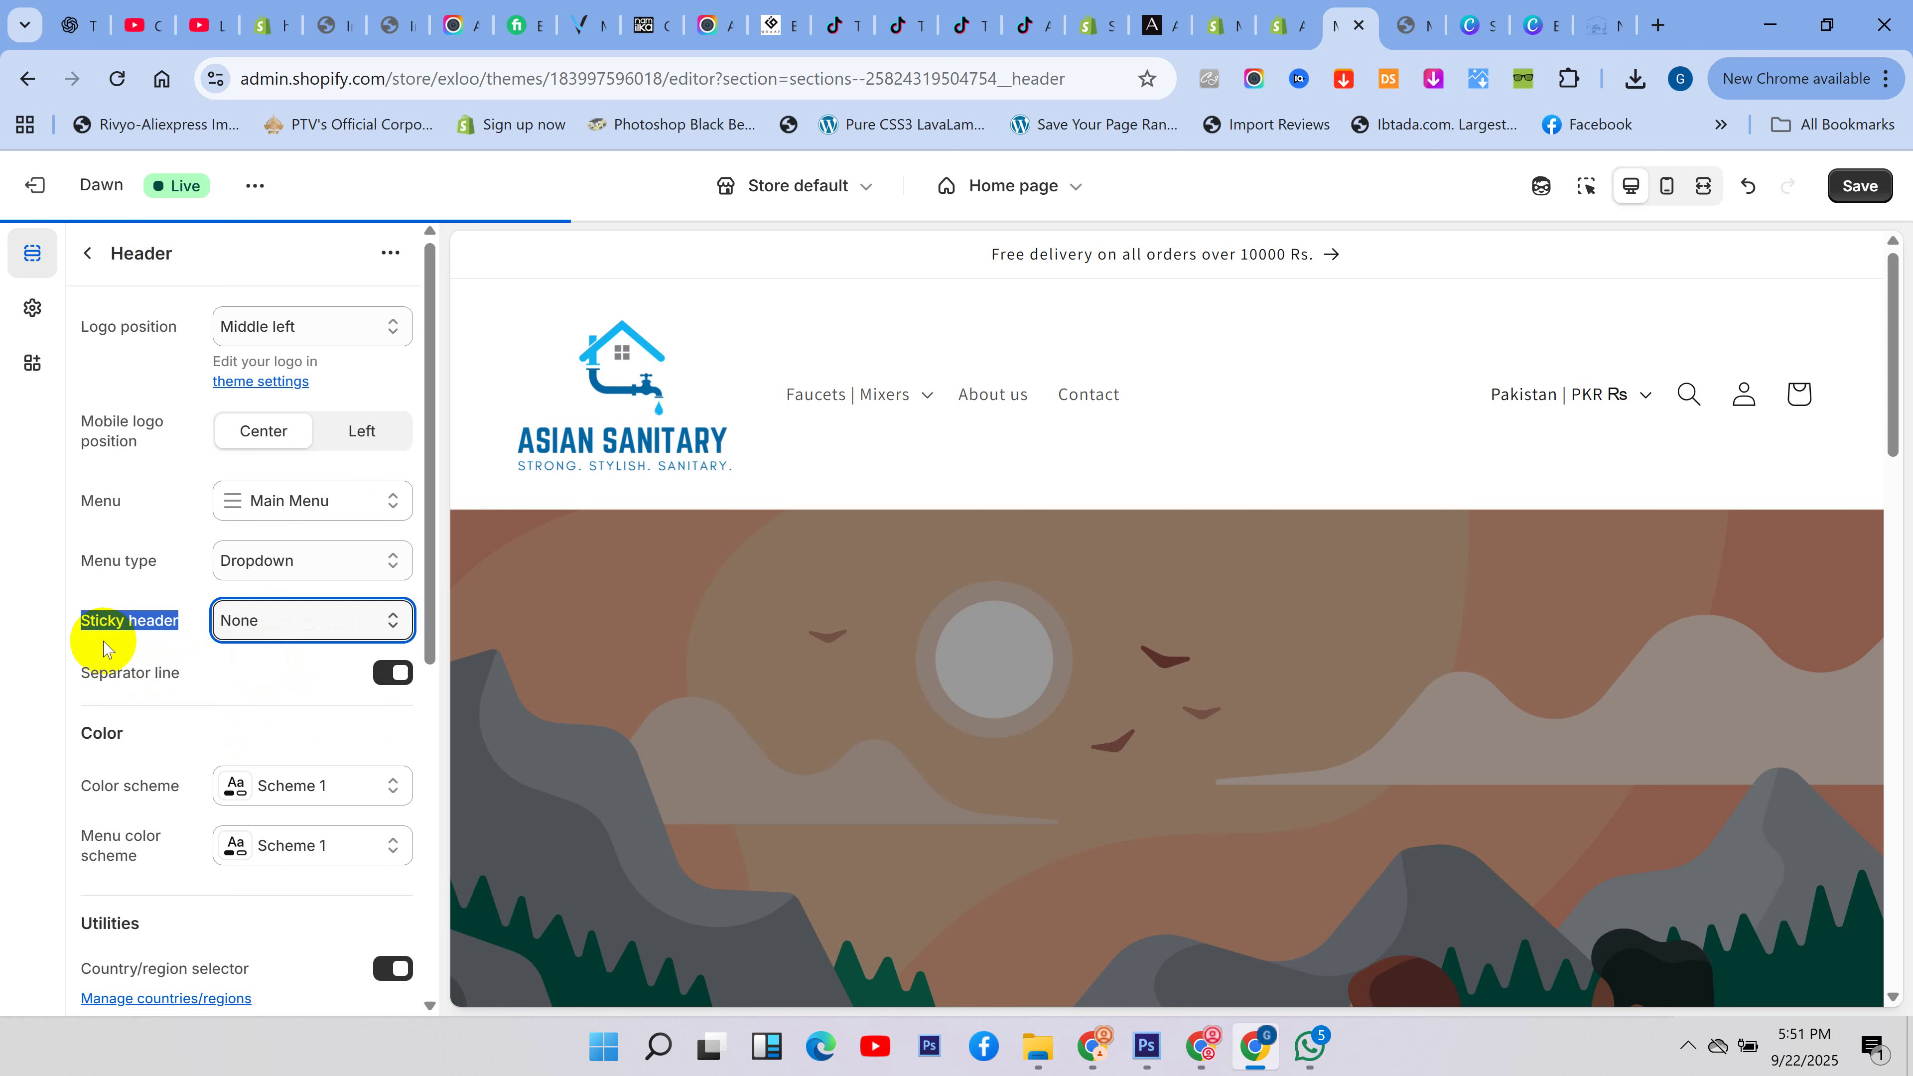
click(178, 673)
mouse_move(178, 673)
mouse_down()
mouse_move(56, 670)
mouse_move(167, 693)
mouse_up()
click(3, 684)
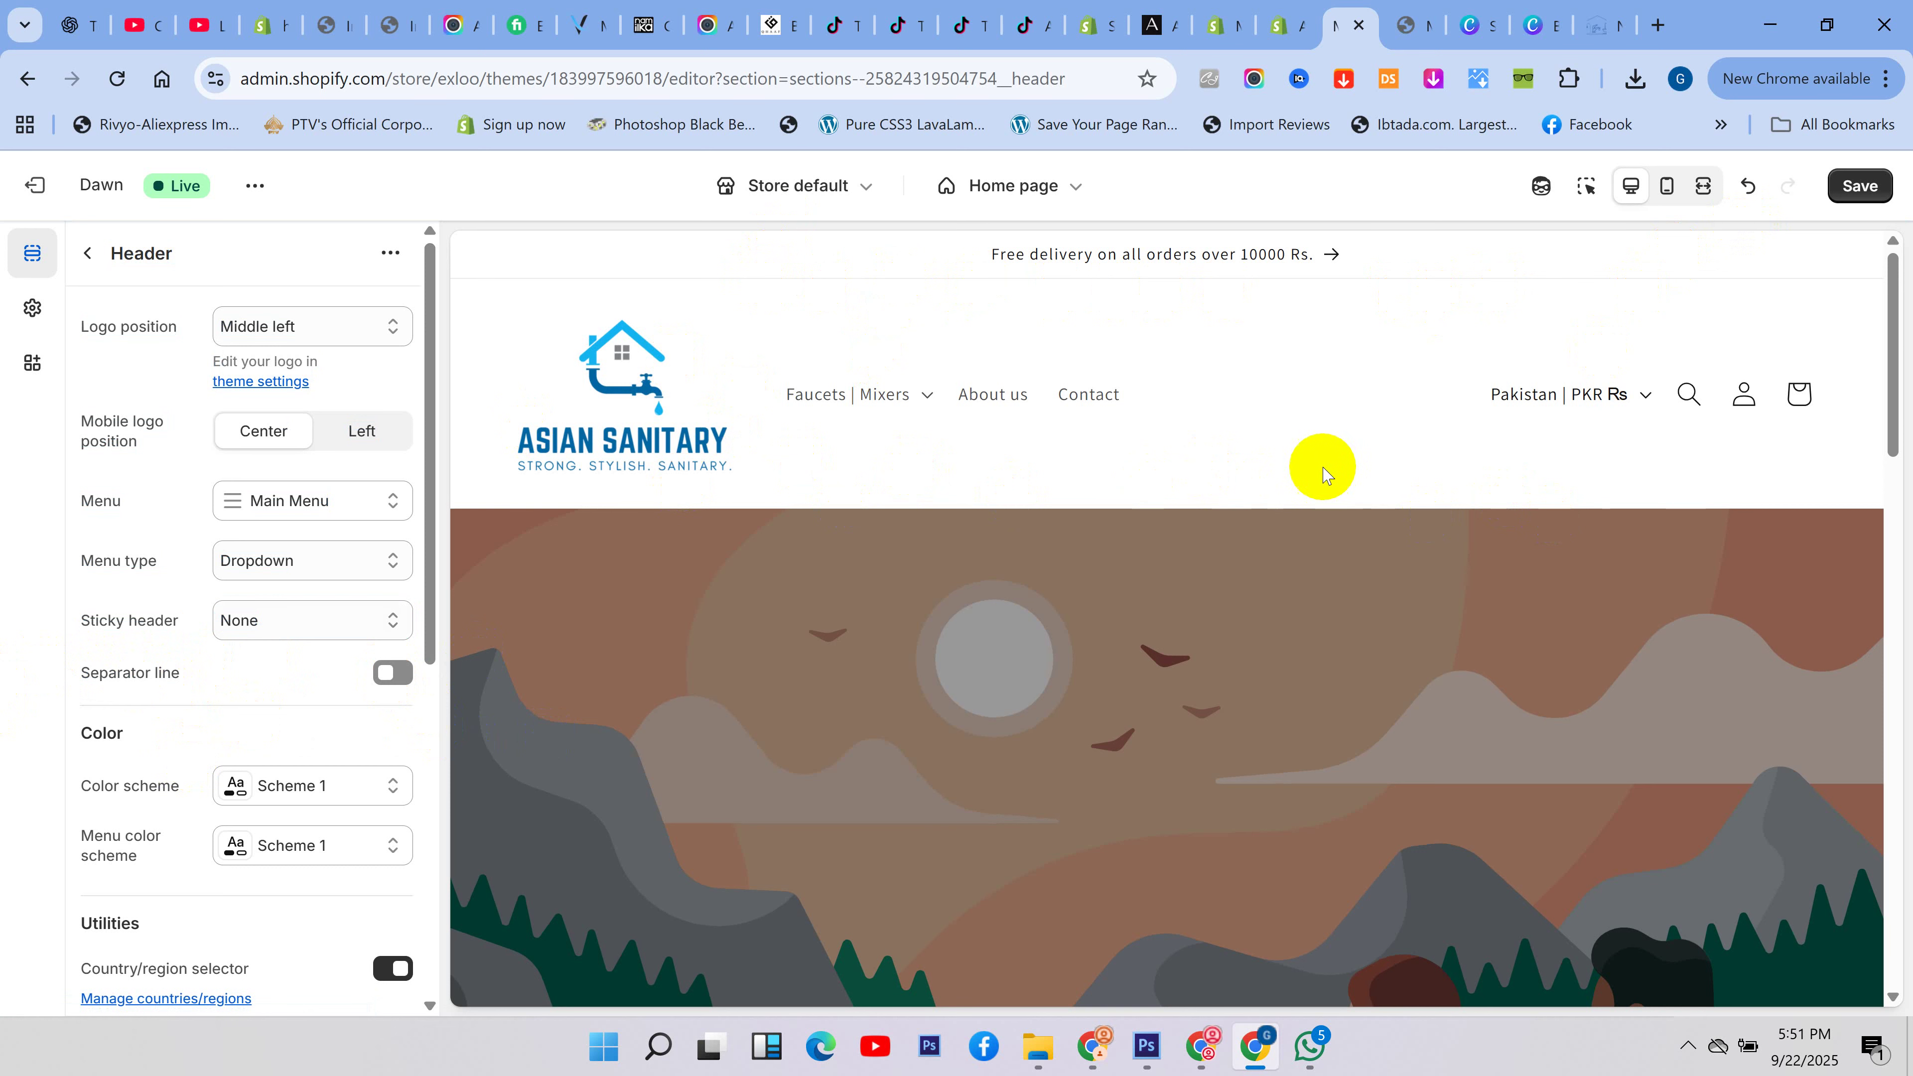
click(1706, 191)
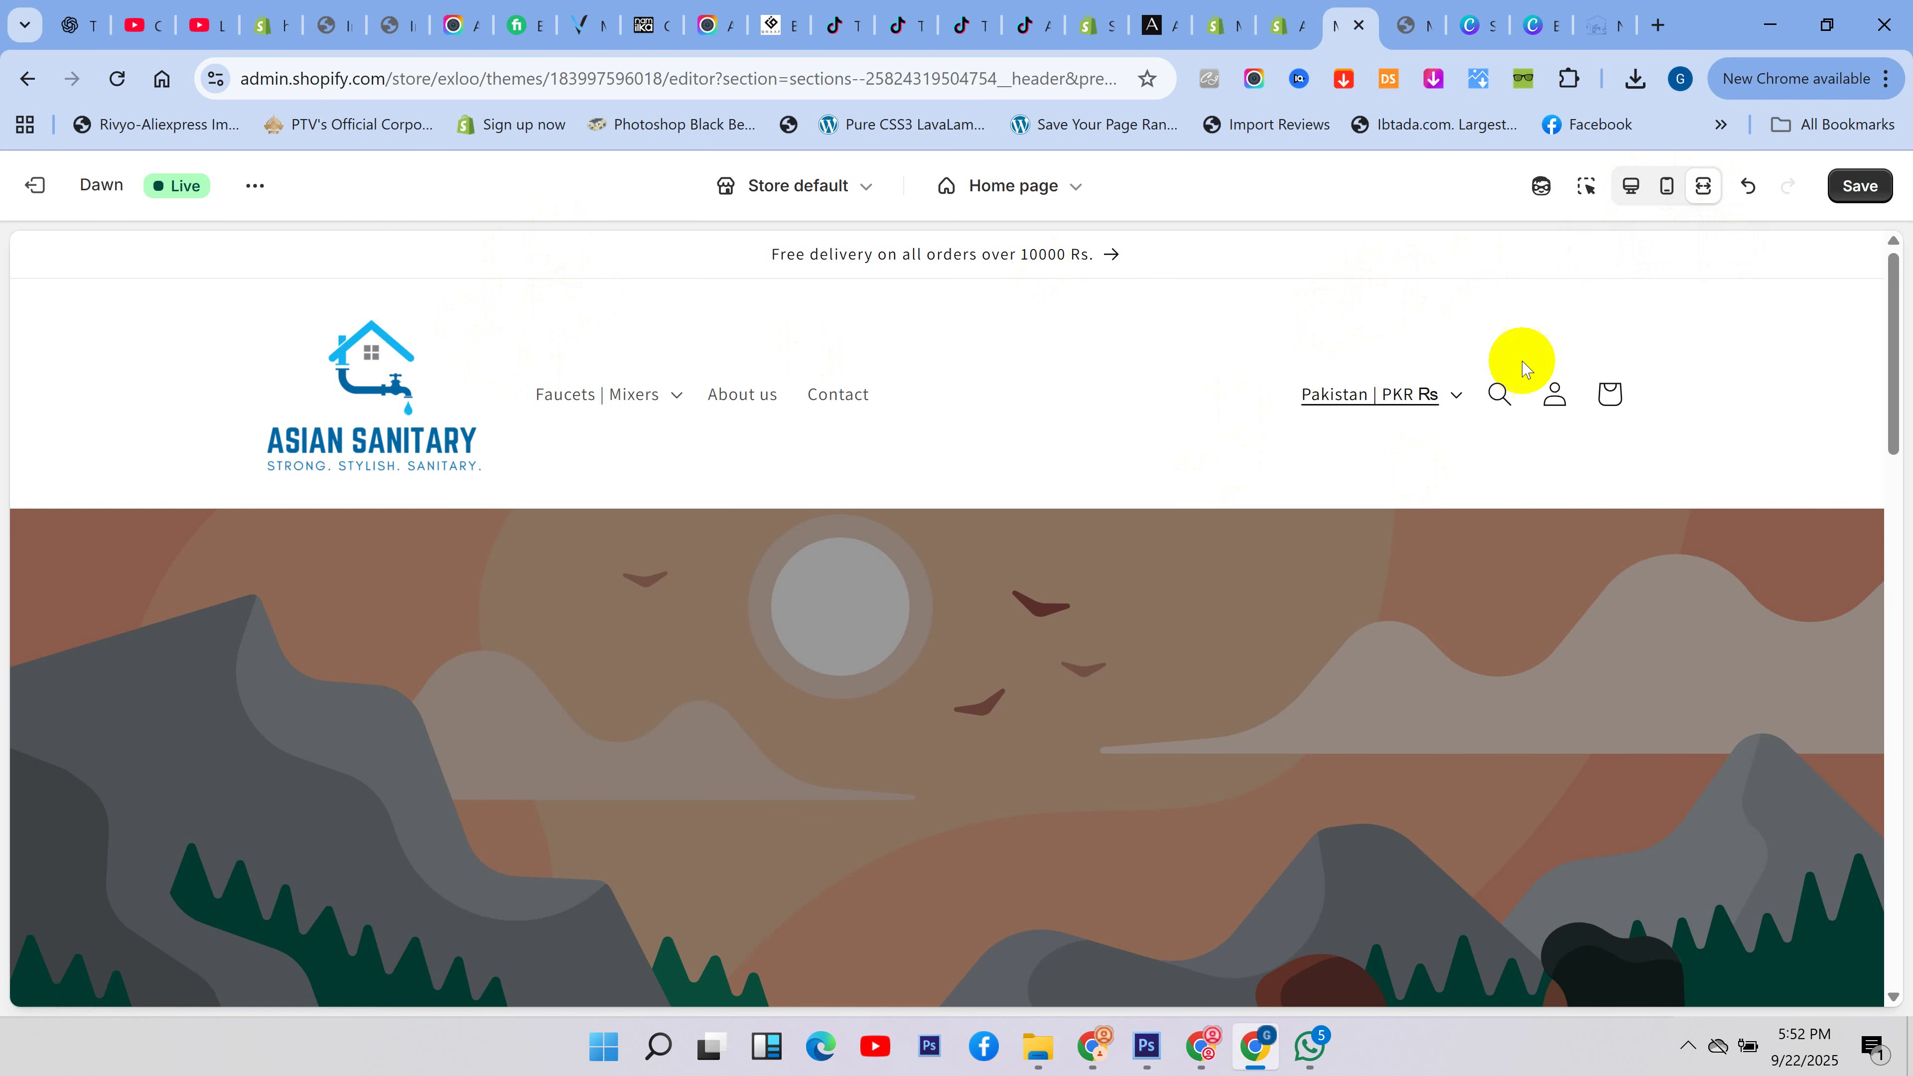
click(1632, 185)
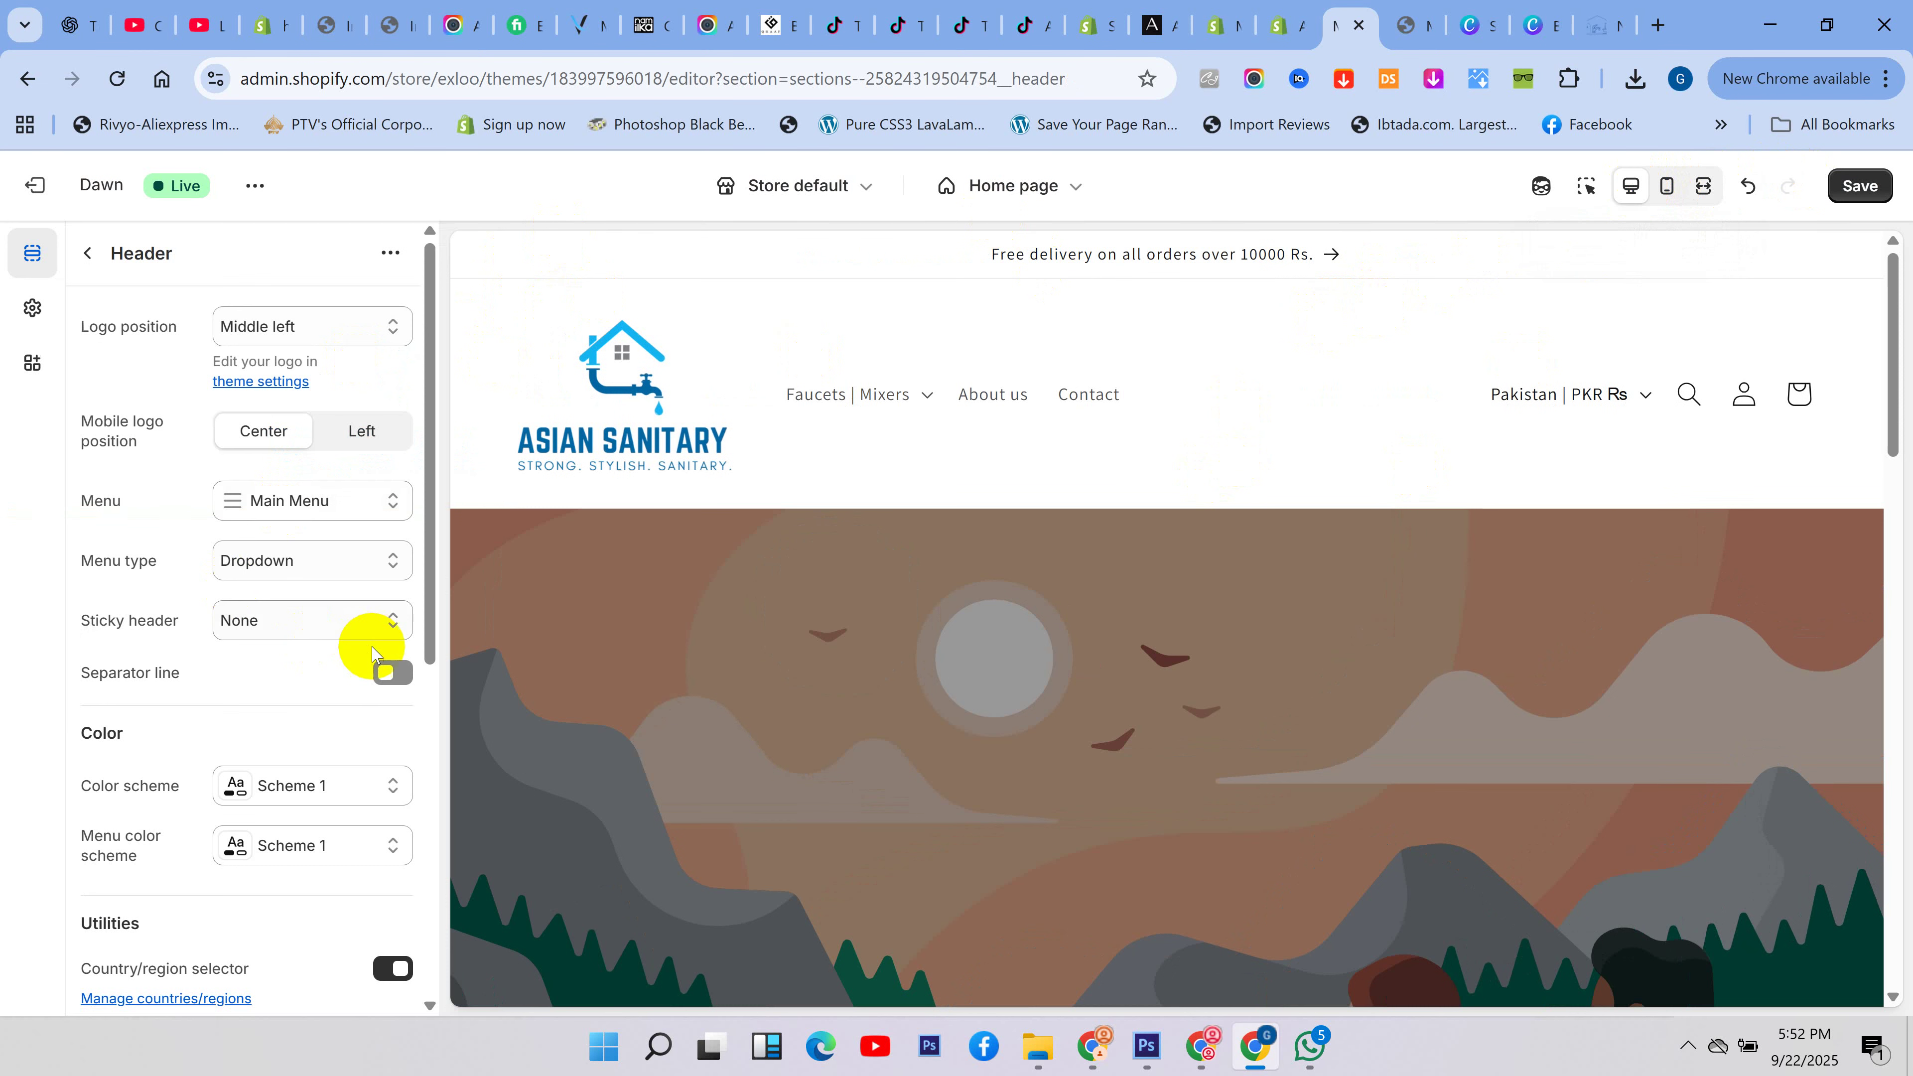
- Try the separator line on and off with the header's color scheme set to Scheme 3
click(393, 675)
click(393, 675)
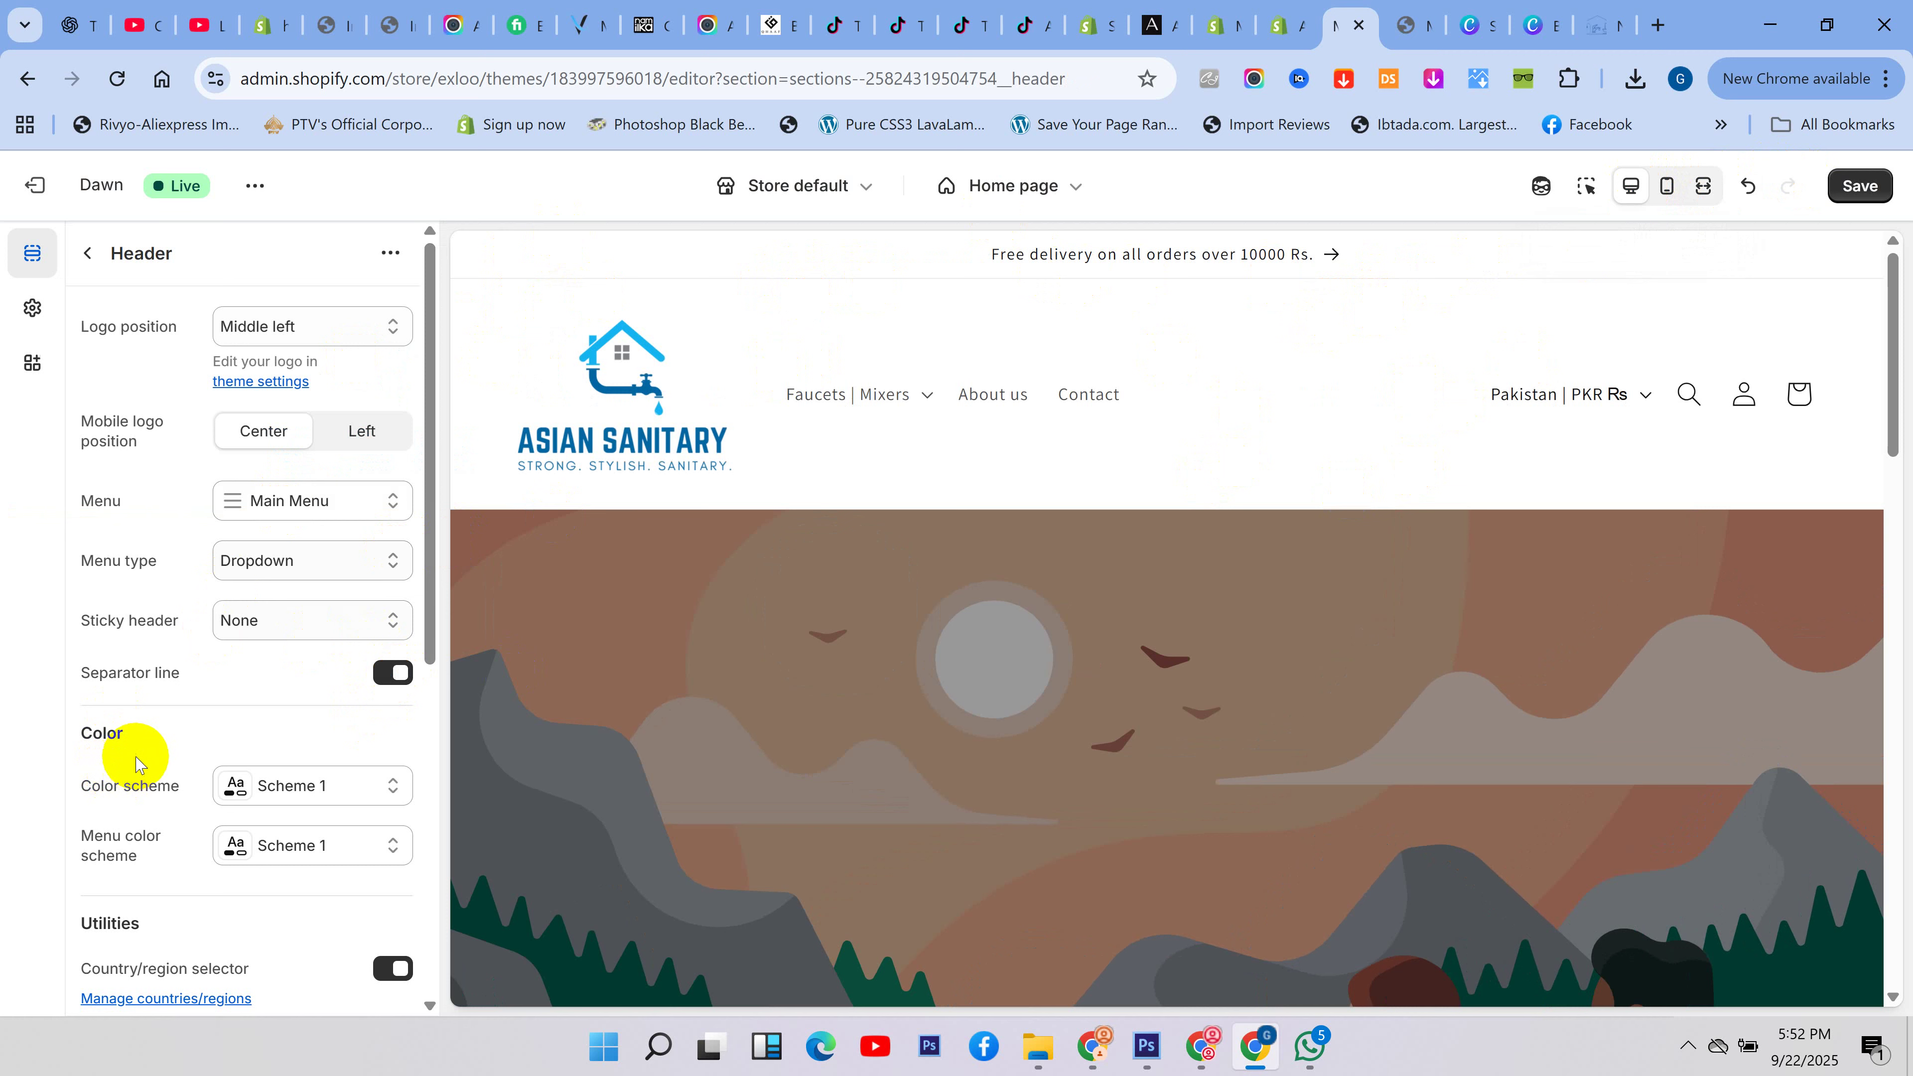
click(320, 784)
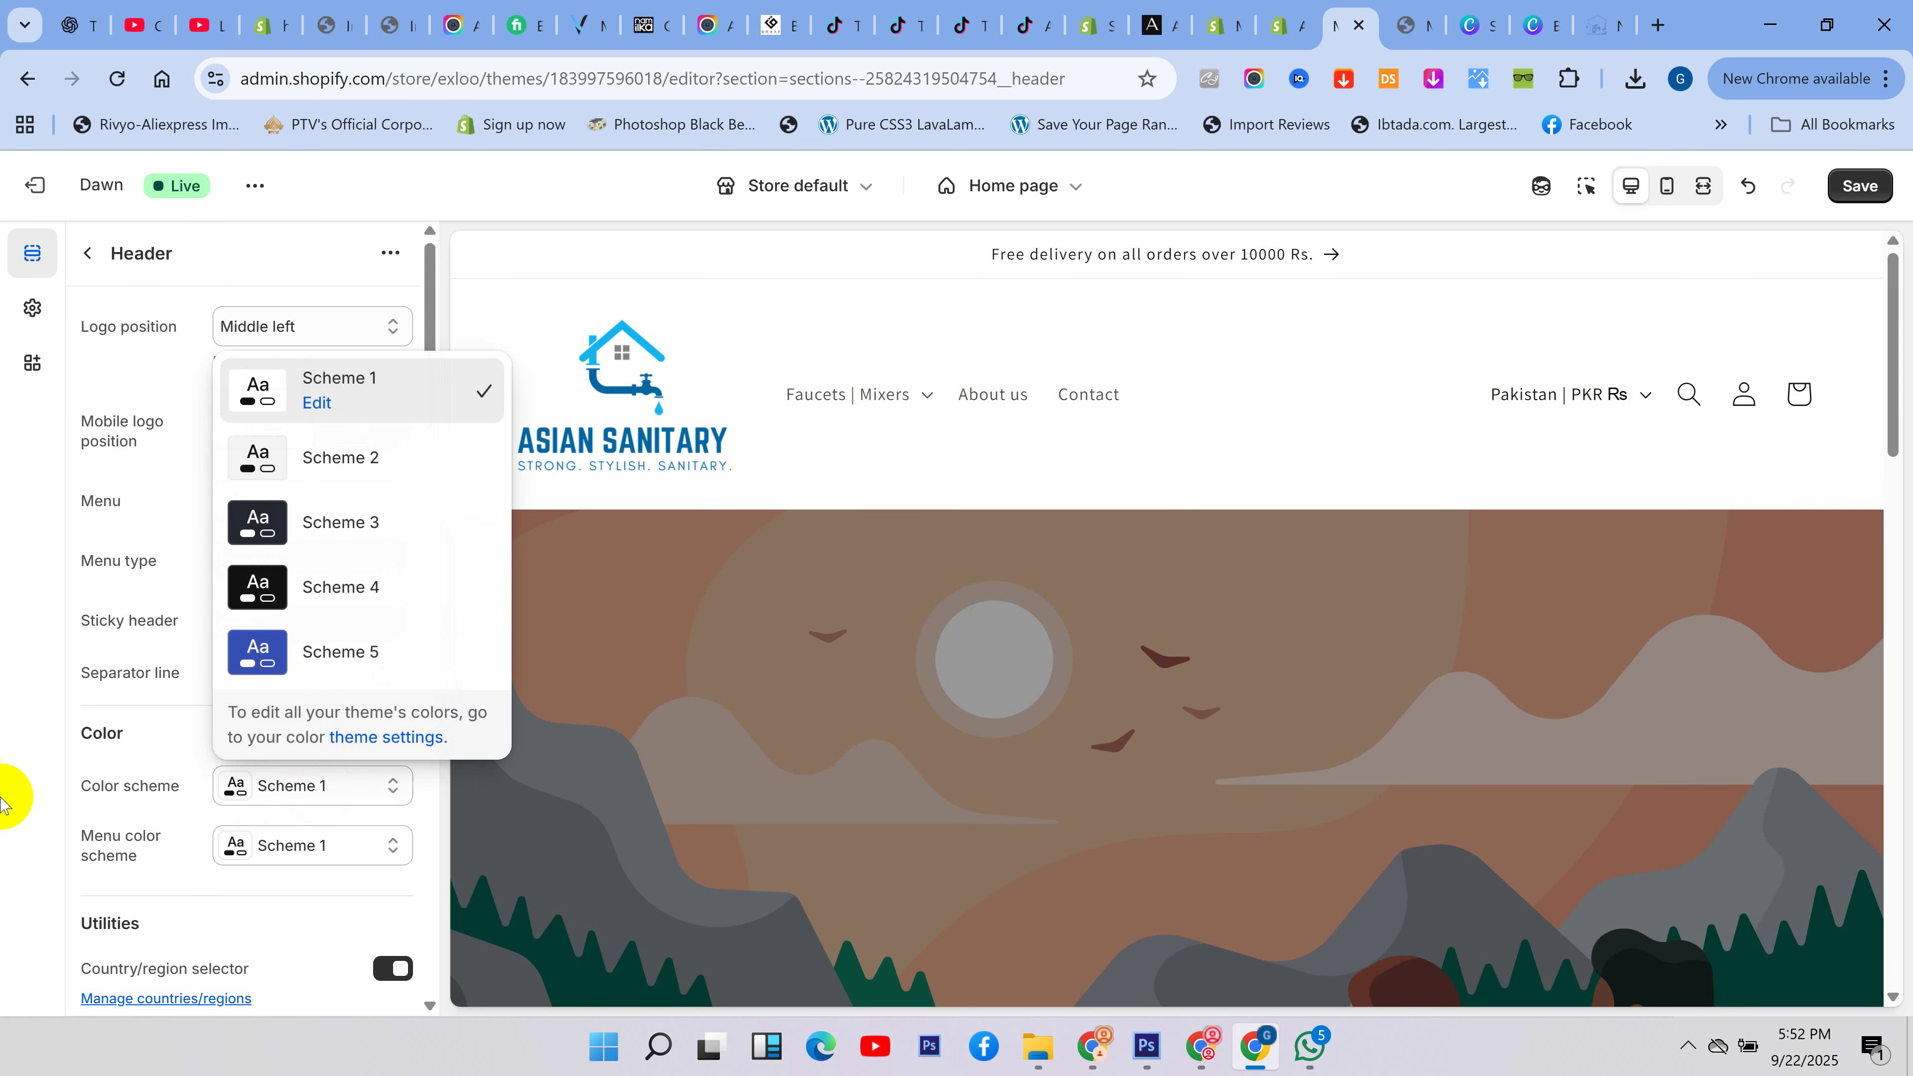
click(326, 532)
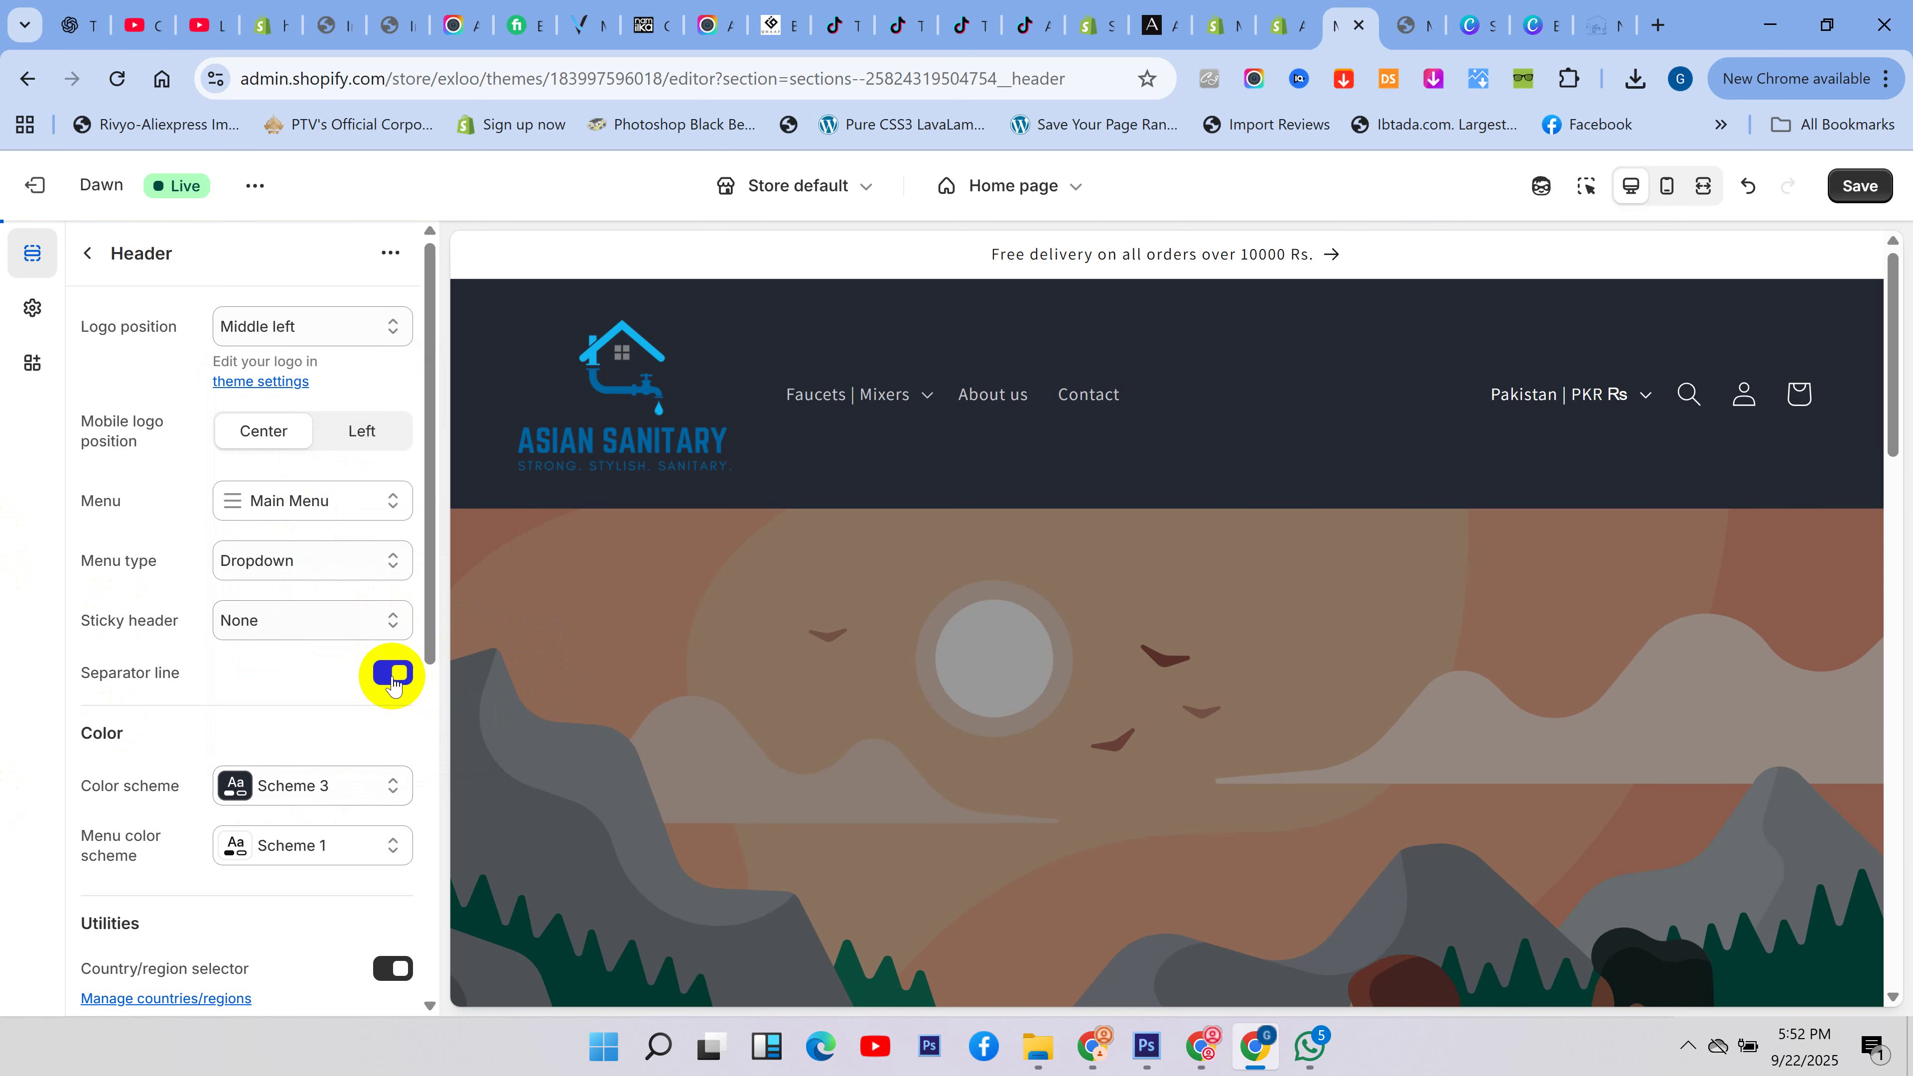
click(393, 673)
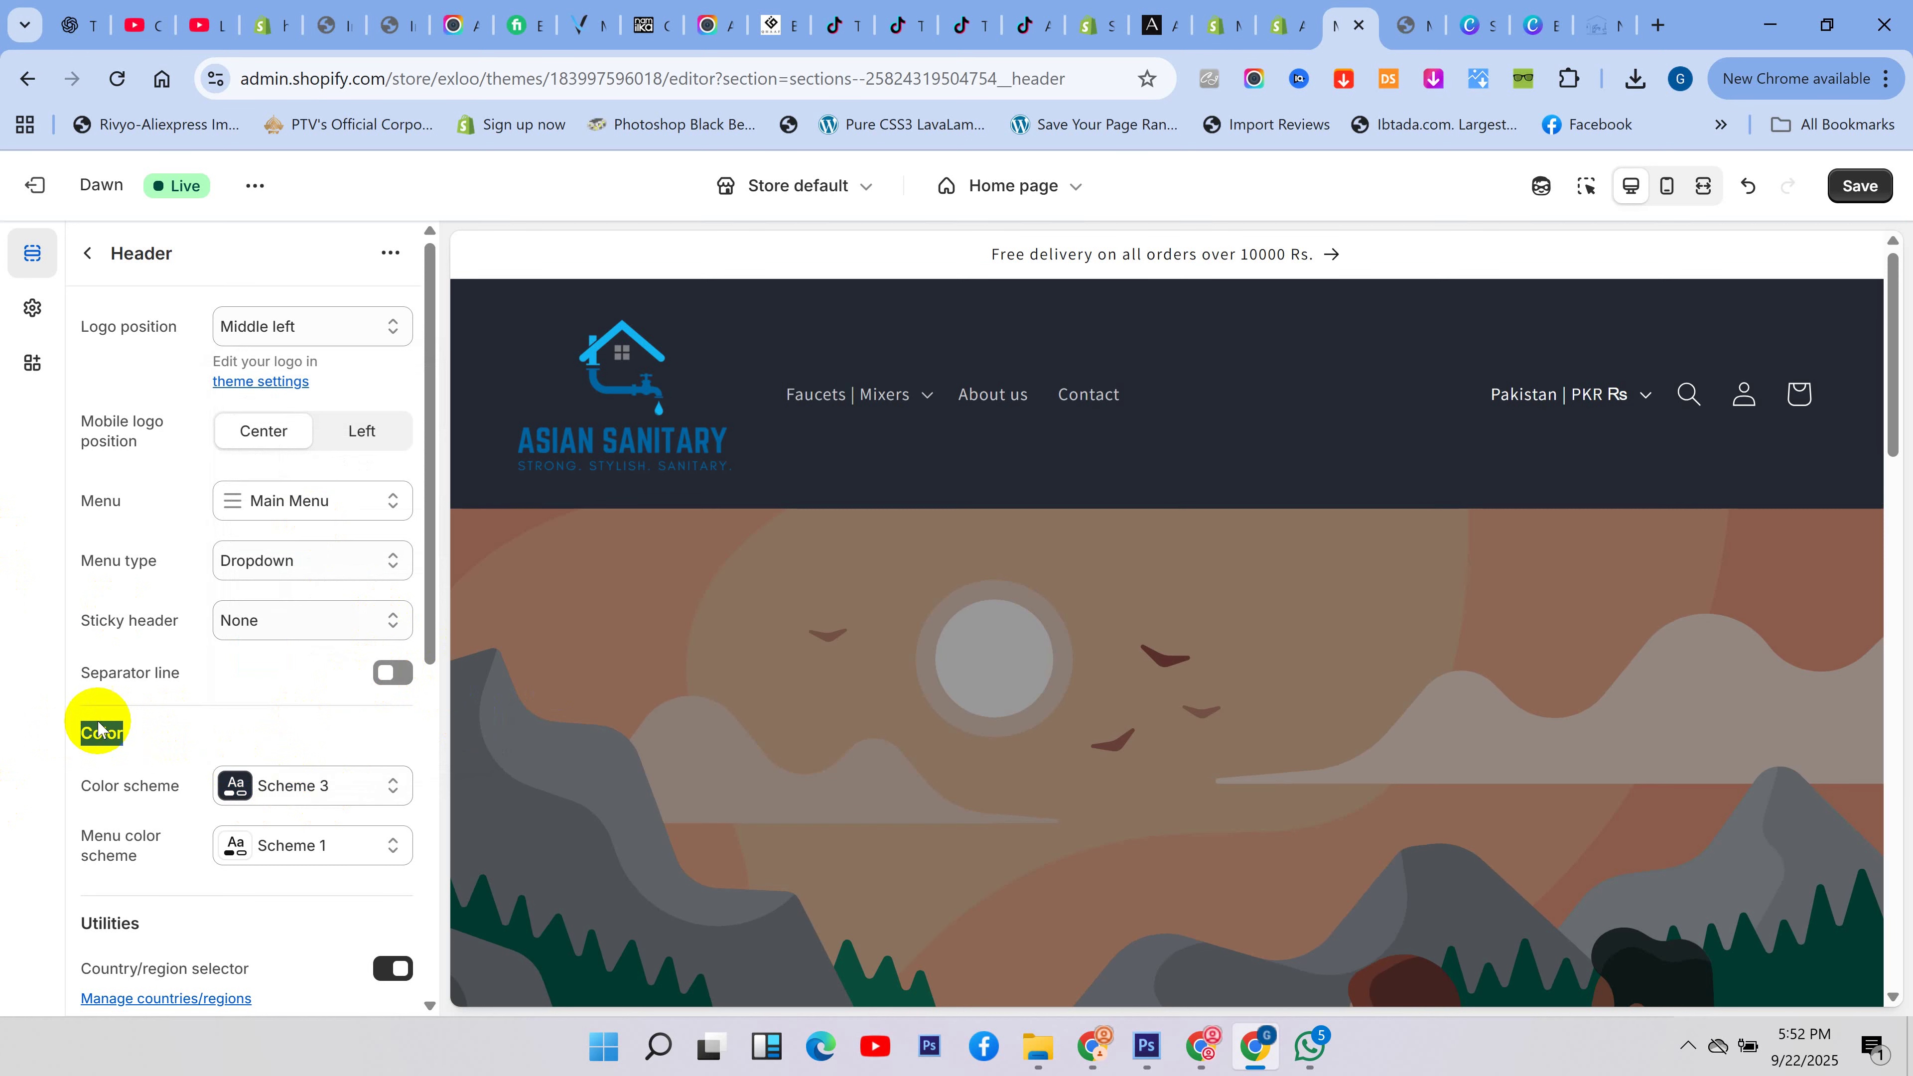
- Compare Scheme 1 and Scheme 3 as the header's color scheme, viewing Scheme 3 in the full-width preview
click(293, 791)
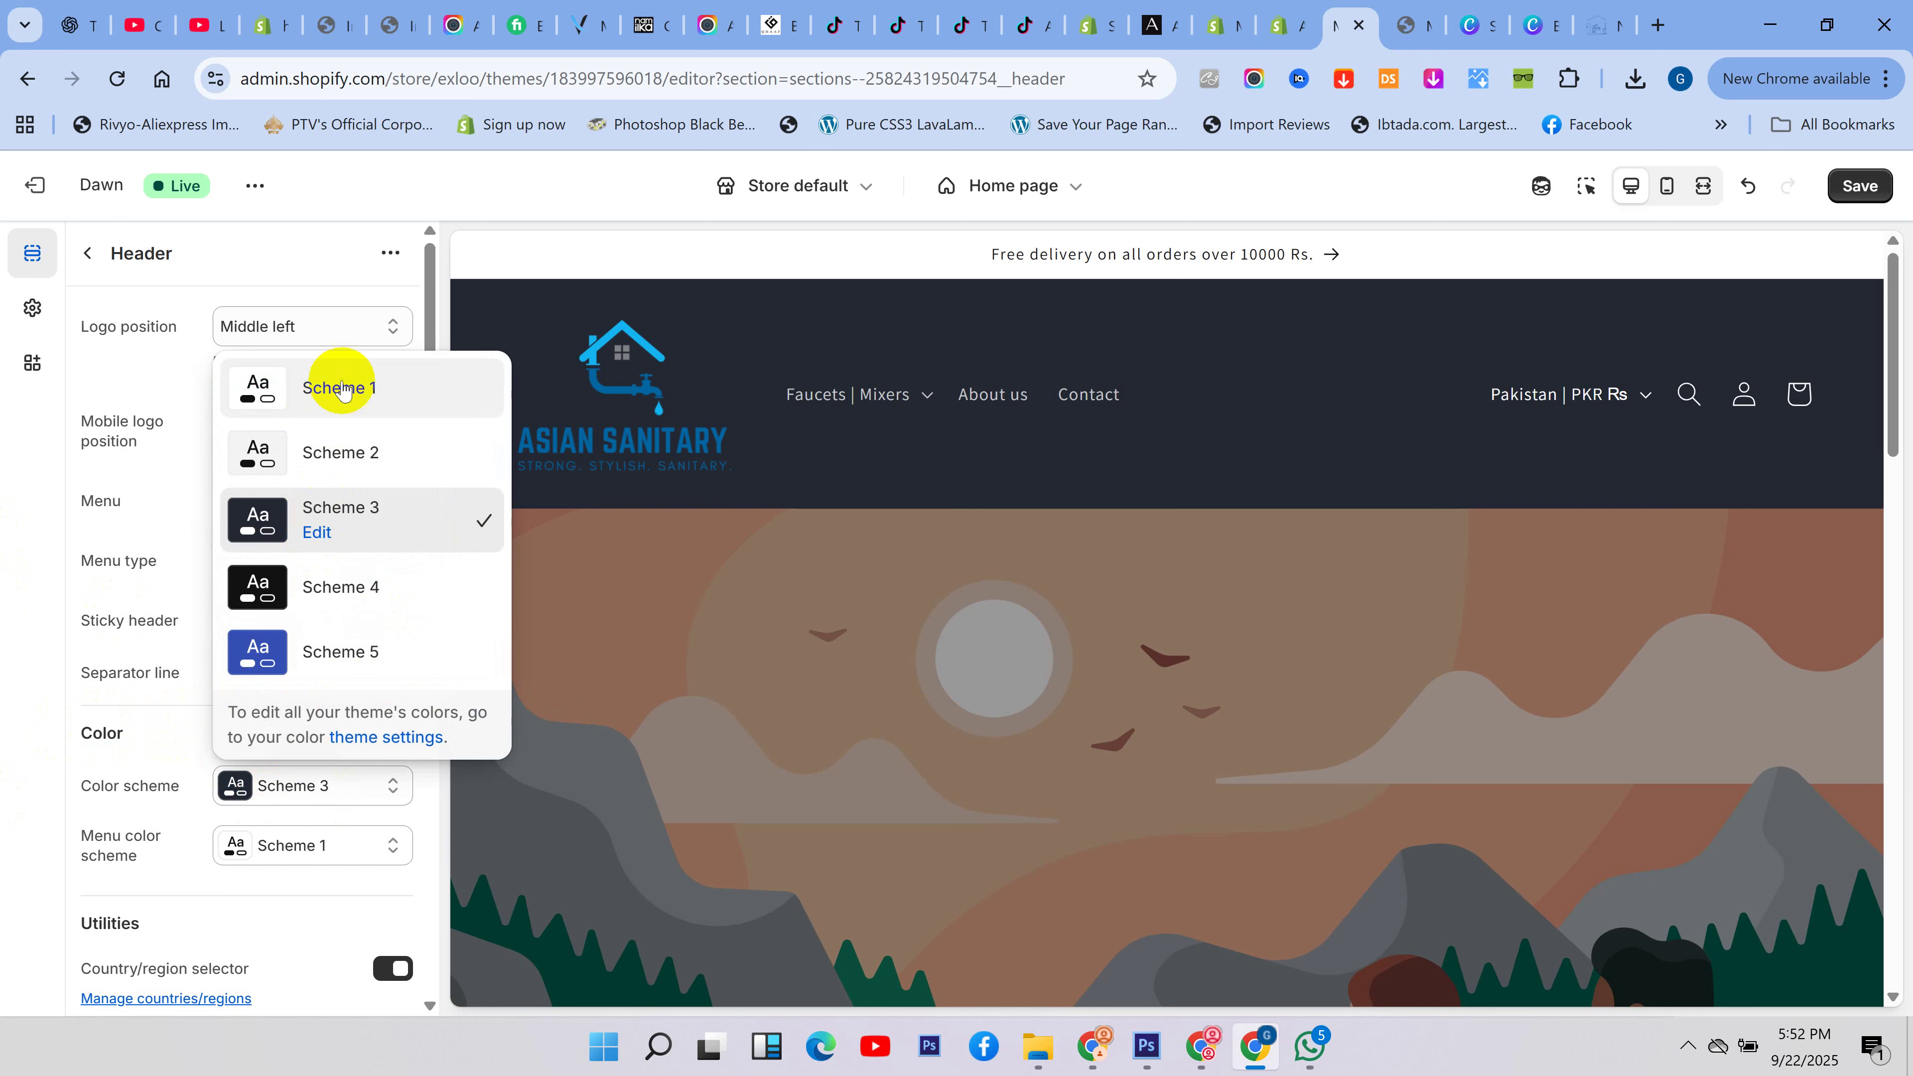
click(335, 411)
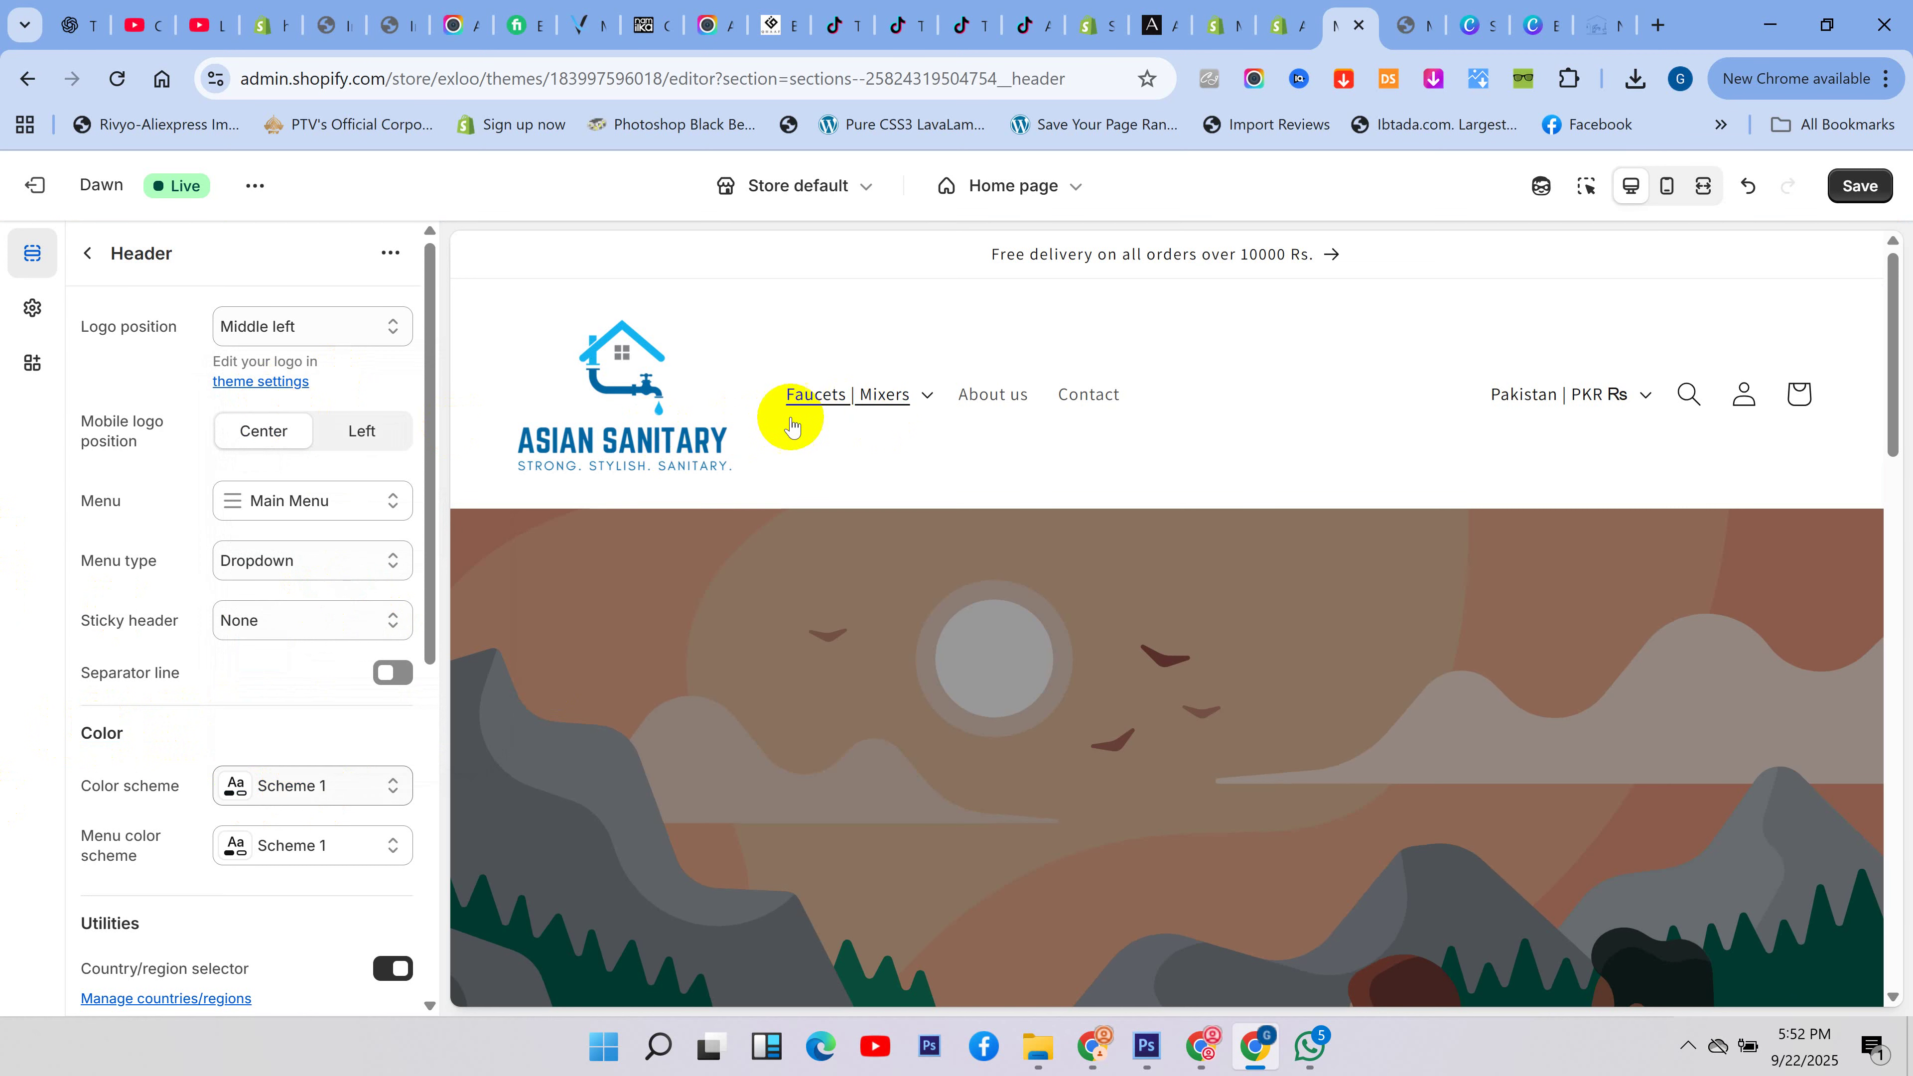
click(316, 795)
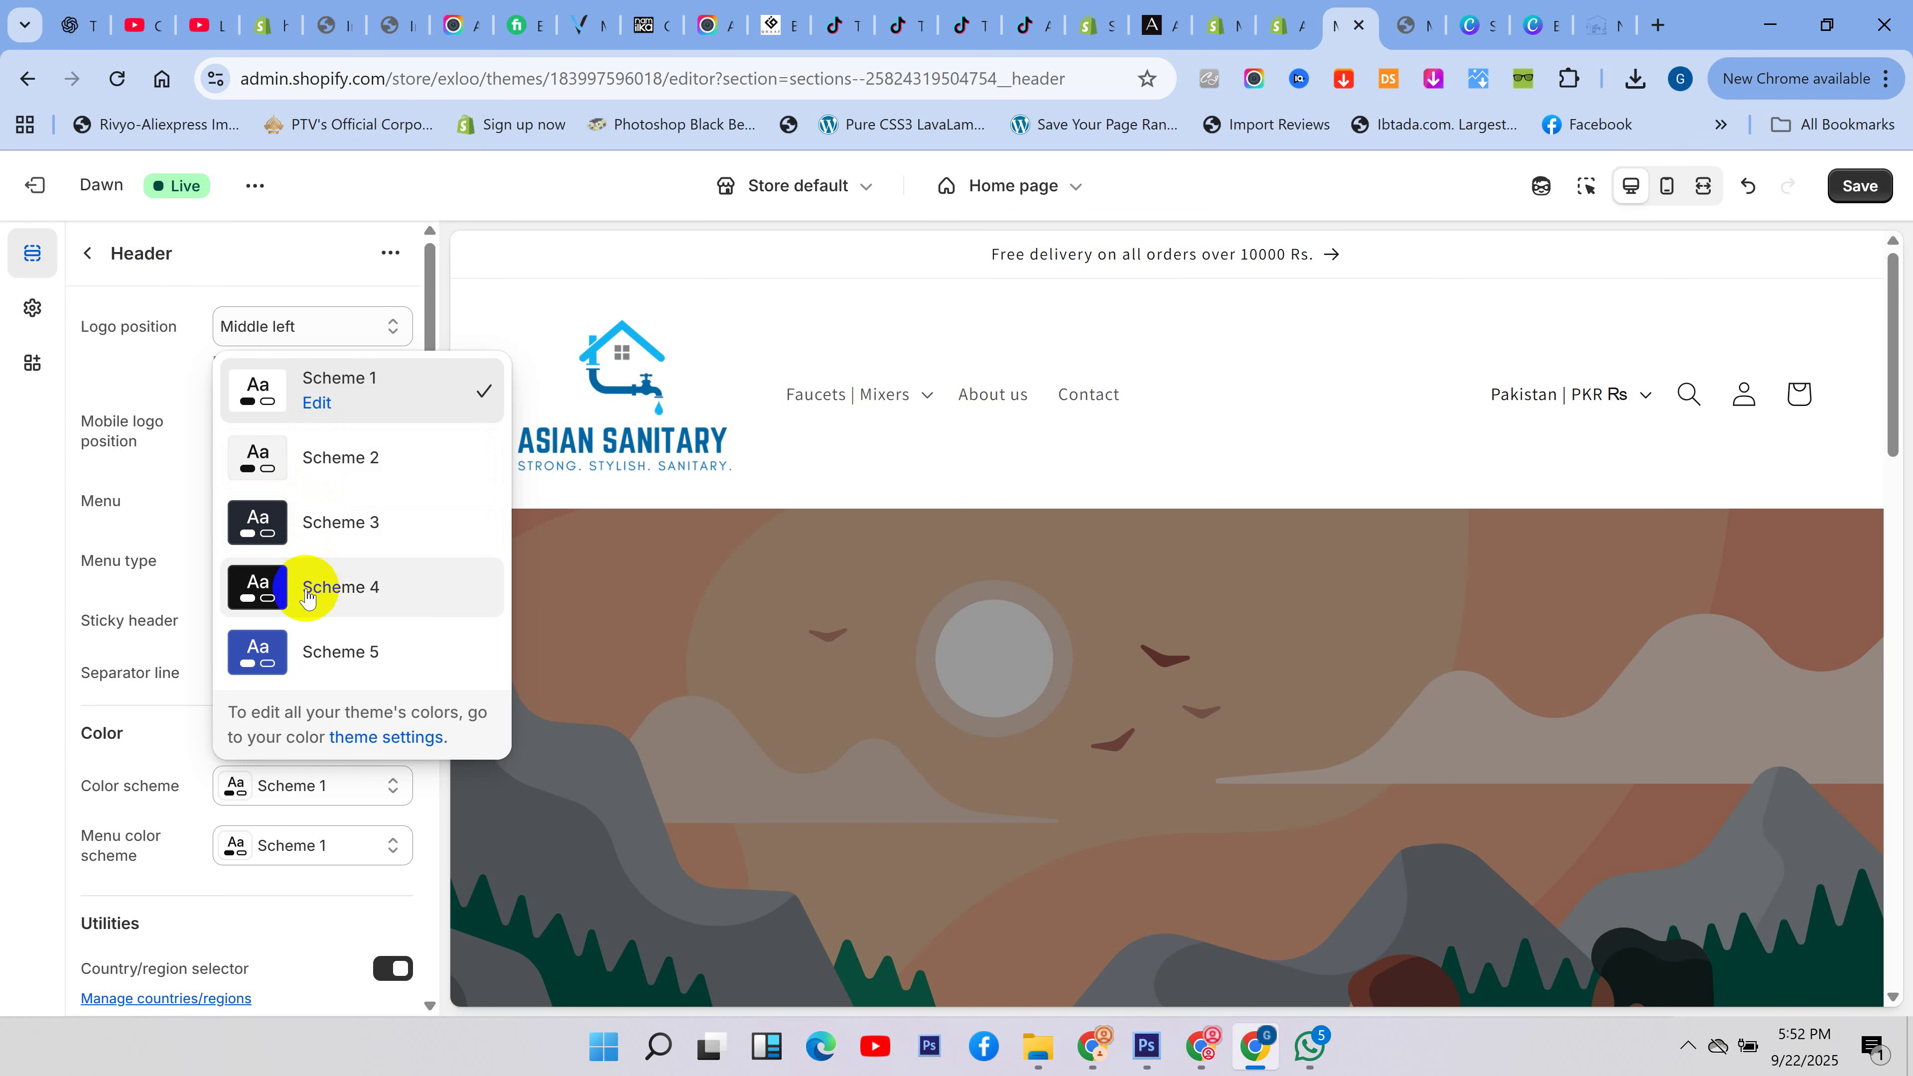
click(336, 526)
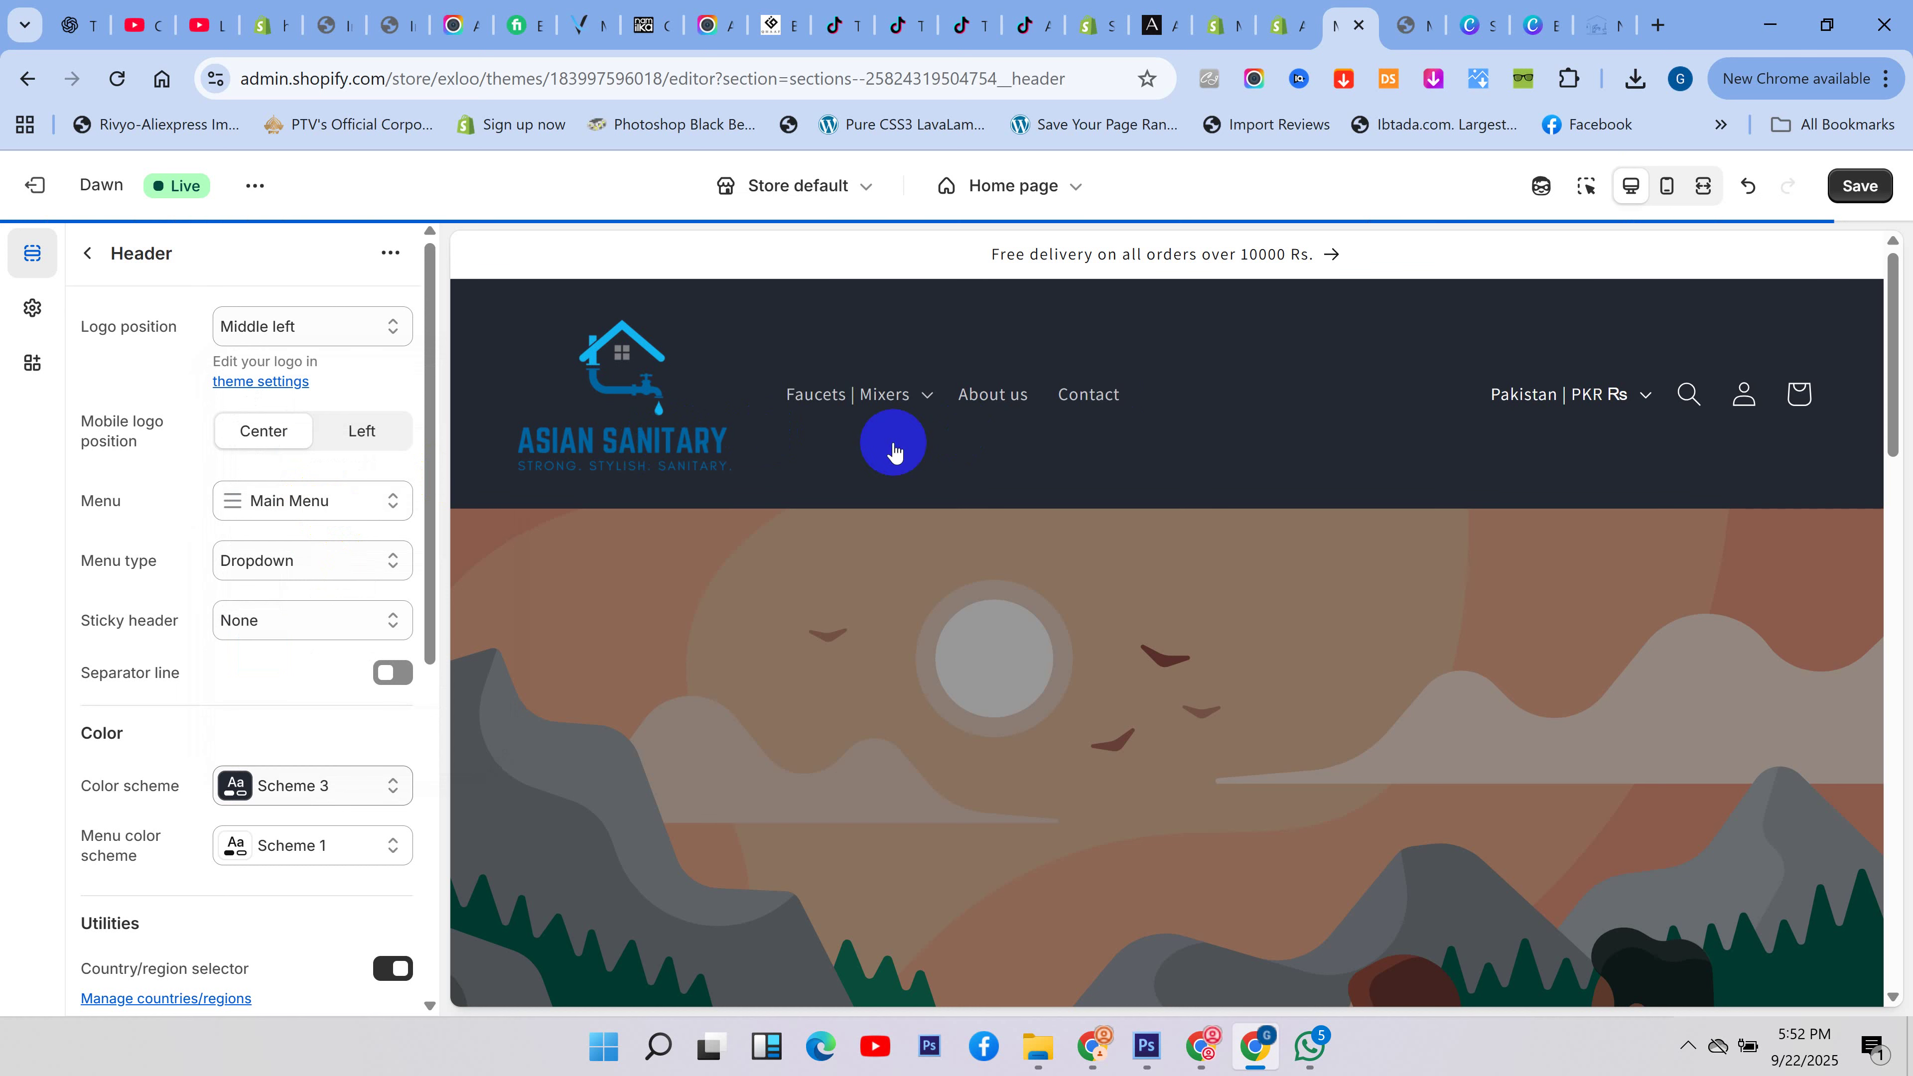
click(1704, 186)
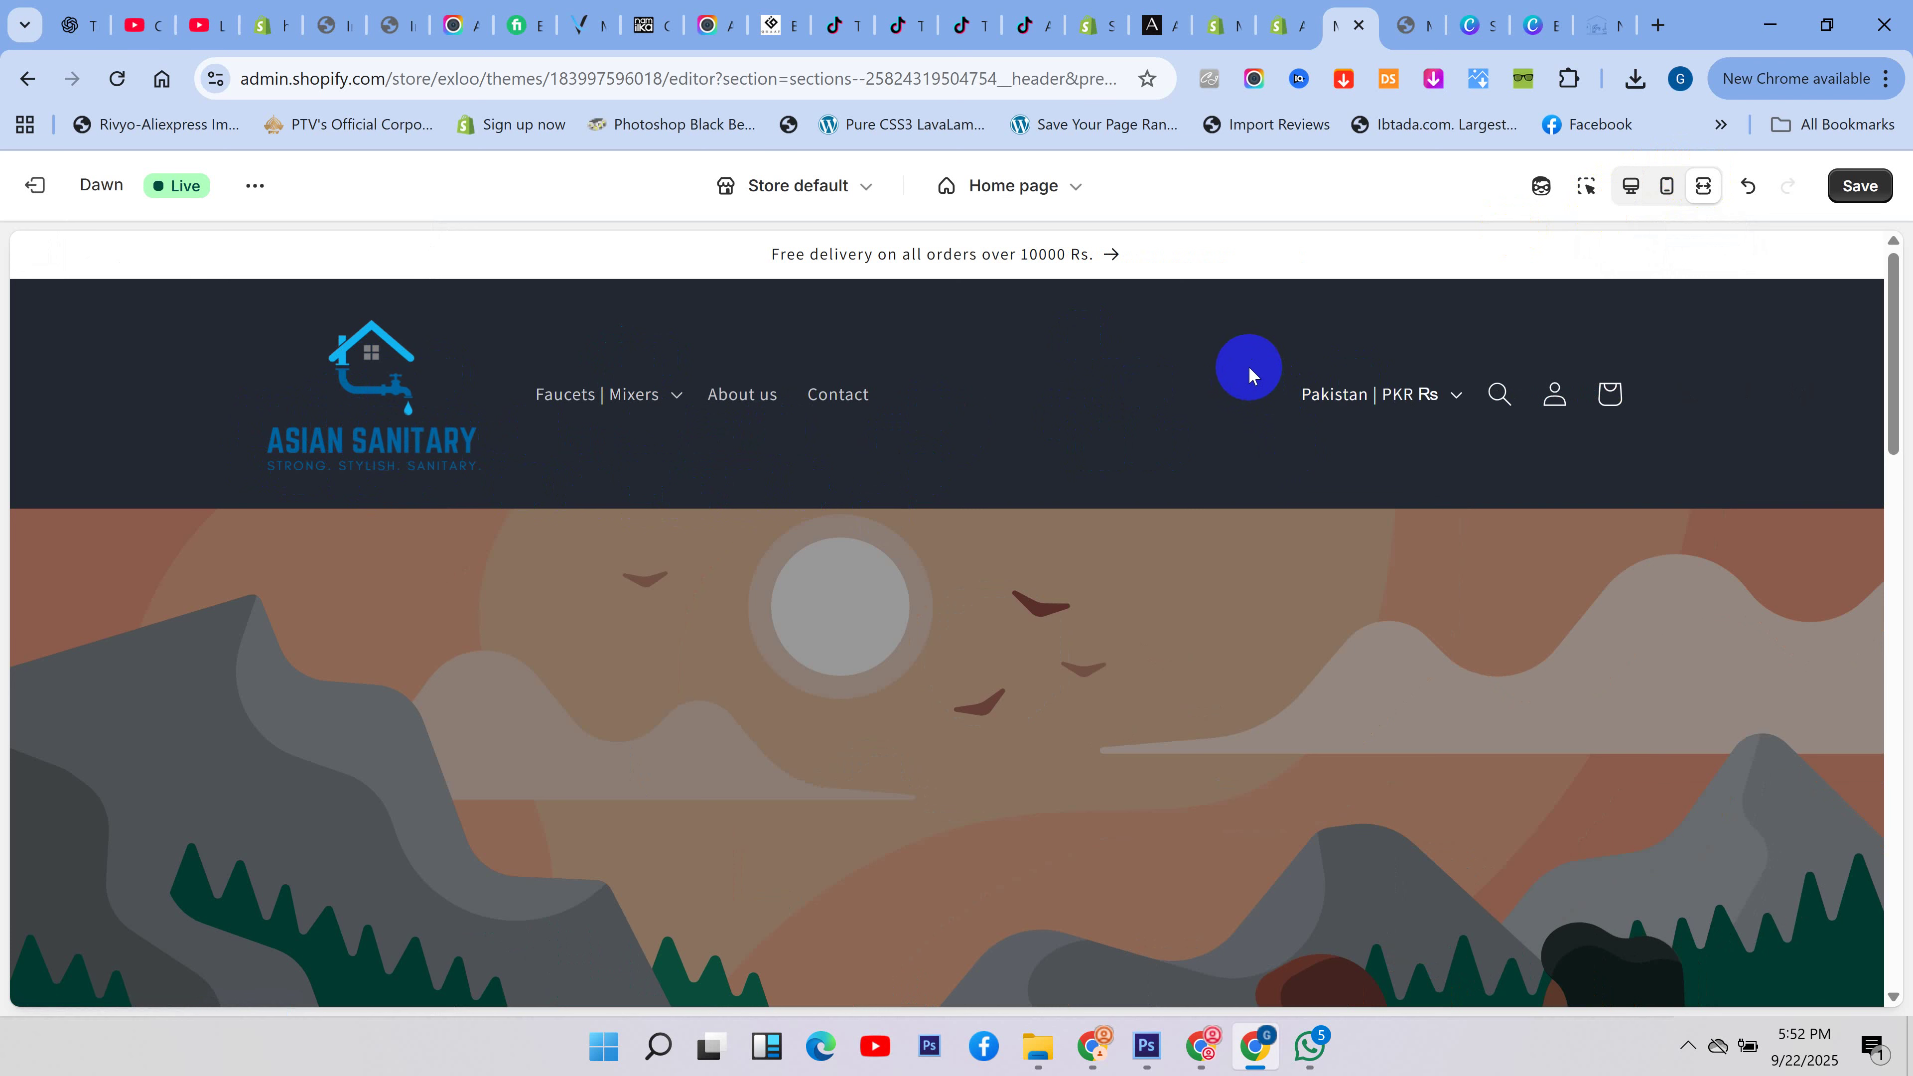
click(1630, 185)
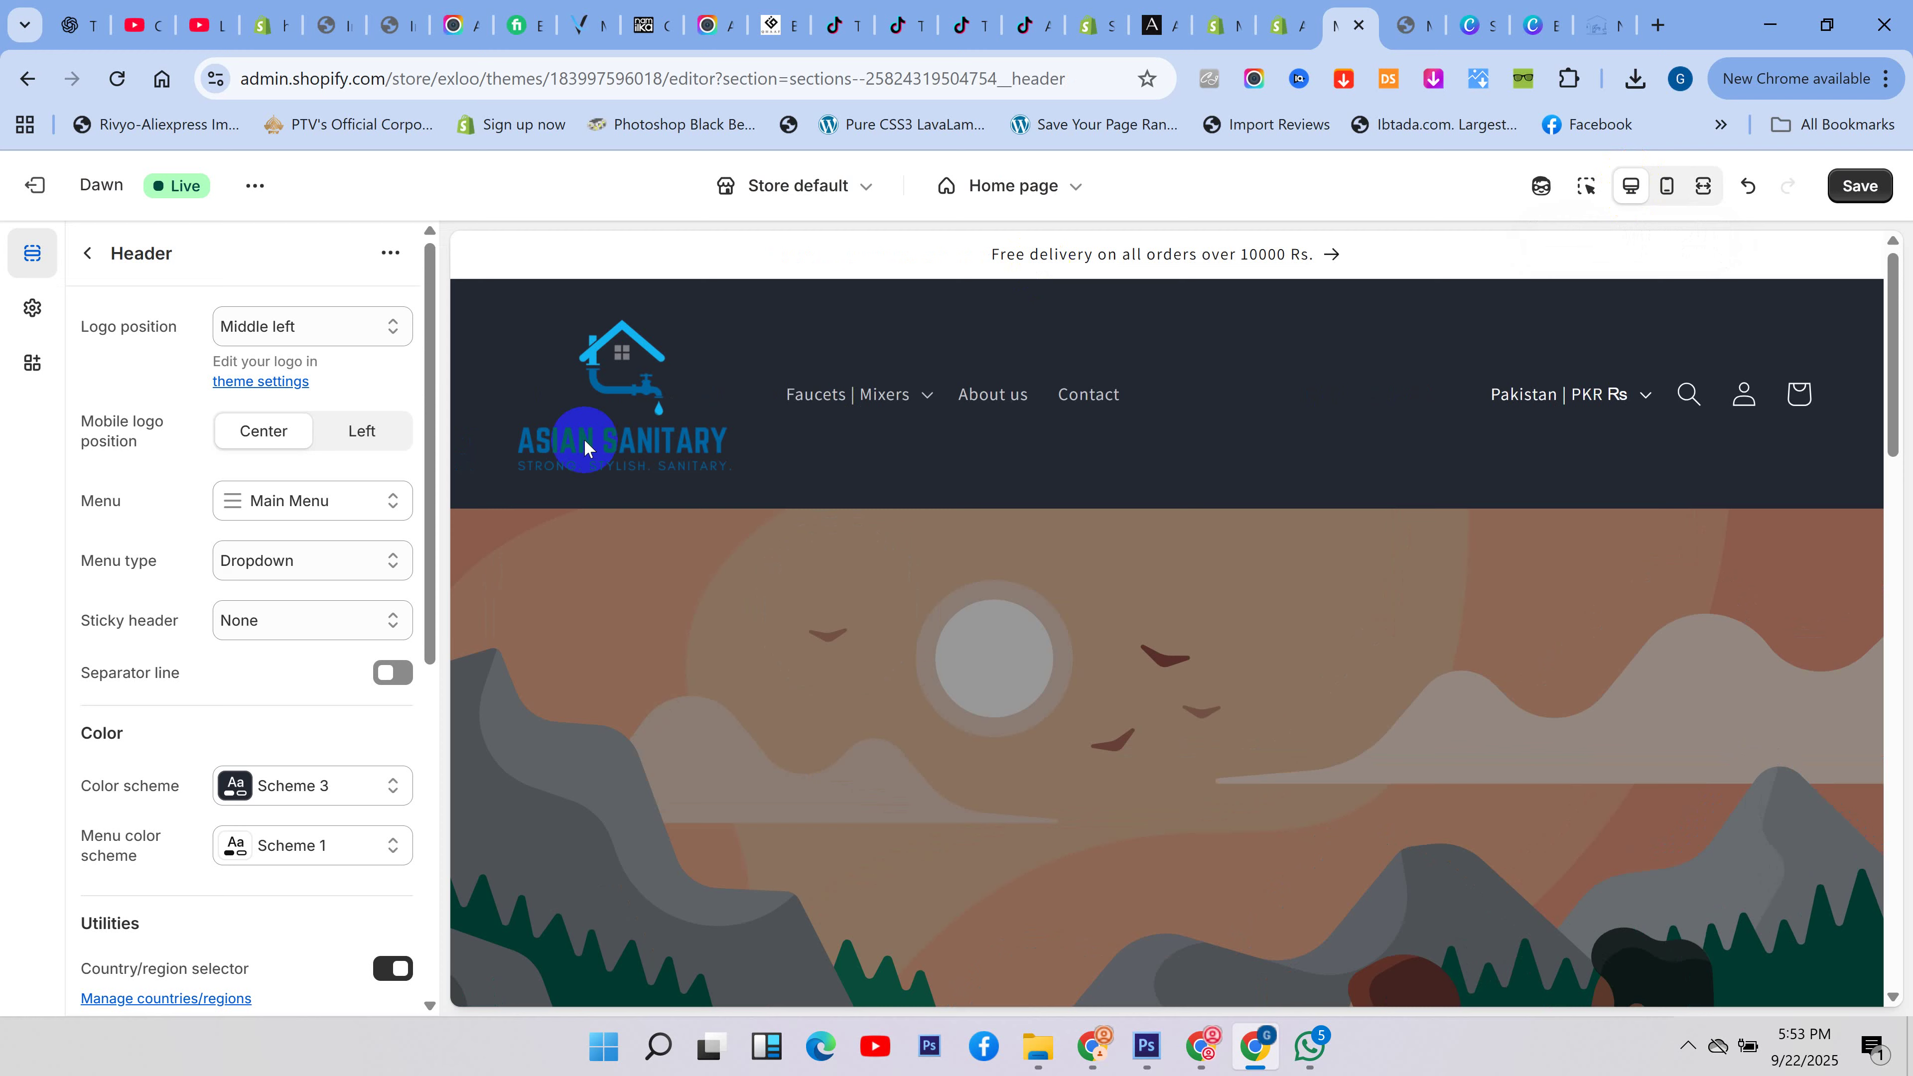
- Apply Scheme 5 as the header's color scheme and open its colors for editing
click(334, 773)
click(299, 650)
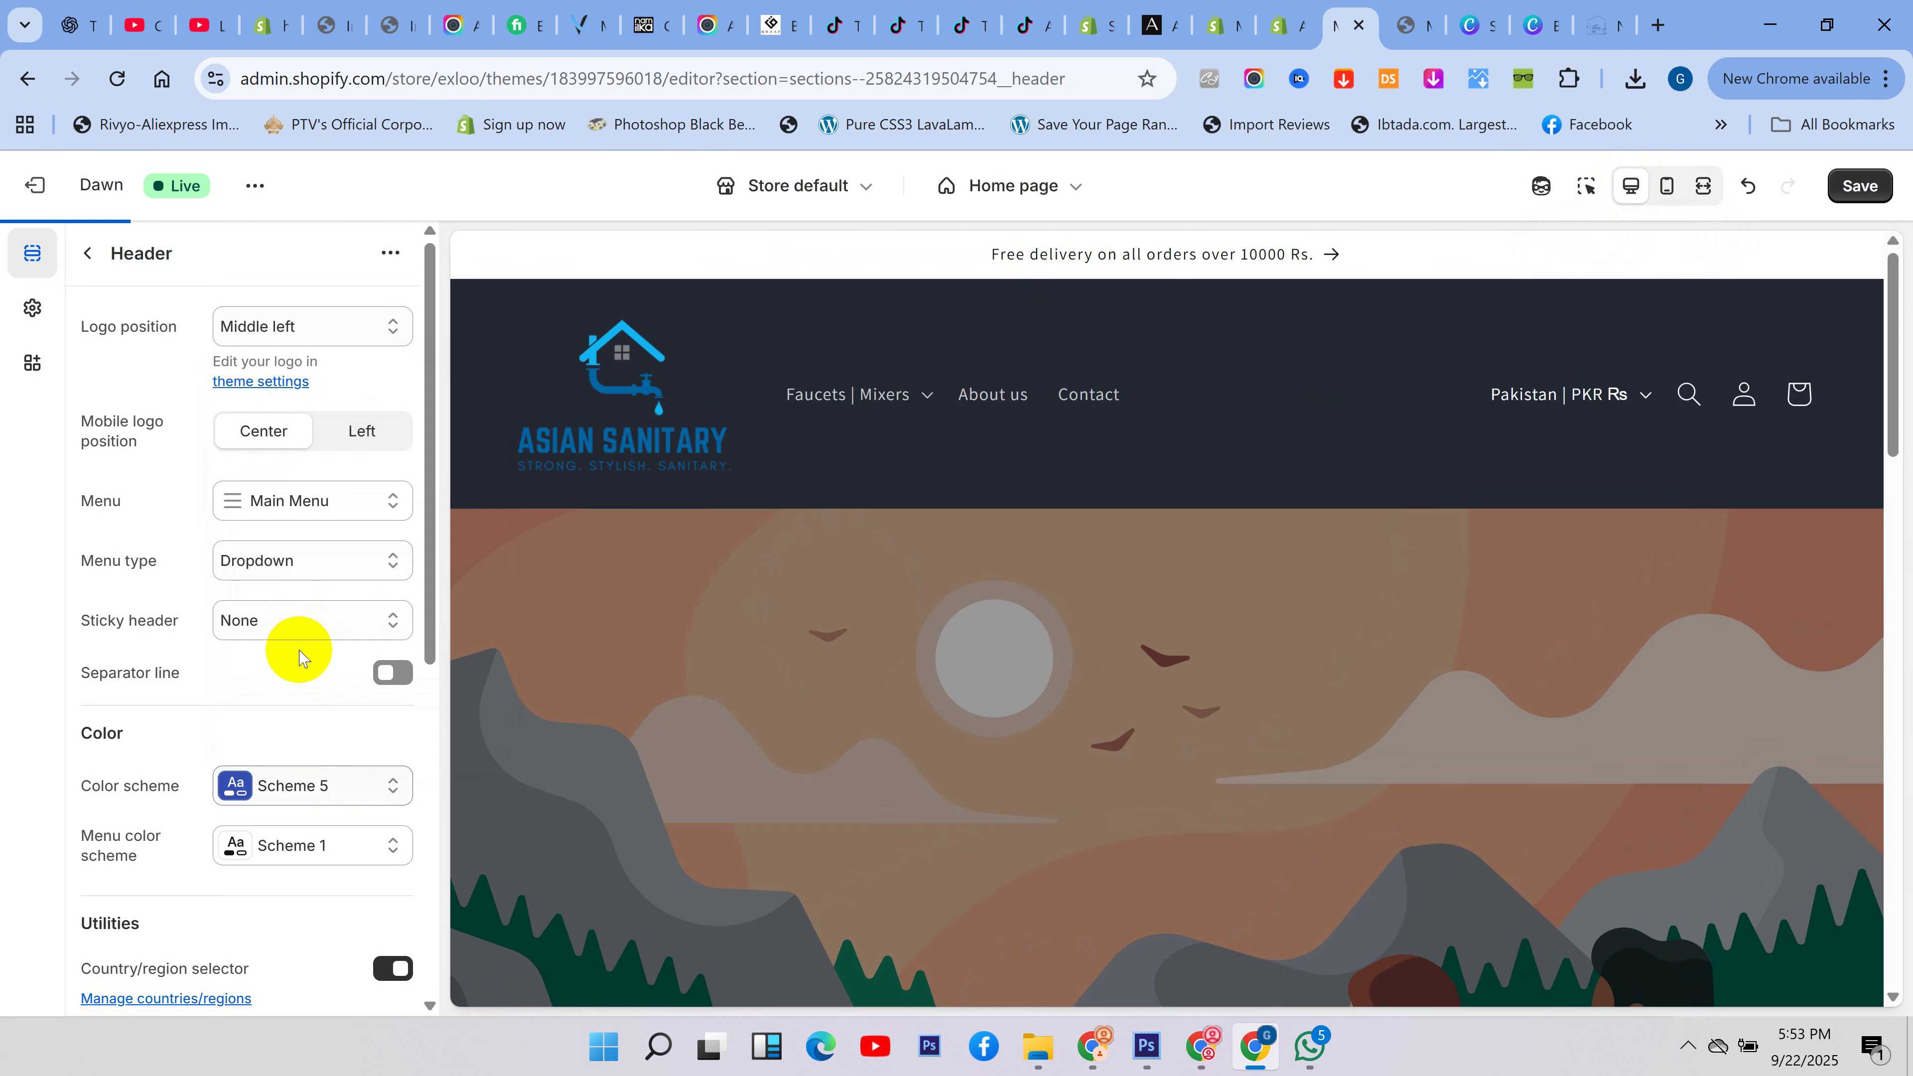
click(311, 790)
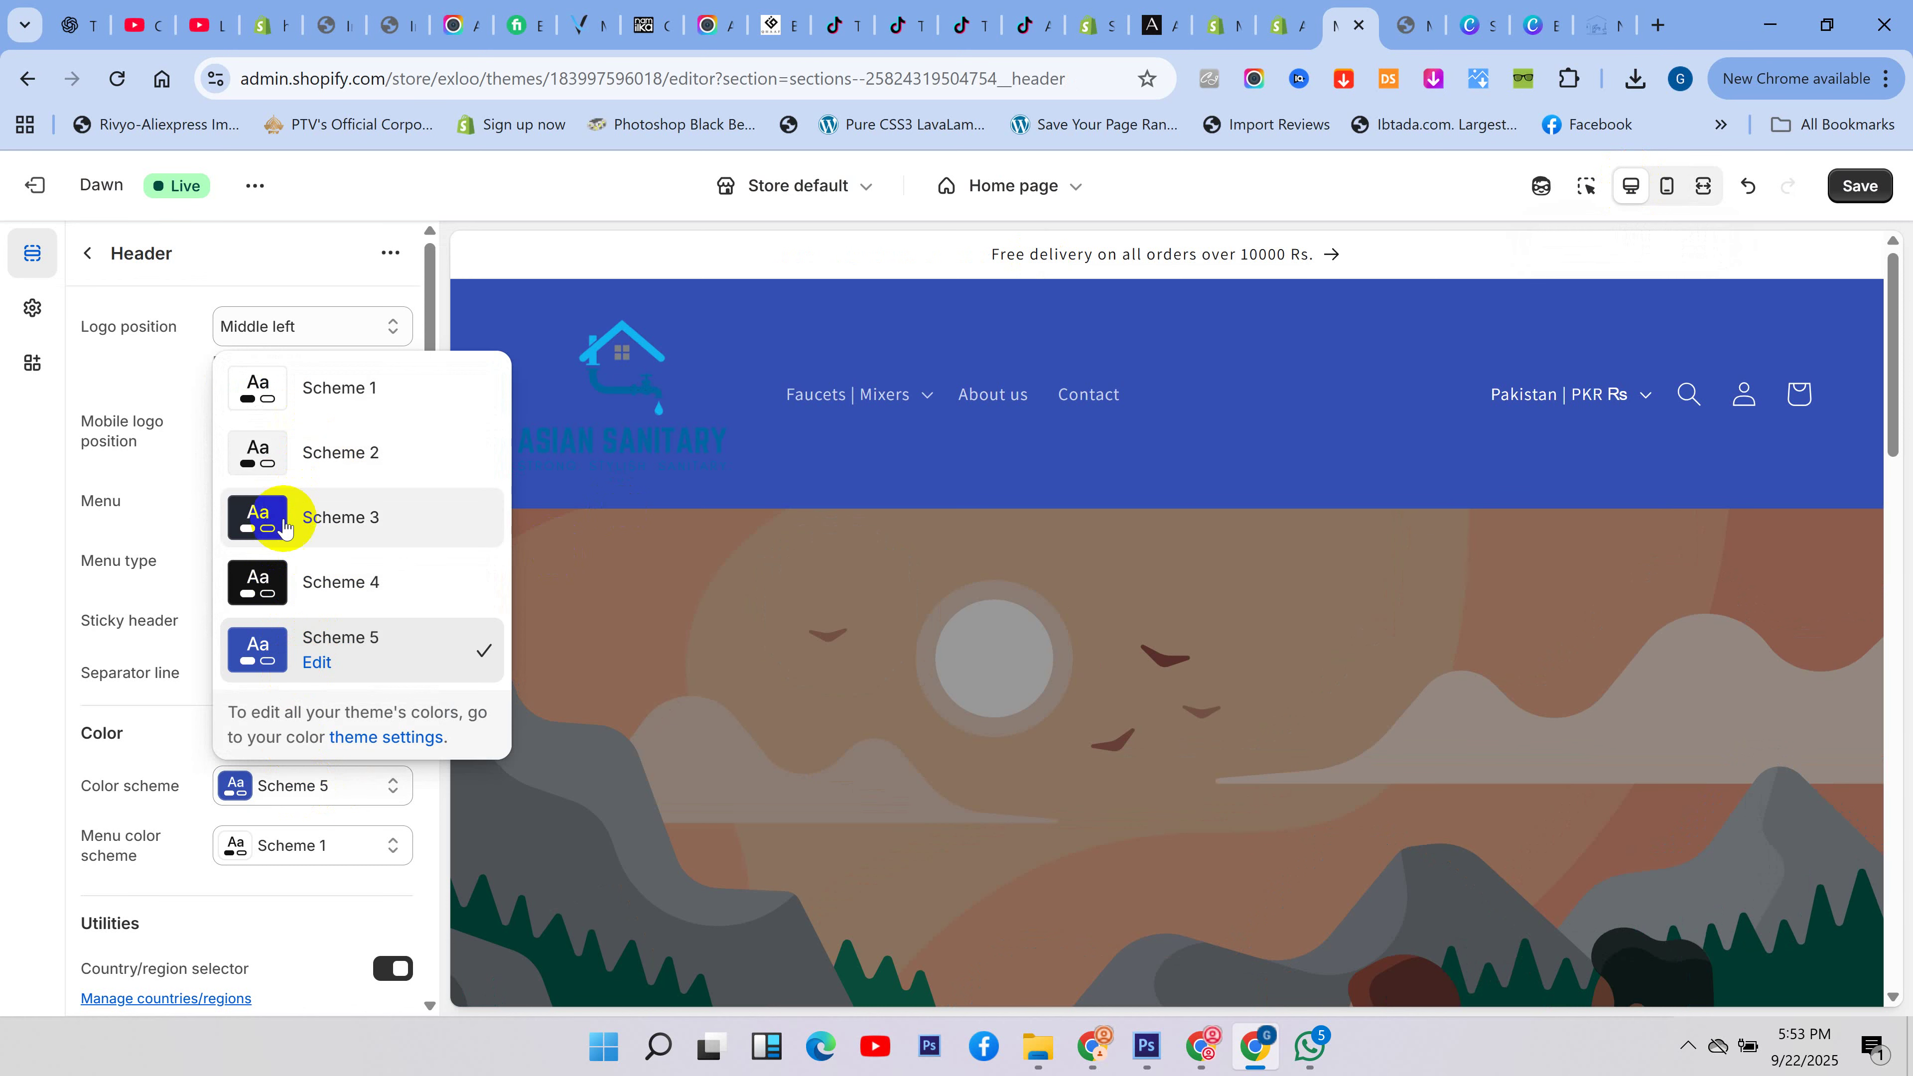
click(317, 664)
- Try red, purple, green and blue backgrounds for Scheme 5, ending on #0B8FDE
click(238, 489)
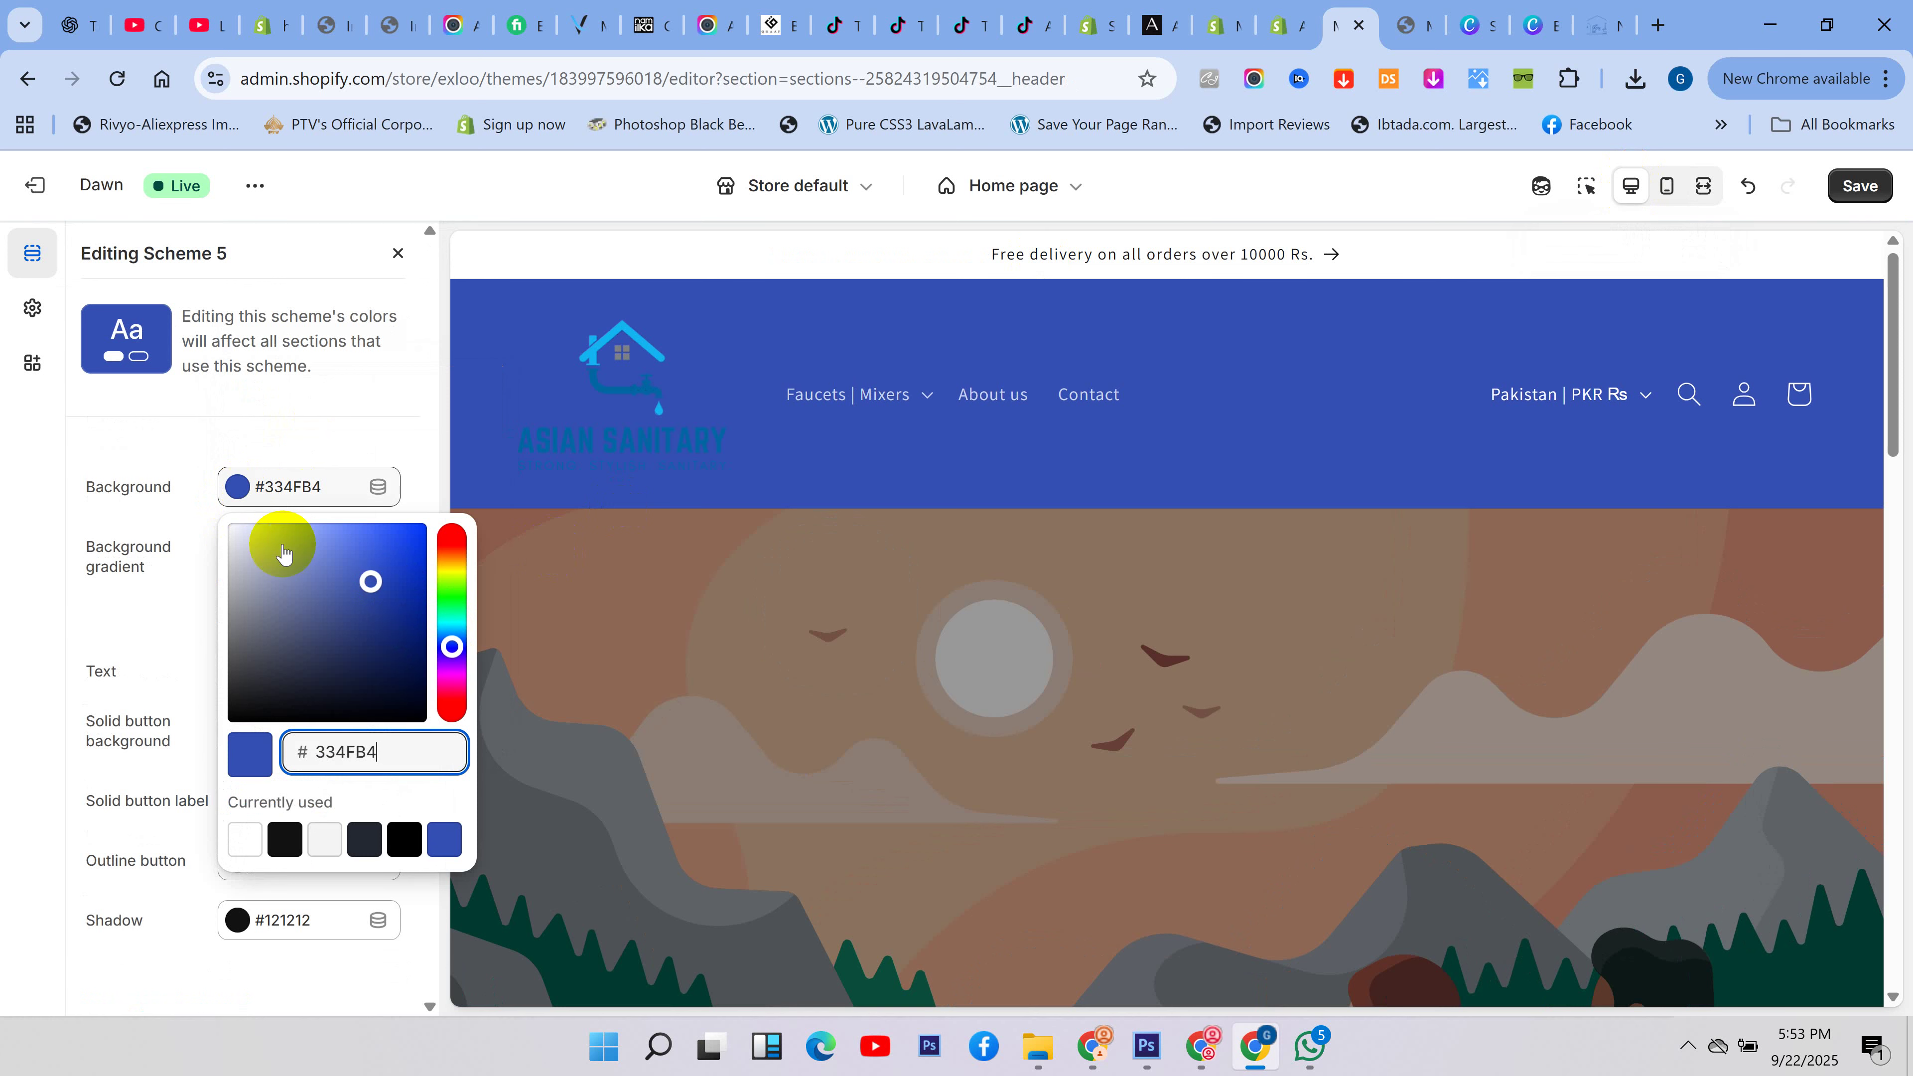
click(453, 713)
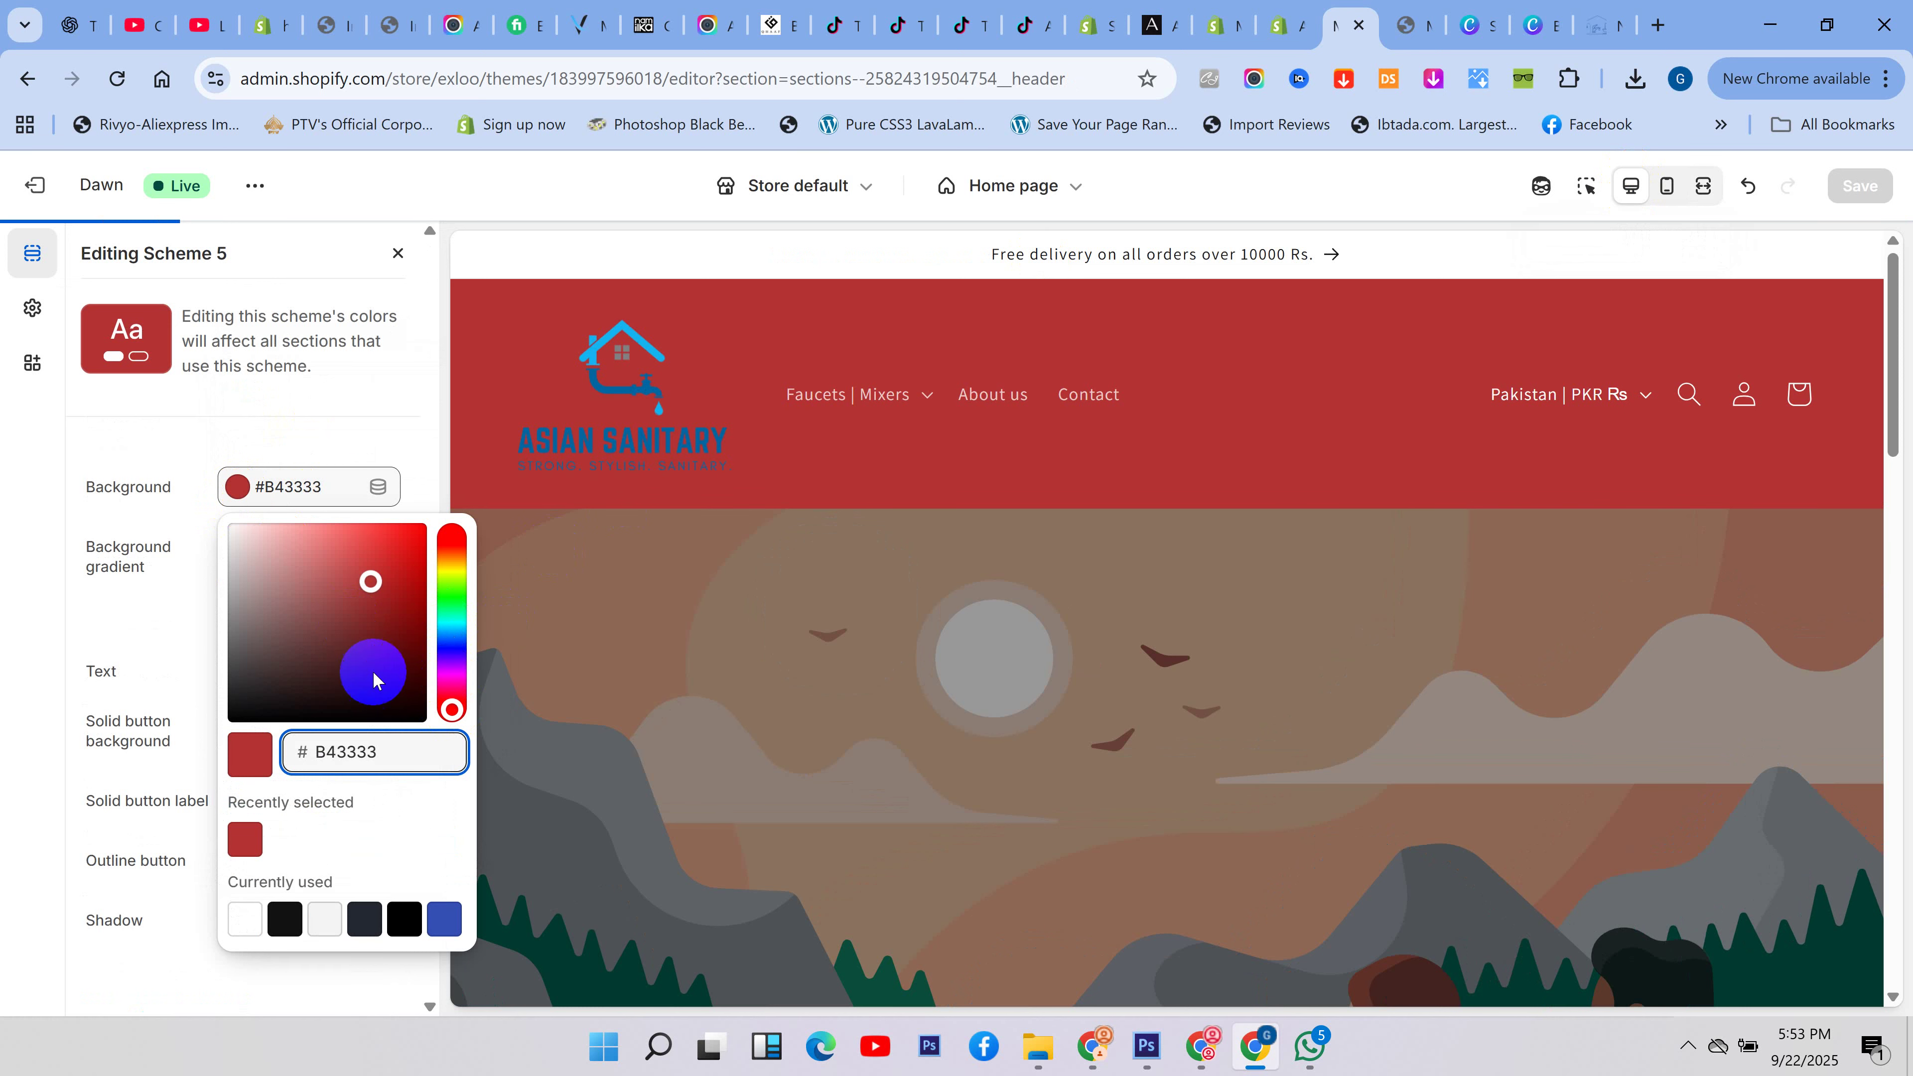
click(455, 663)
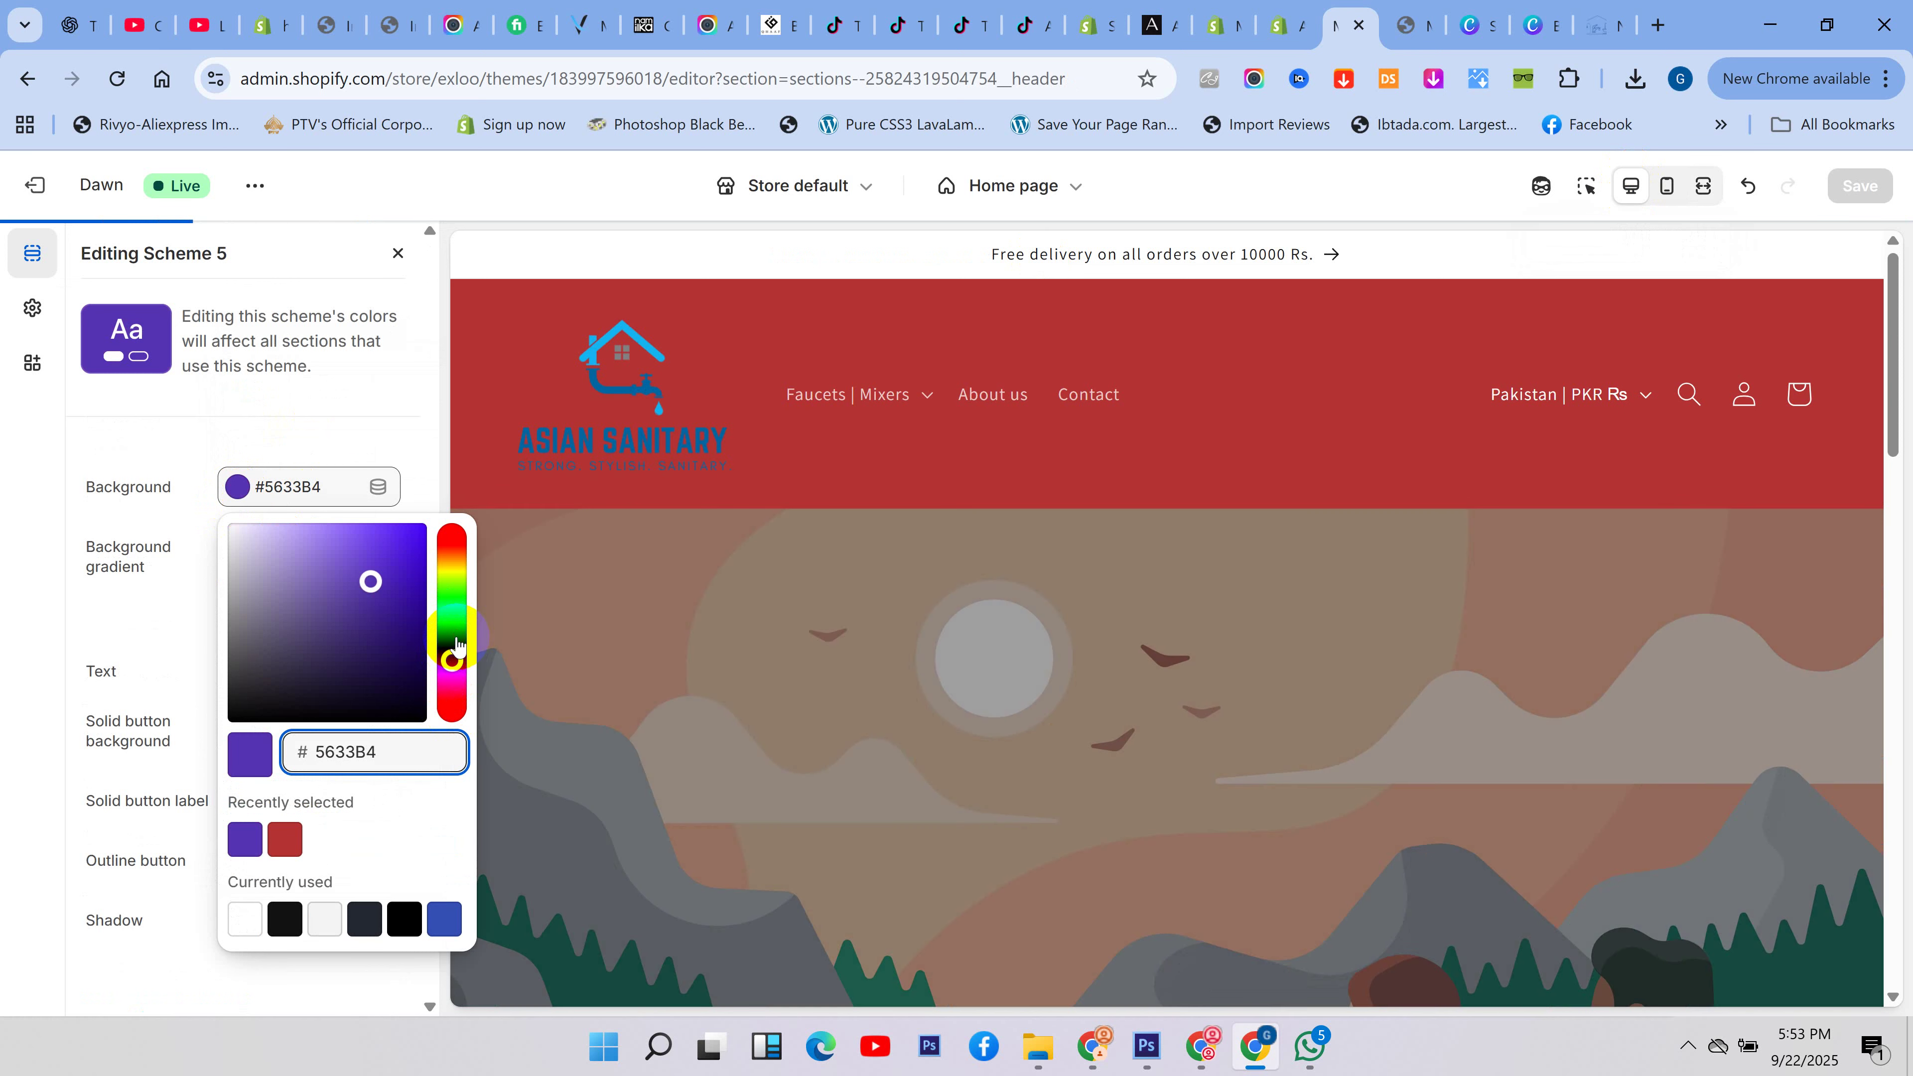
click(454, 635)
click(454, 590)
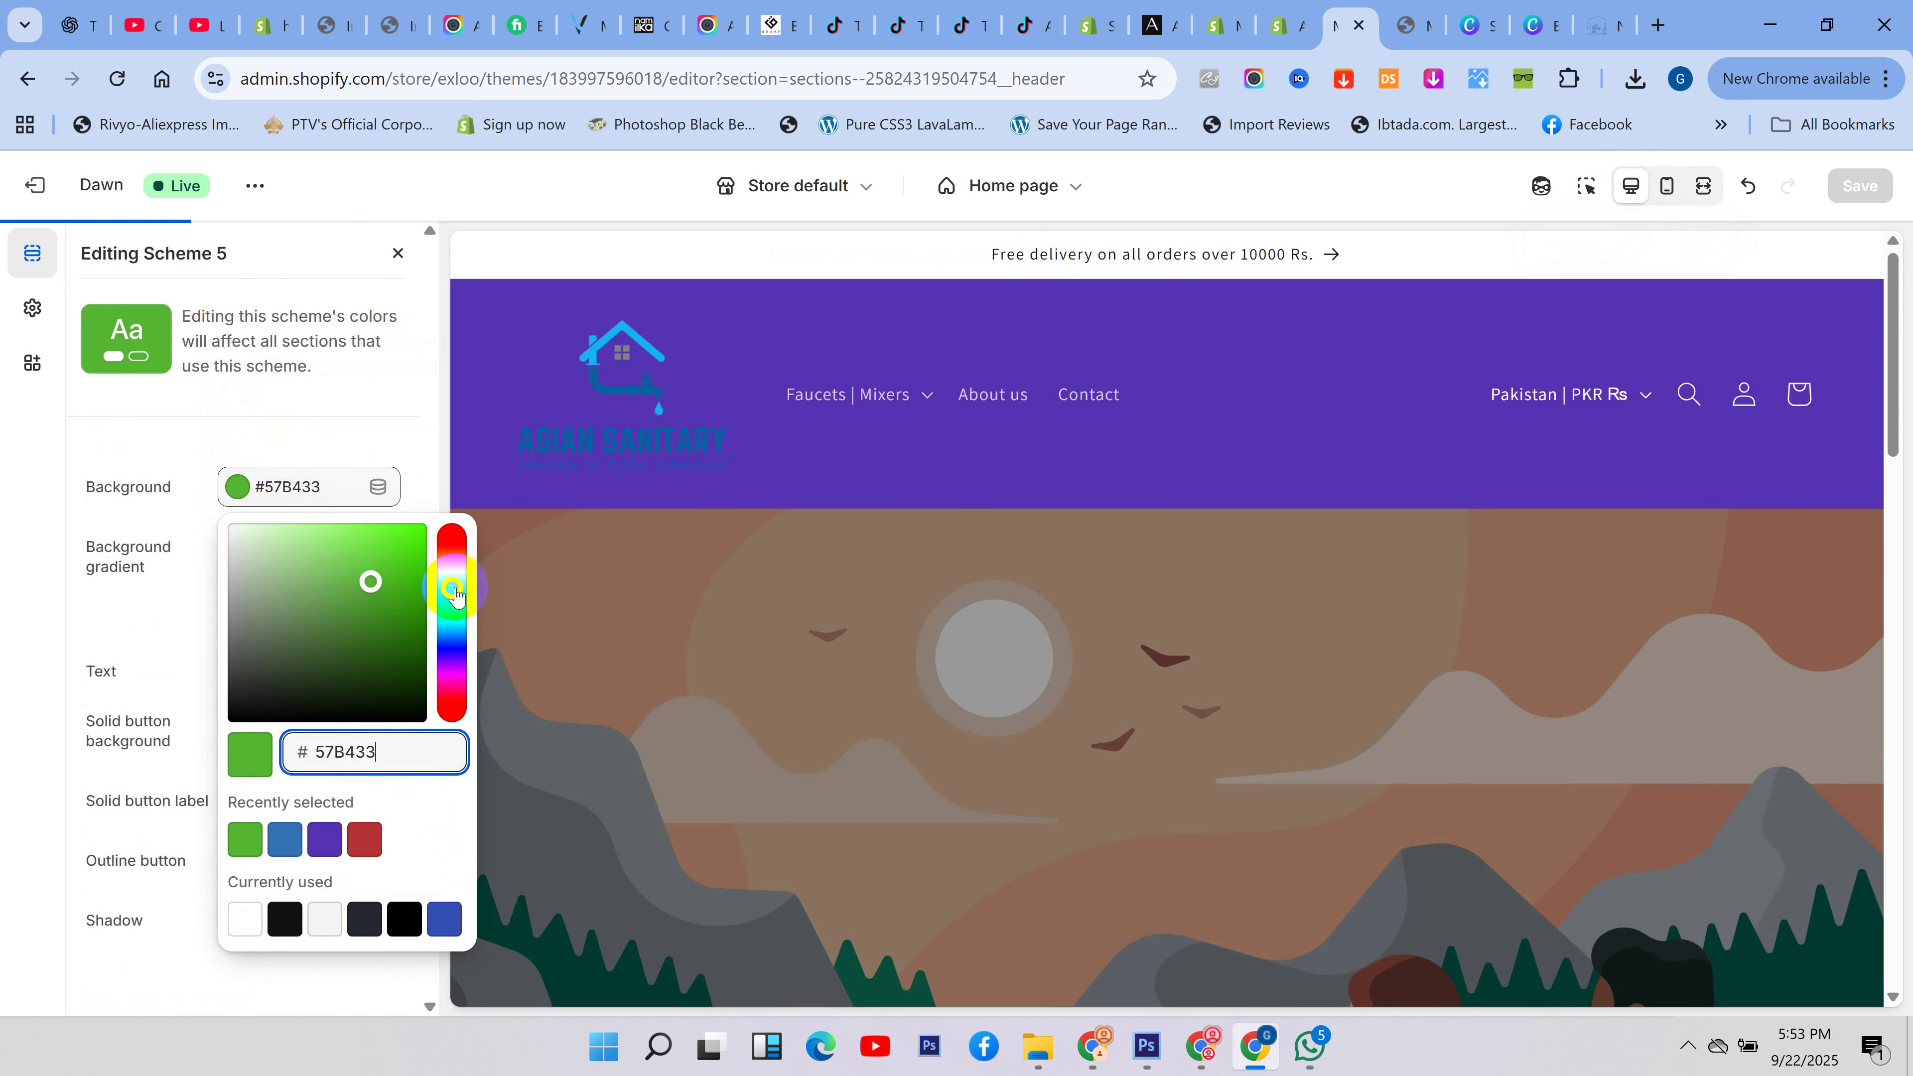
click(419, 557)
click(452, 616)
click(462, 547)
click(453, 593)
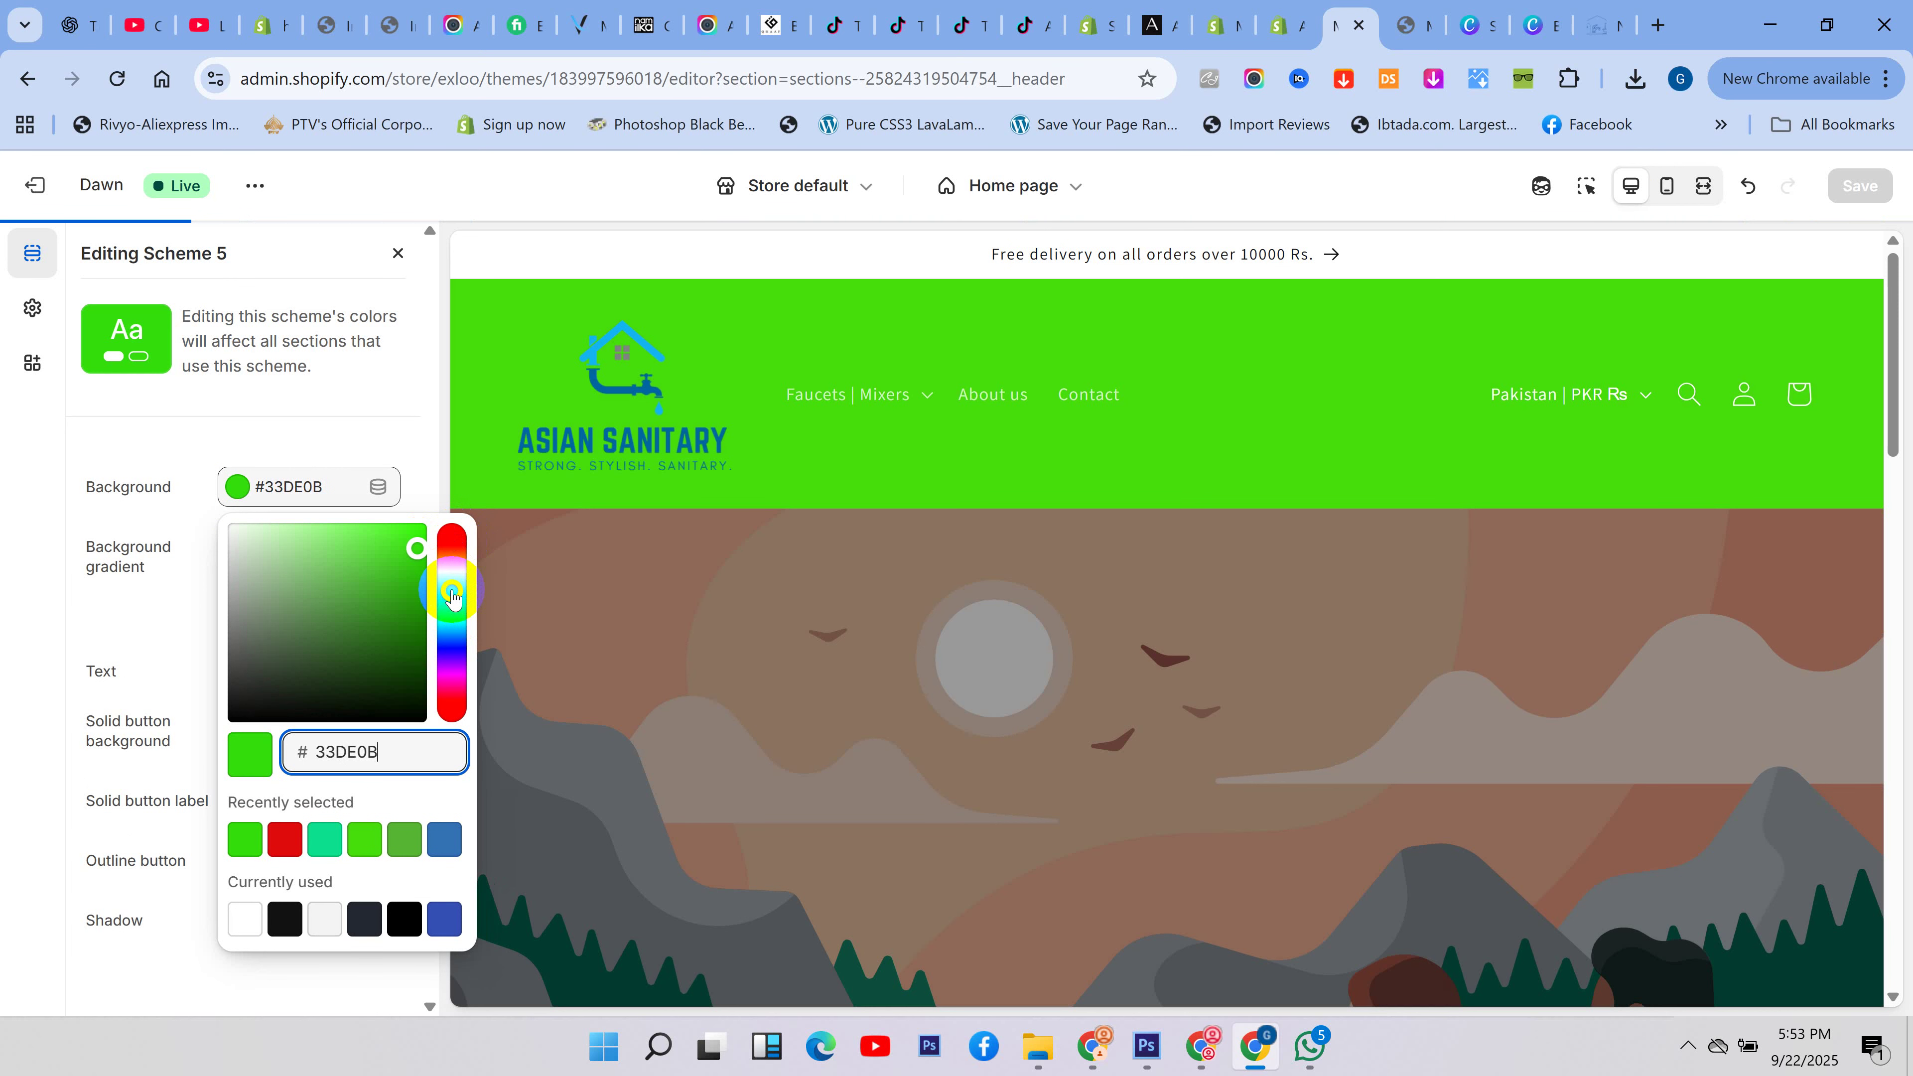
click(452, 637)
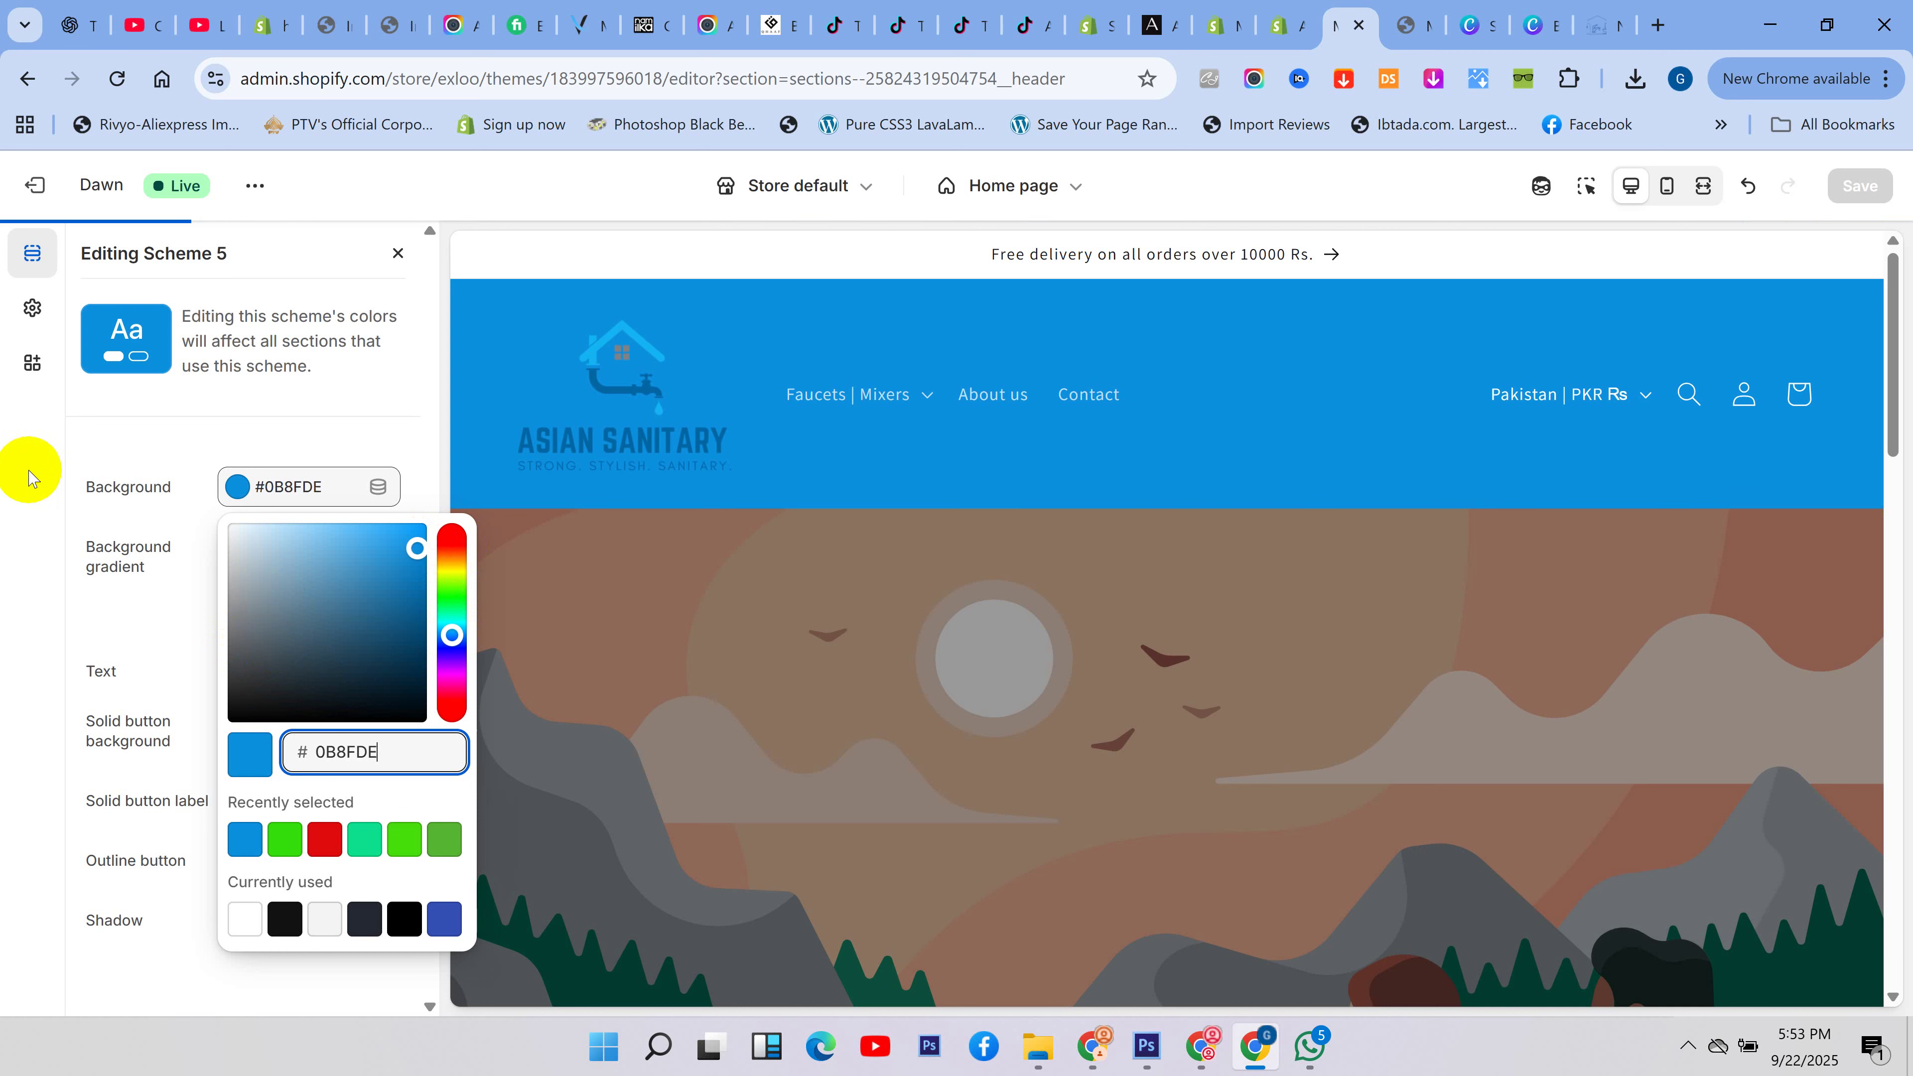
click(4, 512)
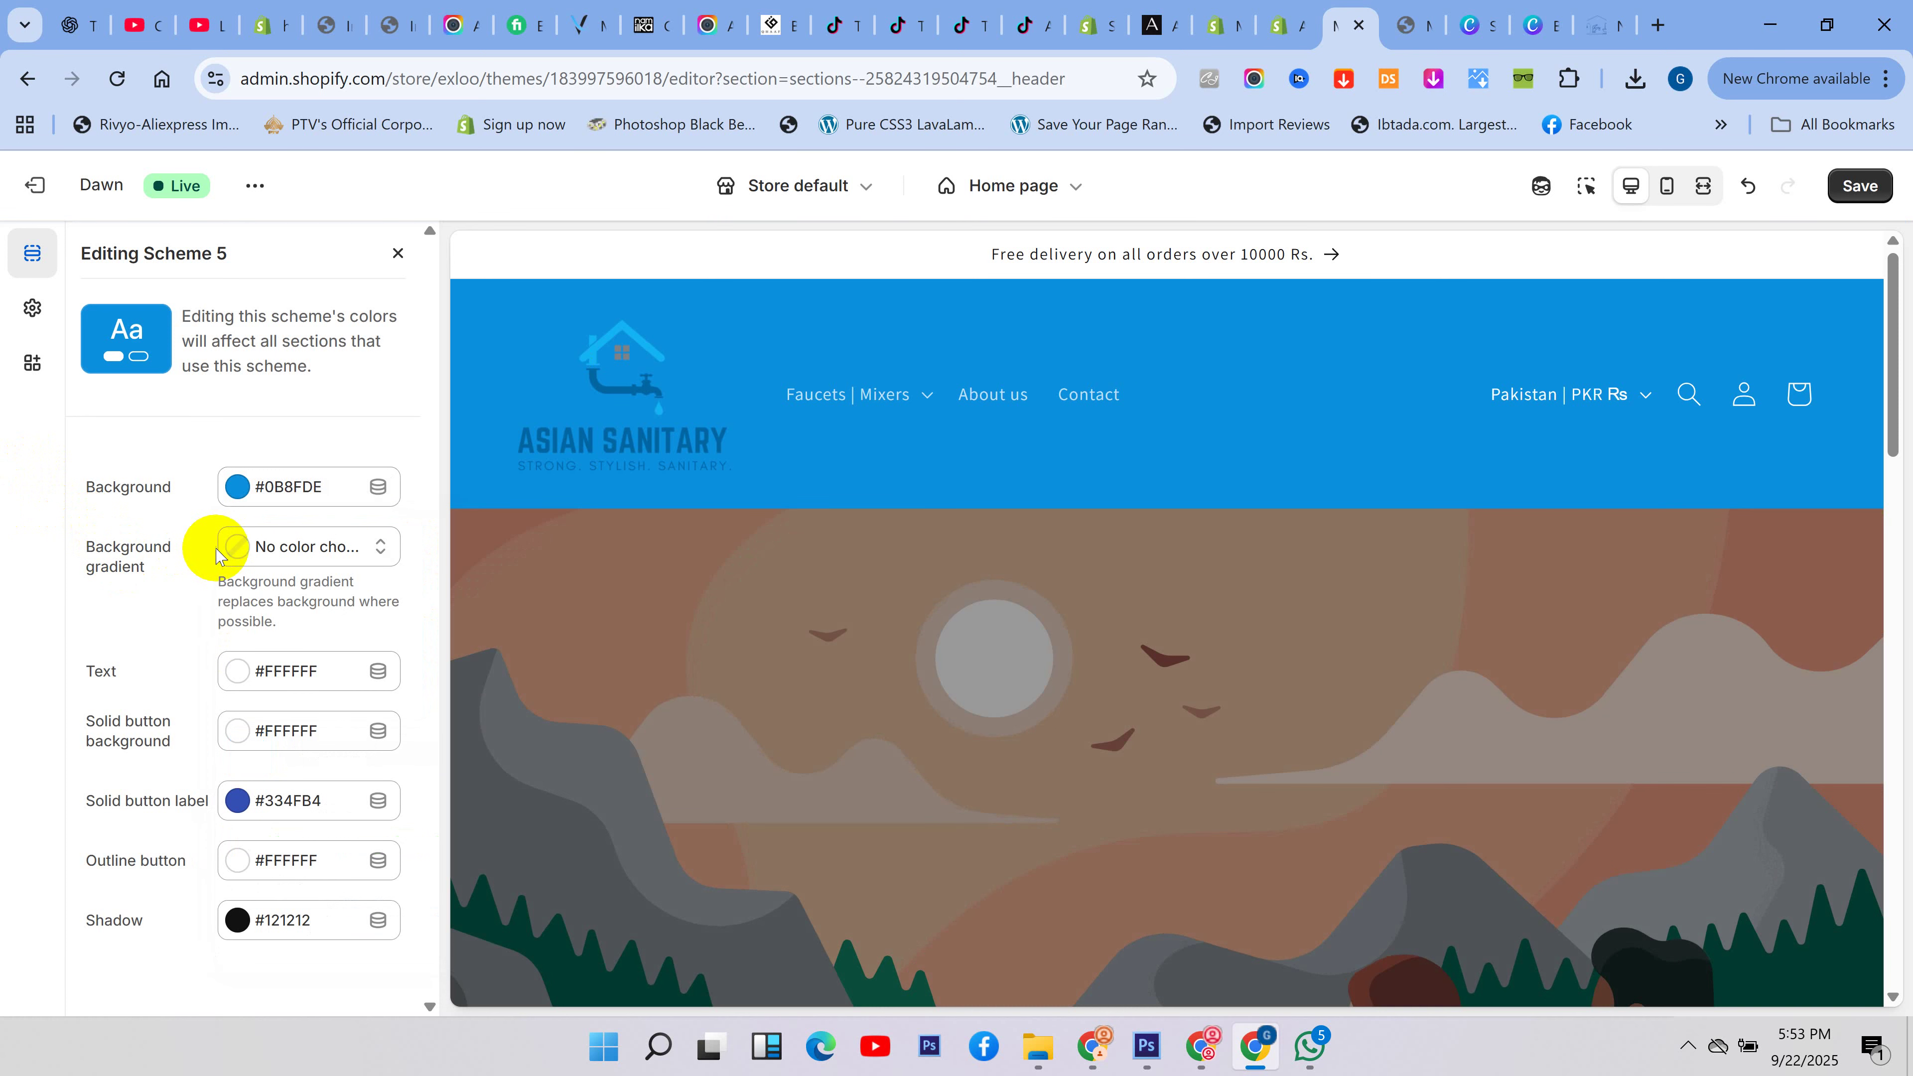
- Set Scheme 5's background color to #000000
click(239, 488)
drag(243, 716, 192, 747)
click(21, 654)
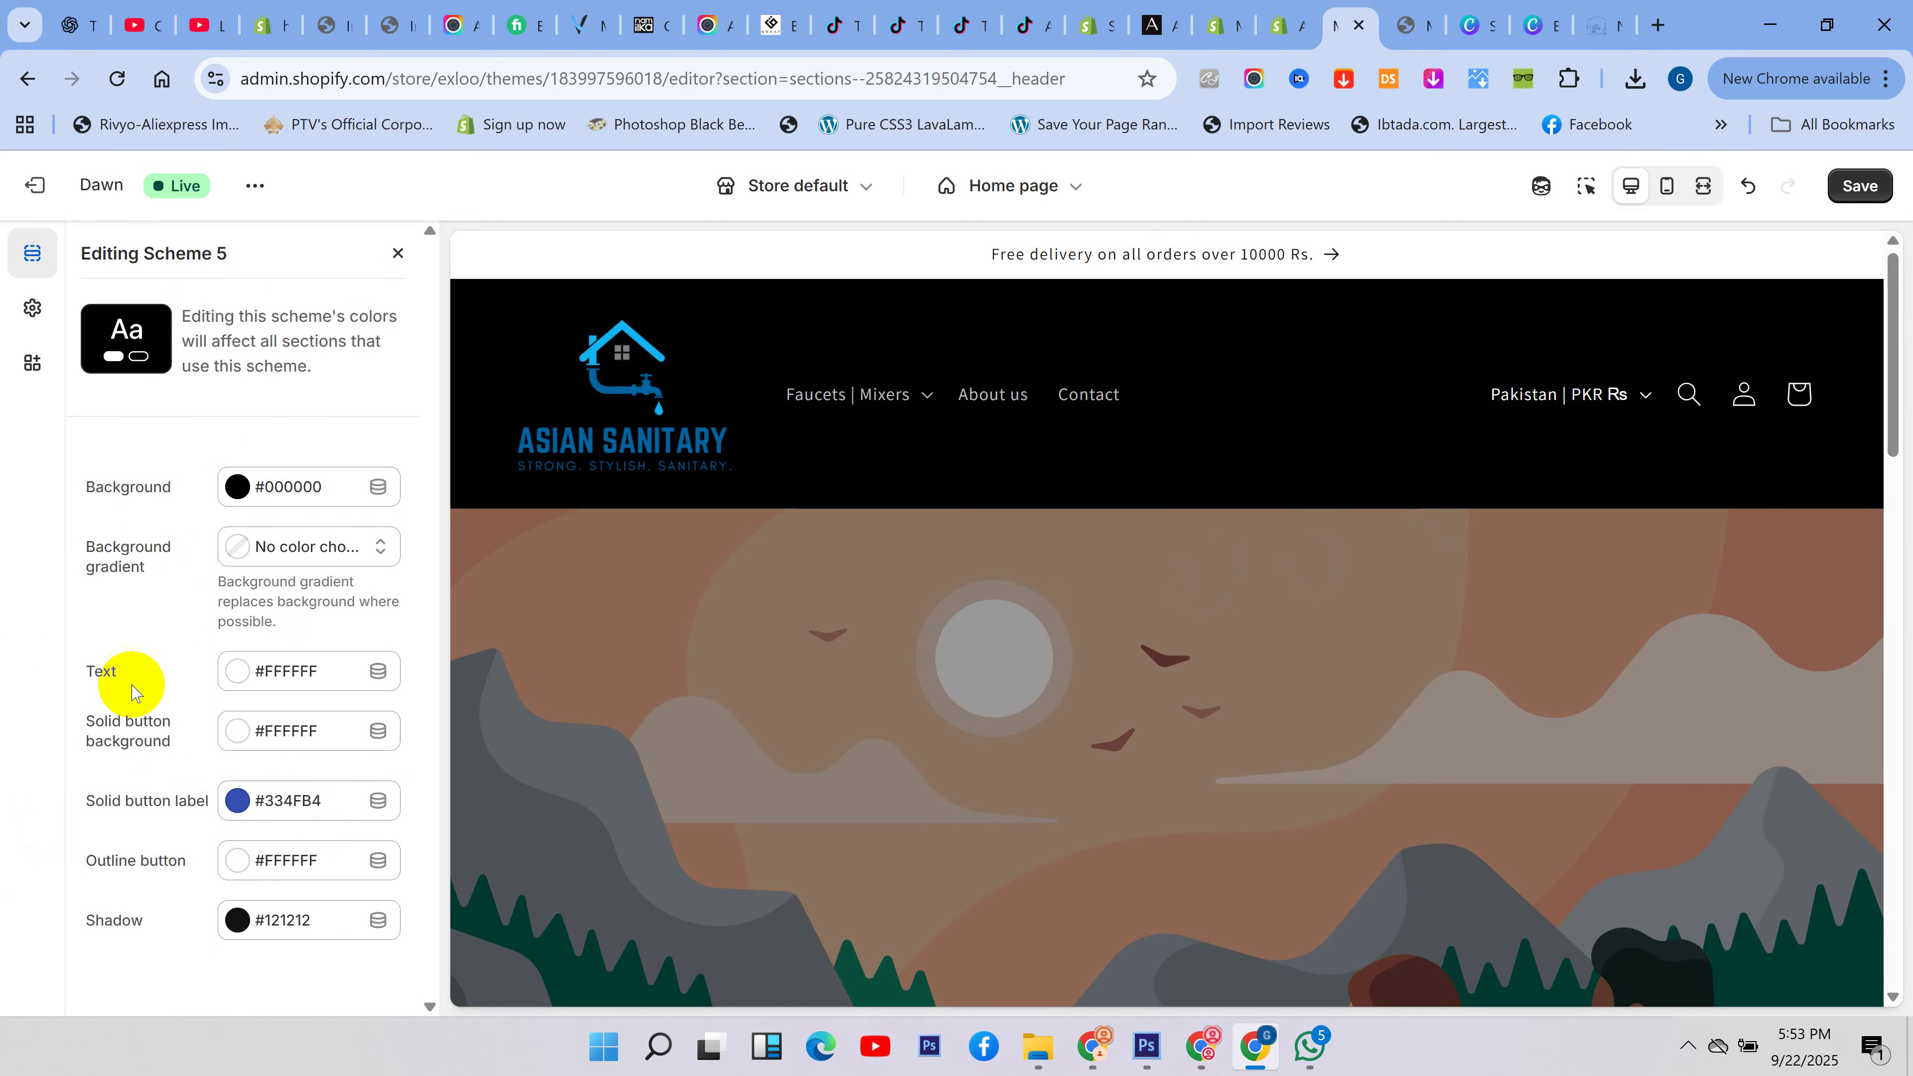
- Finish editing Scheme 5 and return the header's color scheme to Scheme 1
click(398, 255)
click(299, 801)
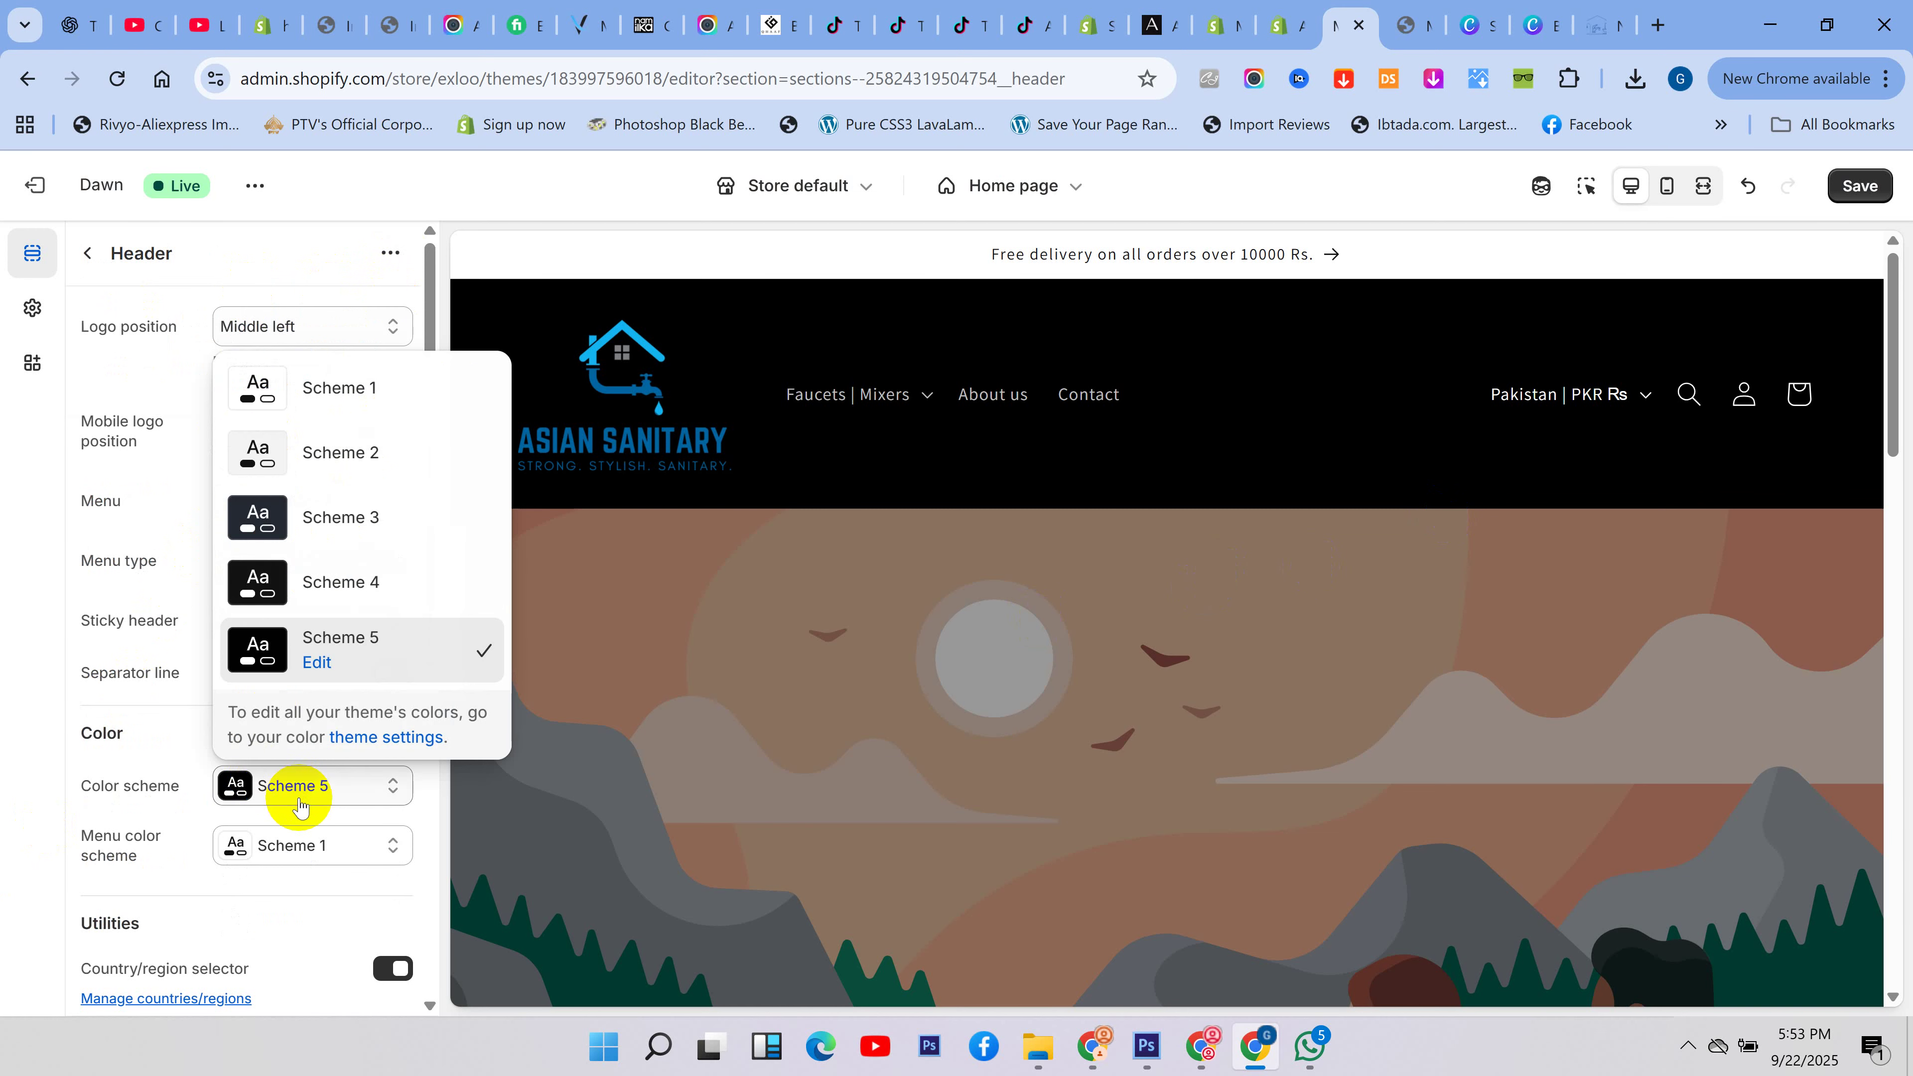
click(300, 397)
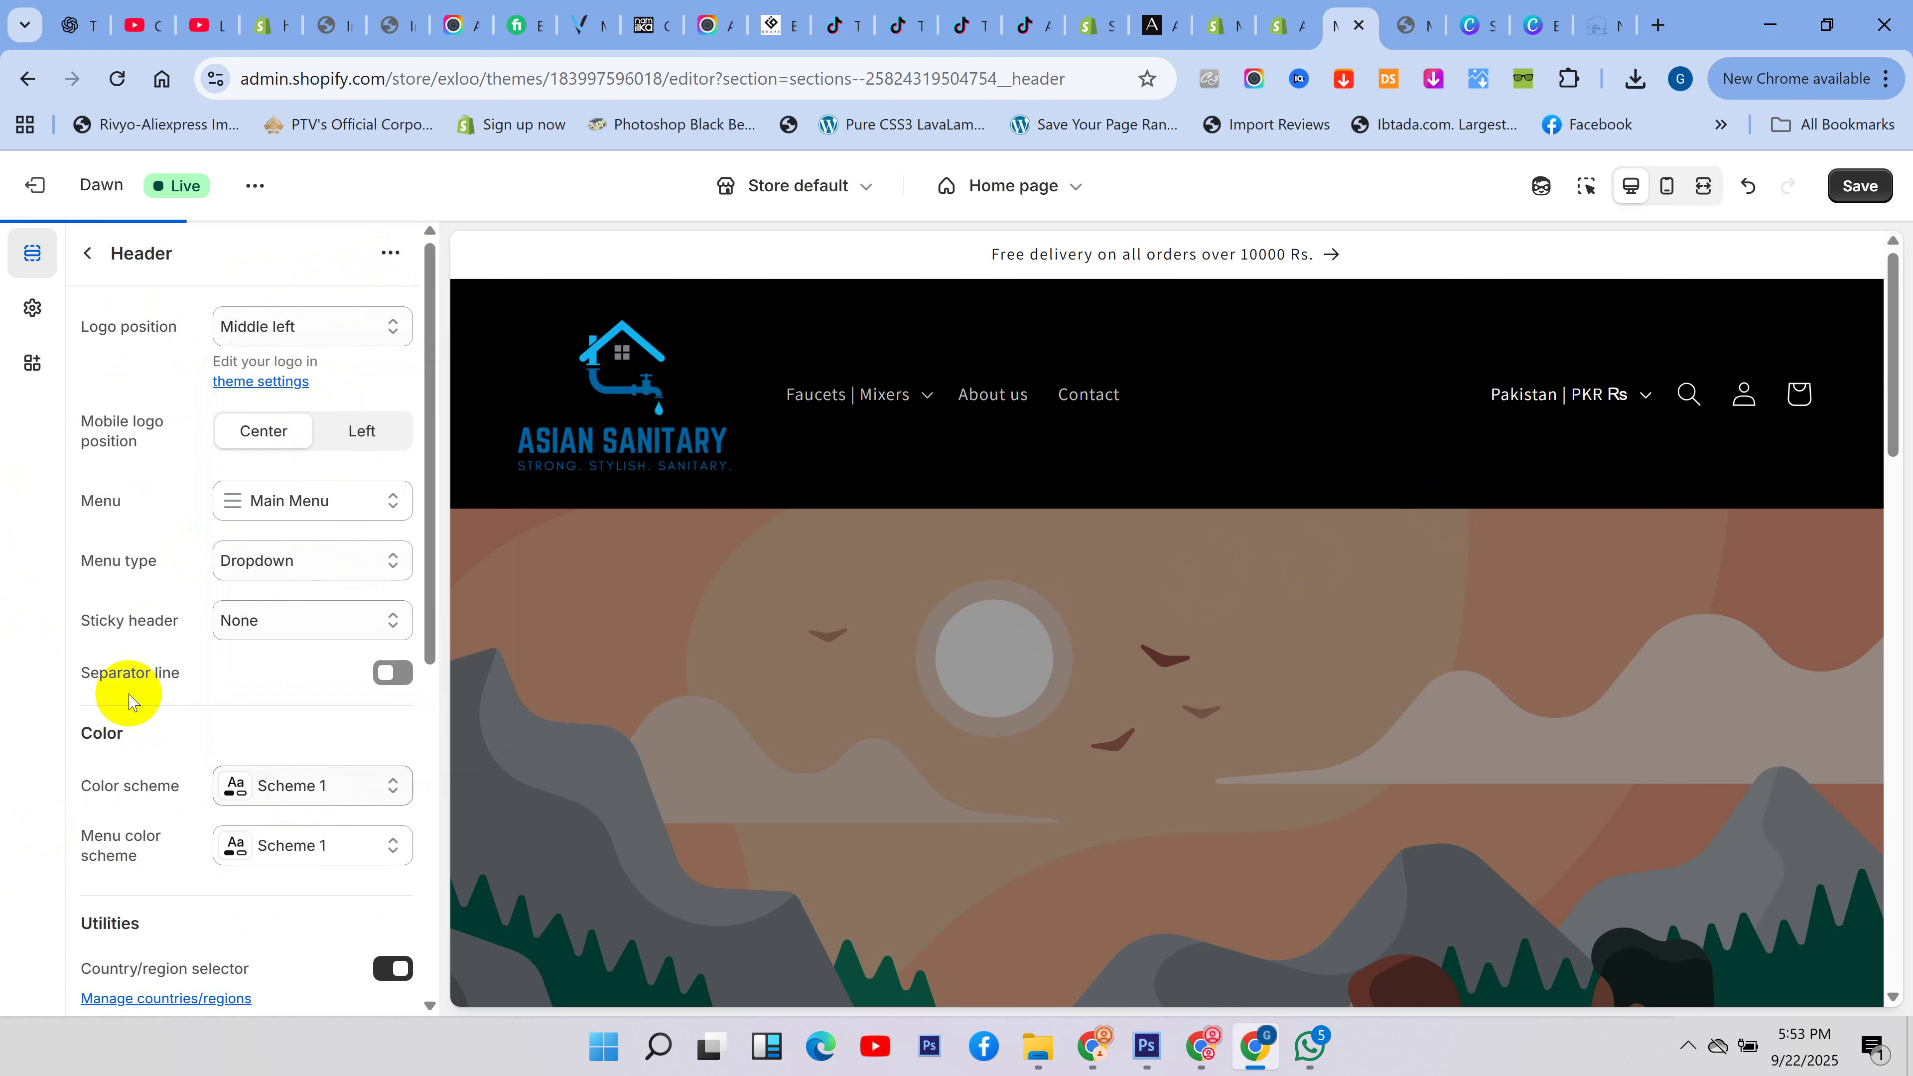
- Try Scheme 4 as the menu color scheme, comparing the Faucets | Mixers dropdown in the preview
scroll(231, 753, down, 3)
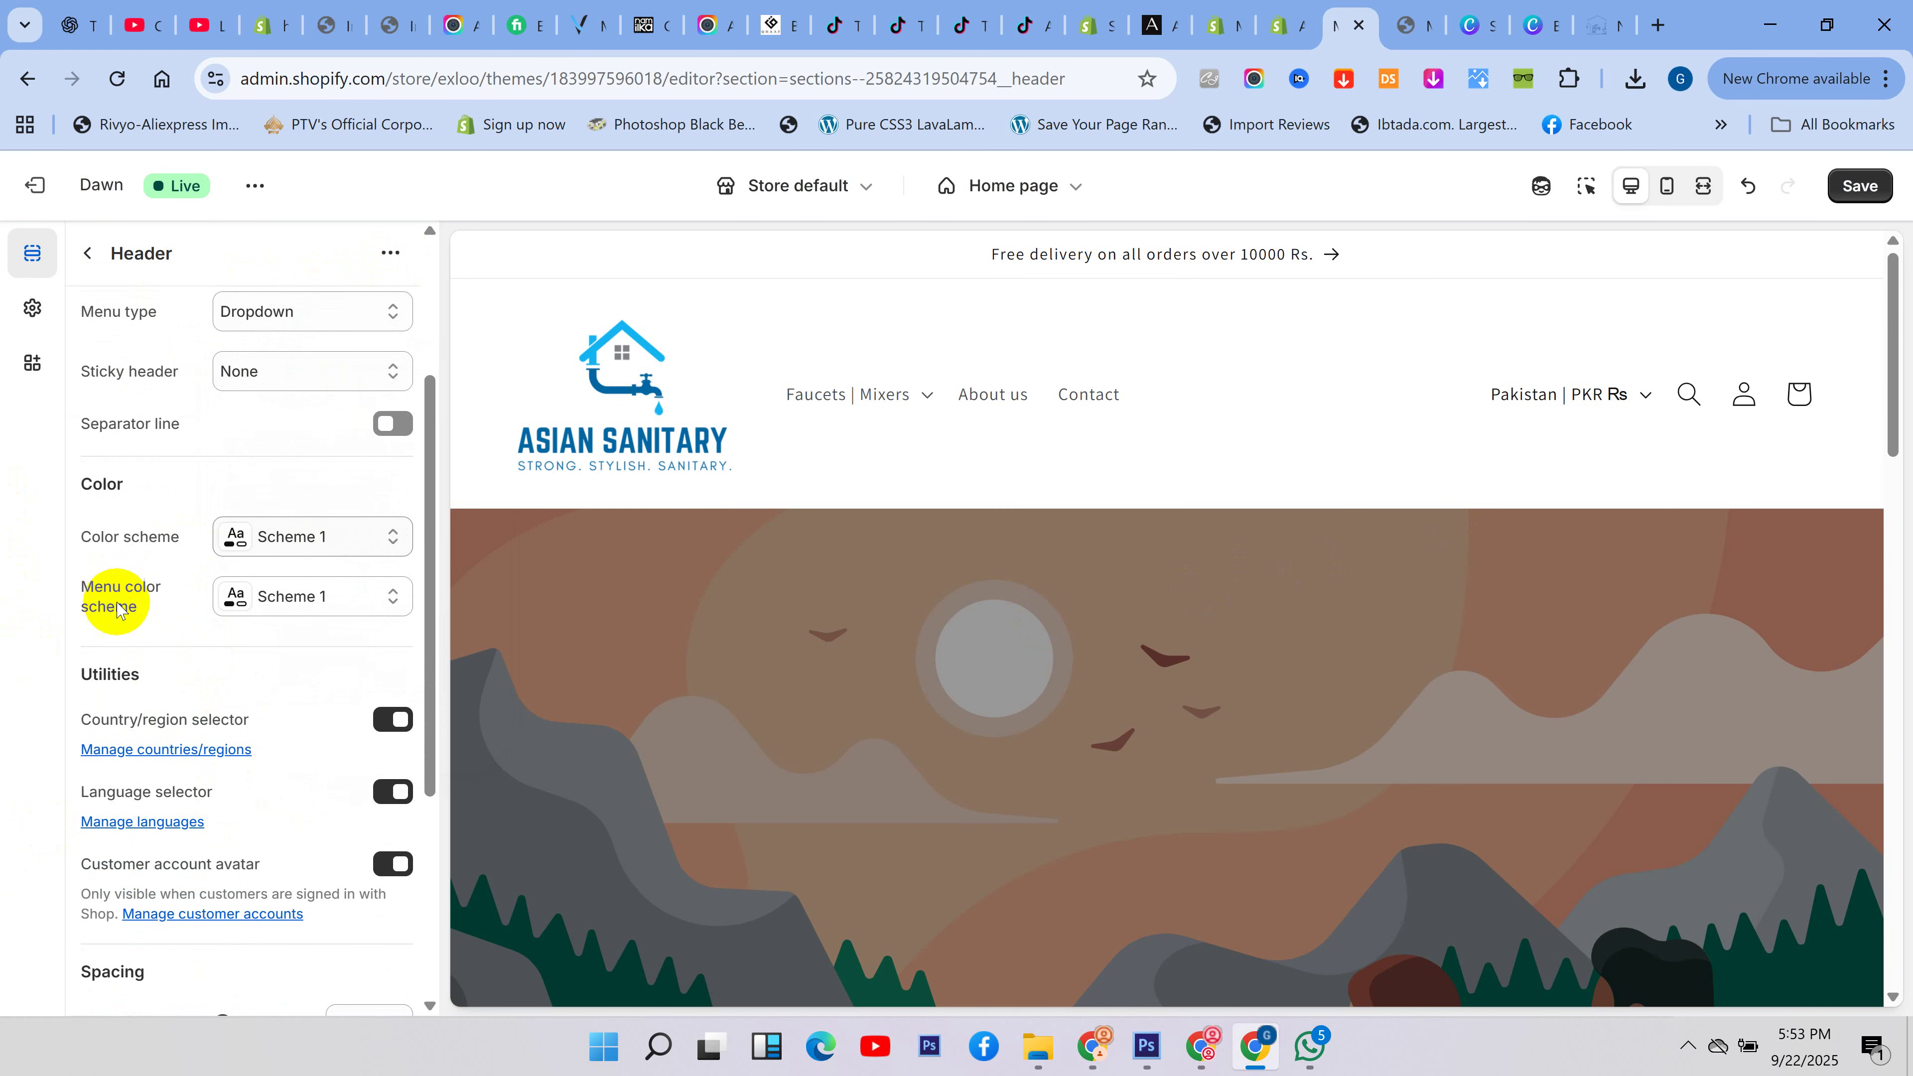
triple_click(73, 599)
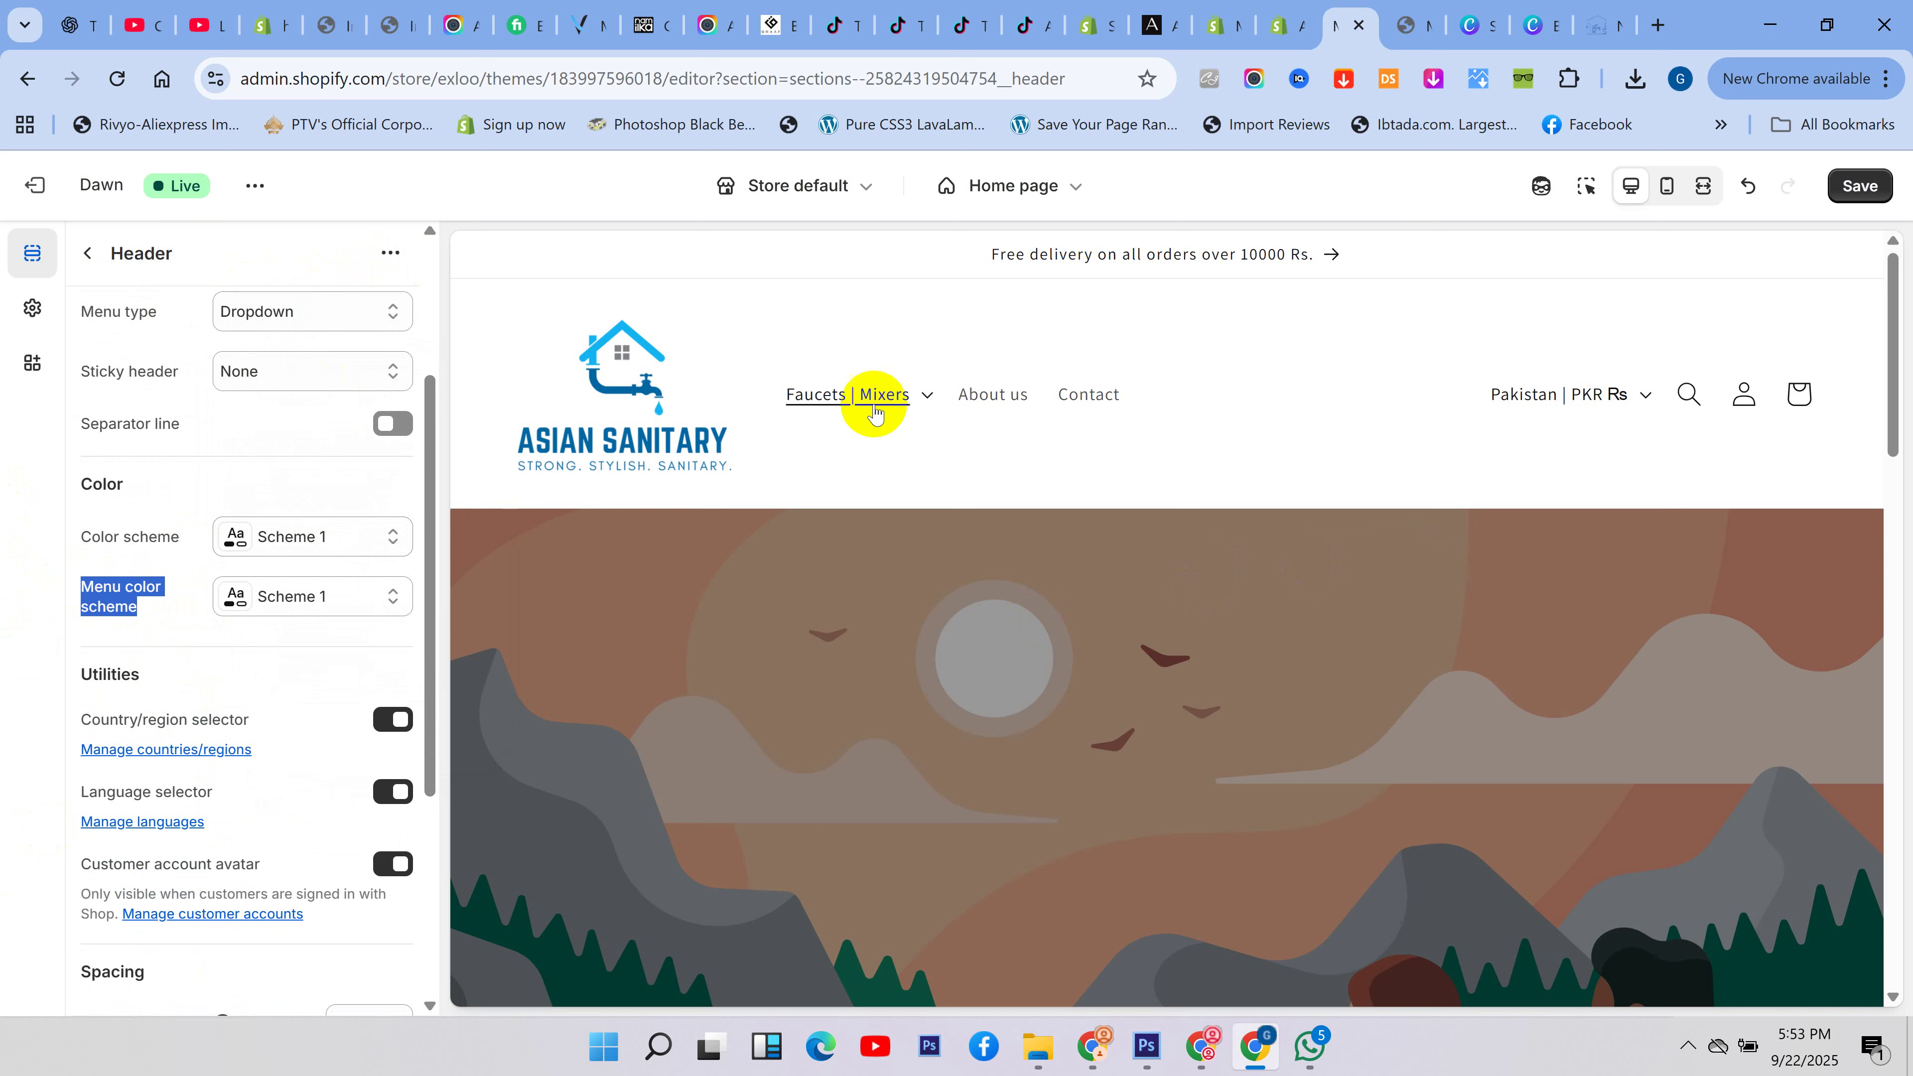
click(903, 394)
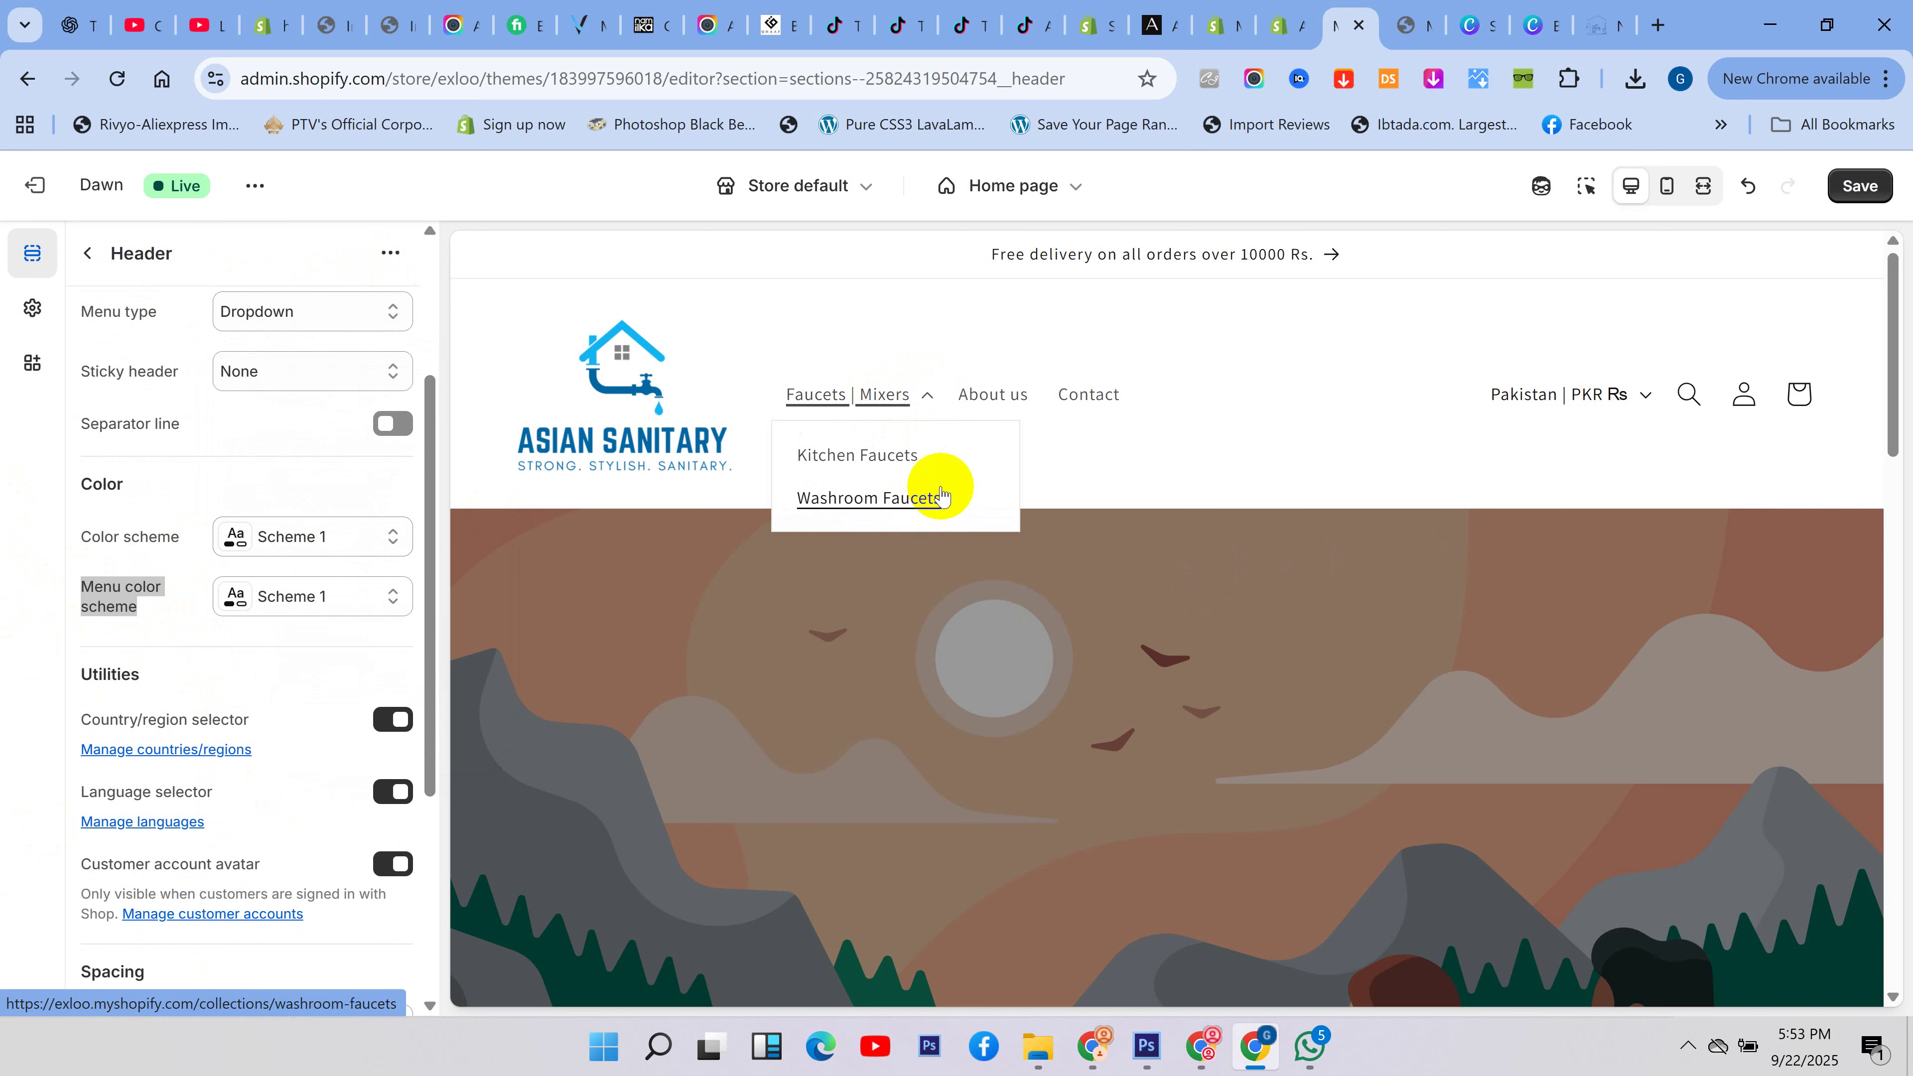
click(354, 596)
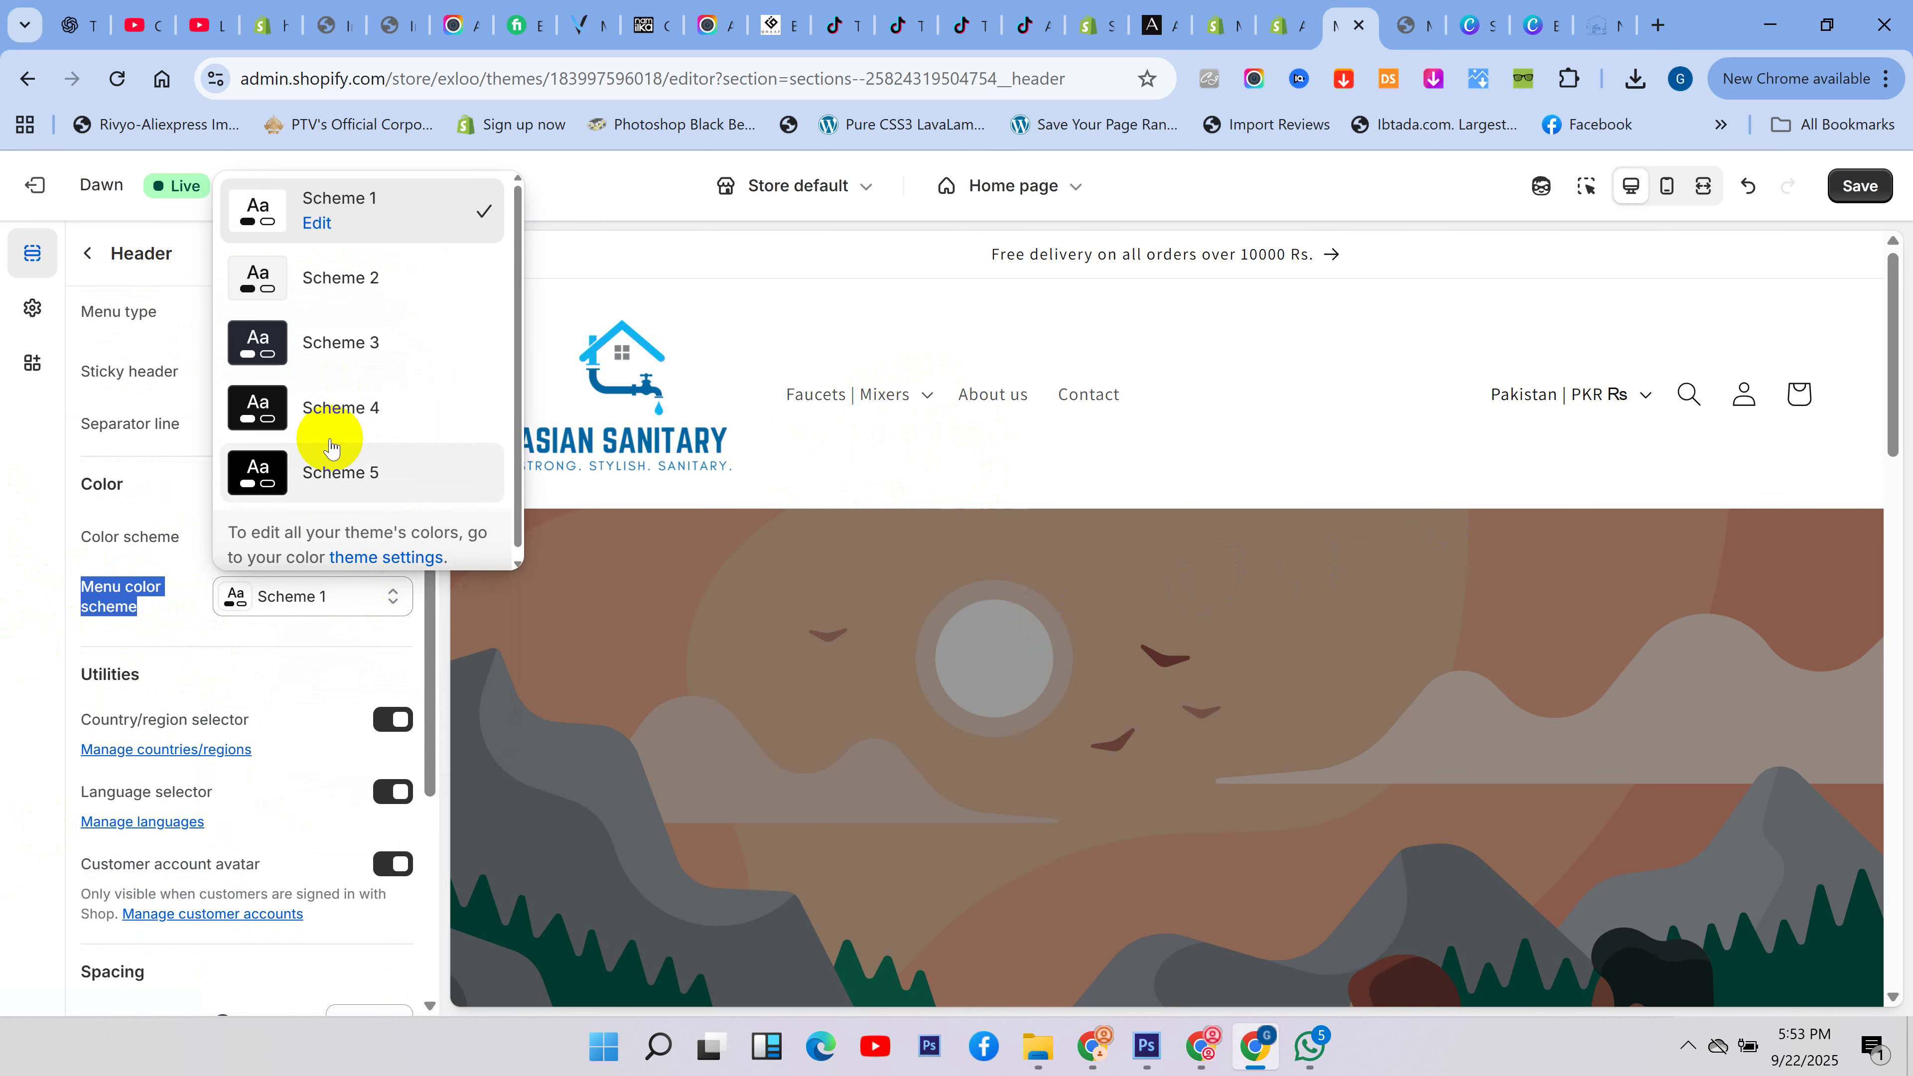
click(322, 404)
click(888, 392)
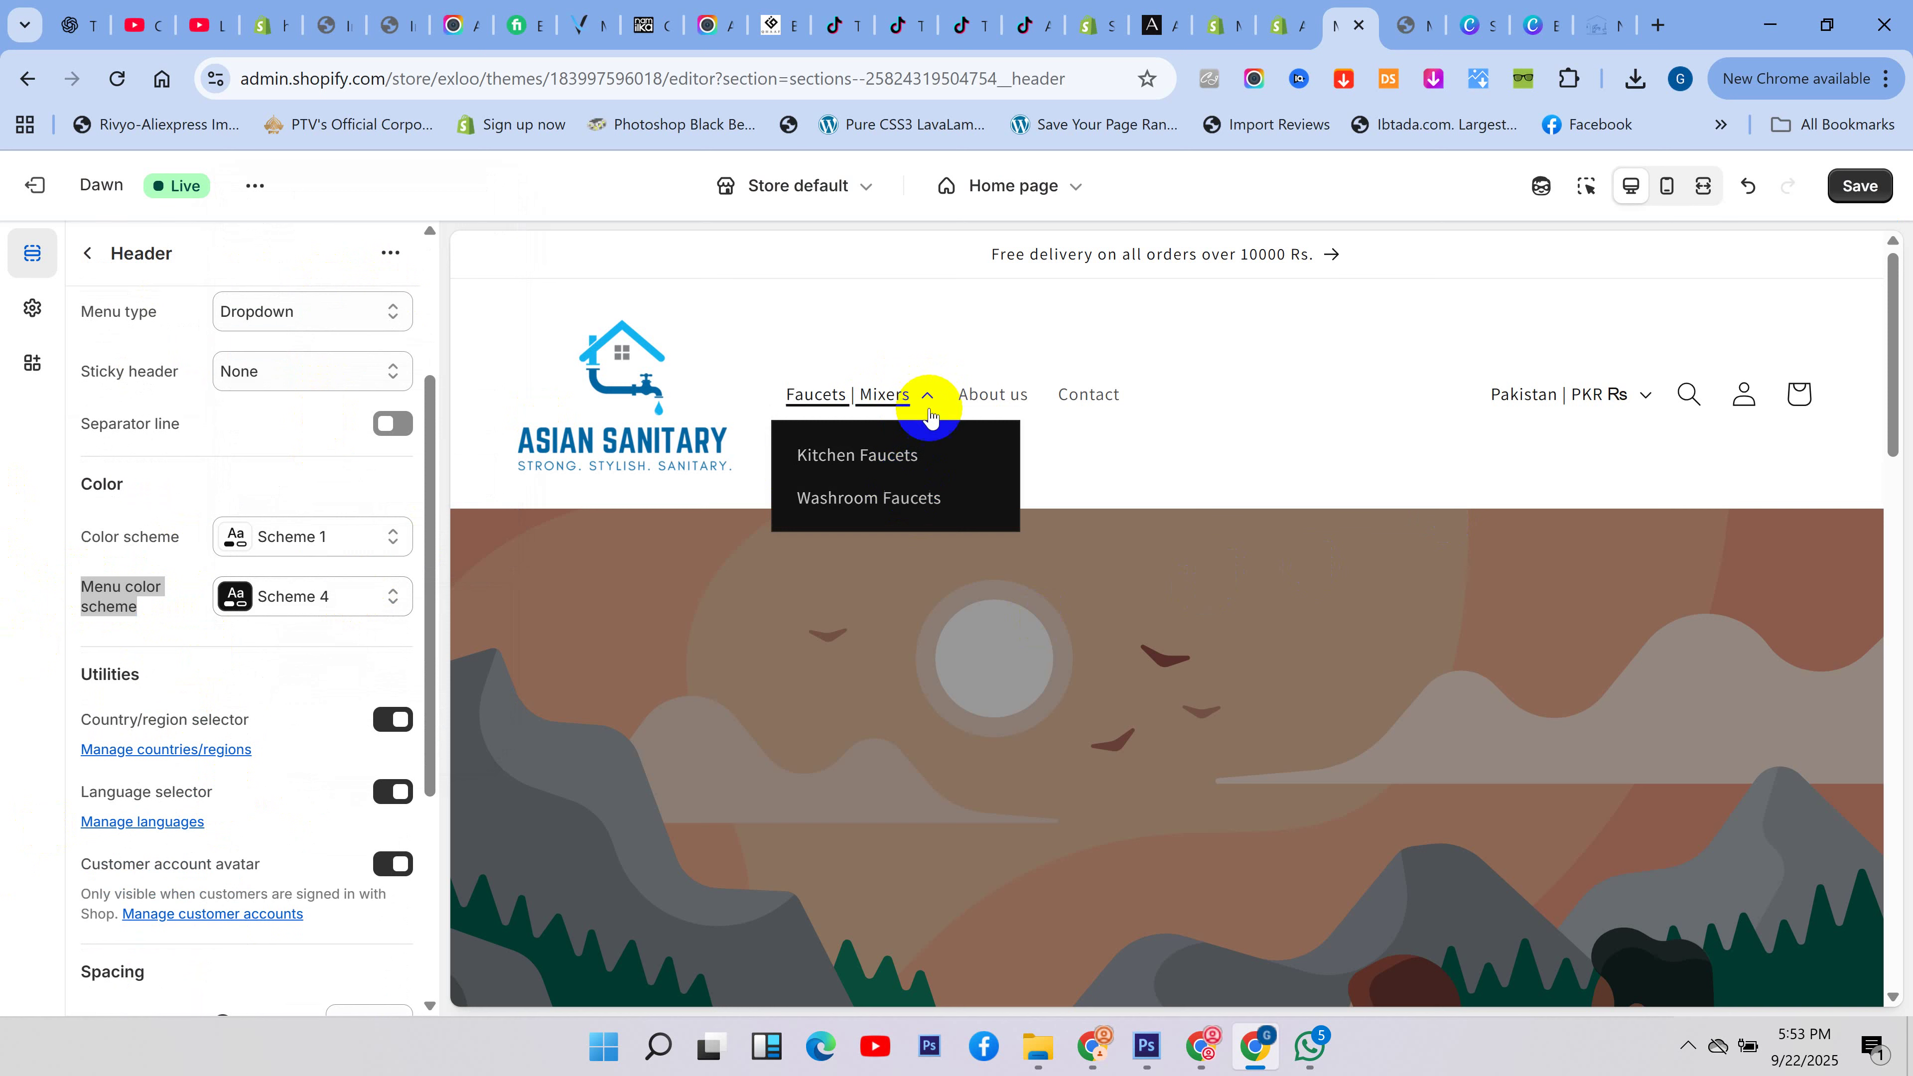
- Restore the menu color scheme to Scheme 1 and save the theme changes
click(348, 599)
click(329, 204)
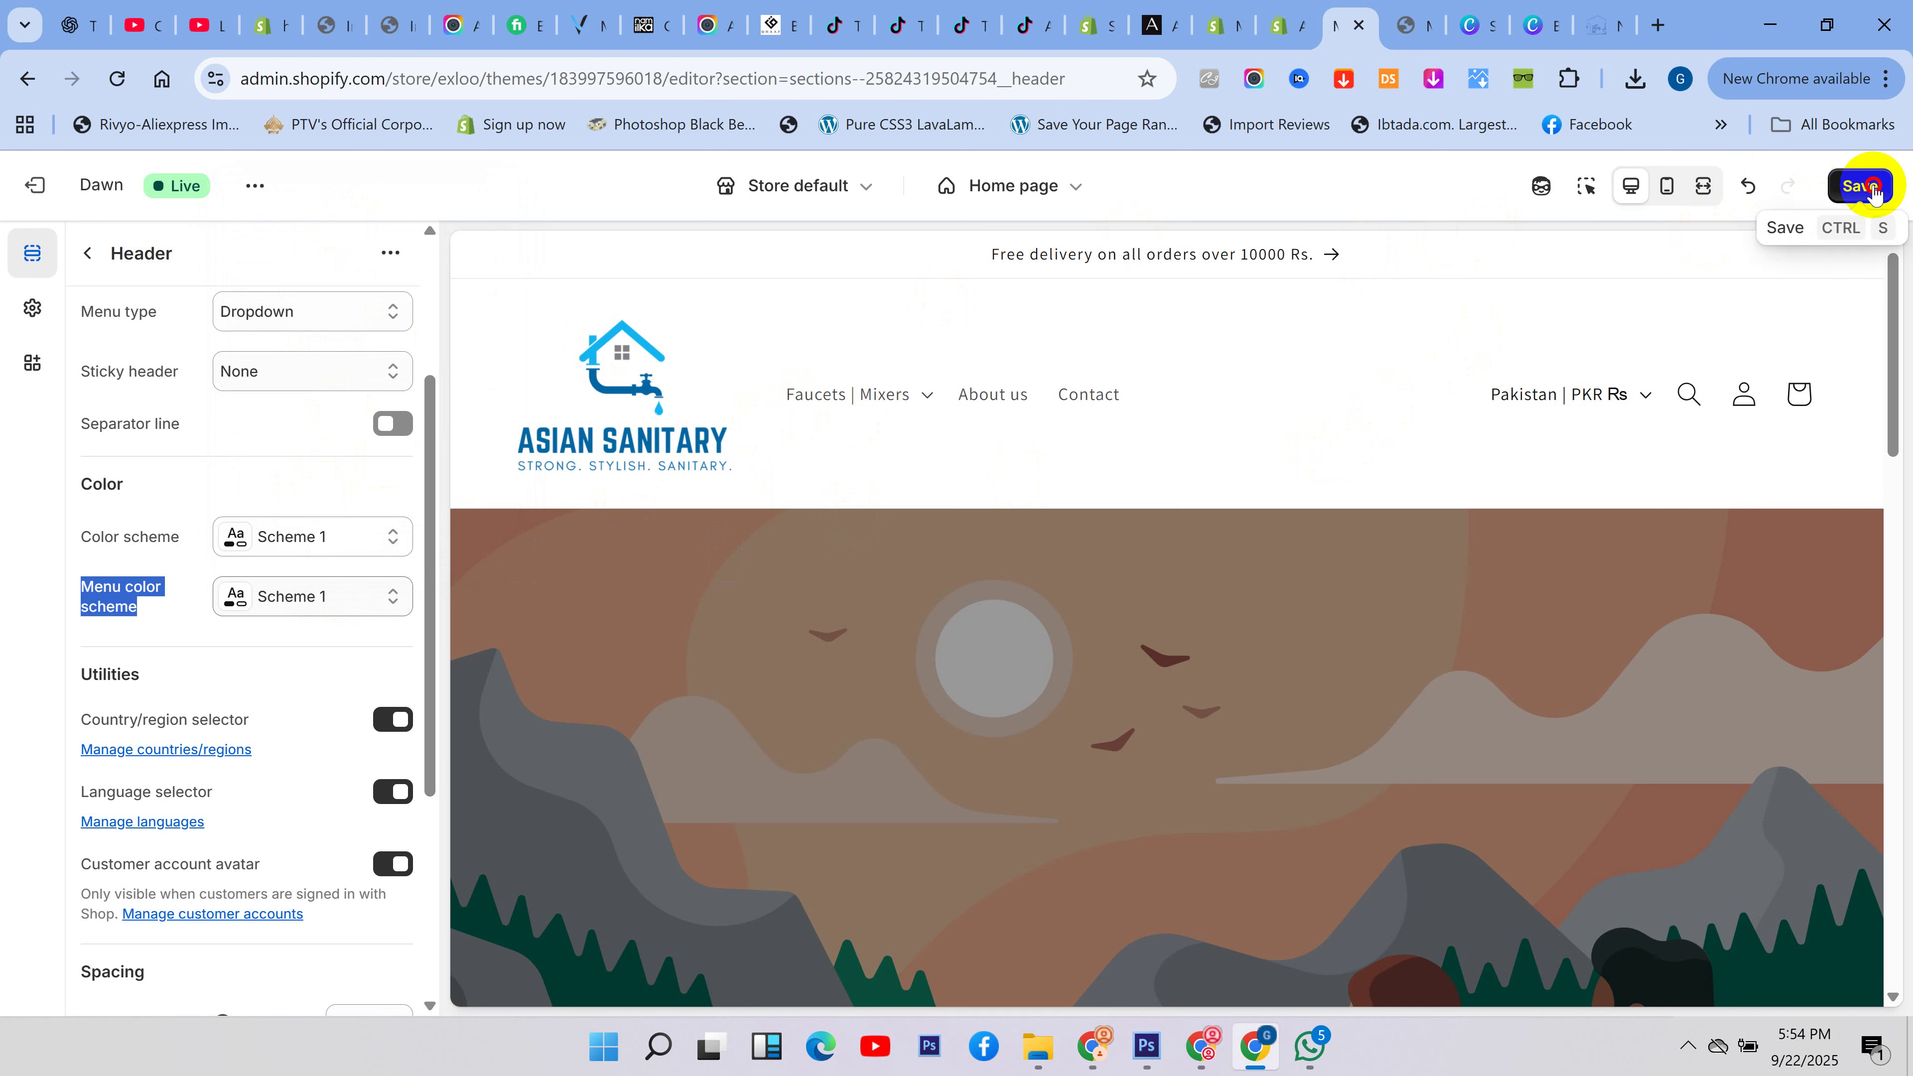
click(1860, 186)
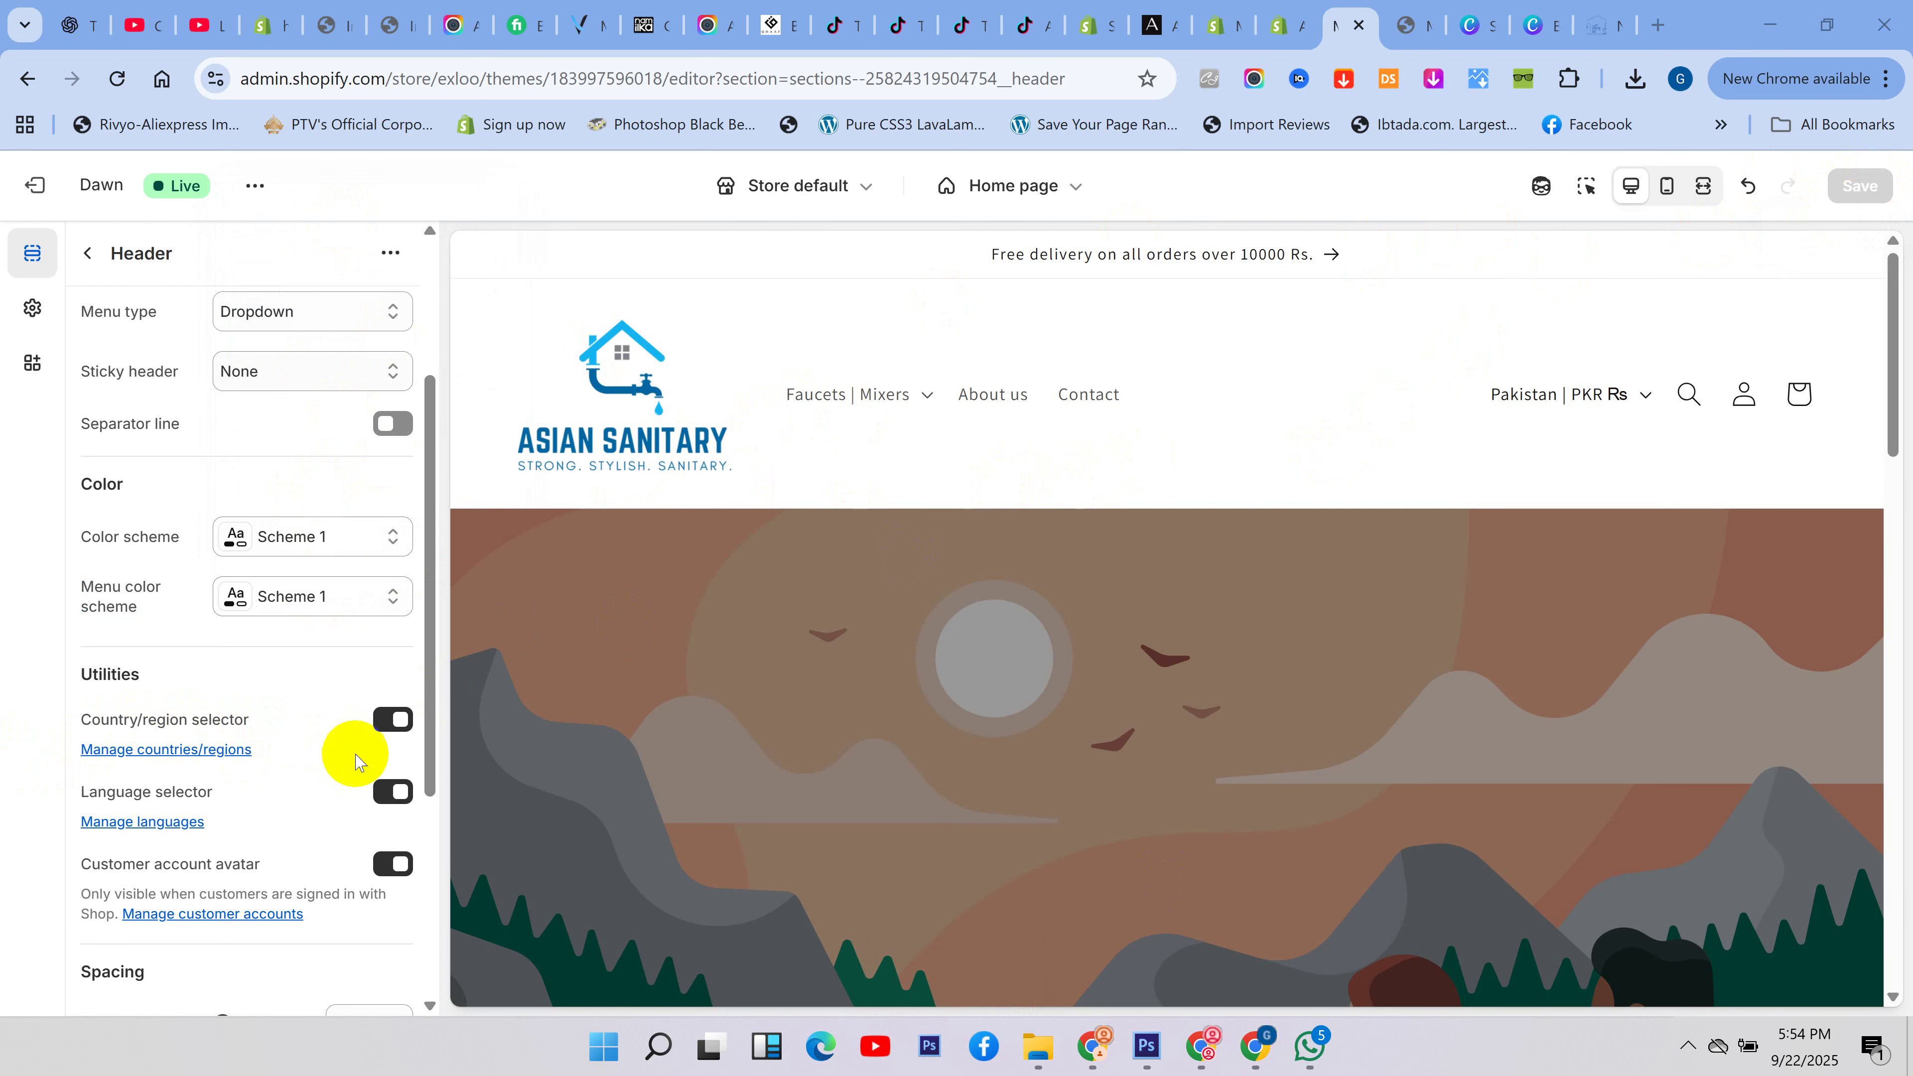
- Turn off the header's country/region selector and language selector, and check the country/region selector in the home page footer
click(392, 718)
click(392, 791)
scroll(879, 814, down, 8)
scroll(879, 814, down, 10)
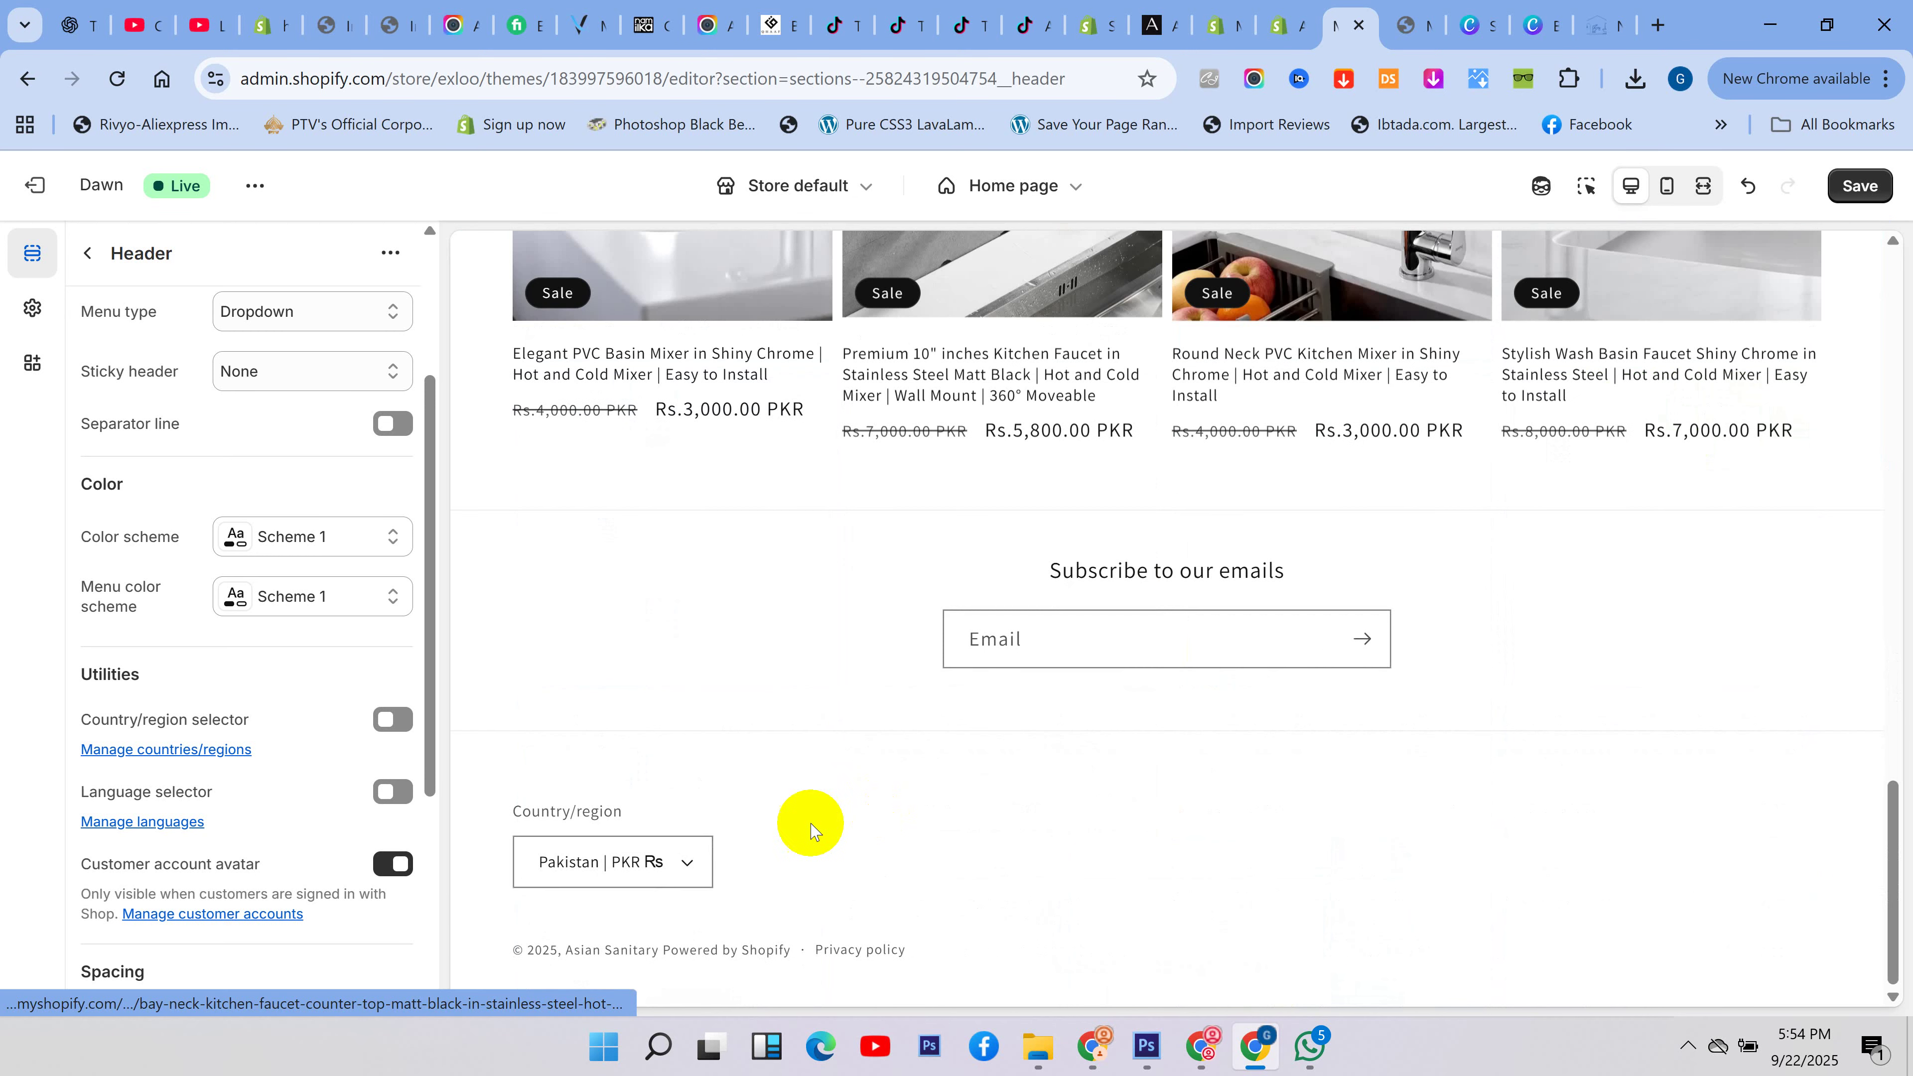
- Try the header with the language and country/region selectors turned on, comparing the header and the home page footer
click(393, 791)
click(399, 720)
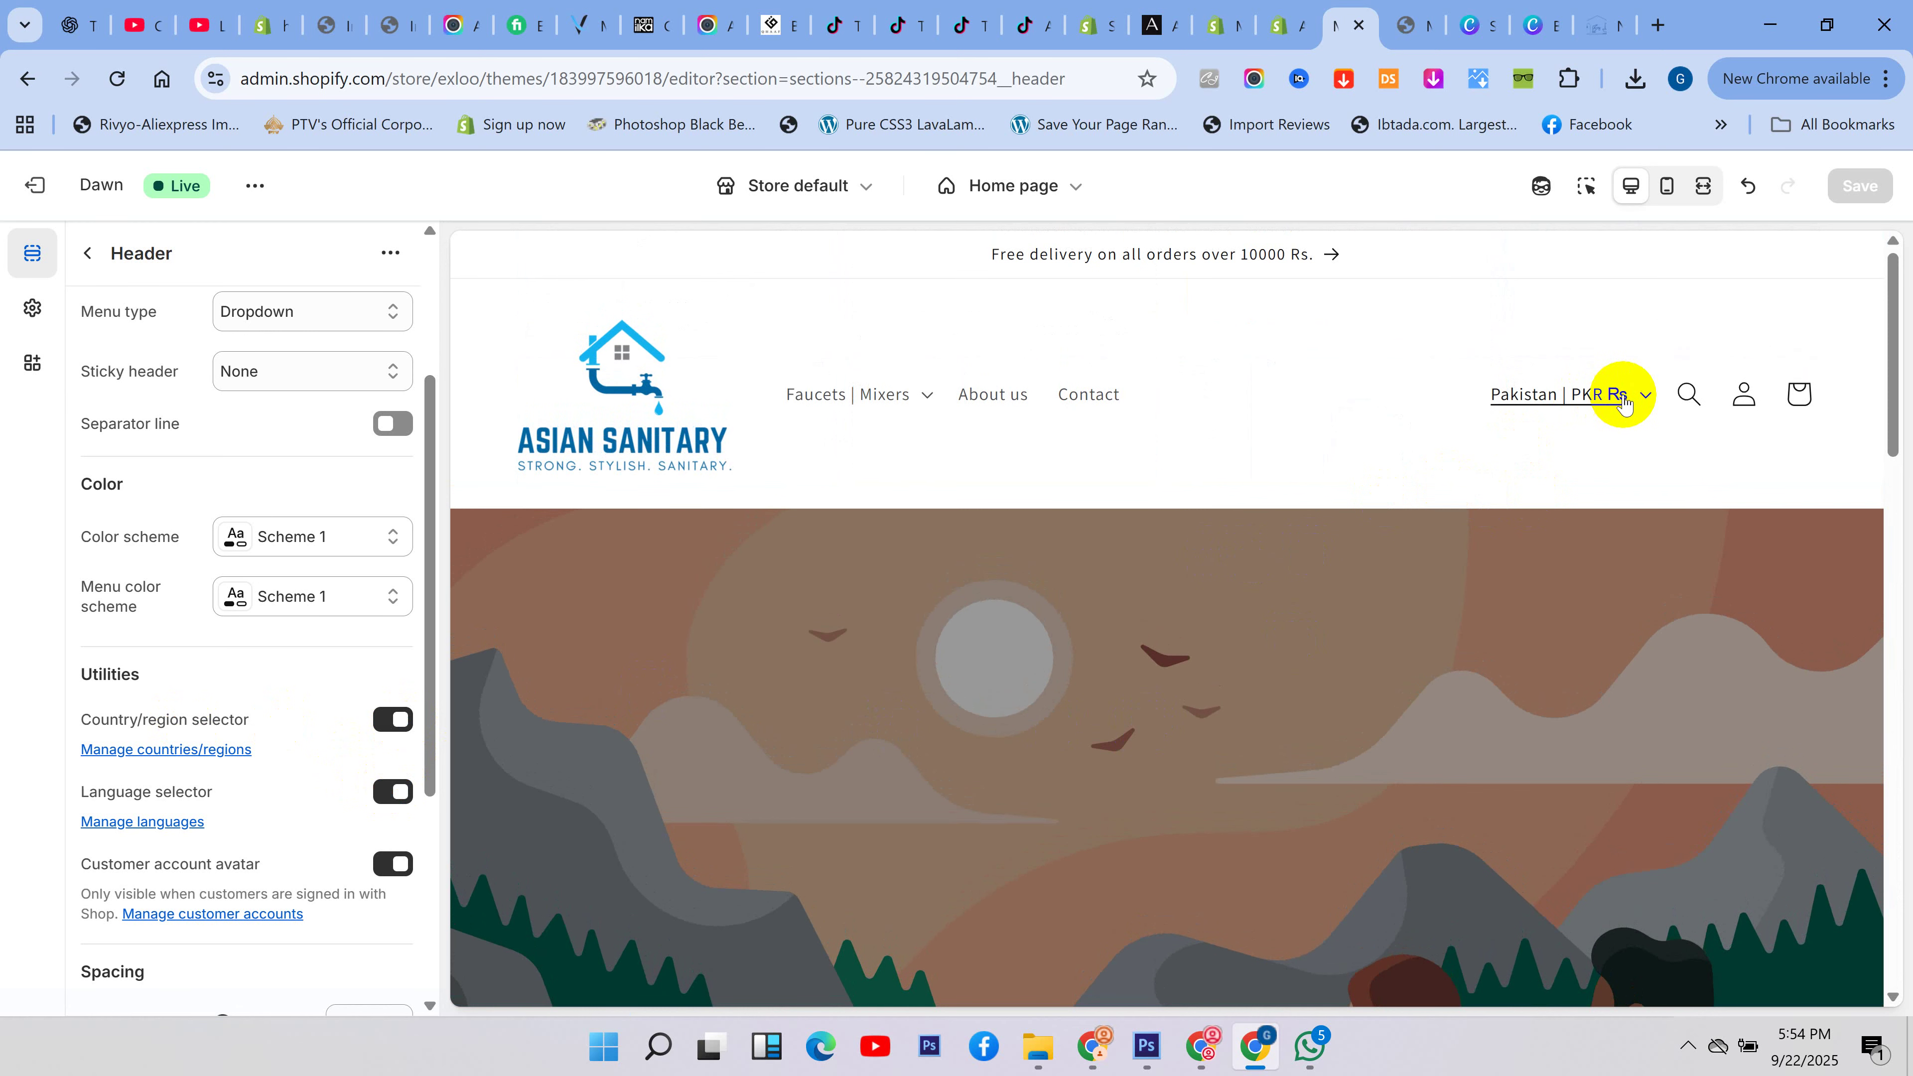
scroll(1312, 521, down, 15)
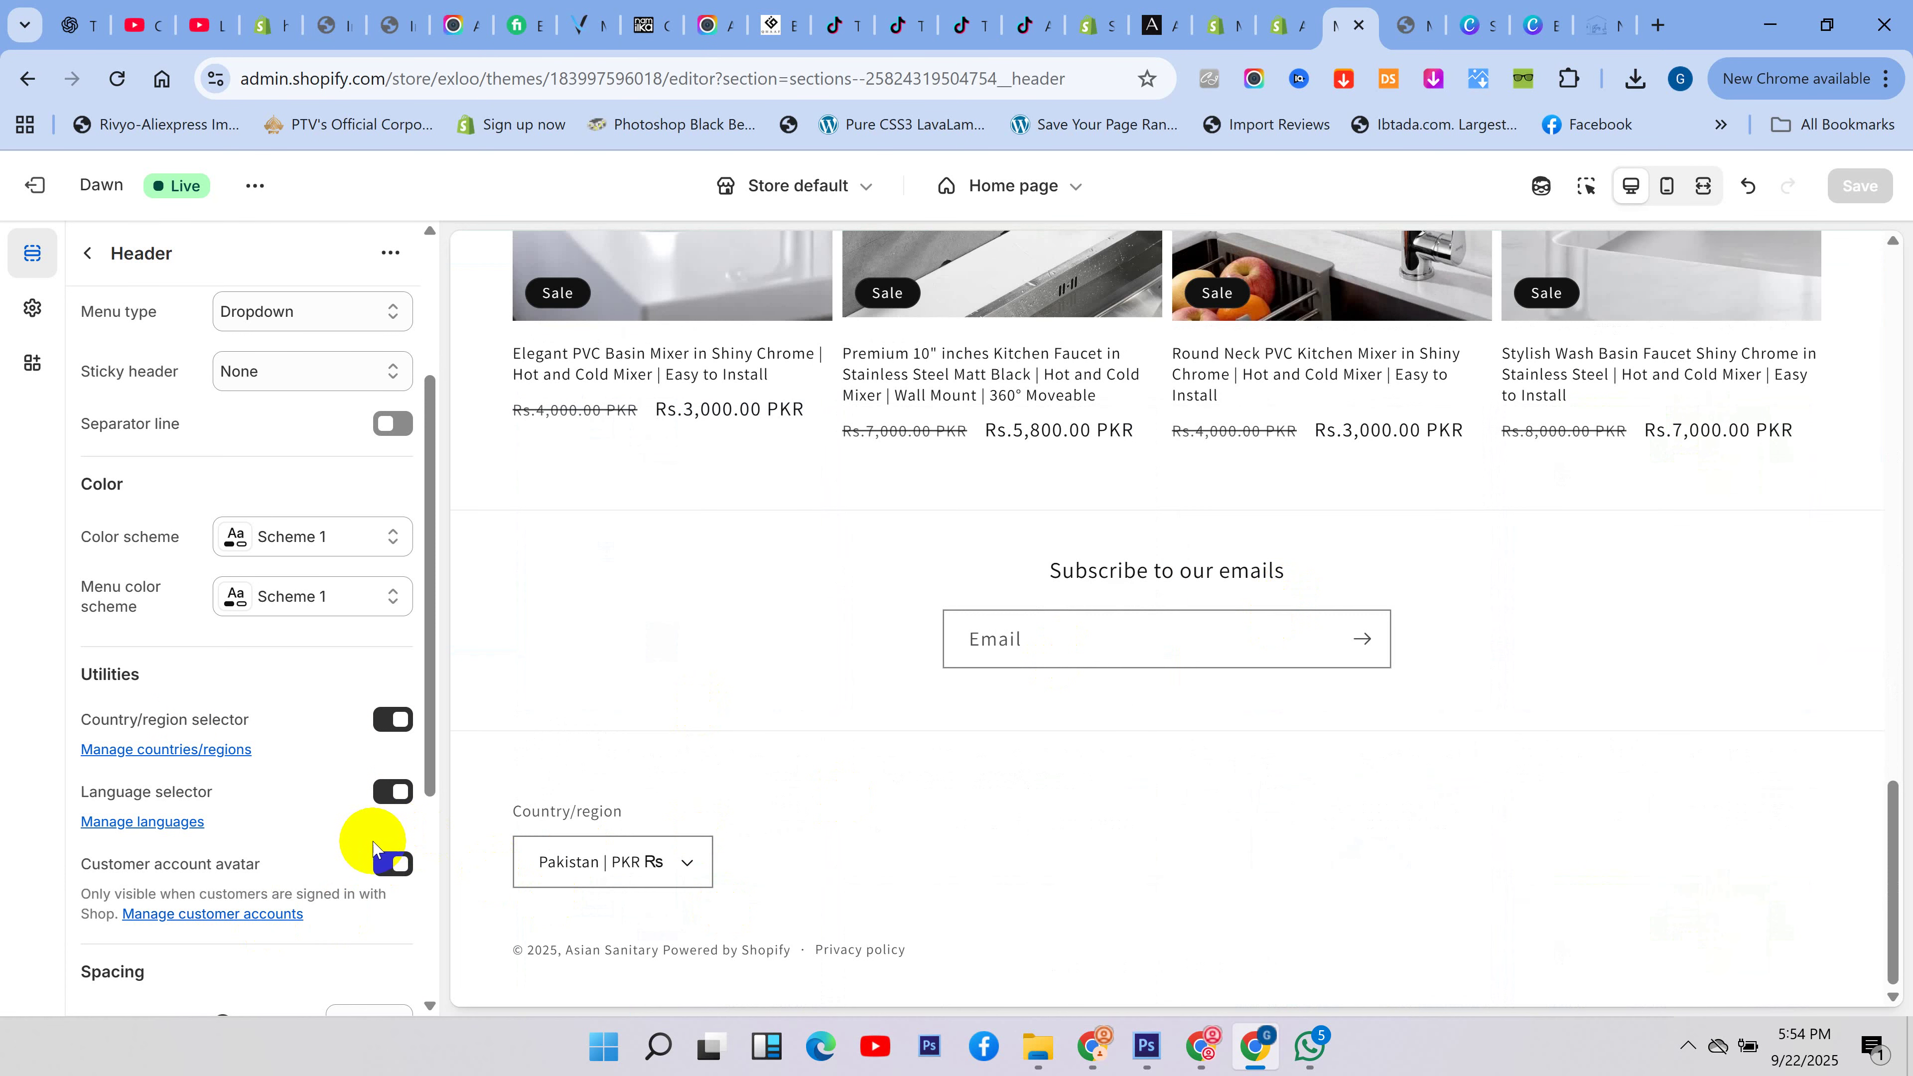
click(388, 792)
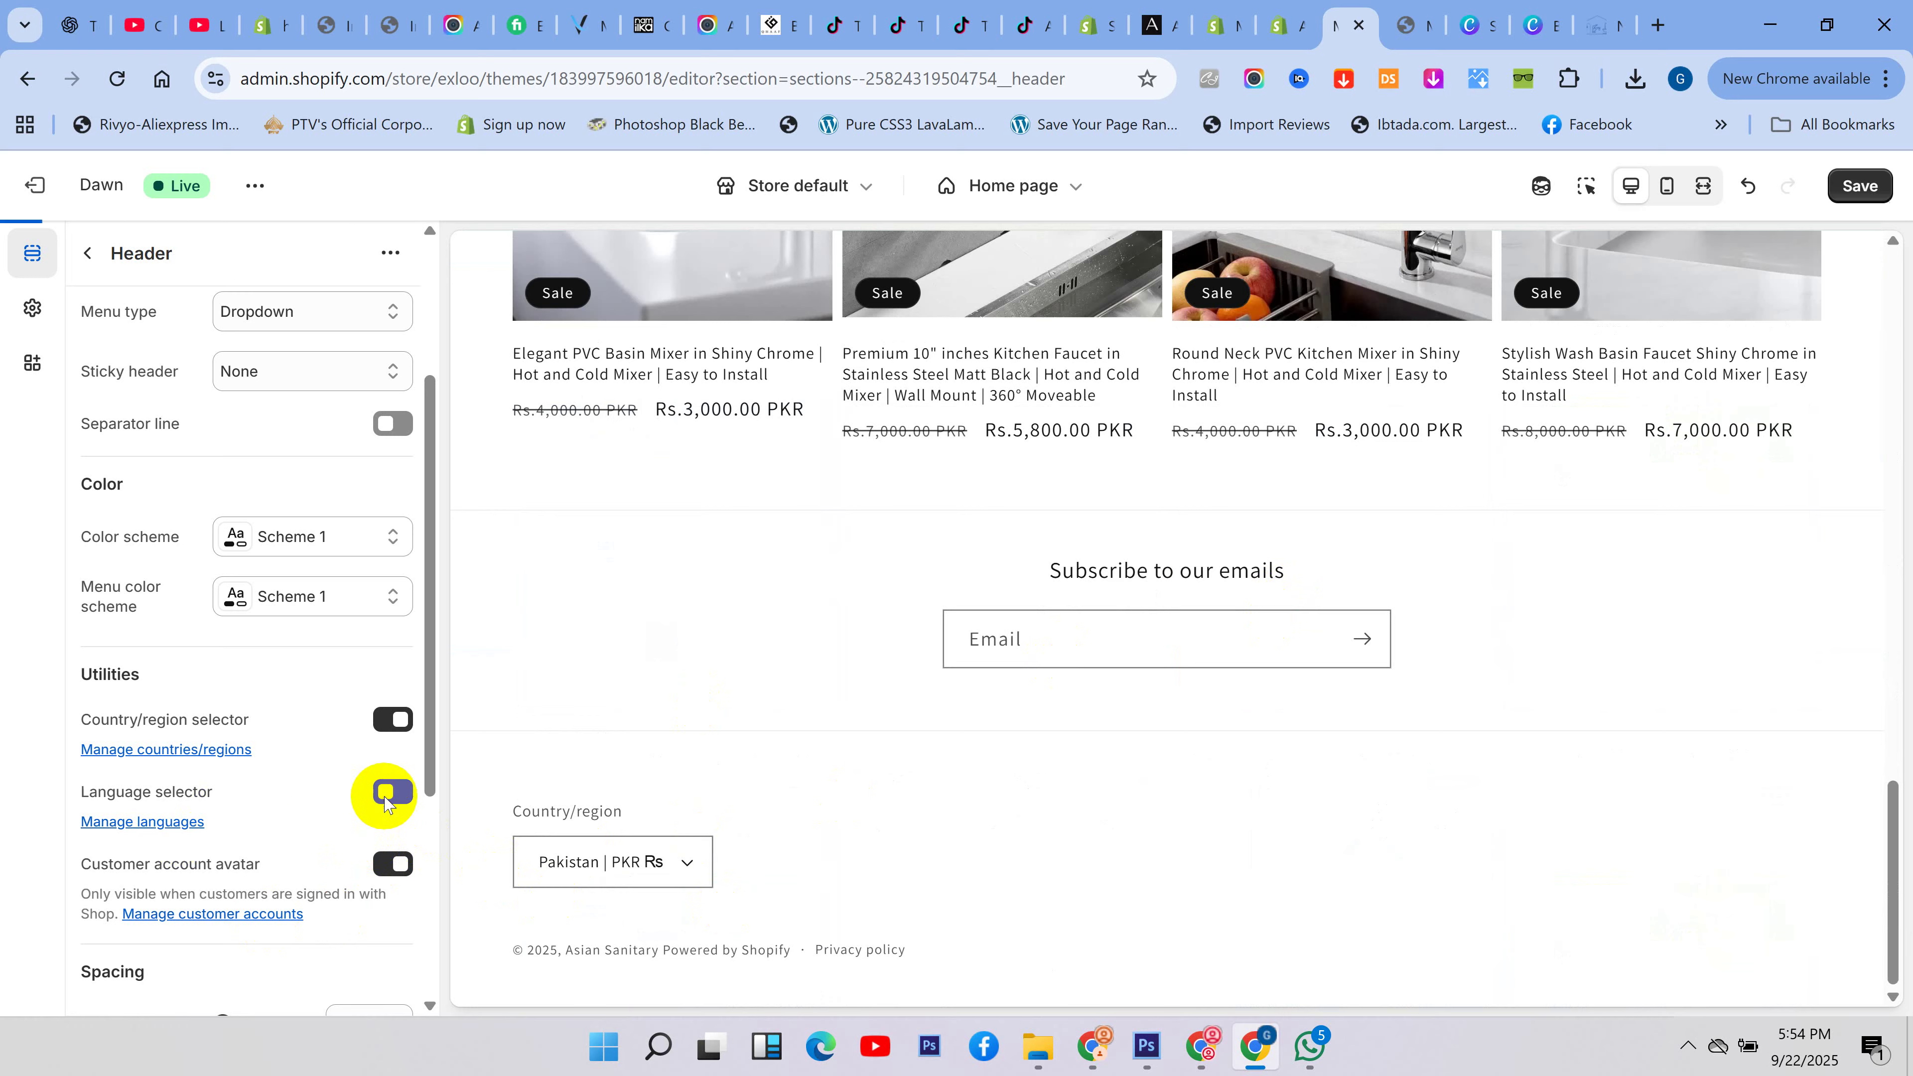
click(393, 720)
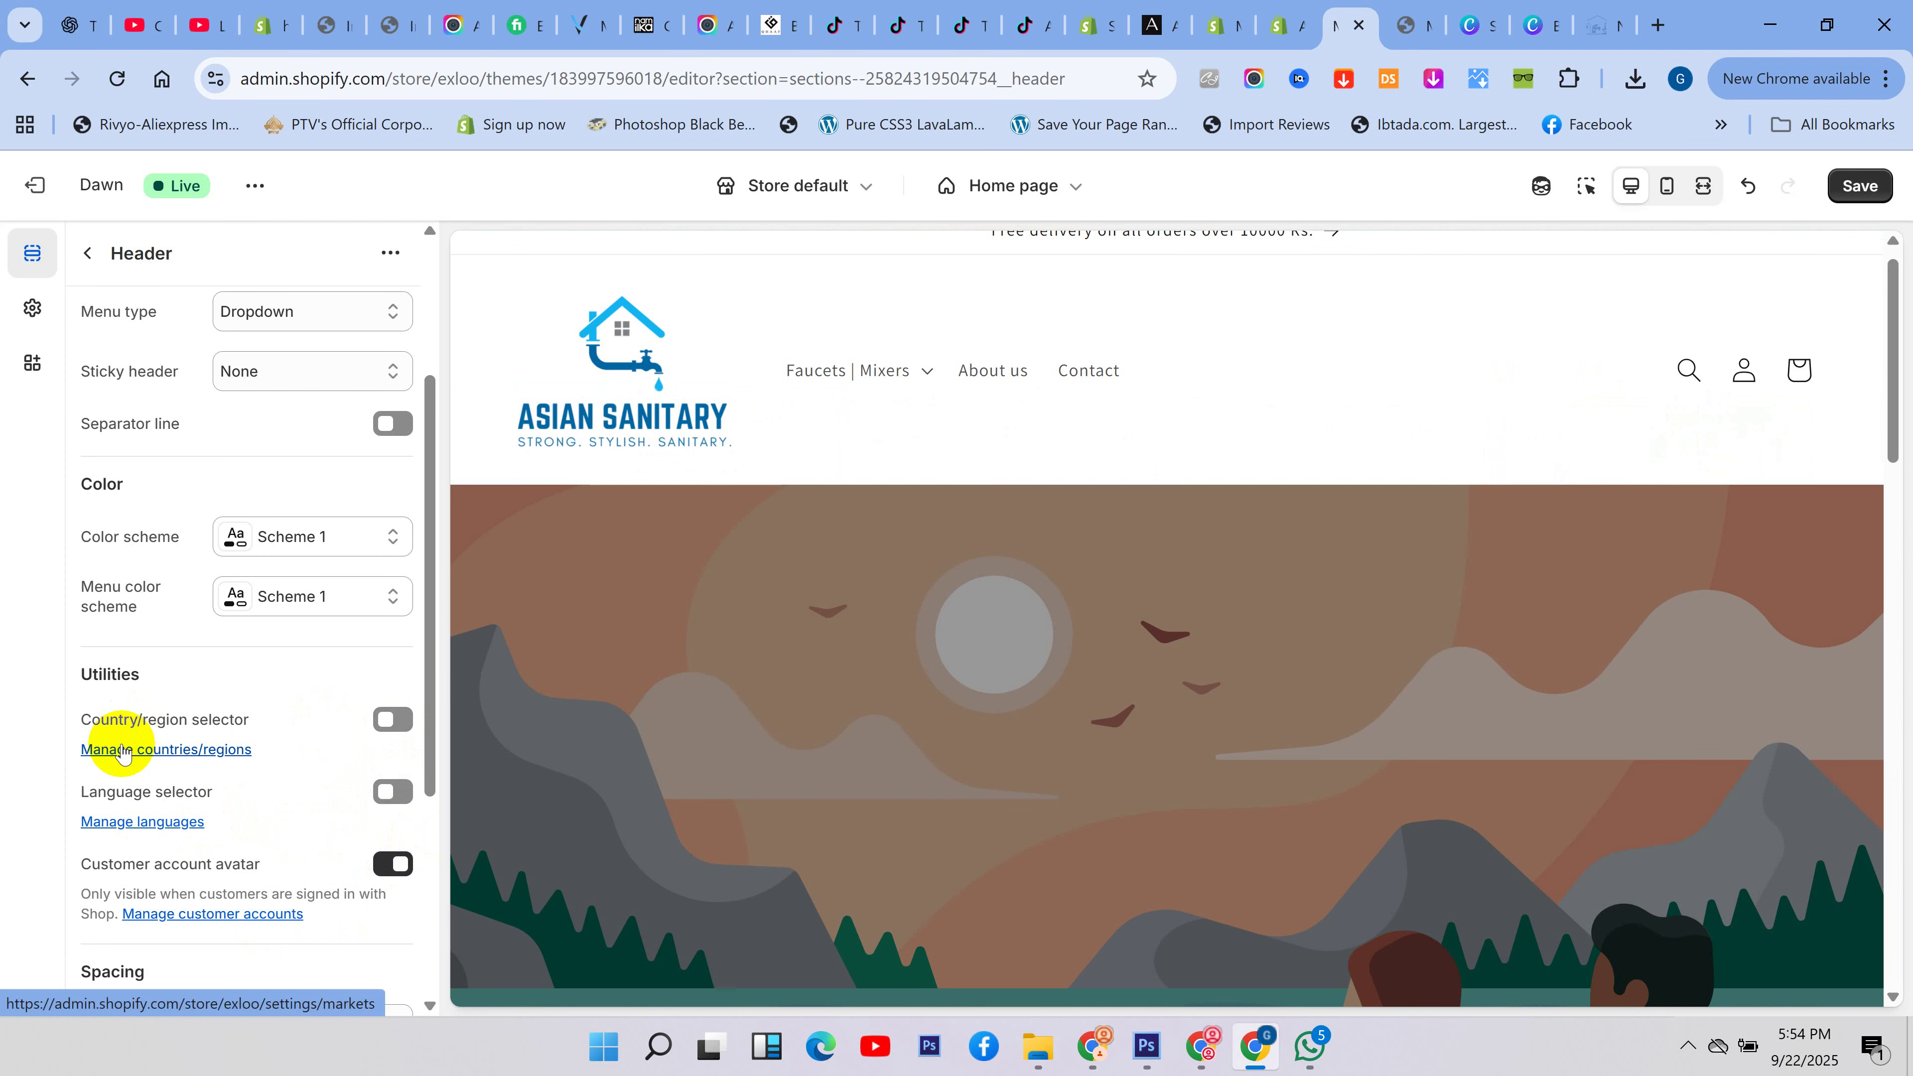
- Turn off the header's customer account avatar and set the header's top and bottom padding to 0 px
scroll(305, 746, down, 2)
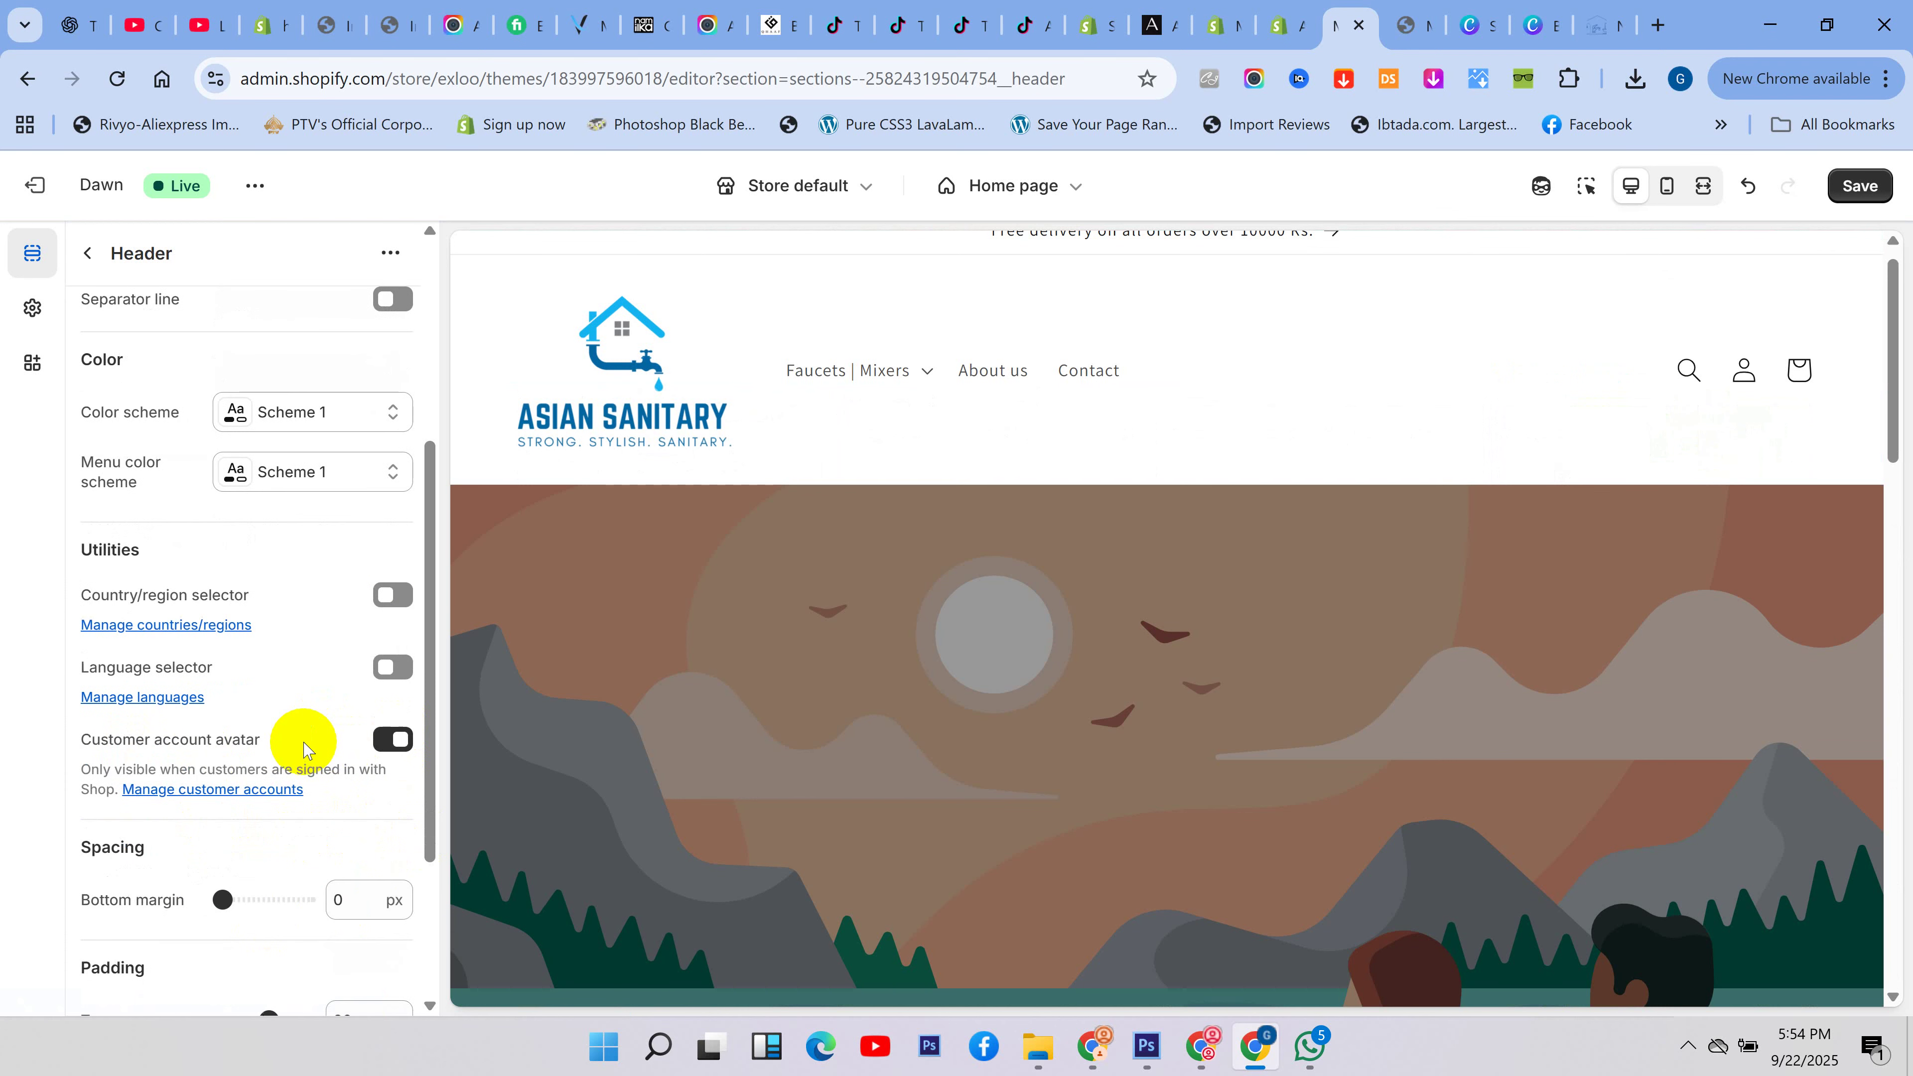
click(388, 743)
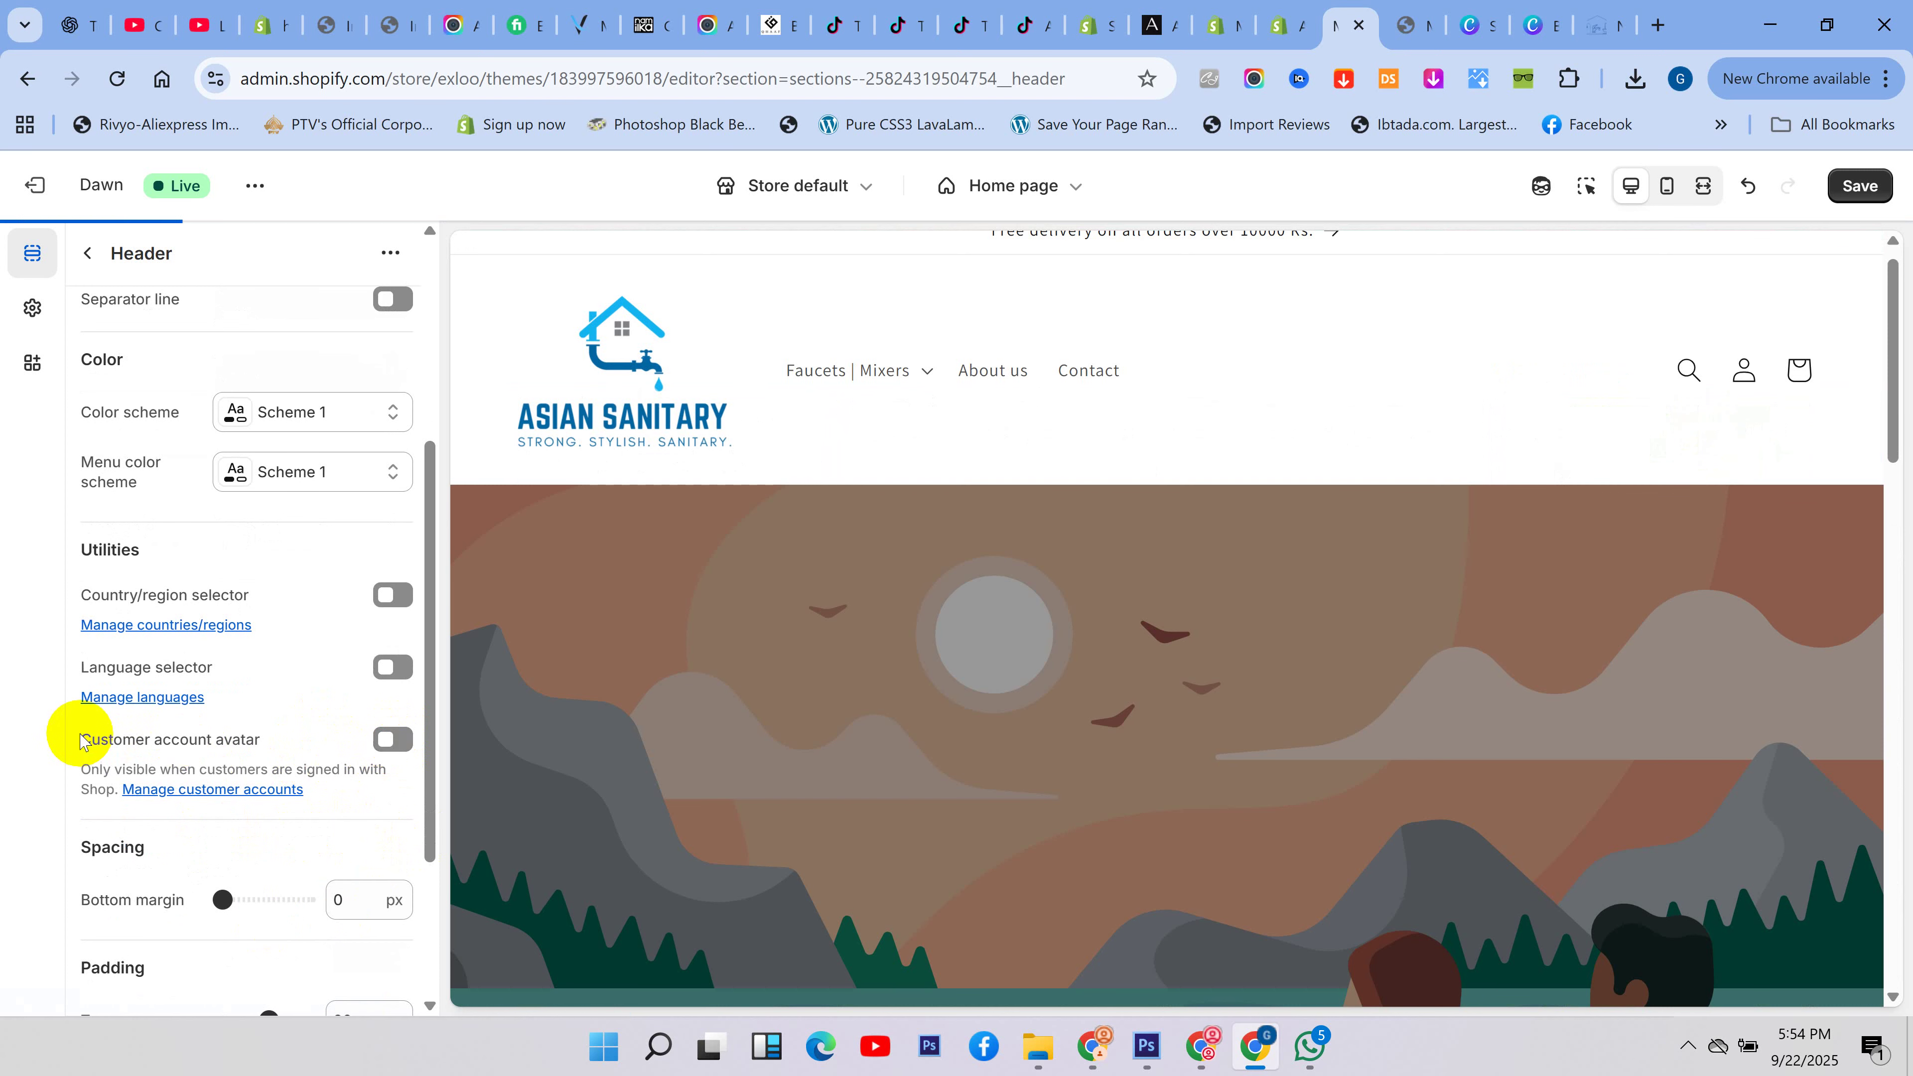
scroll(135, 739, down, 3)
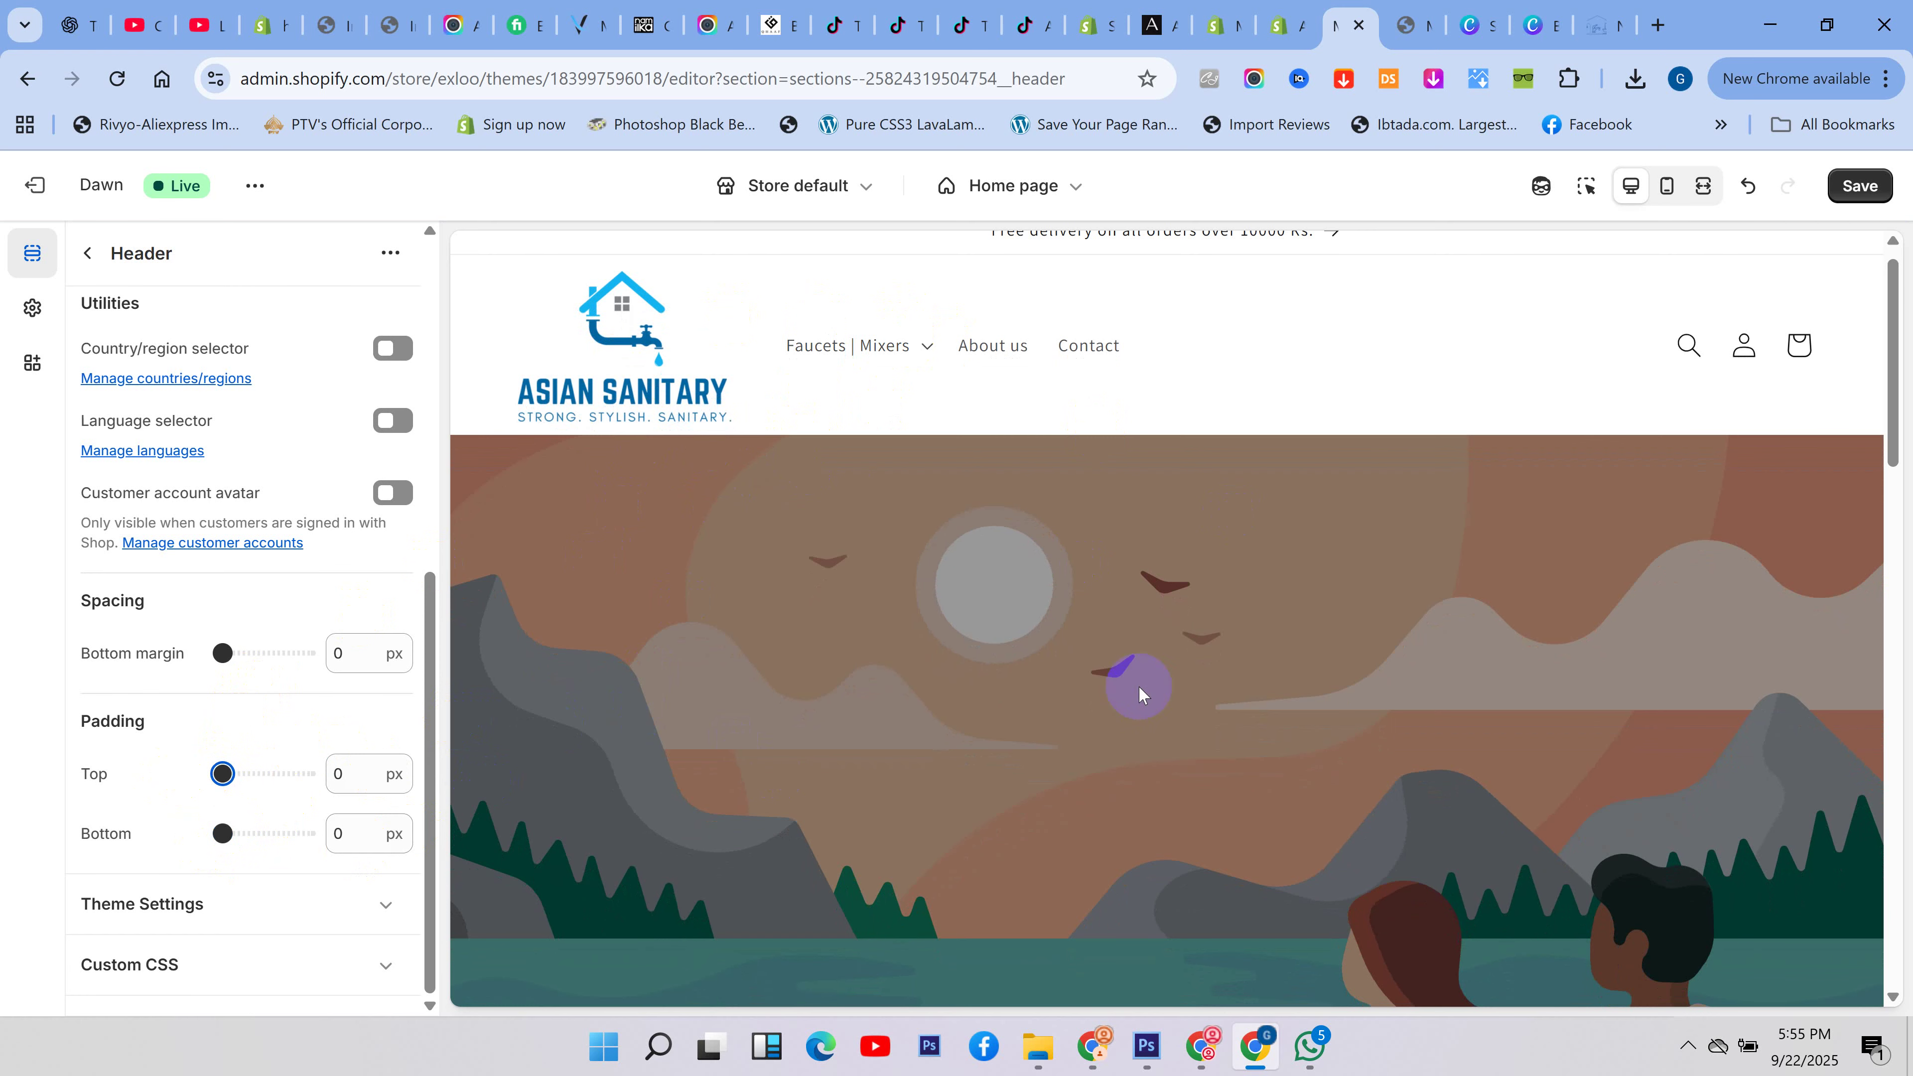
scroll(1138, 692, up, 1)
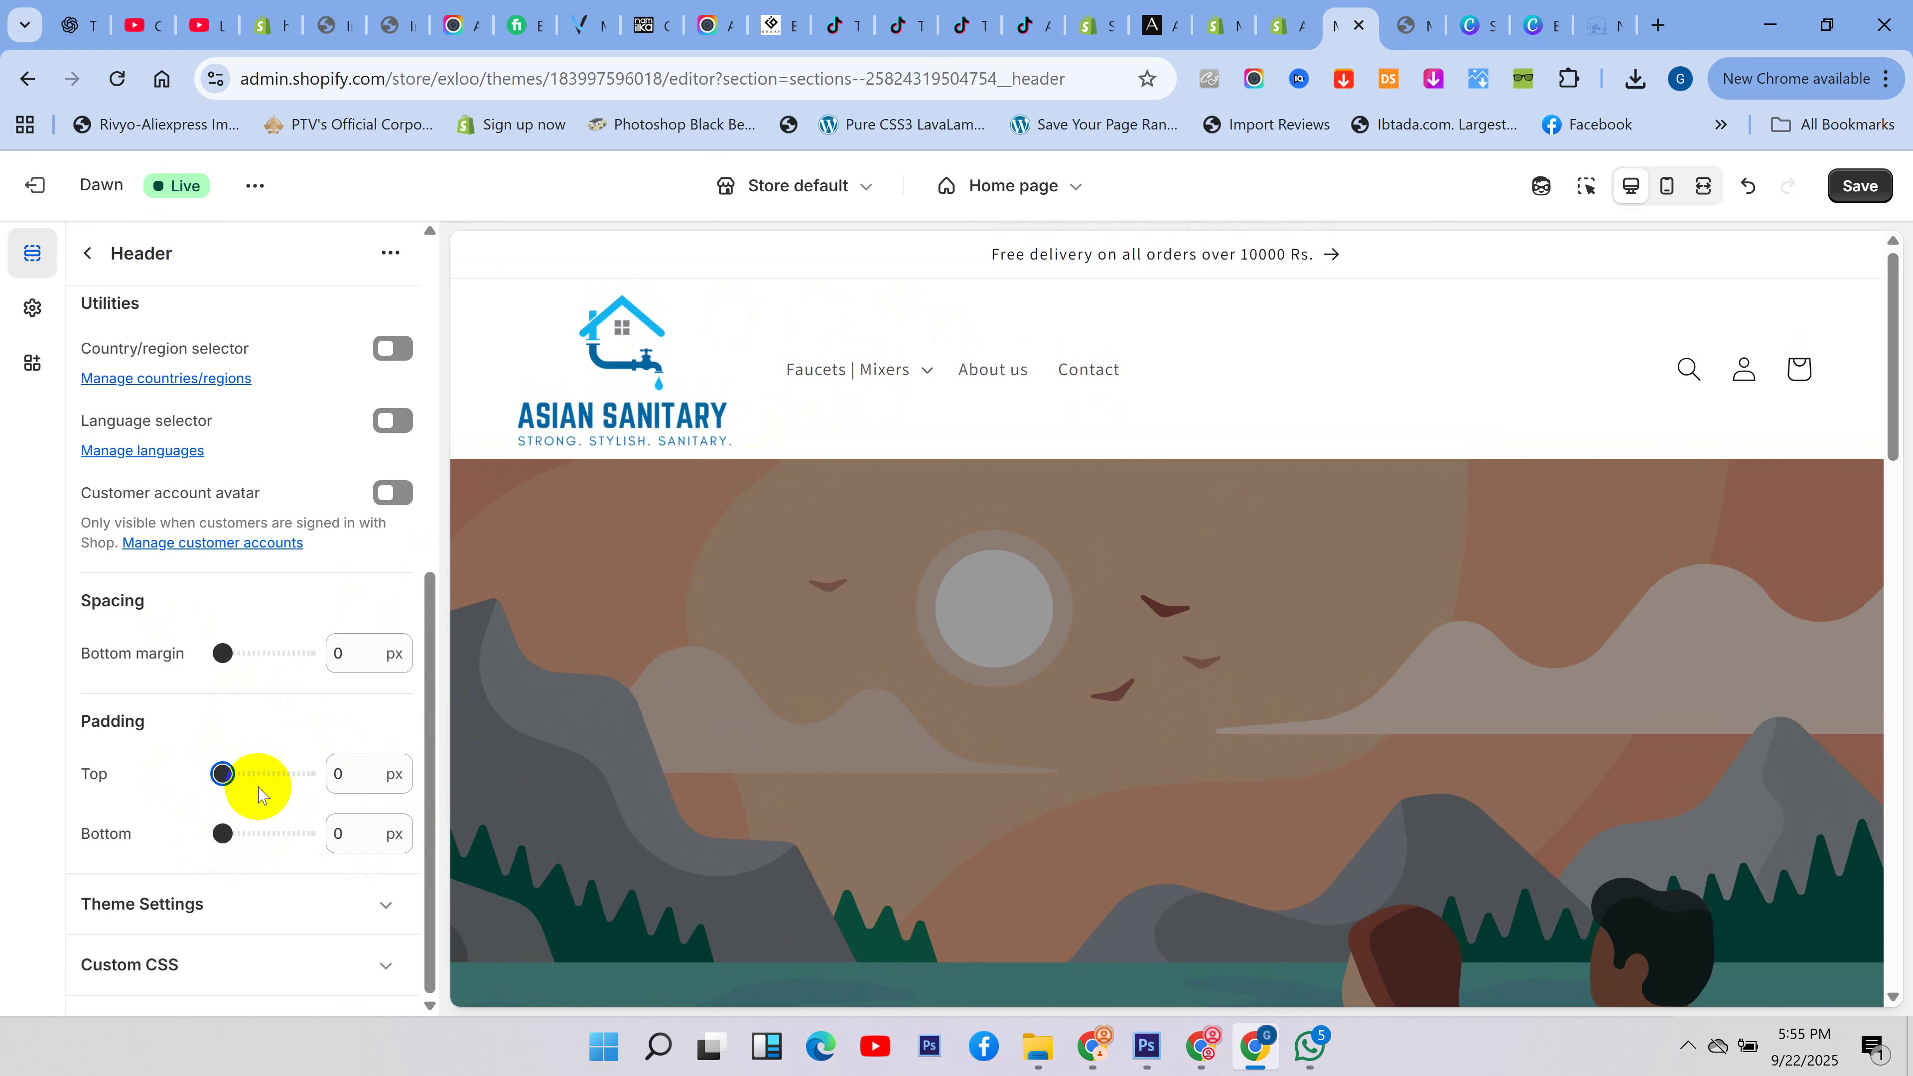
- Expand the header's theme settings to review search suggestions and the social link fields, and save the theme changes
click(277, 908)
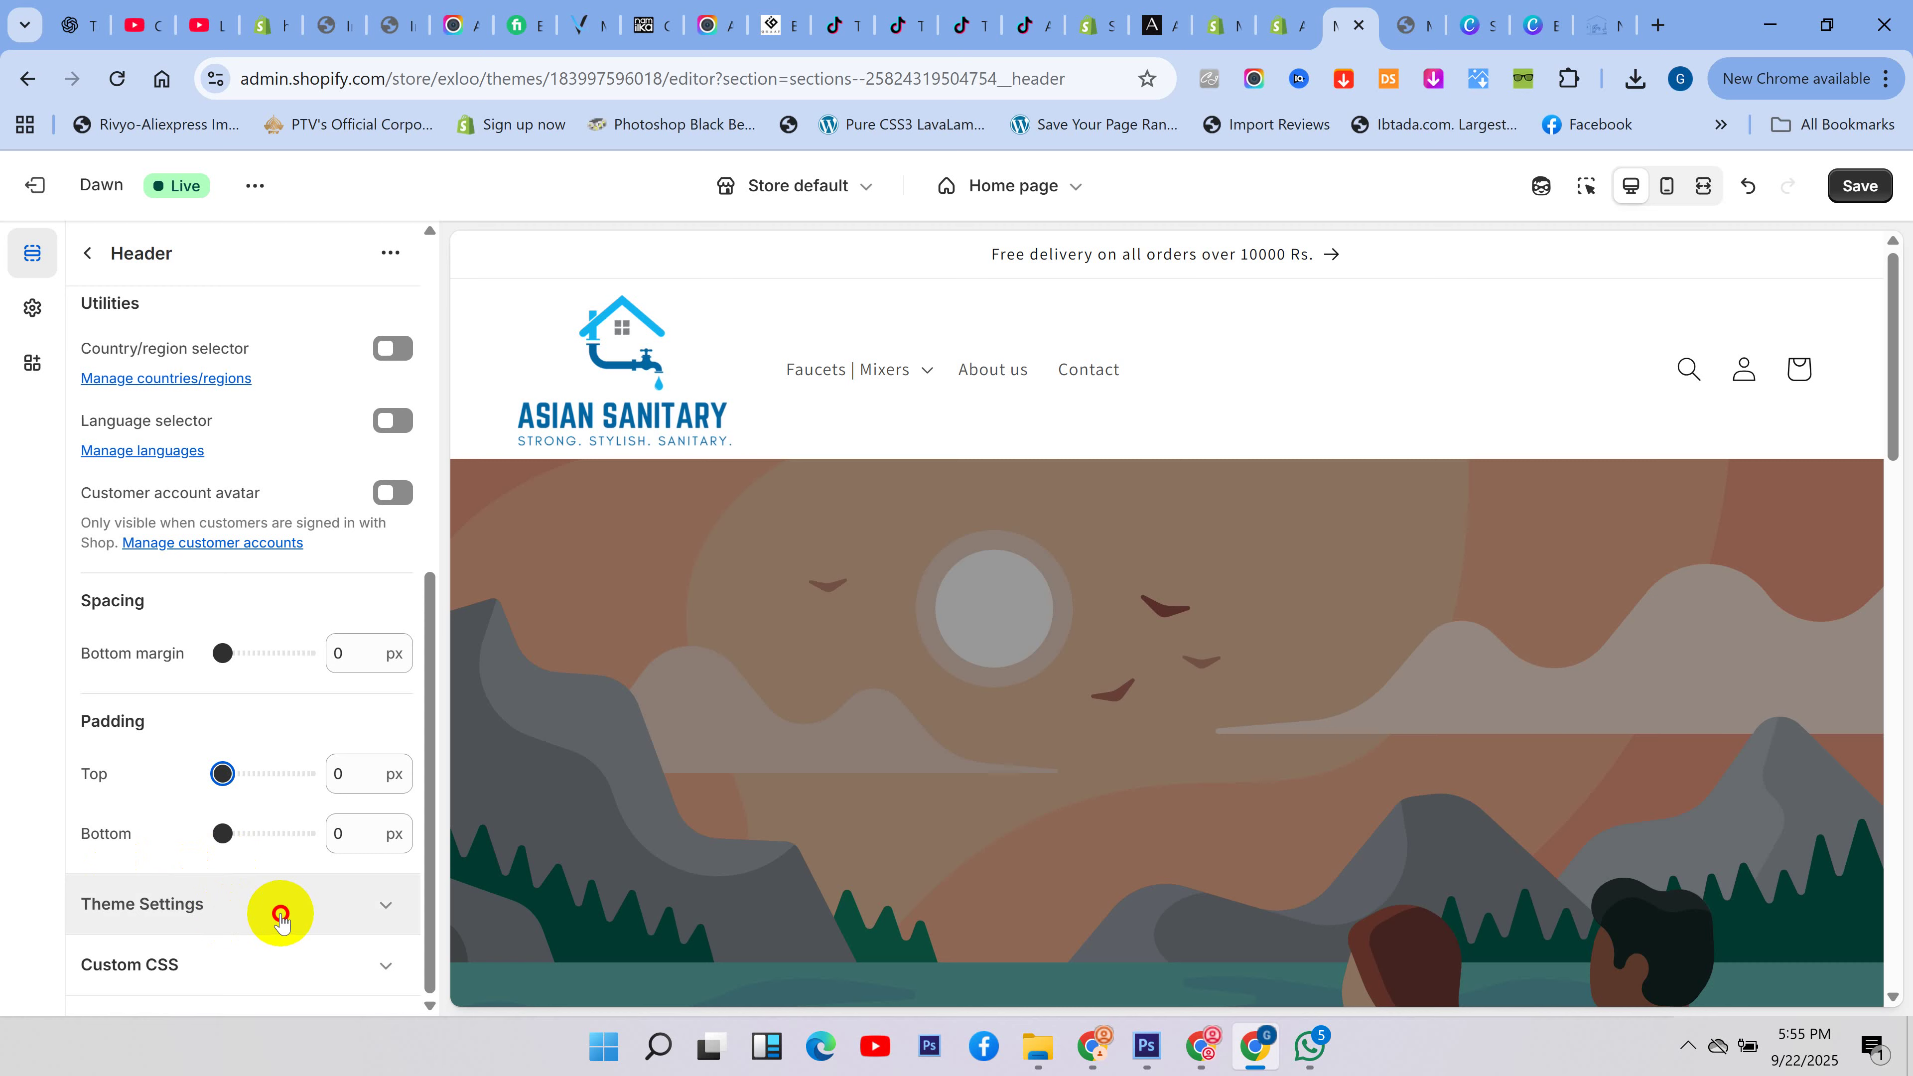
scroll(210, 904, down, 6)
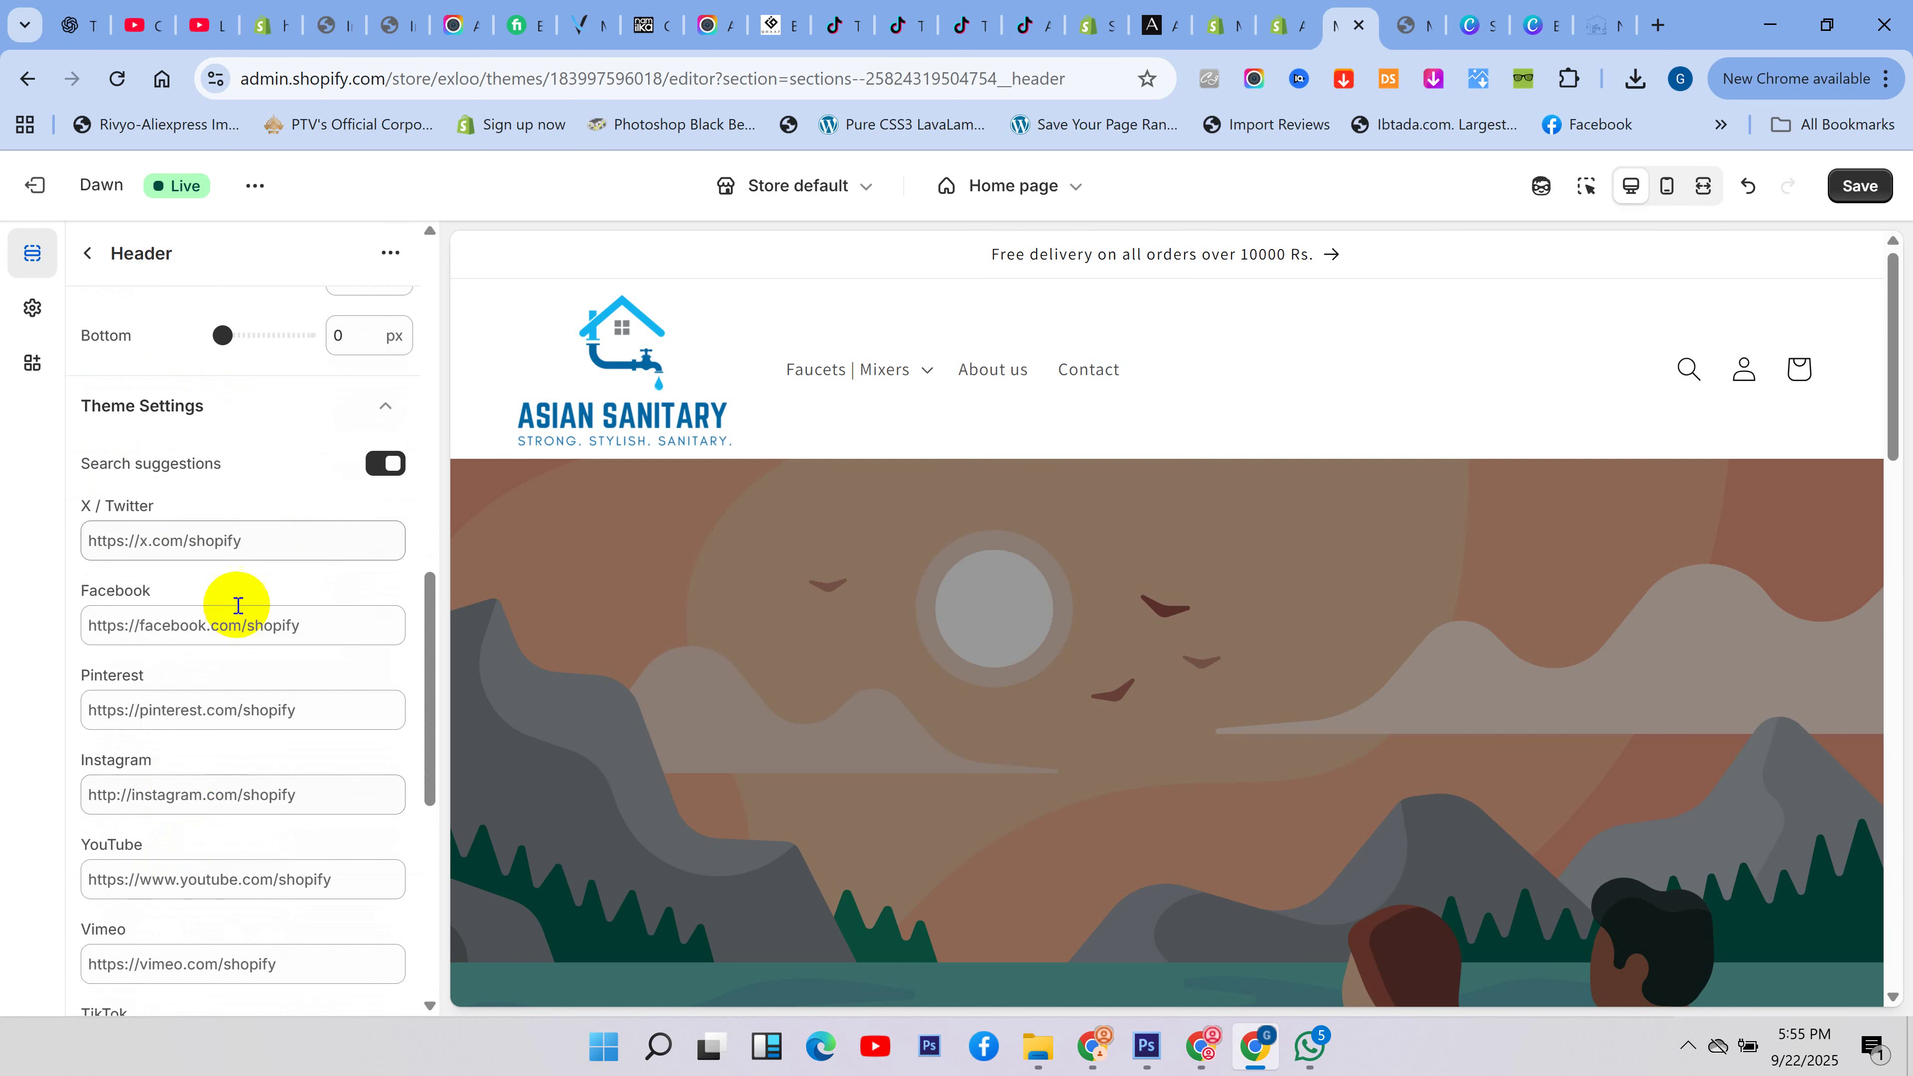
click(264, 536)
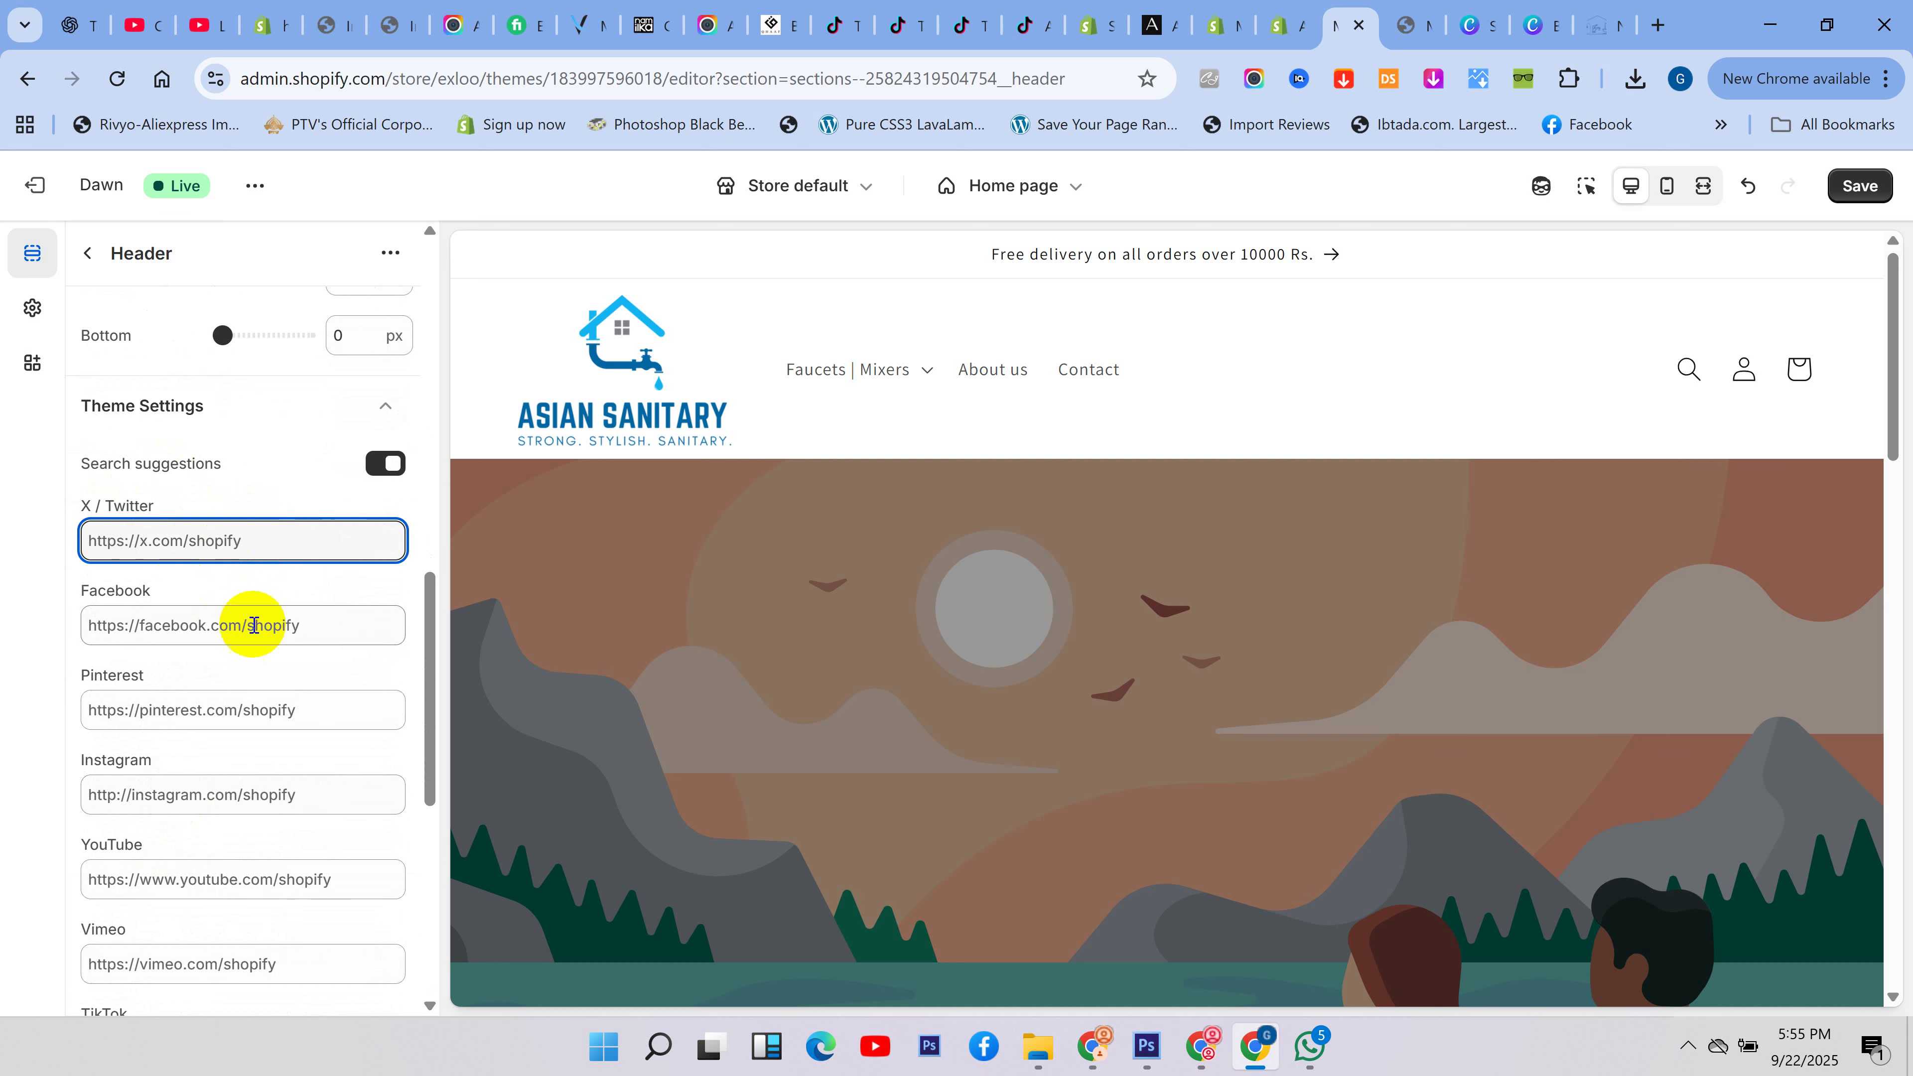
click(202, 641)
drag(226, 463, 121, 466)
click(1859, 186)
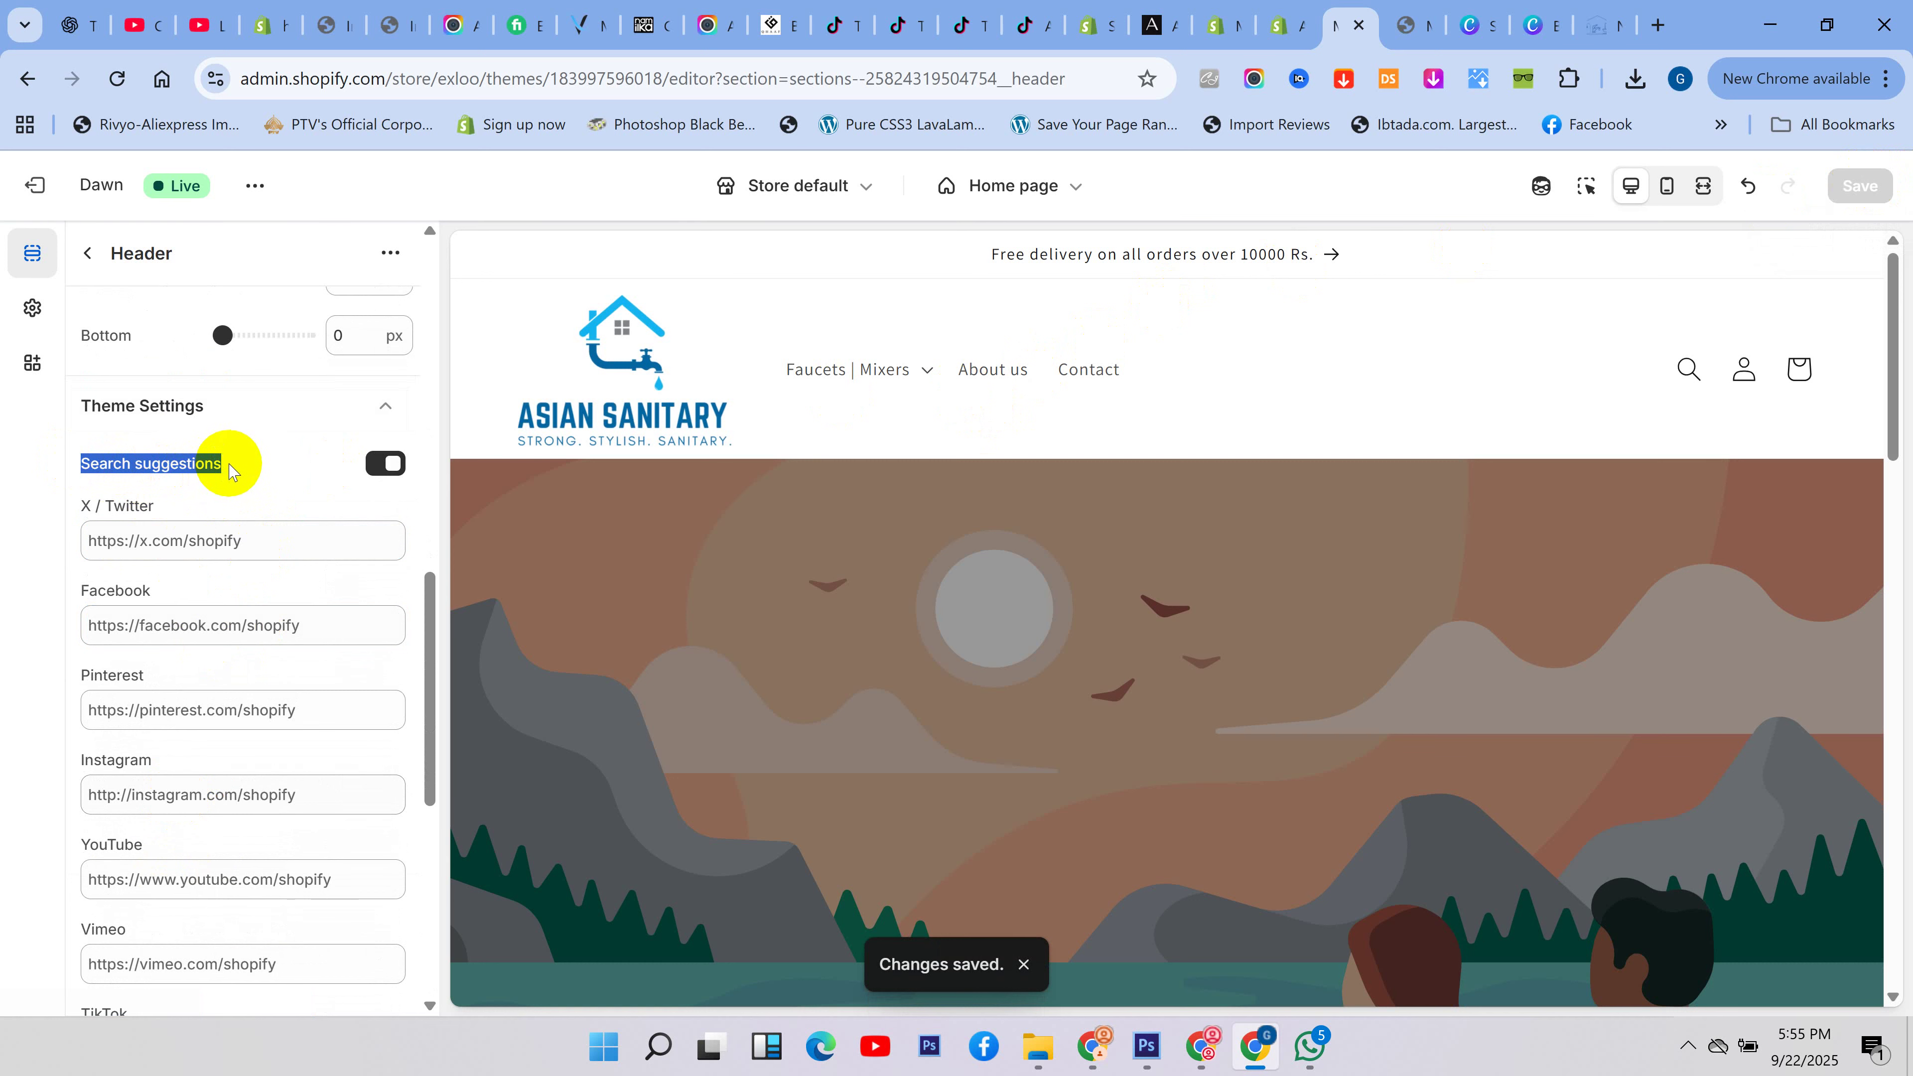
- Compare the storefront search for "a" in the preview with search suggestions on and off, and restore the suggestions
click(1704, 372)
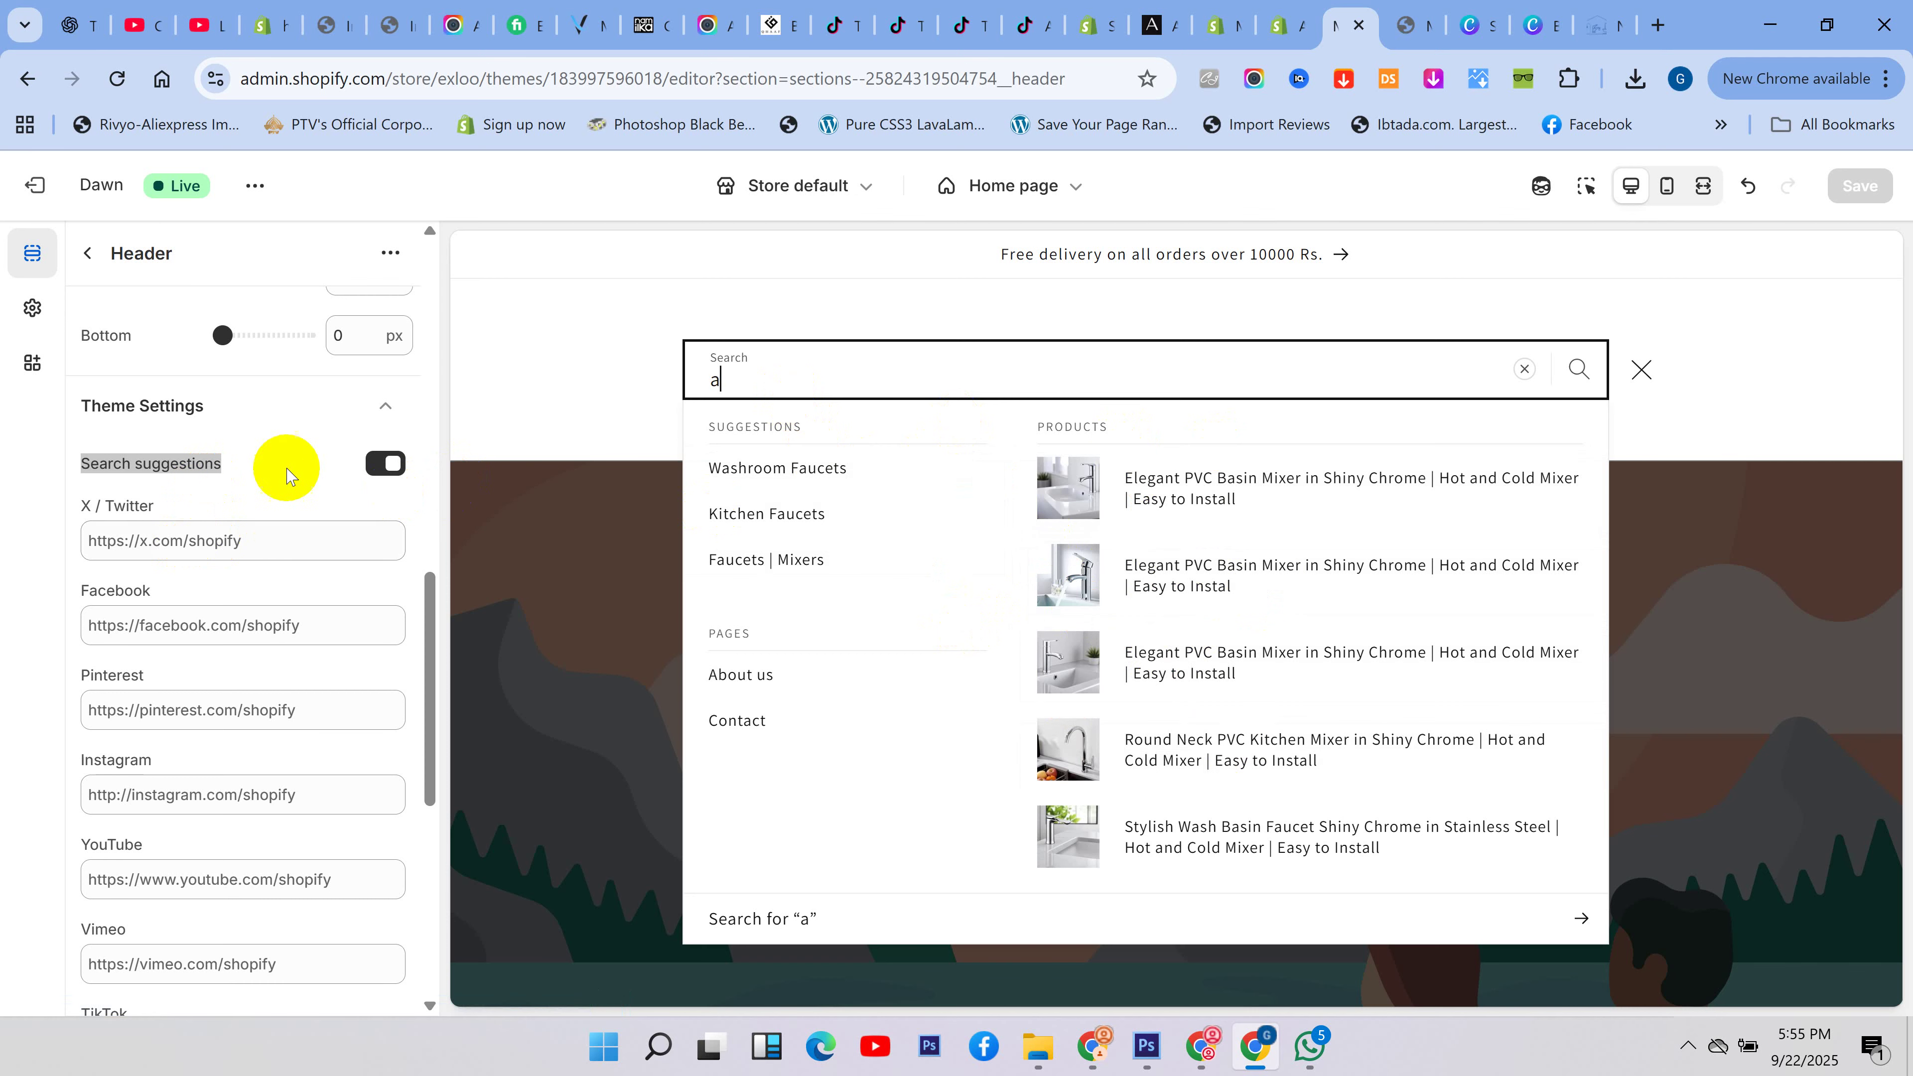
click(376, 467)
click(764, 372)
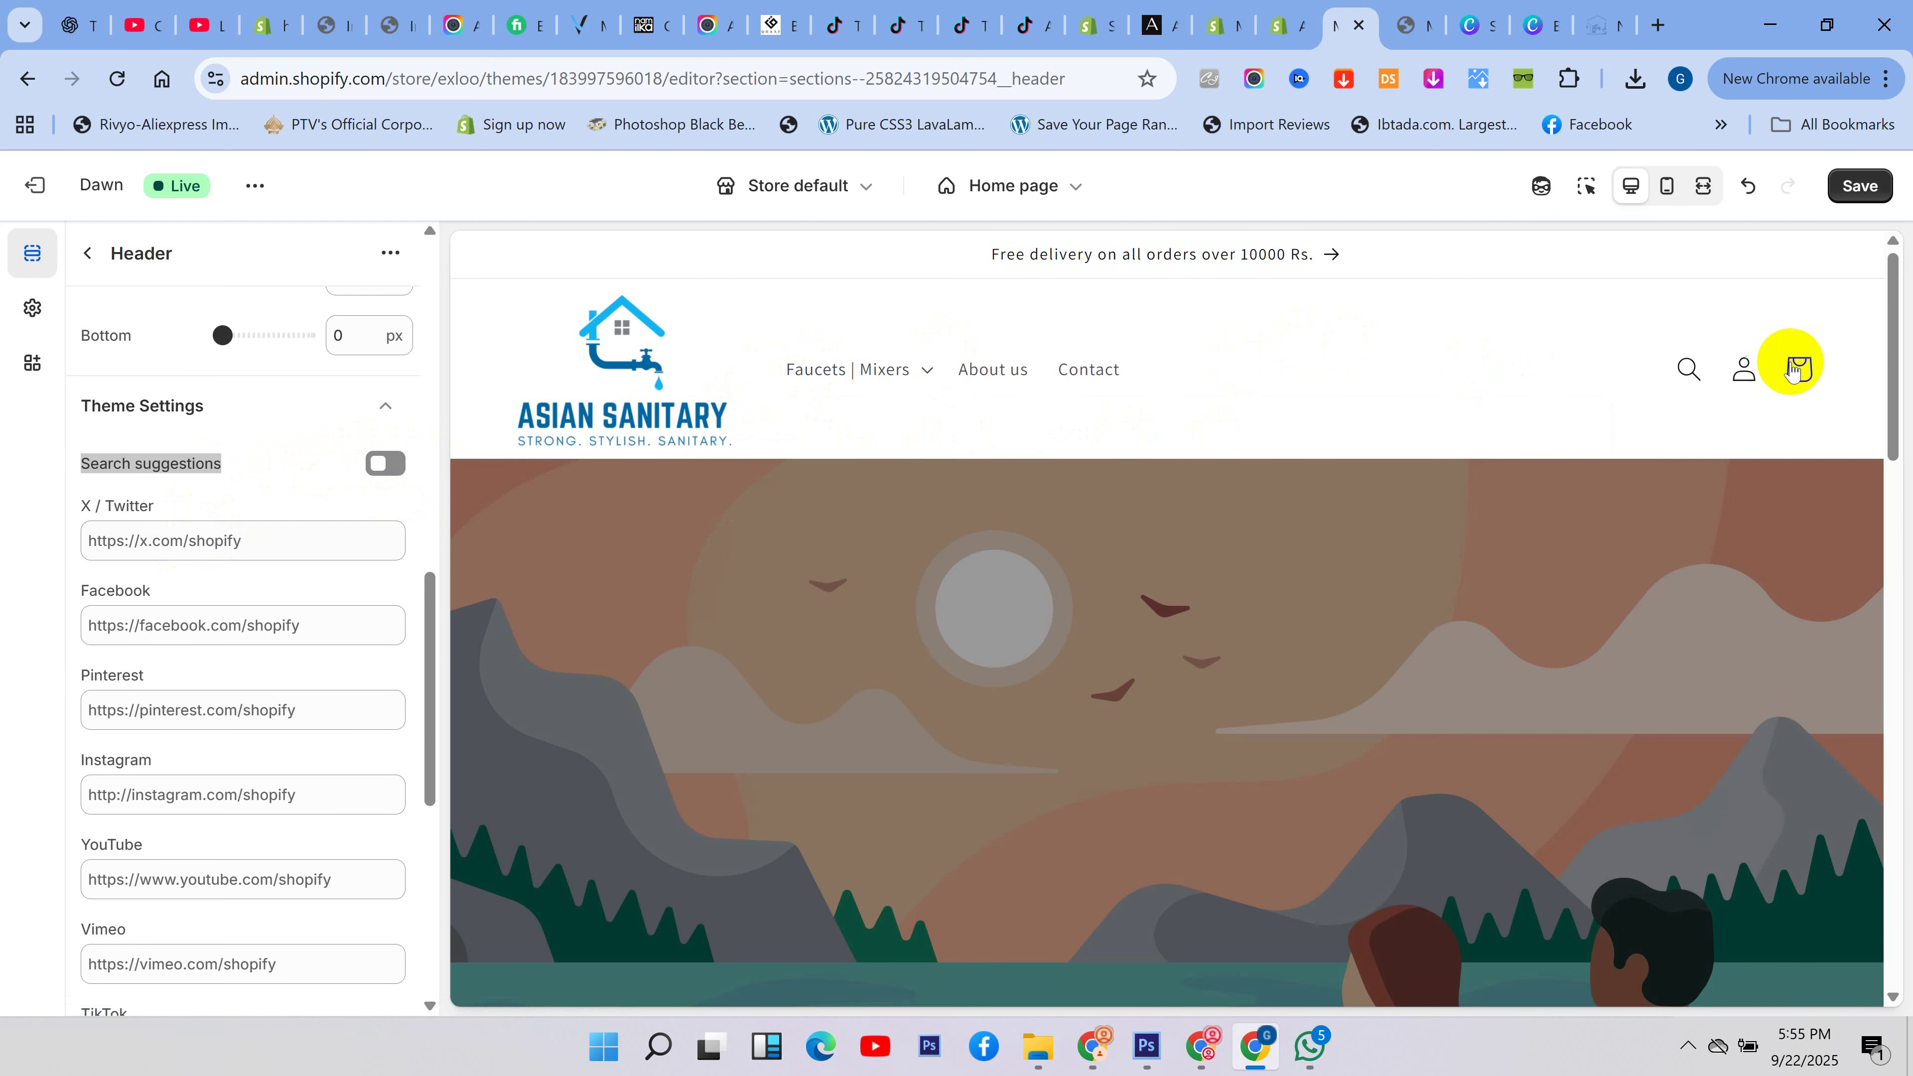
click(1687, 369)
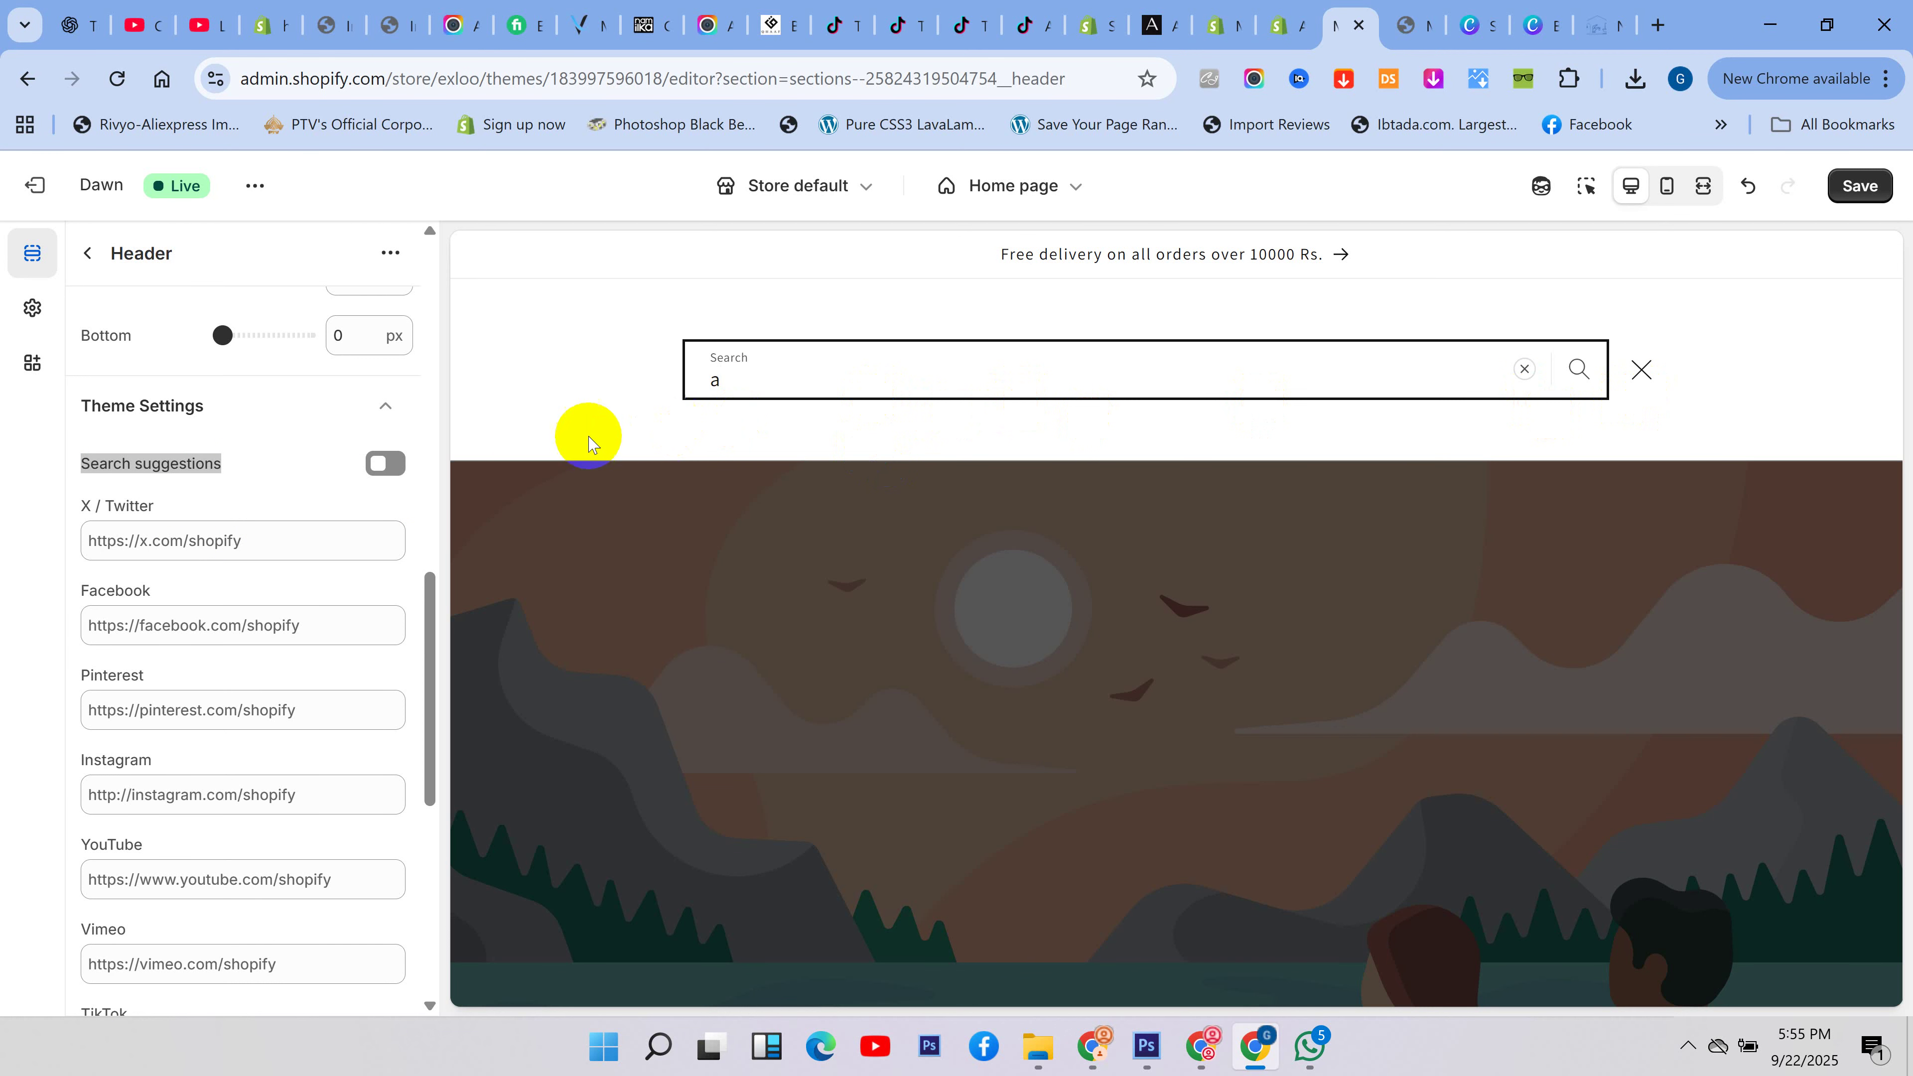
click(386, 464)
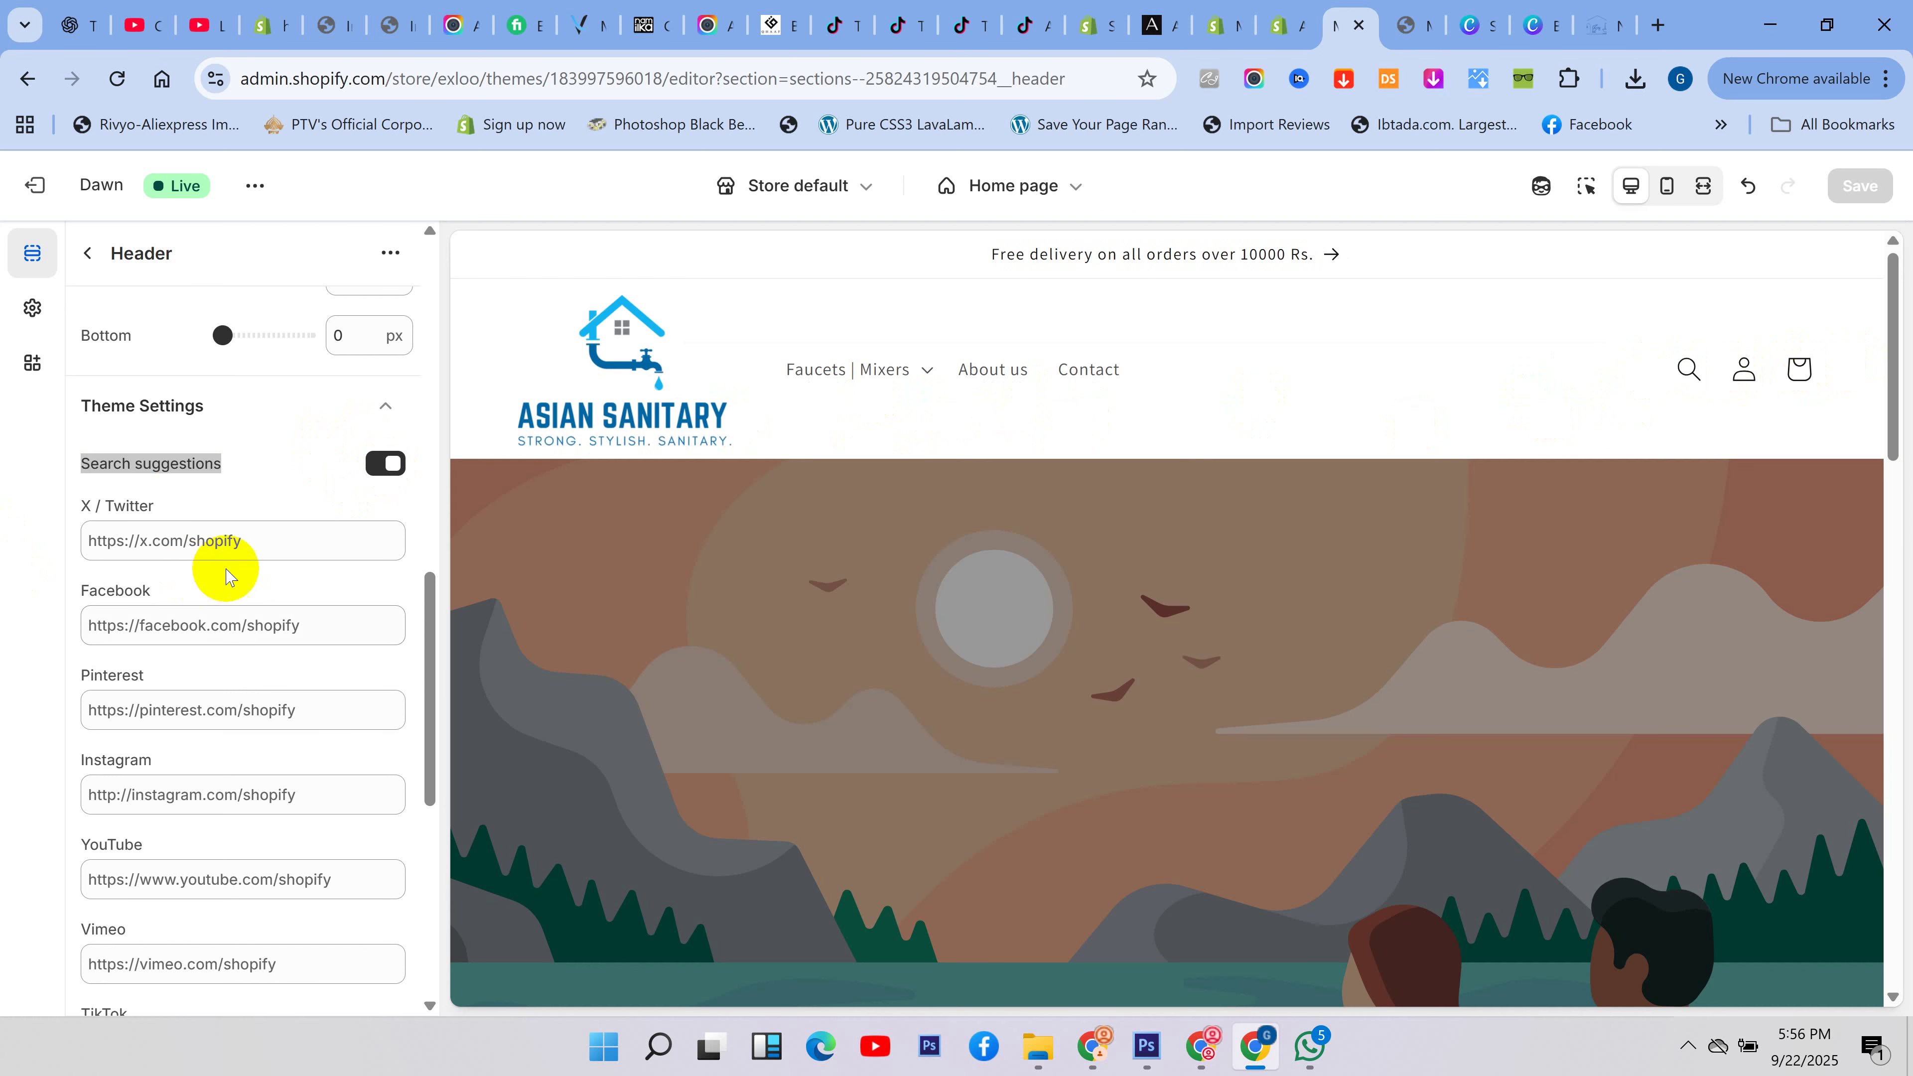
- Look through the theme's social link fields and copy the web address of the open TikTok for Business page
click(28, 559)
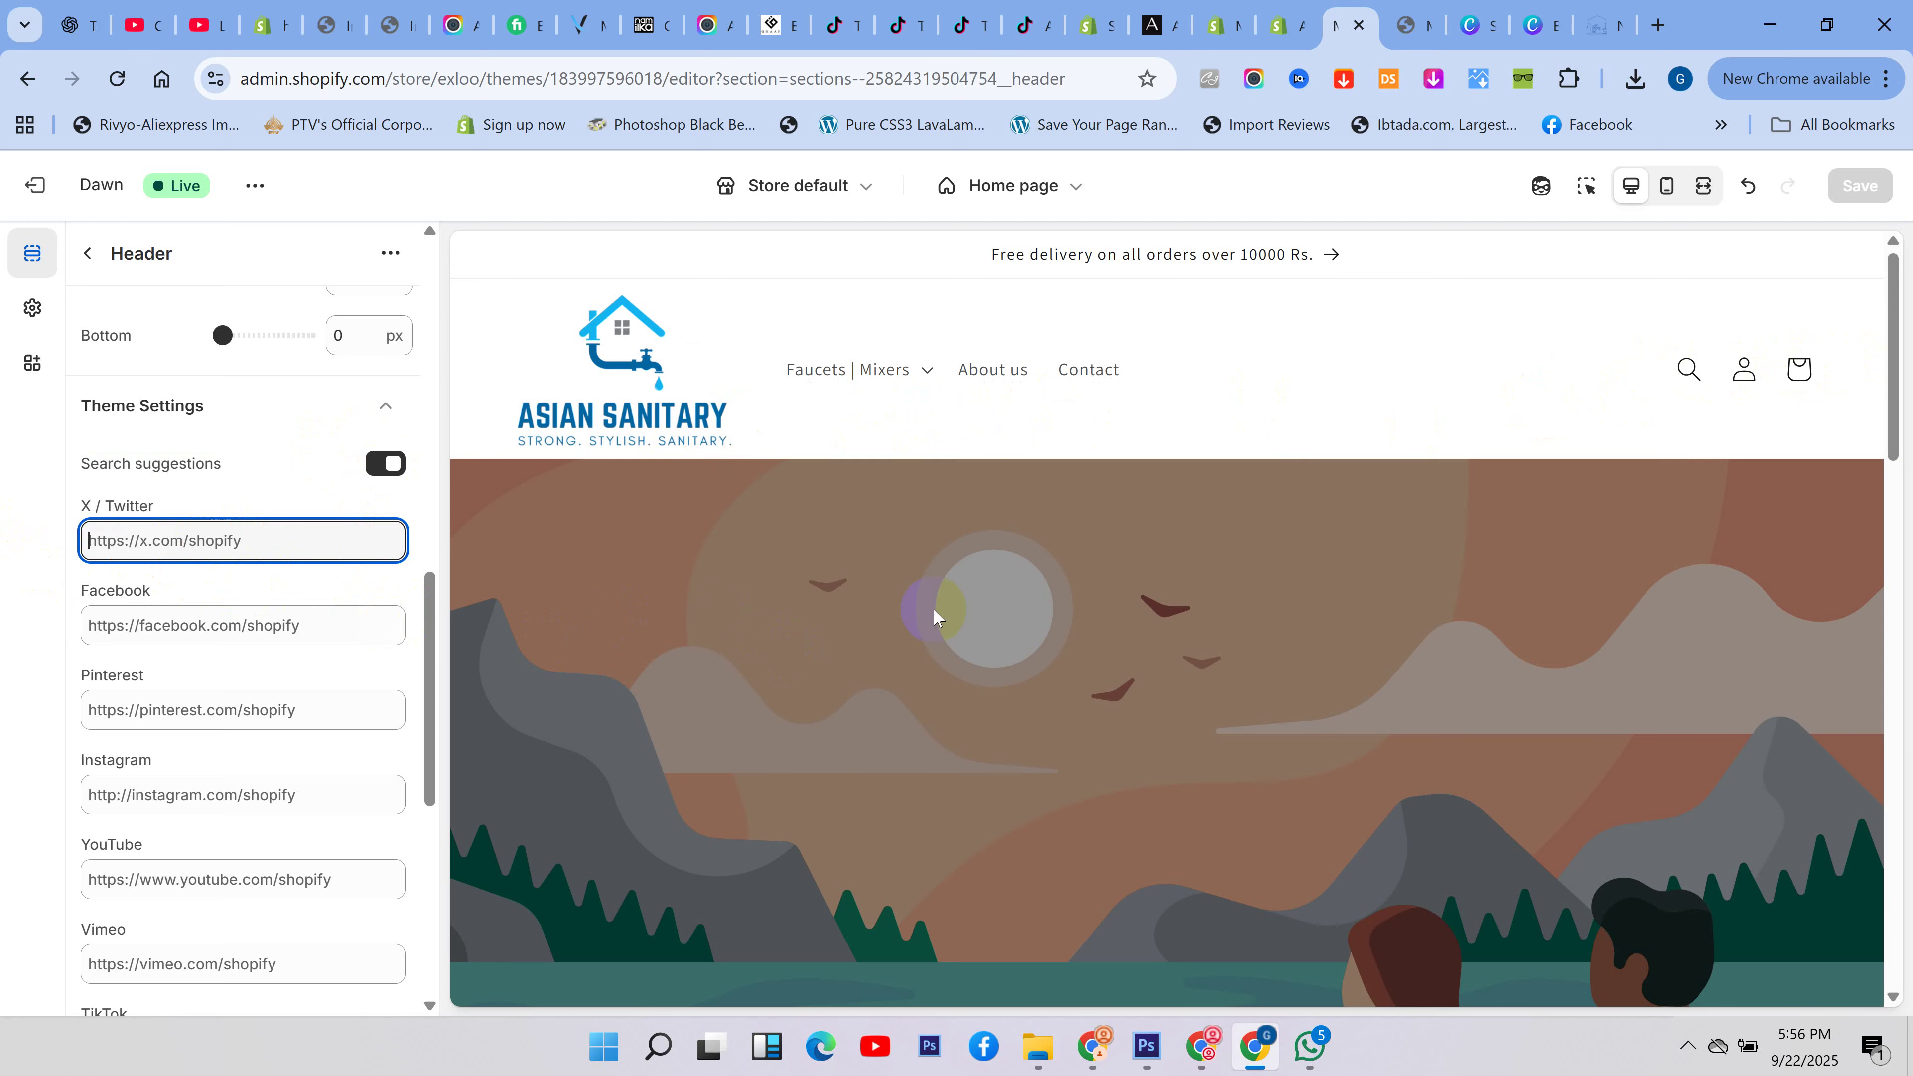
scroll(932, 611, down, 5)
scroll(931, 625, down, 2)
scroll(930, 630, up, 8)
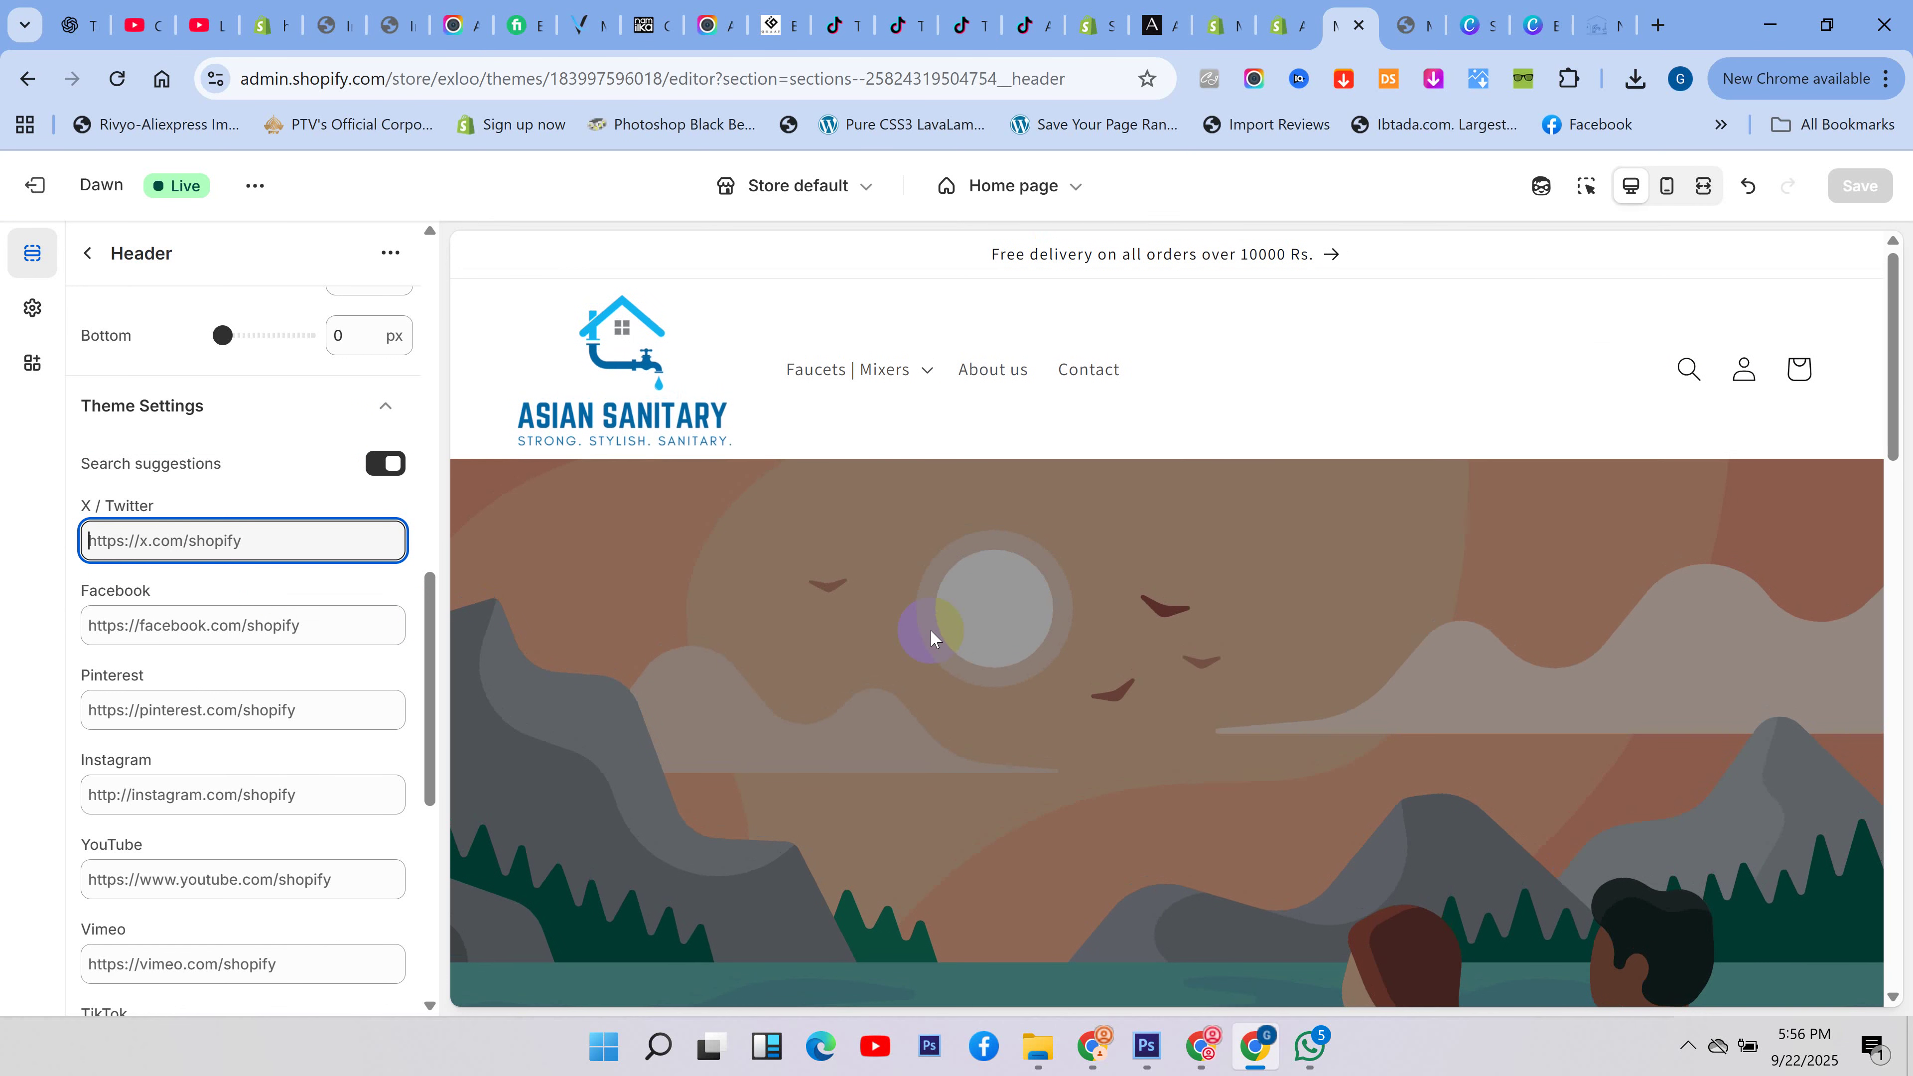
click(174, 564)
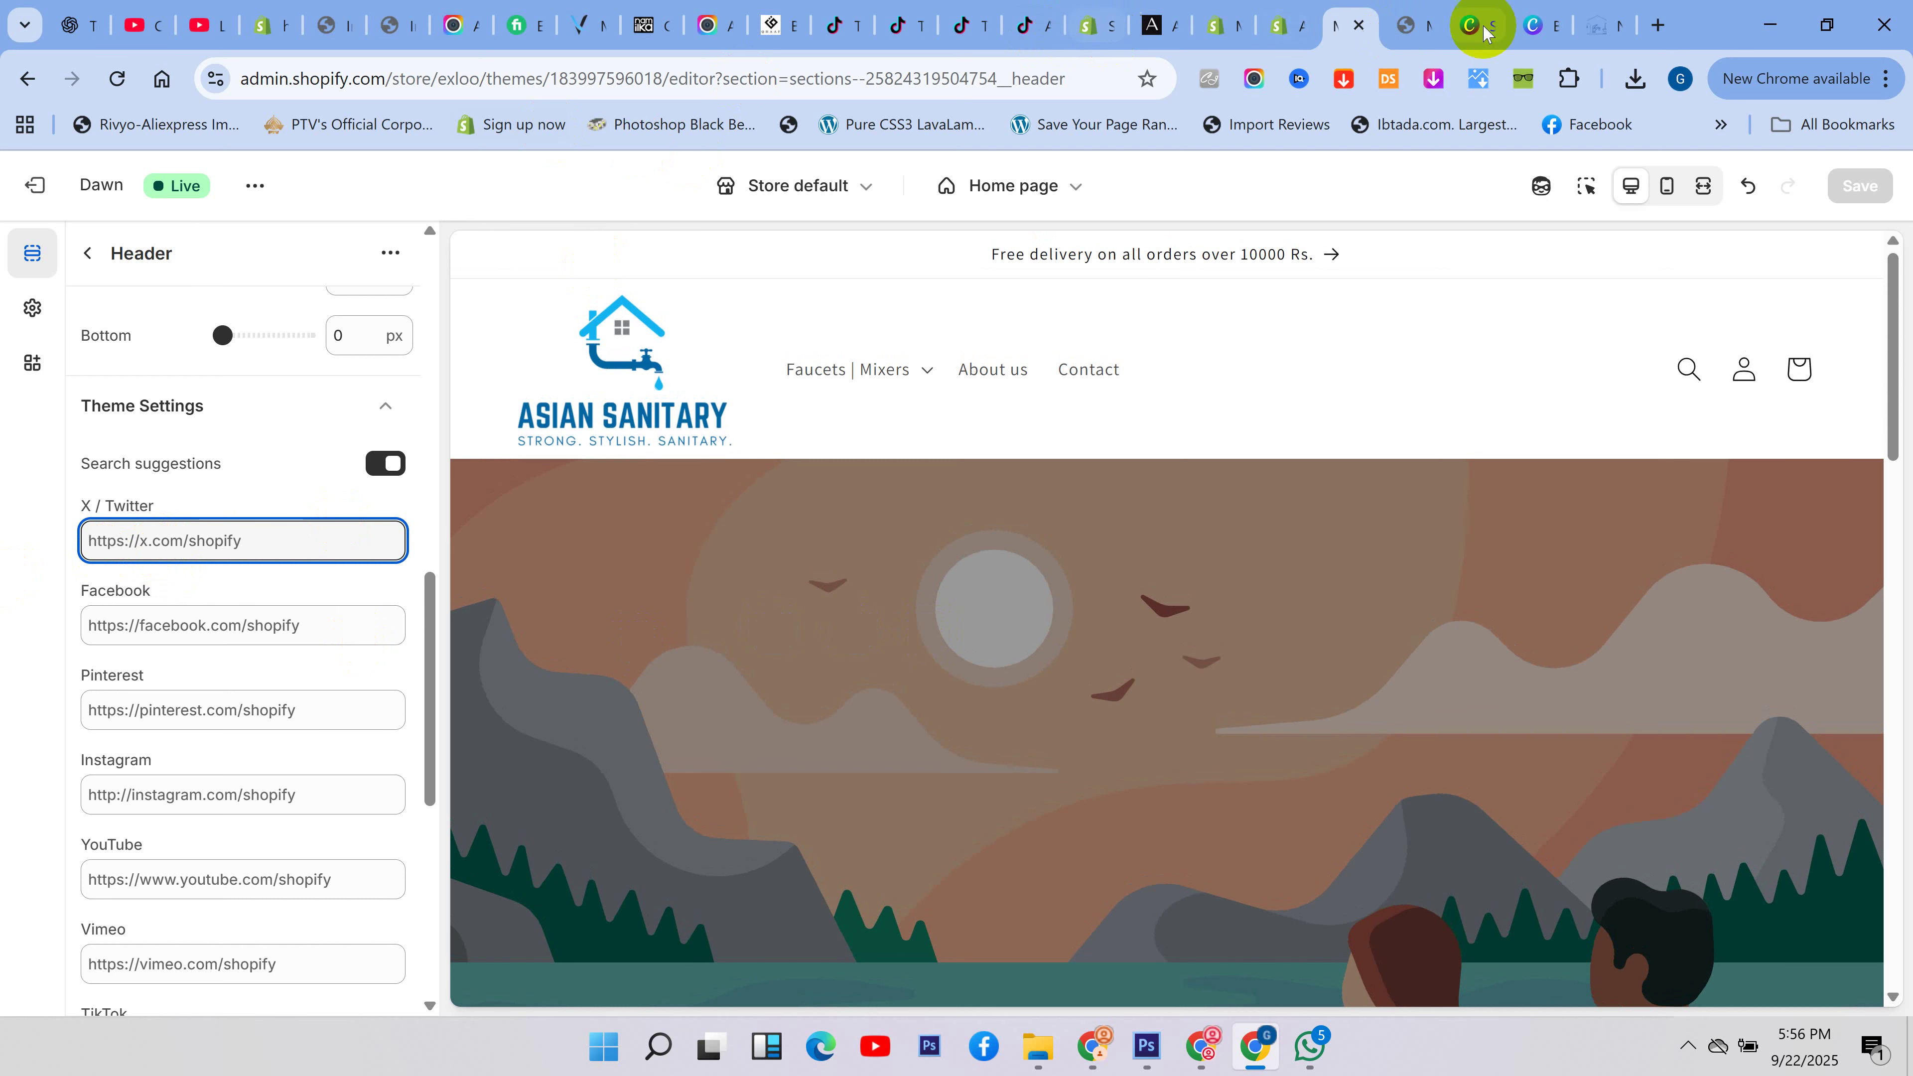
click(836, 25)
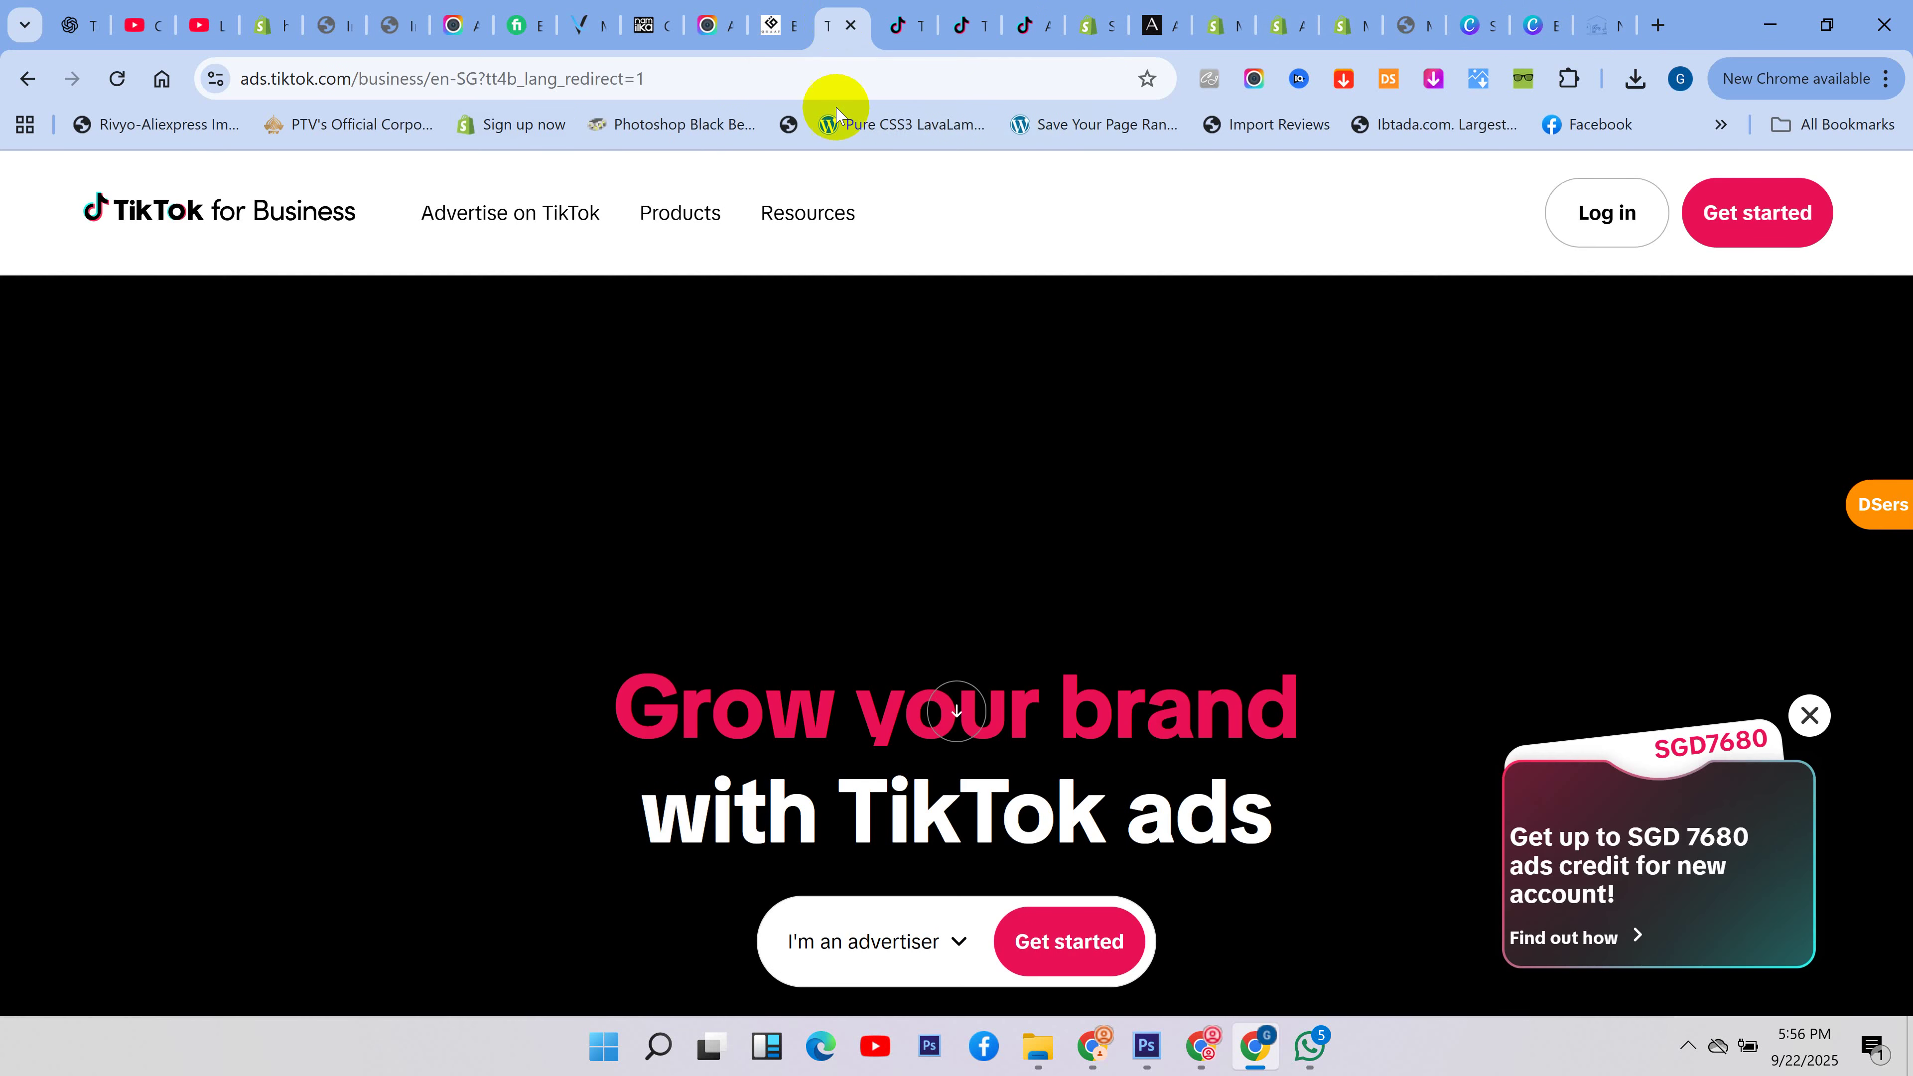
click(714, 78)
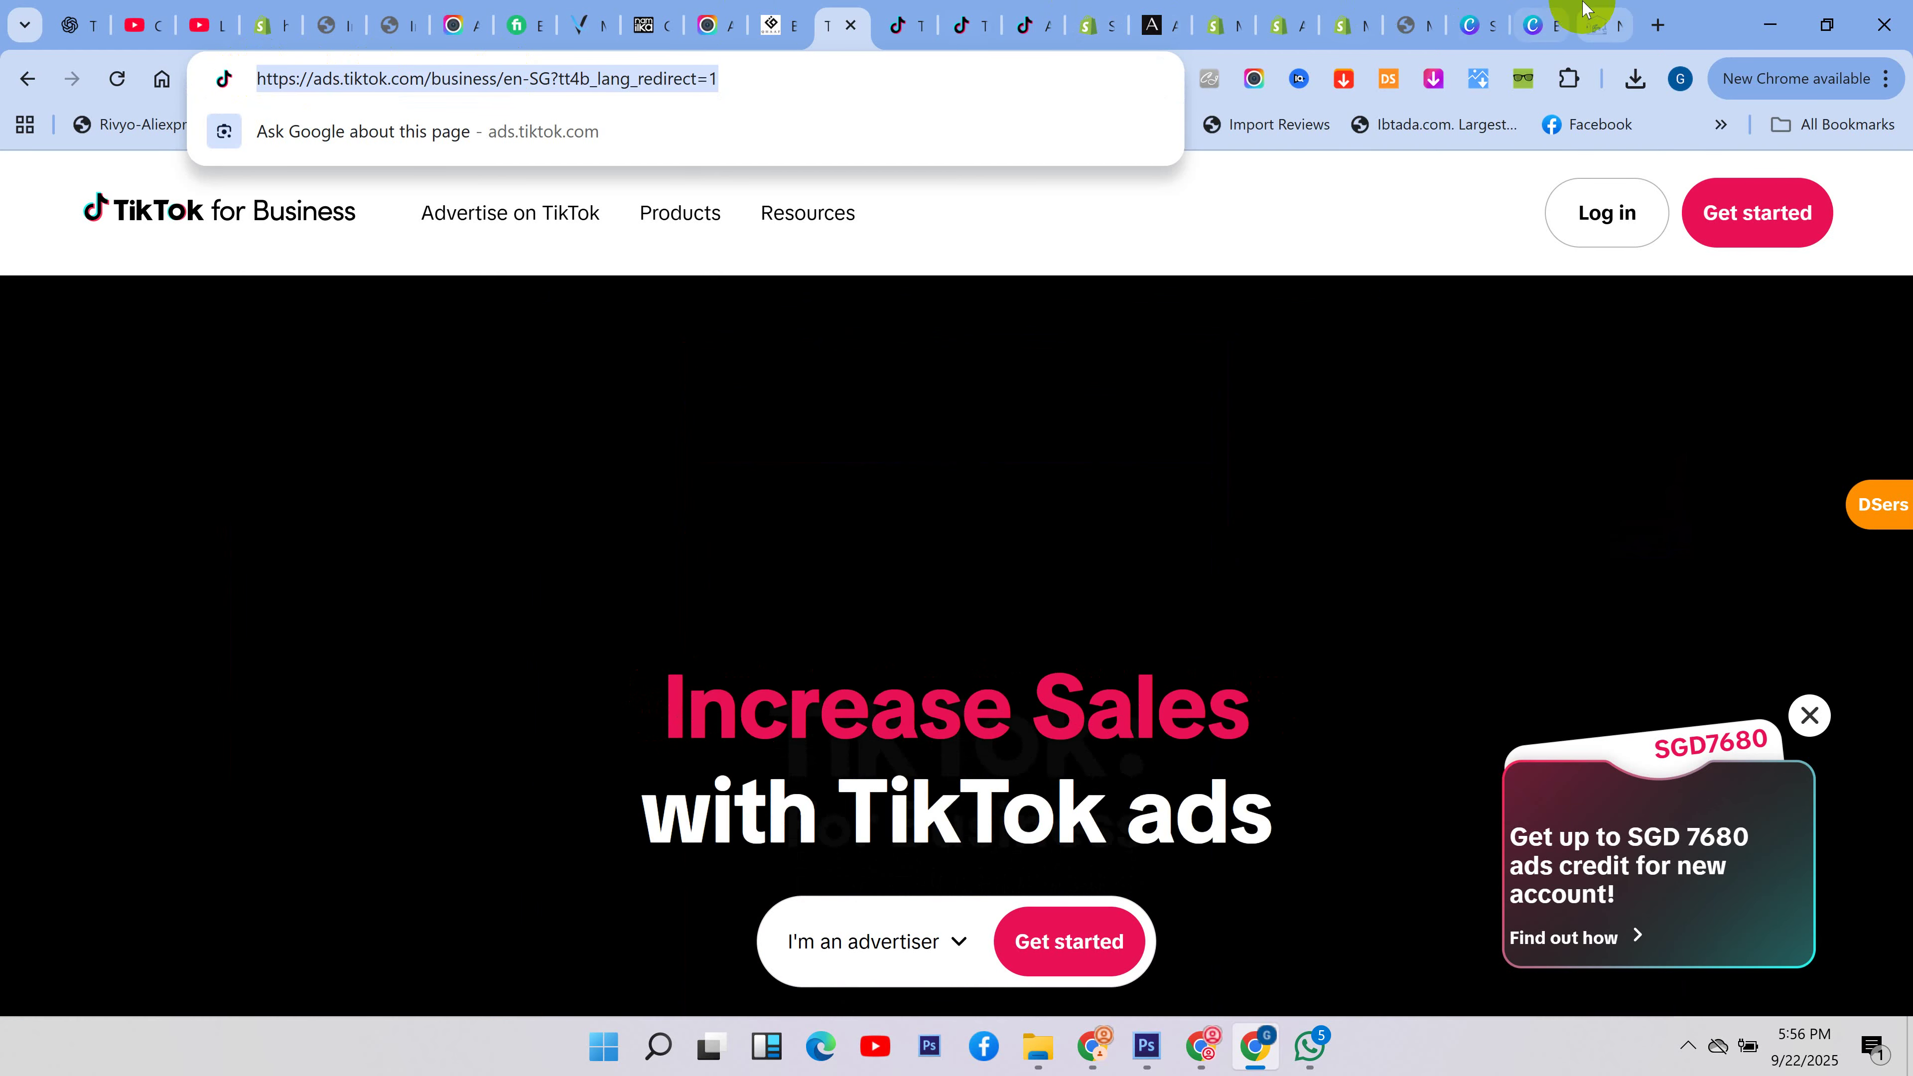
- Paste the copied address as the theme's TikTok link and check the TikTok icon in the home page footer
click(1372, 23)
scroll(244, 718, down, 6)
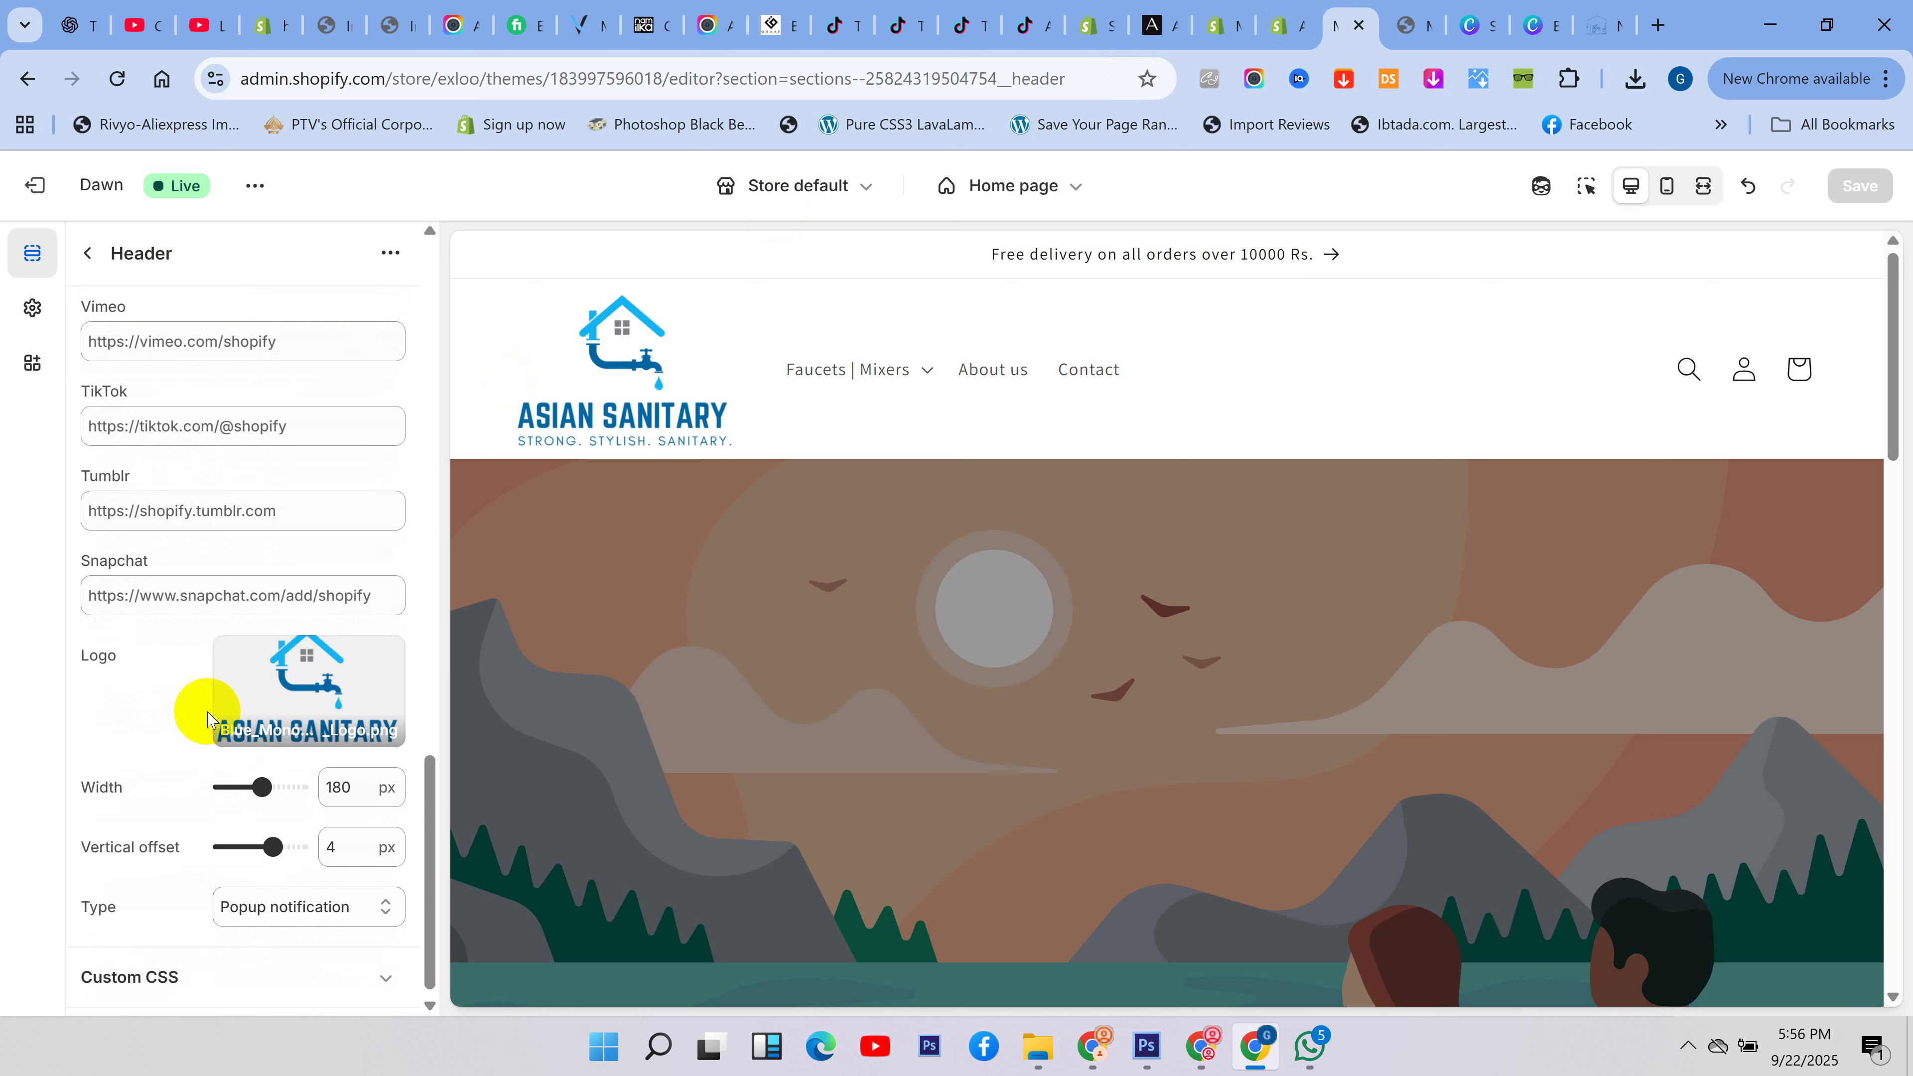
scroll(207, 719, up, 5)
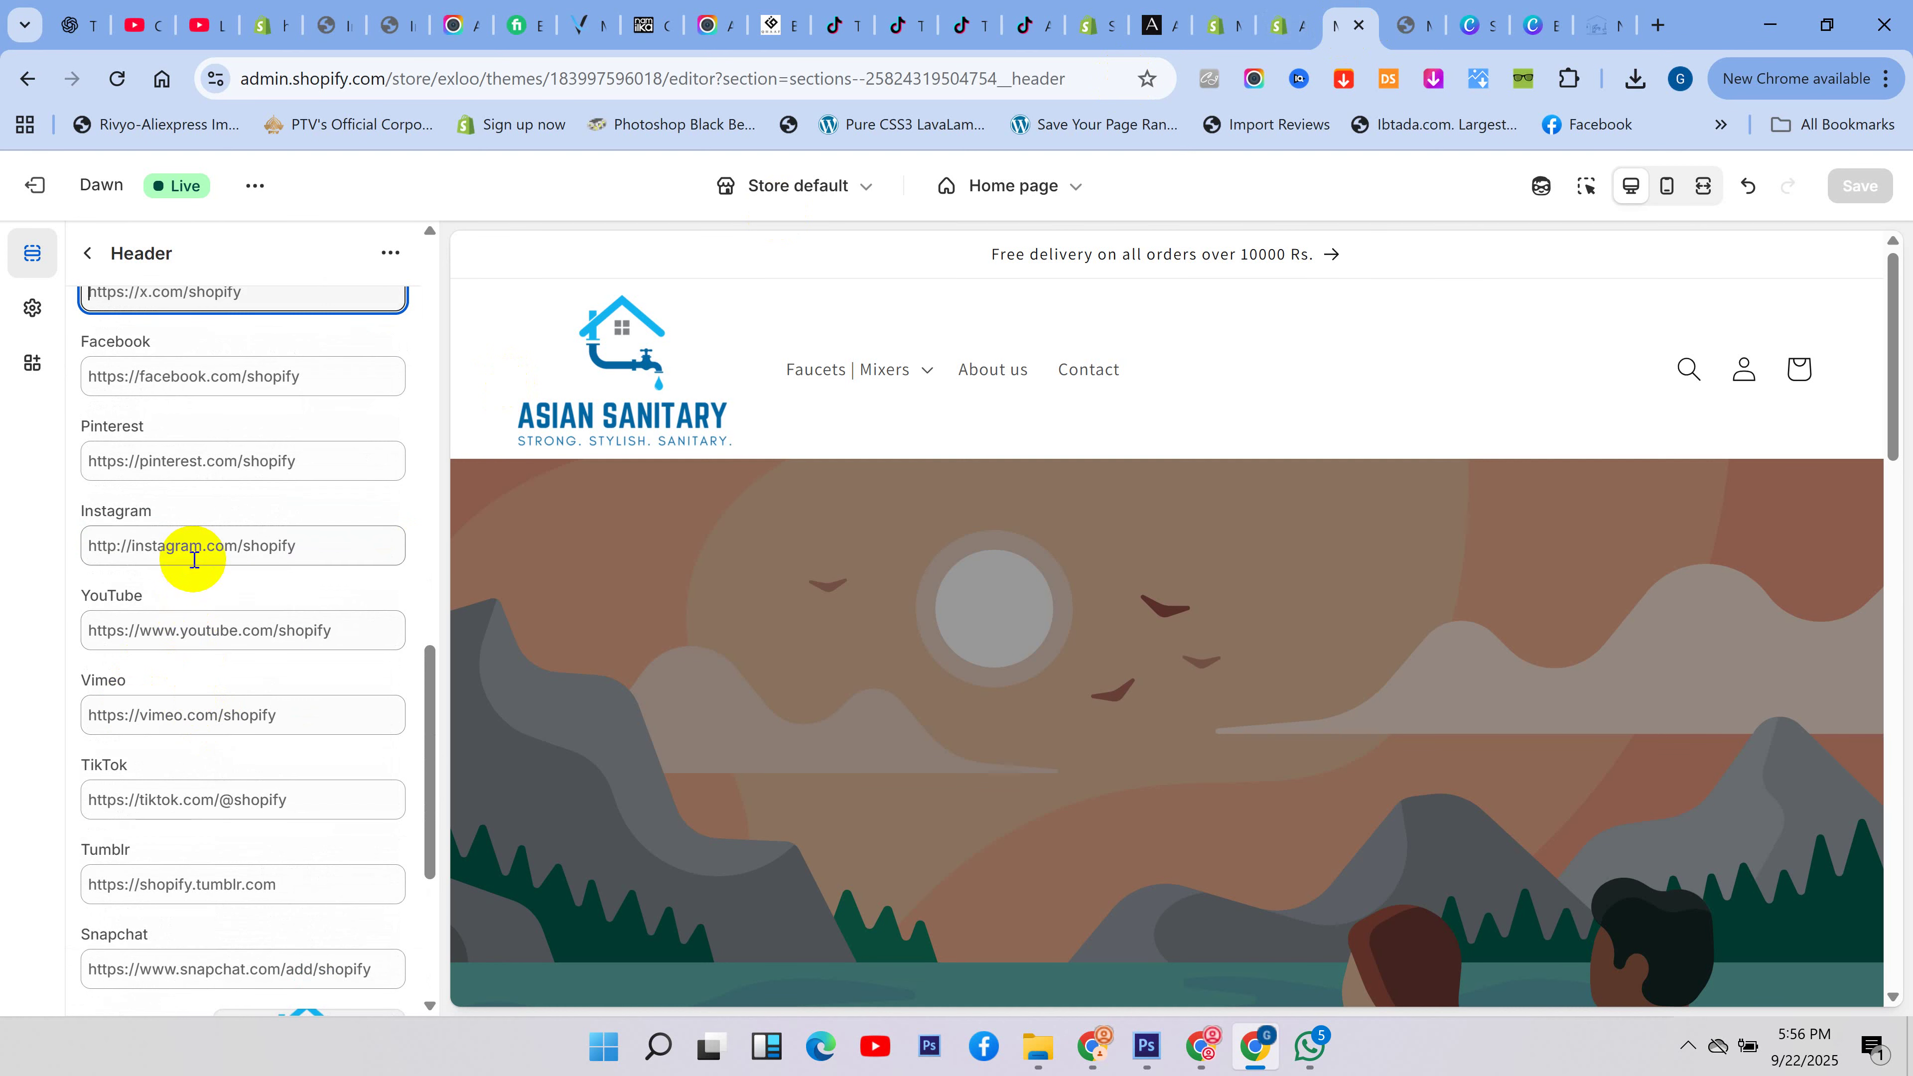
click(115, 800)
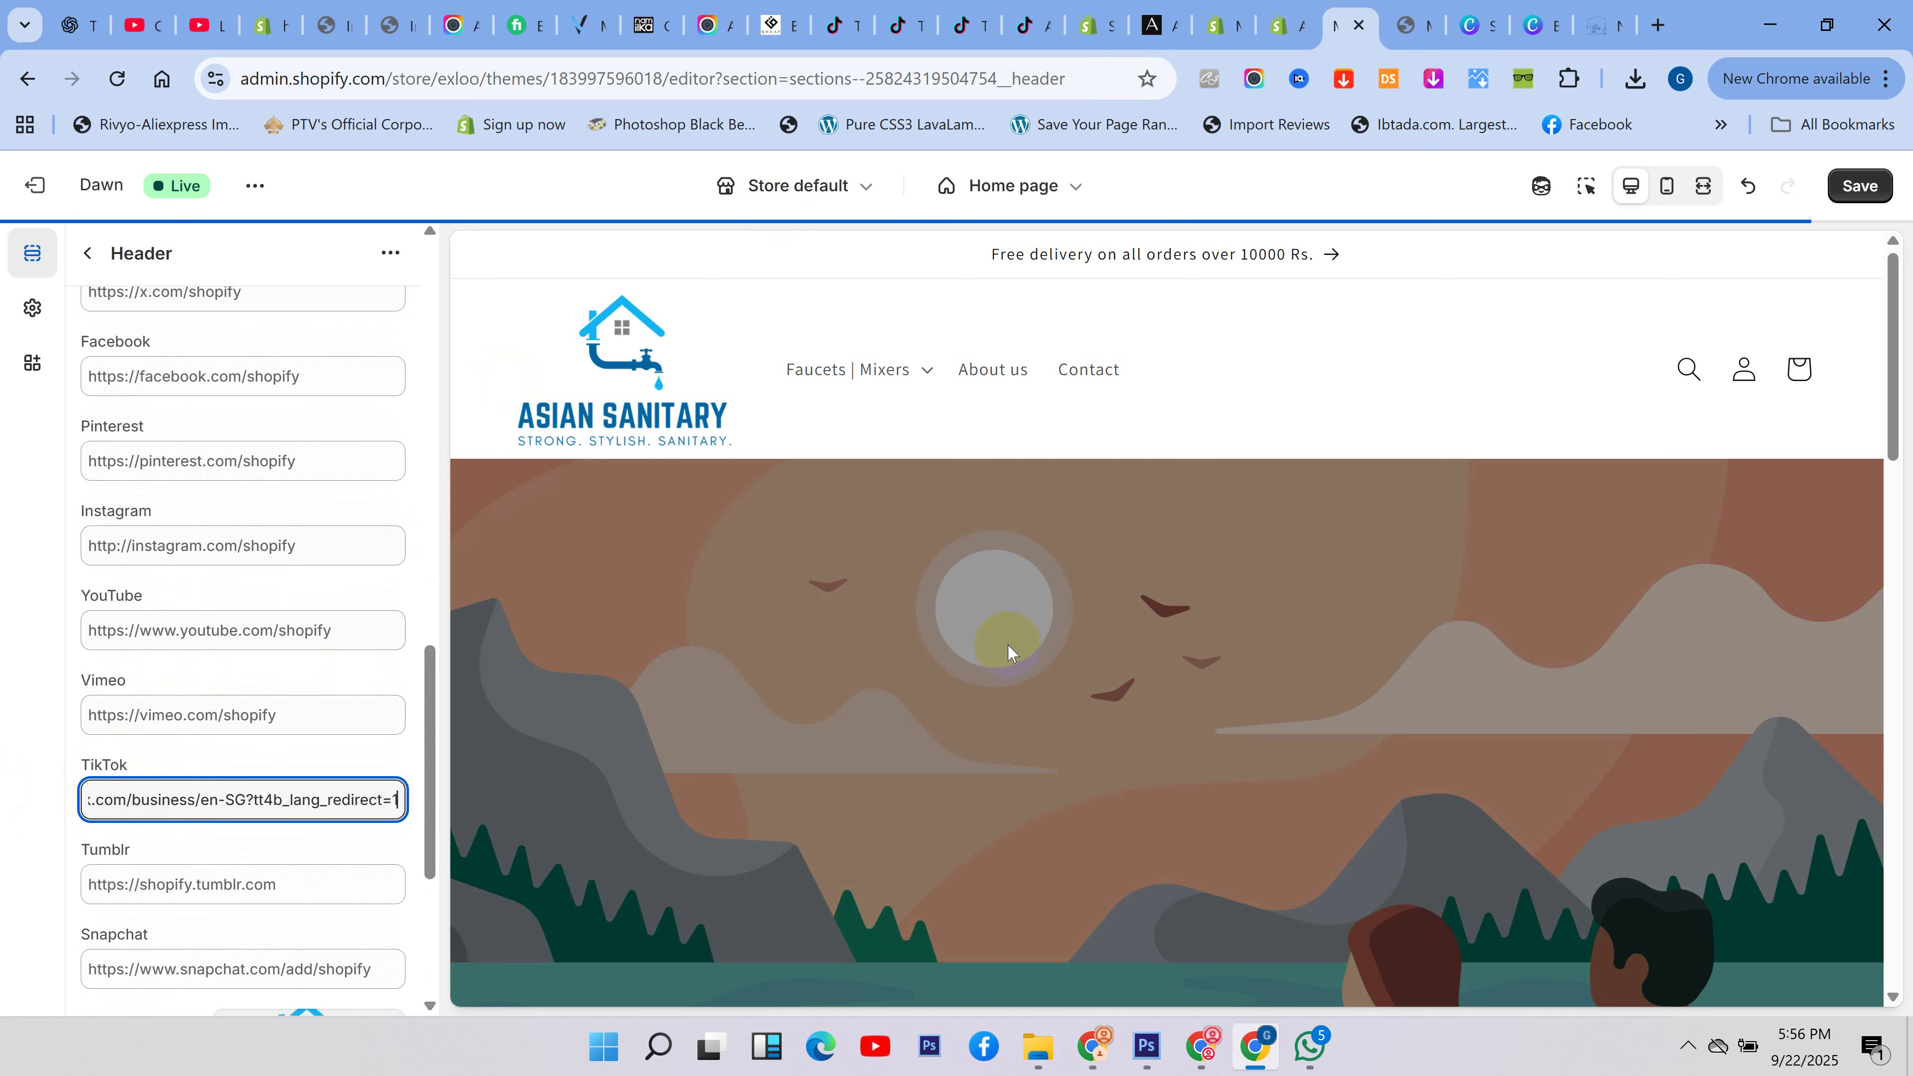
scroll(1208, 709, down, 15)
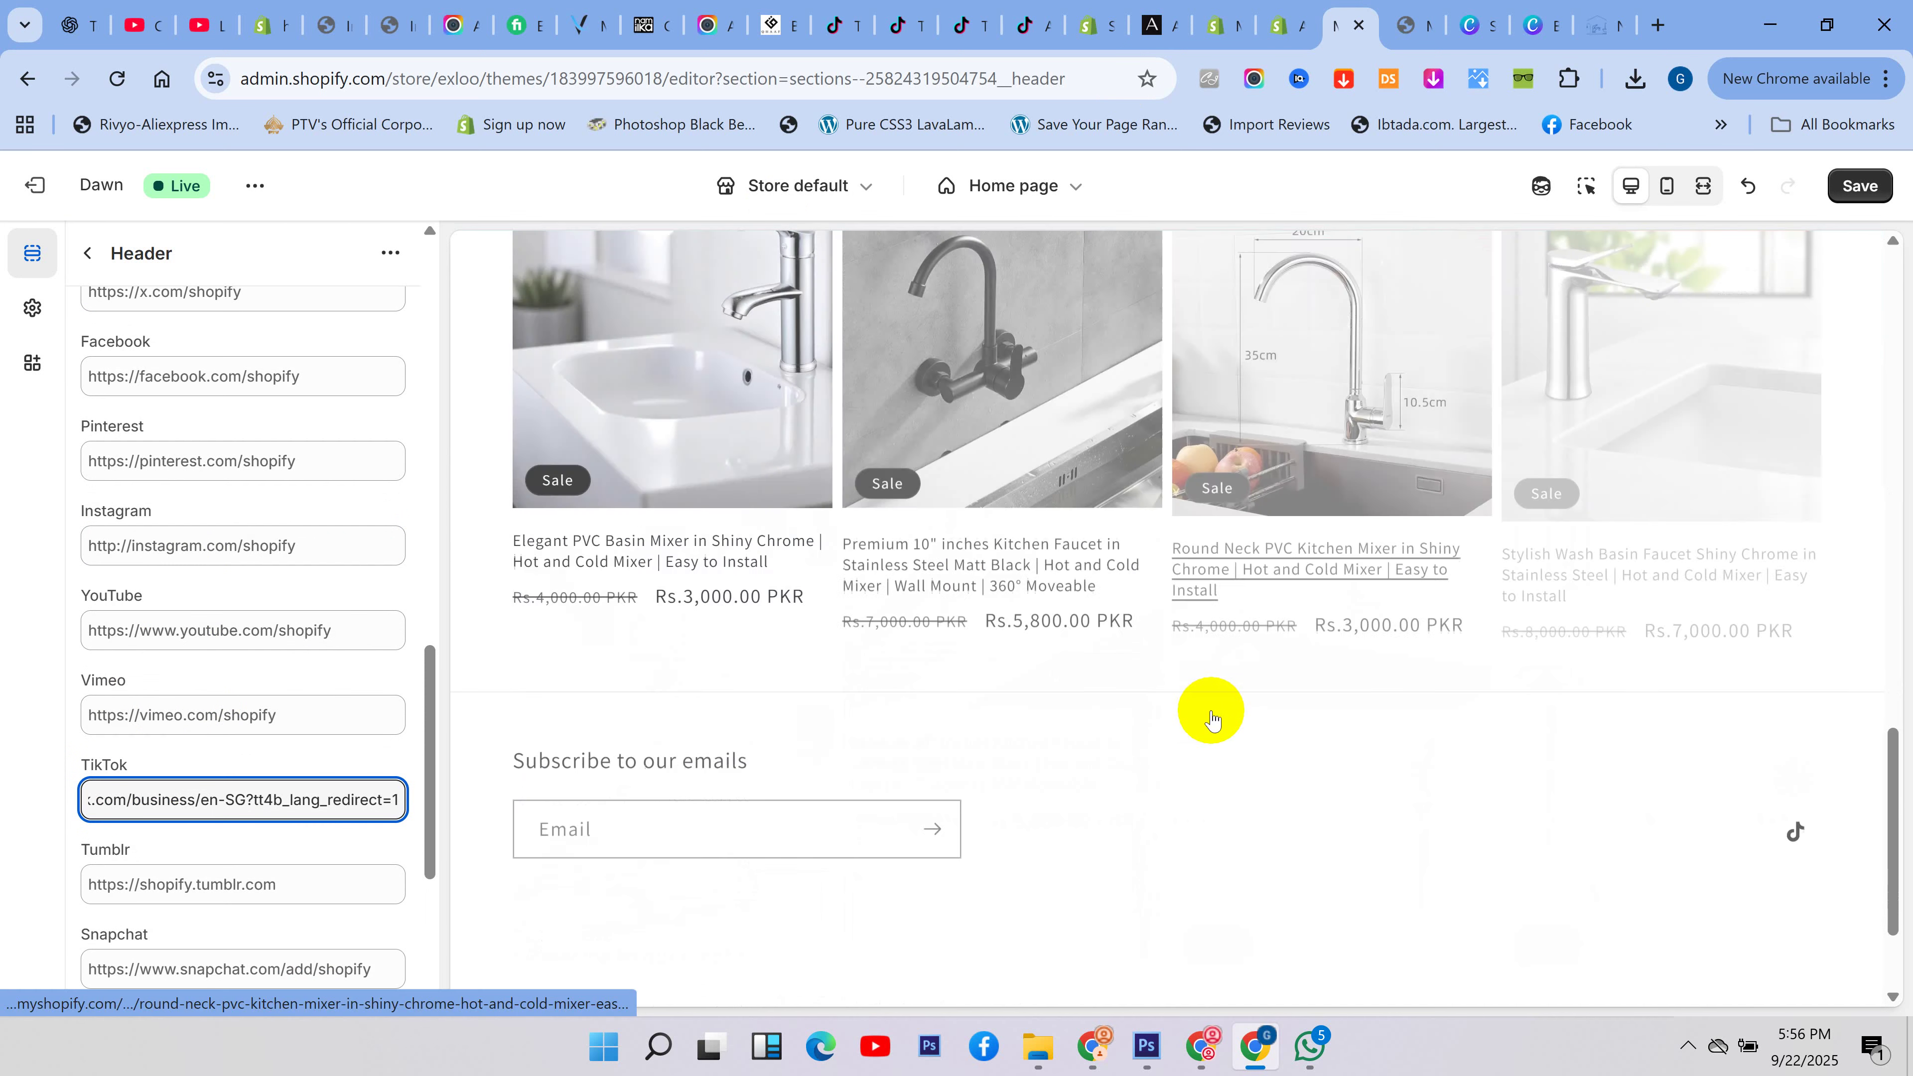
click(1804, 640)
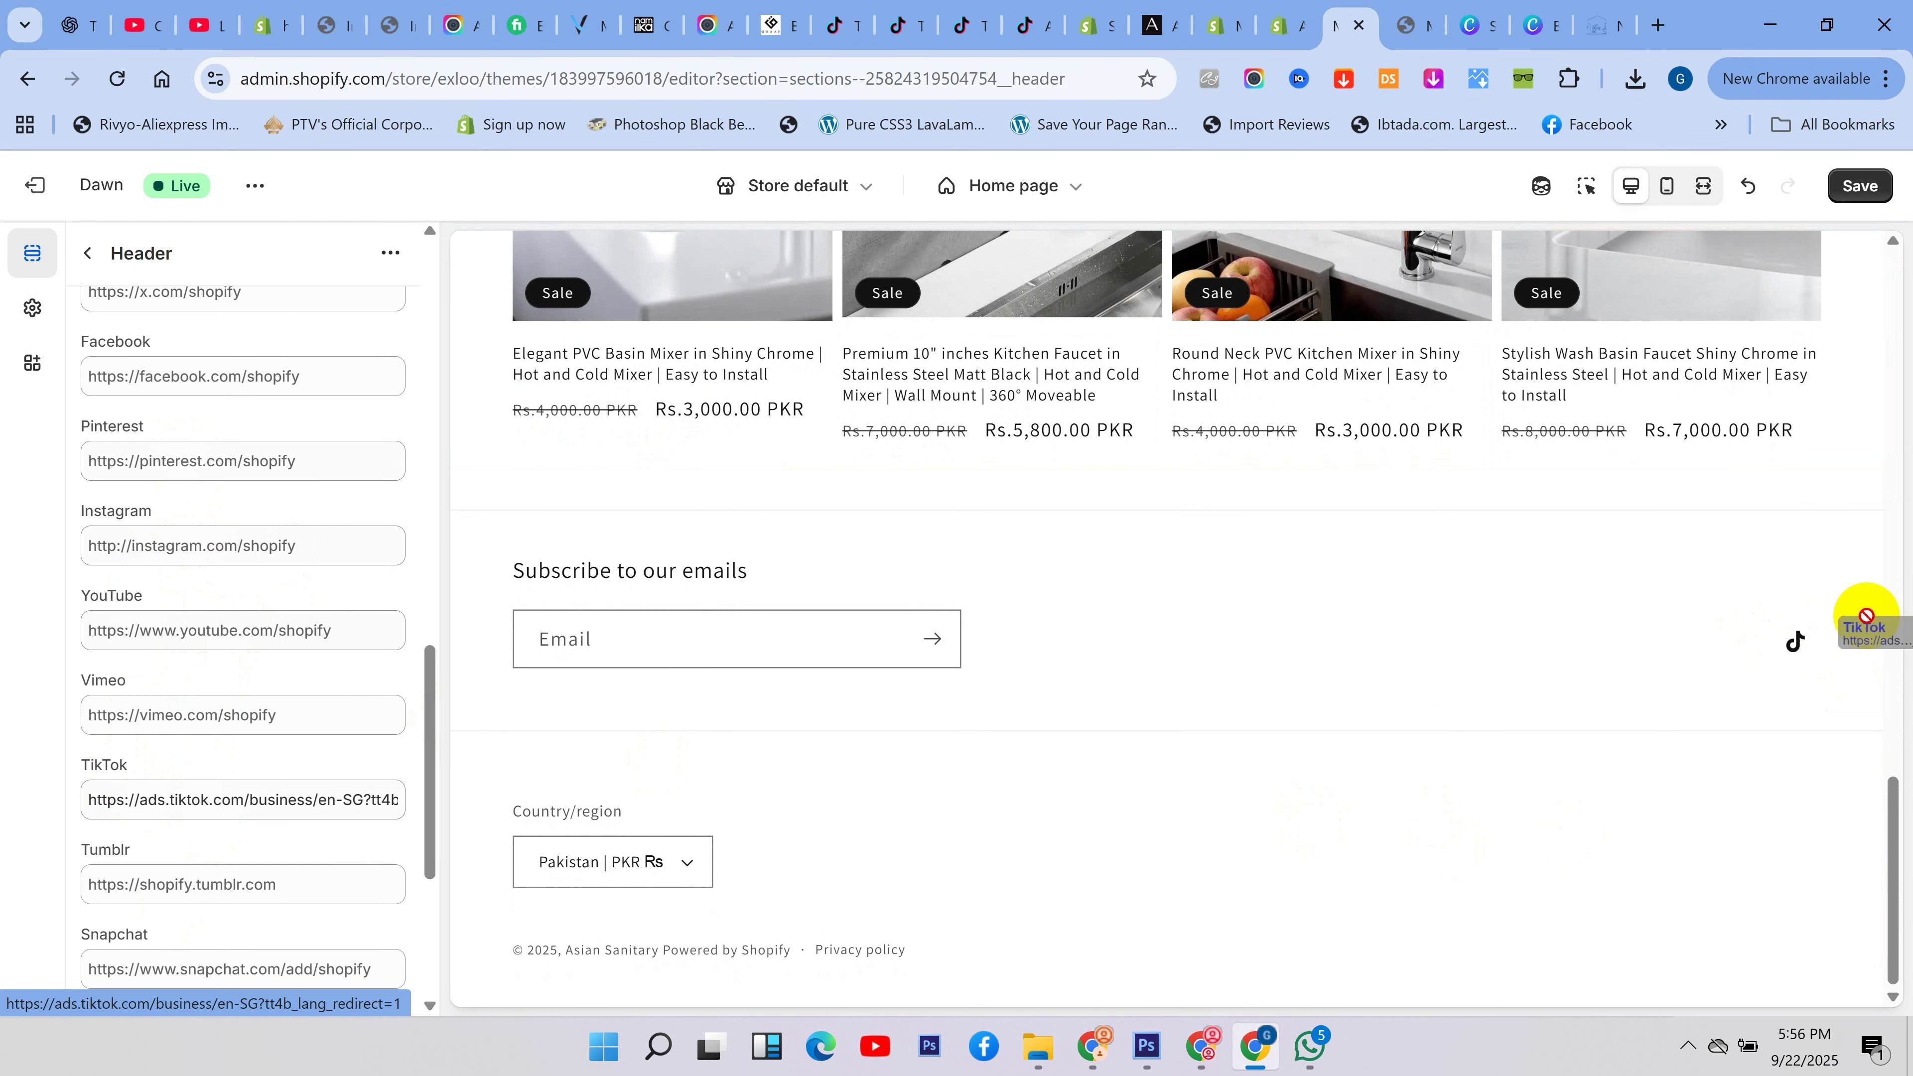
- Enter "#" as the placeholder link for X / Twitter, Facebook, Pinterest and Instagram
scroll(205, 648, up, 4)
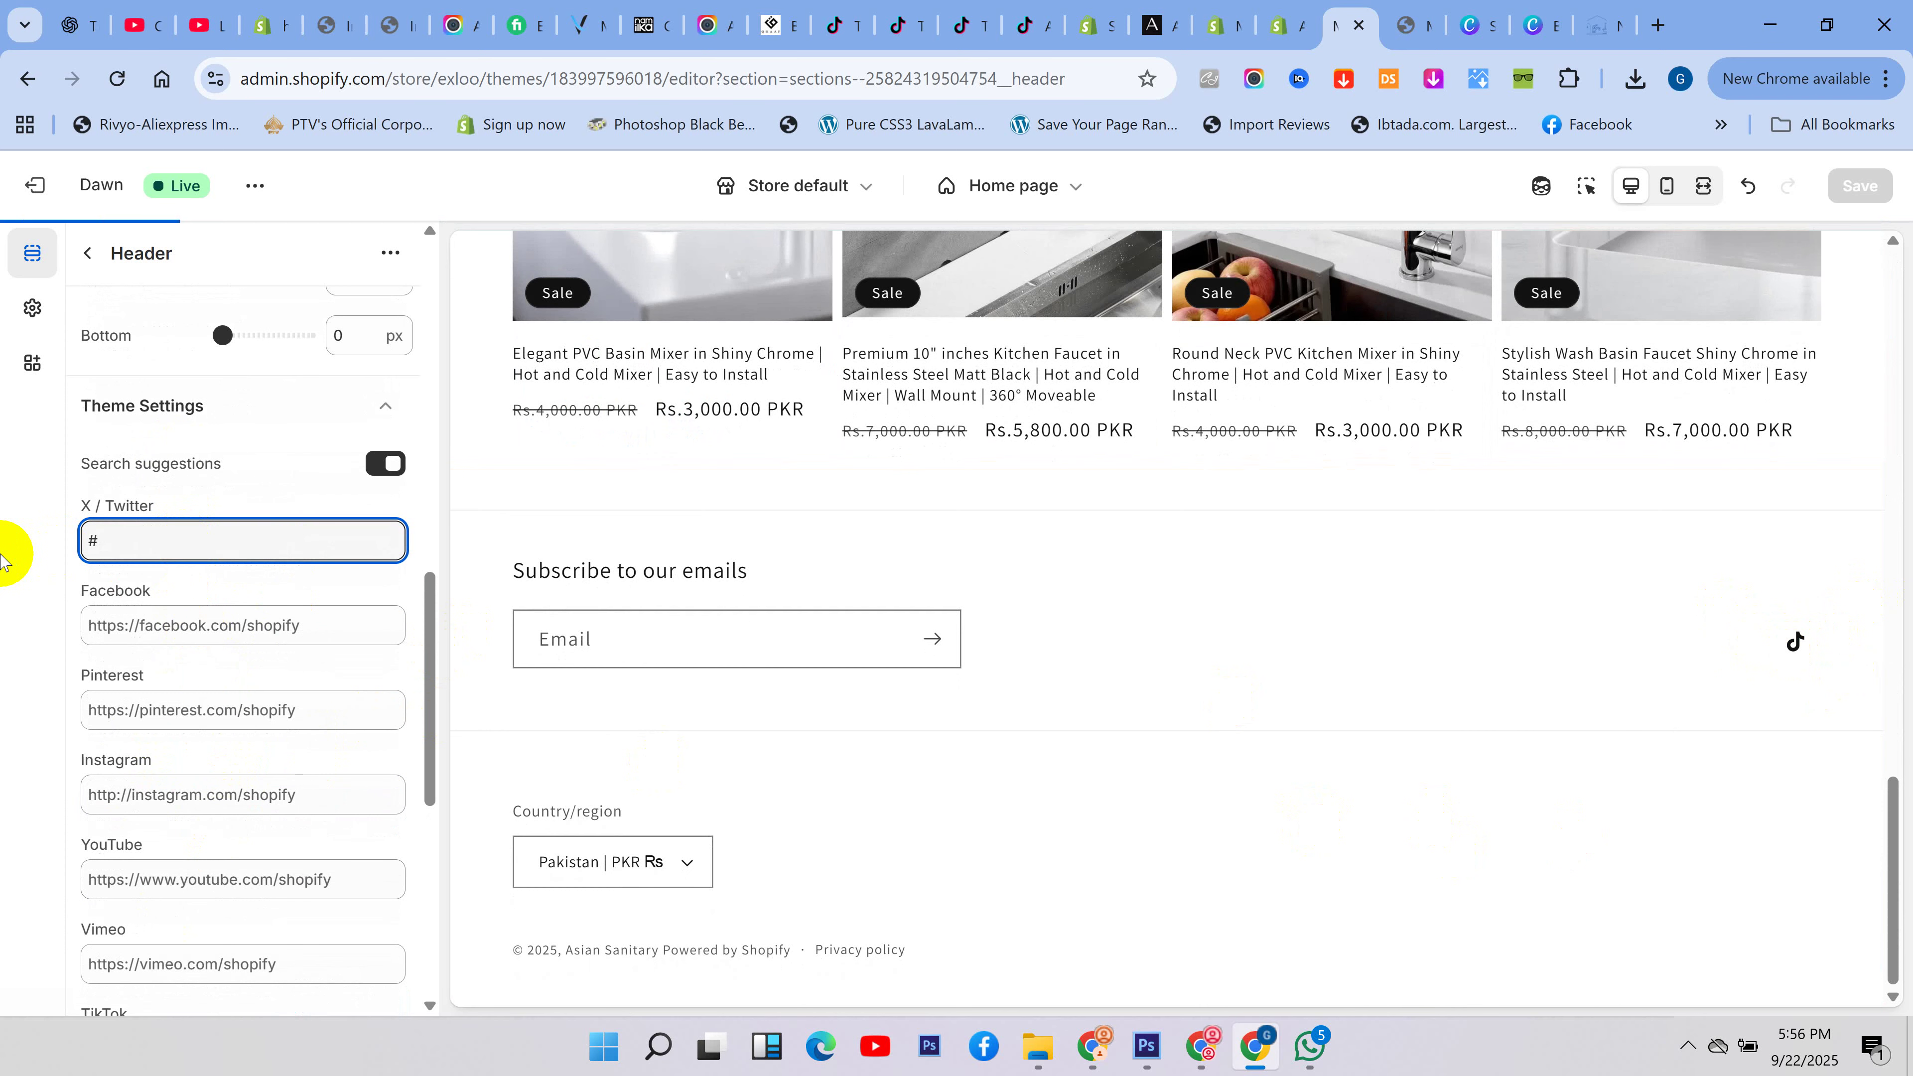
triple_click(220, 631)
text(#)
click(209, 716)
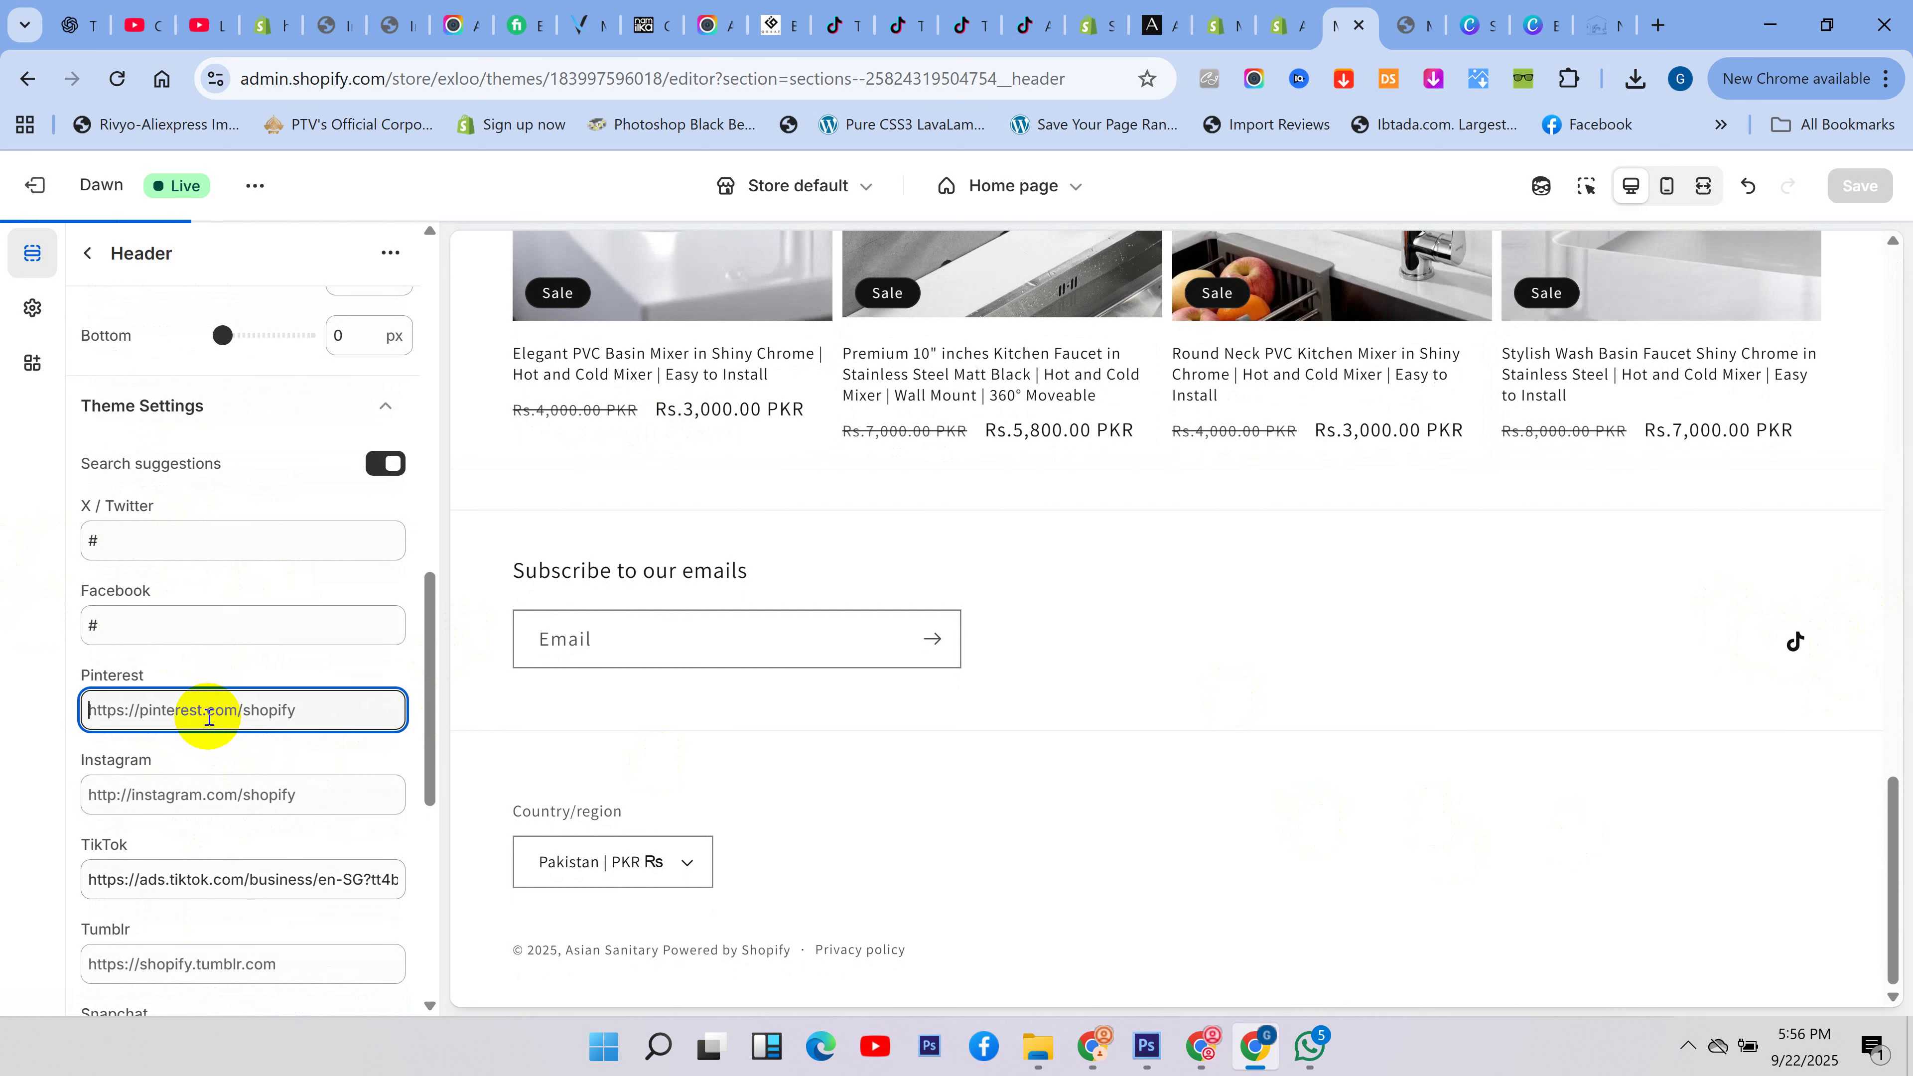
click(235, 803)
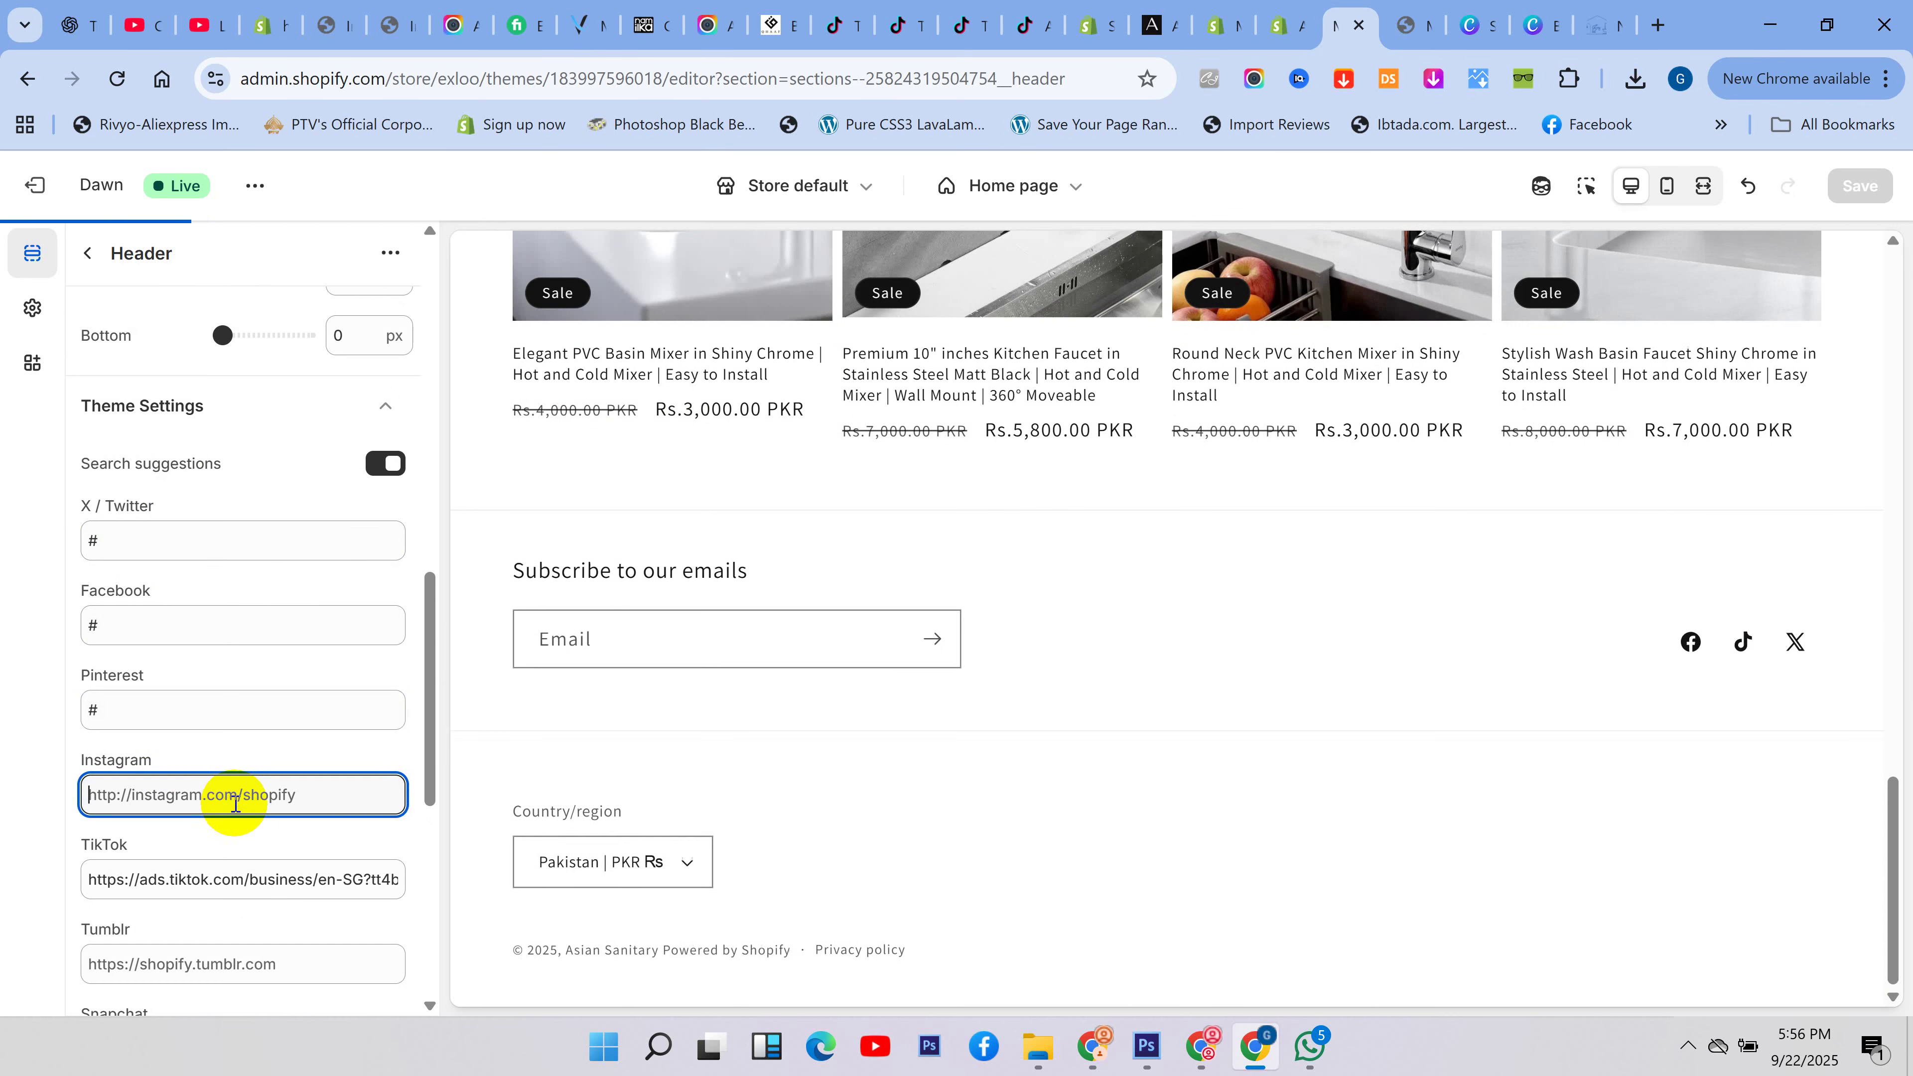
text(#)
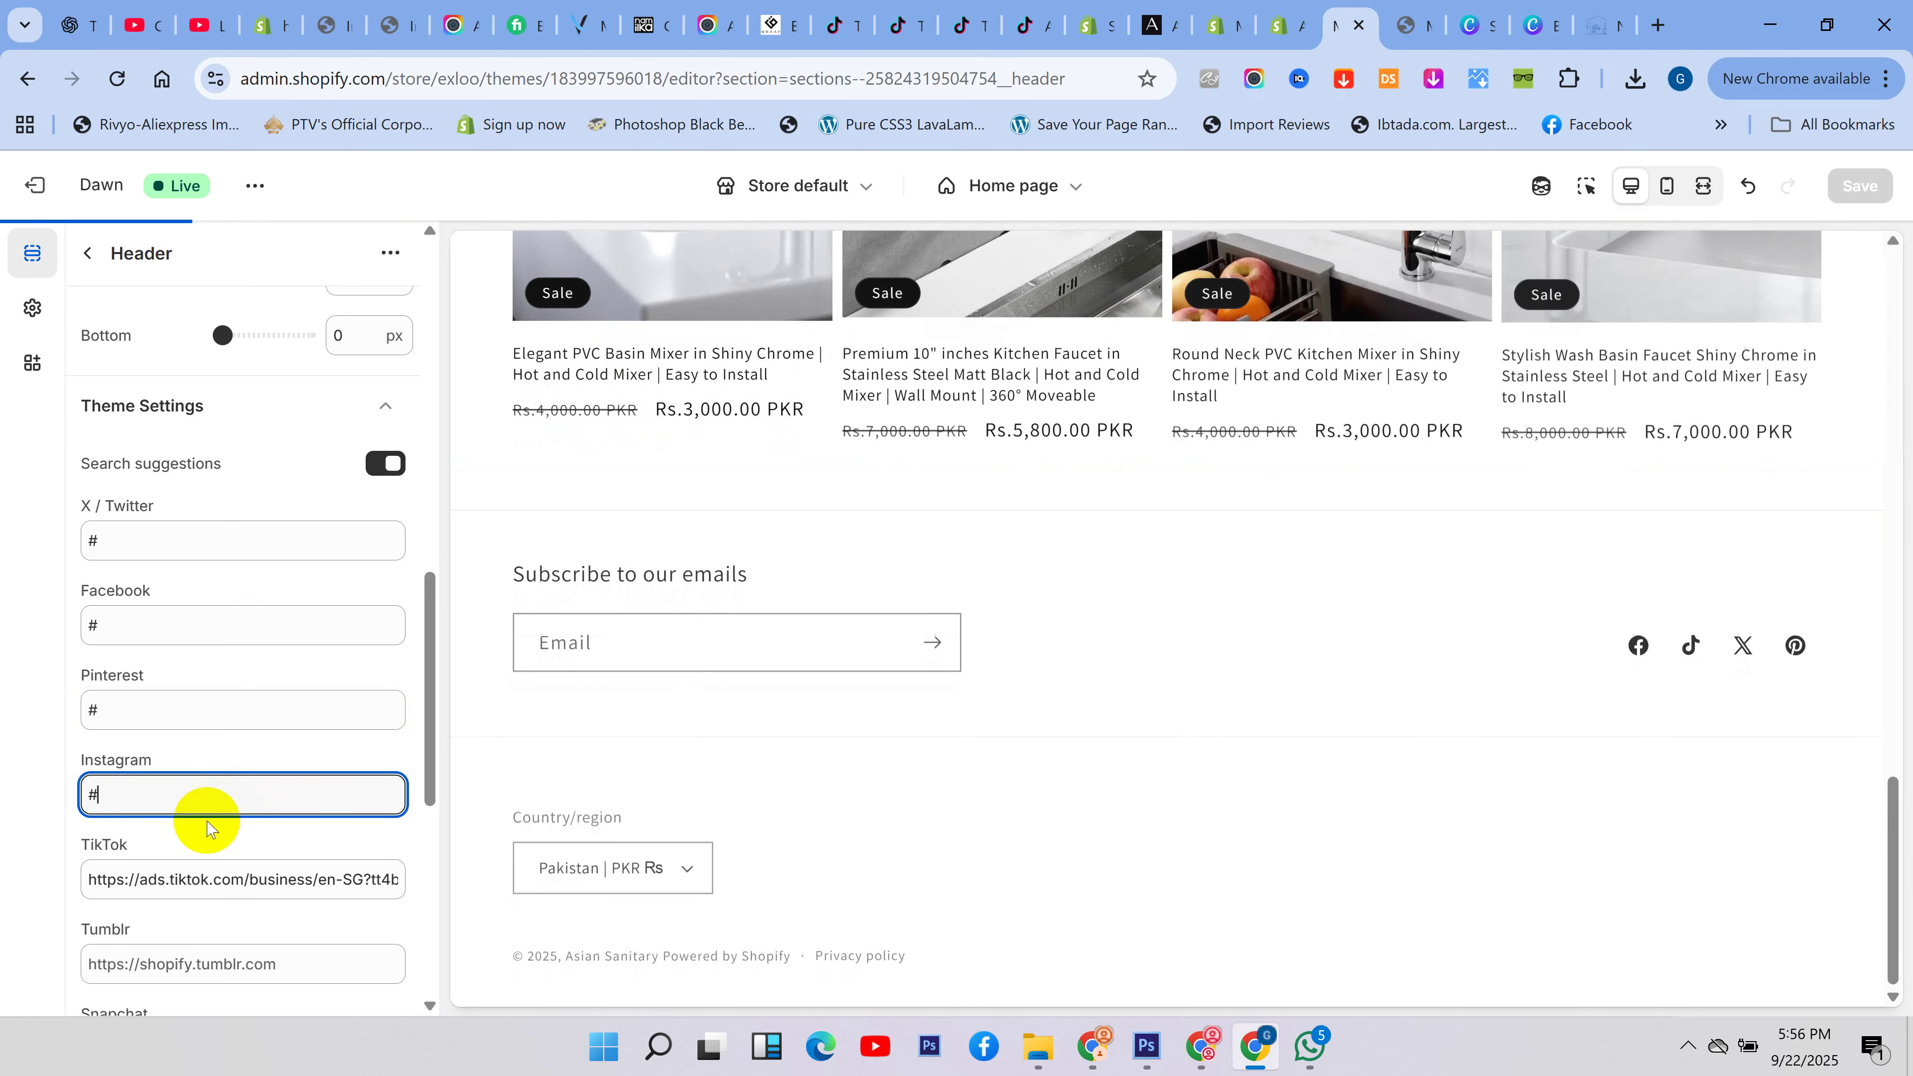
- Review the TikTok link beside the other social links and save the theme changes
scroll(169, 866, down, 1)
scroll(166, 896, down, 1)
drag(81, 756, 376, 756)
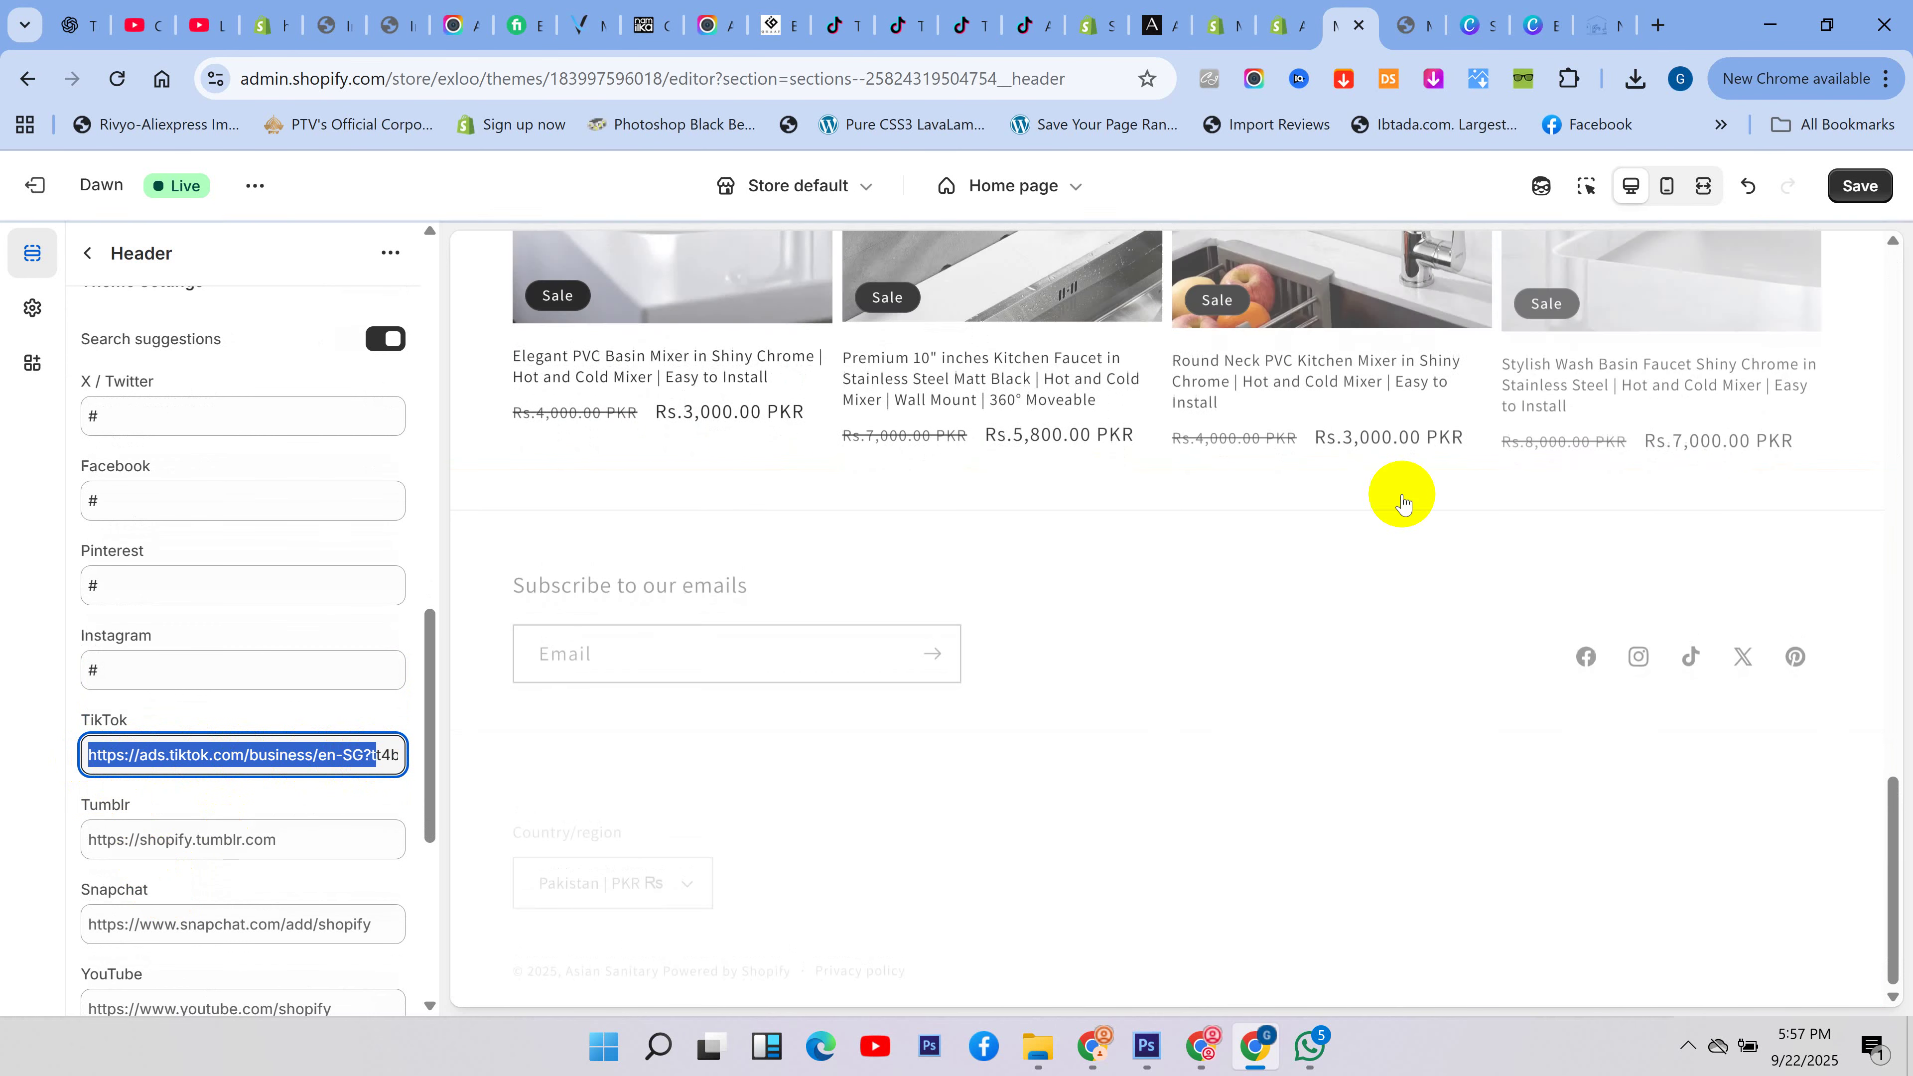
click(1859, 198)
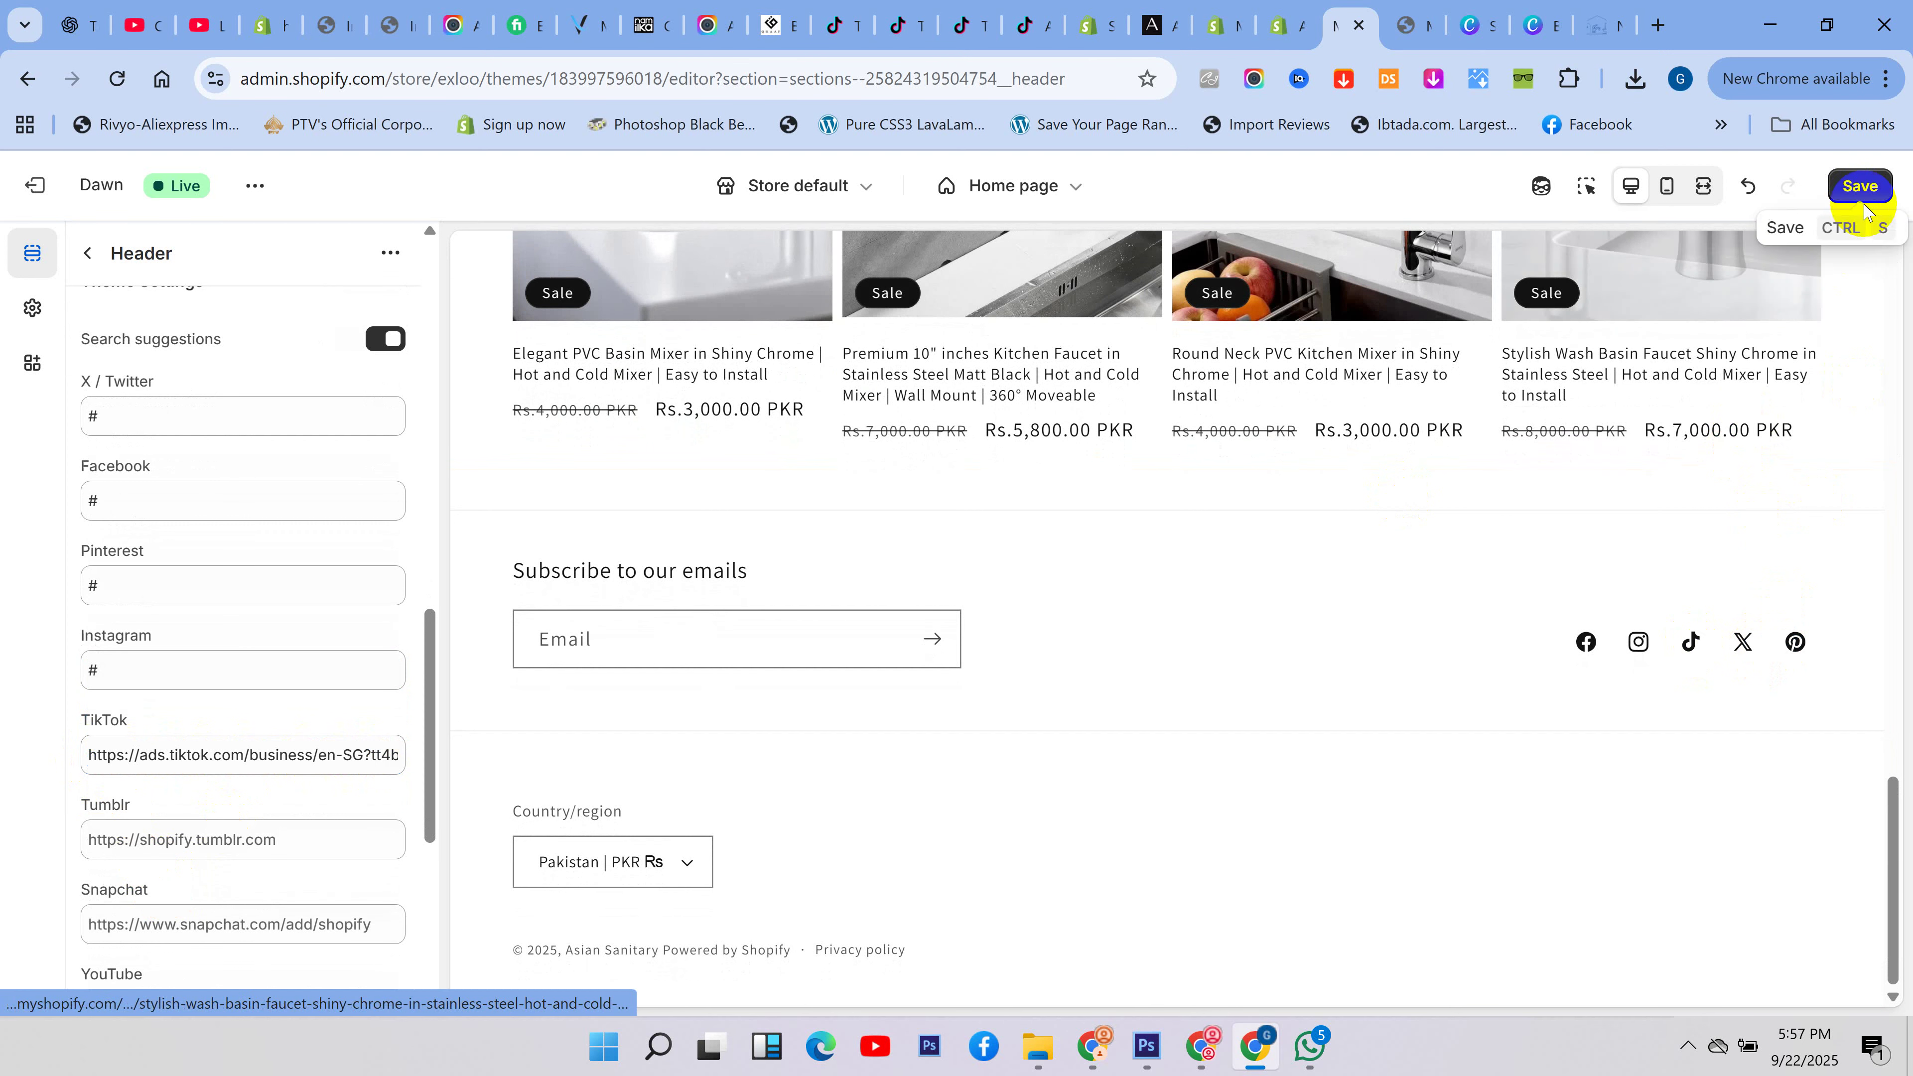
click(1857, 185)
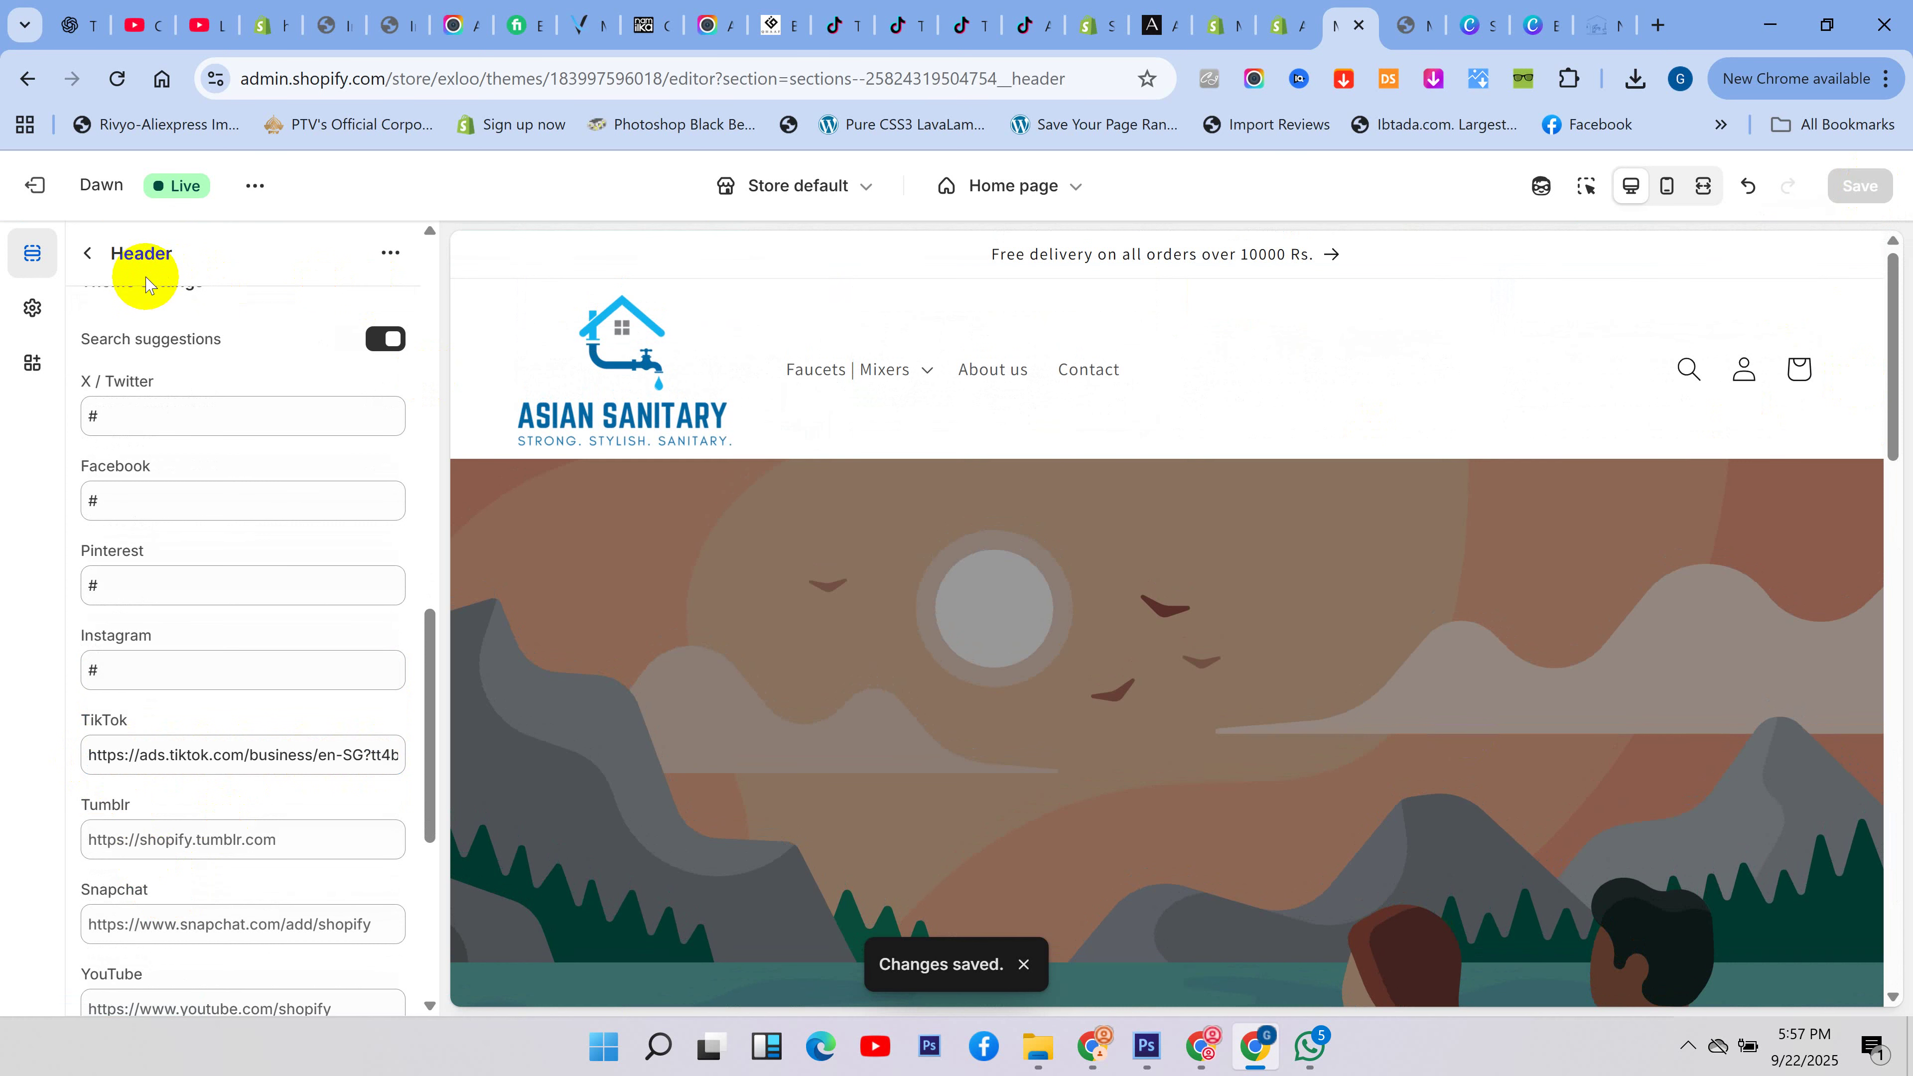
- Set the vertical offset in the header's theme settings to 2 px
scroll(201, 509, down, 6)
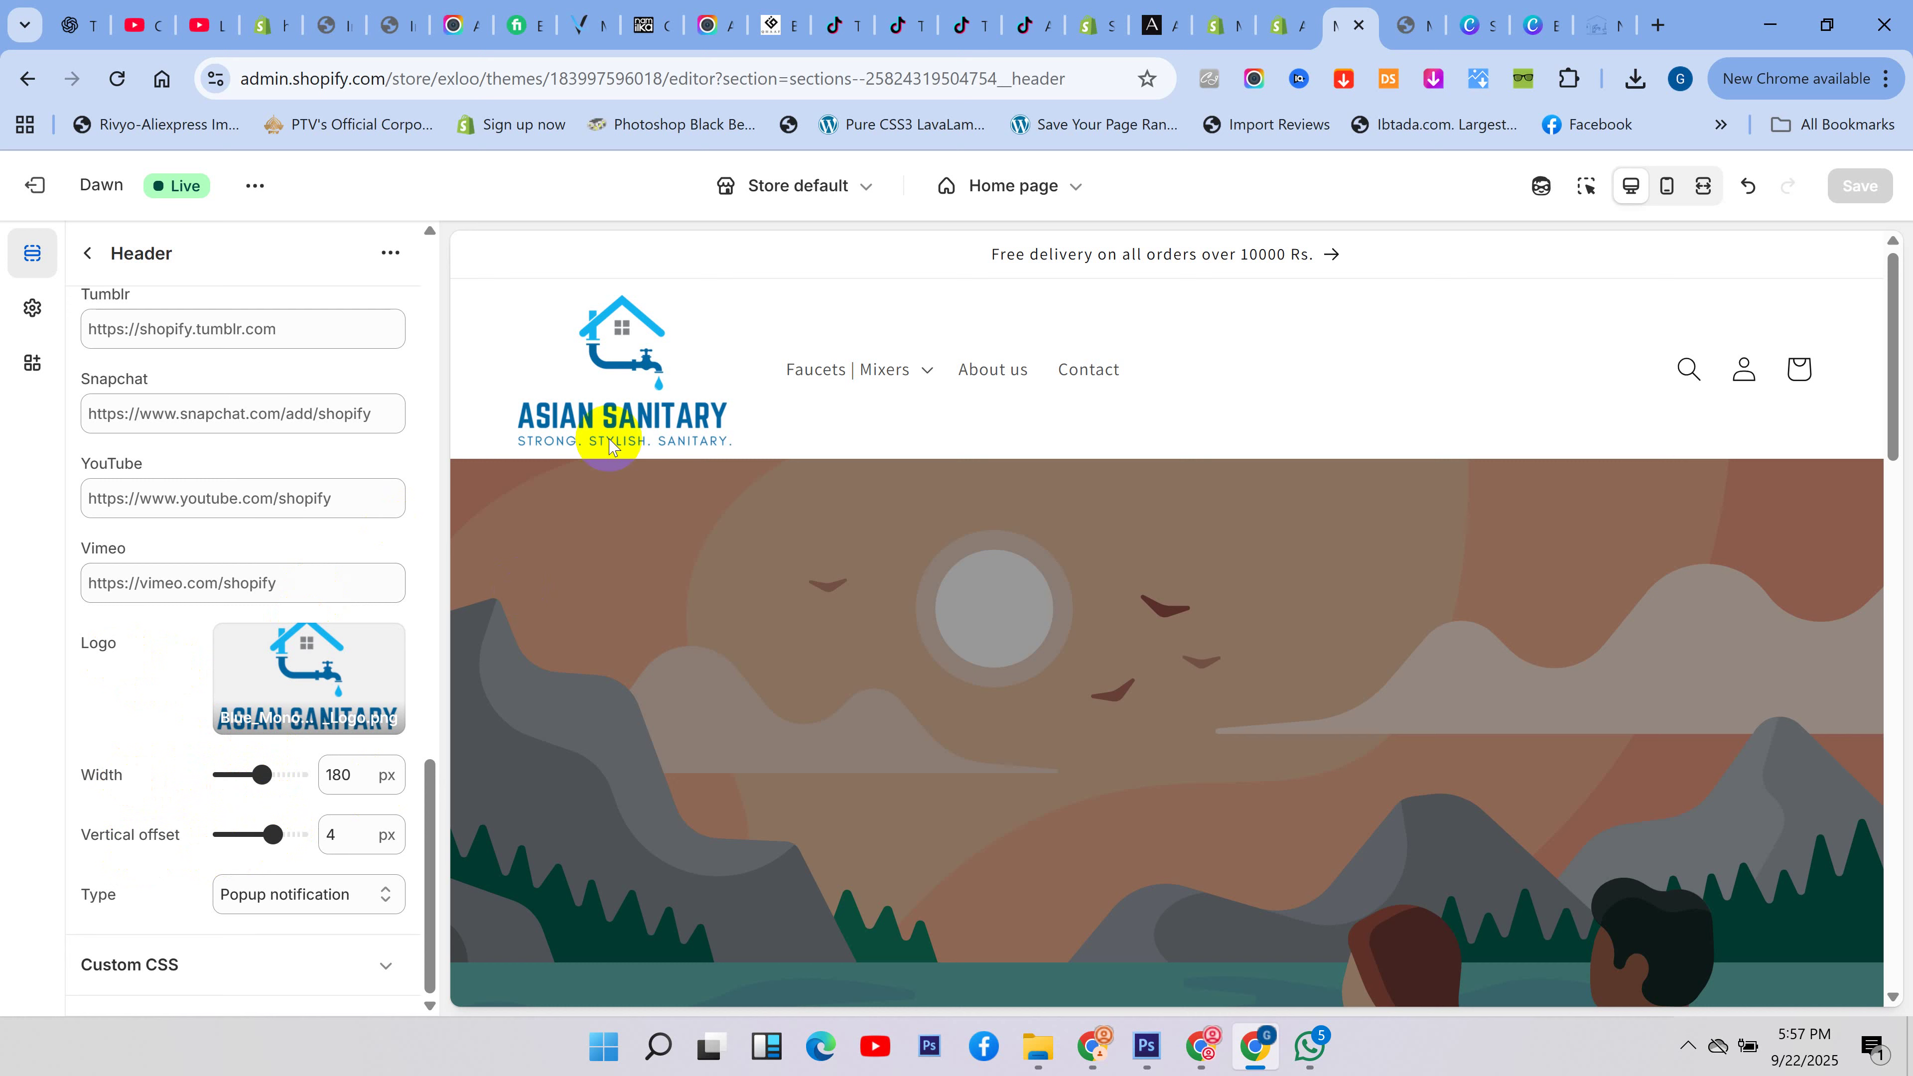
drag(275, 832, 218, 833)
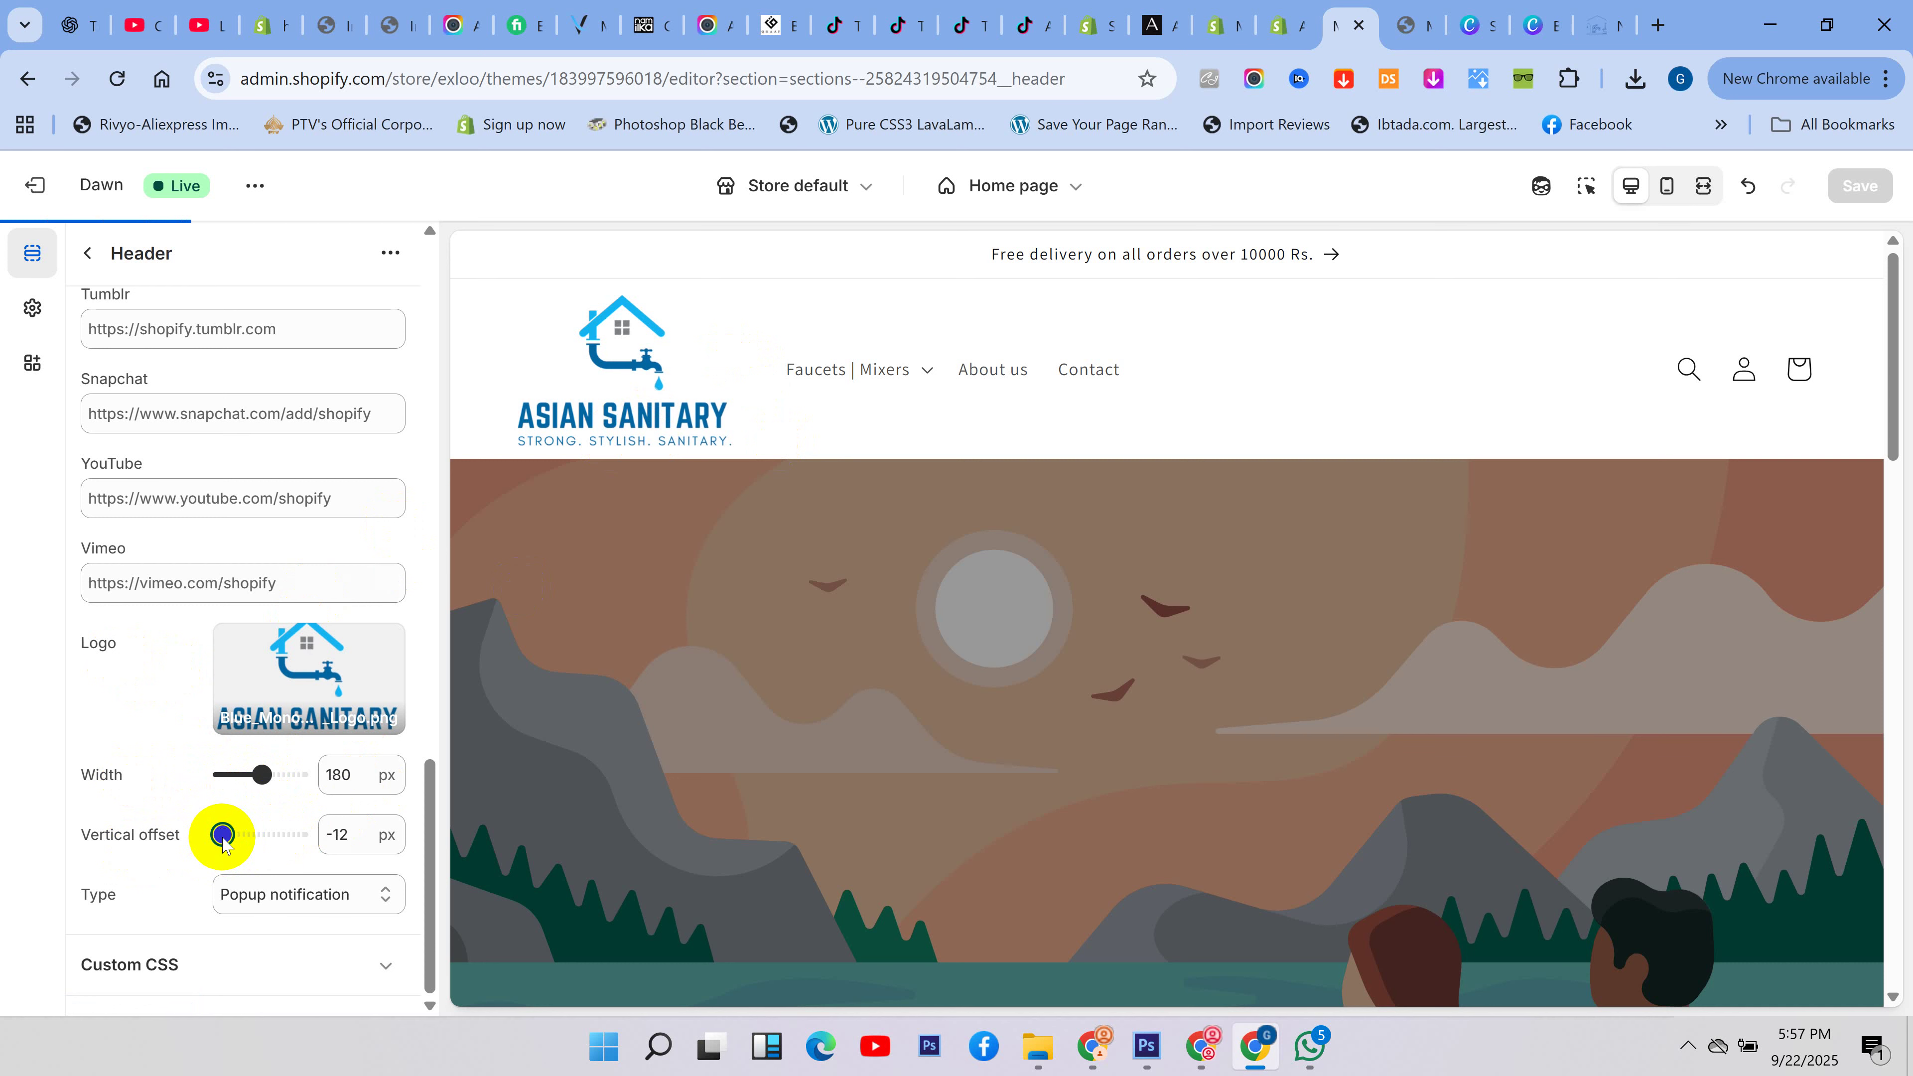
drag(222, 834, 271, 844)
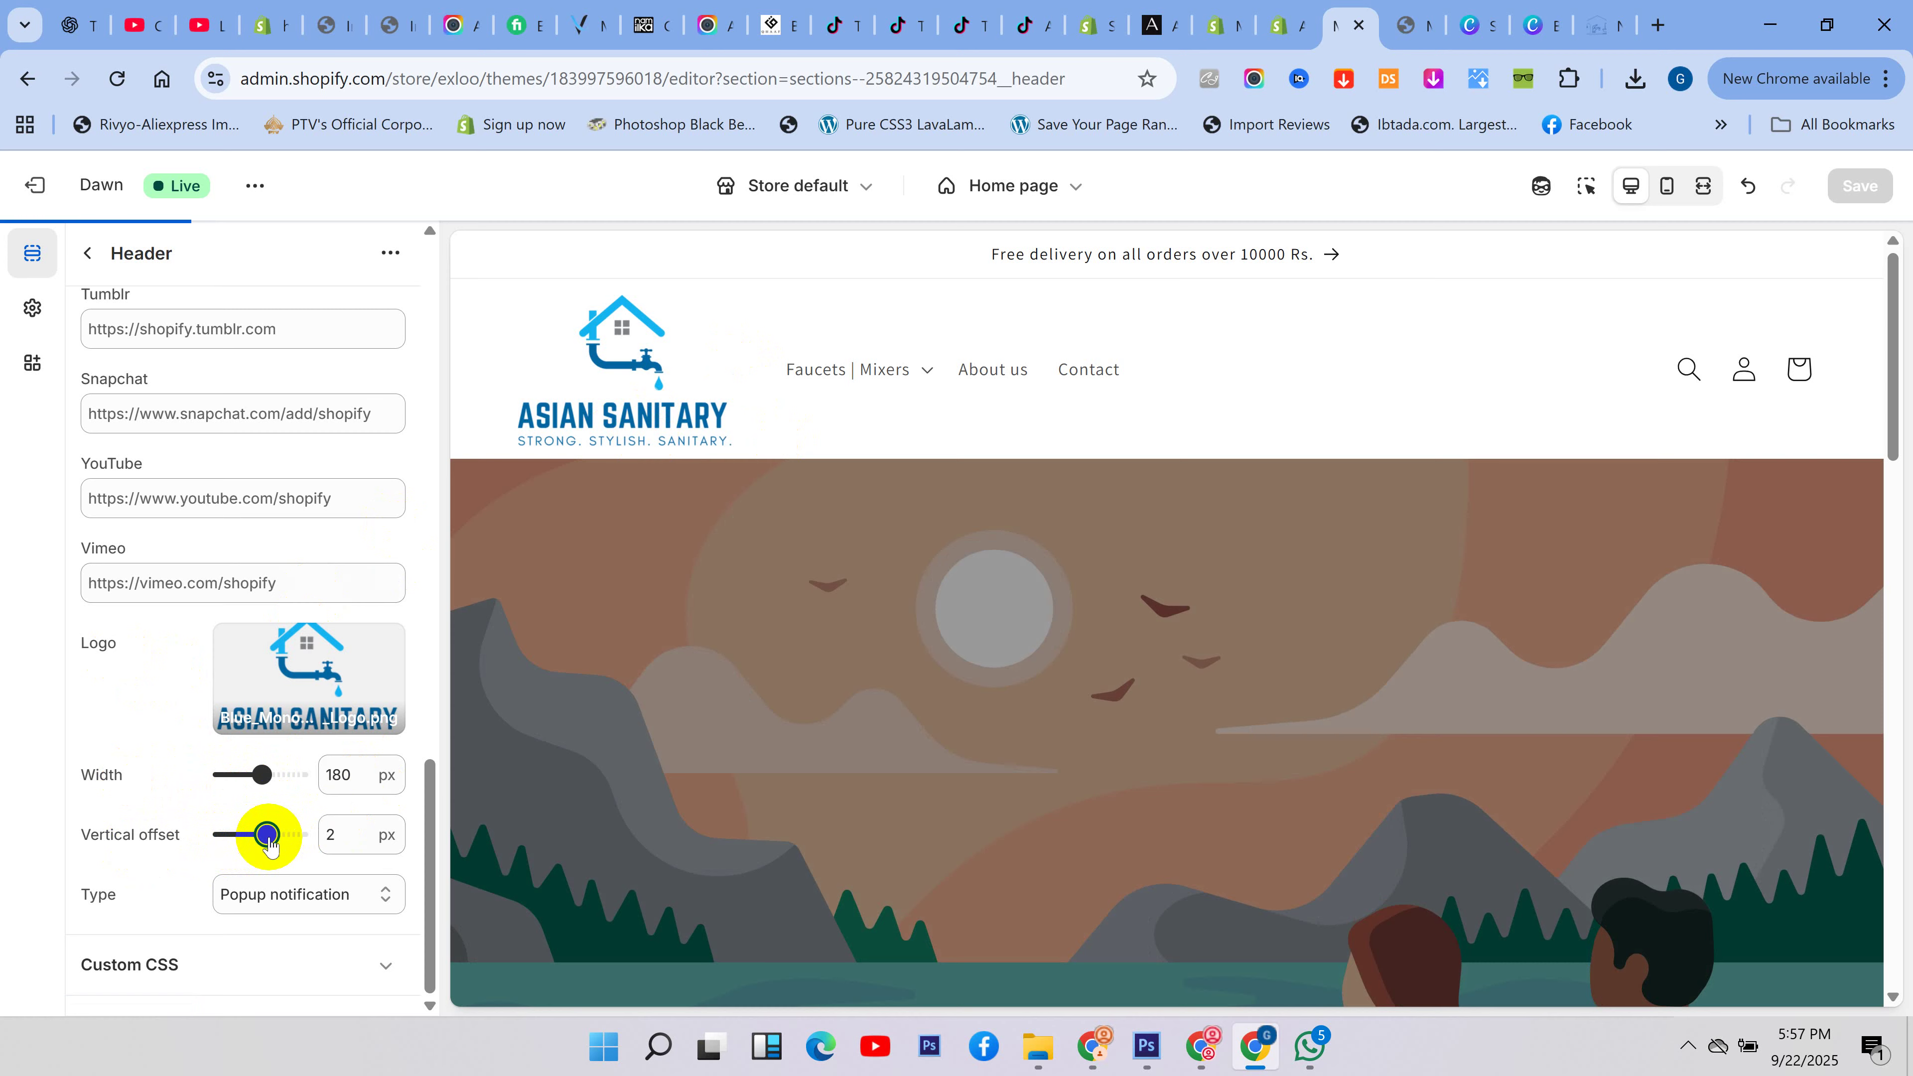
- Look through the cart type options and open the store's cart in the preview
click(309, 895)
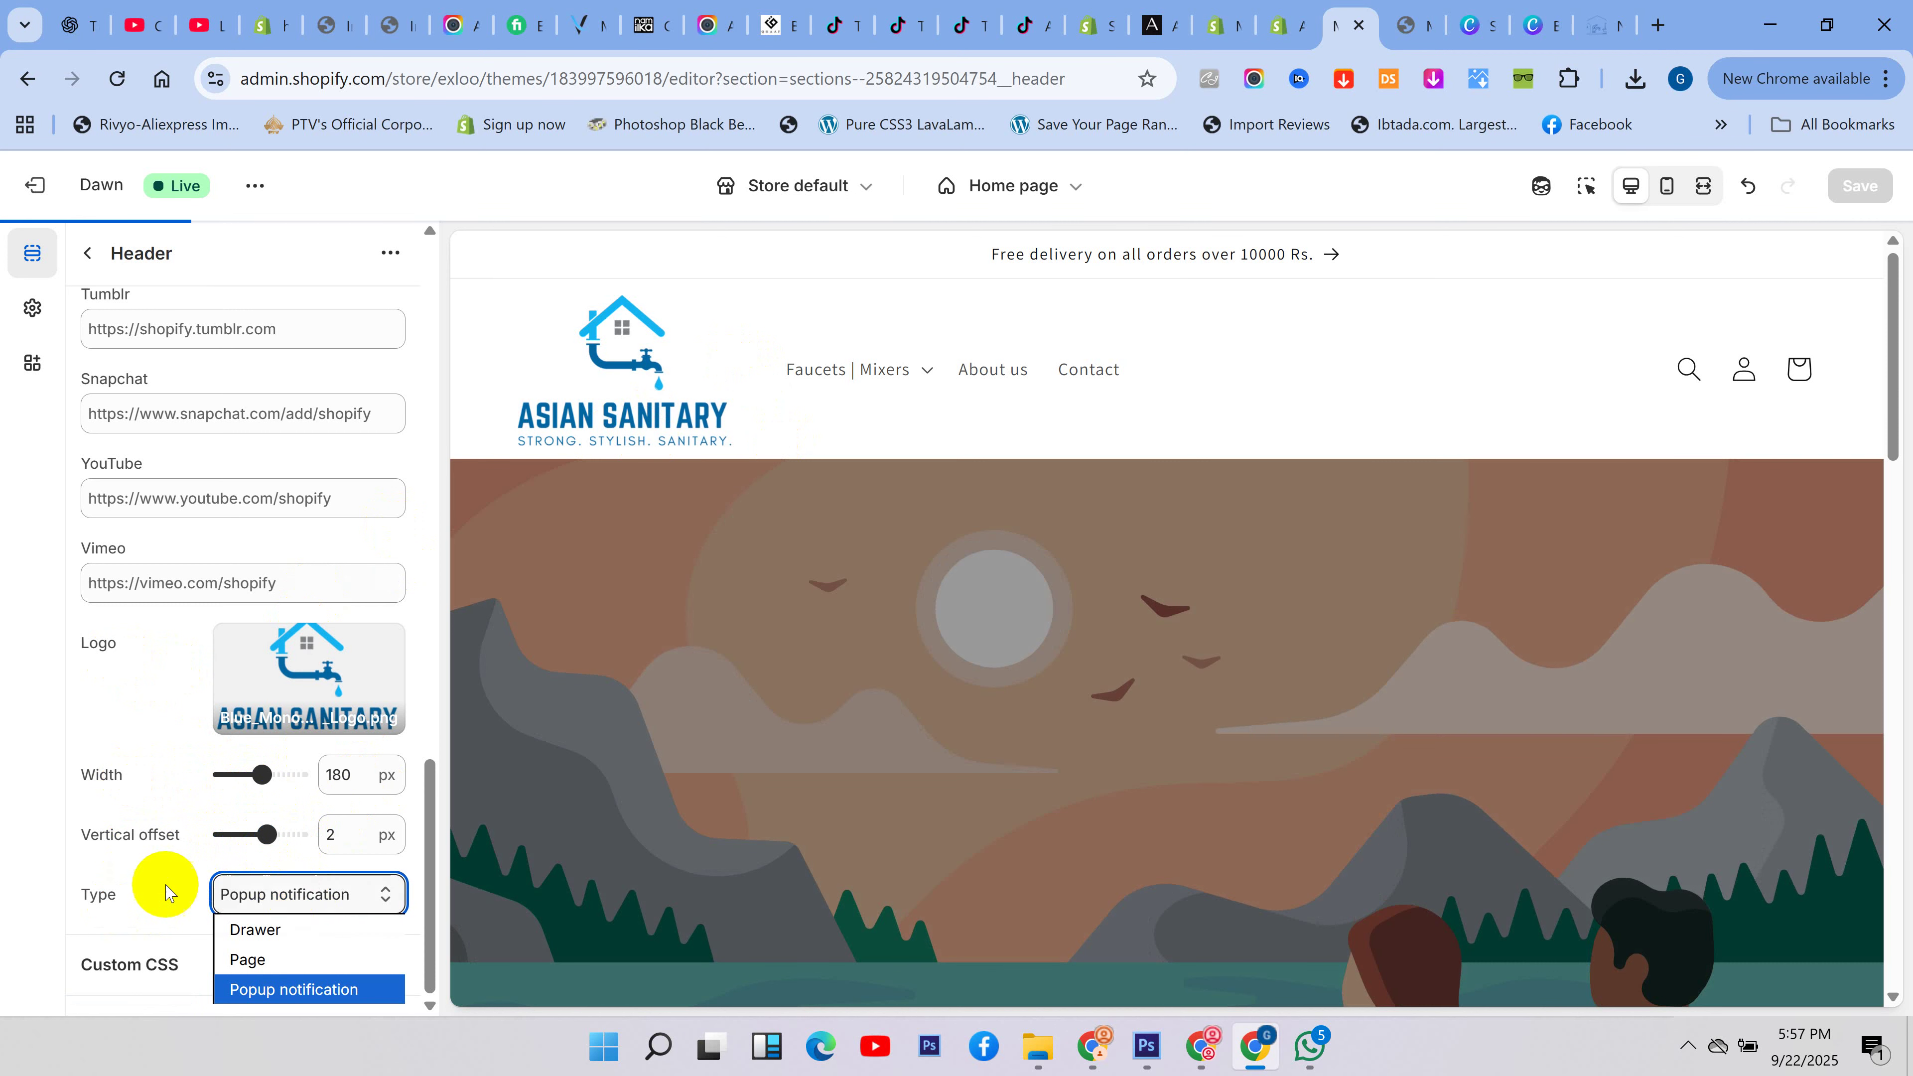
click(2, 852)
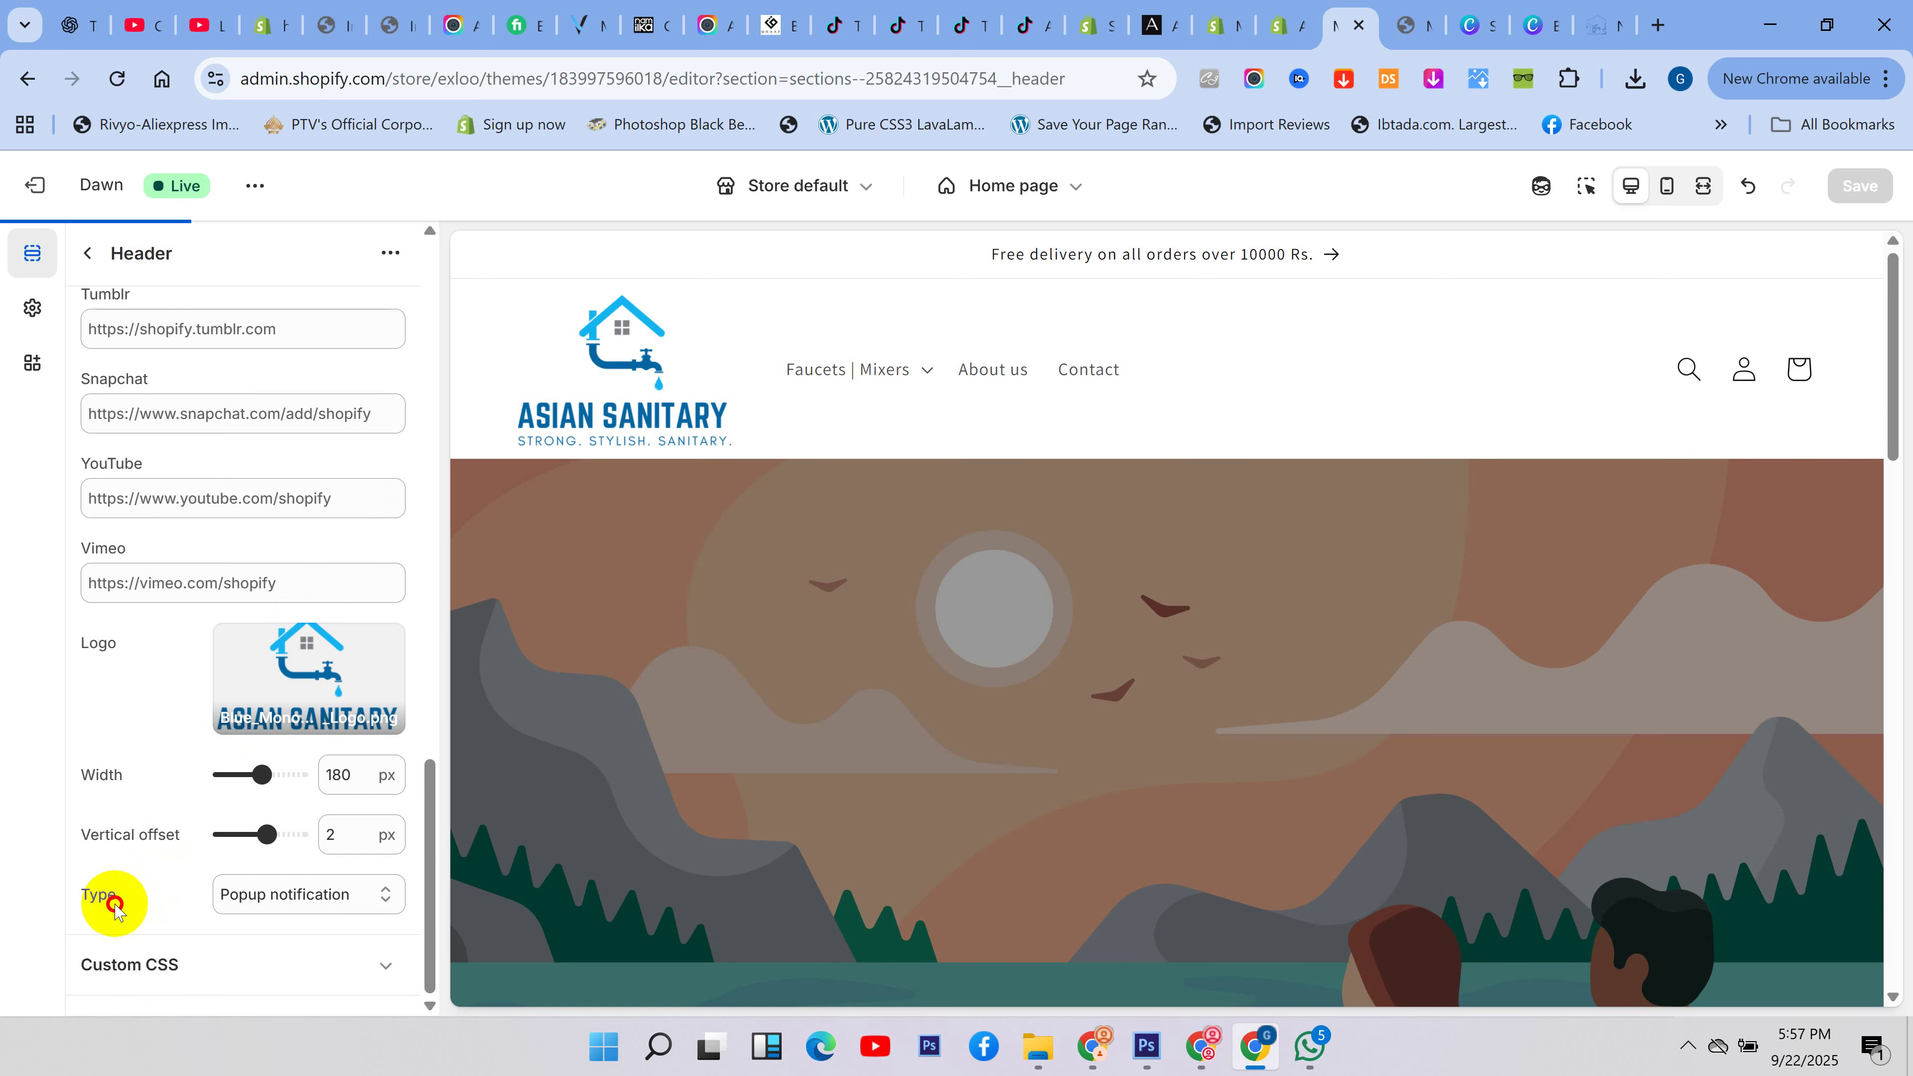
drag(115, 904, 71, 898)
click(1, 907)
click(248, 904)
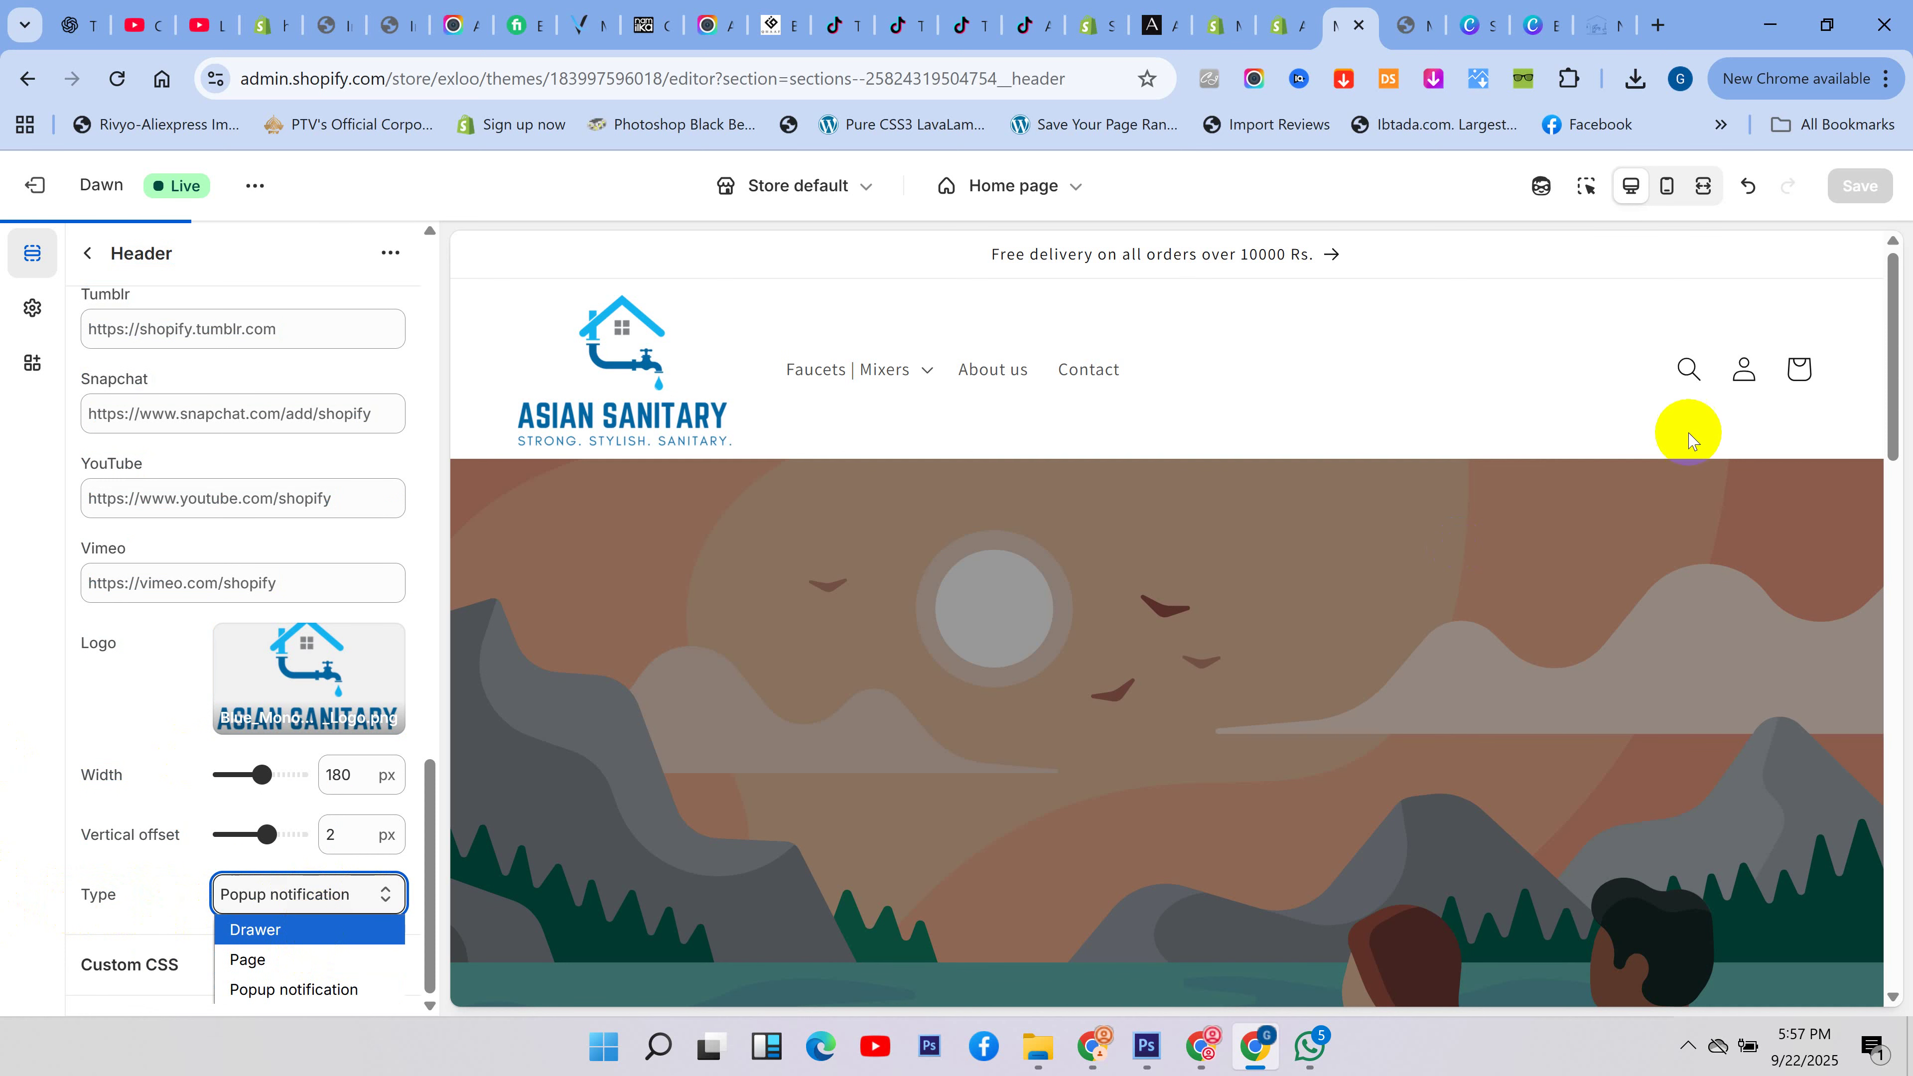
click(109, 817)
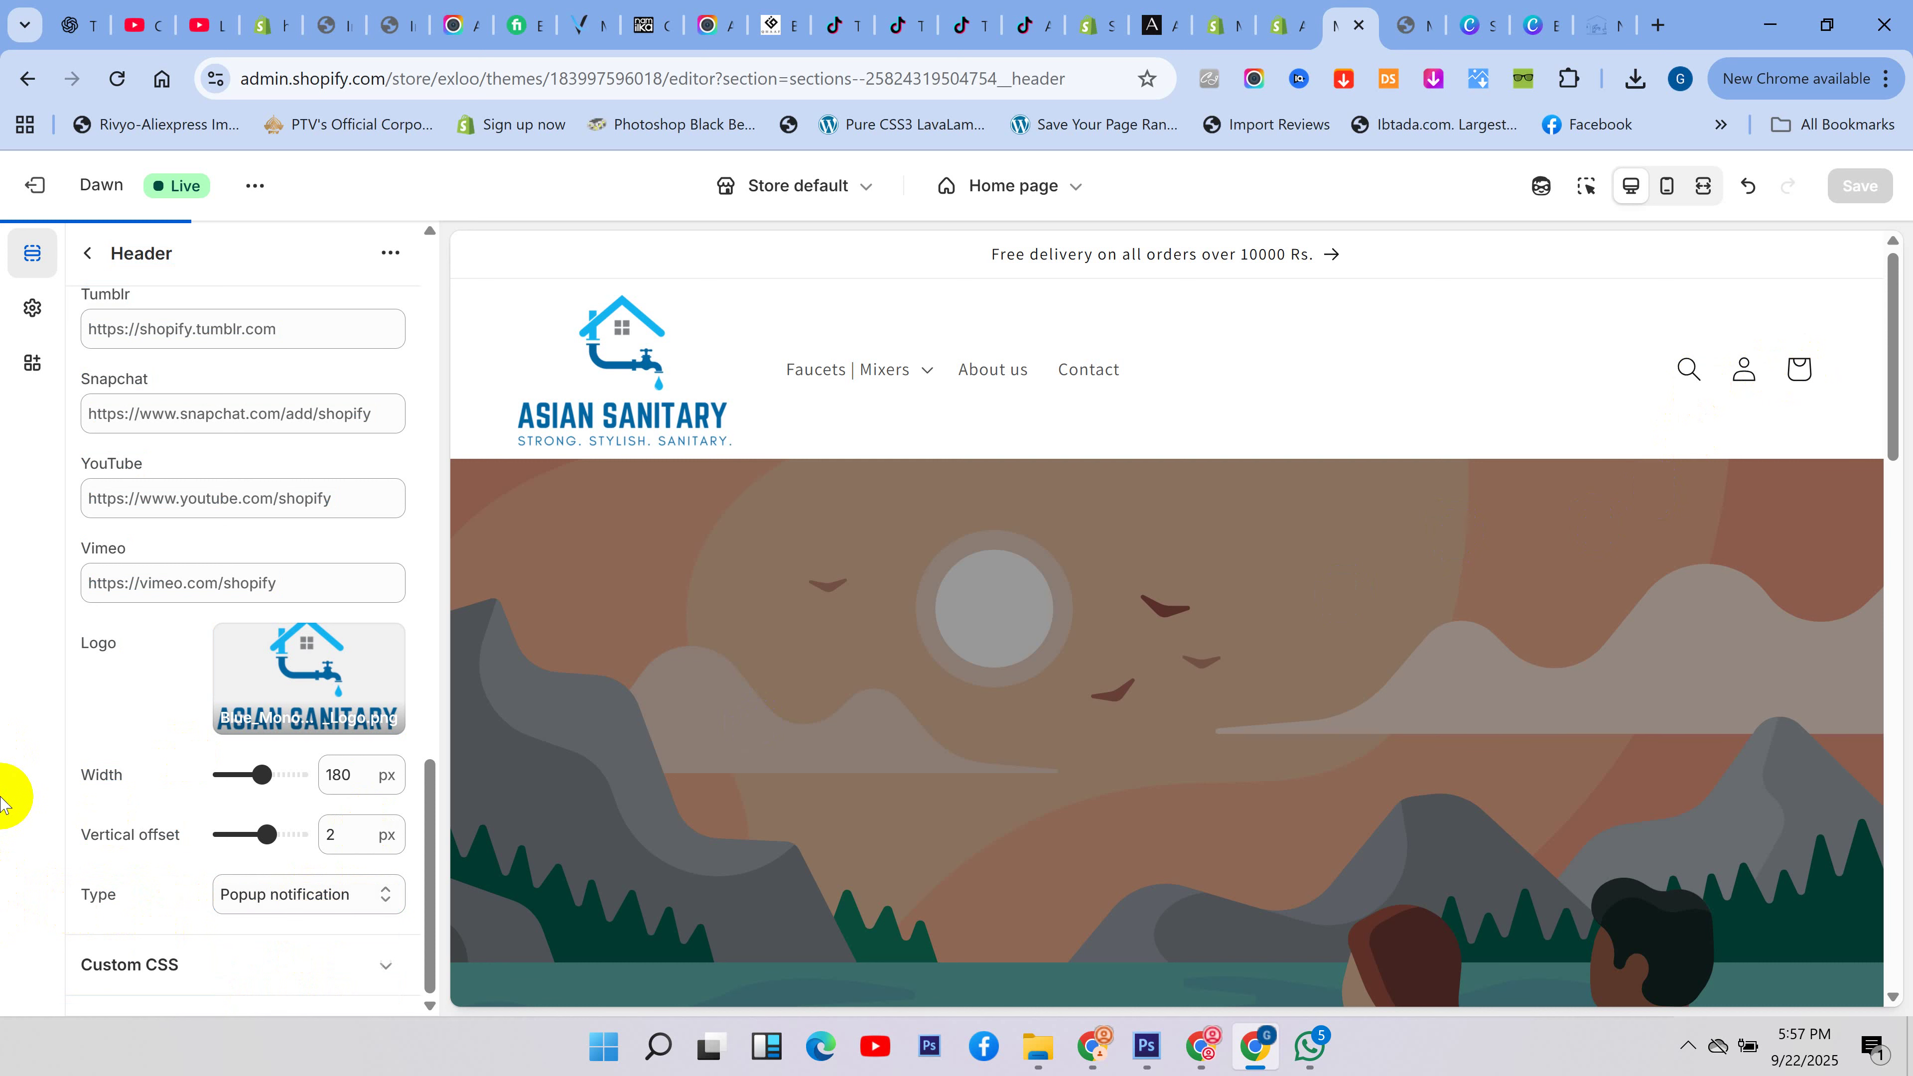
click(1800, 369)
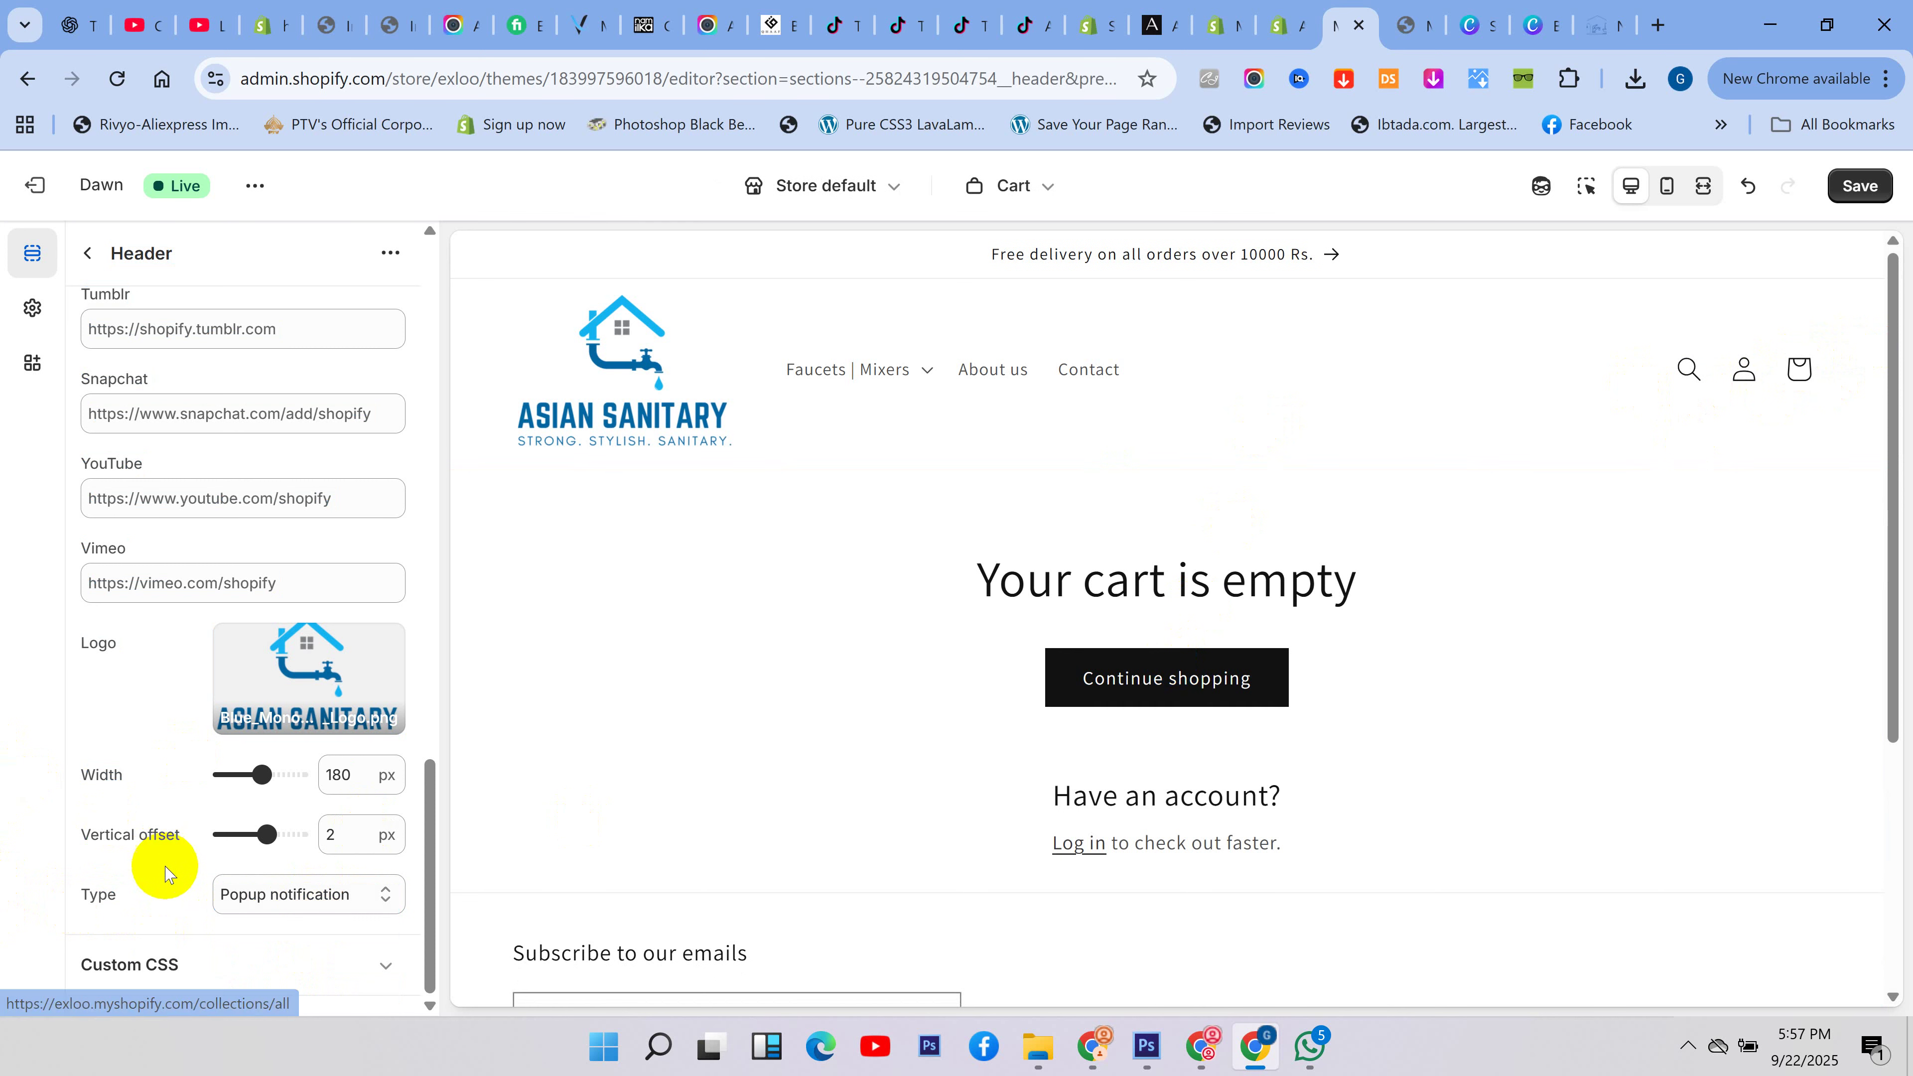
- Try the Page cart type, set the type to Drawer instead, and leave the Header settings
click(265, 894)
click(271, 965)
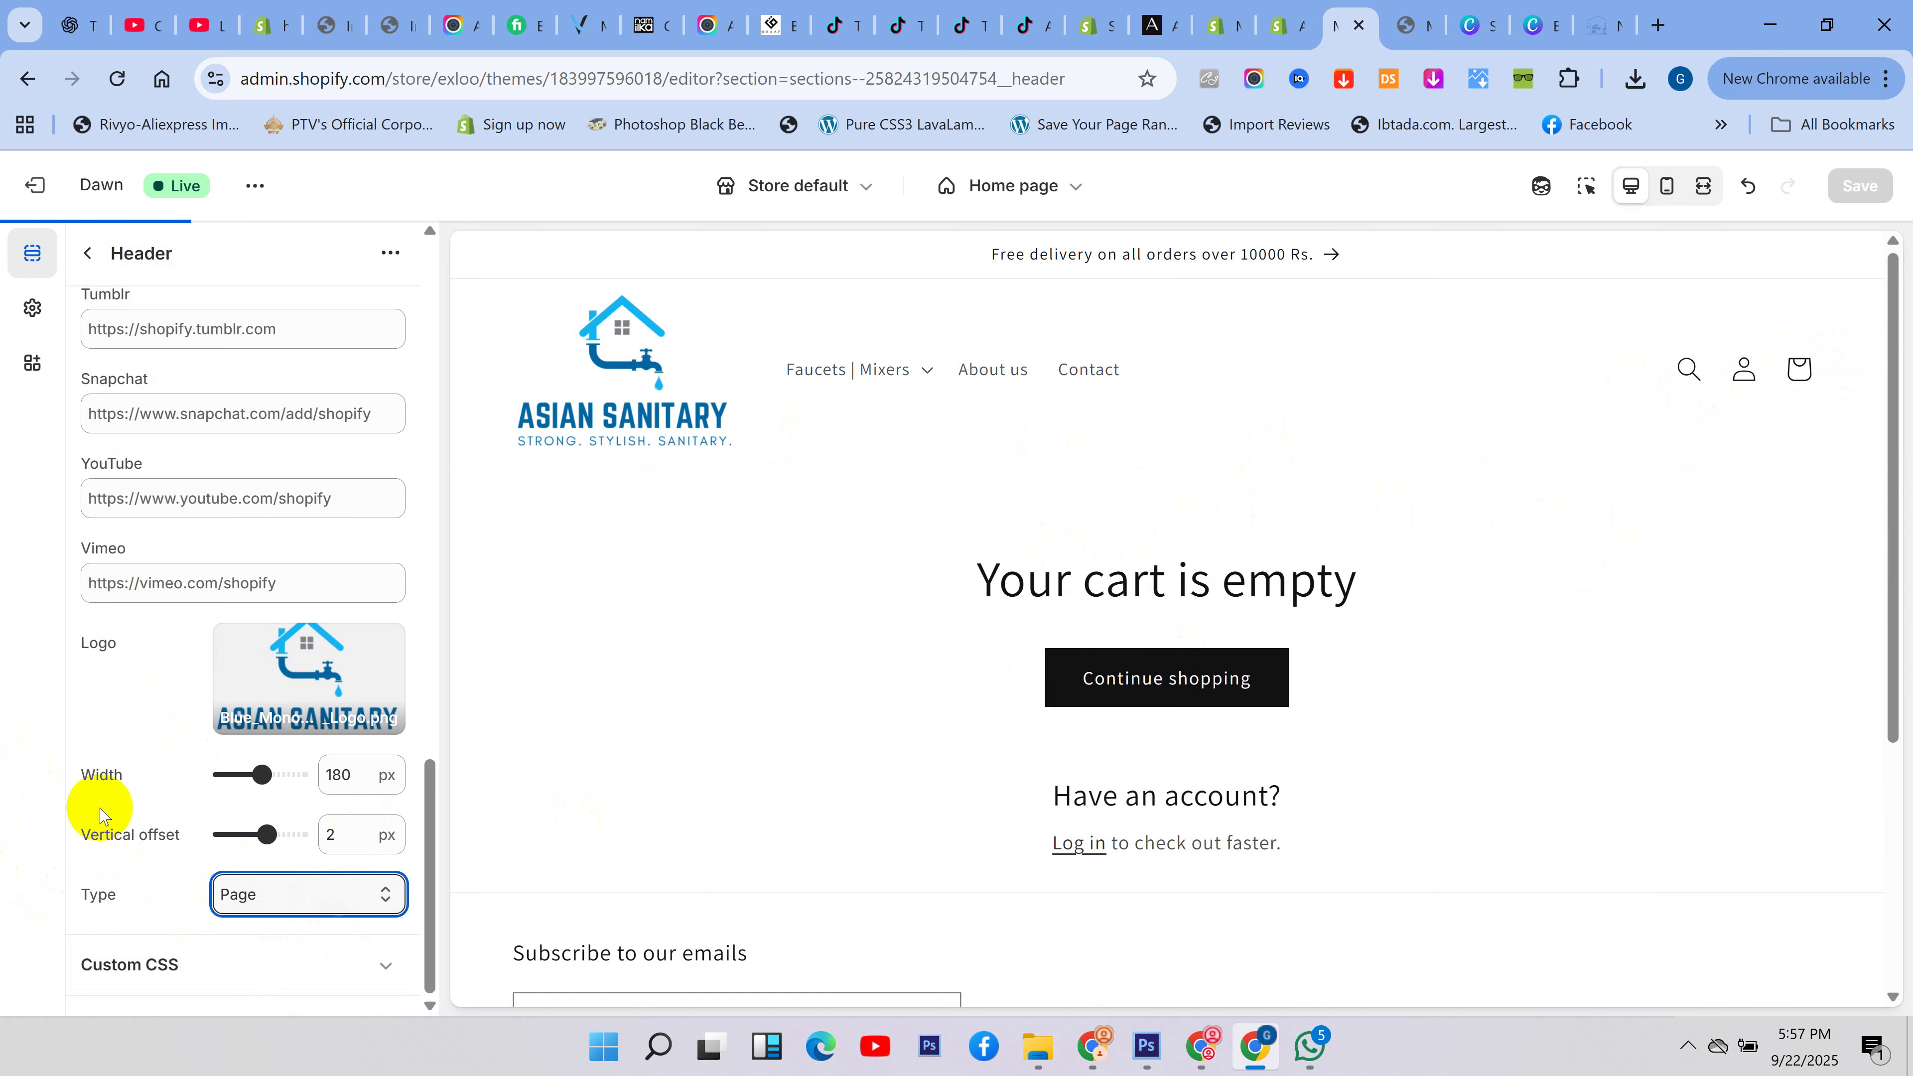
click(374, 873)
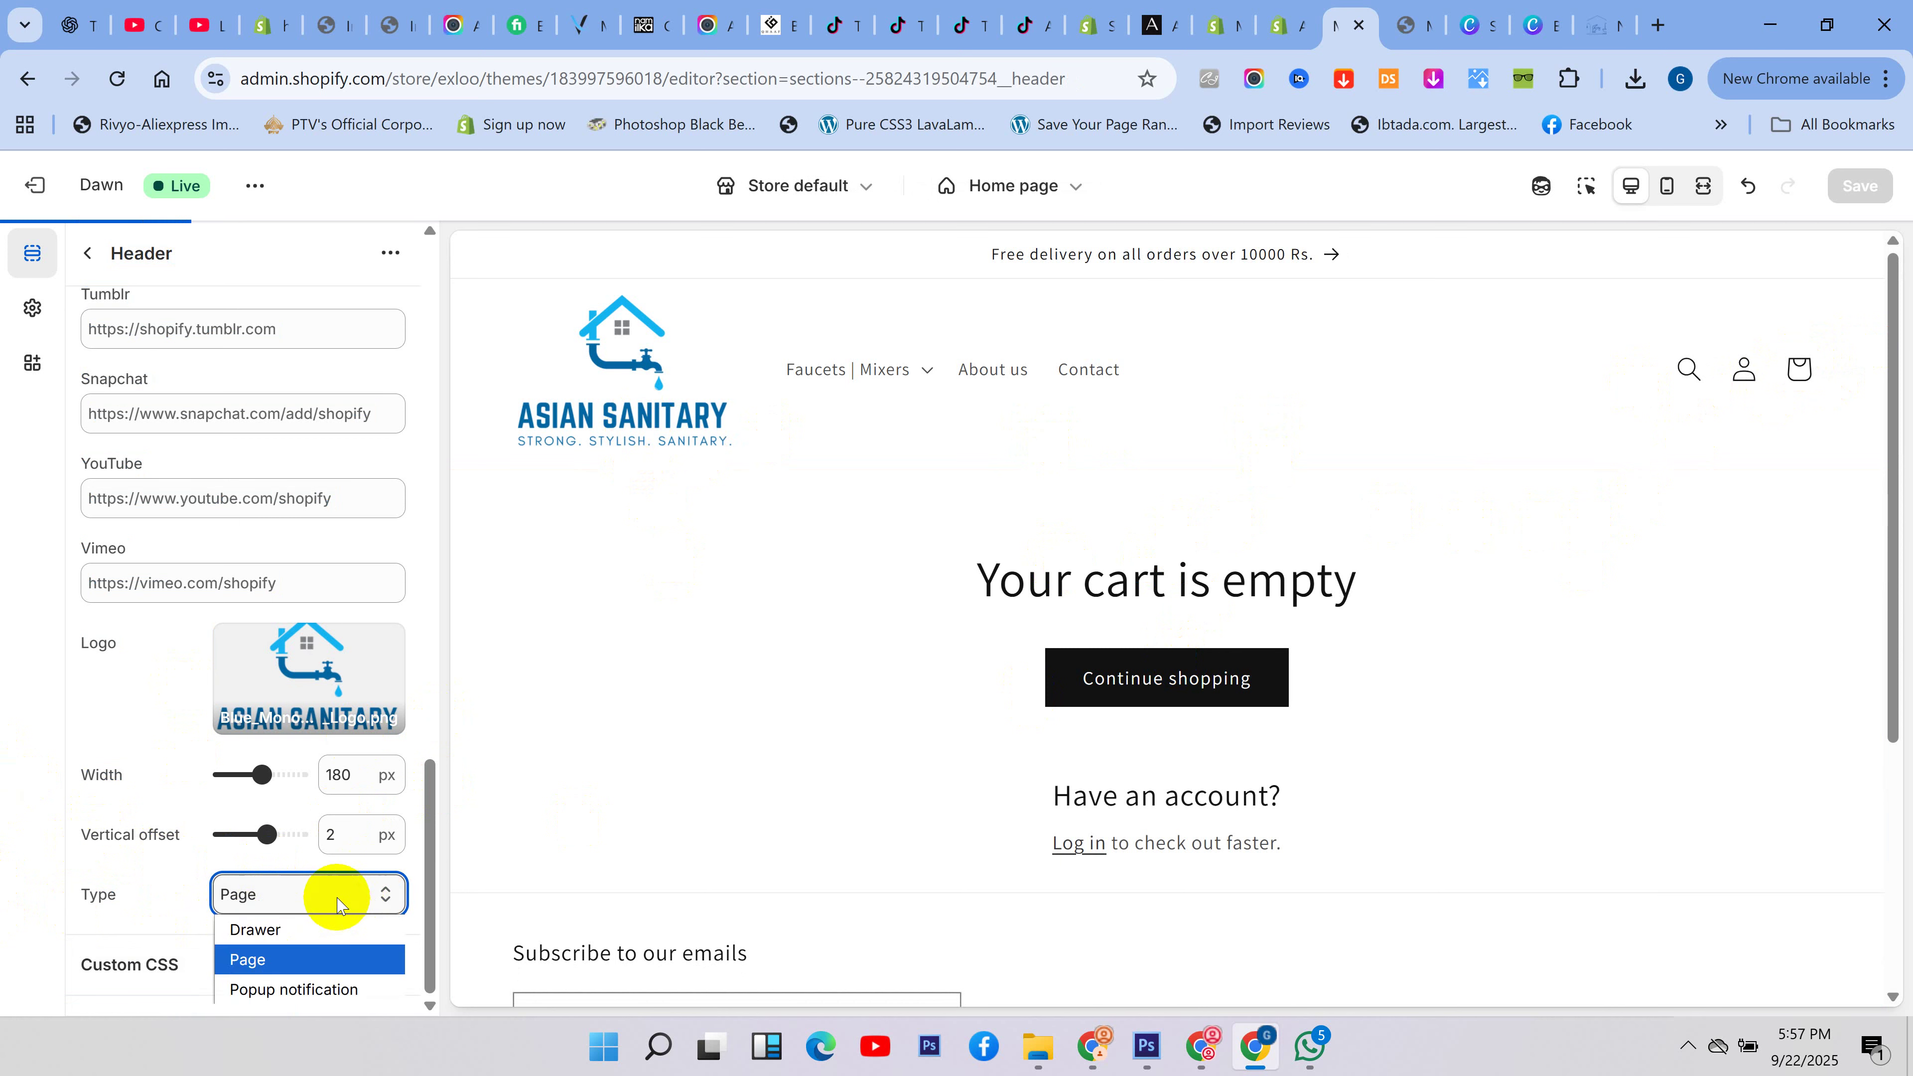
click(341, 927)
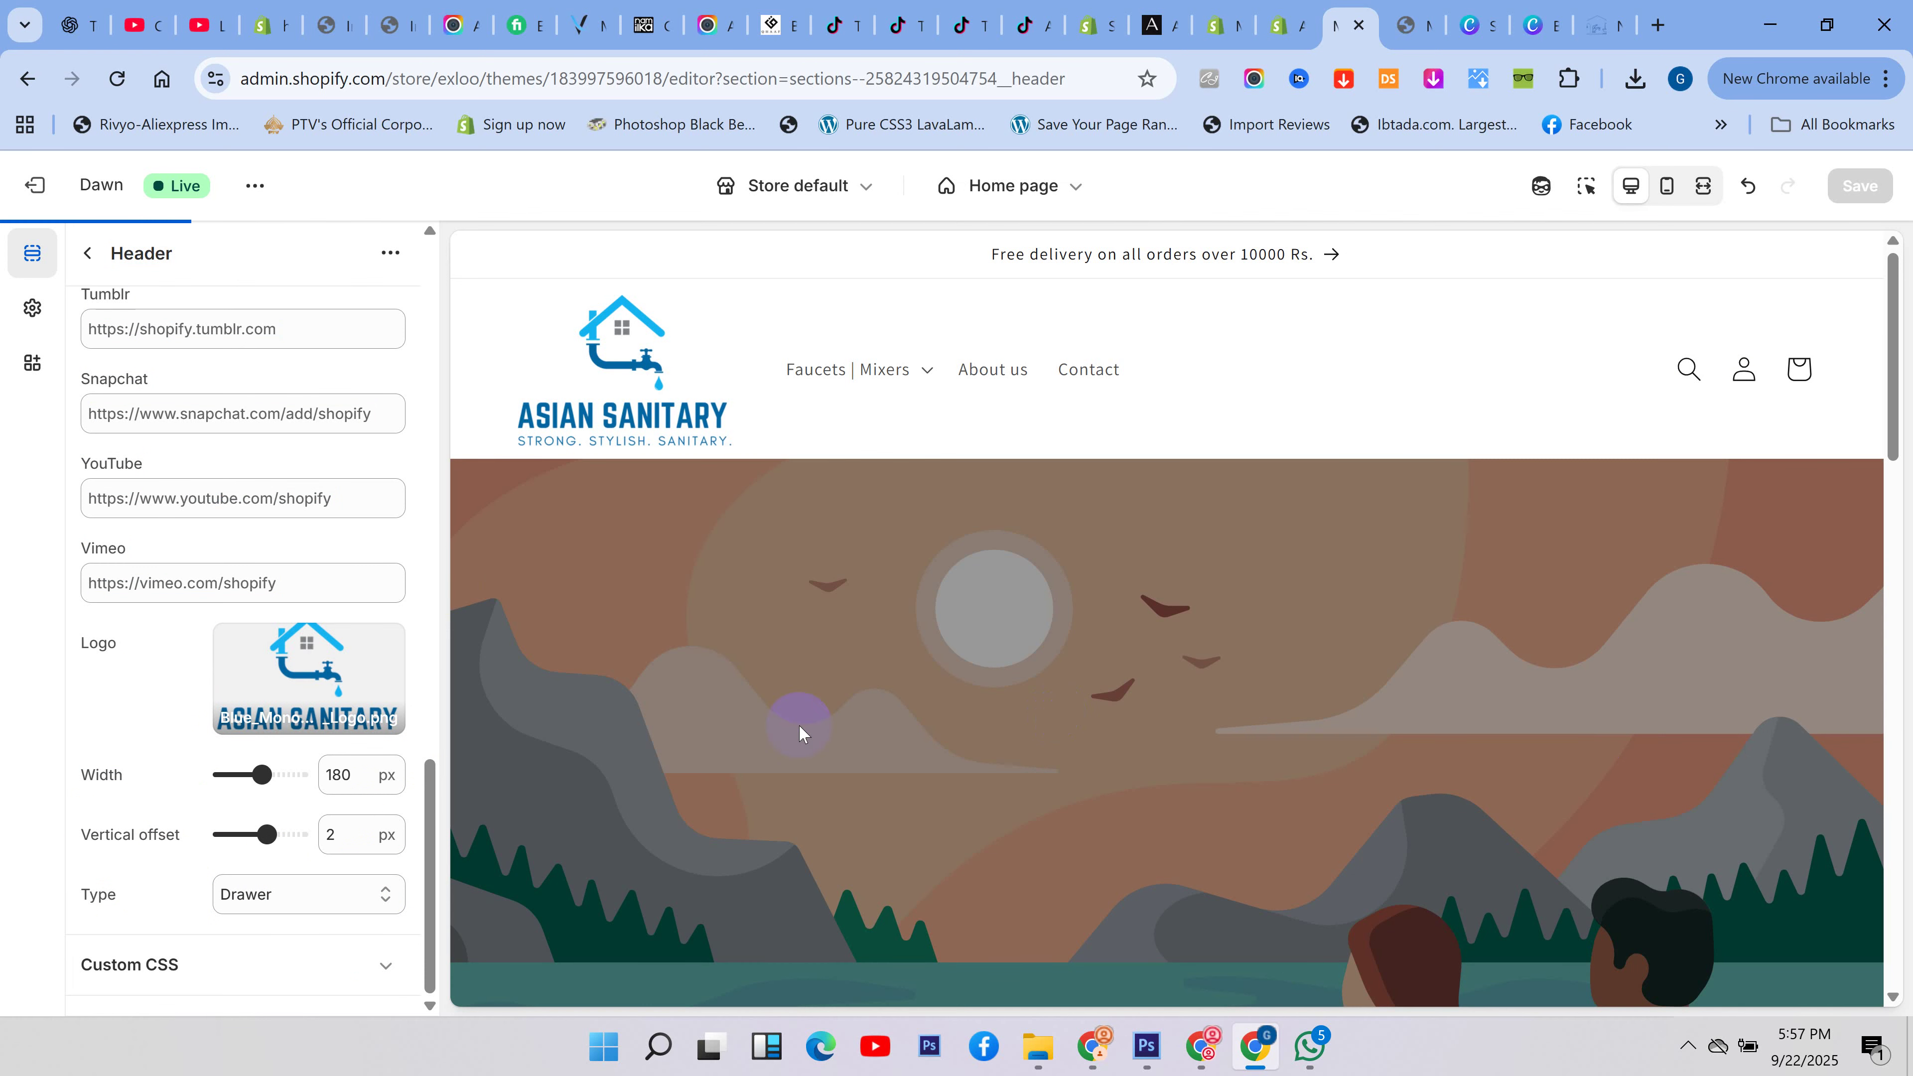
click(94, 253)
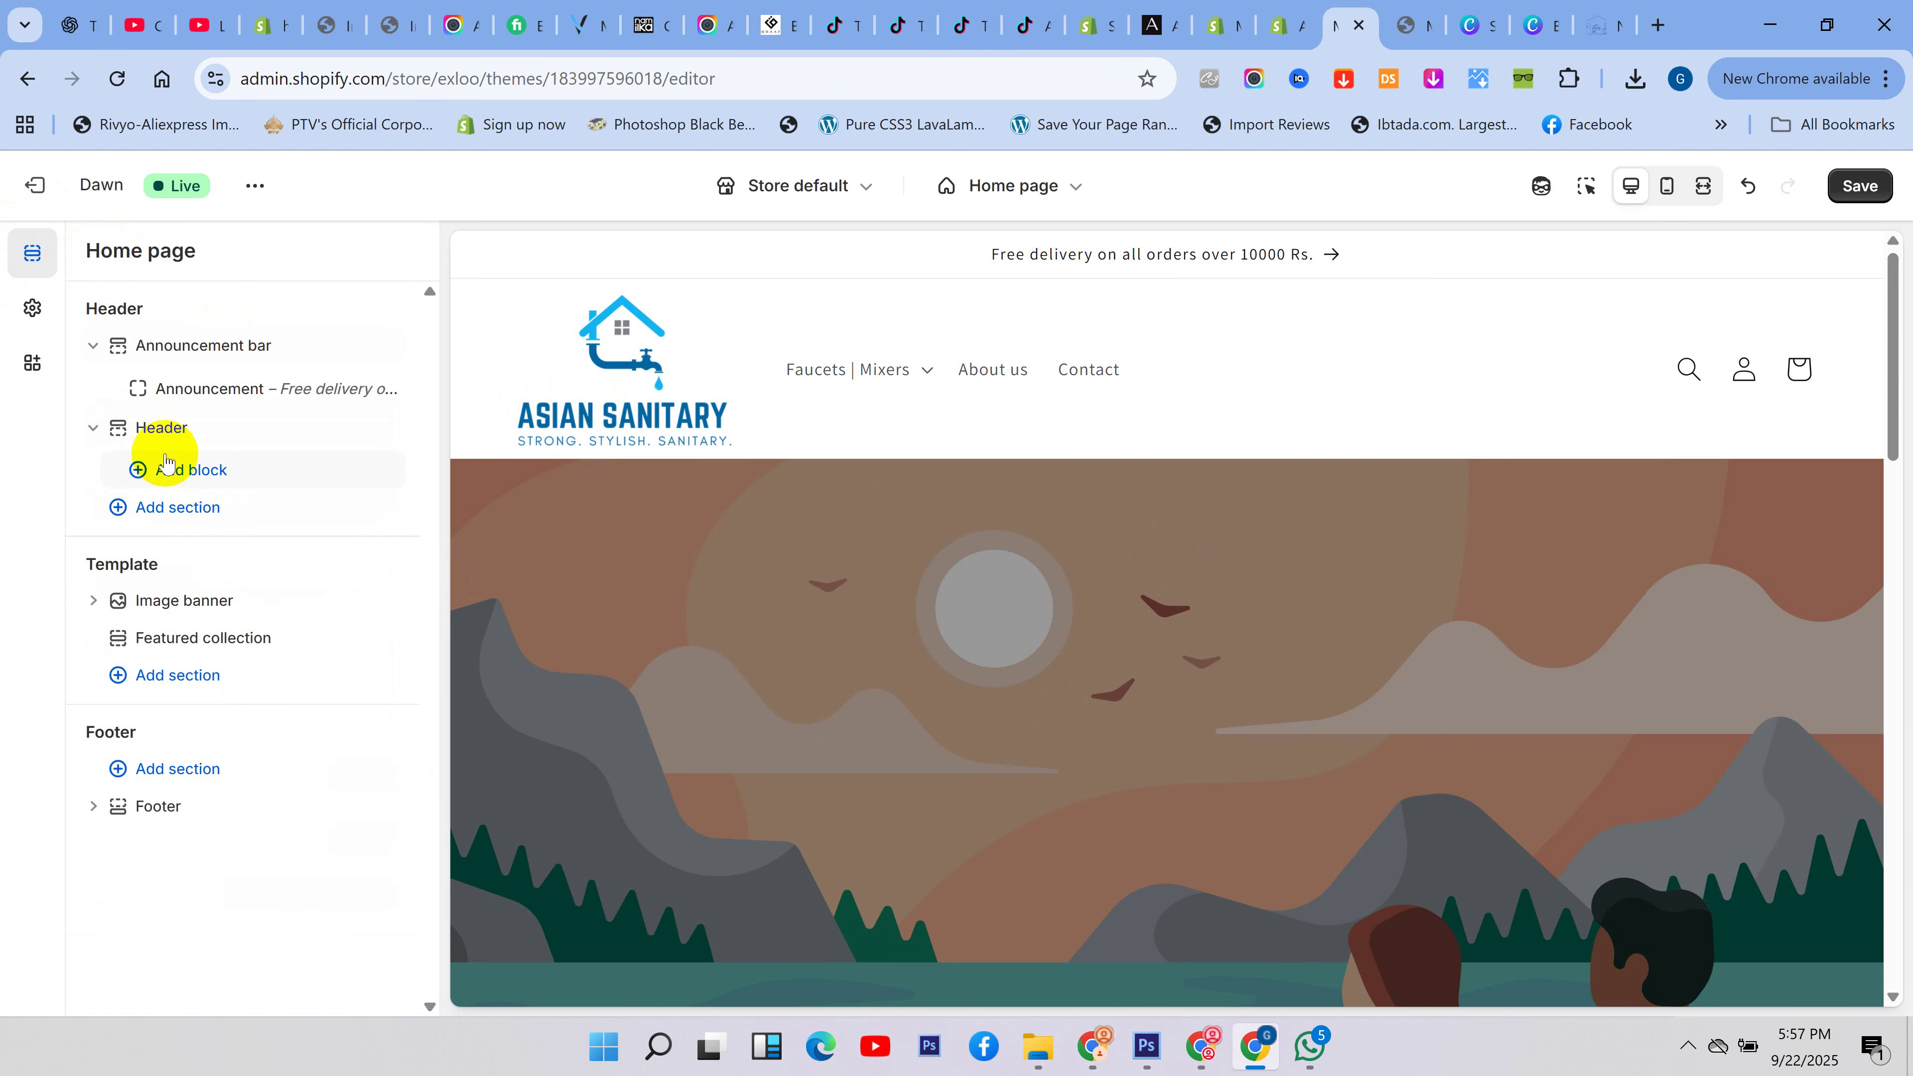
- Check which blocks, apps and sections can be added to the header group
click(177, 474)
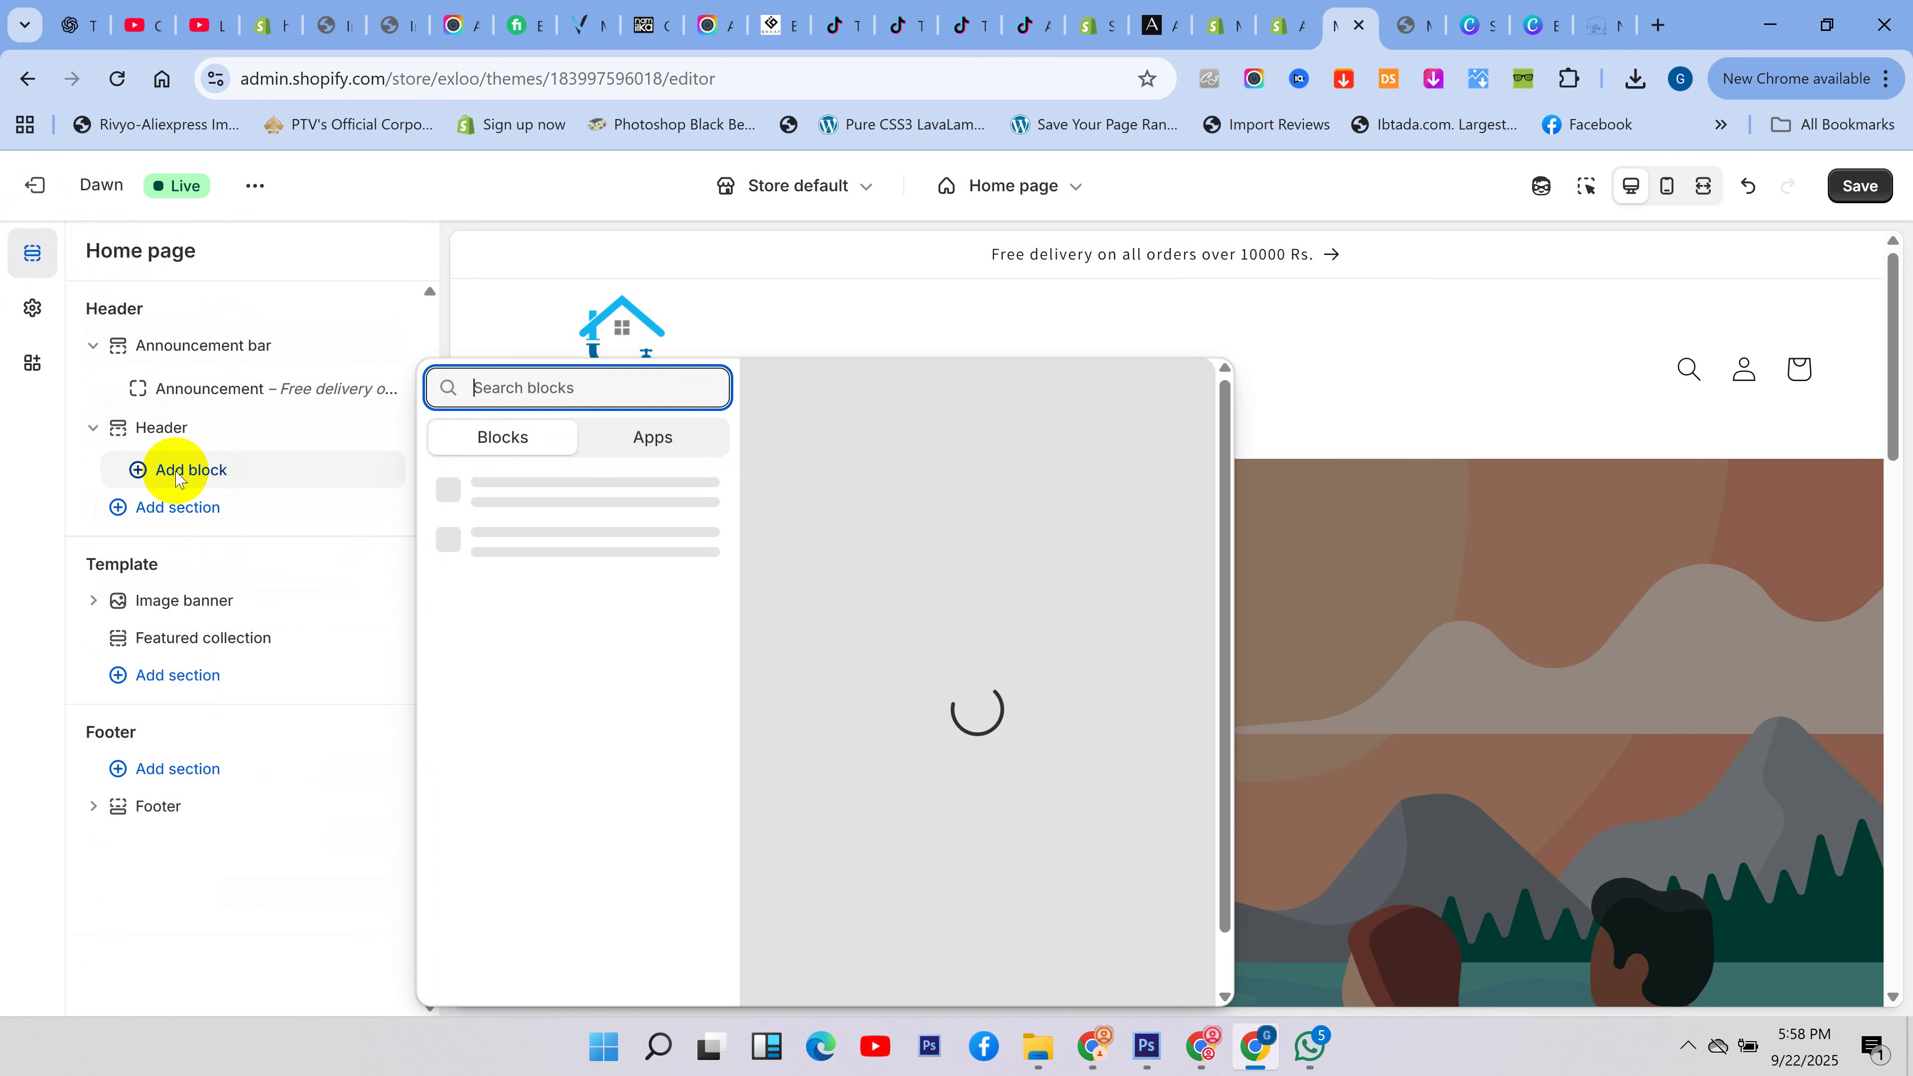
click(636, 441)
click(513, 441)
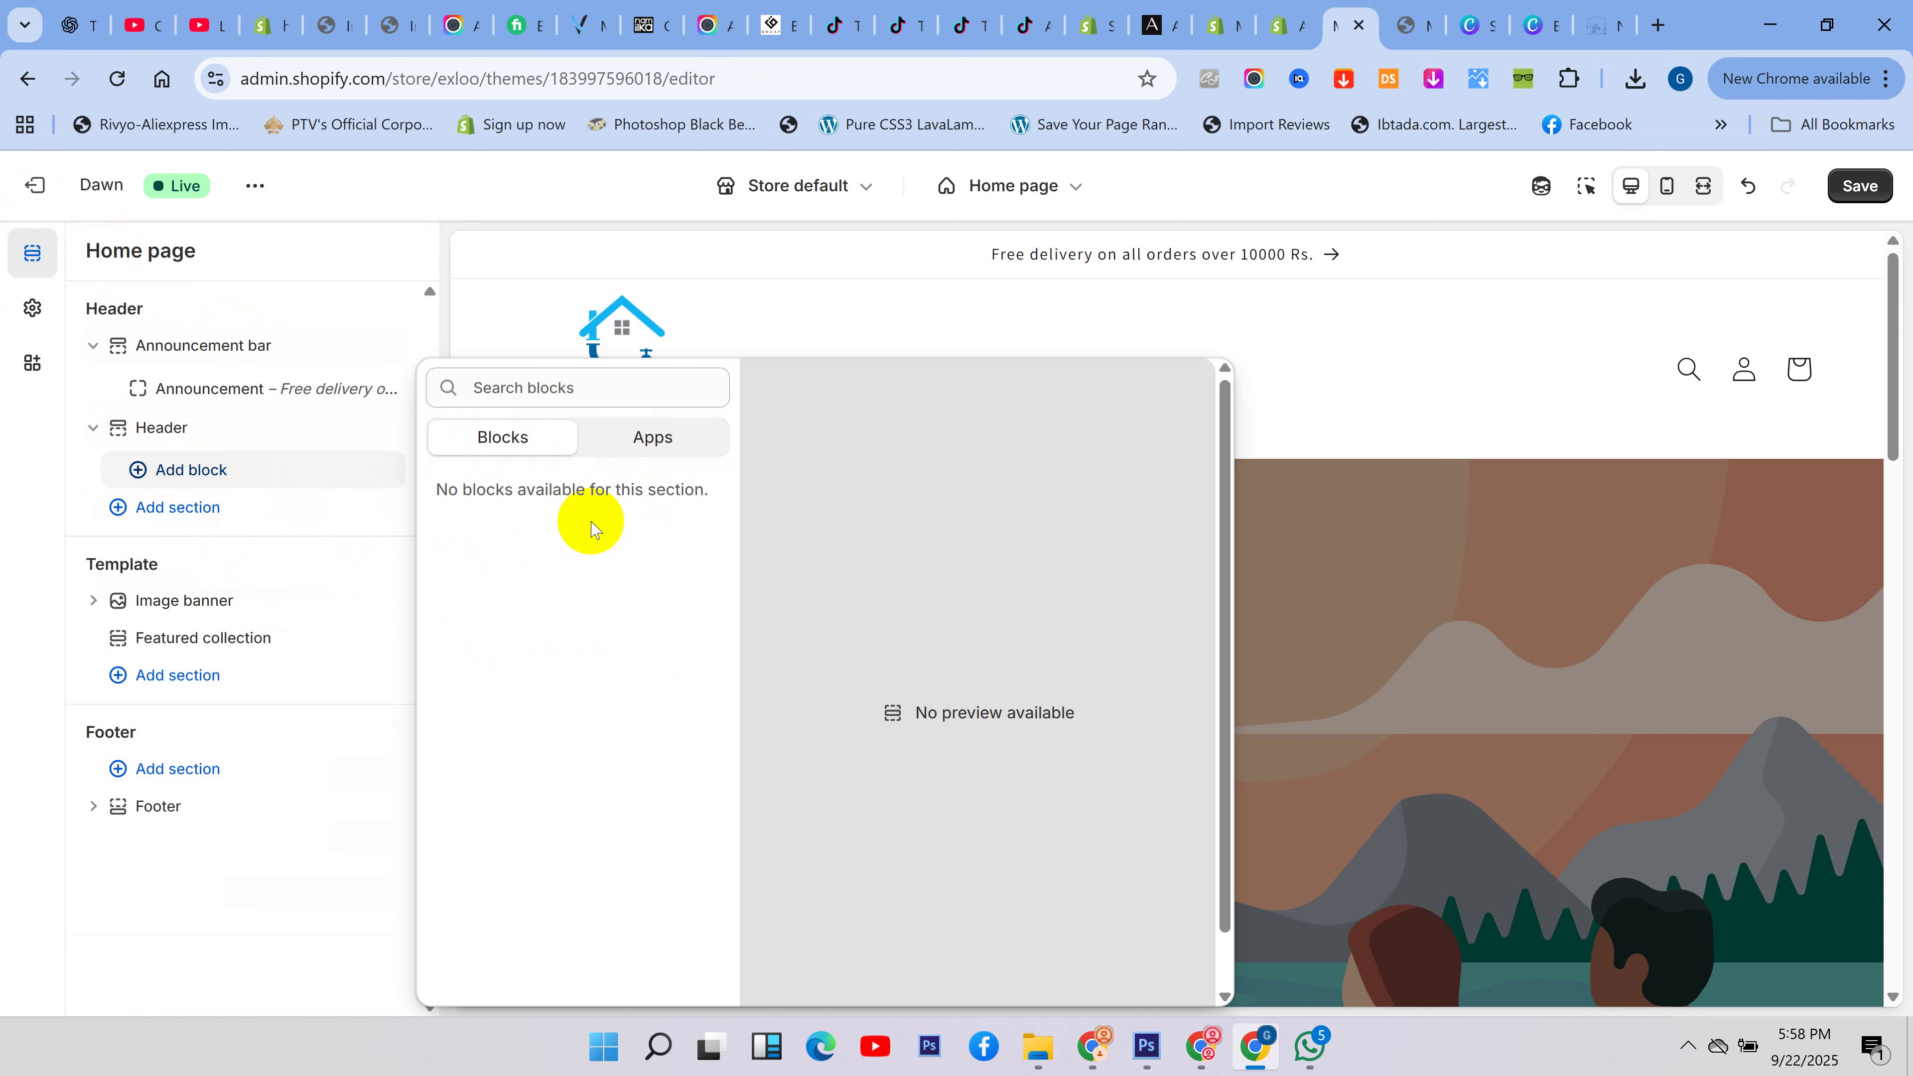
click(7, 510)
click(235, 474)
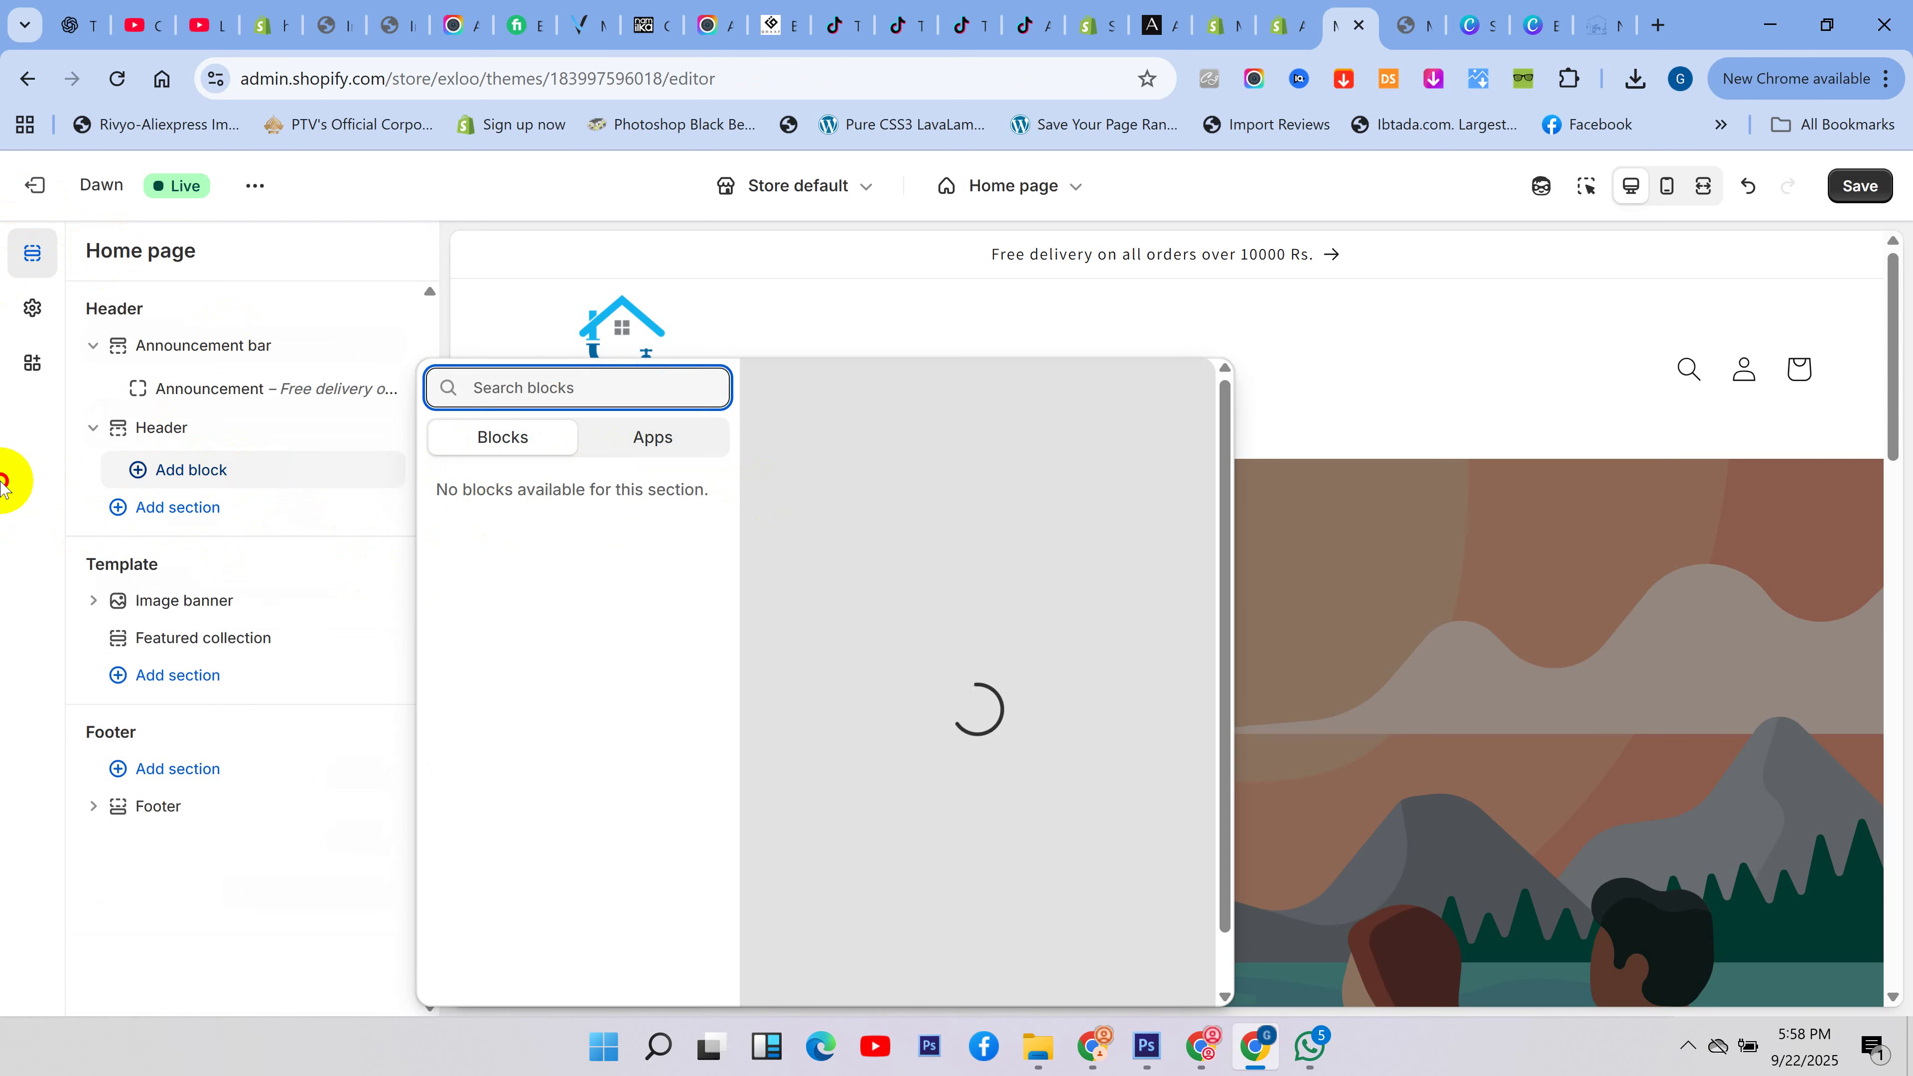
click(9, 481)
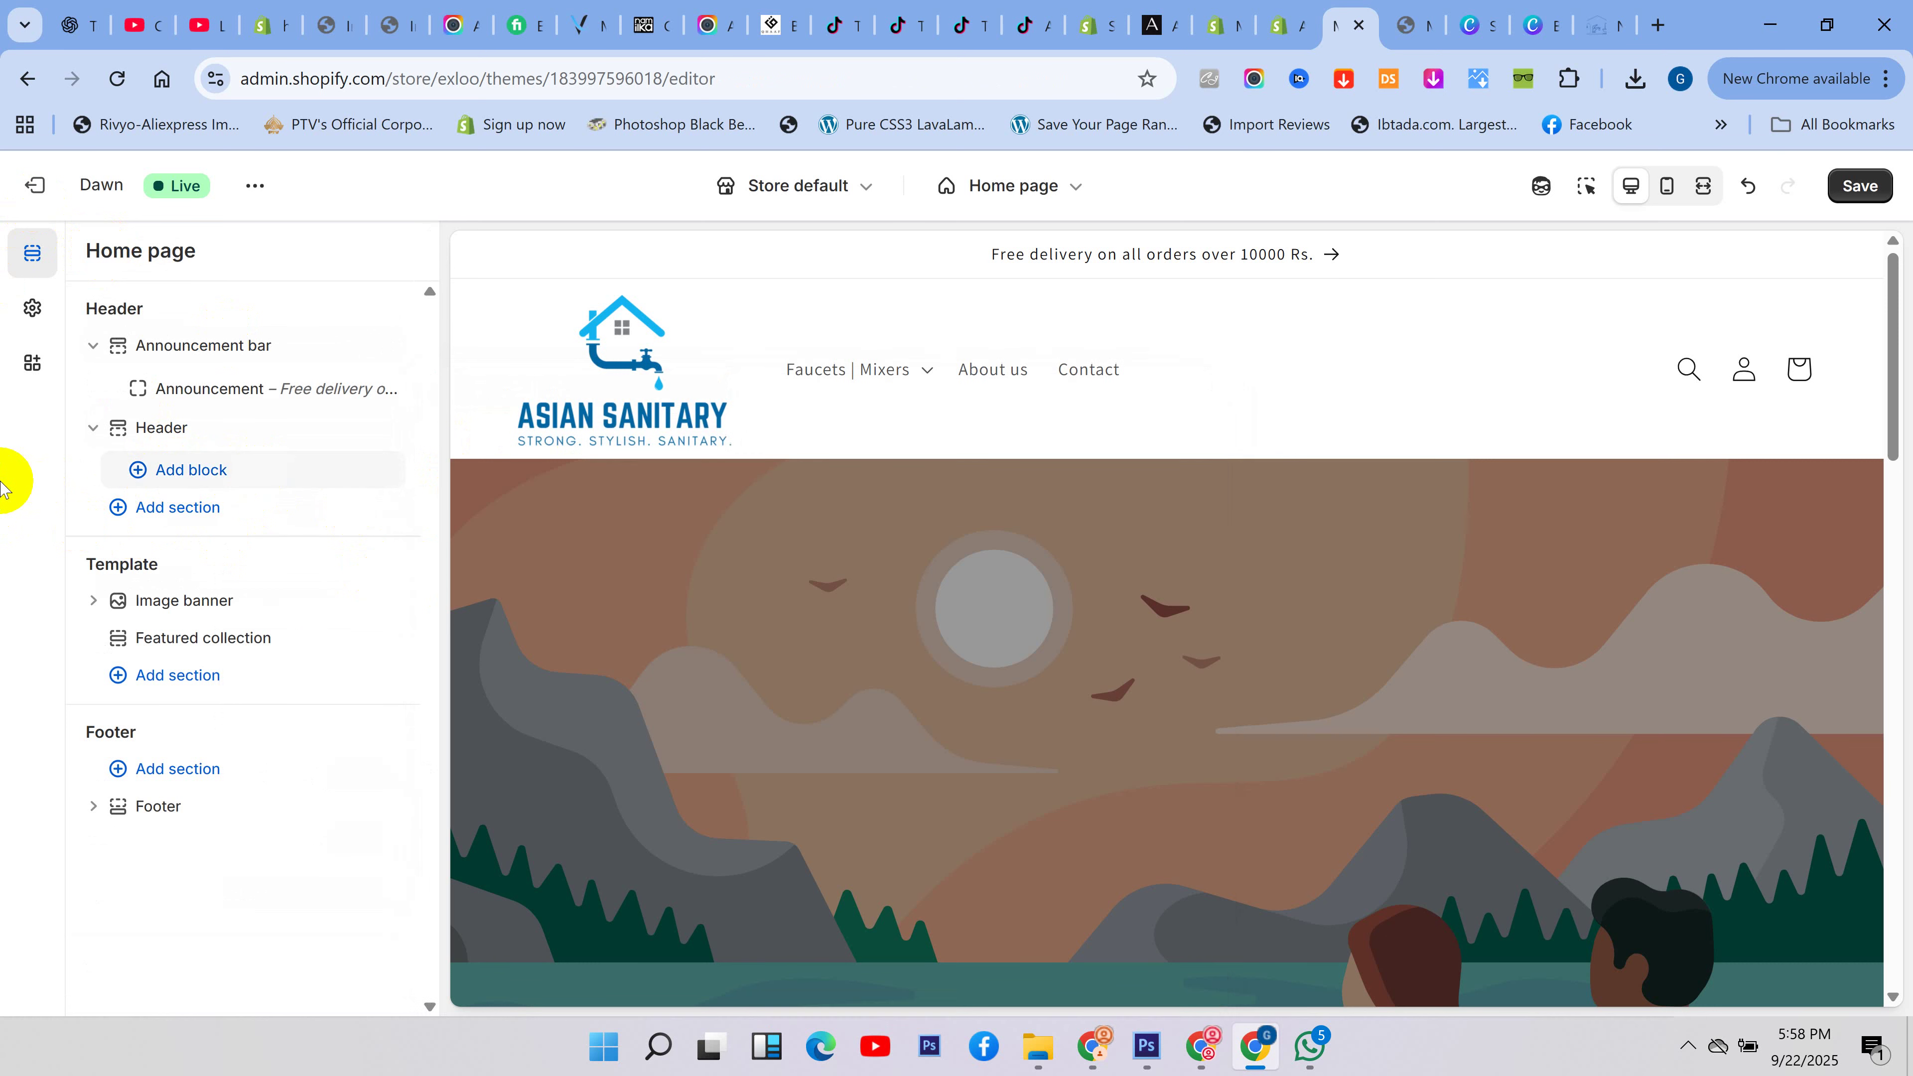
click(205, 515)
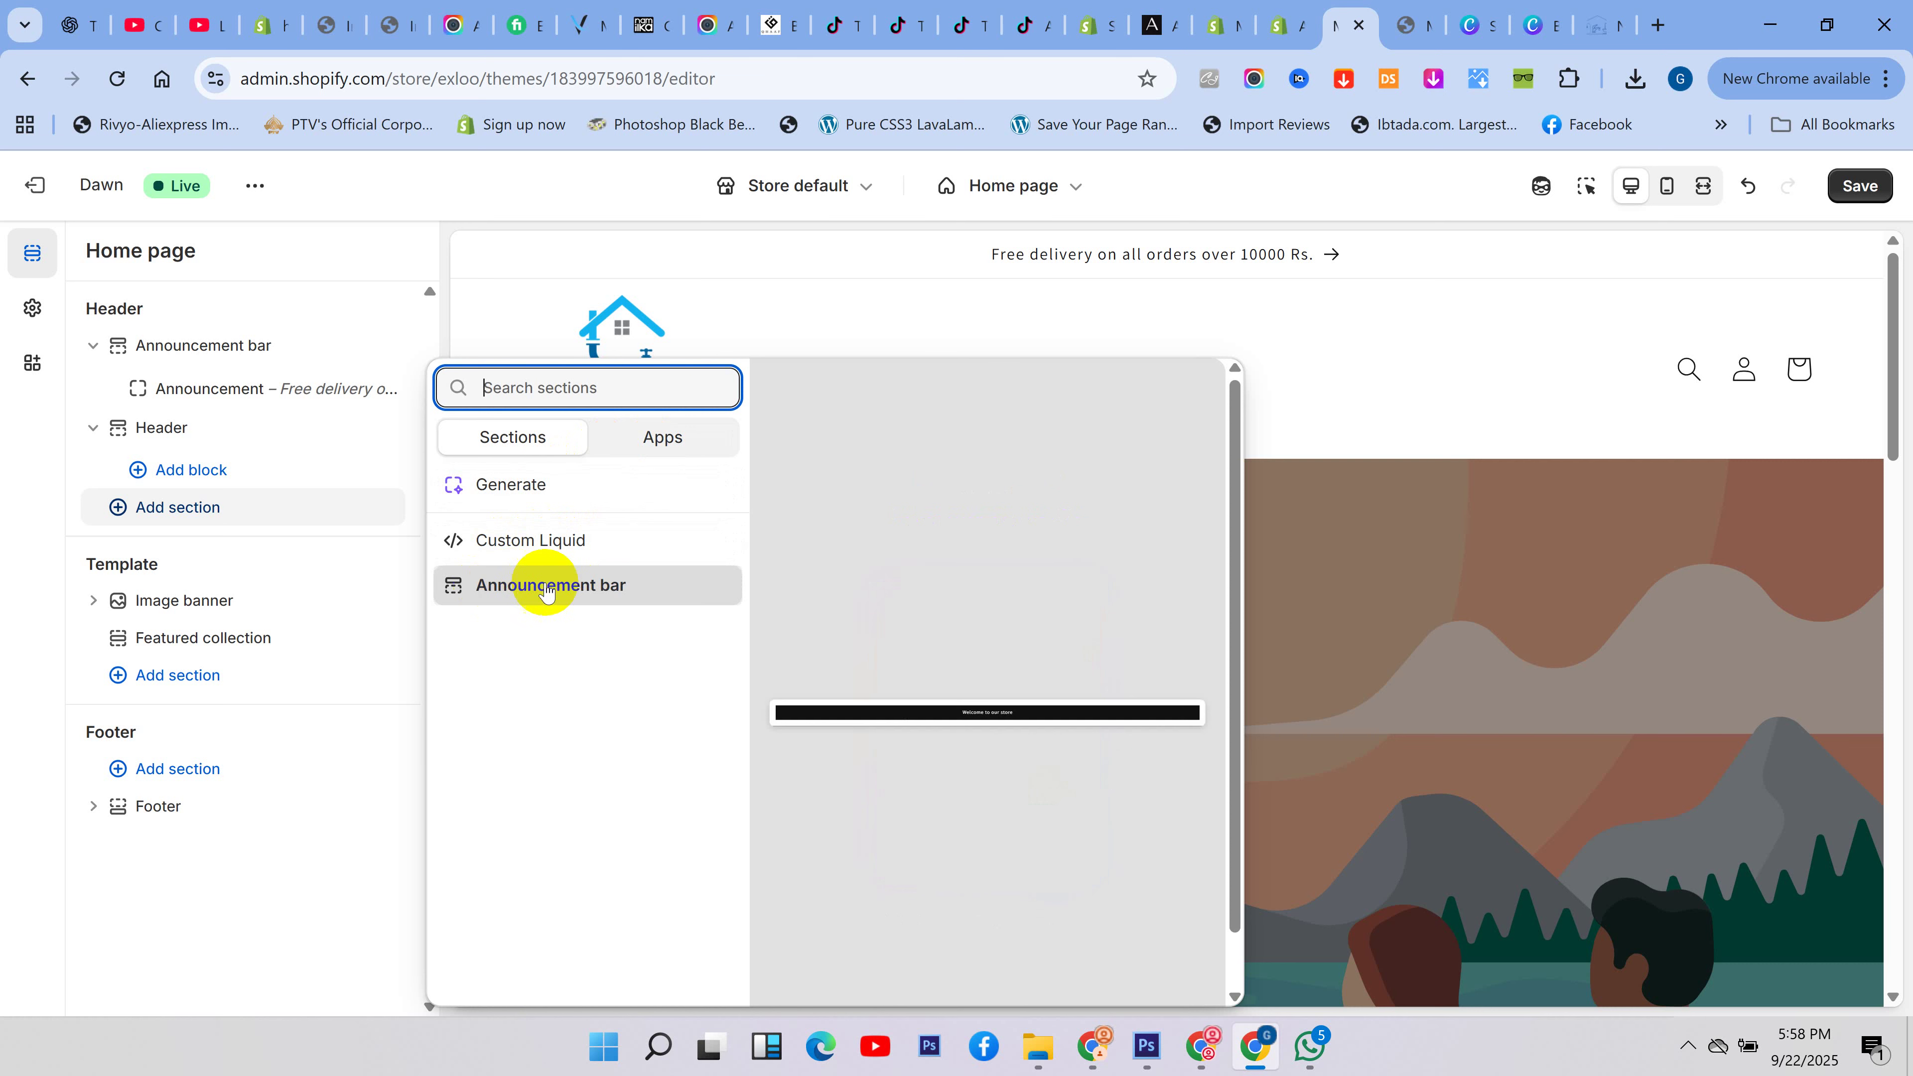
click(6, 505)
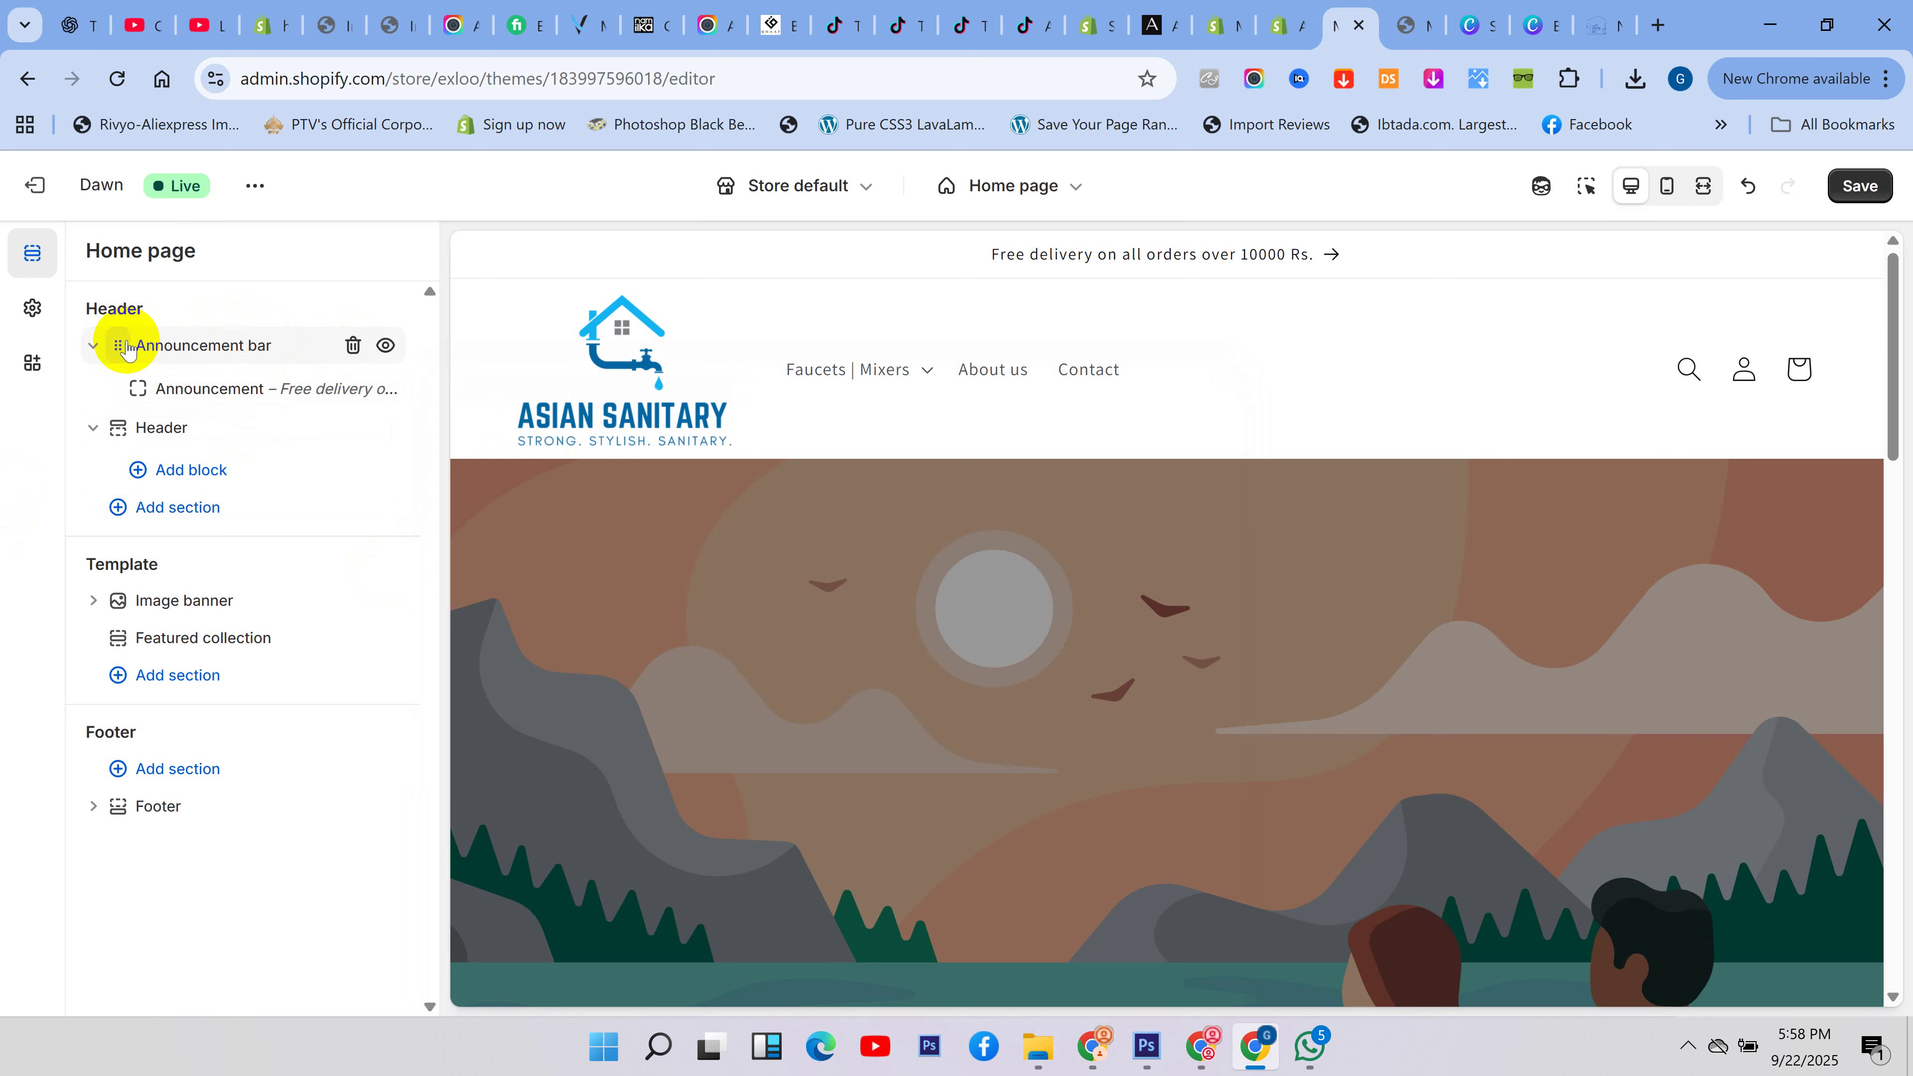
- Try moving the announcement bar within the header group, and hide it and show it again
drag(118, 348, 43, 406)
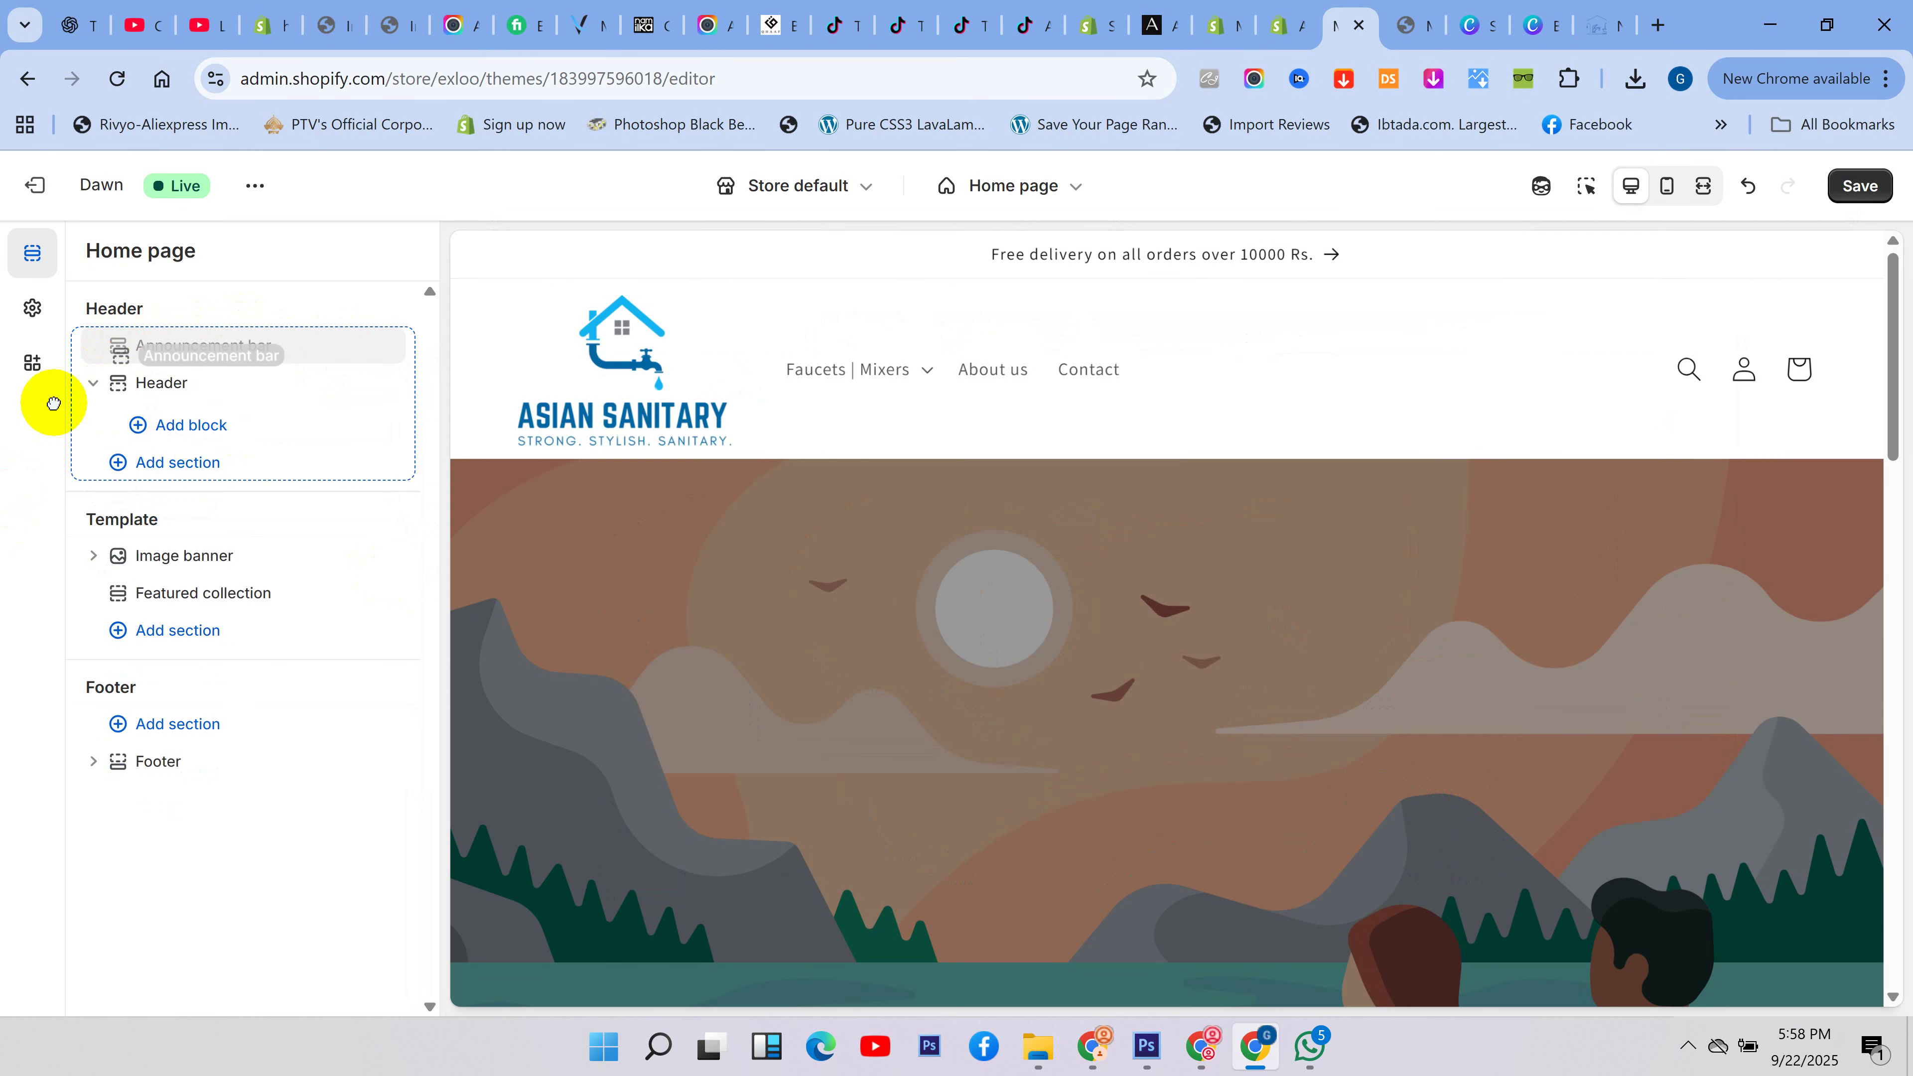
mouse_move(118, 349)
mouse_down()
mouse_move(118, 435)
mouse_move(115, 351)
mouse_up()
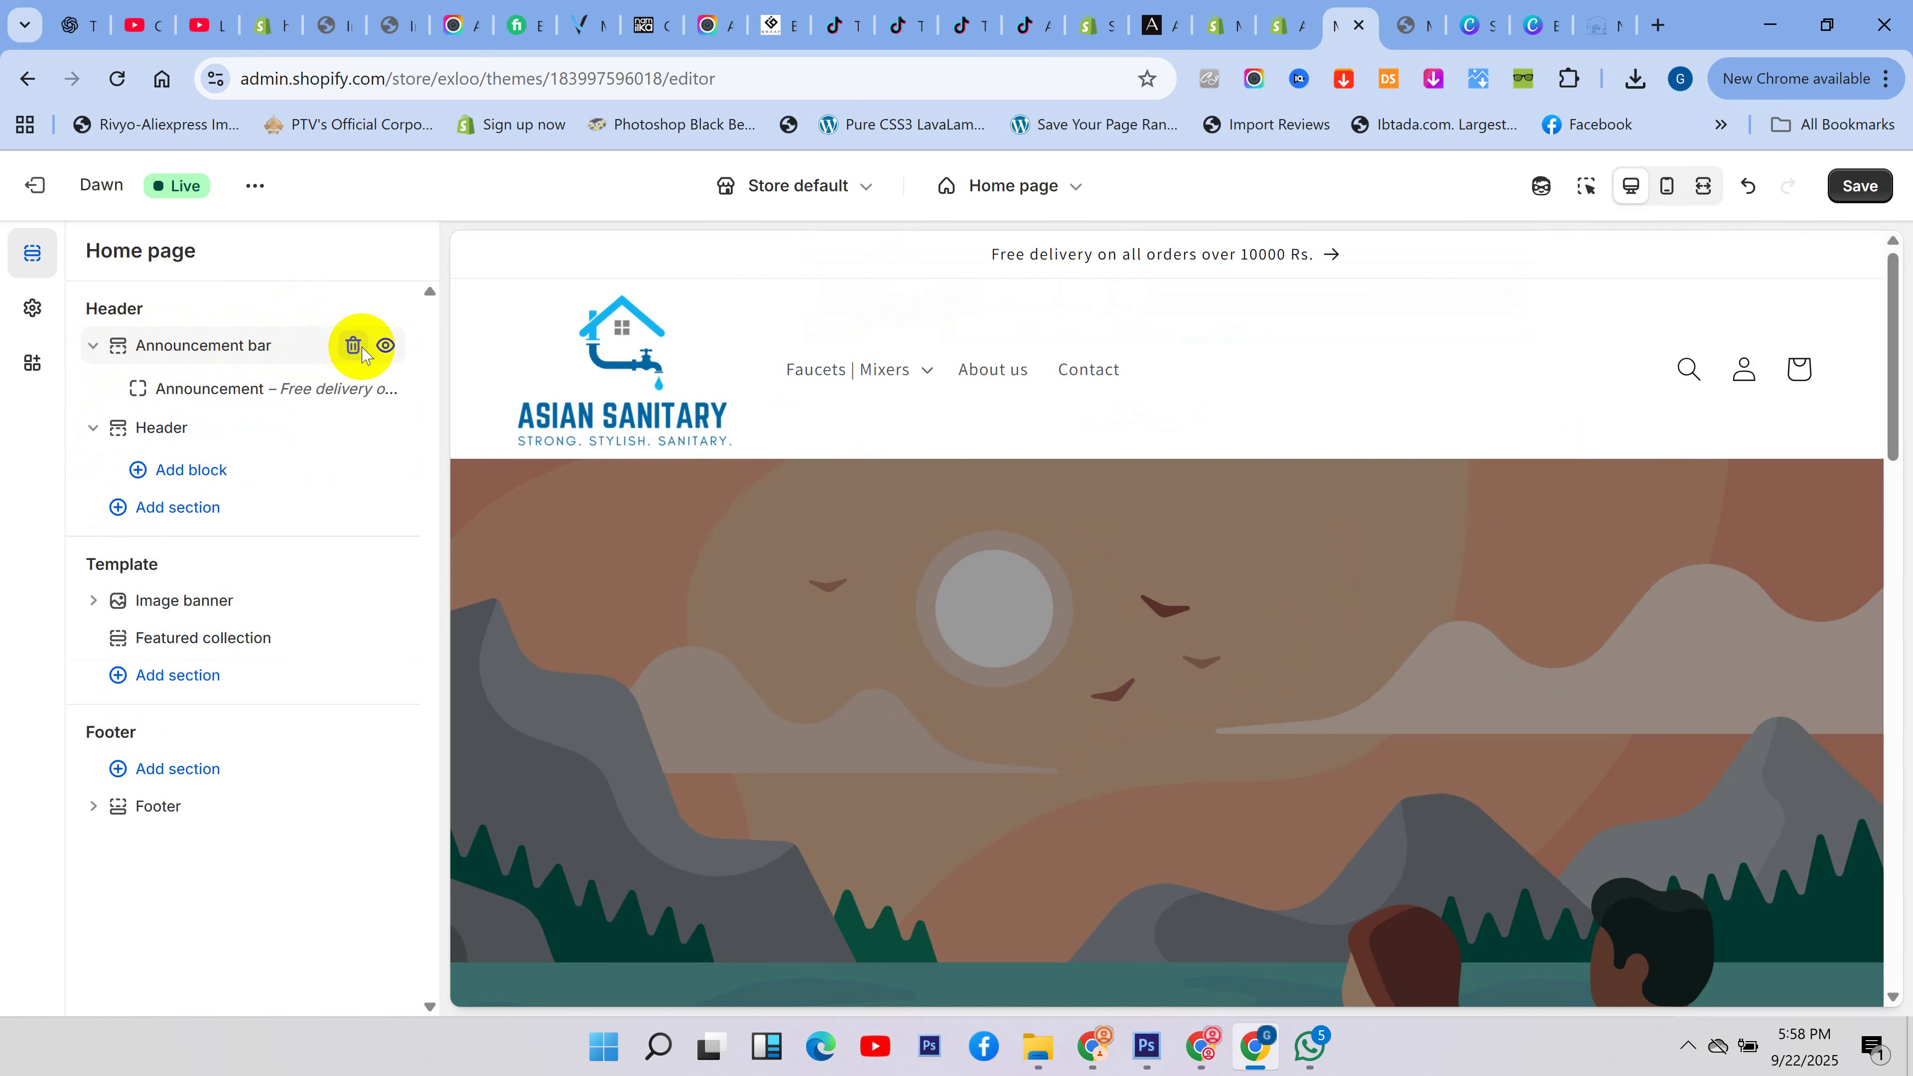
click(386, 346)
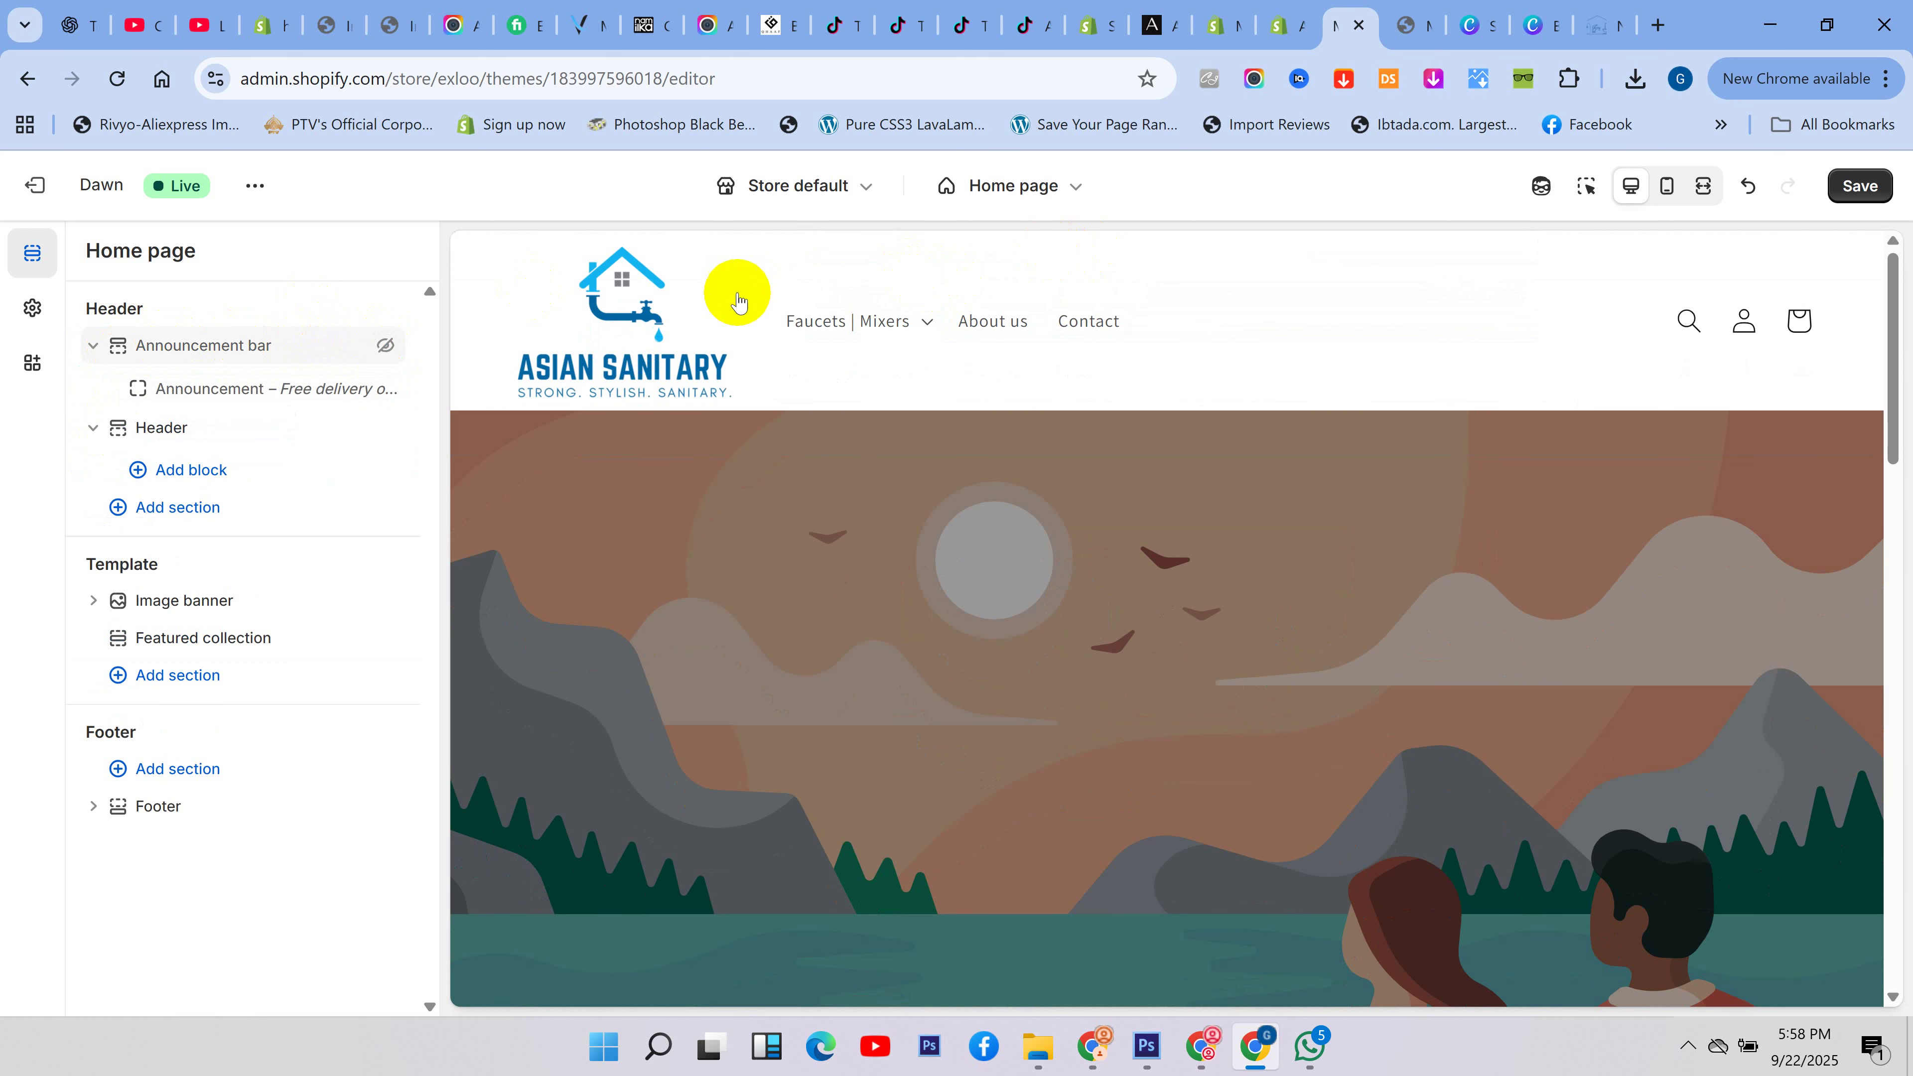
click(387, 345)
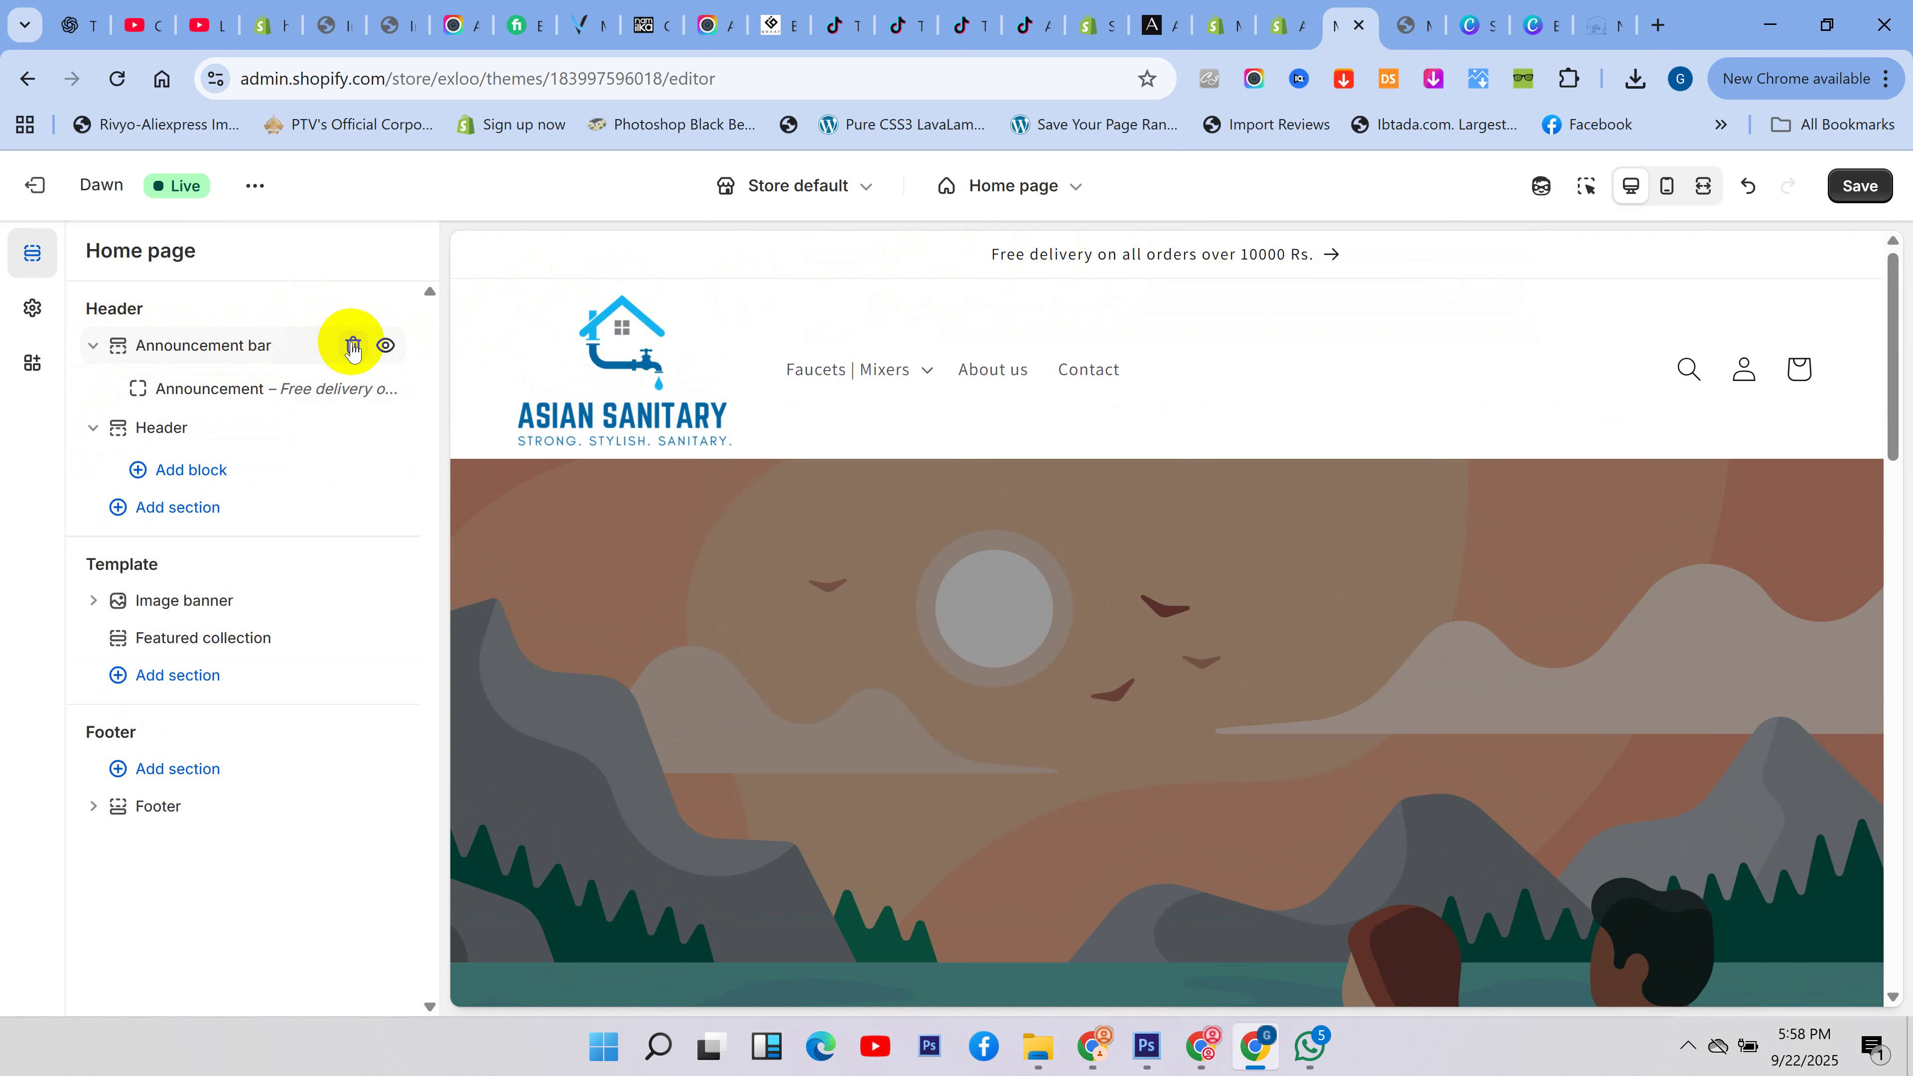
- Delete the existing announcement bar section from the header group and save the theme changes
click(353, 347)
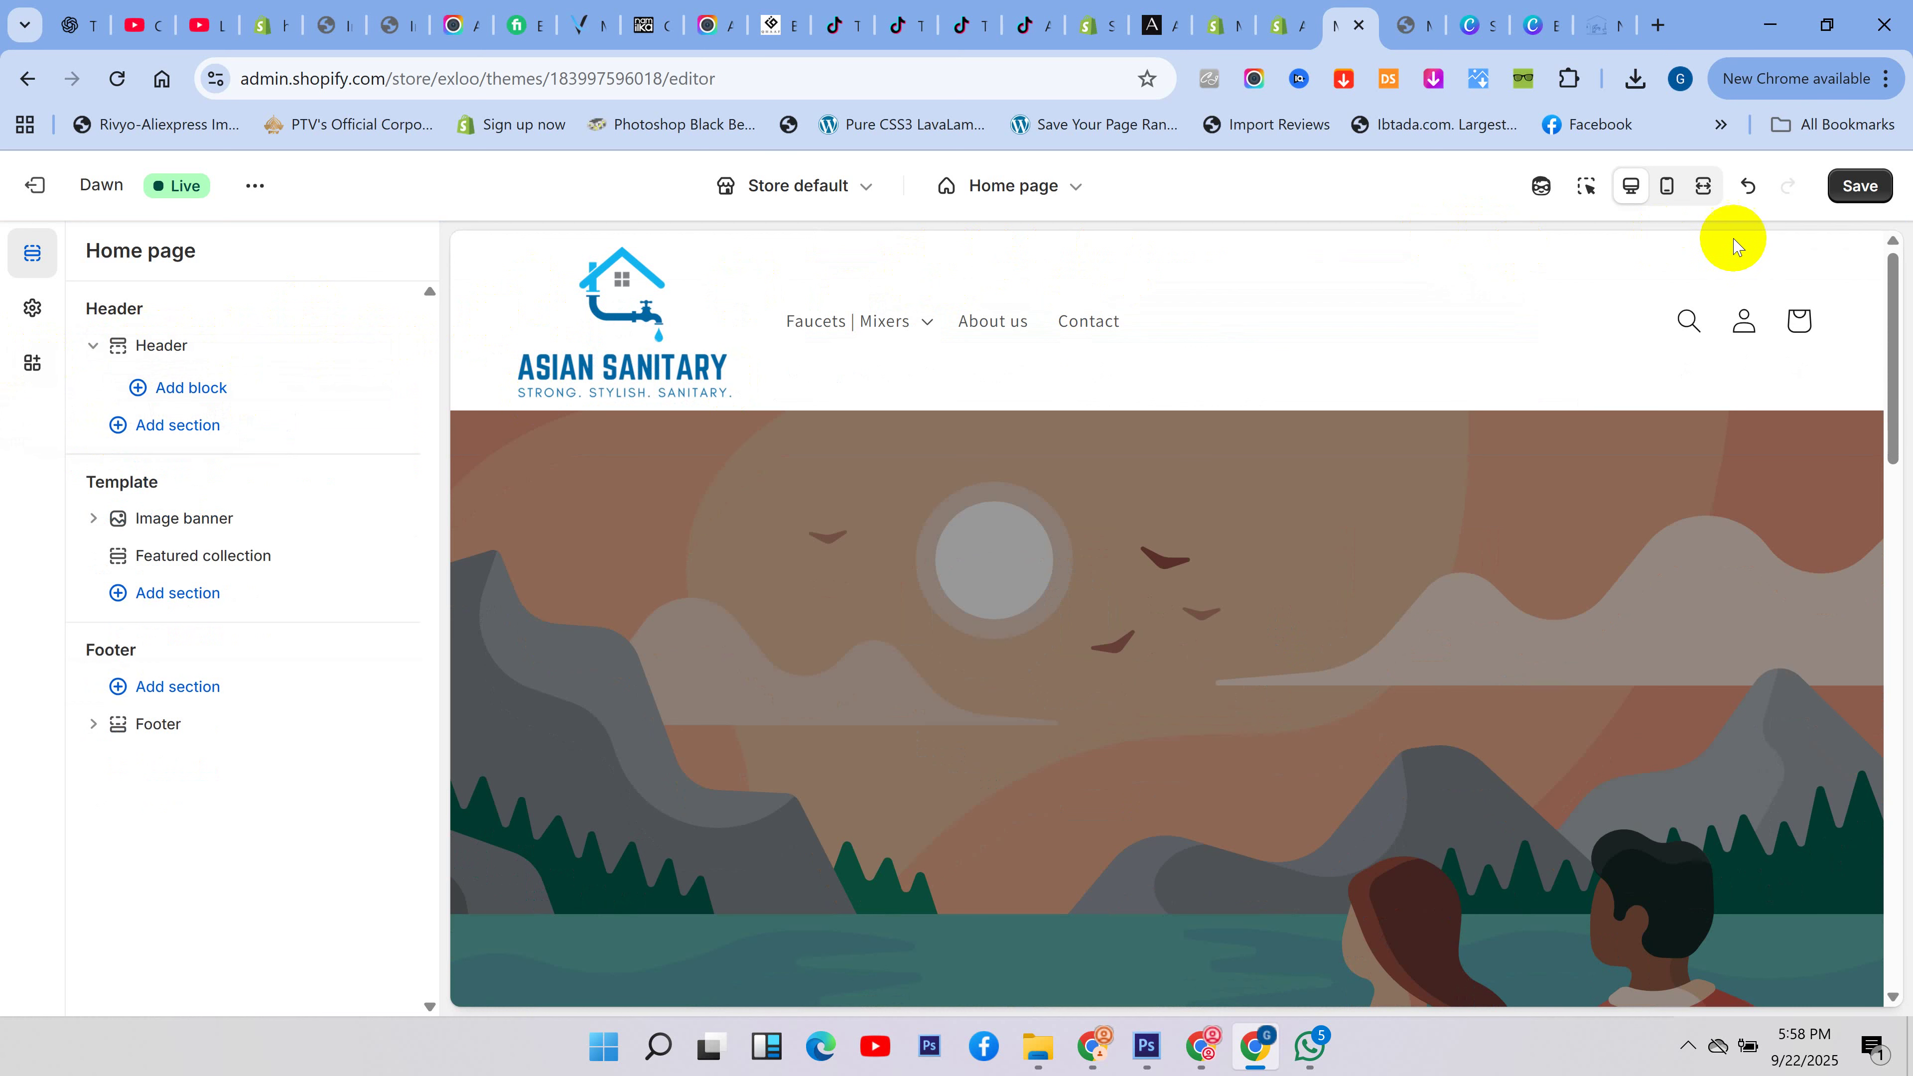
click(1860, 186)
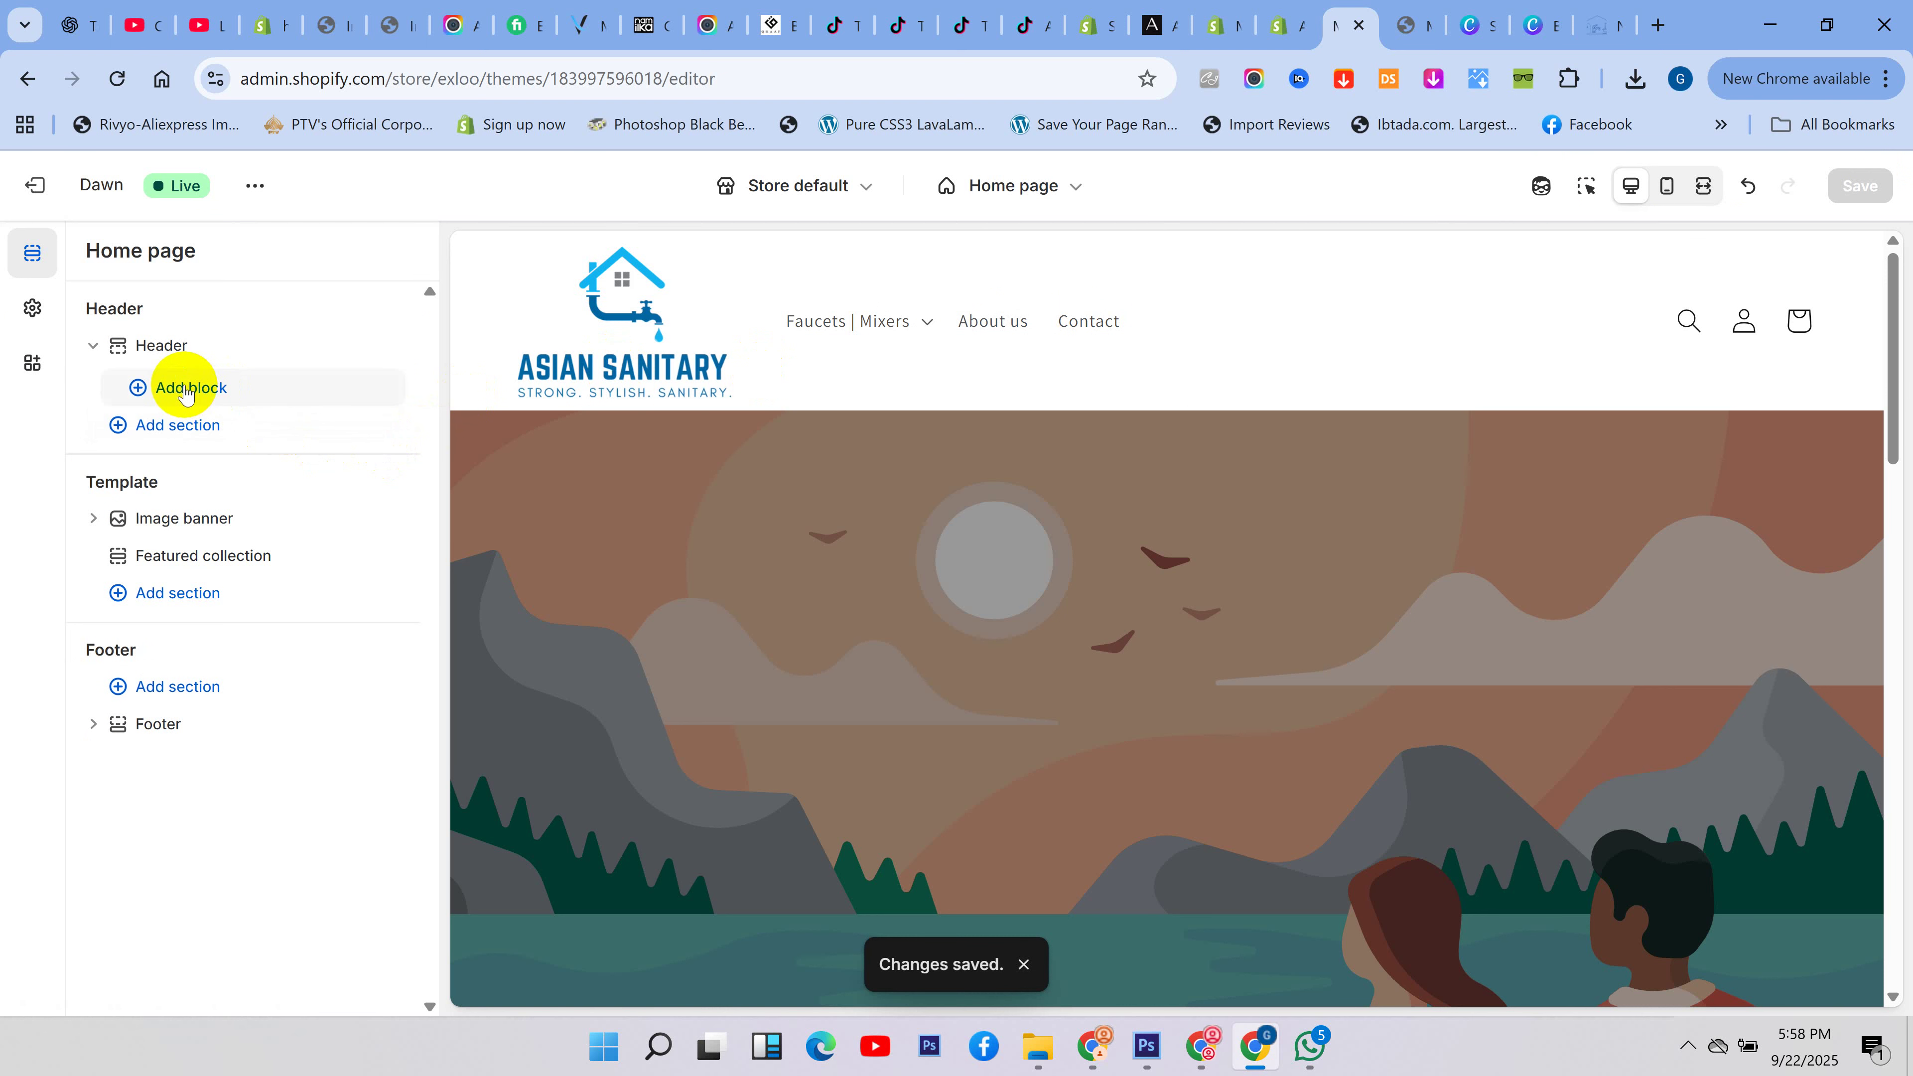
- Add a new announcement bar section to the header group and place it above the Header section
click(161, 434)
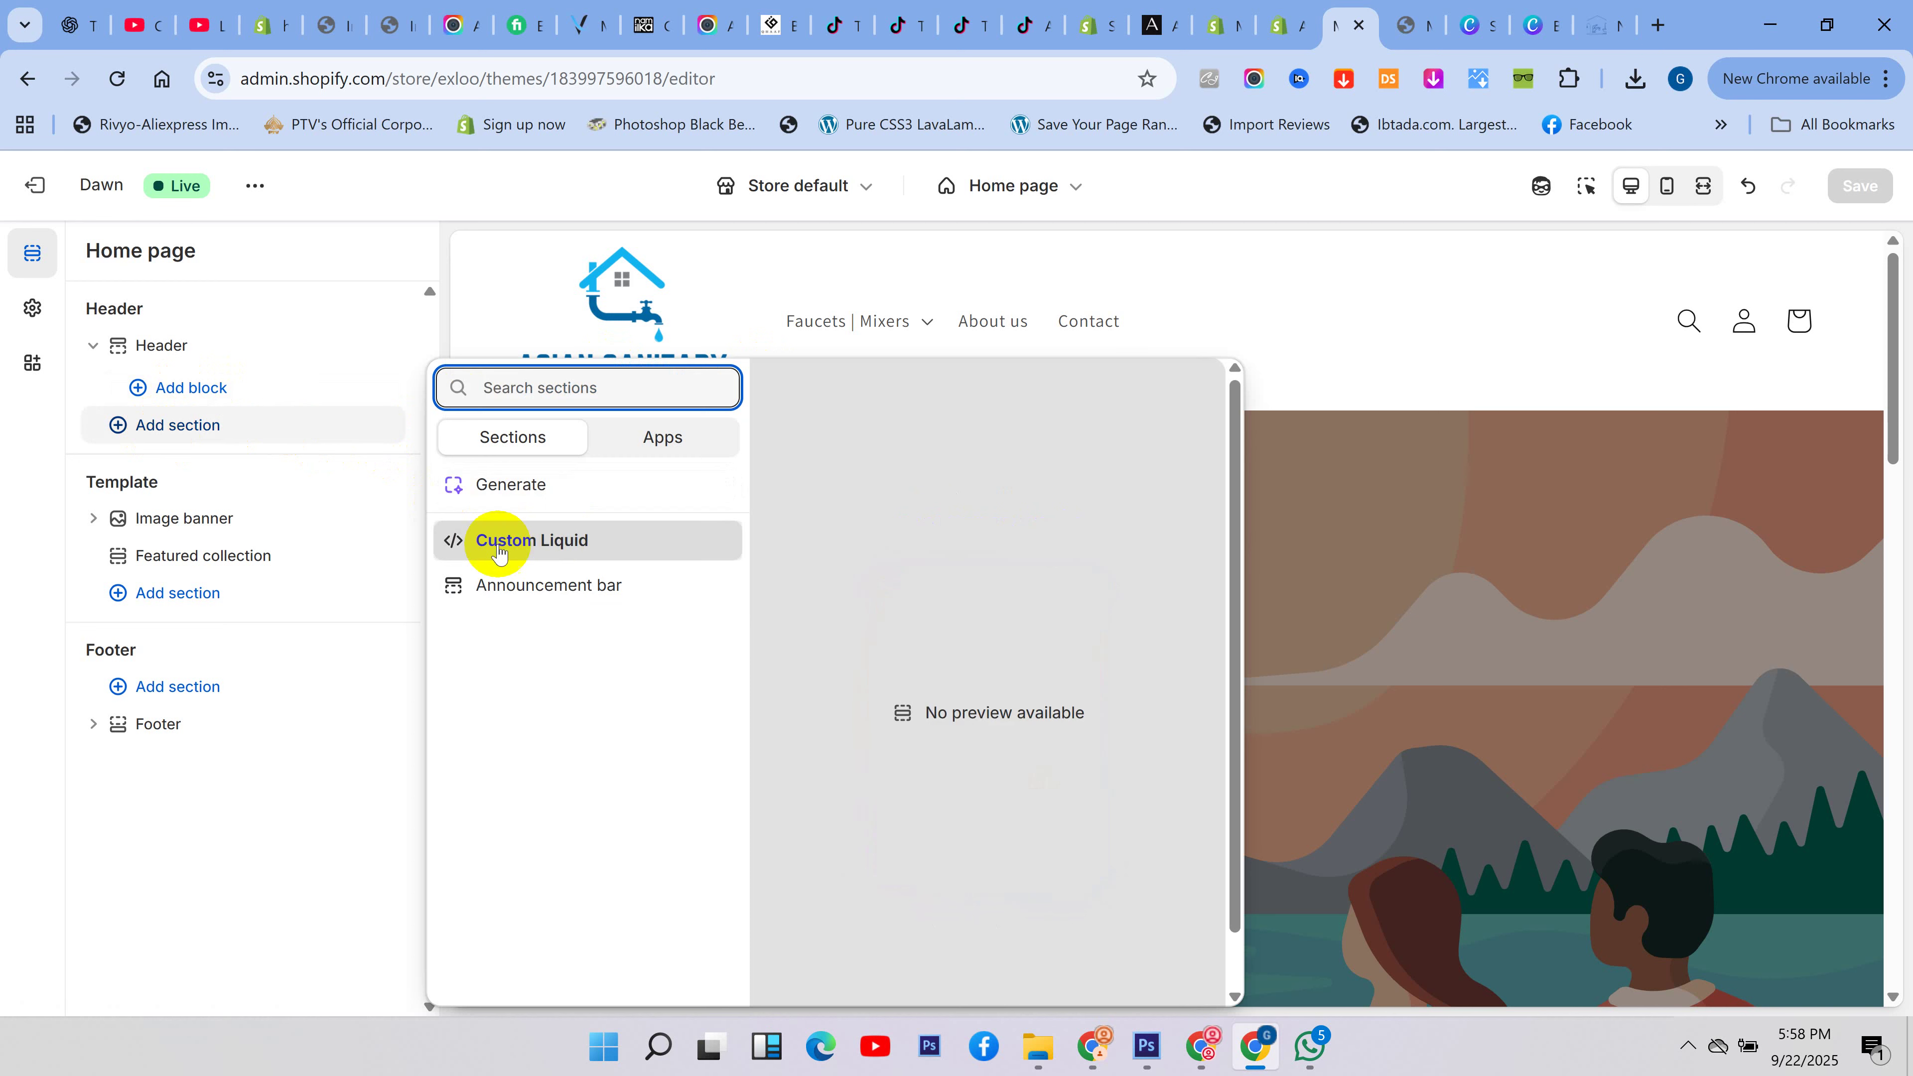
click(540, 594)
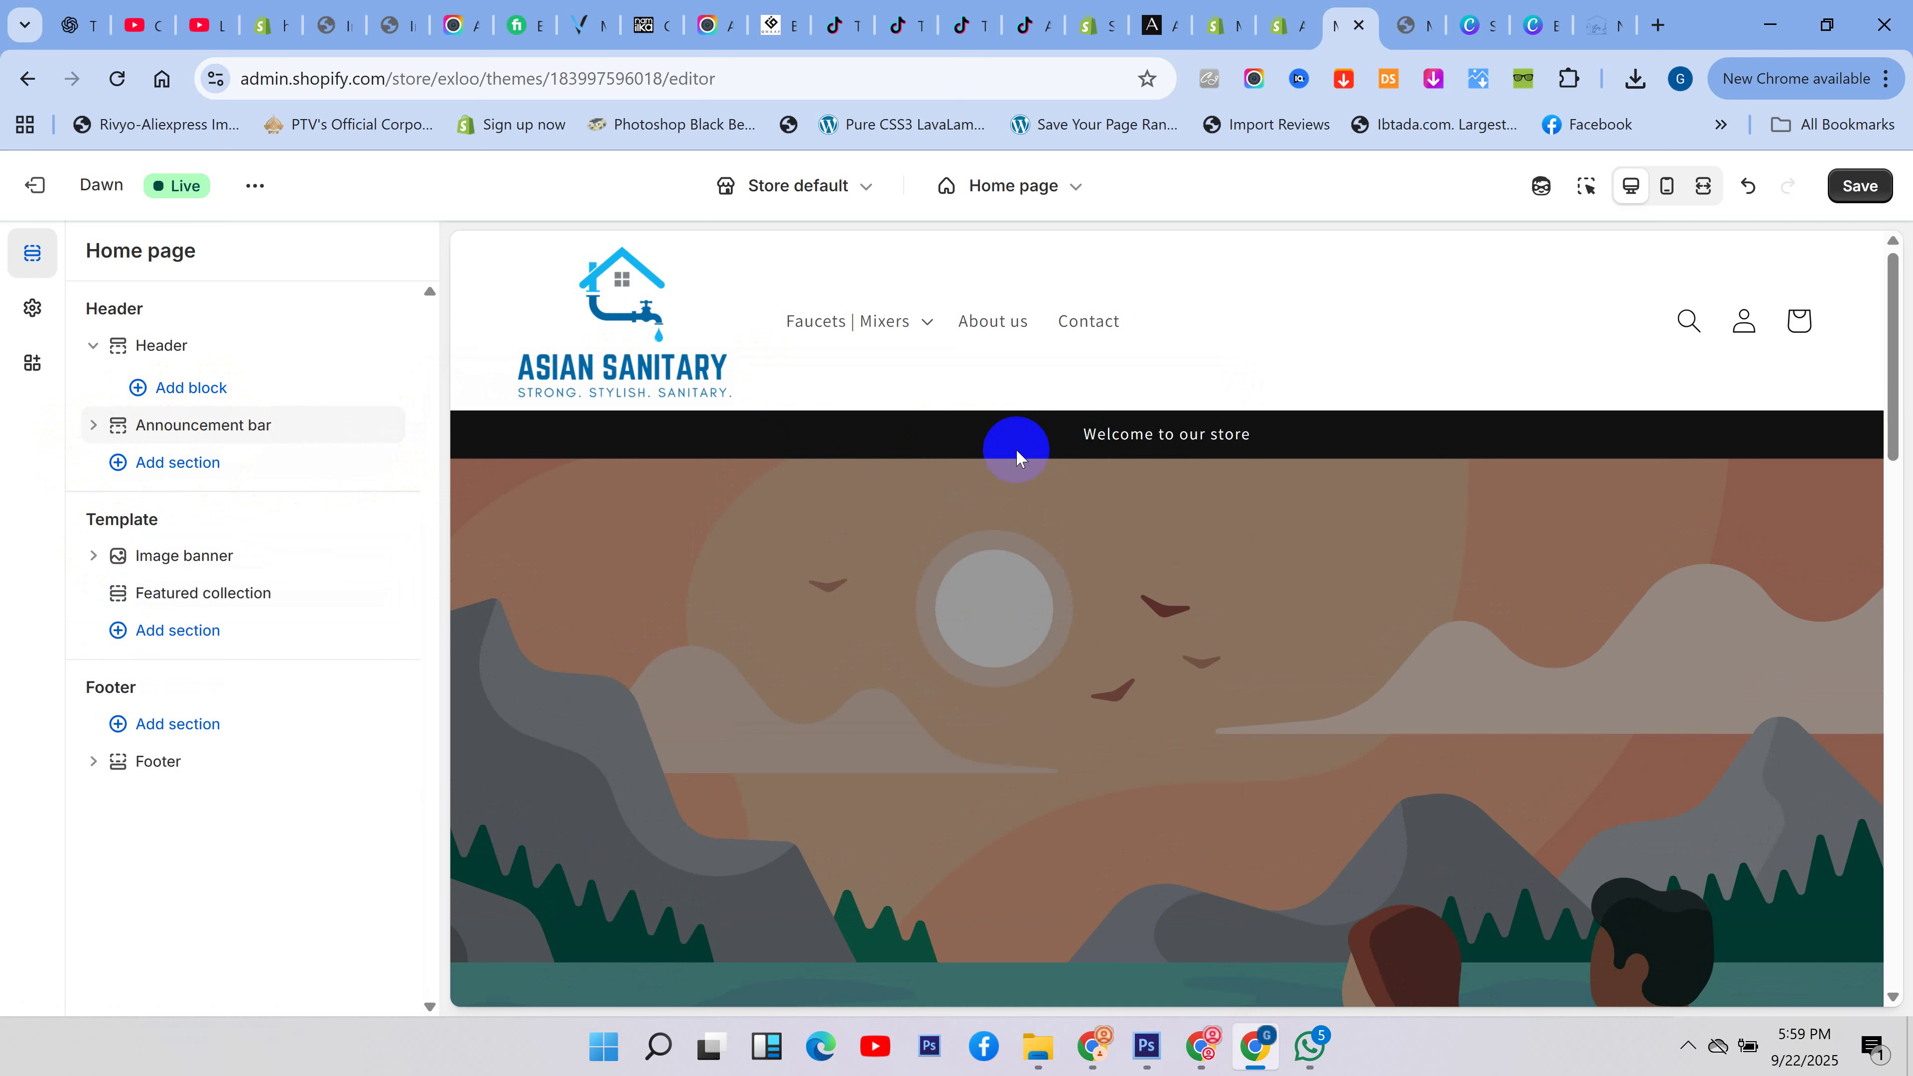
mouse_move(147, 438)
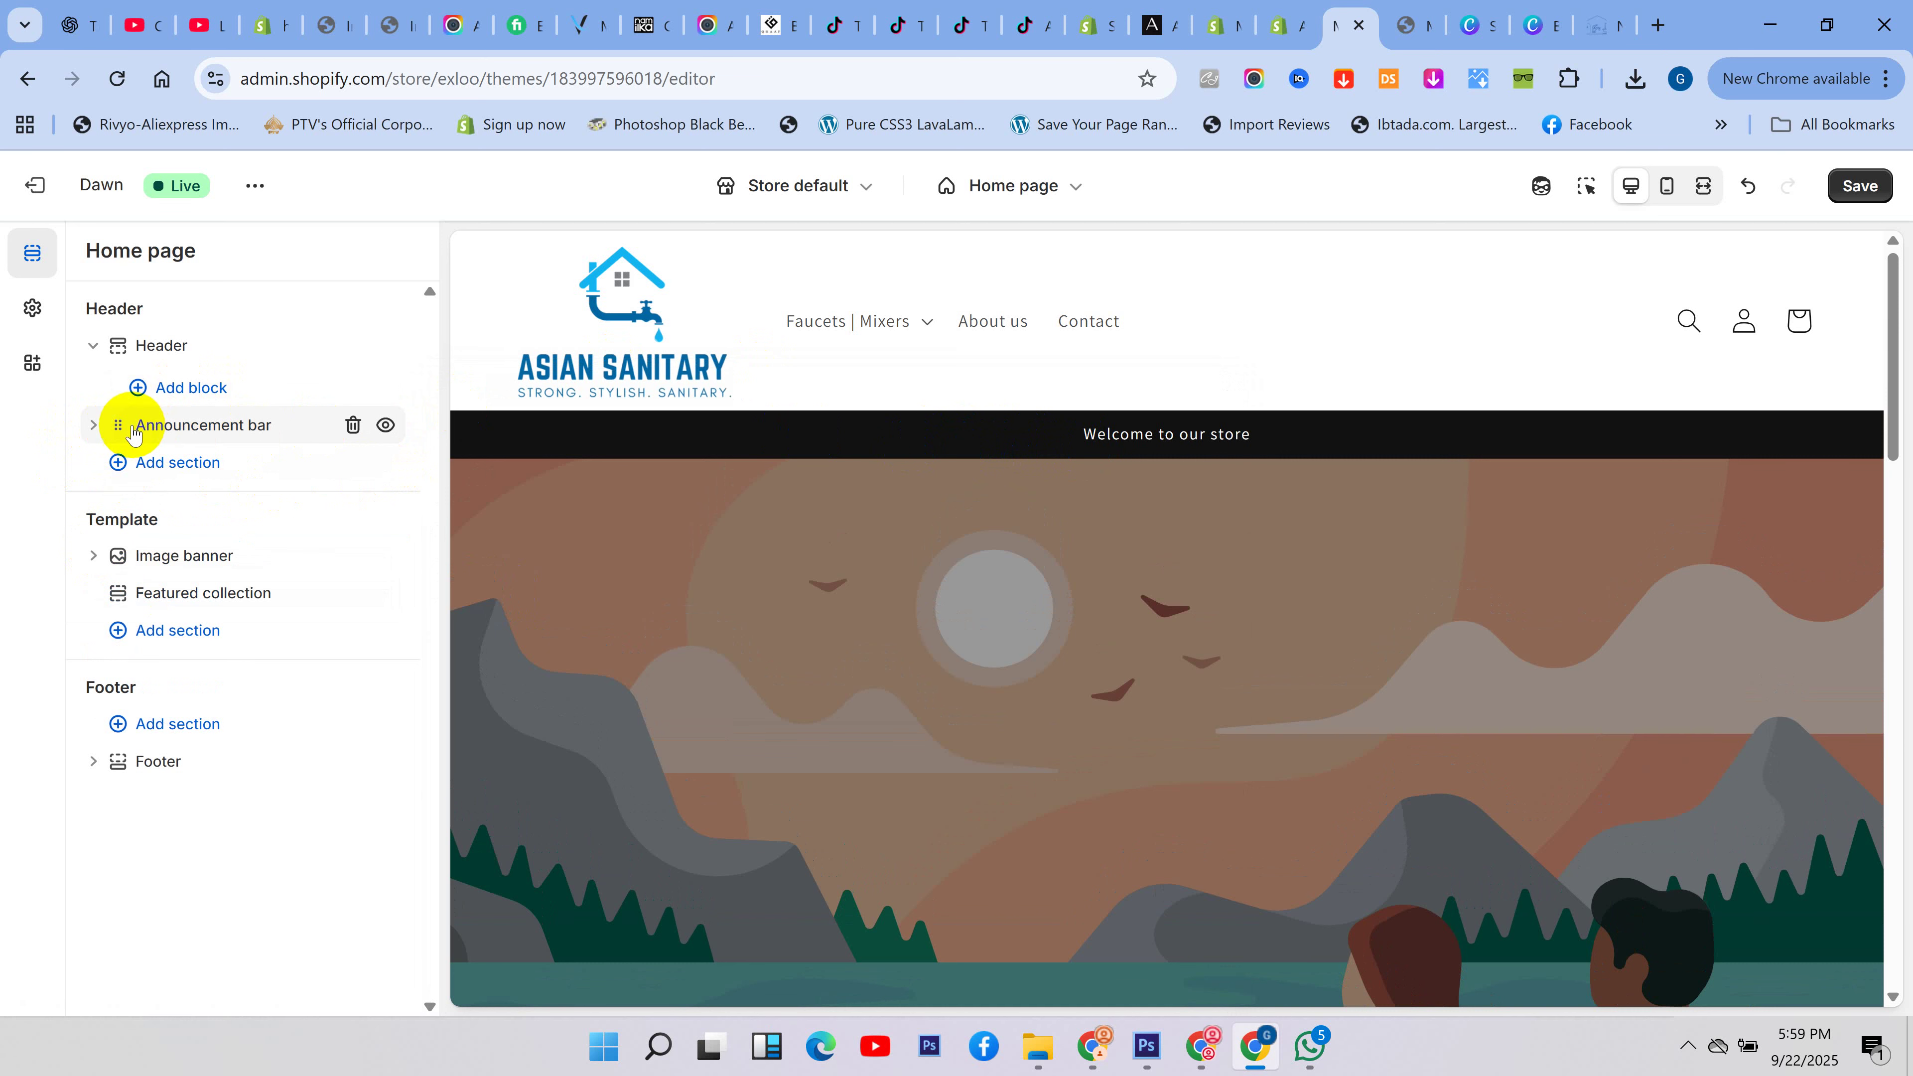
drag(115, 432, 109, 309)
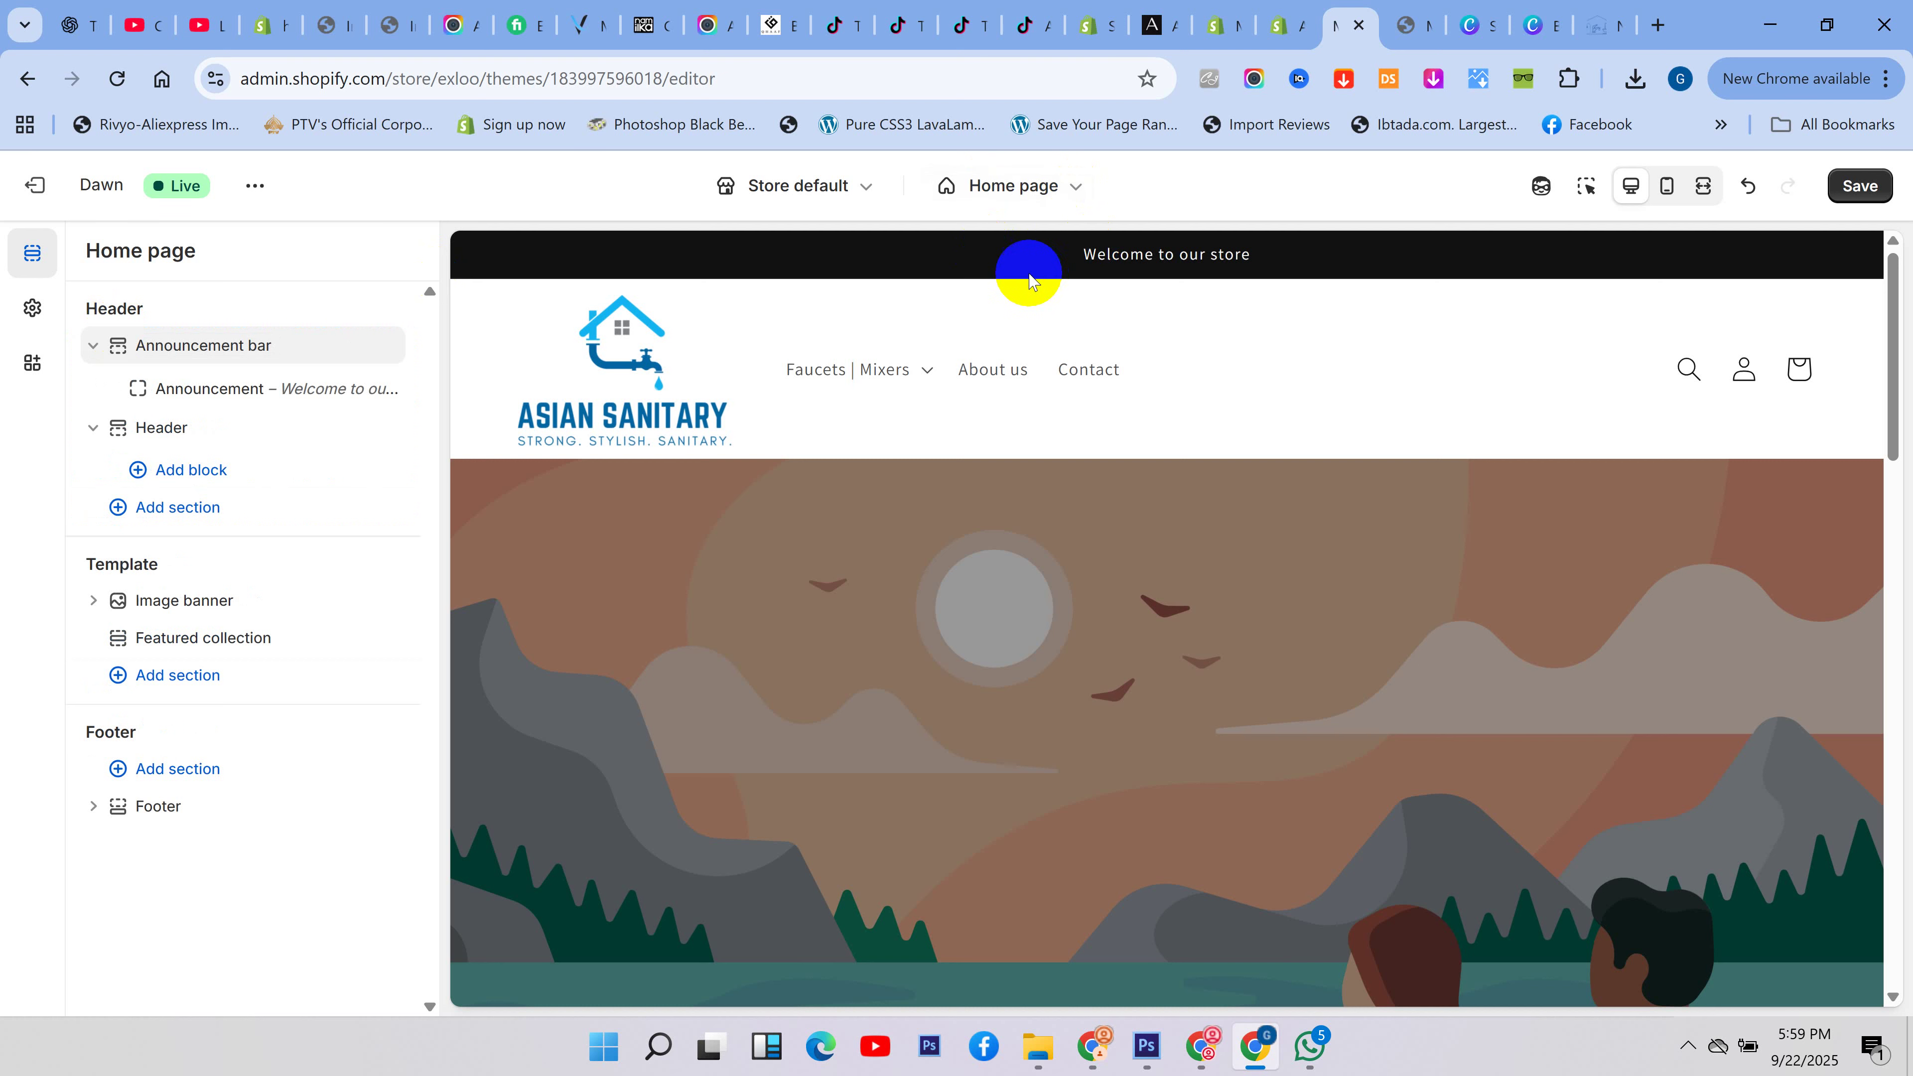
- Change the new announcement's text to "Free Delivery On All Orders Over 1000 Rs."
click(244, 386)
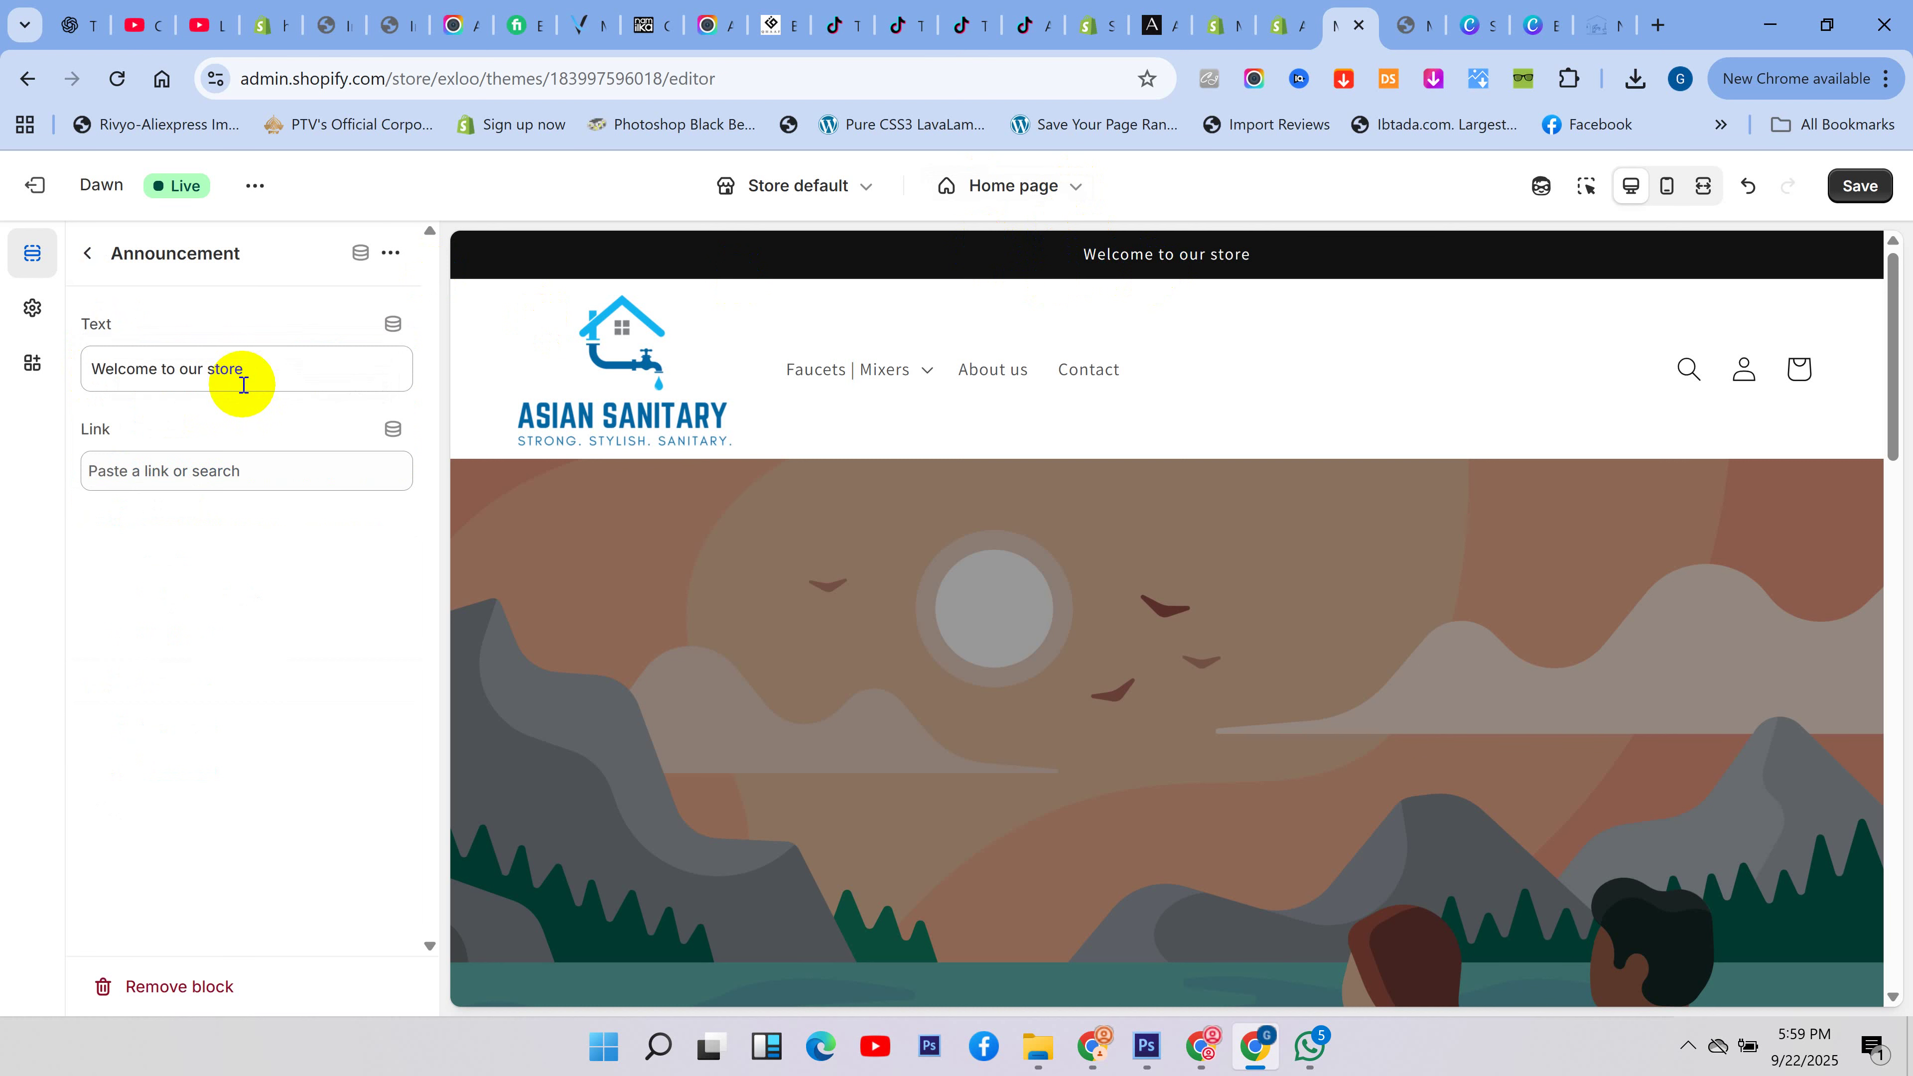
drag(260, 377, 41, 369)
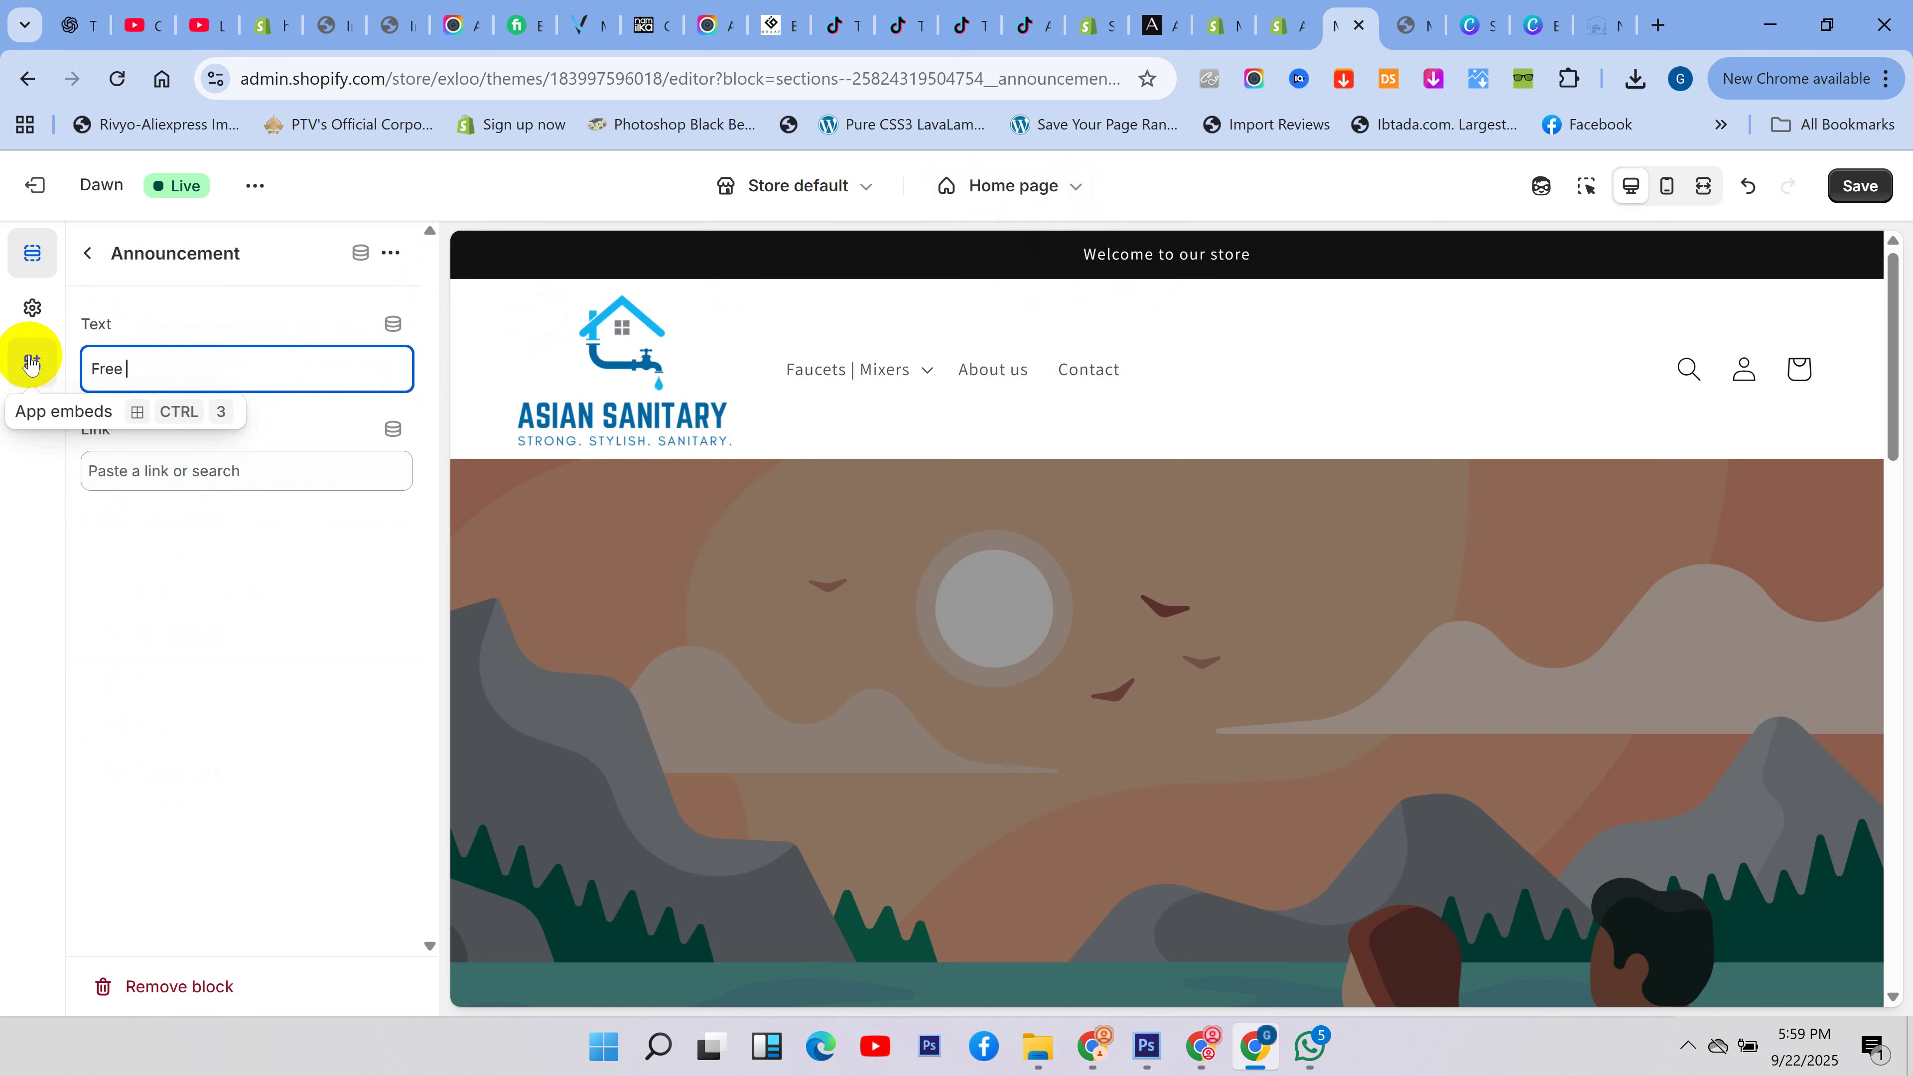
text(Free Delivery On All Orders)
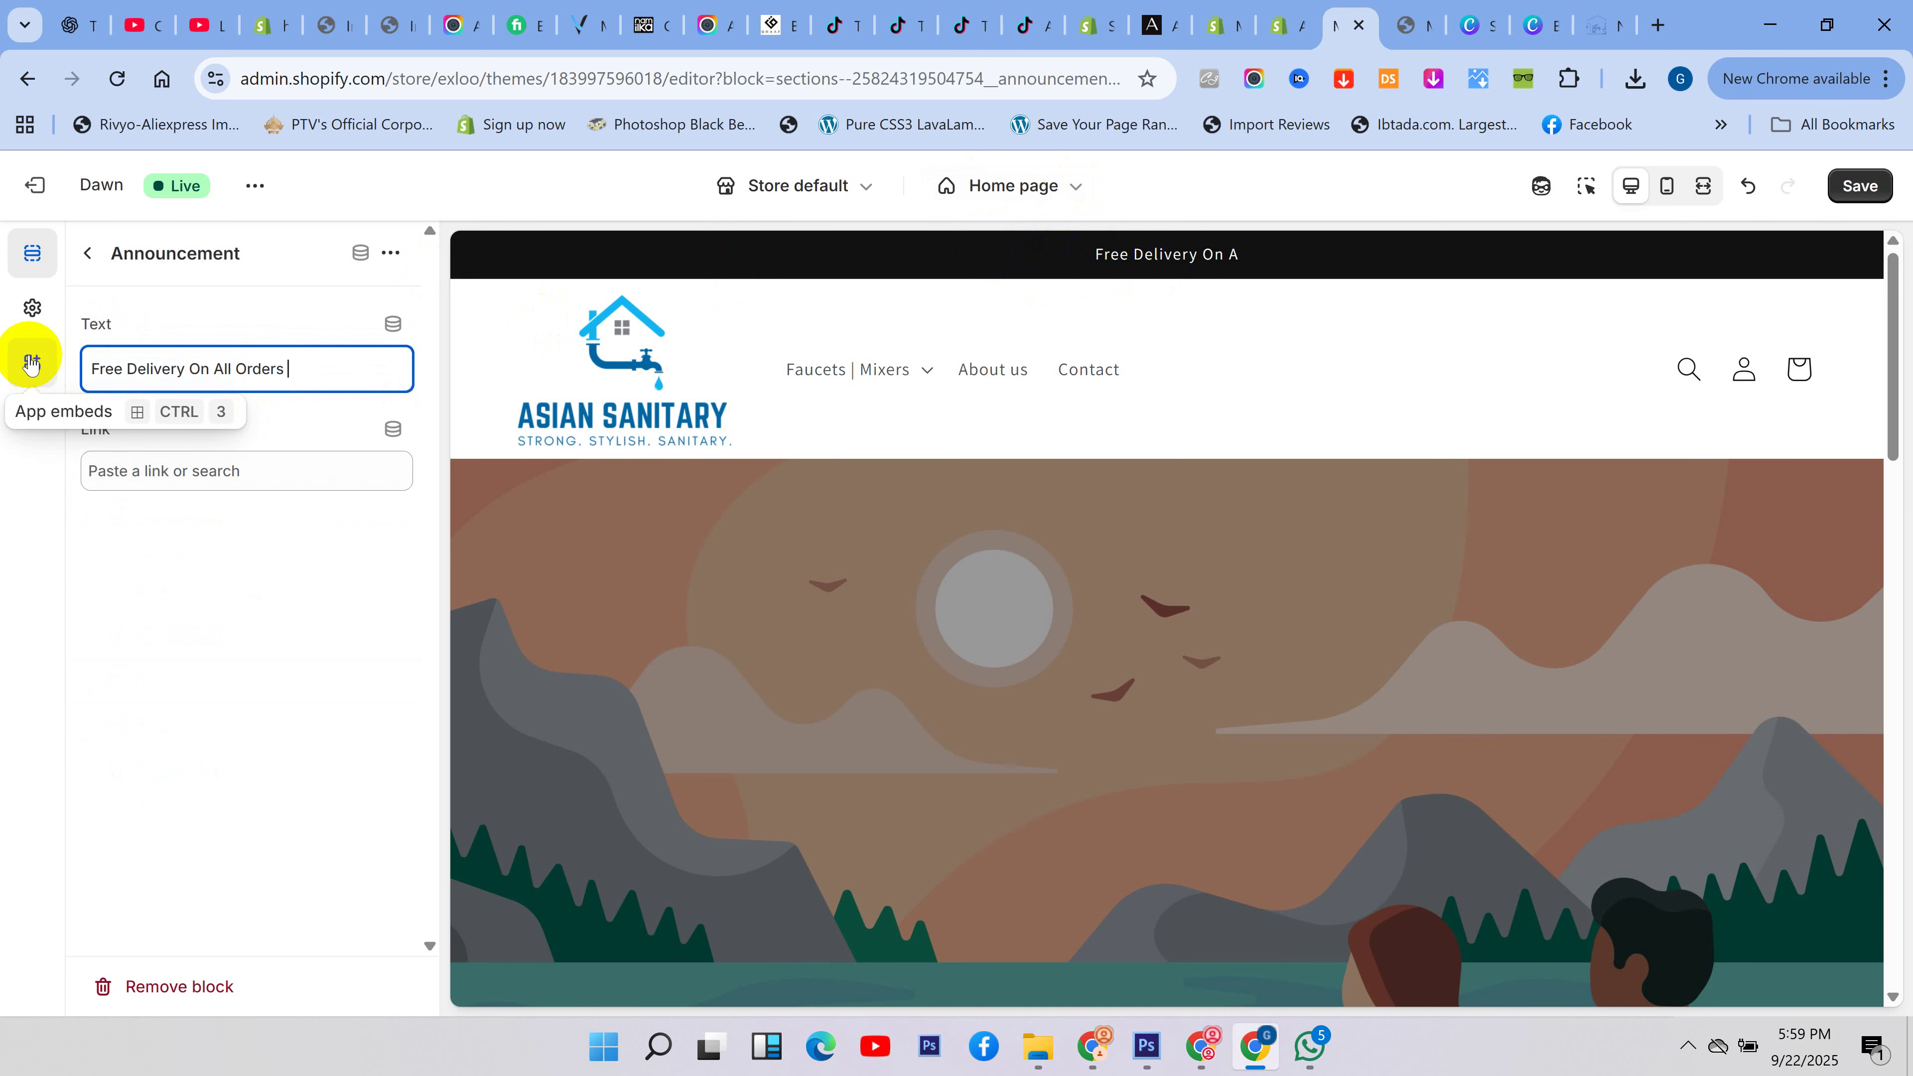
text( Over)
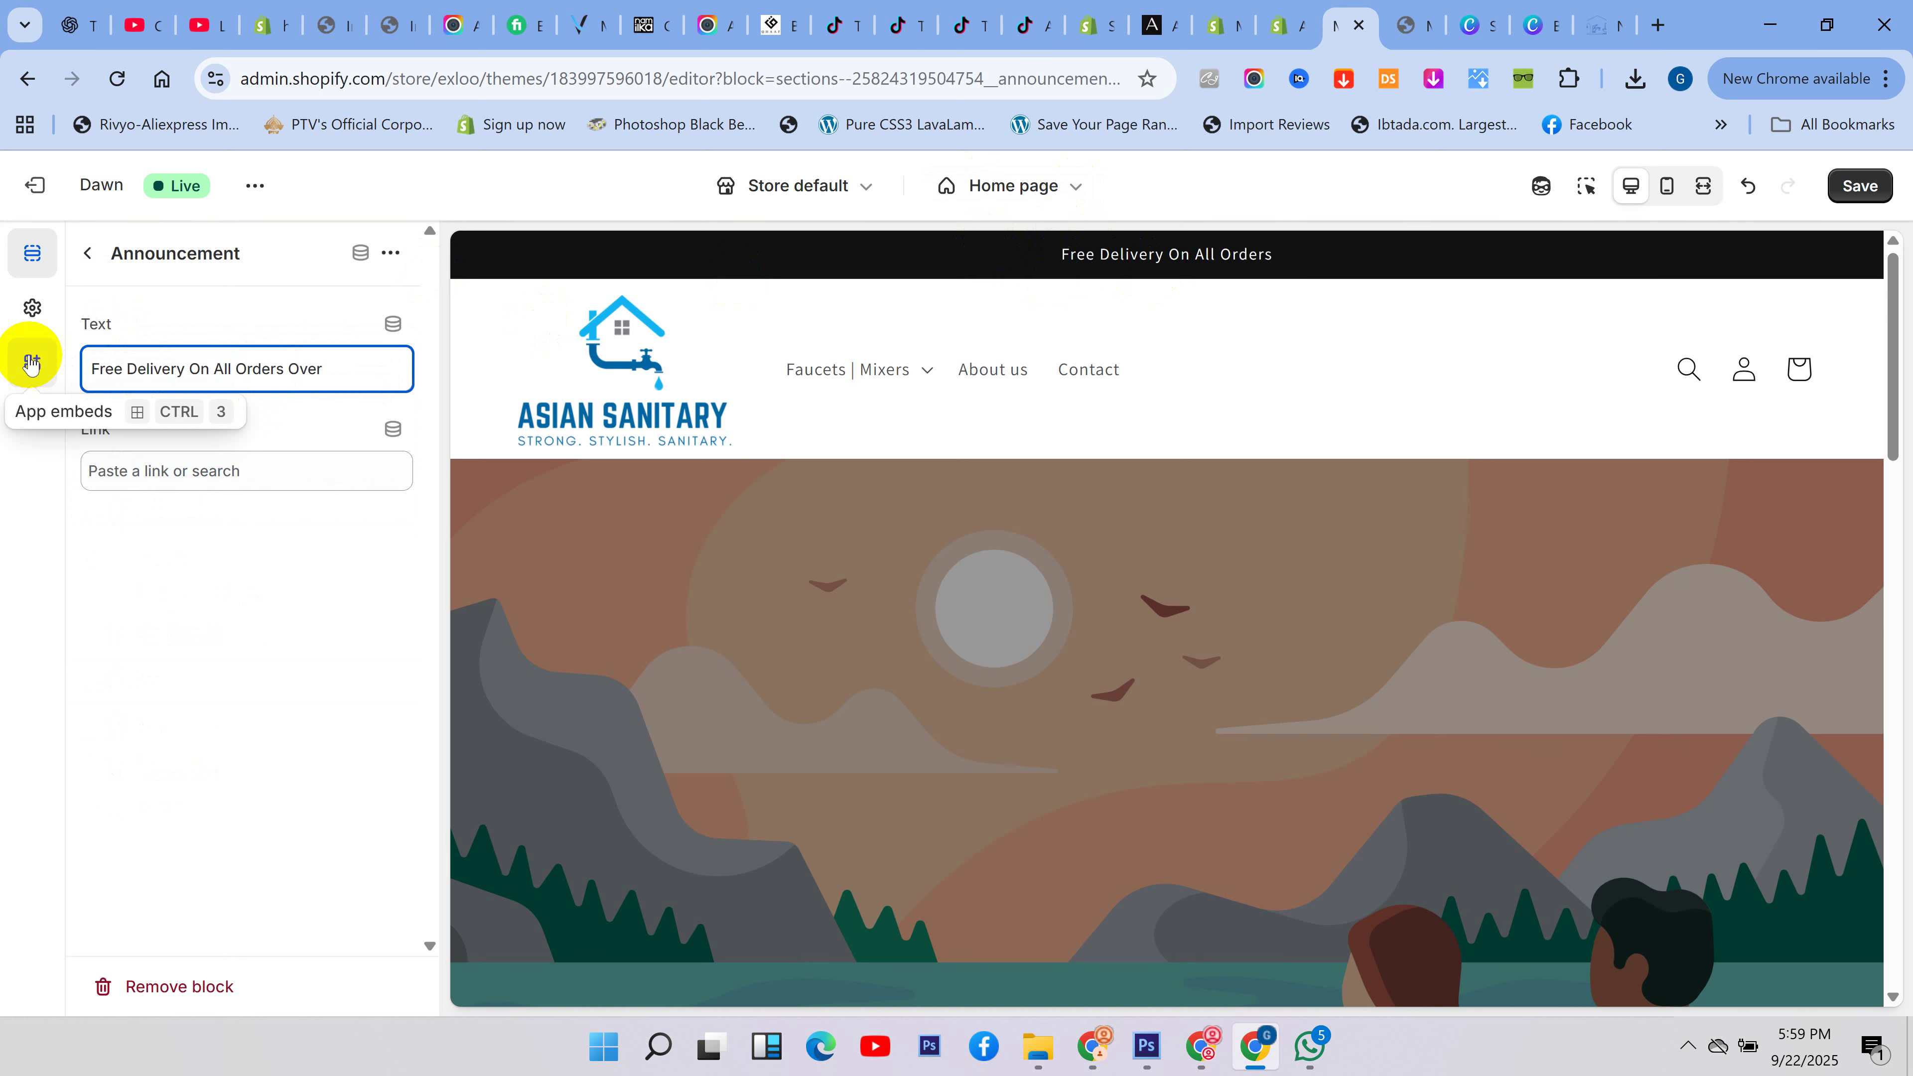
text( 1000 Rs.)
- Link the announcement to the Faucets | Mixers collection
click(215, 471)
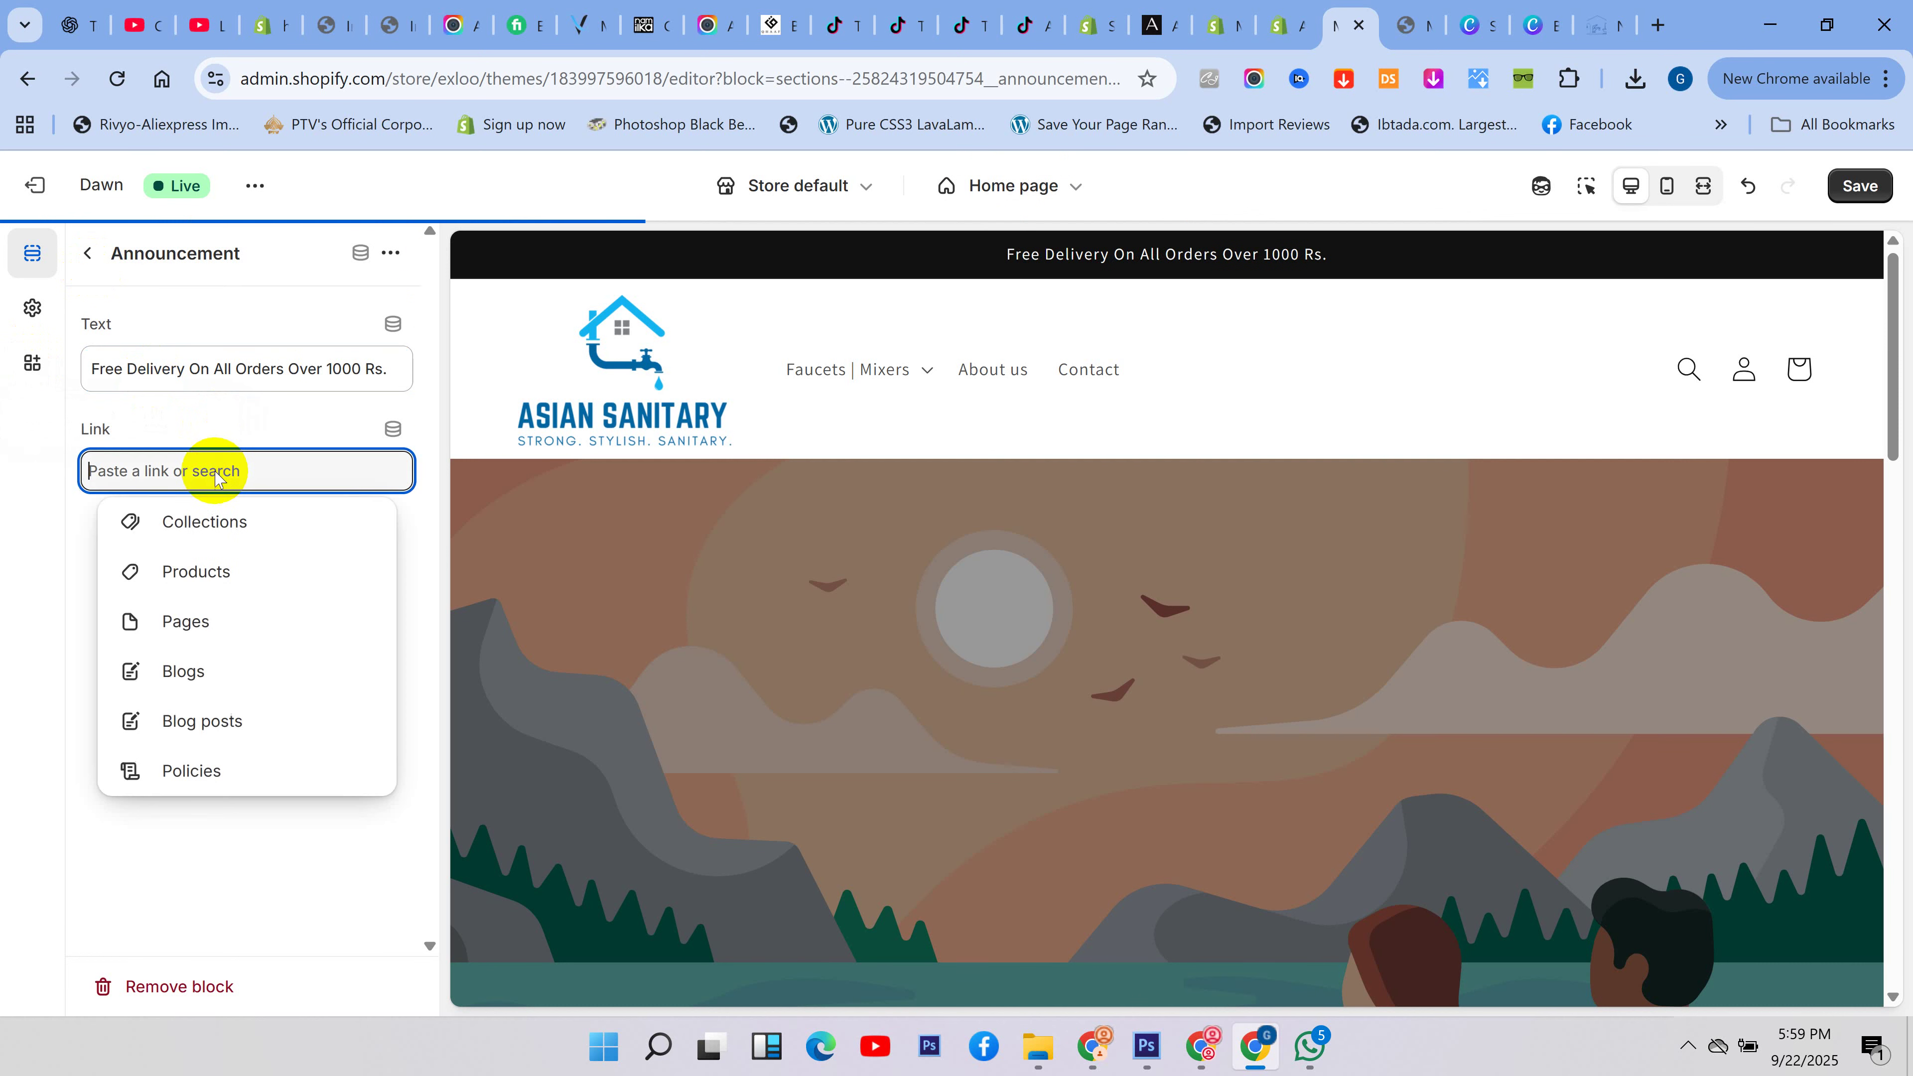
click(202, 522)
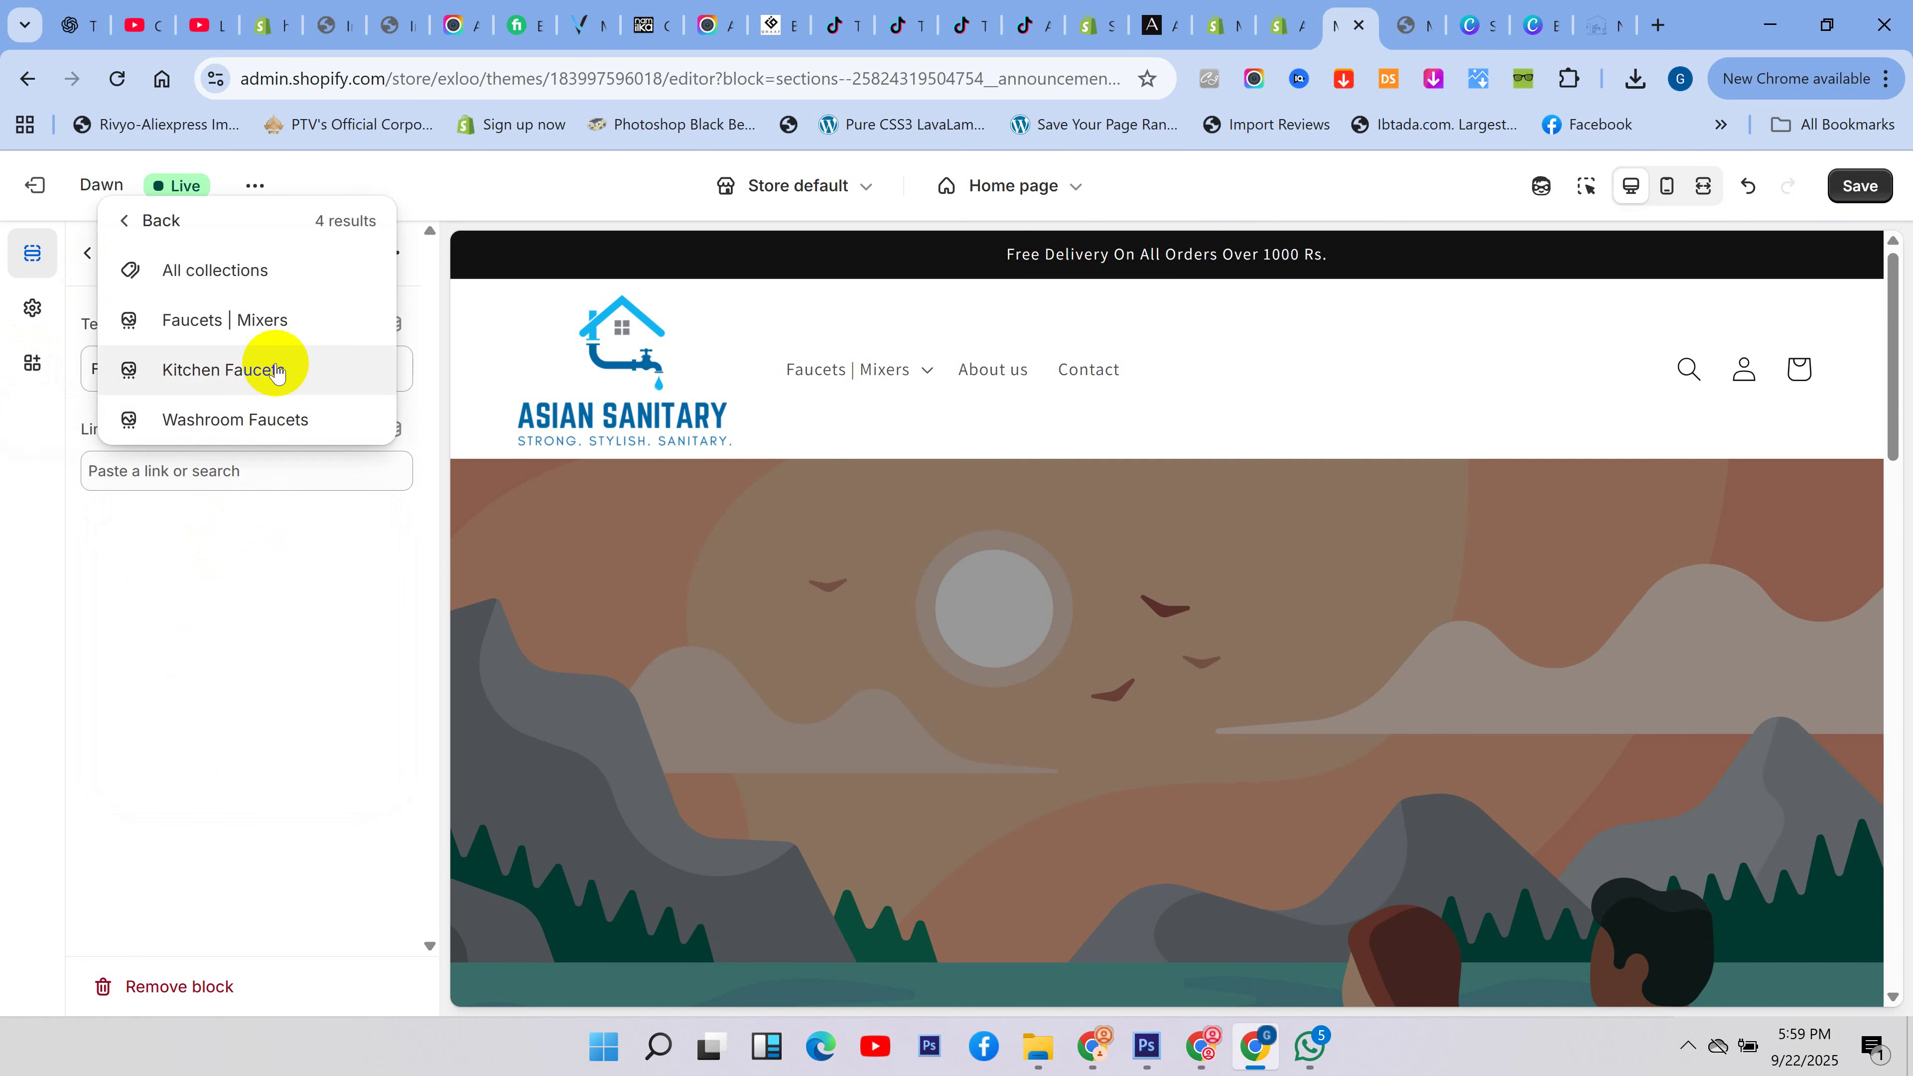
click(265, 319)
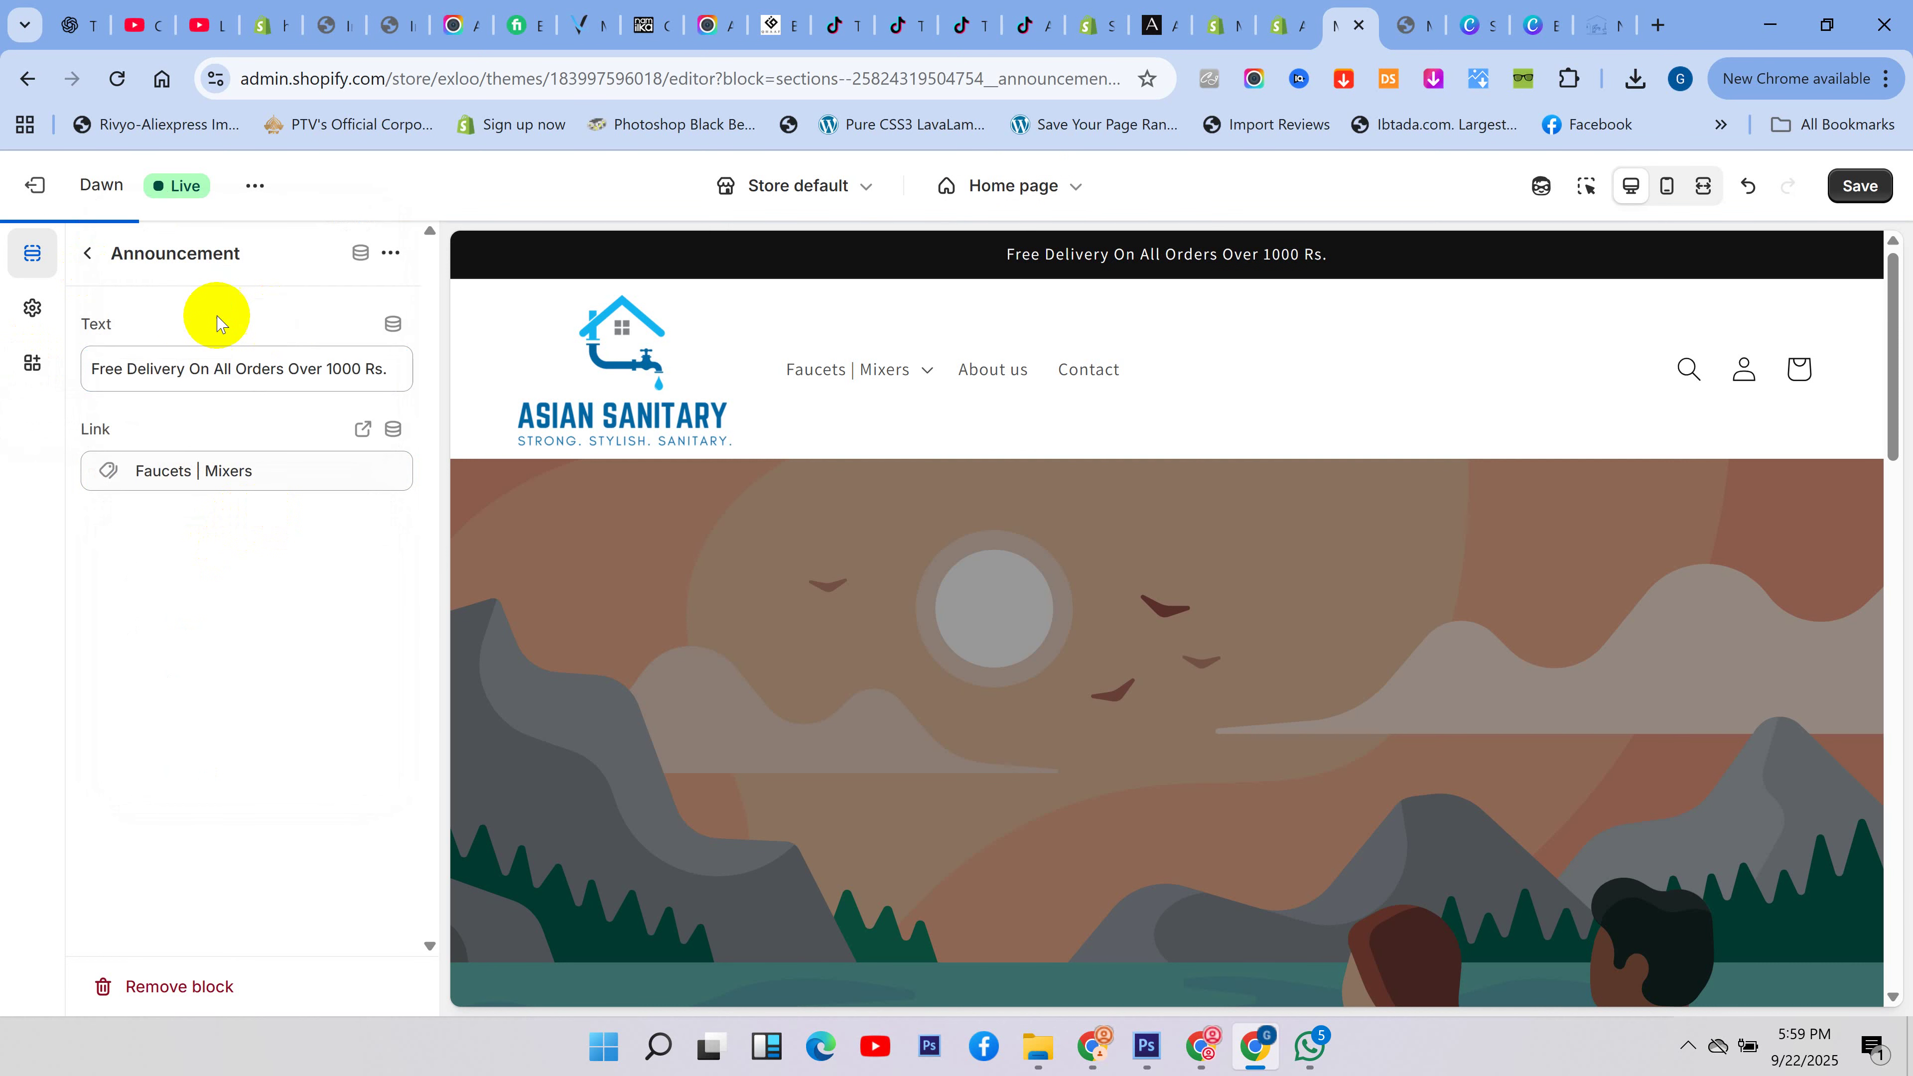
- Set the announcement bar's color scheme to Scheme 2 and enable auto-rotation of its announcements
click(88, 255)
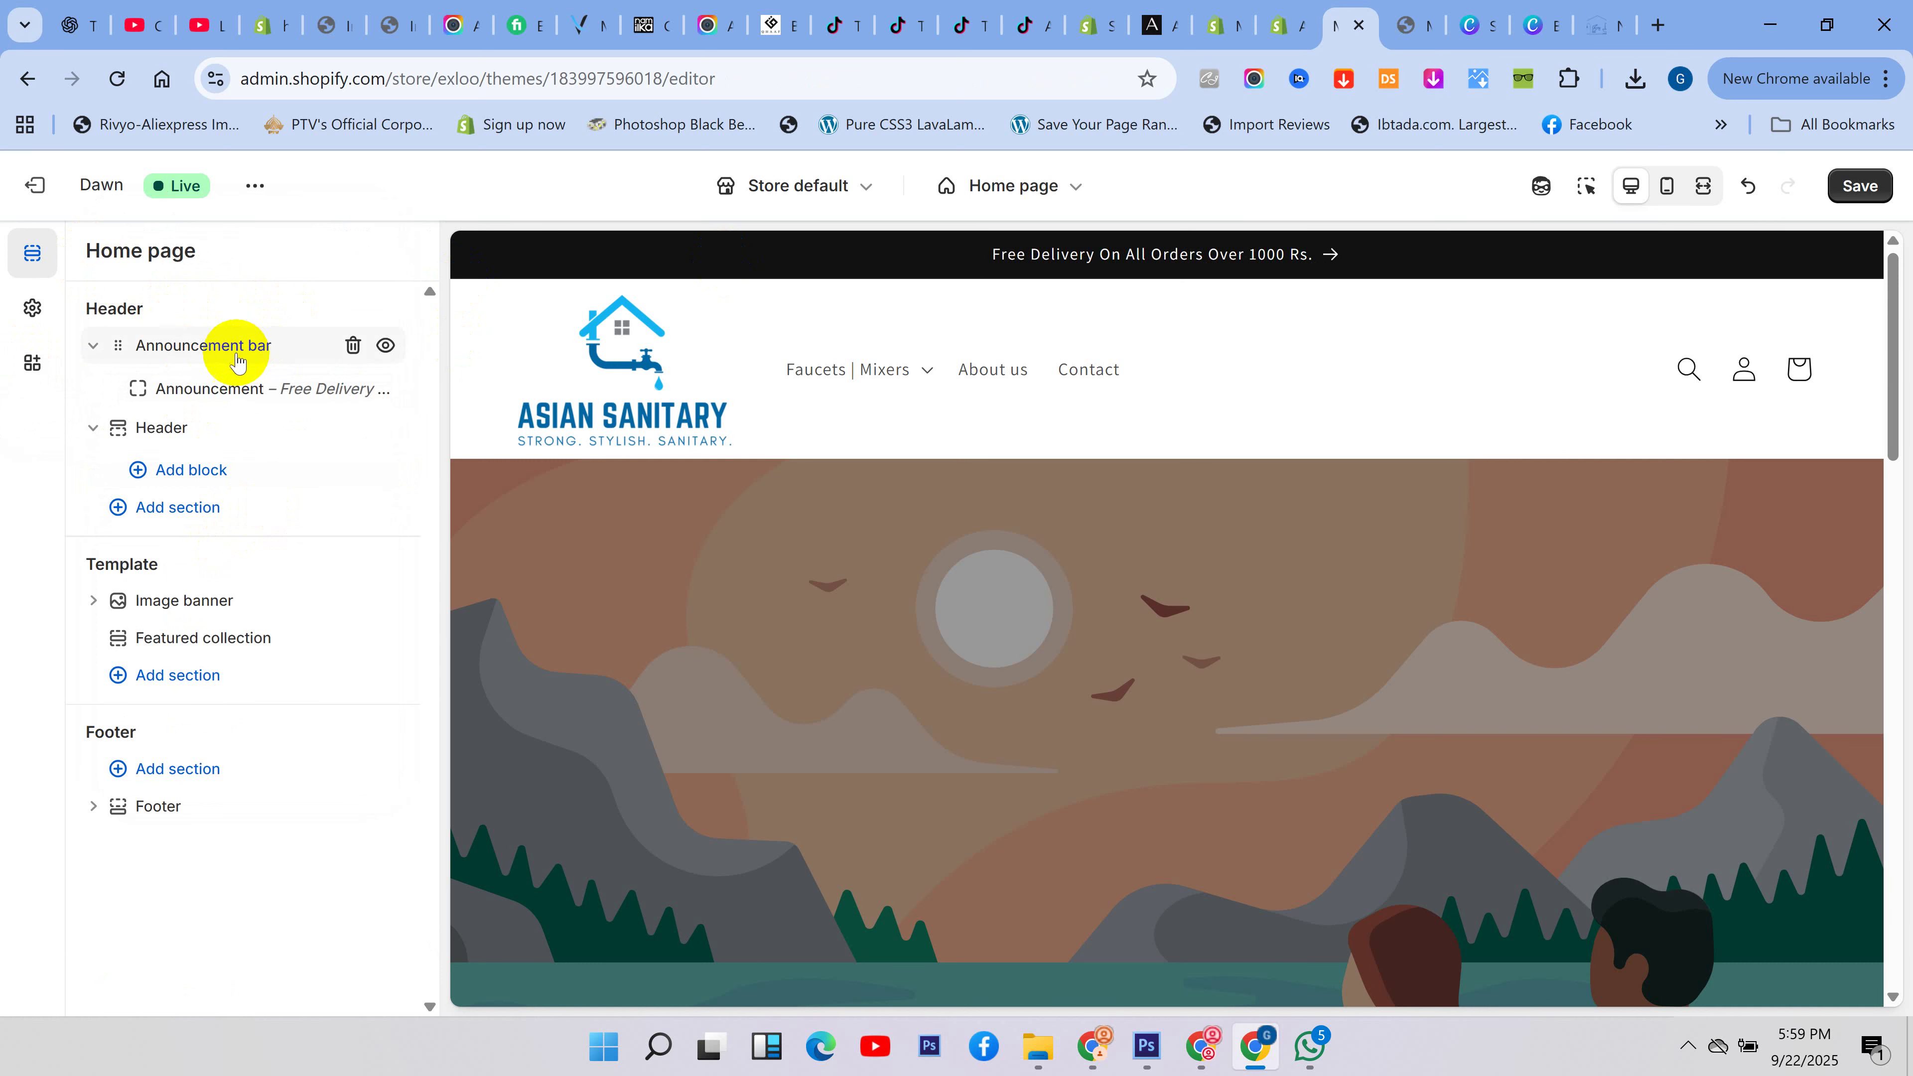
click(198, 356)
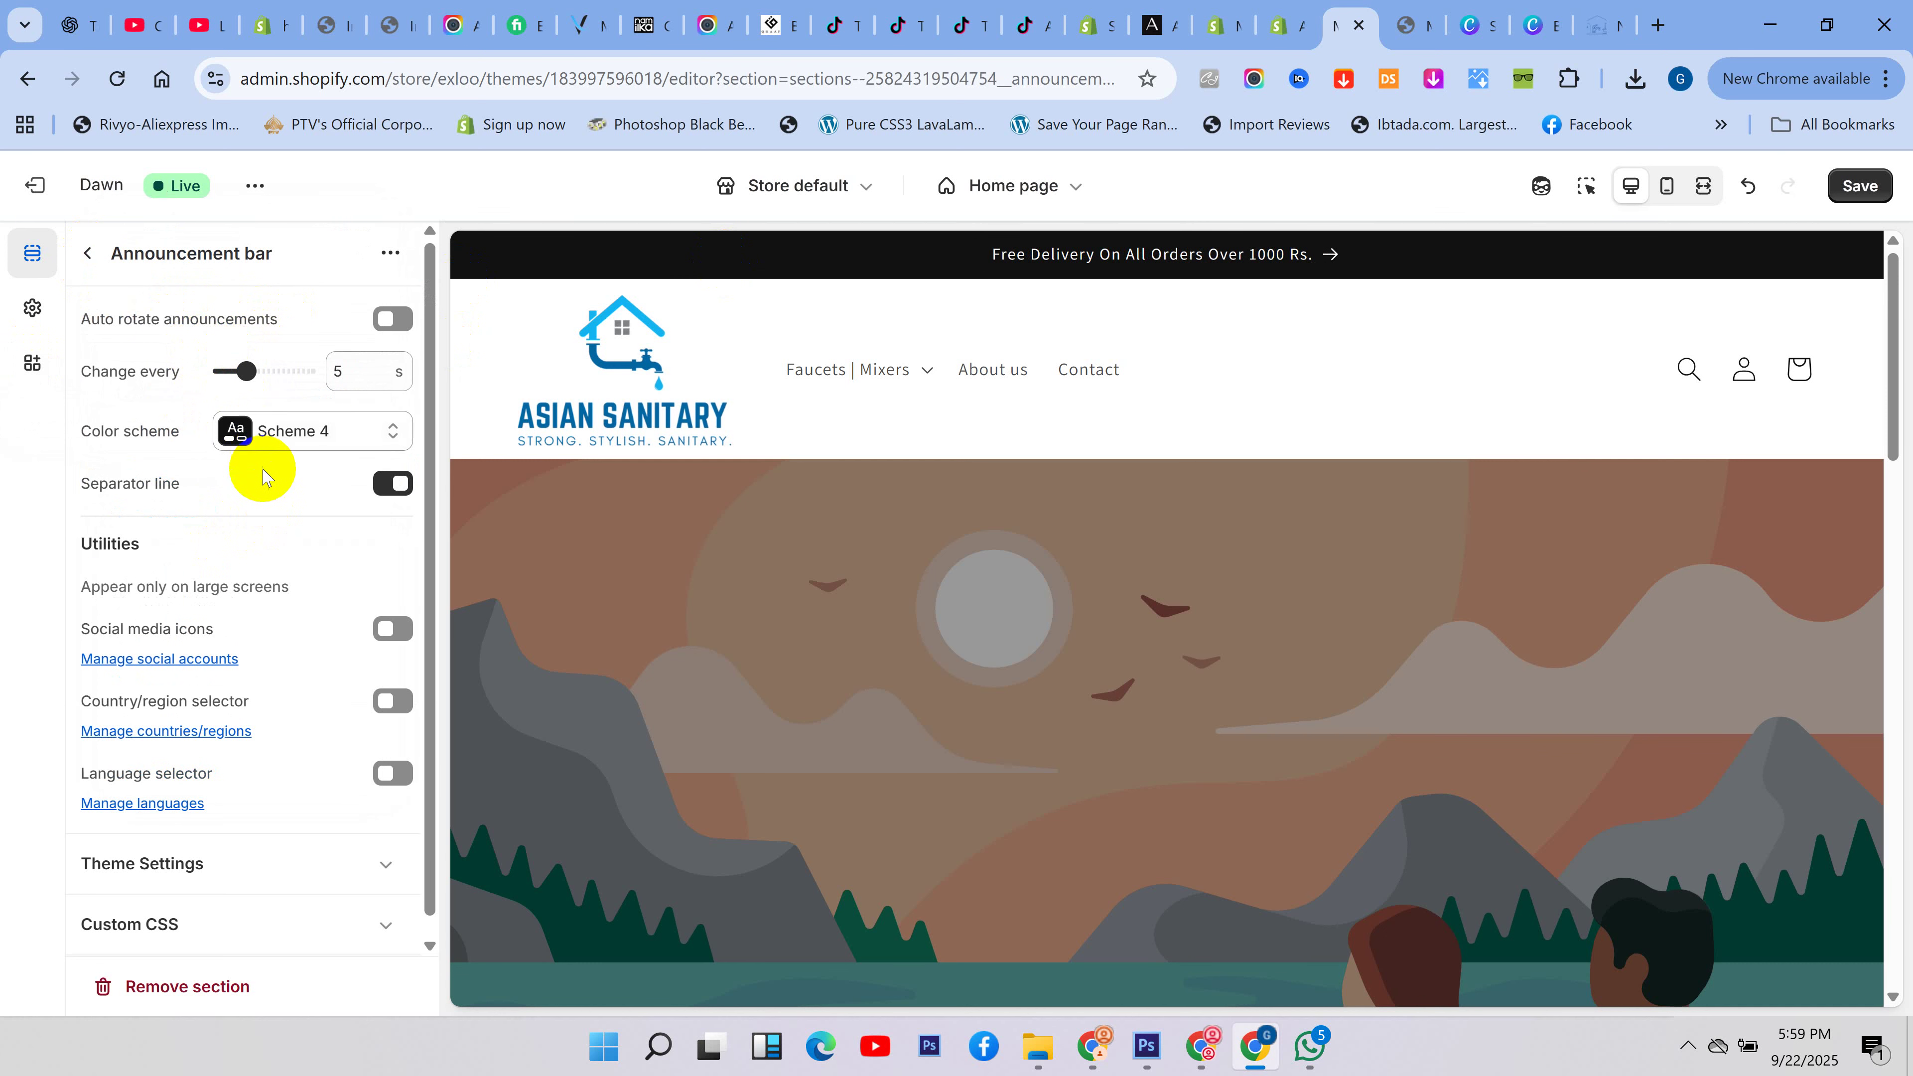
scroll(301, 437, down, 1)
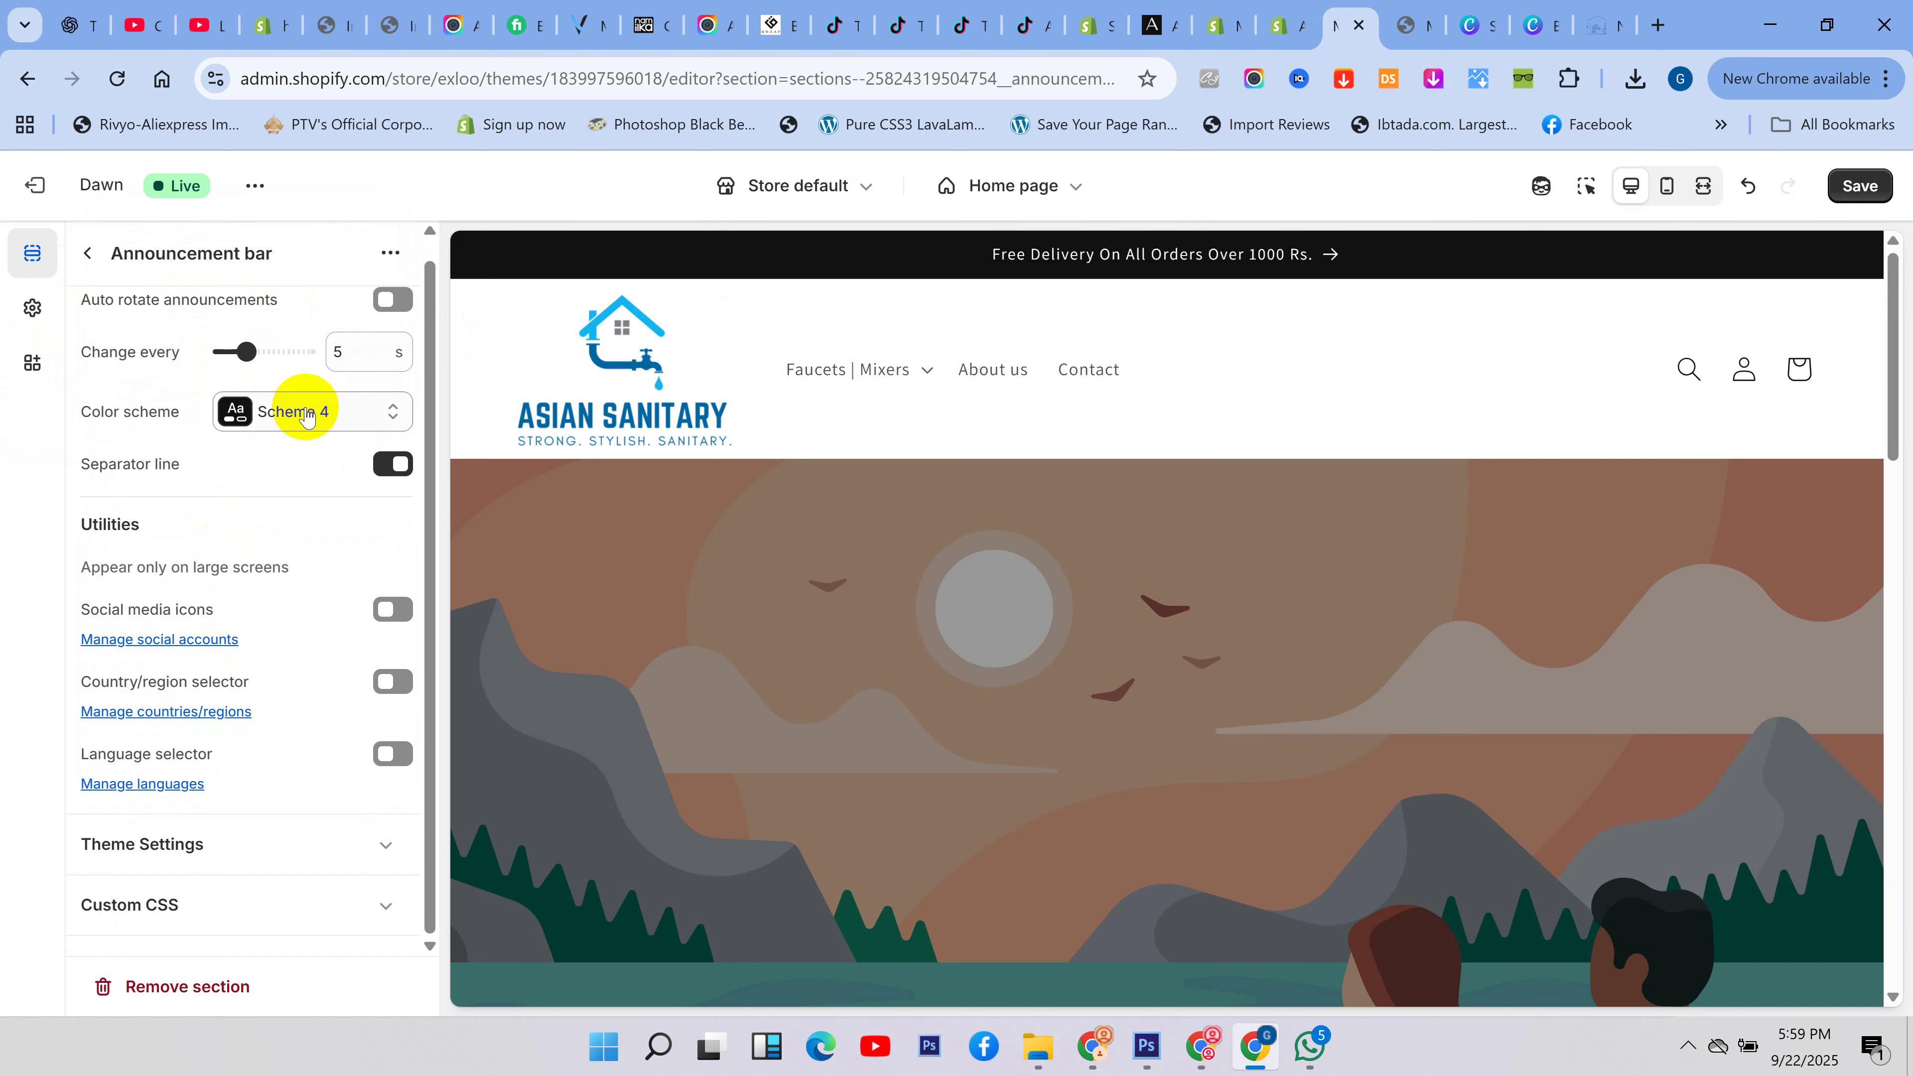
click(325, 426)
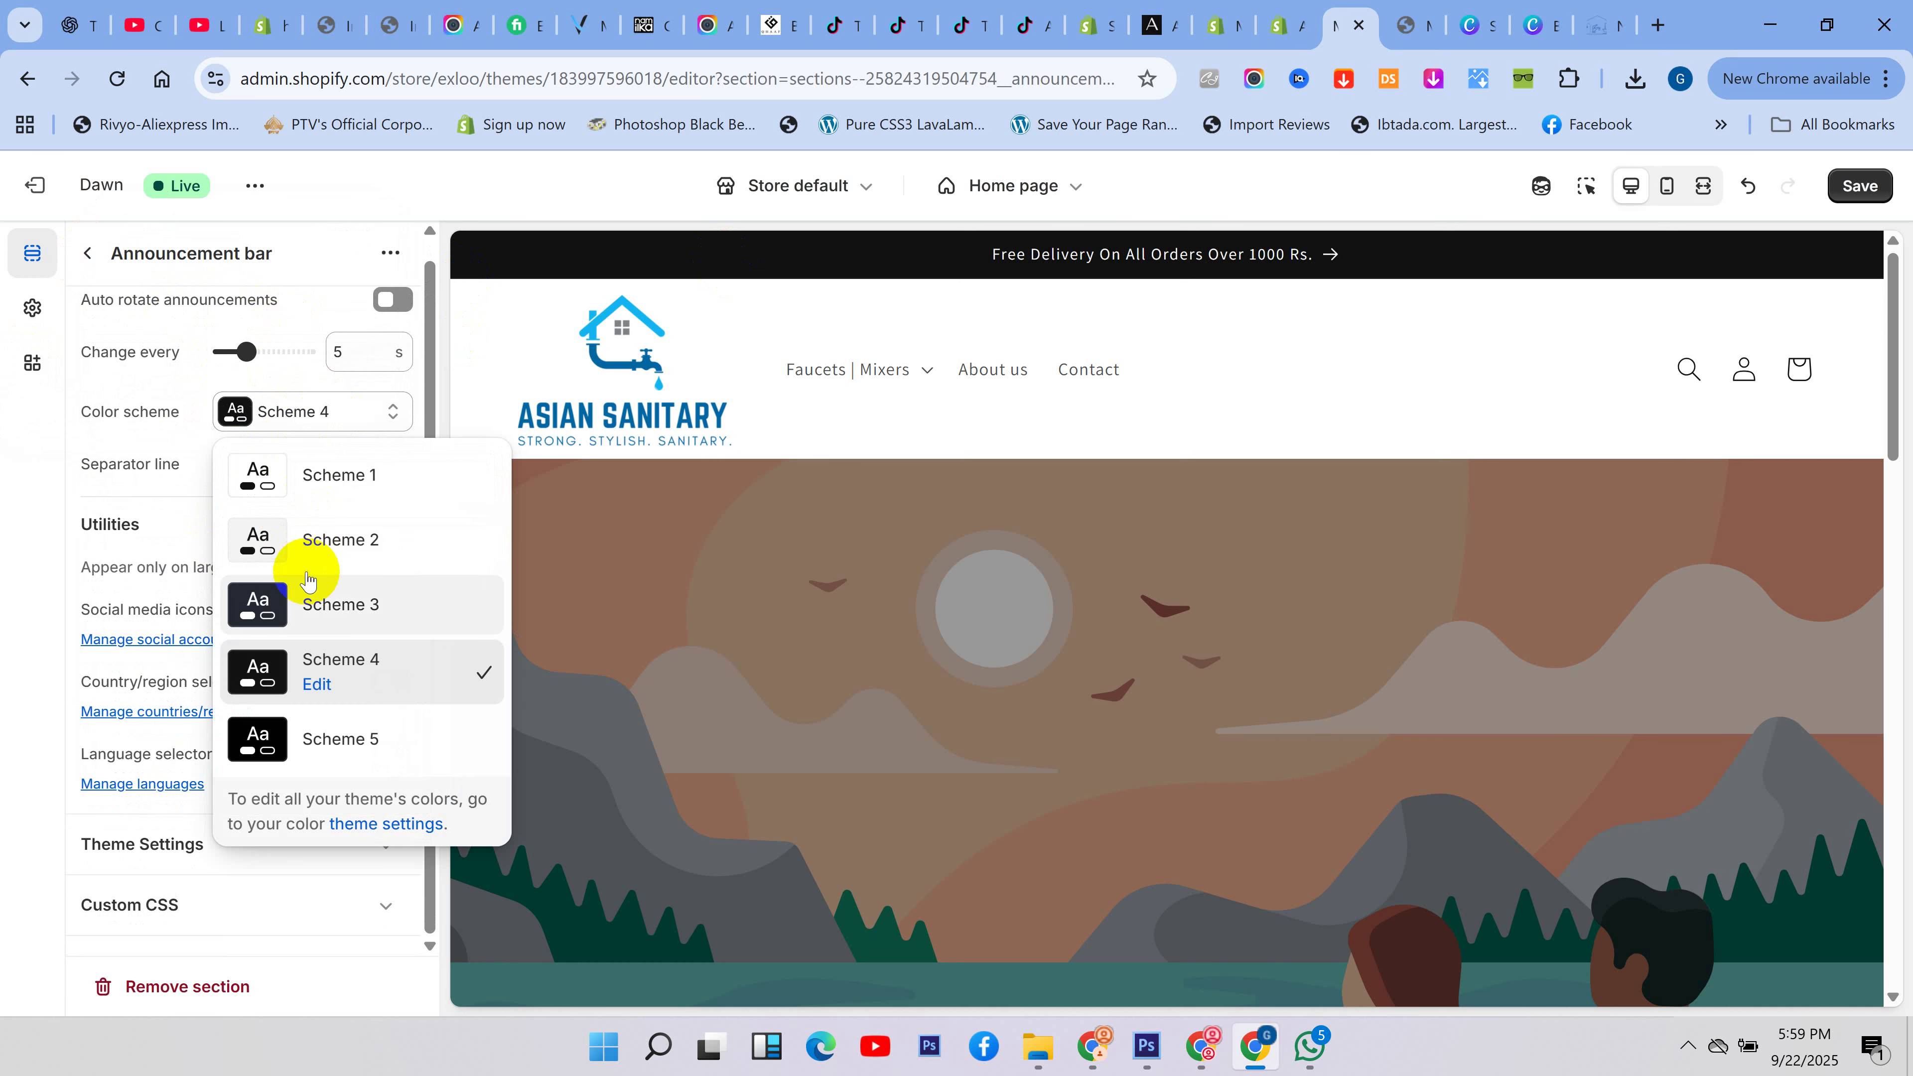
click(320, 540)
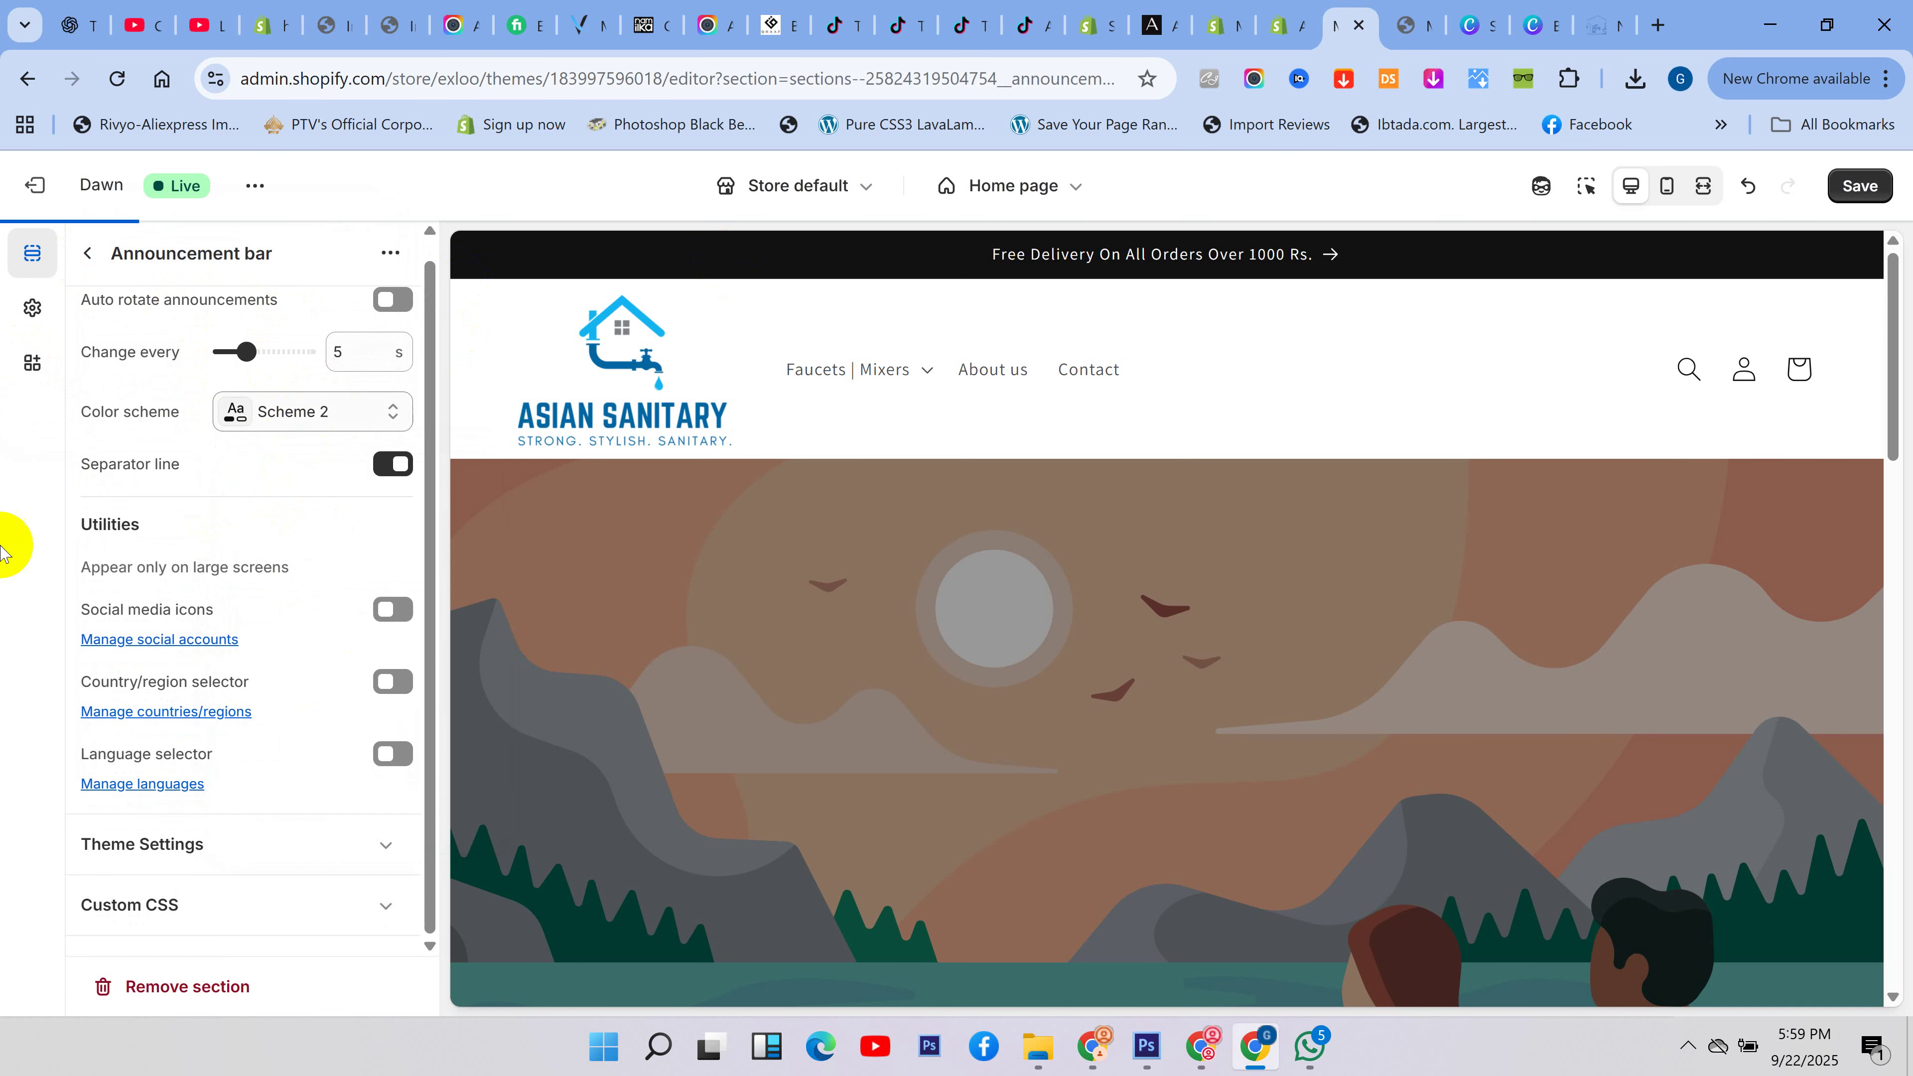
click(87, 253)
click(197, 345)
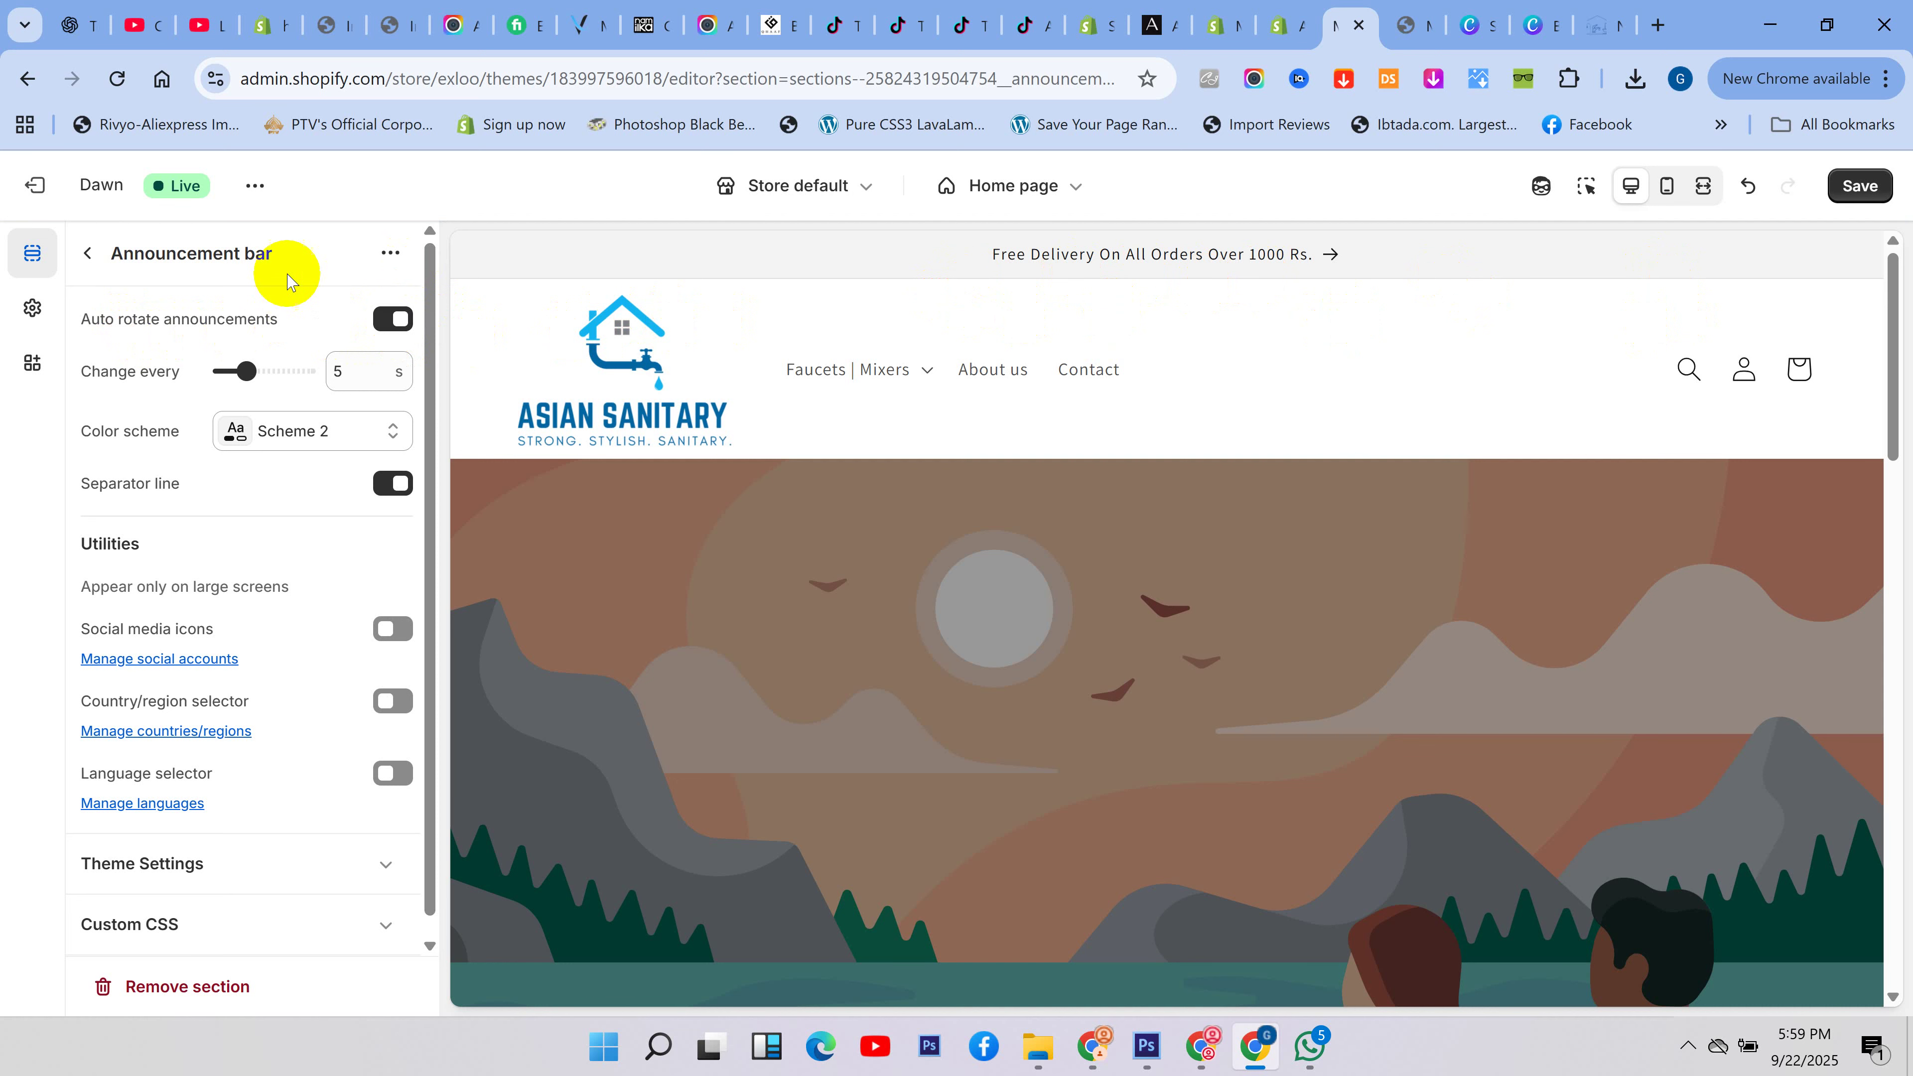
click(87, 253)
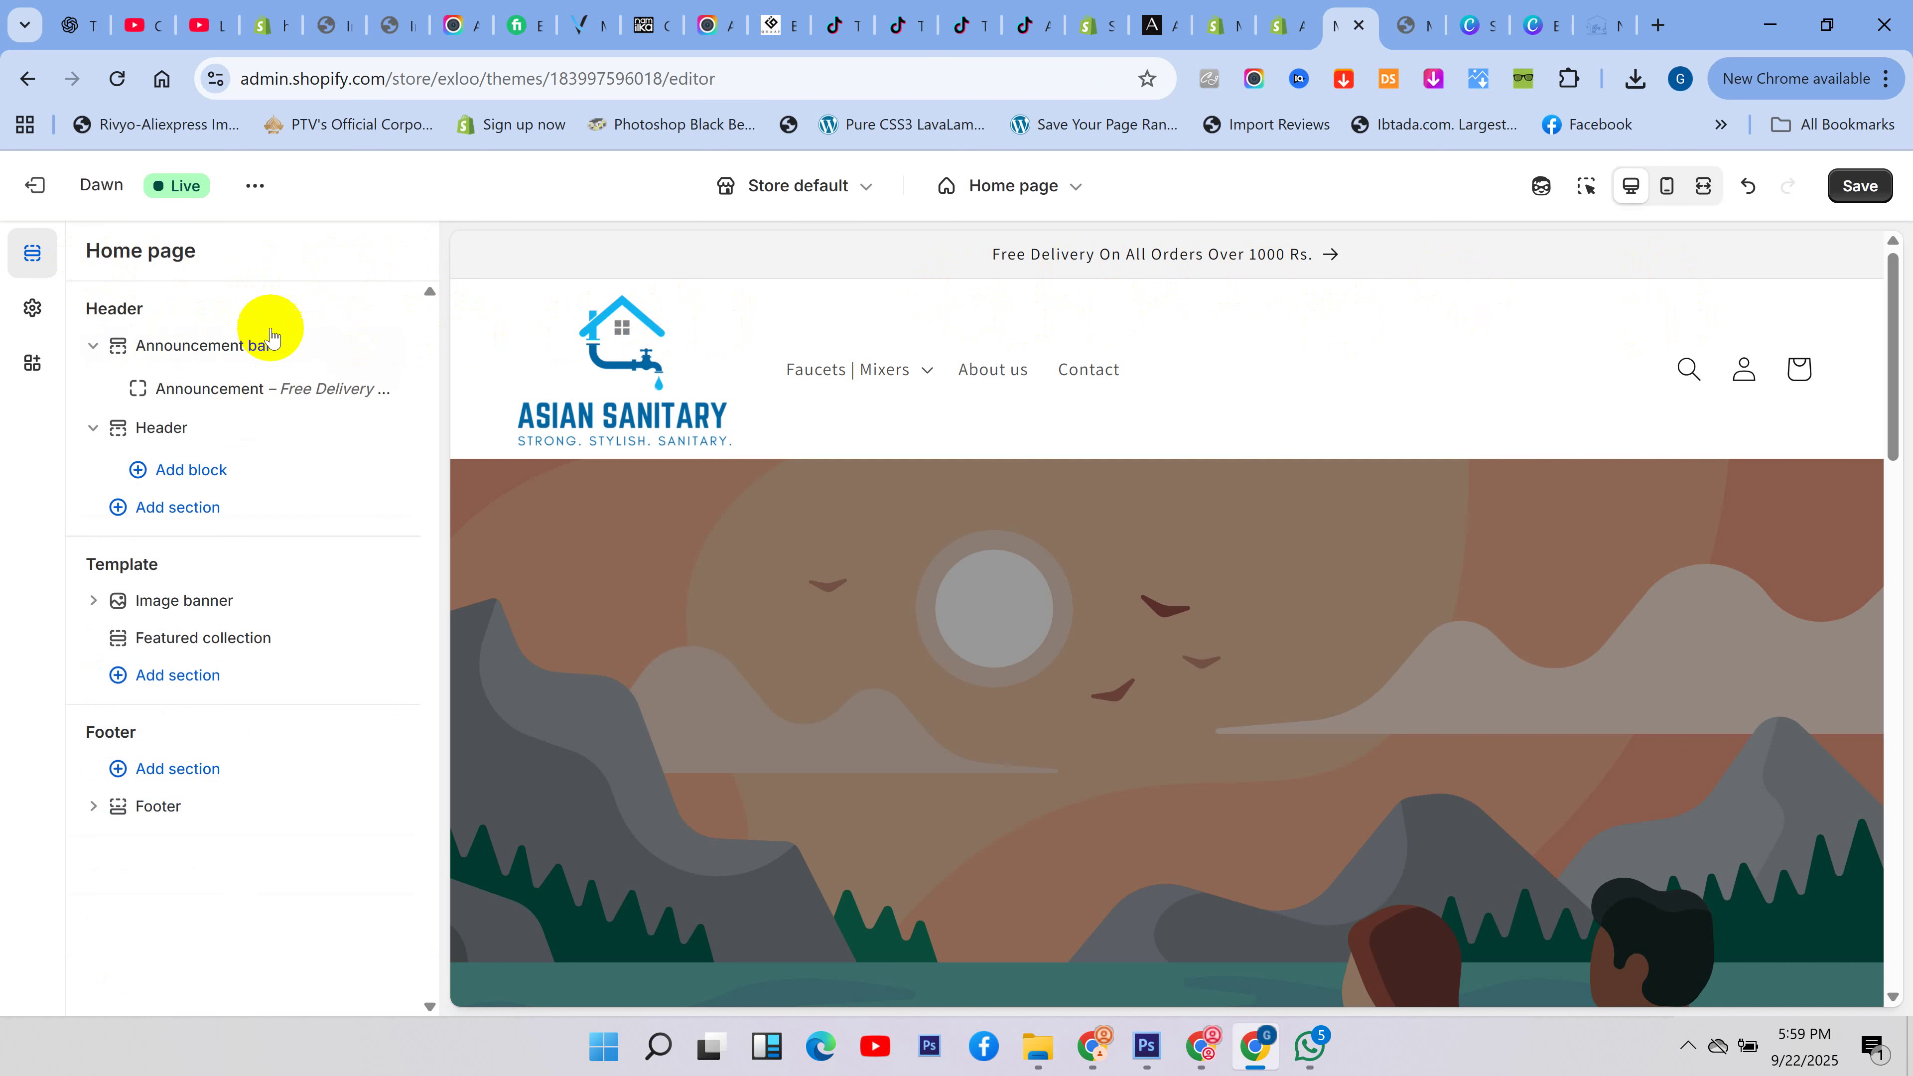
- Add a second announcement below the free delivery one with the text "Welcome to Asian Sanitary" and save the theme
click(258, 409)
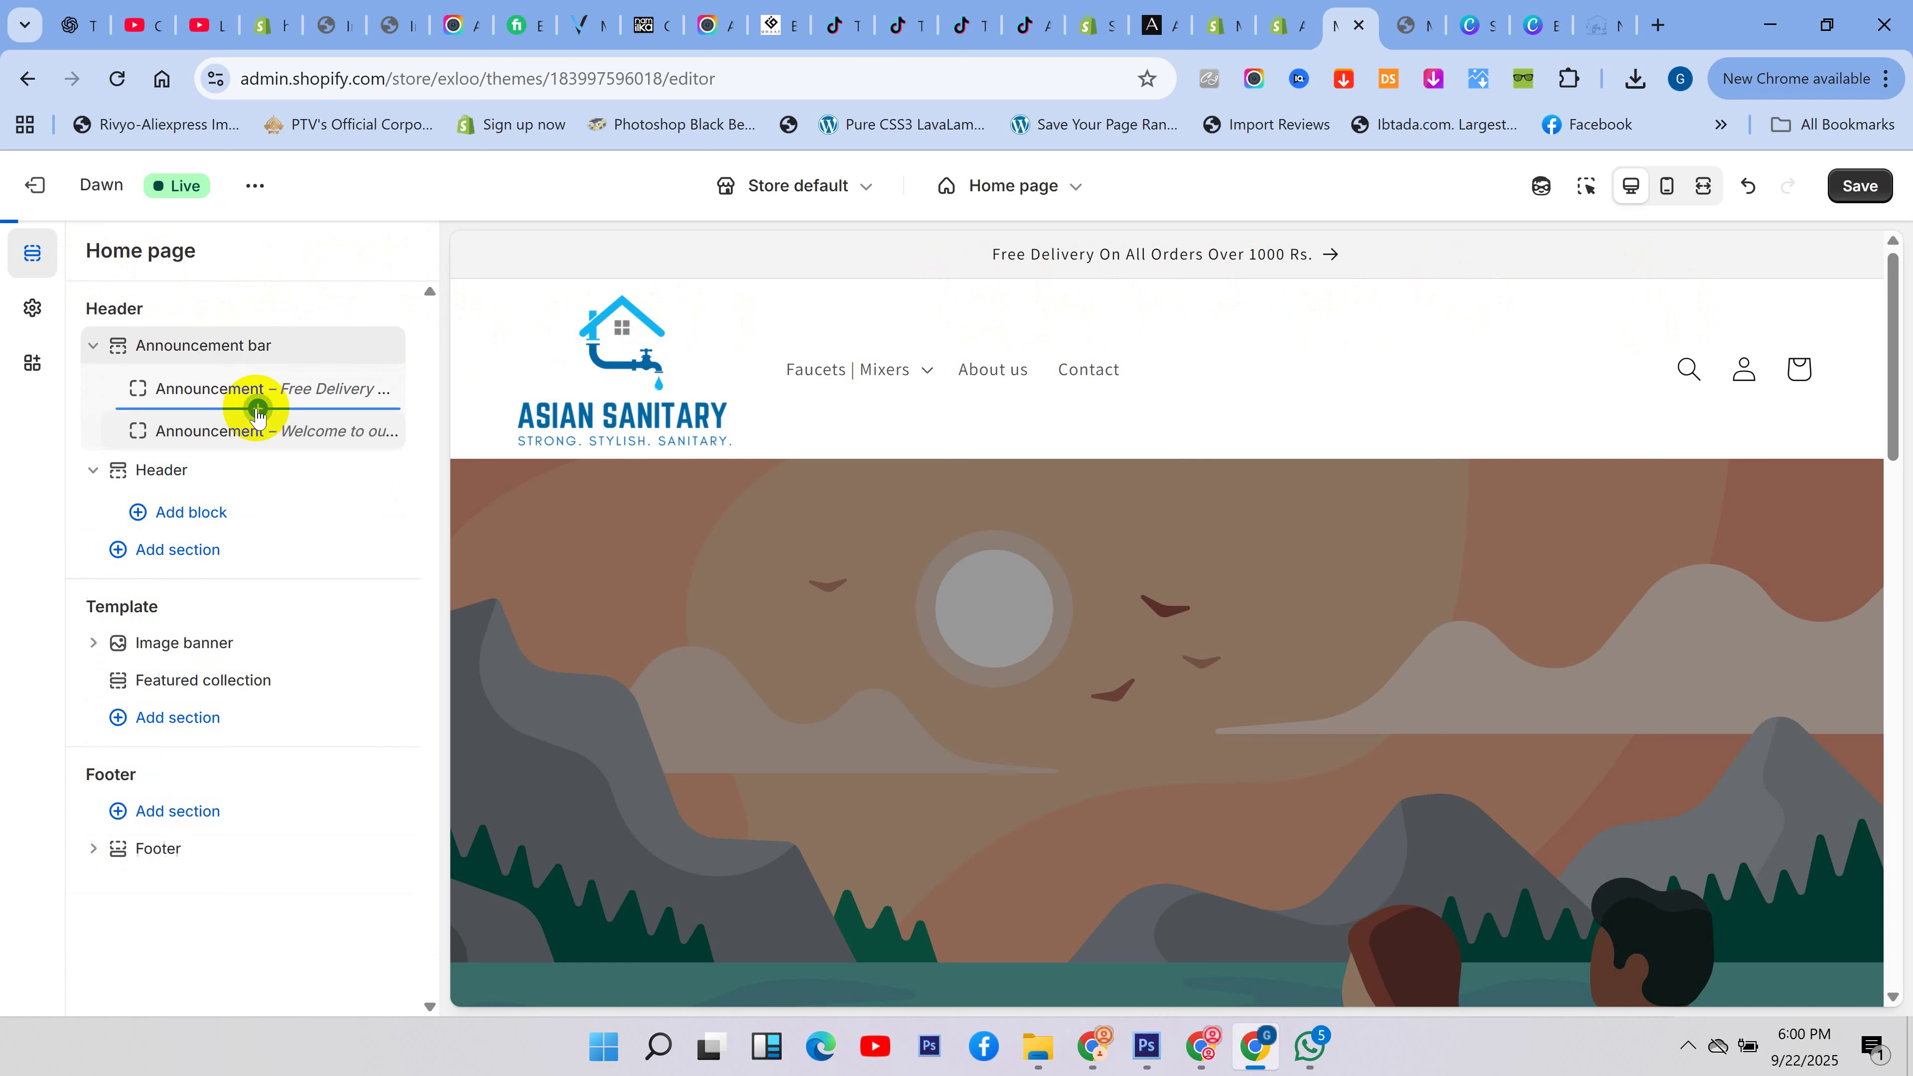
click(237, 429)
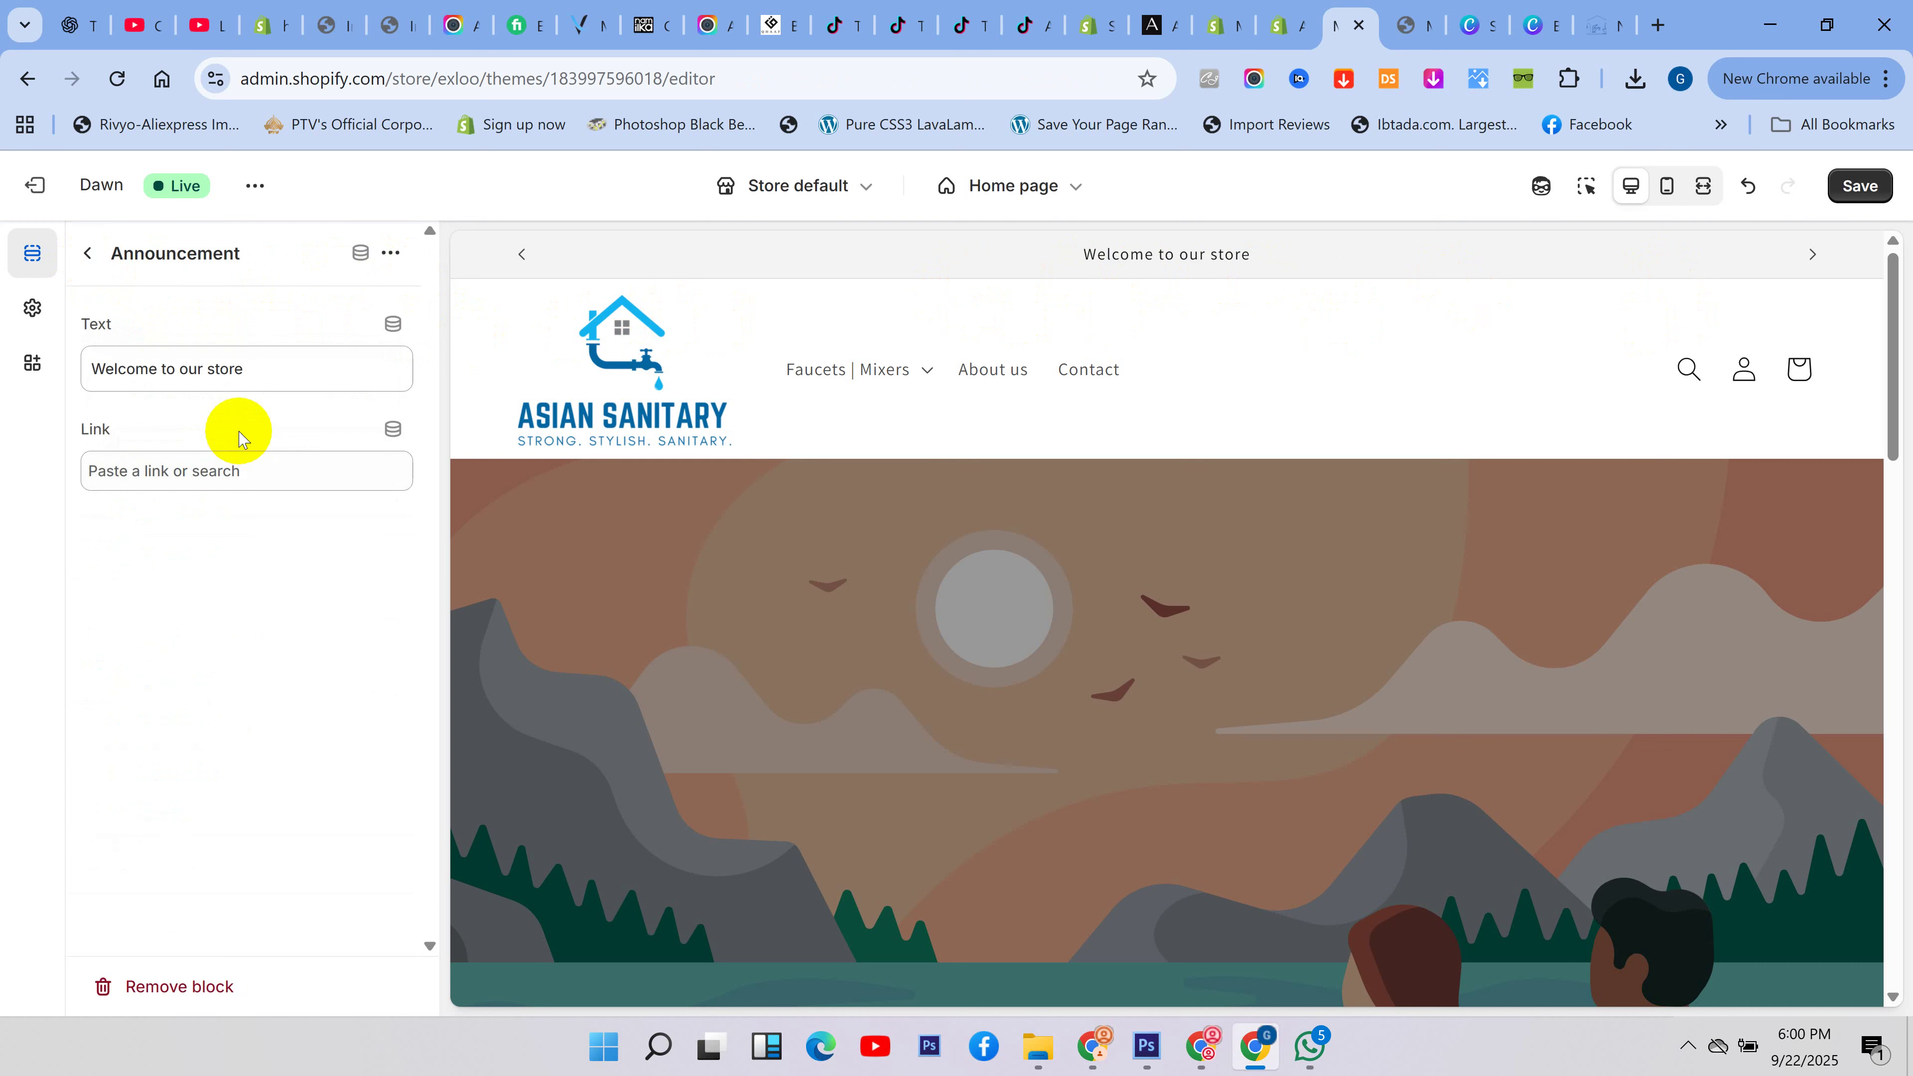
click(264, 378)
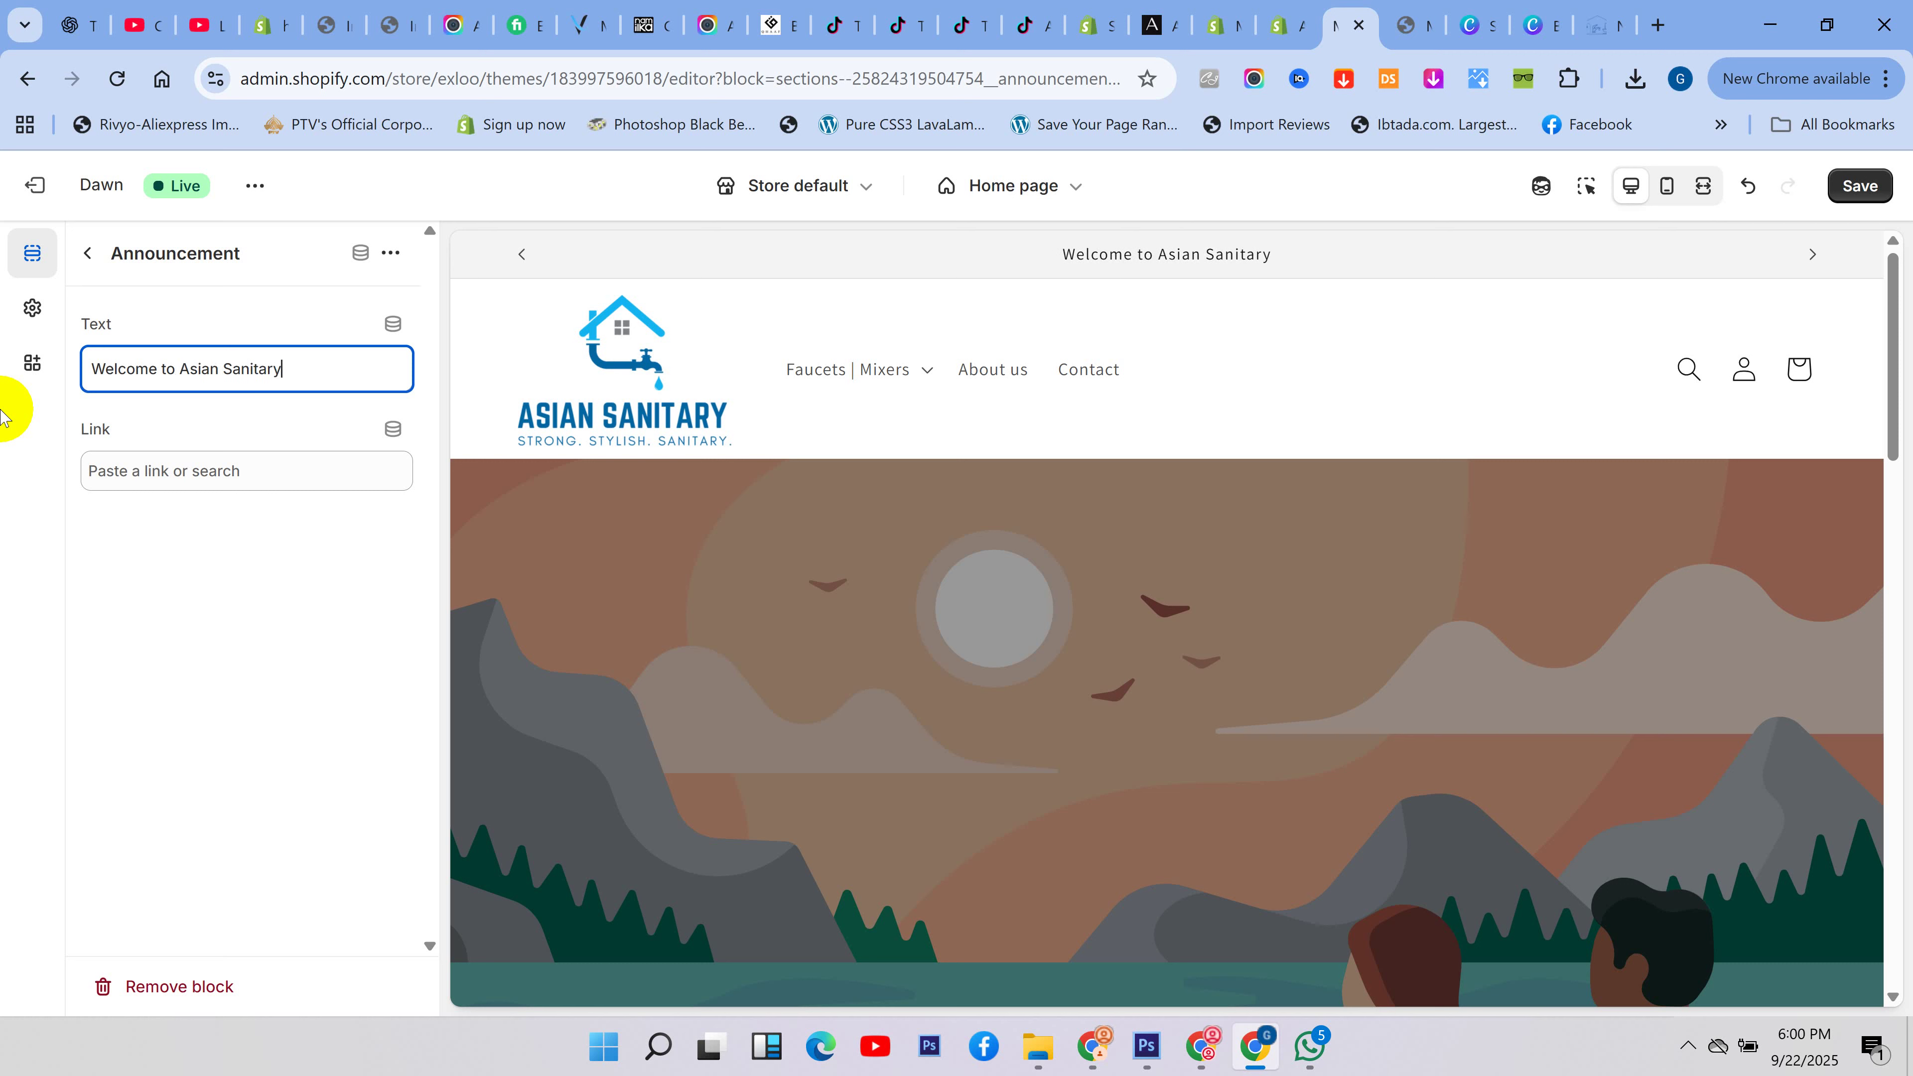
click(87, 253)
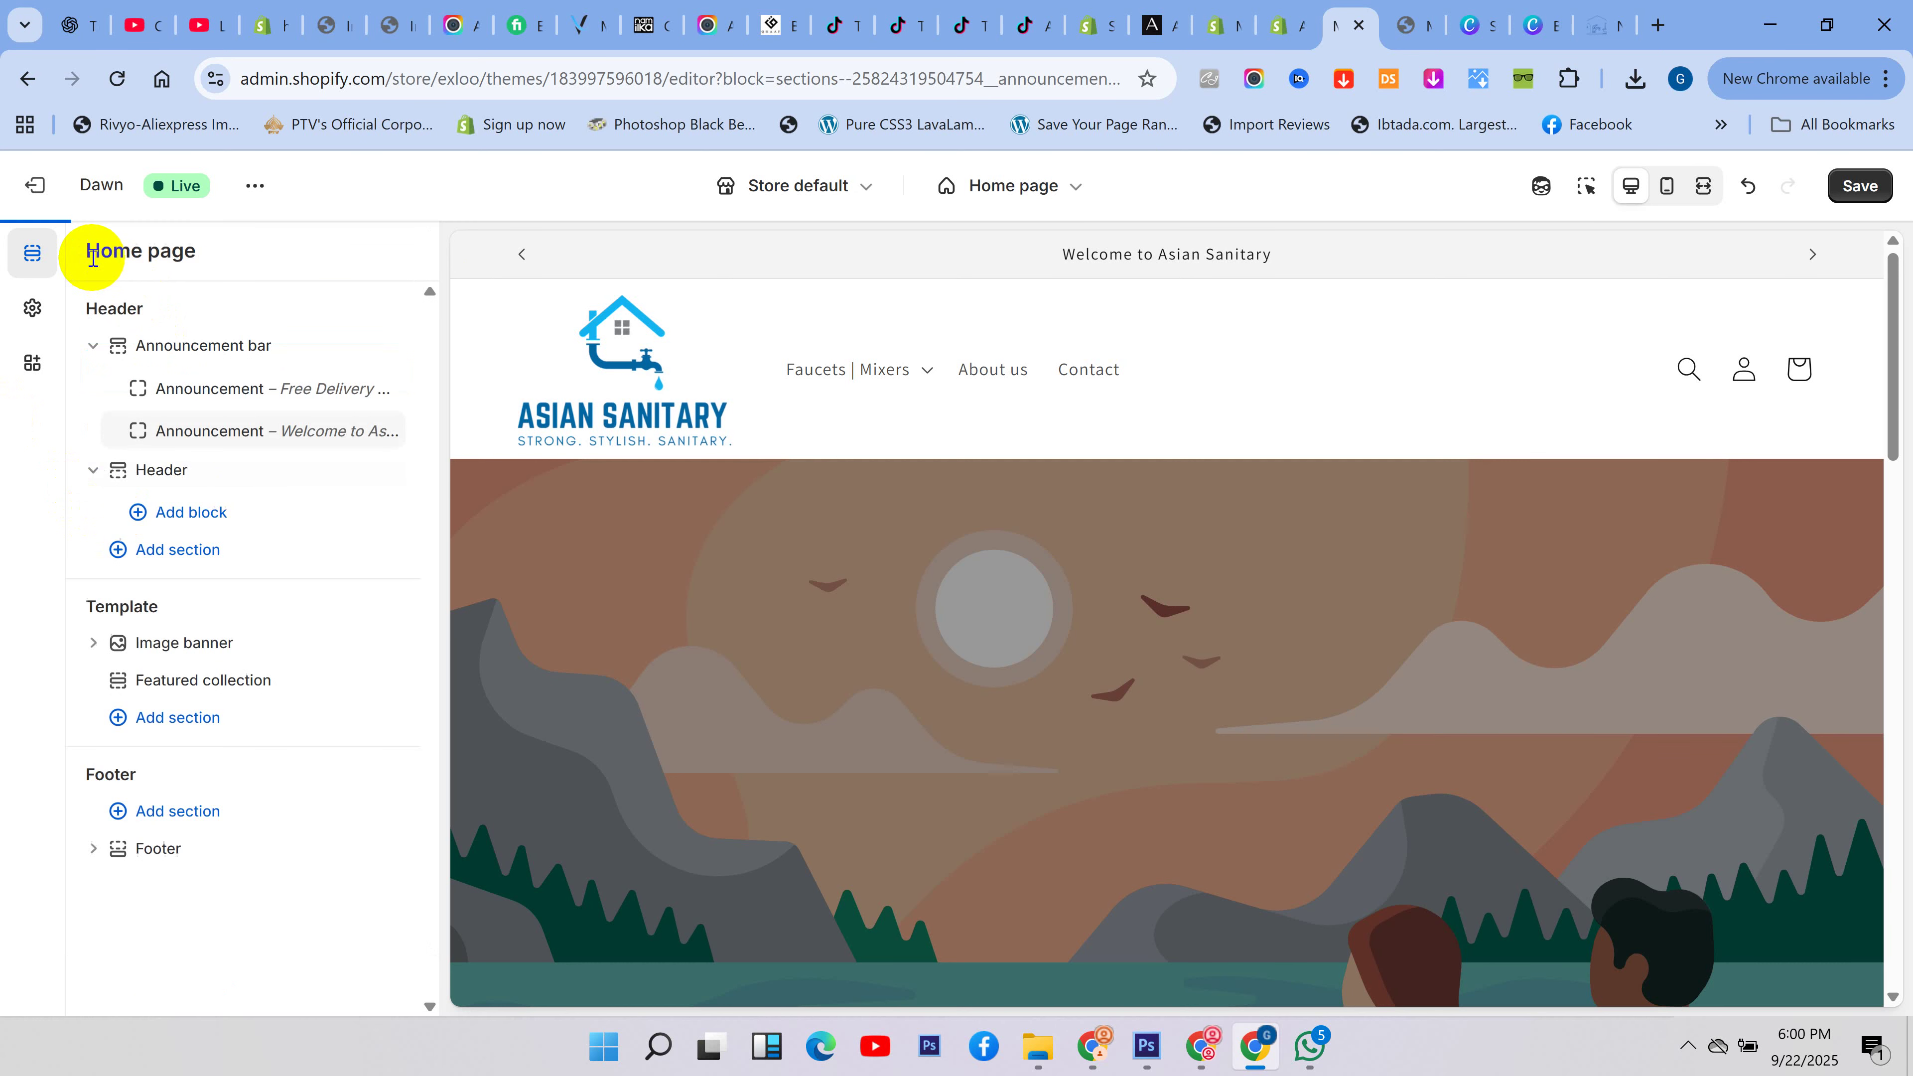
click(1851, 184)
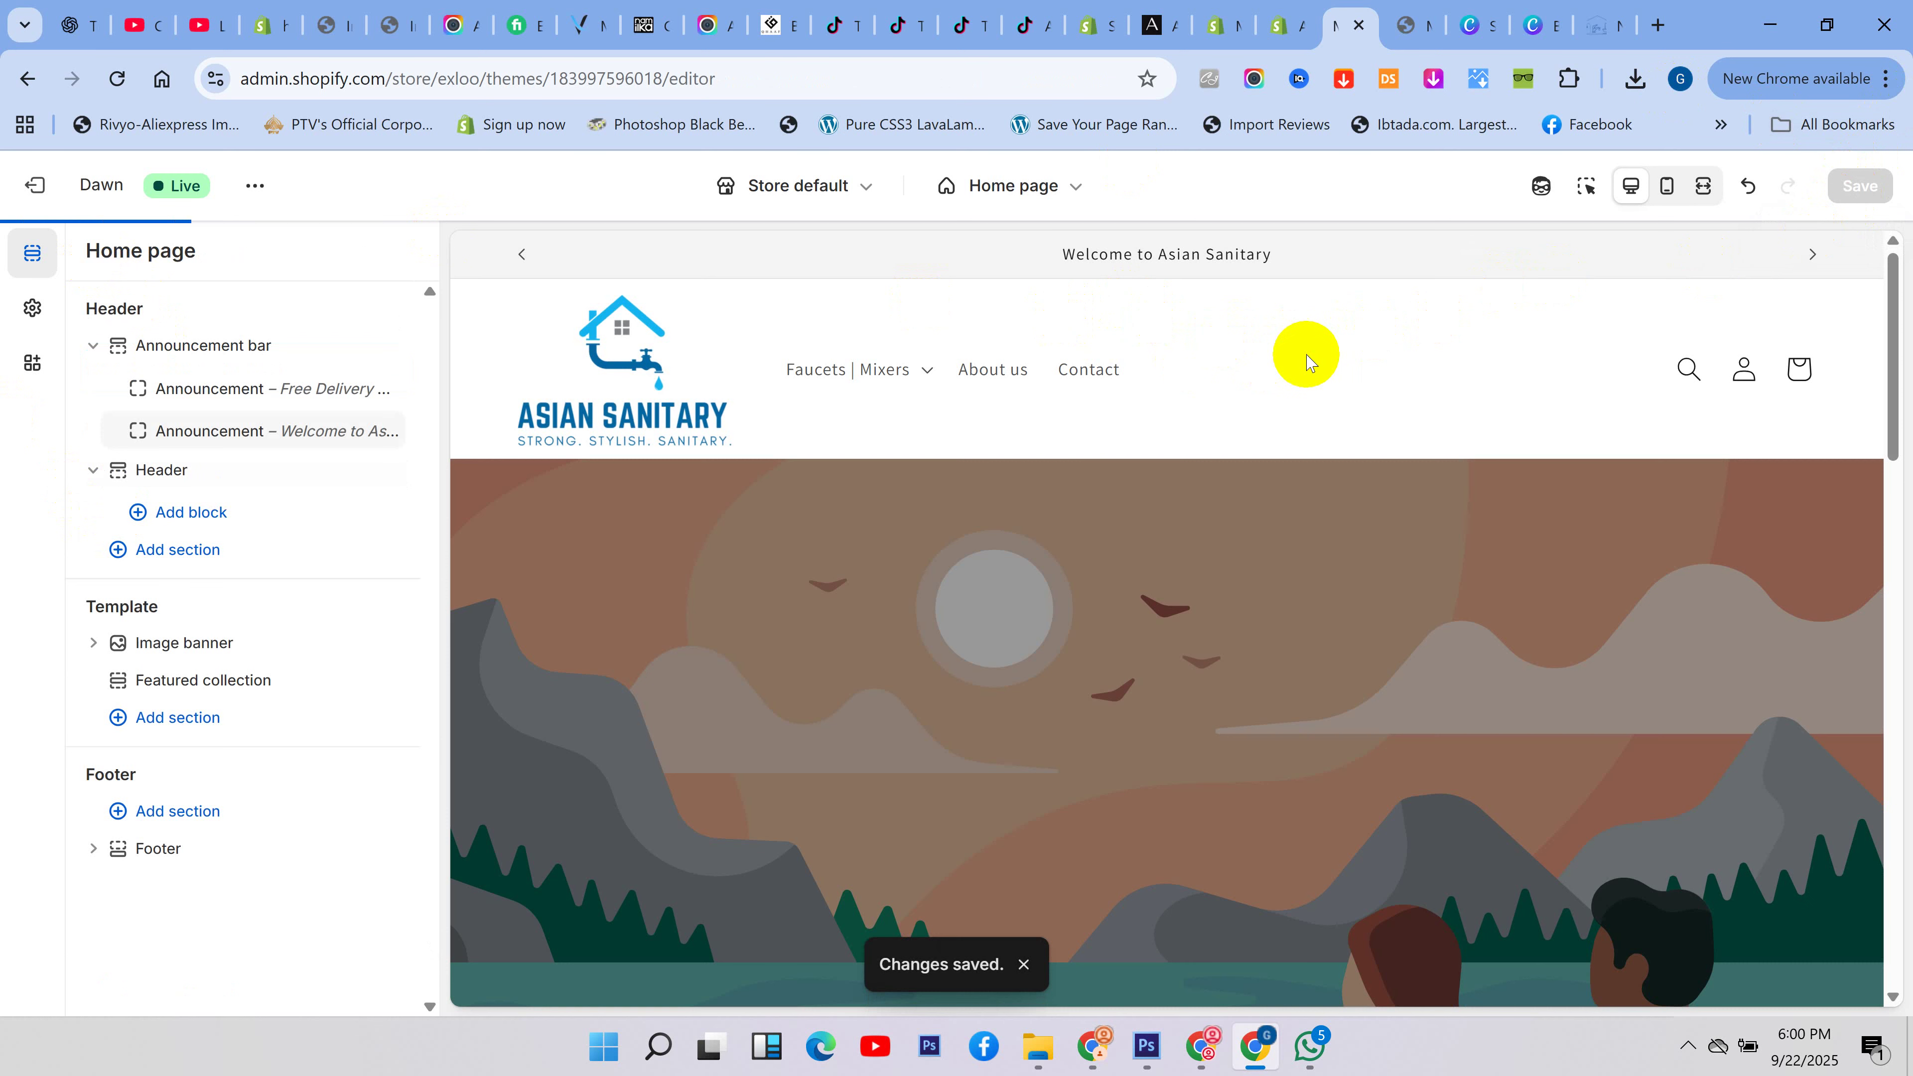
- Disable auto-rotation for the announcement bar and switch announcements manually in the preview
click(205, 345)
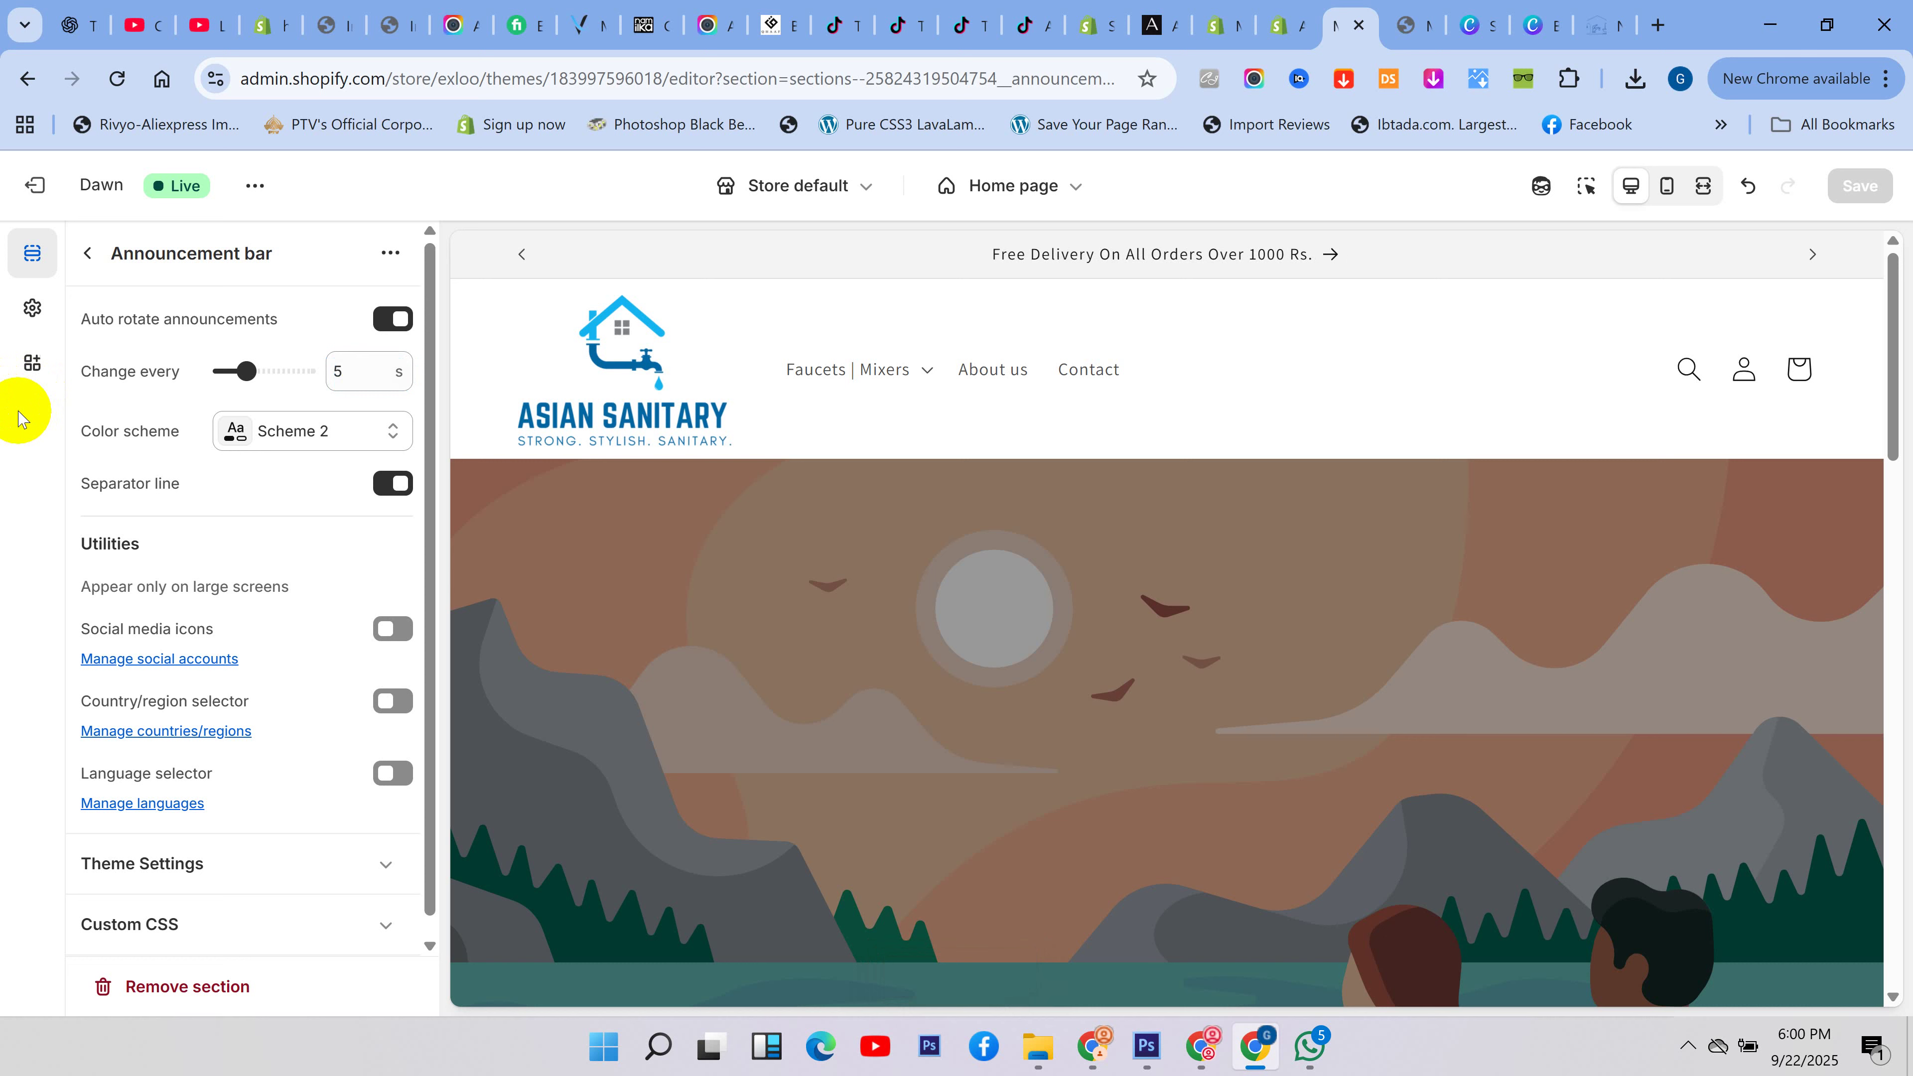
click(392, 319)
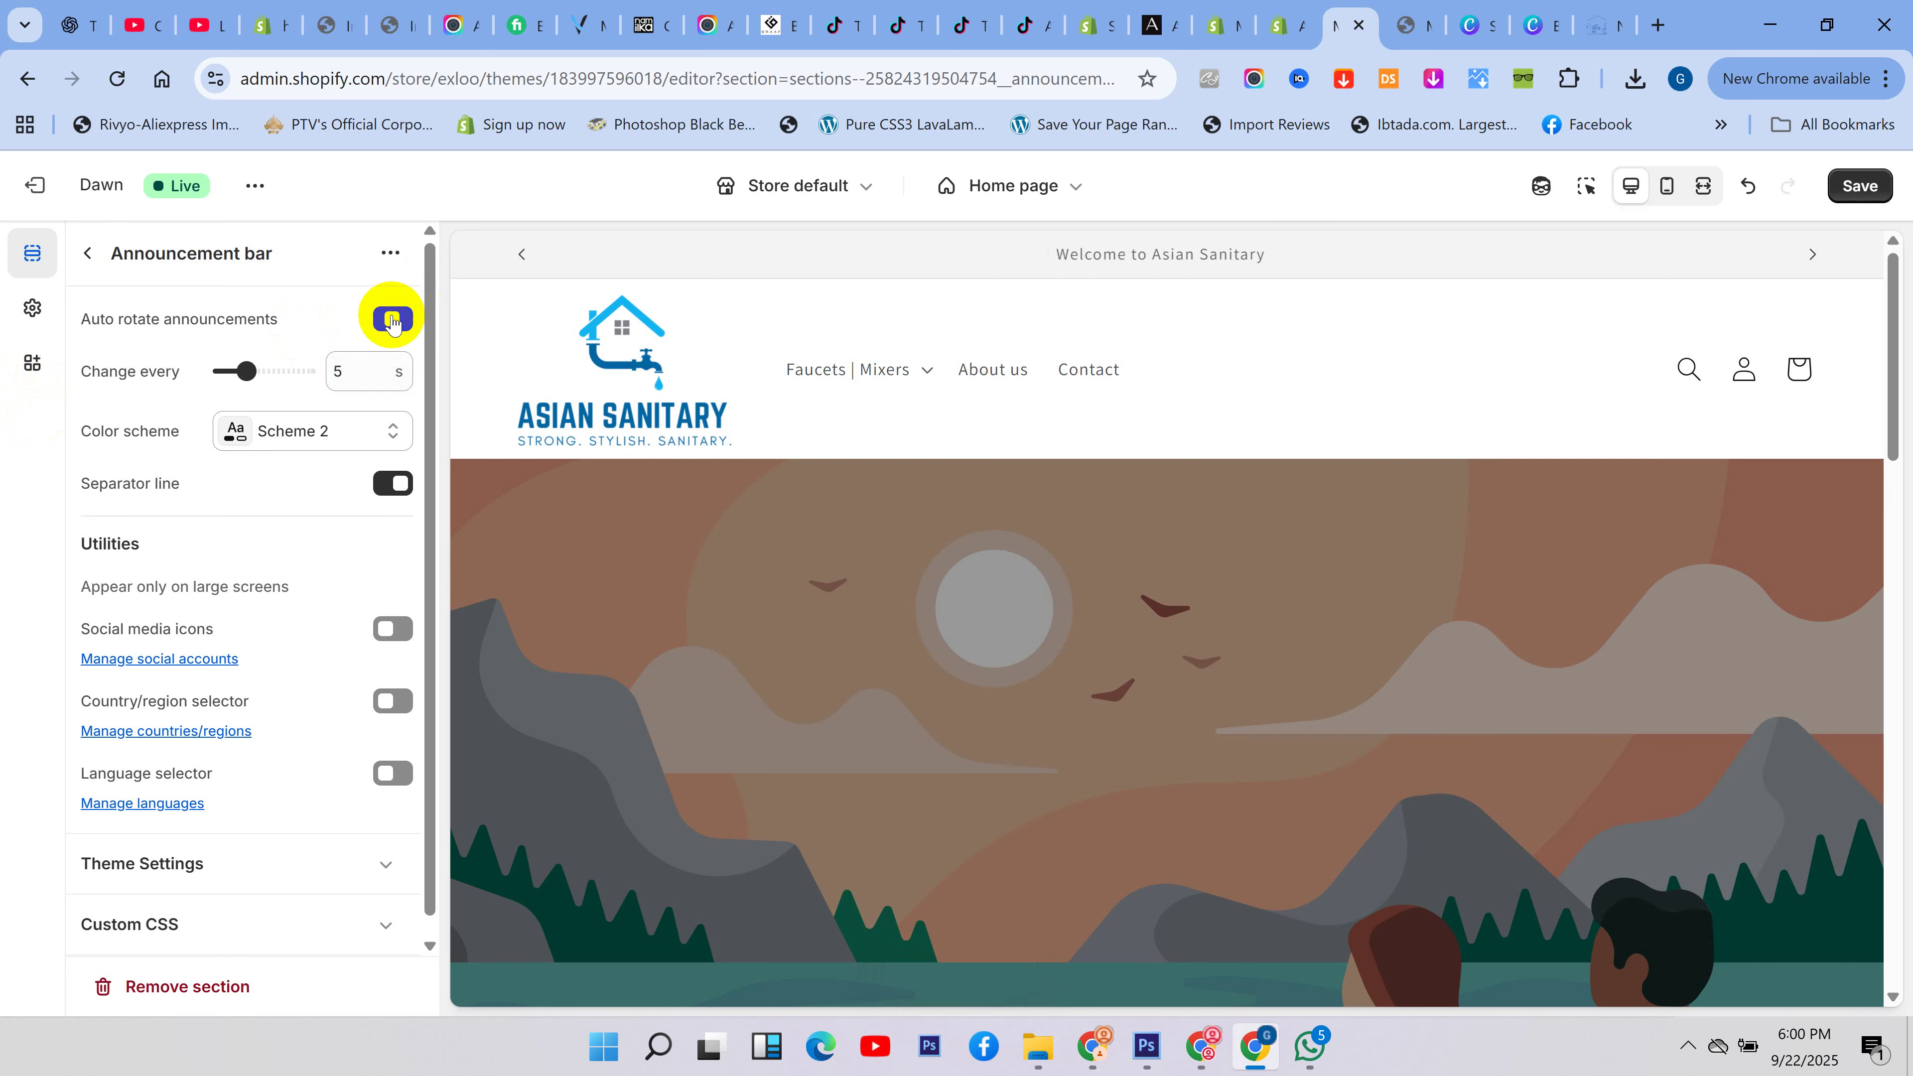
click(524, 254)
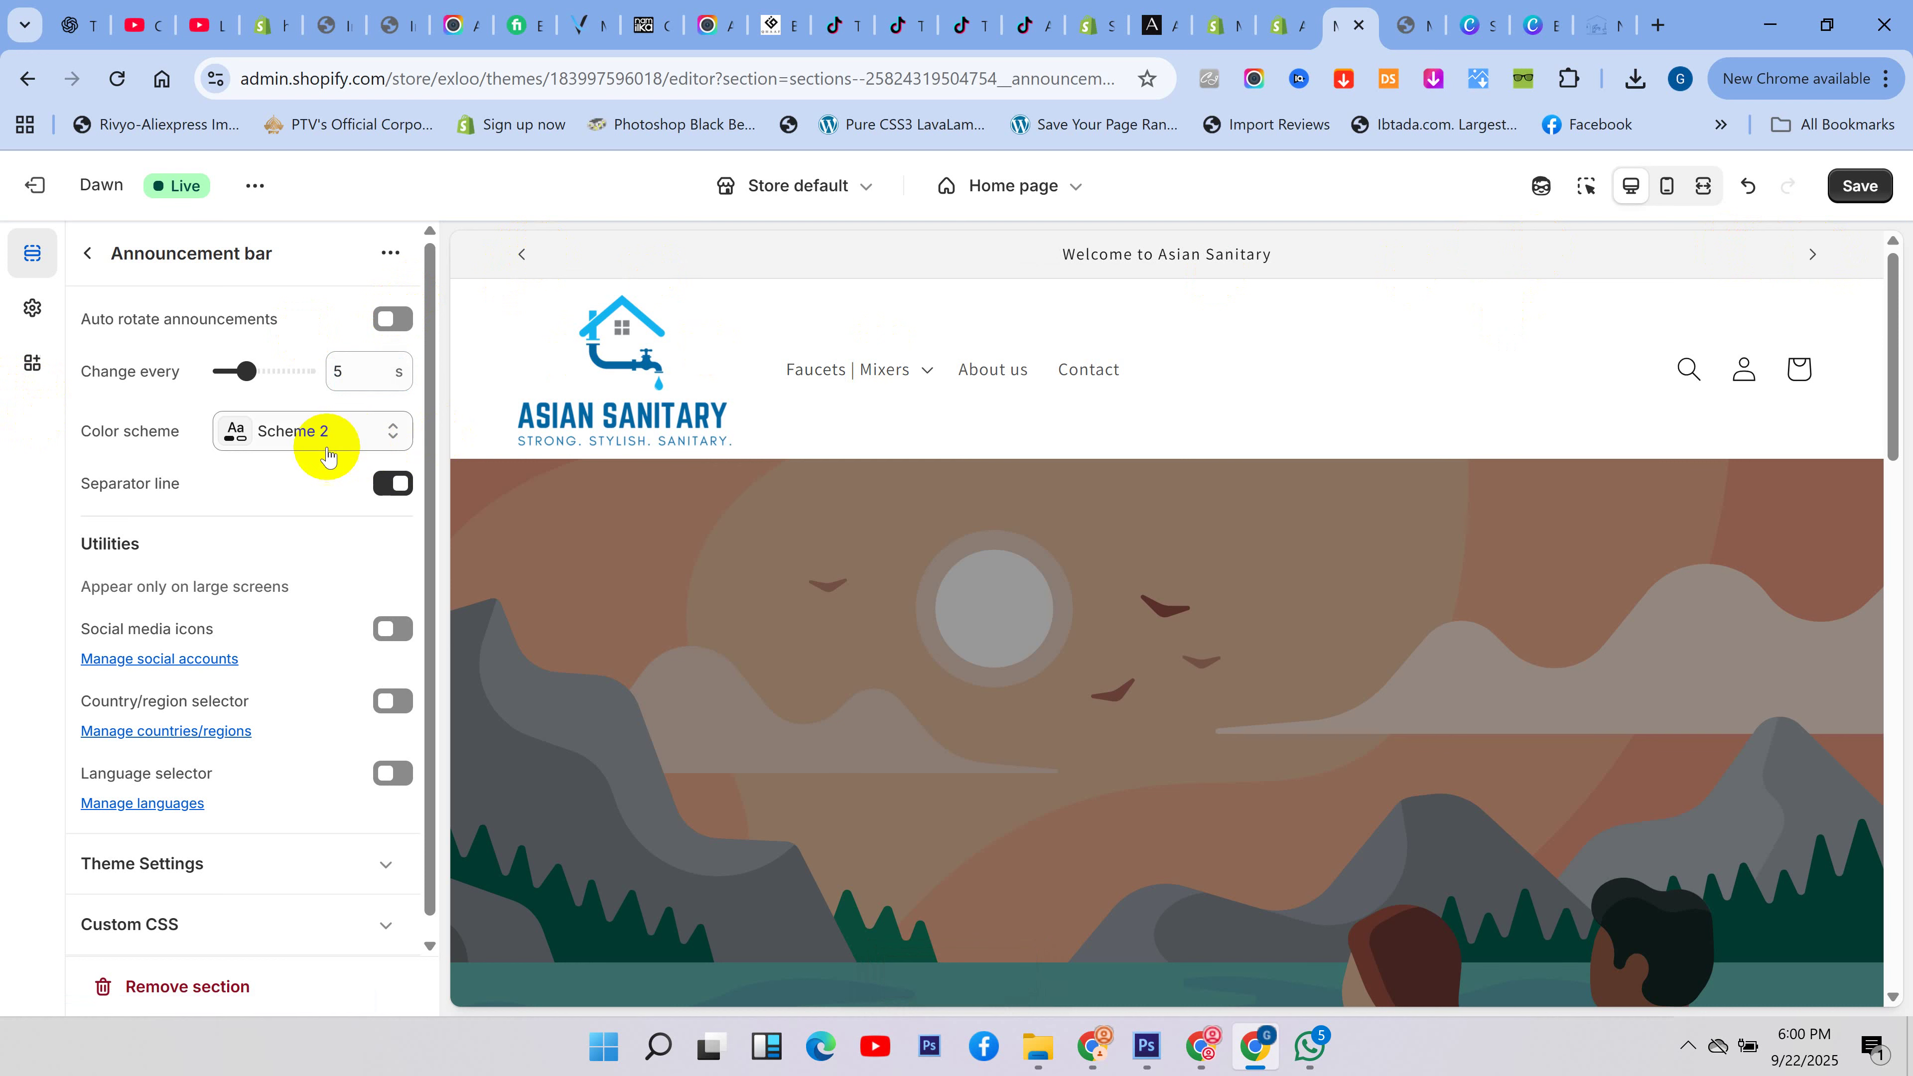
- Try color schemes Scheme 3 and Scheme 5 on the announcement bar
click(301, 431)
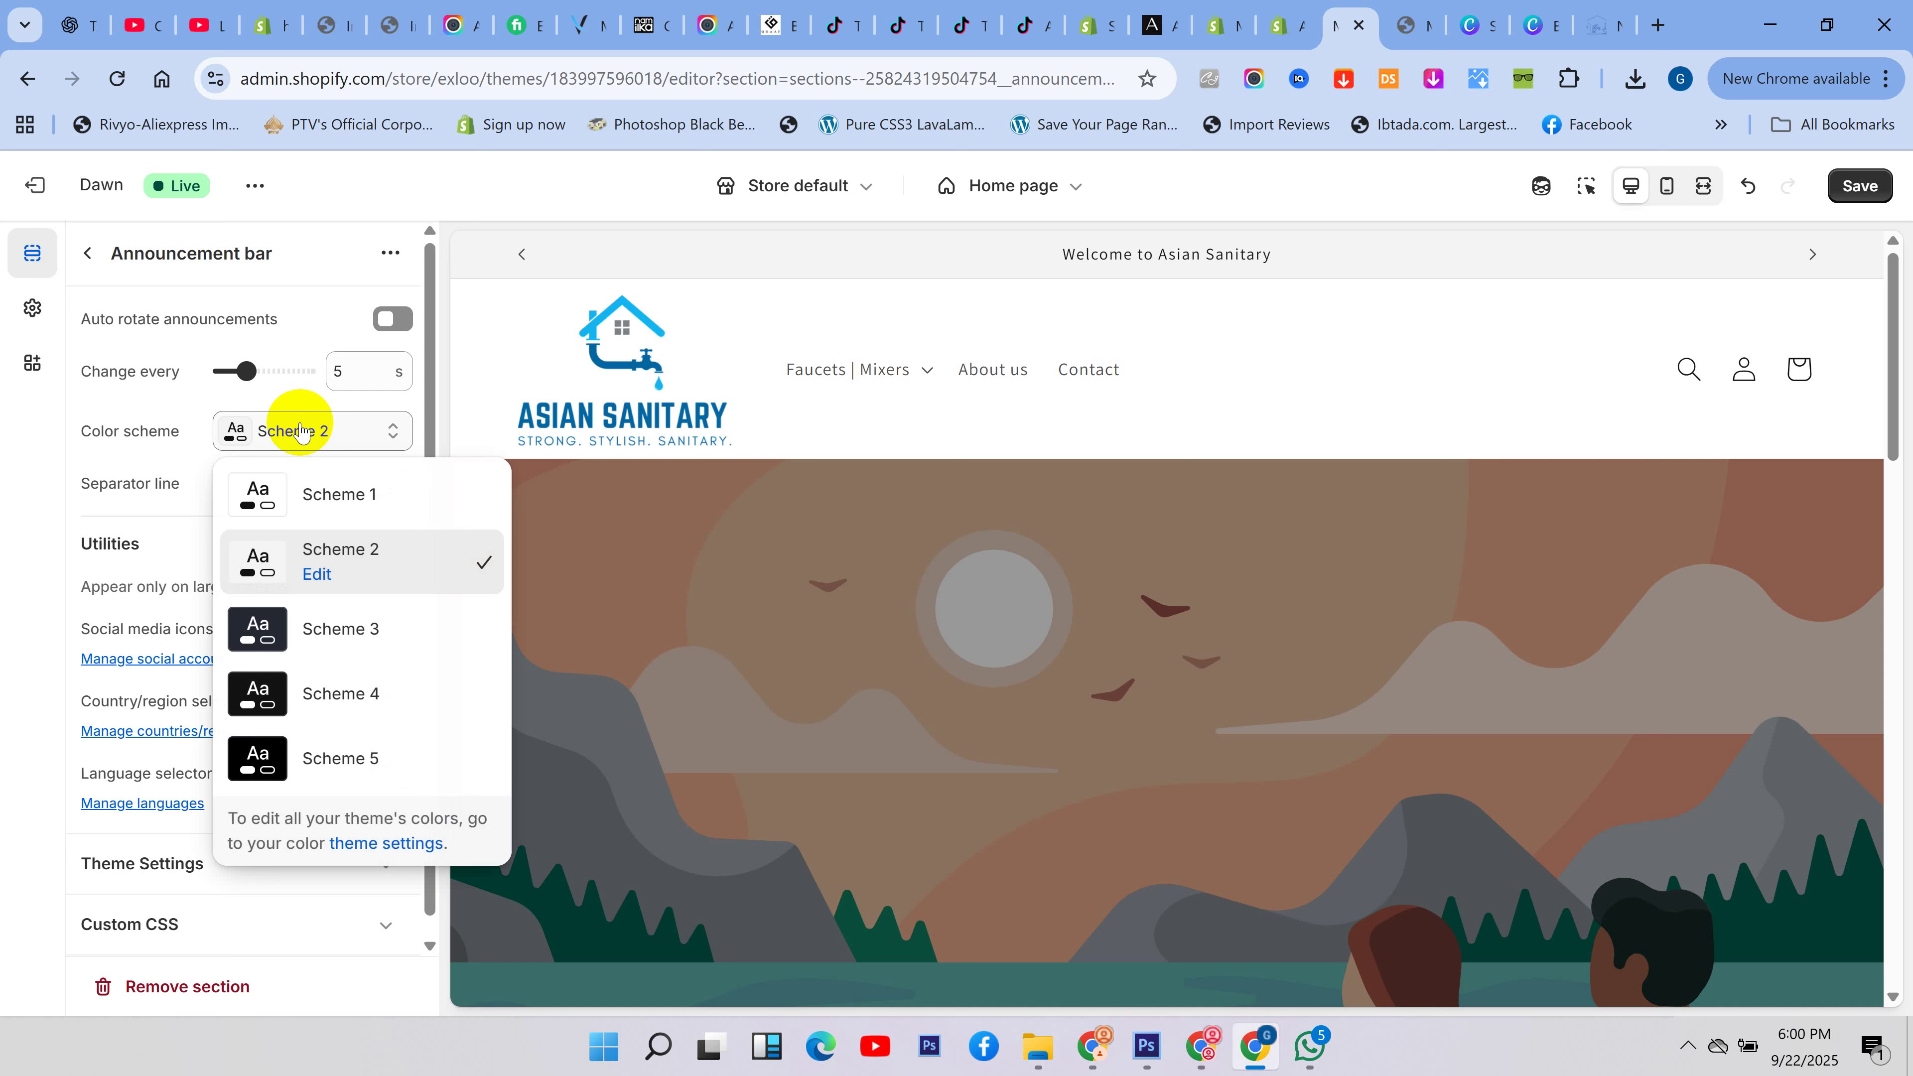
click(322, 628)
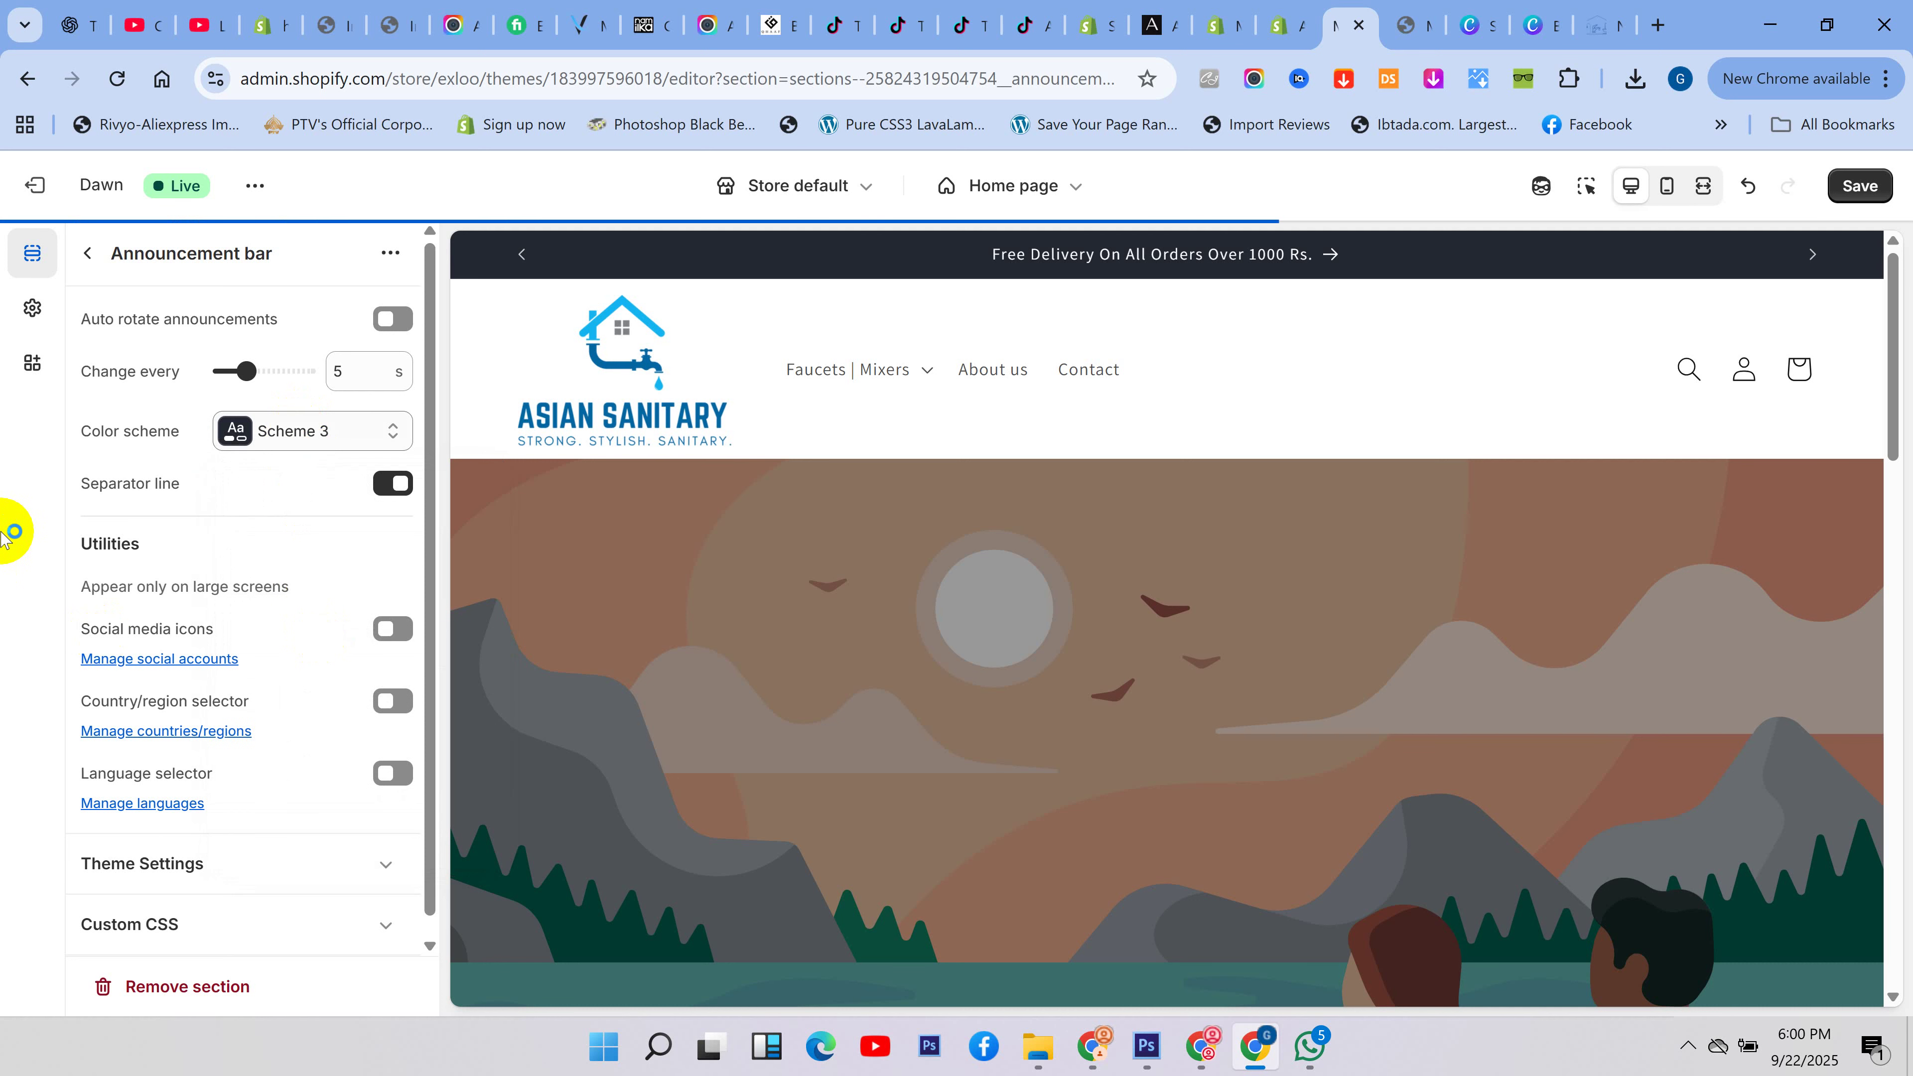
click(305, 433)
click(290, 758)
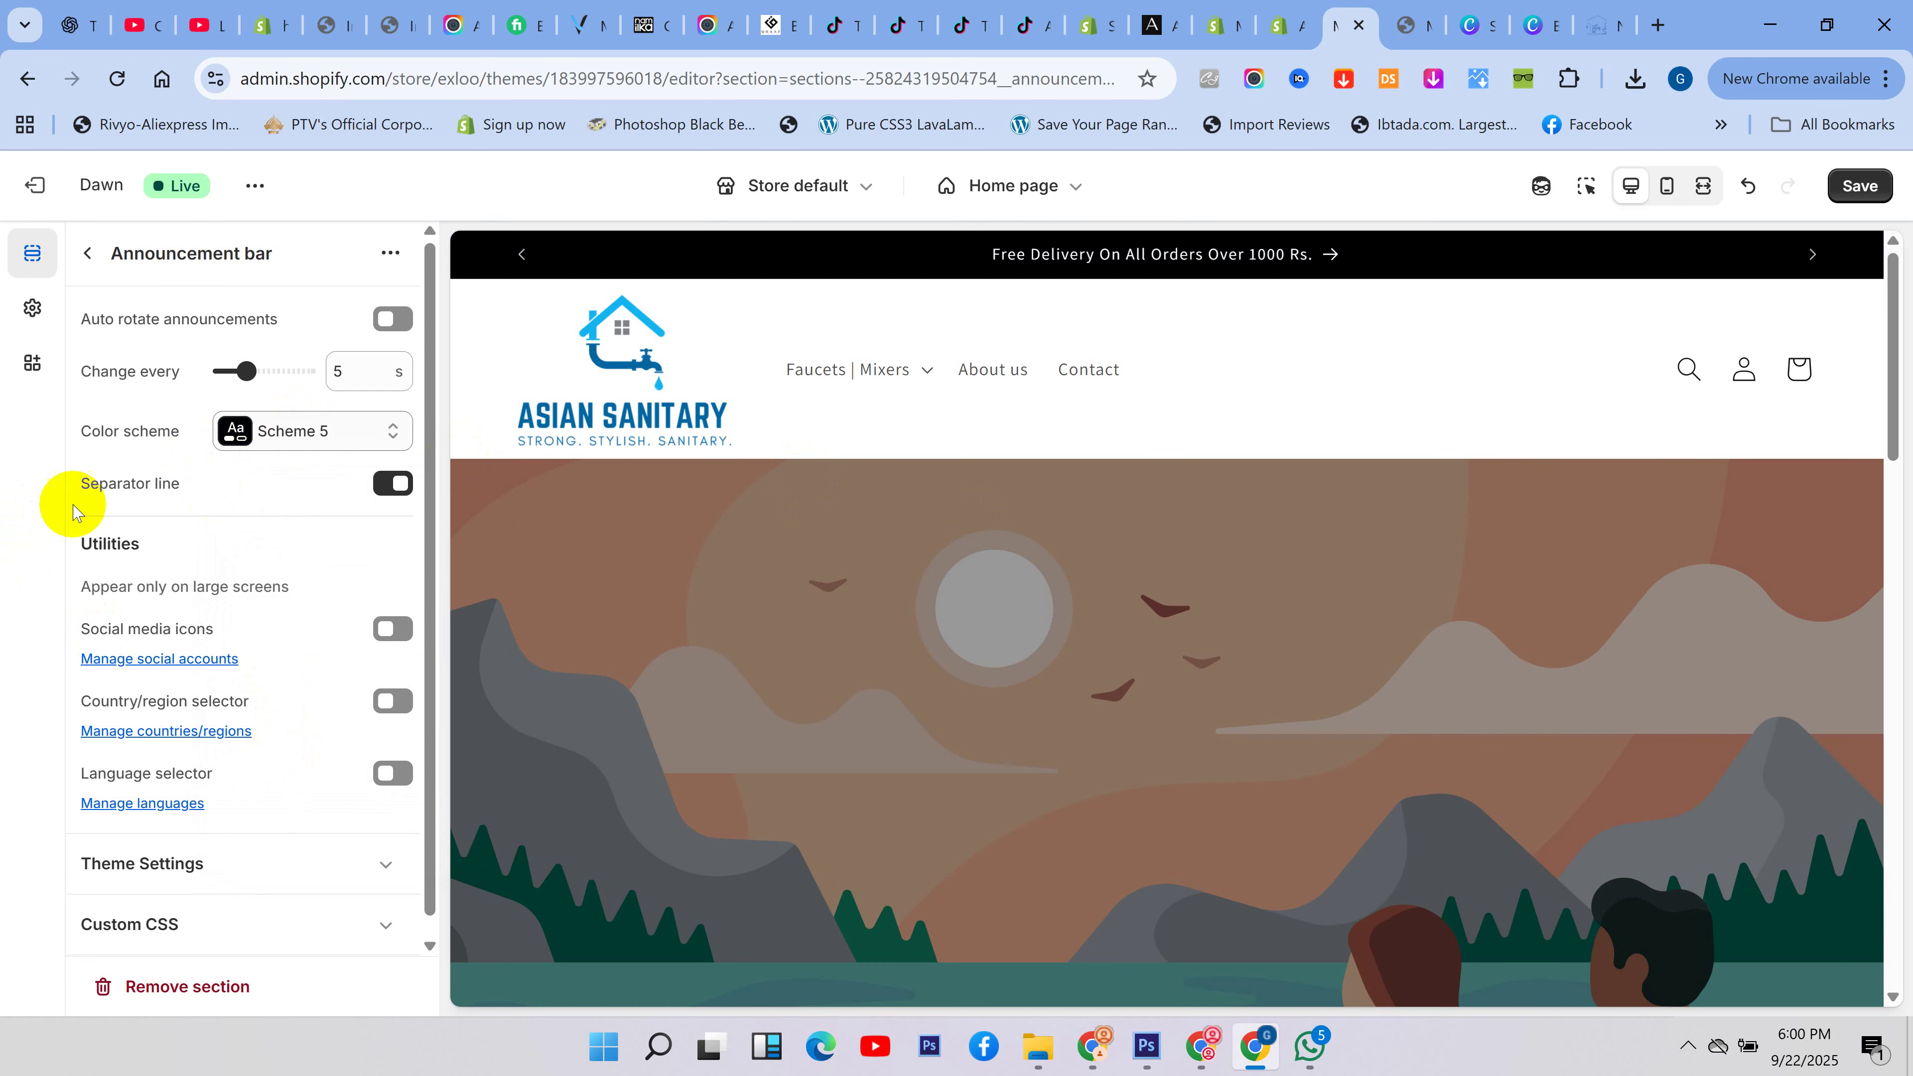
drag(193, 490, 21, 492)
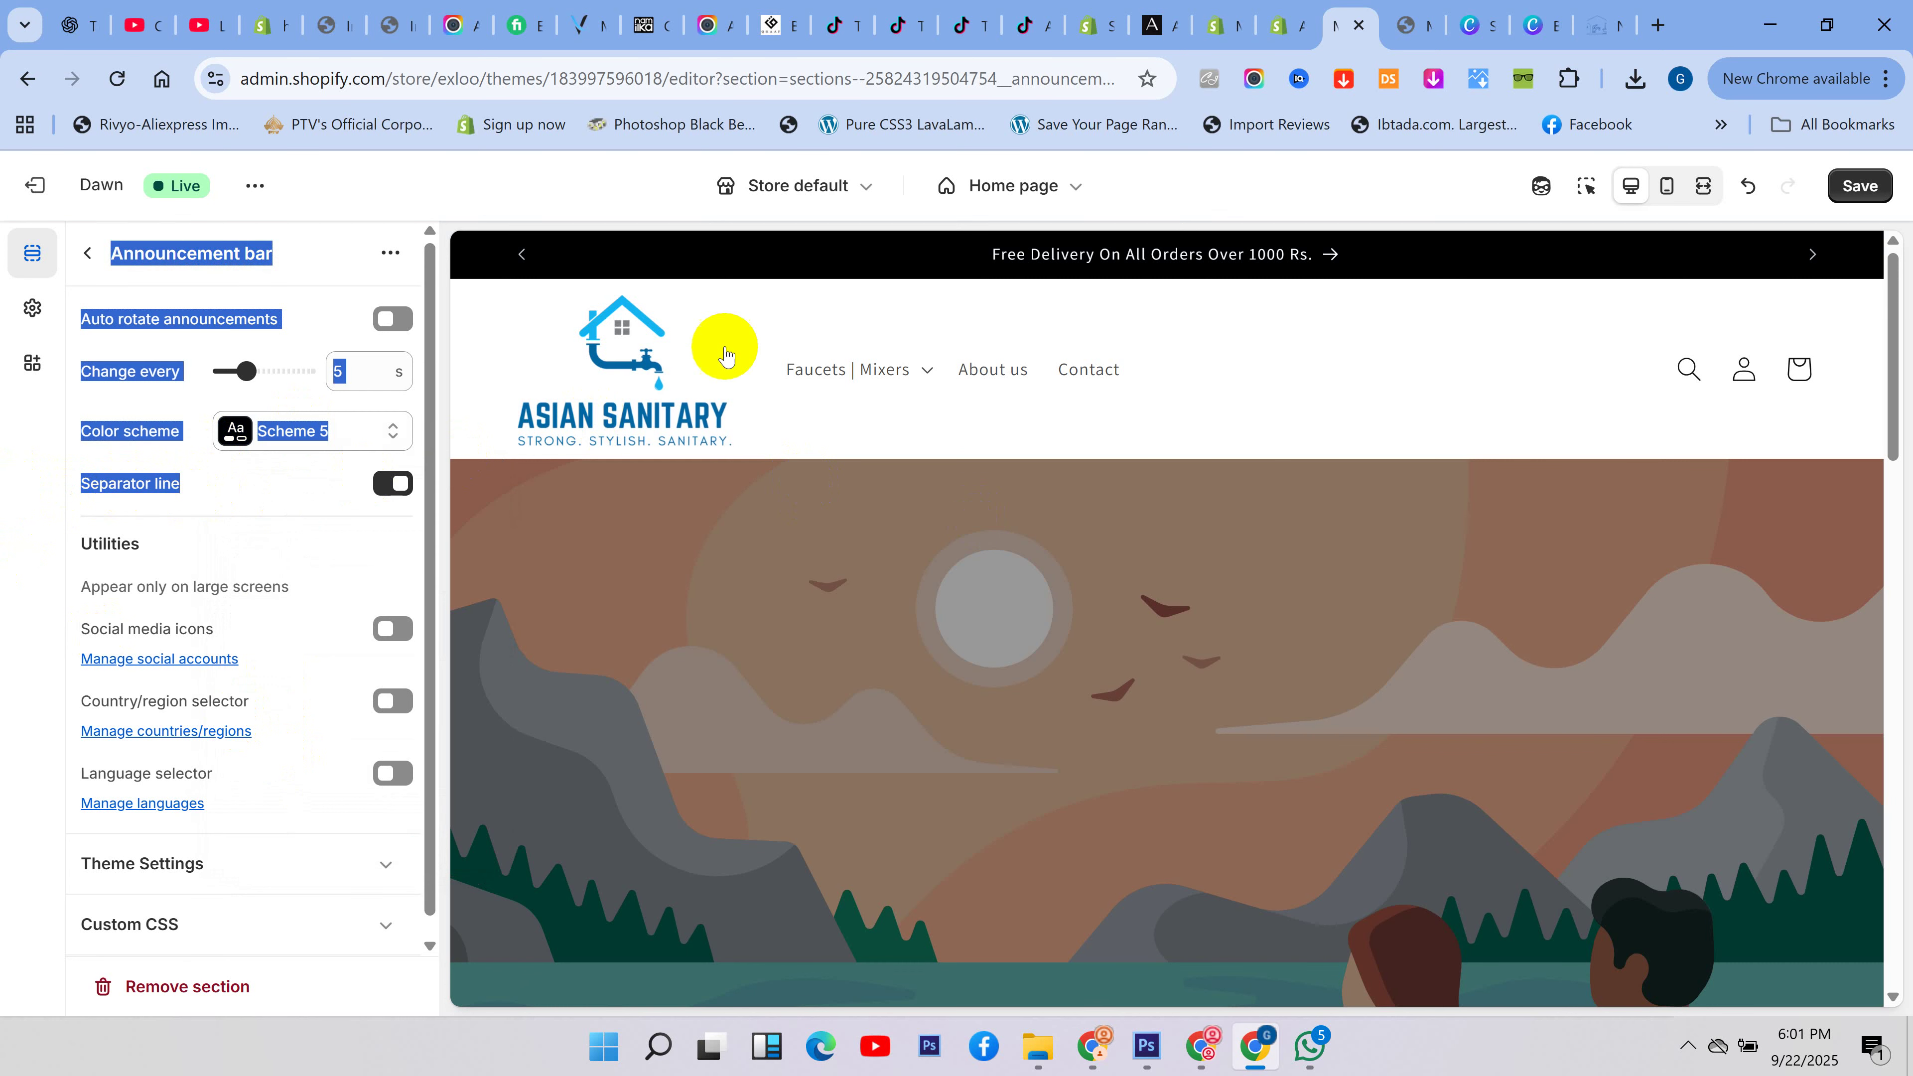
click(3, 506)
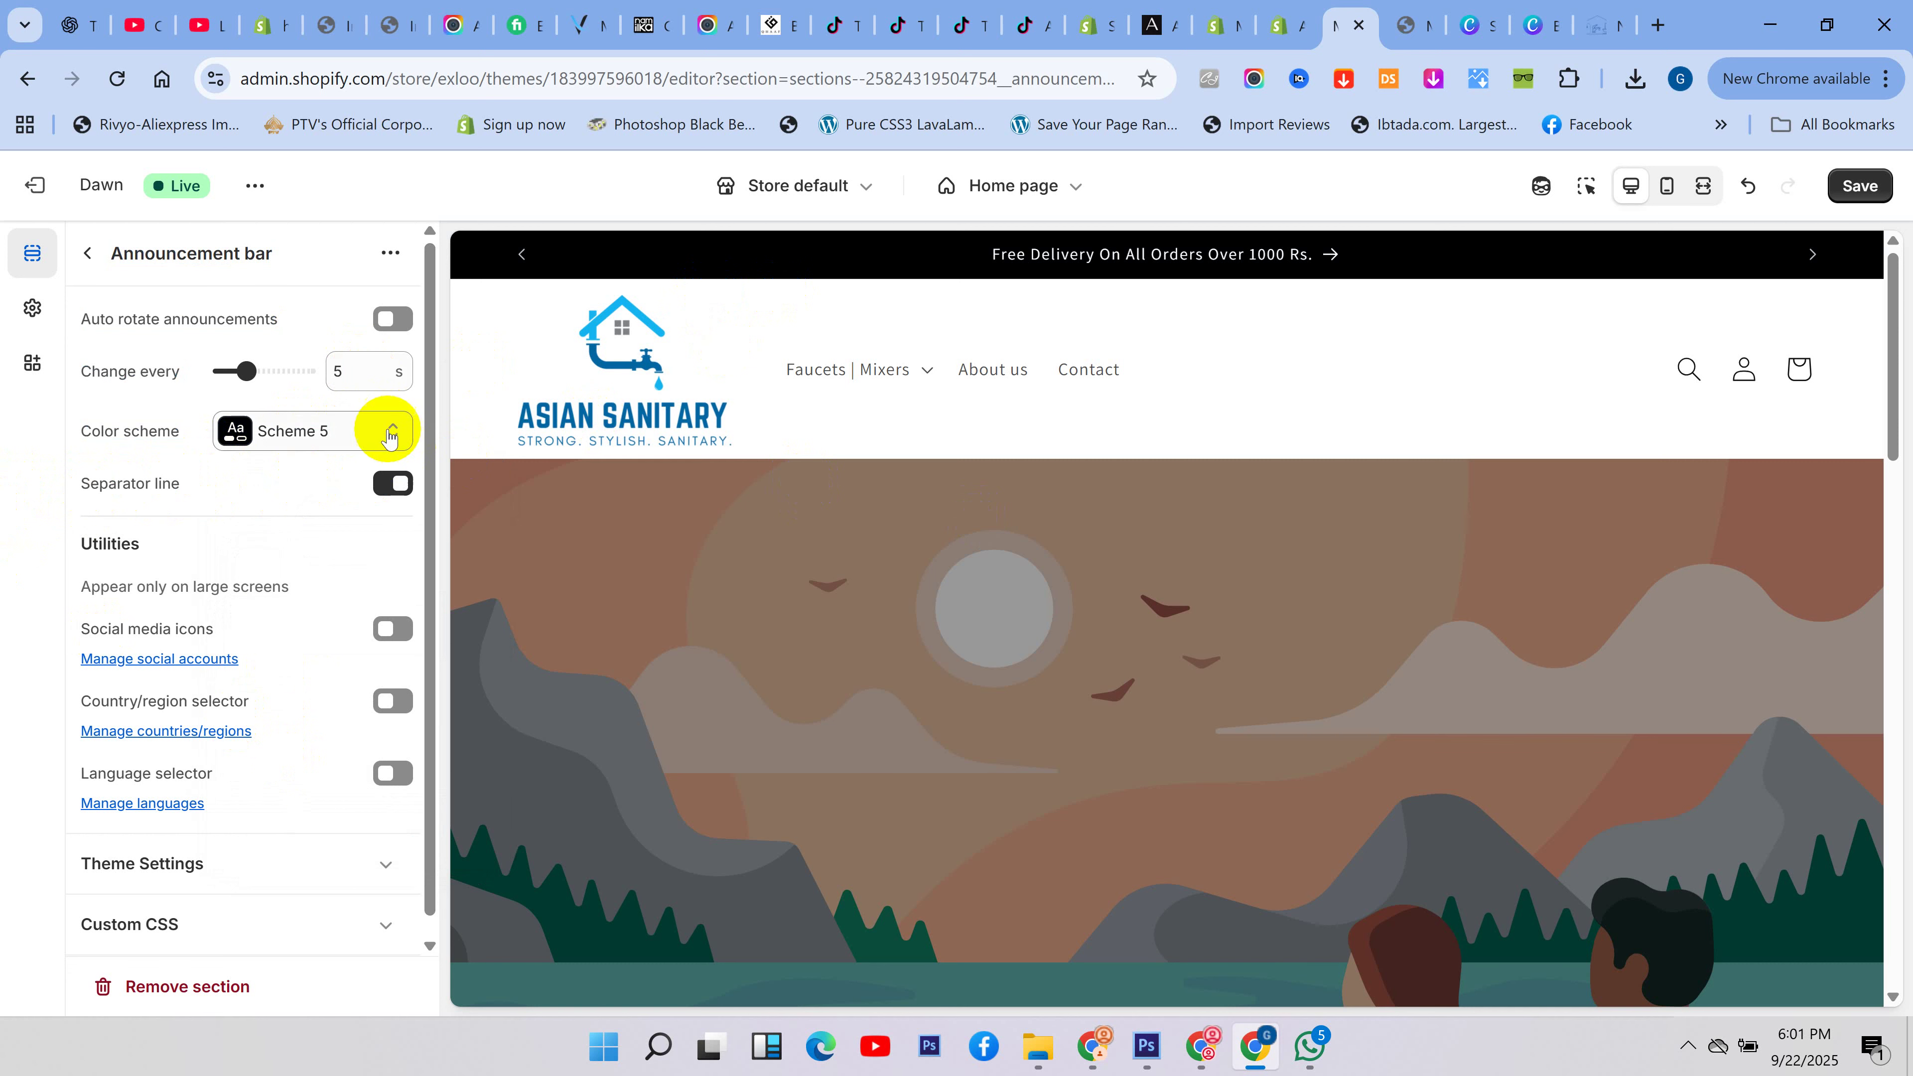
- Set the announcement bar's color scheme to Scheme 1 and compare its separator line off and on, leaving it on
click(354, 428)
click(331, 497)
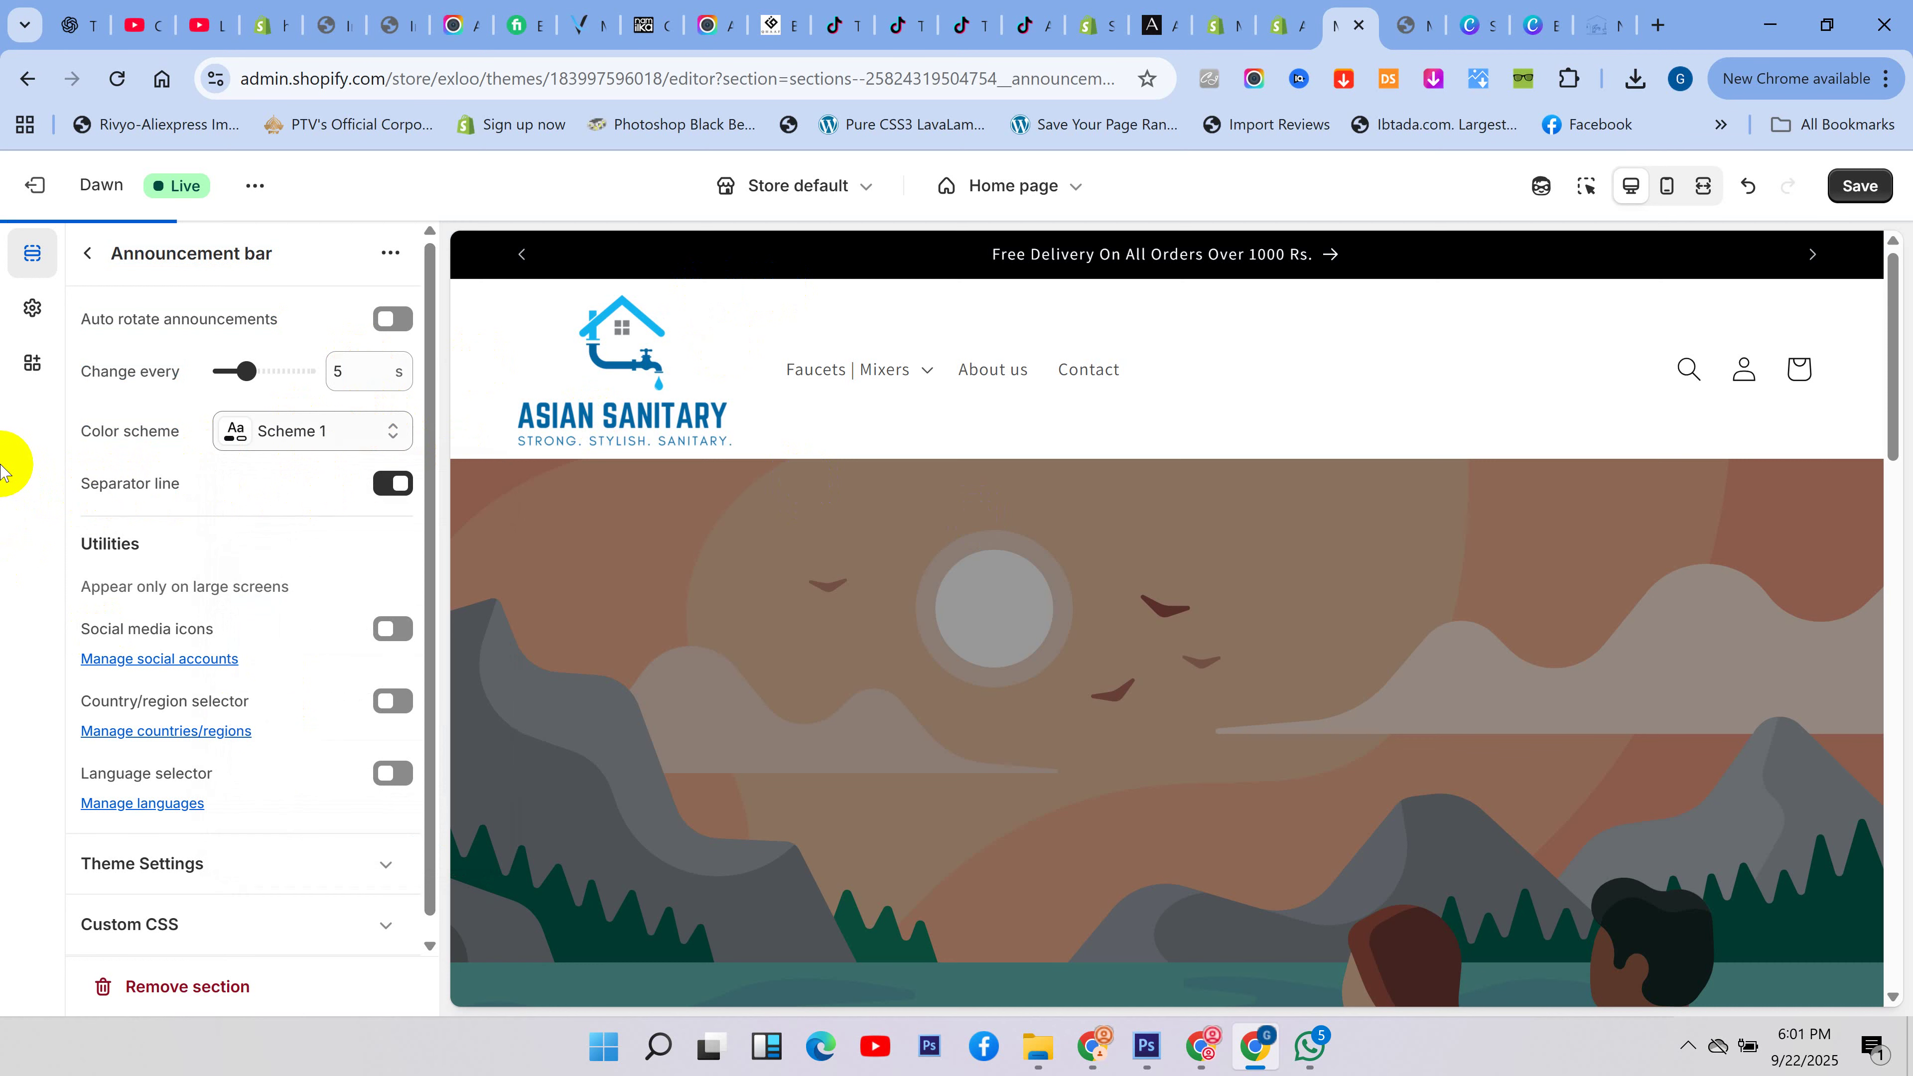
click(387, 486)
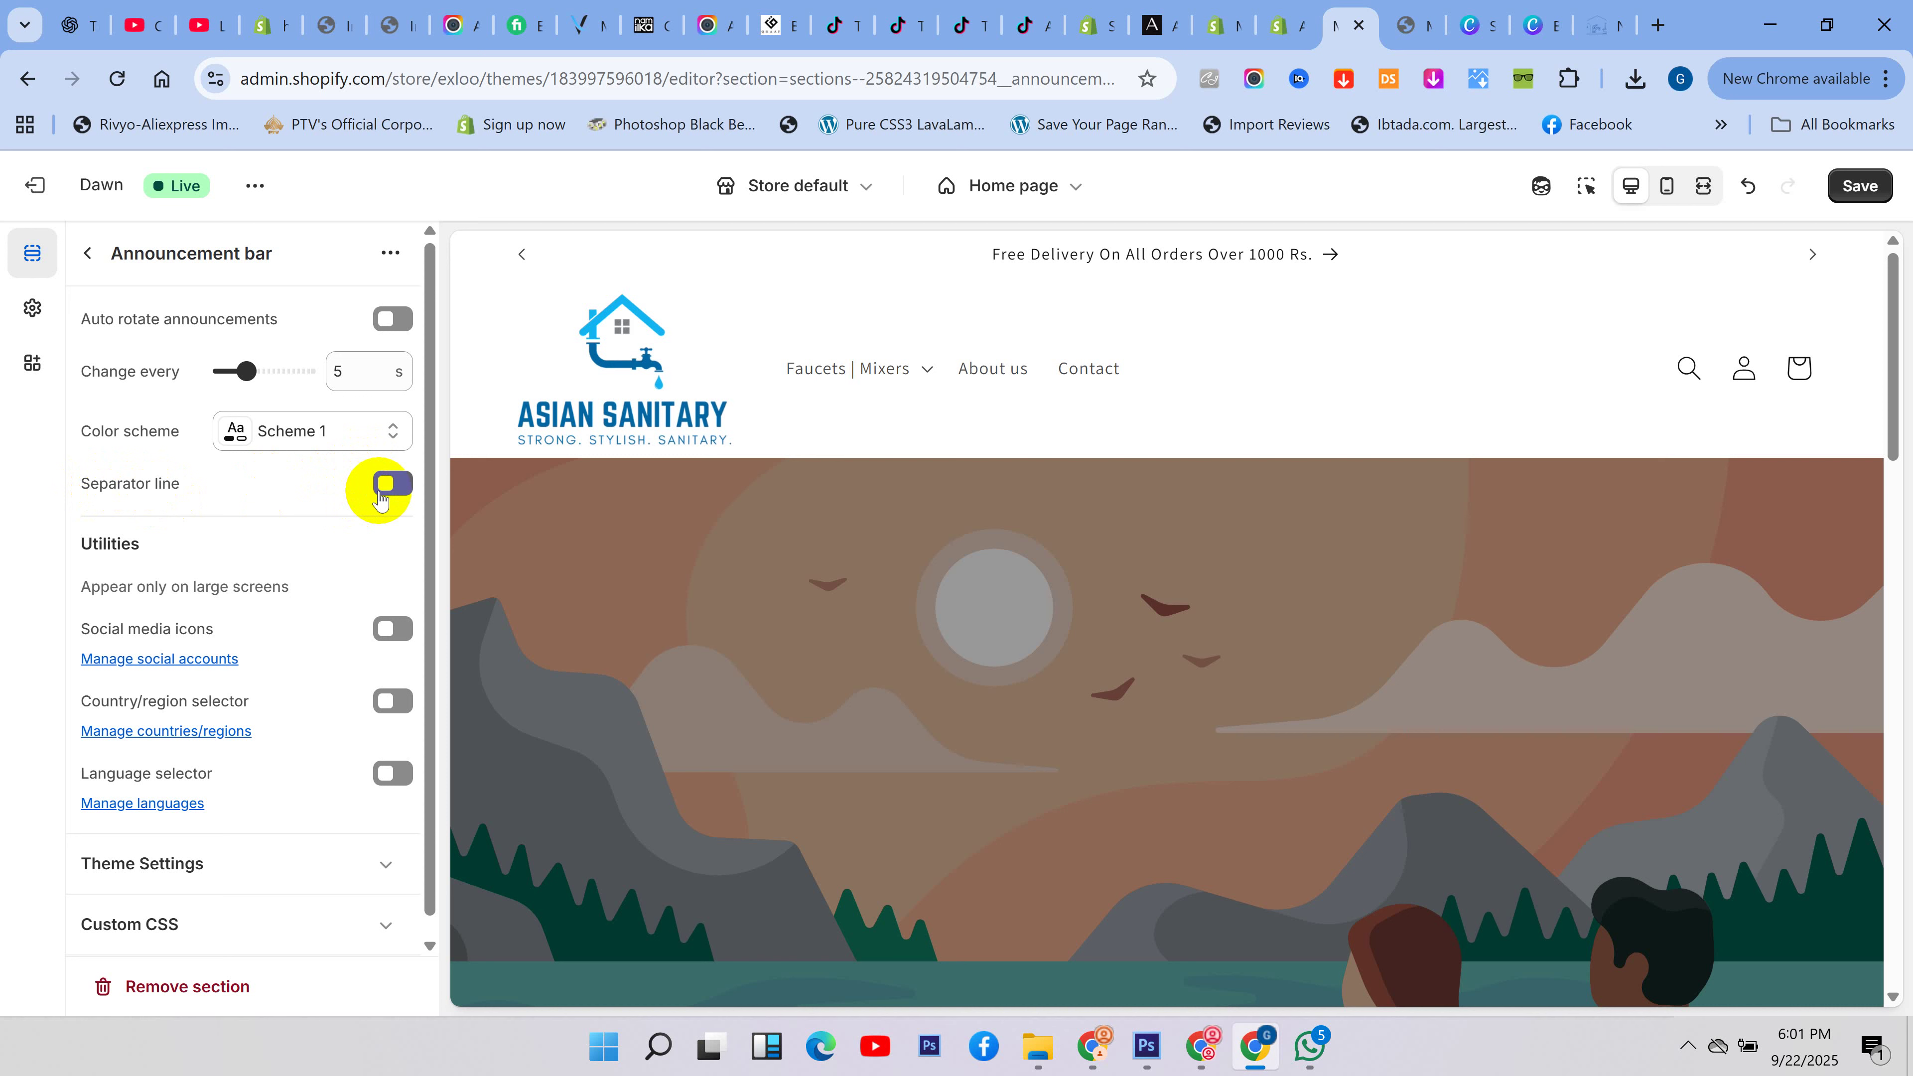
click(393, 483)
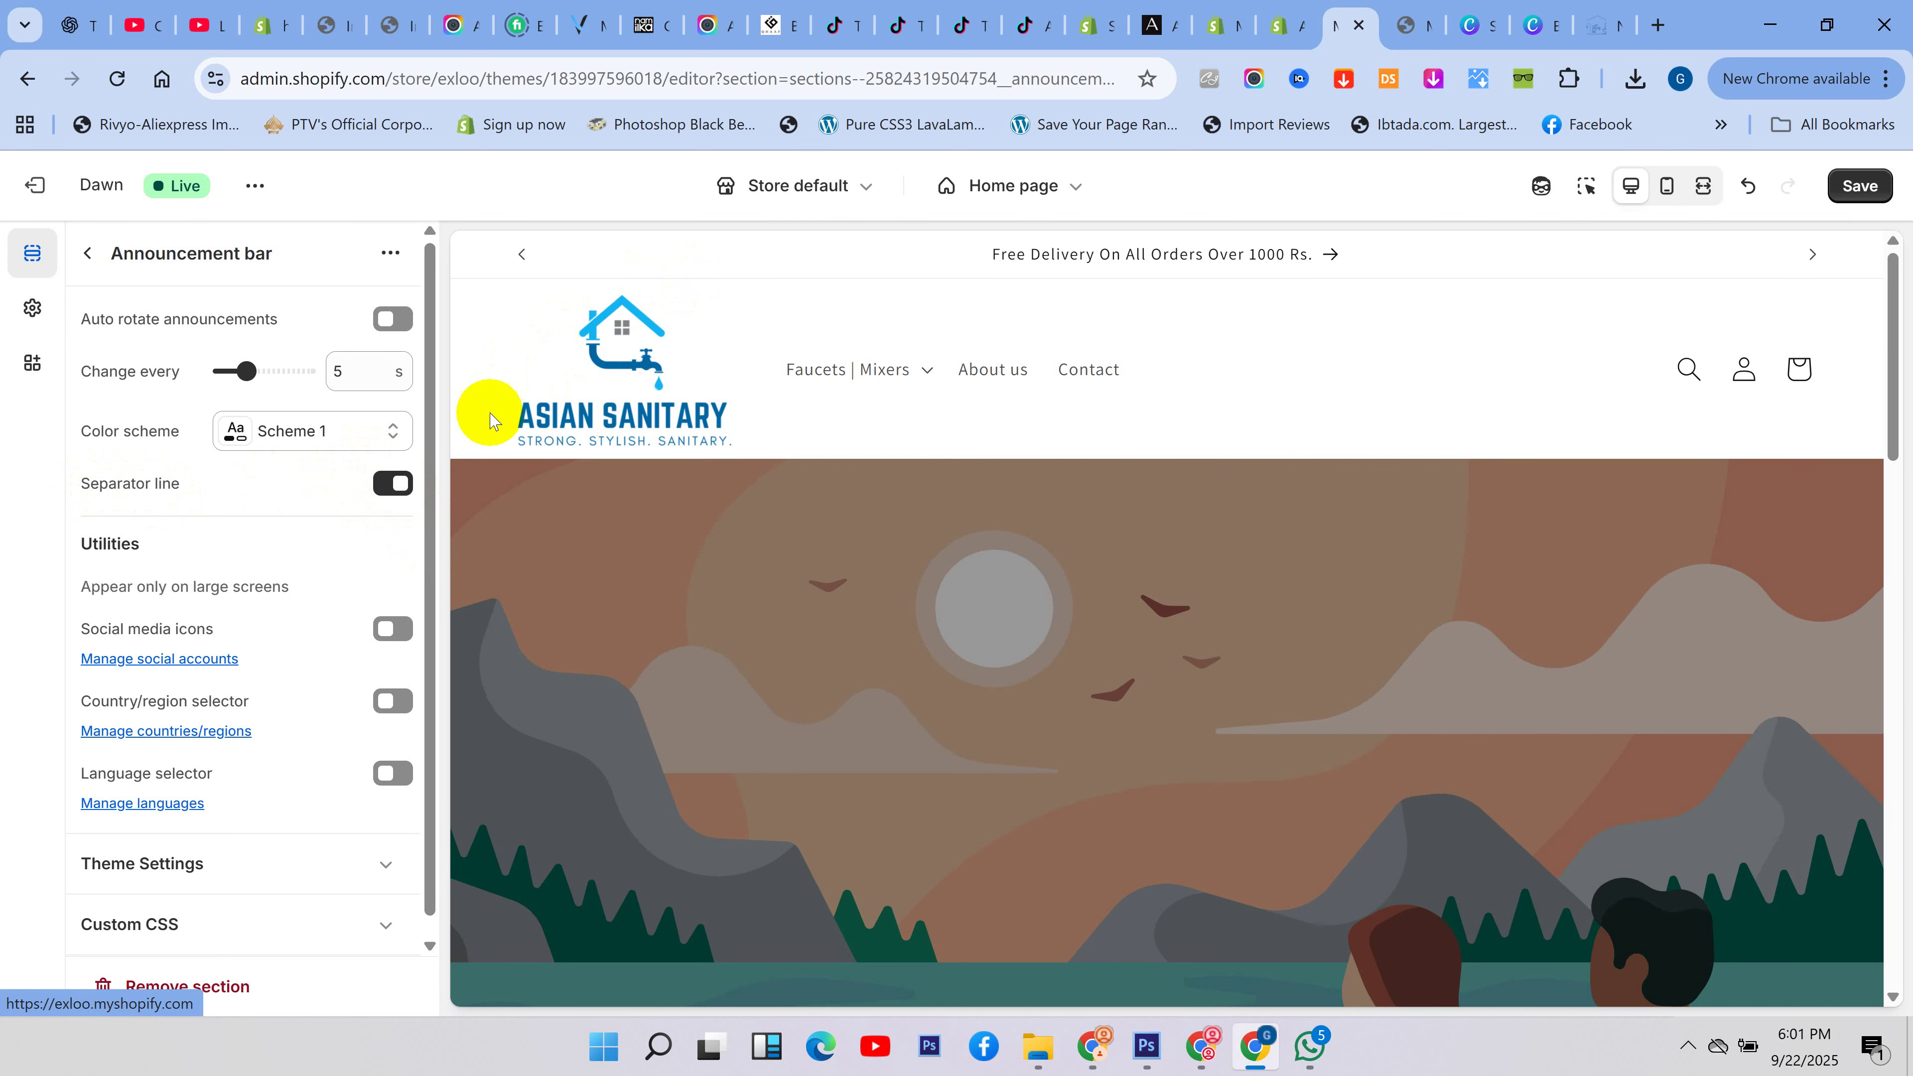
click(391, 486)
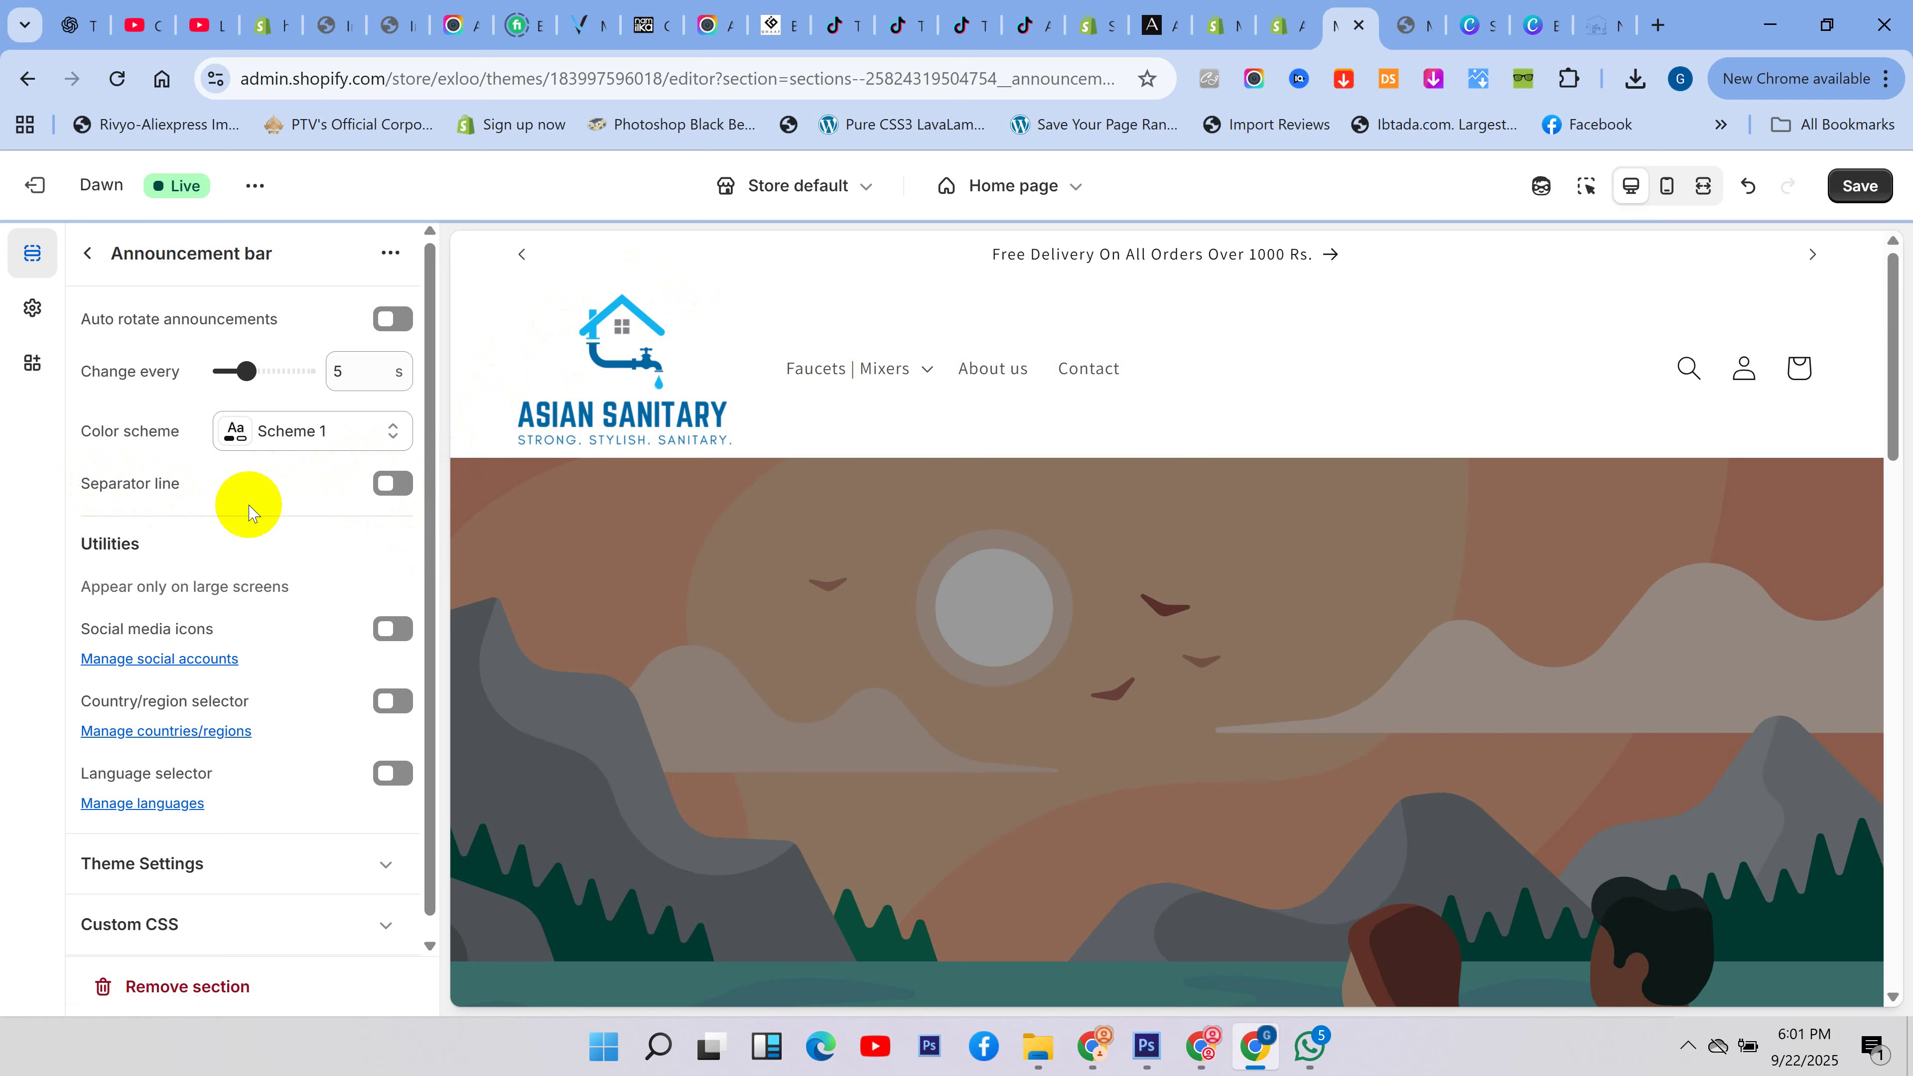
click(391, 483)
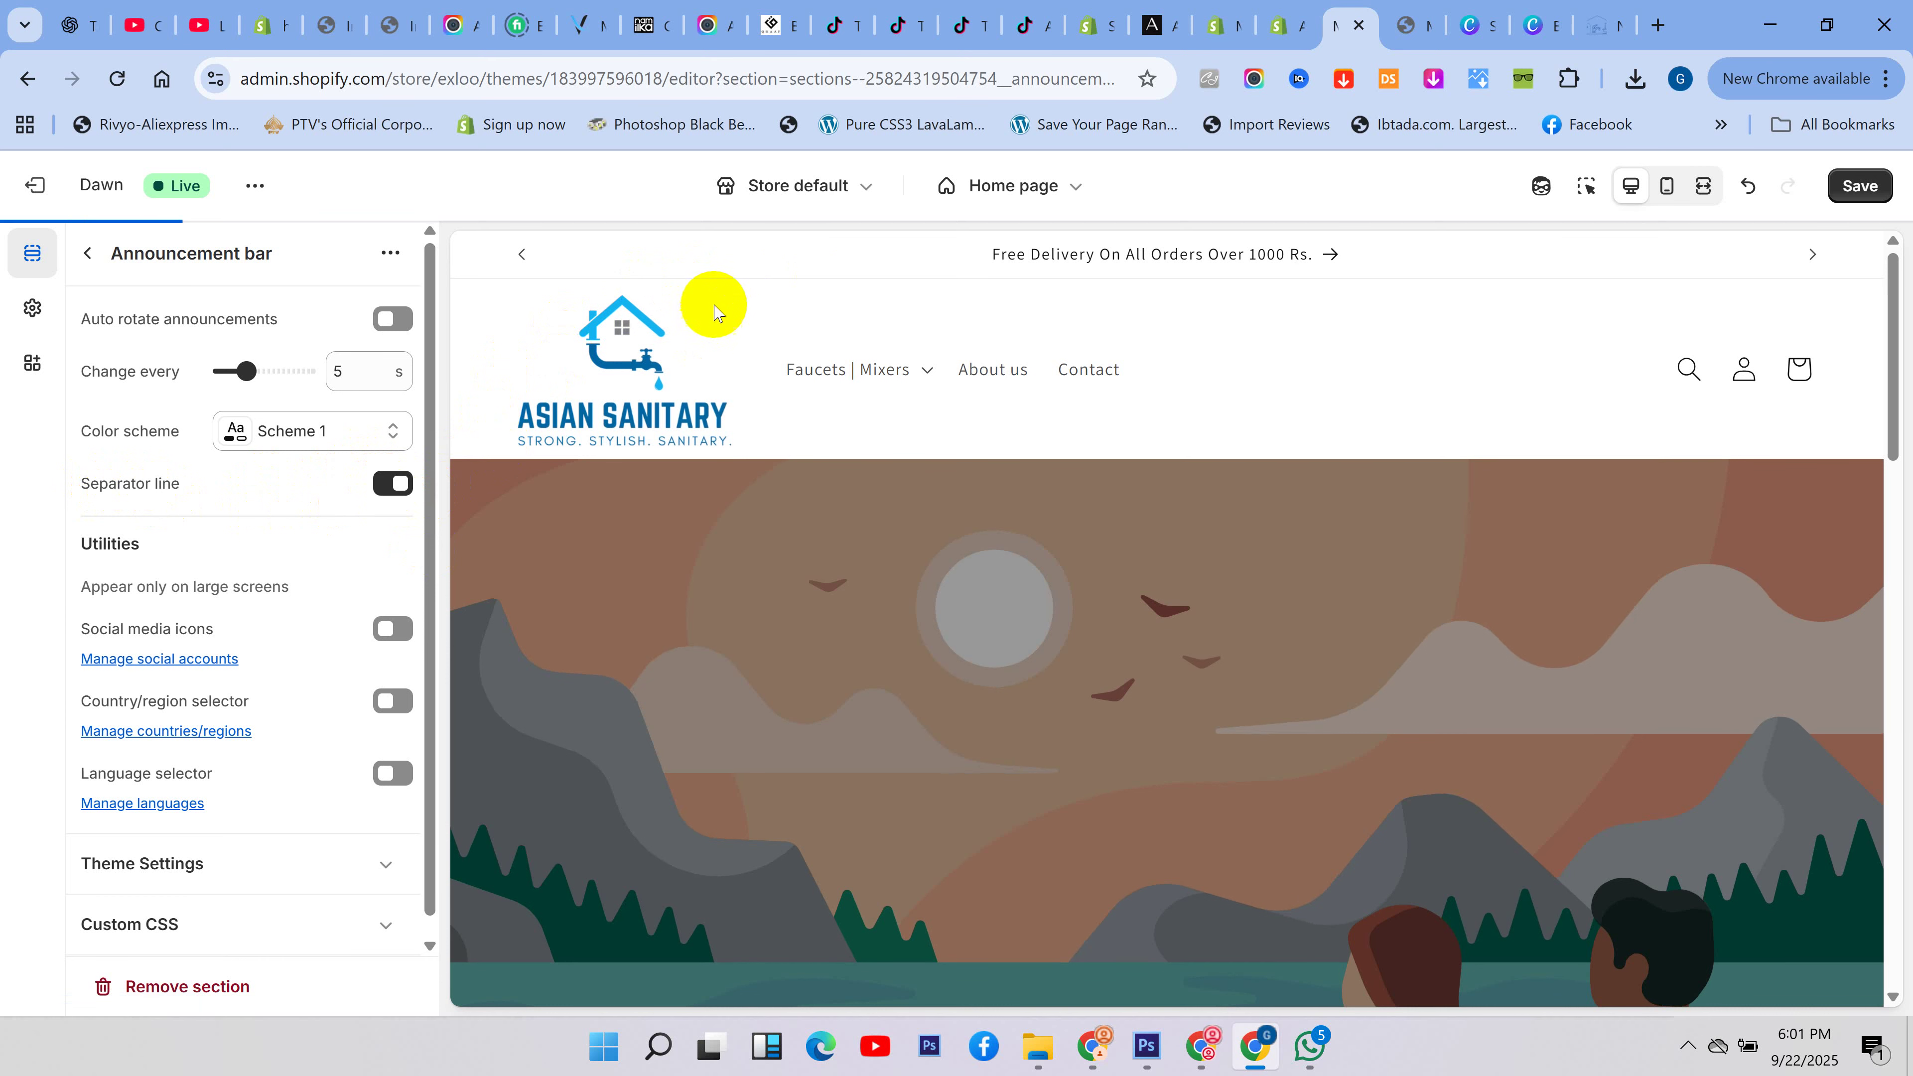
- Check the social icons in the page footer and enable social media icons in the announcement bar
scroll(302, 528, down, 1)
drag(241, 608, 75, 612)
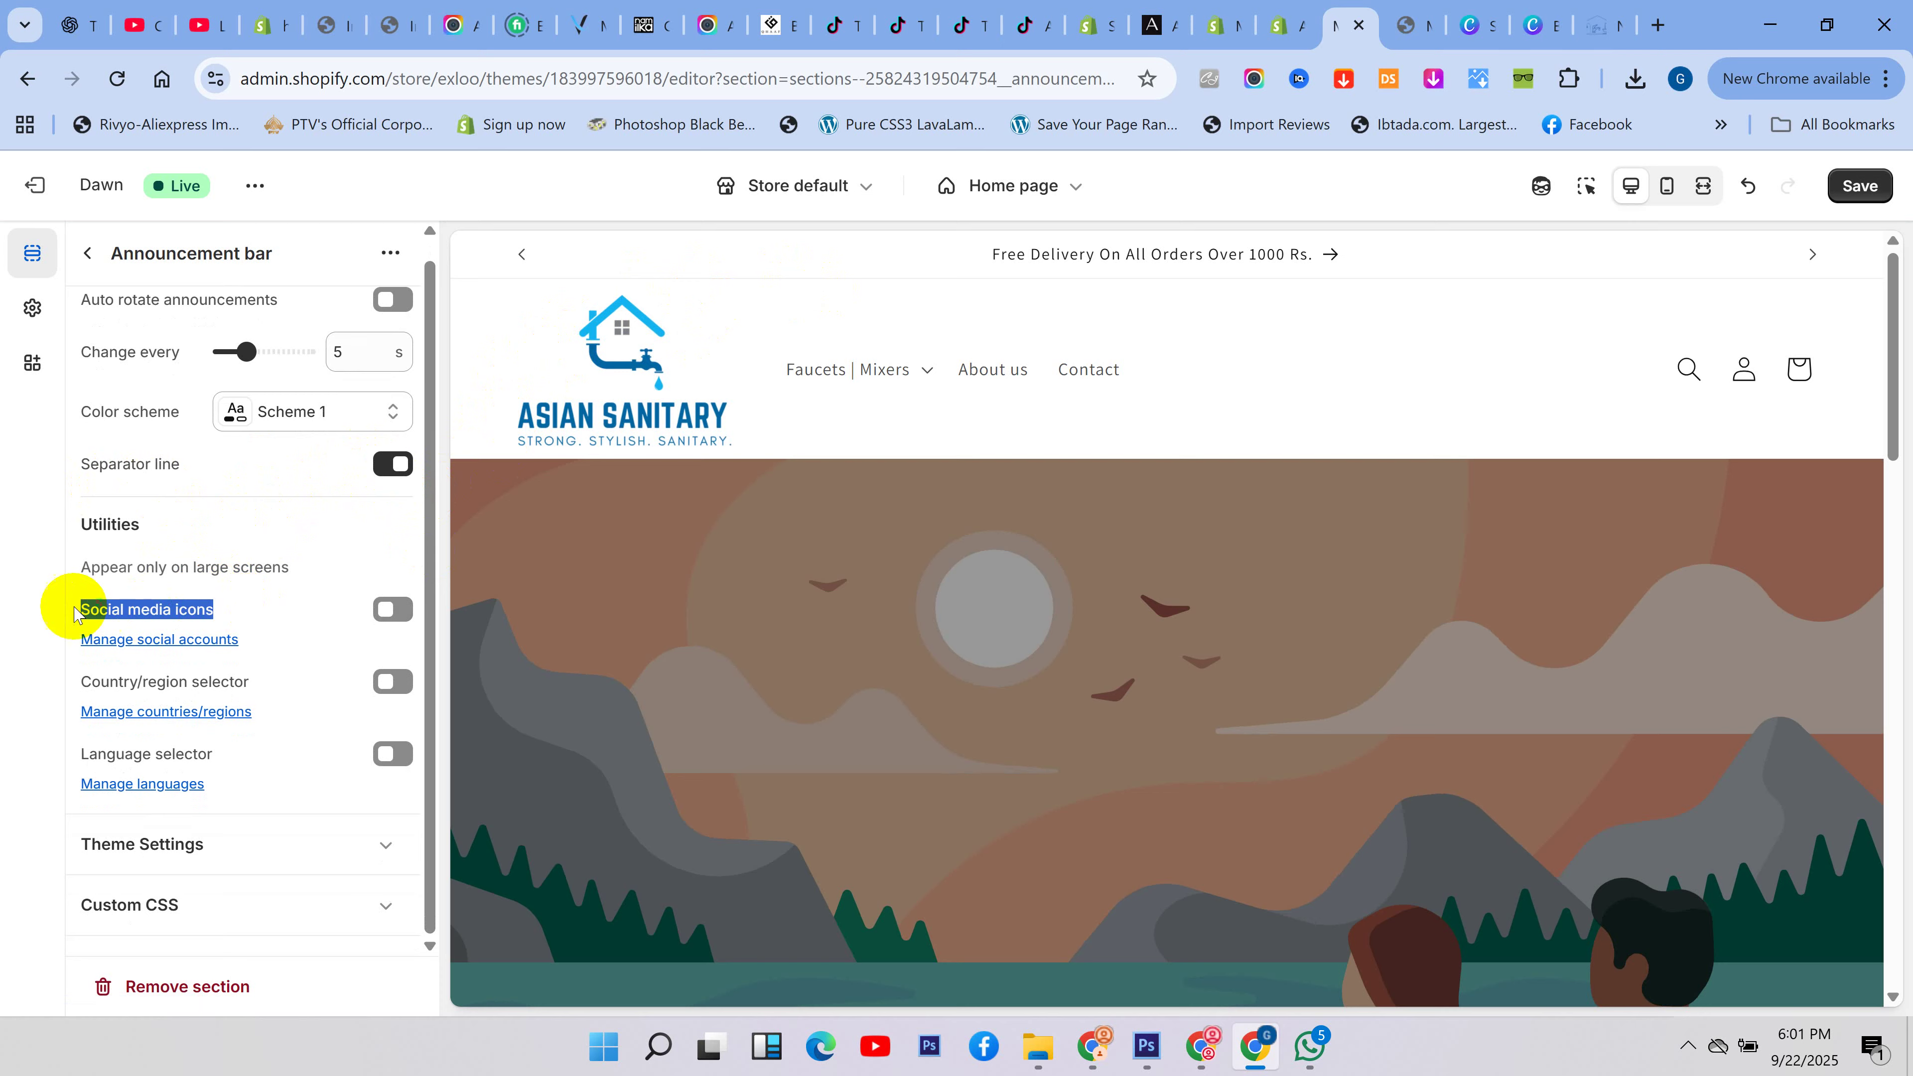
click(16, 627)
scroll(1006, 743, down, 10)
scroll(1005, 743, down, 5)
scroll(350, 756, up, 1)
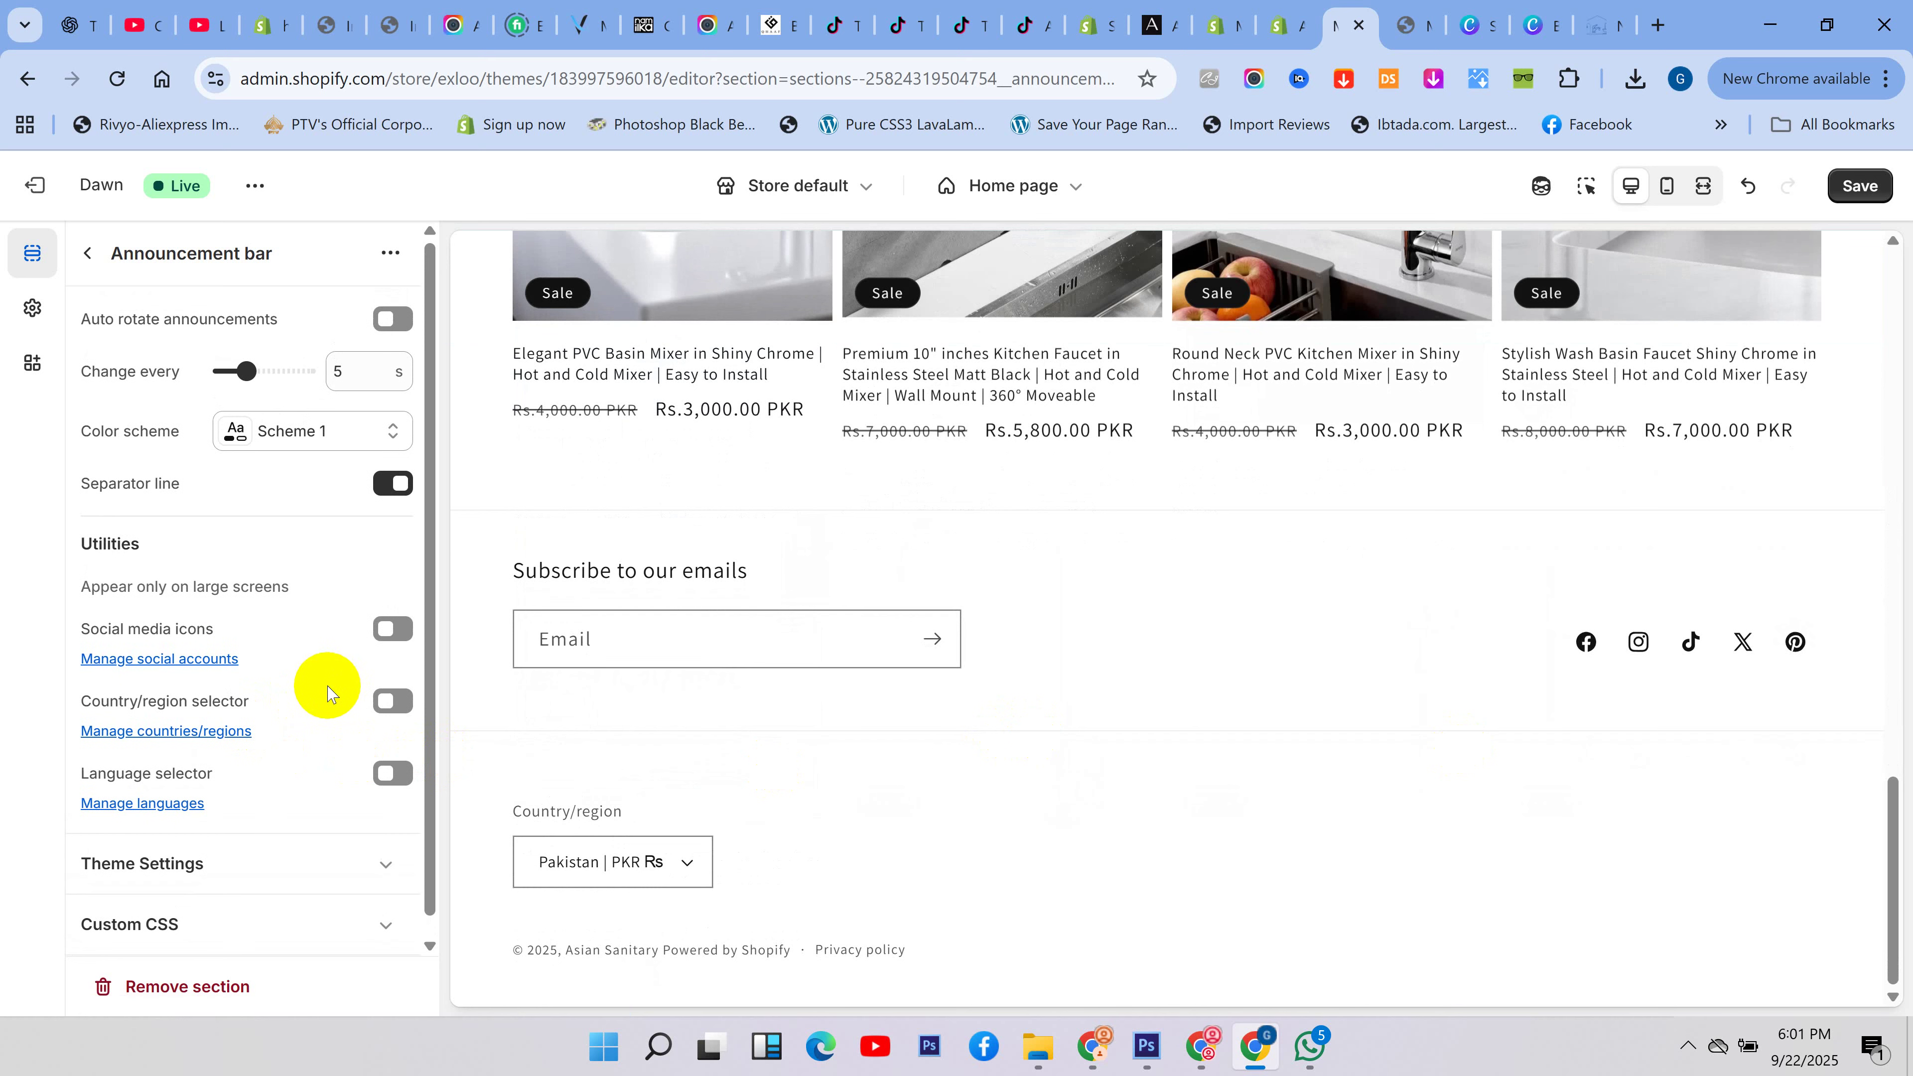
click(393, 630)
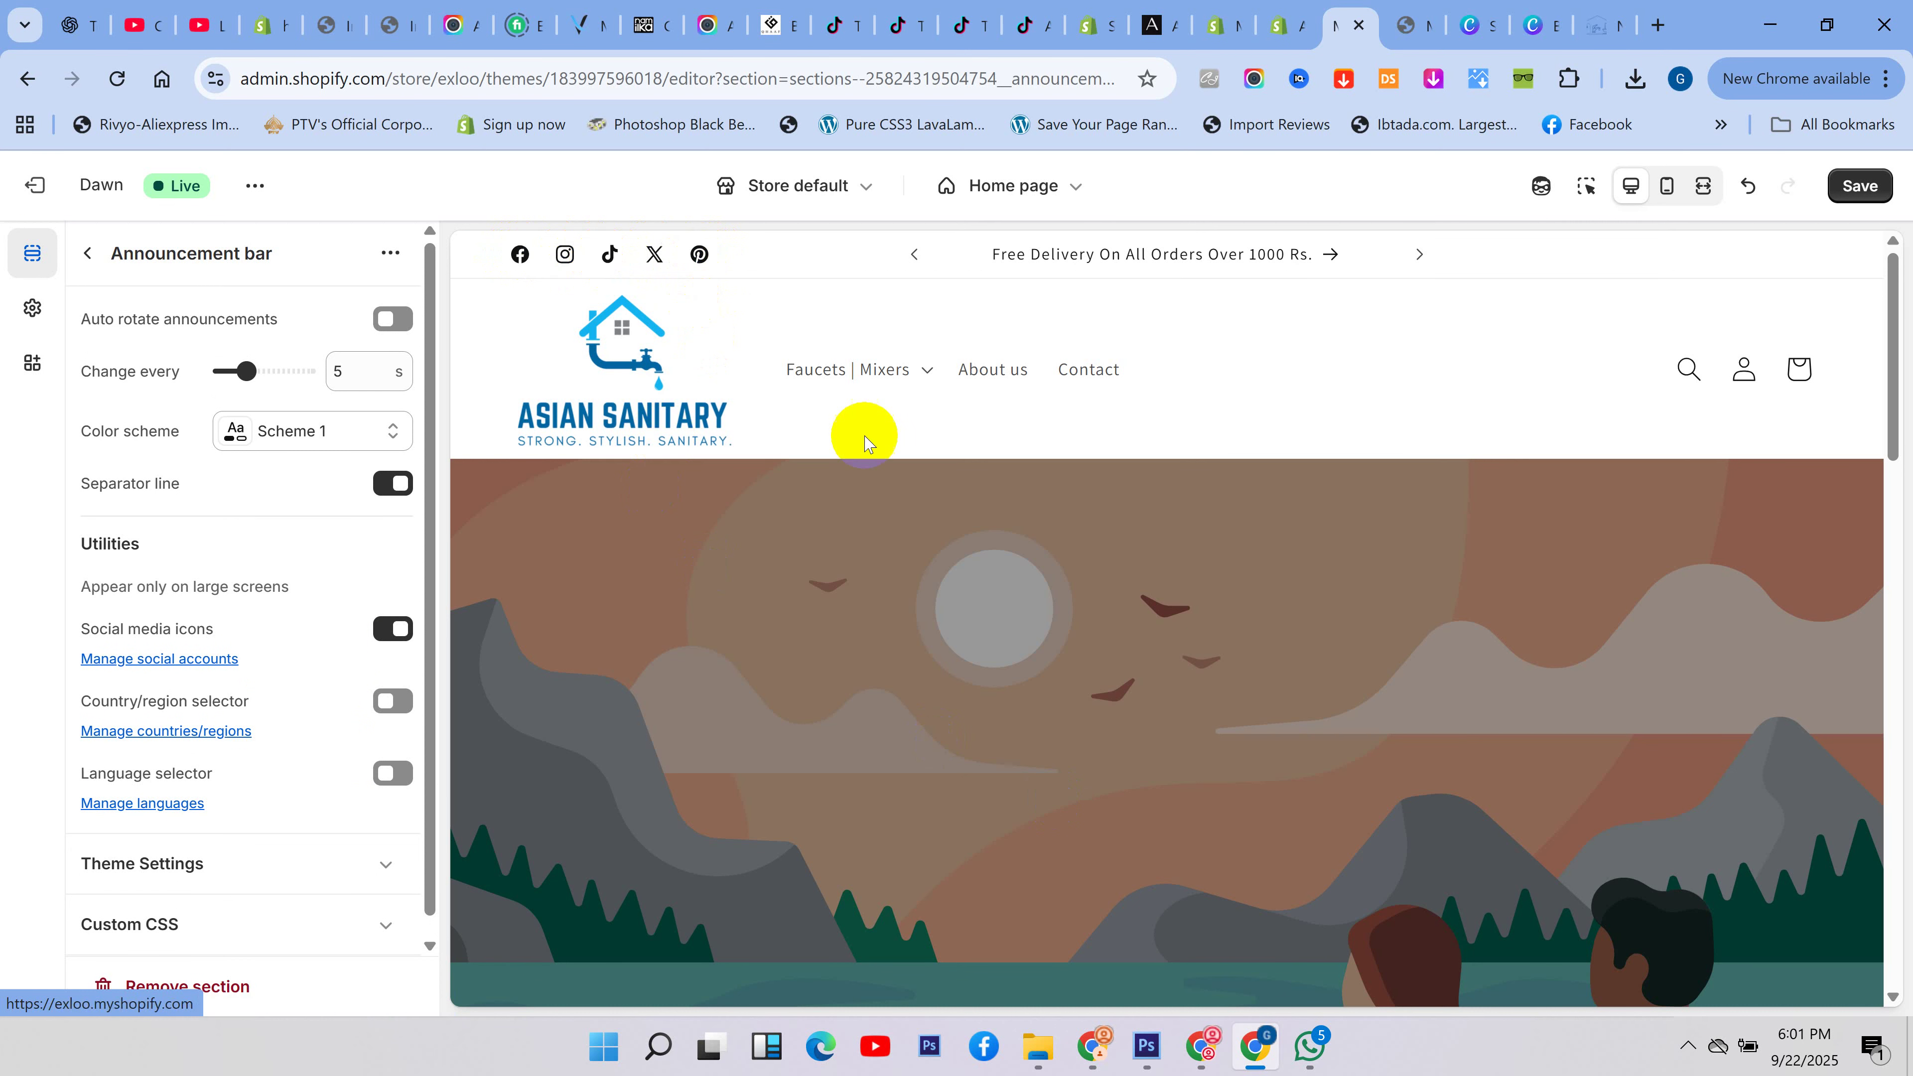
- Enable the country/region and language selectors in the announcement bar and browse the country list in the preview
click(388, 709)
click(393, 774)
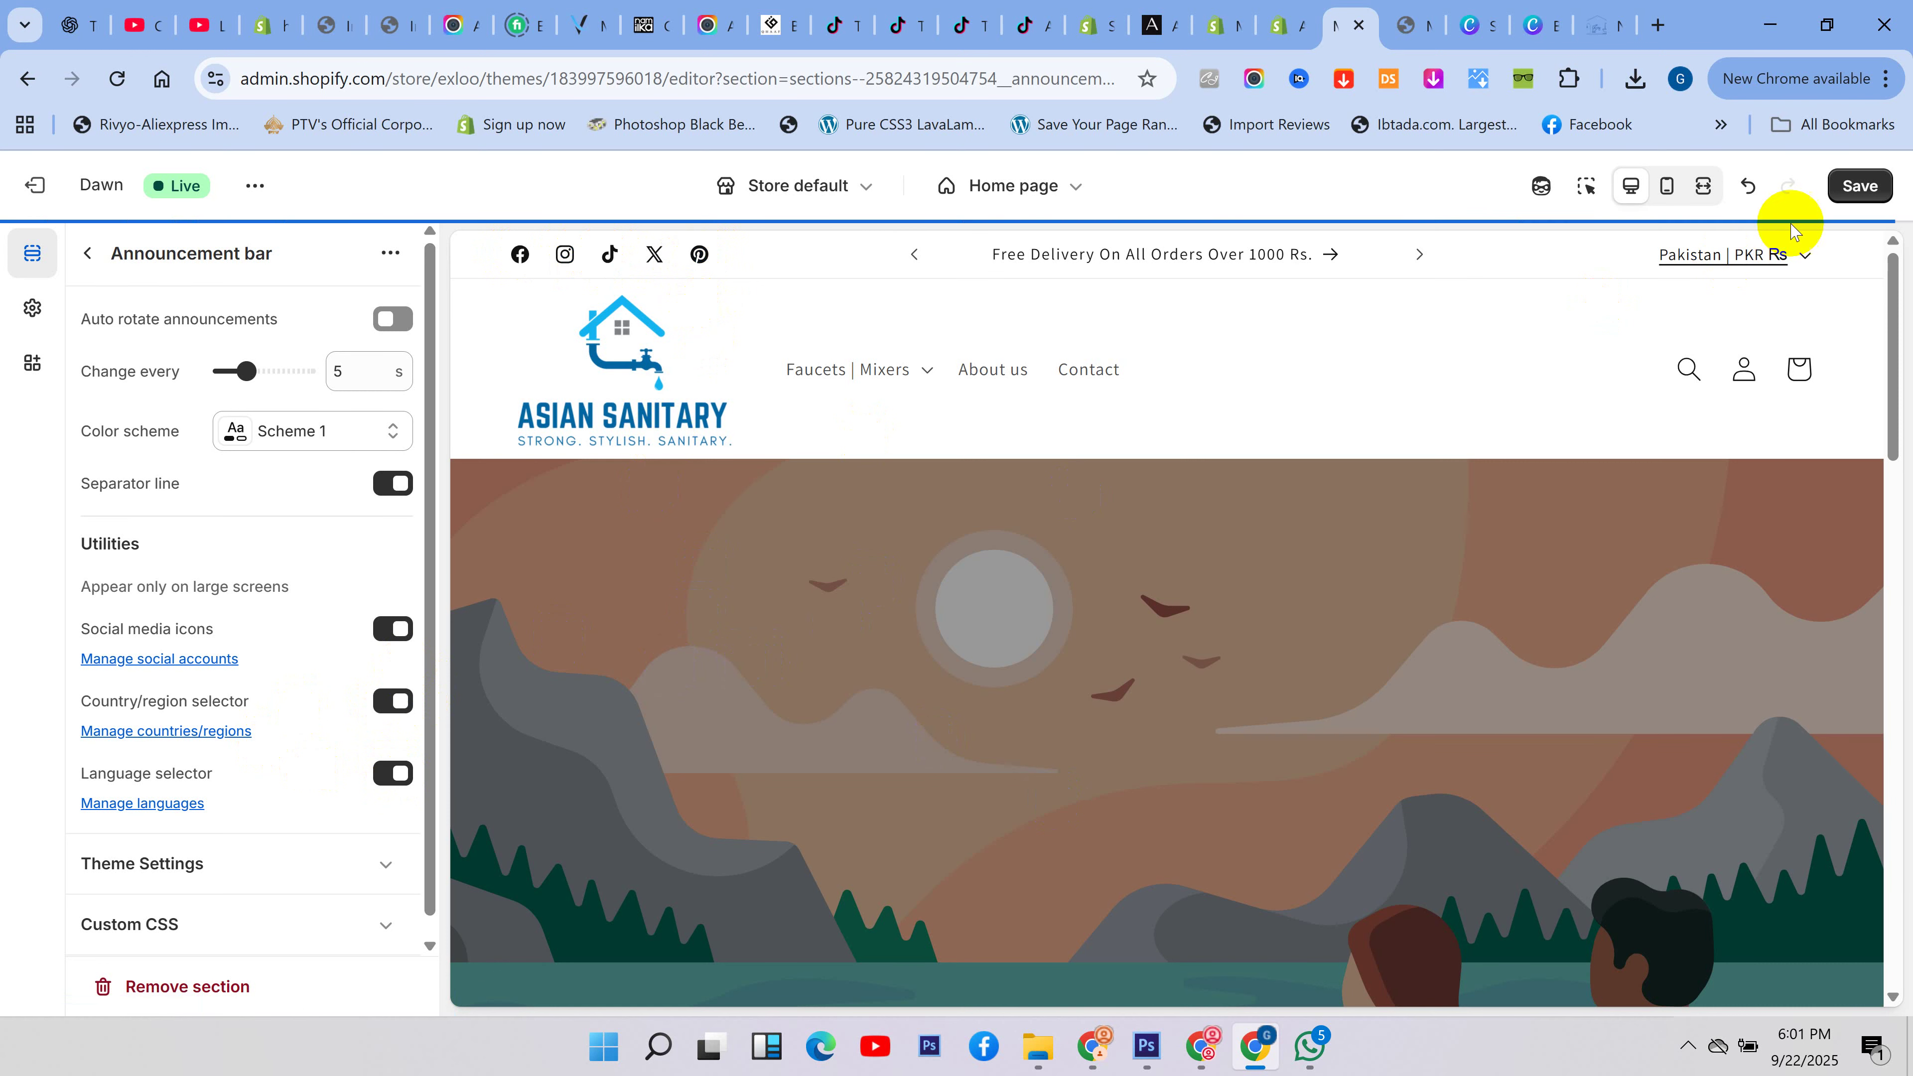
click(1811, 264)
click(1808, 256)
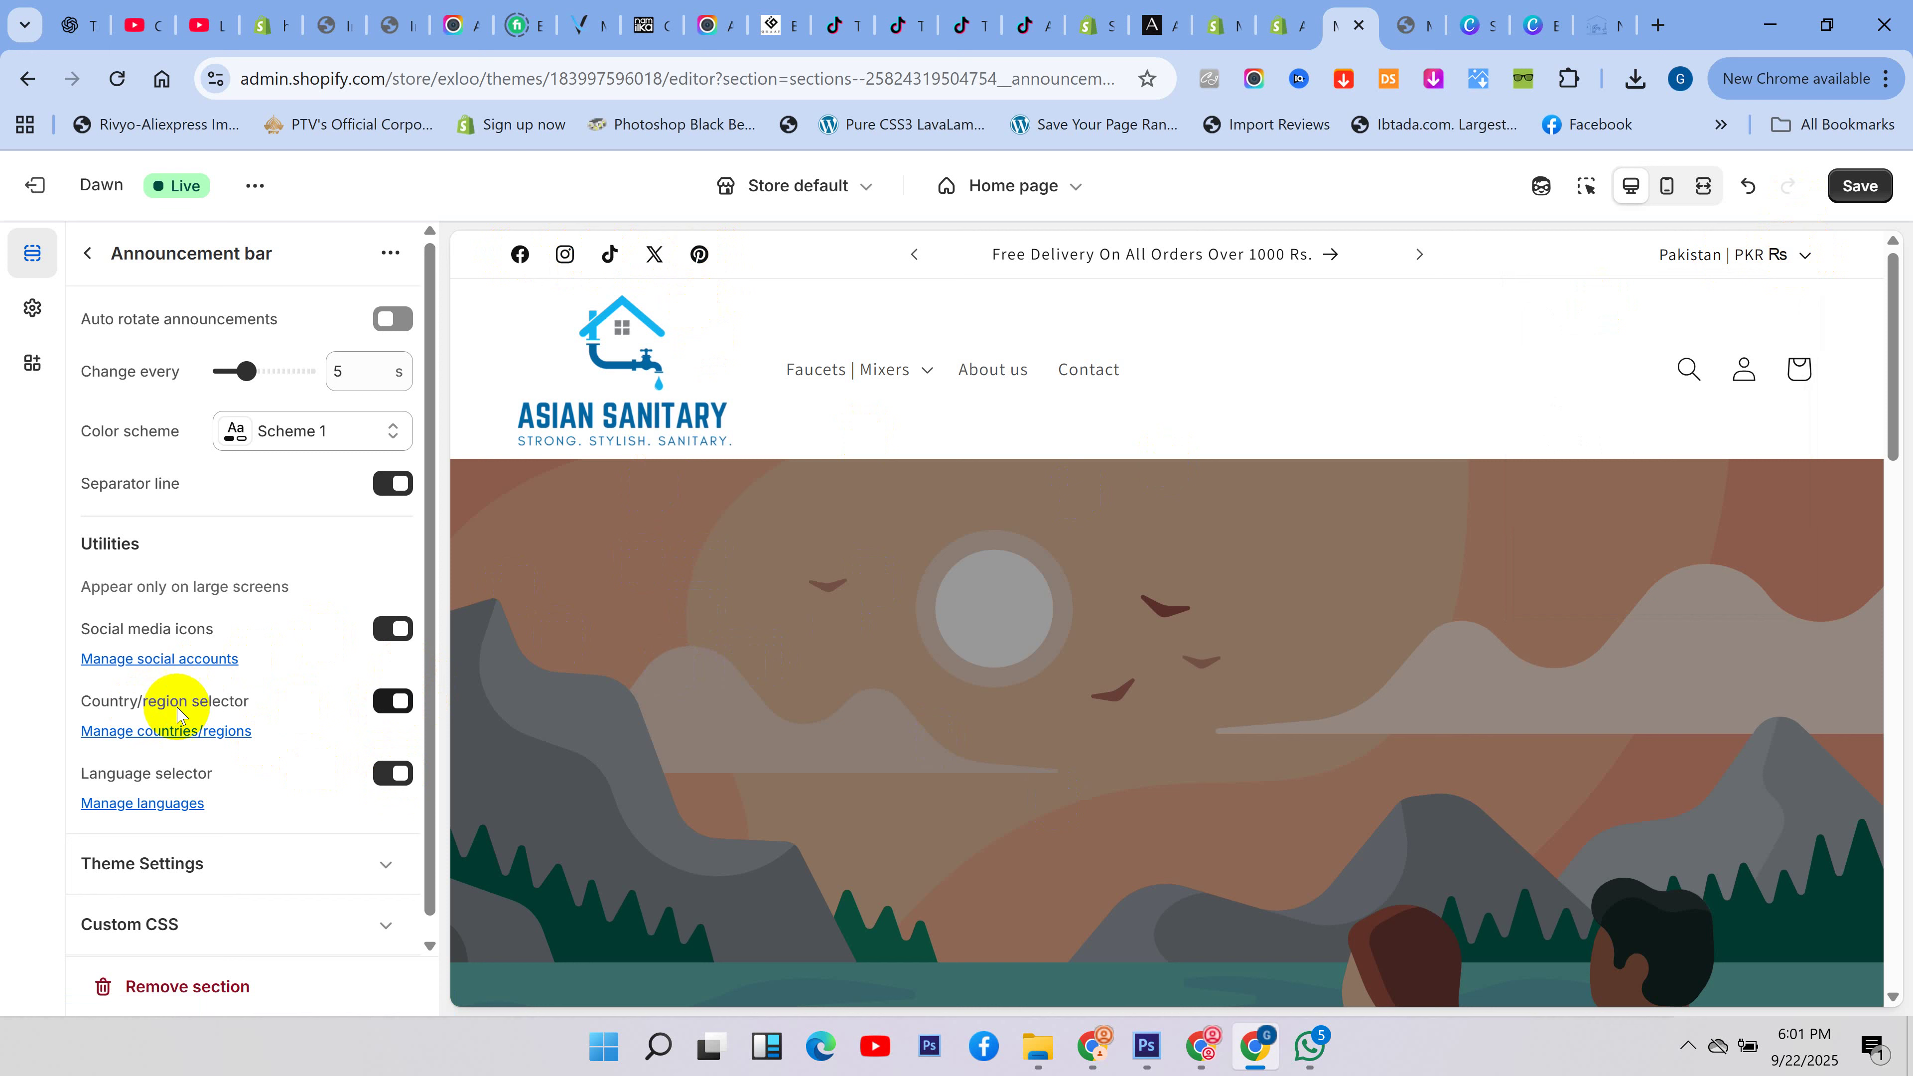
click(1751, 256)
scroll(1634, 455, down, 8)
click(1864, 298)
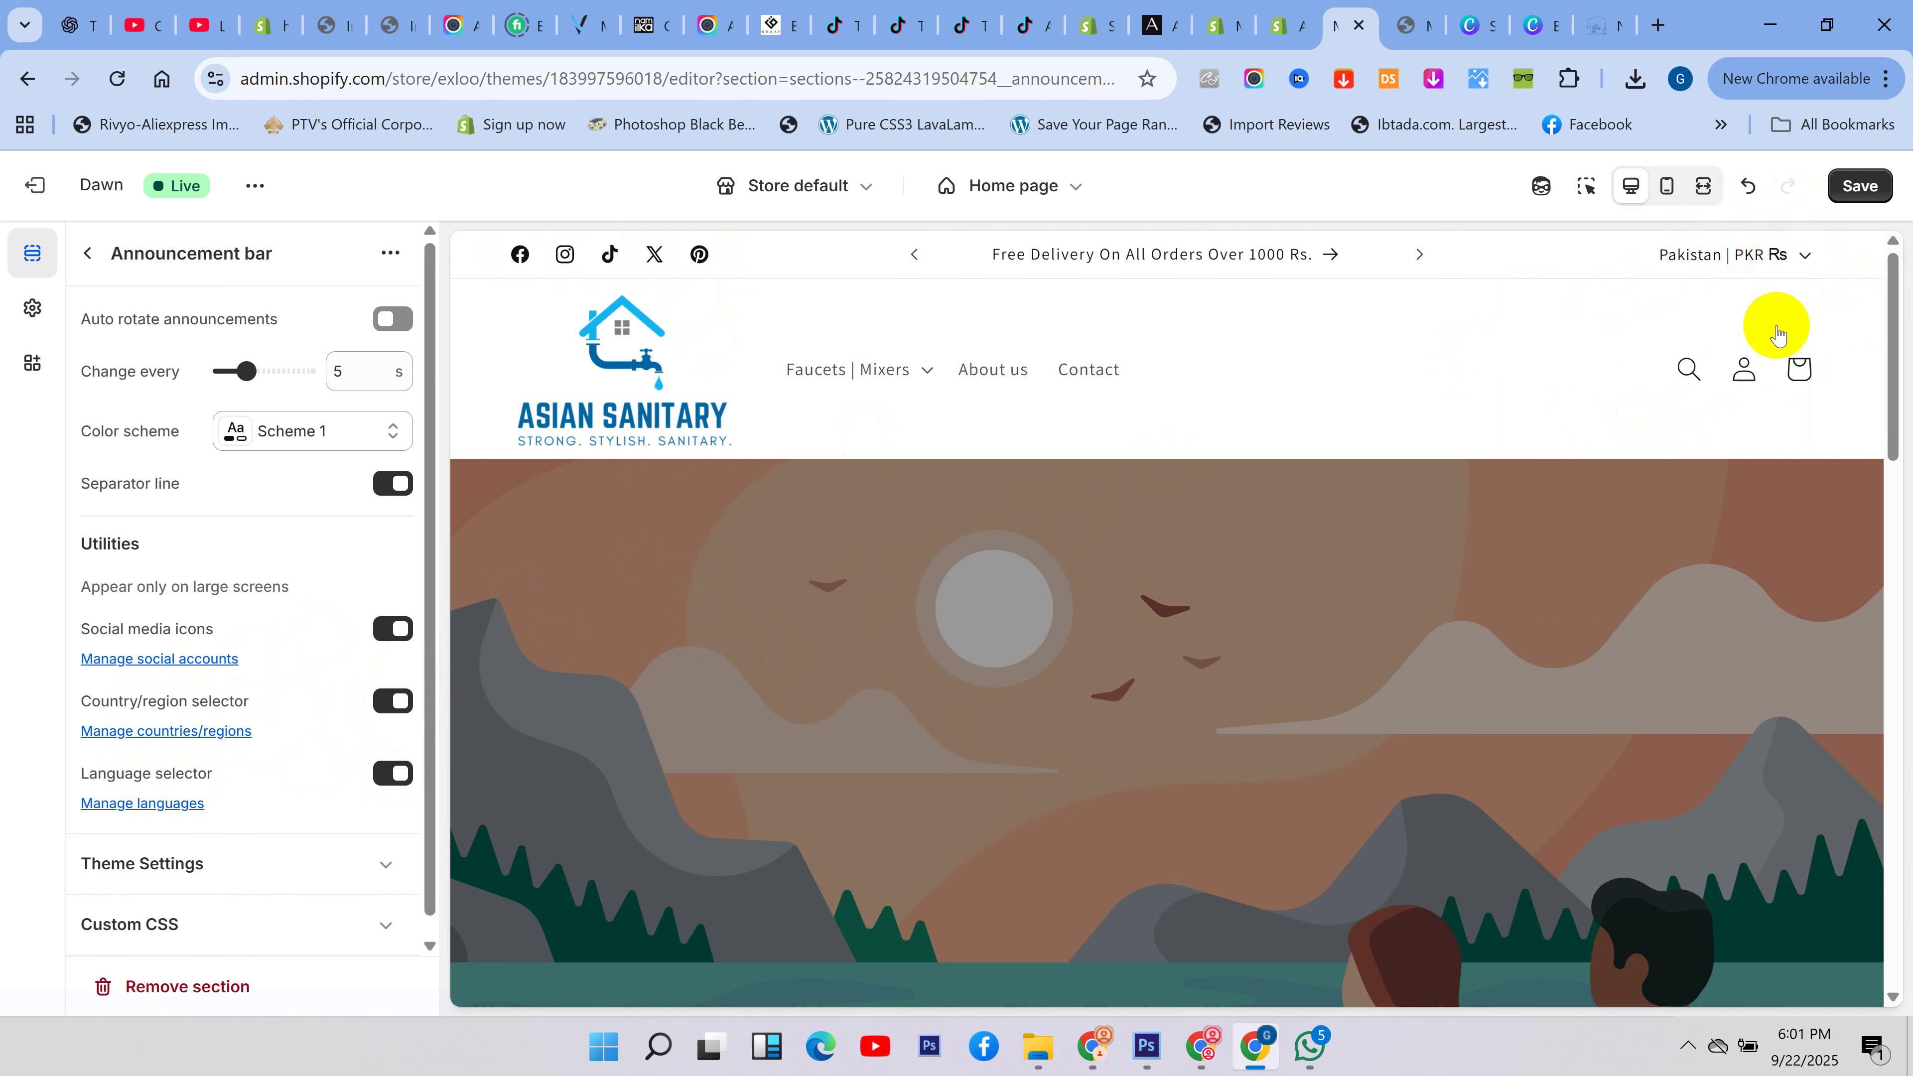
click(1799, 254)
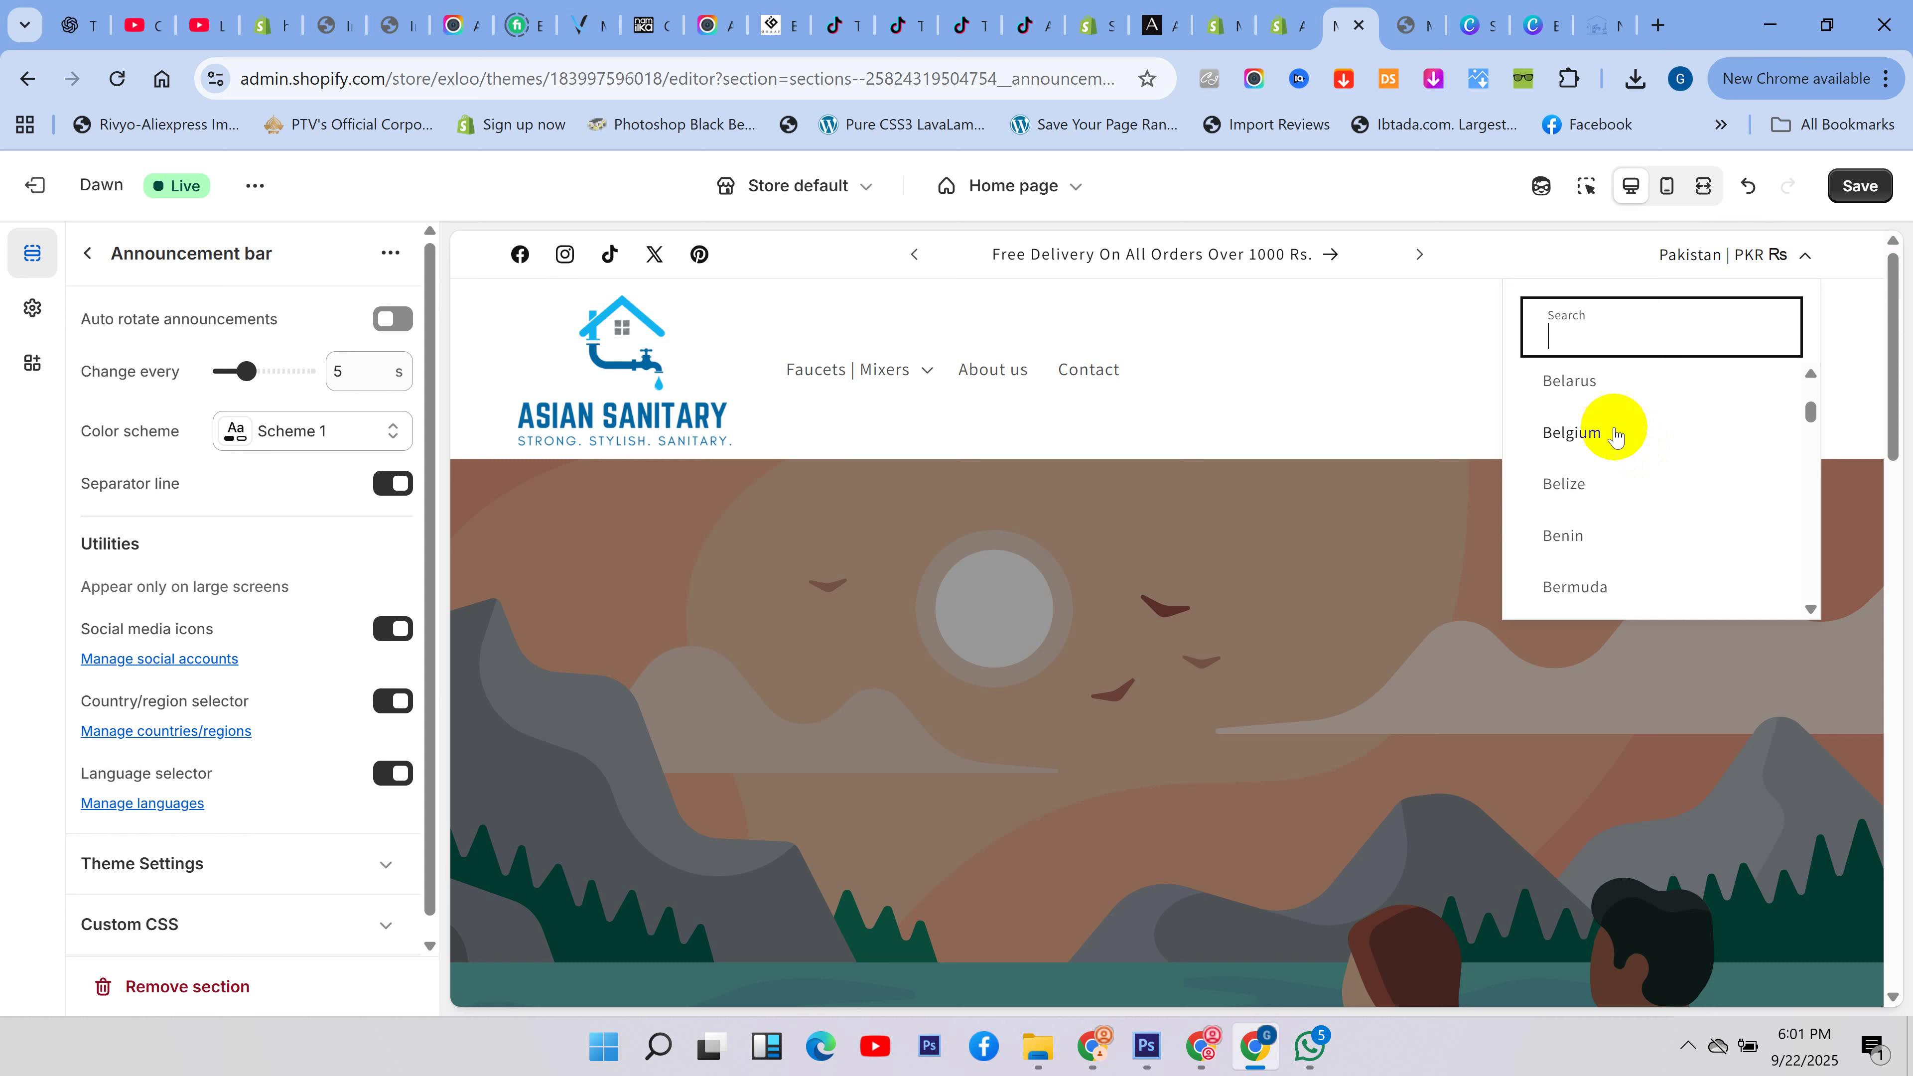
click(1852, 355)
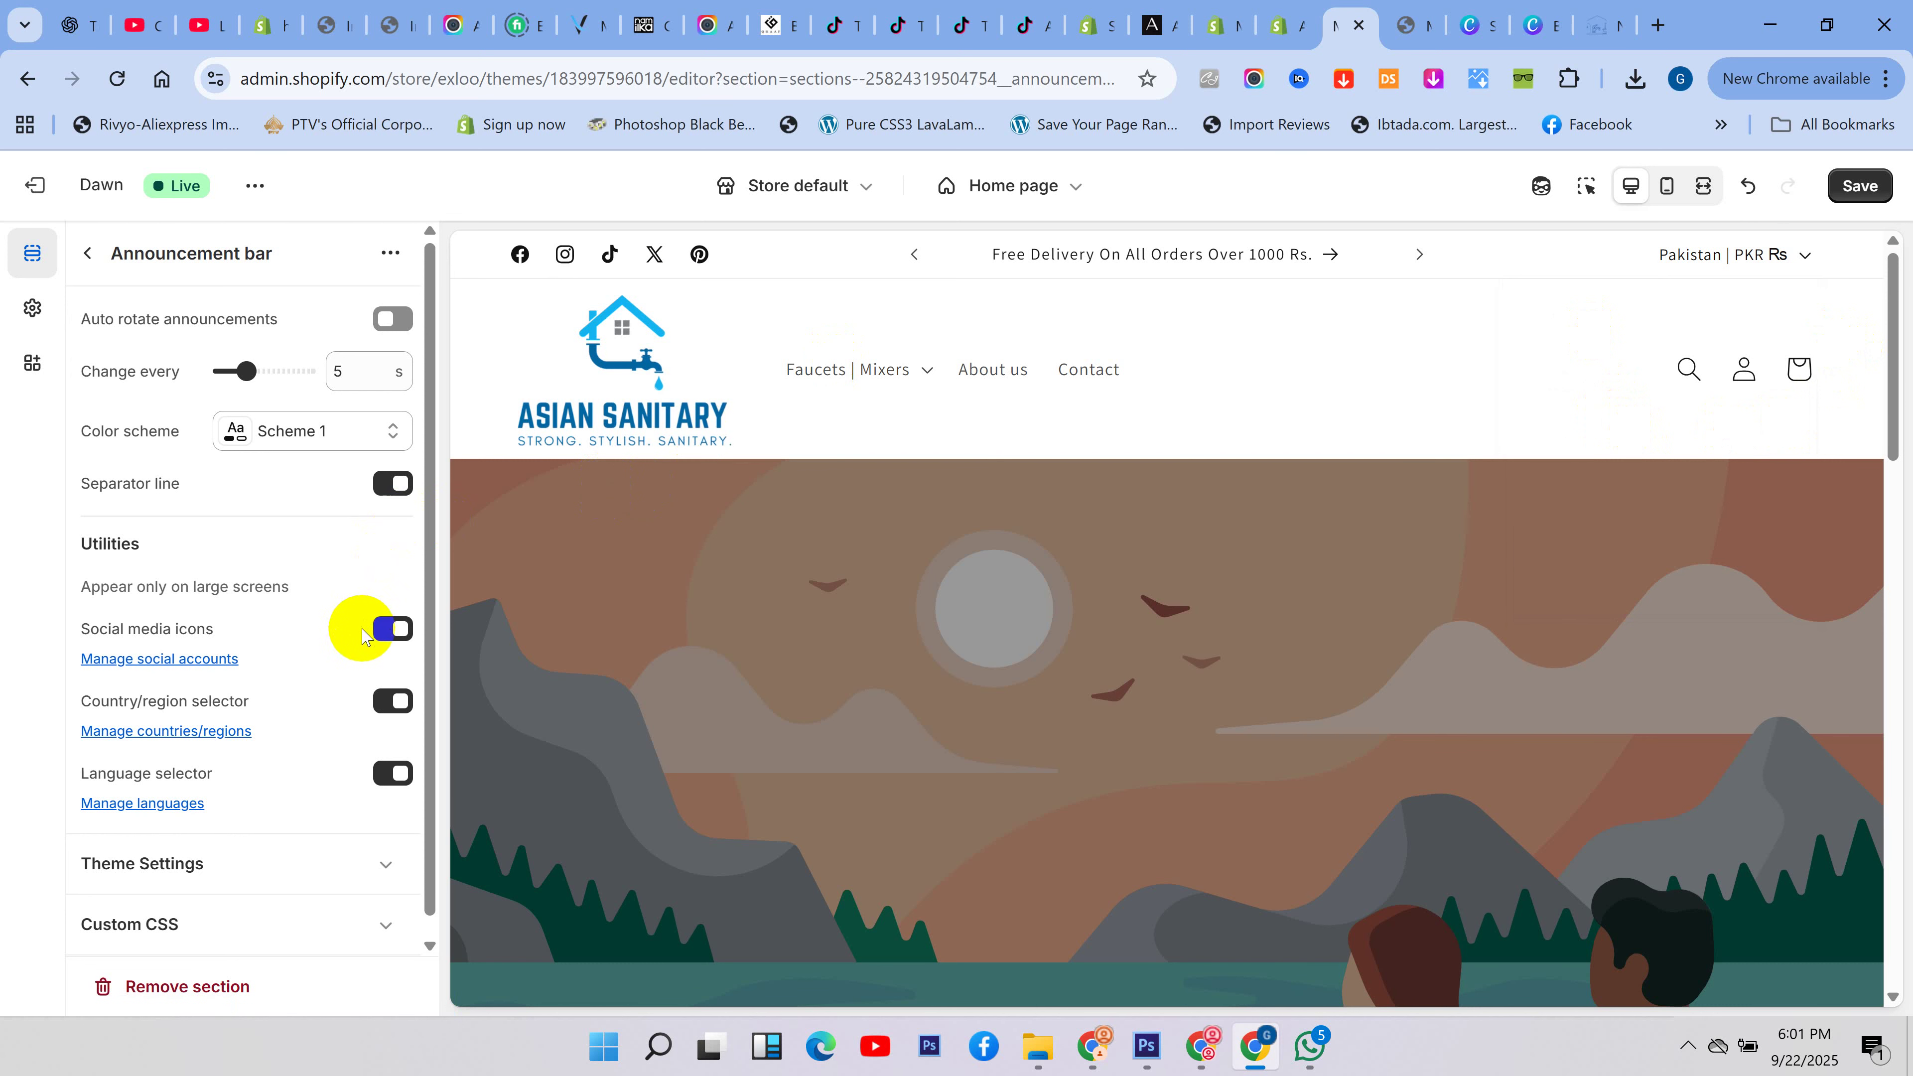
- Expand the announcement bar's theme settings and review the social media link fields
scroll(309, 640, down, 1)
click(243, 838)
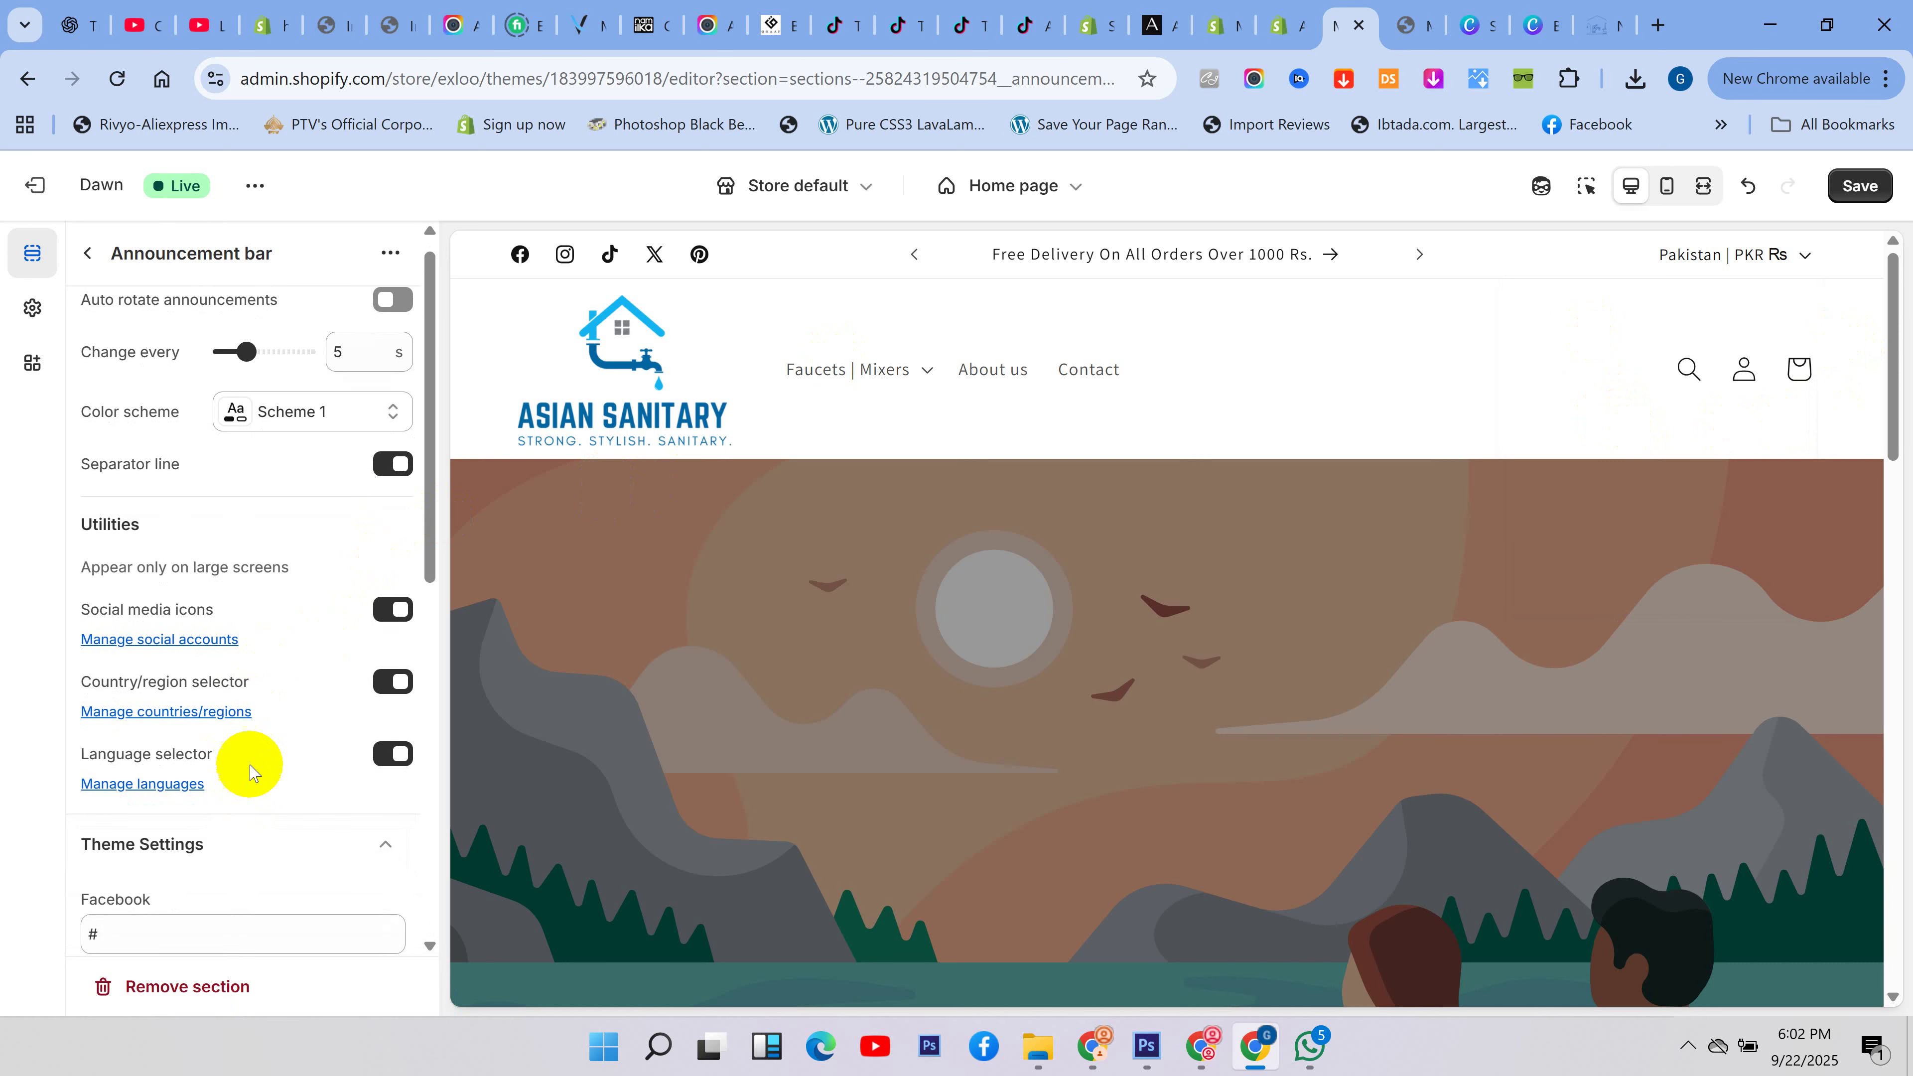
scroll(252, 765, down, 8)
scroll(194, 670, up, 8)
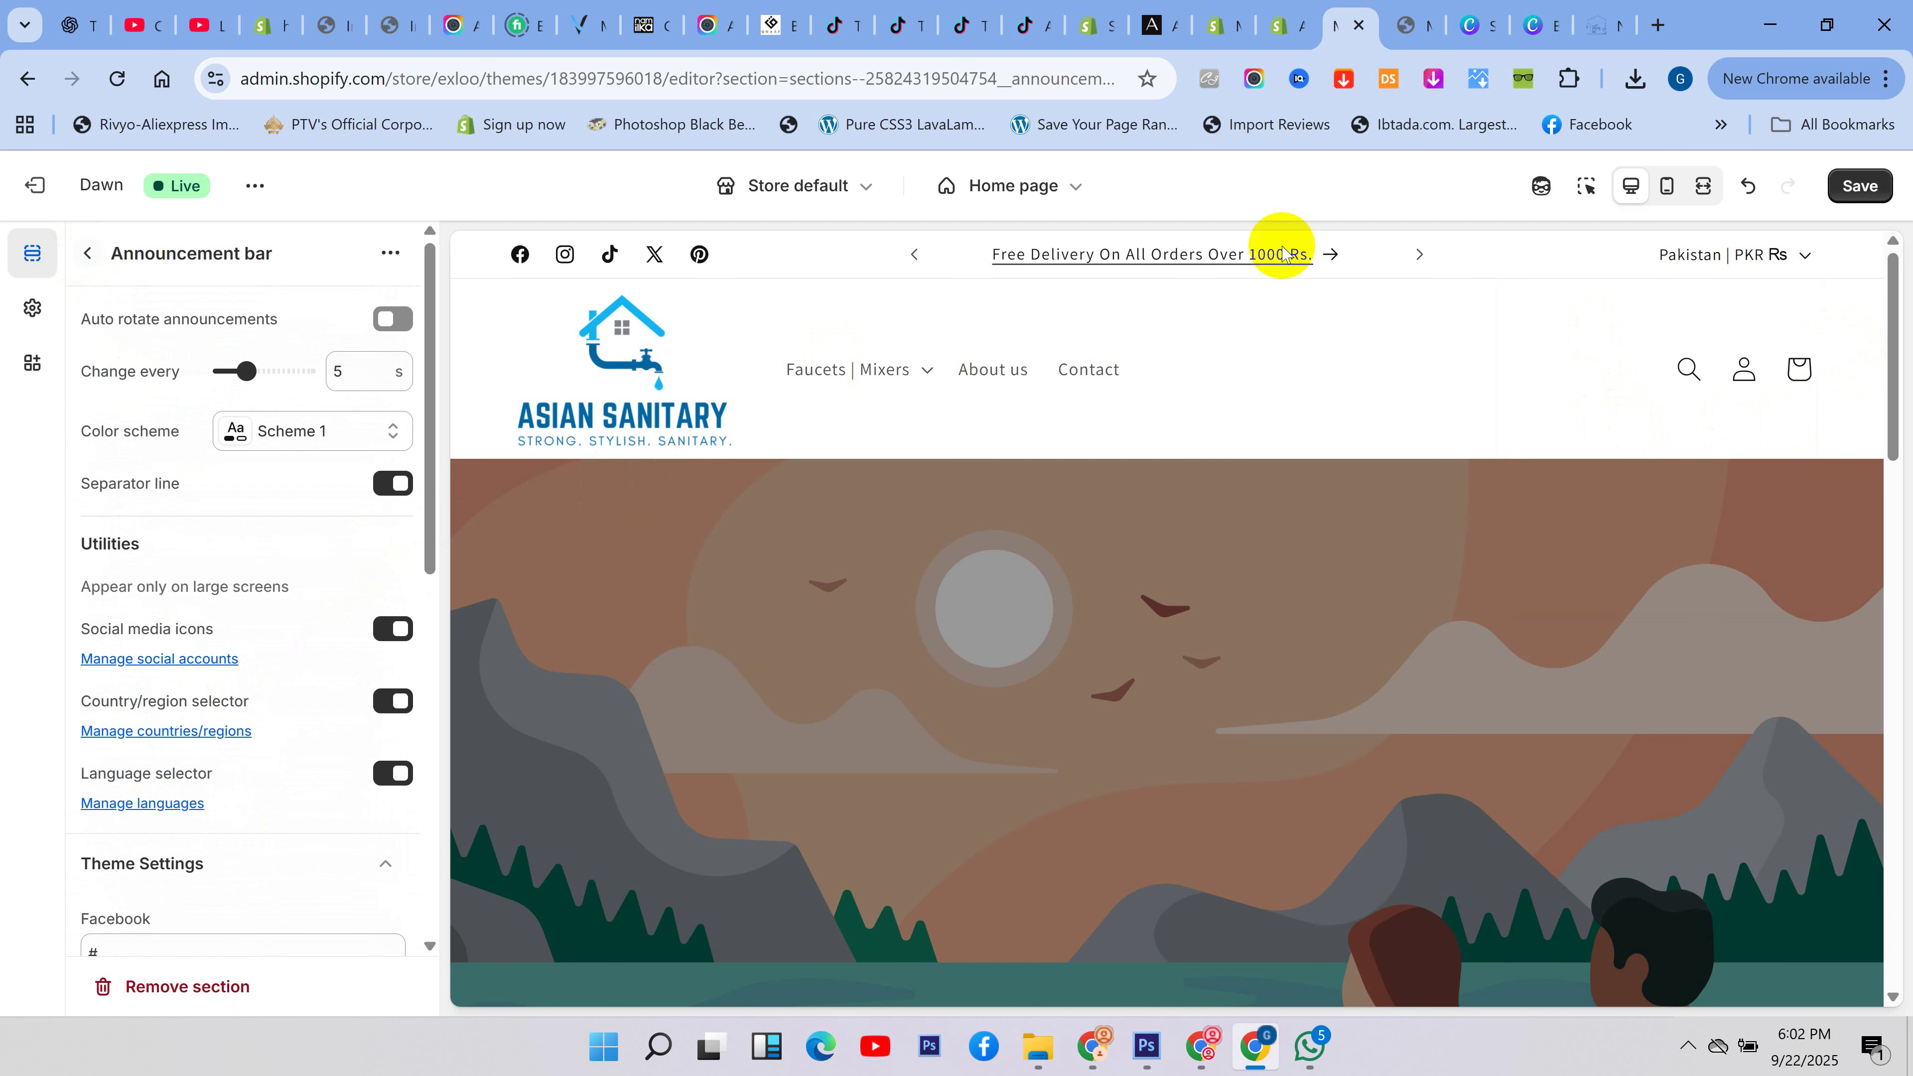
- Save the announcement bar changes and return to the home page's section list
click(1855, 183)
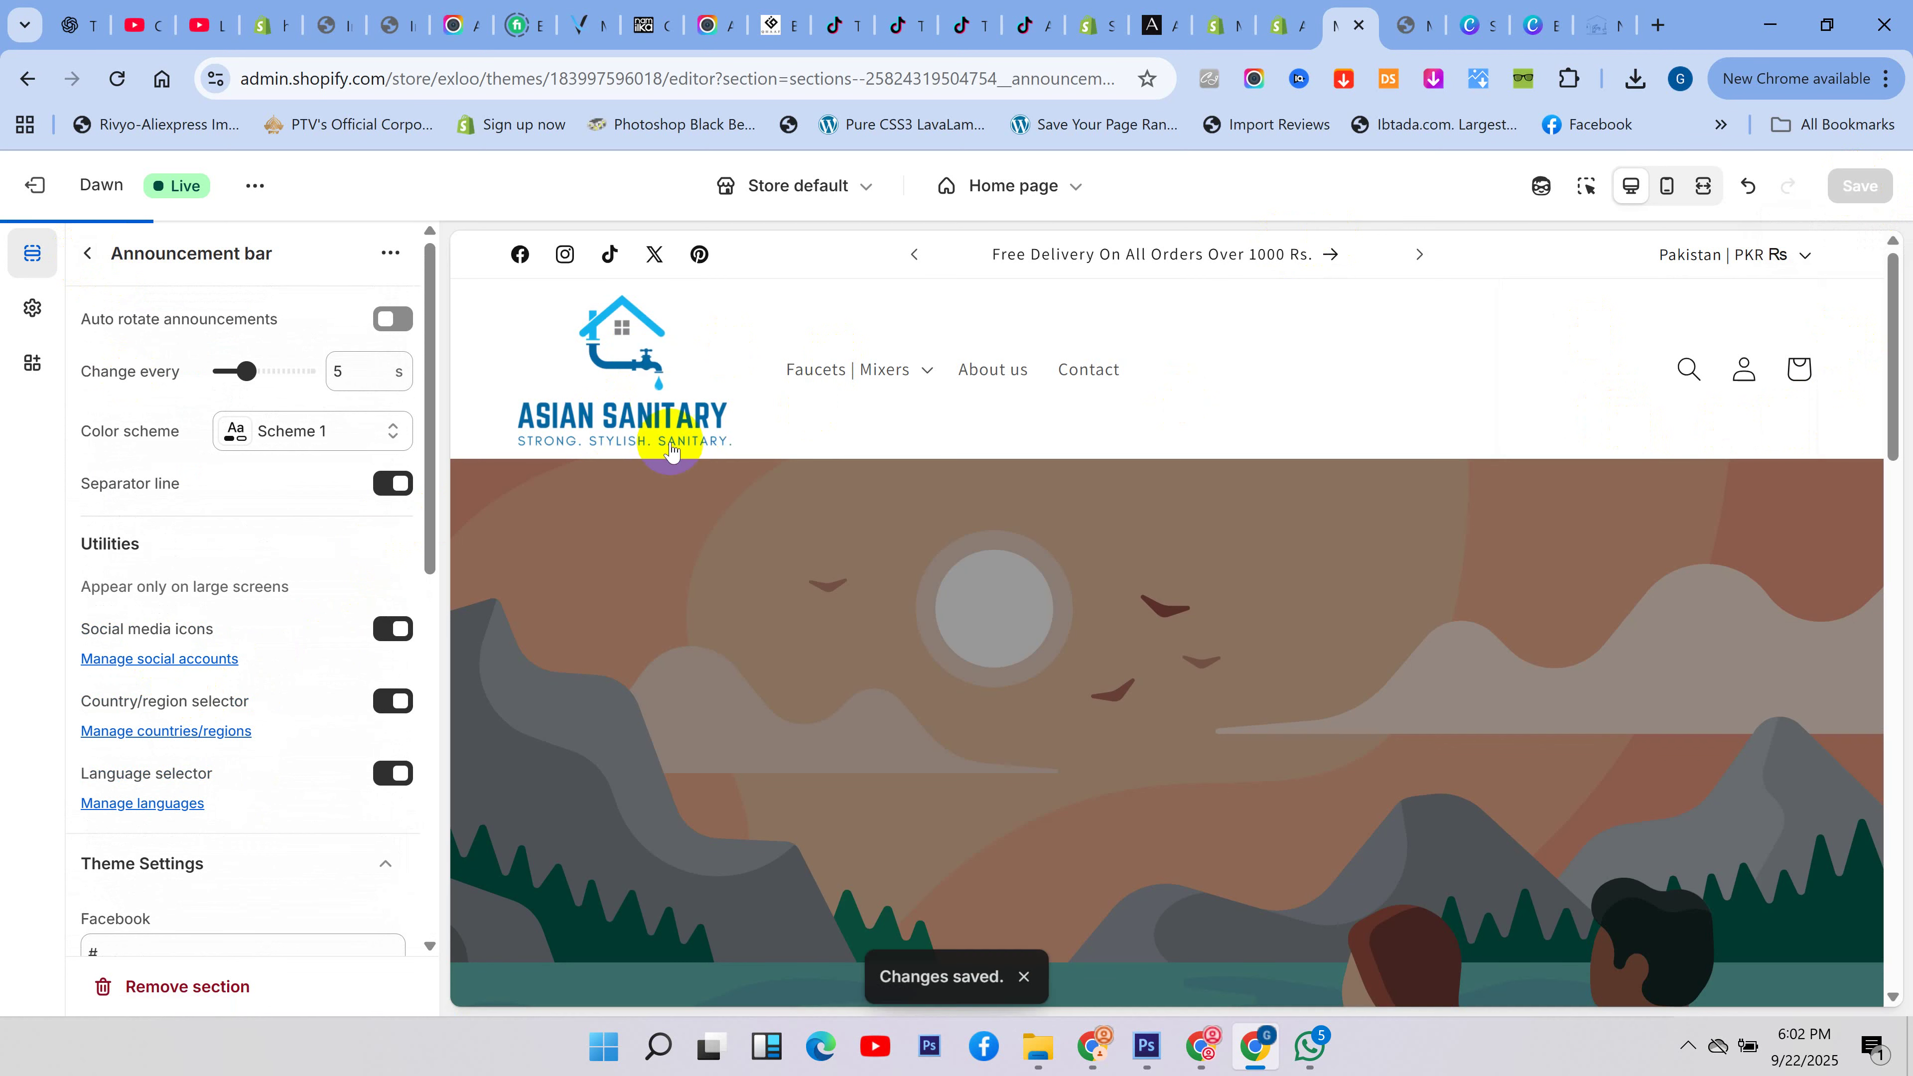
click(88, 257)
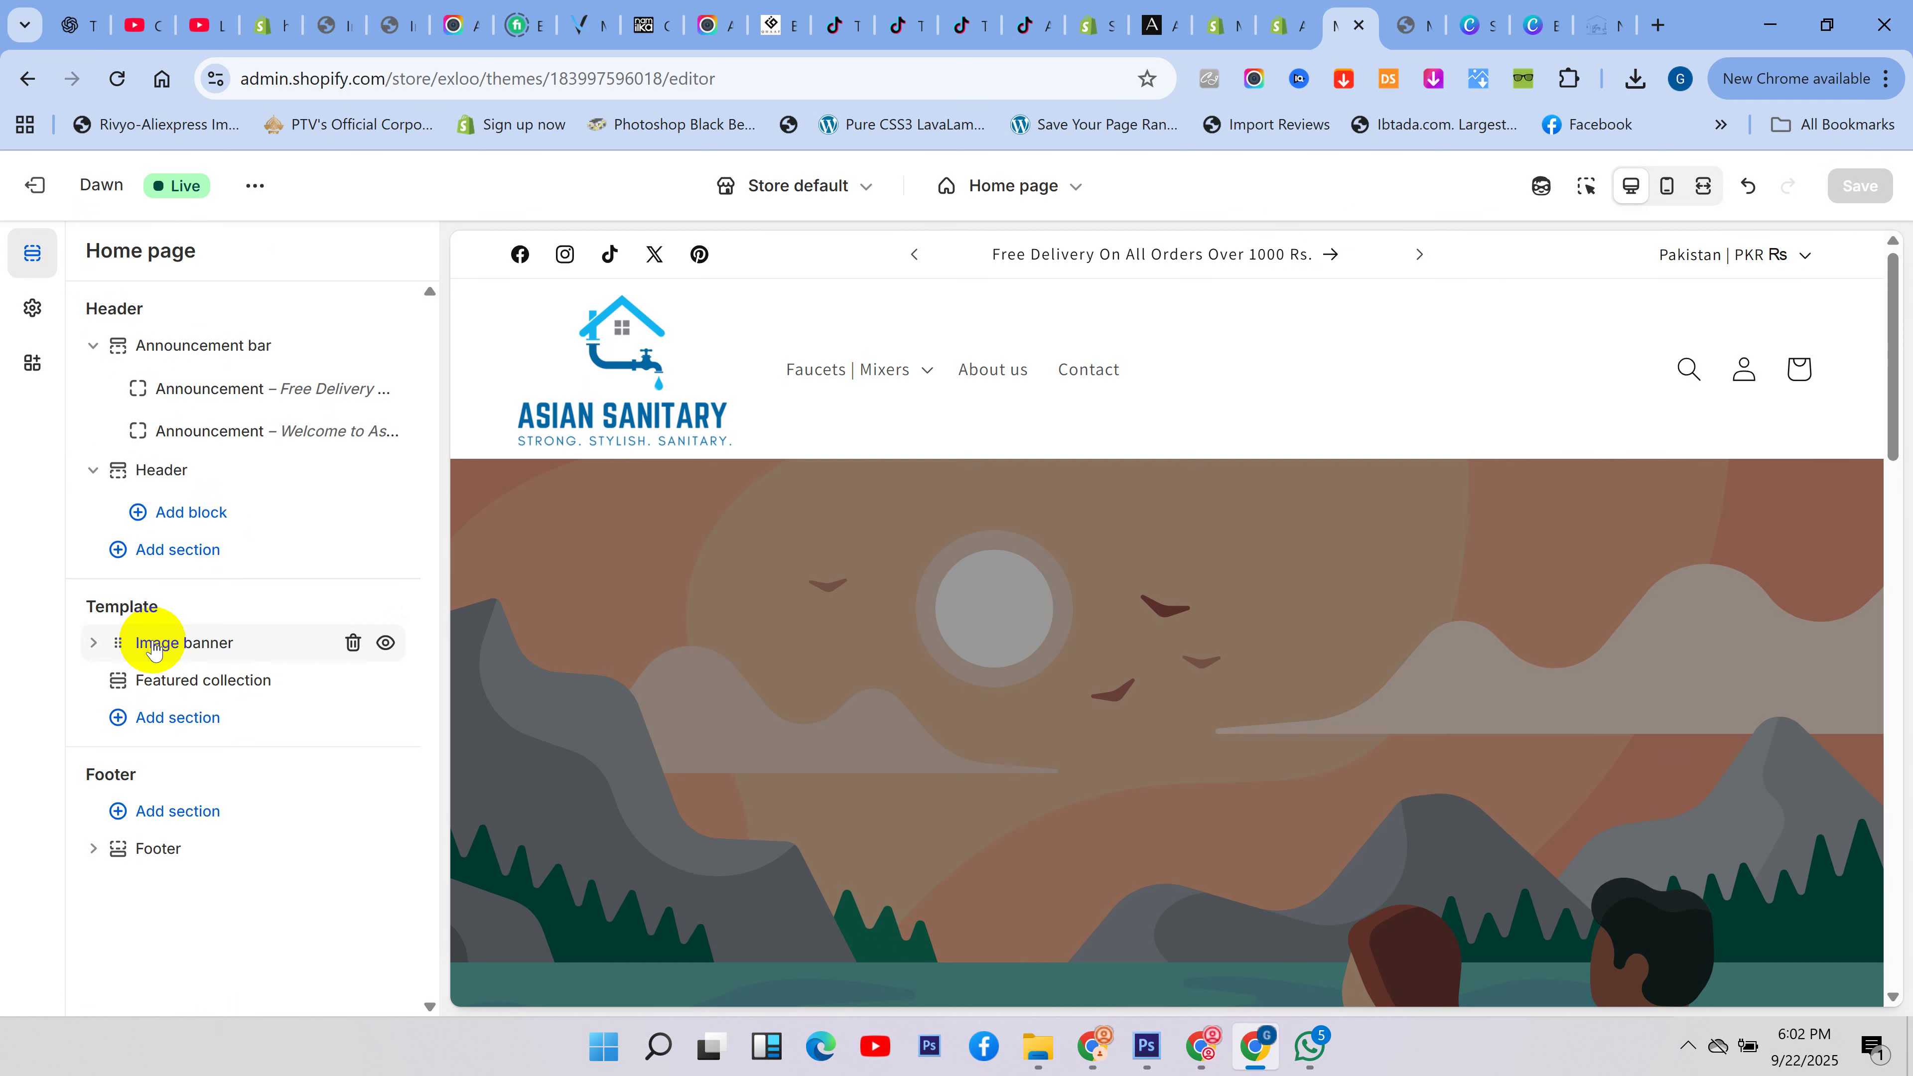
drag(170, 607, 60, 607)
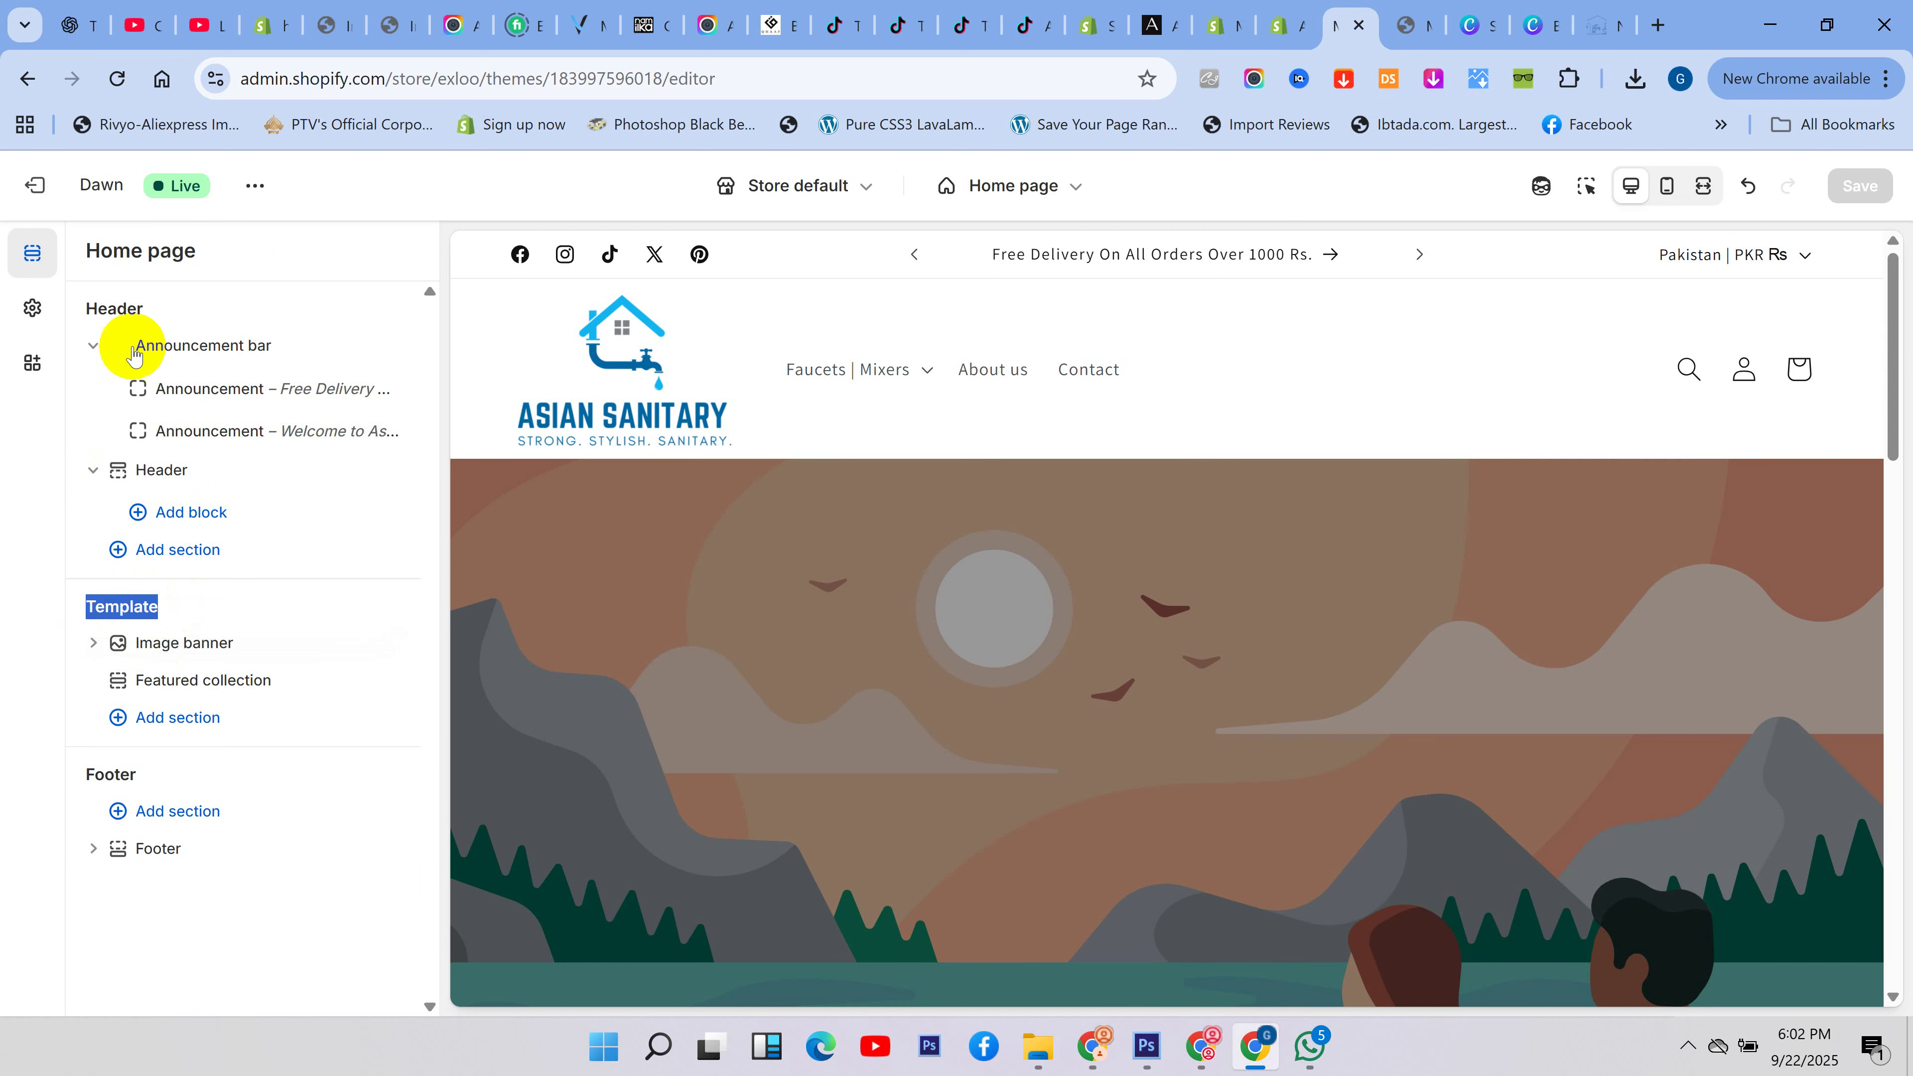
double_click(124, 306)
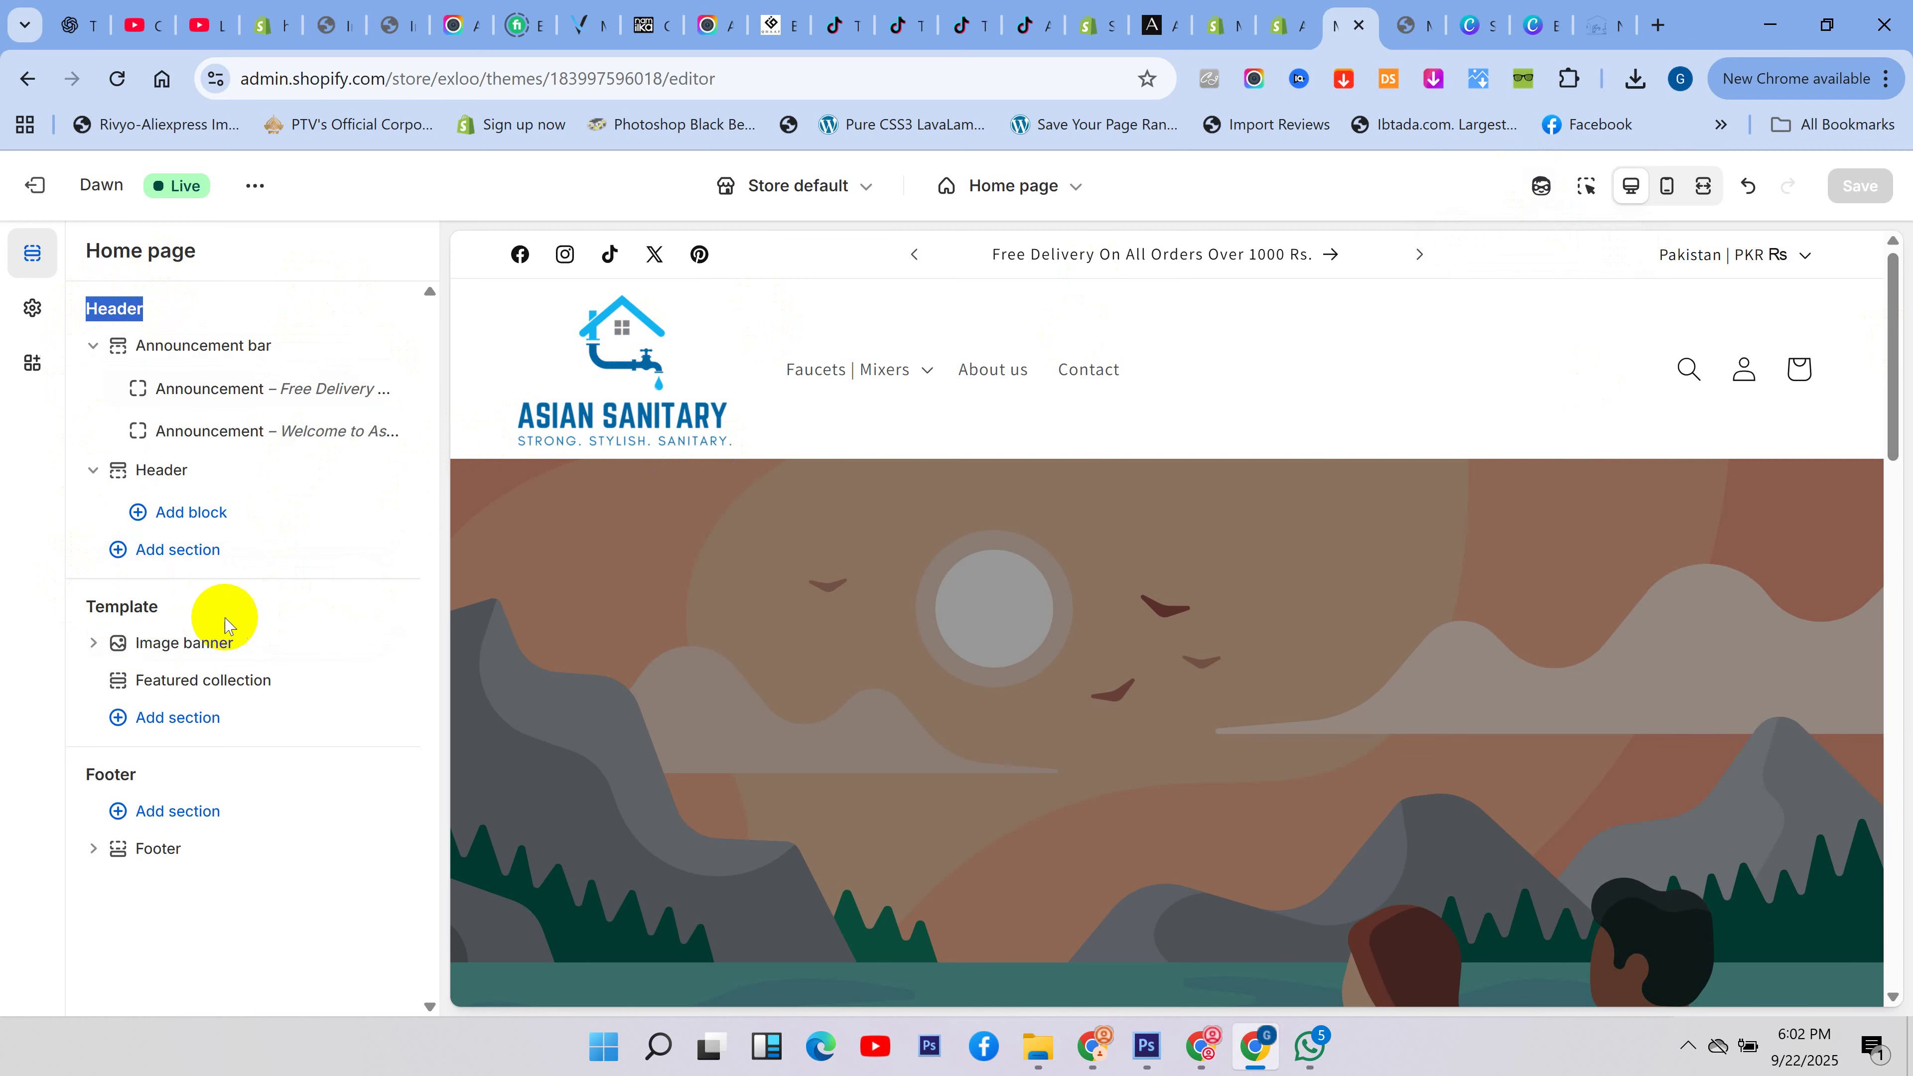
drag(225, 605, 50, 586)
click(34, 587)
drag(172, 601, 34, 599)
click(12, 602)
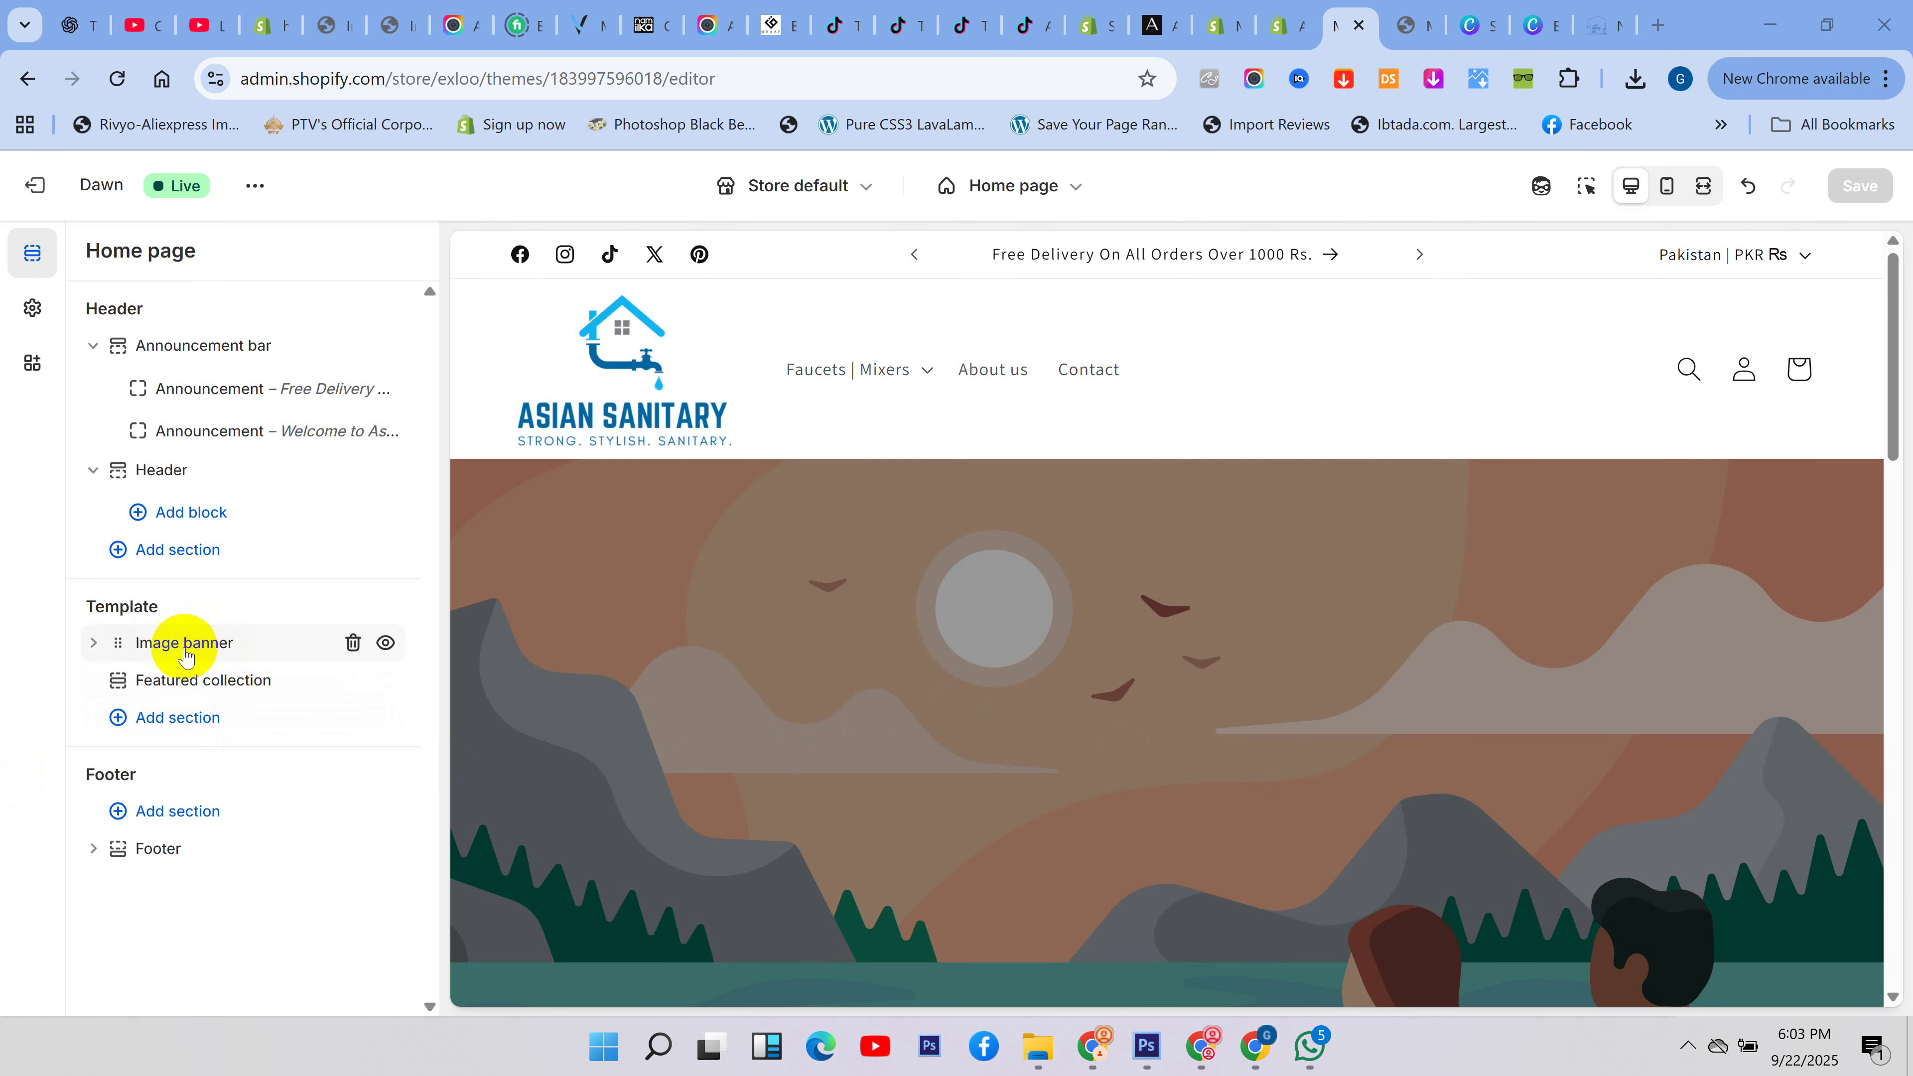
- Review the blocks inside the template's Image banner section and look over the banner in the preview
click(94, 644)
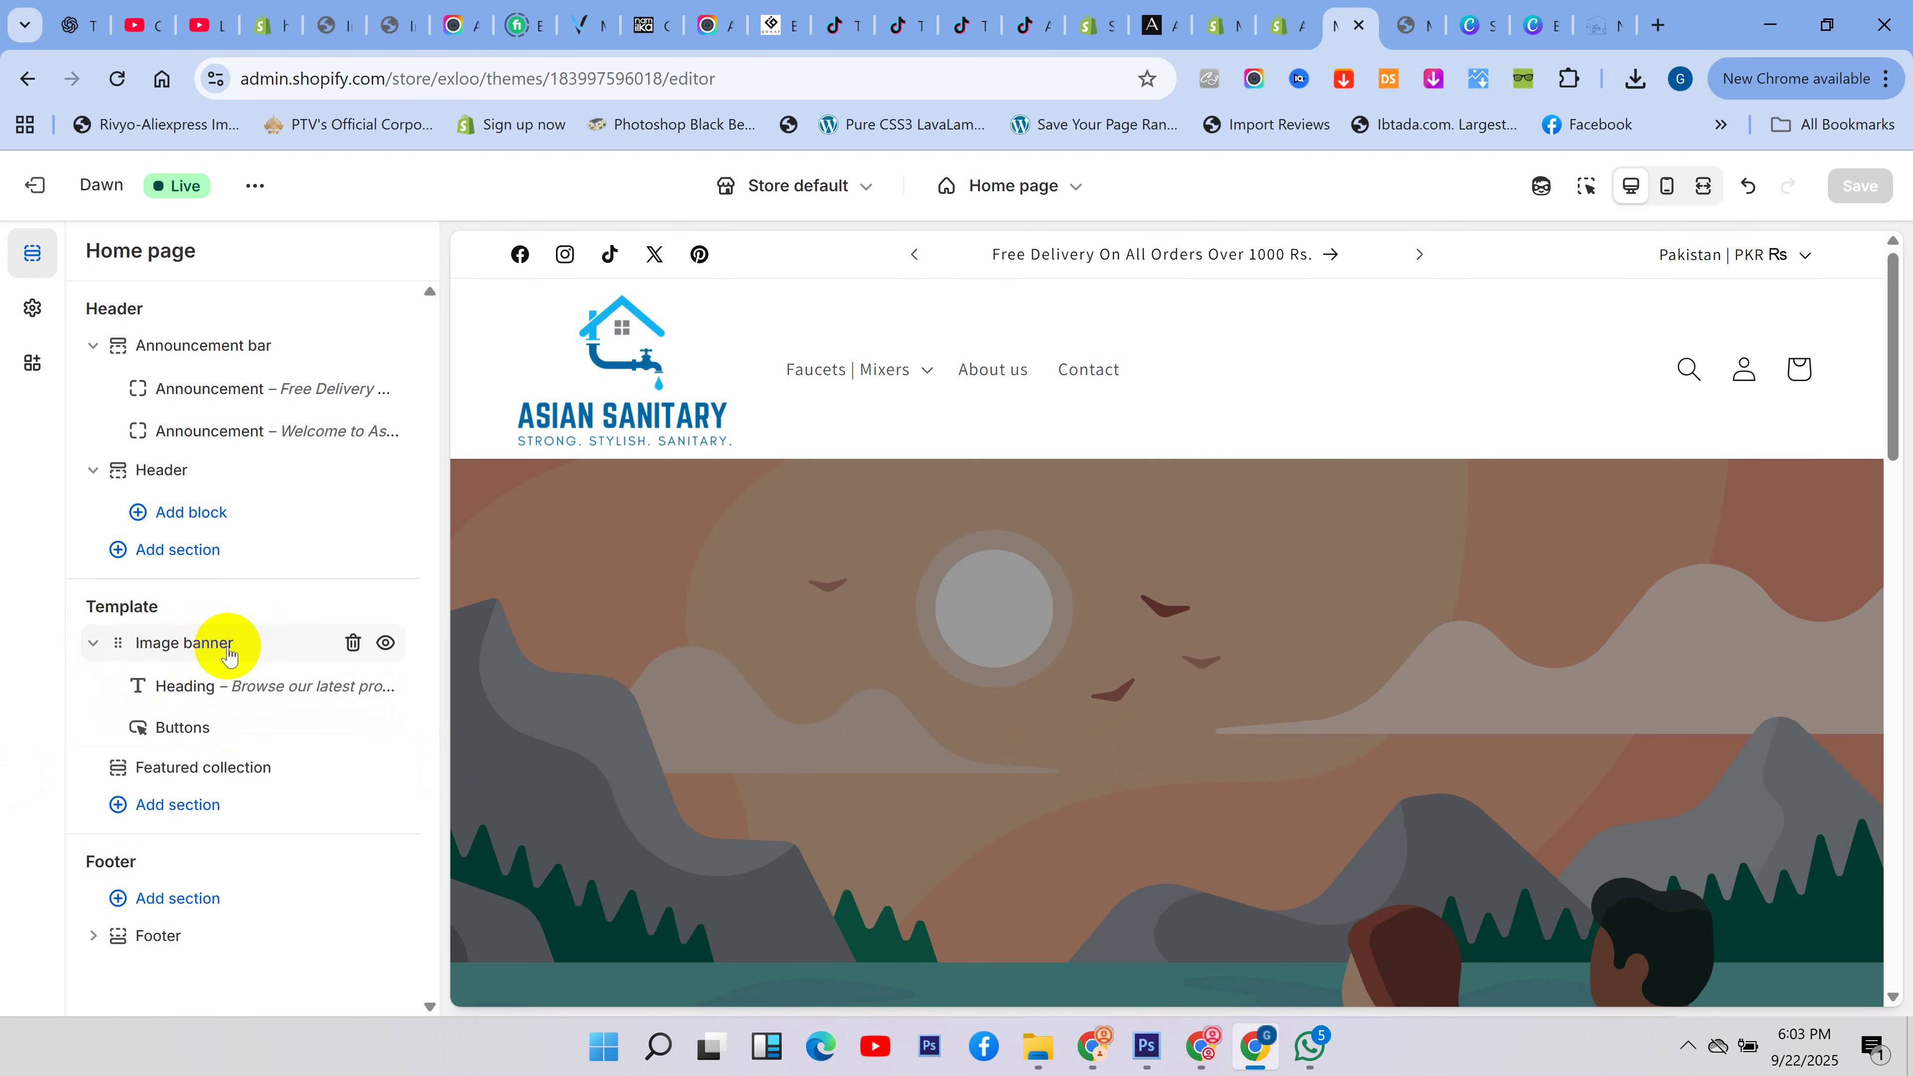
scroll(815, 650, down, 3)
scroll(1024, 606, down, 5)
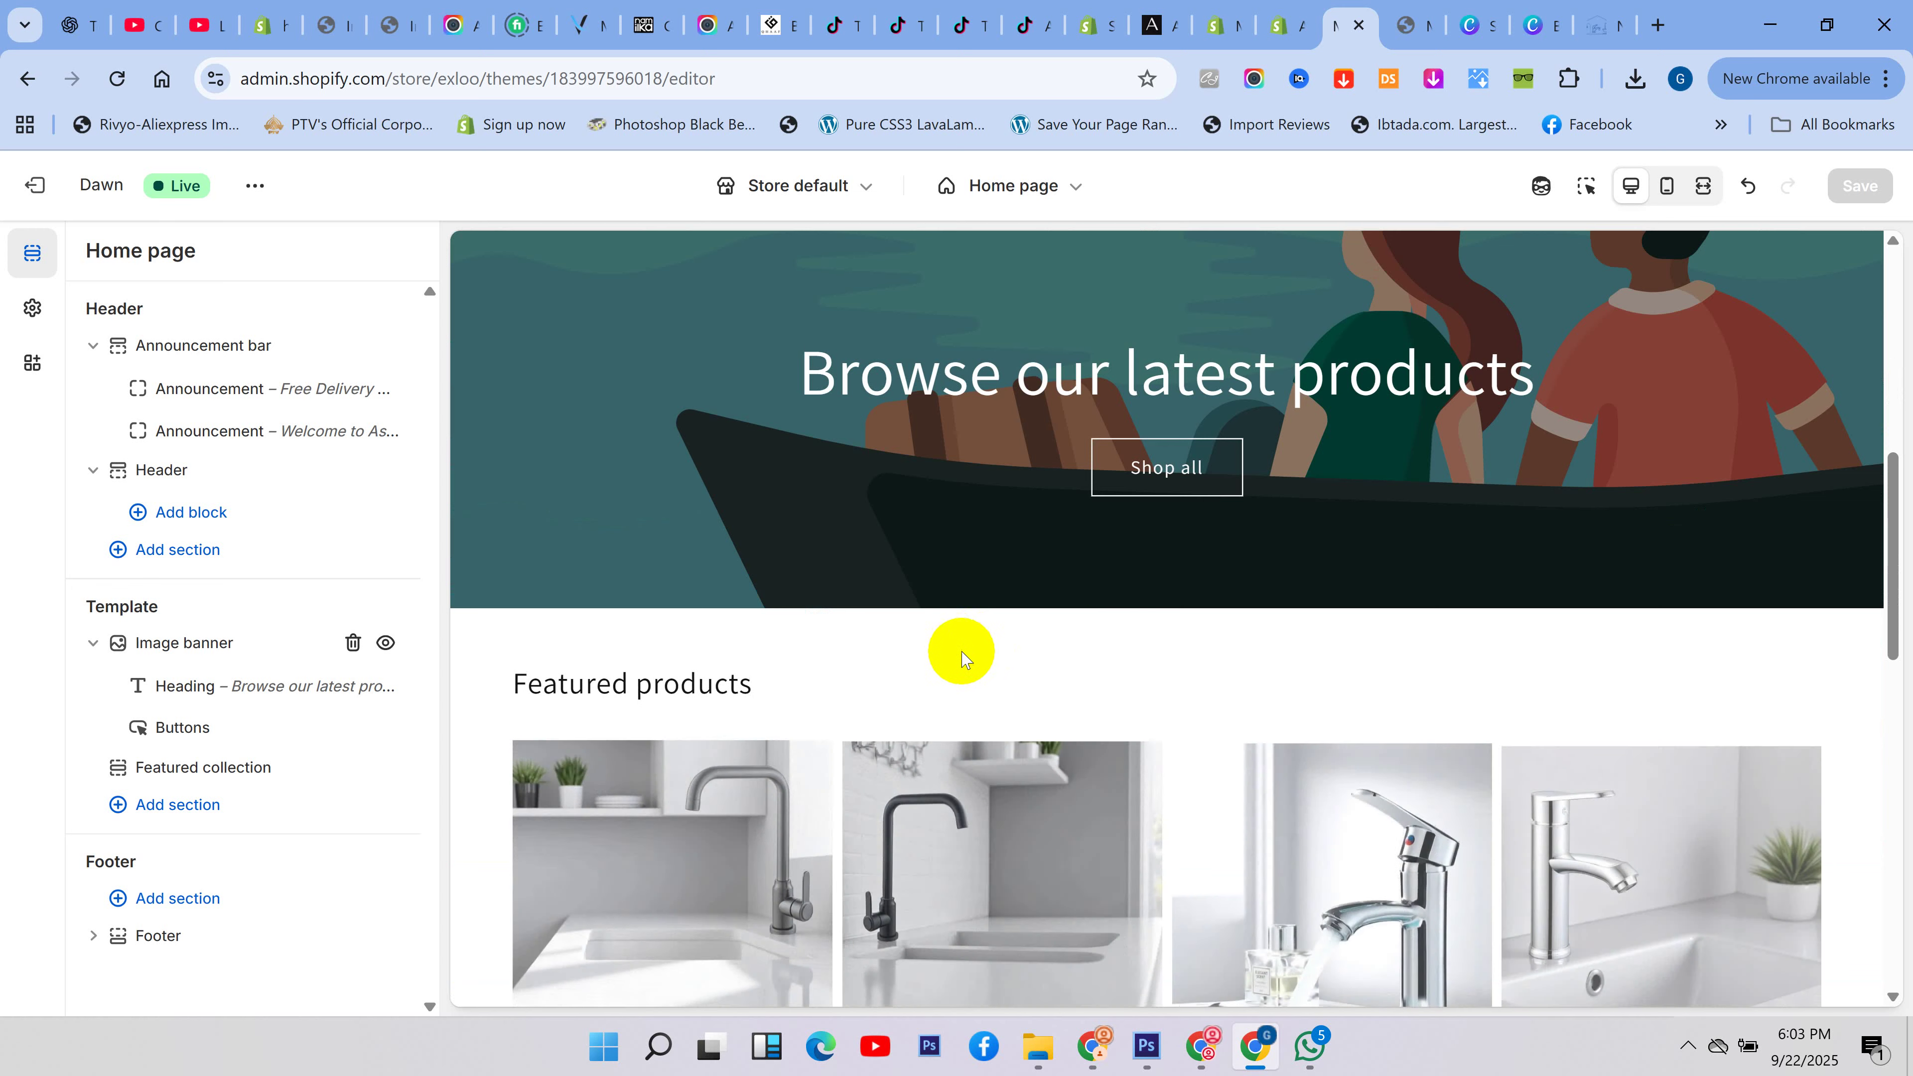
scroll(1055, 607, up, 6)
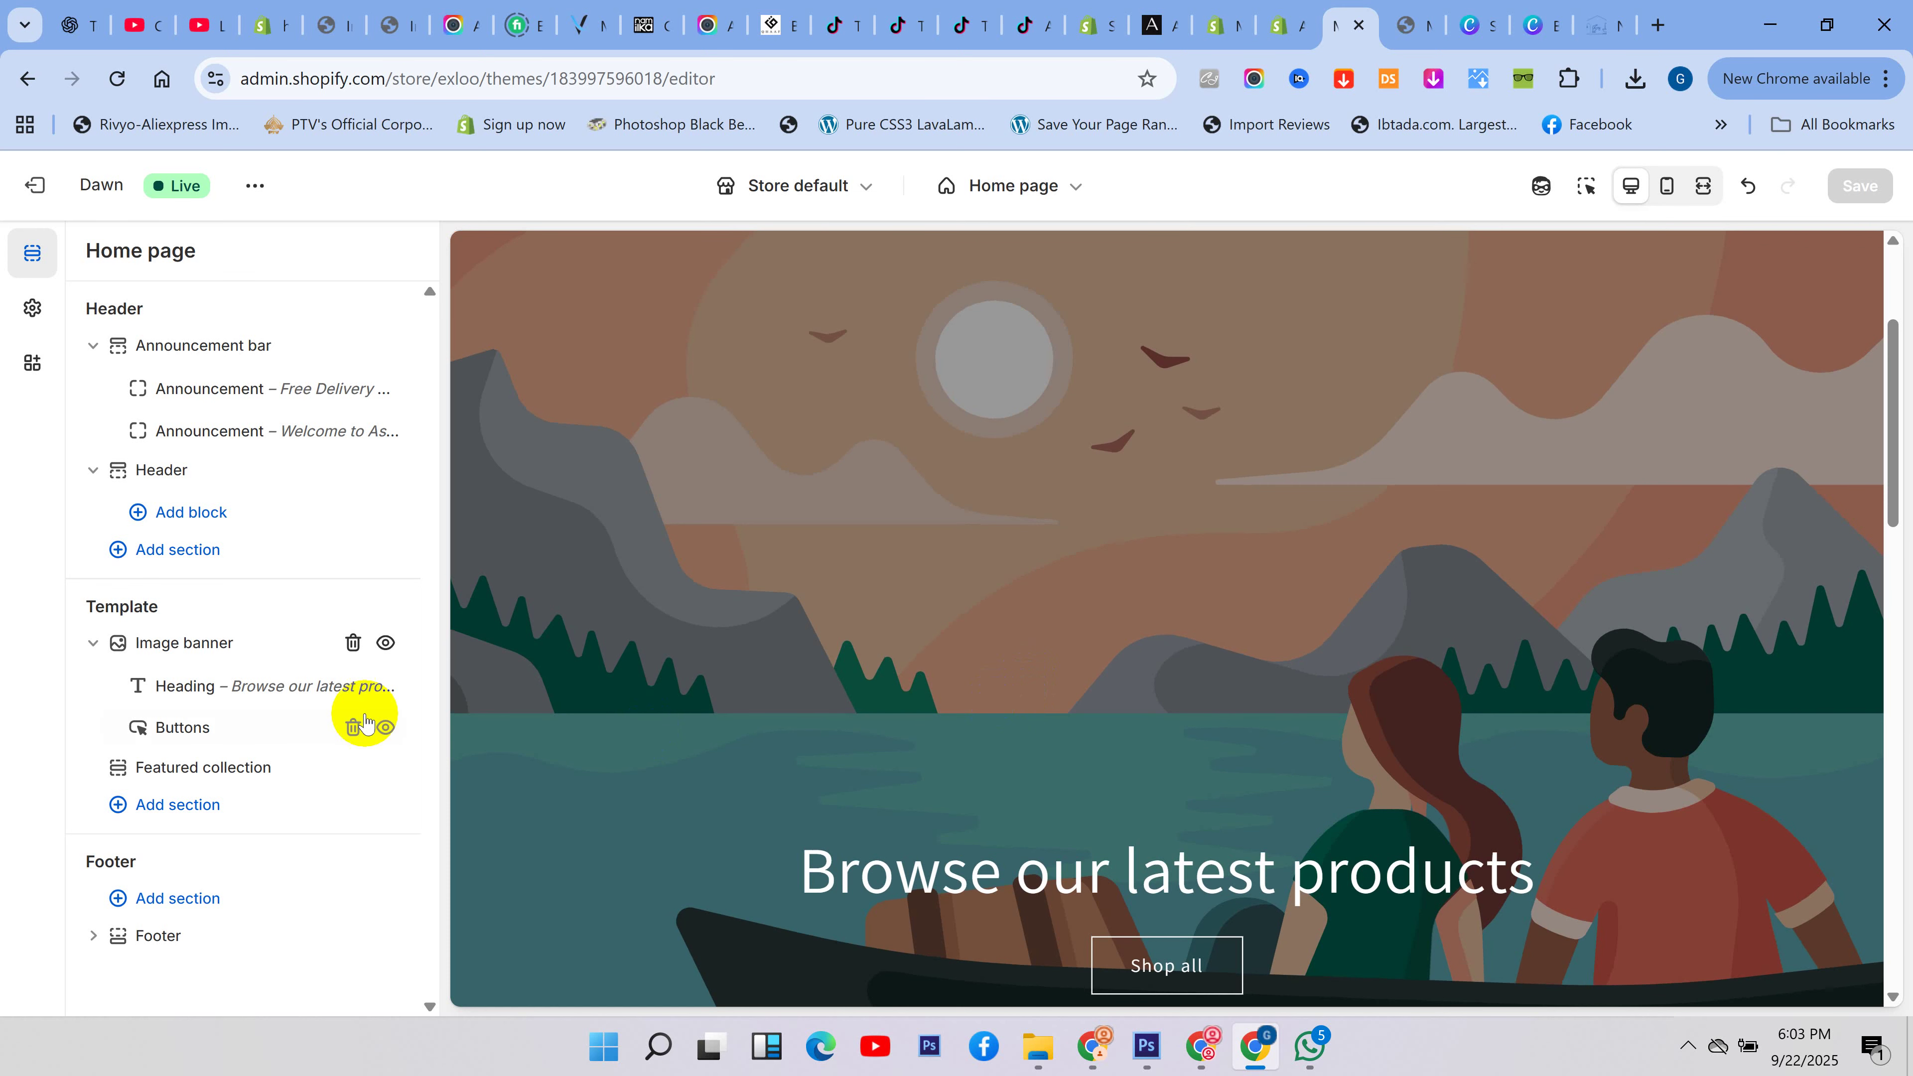
click(94, 642)
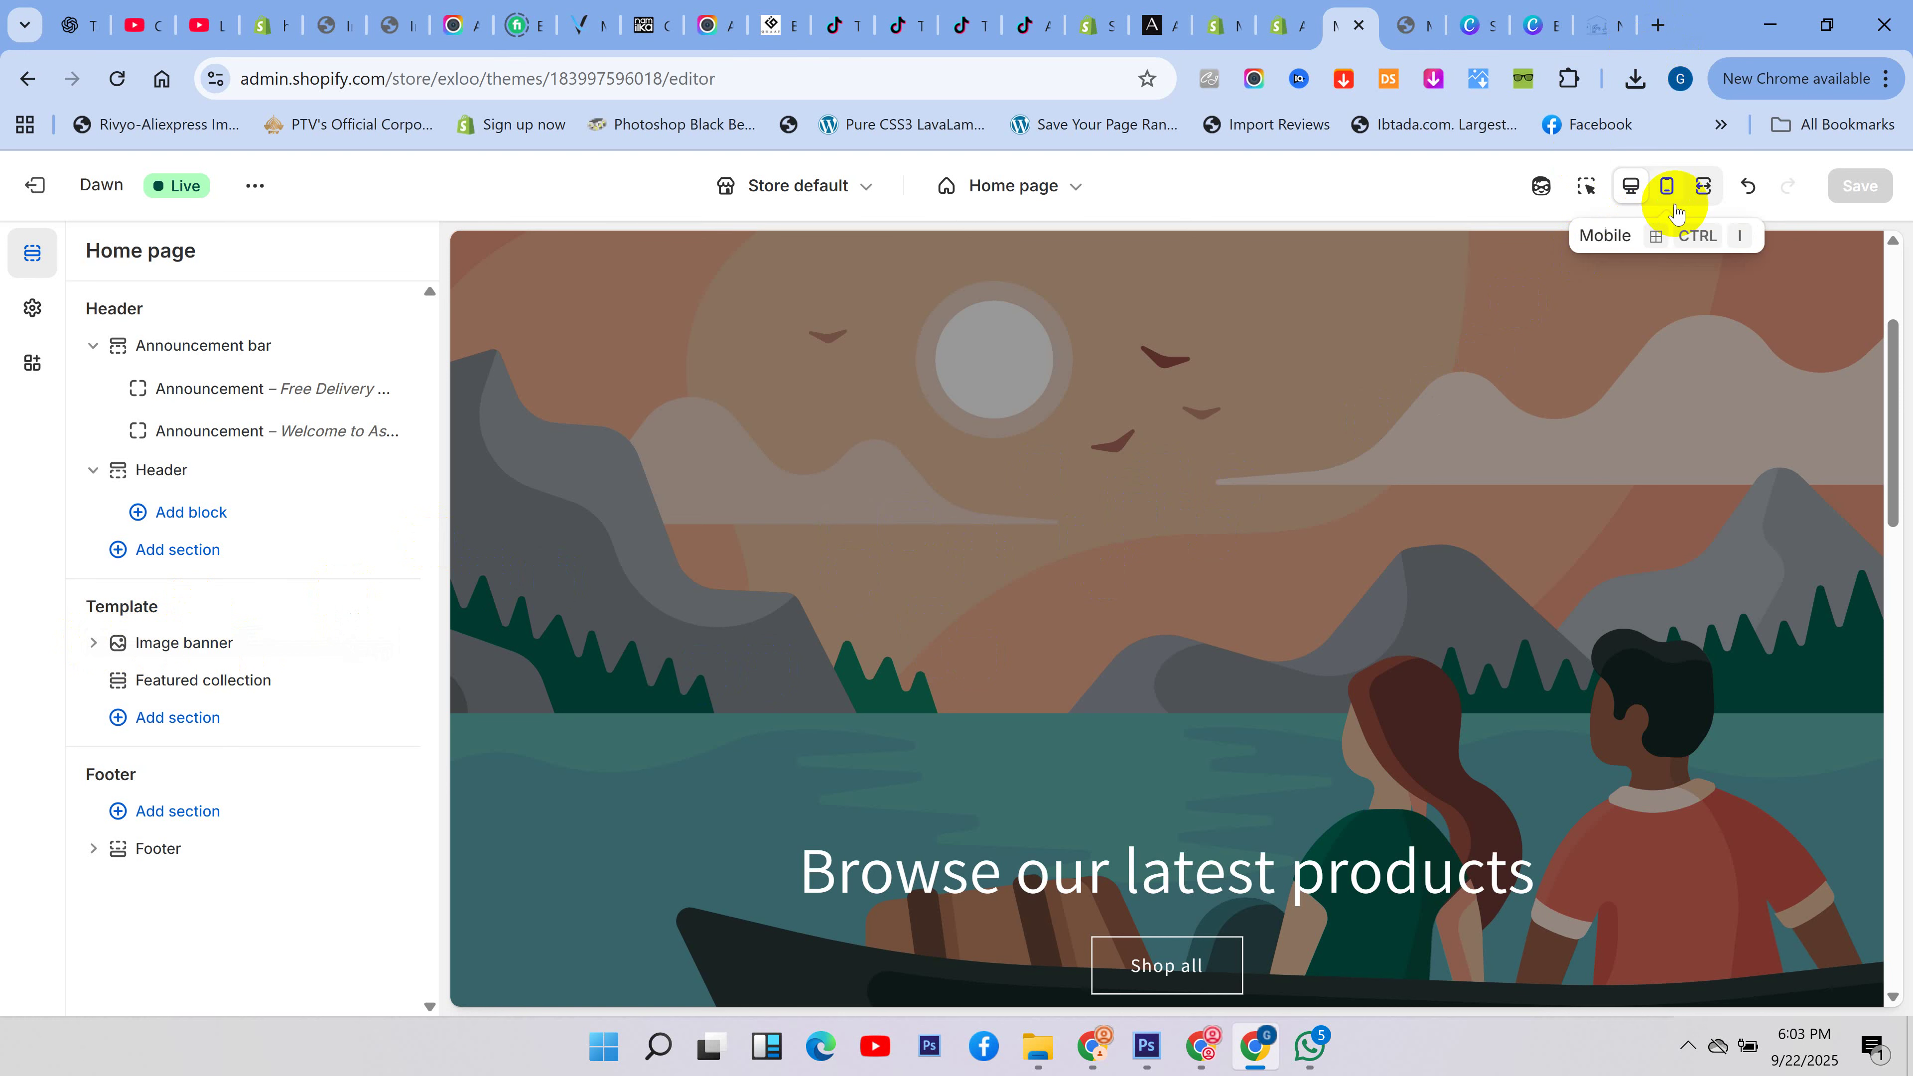
- Switch the home page preview to full screen and inspect the image banner's element with the browser's developer tools
click(1704, 185)
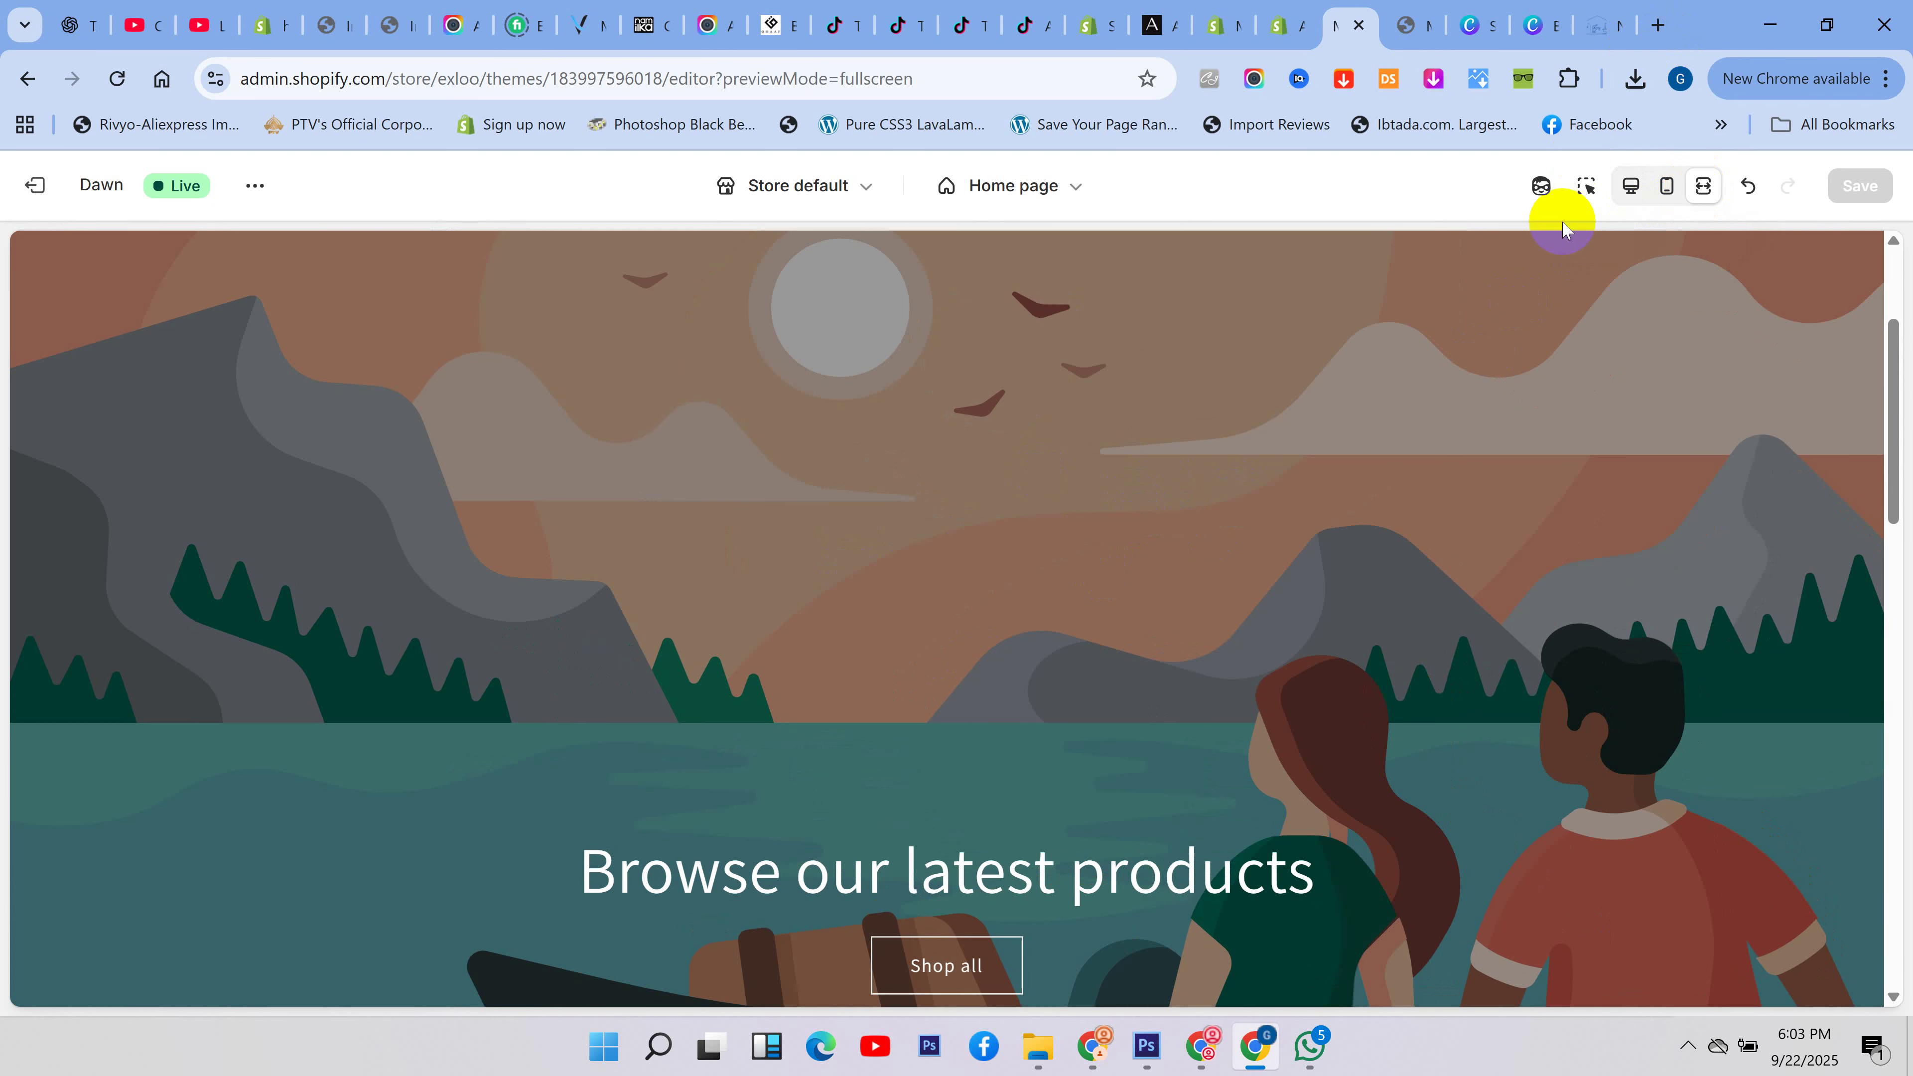
right_click(305, 467)
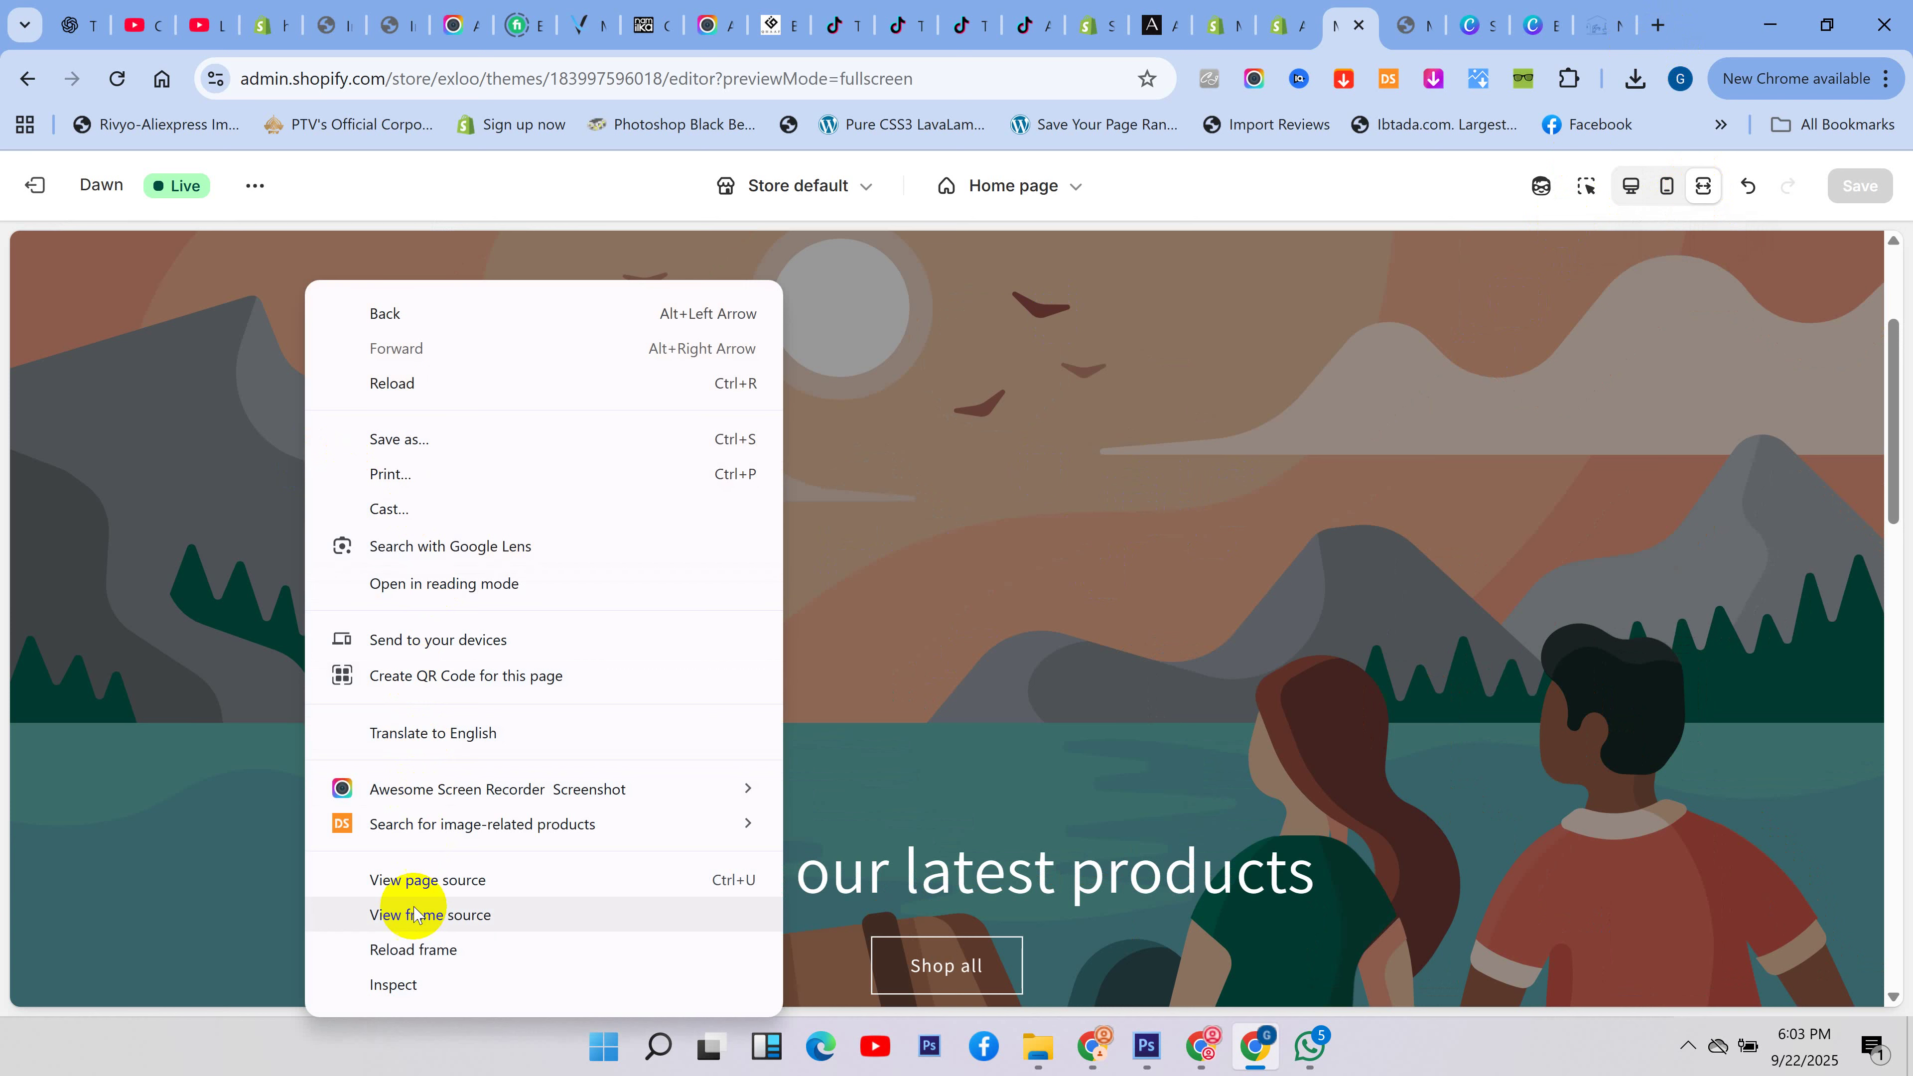
click(403, 984)
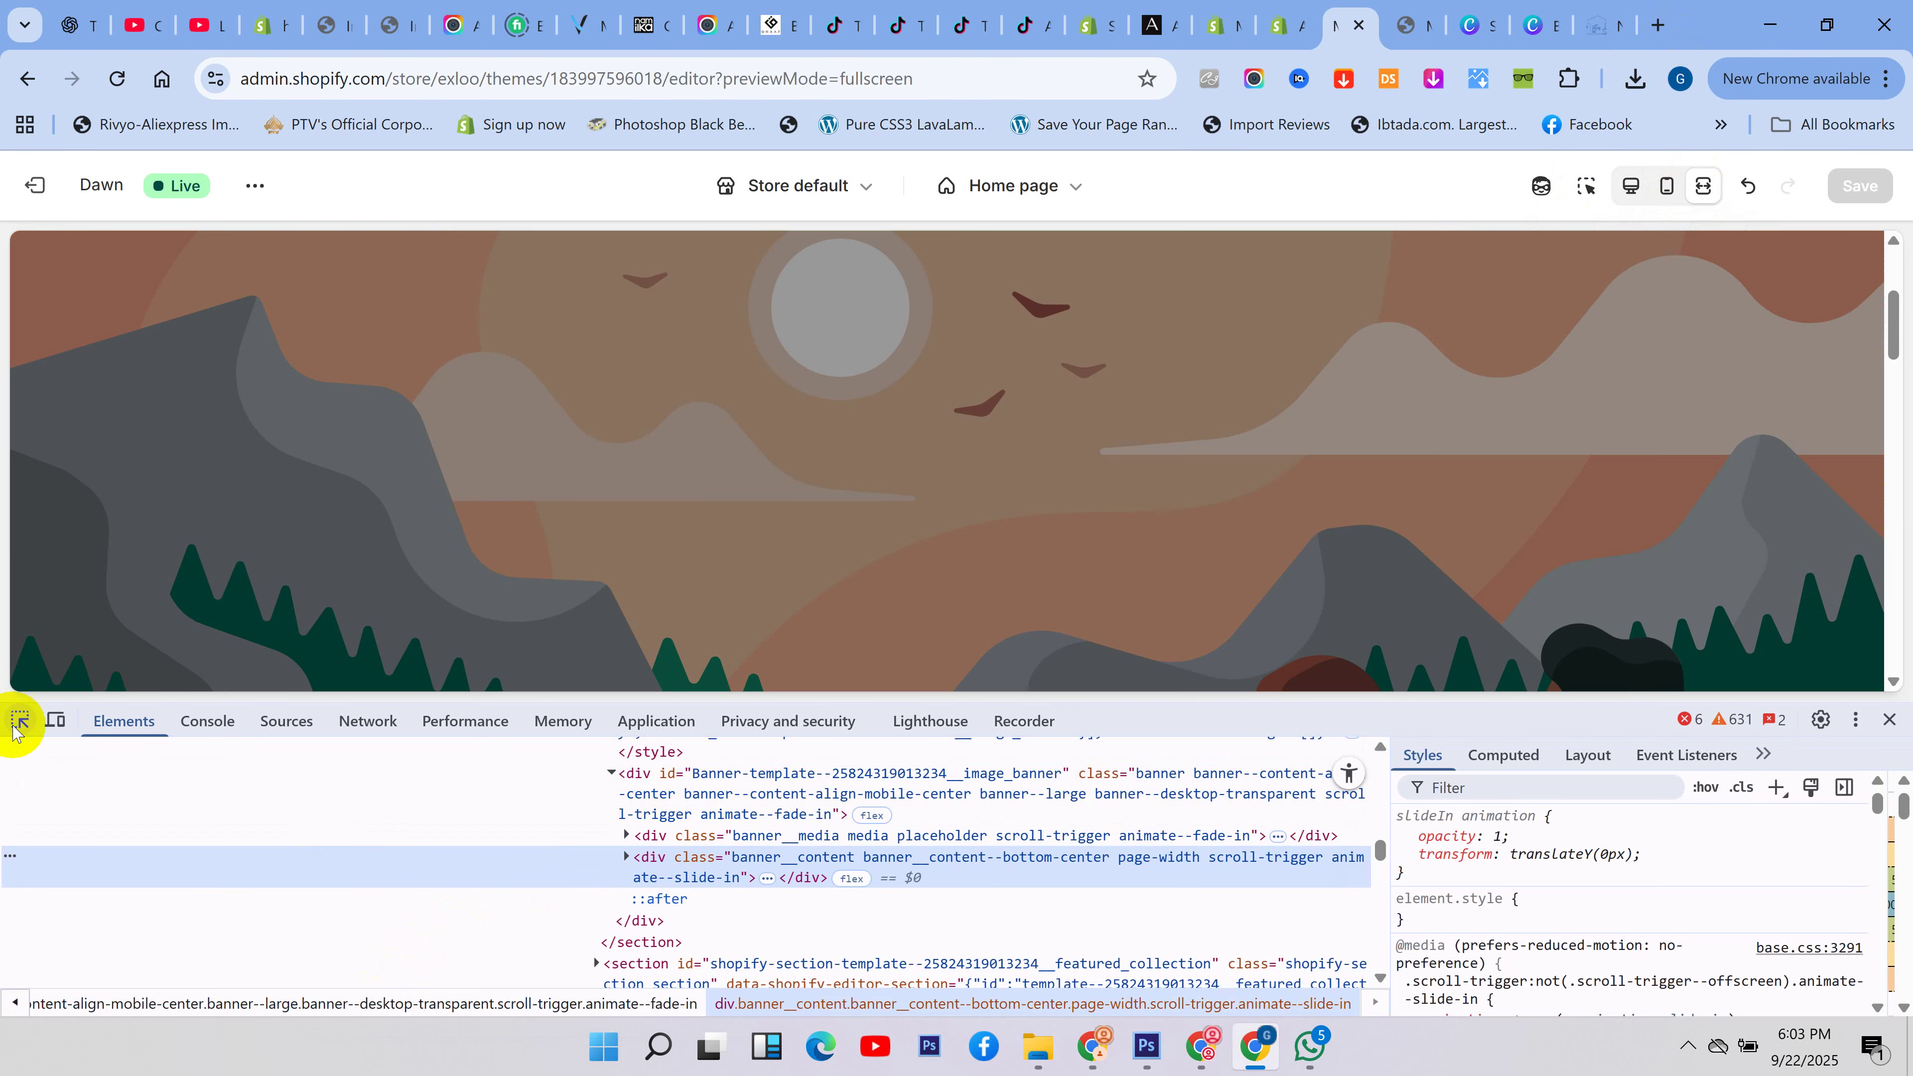
click(20, 722)
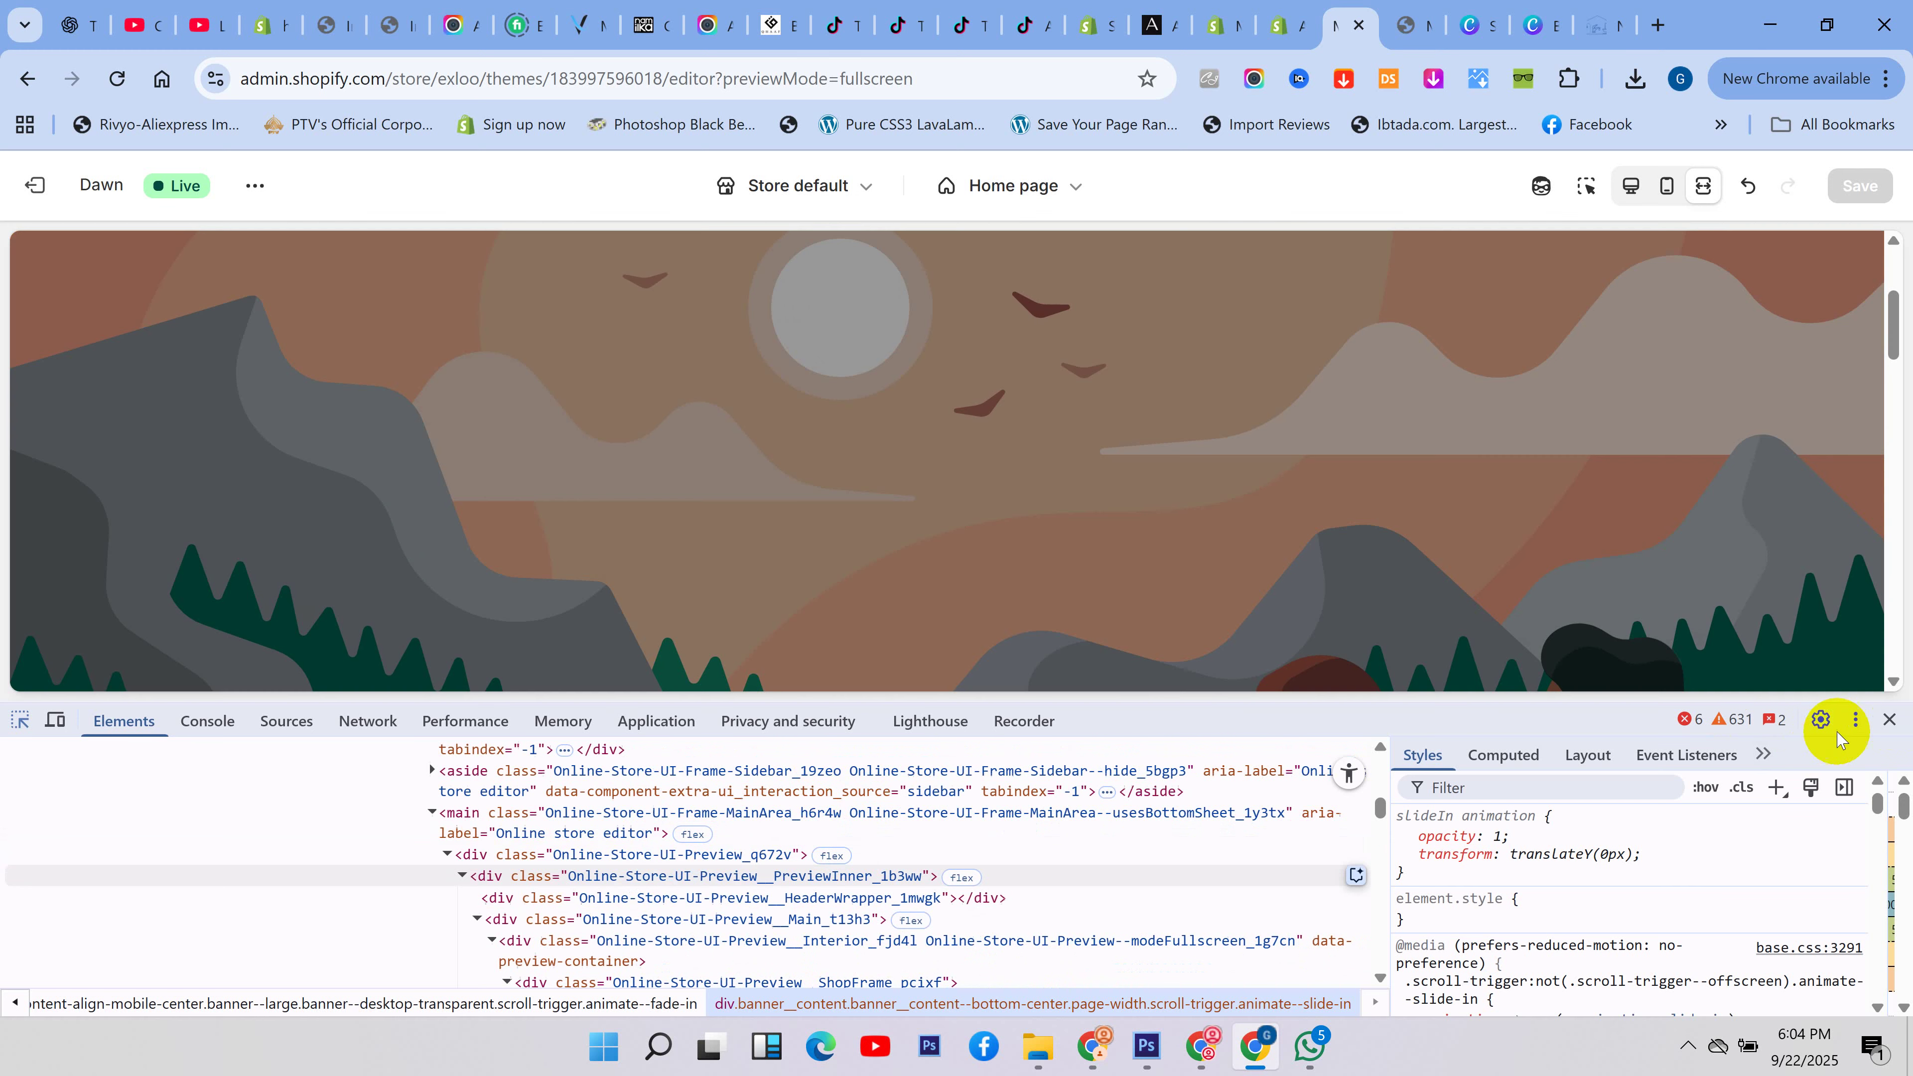
click(1889, 720)
scroll(1130, 573, down, 5)
scroll(1114, 578, up, 5)
scroll(1143, 586, down, 3)
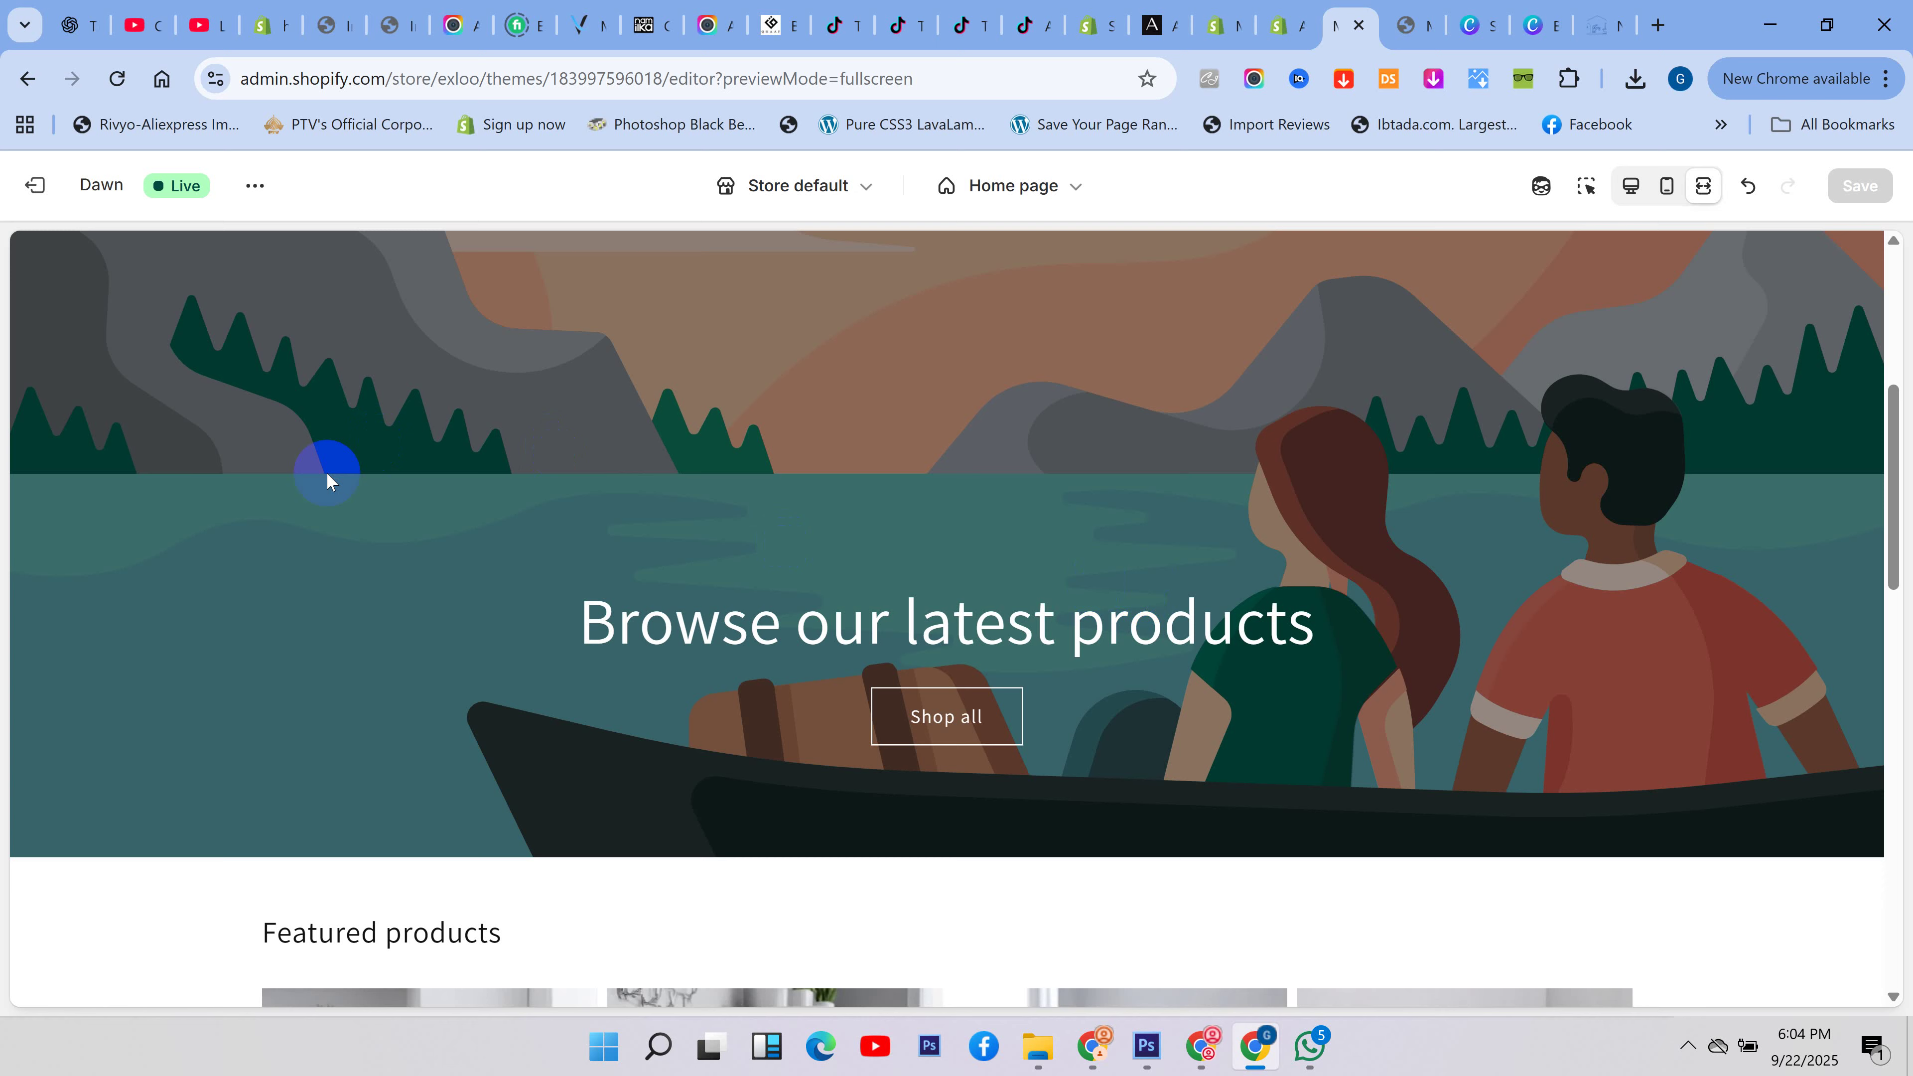
- Inspect the home page image banner element to read its pixel dimensions, and close the developer tools
right_click(278, 448)
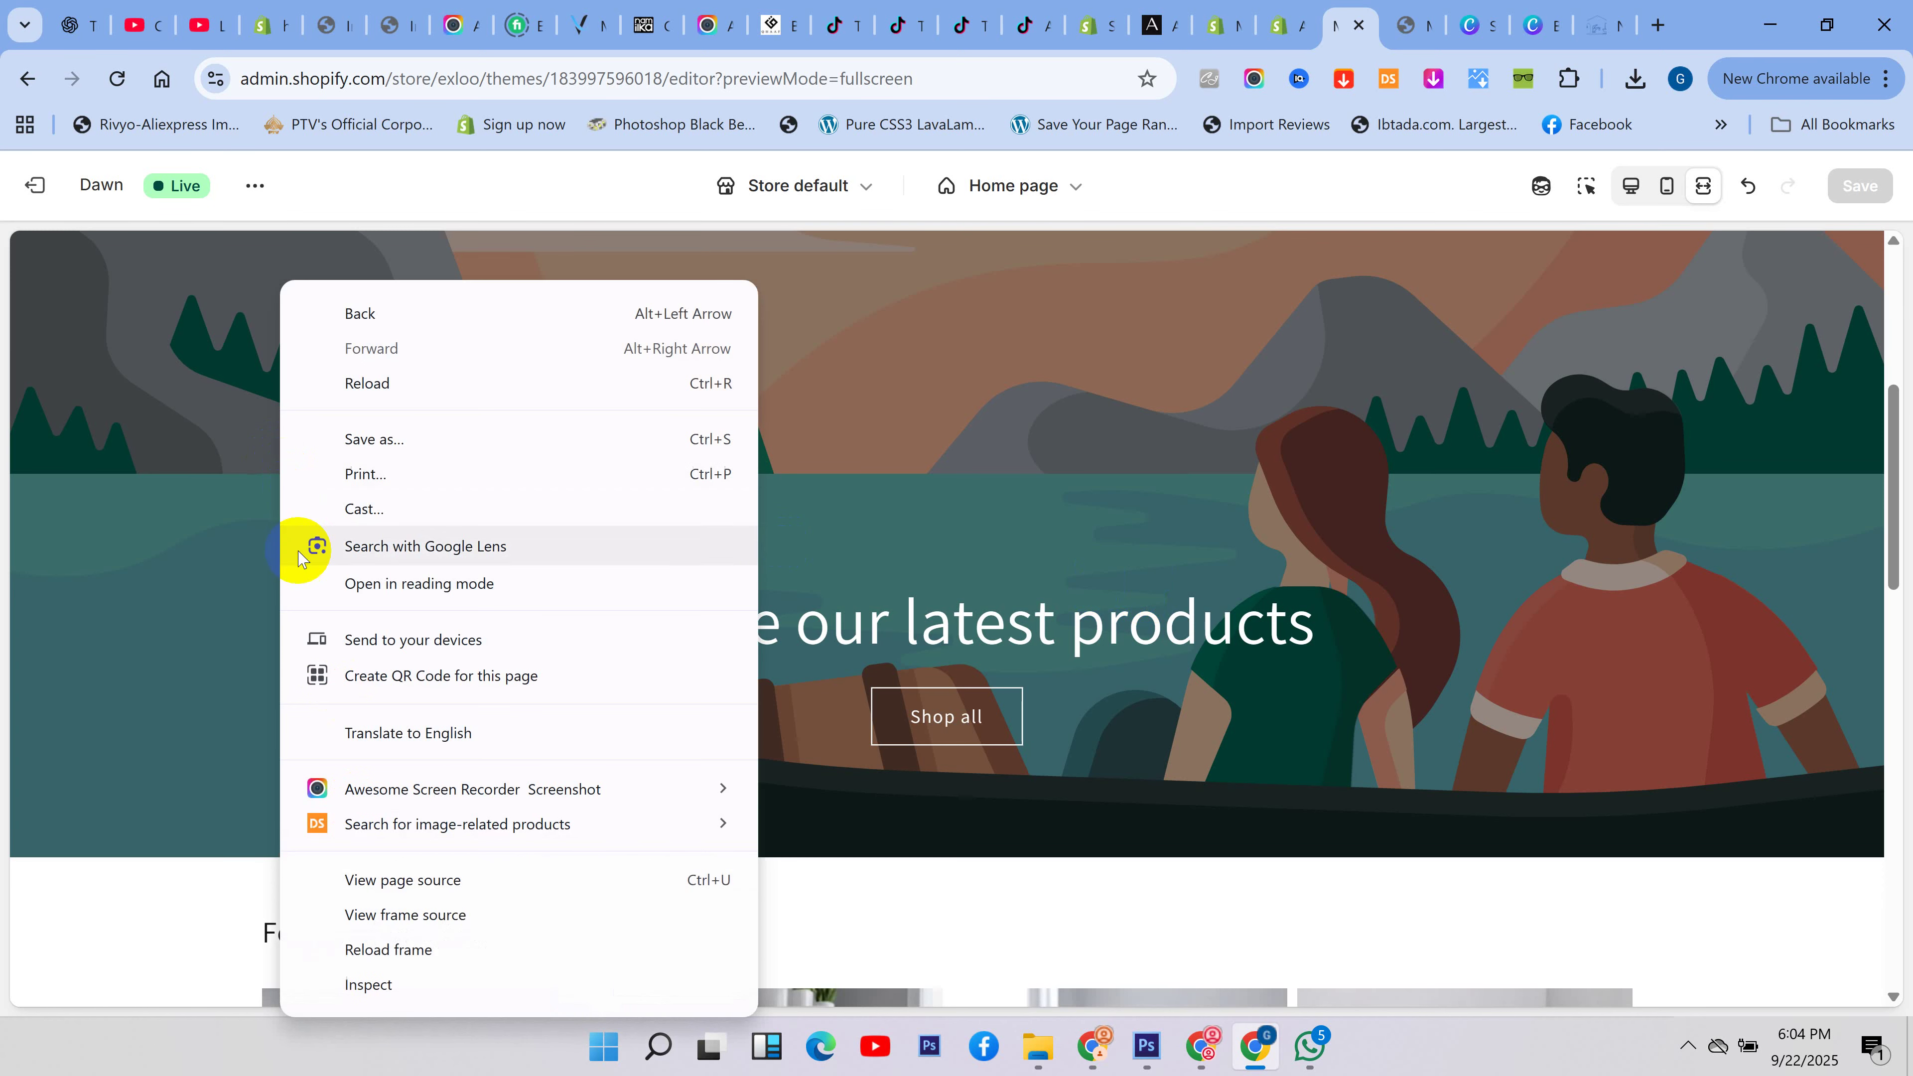
click(377, 985)
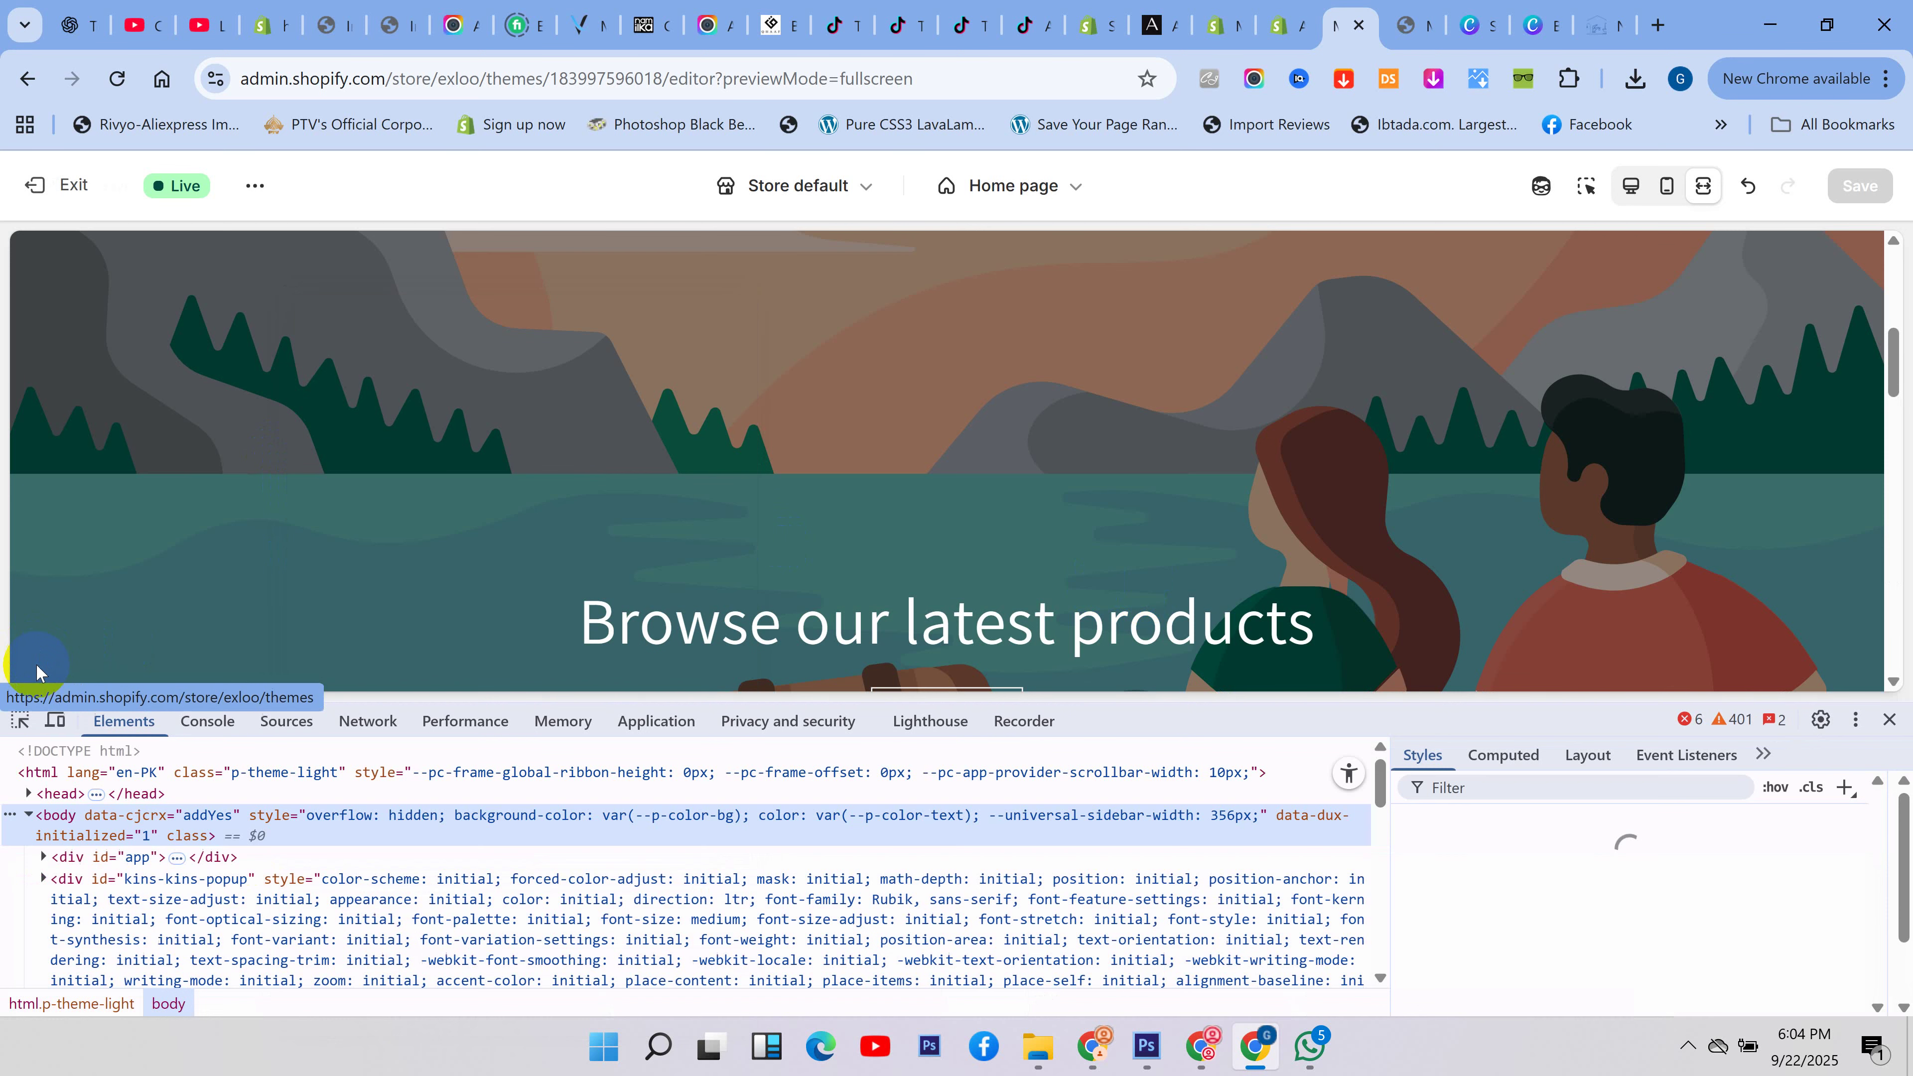
click(18, 722)
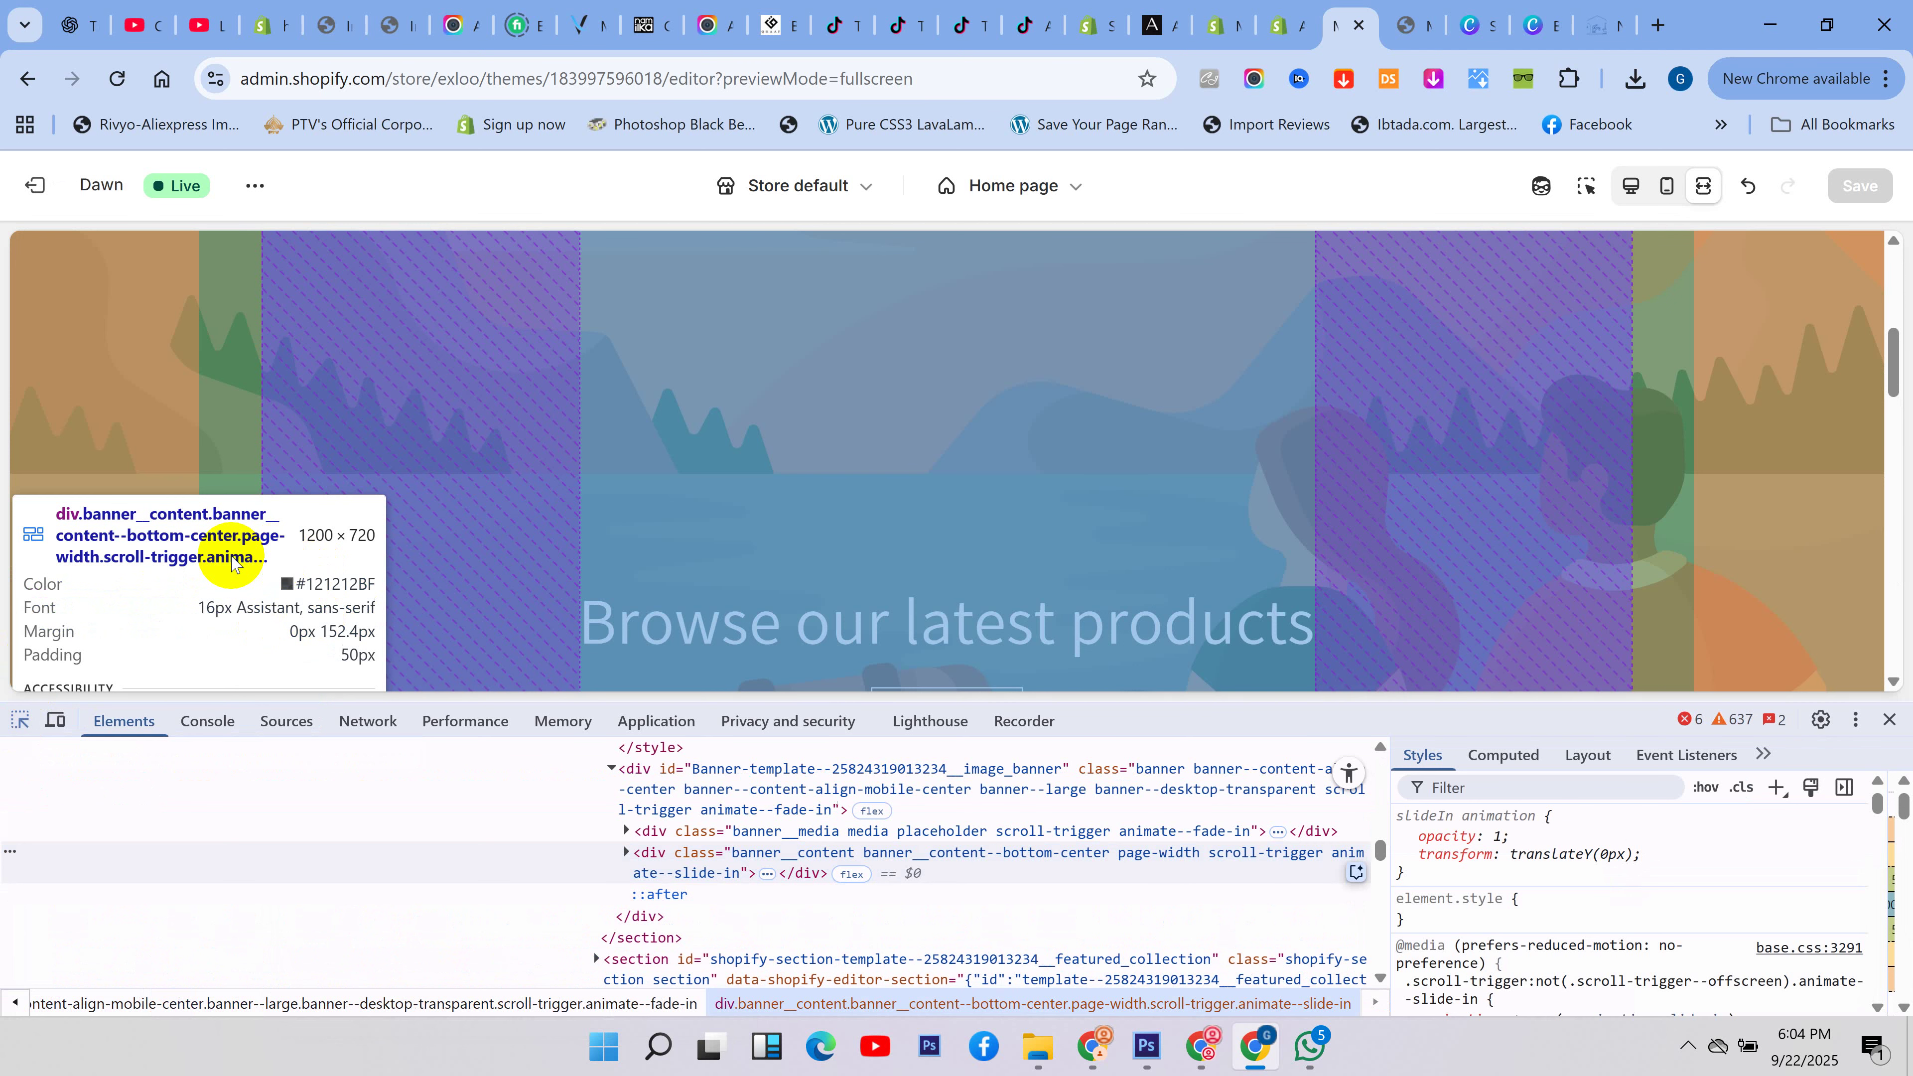
click(233, 561)
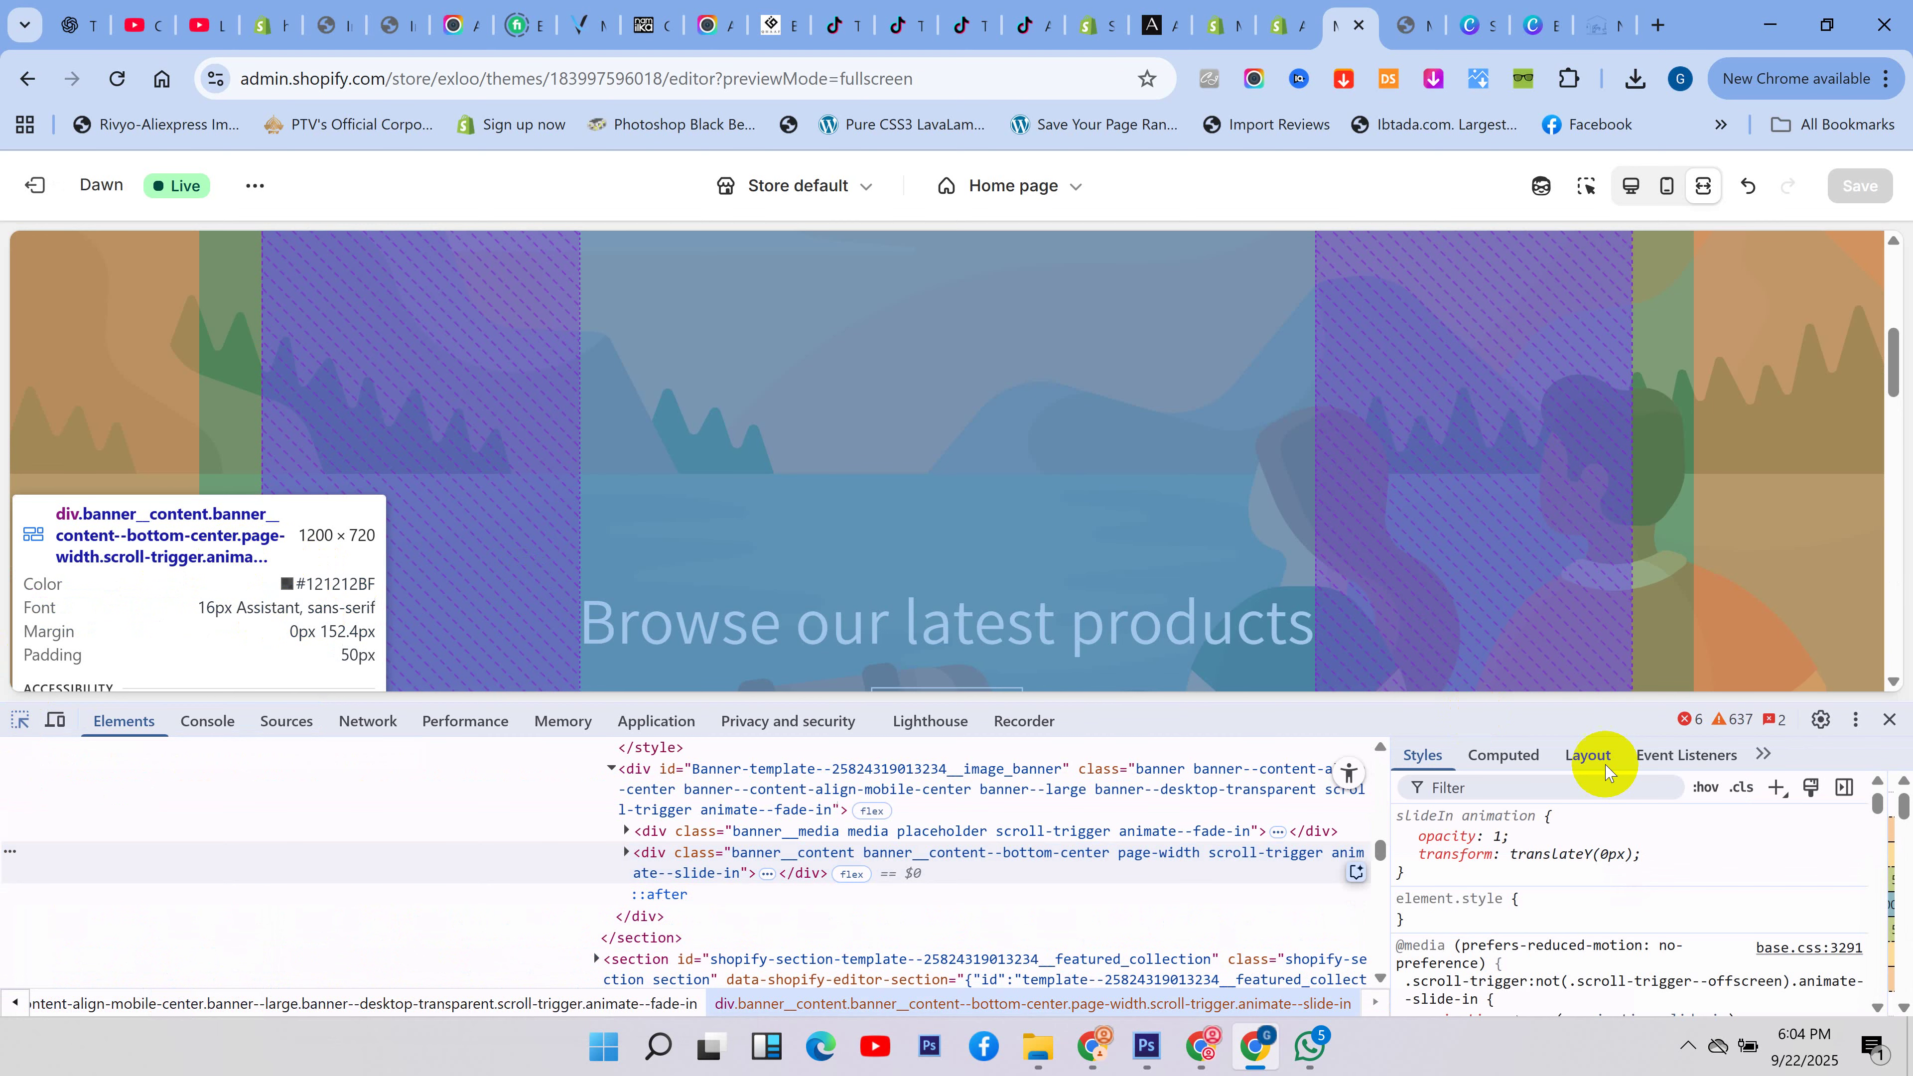
click(1890, 719)
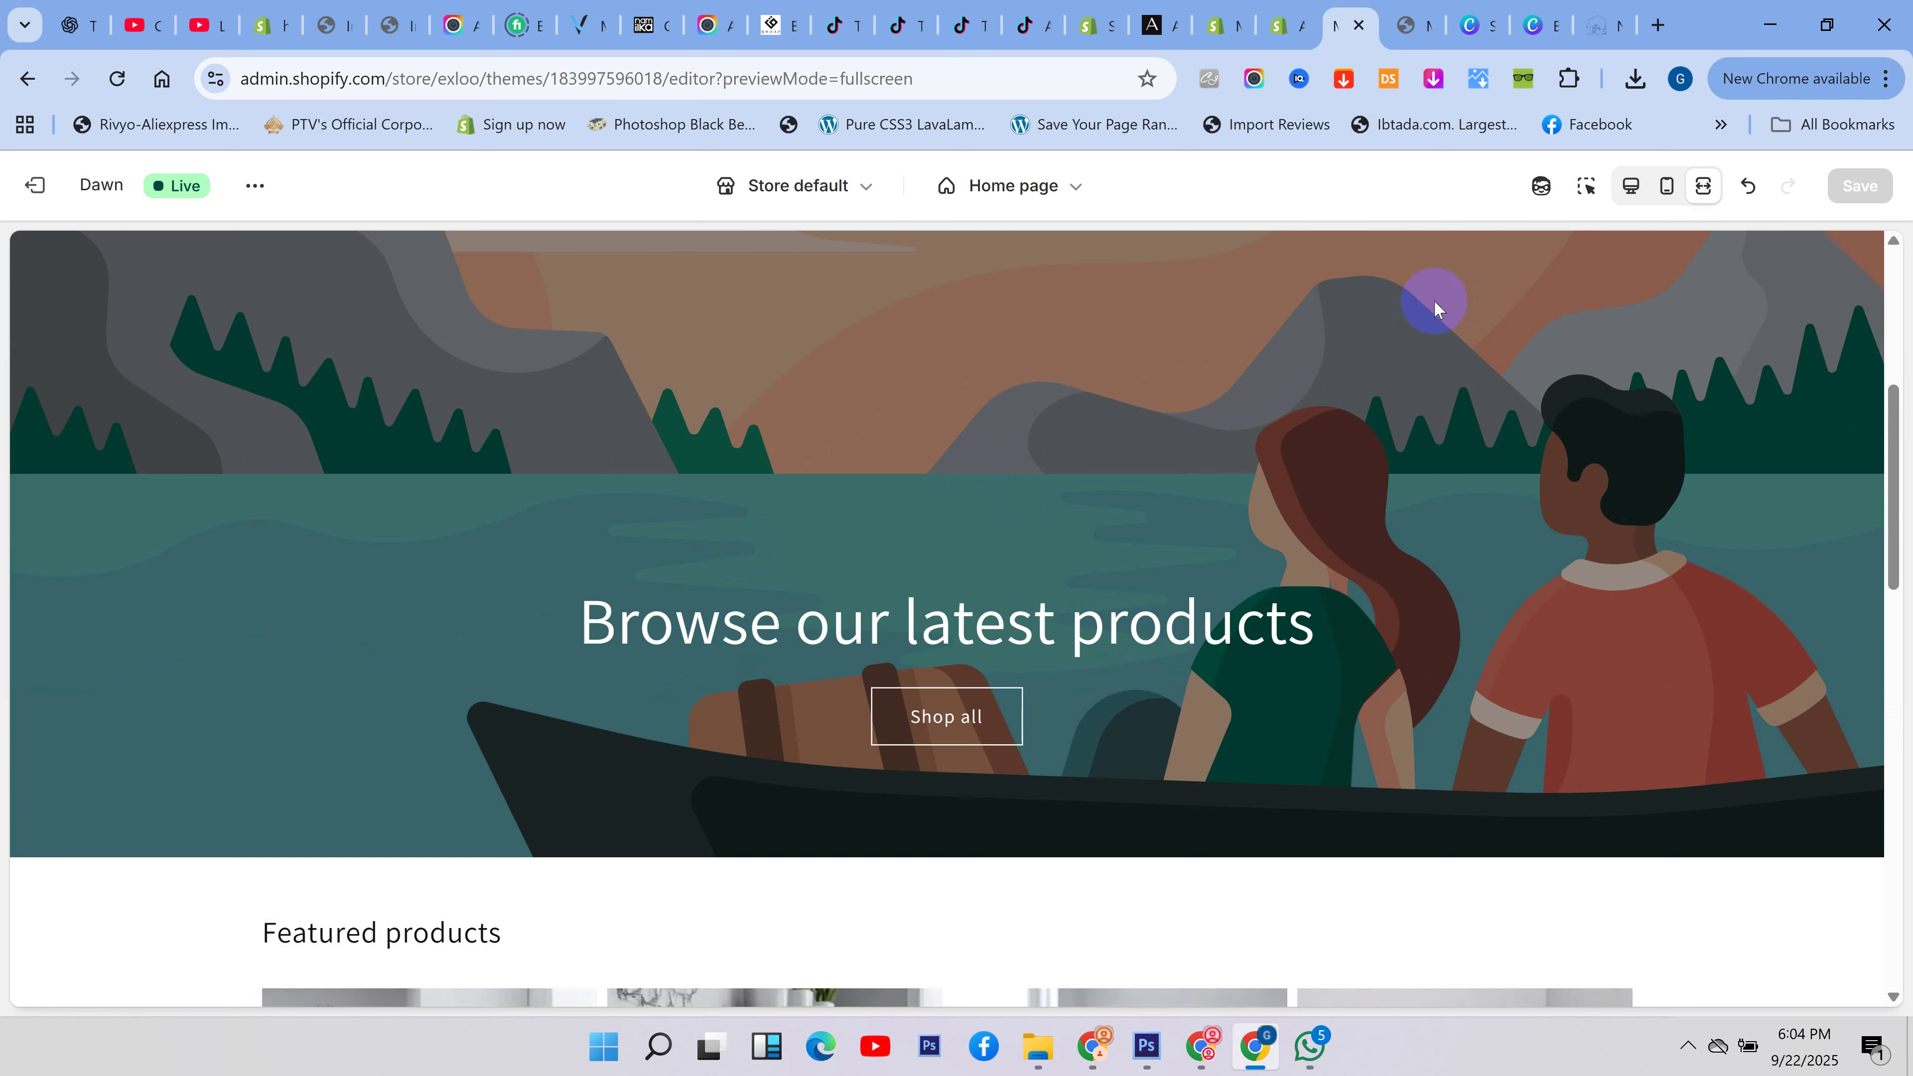
scroll(1348, 501, up, 3)
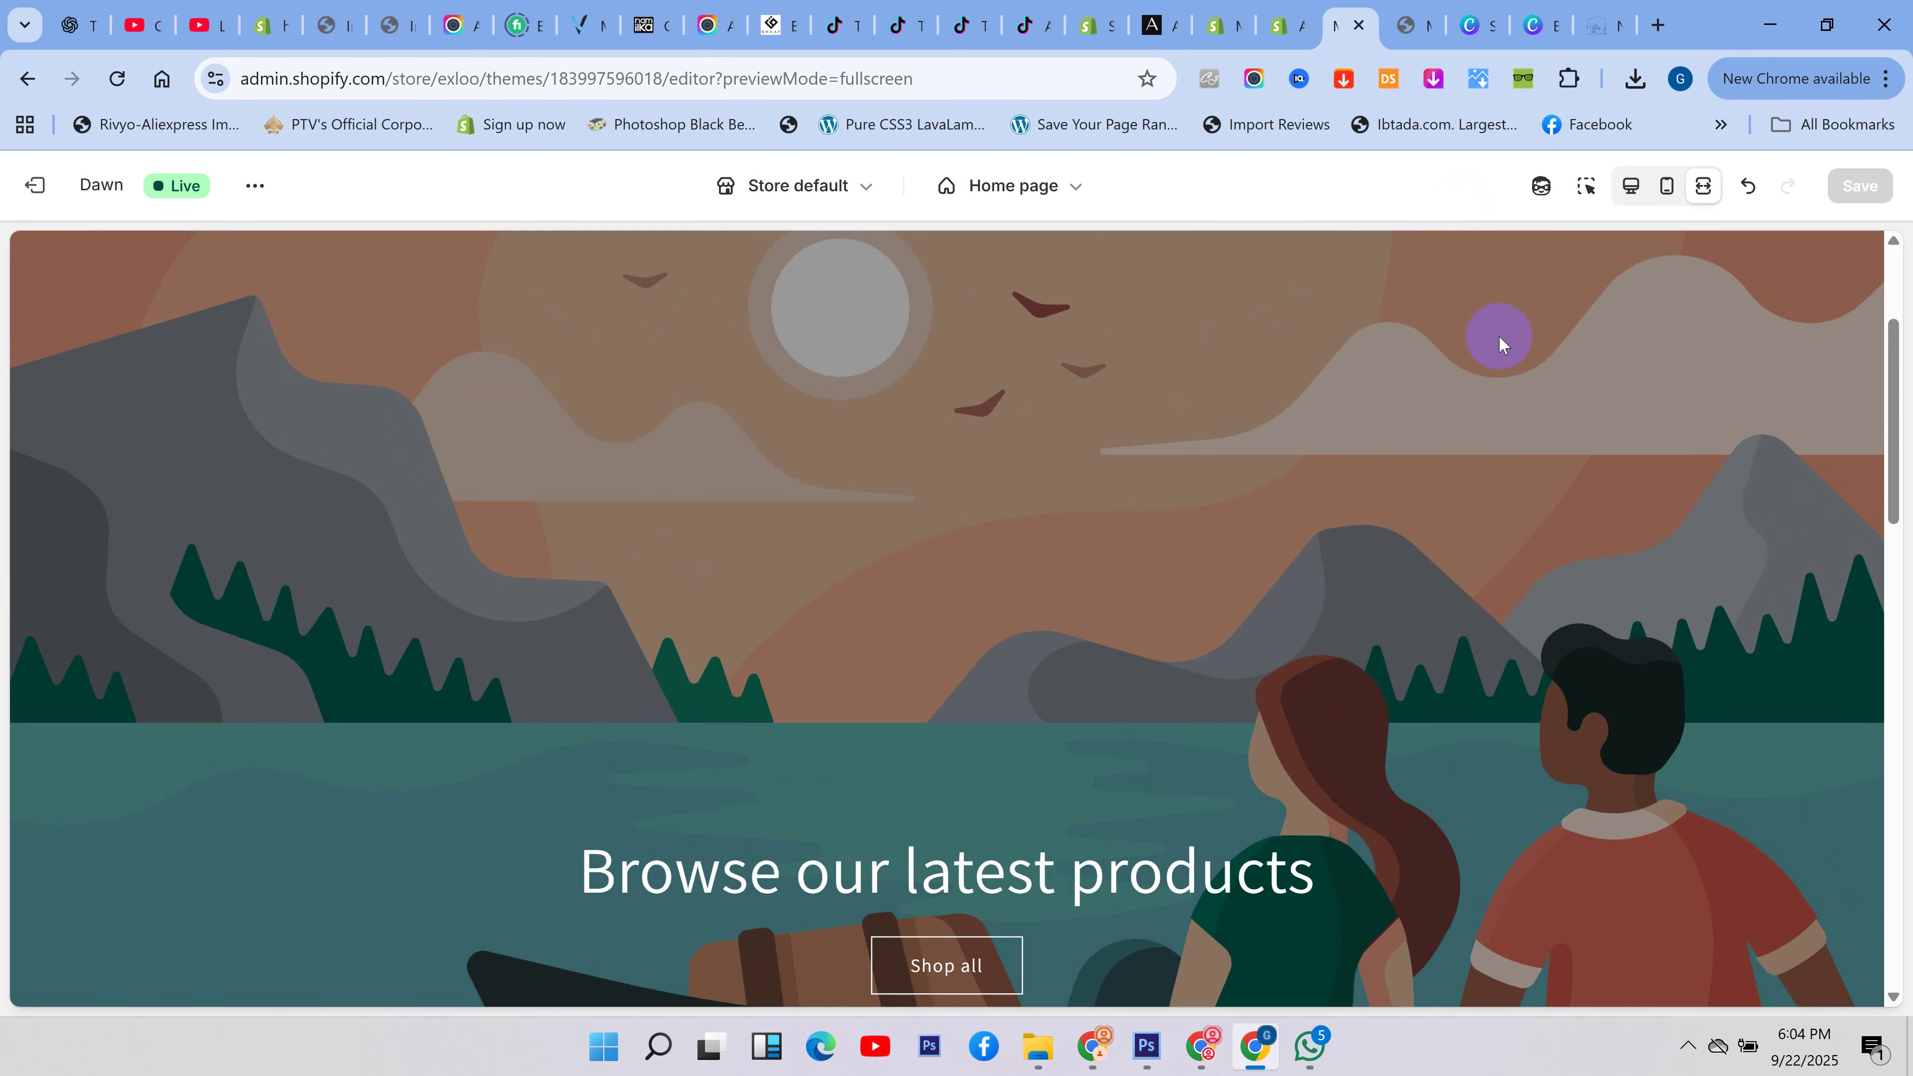
- Switch to the Canva template search, close the plumbing logo preview and search for "faucets banners"
click(1537, 23)
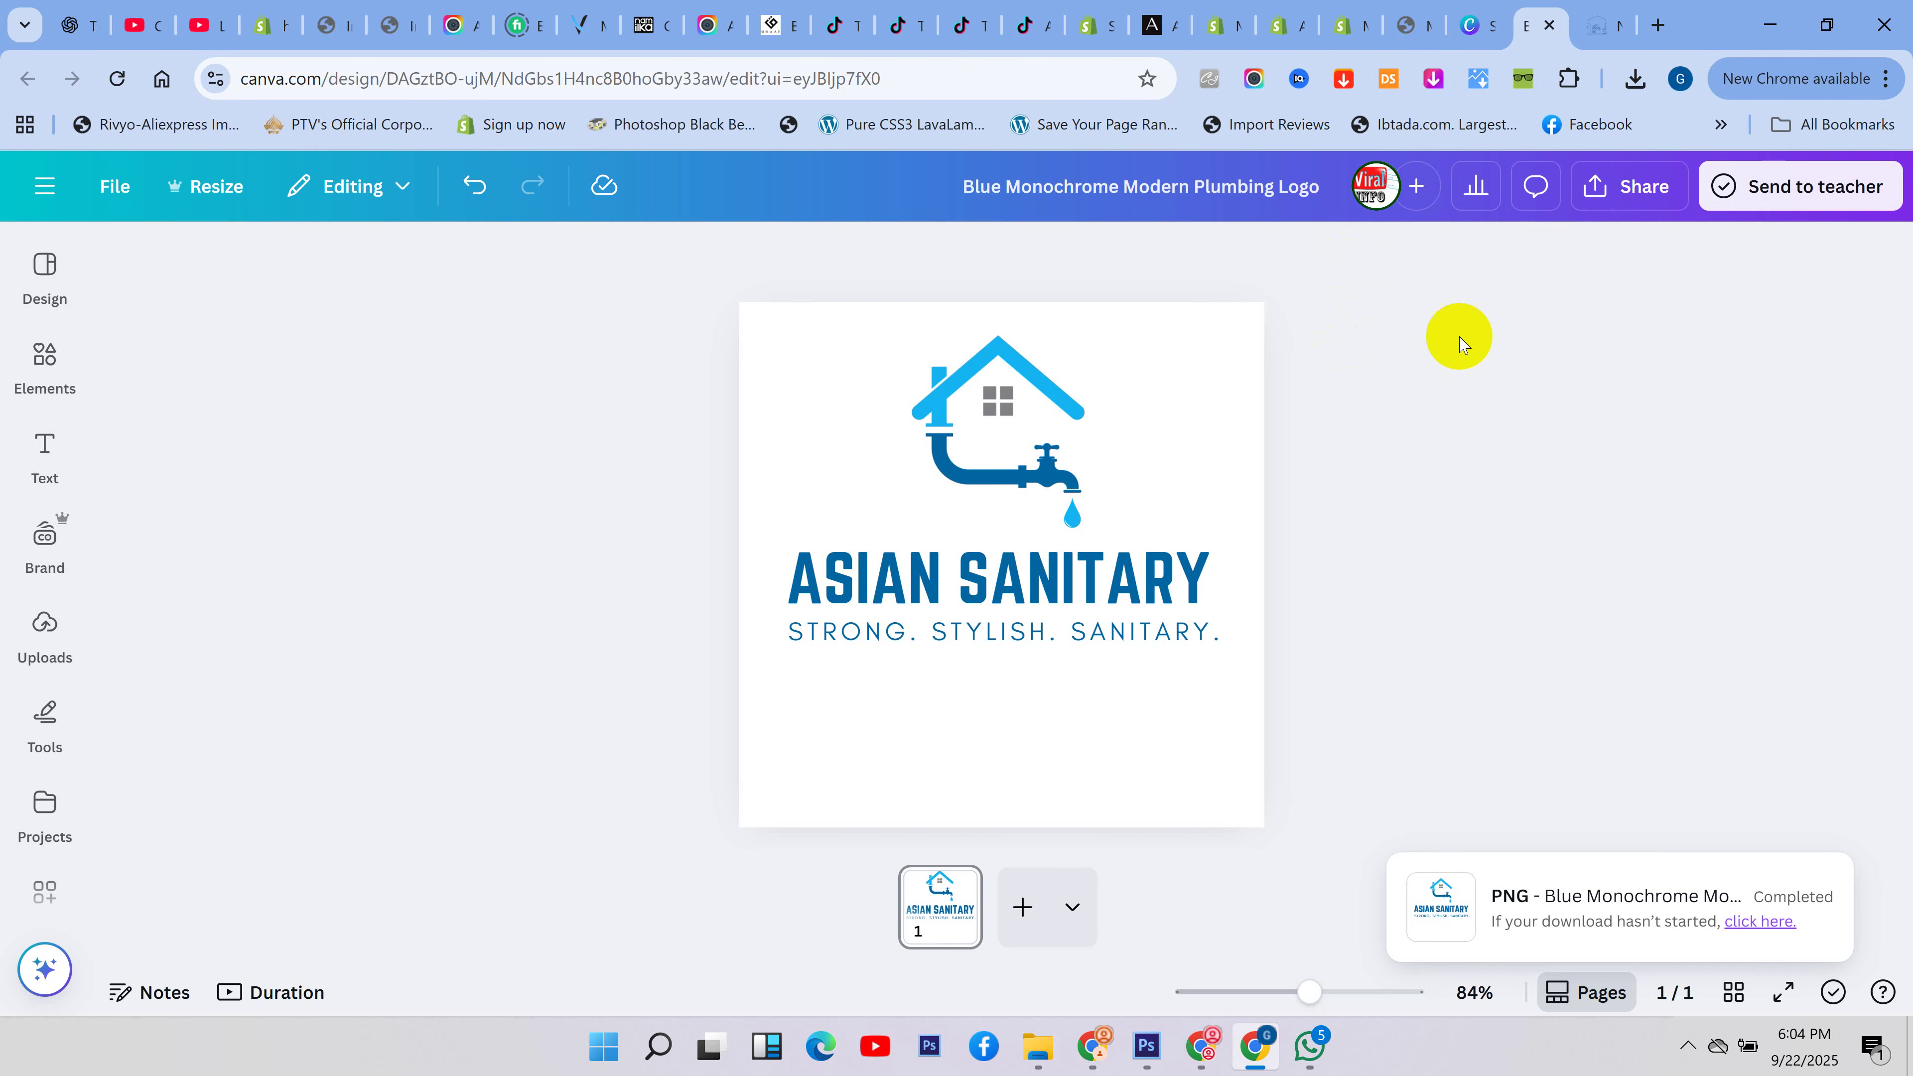
click(1473, 10)
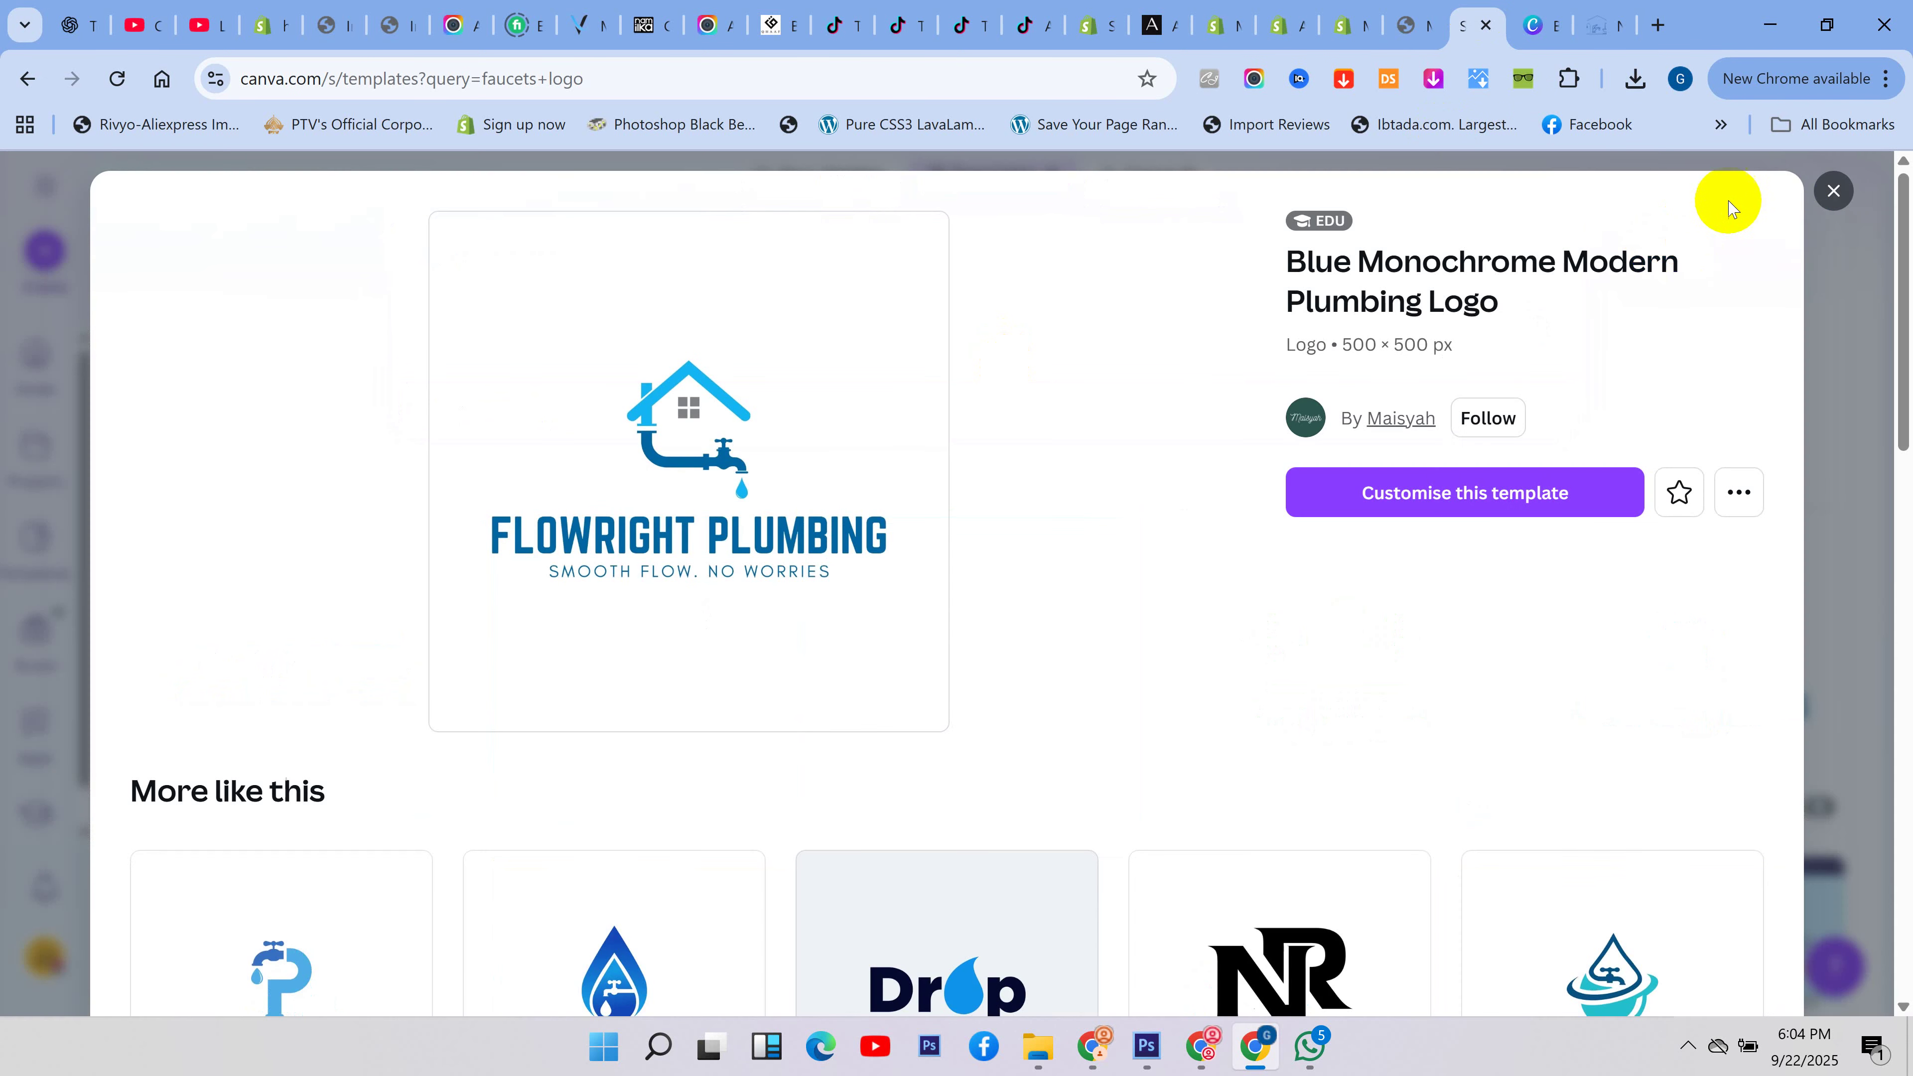
click(1833, 191)
drag(558, 258, 233, 273)
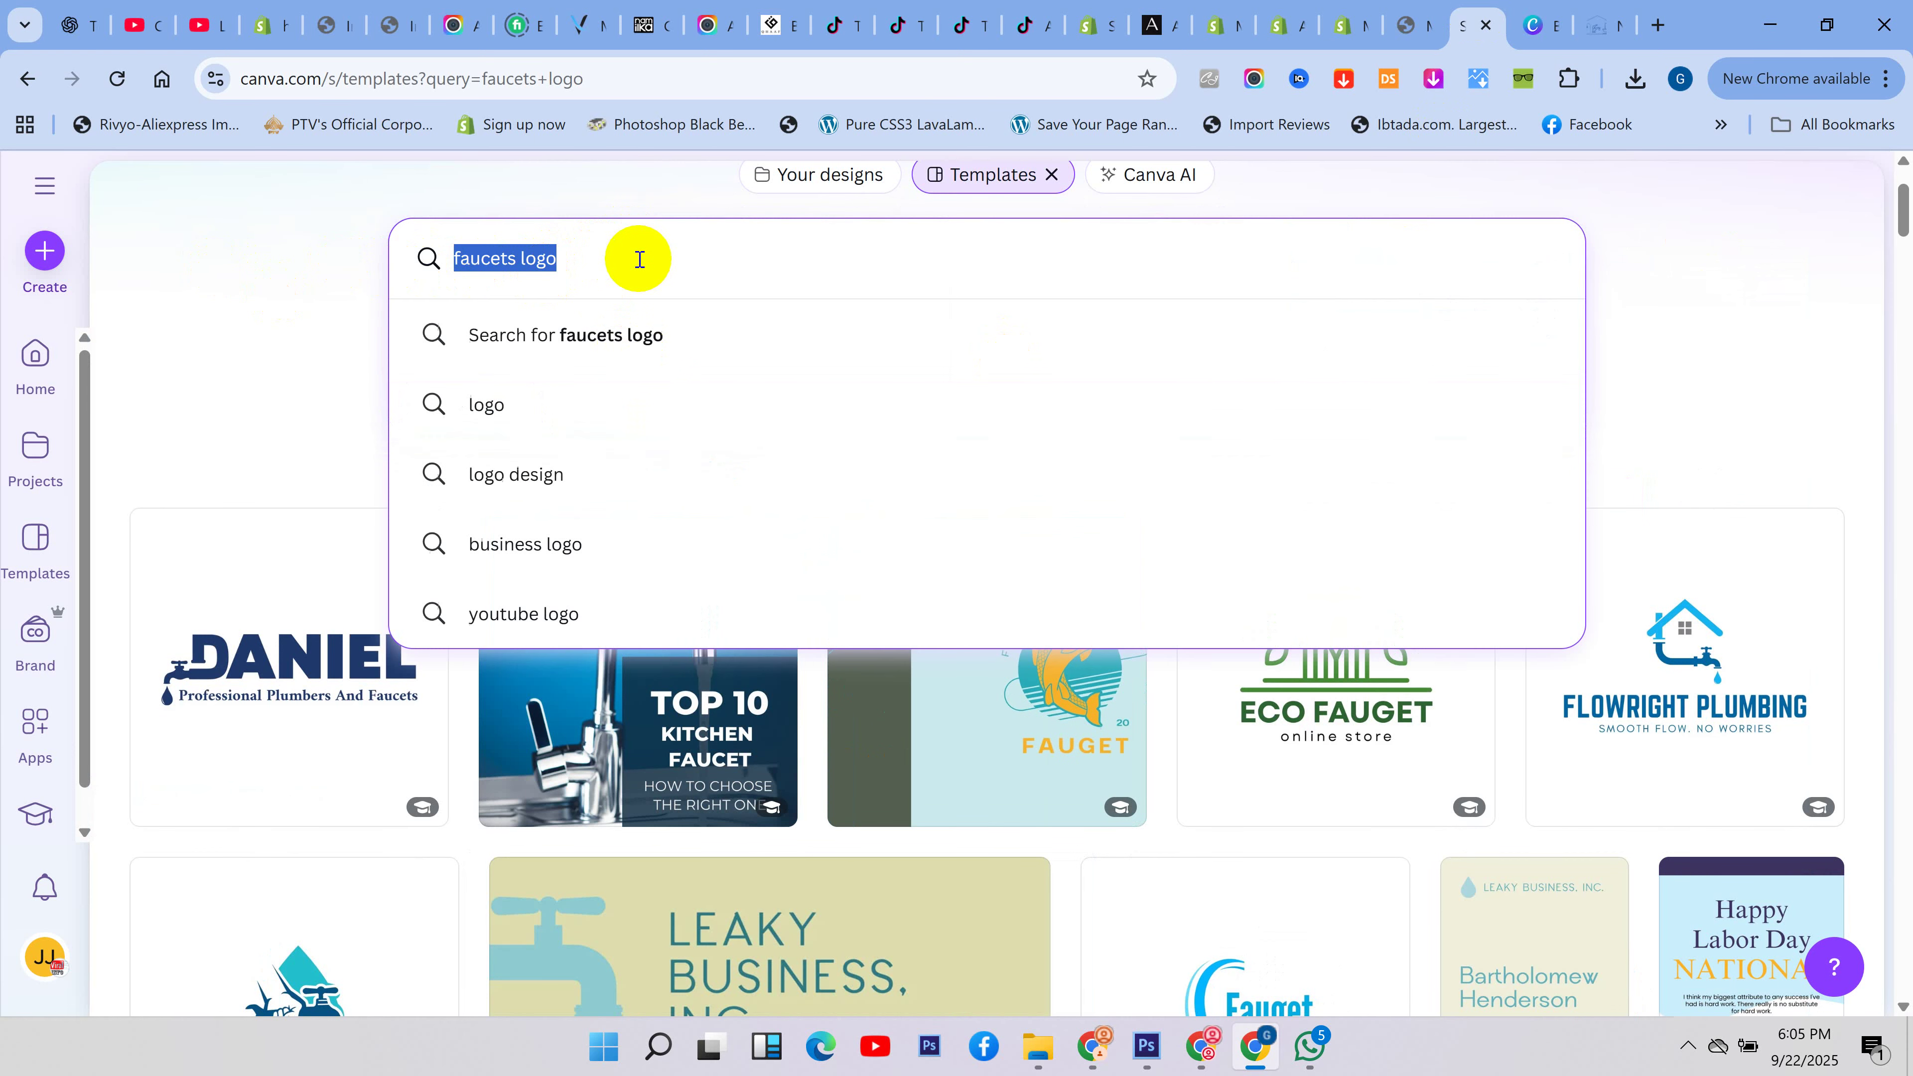
click(640, 251)
key(BackSpace)
key(BackSpace)
key(BackSpace)
key(BackSpace)
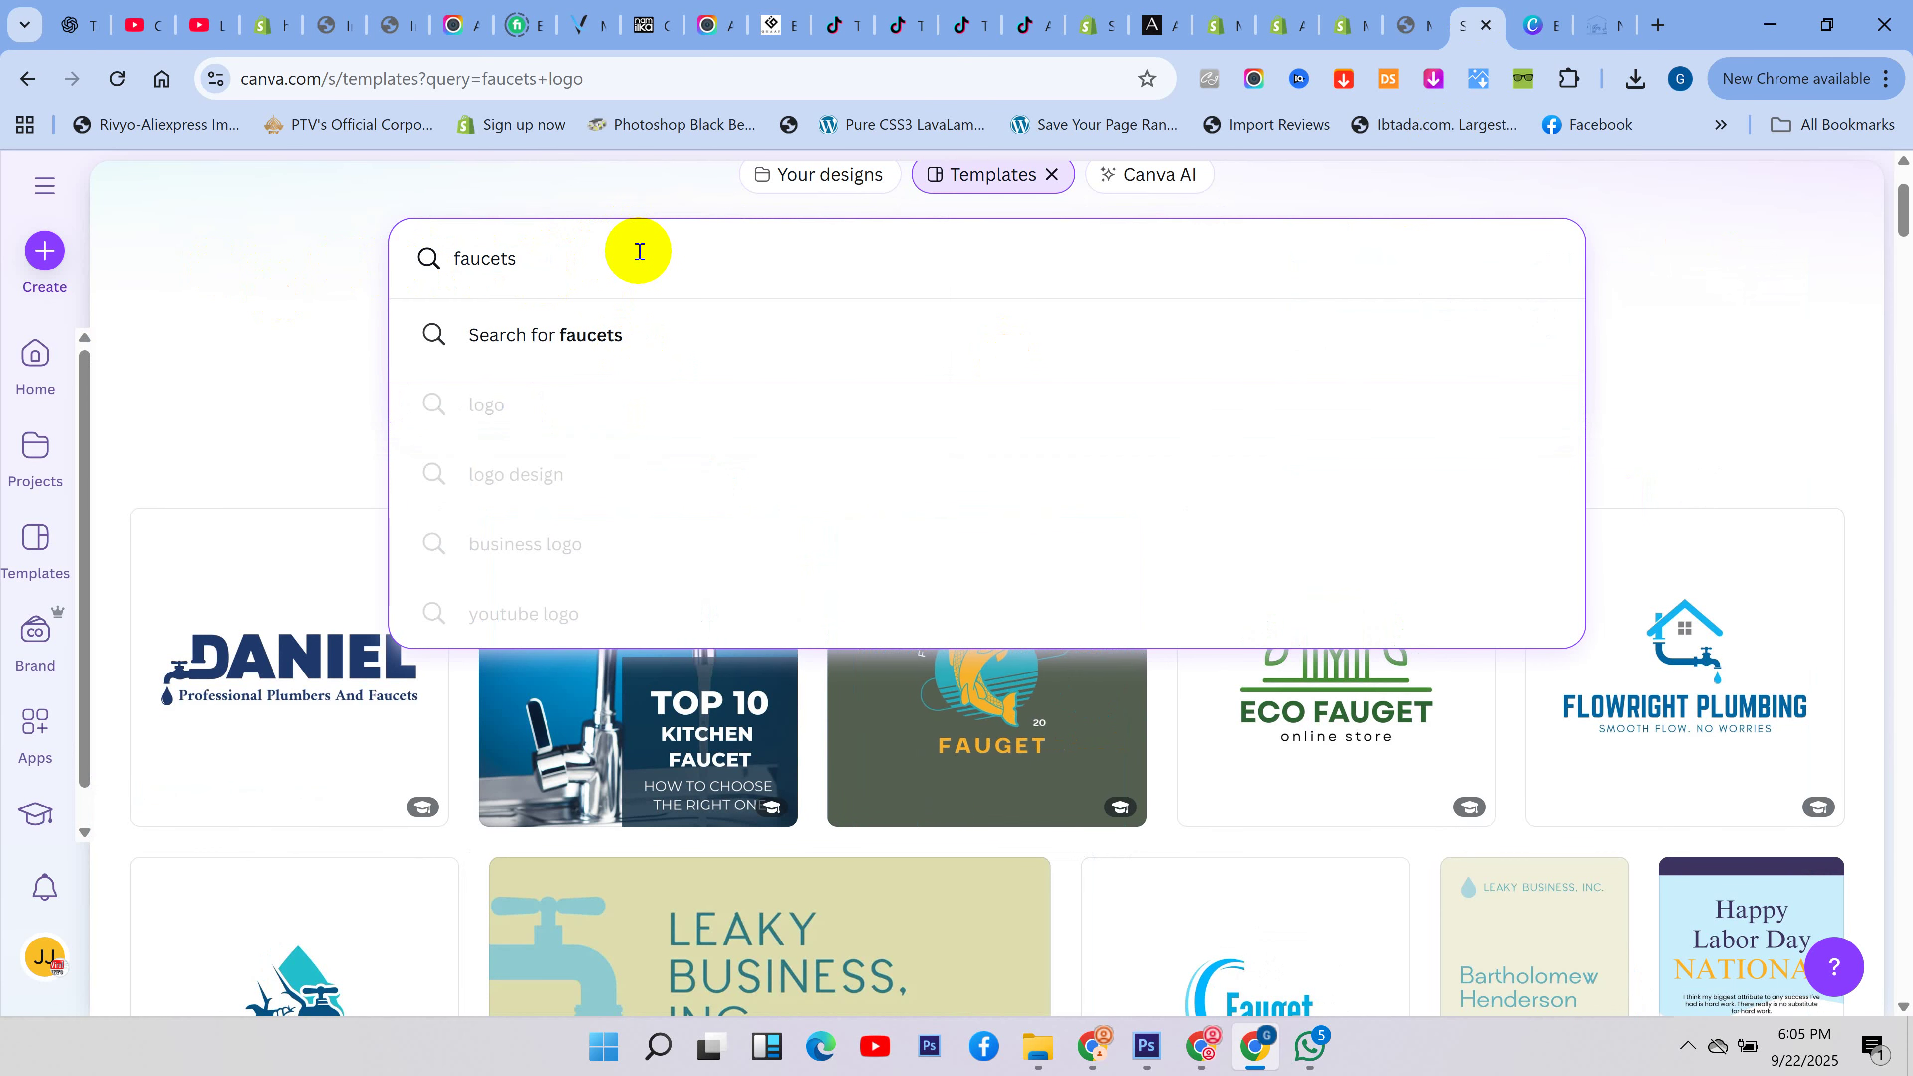
text(banners)
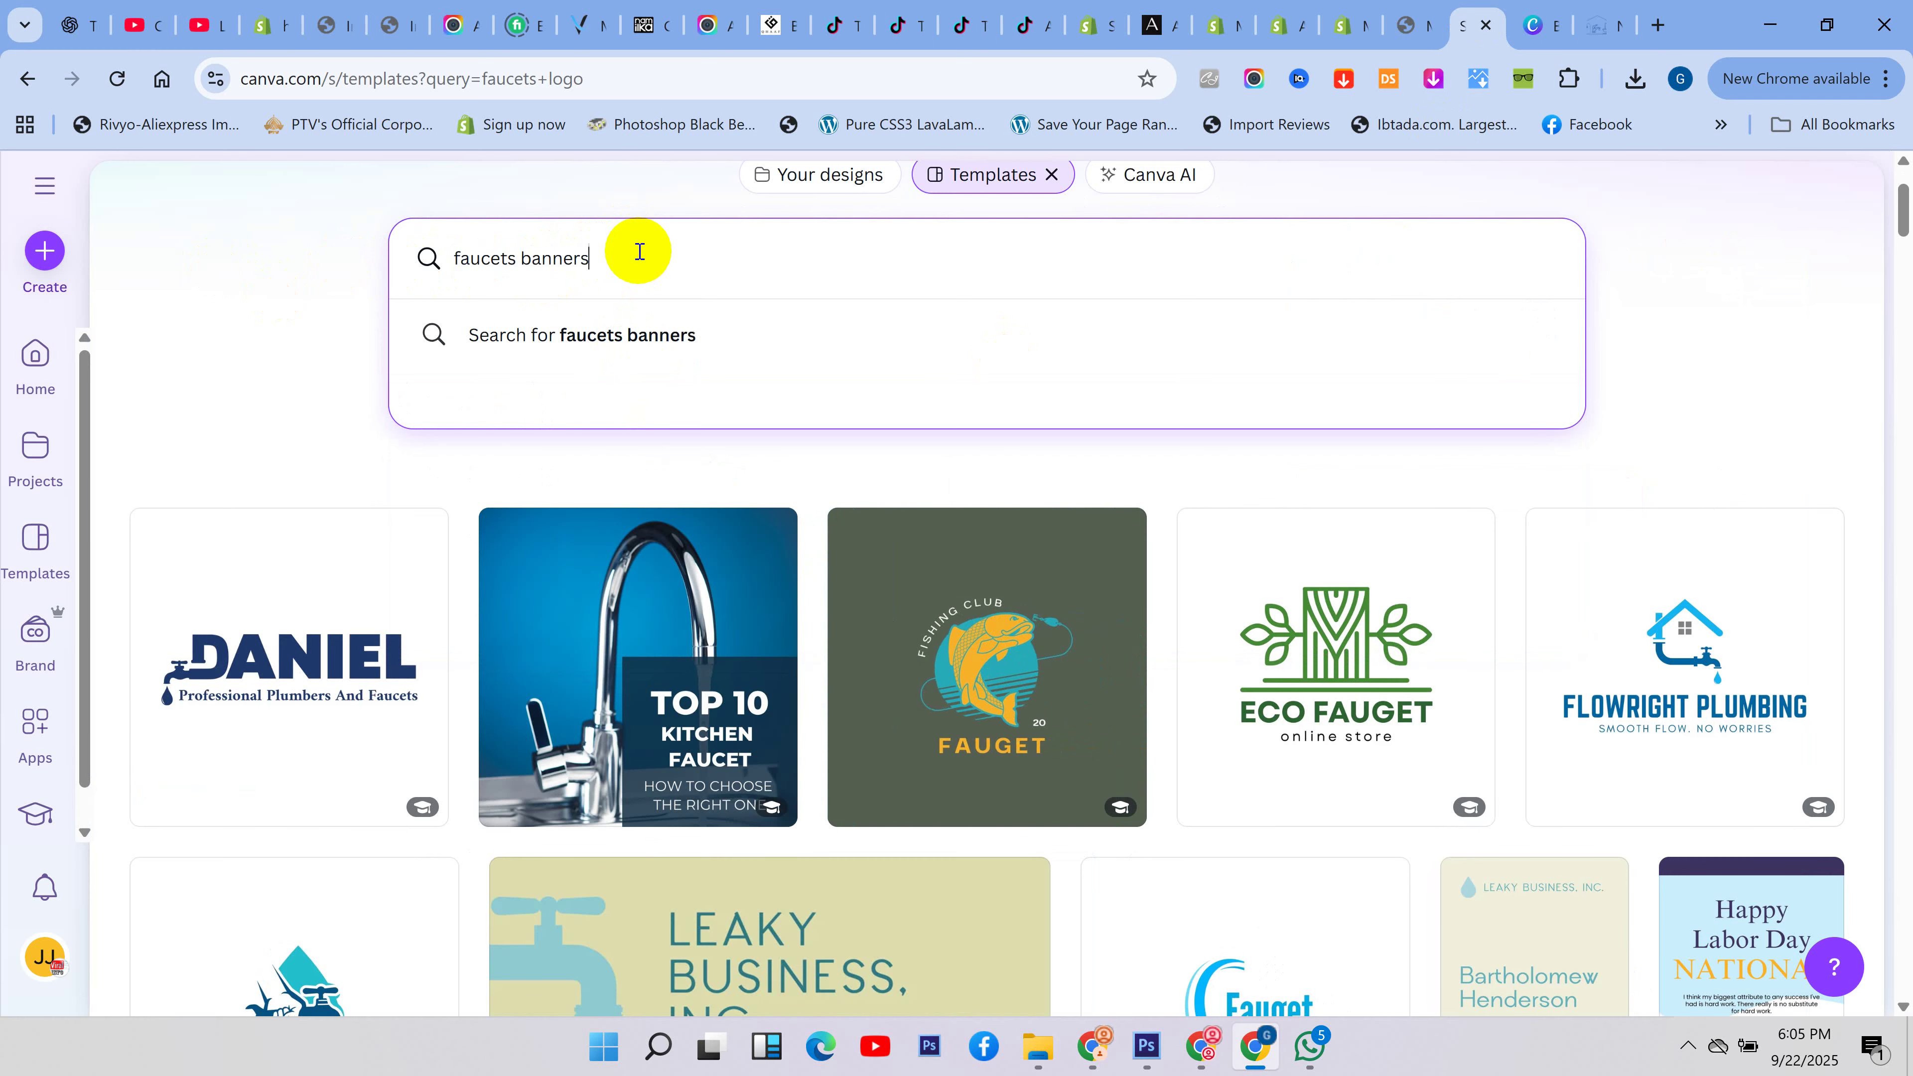
key(Return)
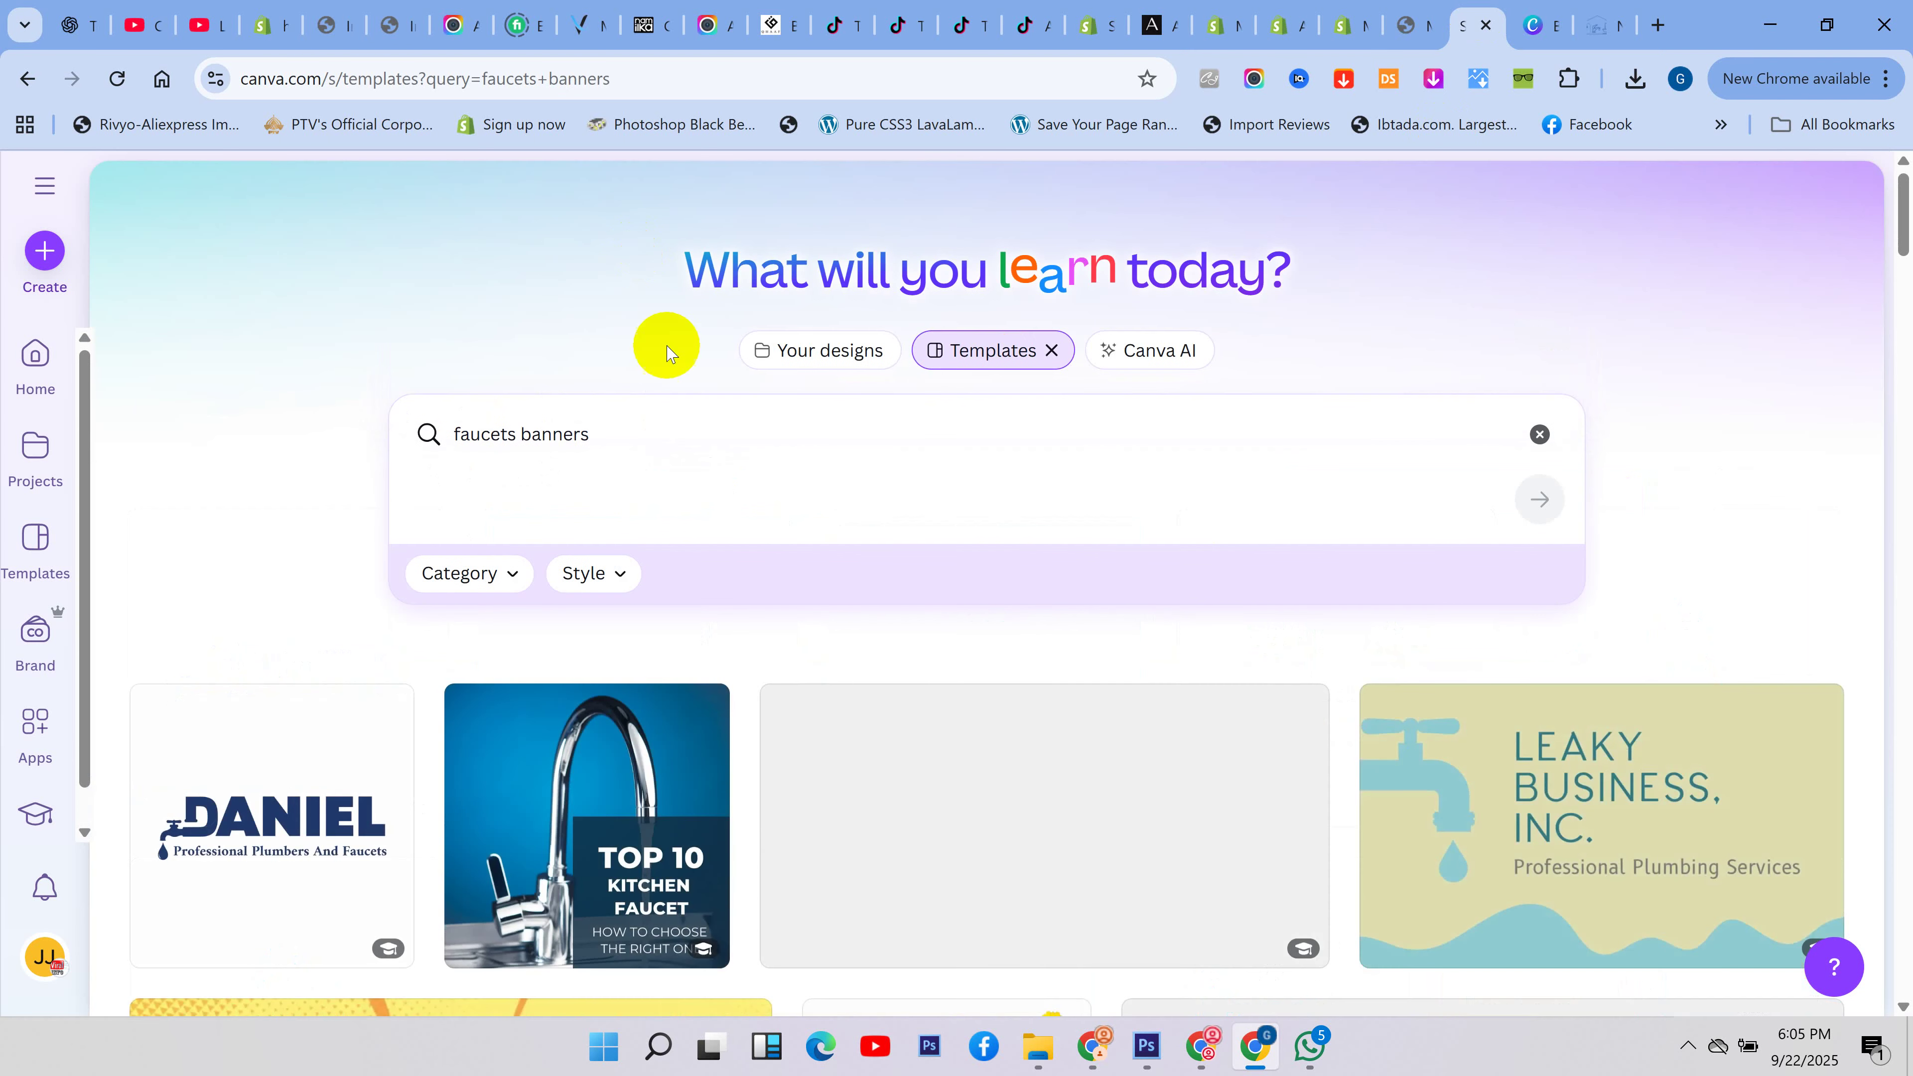
- Look through the faucets banners template results for a design that suits the store's home page banner
scroll(1010, 599, down, 4)
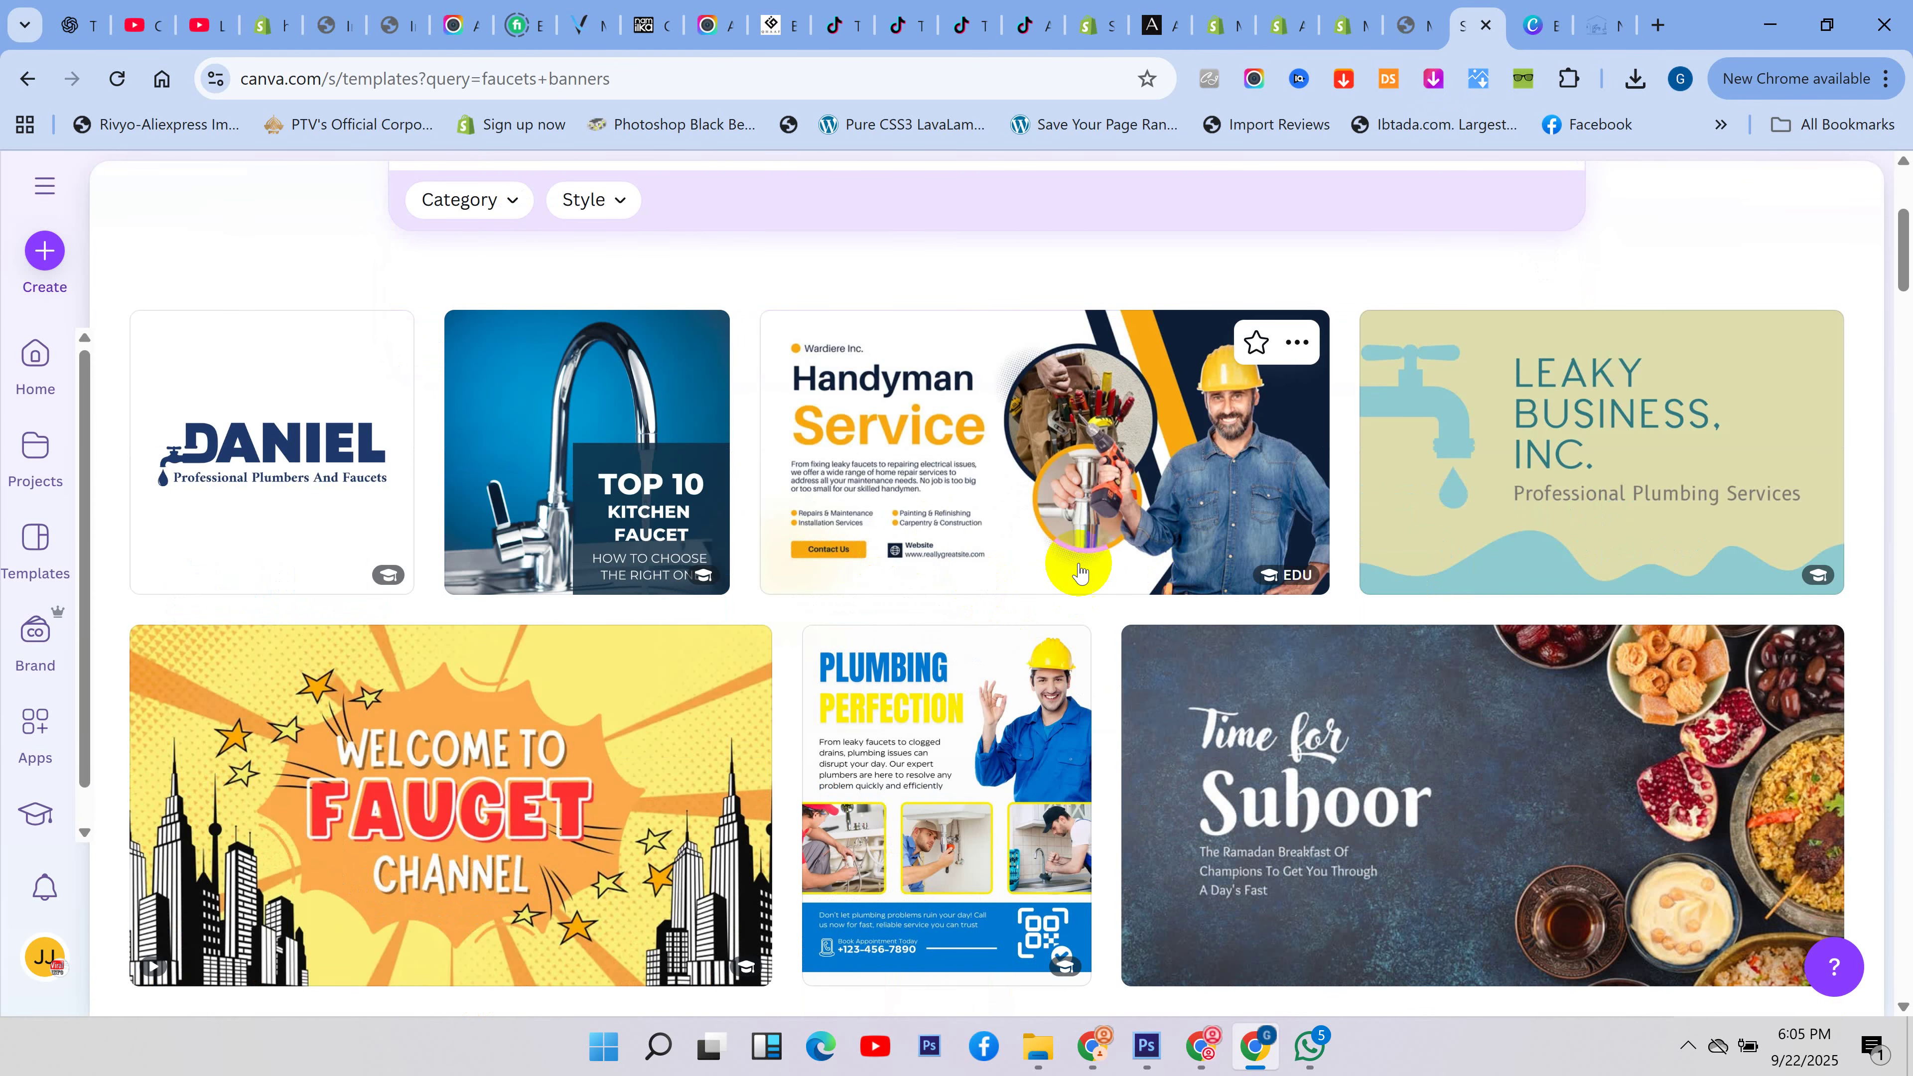
scroll(1057, 452, down, 10)
scroll(471, 519, up, 13)
drag(516, 432, 468, 432)
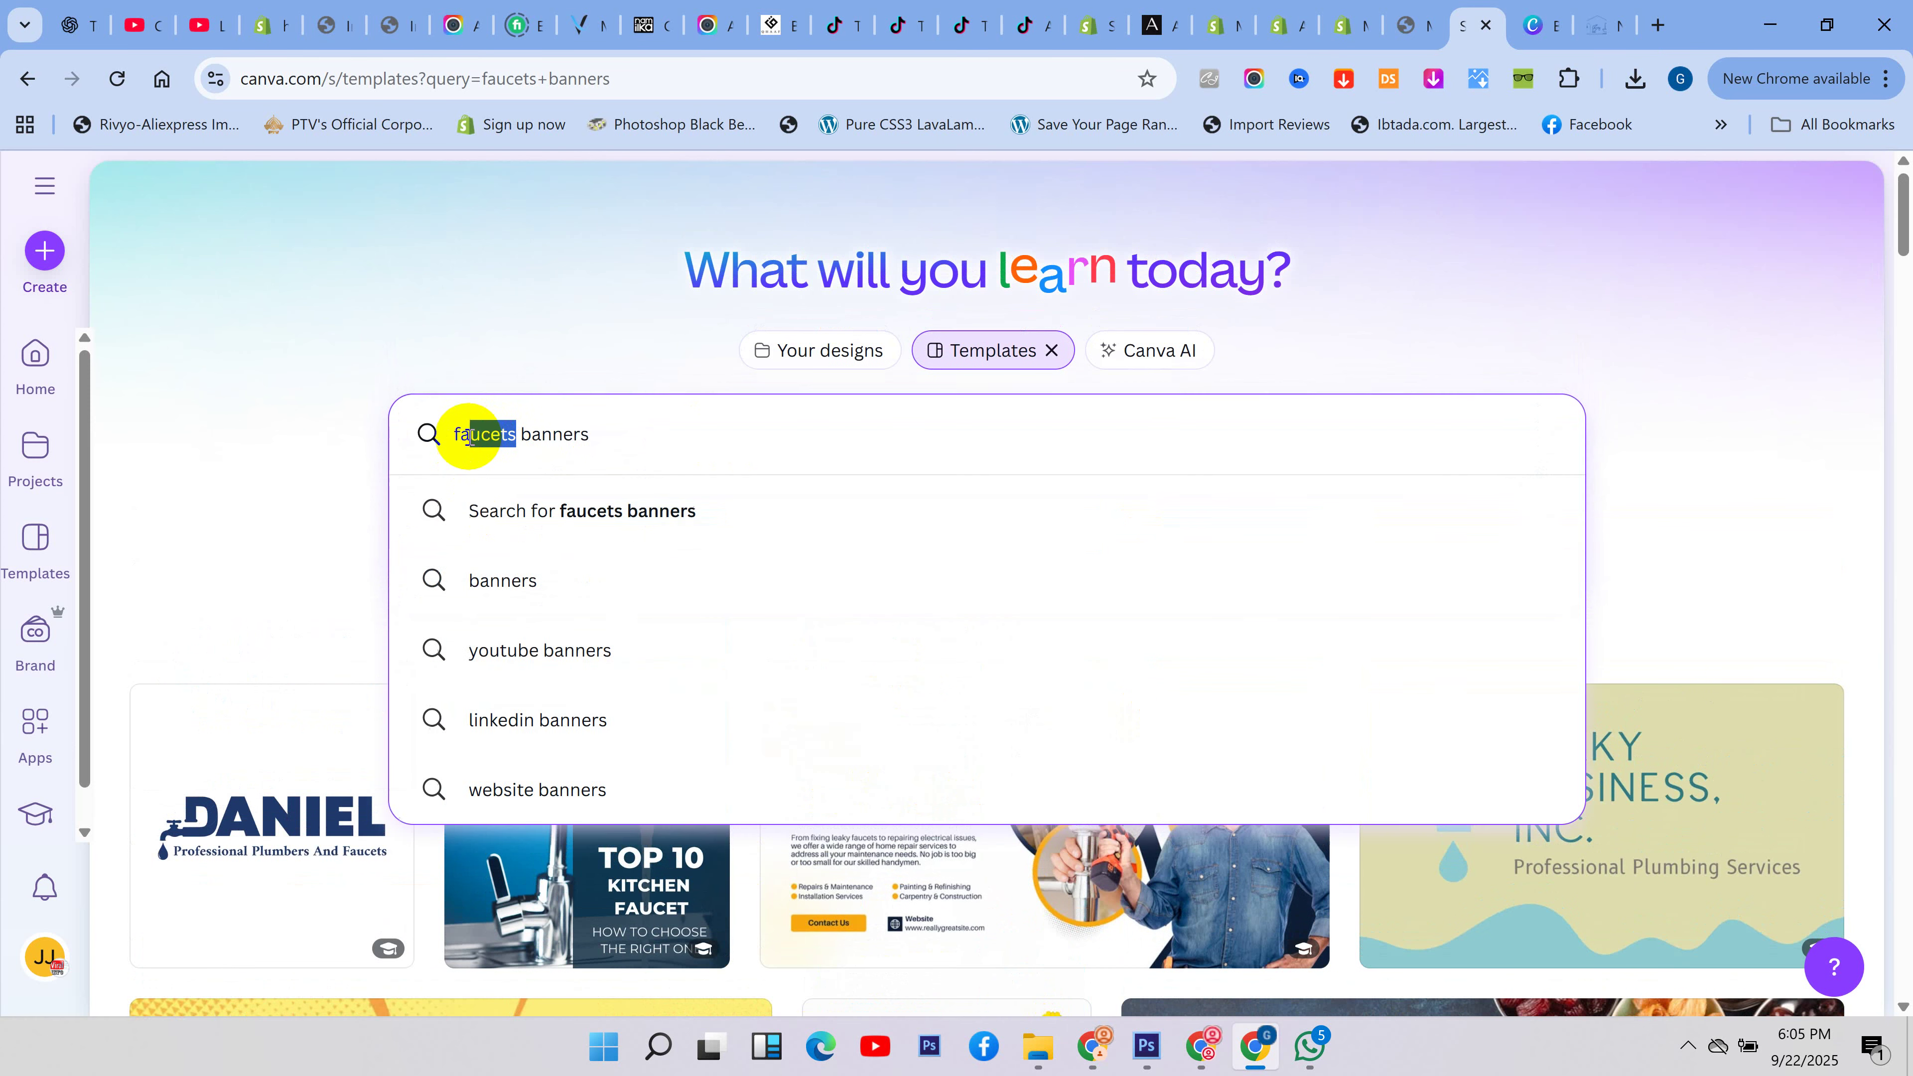
scroll(764, 503, down, 20)
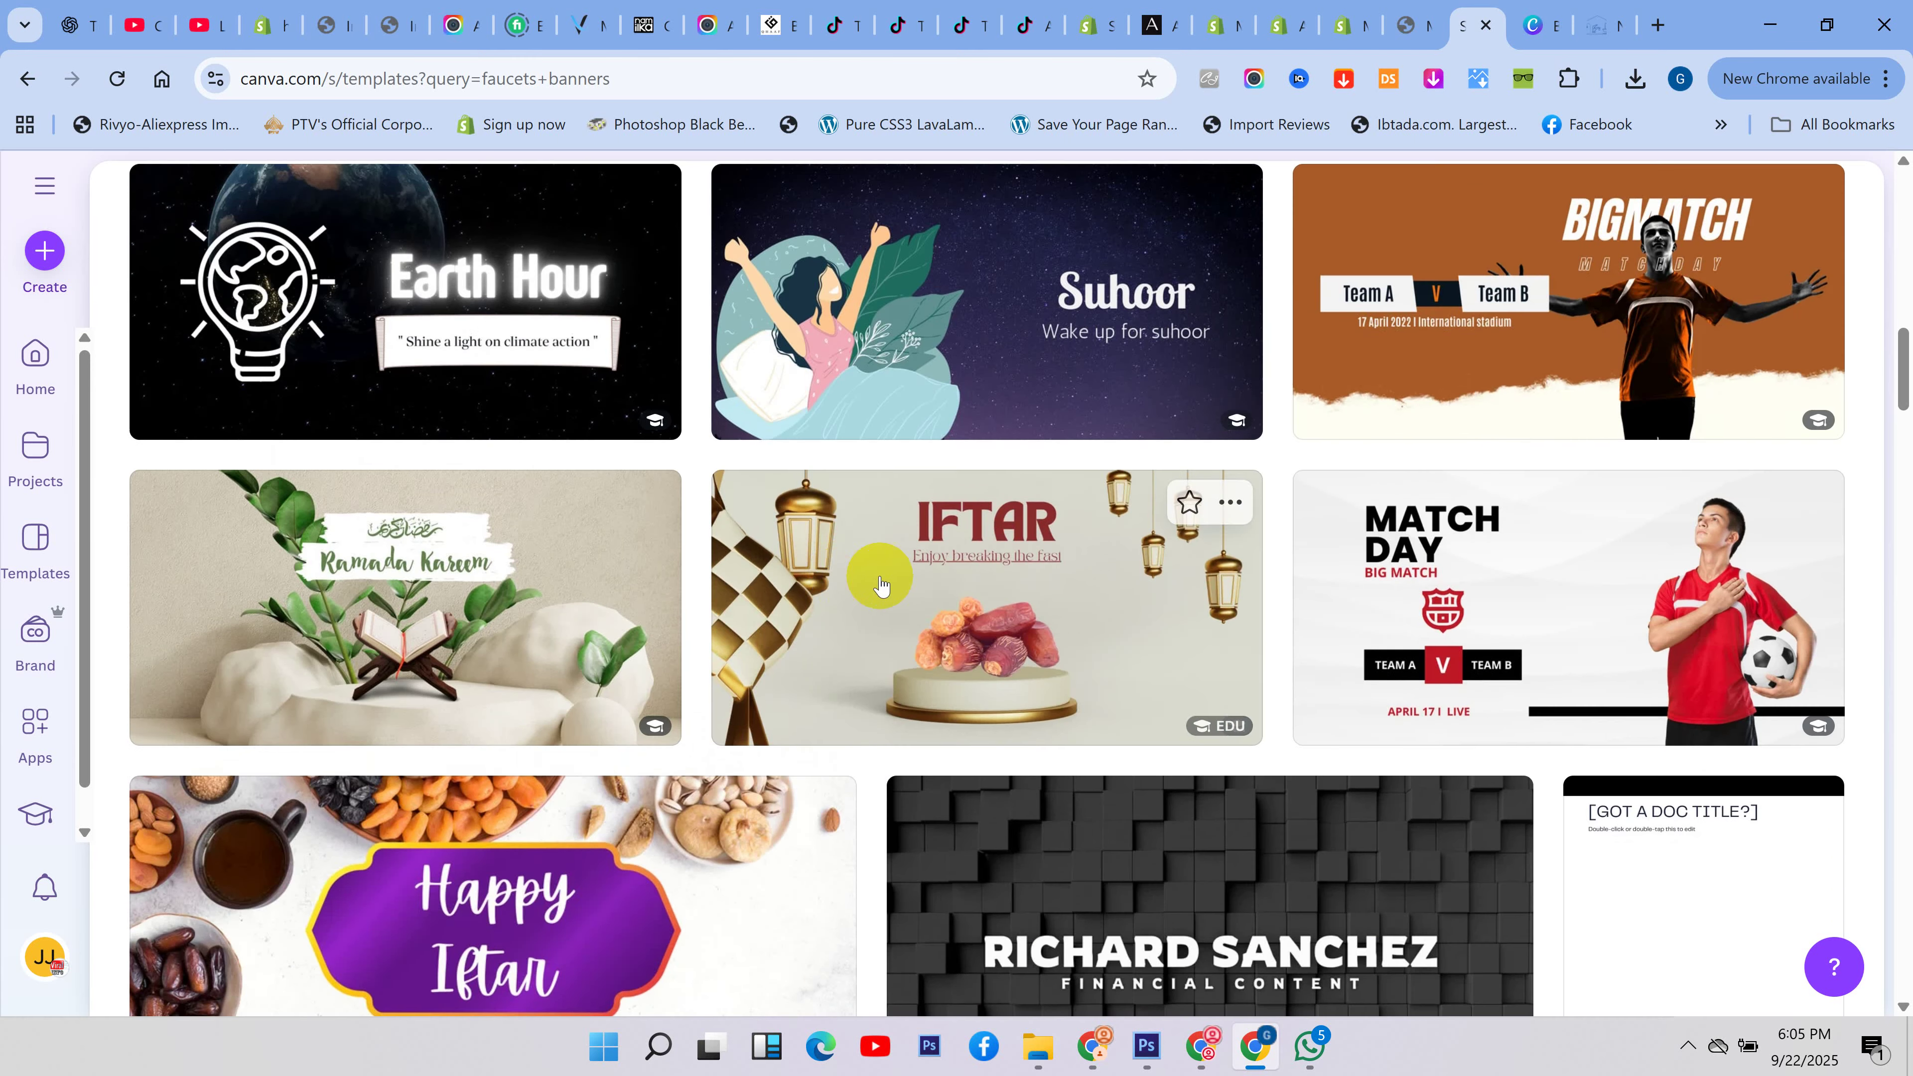
scroll(885, 584, down, 15)
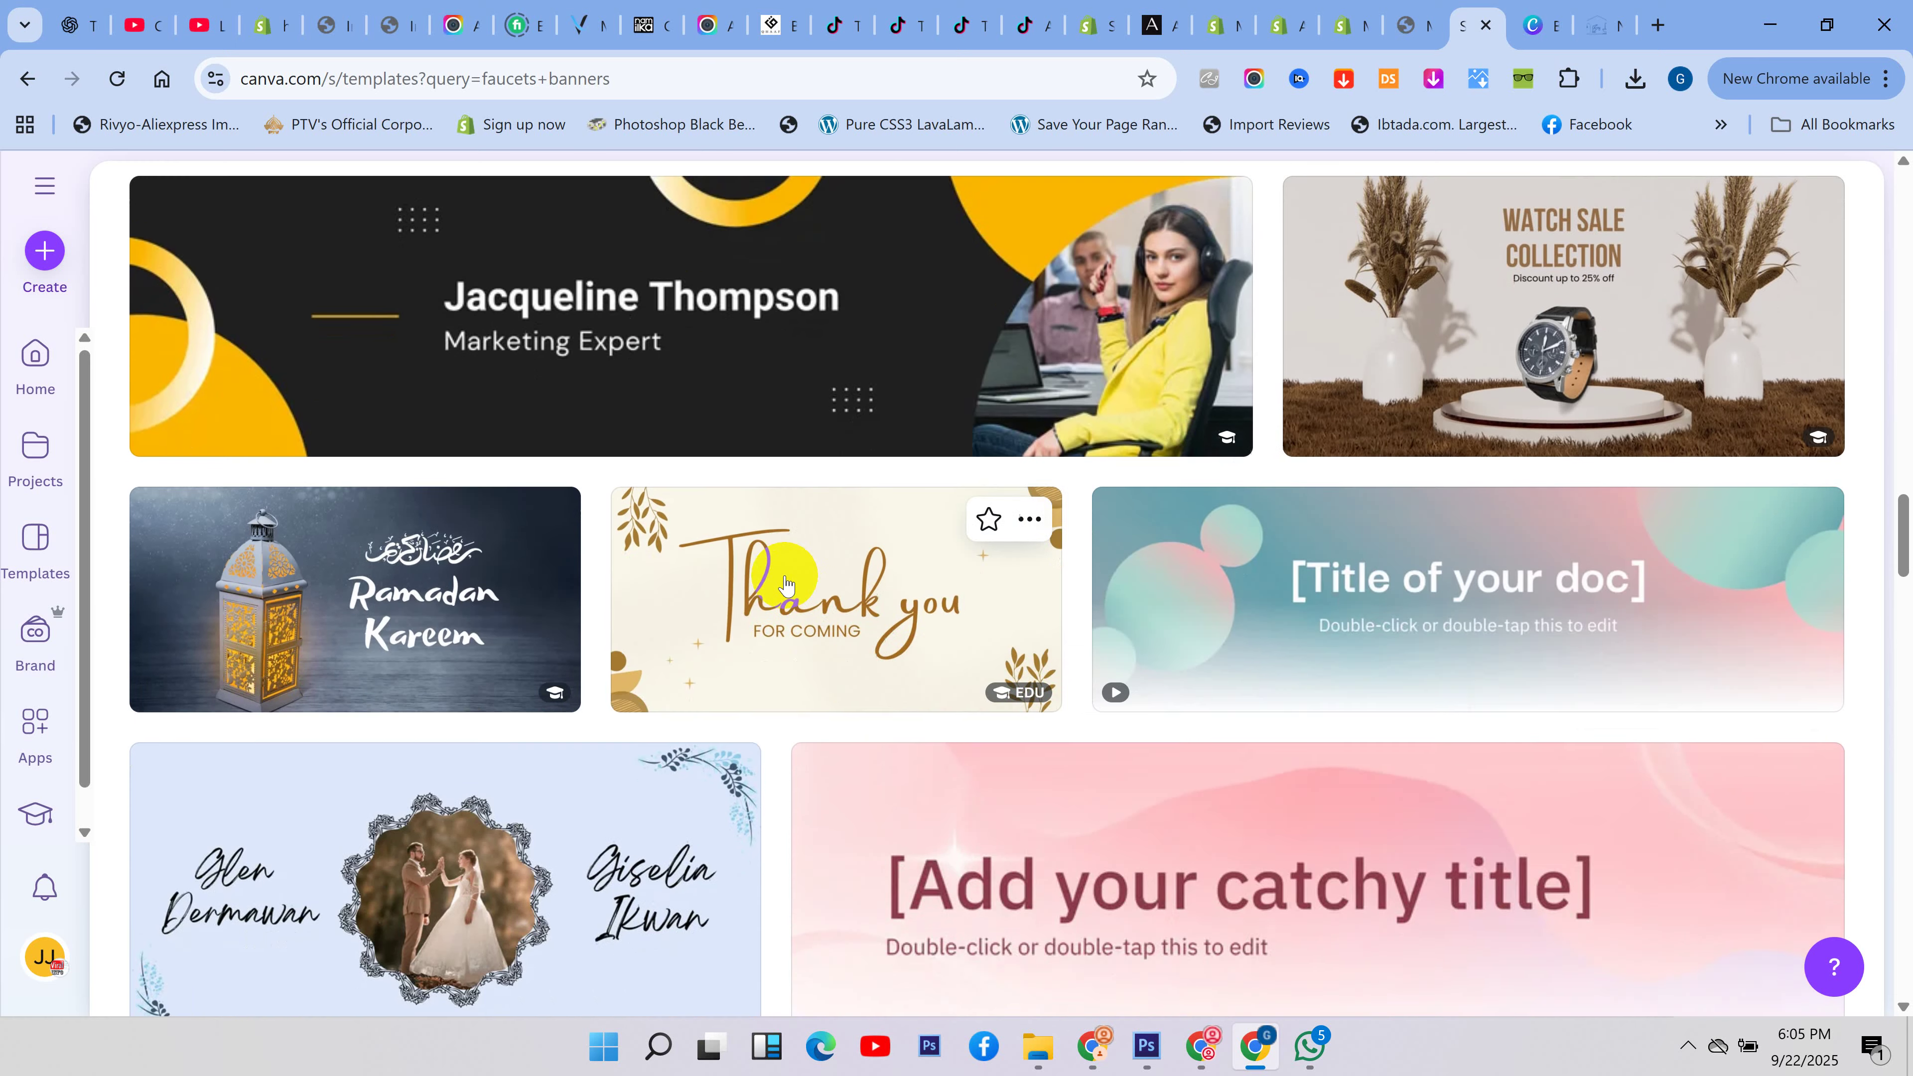
scroll(784, 579, down, 20)
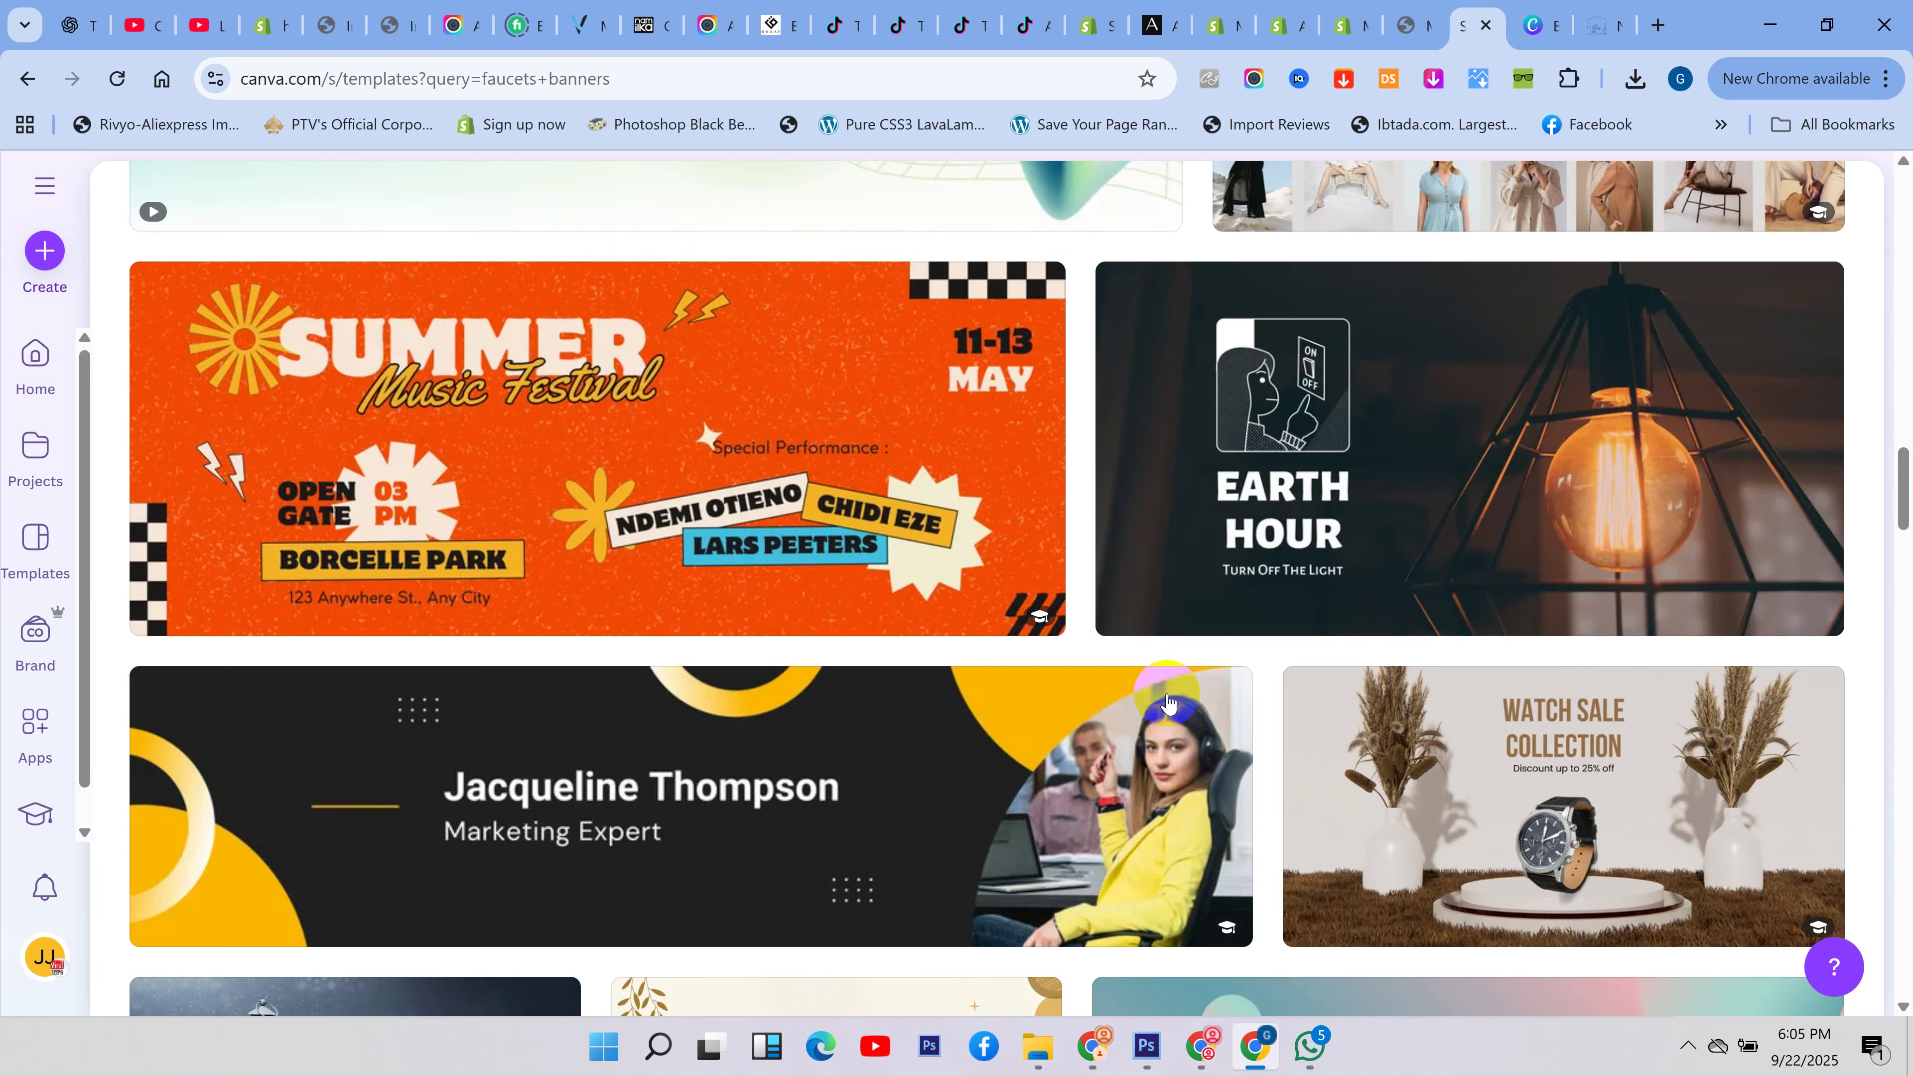
scroll(1167, 701, up, 20)
drag(619, 443, 547, 443)
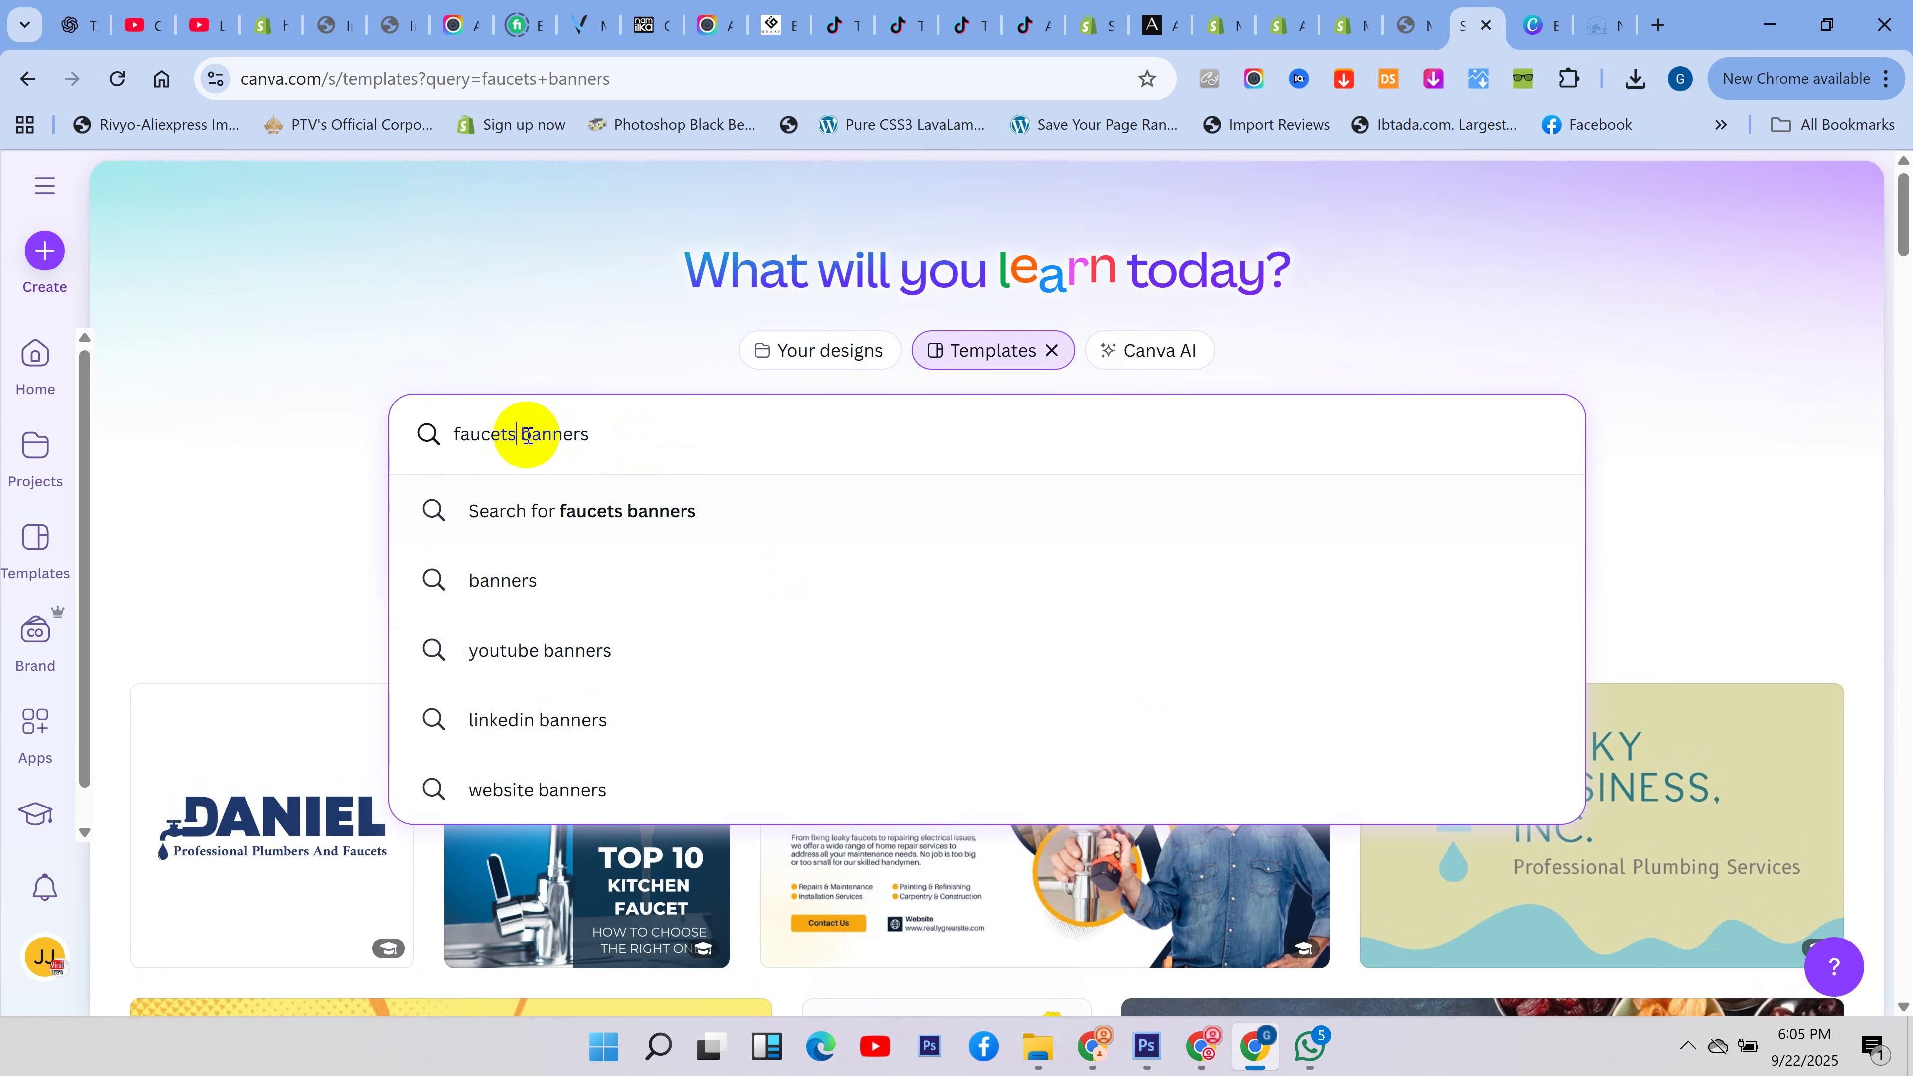
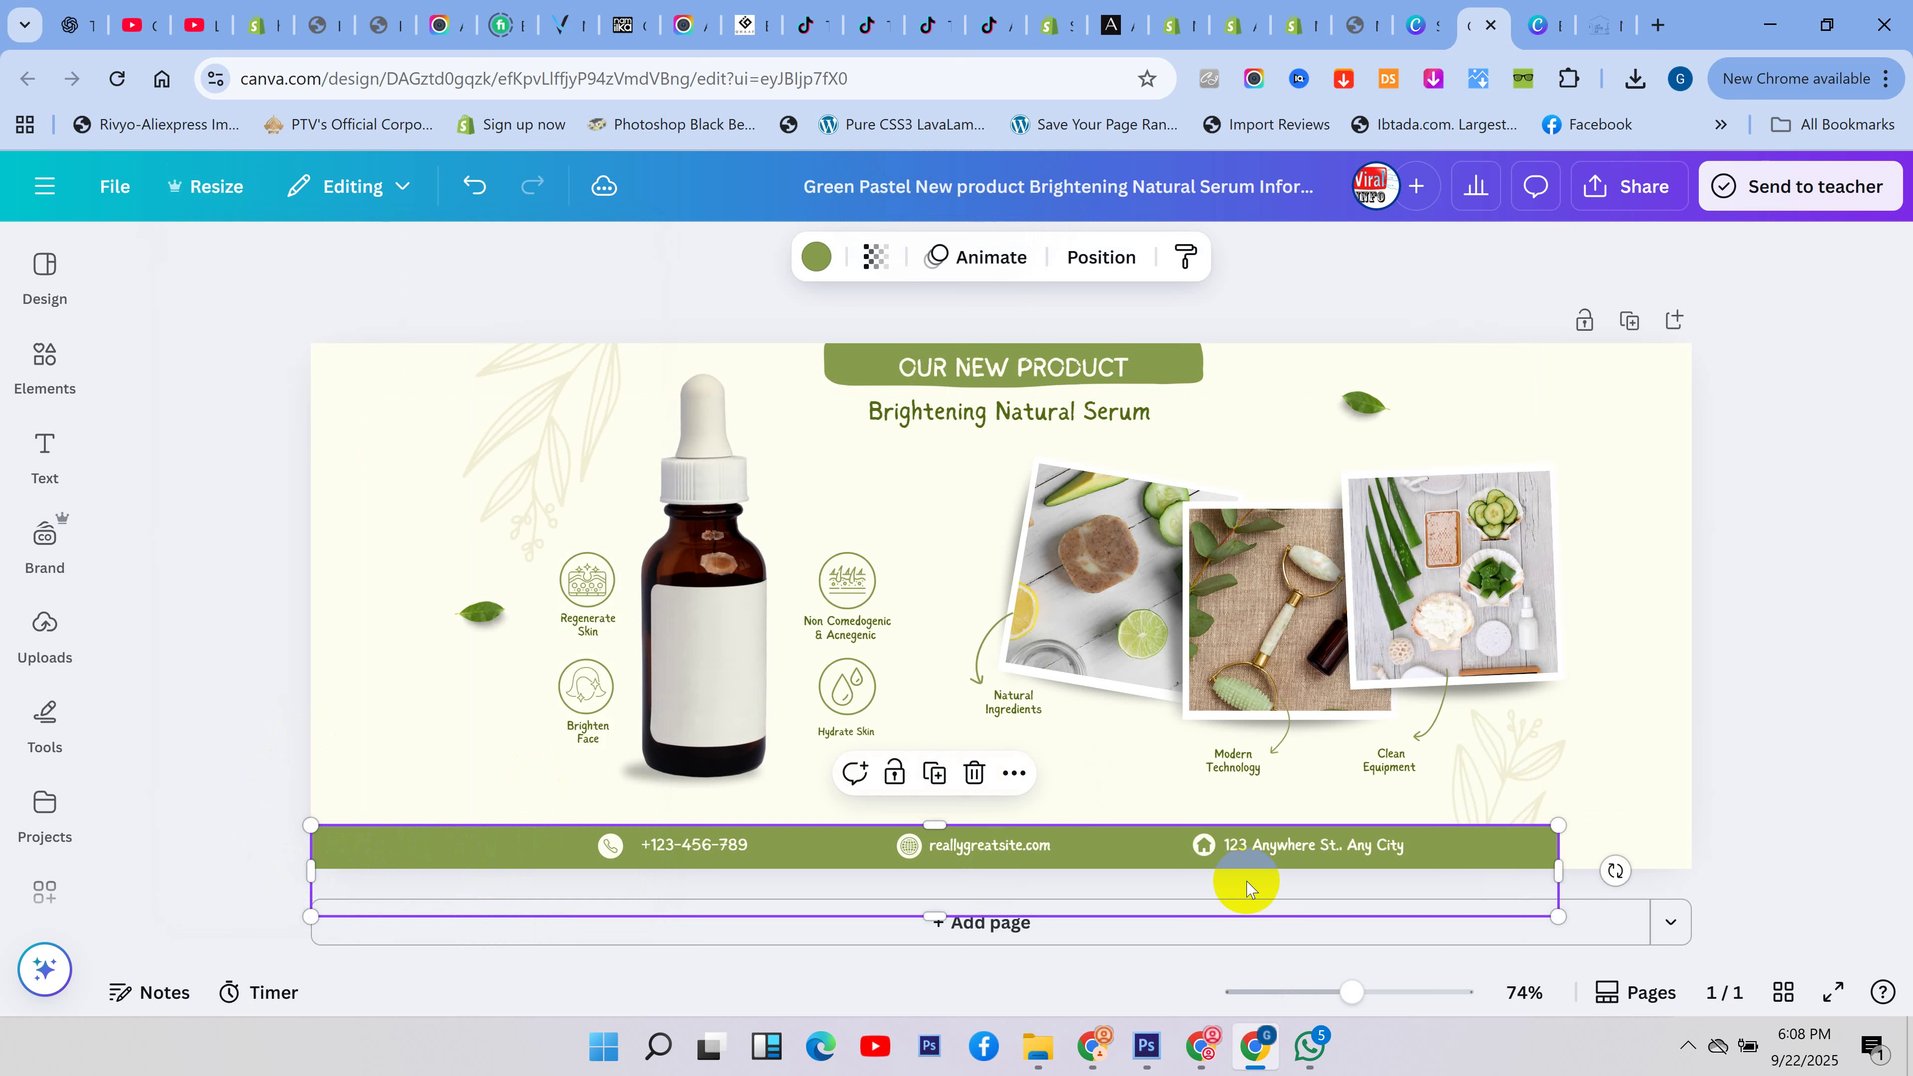
- Stretch the green footer bar to the full banner width, and delete the leaf and the serum bottle in the left half
drag(1559, 866, 1692, 863)
click(1774, 770)
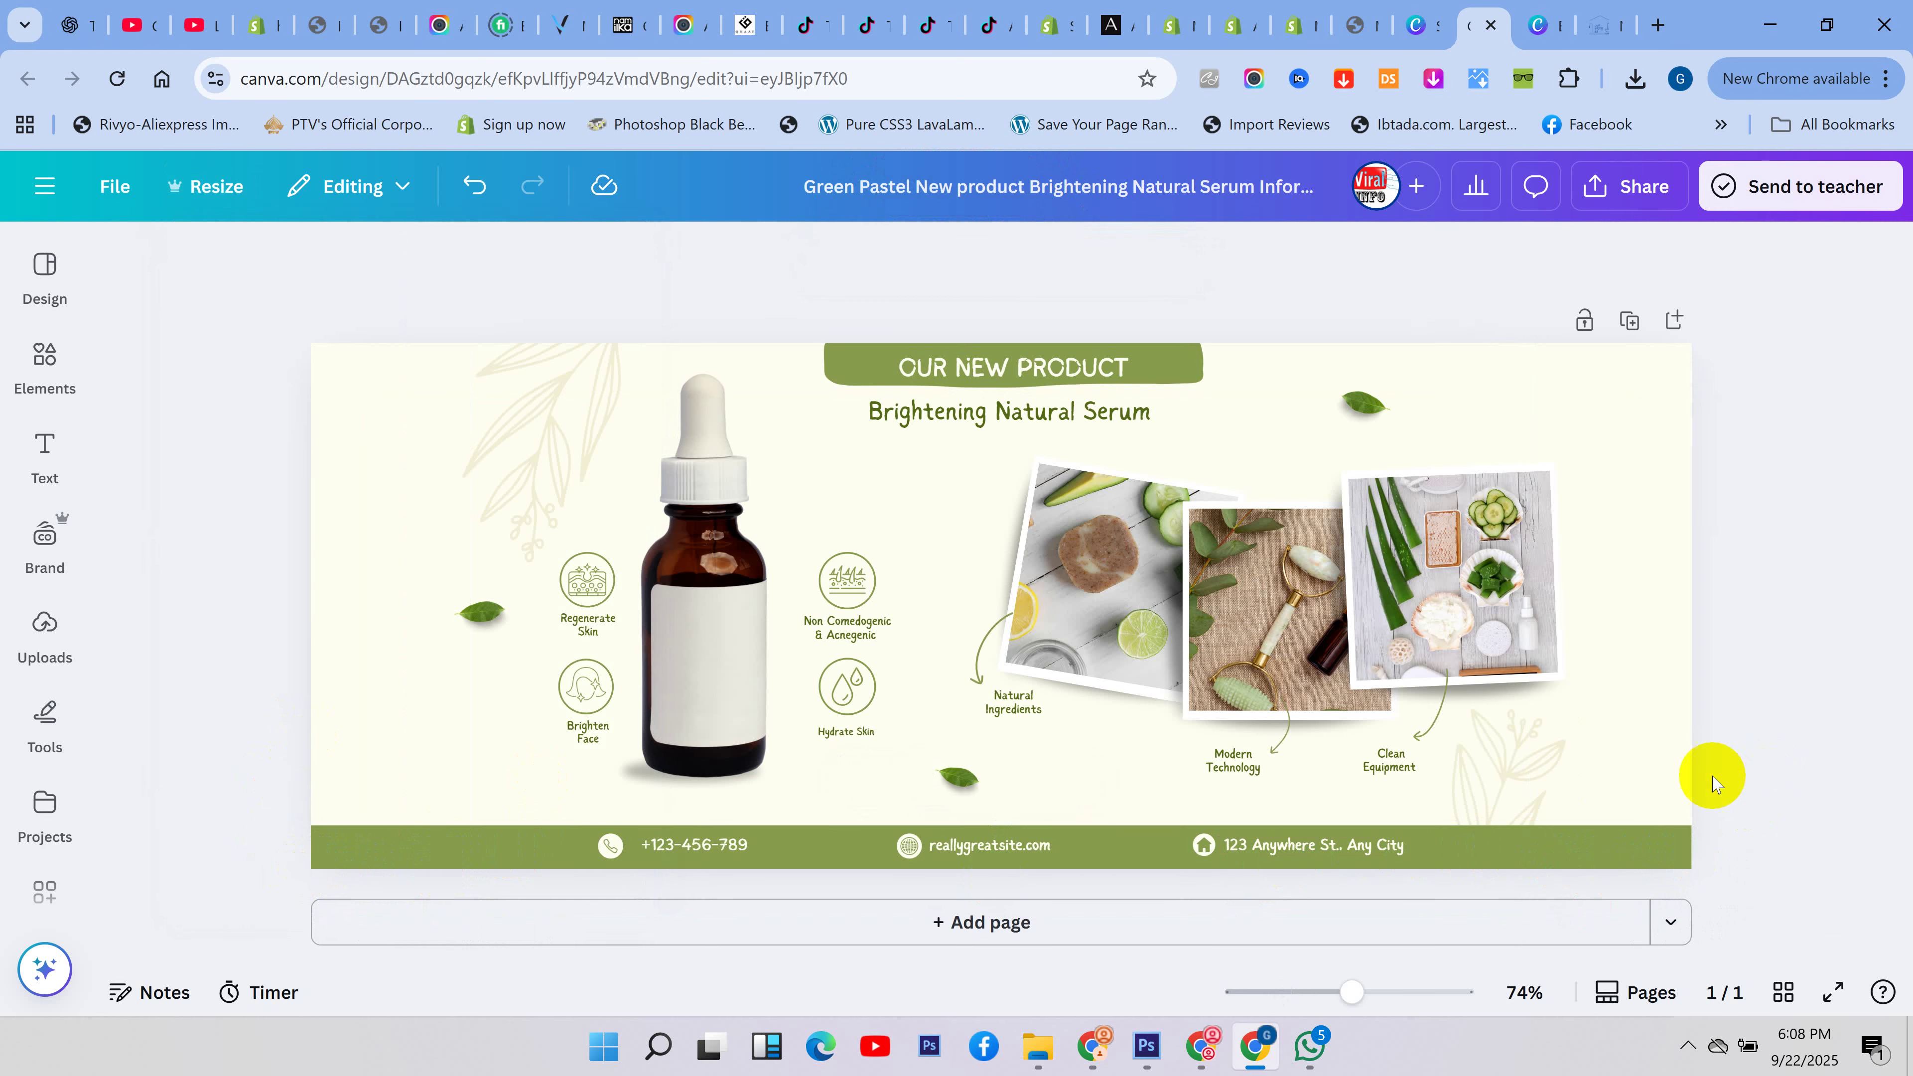
click(487, 619)
key(Delete)
click(680, 593)
key(Delete)
- Delete the Regenerate Skin and Brighten Face icons together with their captions
click(594, 577)
mouse_move(593, 576)
mouse_down()
mouse_move(590, 685)
mouse_move(593, 603)
mouse_up()
click(589, 572)
key(Delete)
click(586, 687)
key(Delete)
click(586, 728)
key(Delete)
click(589, 623)
key(Delete)
- Delete the Non Comedogenic & Acnegenic and Hydrate Skin icons together with their captions
click(845, 690)
drag(854, 700, 844, 635)
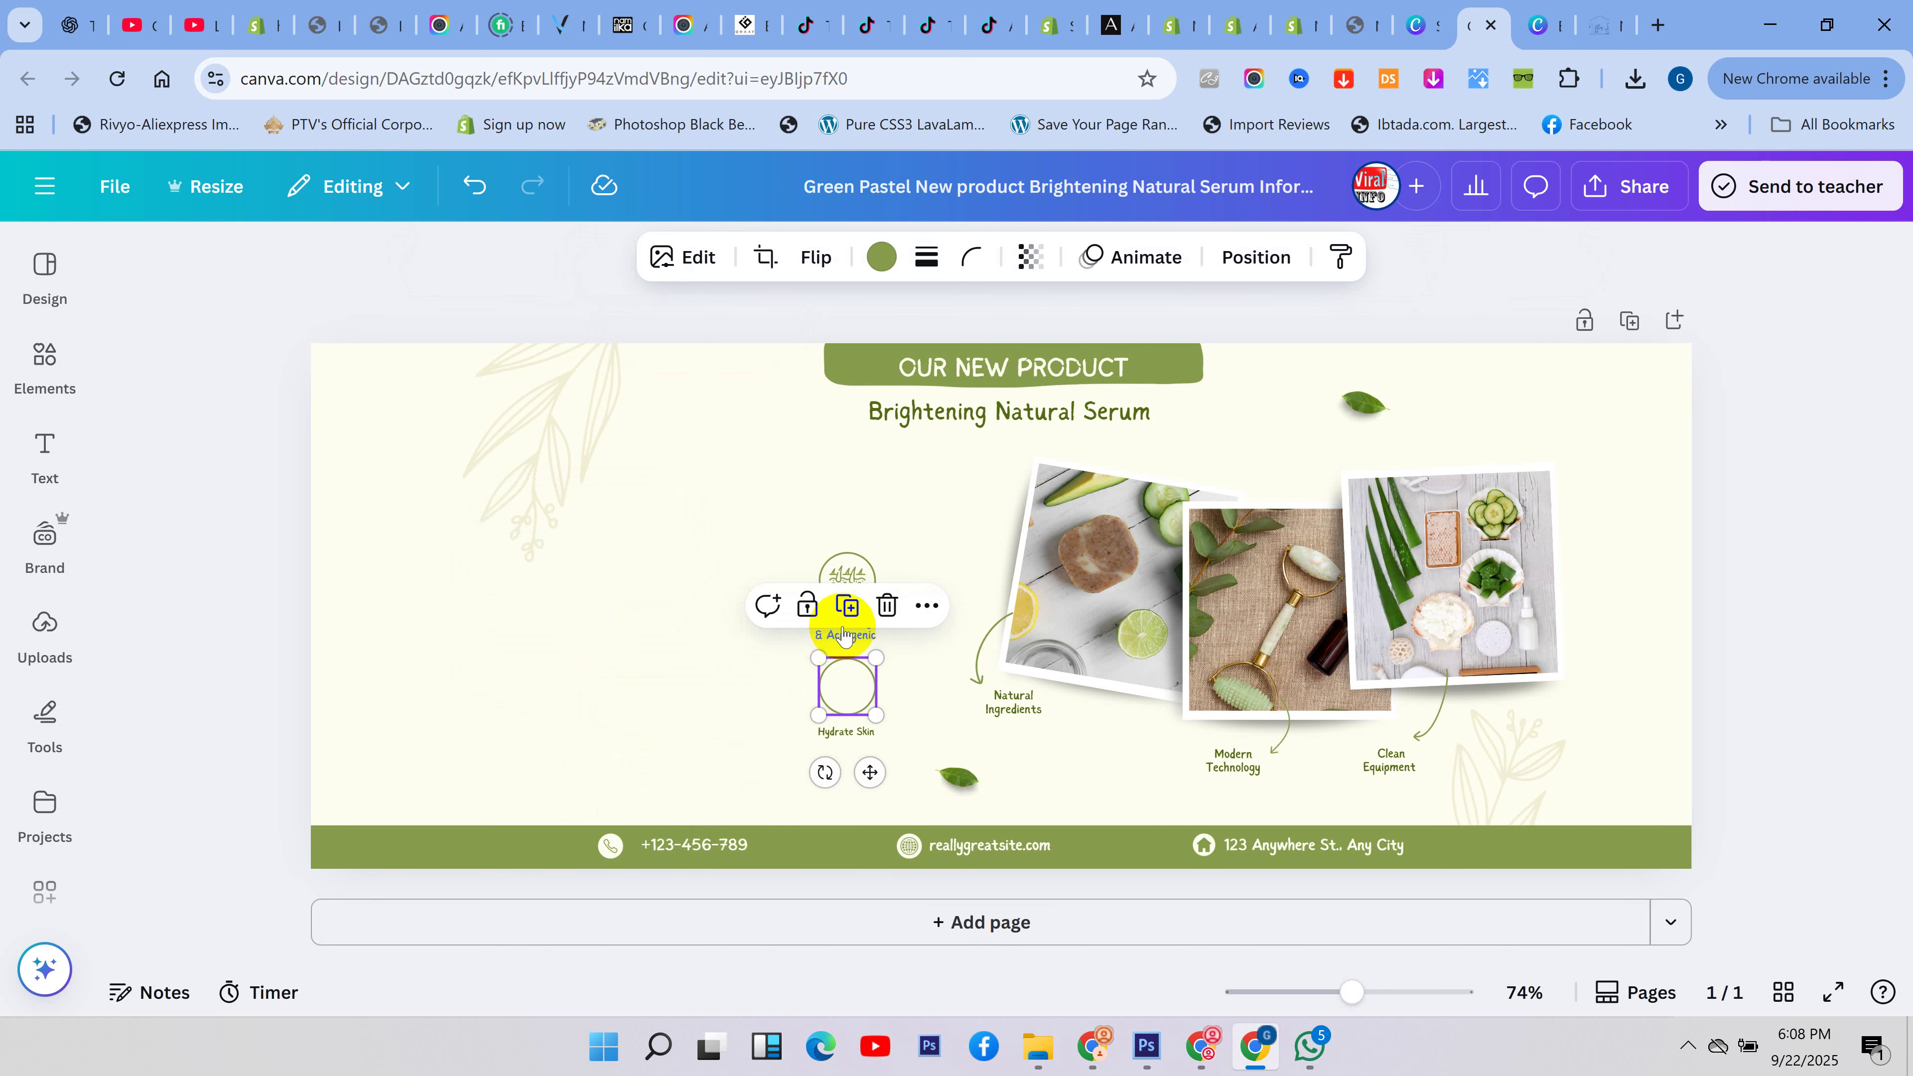
click(849, 579)
click(849, 579)
key(Delete)
click(855, 637)
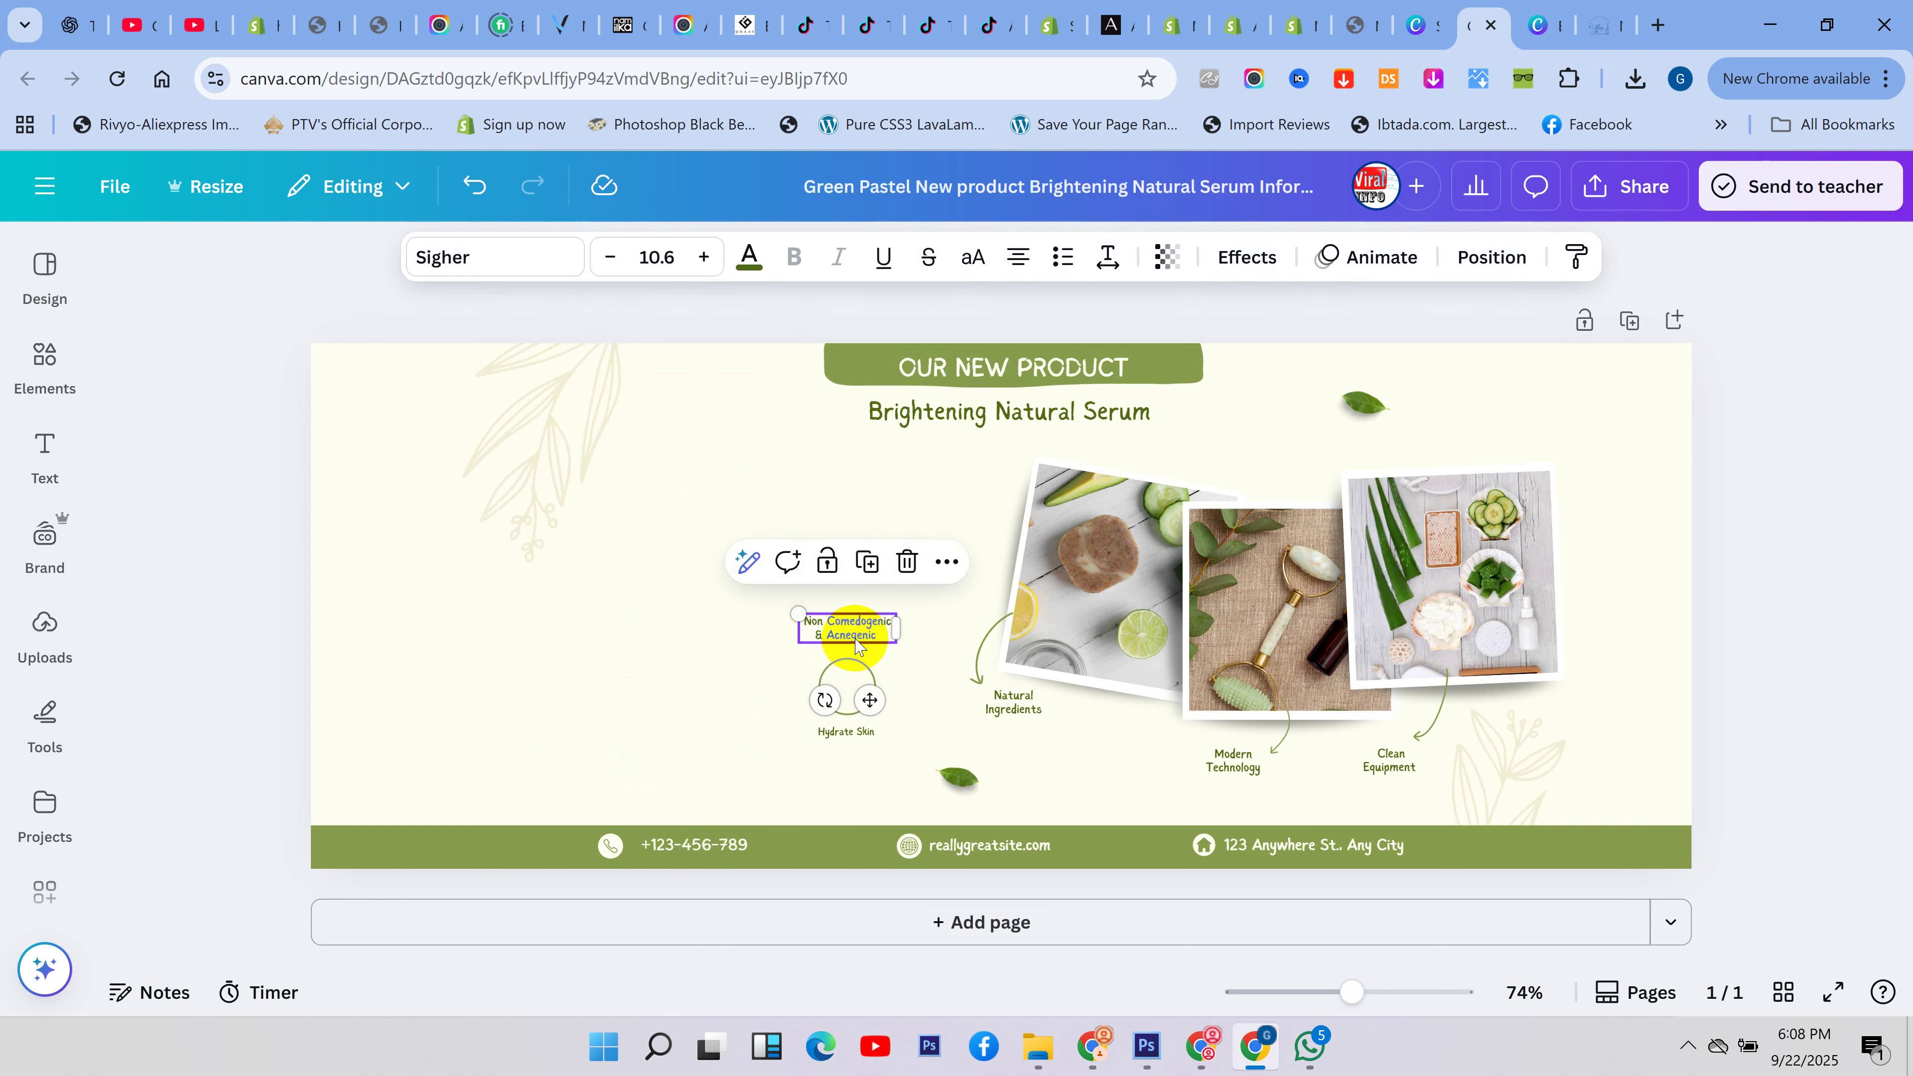
key(Delete)
click(846, 731)
key(Delete)
- Delete the remaining small green leaves and both faint plant outline graphics from the banner
click(958, 780)
drag(958, 780, 1367, 397)
key(Delete)
click(555, 476)
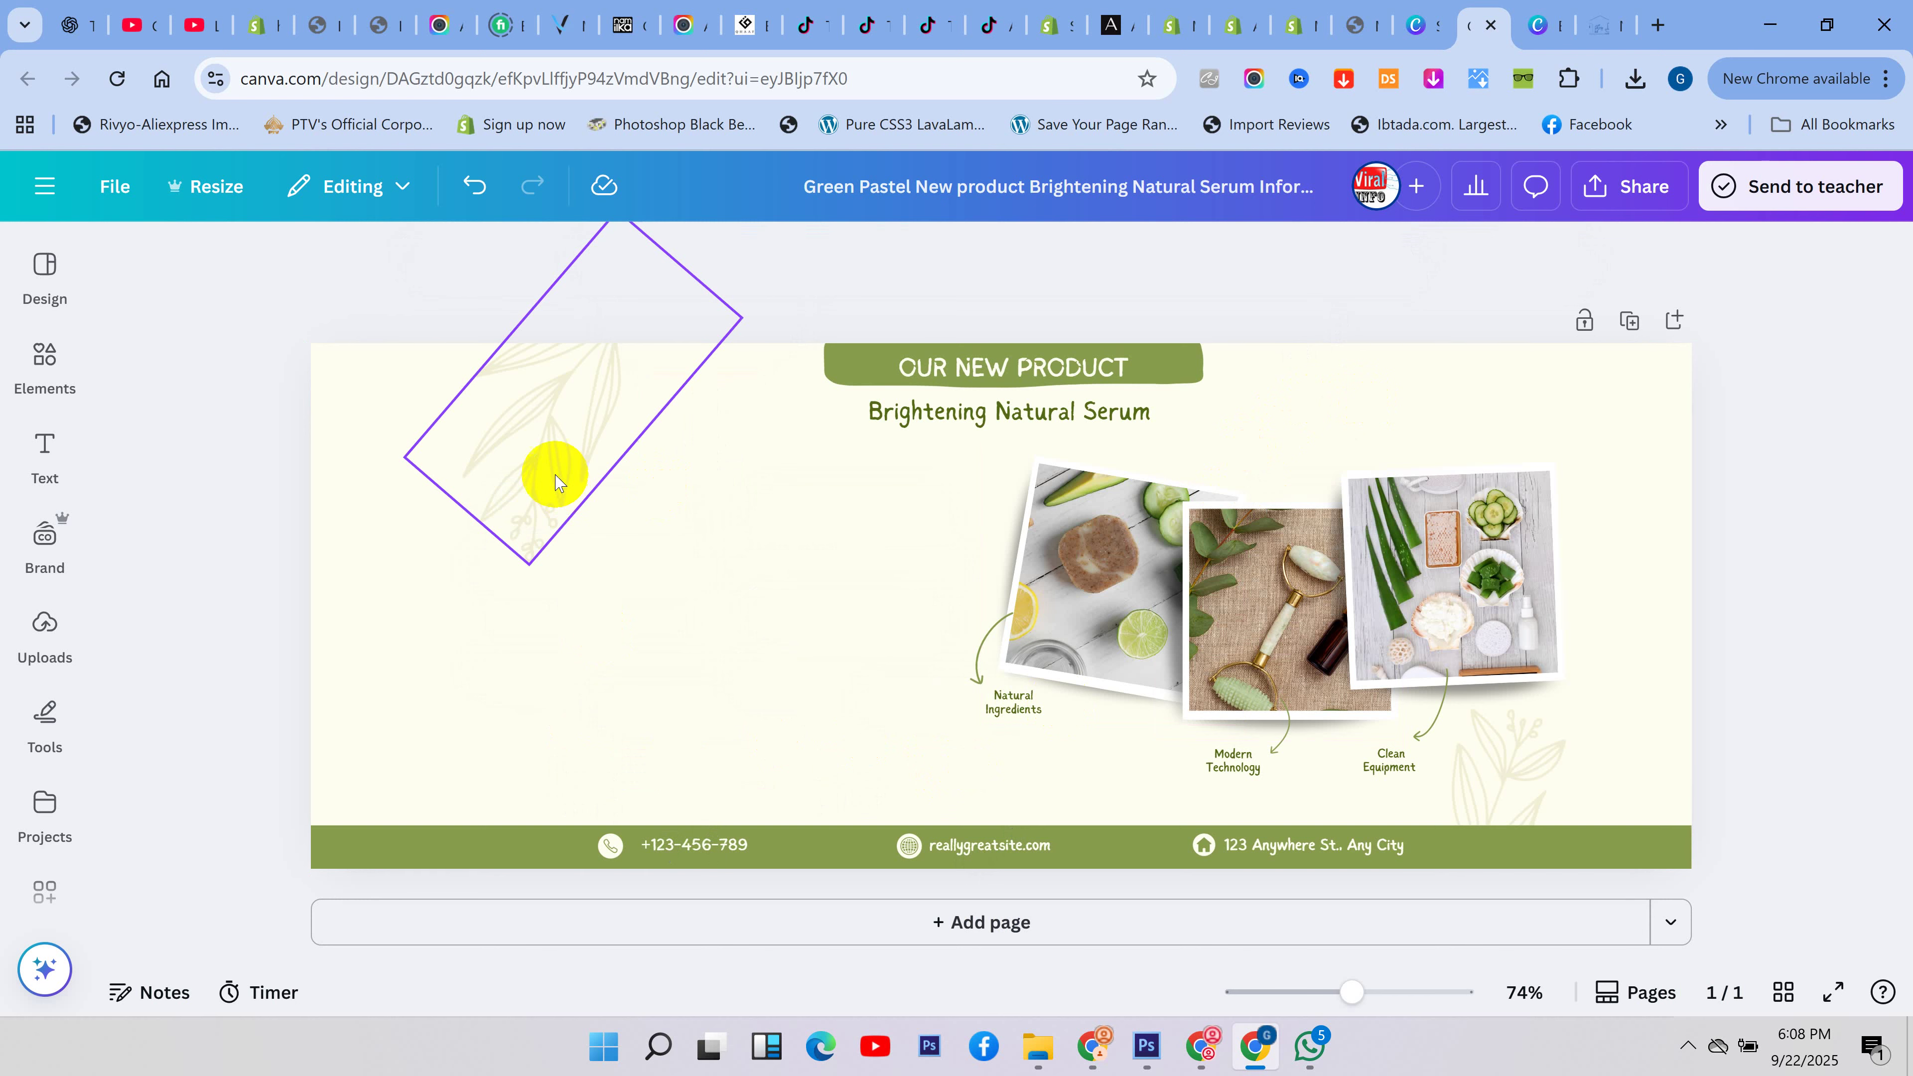
key(Delete)
click(1473, 790)
key(Delete)
- Delete the Clean Equipment, Modern Technology and Natural Ingredients captions under the photos
click(1409, 767)
key(Delete)
click(1234, 761)
key(Delete)
click(1001, 698)
key(Delete)
- Delete the three curved arrows around the product photos and leave the footer address text deselected
click(1272, 745)
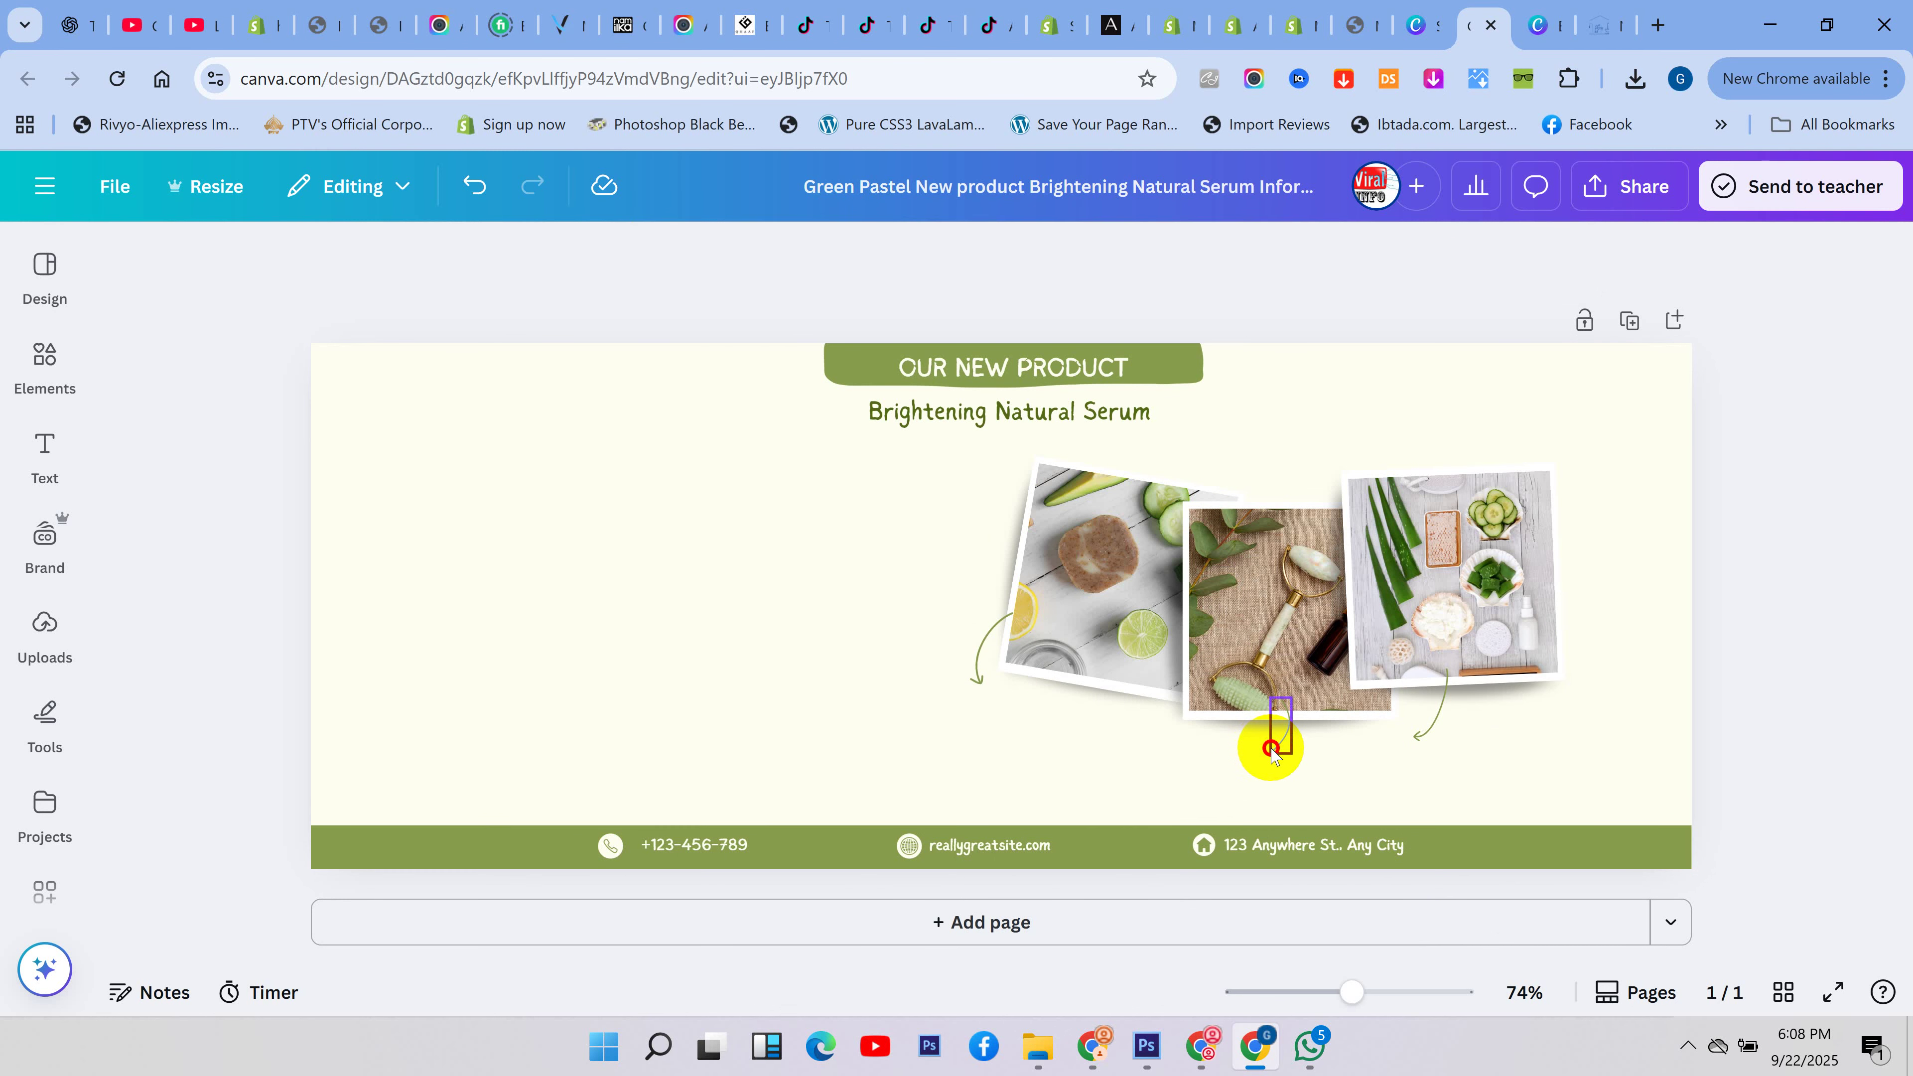
key(Delete)
click(1410, 742)
key(Delete)
click(975, 655)
key(Delete)
click(1285, 846)
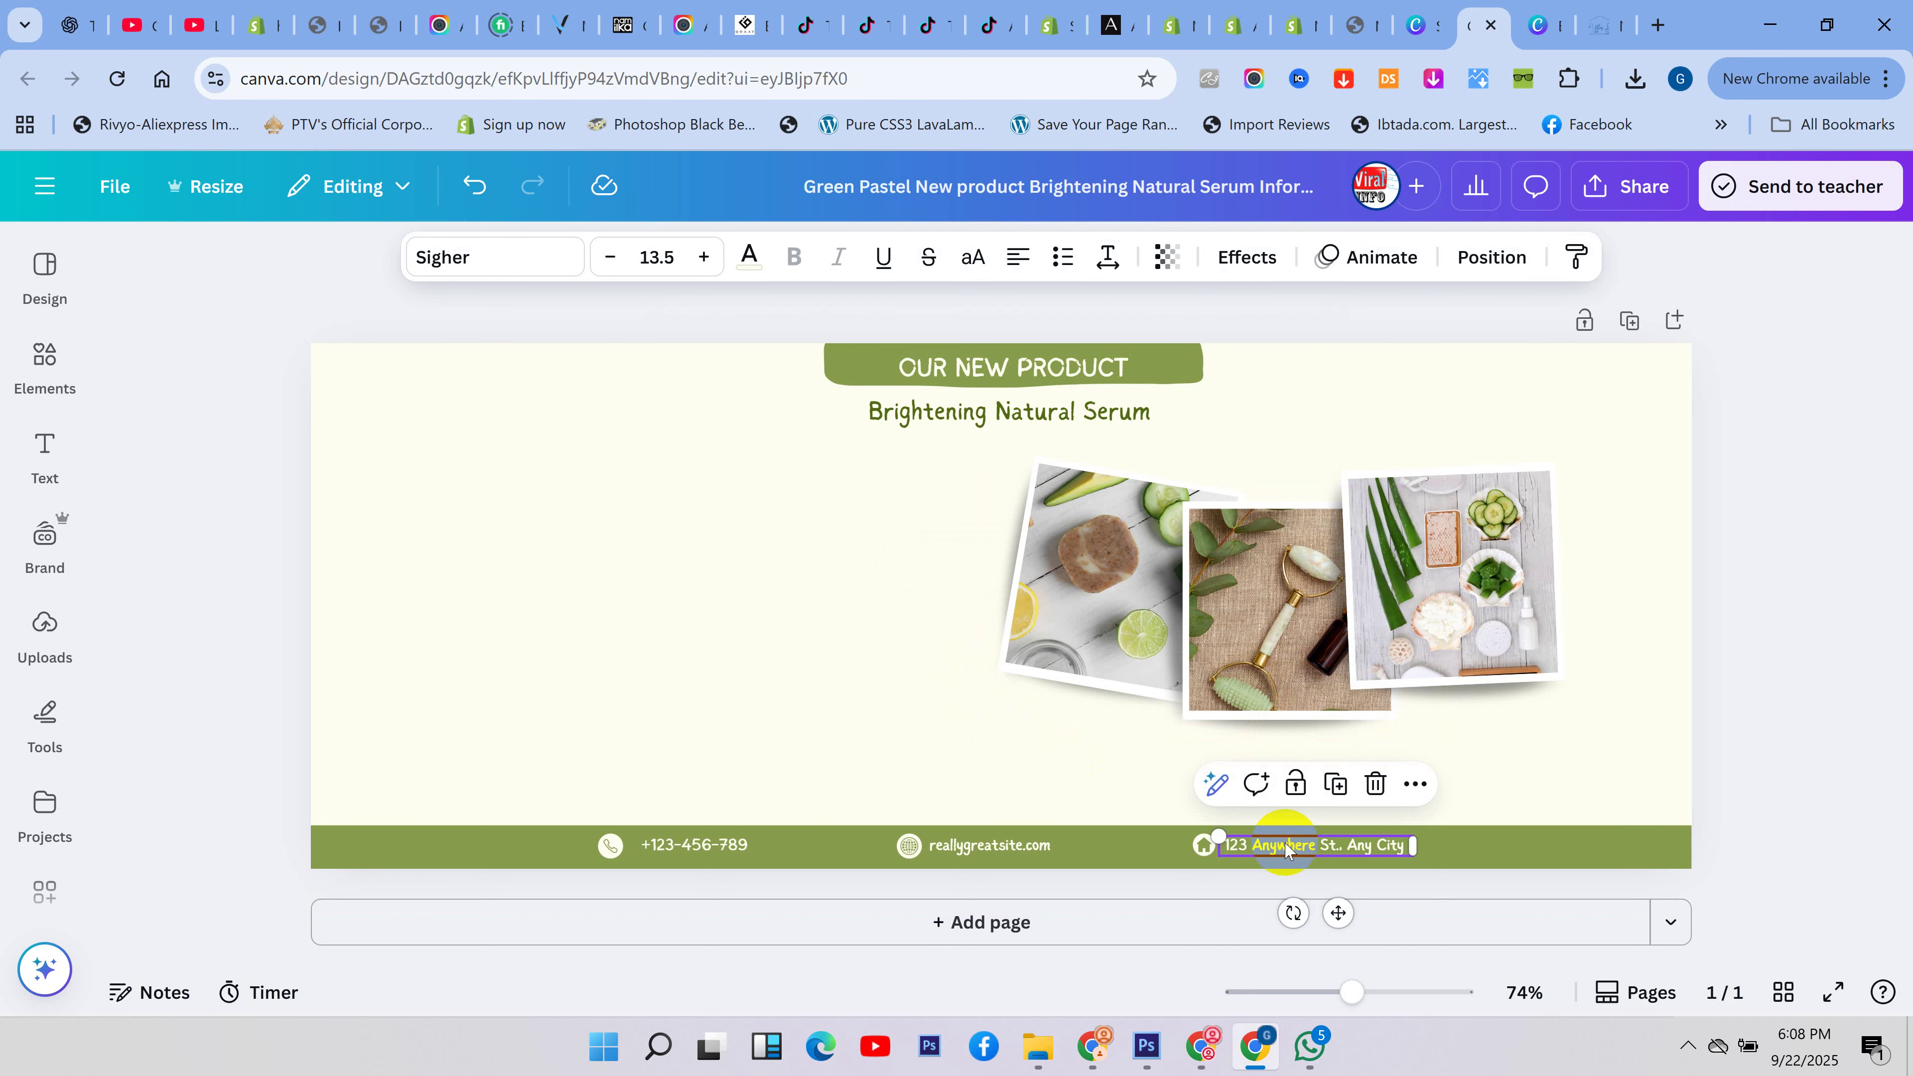
click(1602, 750)
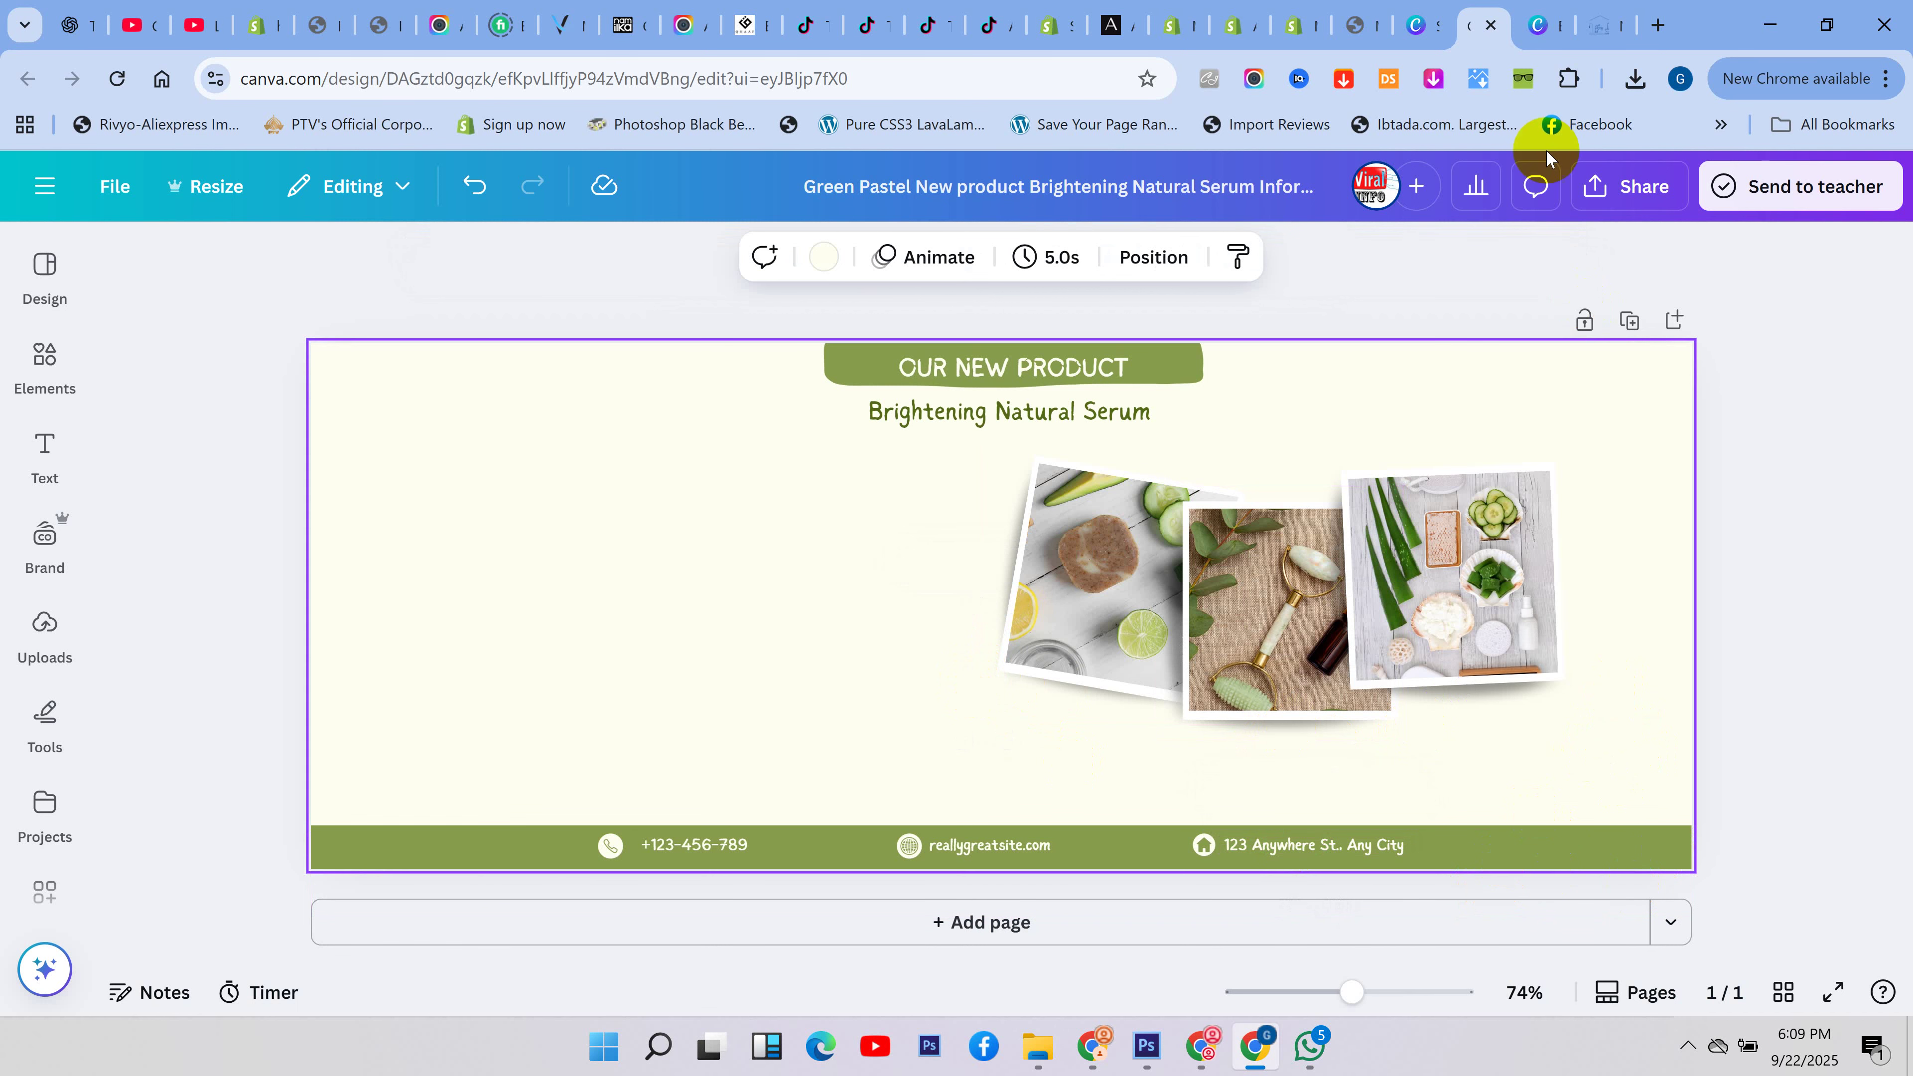
- Switch to the Asian Sanitary logo design and open the custom colour editor for the house graphic's light blue
click(1541, 41)
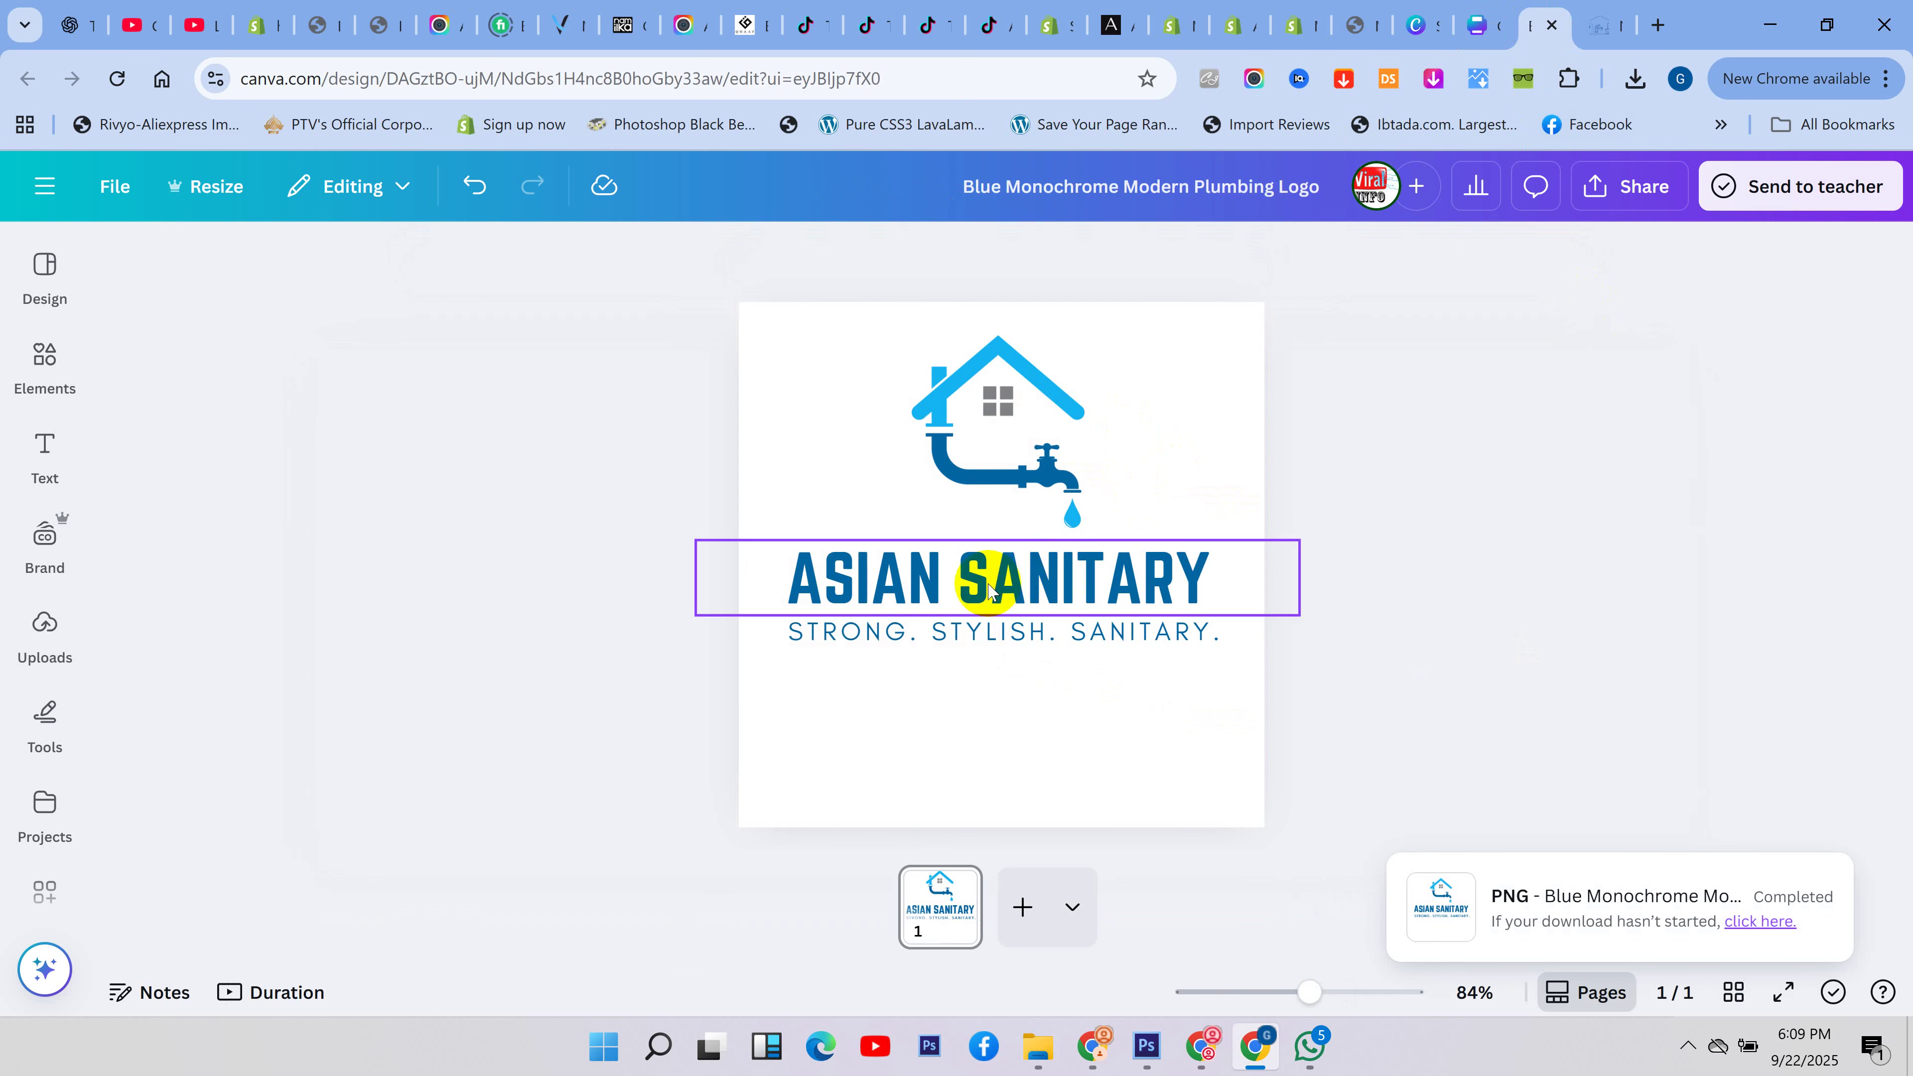
click(44, 625)
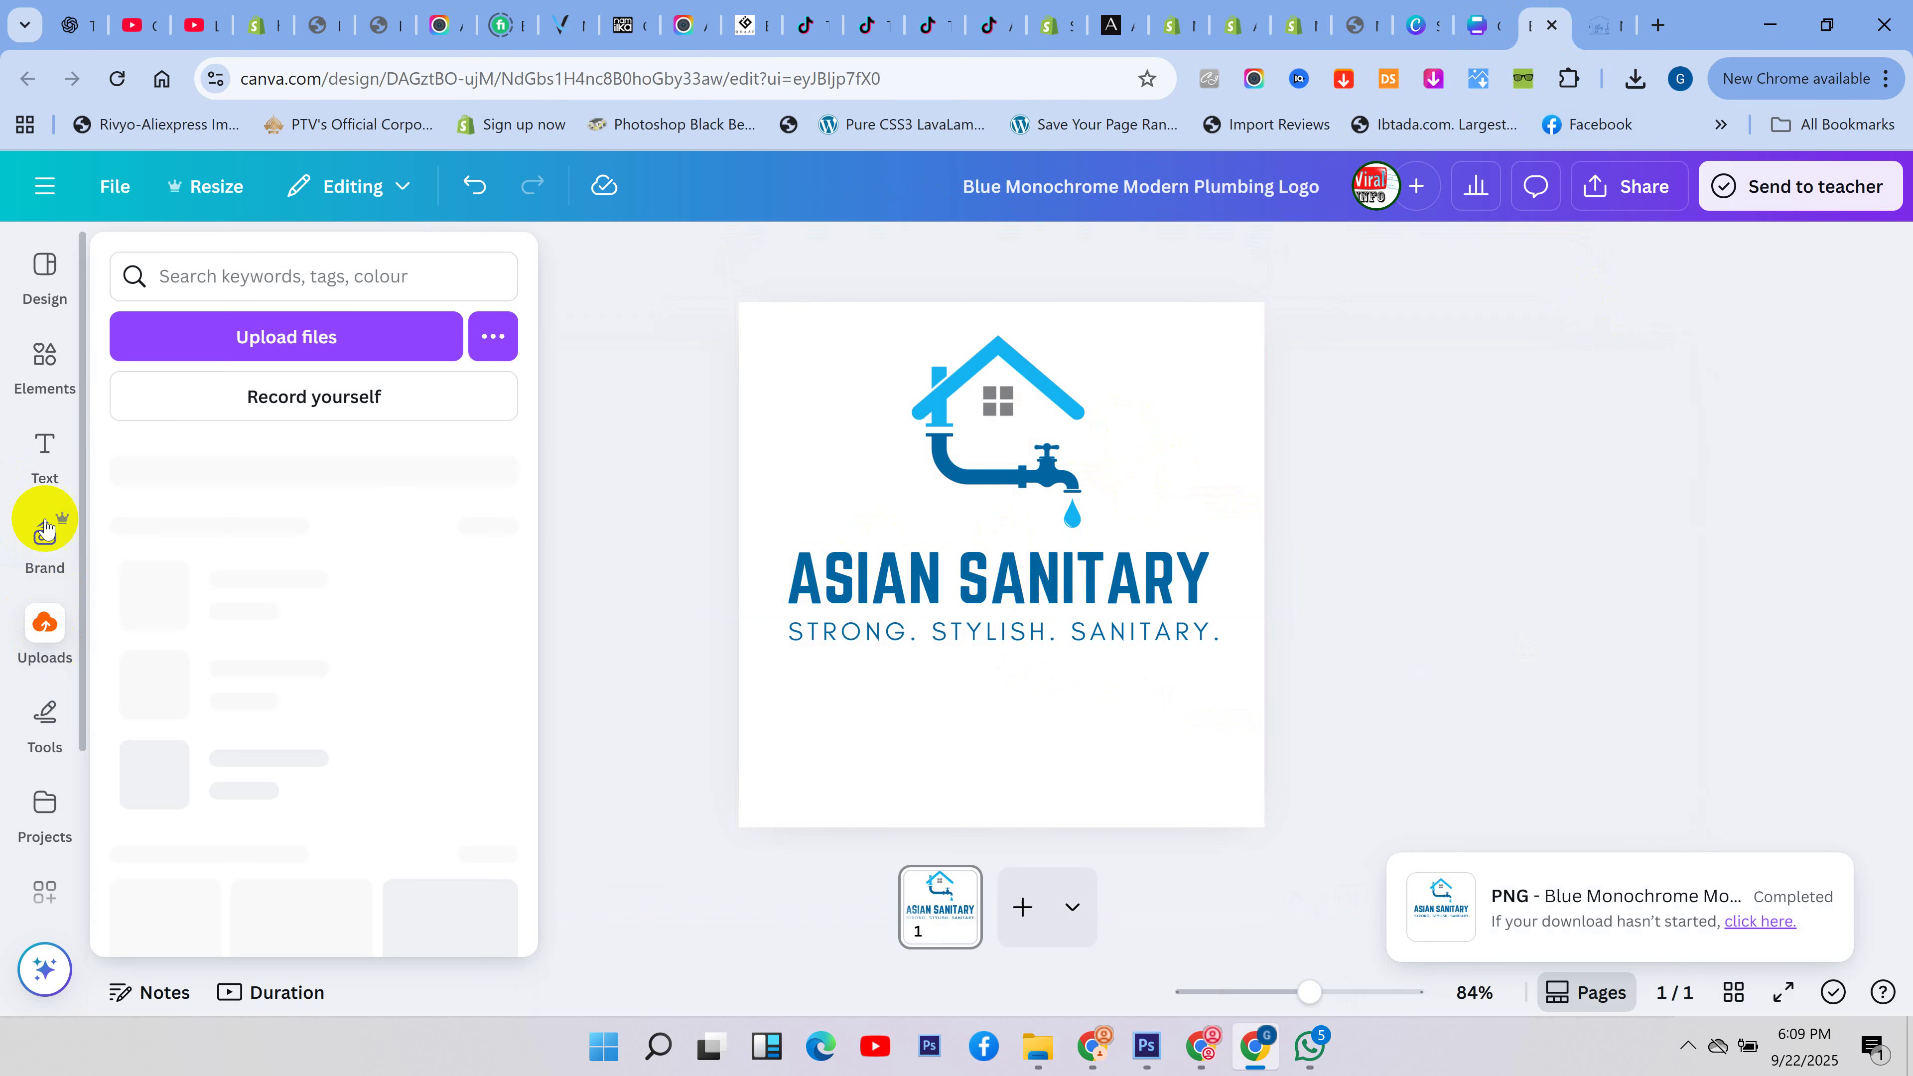
click(928, 368)
click(889, 265)
click(133, 449)
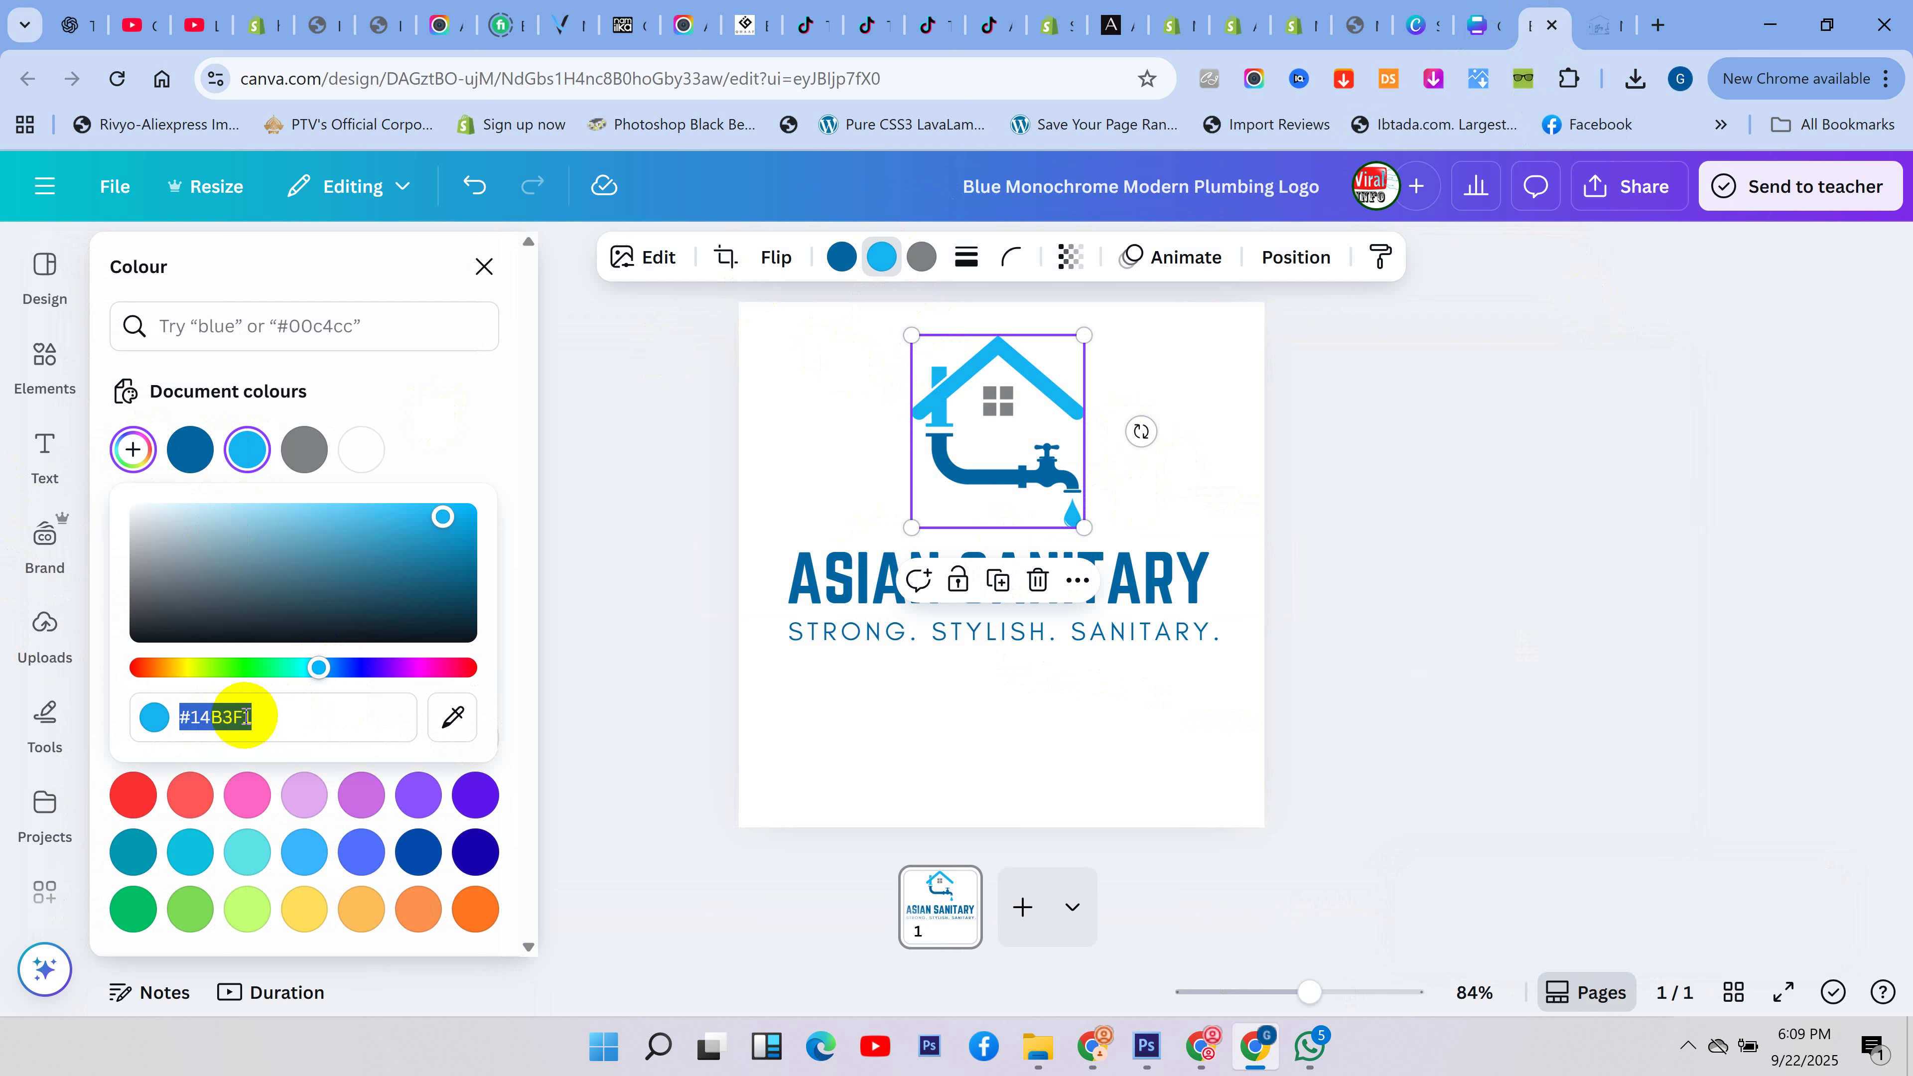
text(#ADCBEE)
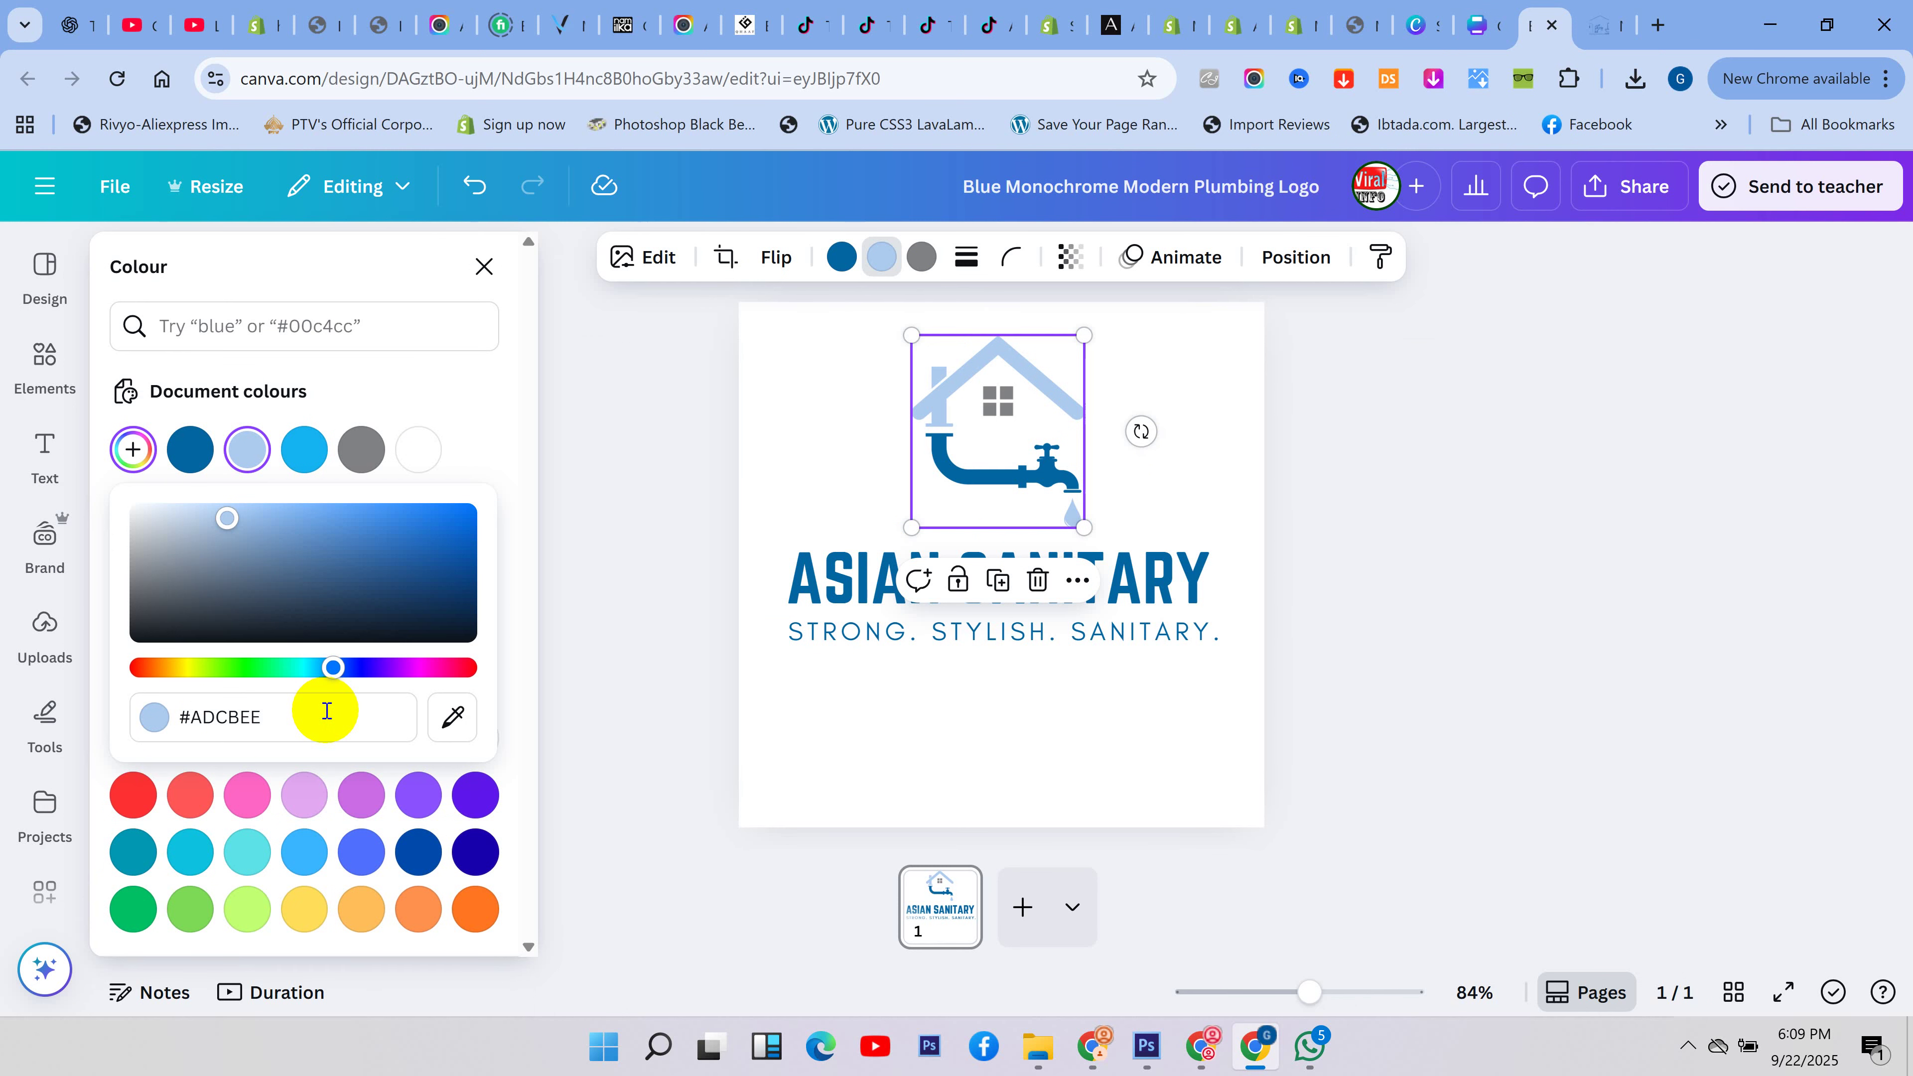
click(294, 463)
click(150, 447)
- Copy the hex code #14B3F1 of the logo's light blue
key(ctrl+c)
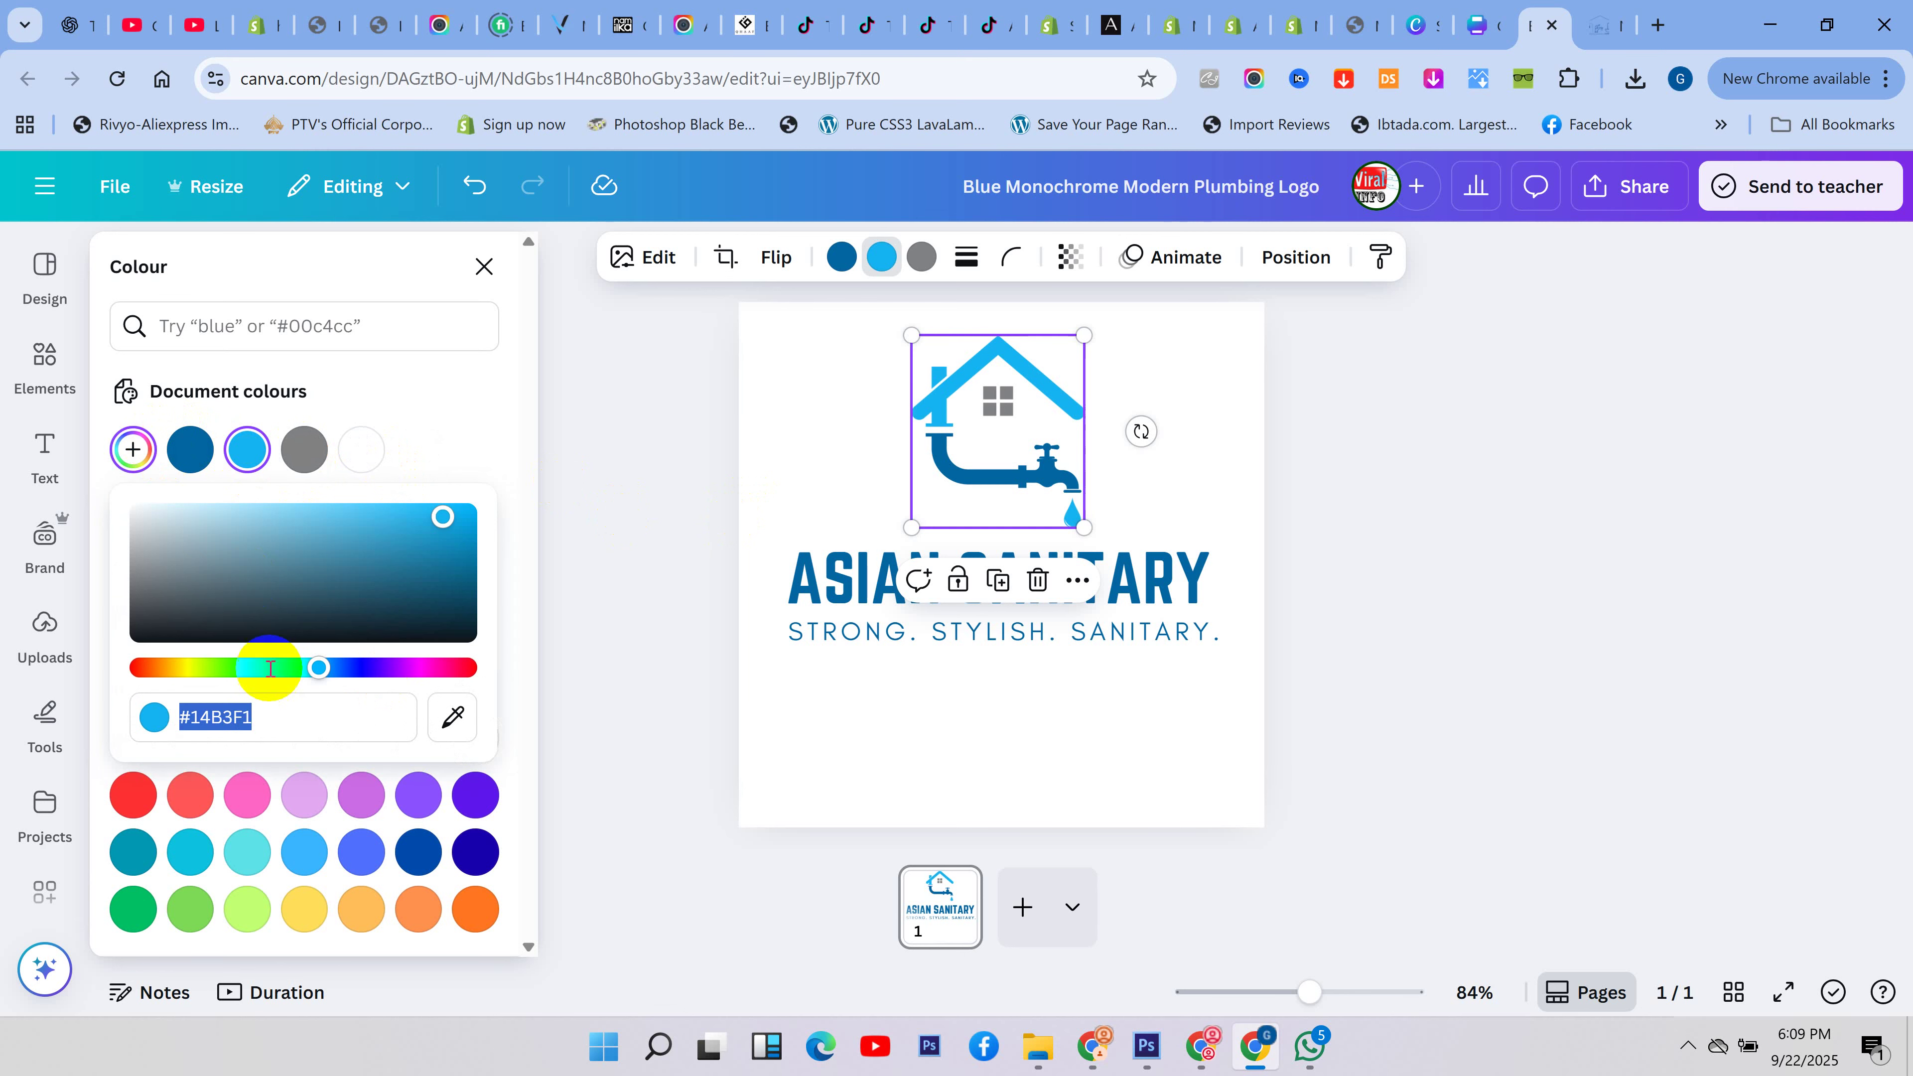
drag(271, 717, 198, 718)
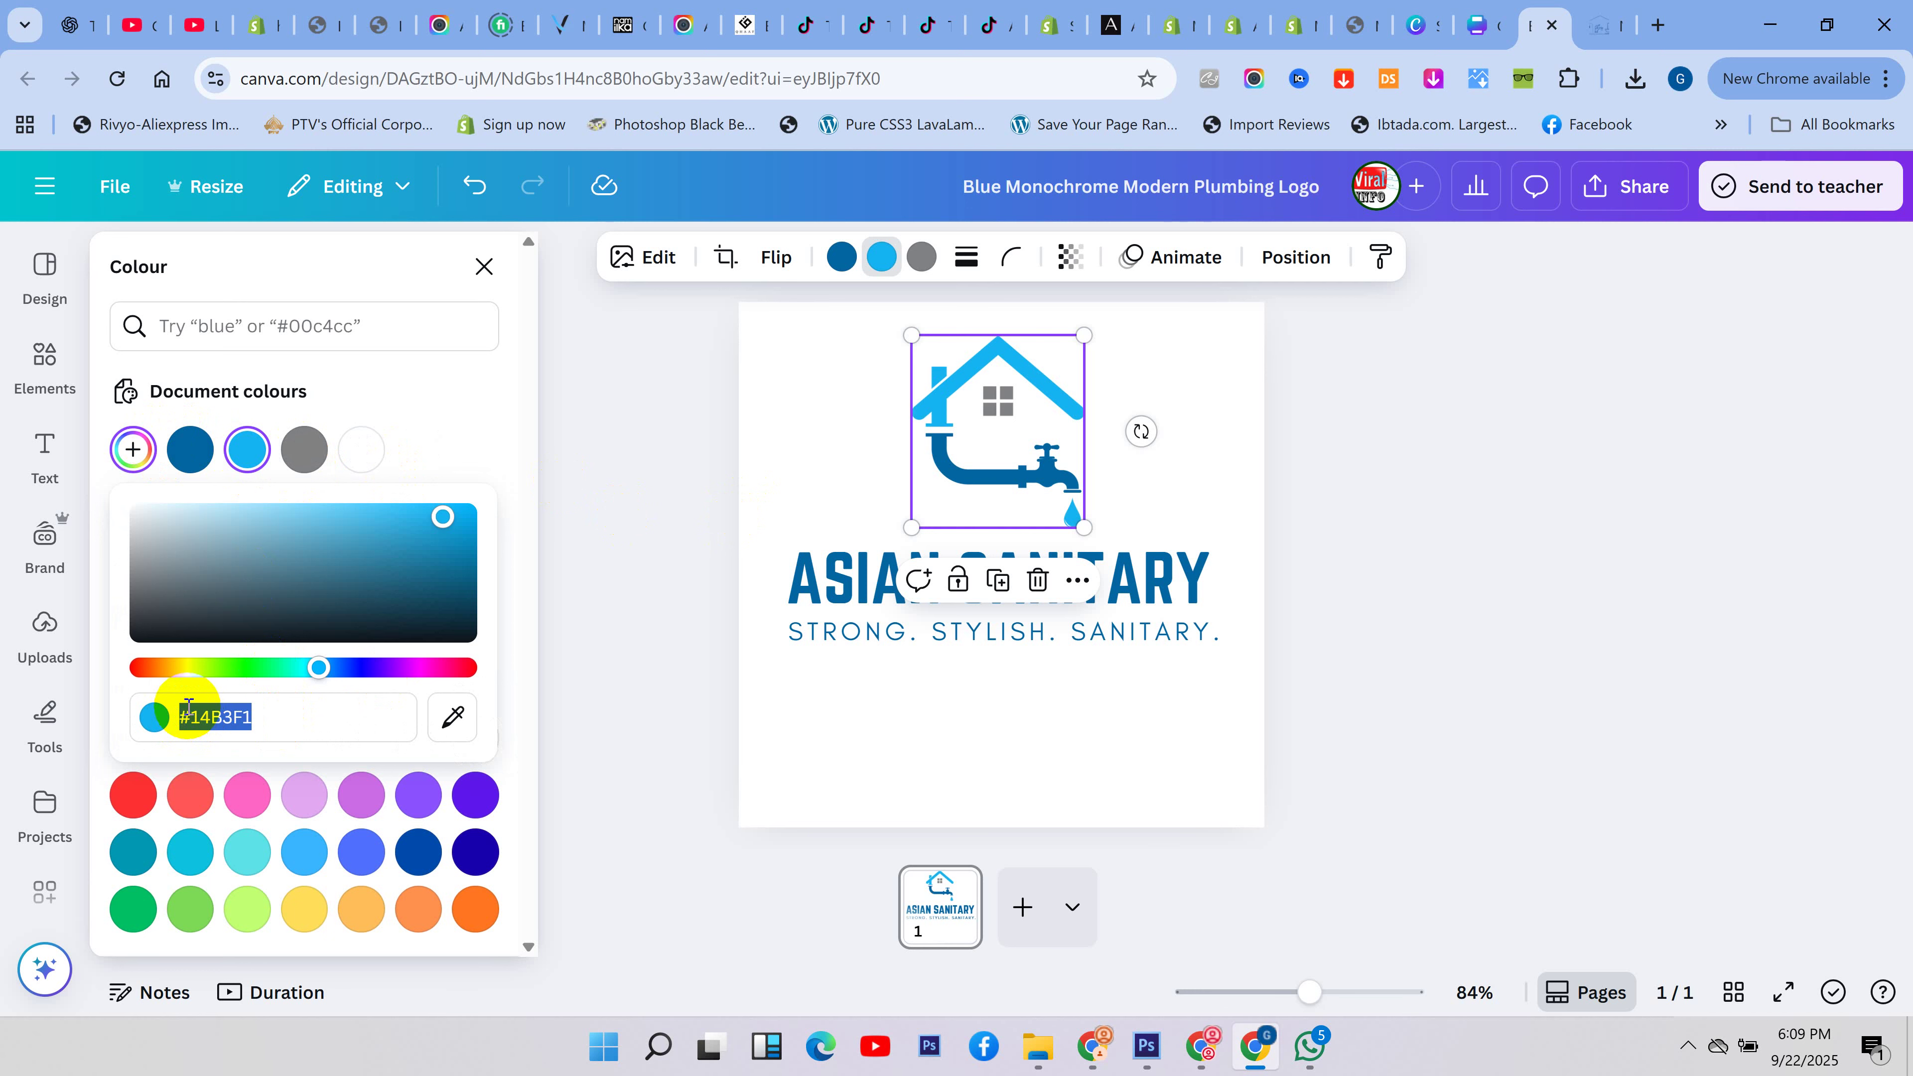
- Return to the banner design and replace the footer bar's green with #14B3F1 everywhere it is used in the design
click(1465, 15)
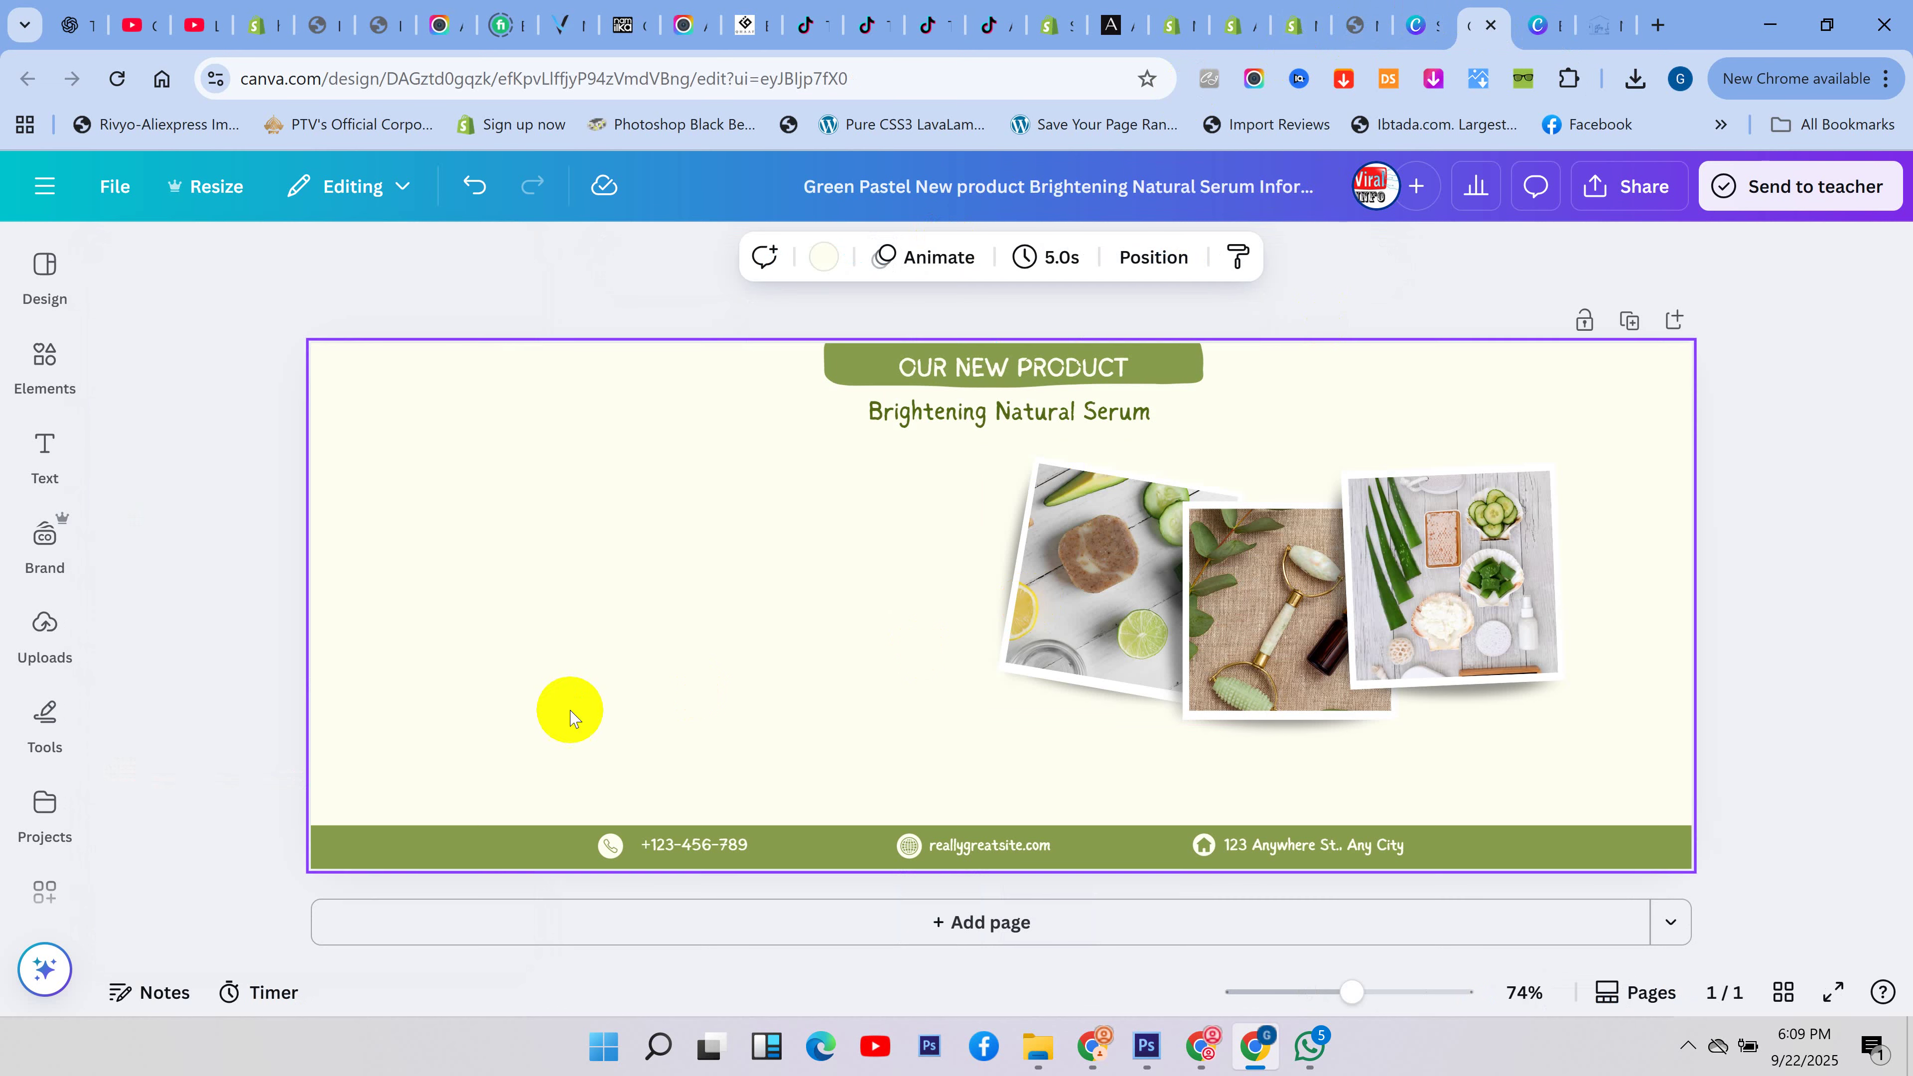
click(481, 826)
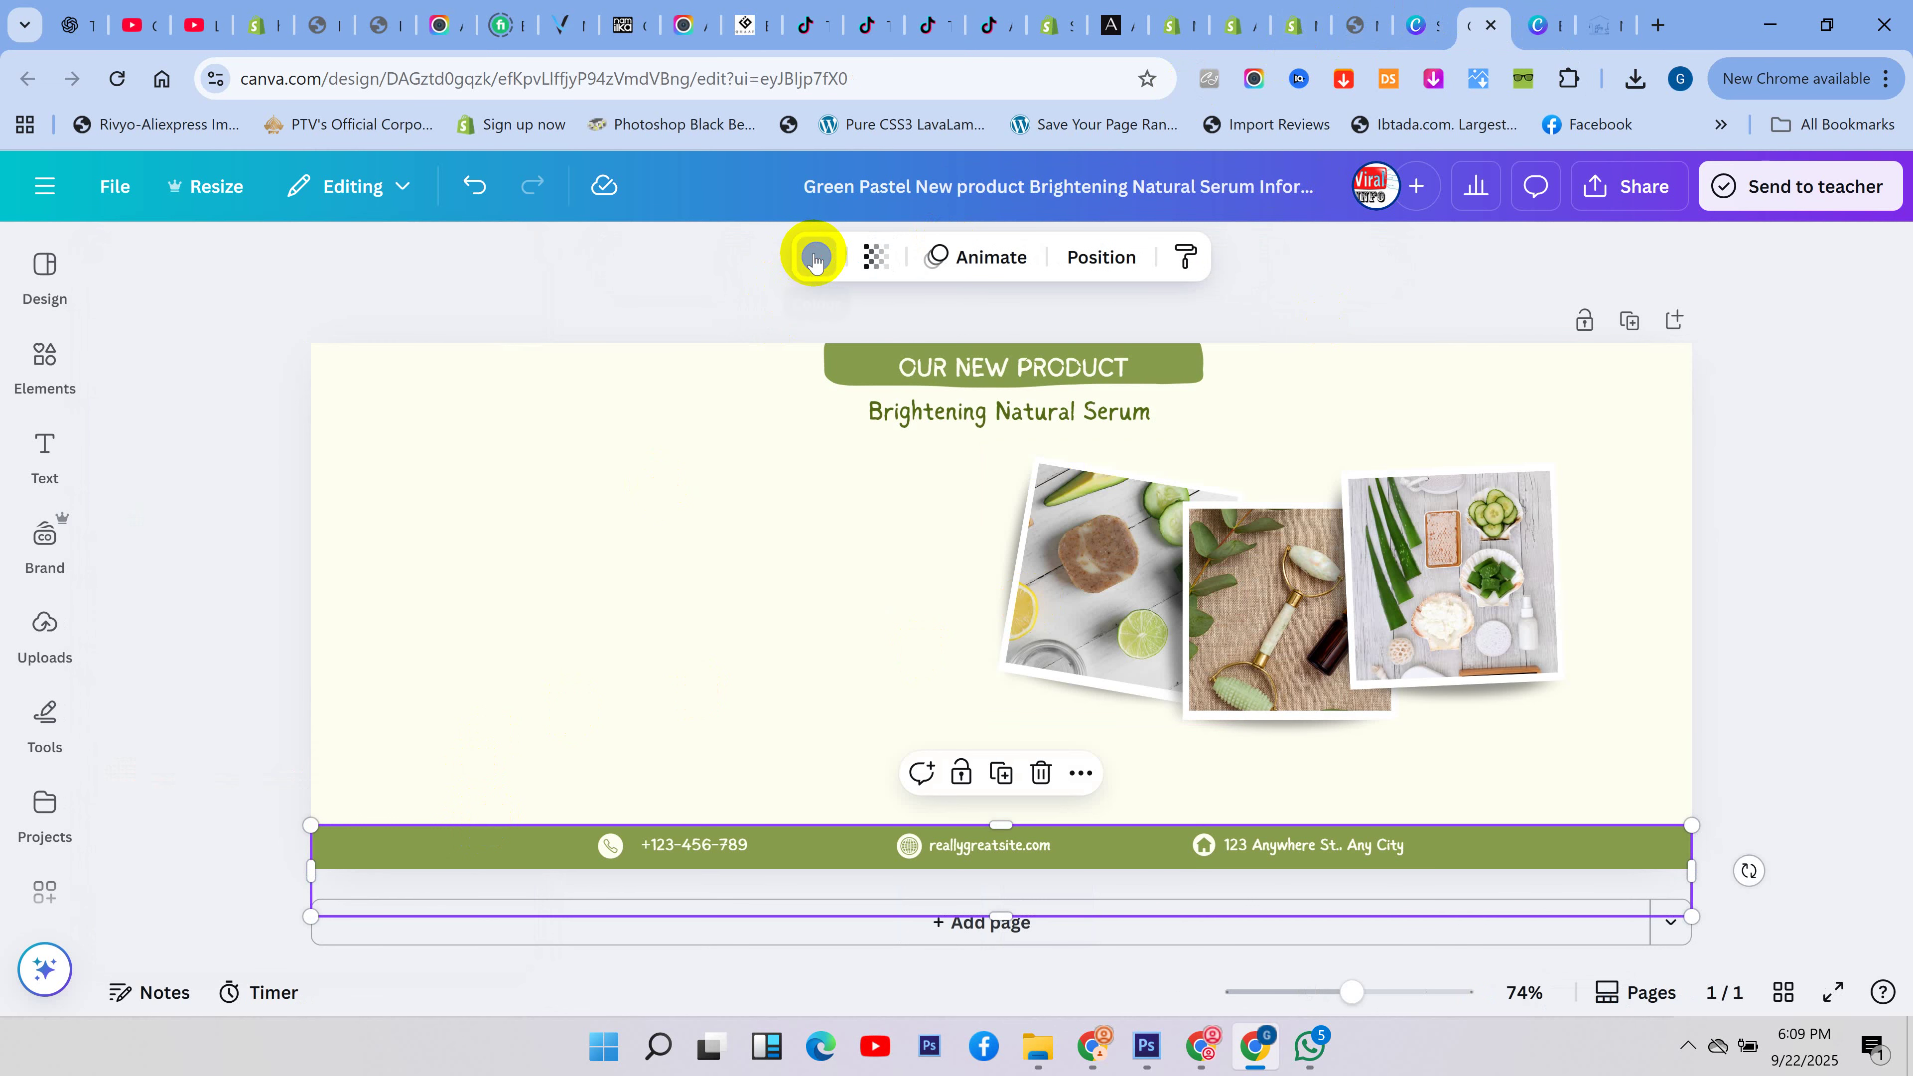
click(814, 257)
click(132, 449)
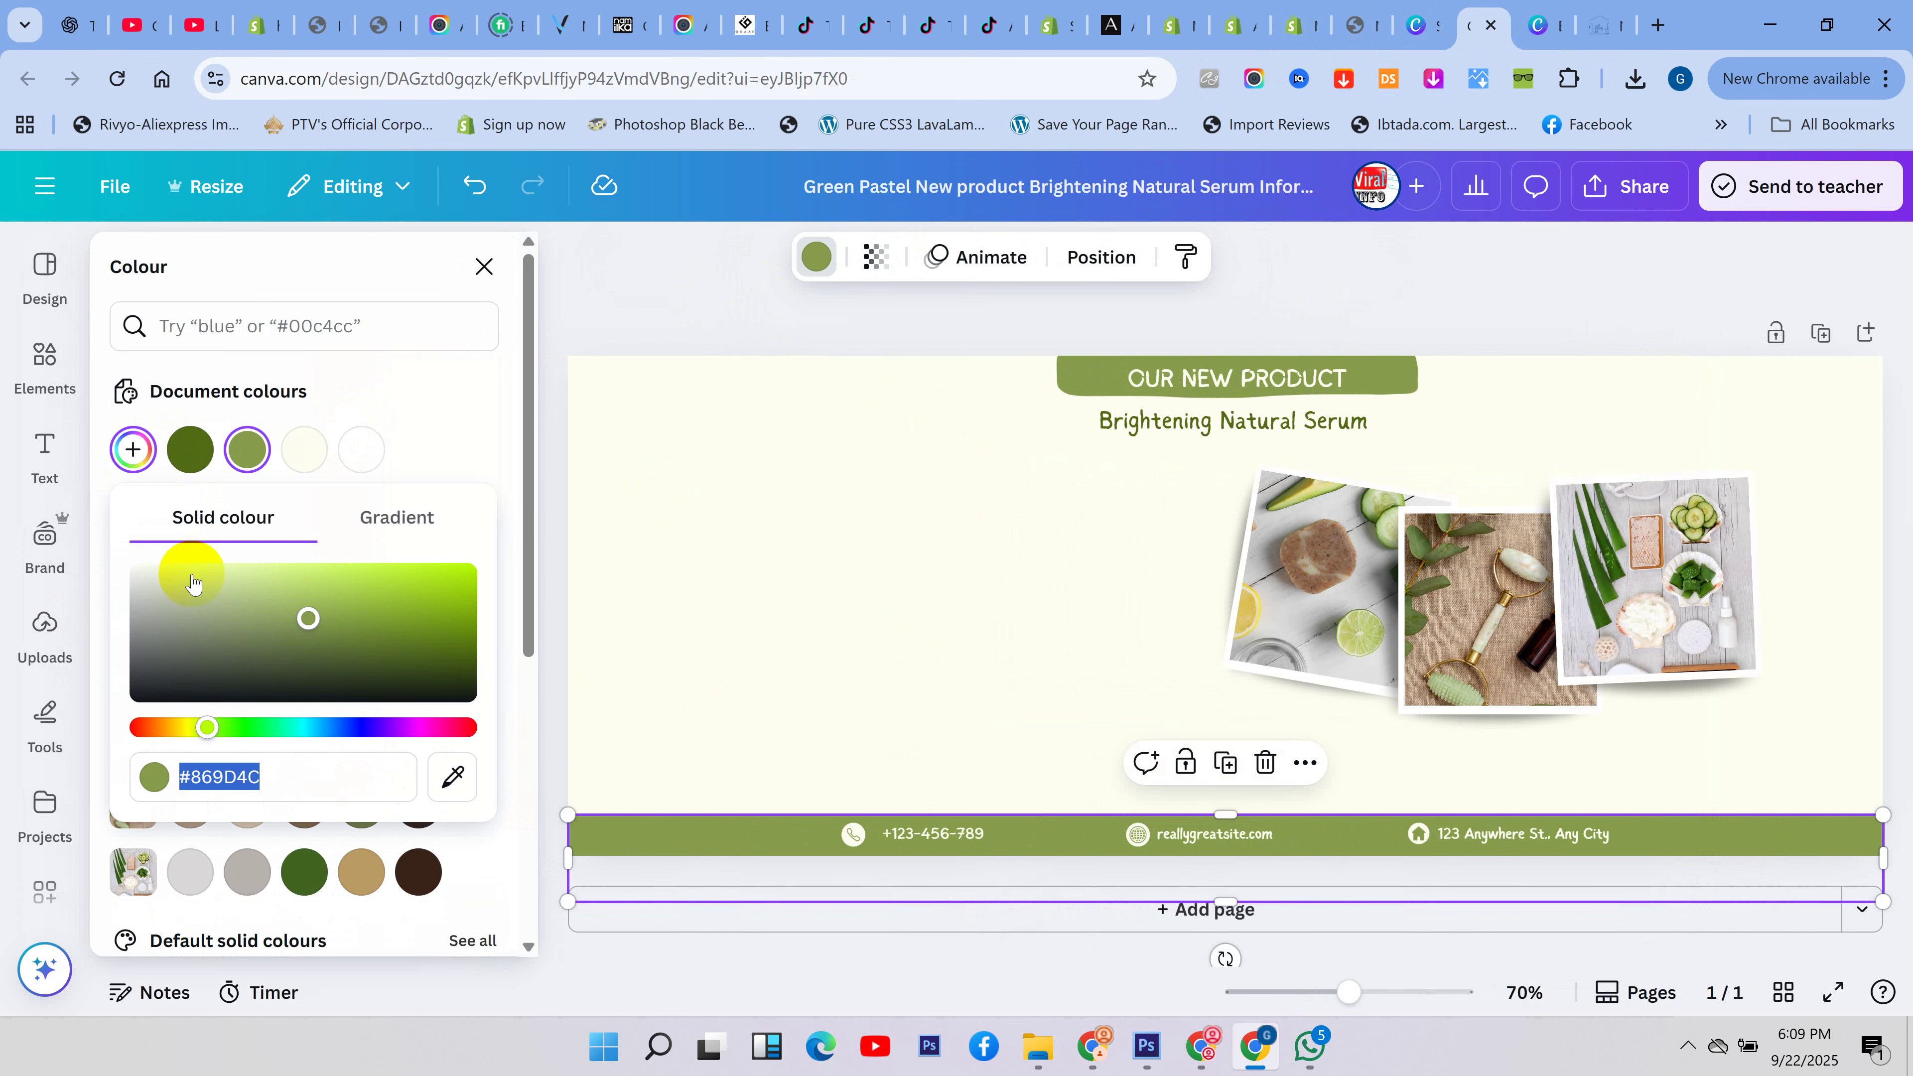
key(ctrl+v)
click(315, 915)
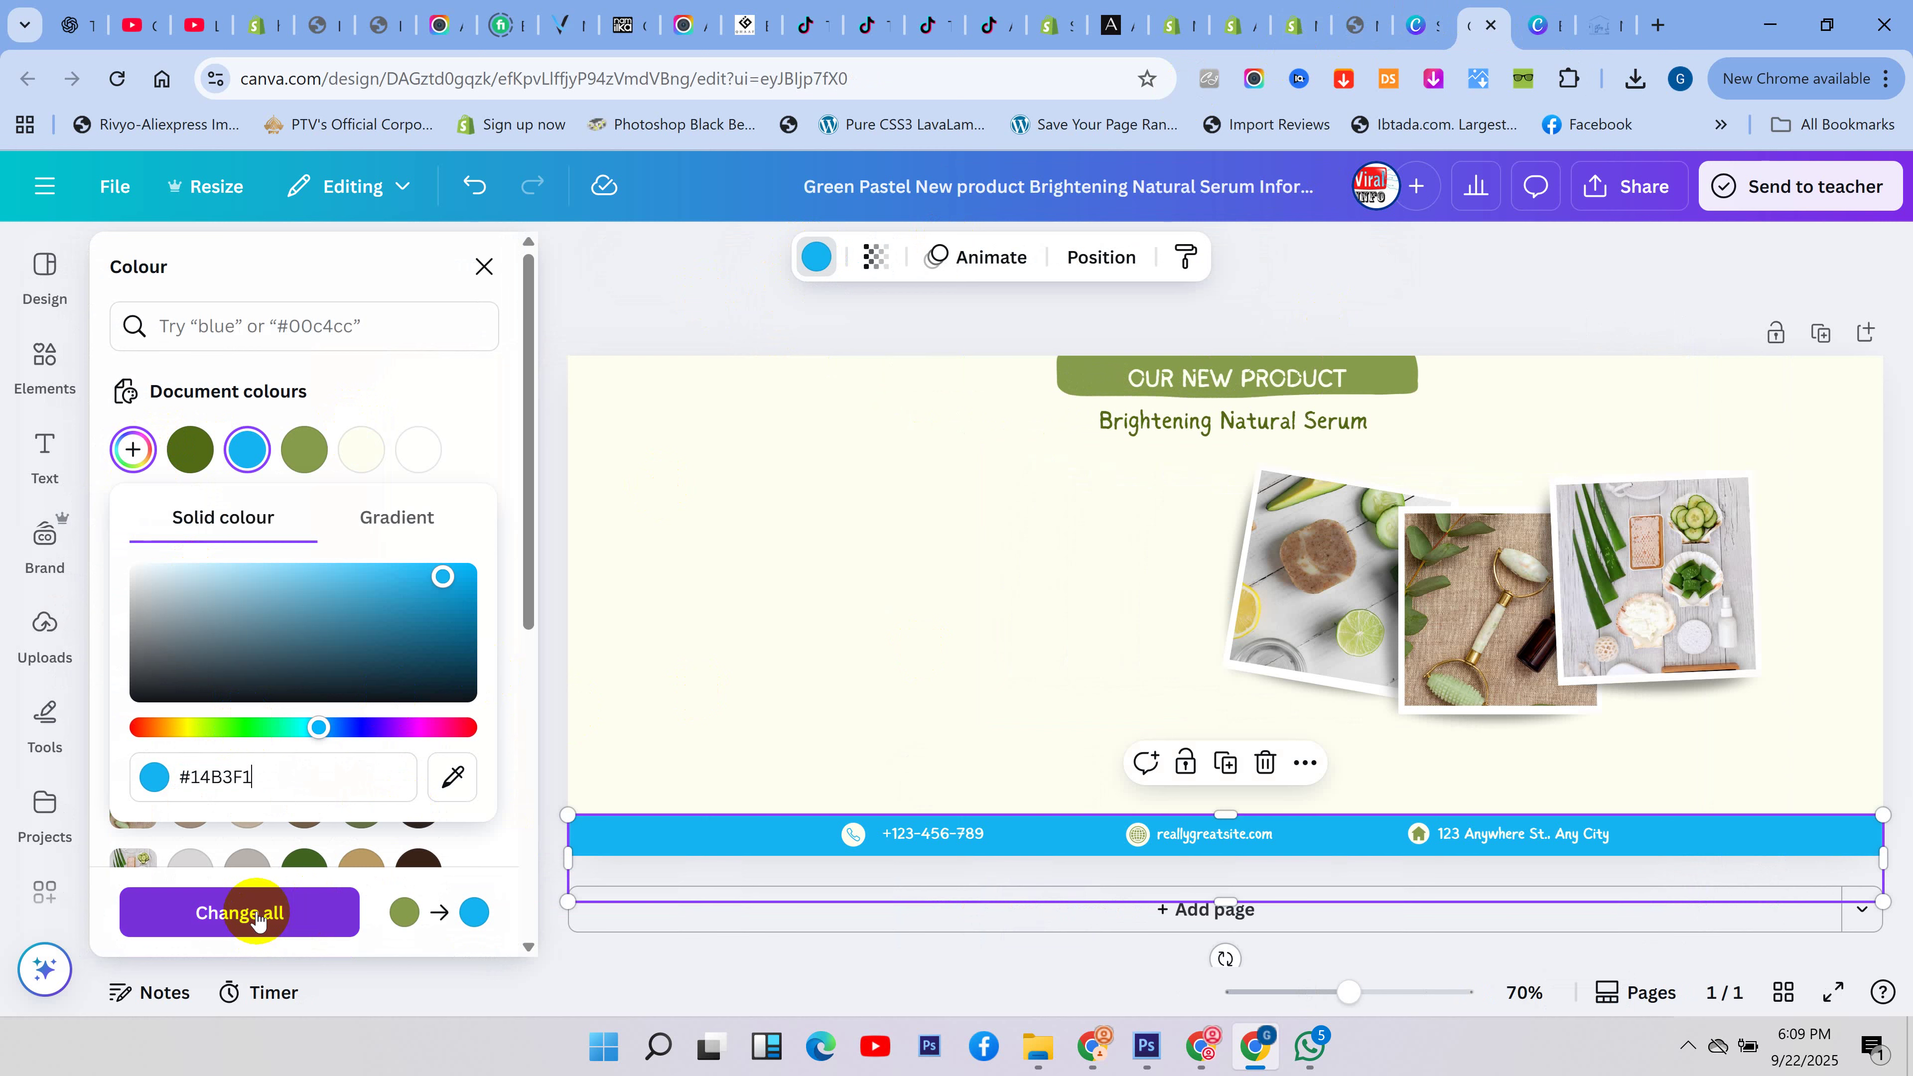
click(650, 285)
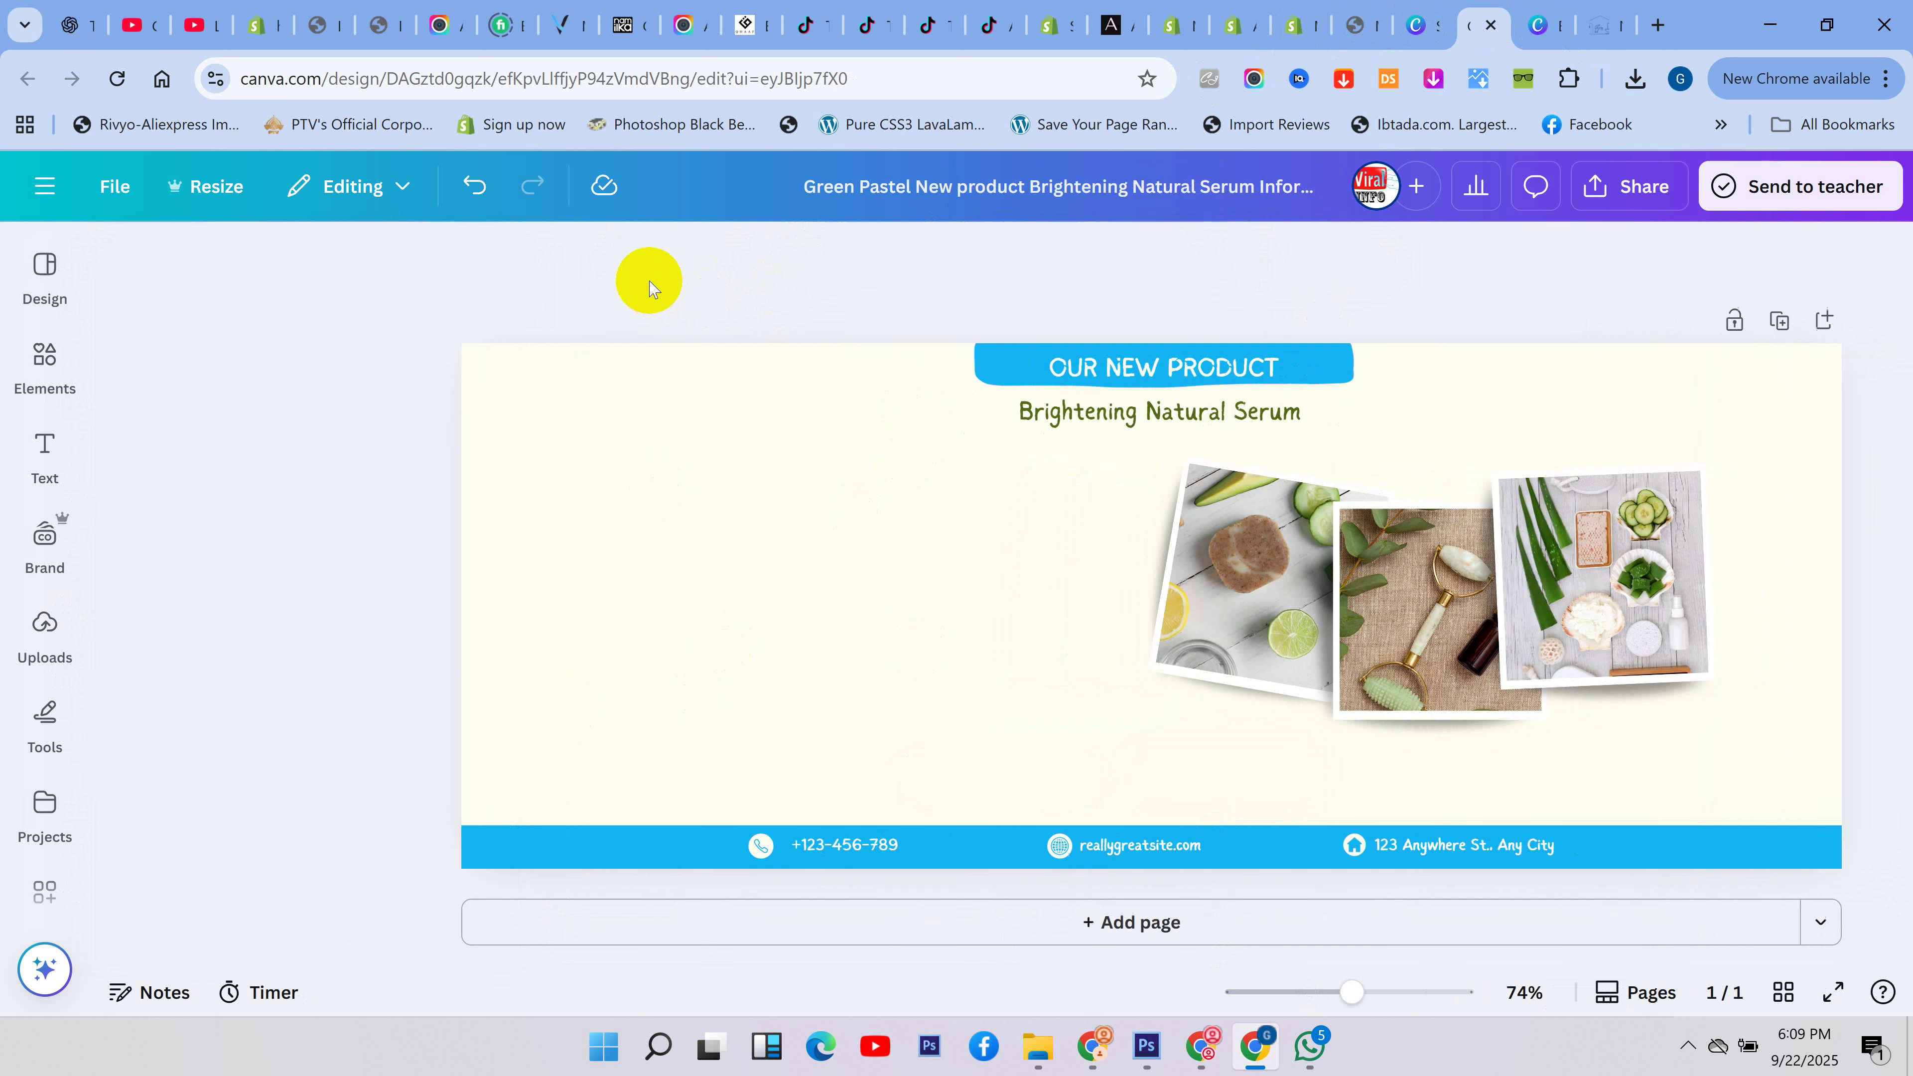
- Switch to the logo design, apply its dark blue to the house graphic's light blue part, and copy the hex code #0165A1
click(1539, 17)
click(171, 451)
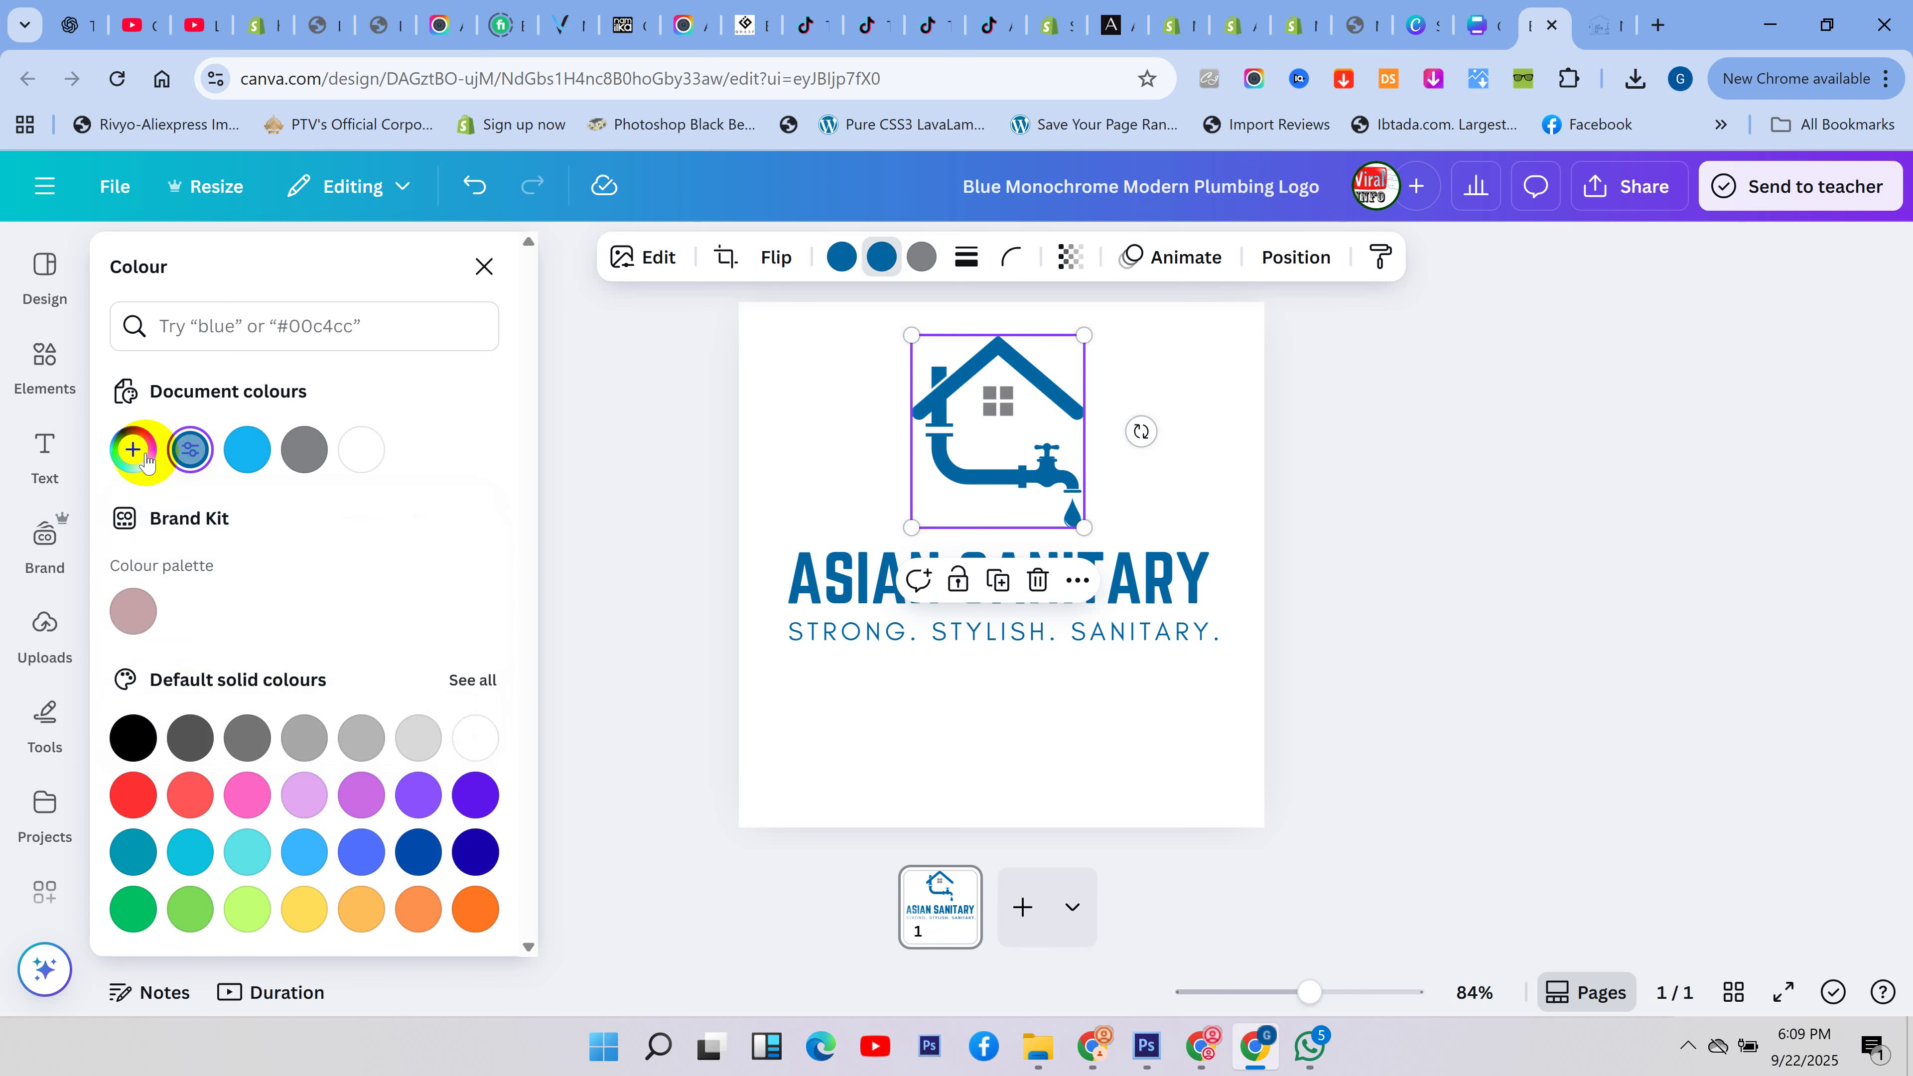
click(134, 450)
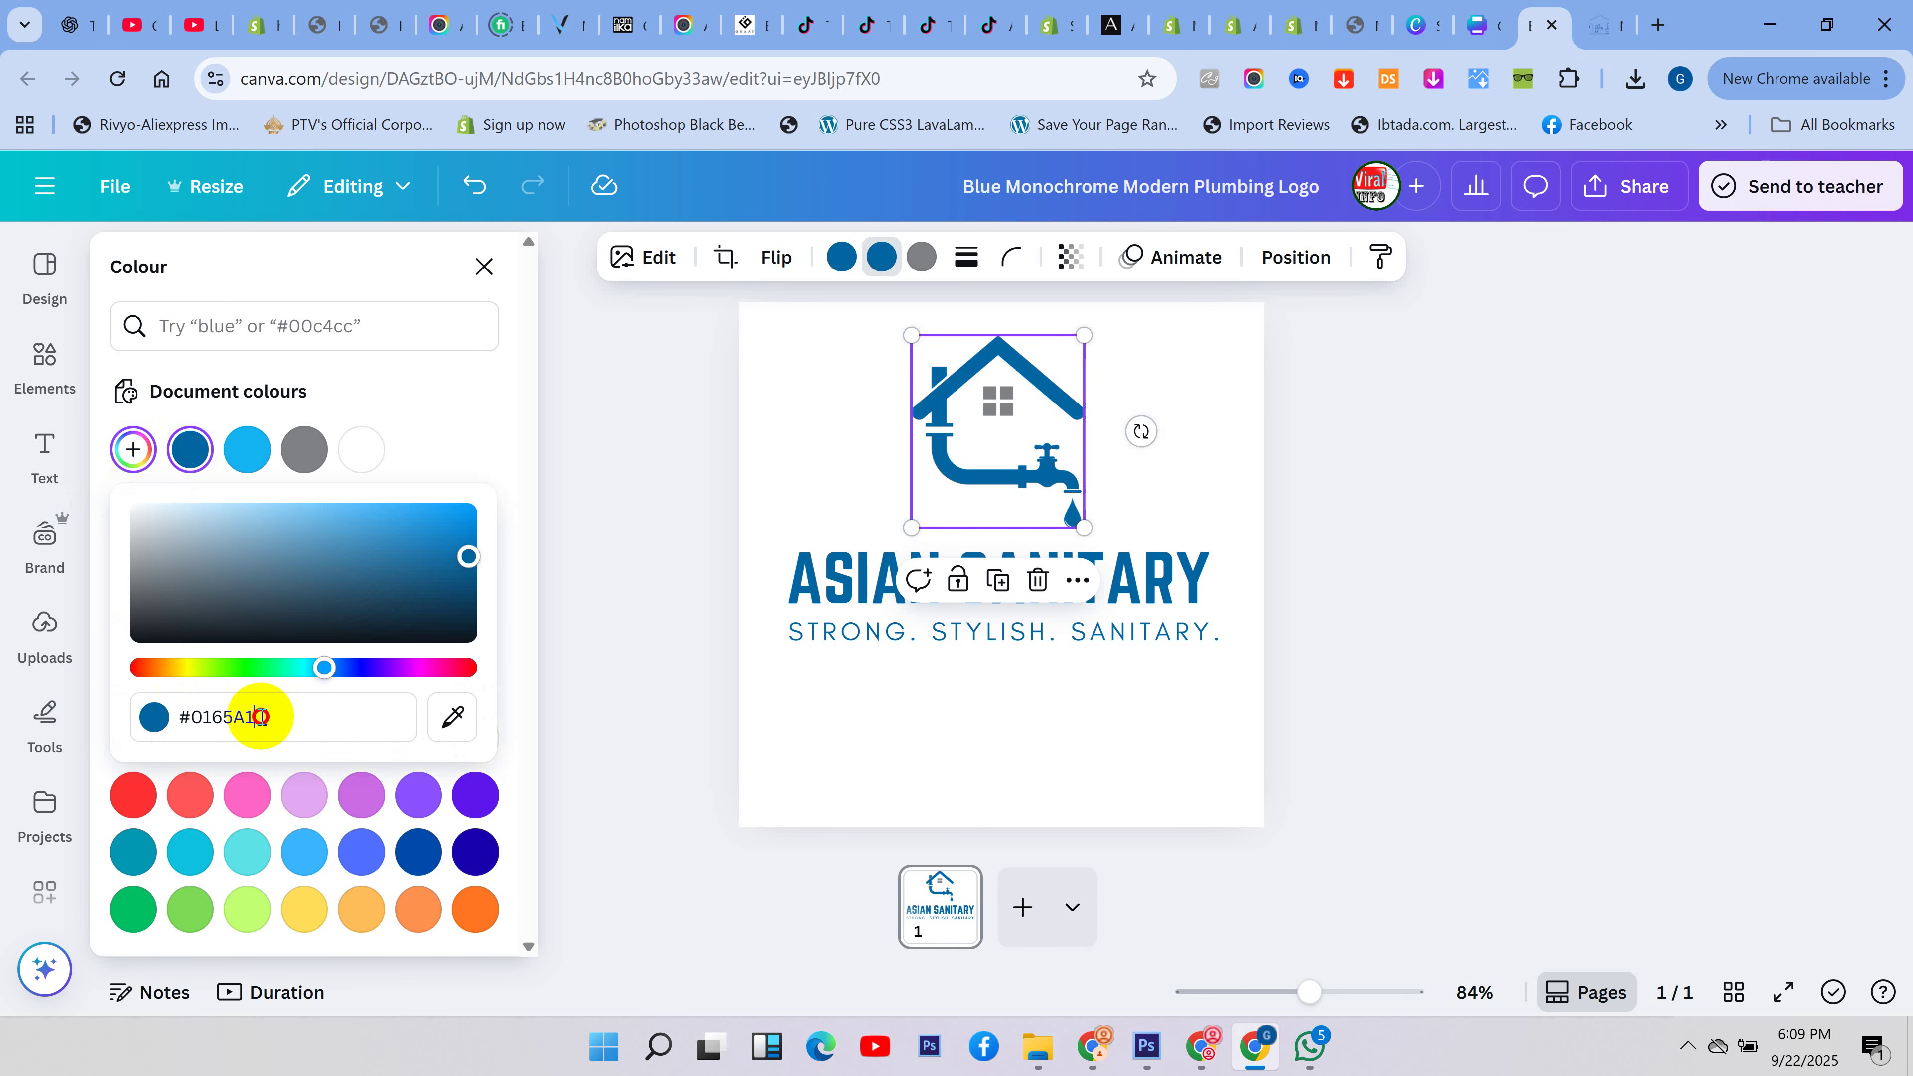
drag(276, 717, 182, 717)
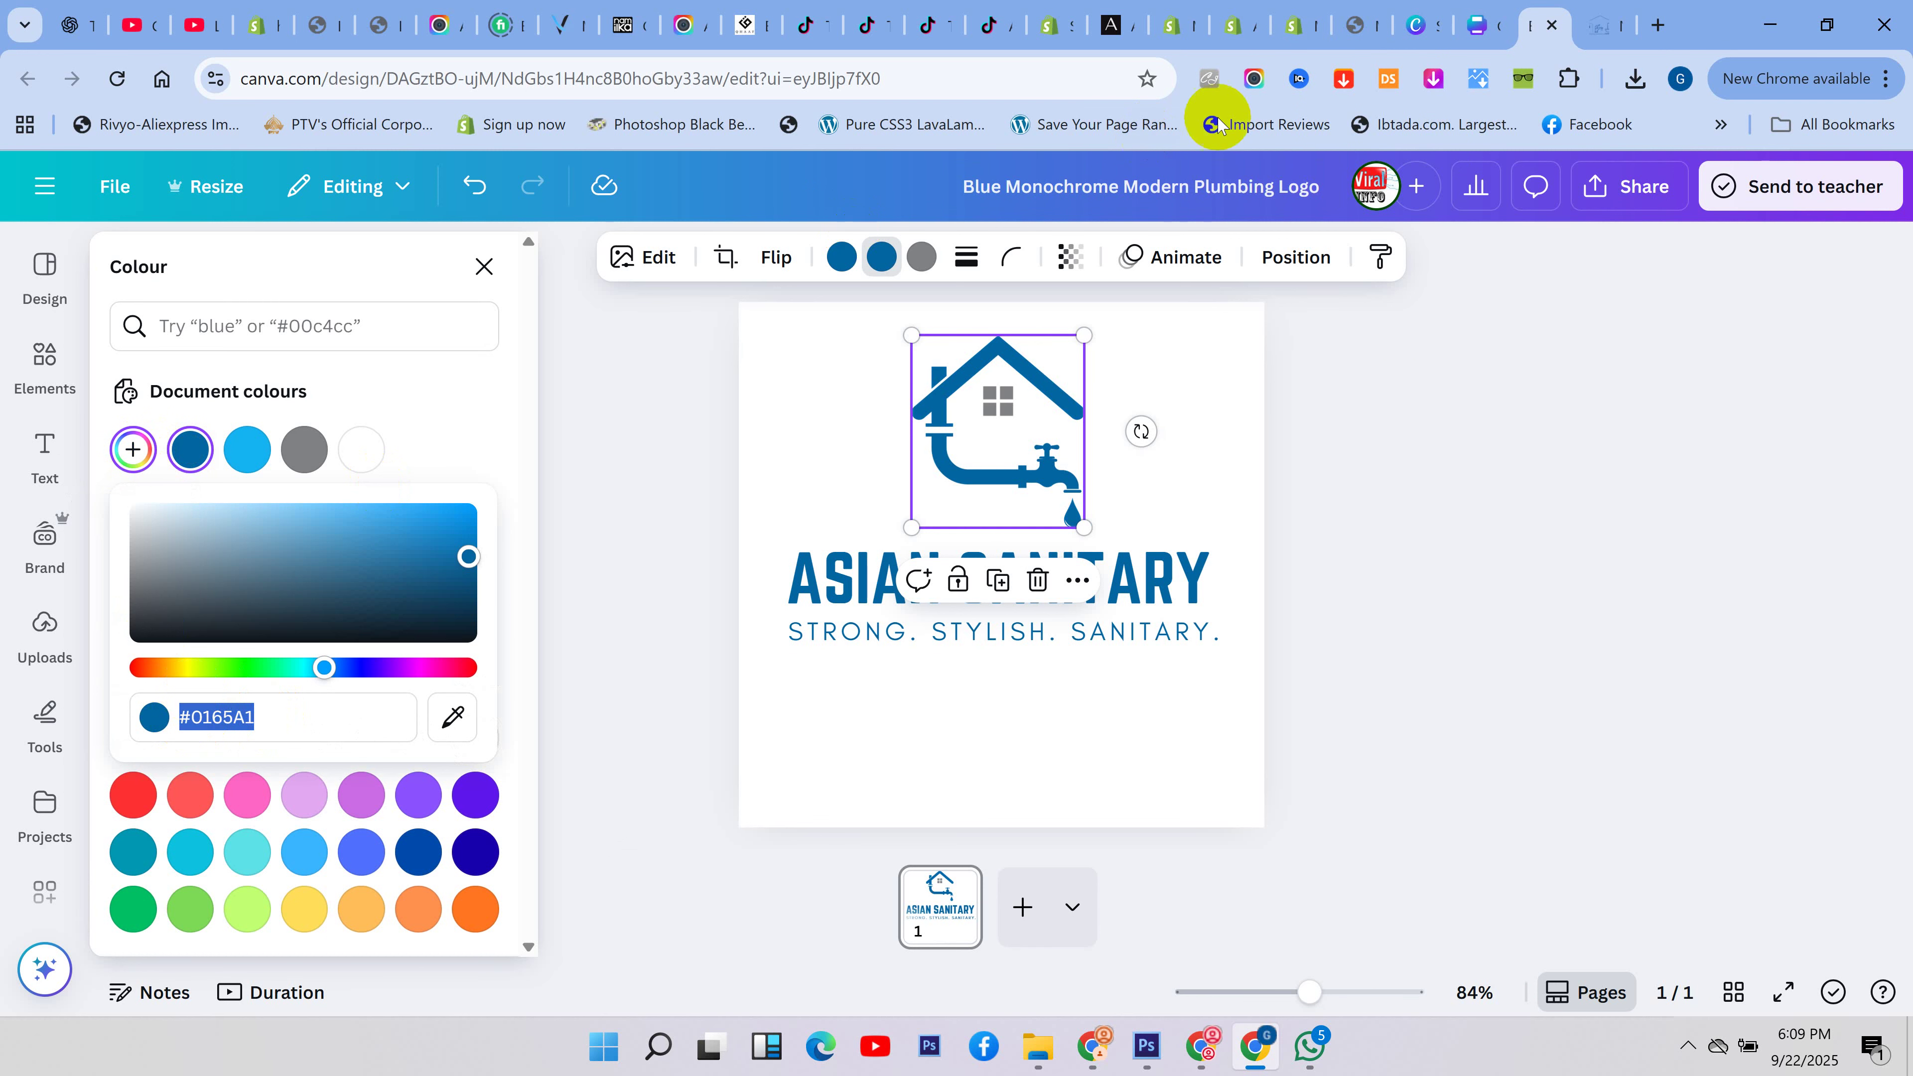
- Go back to the banner design and recolour the "Brightening Natural Serum" subtitle with #0165A1
click(1469, 27)
click(899, 420)
click(752, 265)
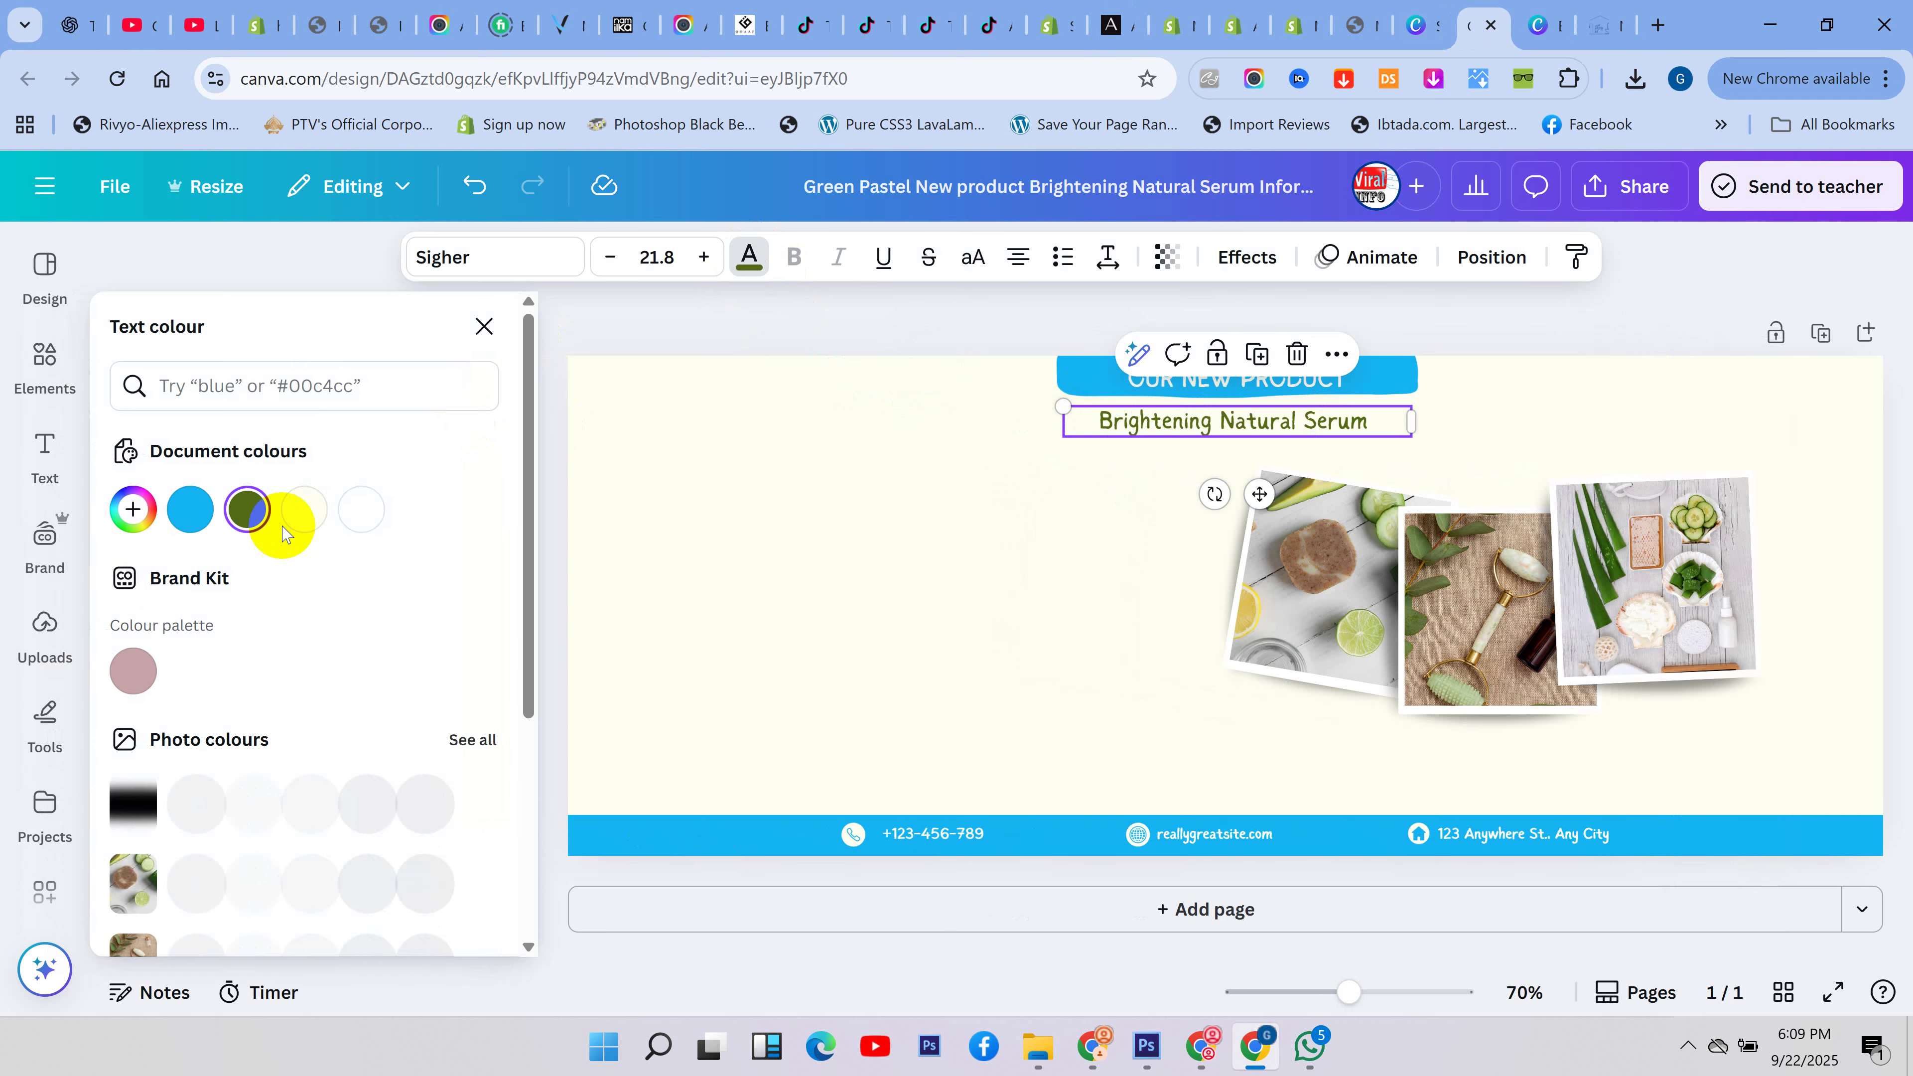
click(132, 509)
key(ctrl+v)
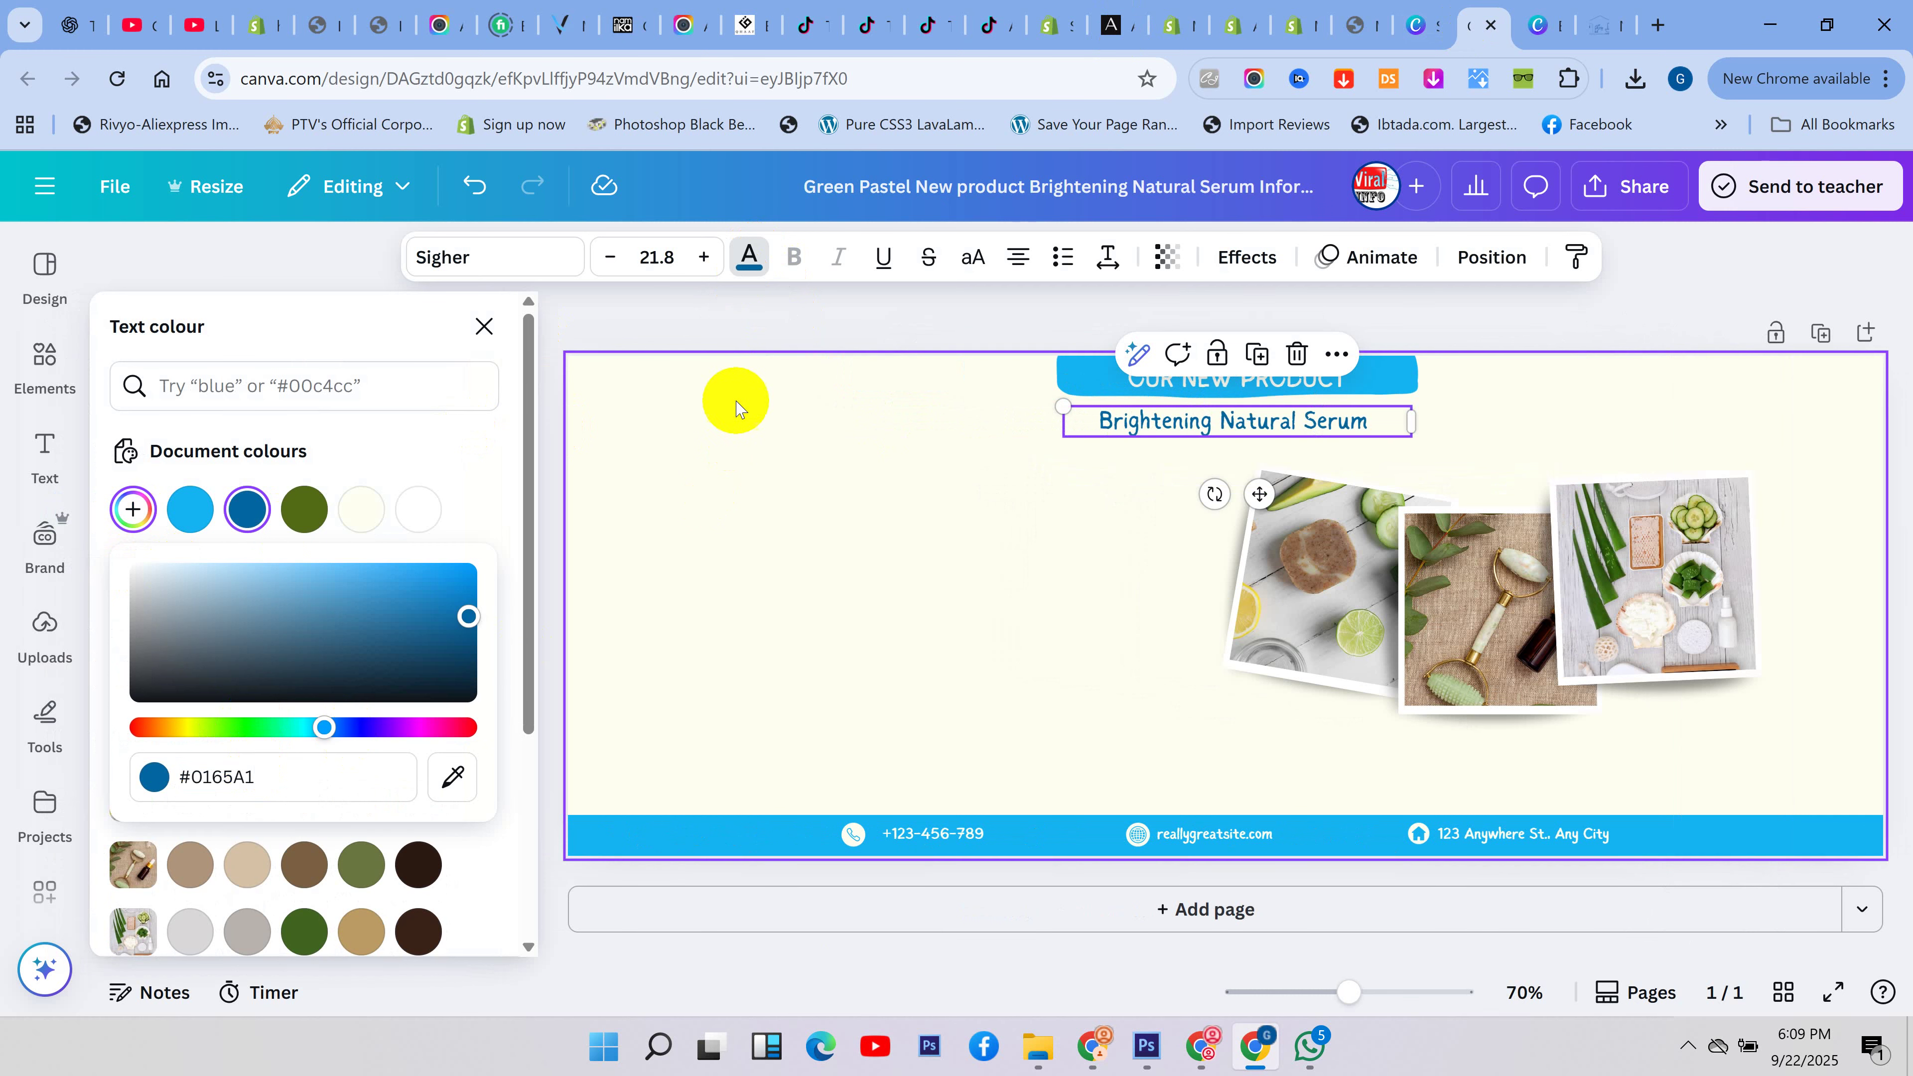
click(726, 312)
click(504, 431)
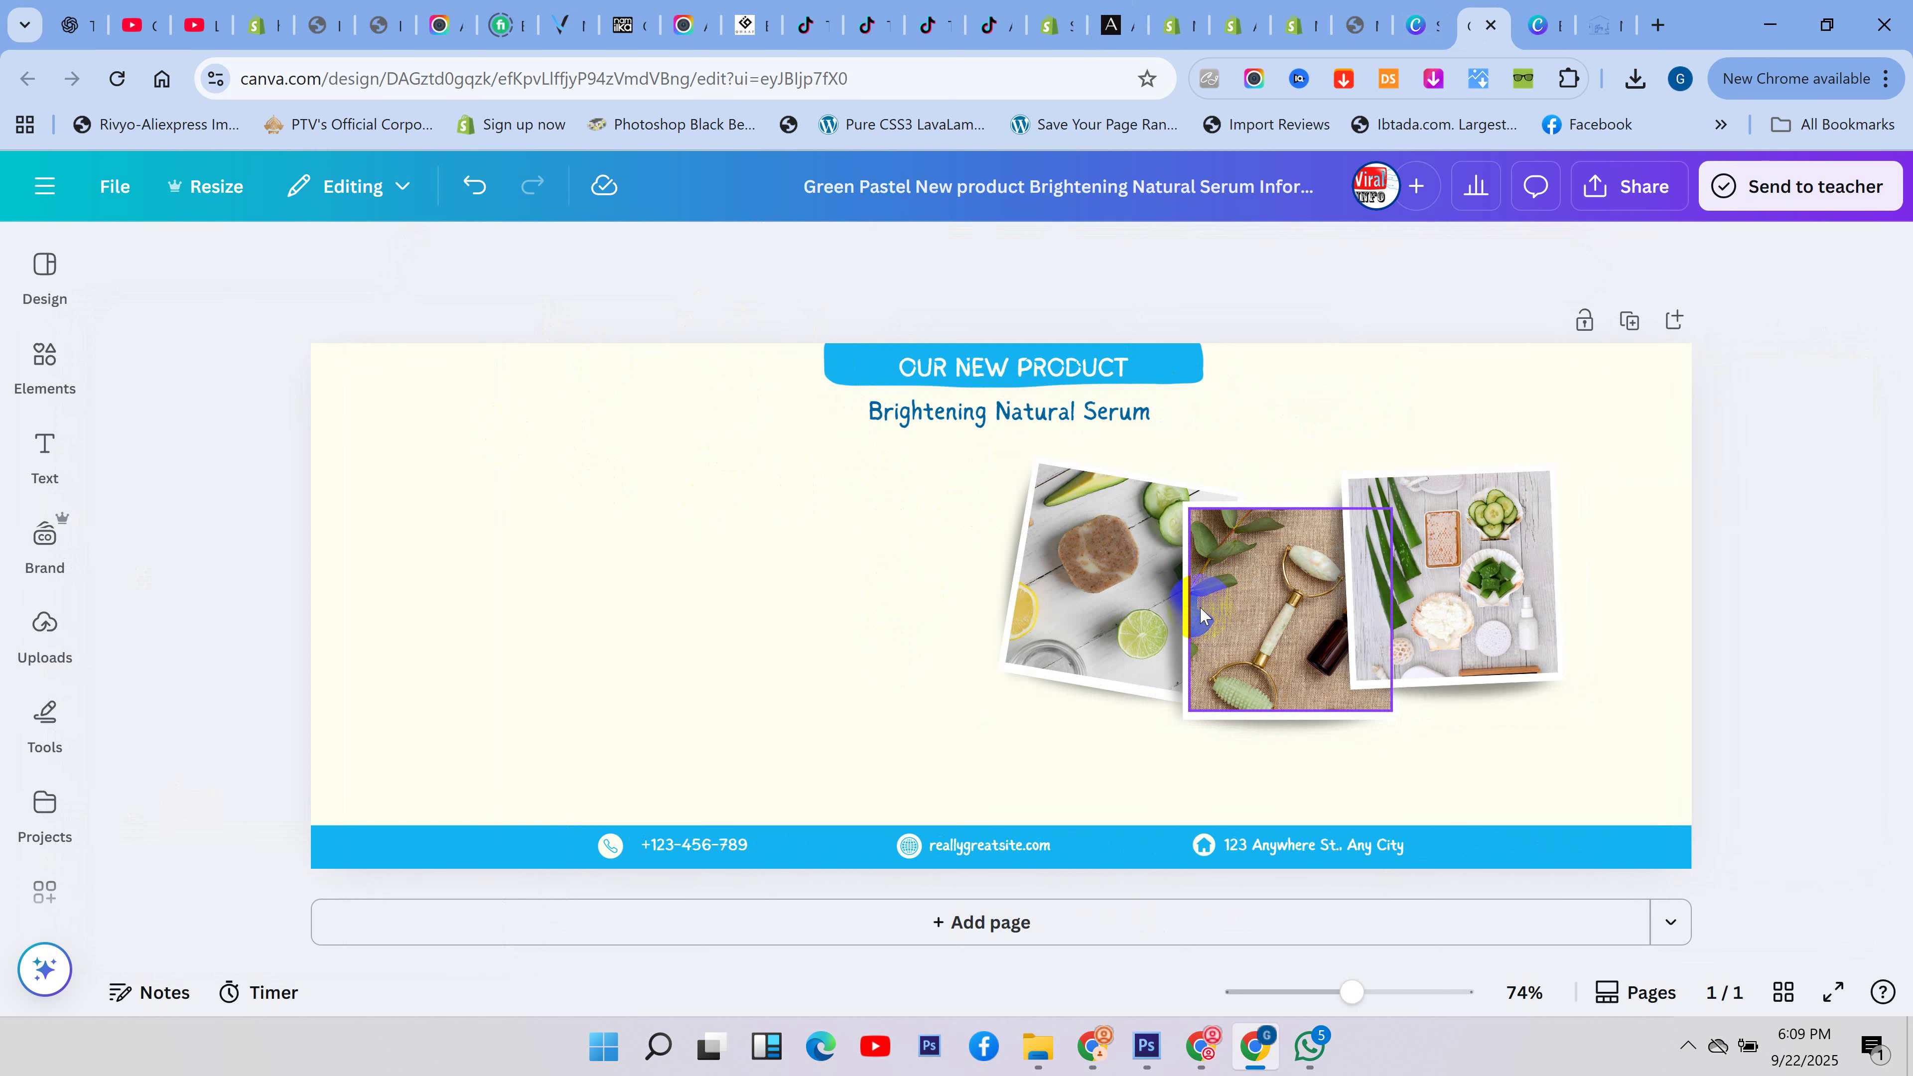
- Try to move the aloe and cucumber photo and the white frame behind the soap and lime photo
drag(1488, 559, 1514, 558)
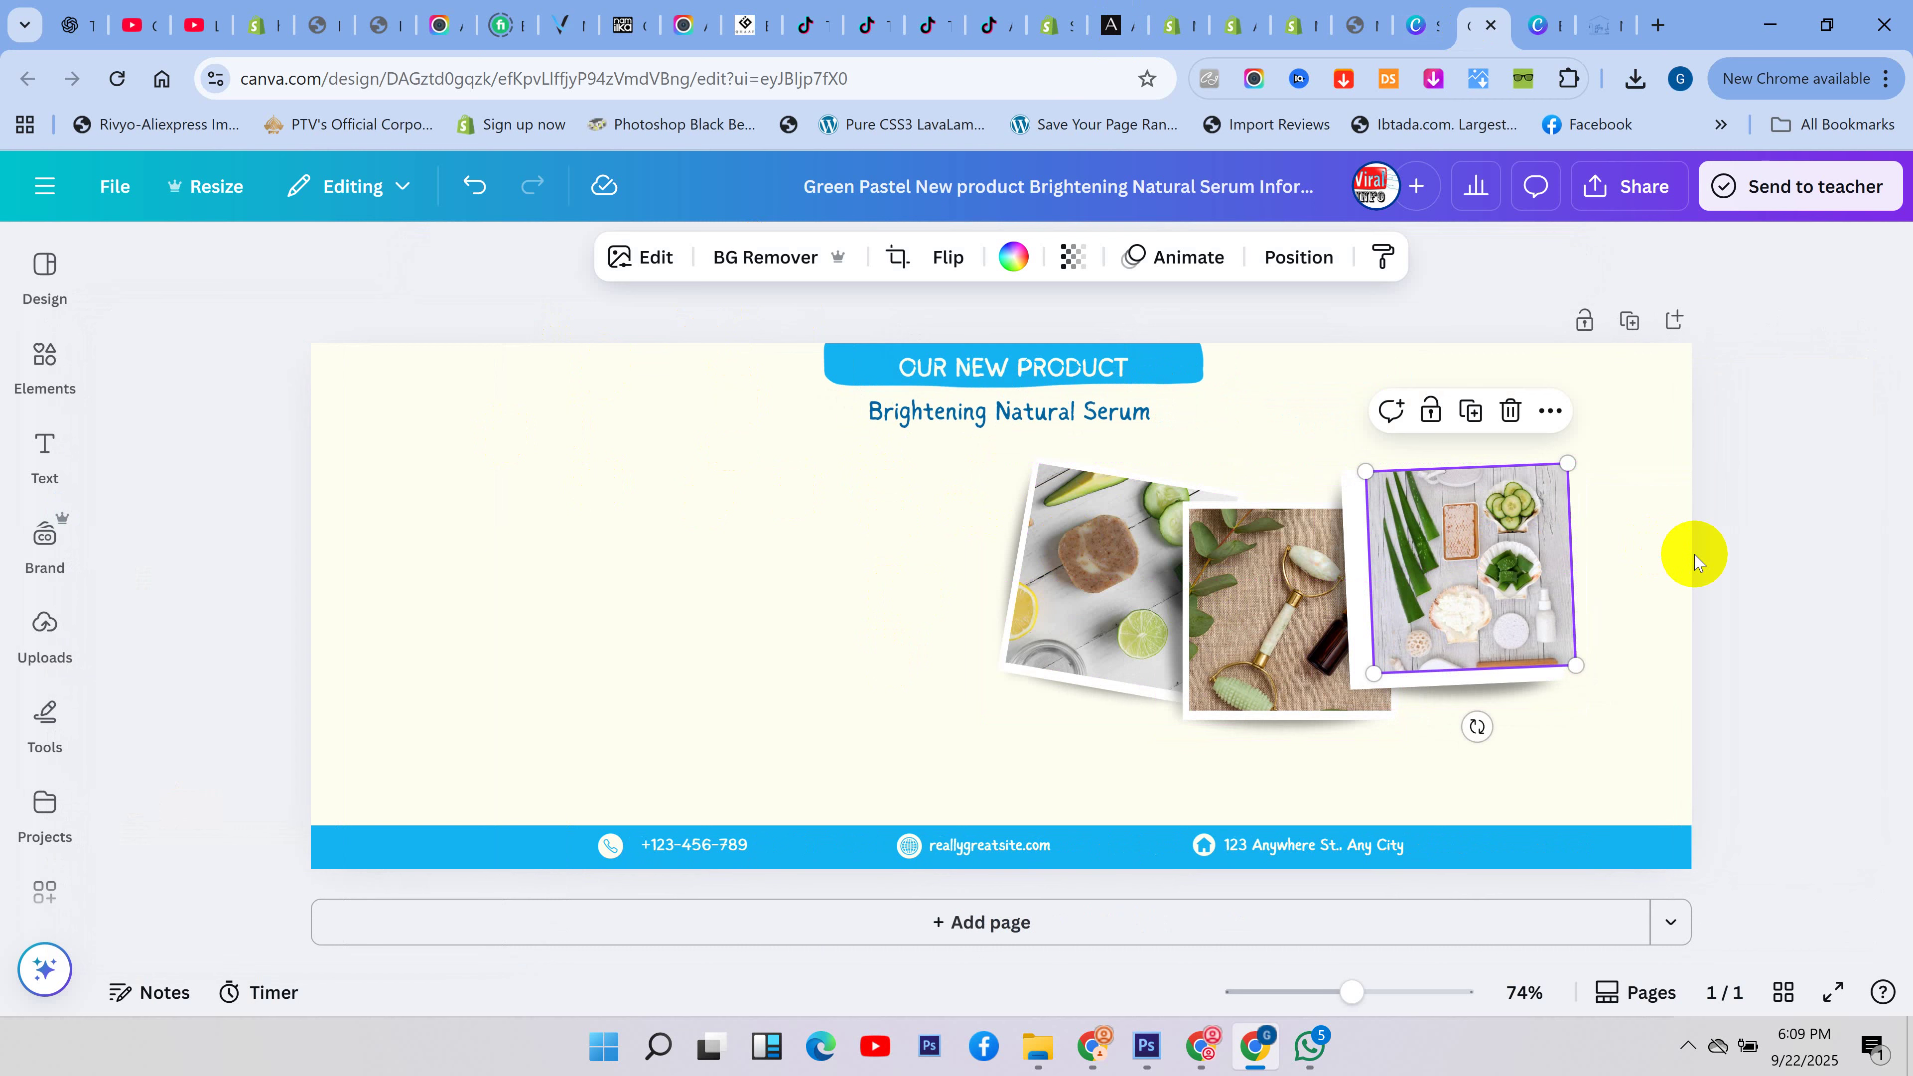
key(ctrl+z)
click(1796, 559)
click(1065, 628)
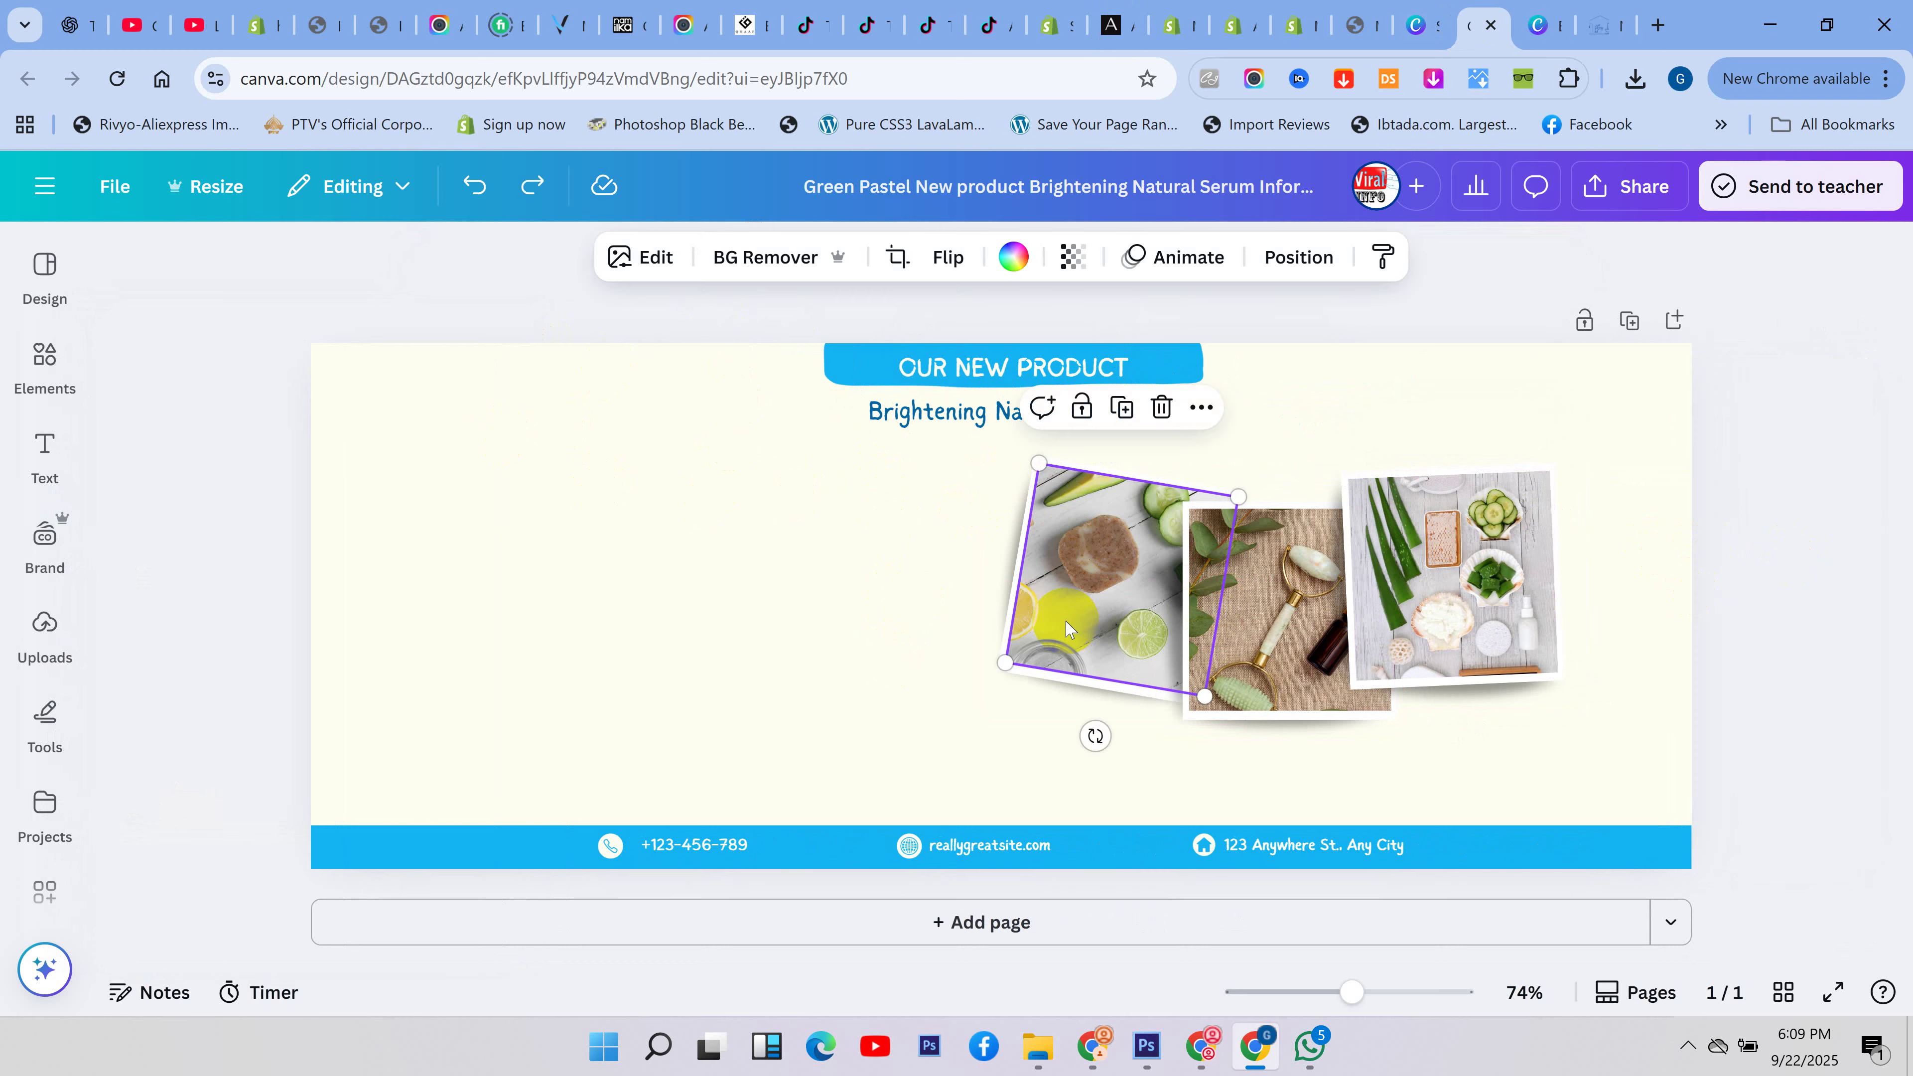
click(1013, 586)
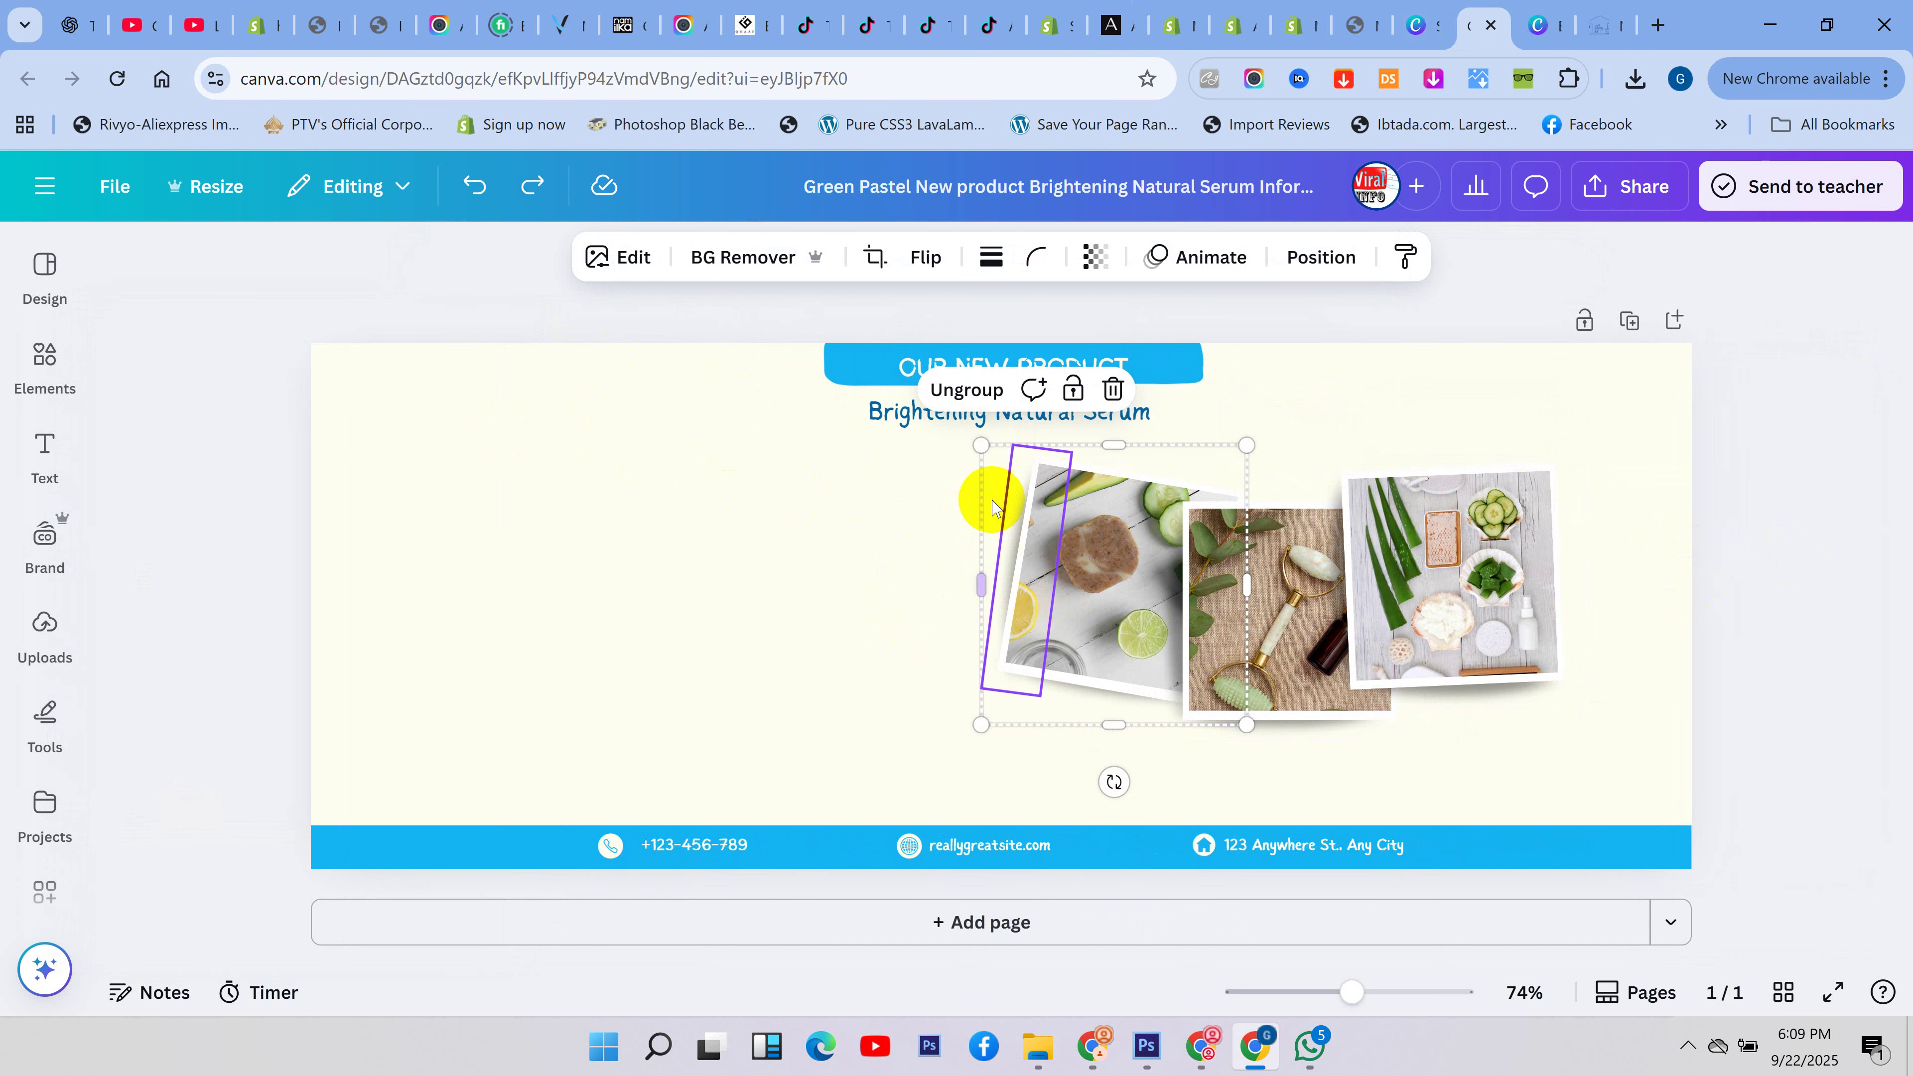
click(1003, 482)
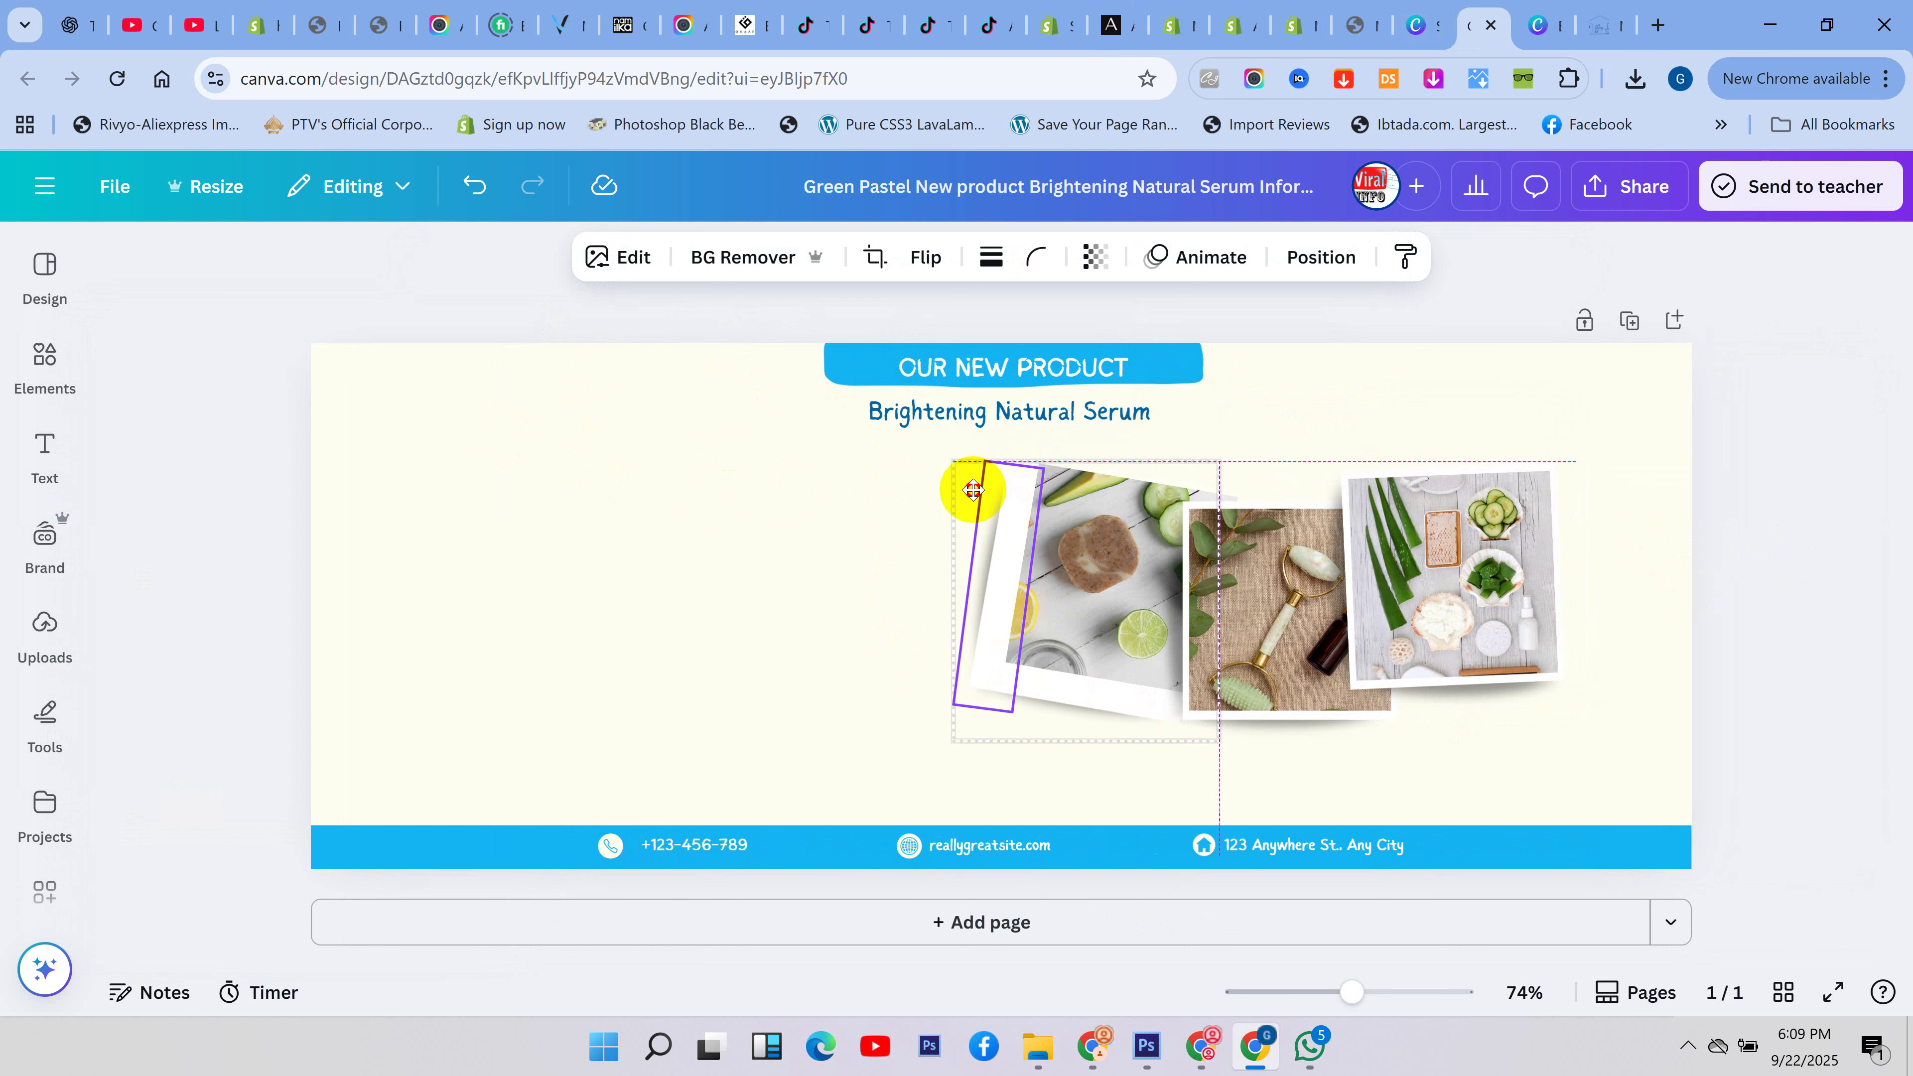
click(554, 661)
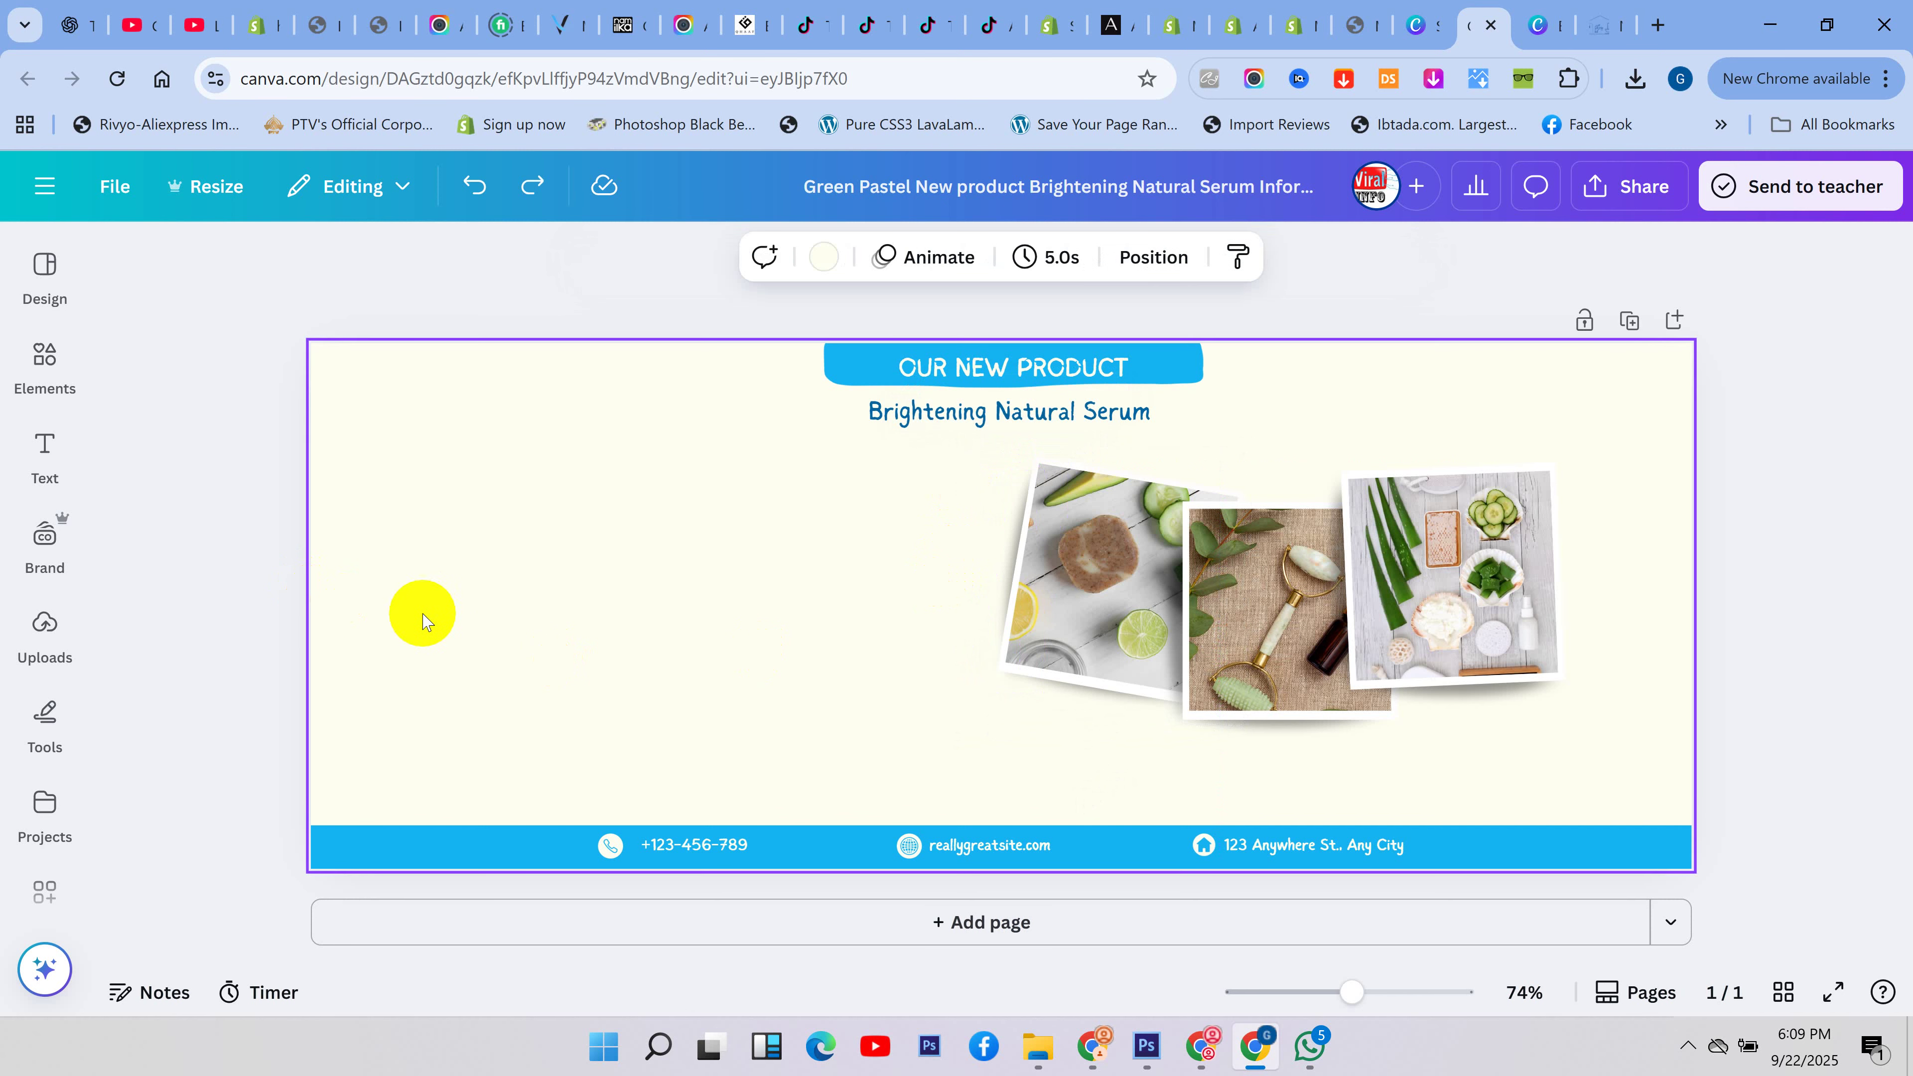
- Upload imgi_26_61_oas5VBrL-Photoroom.jpg from the black Bay Neck Kitchen Faucet folder in Downloads
click(167, 482)
click(23, 656)
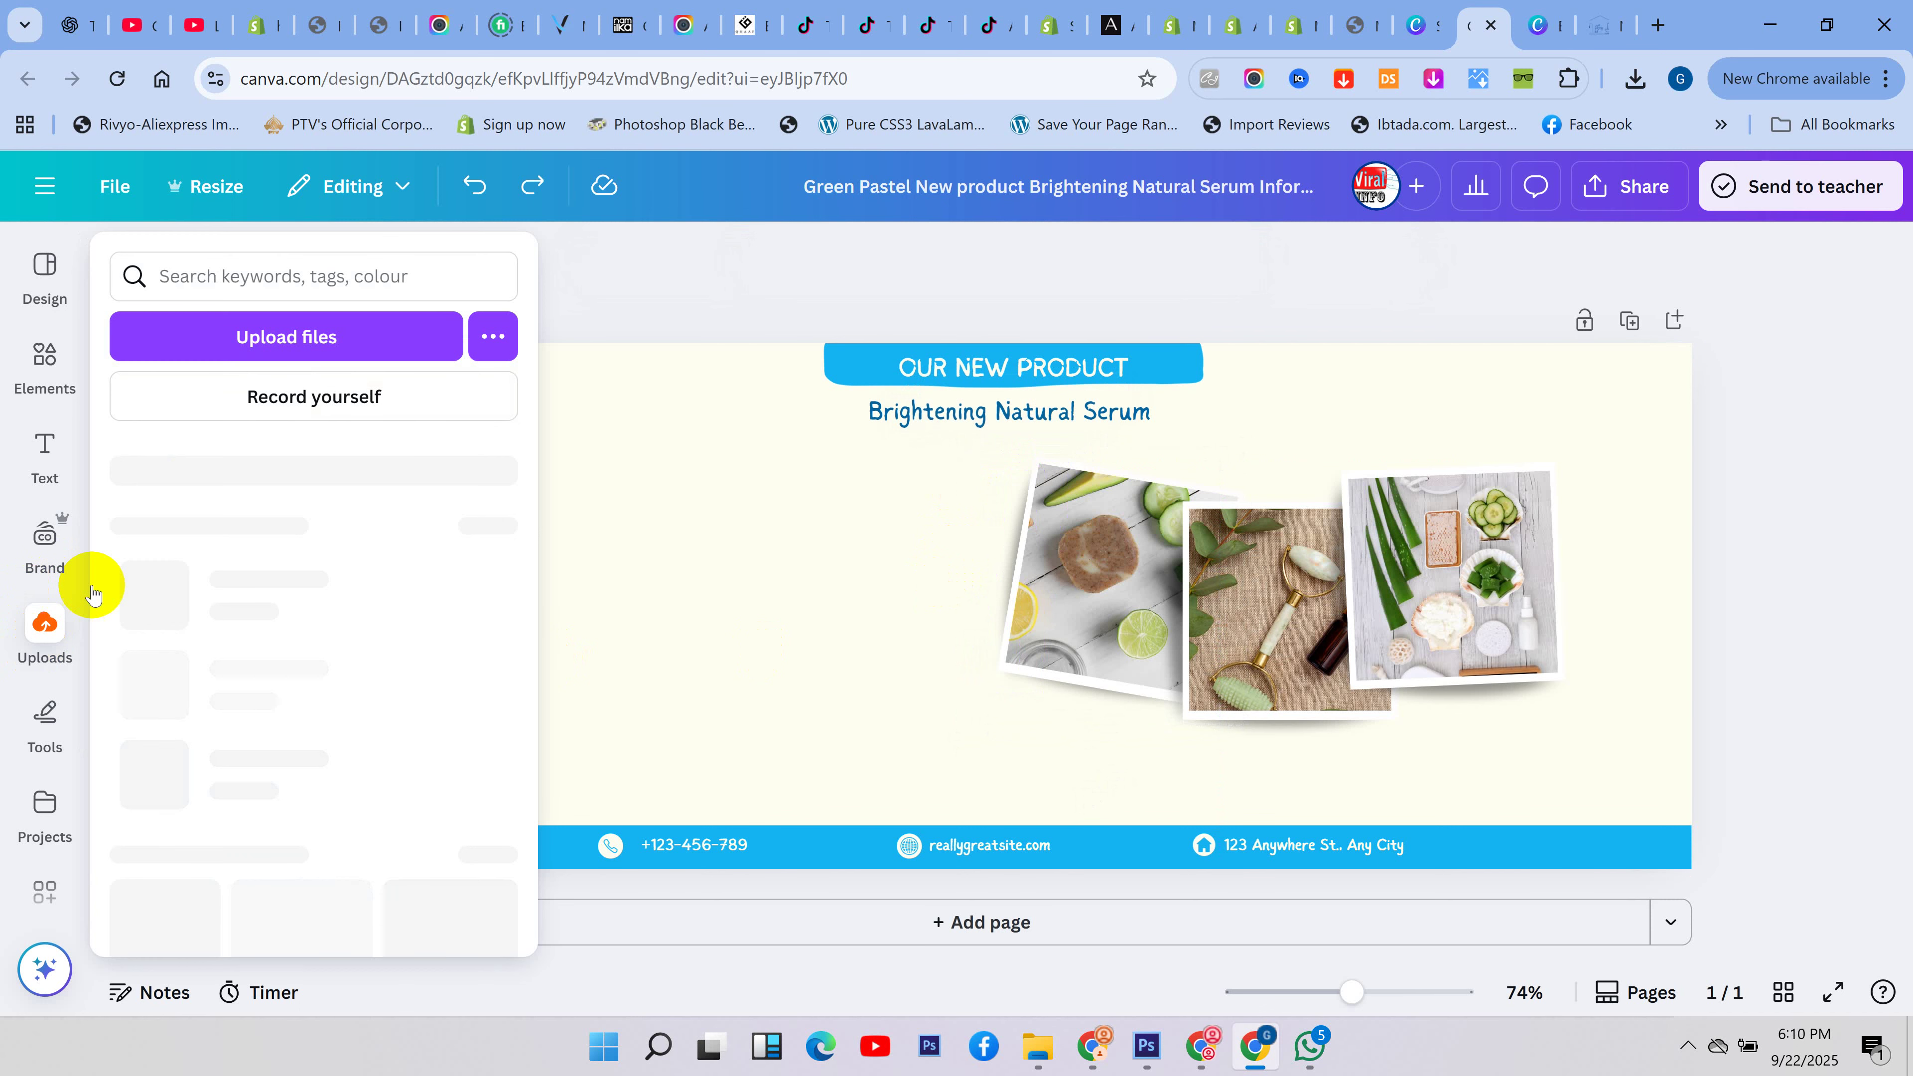
click(250, 354)
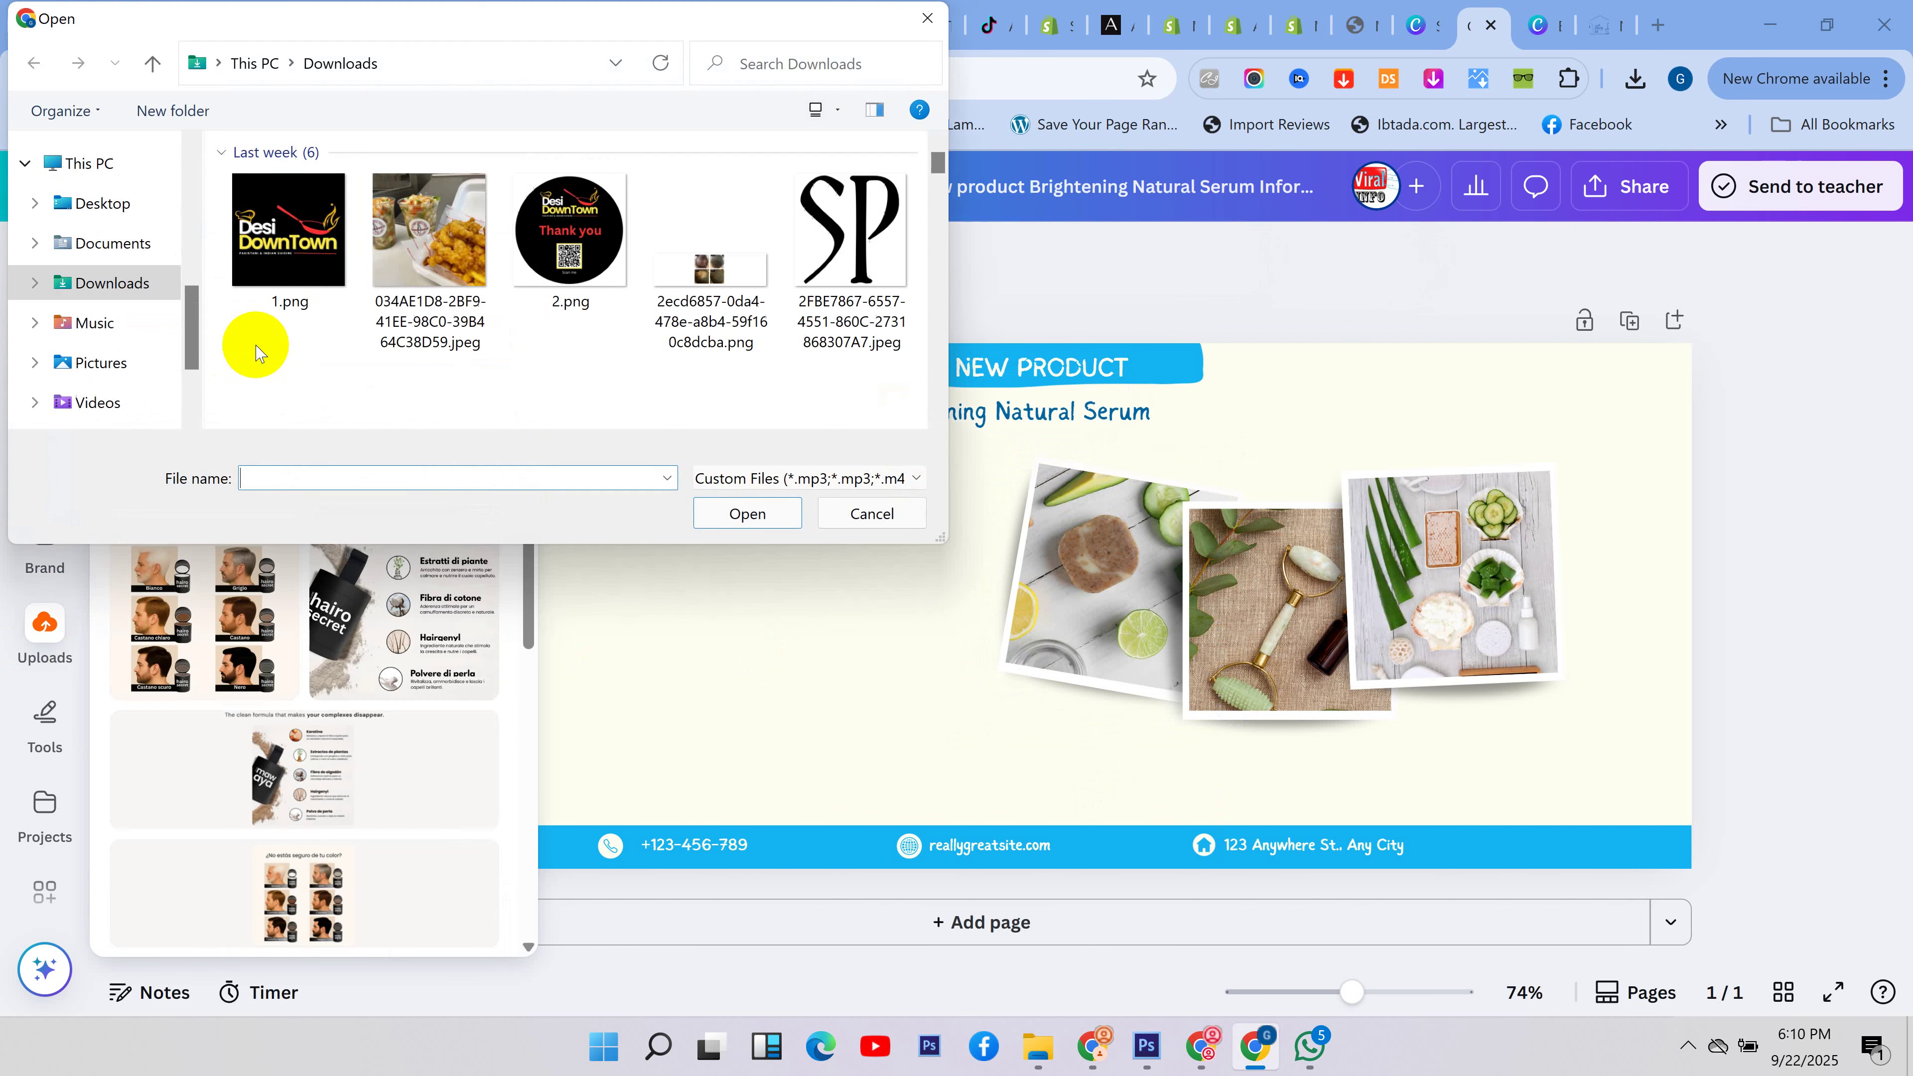
double_click(423, 242)
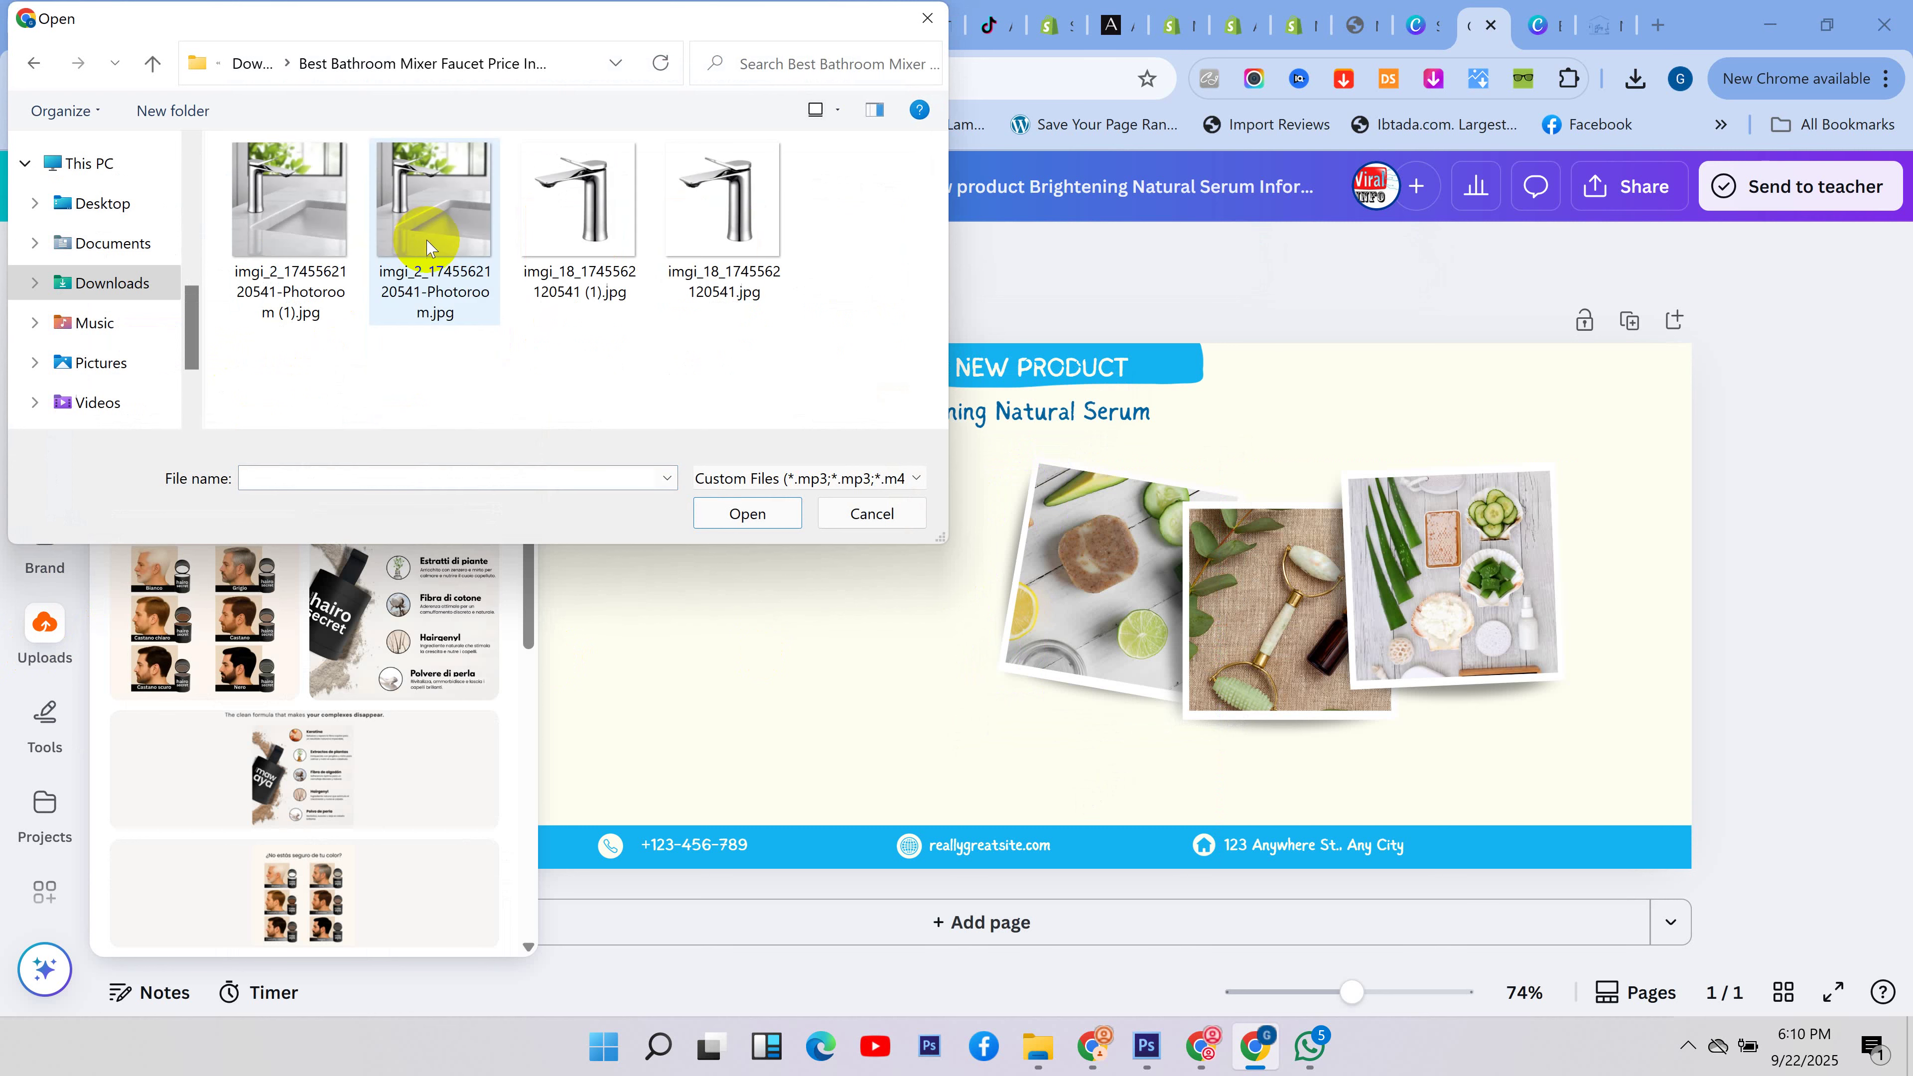
click(135, 280)
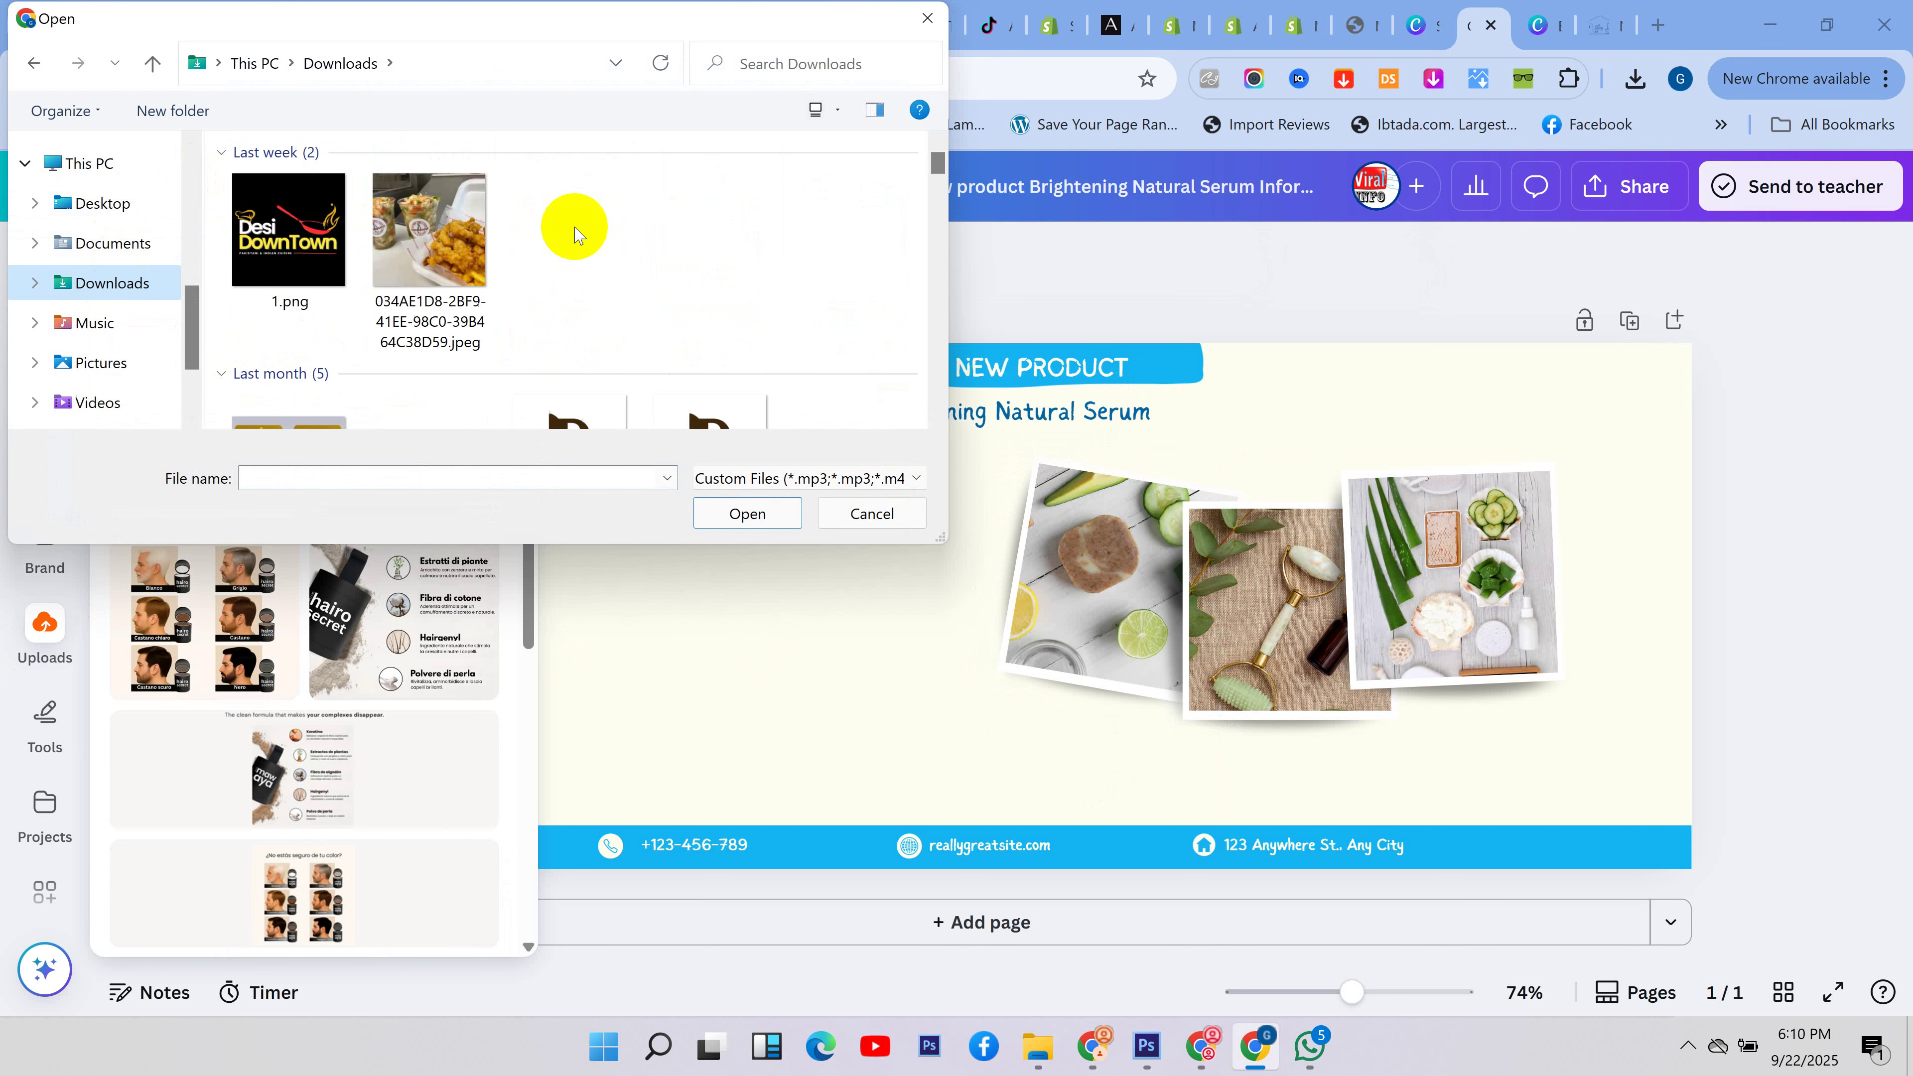
double_click(811, 248)
click(472, 215)
click(272, 211)
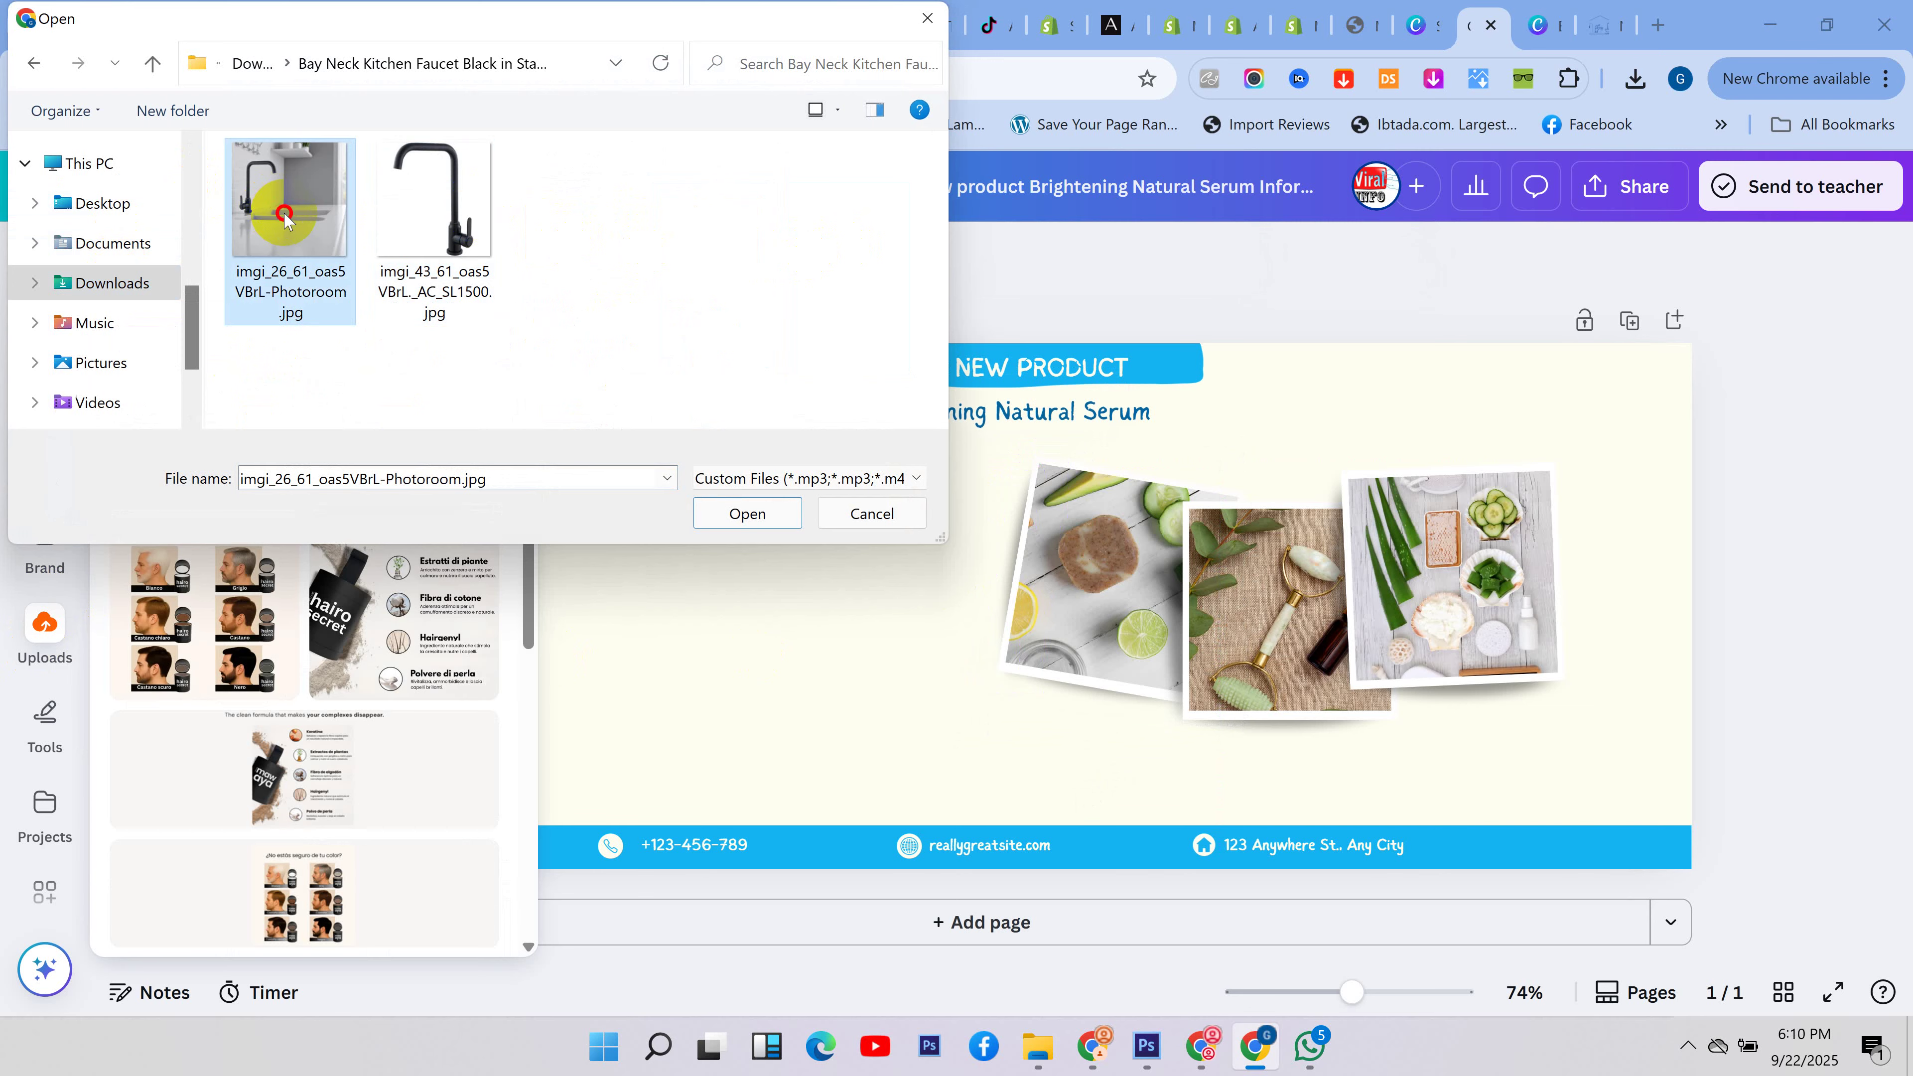
double_click(284, 217)
- Upload imgi_27_91GCuHOs3JL._AC_SL1500.jpg from the Premium 360° Kitchen Sink Faucet folder in Downloads
click(47, 640)
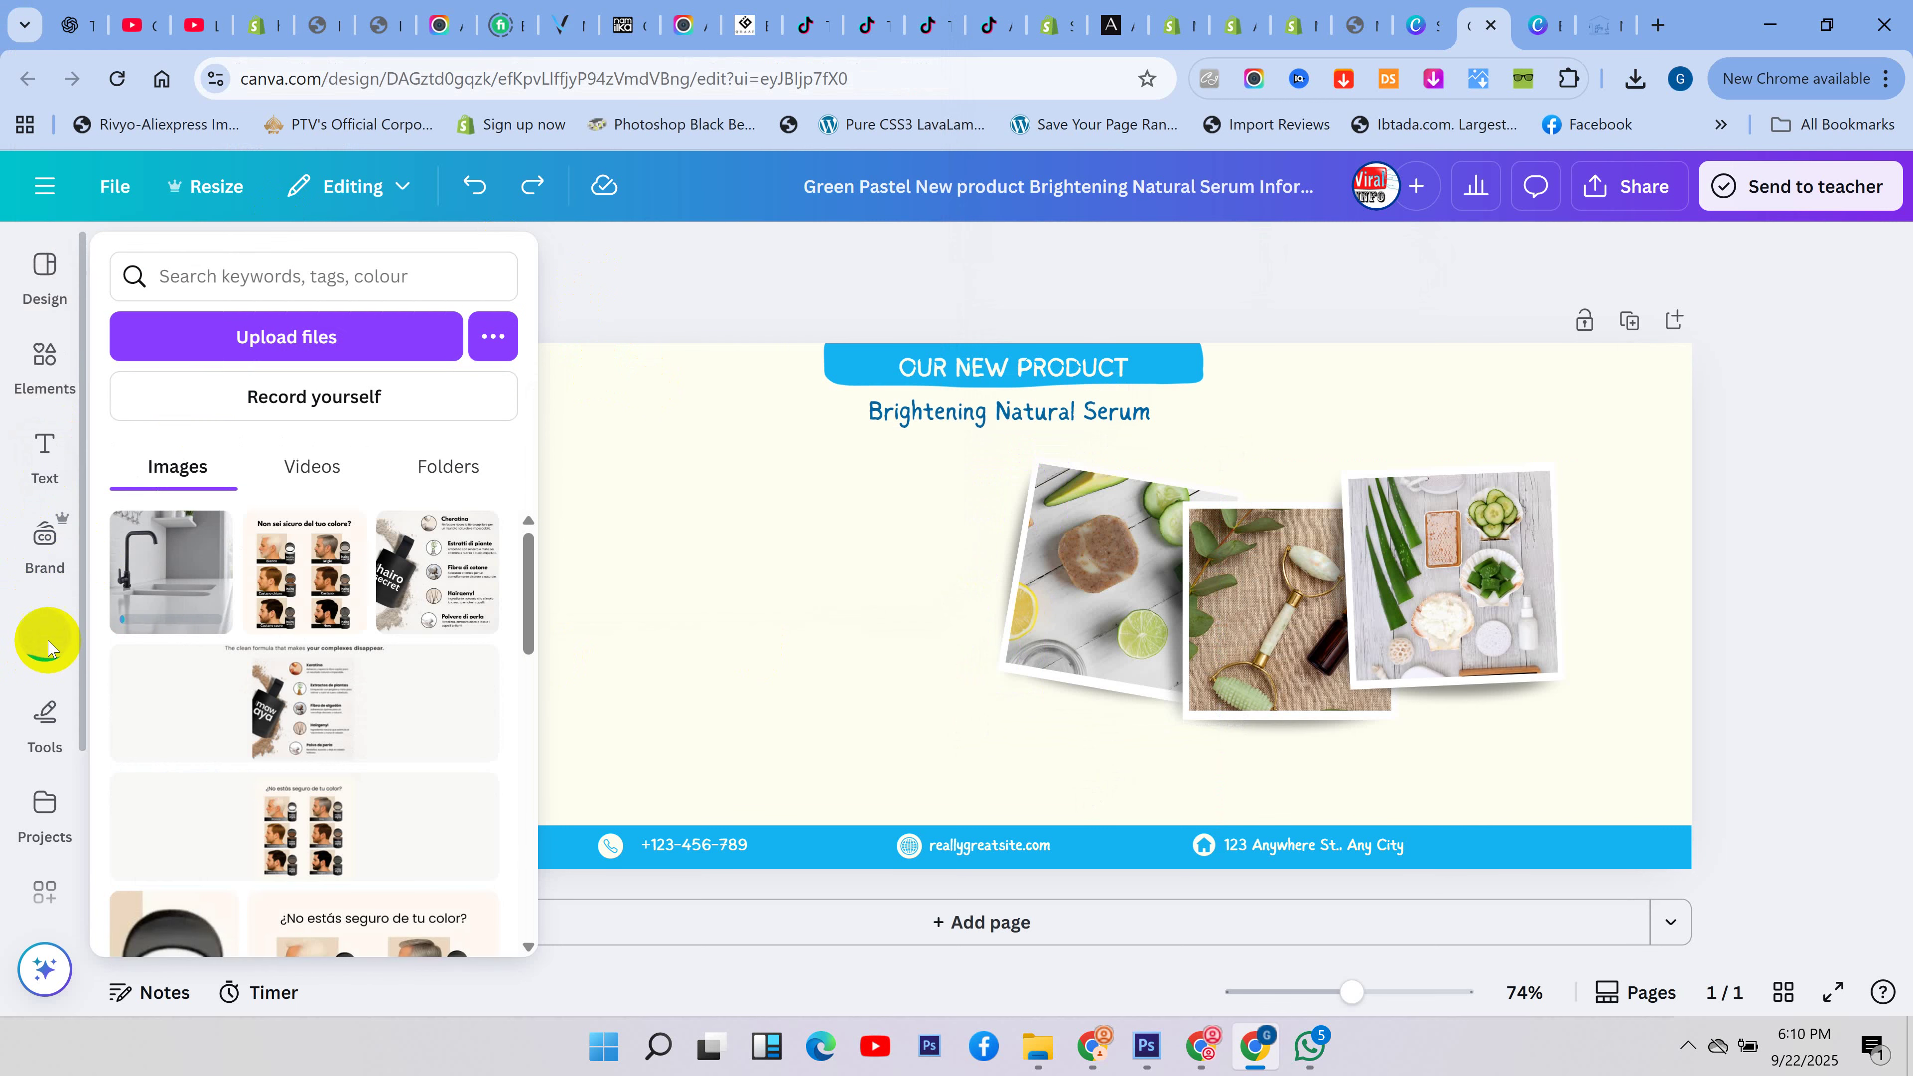
click(402, 304)
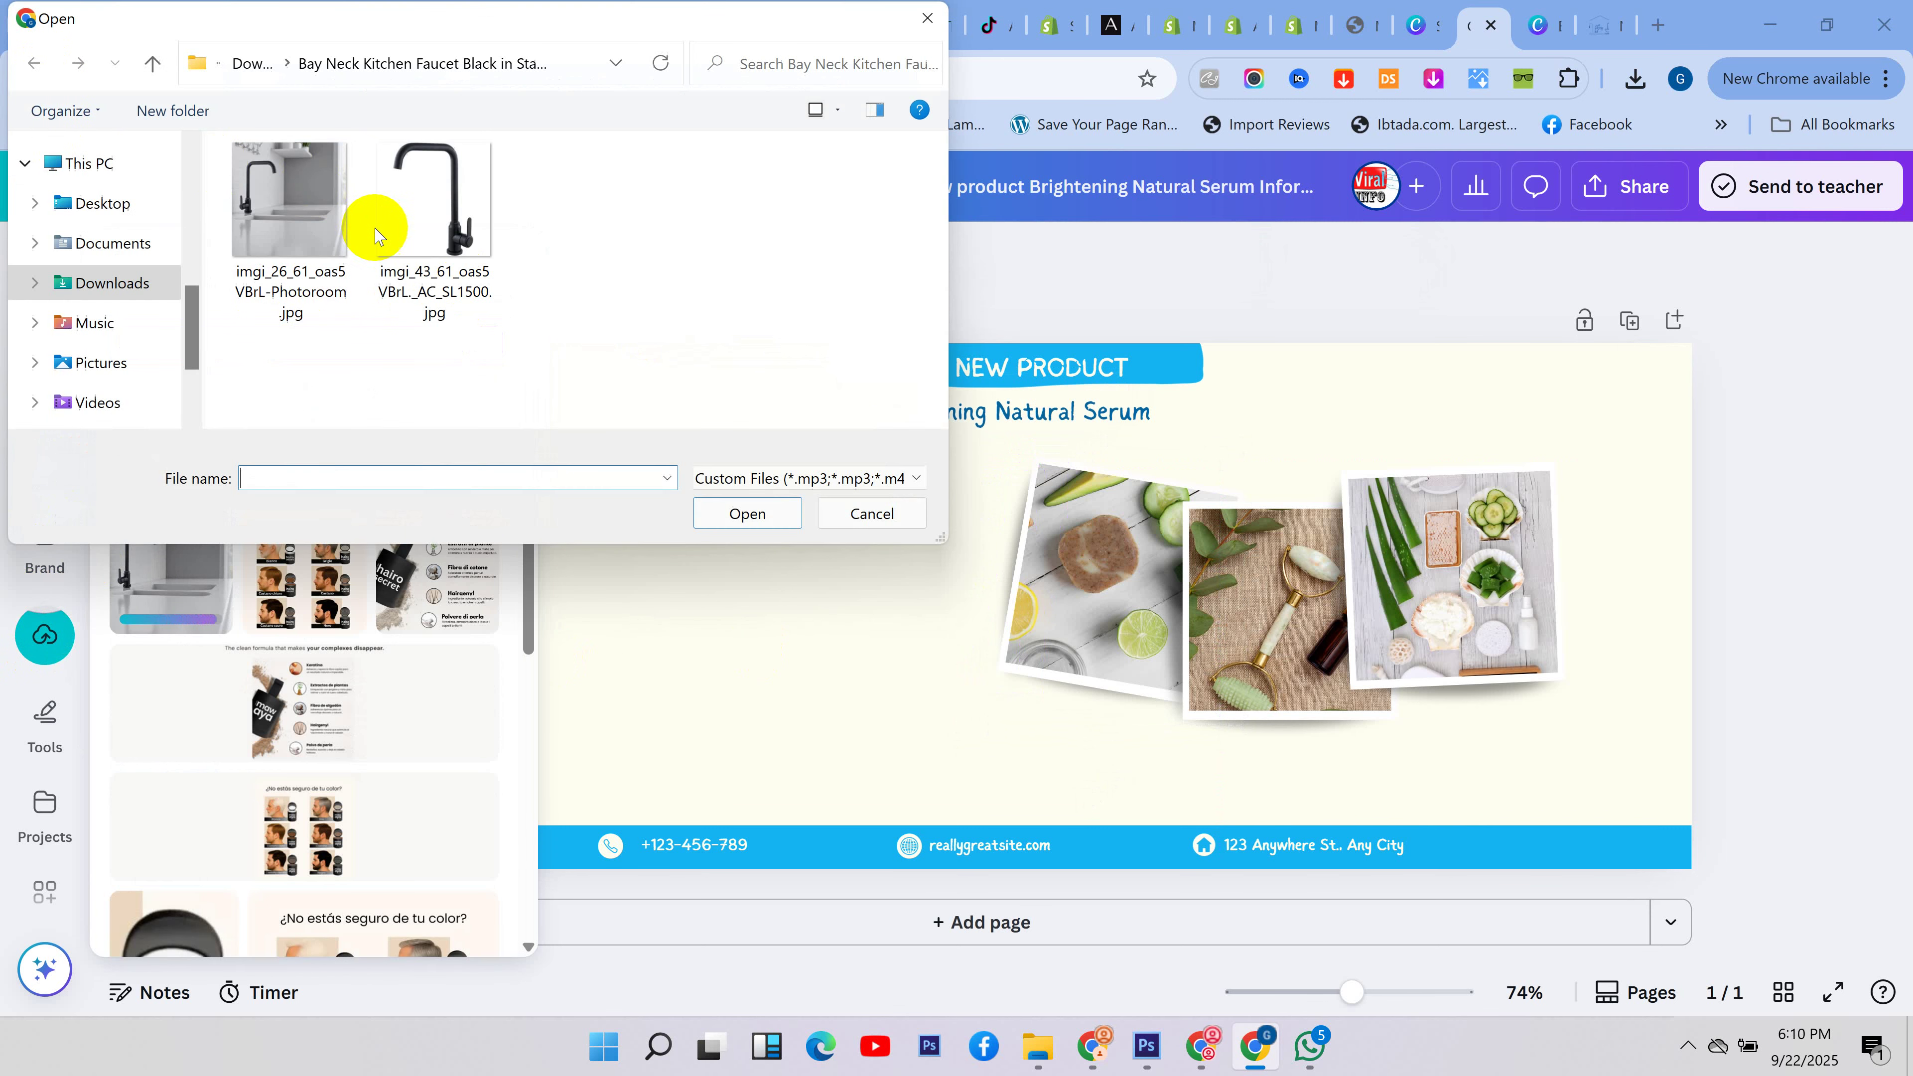
click(89, 279)
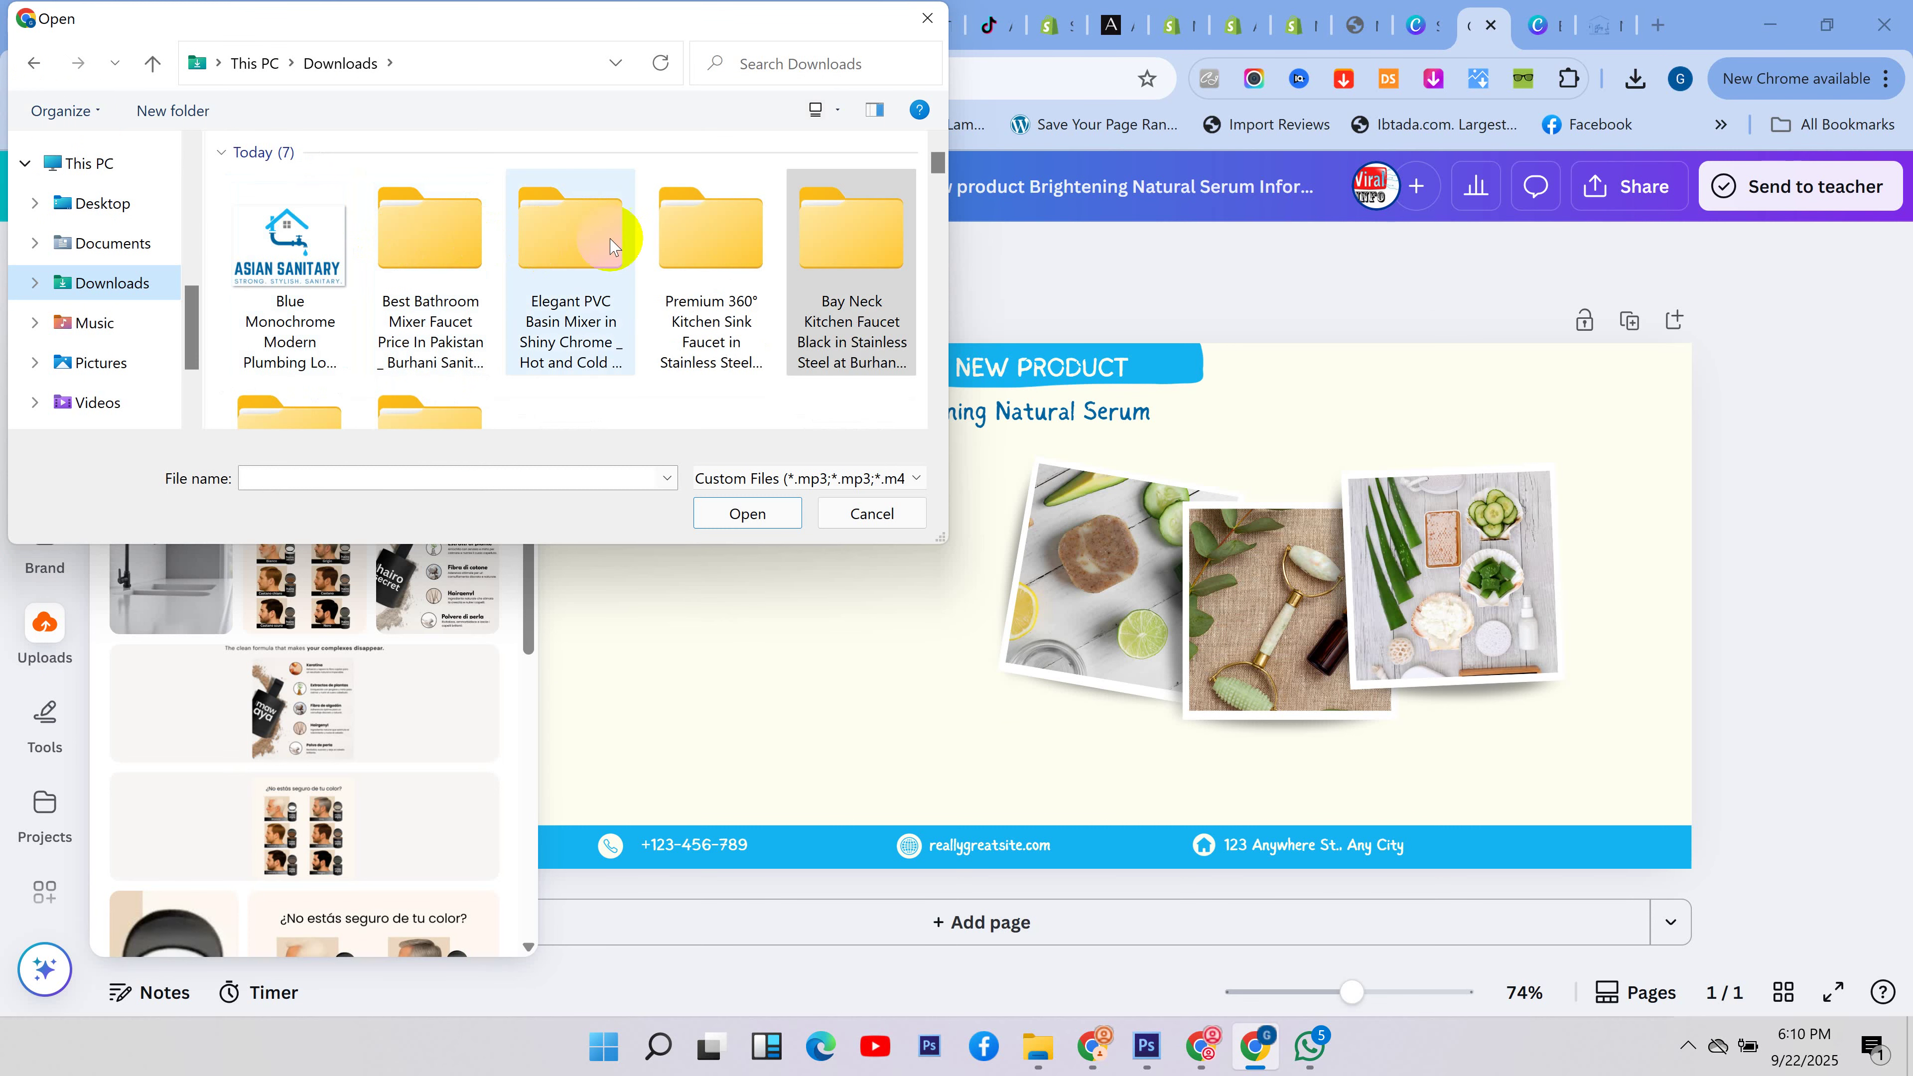
double_click(677, 240)
double_click(431, 248)
click(46, 187)
click(45, 275)
click(45, 360)
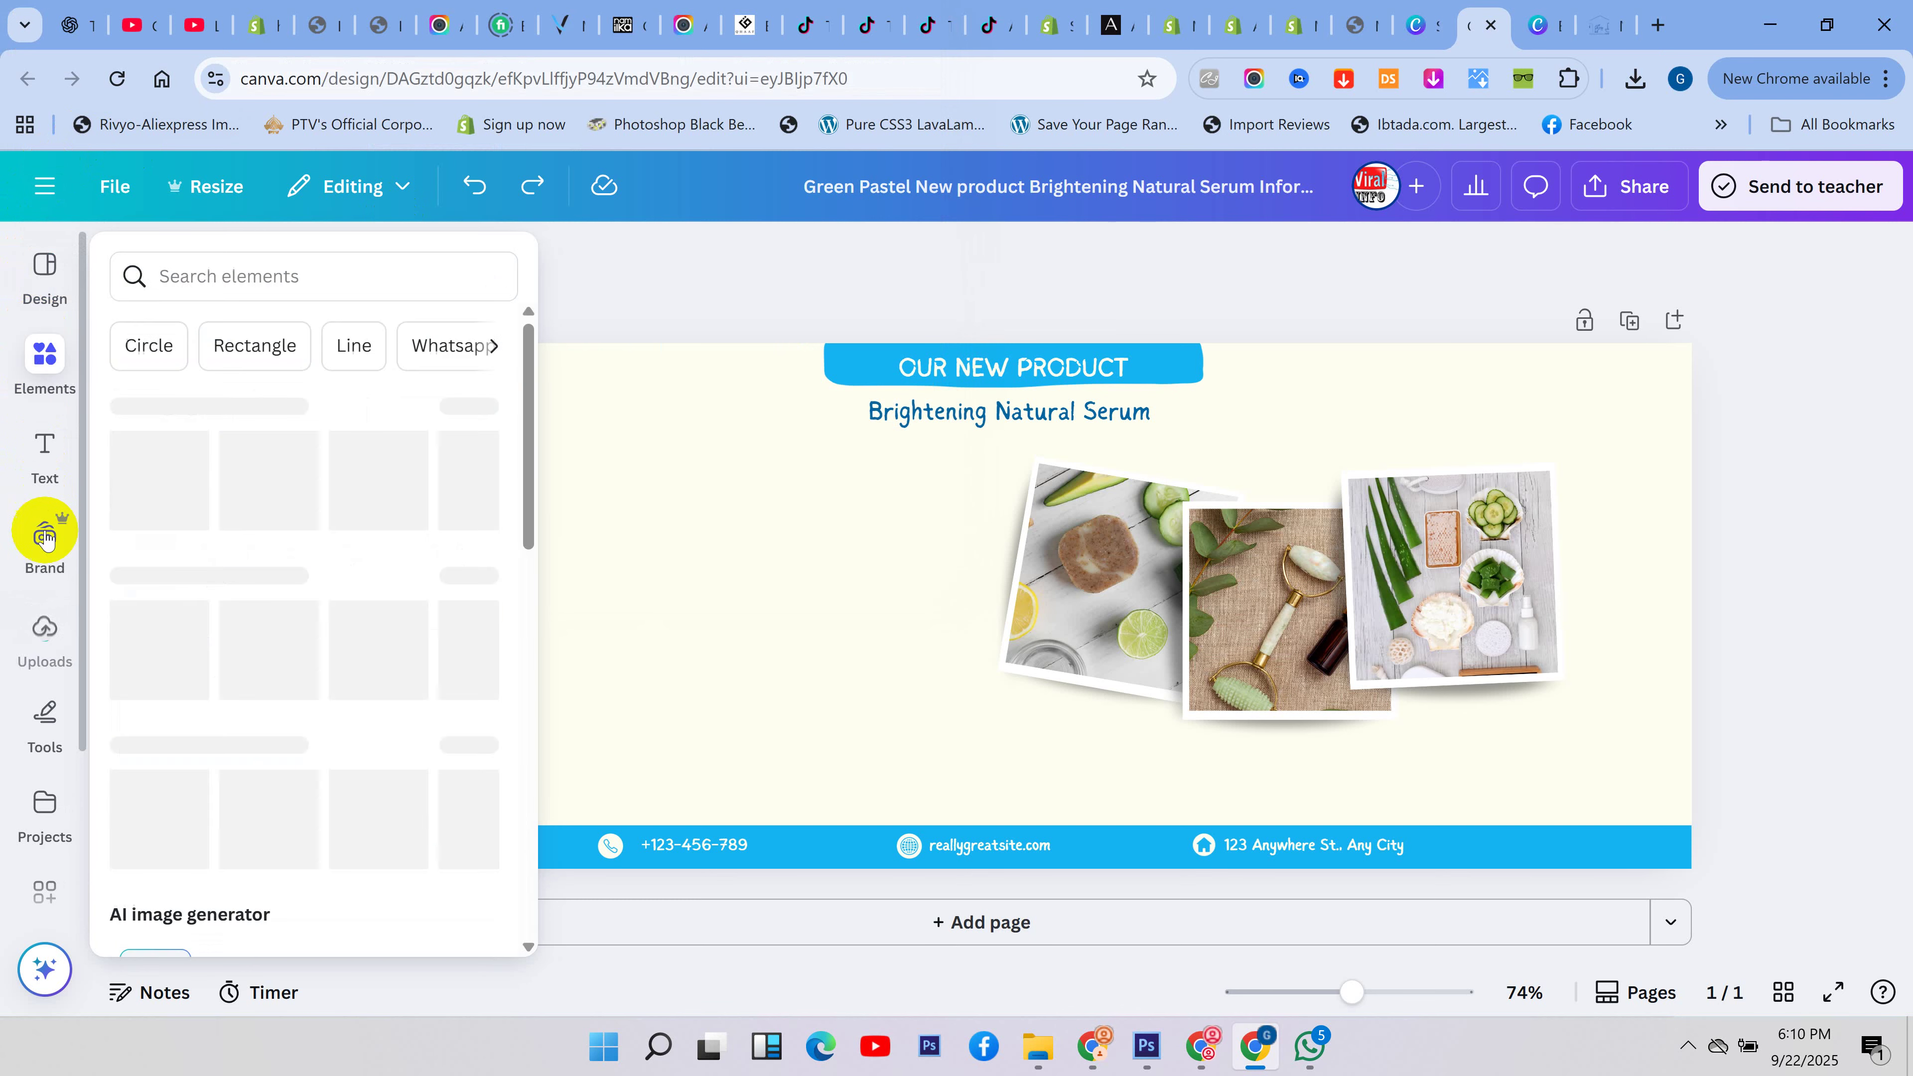
click(45, 537)
click(45, 456)
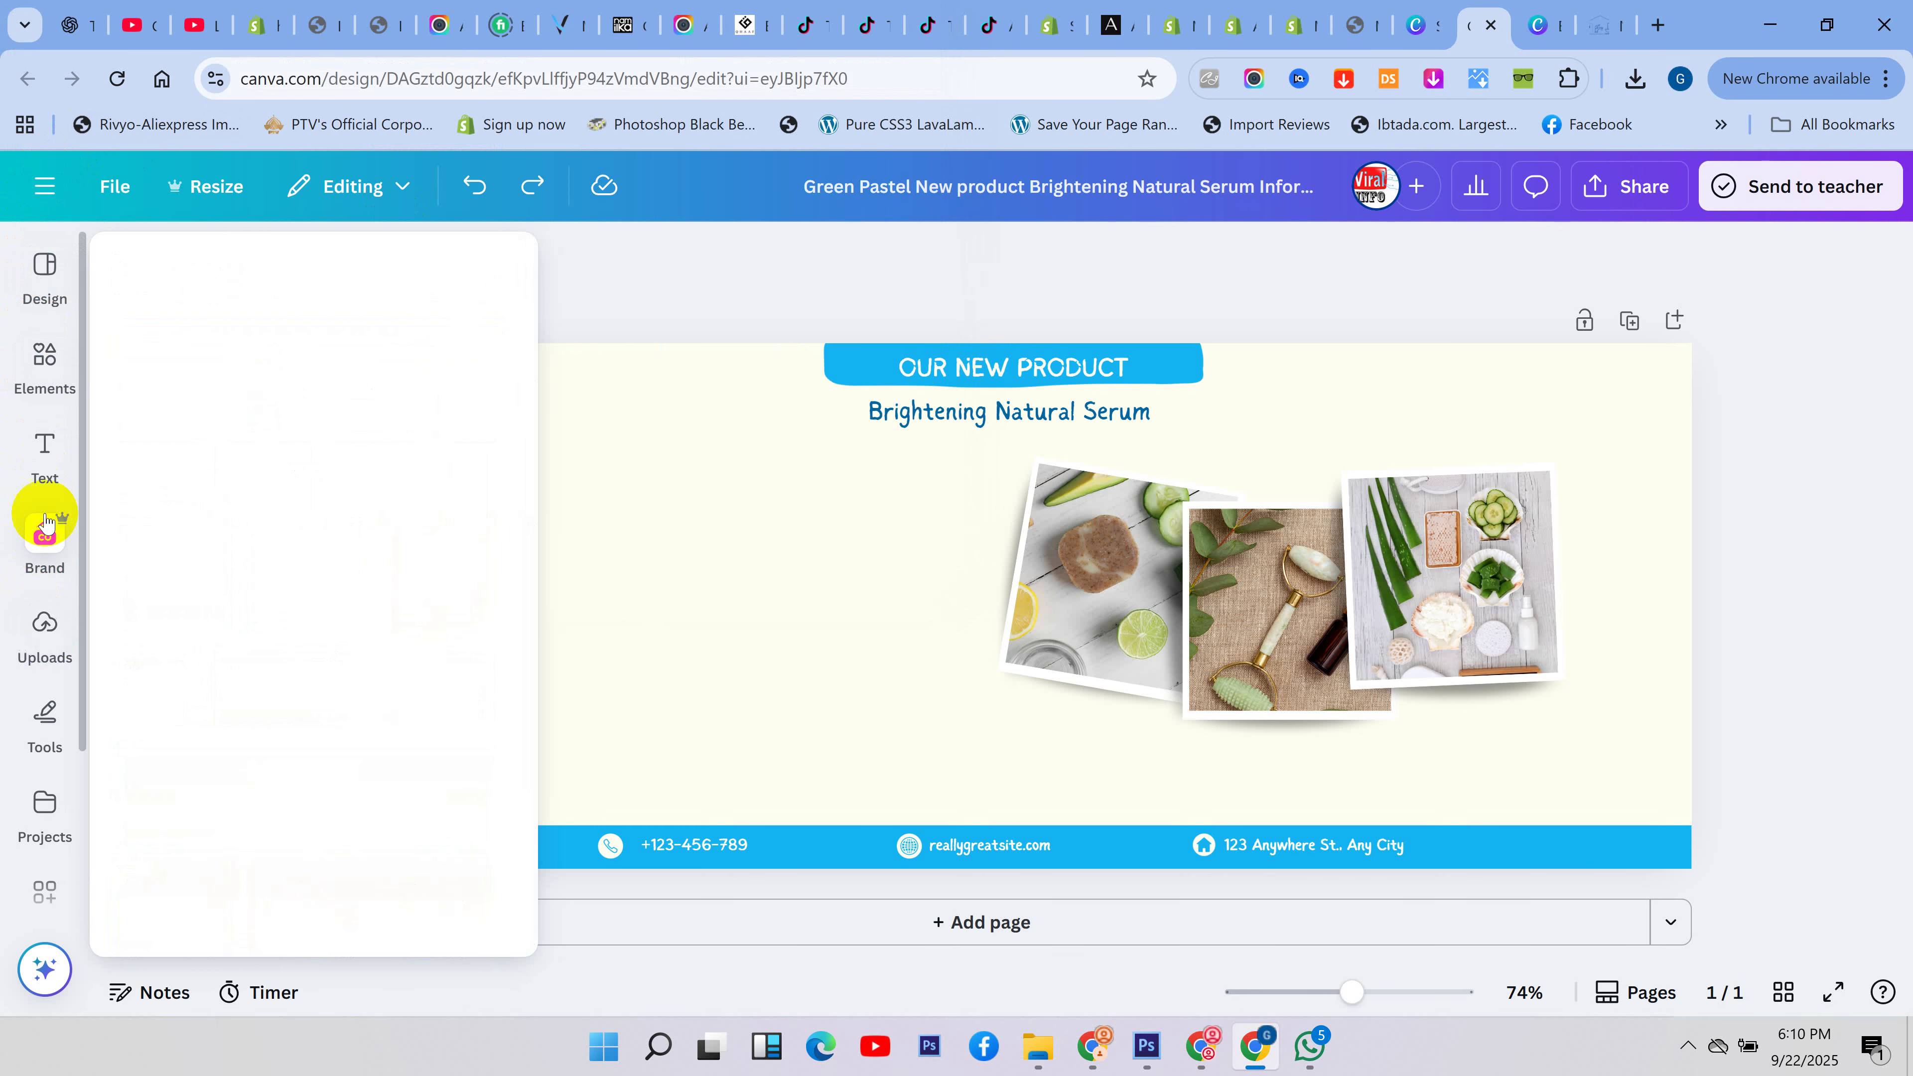
click(34, 625)
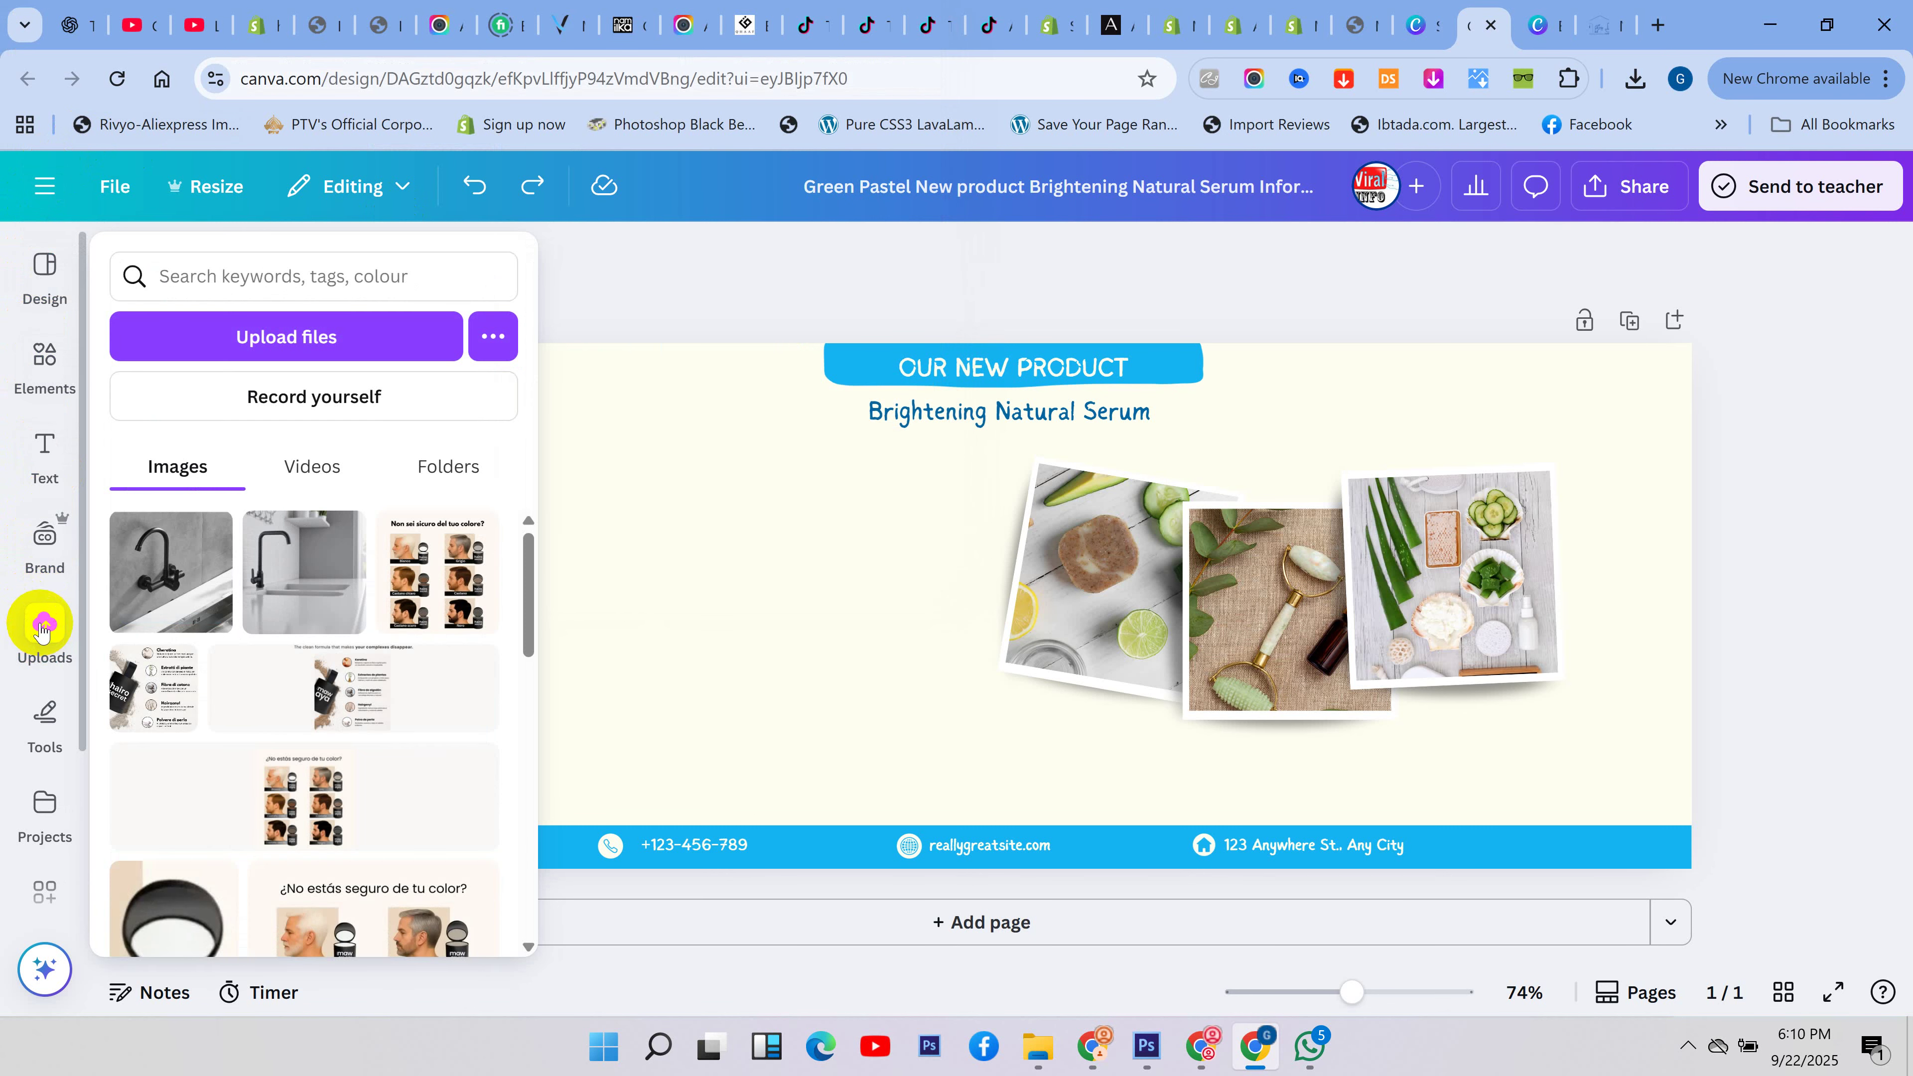
click(201, 349)
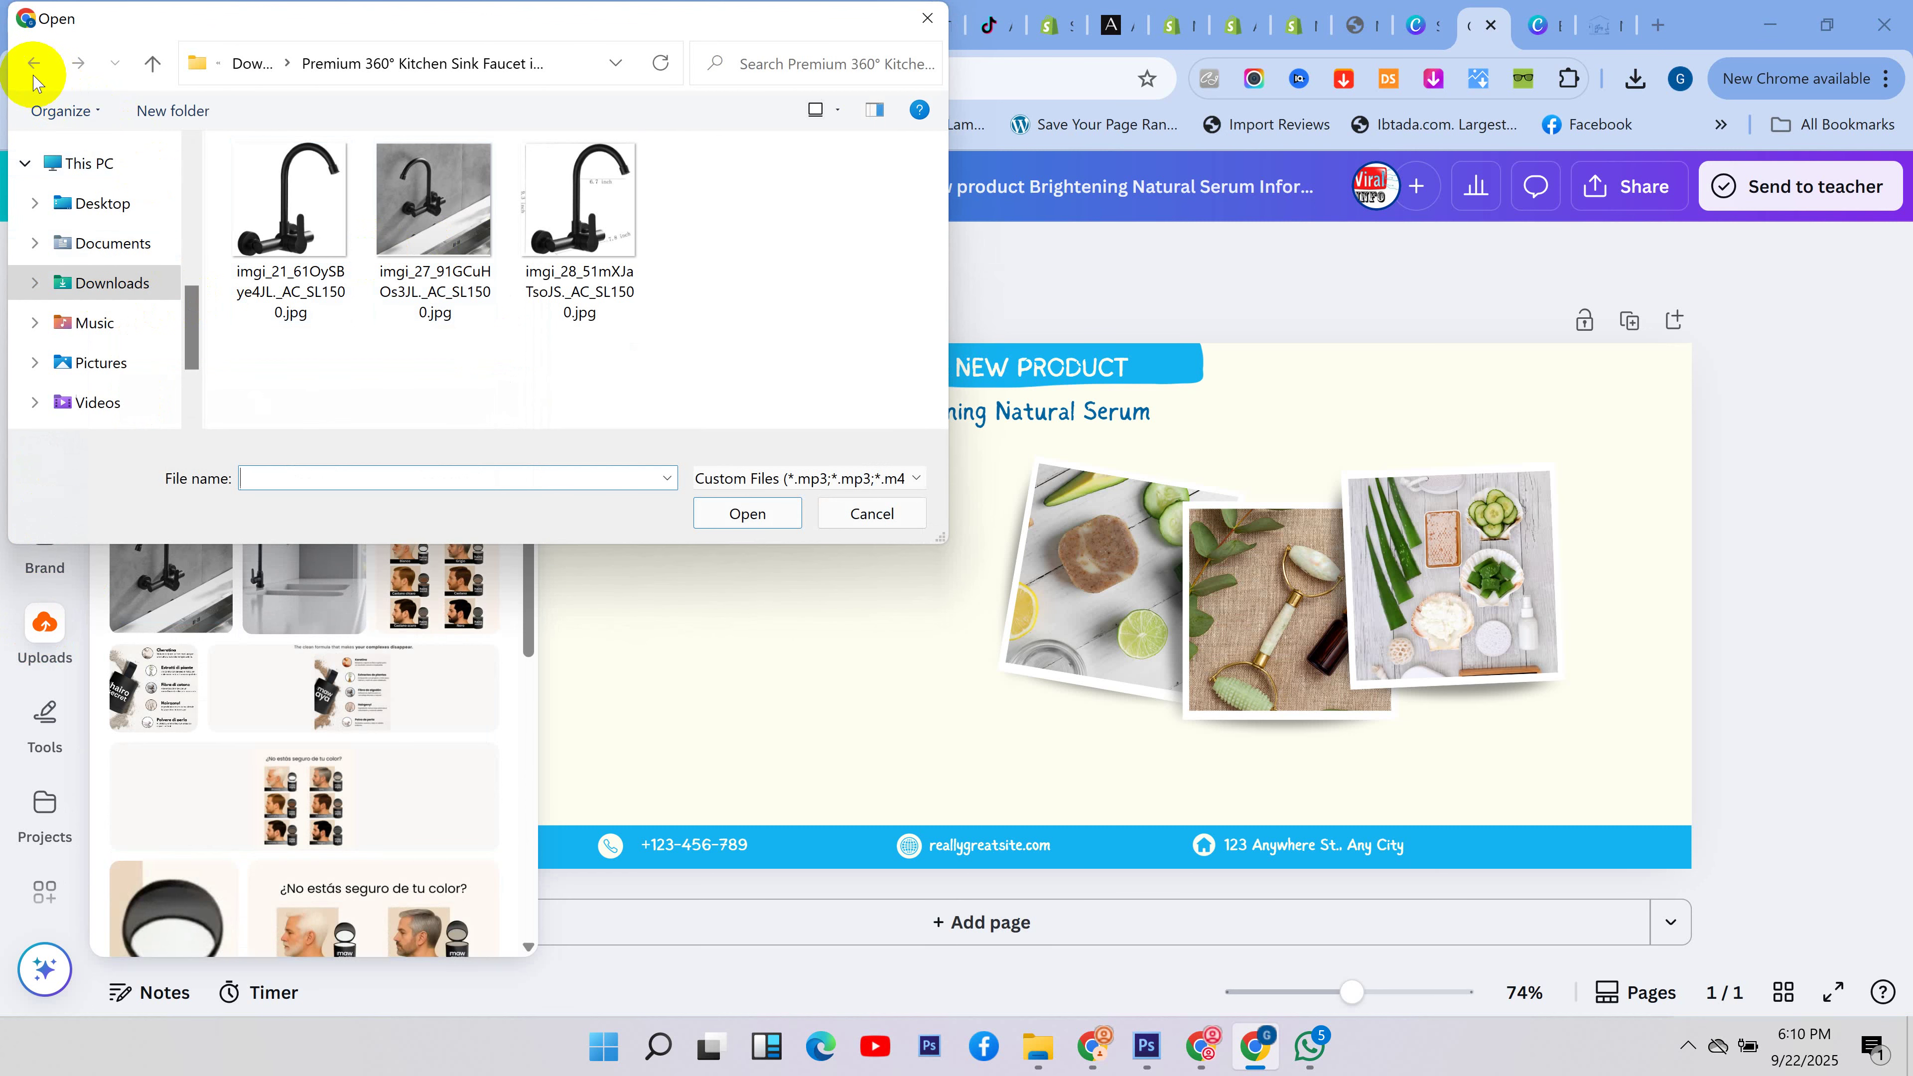
click(112, 284)
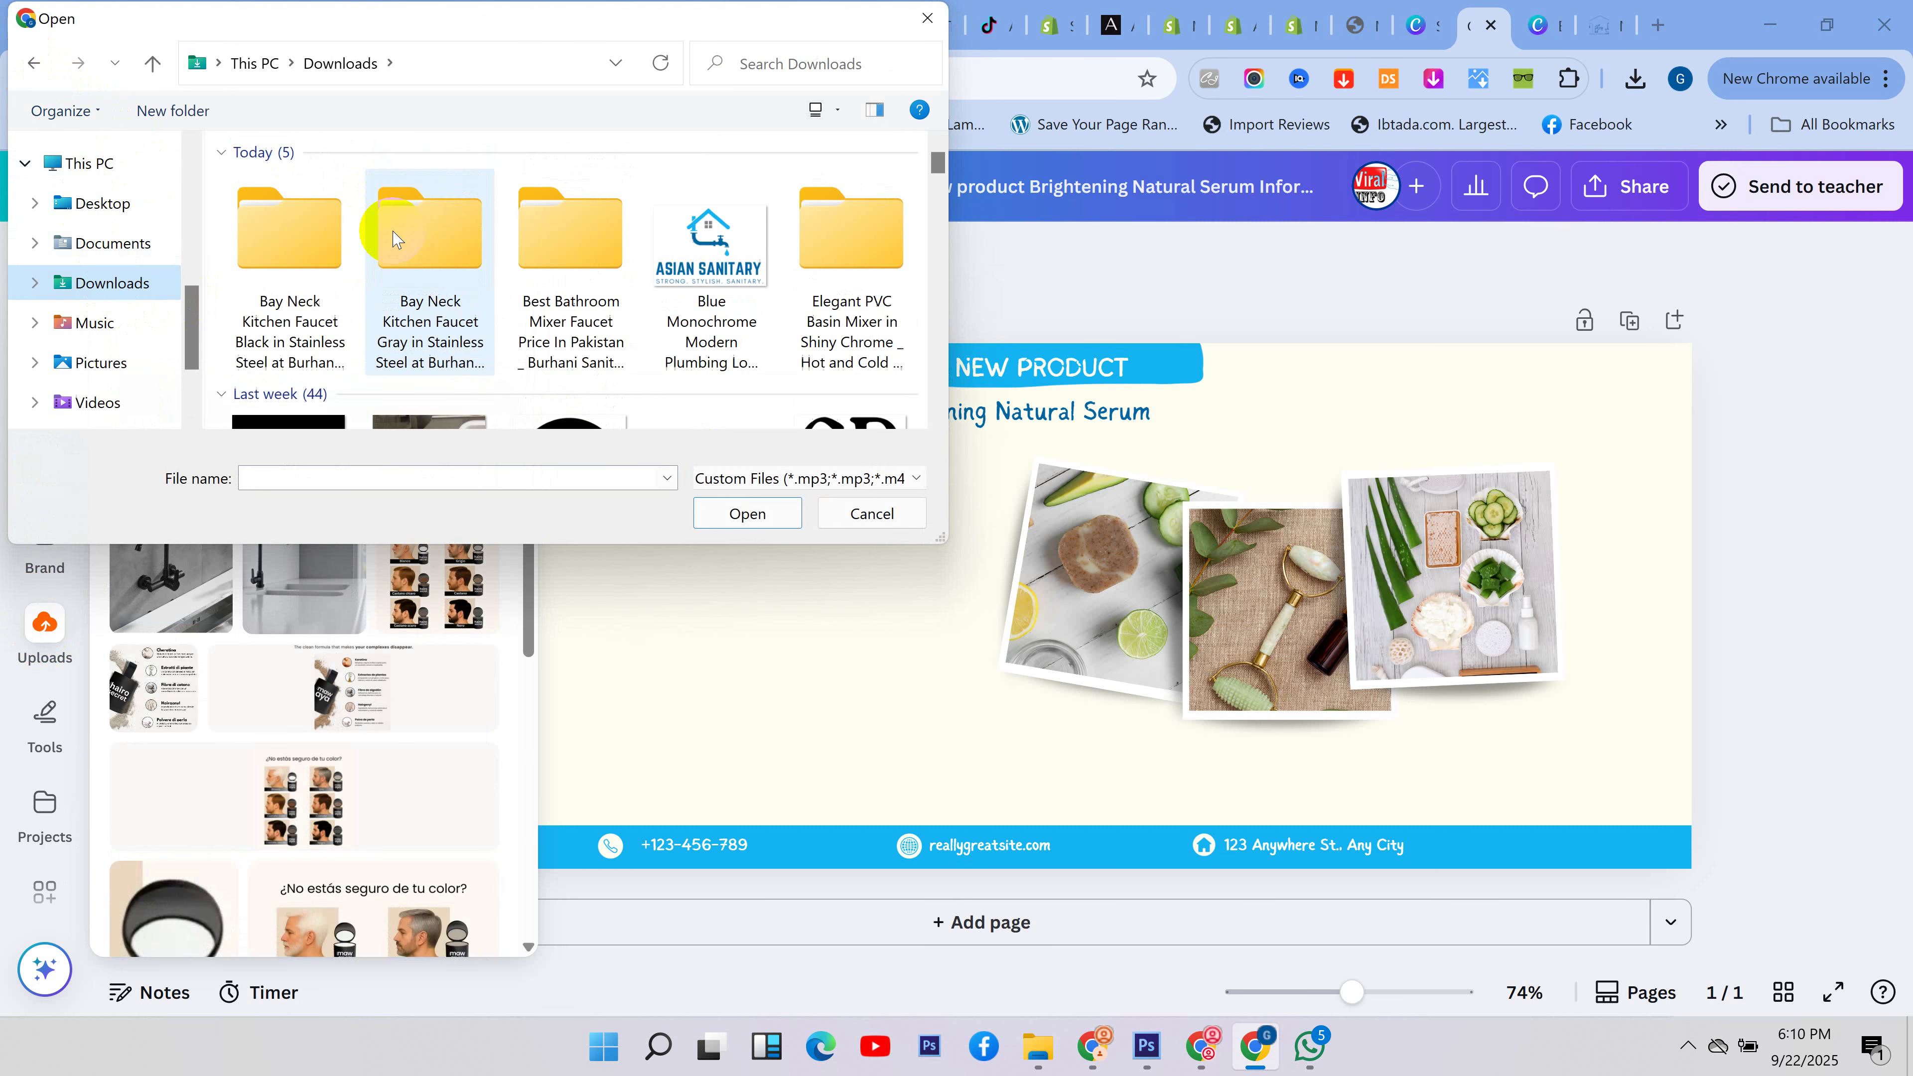
double_click(427, 226)
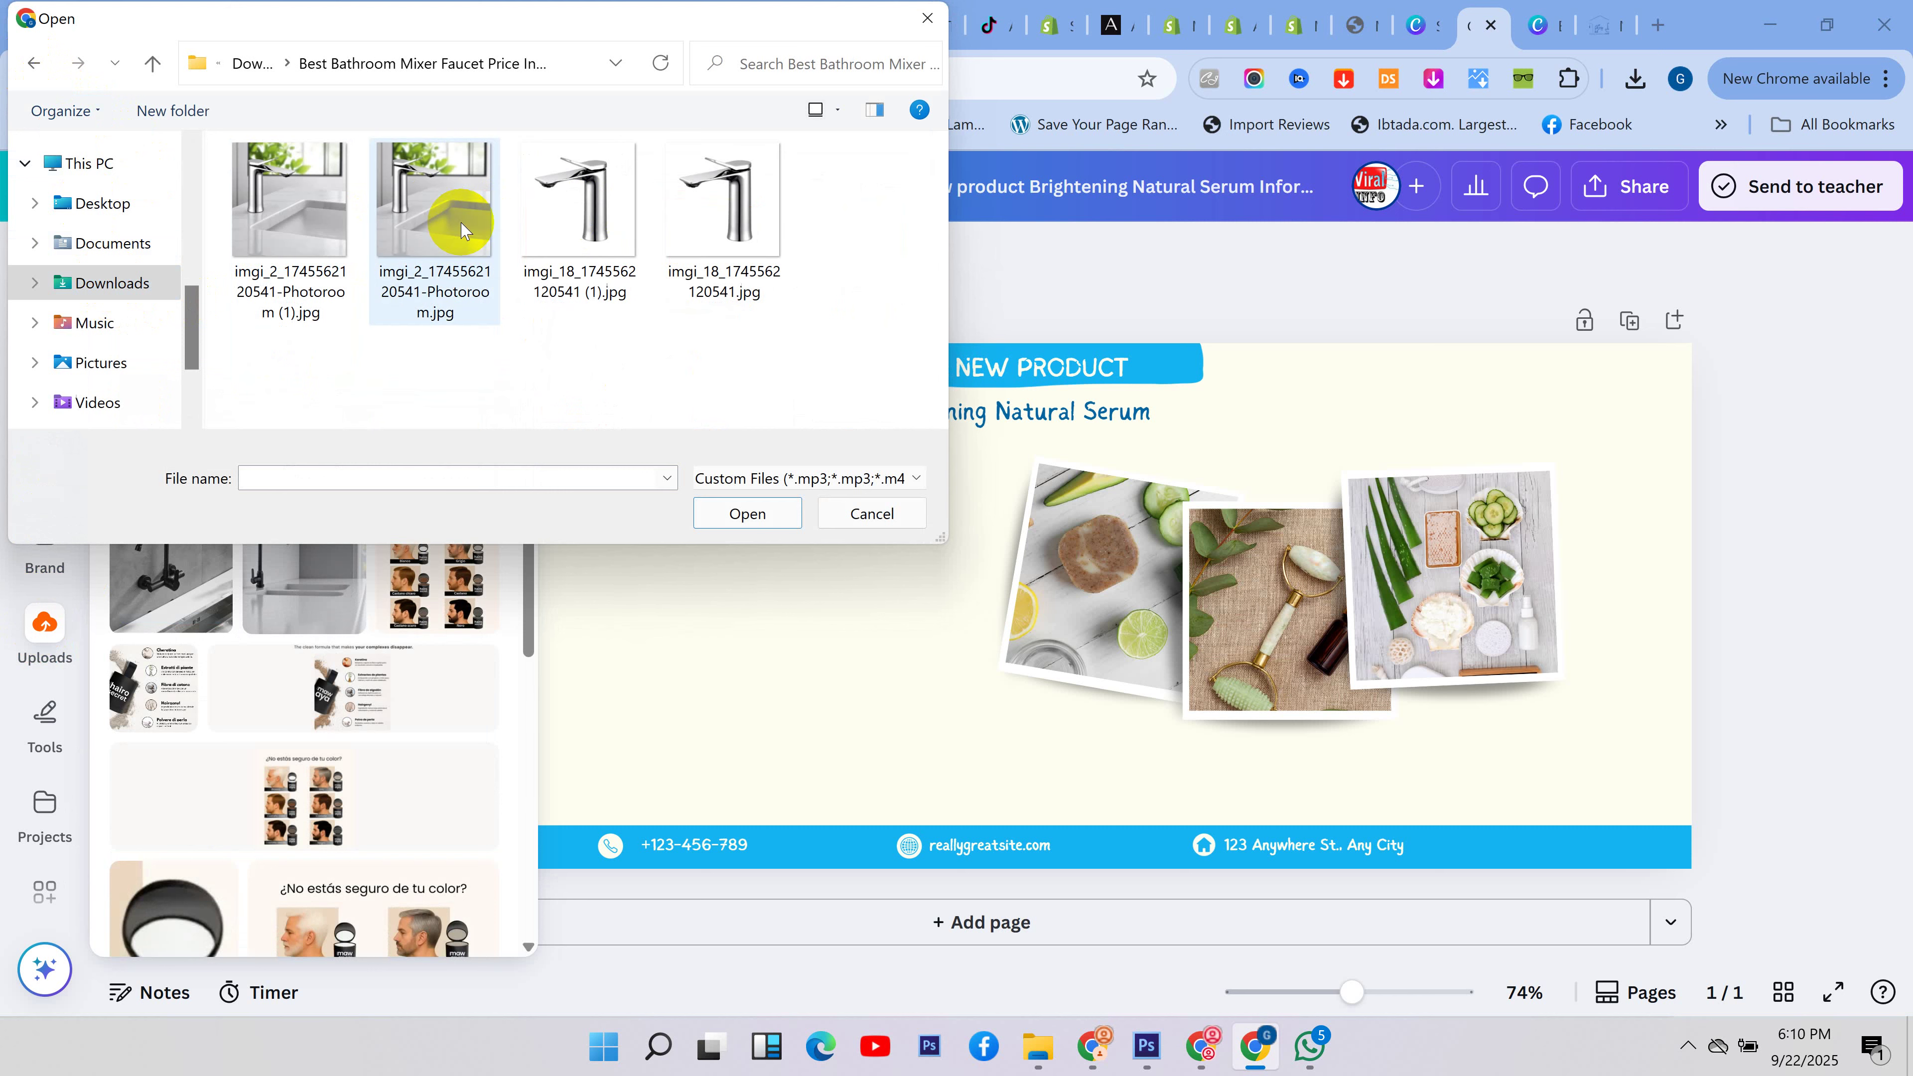
double_click(450, 185)
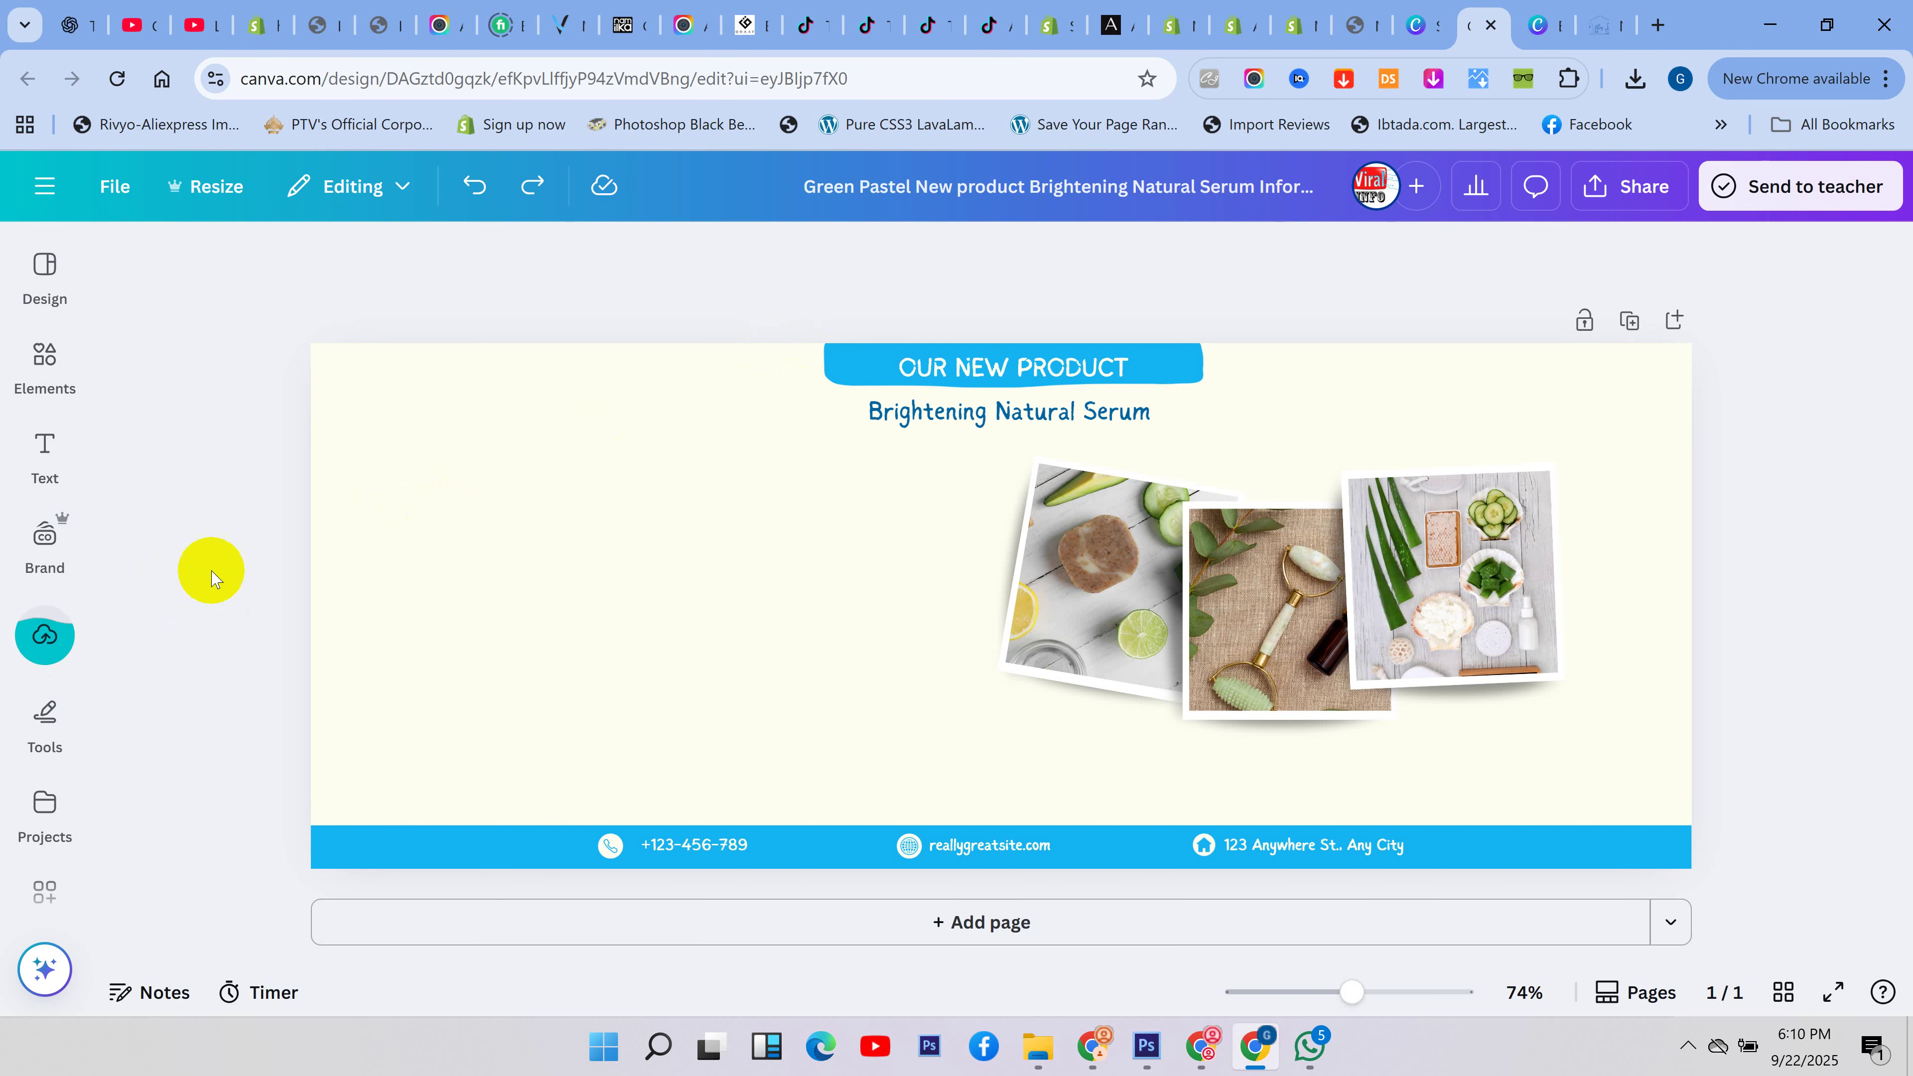
- Switch to ChatGPT, ask "i need a heading for banner and also short description" in the sanitary store chat, and dismiss the Plus upgrade offer
click(80, 12)
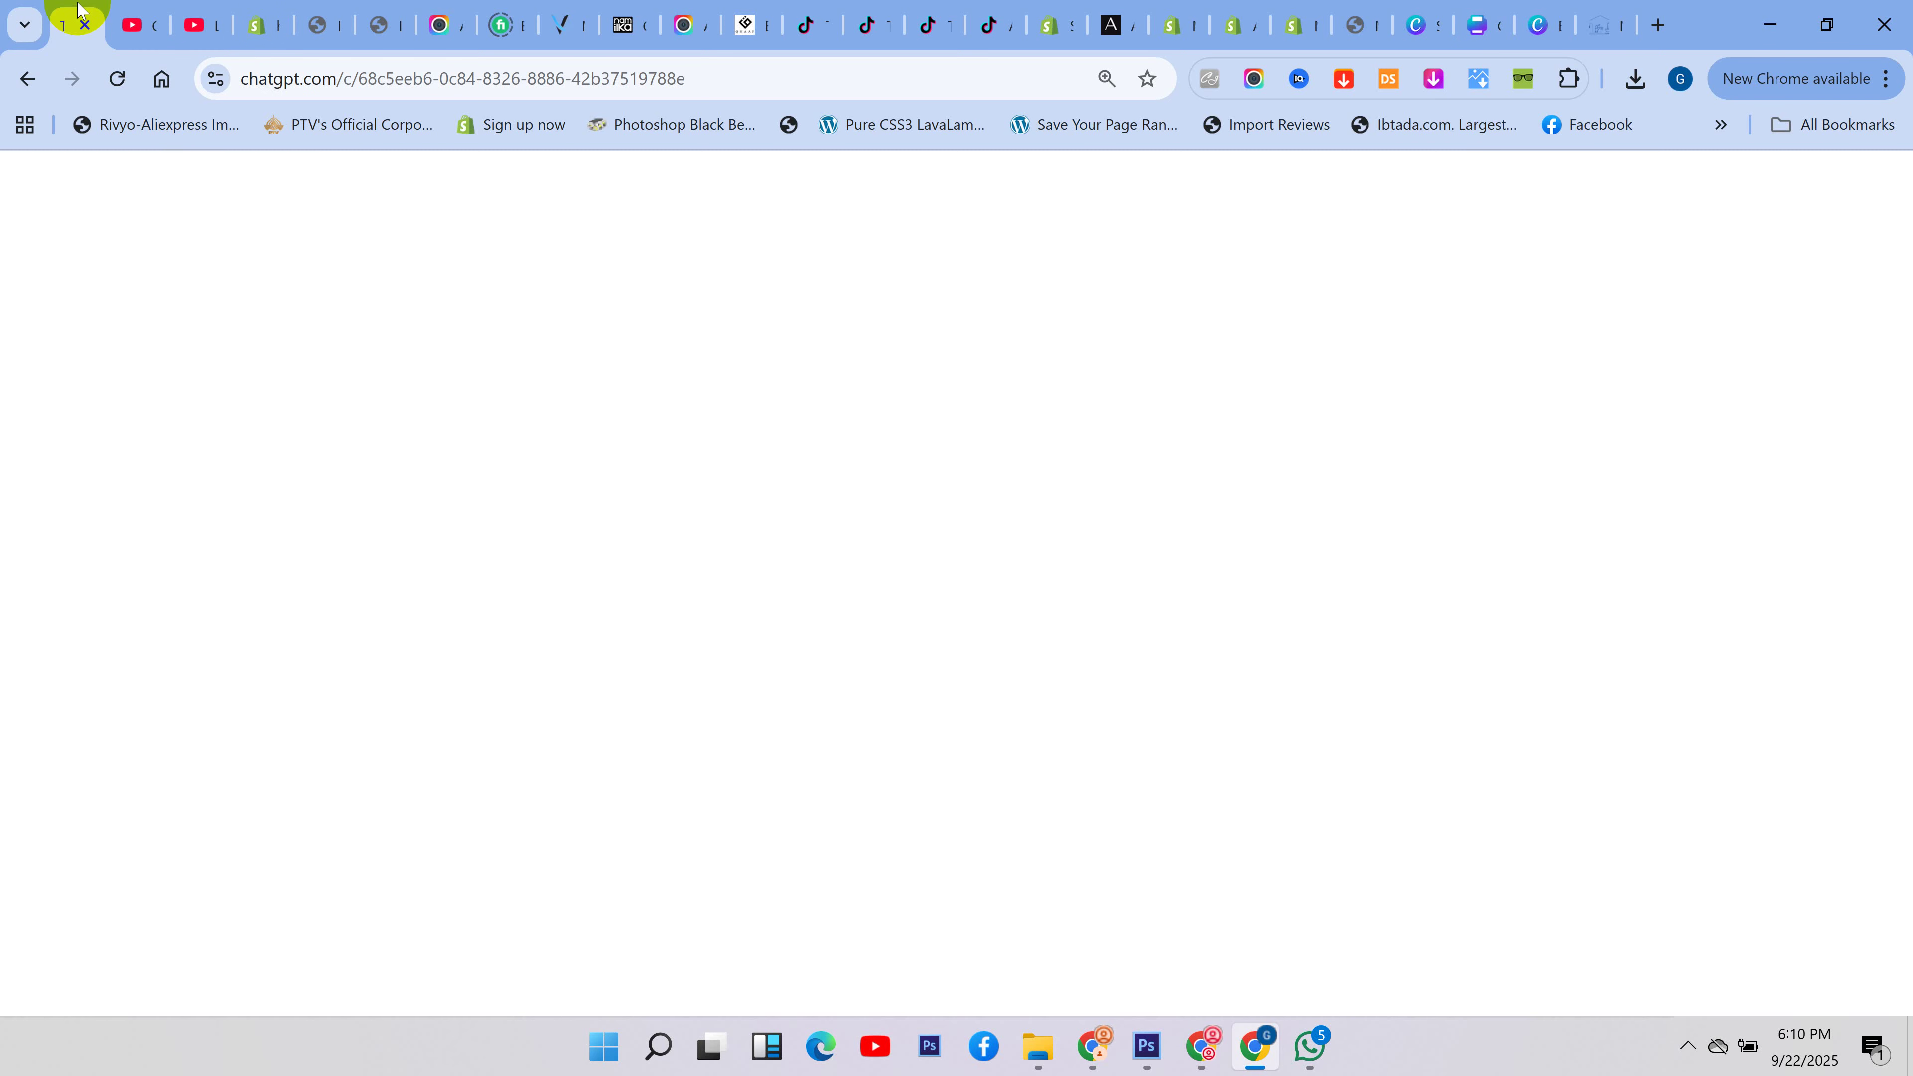
click(765, 915)
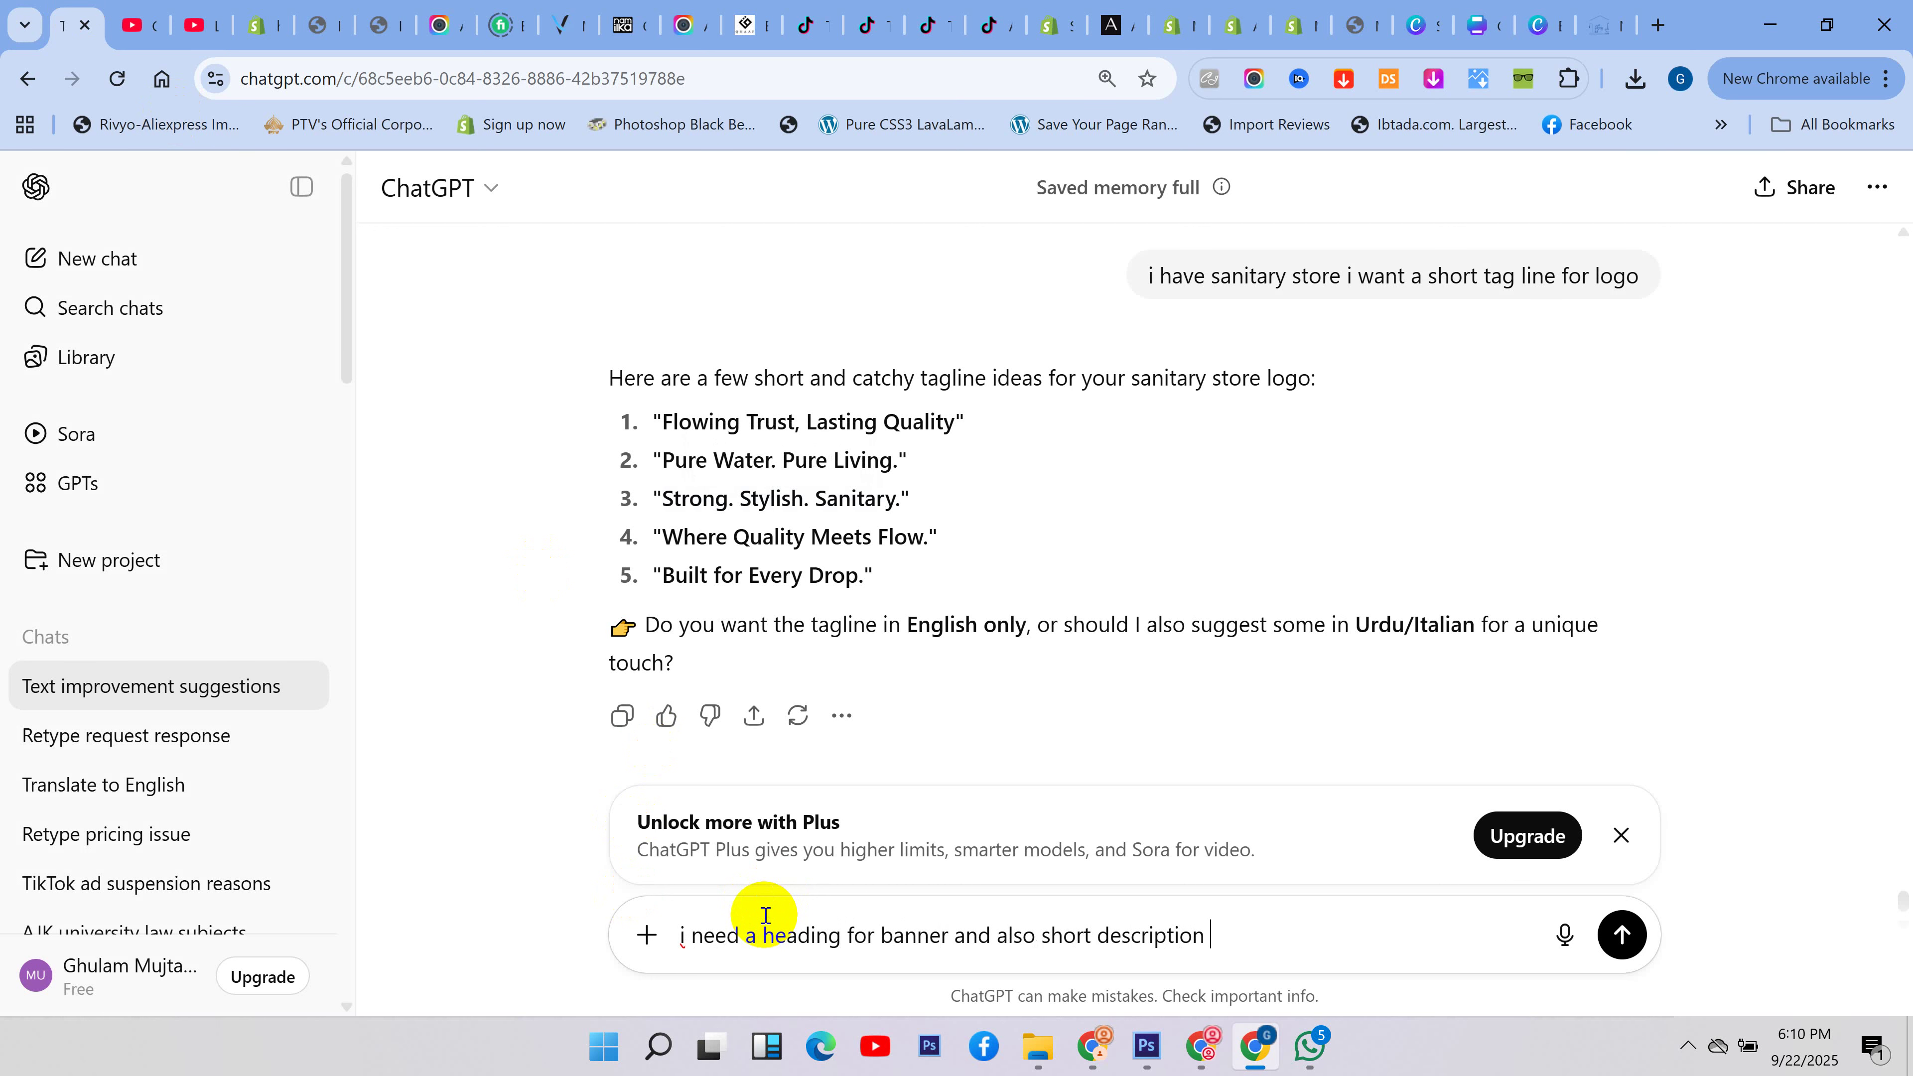
key(Return)
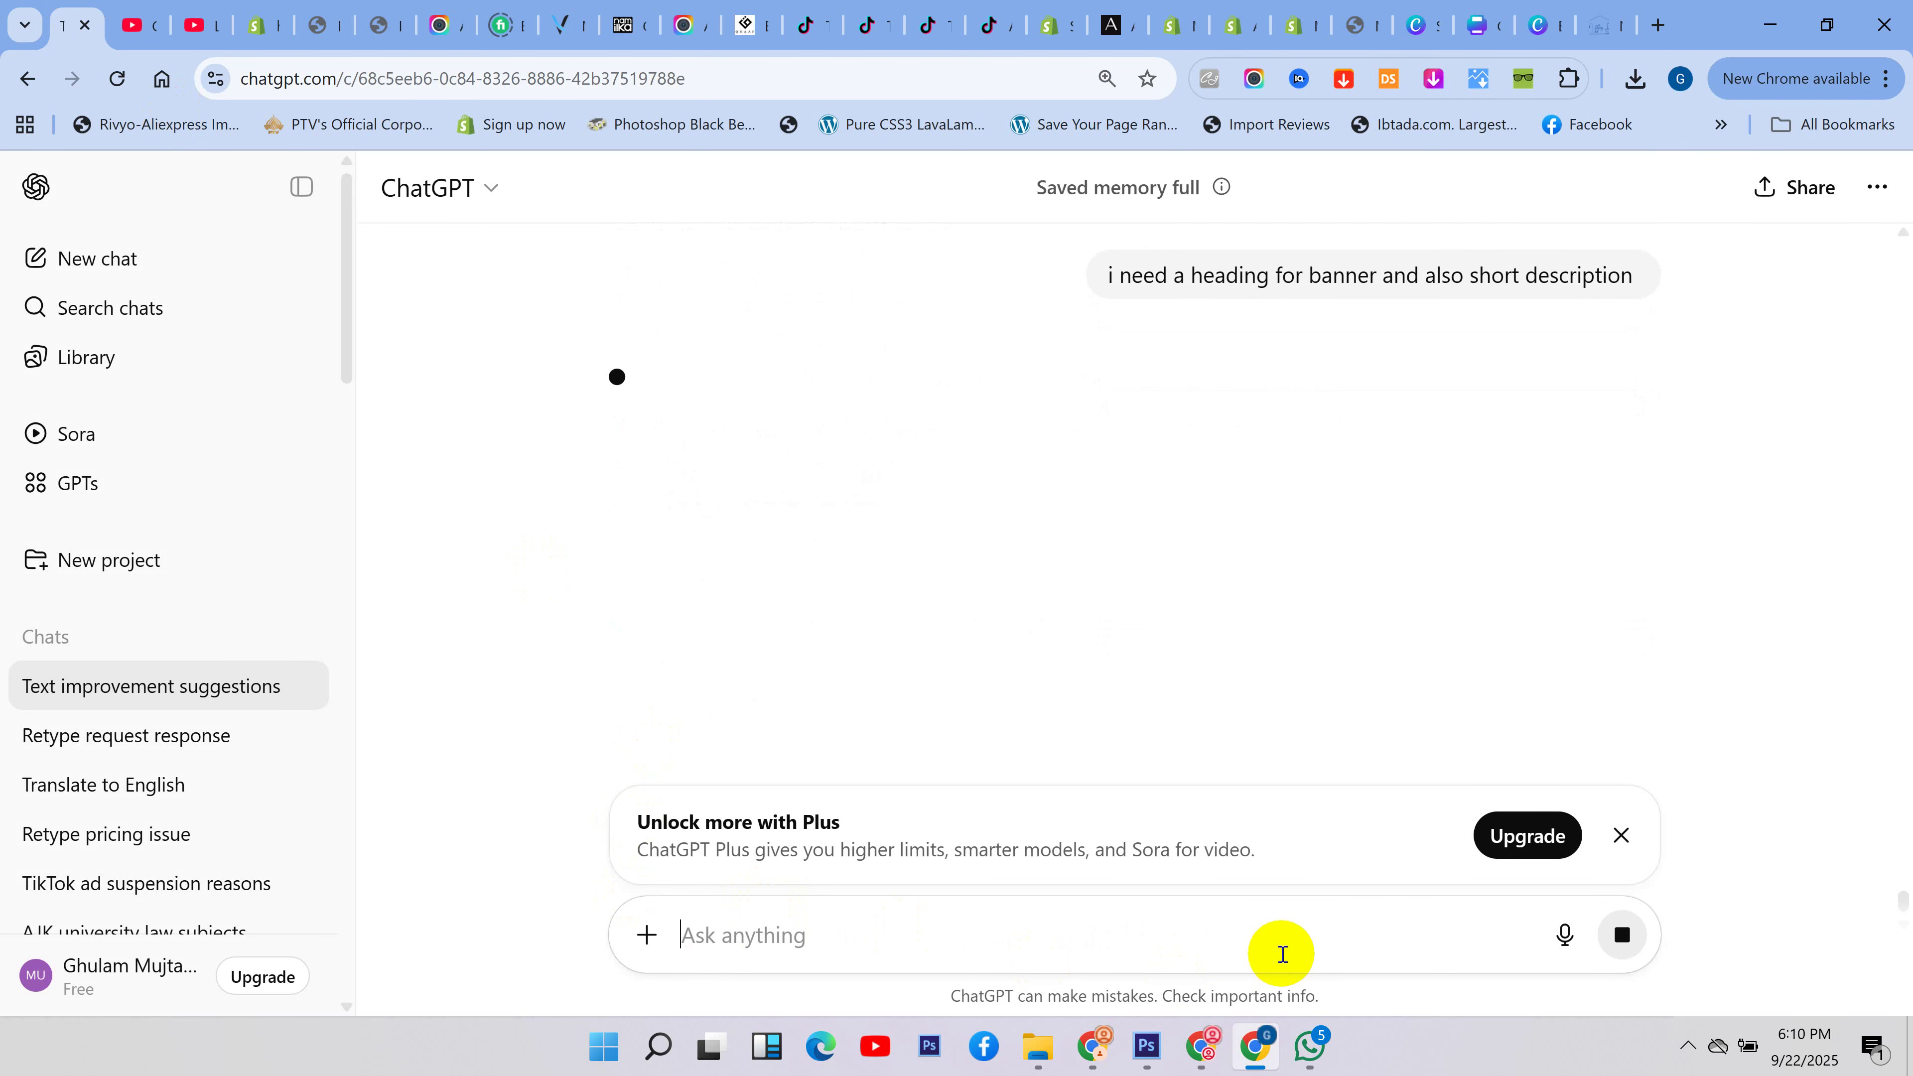
click(1621, 838)
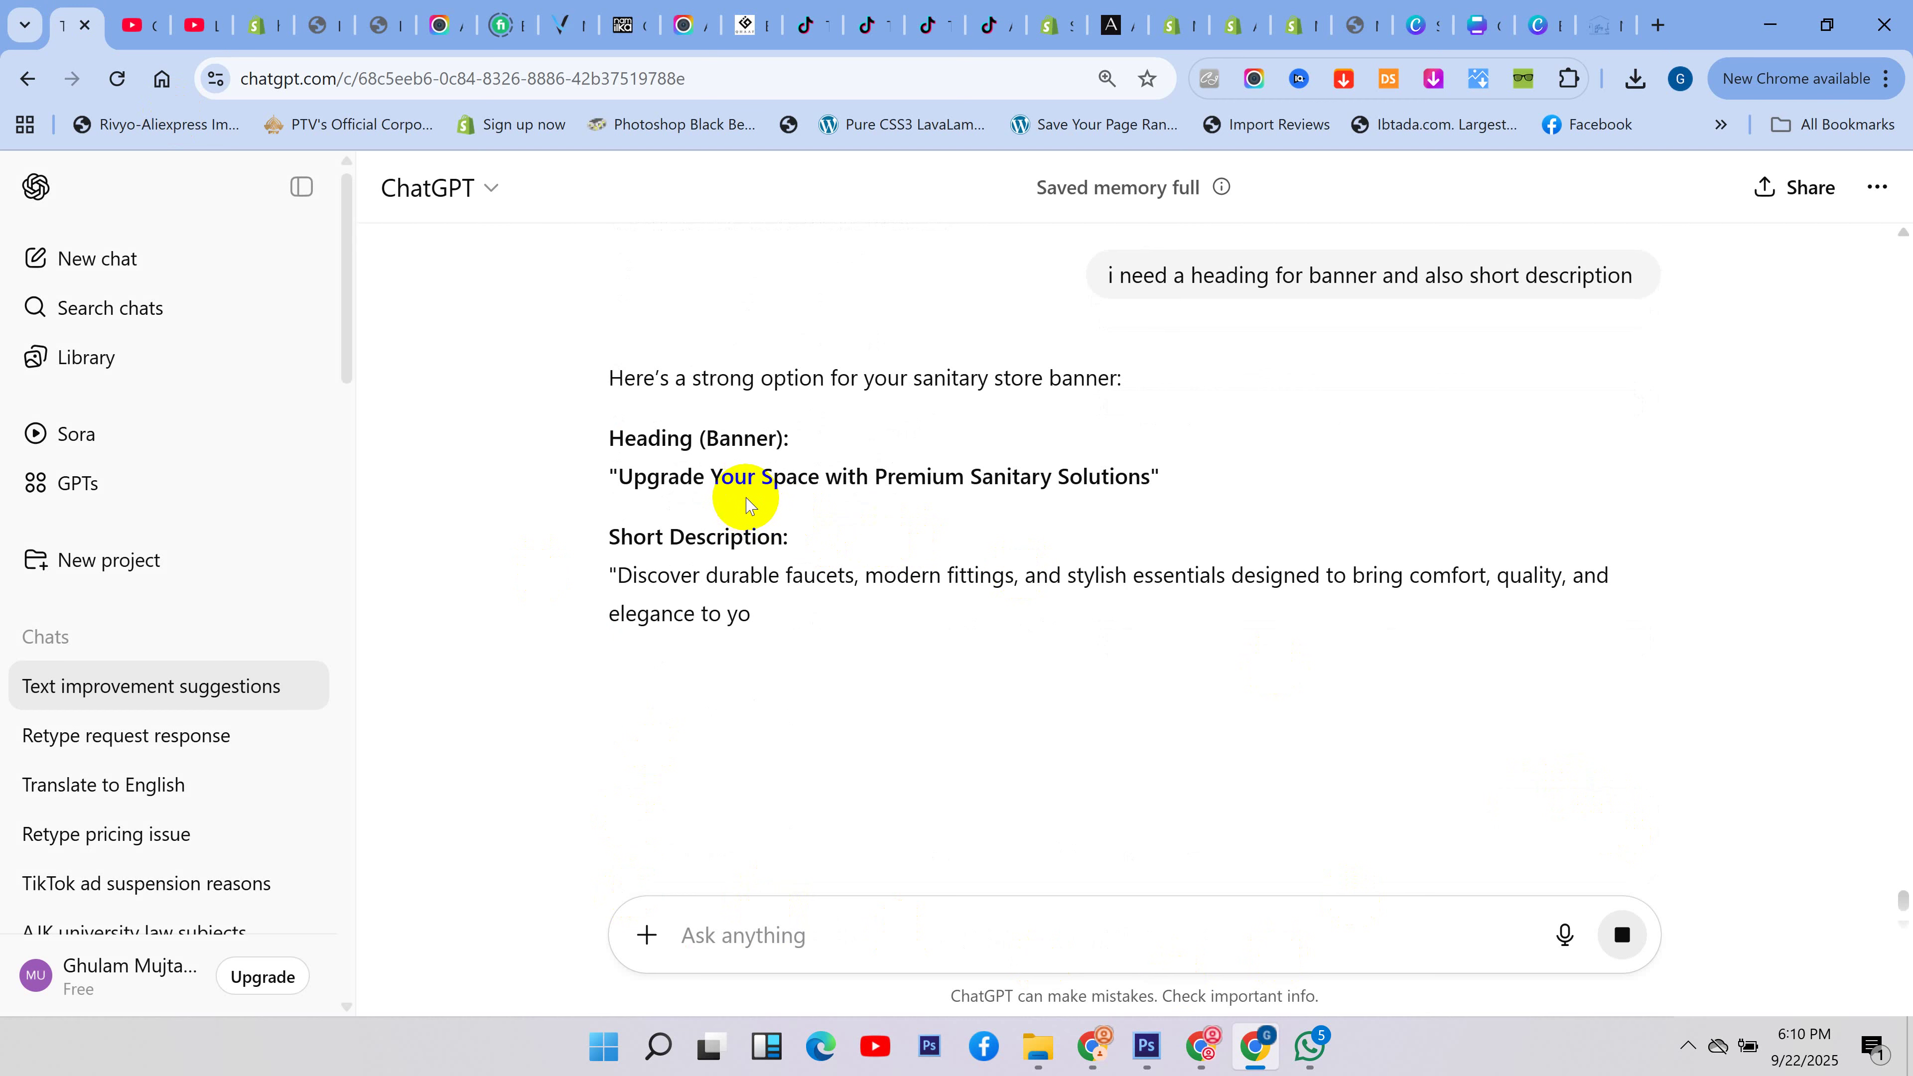
- Copy the suggested heading from ChatGPT and replace the Canva banner's serum title with "Upgrade Your Space with Premium Sanitary Solutions"
drag(1150, 473, 749, 475)
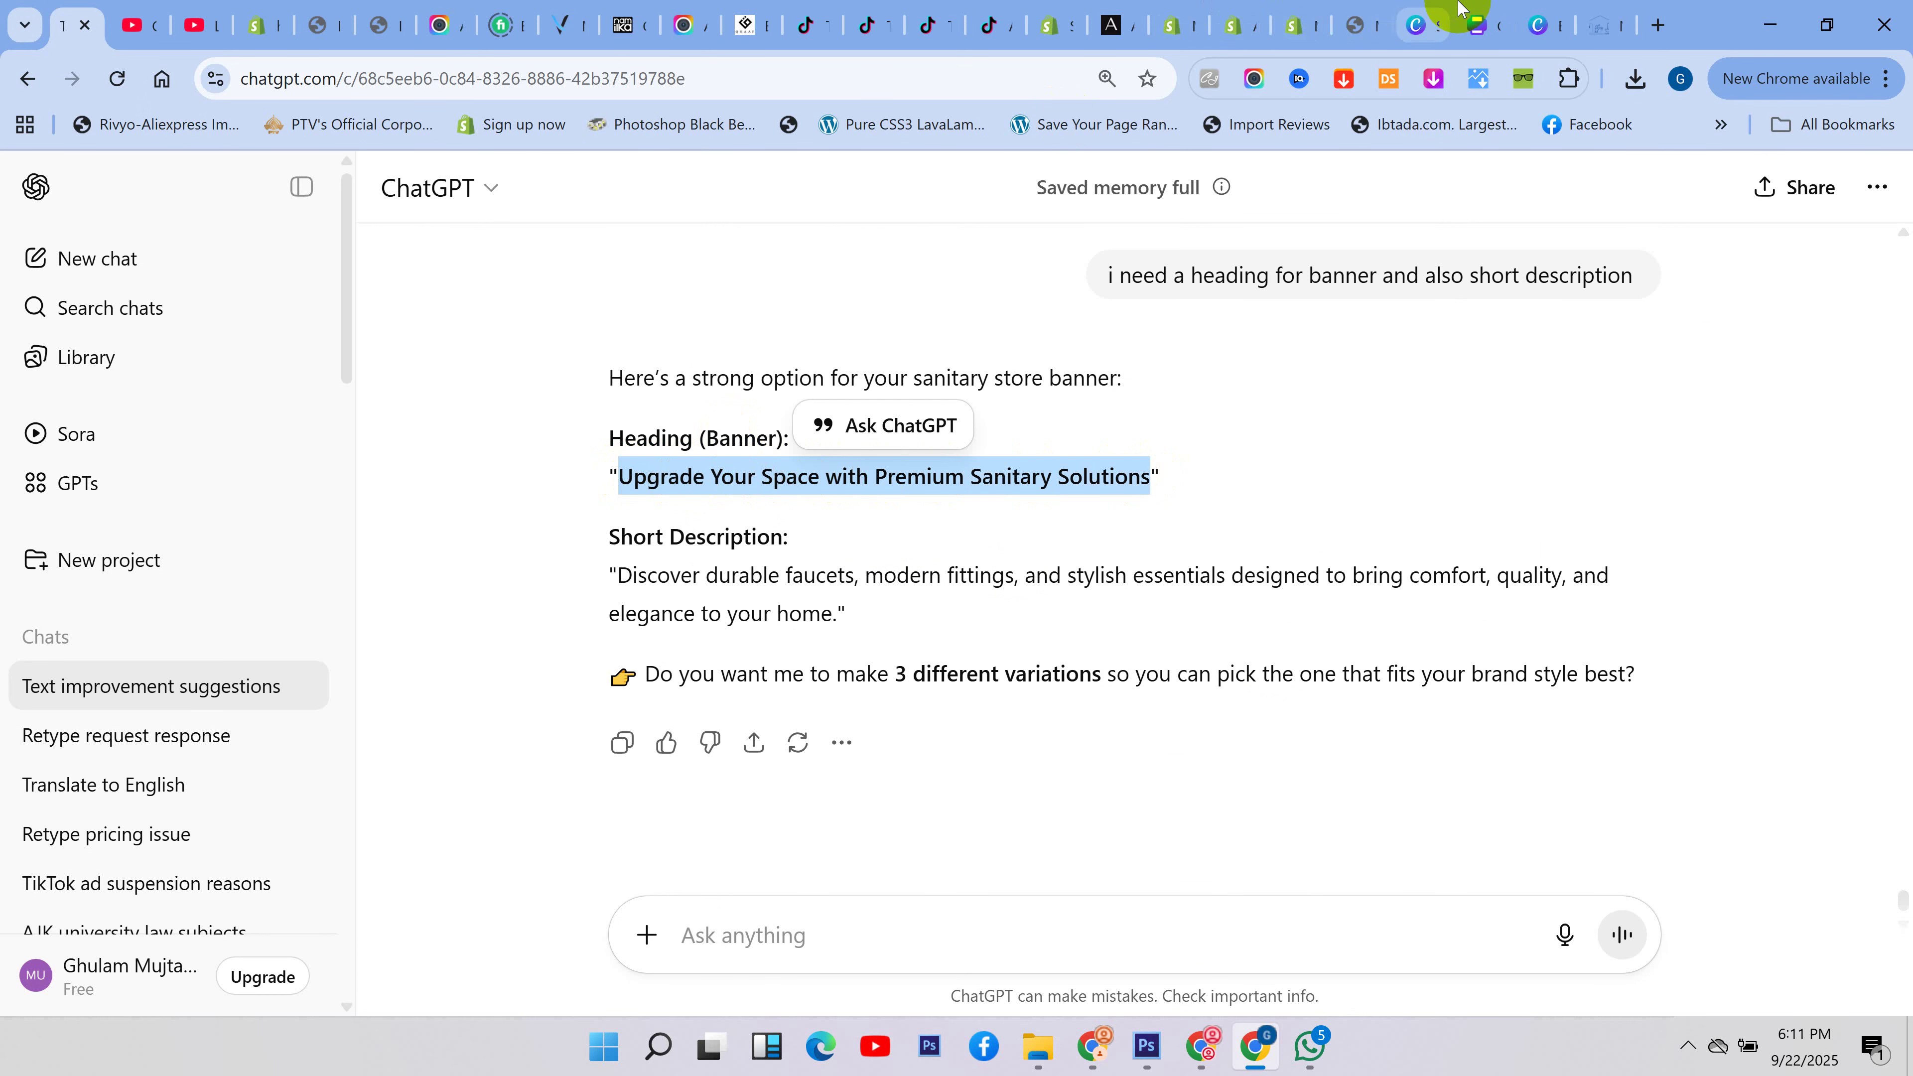
click(1464, 19)
drag(982, 416, 618, 480)
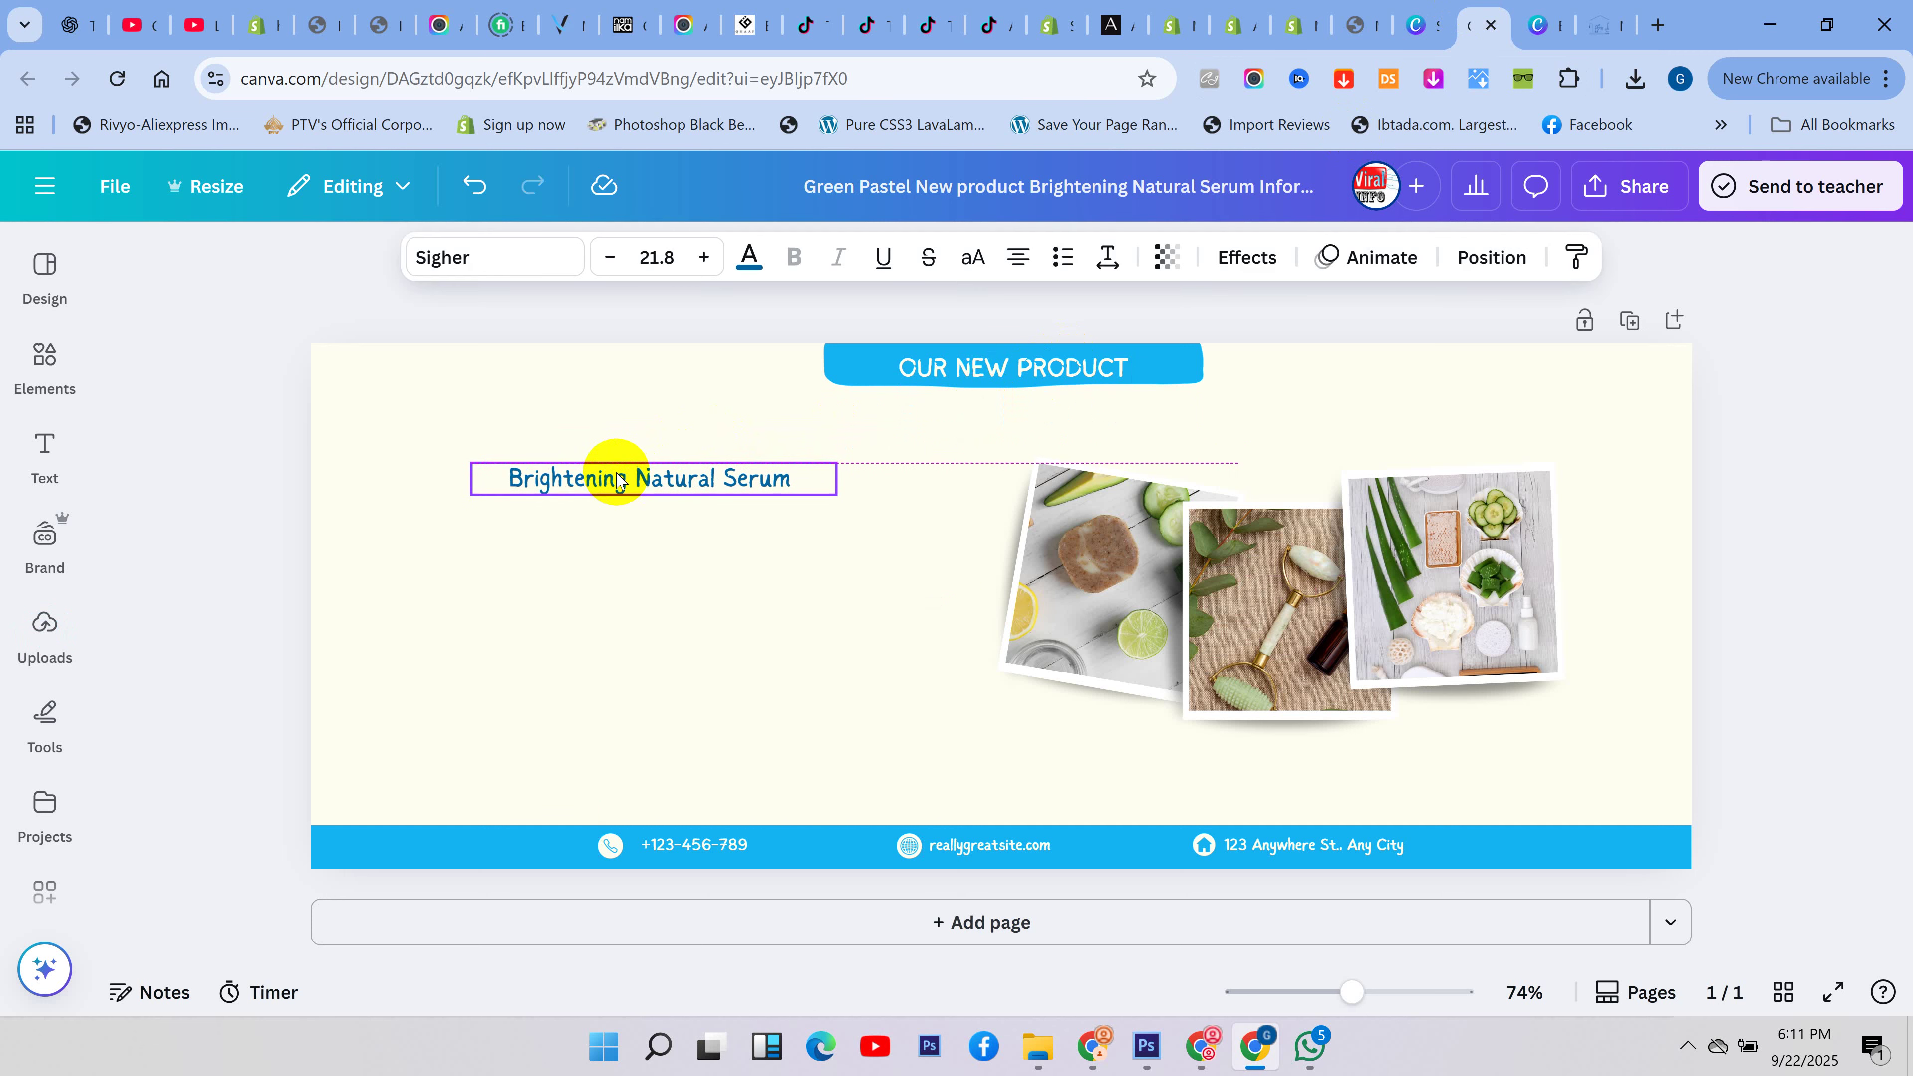
double_click(612, 479)
text(Upgrade Your Space with Premium Sanitary Solutions)
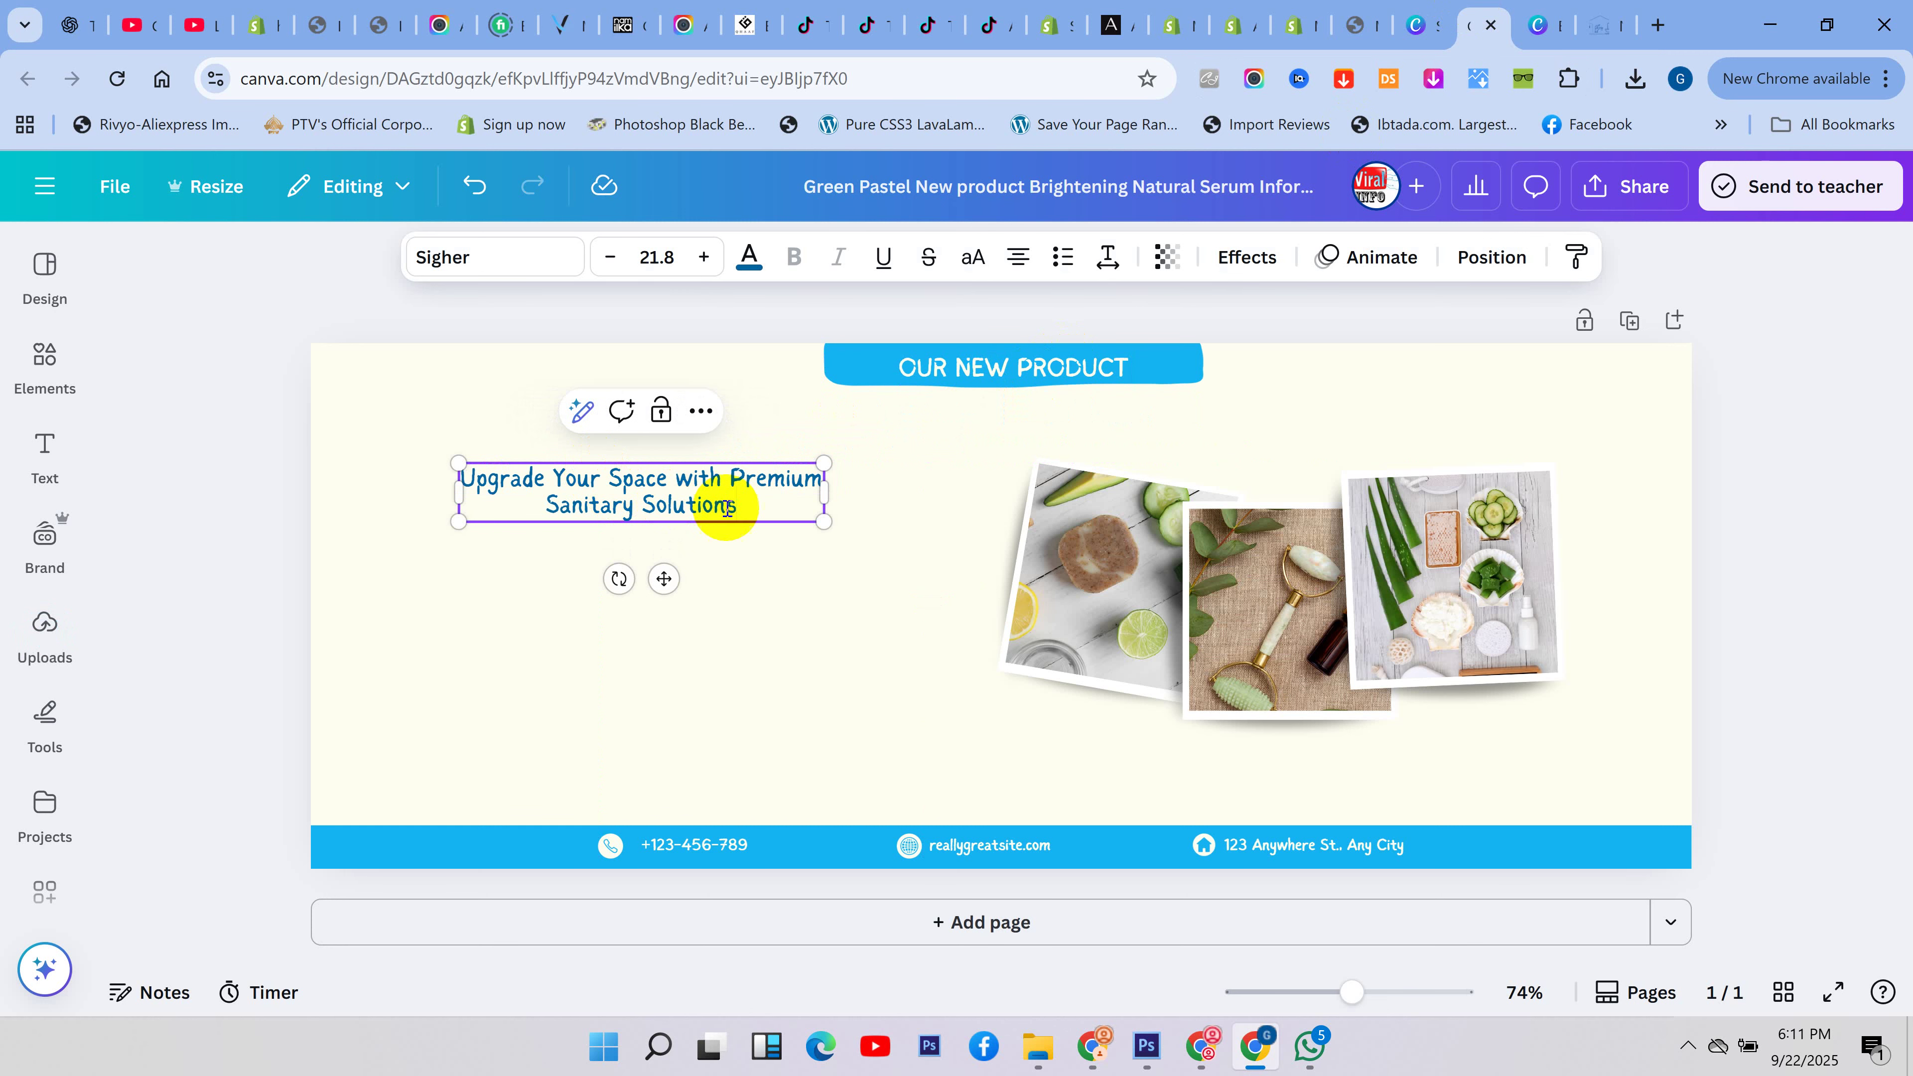
- Set the banner heading's font to League Spartan, enlarge it to size 29.9 on two lines, and shift it away from the photos
click(520, 257)
click(251, 785)
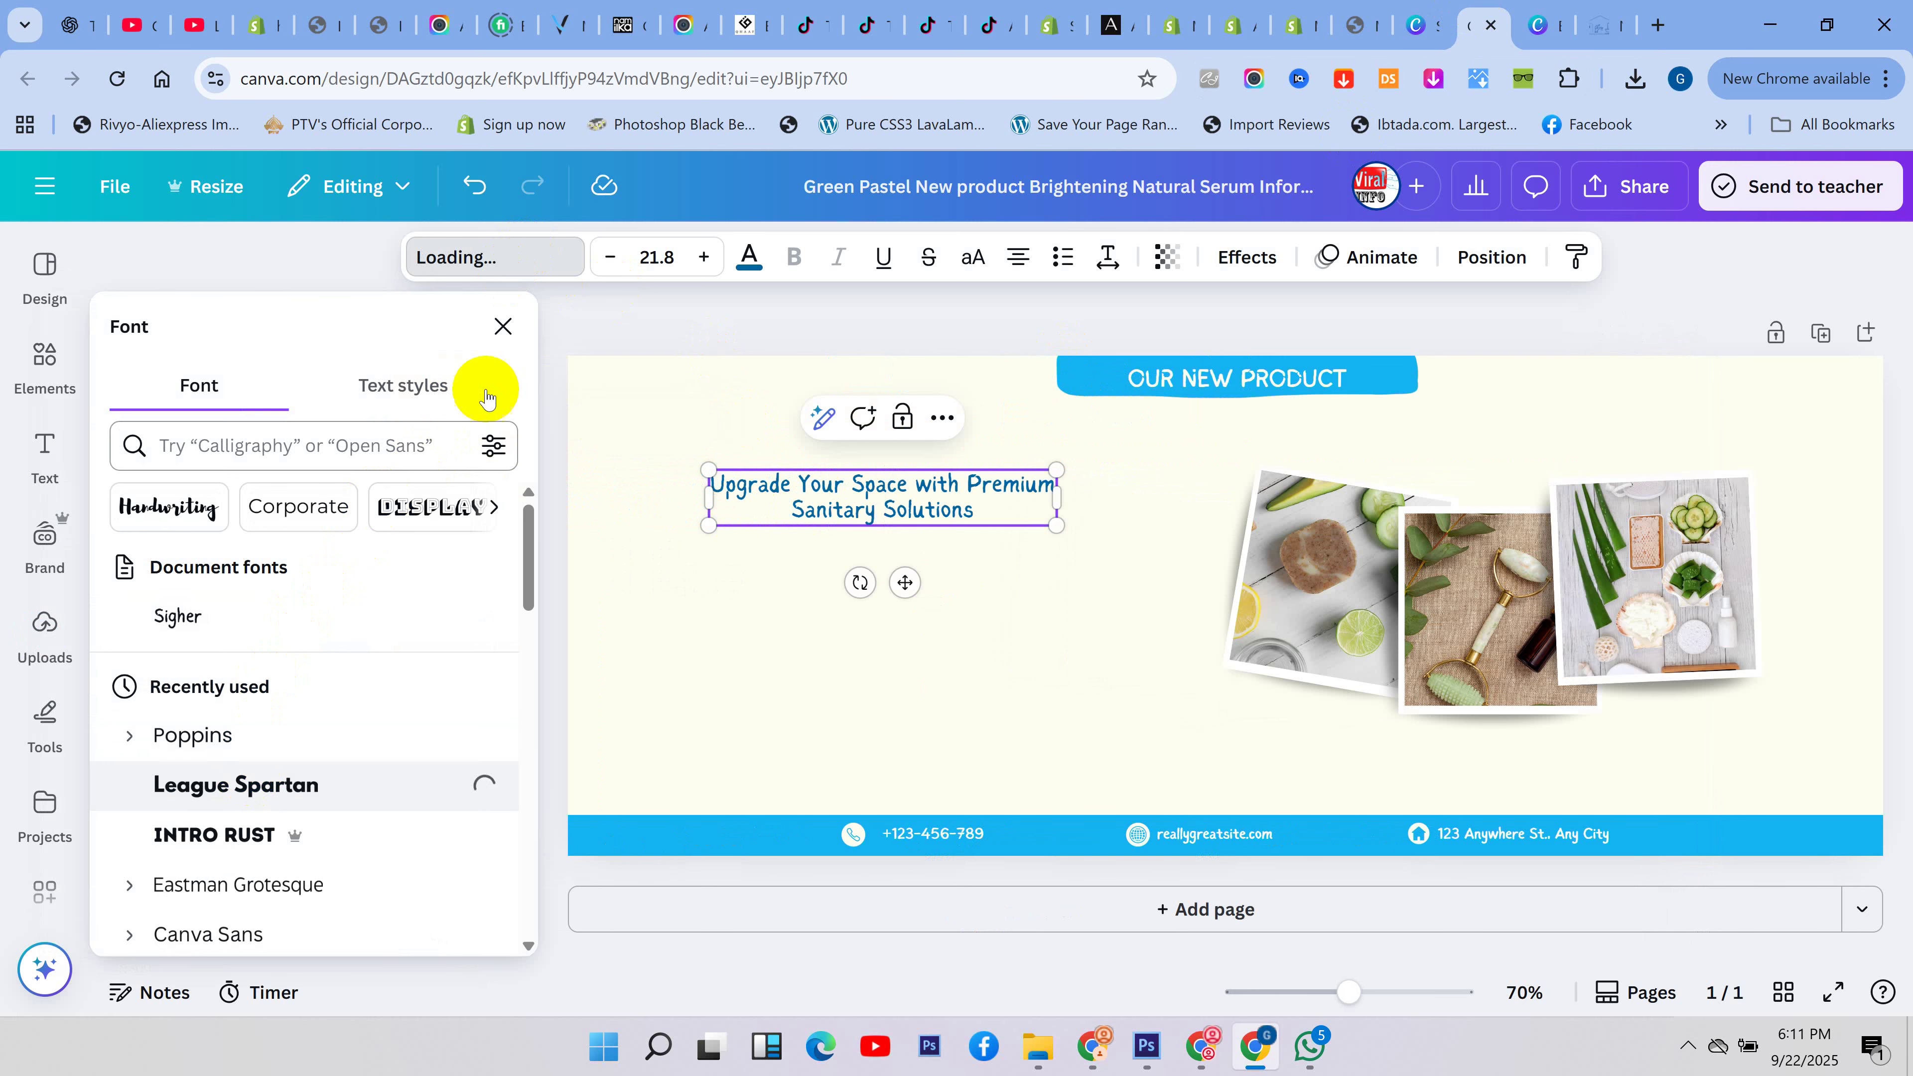
key(Escape)
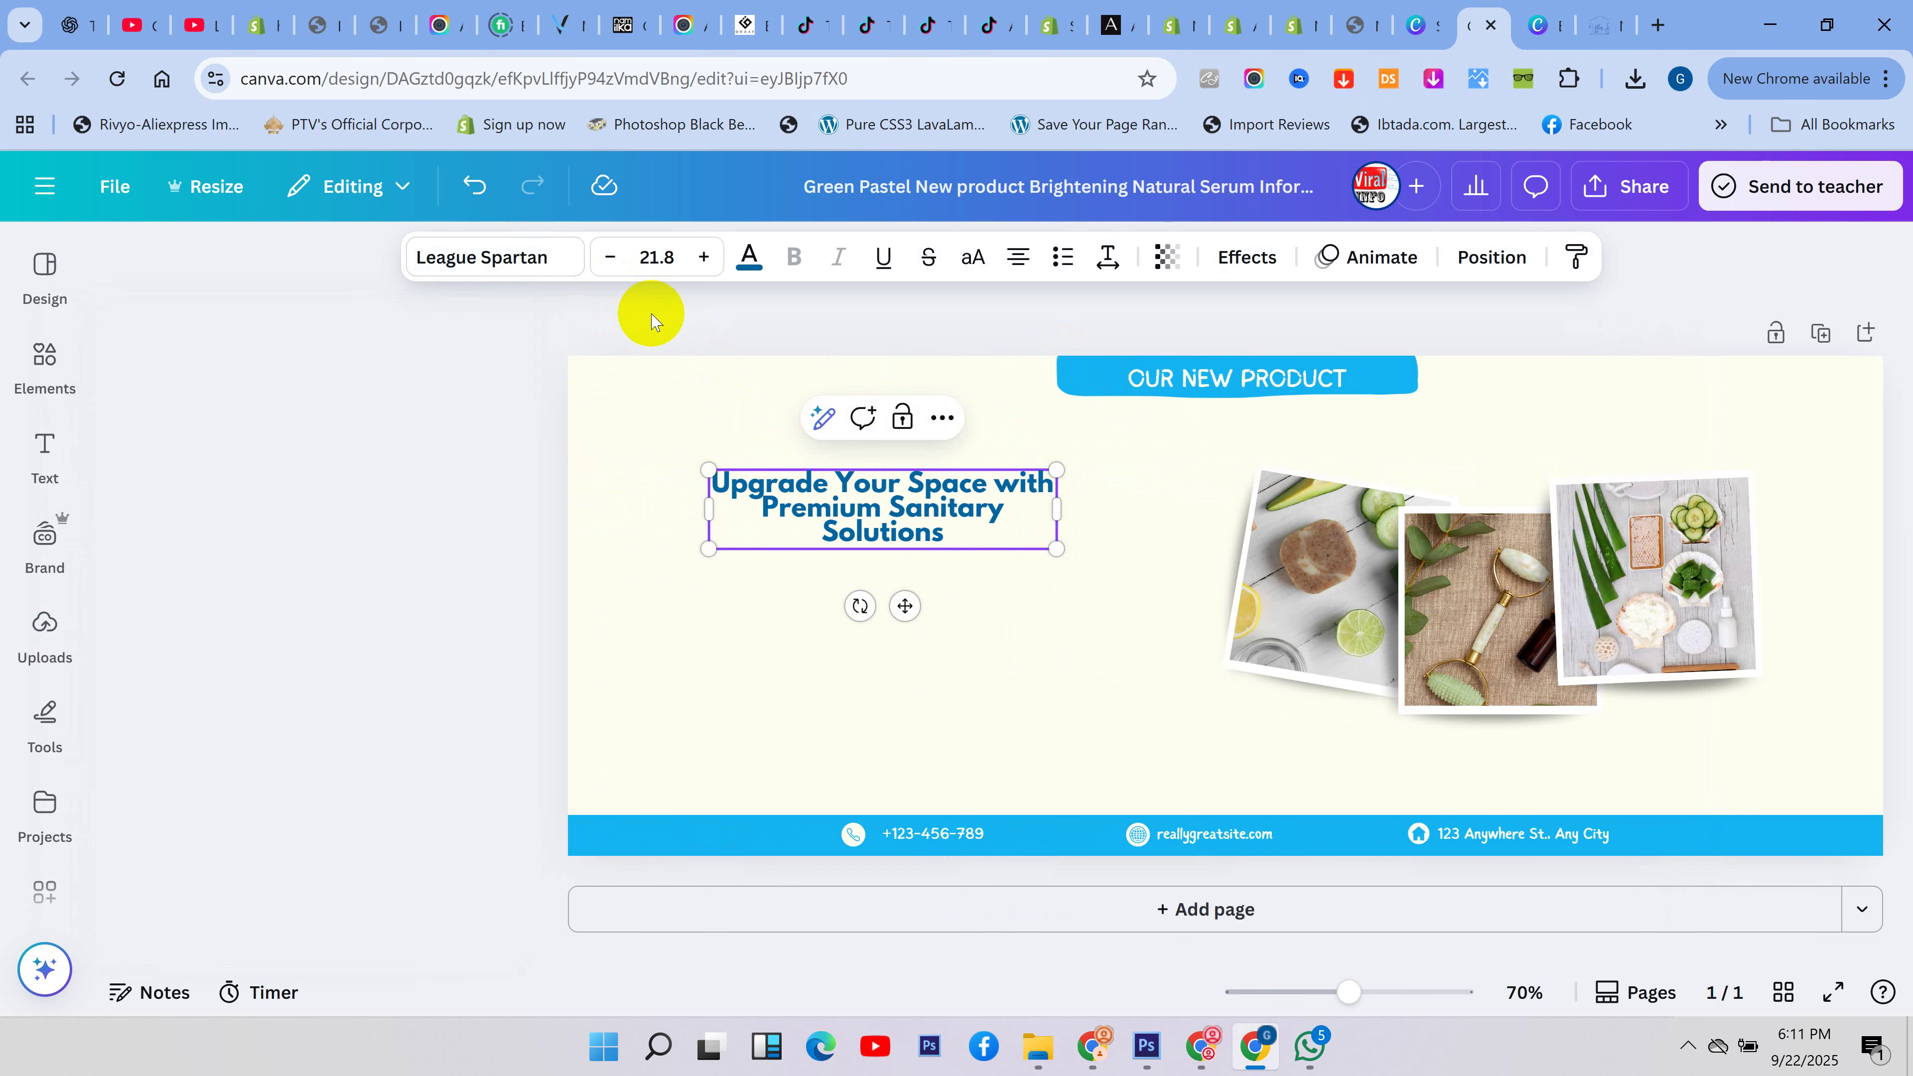
drag(821, 503, 1014, 543)
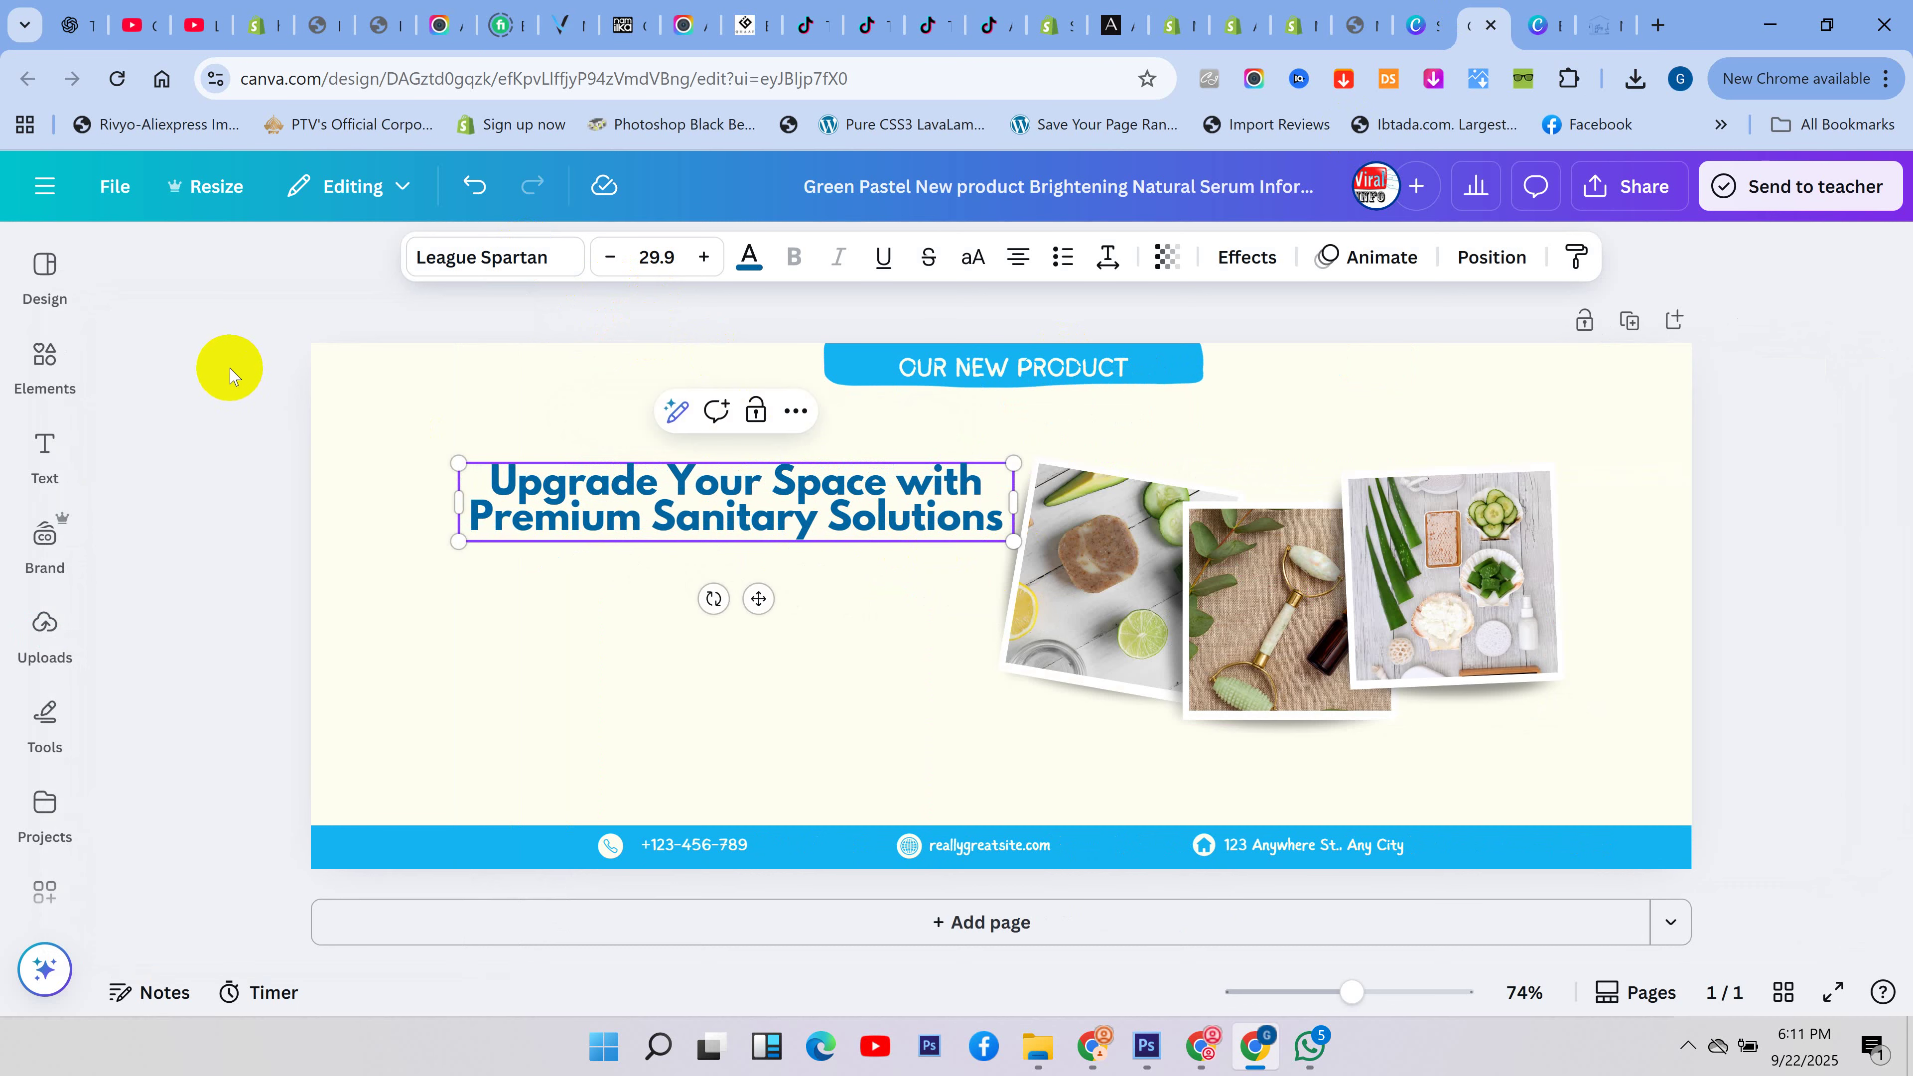
drag(600, 498, 504, 505)
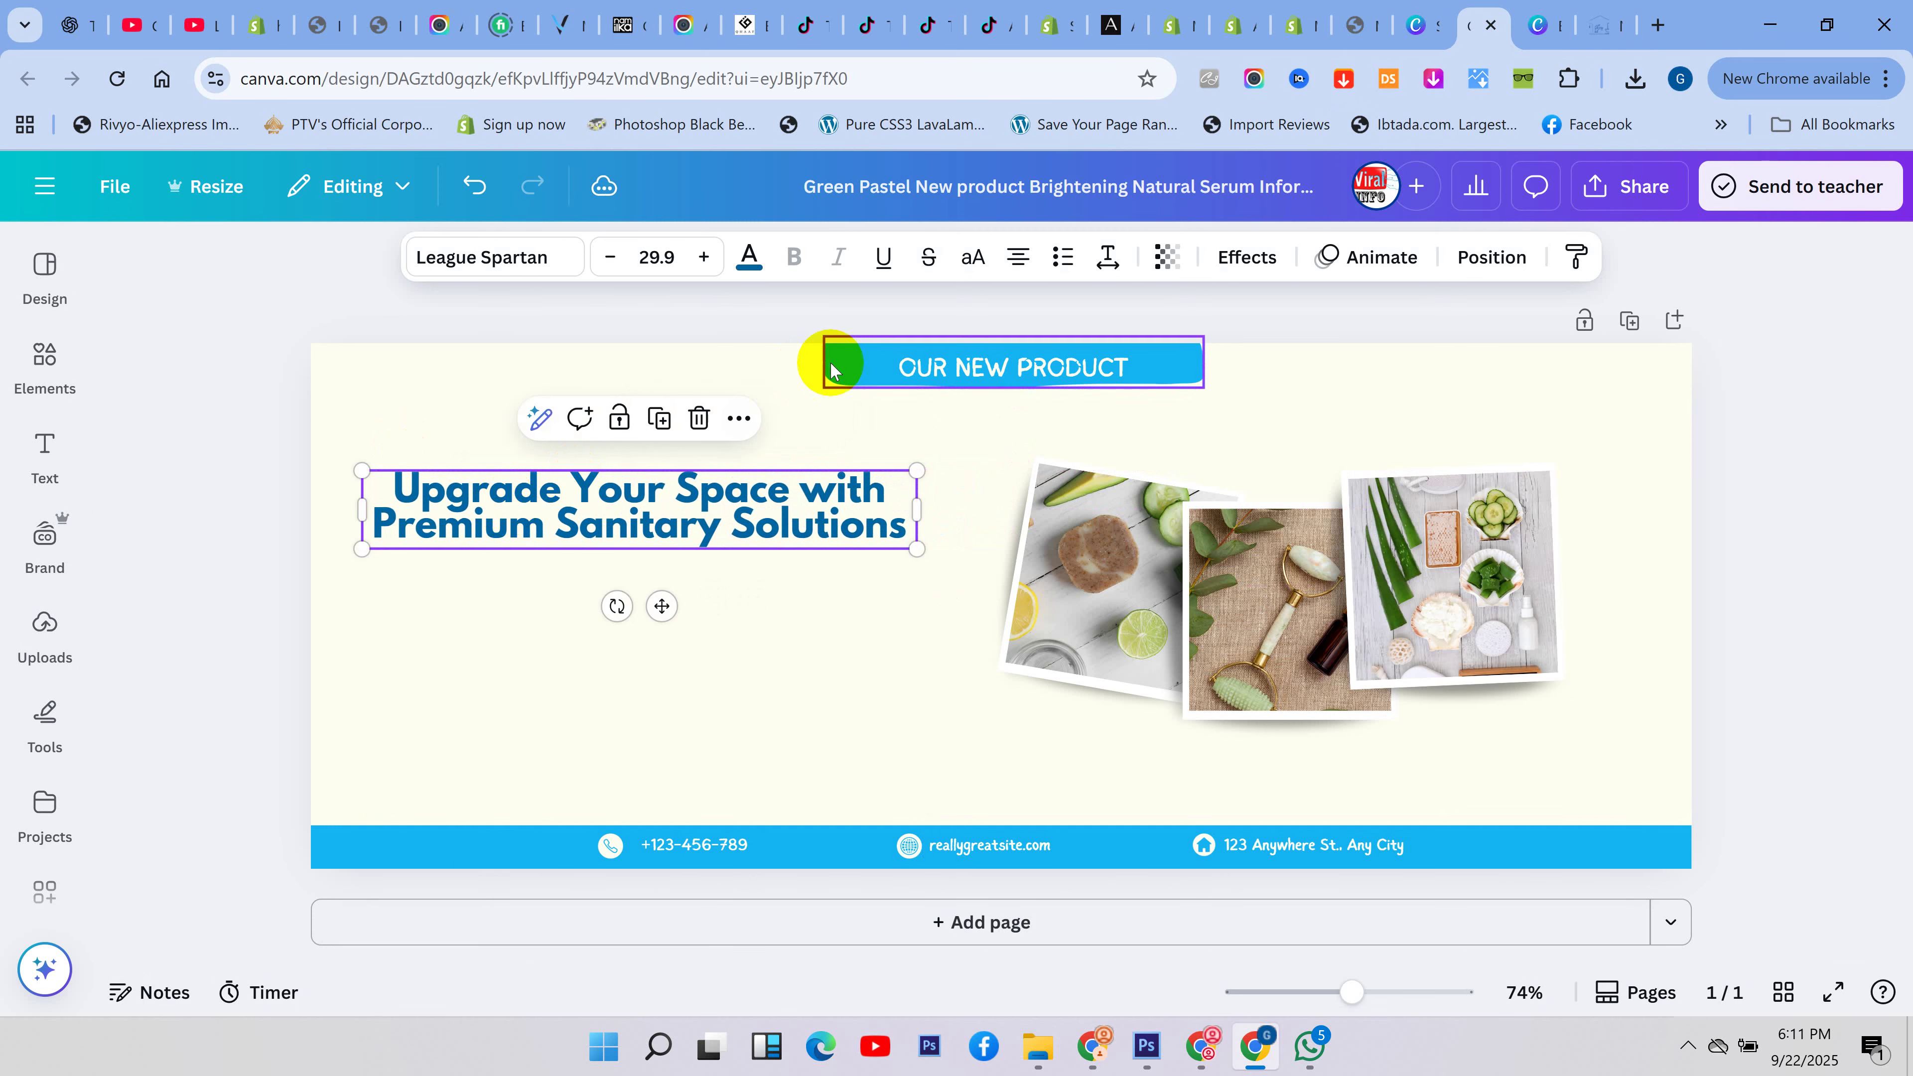
- Delete the OUR NEW PRODUCT label and remove the phone number with its icon from the blue footer bar
click(874, 367)
key(Delete)
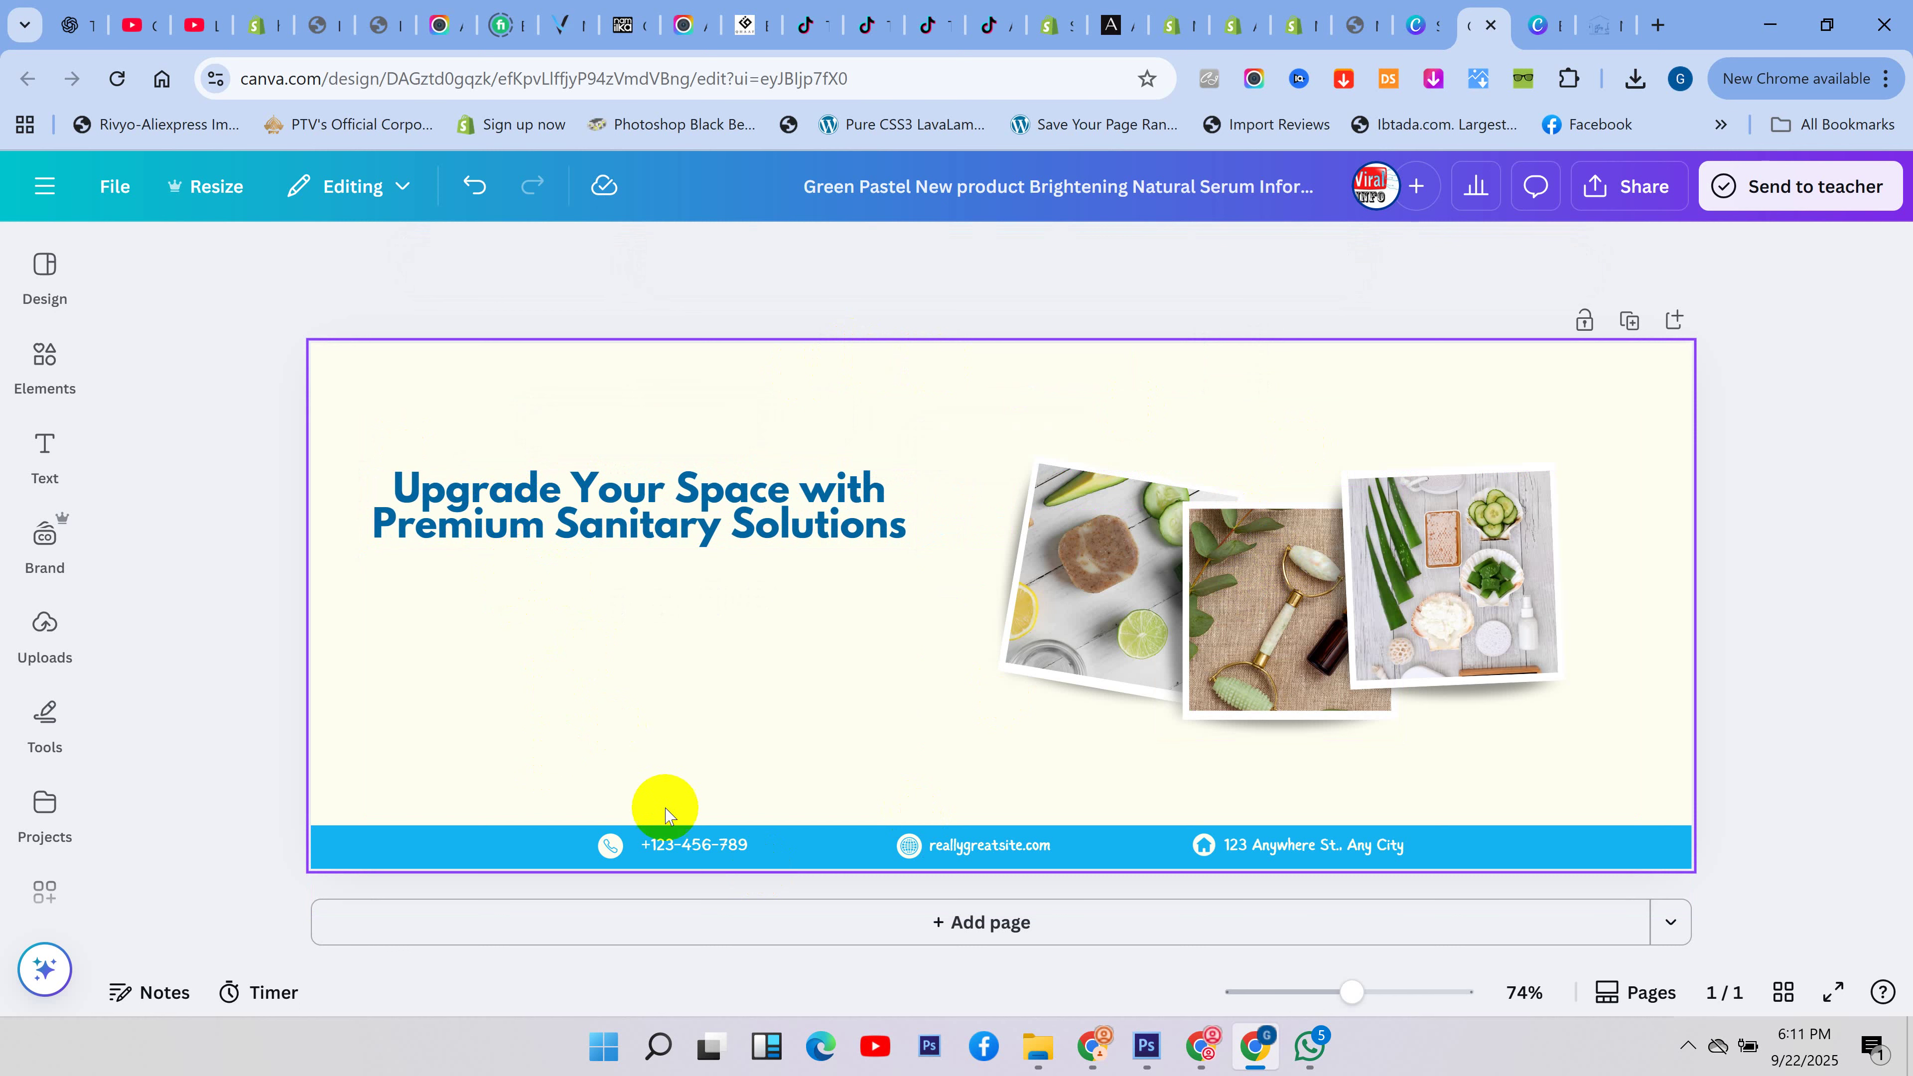
click(726, 846)
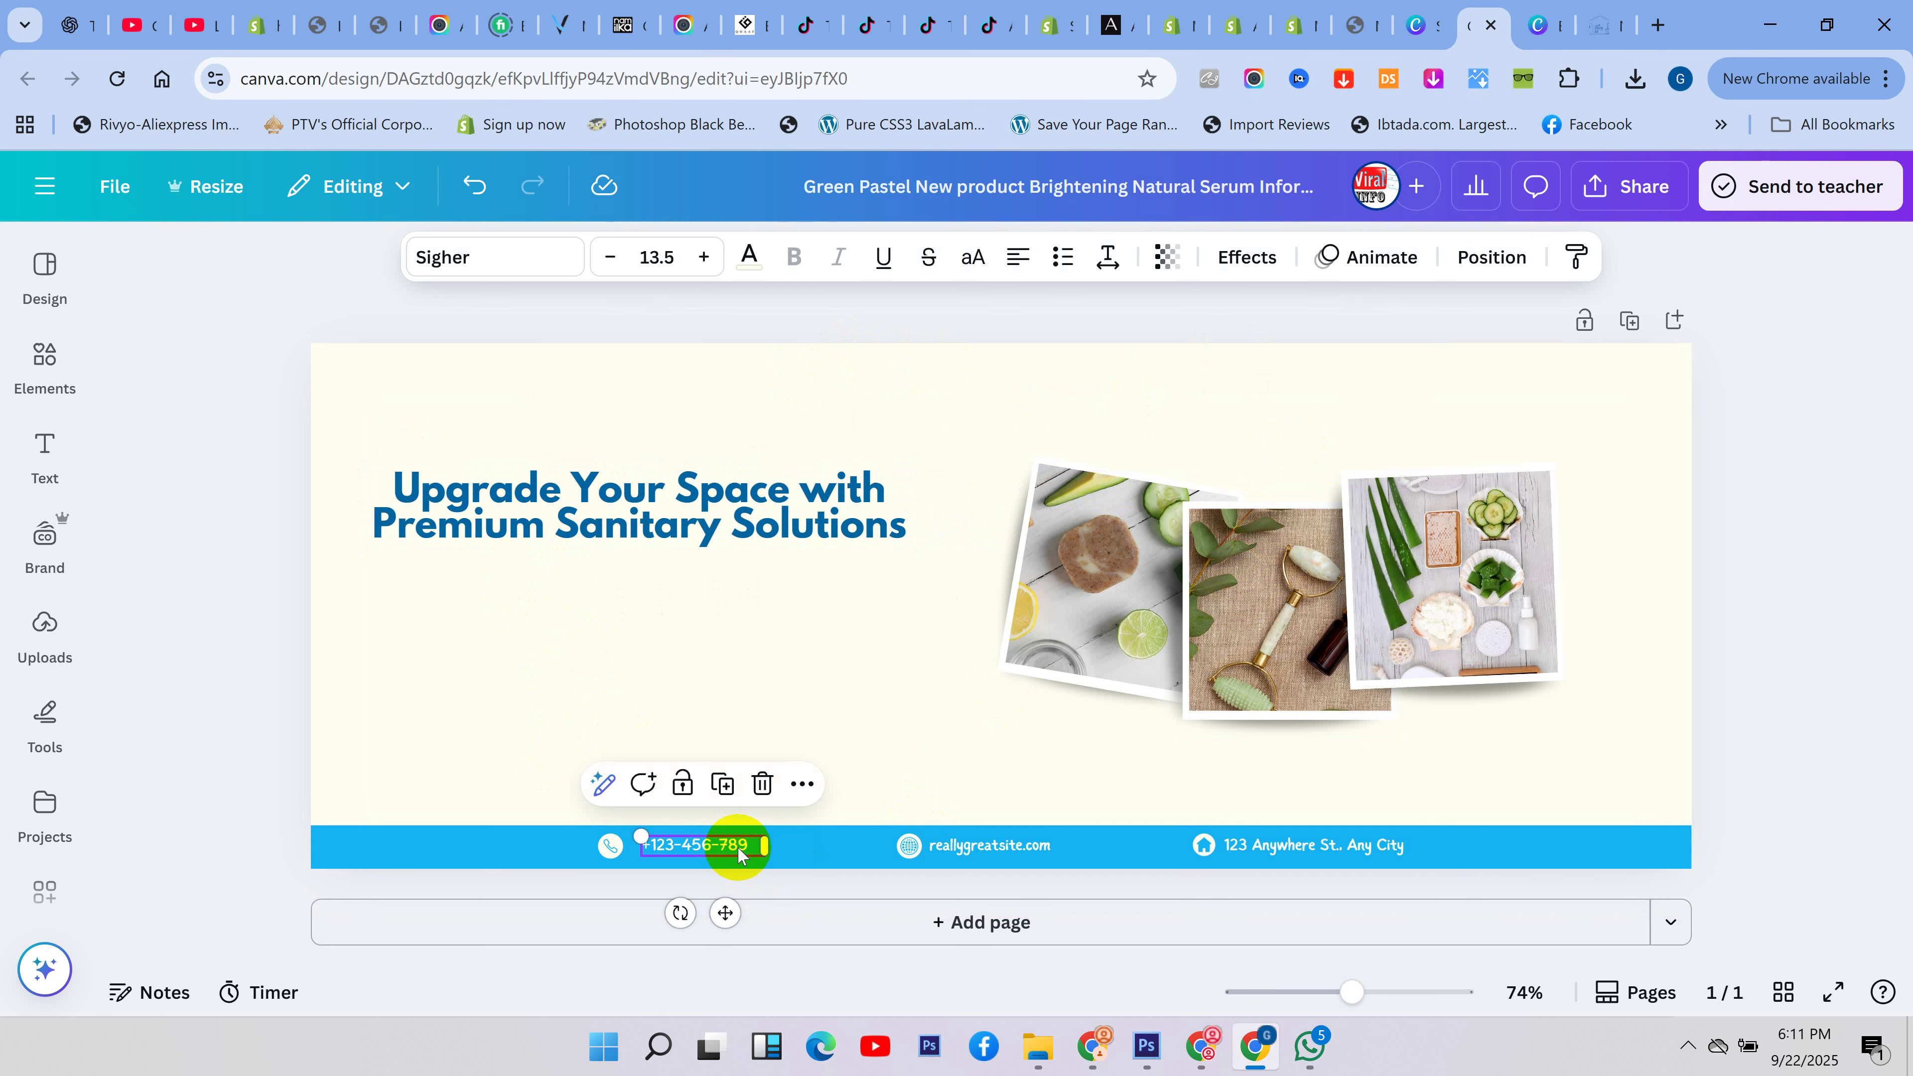
click(939, 846)
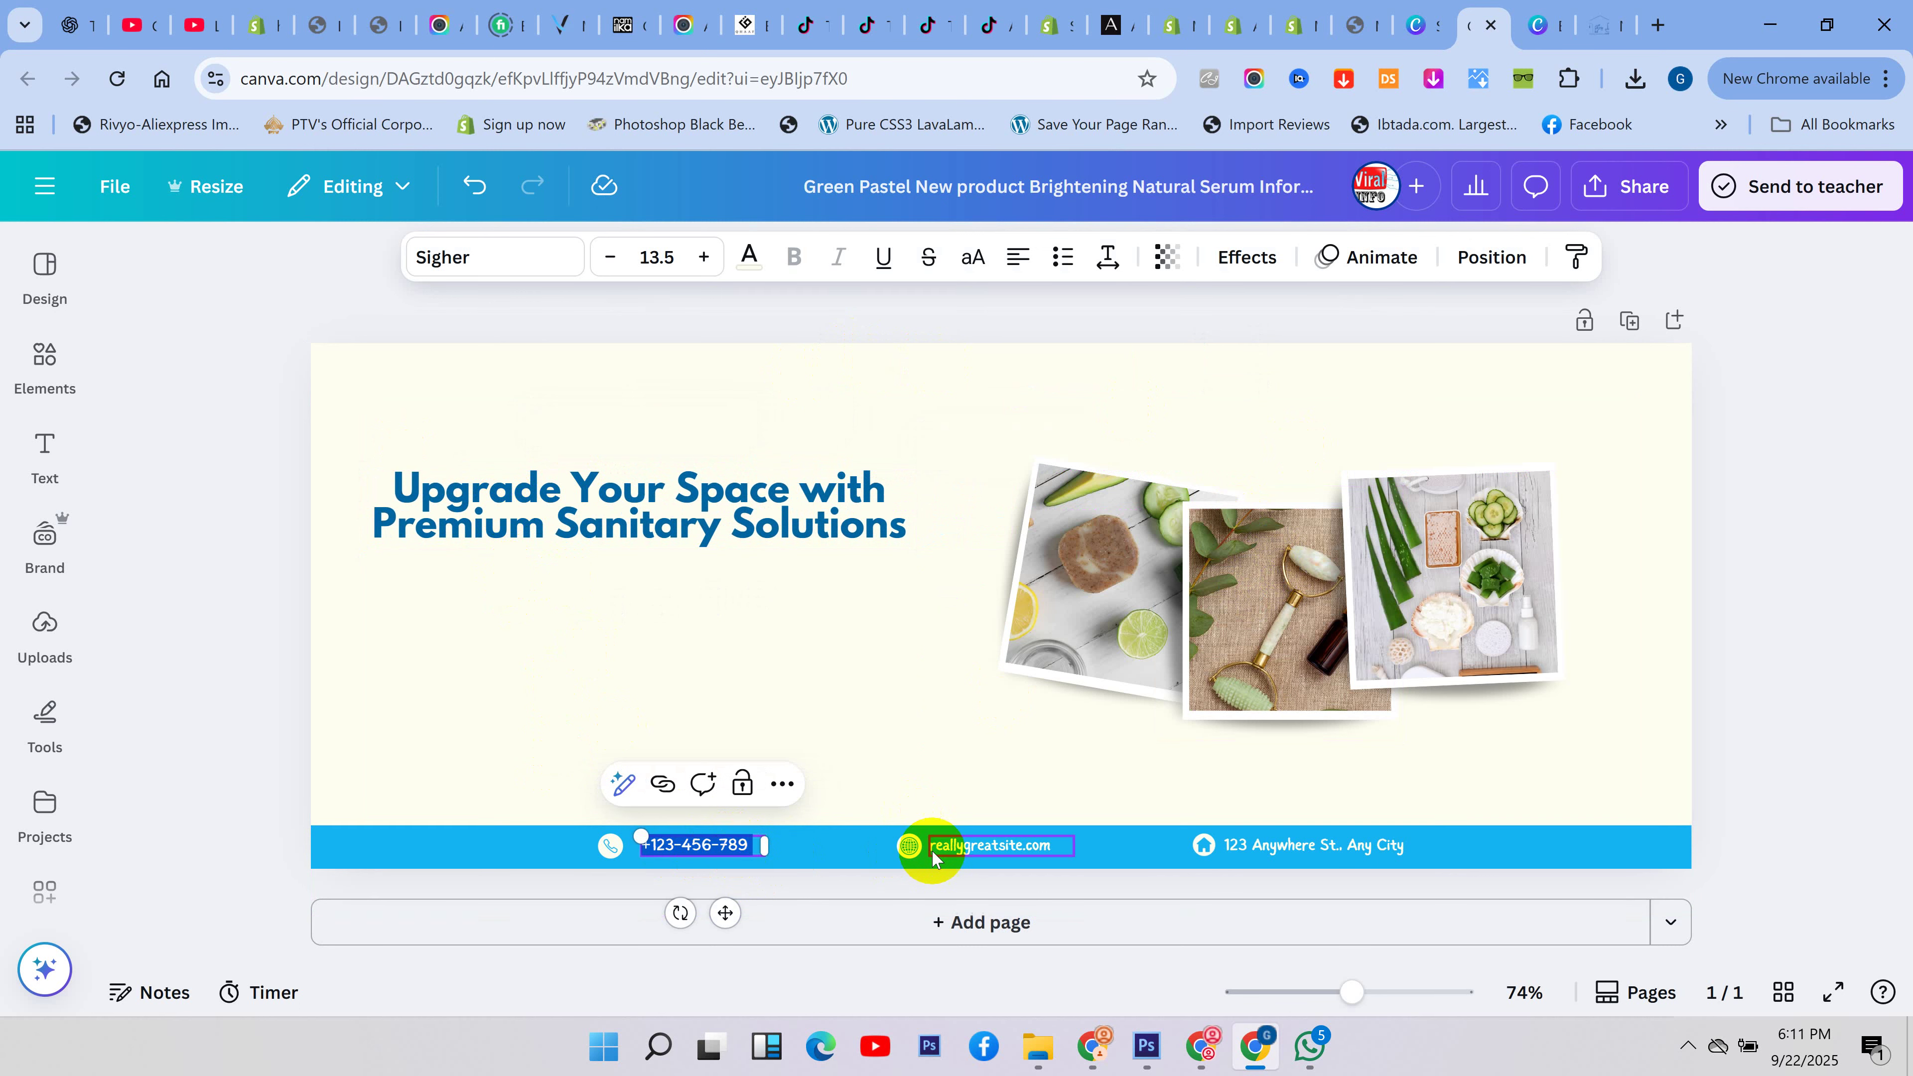
click(1239, 845)
click(943, 863)
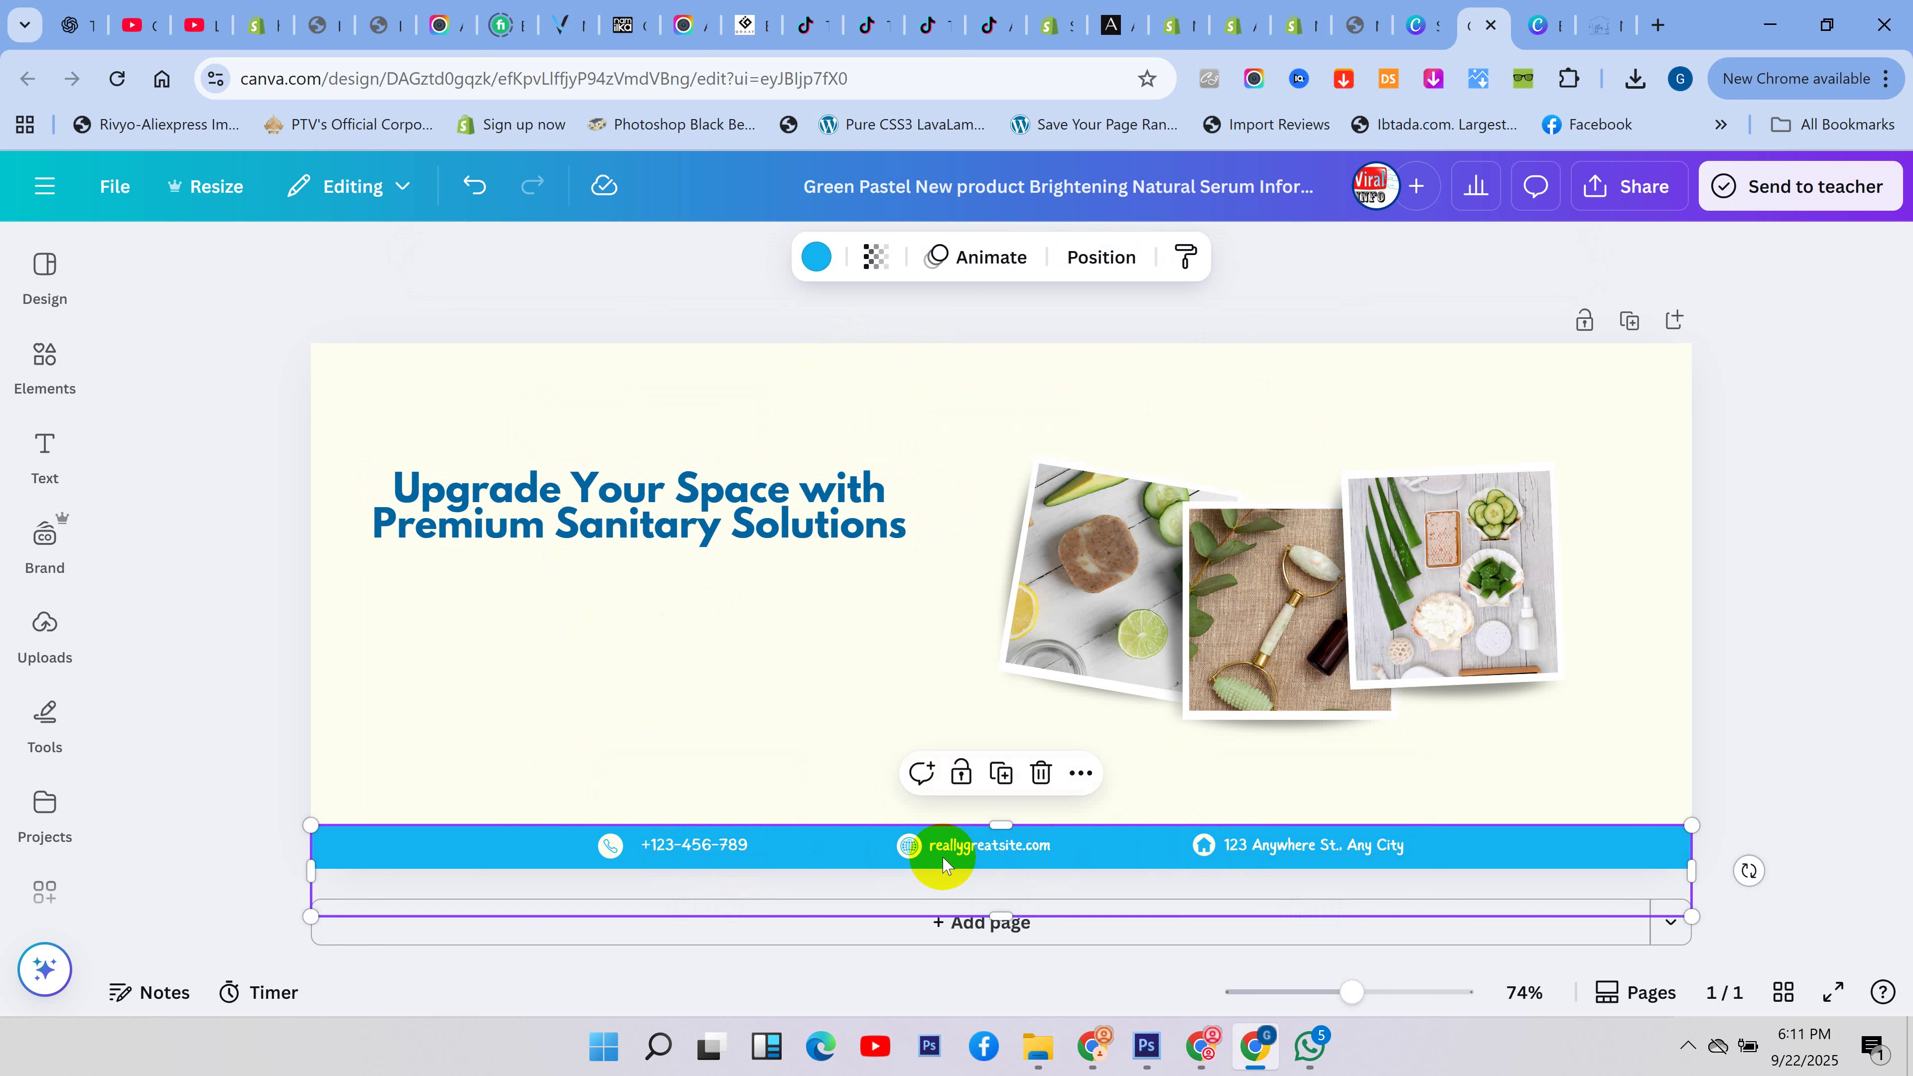
click(683, 842)
click(235, 679)
click(649, 844)
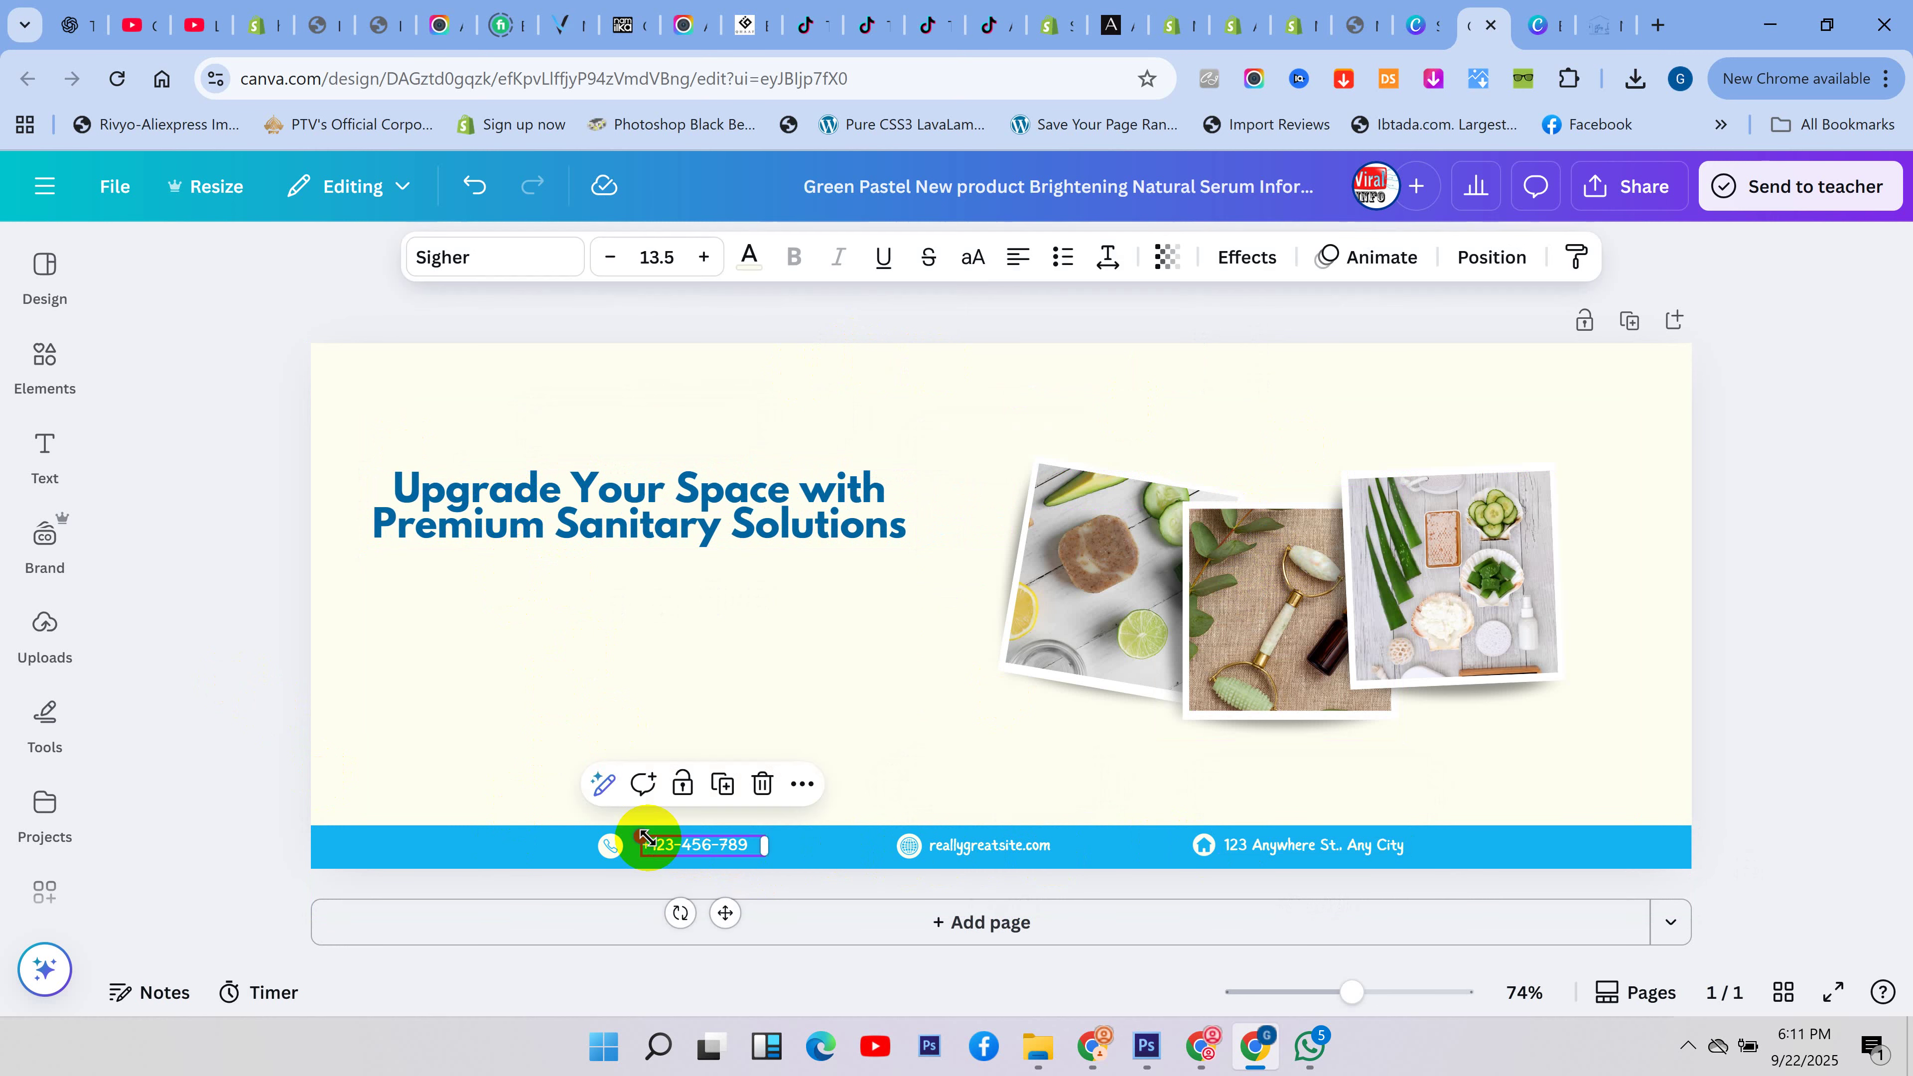
key(Delete)
click(611, 842)
key(Delete)
- Delete the website and address texts together with their icons from the blue footer bar
click(938, 845)
key(Delete)
click(937, 852)
key(Delete)
click(1222, 845)
key(Delete)
click(1205, 848)
key(Delete)
click(802, 346)
- Switch to ChatGPT and copy the short description about durable faucets, modern fittings and stylish essentials
click(102, 8)
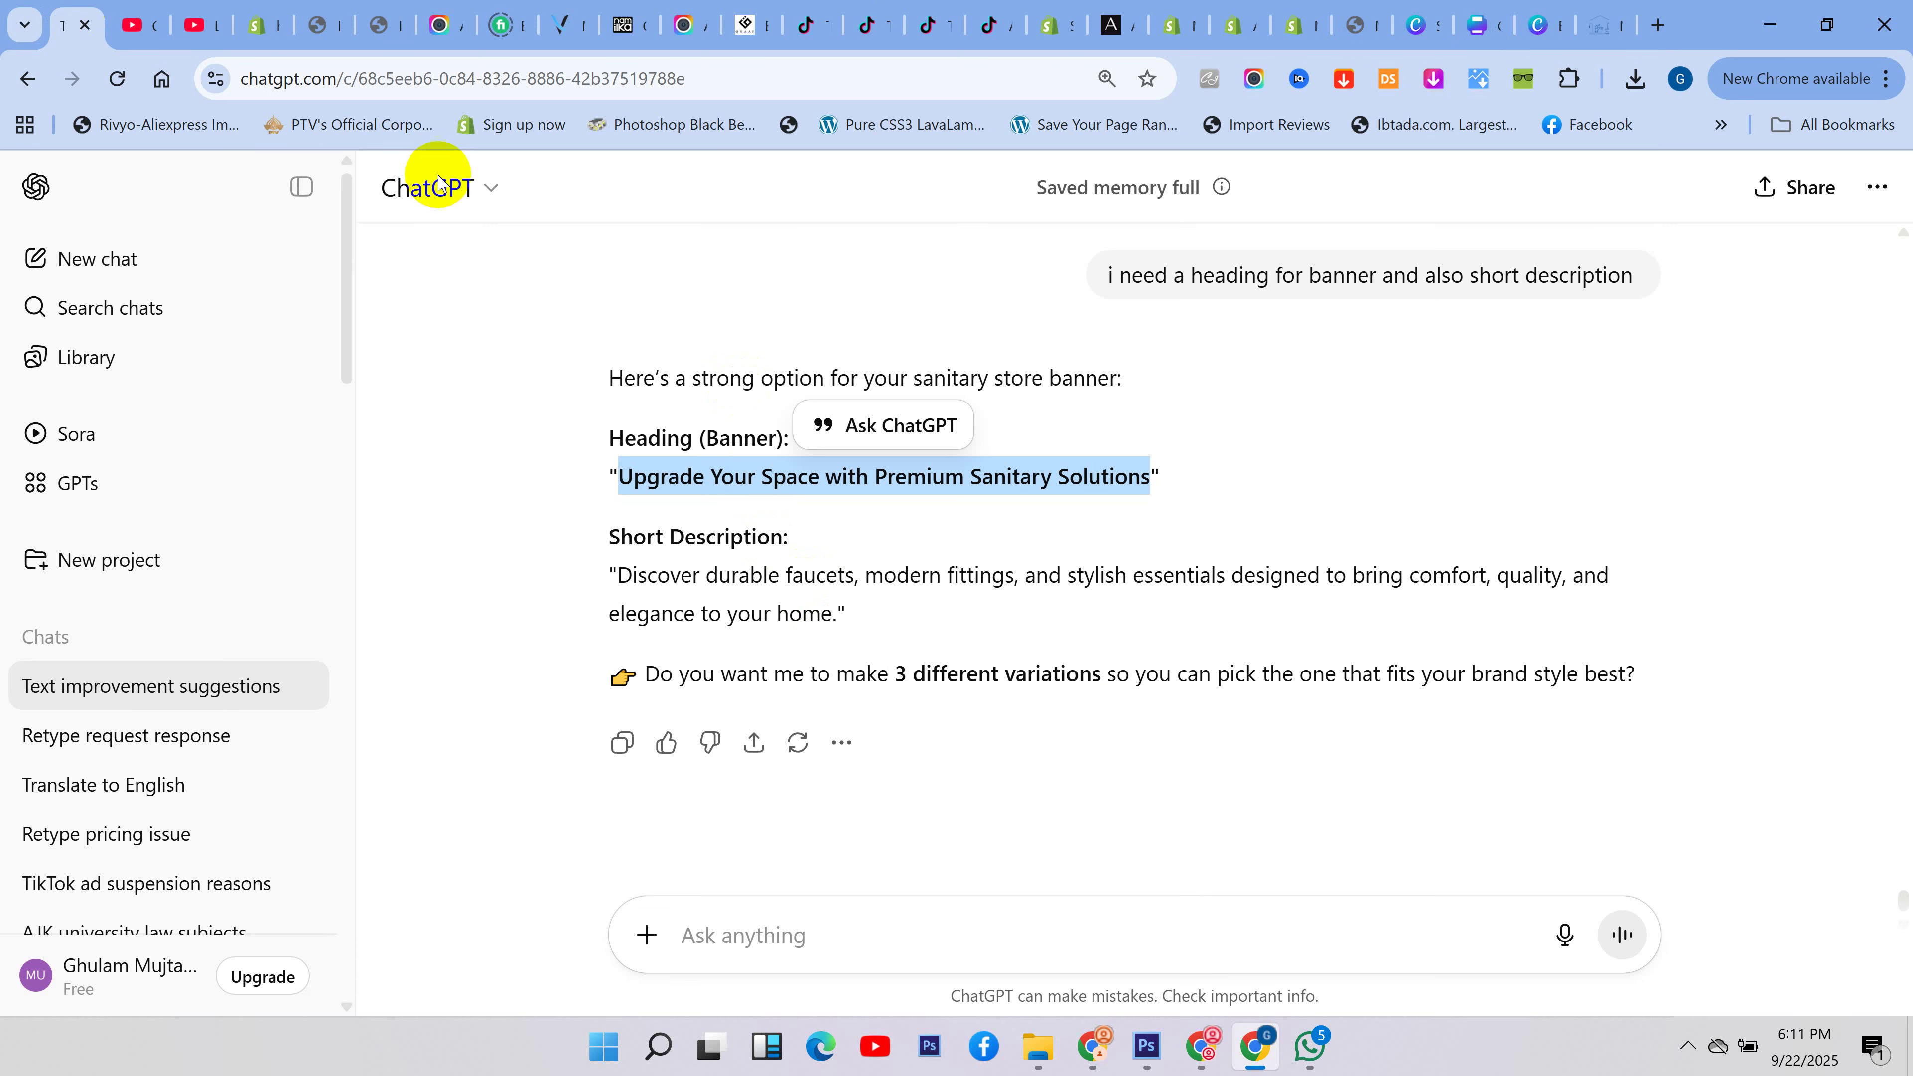
click(839, 616)
drag(838, 616, 624, 578)
key(ctrl+c)
- Return to the Canva banner, add a body text box with the copied description, and place it below the heading on three lines
click(1548, 9)
click(45, 446)
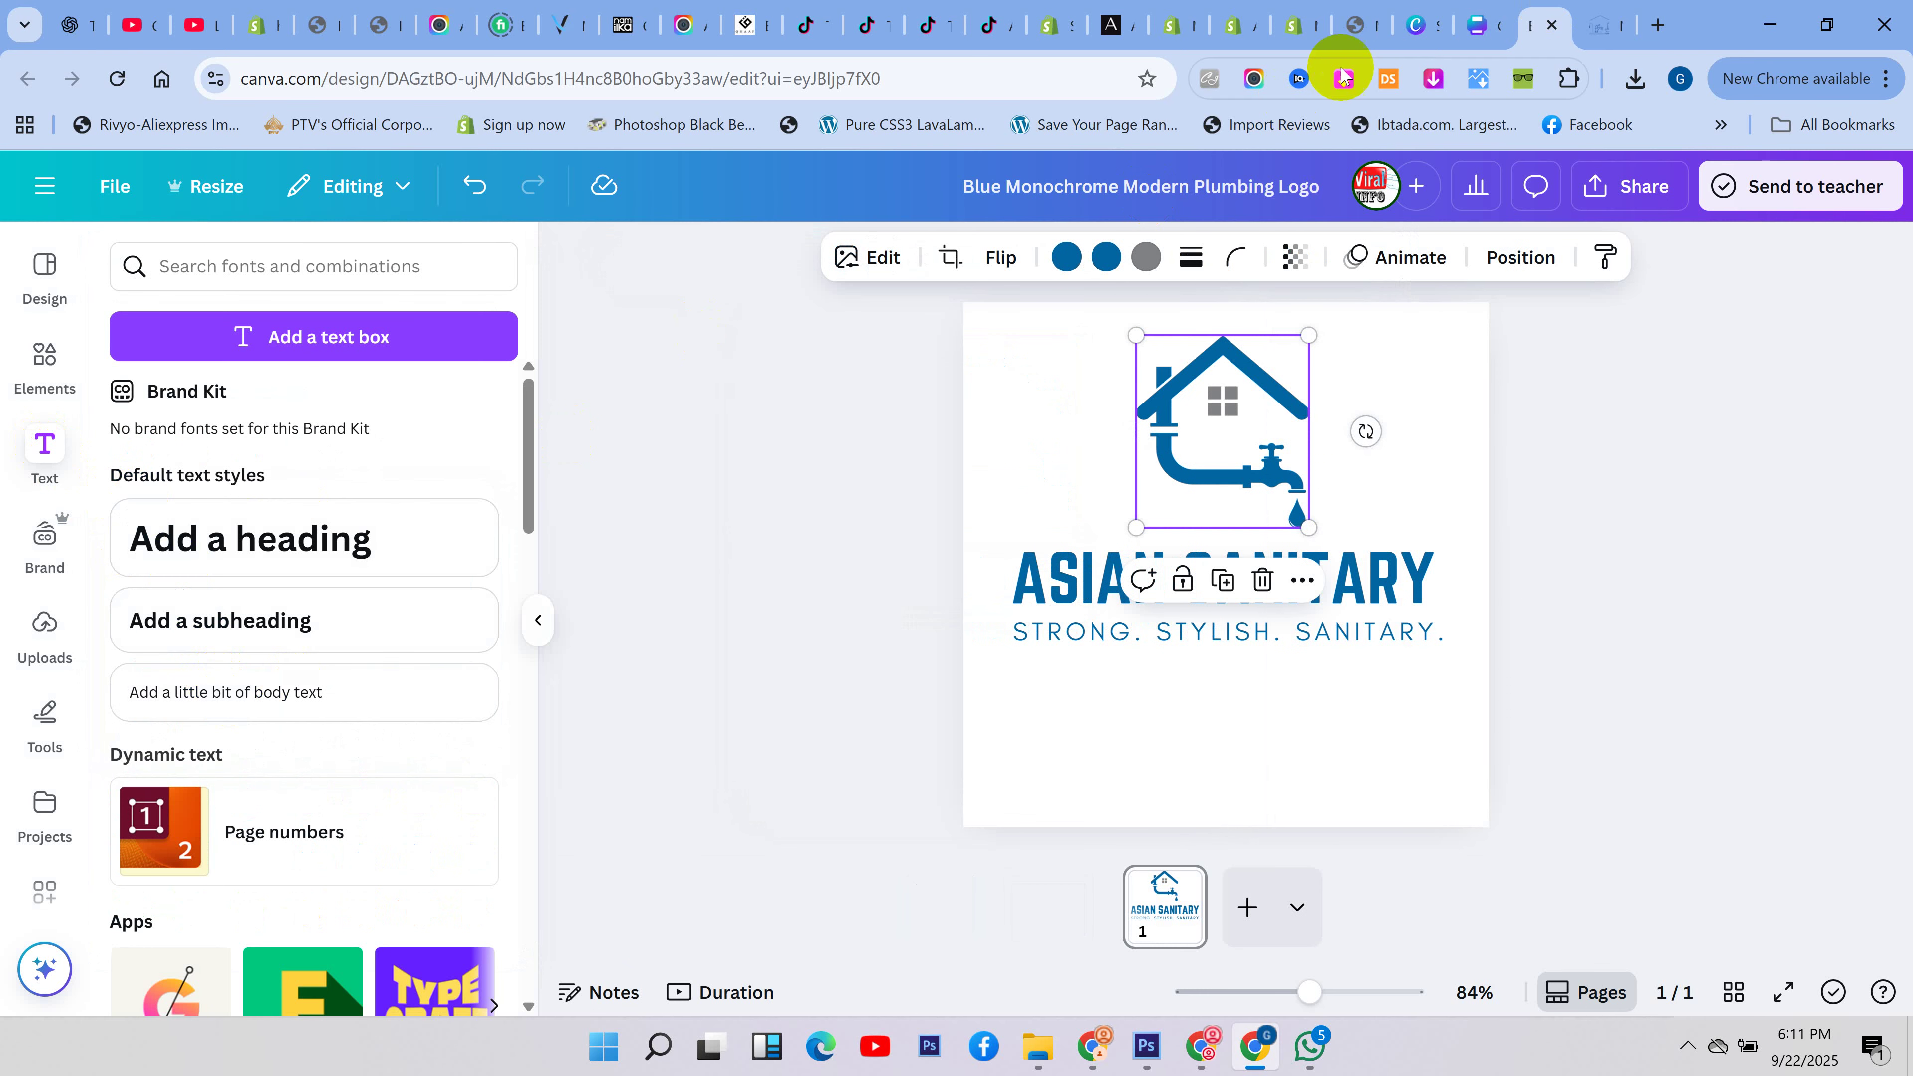
click(1472, 15)
click(44, 444)
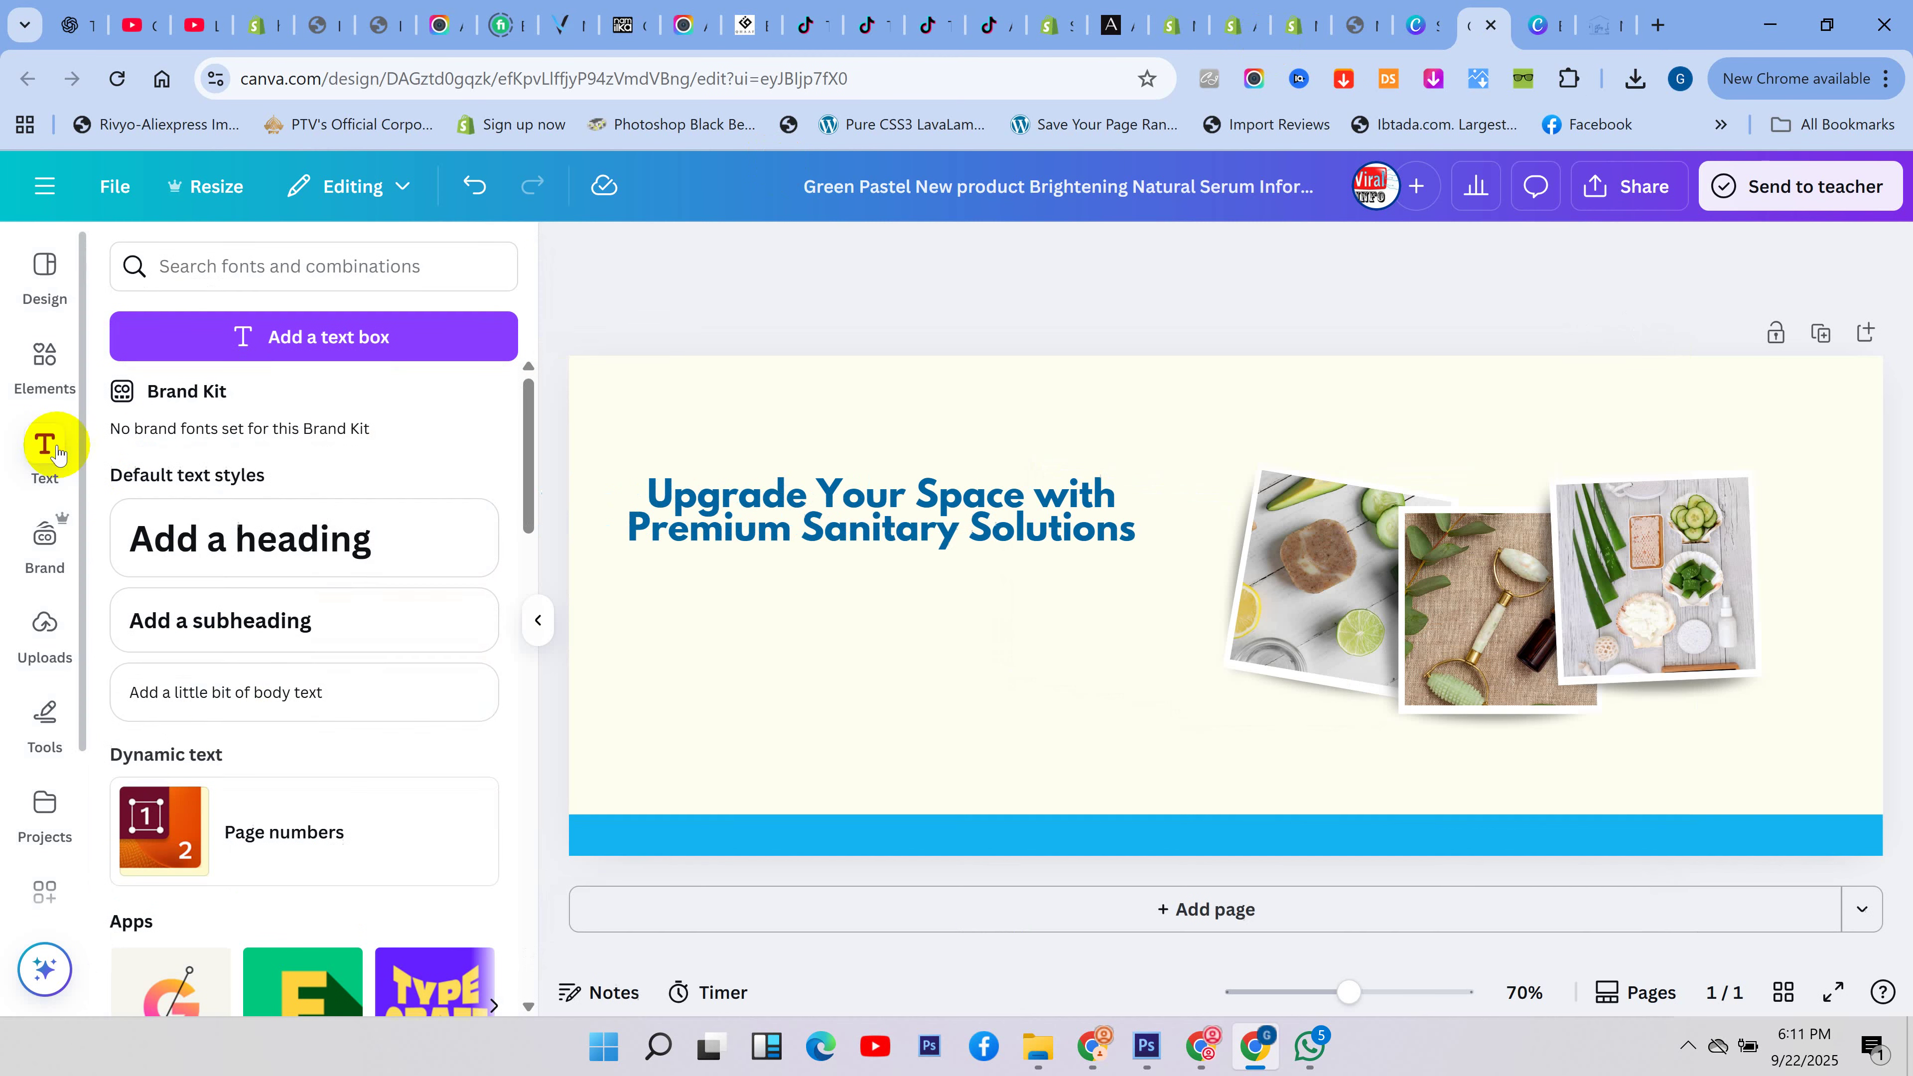
click(317, 693)
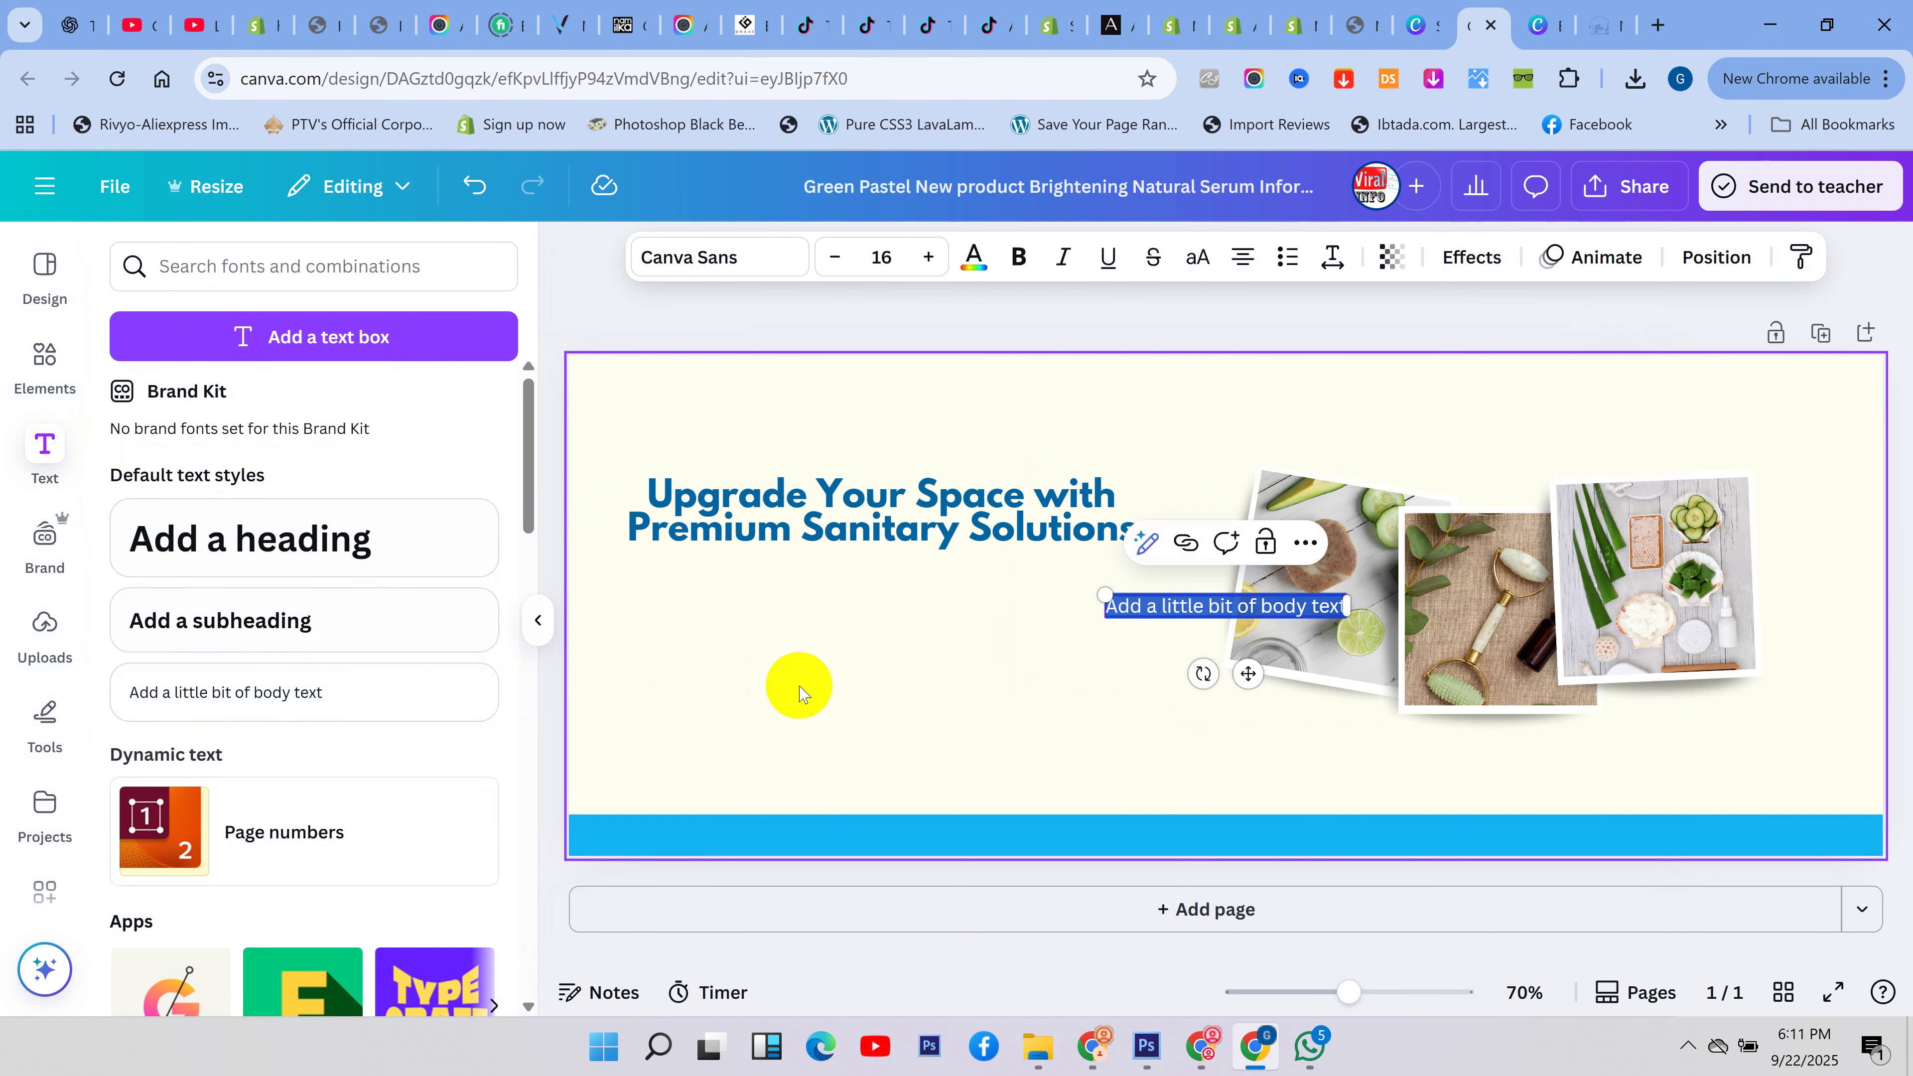
key(ctrl+v)
drag(1804, 601, 1116, 652)
- Change the description's black text to the dark blue document colour, applying the colour change to all matching elements
click(977, 260)
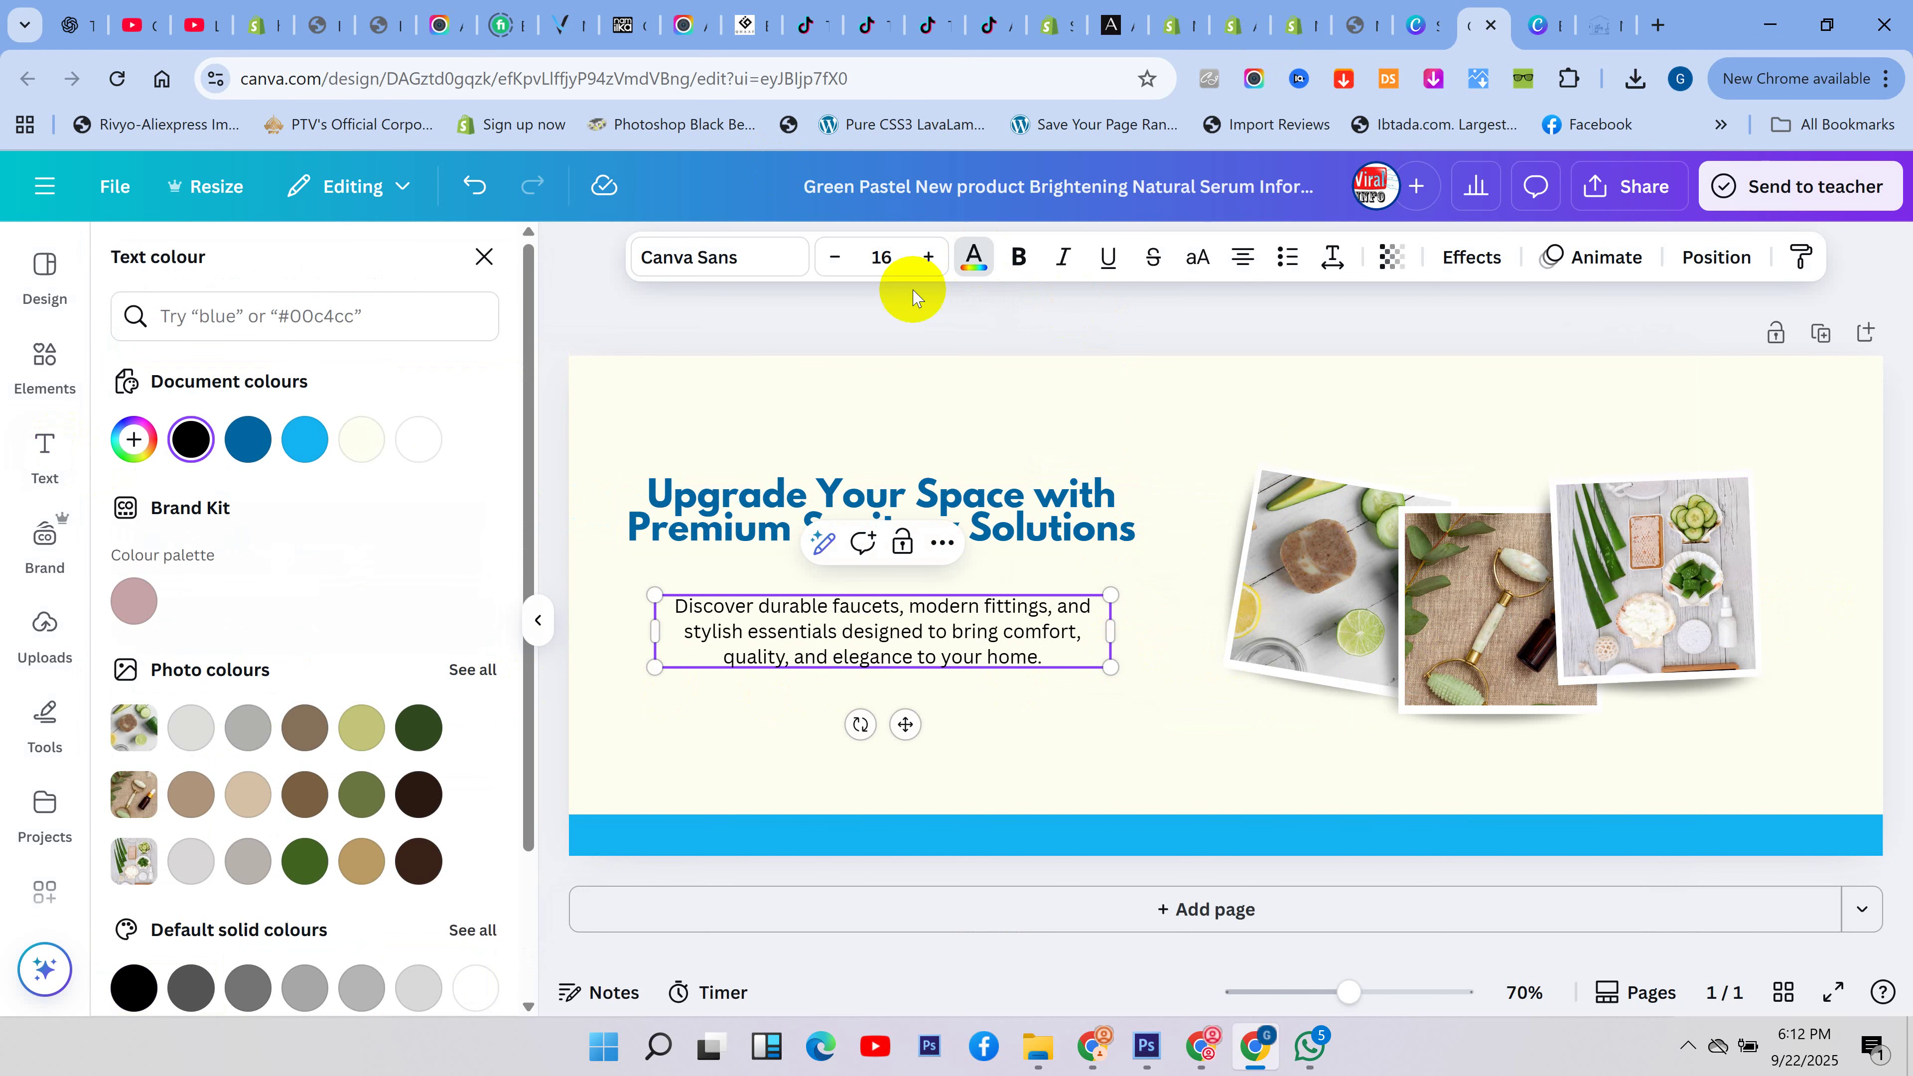
click(249, 451)
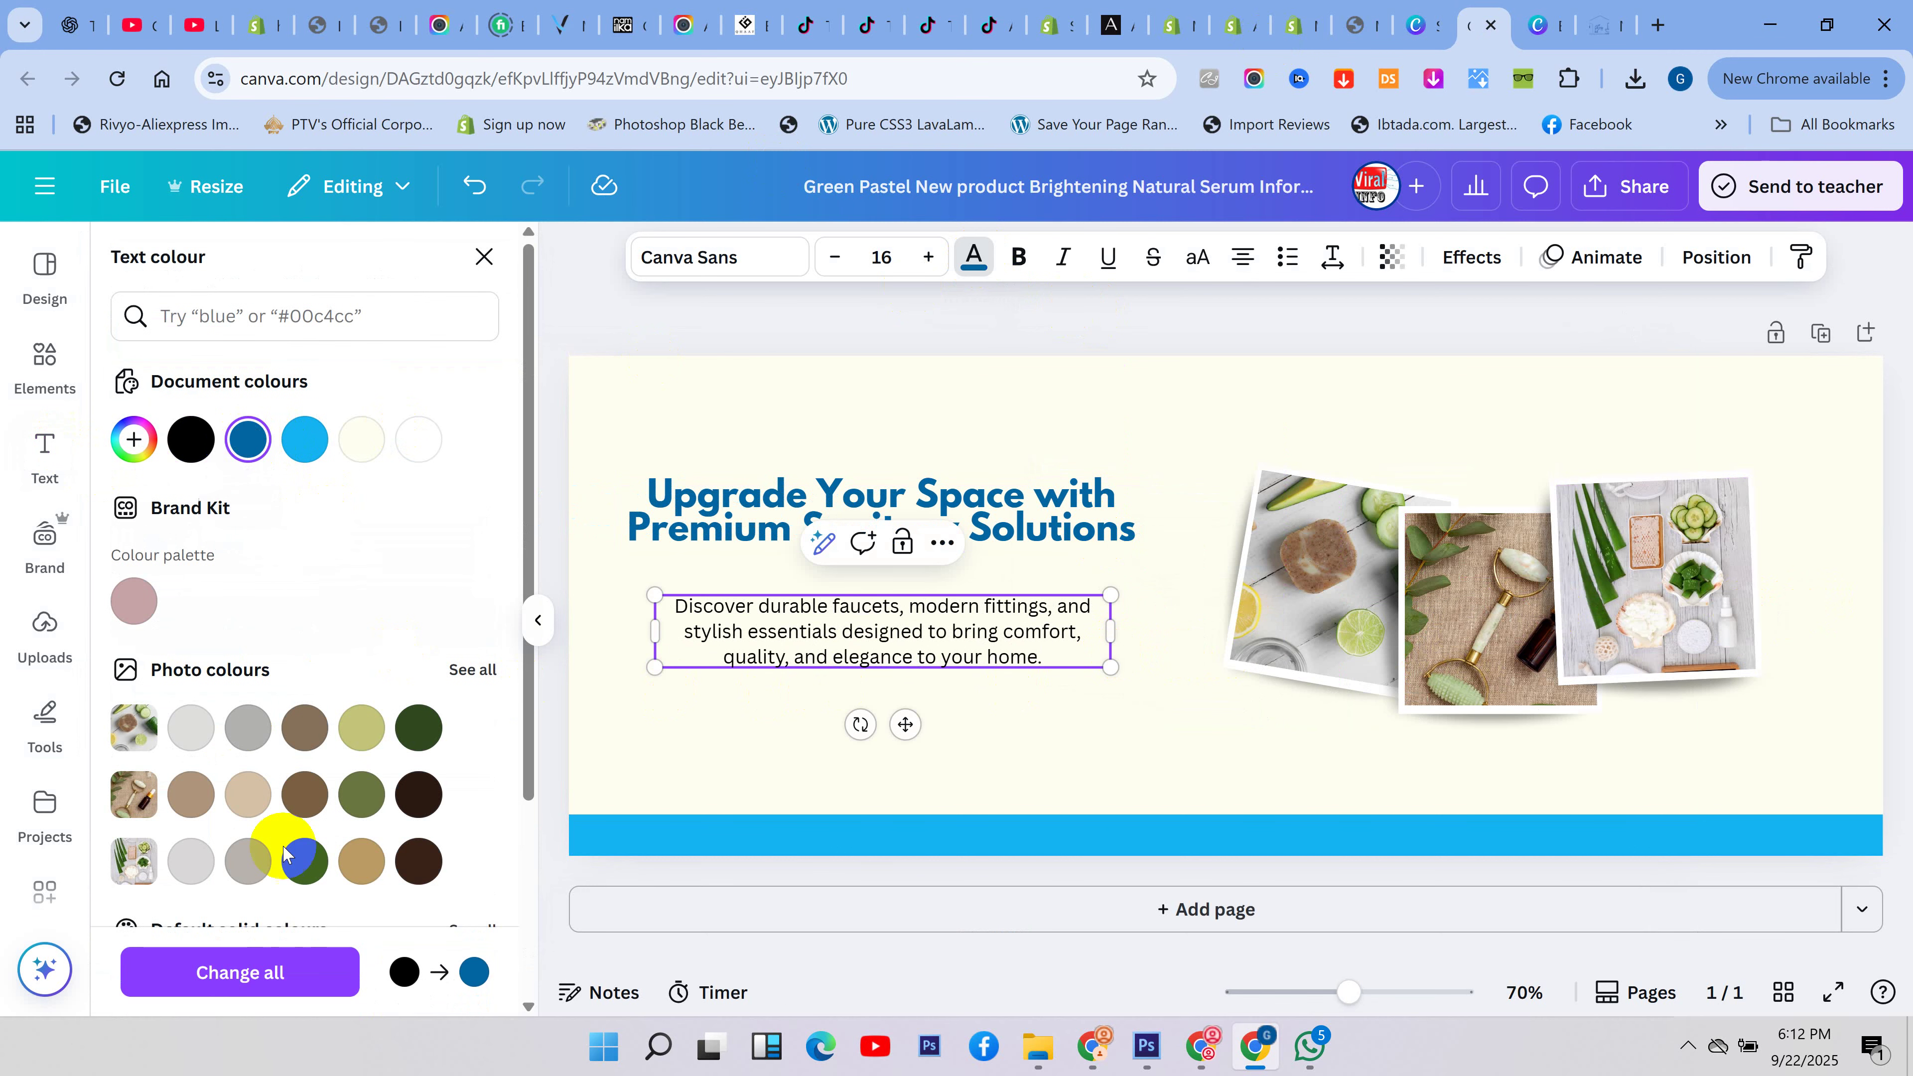
click(268, 973)
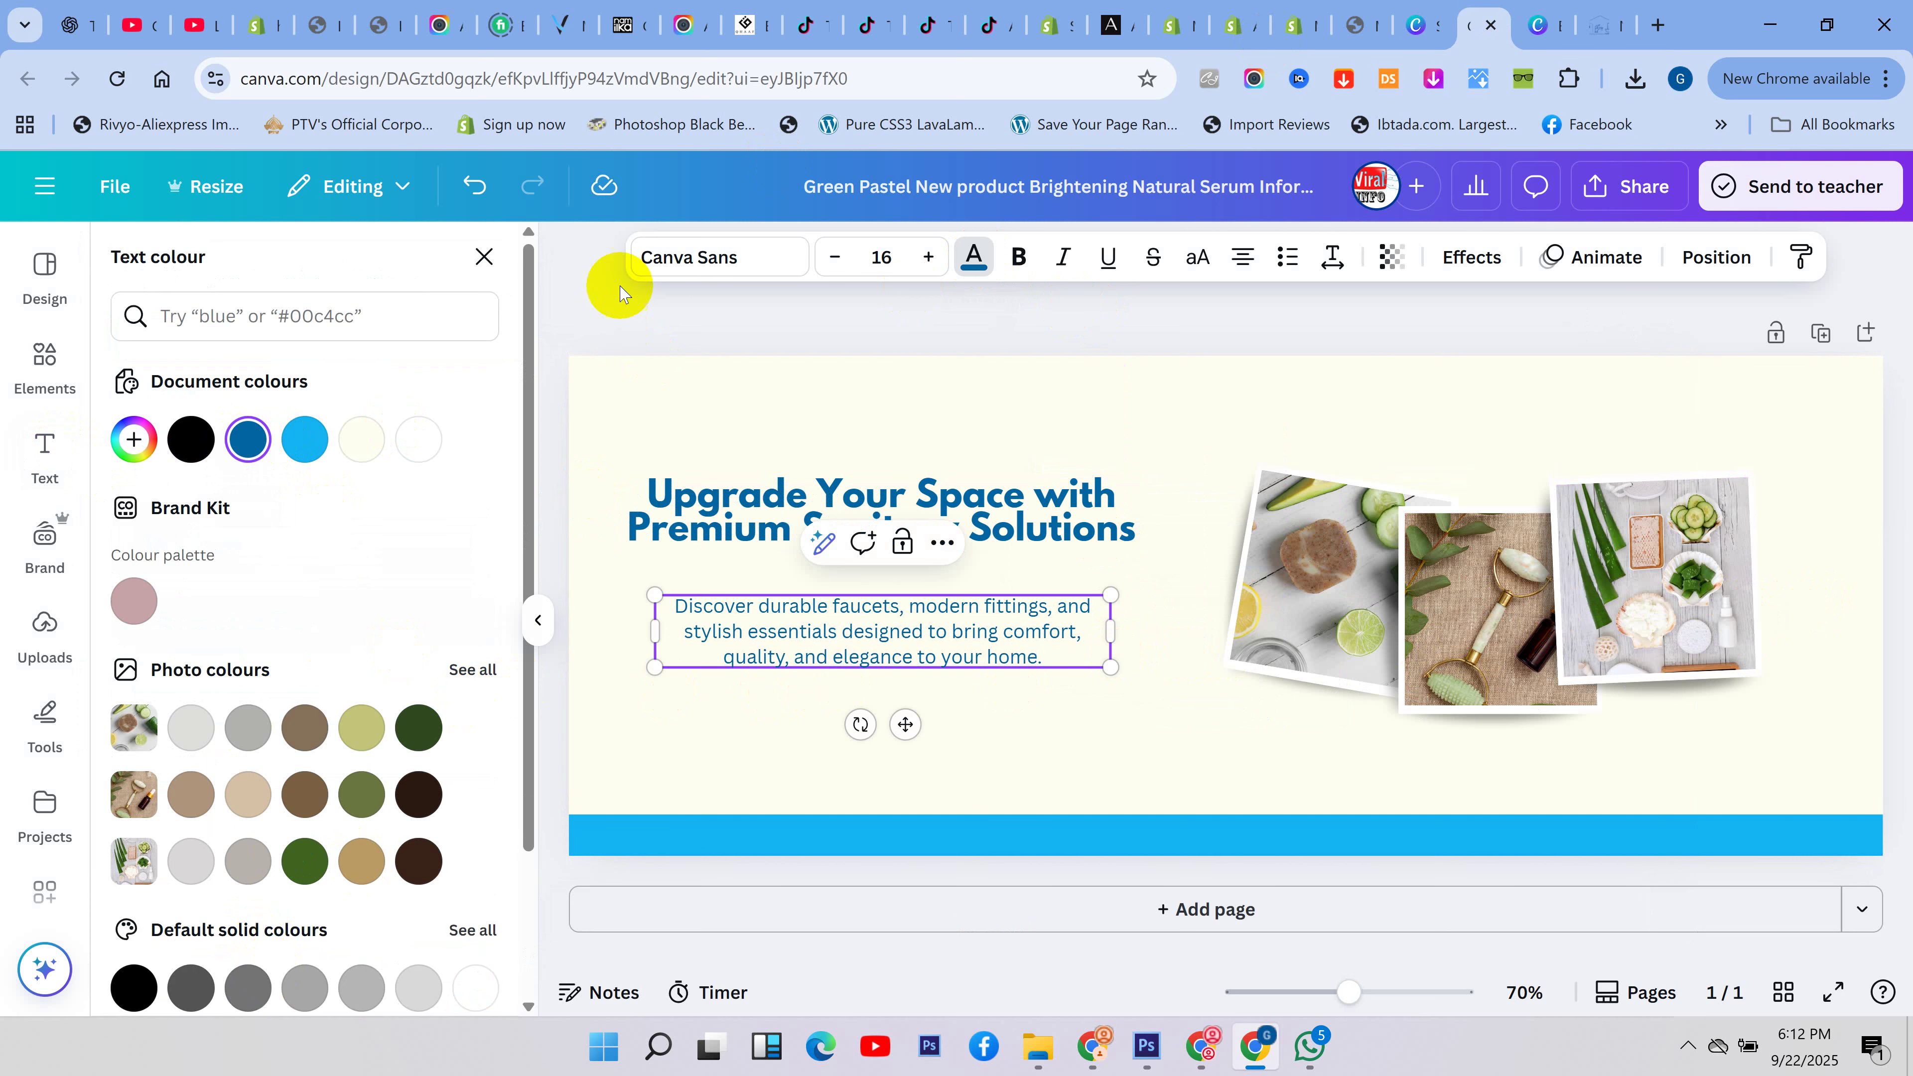
click(485, 257)
click(589, 448)
- Enlarge the description text to size 19.1 beneath the heading
mouse_move(781, 611)
mouse_down()
mouse_move(743, 595)
mouse_move(791, 611)
mouse_up()
drag(1073, 645, 1160, 661)
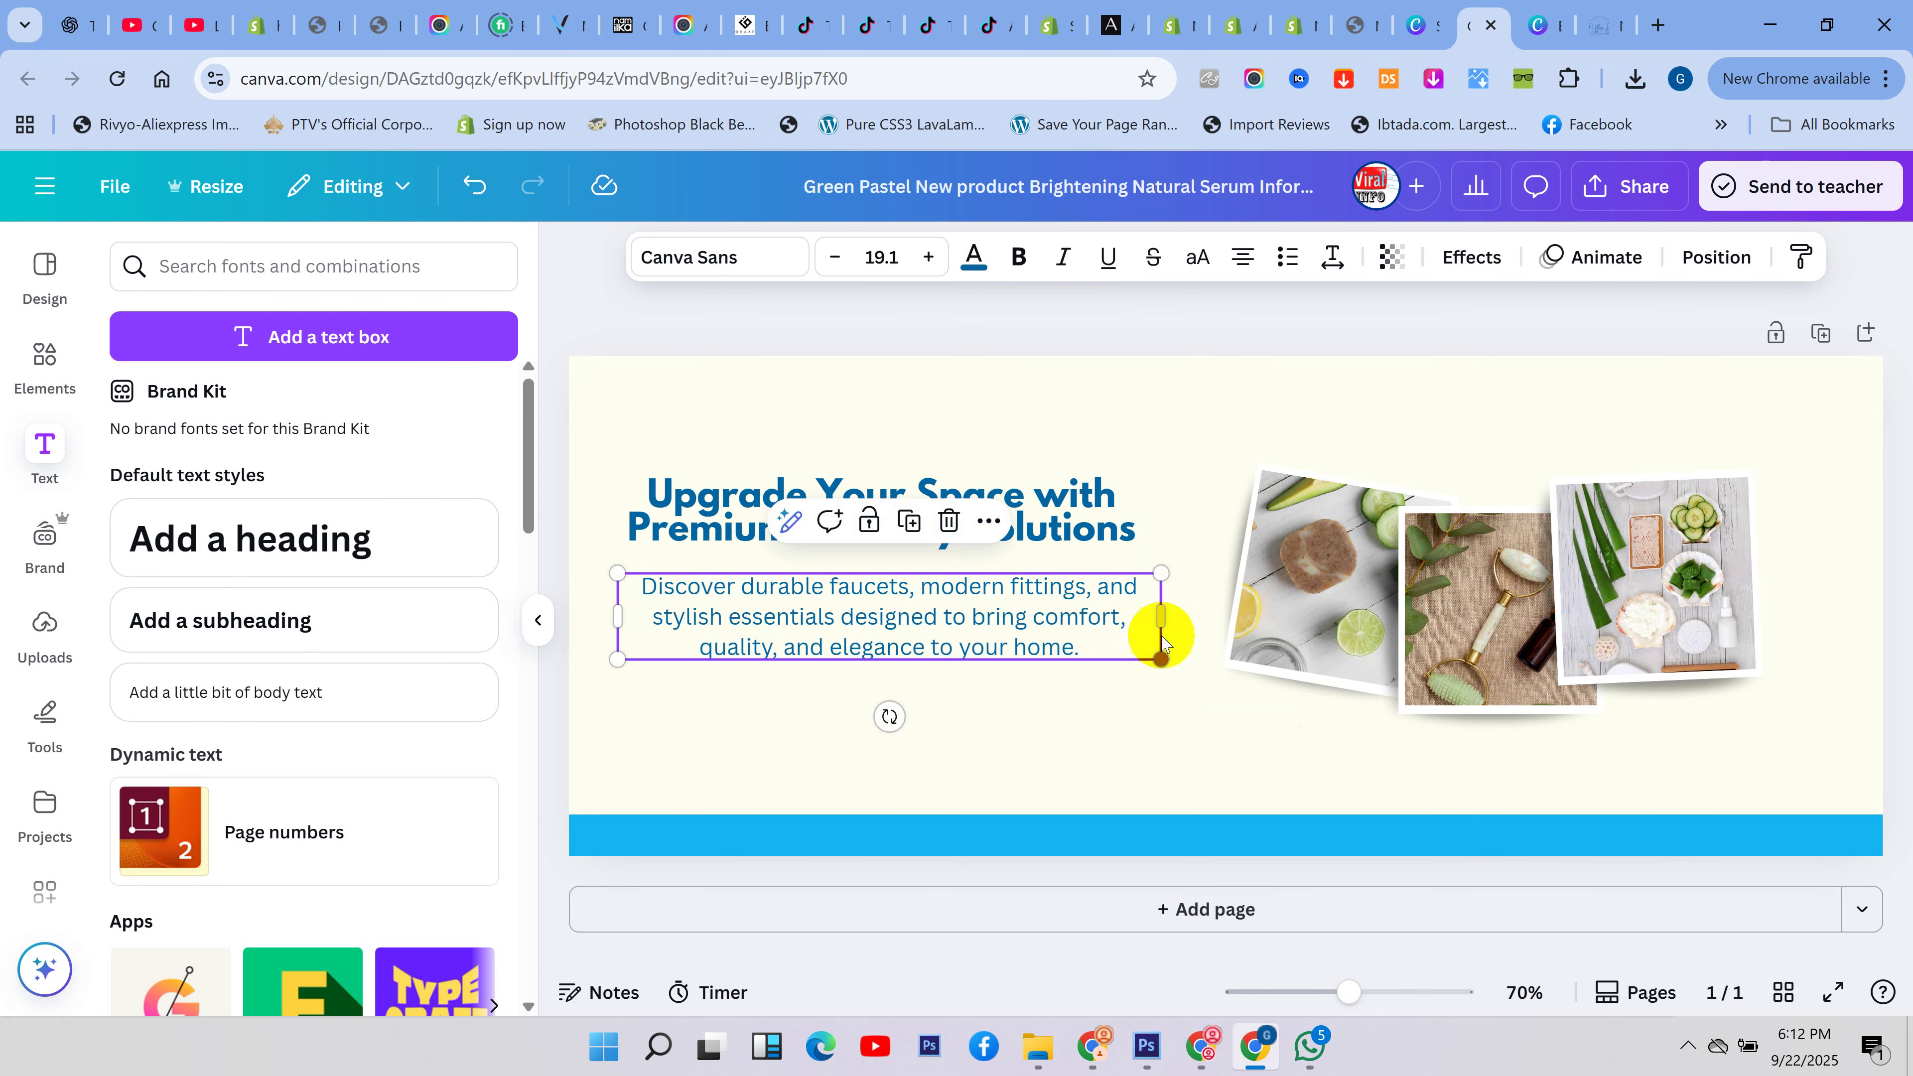
click(1067, 325)
- Nudge the description upward so it sits just below the heading with a small gap
click(946, 668)
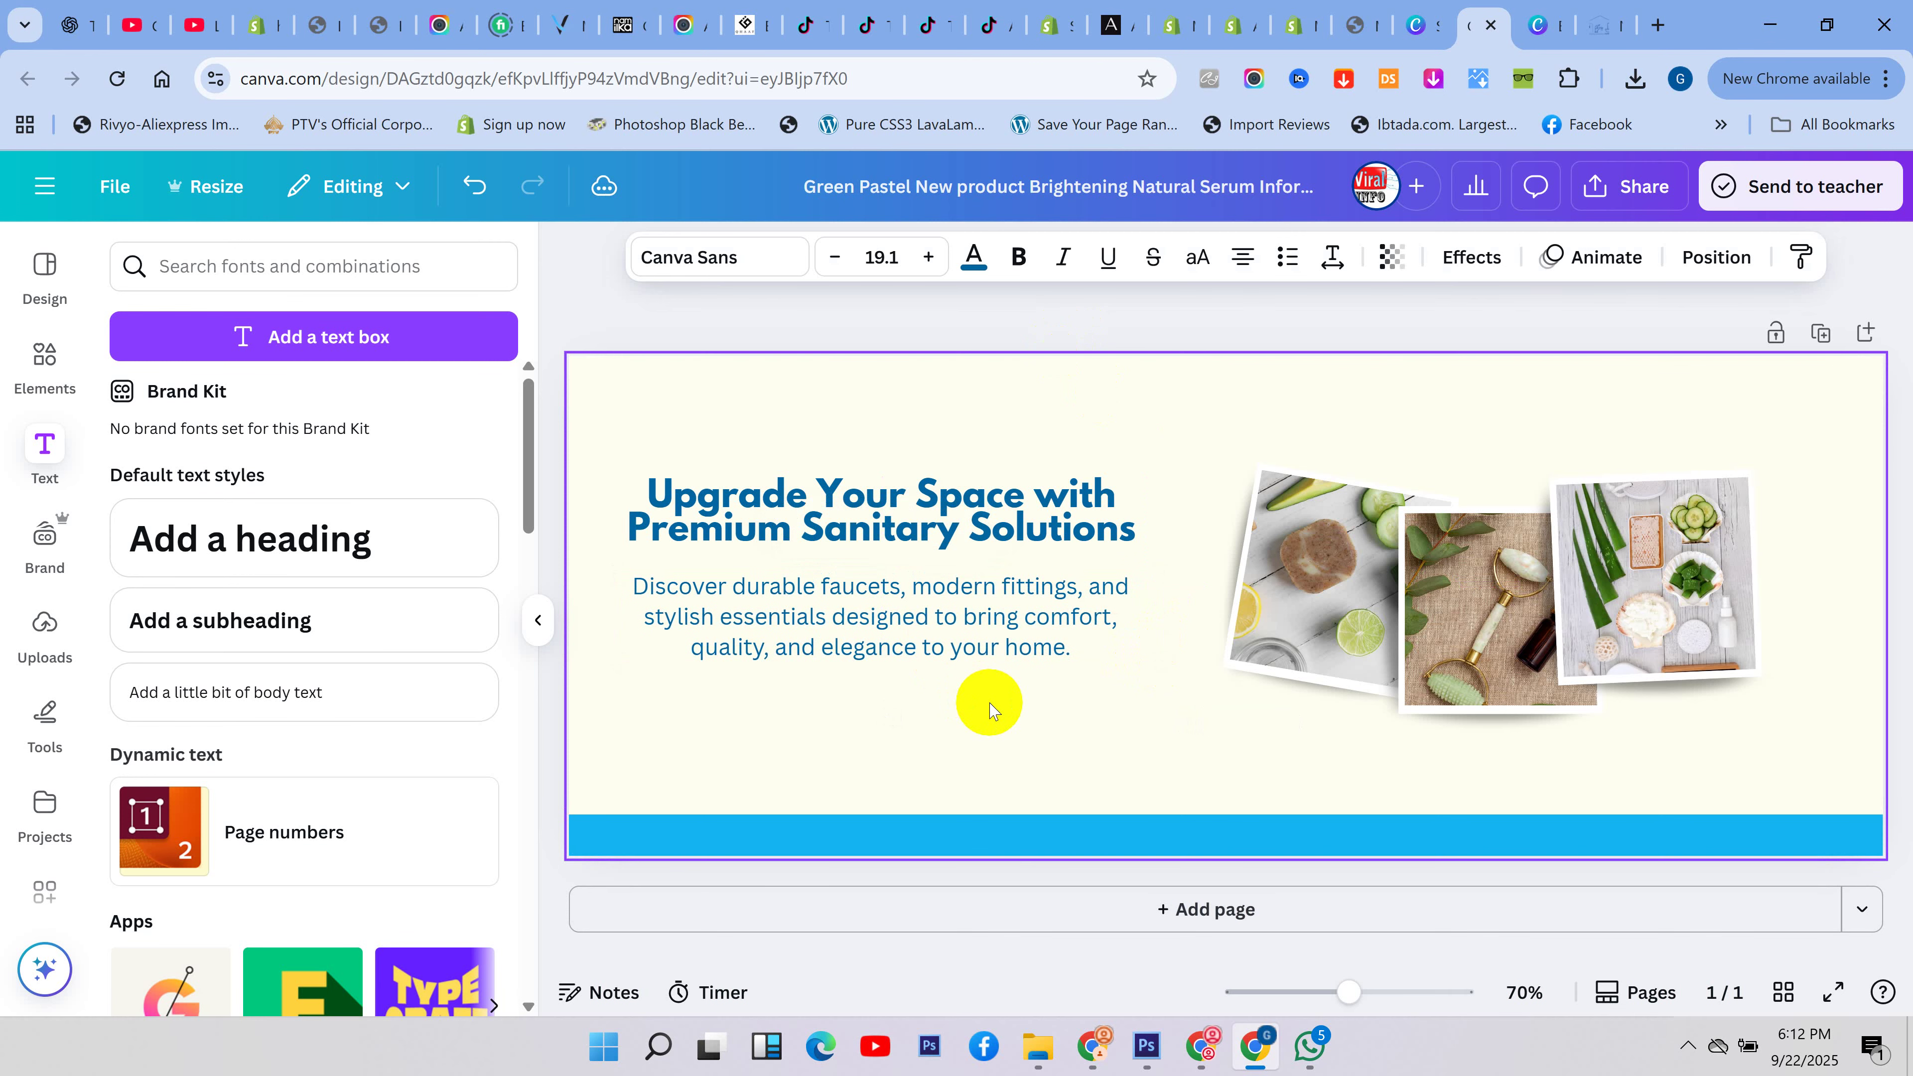
key(Up)
key(Up)
key(Up)
key(Up)
key(Up)
key(Up)
key(Up)
key(Up)
key(Up)
key(Up)
key(Up)
key(Up)
key(Up)
key(Up)
key(Up)
key(Up)
key(Up)
key(Up)
key(Up)
key(Up)
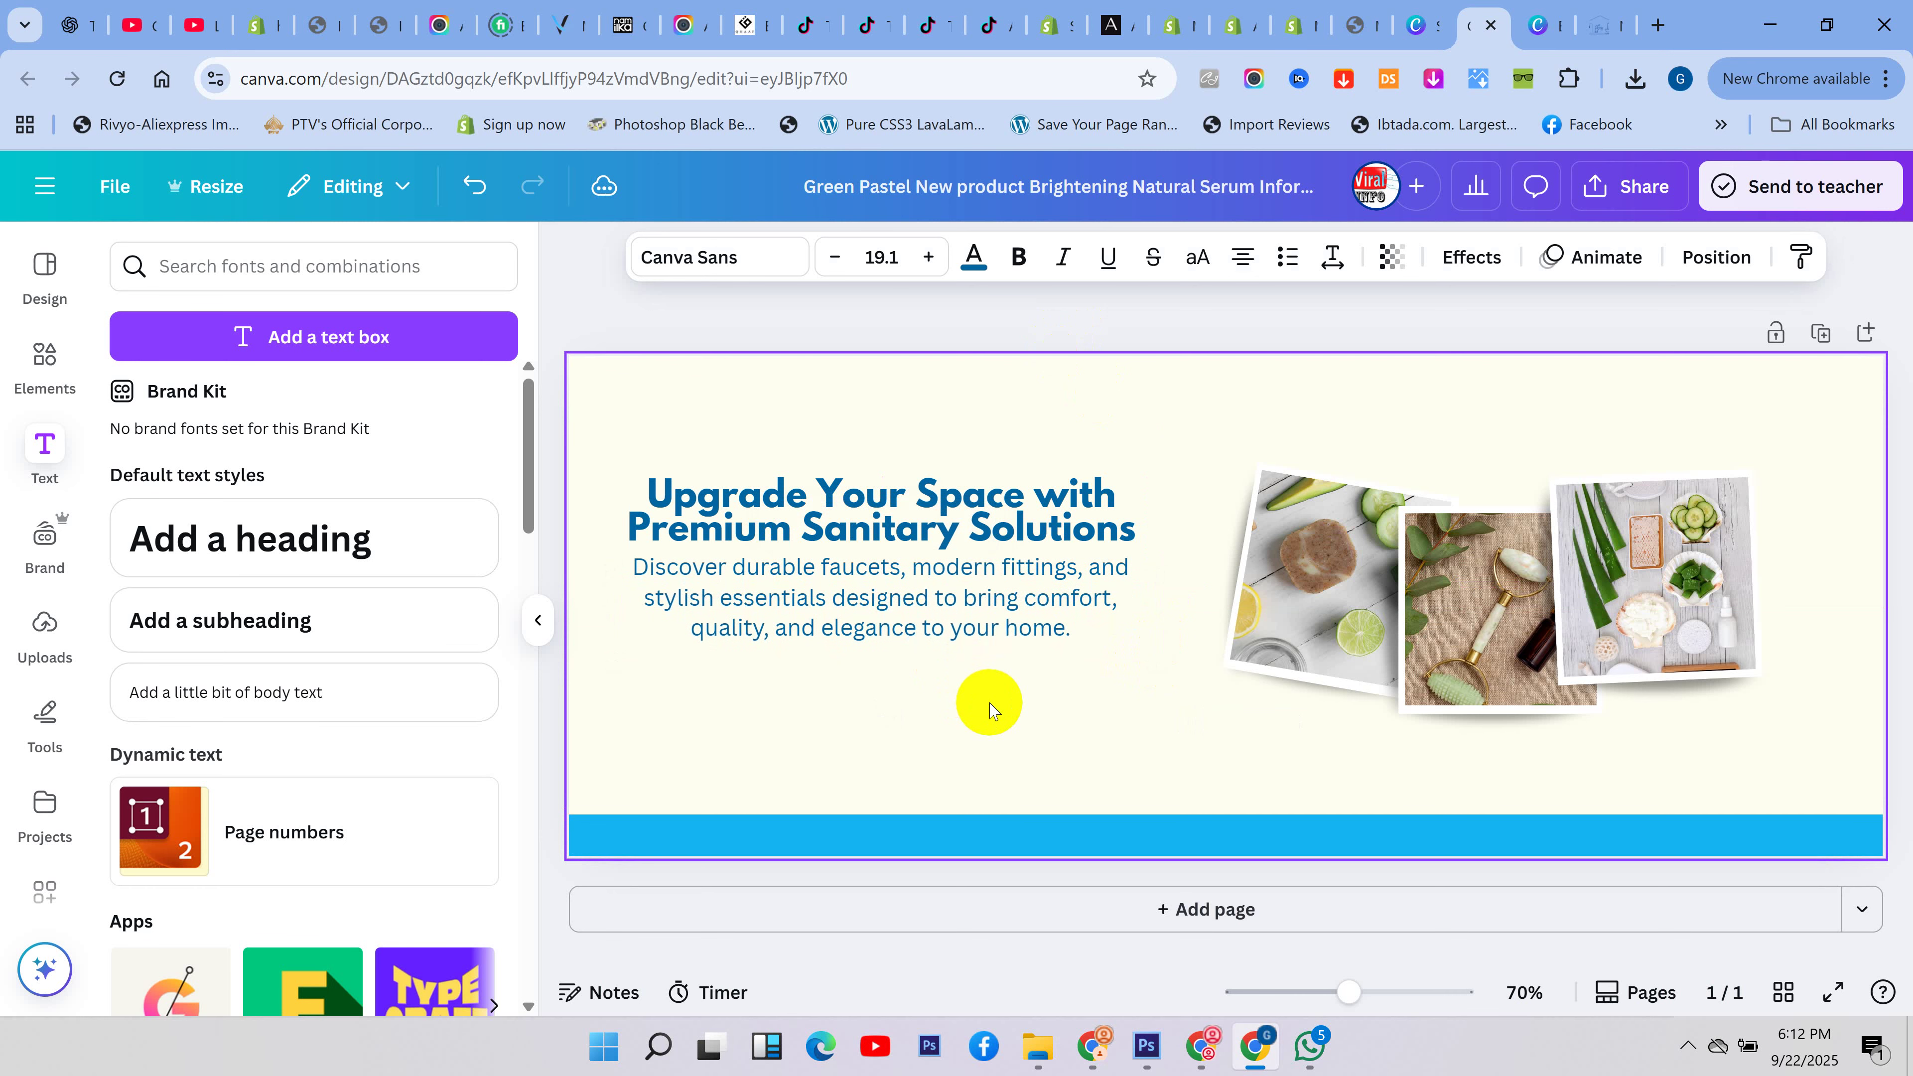
key(Down)
key(Down)
key(Down)
key(Down)
key(Down)
key(Down)
key(Down)
key(Down)
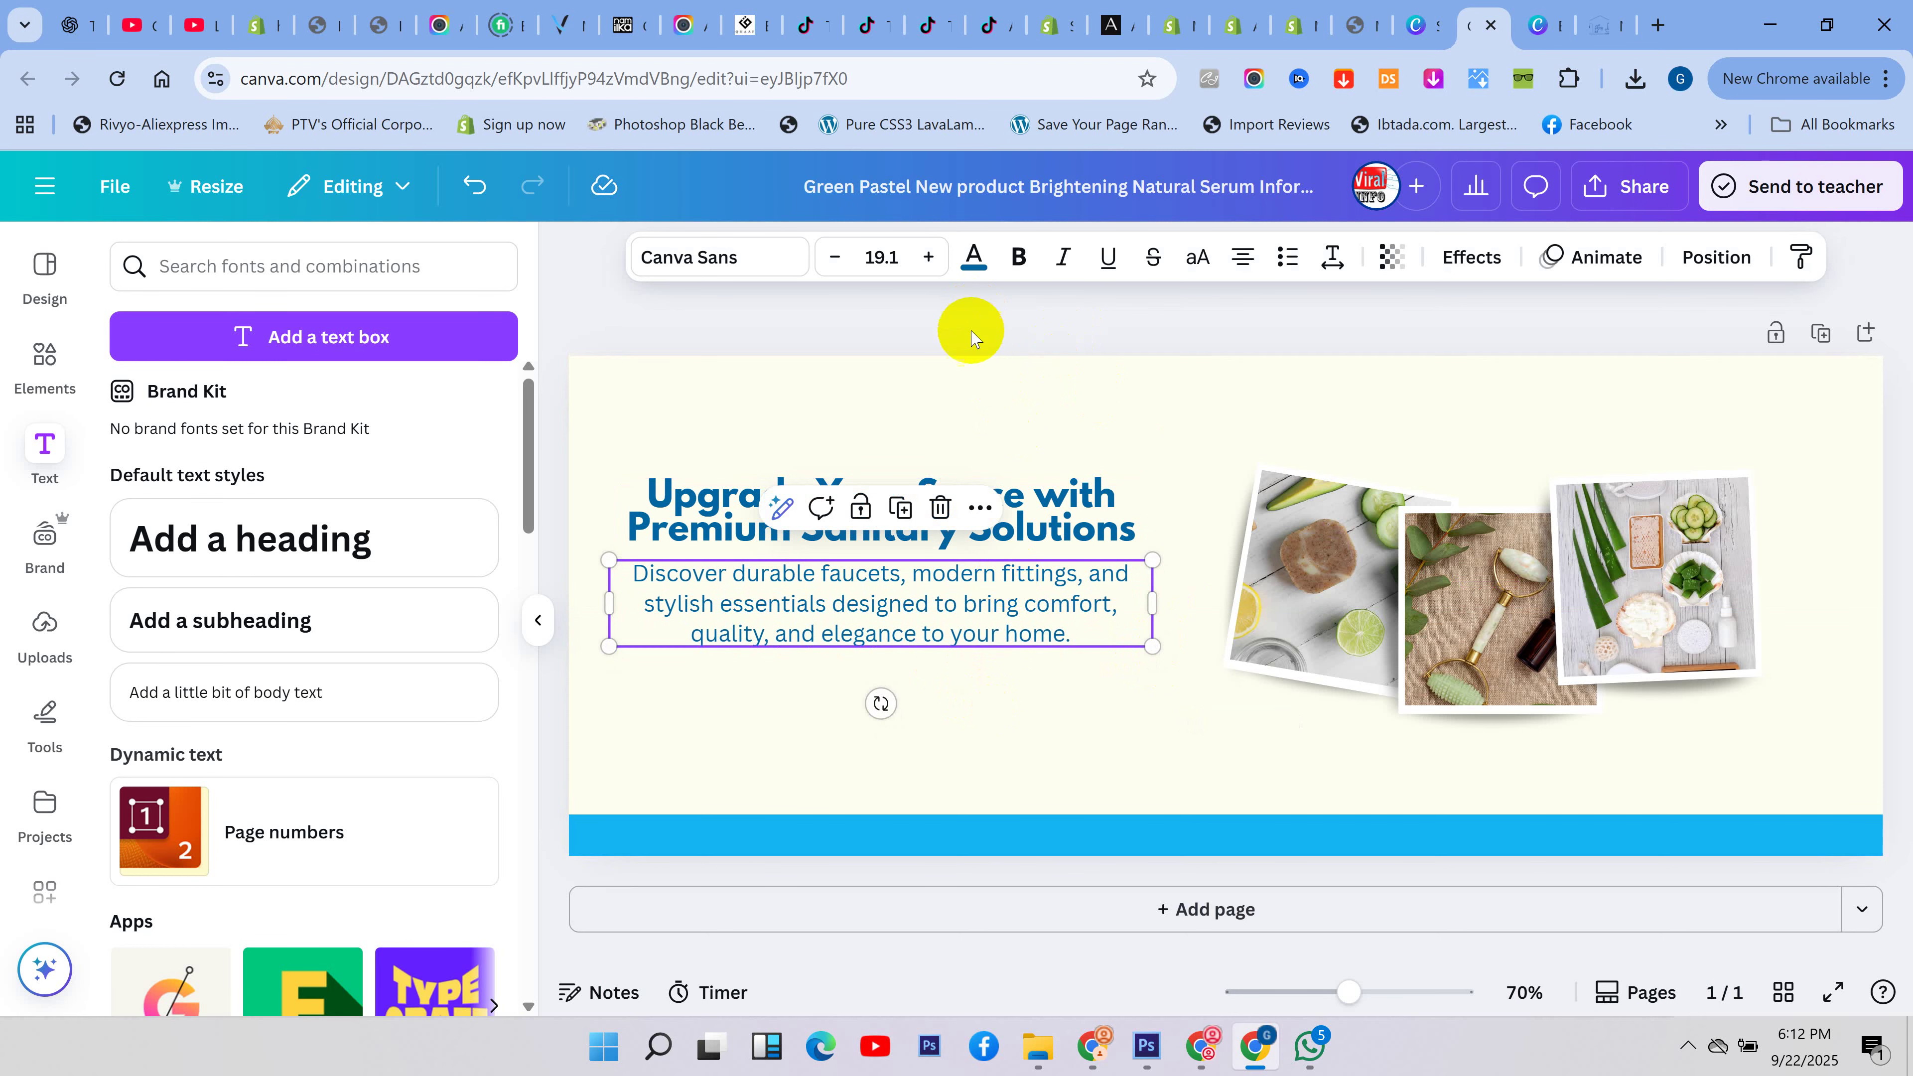
click(857, 335)
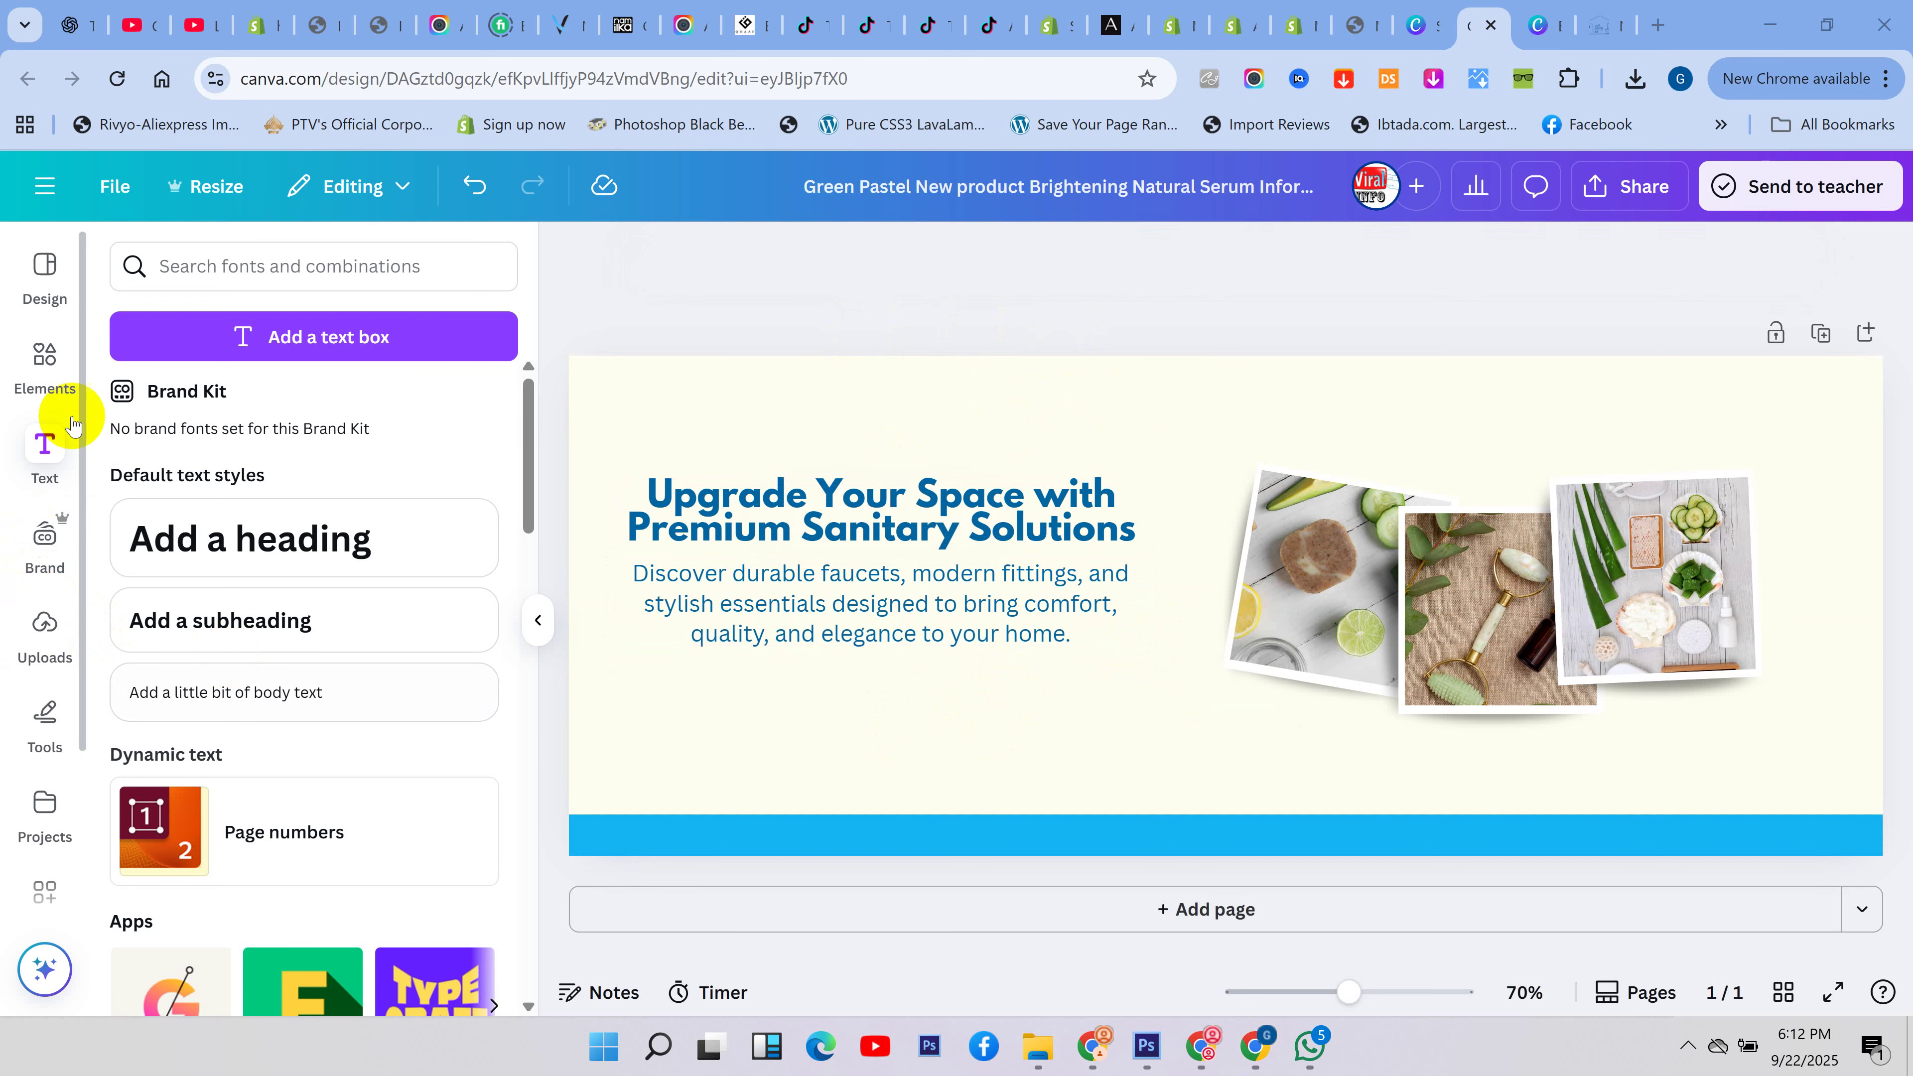
- Add a dark blue rounded rectangle, flatten it into a button shape, and centre it below the description
click(45, 360)
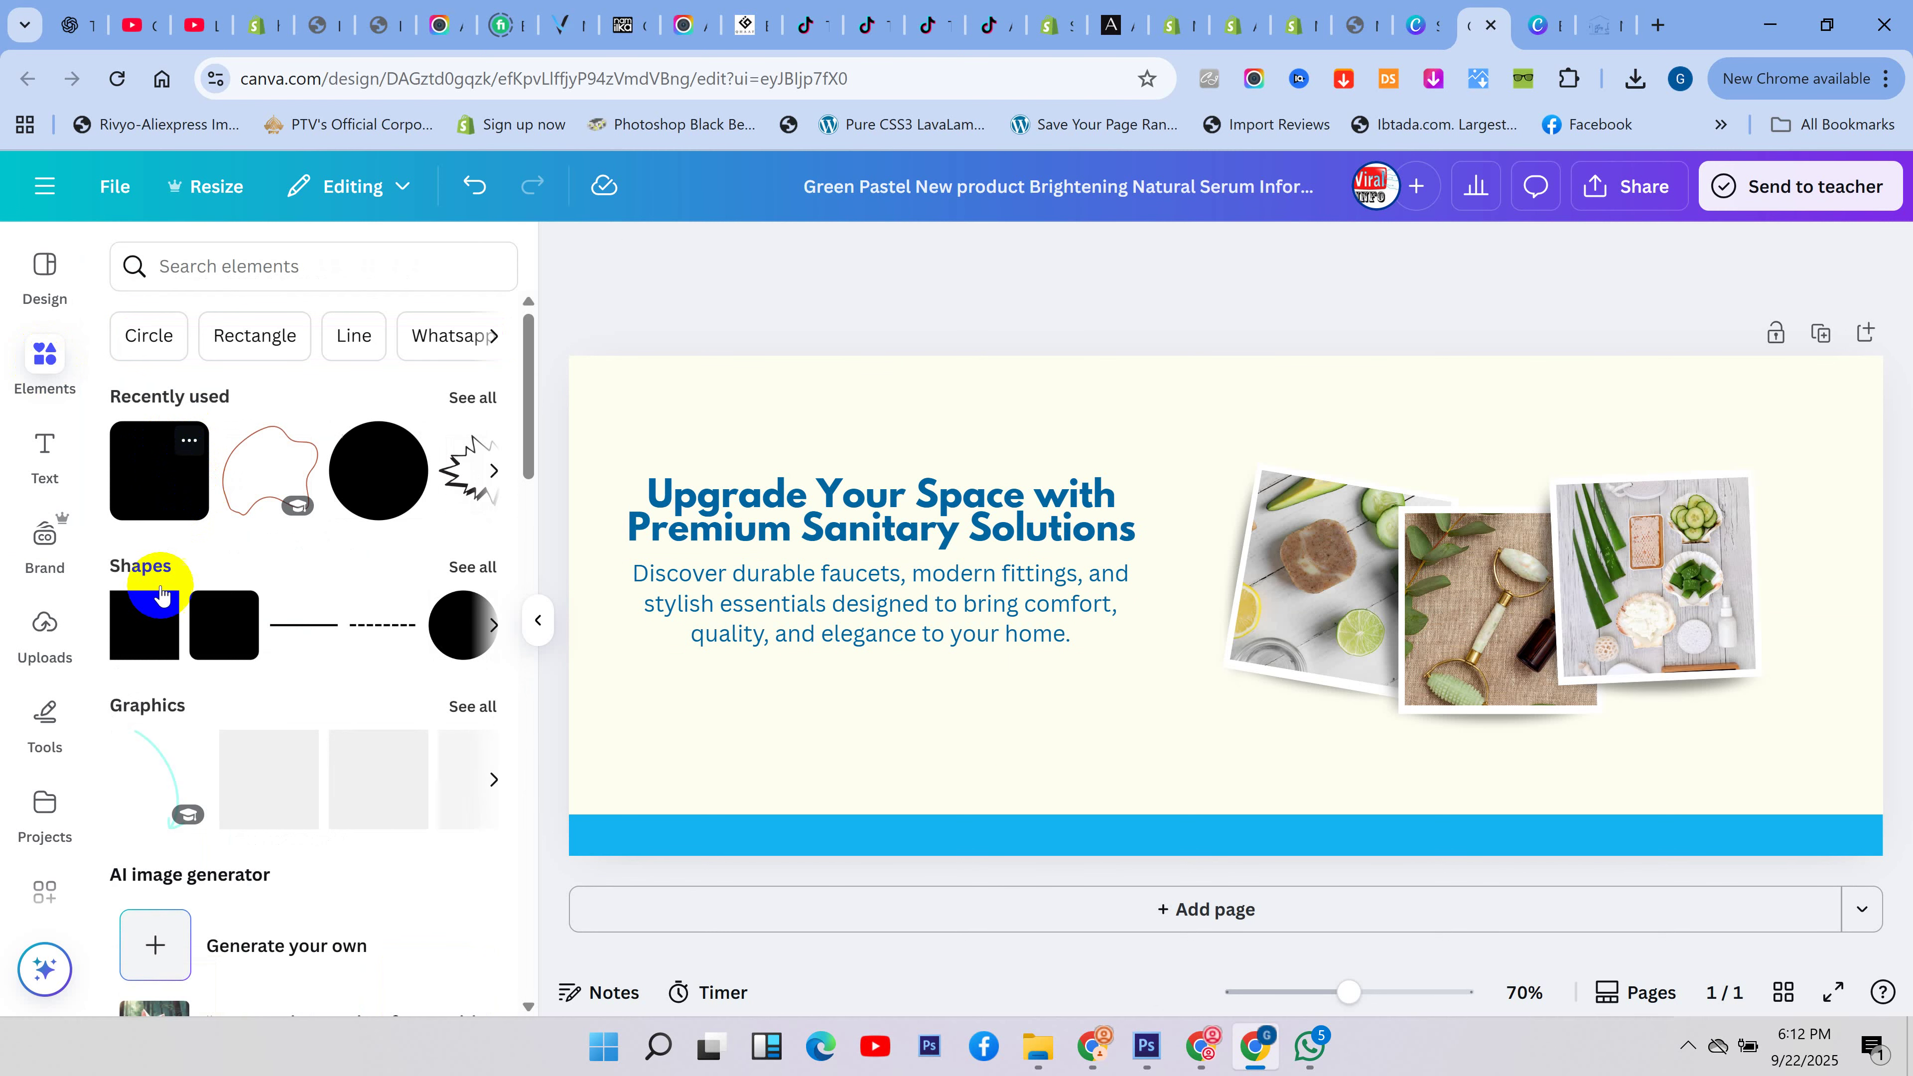
click(160, 468)
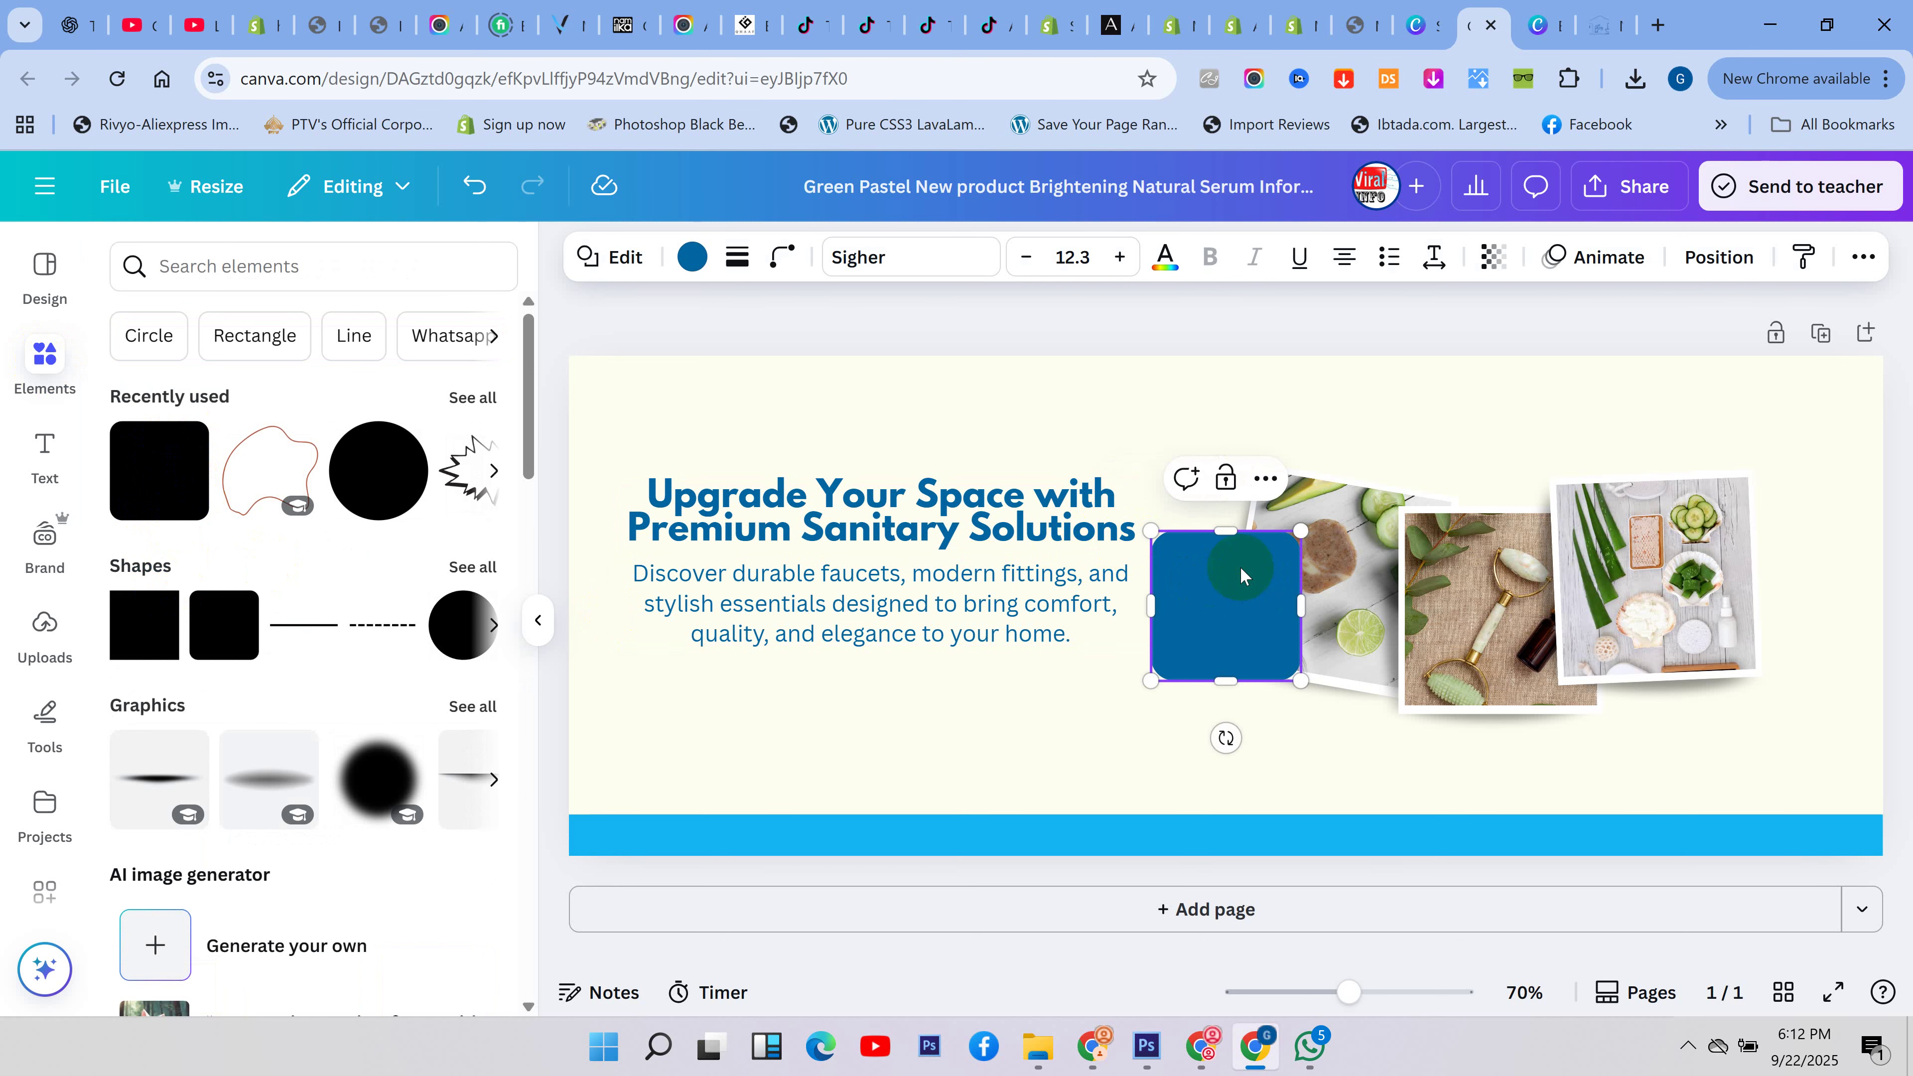
drag(1260, 579, 1131, 712)
drag(931, 646, 930, 755)
drag(1126, 774, 931, 773)
drag(811, 773, 870, 698)
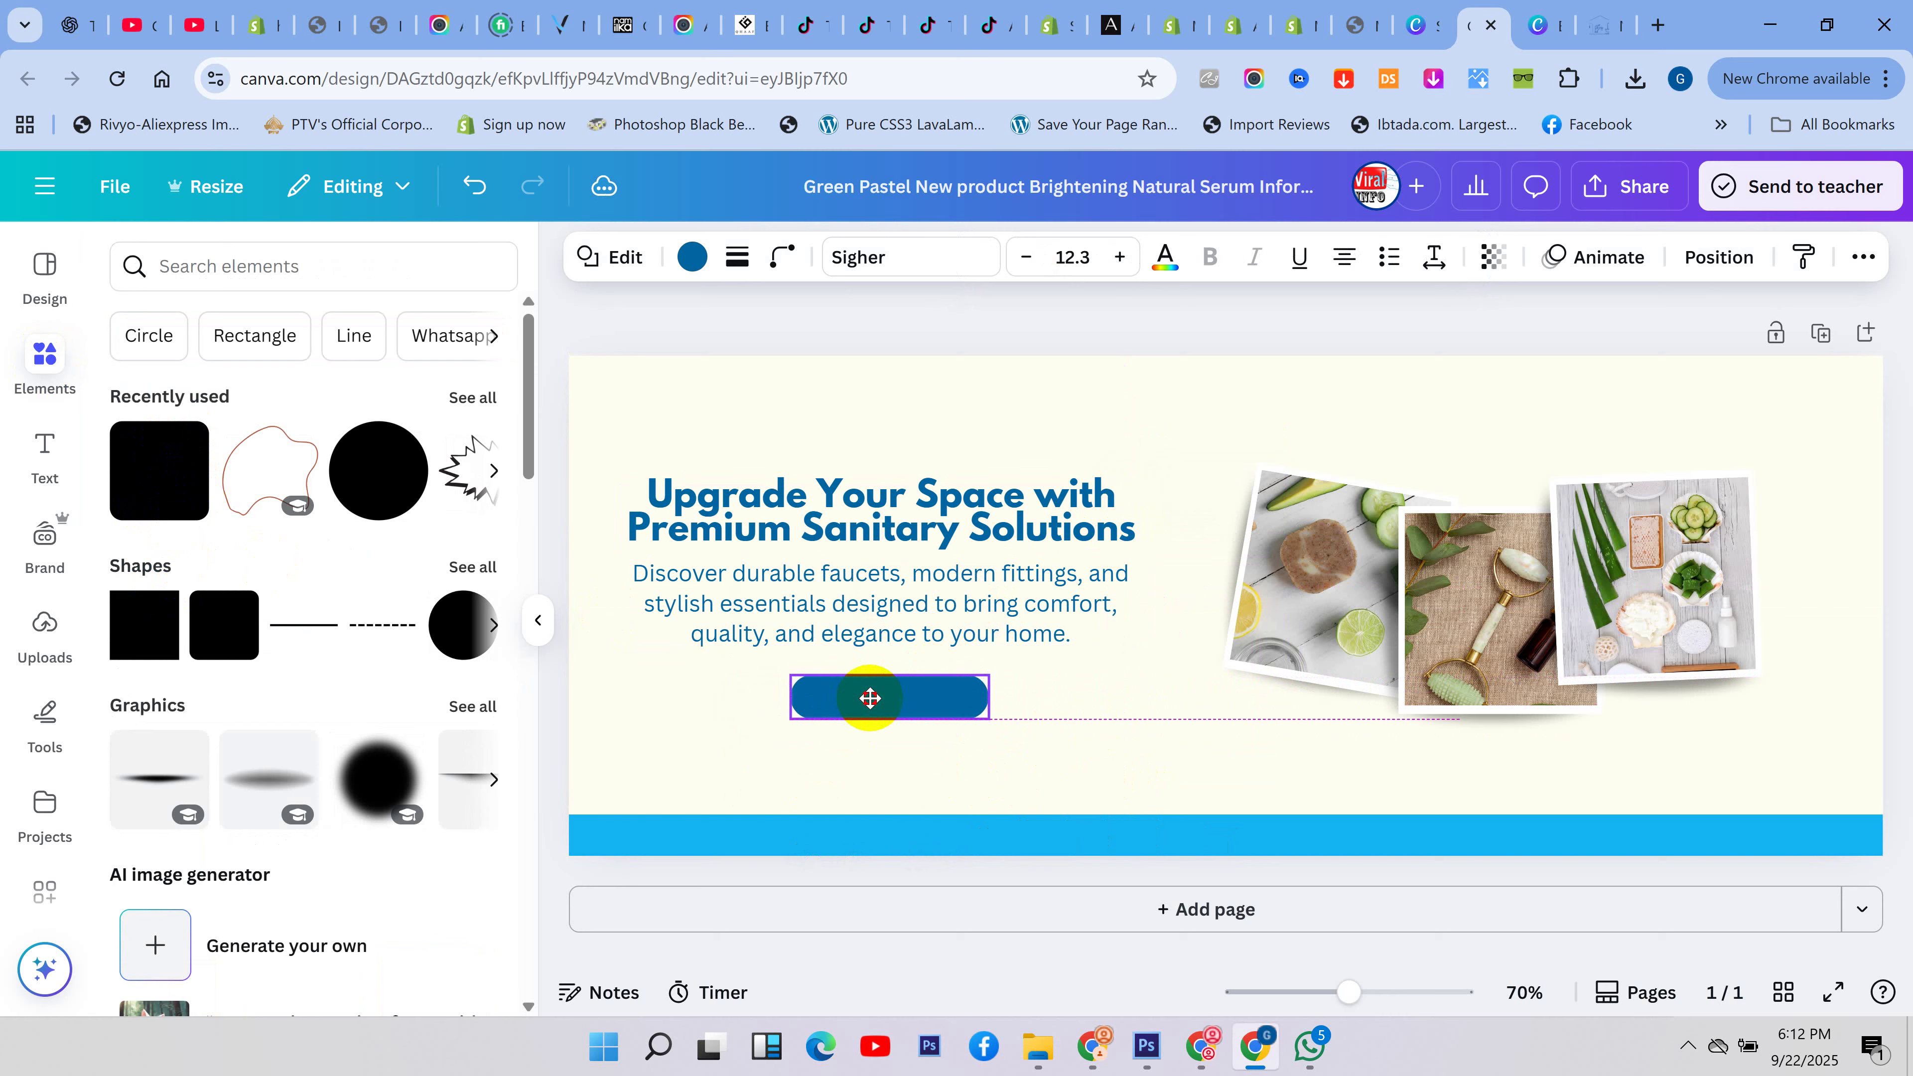
click(1149, 726)
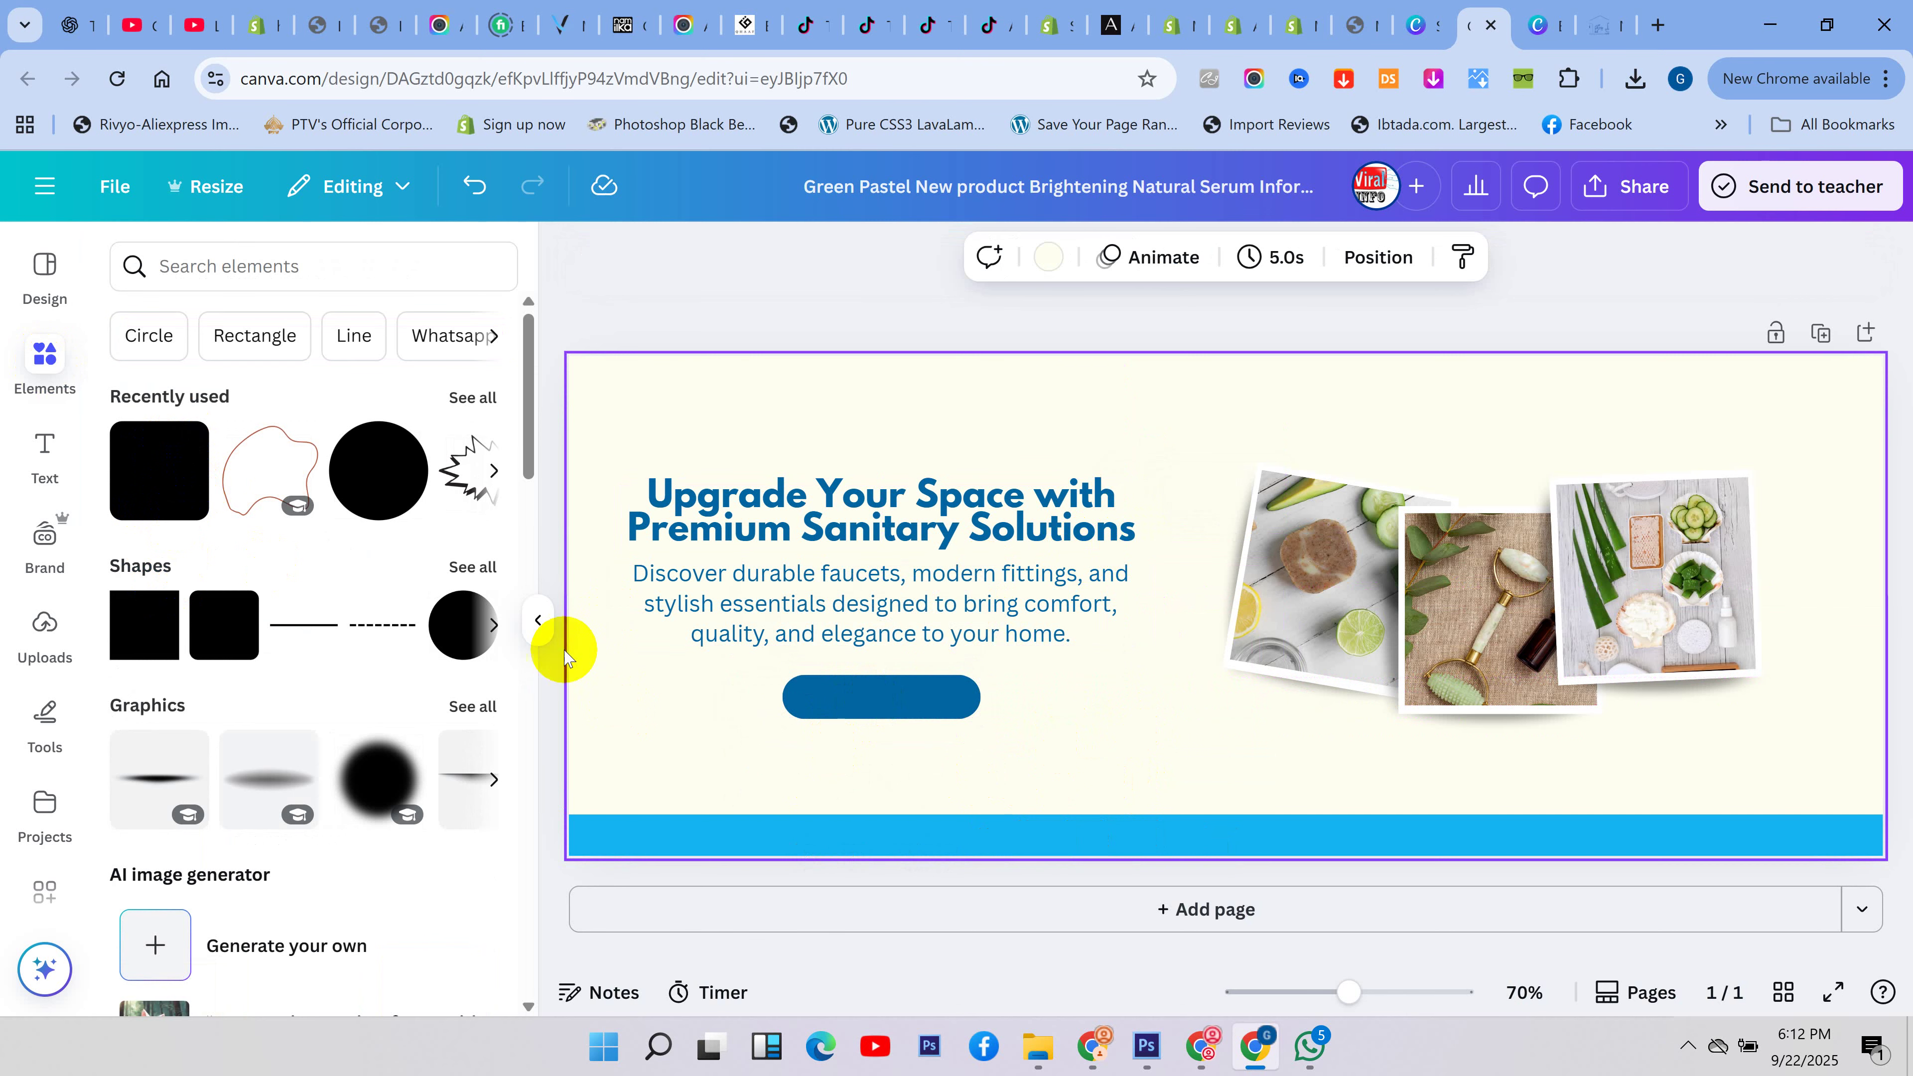
- Add a heading text box reading "Shop Now"
click(46, 460)
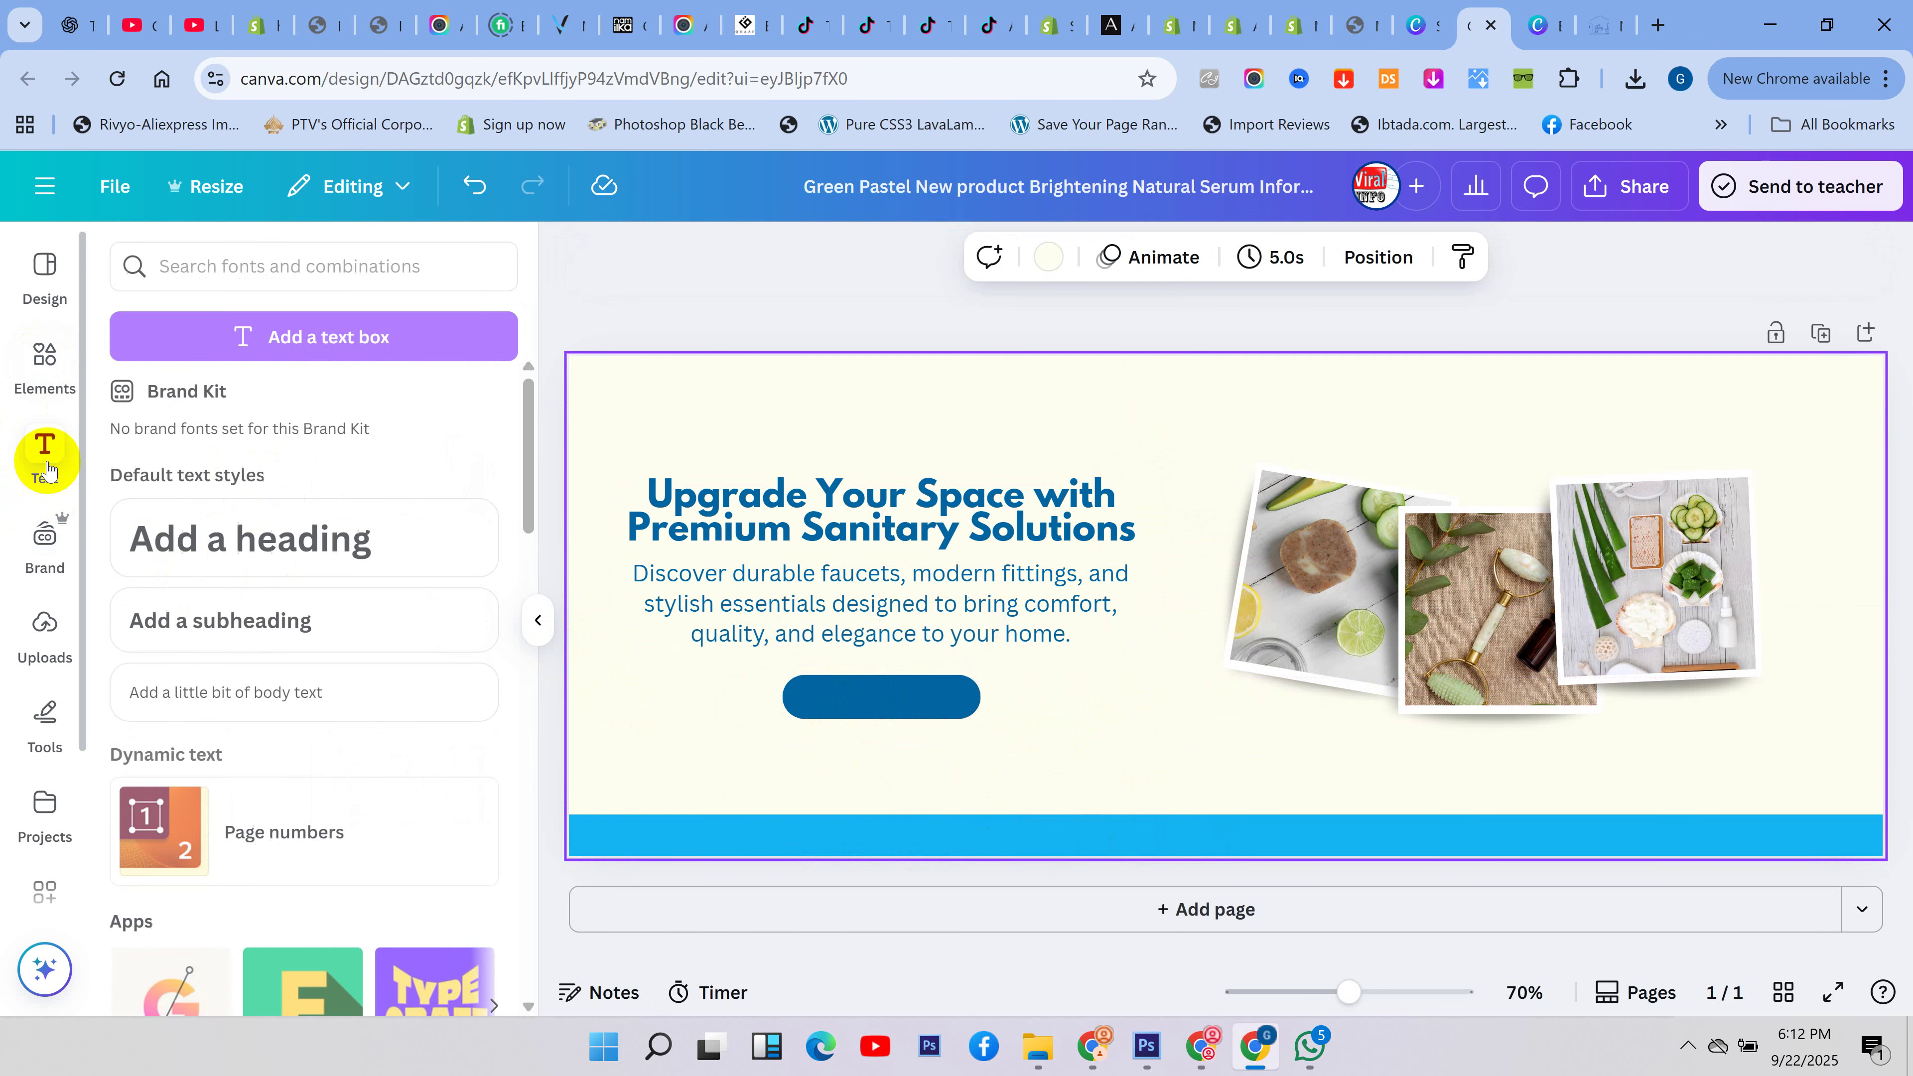
click(179, 546)
text(S)
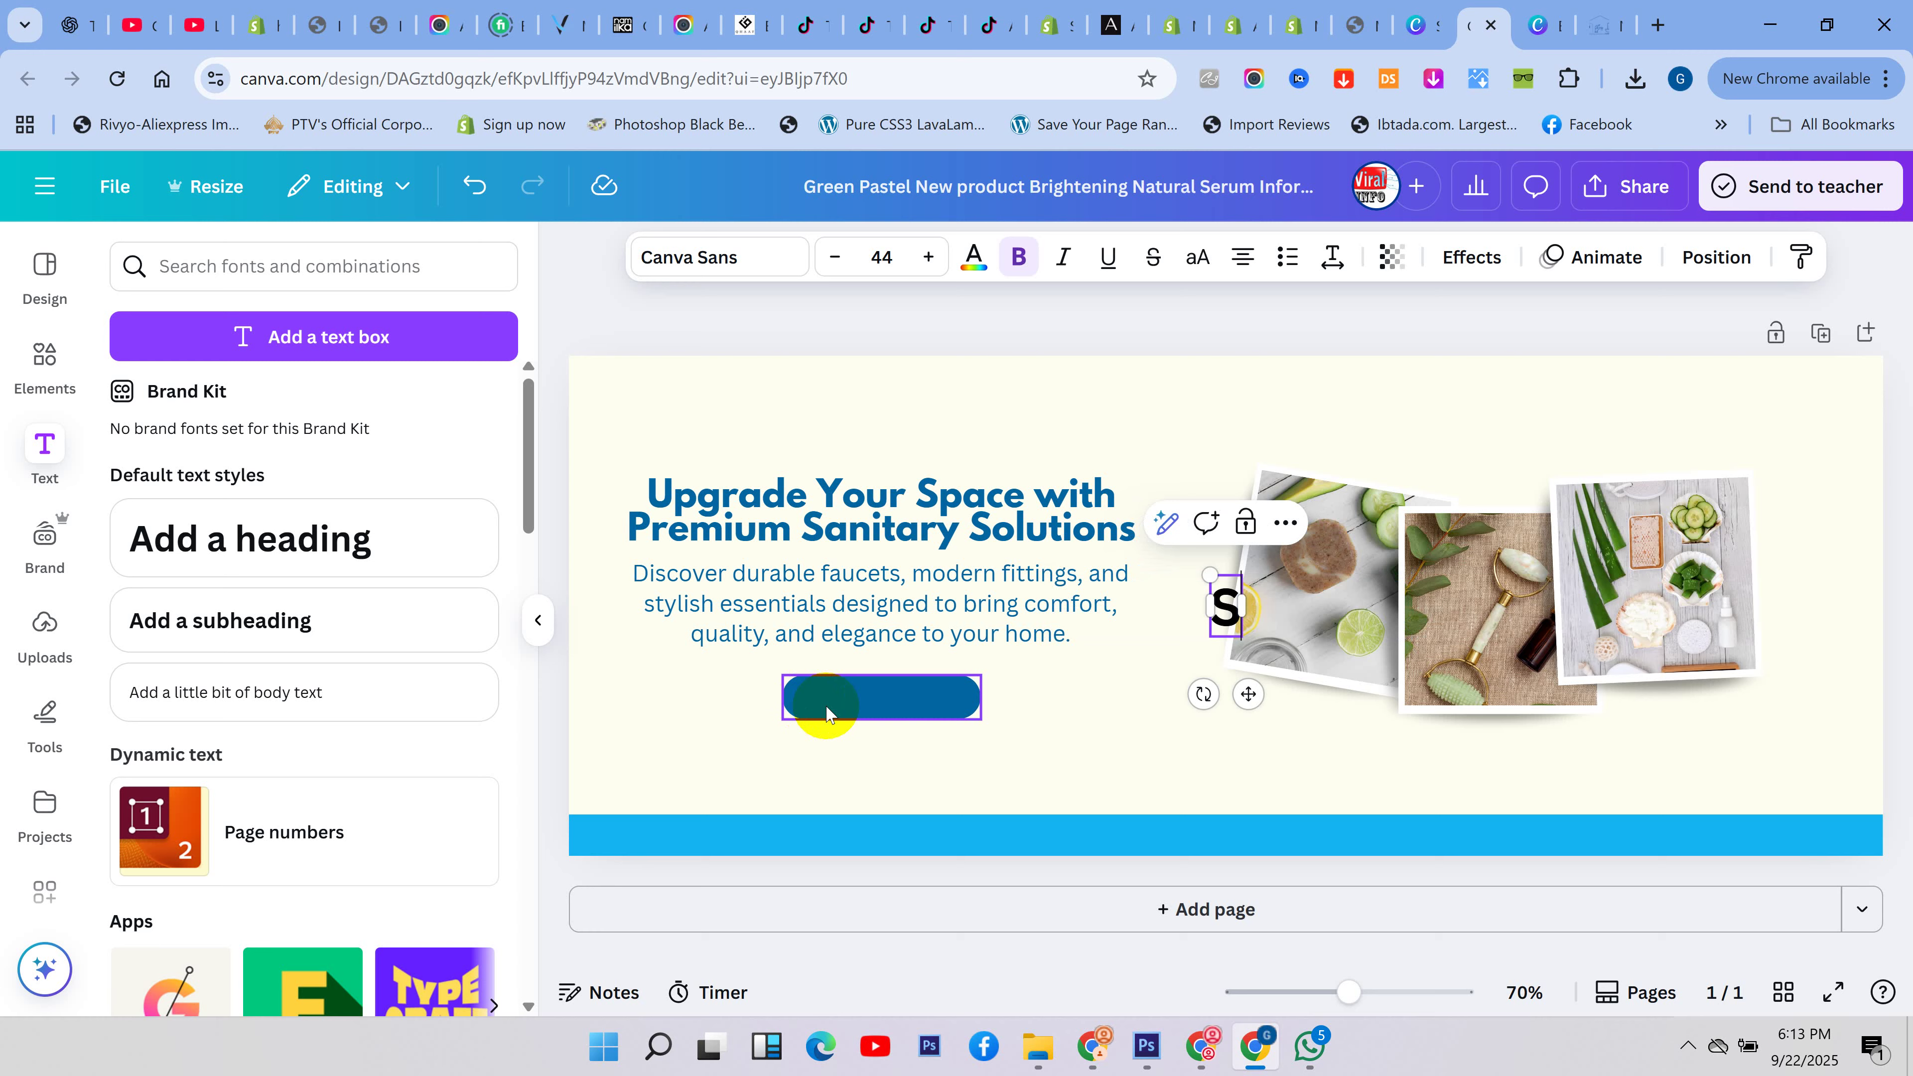
text(hop Now)
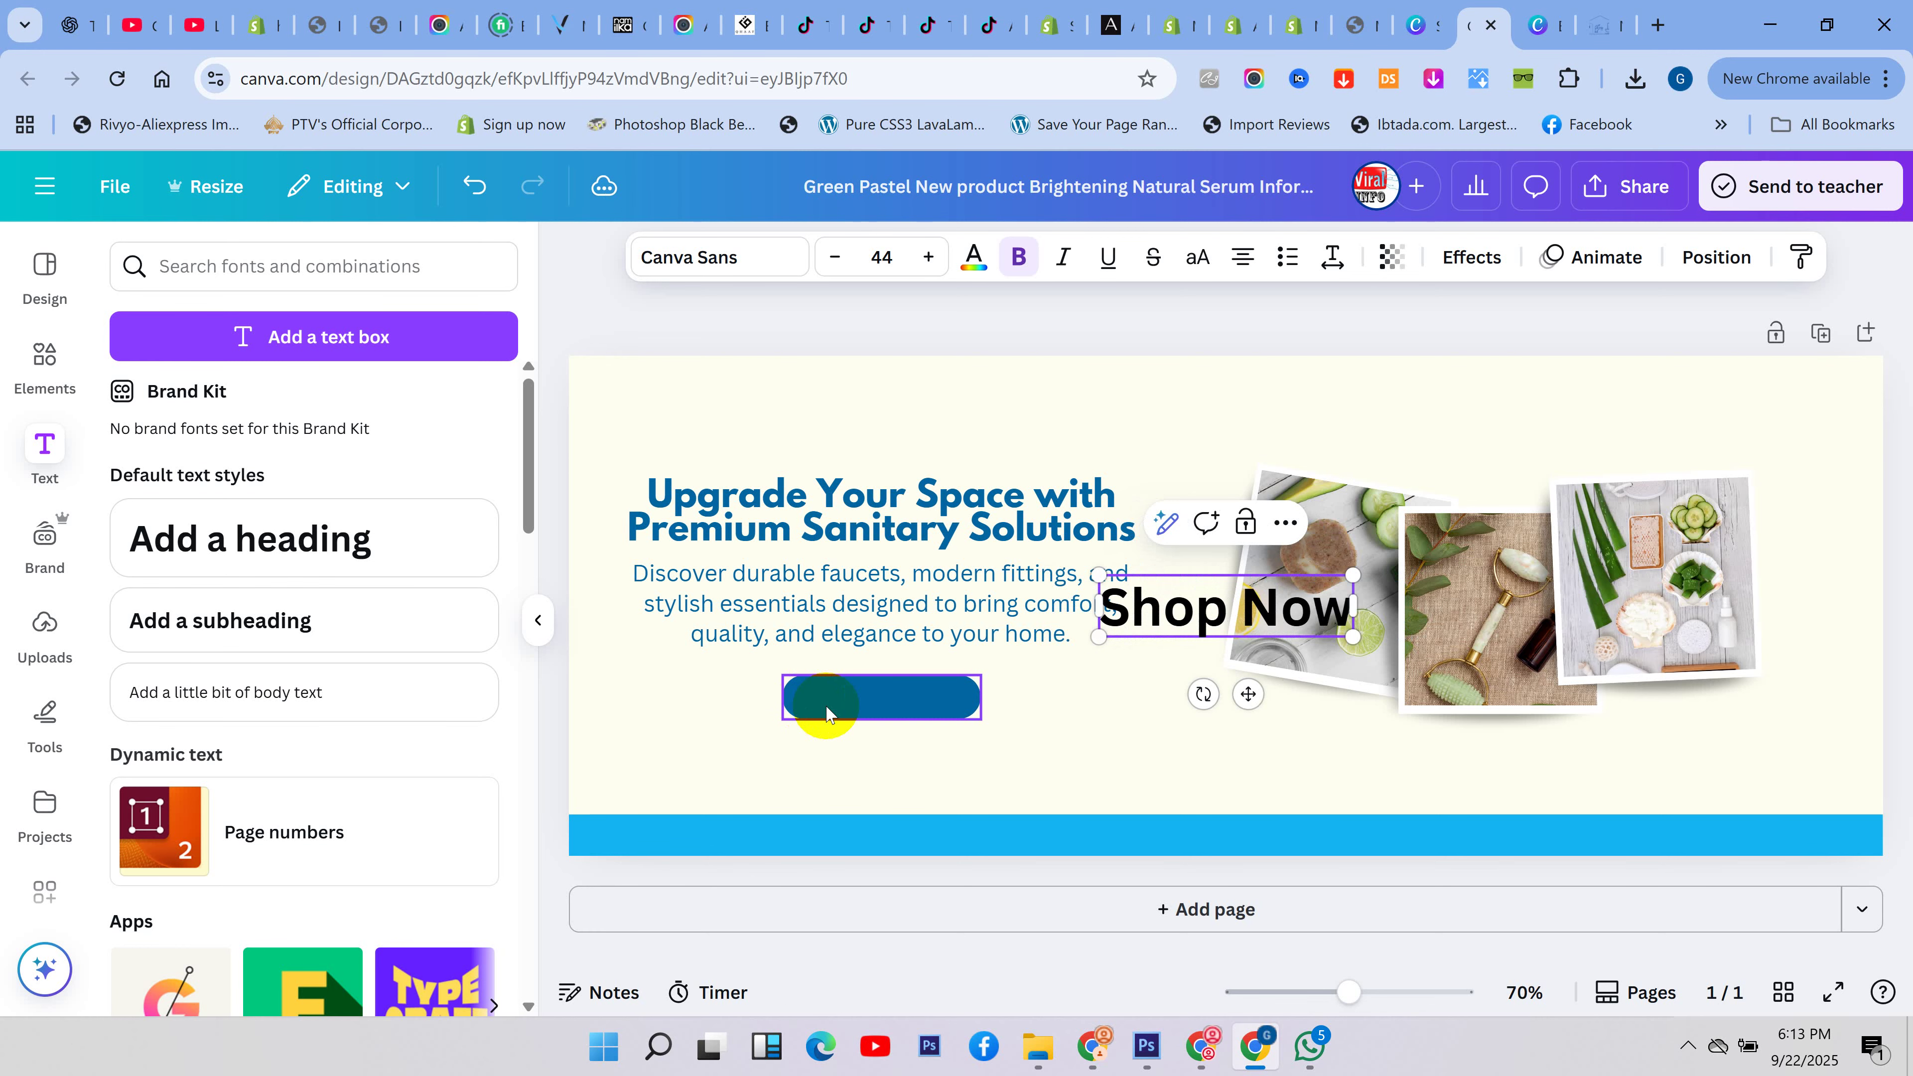
- Colour the "Shop Now" text white, reduce it to size 22.6, and centre it on the blue button shape
key(ctrl+a)
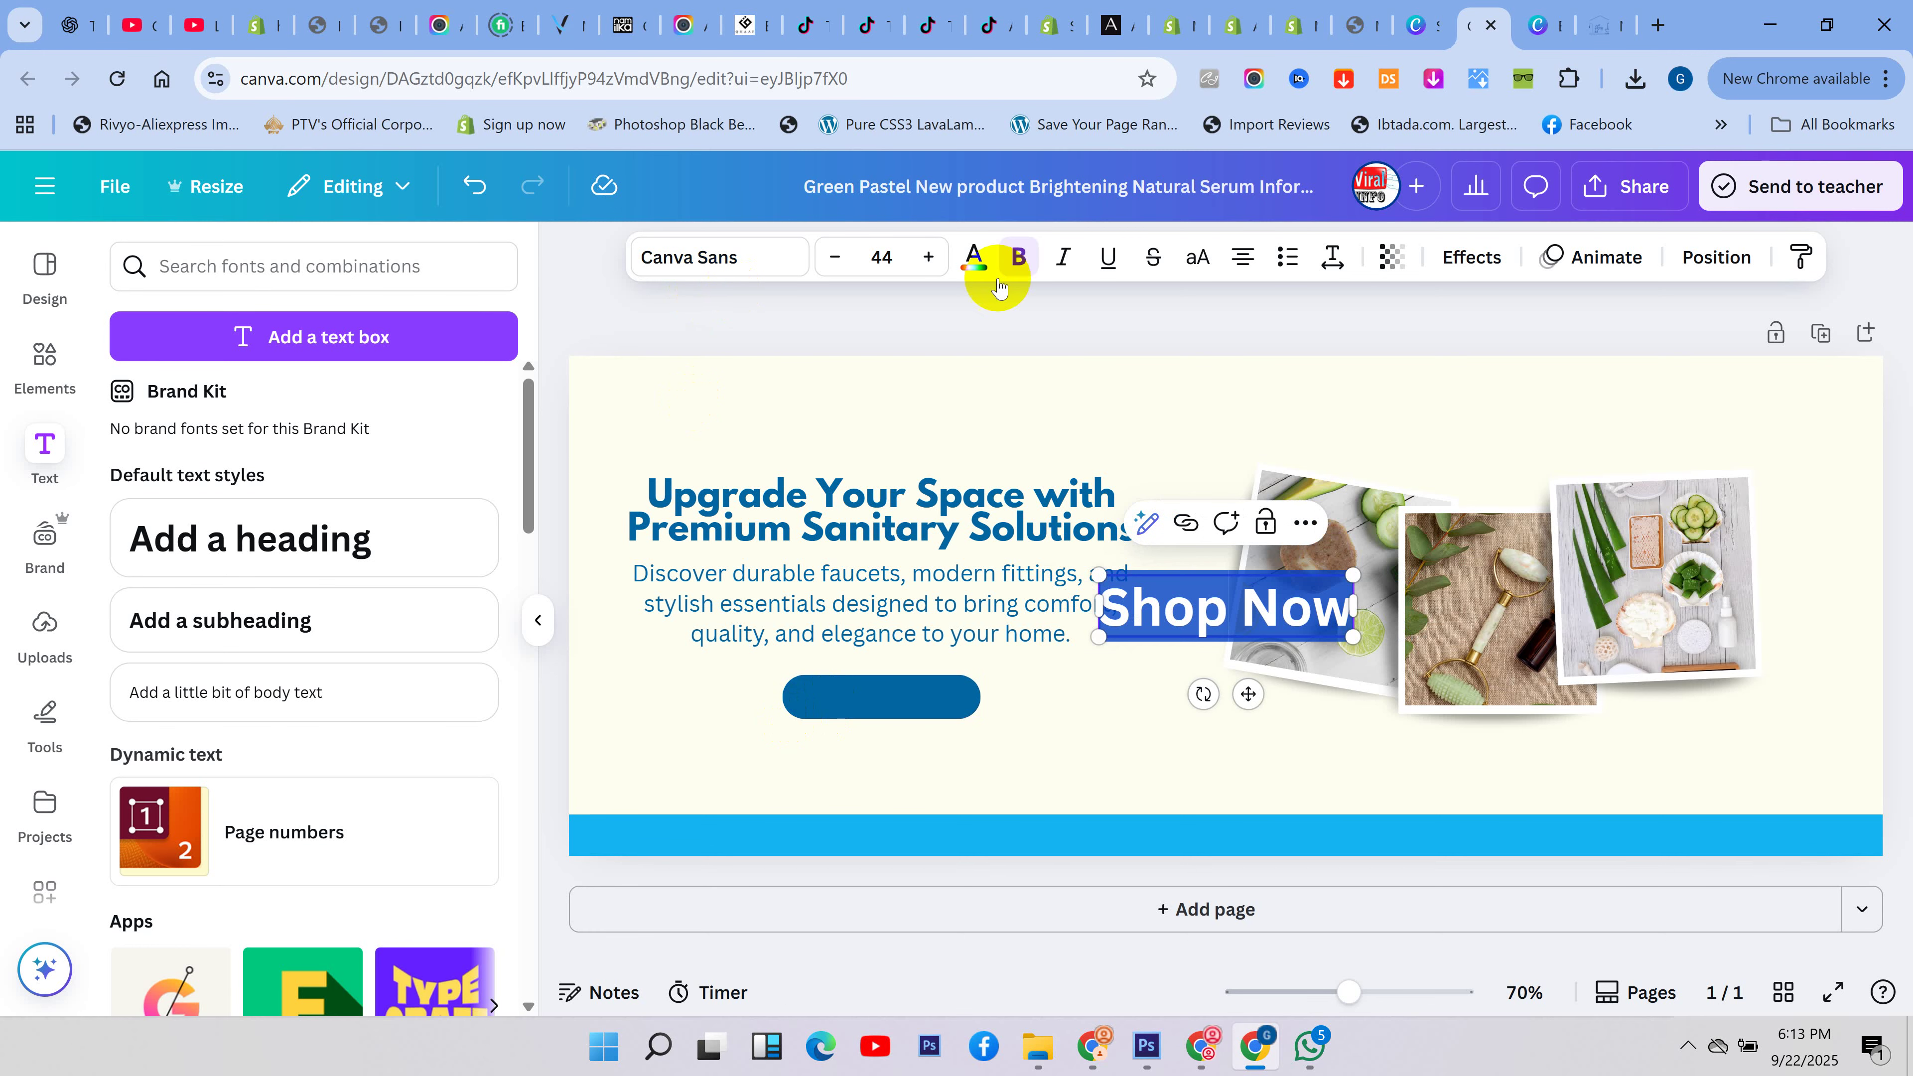
click(974, 260)
click(412, 438)
click(1250, 748)
drag(1246, 641, 906, 696)
click(1060, 677)
click(1085, 682)
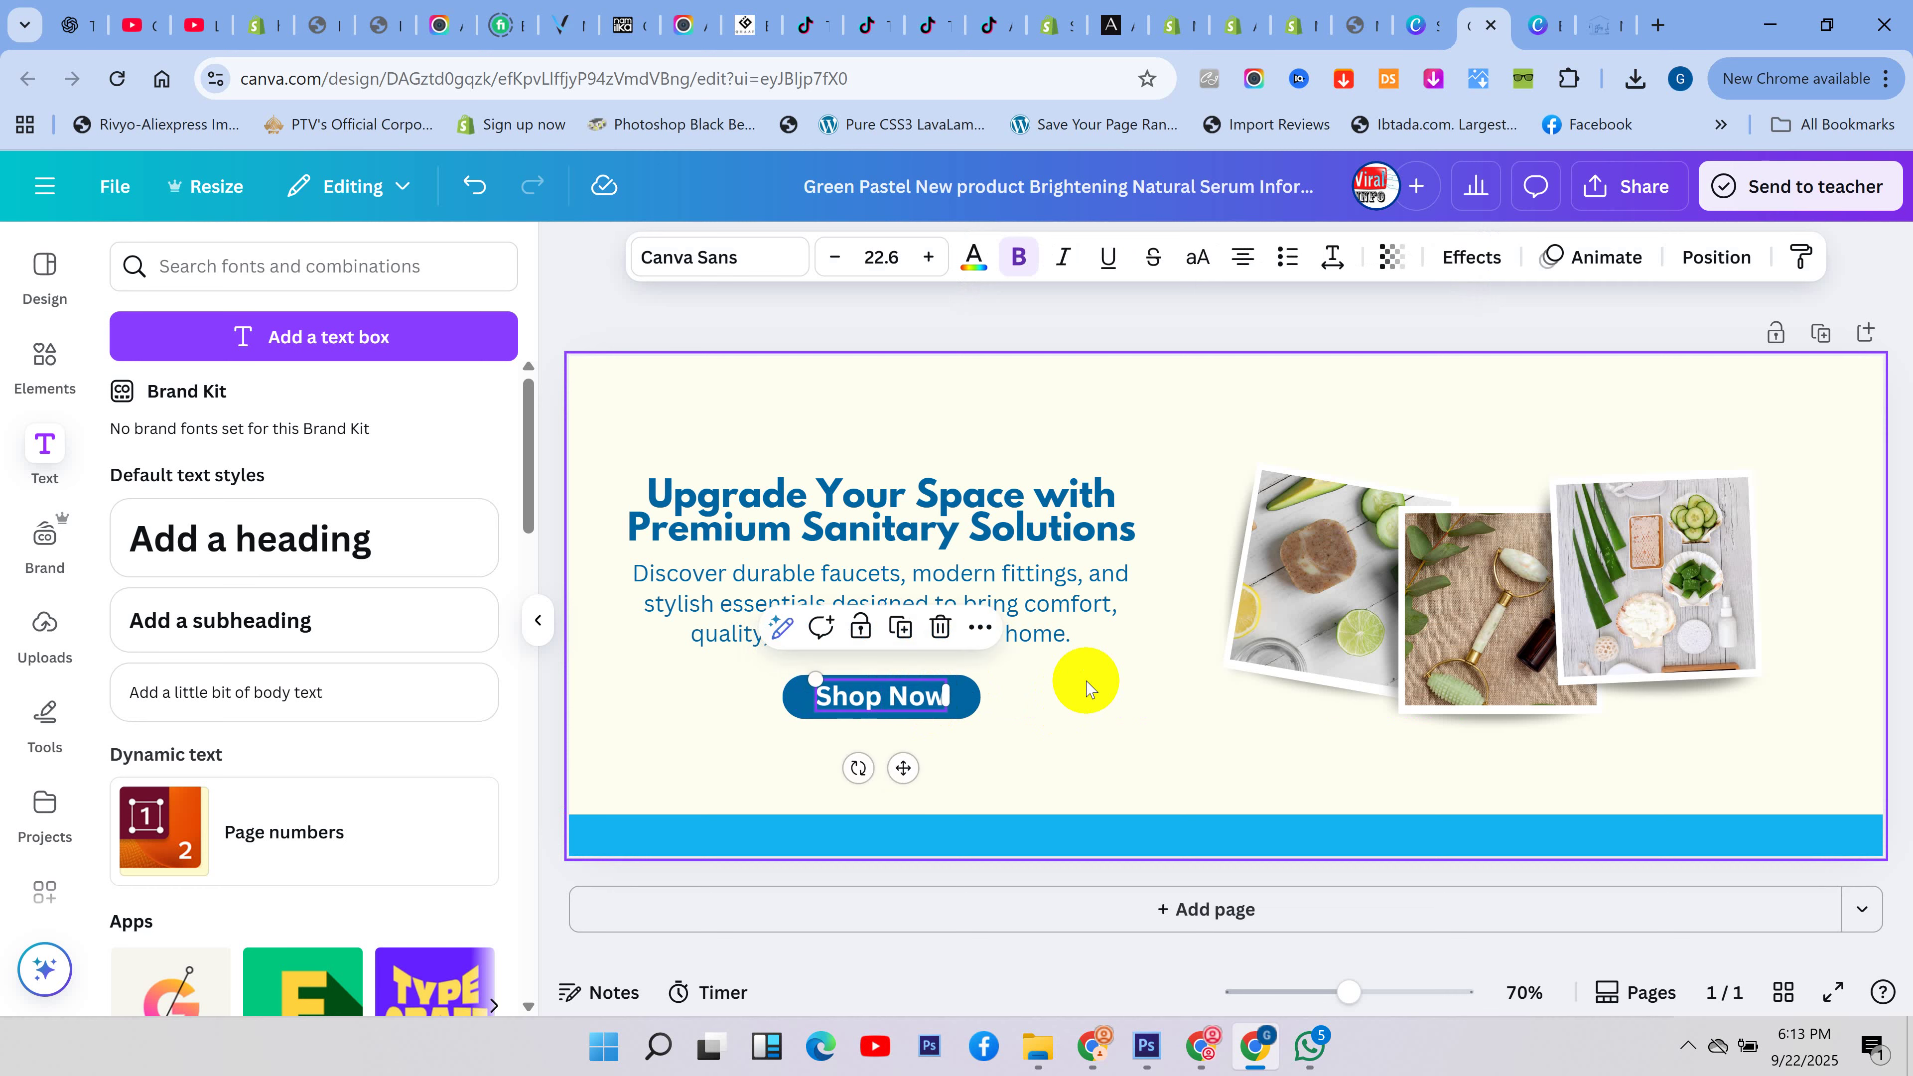
click(1153, 692)
- Replace the photo of aloe and cucumber slices with the uploaded picture of the chrome faucet on a white sink
click(1645, 269)
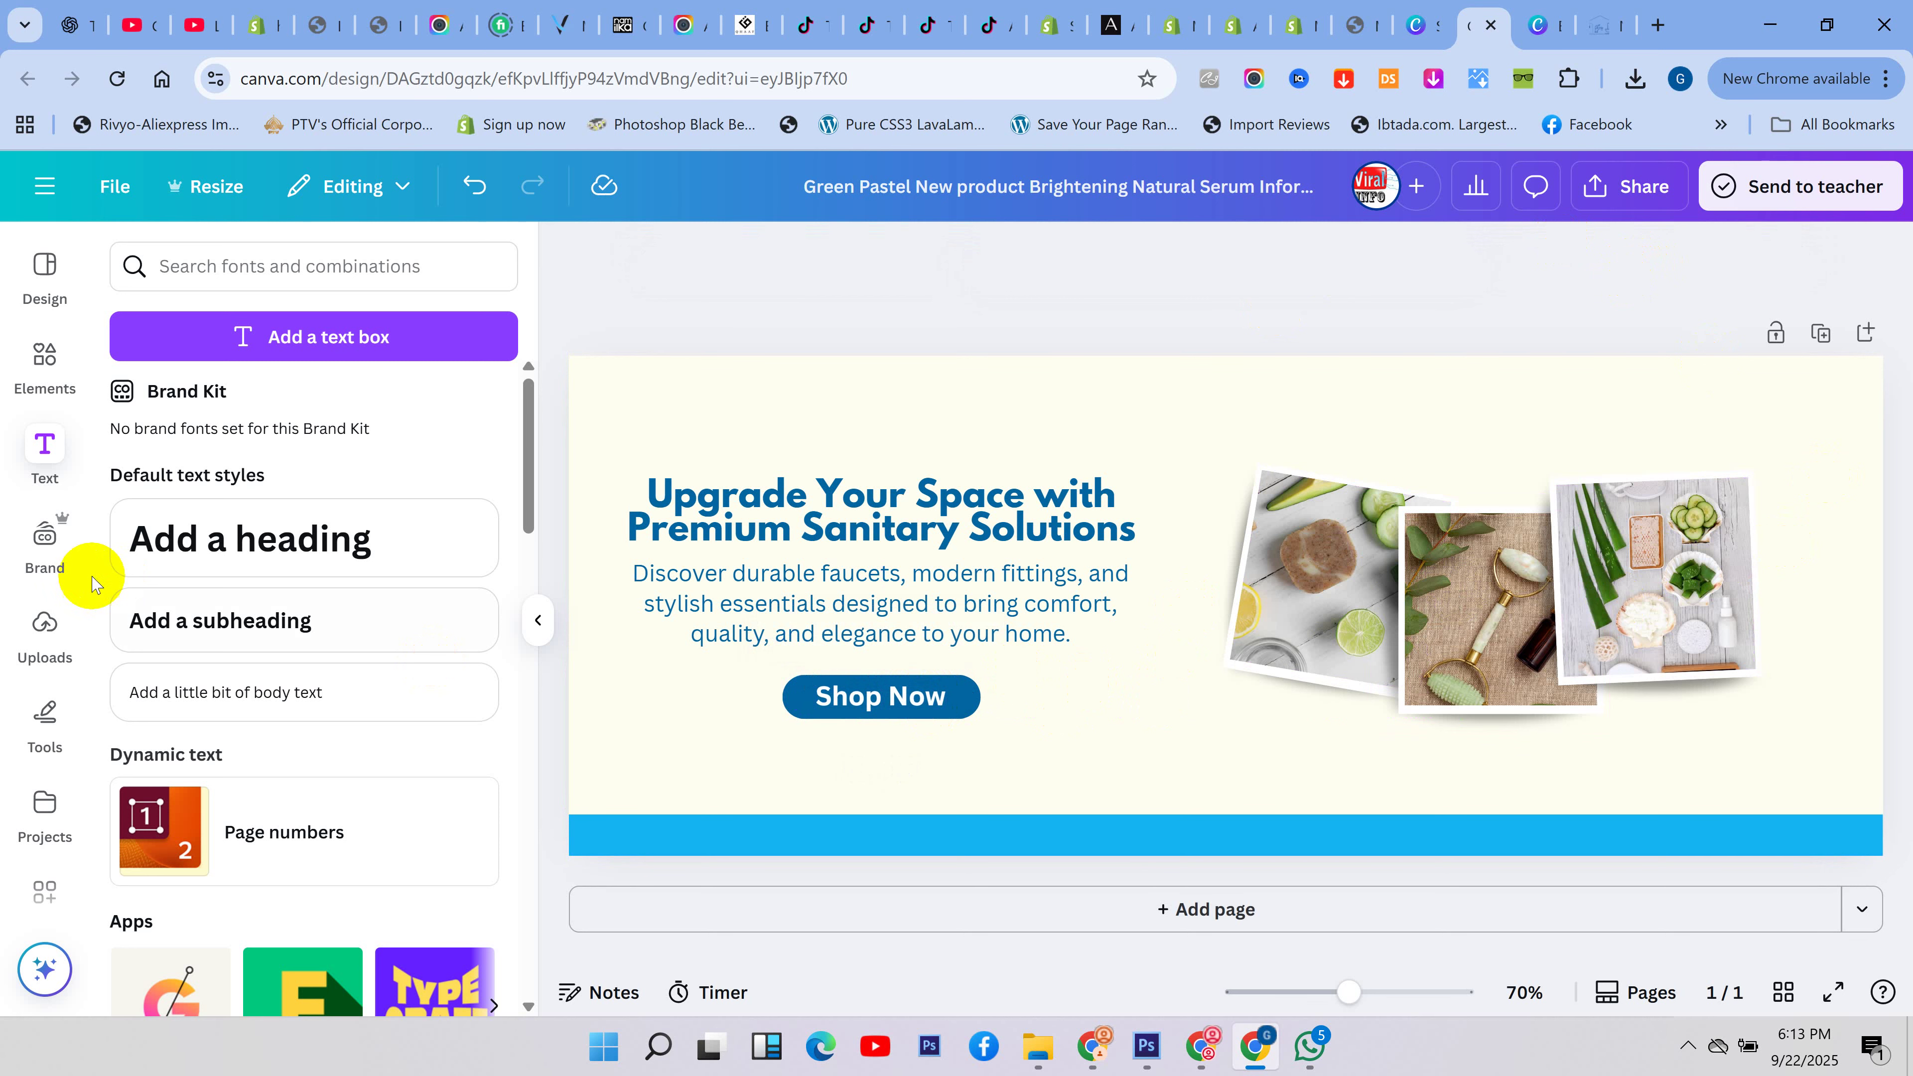
click(42, 634)
drag(160, 581, 1638, 559)
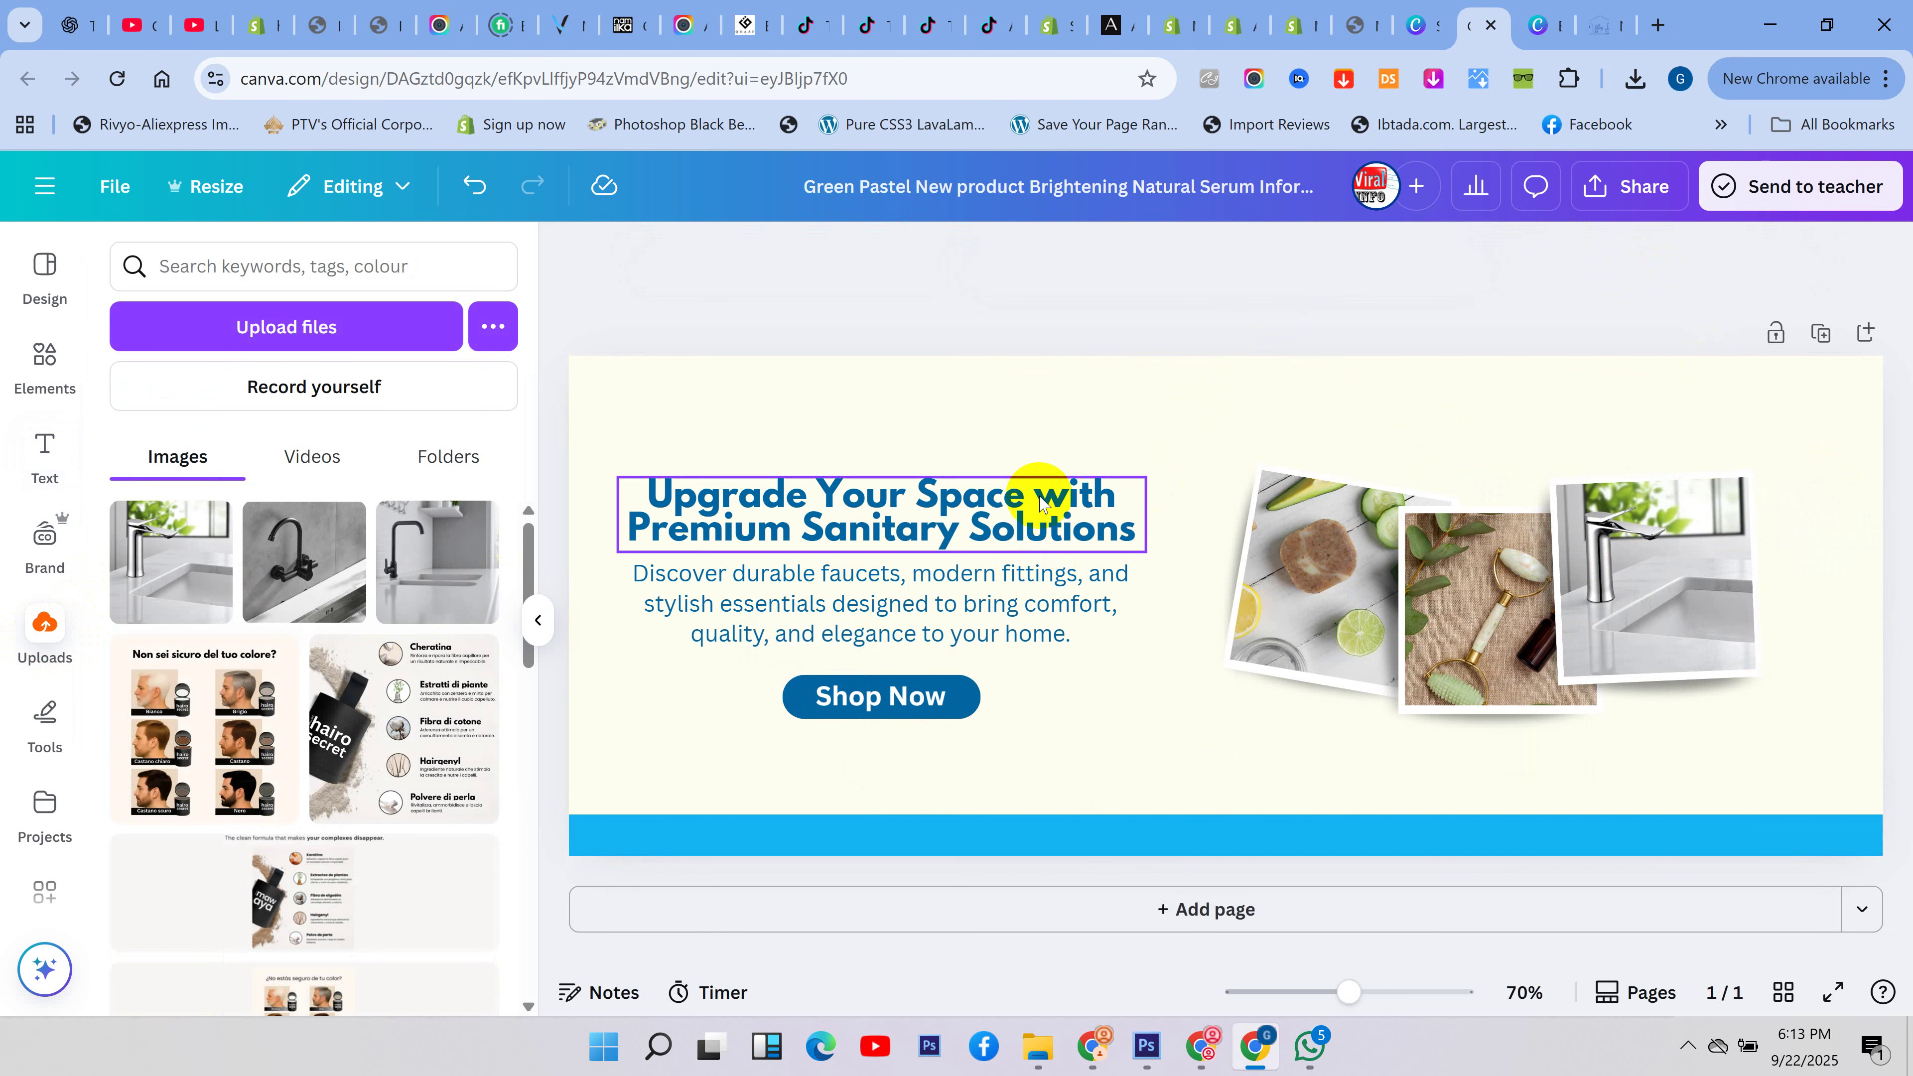
- Replace the middle and leftmost banner photos with the uploaded pictures of the wall-mounted black faucet and the black kitchen sink faucet
drag(317, 579, 1497, 603)
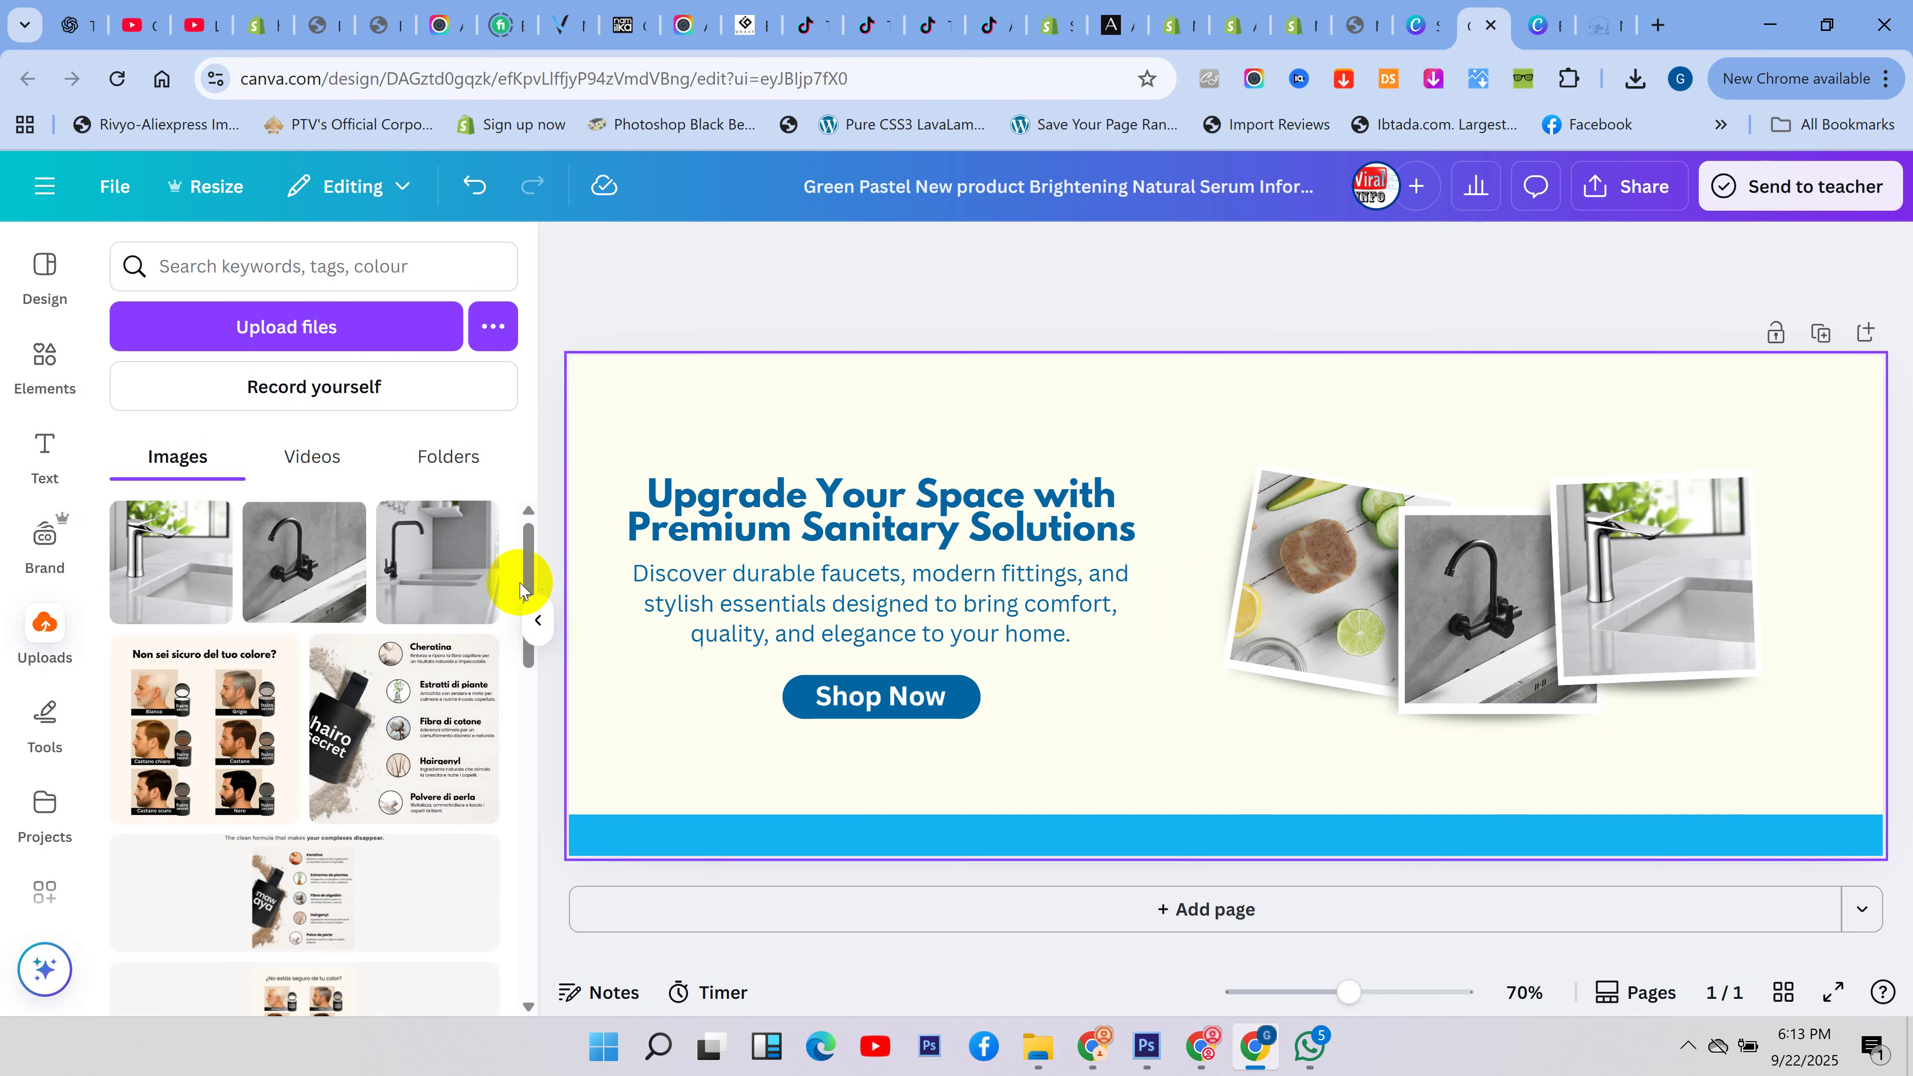
drag(440, 562, 1264, 572)
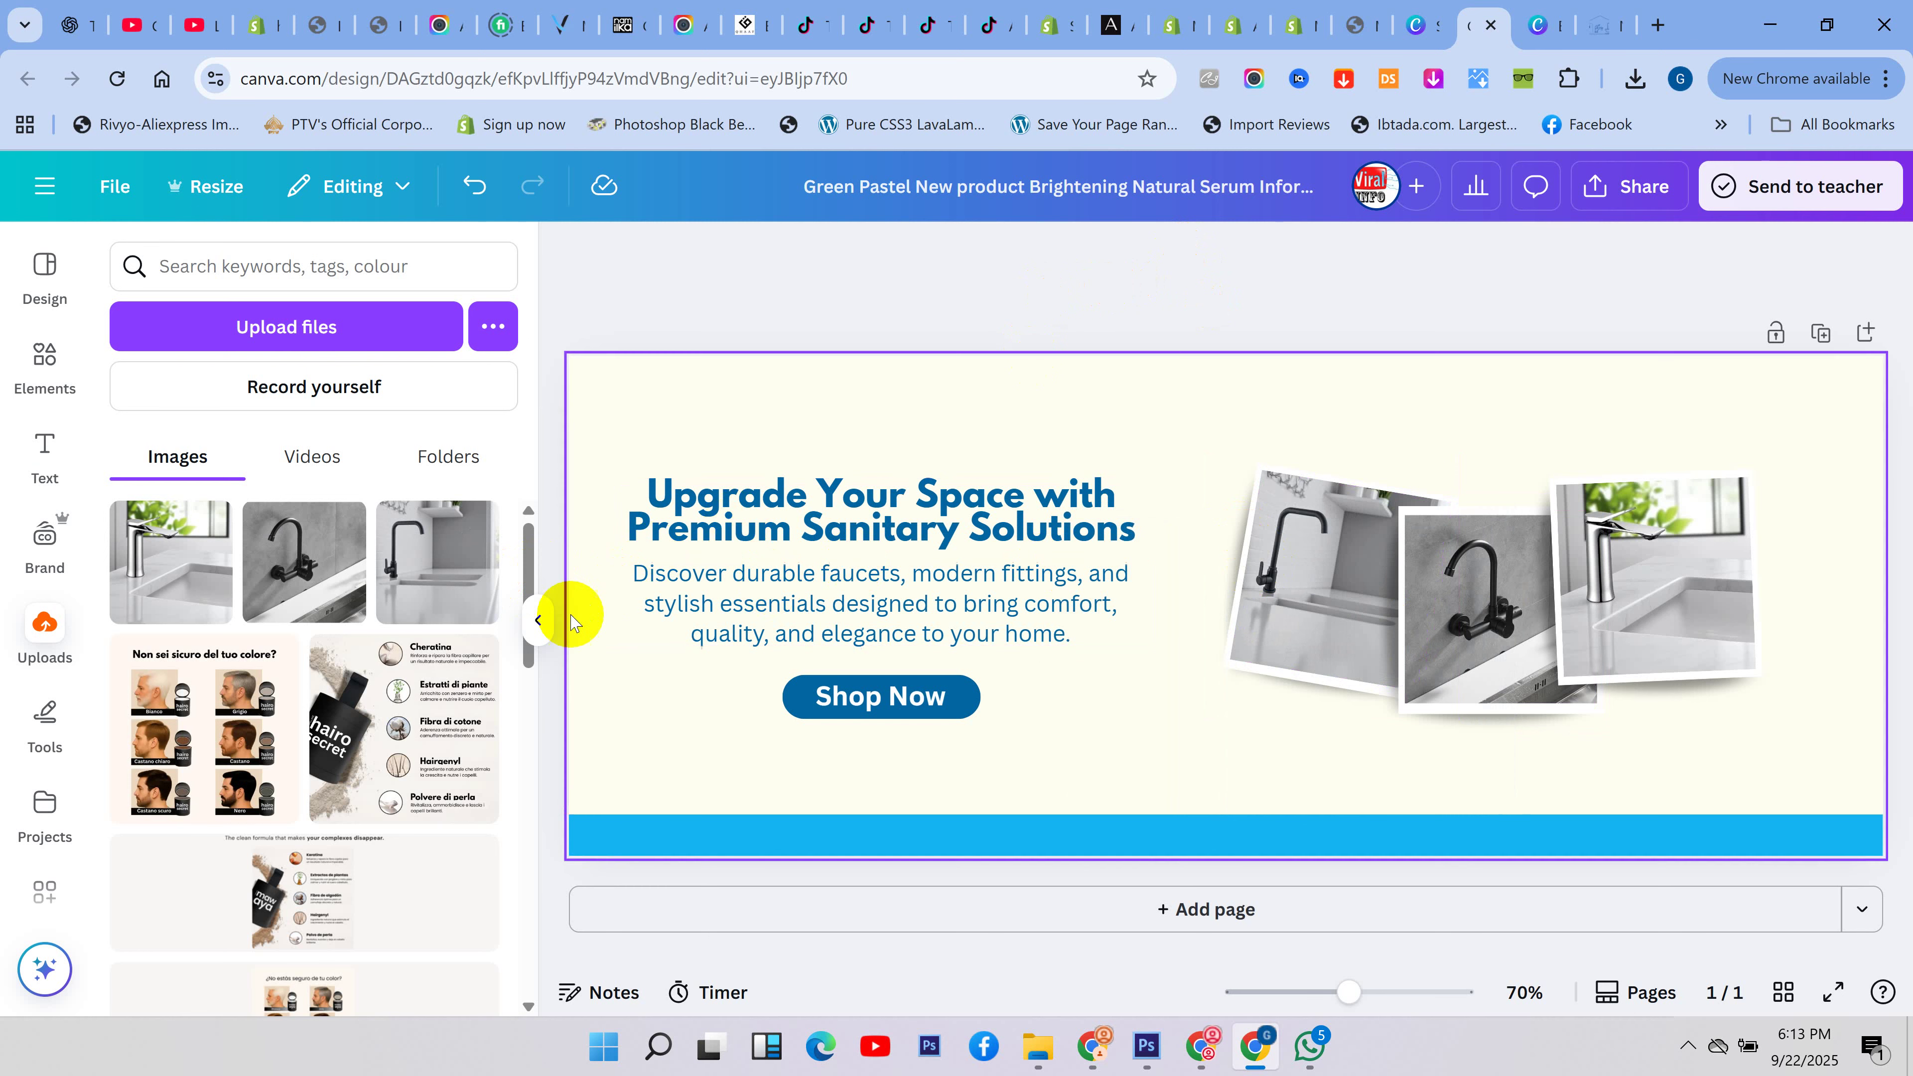
click(538, 619)
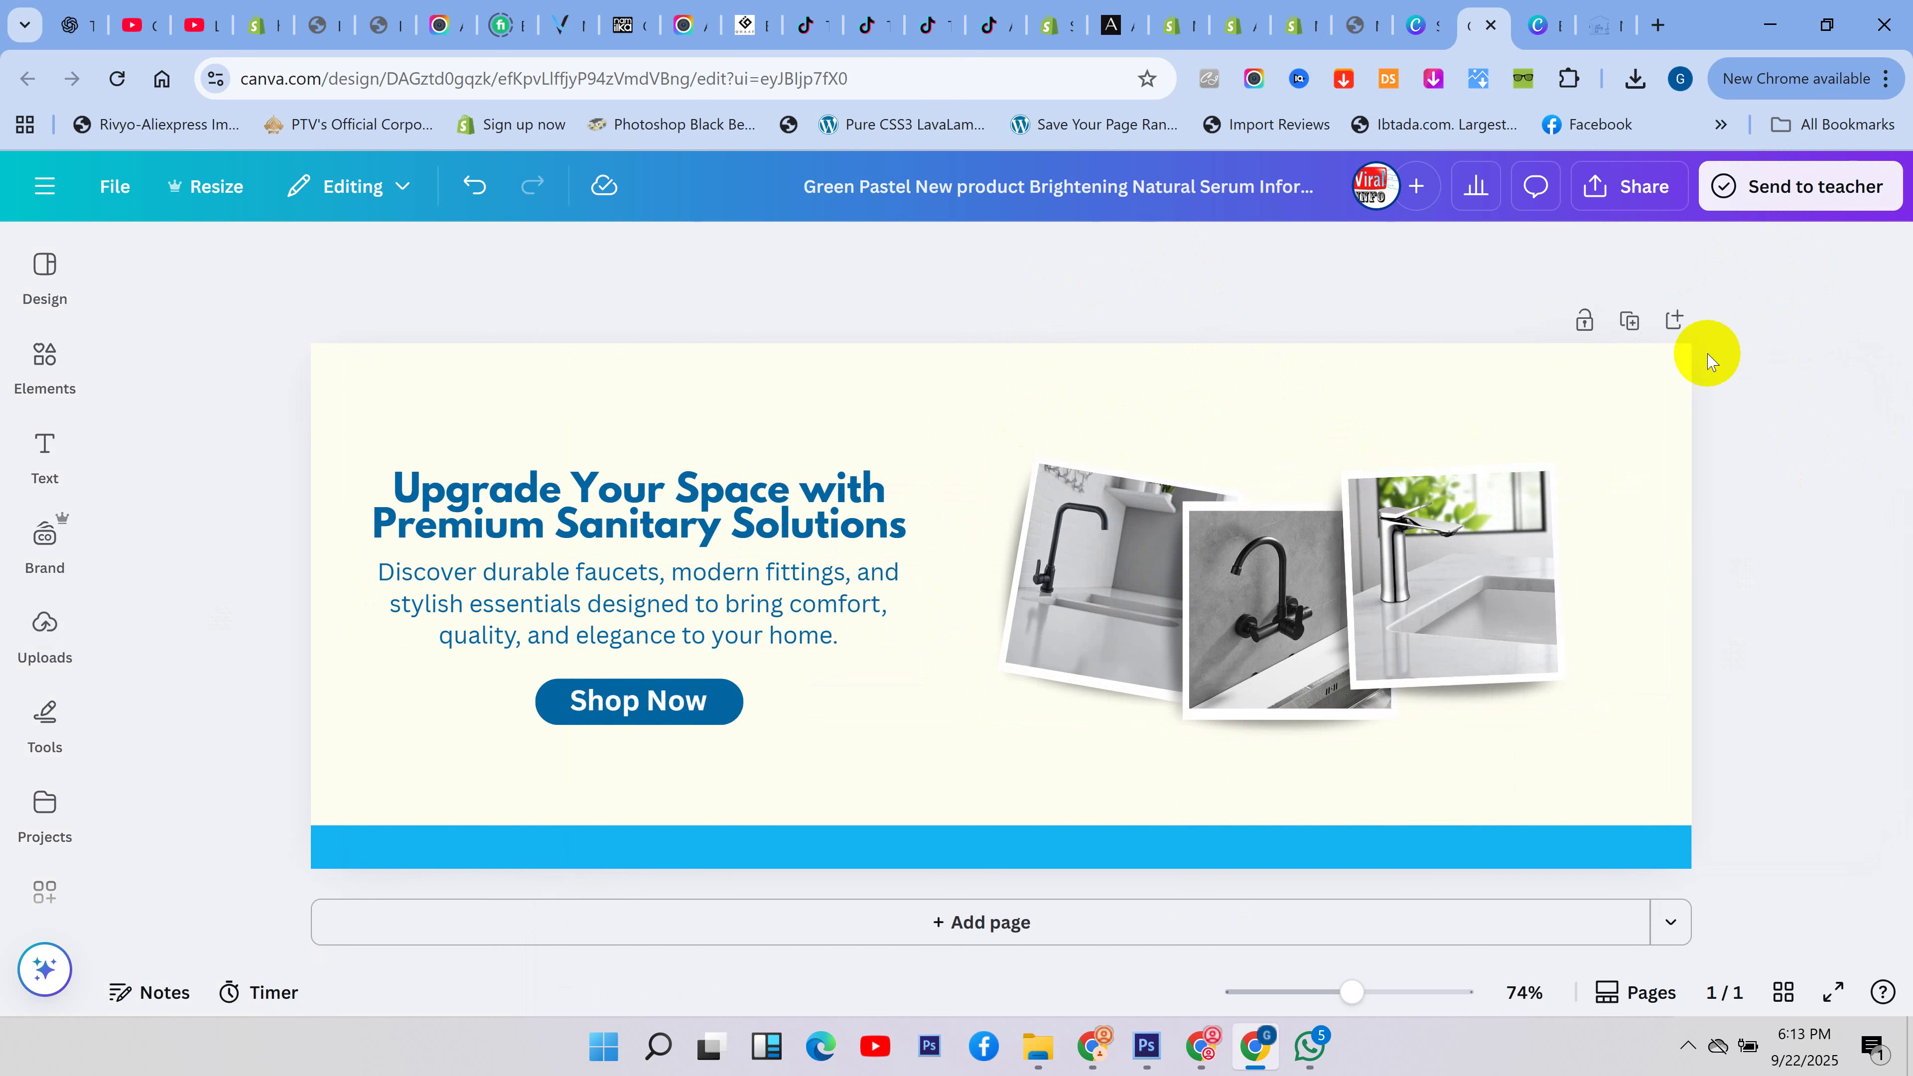
- Download the banner as a PNG at size multiplier 2.375
click(1723, 185)
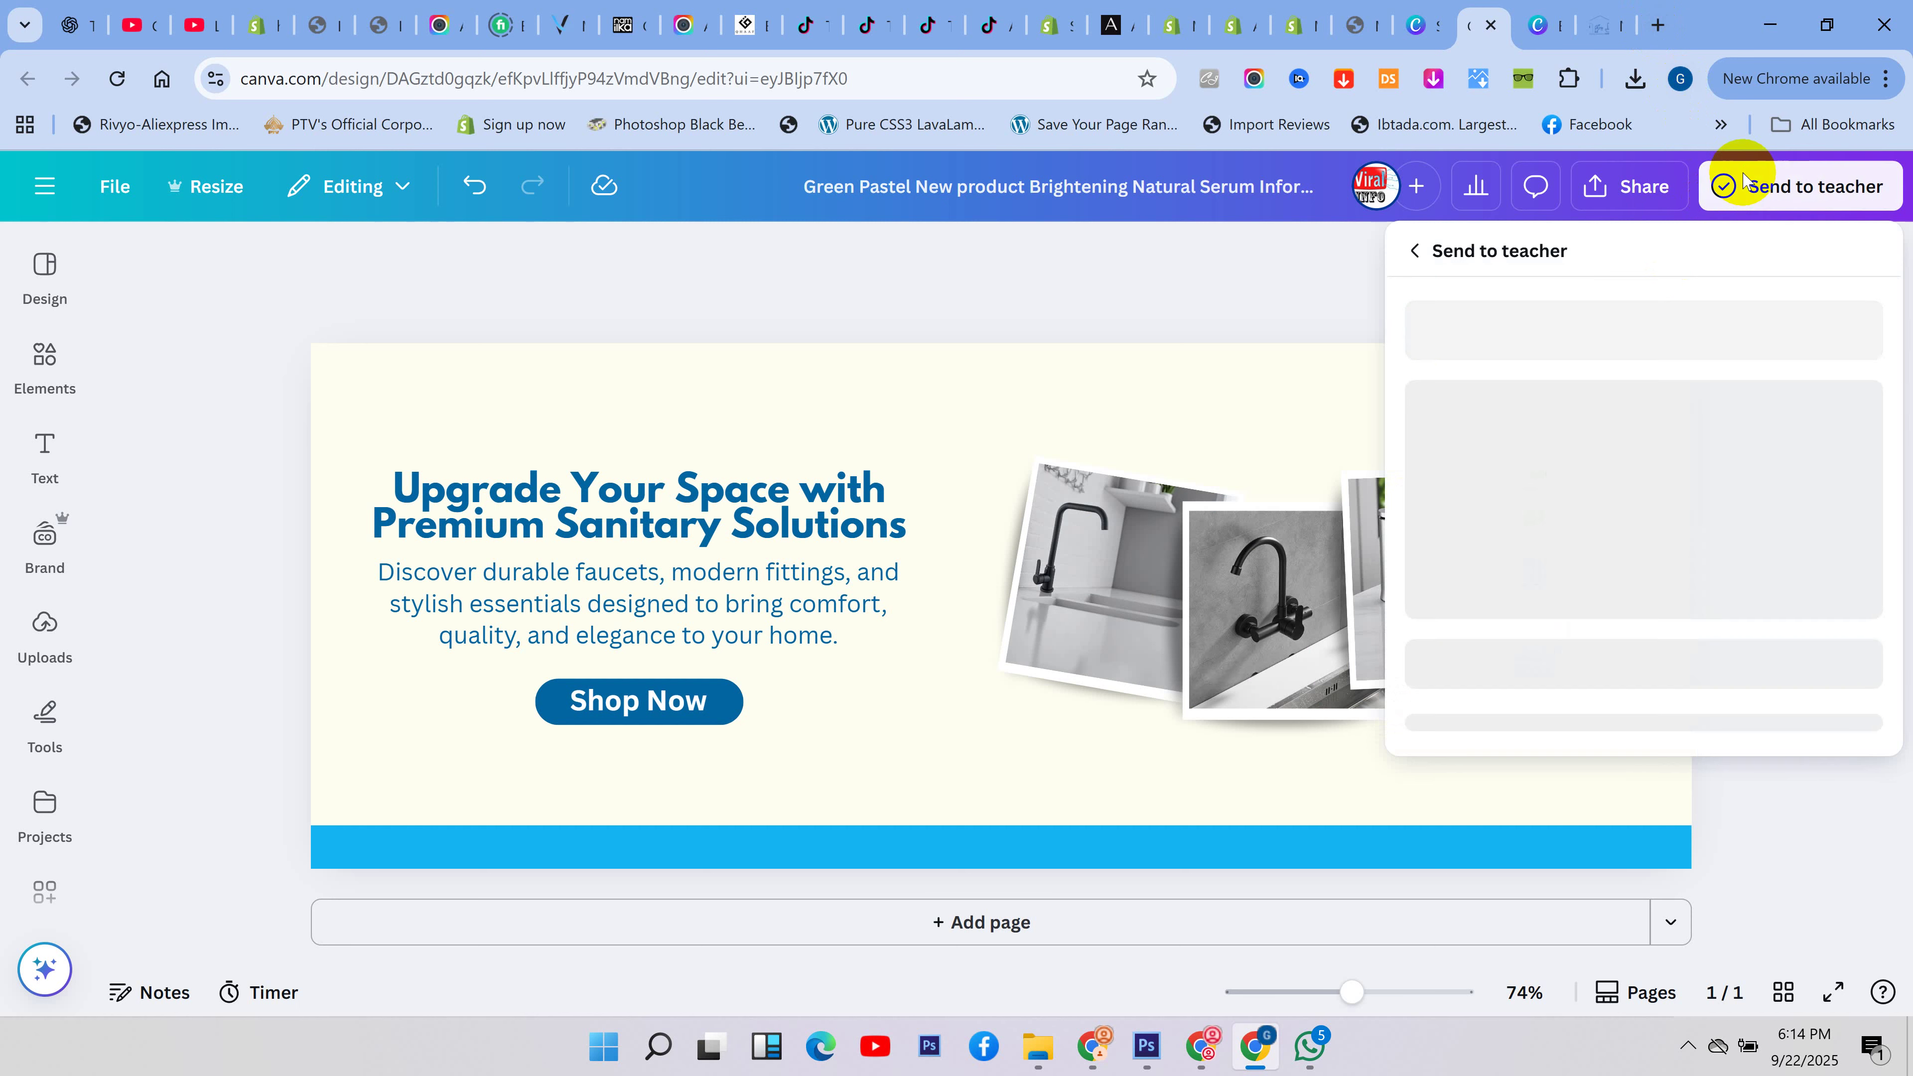
click(1413, 255)
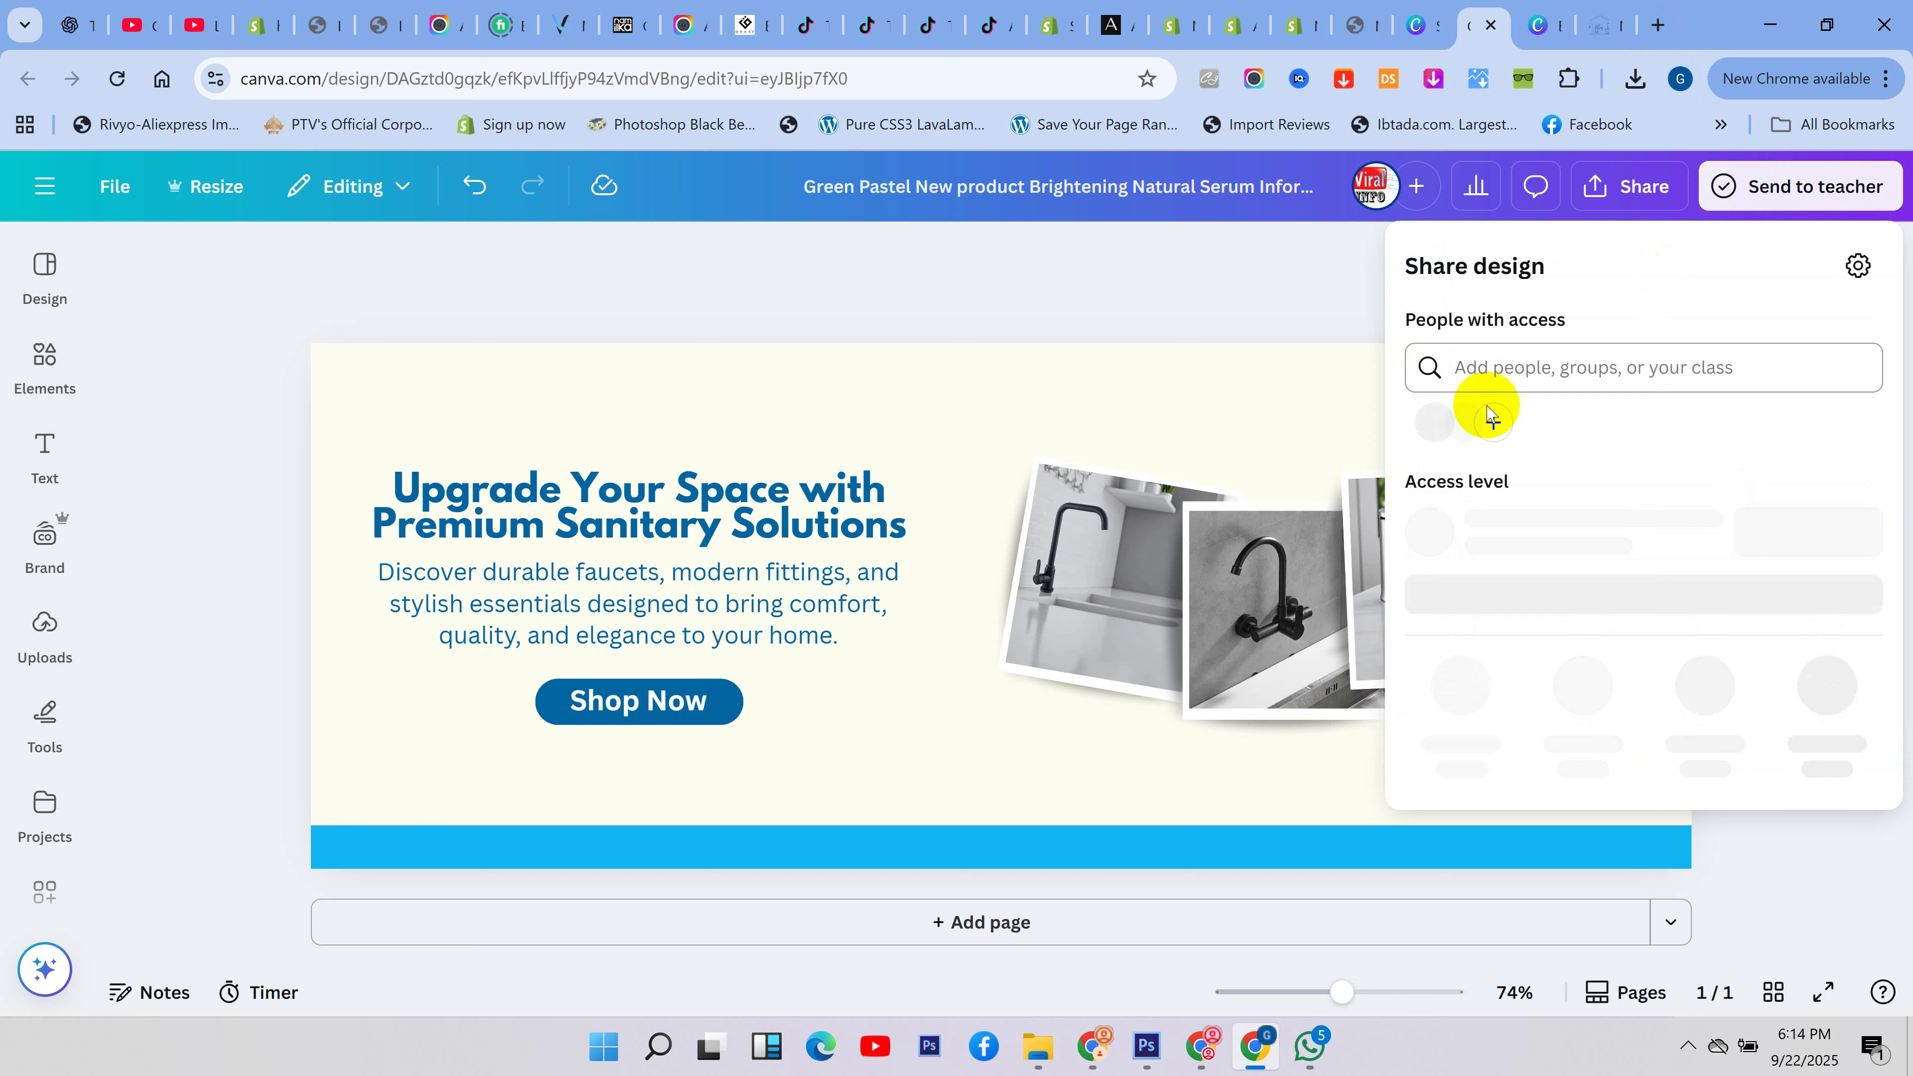
click(1445, 691)
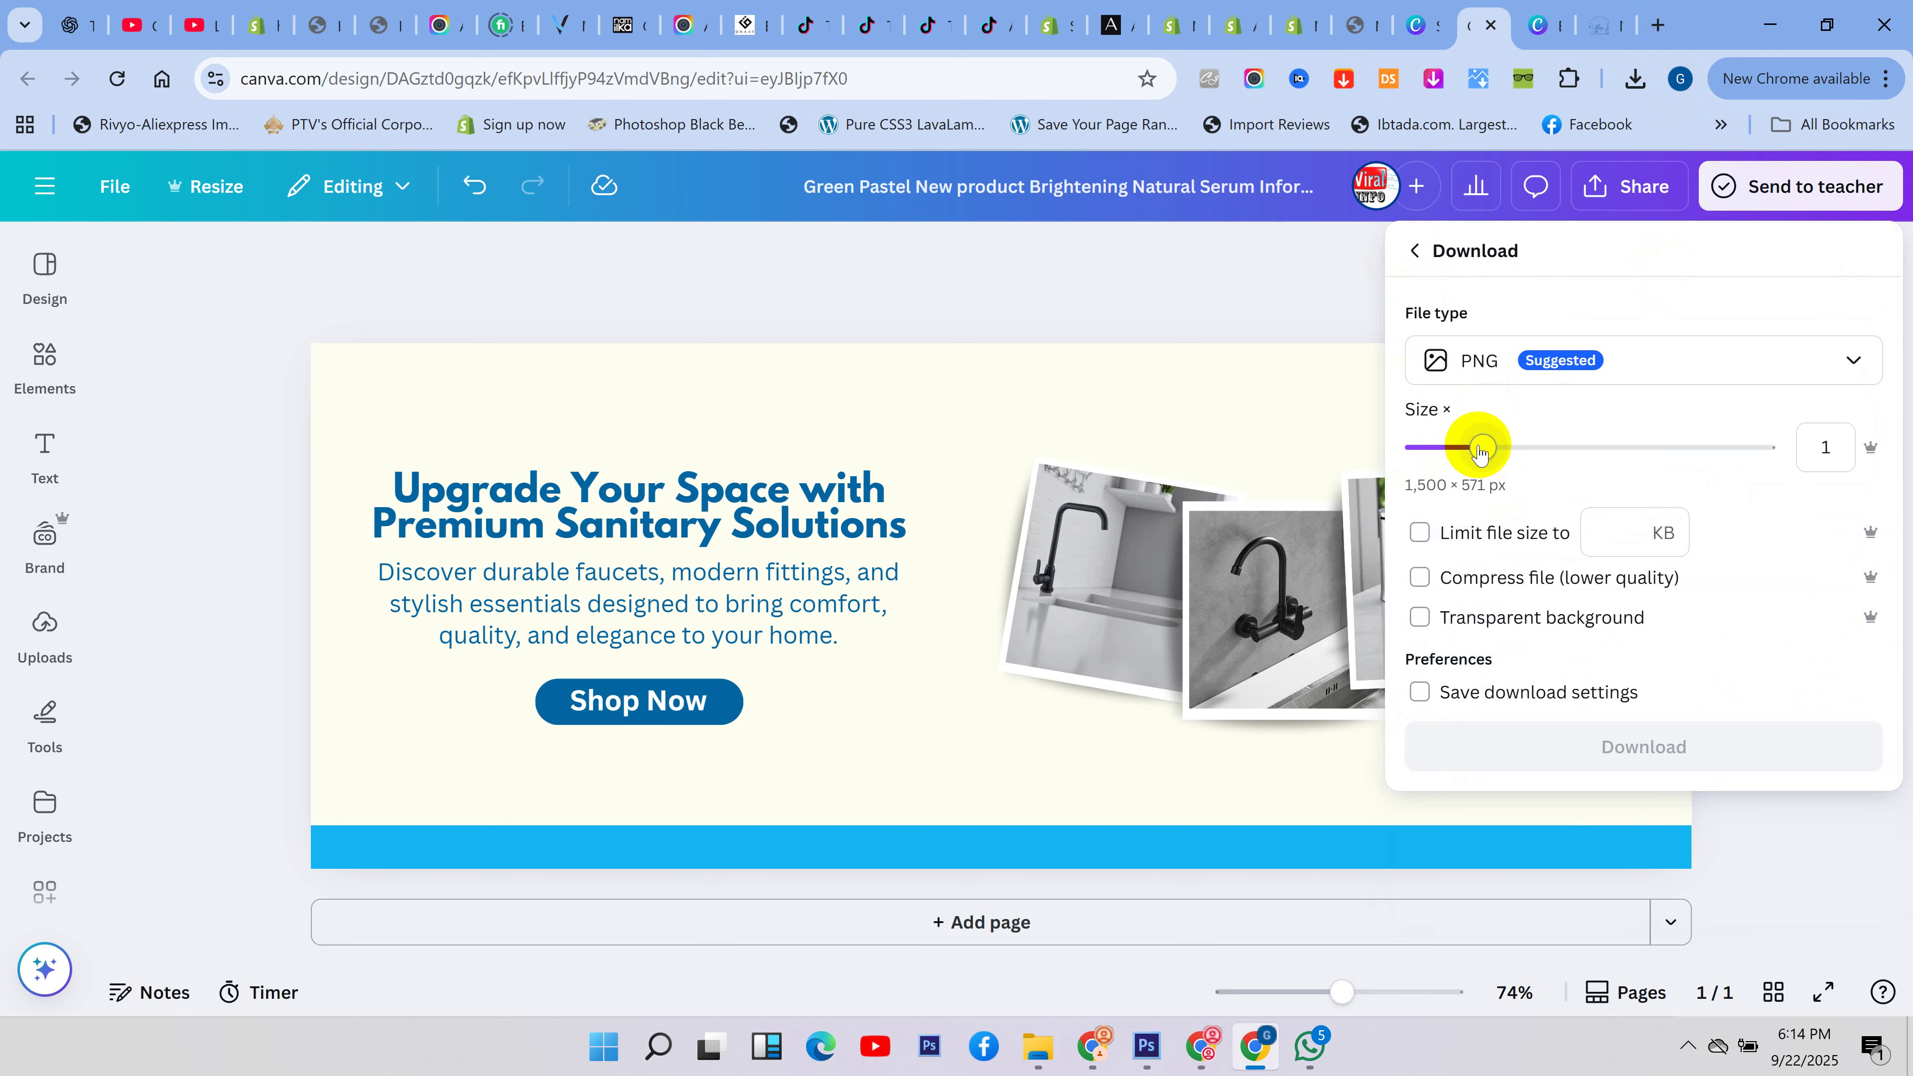
drag(1484, 447, 1672, 444)
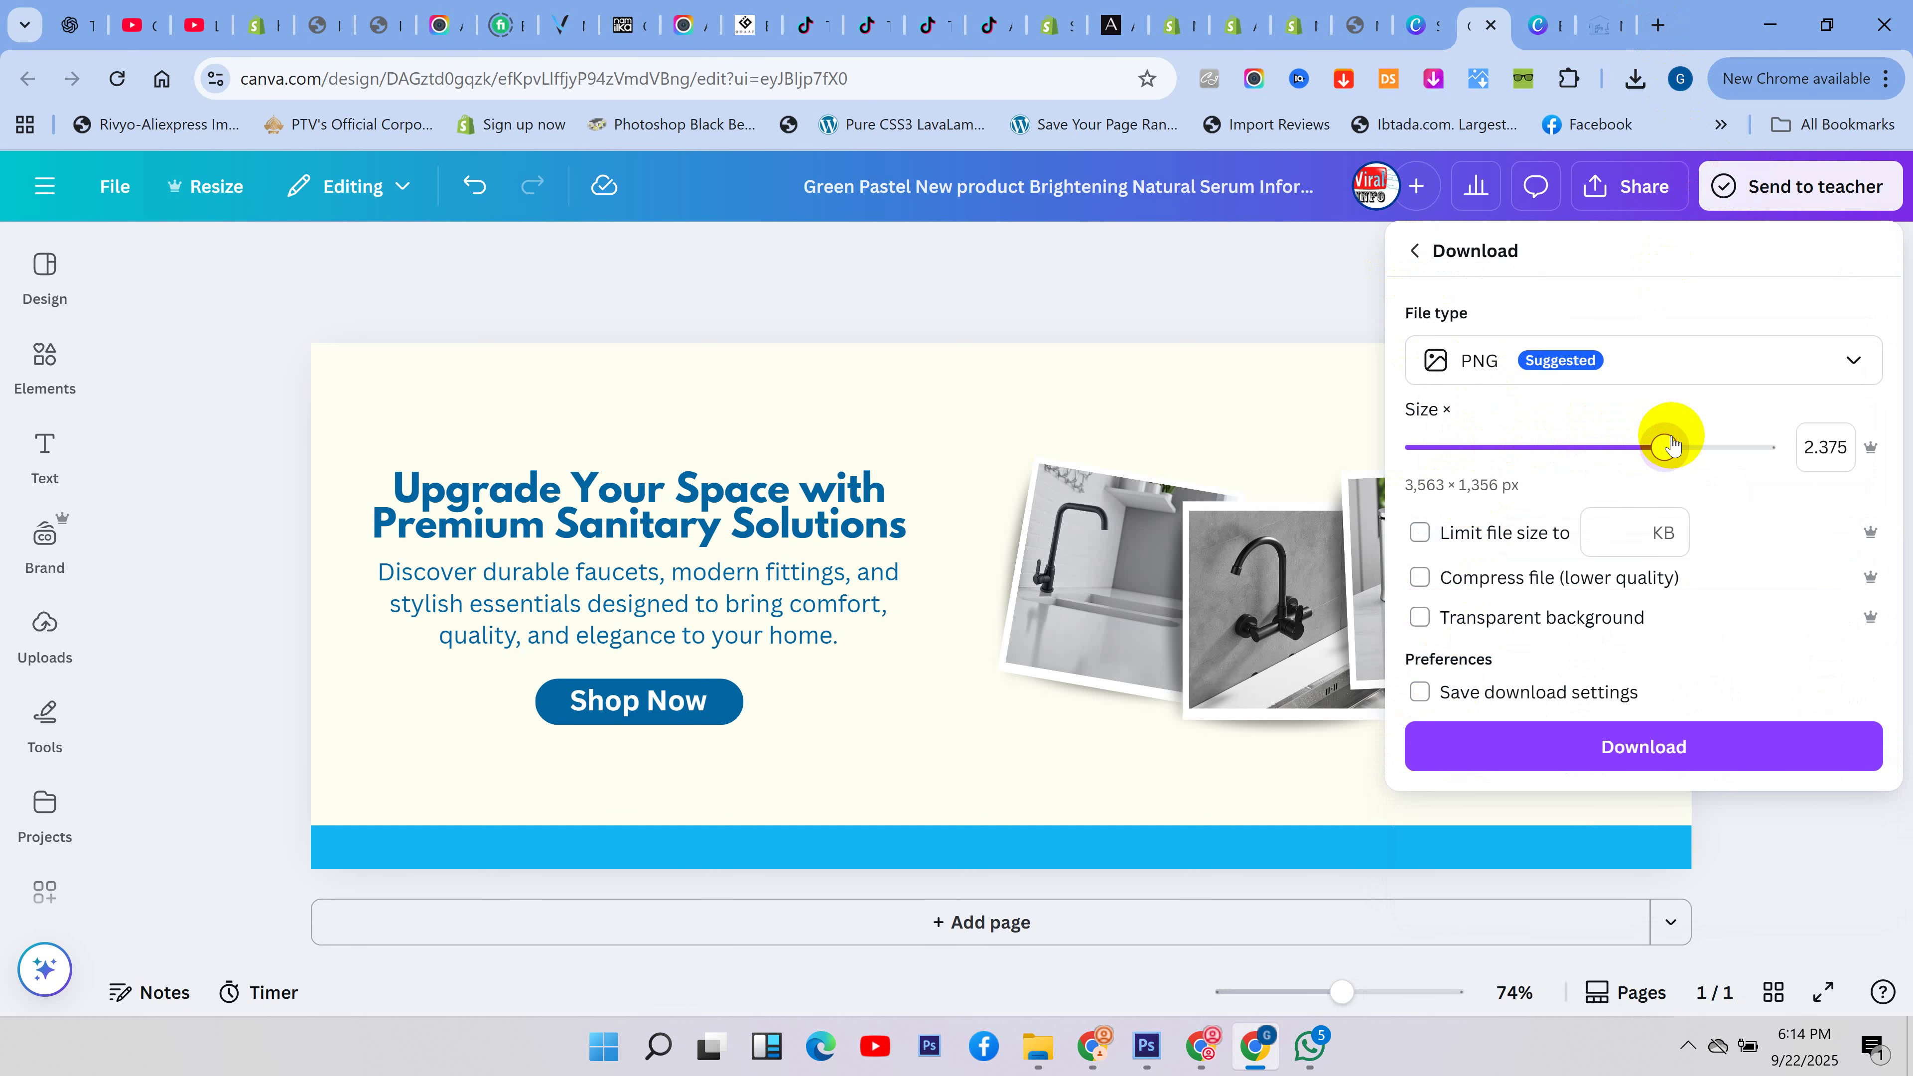
click(1666, 746)
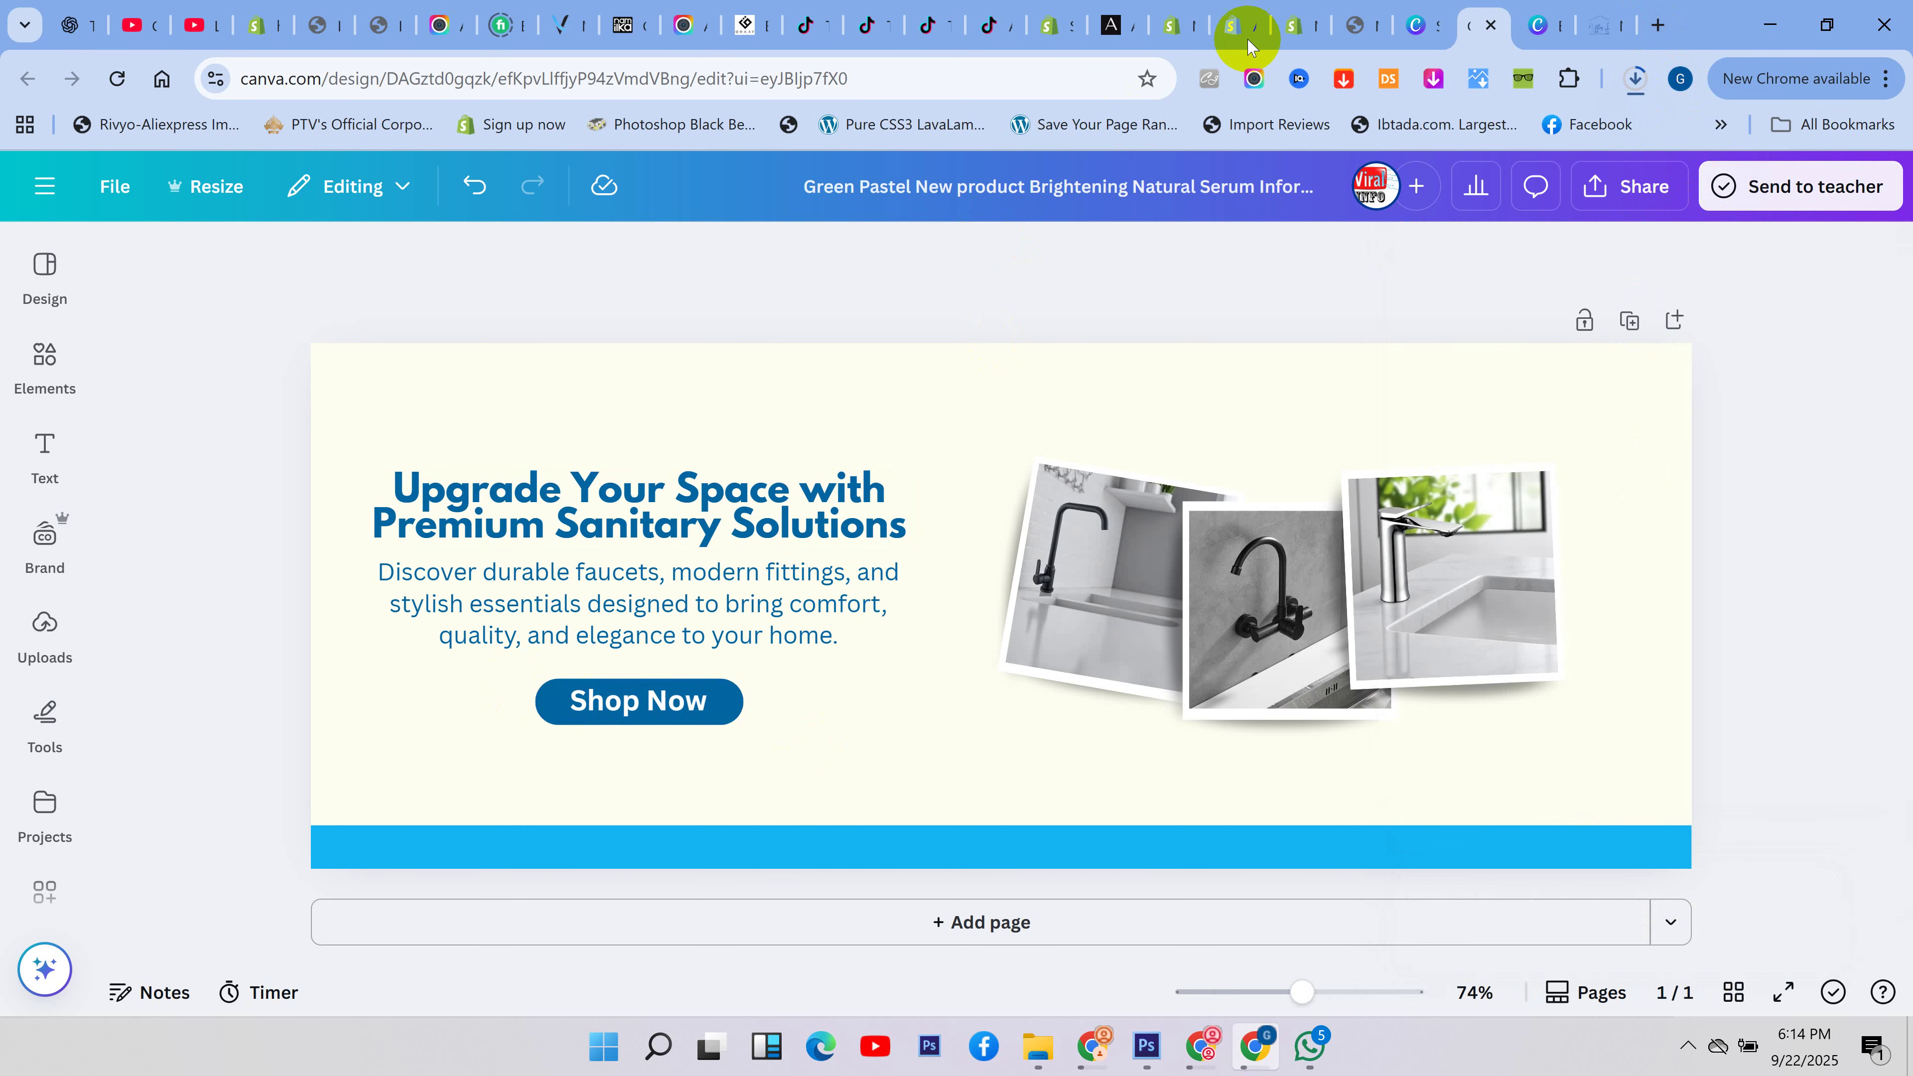
- Switch to the Shopify theme editor and open the home page's Image banner section settings
click(1319, 9)
click(1616, 194)
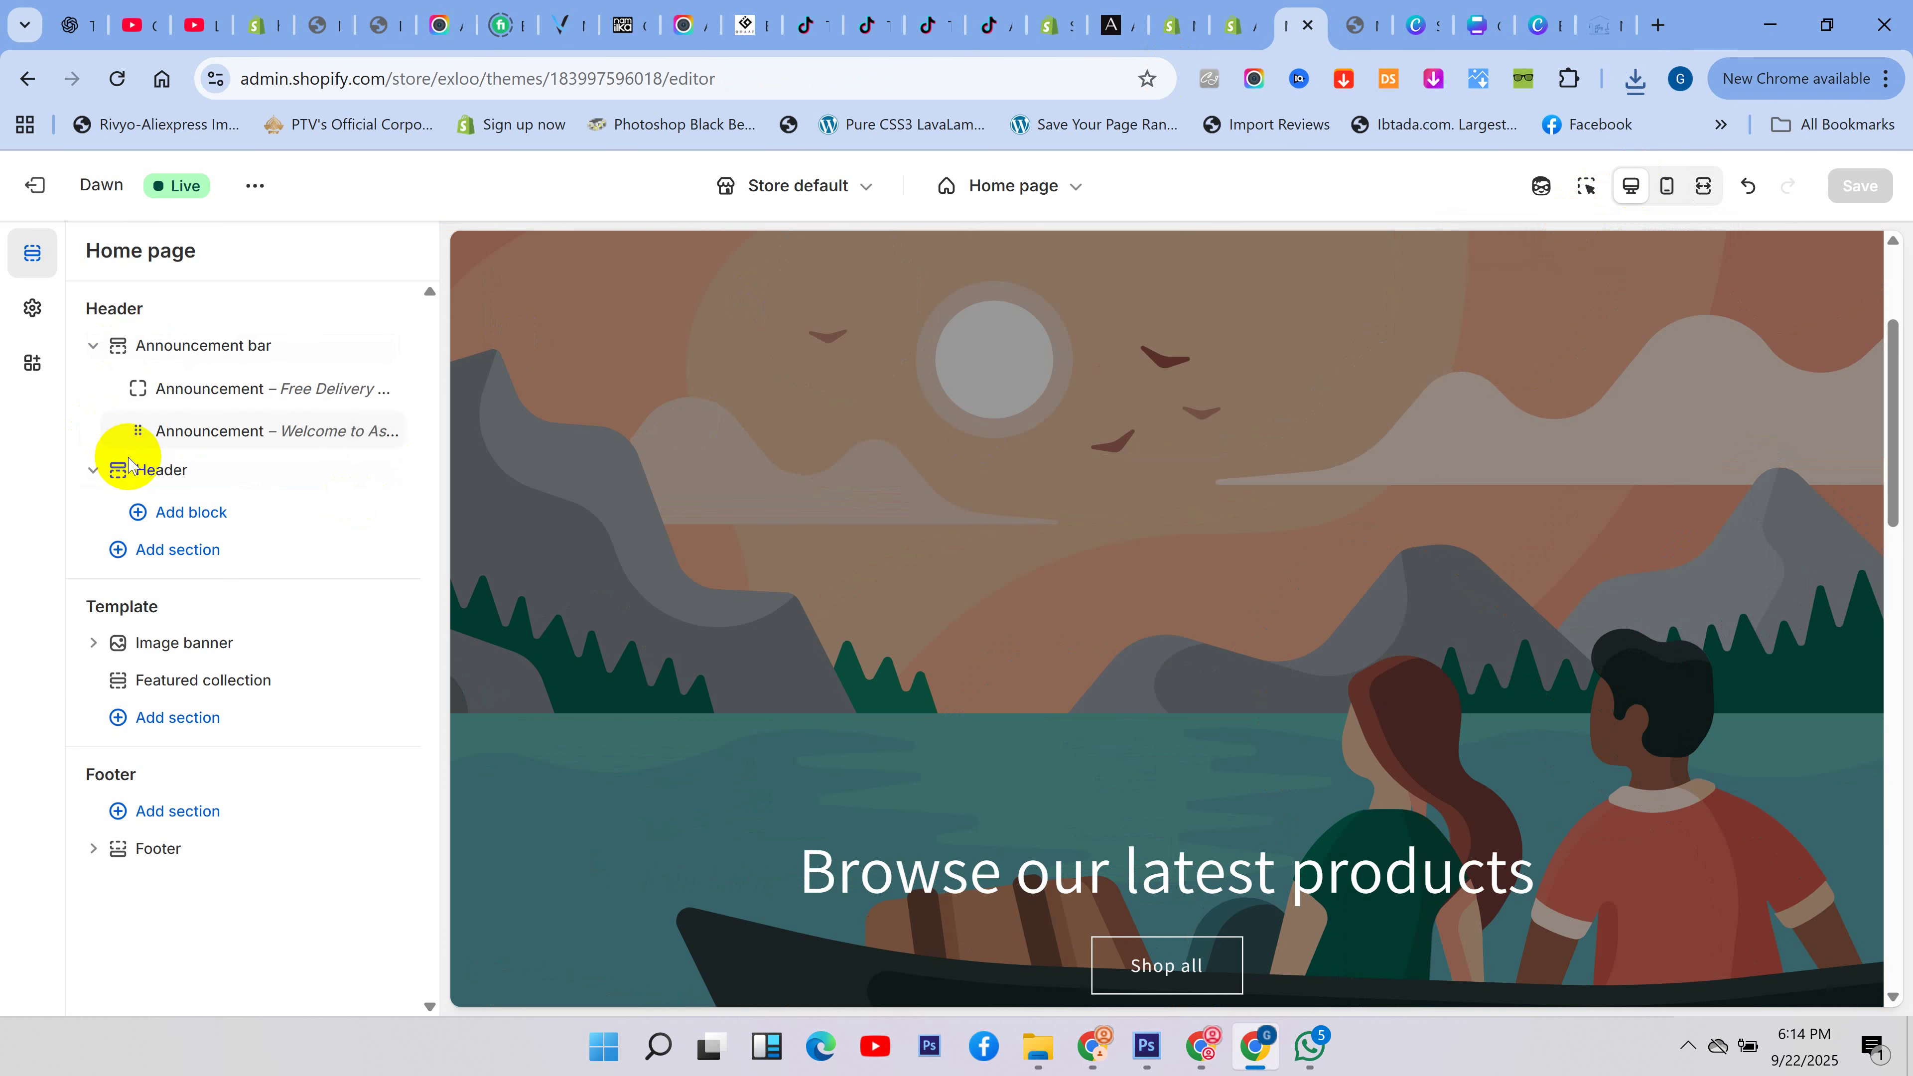
click(174, 645)
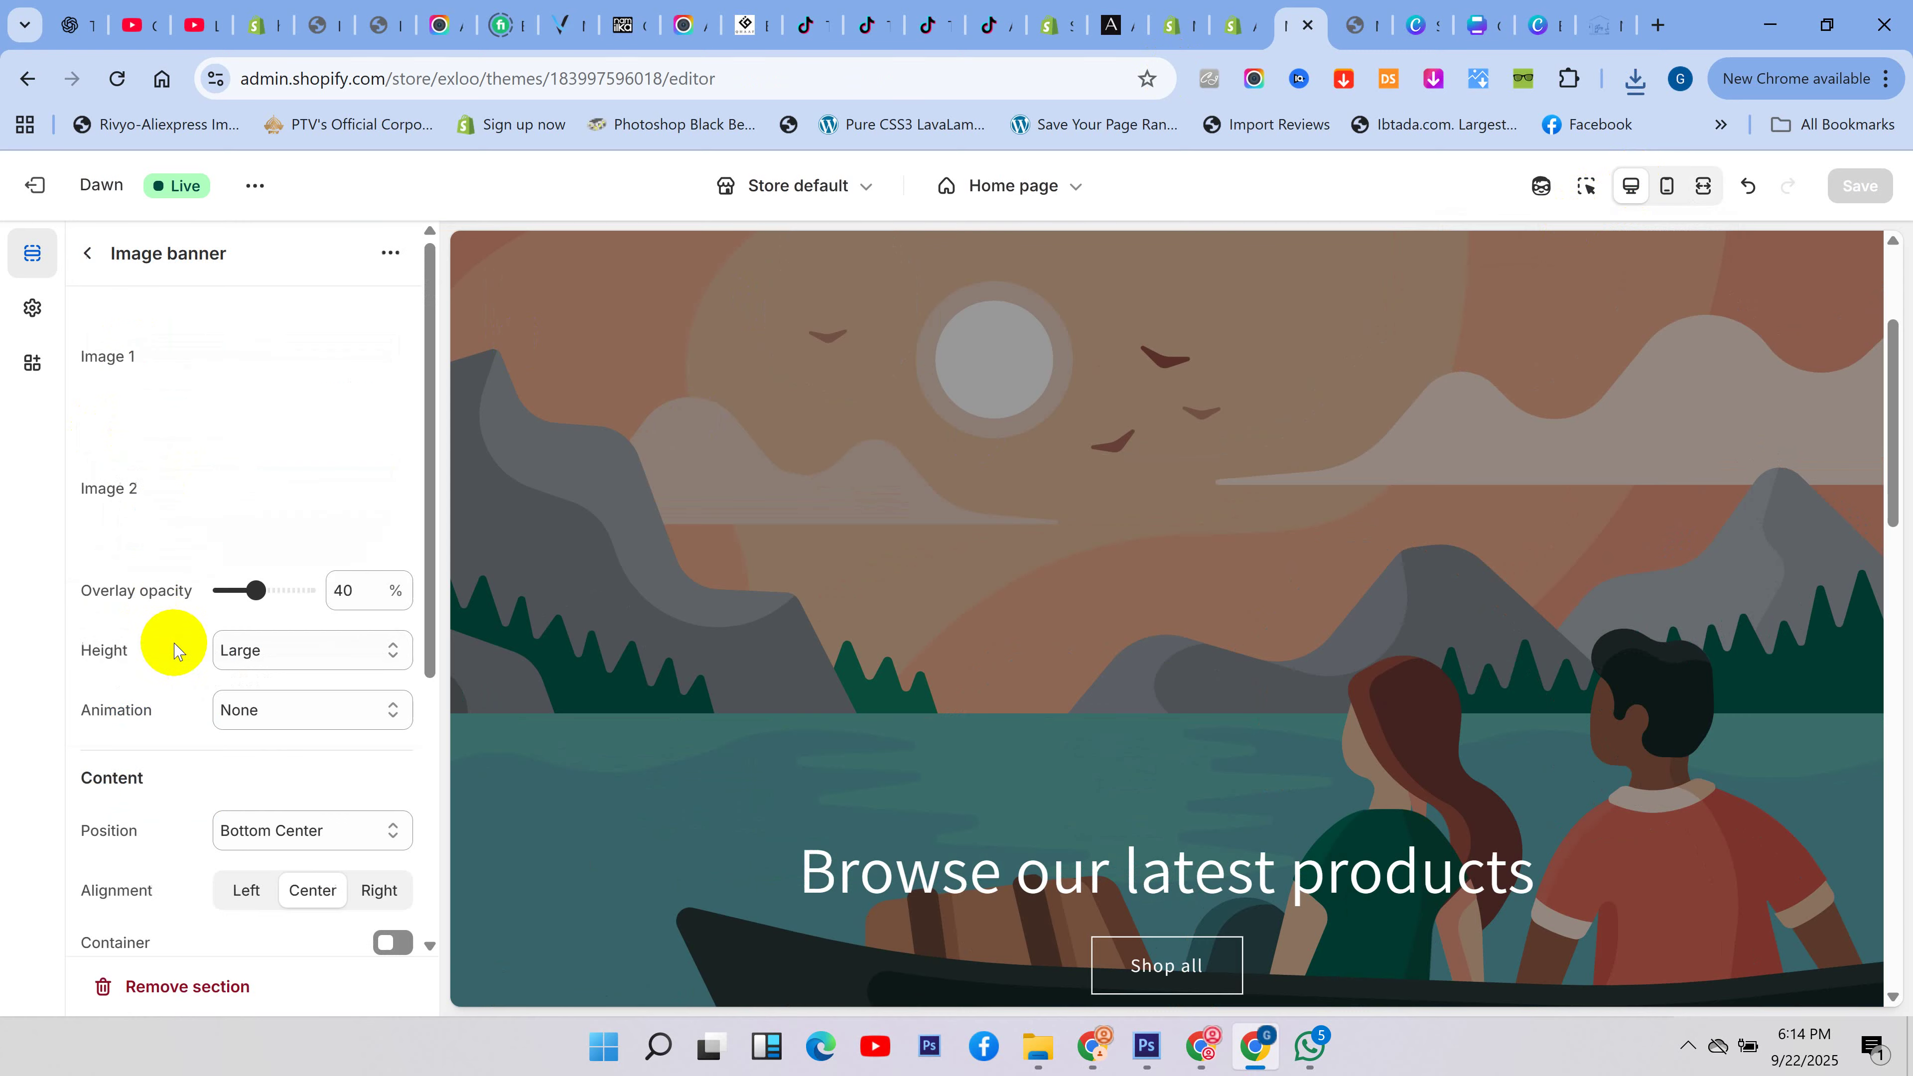
- Upload the downloaded Canva banner PNG from the Downloads folder and apply it as Image 1 of the image banner
click(283, 346)
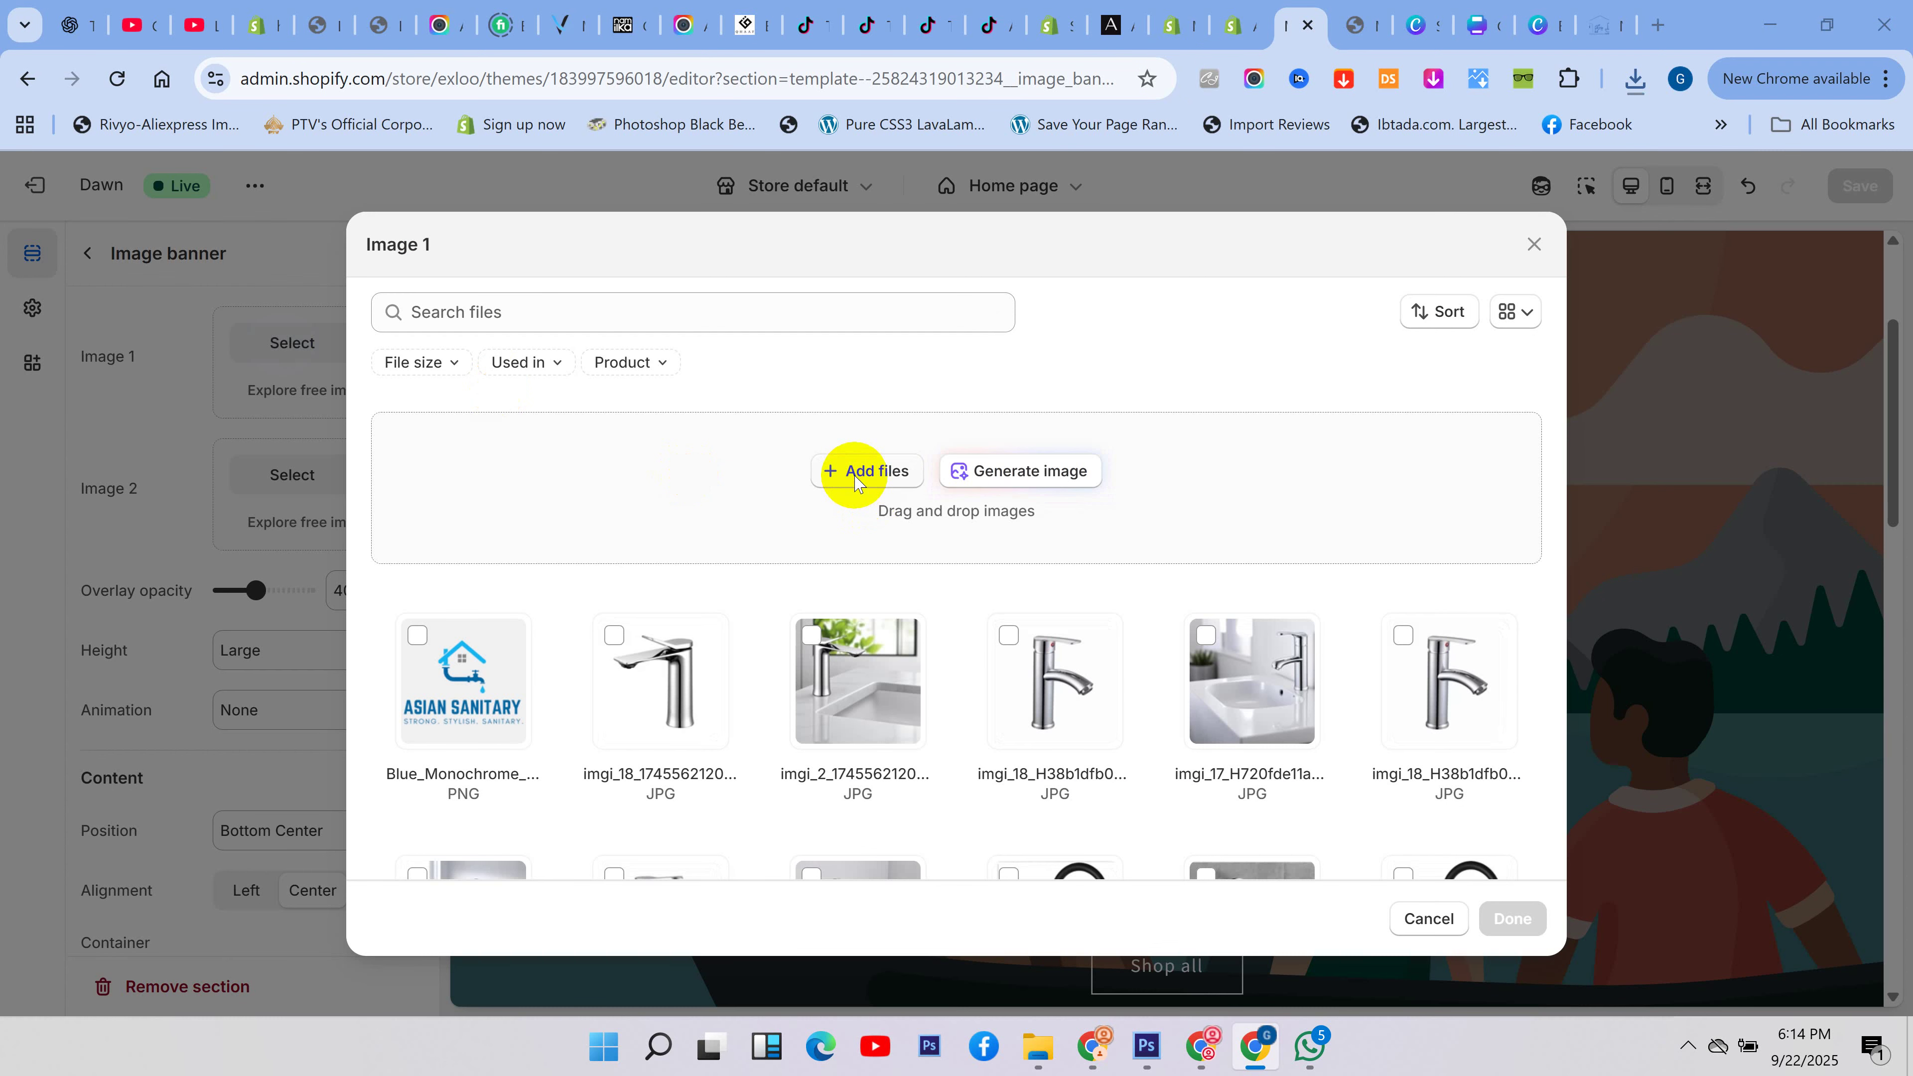
click(855, 481)
click(143, 283)
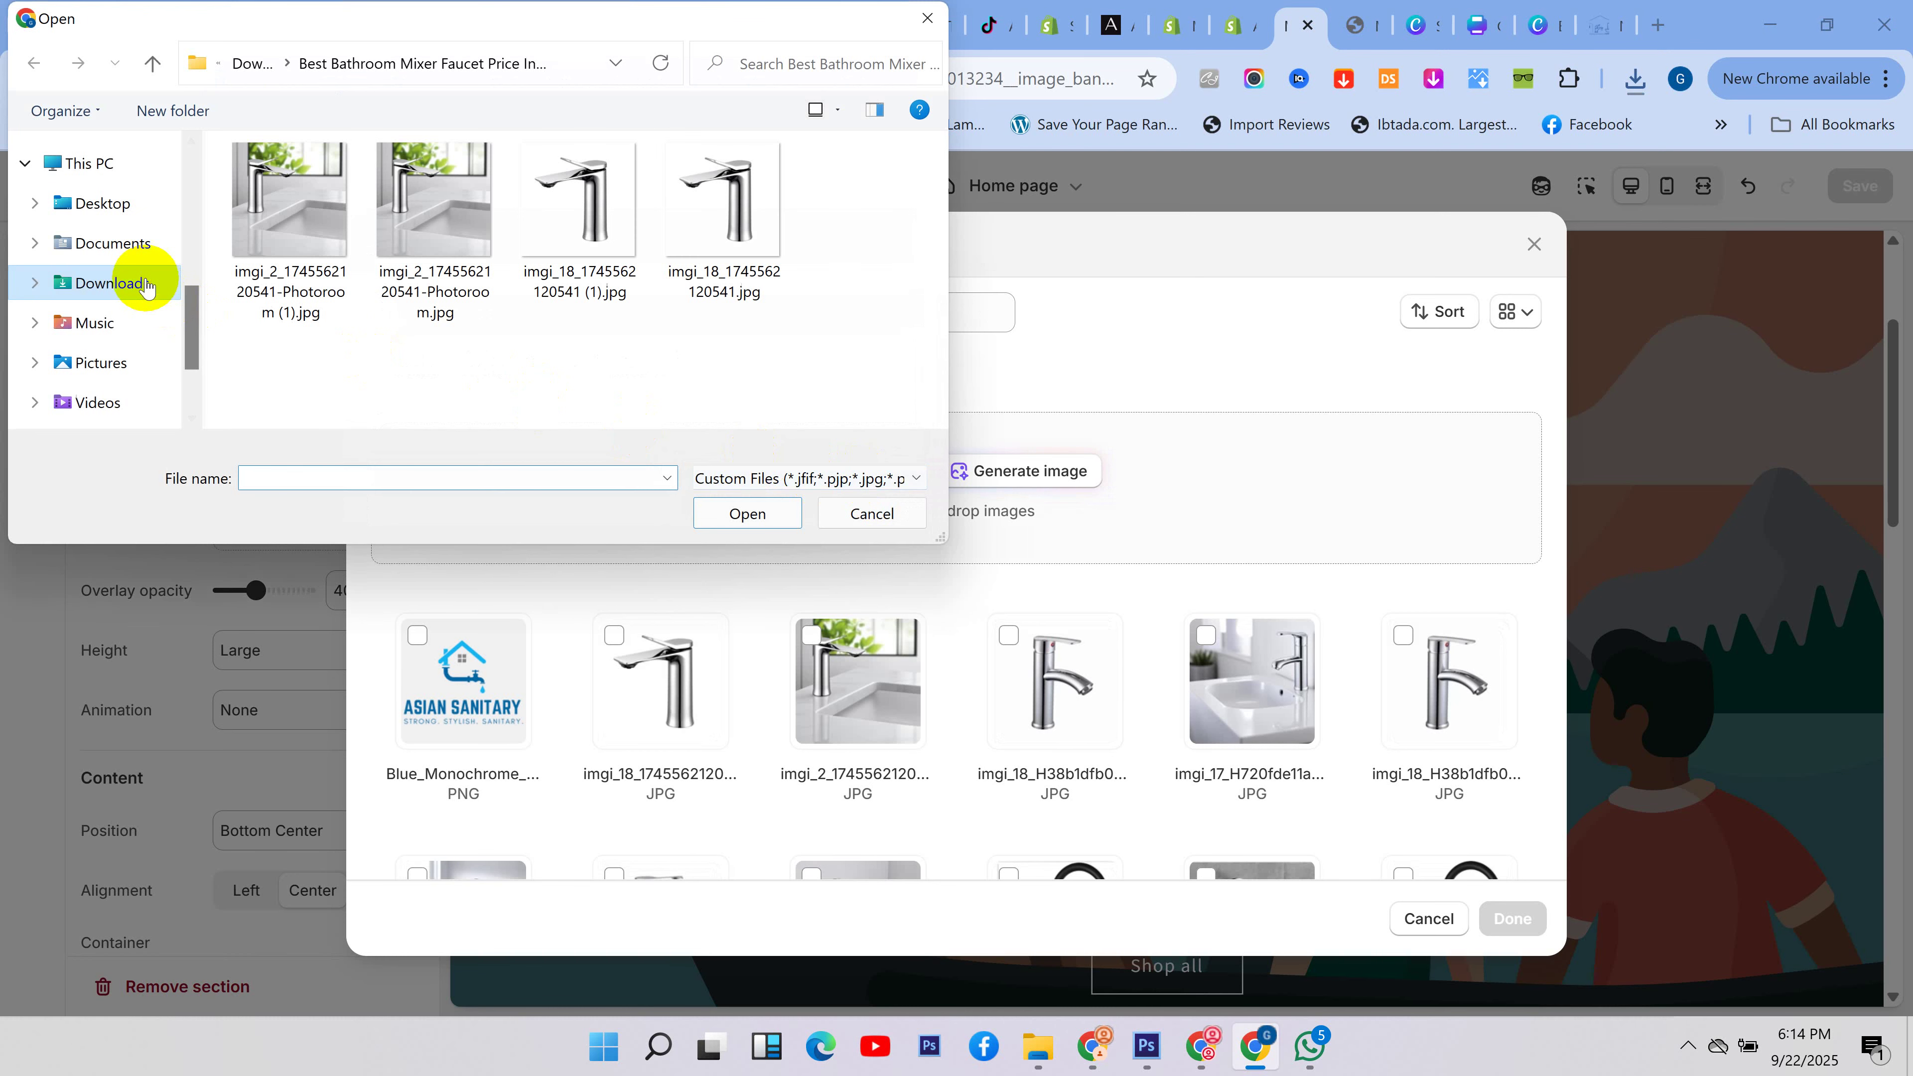
double_click(290, 264)
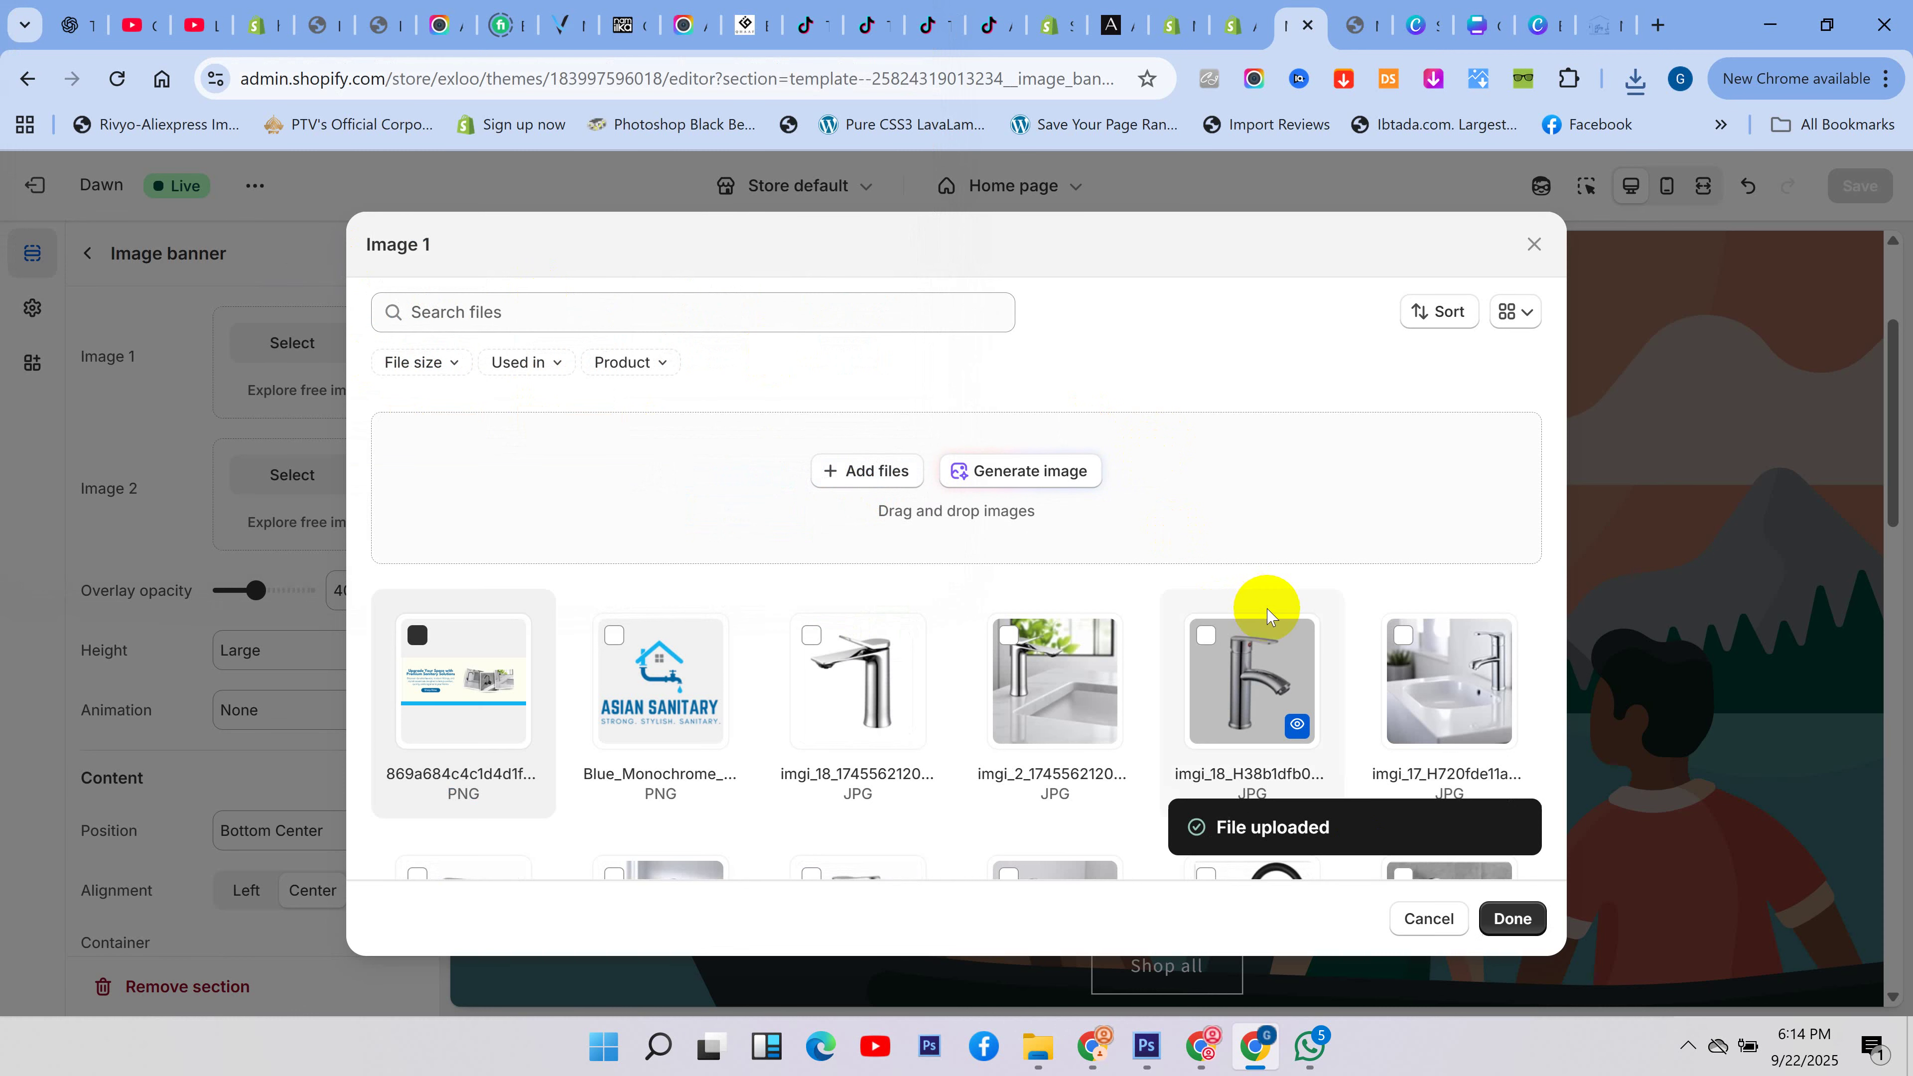
click(1511, 917)
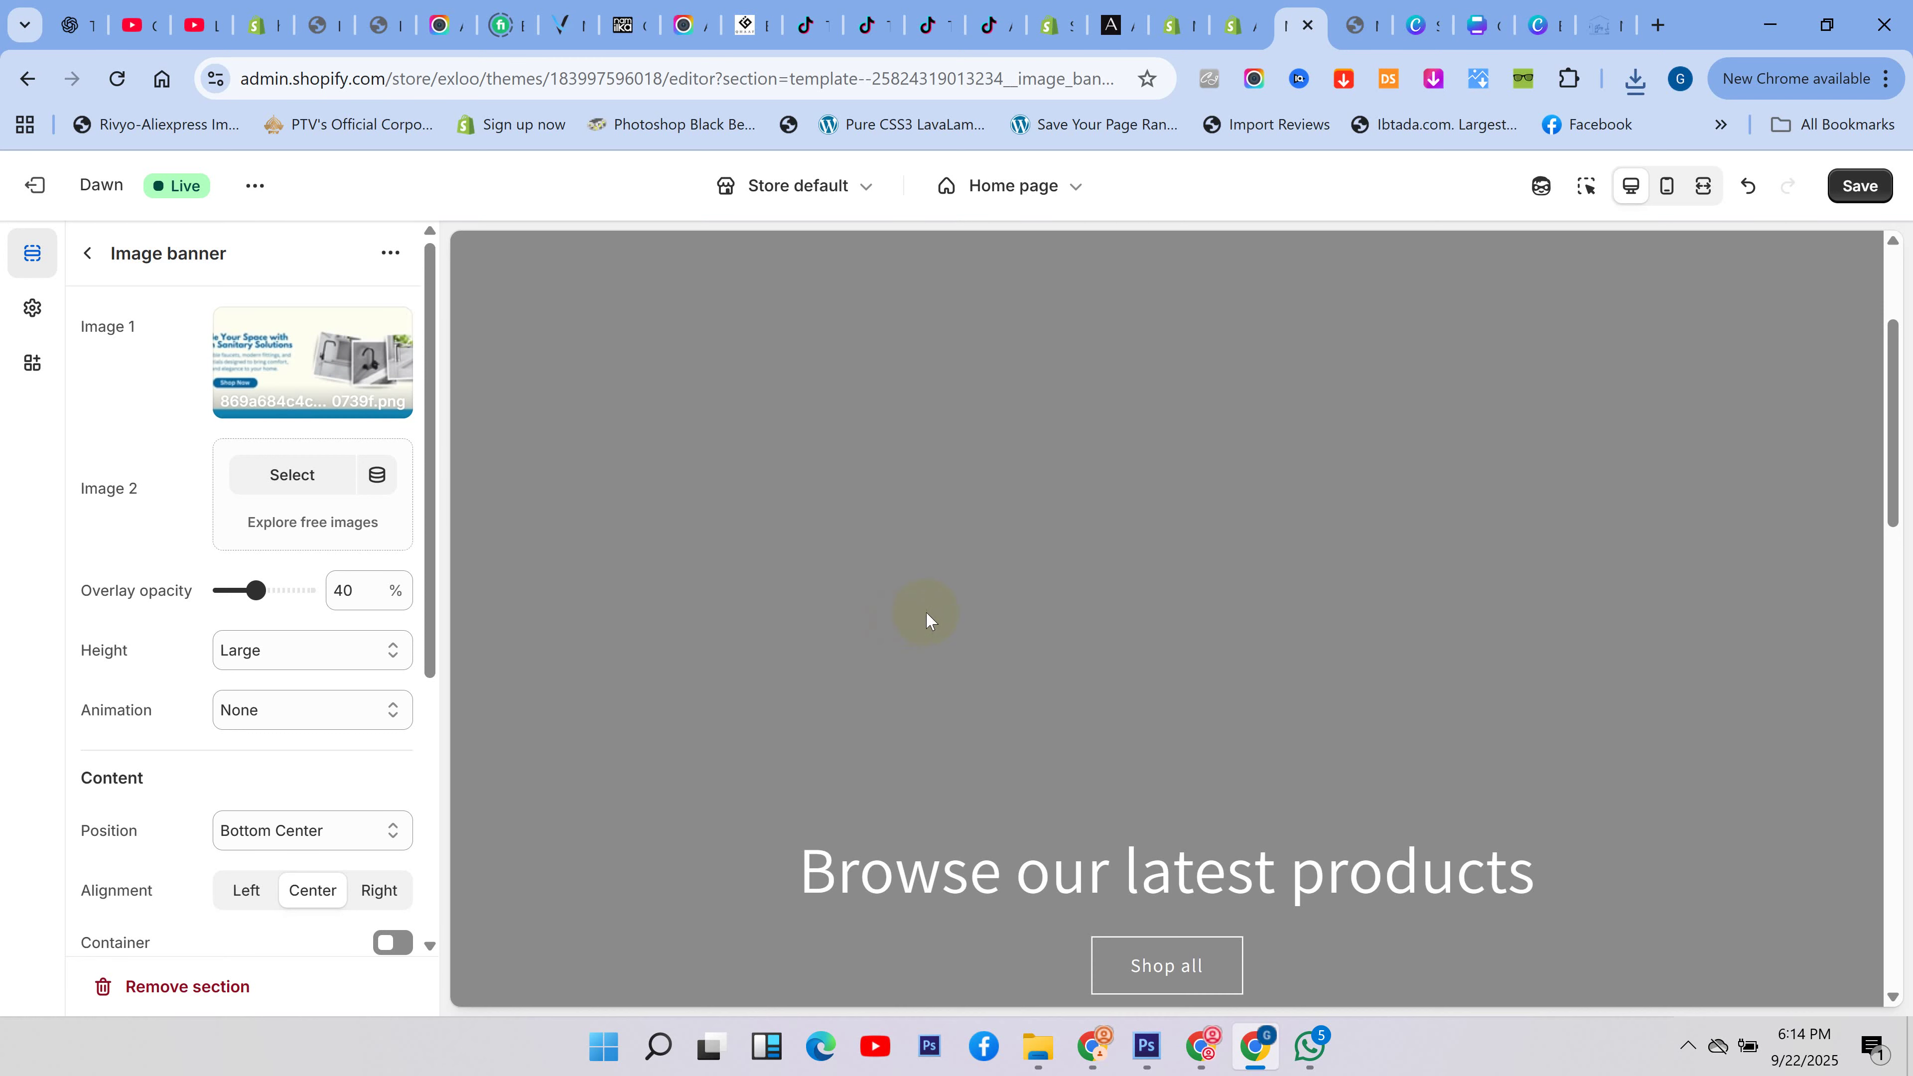
scroll(1034, 578, down, 10)
scroll(1181, 570, up, 8)
scroll(800, 604, up, 5)
scroll(803, 613, down, 3)
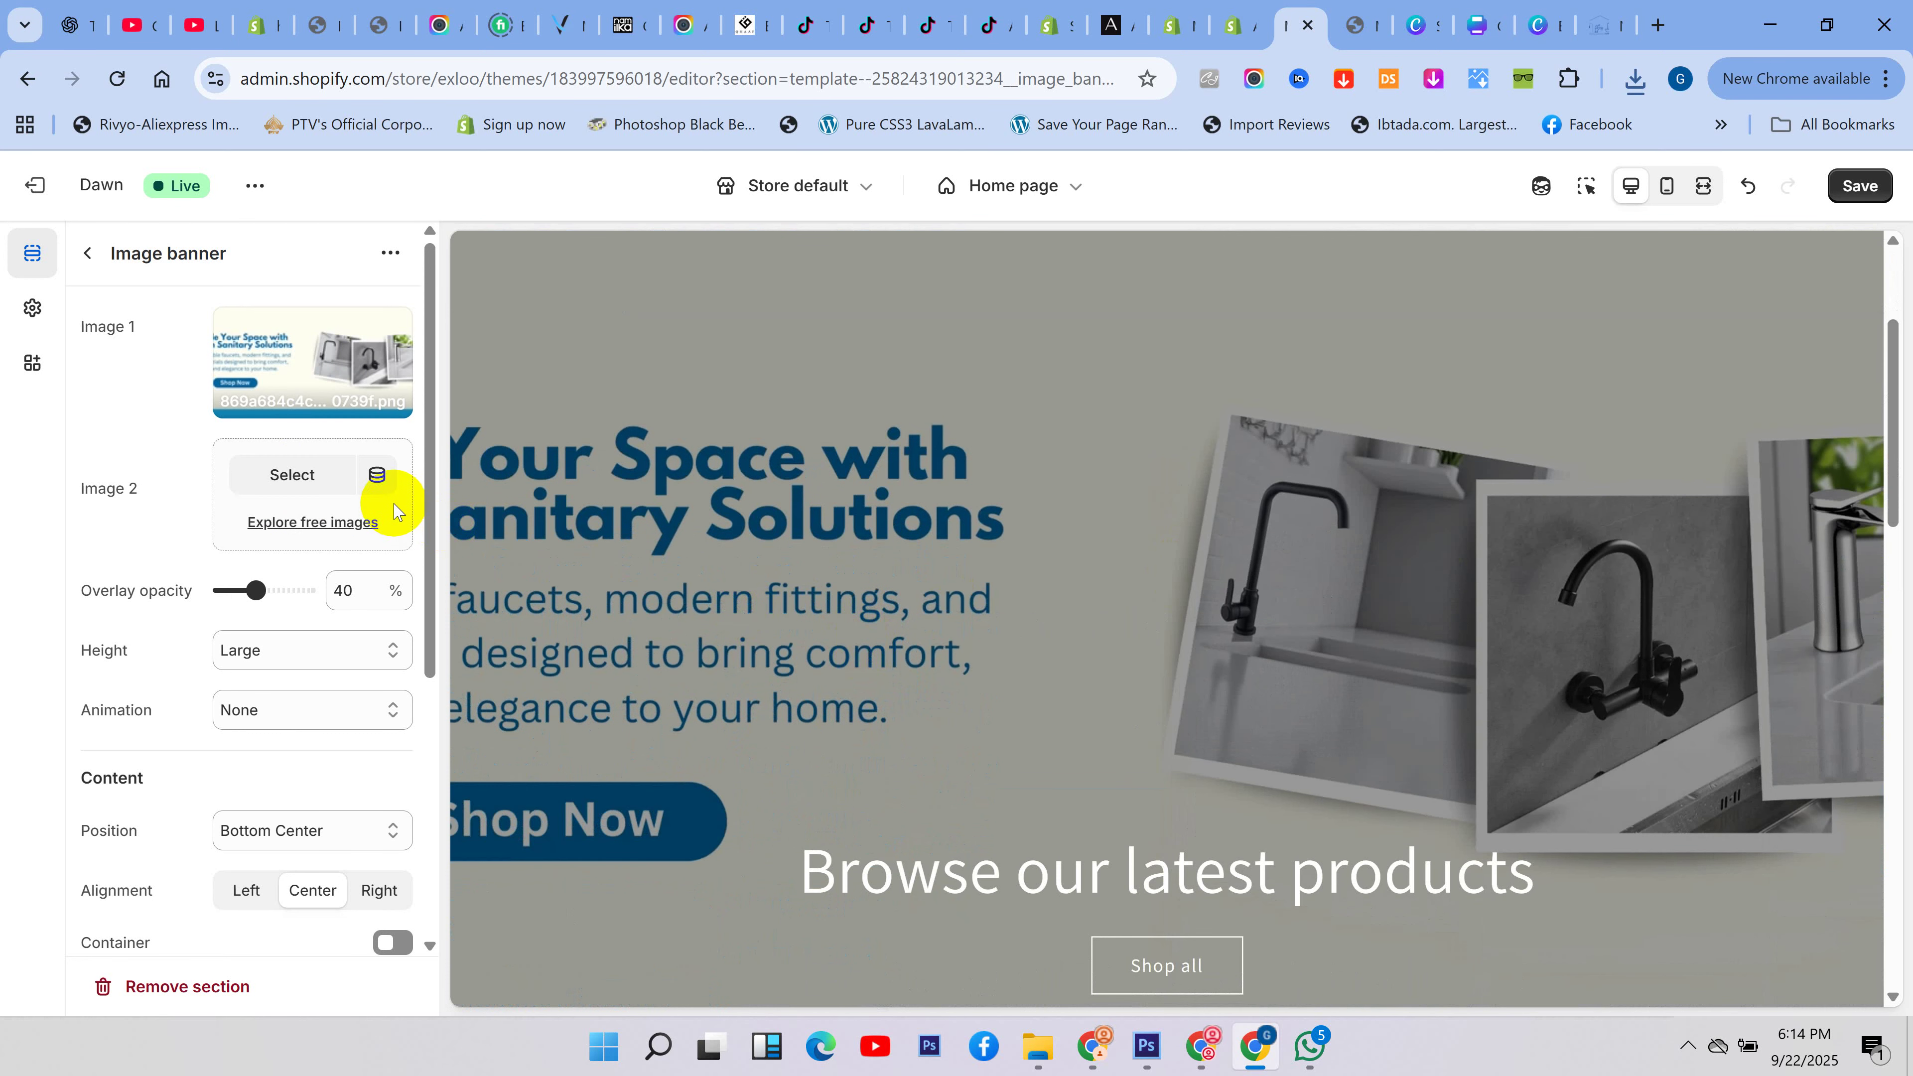
- Try the Asian Sanitary logo as Image 2 of the image banner
click(294, 476)
click(671, 630)
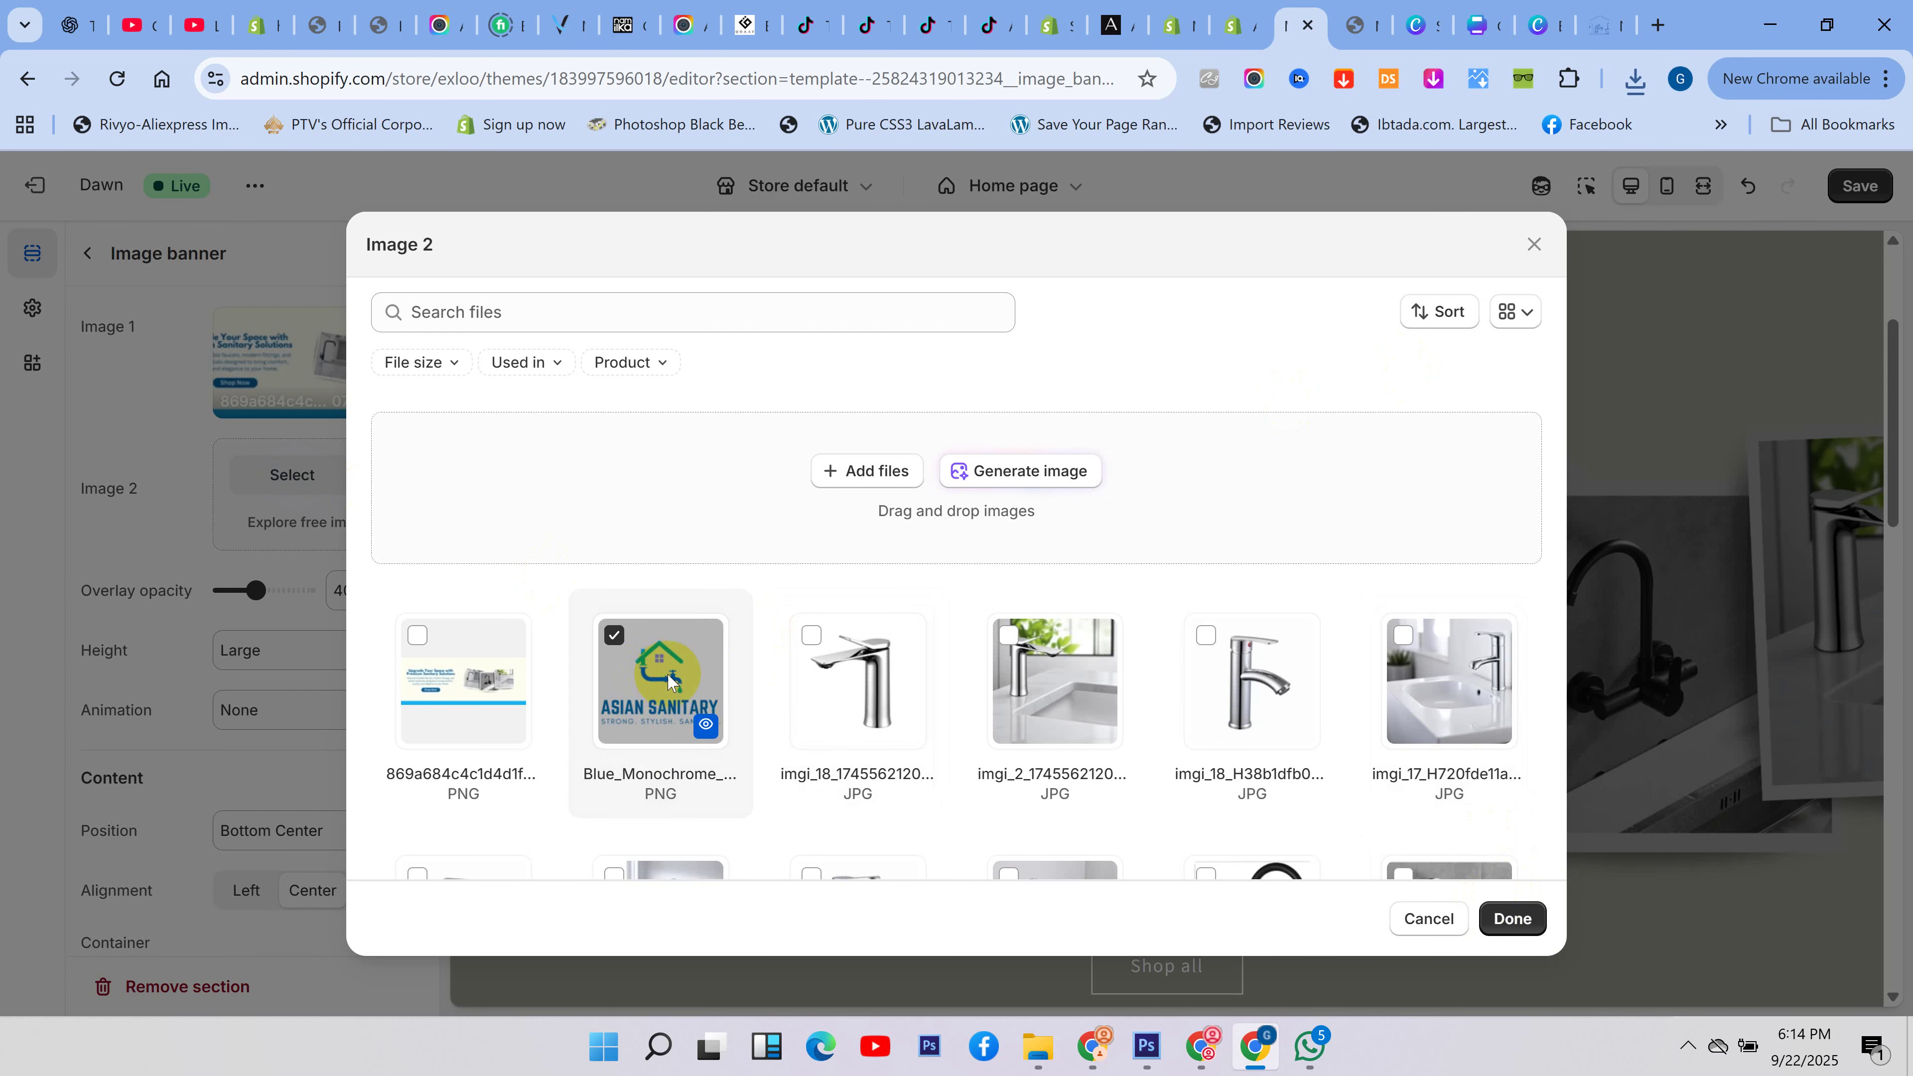
click(1529, 921)
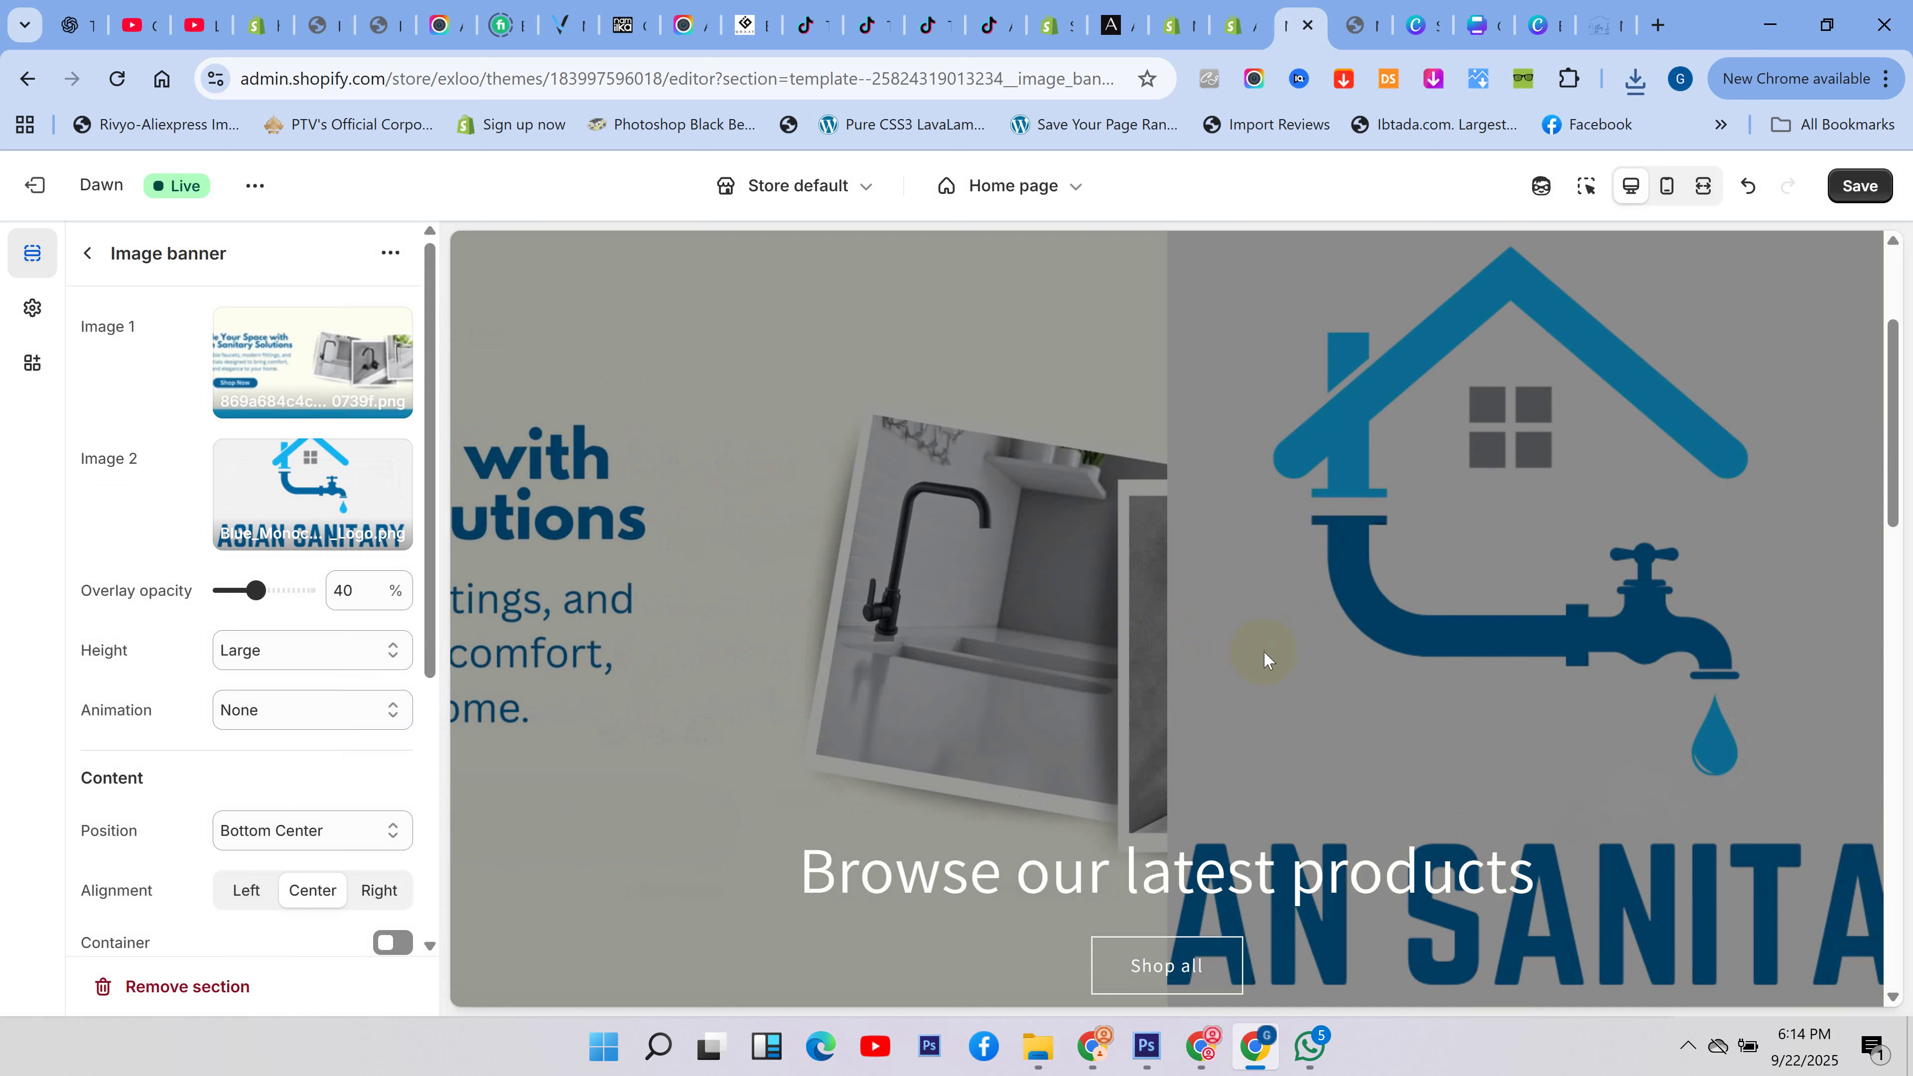
scroll(905, 675, down, 3)
scroll(909, 649, up, 2)
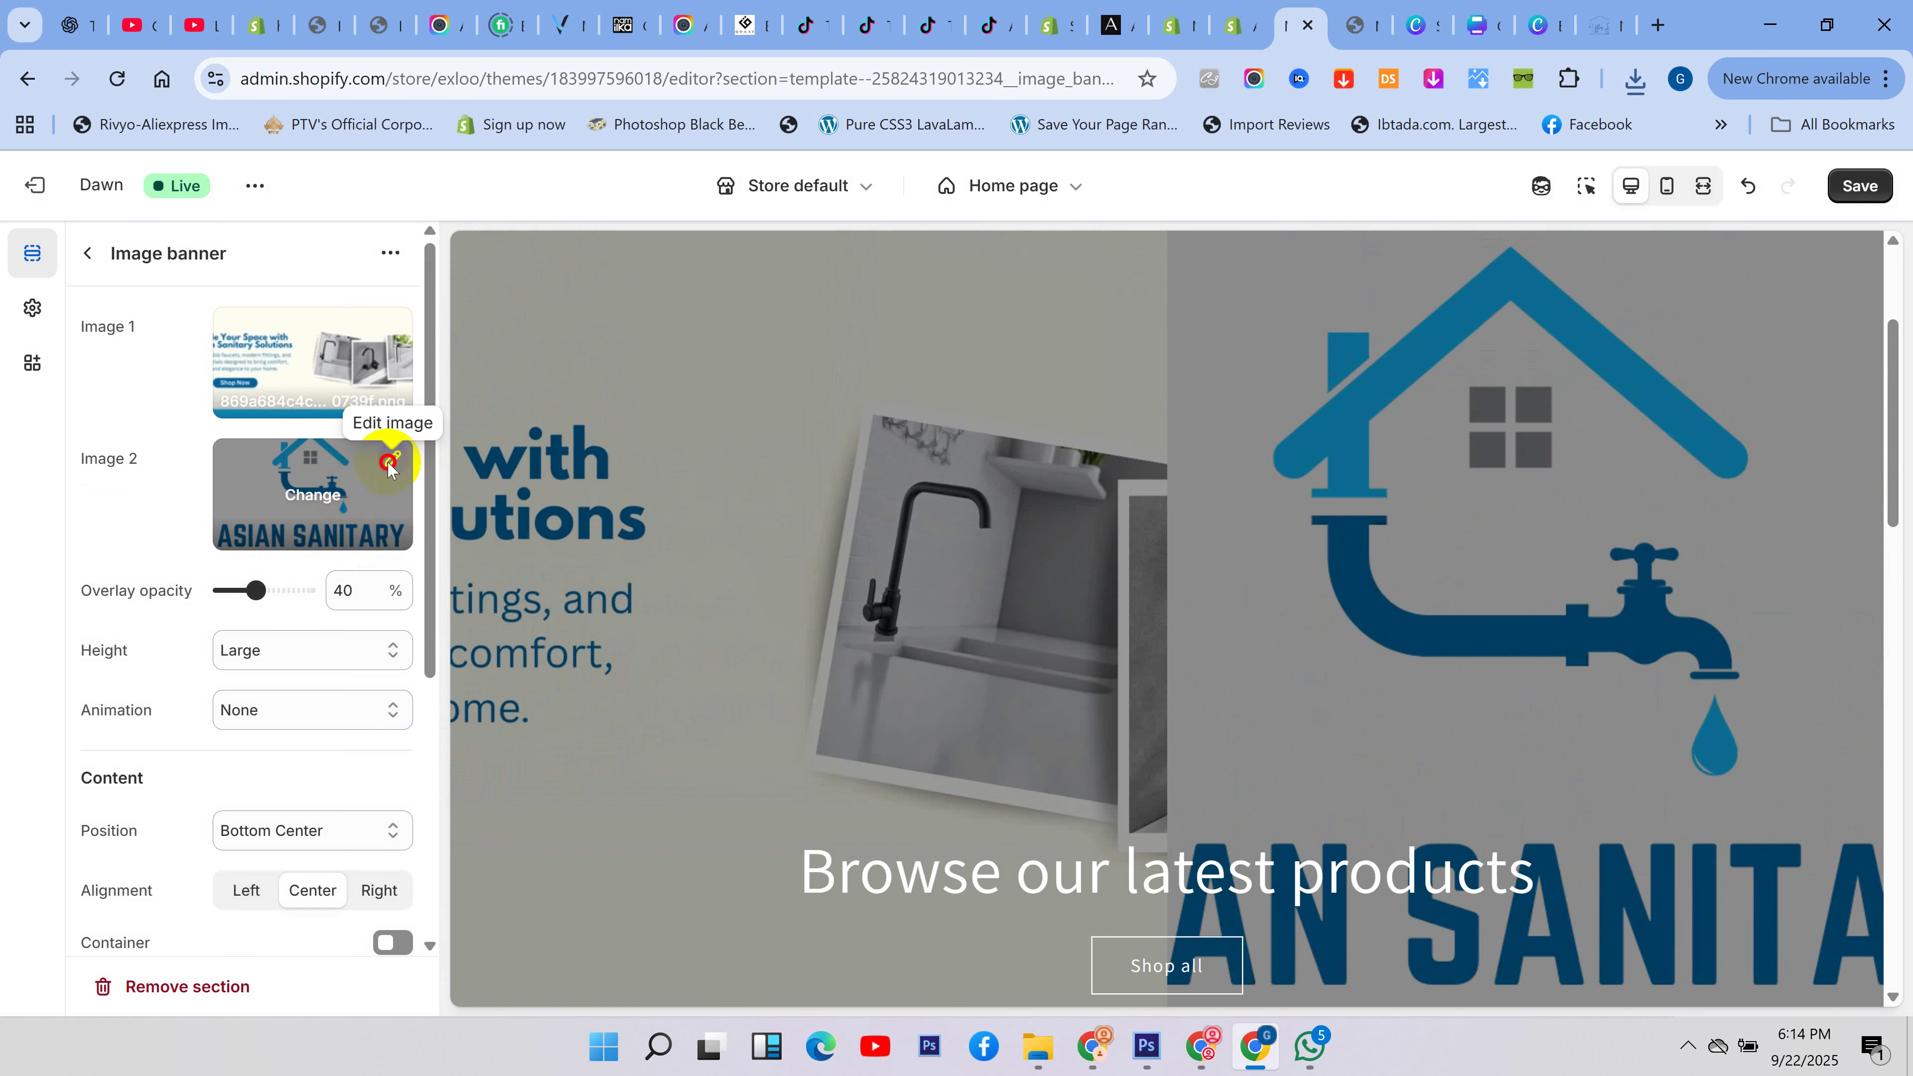
- Remove the Asian Sanitary logo from Image 2 of the image banner
click(389, 463)
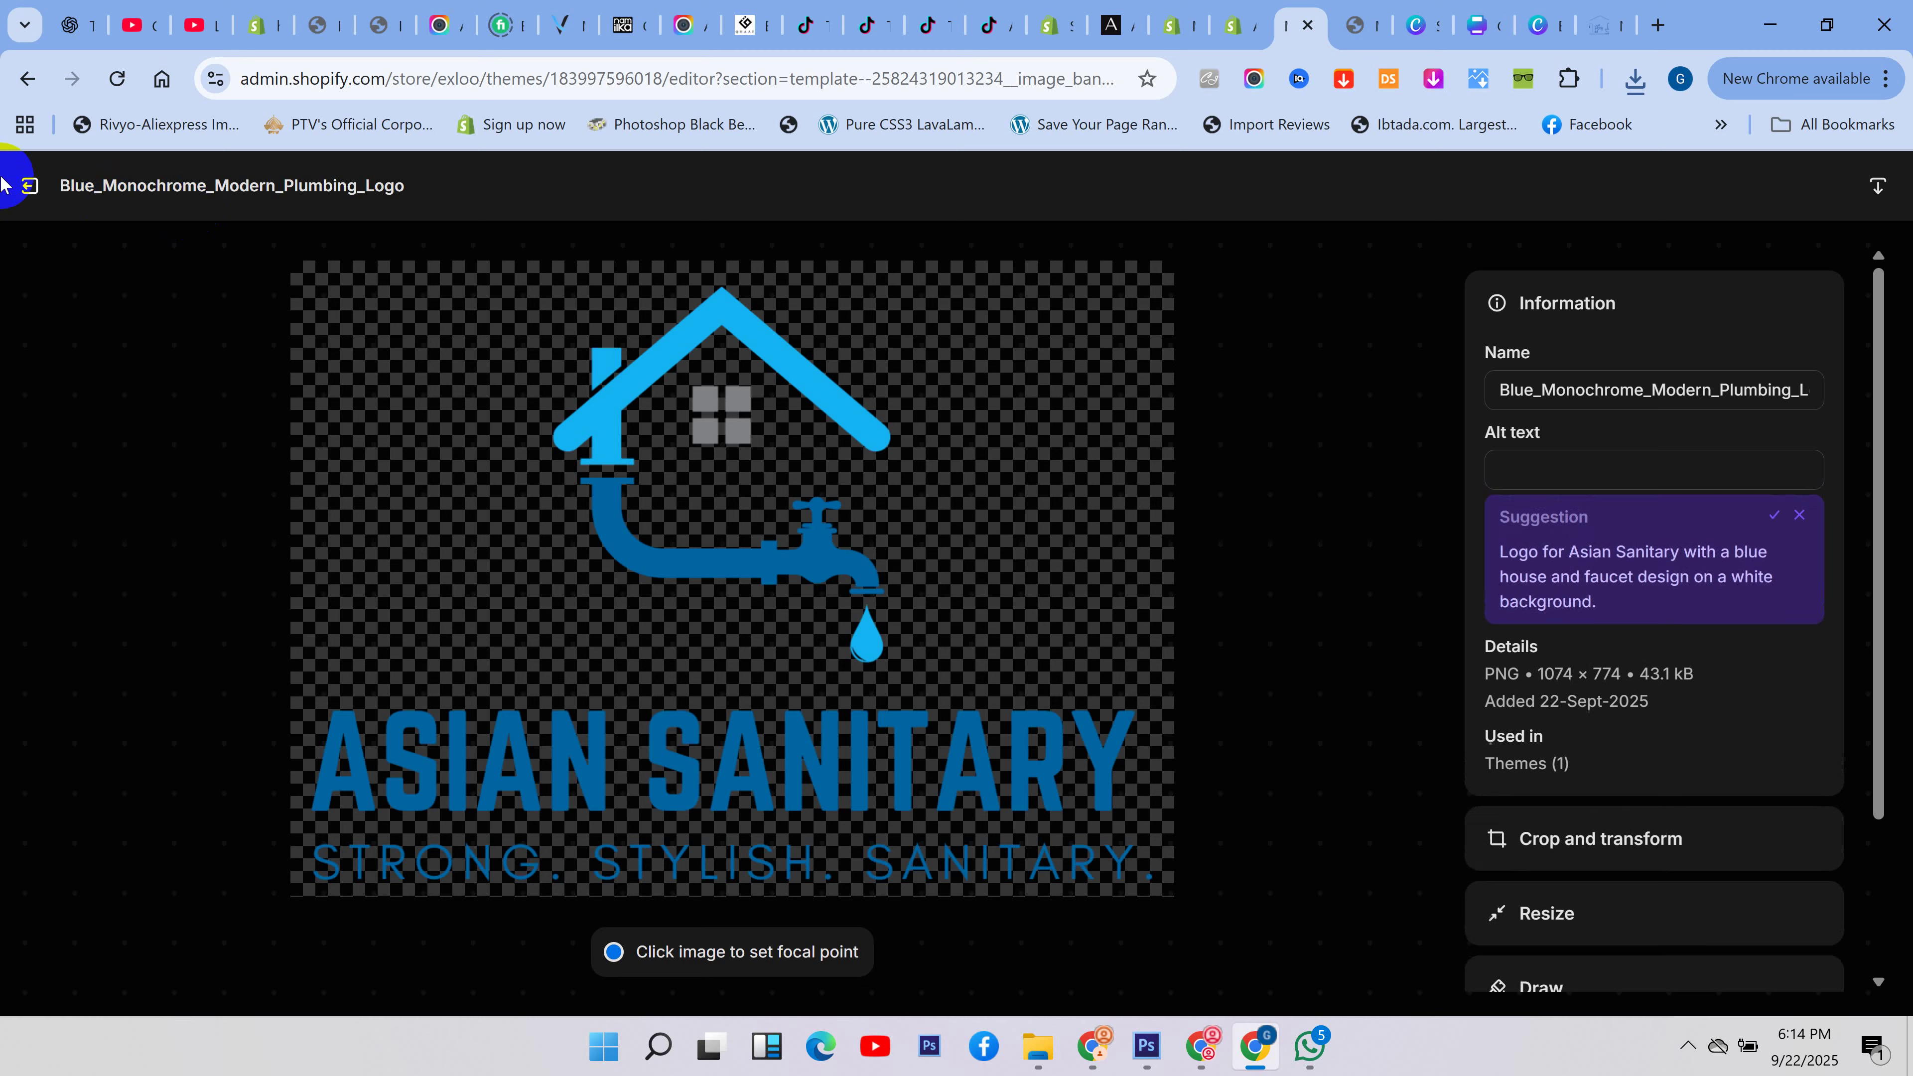
click(31, 188)
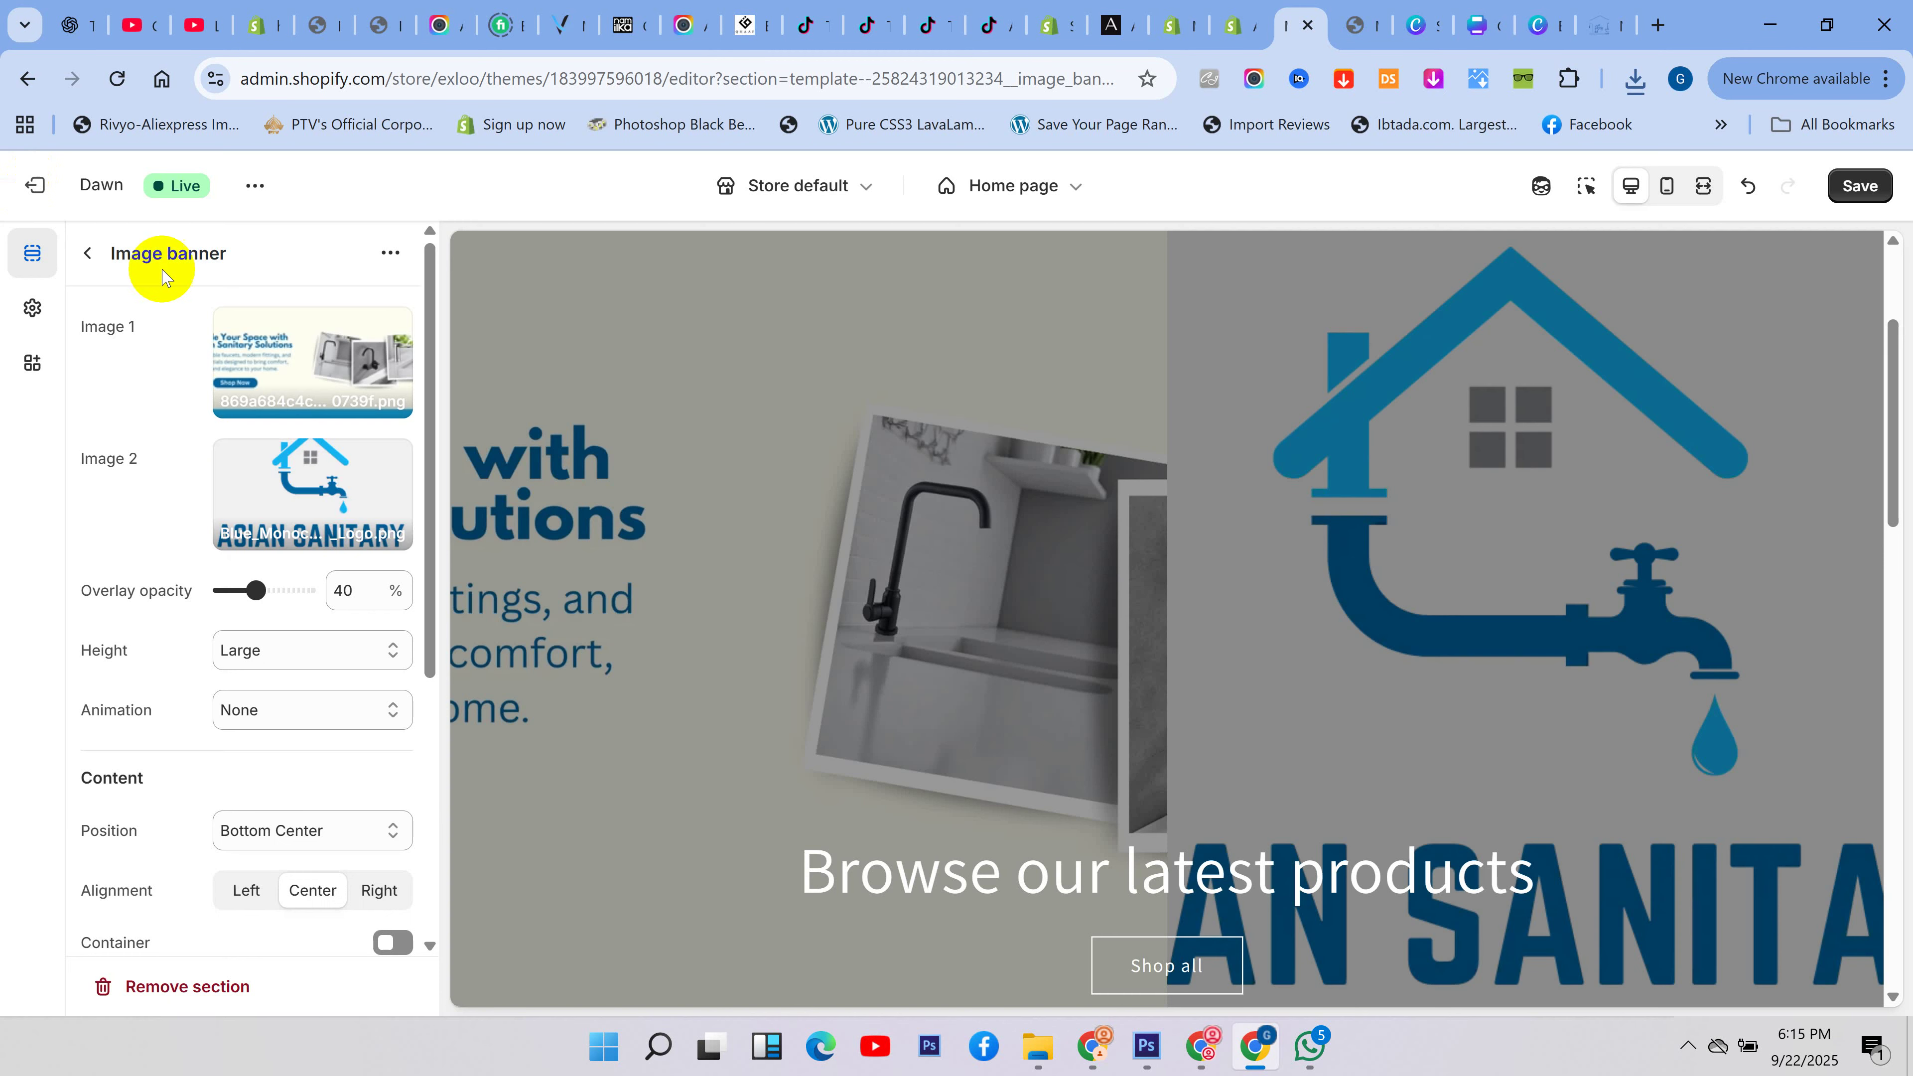
click(341, 494)
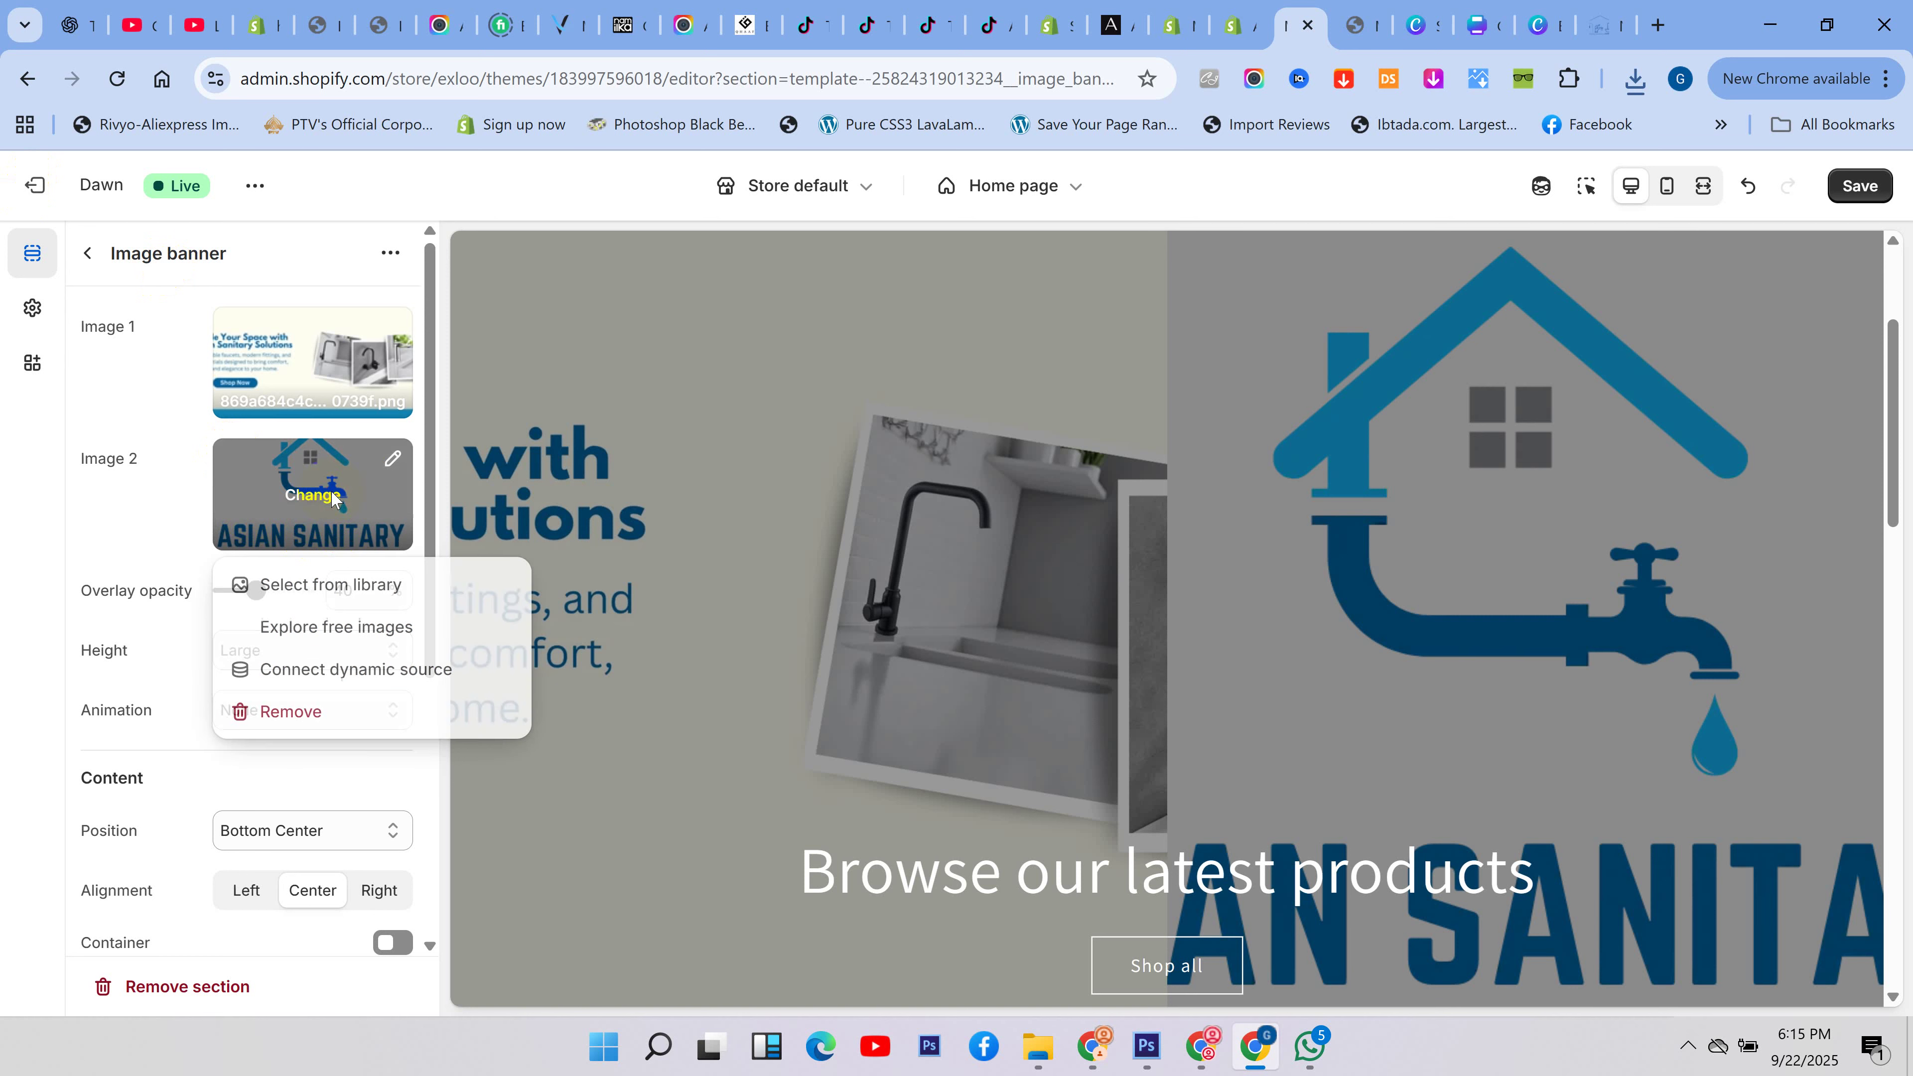
click(299, 707)
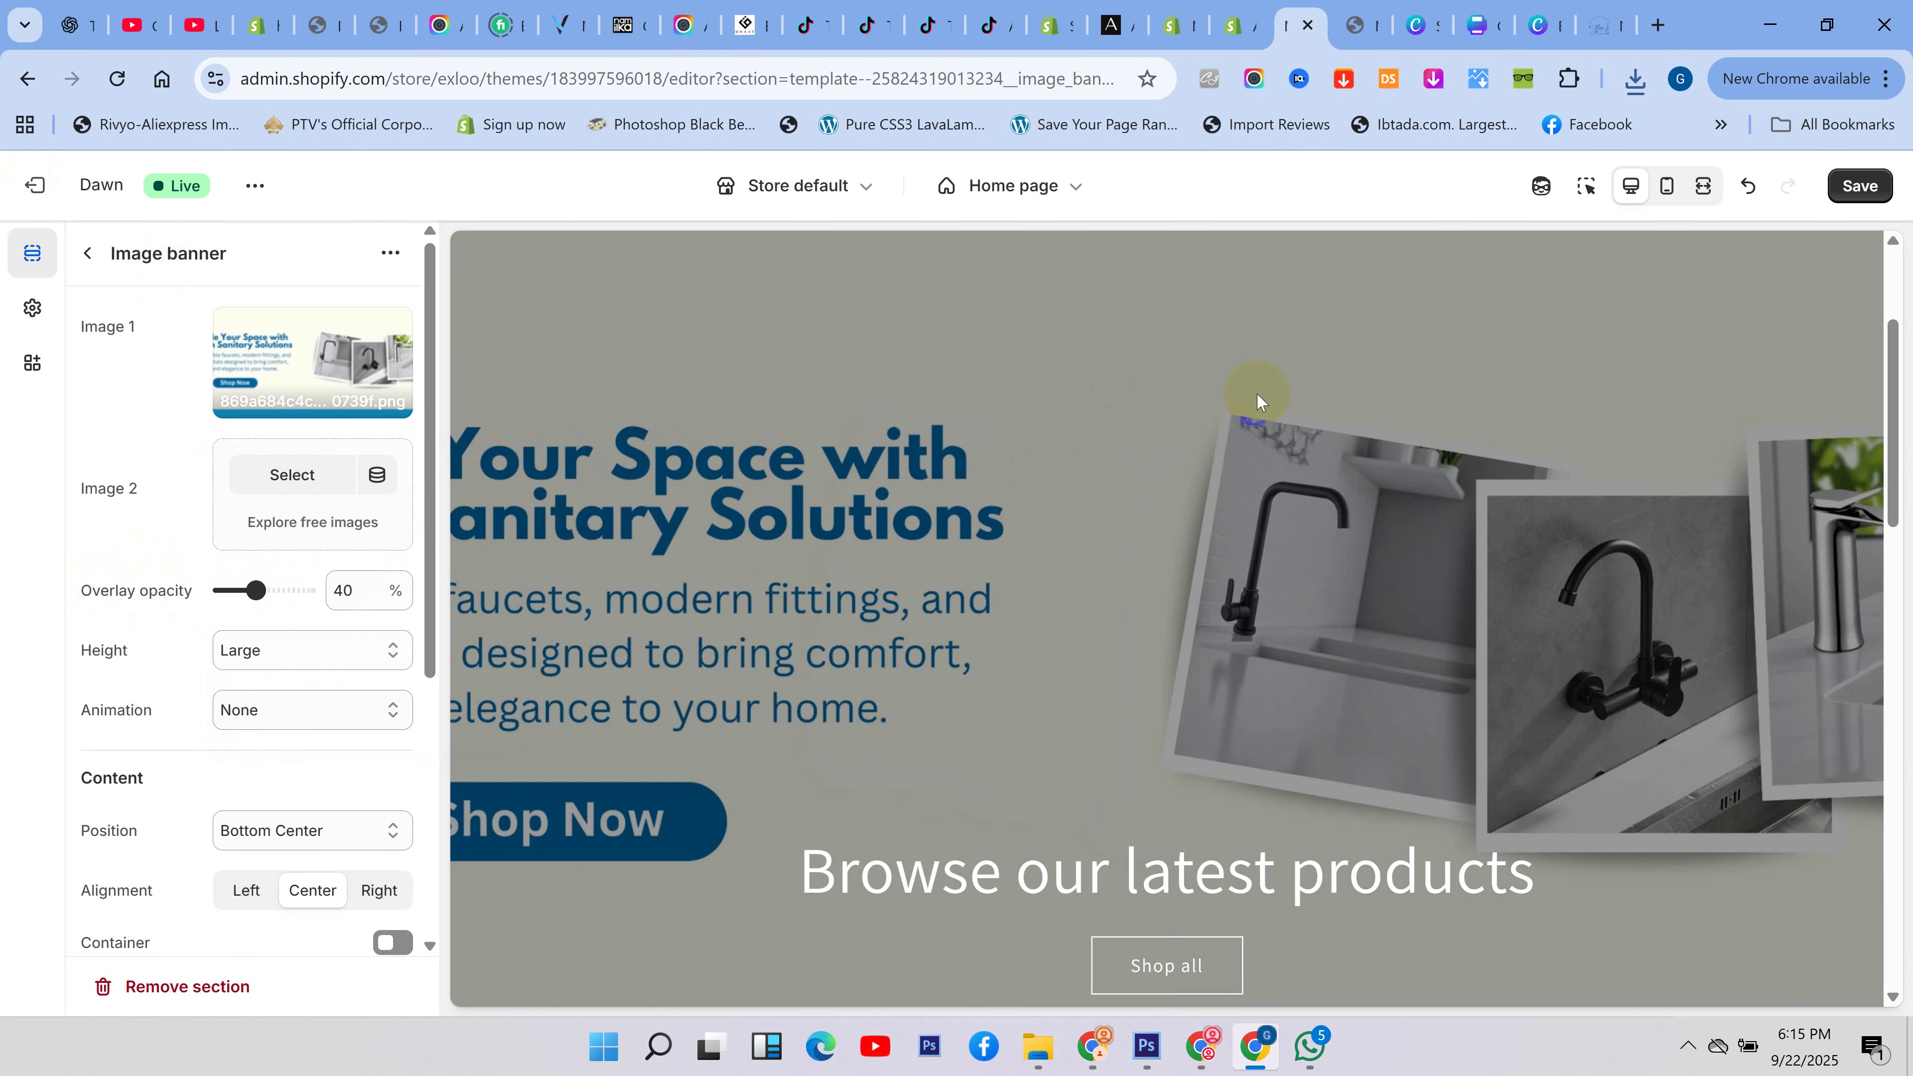
click(1540, 25)
click(1484, 12)
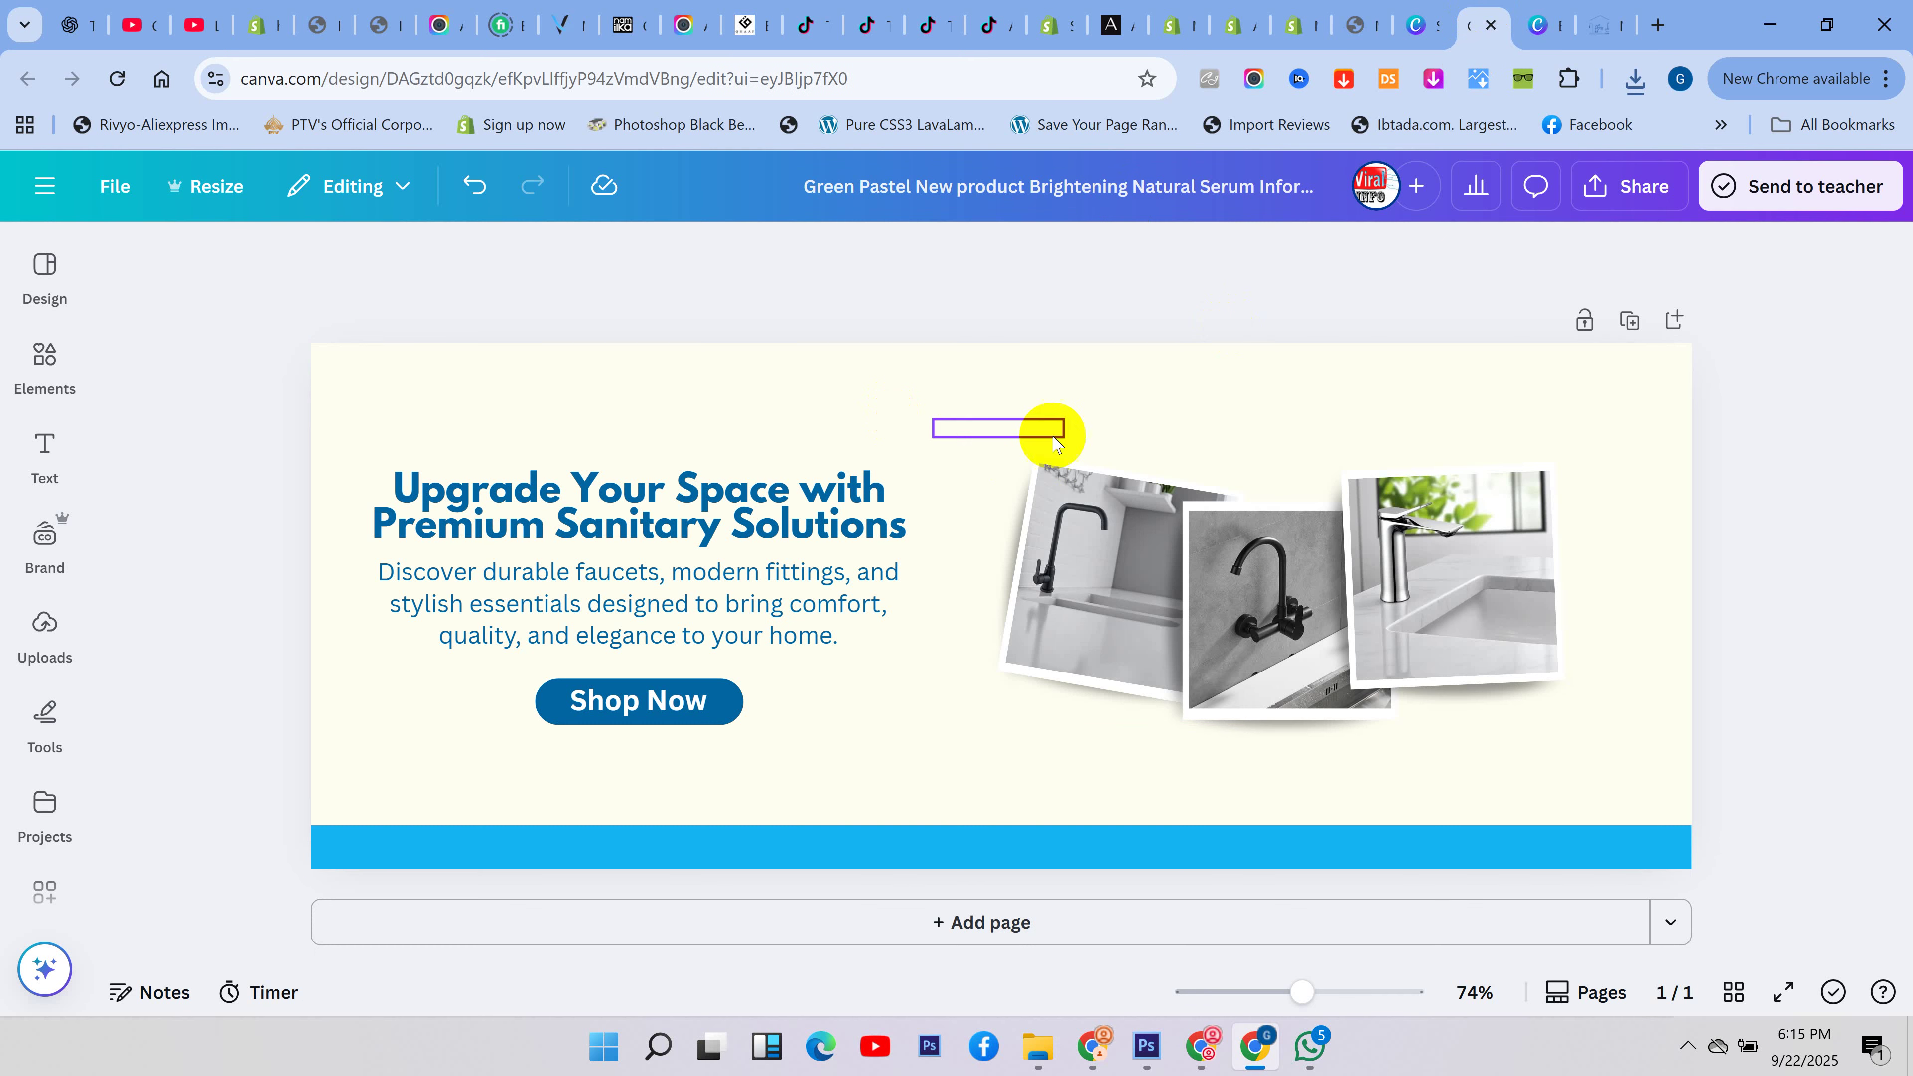
click(1304, 23)
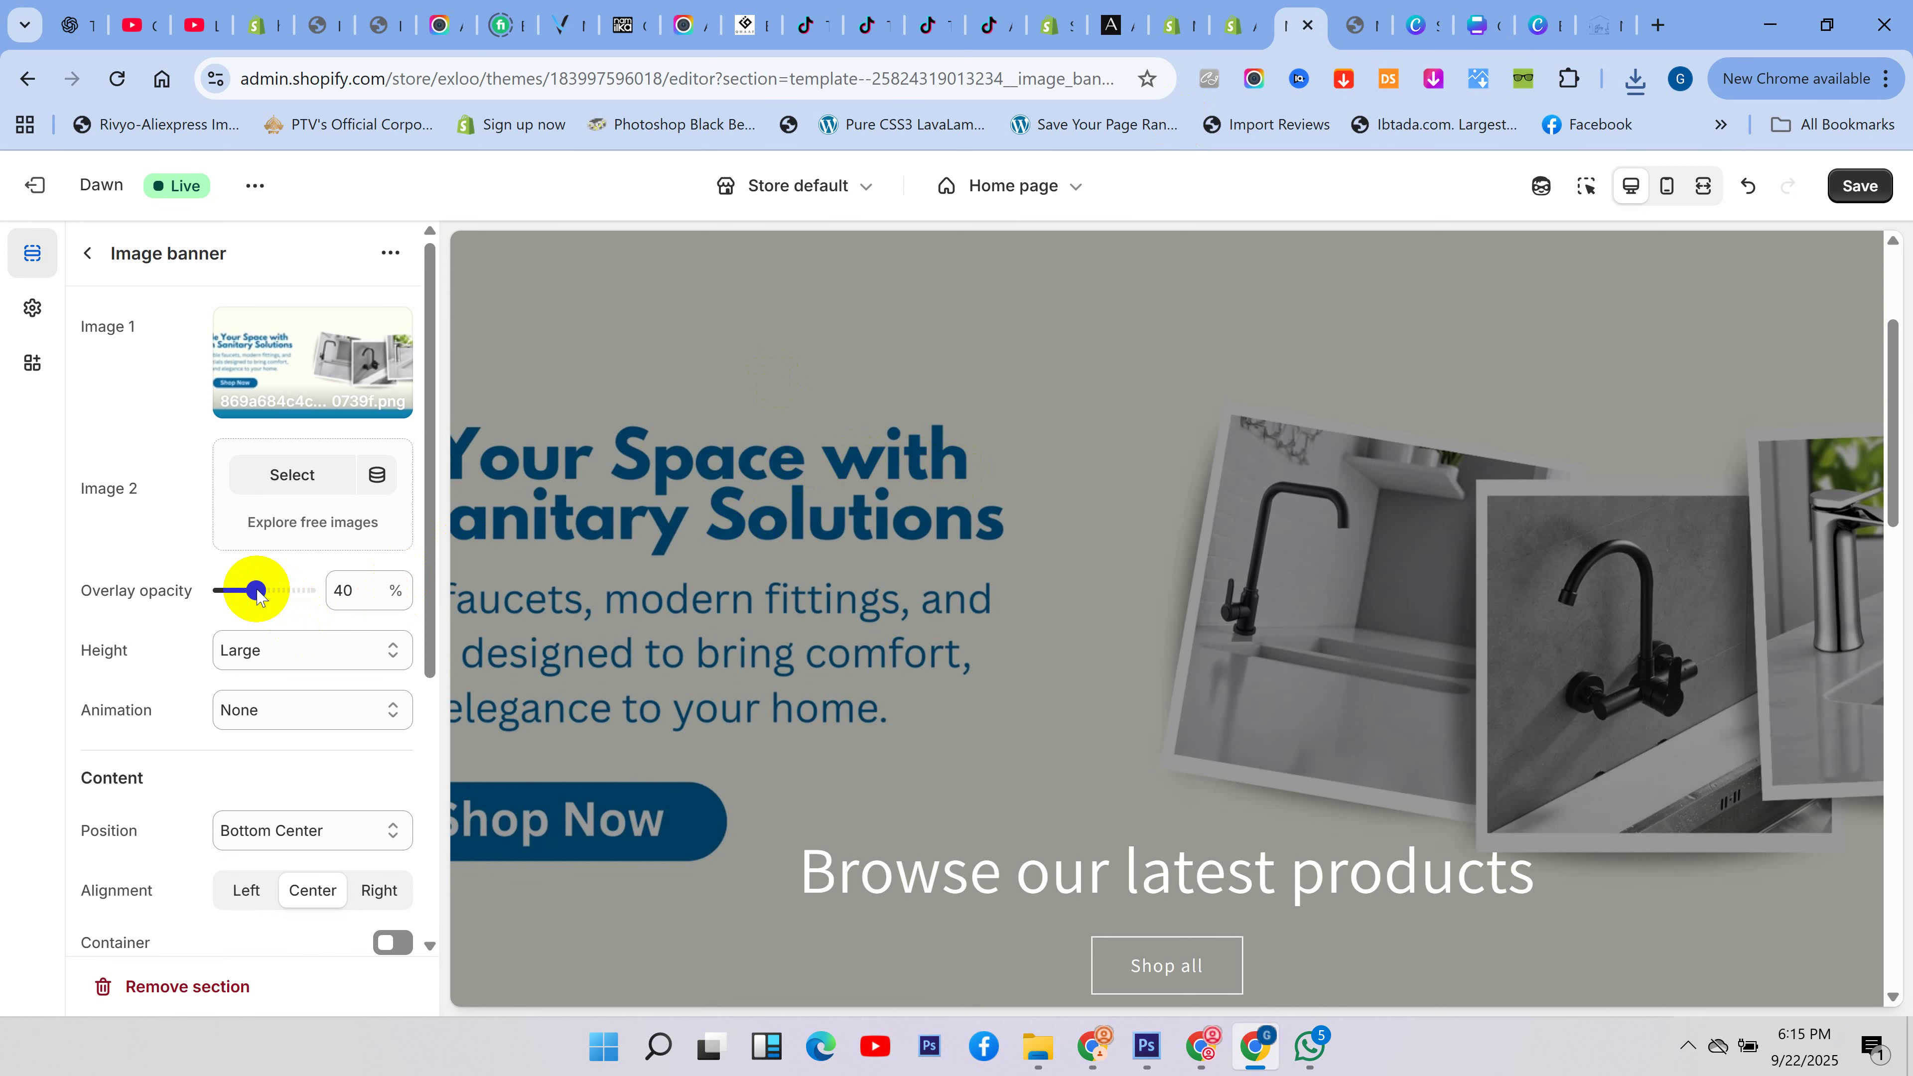
- Set the image banner's overlay opacity to 0% and its height to Adapt to first image, checking it in the full-width preview
drag(253, 595, 59, 589)
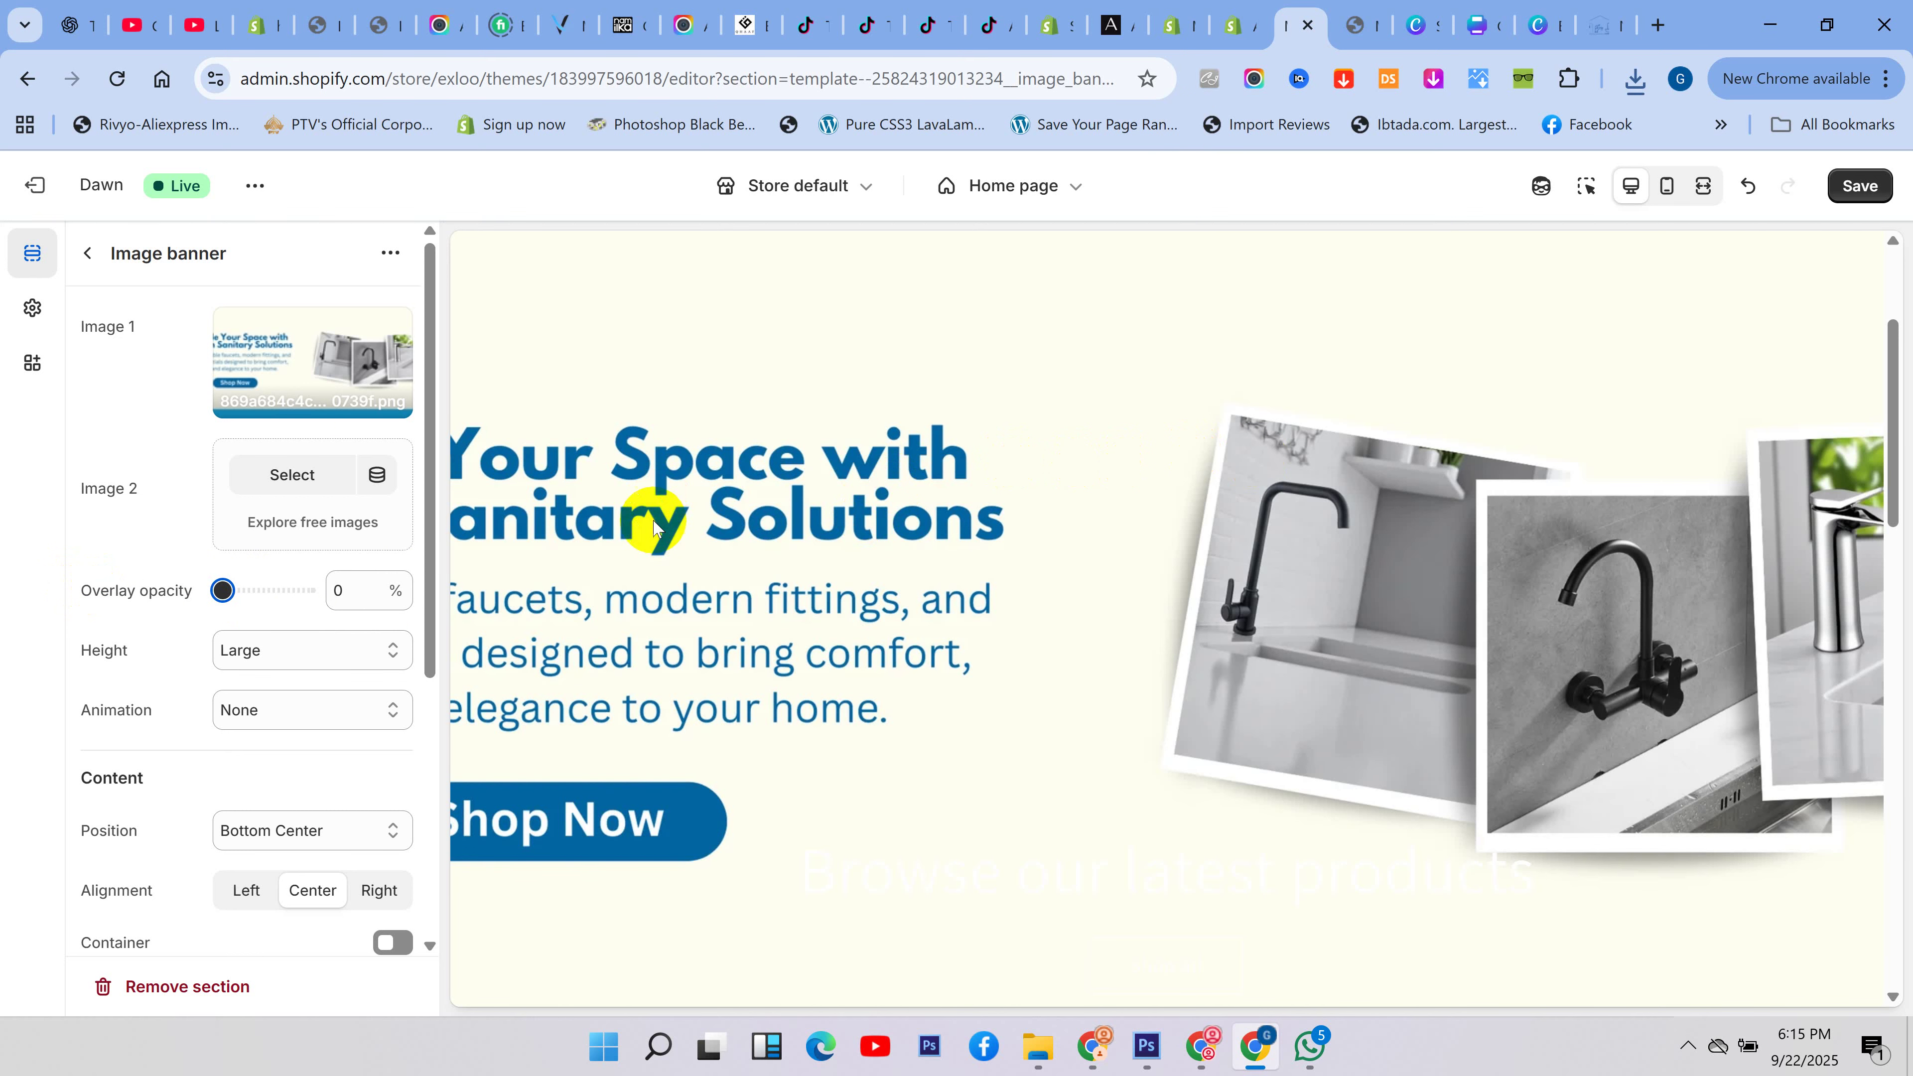
double_click(85, 649)
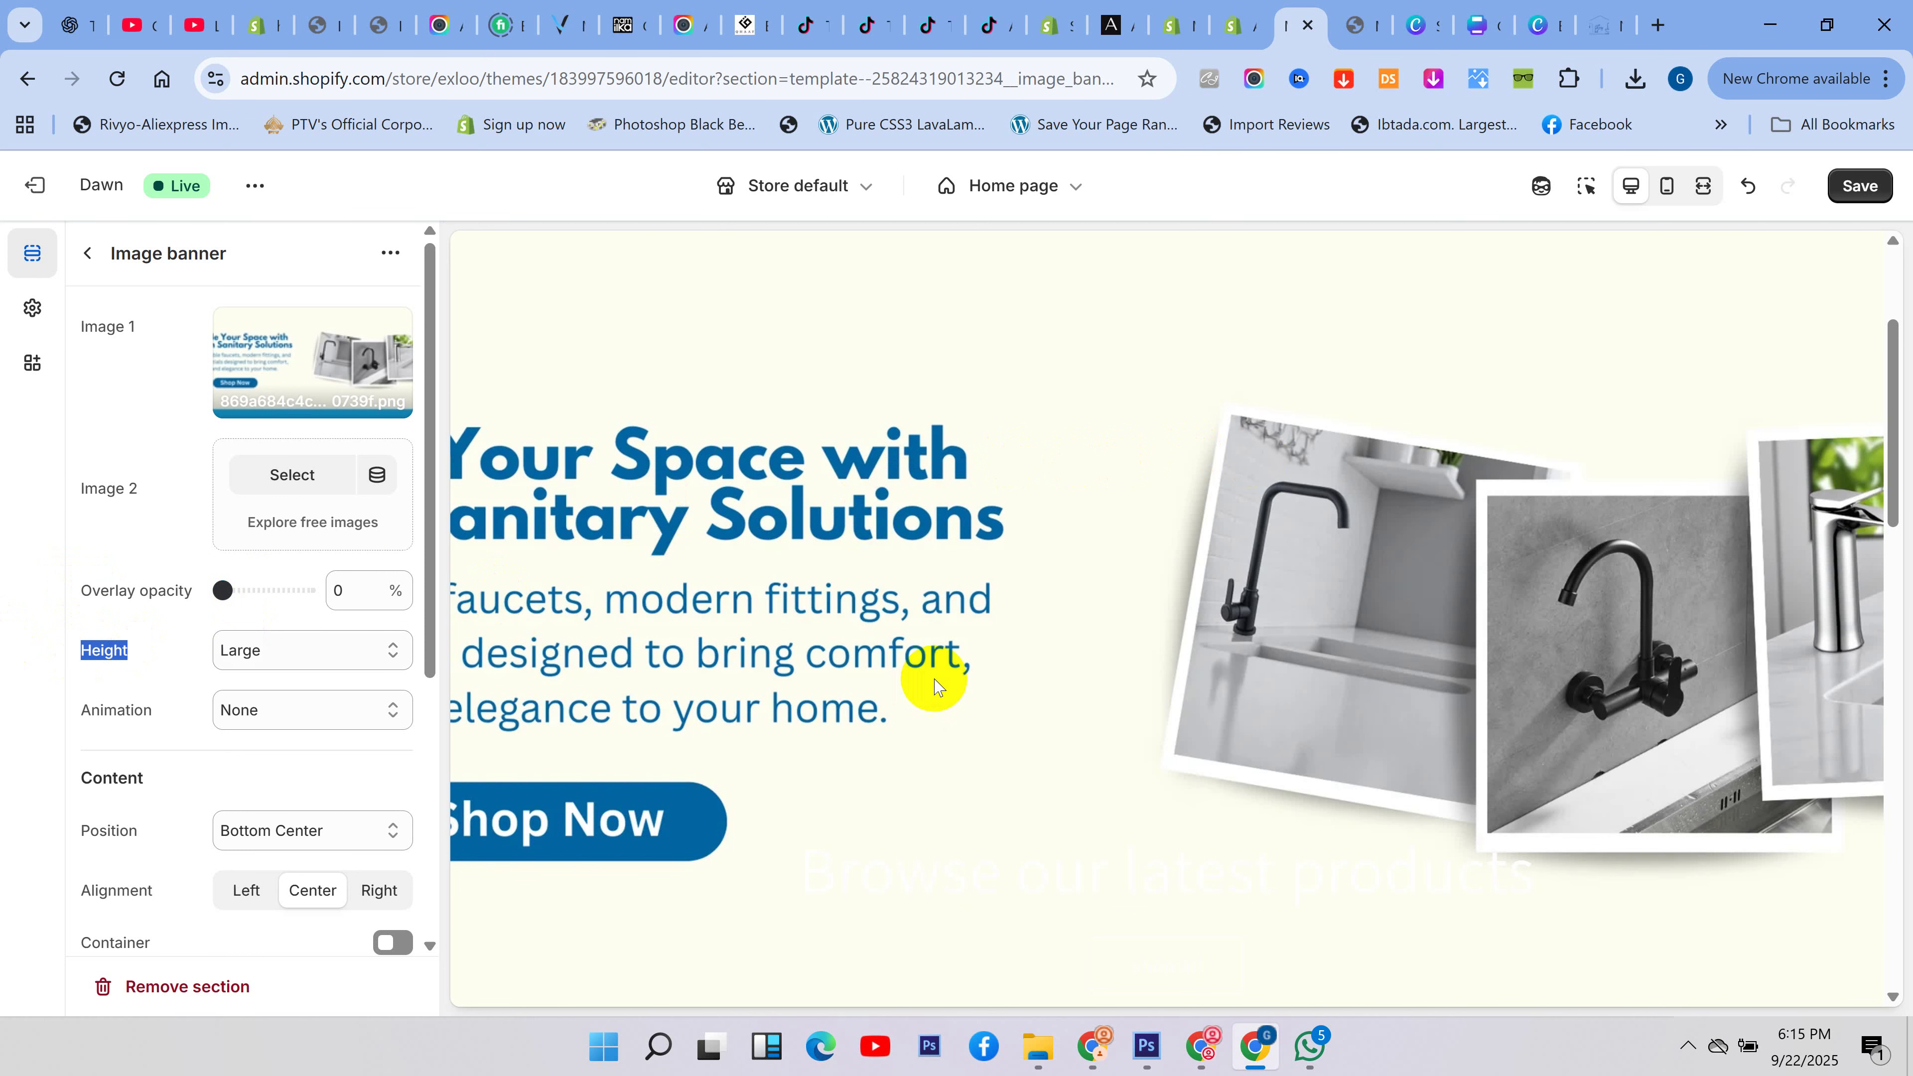
scroll(935, 678, down, 5)
scroll(904, 682, up, 5)
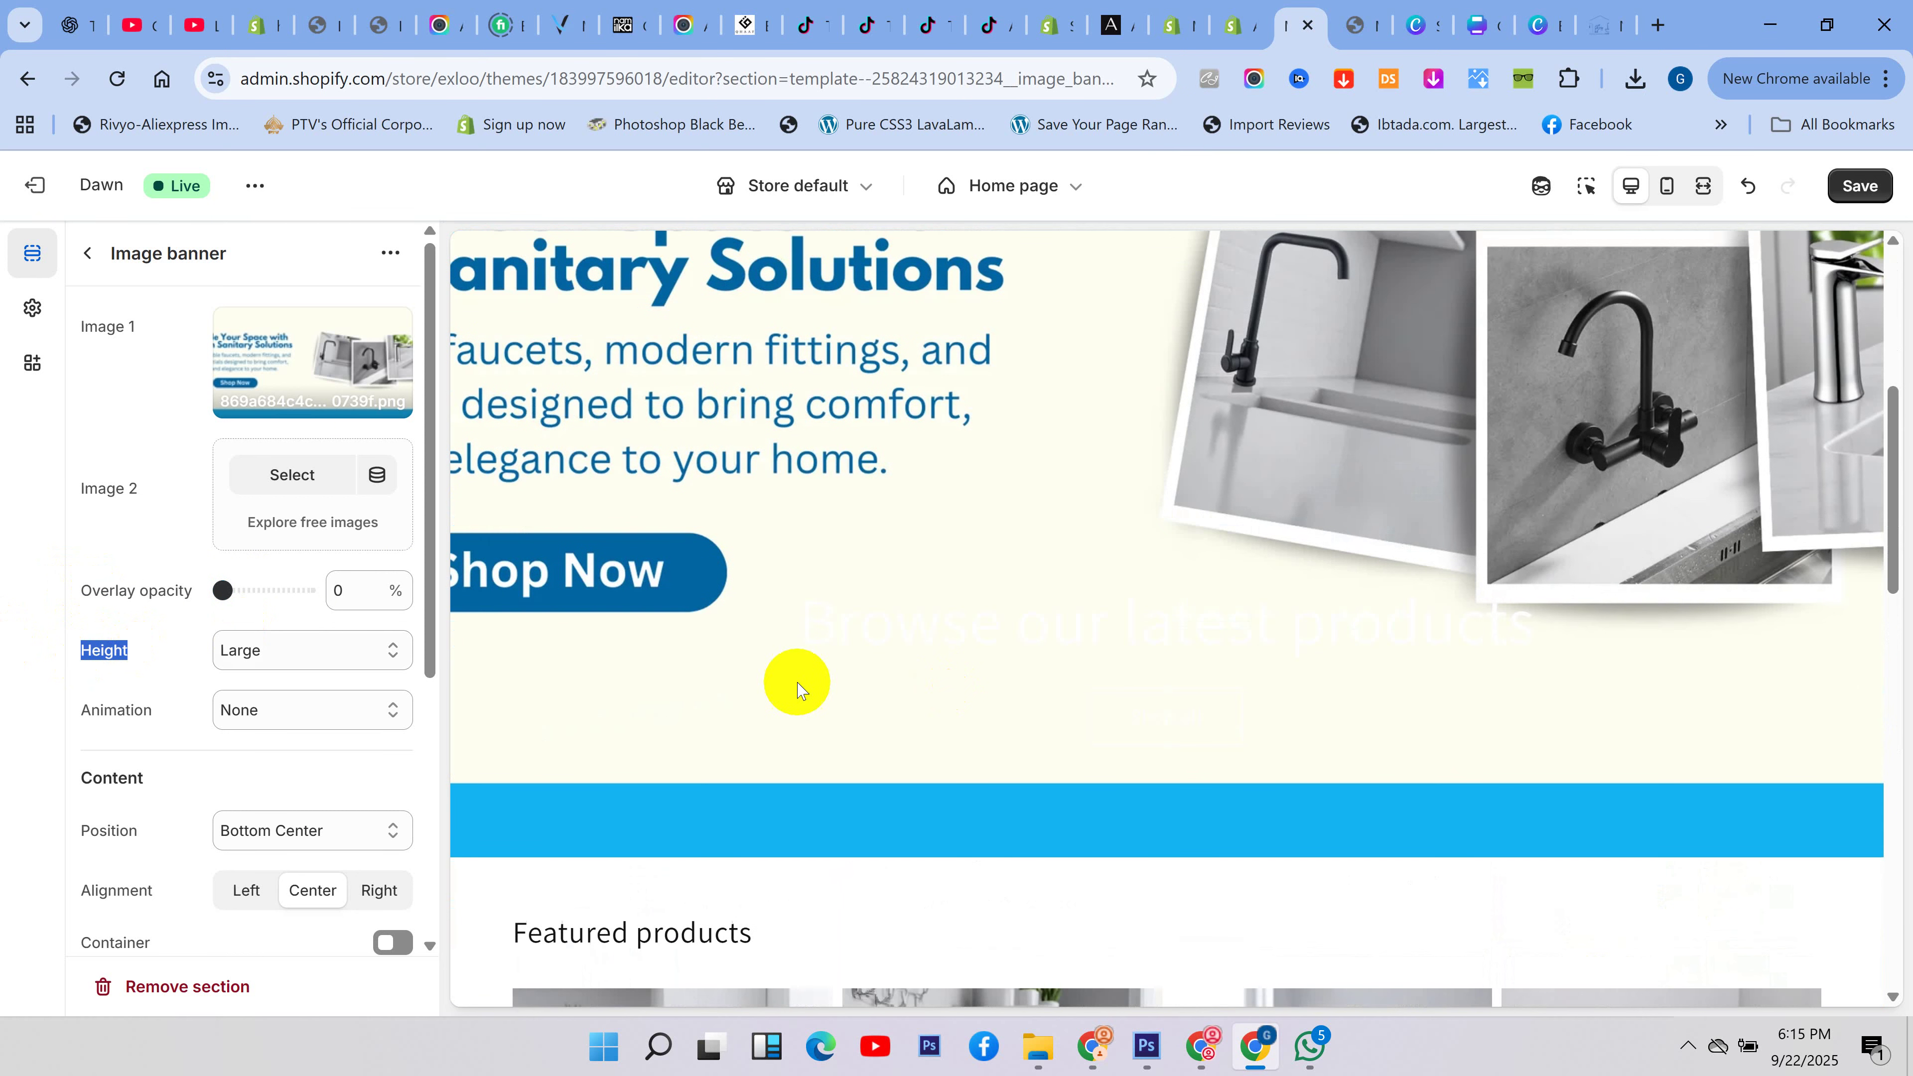
click(374, 656)
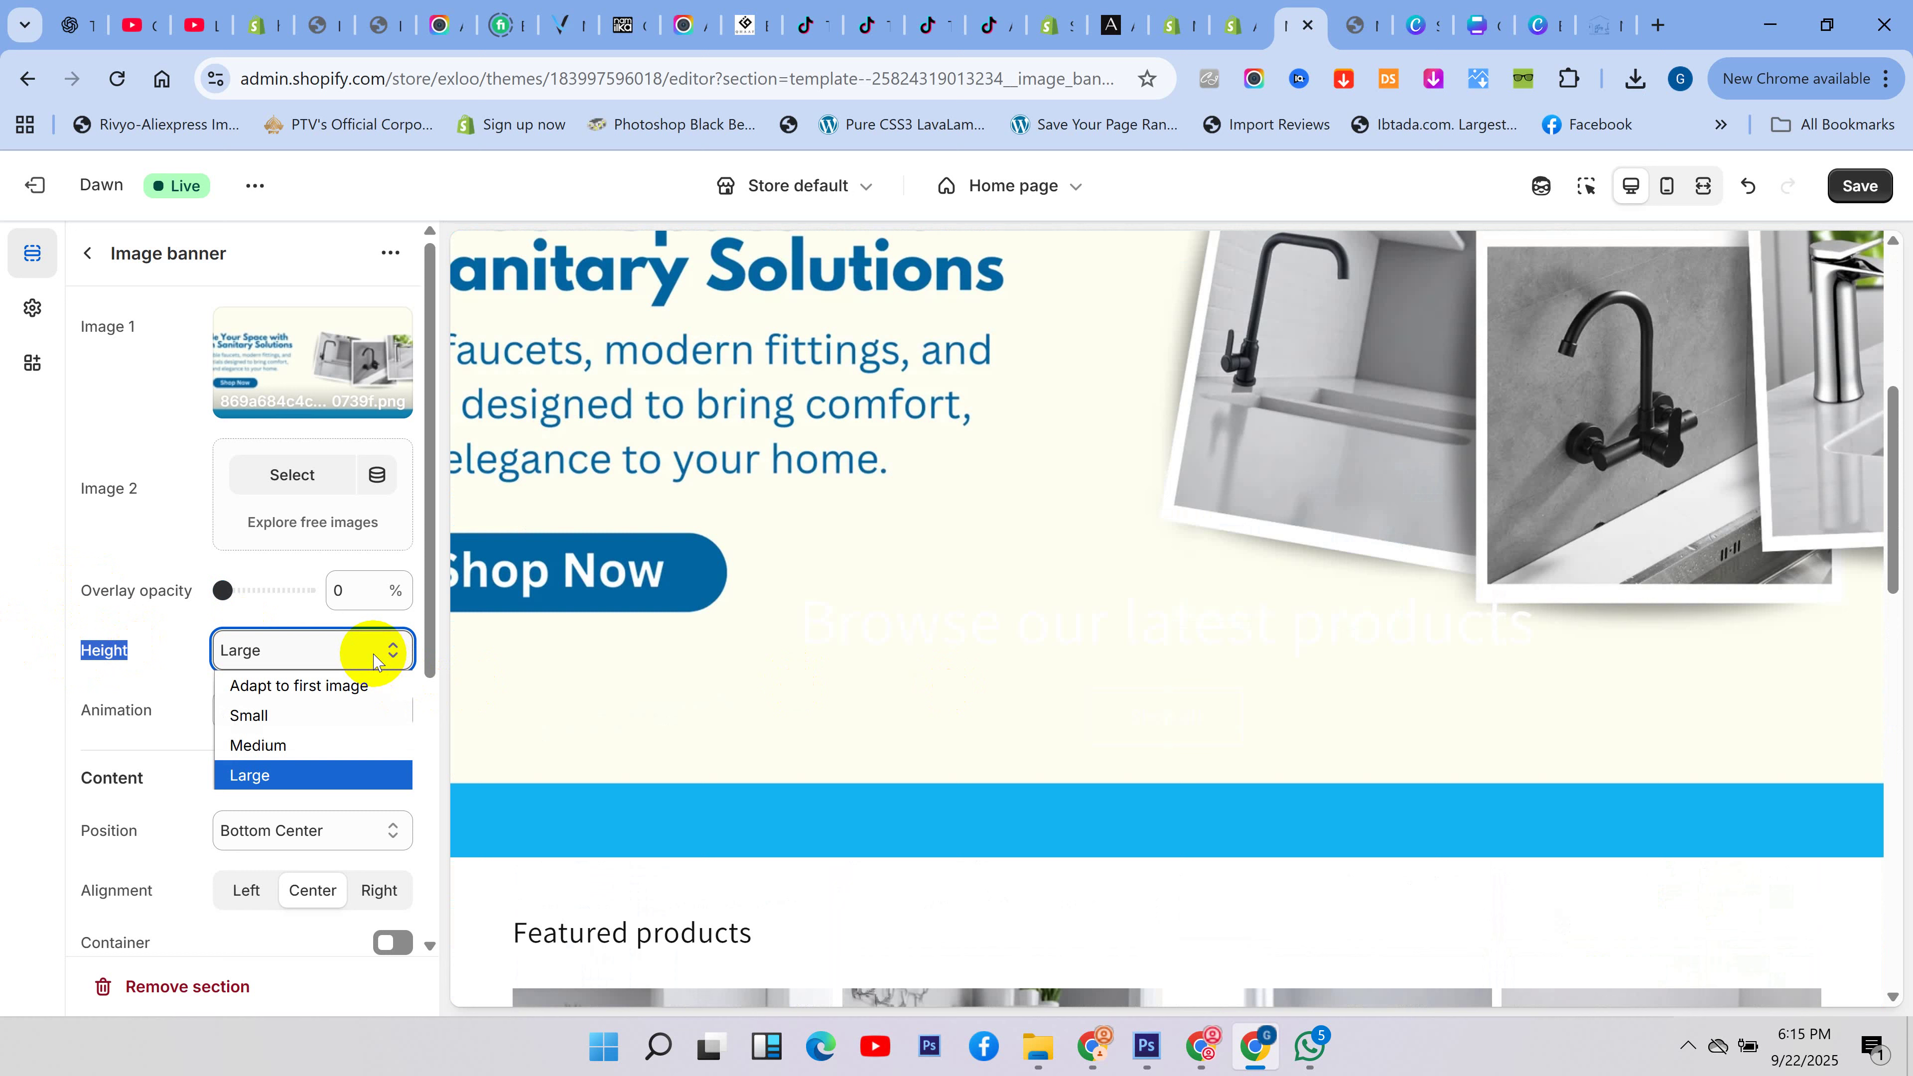
click(281, 687)
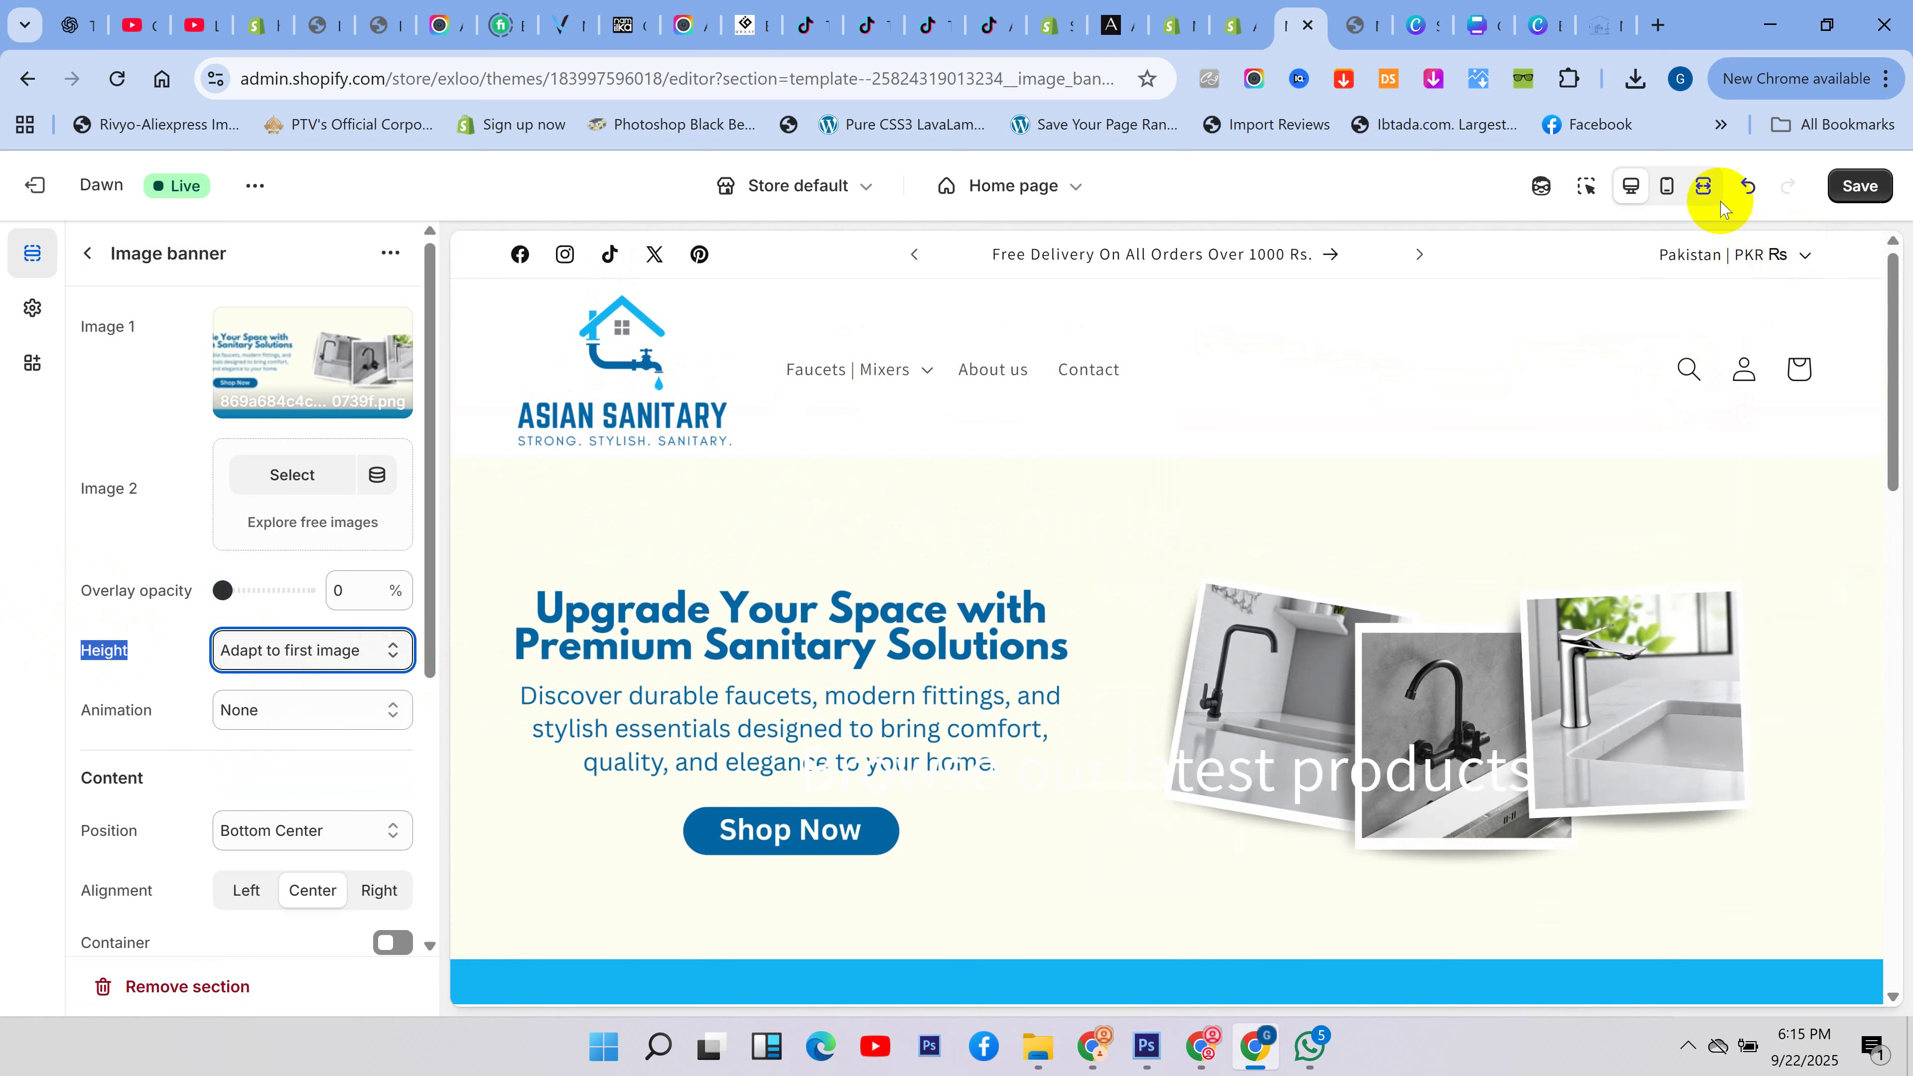
click(1704, 186)
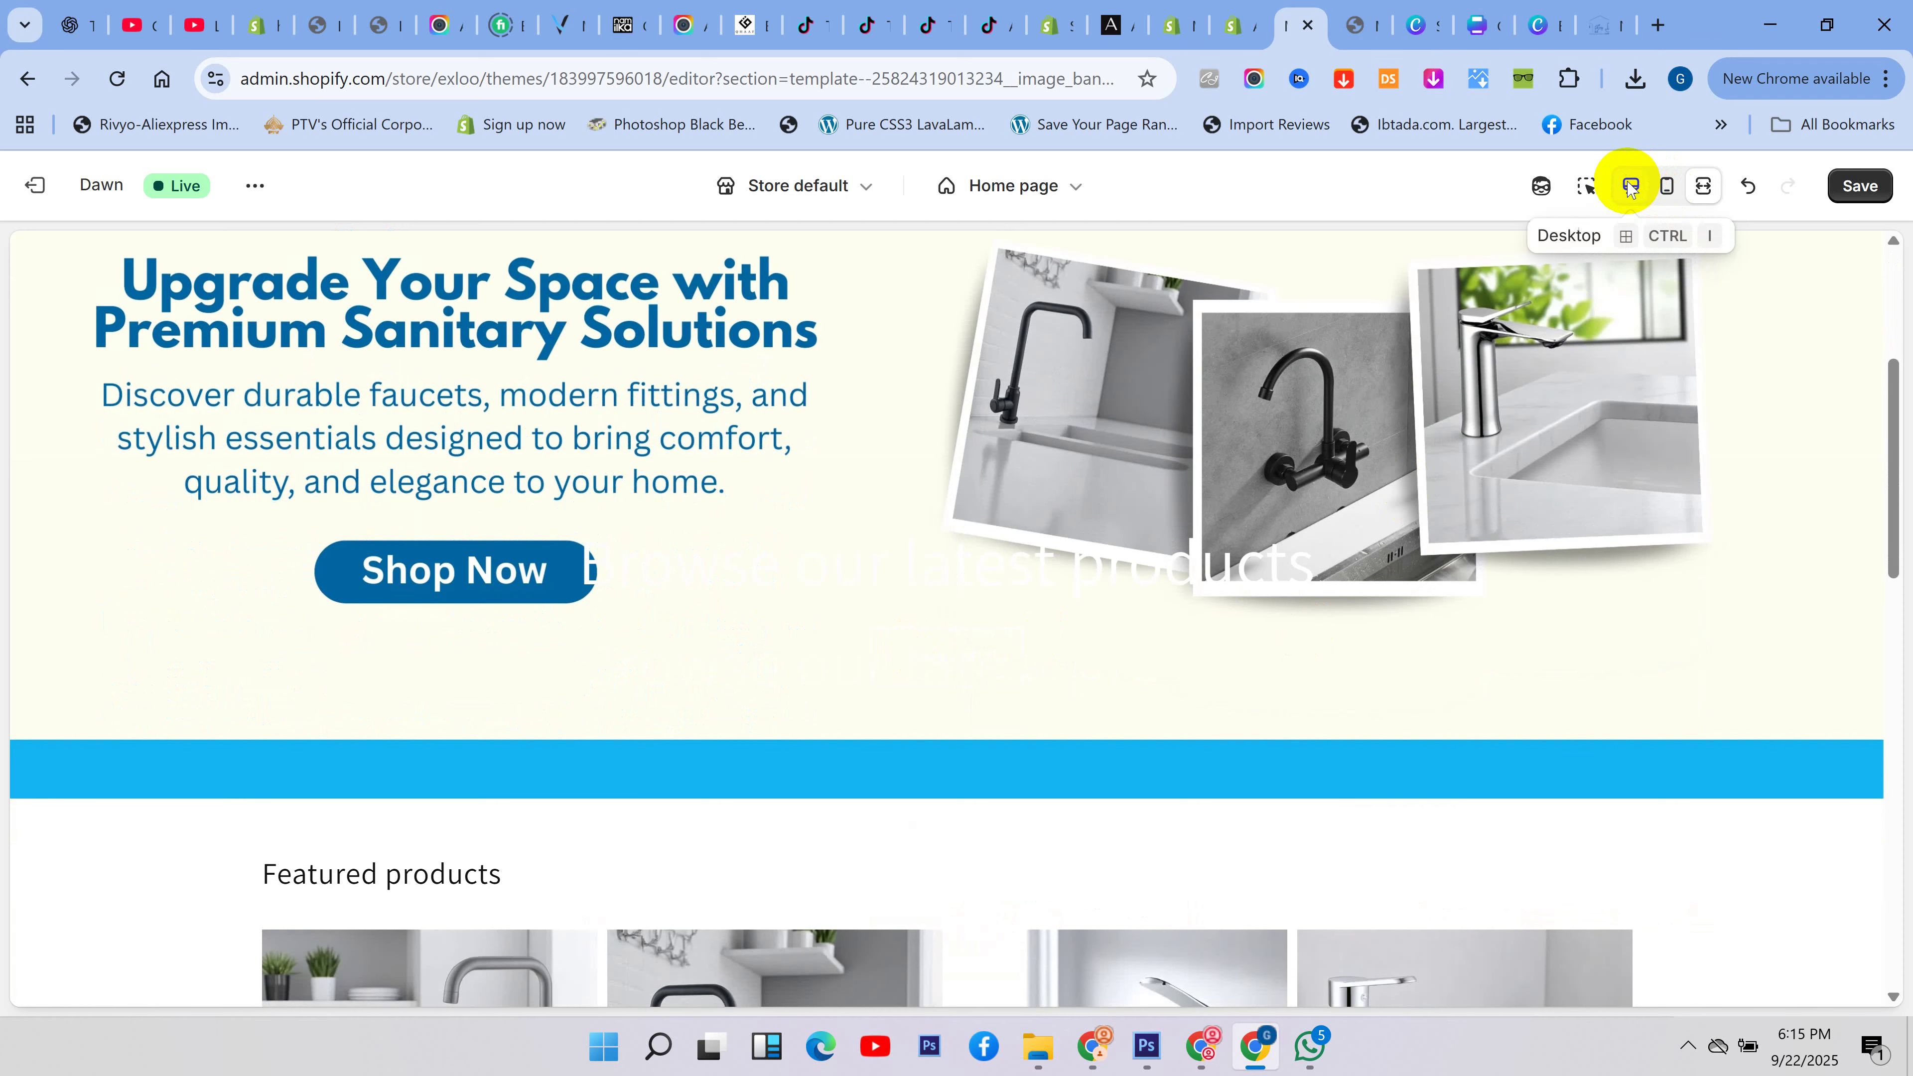
click(1630, 186)
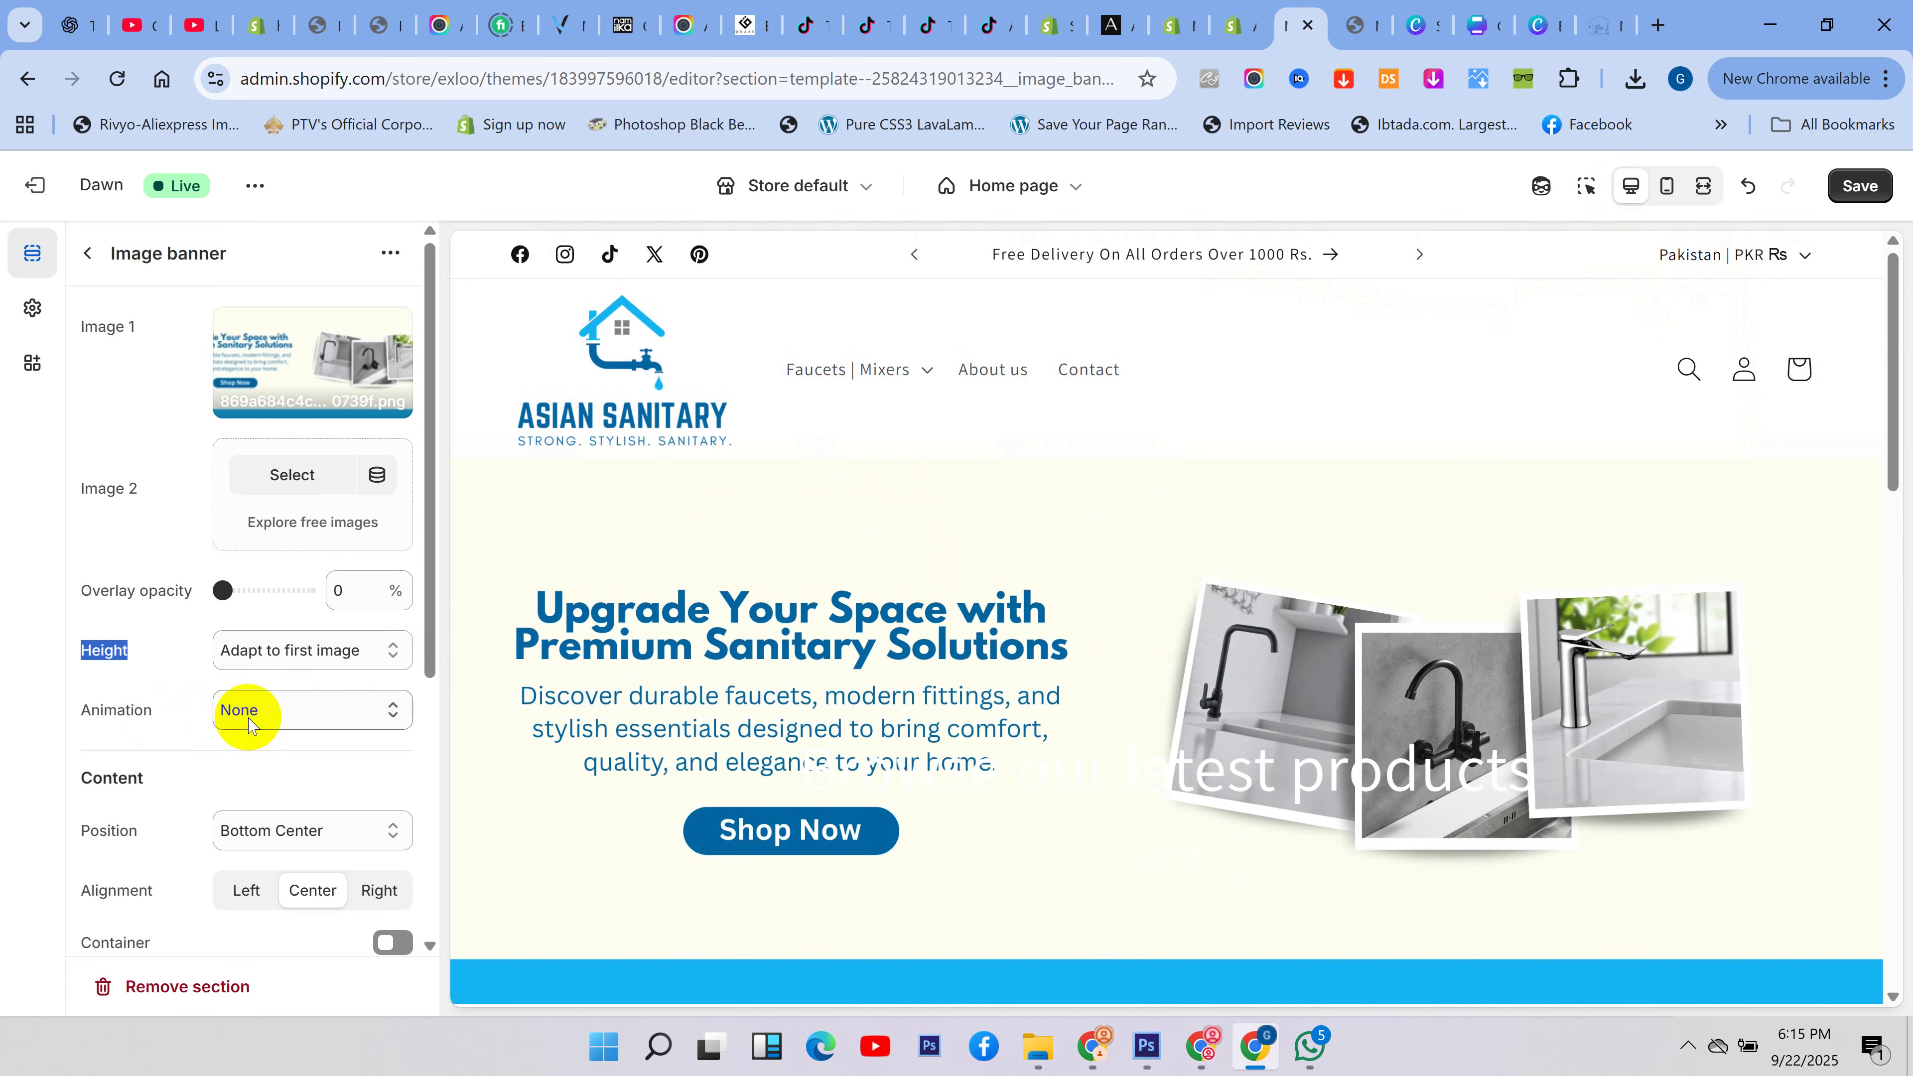
- Try the Ambient movement animation on the image banner, and set it to Zoom in on scroll instead
click(290, 710)
click(300, 776)
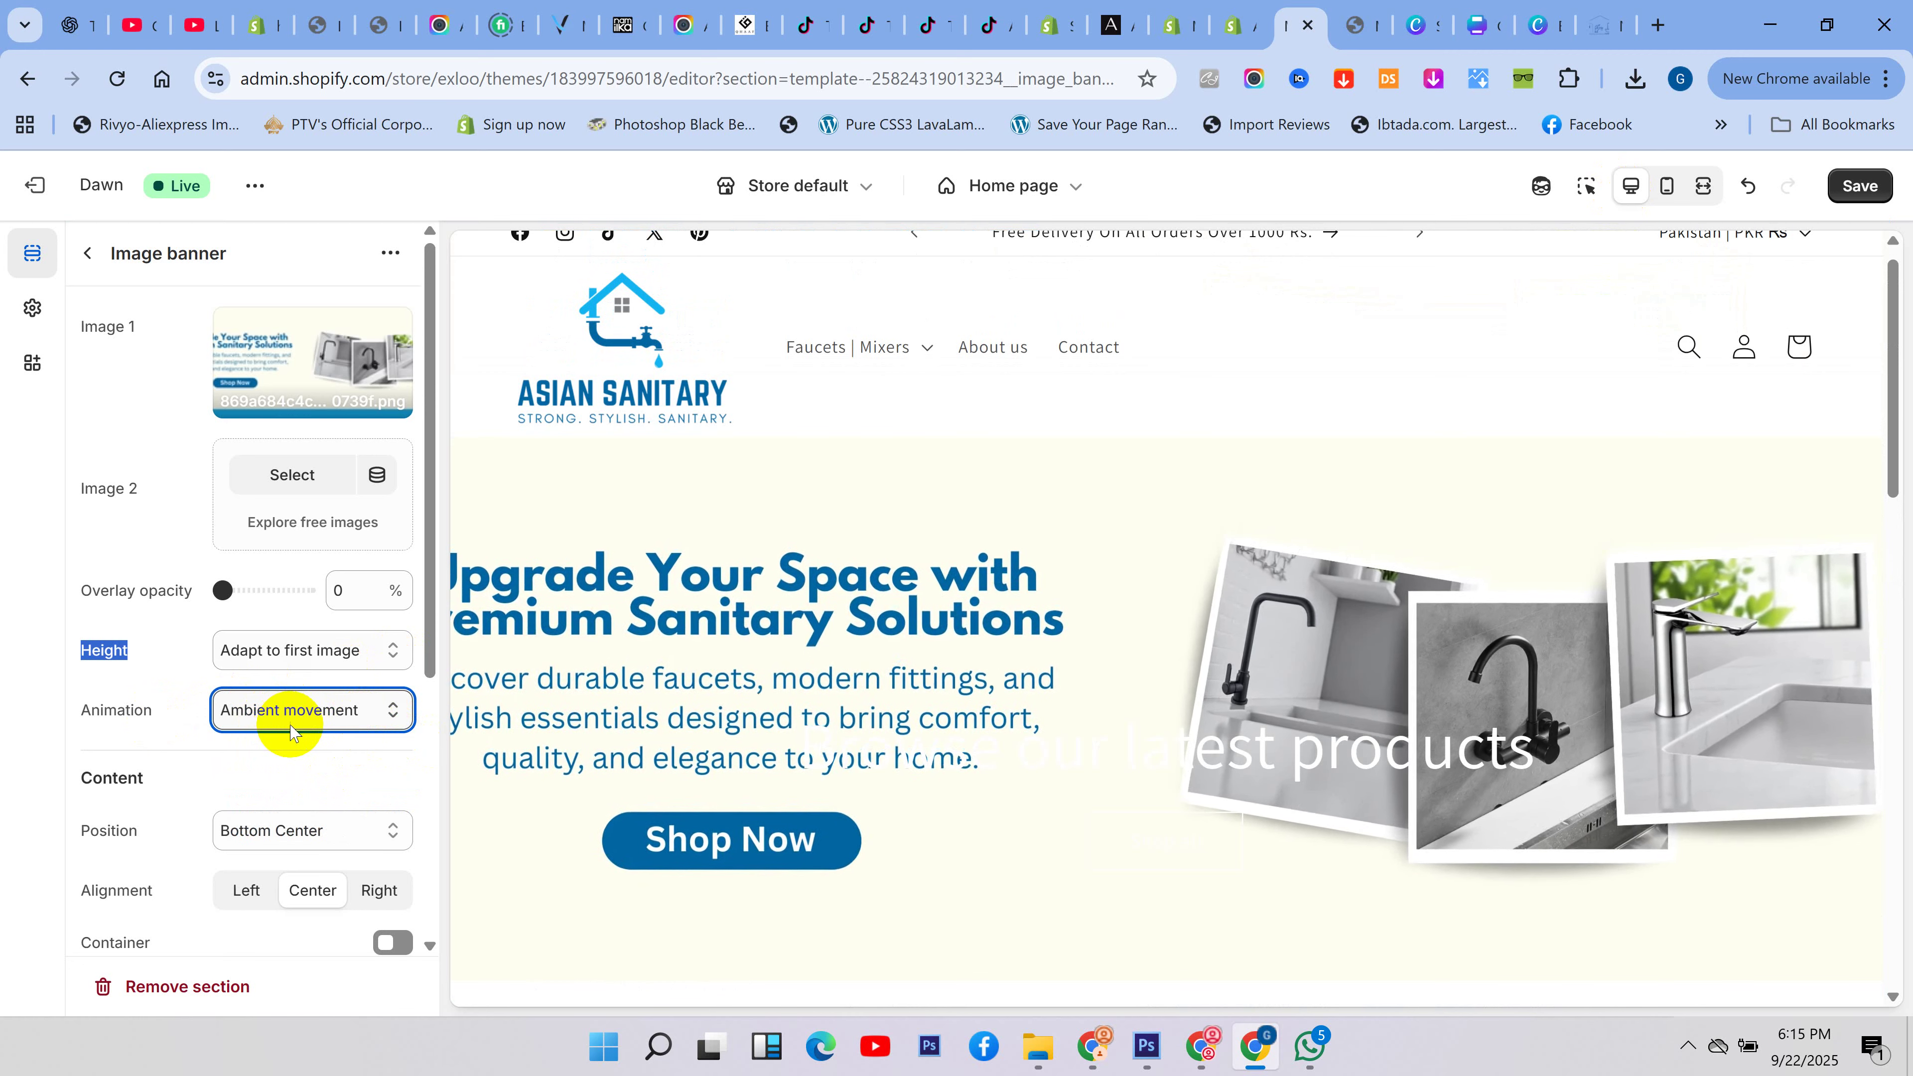
click(315, 717)
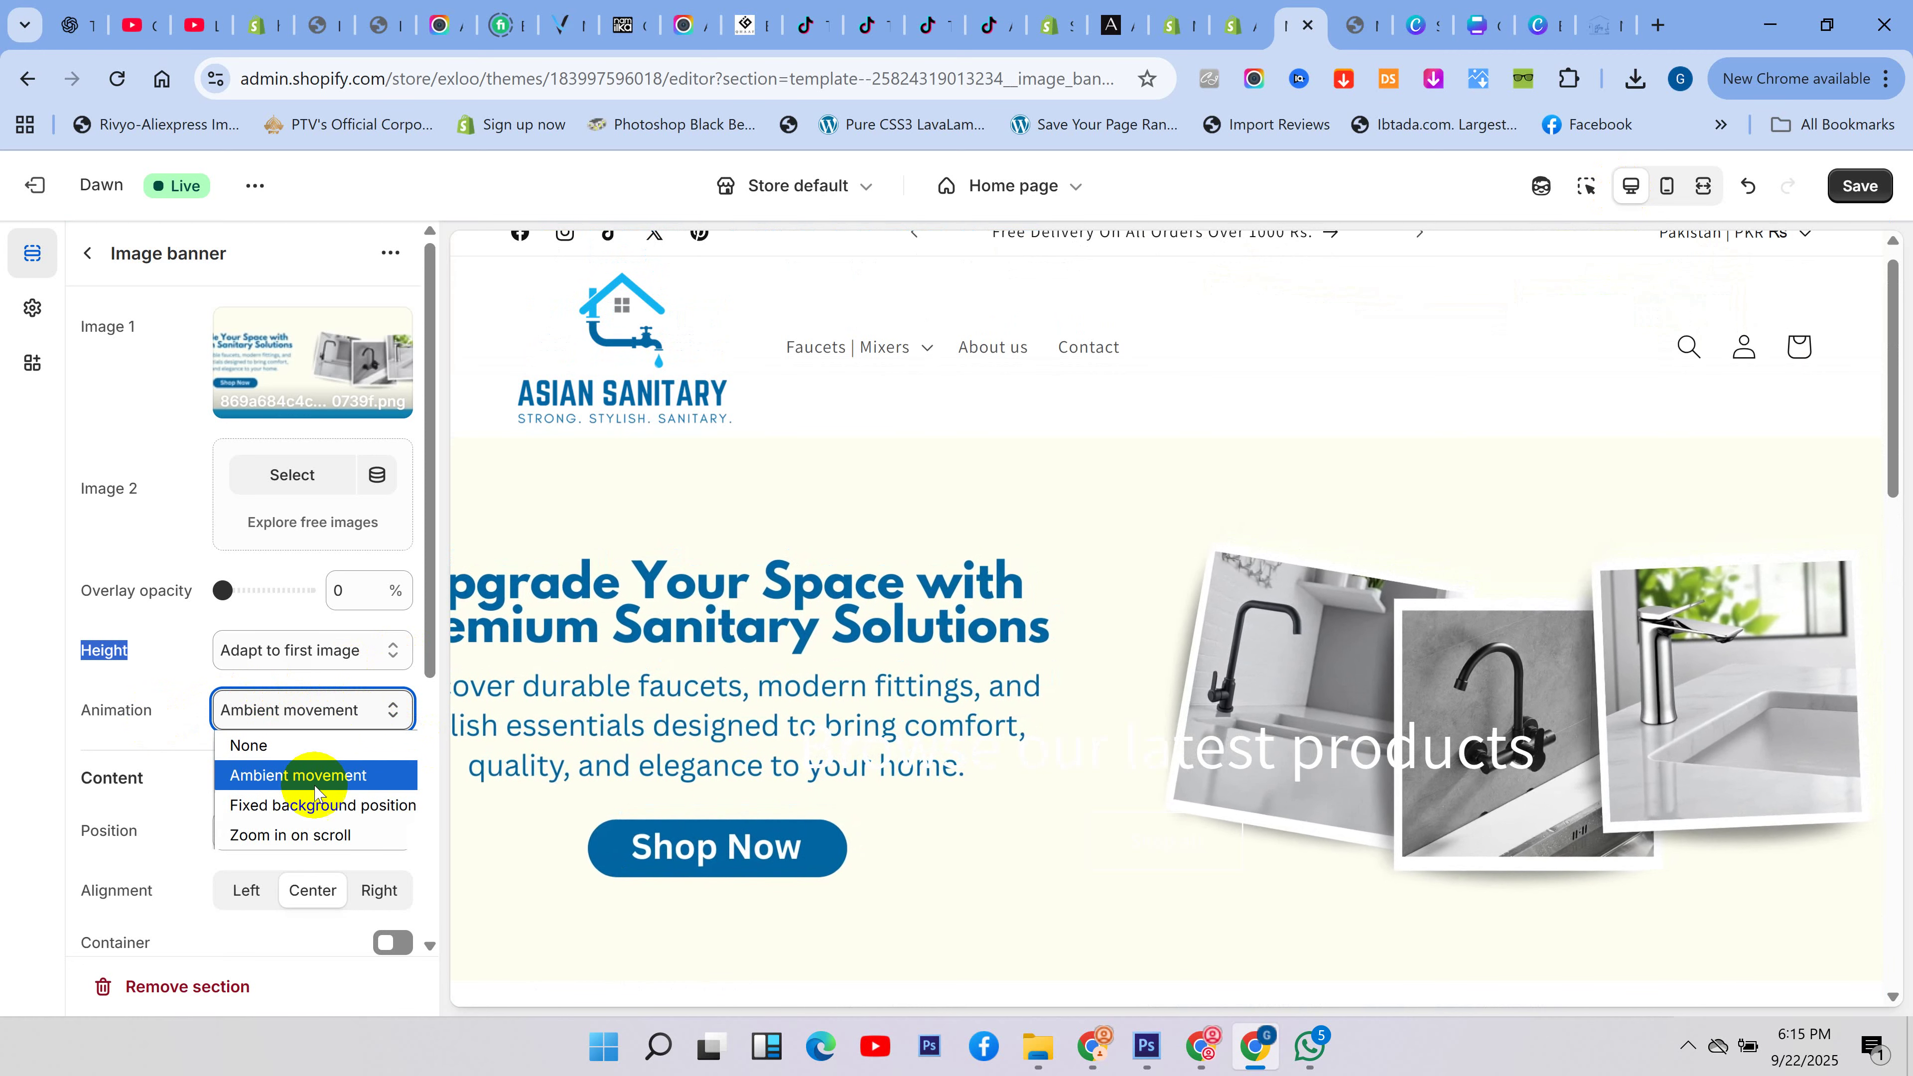
click(301, 835)
- Examine how the image banner's zoom animation behaves while moving through the home page preview
scroll(986, 595, down, 10)
scroll(987, 591, down, 4)
scroll(987, 590, up, 9)
scroll(986, 591, down, 11)
scroll(986, 593, up, 10)
scroll(987, 595, down, 3)
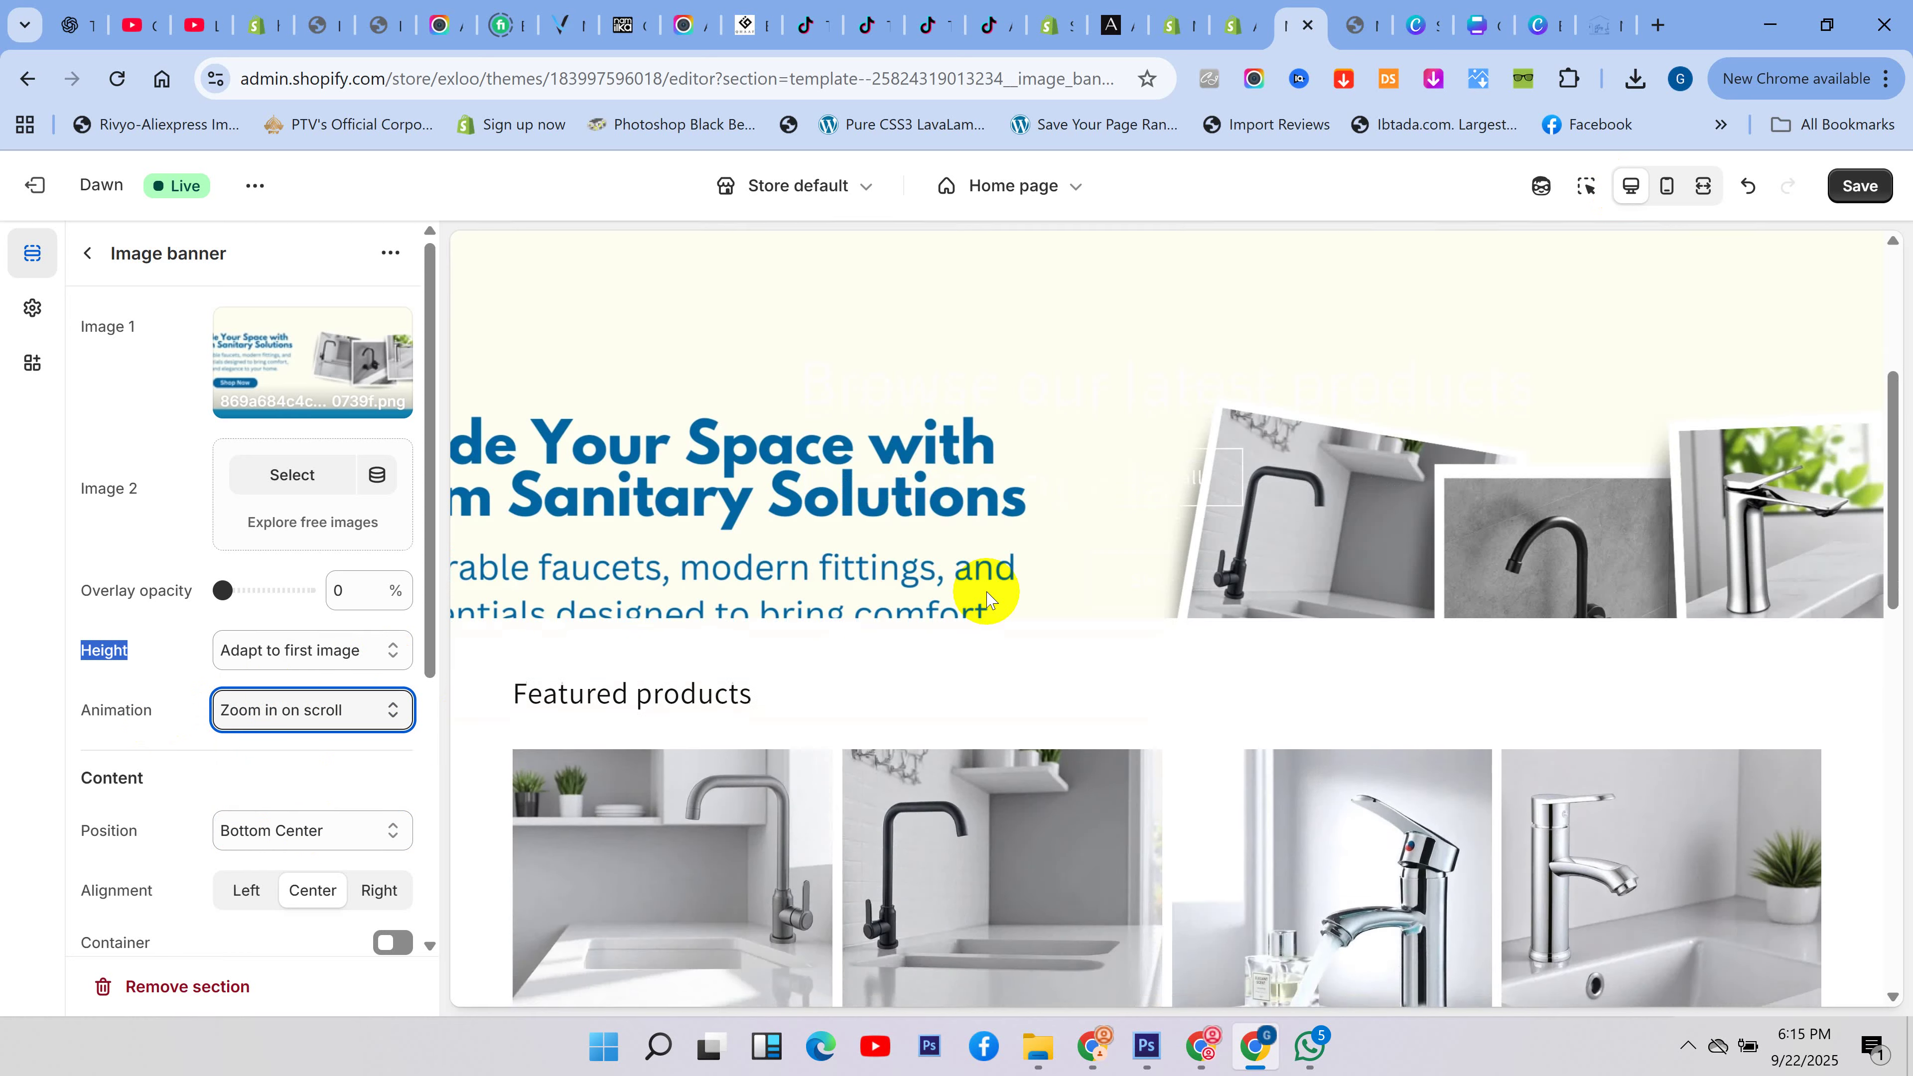
scroll(987, 595, up, 3)
scroll(987, 595, down, 3)
scroll(986, 596, up, 3)
scroll(987, 596, down, 6)
scroll(987, 595, up, 6)
scroll(987, 595, down, 6)
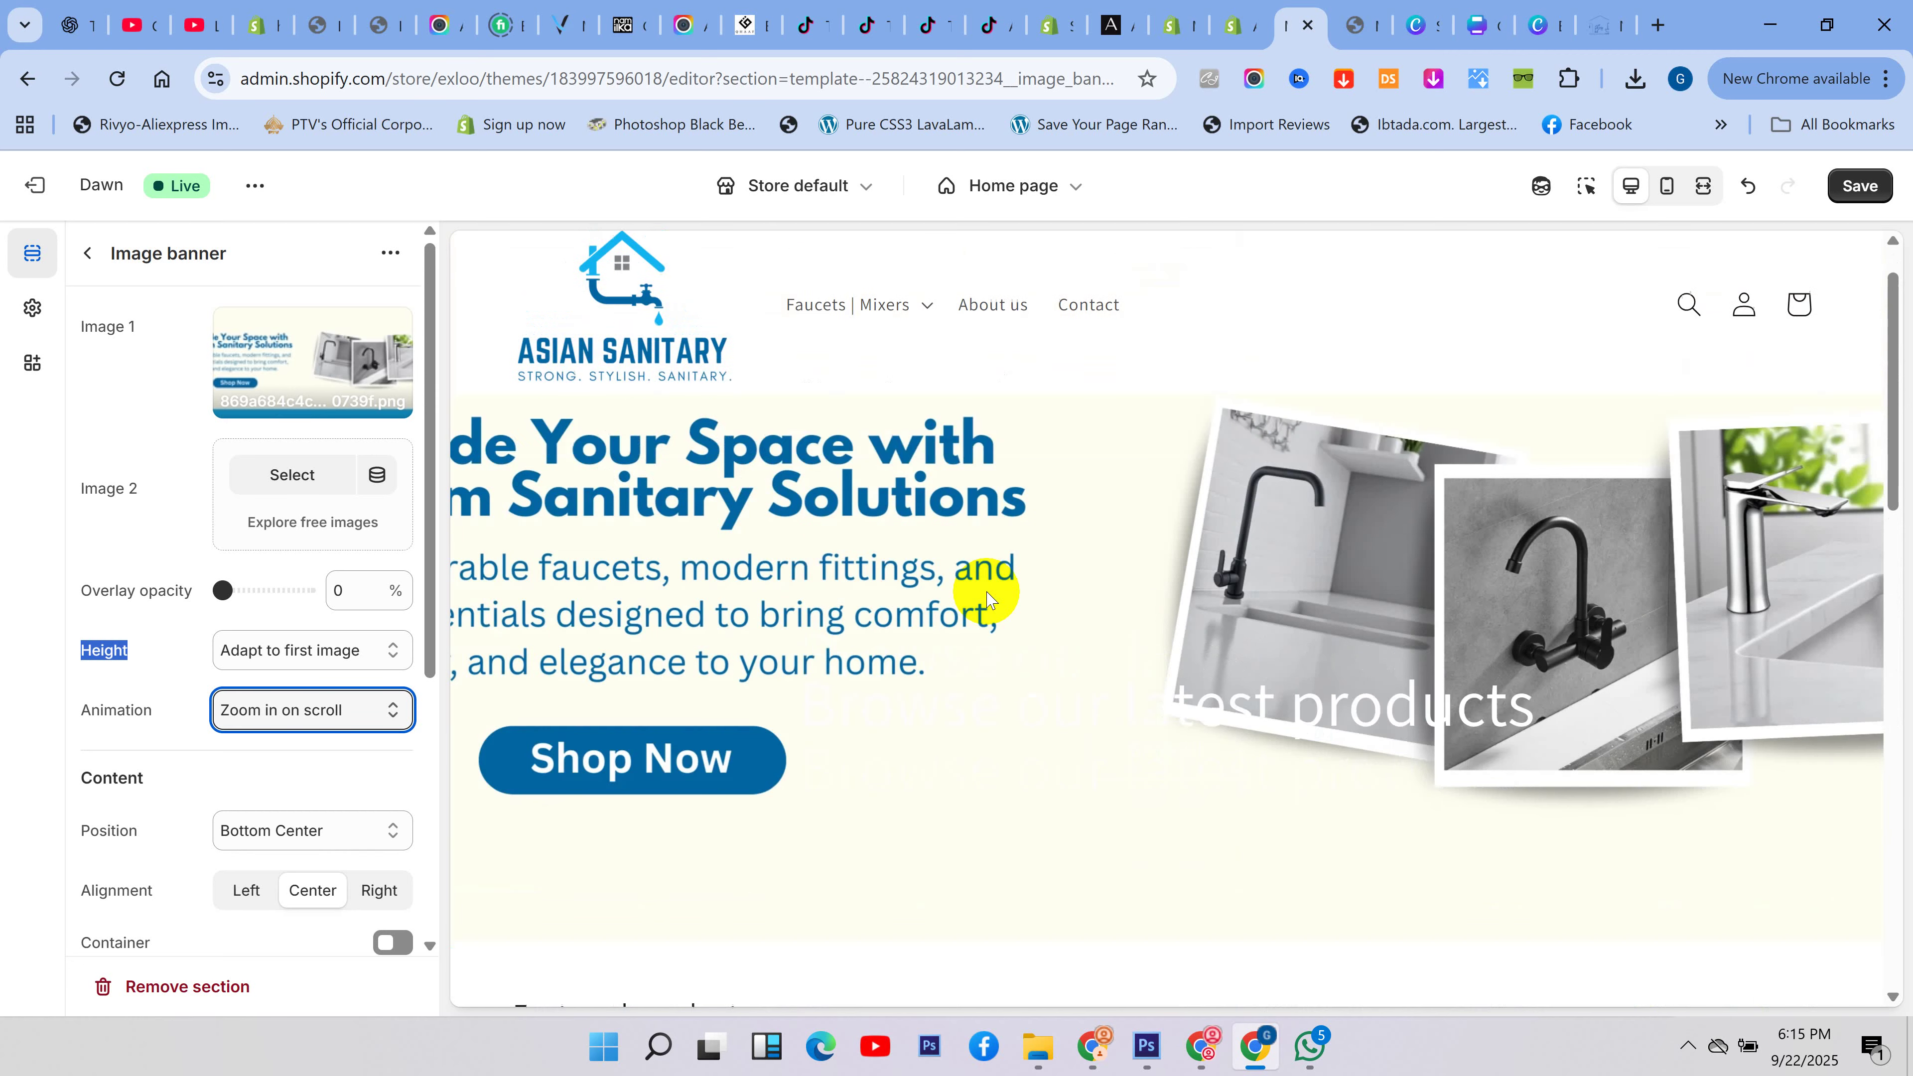
- Set the image banner's animation to None and check the banner in the home page preview
scroll(986, 595, up, 6)
click(294, 695)
click(302, 744)
scroll(198, 735, down, 2)
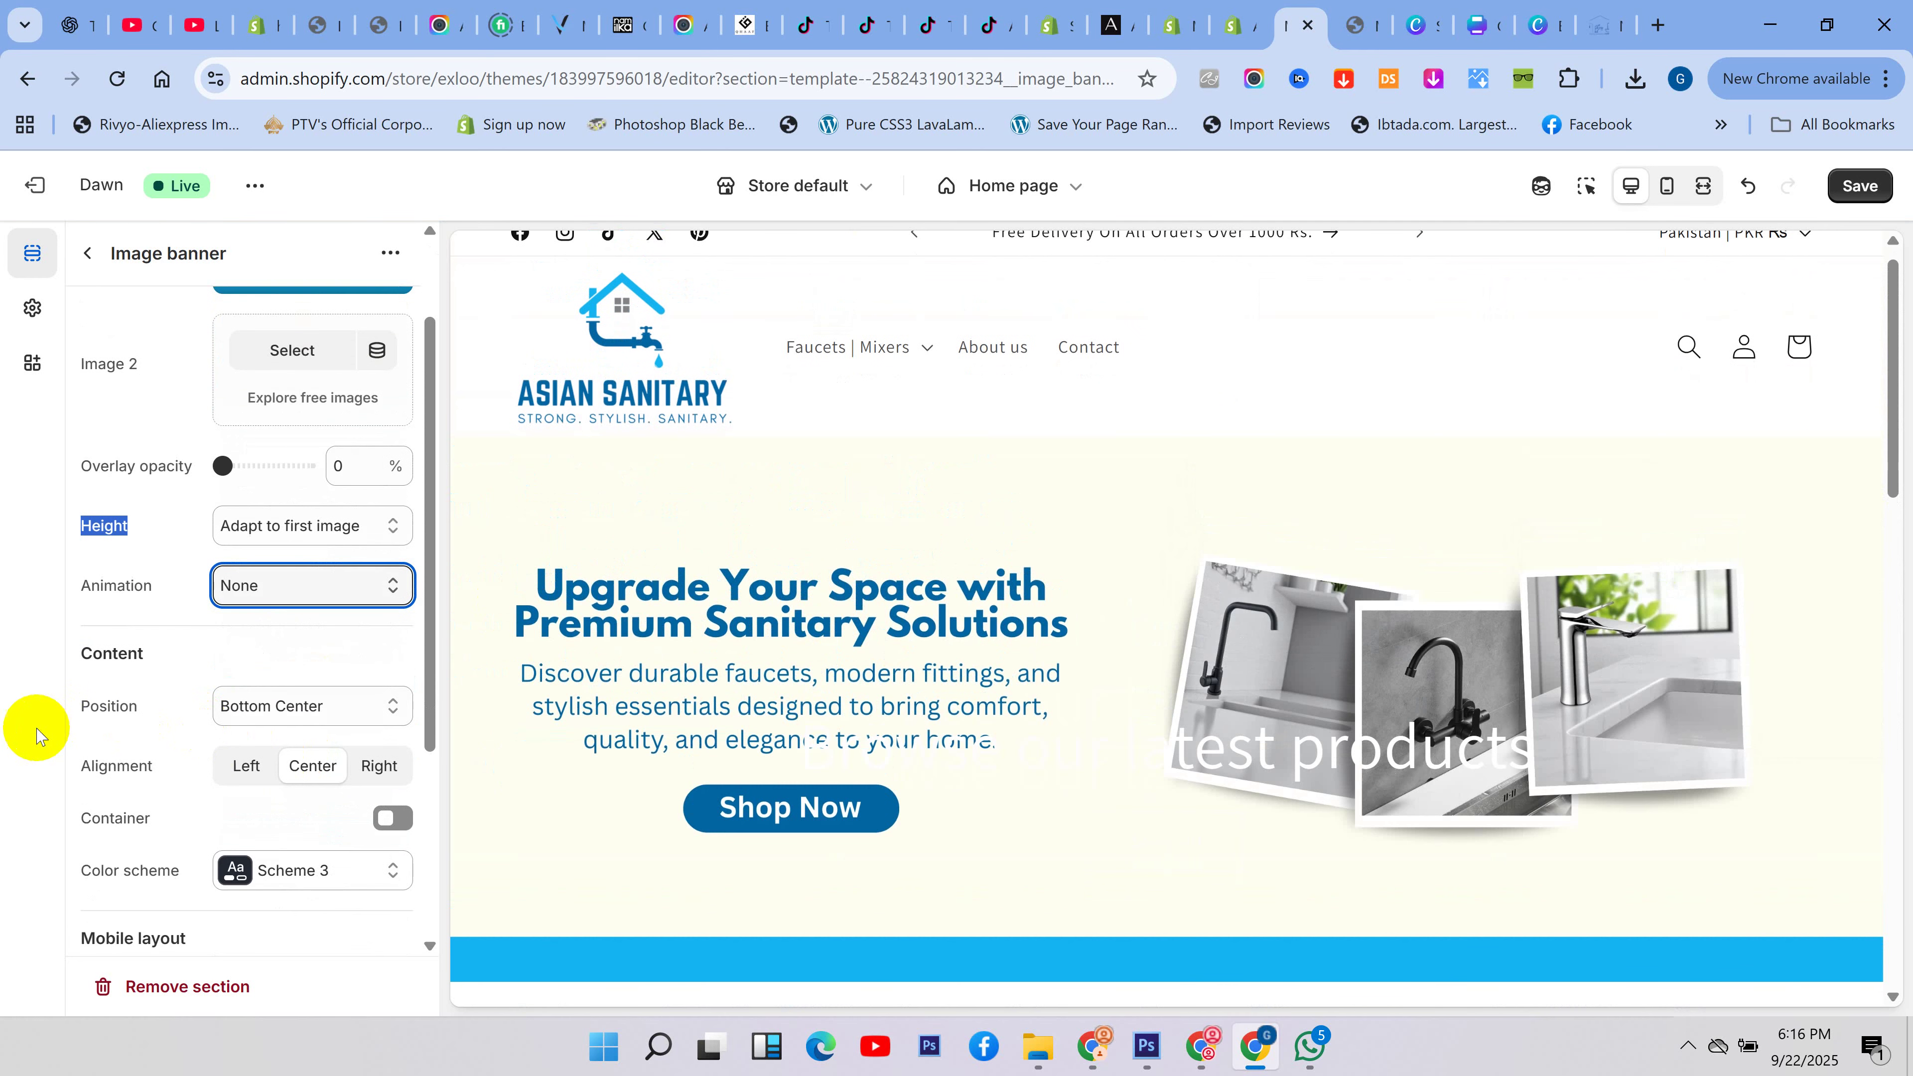
drag(141, 716, 103, 718)
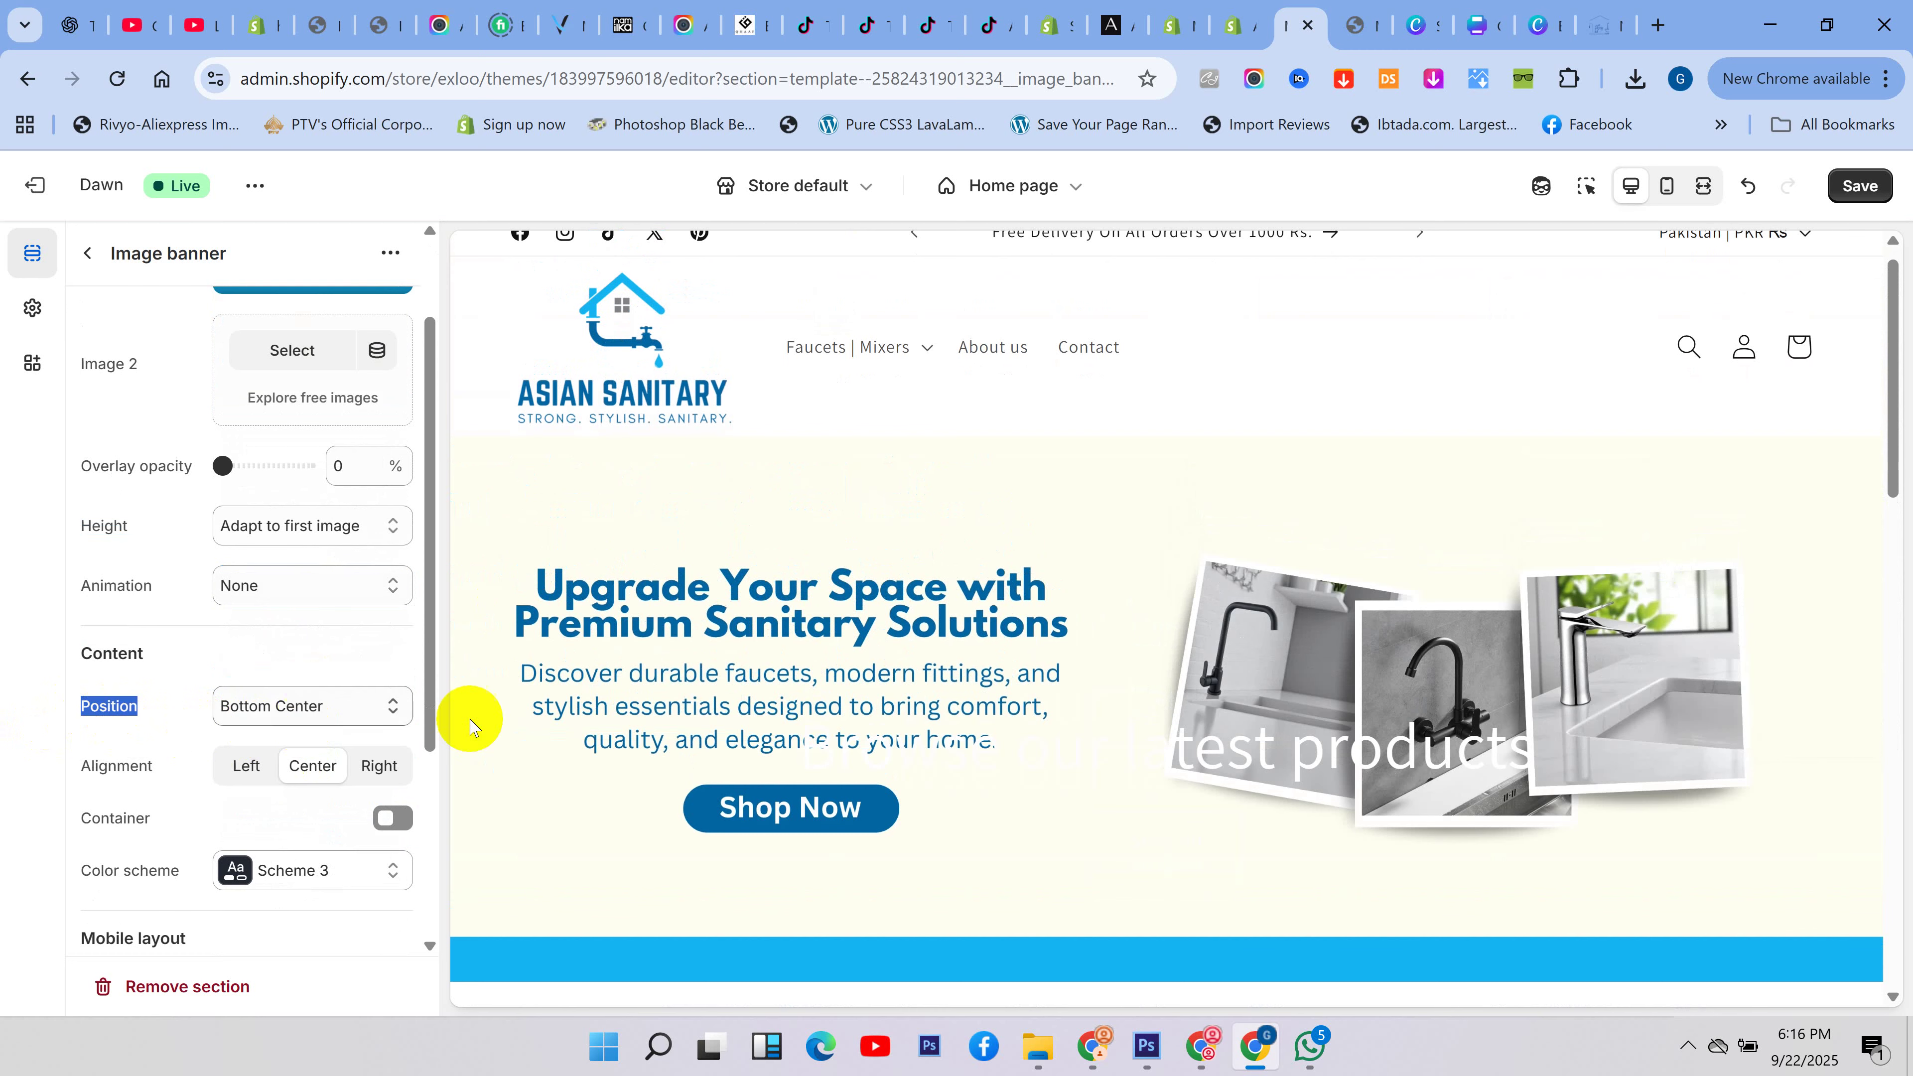
scroll(854, 678, down, 3)
drag(1247, 531, 951, 526)
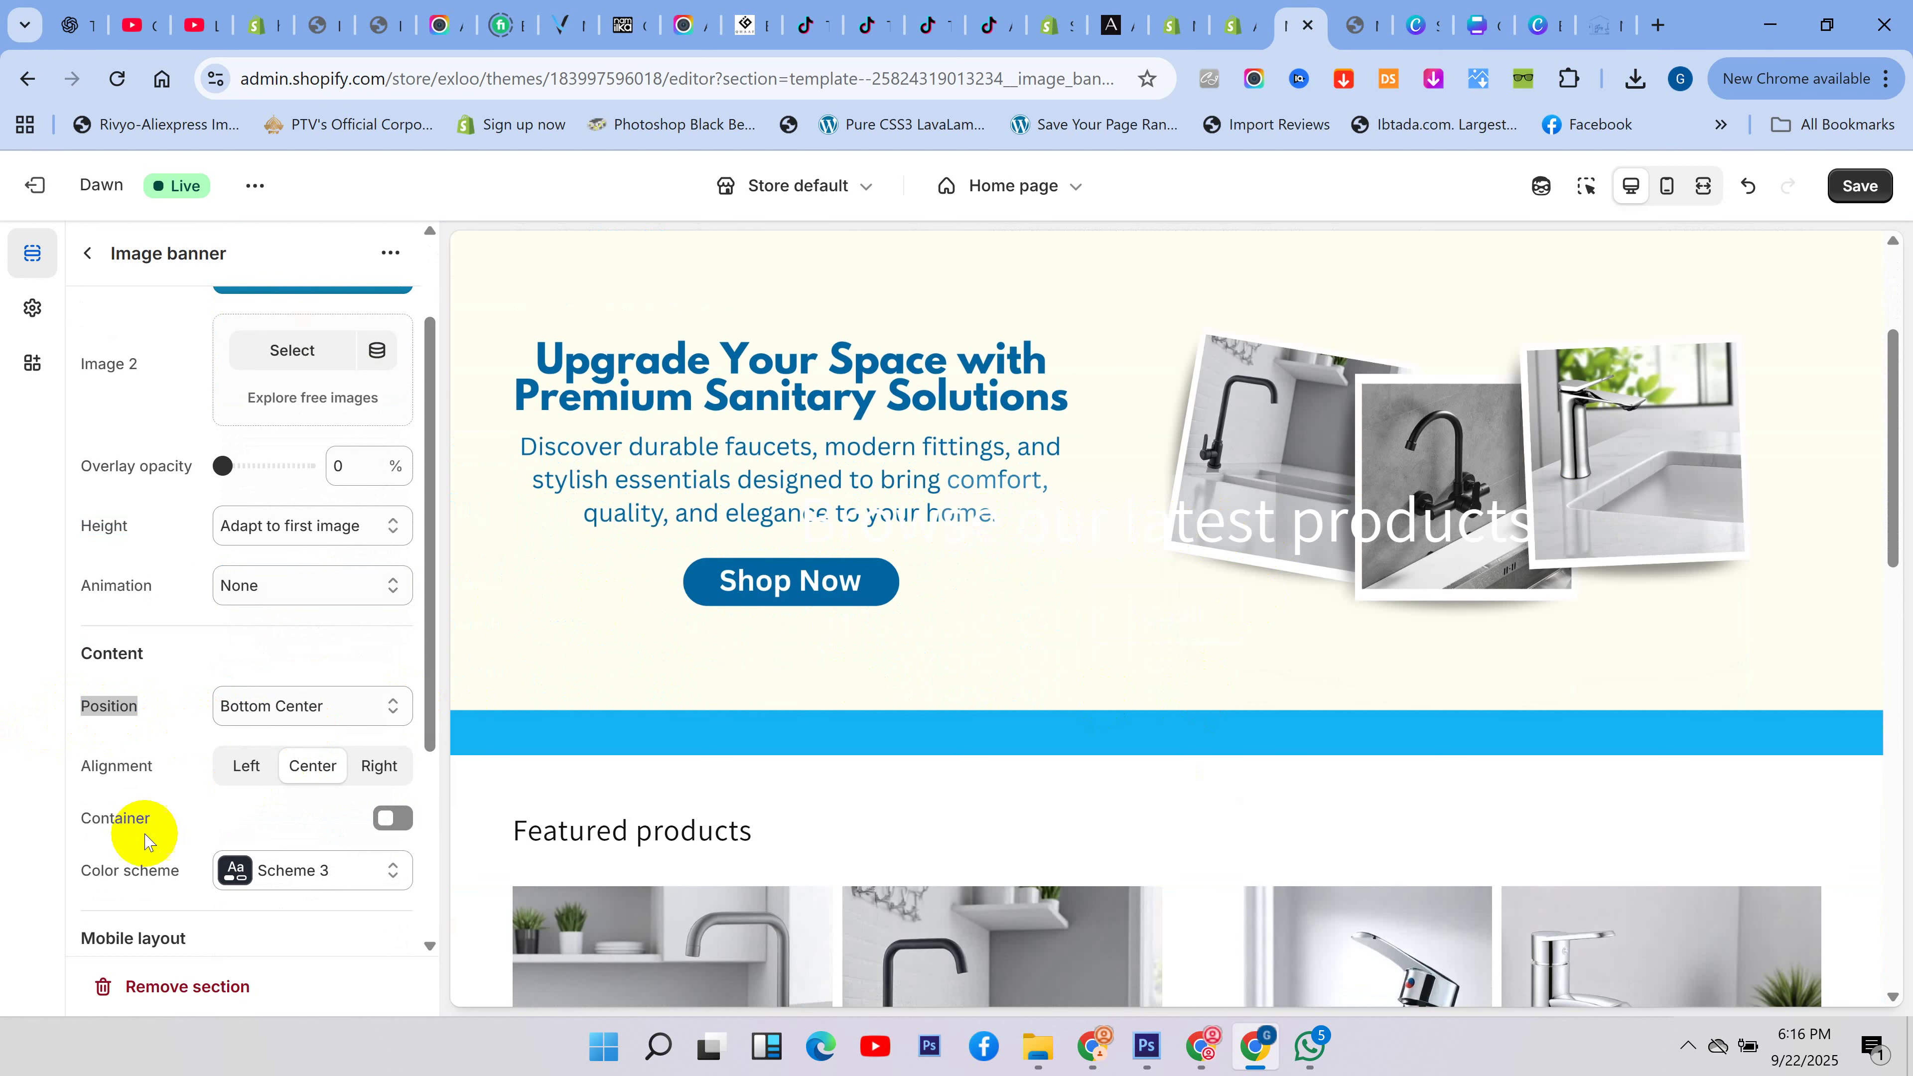
- Try Scheme 1 as the image banner's color scheme and check the heading text over the banner image
click(309, 874)
click(359, 475)
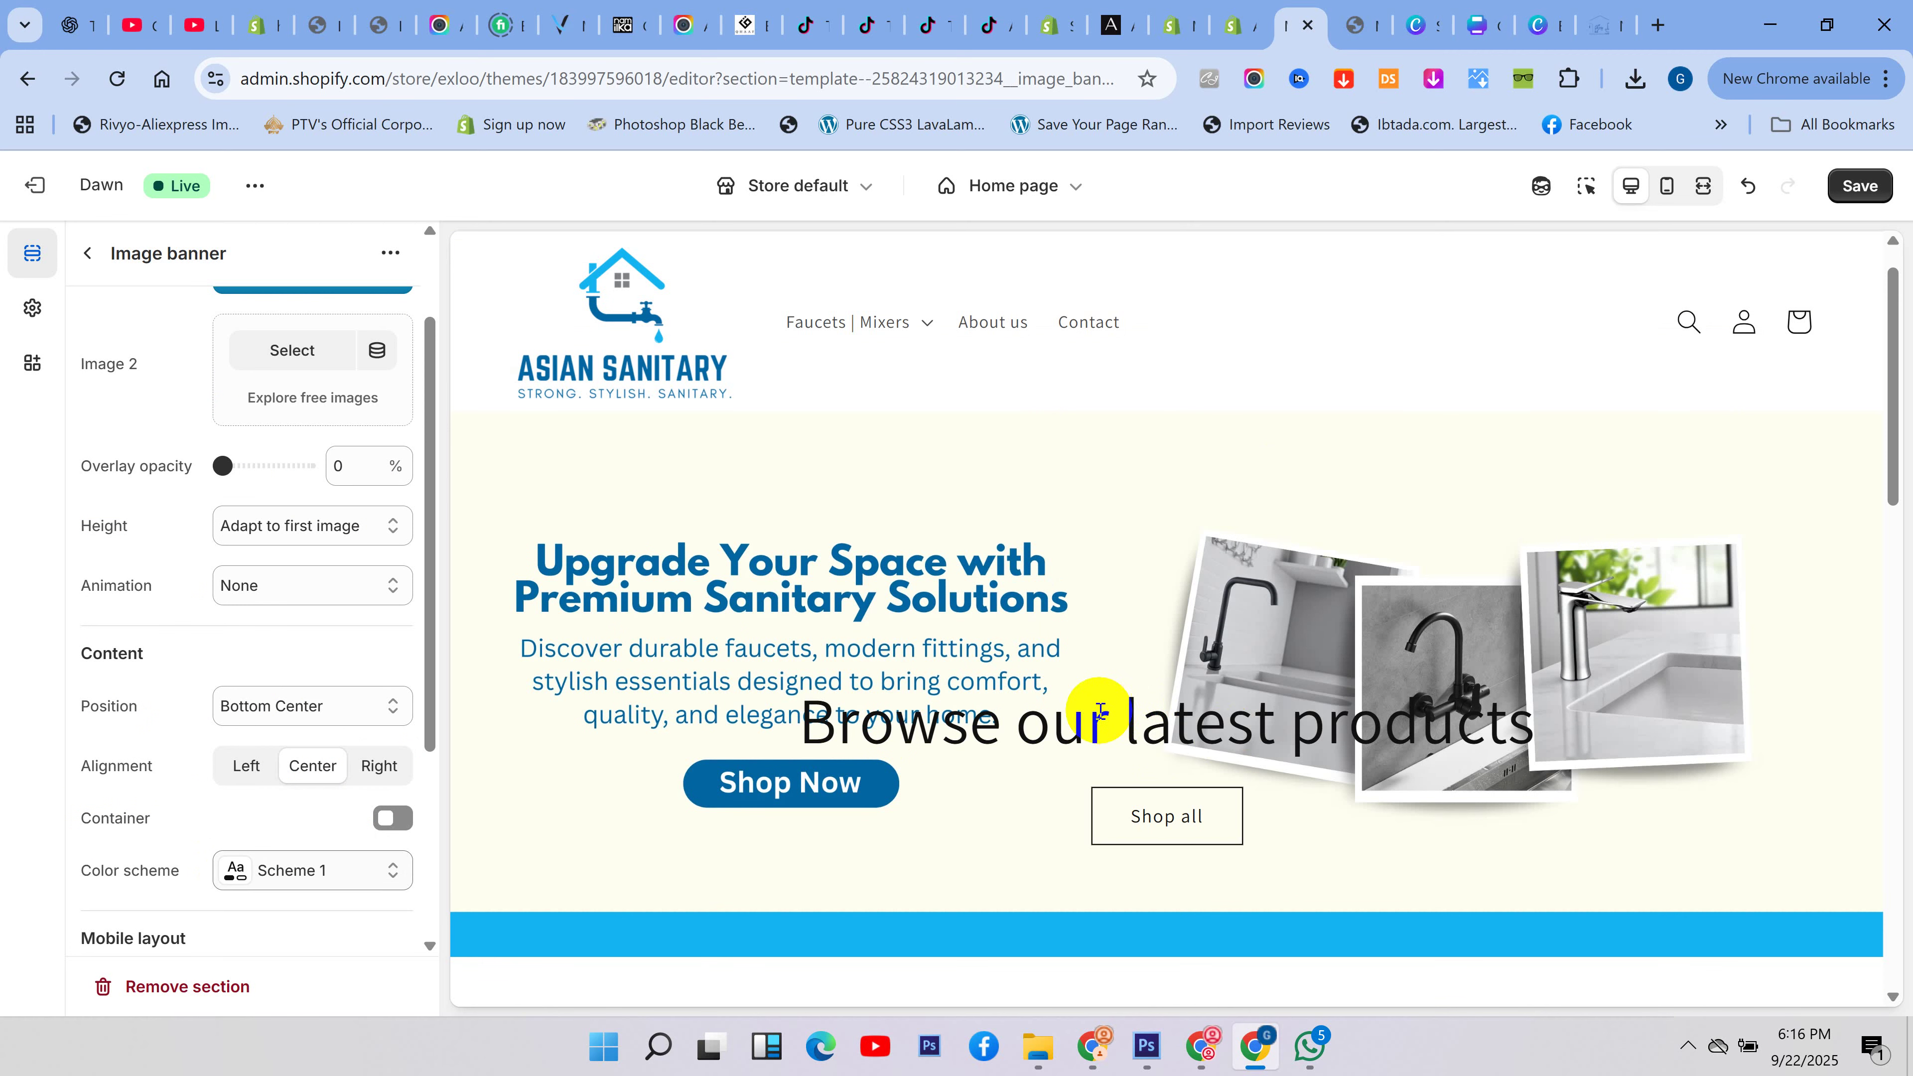
double_click(1152, 719)
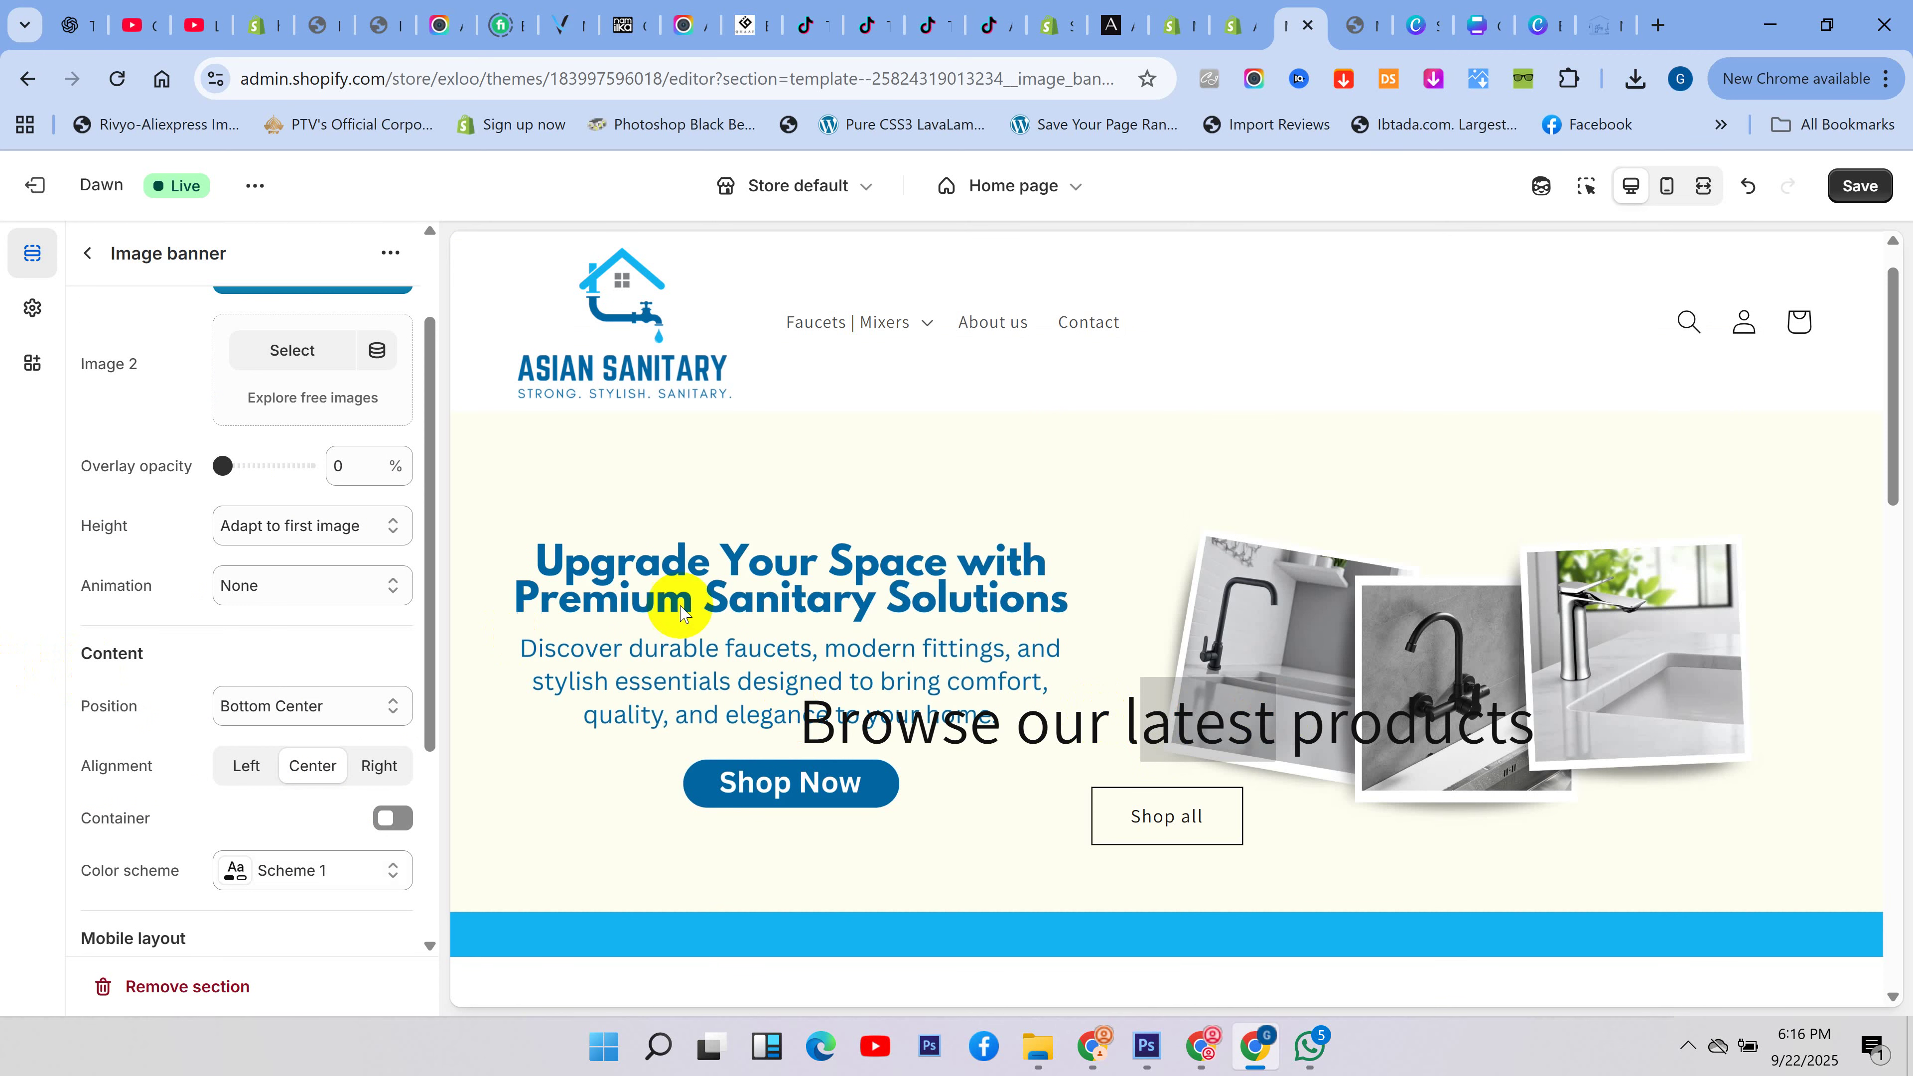
click(657, 579)
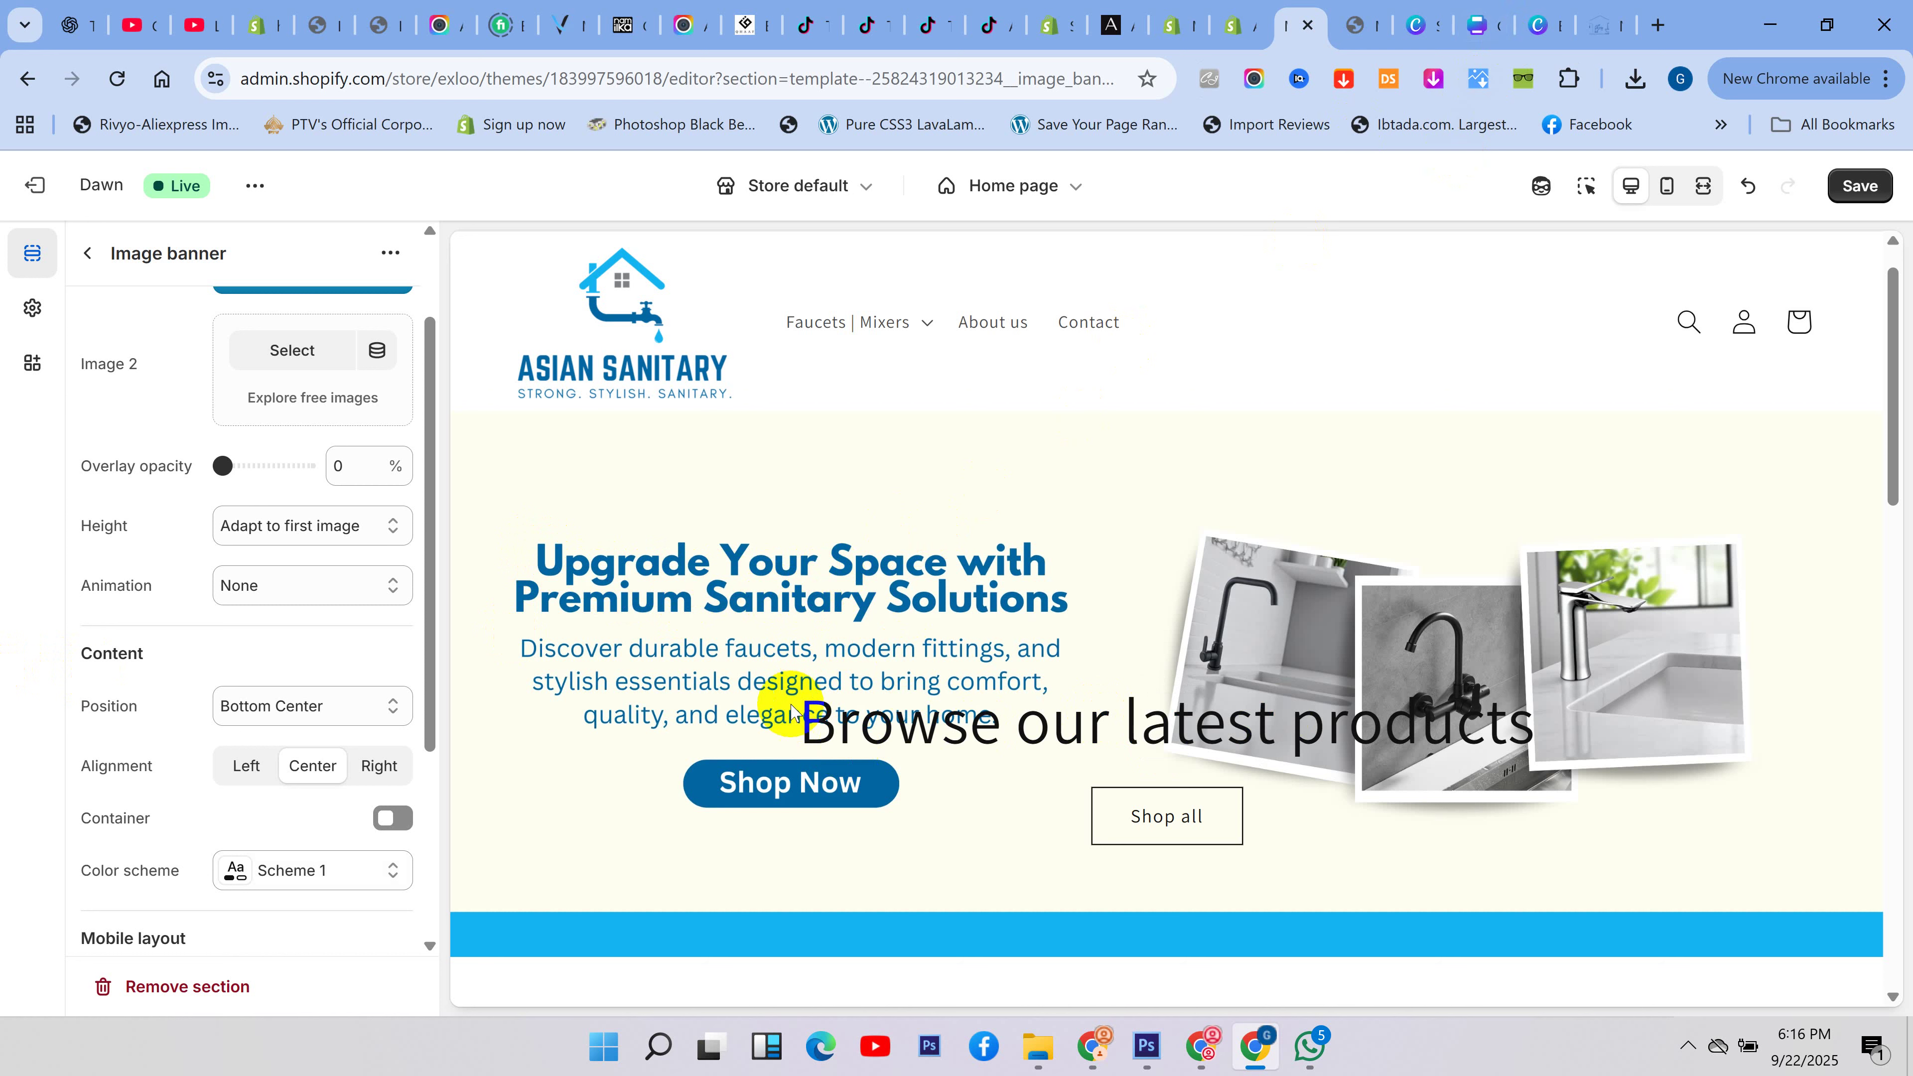
drag(817, 720, 1525, 722)
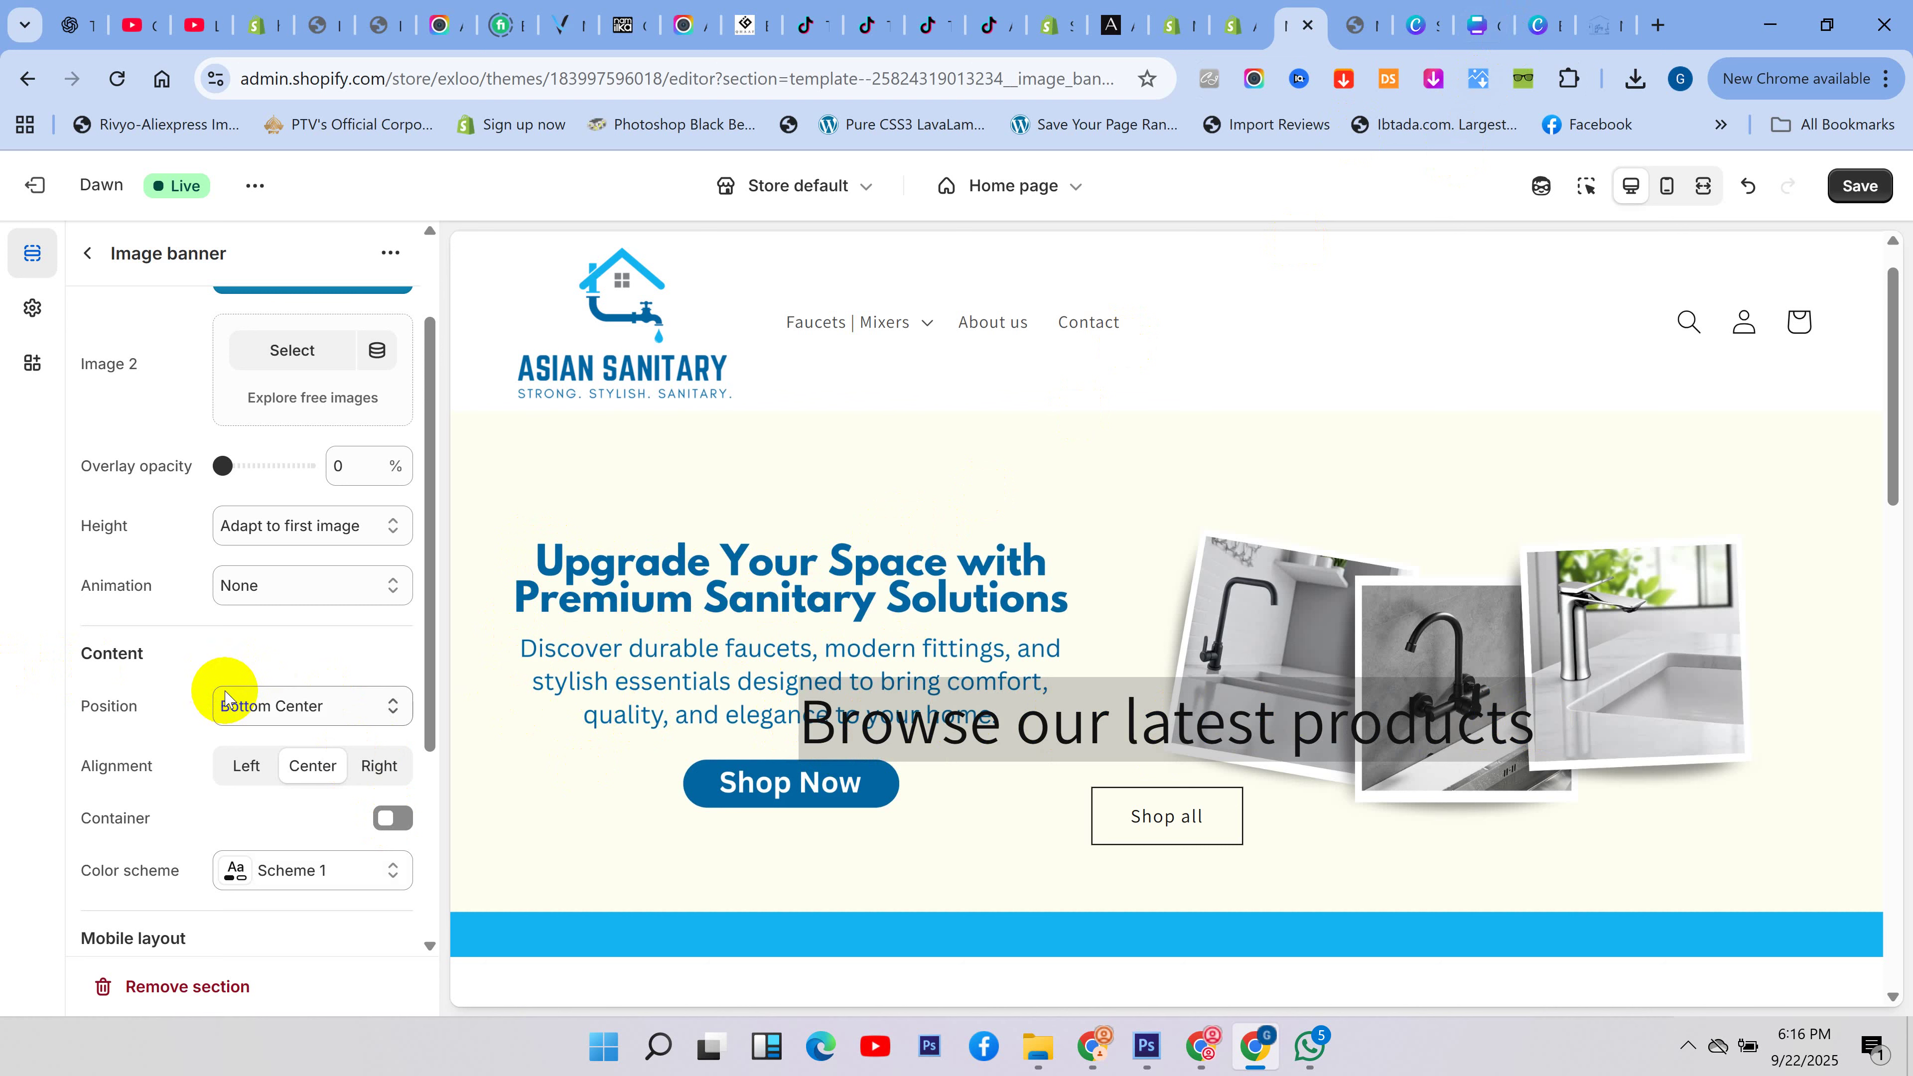
- Try the Top Left, Top Center, Top Right and Middle Center content positions on the image banner, and set it to Middle Left
drag(126, 663, 260, 706)
click(260, 706)
click(283, 746)
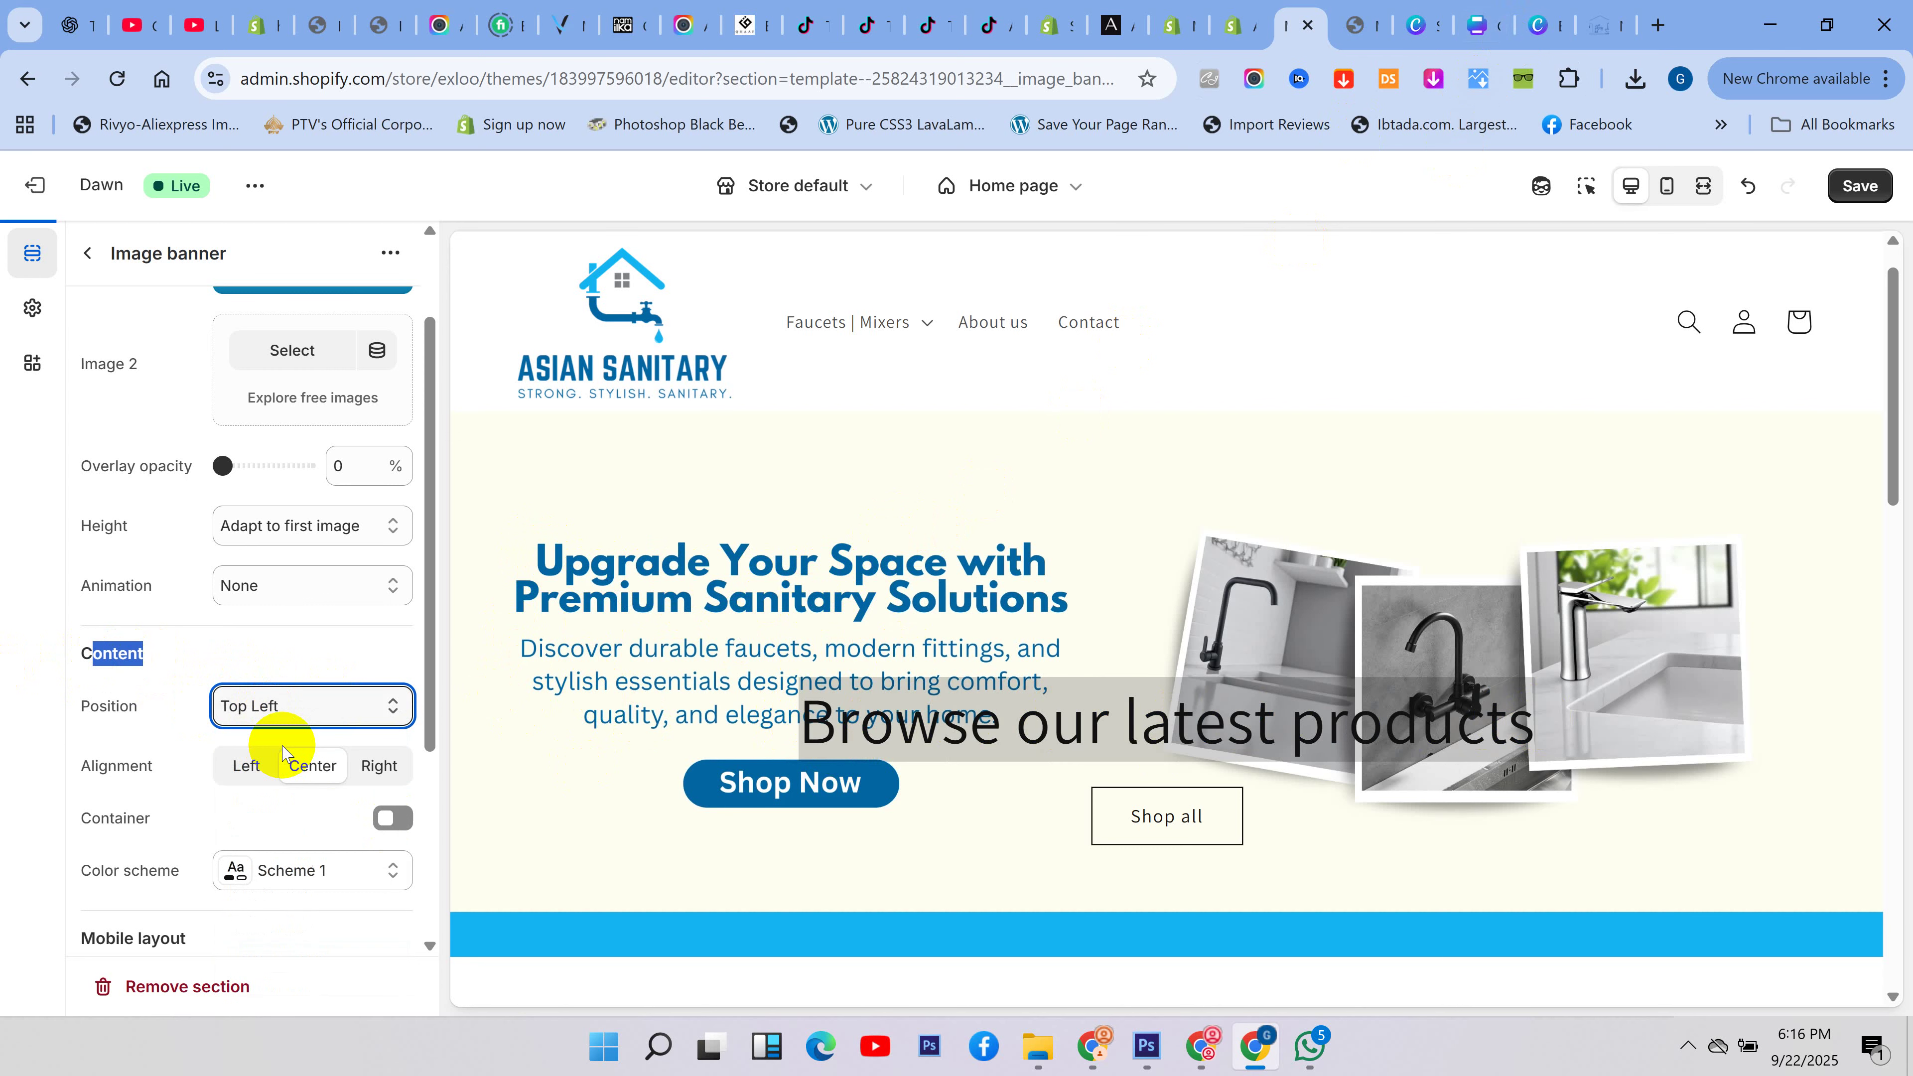
click(311, 704)
click(286, 765)
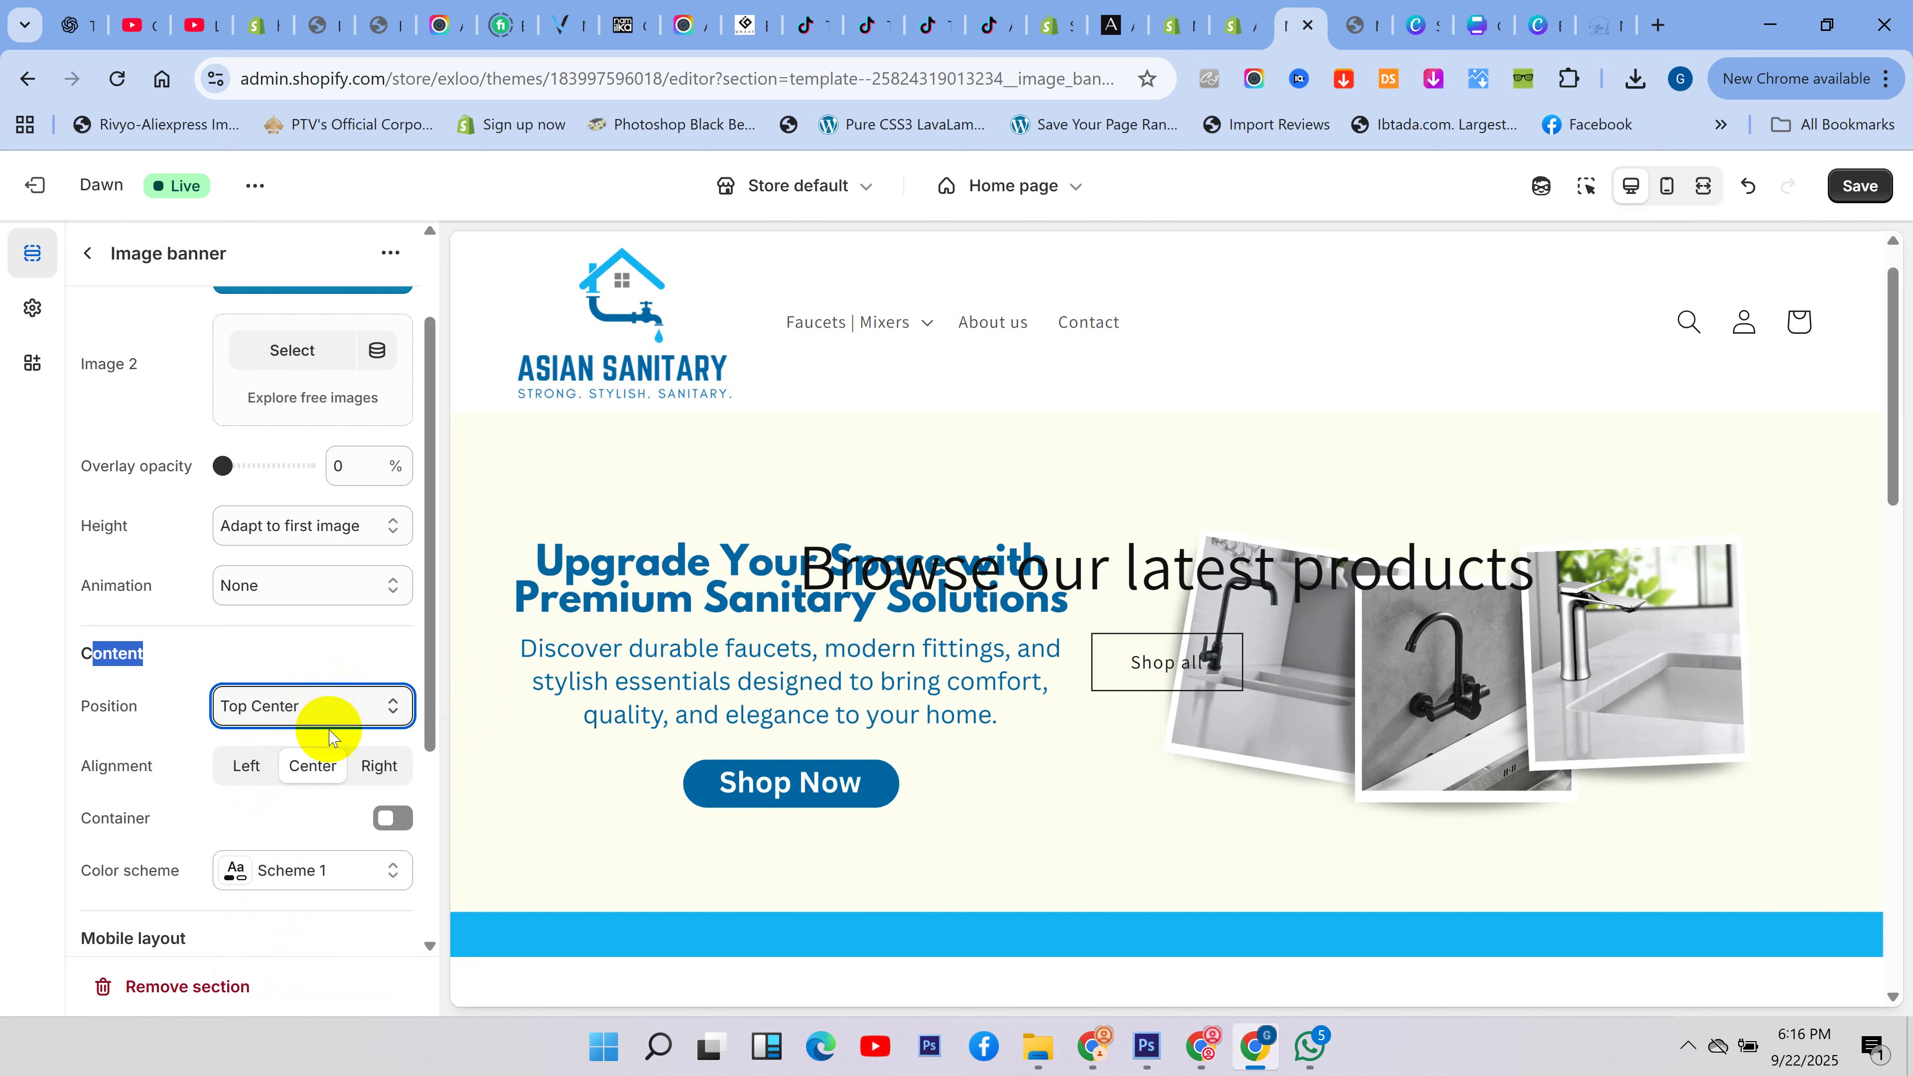
click(386, 706)
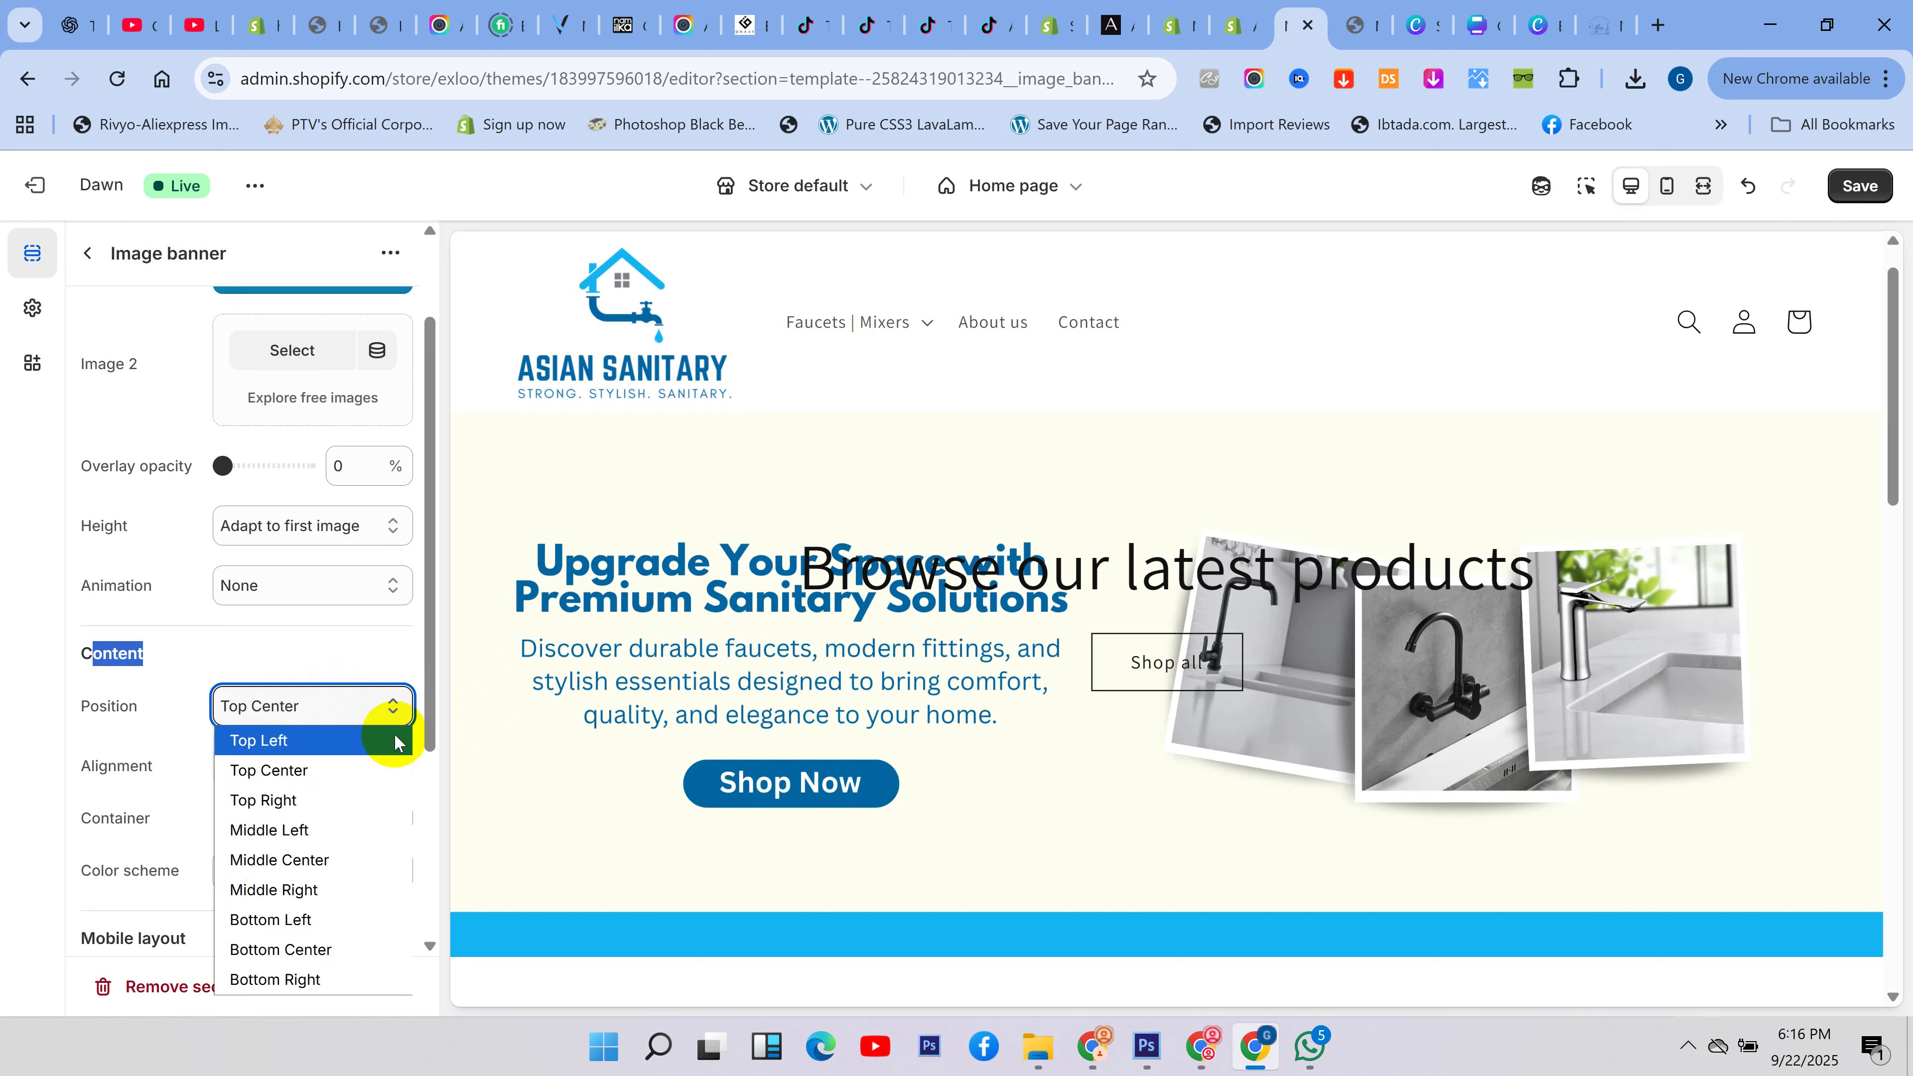
click(363, 799)
click(386, 703)
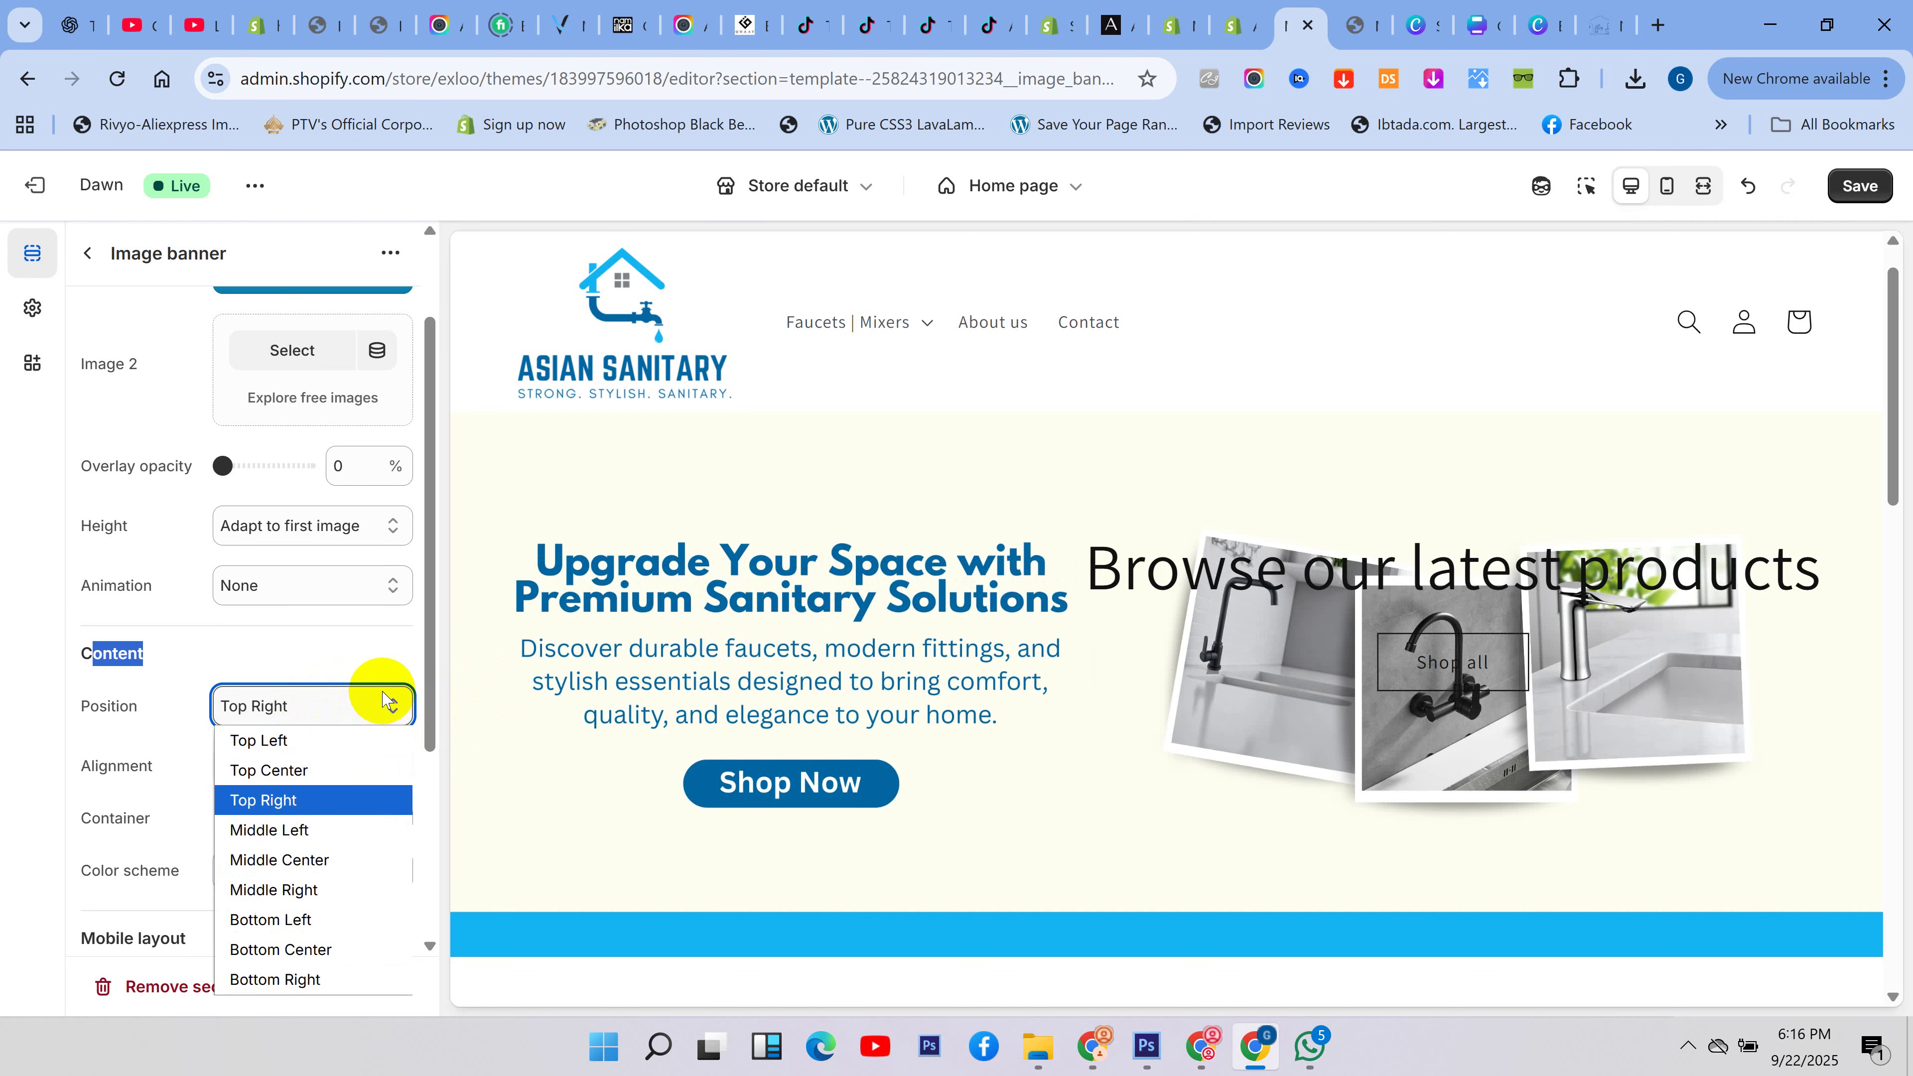
click(290, 868)
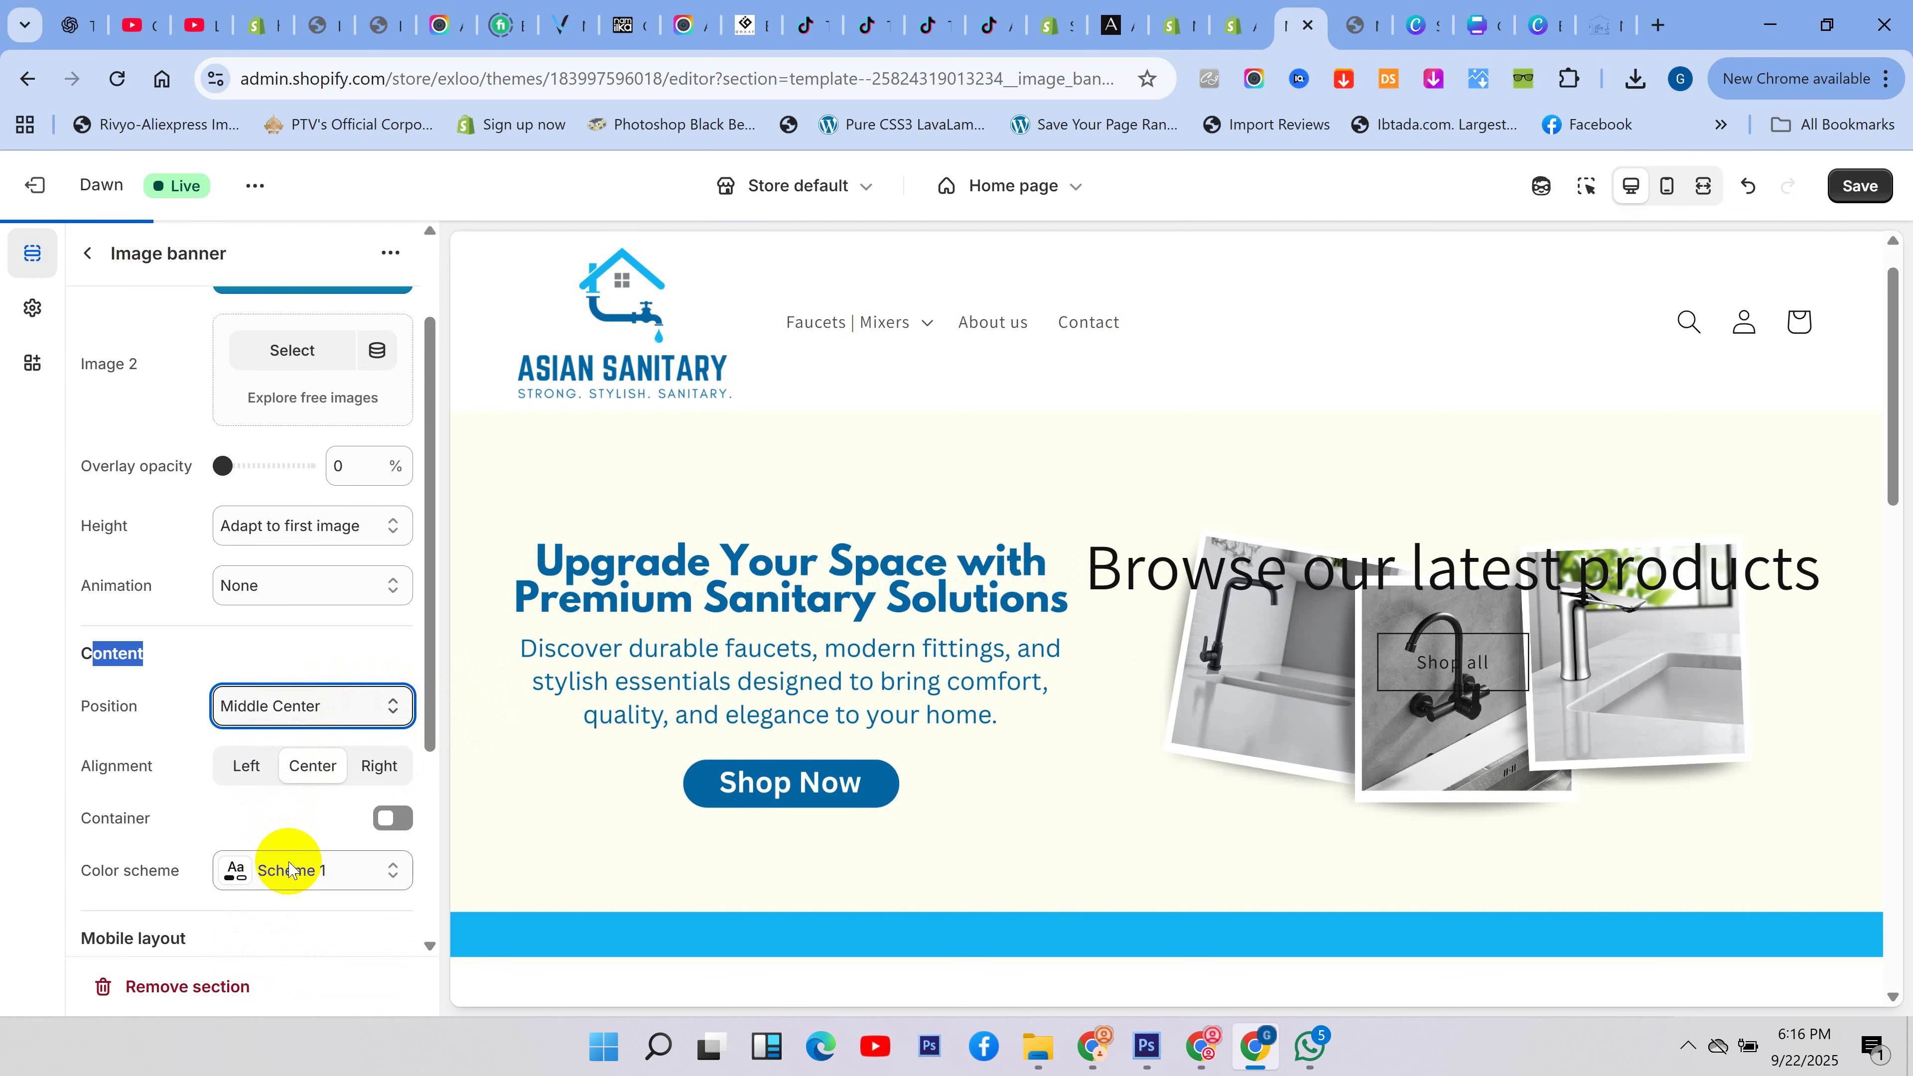
click(341, 704)
click(322, 832)
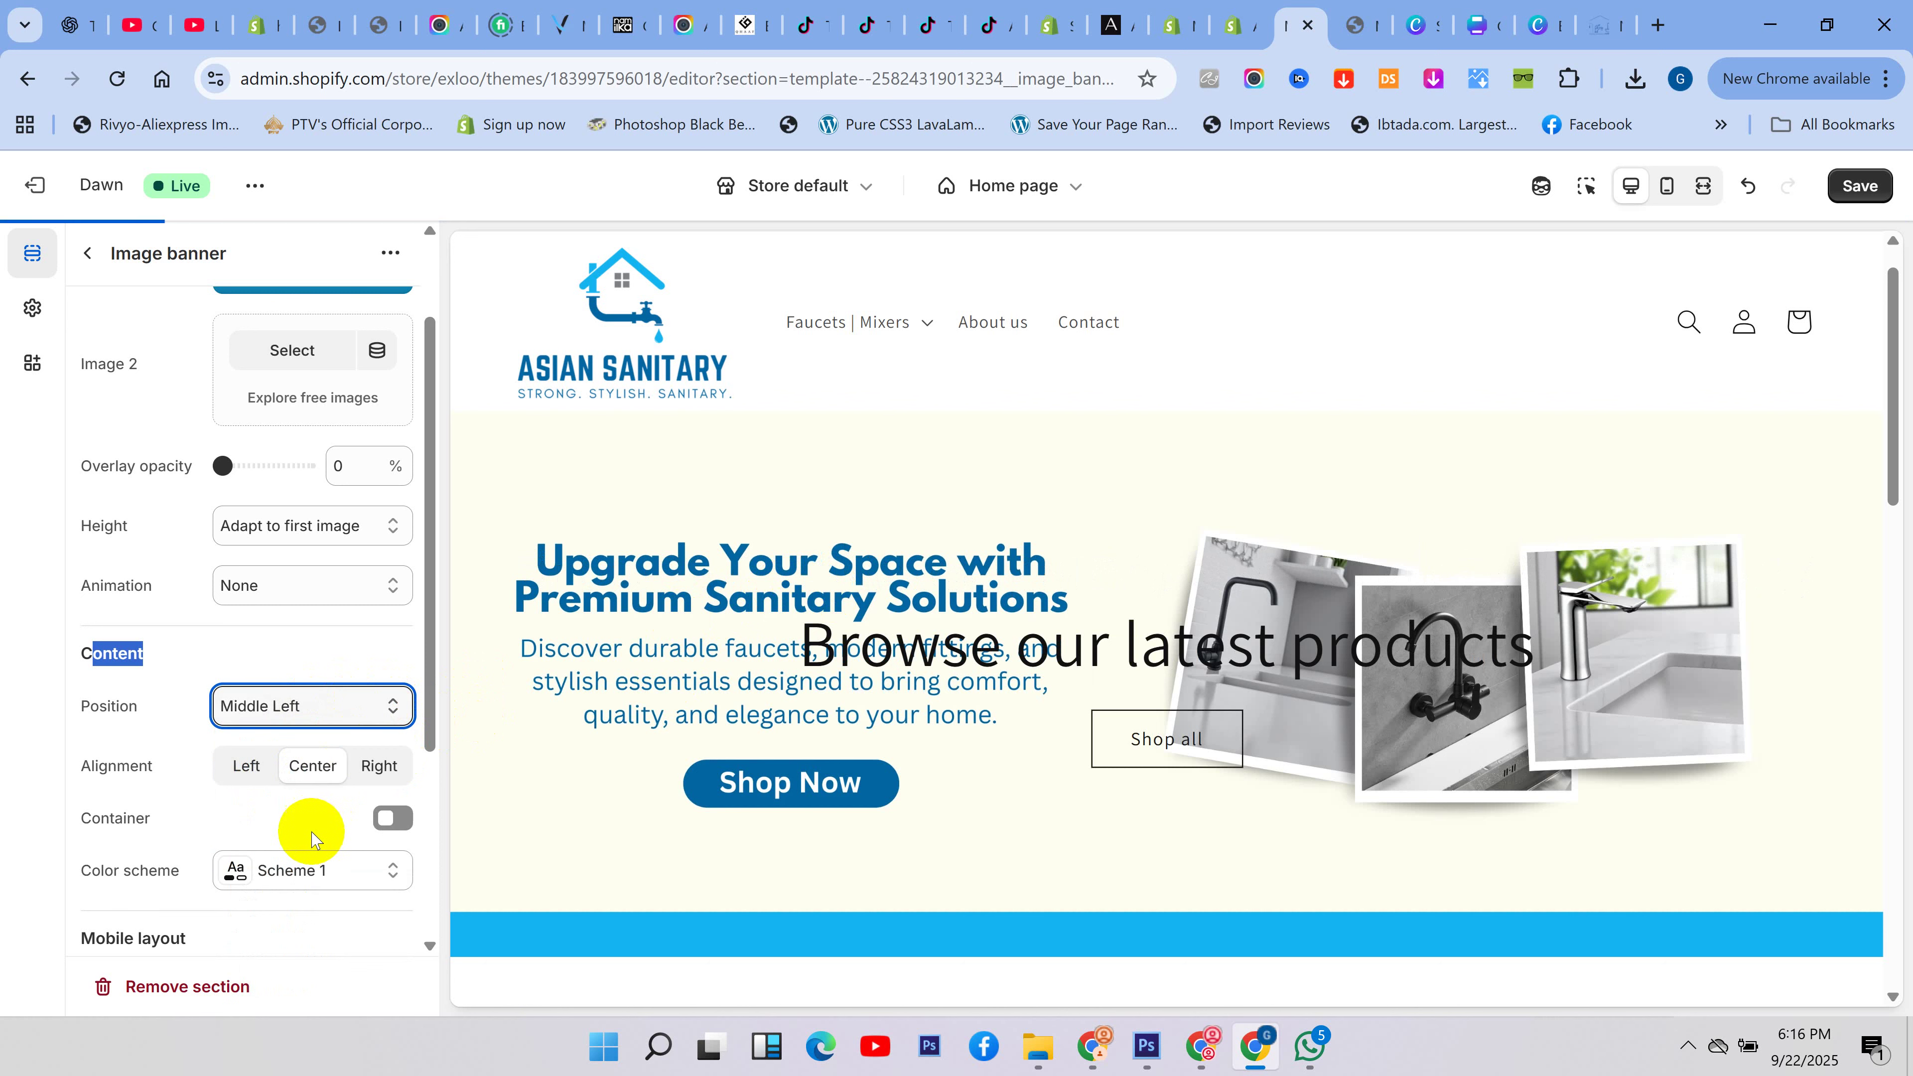
scroll(245, 723, down, 4)
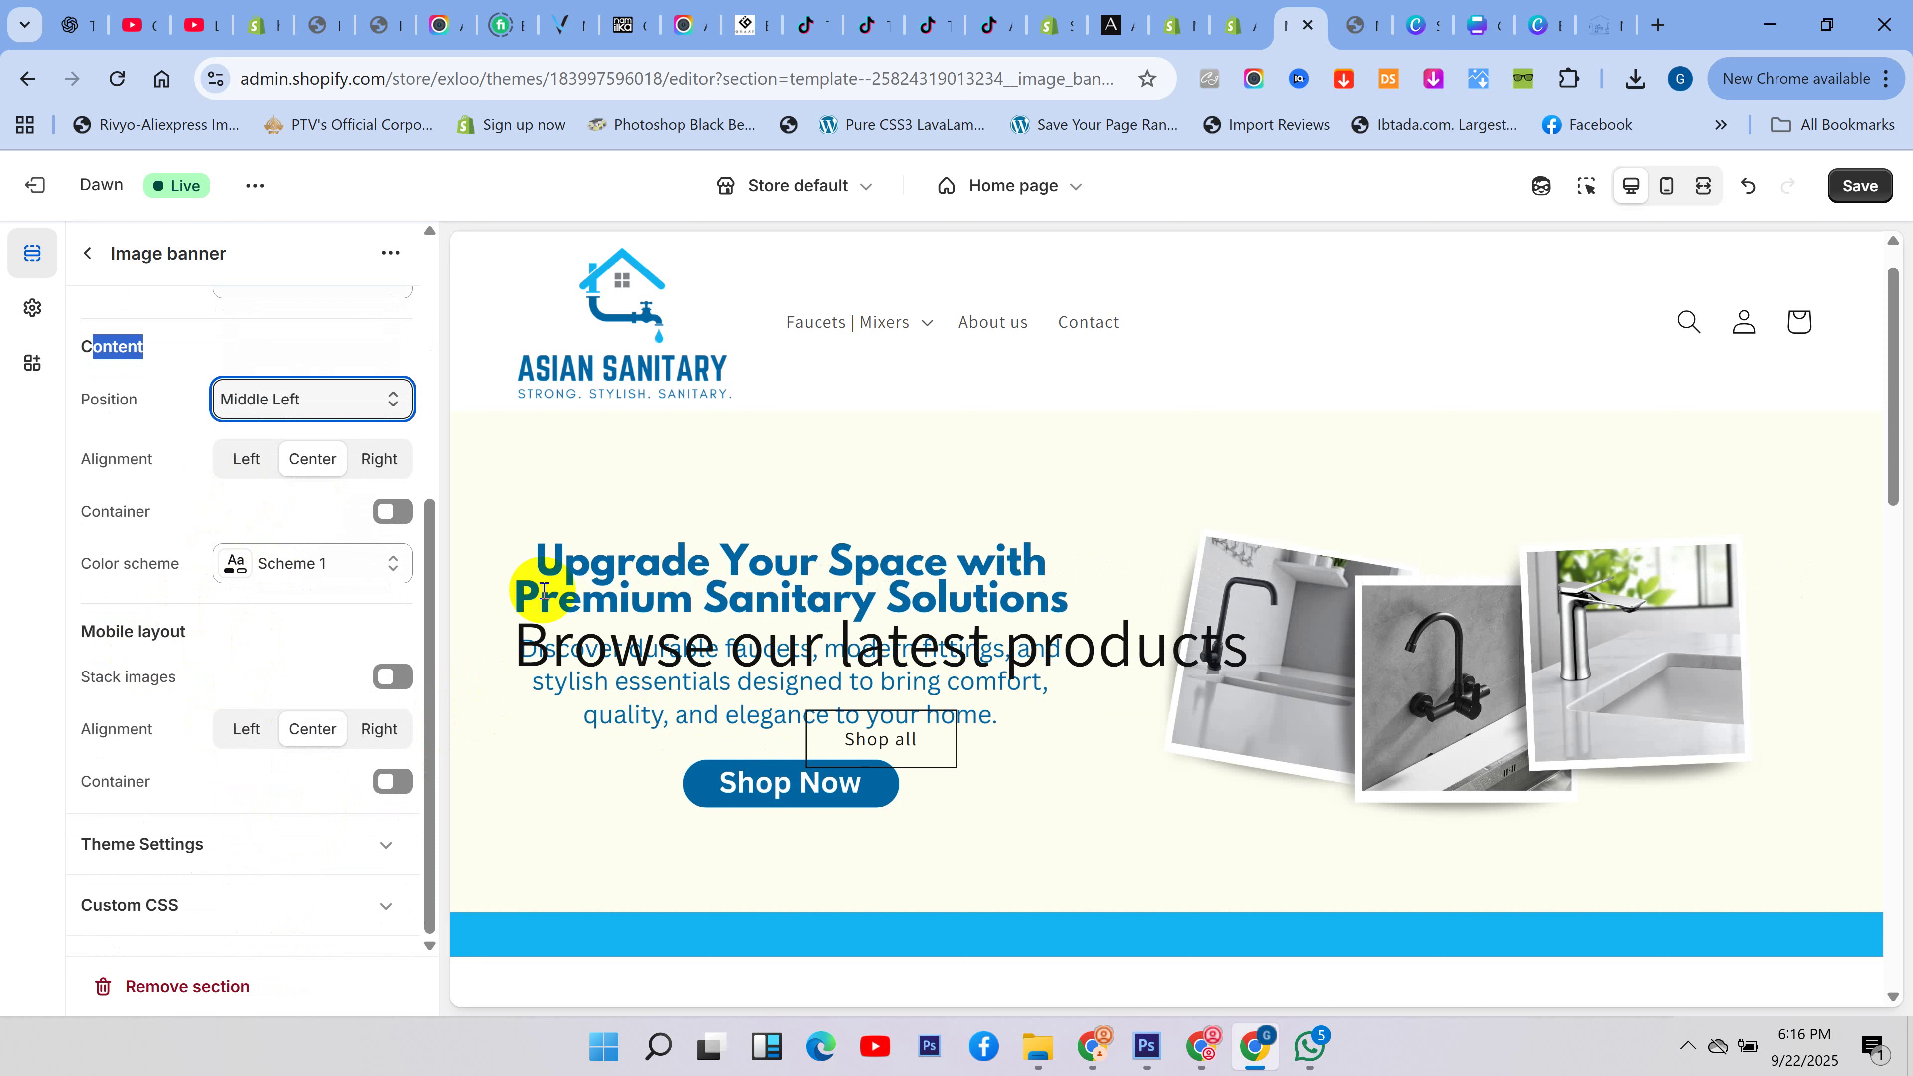
drag(540, 644, 1254, 645)
drag(539, 657, 513, 689)
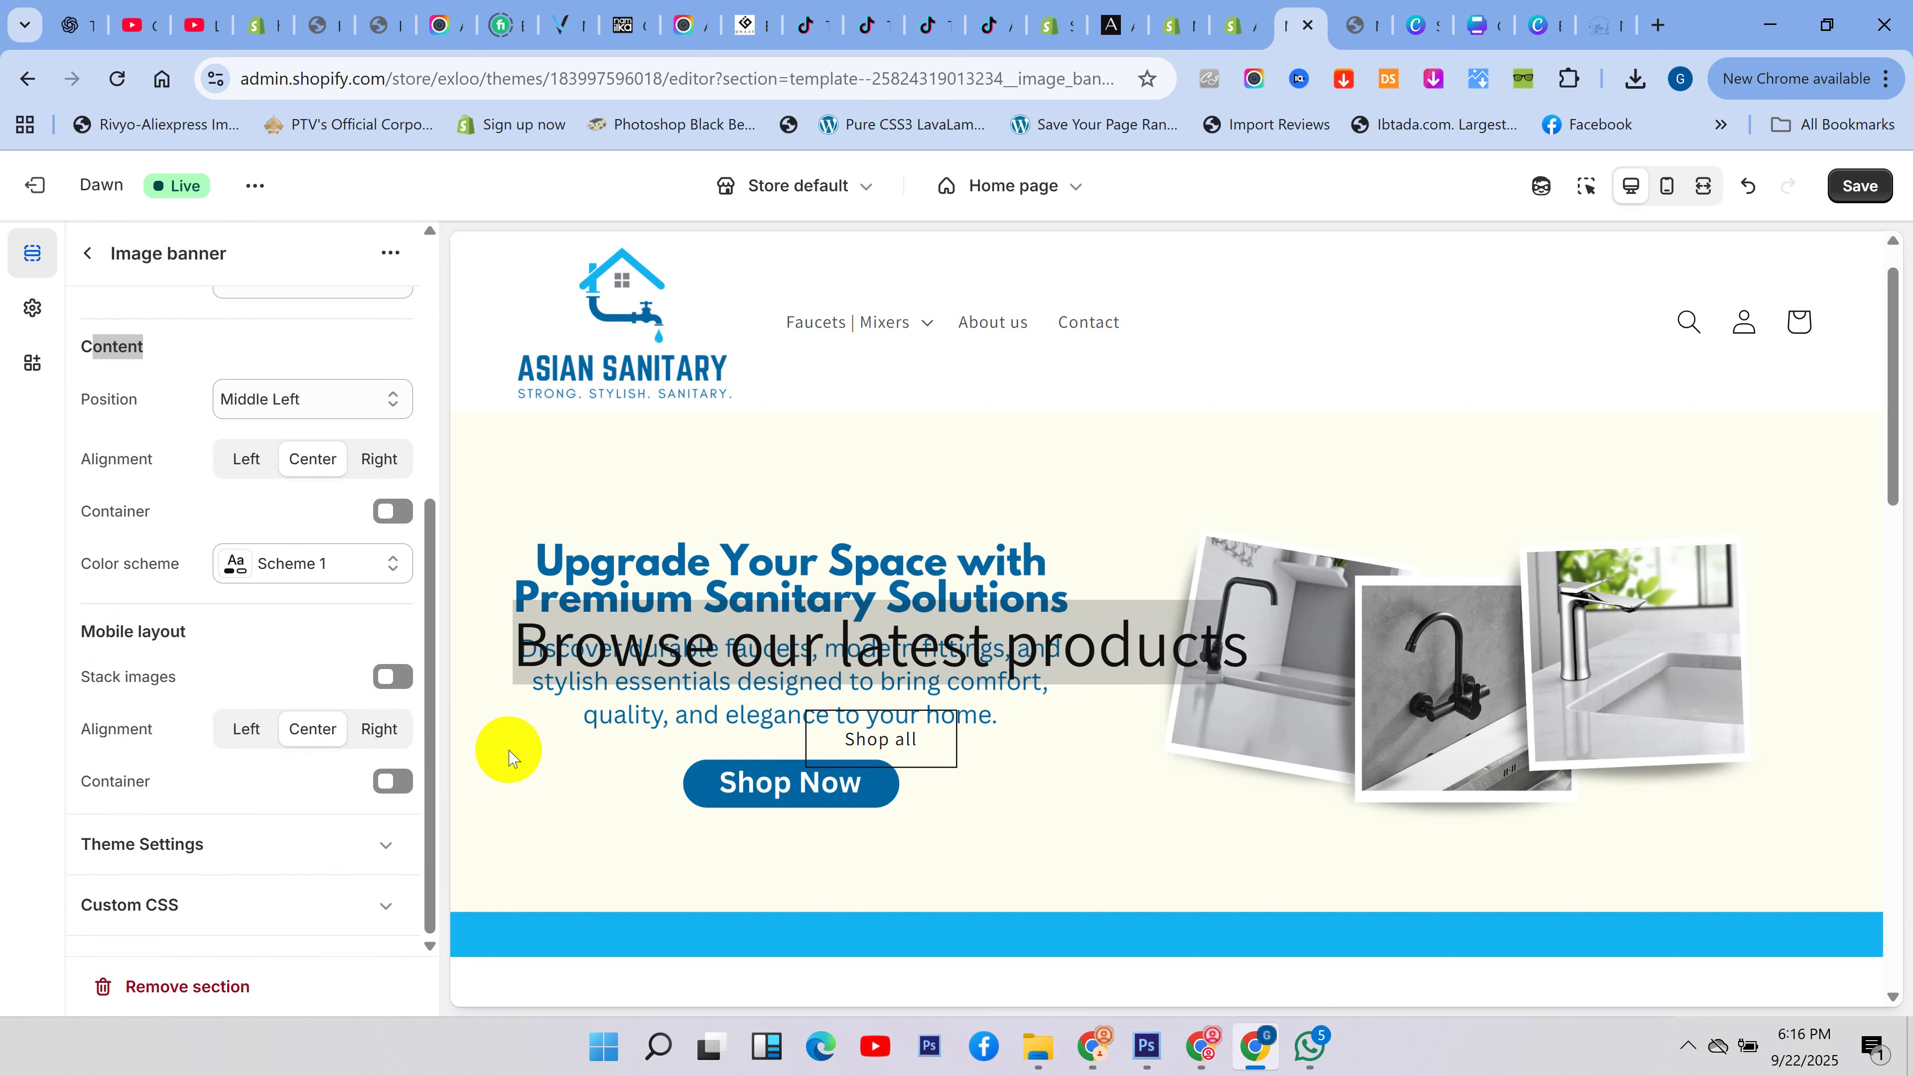
- Compare the Left and Right content alignments of the image banner, and set the alignment to Left
click(301, 459)
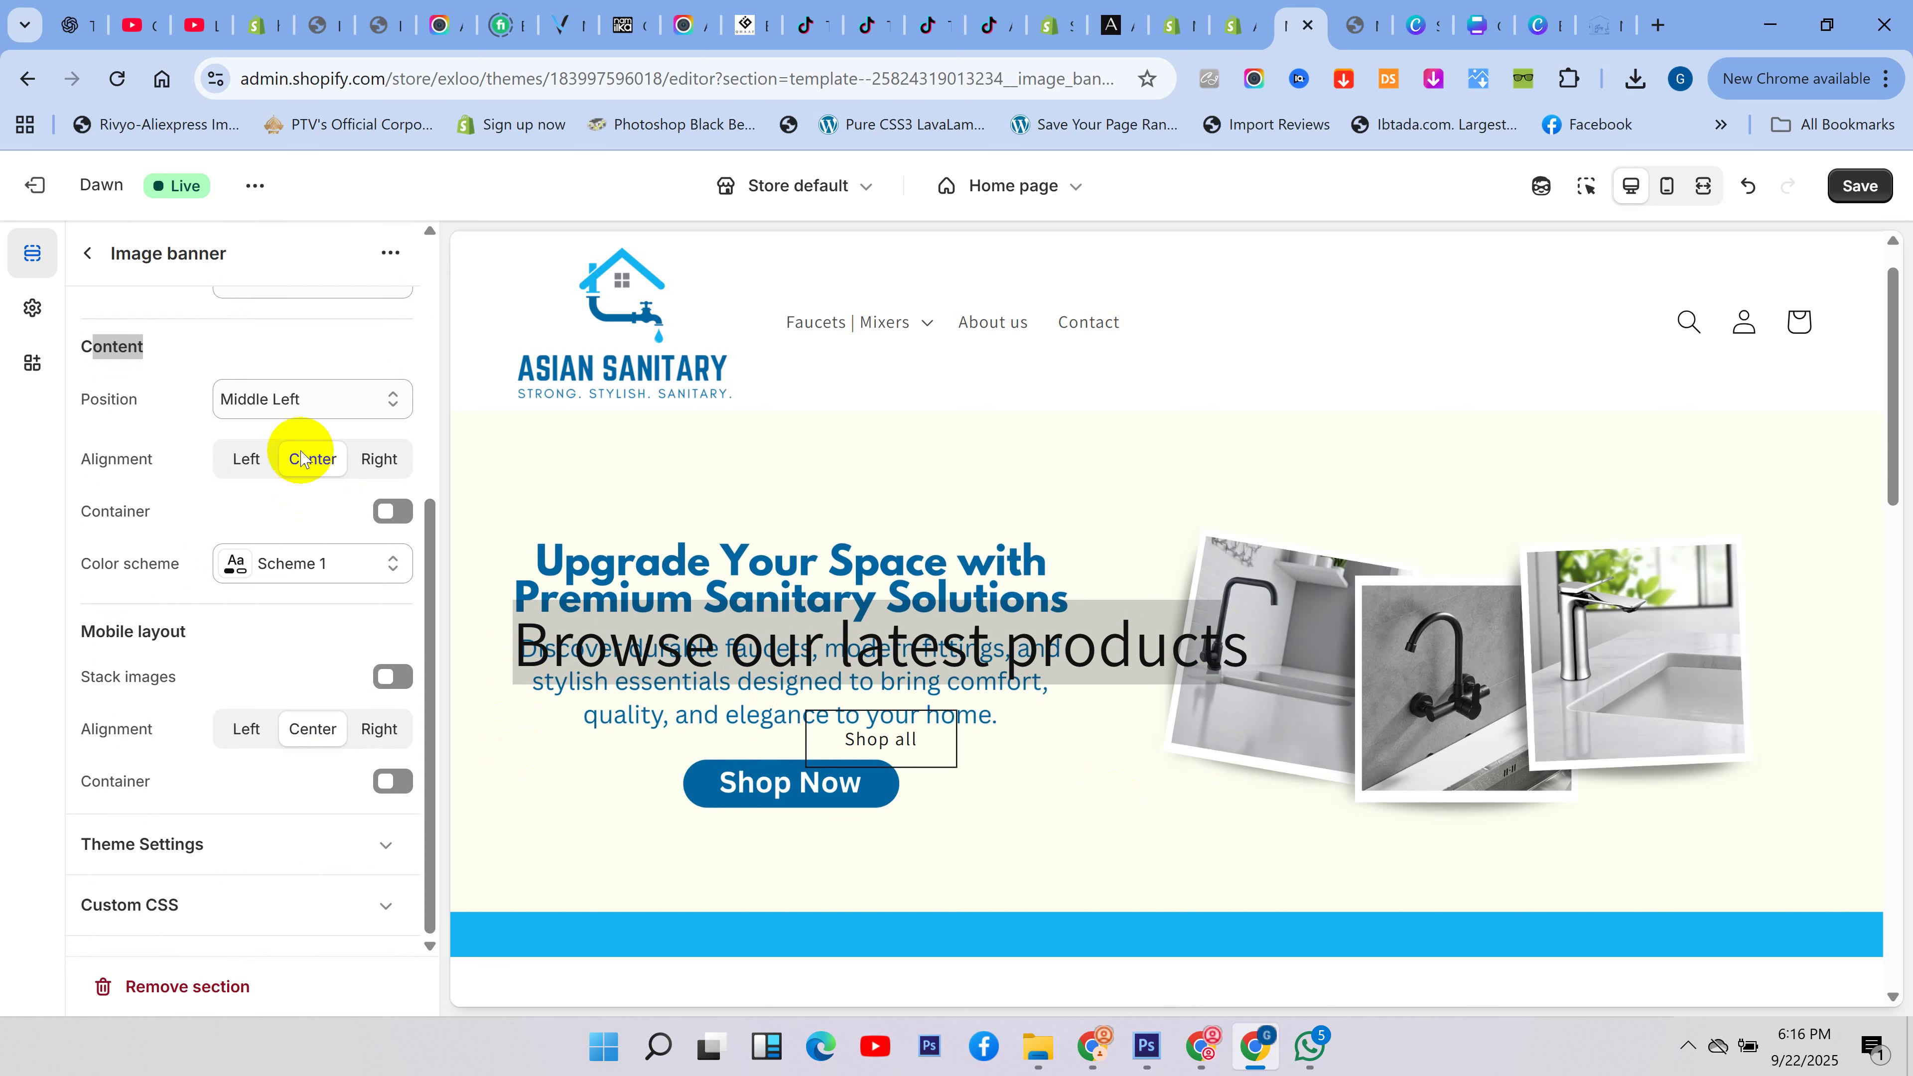
click(256, 468)
click(374, 483)
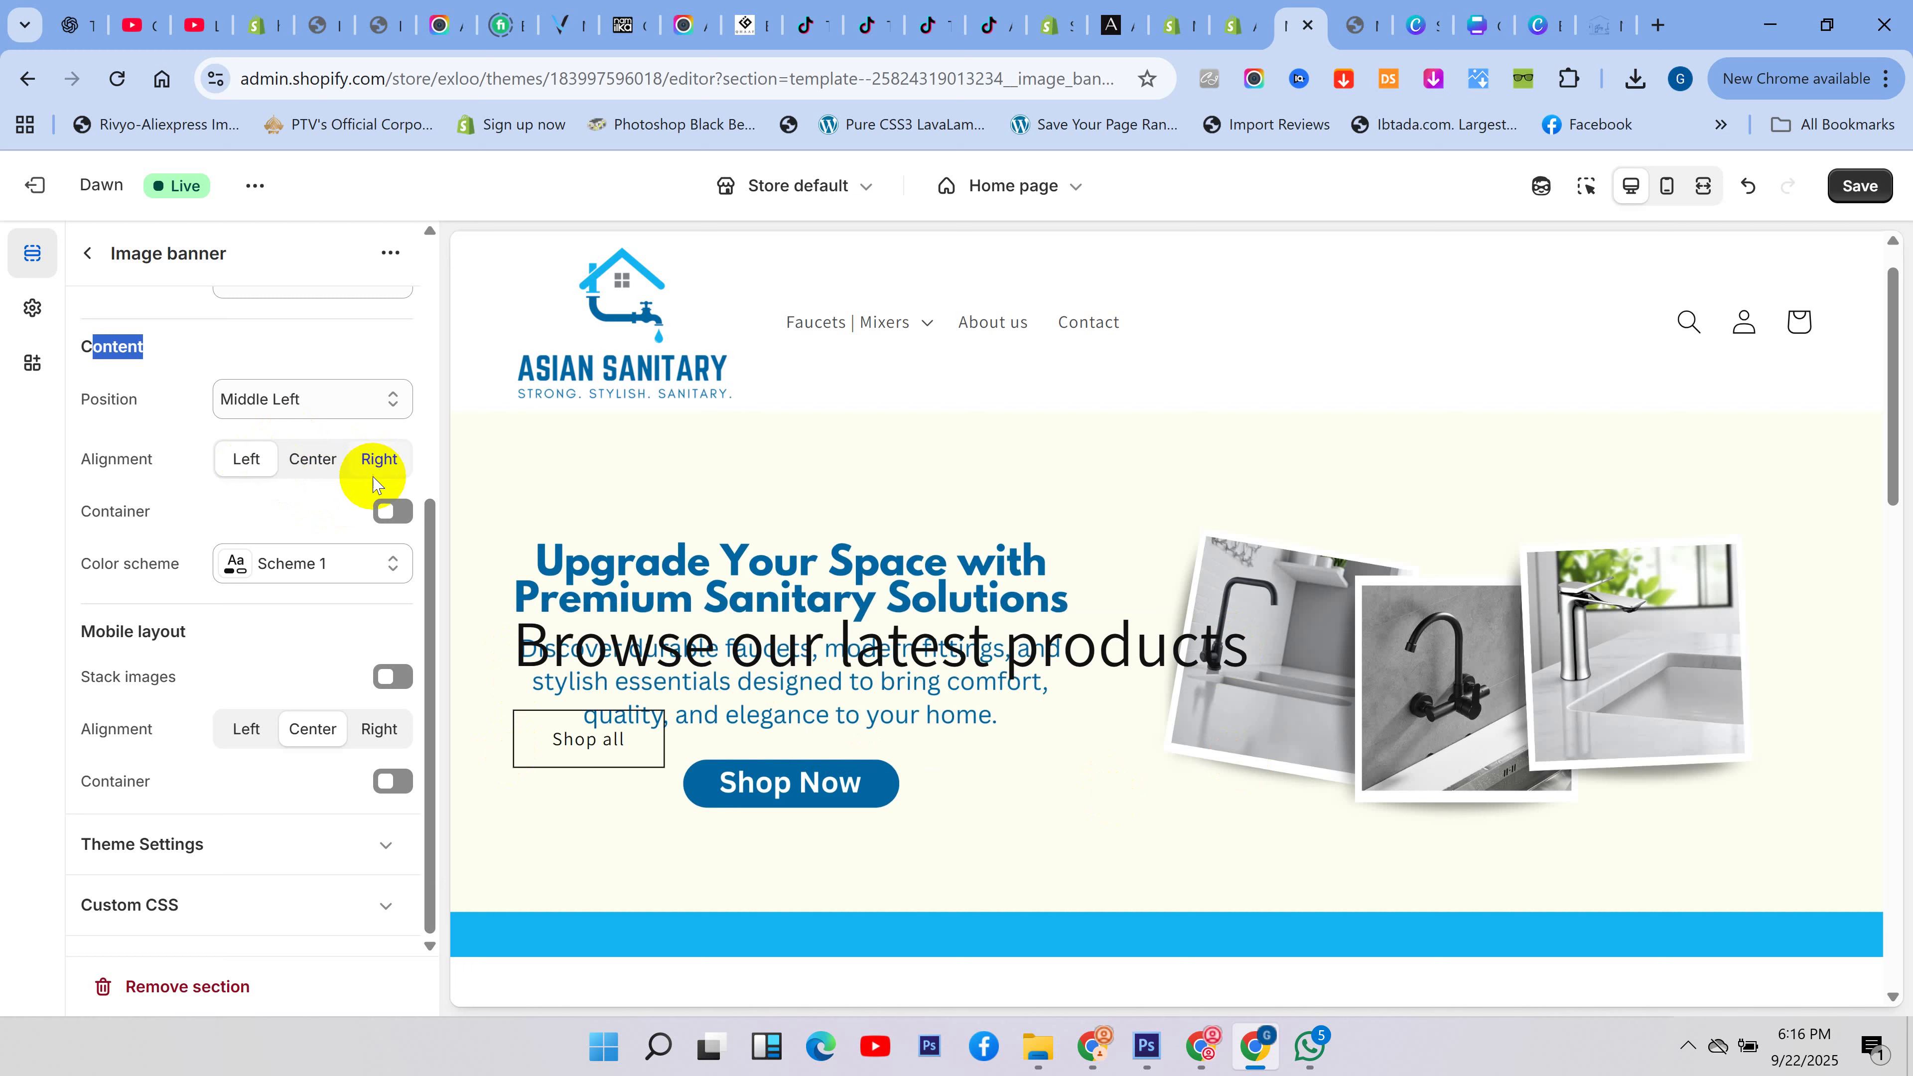
click(373, 466)
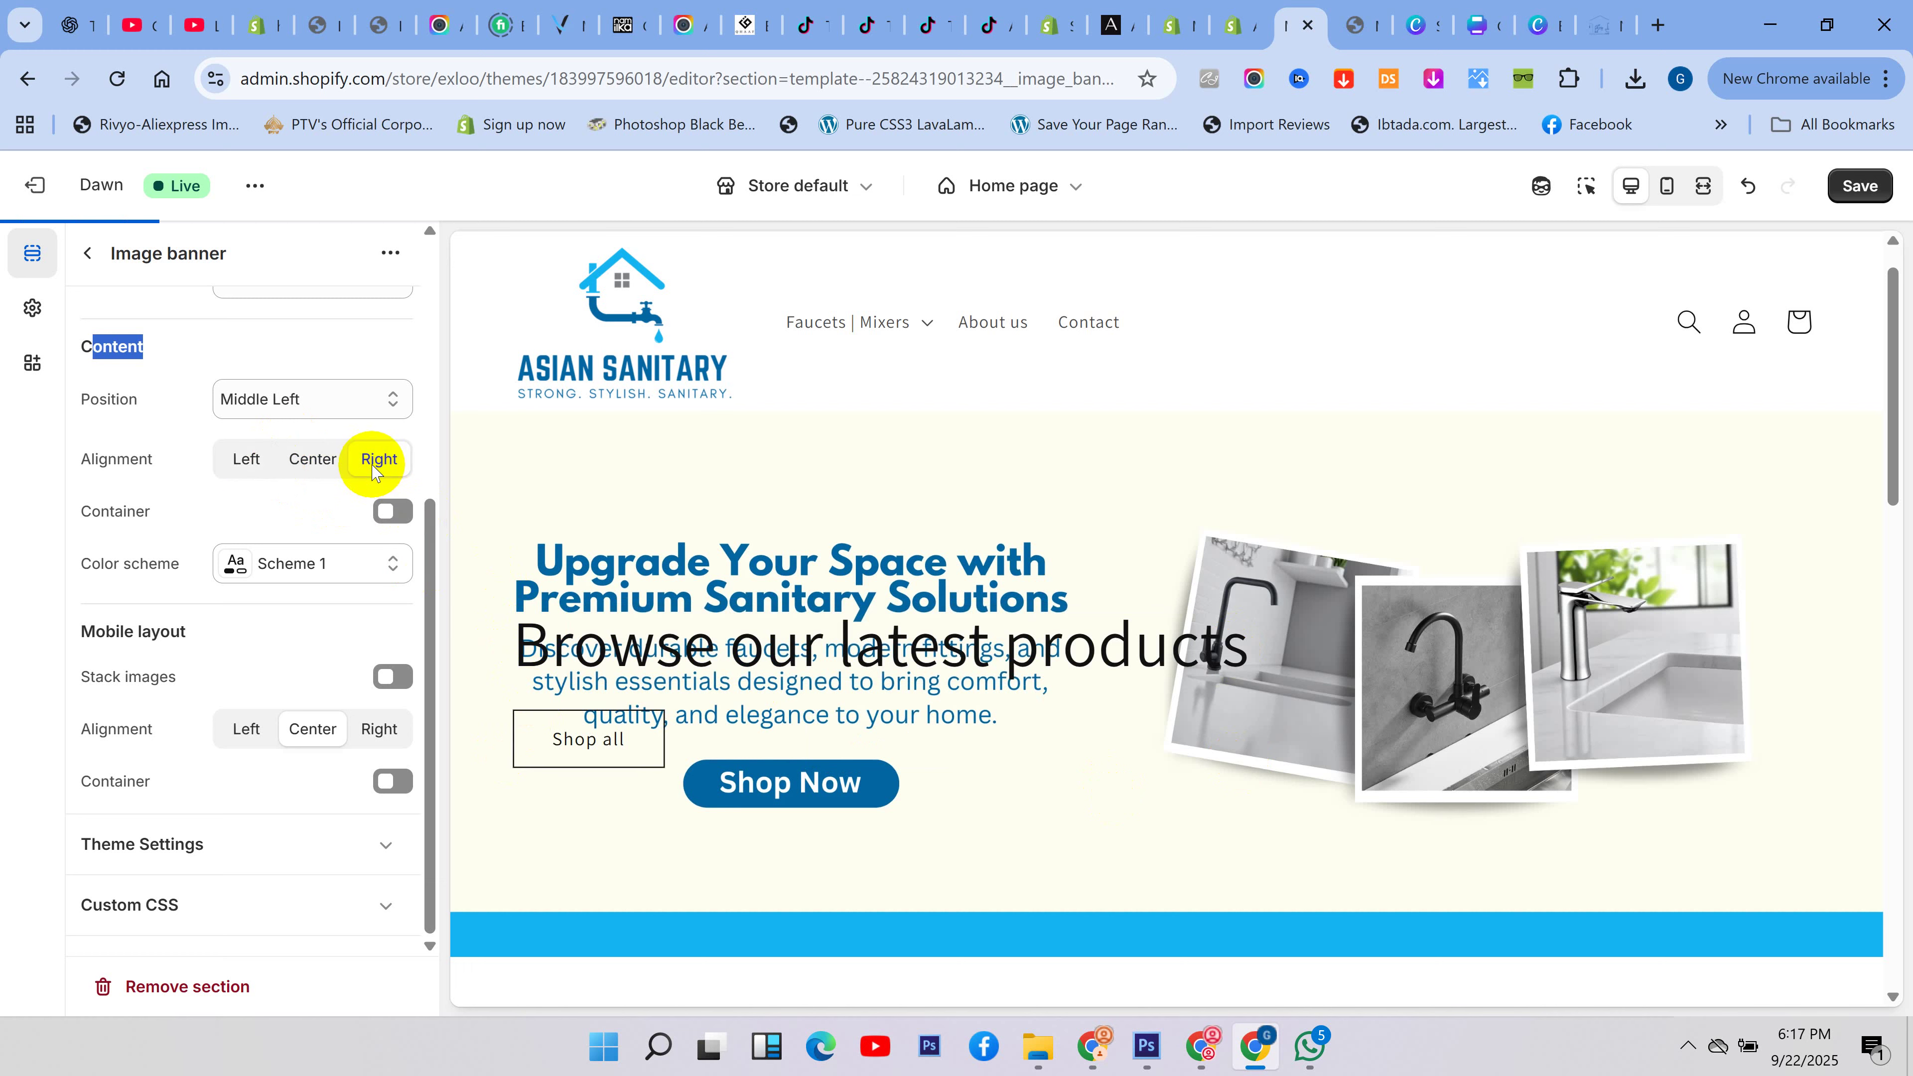
click(249, 461)
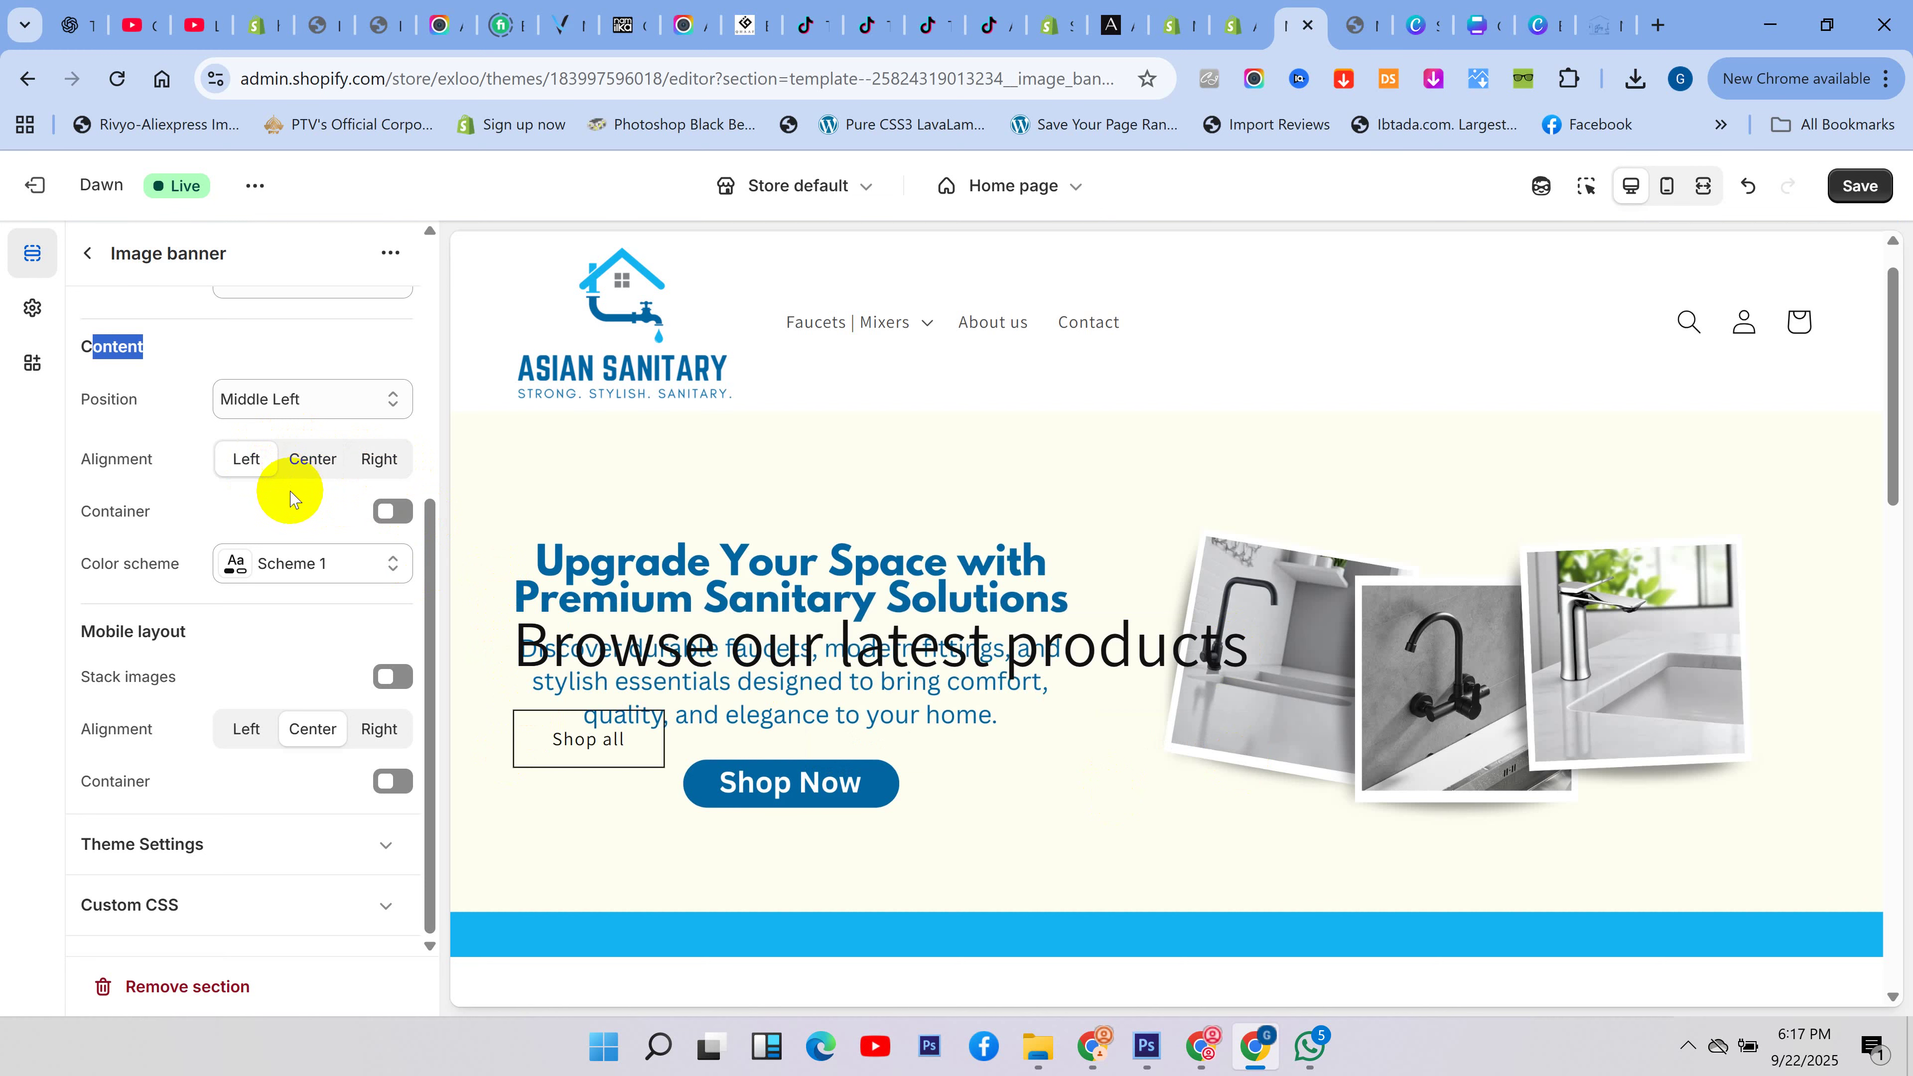
drag(518, 639, 1208, 650)
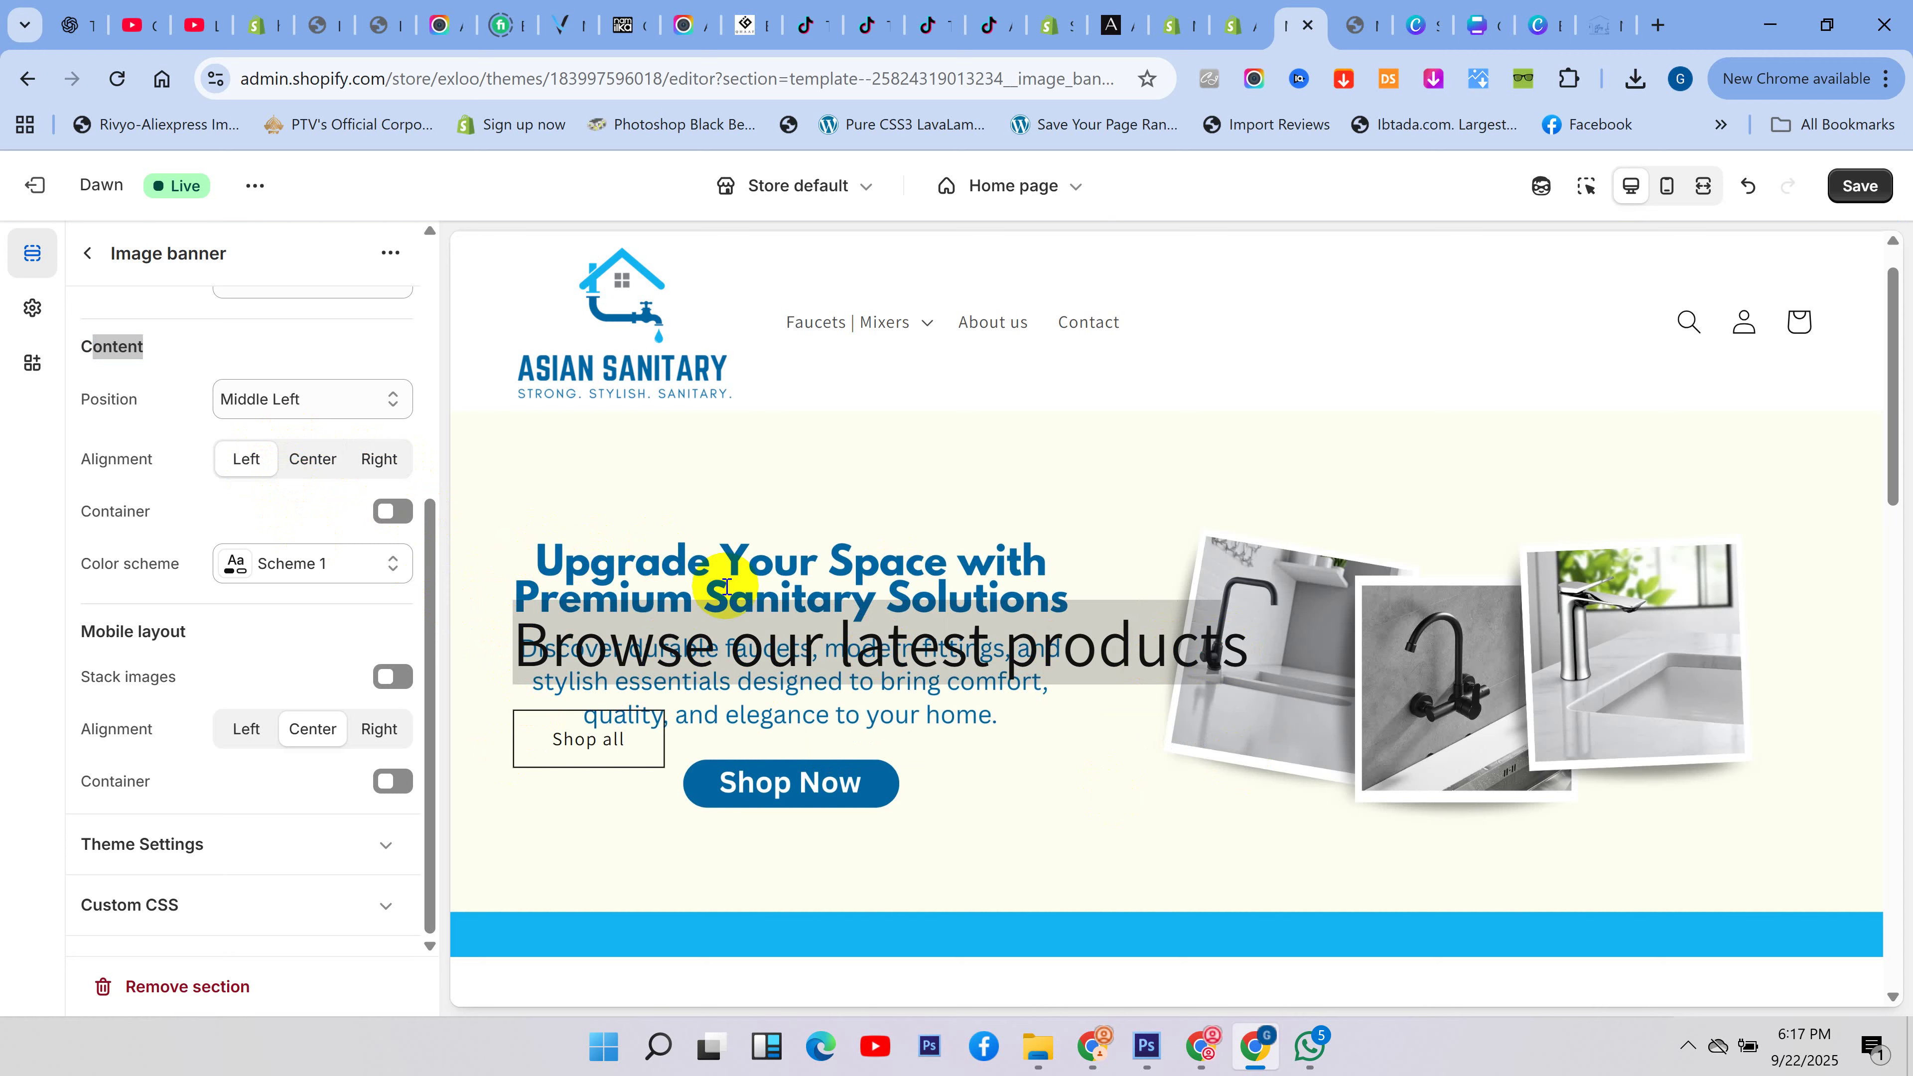
- Enable the container behind the image banner's content and set its color scheme to Scheme 3
click(393, 677)
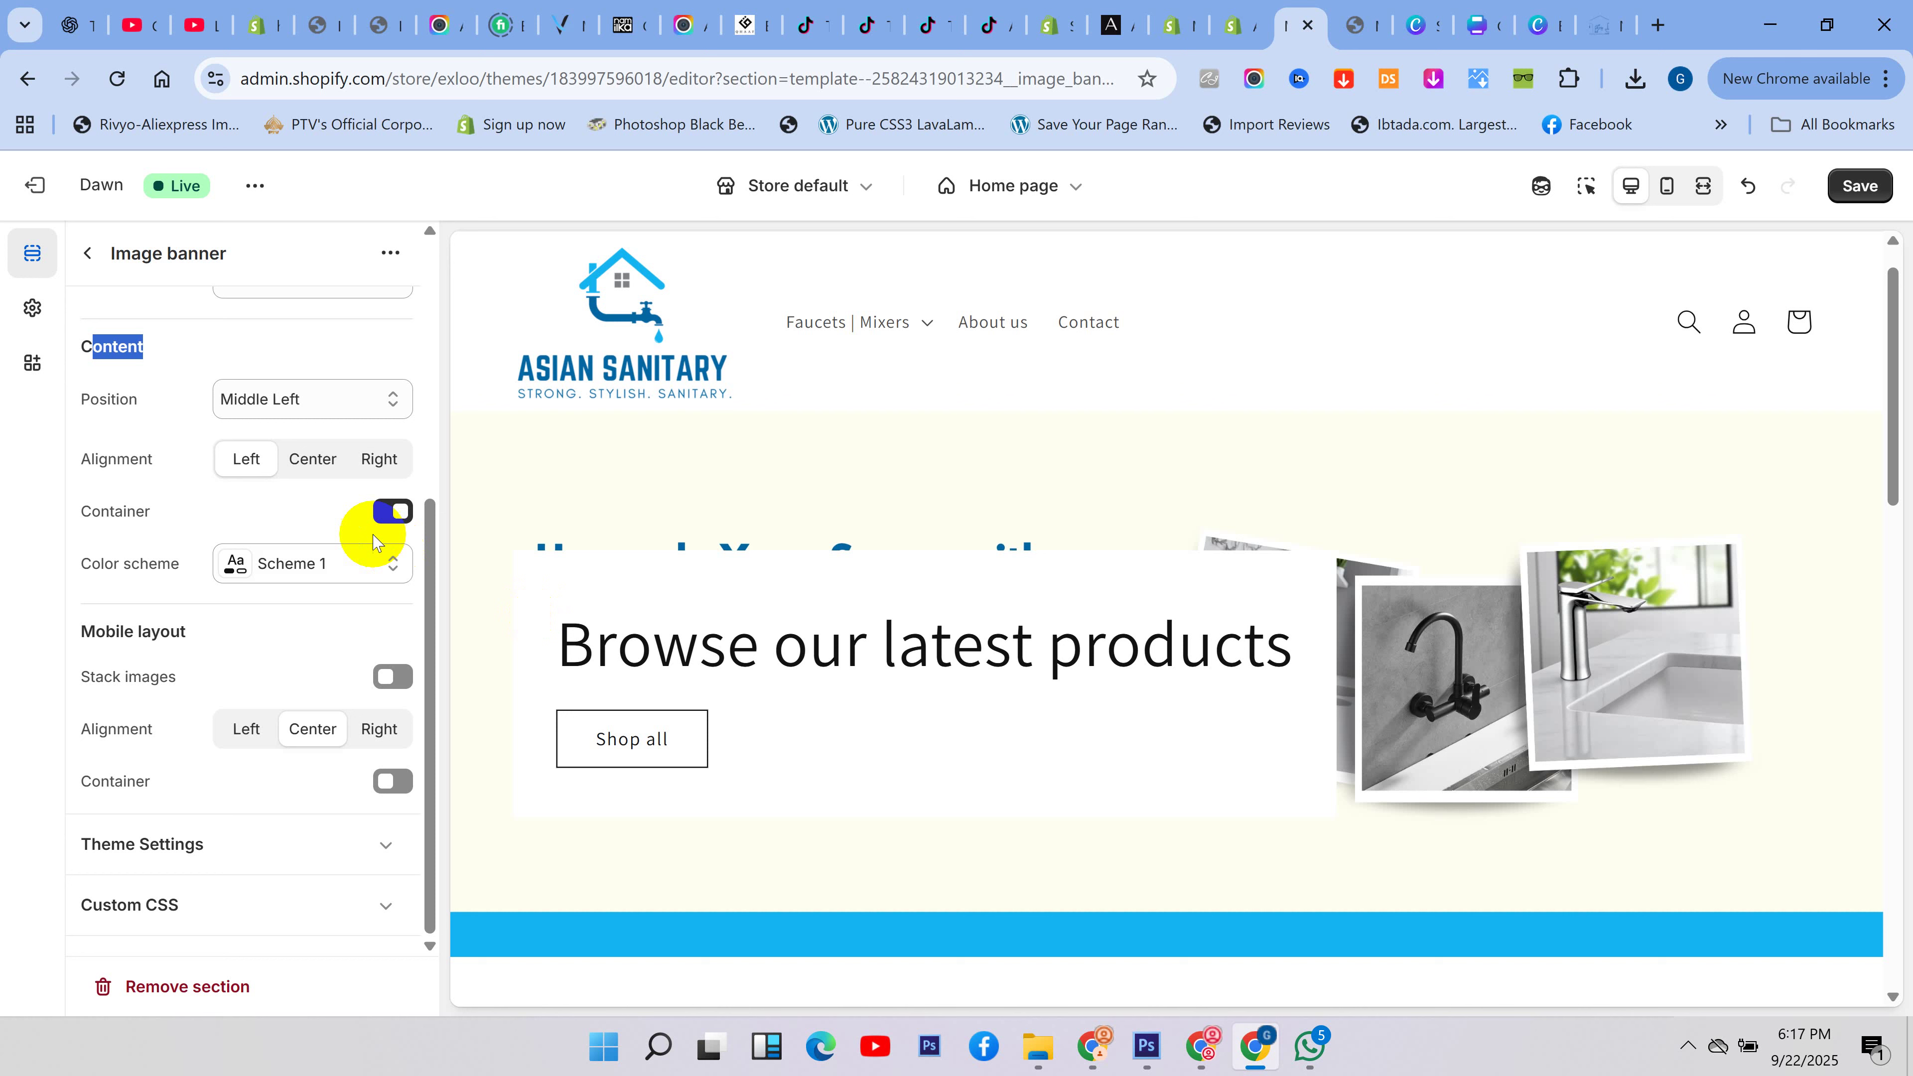
scroll(974, 663, down, 3)
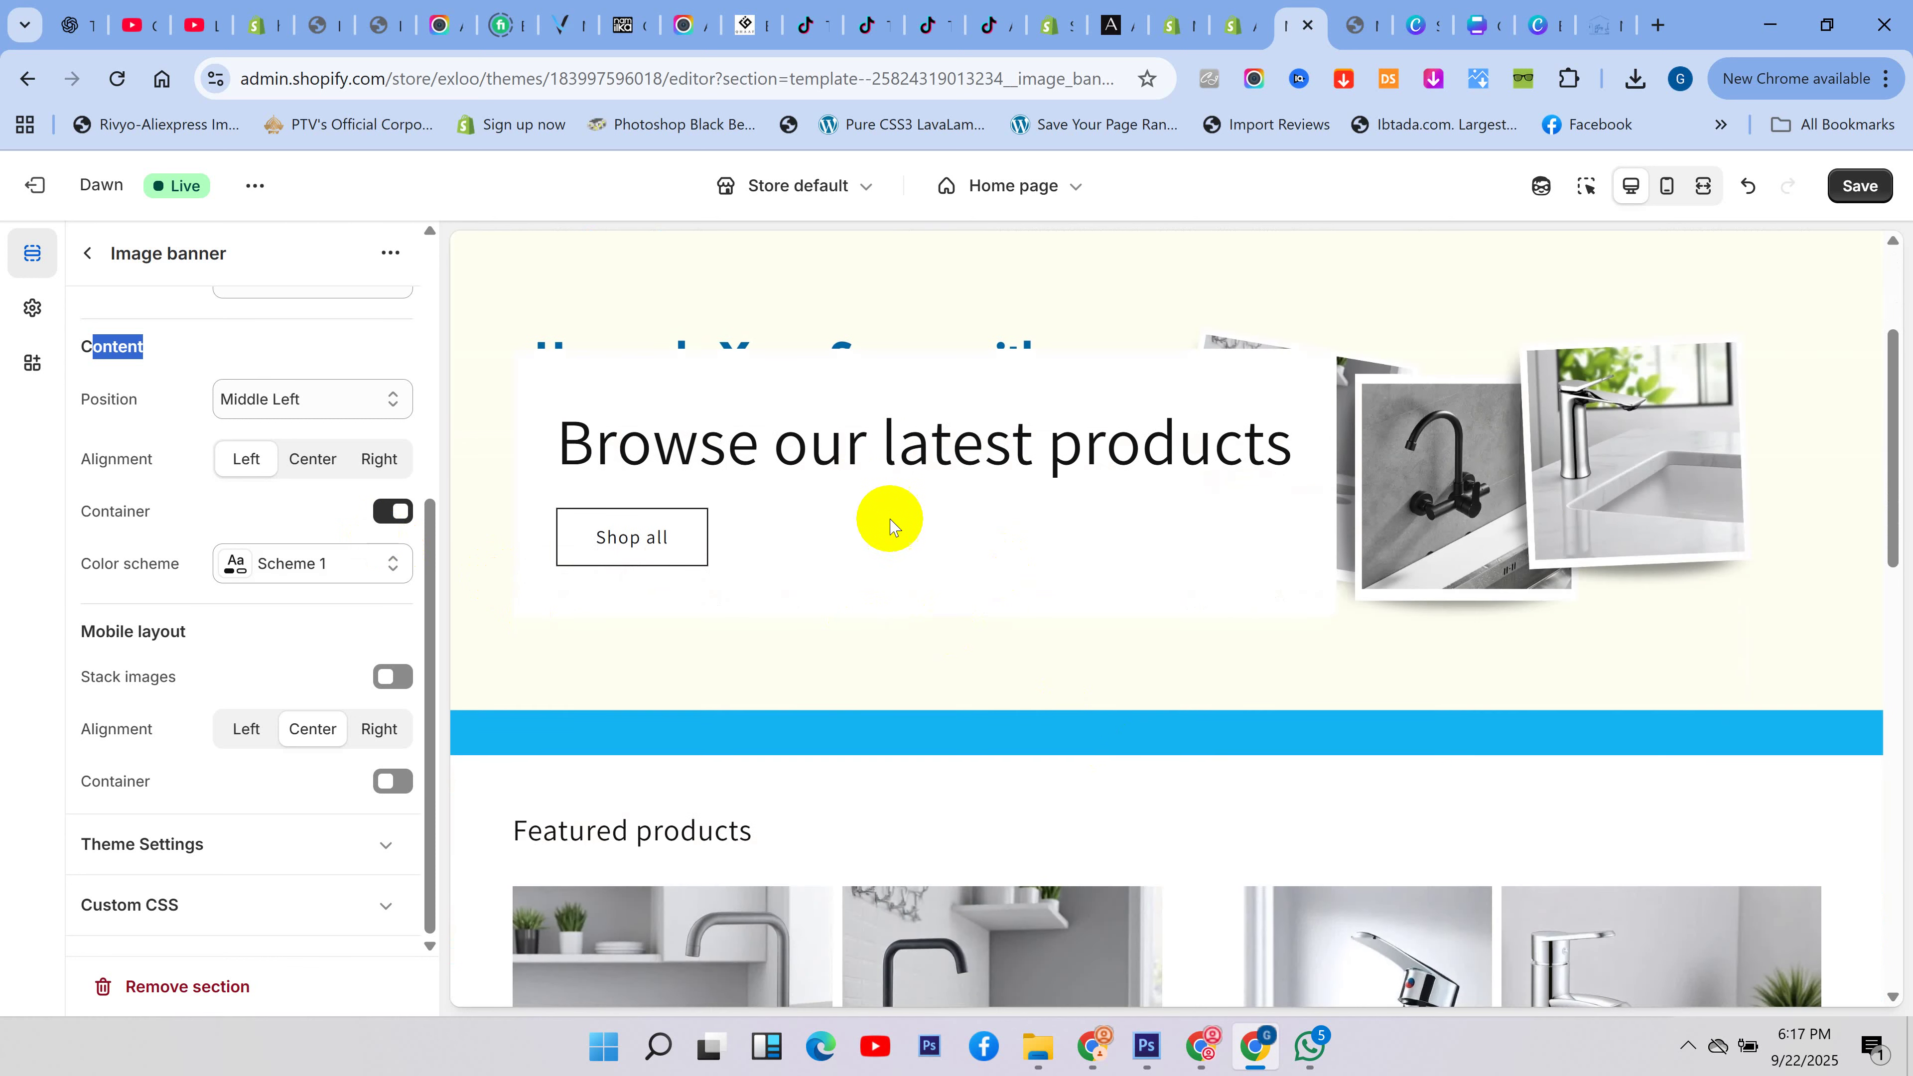
scroll(884, 517, up, 2)
click(343, 561)
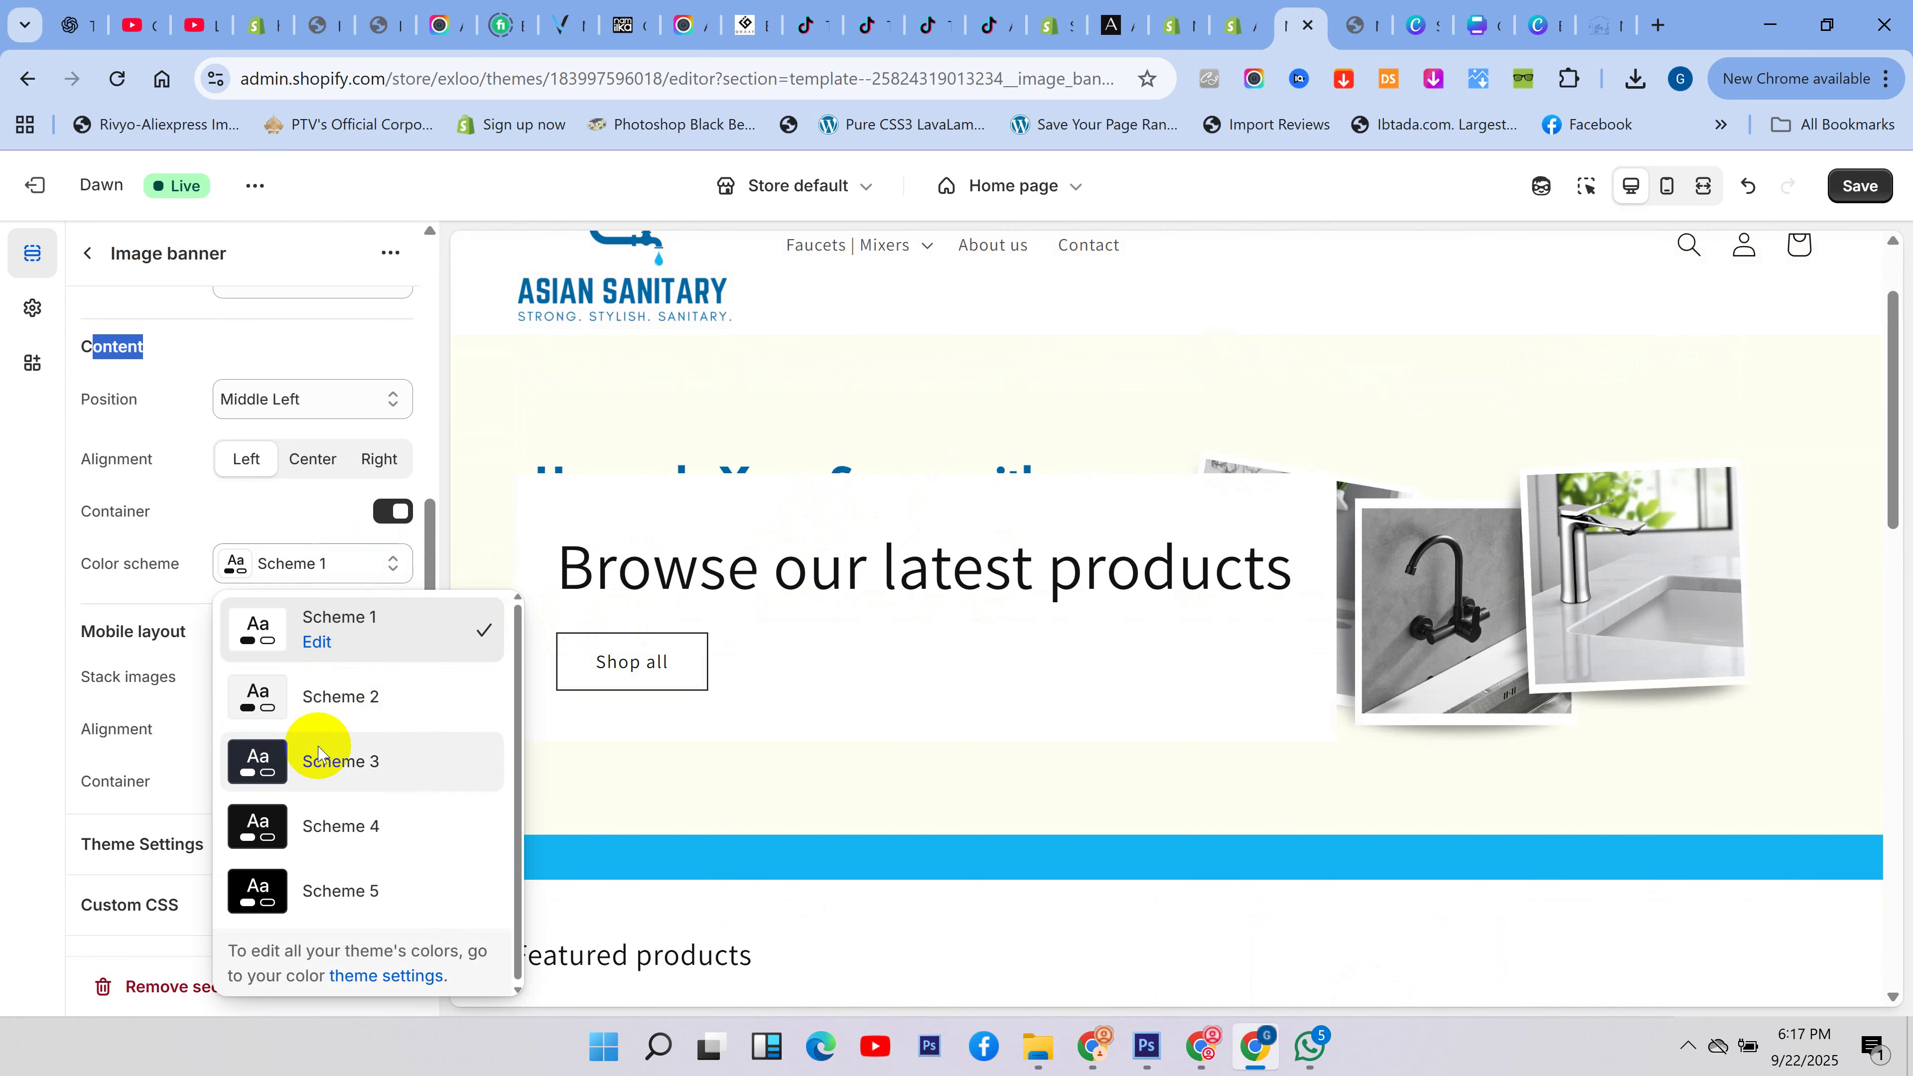
click(321, 761)
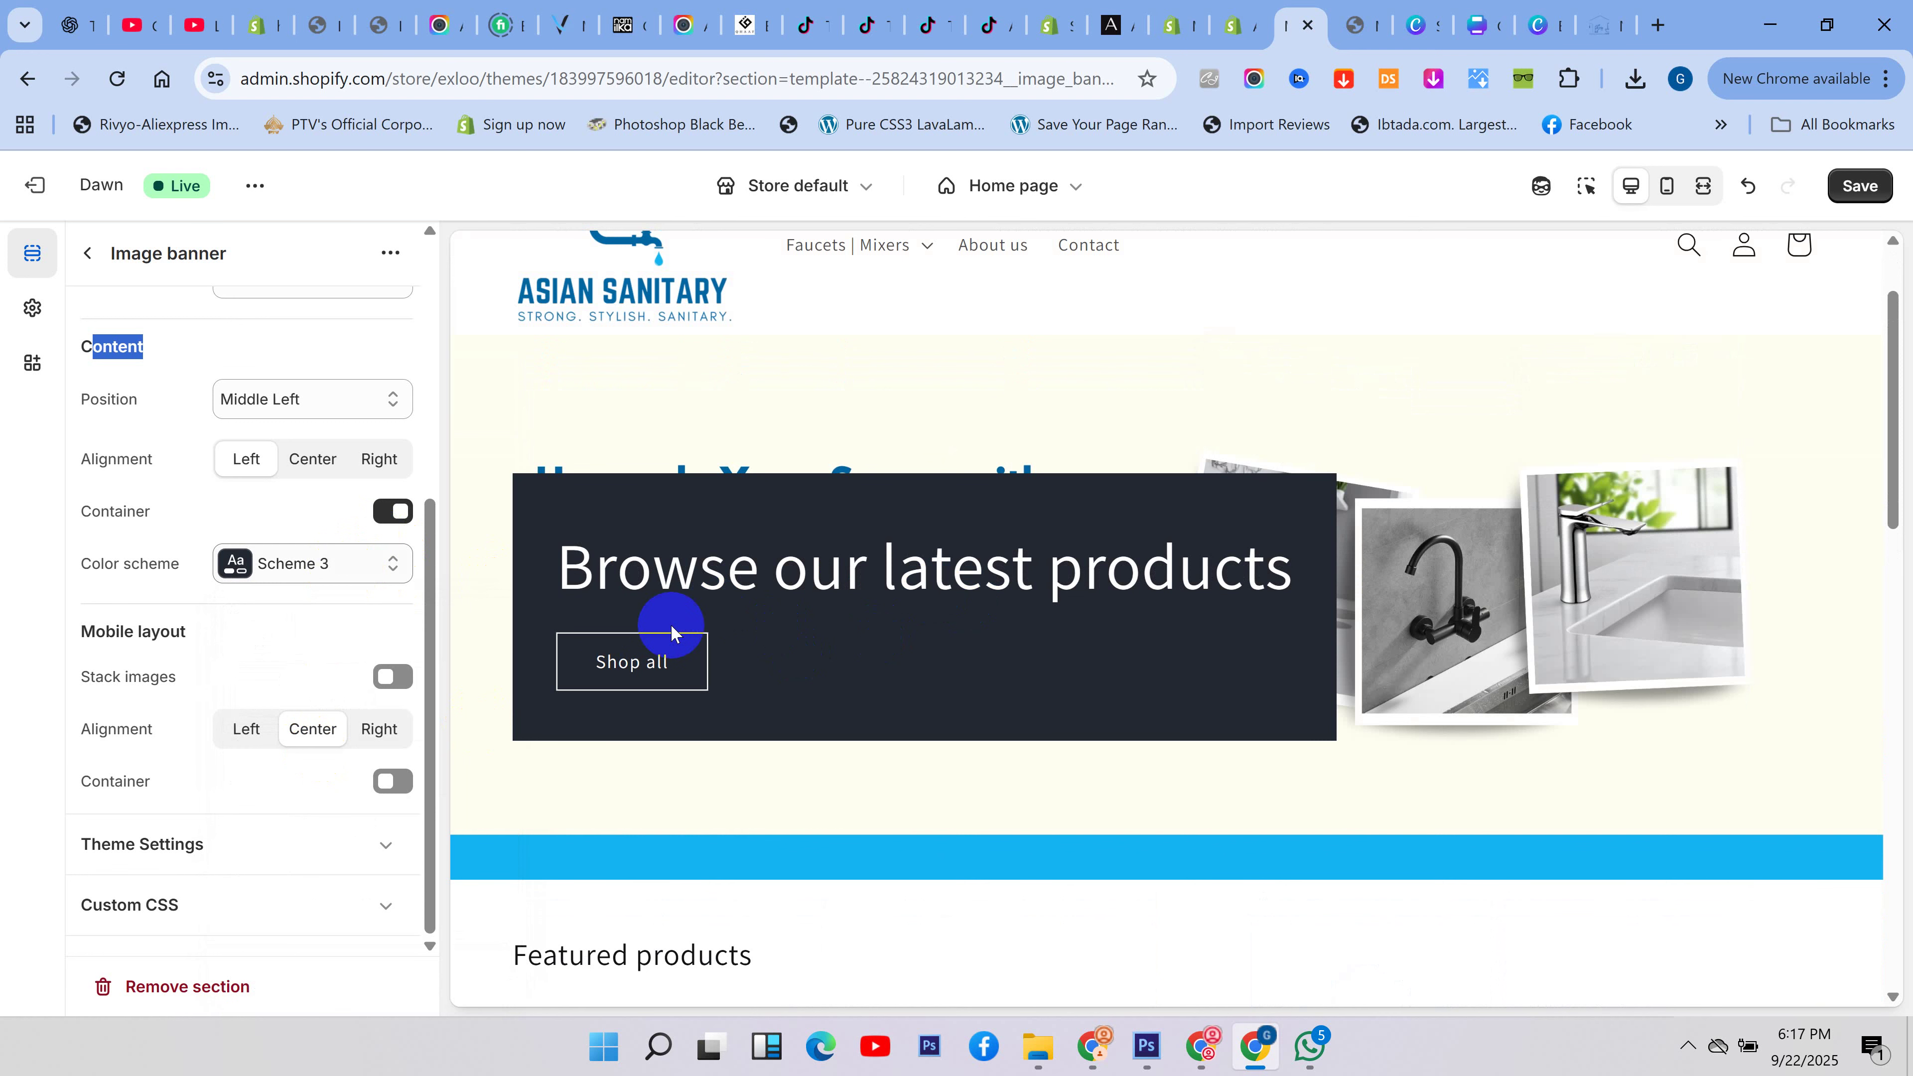
drag(585, 566, 1283, 548)
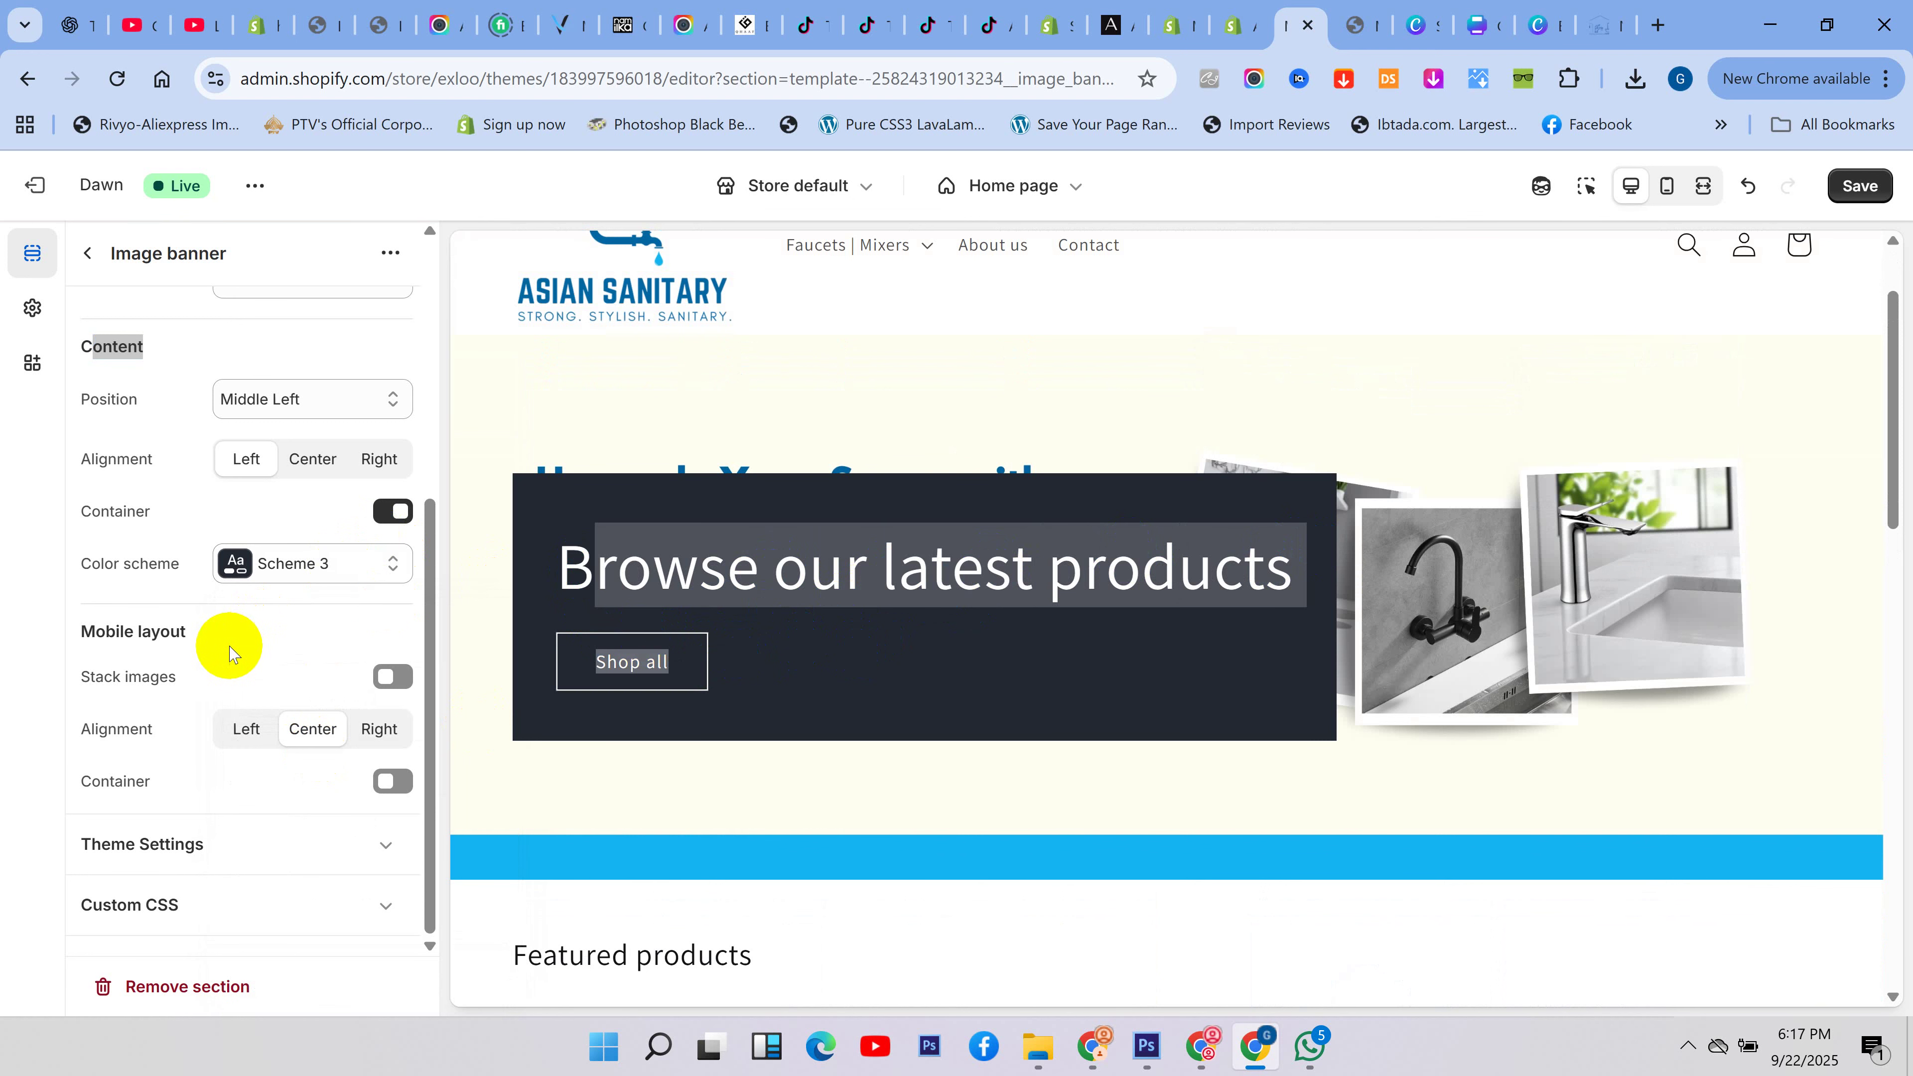
- Try the mobile layout's container in the mobile preview, turn it off again, and return to the desktop preview
drag(151, 641, 86, 629)
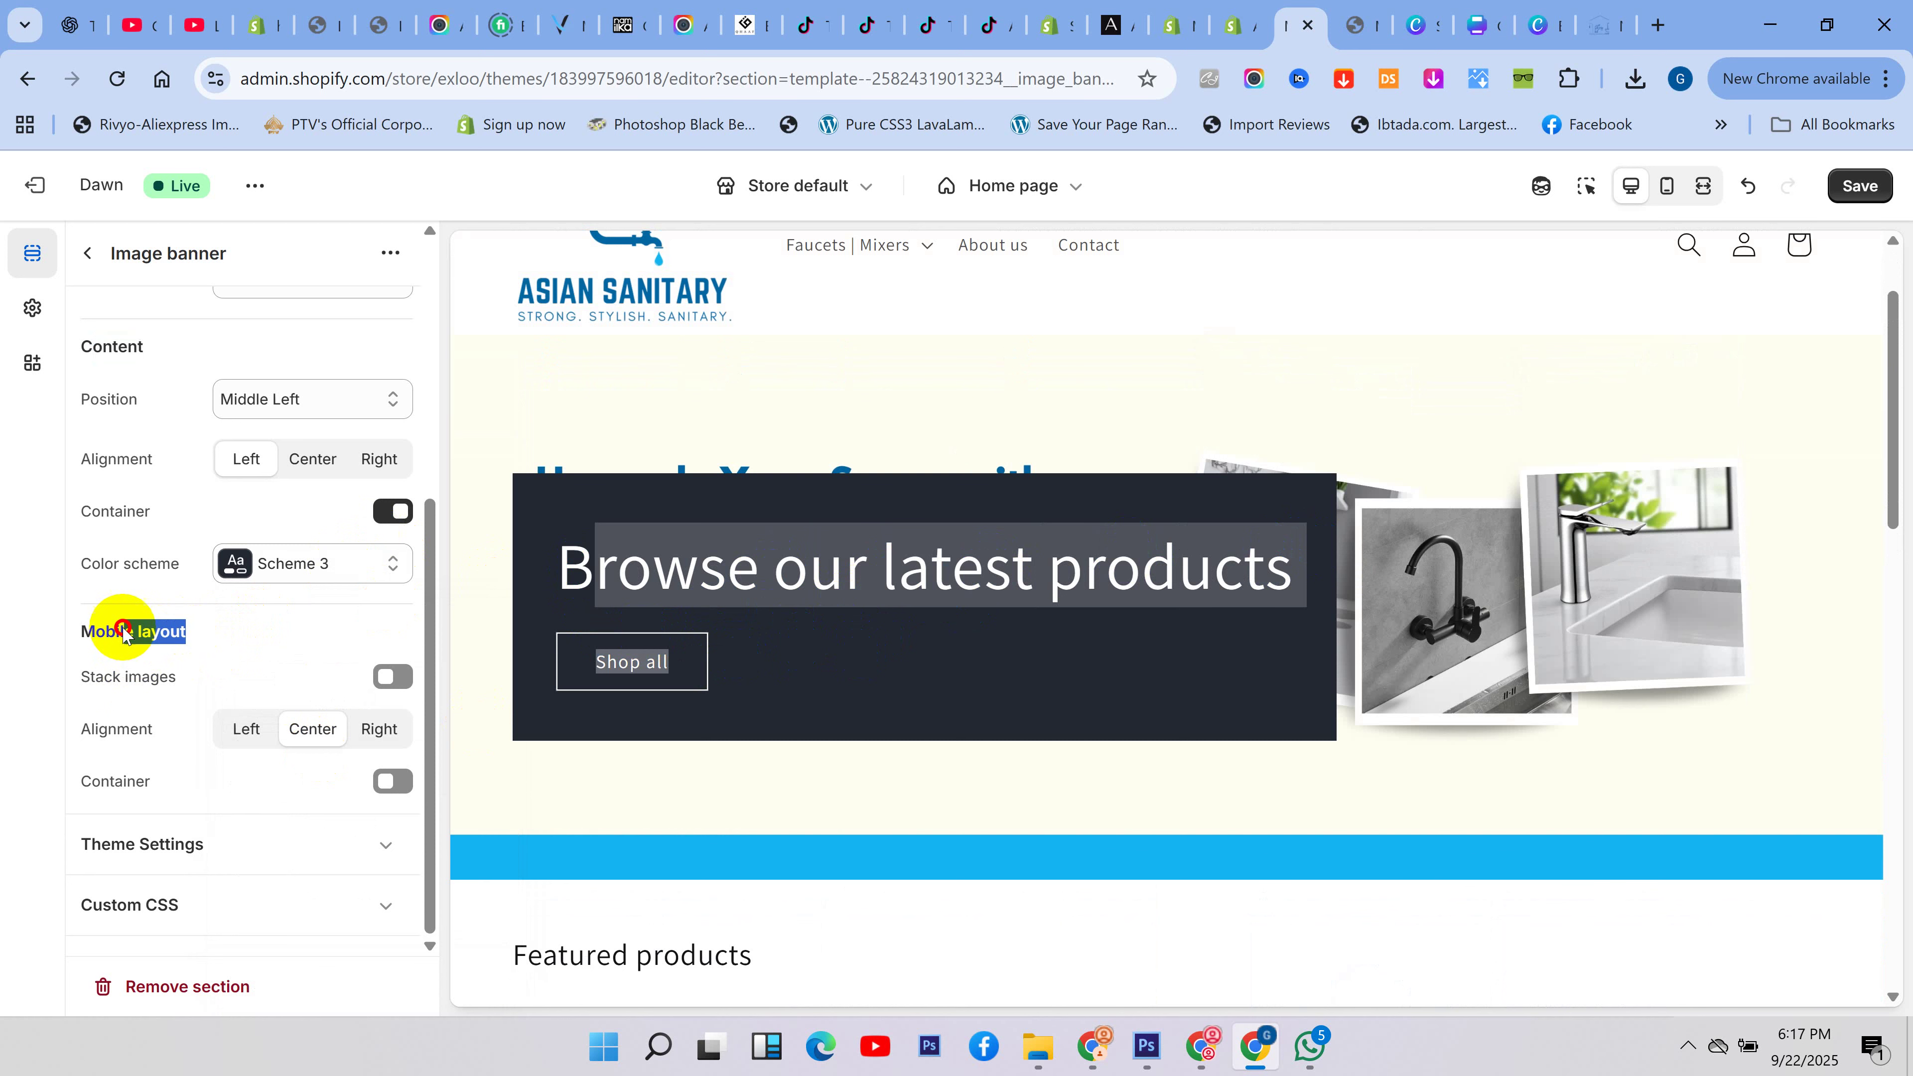
click(403, 680)
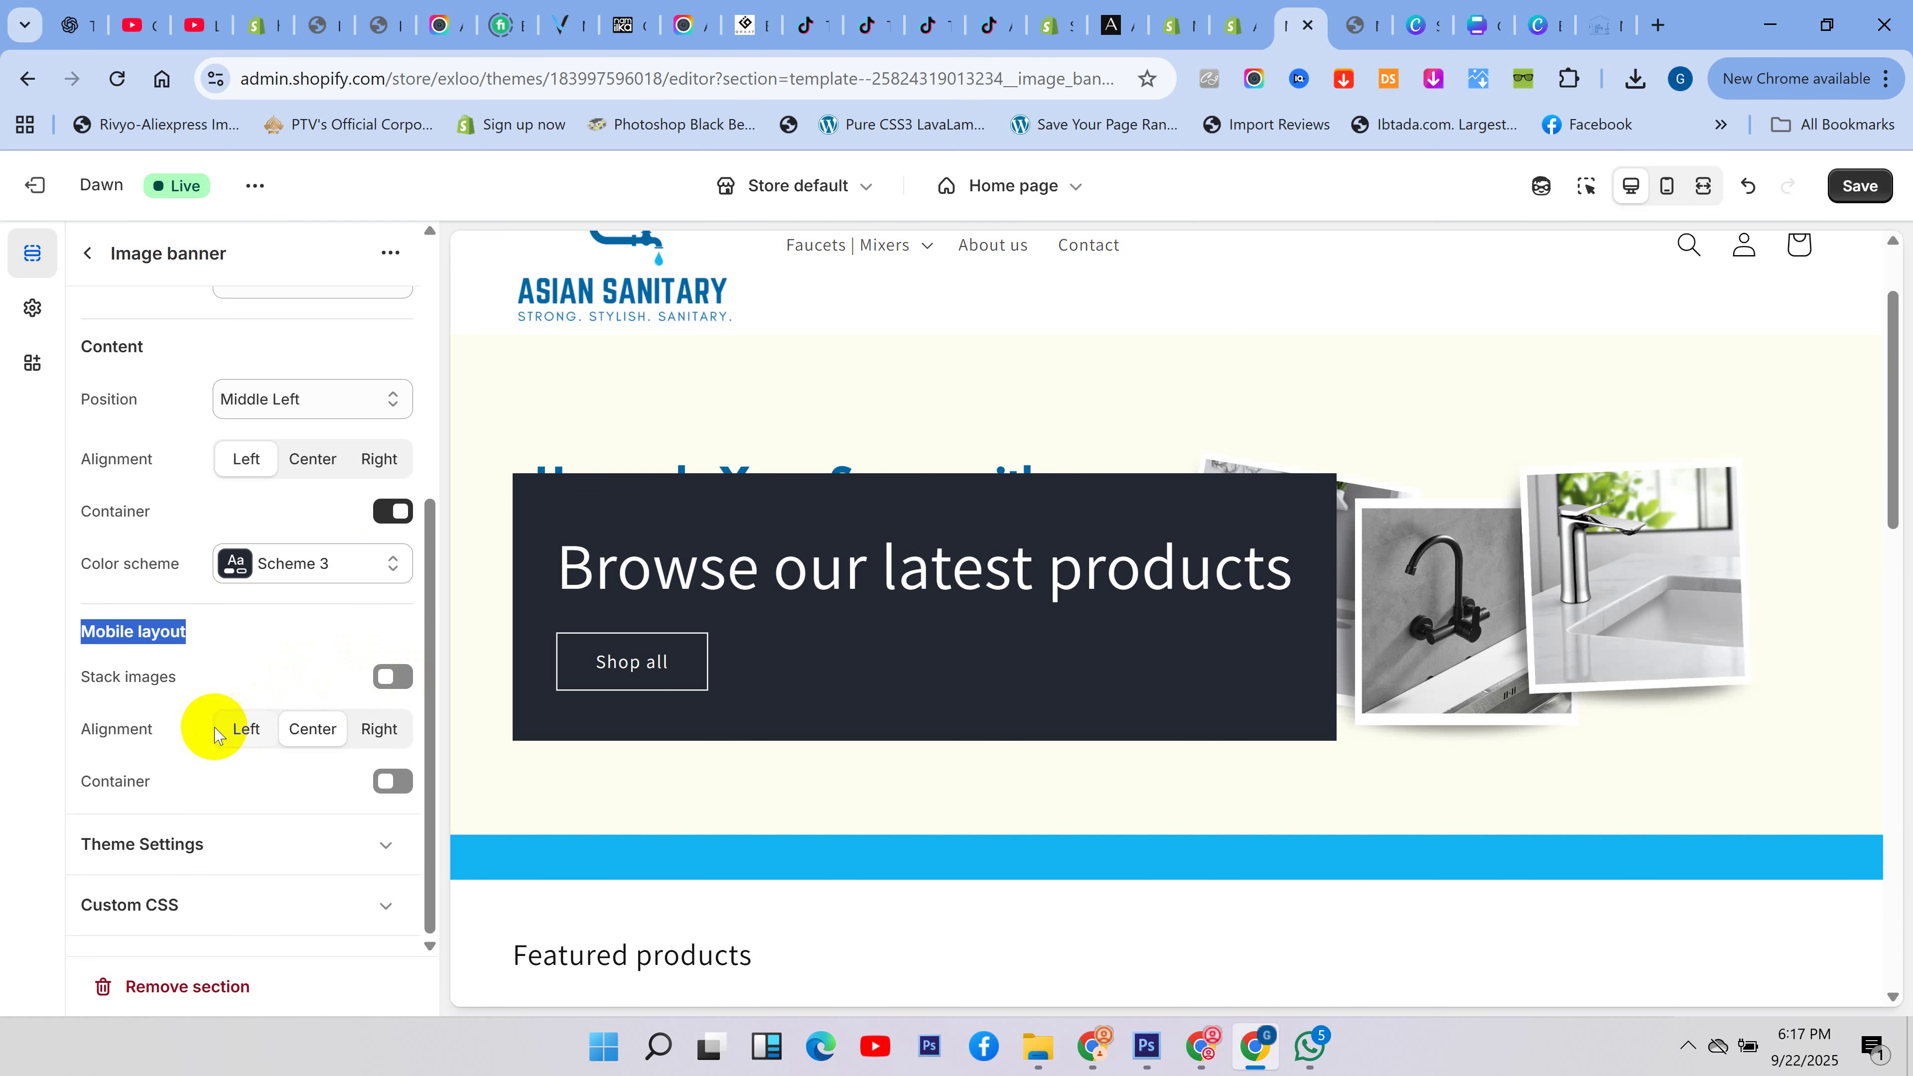
double_click(150, 735)
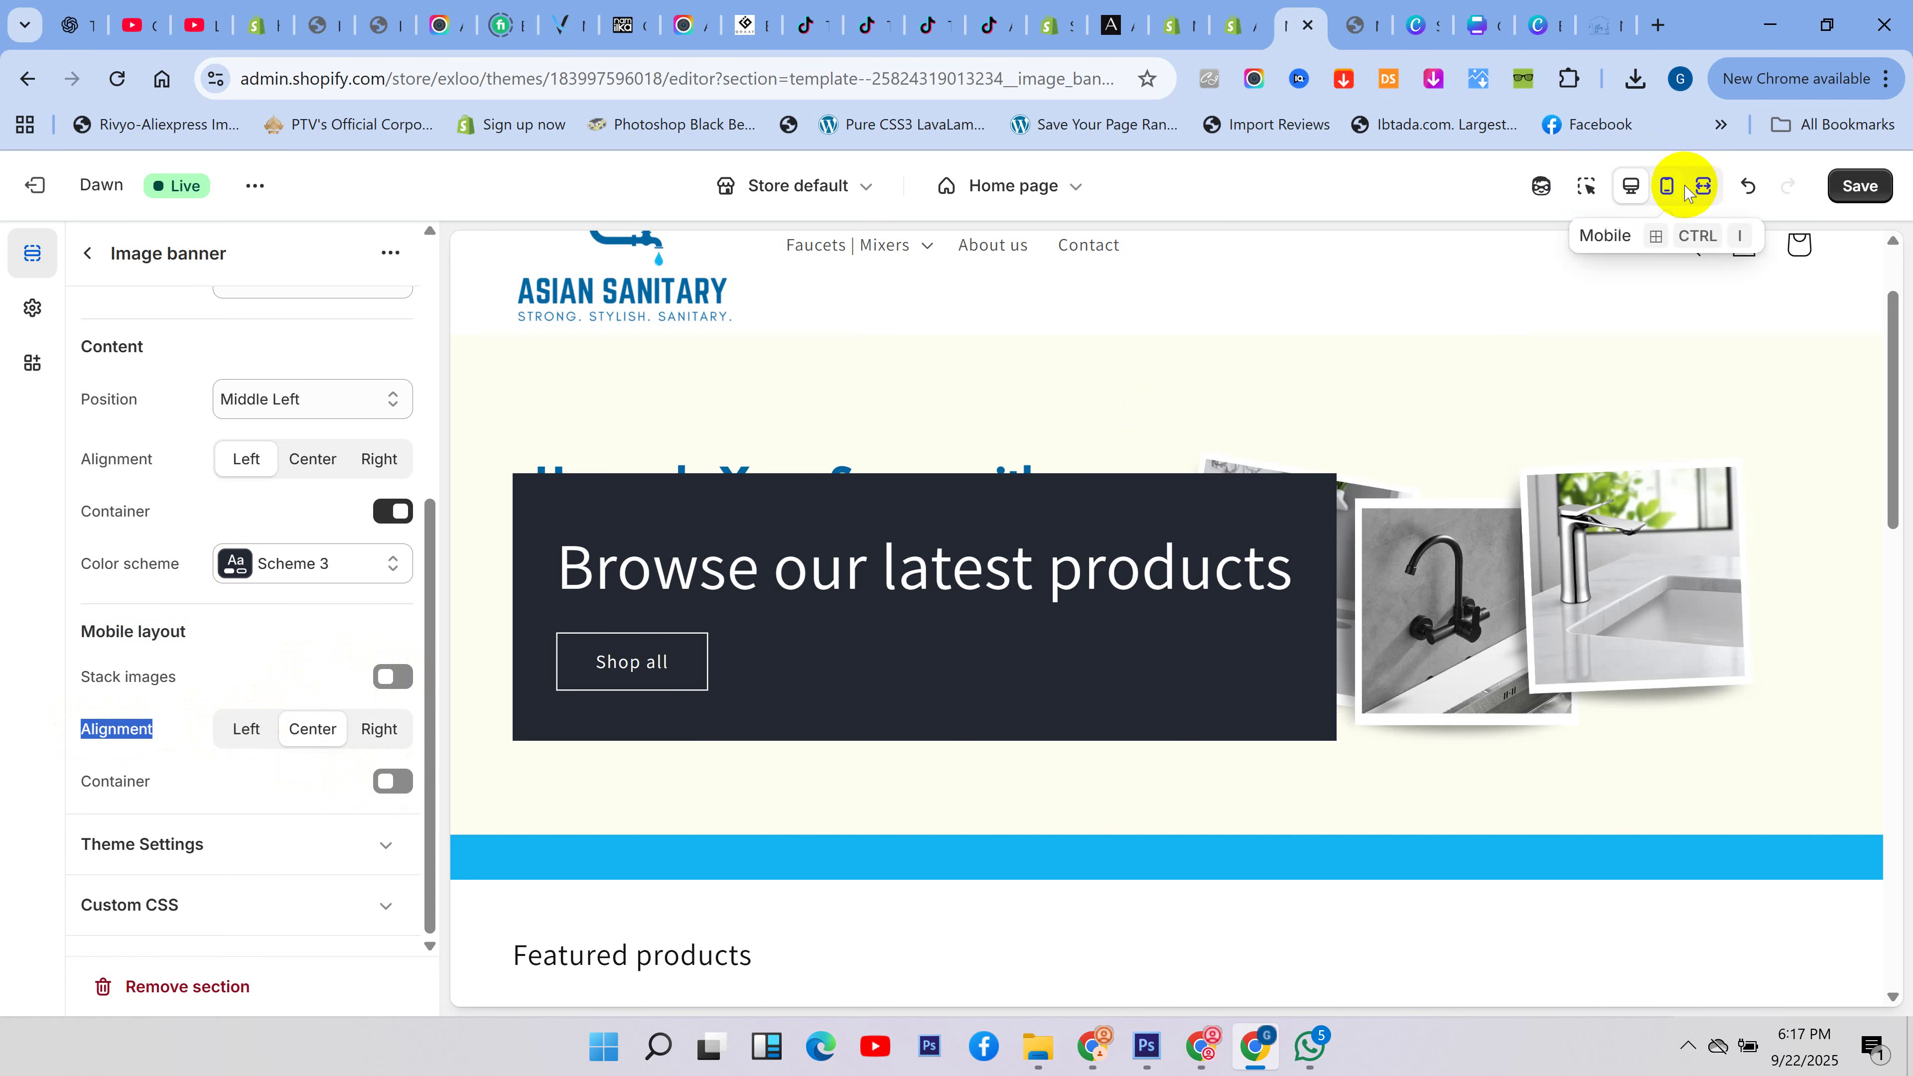
click(1667, 186)
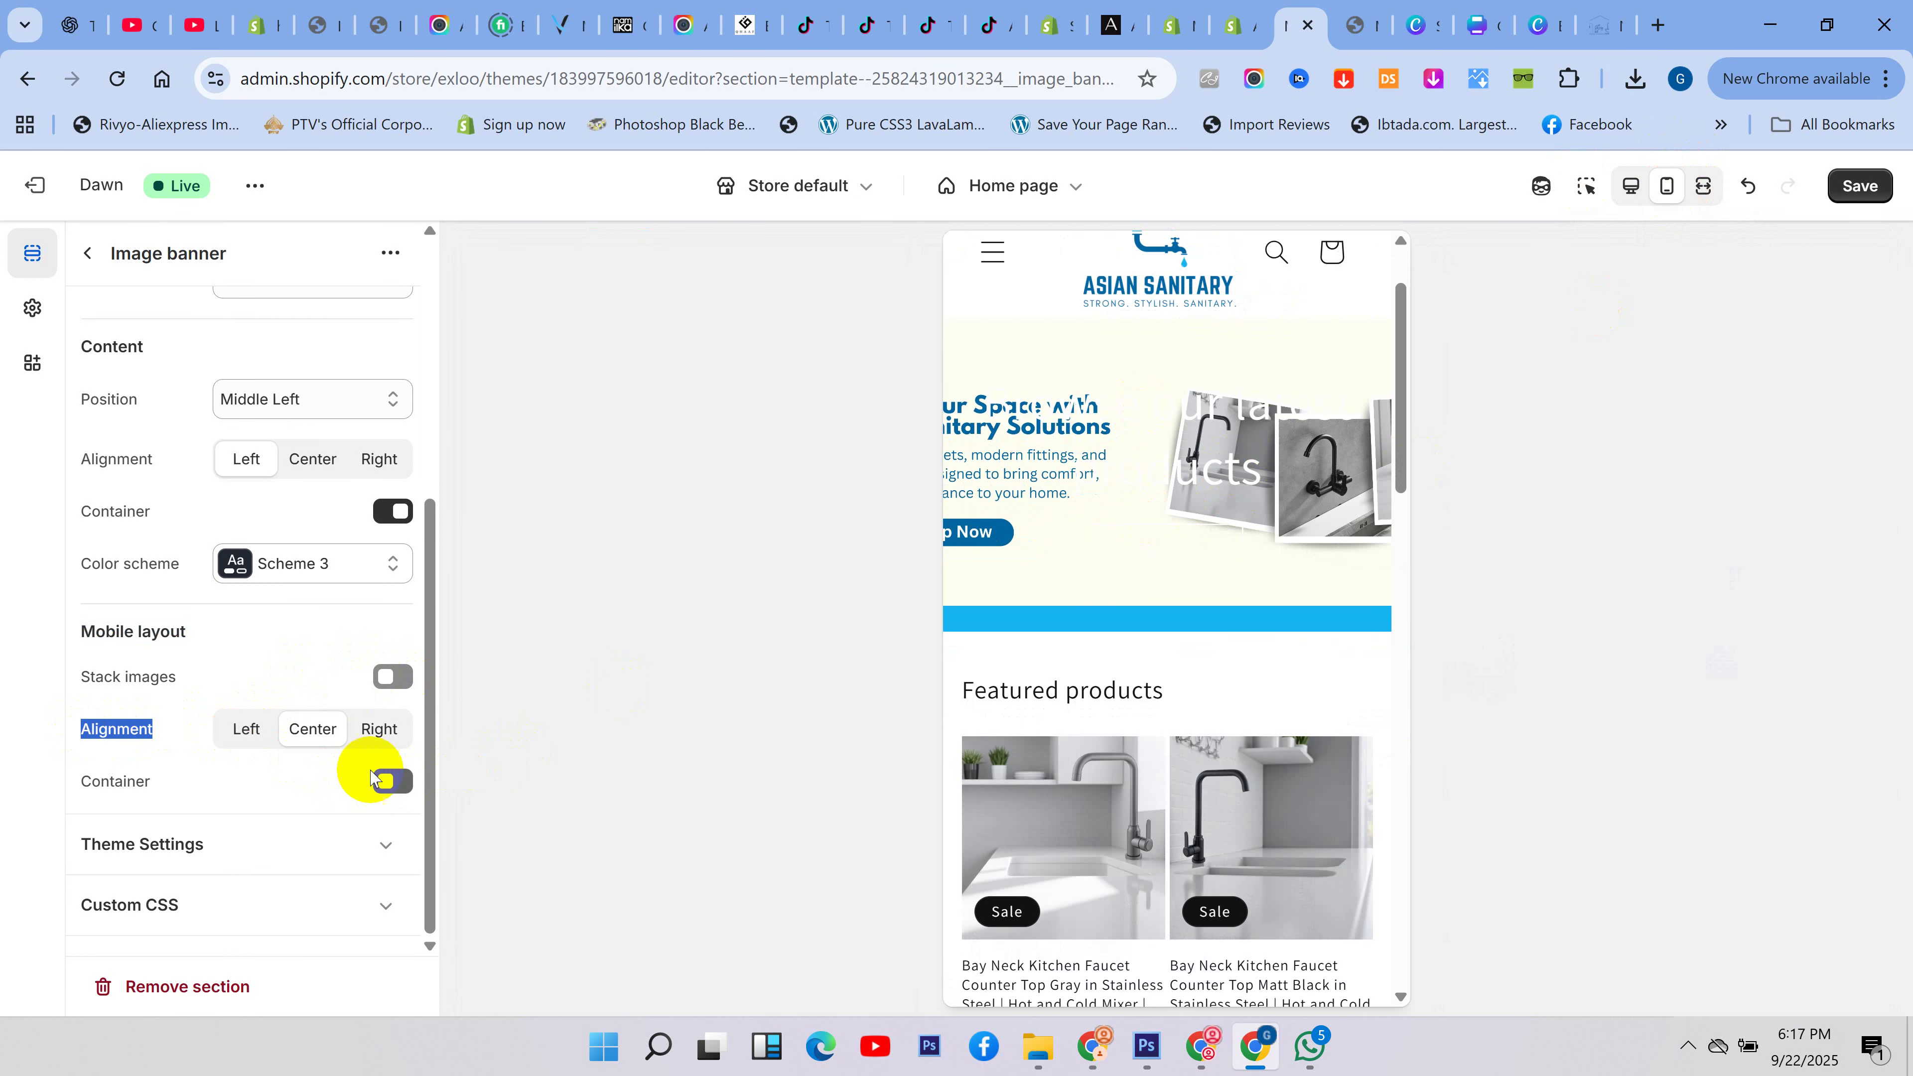
click(388, 788)
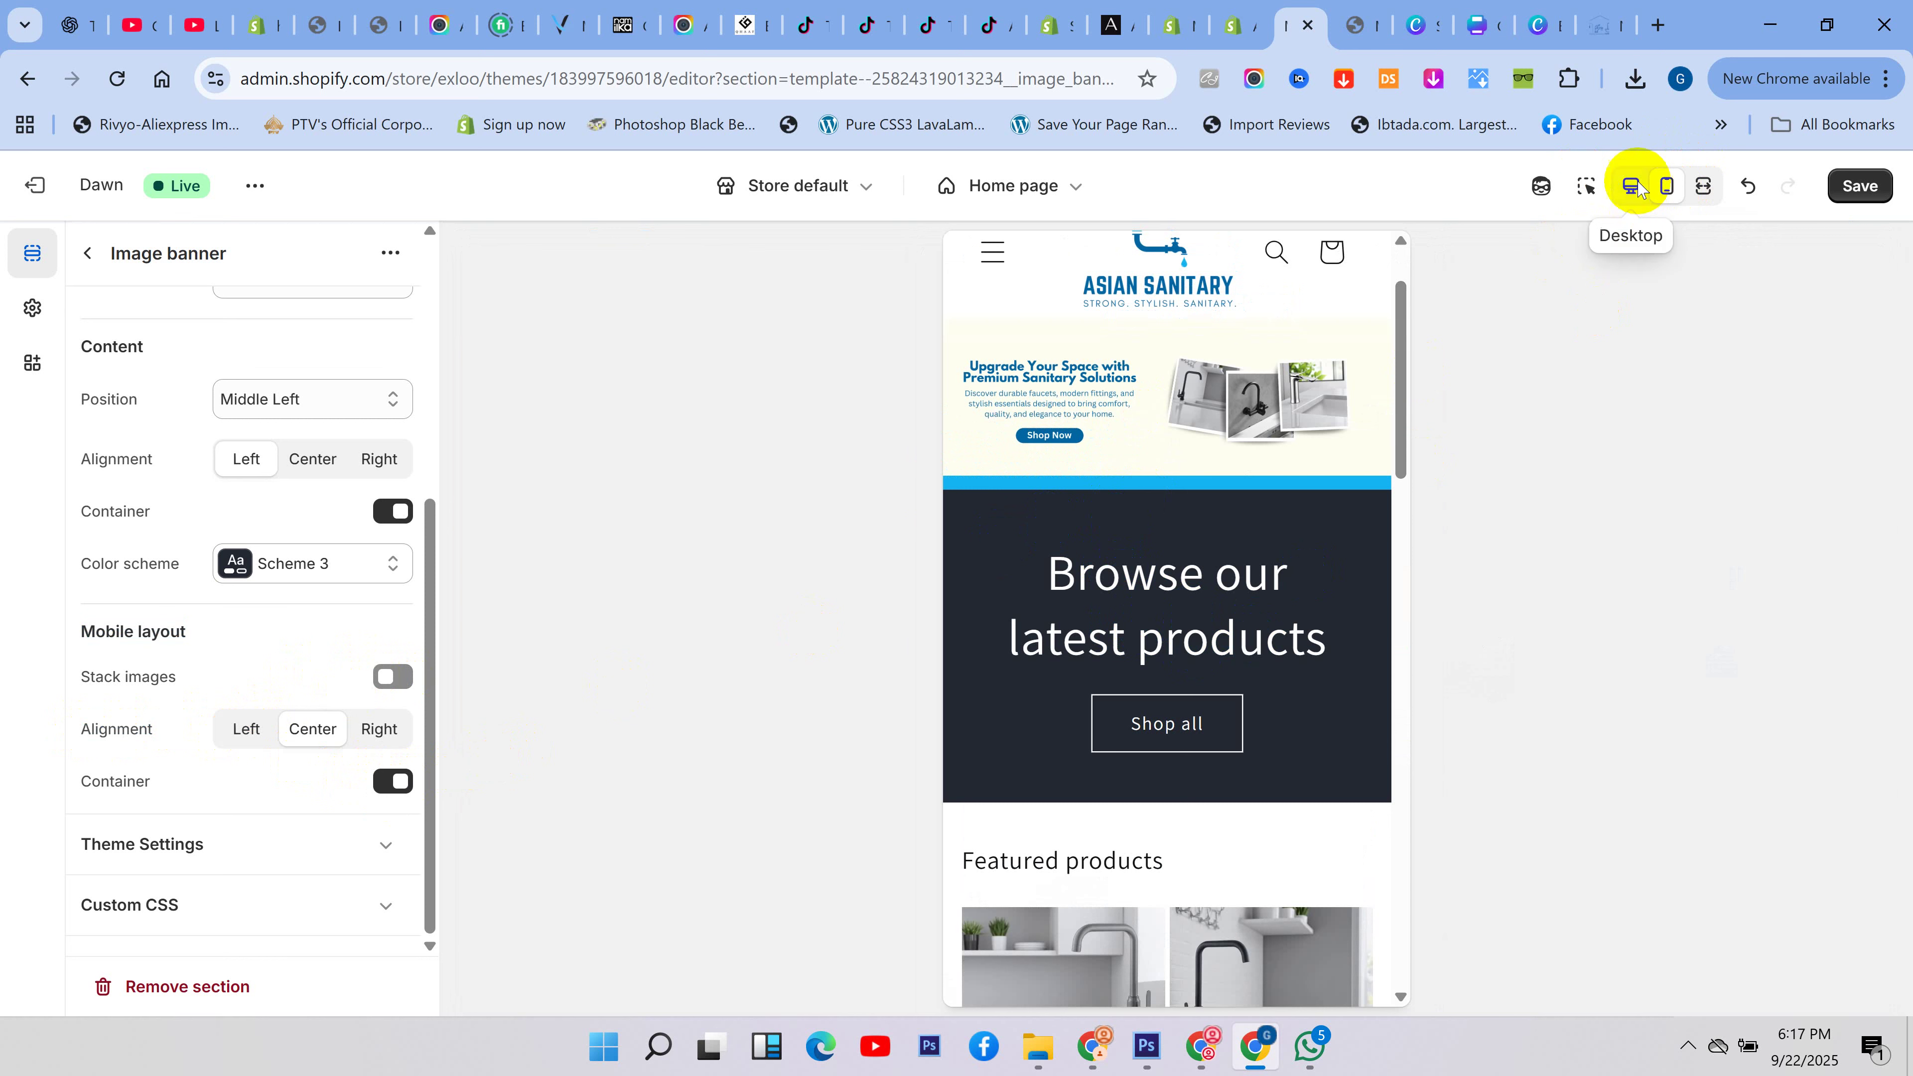
click(391, 783)
click(342, 842)
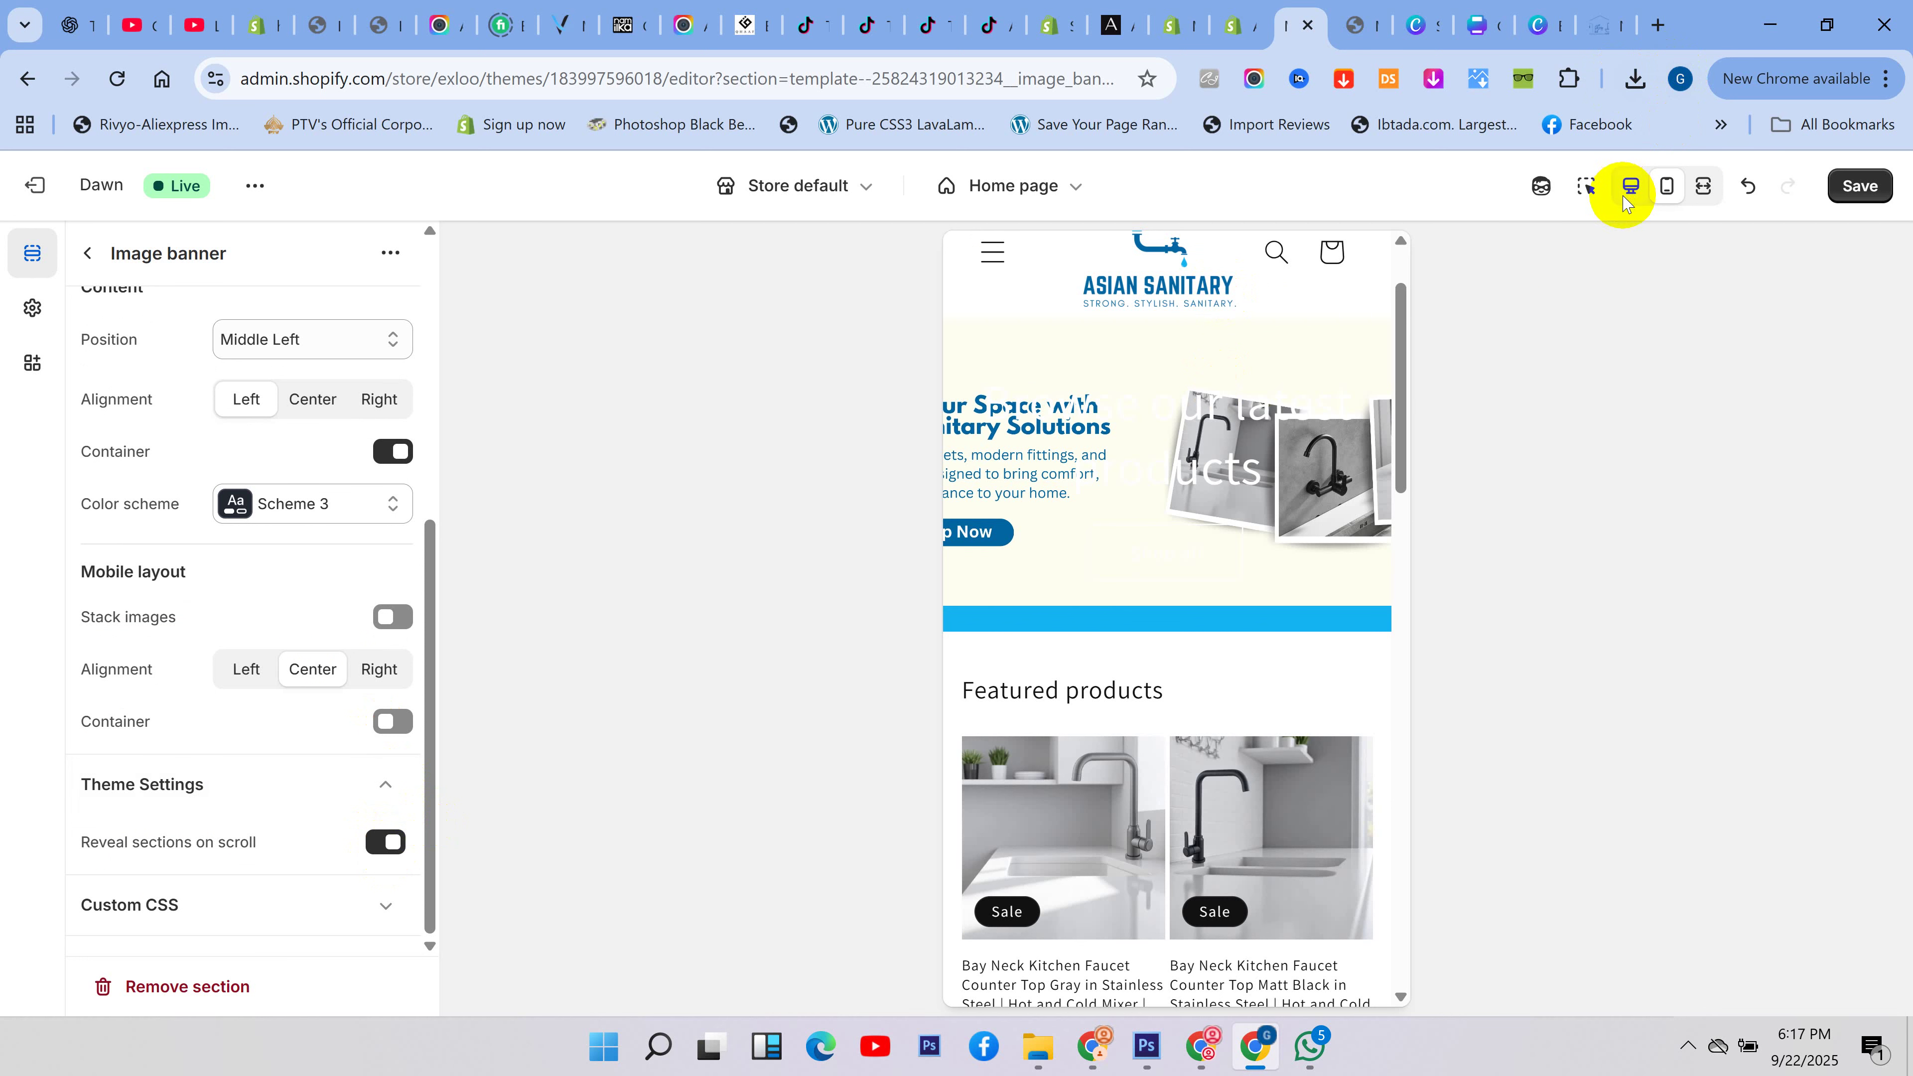
click(1635, 186)
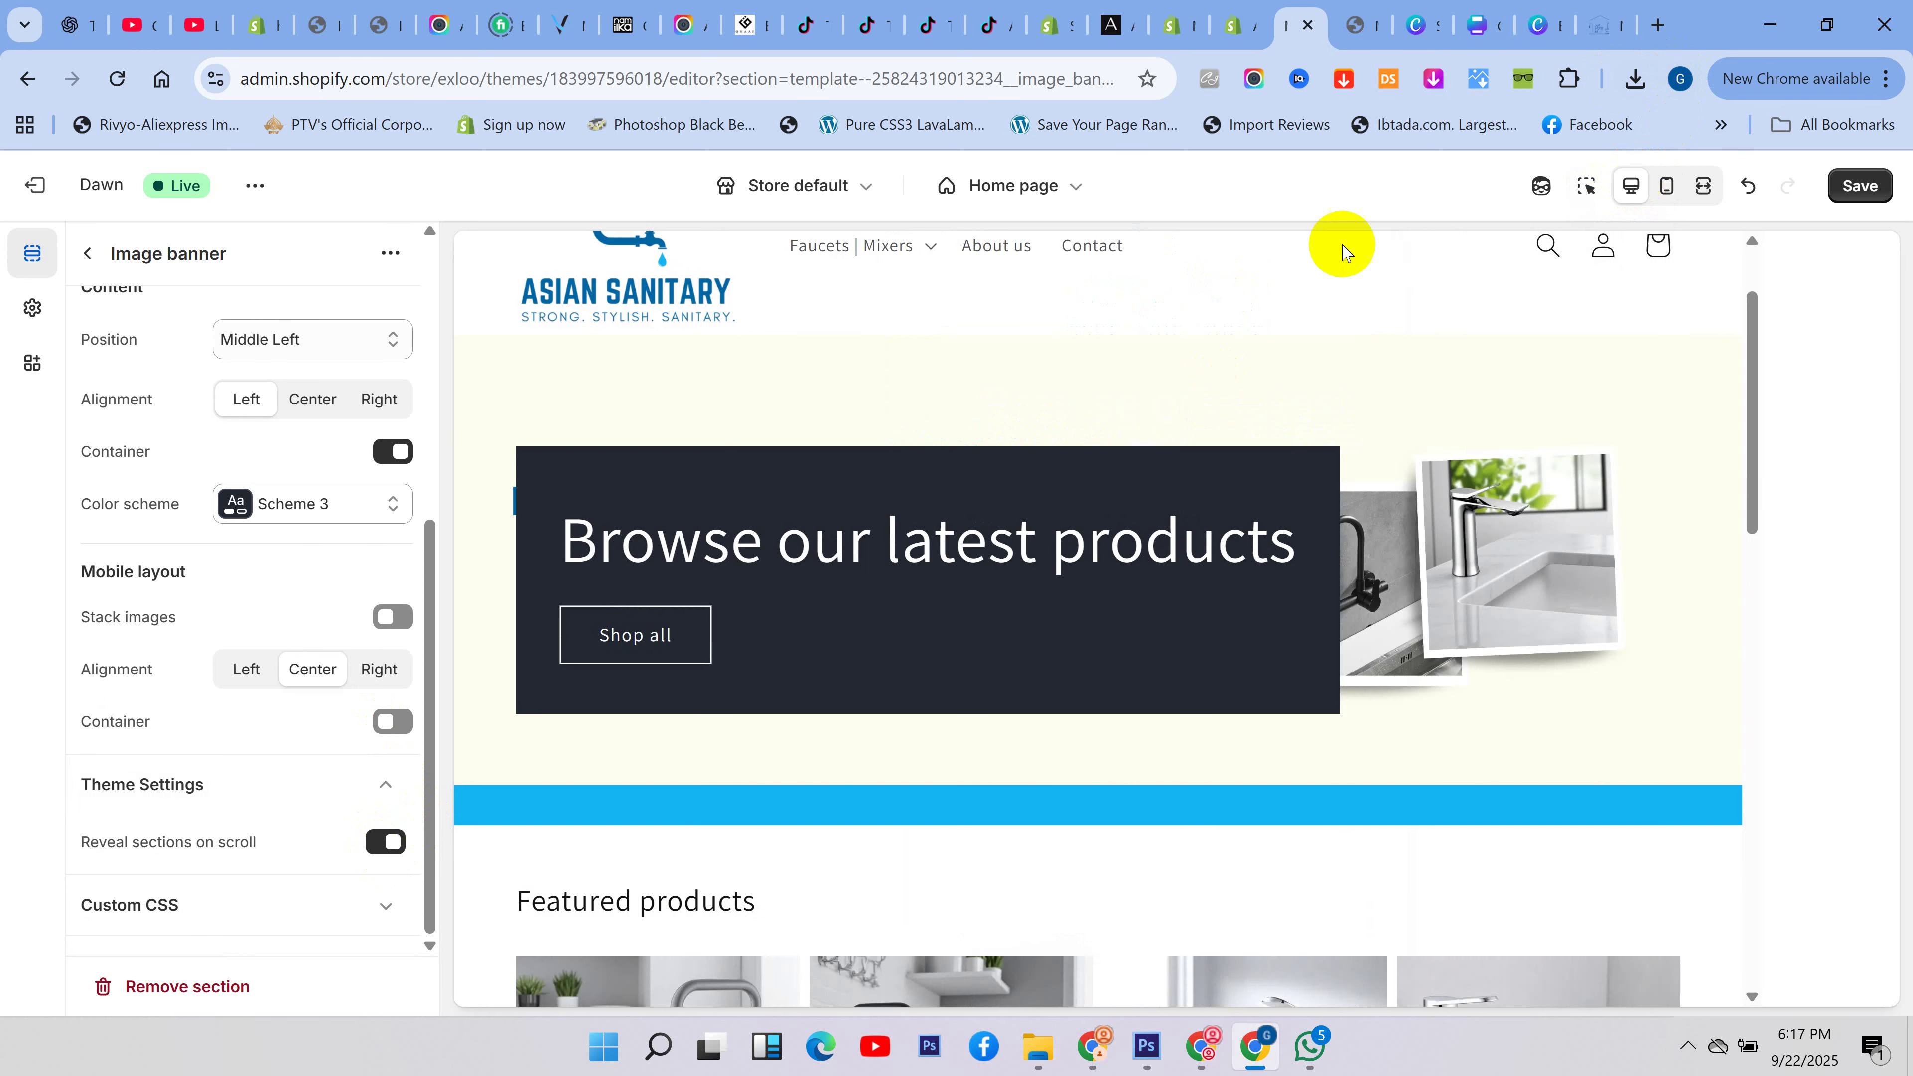
- Replace the image banner's heading text with "best asian sanitary"
scroll(198, 468, up, 6)
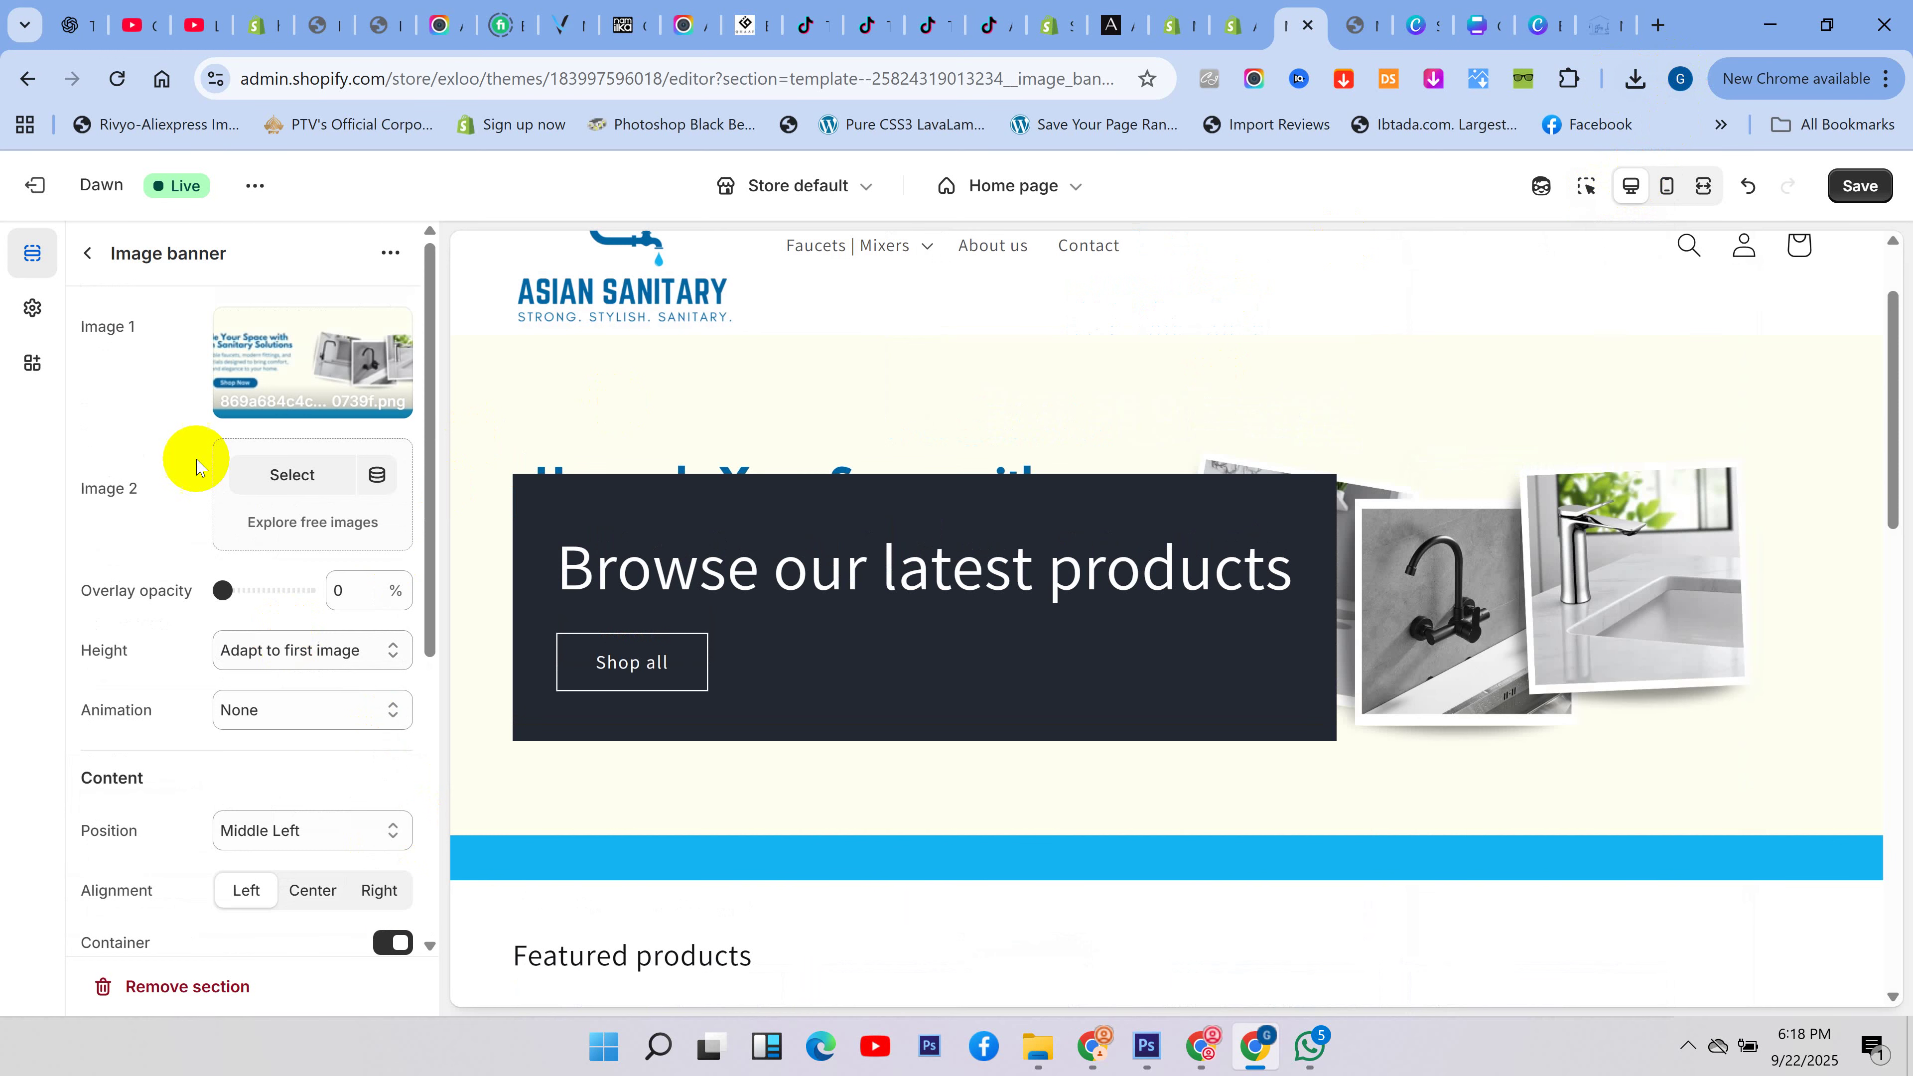
click(85, 255)
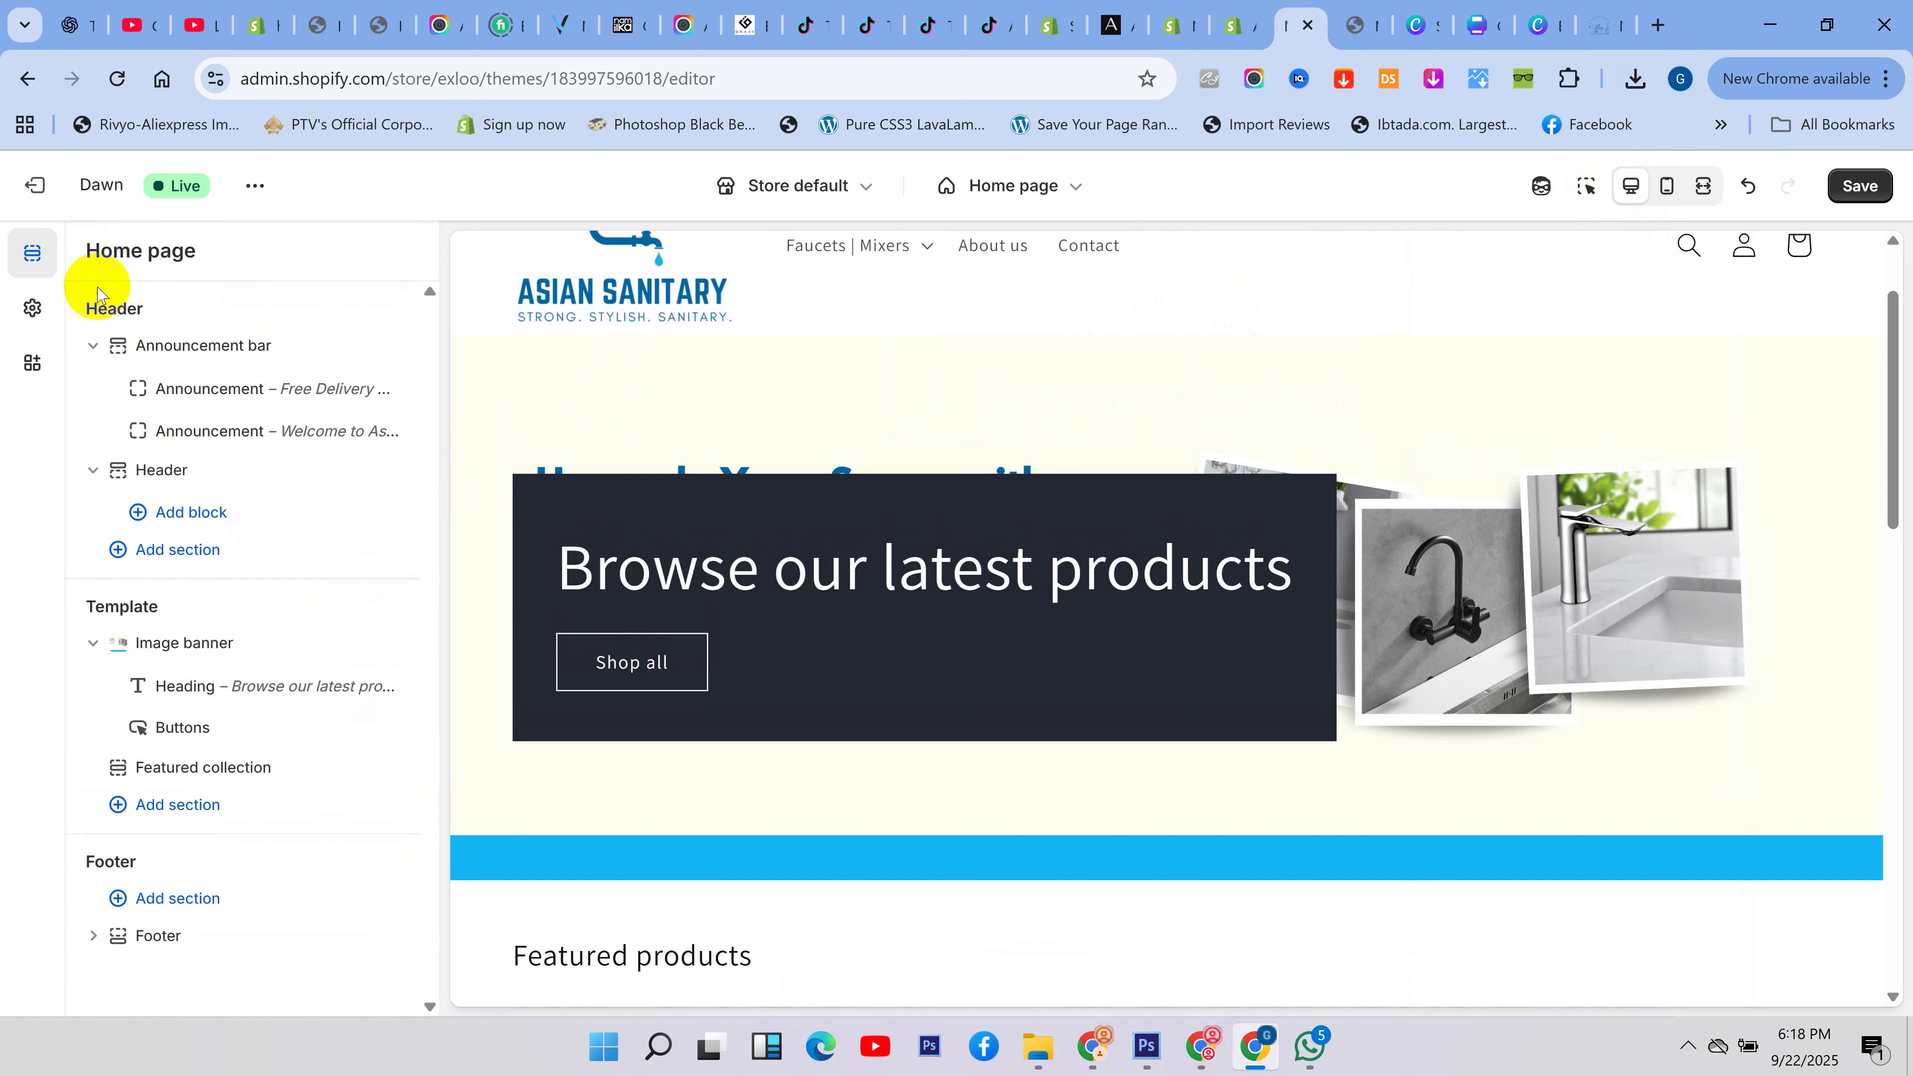
click(182, 687)
drag(299, 407, 0, 426)
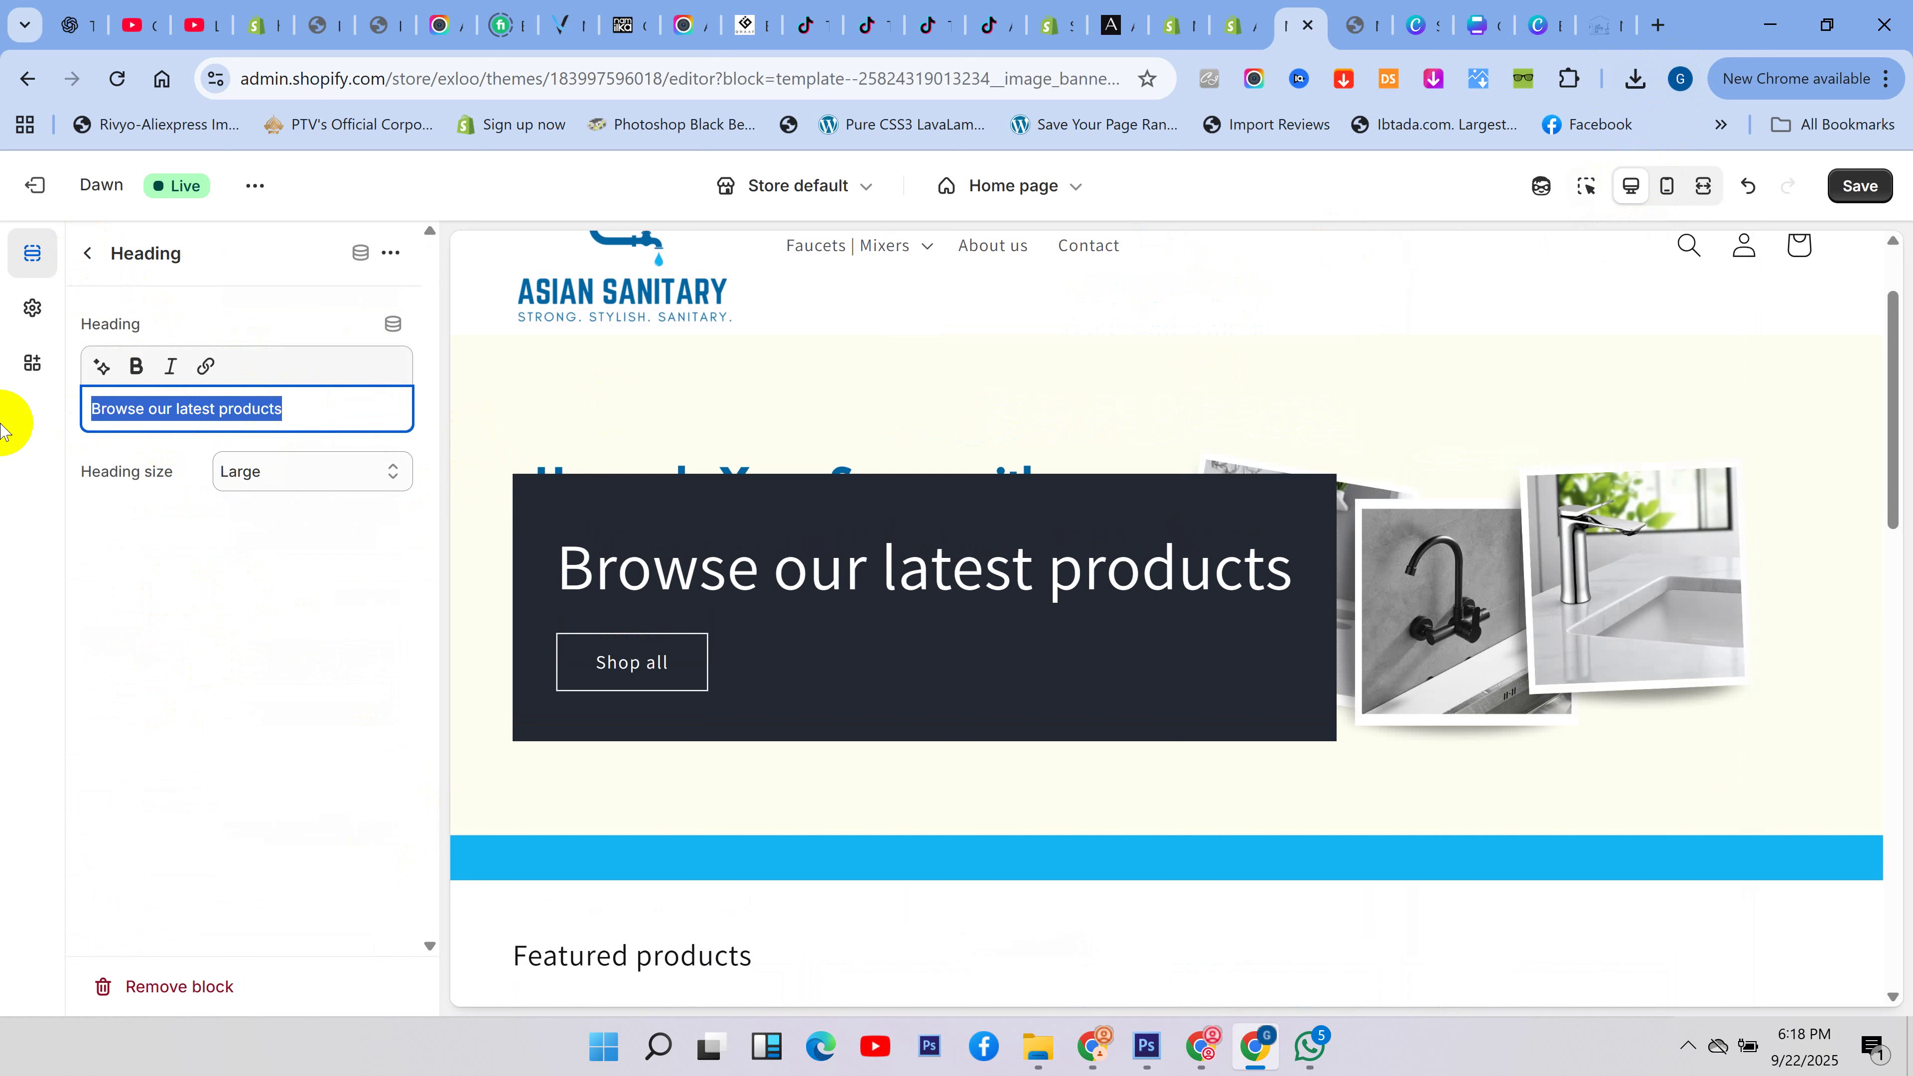
text(S)
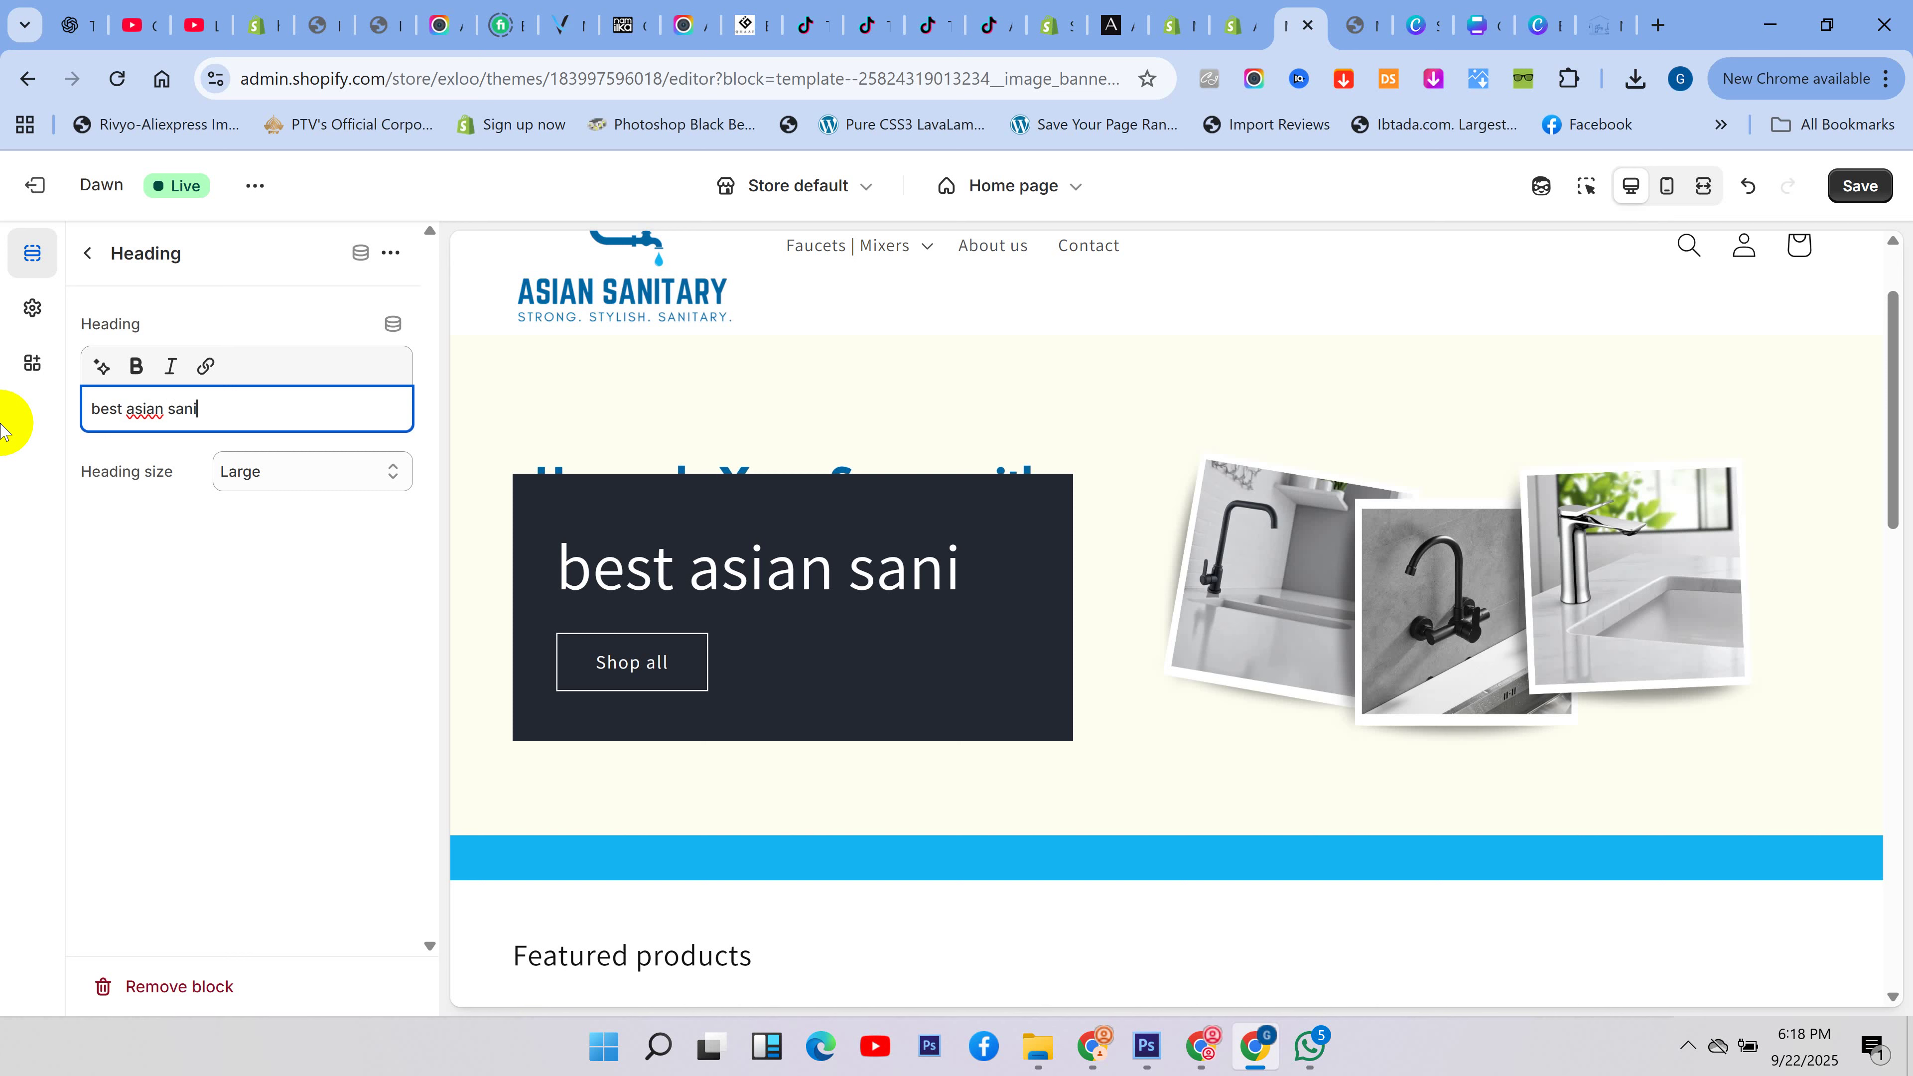
text(ary)
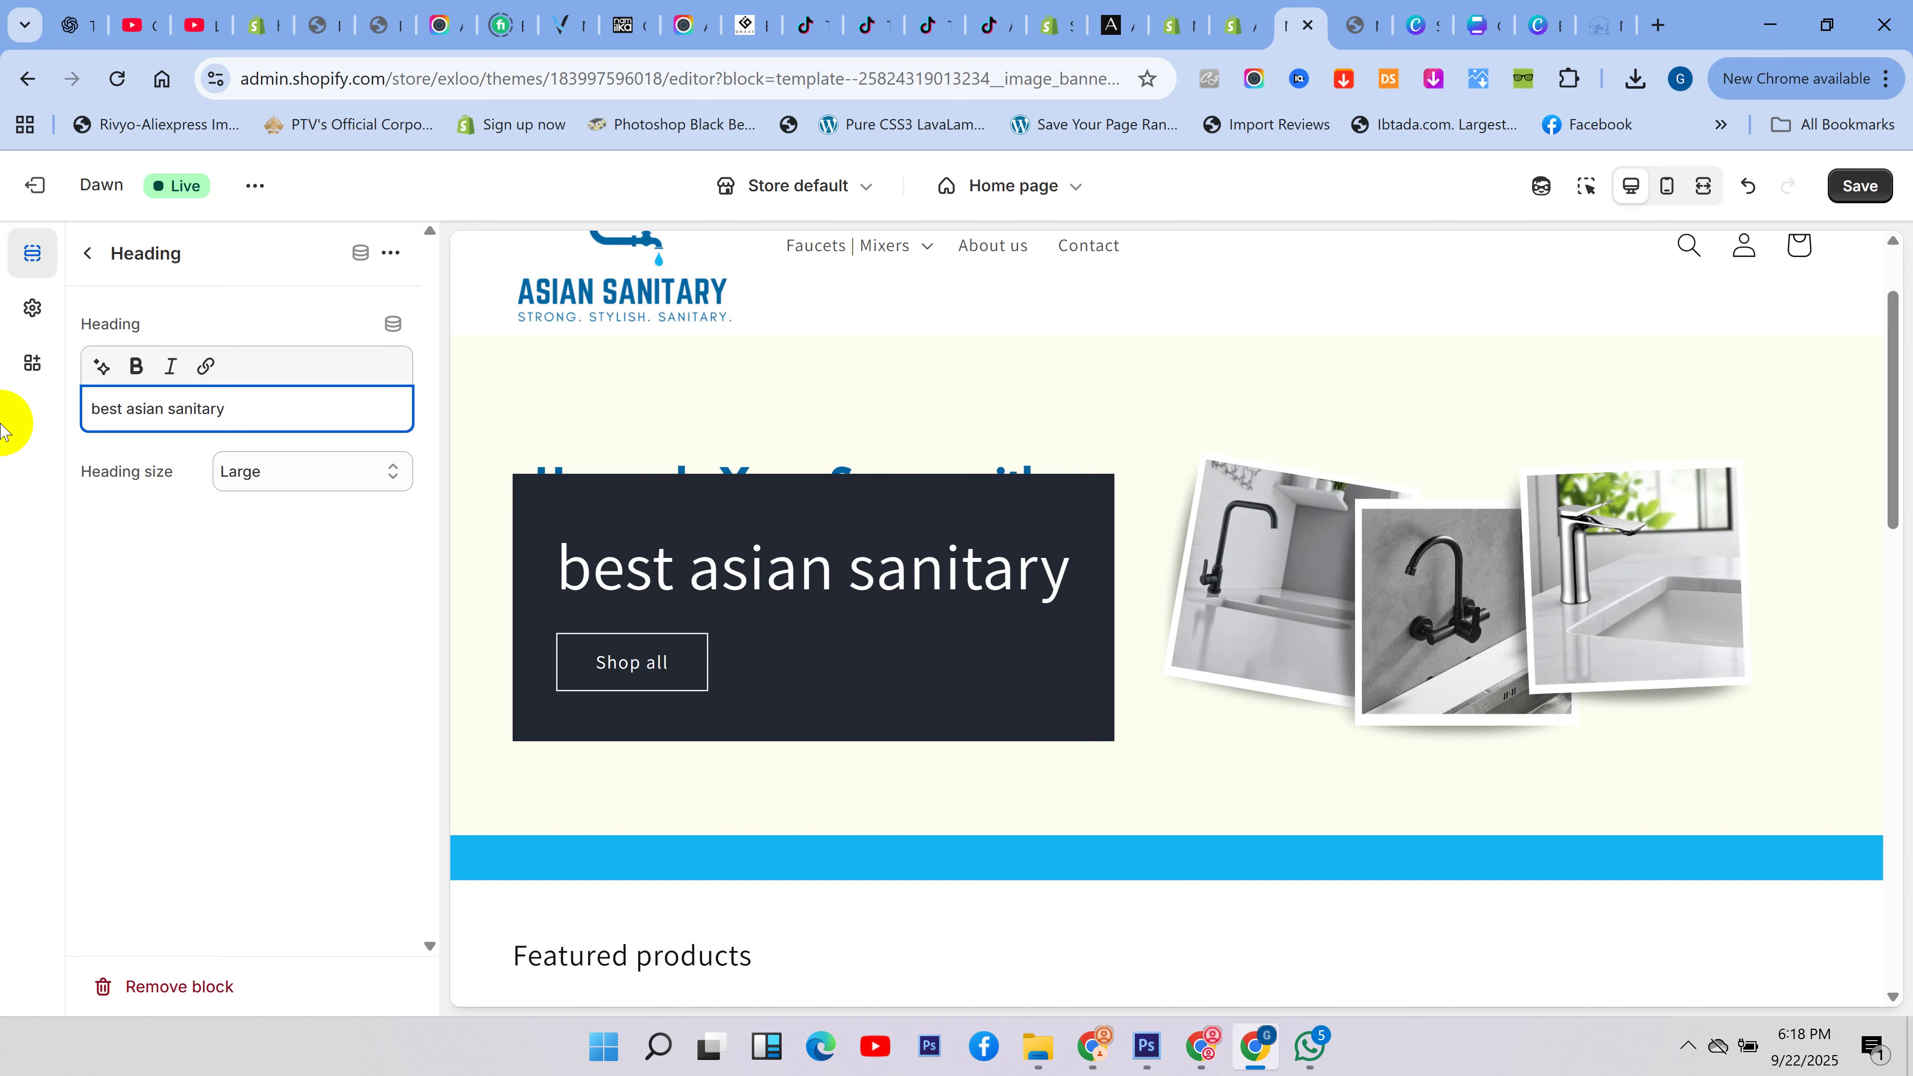
click(90, 262)
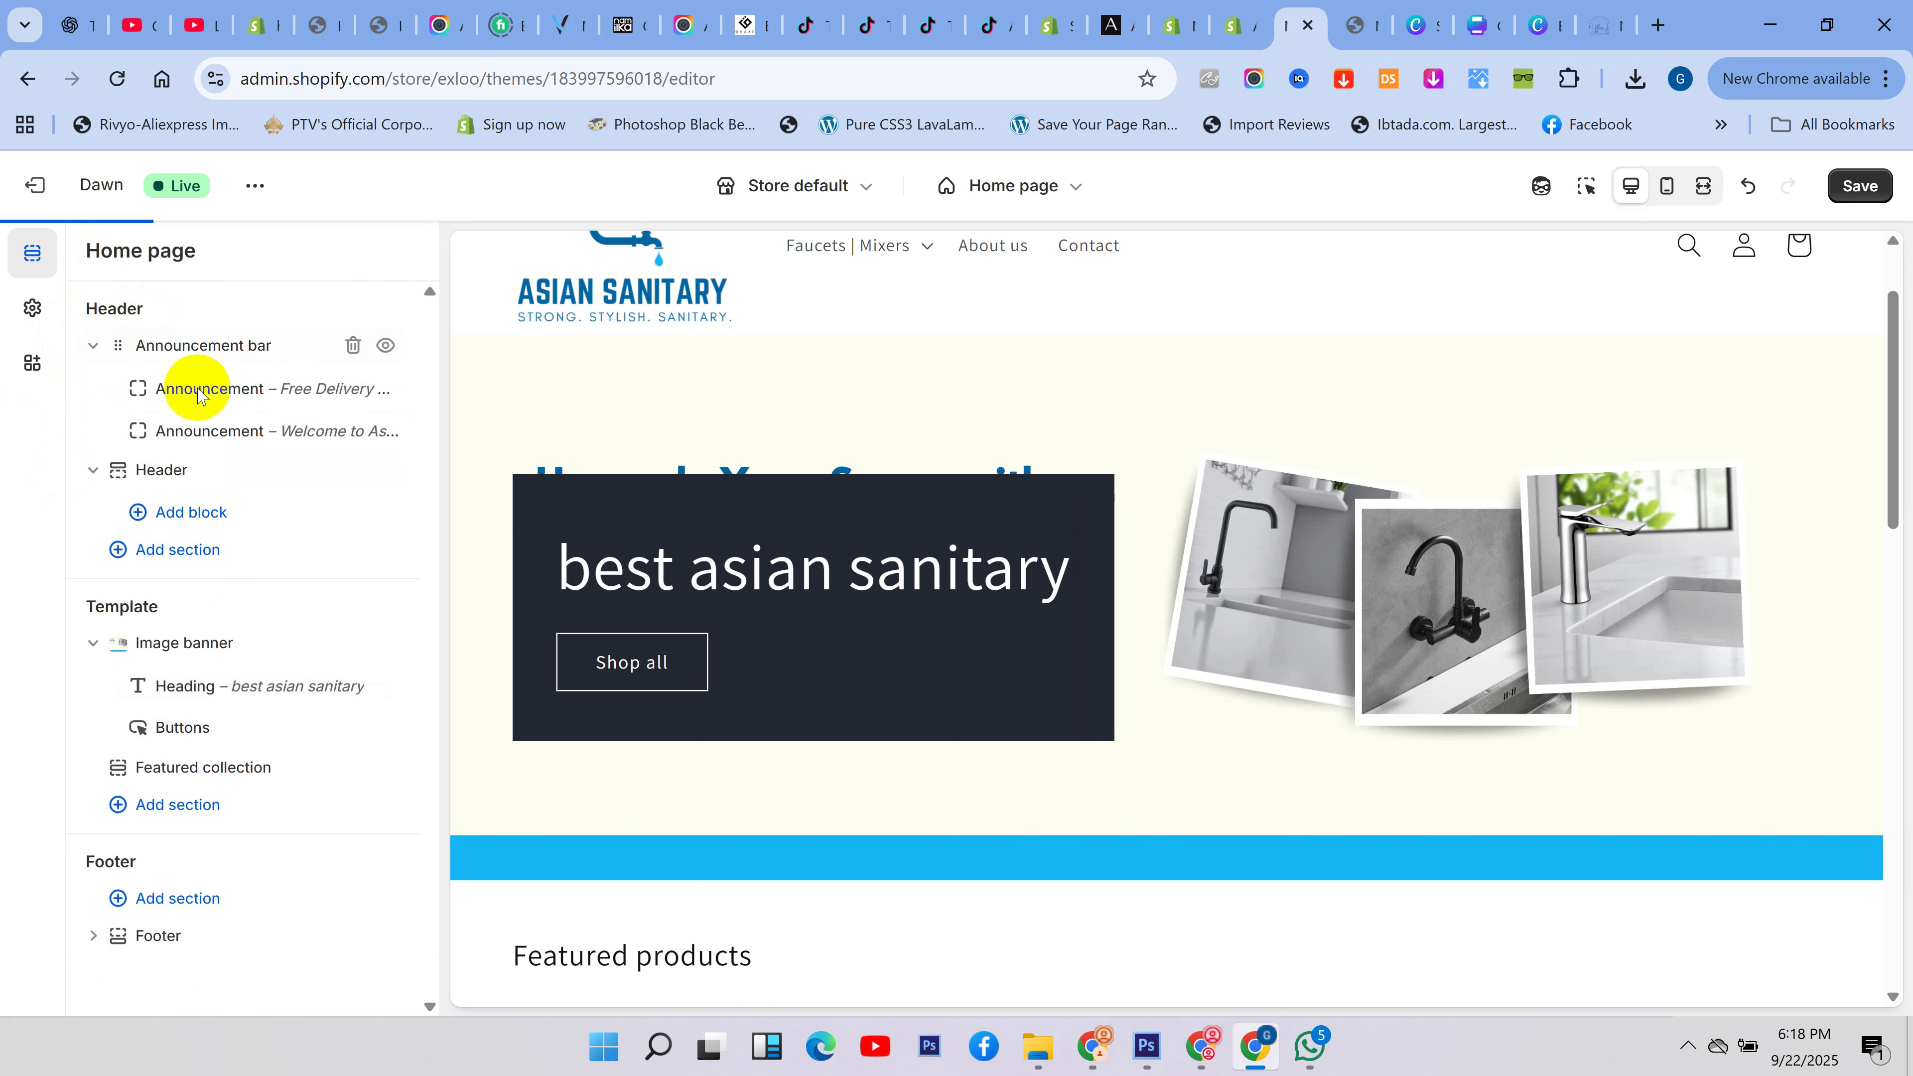
- Label the image banner's first button "Buy Now" and link it to the first Bay Neck Kitchen Faucet product
click(193, 727)
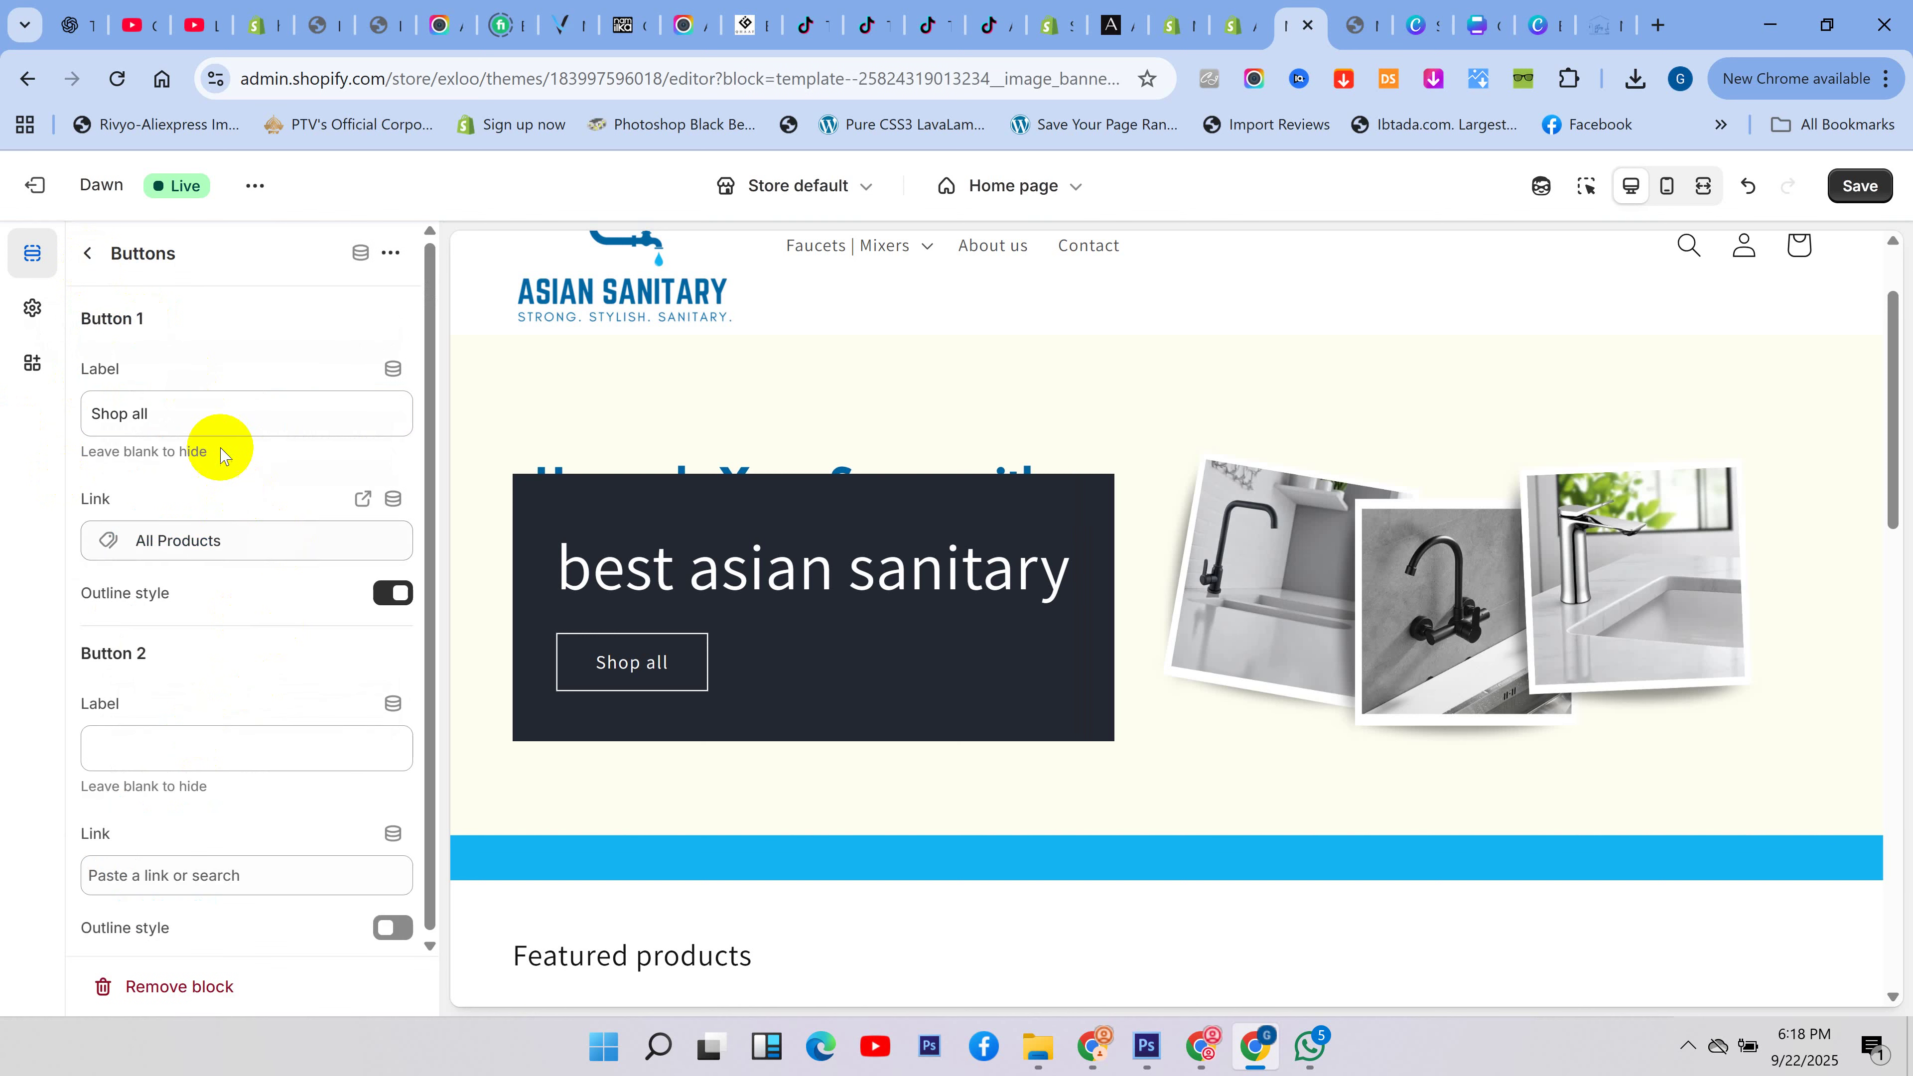
drag(208, 428, 20, 414)
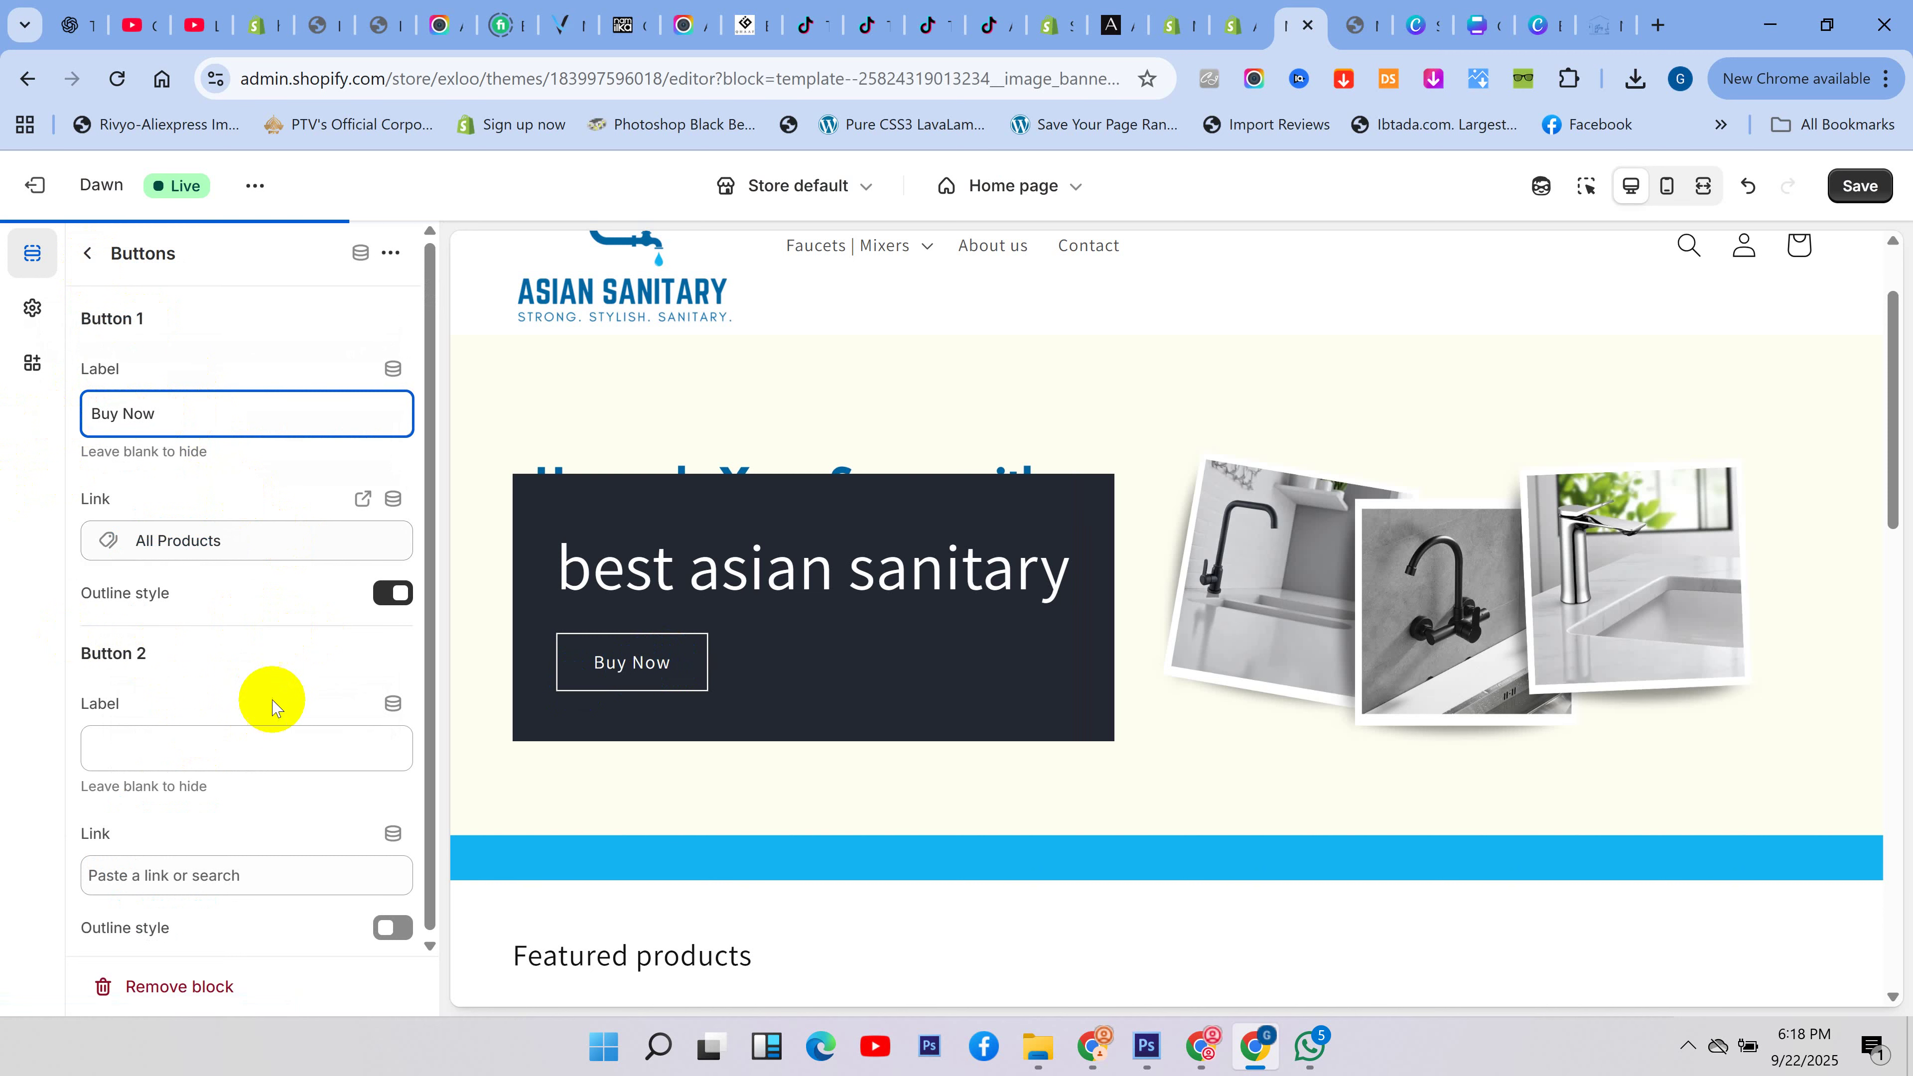
click(256, 540)
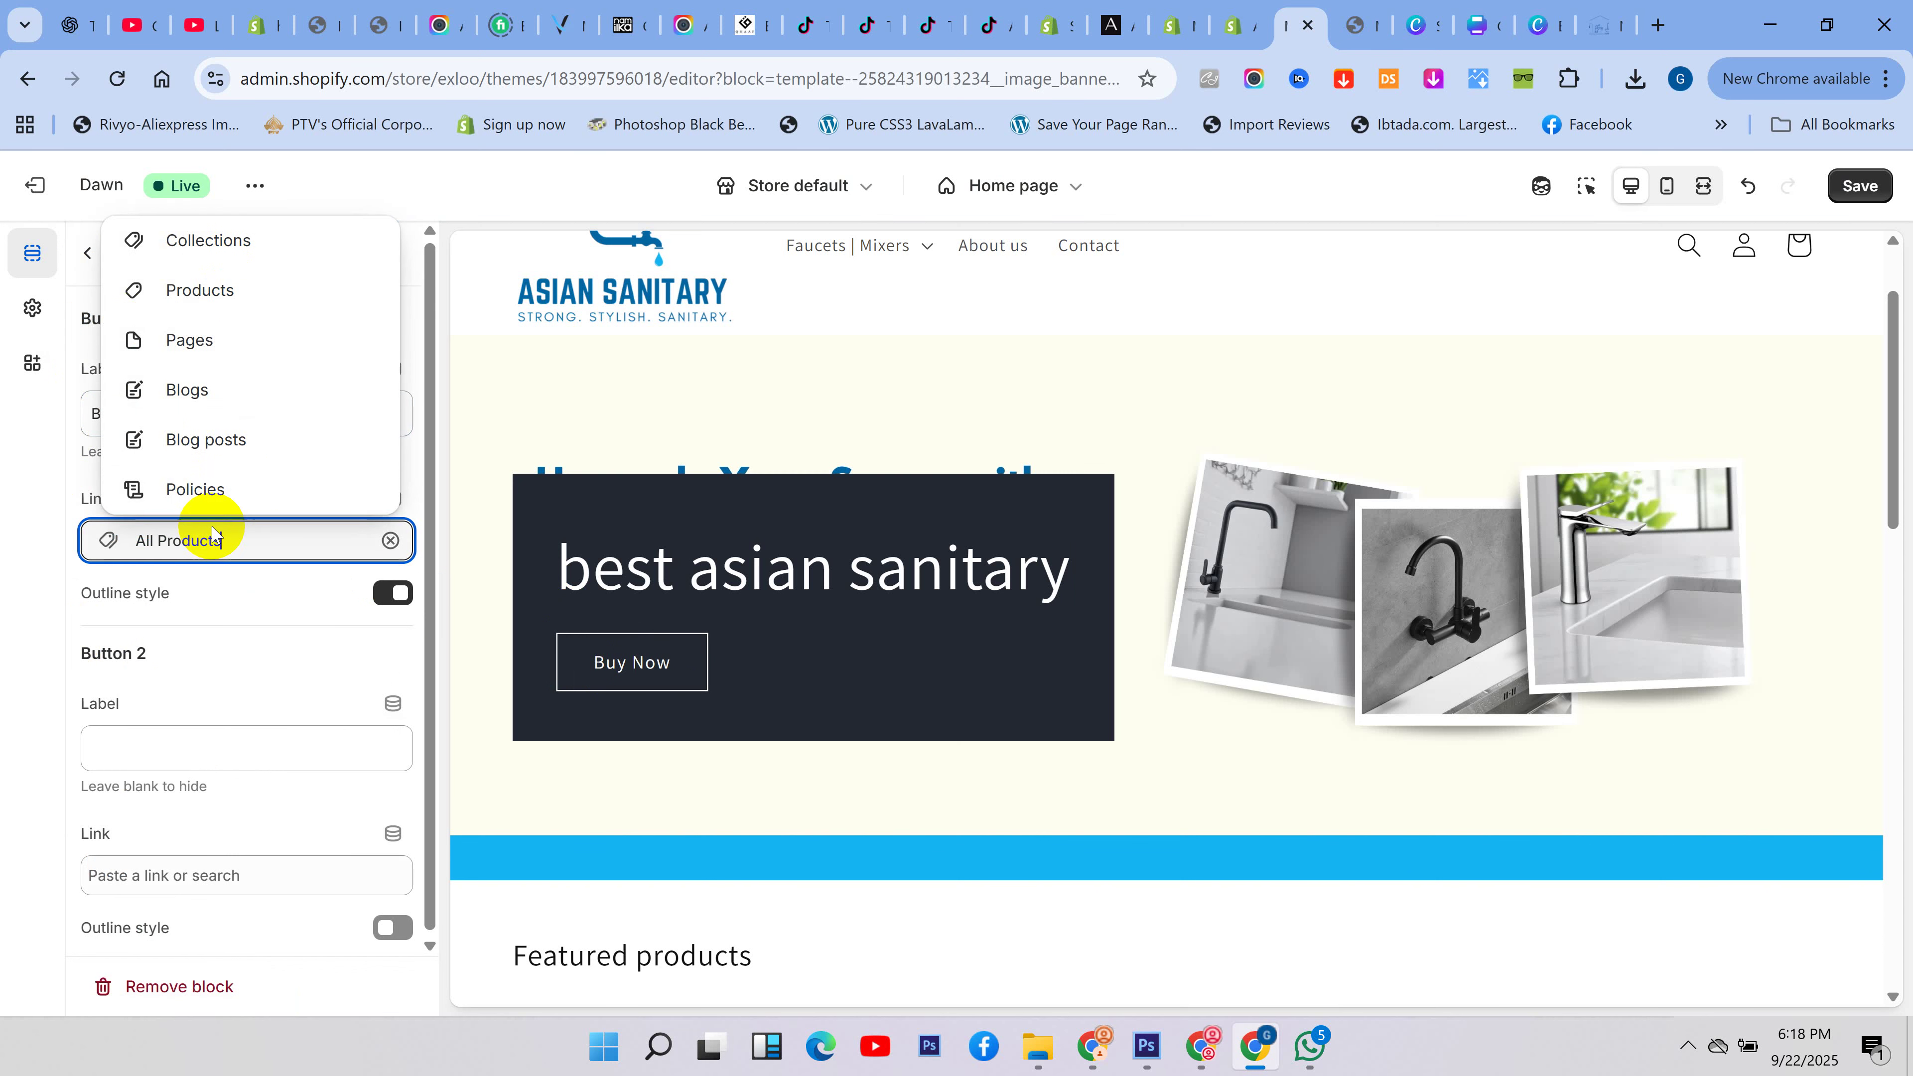
click(218, 299)
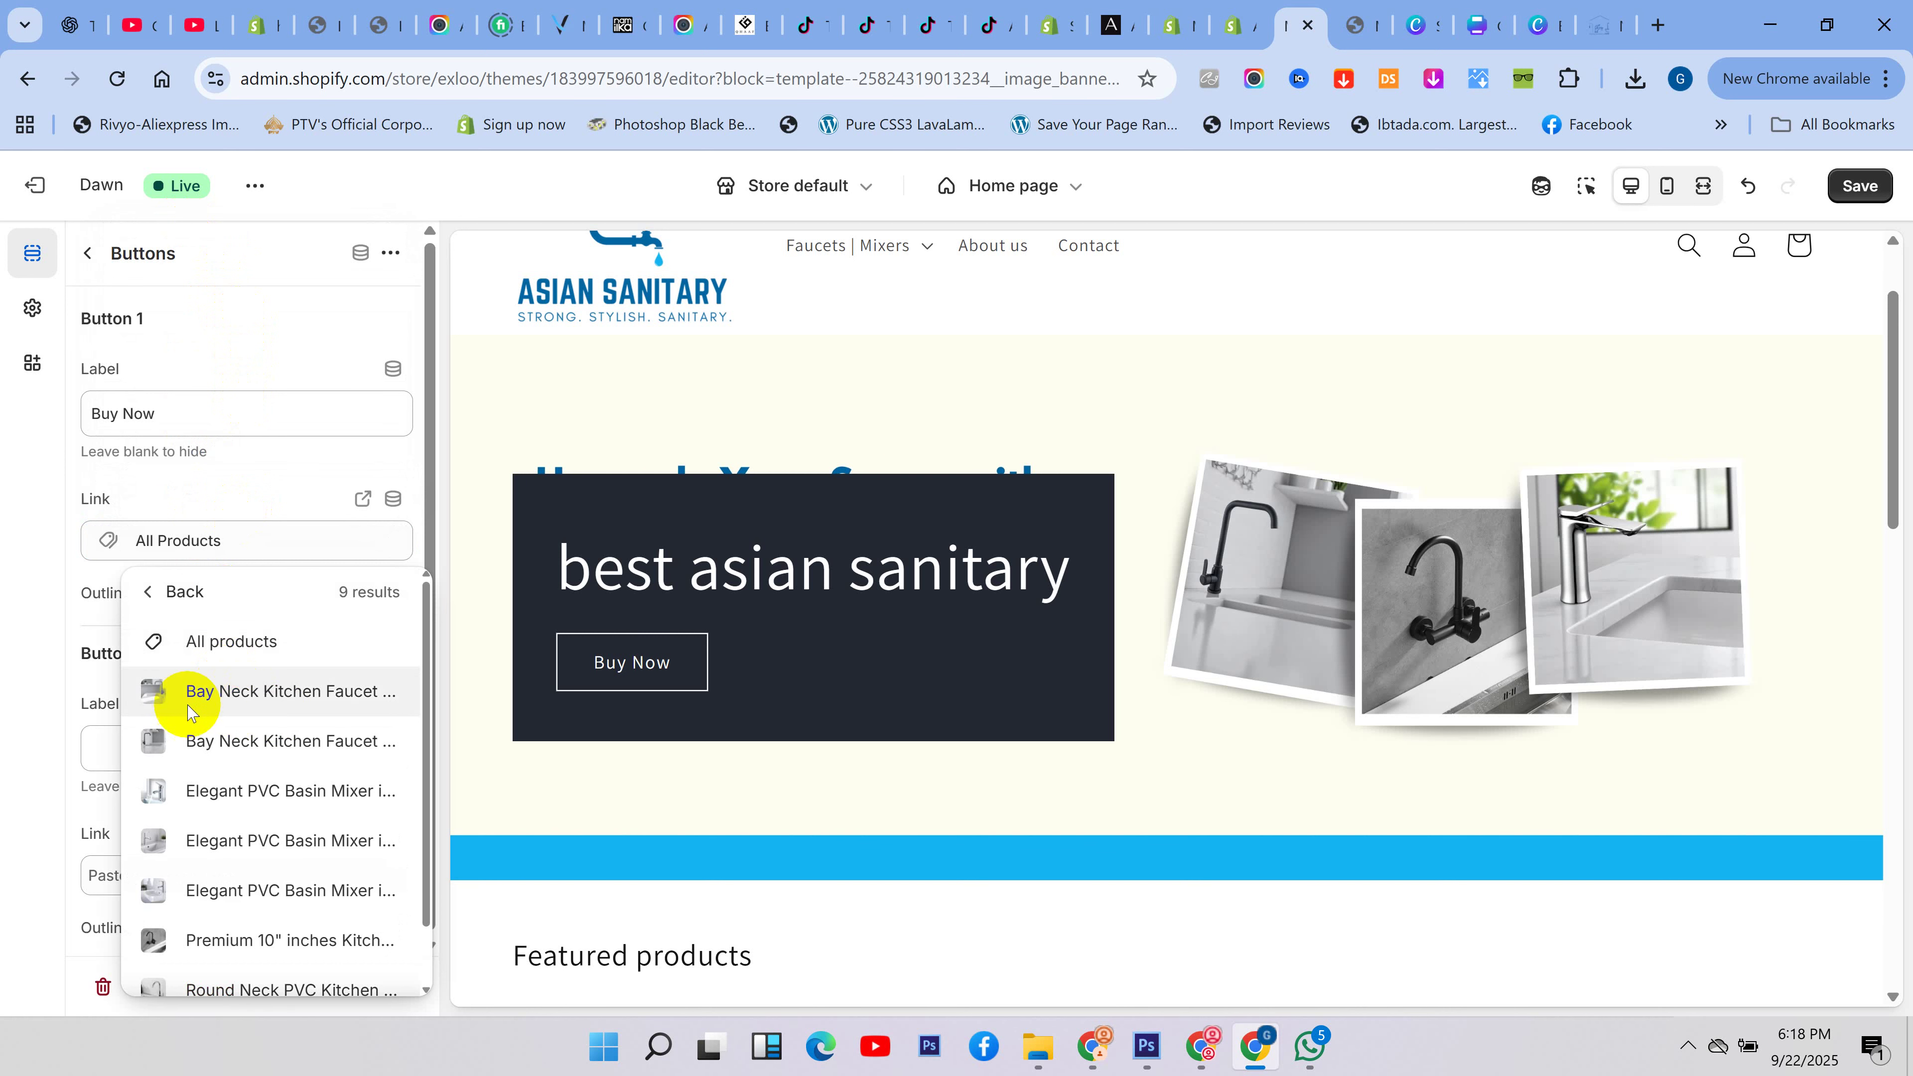
click(256, 692)
- Test the Buy Now button's link in the preview, look over the product page, and return to the home page
click(602, 673)
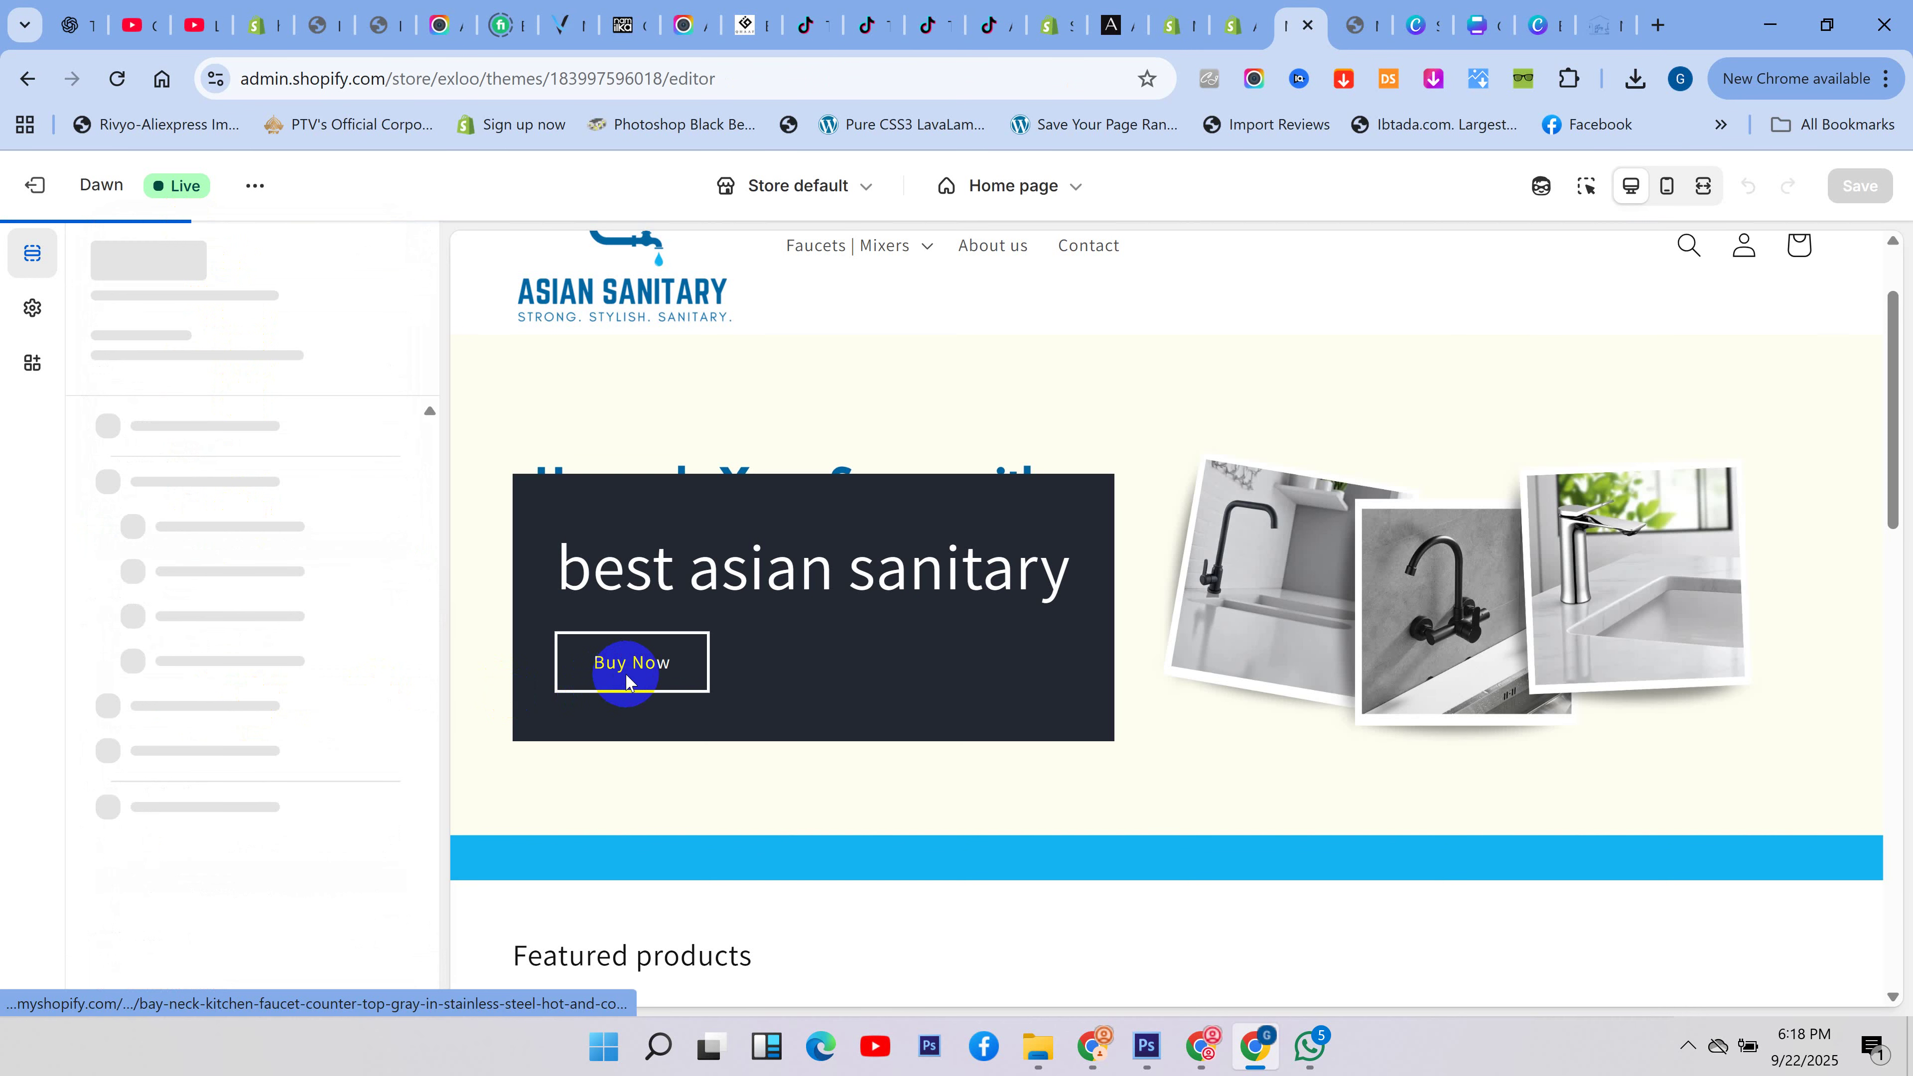
scroll(1187, 648, down, 3)
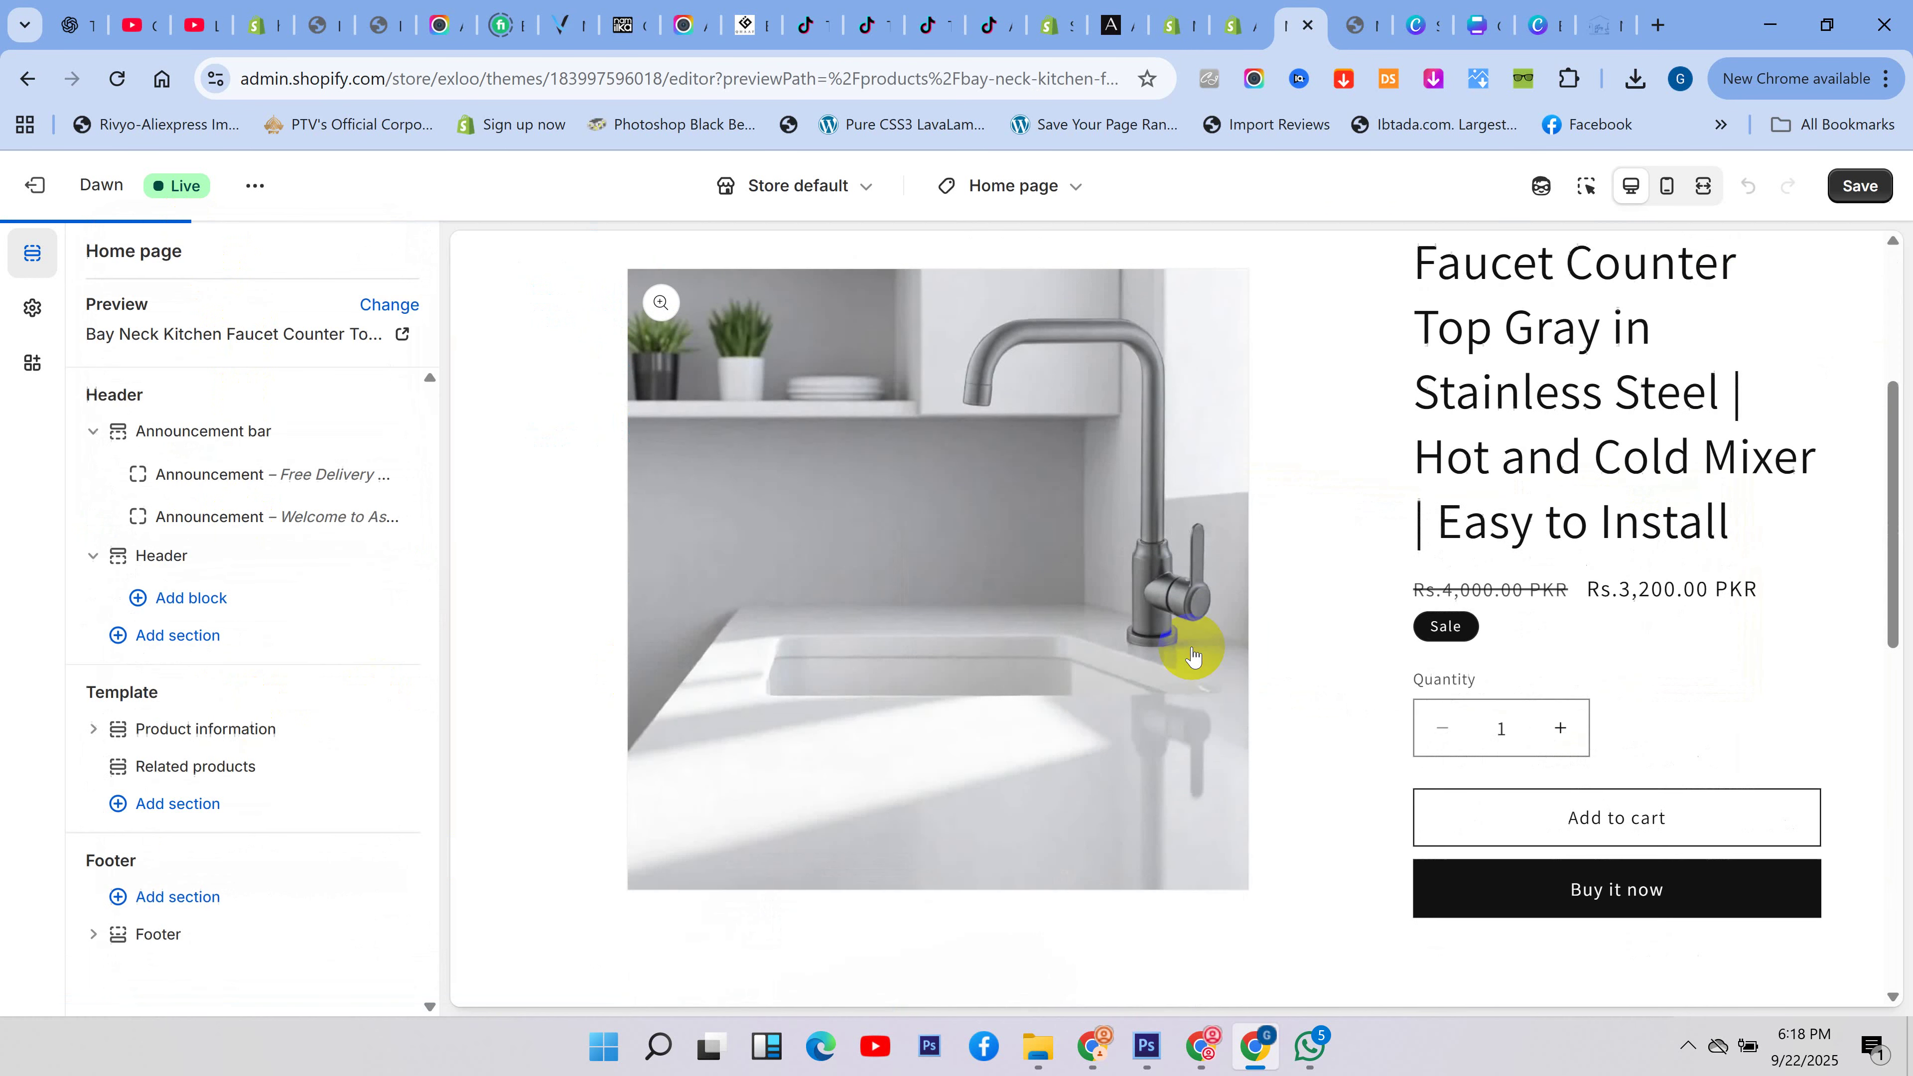
click(590, 436)
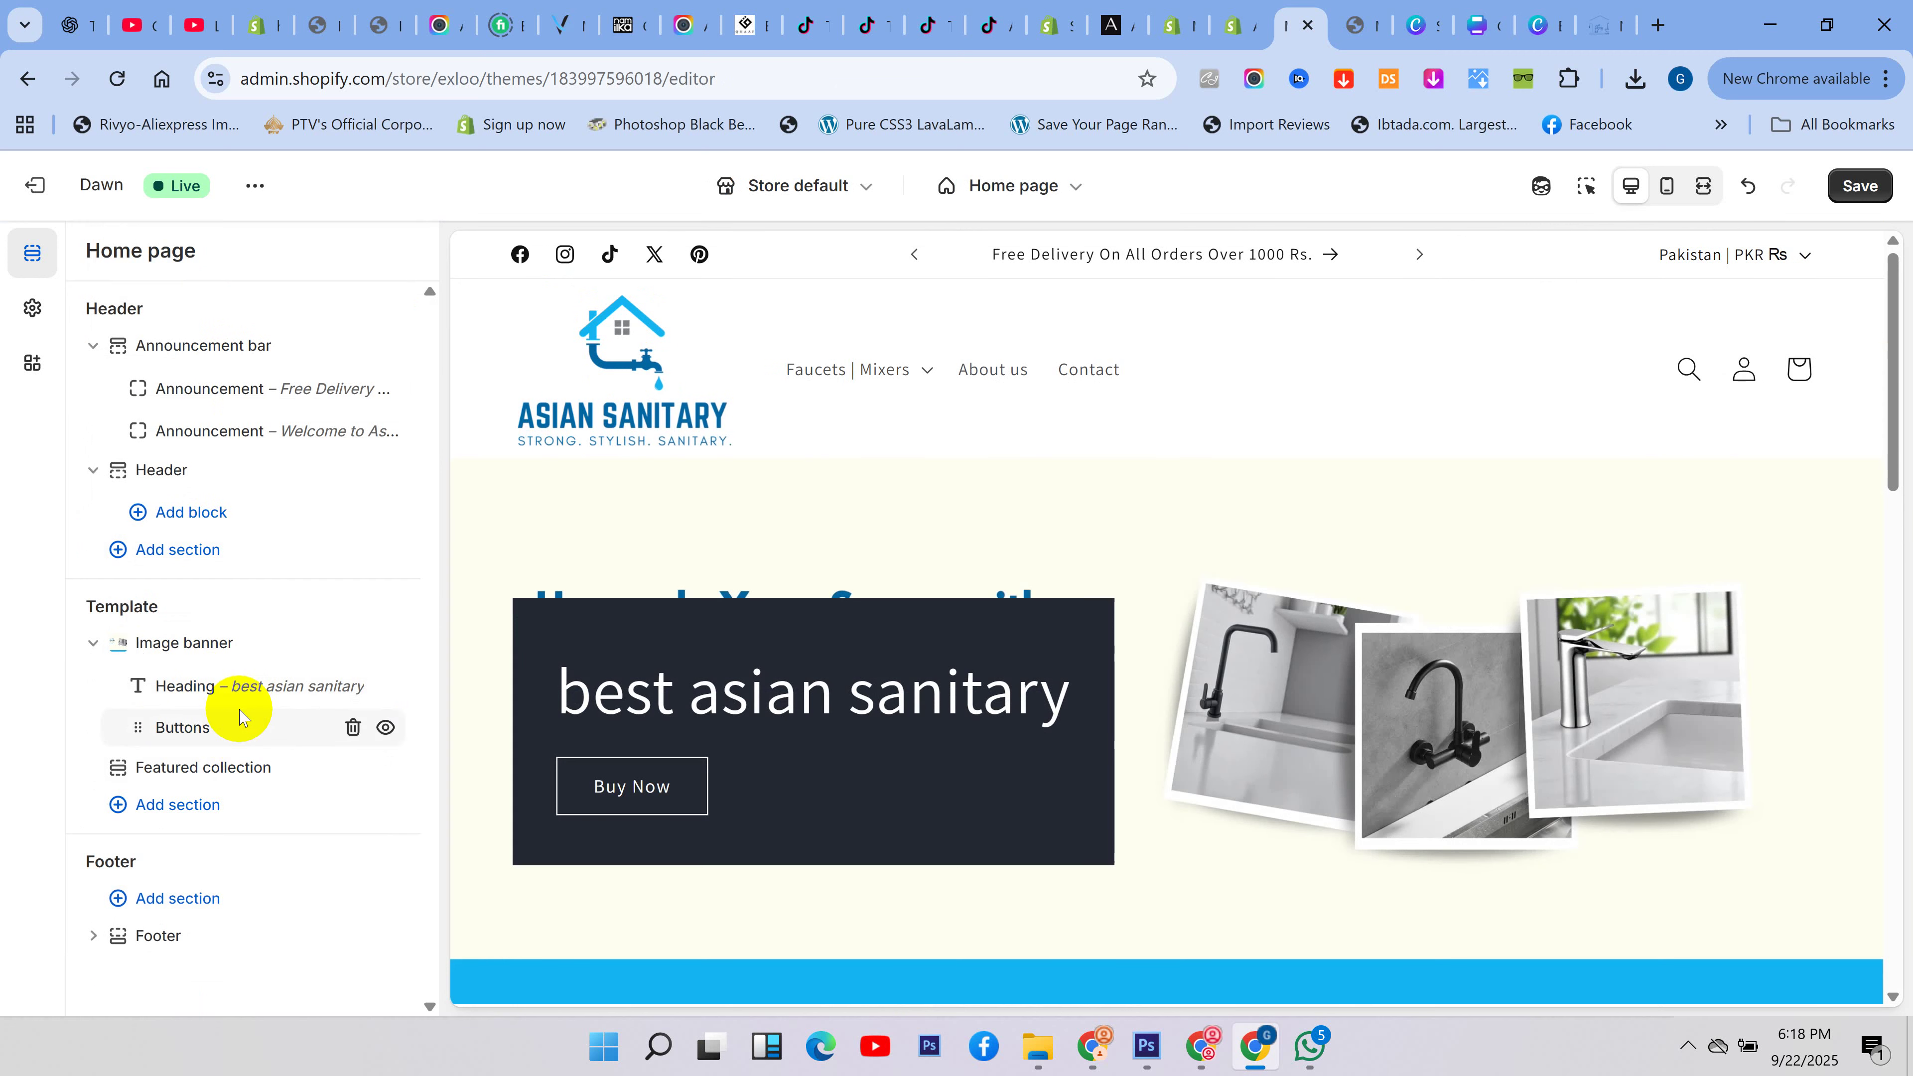
- Add a Text block between the heading and the buttons of the image banner
drag(241, 728, 241, 716)
click(258, 706)
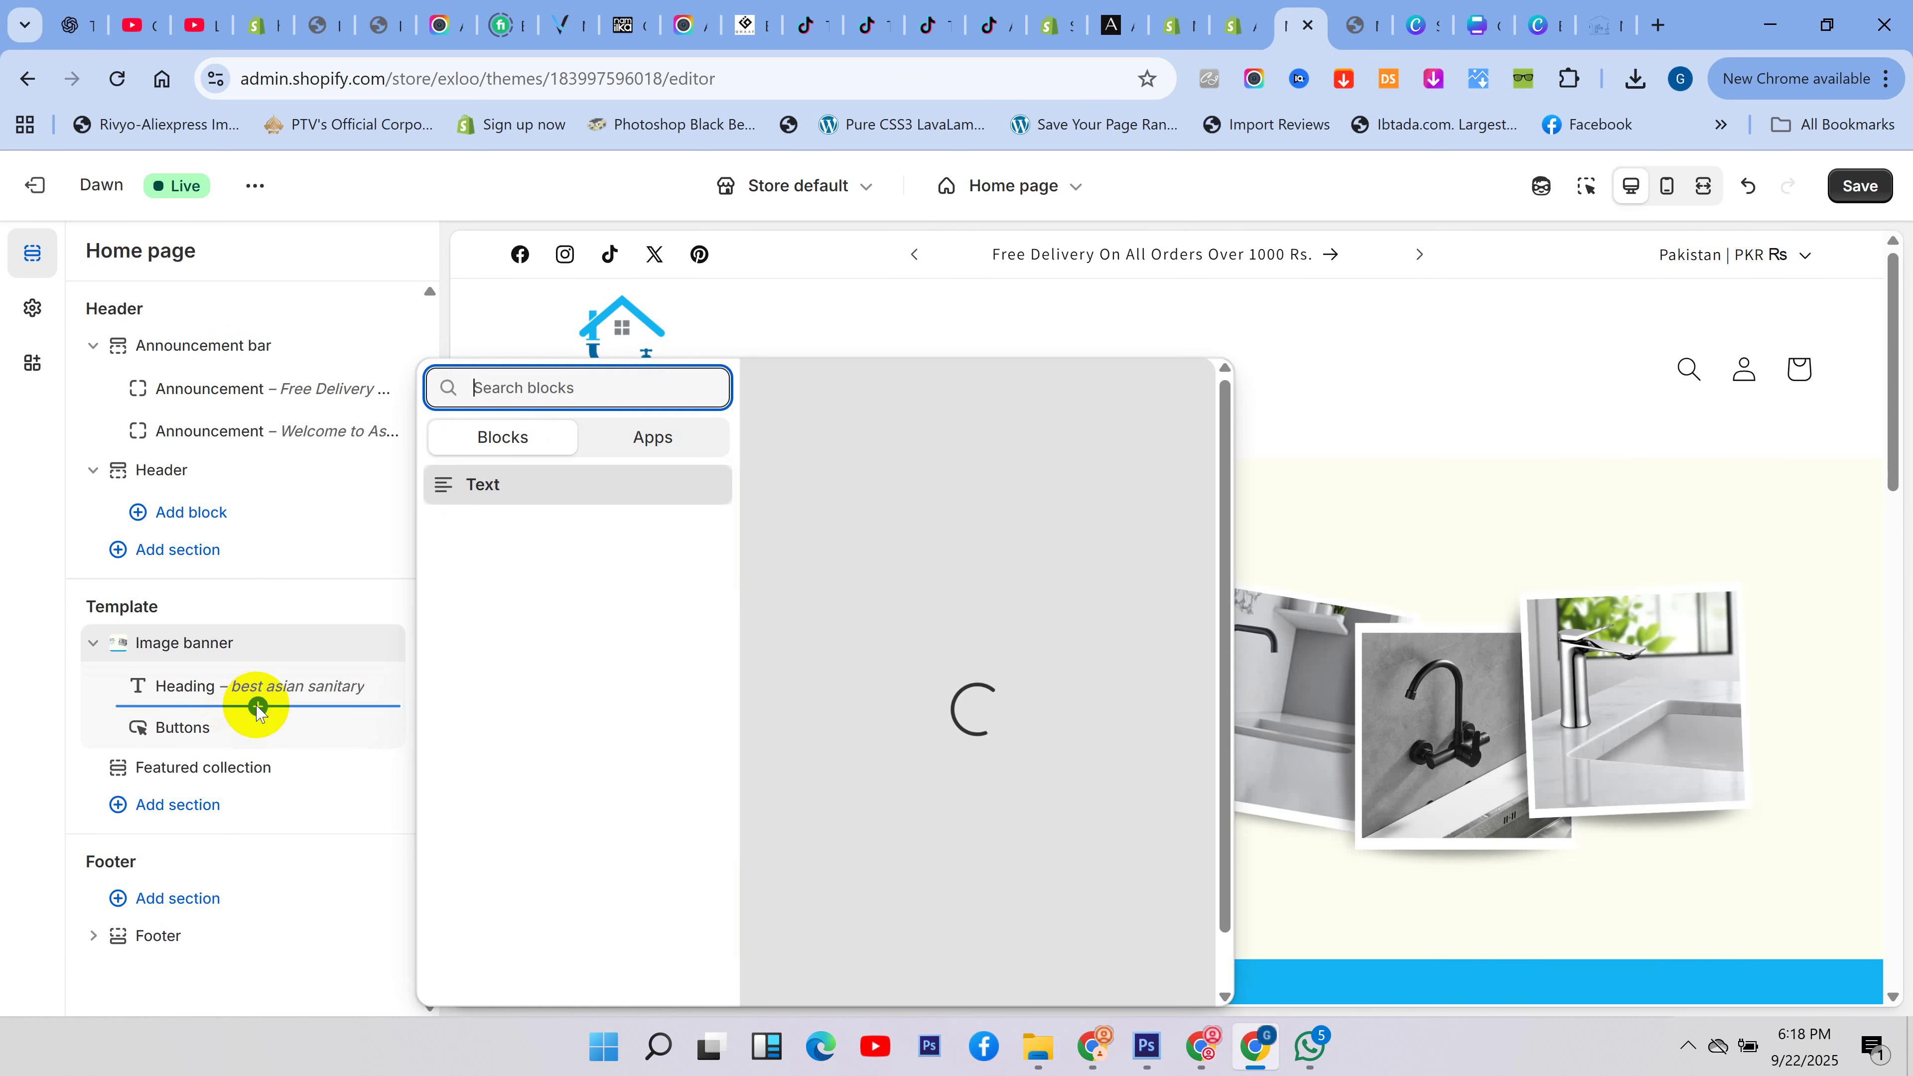
click(552, 486)
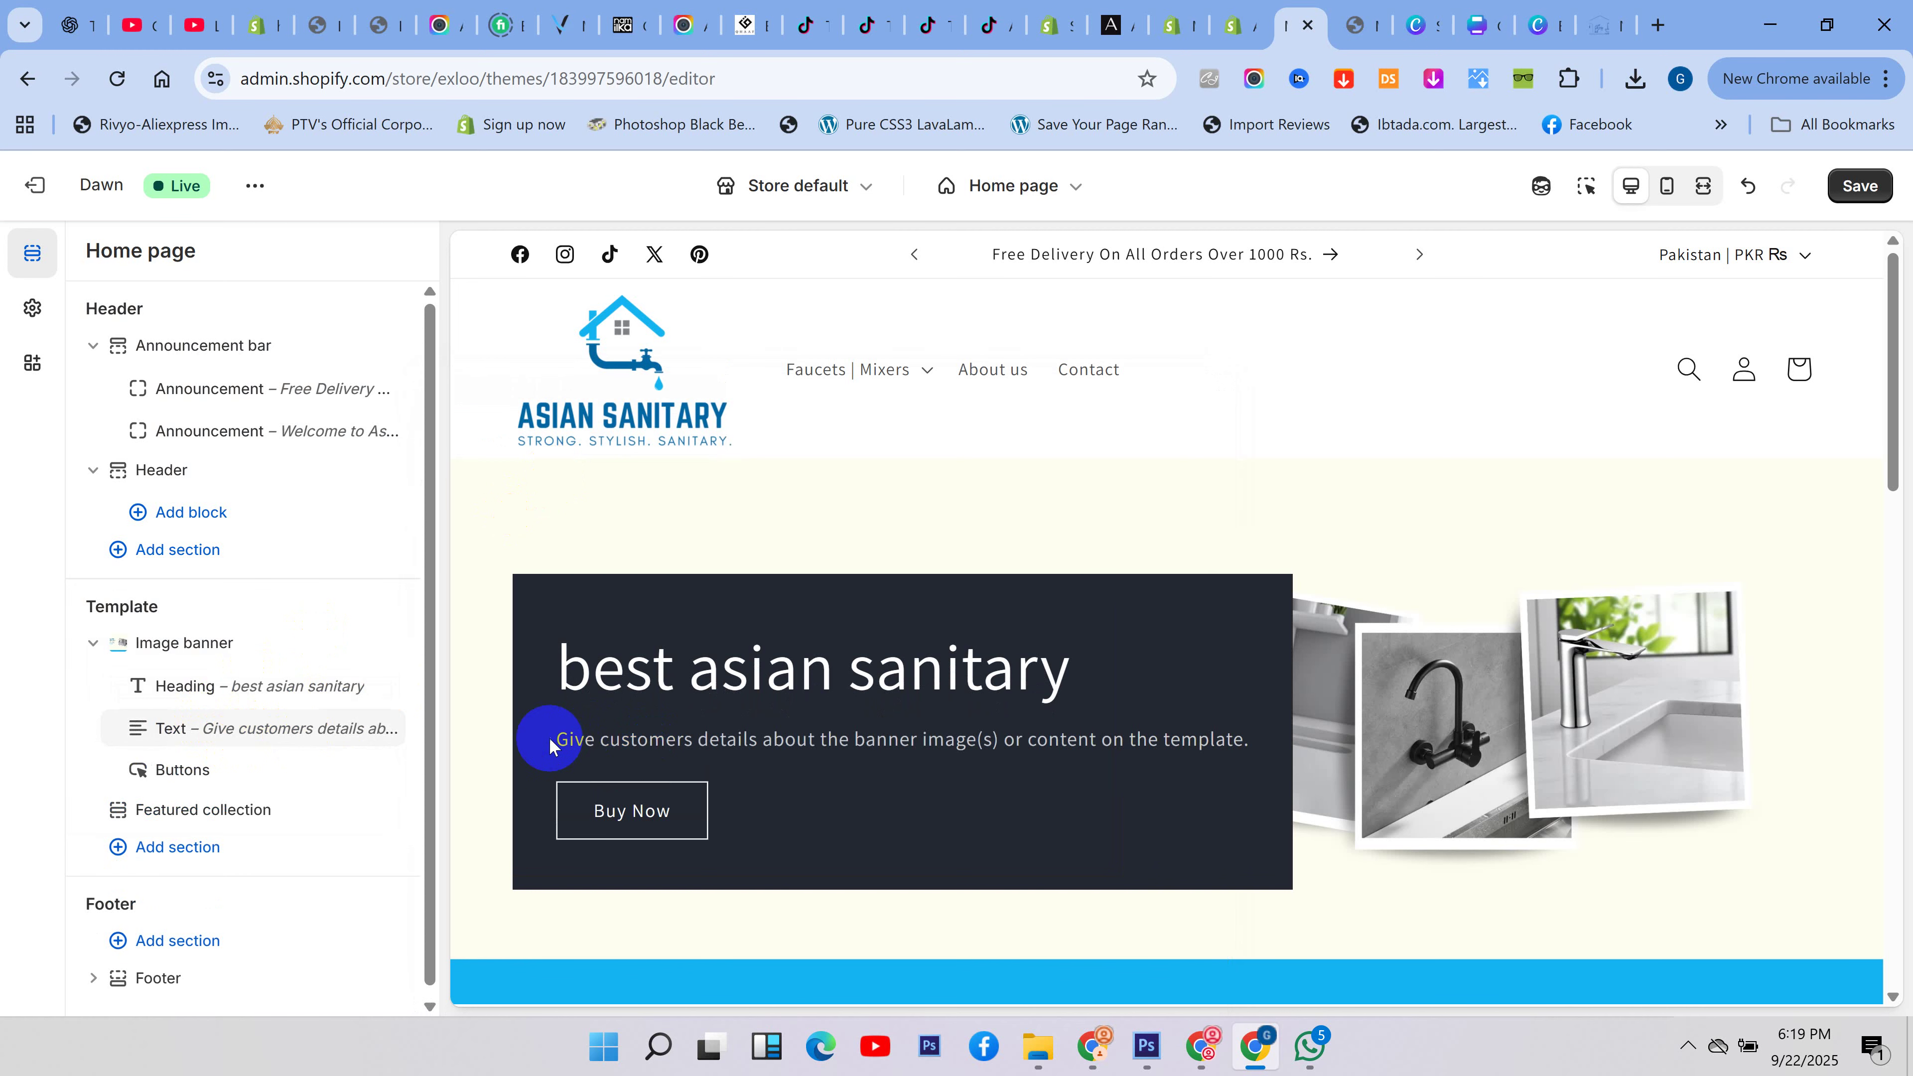
drag(555, 739, 1206, 746)
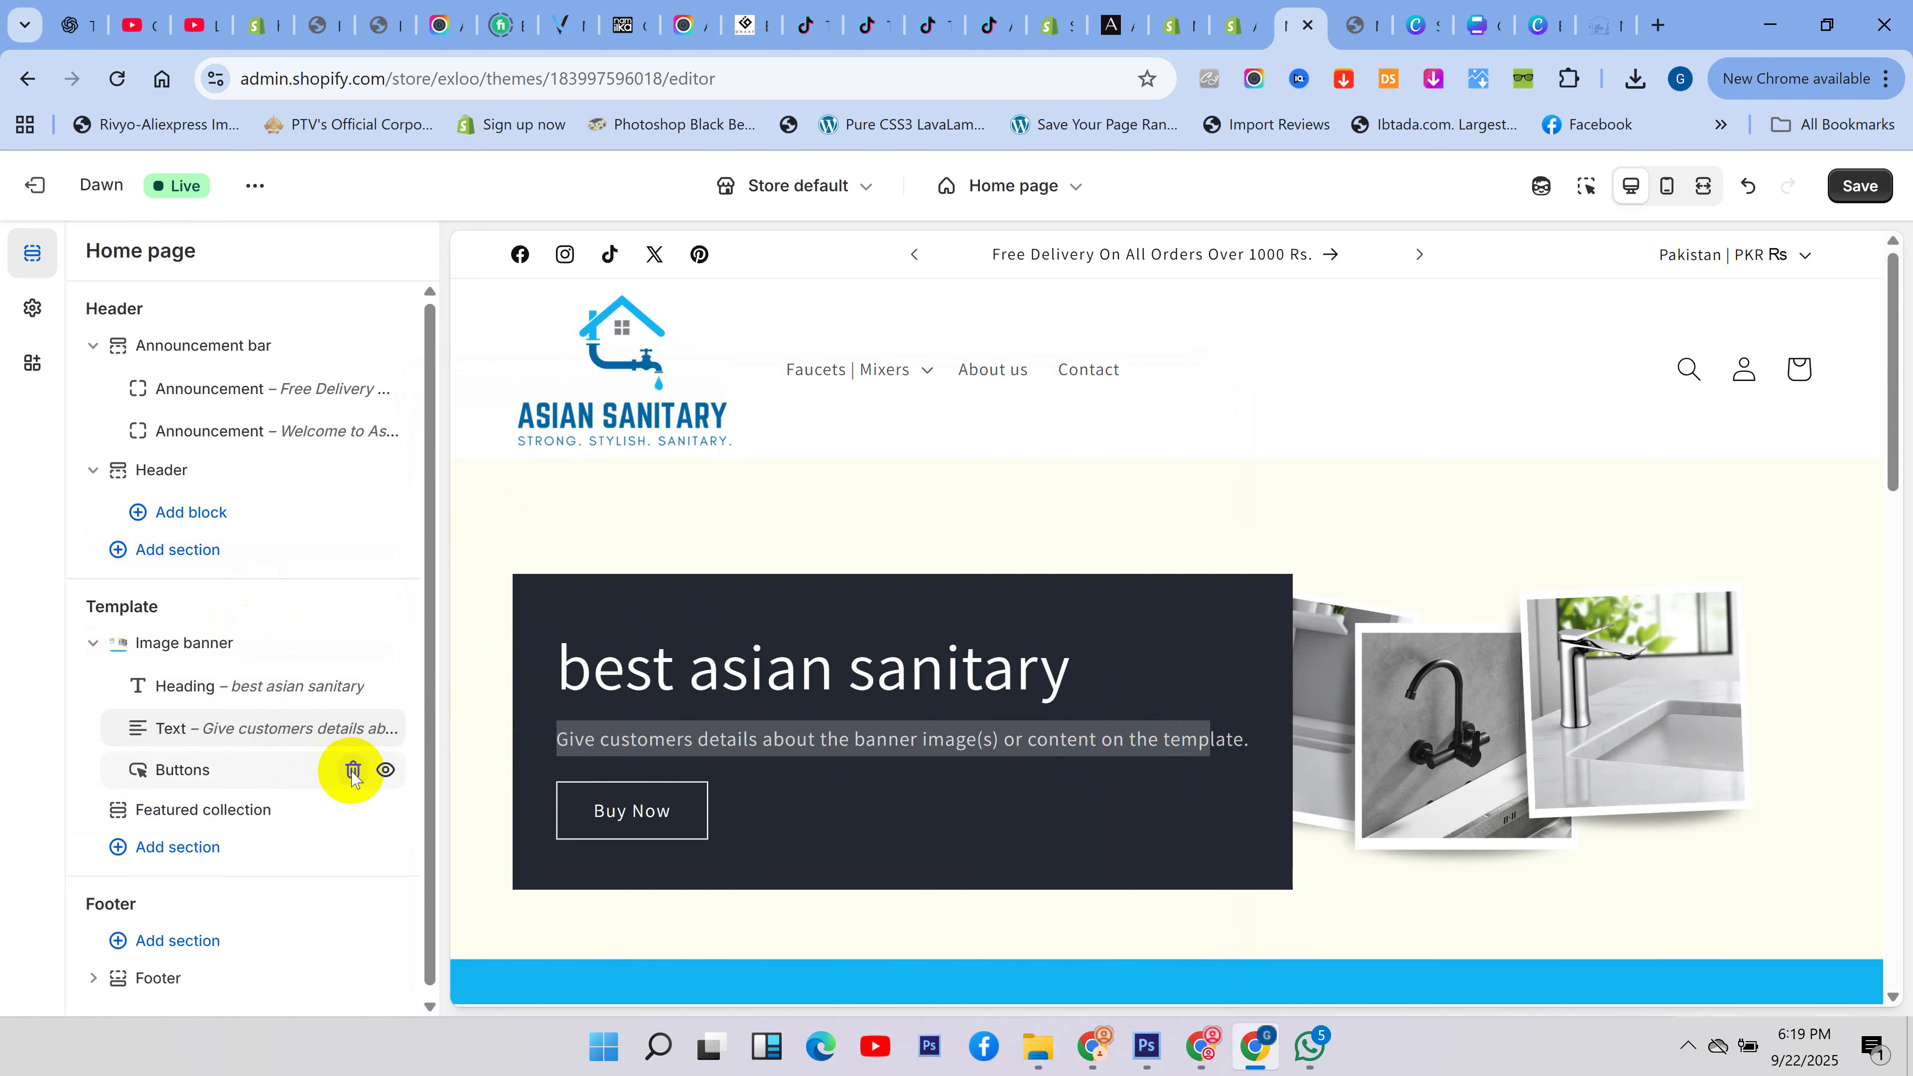
- Remove the Buttons, Text and Heading blocks from the image banner, and check which block types can be added to it
click(353, 770)
click(351, 724)
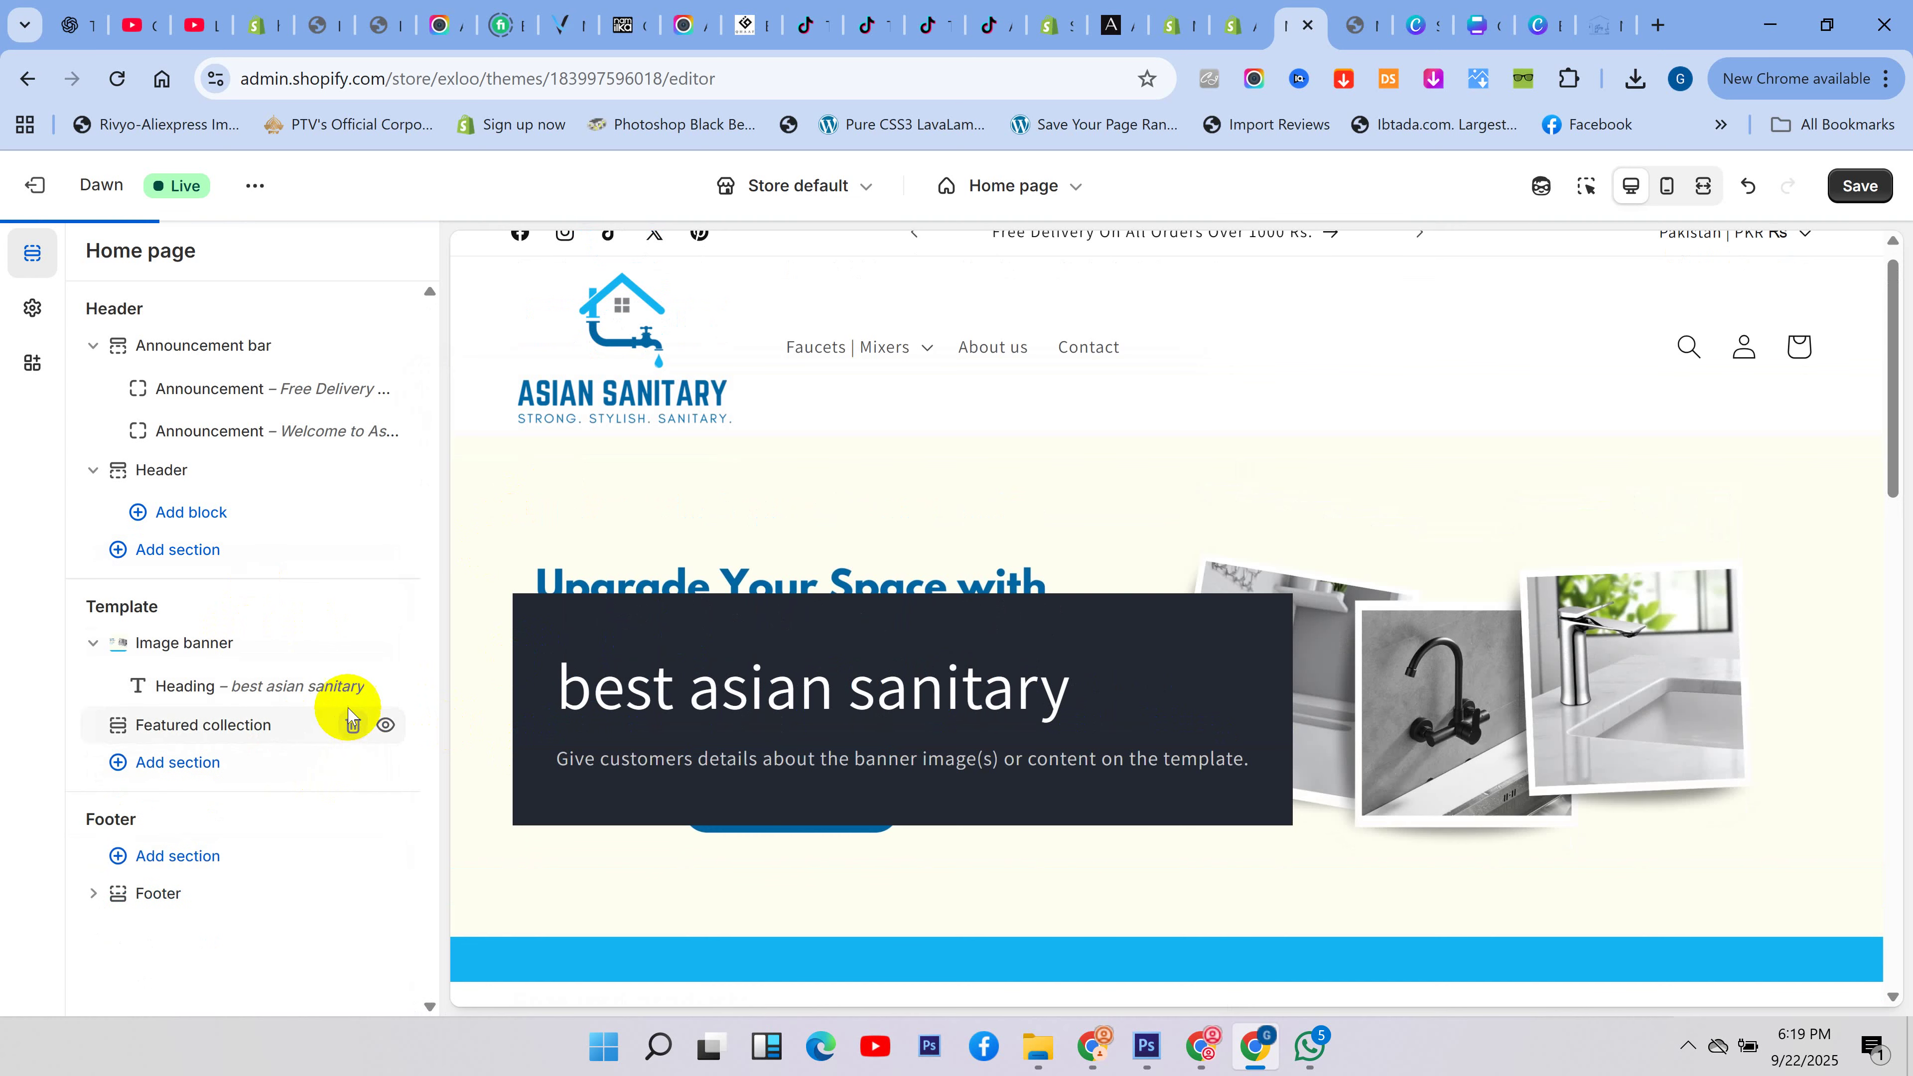
click(352, 685)
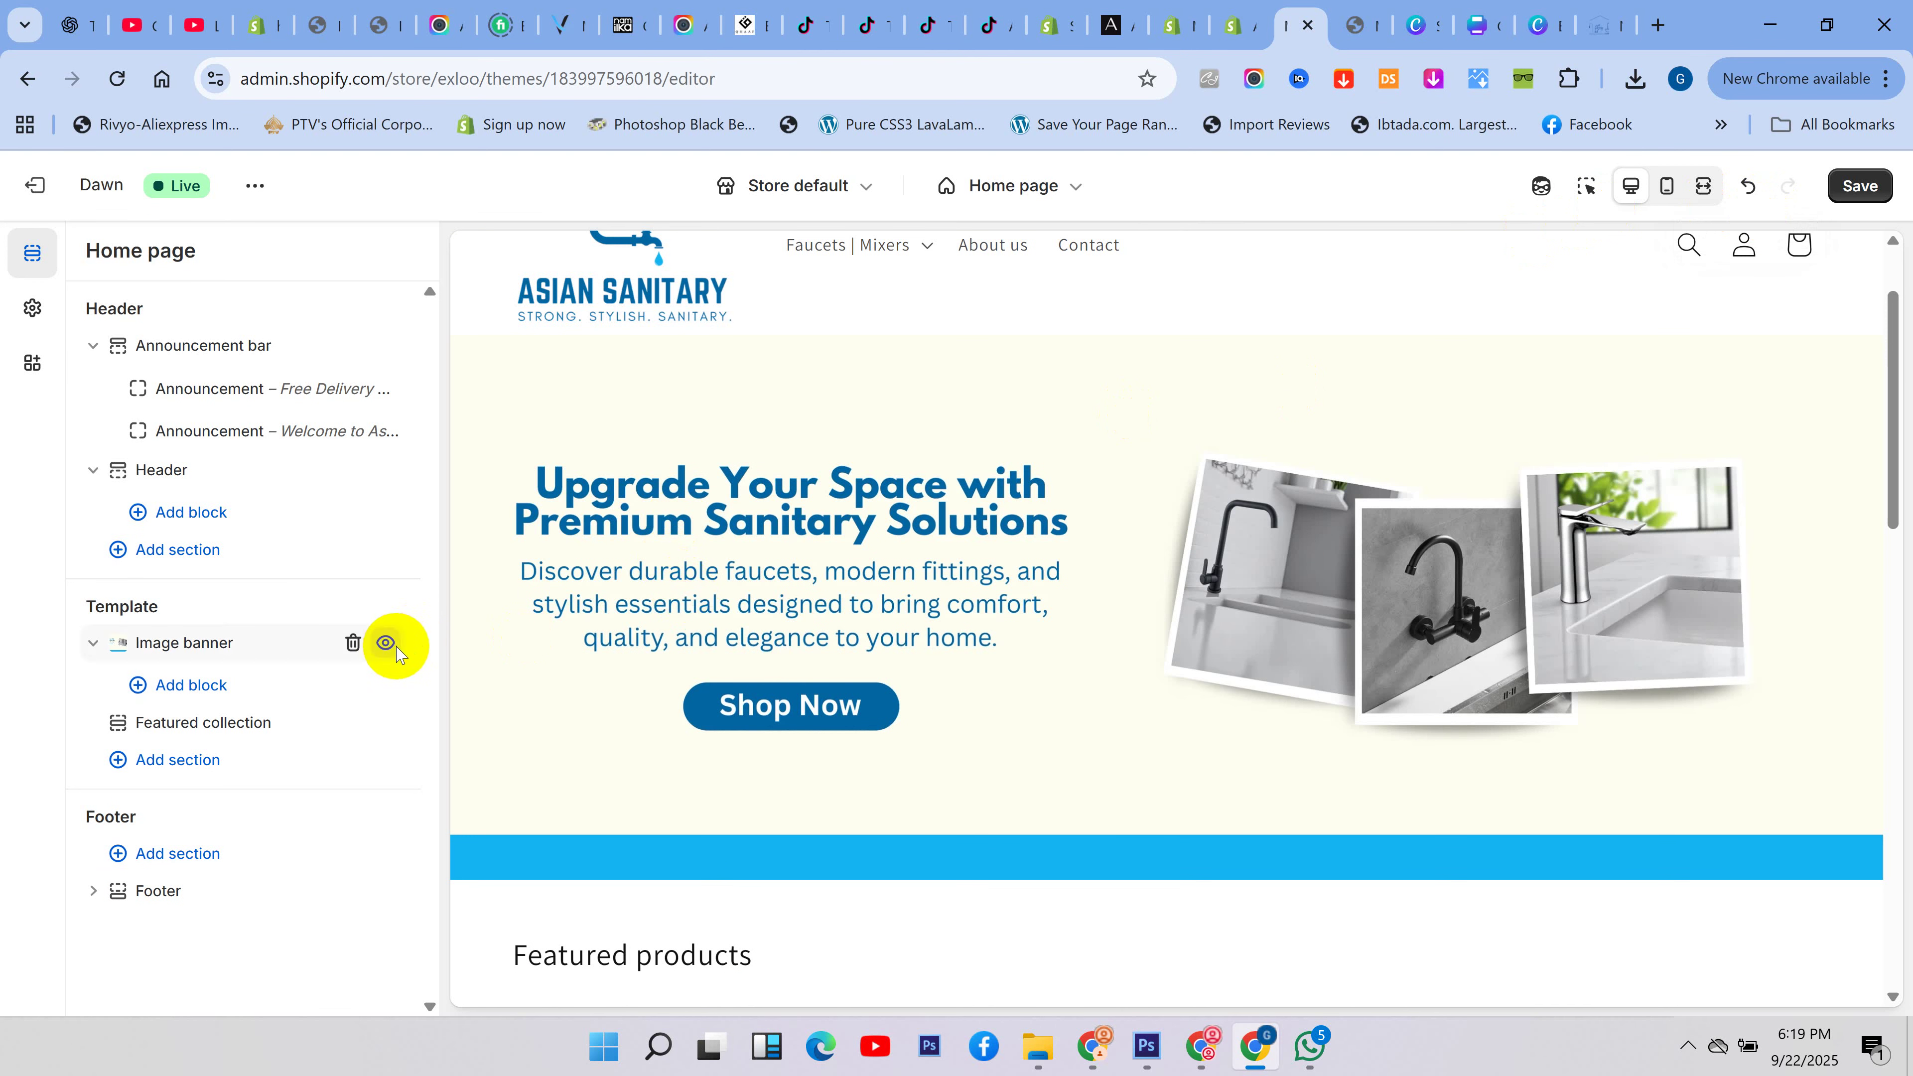
click(173, 684)
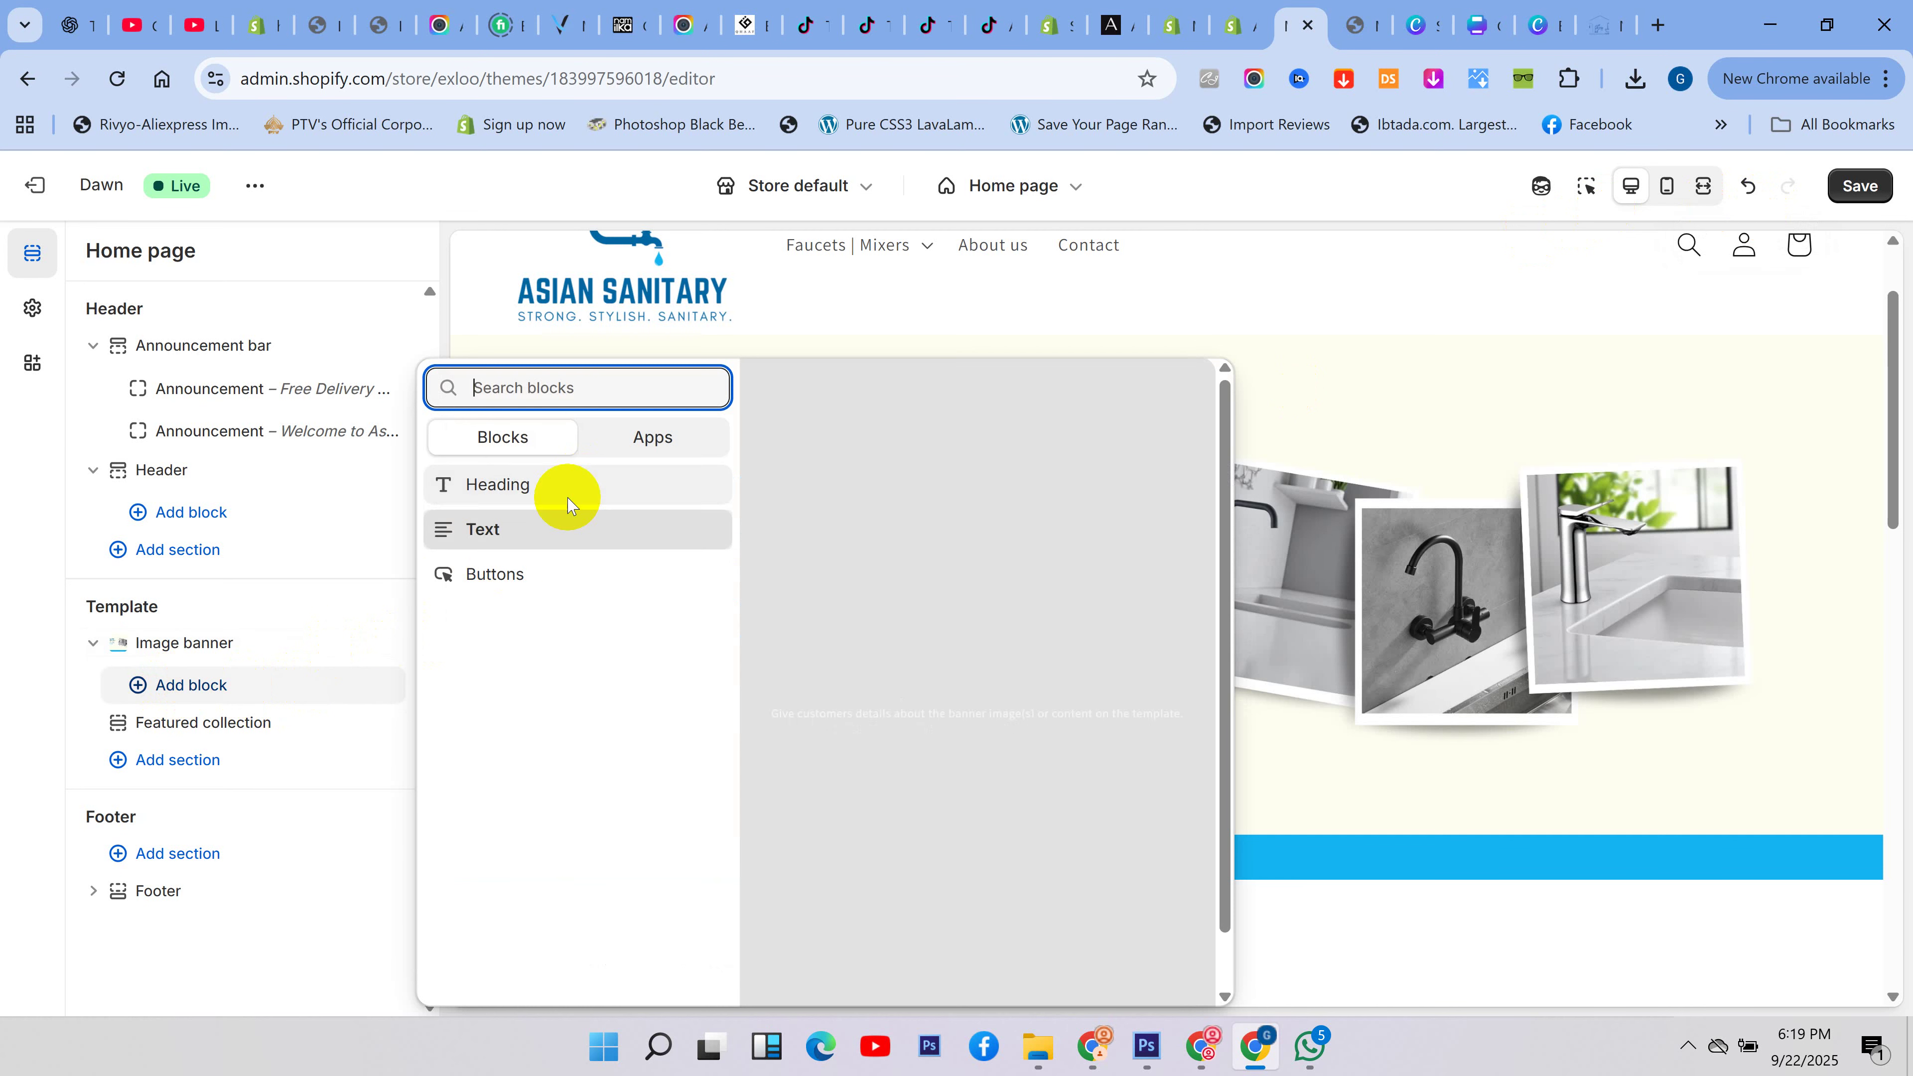
click(13, 682)
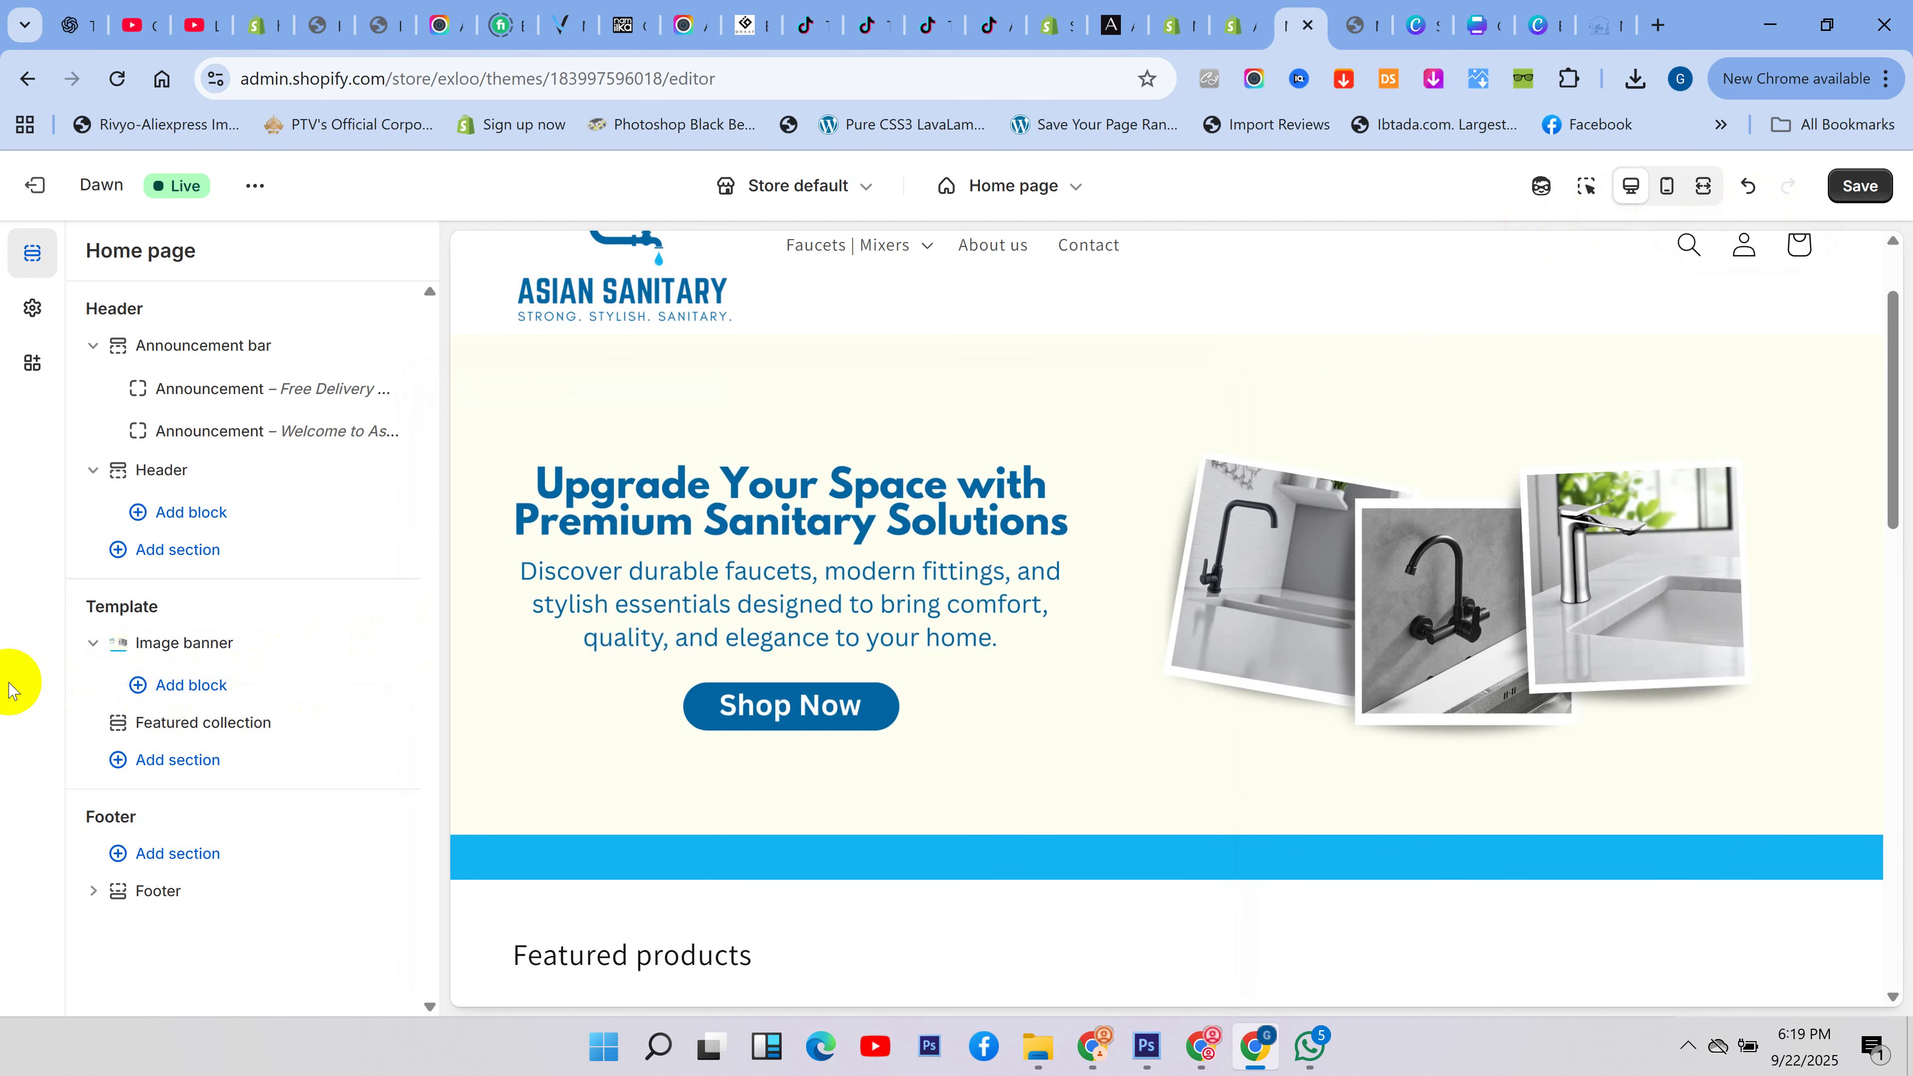
- Save the theme changes and show the home page in the fullscreen preview
click(1860, 185)
click(1704, 185)
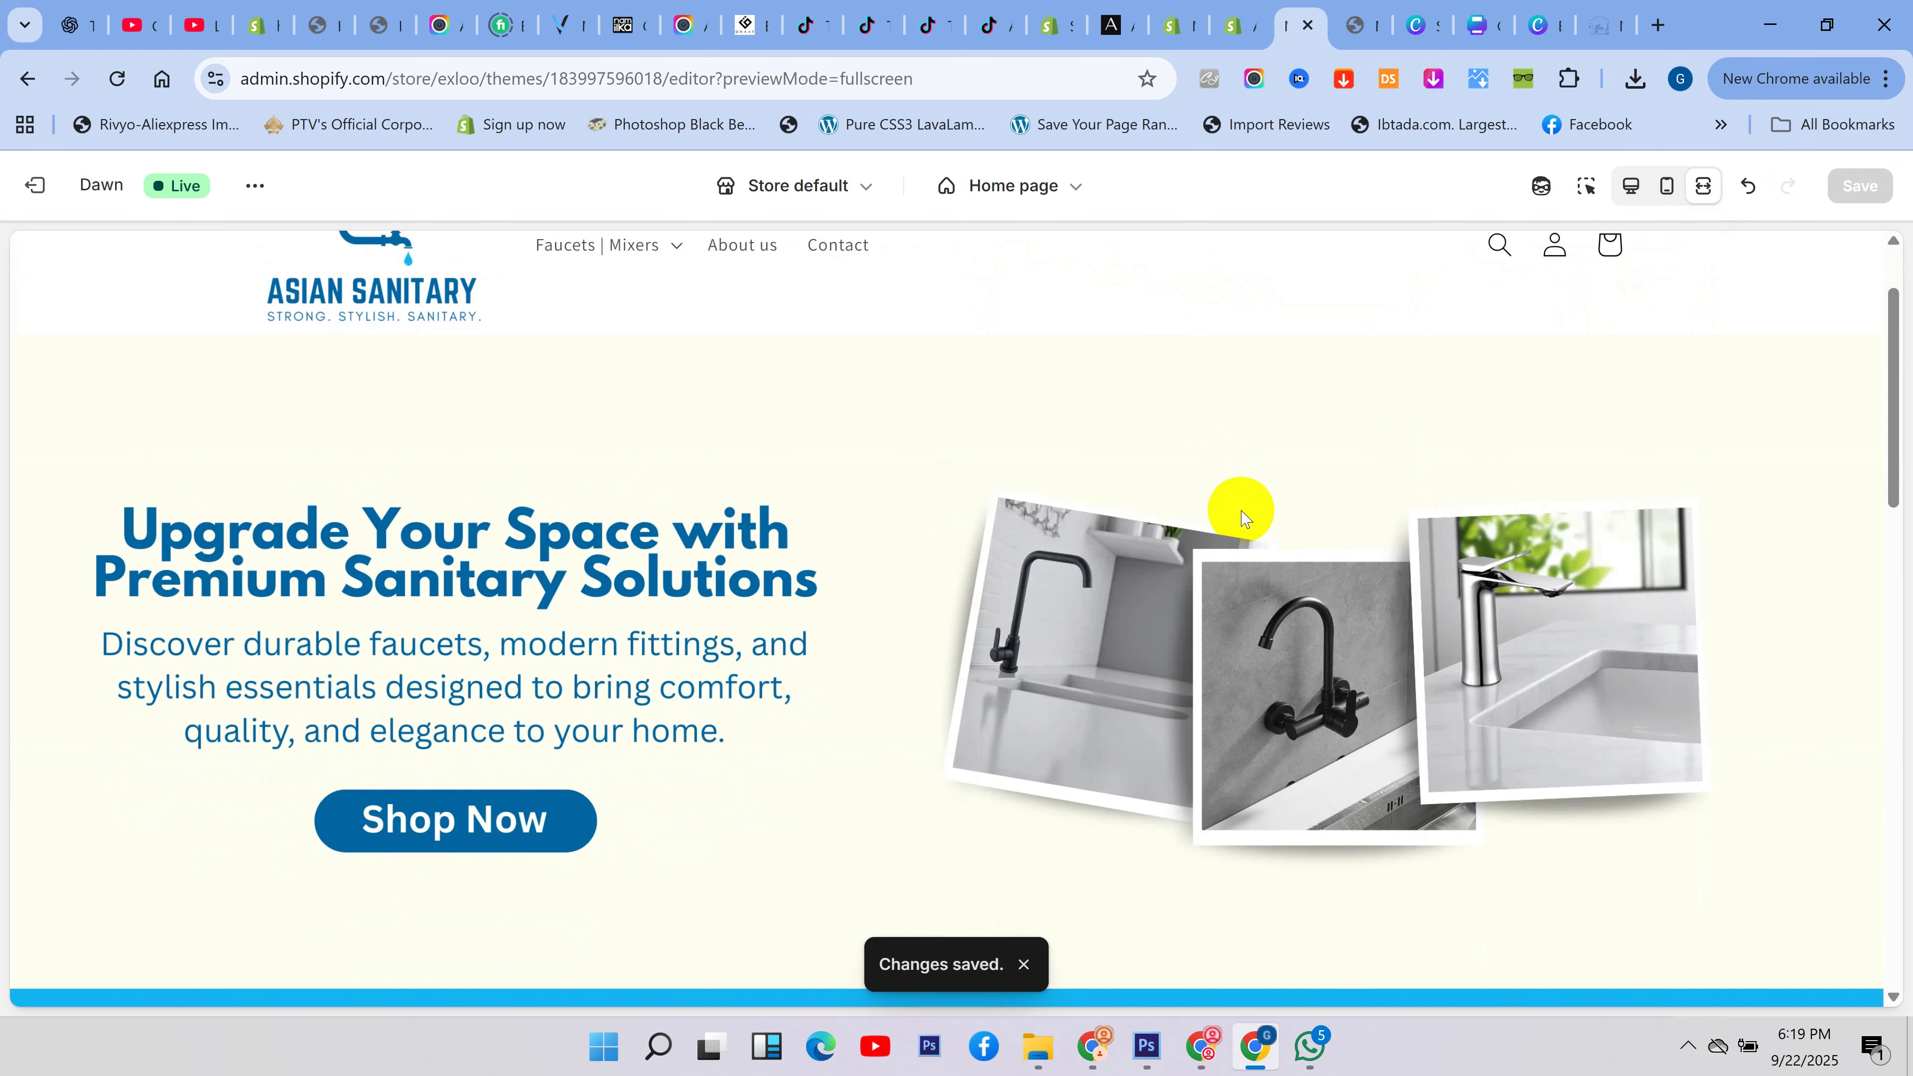
- Search the web for "pixels" in a new browser tab and open the Pexels stock photo site
click(1657, 24)
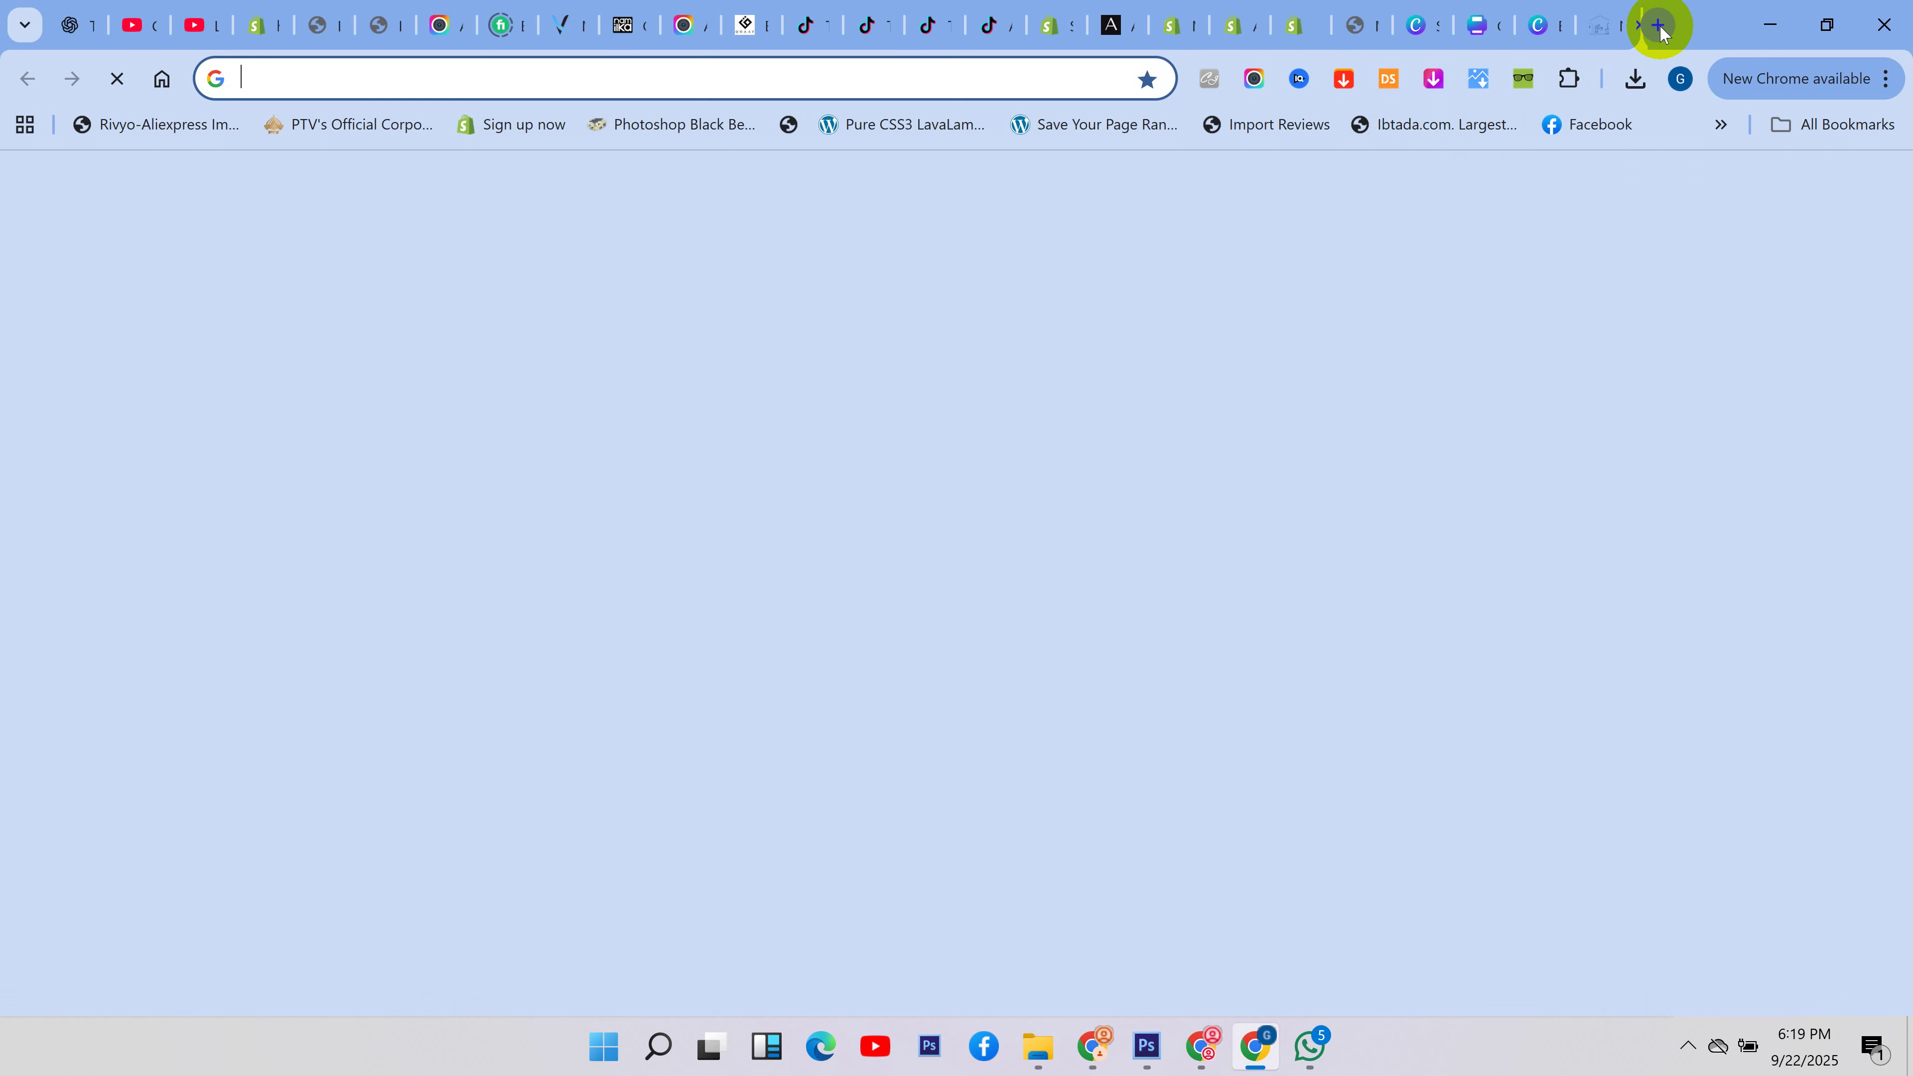
text(pi)
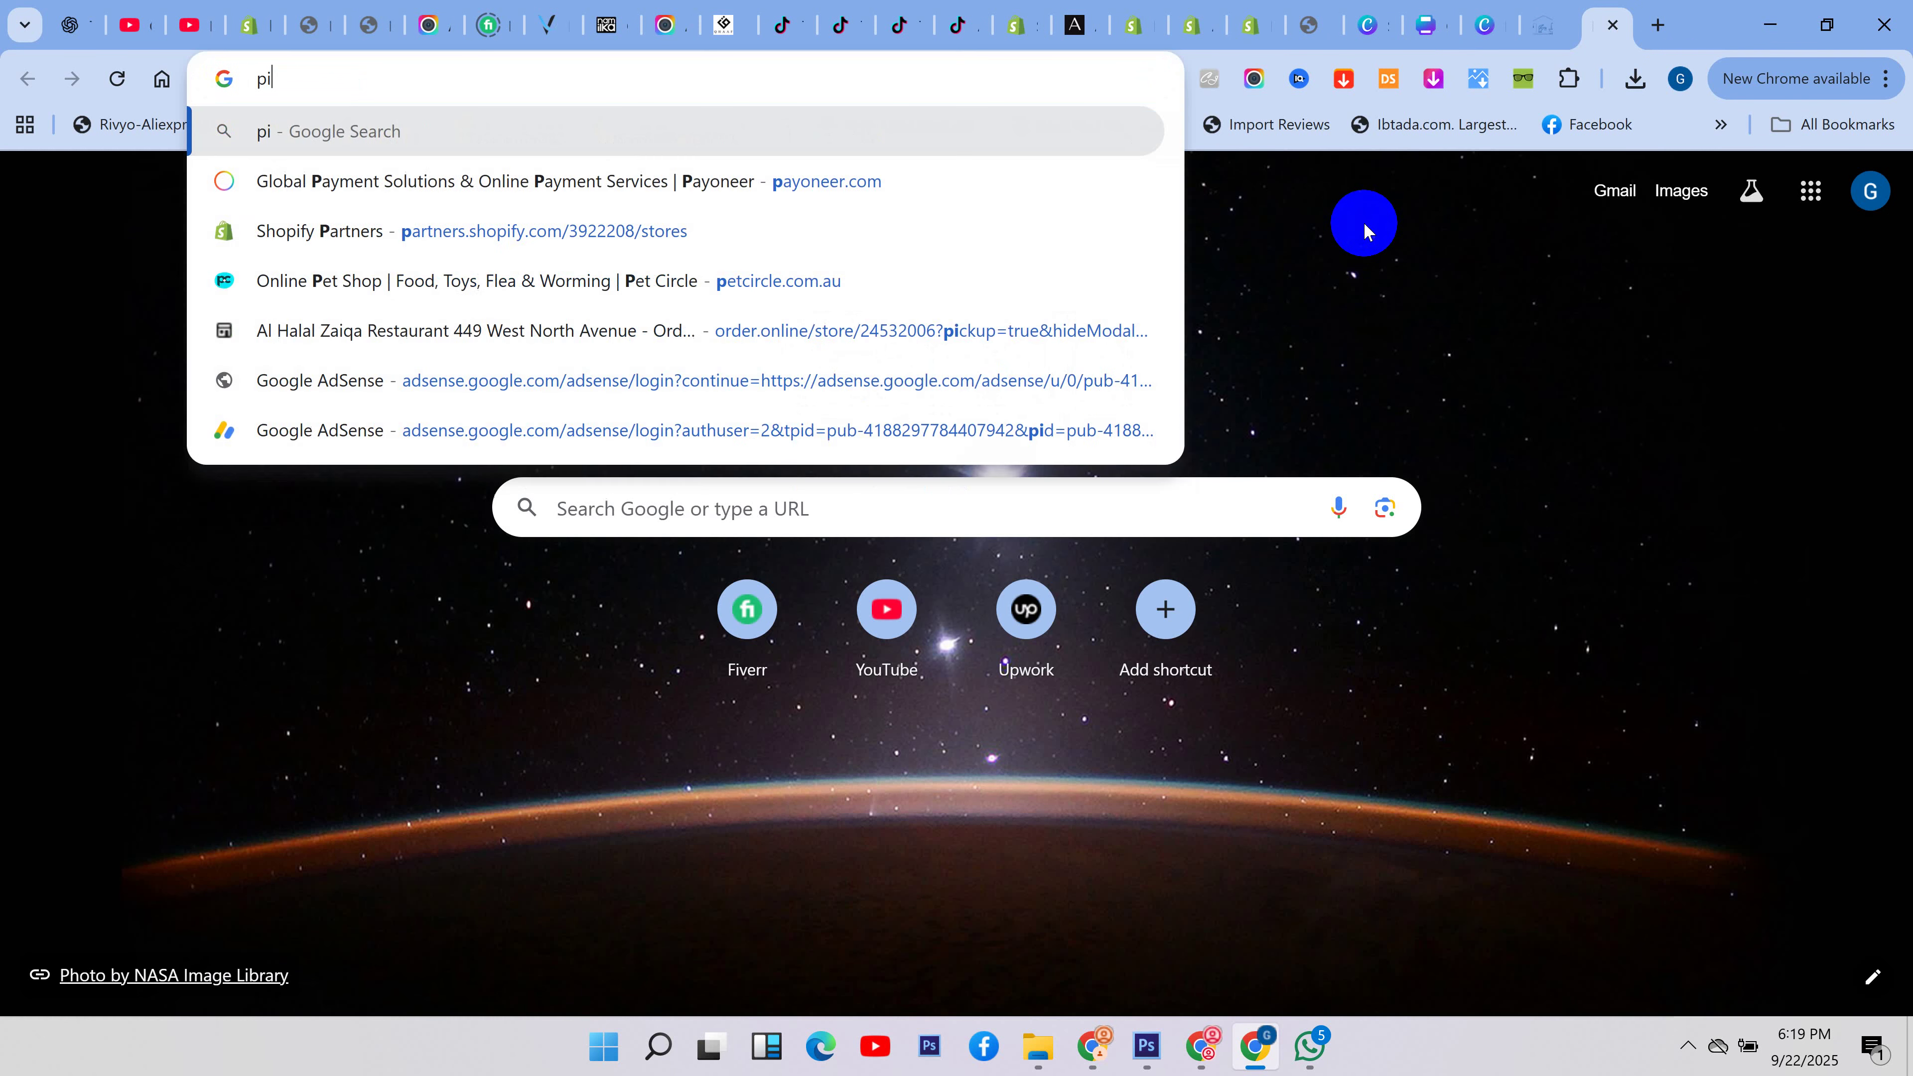
text(xels)
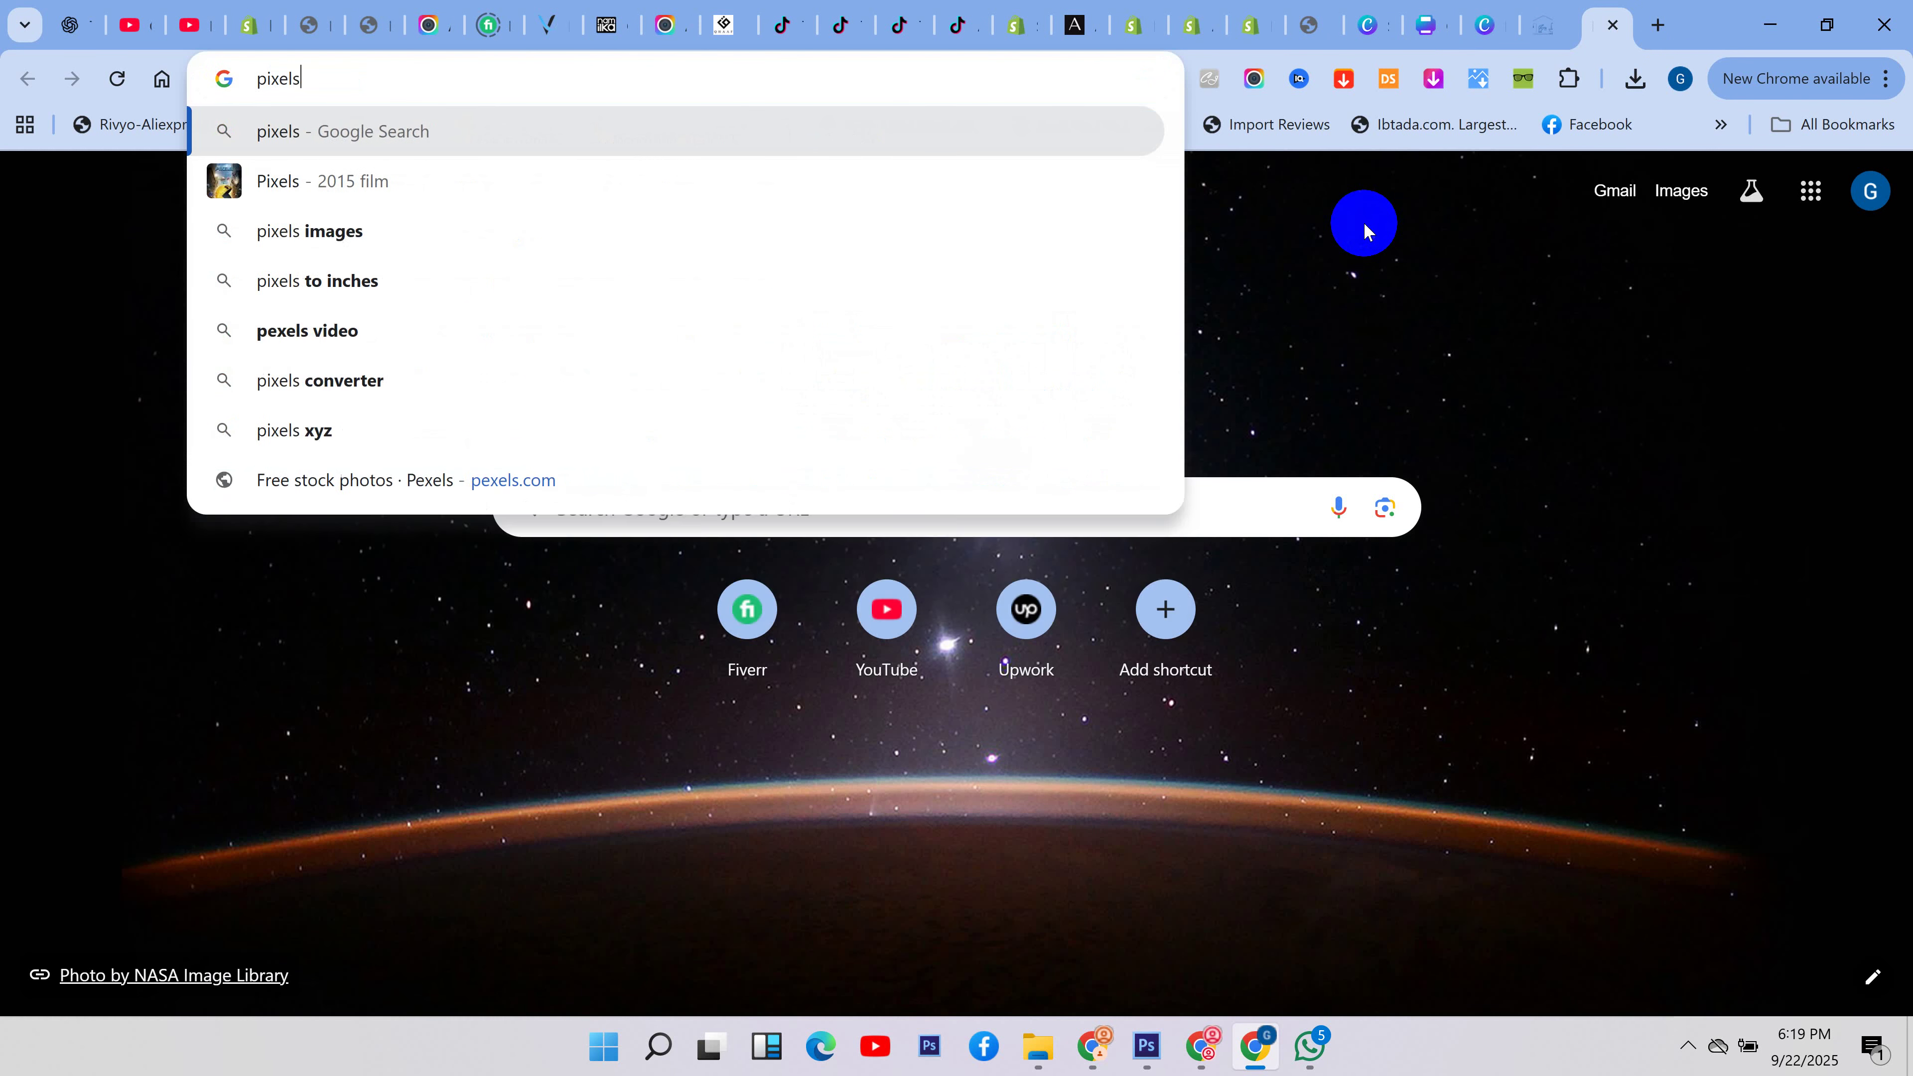
key(Return)
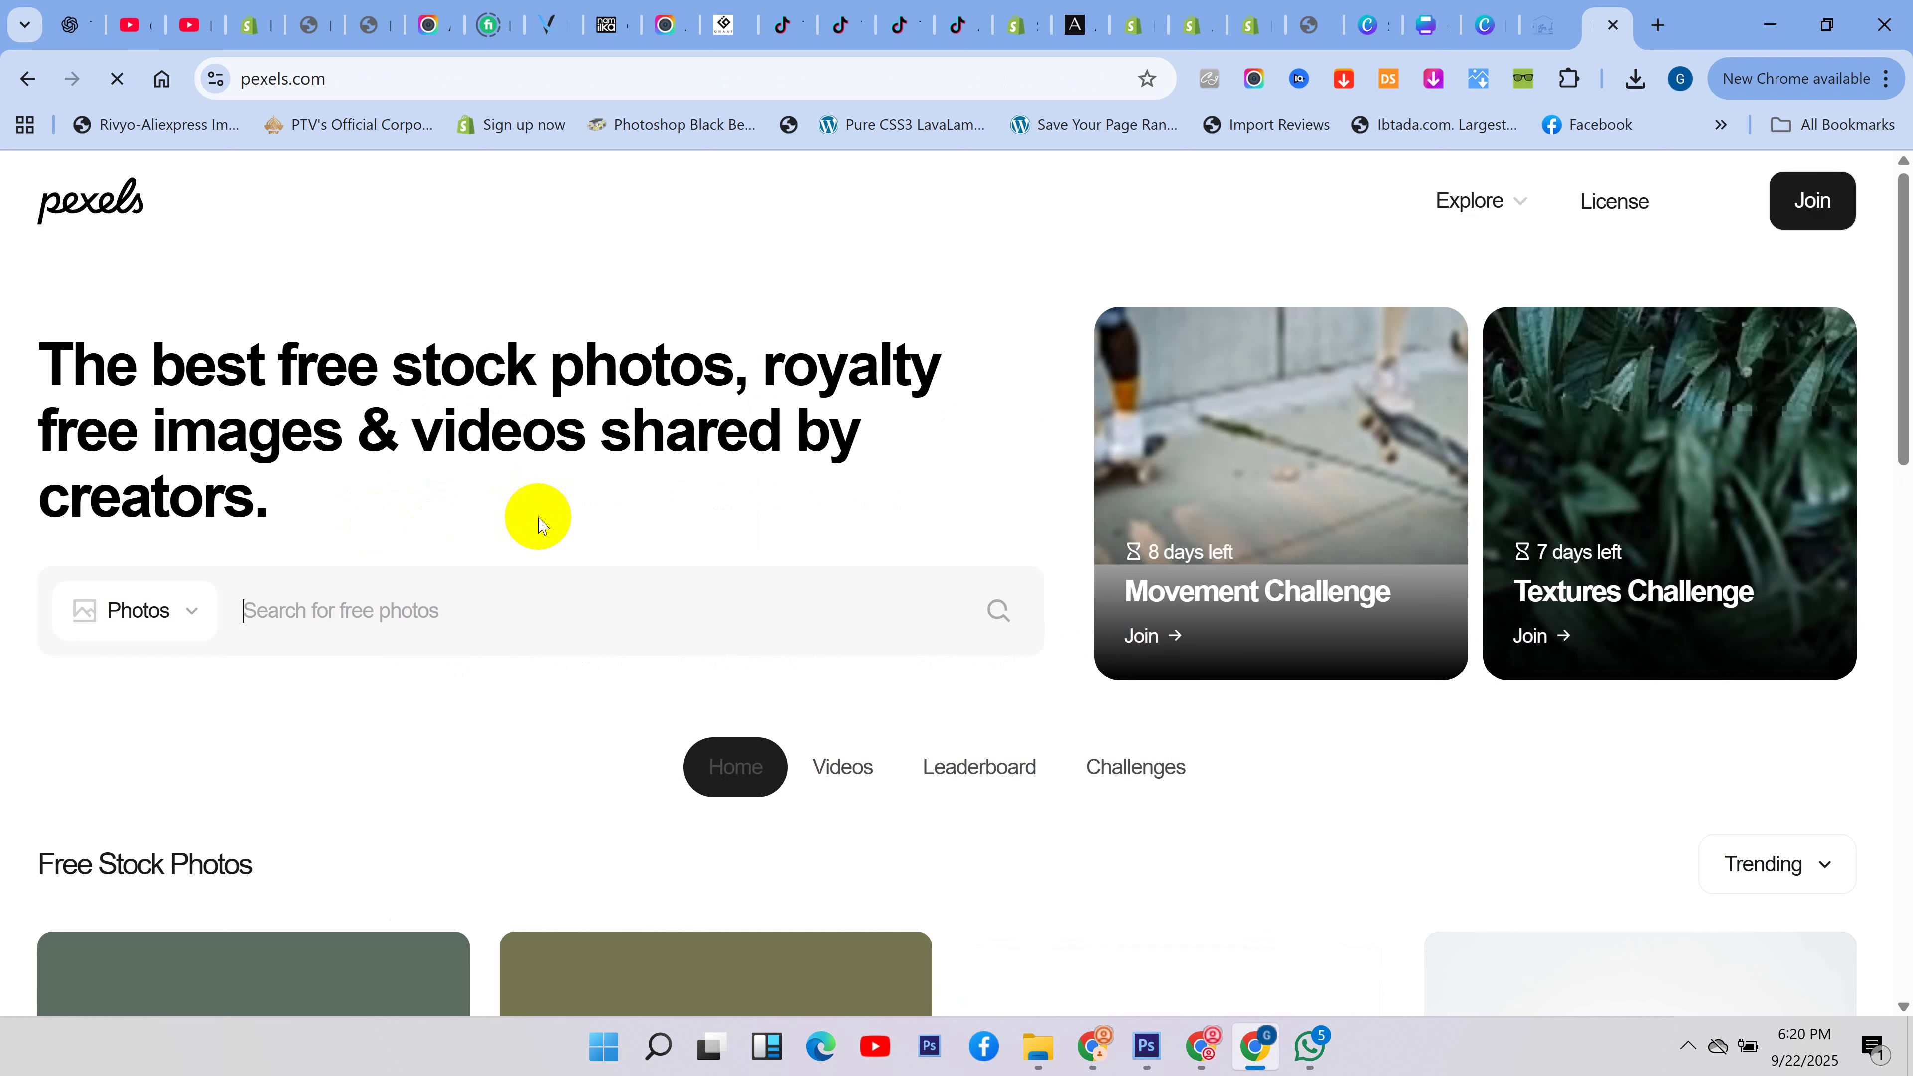
- Keep the Pexels media type on Photos and search for "faucets for kitchen"
click(189, 611)
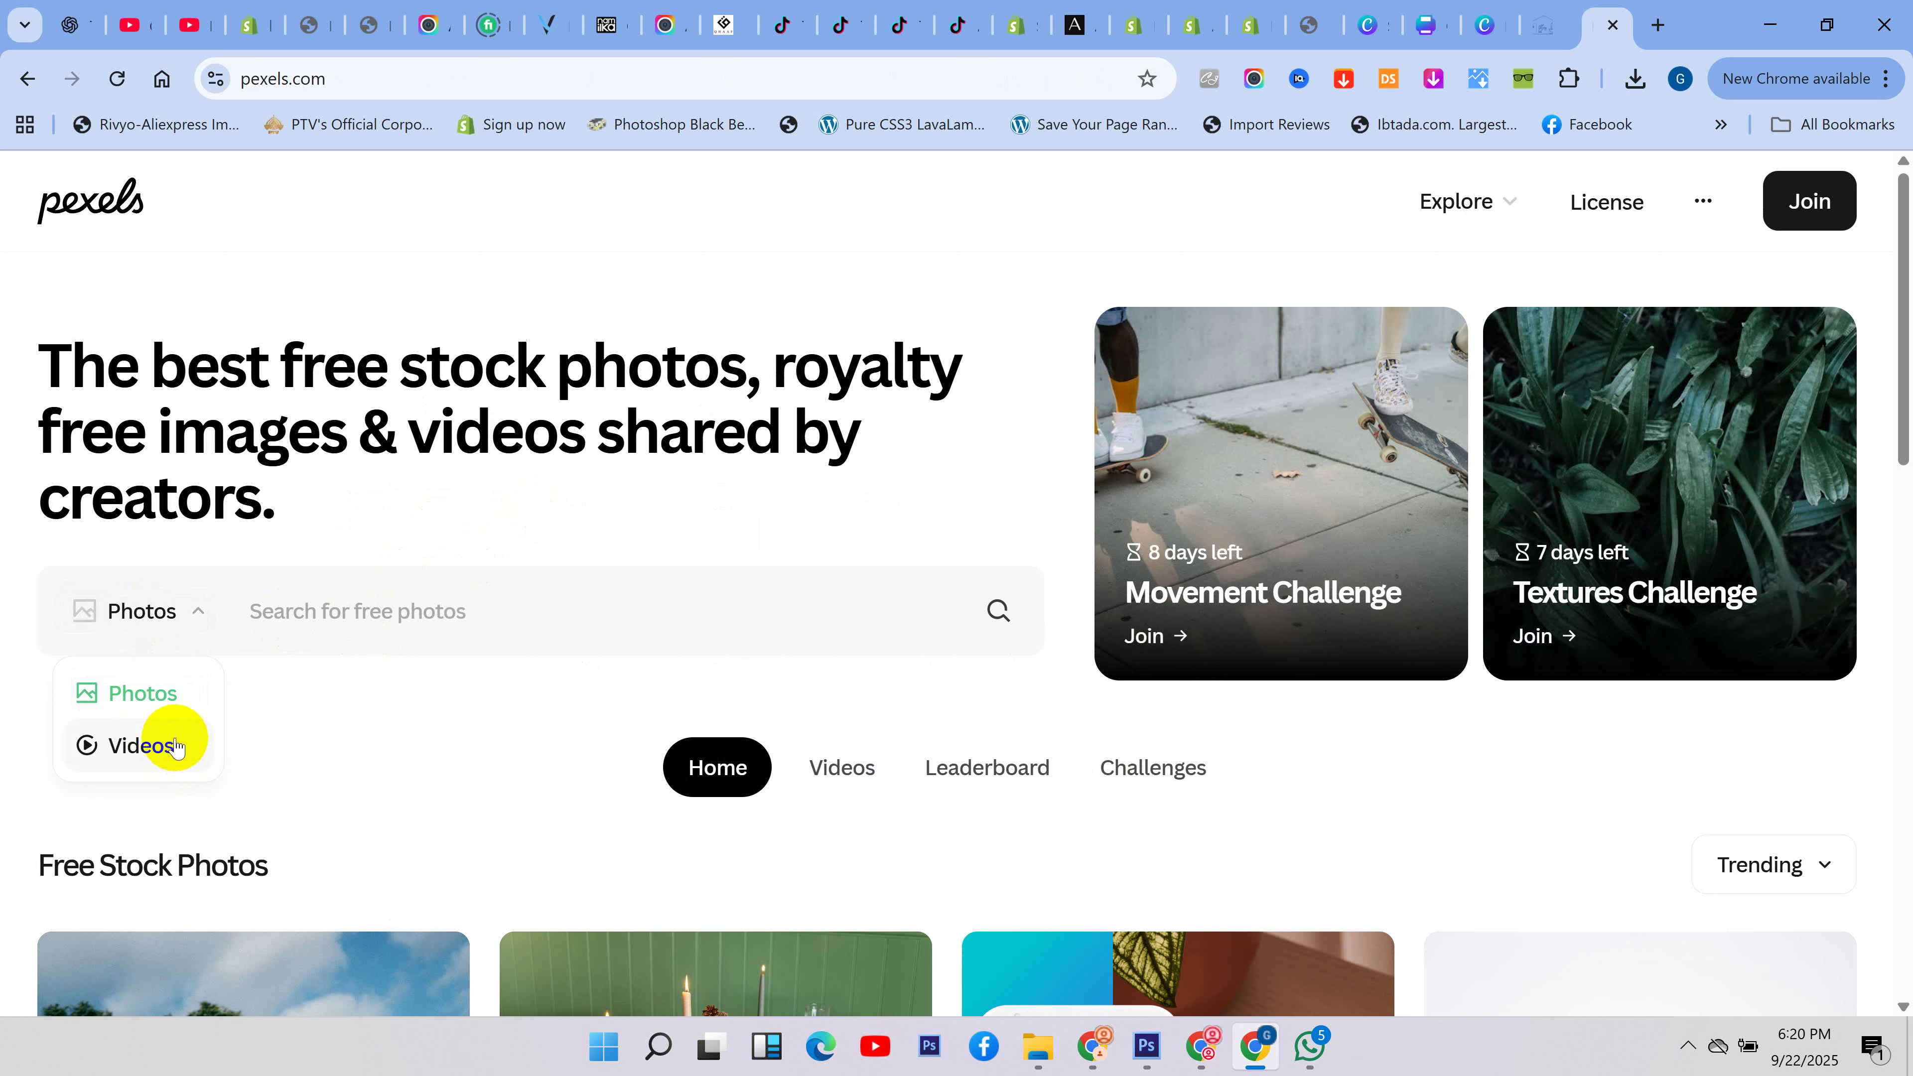
scroll(368, 718, down, 1)
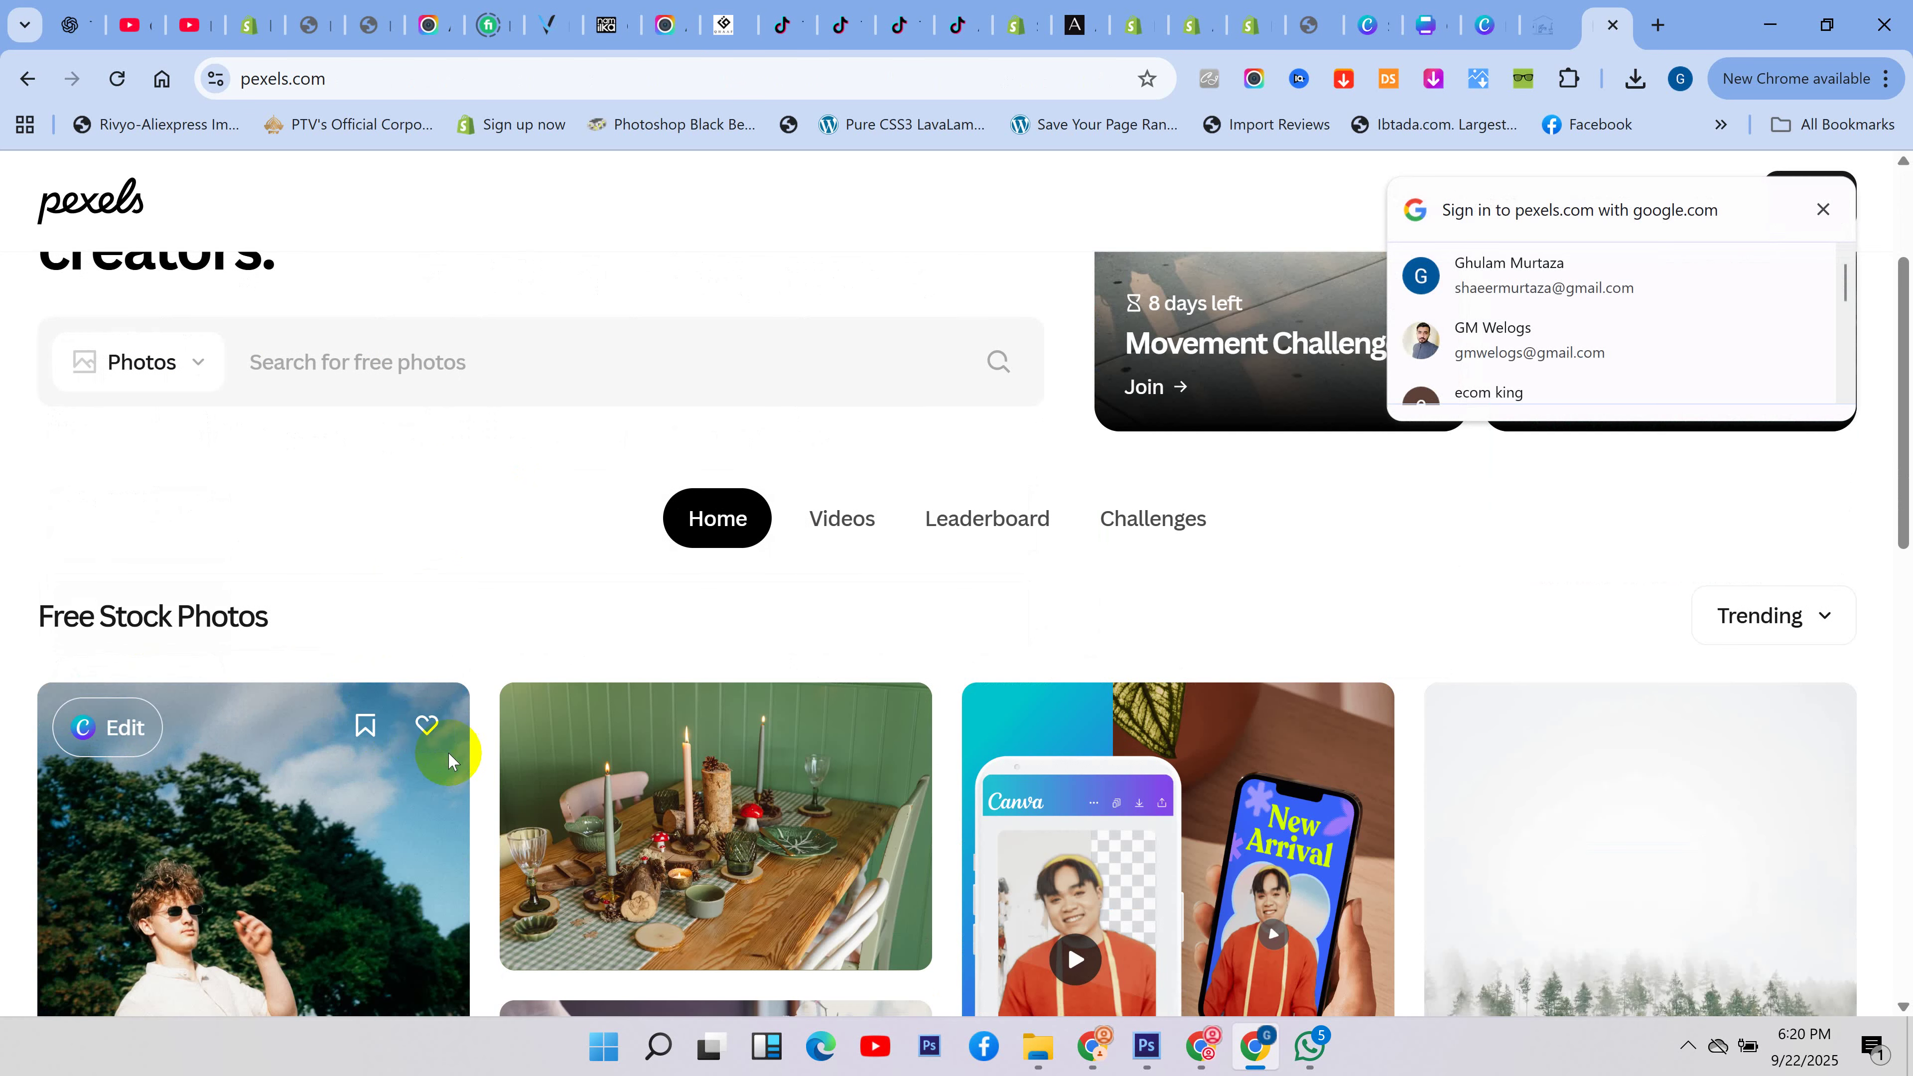
scroll(448, 760, up, 1)
click(138, 612)
click(120, 692)
click(352, 610)
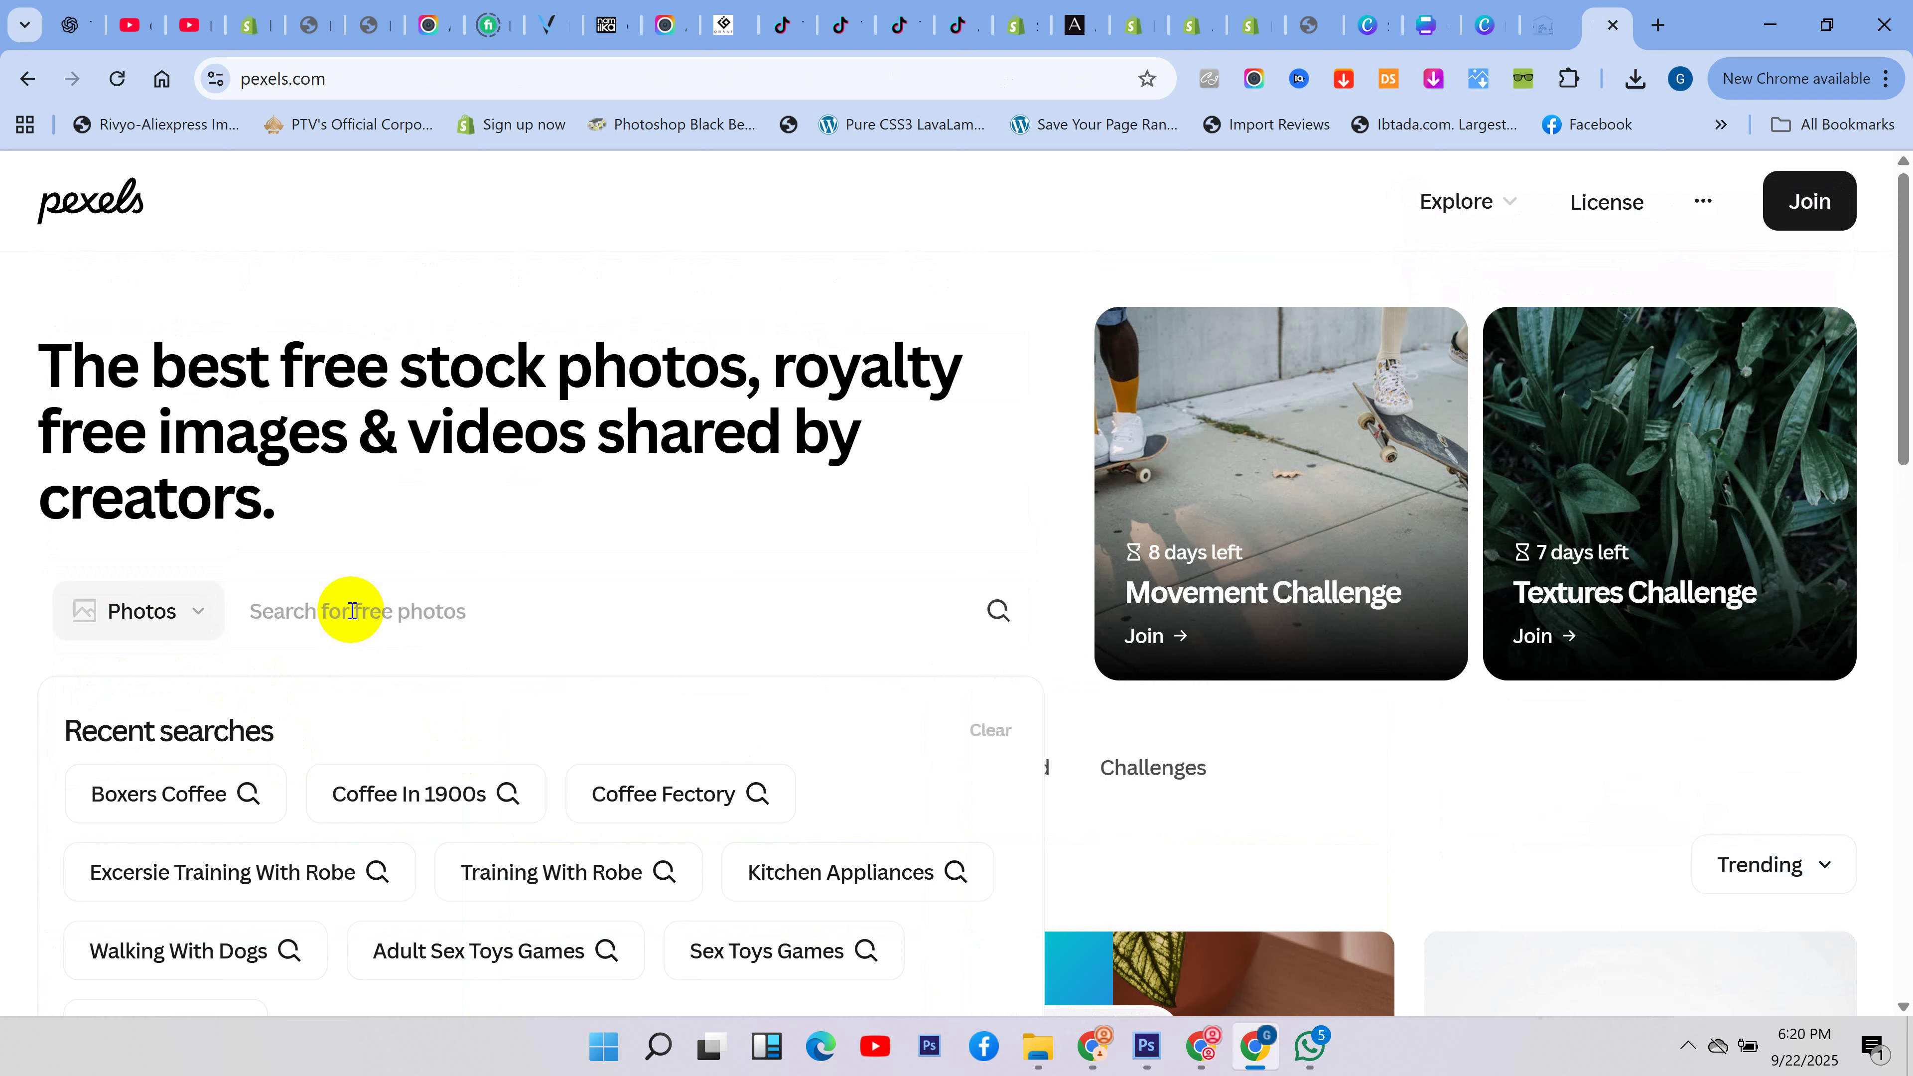
text(fauce)
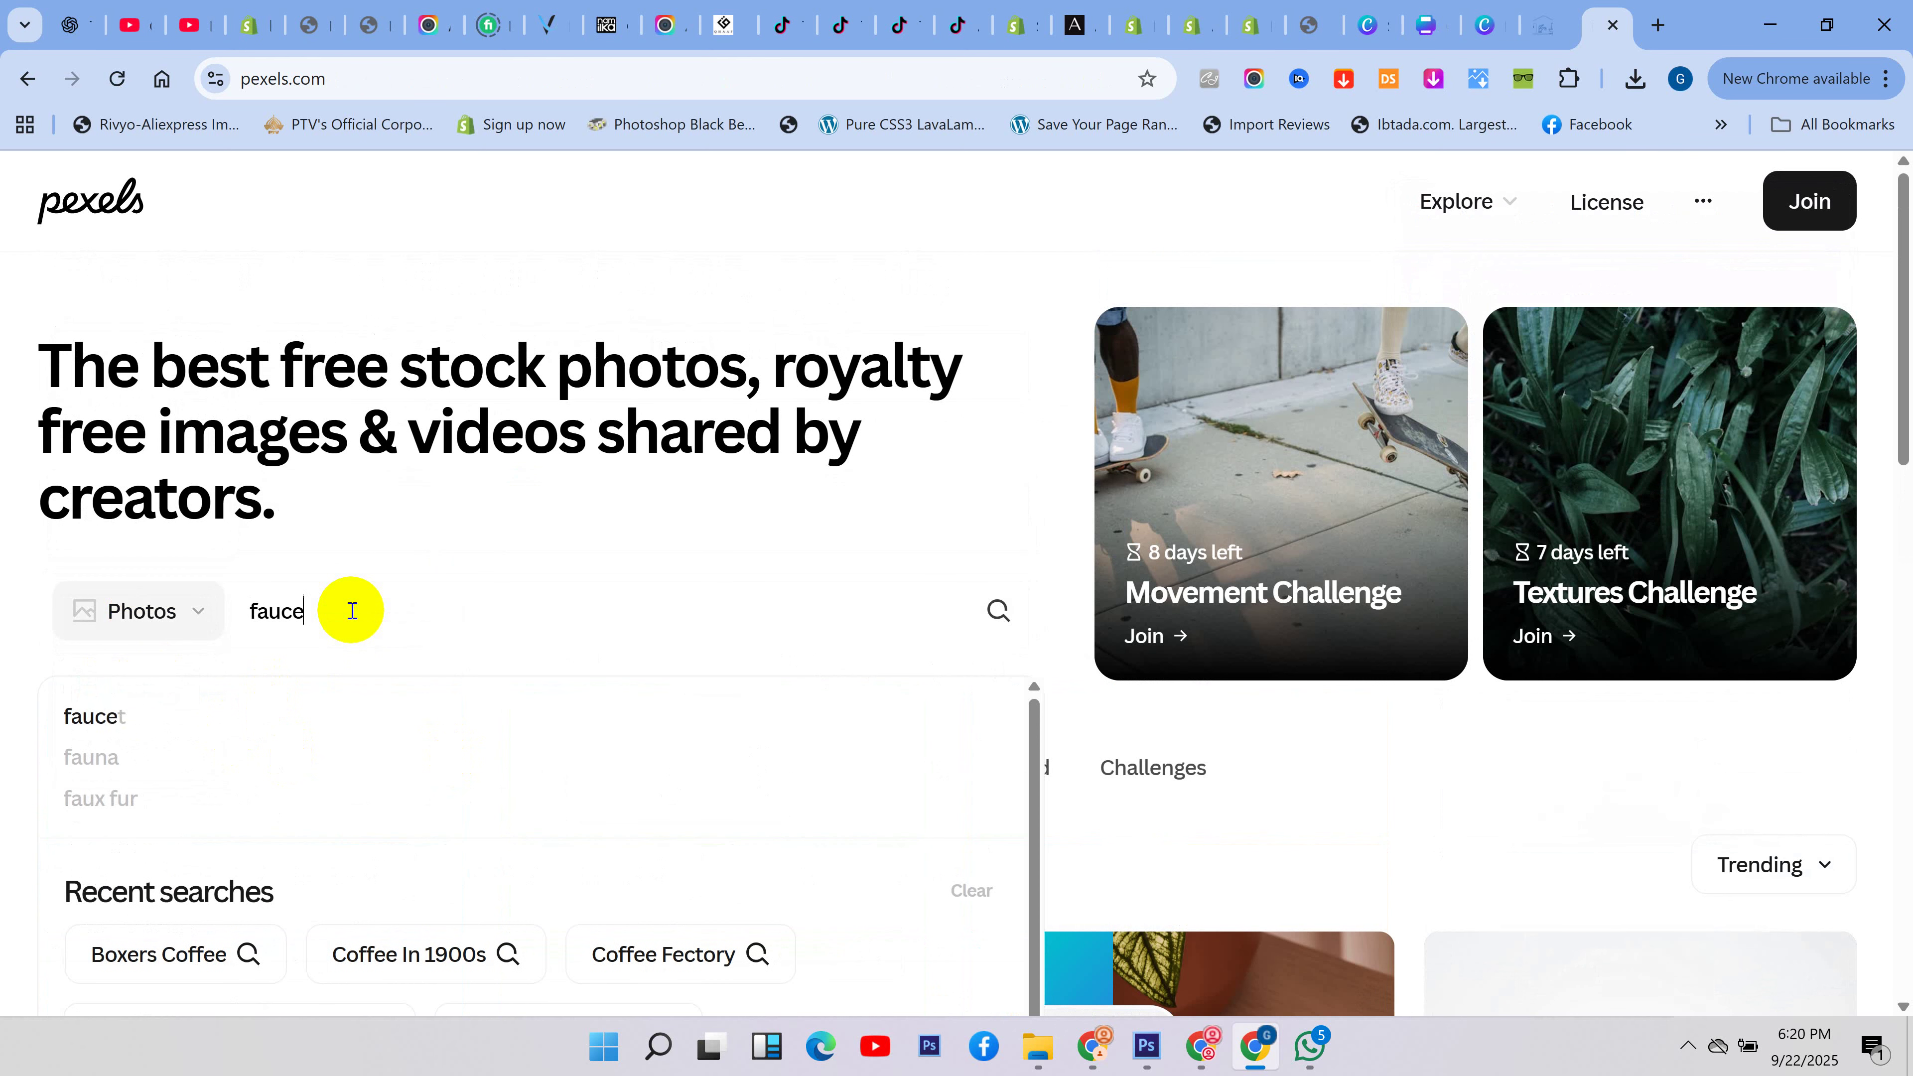
text(s)
key(BackSpace)
key(BackSpace)
text(ts for kitchen)
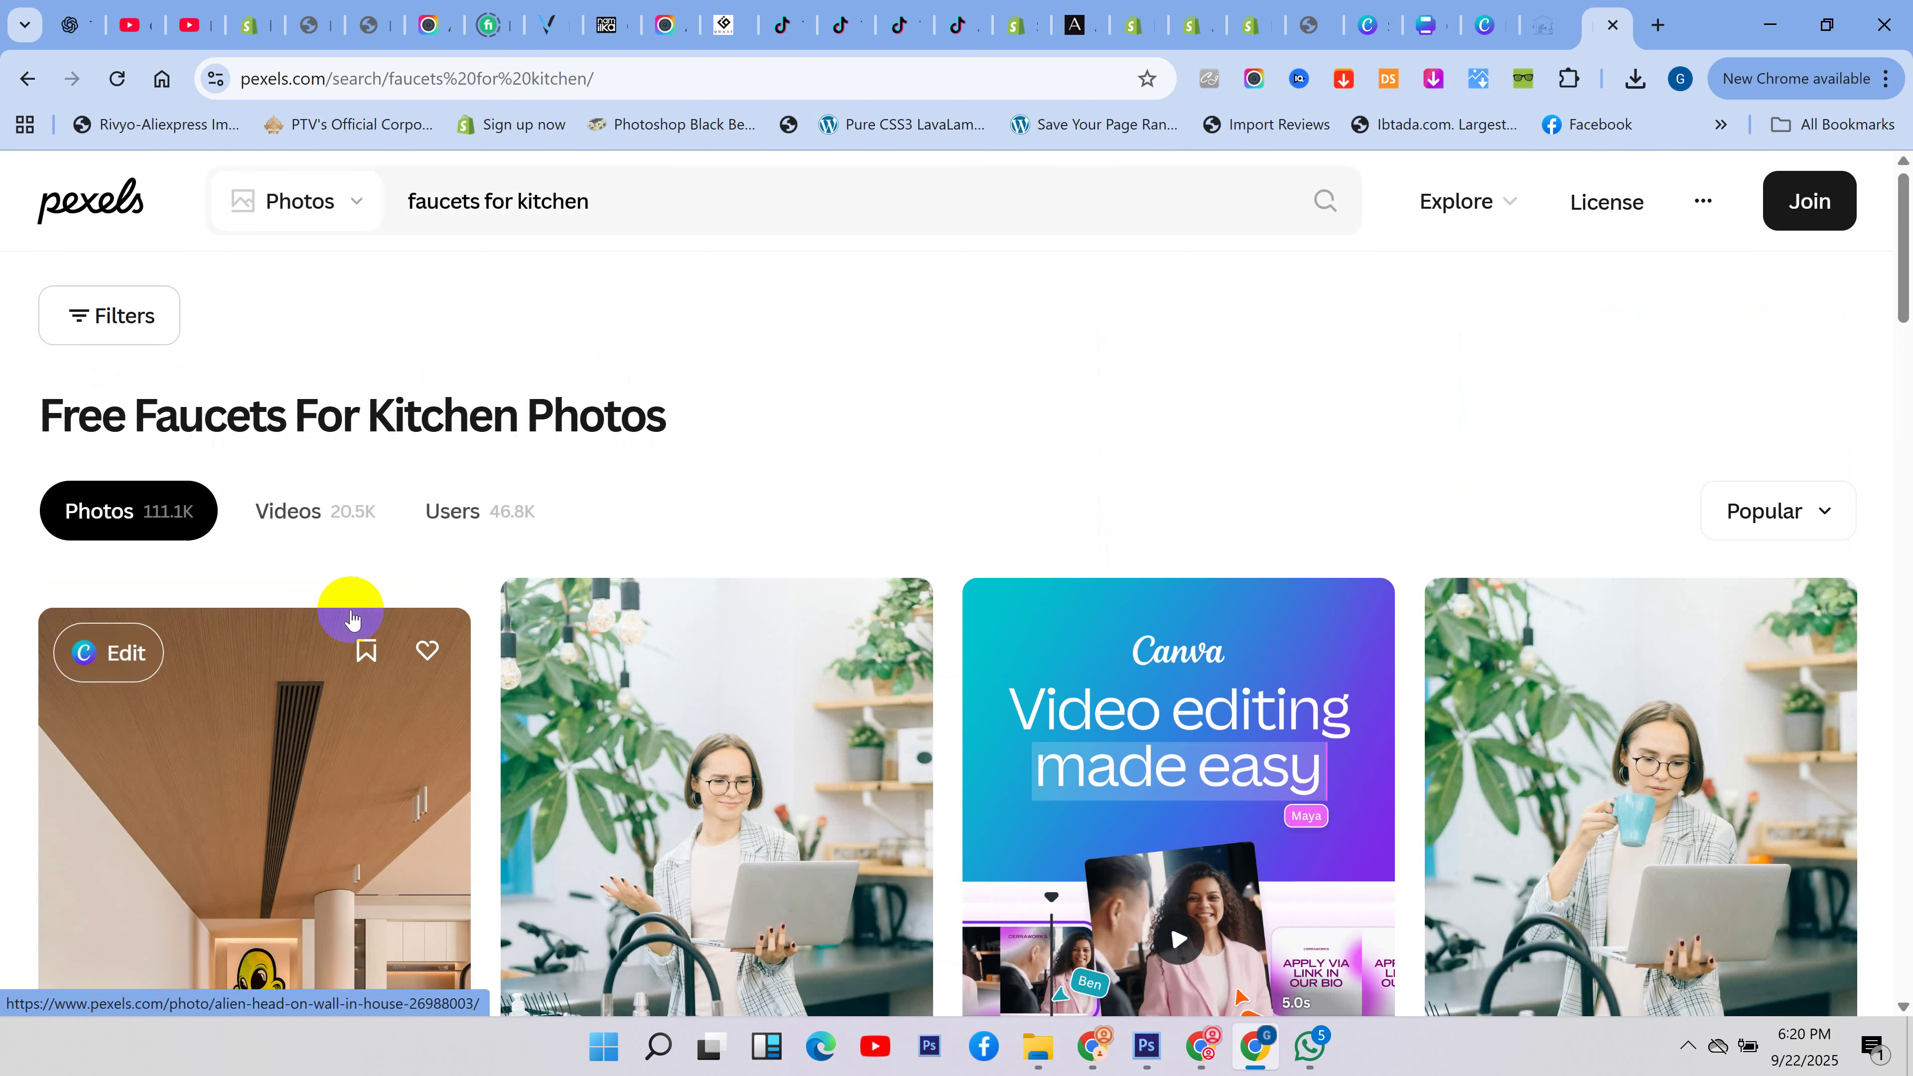
- Browse the kitchen faucet photo results for images suitable for a store banner
scroll(726, 670, down, 5)
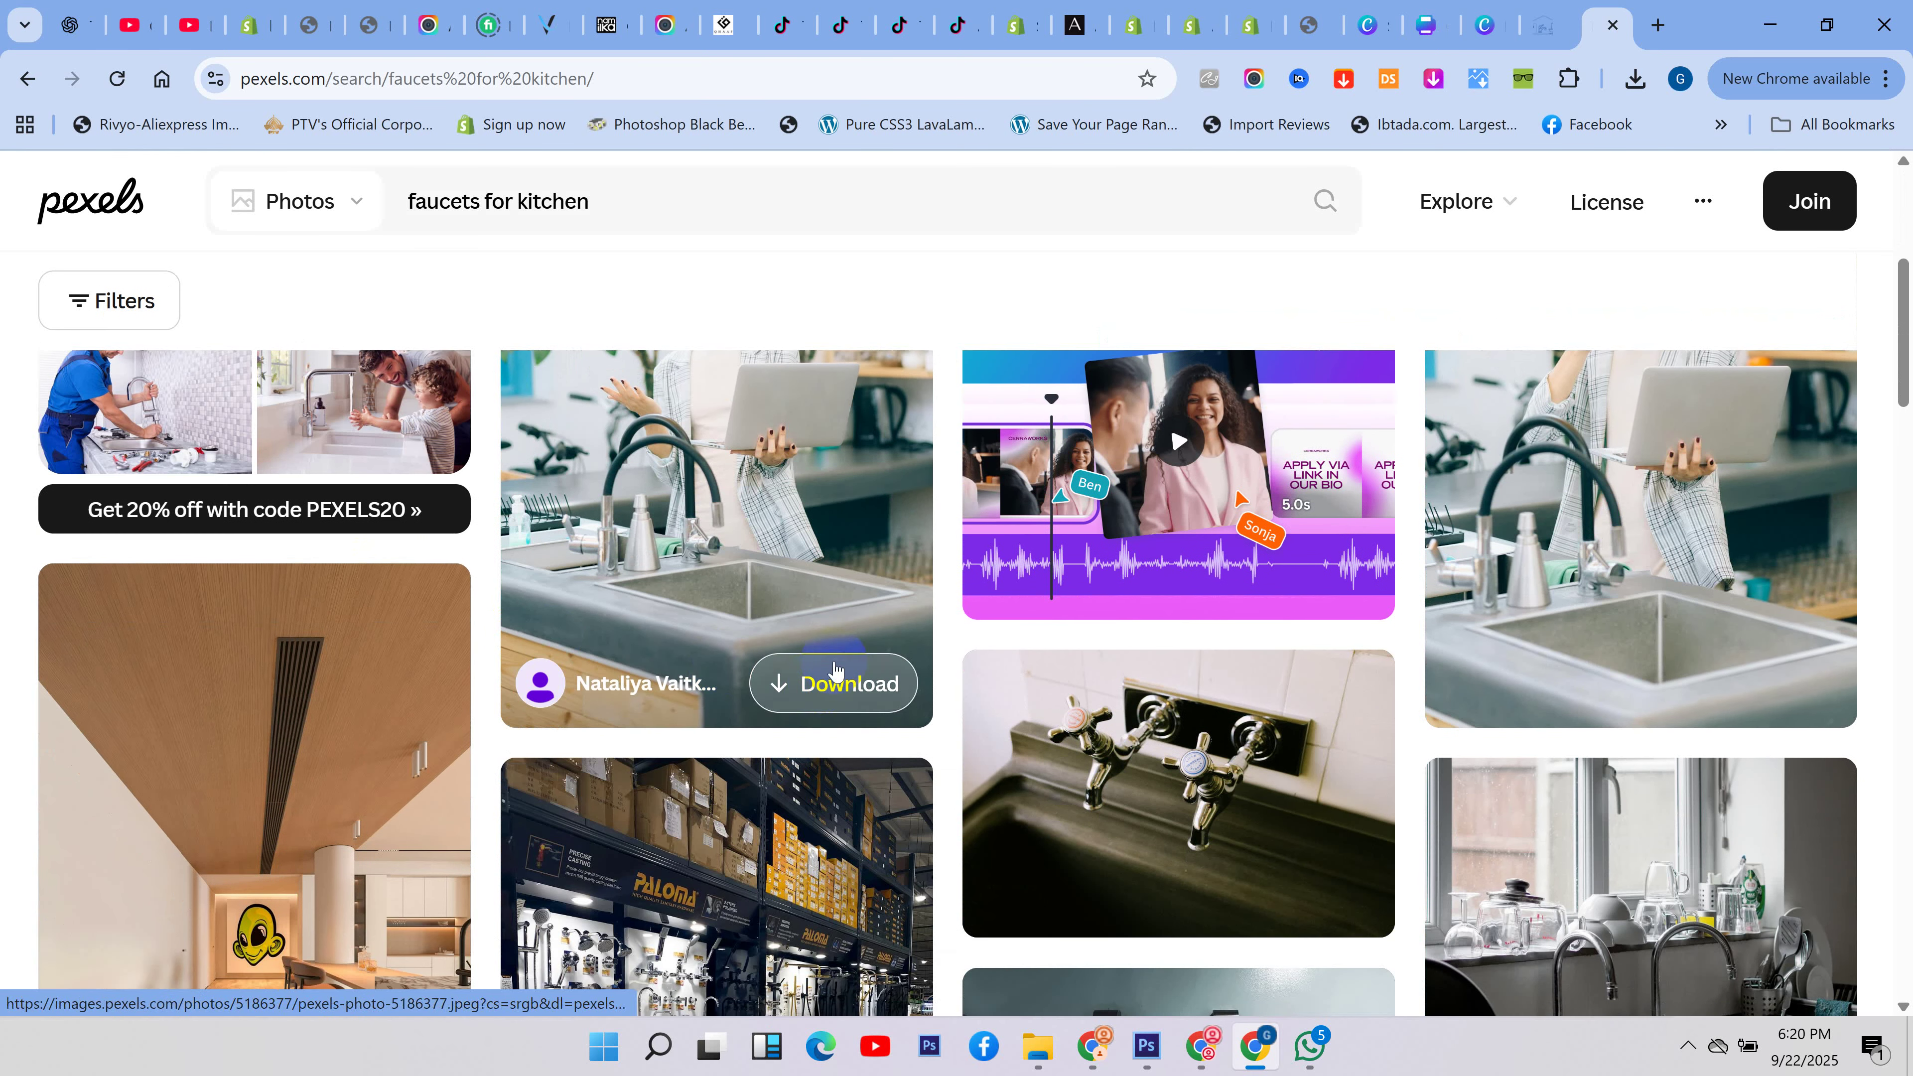
scroll(826, 655, up, 3)
scroll(826, 655, down, 3)
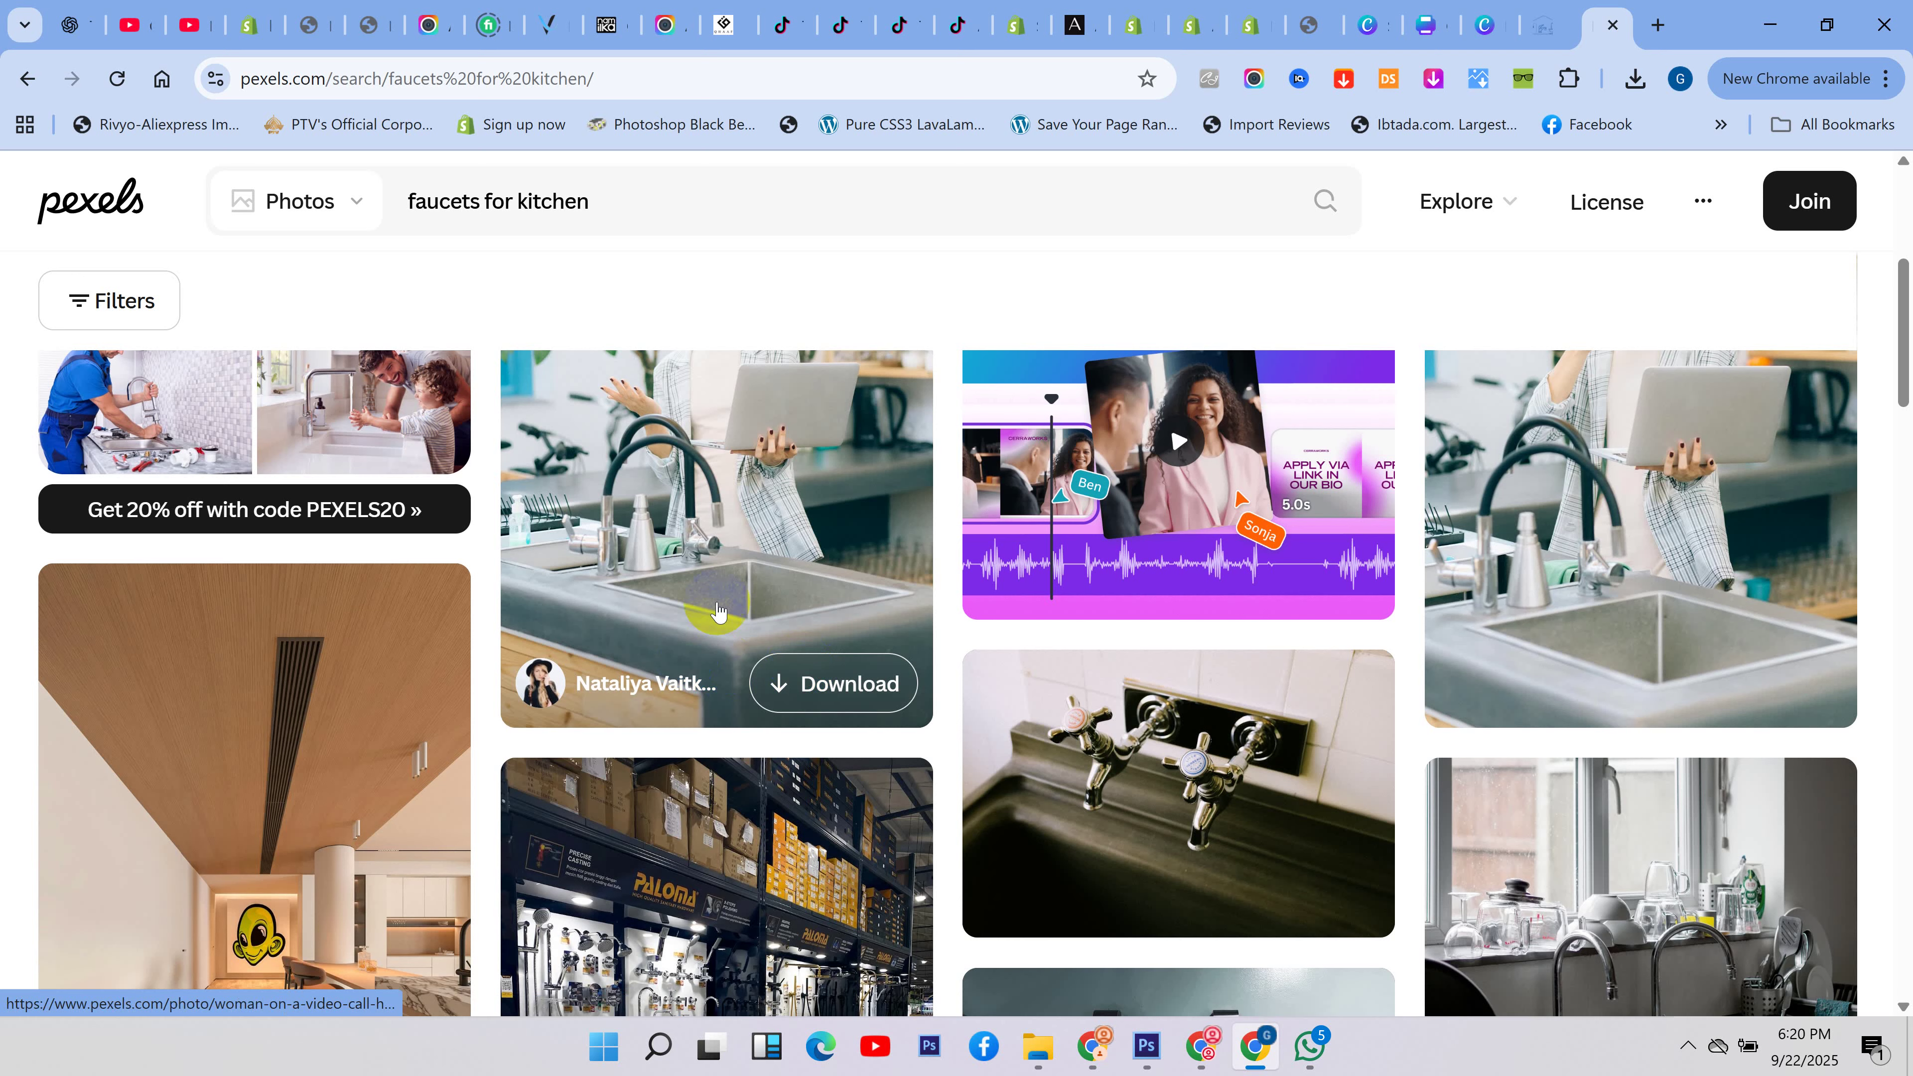
scroll(1366, 671, down, 3)
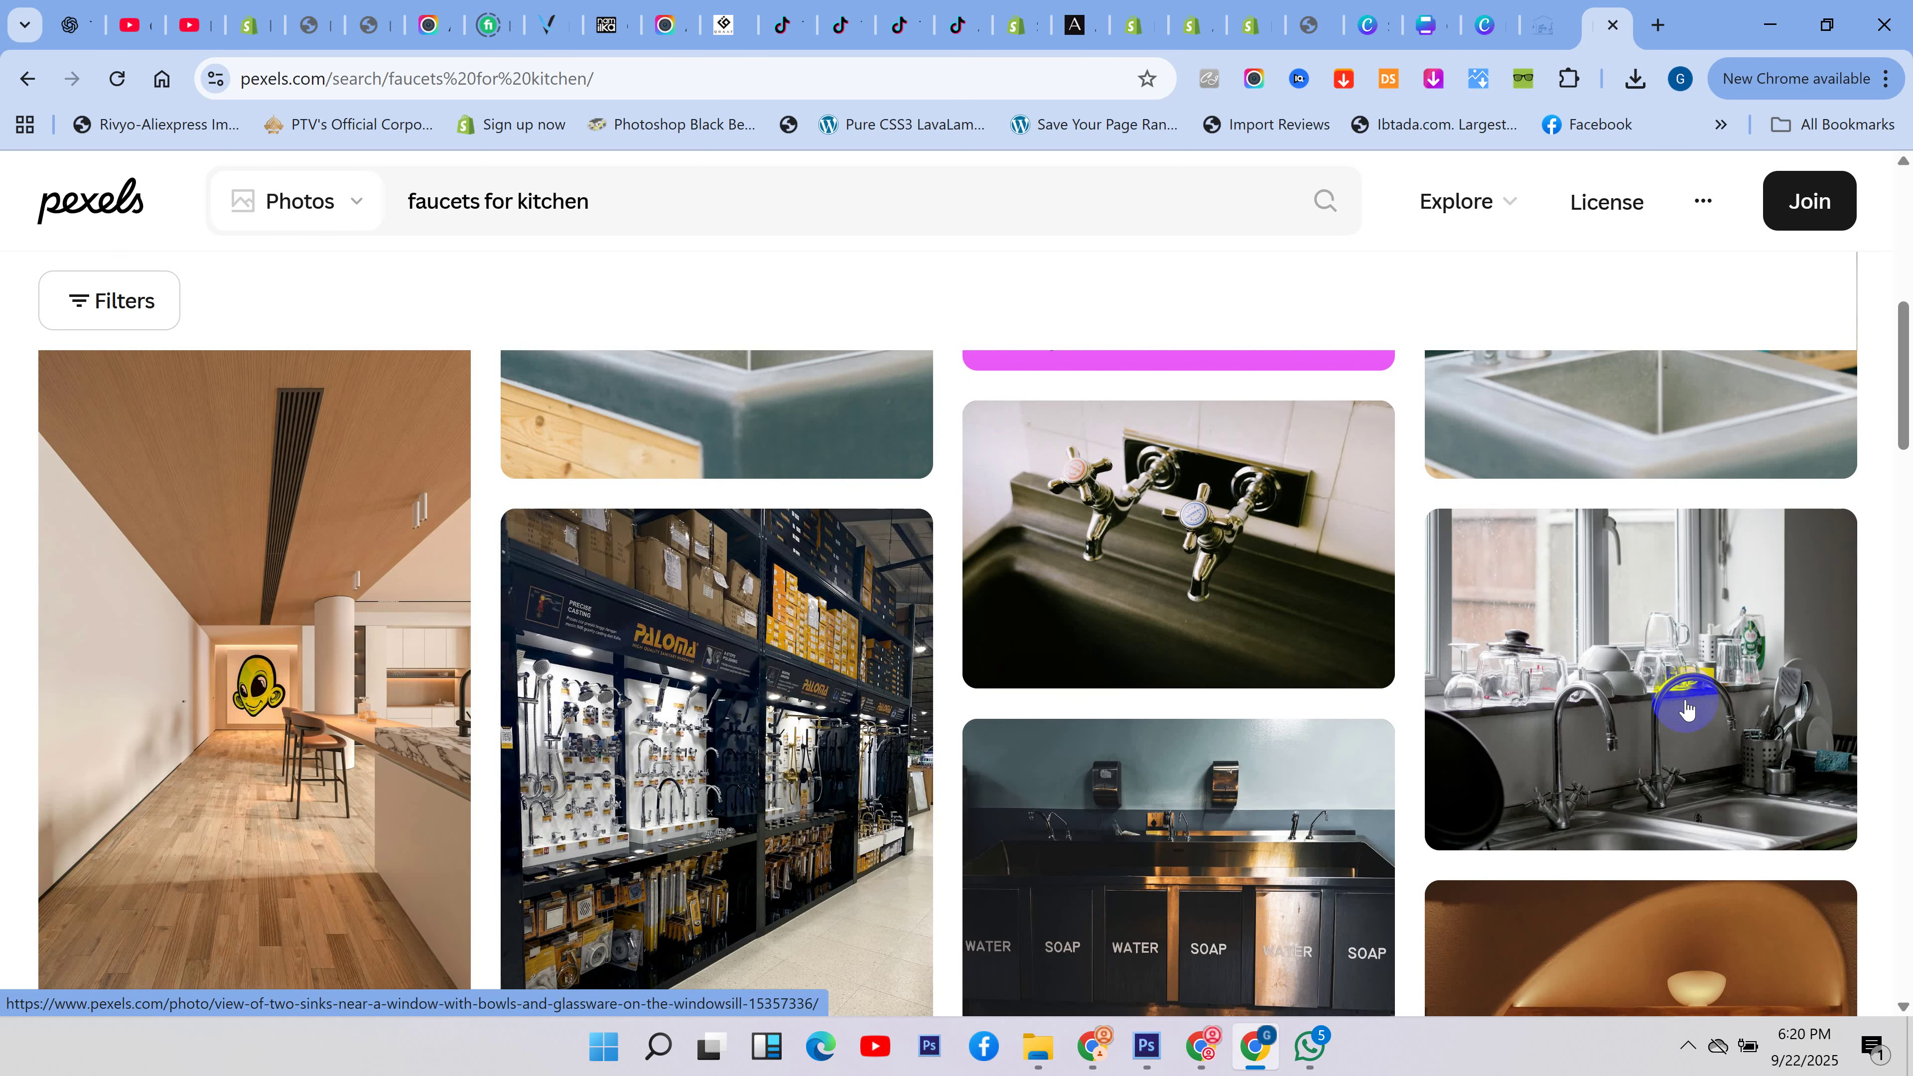
scroll(1124, 648, down, 3)
scroll(1125, 649, down, 5)
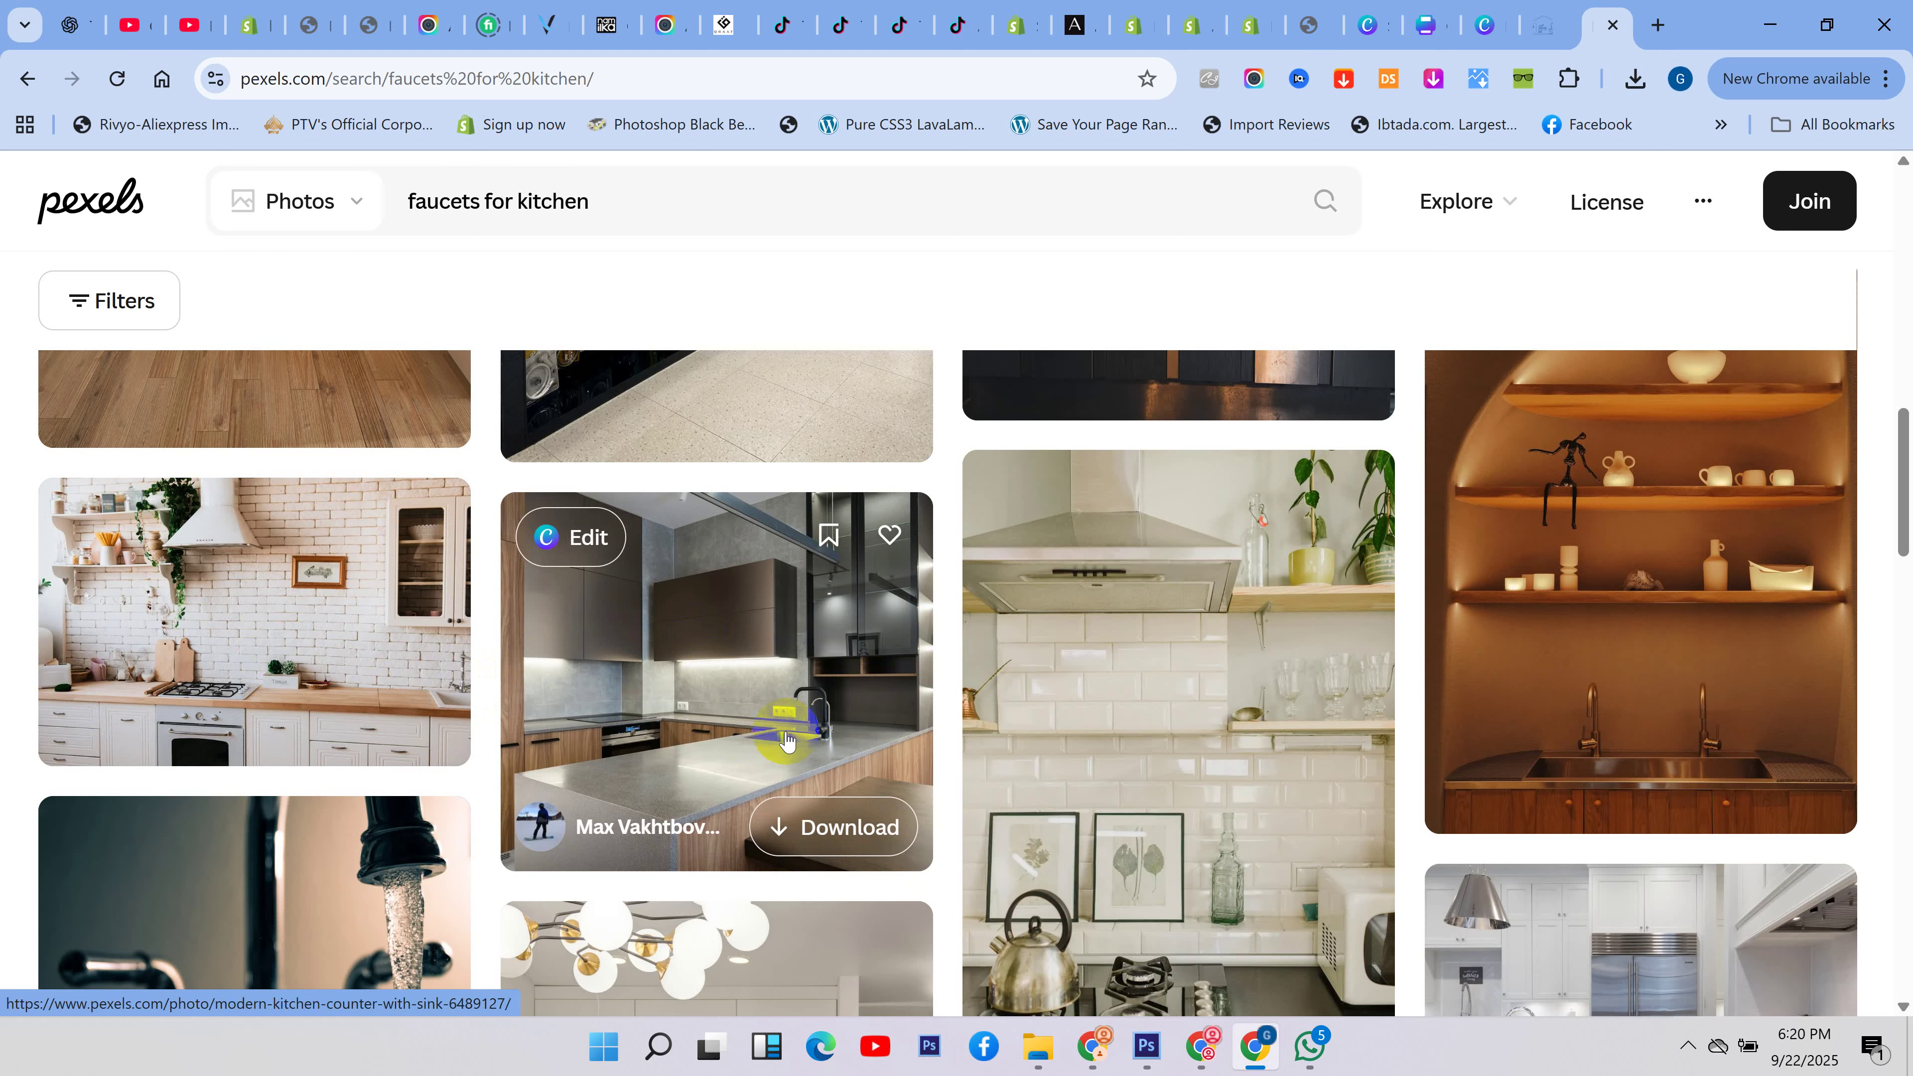
scroll(786, 740, down, 5)
scroll(782, 737, down, 5)
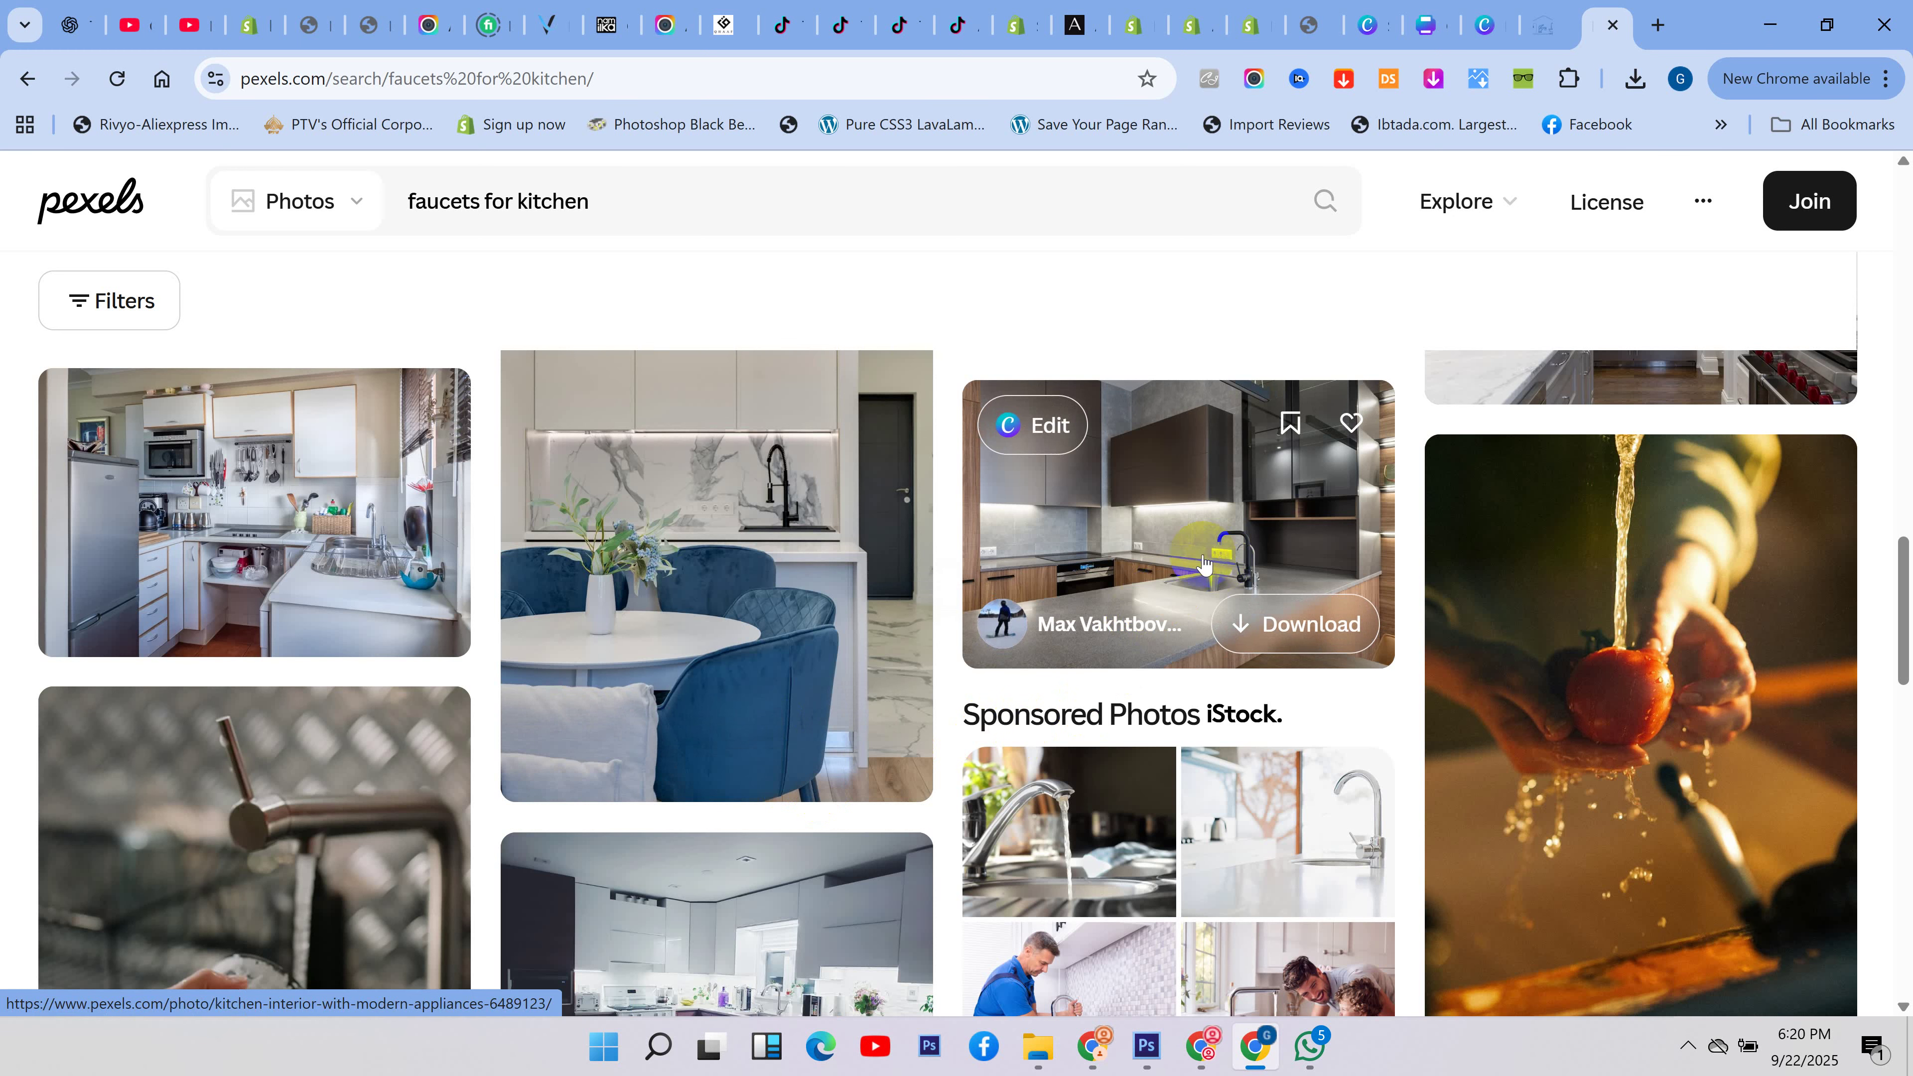
- Download the free photo of the modern kitchen interior with the black faucet and grey countertop, and return to the search results
click(1156, 546)
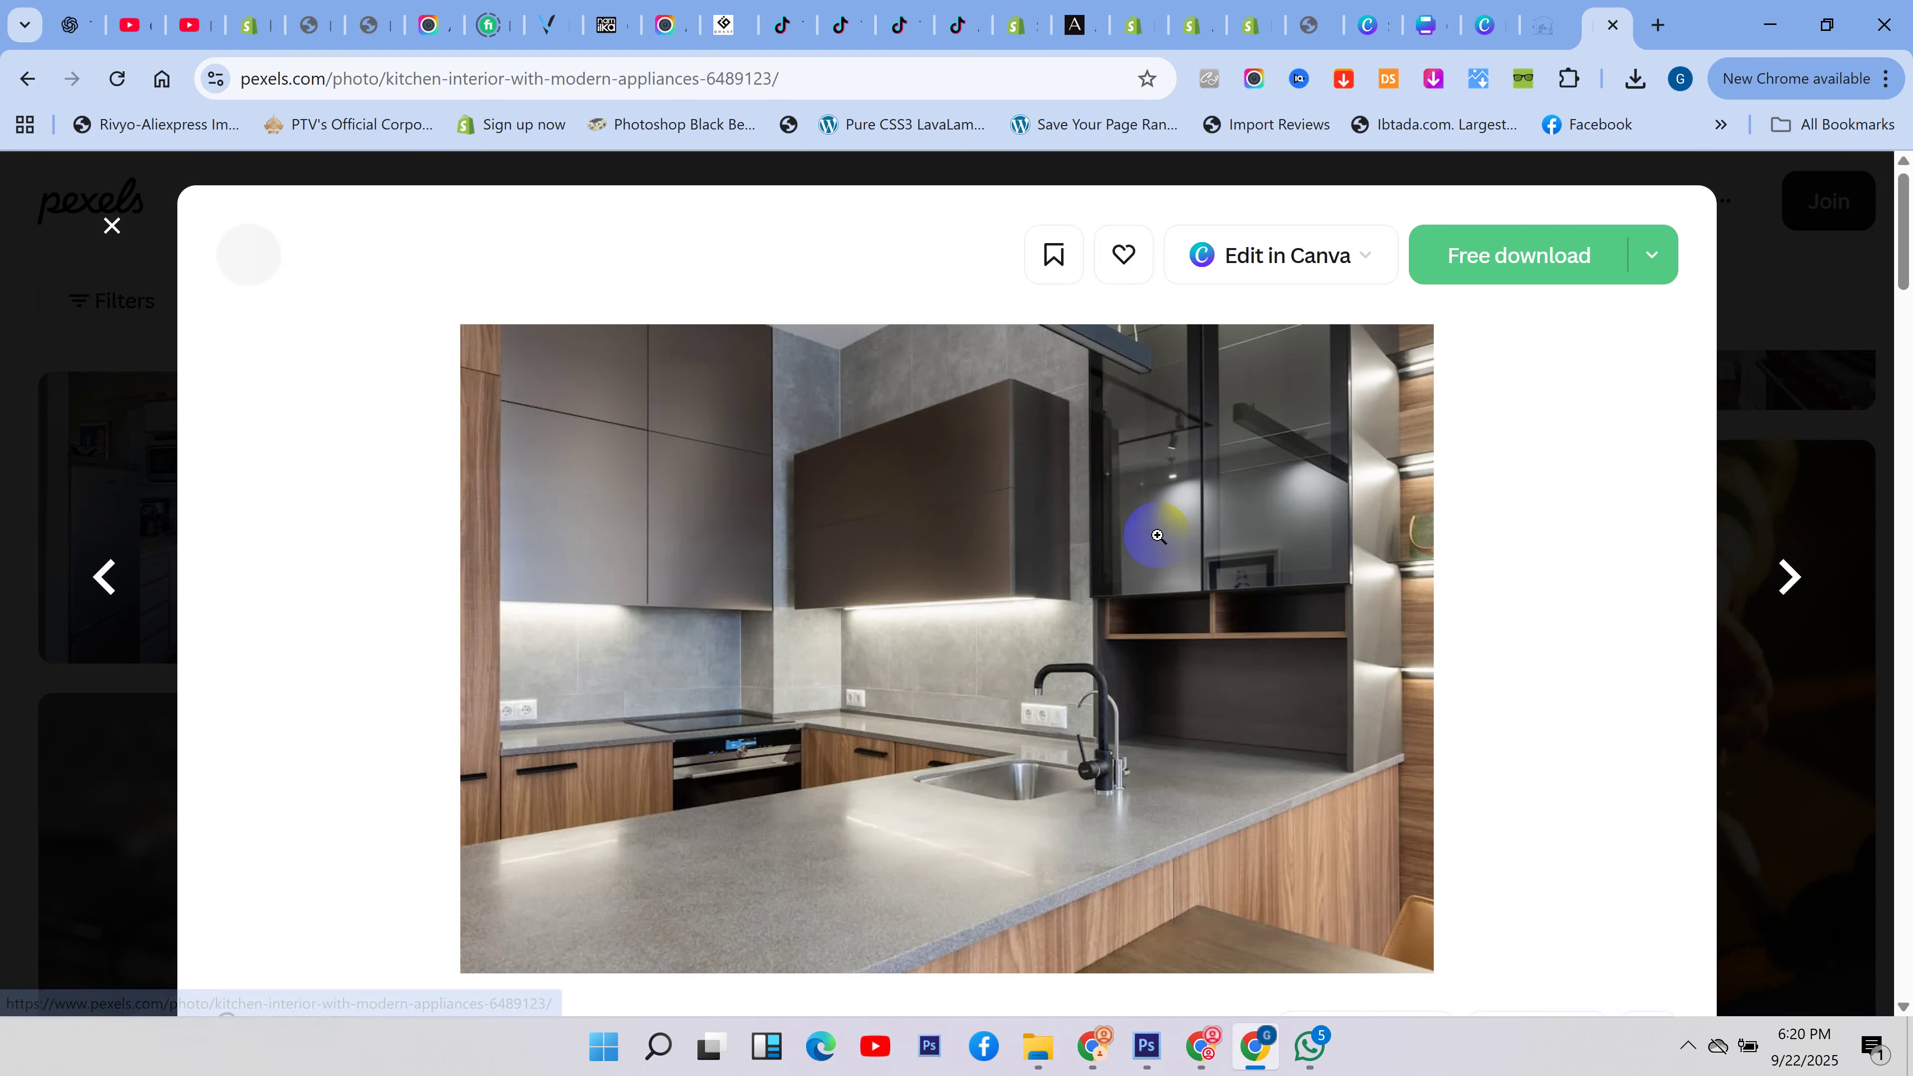
scroll(1046, 632, down, 2)
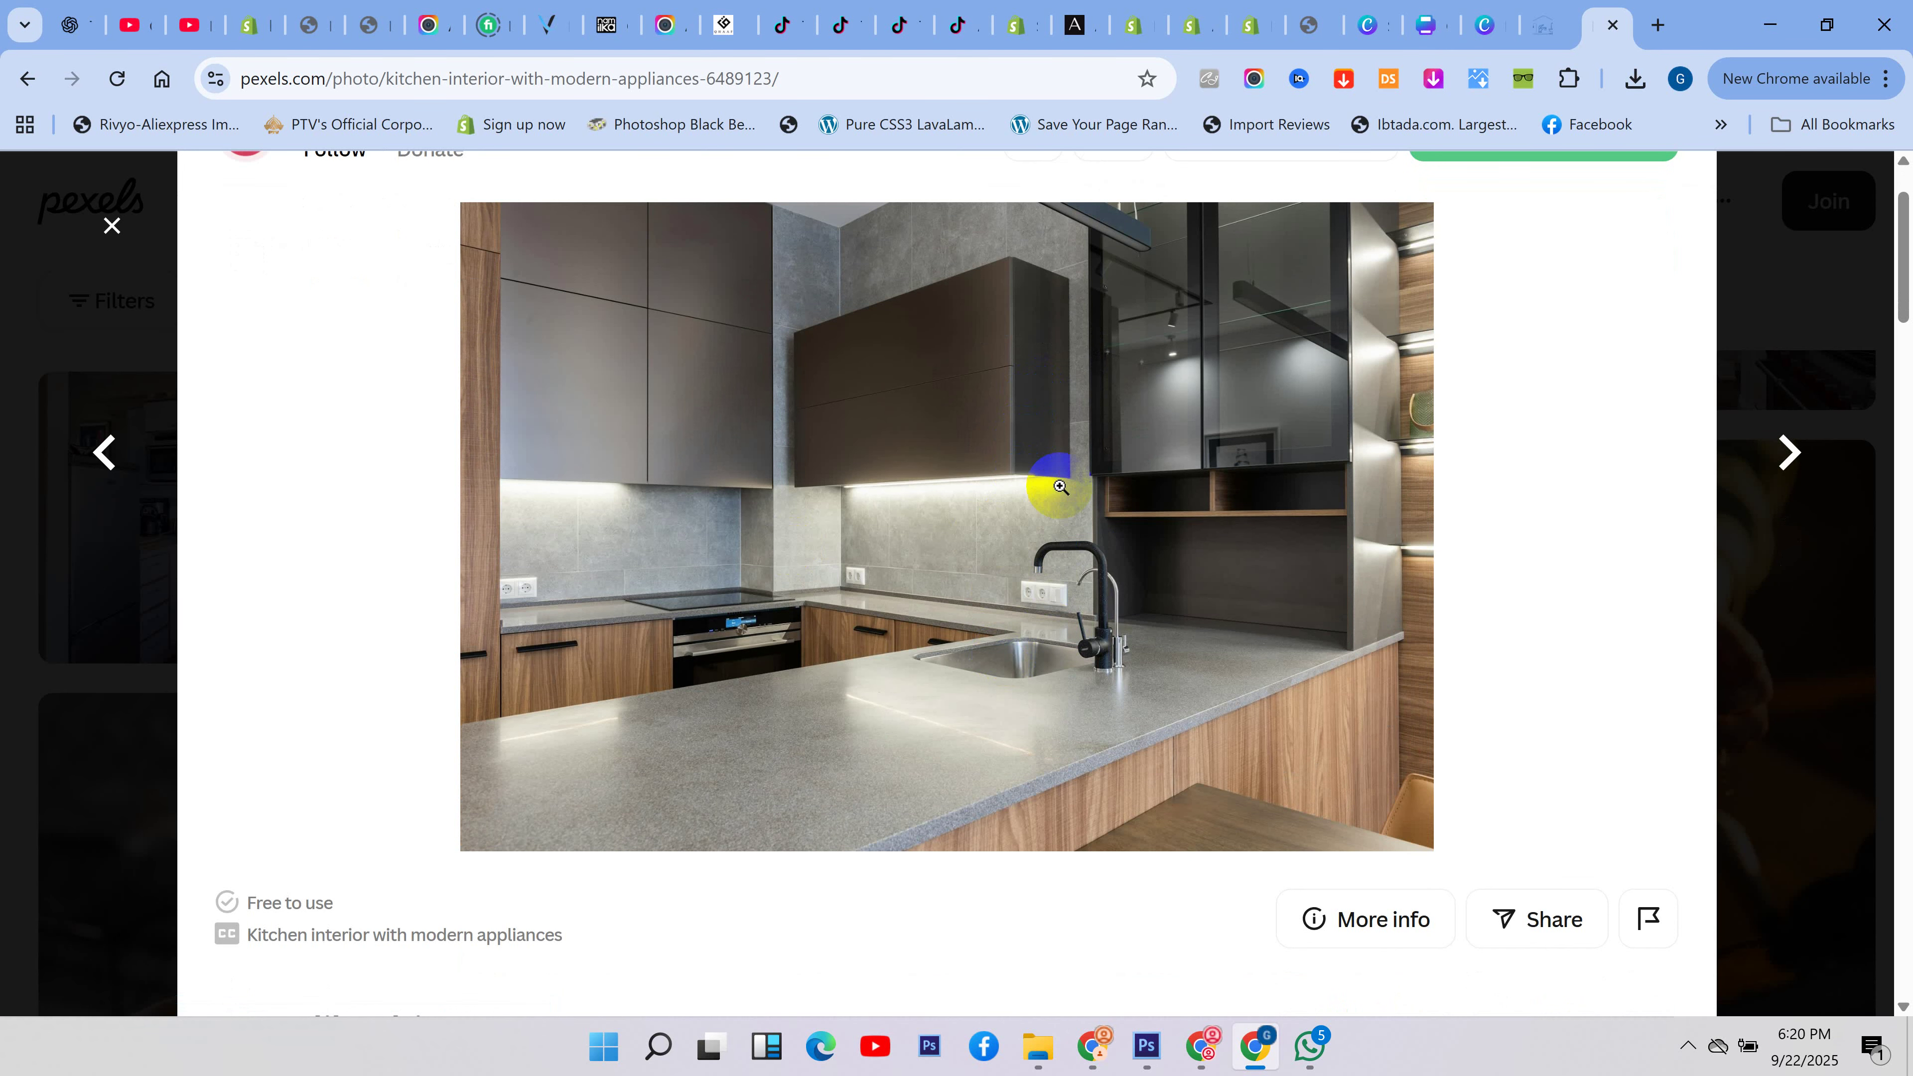
scroll(1038, 685, up, 2)
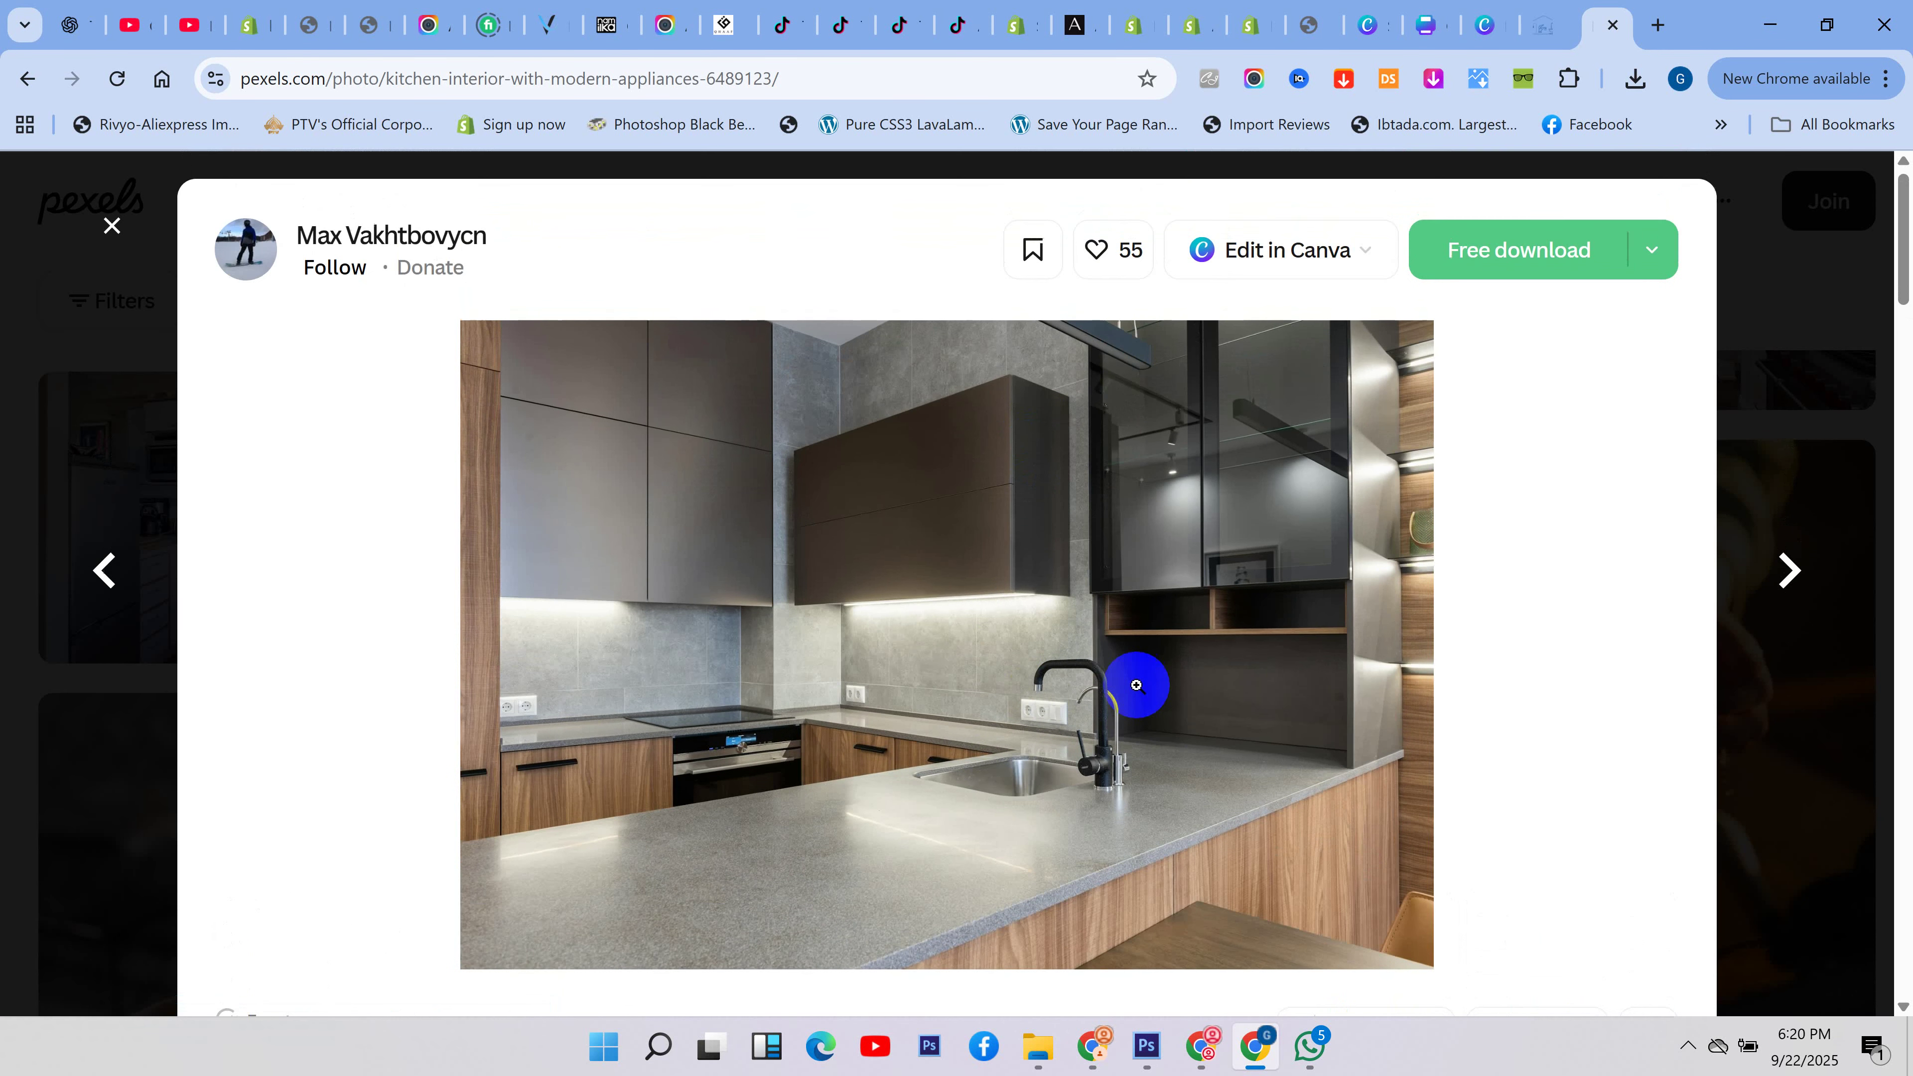
click(1495, 270)
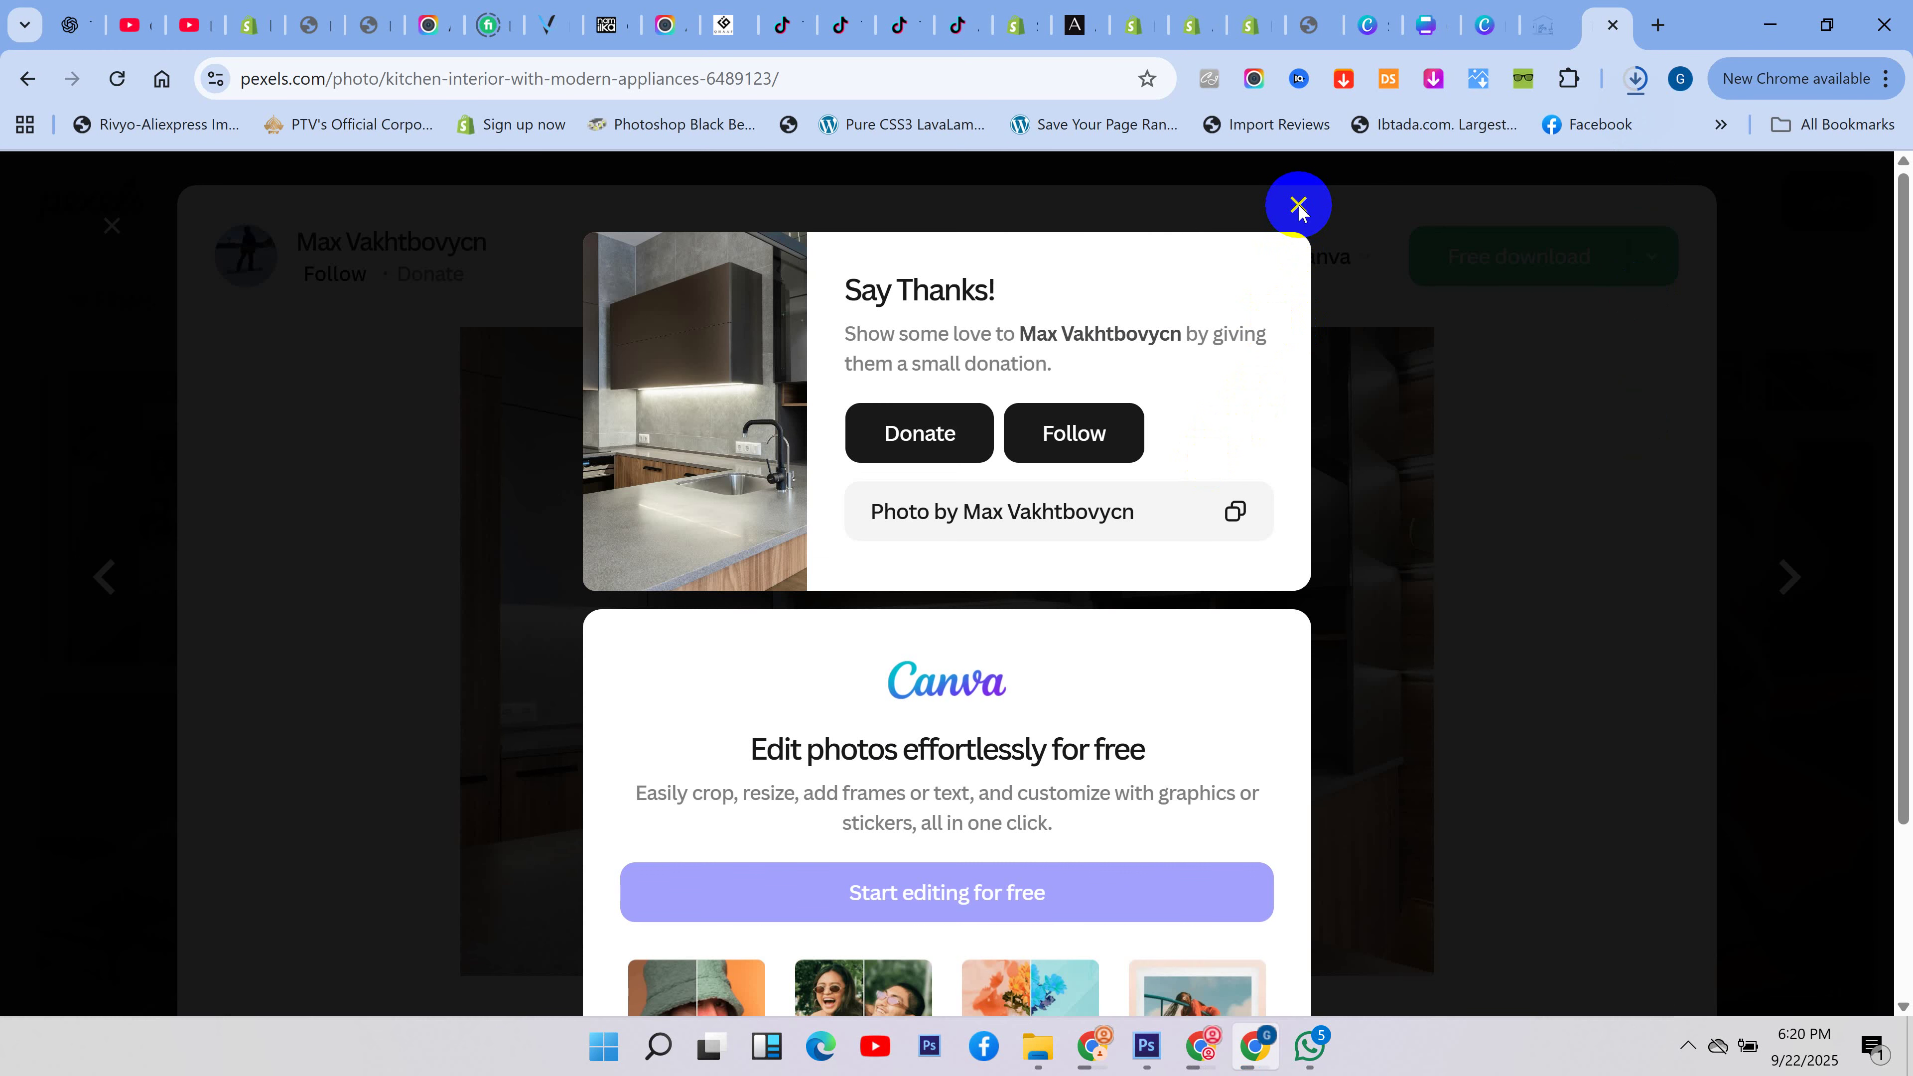
click(1298, 205)
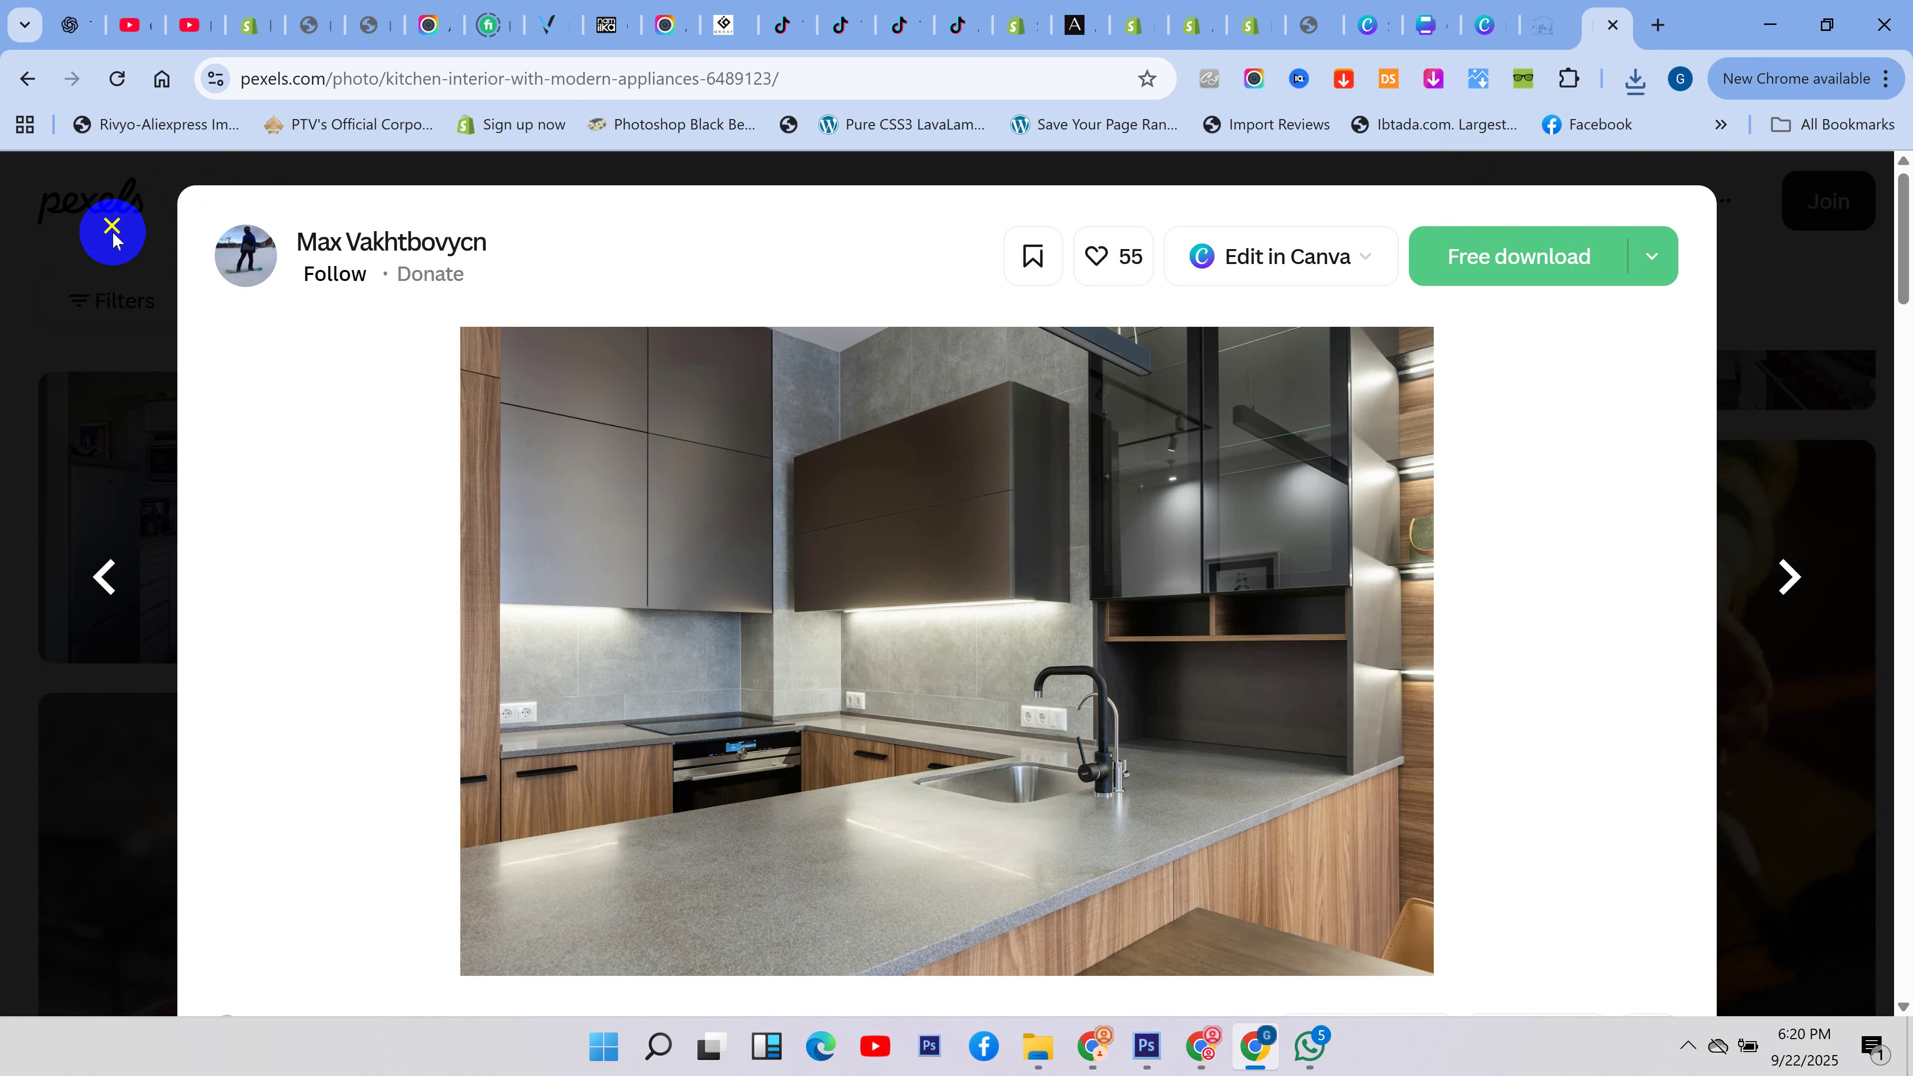
click(113, 238)
- Look further through the kitchen faucet photo results for more images that suit a store banner
scroll(663, 513, down, 10)
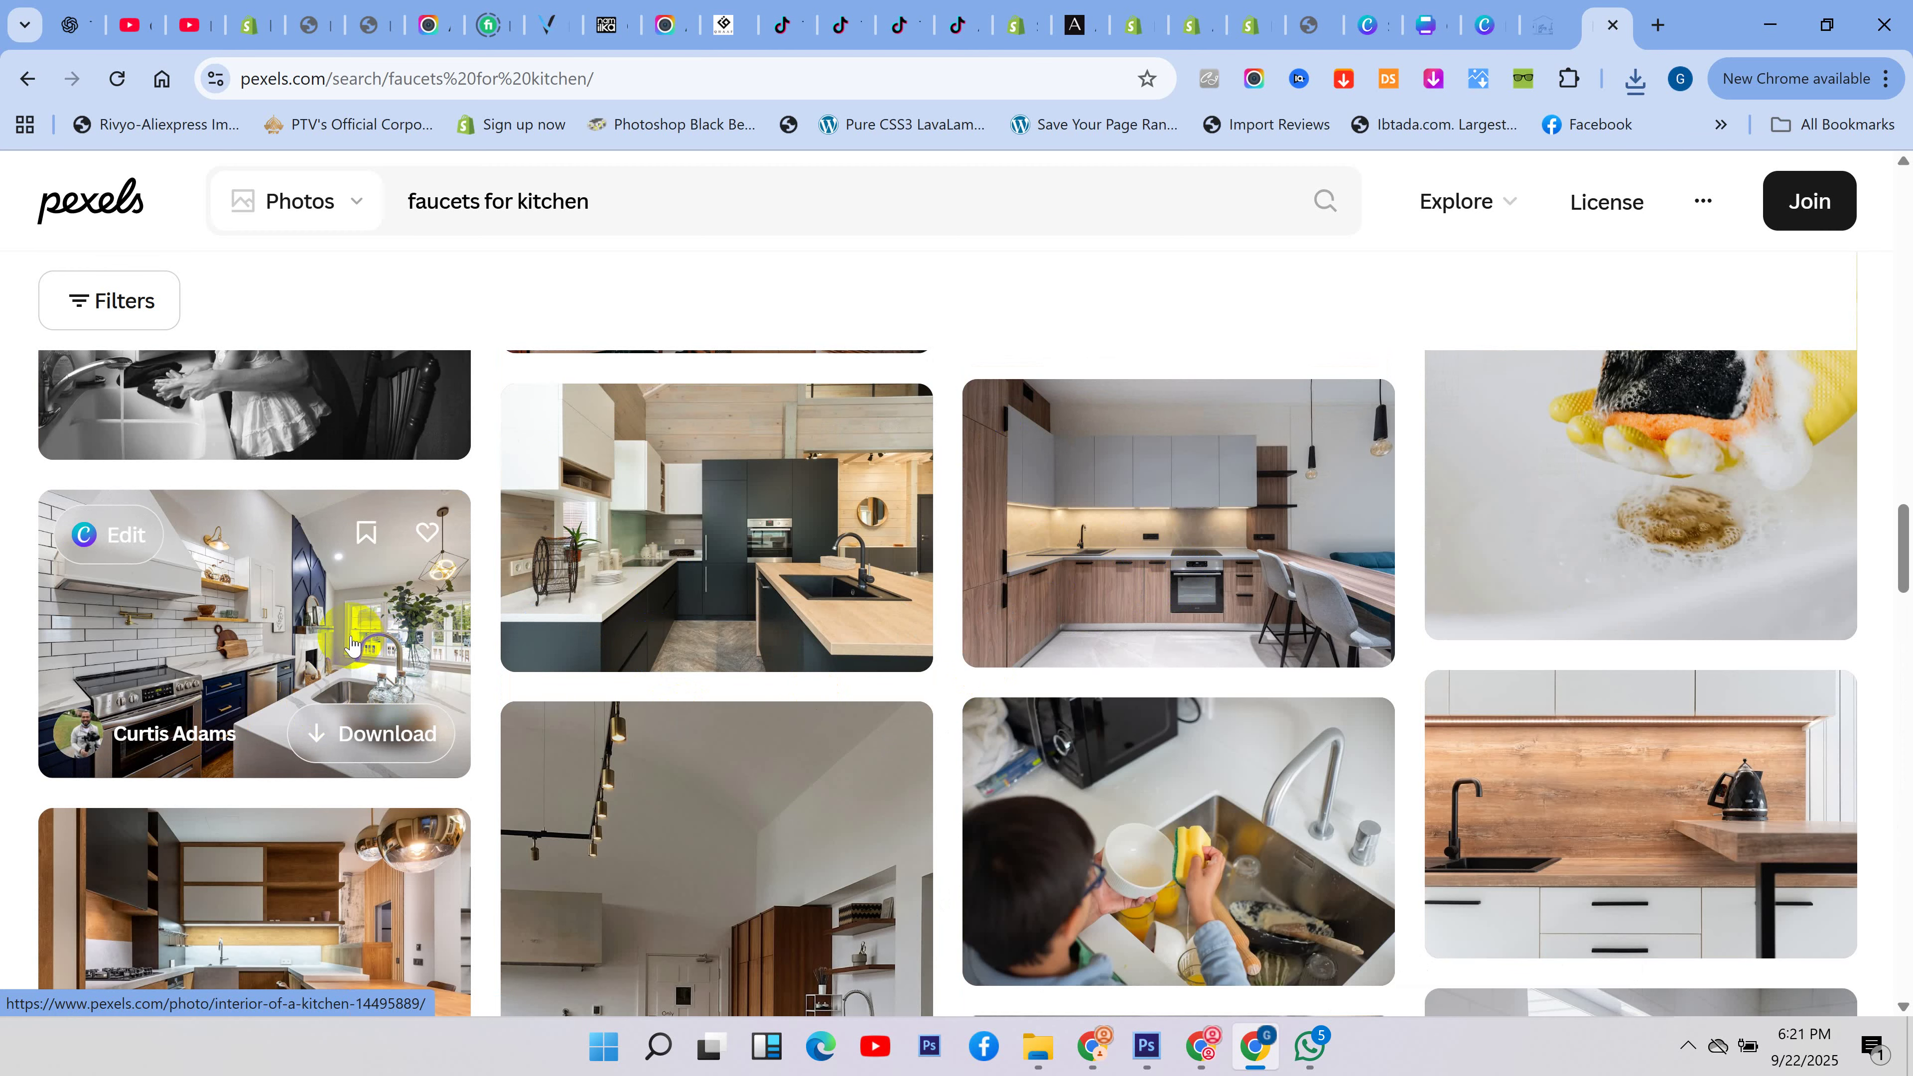
scroll(341, 648, down, 6)
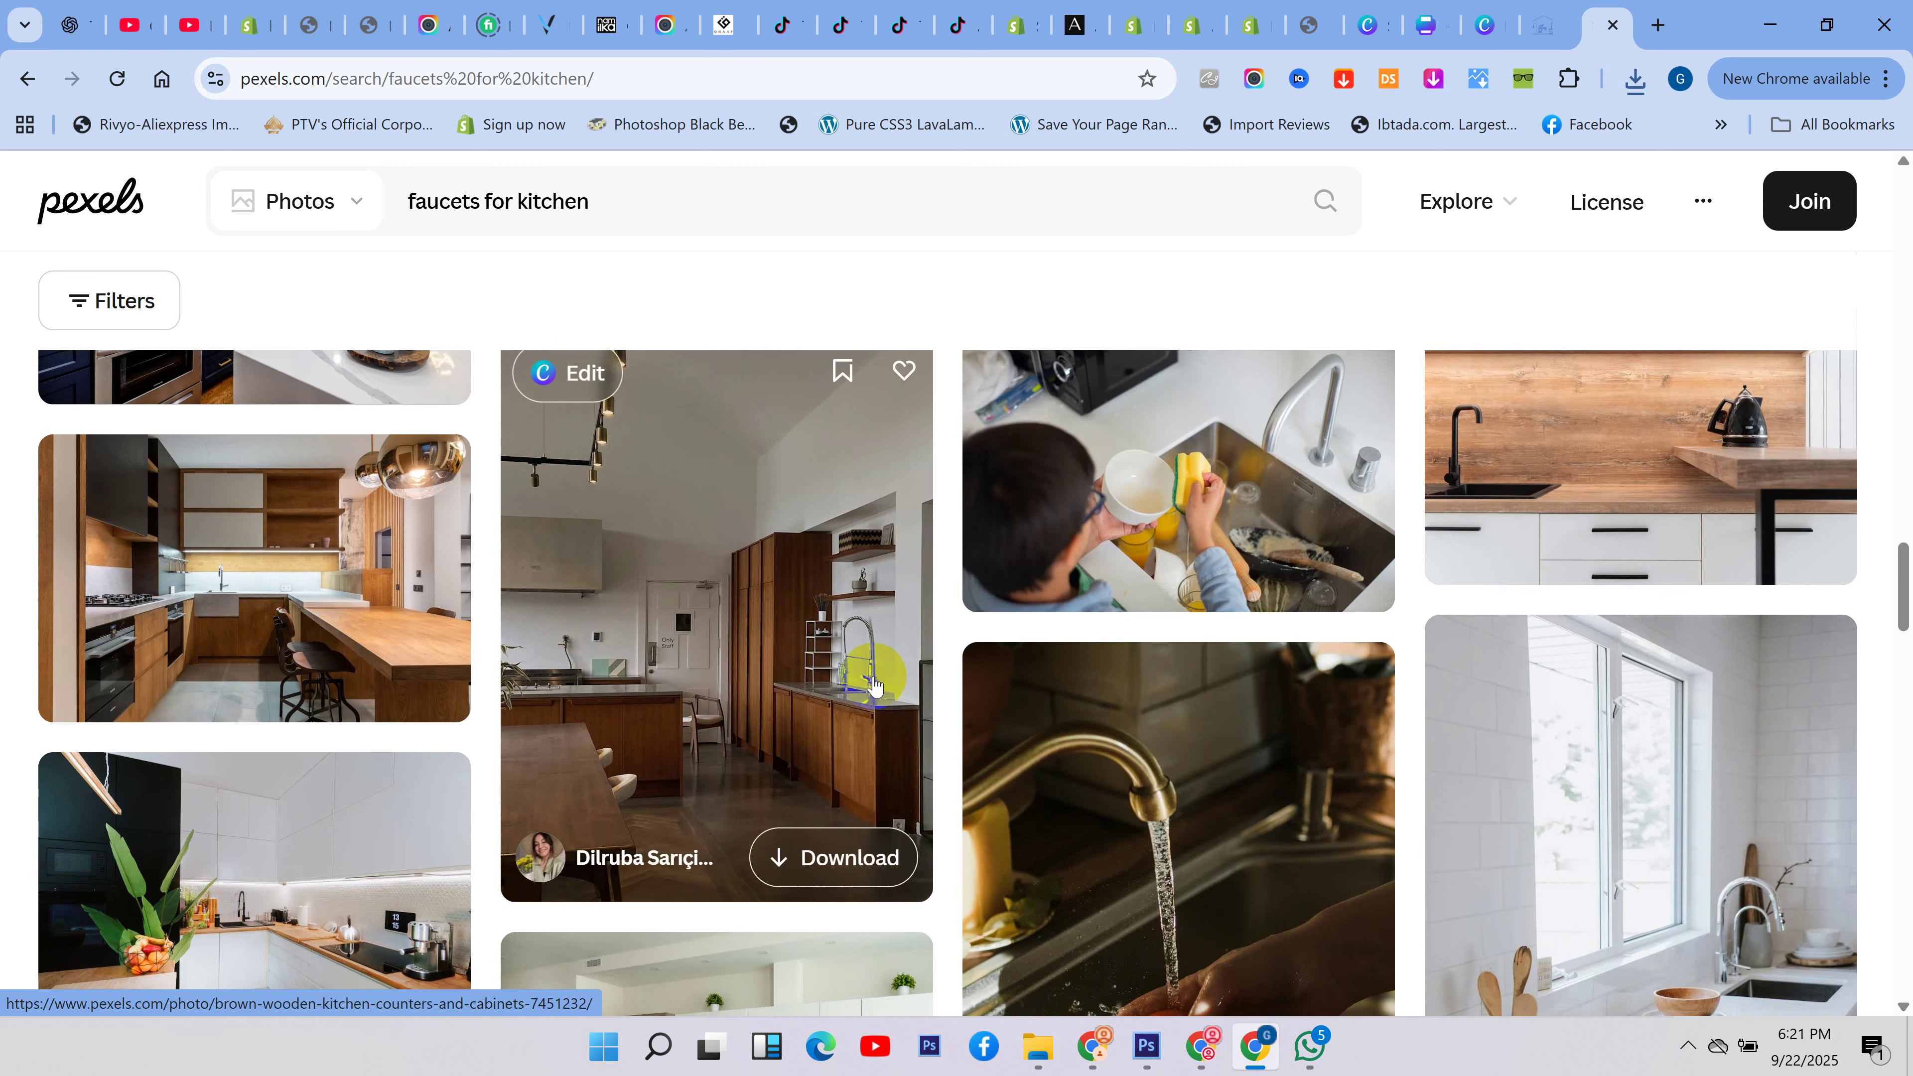
scroll(1159, 715, down, 5)
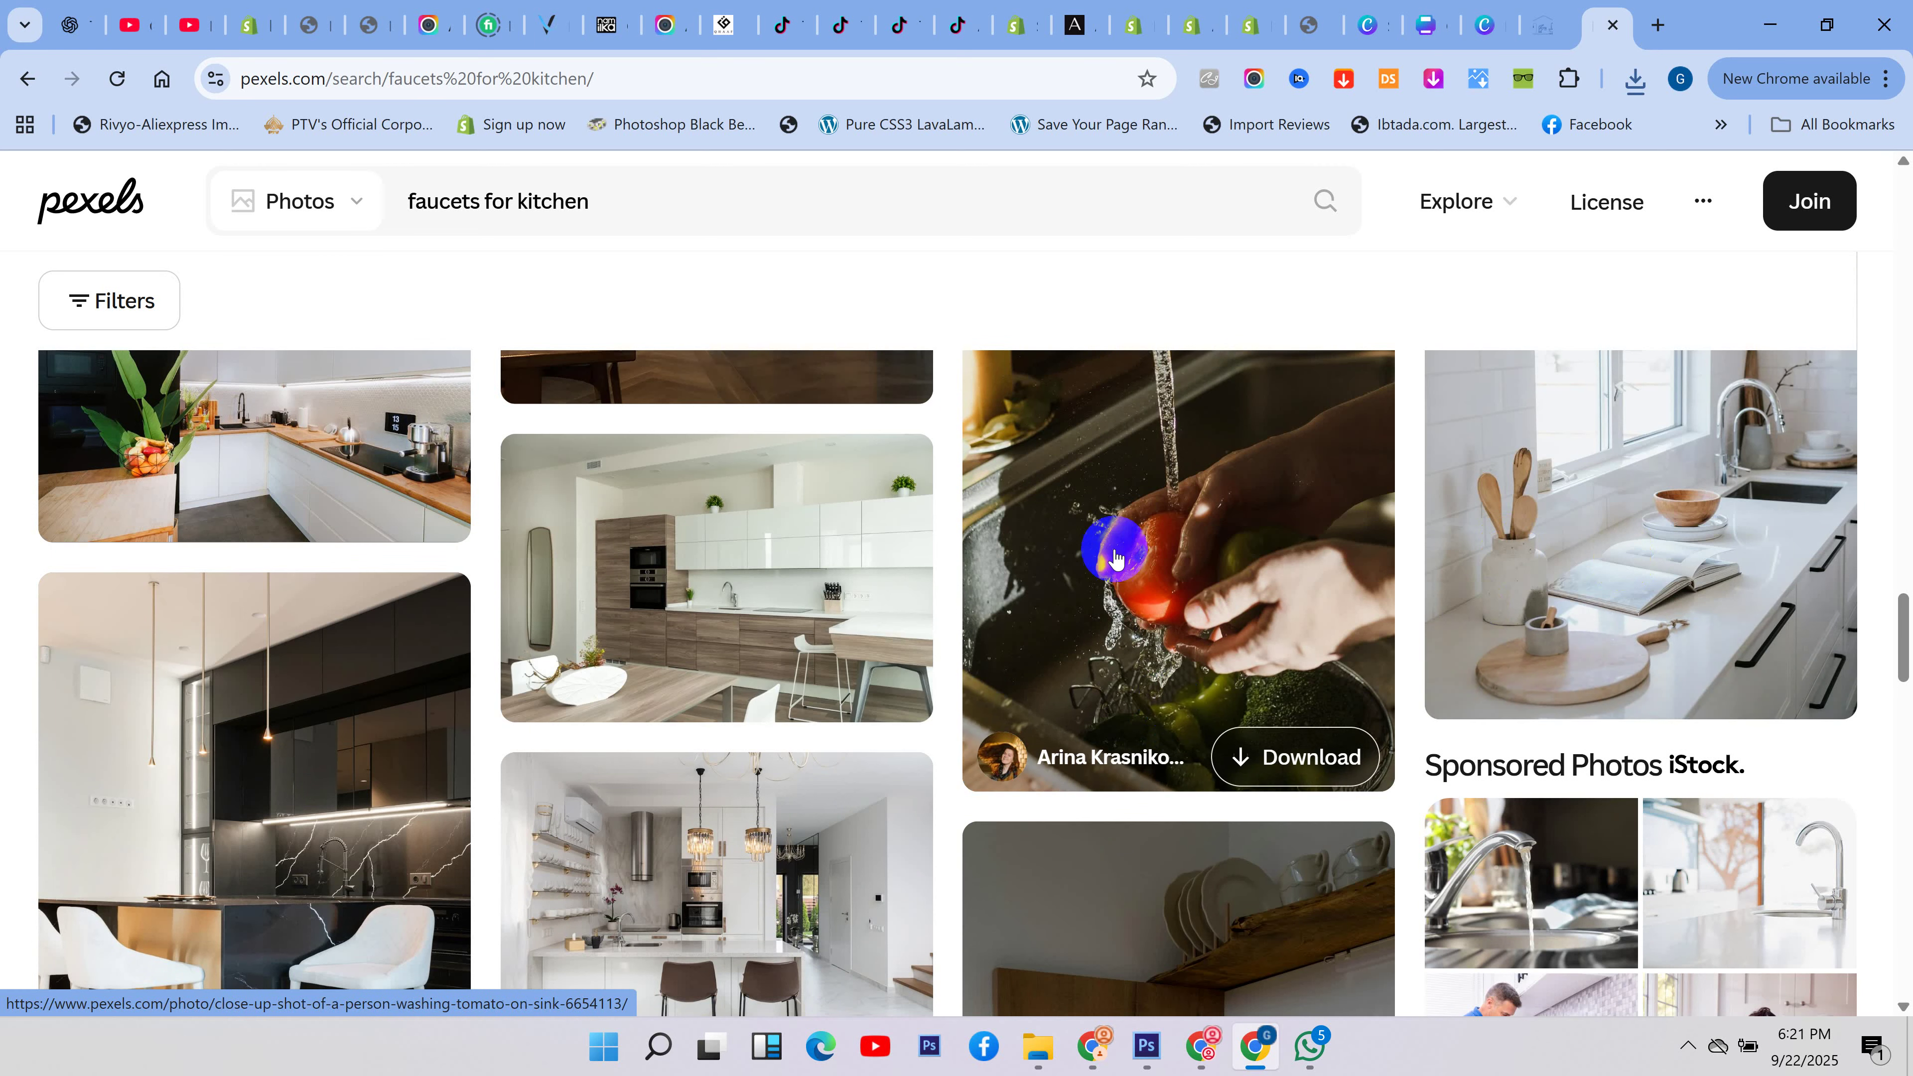
scroll(705, 676, down, 6)
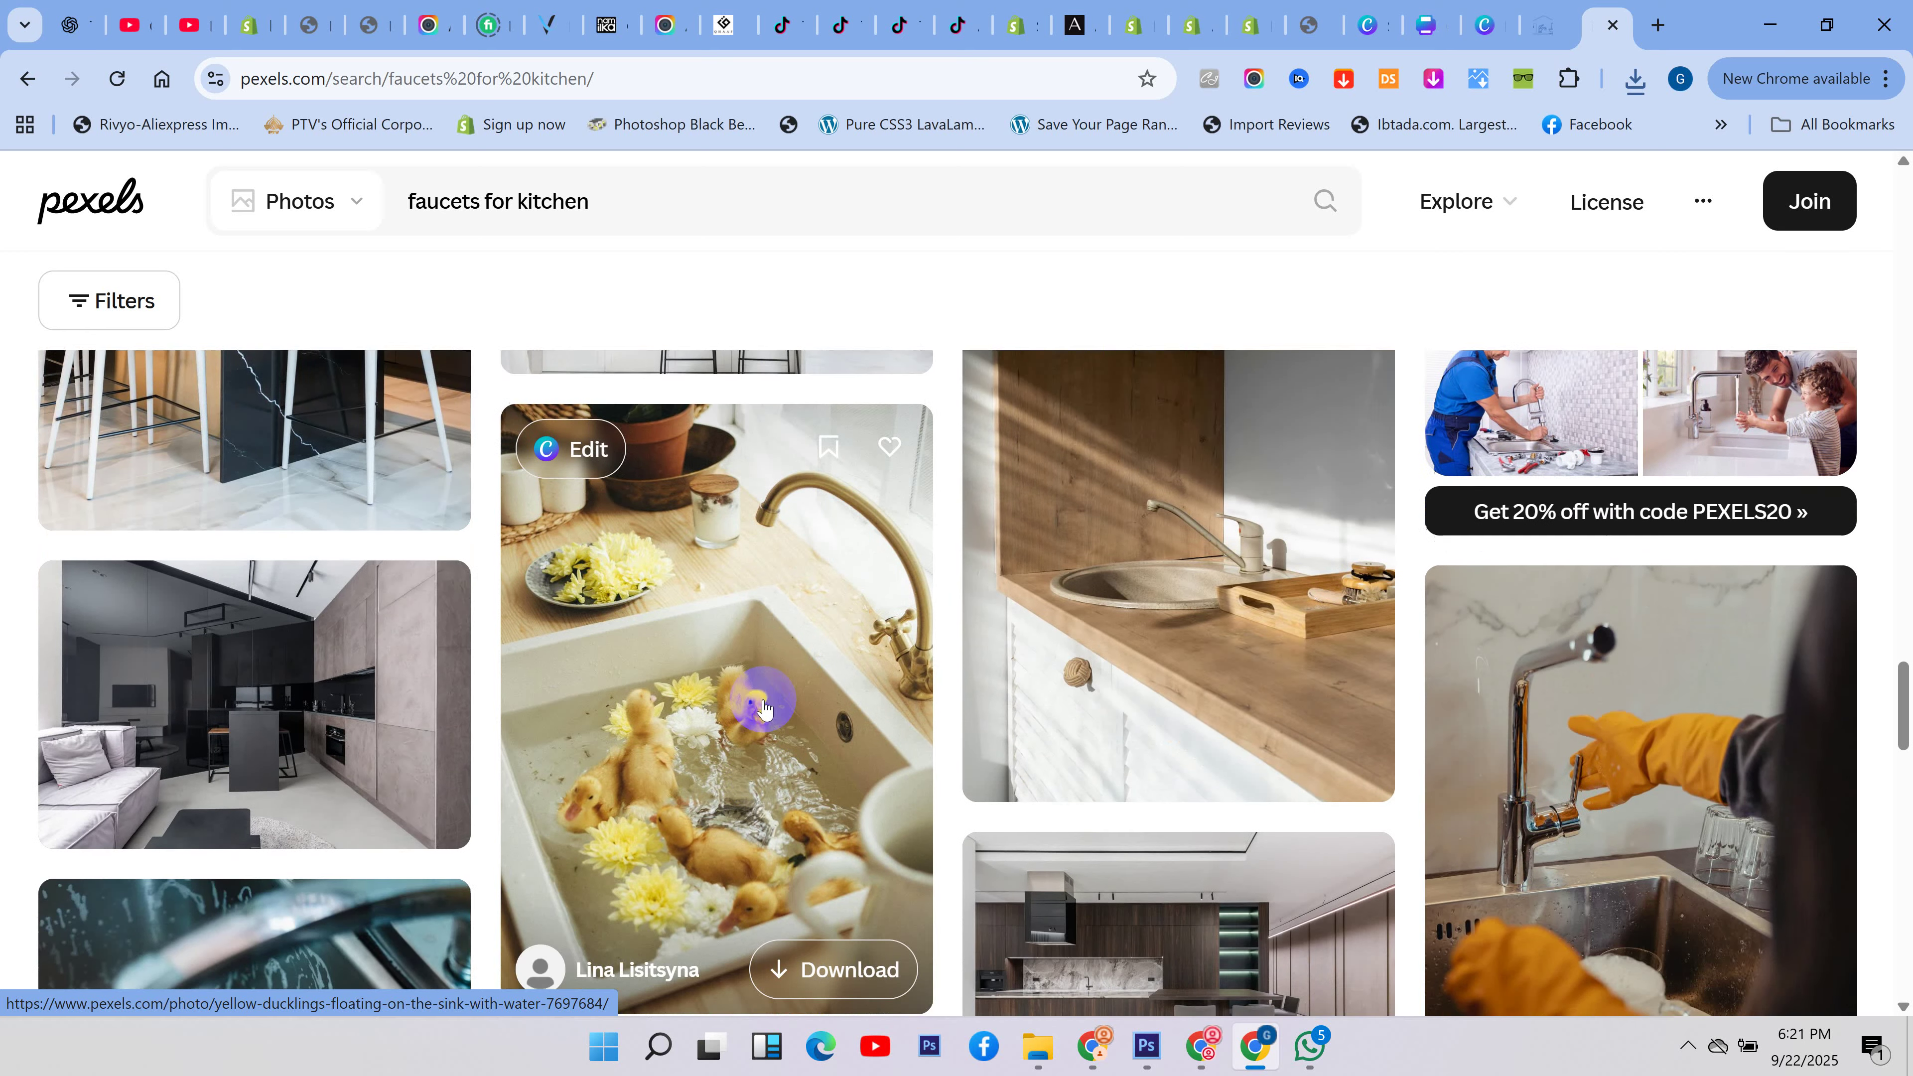
scroll(763, 709, up, 2)
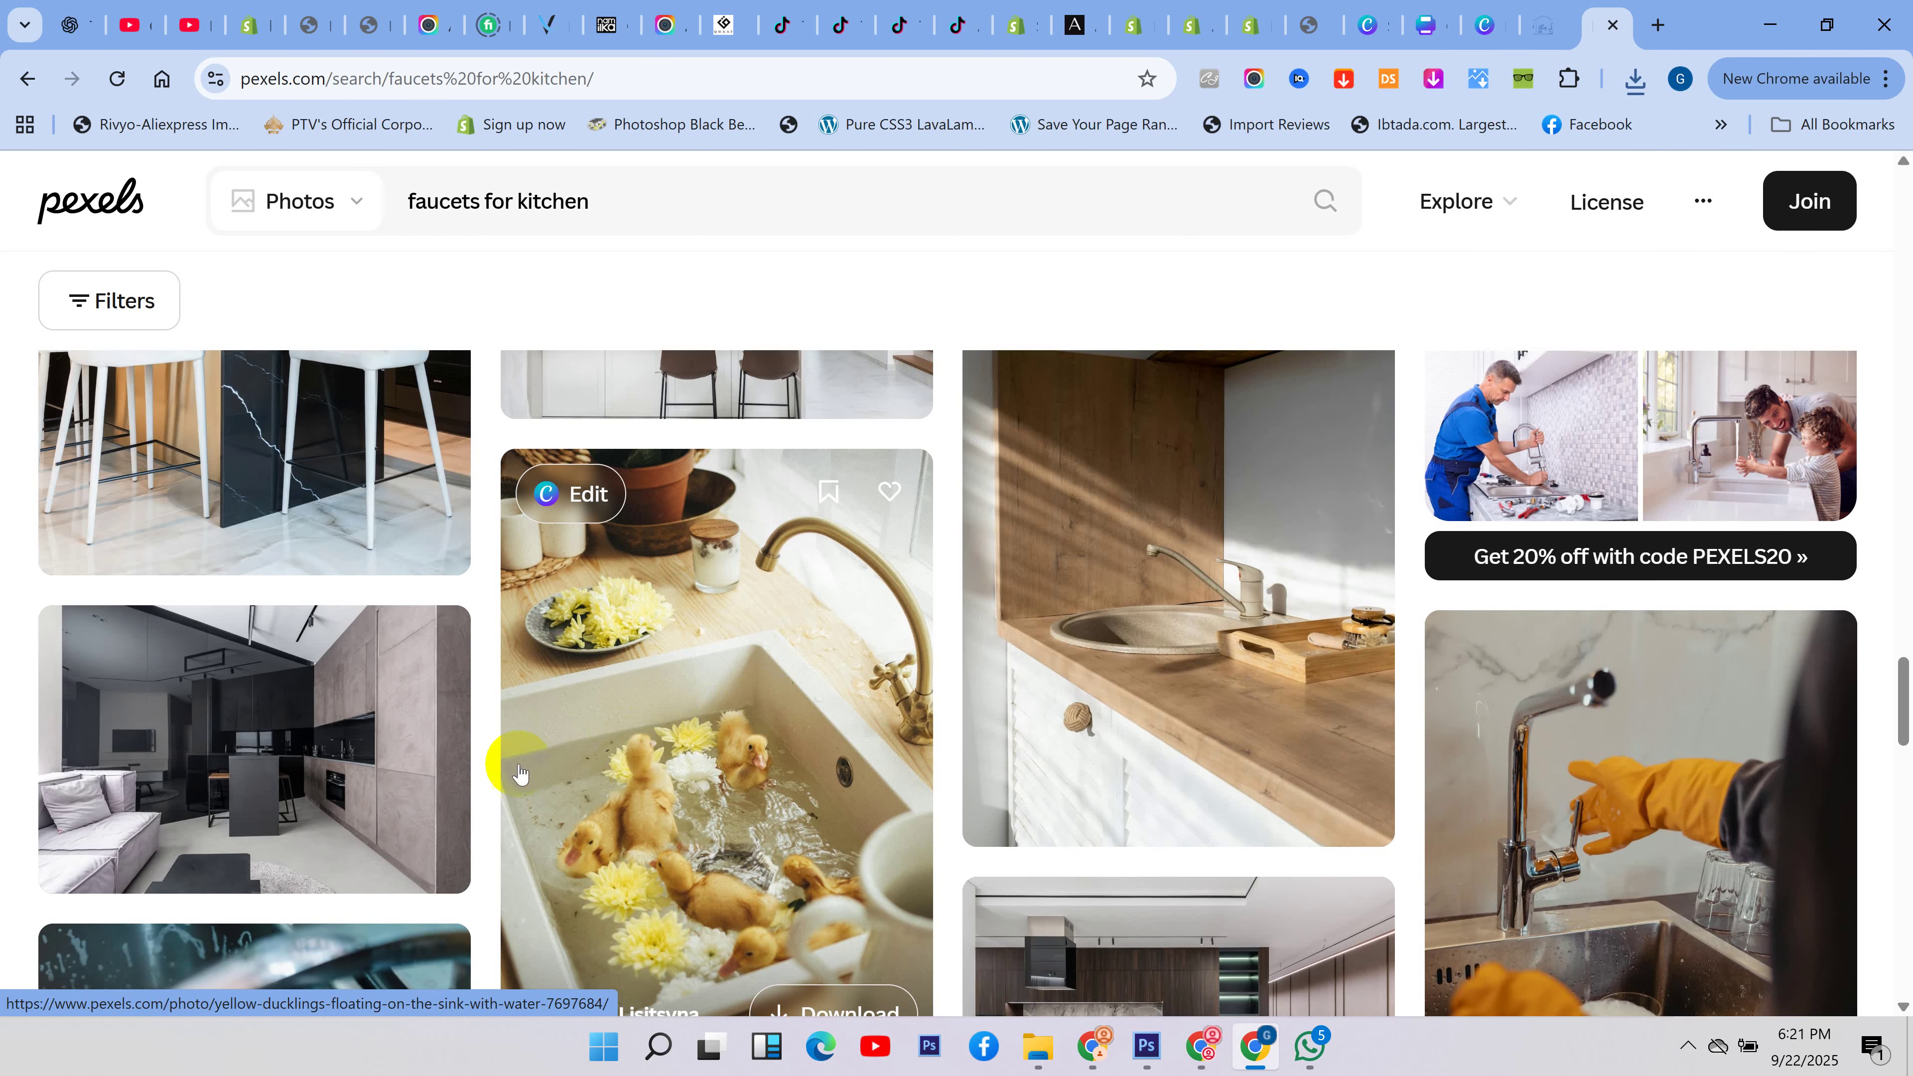
scroll(764, 735, down, 8)
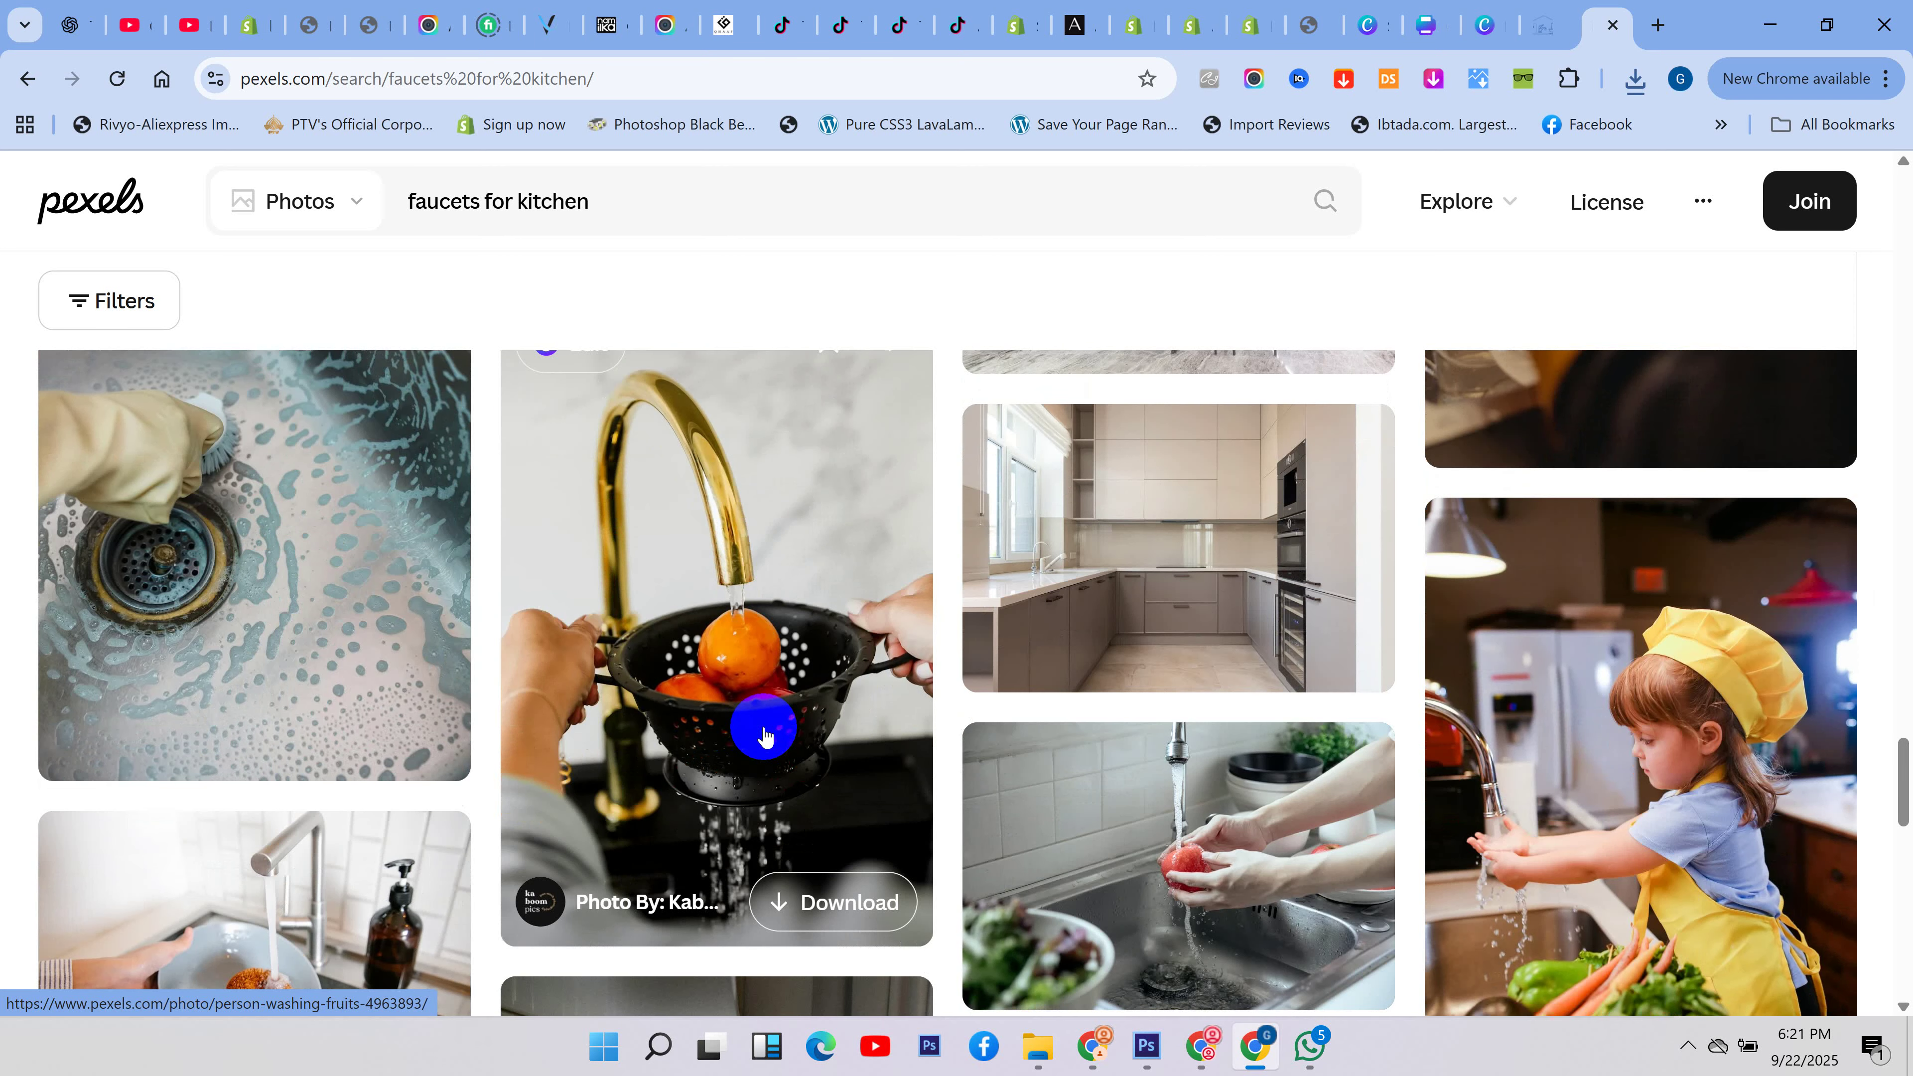
scroll(763, 734, down, 6)
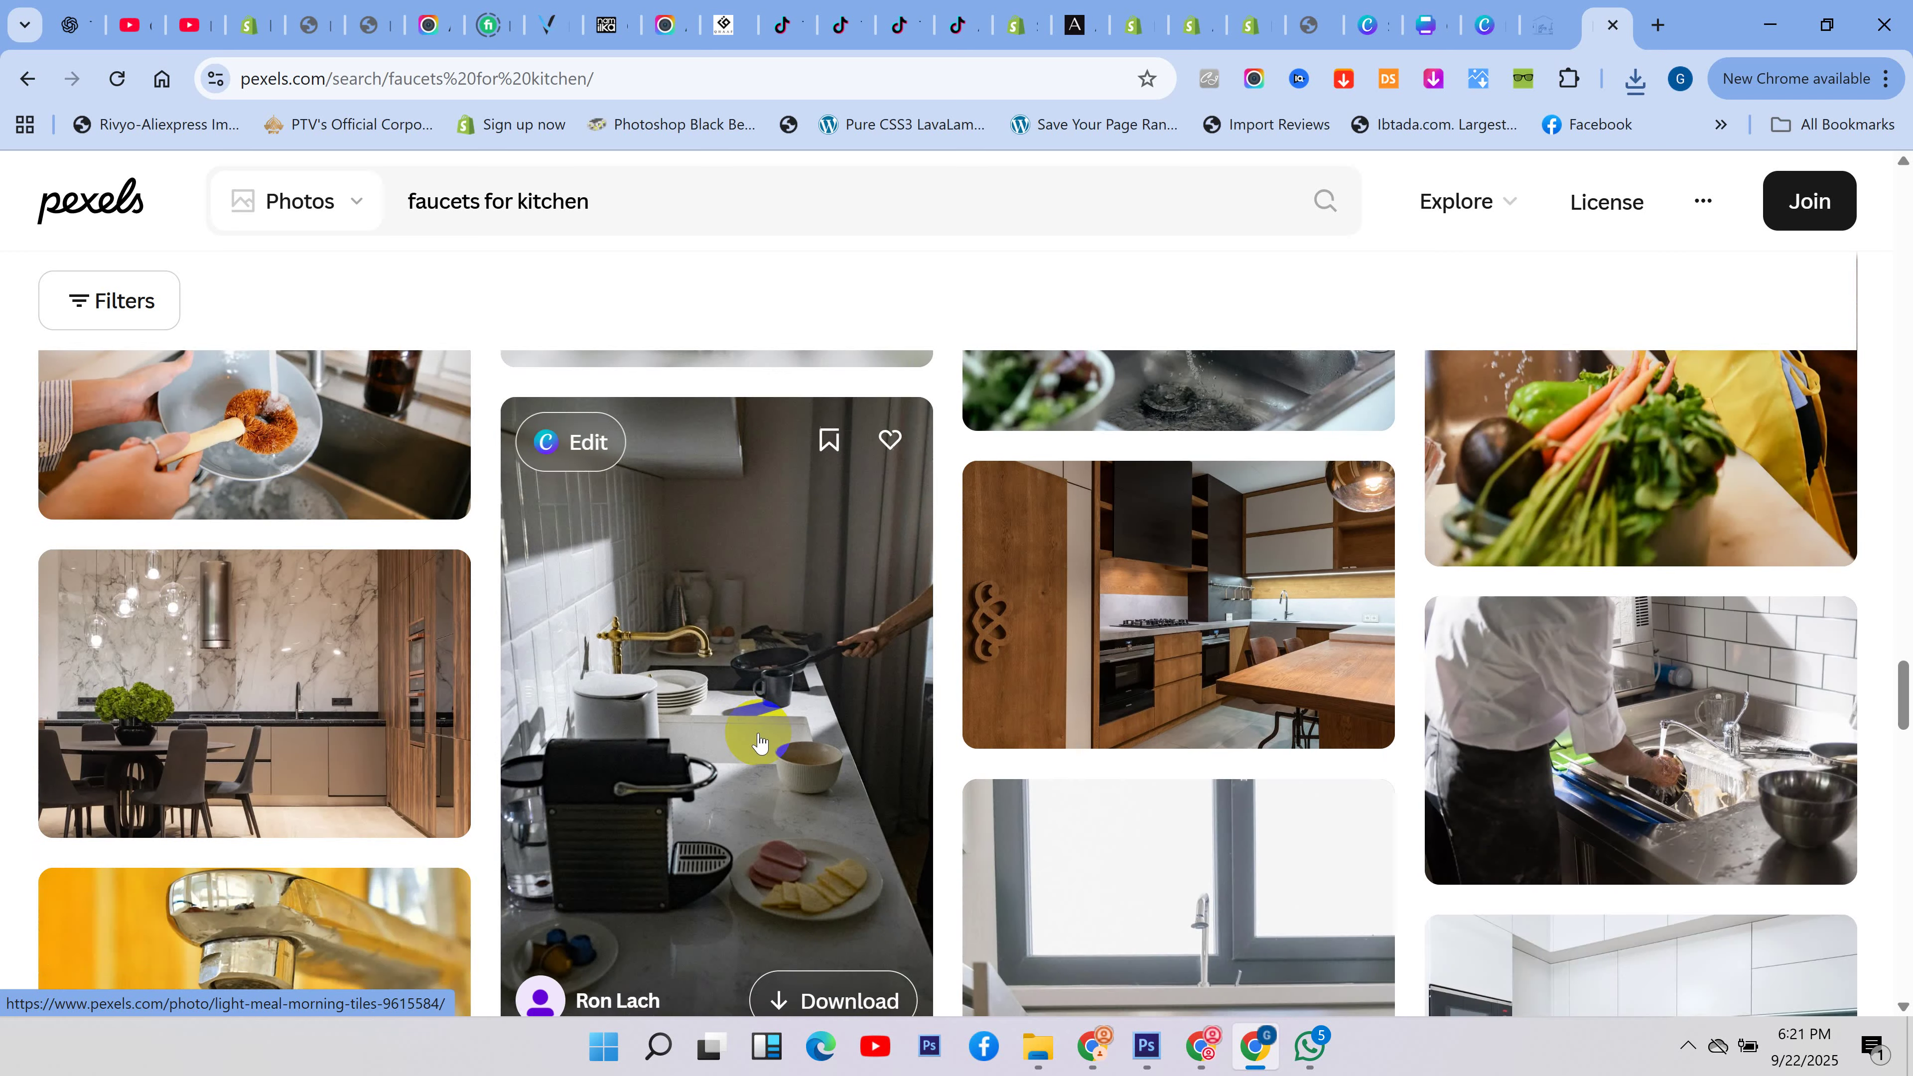
scroll(776, 737, down, 3)
scroll(803, 720, up, 7)
scroll(824, 705, down, 6)
scroll(827, 712, down, 6)
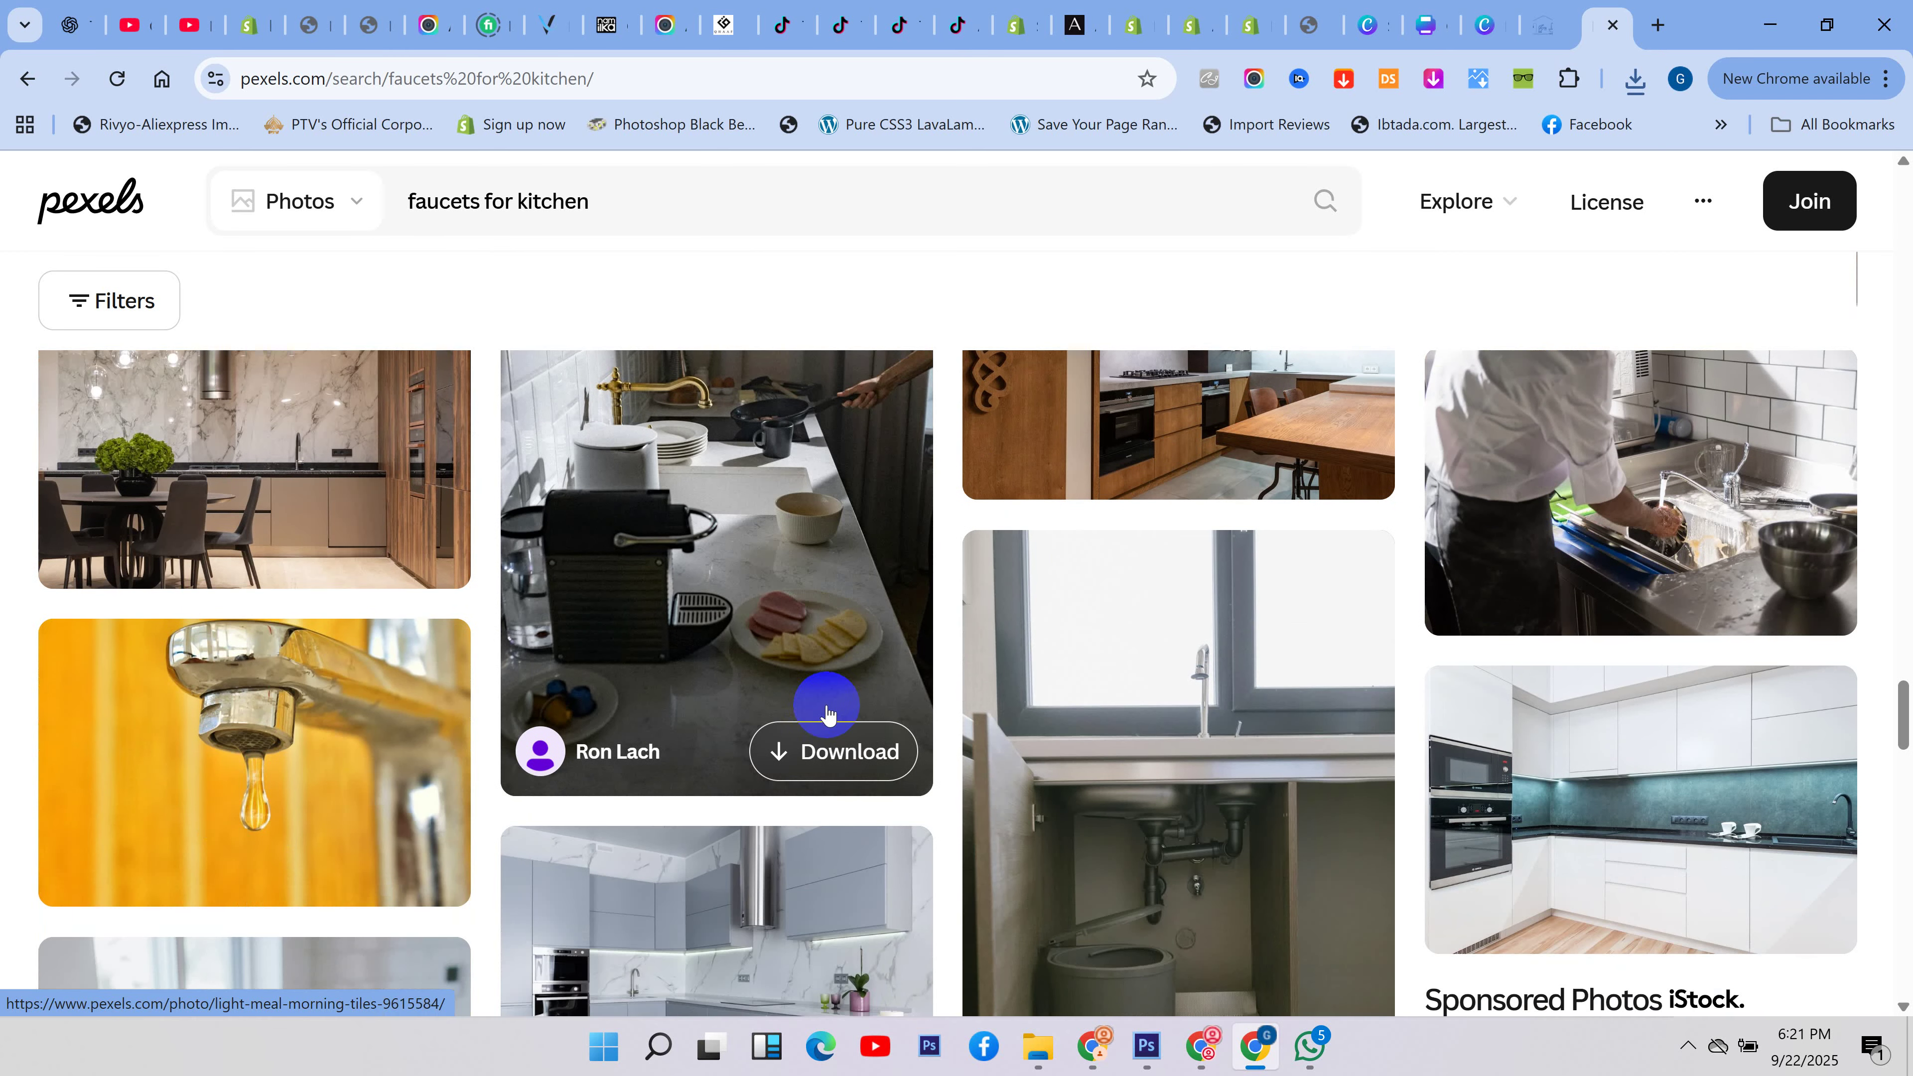
scroll(827, 712, down, 3)
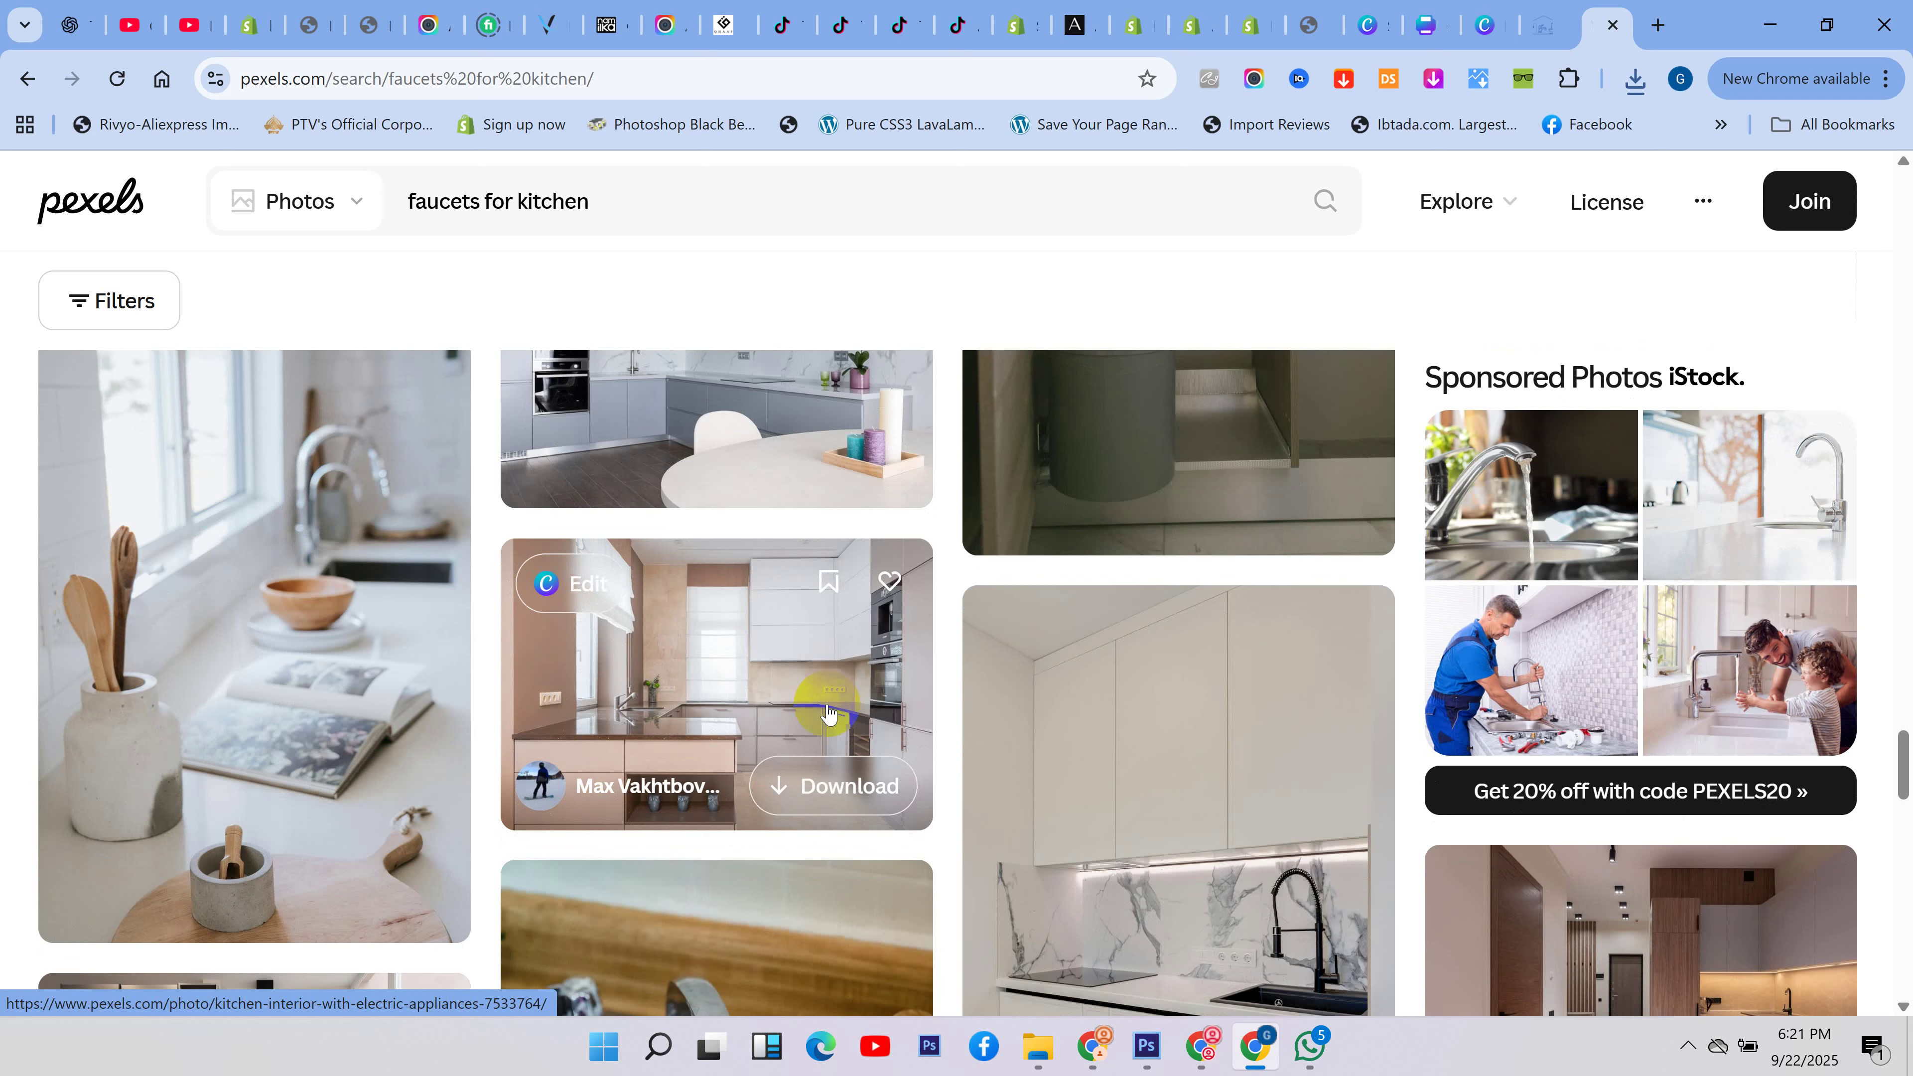
scroll(824, 671, down, 2)
scroll(823, 670, down, 3)
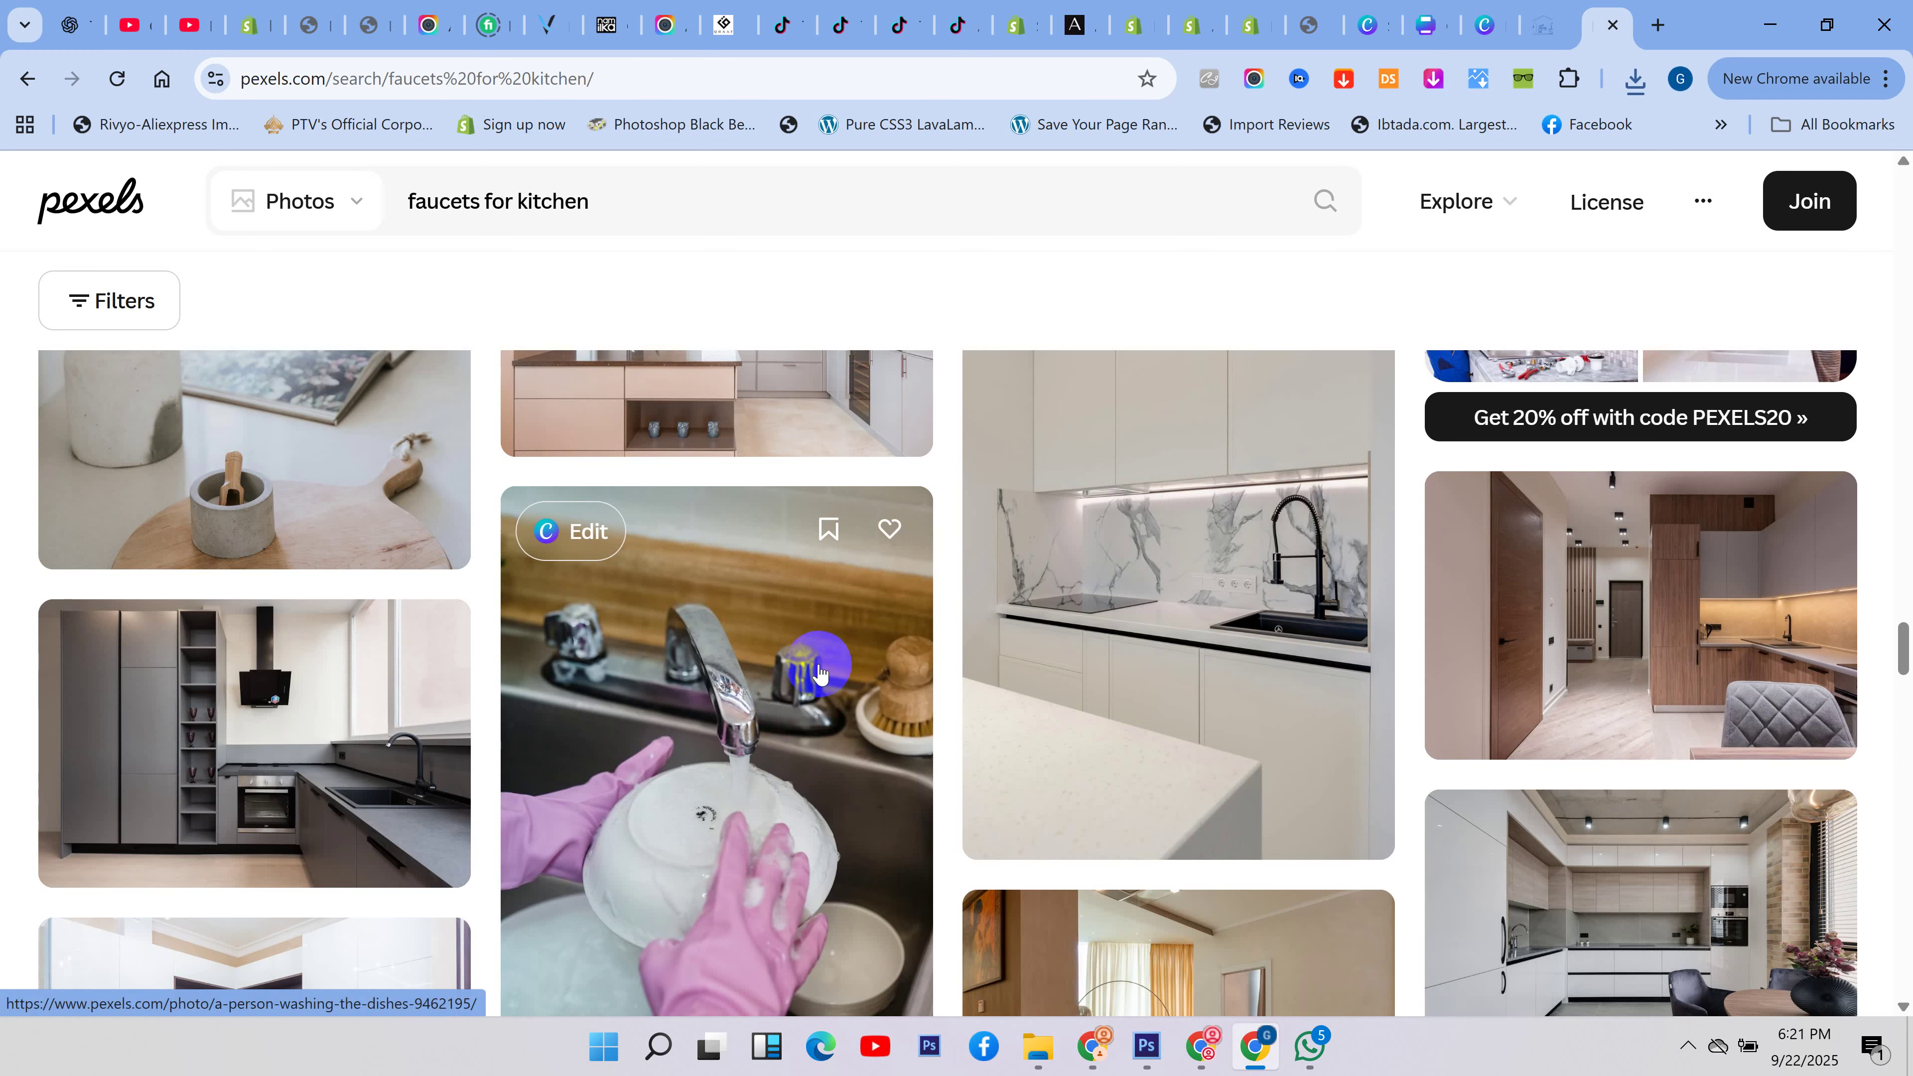
scroll(798, 703, down, 3)
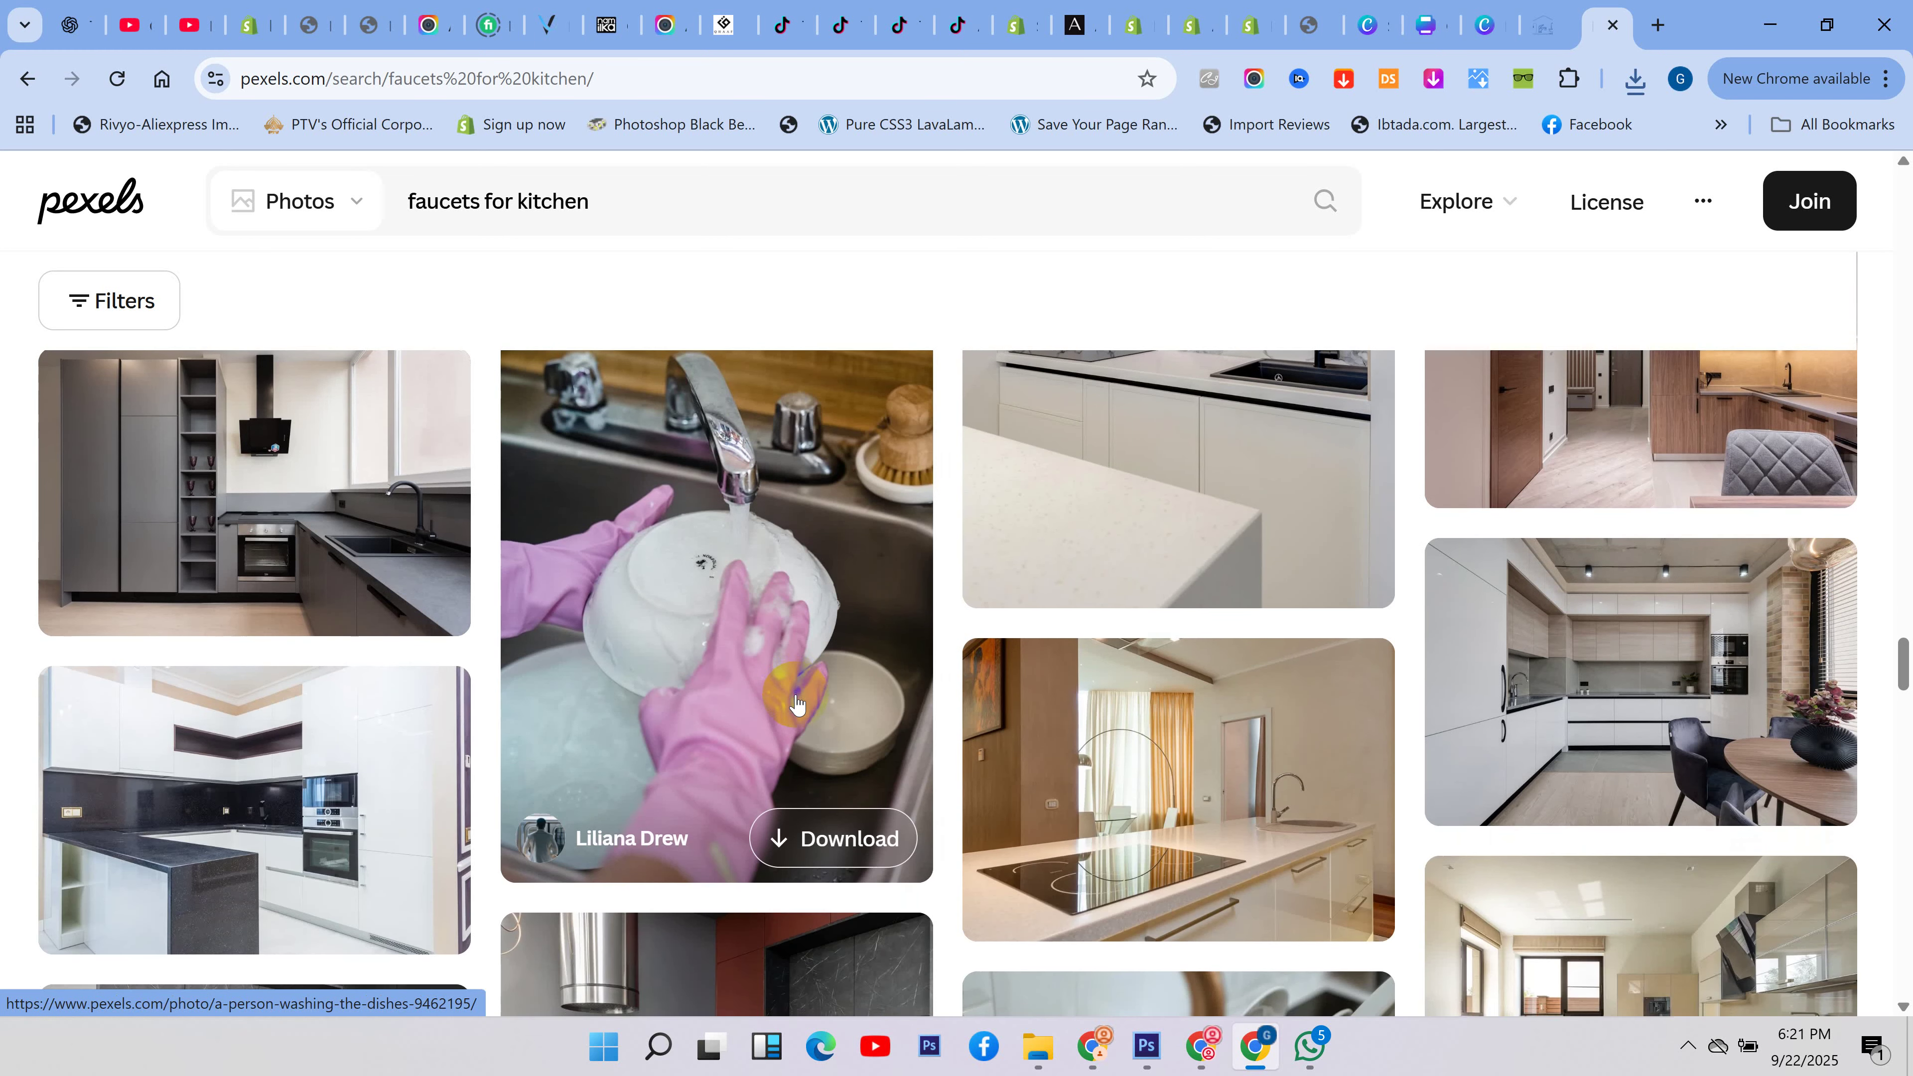
scroll(801, 712, down, 8)
scroll(806, 731, down, 5)
scroll(809, 740, down, 10)
scroll(681, 762, down, 2)
scroll(749, 758, up, 3)
- View the photo of plates beside a sink, examine the photos related to the woman and child washing their hands, and return to the results
click(1156, 753)
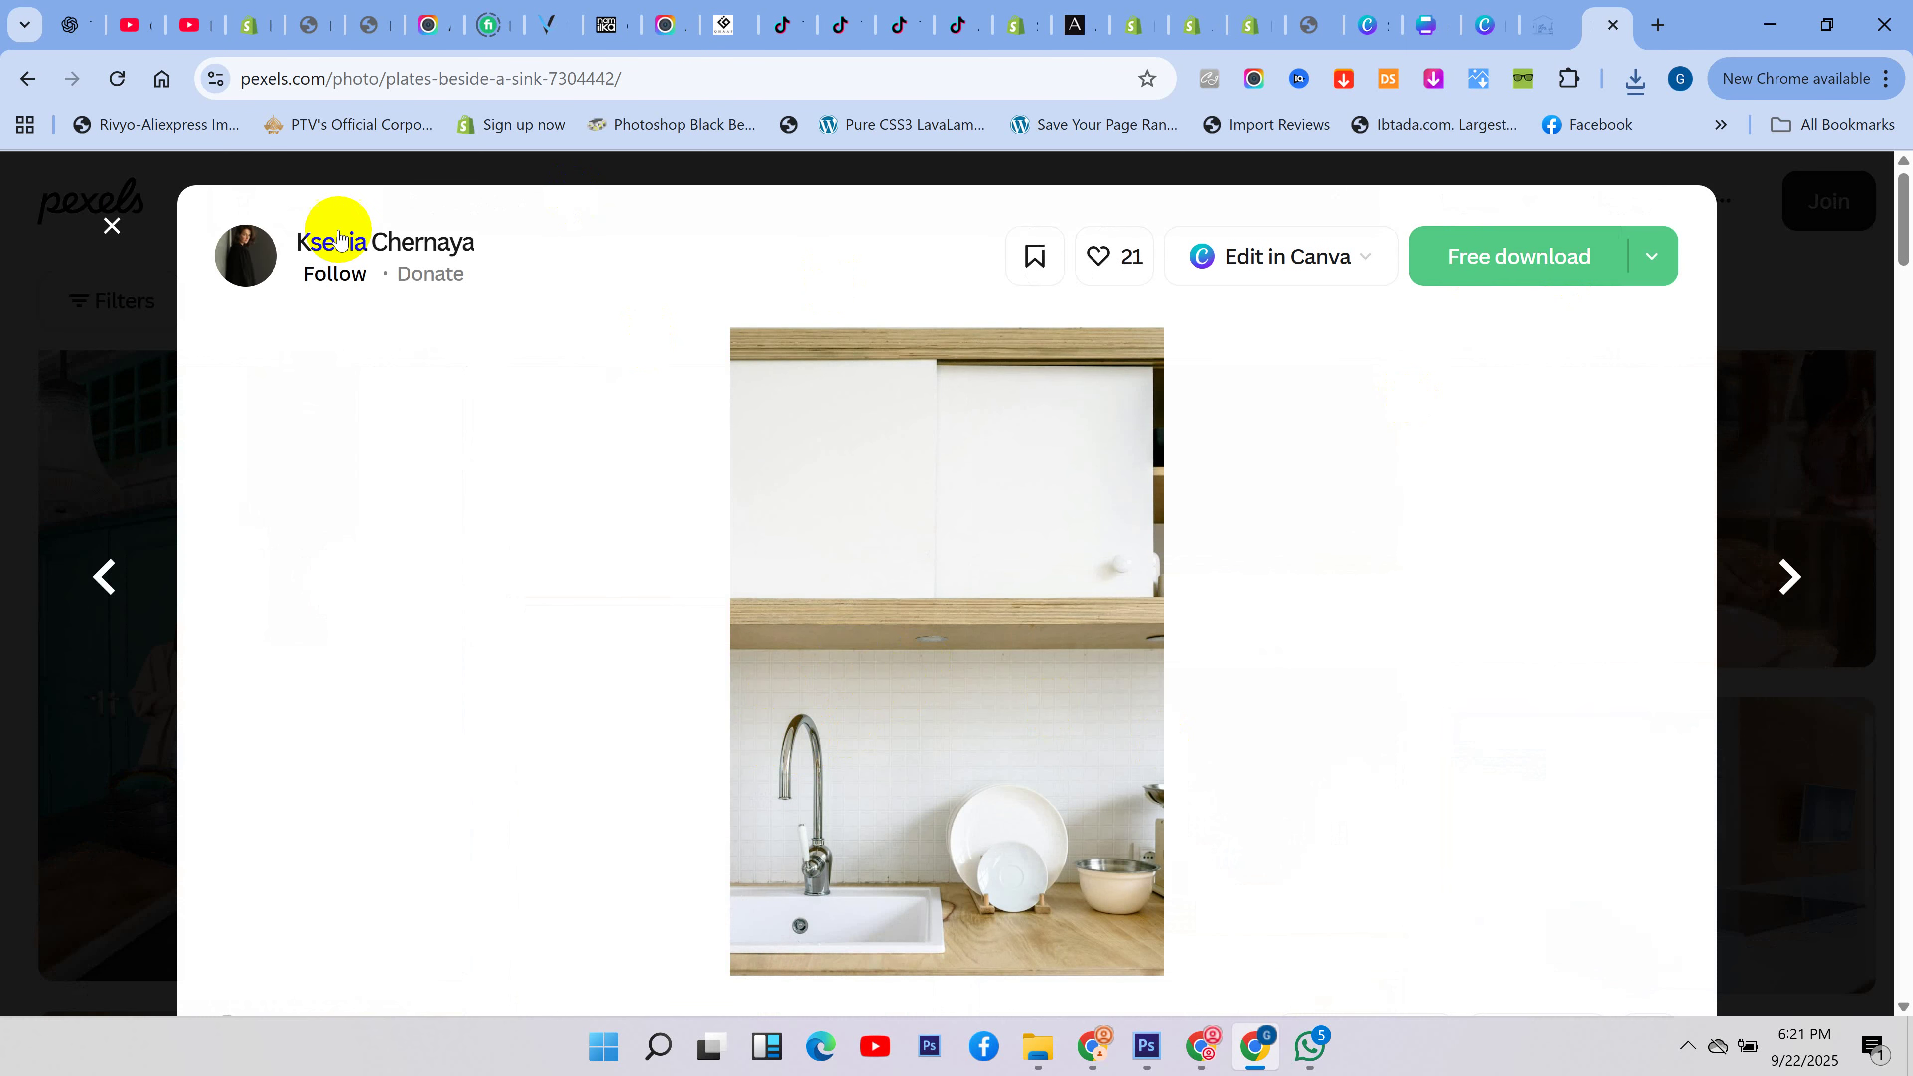
click(1789, 576)
scroll(995, 585, down, 15)
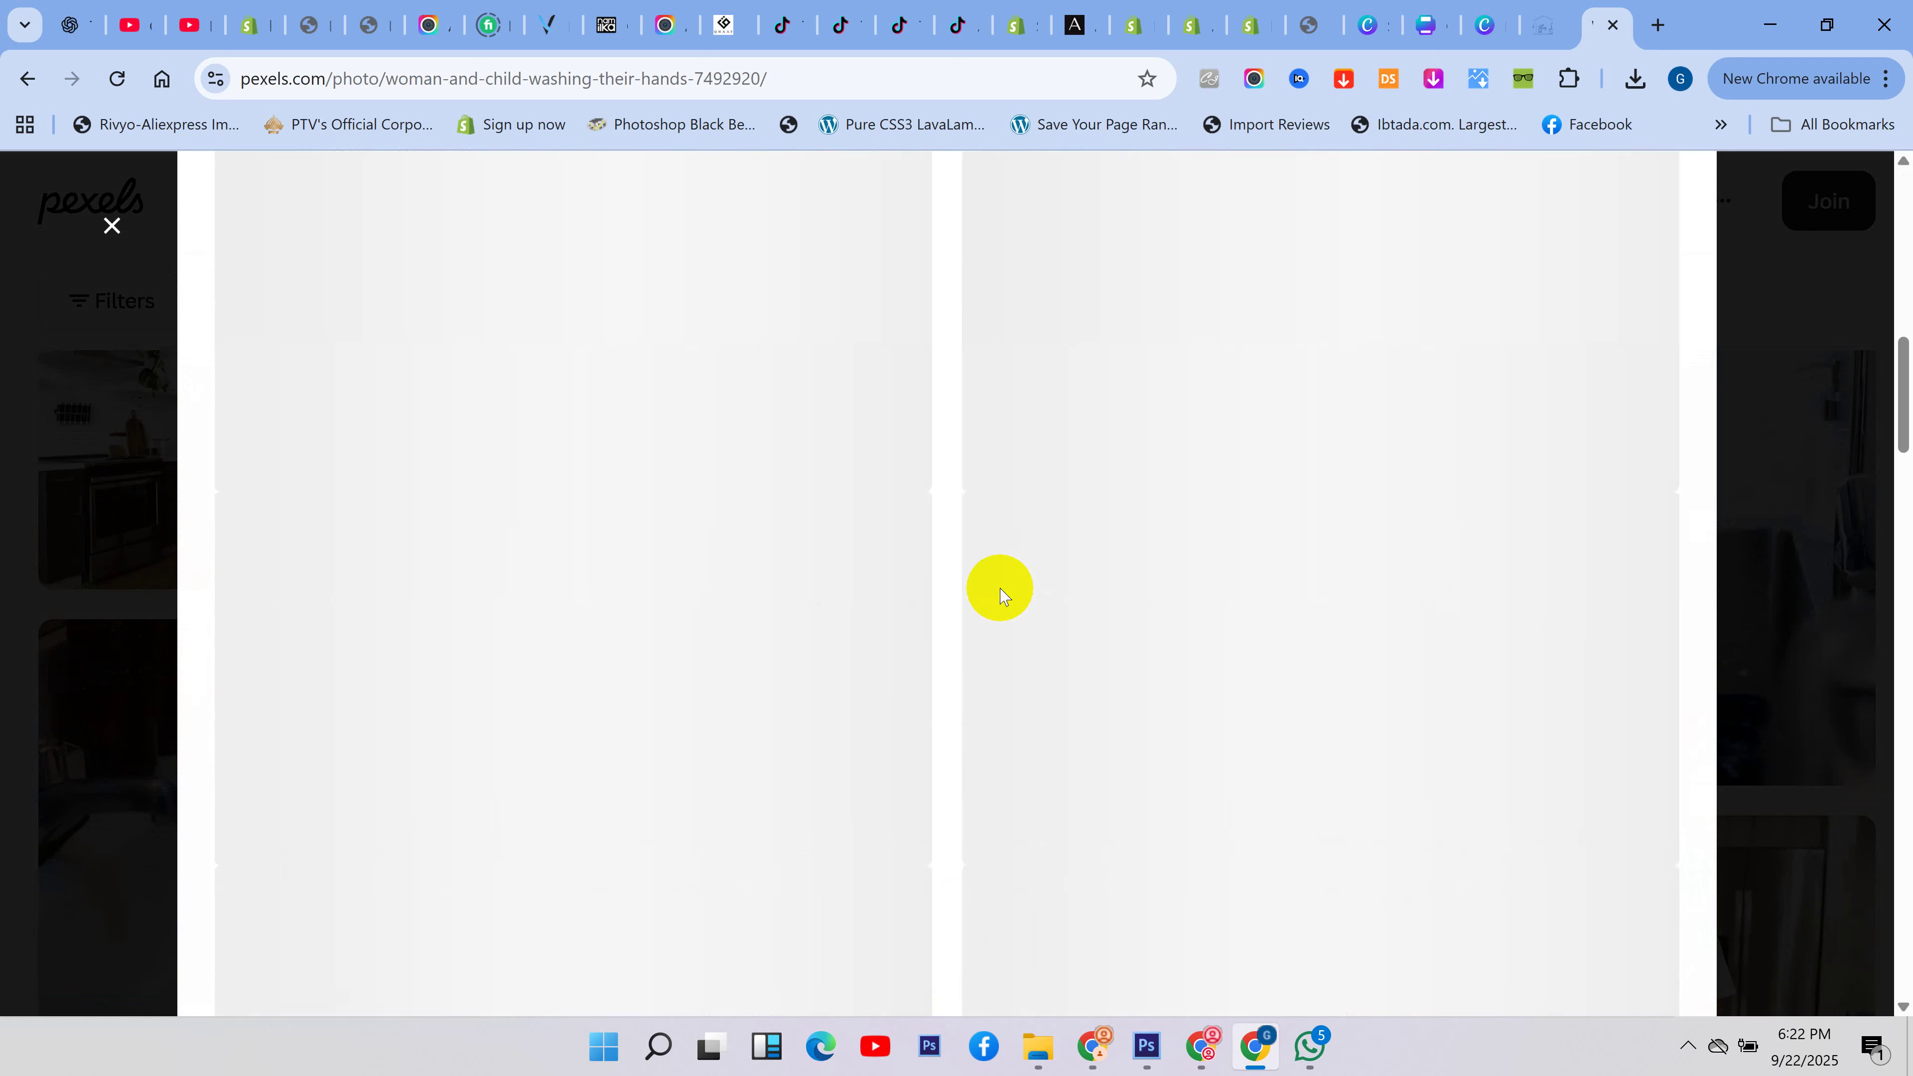
scroll(952, 603, down, 12)
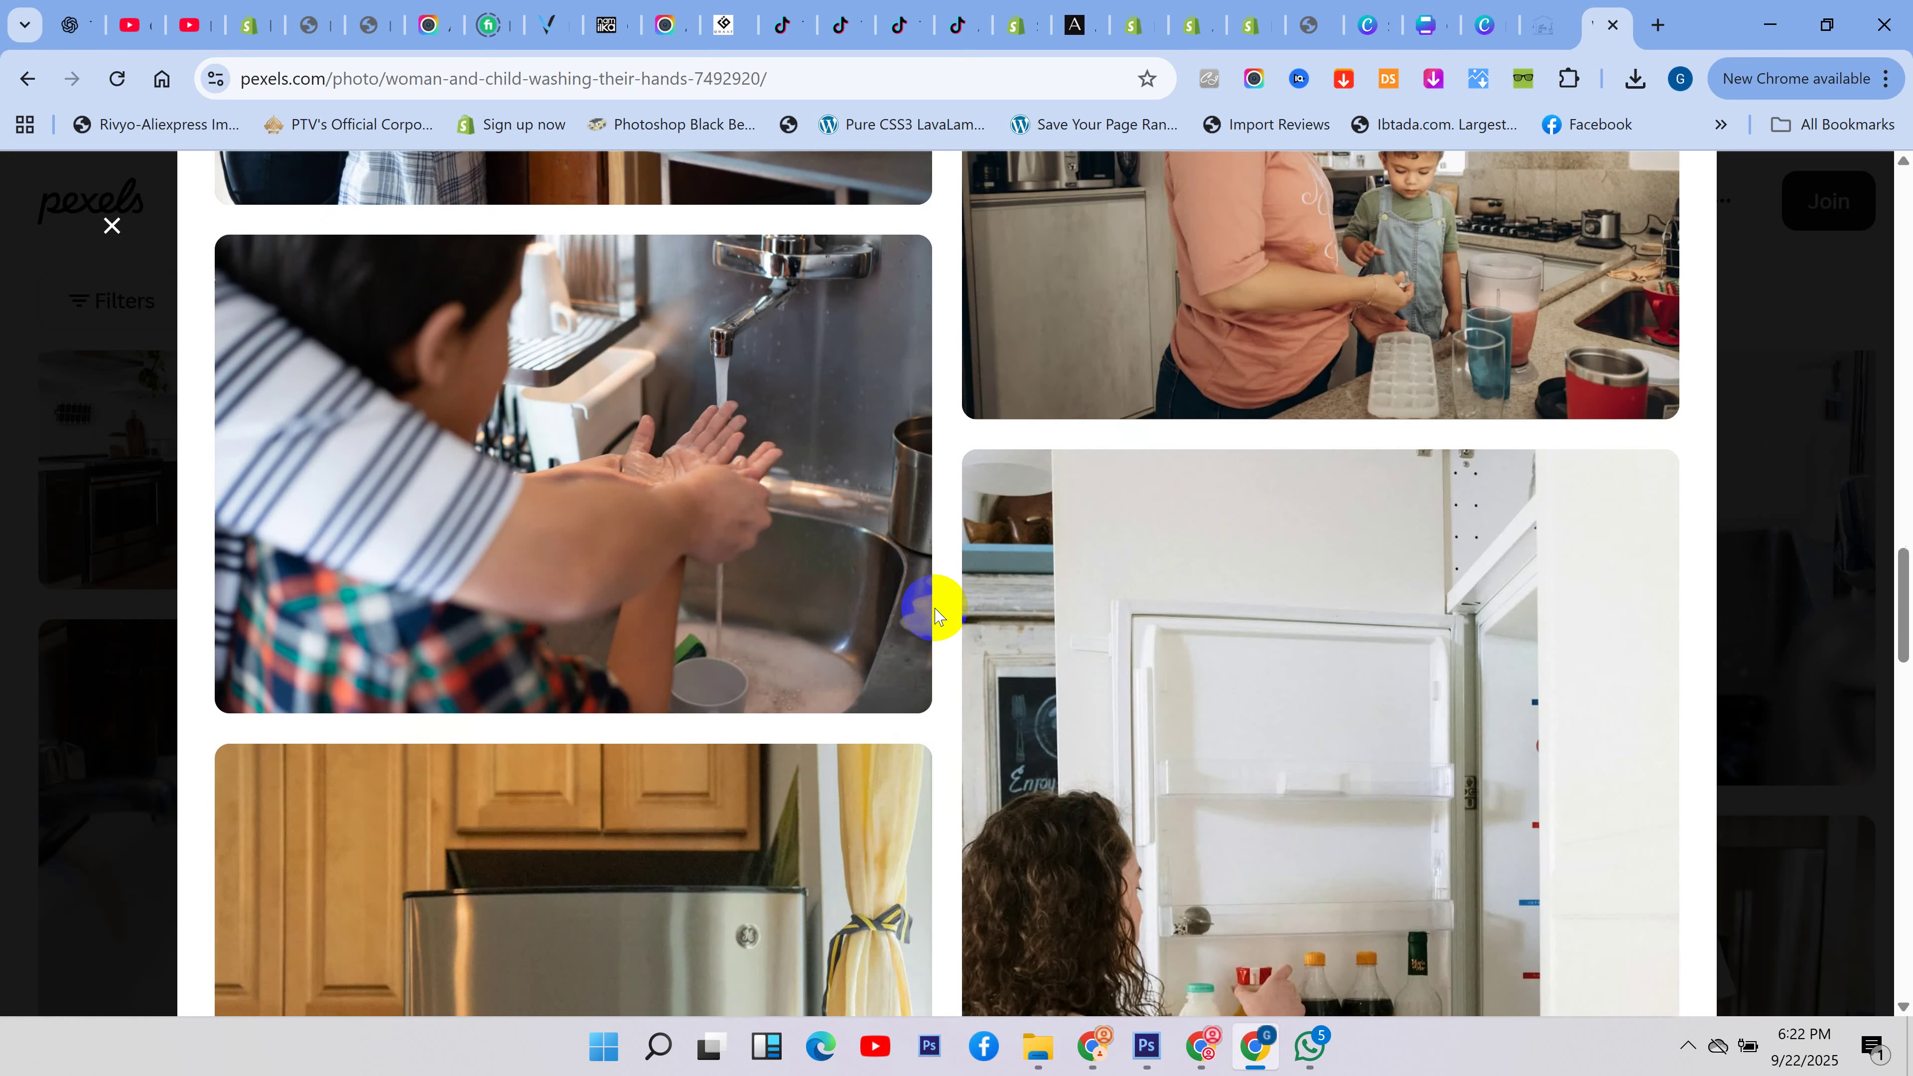
scroll(936, 616, down, 5)
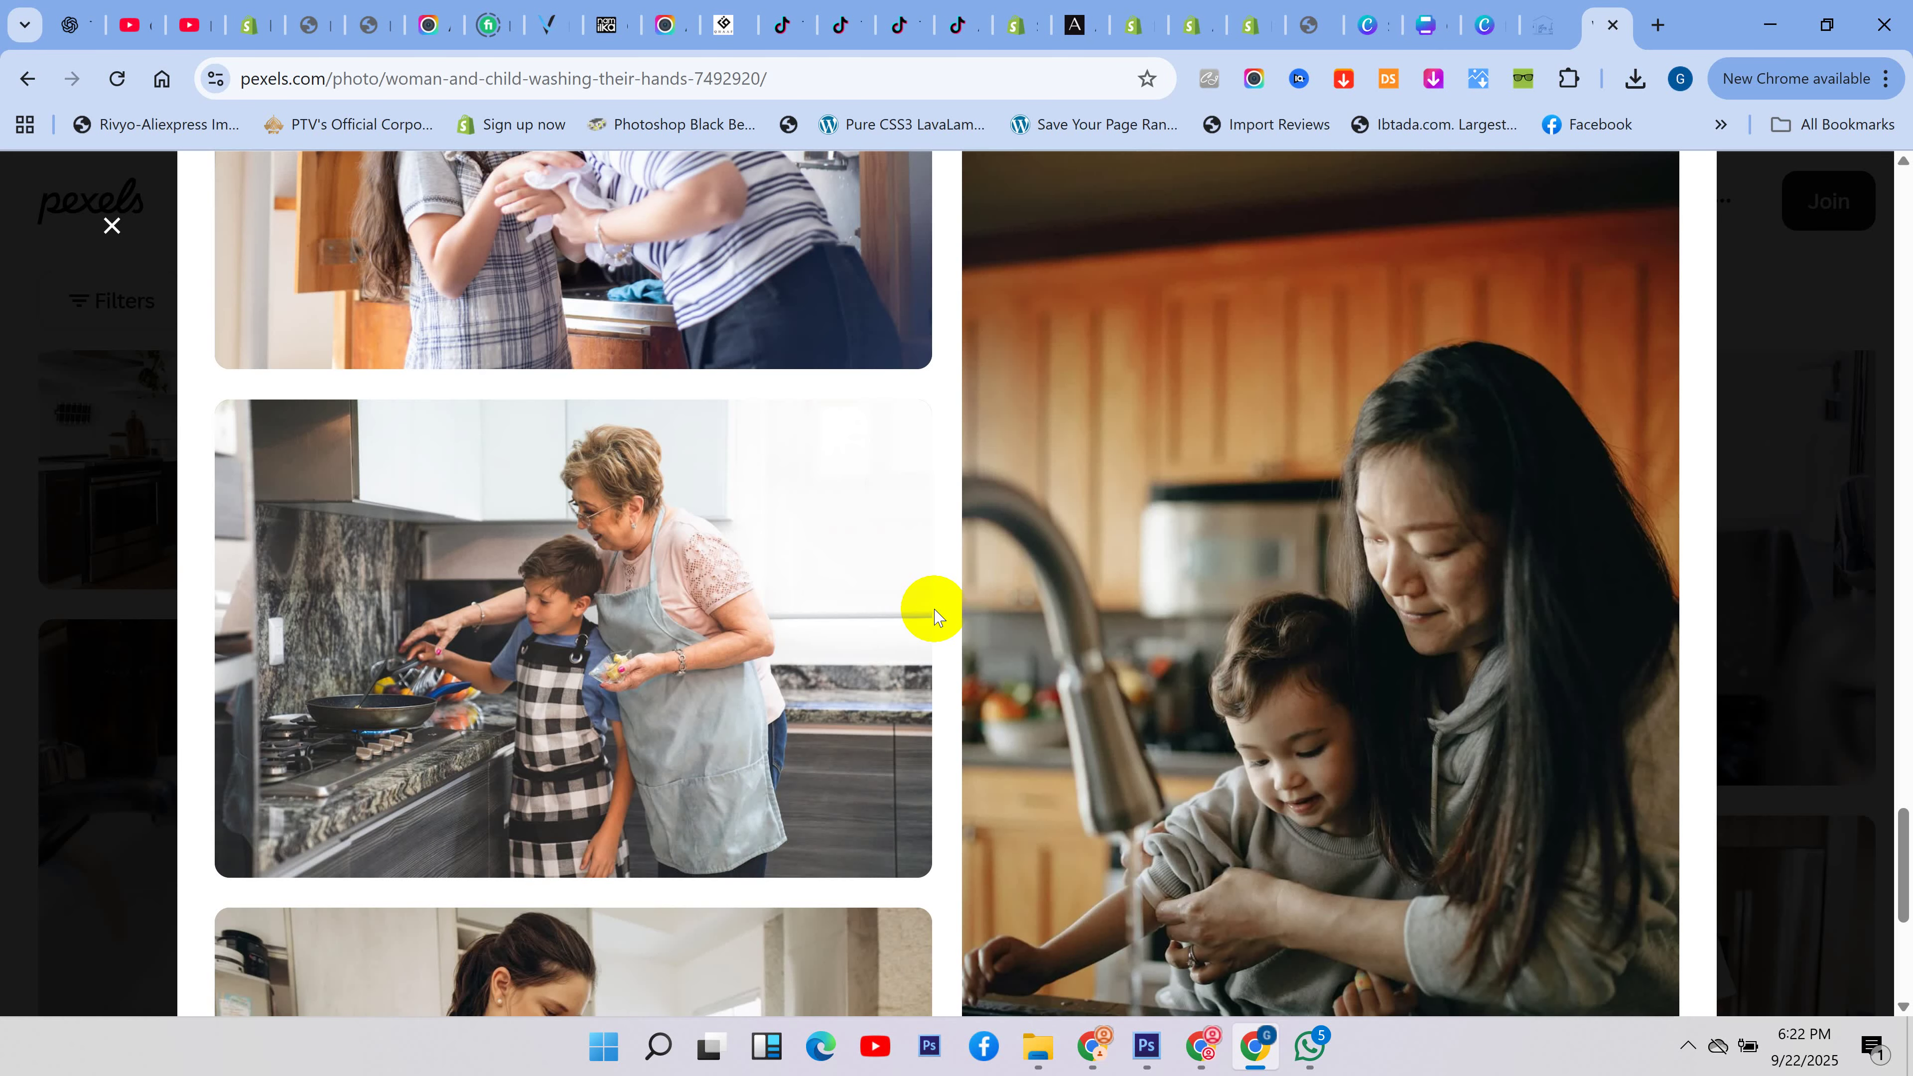
scroll(936, 616, down, 15)
scroll(936, 616, down, 15)
scroll(937, 617, down, 15)
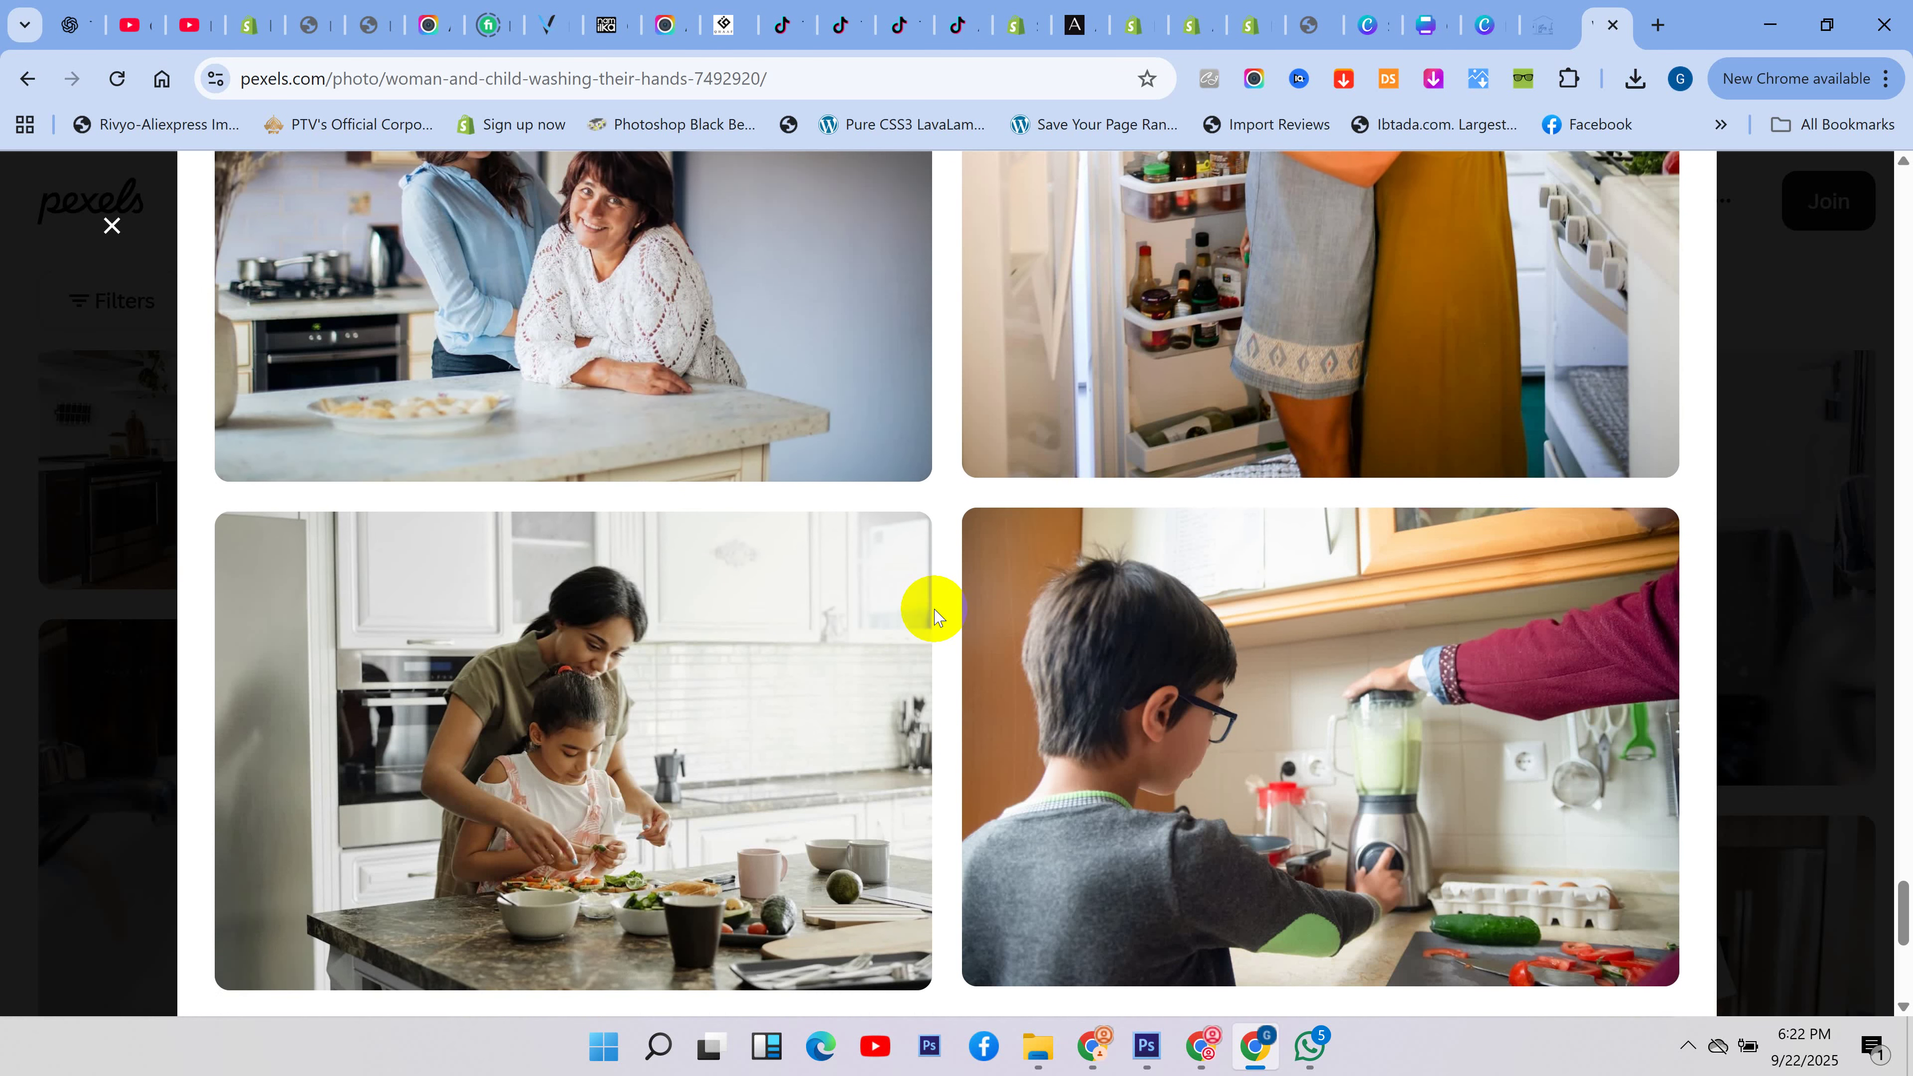
click(111, 224)
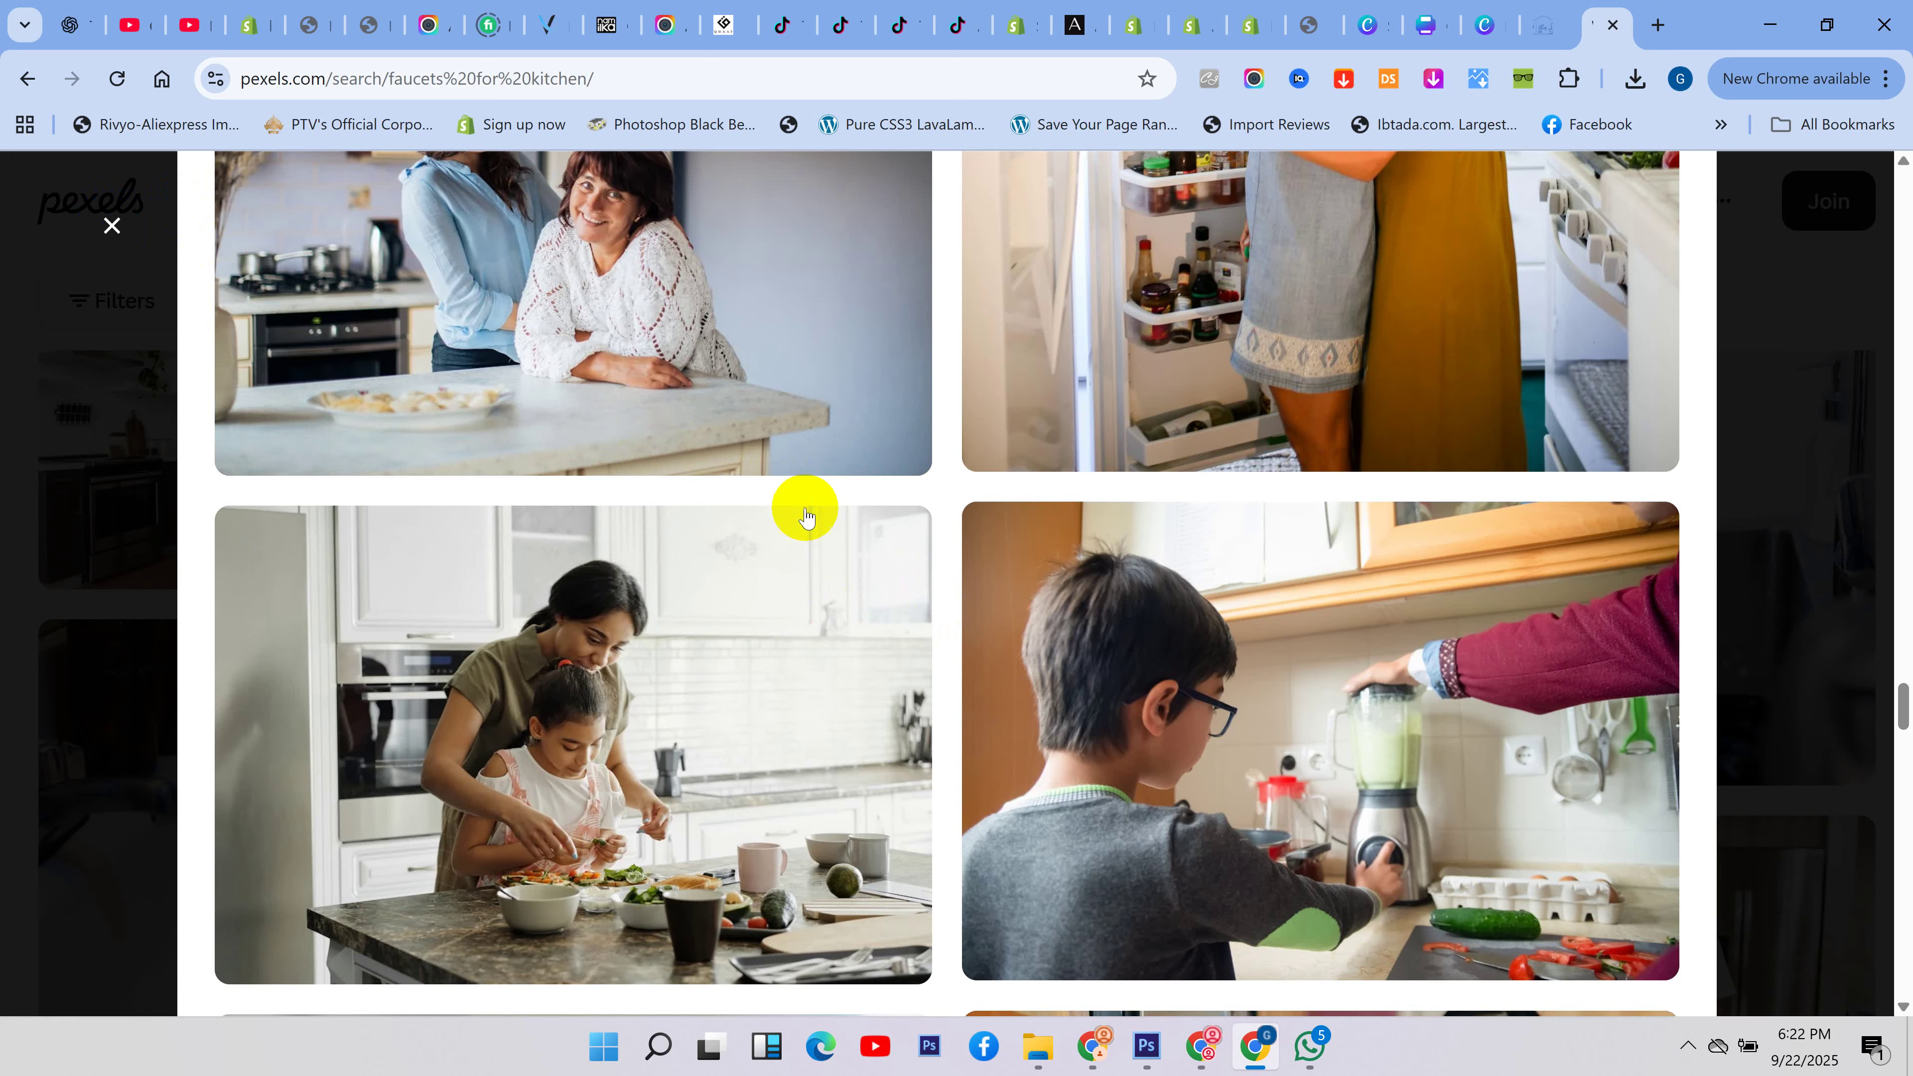
- Find the photo of the kitchen island sink with a city skyline among the results and download it for free
scroll(876, 628, down, 5)
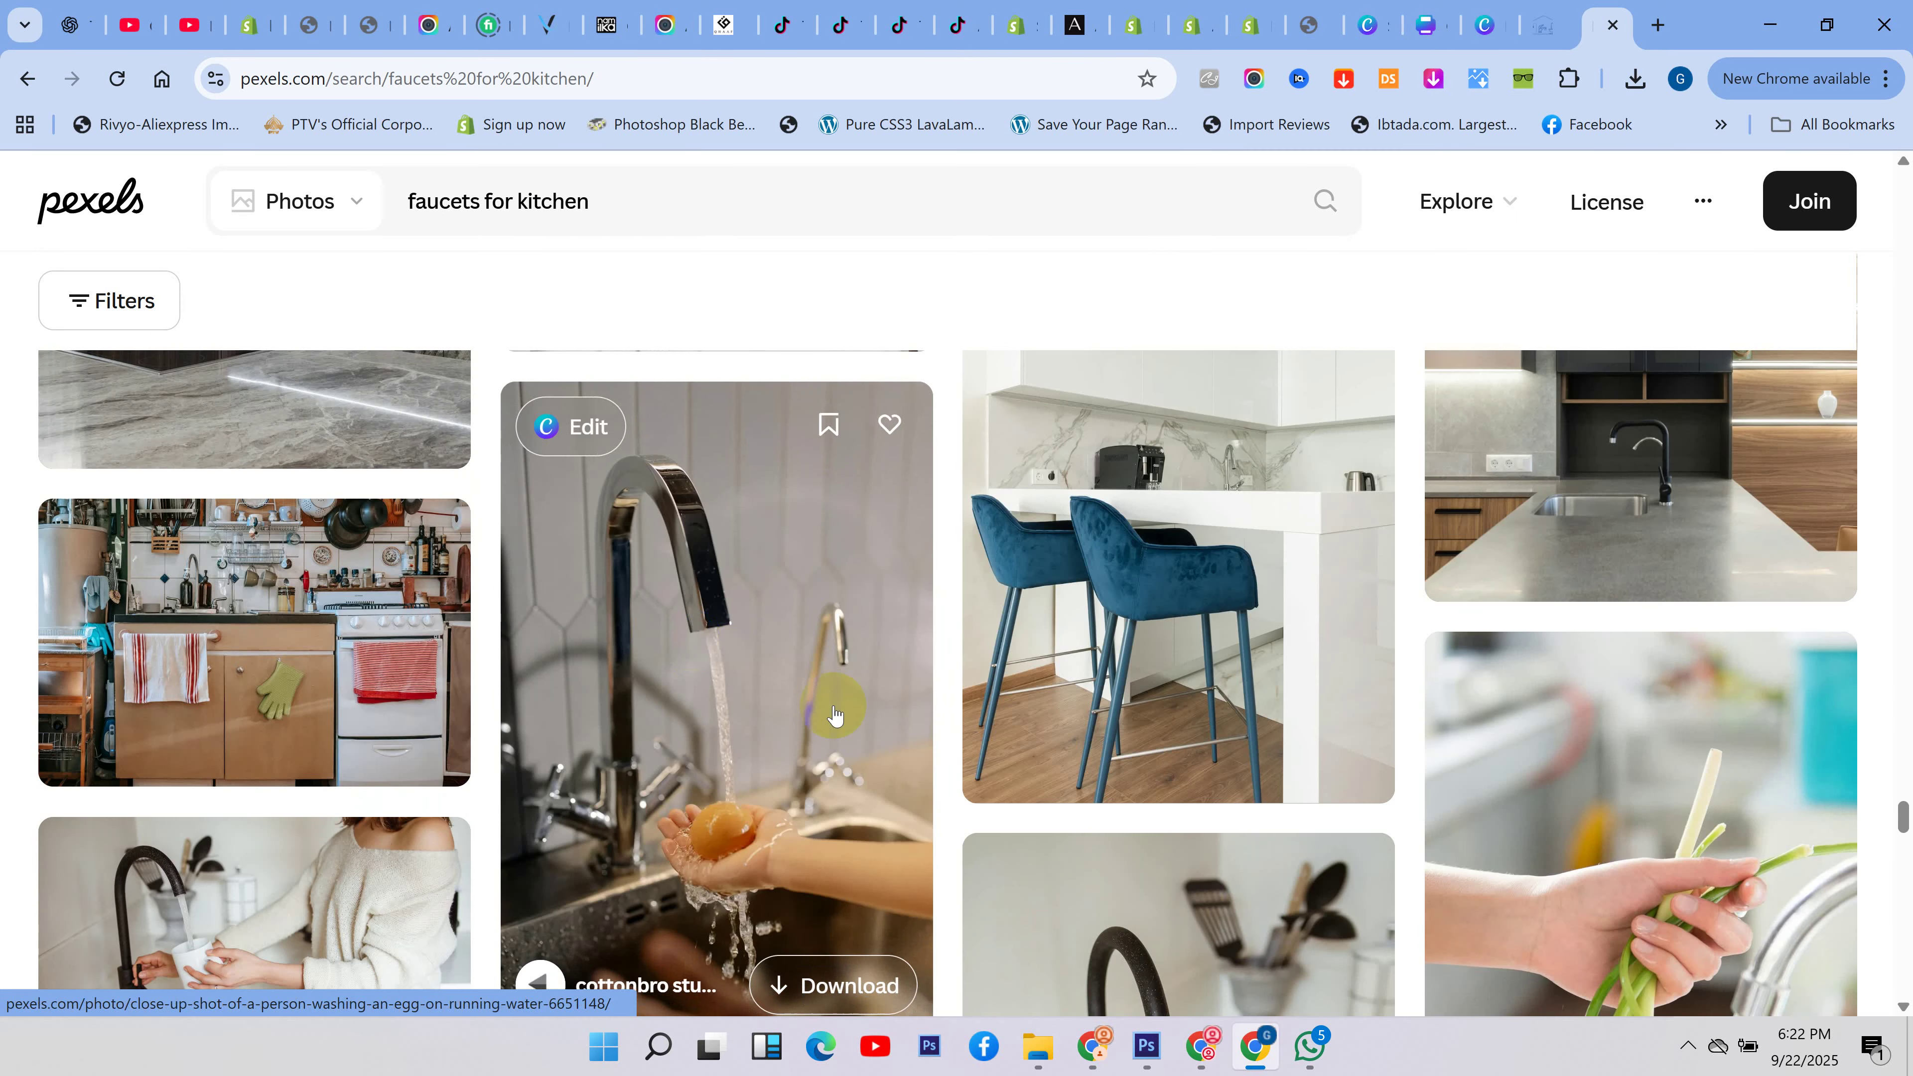
scroll(835, 715, down, 15)
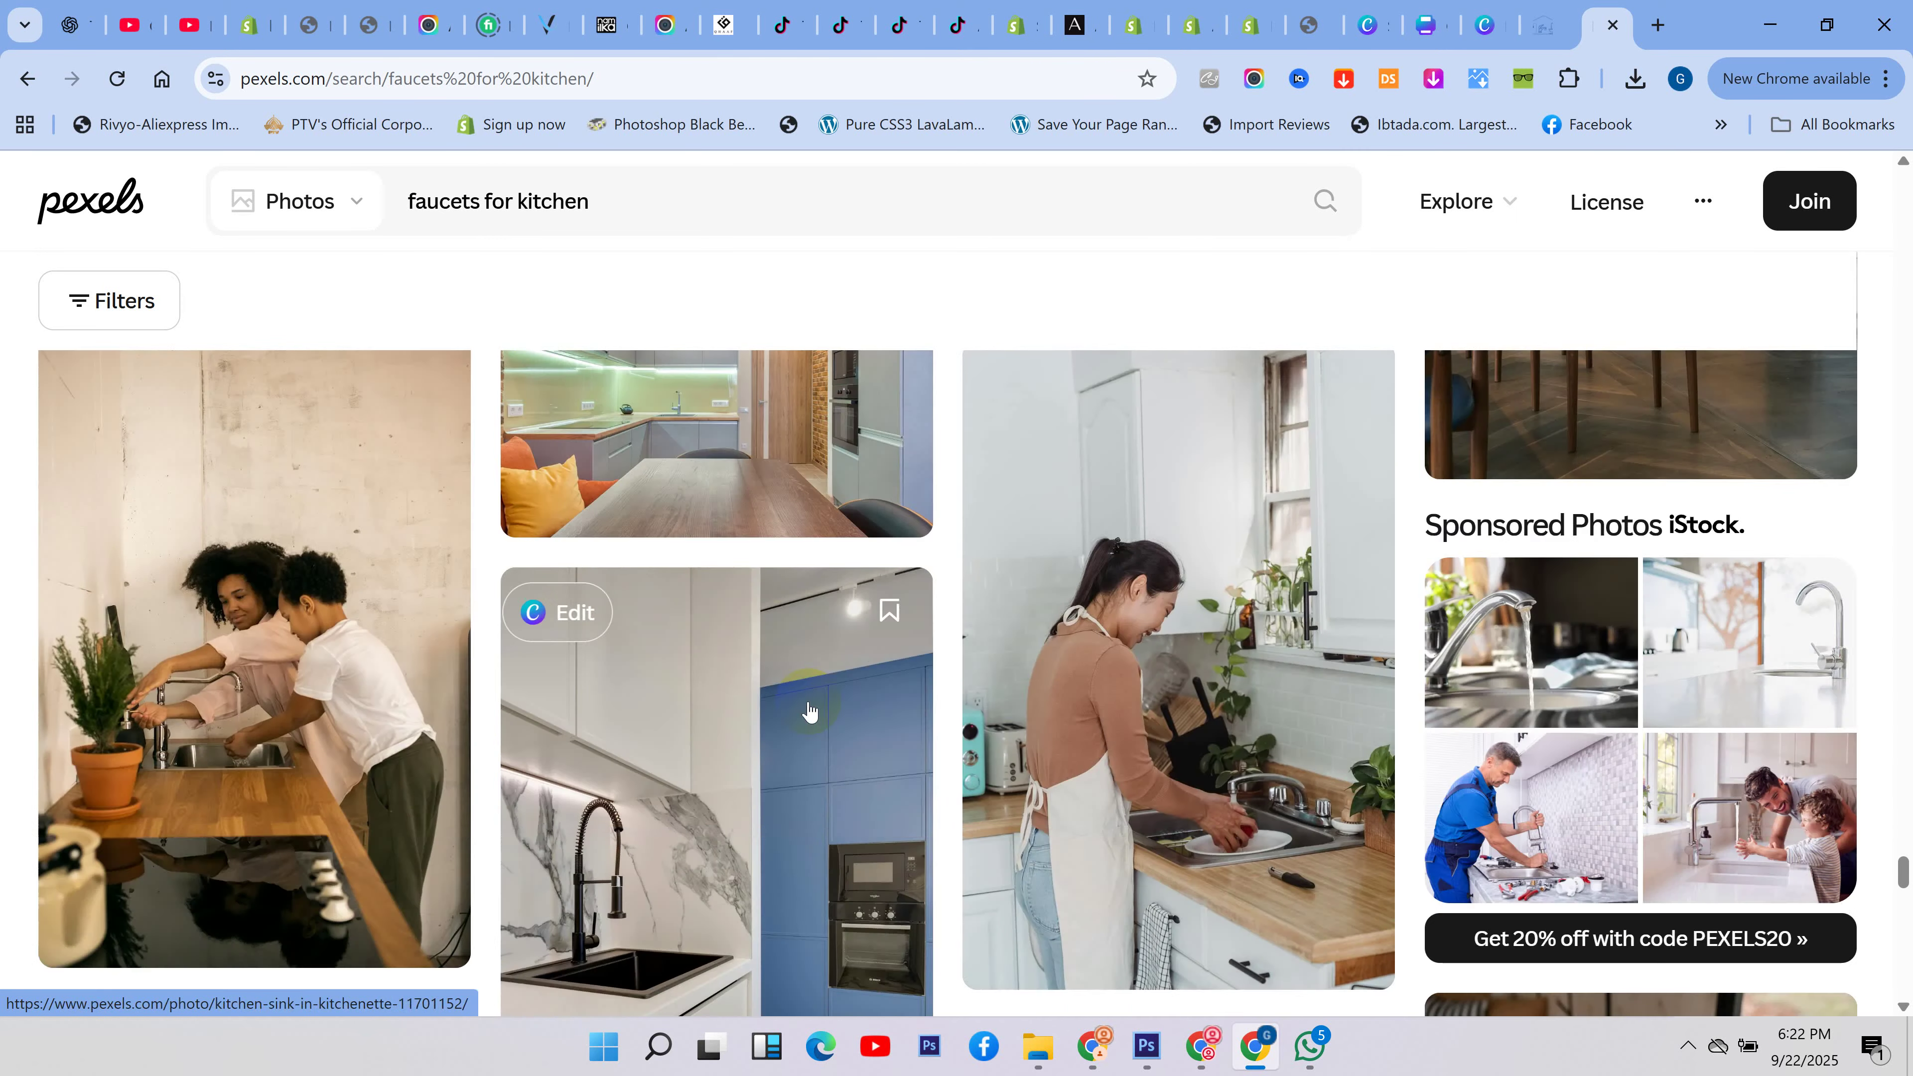
scroll(809, 710, up, 5)
scroll(809, 710, down, 10)
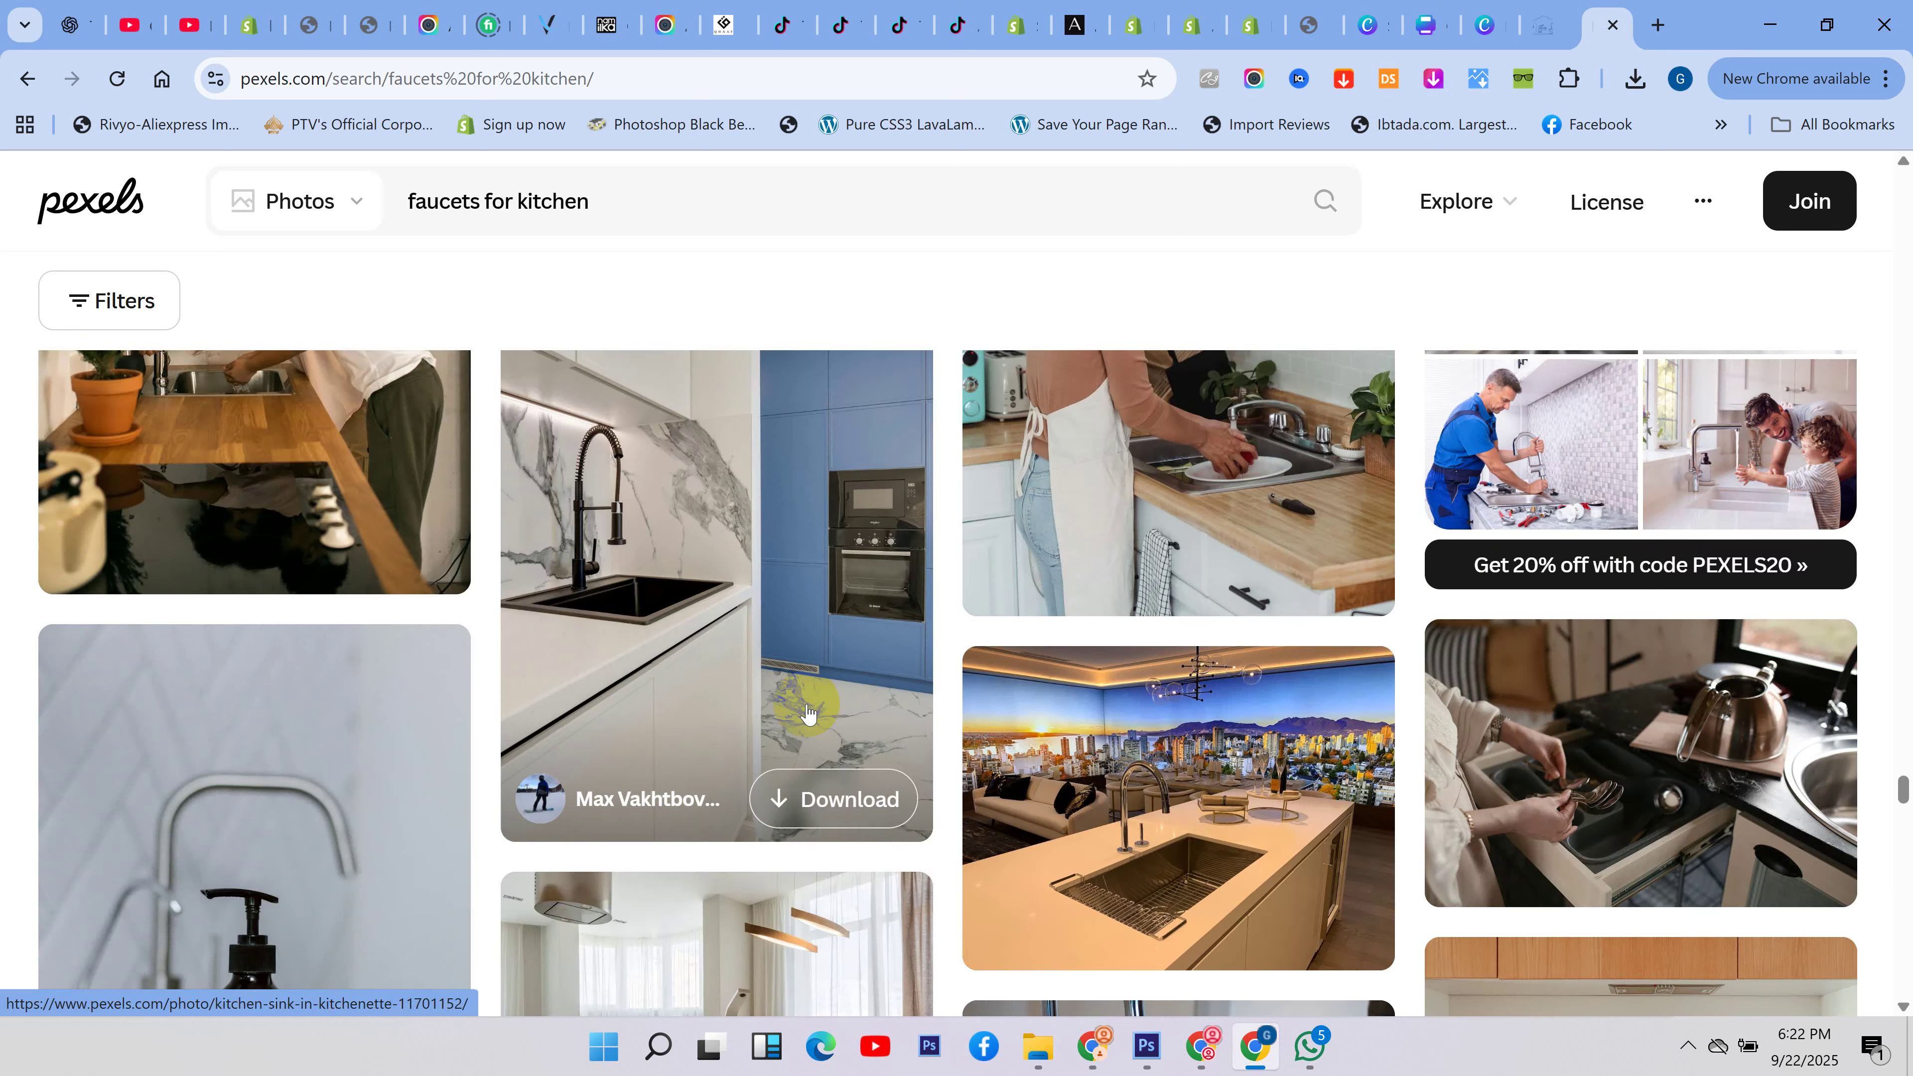
scroll(979, 751, up, 5)
scroll(979, 751, down, 10)
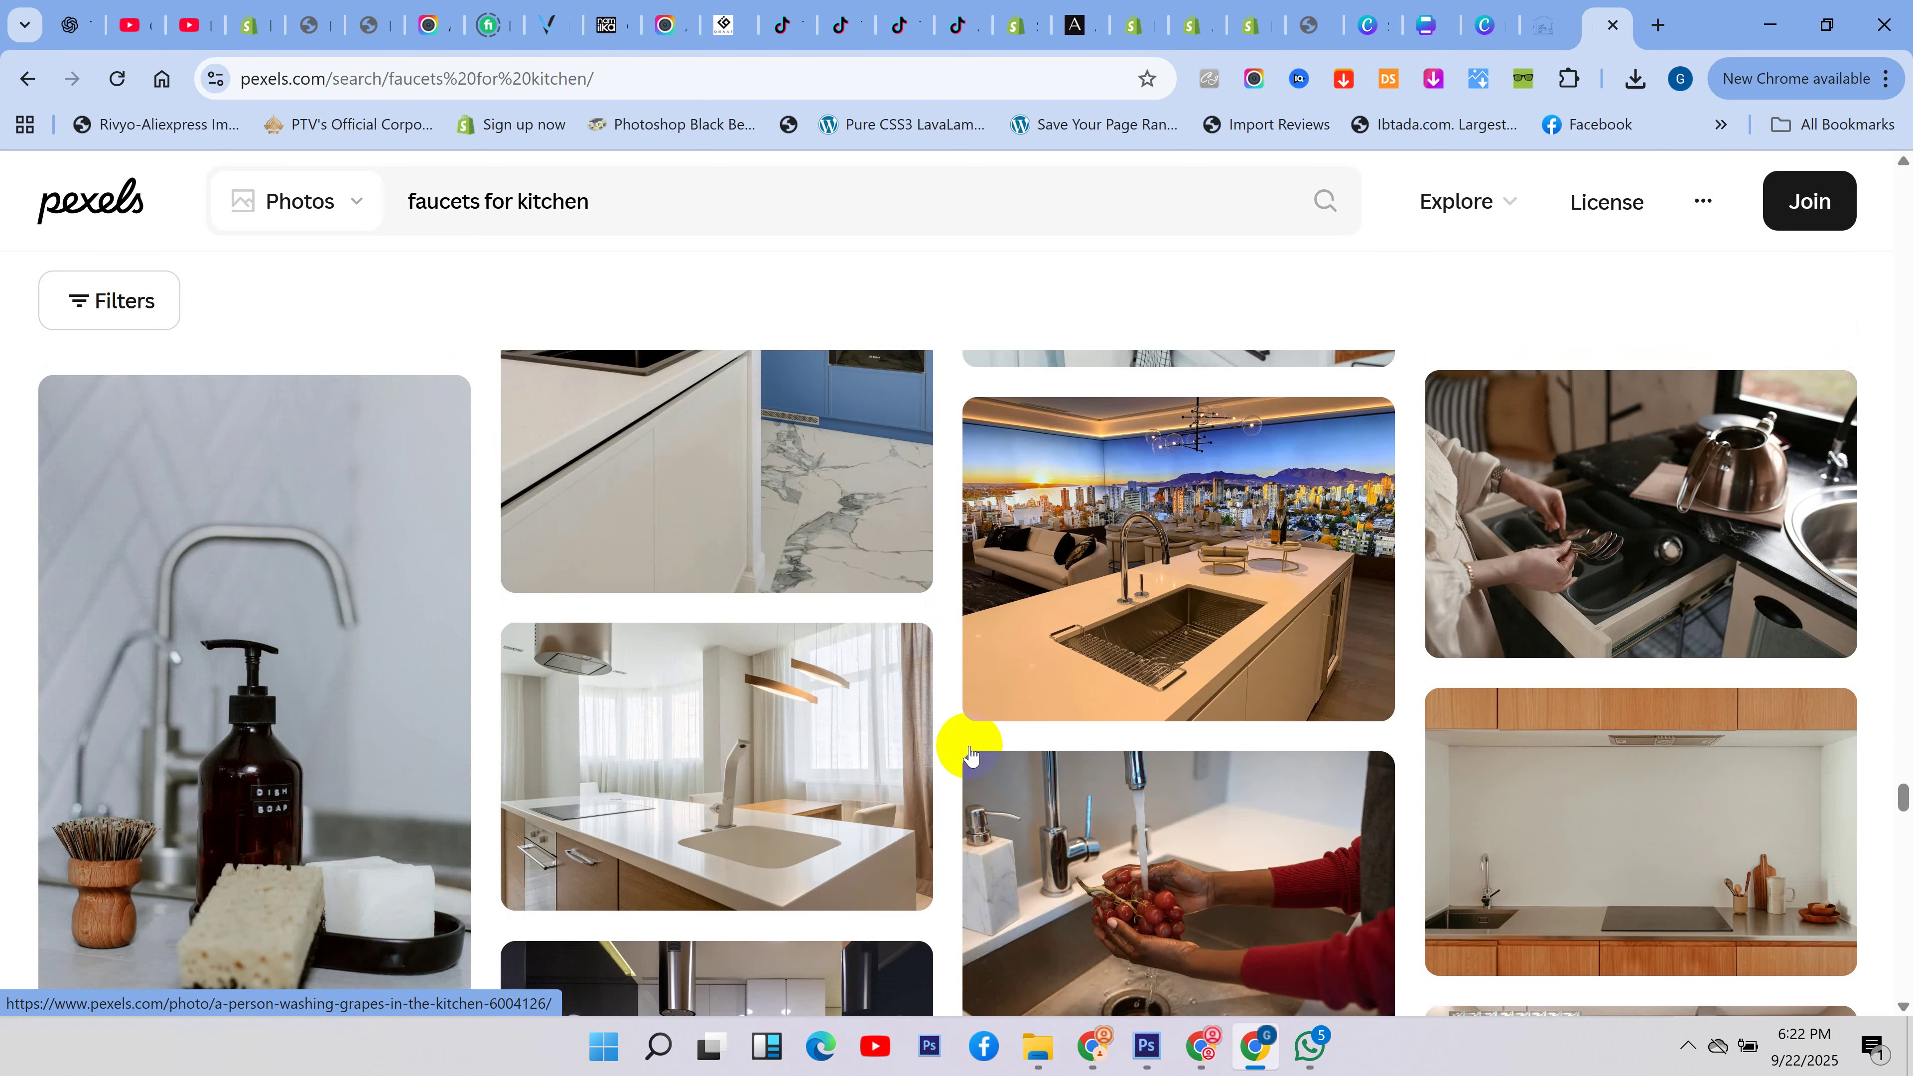
click(1207, 606)
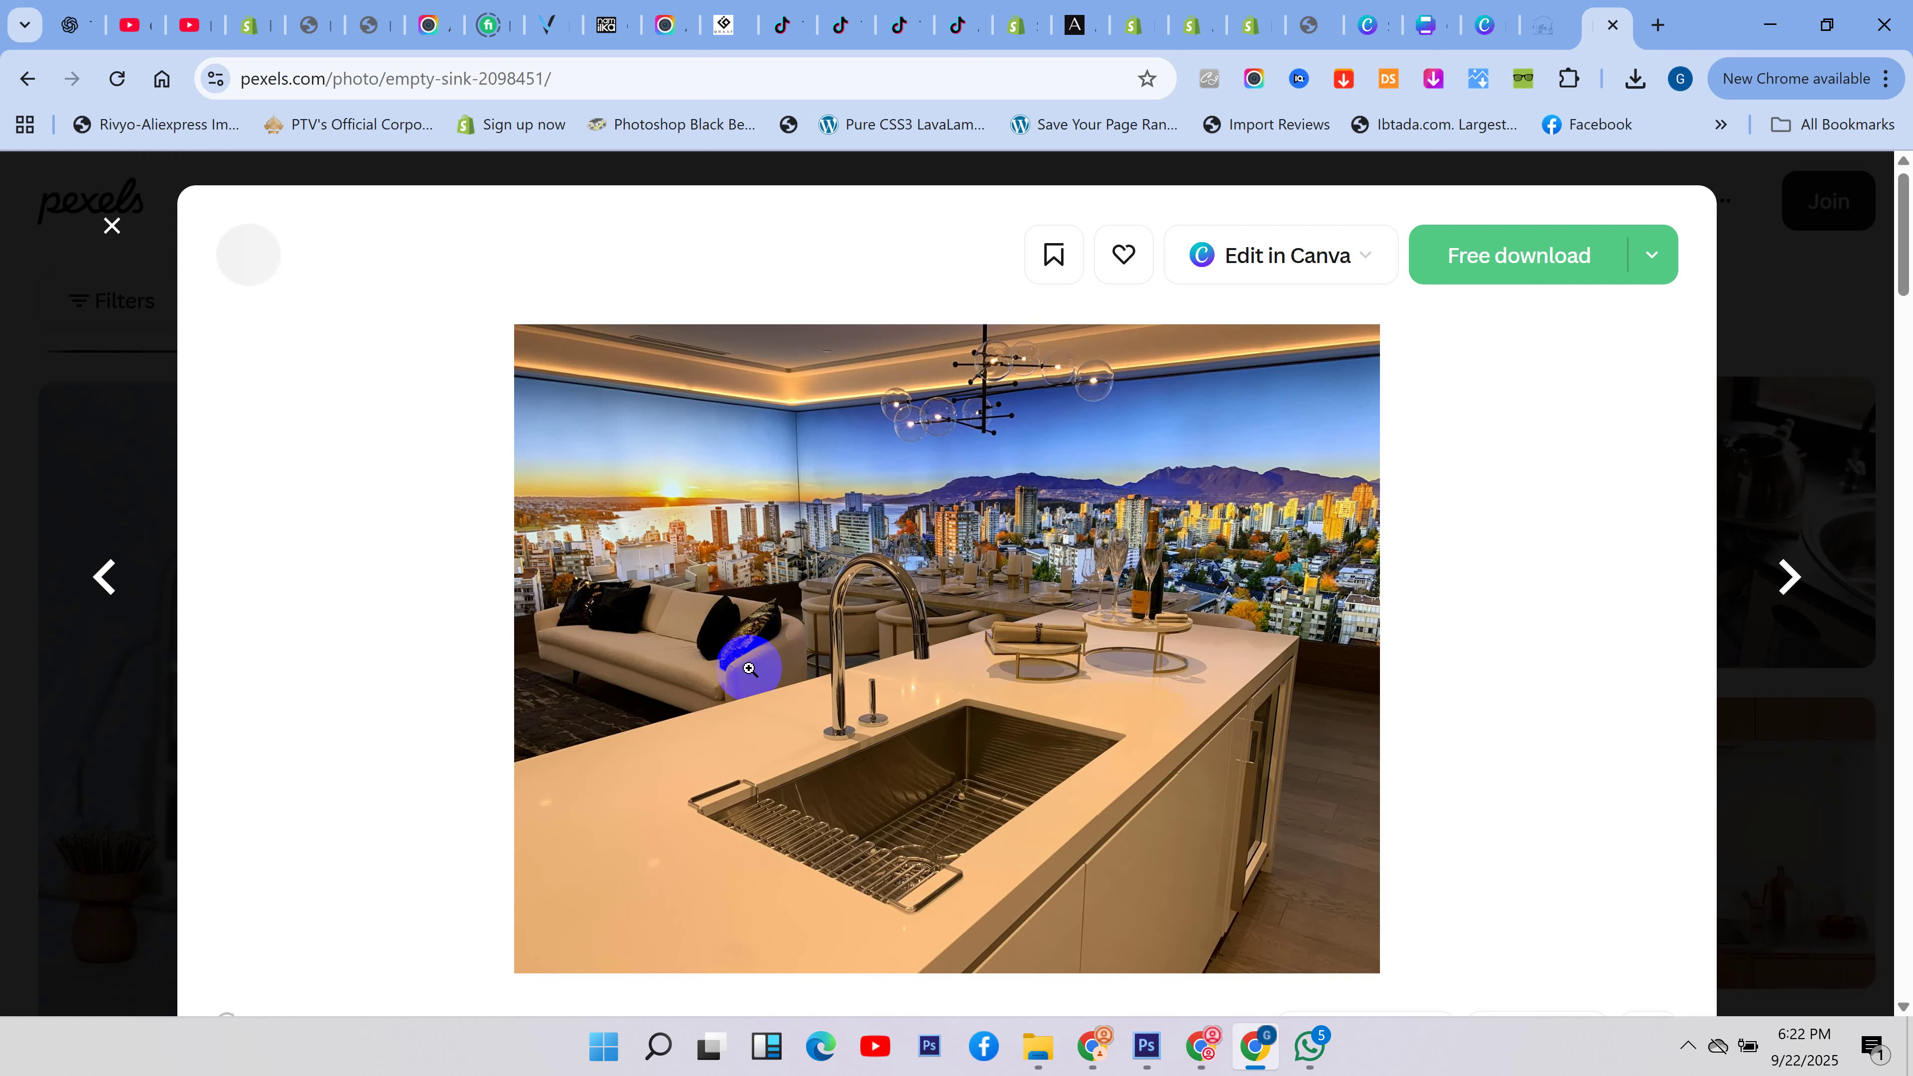
click(1510, 262)
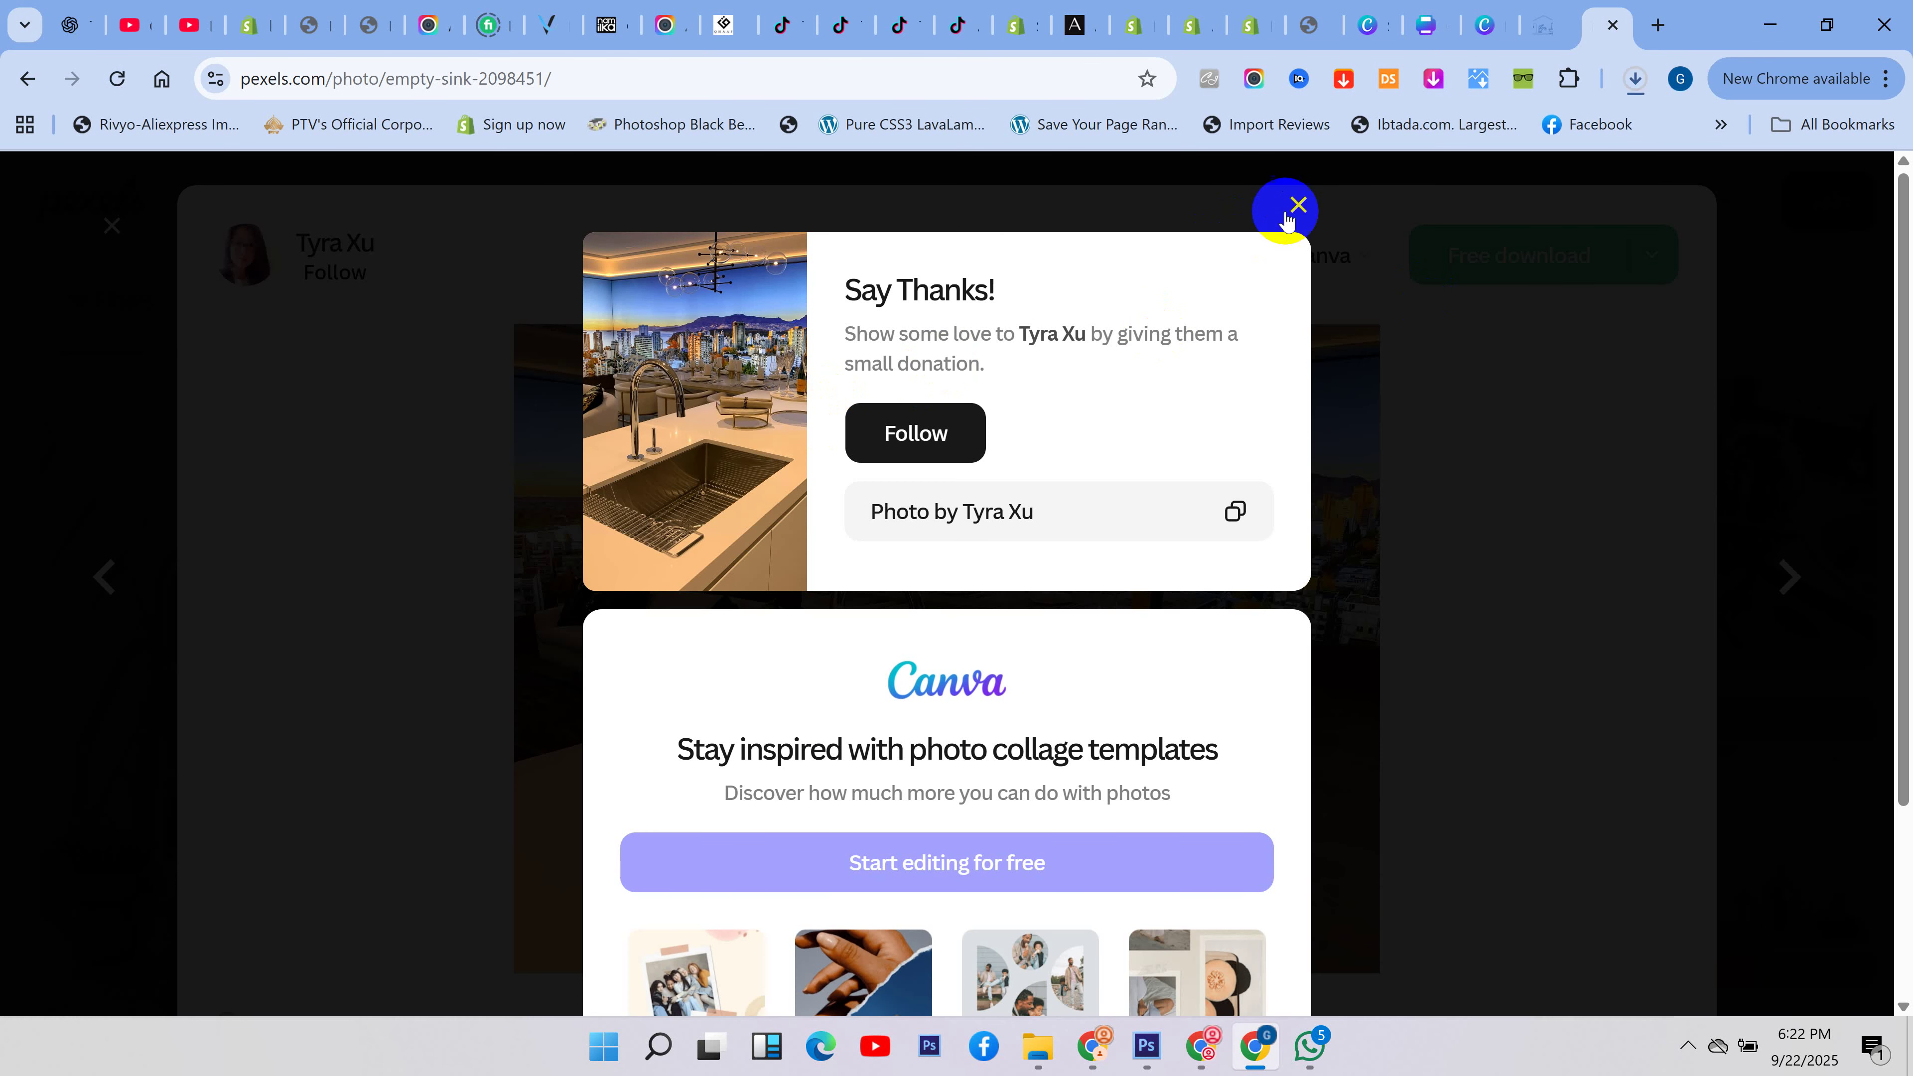
click(1269, 227)
- Examine the related photos below the skyline kitchen sink image and return to the search results
scroll(990, 512, down, 10)
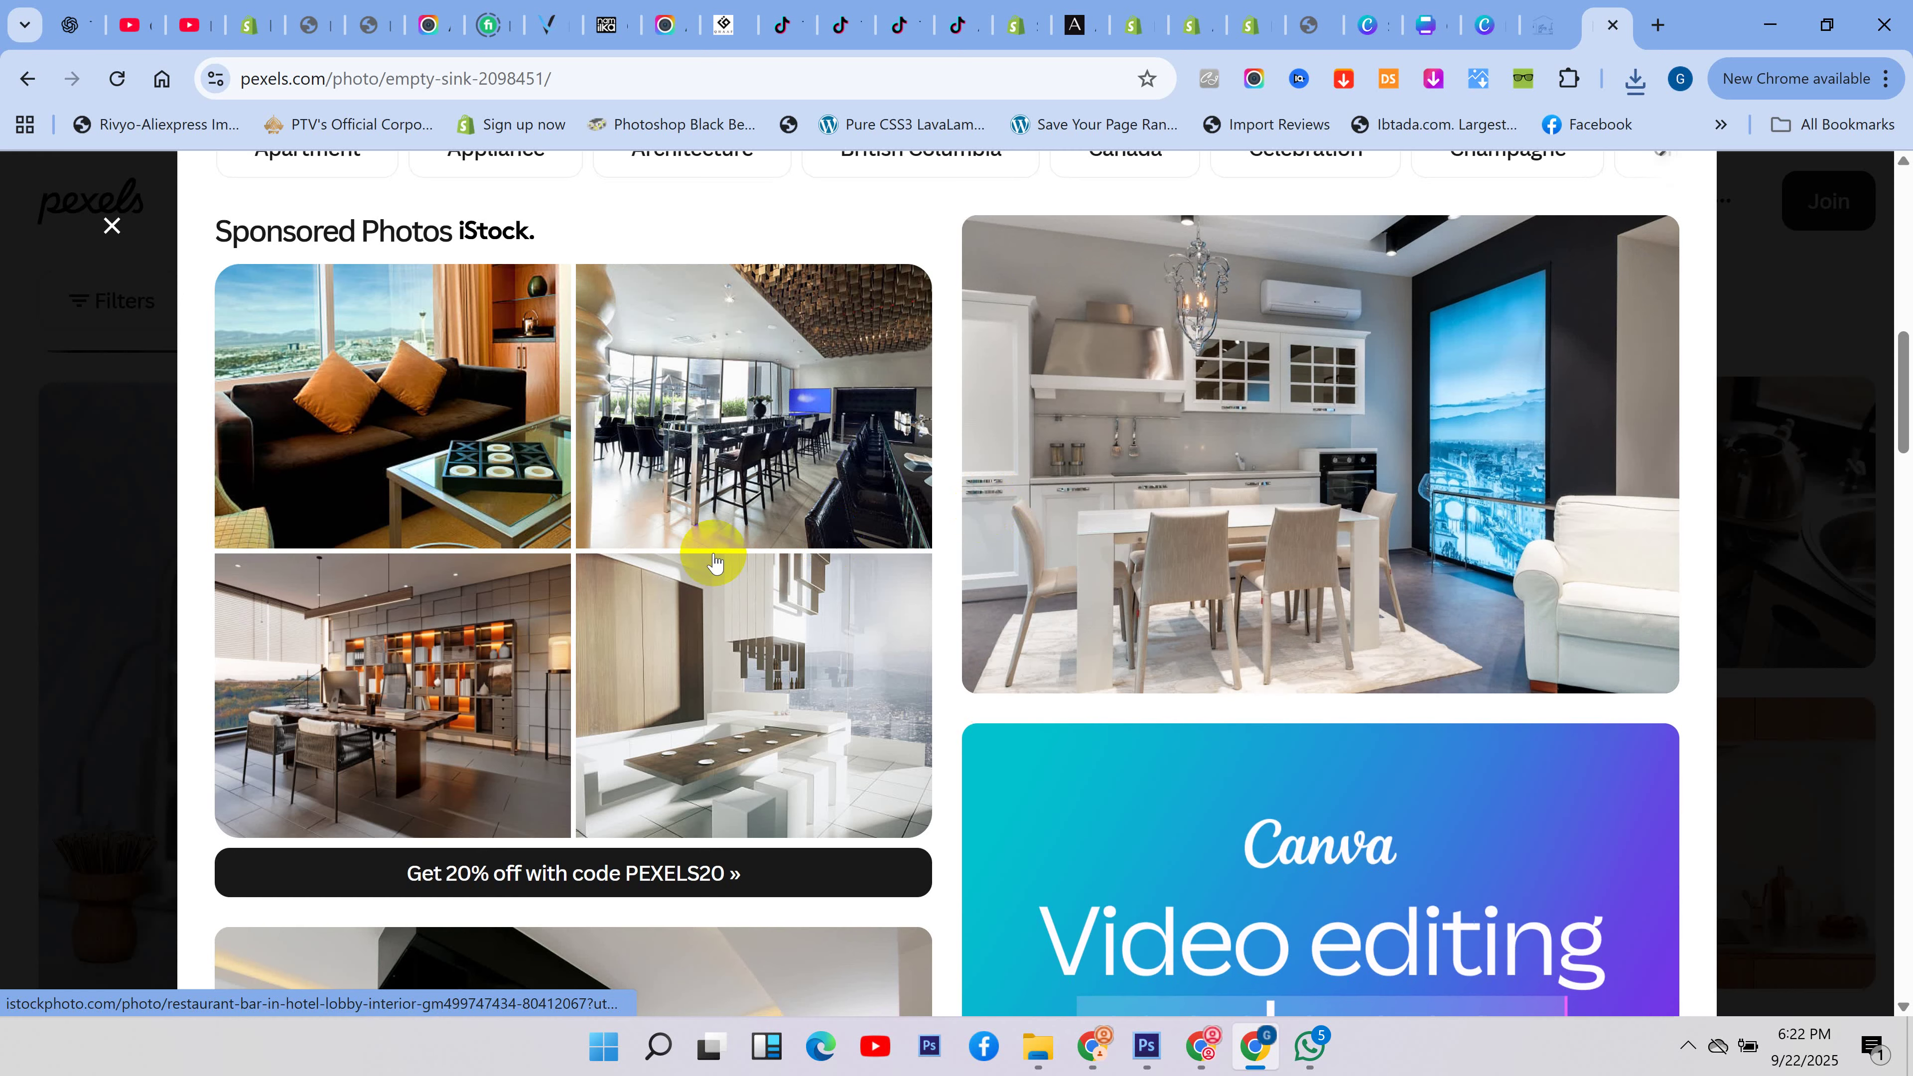
scroll(716, 558, down, 12)
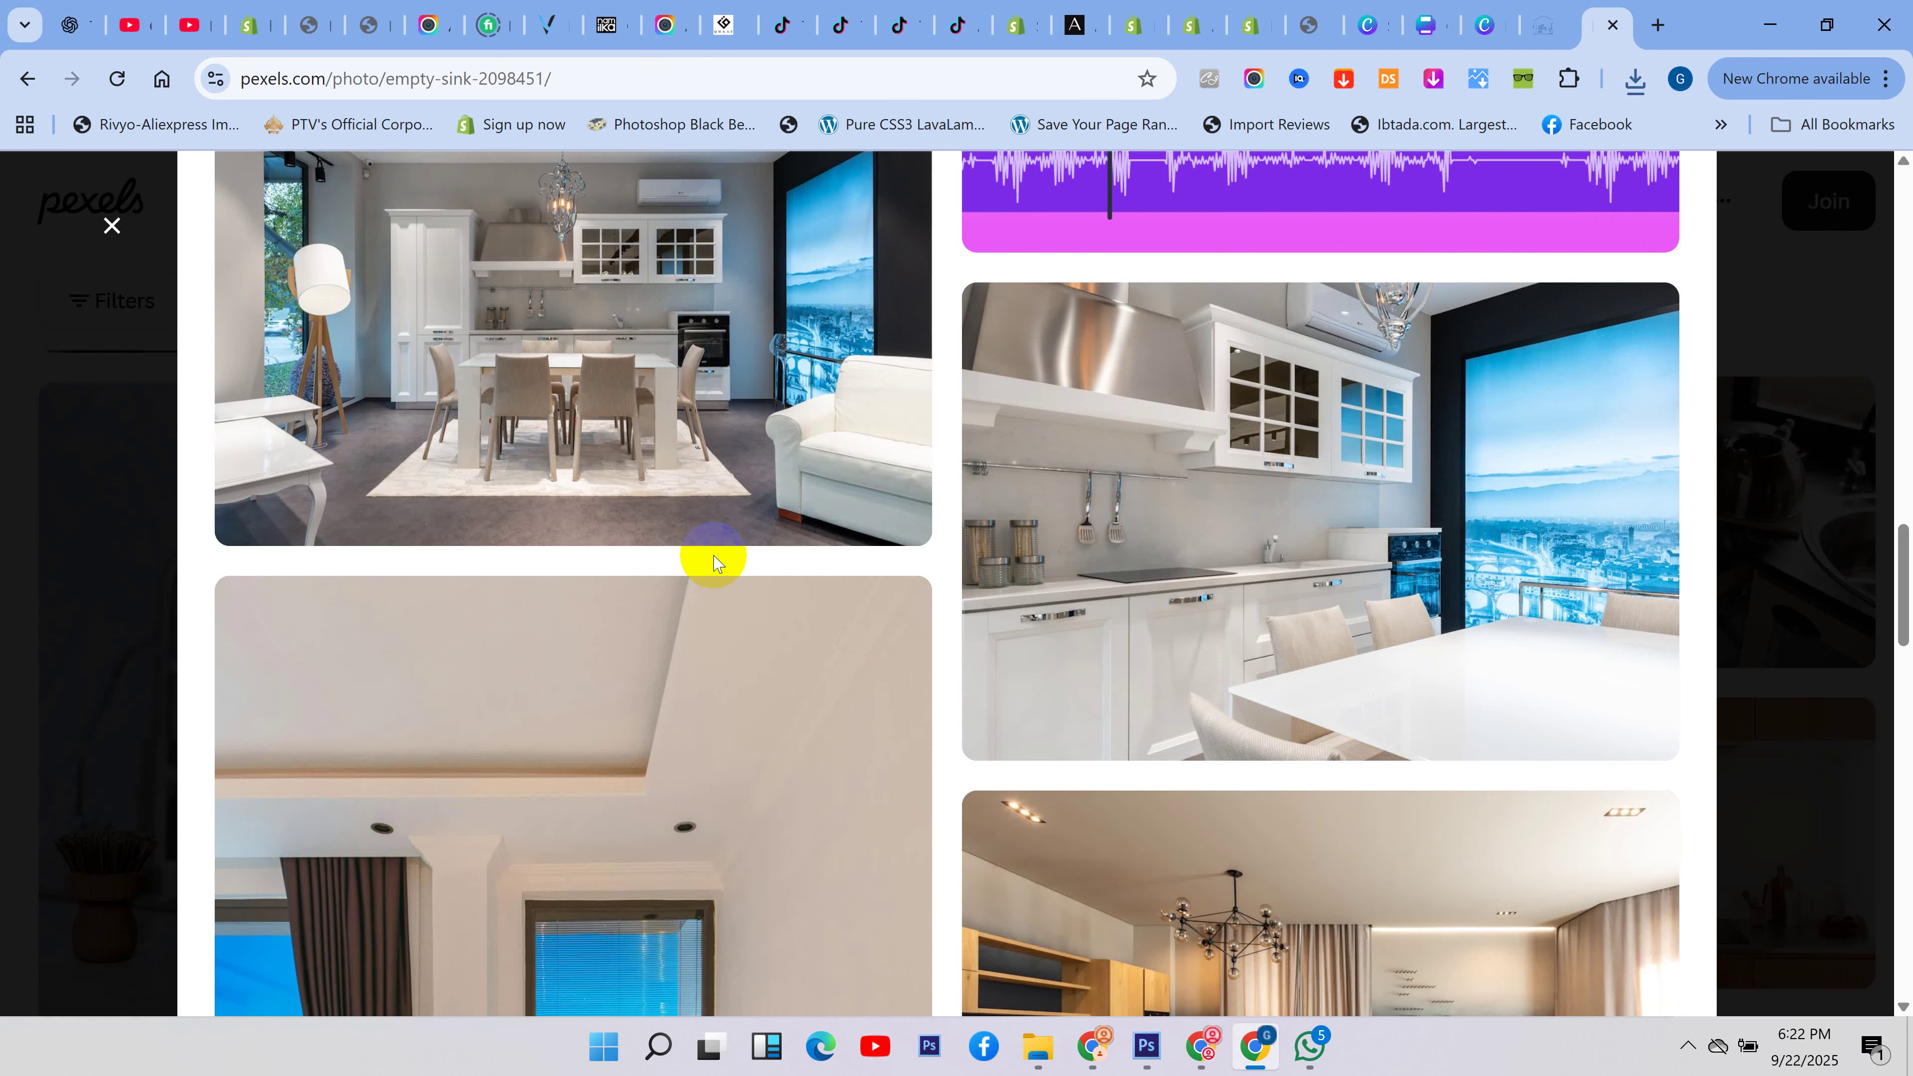
scroll(714, 556, down, 7)
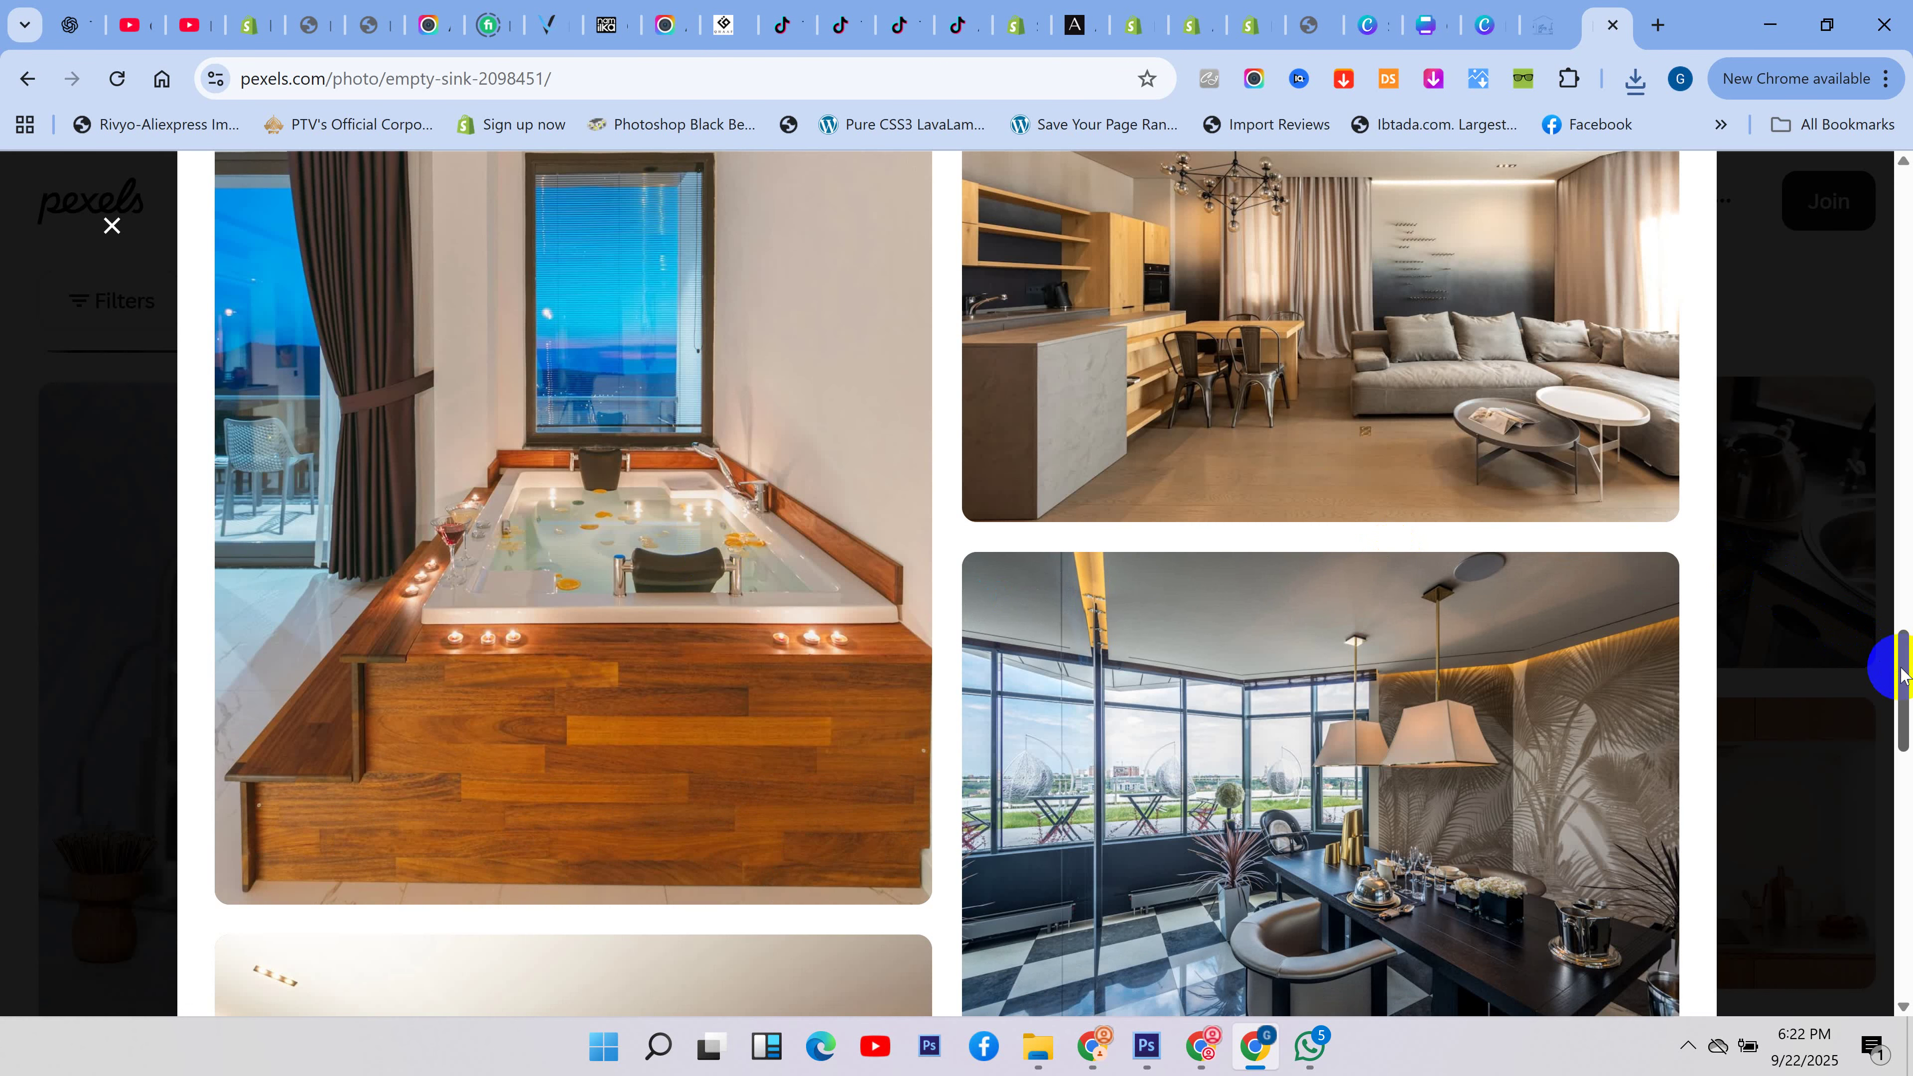
drag(1903, 687, 1904, 161)
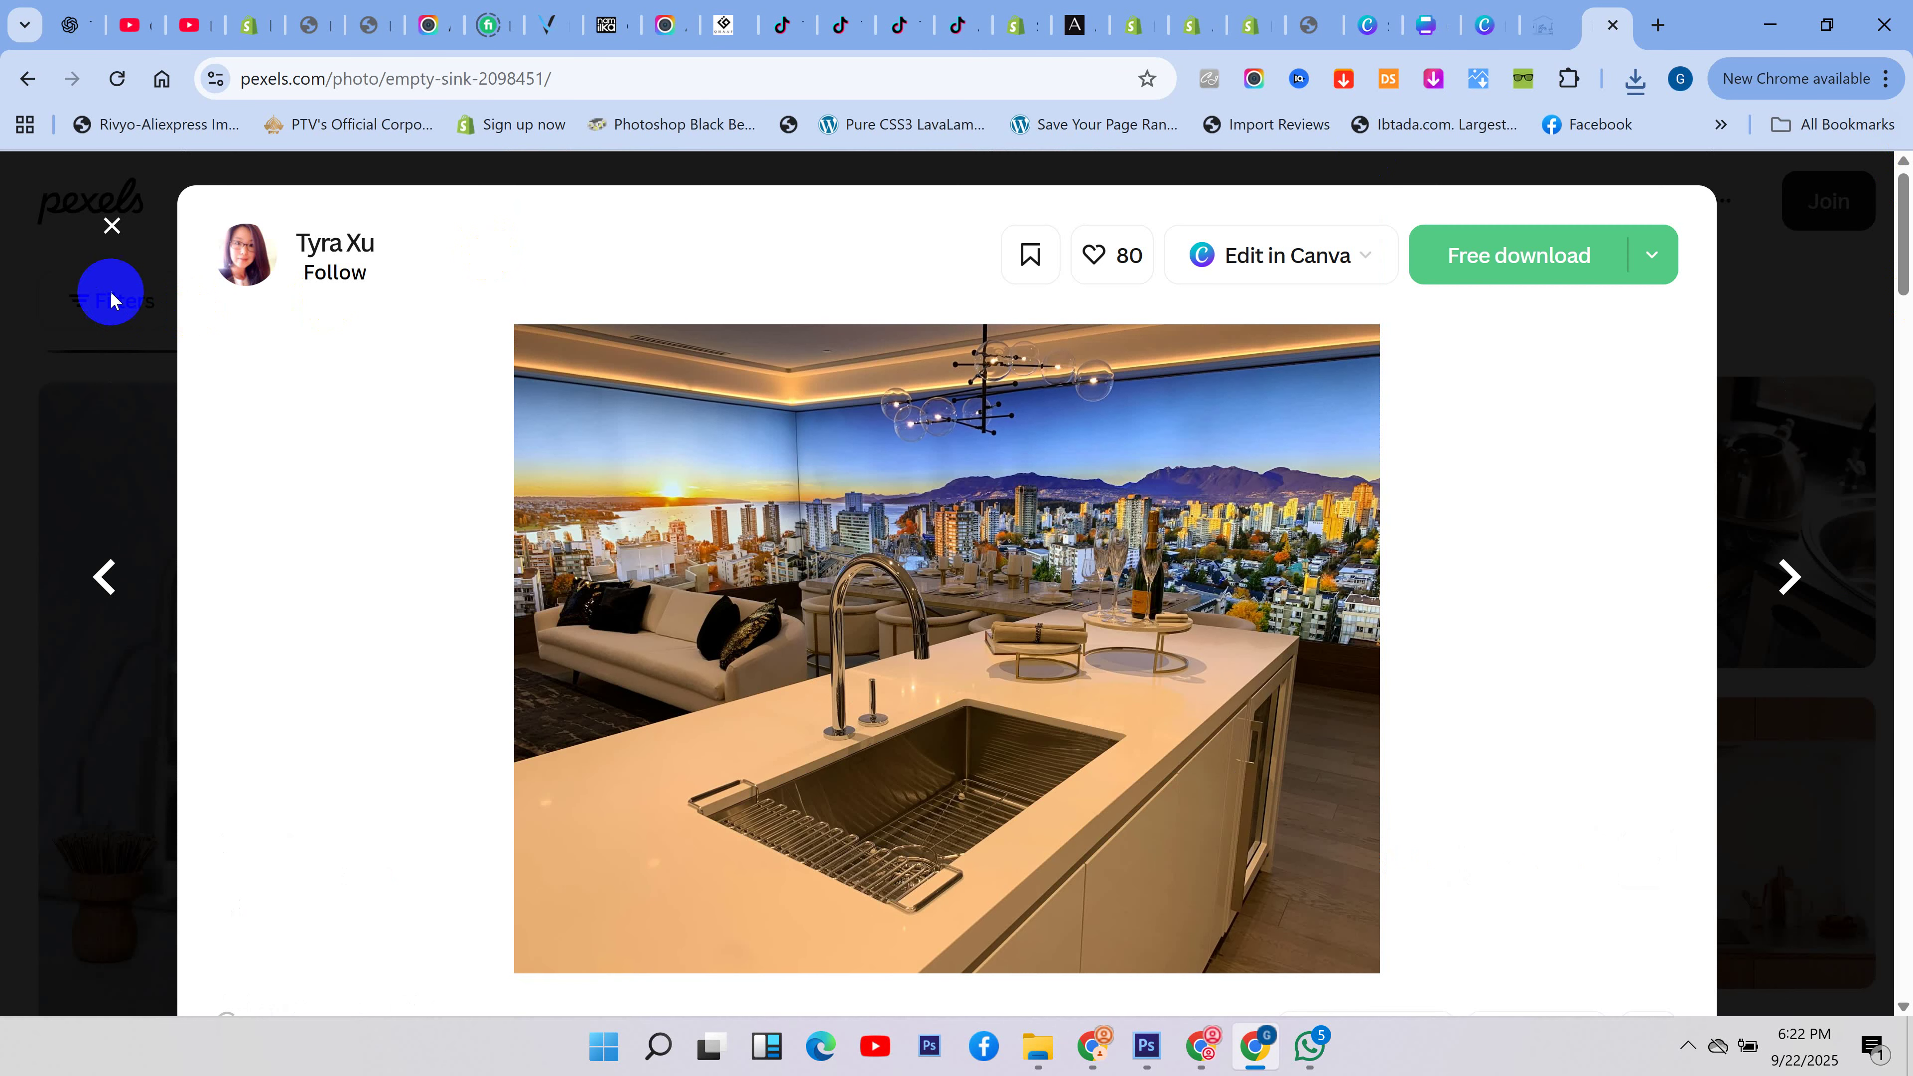
click(134, 243)
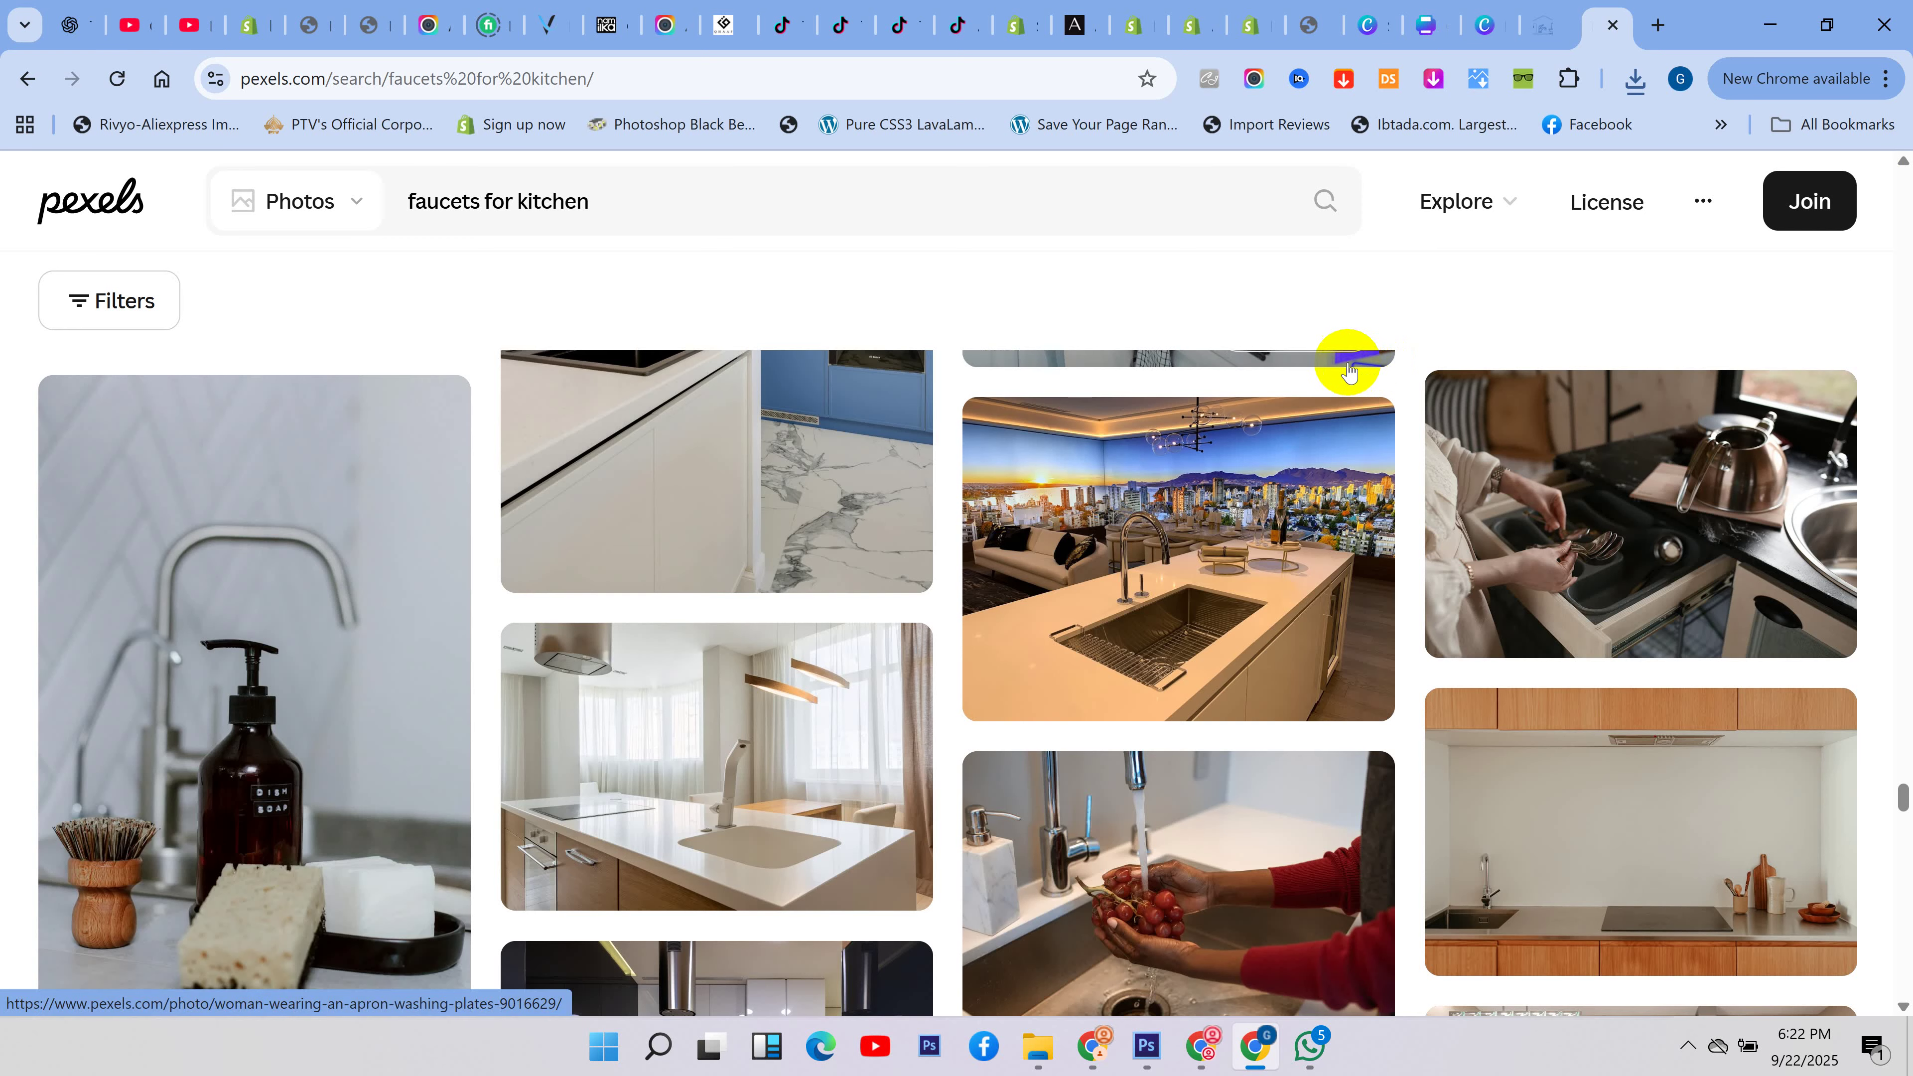
- Search the Pexels photos for "faucets for bathroom"
drag(591, 202, 516, 202)
text(bathroom)
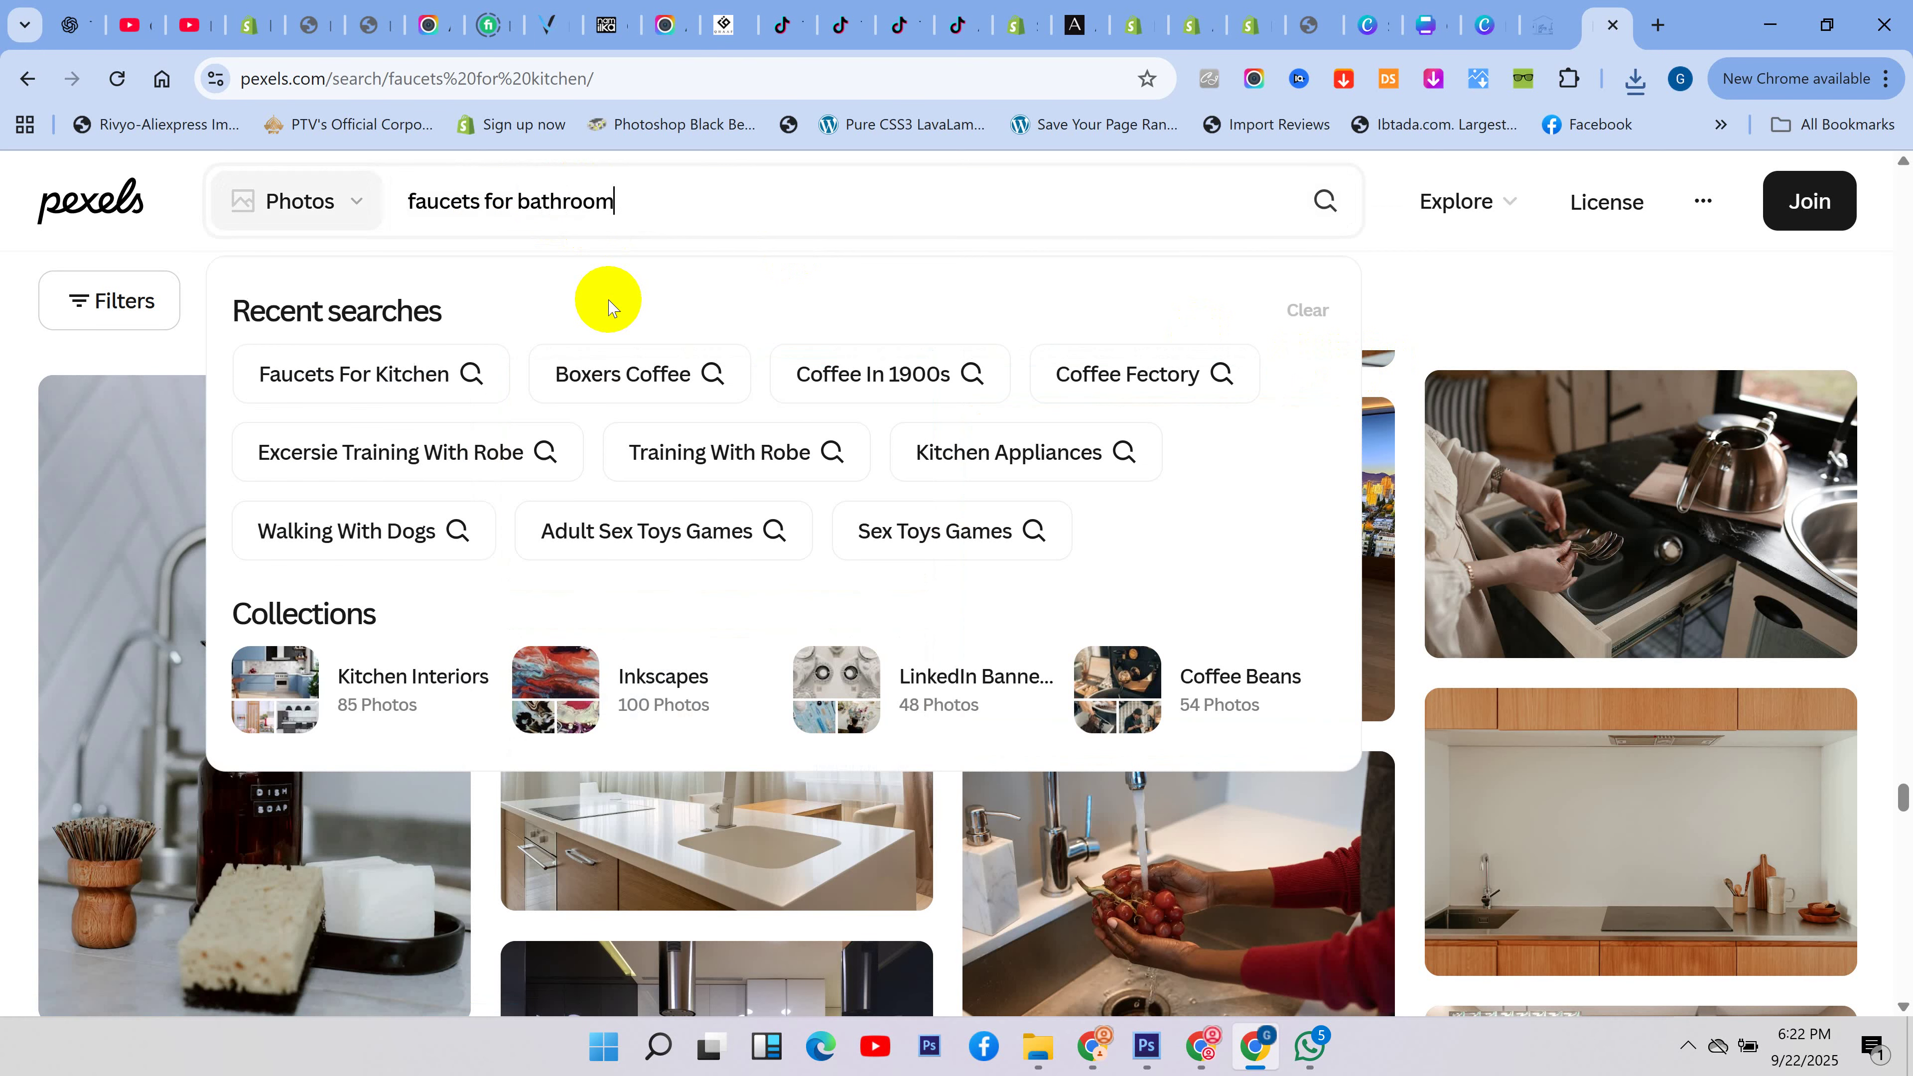
key(Return)
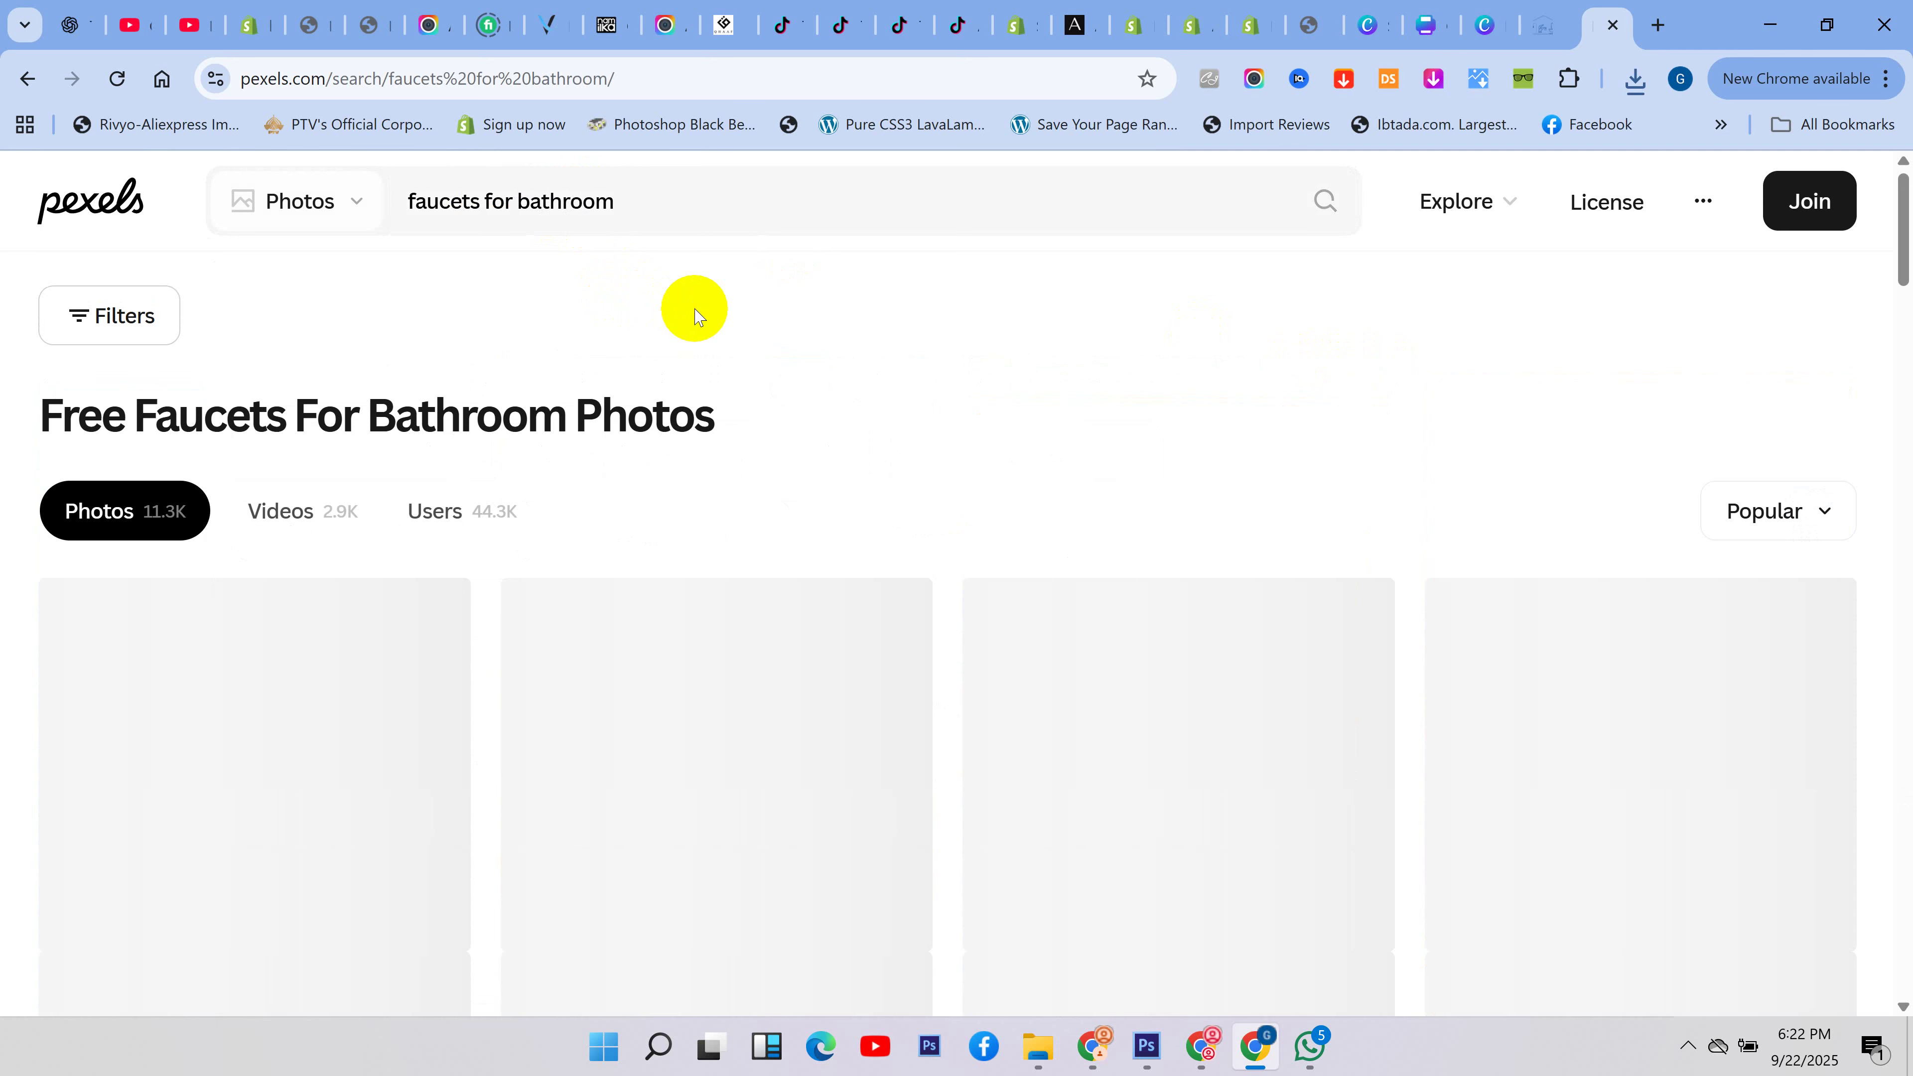
- Find the bathroom photo with round black-framed mirrors and black faucets on a teal vanity, download it for free, and return to the results
scroll(781, 333, down, 8)
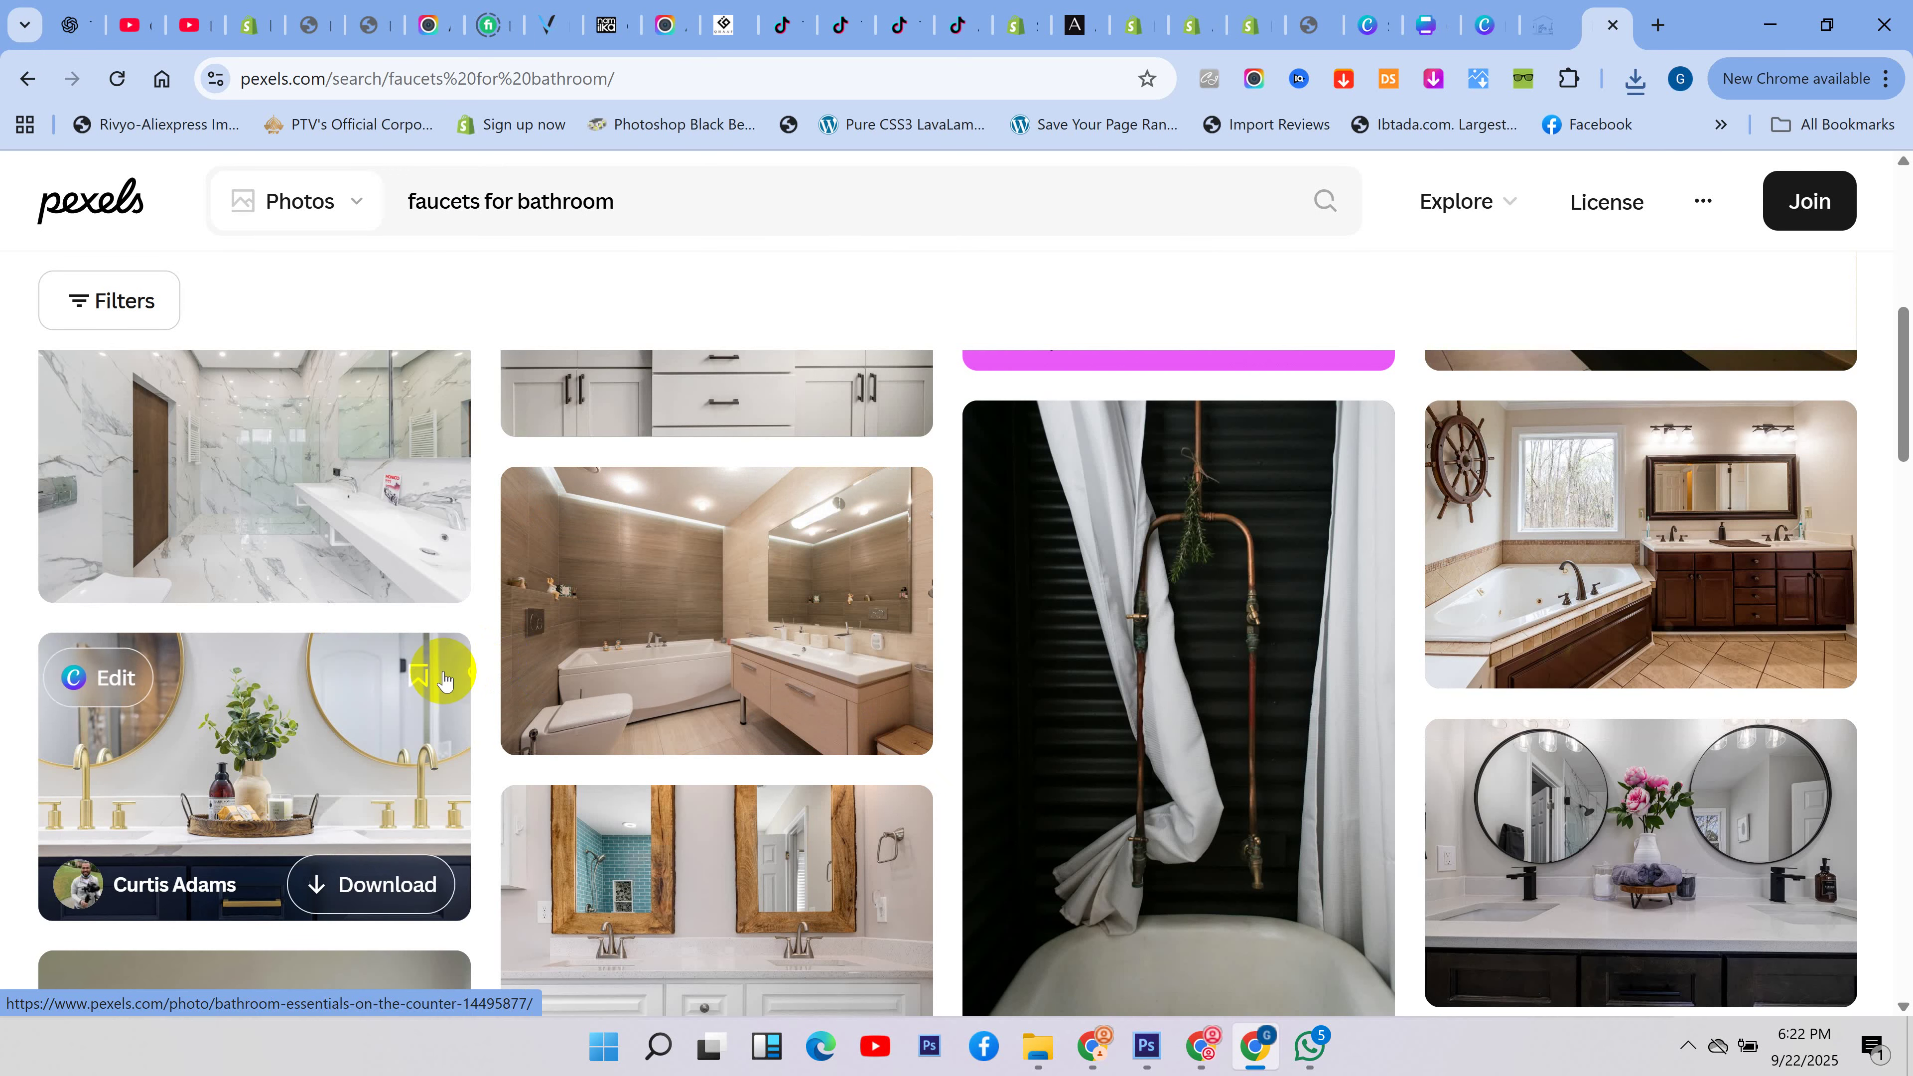
scroll(445, 668, down, 2)
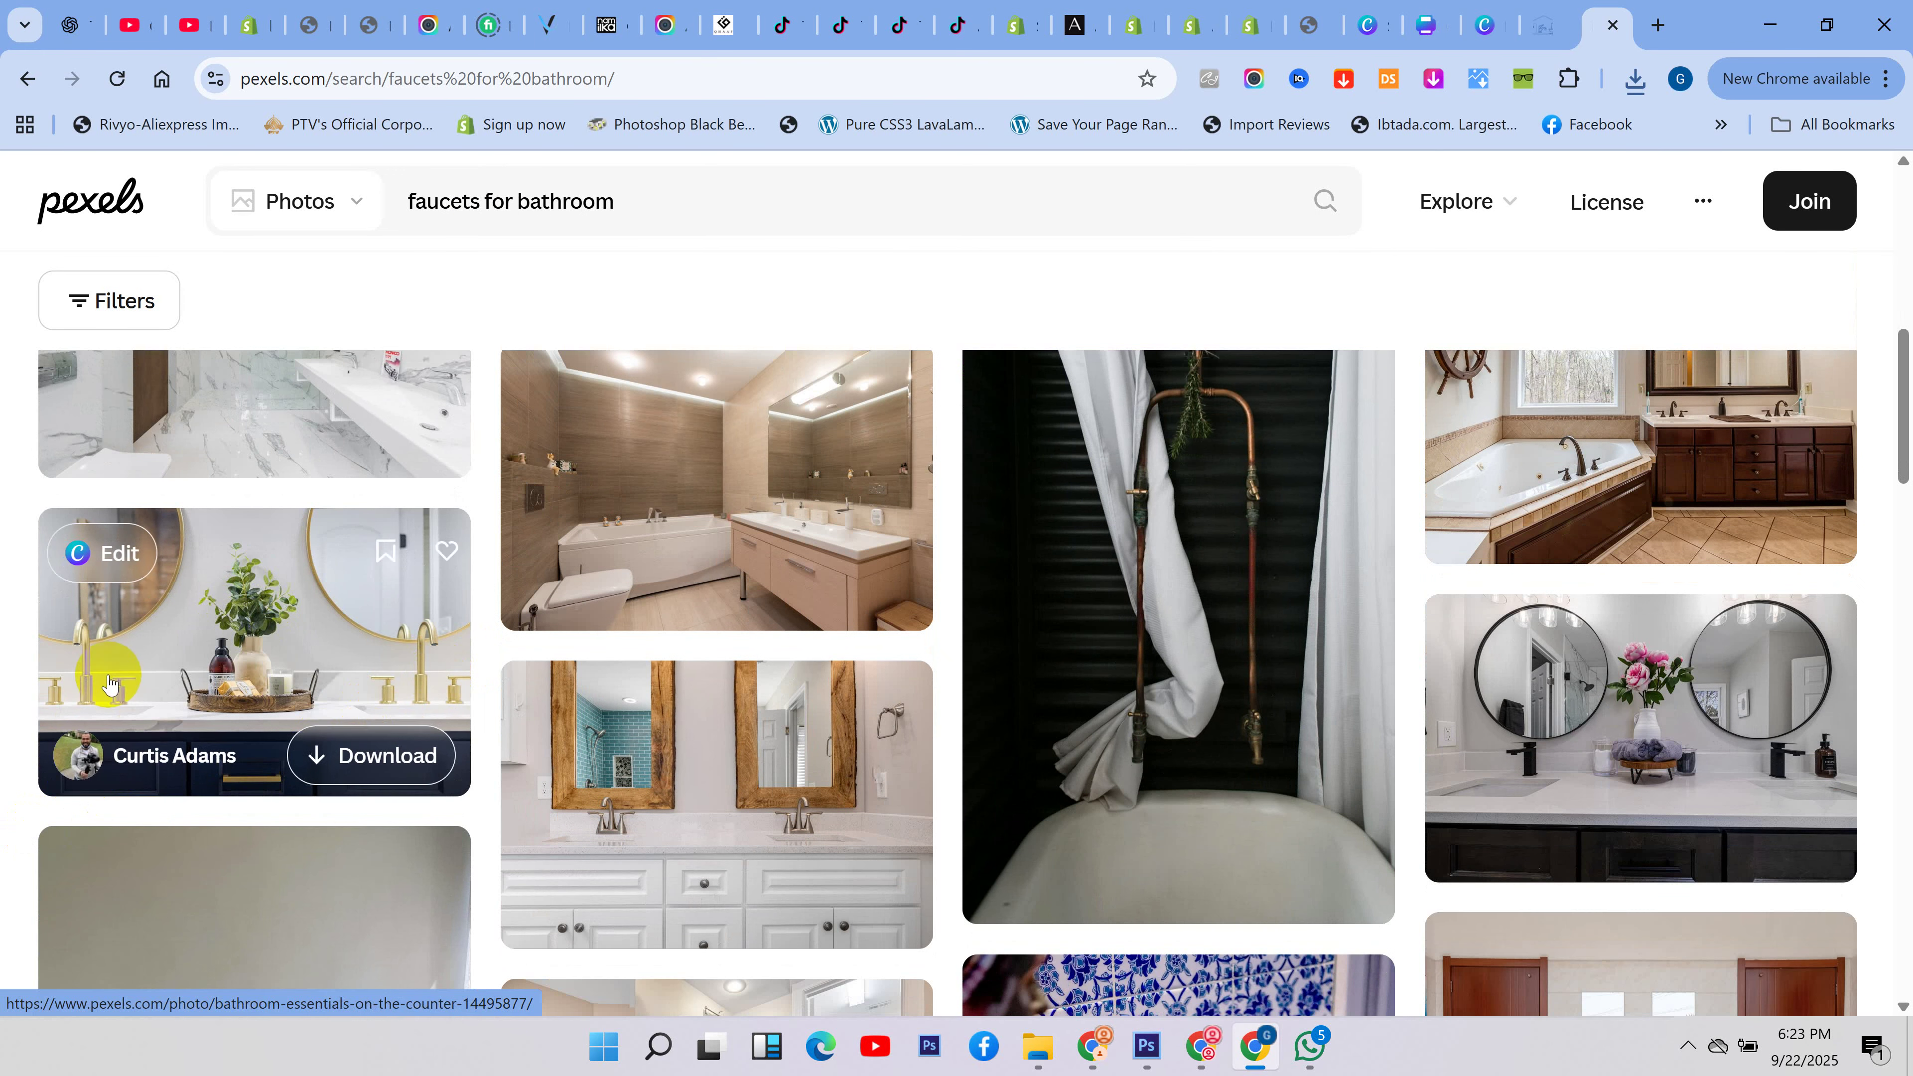
scroll(222, 660, down, 6)
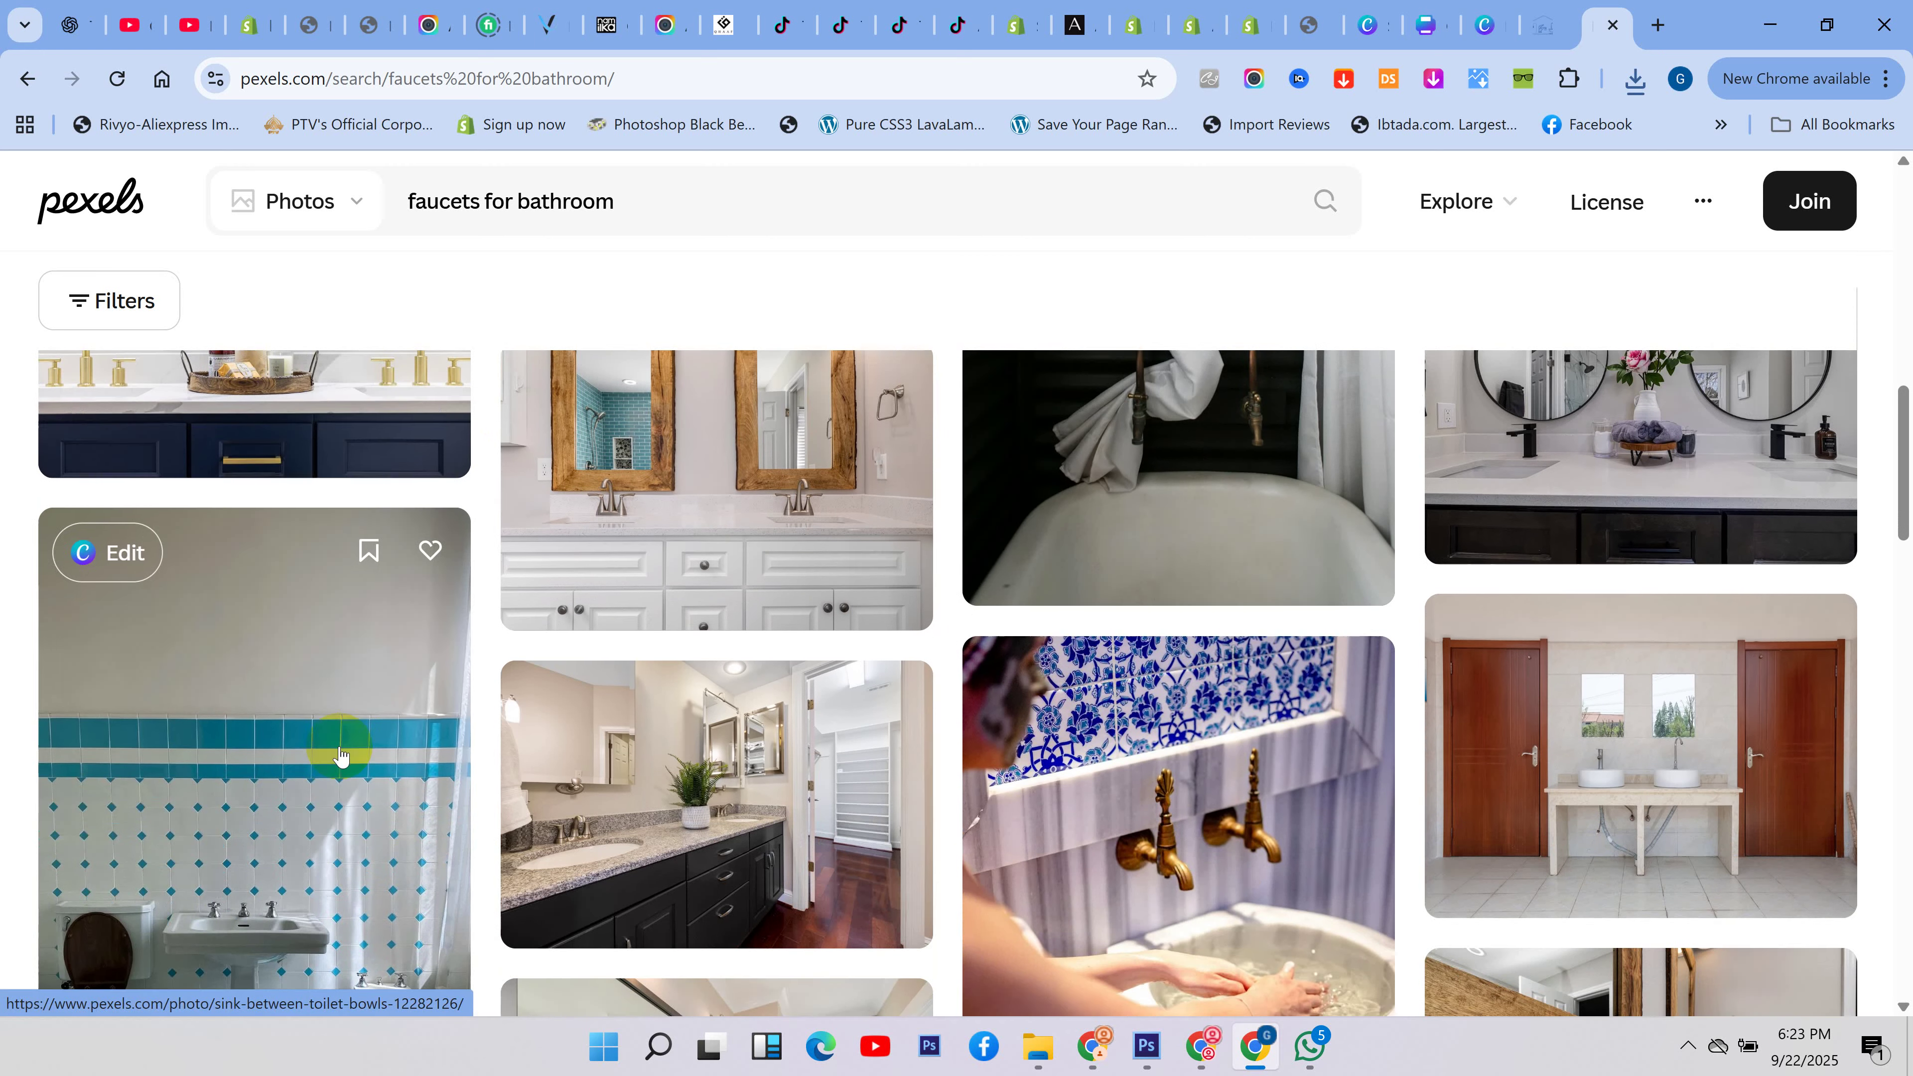
scroll(347, 765, down, 4)
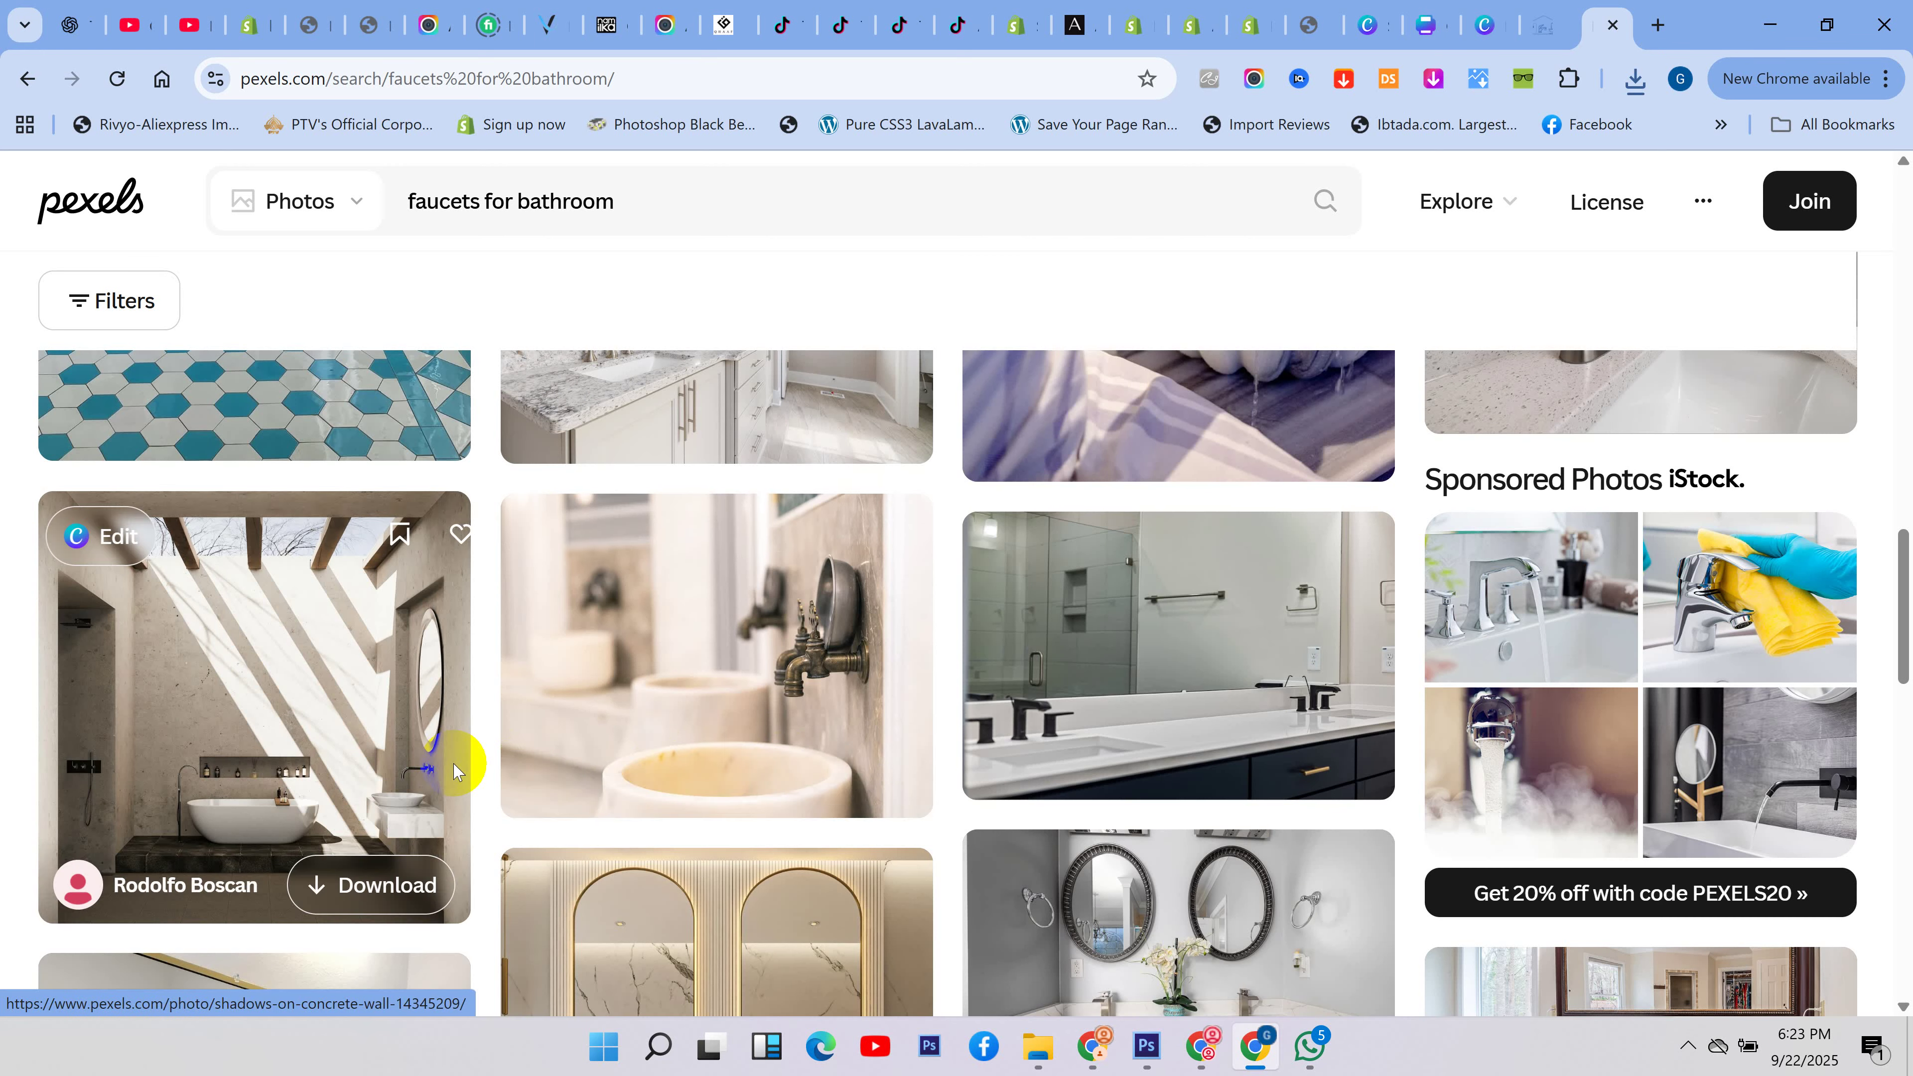
scroll(726, 778, down, 4)
scroll(709, 786, down, 4)
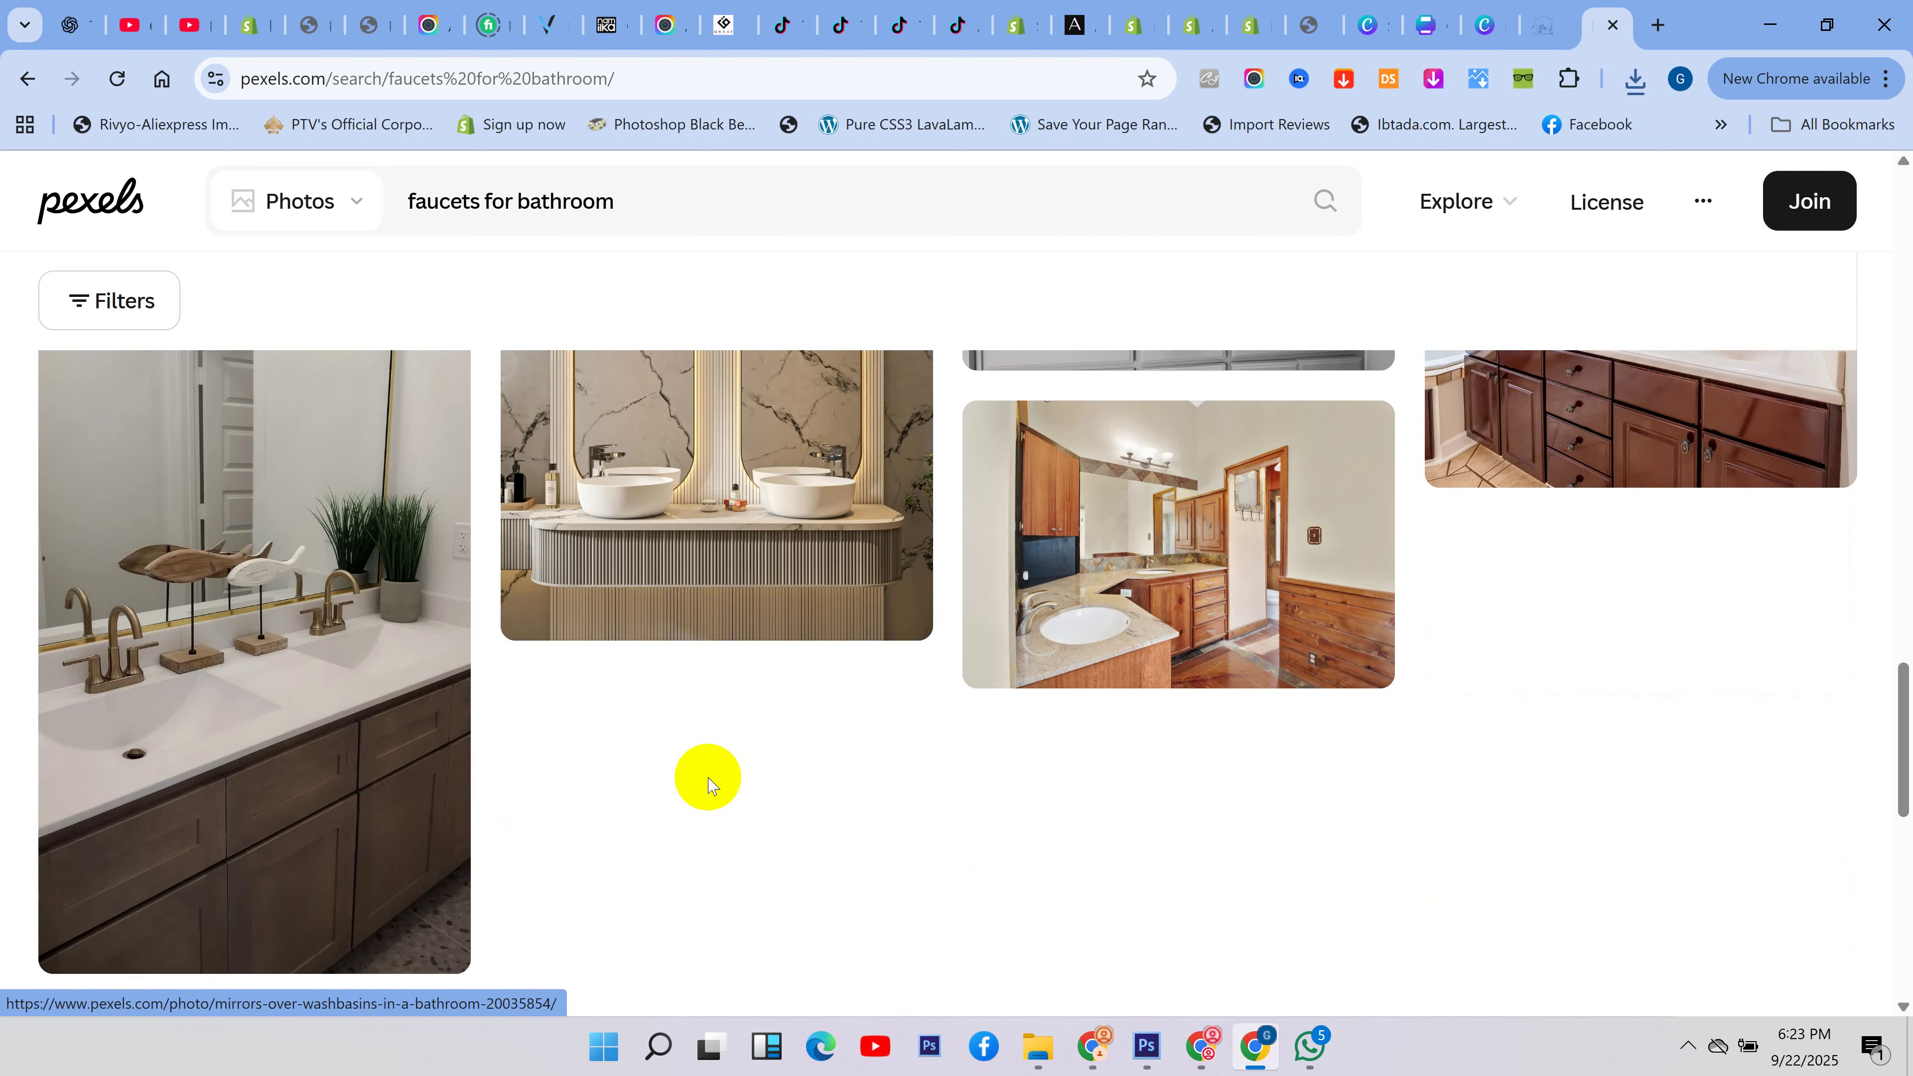
scroll(810, 784, down, 4)
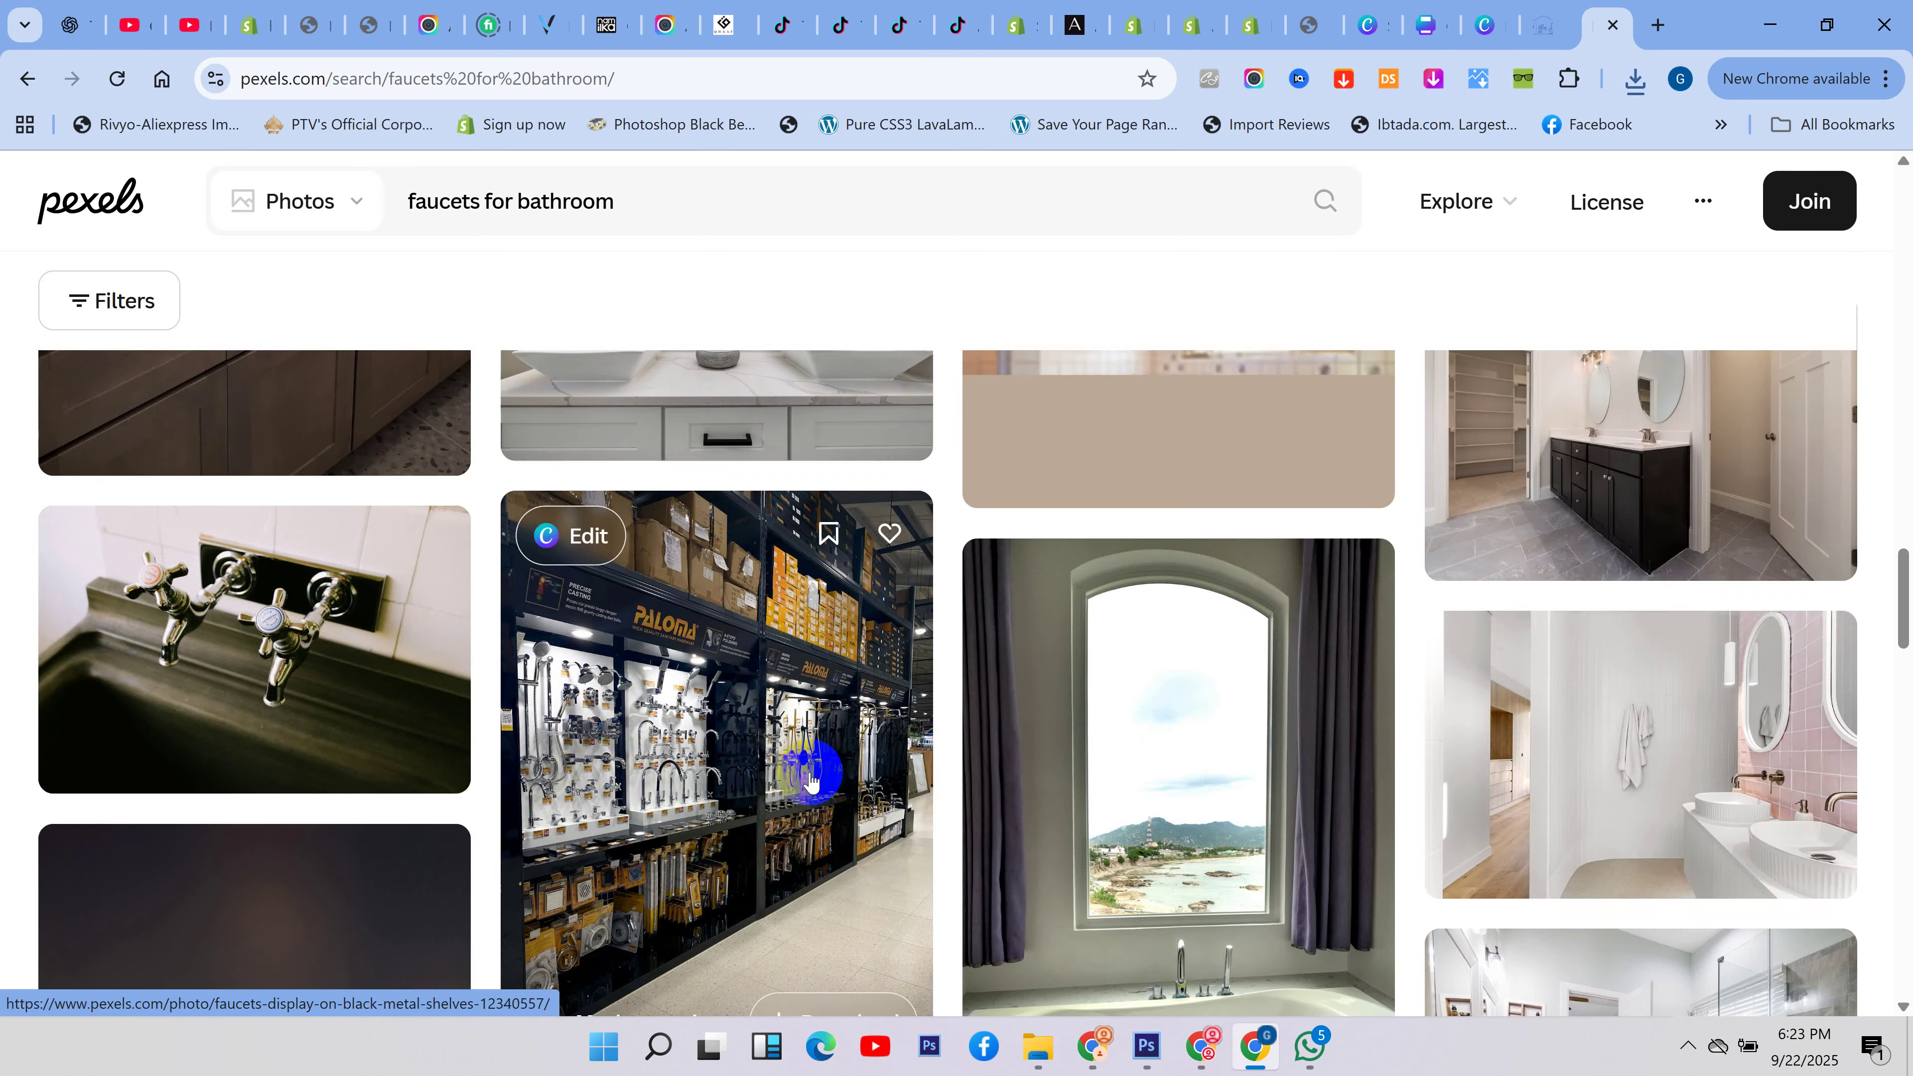
scroll(810, 780, down, 7)
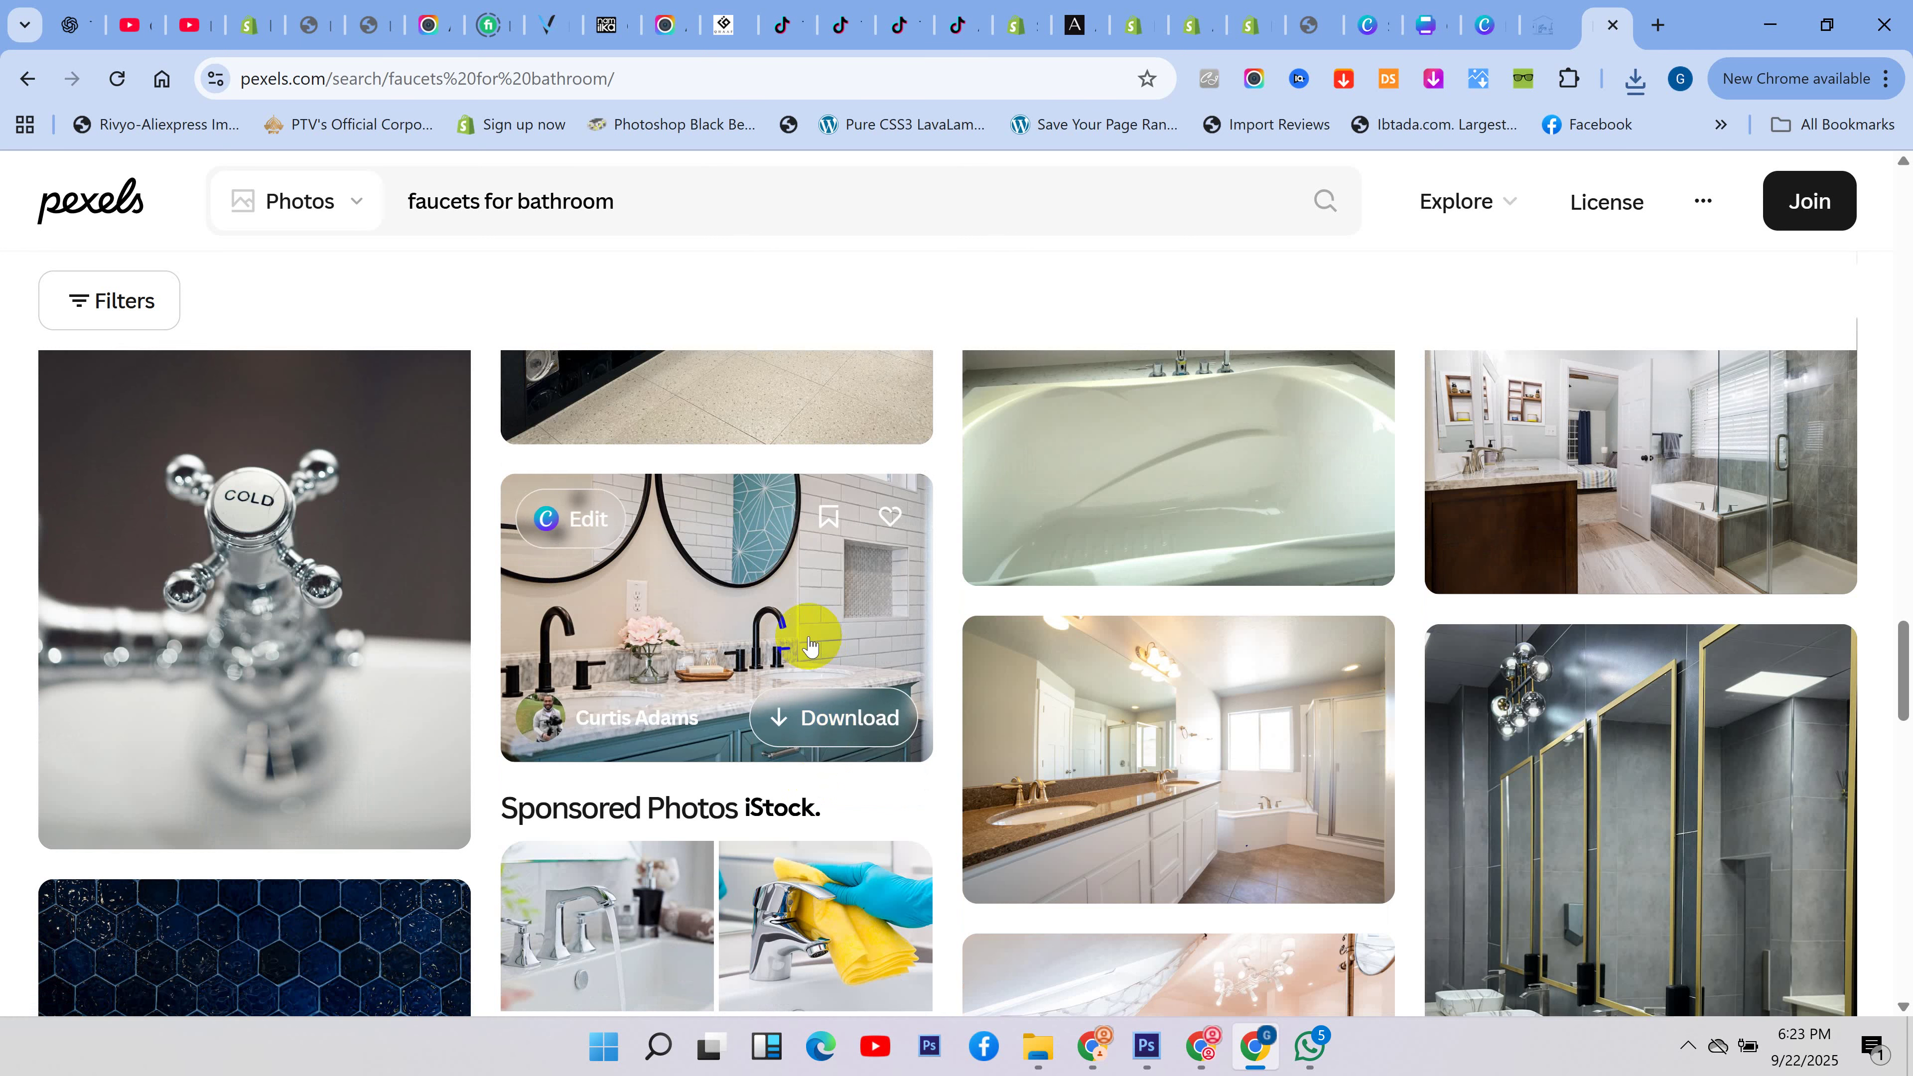
click(803, 632)
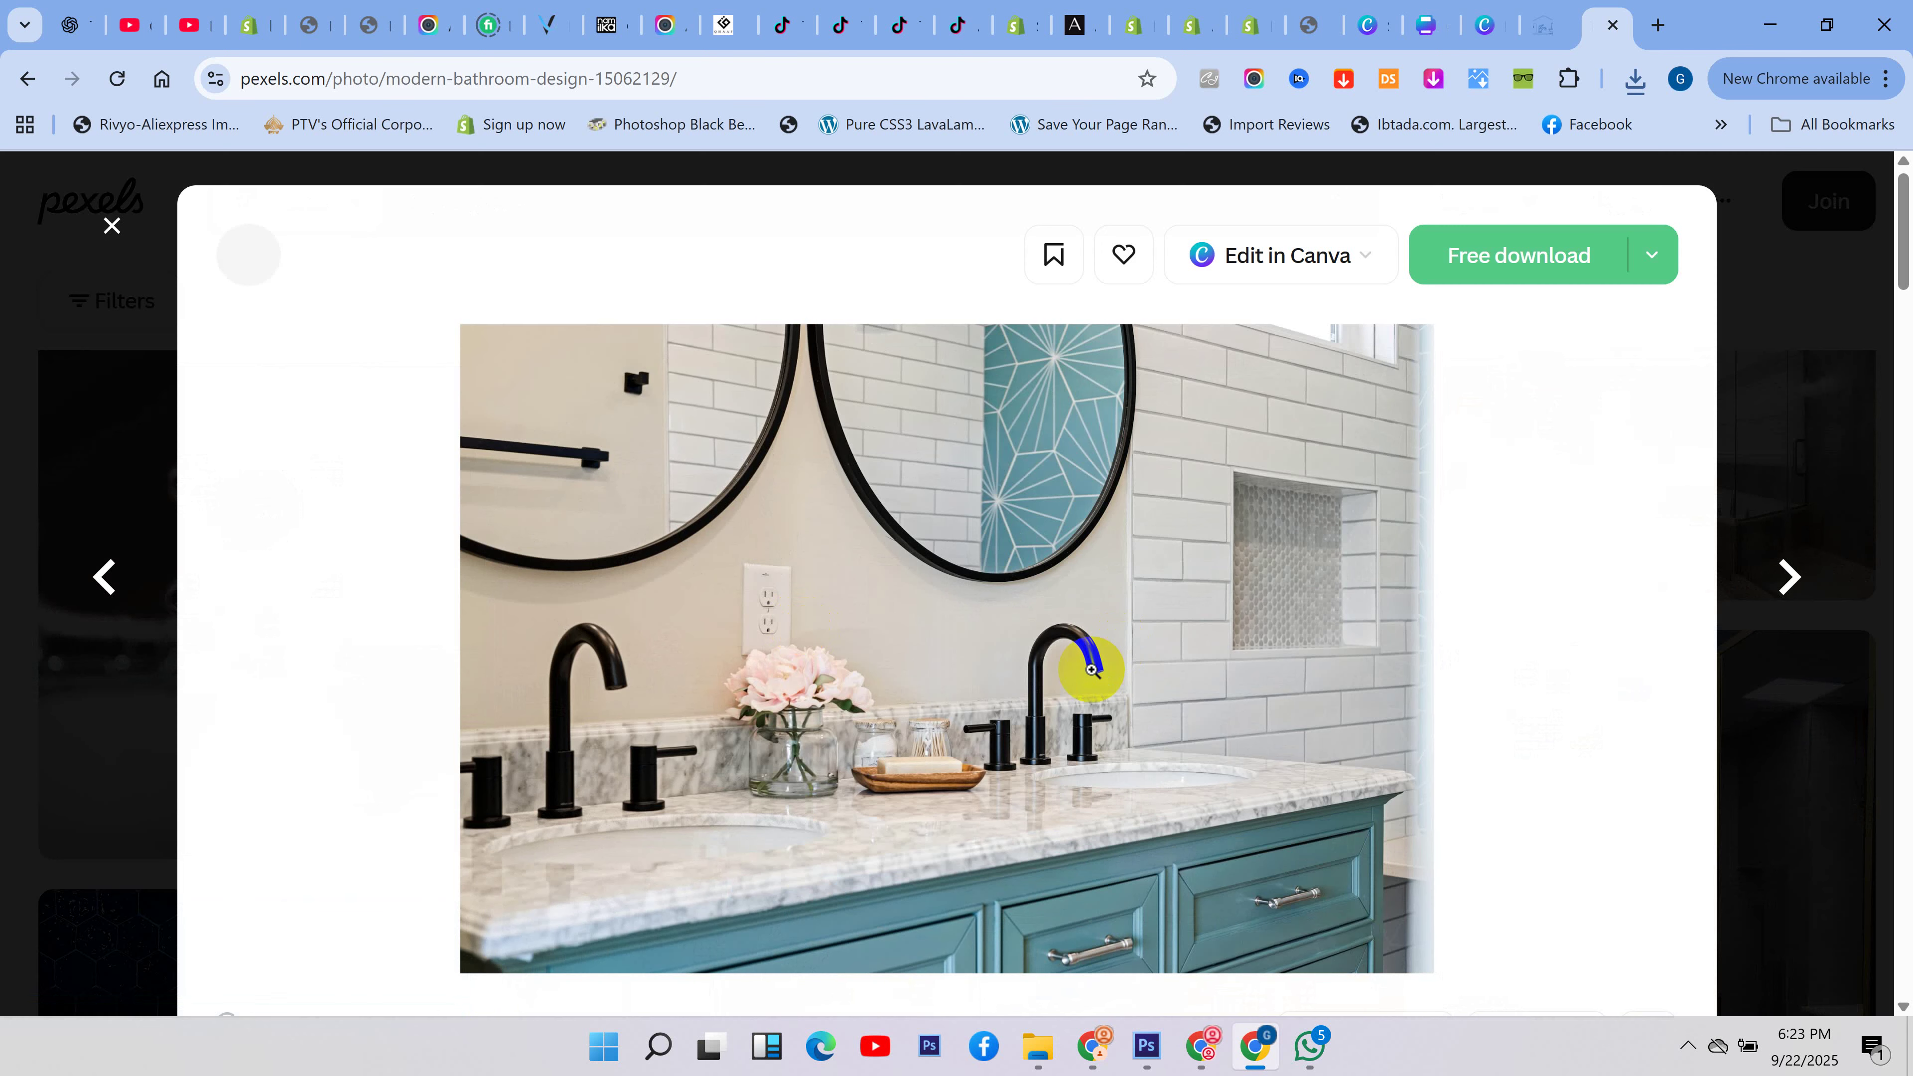
click(1494, 260)
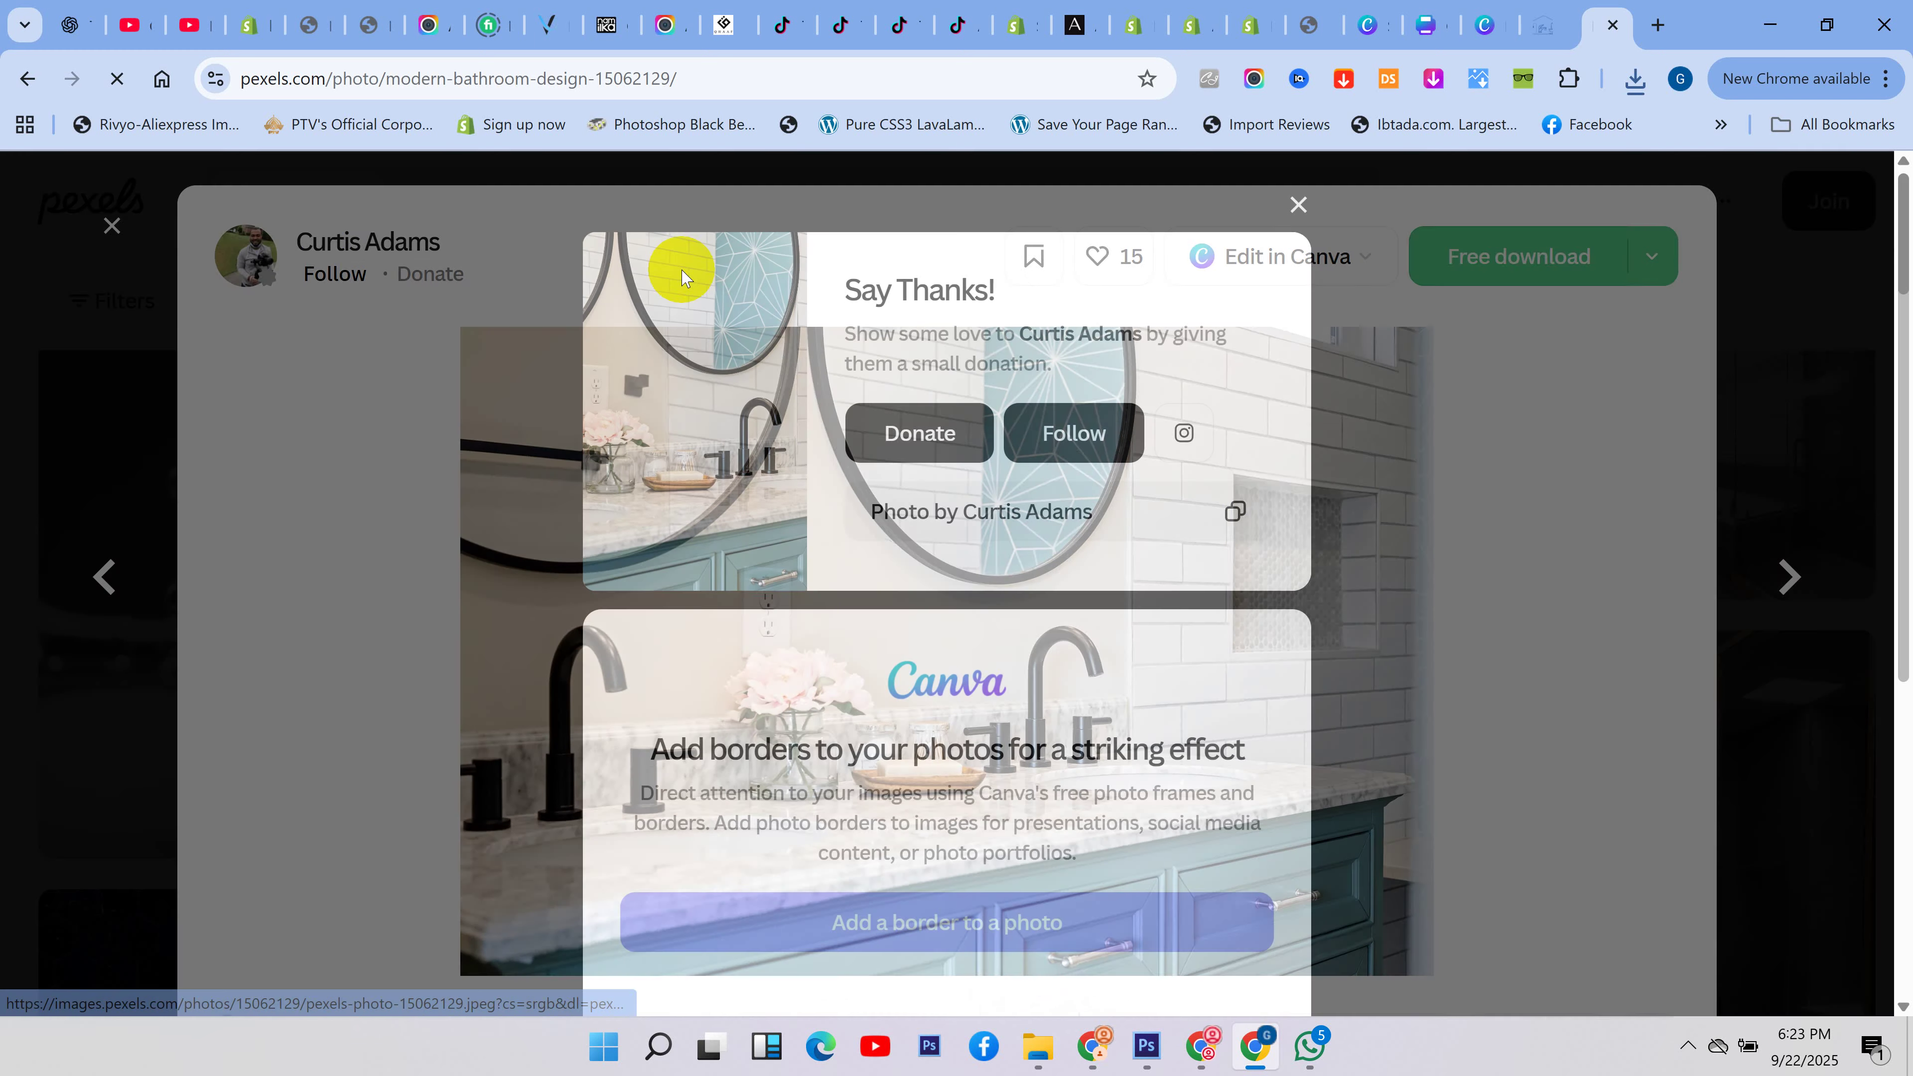
click(1297, 205)
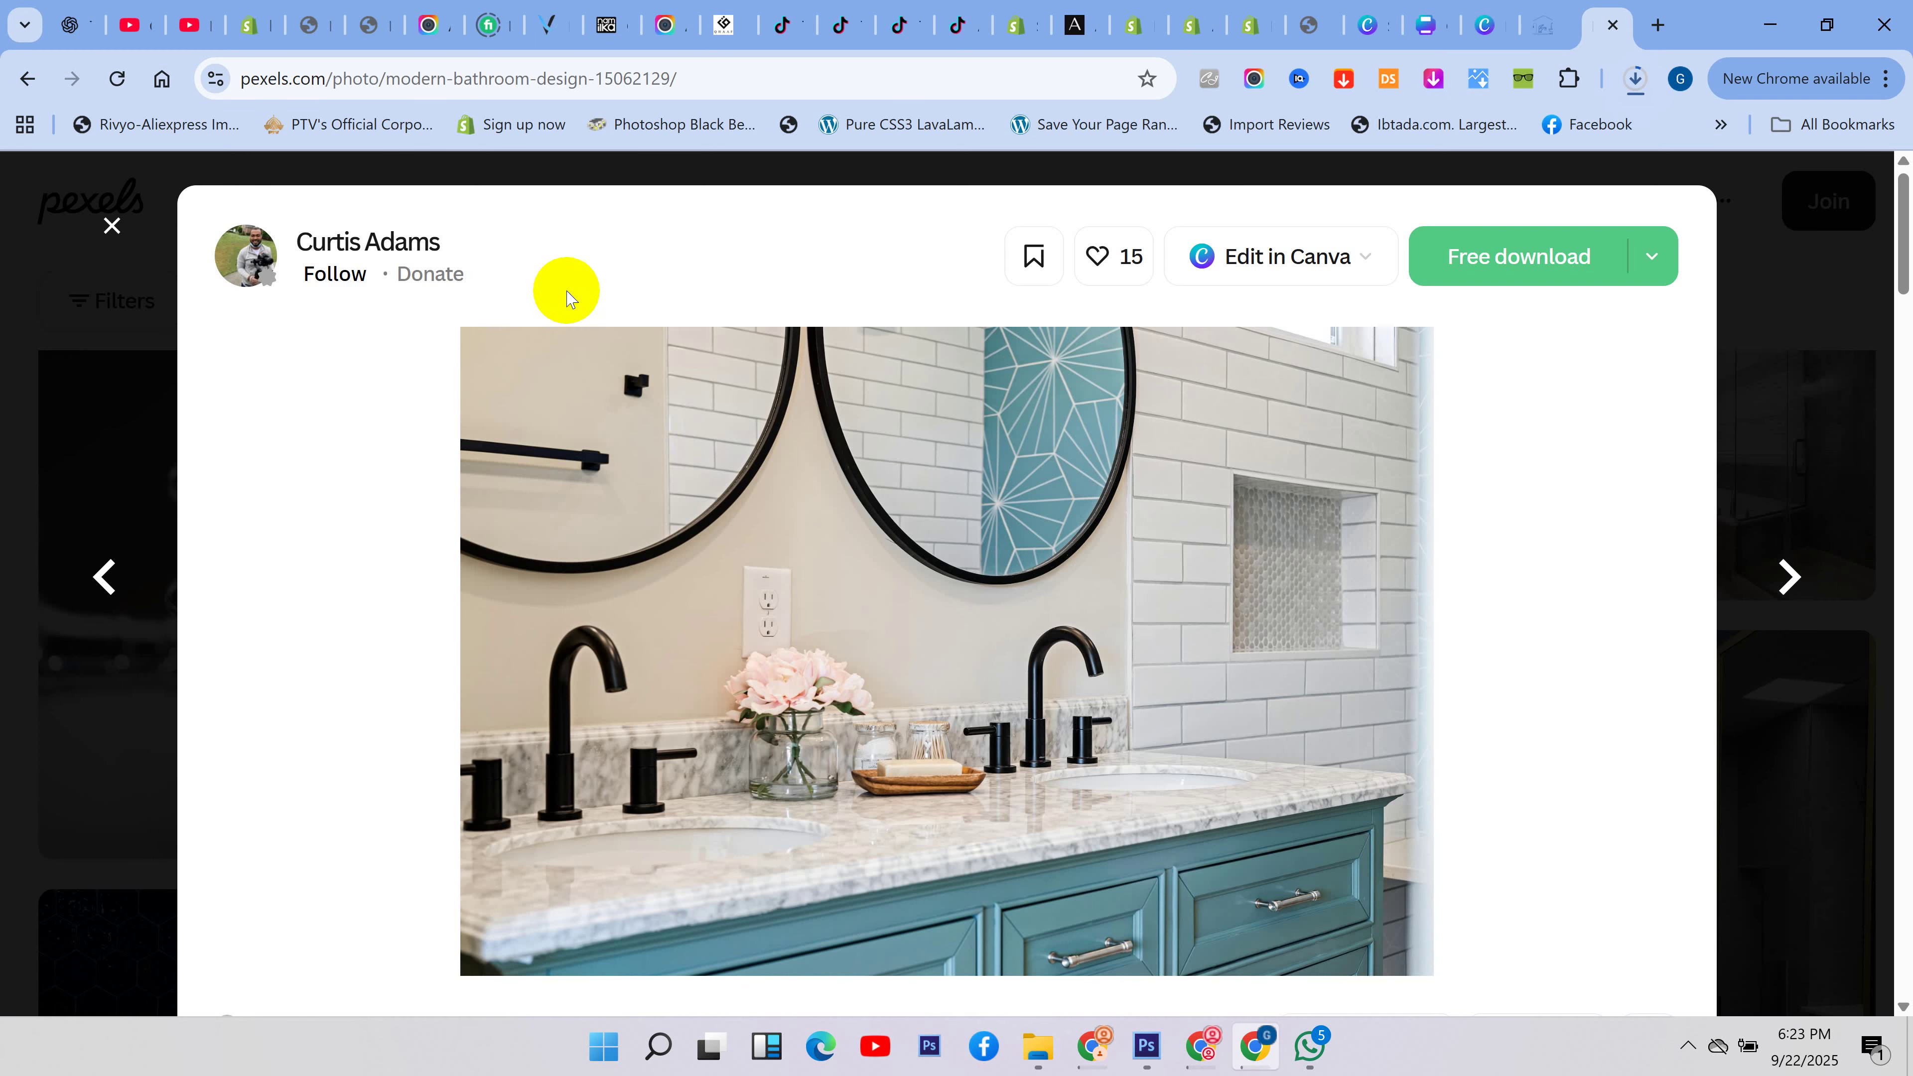
click(112, 228)
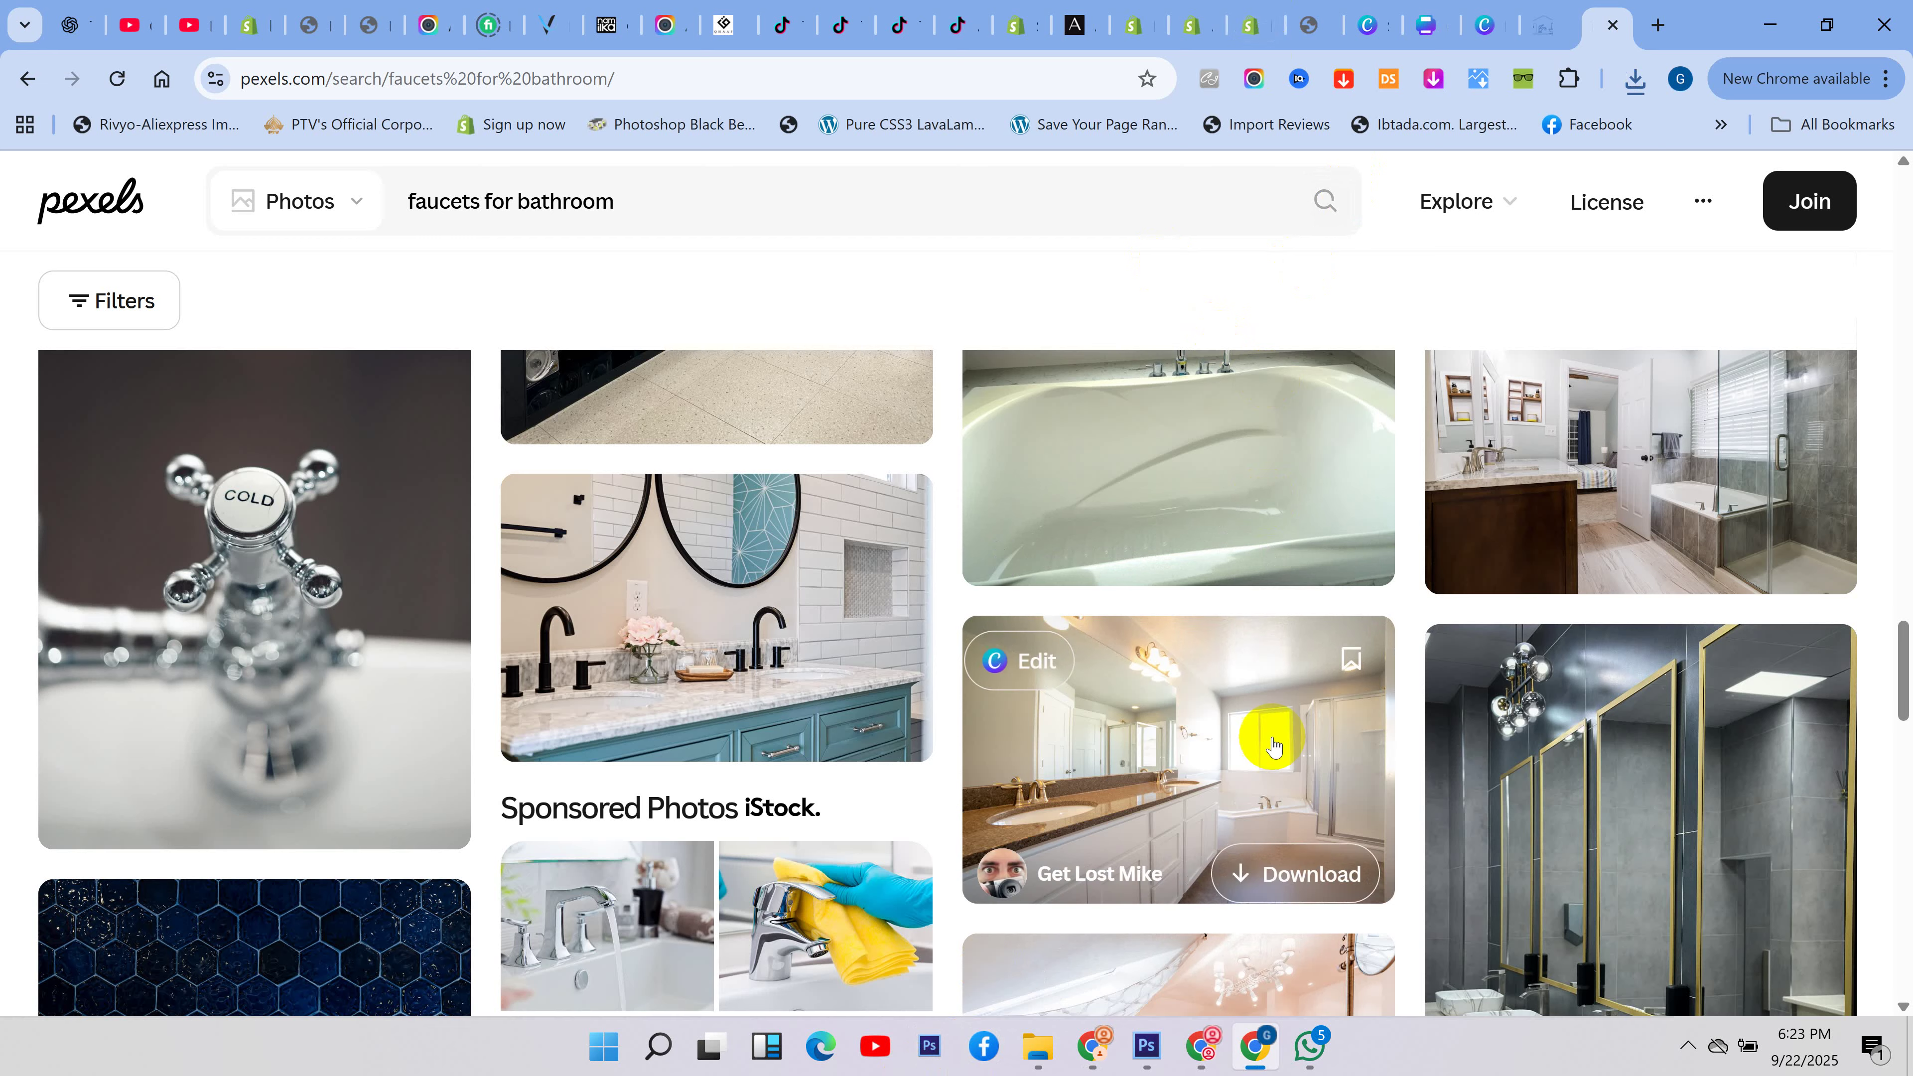
- Switch to Photoshop and close all the open documents, including the Asian Sanitary logo, without saving changes
click(1146, 1046)
click(328, 91)
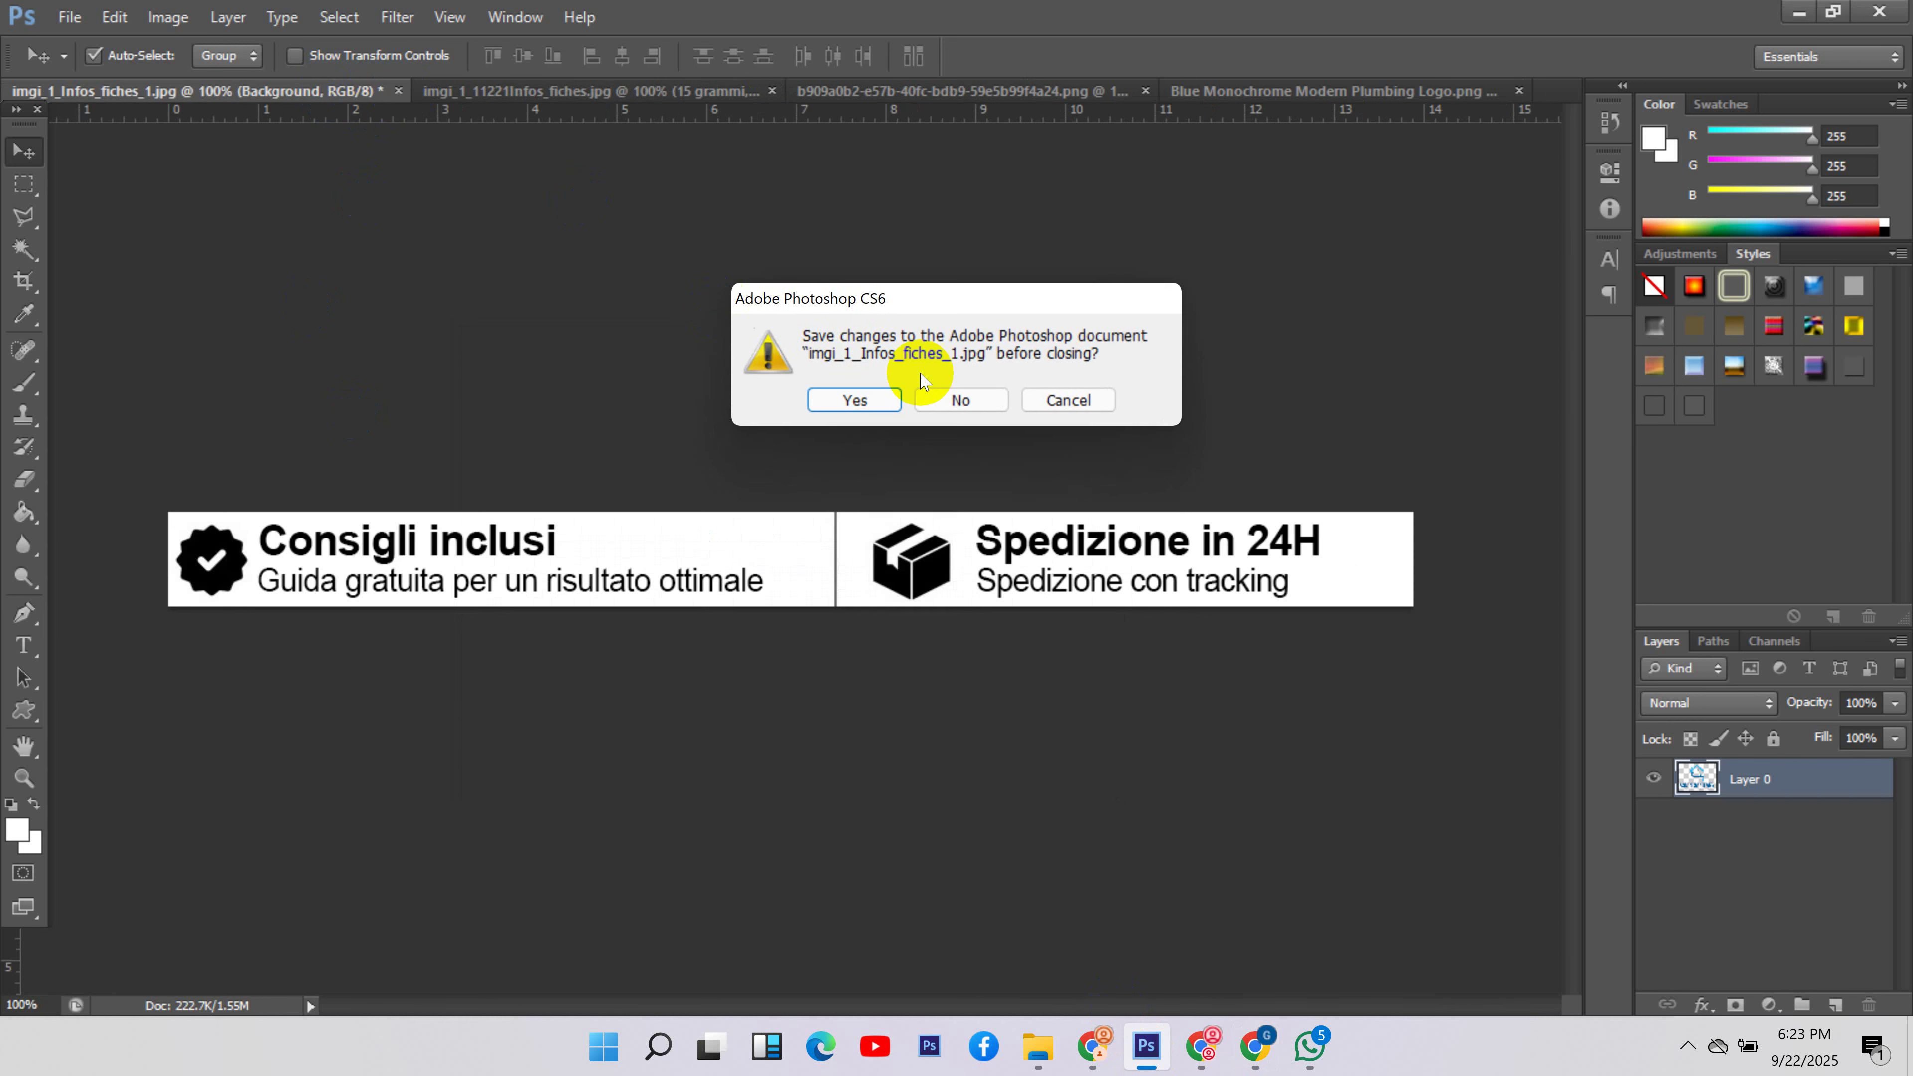
click(961, 399)
click(412, 90)
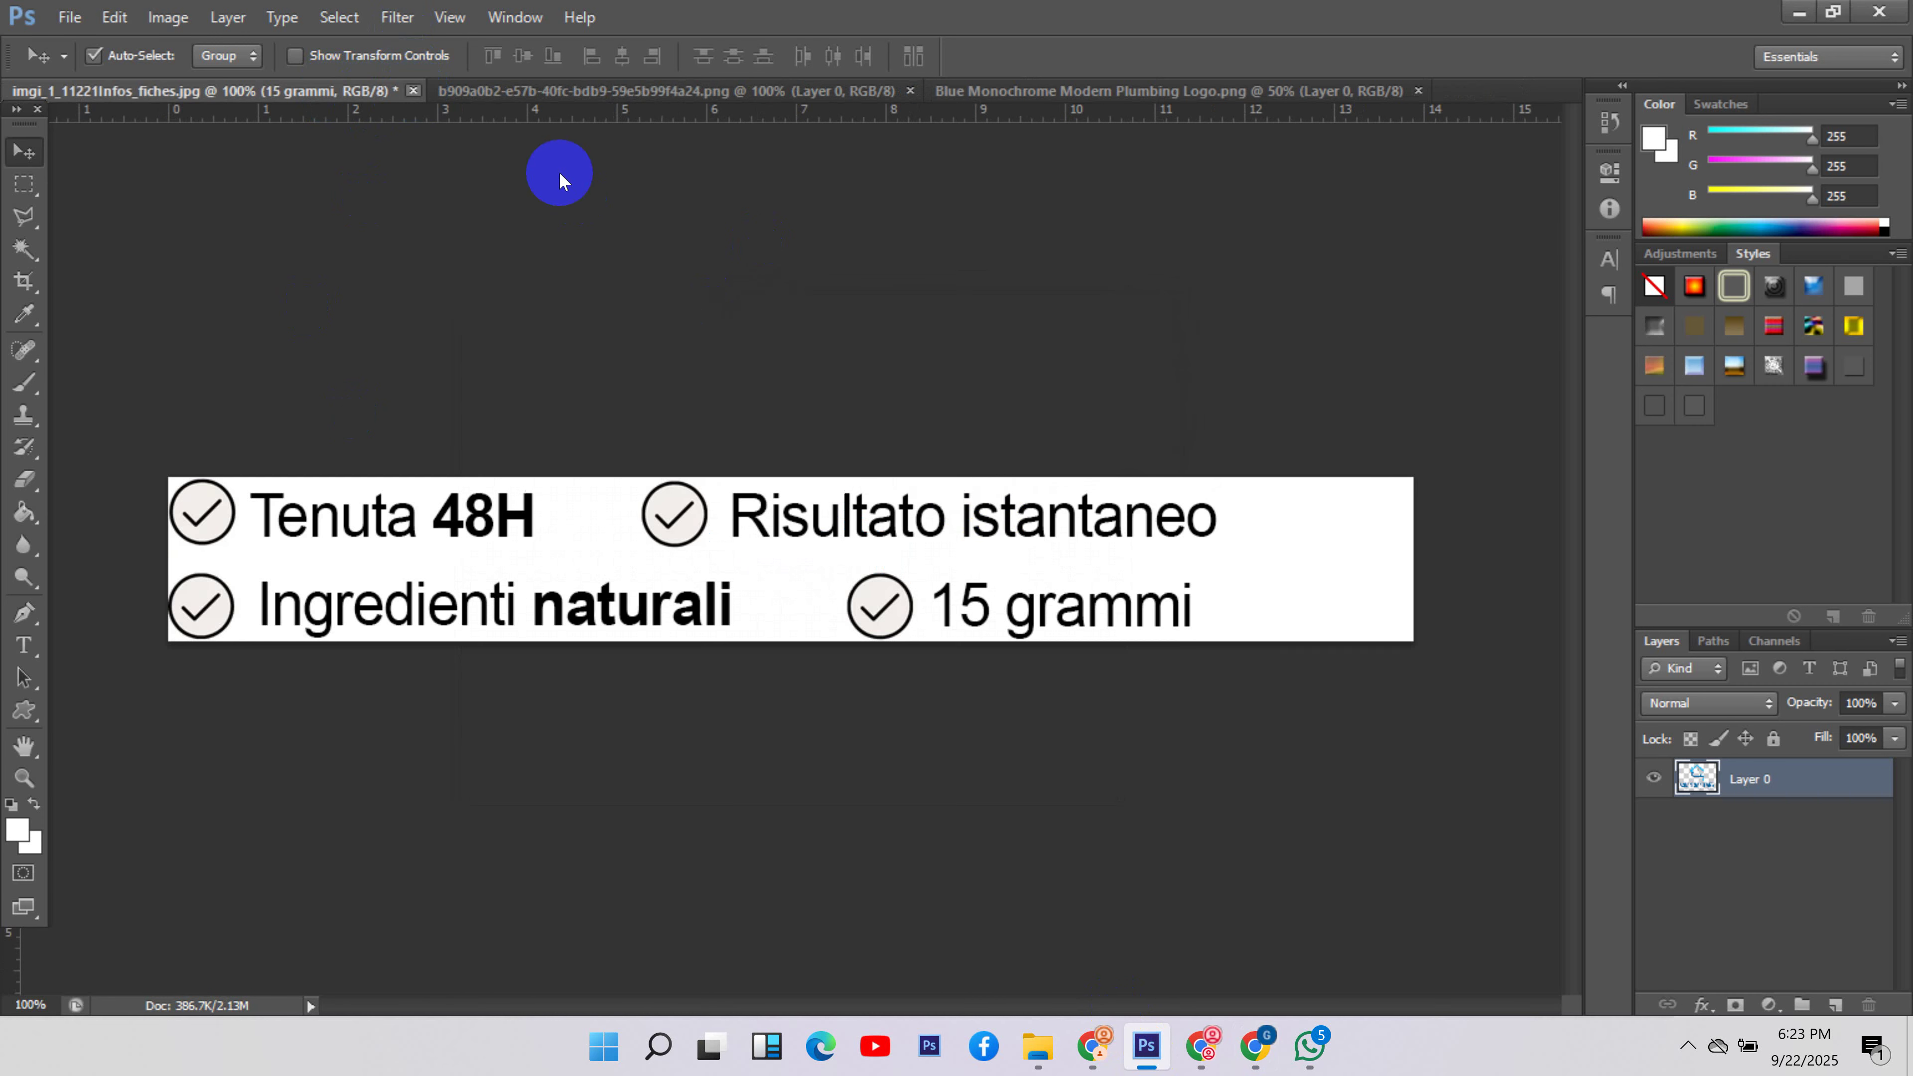
click(979, 411)
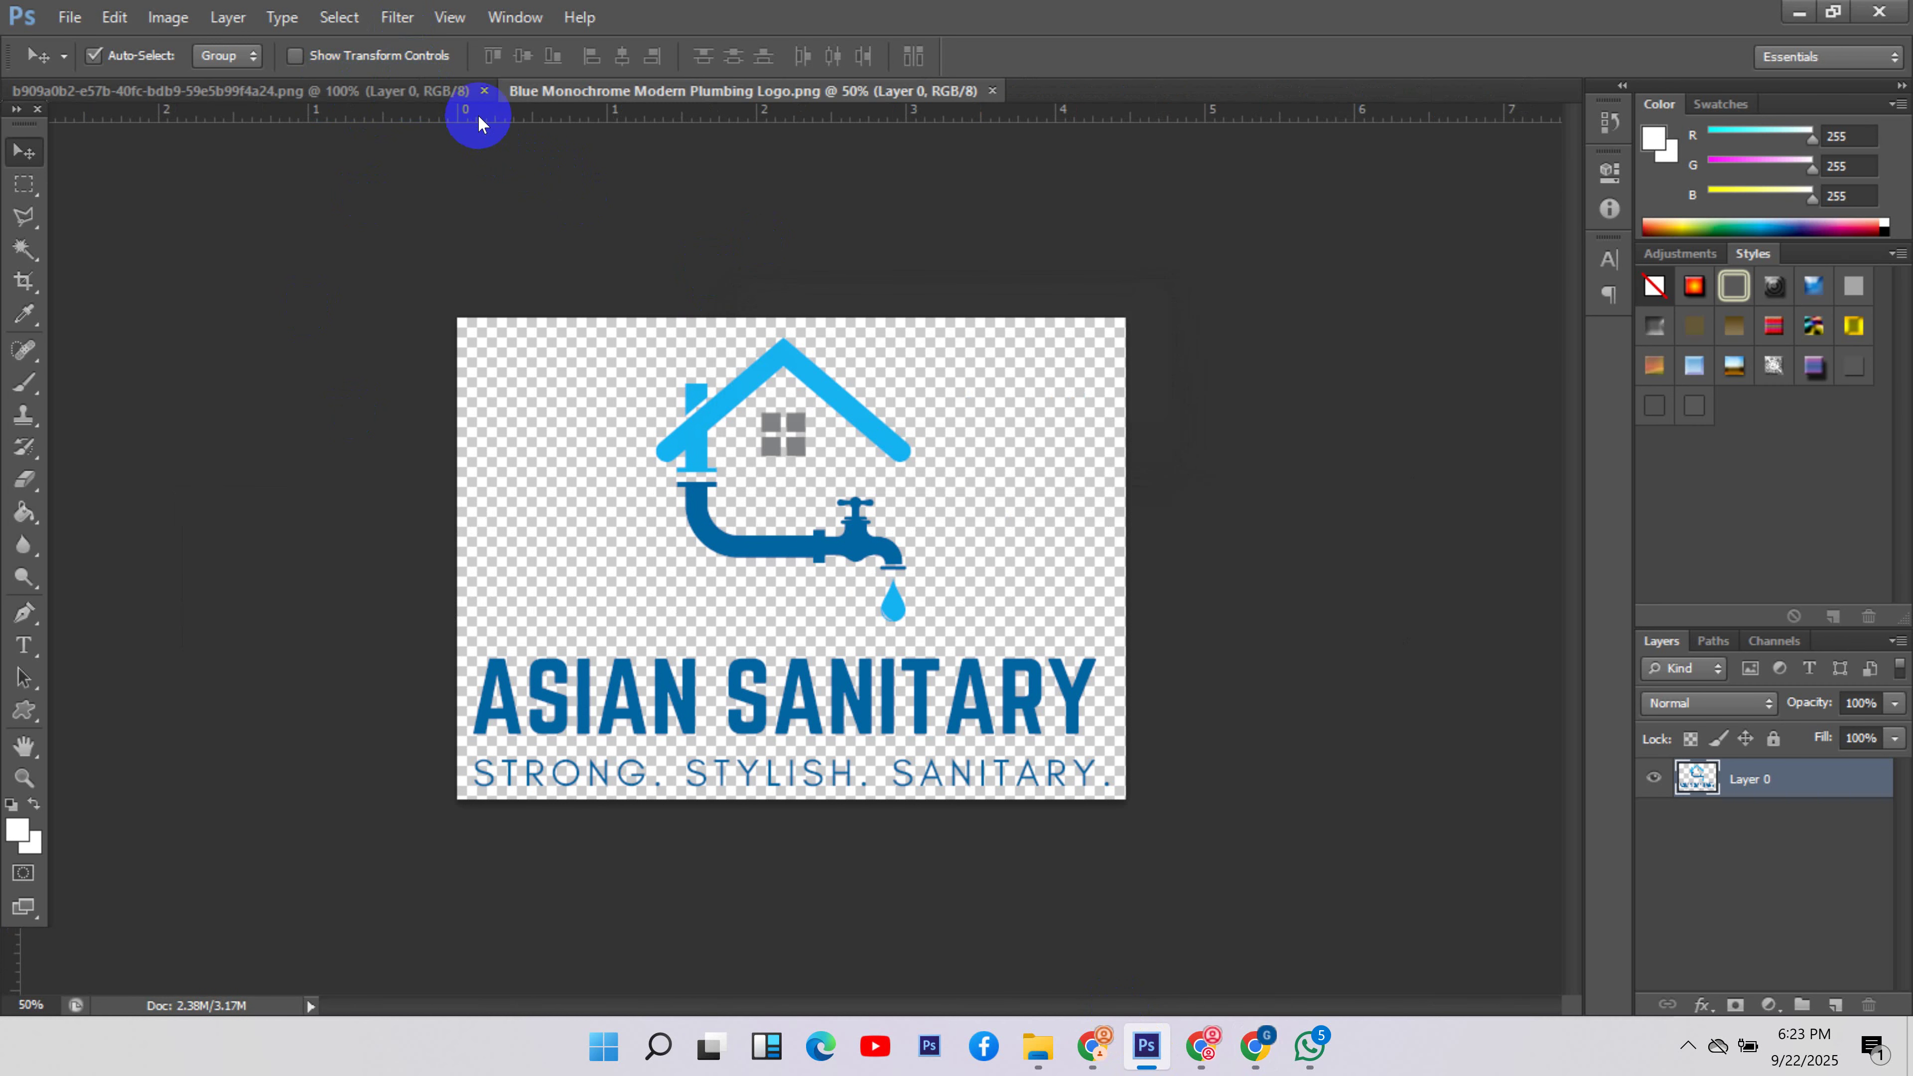
click(485, 91)
click(495, 91)
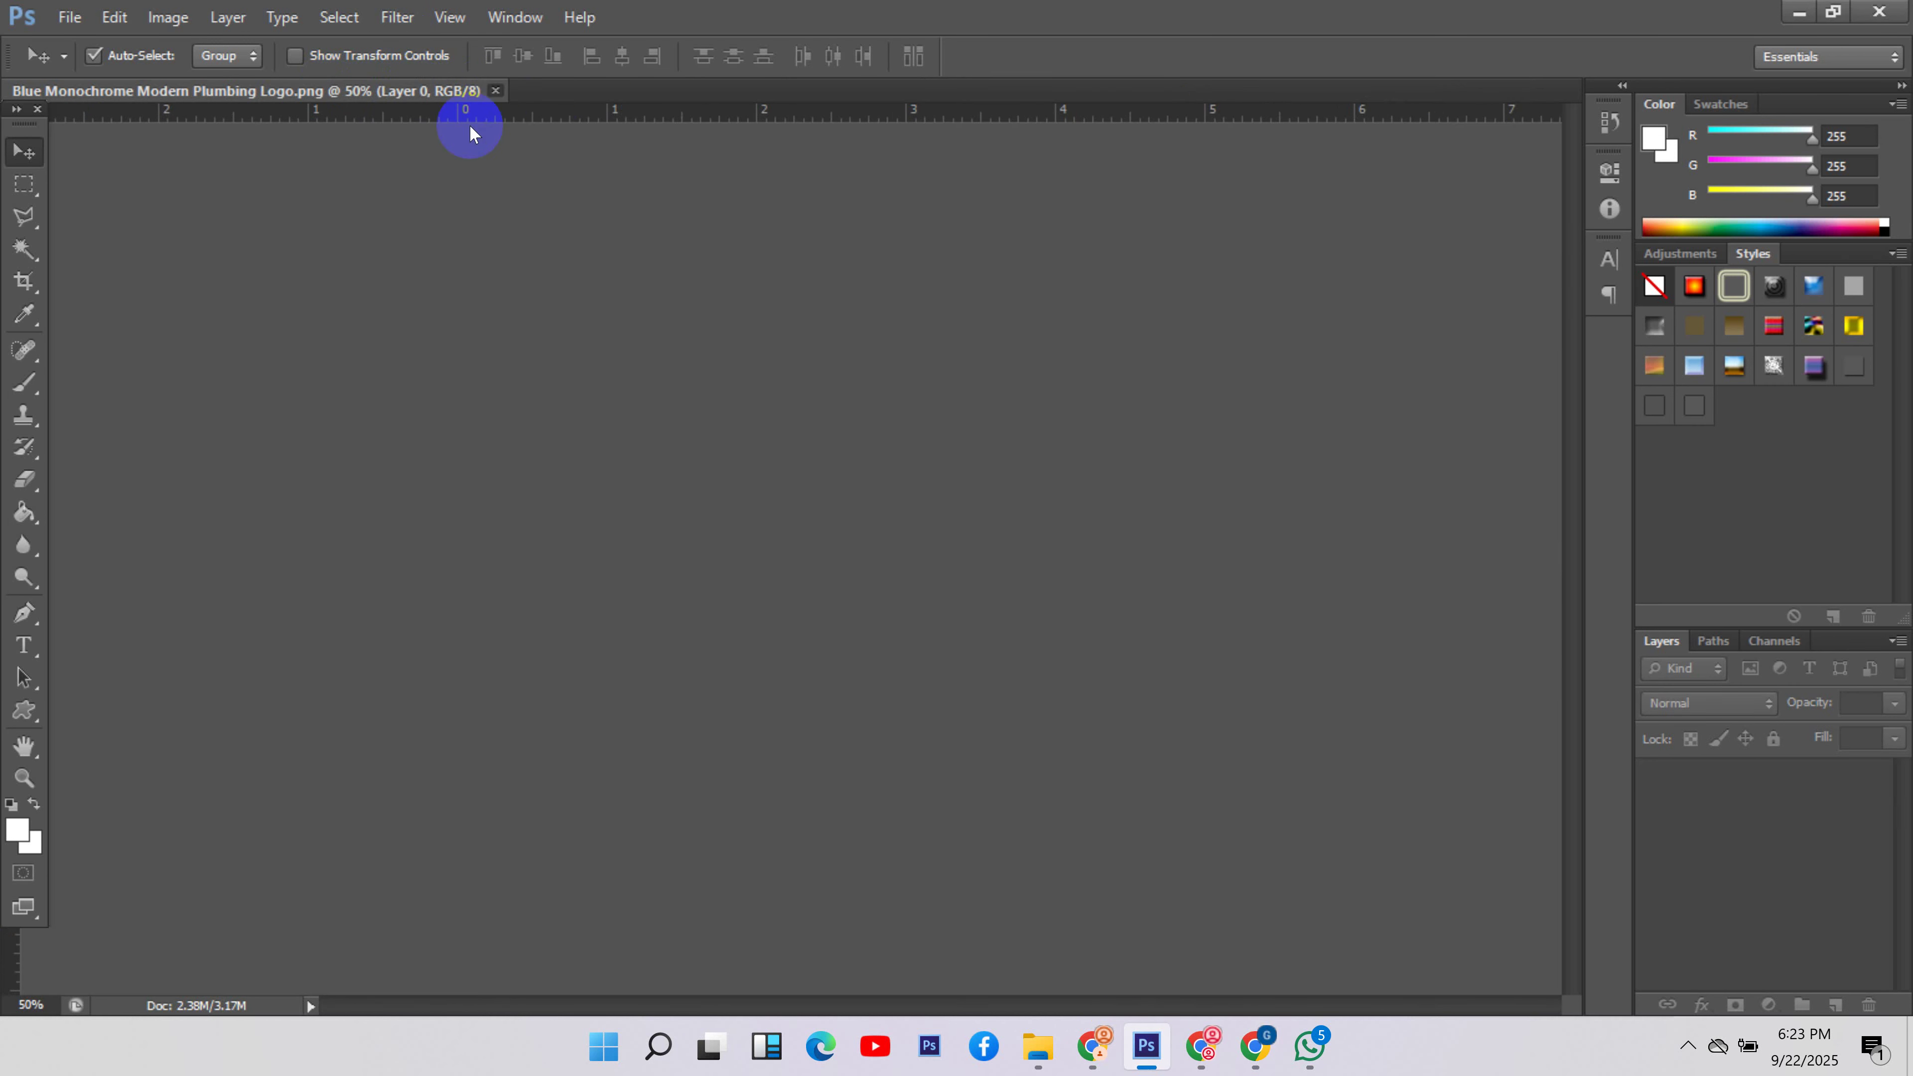
- Open the three downloaded Pexels faucet photos together from the Downloads folder
click(73, 18)
click(94, 69)
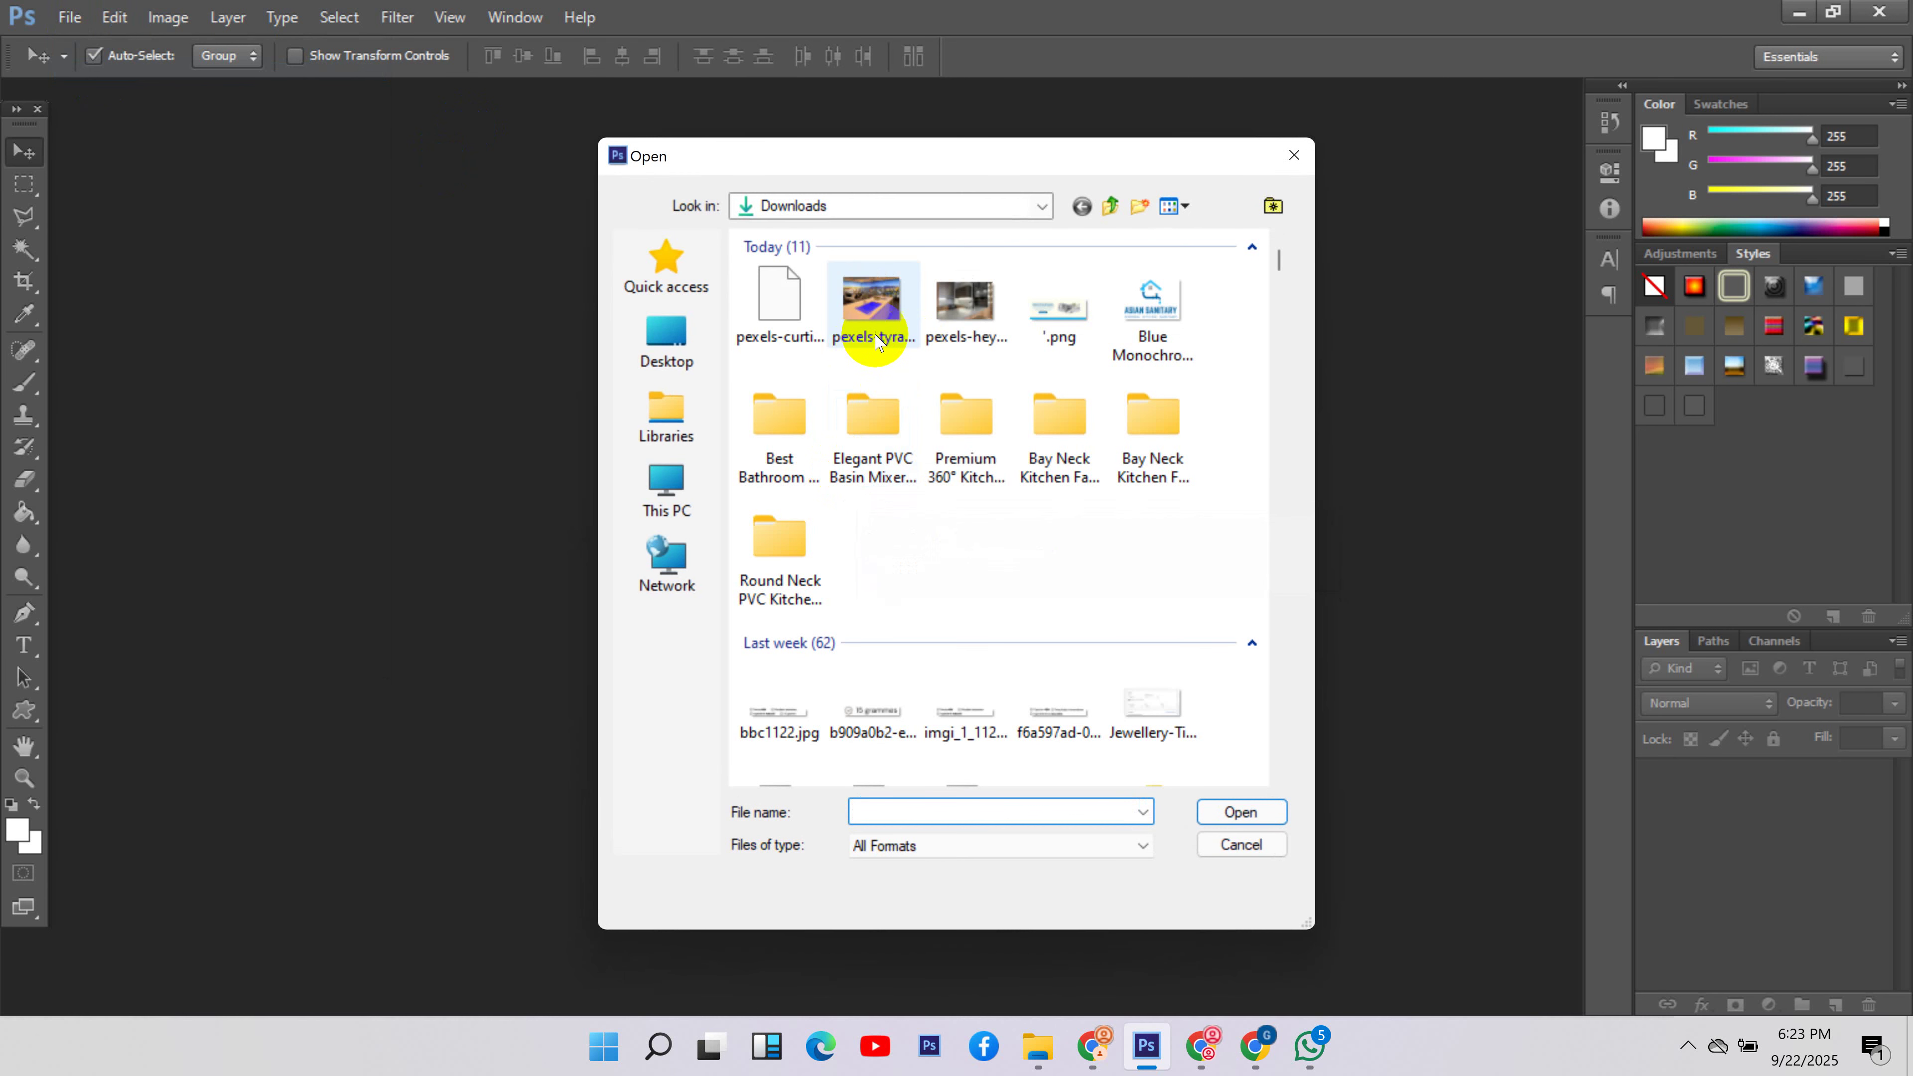
click(767, 313)
ctrl+click(874, 305)
ctrl+click(949, 306)
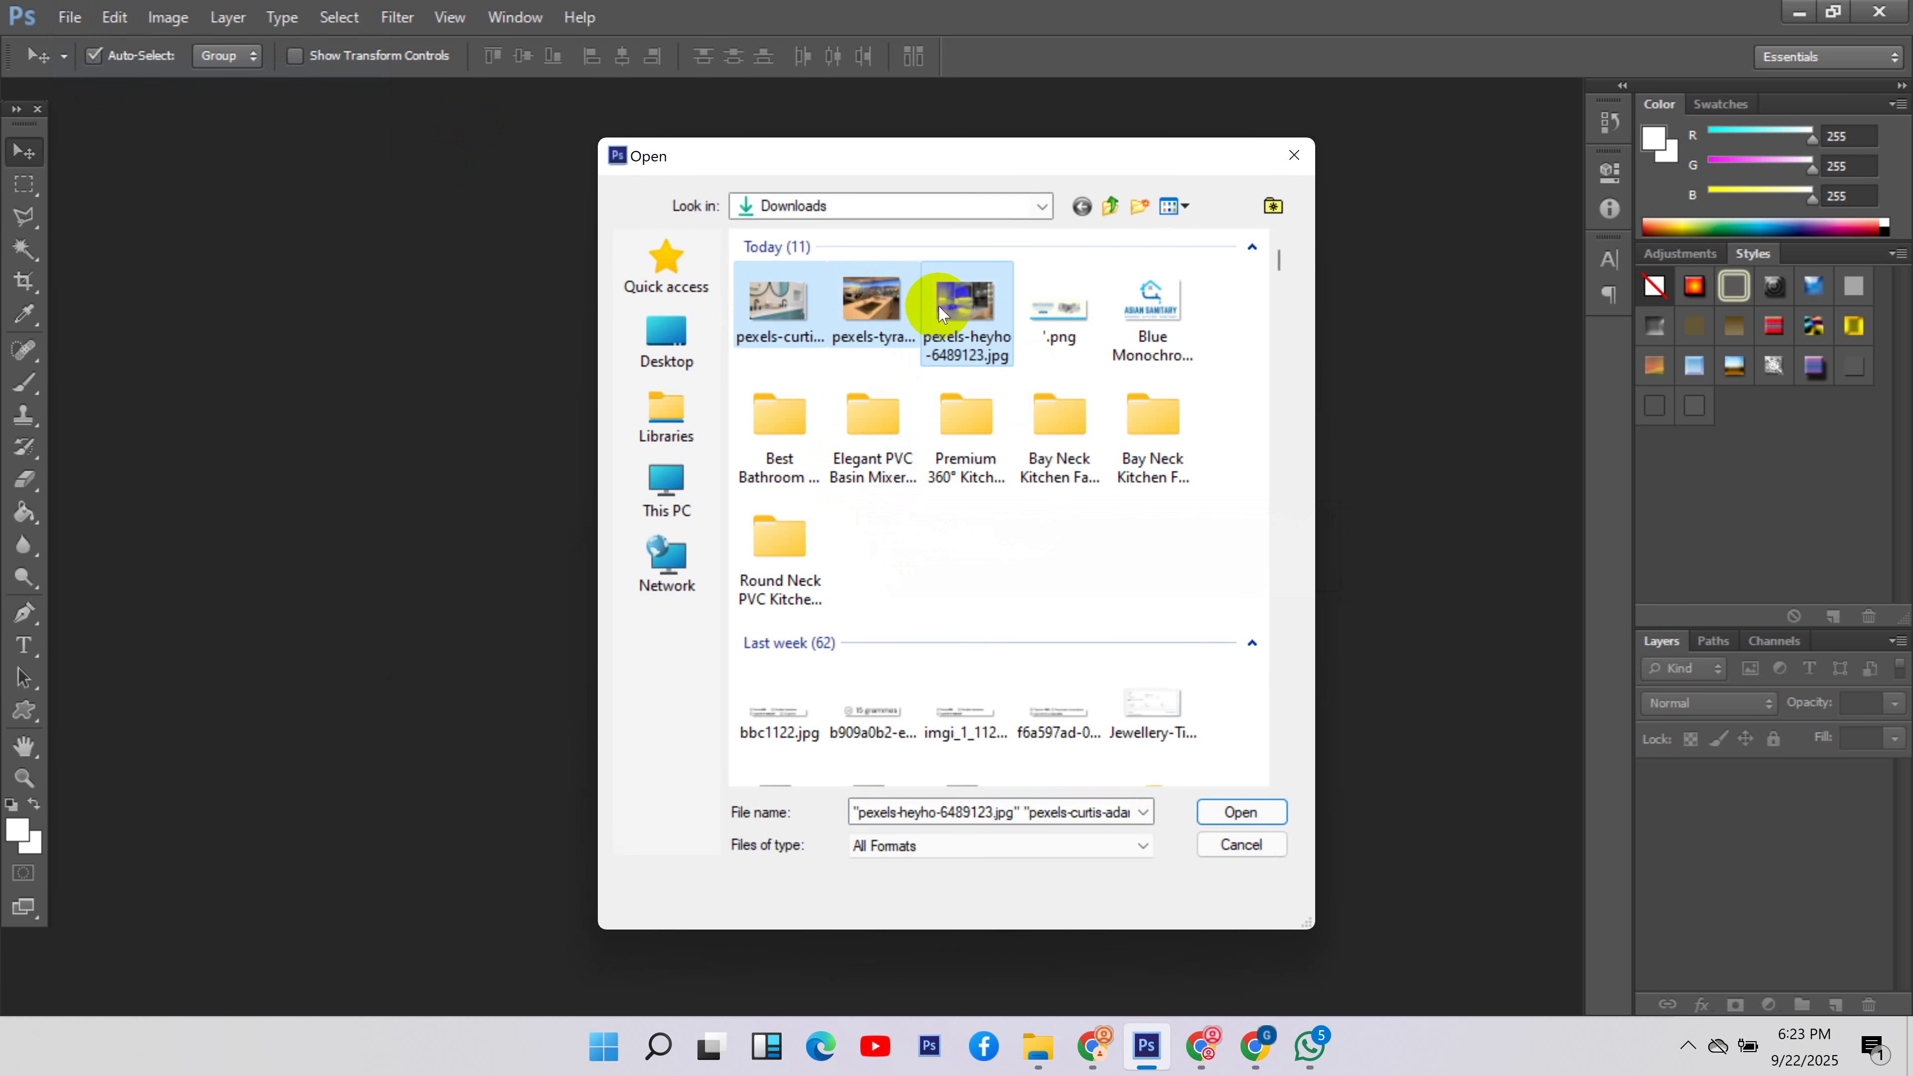
click(1229, 813)
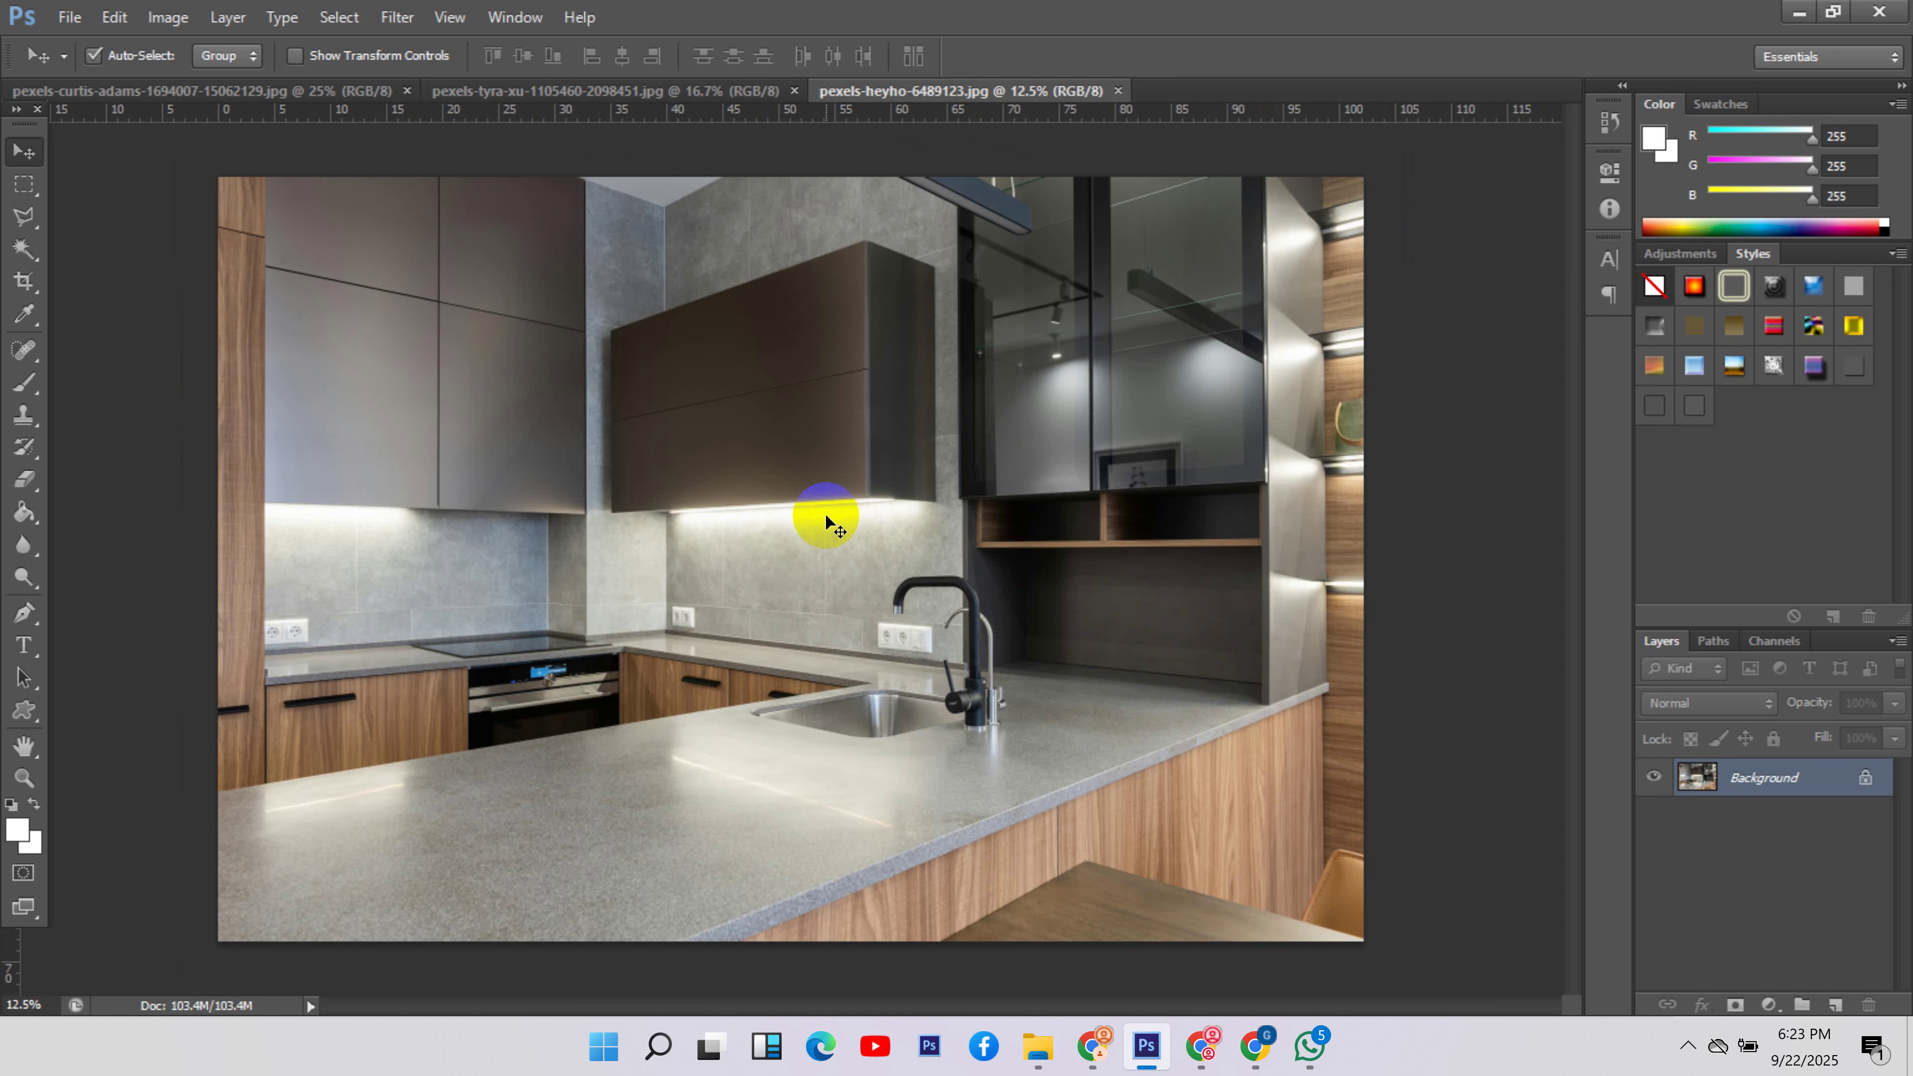
- Resize the pexels-heyho-6489123.jpg kitchen photo to a width of 1571 pixels with its proportions constrained
click(165, 28)
click(189, 191)
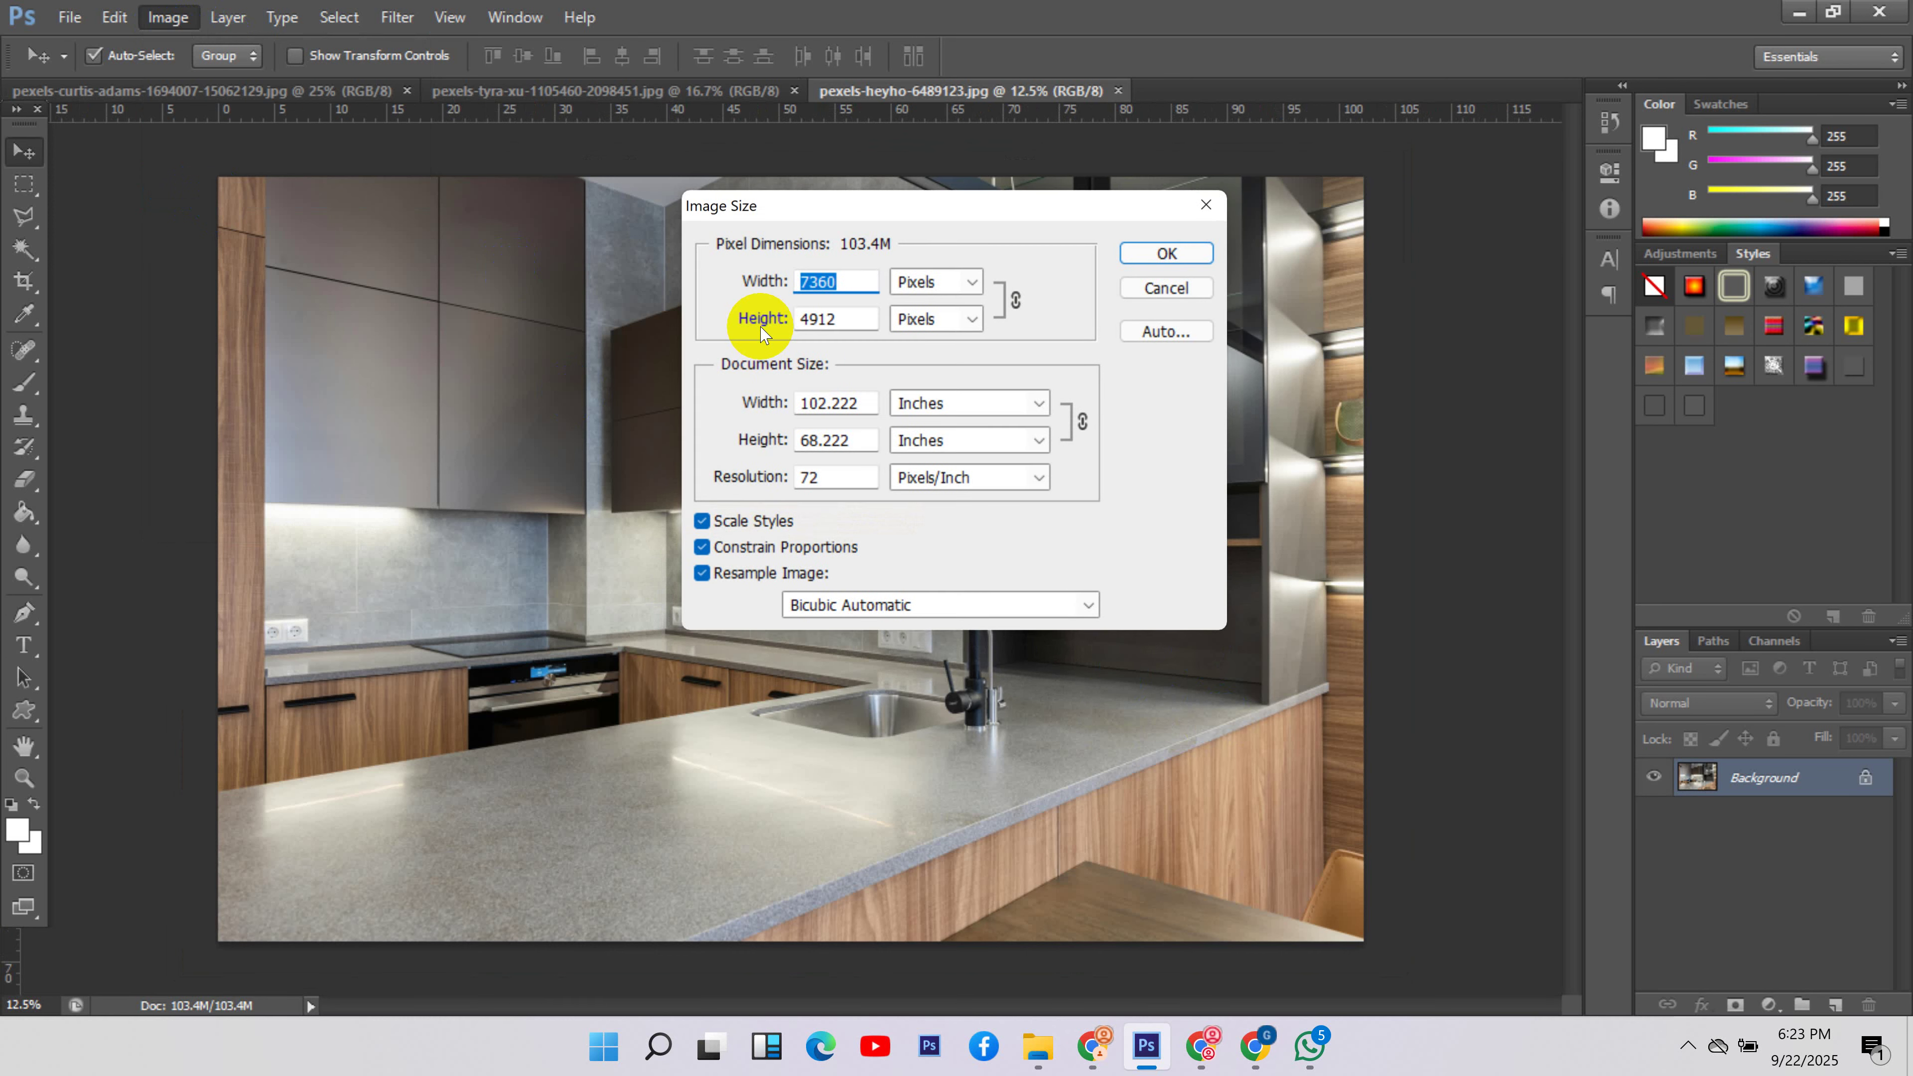
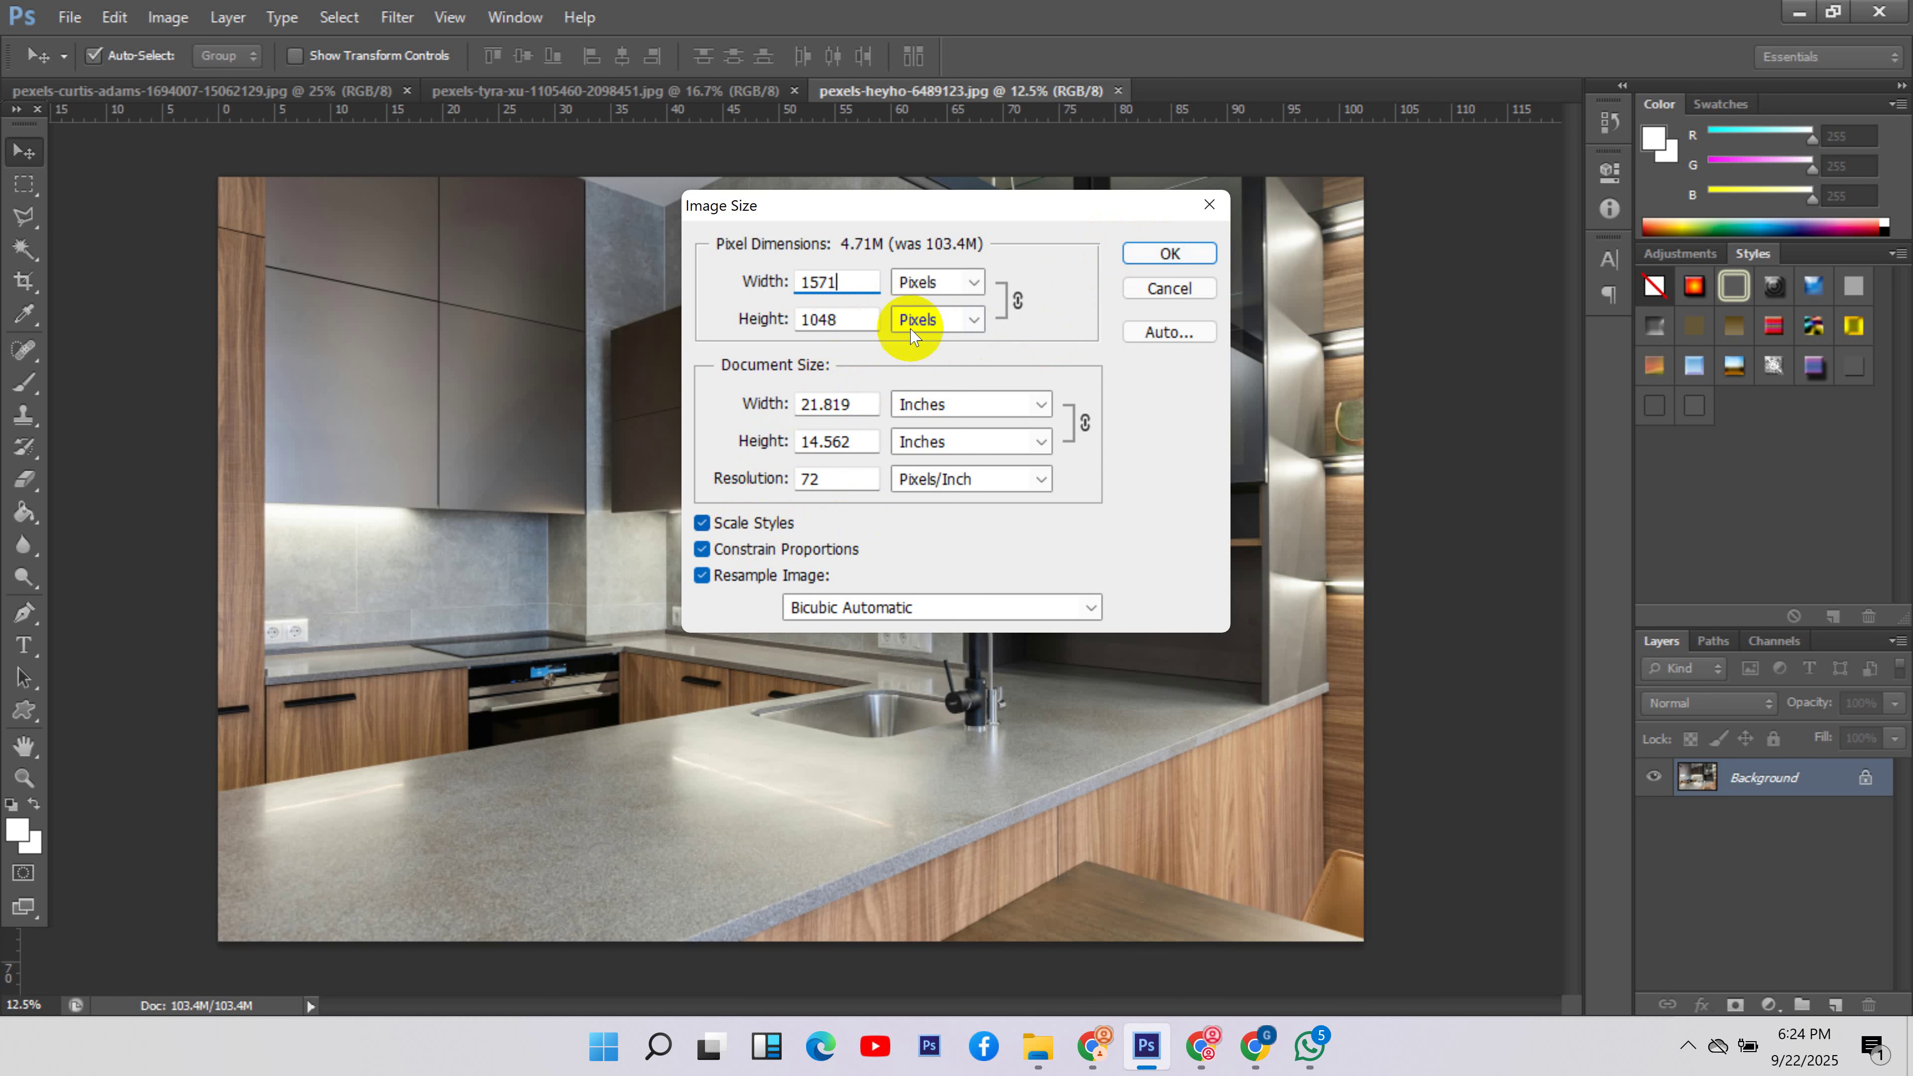
click(1158, 260)
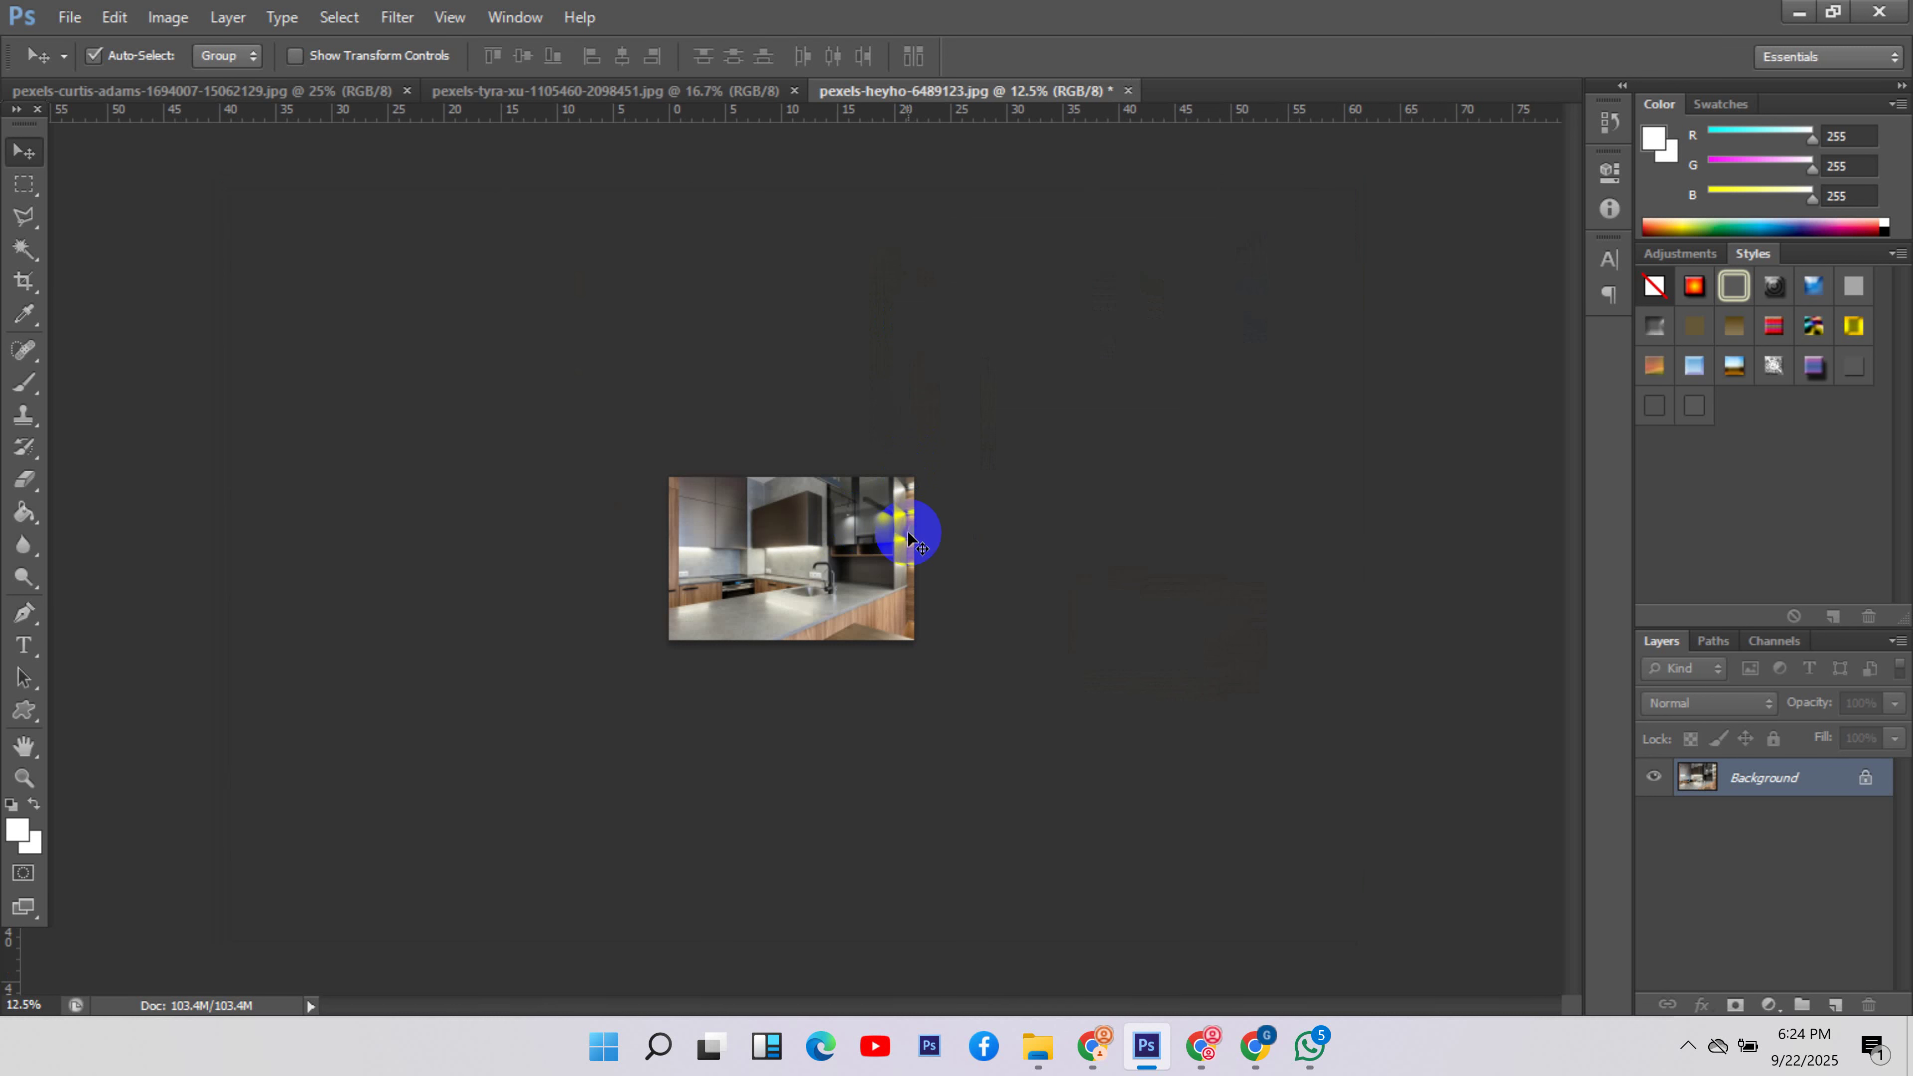
- Crop the upper and lower parts of the kitchen photo, leaving a wide strip about 636 pixels high
click(30, 780)
click(742, 585)
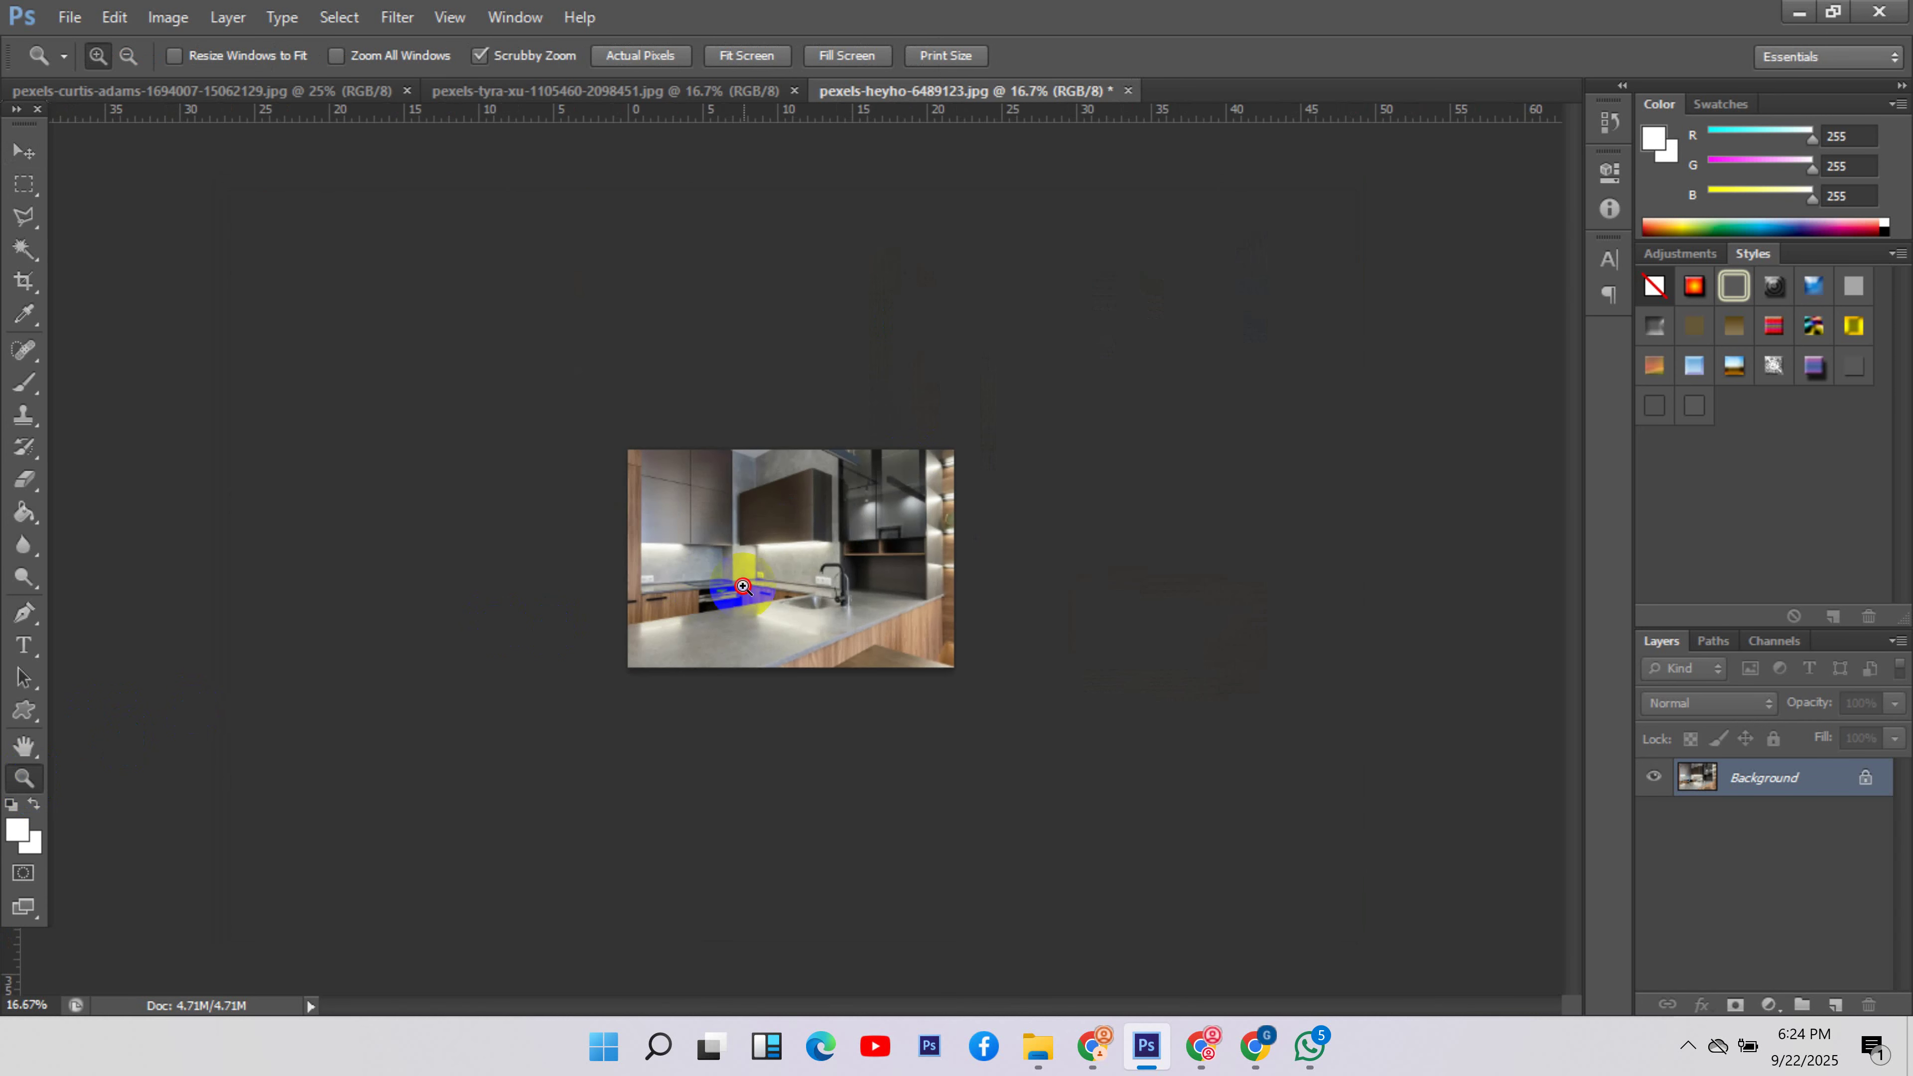
click(741, 584)
click(742, 585)
click(570, 563)
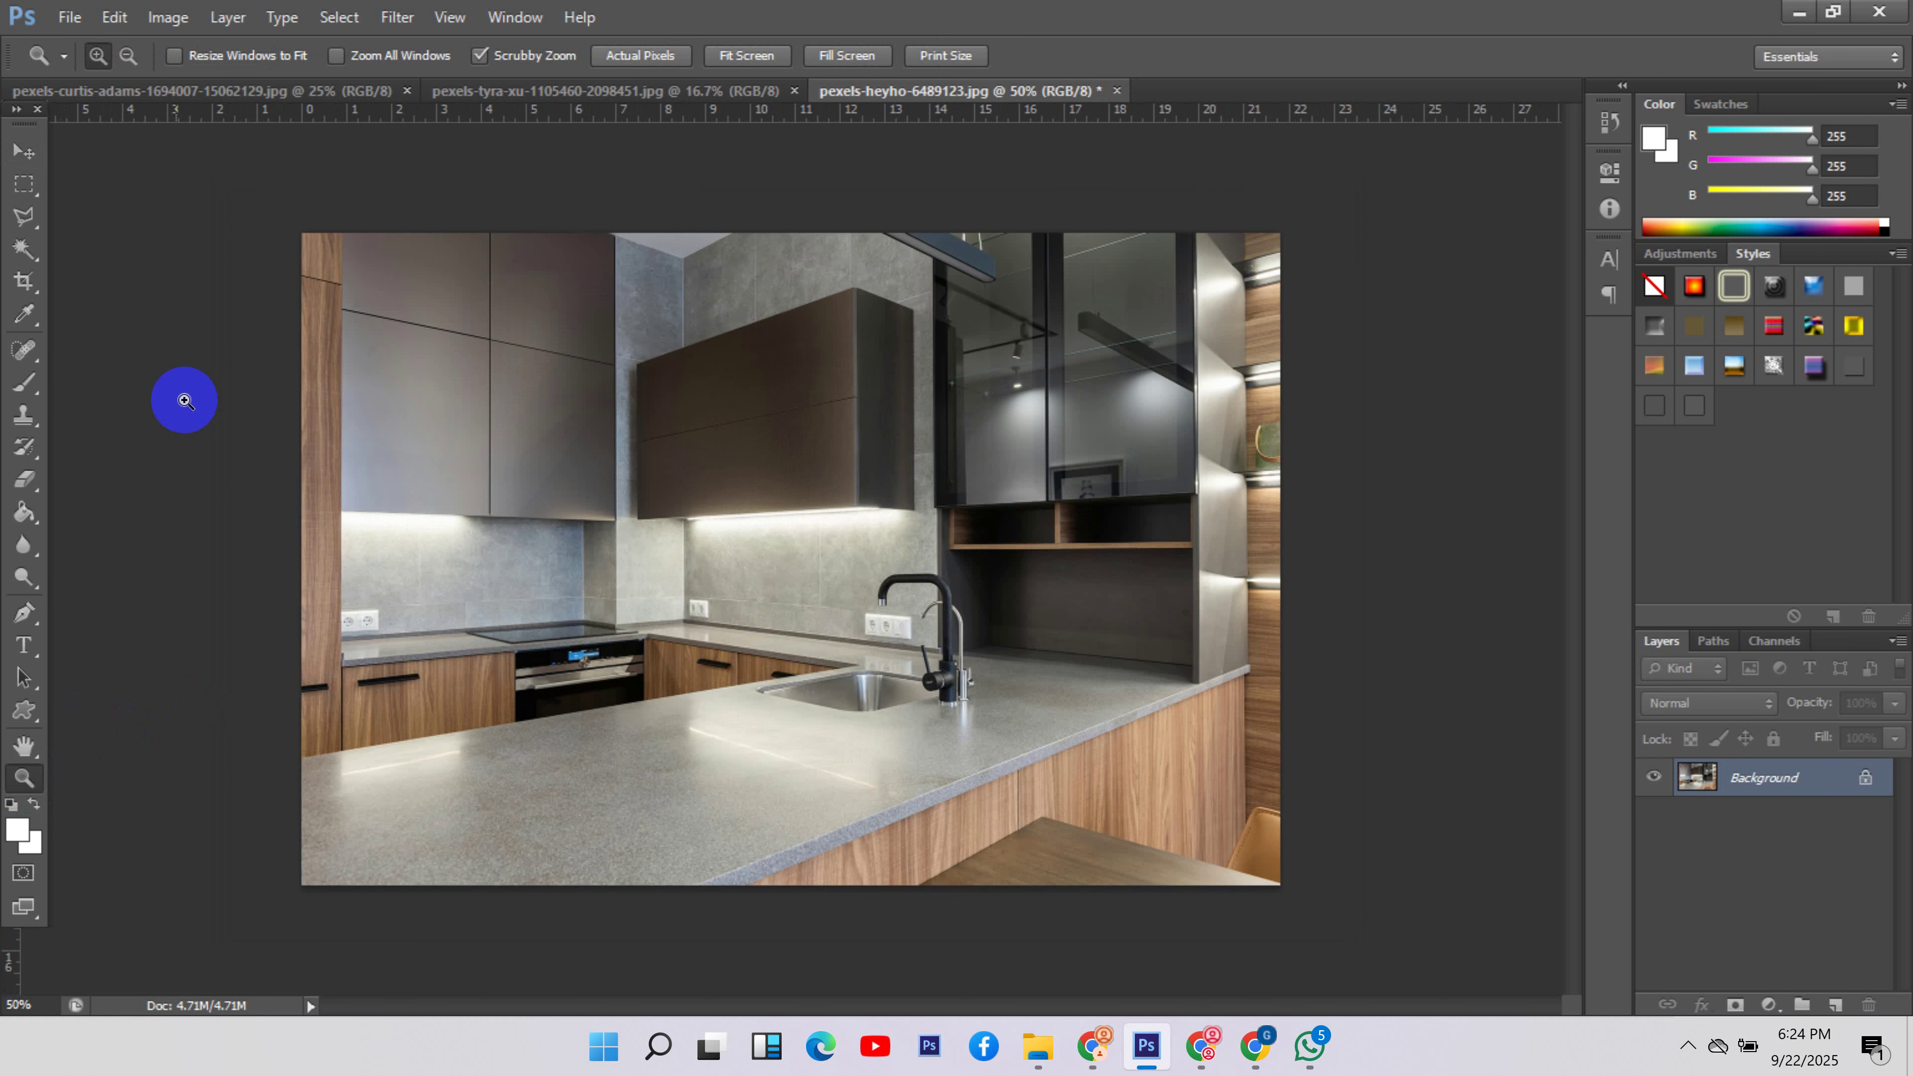
click(25, 280)
drag(791, 238, 783, 324)
drag(796, 792, 794, 754)
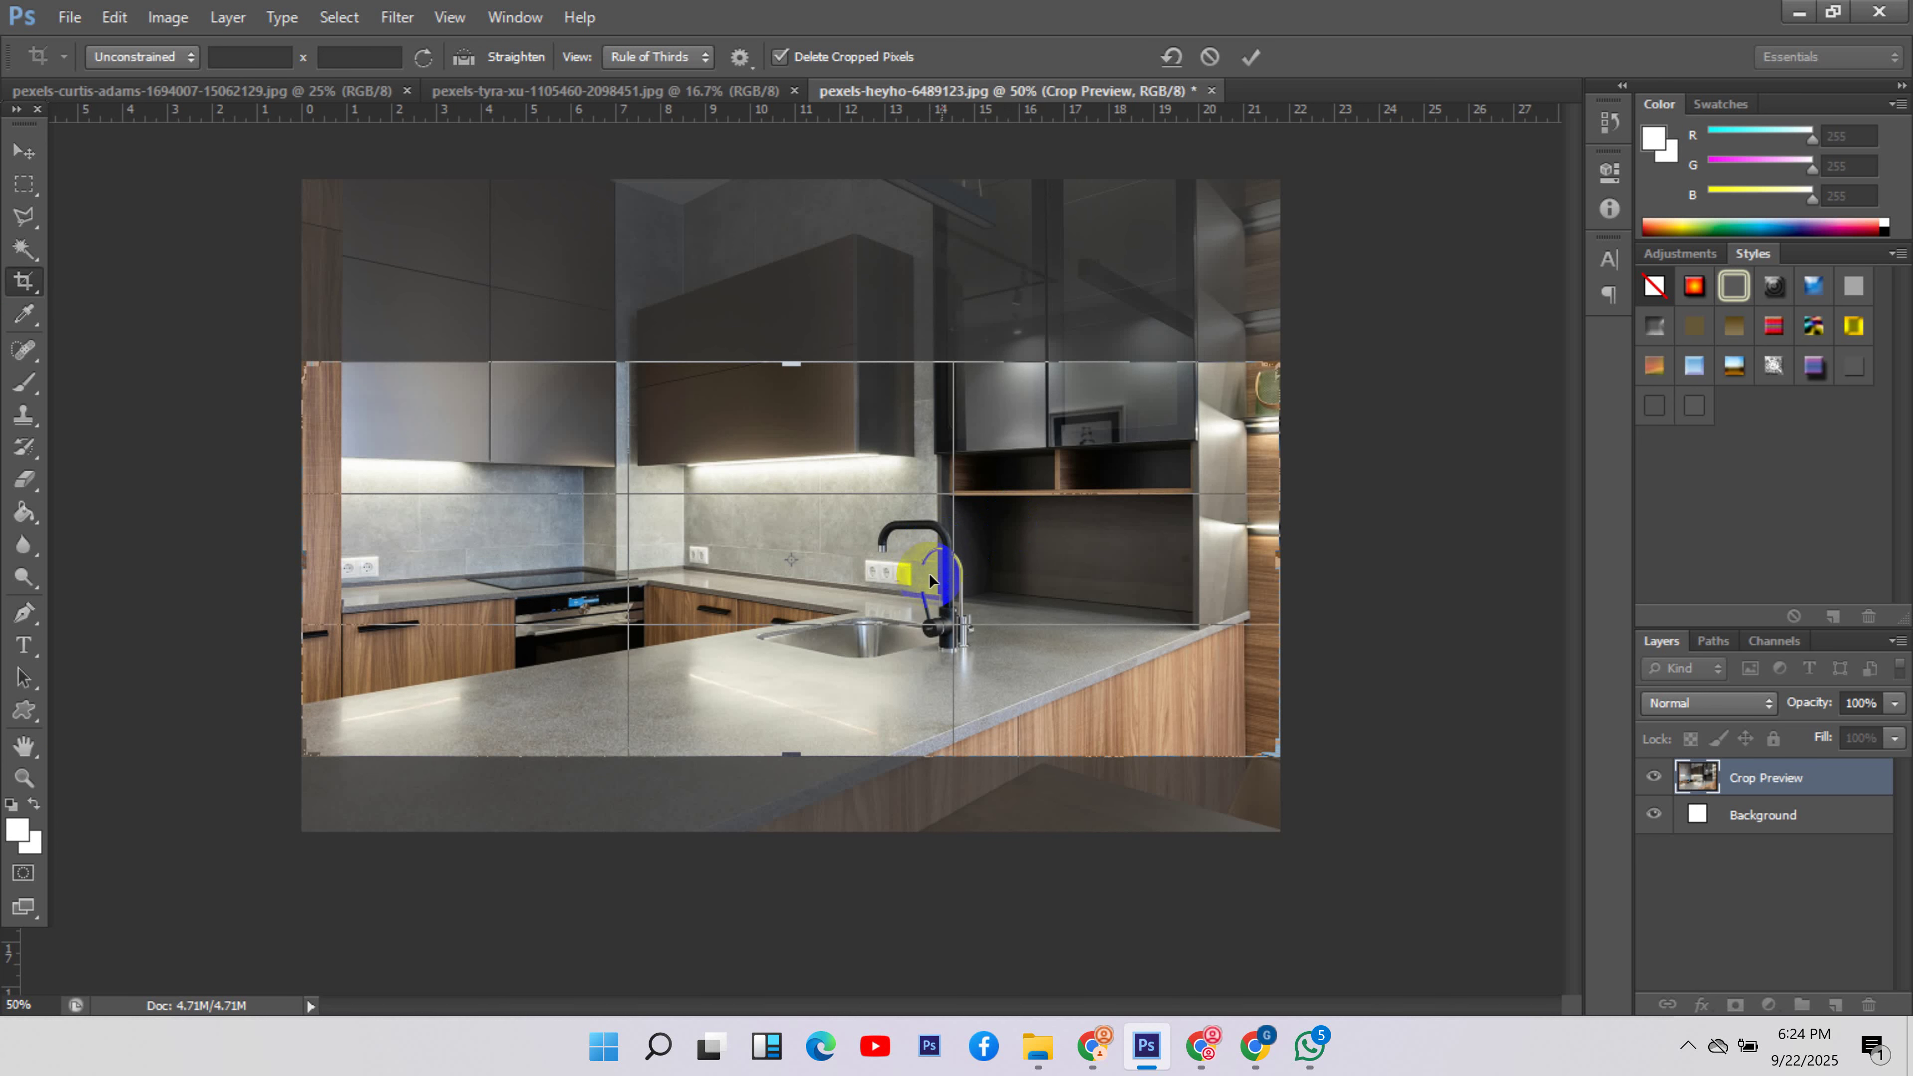
key(Return)
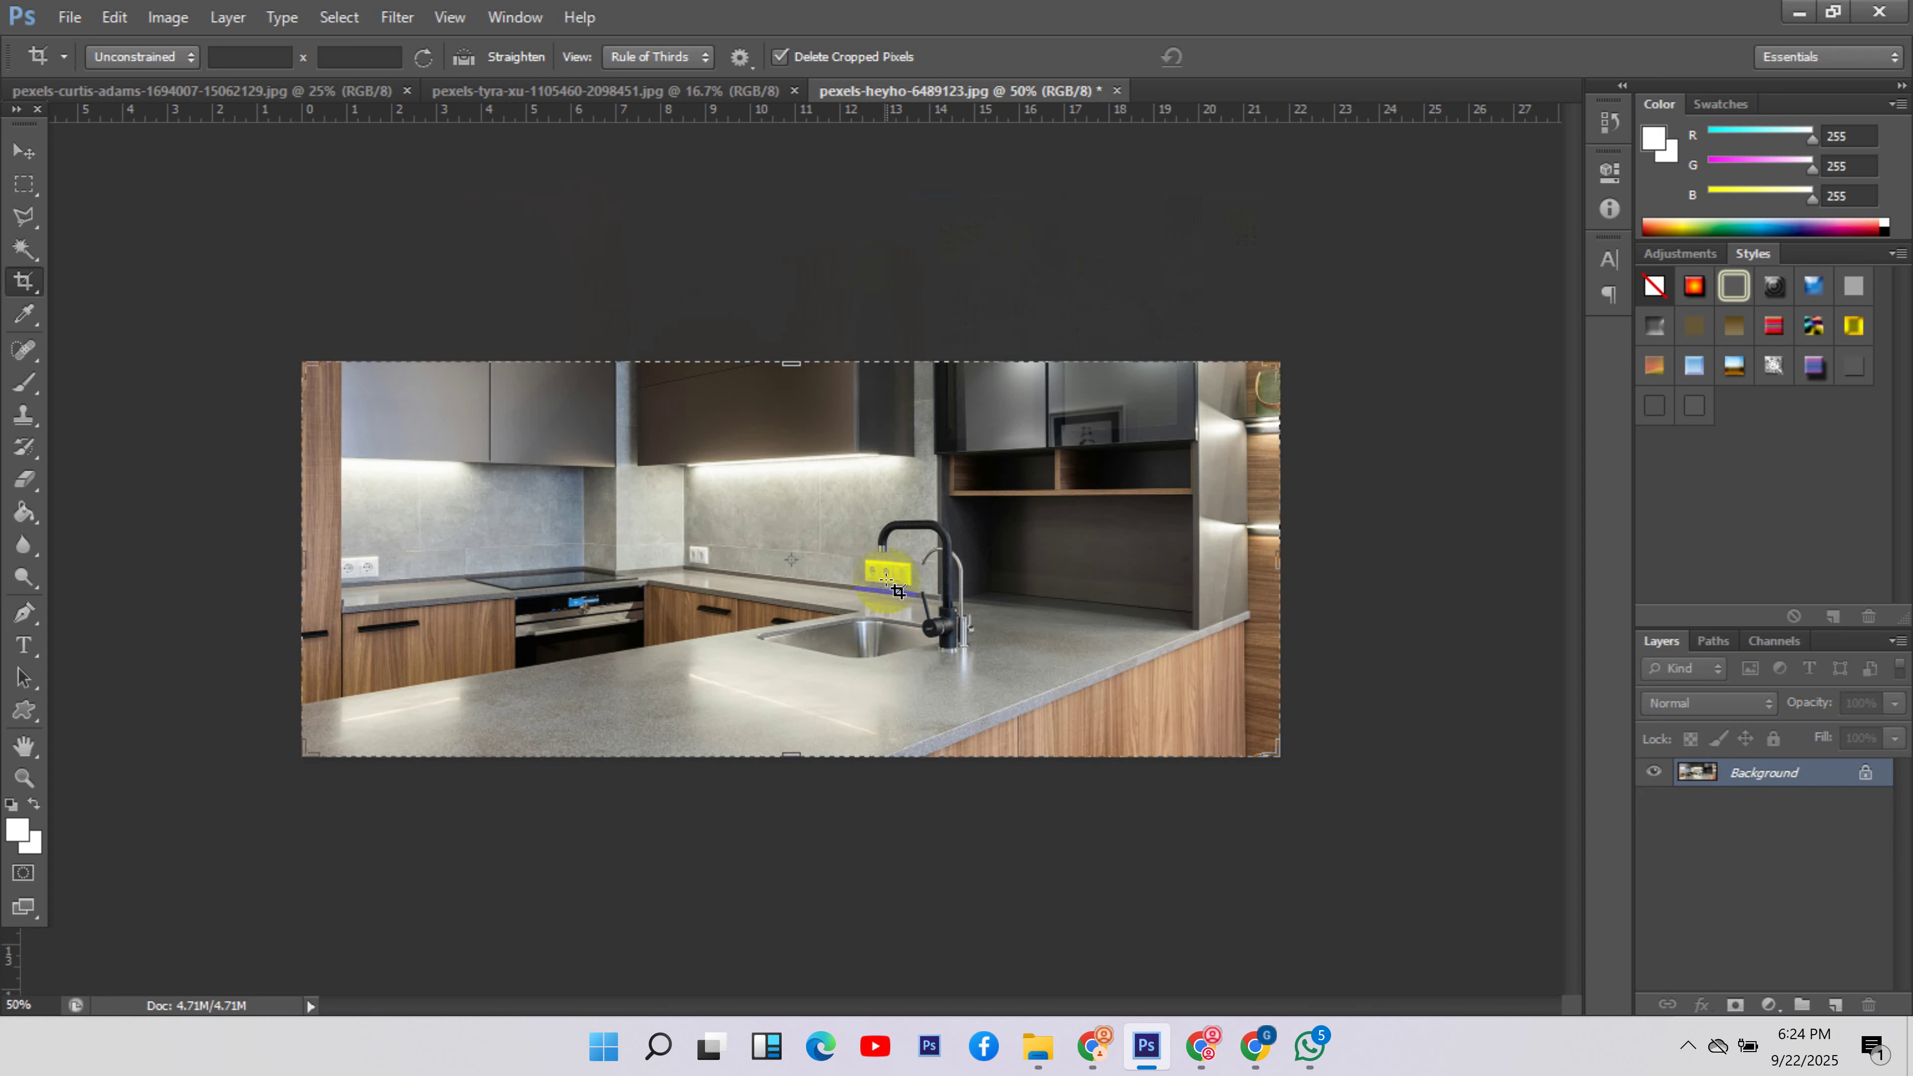
- Check the cropped photo's pixel dimensions and trim its upper edge to a height of about 604 pixels
click(172, 18)
click(192, 192)
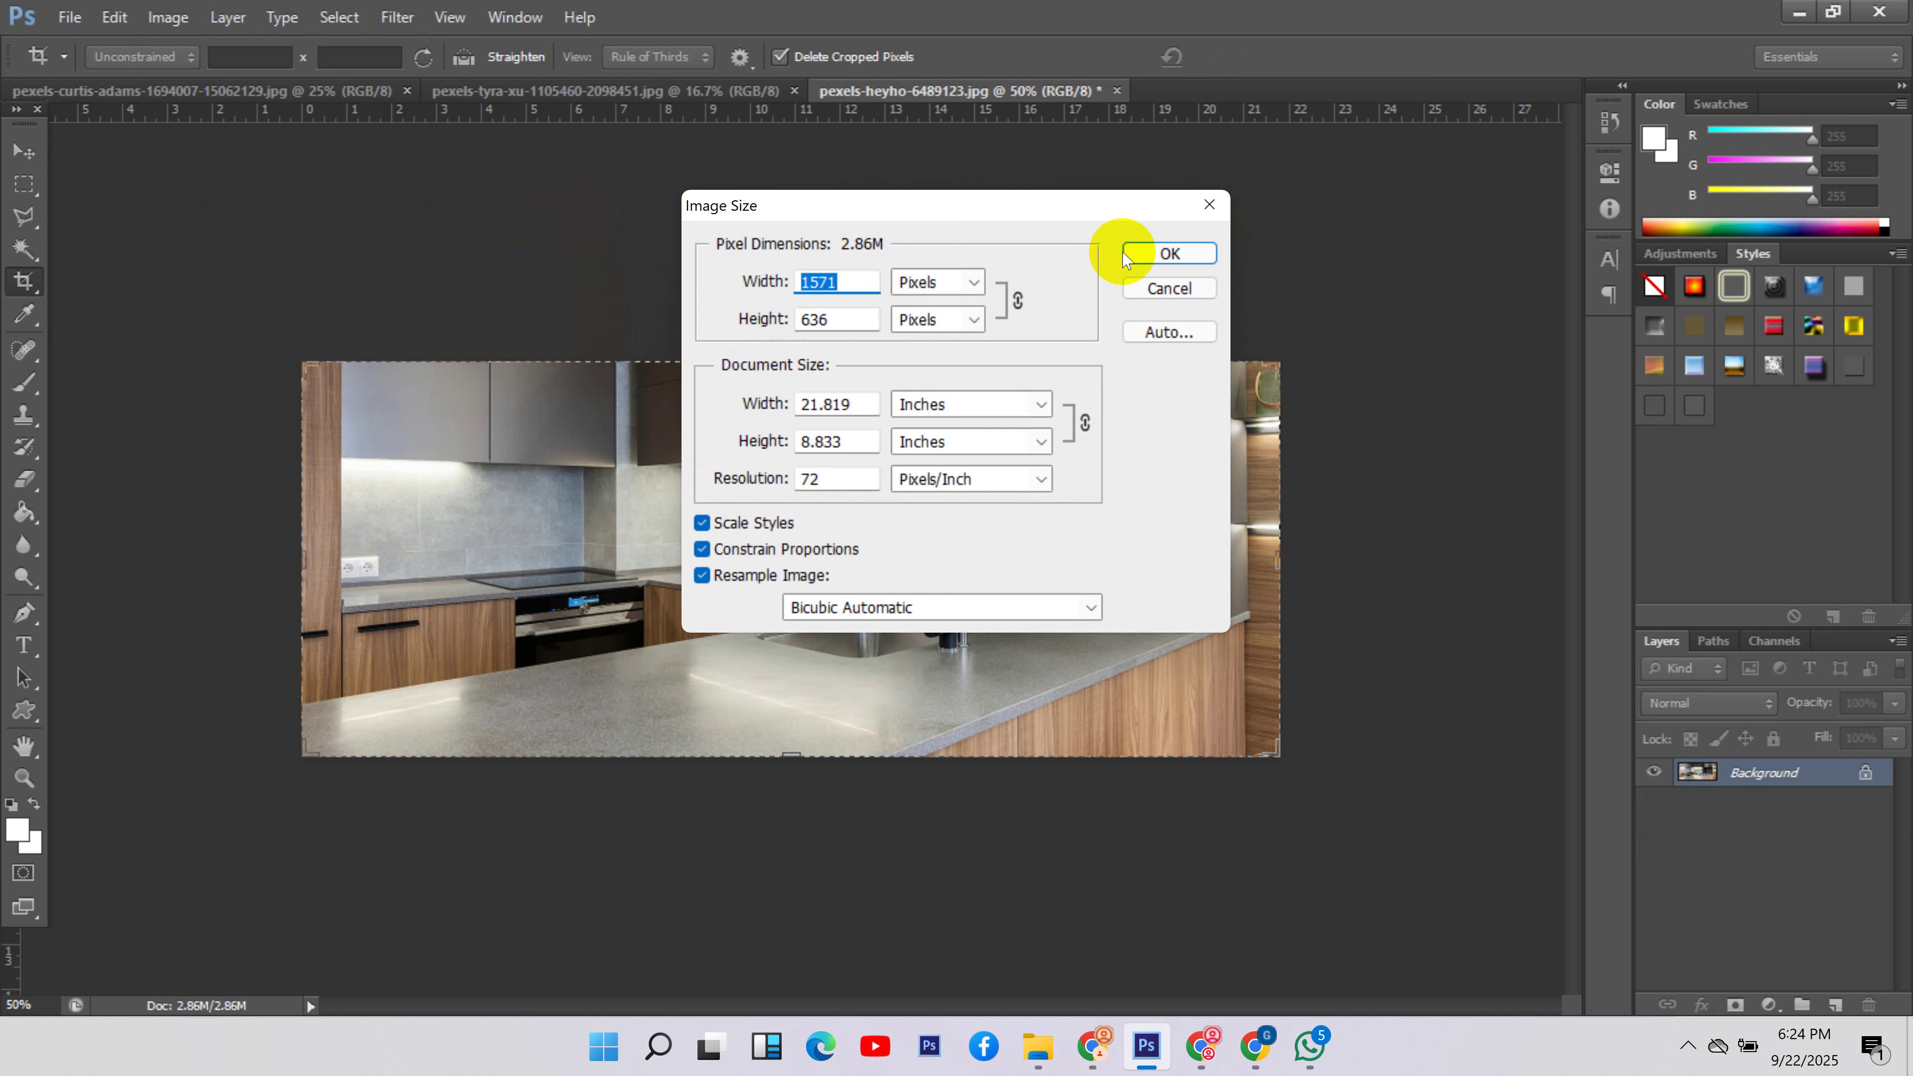
click(1183, 255)
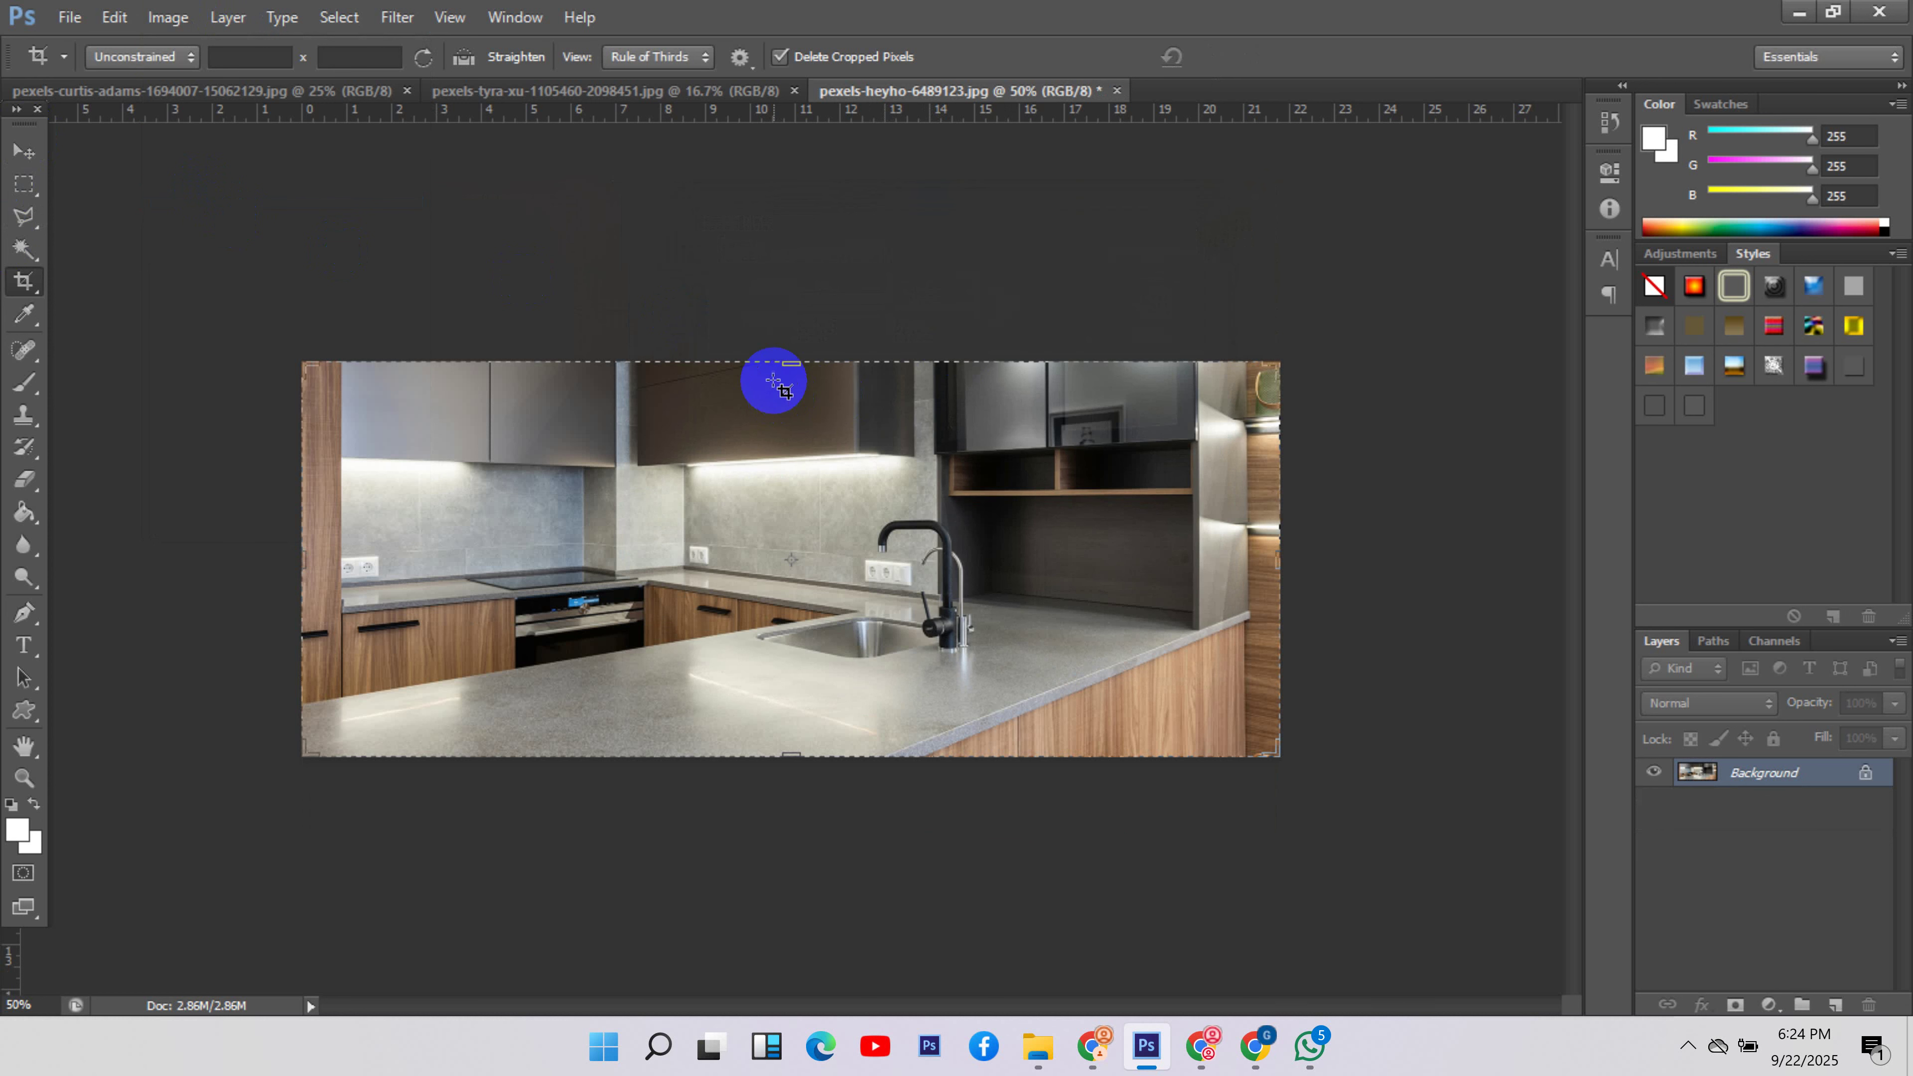
drag(793, 369, 793, 379)
key(Return)
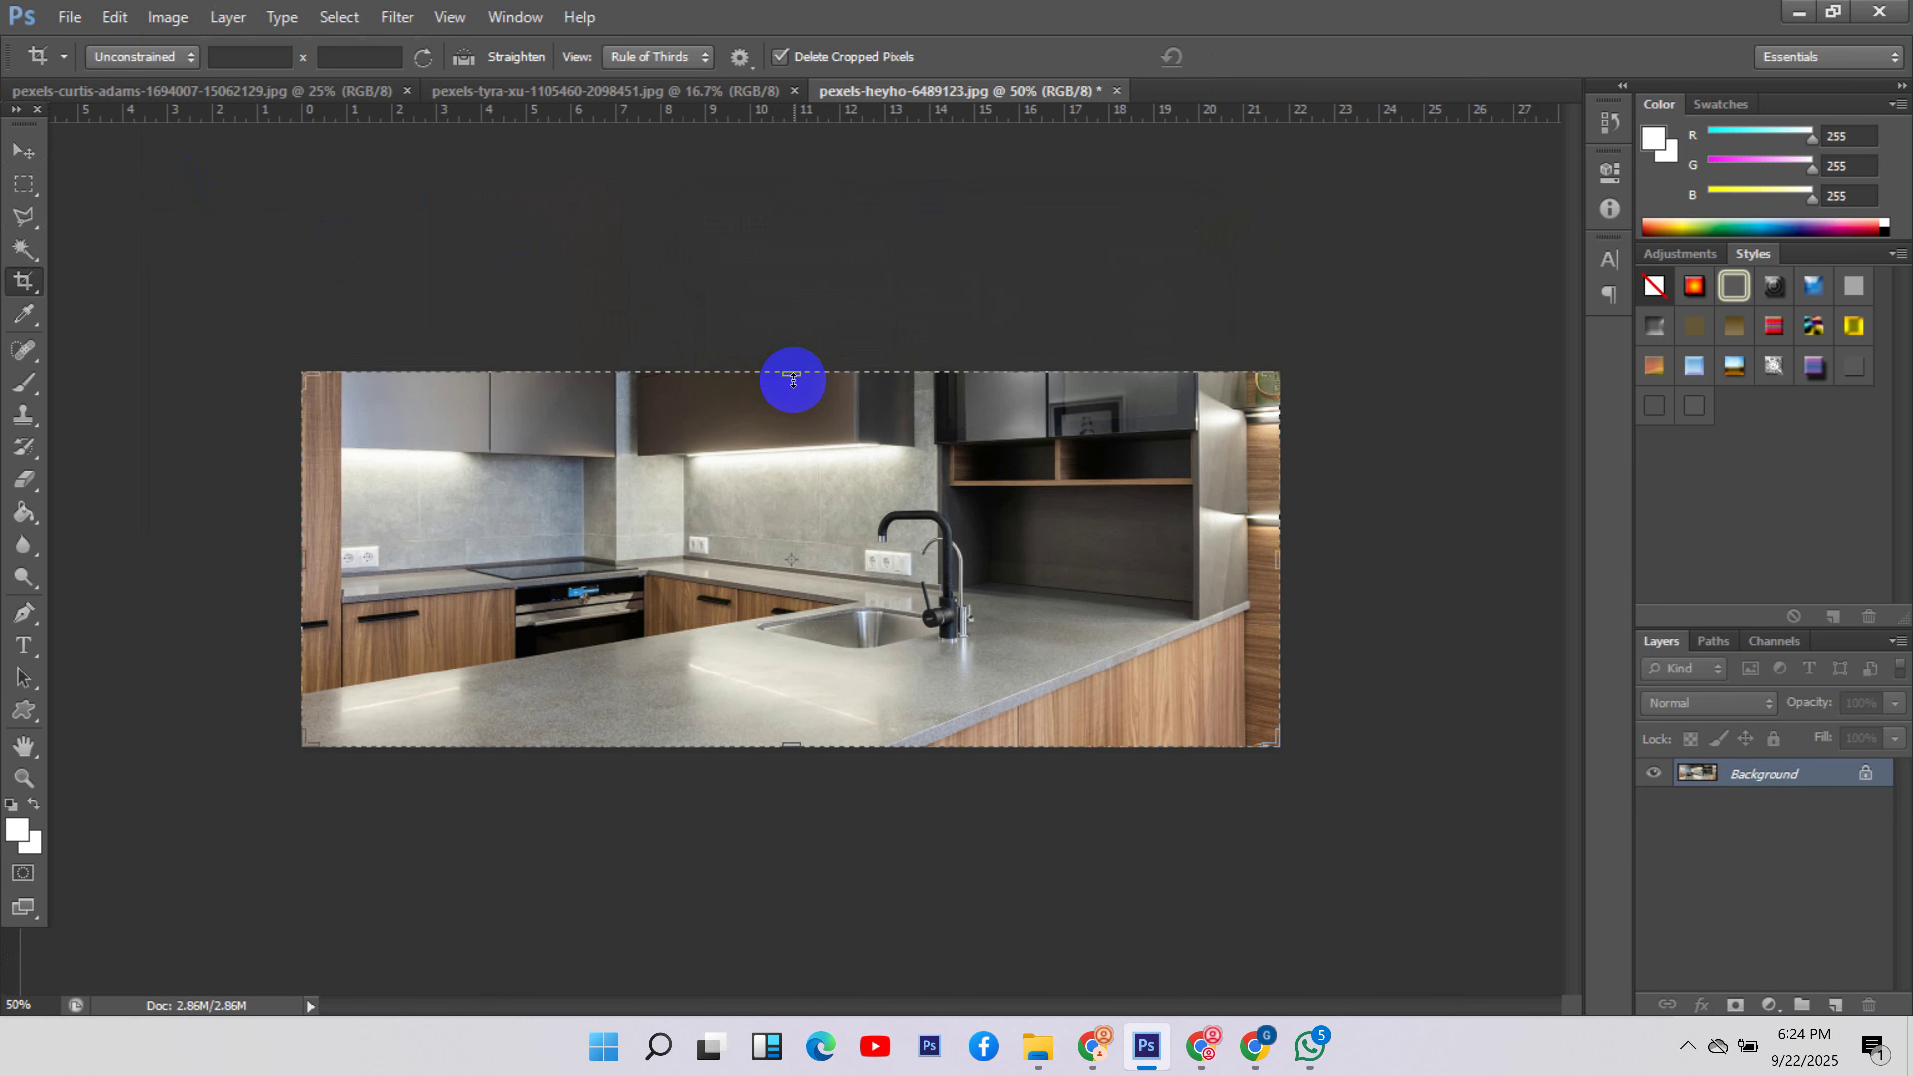
- Resize the kitchen photo to 1500 by 571 pixels with proportions unconstrained, and return to the Move tool
click(168, 16)
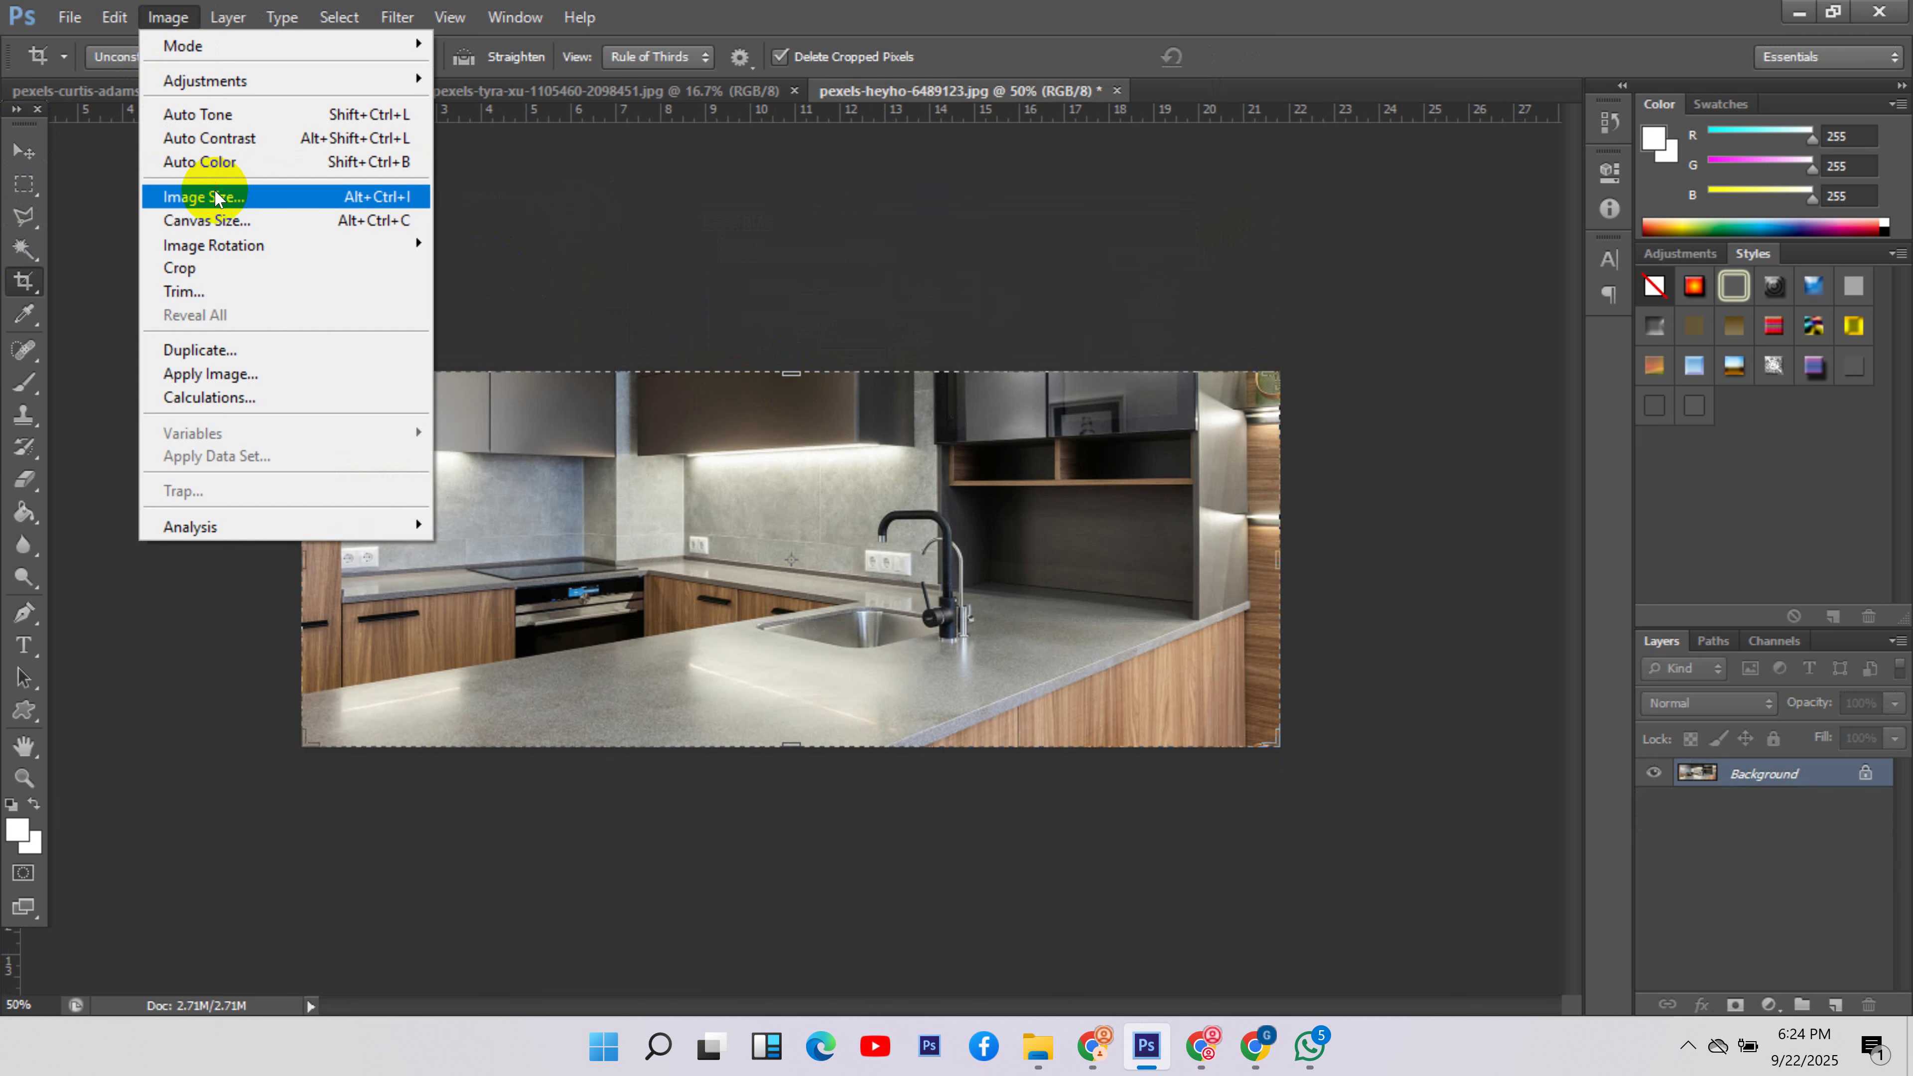
click(214, 197)
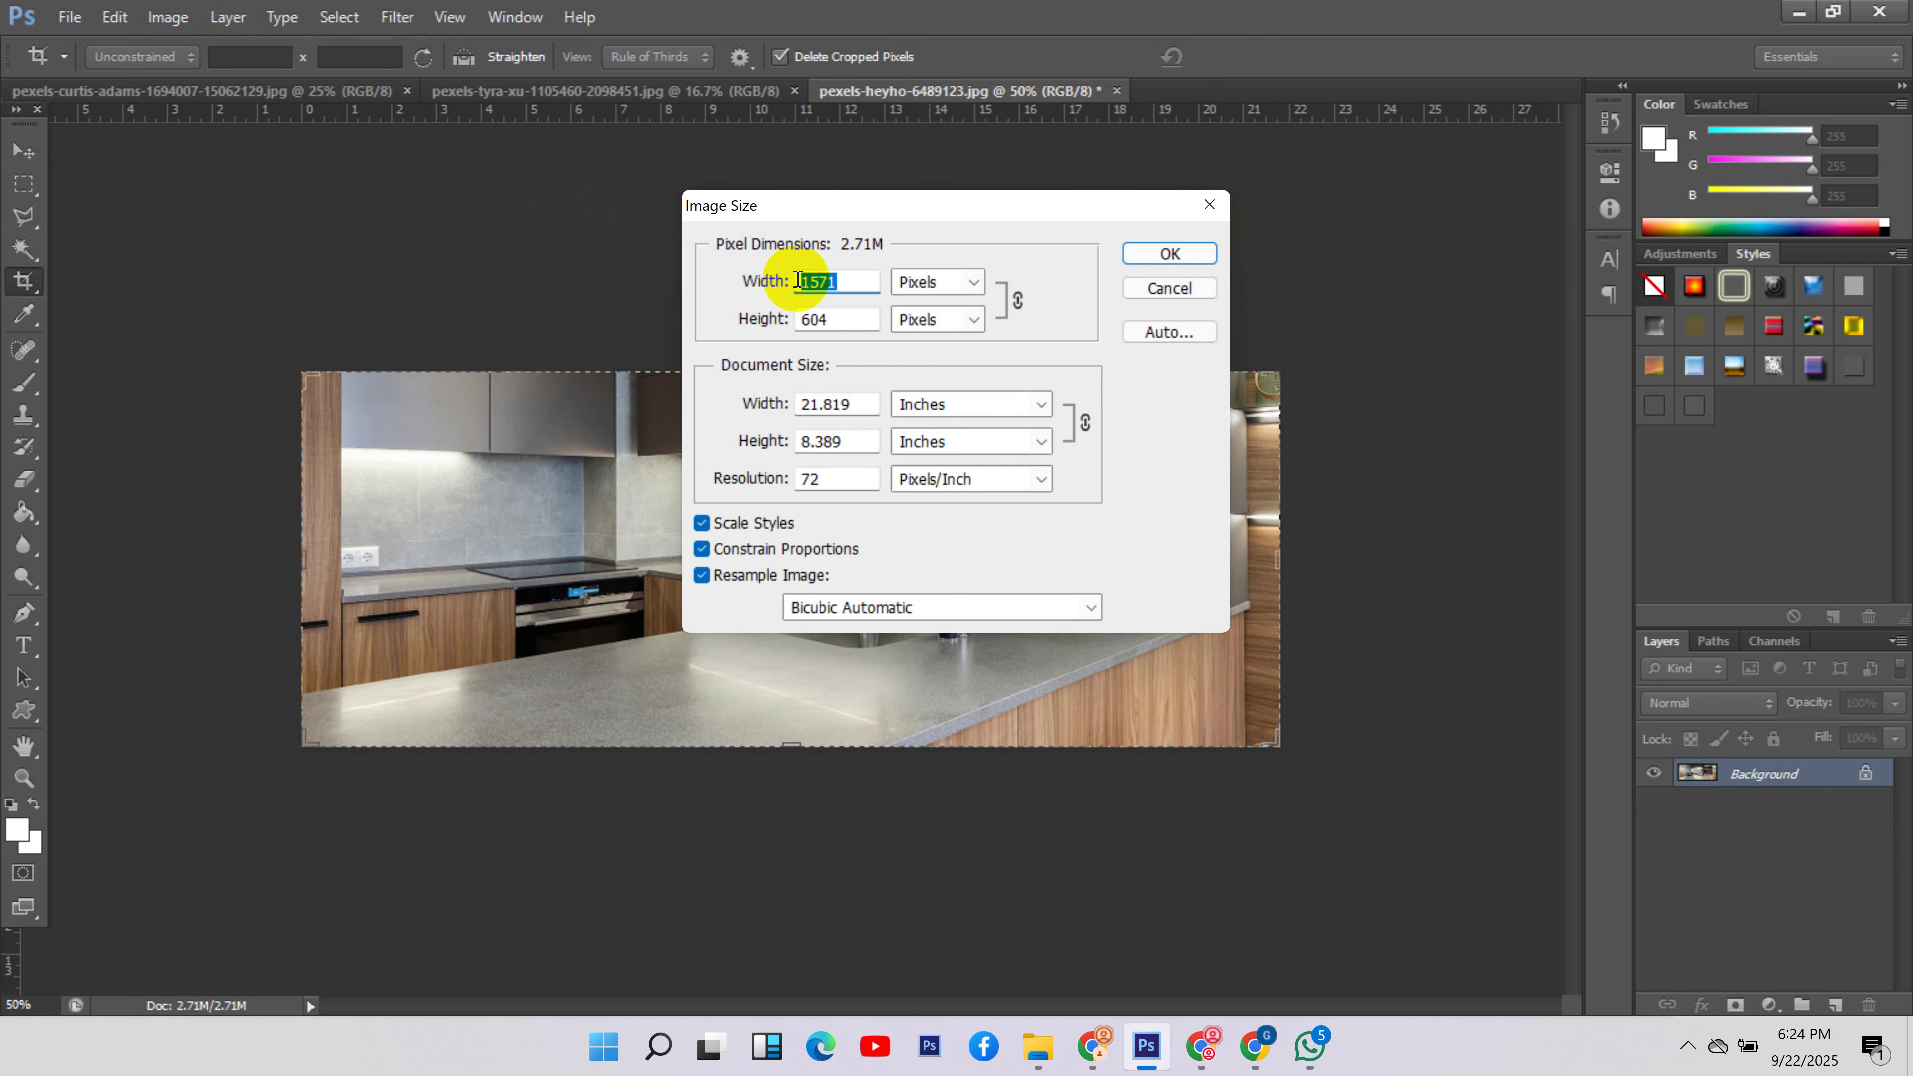
click(727, 549)
double_click(836, 319)
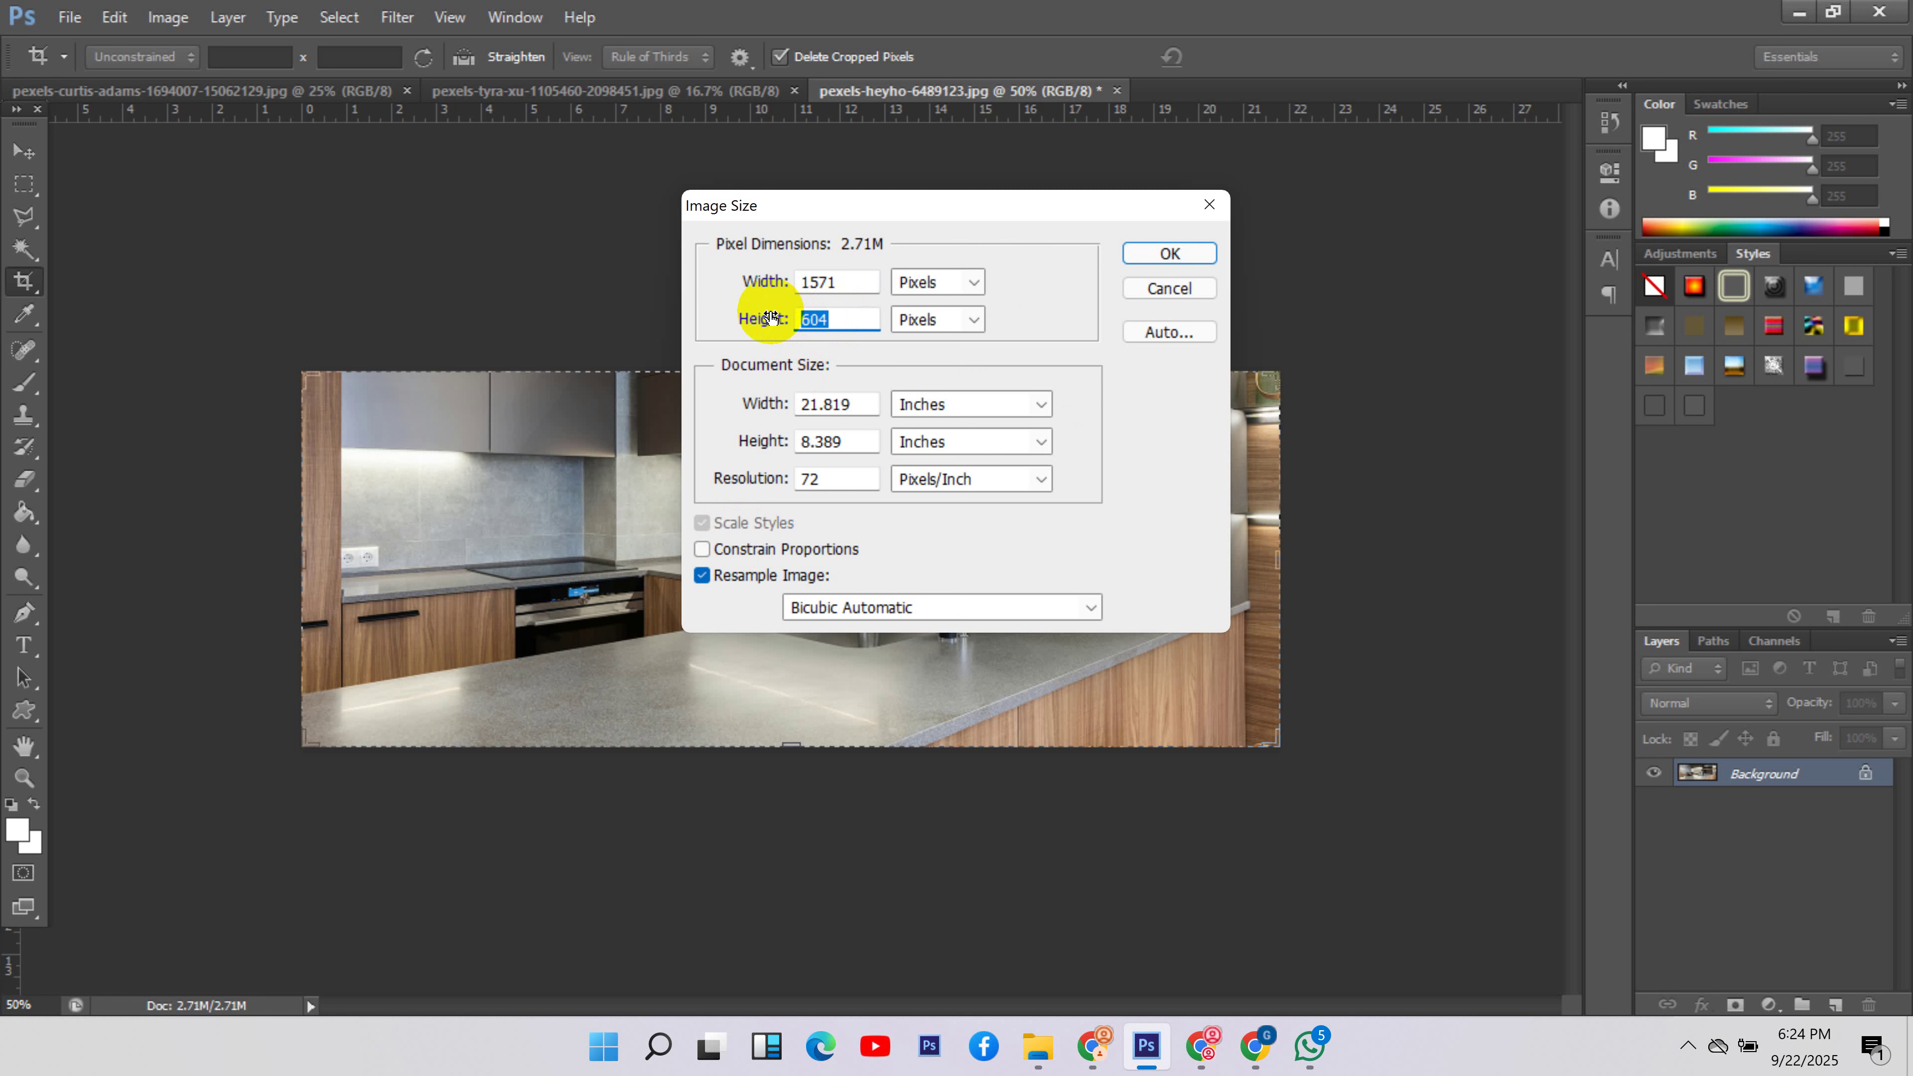
text(571)
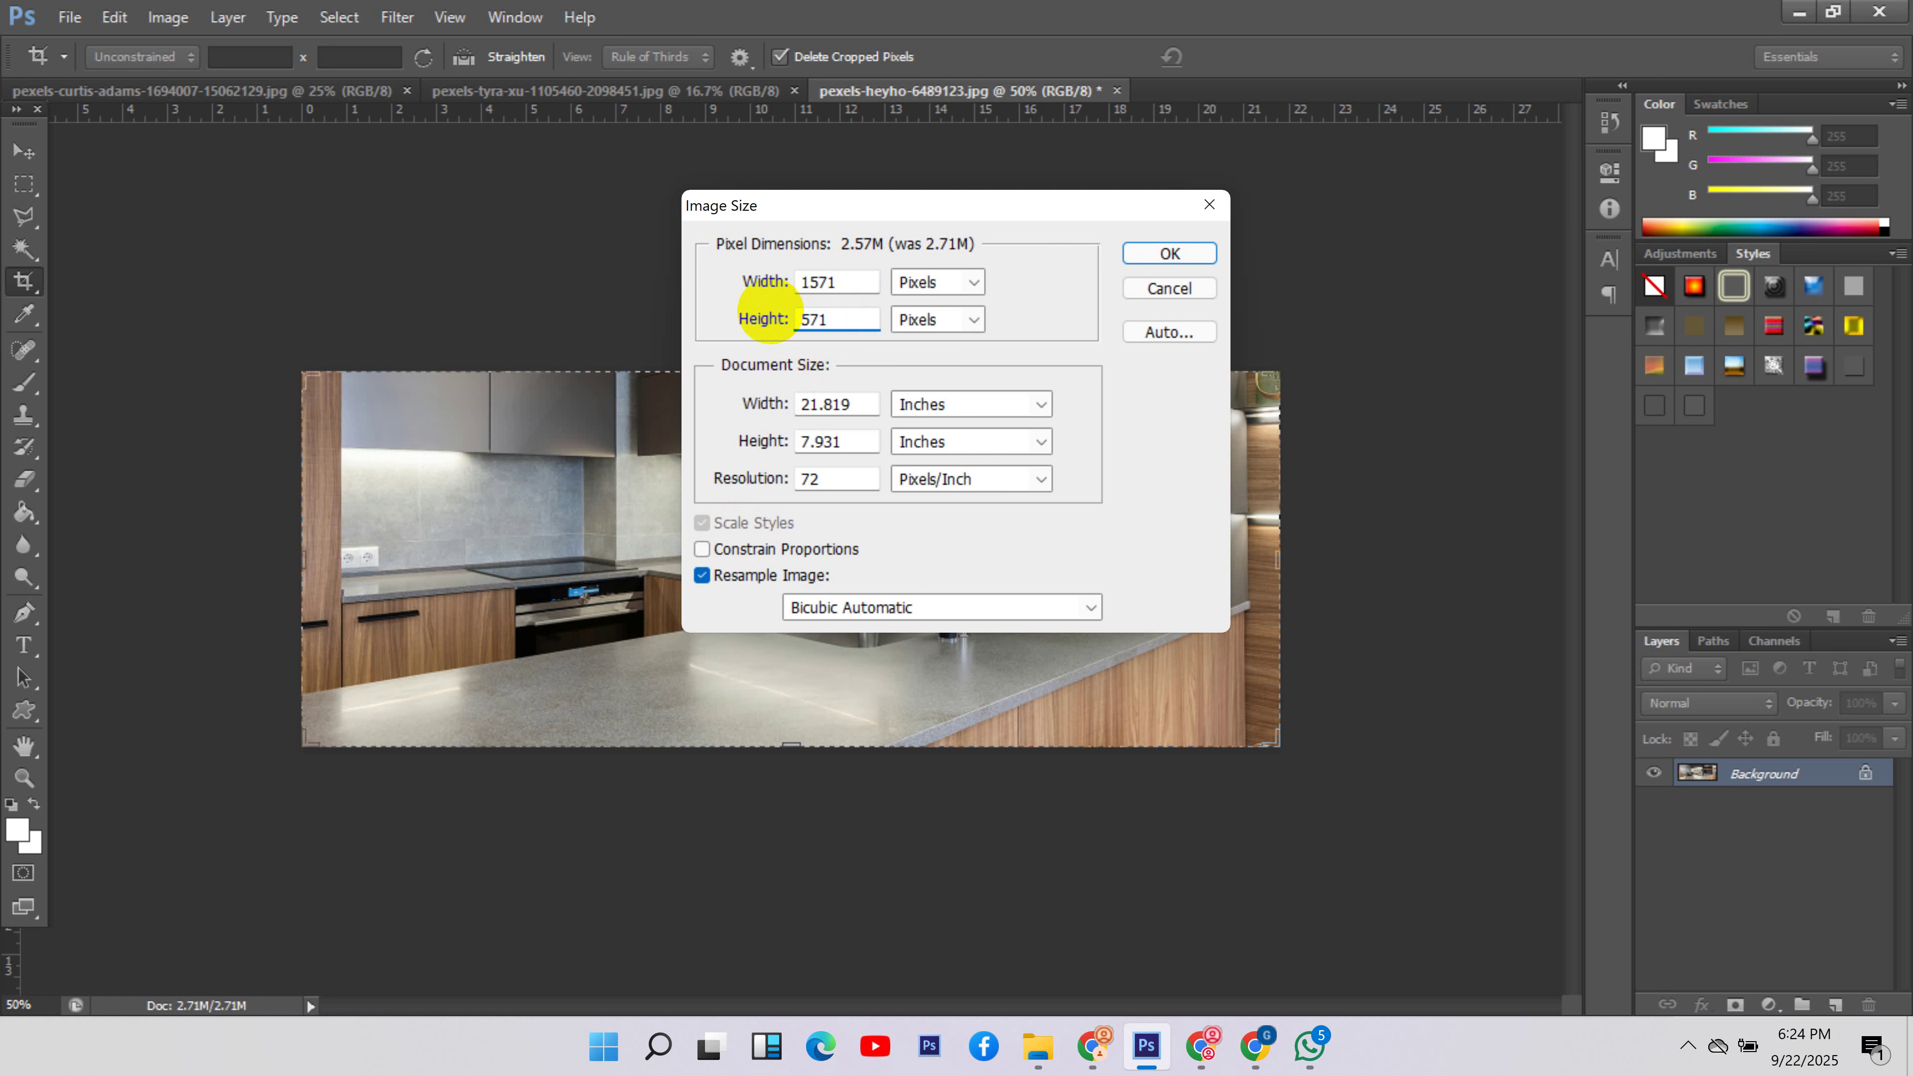
double_click(834, 281)
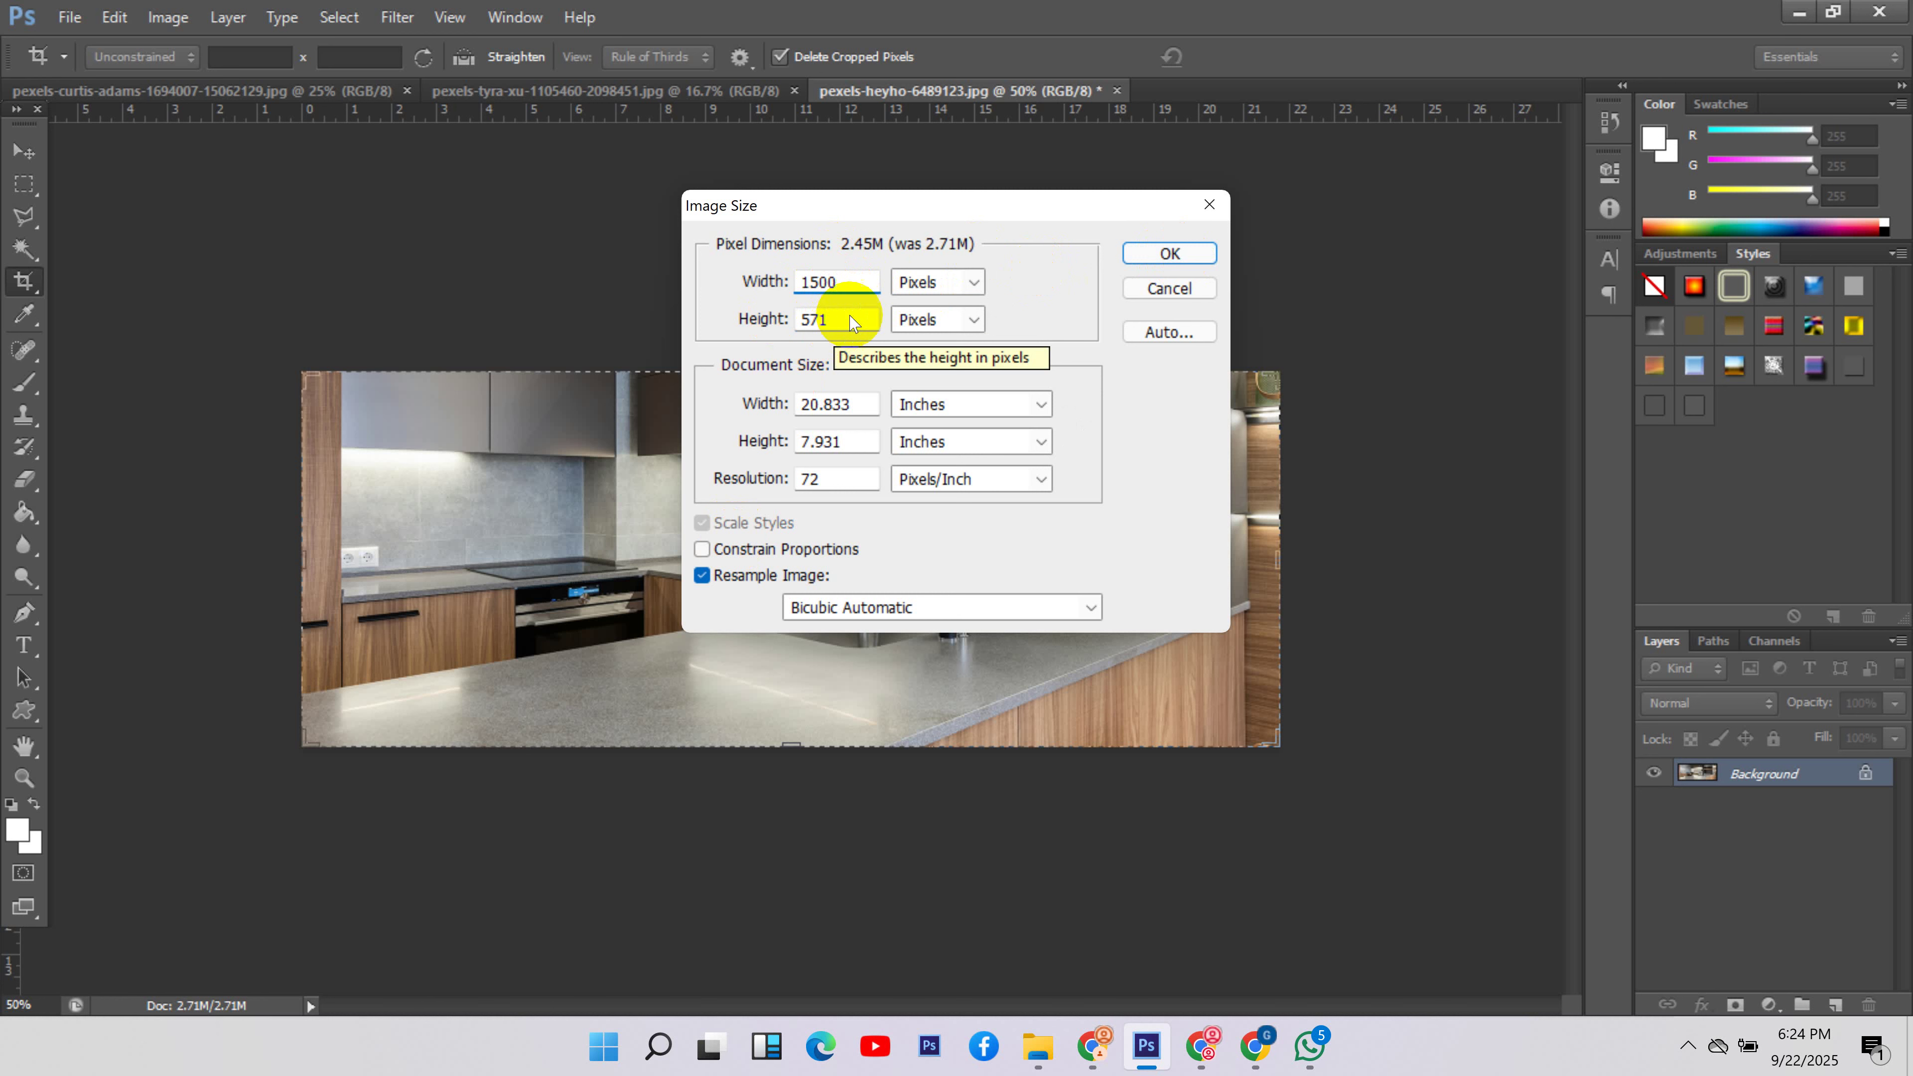
click(1170, 253)
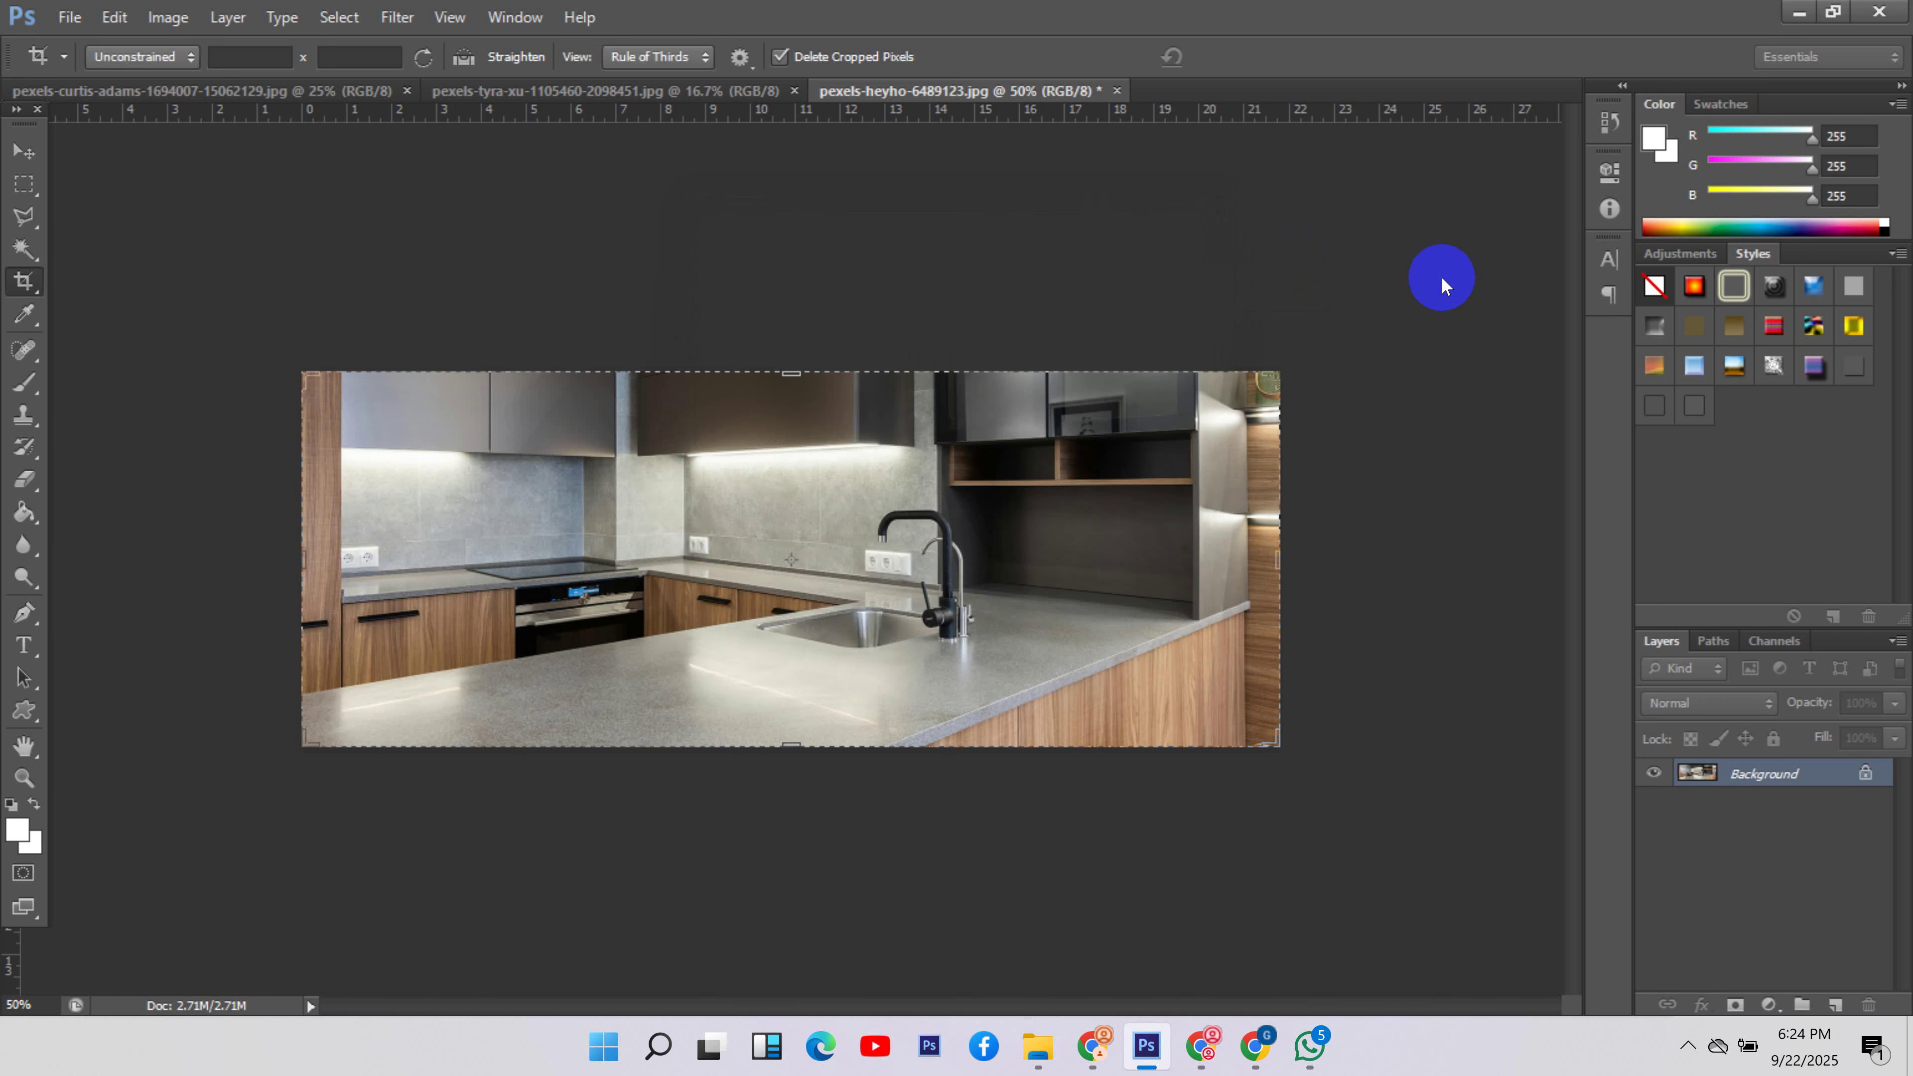
click(19, 159)
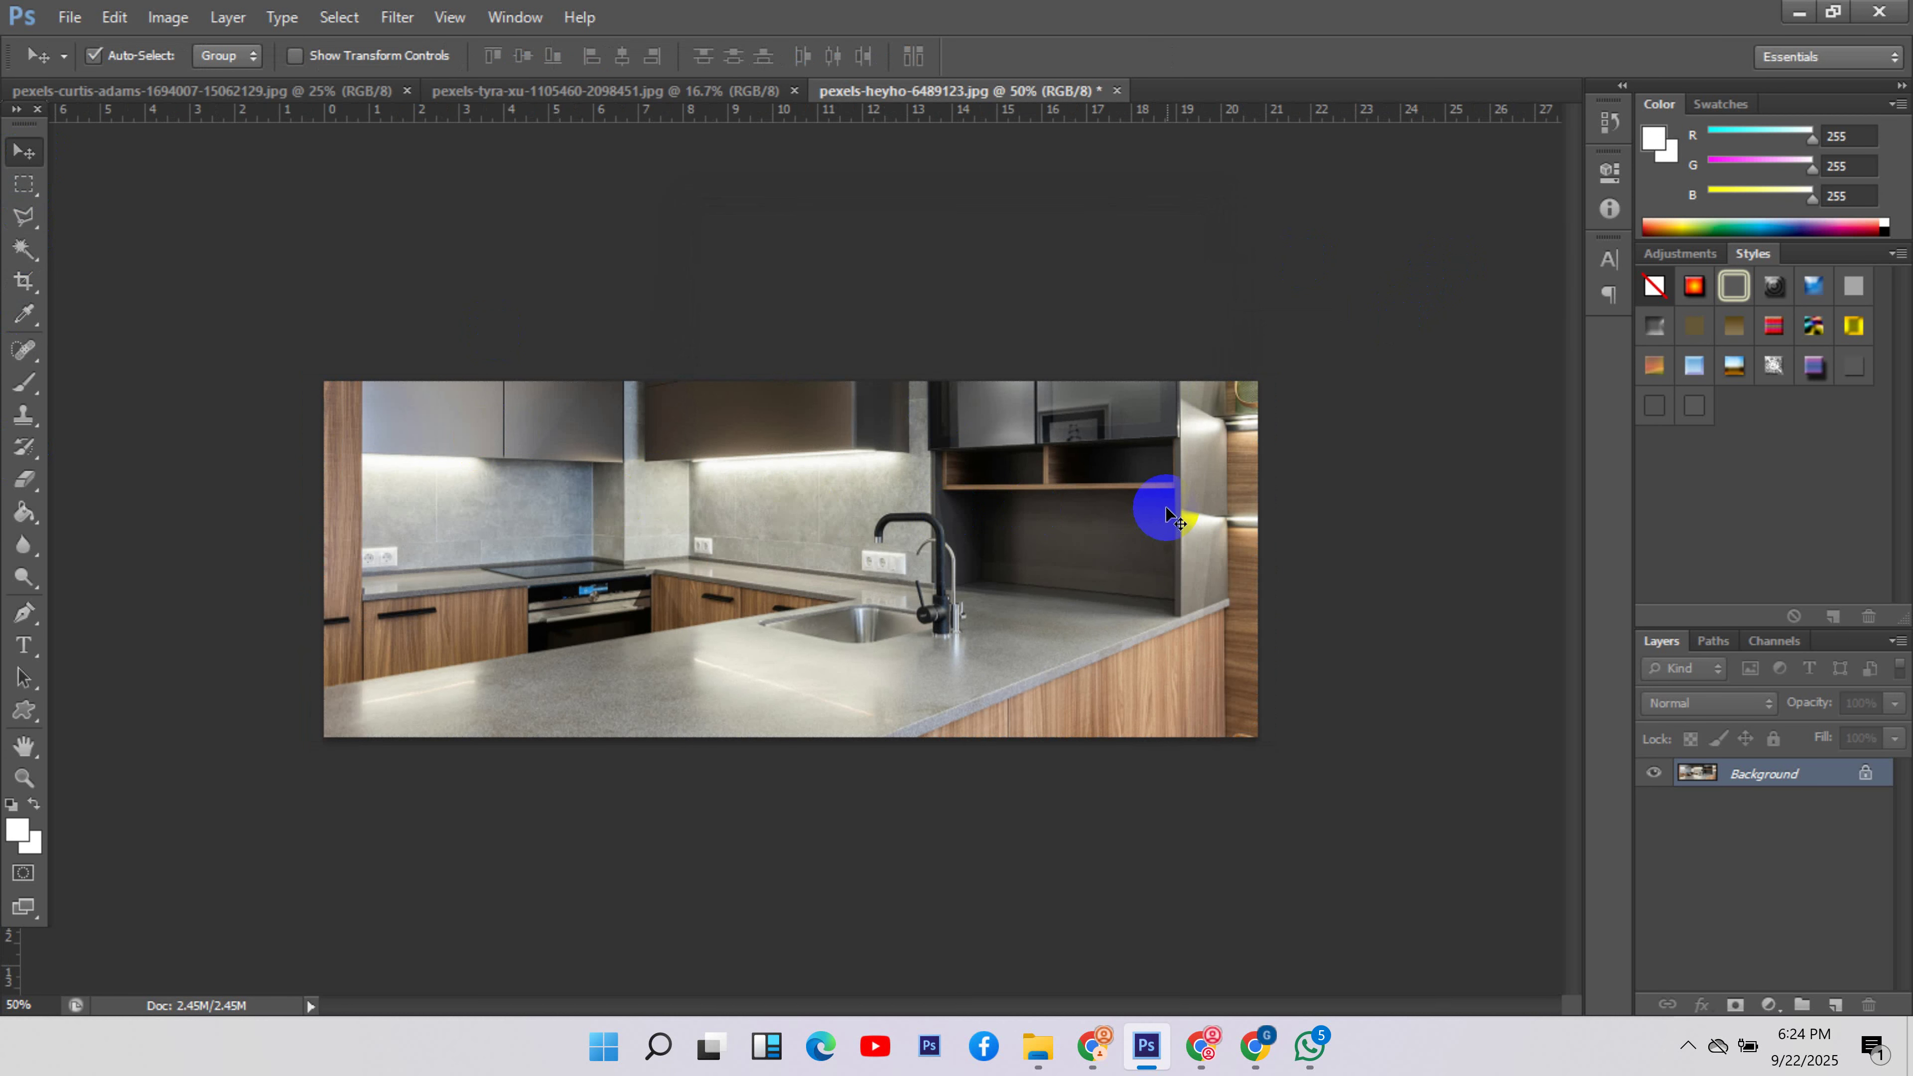
- Save the resized kitchen photo as JPEG with the current options and close it
key(ctrl+s)
click(1097, 265)
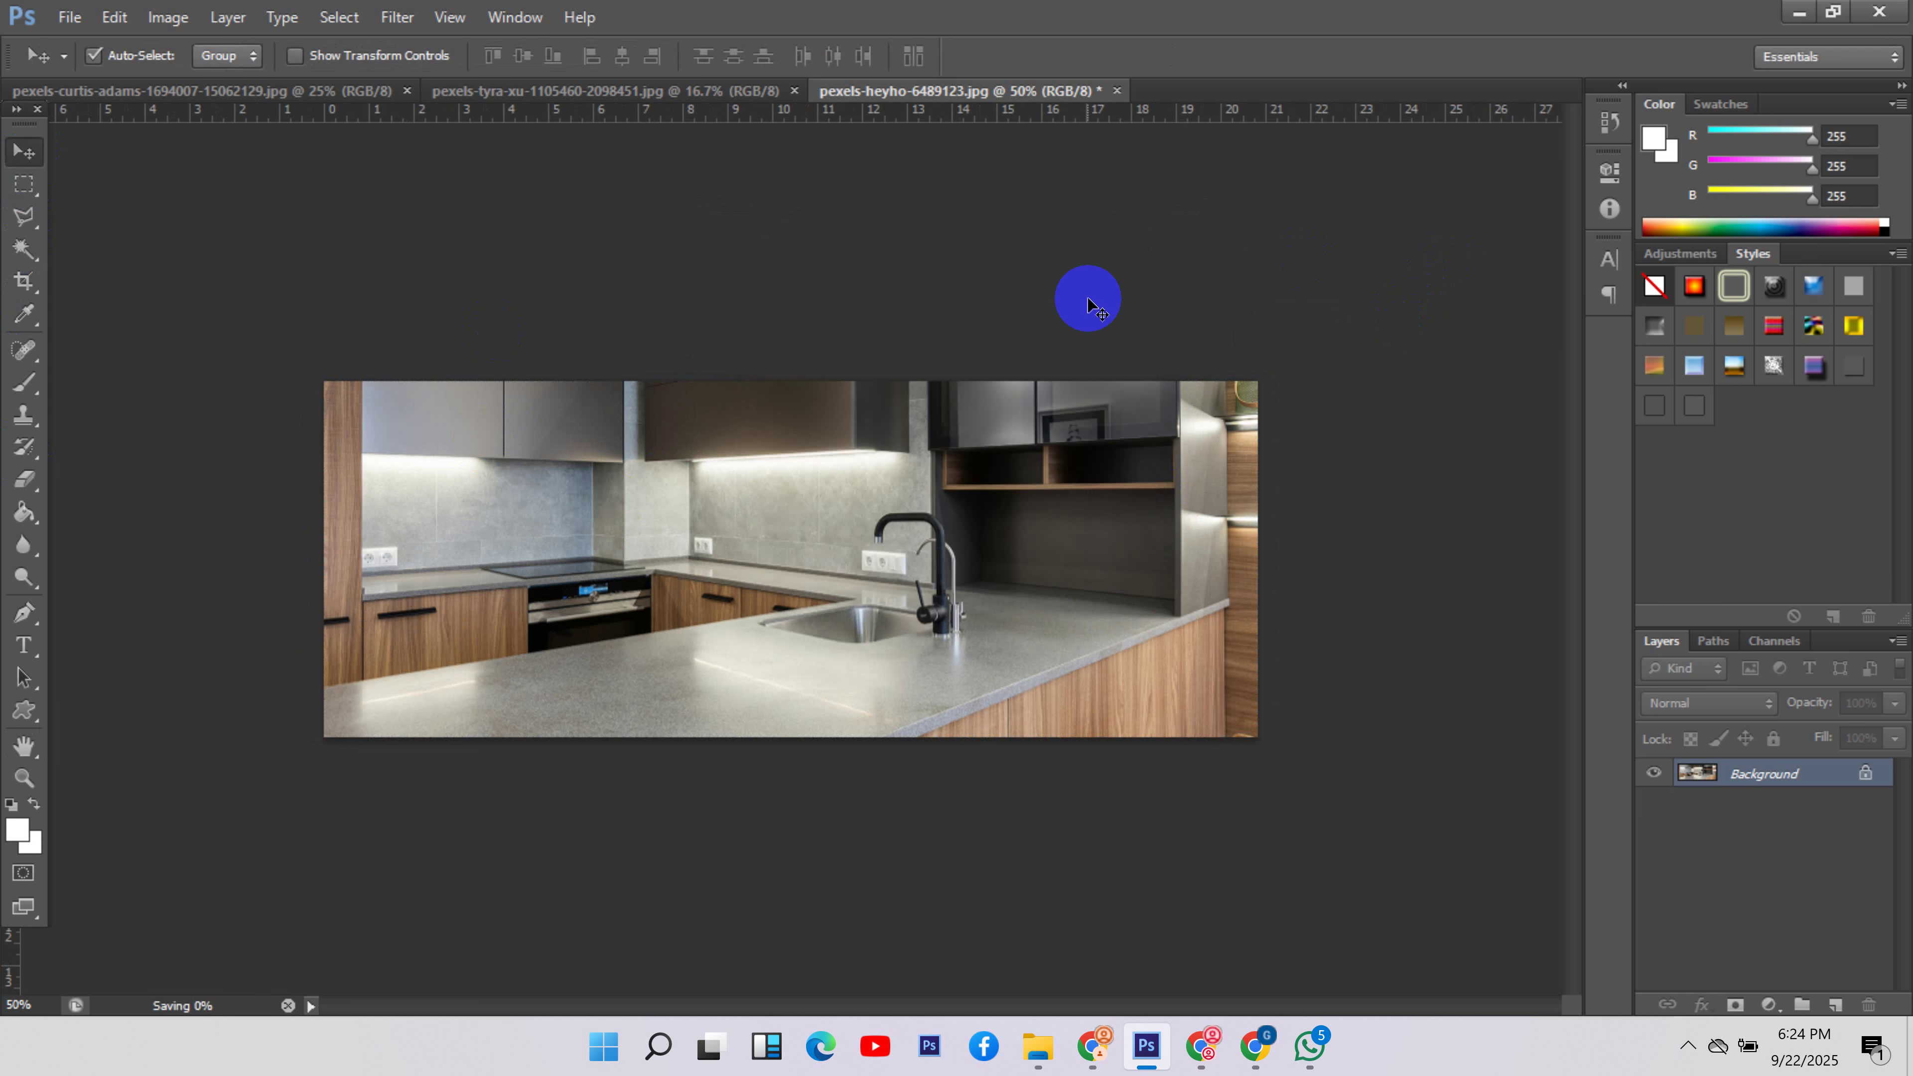
click(1105, 91)
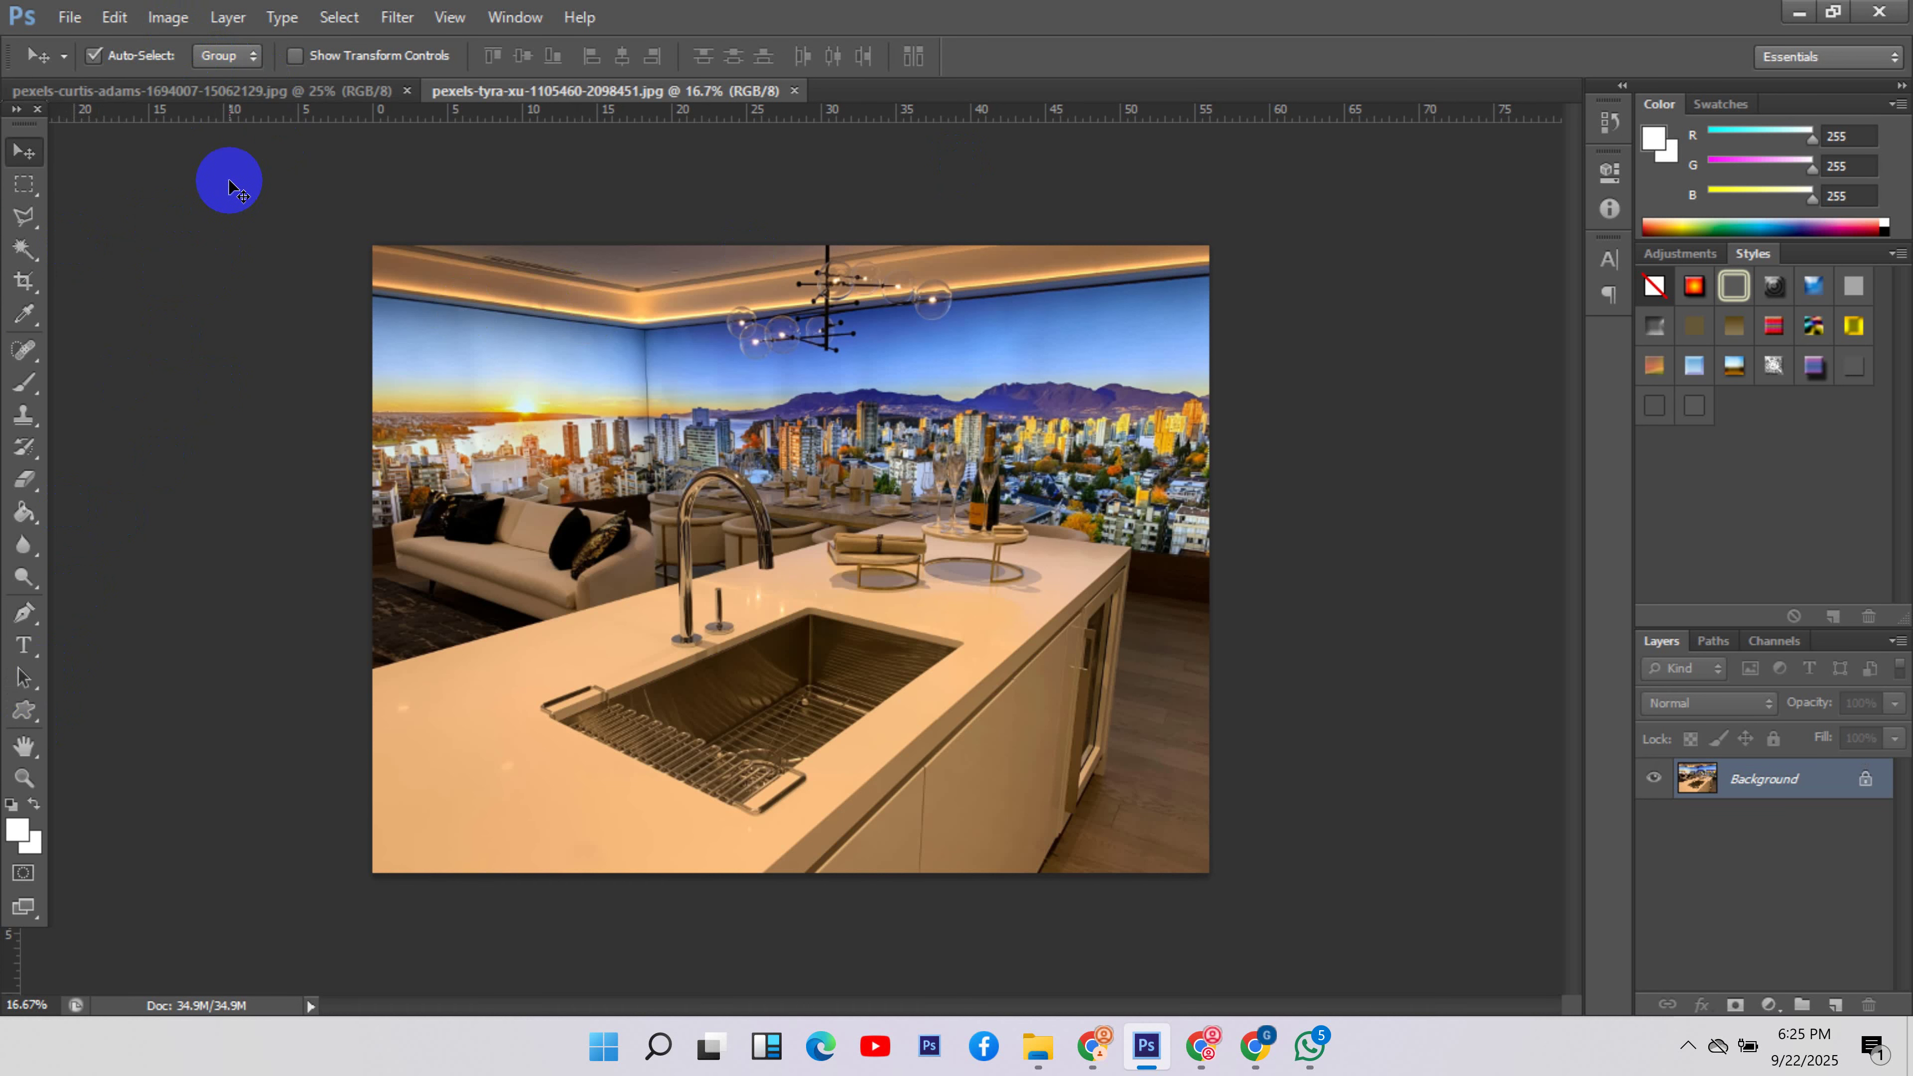
- Resize the kitchen island photo with the skyline view to a width of 1500 pixels, with proportions constrained
click(178, 19)
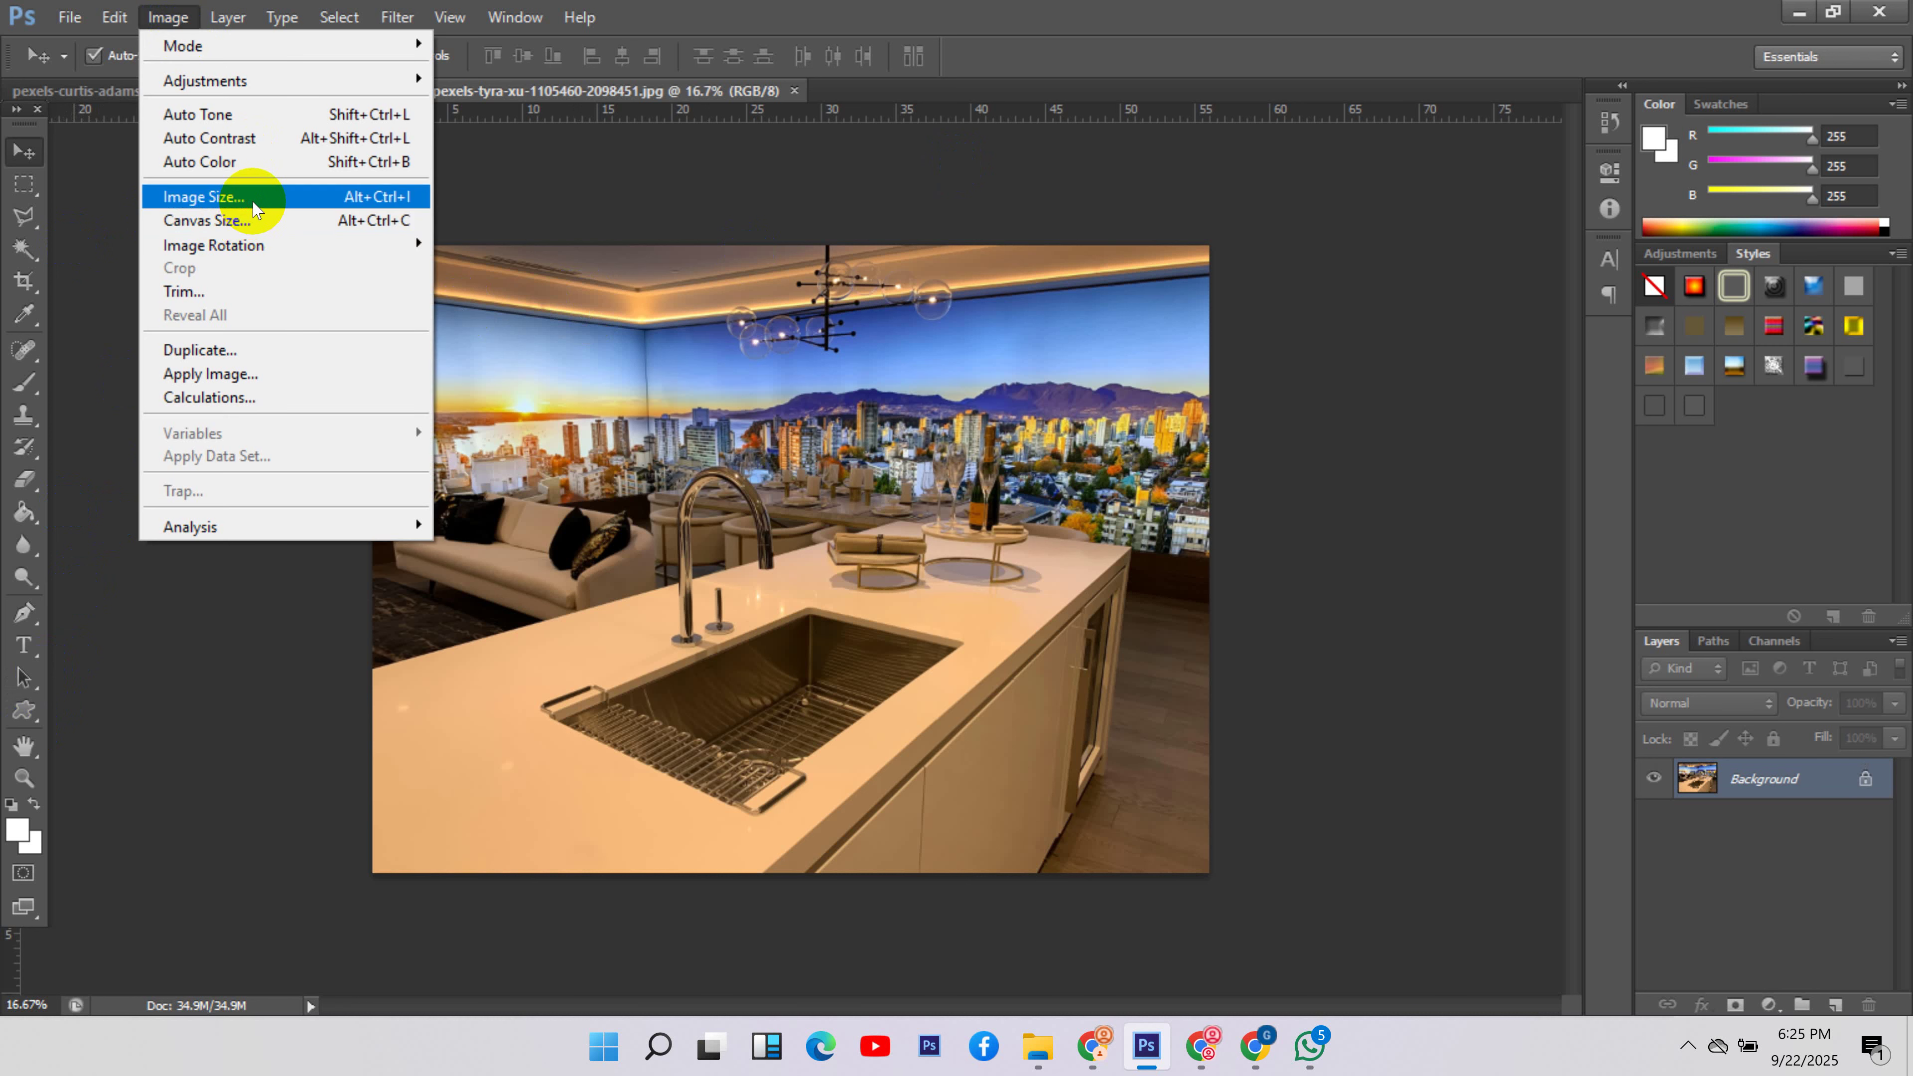
click(227, 196)
click(745, 549)
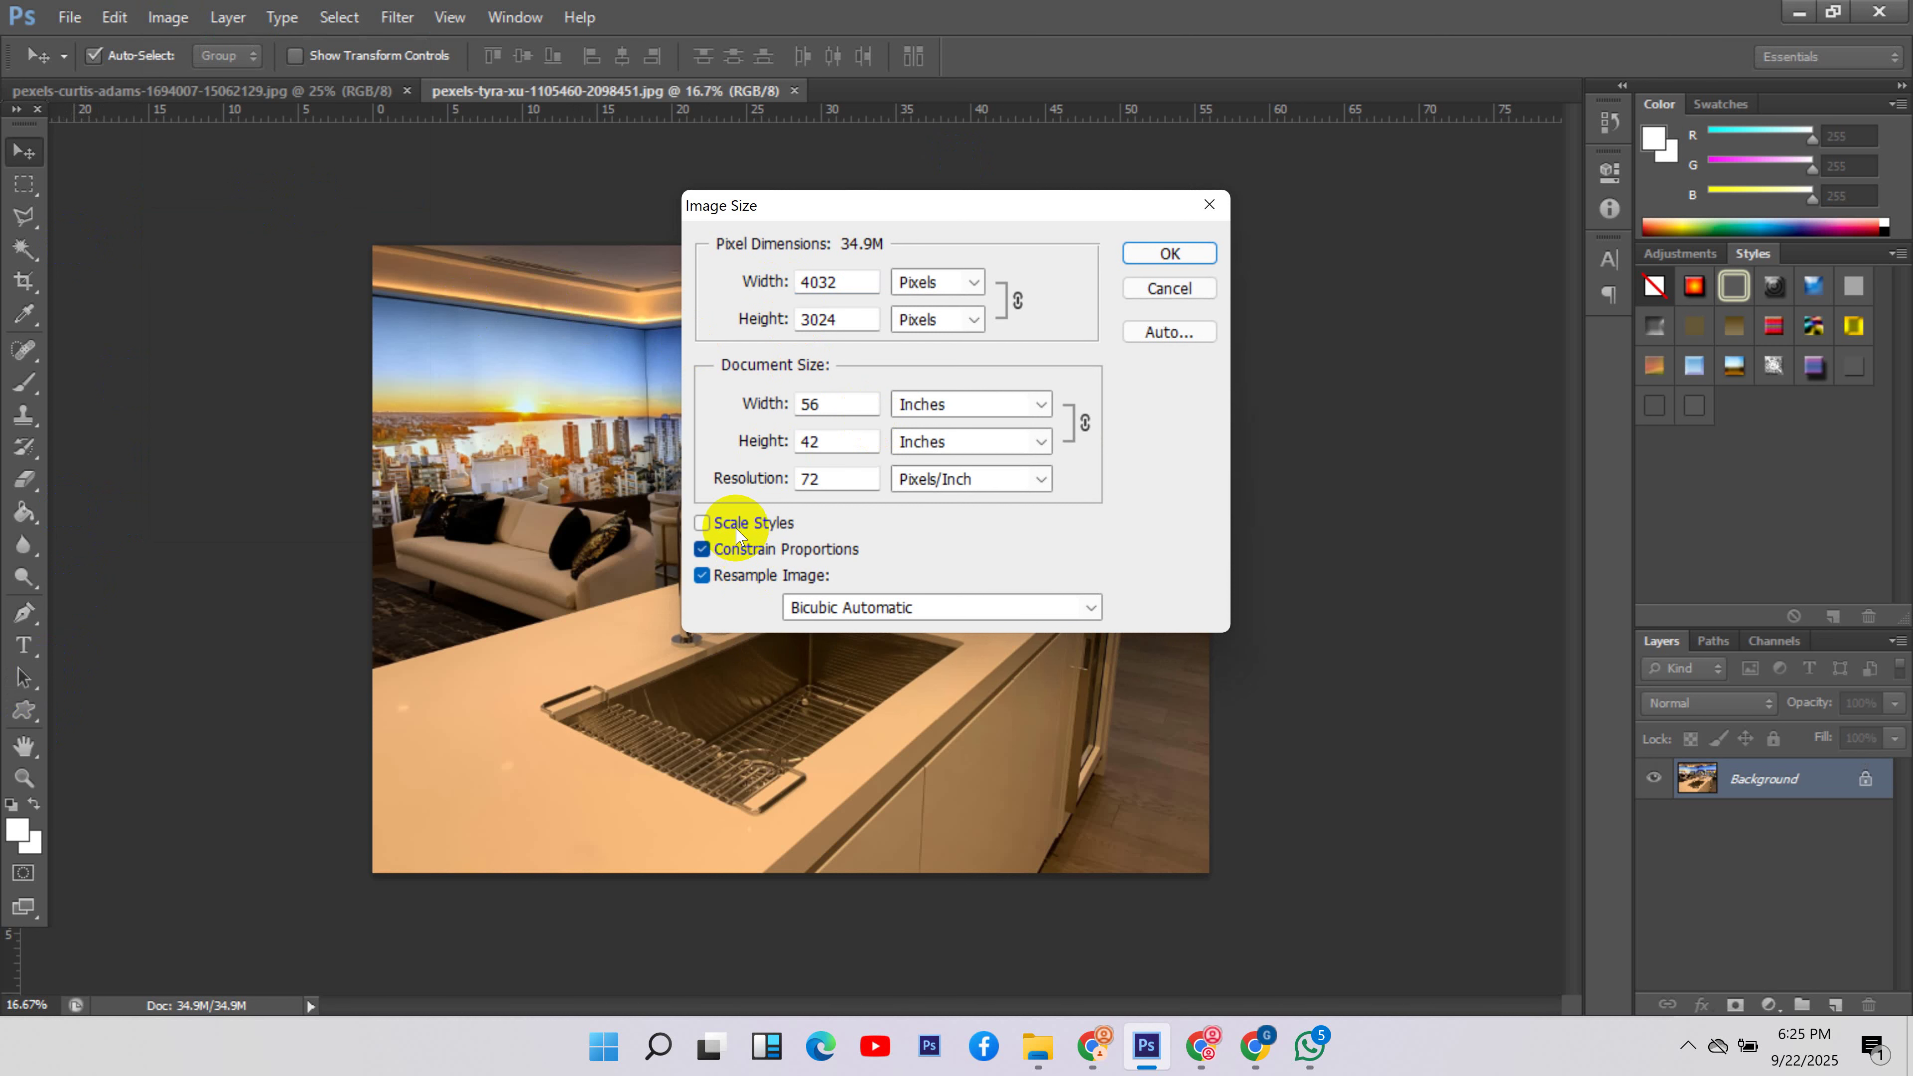
double_click(805, 285)
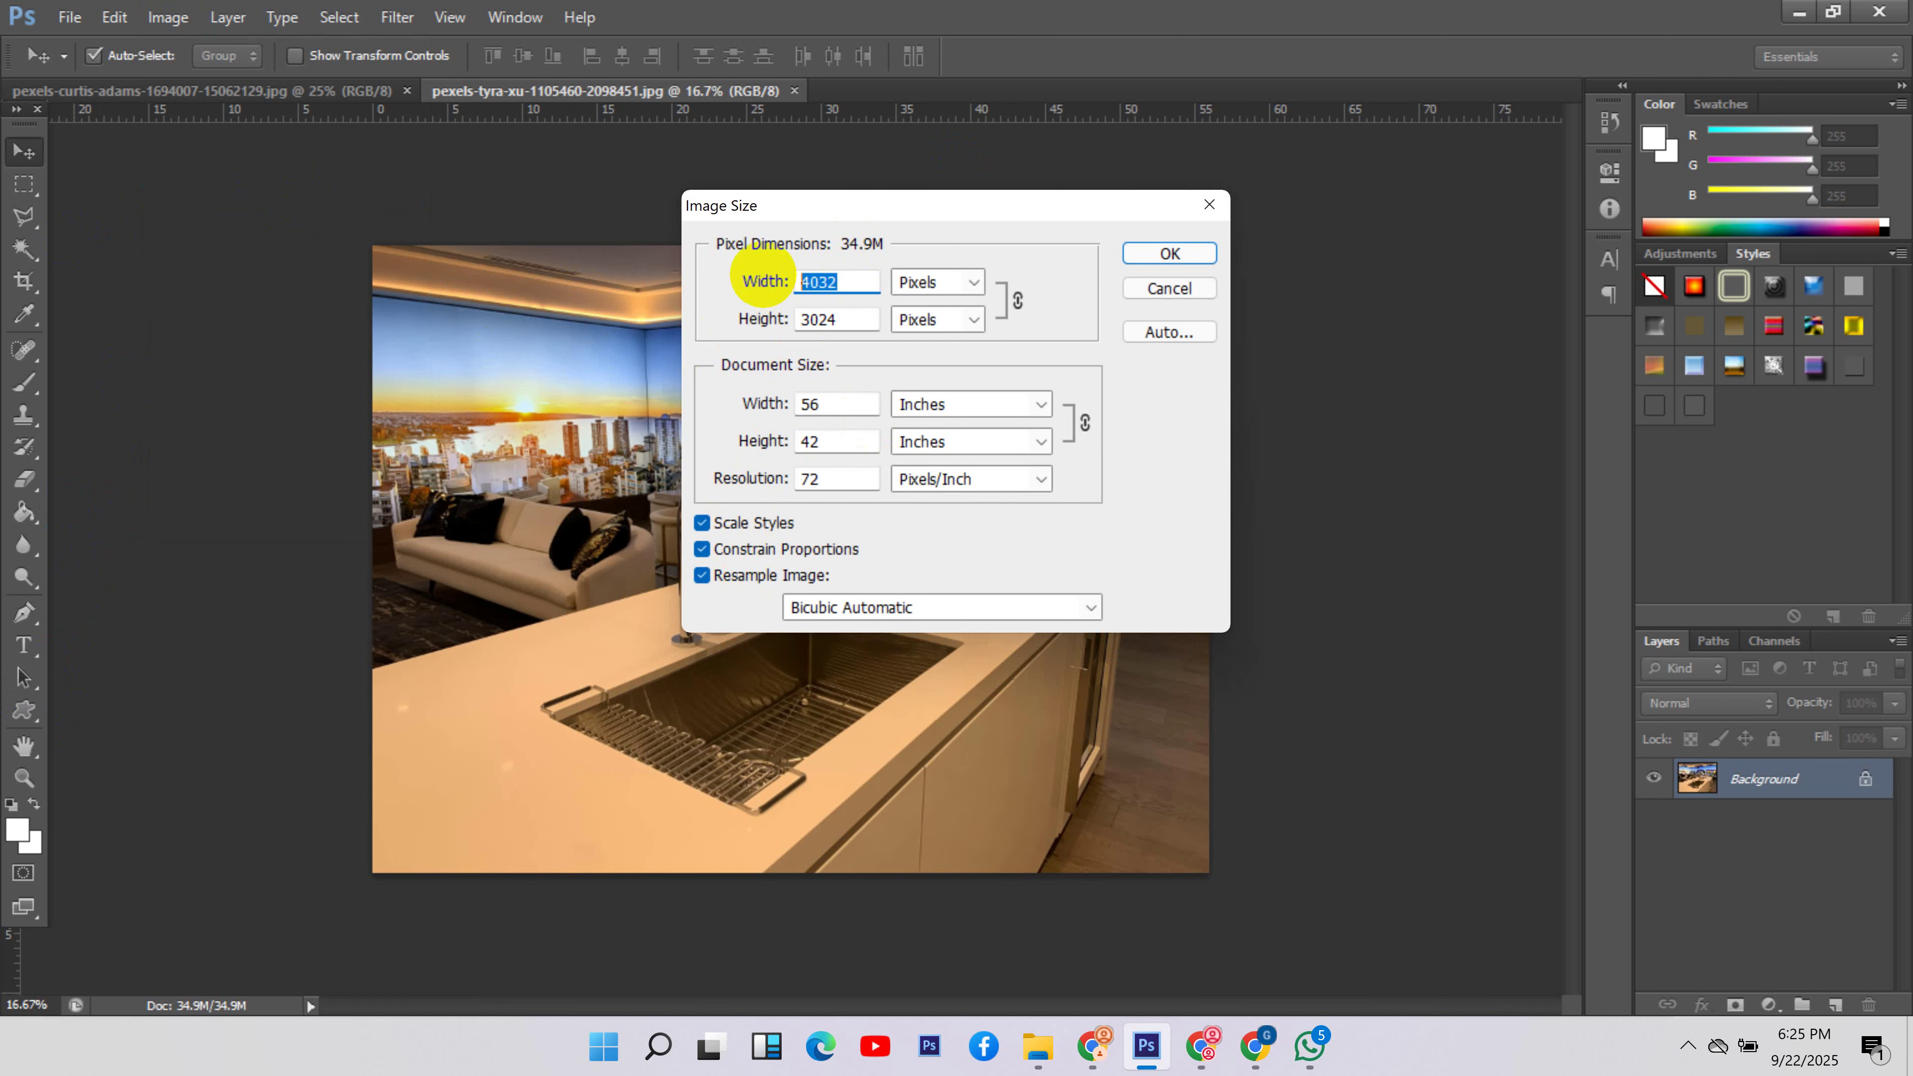
text(1500)
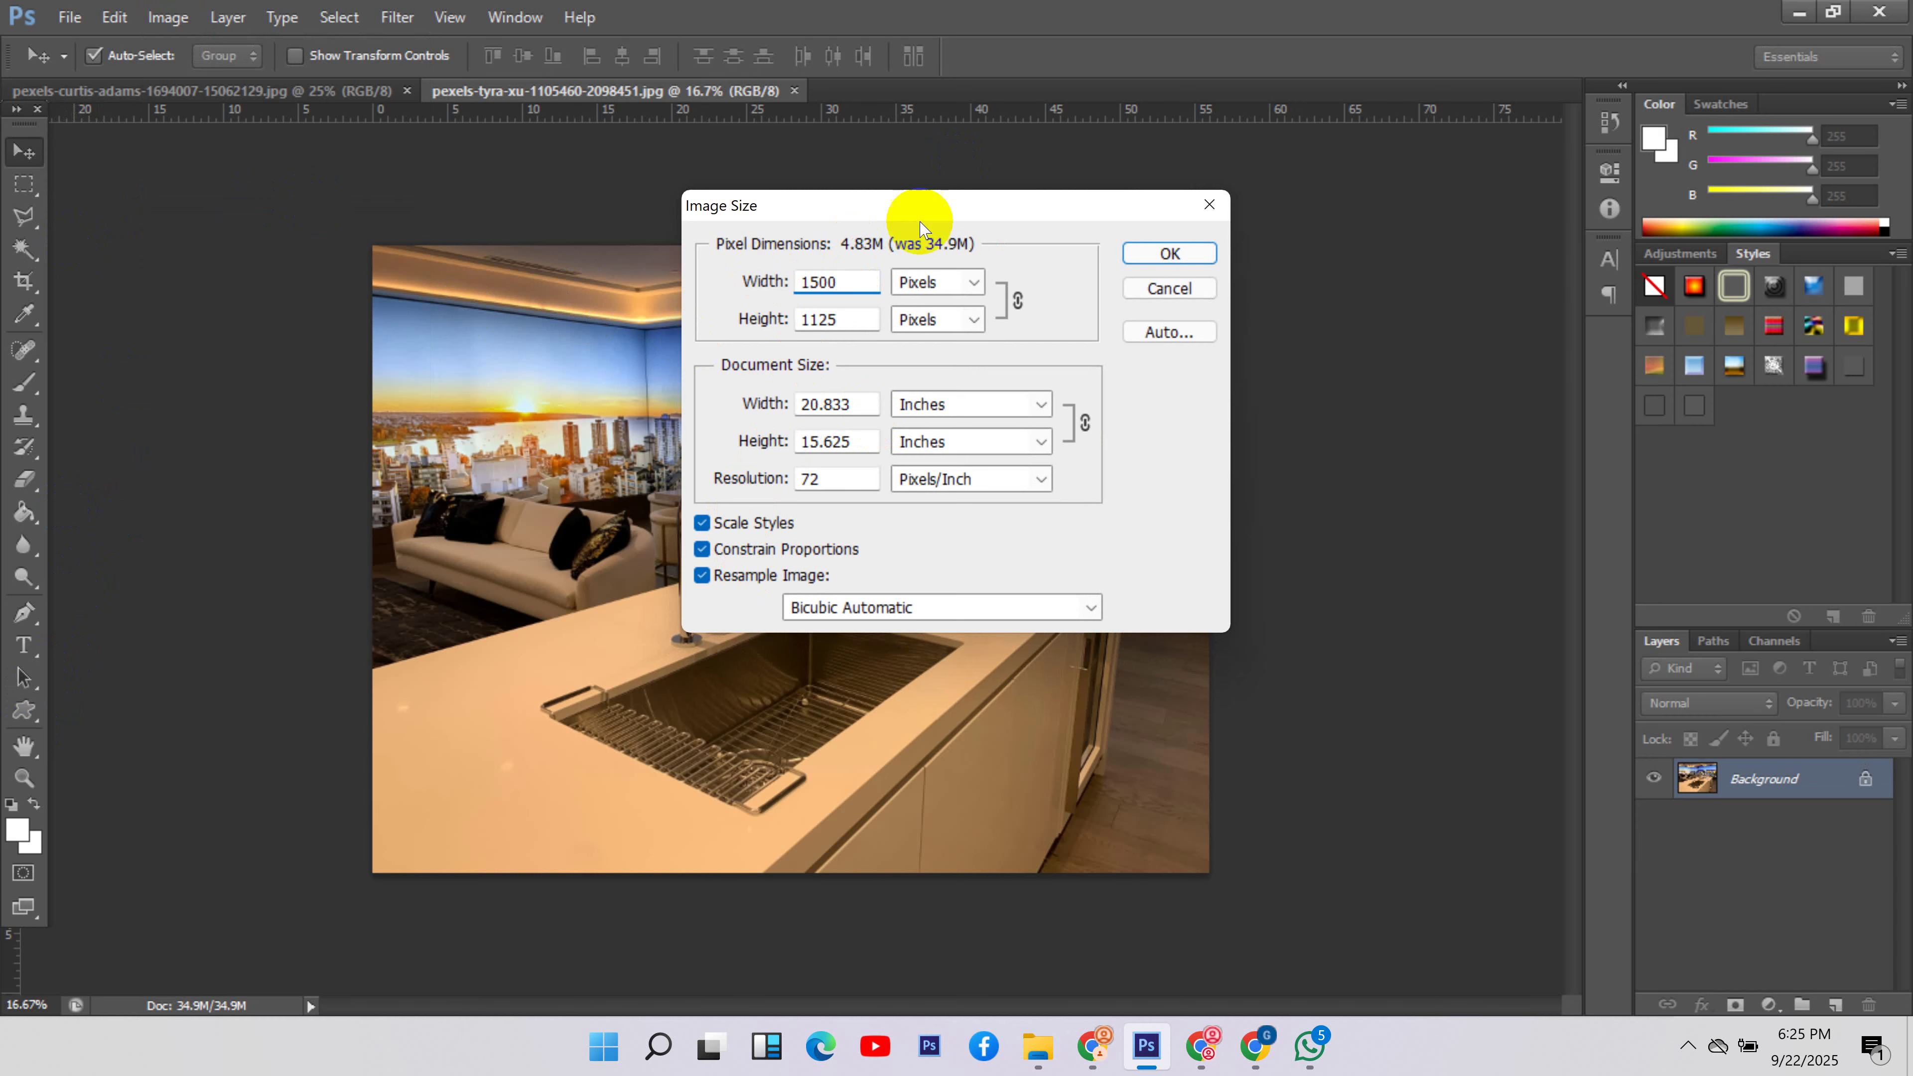
click(1152, 251)
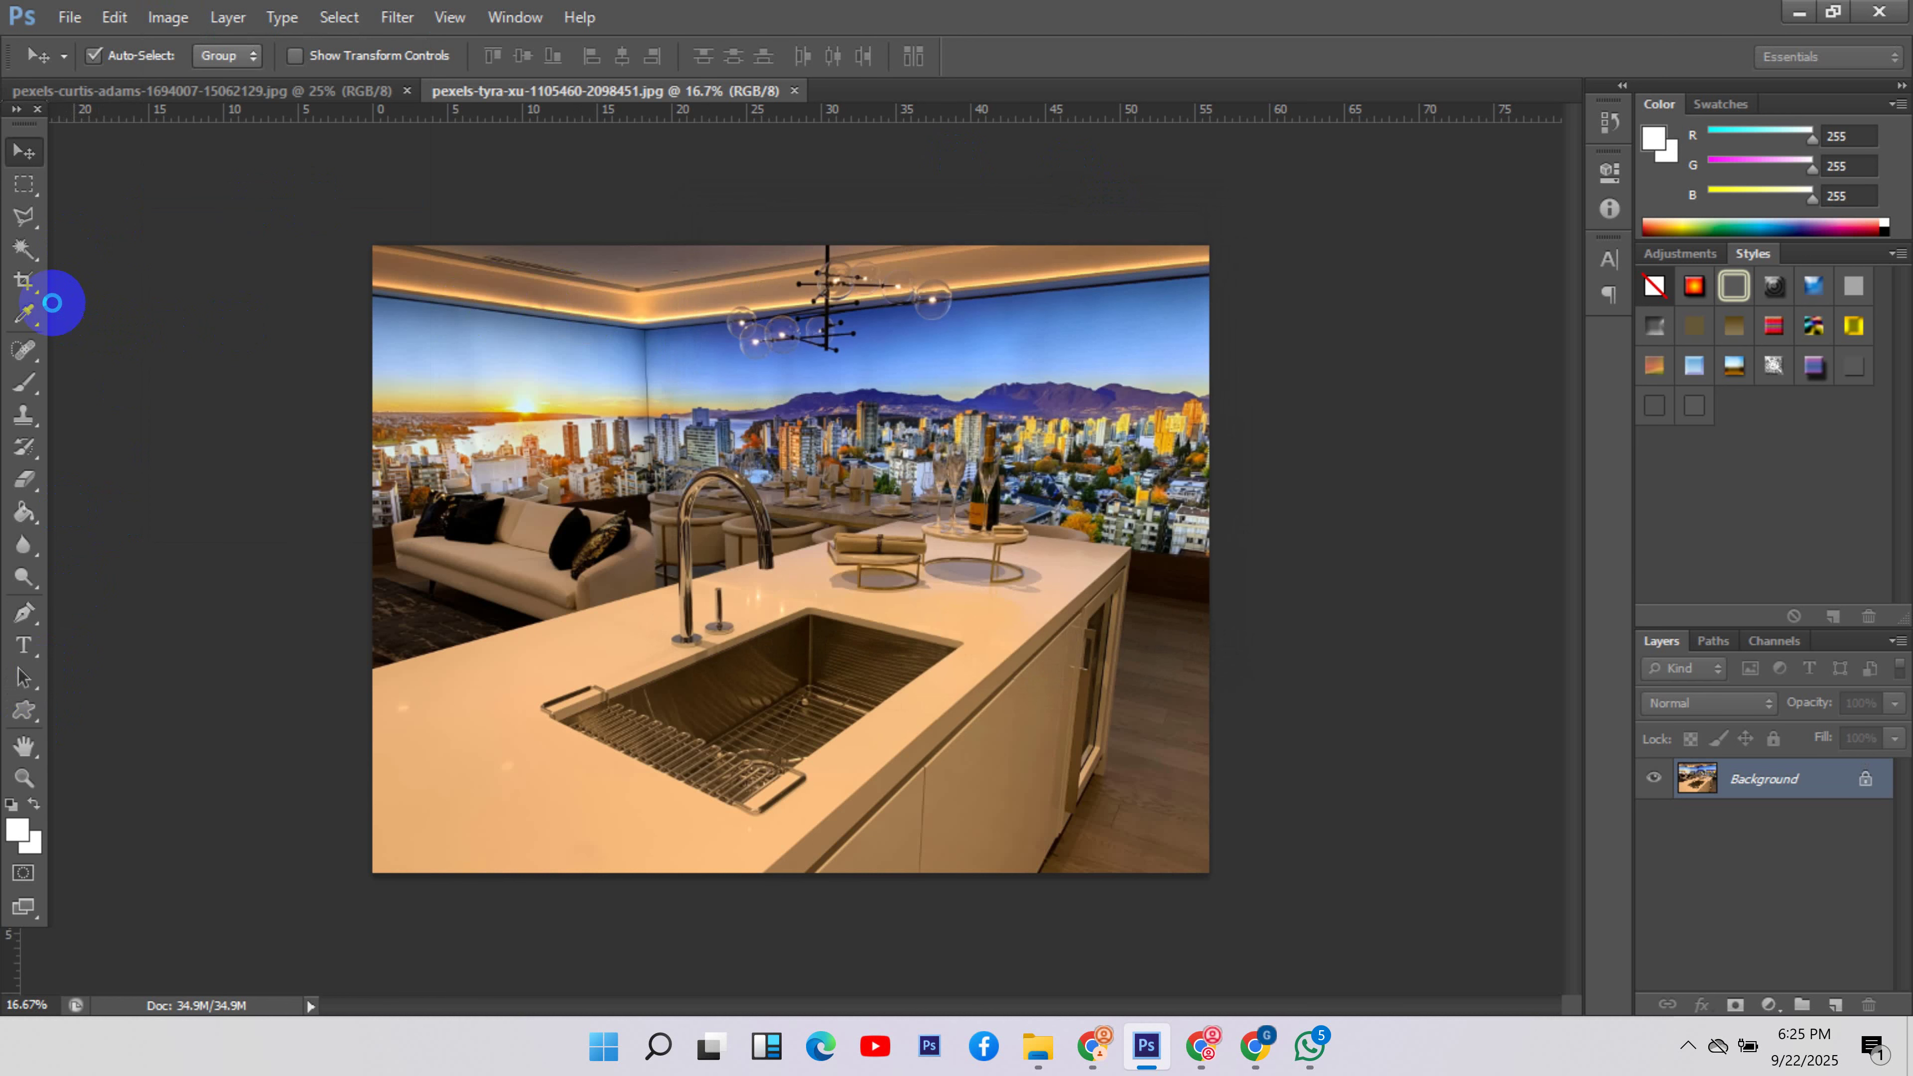
- Crop the upper and lower parts of the kitchen island photo, leaving a full-width strip about 593 pixels high around the faucet and sink
click(24, 282)
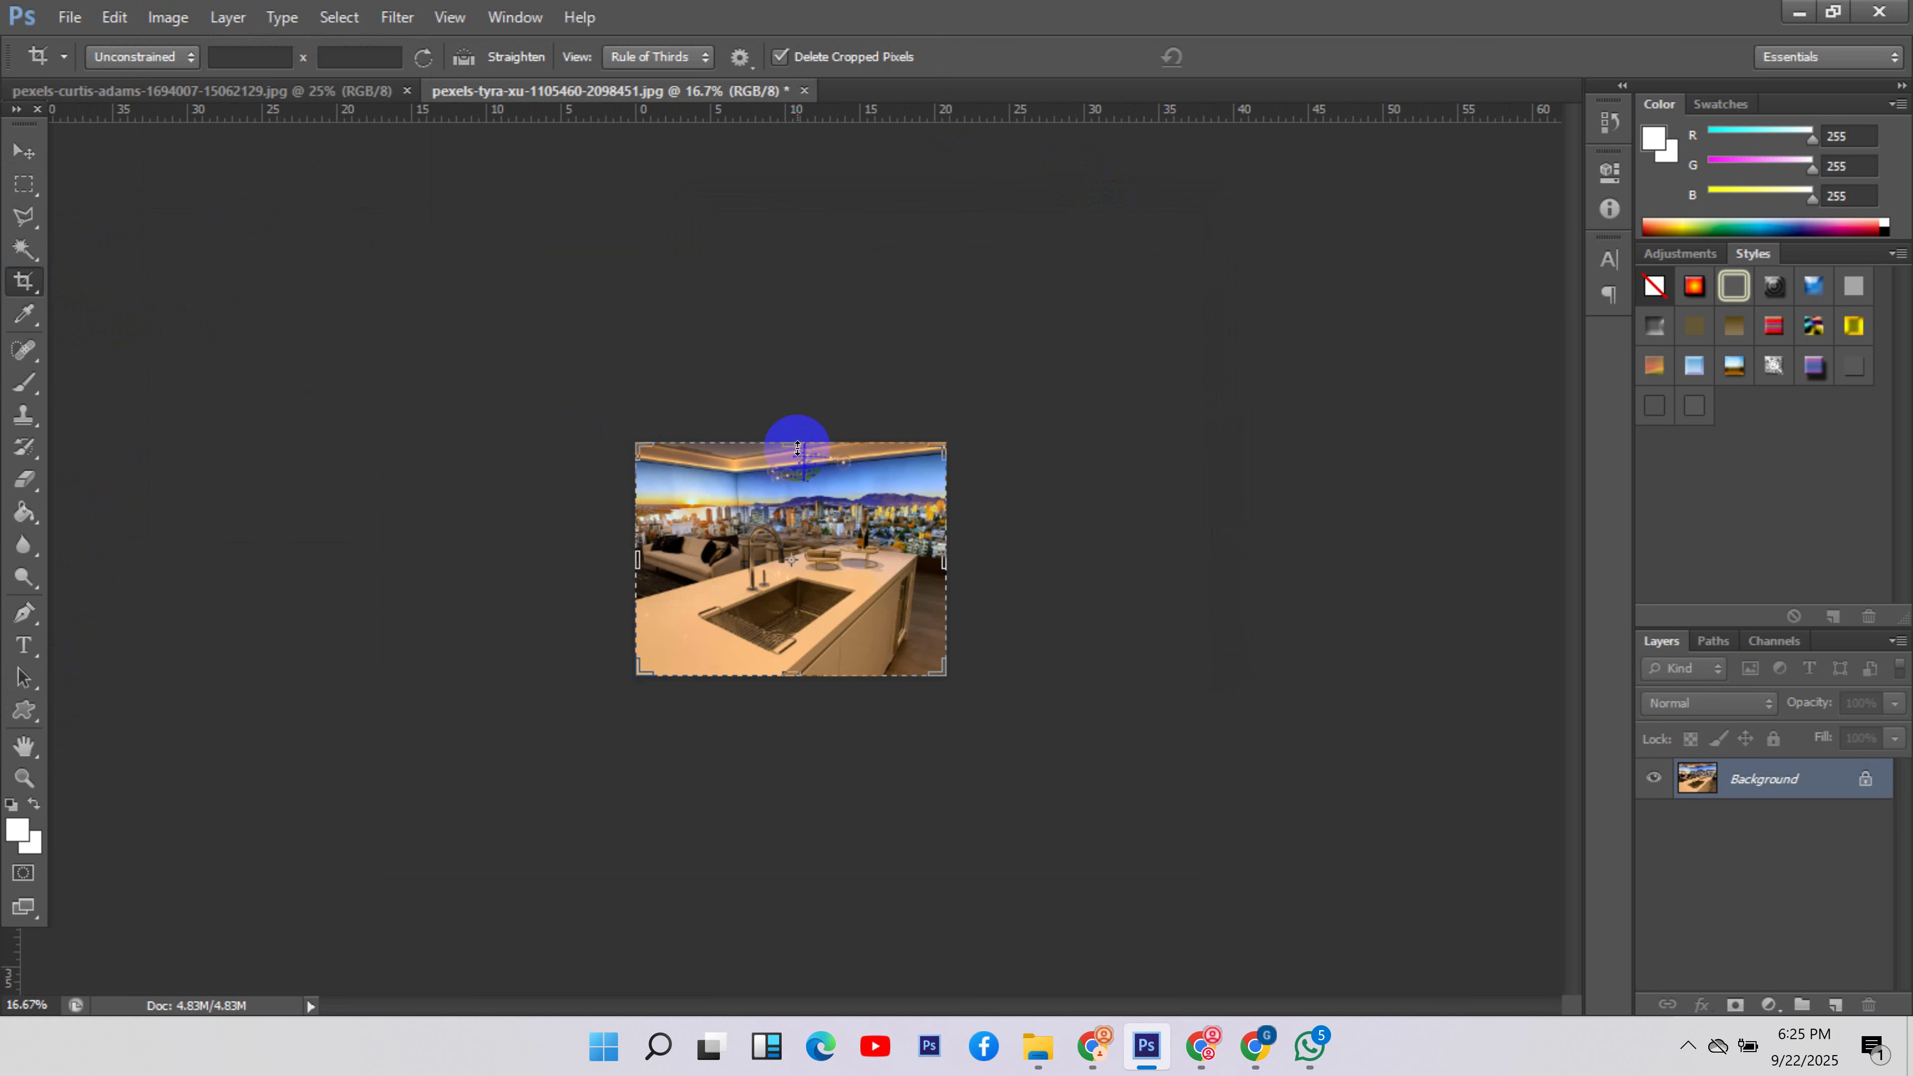
click(25, 777)
drag(694, 612, 814, 624)
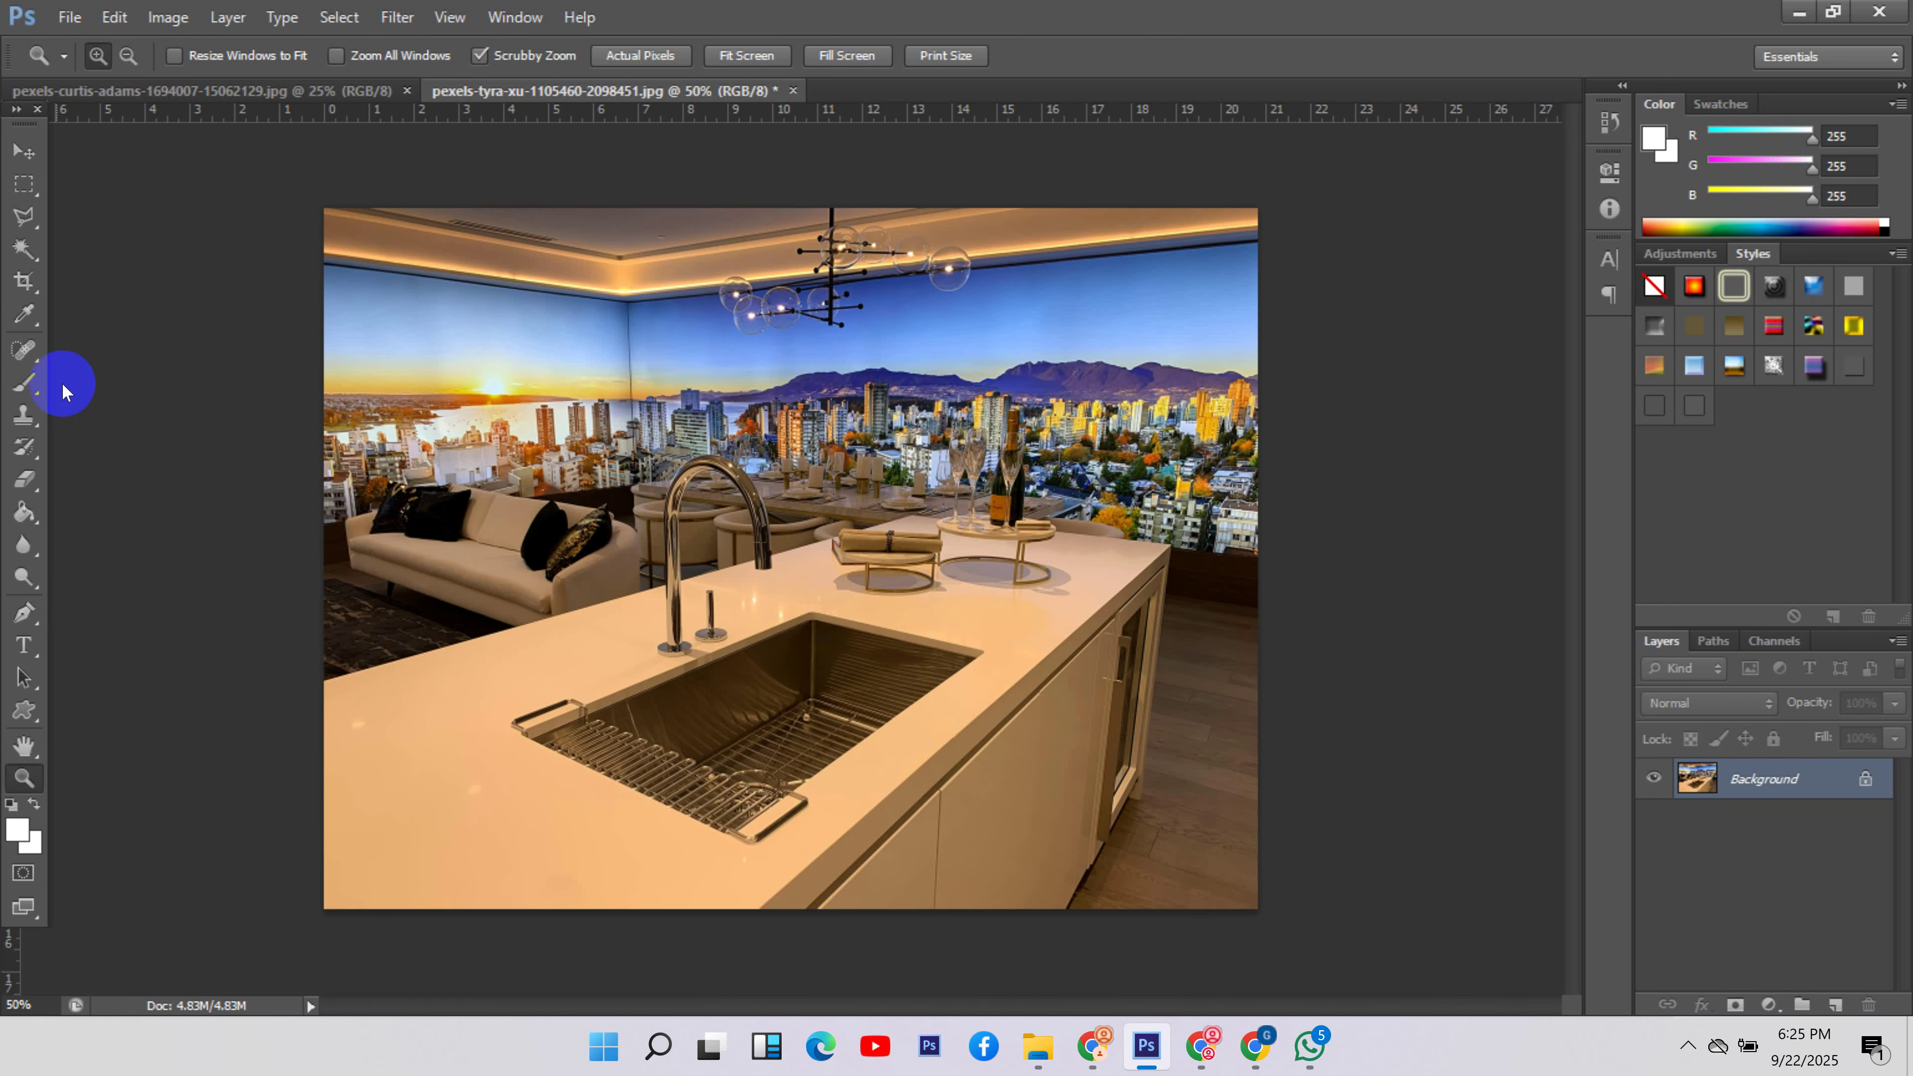
click(27, 291)
drag(790, 206, 793, 317)
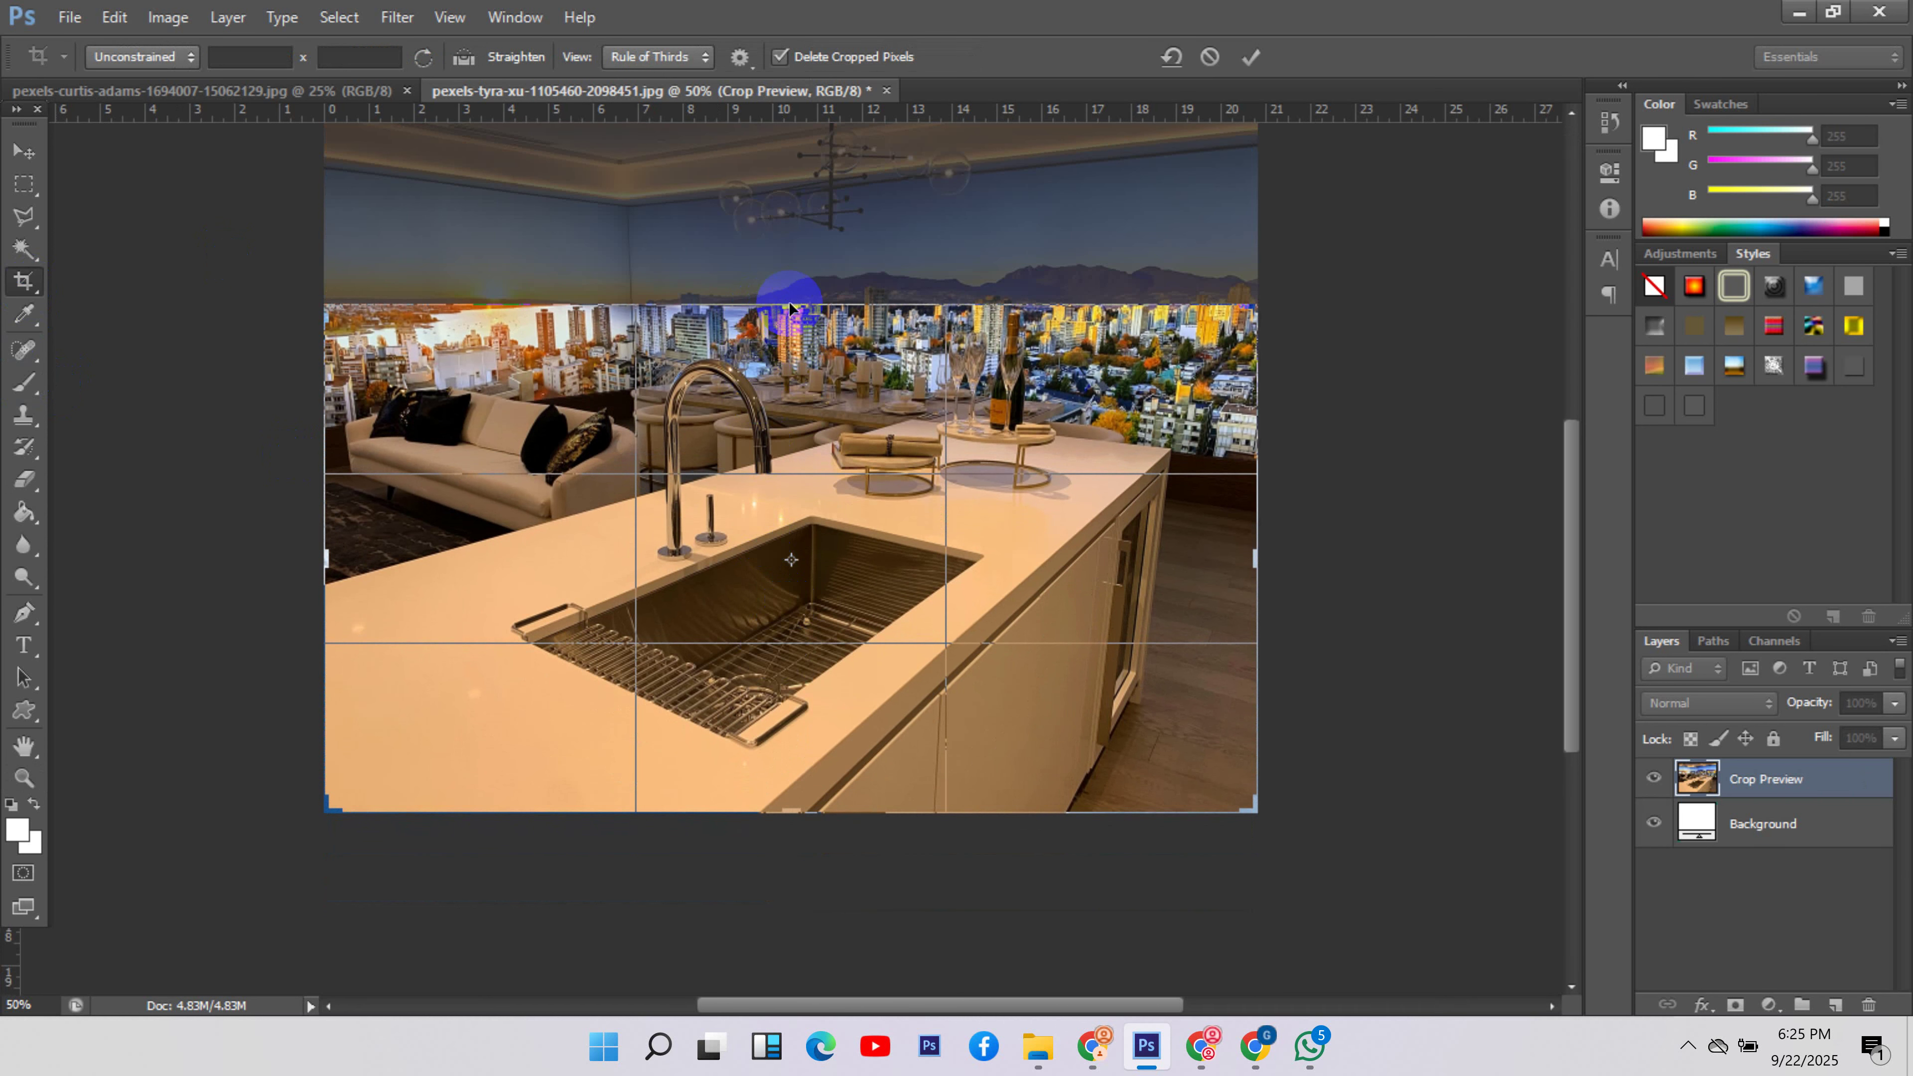
click(825, 586)
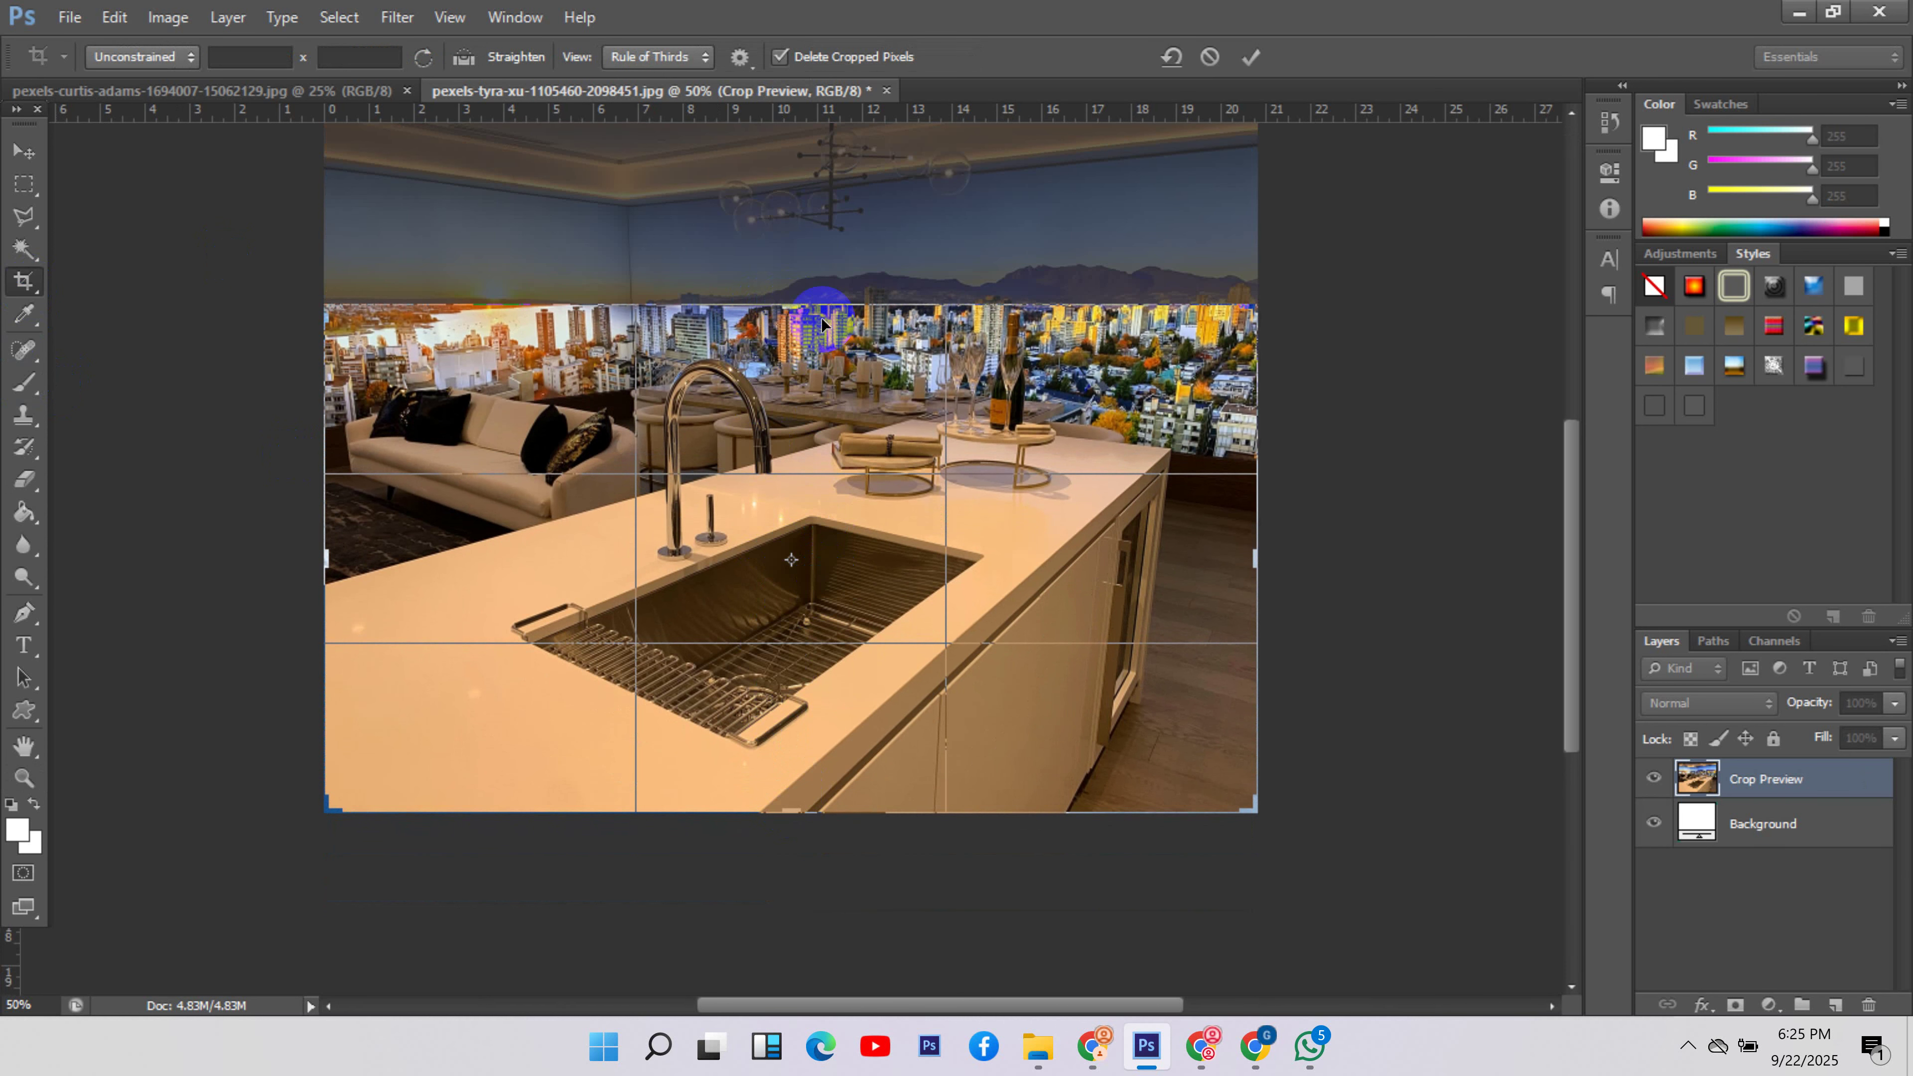
drag(793, 812, 790, 788)
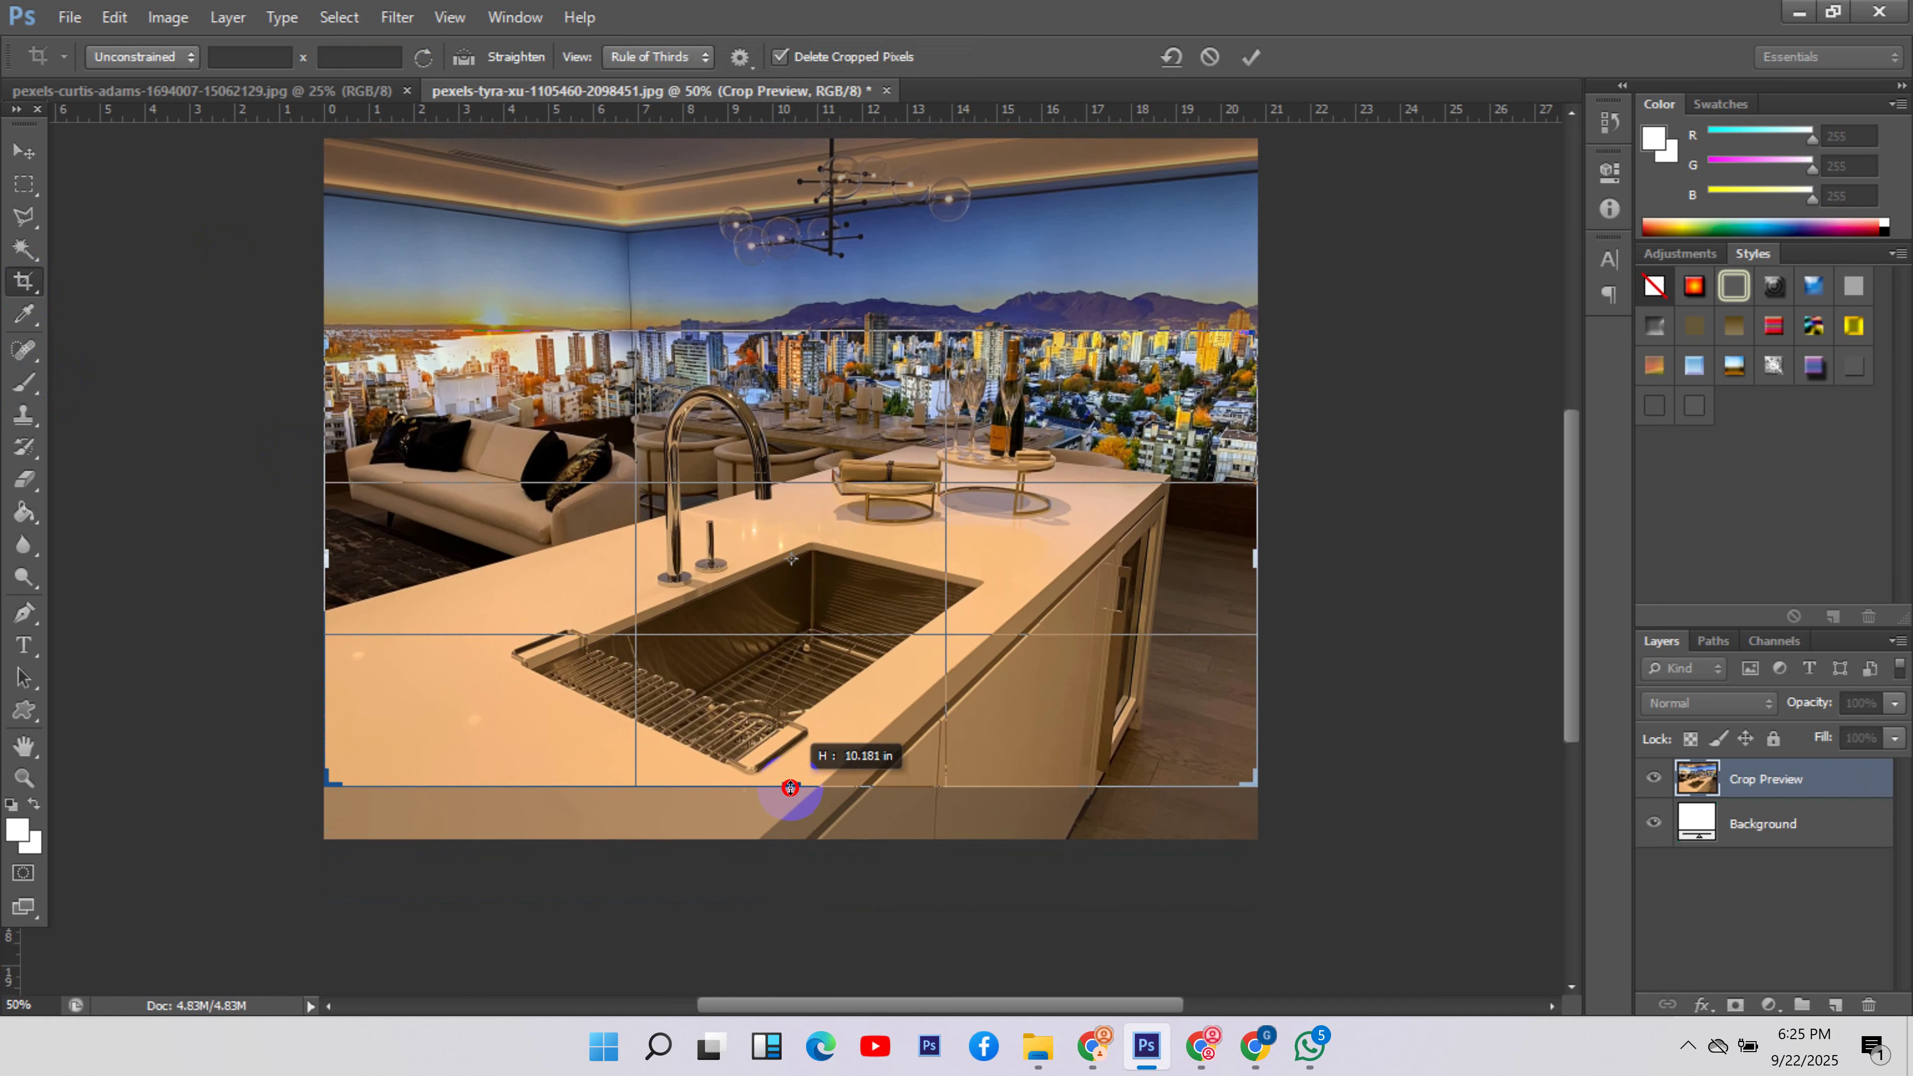
click(813, 333)
drag(785, 328, 790, 348)
click(813, 789)
drag(801, 766, 808, 741)
key(Return)
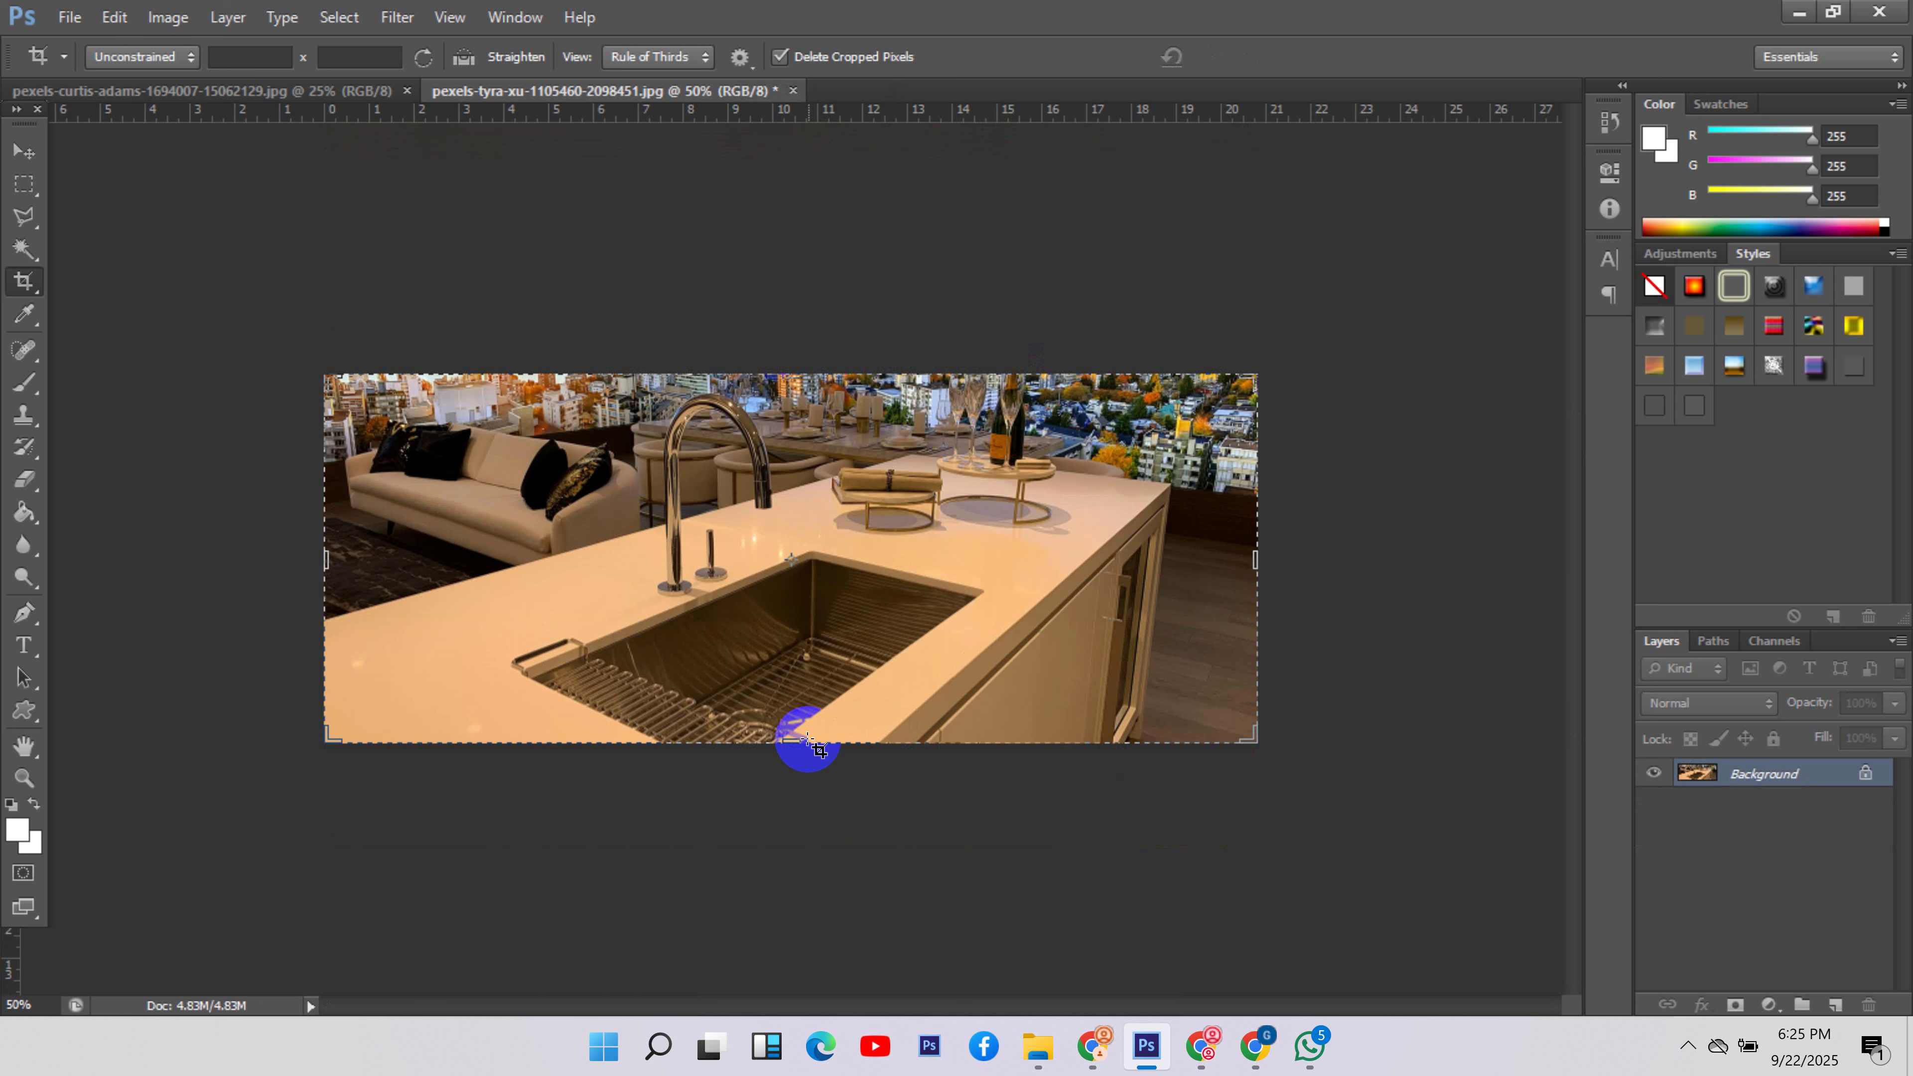
- Resize the cropped kitchen island photo to 1500 by 571 pixels with proportions unconstrained
click(180, 18)
click(213, 192)
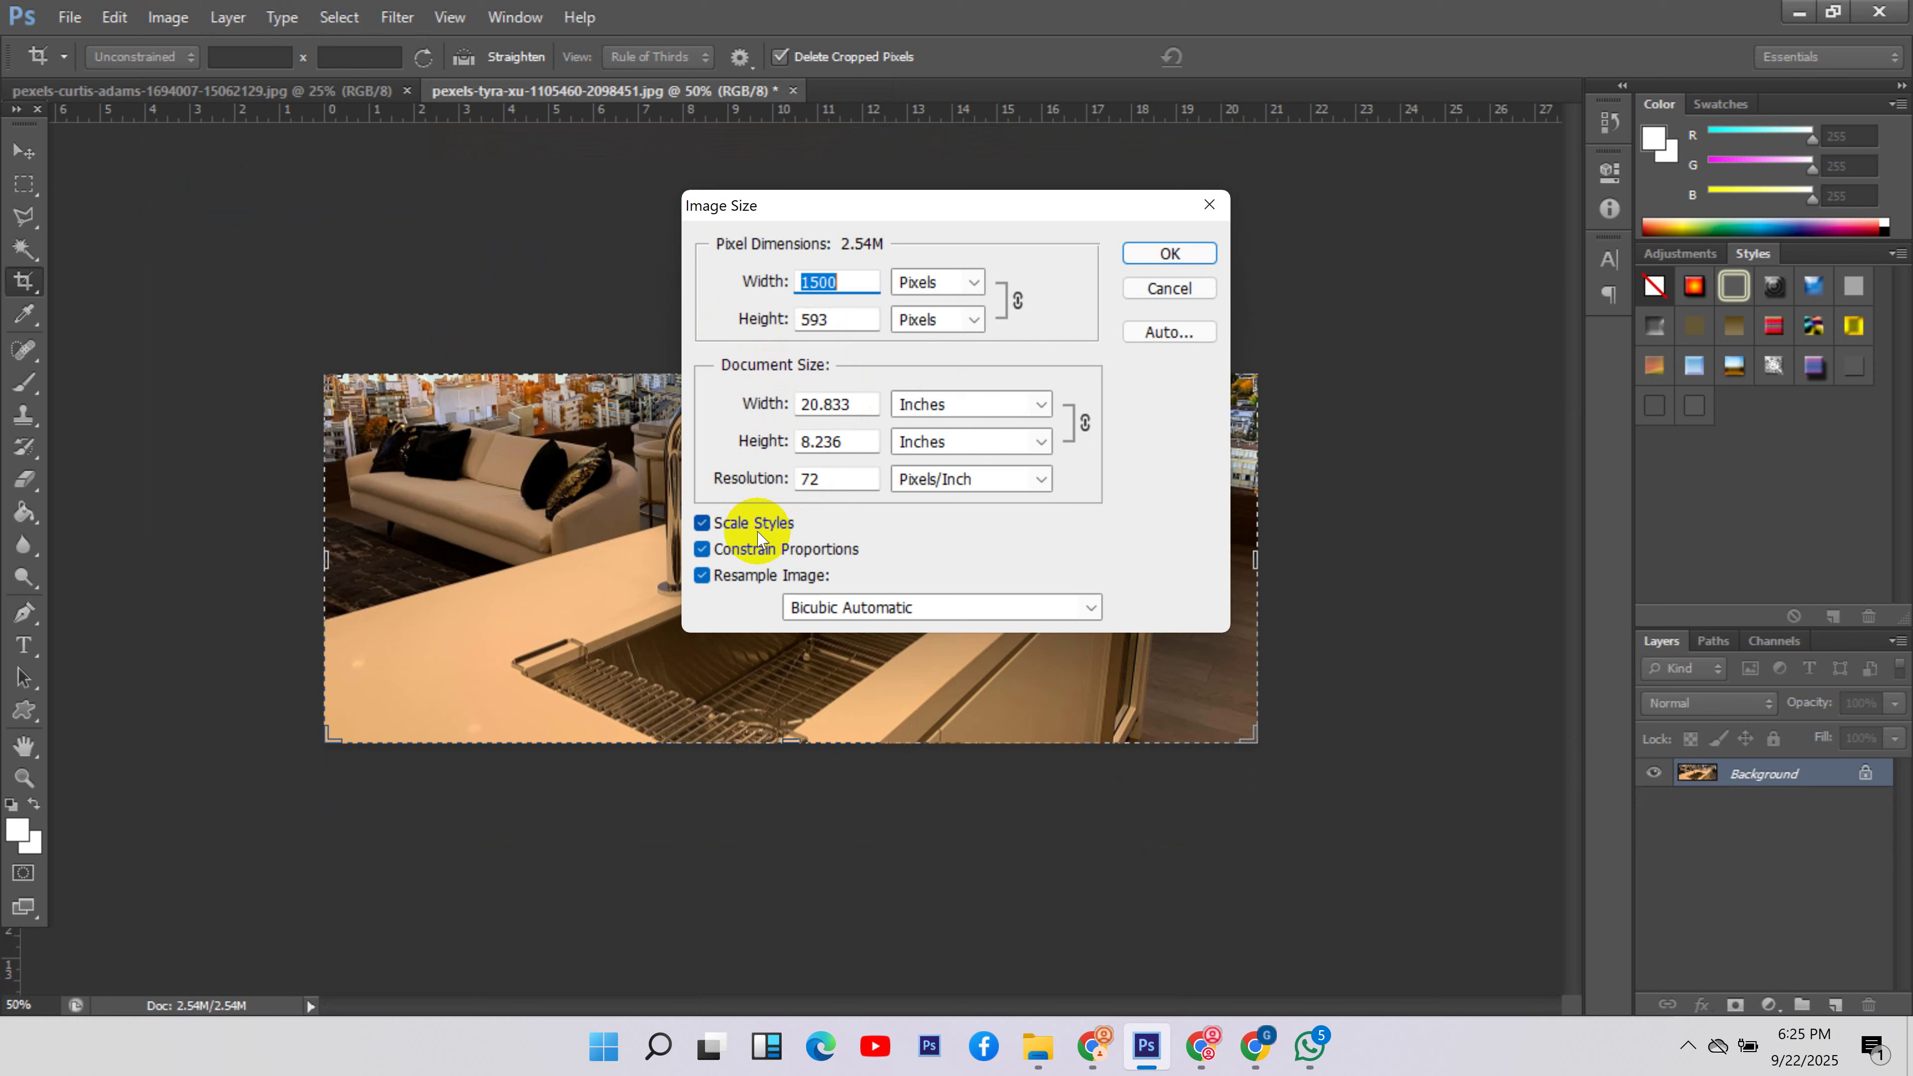
click(753, 556)
drag(845, 320, 799, 324)
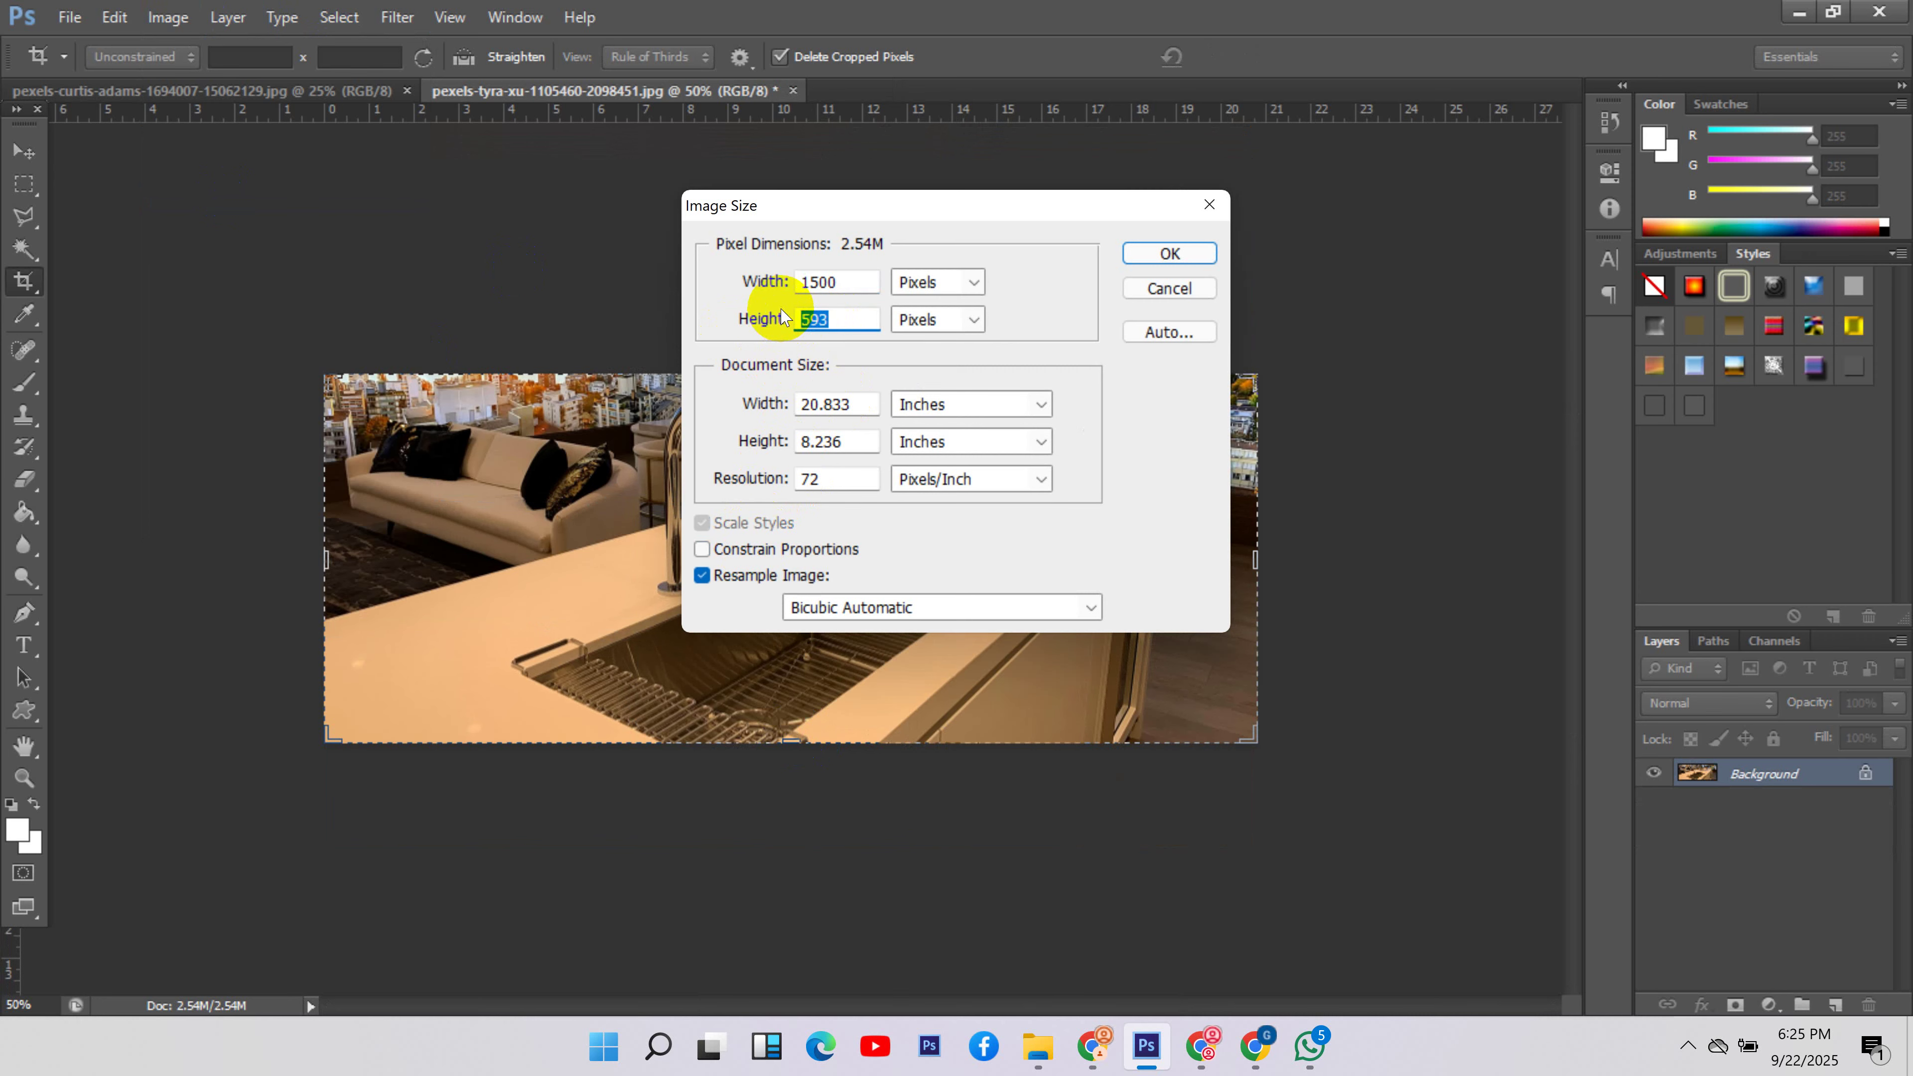
text(571)
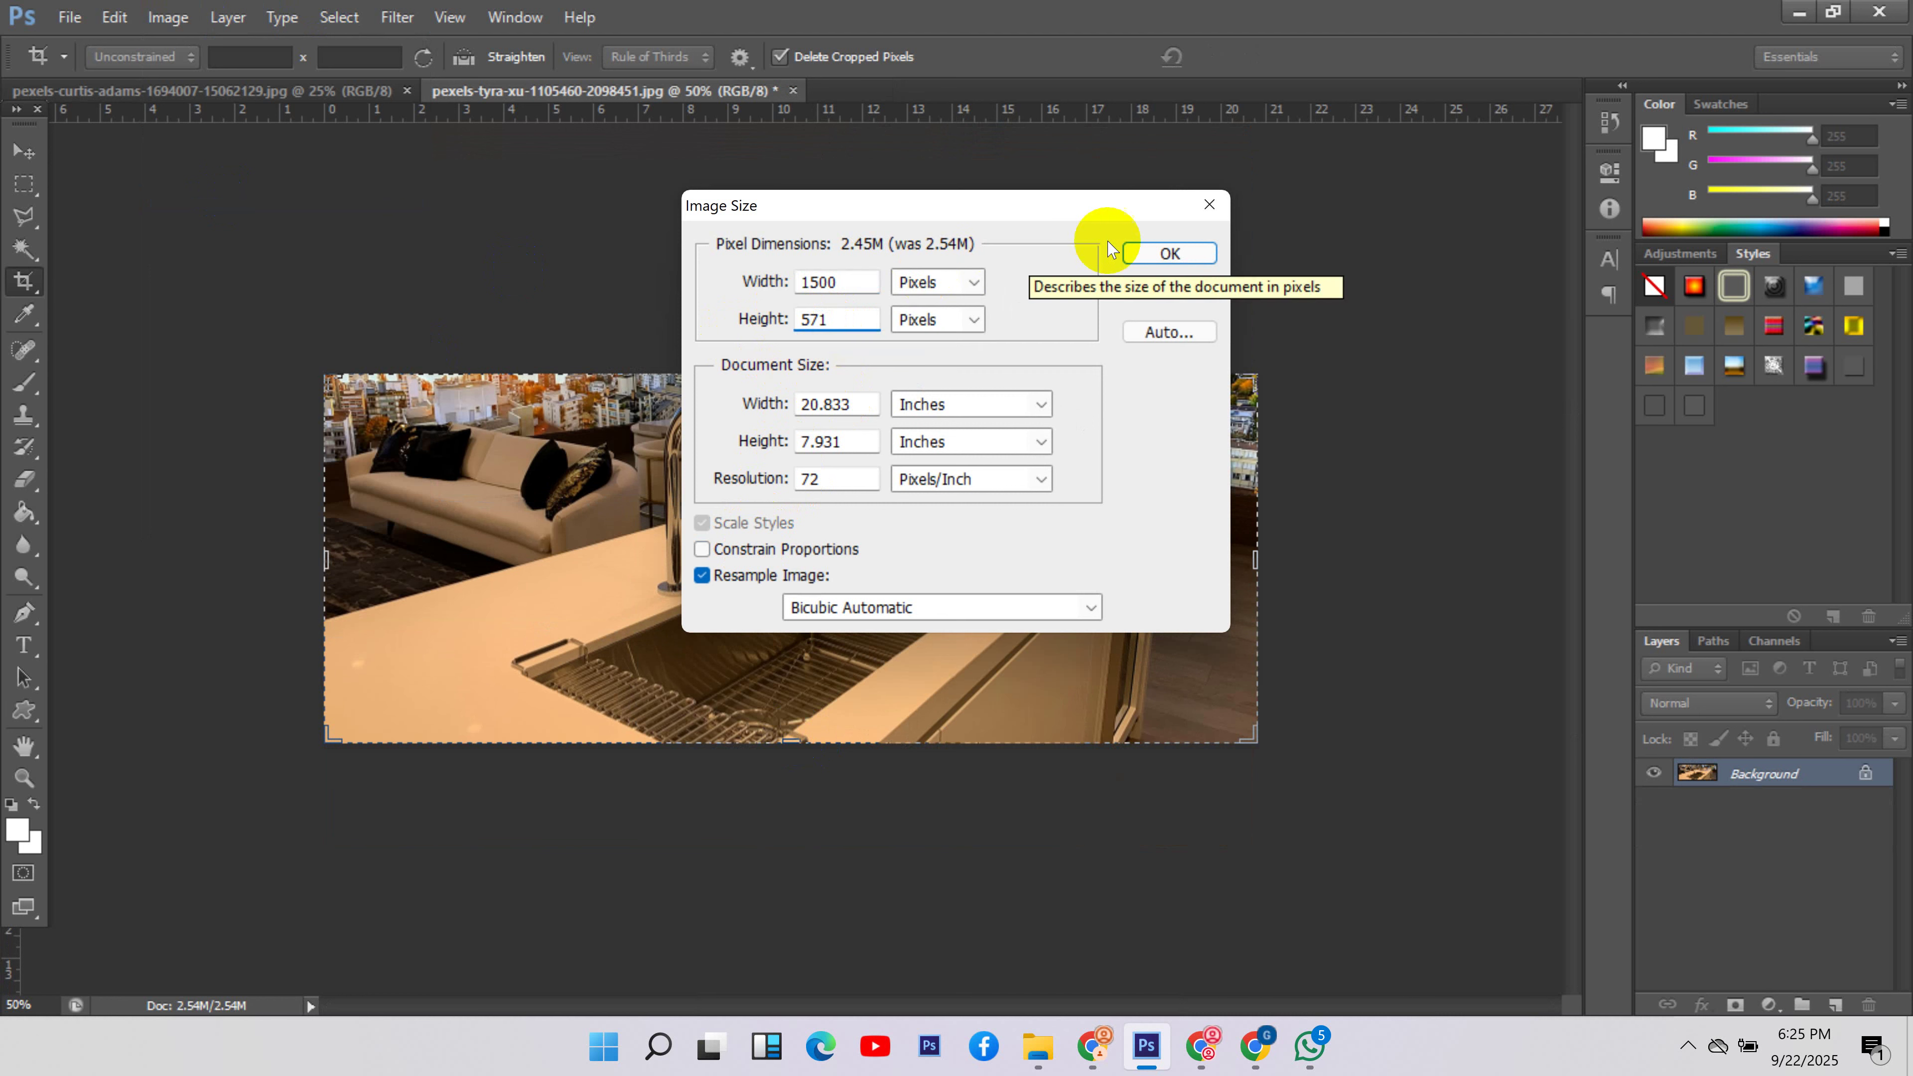
click(1156, 254)
- Save the kitchen island photo as JPEG with the current options and close it
key(ctrl+s)
click(1089, 265)
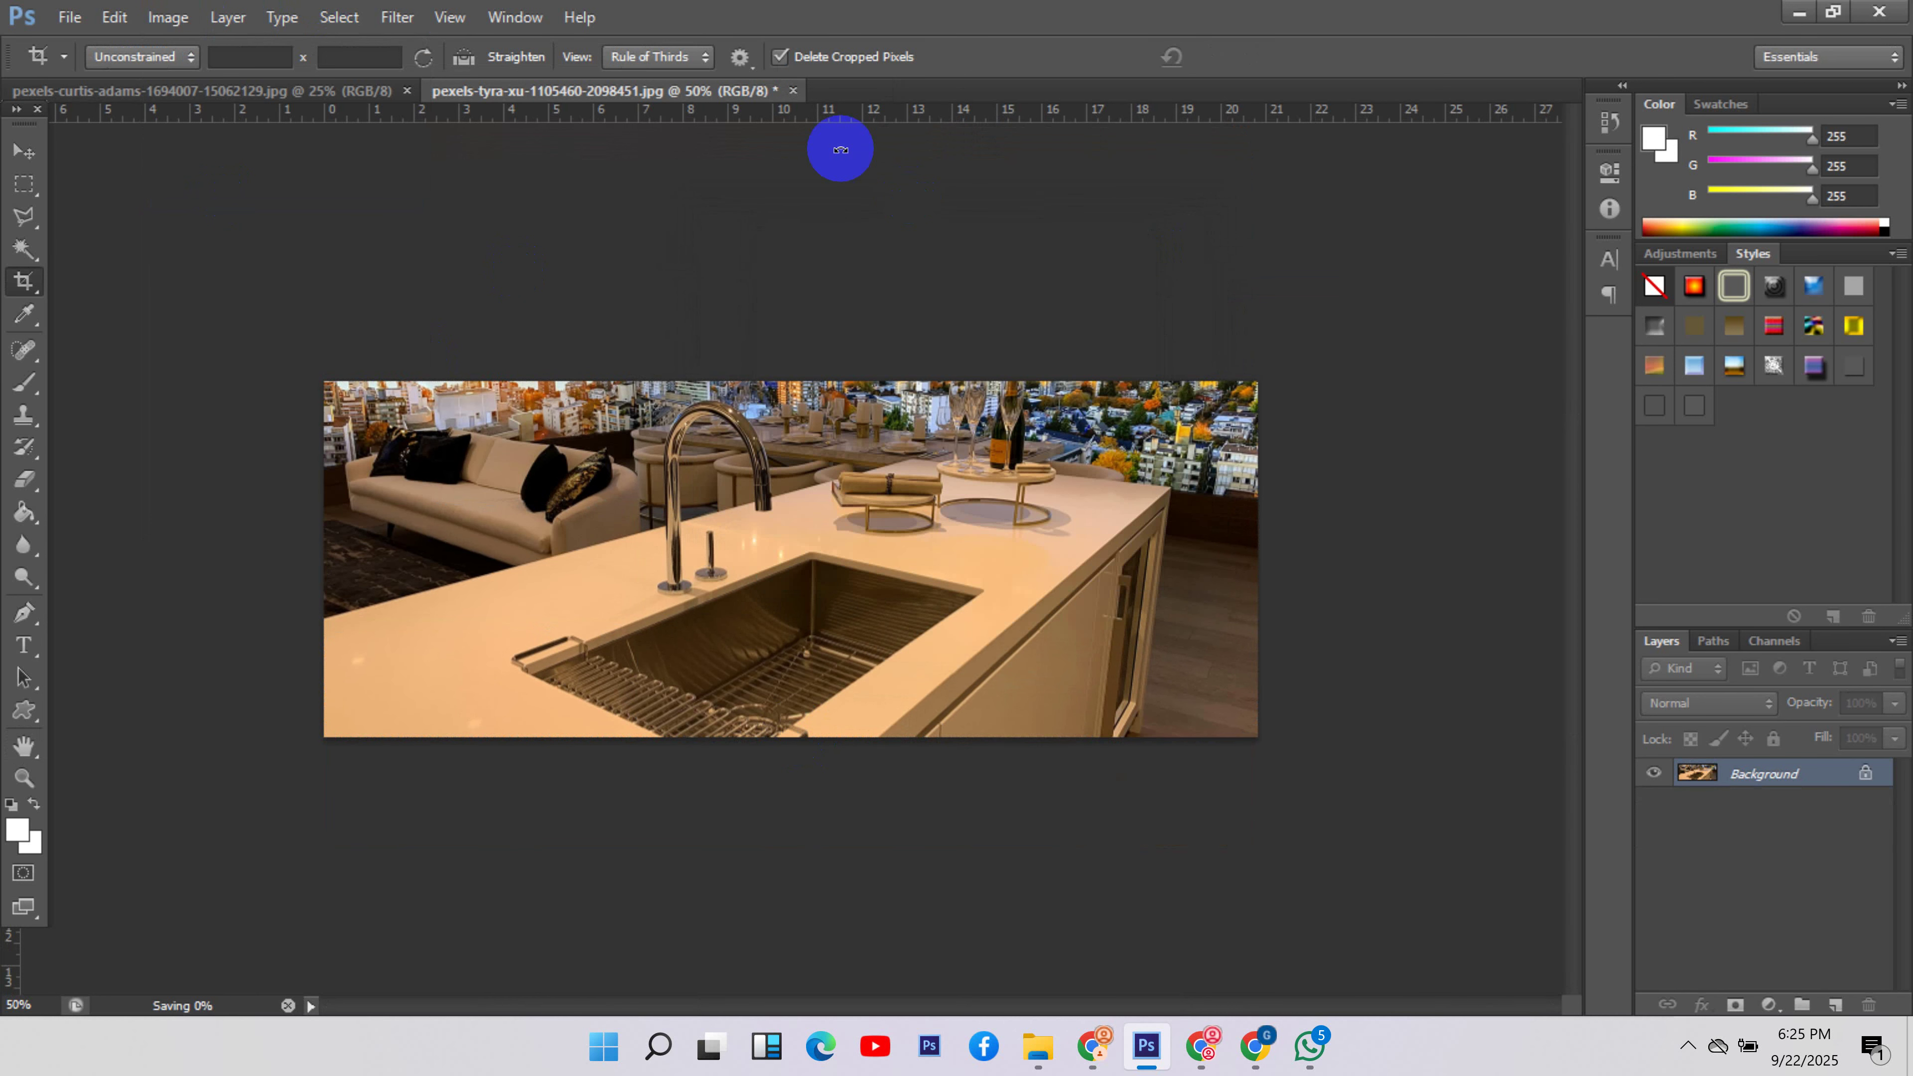
click(782, 91)
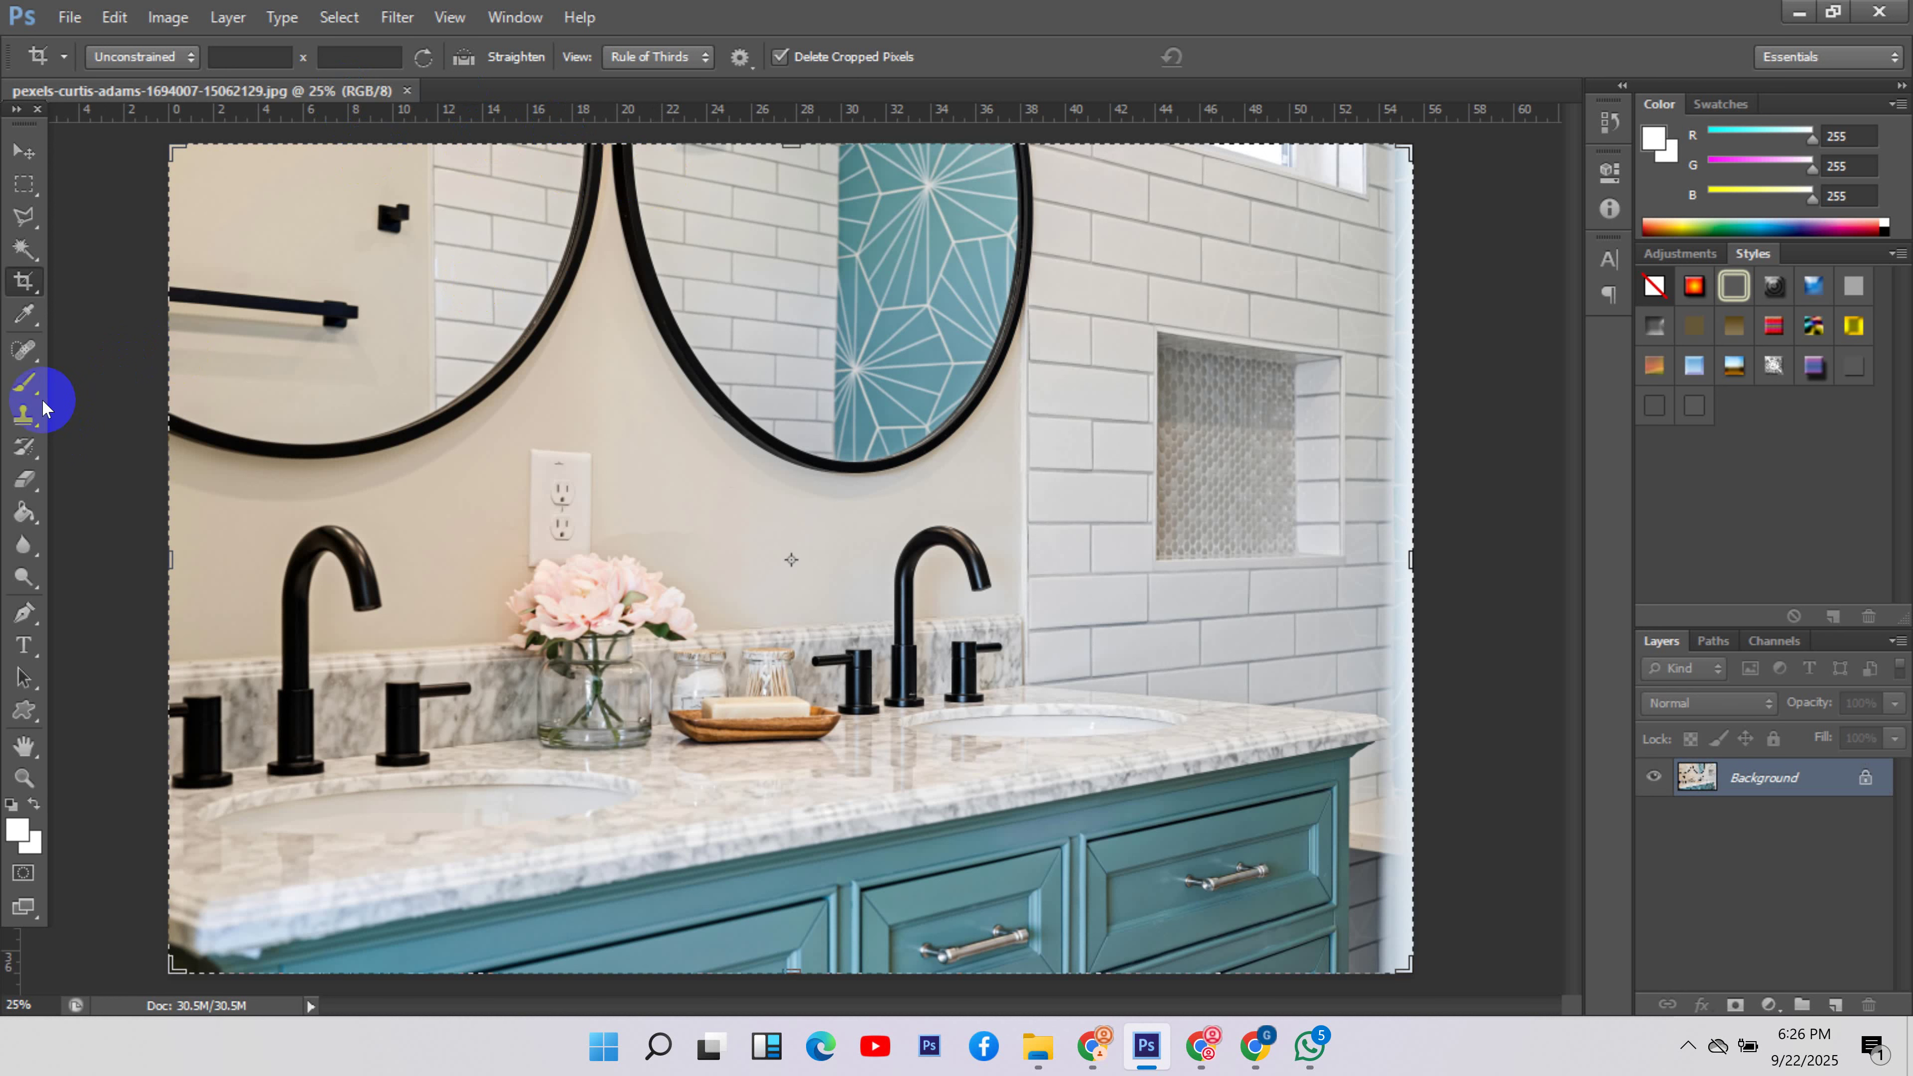
- Try cropping the upper part off the bathroom vanity photo and resizing it to 1500 pixels wide with proportions constrained, then undo both changes
drag(788, 146, 786, 260)
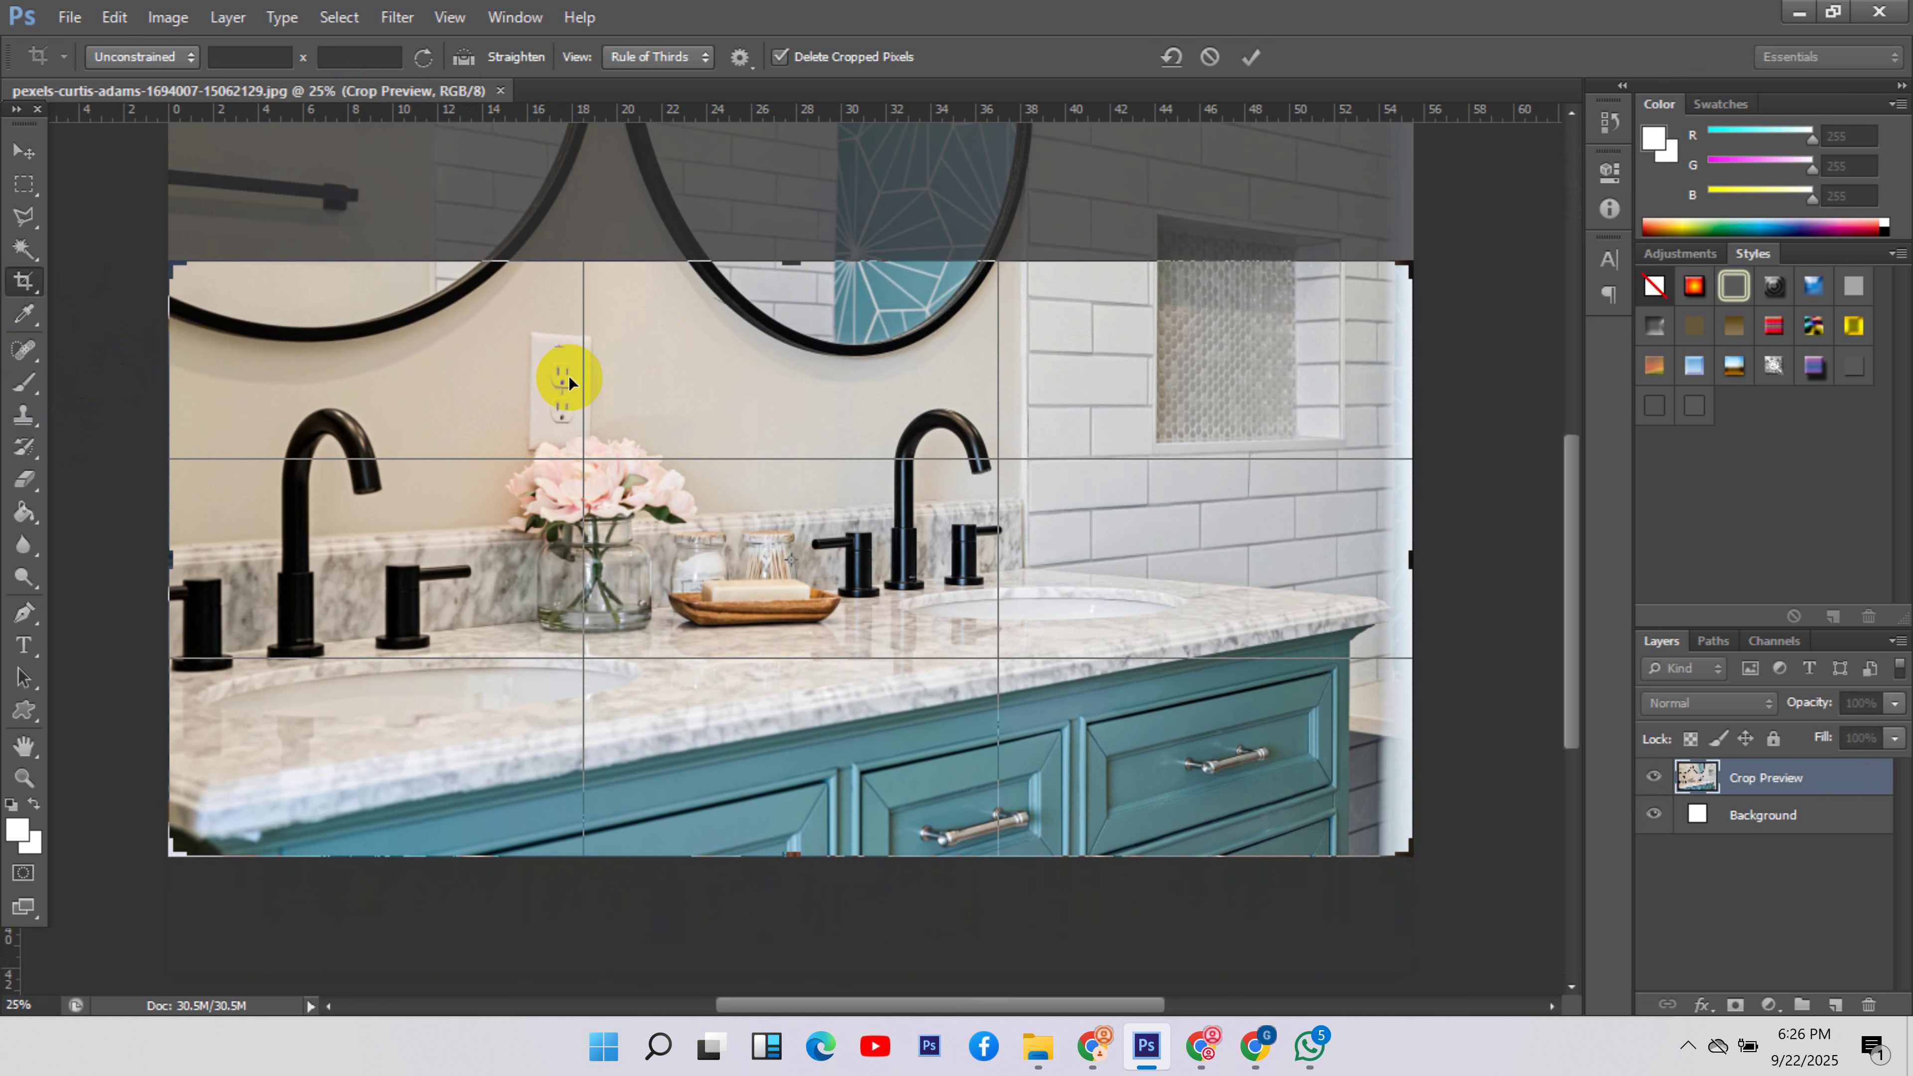
double_click(568, 382)
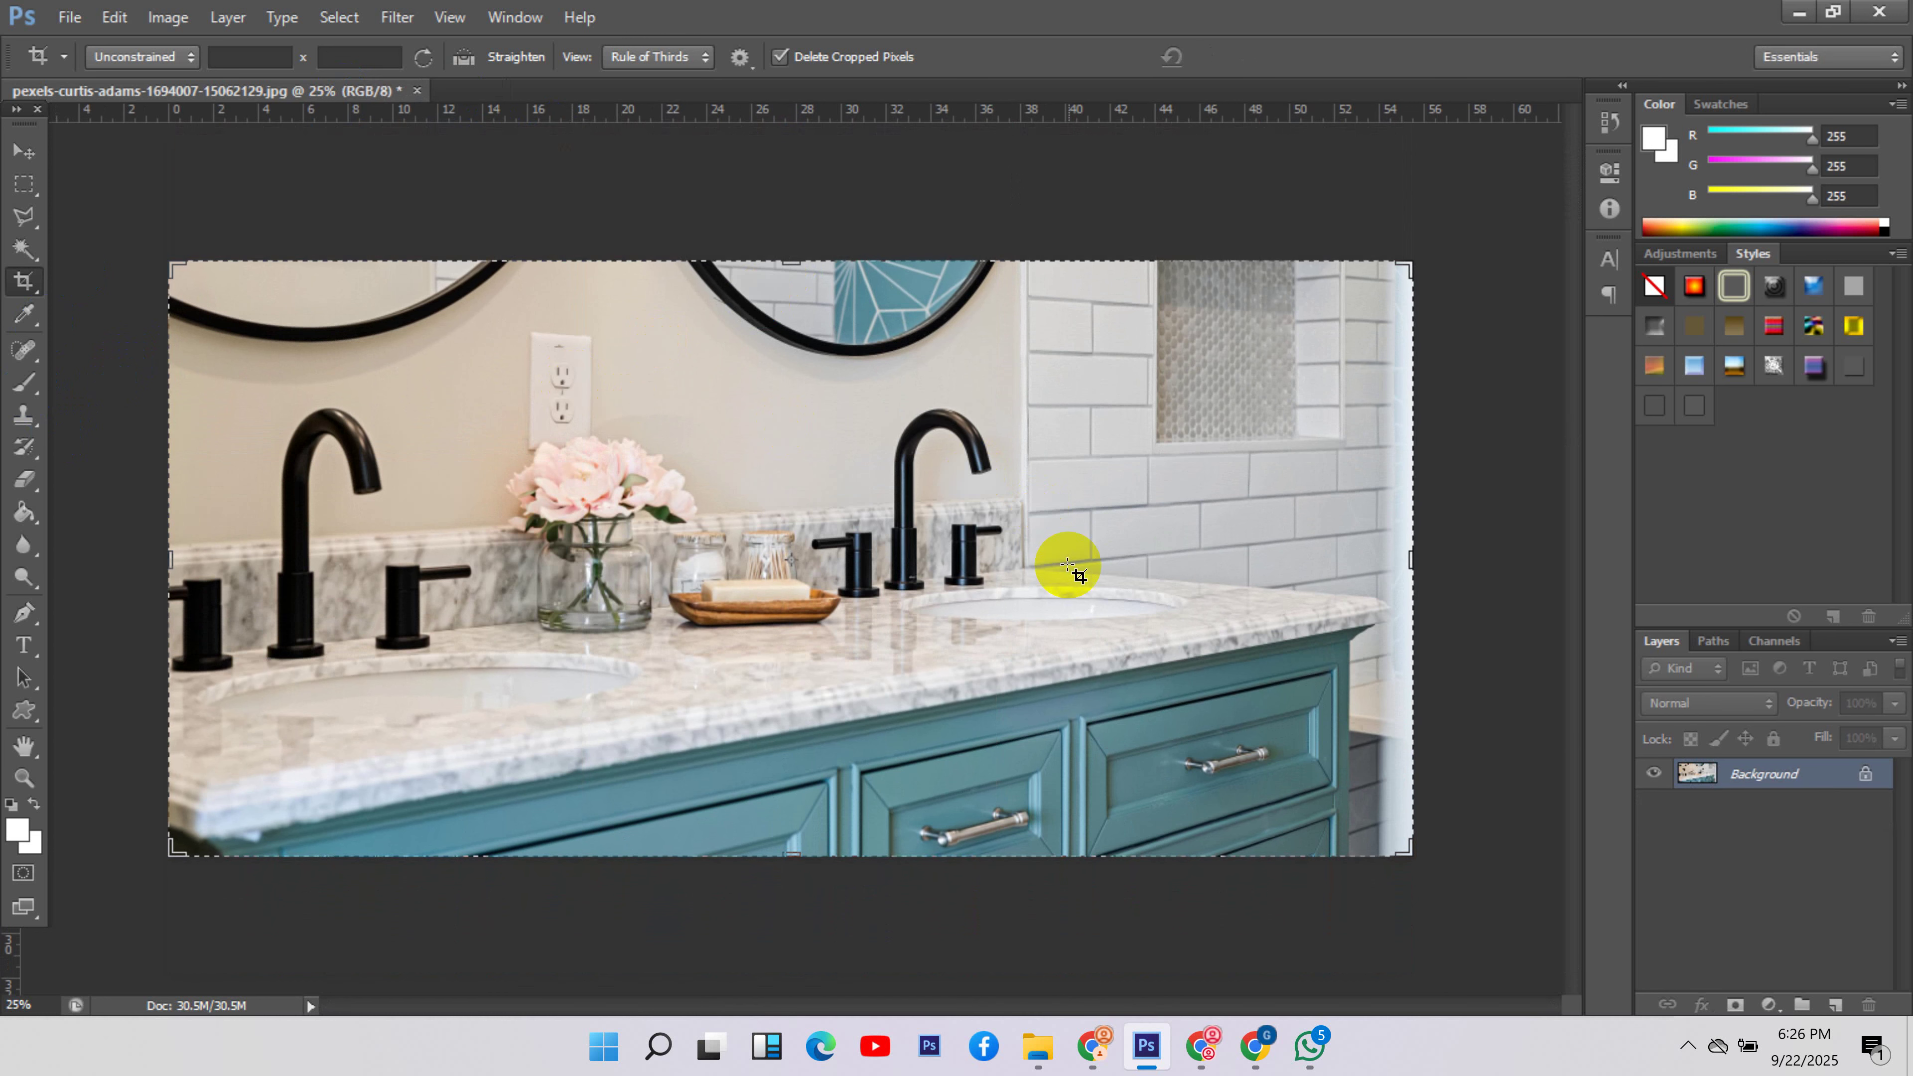
click(167, 31)
click(269, 192)
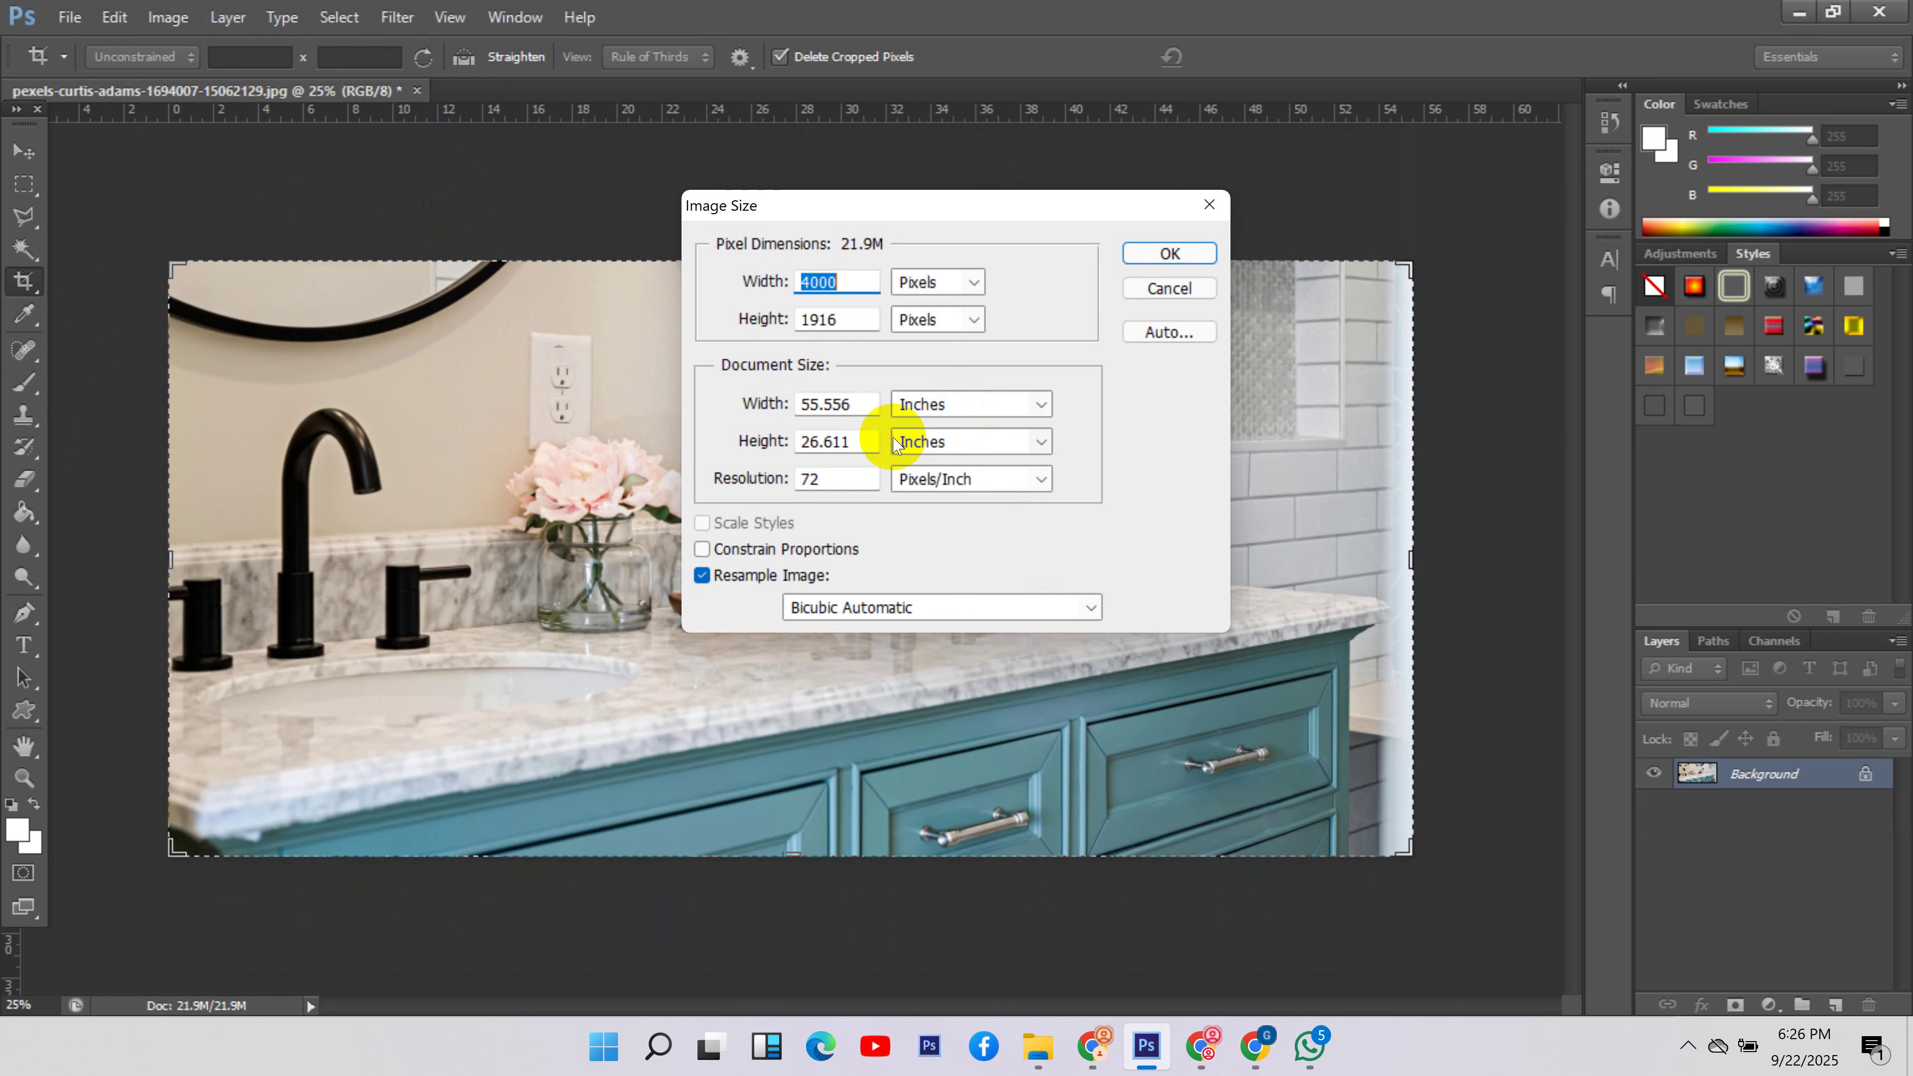
click(761, 561)
click(761, 561)
double_click(836, 283)
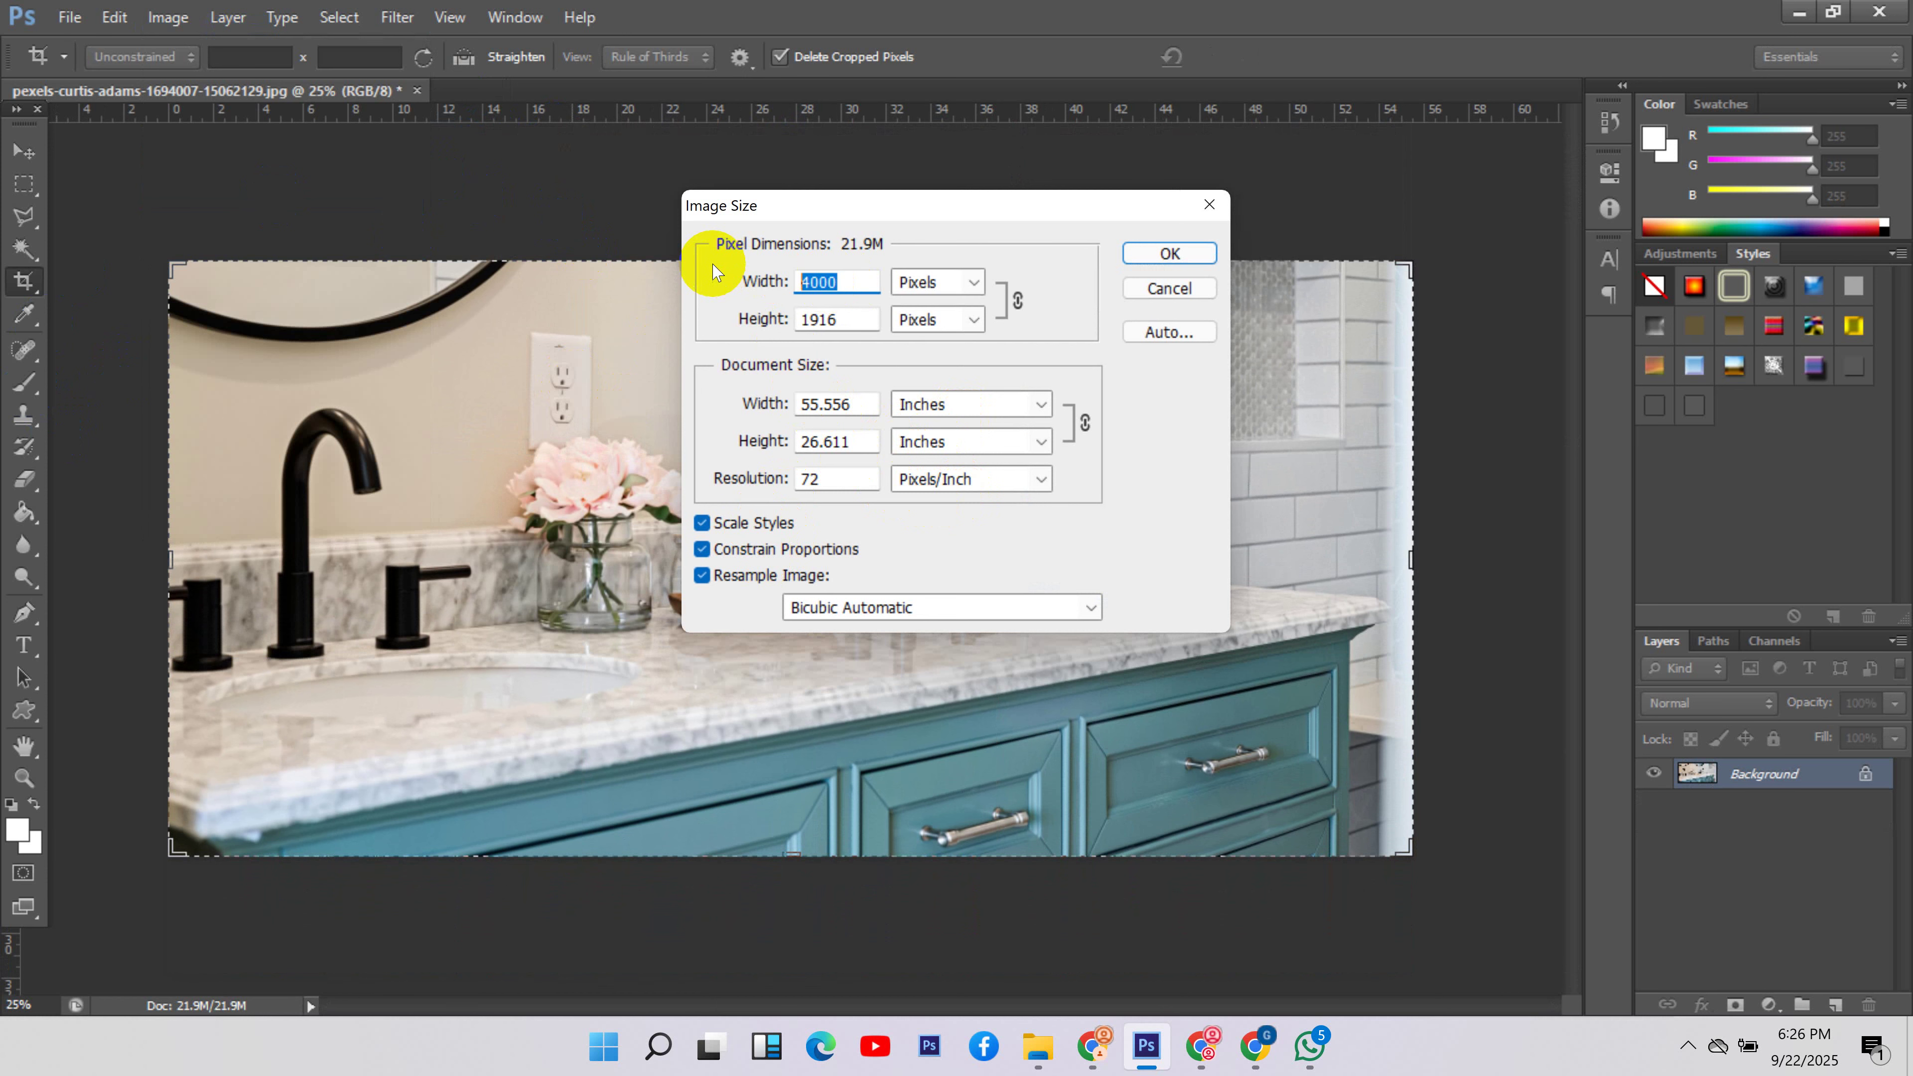
text(1500)
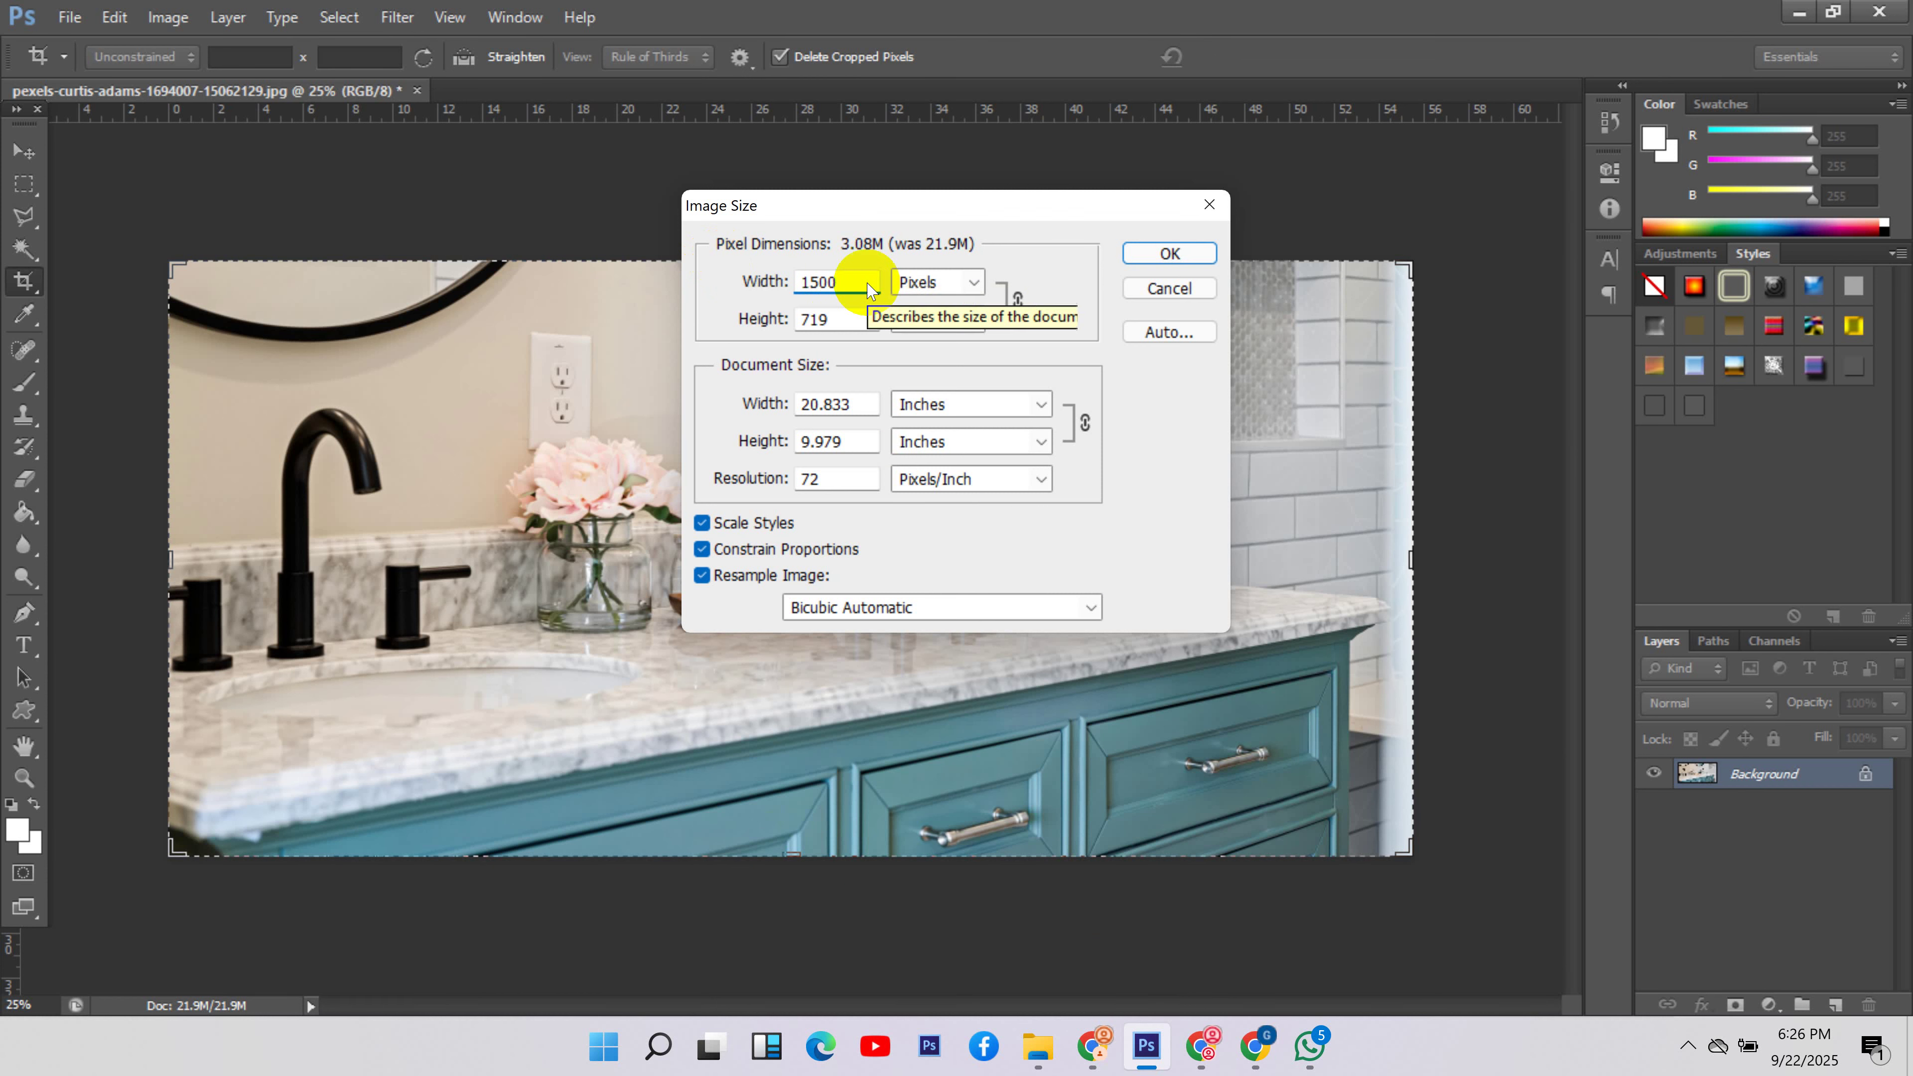
click(1156, 255)
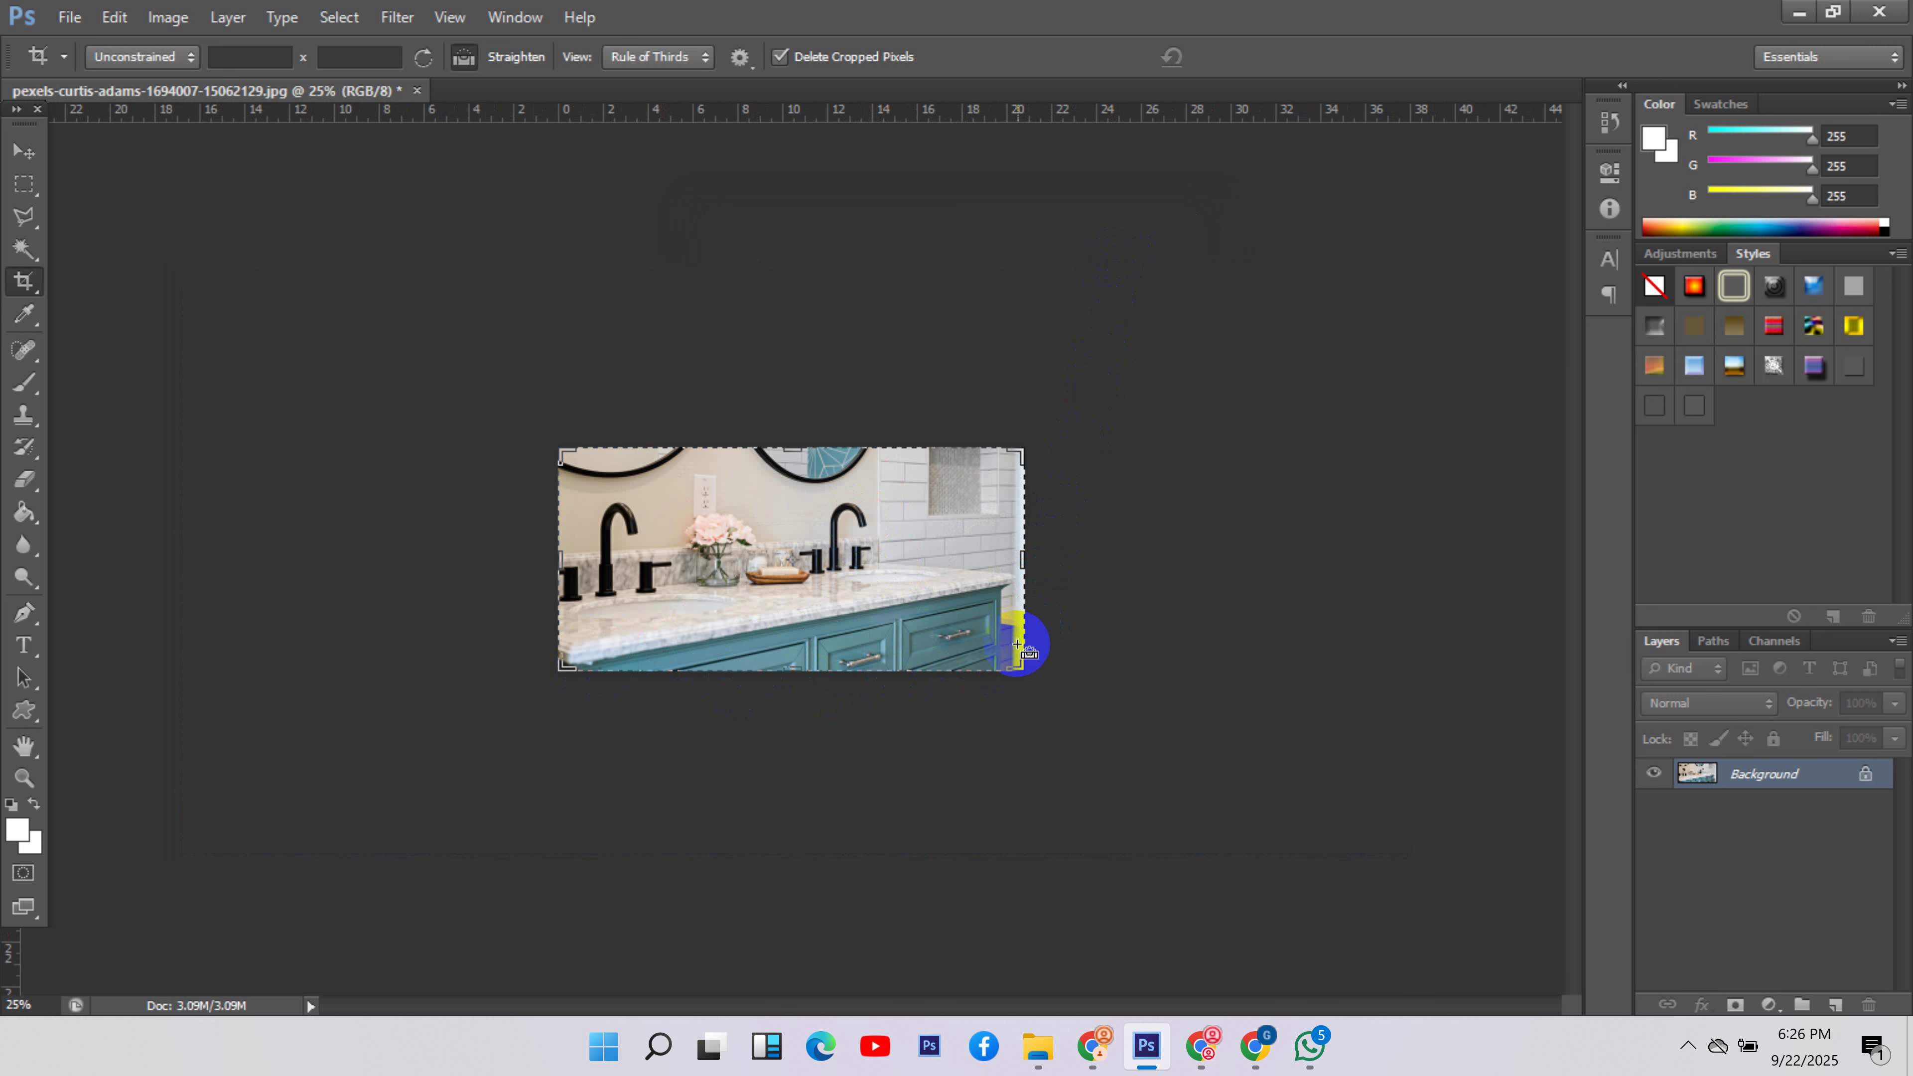
key(ctrl+z)
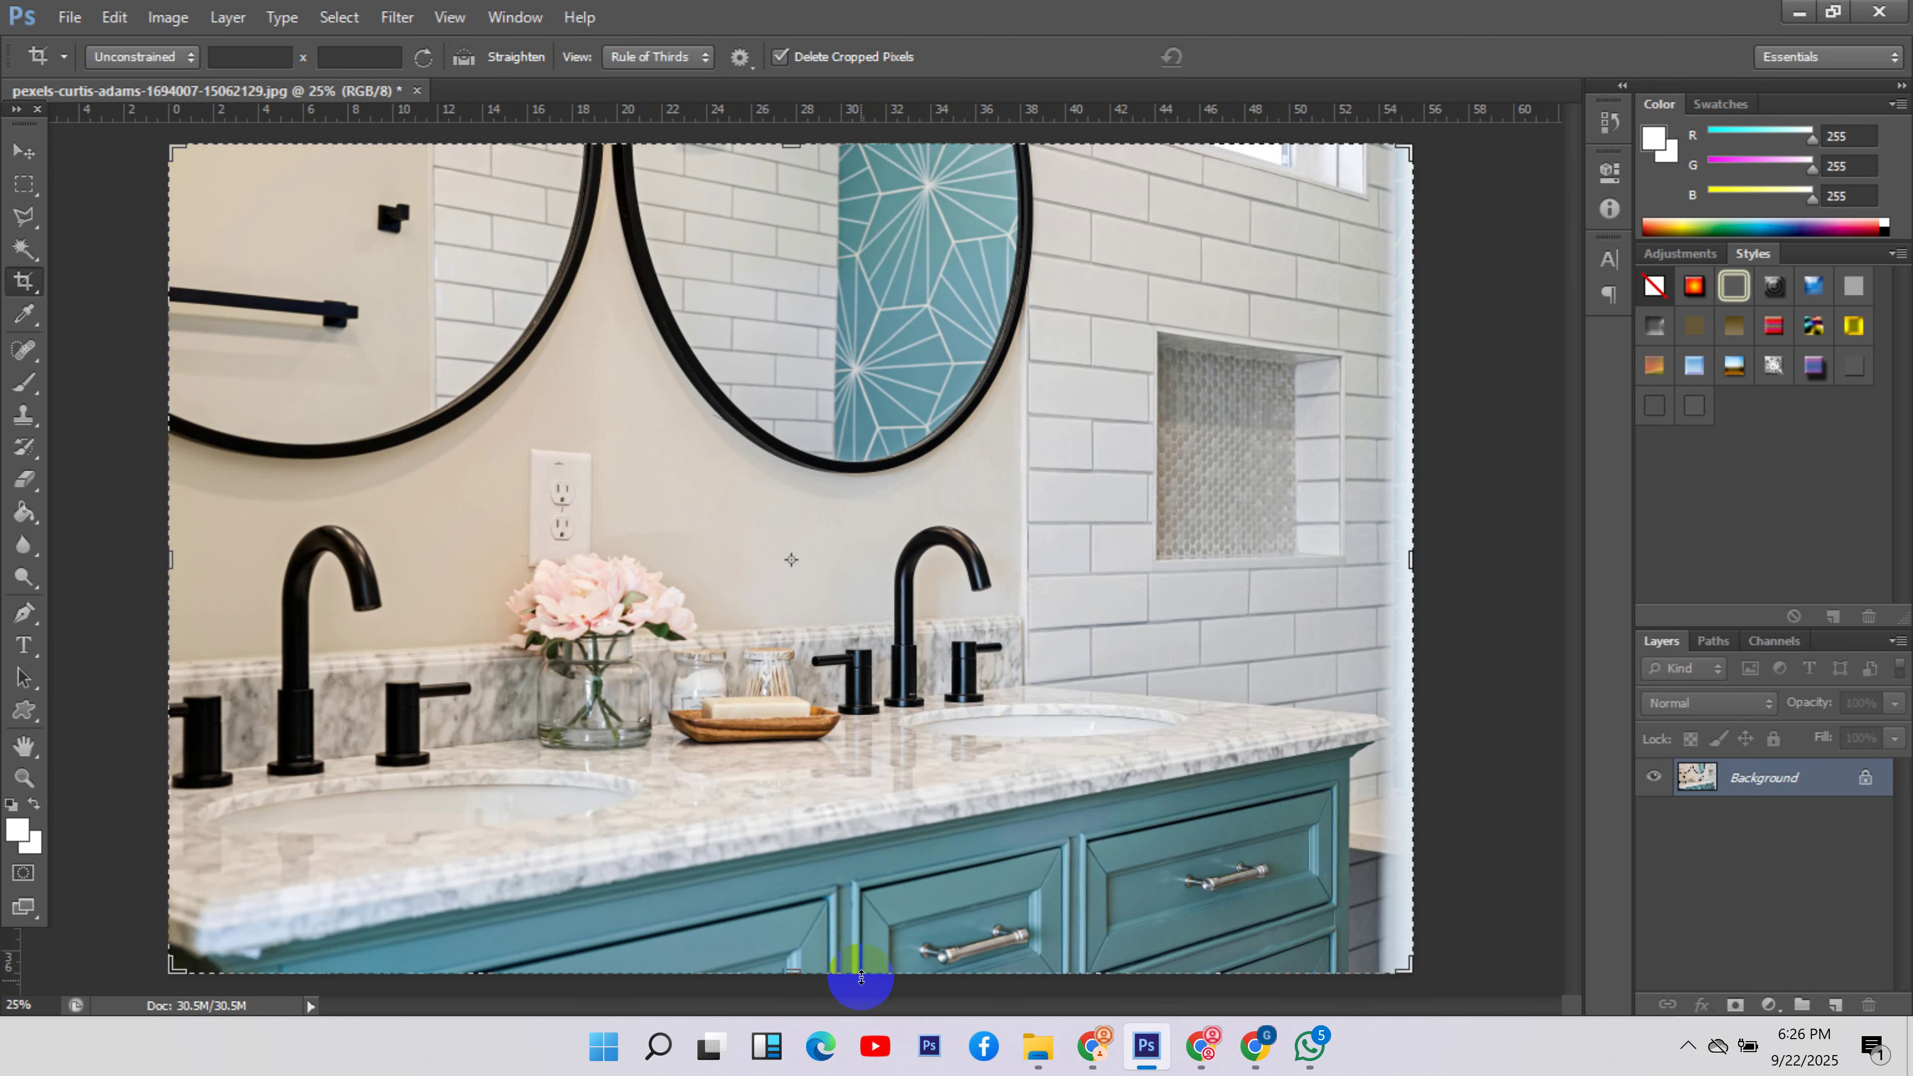
- Try cropping the lower part off the bathroom vanity photo, keeping the mirrors and the faucets
drag(793, 984, 826, 858)
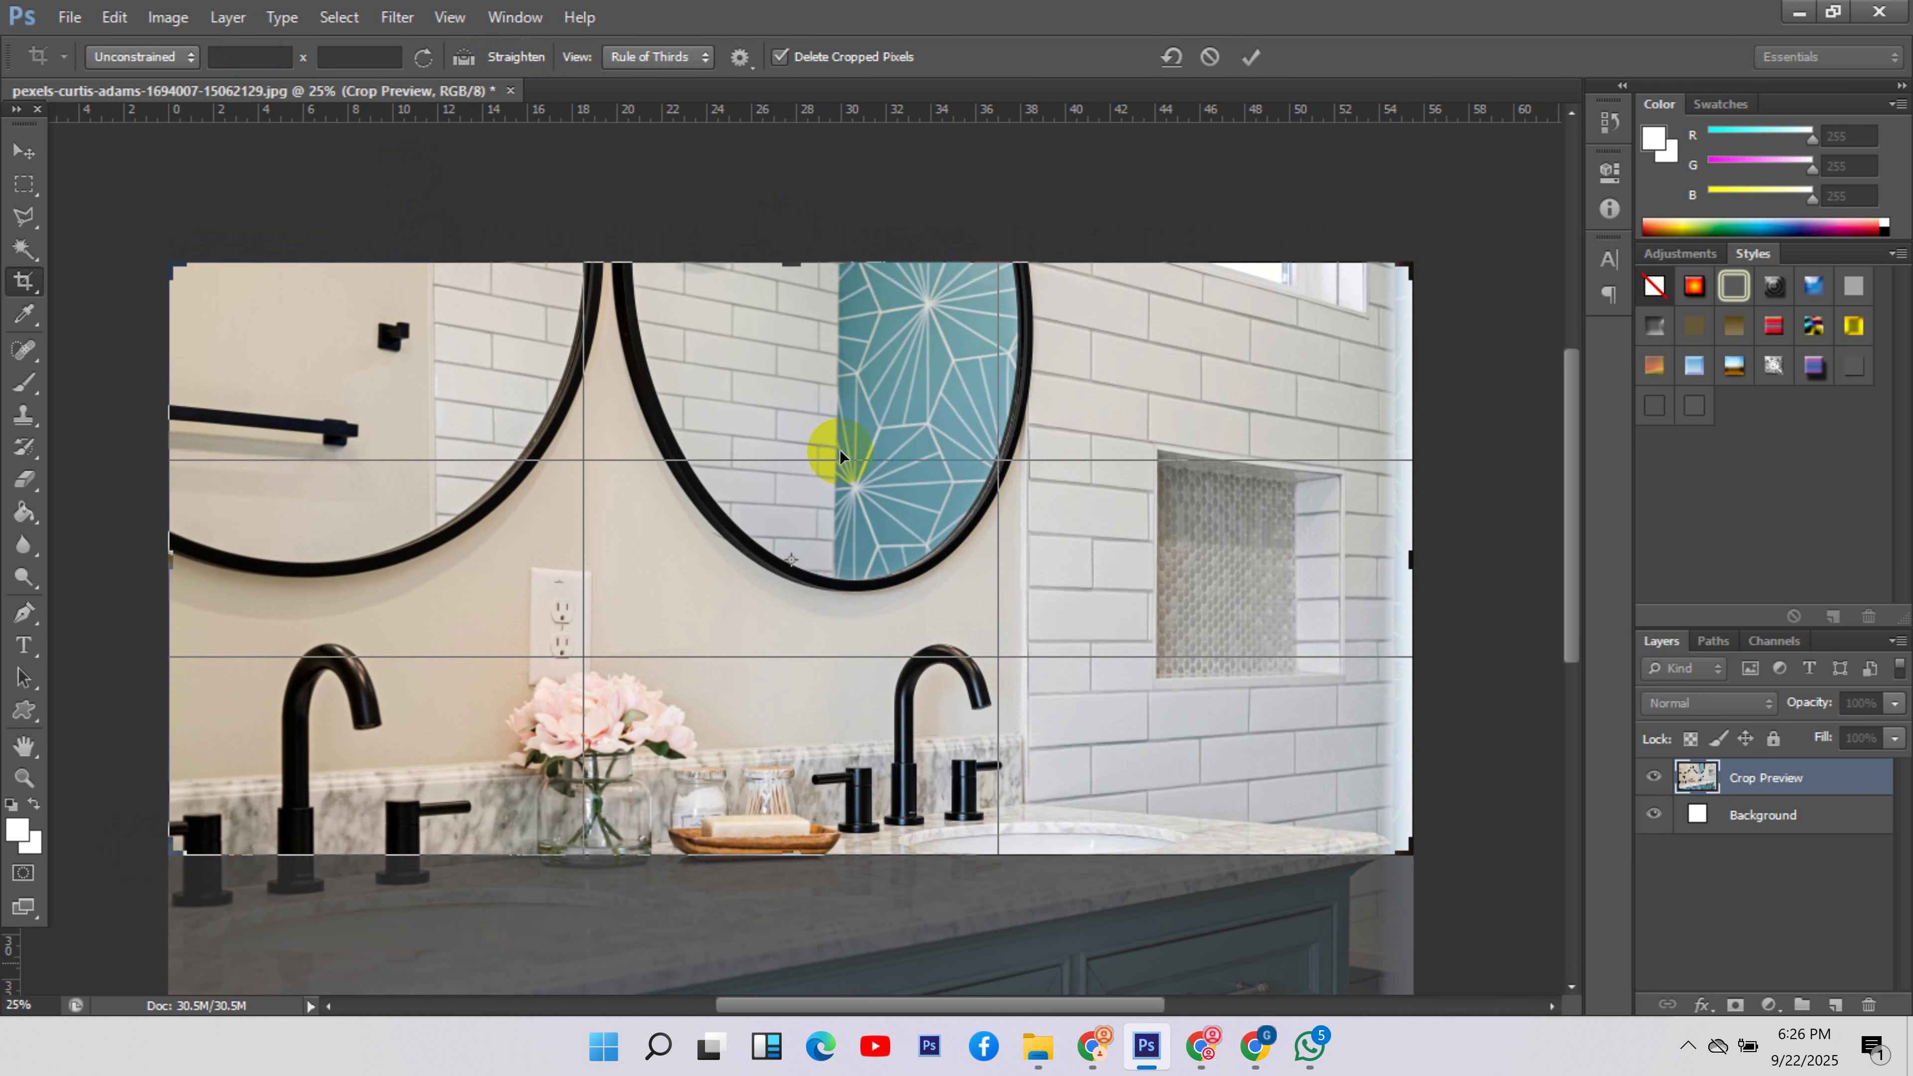
click(24, 151)
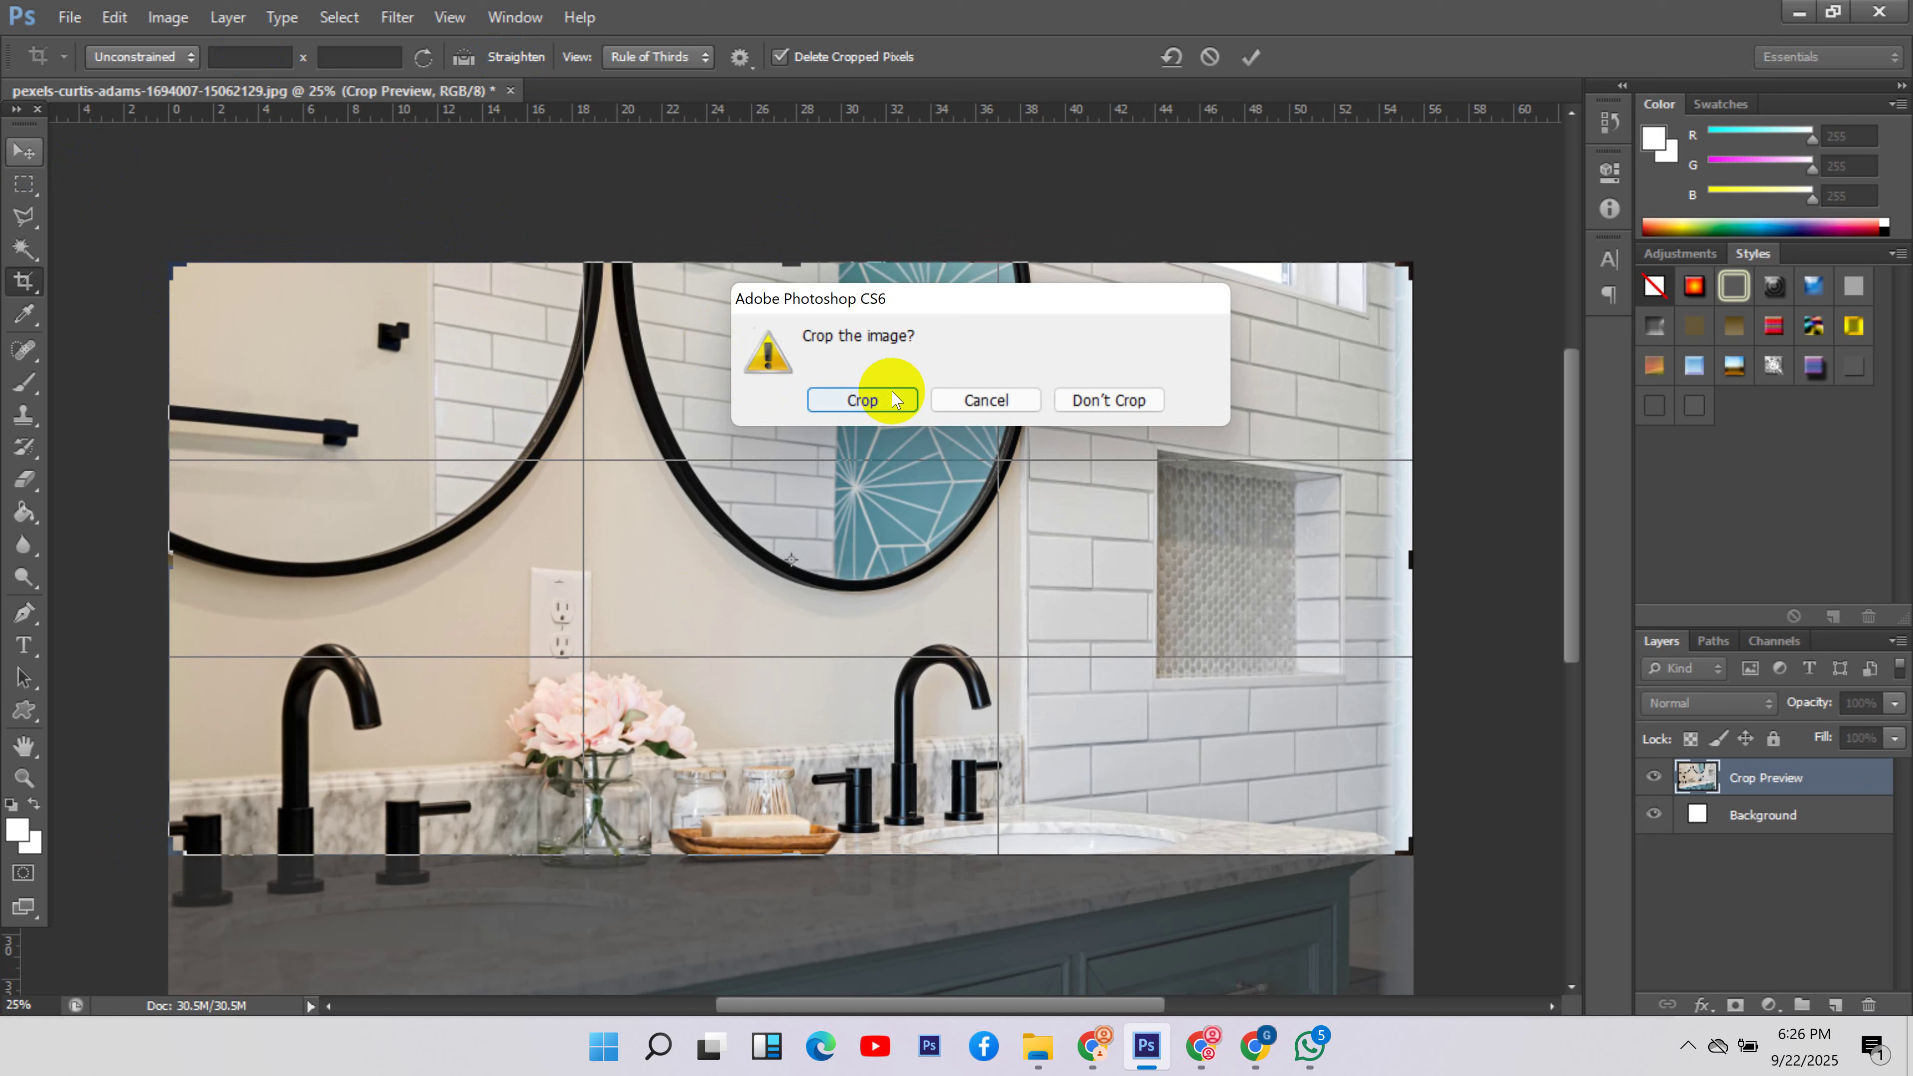
click(893, 400)
- Close the bathroom vanity photo without saving it
click(417, 90)
click(965, 397)
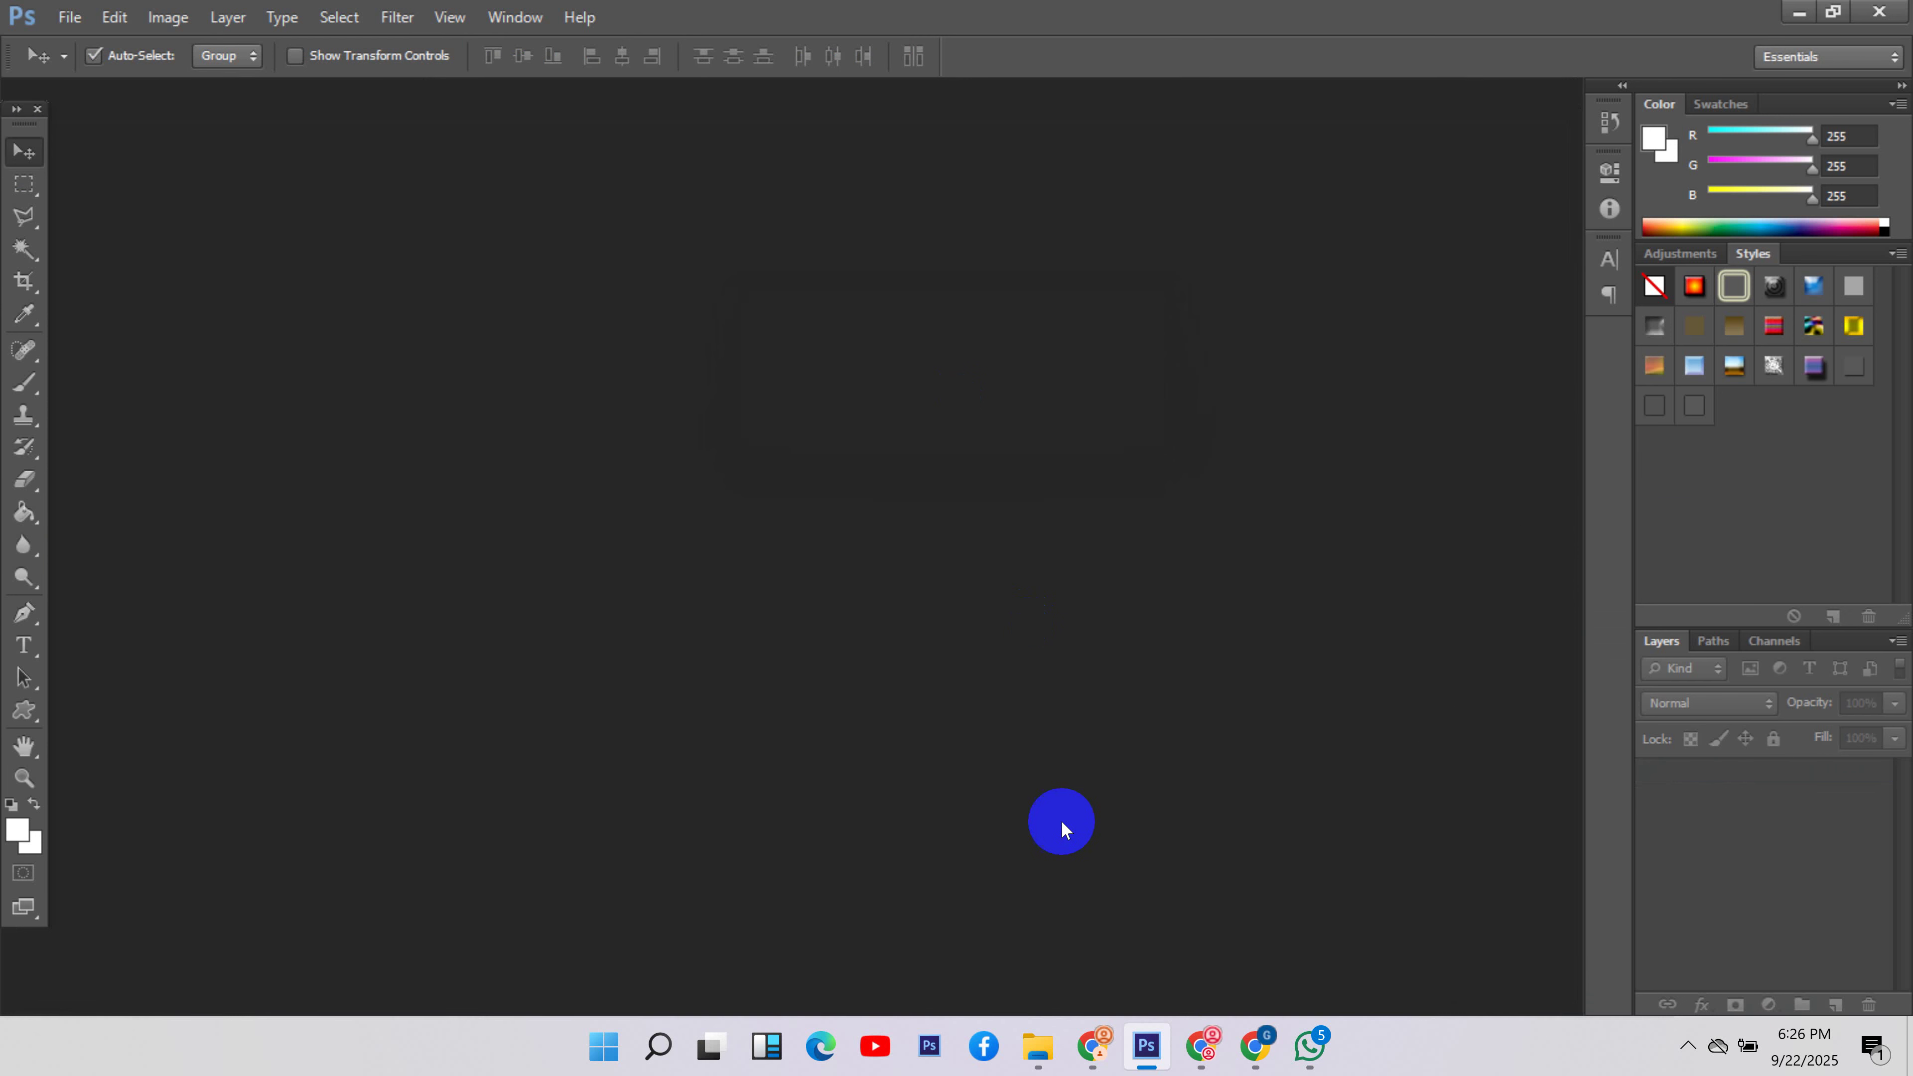
- Switch to the Pexels results in Chrome and look through the bathroom faucet photos for another wide banner image
click(1256, 1045)
scroll(843, 635, down, 1)
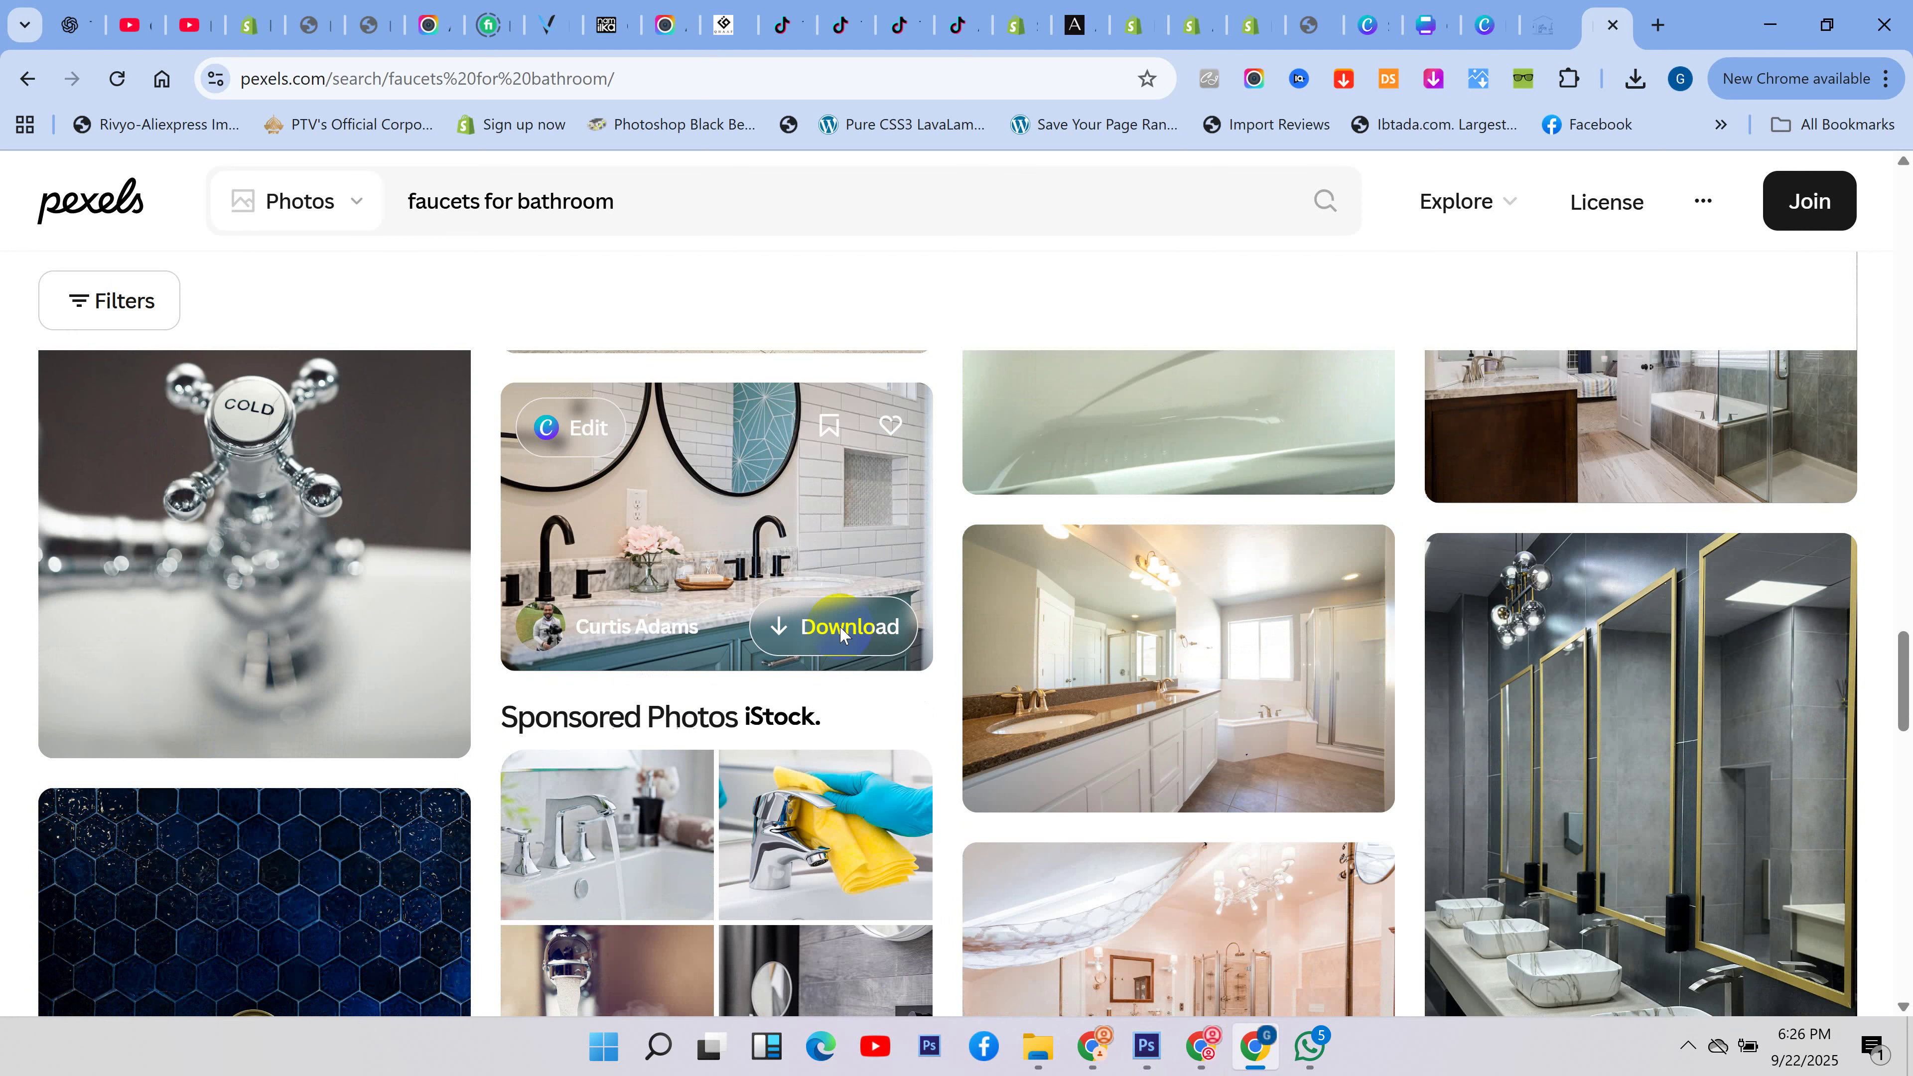
scroll(843, 635, down, 6)
scroll(848, 645, down, 3)
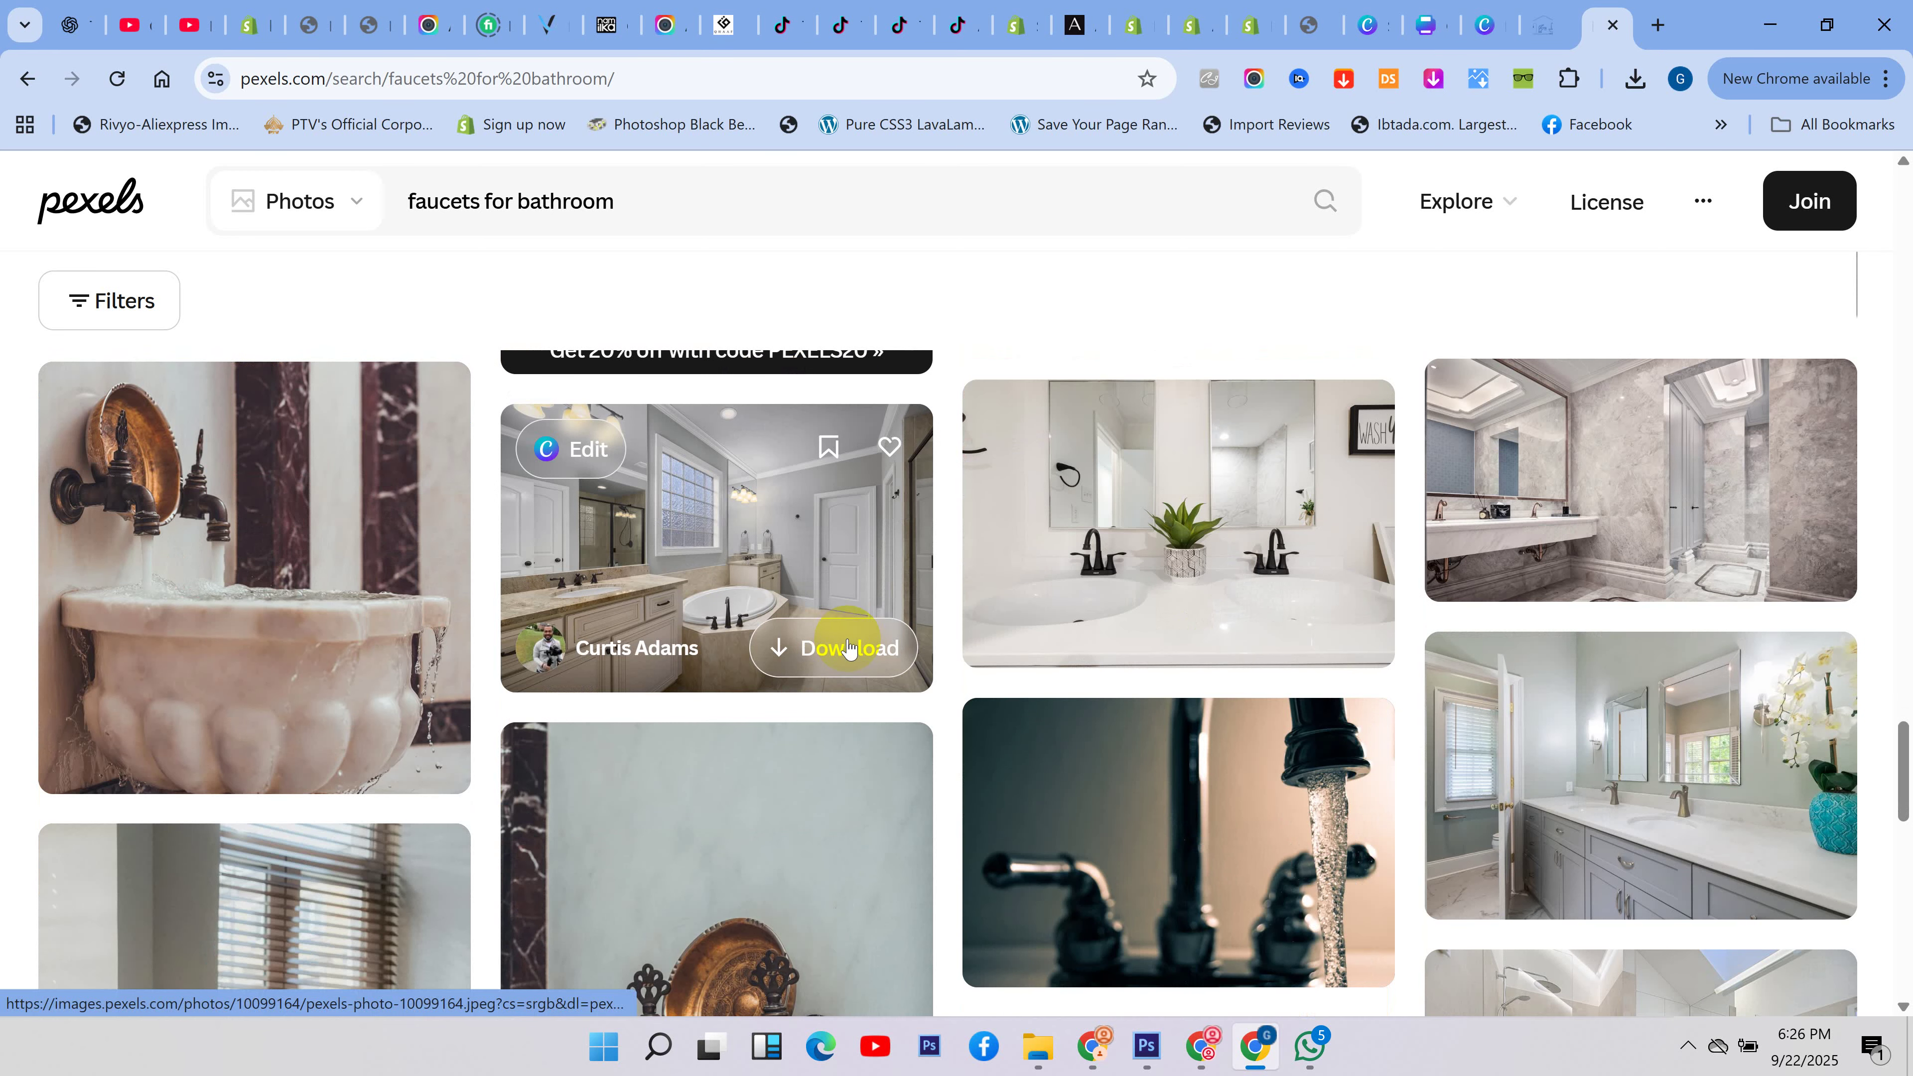
scroll(1132, 646, down, 5)
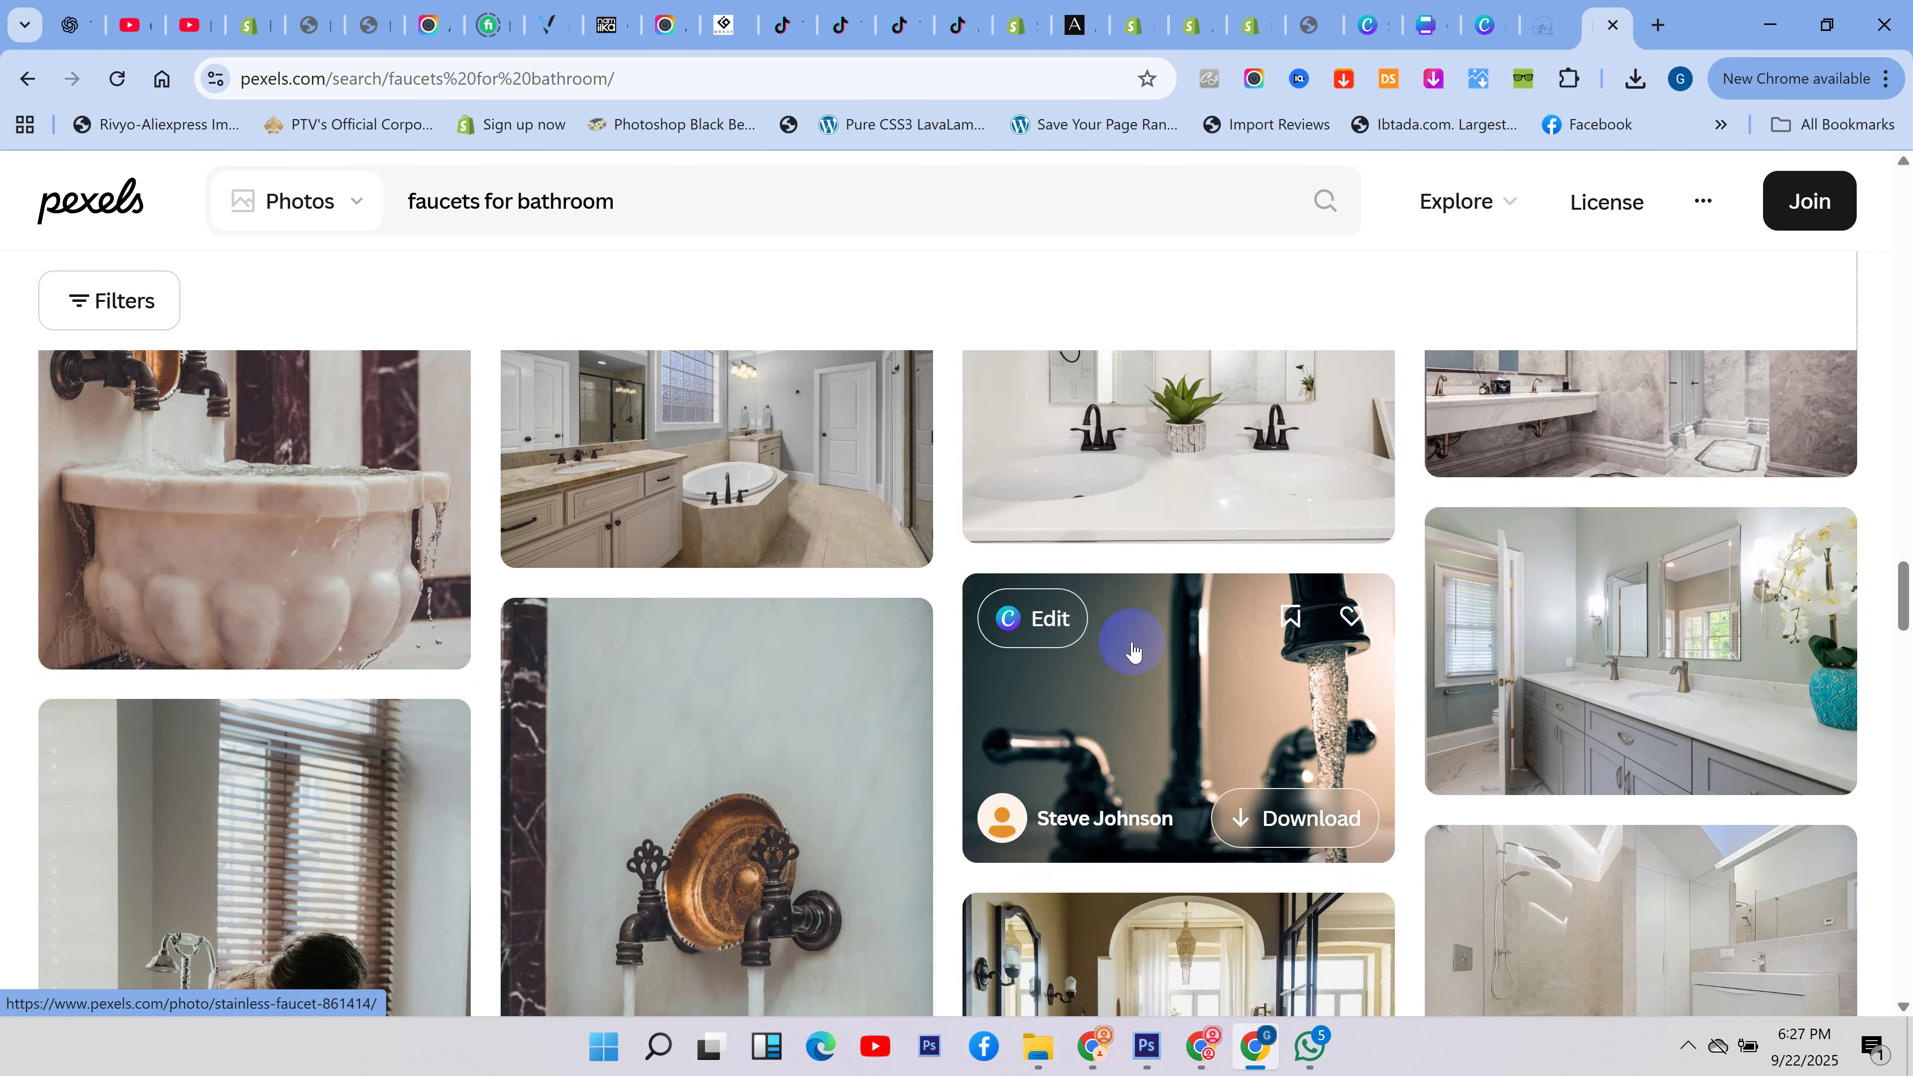
scroll(955, 655, down, 14)
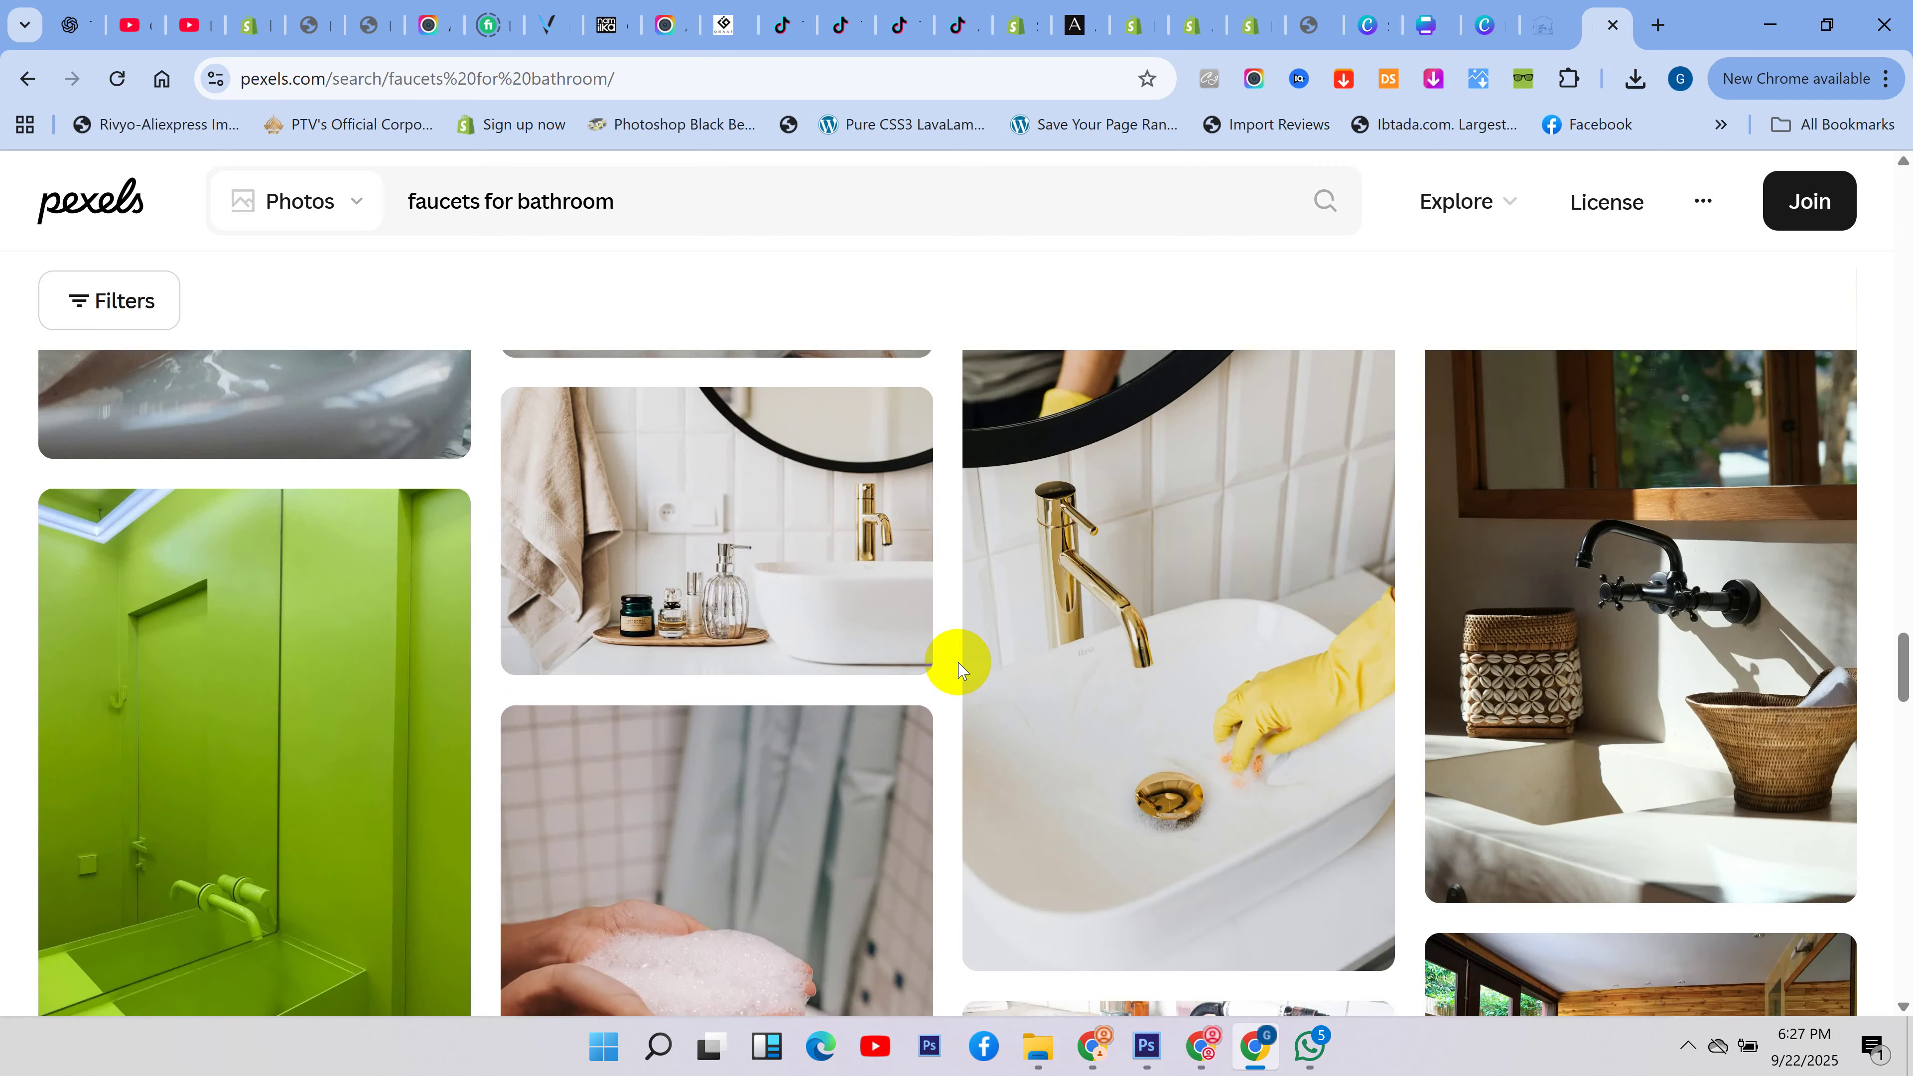
scroll(960, 669, down, 6)
scroll(959, 667, down, 10)
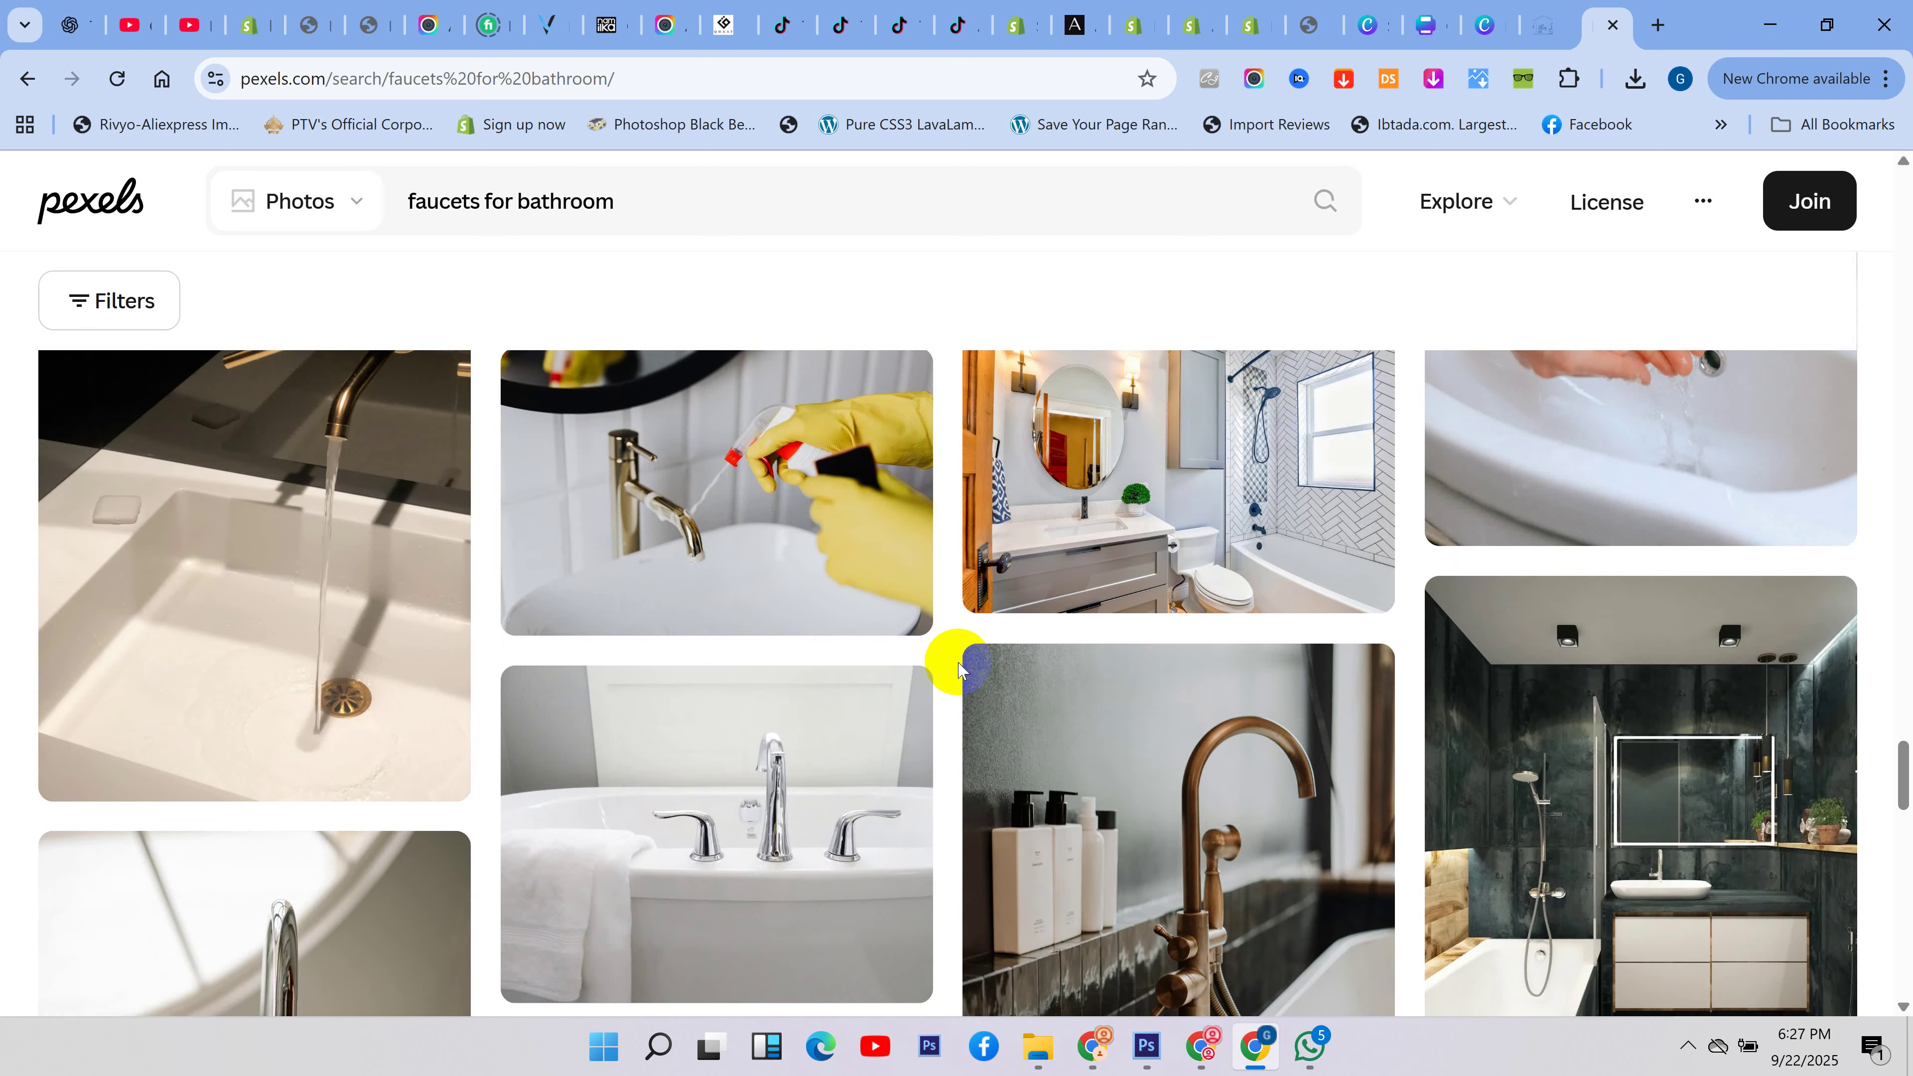
scroll(959, 667, down, 7)
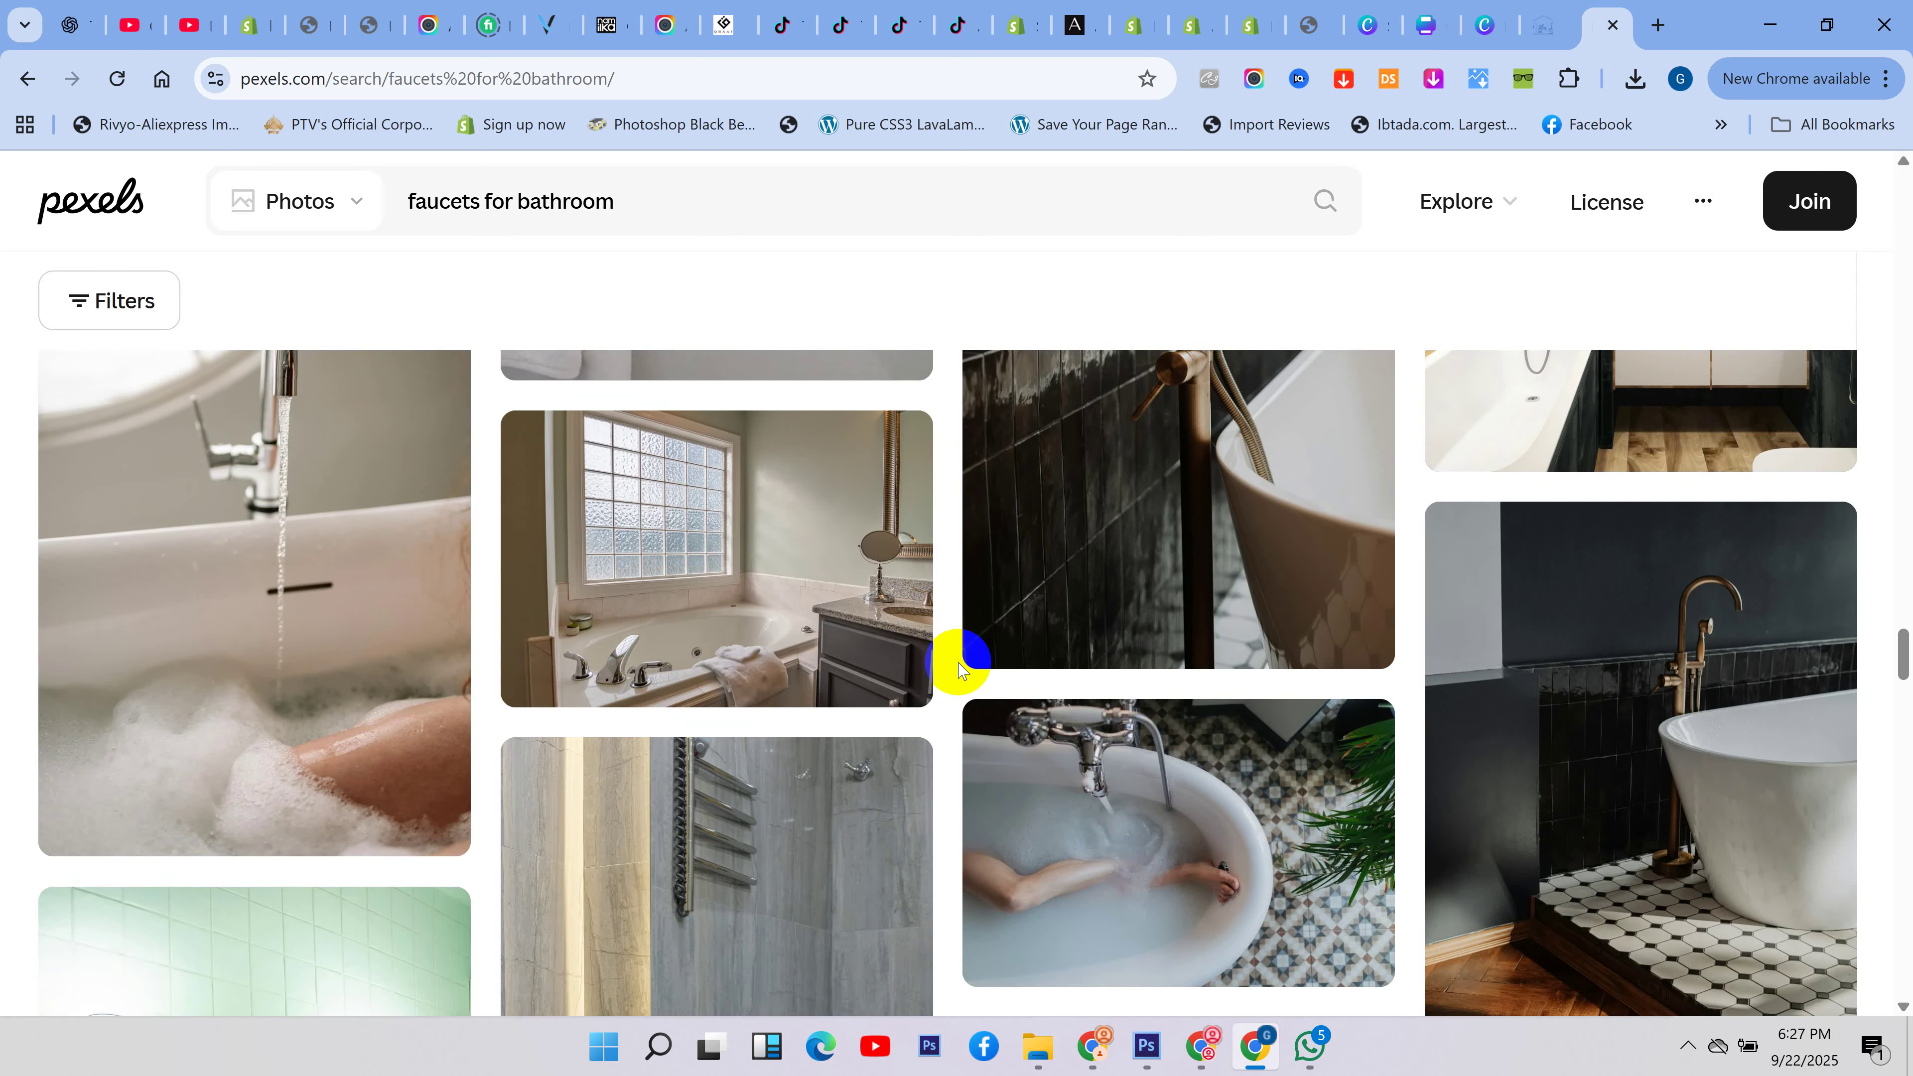
scroll(953, 659, down, 7)
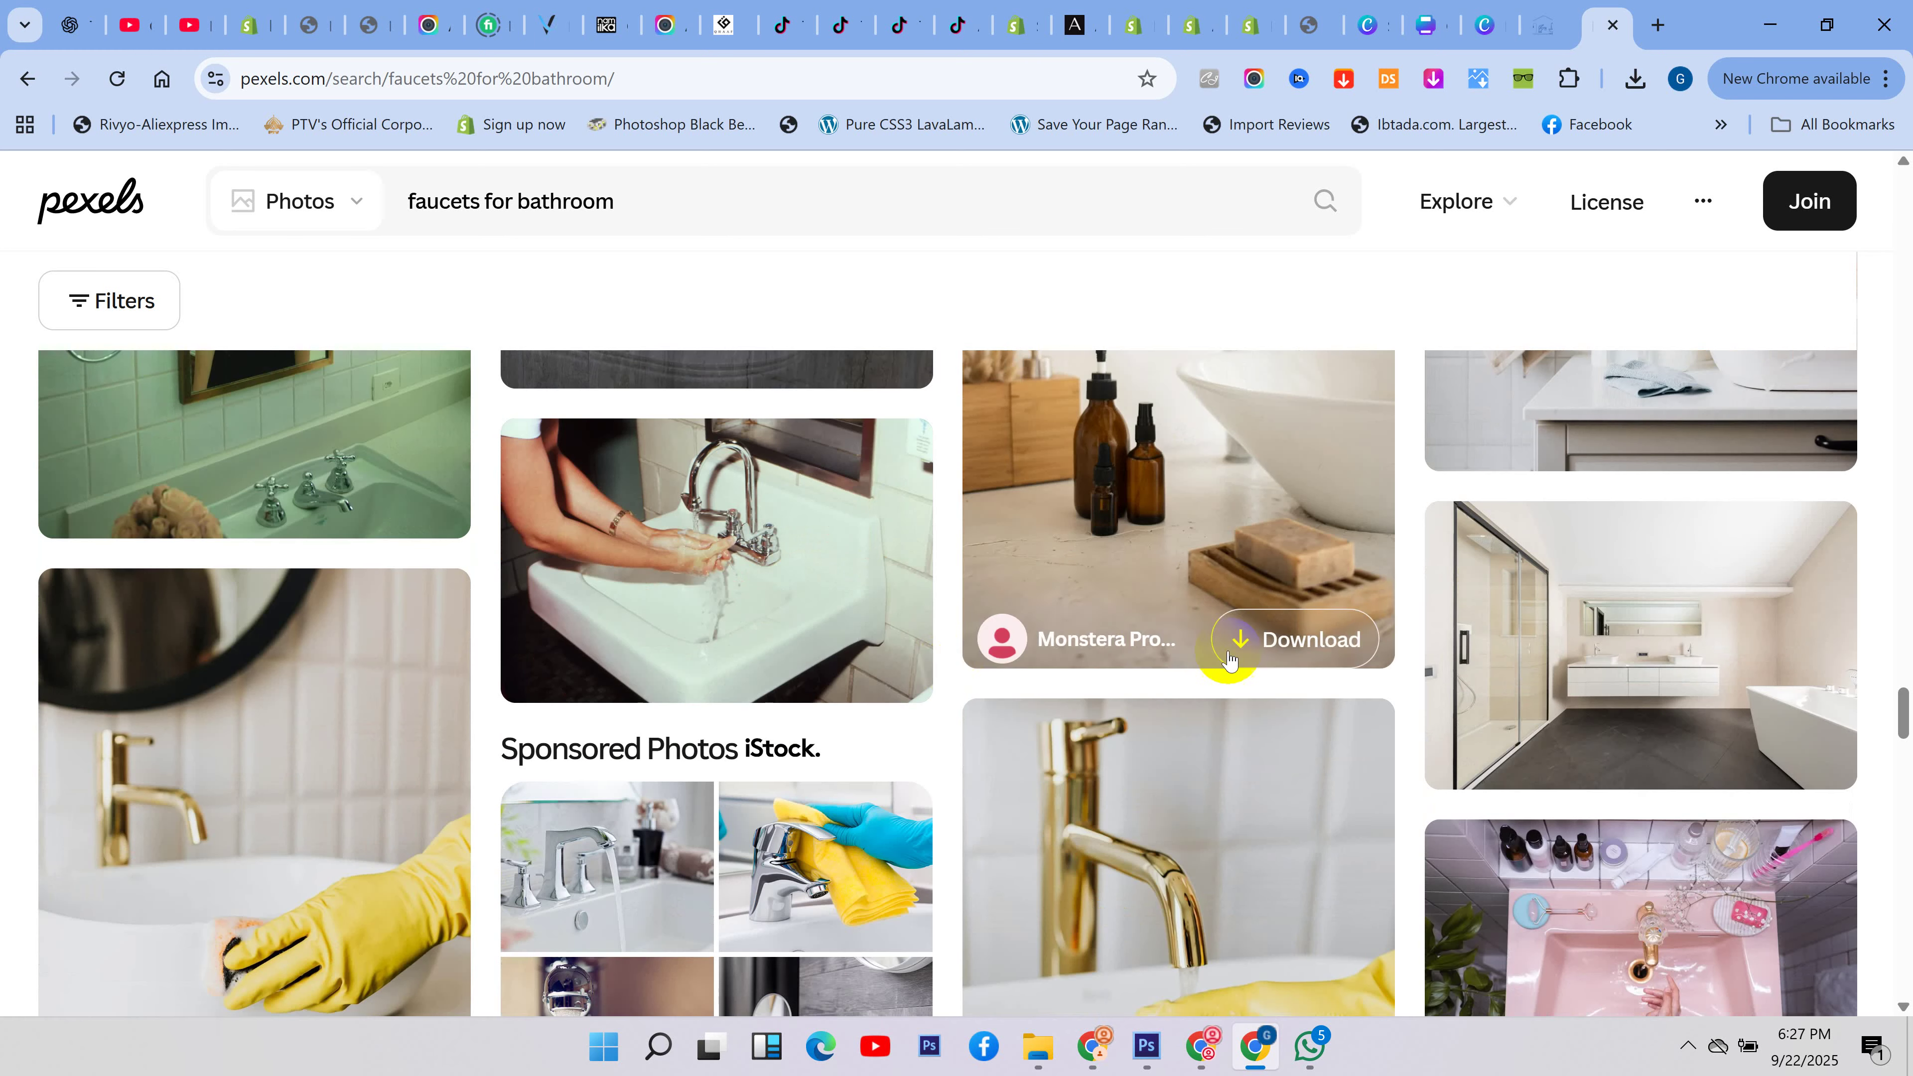
scroll(1229, 660, down, 10)
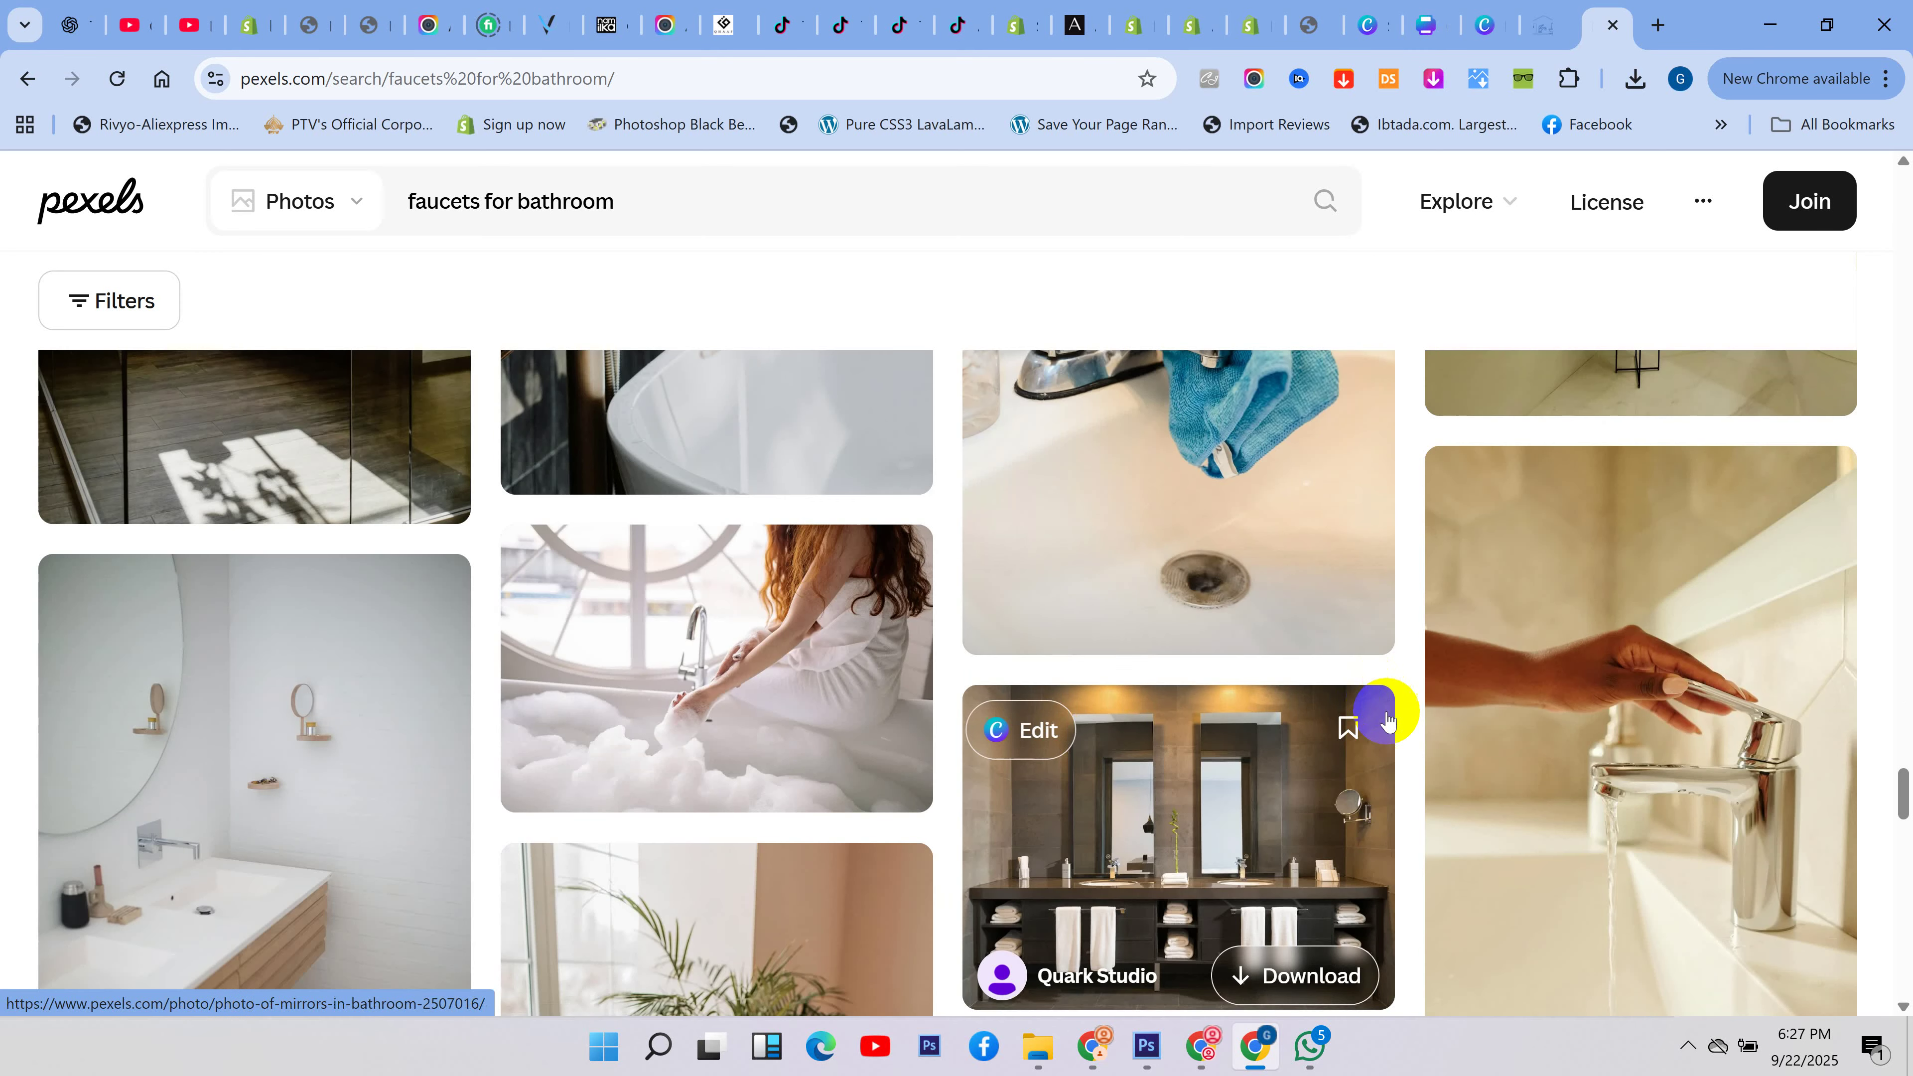
scroll(1388, 722, up, 15)
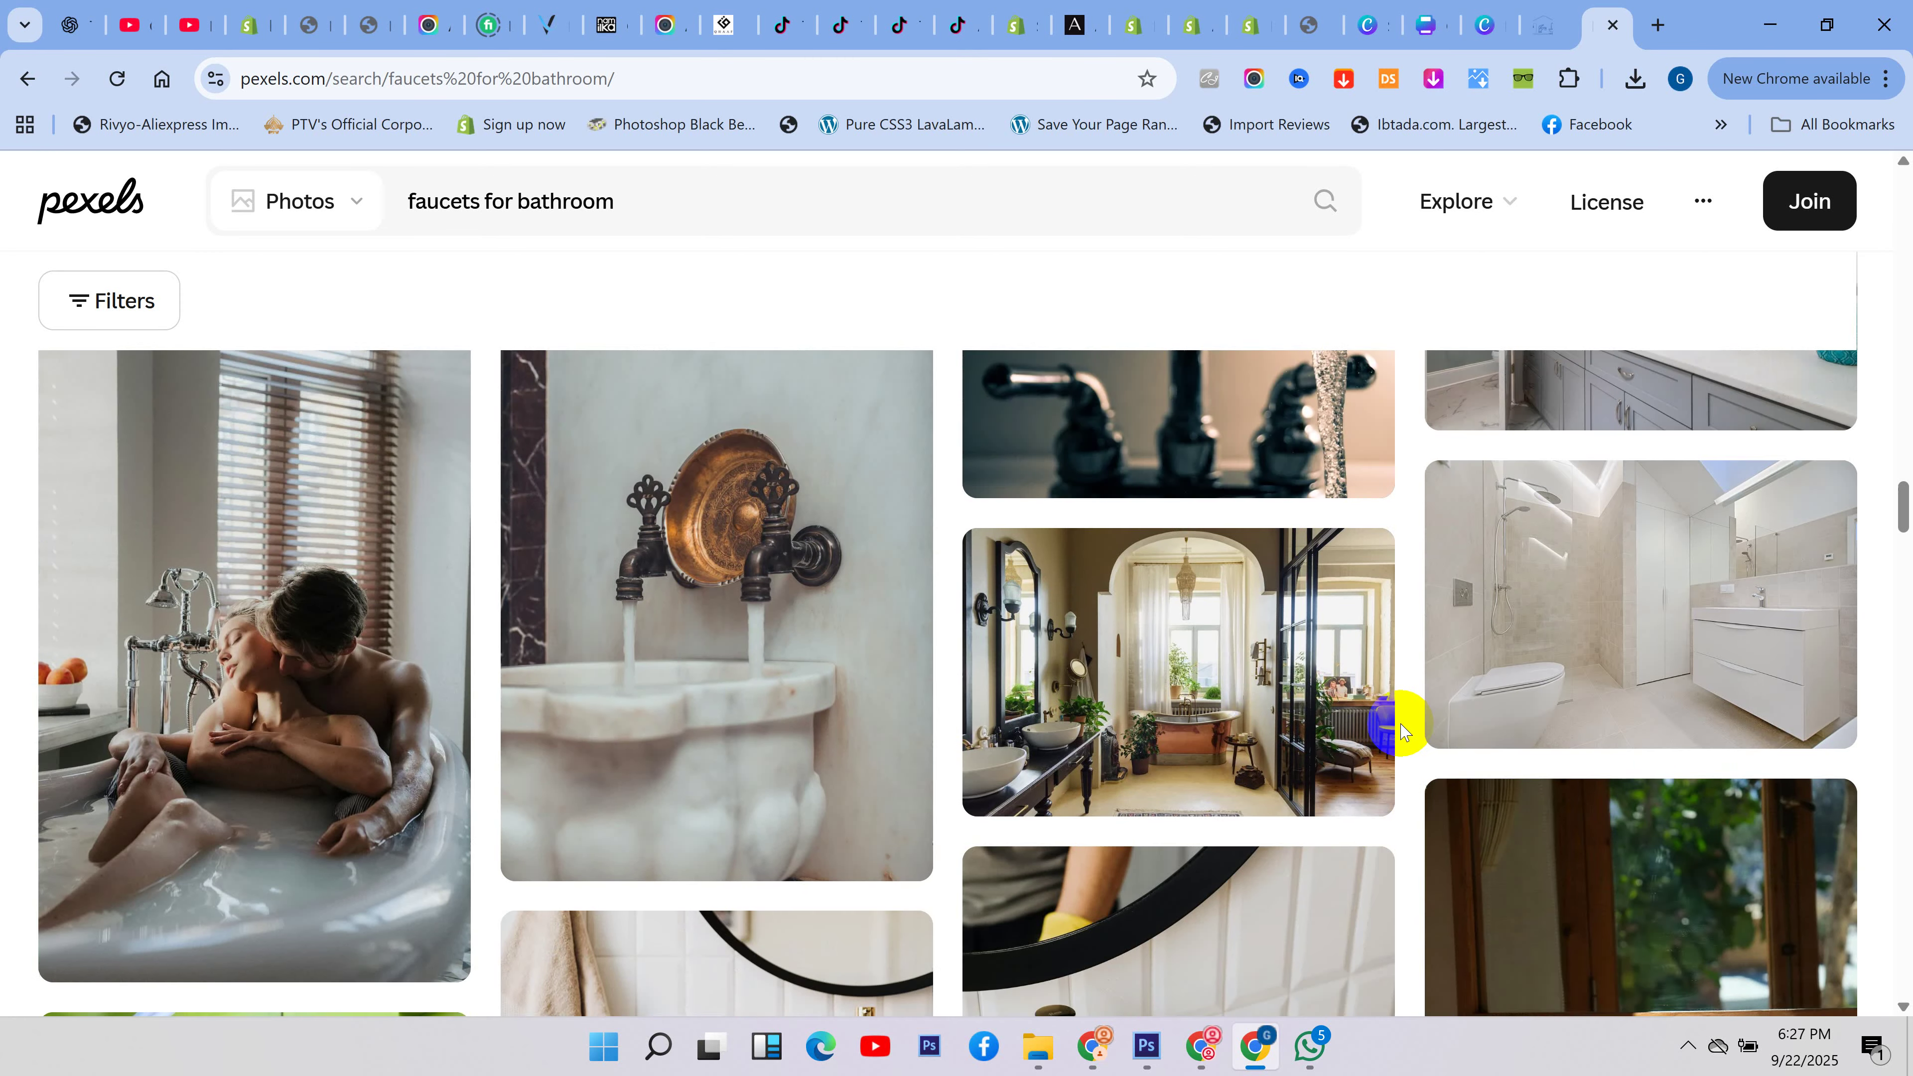
scroll(1403, 731, up, 4)
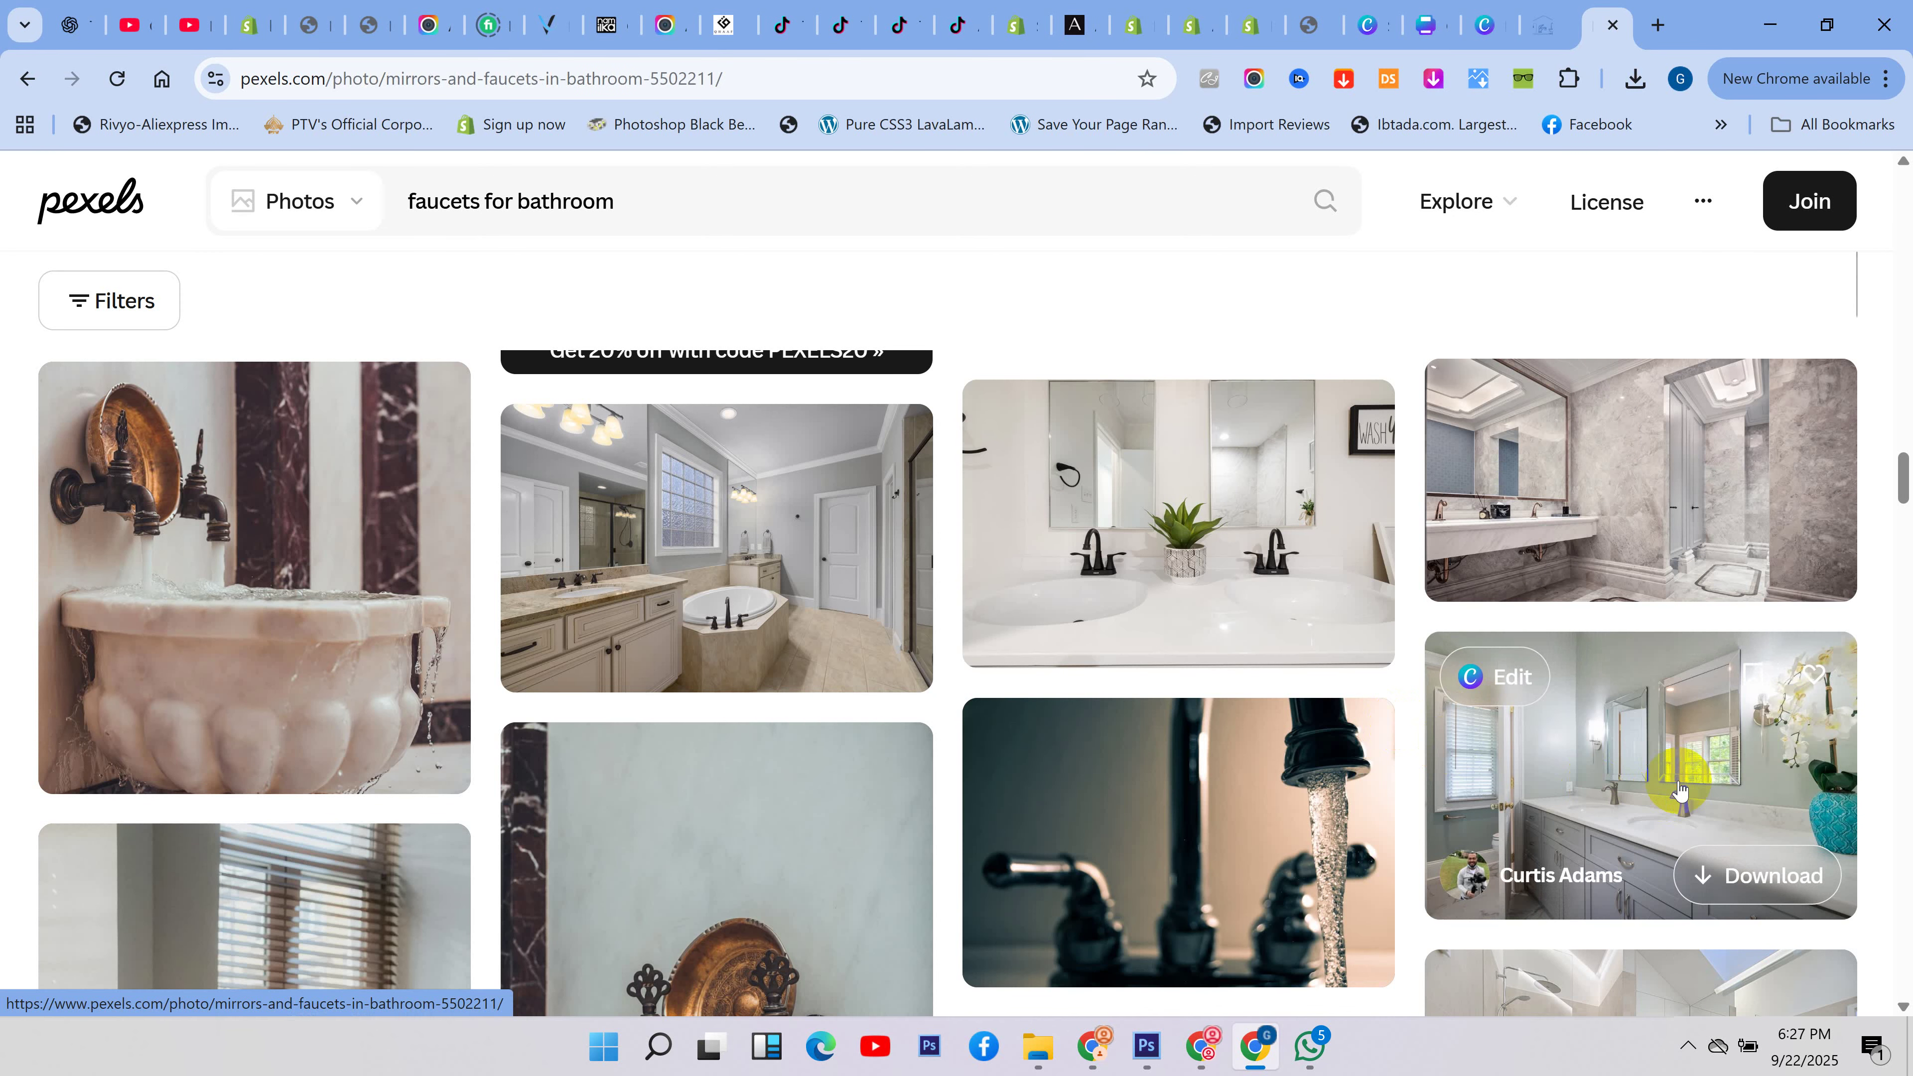
- Open the mirrors and faucets photo and download the related marble-topped bathroom vanity photo from its similar images
click(1678, 790)
scroll(1191, 690, down, 6)
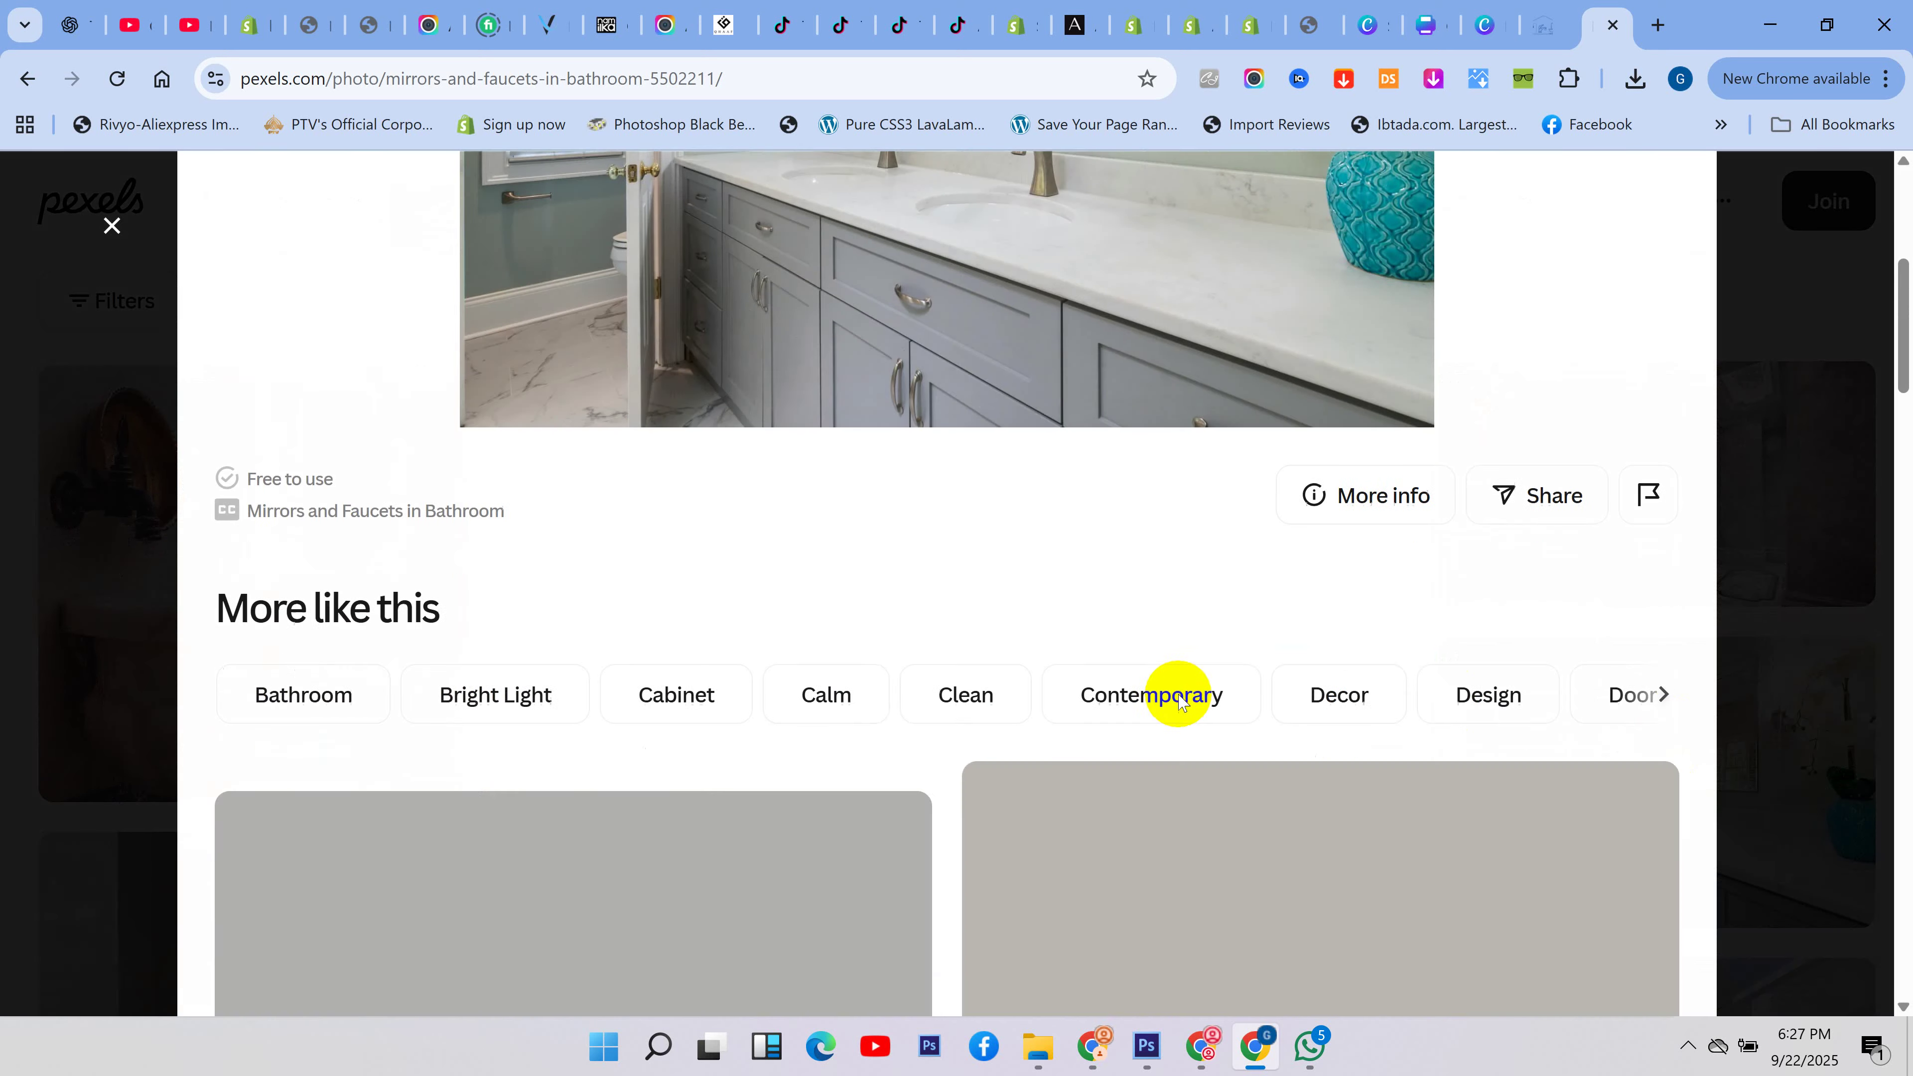
scroll(1179, 701, down, 4)
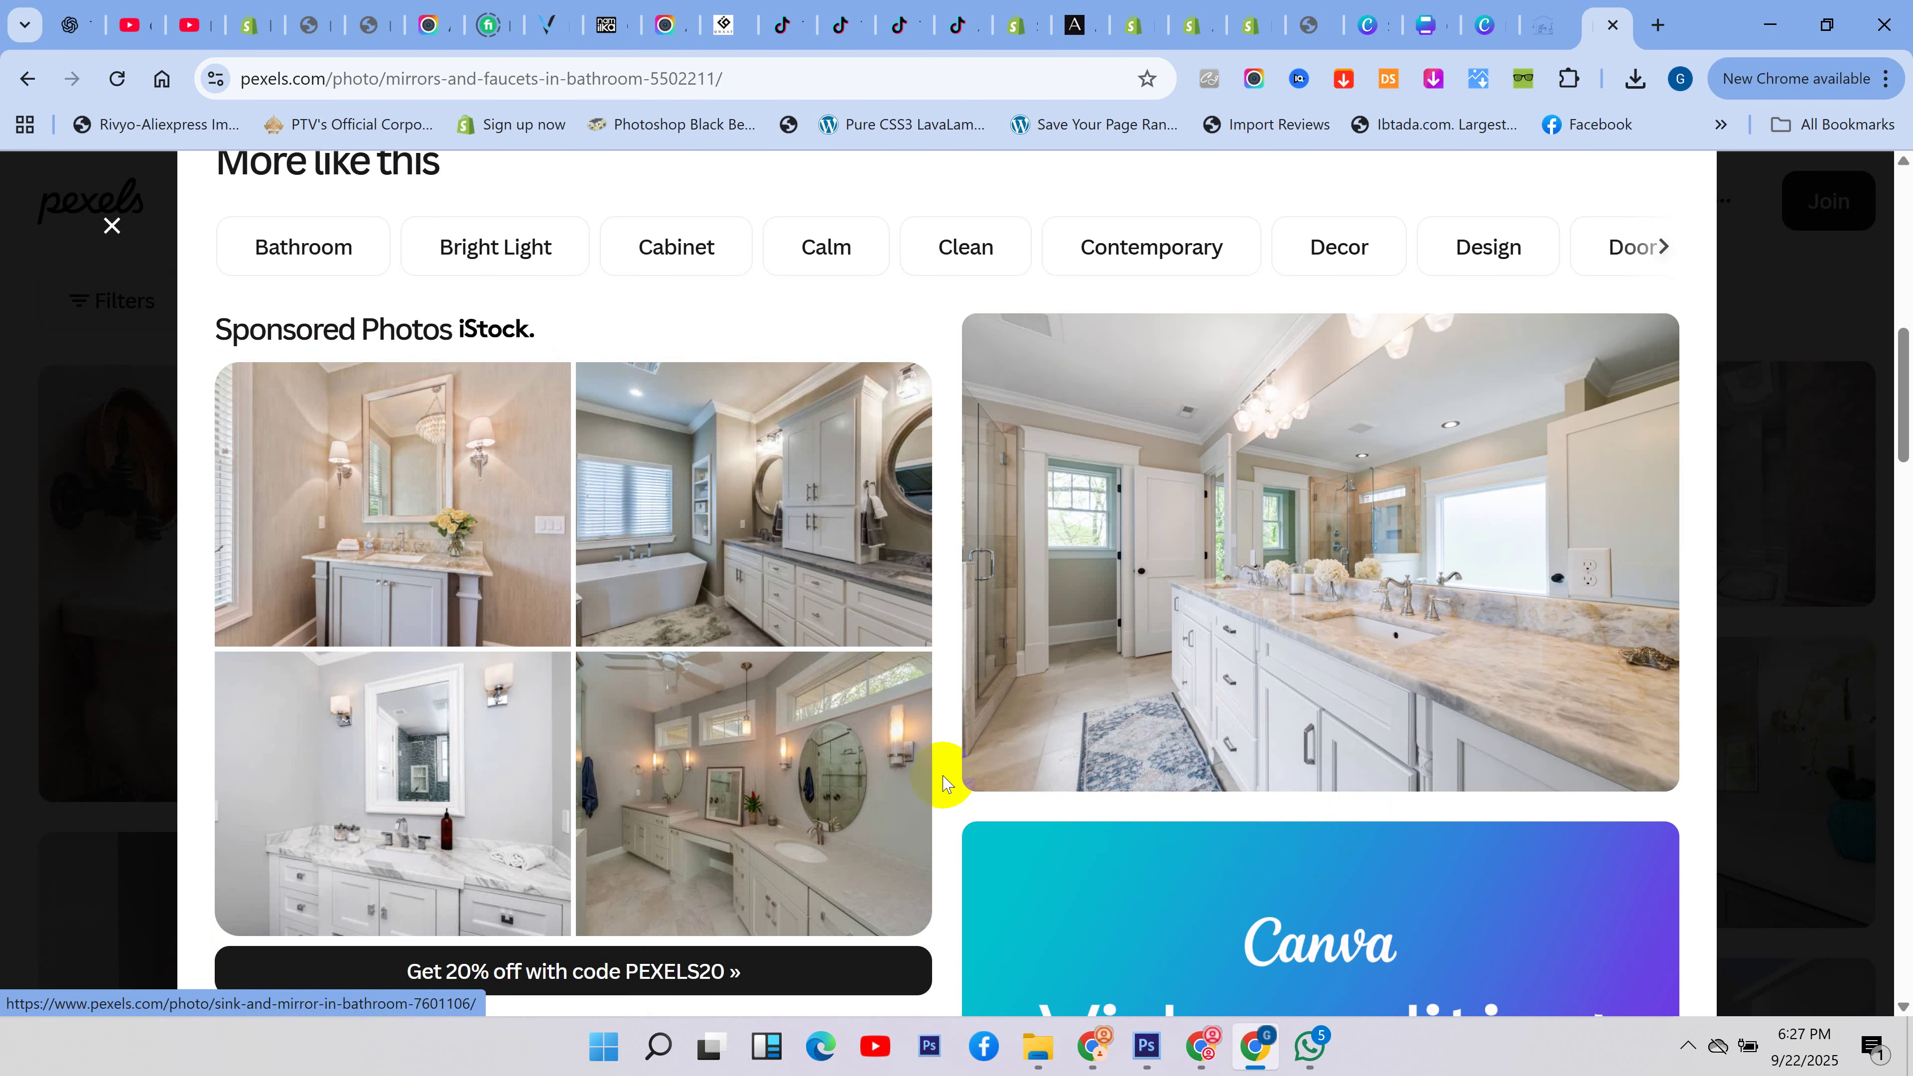
click(1381, 611)
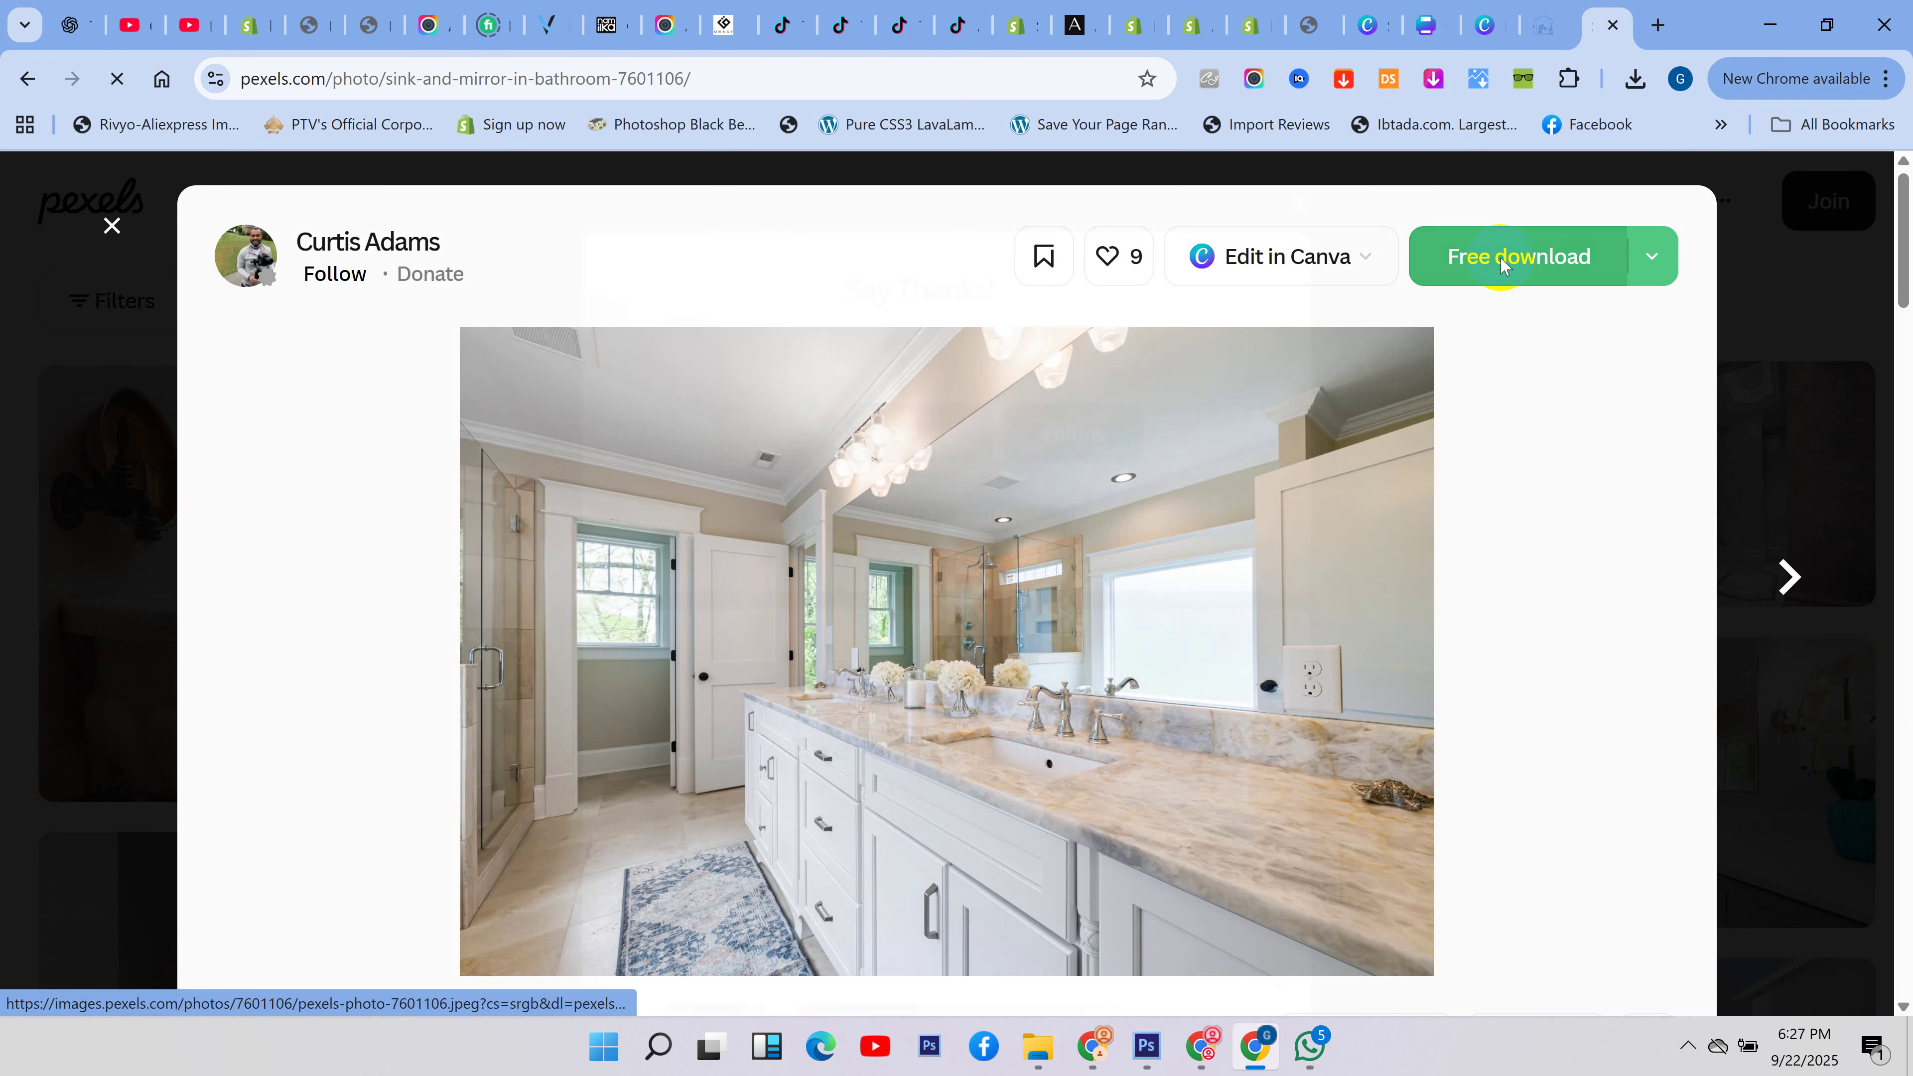
click(1501, 262)
click(1301, 213)
- Switch to Photoshop and open the newly downloaded marble-topped vanity photo from the Downloads folder
click(1146, 1045)
click(68, 18)
click(79, 66)
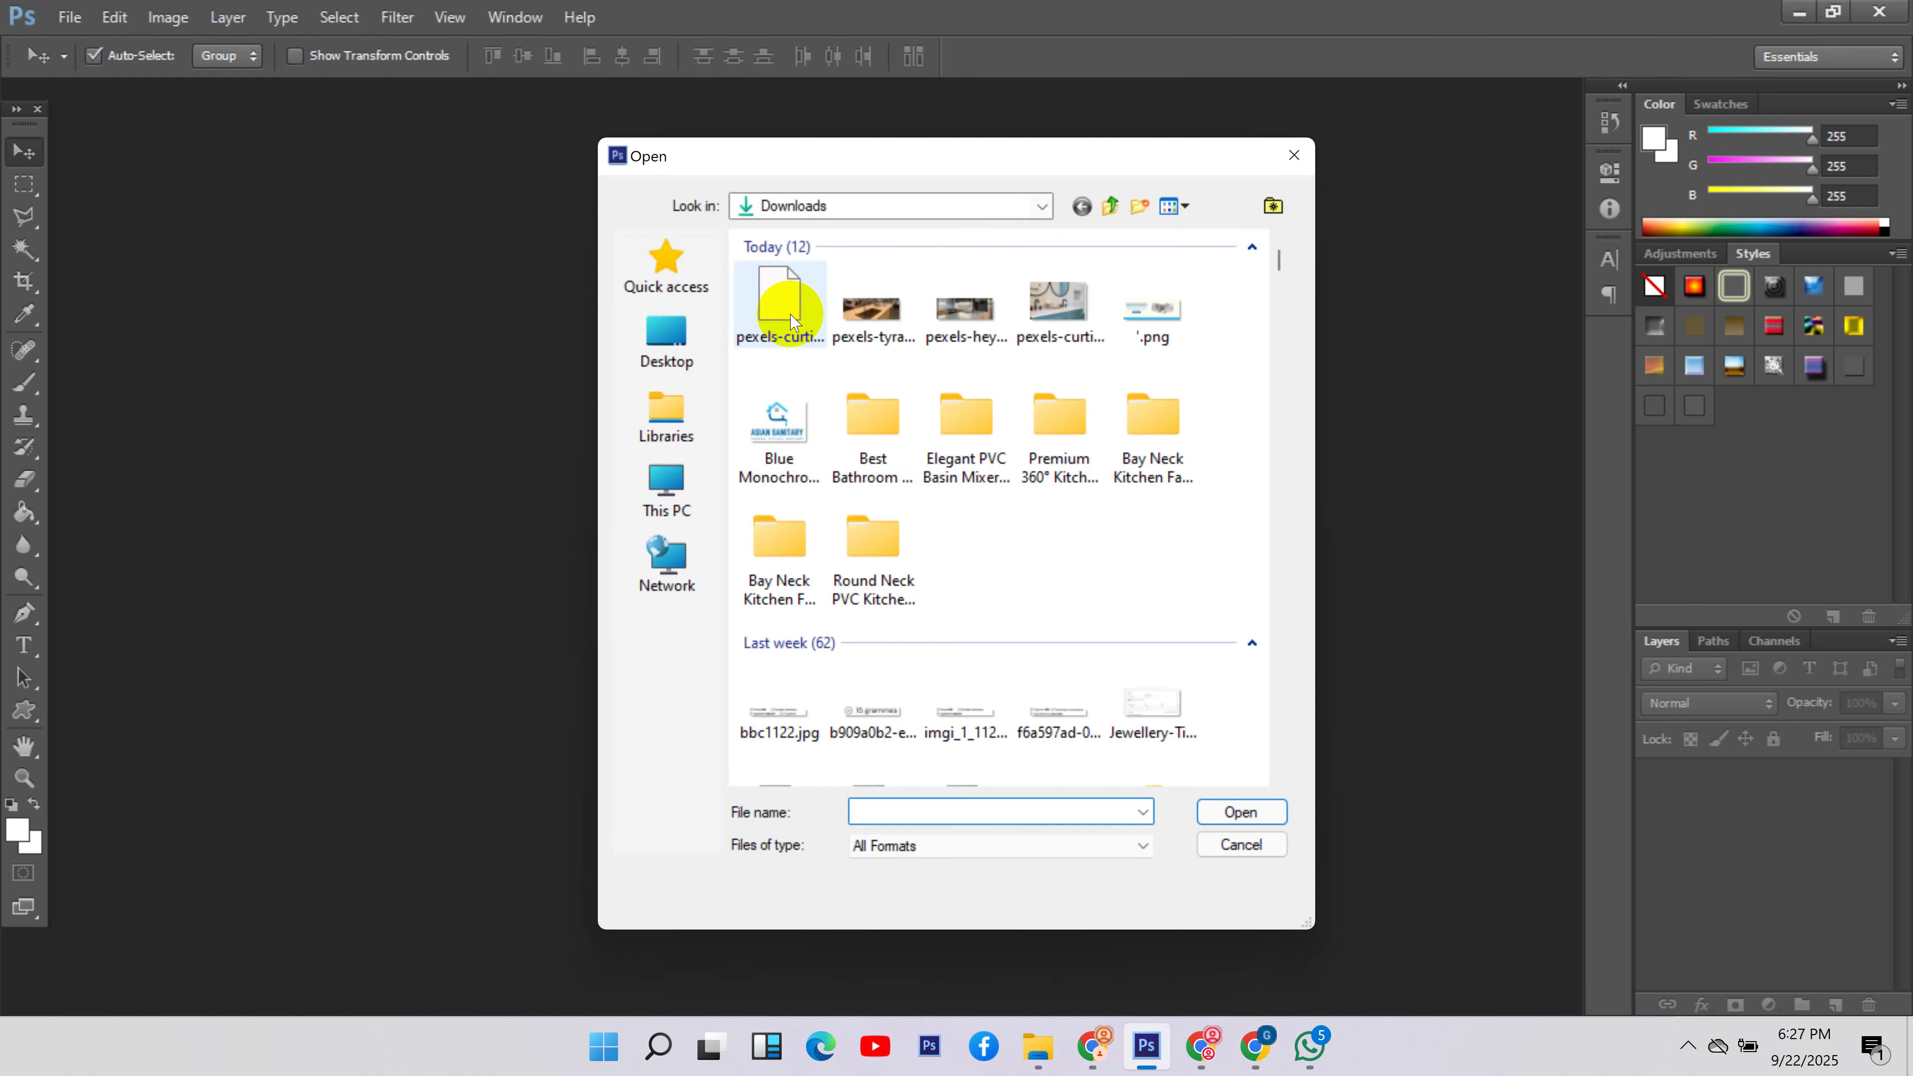
double_click(792, 315)
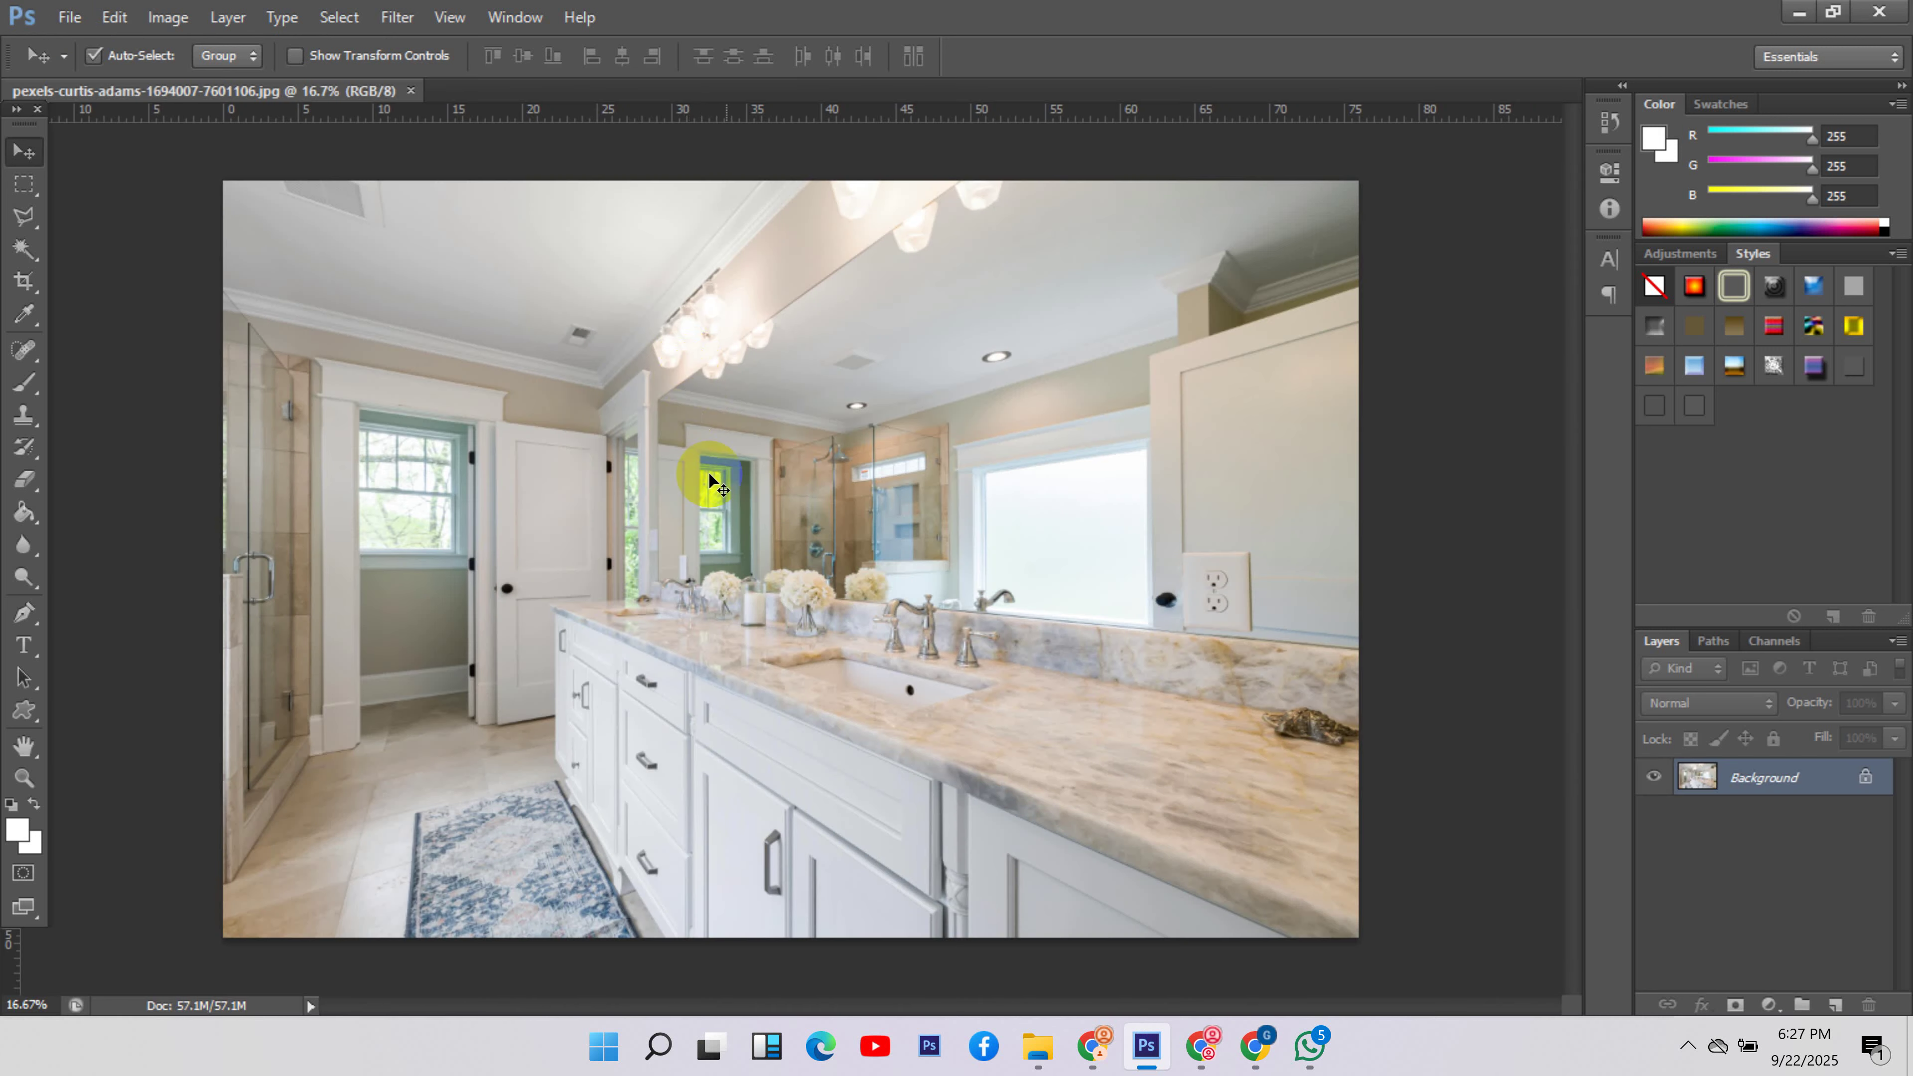
- Crop the vanity photo to a wide strip, cutting off part of the ceiling and the lower cabinets while keeping the faucets
click(27, 286)
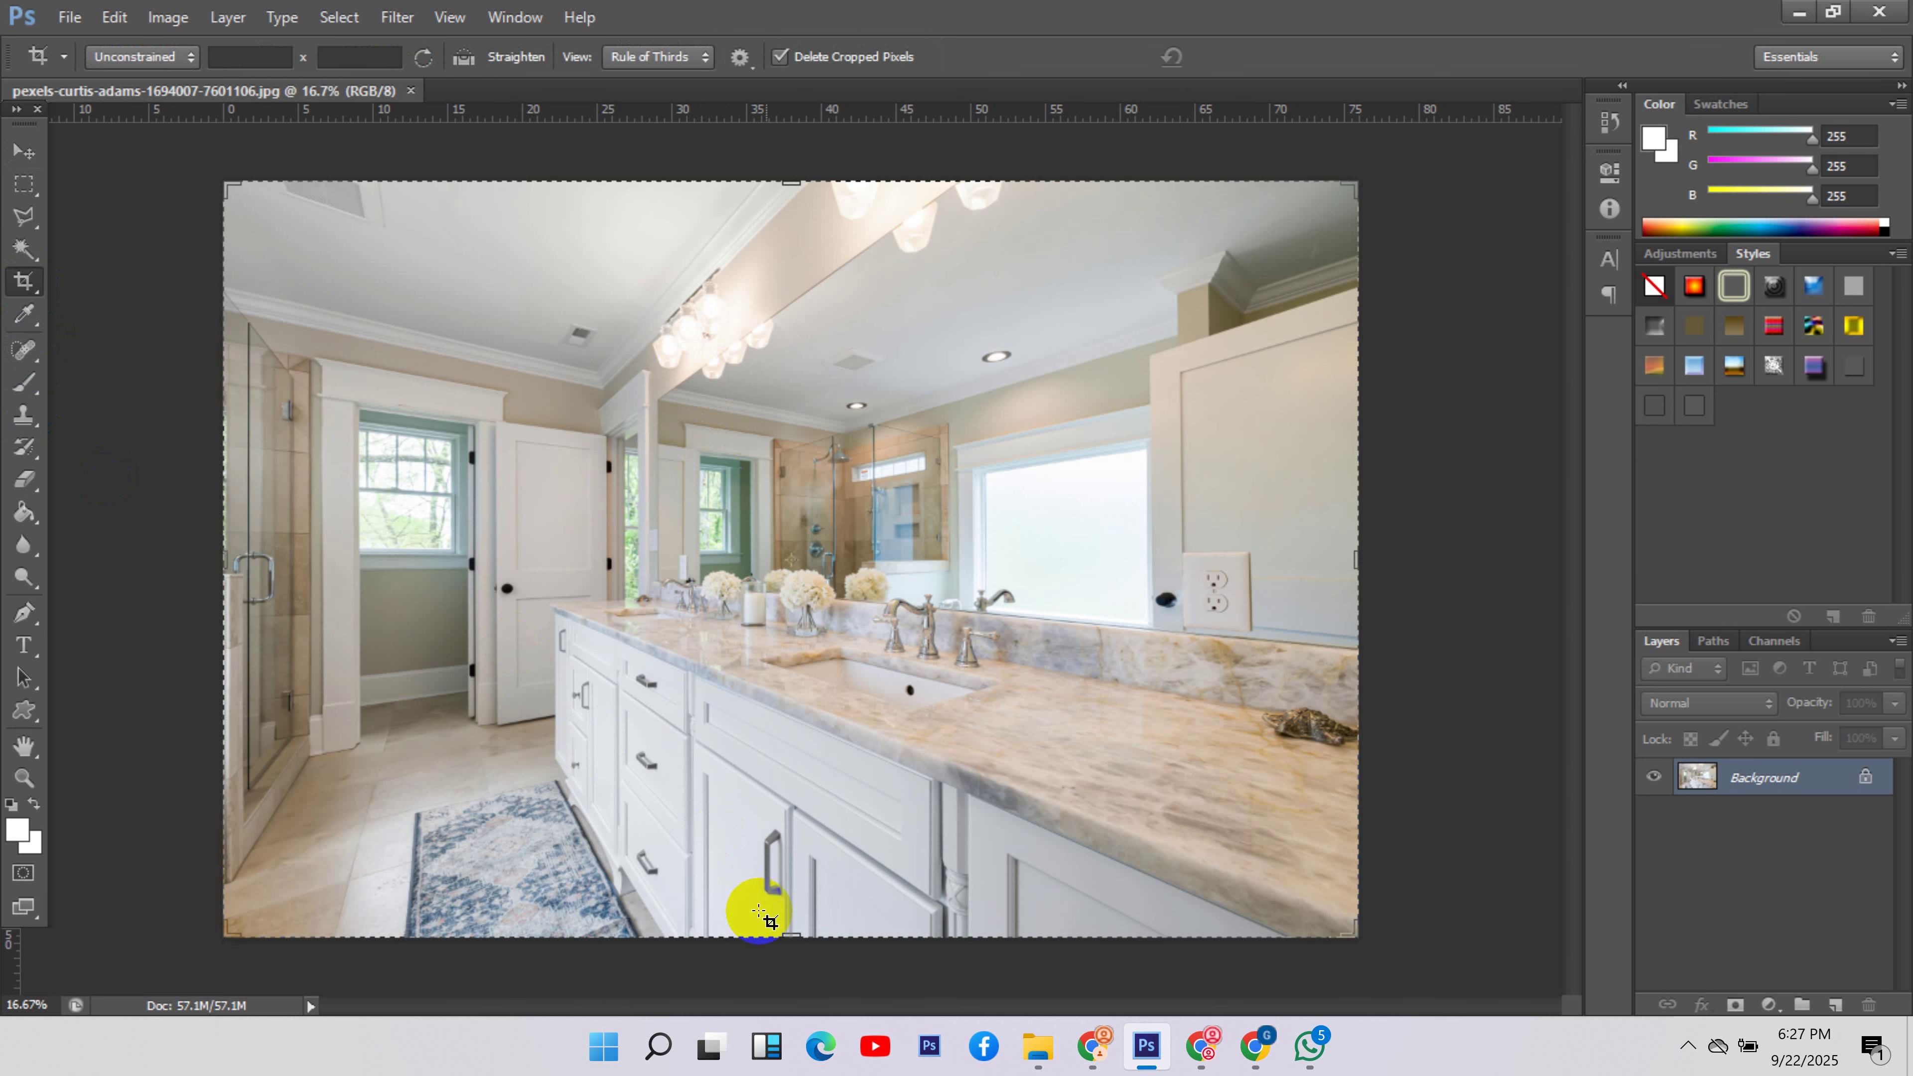
drag(789, 935, 801, 838)
drag(790, 279, 790, 325)
key(Return)
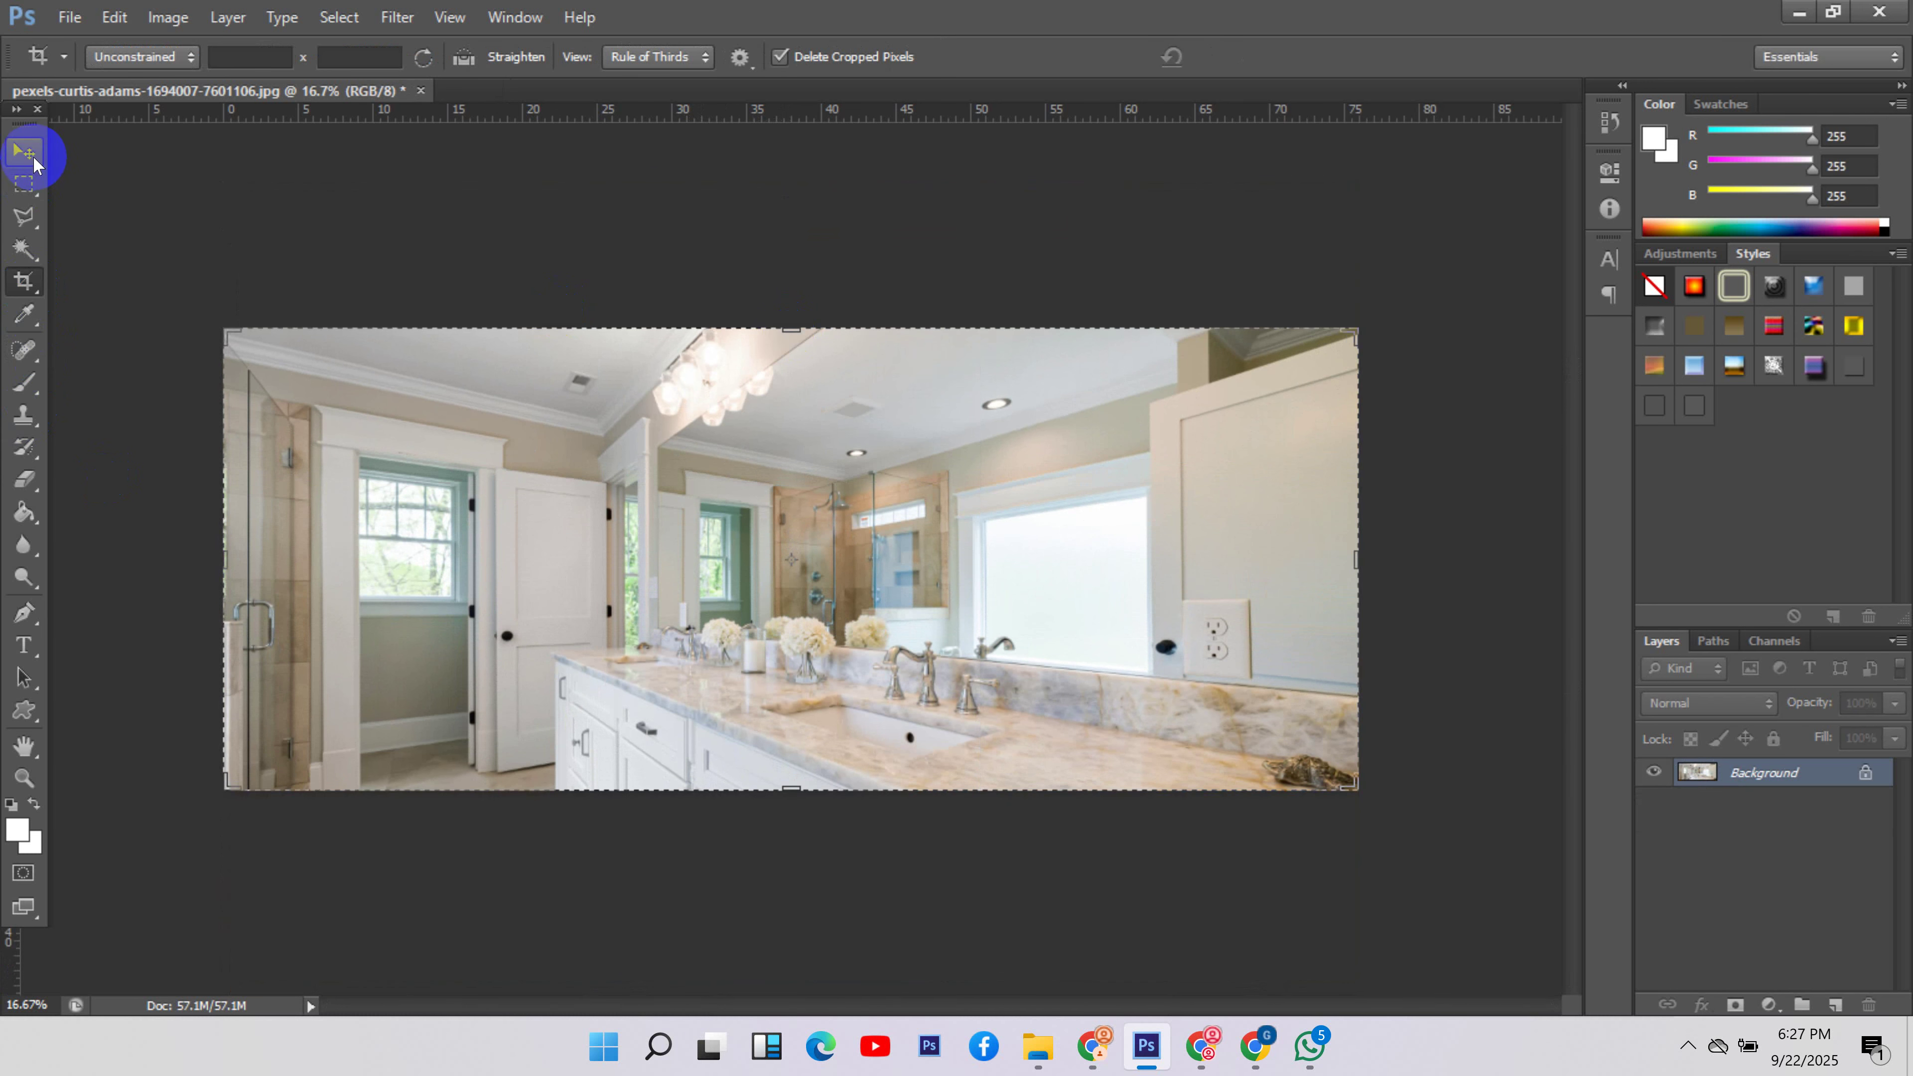
click(23, 151)
- Resize the cropped vanity photo to 1500 by 571 pixels without constrained proportions and save it as a maximum-quality JPEG
click(163, 18)
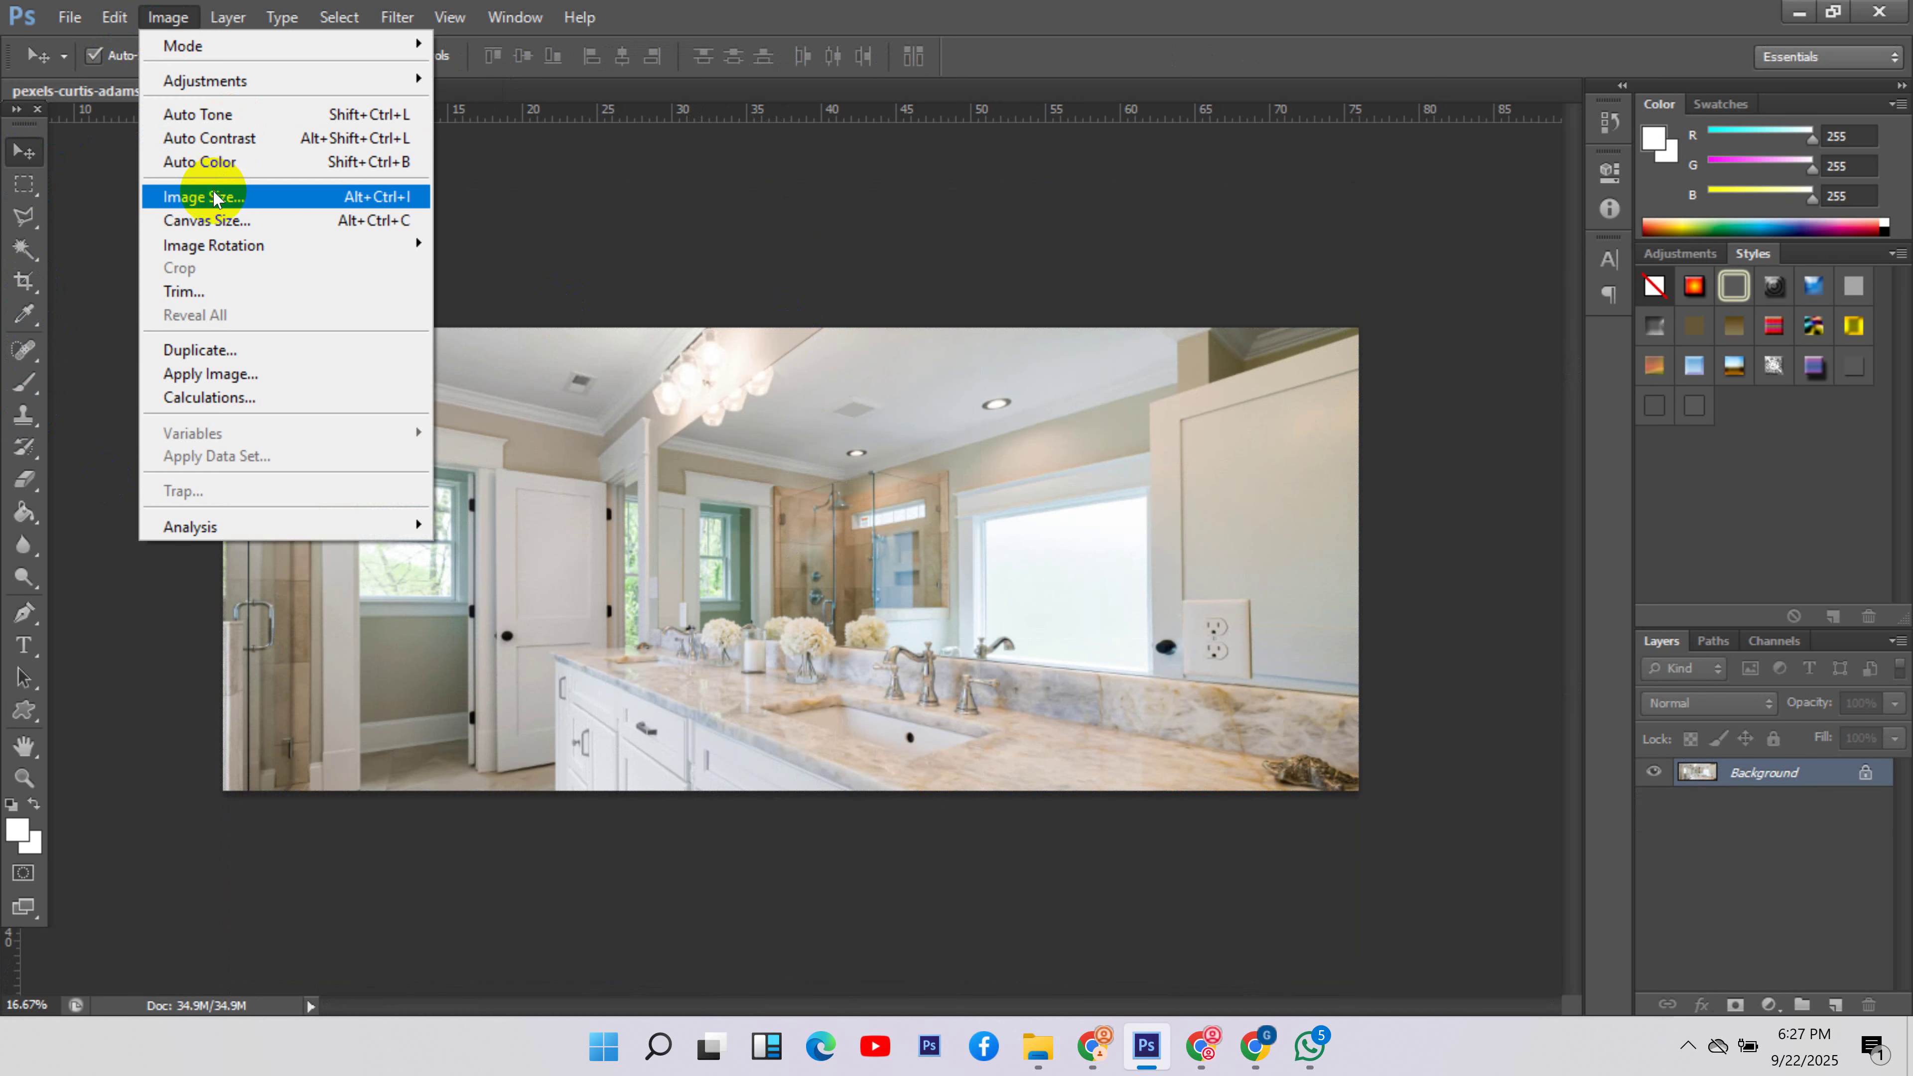
click(192, 193)
text(1500)
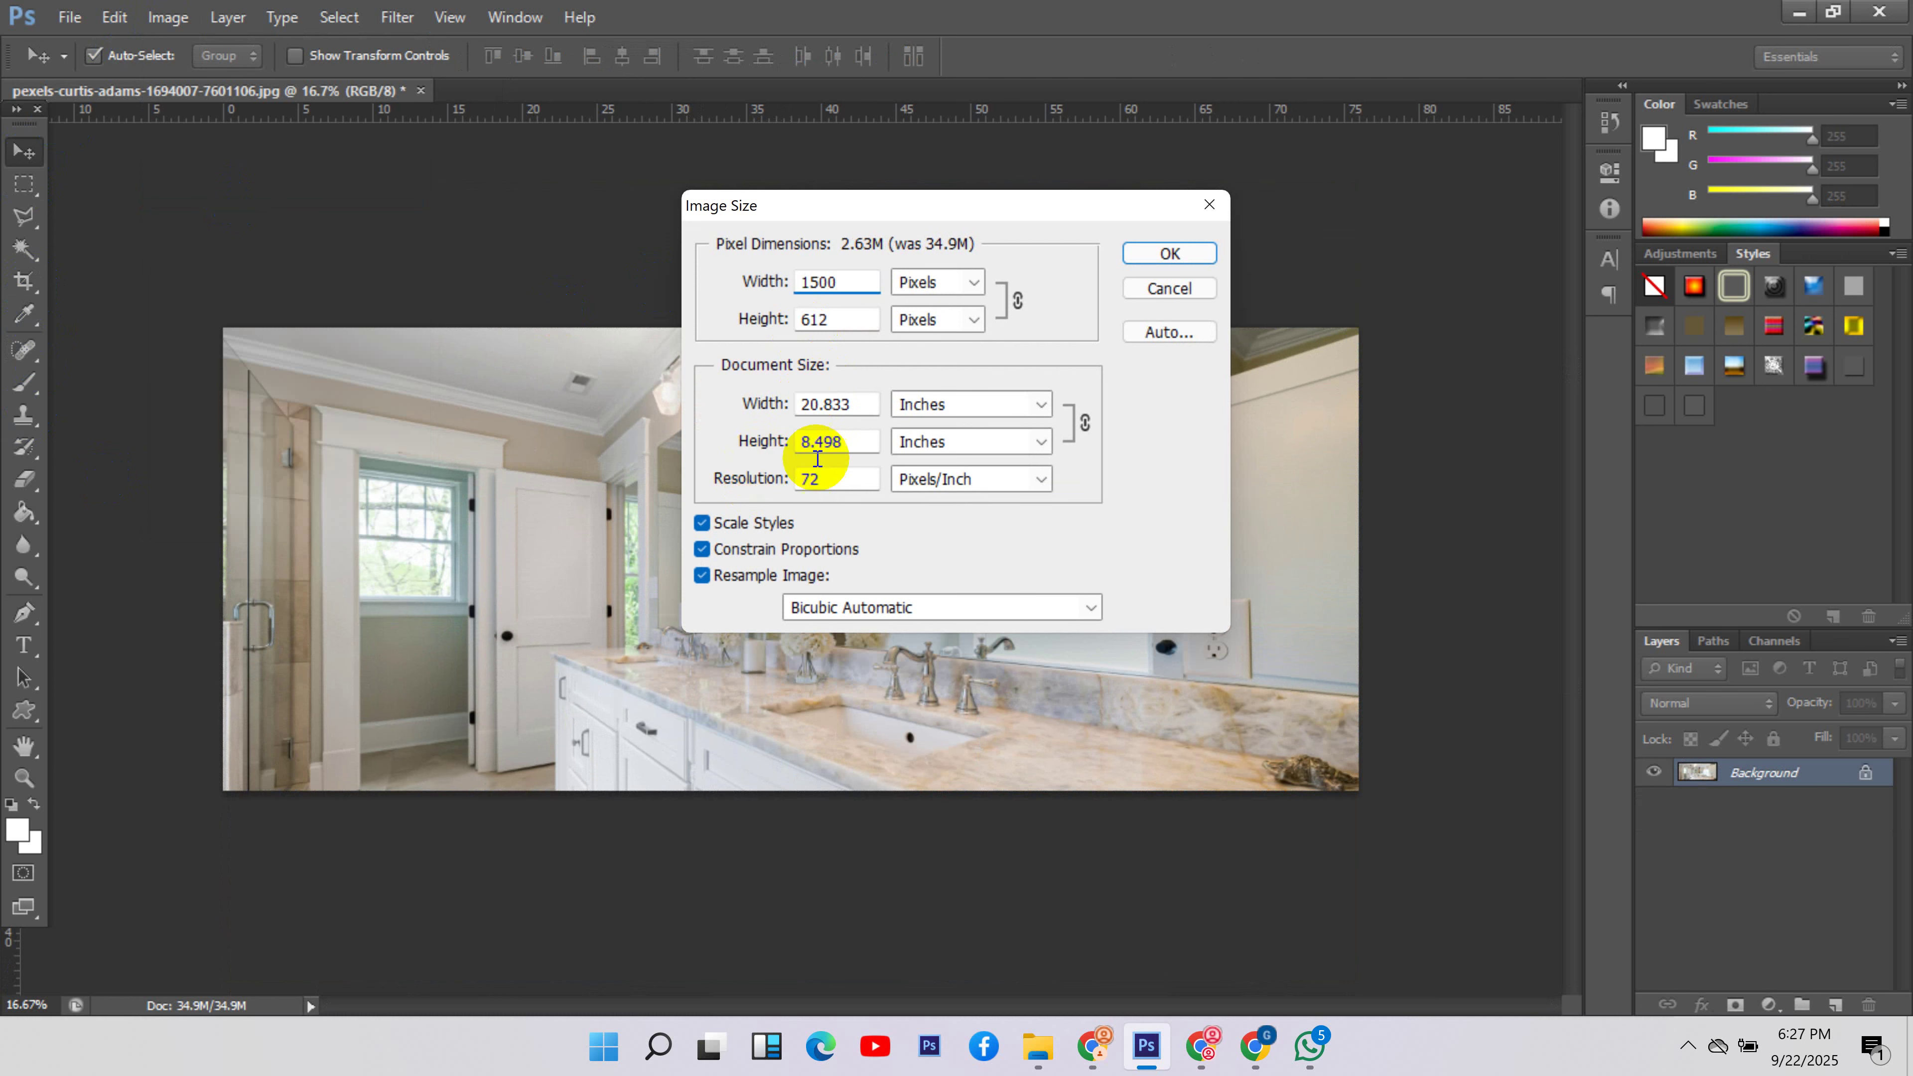
click(702, 548)
click(837, 323)
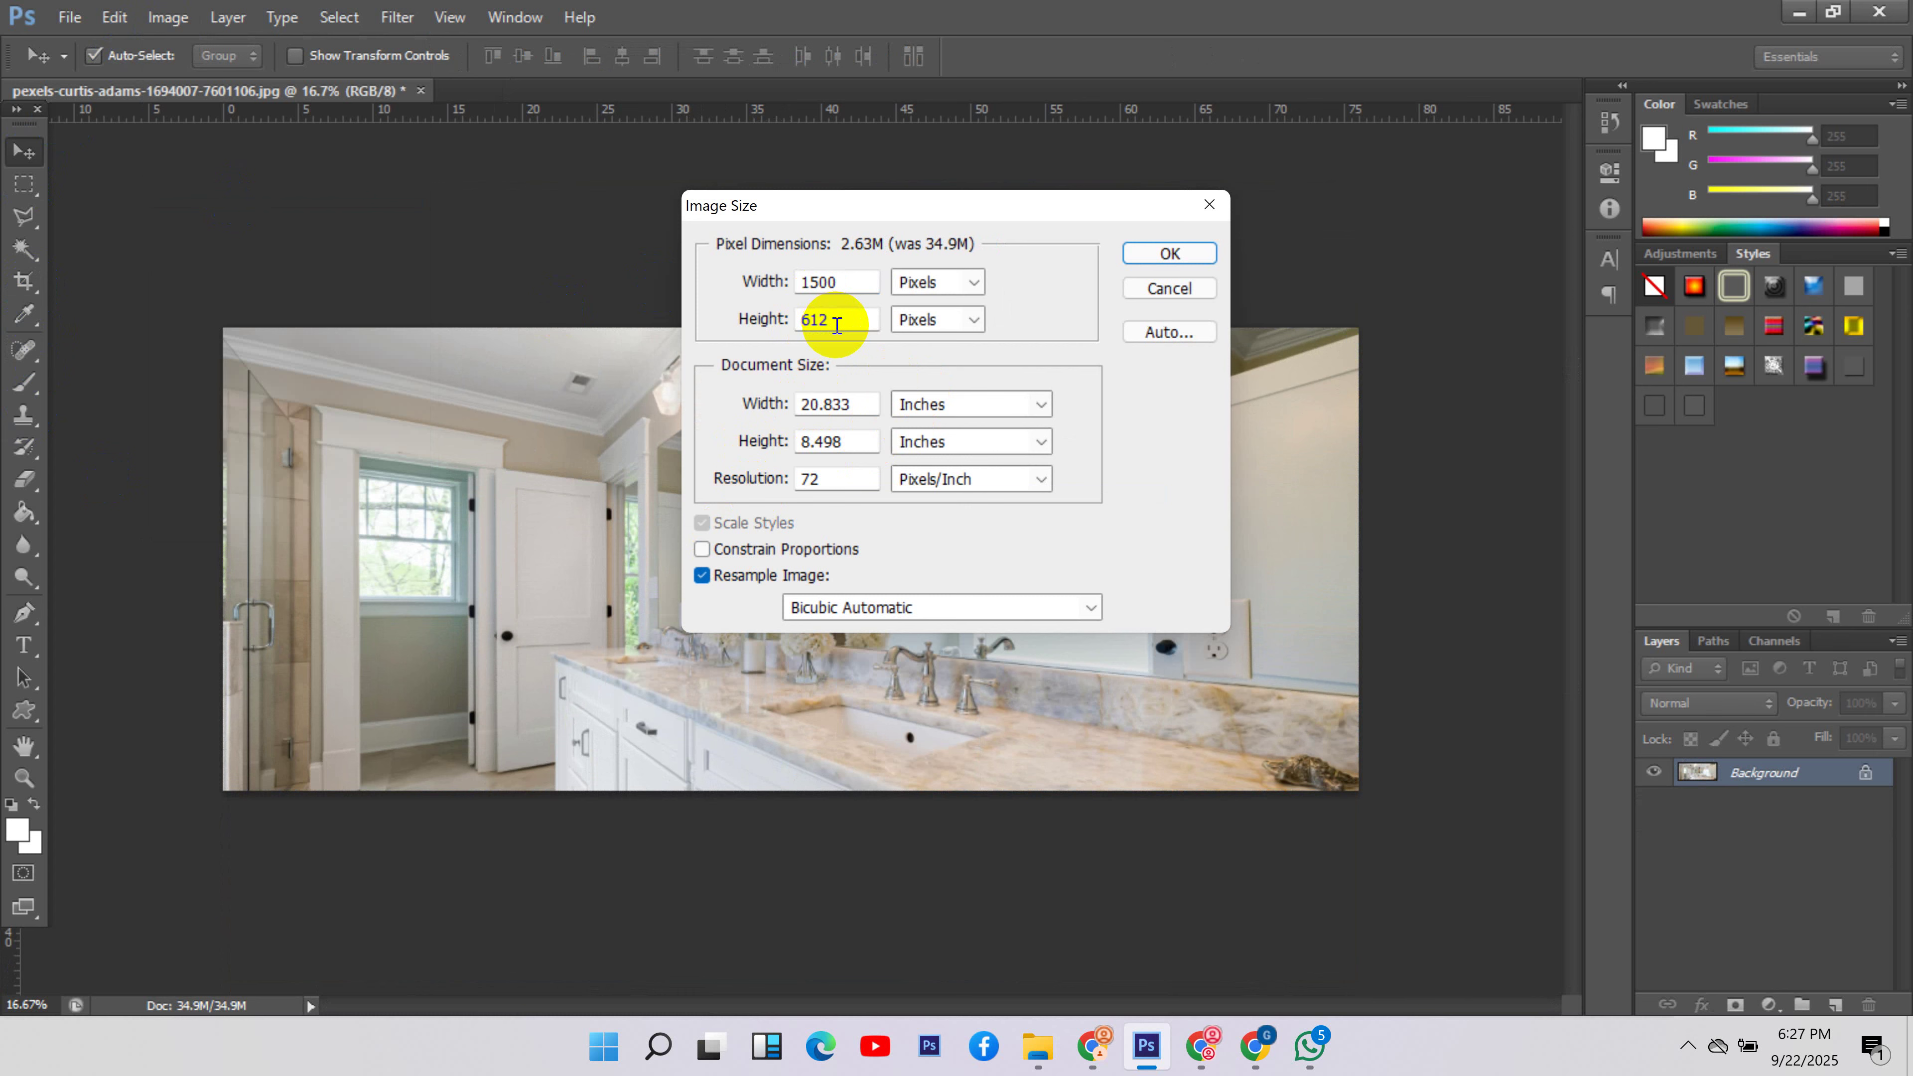
drag(837, 324, 746, 313)
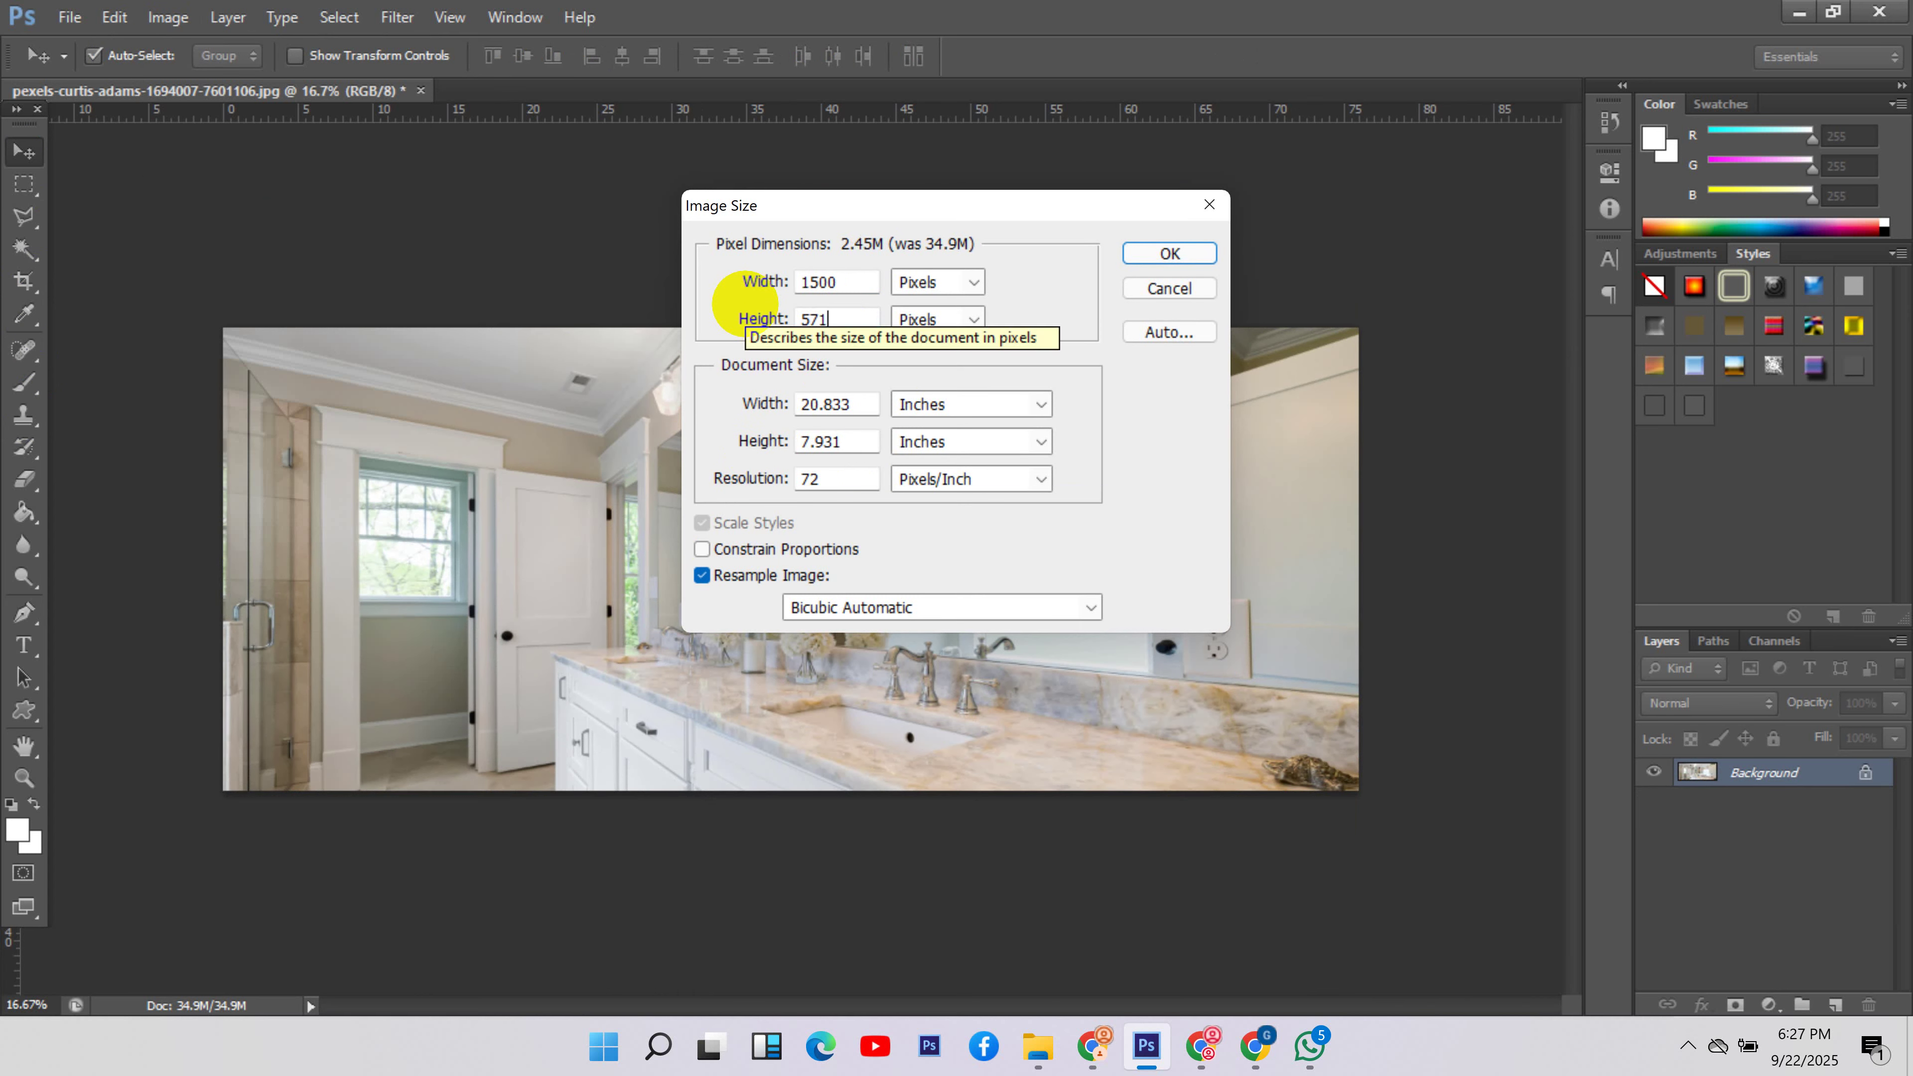
click(1159, 253)
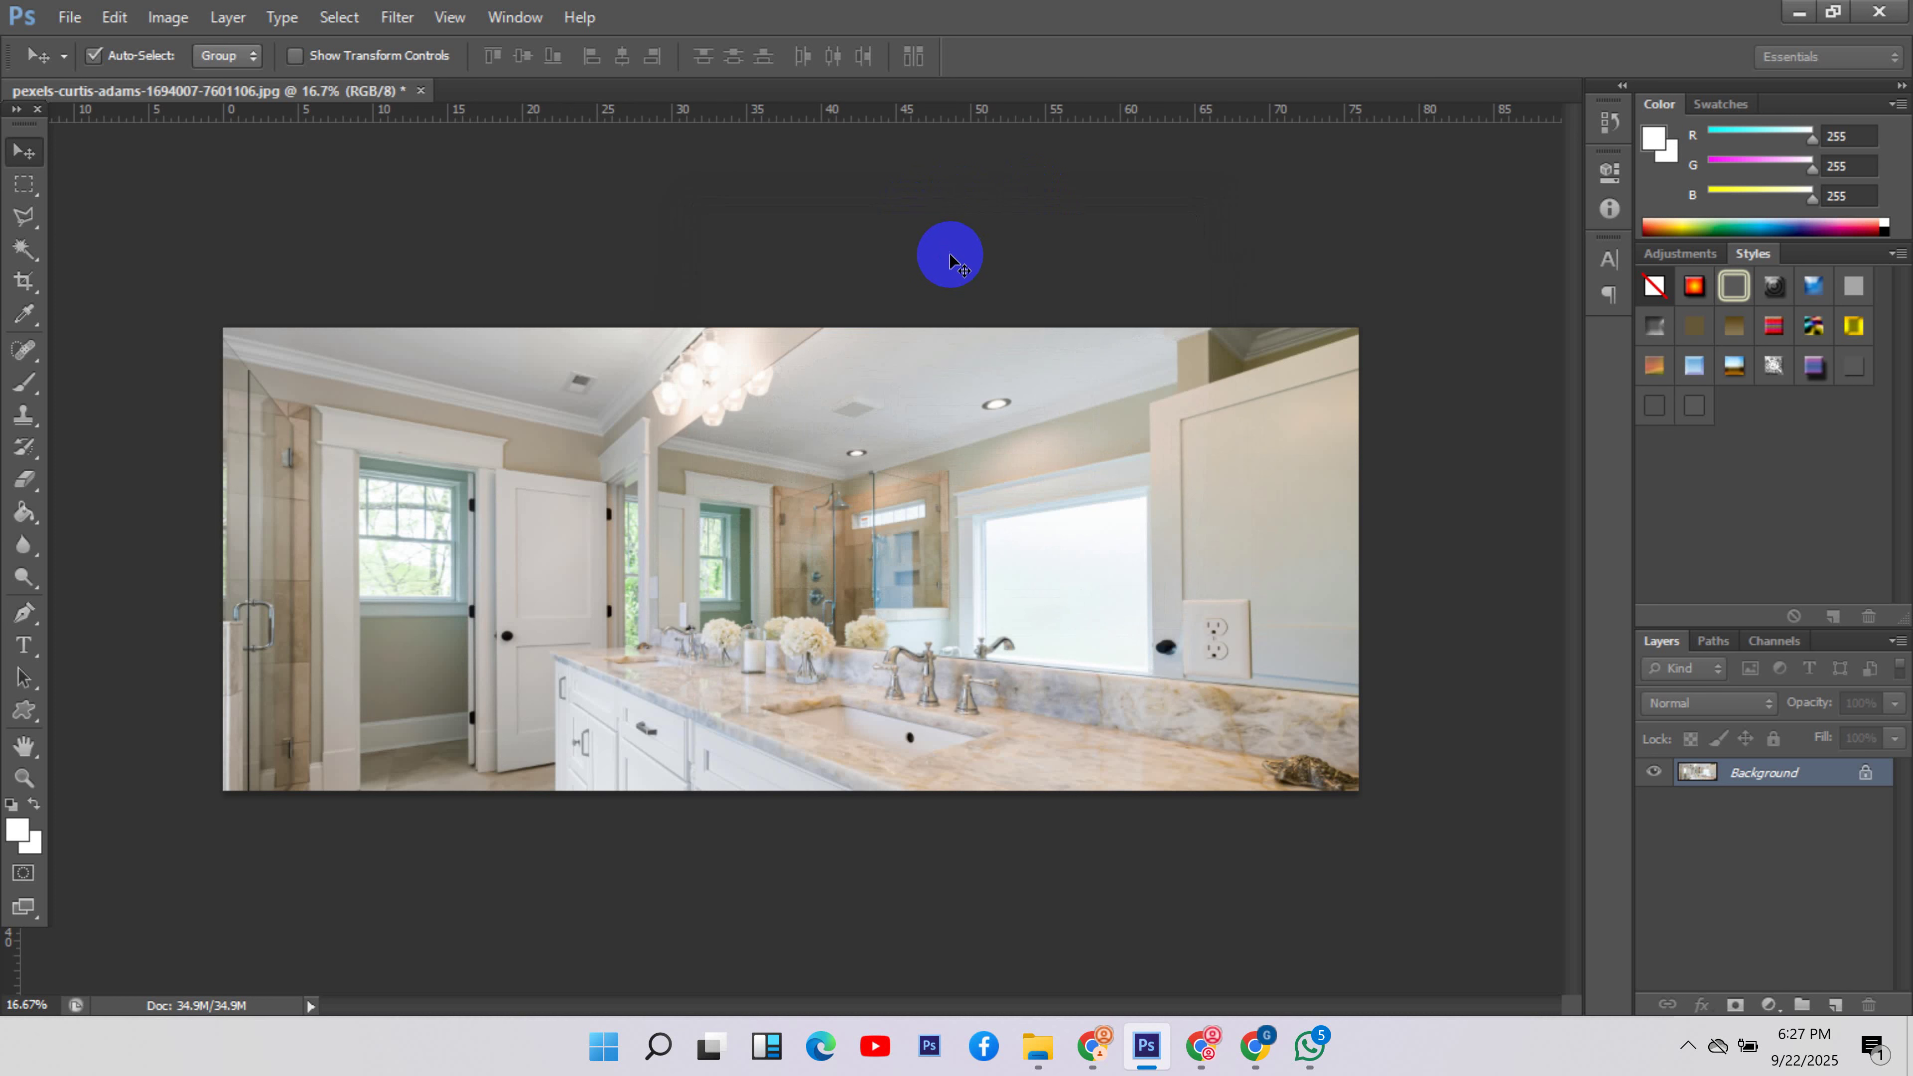
key(ctrl+s)
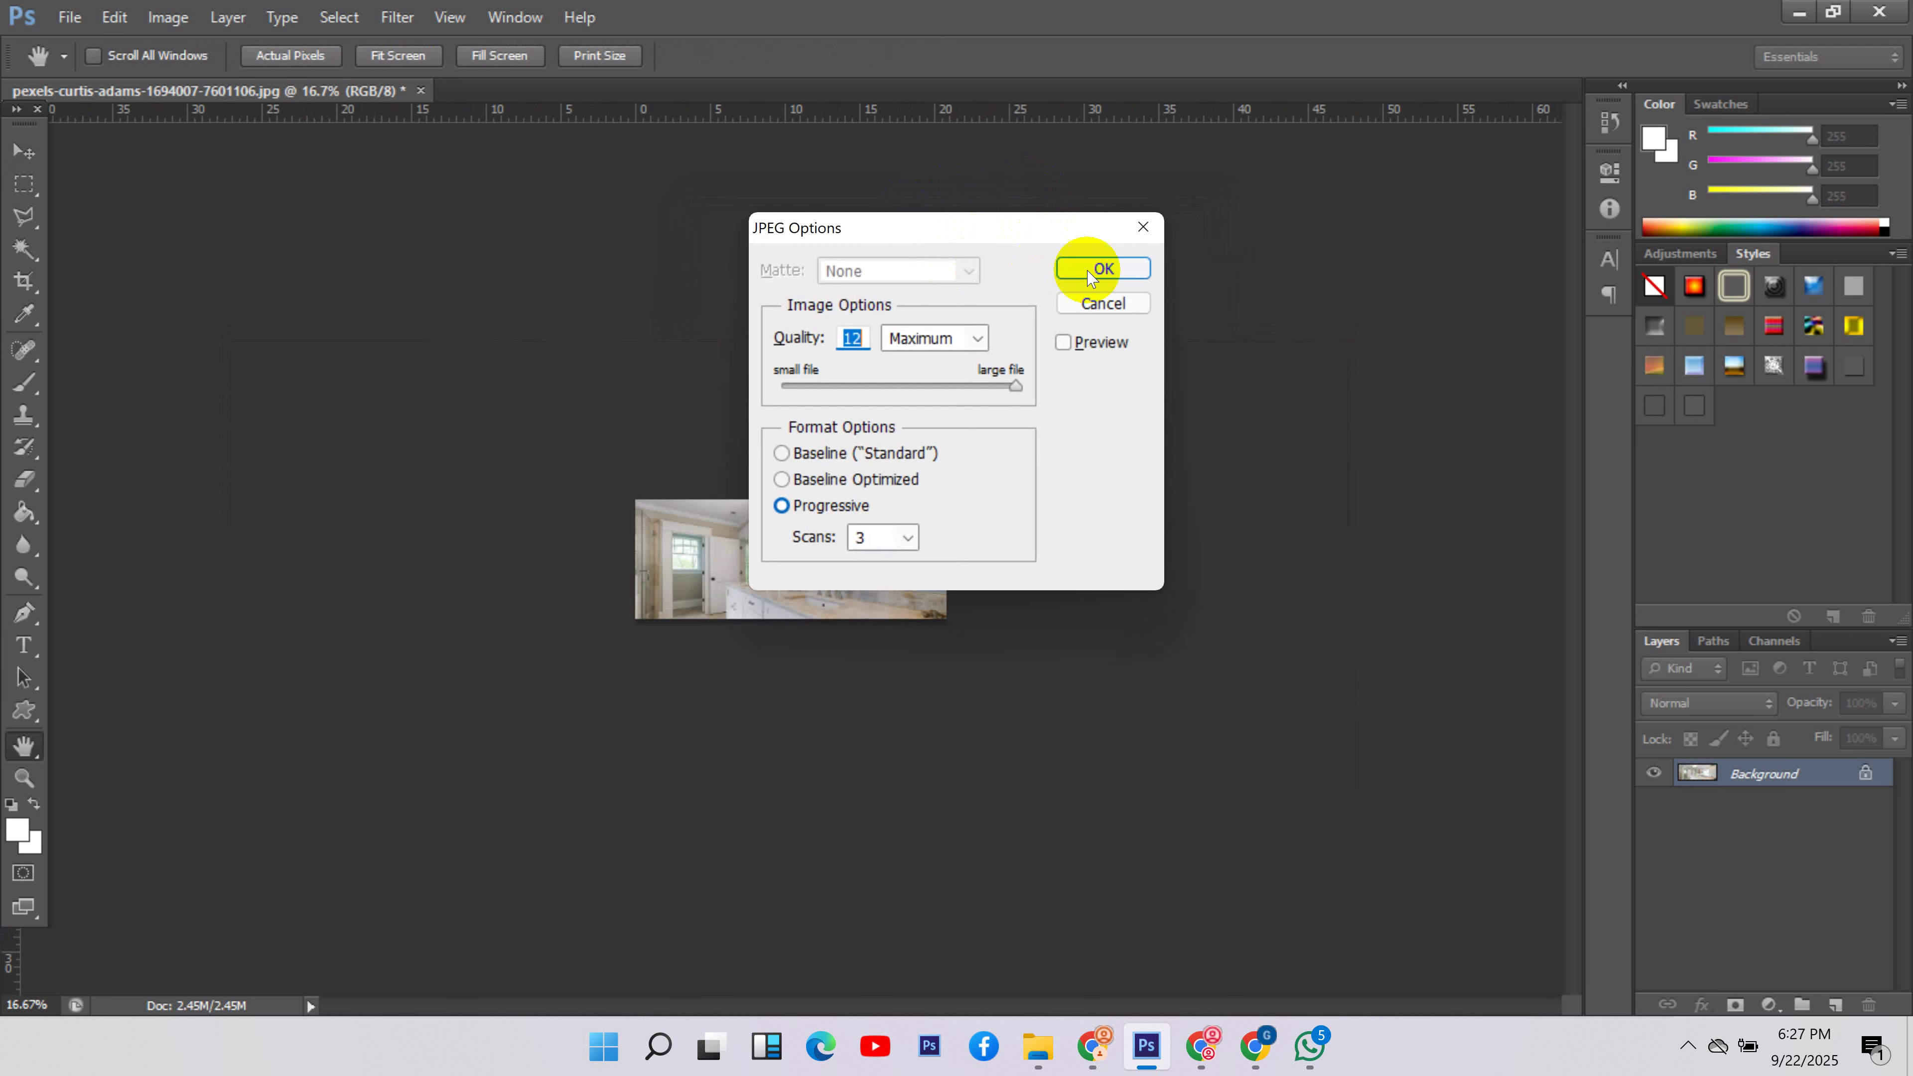
click(1102, 271)
- Switch to the Shopify theme editor in Chrome, set the home page preview to desktop and review the page
click(1254, 1045)
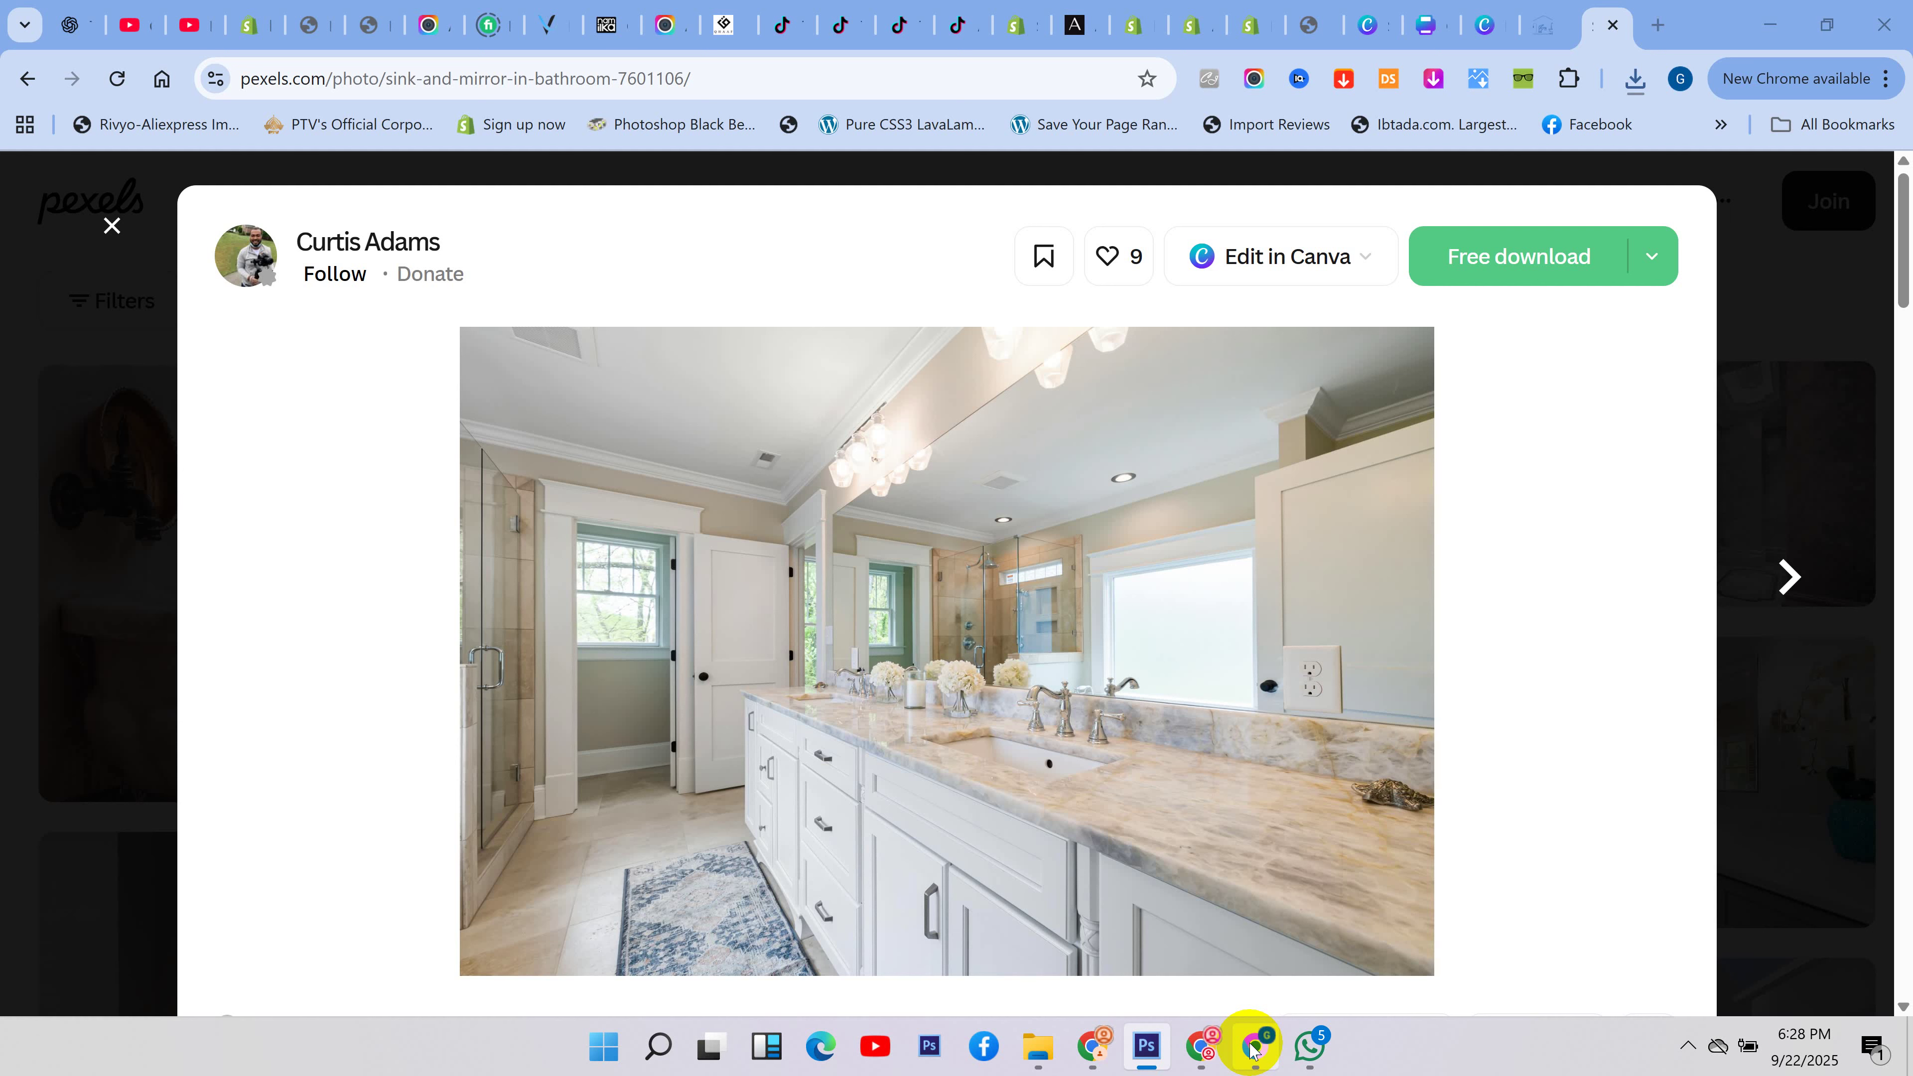
click(1222, 12)
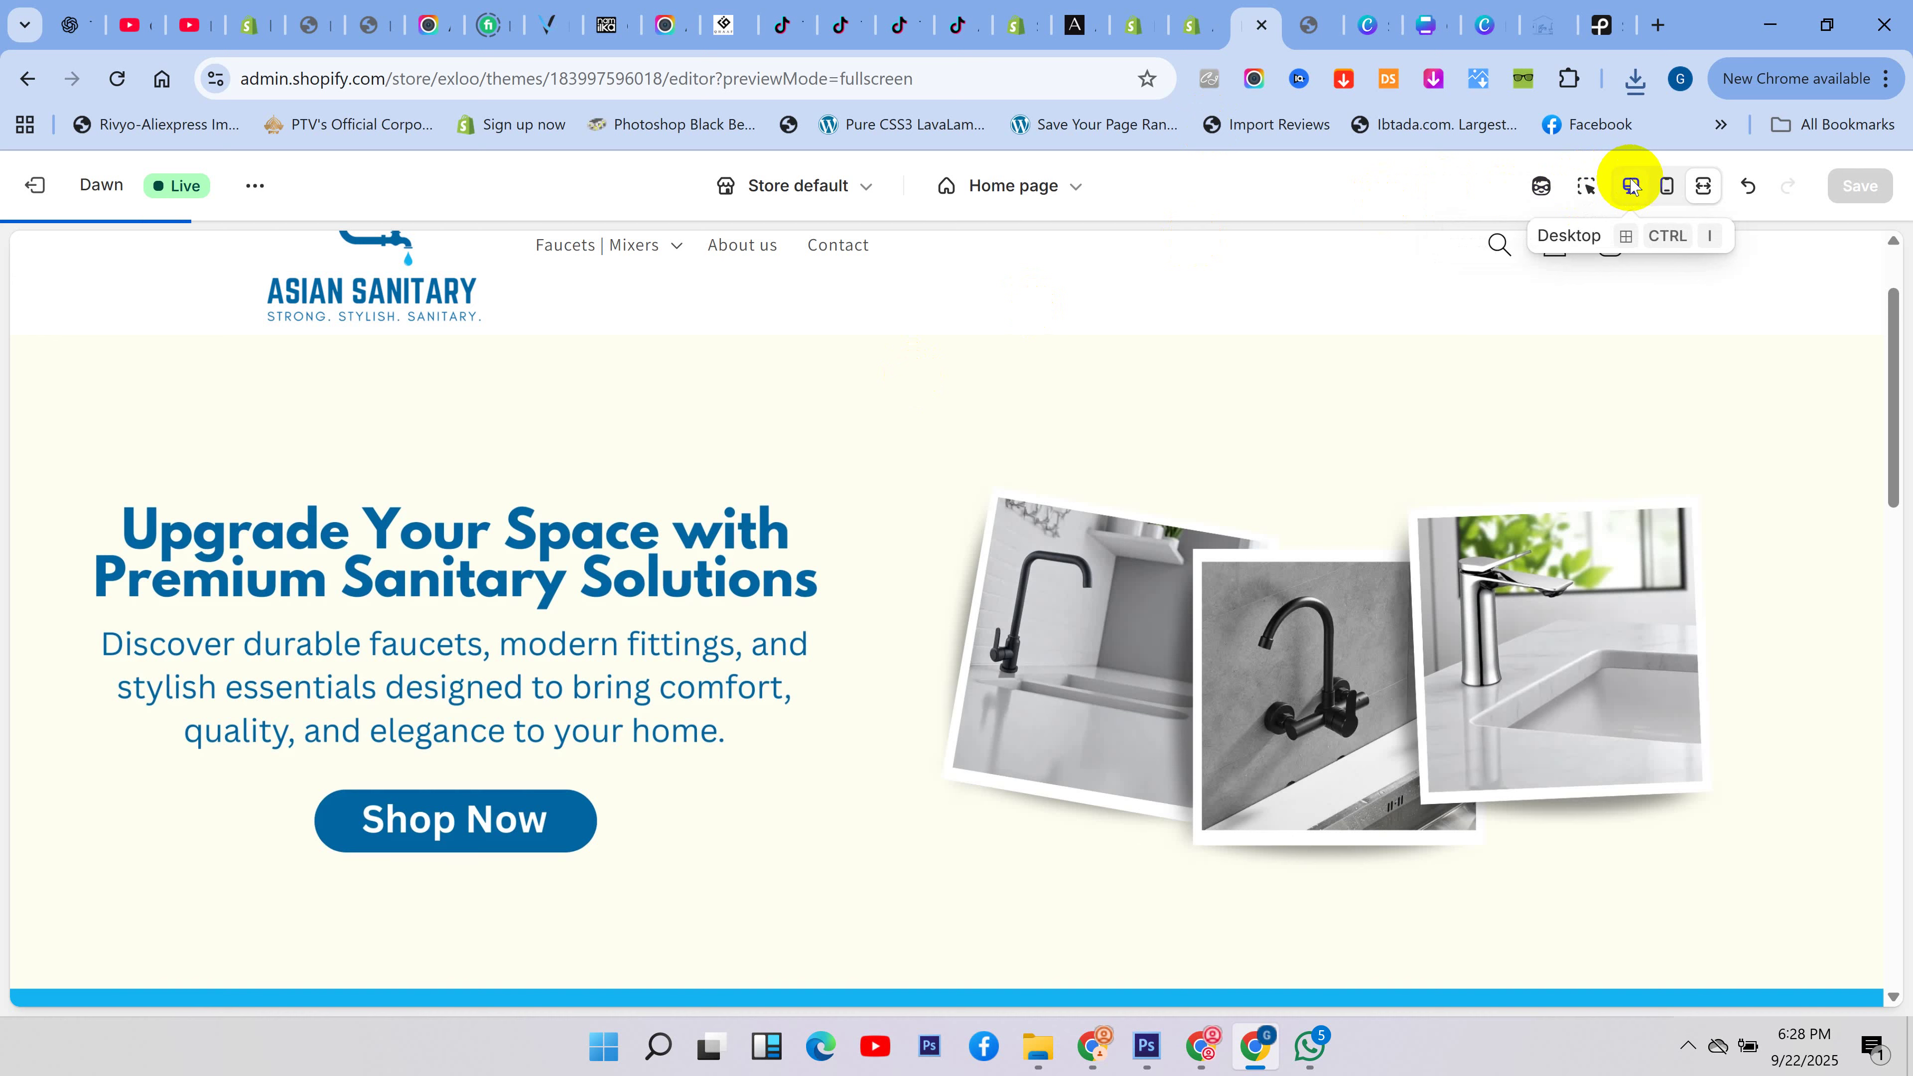
click(1631, 186)
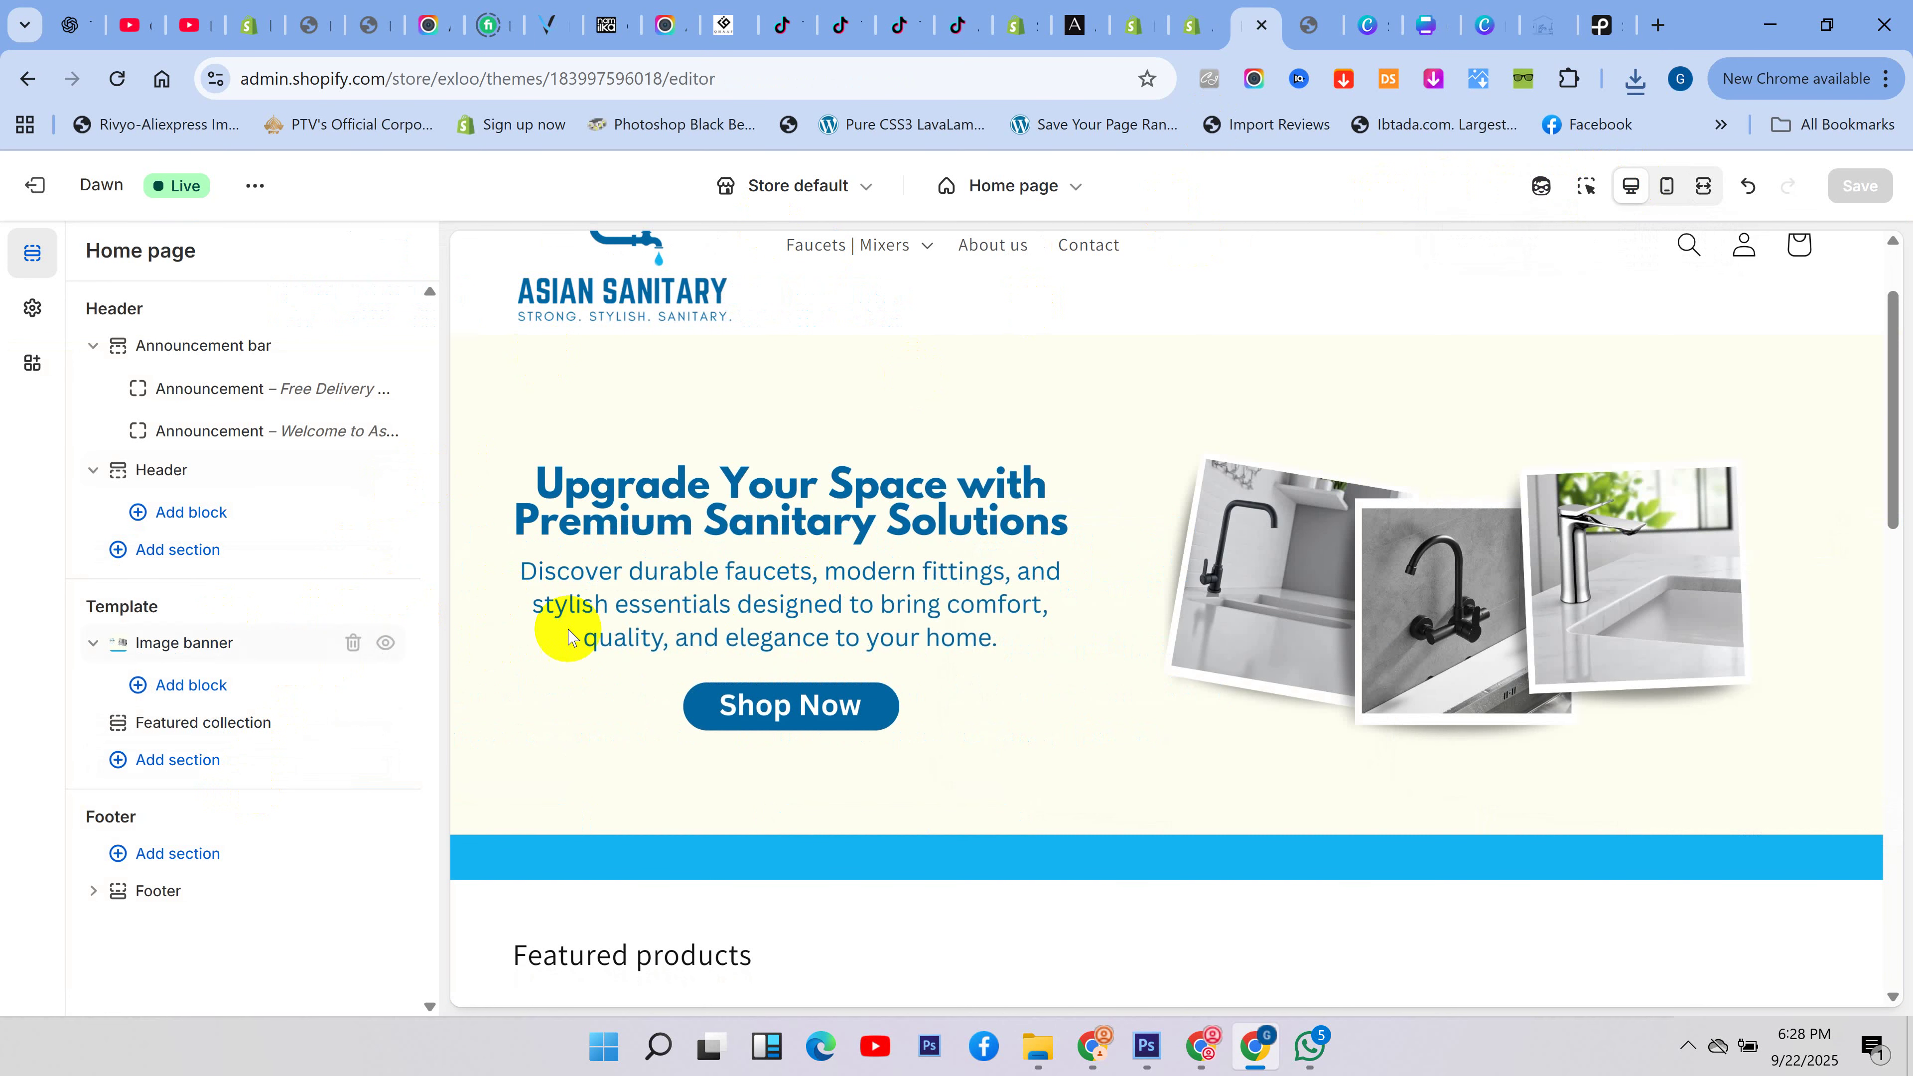
scroll(938, 644, down, 10)
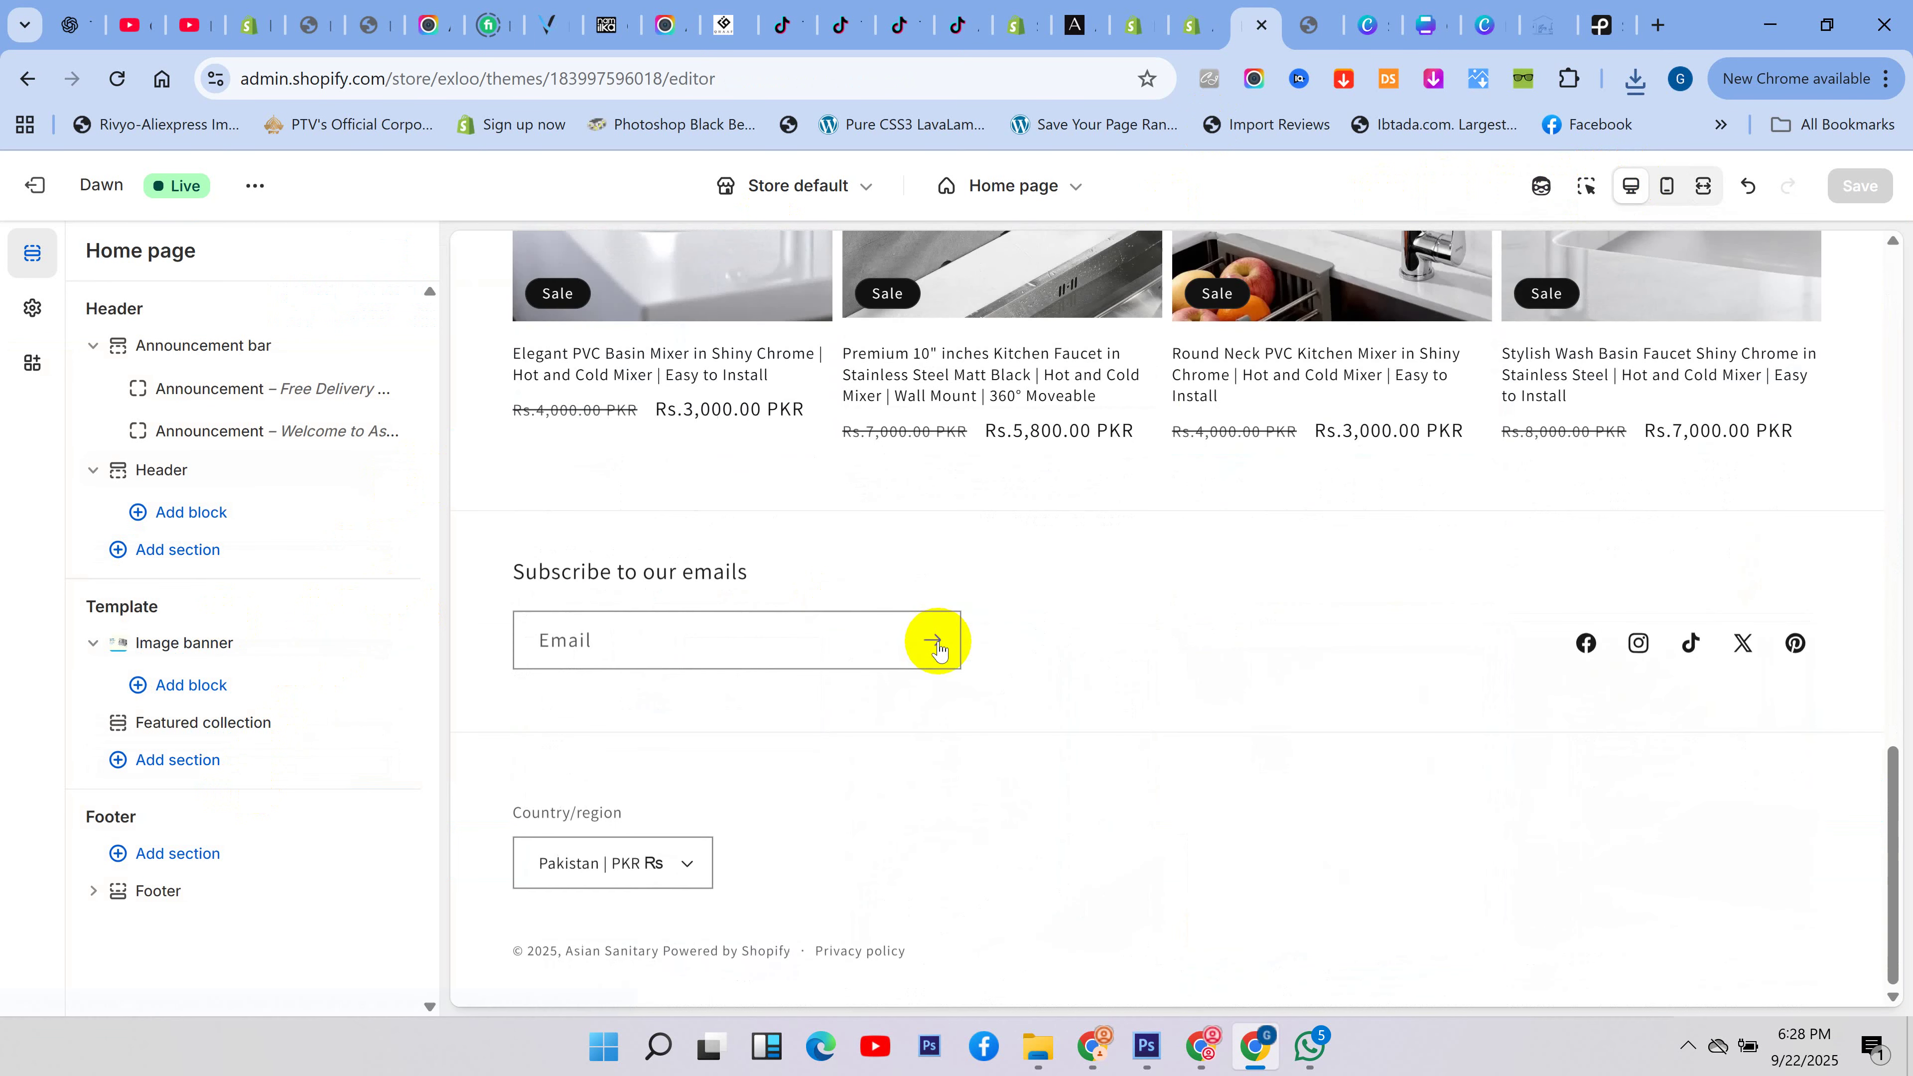
scroll(904, 642, up, 10)
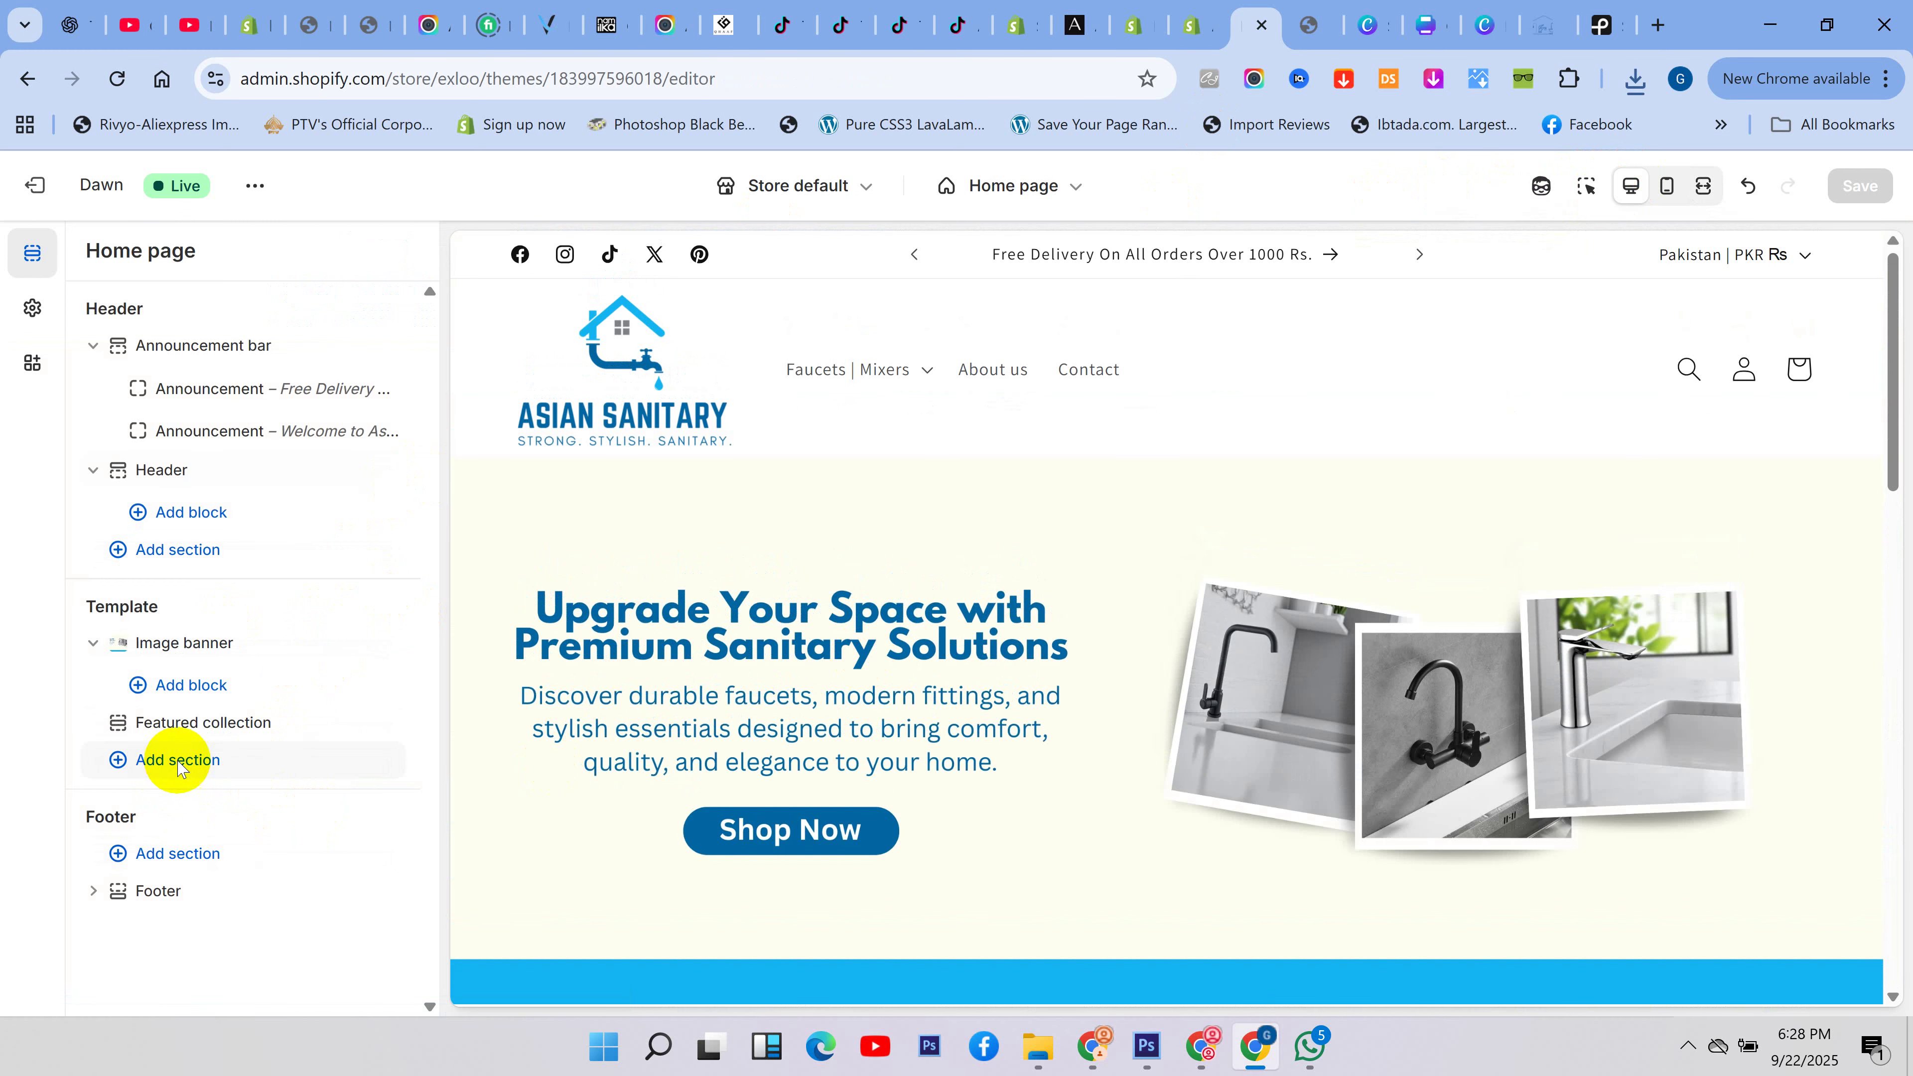
- Add a Slideshow section to the home page template below the featured collection
click(173, 761)
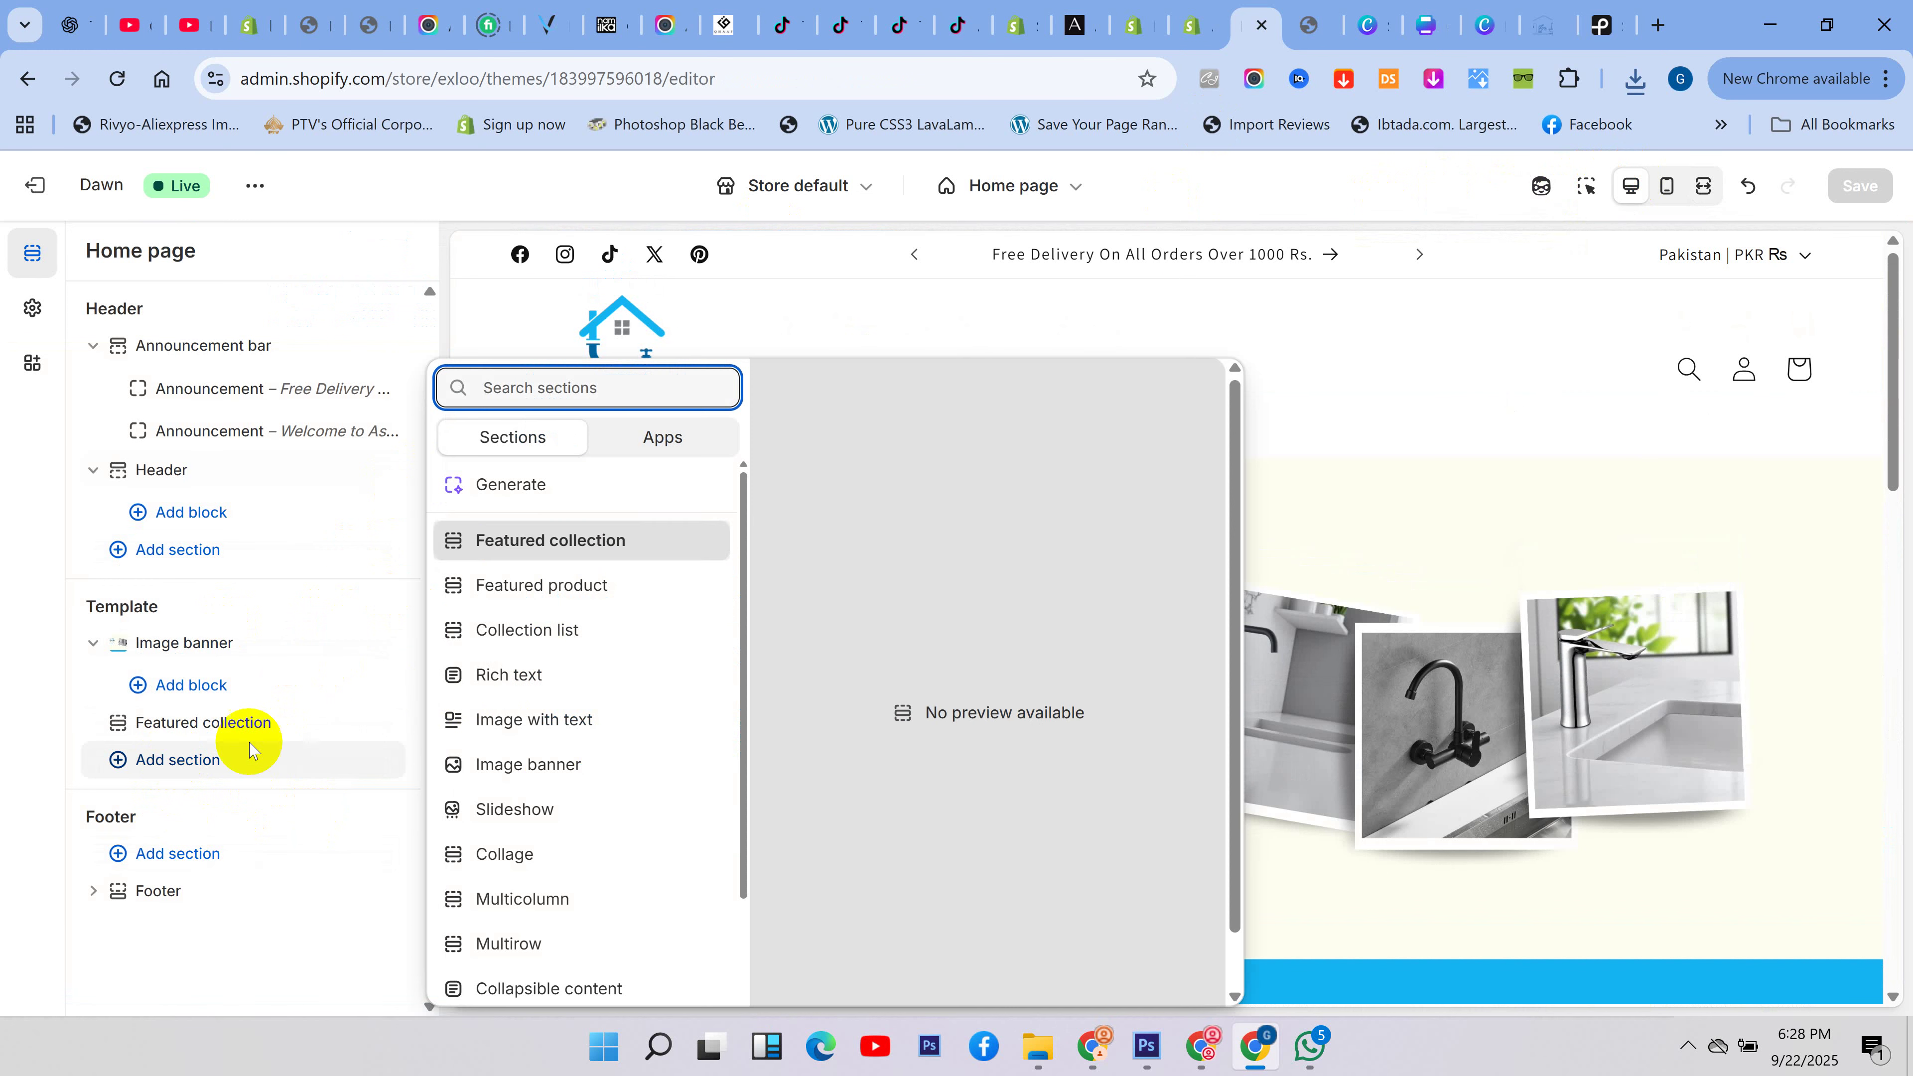
scroll(520, 649, down, 2)
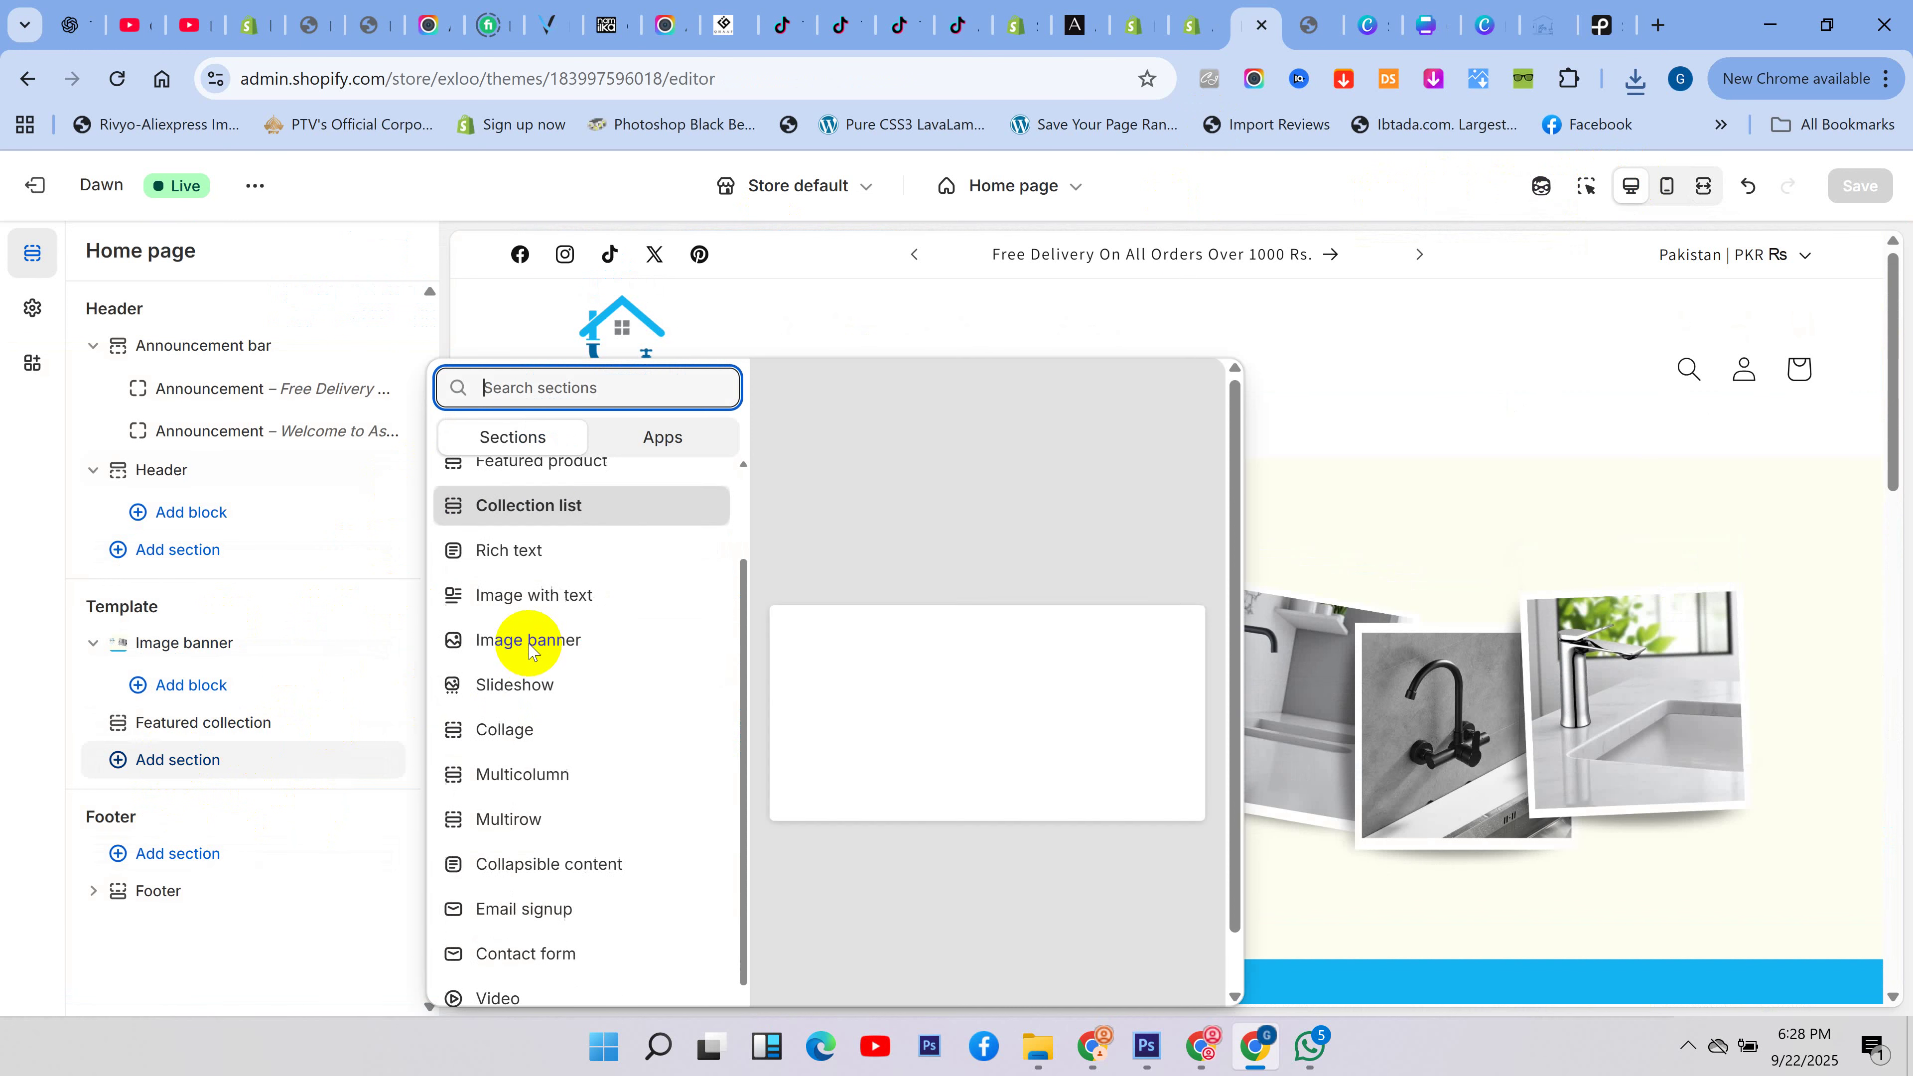
click(525, 684)
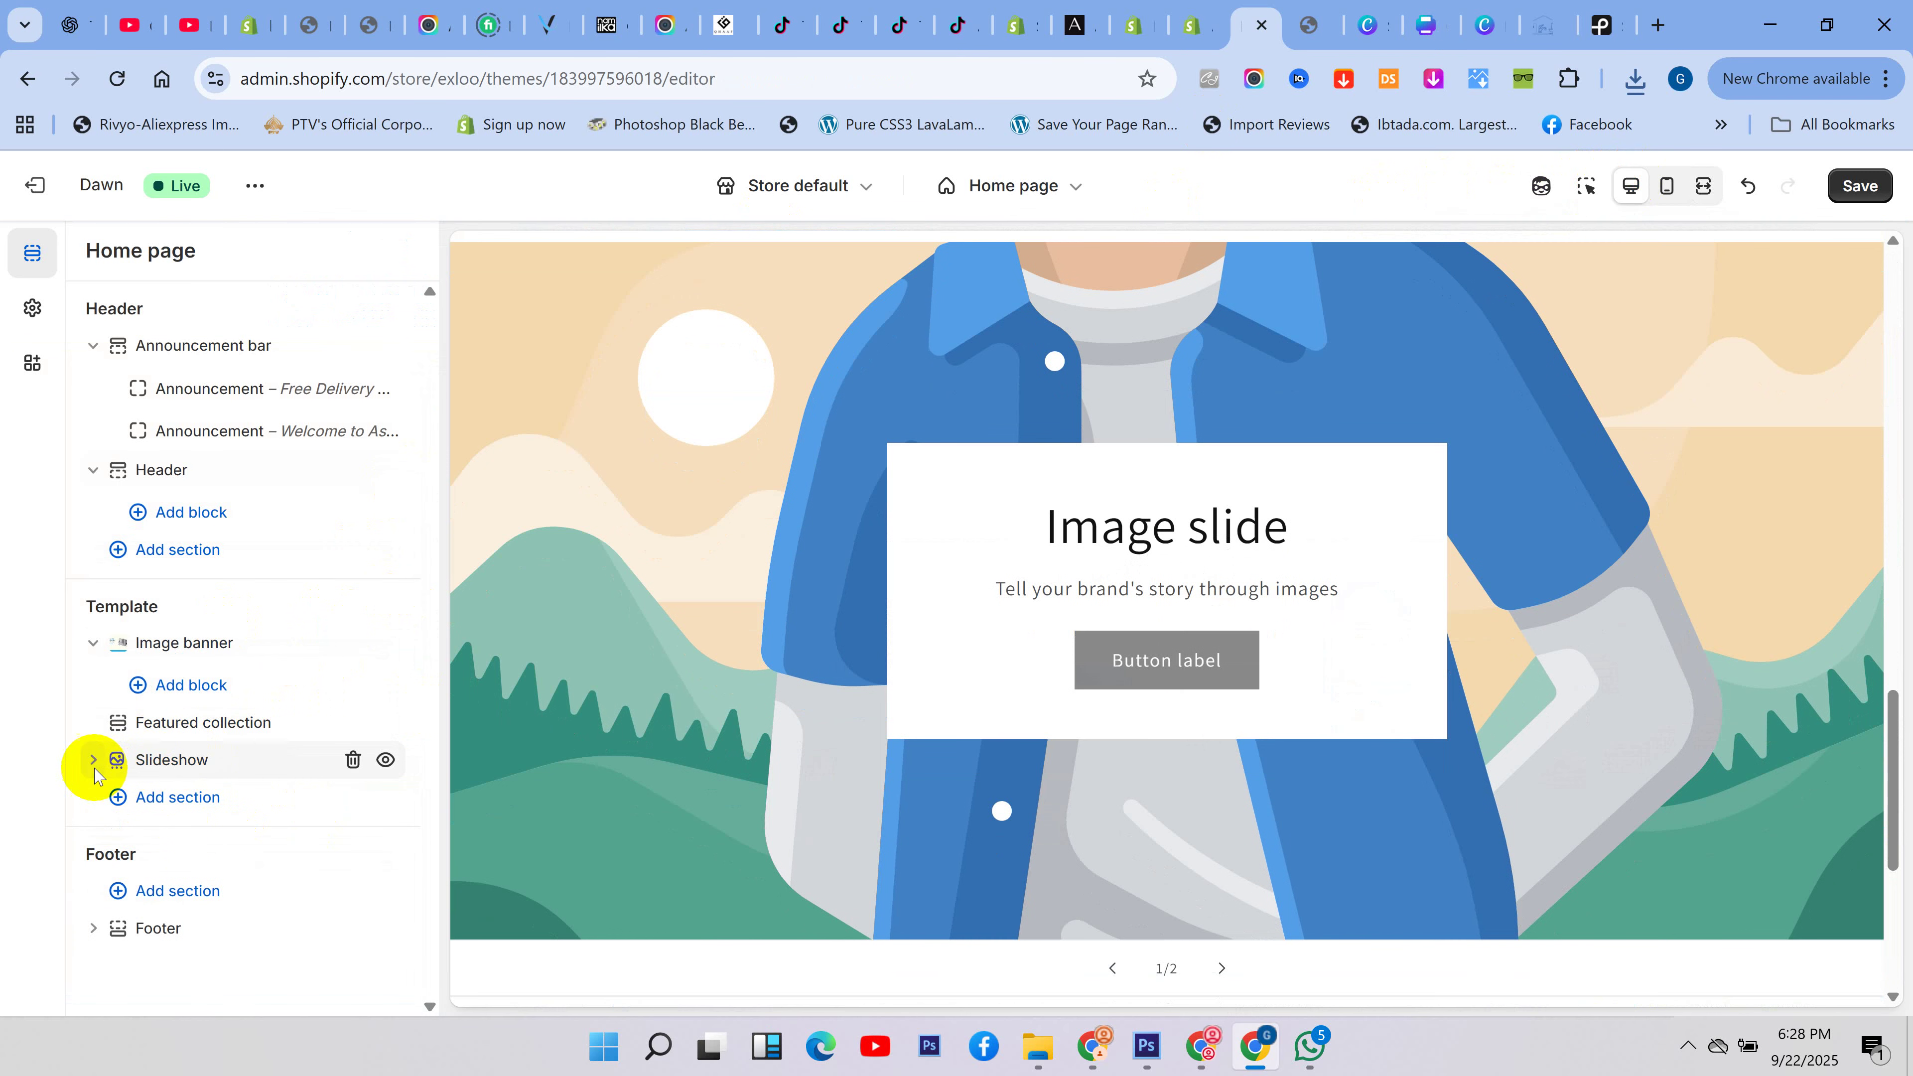
- Upload the three resized Pexels photos of the vanity, kitchen counter and kitchen sink from Downloads through the first slide's image picker
click(91, 759)
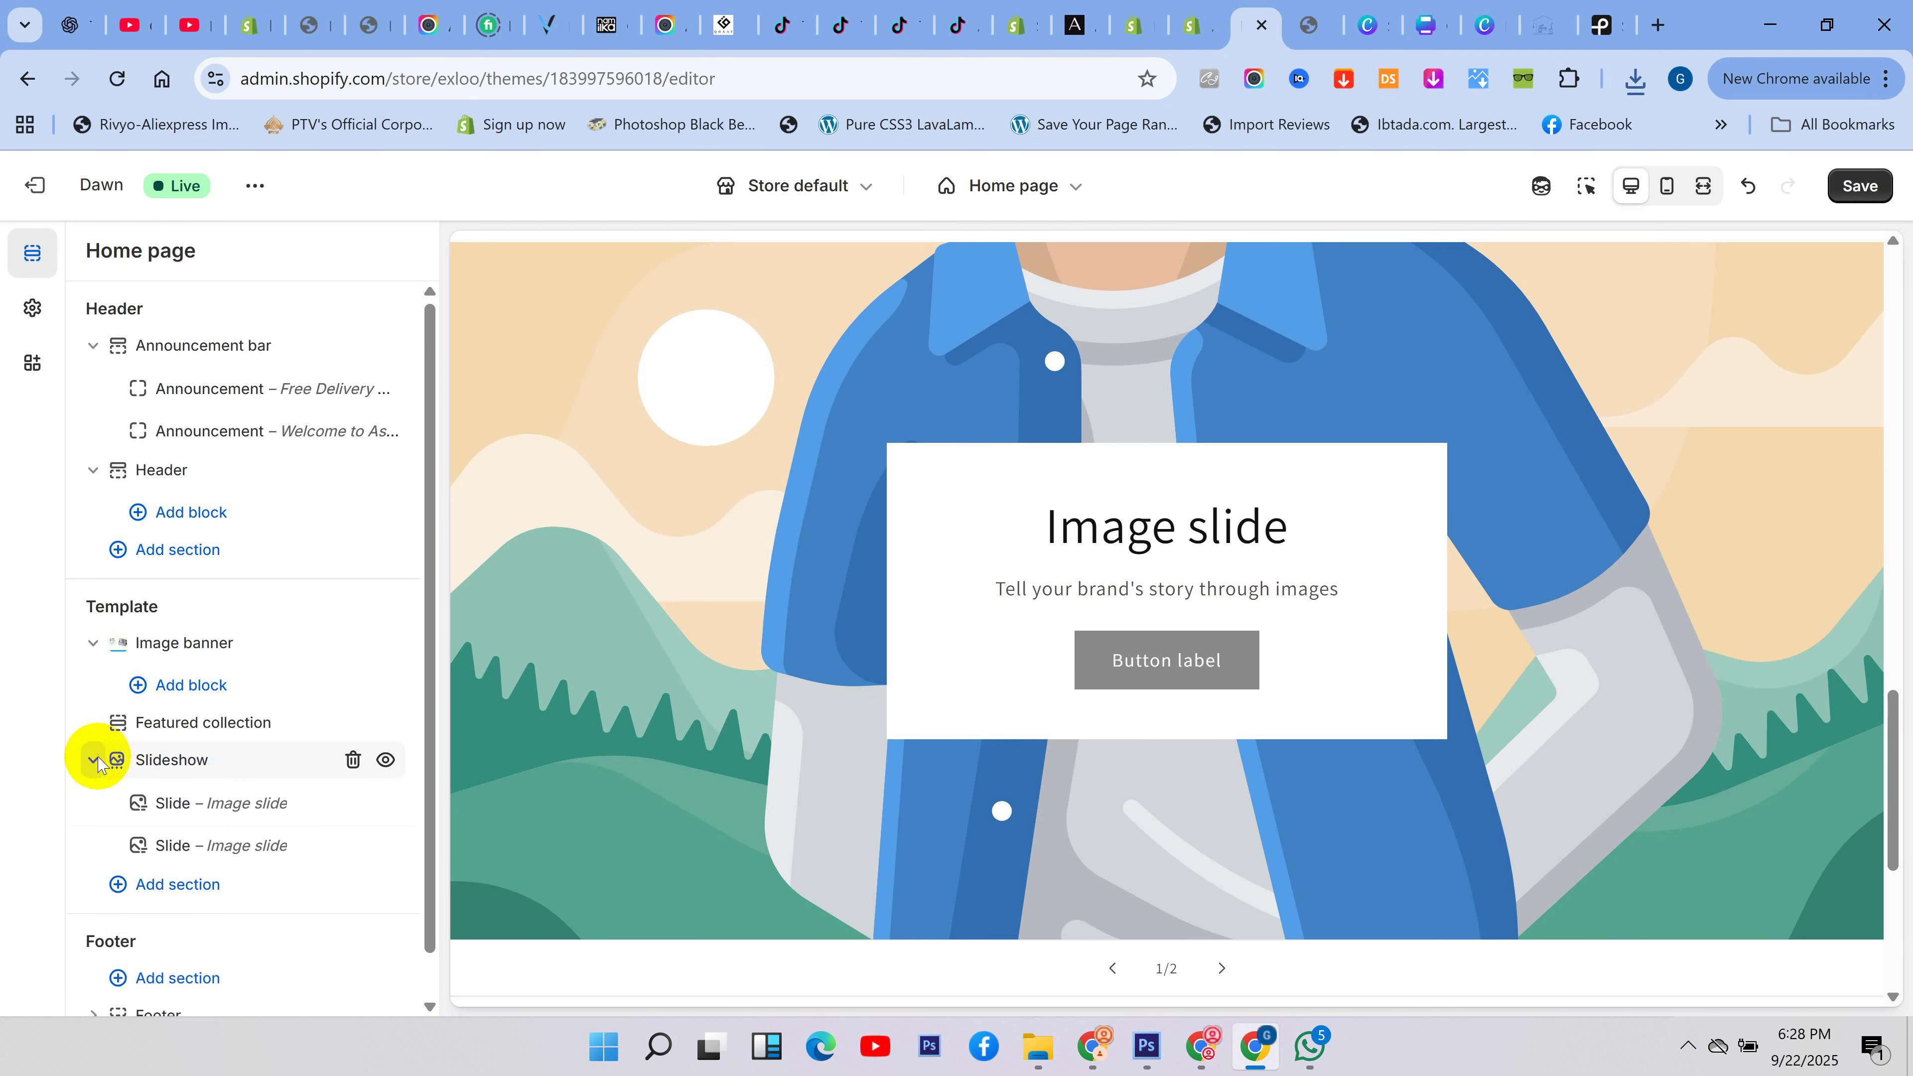
click(92, 760)
click(91, 760)
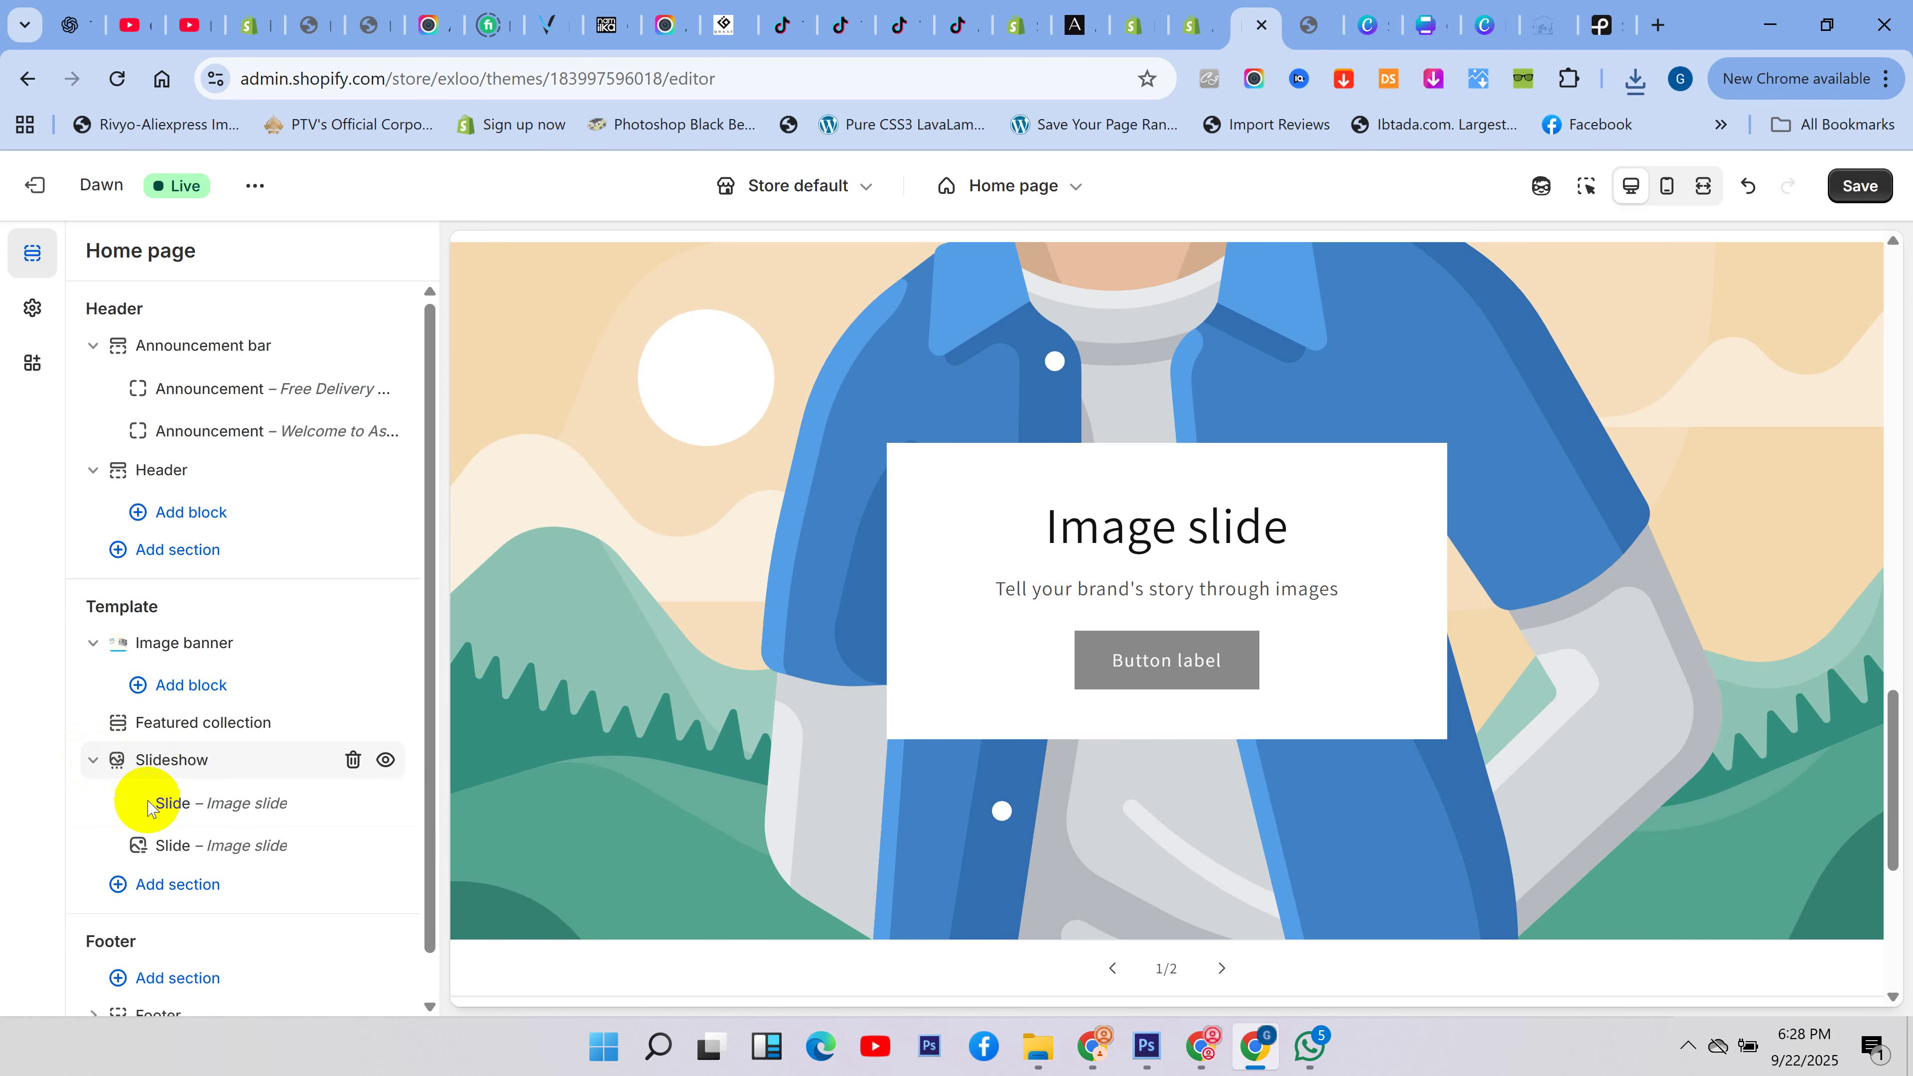
click(233, 806)
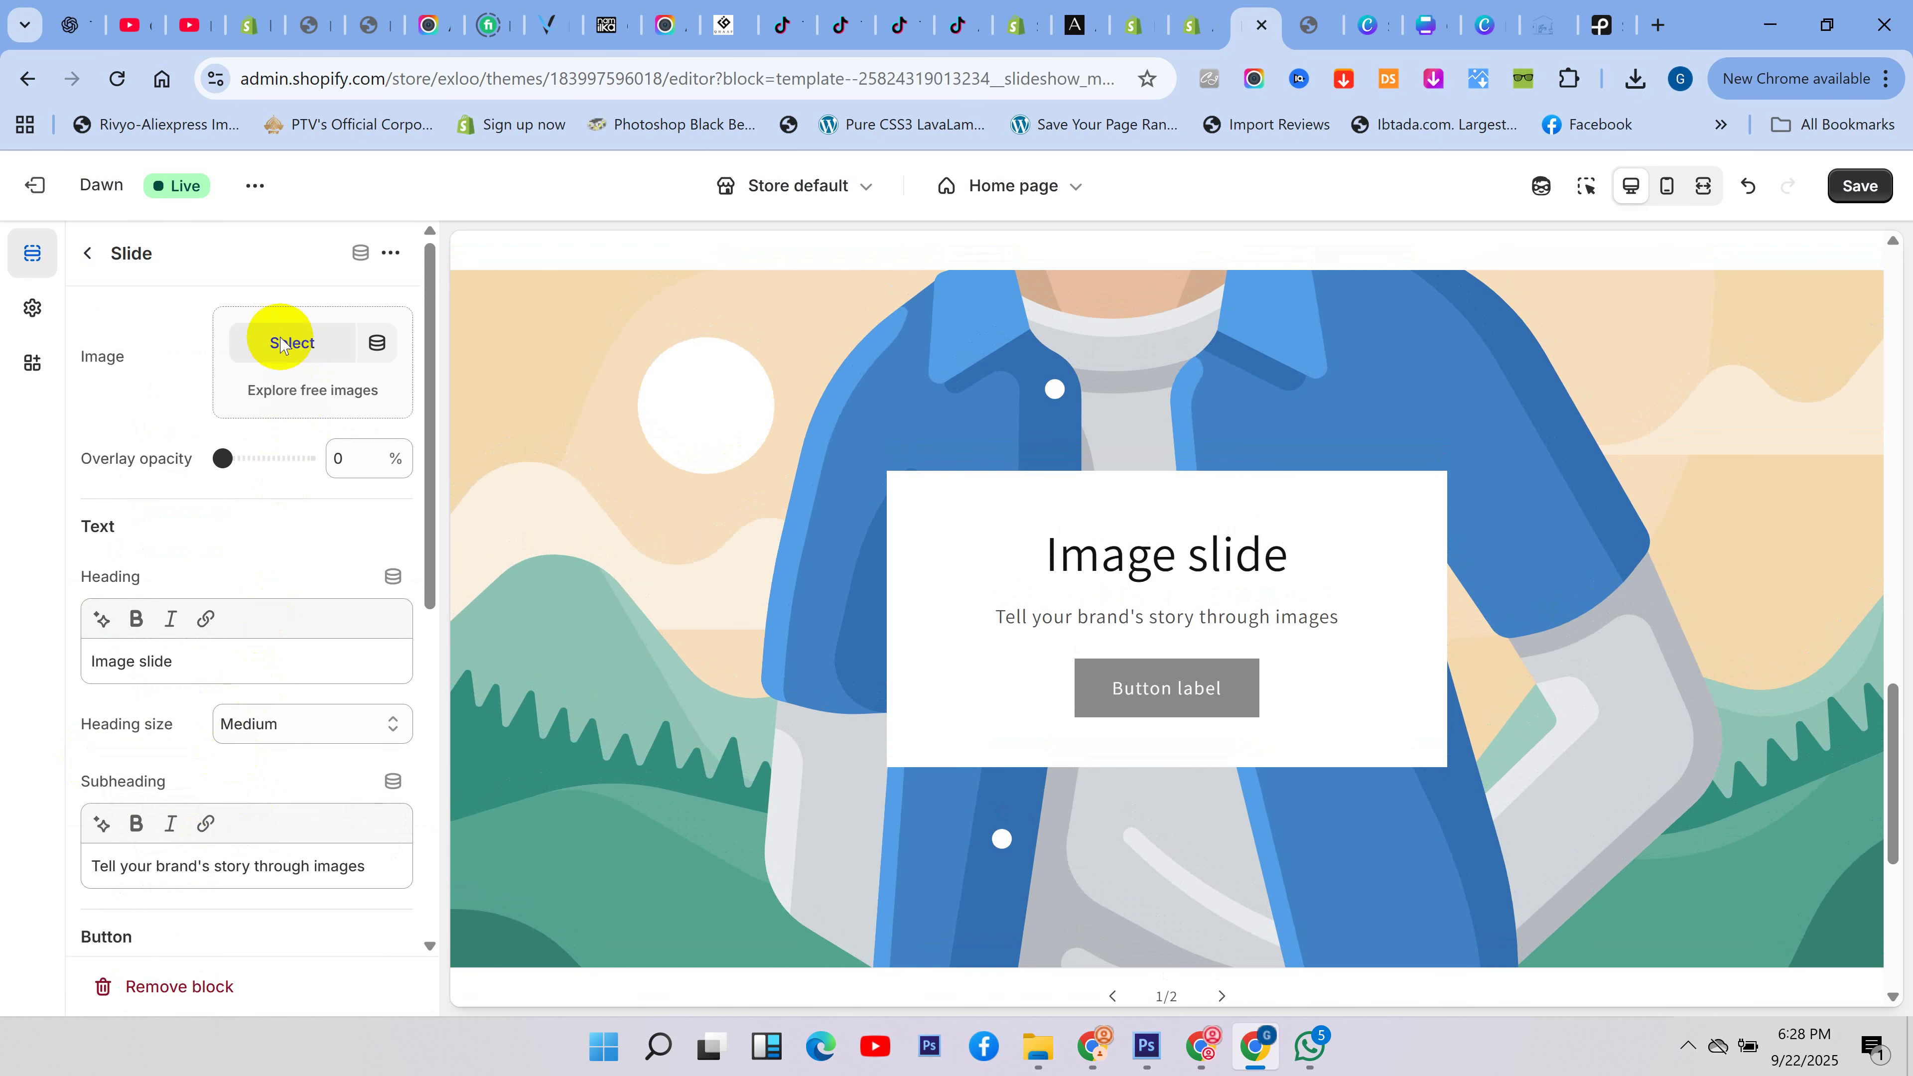
click(280, 346)
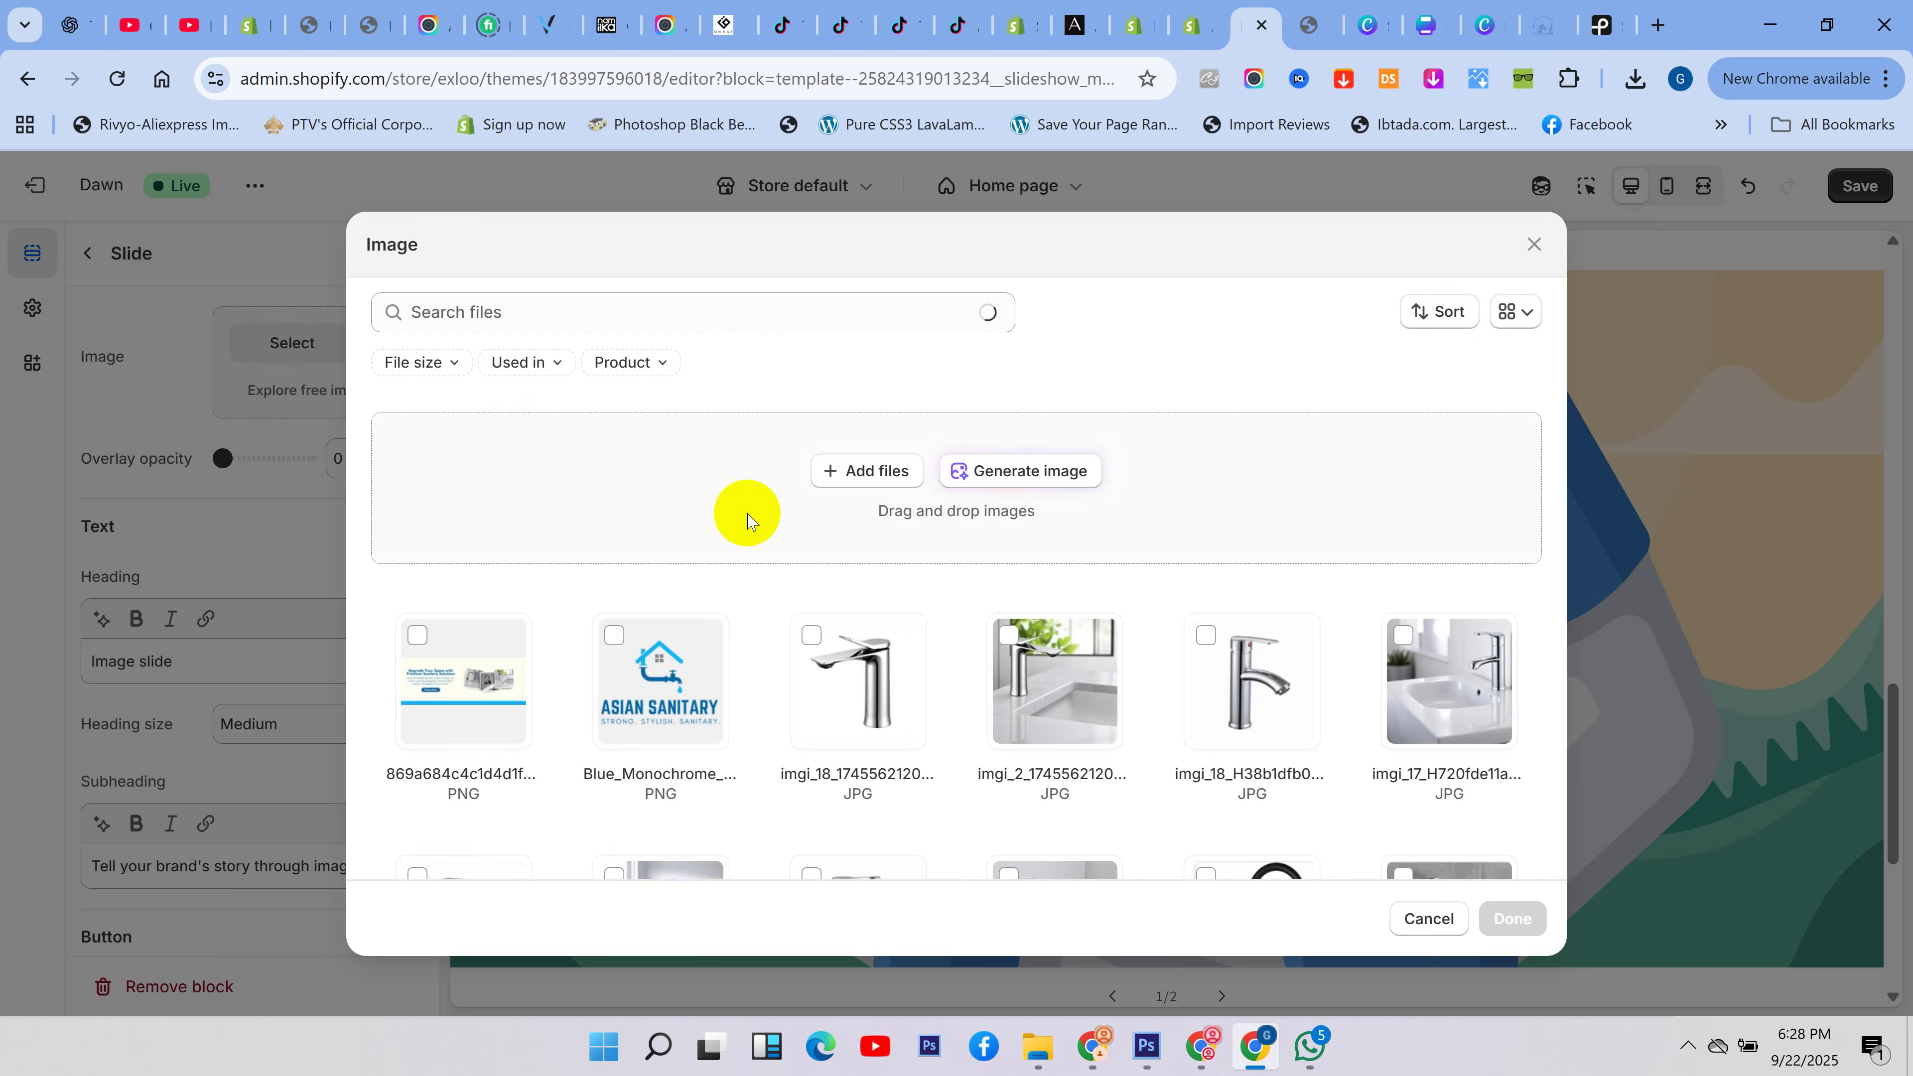
click(871, 472)
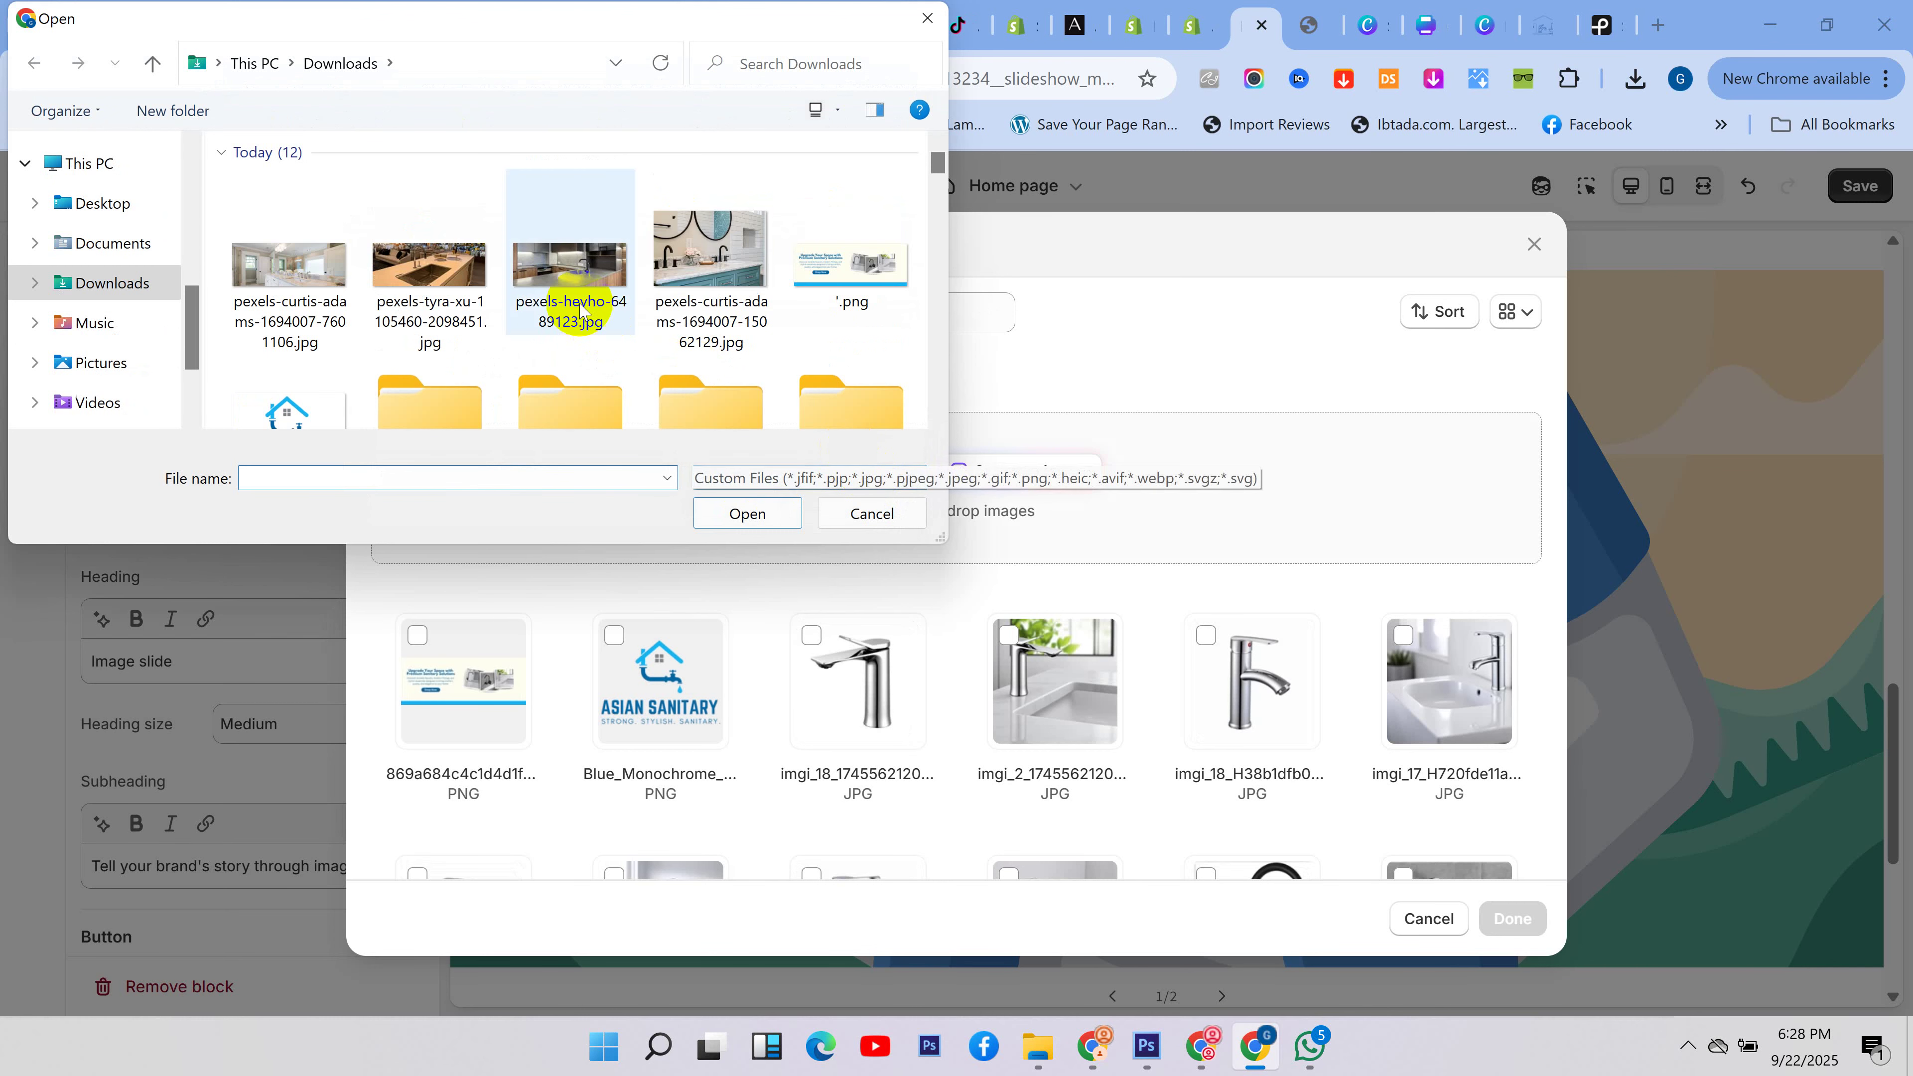
click(299, 265)
ctrl+click(429, 264)
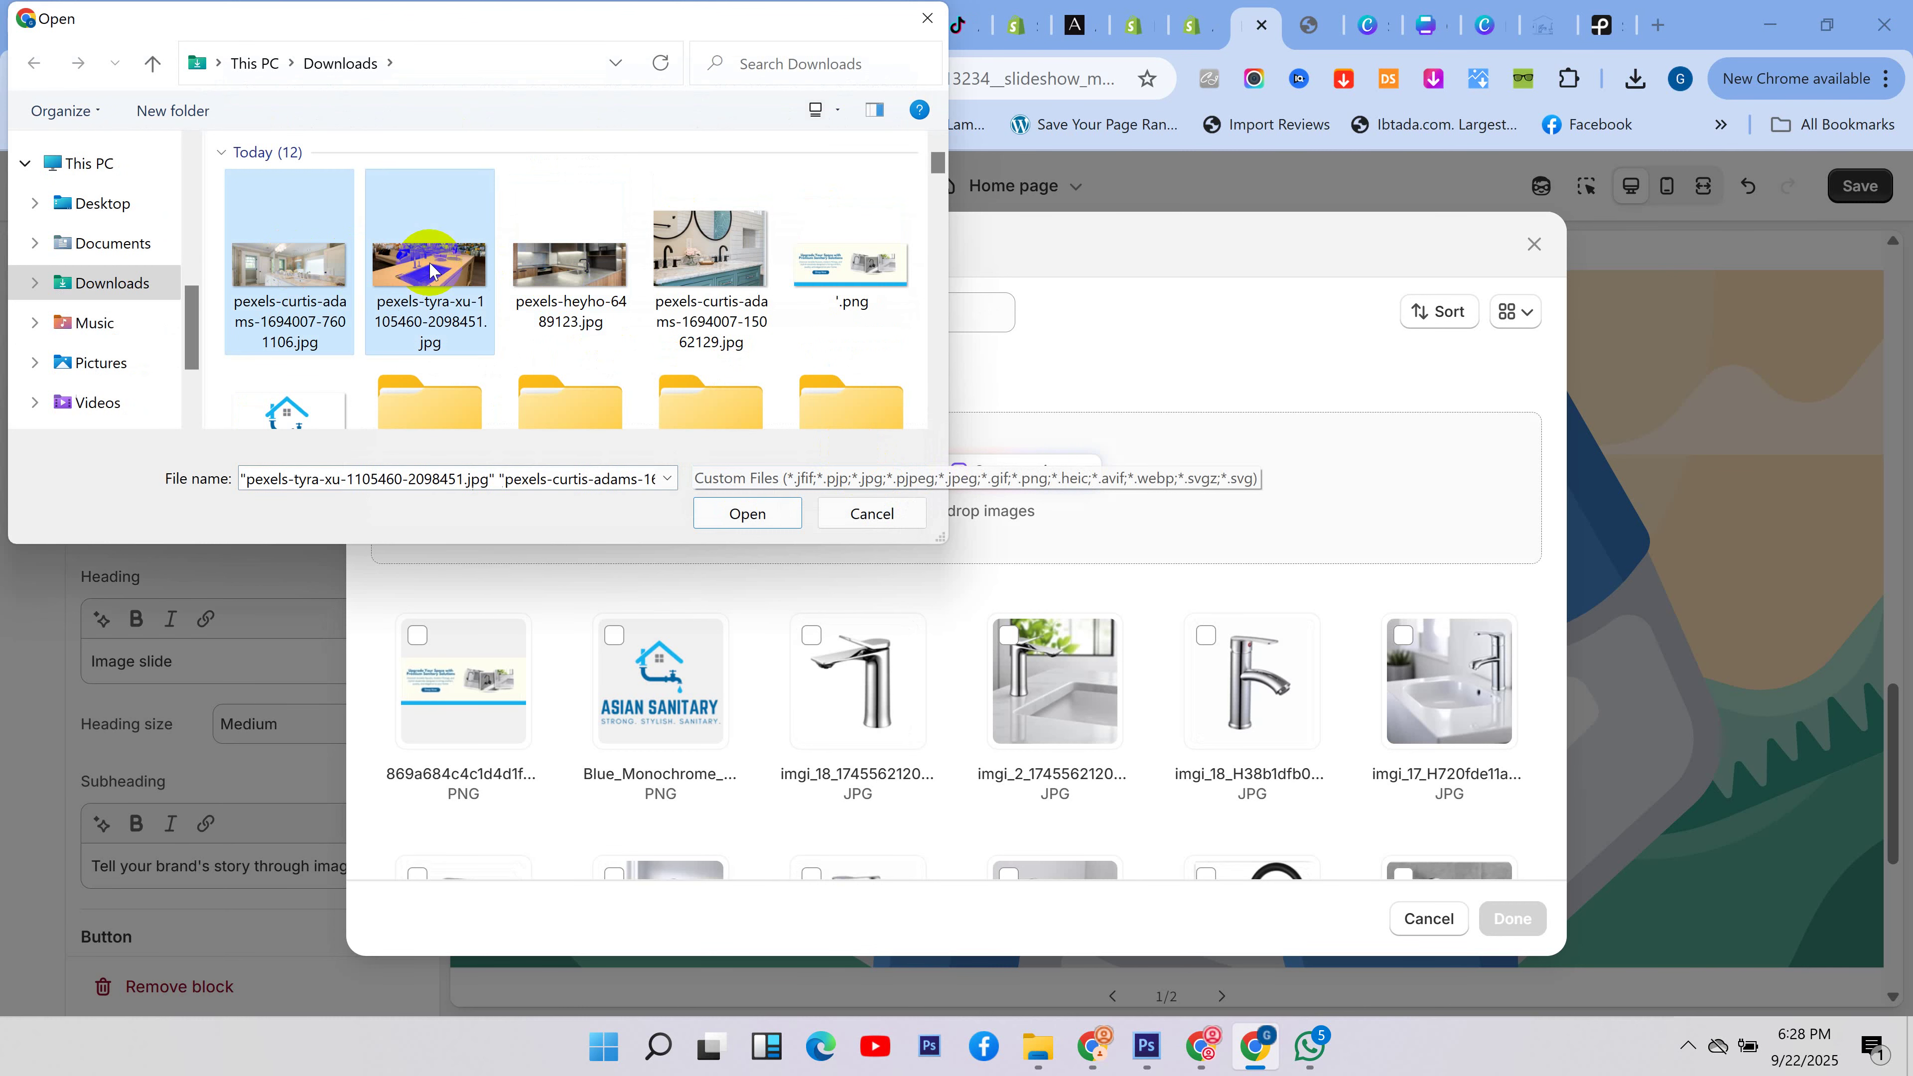
ctrl+click(570, 264)
click(739, 506)
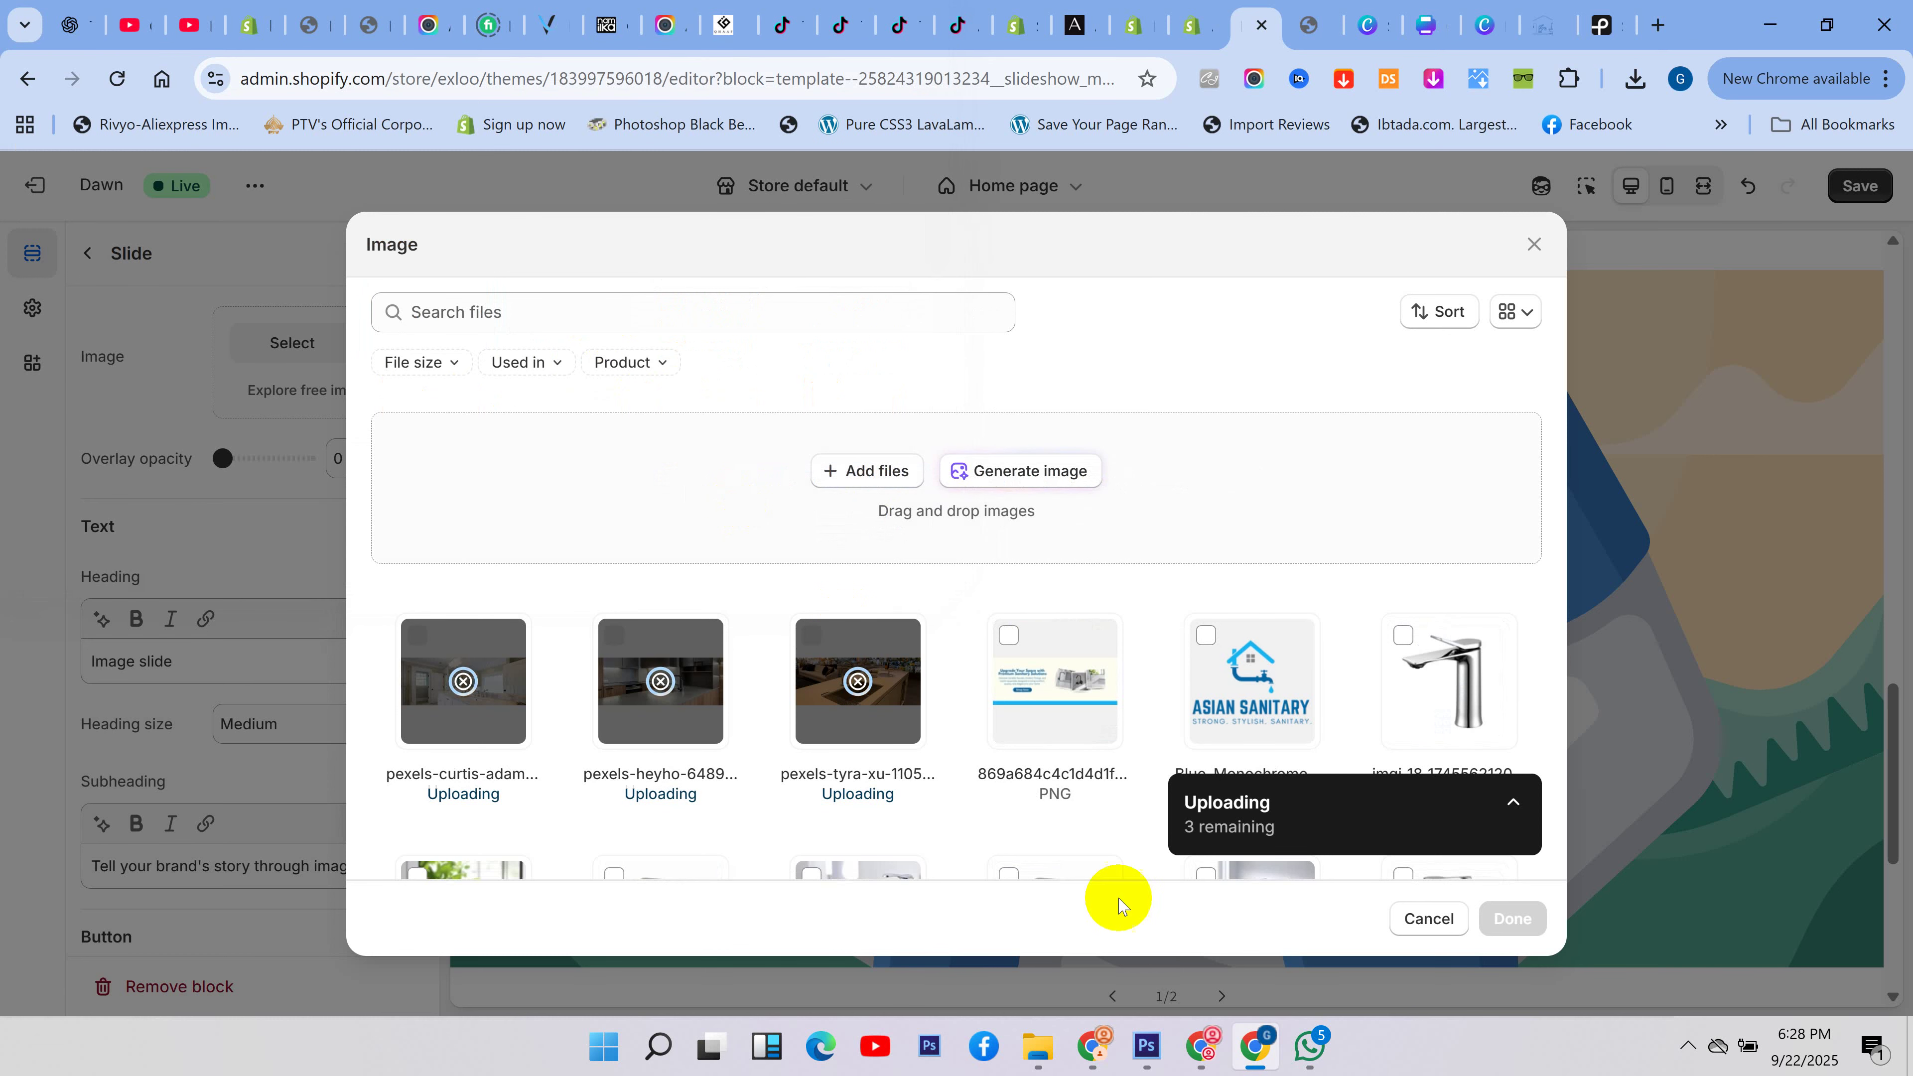
- Set the uploaded bathroom vanity photo as the first slide's image
click(1690, 1047)
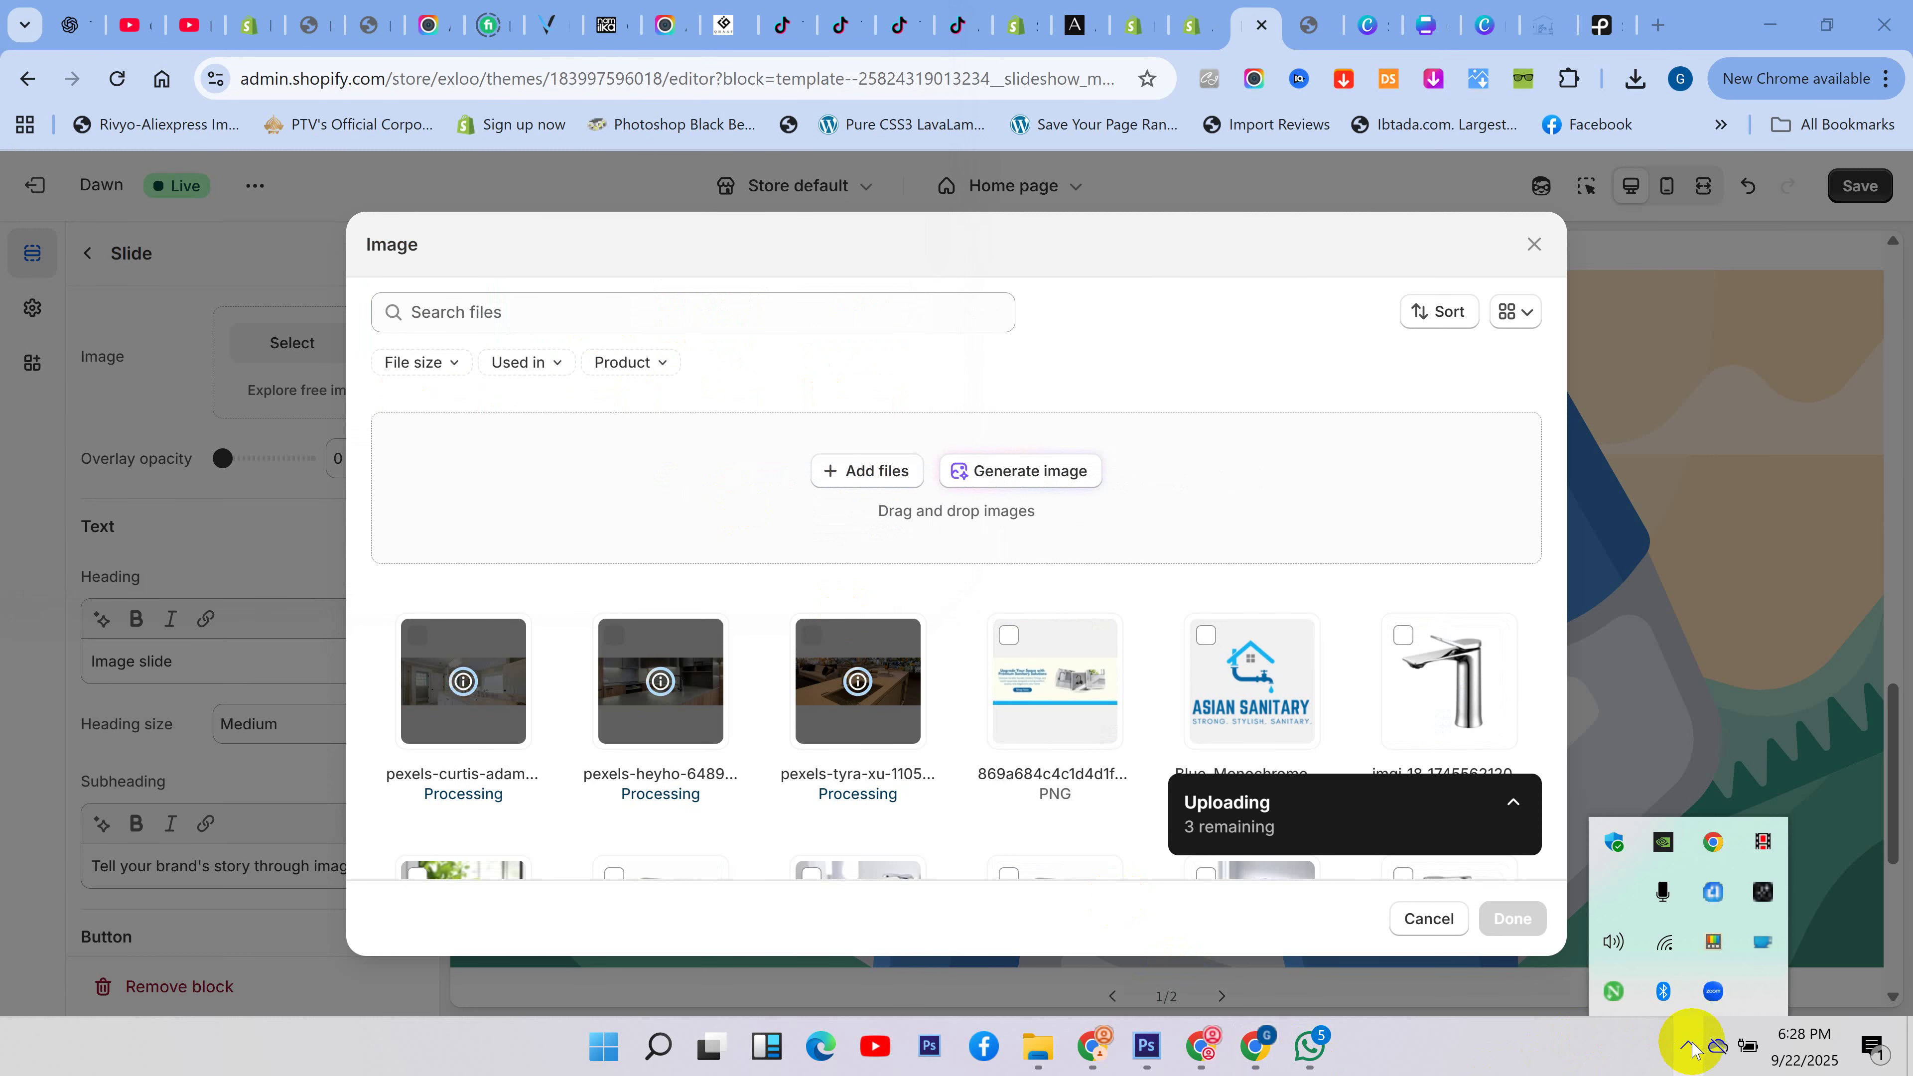
click(1691, 1046)
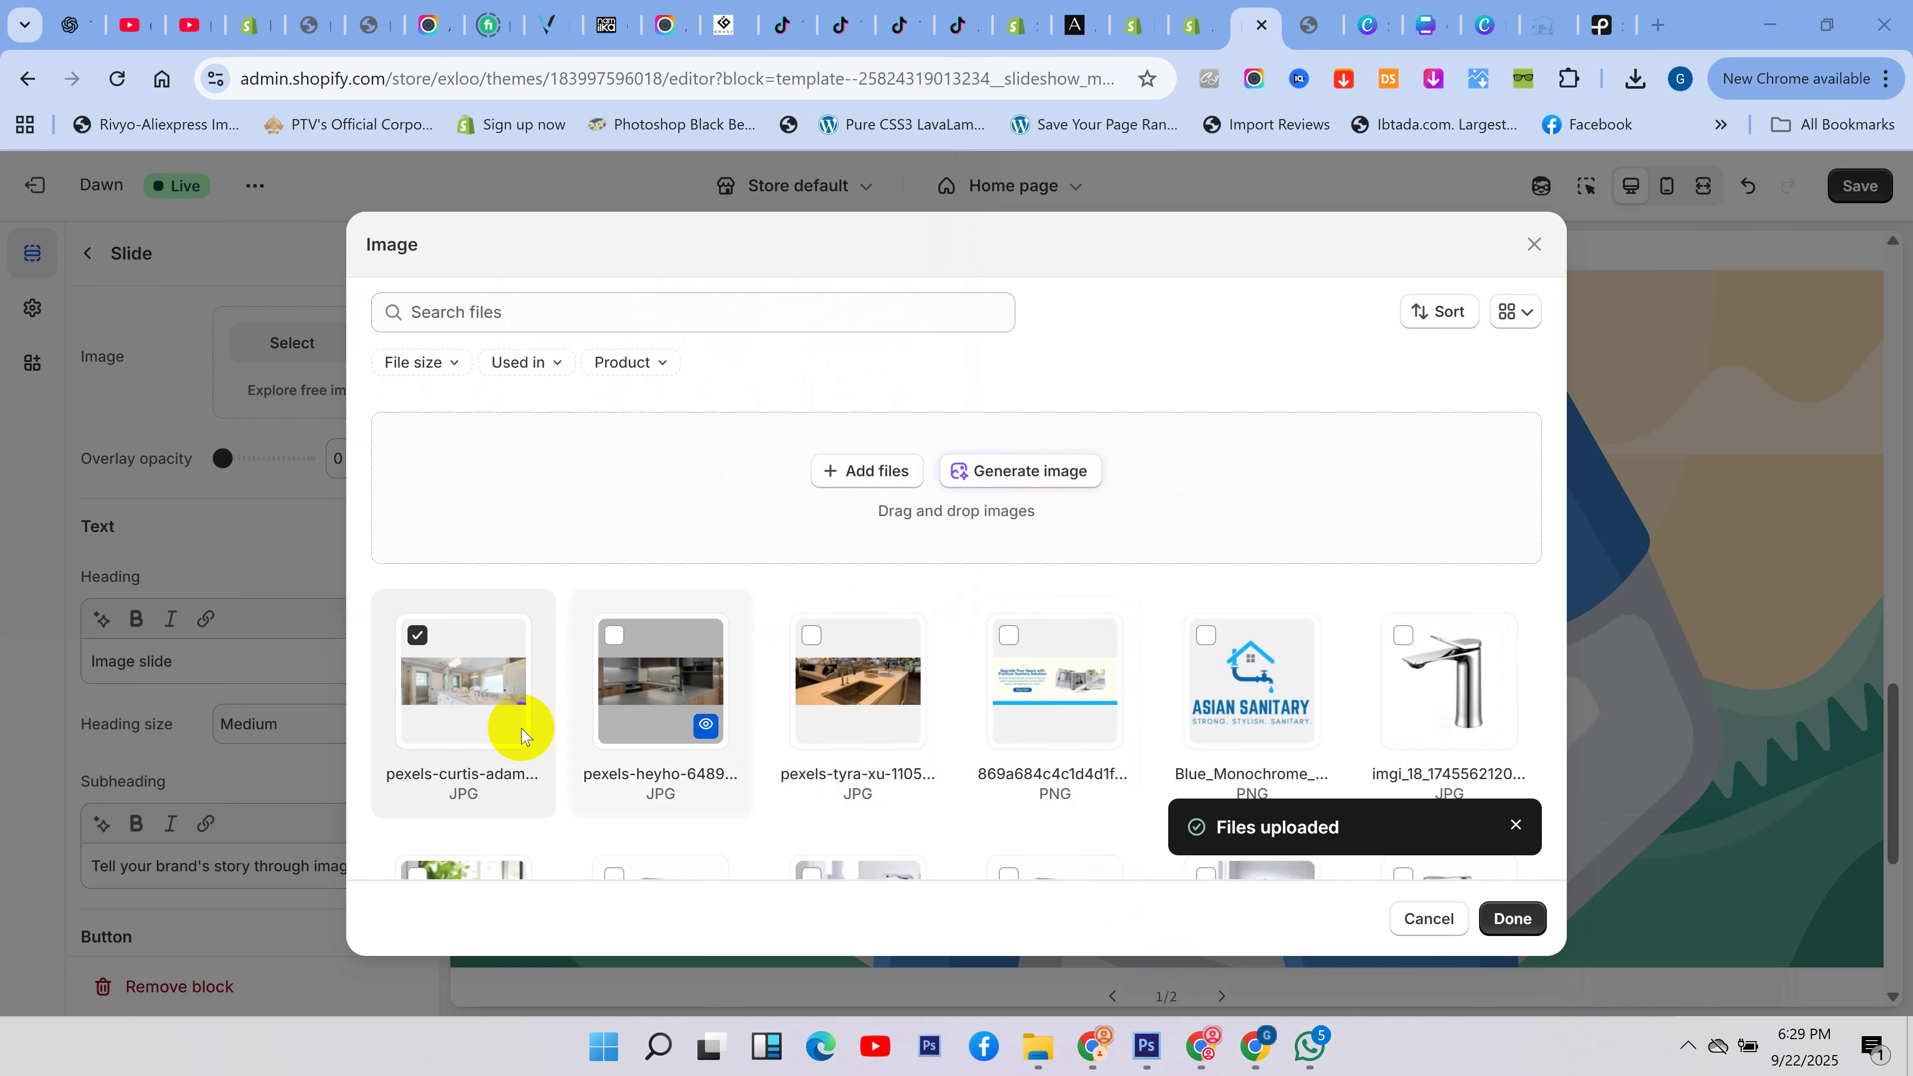
click(1517, 914)
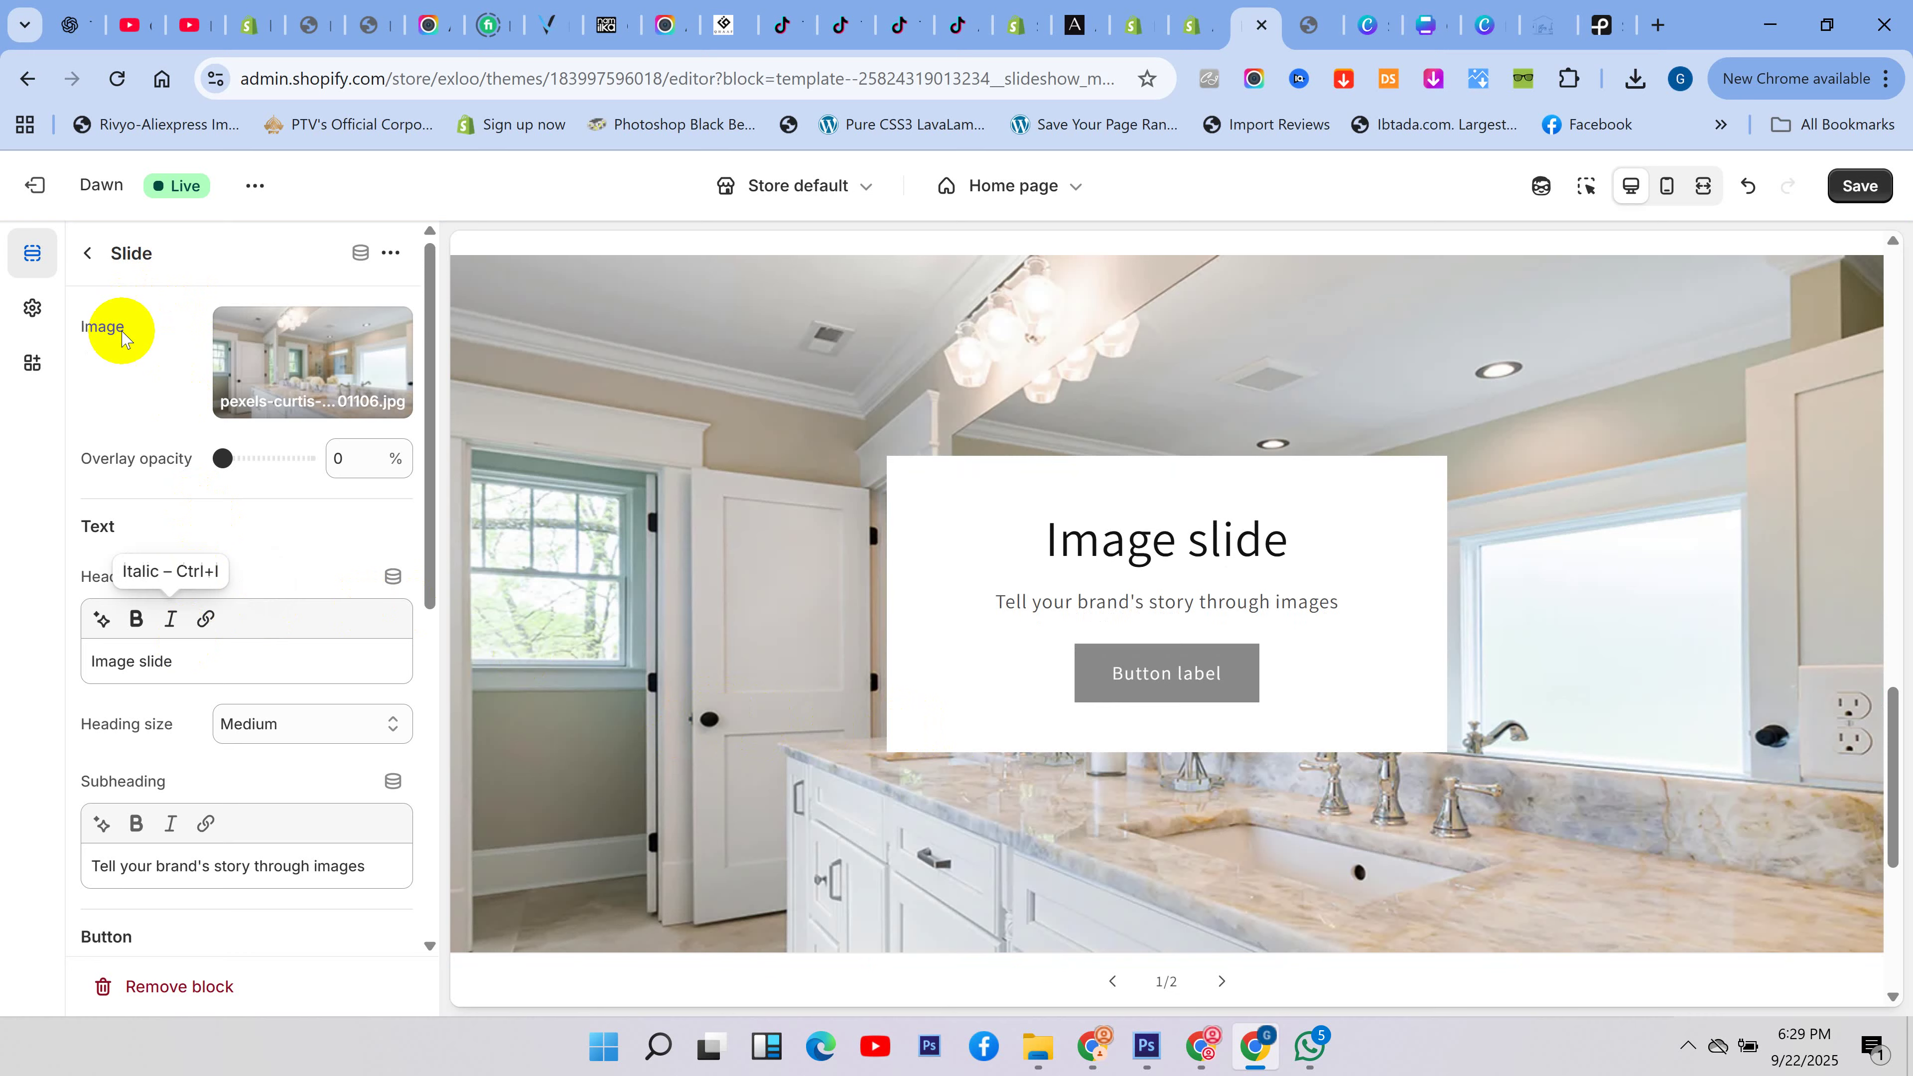
- Set the dark kitchen counter photo pexels-heyho-6489123.jpg as the second slide's image
click(86, 252)
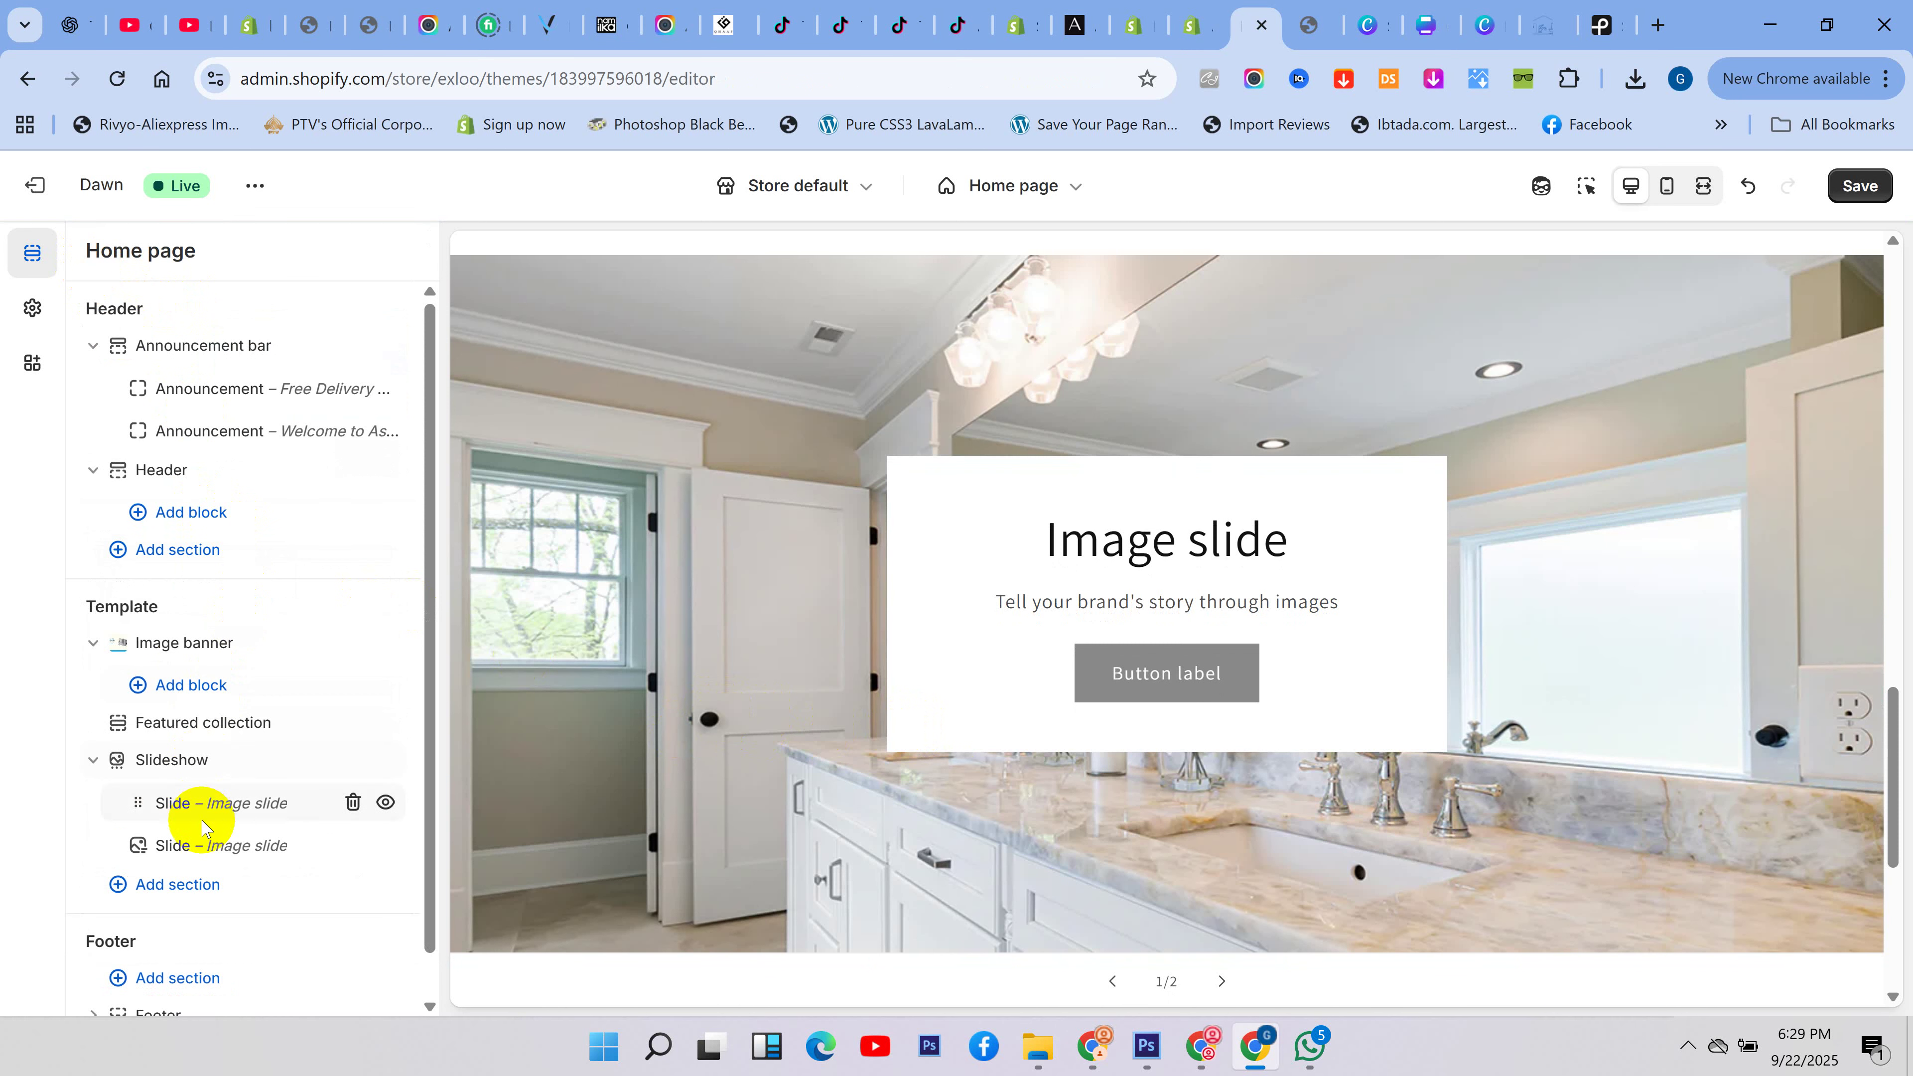
click(218, 845)
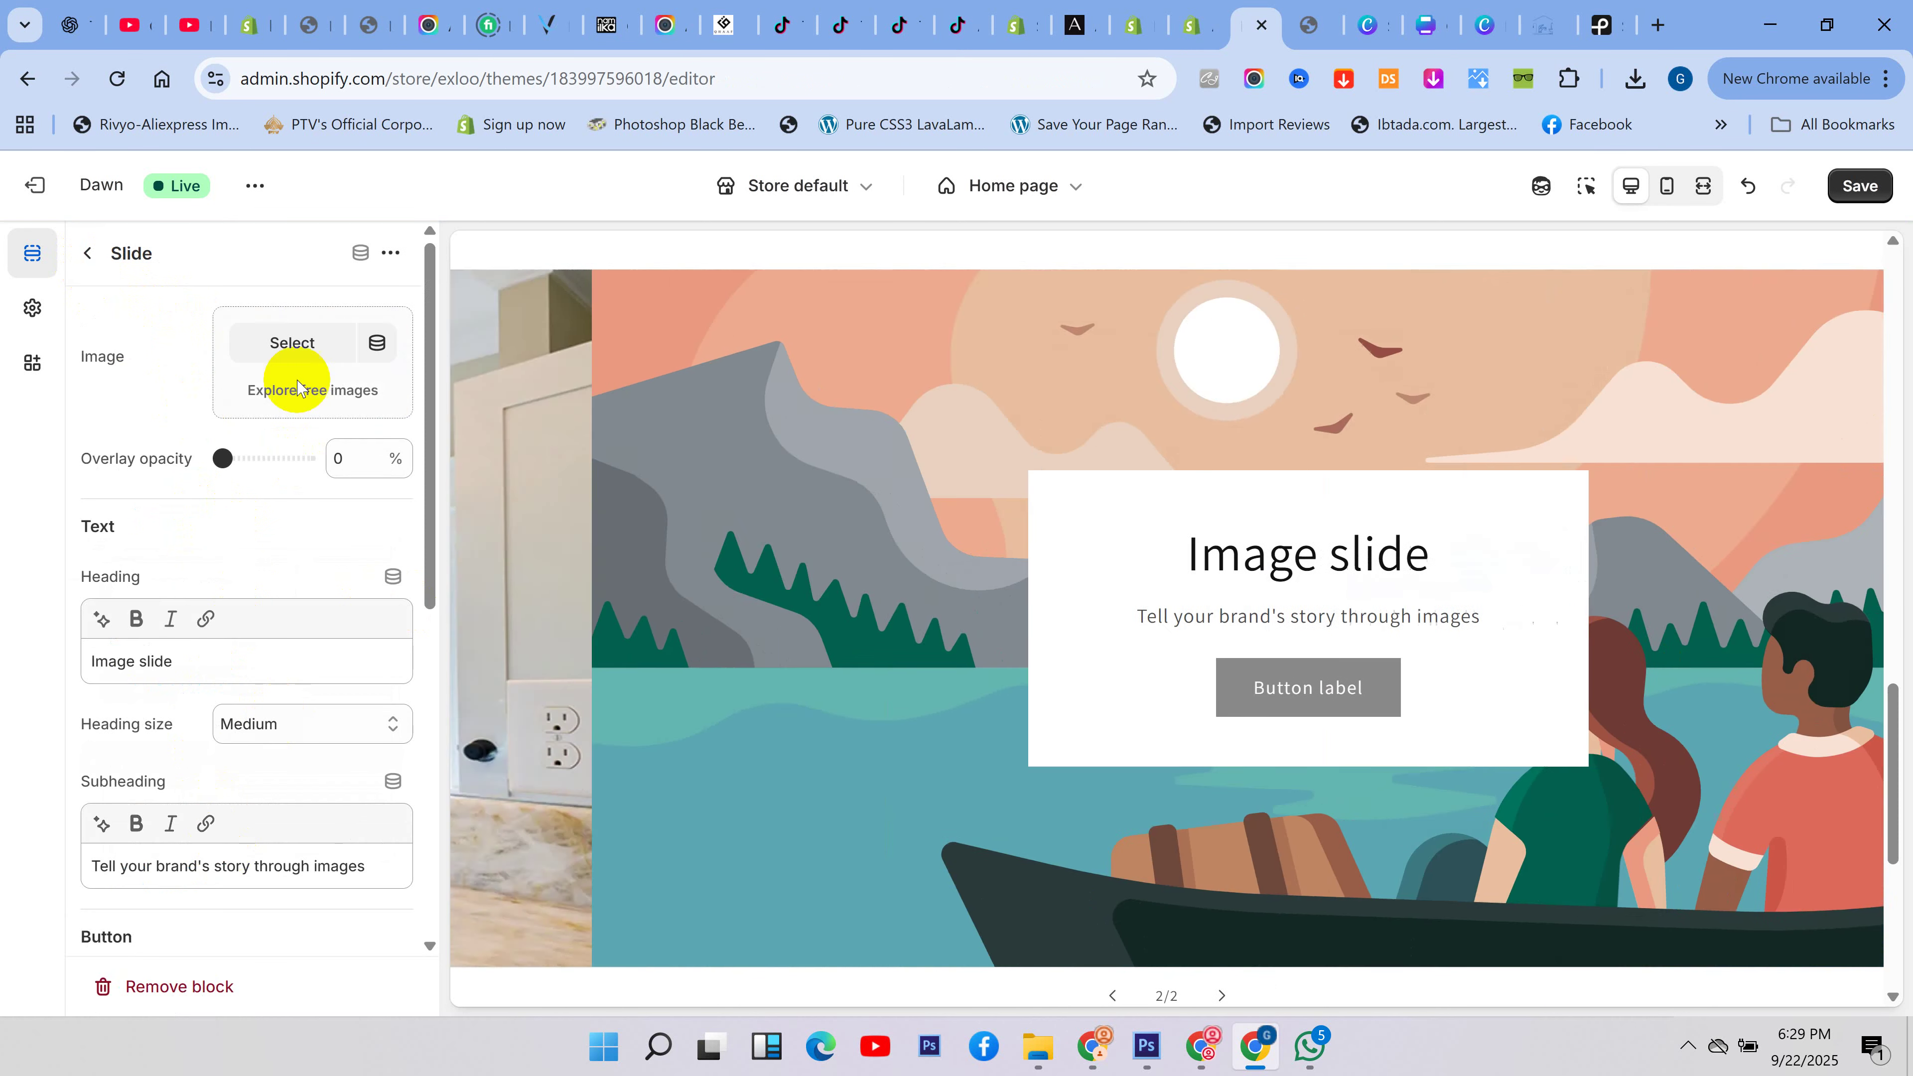
click(305, 342)
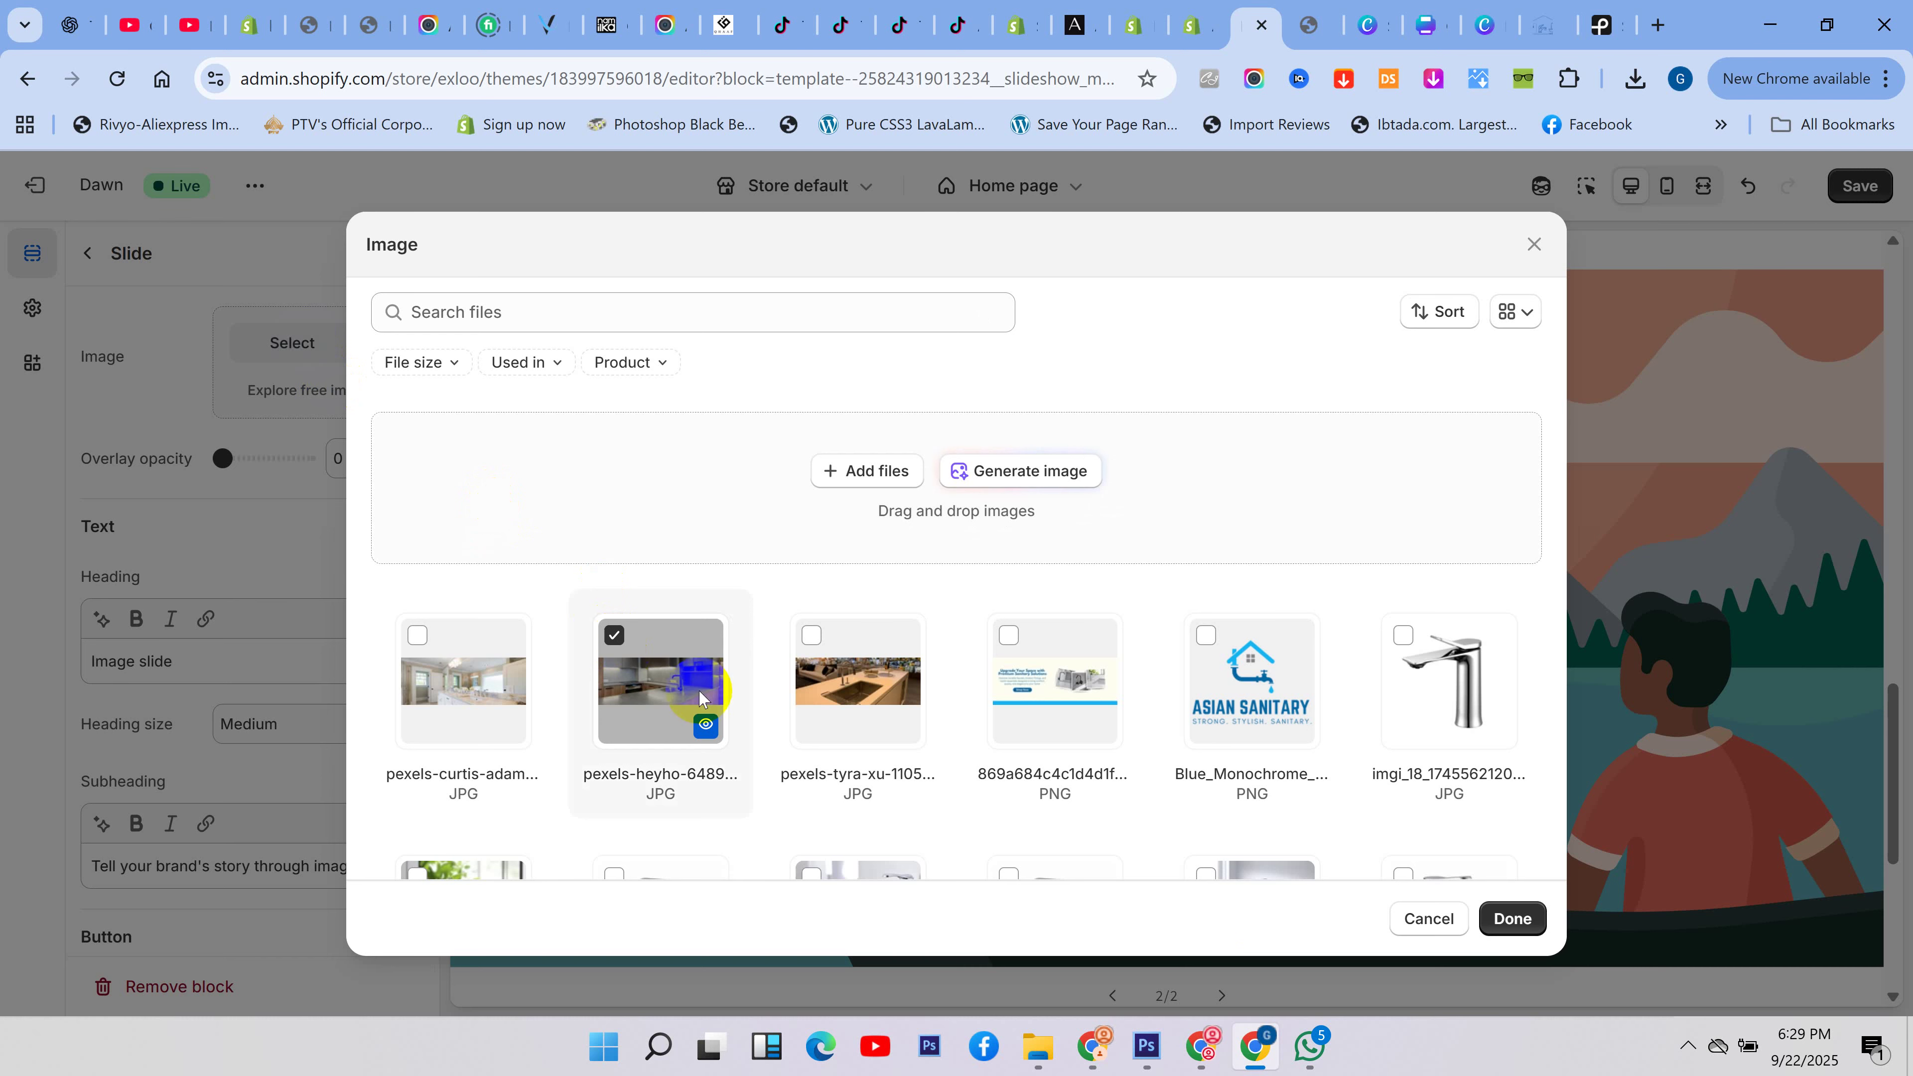
click(1512, 917)
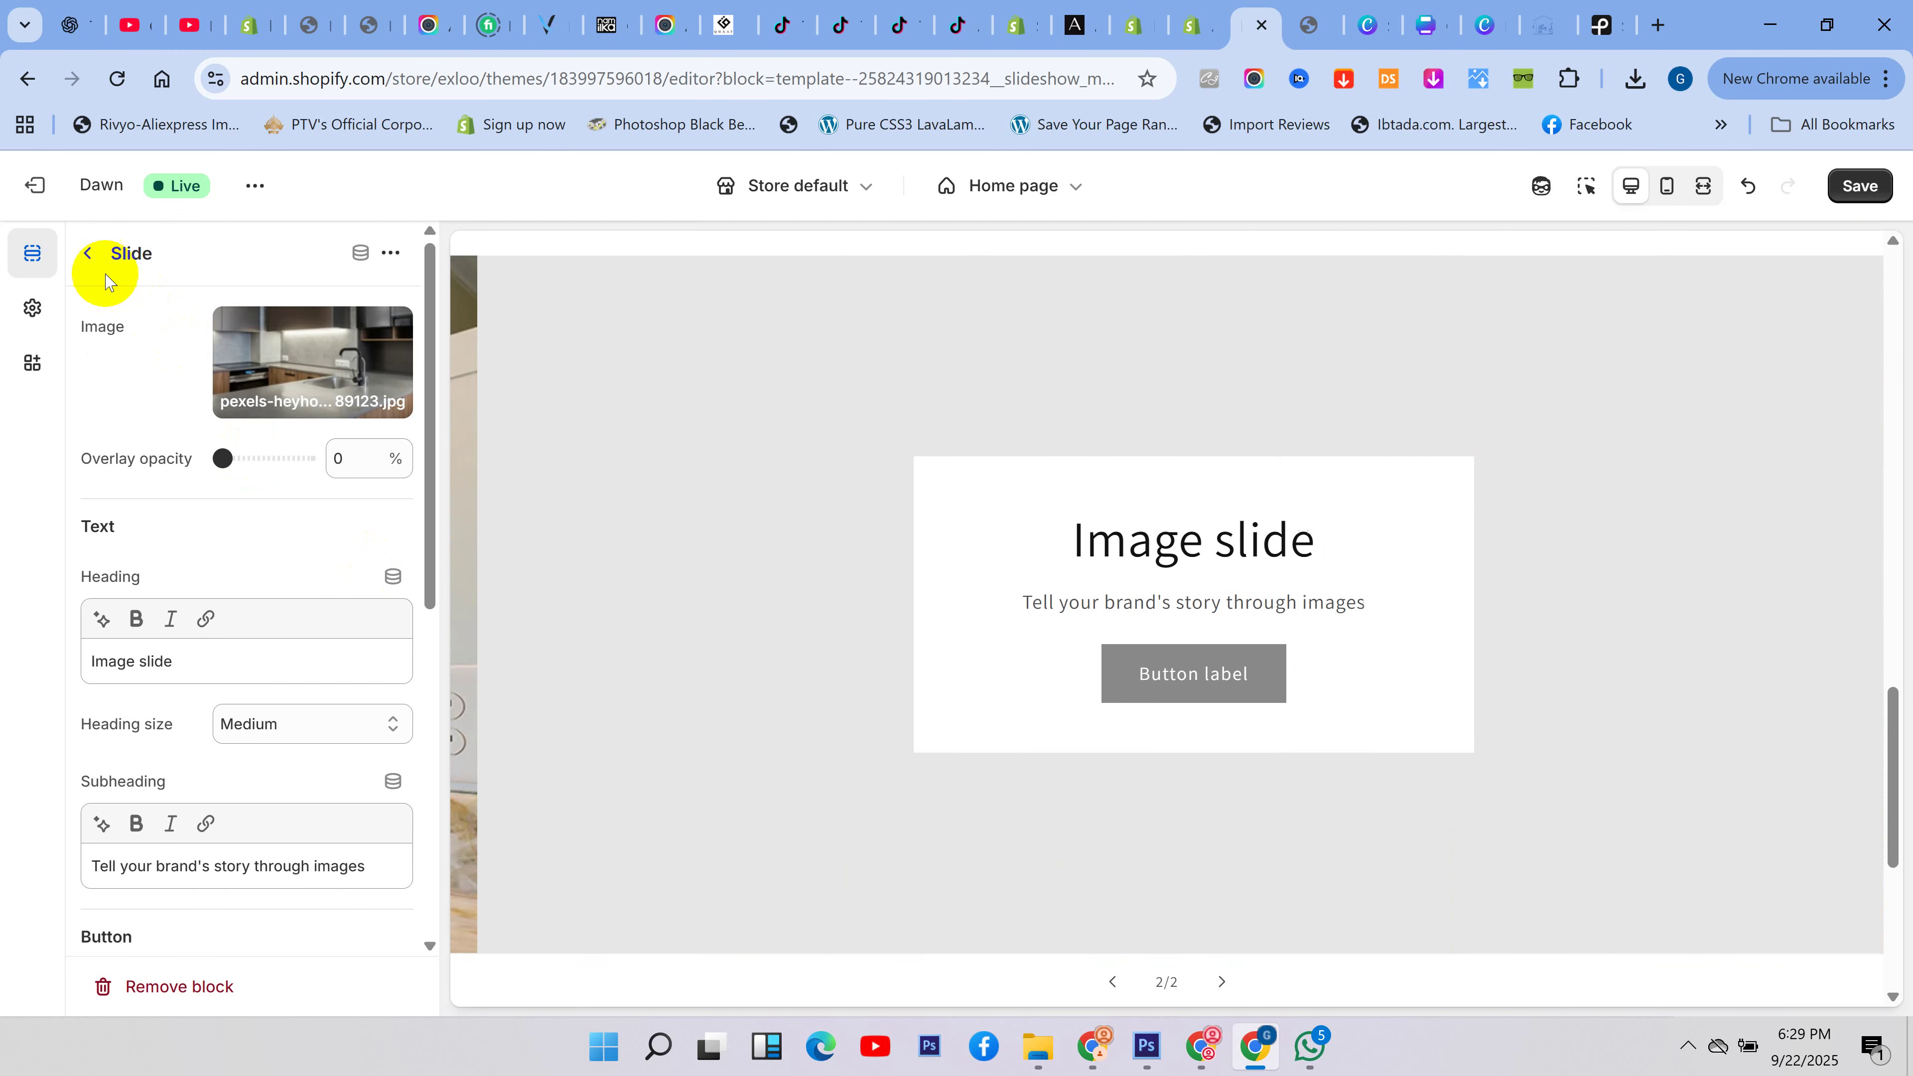
- Add a third slide to the slideshow with the kitchen sink photo as its image and save the theme
click(89, 253)
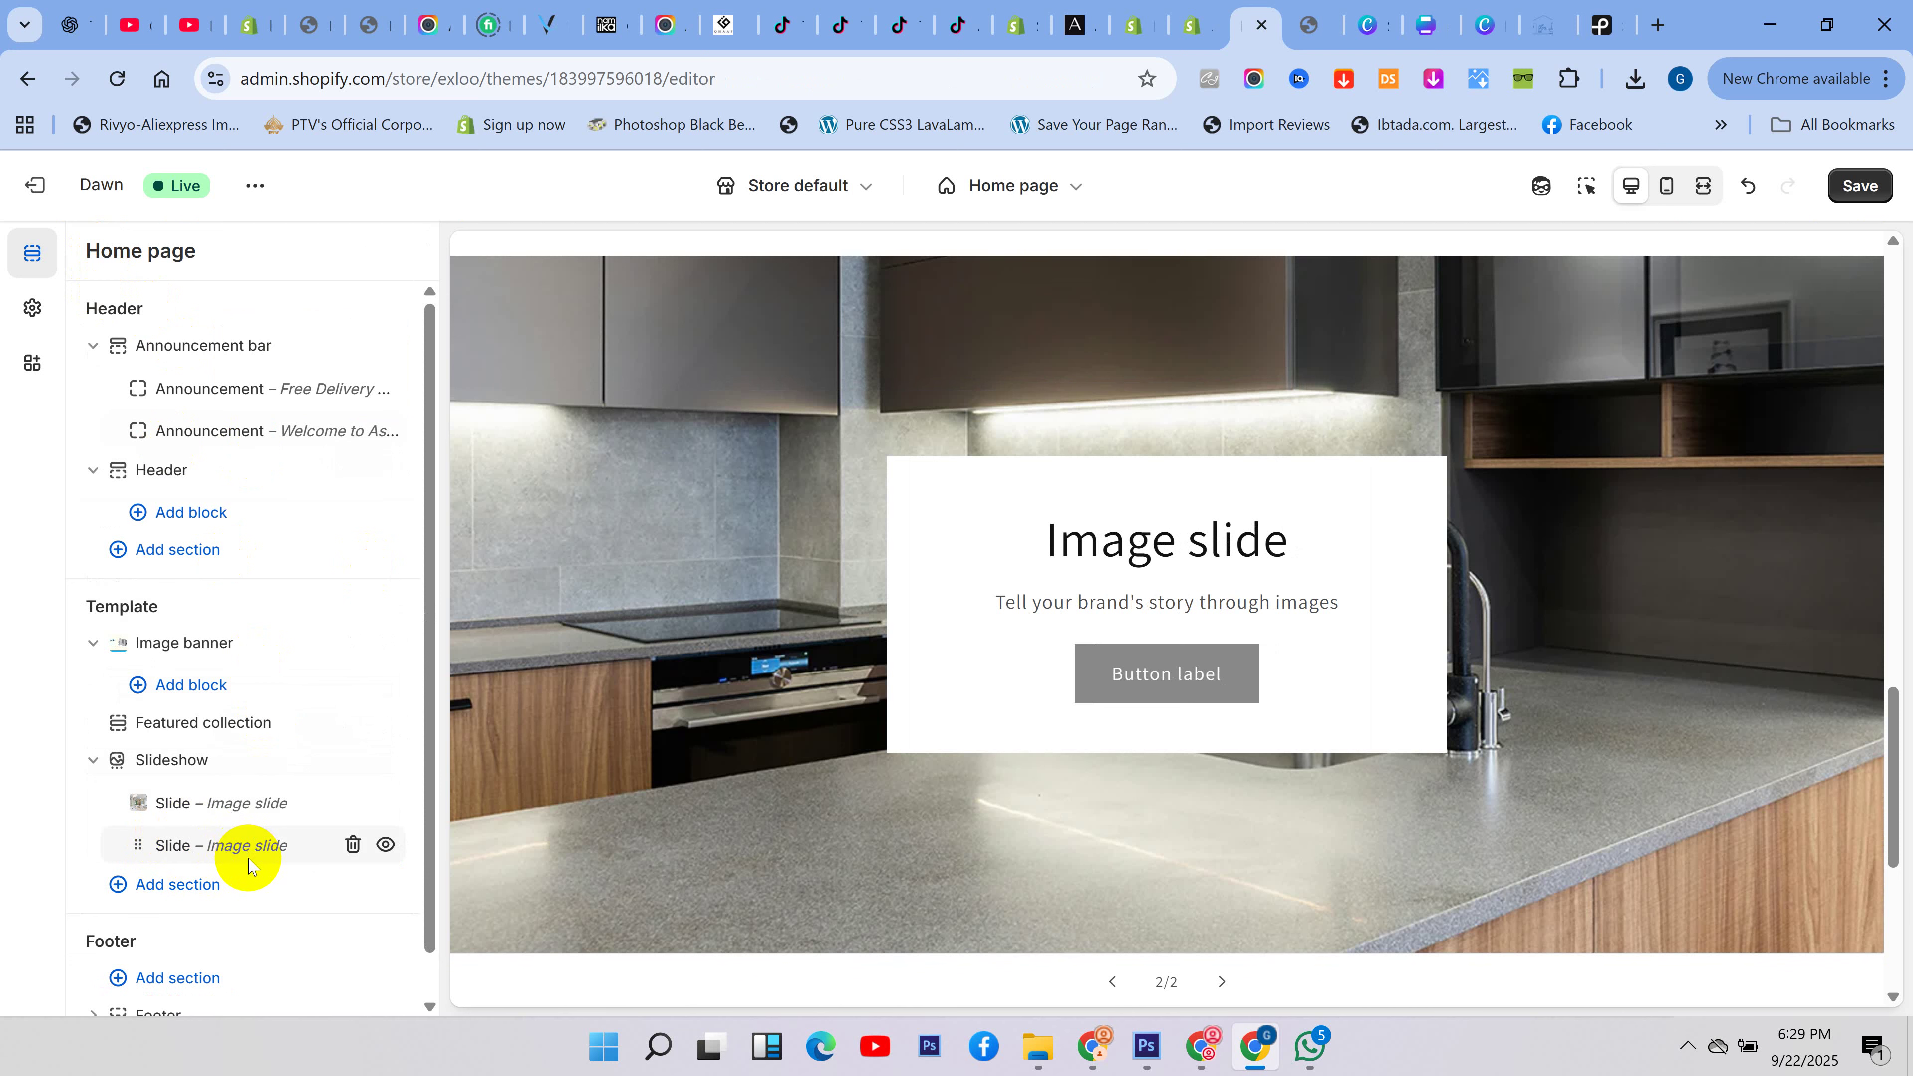
drag(249, 862, 246, 874)
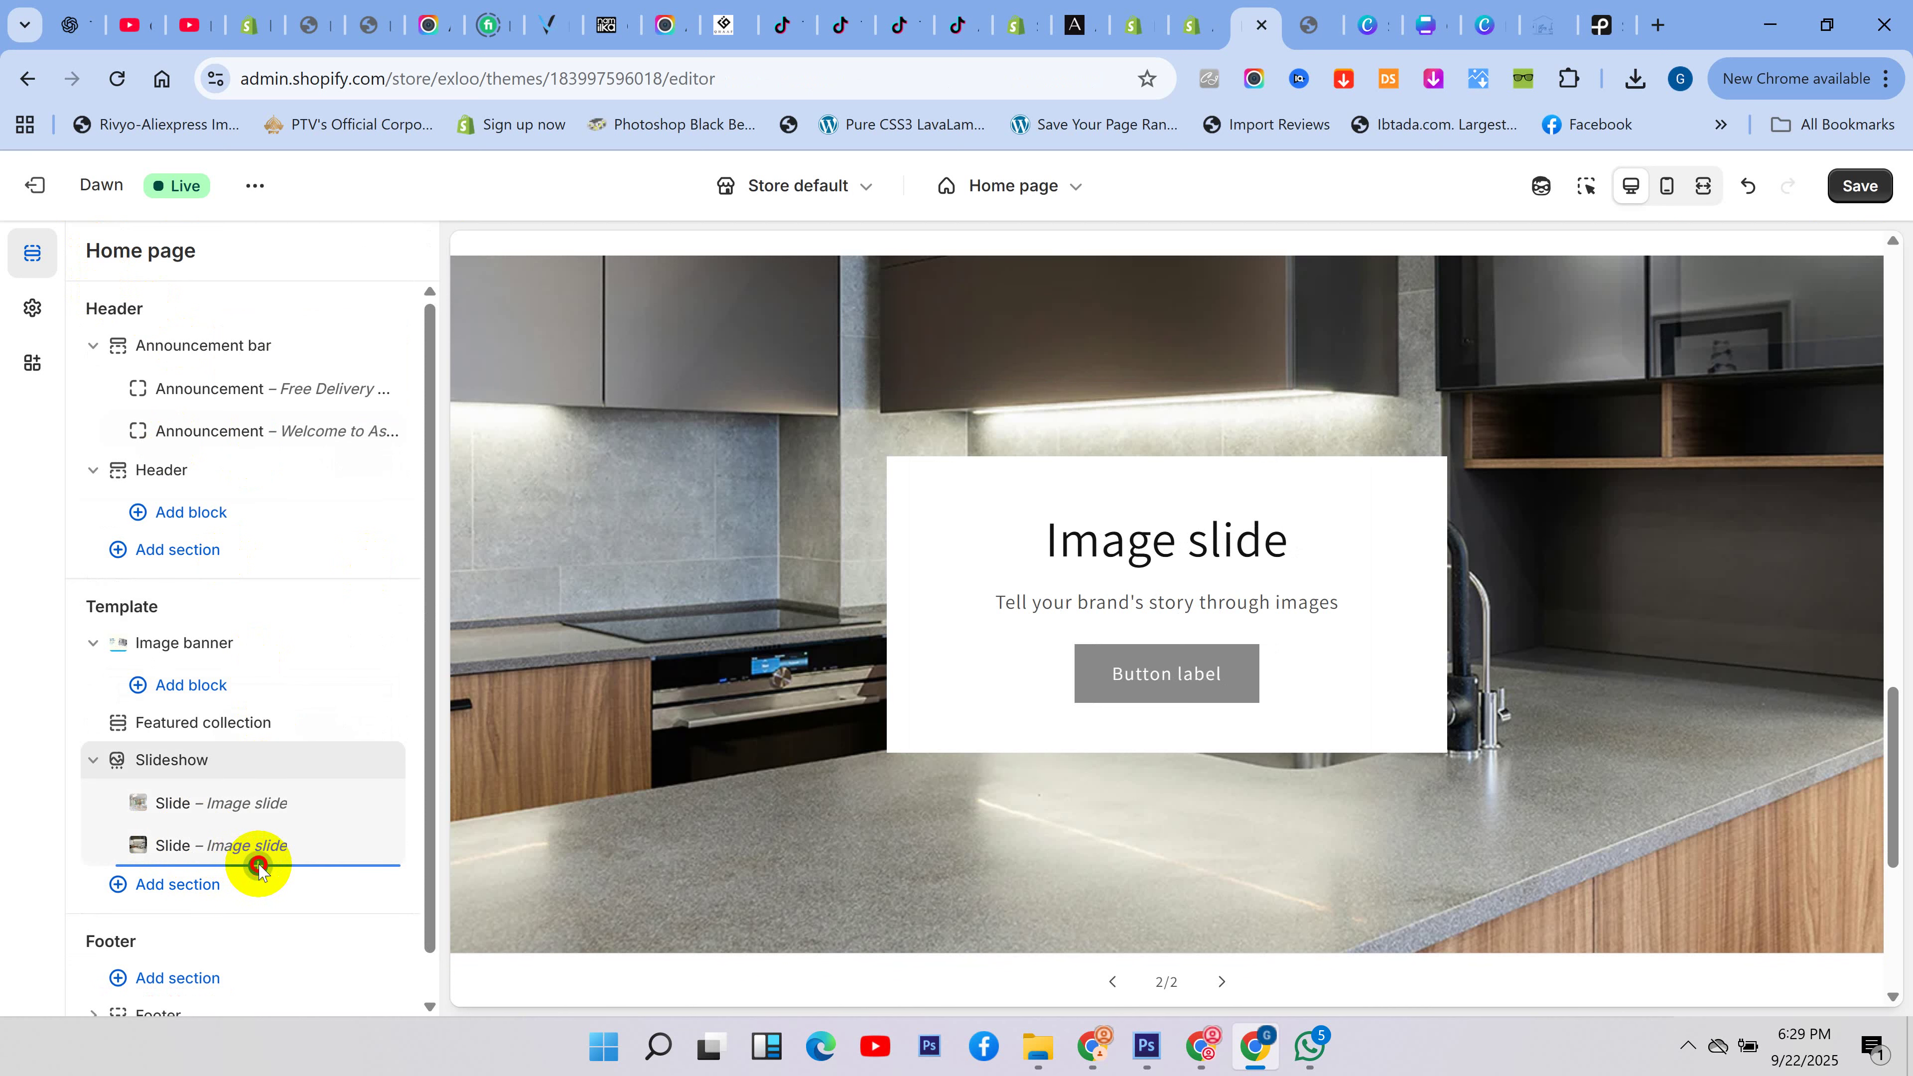
click(259, 864)
click(251, 869)
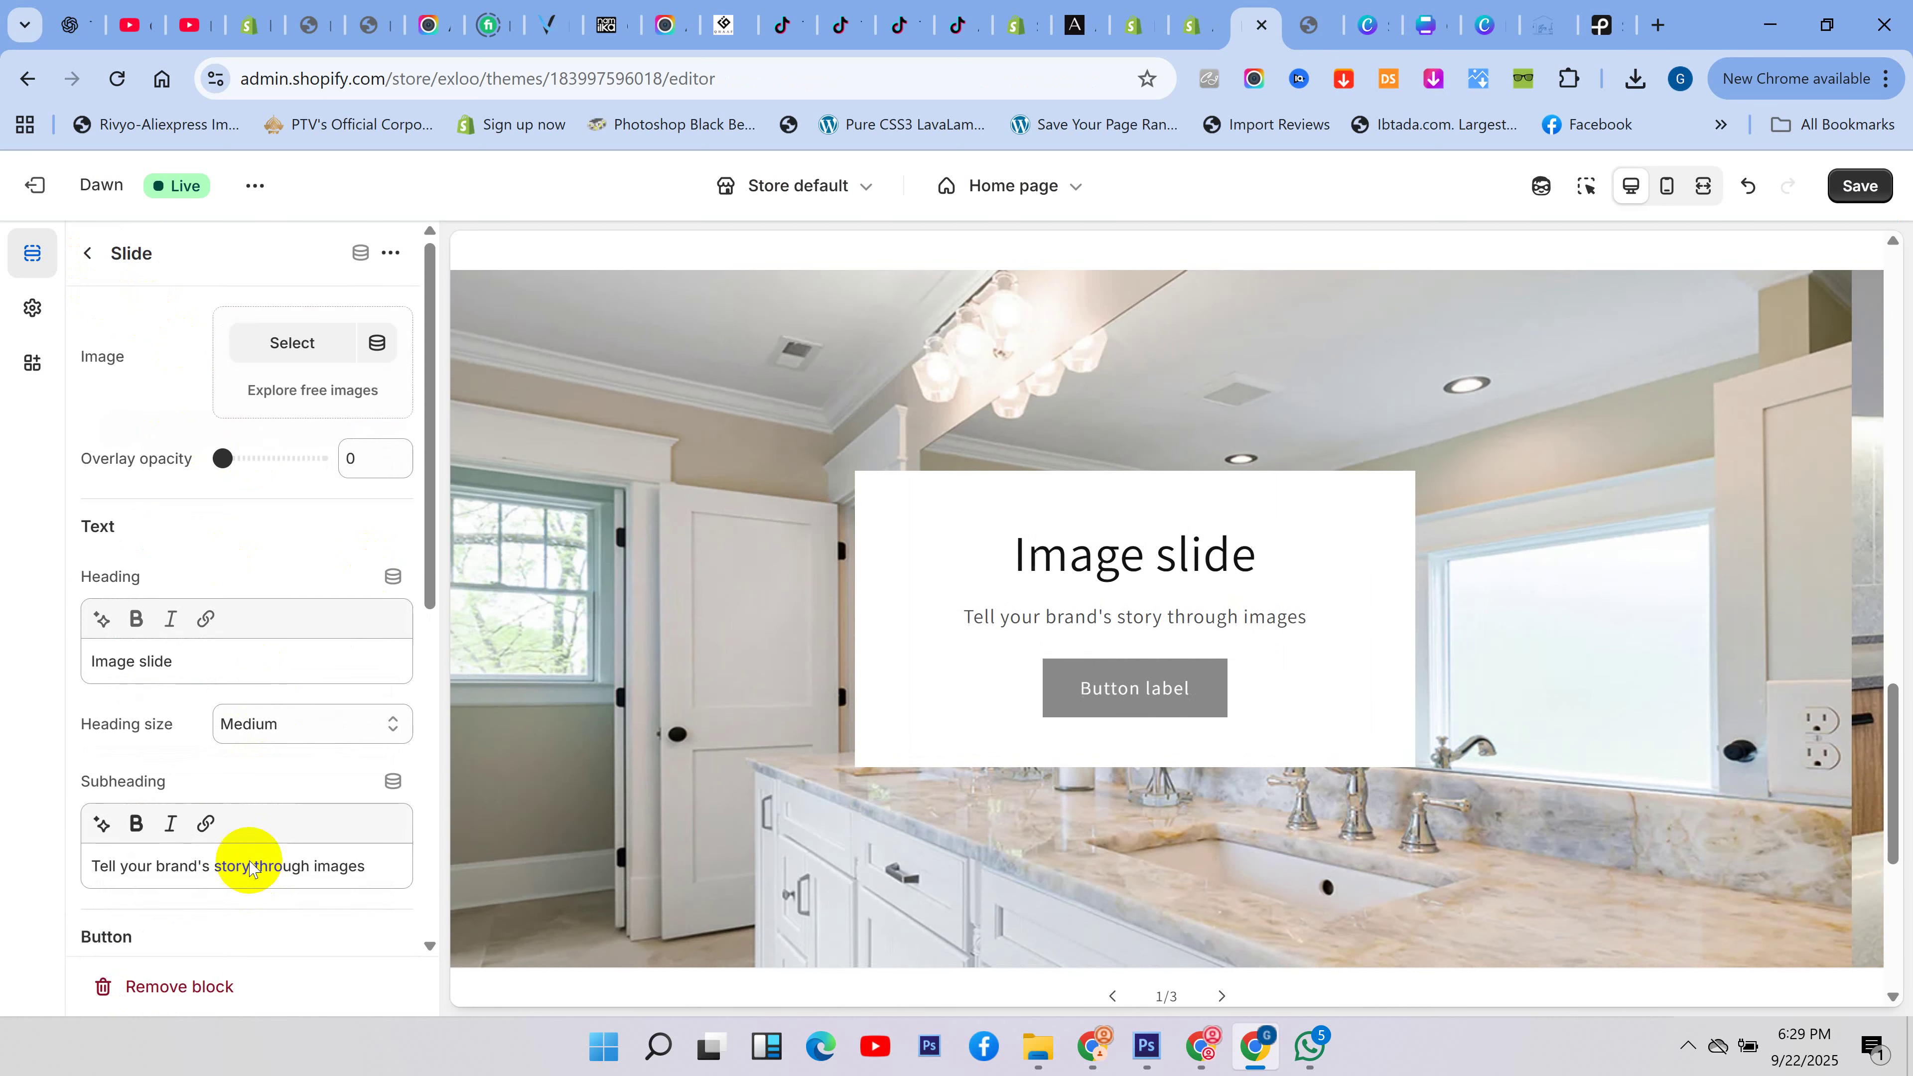
click(291, 342)
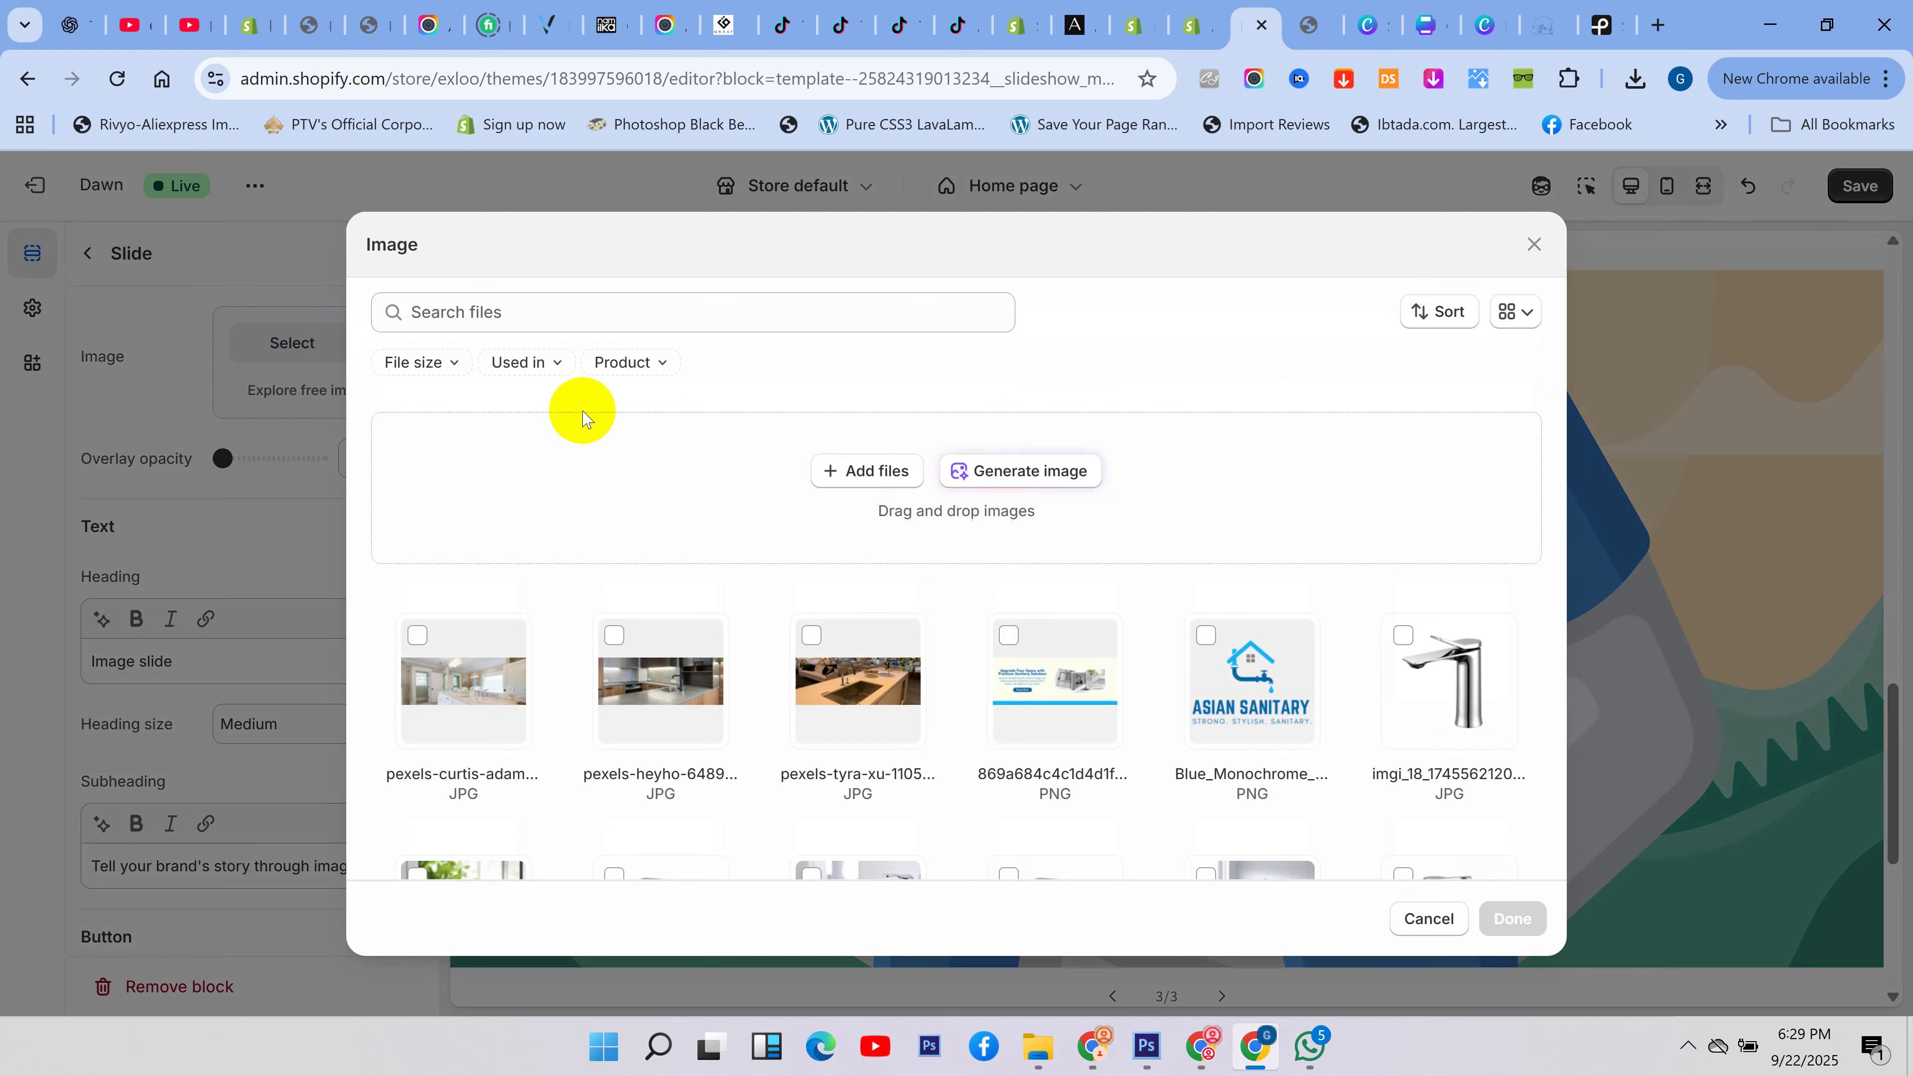
click(1509, 918)
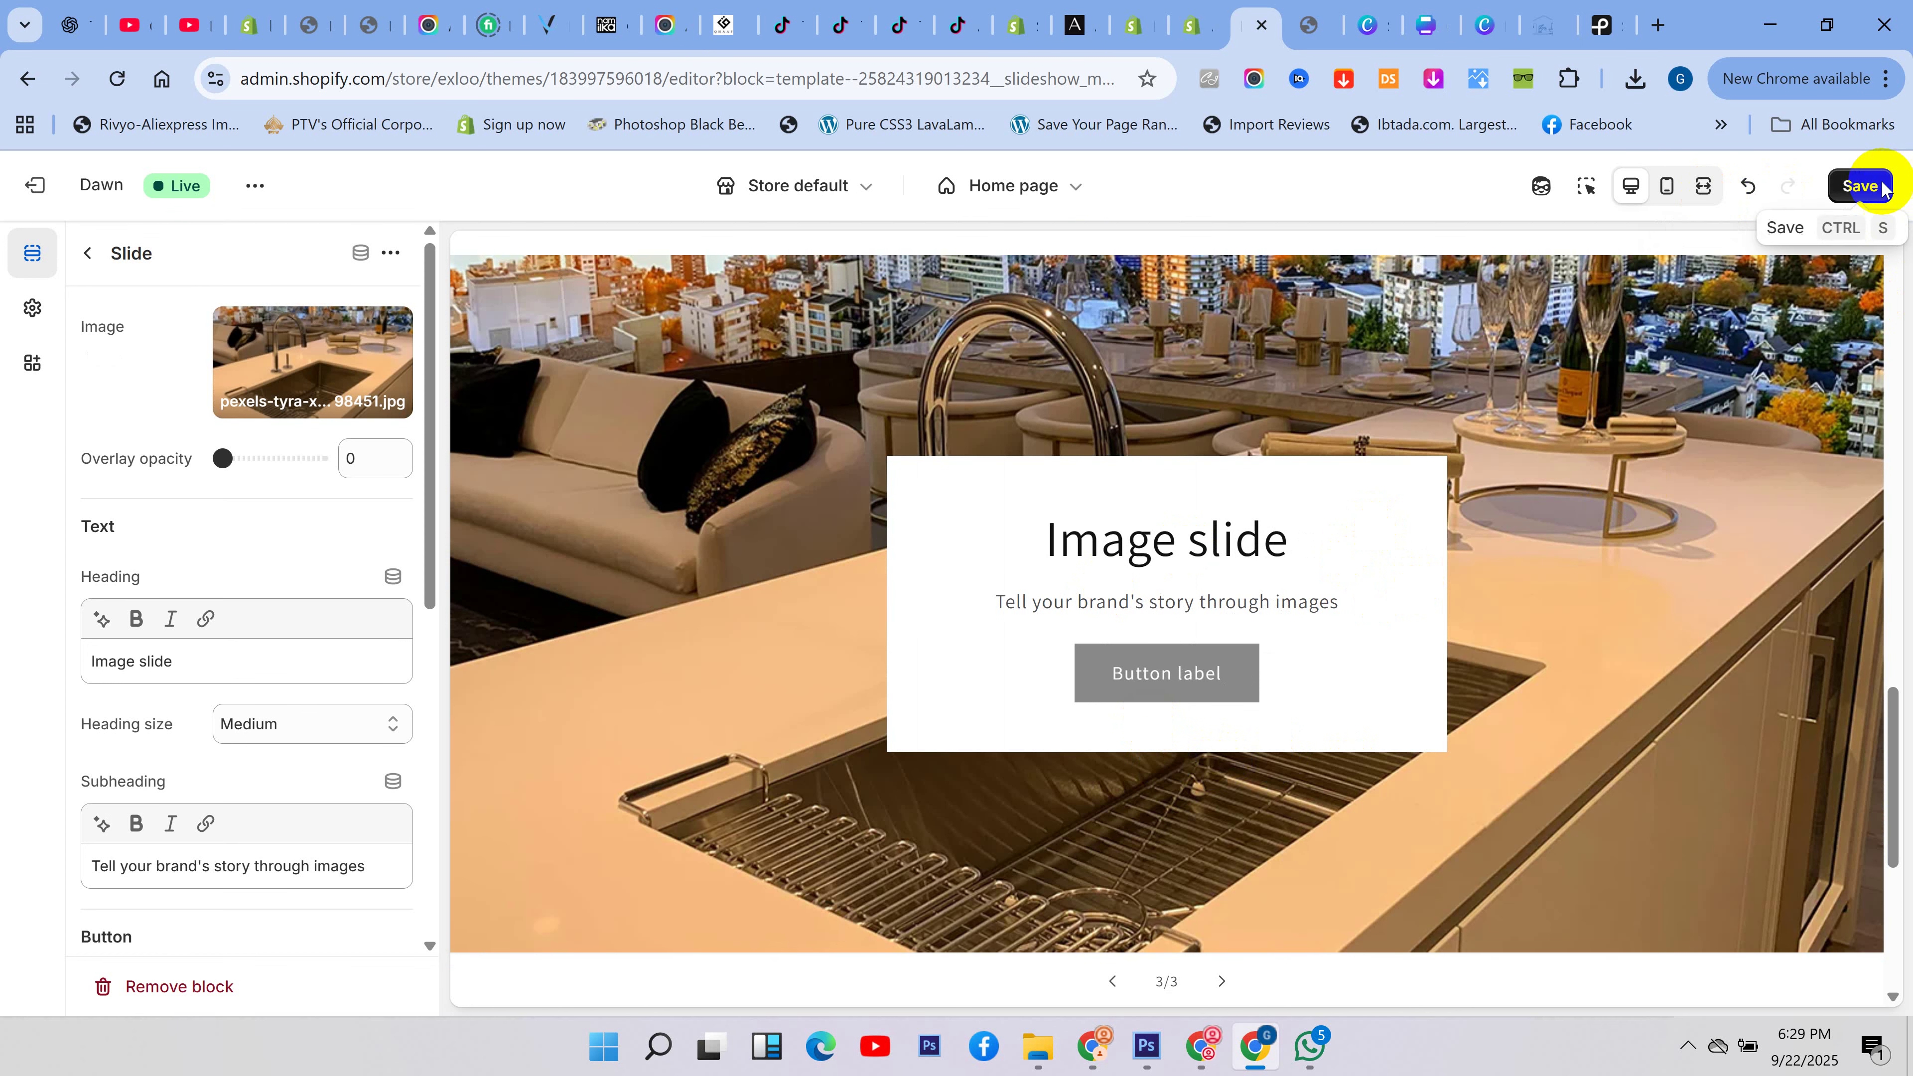
click(1860, 186)
- Review the home page from banner to footer in the fullscreen and desktop previews, examining how the slideshow looks
click(1704, 184)
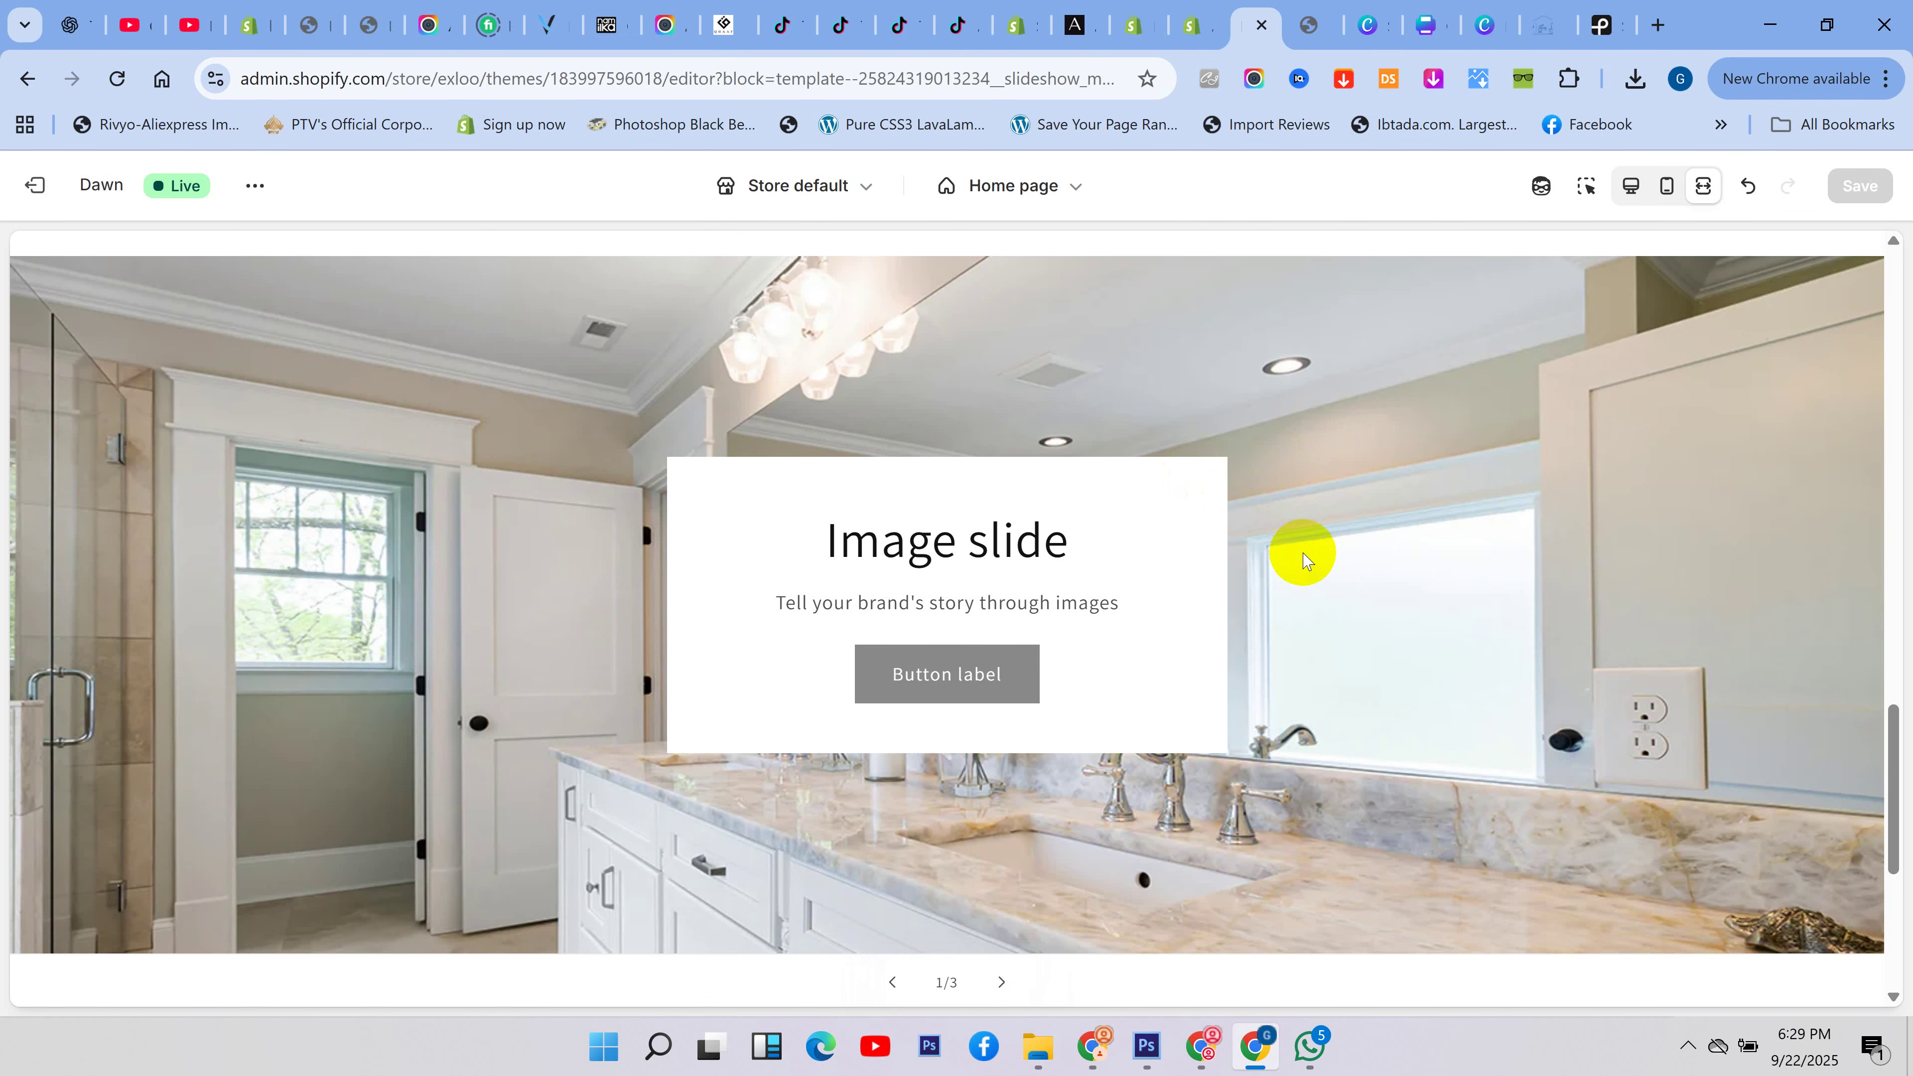
scroll(1302, 552, up, 6)
scroll(1245, 581, down, 5)
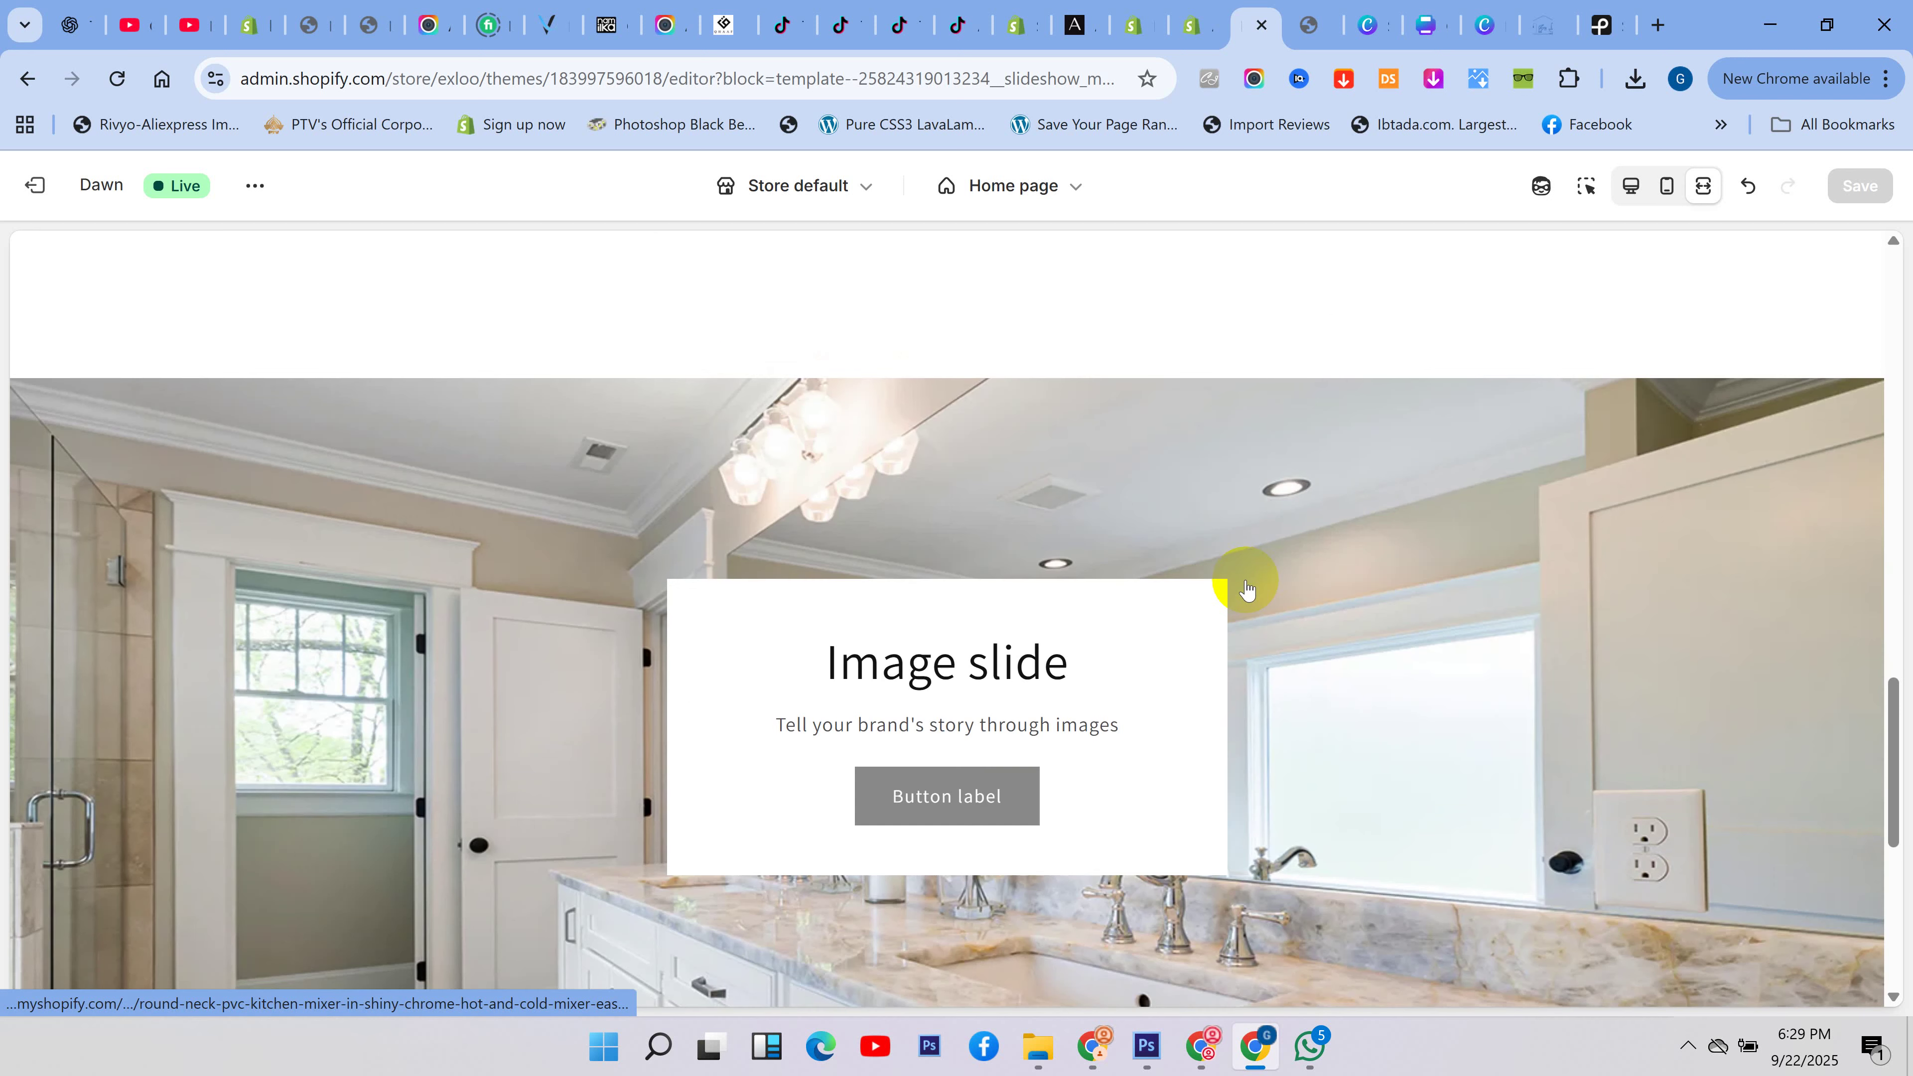
scroll(1245, 588, down, 5)
scroll(1033, 611, up, 5)
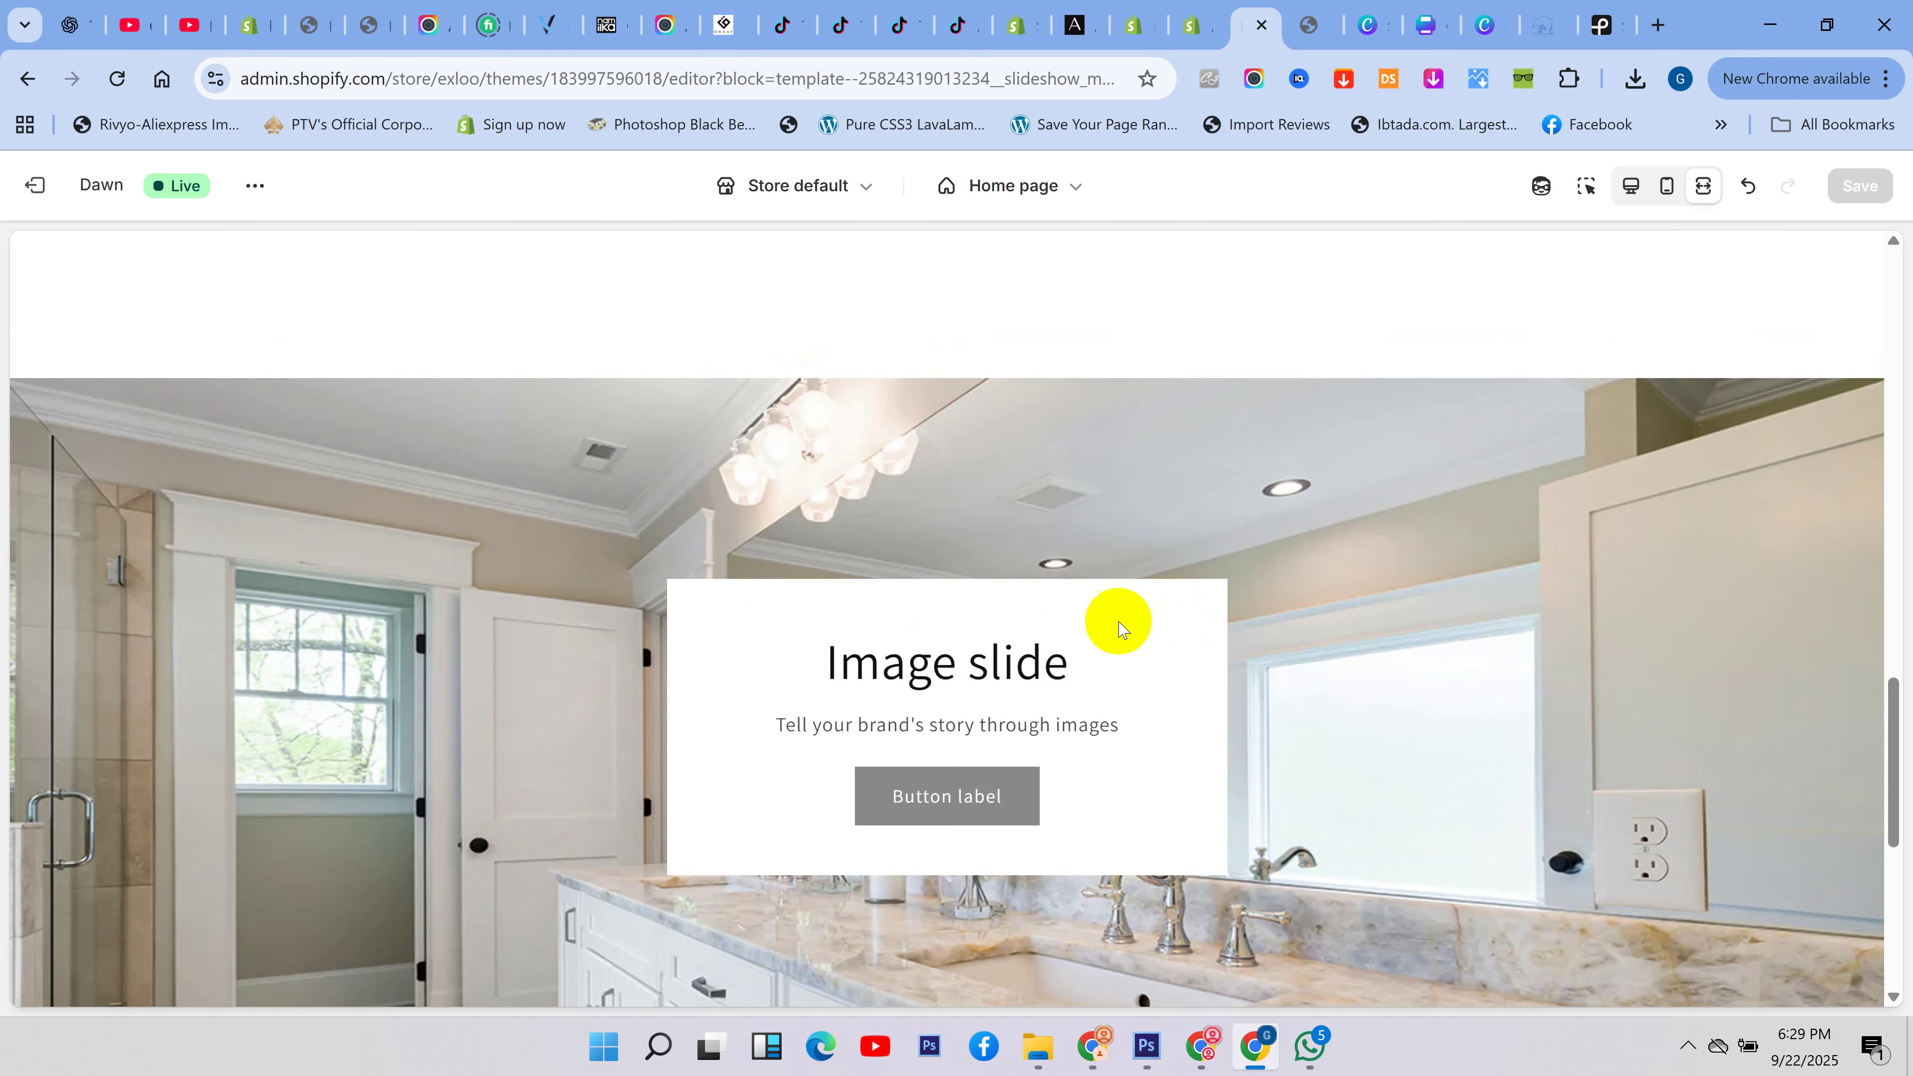
scroll(1120, 628, down, 5)
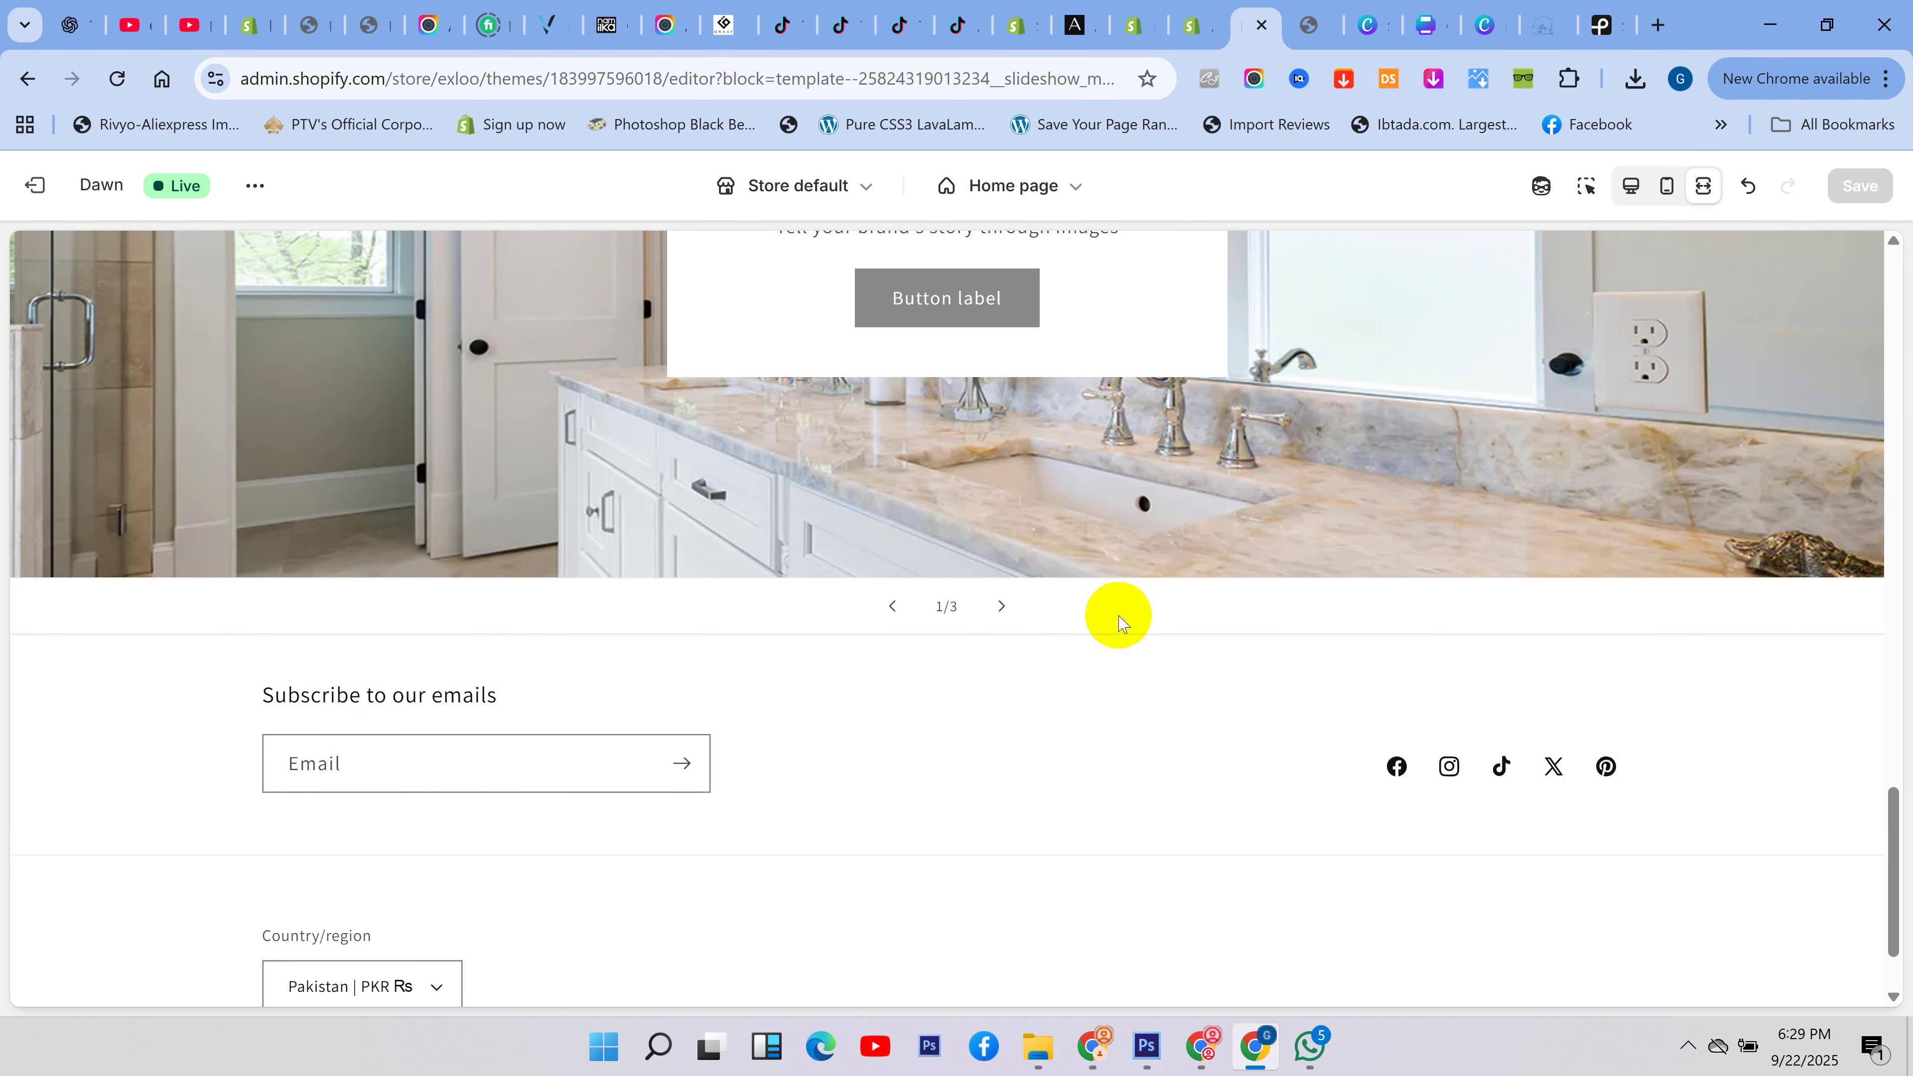
scroll(1120, 618, up, 15)
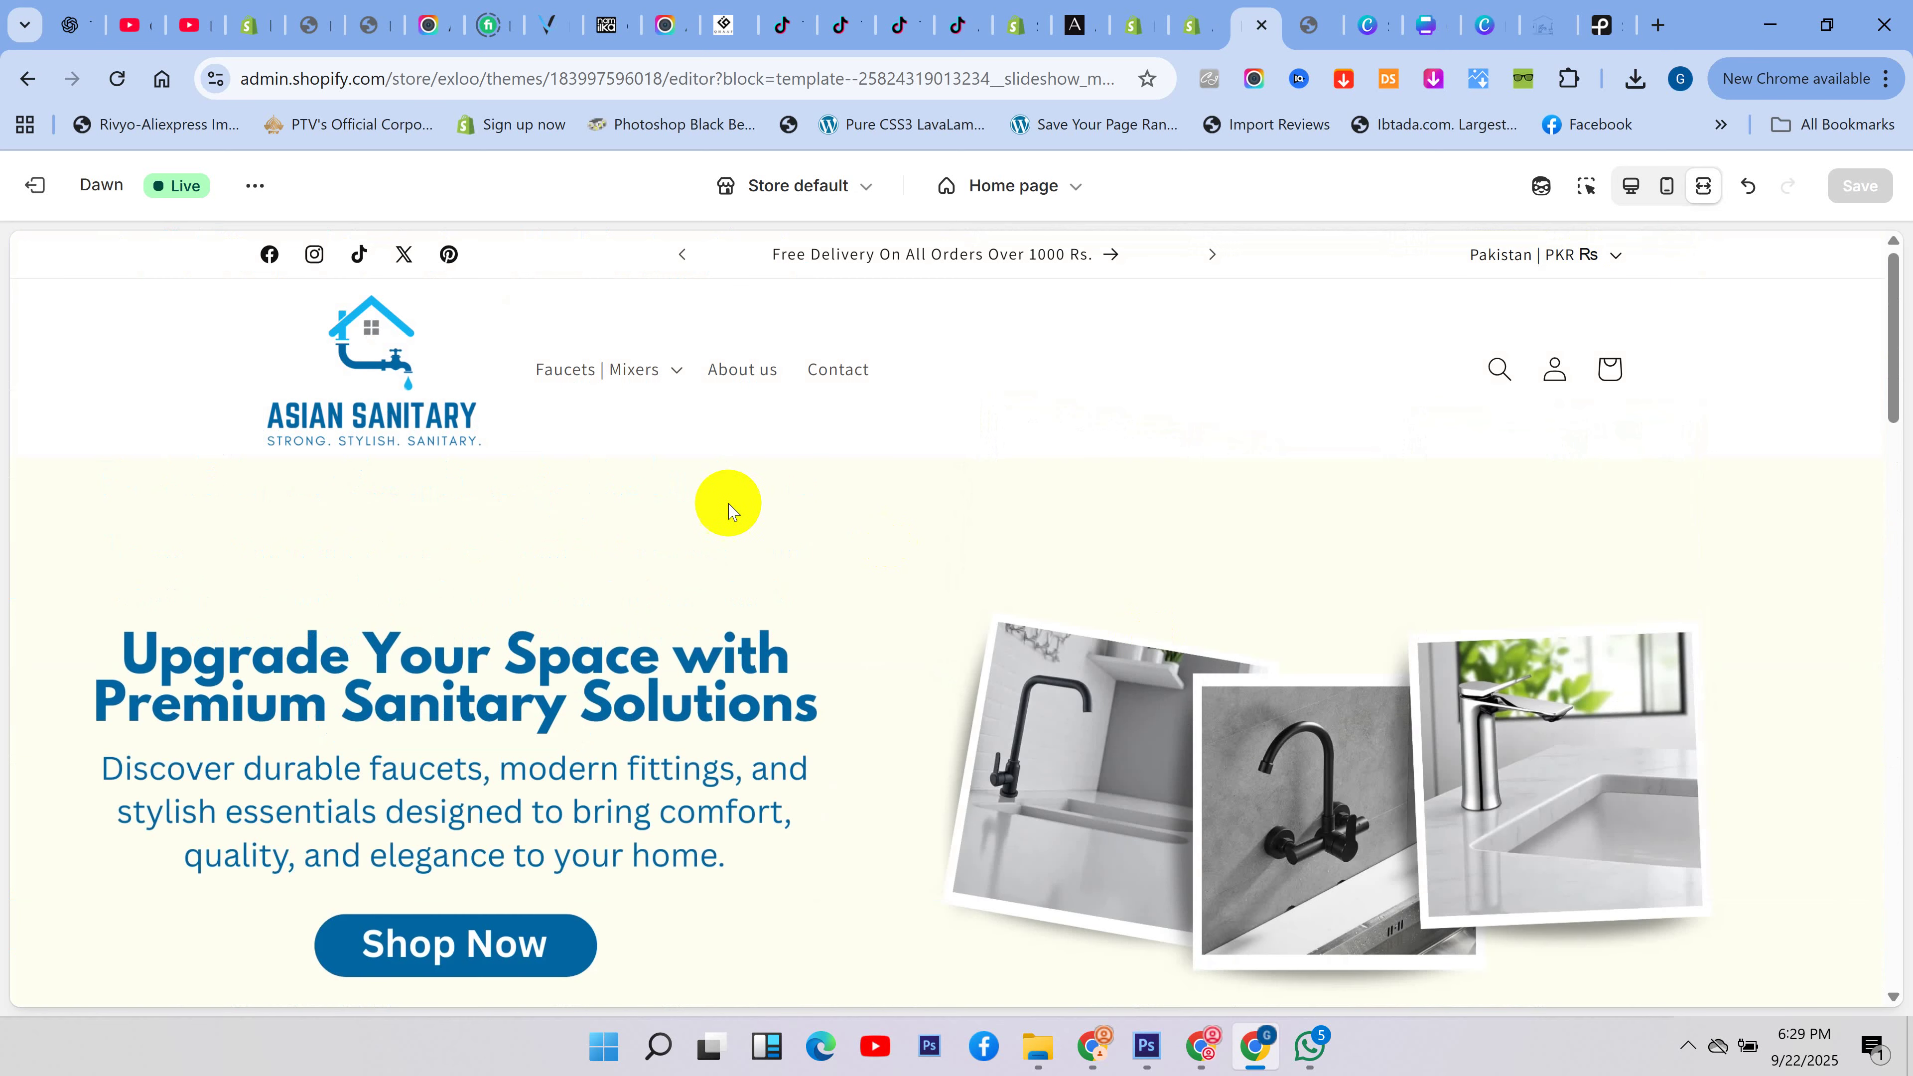
click(1632, 189)
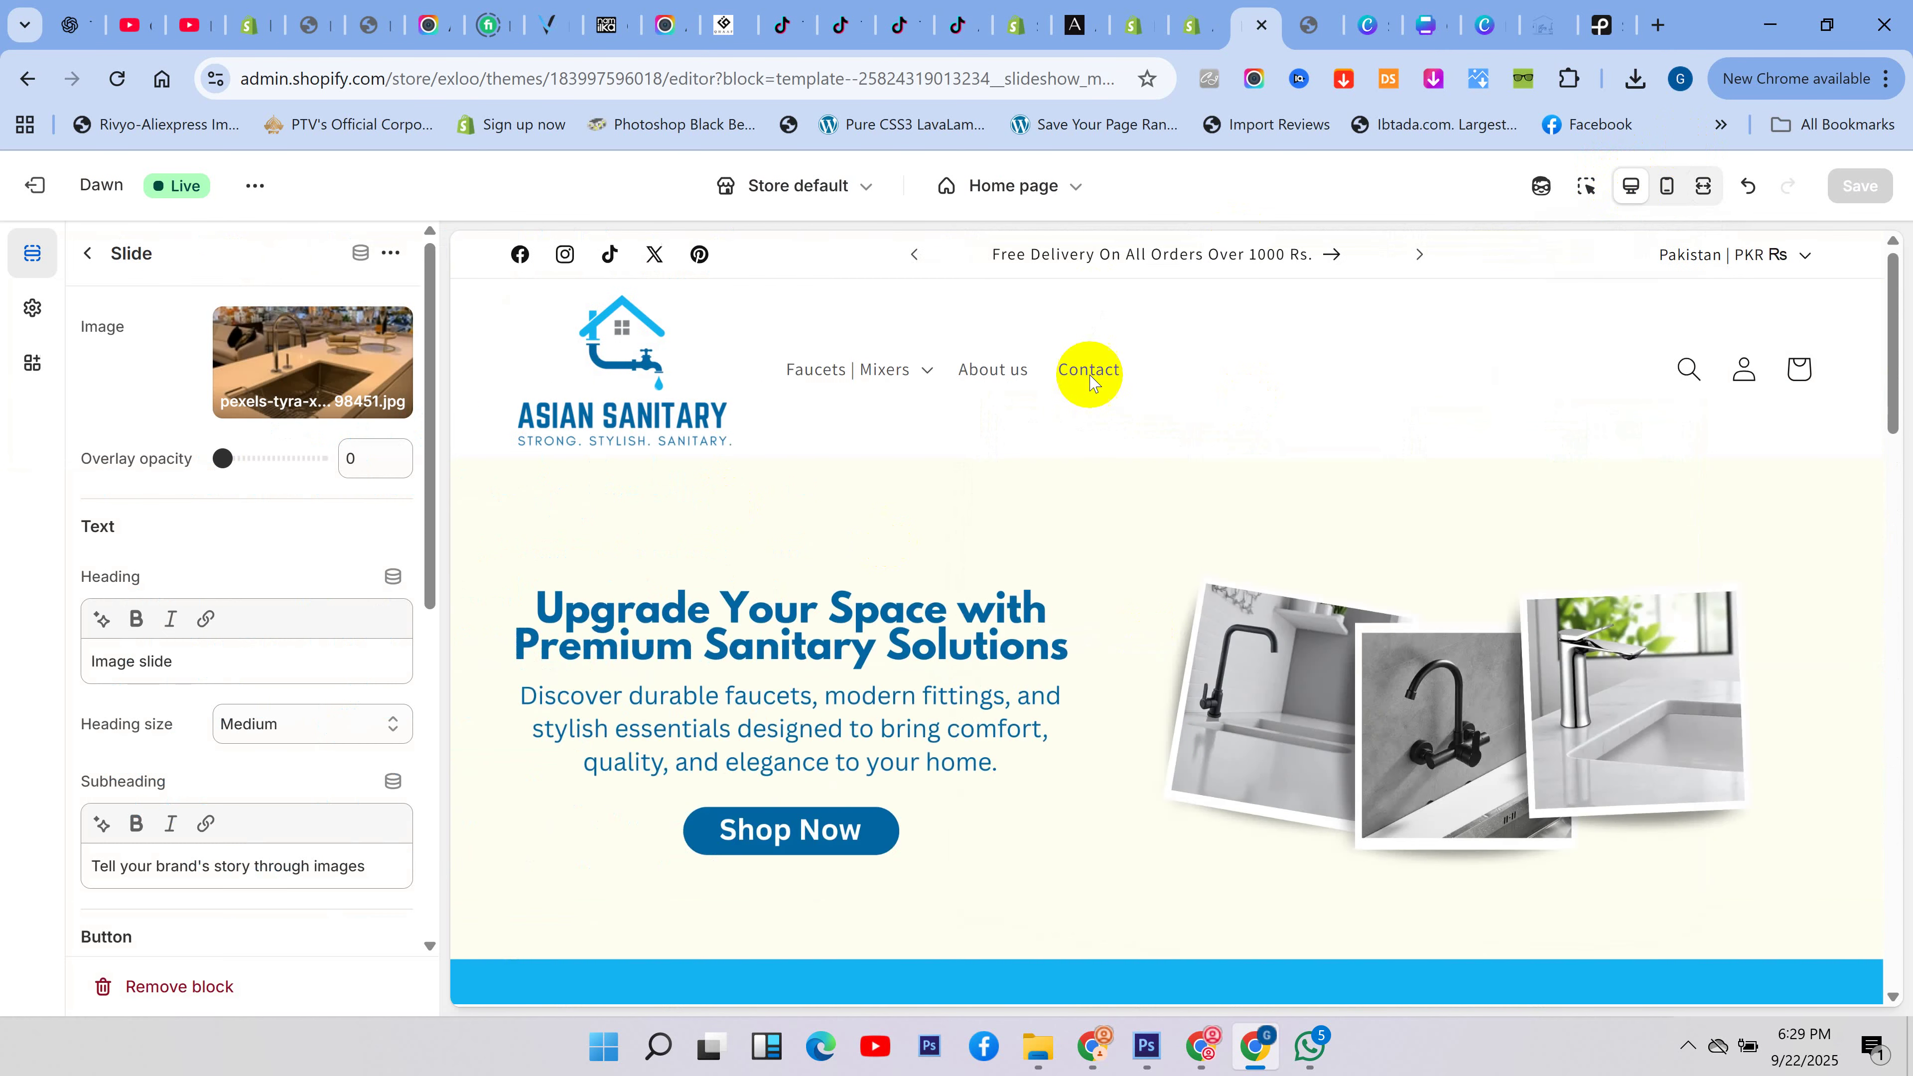
scroll(1123, 483, down, 10)
scroll(1136, 497, down, 8)
scroll(1216, 501, up, 7)
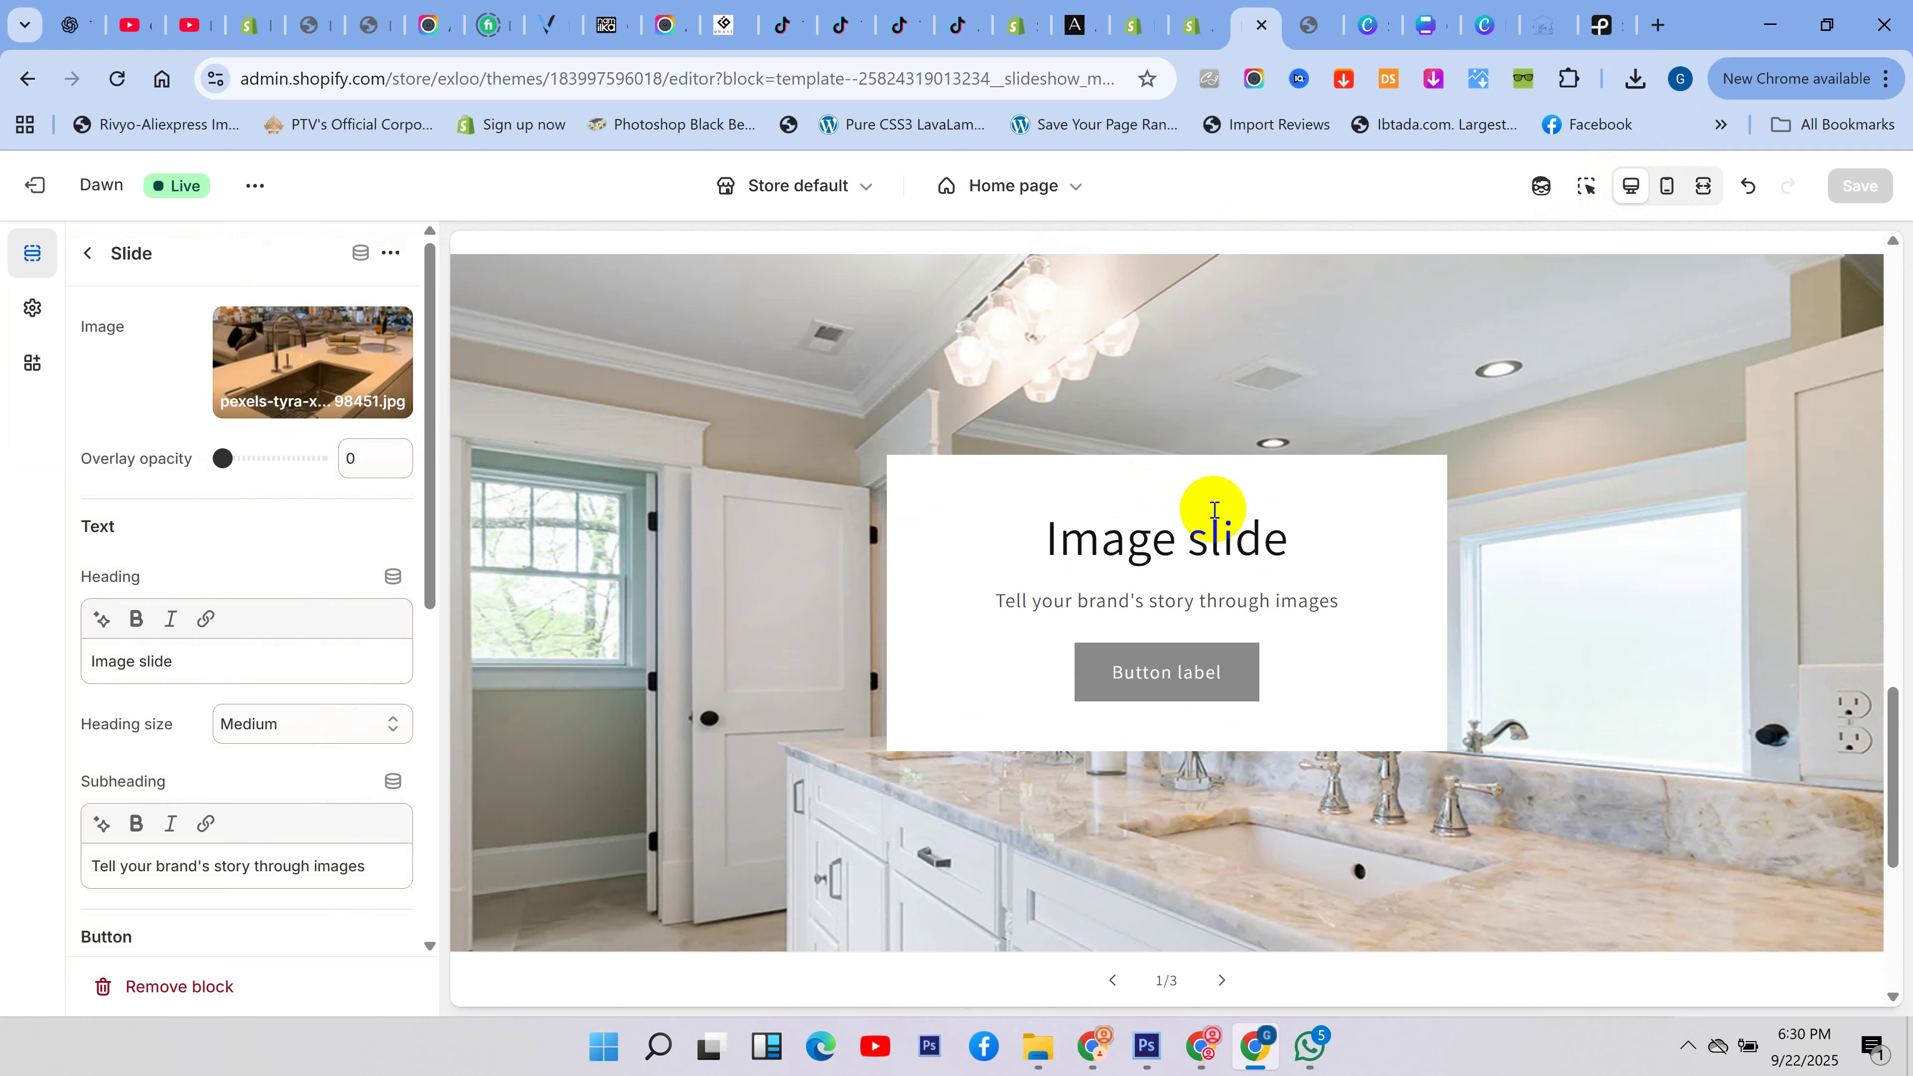